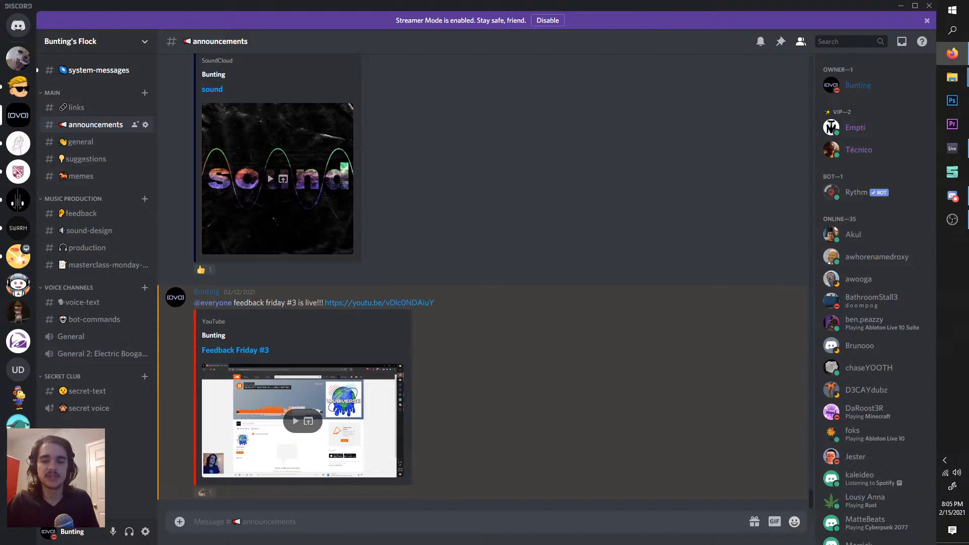
{"action": "left_click", "coordinate": [239, 526]}
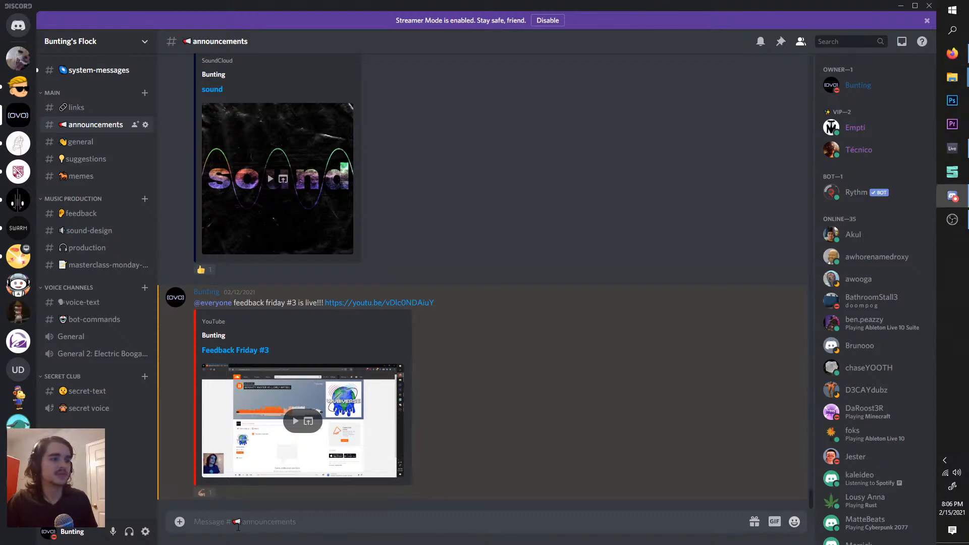
{"action": "type", "text": "@every"}
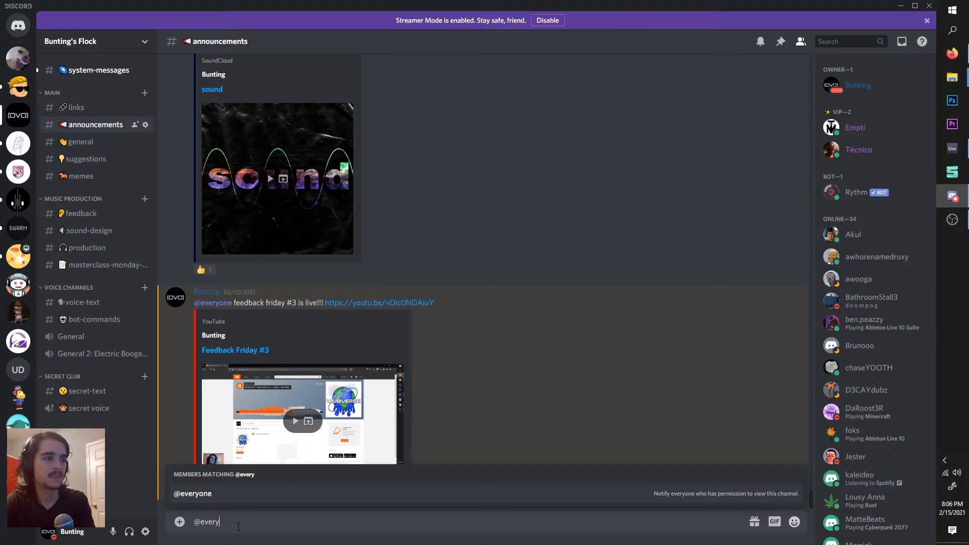
{"action": "key", "text": "Tab"}
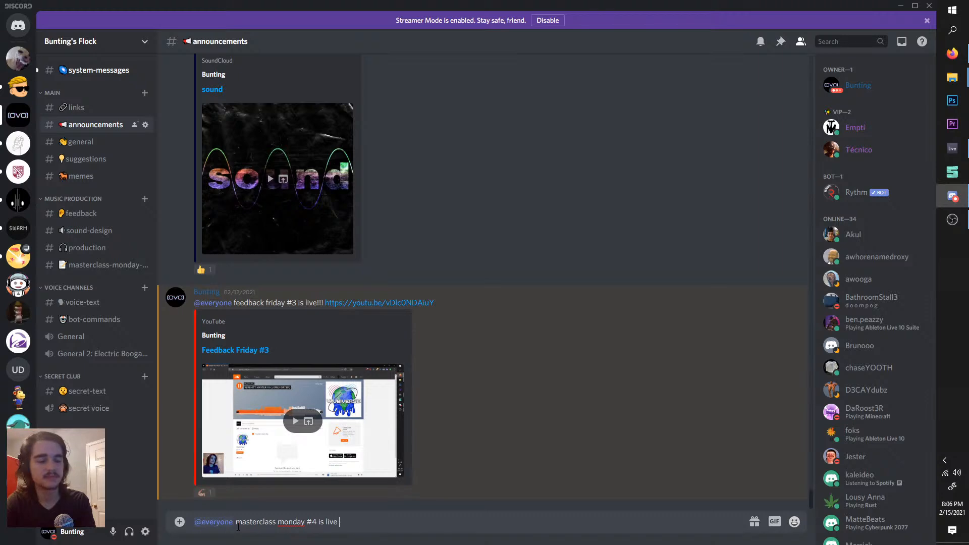
{"action": "key", "text": "shift+Return"}
{"action": "type", "text": "https://youtu.be/9y5cMdfTjzo"}
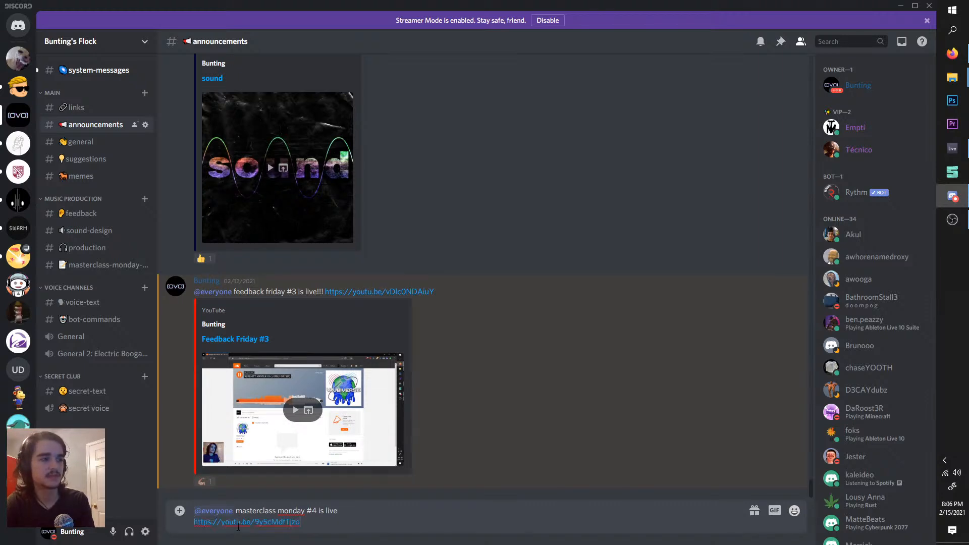
{"action": "key", "text": "shift+Return"}
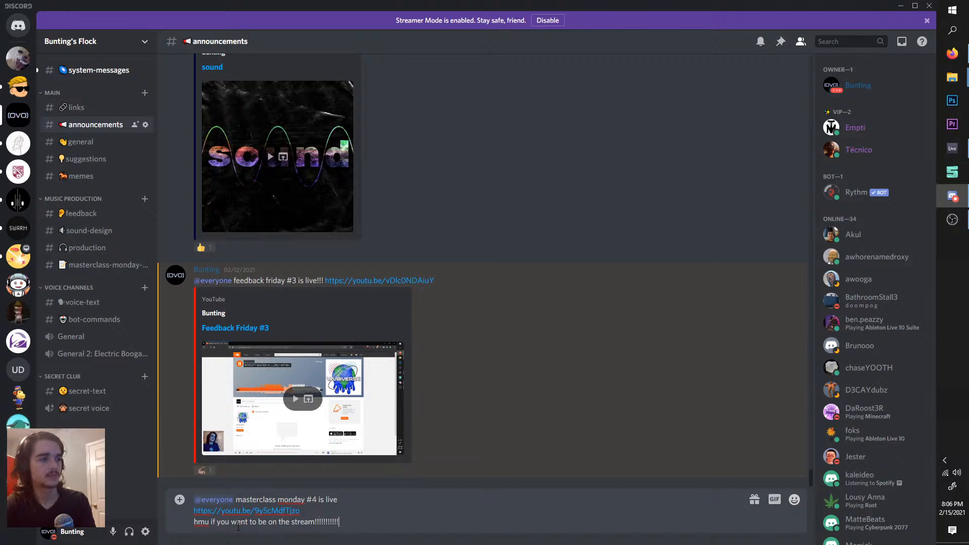
{"action": "key", "text": "Return"}
{"action": "key", "text": "Return"}
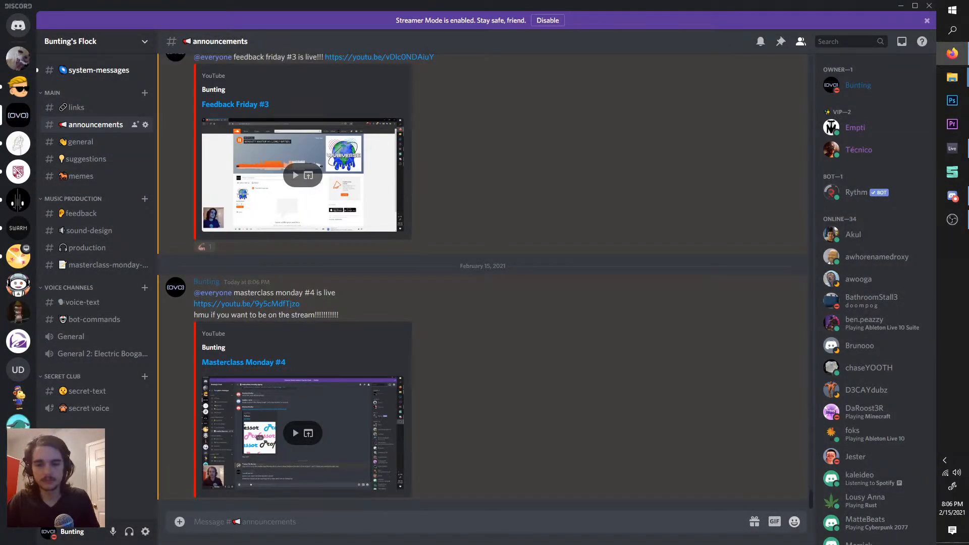
- Switch to Ableton Live, play the SYNTH1 clip and transpose its long sustained note to F0
{"action": "left_click", "coordinate": [953, 148]}
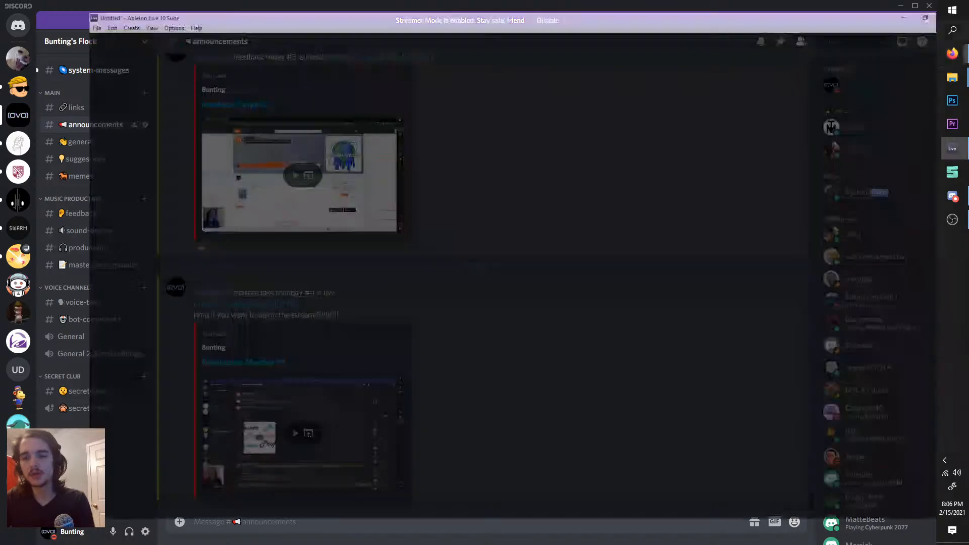
{"action": "left_click", "coordinate": [798, 188]}
{"action": "key", "text": "space"}
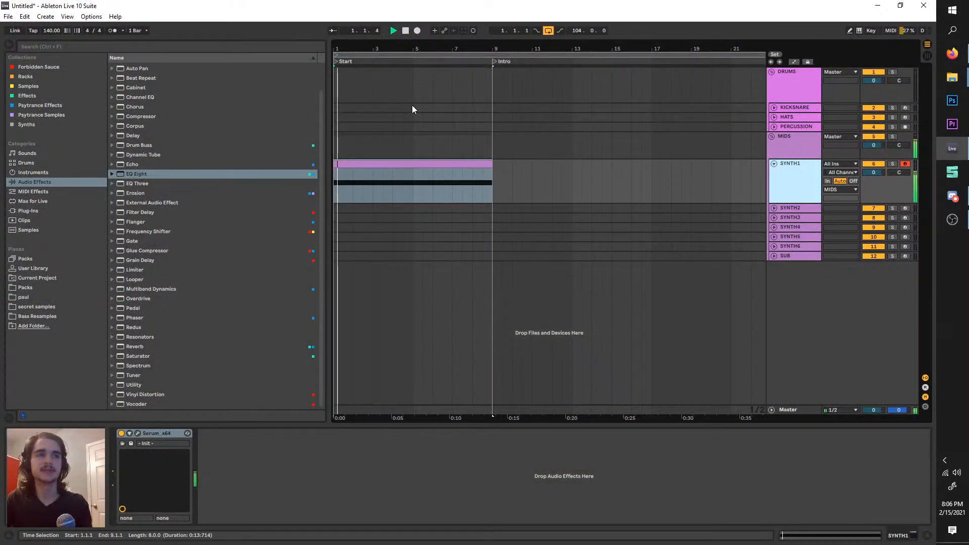
{"action": "key", "text": "space"}
{"action": "double_click", "coordinate": [427, 161]}
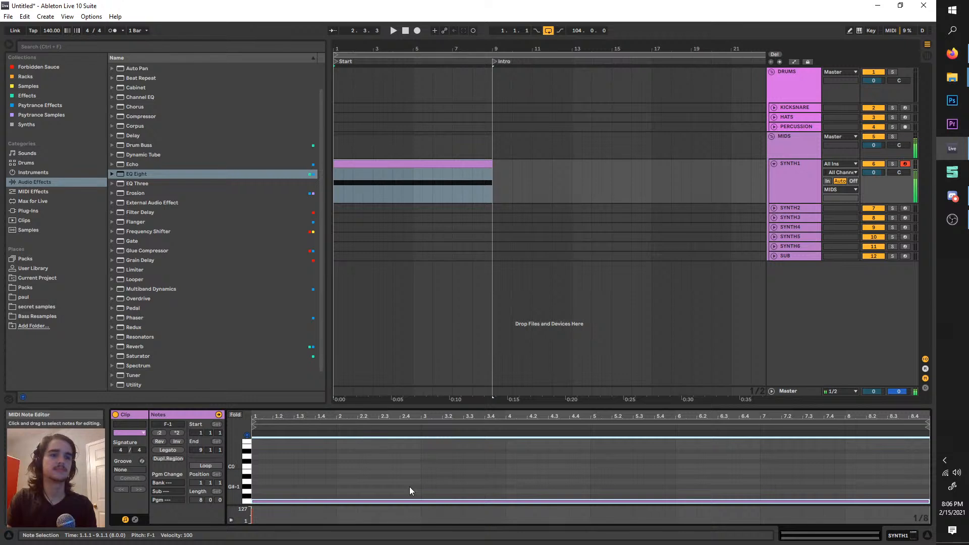
{"action": "scroll", "coordinate": [410, 490], "scroll_direction": "down", "scroll_amount": 3}
{"action": "key", "text": "space"}
{"action": "scroll", "coordinate": [353, 187], "scroll_direction": "up", "scroll_amount": 4}
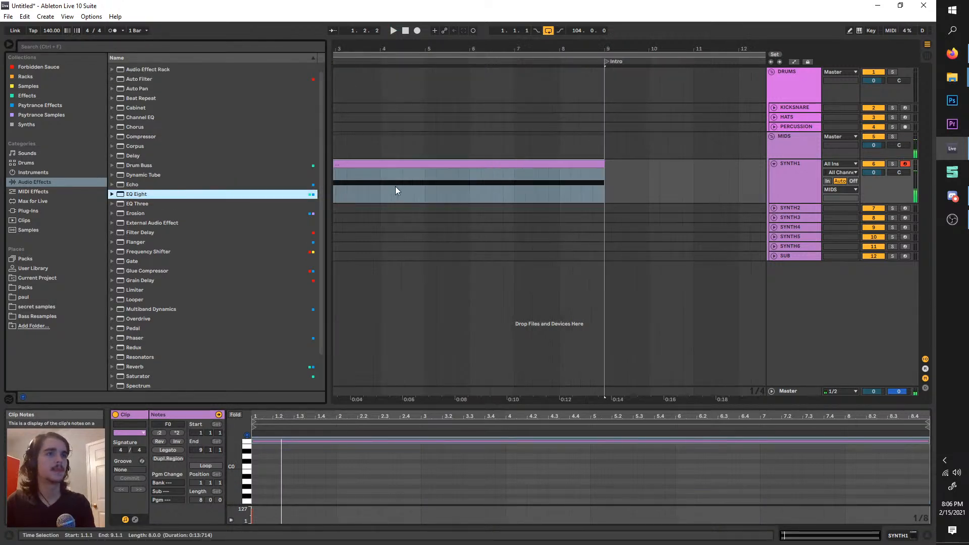
{"action": "left_click", "coordinate": [414, 164]}
- Unfold the KICKSNARE track and create an empty two-bar MIDI clip at its start
{"action": "left_click", "coordinate": [775, 108]}
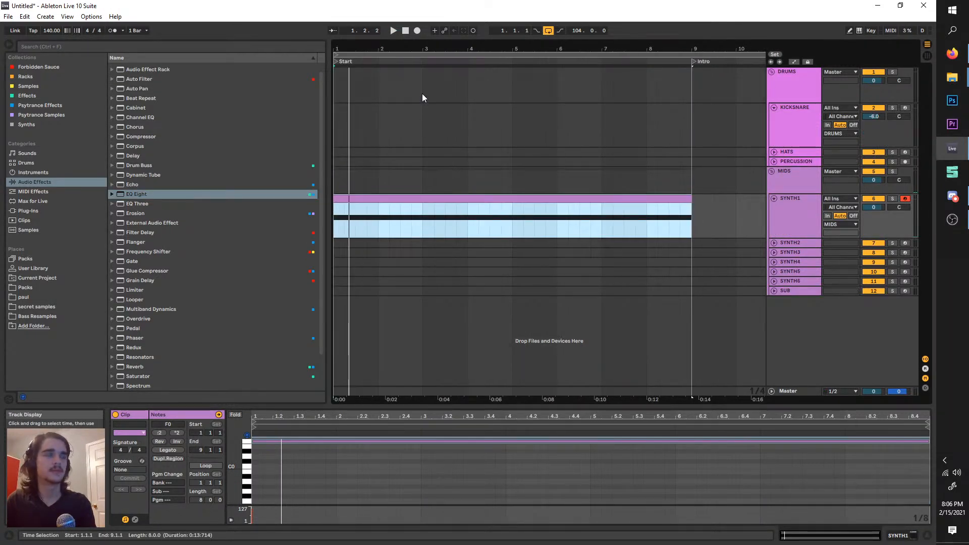
{"action": "left_click_drag", "start_coordinate": [419, 113], "coordinate": [328, 117]}
{"action": "key", "text": "ctrl+shift+m"}
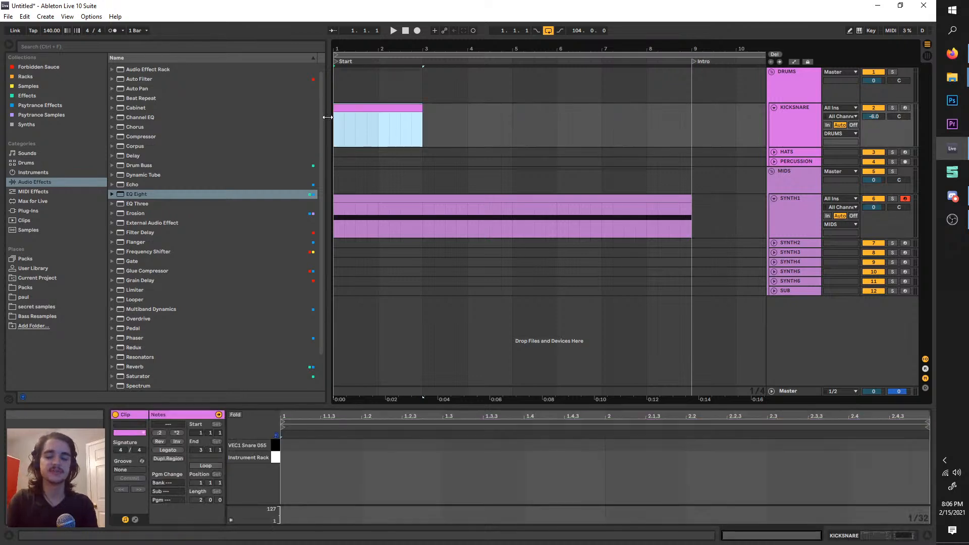
- Add a kick note on 1.1 and a snare note on 1.2 in the KICKSNARE clip, playing it back to check
{"action": "double_click", "coordinate": [291, 458]}
{"action": "key", "text": "space"}
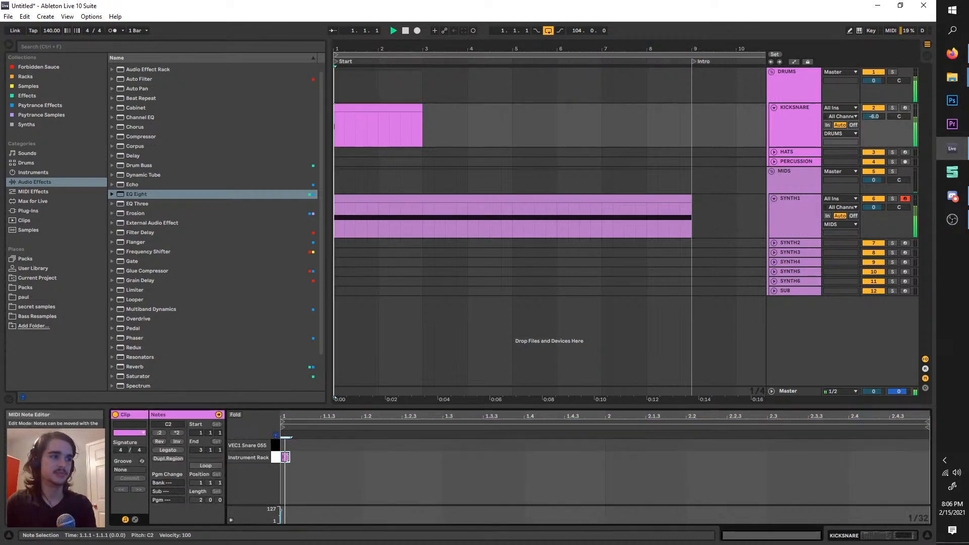
{"action": "key", "text": "space"}
{"action": "key", "text": "space"}
{"action": "double_click", "coordinate": [365, 448]}
{"action": "key", "text": "space"}
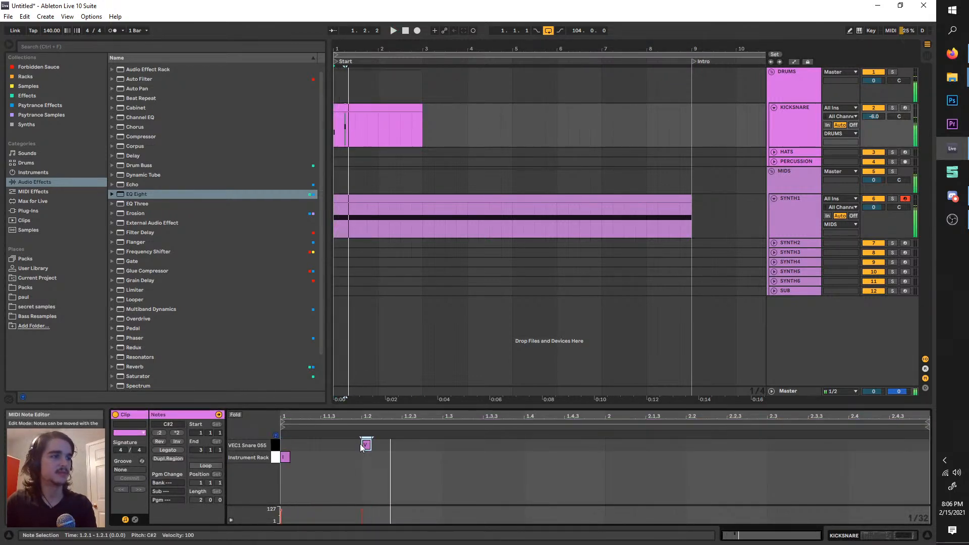
- Try the beat at a project tempo of 84 BPM
{"action": "left_click", "coordinate": [51, 30]}
{"action": "type", "text": "90"}
{"action": "key", "text": "Return"}
{"action": "key", "text": "space"}
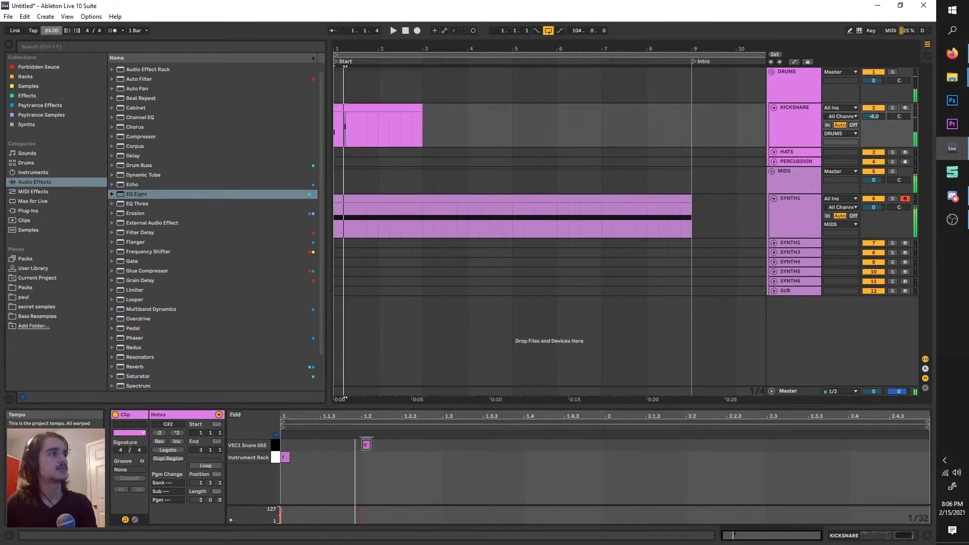
- Set the project tempo to 100 BPM and play back the kick and snare
{"action": "type", "text": "100"}
{"action": "key", "text": "Return"}
{"action": "key", "text": "space"}
{"action": "key", "text": "space"}
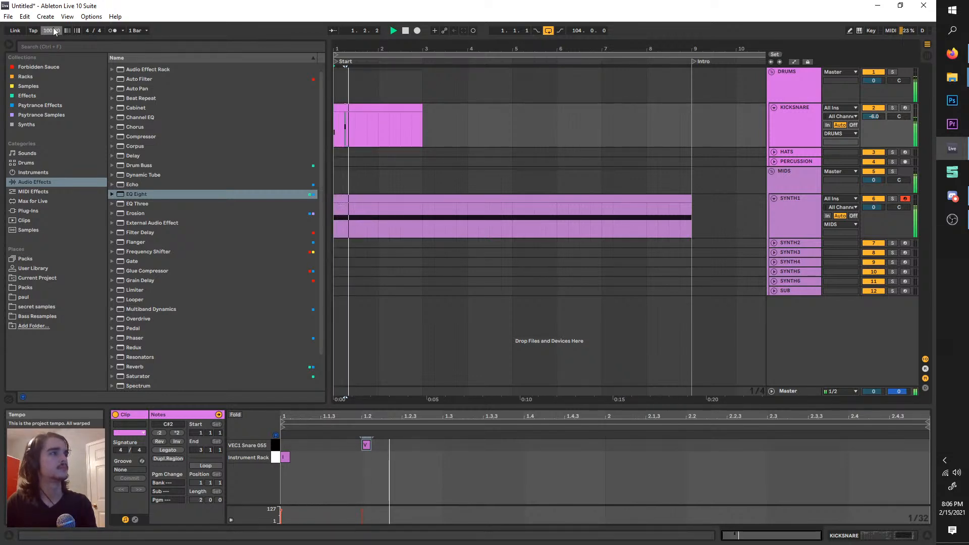
{"action": "key", "text": "space"}
{"action": "key", "text": "space"}
{"action": "key", "text": "space"}
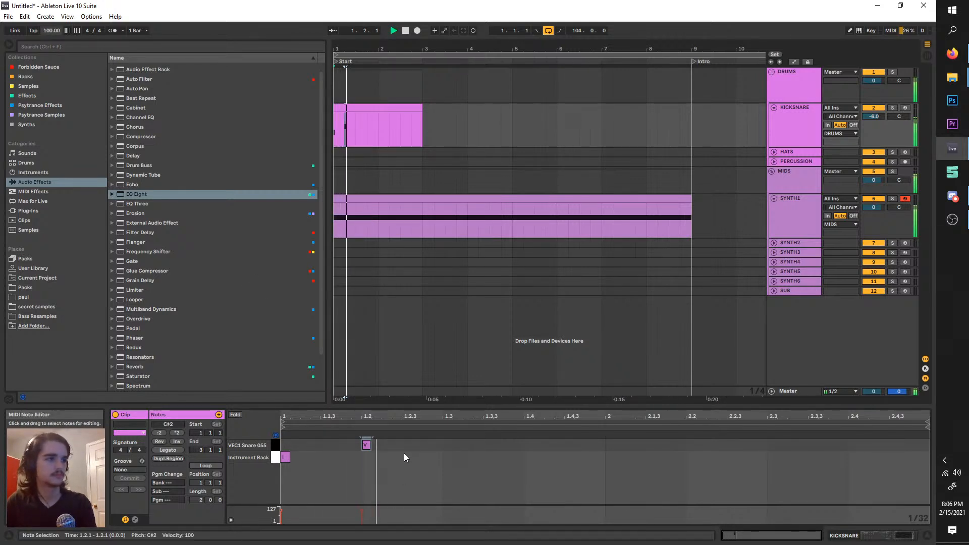
- Add kick notes on 1.2.3 and 1.3.3 and a snare on 1.4, then play the pattern
{"action": "double_click", "coordinate": [407, 457]}
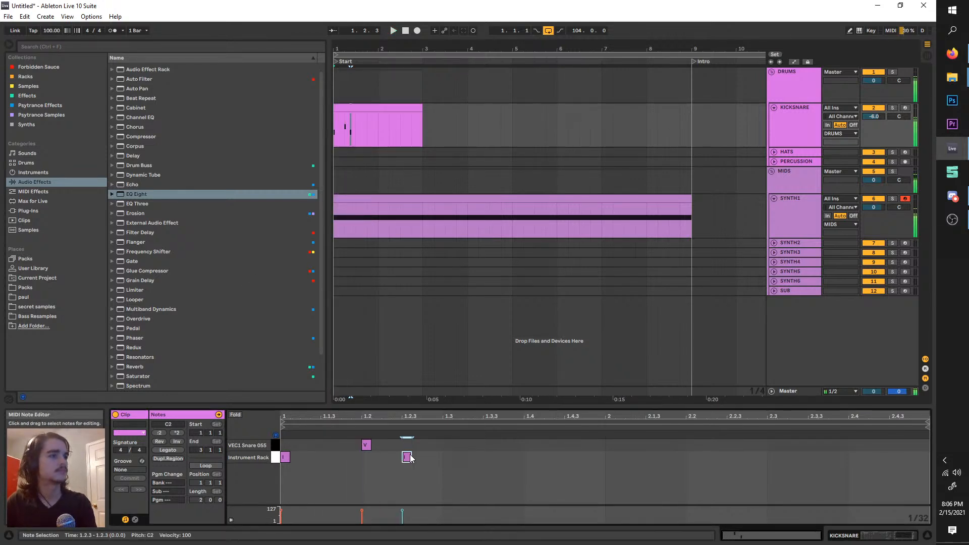
{"action": "double_click", "coordinate": [488, 458]}
{"action": "double_click", "coordinate": [530, 443]}
{"action": "key", "text": "space"}
- Duplicate the first bar of the KICKSNARE pattern into bar 2 and add a kick on 1.4.2 in the copy
{"action": "scroll", "coordinate": [350, 161], "scroll_direction": "up", "scroll_amount": 2}
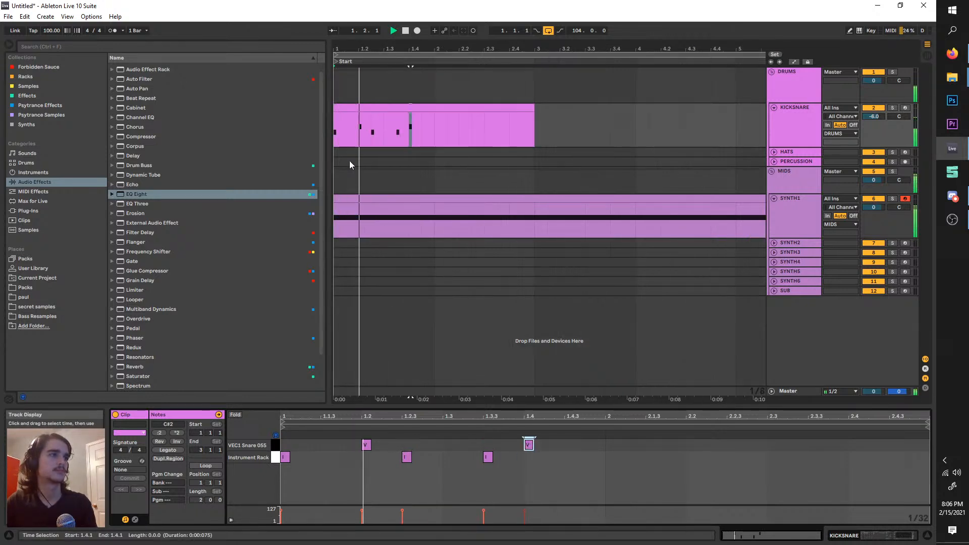
{"action": "left_click_drag", "start_coordinate": [435, 137], "coordinate": [334, 126]}
{"action": "key", "text": "ctrl+d"}
{"action": "double_click", "coordinate": [483, 128]}
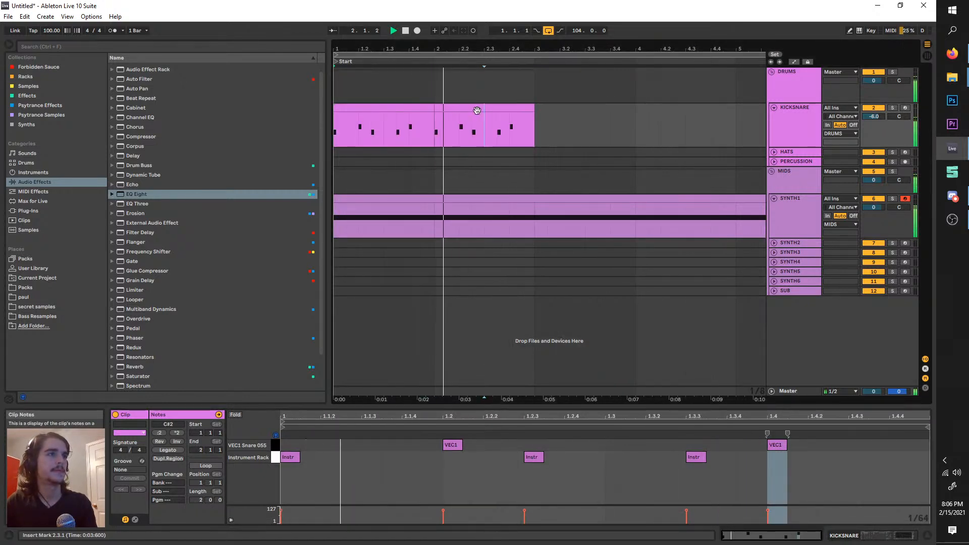
{"action": "double_click", "coordinate": [813, 458]}
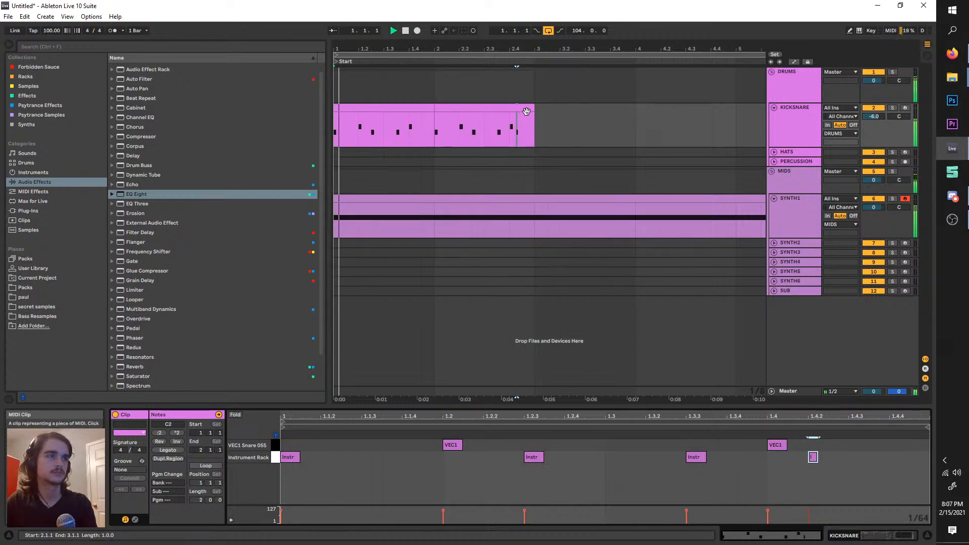
- Duplicate the two KICKSNARE bars into bars 3 and 4 and loop the full four bars
{"action": "left_click_drag", "start_coordinate": [534, 163], "coordinate": [326, 105]}
{"action": "key", "text": "ctrl+d"}
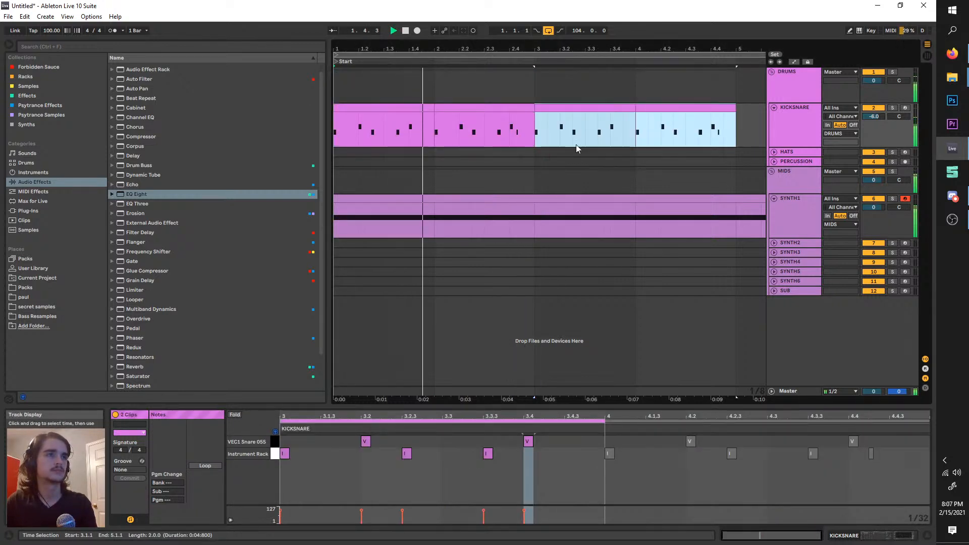
{"action": "left_click_drag", "start_coordinate": [718, 133], "coordinate": [331, 105]}
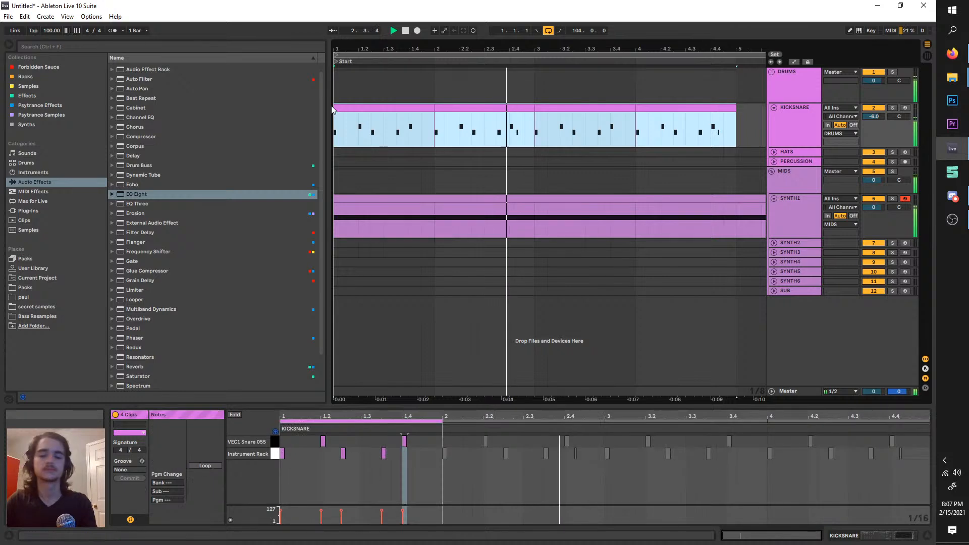
- Show the KICKSNARE devices, search the personal sample folder for "kick" and expand the Kicks folder in Bunting's 1k Sample Pack DONE
{"action": "left_click", "coordinate": [807, 136]}
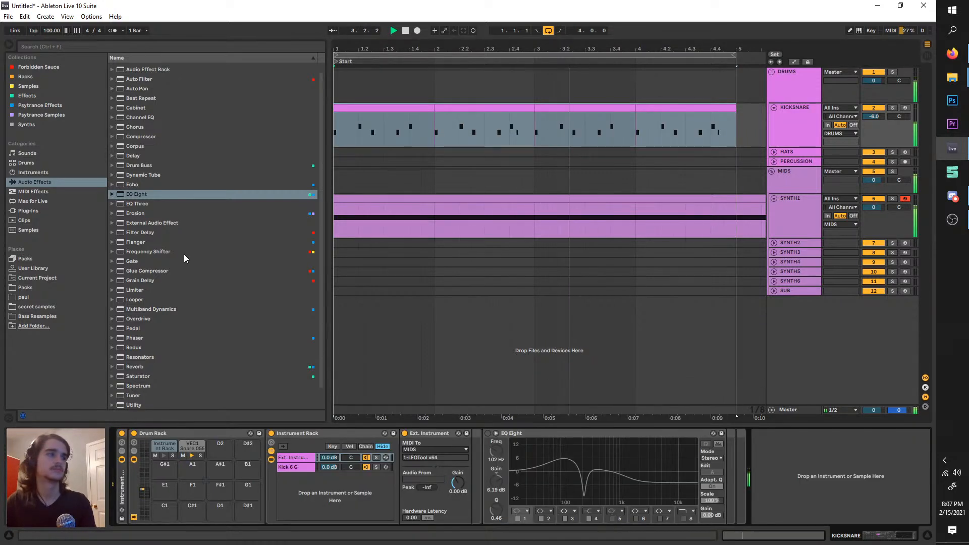
{"action": "left_click", "coordinate": [51, 297]}
{"action": "left_click", "coordinate": [56, 47]}
{"action": "type", "text": "kick"}
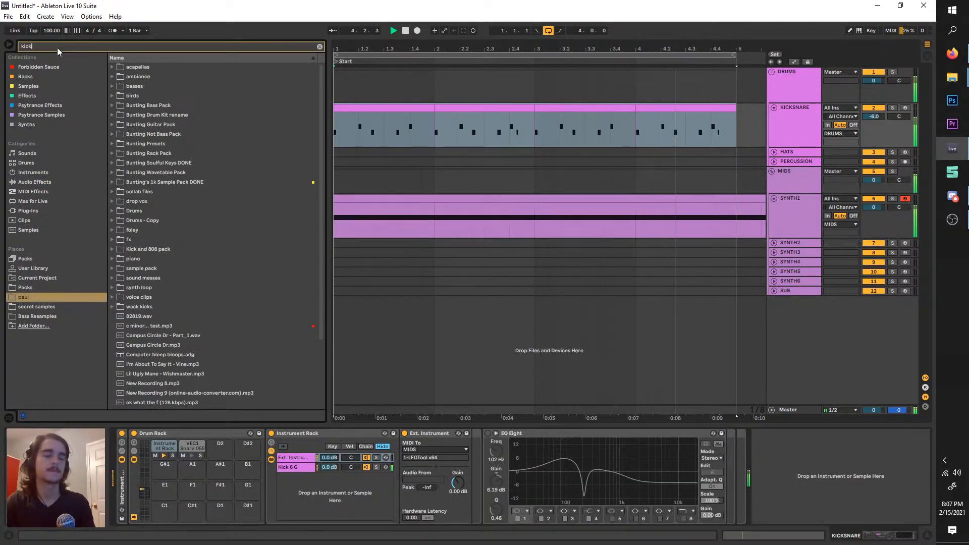
{"action": "left_click", "coordinate": [119, 76]}
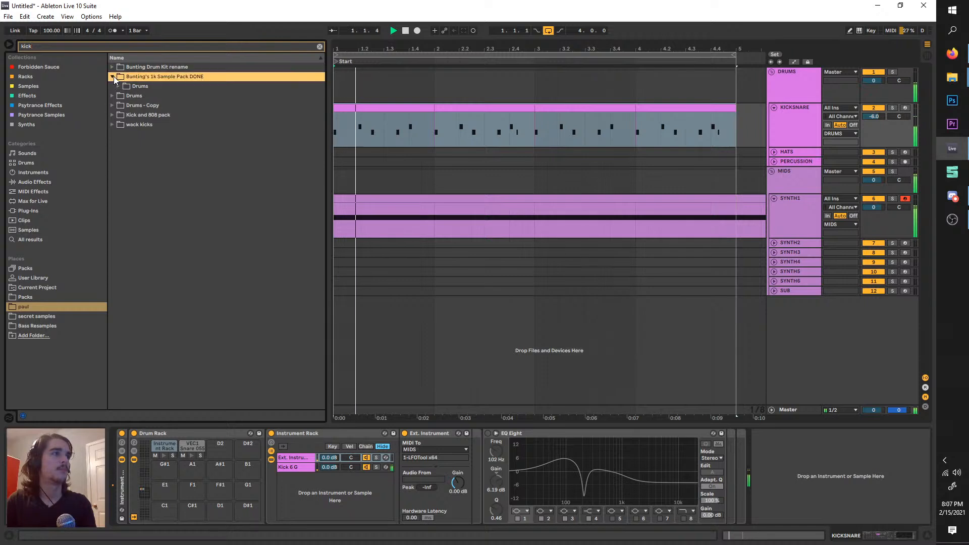
{"action": "left_click", "coordinate": [119, 86]}
{"action": "left_click", "coordinate": [124, 97]}
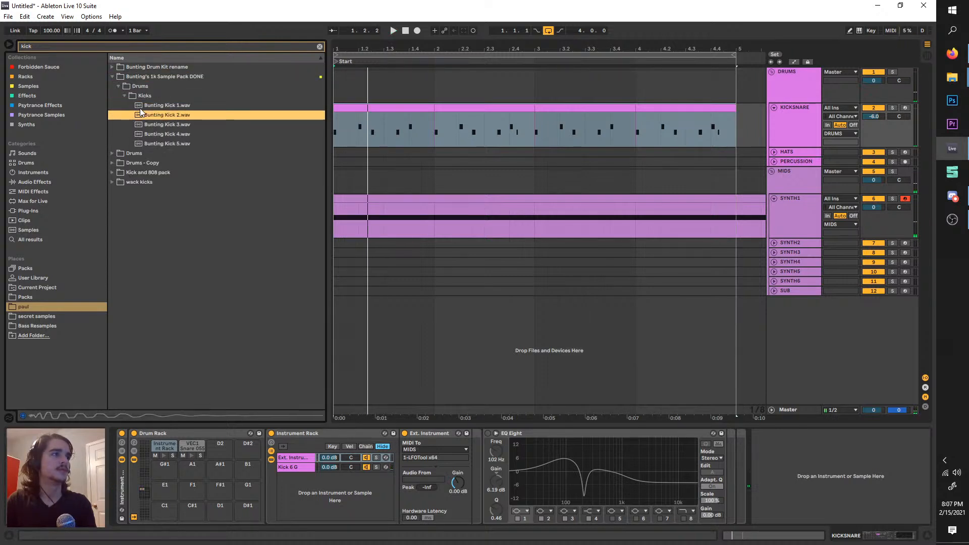
- Audition the Bunting Kick samples in the Kicks folder
{"action": "key", "text": "Down"}
{"action": "key", "text": "Down"}
{"action": "key", "text": "Down"}
{"action": "key", "text": "Down"}
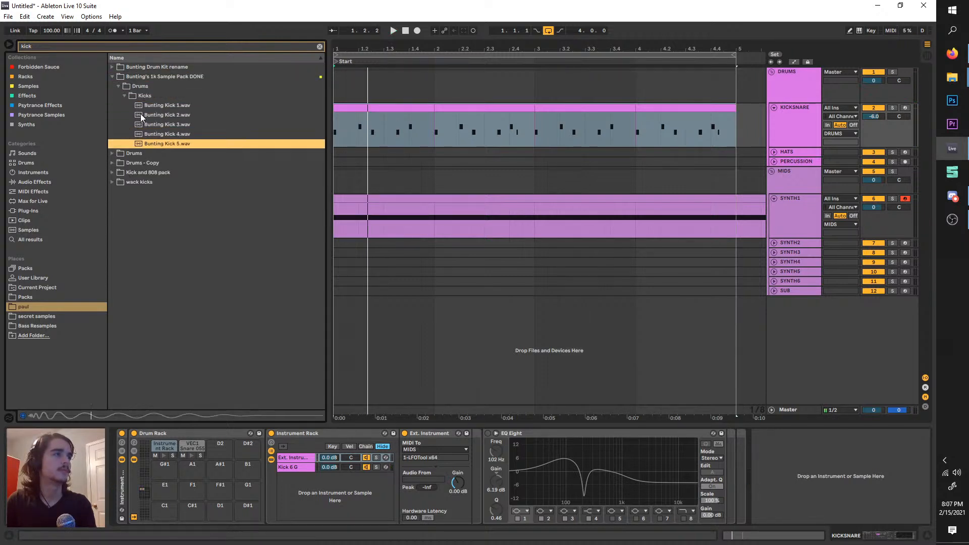
{"action": "left_click", "coordinate": [138, 107]}
{"action": "left_click", "coordinate": [141, 115]}
- Load Bunting Kick 3.wav onto the Drum Rack's kick pad and raise its volume to 1.14 dB during playback
{"action": "left_click", "coordinate": [145, 125]}
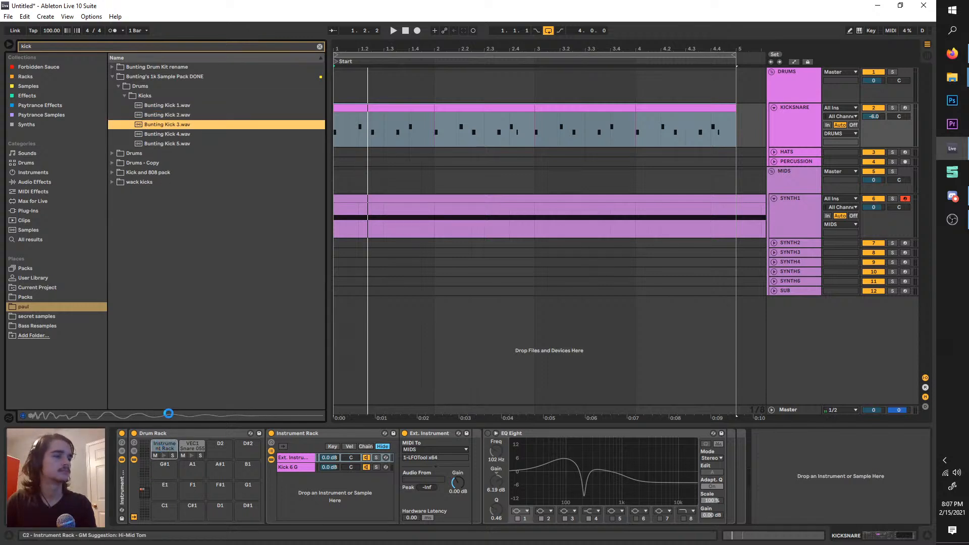
{"action": "key", "text": "space"}
{"action": "left_click_drag", "start_coordinate": [605, 513], "coordinate": [605, 500]}
- Replace the kick pad's sample with Bunting Kick 4.wav and set its volume to -0.57 dB during playback
{"action": "left_click", "coordinate": [142, 135]}
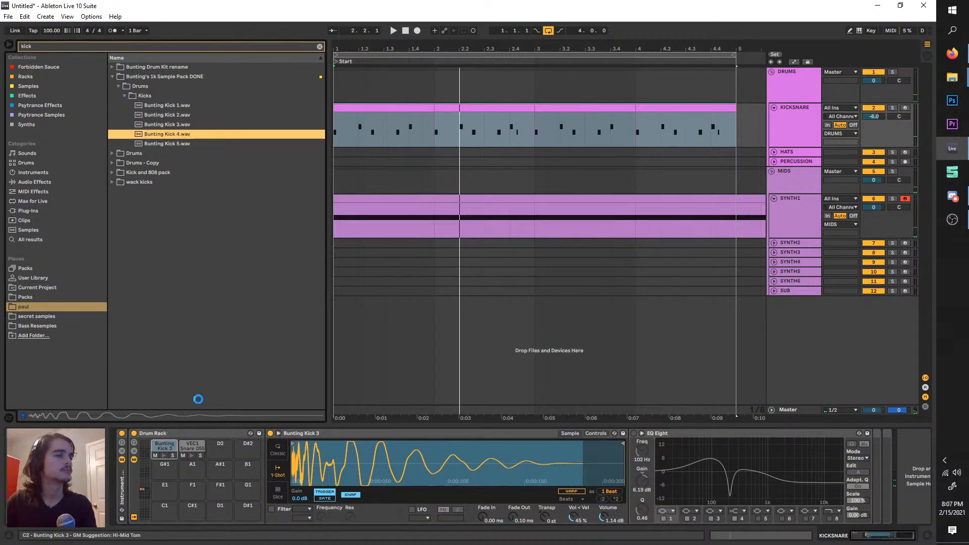
{"action": "key", "text": "space"}
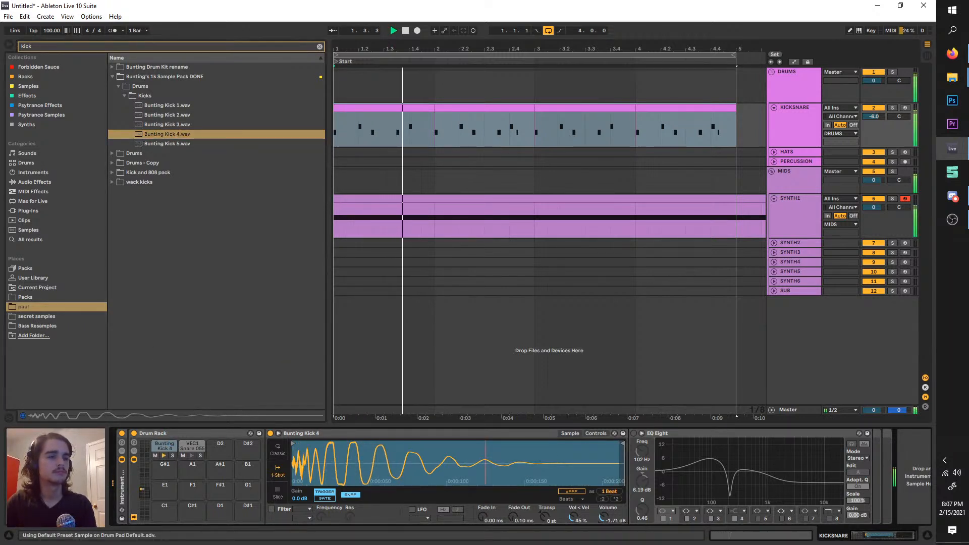
{"action": "left_click_drag", "start_coordinate": [602, 518], "coordinate": [602, 515]}
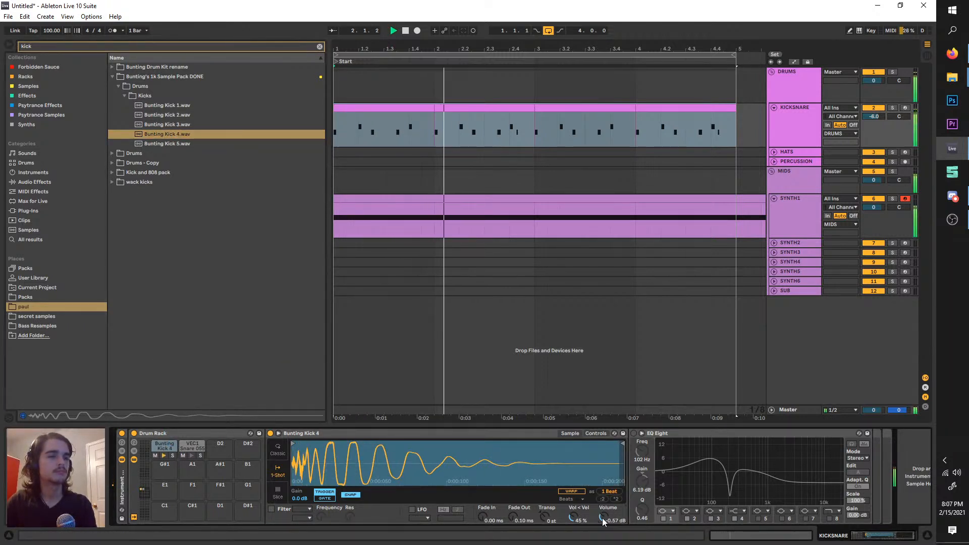
- Search the personal sample folder for "snare" and expand the Snares folder in Bunting's 1k Sample Pack DONE
{"action": "left_click", "coordinate": [65, 47]}
{"action": "type", "text": "snar"}
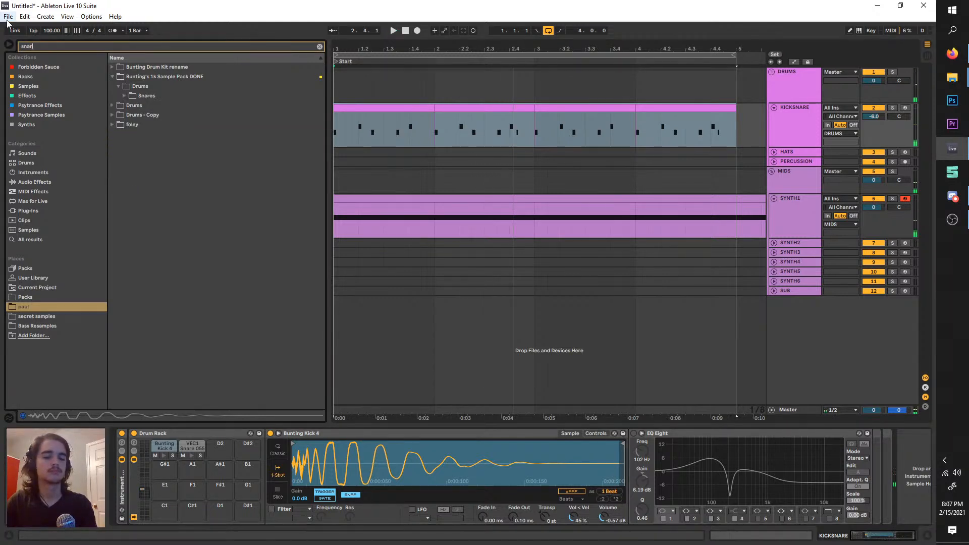
{"action": "type", "text": "re"}
{"action": "key", "text": "BackSpace"}
{"action": "key", "text": "BackSpace"}
{"action": "type", "text": "e"}
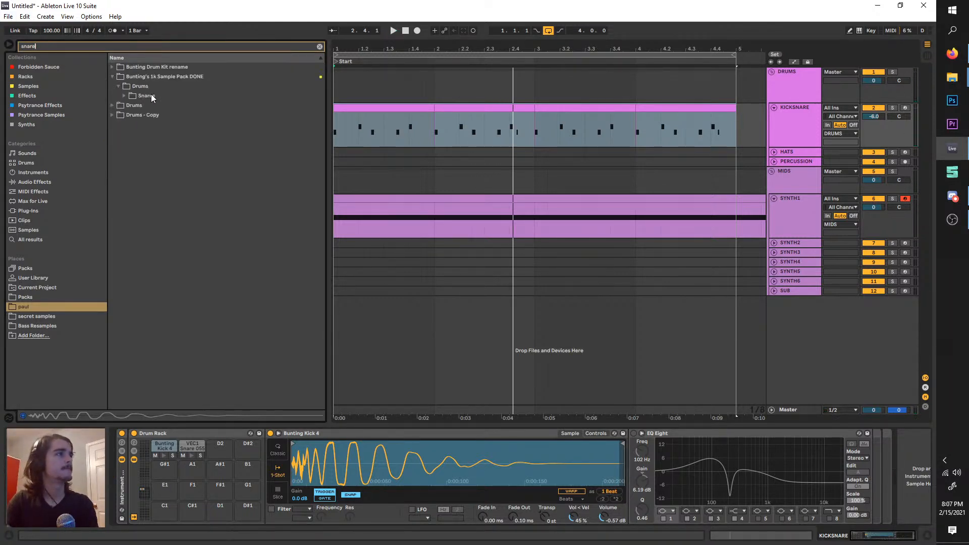
{"action": "left_click", "coordinate": [123, 96]}
- Audition Bunting Snare 1, 2 and 3 in the Snares folder
{"action": "left_click", "coordinate": [140, 106]}
{"action": "left_click", "coordinate": [154, 116]}
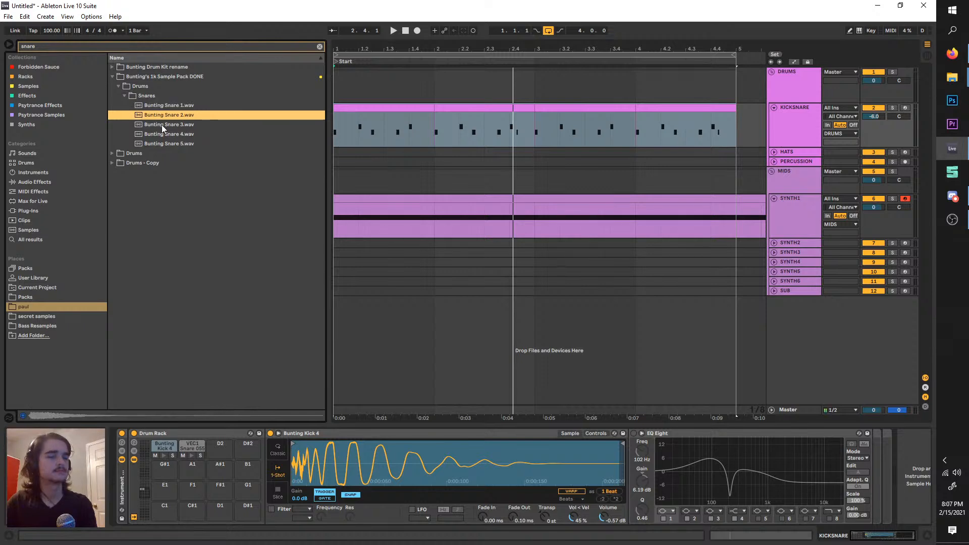
{"action": "left_click", "coordinate": [161, 125]}
{"action": "left_click", "coordinate": [156, 118]}
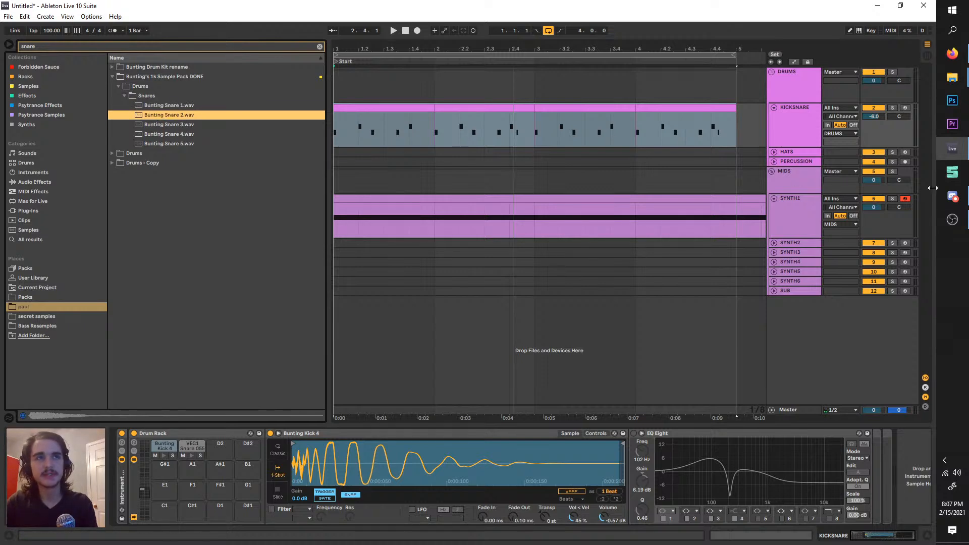
{"action": "left_click", "coordinate": [953, 195]}
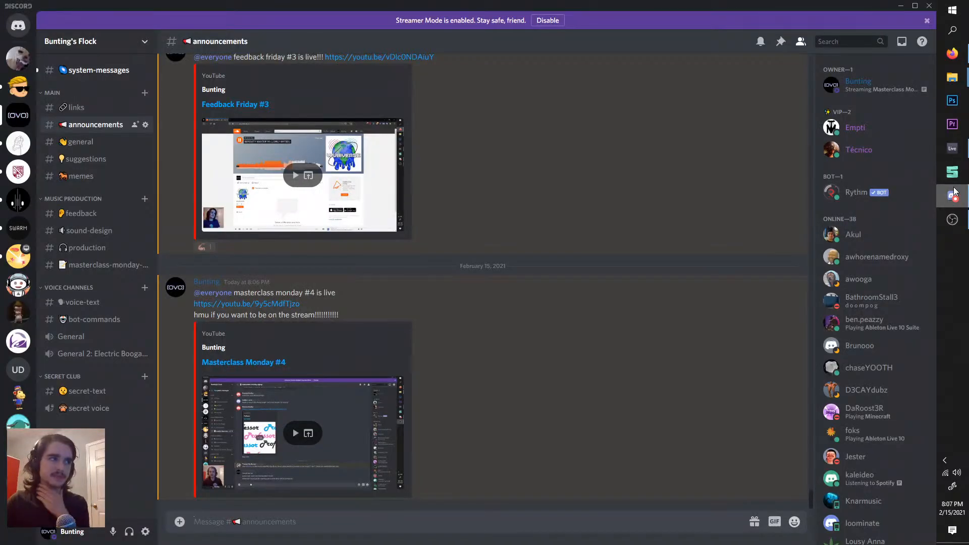
{"action": "left_click", "coordinate": [955, 193]}
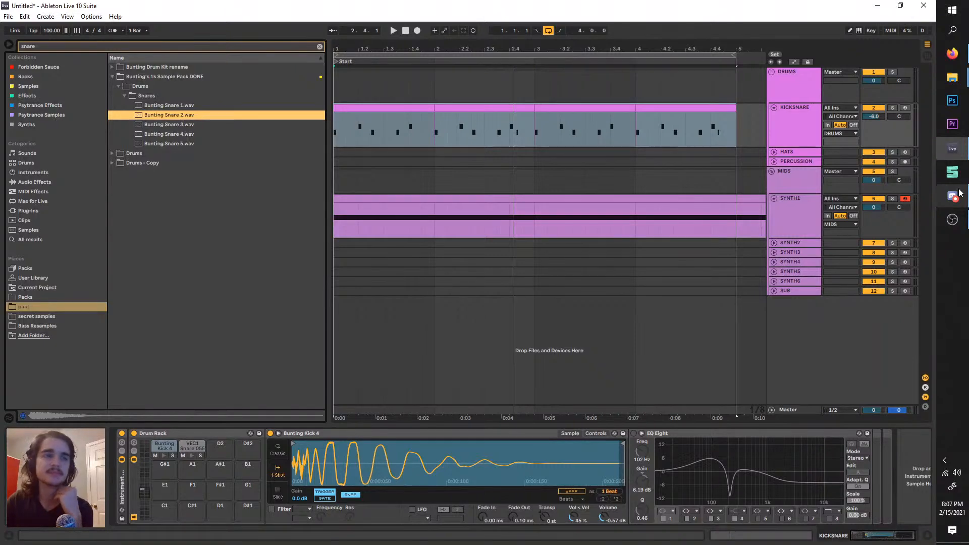
{"action": "left_click", "coordinate": [953, 195]}
{"action": "left_click", "coordinate": [965, 194]}
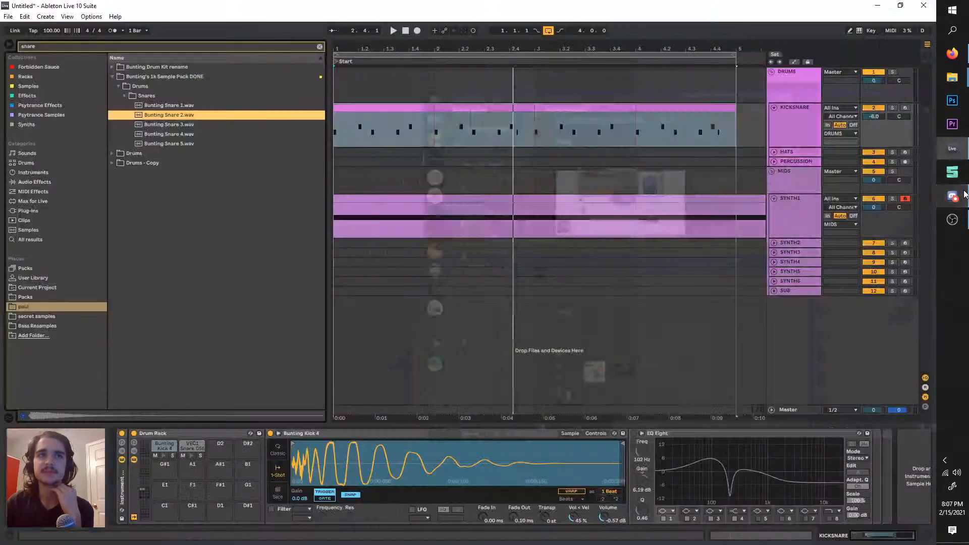
{"action": "left_click", "coordinate": [964, 194]}
{"action": "left_click", "coordinate": [964, 194]}
{"action": "left_click", "coordinate": [965, 195]}
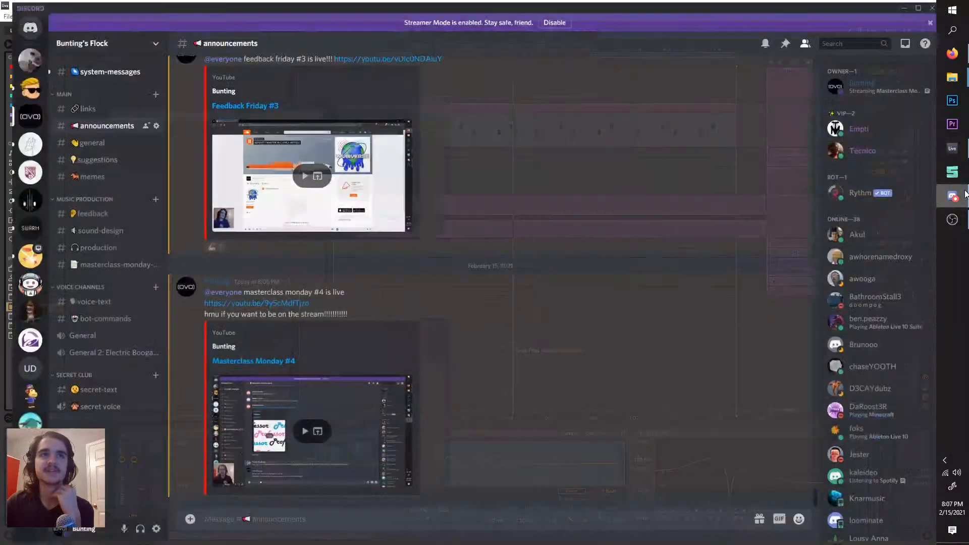
{"action": "left_click", "coordinate": [964, 195]}
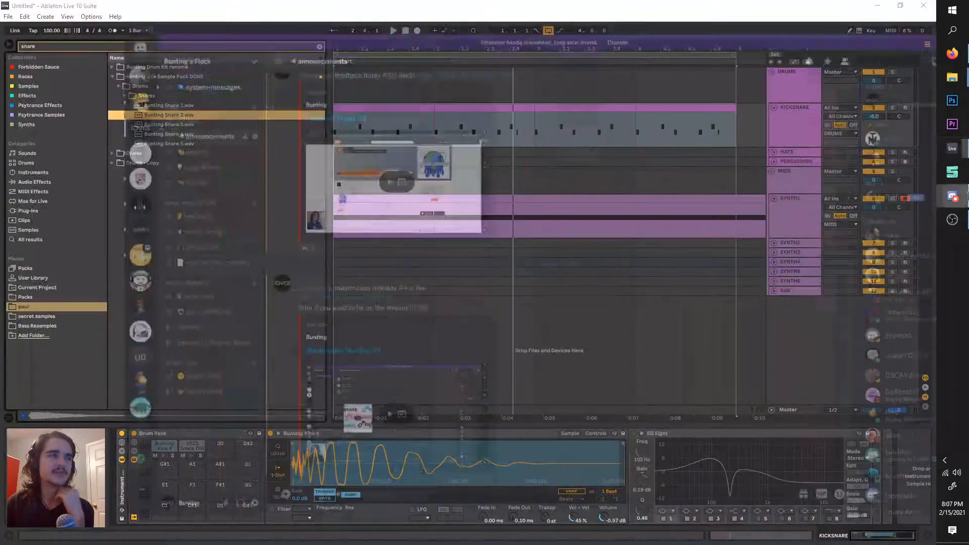
{"action": "left_click", "coordinate": [964, 195]}
{"action": "left_click", "coordinate": [965, 195]}
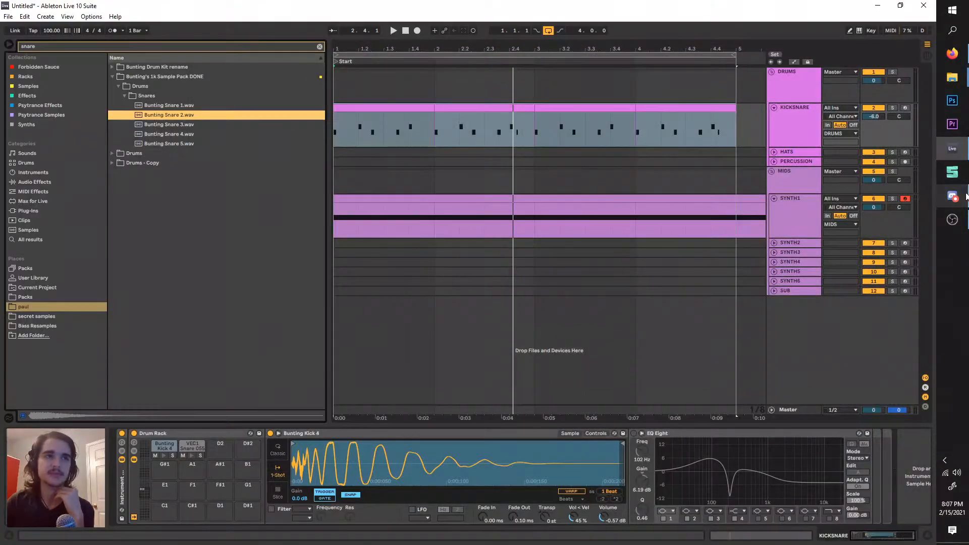
- Load Bunting Snare 3.wav onto the Drum Rack's snare pad and set its volume to -0.57 dB while checking playback
{"action": "left_click", "coordinate": [210, 132]}
{"action": "left_click", "coordinate": [193, 126]}
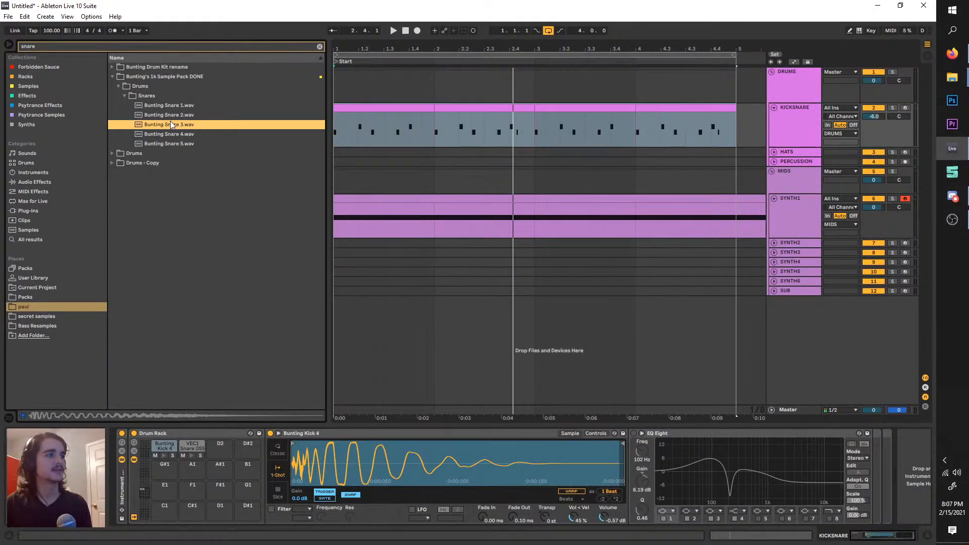
{"action": "left_click_drag", "start_coordinate": [171, 122], "coordinate": [191, 450]}
{"action": "key", "text": "space"}
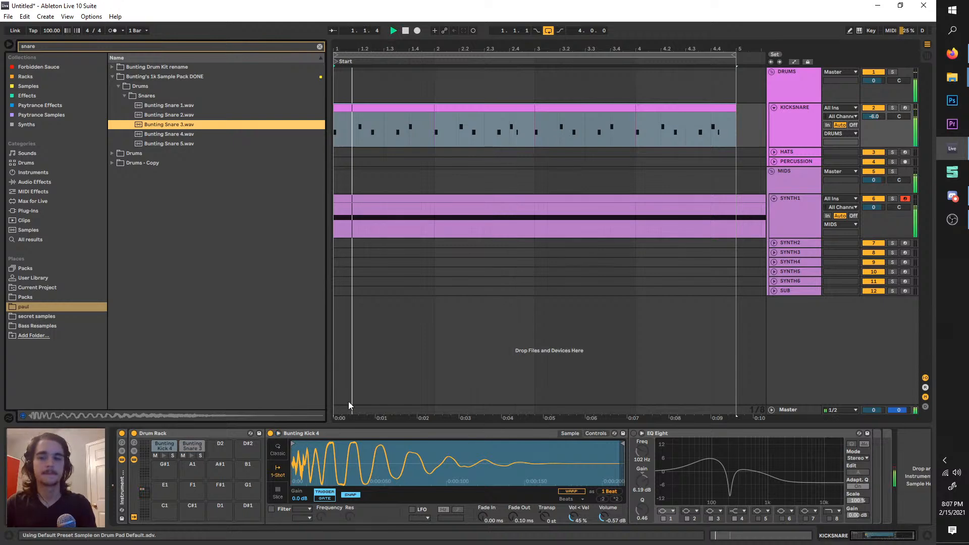
{"action": "left_click", "coordinate": [194, 447]}
{"action": "key", "text": "space"}
{"action": "left_click_drag", "start_coordinate": [610, 518], "coordinate": [609, 507]}
{"action": "key", "text": "space"}
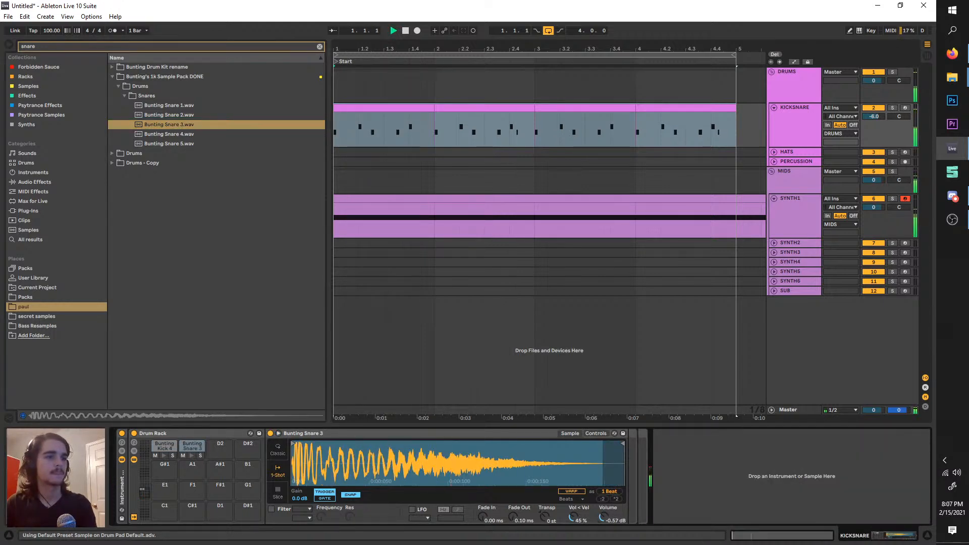
{"action": "key", "text": "space"}
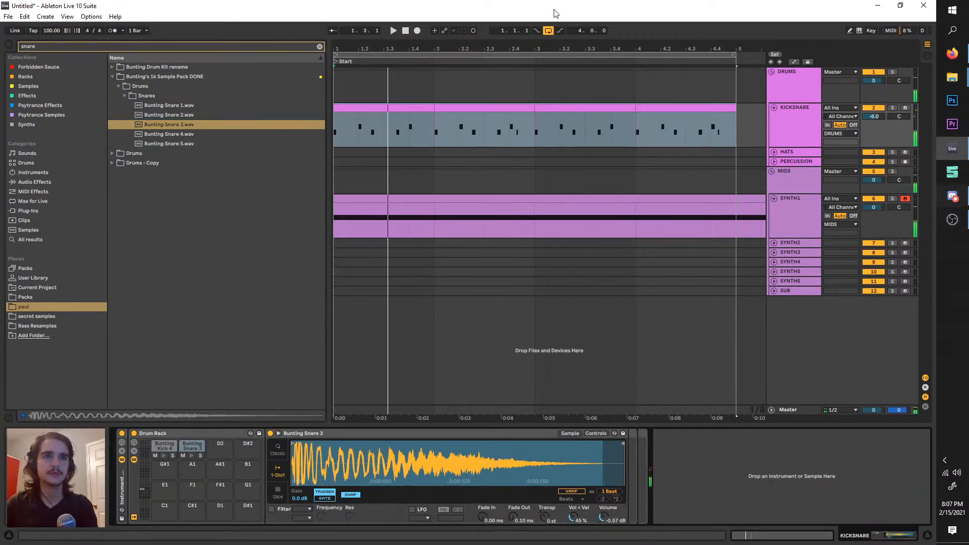
- Reselect Focusrite USB ASIO as the audio device in the audio preferences and close them
{"action": "left_click", "coordinate": [91, 17]}
{"action": "left_click", "coordinate": [135, 284]}
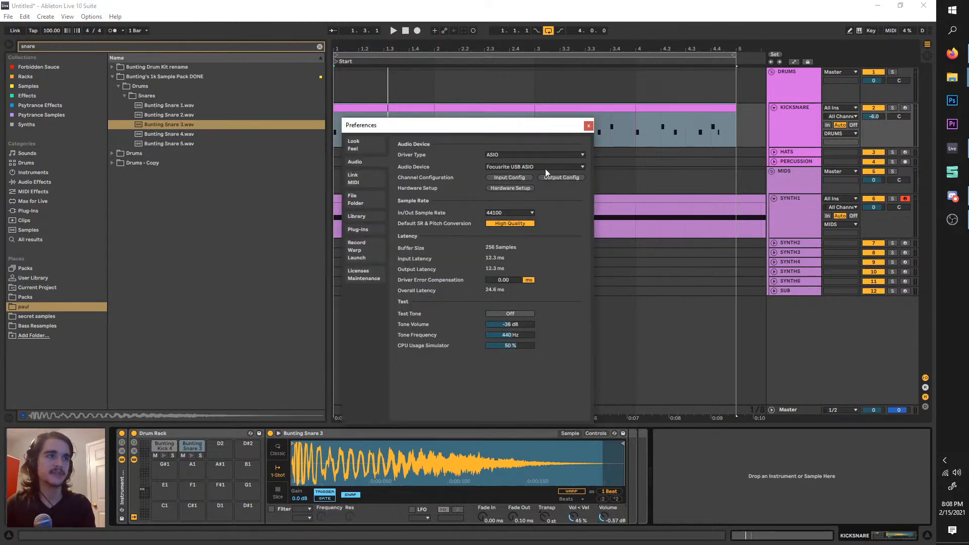
{"action": "left_click", "coordinate": [545, 169]}
{"action": "left_click", "coordinate": [541, 192]}
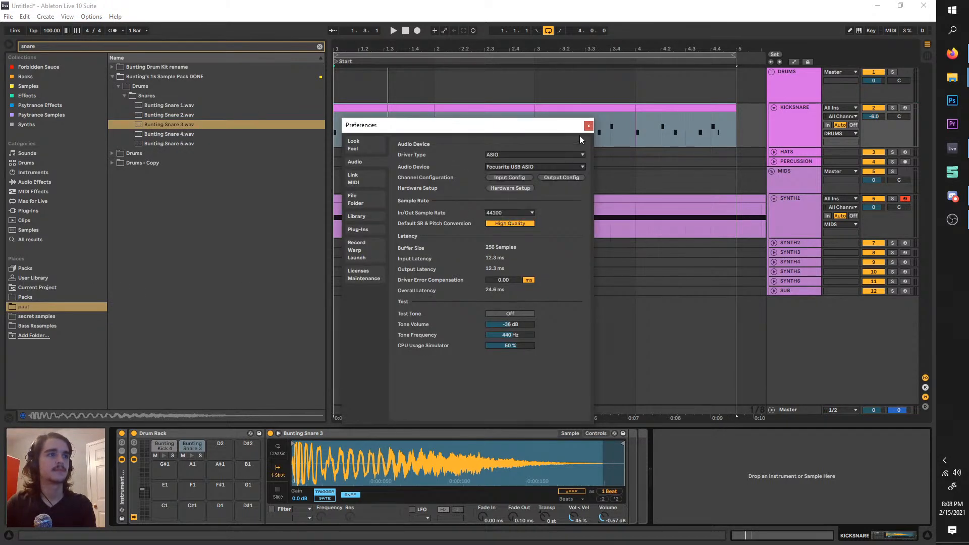
{"action": "left_click", "coordinate": [590, 127]}
- Transpose the snare pad's sample to -3 st during playback
{"action": "key", "text": "space"}
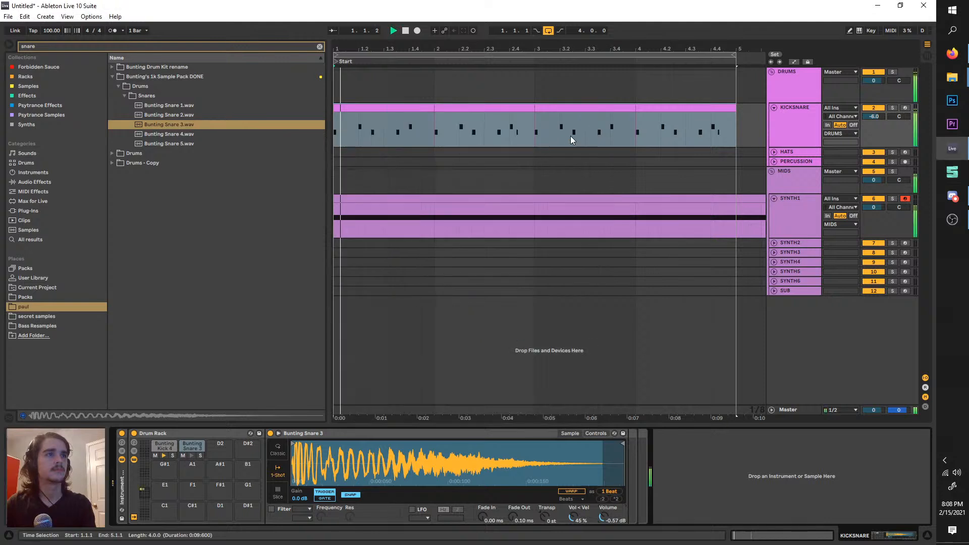
{"action": "left_click", "coordinate": [815, 127]}
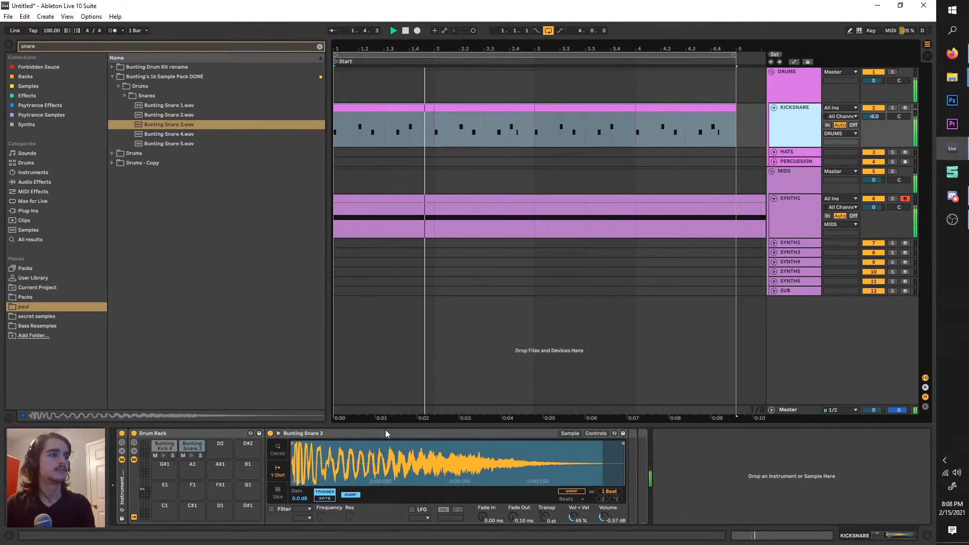
{"action": "left_click_drag", "start_coordinate": [546, 517], "coordinate": [545, 525]}
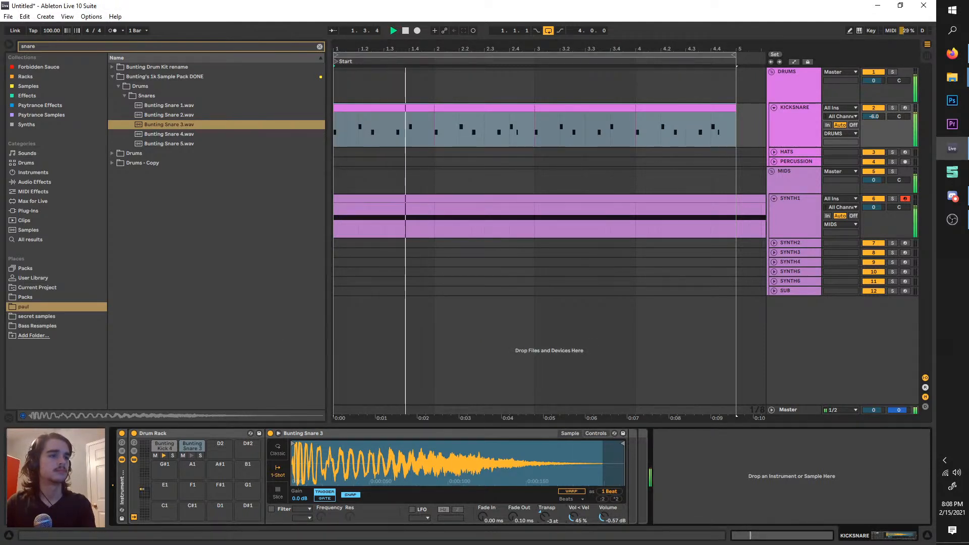
- Audition the Bunting Snare samples again, ending on Bunting Snare 5.wav
{"action": "left_click", "coordinate": [140, 134]}
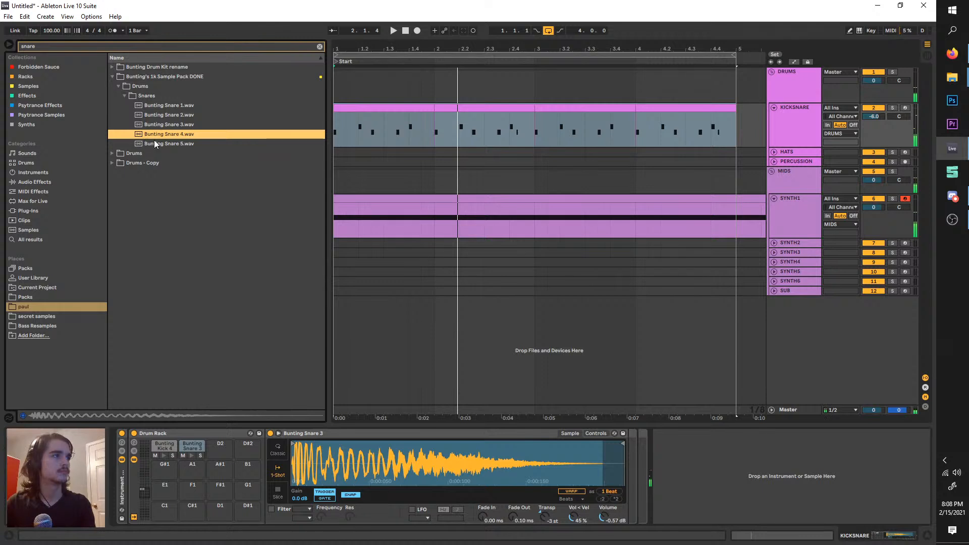
{"action": "left_click", "coordinate": [153, 142]}
{"action": "left_click", "coordinate": [147, 124]}
{"action": "left_click", "coordinate": [141, 106]}
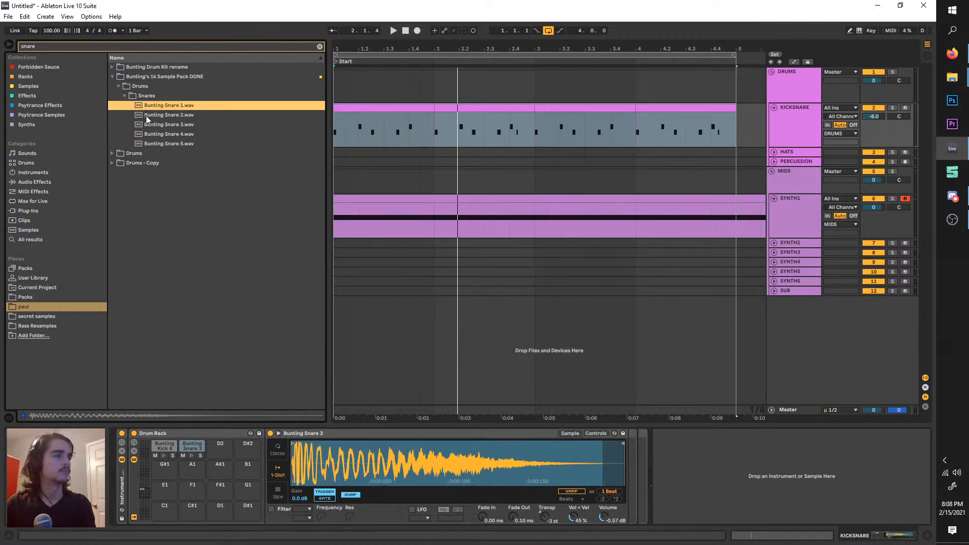
{"action": "left_click", "coordinate": [147, 115]}
{"action": "left_click", "coordinate": [139, 143]}
- Replace the snare pad's sample with Bunting Snare 5.wav and return its transposition to the default during playback
{"action": "left_click", "coordinate": [194, 446]}
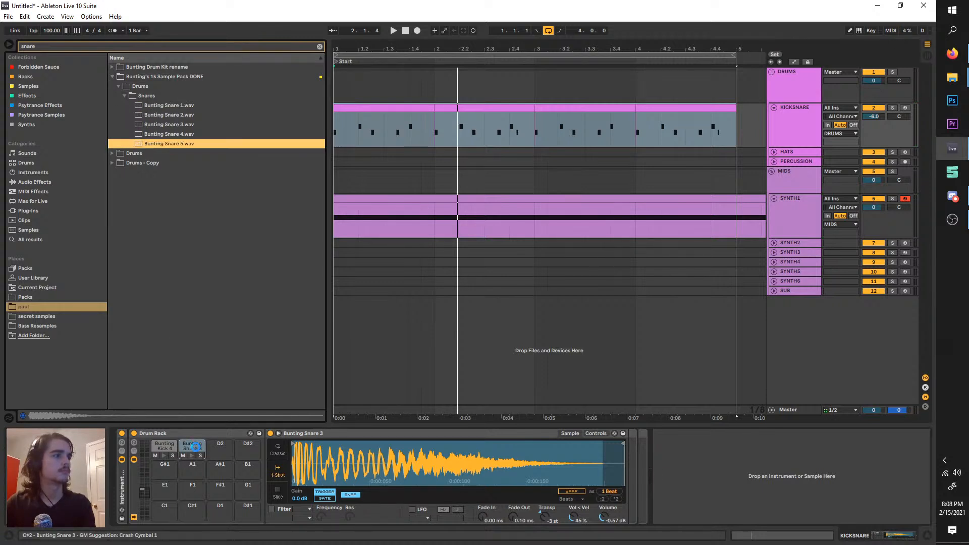
{"action": "key", "text": "space"}
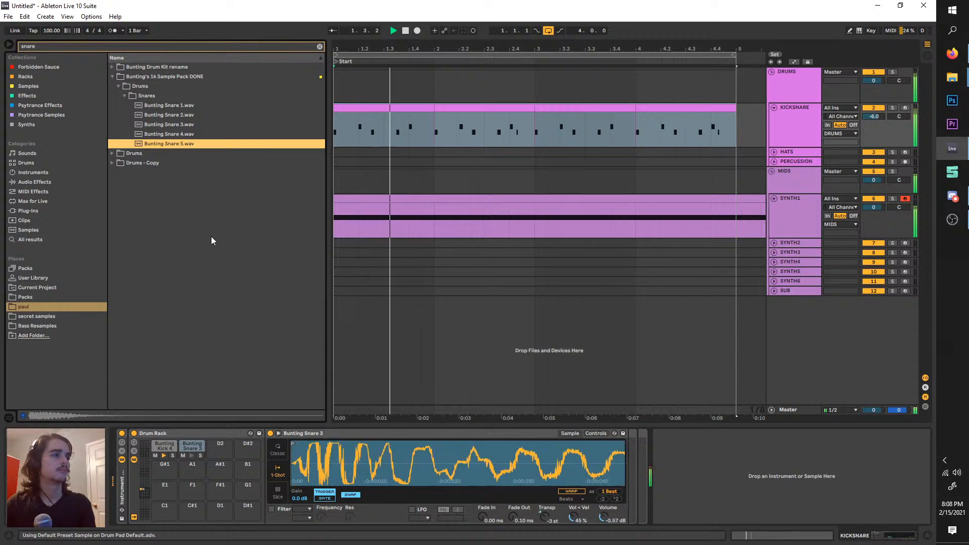
{"action": "right_click", "coordinate": [544, 518]}
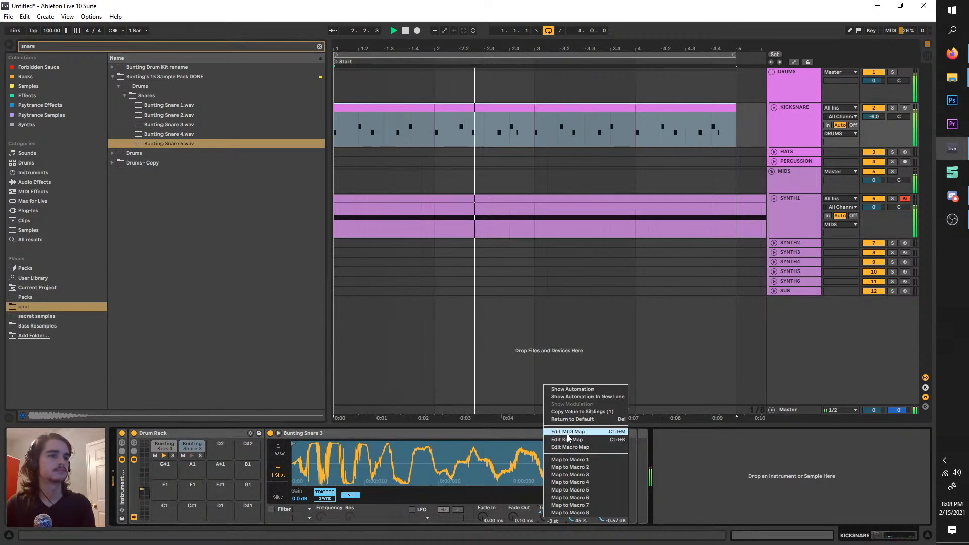
{"action": "left_click", "coordinate": [561, 420]}
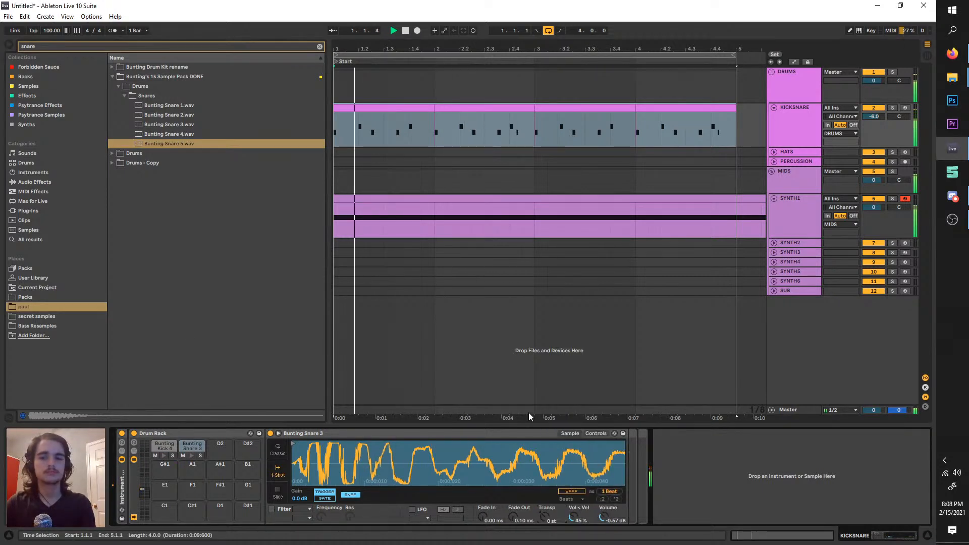
- Group the kick pad's Simpler into an Instrument Rack and add an External Instrument chain that sends MIDI to 1-LFOTool x64 on MIDS
{"action": "left_click", "coordinate": [164, 446]}
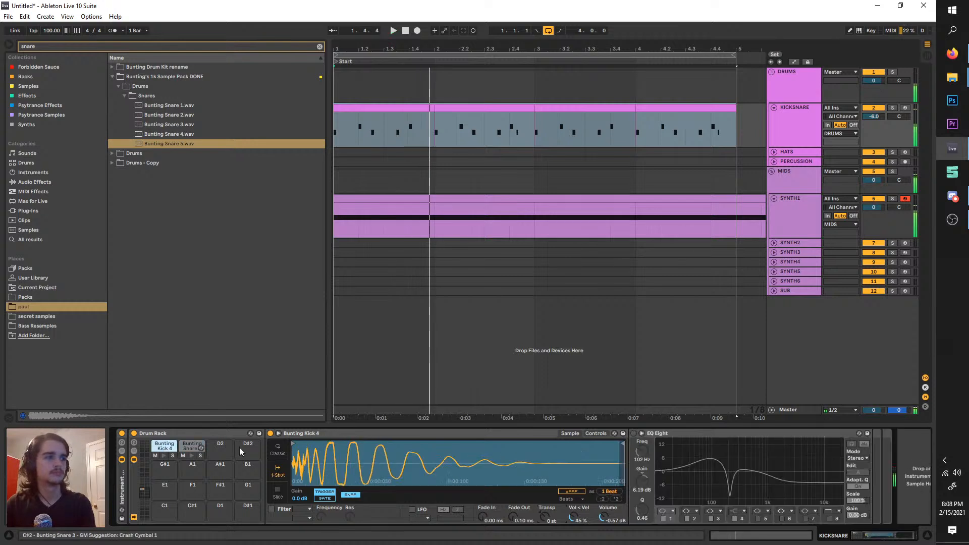
{"action": "key", "text": "ctrl+g"}
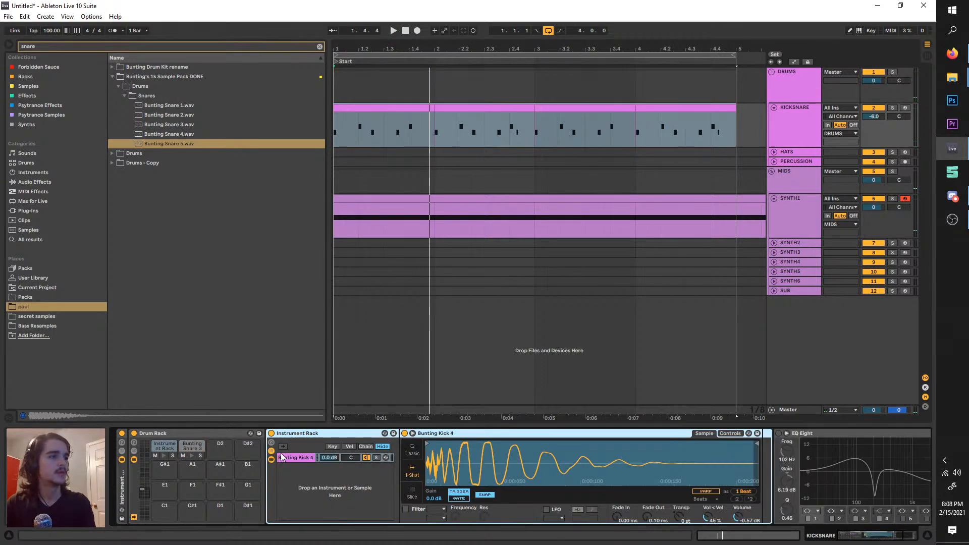
{"action": "left_click", "coordinate": [34, 173]}
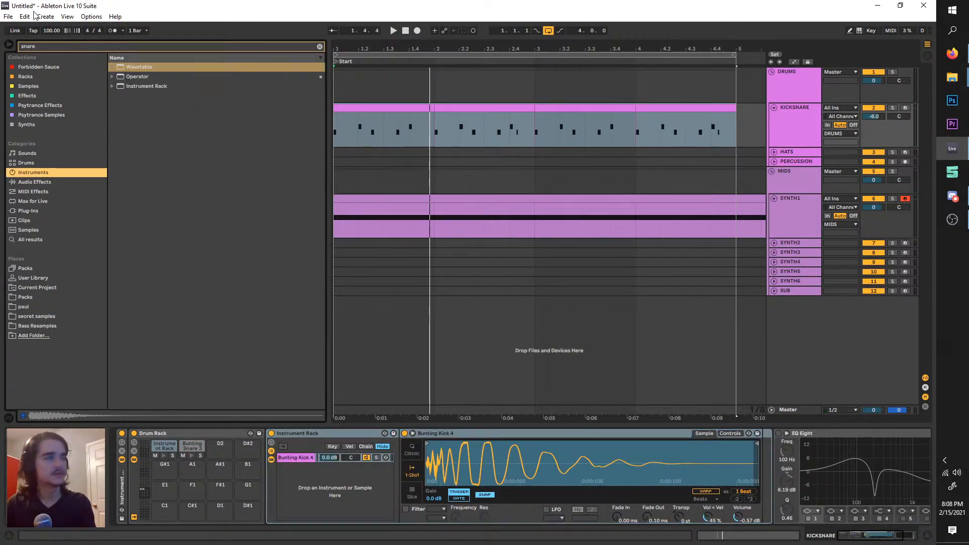
{"action": "left_click", "coordinate": [57, 46]}
{"action": "type", "text": "ext"}
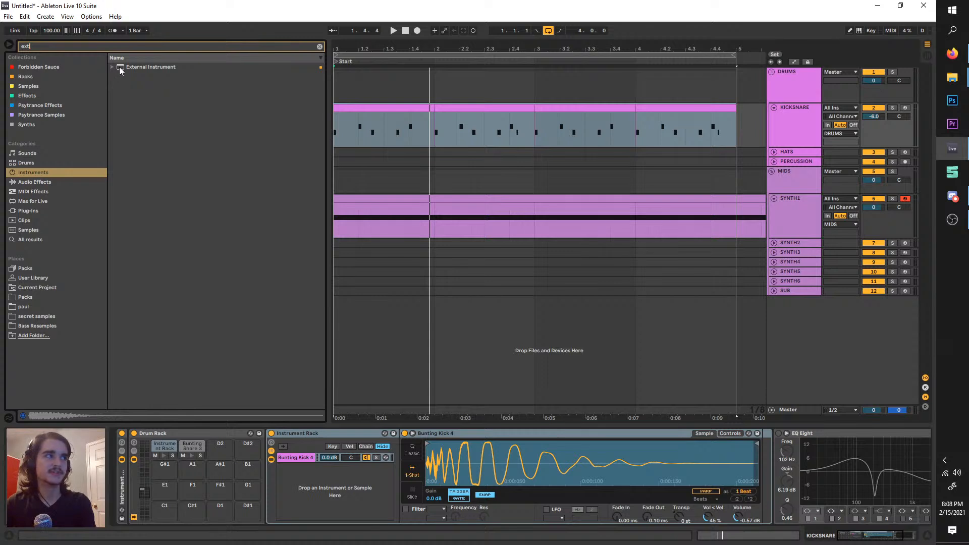
{"action": "left_click_drag", "start_coordinate": [119, 67], "coordinate": [296, 468]}
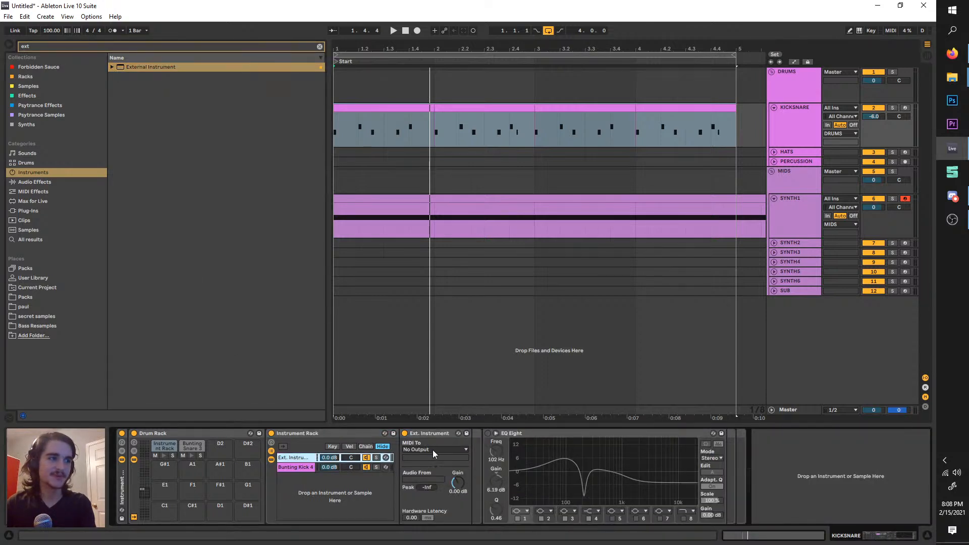
{"action": "left_click", "coordinate": [432, 450]}
{"action": "left_click", "coordinate": [429, 474]}
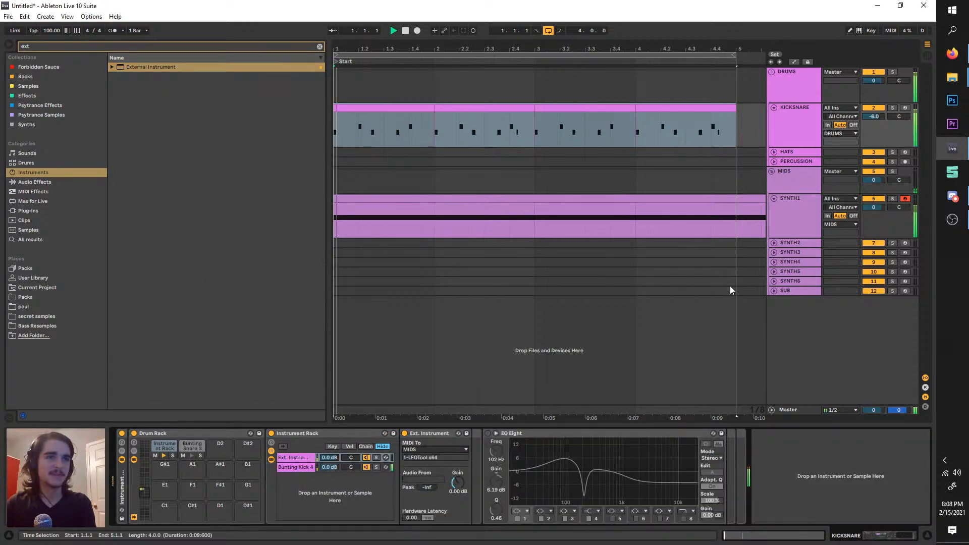
- Adjust the upper point of the LFOTool volume curve on the MIDS track during playback and close the plug-in window
{"action": "left_click", "coordinate": [783, 184]}
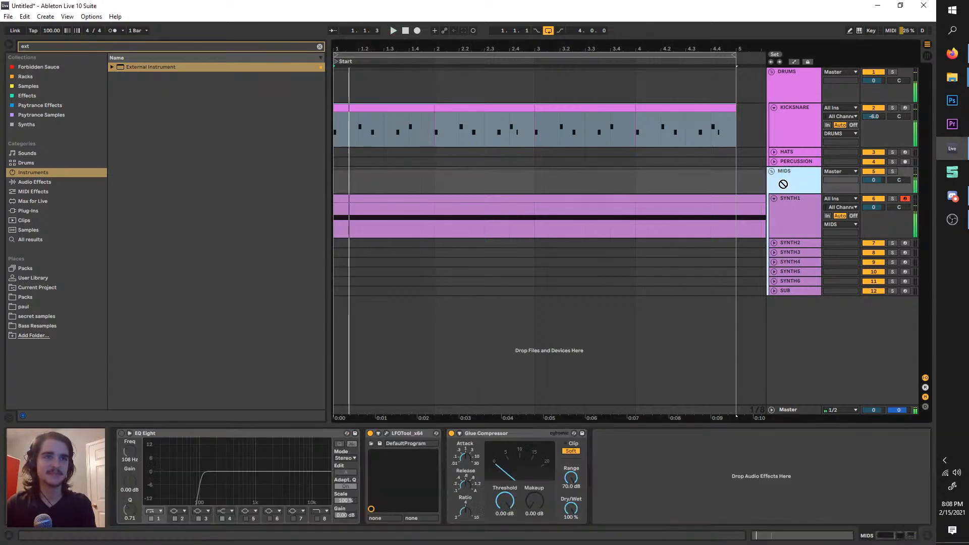
{"action": "left_click", "coordinate": [386, 432]}
{"action": "key", "text": "space"}
{"action": "left_click_drag", "start_coordinate": [138, 32], "coordinate": [136, 29]}
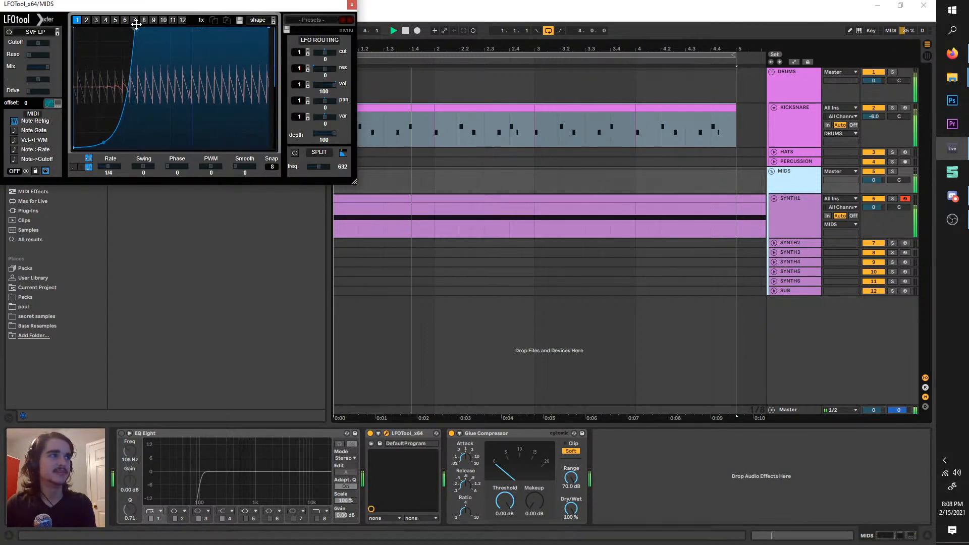
{"action": "left_click", "coordinate": [353, 6]}
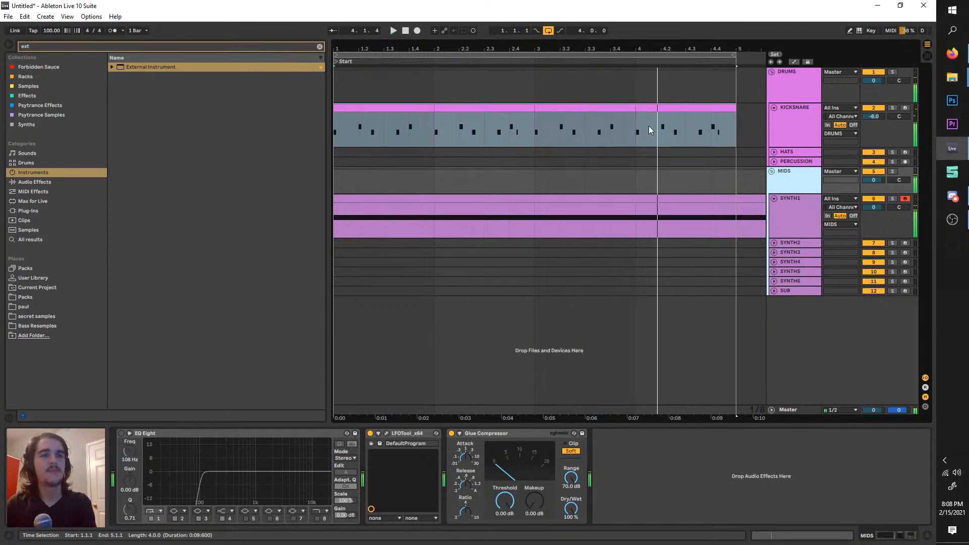
{"action": "key", "text": "space"}
- Clear the browser search and narrow the browser to widen the arrangement
{"action": "left_click", "coordinate": [320, 46]}
{"action": "left_click_drag", "start_coordinate": [329, 69], "coordinate": [212, 106]}
{"action": "scroll", "coordinate": [268, 152], "scroll_direction": "up", "scroll_amount": 4}
{"action": "scroll", "coordinate": [310, 179], "scroll_direction": "down", "scroll_amount": 4}
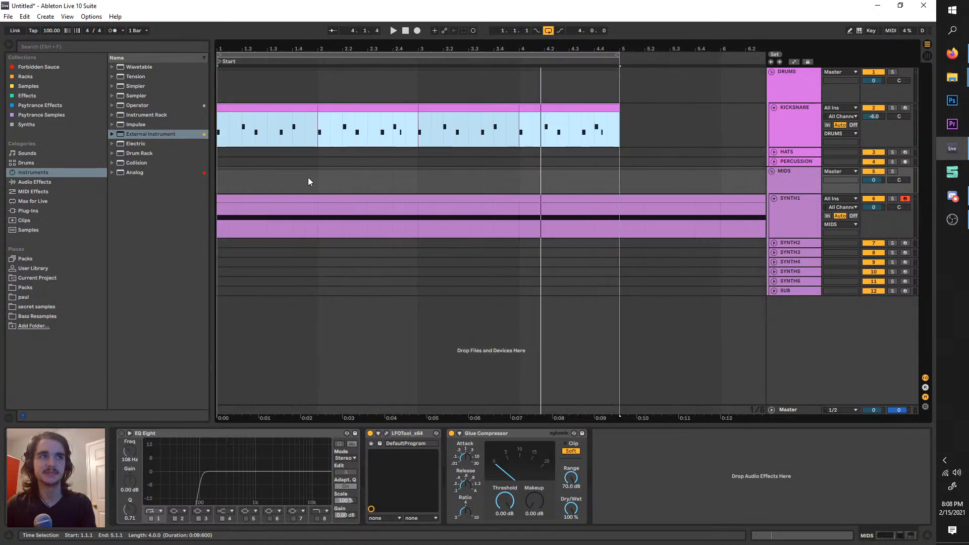
- Shorten the SYNTH1 clip so it ends at bar 5, matching the four-bar kick and snare clip
{"action": "key", "text": "space"}
{"action": "left_click", "coordinate": [794, 131]}
{"action": "left_click", "coordinate": [789, 211]}
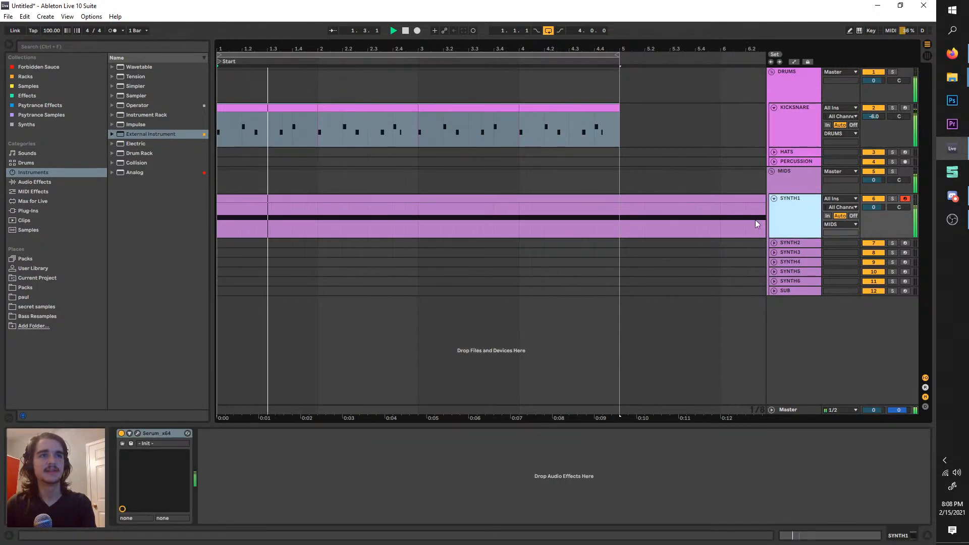
{"action": "key", "text": "space"}
{"action": "scroll", "coordinate": [580, 214], "scroll_direction": "down", "scroll_amount": 4}
{"action": "left_click_drag", "start_coordinate": [473, 199], "coordinate": [472, 207]}
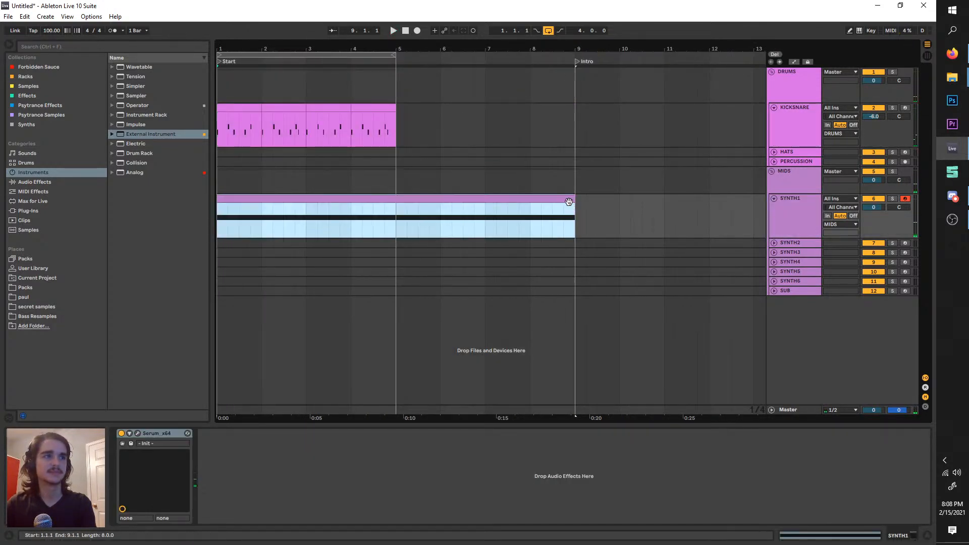
{"action": "left_click_drag", "start_coordinate": [573, 200], "coordinate": [396, 201]}
{"action": "scroll", "coordinate": [256, 229], "scroll_direction": "up", "scroll_amount": 4}
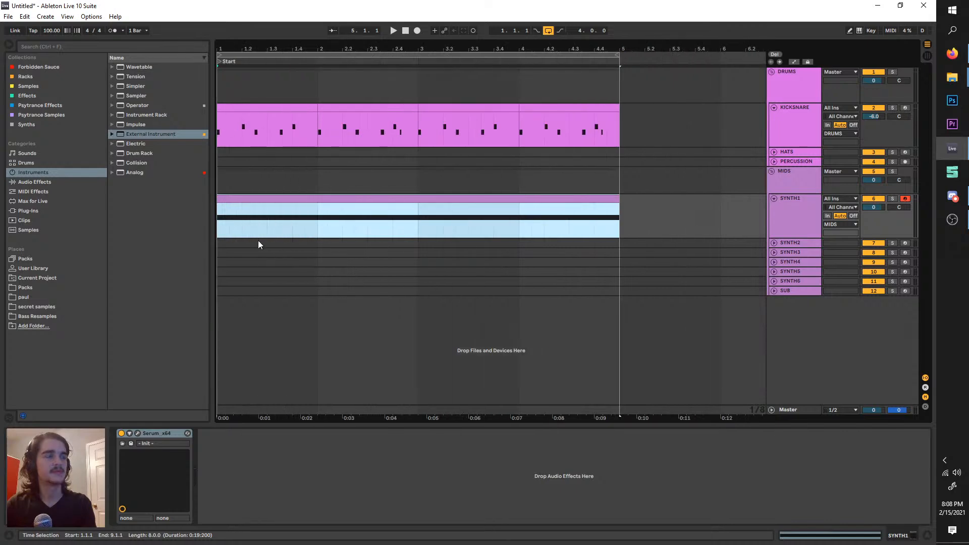
- Open Serum on SYNTH1 during playback and load the Basic Shapes wavetable in oscillator A
{"action": "key", "text": "space"}
{"action": "double_click", "coordinate": [772, 219]}
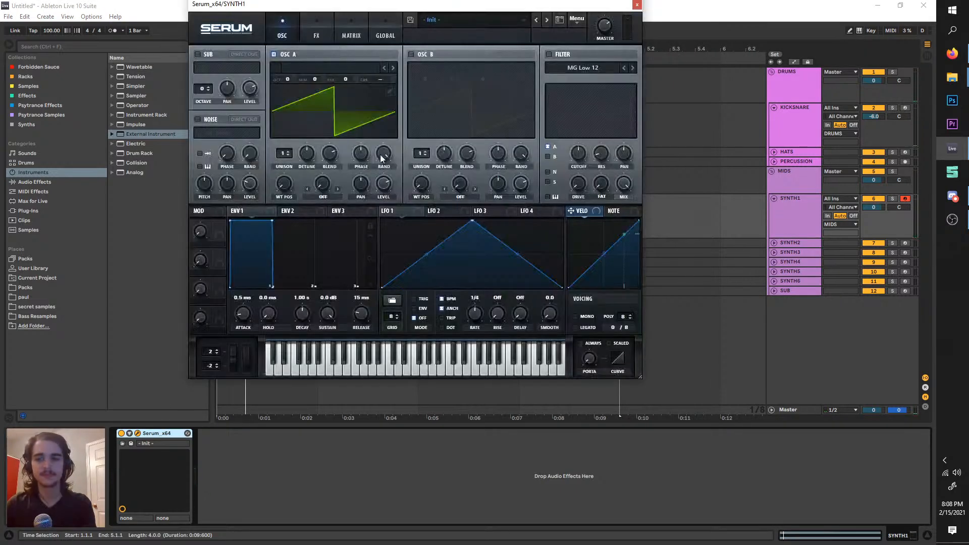
{"action": "left_click", "coordinate": [348, 64]}
{"action": "left_click", "coordinate": [454, 155]}
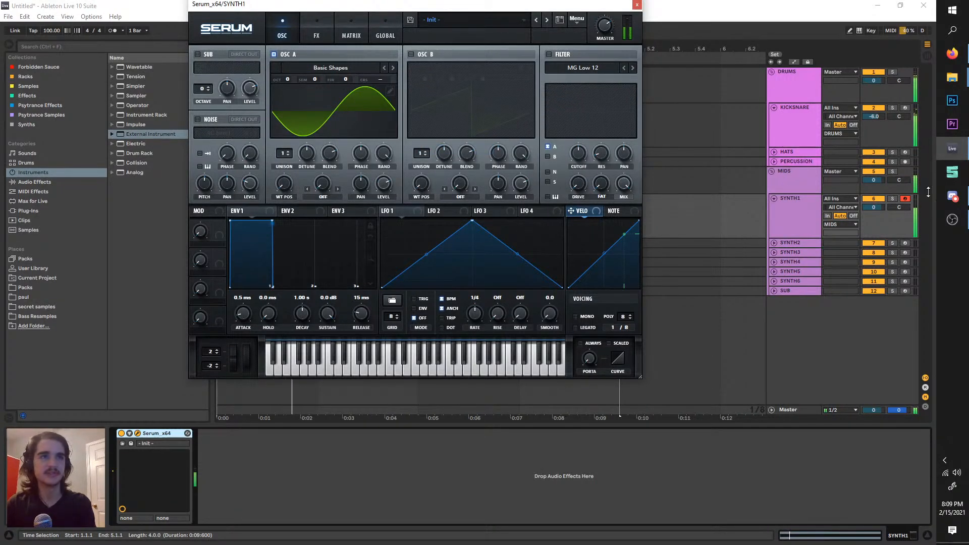
- Switch to Discord, check the general channel of Bunting's Flock, and return to Ableton Live
{"action": "left_click", "coordinate": [953, 196]}
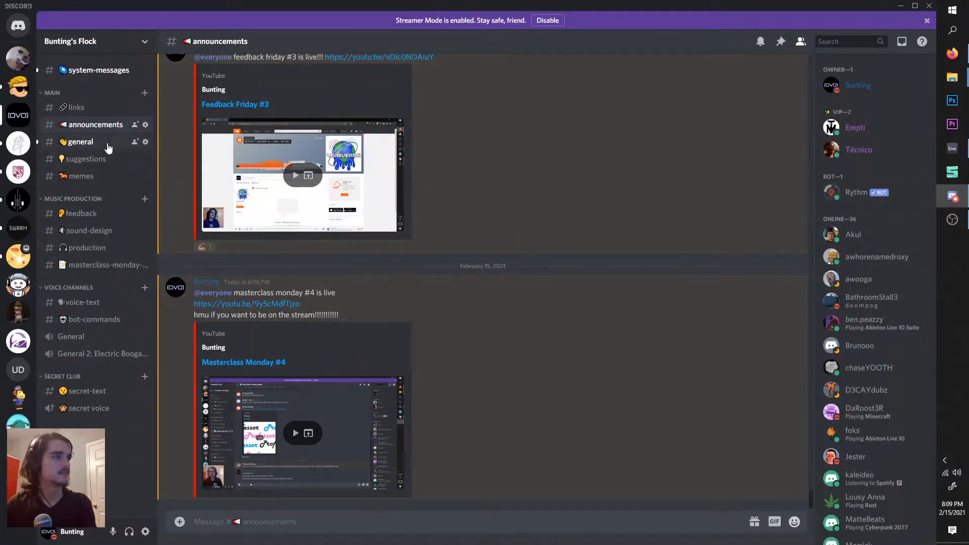
{"action": "left_click", "coordinate": [105, 147]}
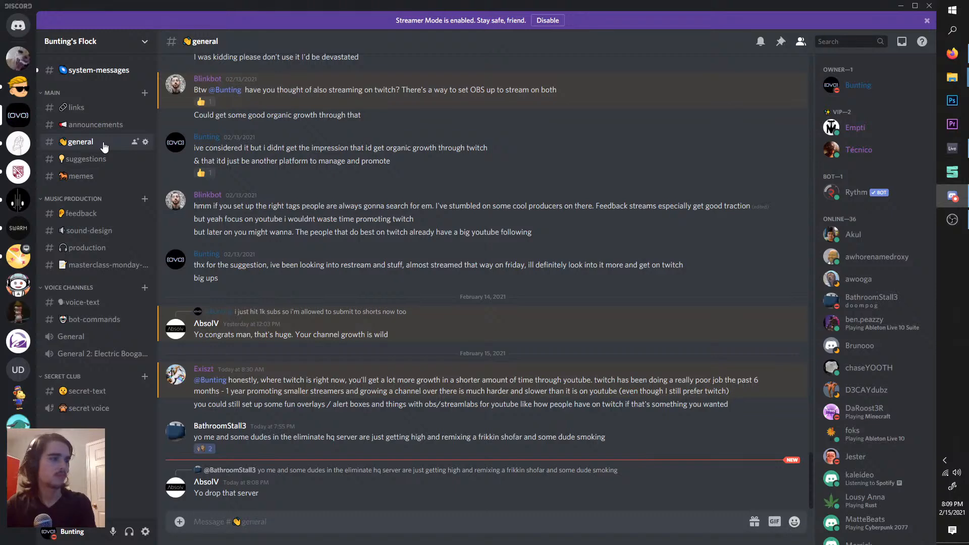
{"action": "left_click", "coordinate": [901, 6]}
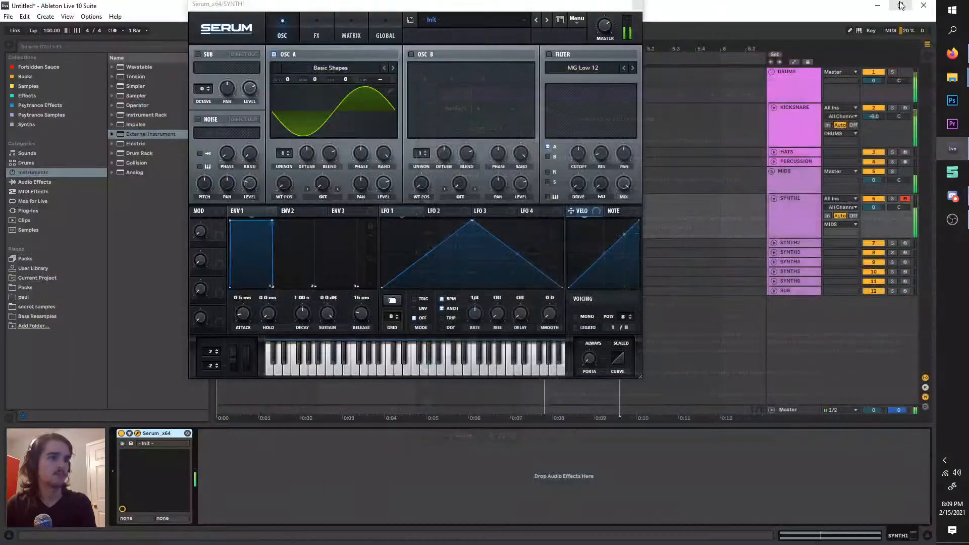
- Modulate Serum's oscillator A level with LFO 1 at a 1/8 triplet rate and try out the Tube distortion effect
{"action": "left_click_drag", "start_coordinate": [446, 228], "coordinate": [429, 318]}
{"action": "left_click_drag", "start_coordinate": [435, 191], "coordinate": [436, 152]}
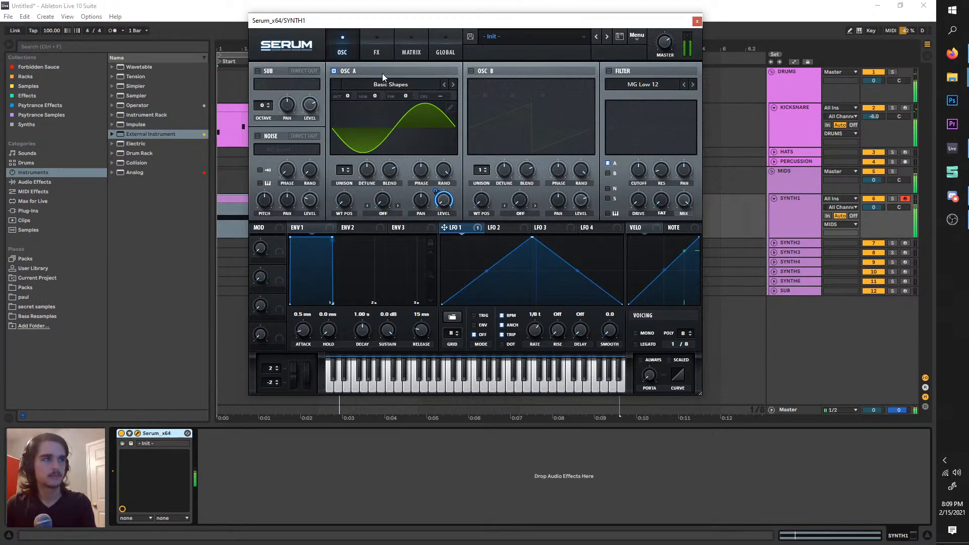
{"action": "left_click", "coordinate": [376, 51]}
{"action": "left_click", "coordinate": [265, 89]}
{"action": "left_click_drag", "start_coordinate": [582, 79], "coordinate": [585, 23]}
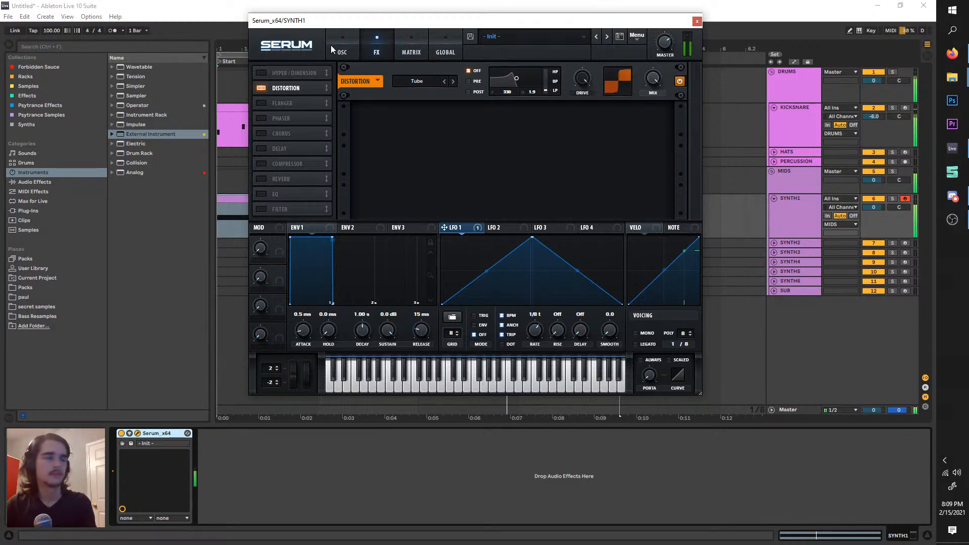
{"action": "left_click", "coordinate": [291, 90]}
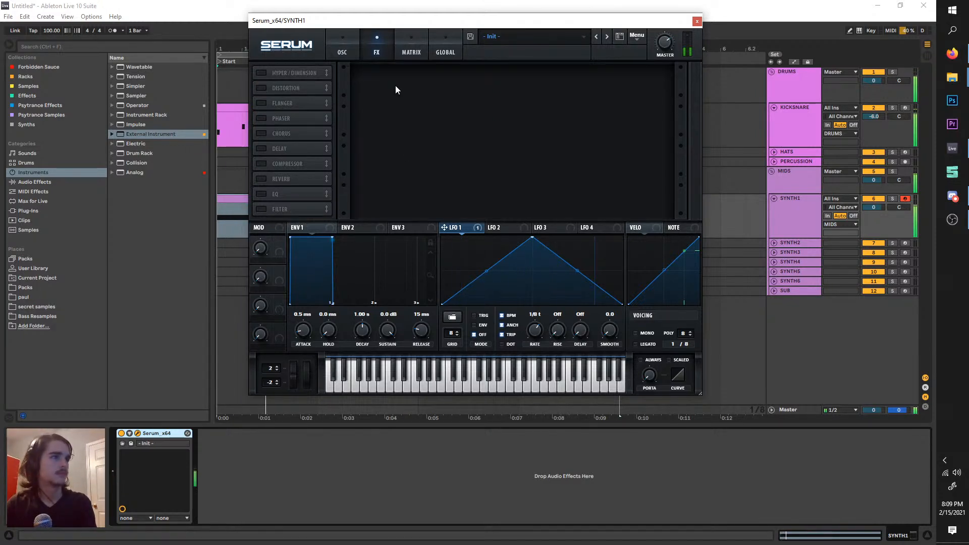
- Remove the modulator from oscillator A's level, reset that control, and close the Serum window
{"action": "left_click", "coordinate": [356, 33]}
{"action": "right_click", "coordinate": [443, 200]}
{"action": "left_click", "coordinate": [485, 241]}
{"action": "right_click", "coordinate": [443, 200]}
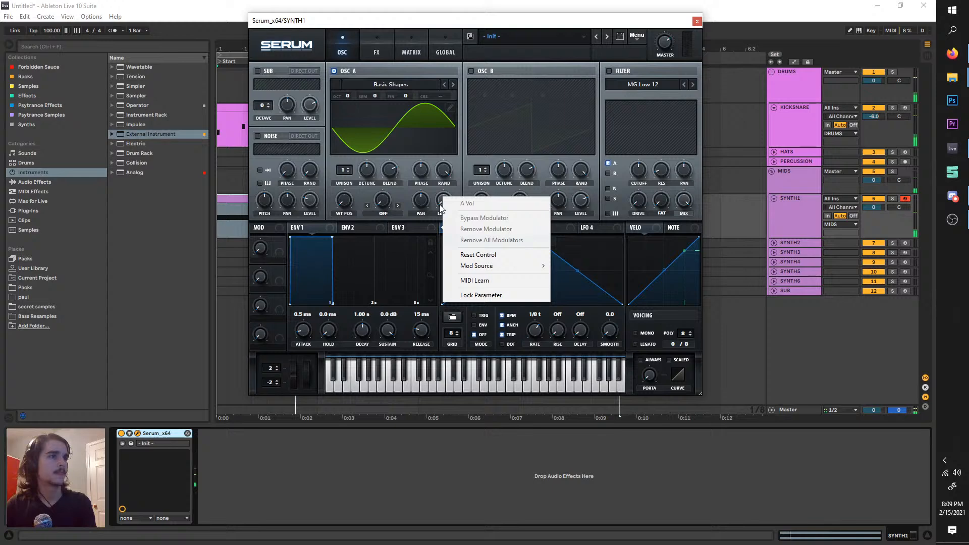
{"action": "left_click", "coordinate": [476, 254]}
{"action": "key", "text": "space"}
{"action": "left_click", "coordinate": [386, 215]}
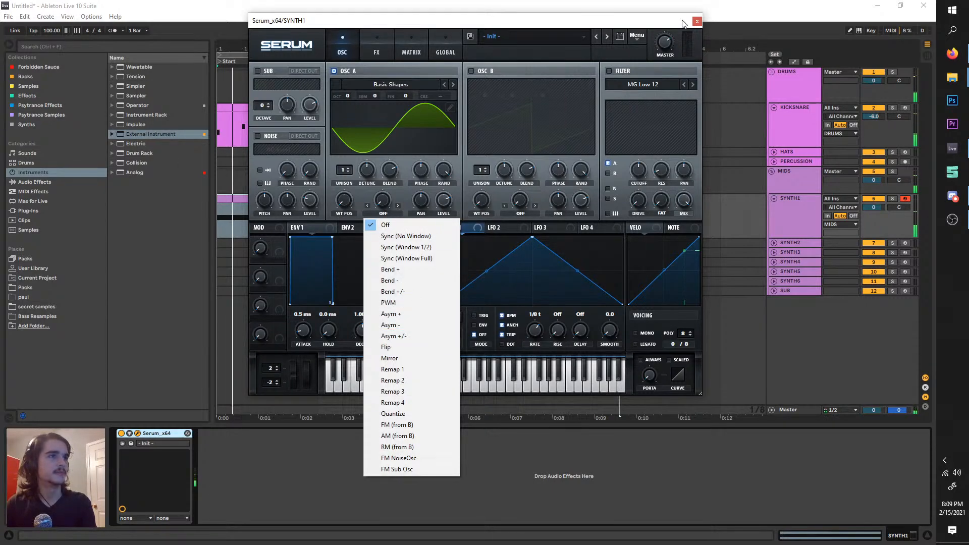
{"action": "left_click", "coordinate": [707, 12]}
{"action": "left_click", "coordinate": [697, 21]}
- Find the Vital plug-in by searching for "vital" and load it on SYNTH1 in place of Serum
{"action": "left_click", "coordinate": [64, 48]}
{"action": "type", "text": "v"}
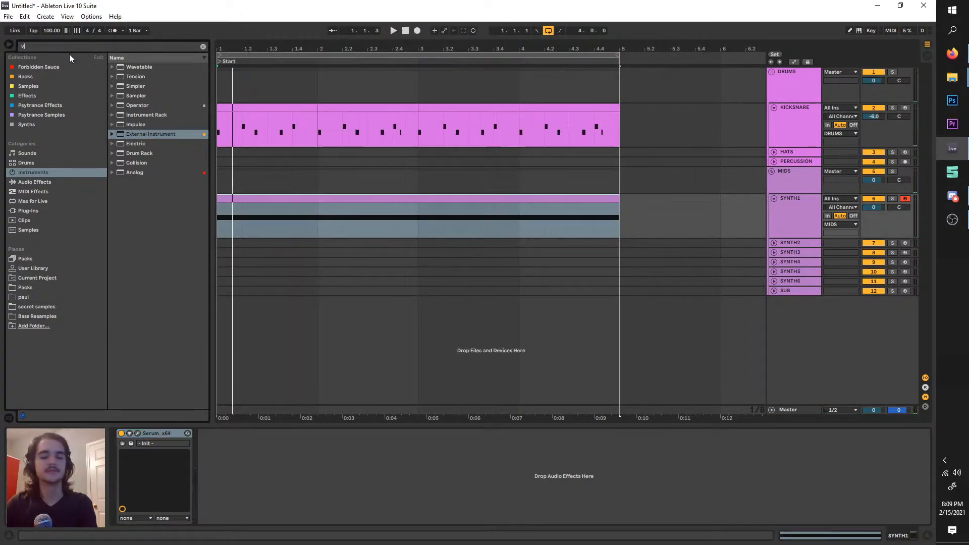
{"action": "type", "text": "ital"}
{"action": "left_click", "coordinate": [35, 211]}
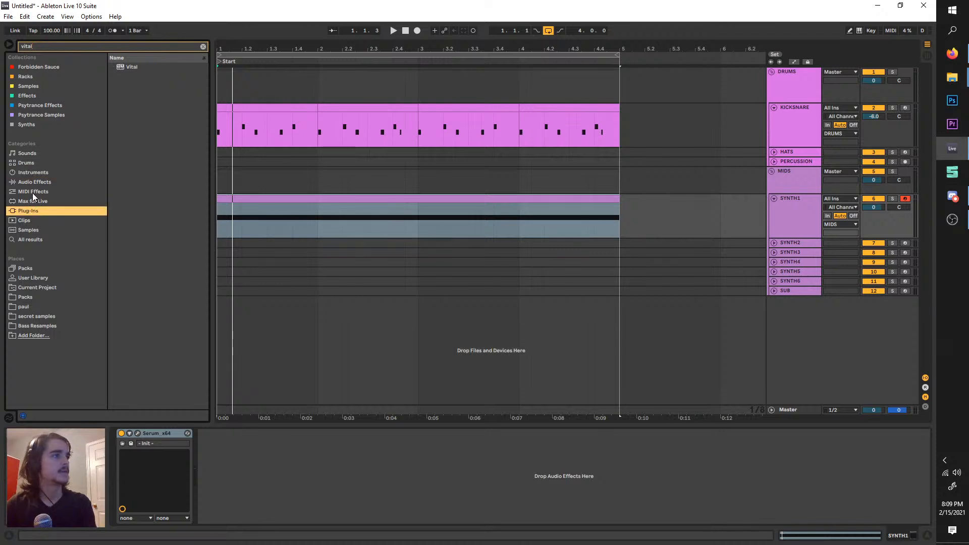
{"action": "left_click", "coordinate": [130, 68]}
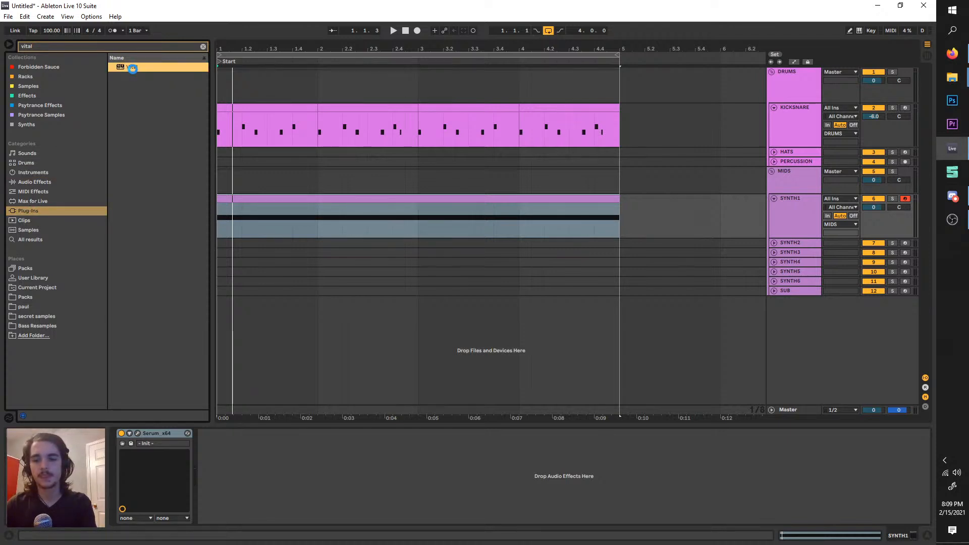
{"action": "double_click", "coordinate": [132, 68]}
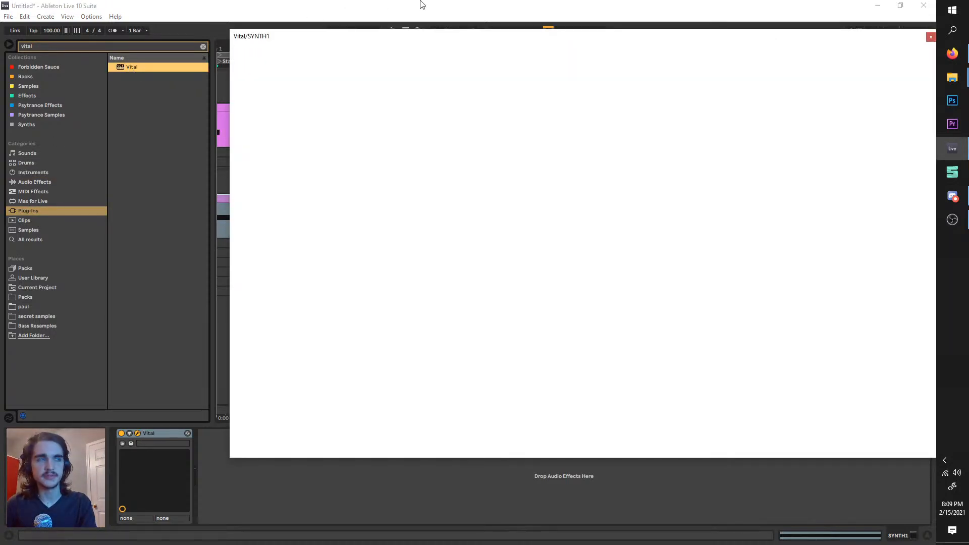
{"action": "left_click_drag", "start_coordinate": [417, 39], "coordinate": [321, 65]}
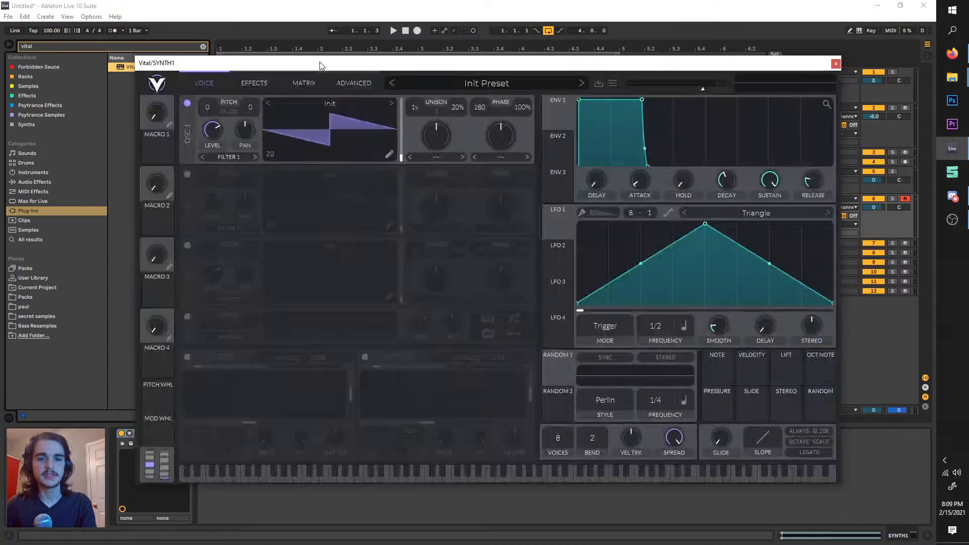
- Solo the SYNTH1 track and load the Basic Shapes wavetable in Vital's oscillator 1
{"action": "key", "text": "space"}
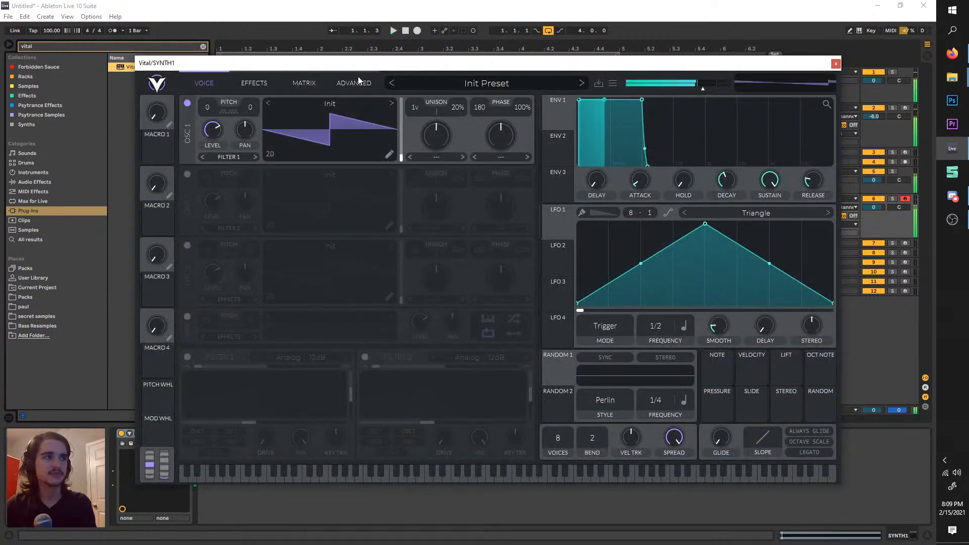
{"action": "left_click", "coordinate": [893, 199]}
{"action": "left_click", "coordinate": [329, 103]}
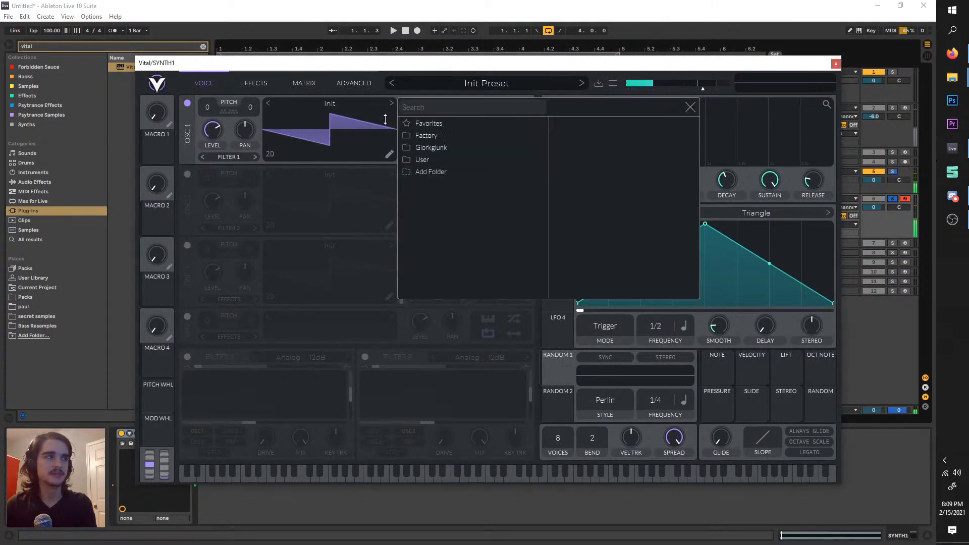
{"action": "left_click", "coordinate": [584, 123]}
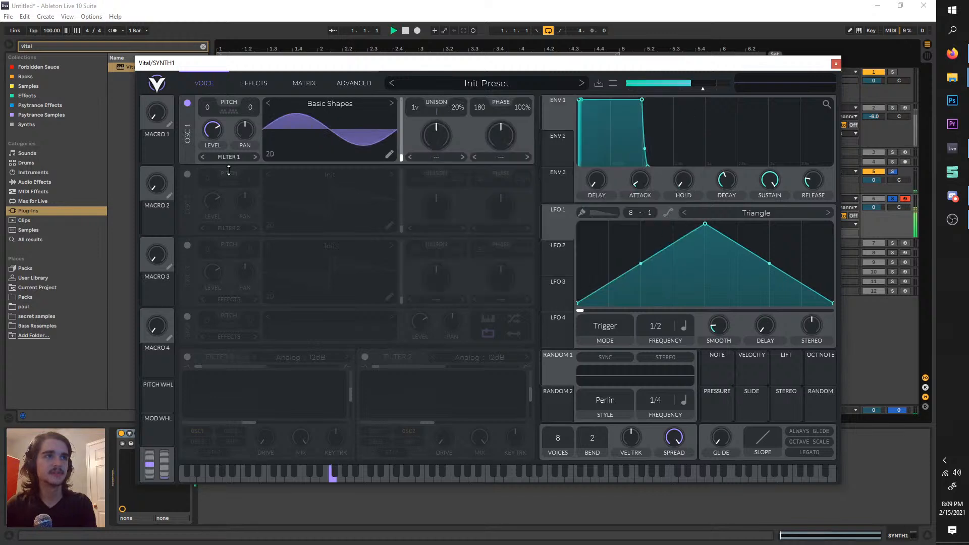
- Enable oscillator 2 in Vital and set oscillator 1's phase distortion mode to FM OSC 2
{"action": "left_click", "coordinate": [186, 173]}
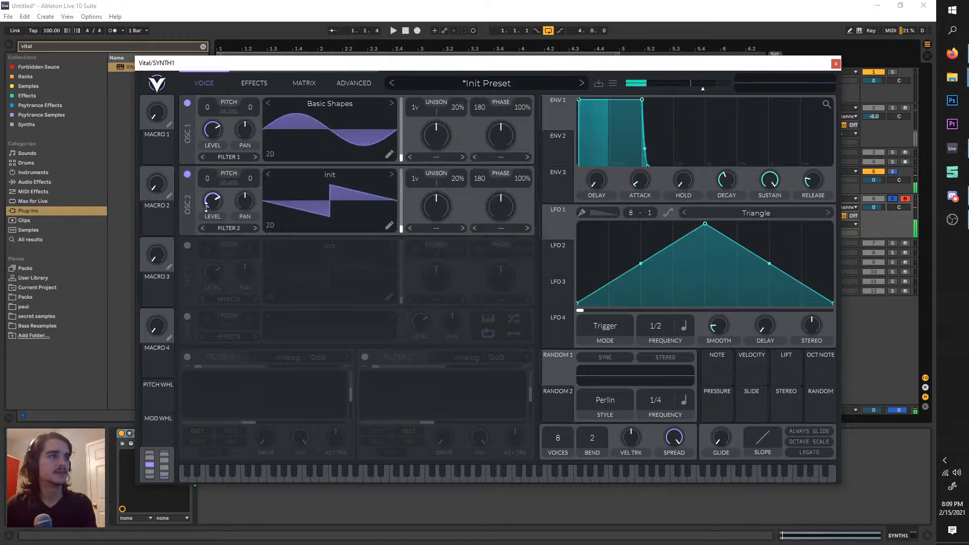
{"action": "left_click", "coordinate": [499, 158]}
{"action": "left_click", "coordinate": [505, 279]}
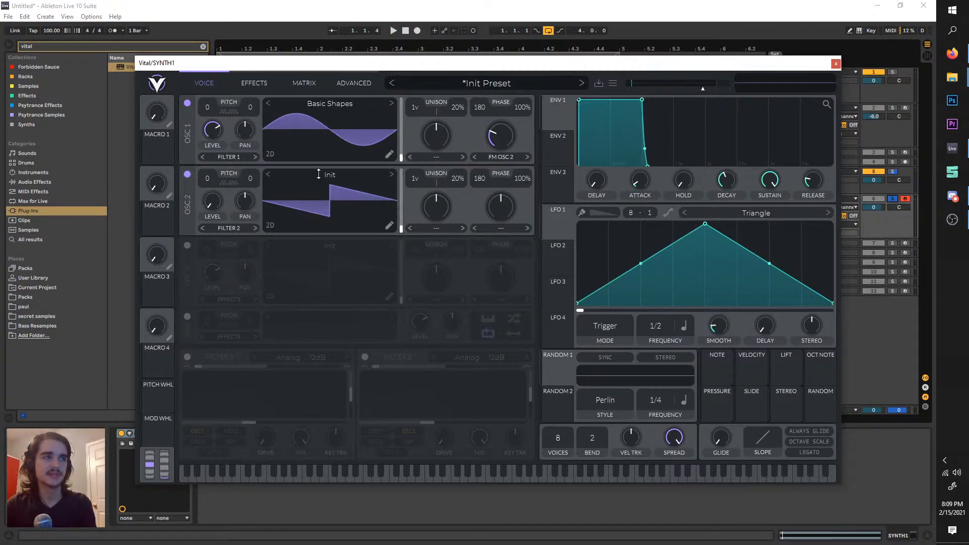
- Load the Basic Shapes wavetable in oscillator 2 and transpose the oscillator up 12 semitones
{"action": "left_click", "coordinate": [319, 174]}
{"action": "left_click", "coordinate": [585, 194]}
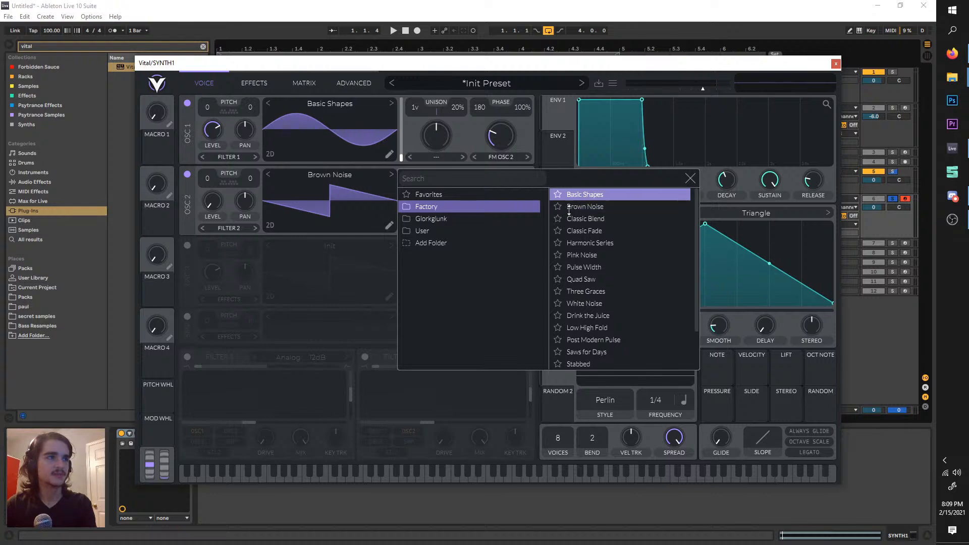
{"action": "left_click", "coordinate": [234, 186]}
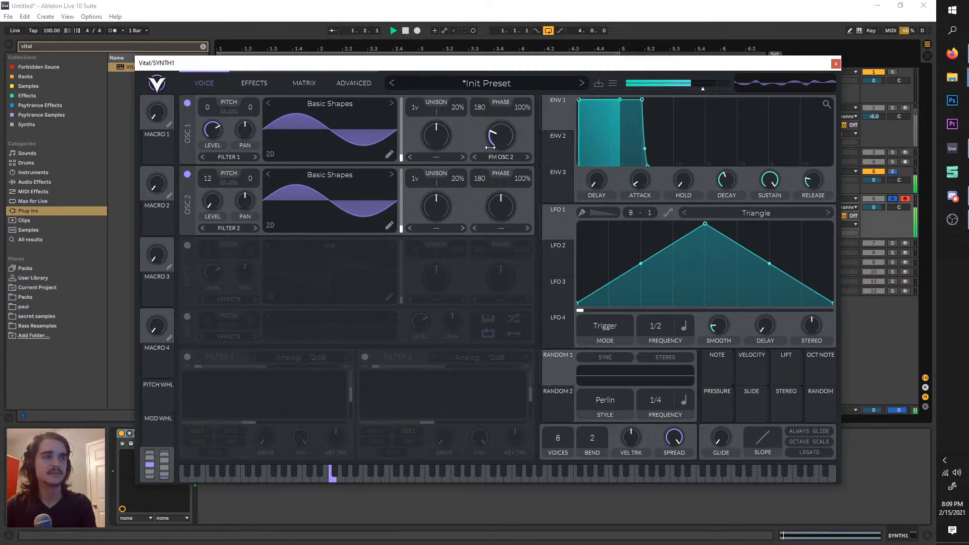
{"action": "left_click_drag", "start_coordinate": [207, 179], "coordinate": [217, 195]}
- Replace oscillator 2's wavetable with Harmonic Series, try other wave frames, and return the frame position to its default
{"action": "right_click", "coordinate": [217, 194]}
{"action": "left_click", "coordinate": [240, 212]}
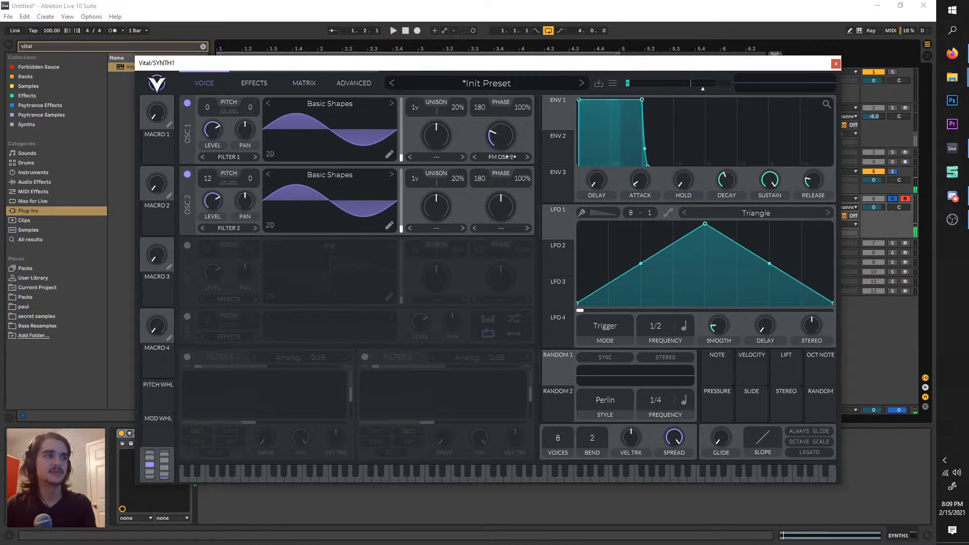
{"action": "left_click", "coordinate": [310, 176]}
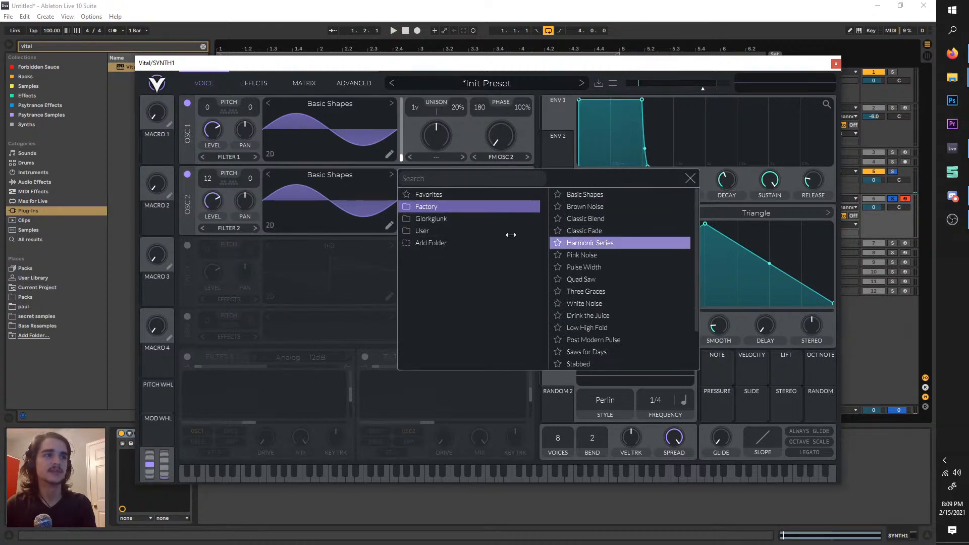
{"action": "left_click", "coordinate": [621, 242]}
{"action": "mouse_move", "coordinate": [401, 228]}
{"action": "left_mouse_down"}
{"action": "mouse_move", "coordinate": [397, 204]}
{"action": "mouse_move", "coordinate": [398, 213]}
{"action": "left_mouse_up"}
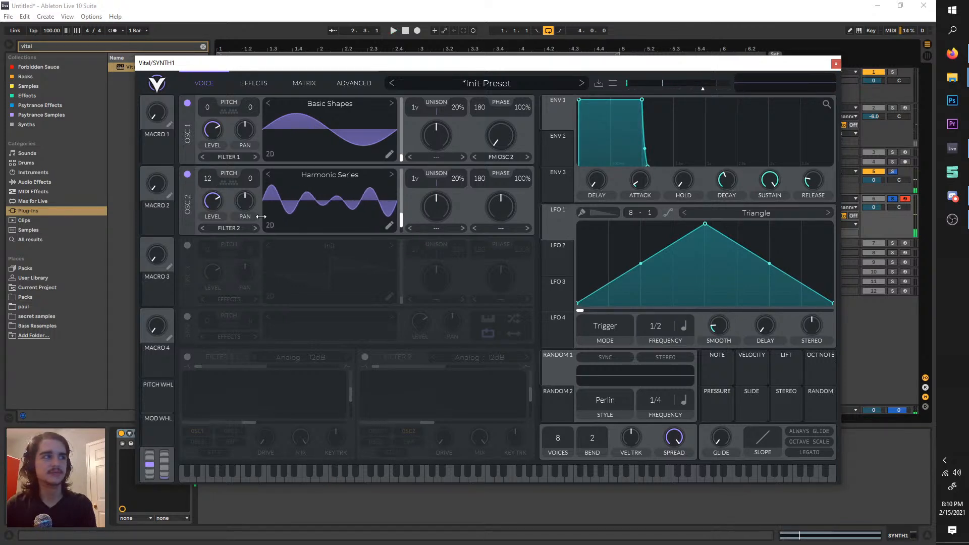
{"action": "double_click", "coordinate": [401, 214]}
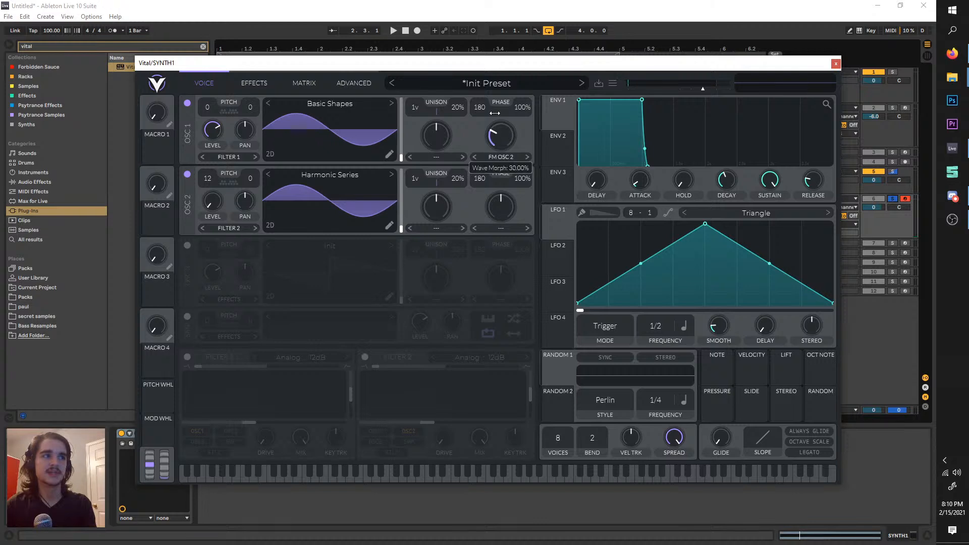
- Enable oscillator 3, load the Harmonic Series wavetable, and raise its wave frame to about the middle during playback
{"action": "left_click", "coordinate": [187, 245]}
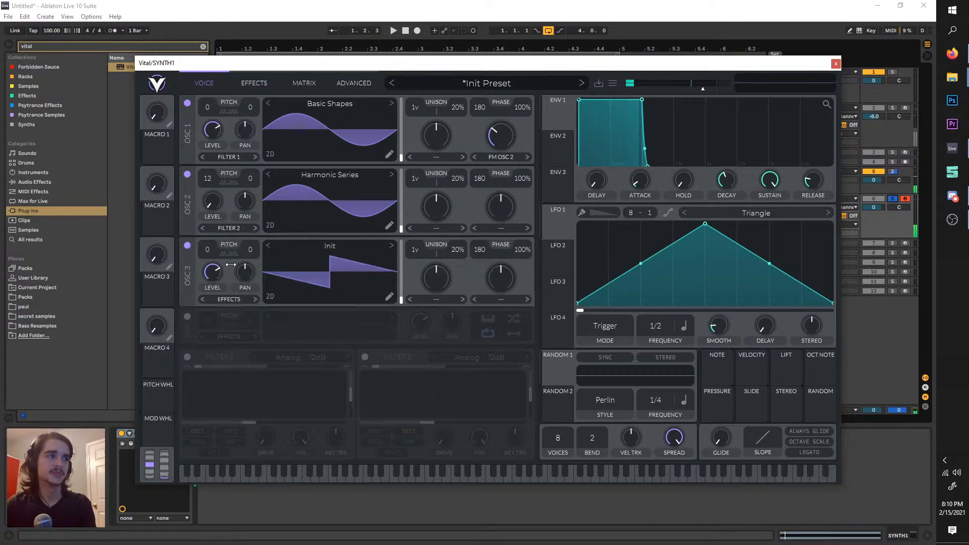
{"action": "left_click", "coordinate": [307, 246]}
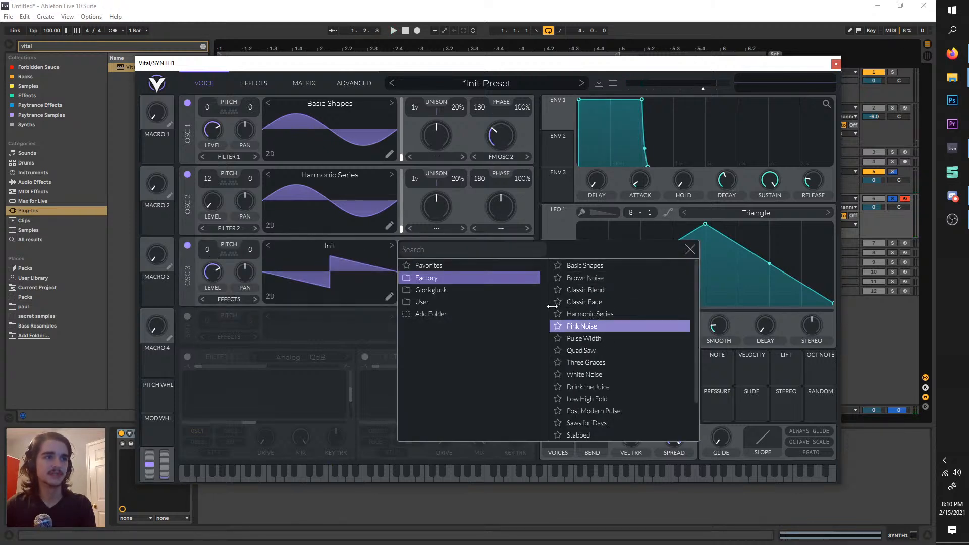
{"action": "left_click", "coordinate": [579, 313]}
{"action": "key", "text": "space"}
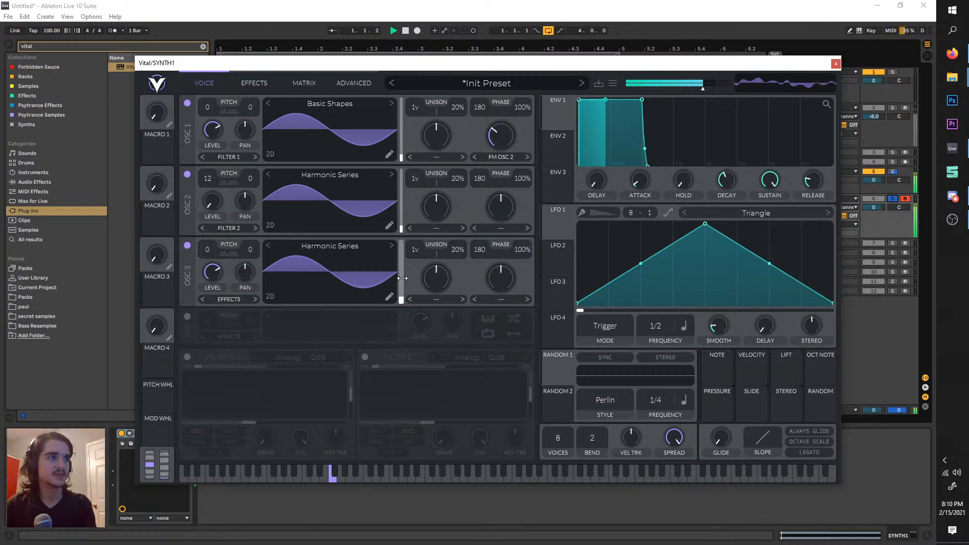
{"action": "left_click_drag", "start_coordinate": [401, 278], "coordinate": [402, 254]}
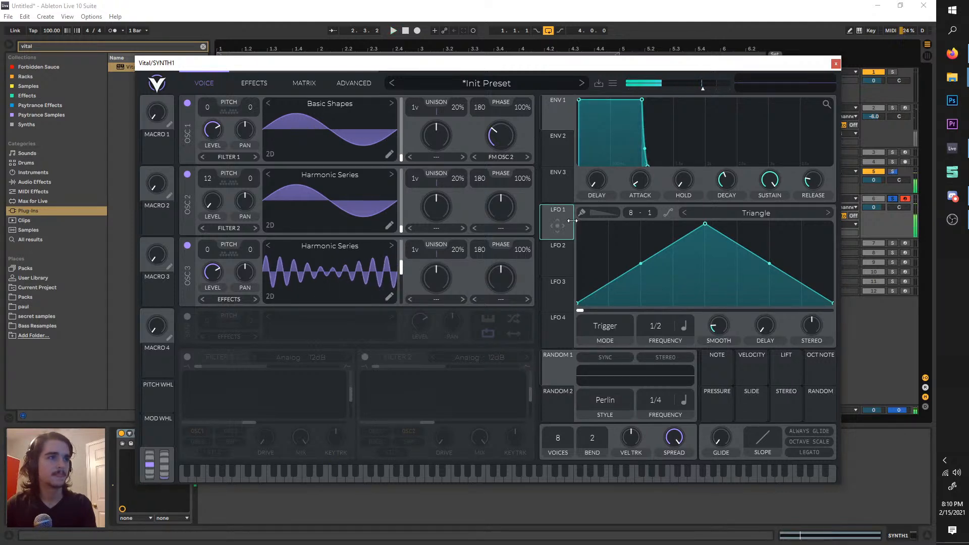
{"action": "key", "text": "space"}
- Assign LFO 1 to the levels of oscillators 1 and 3 and play the loop
{"action": "left_click_drag", "start_coordinate": [563, 222], "coordinate": [207, 133]}
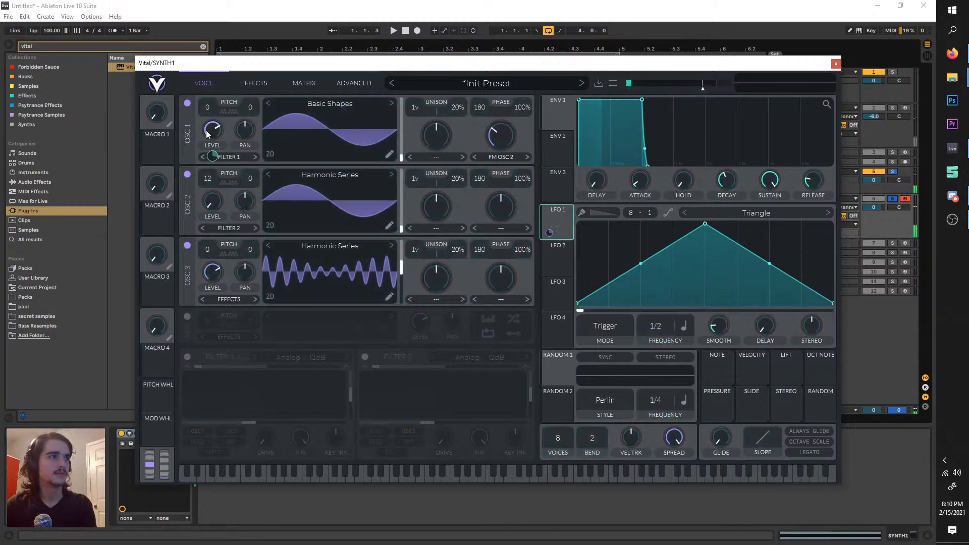
{"action": "left_click_drag", "start_coordinate": [549, 231], "coordinate": [214, 278]}
{"action": "key", "text": "space"}
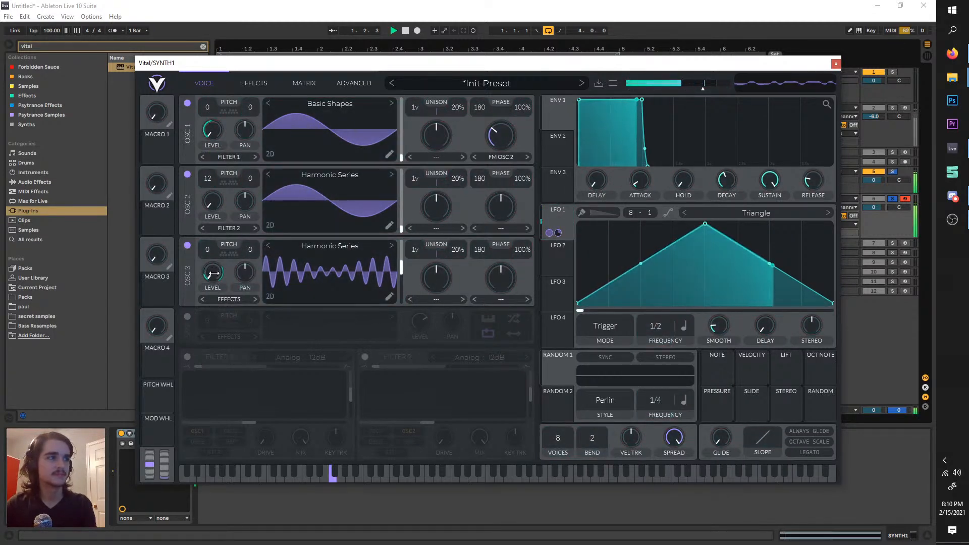
- Adjust oscillator 3's level during playback and set oscillator 2's distortion type to Sync
{"action": "left_click_drag", "start_coordinate": [210, 258], "coordinate": [210, 297]}
{"action": "right_click", "coordinate": [210, 281]}
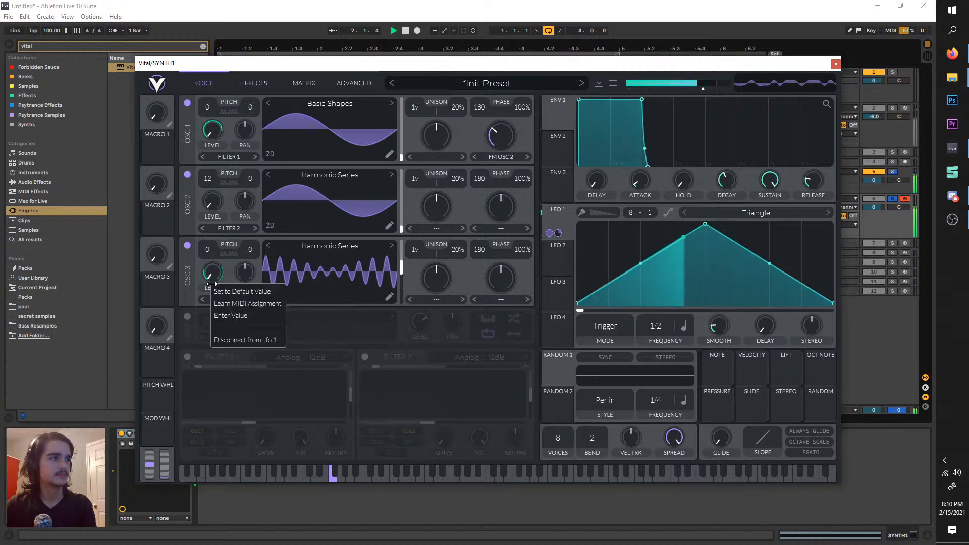
{"action": "left_click", "coordinate": [209, 273]}
{"action": "right_click", "coordinate": [209, 273]}
{"action": "left_click", "coordinate": [527, 228]}
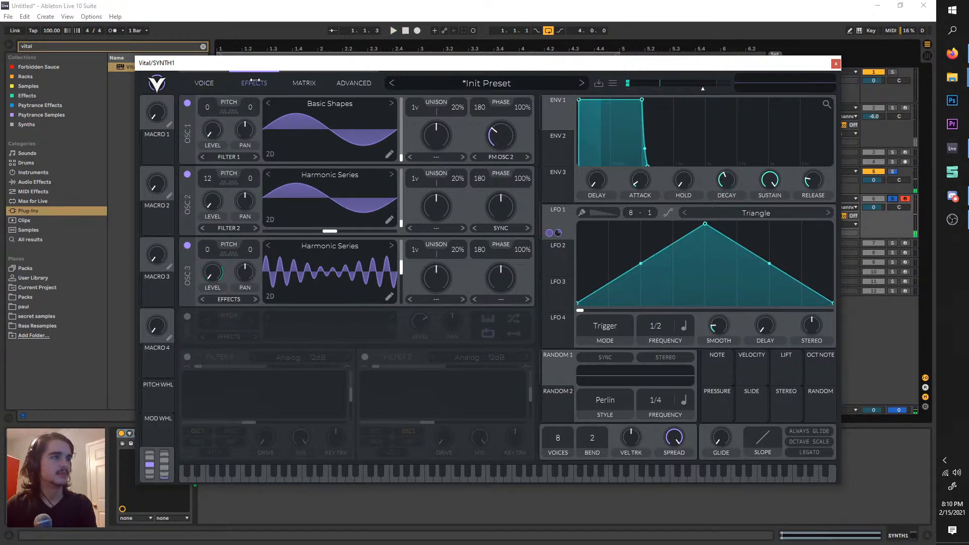
{"action": "left_click", "coordinate": [215, 83]}
{"action": "left_click", "coordinate": [236, 91]}
{"action": "left_click", "coordinate": [200, 89]}
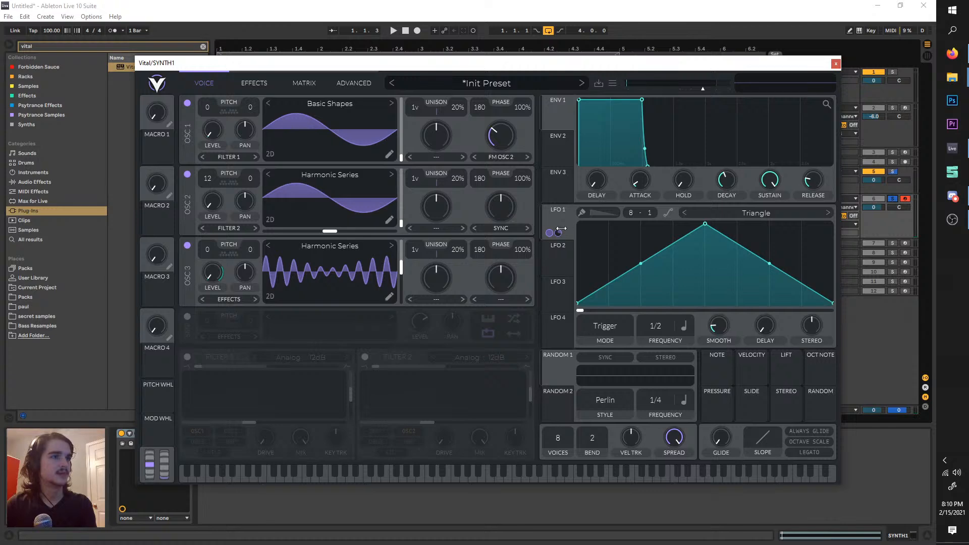
- Disconnect LFO 1 from oscillator 3's level, assign it to that level afresh, and play the loop
{"action": "mouse_move", "coordinate": [558, 232]}
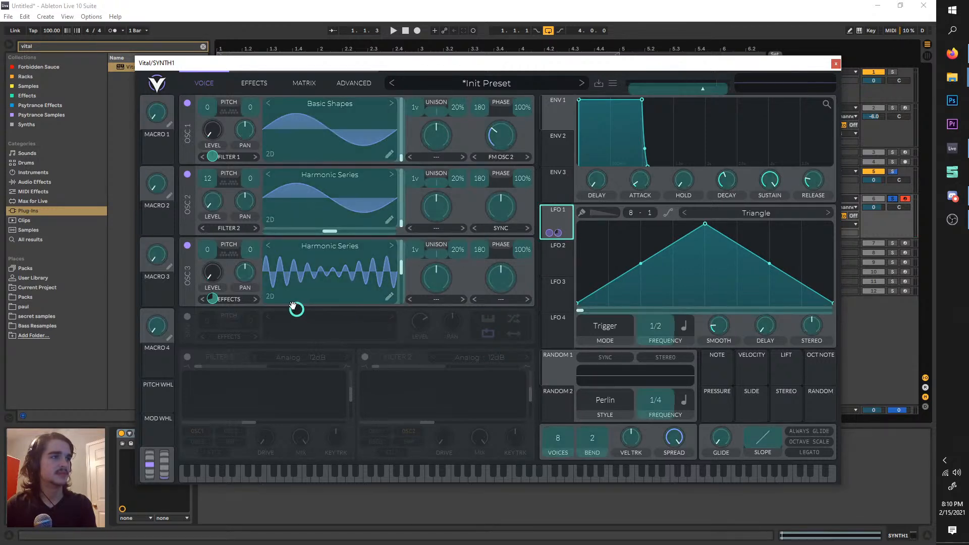
{"action": "right_click", "coordinate": [213, 273]}
{"action": "left_click", "coordinate": [237, 331]}
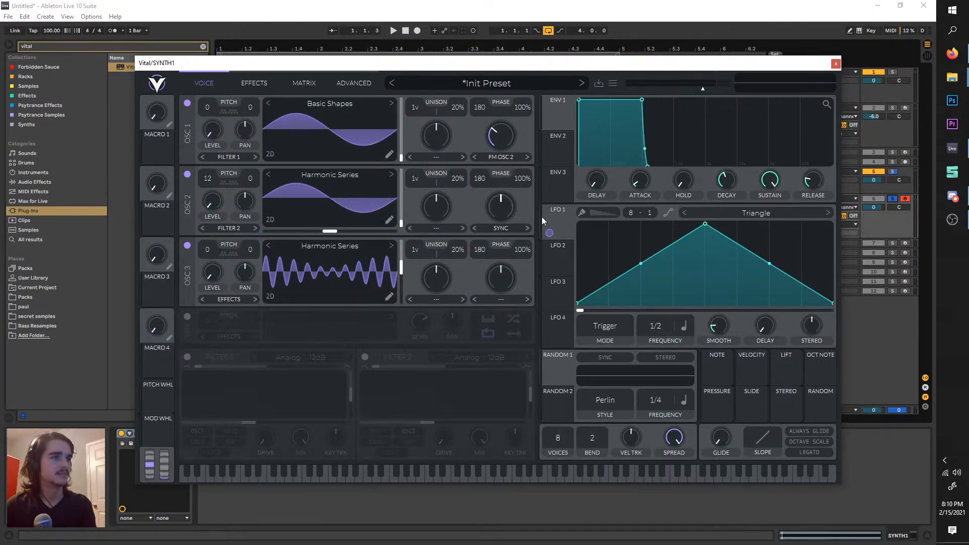
{"action": "left_click_drag", "start_coordinate": [553, 220], "coordinate": [209, 275]}
{"action": "key", "text": "space"}
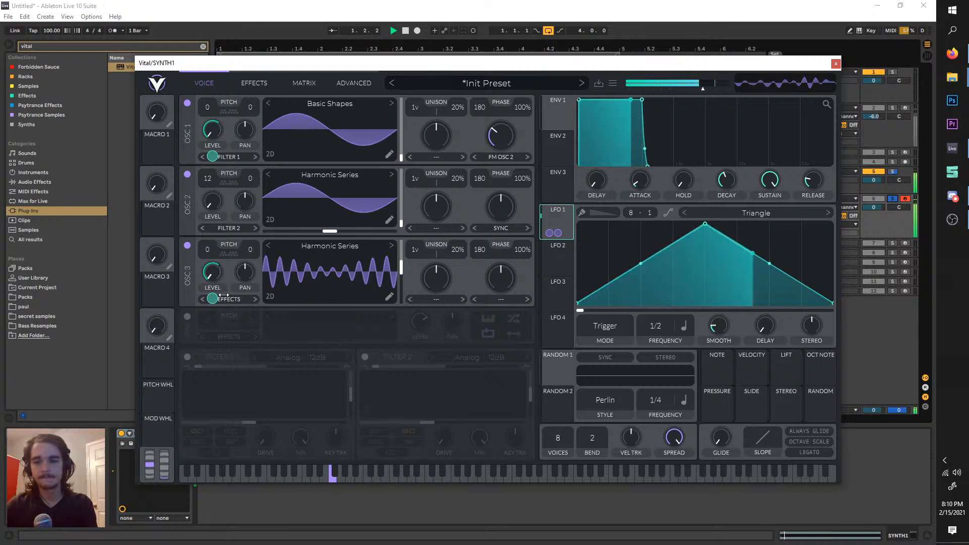
- Set LFO 1's frequency to 1/8 triplets and unsolo SYNTH1 to hear it with the drums
{"action": "left_click_drag", "start_coordinate": [655, 328], "coordinate": [658, 324]}
{"action": "key", "text": "space"}
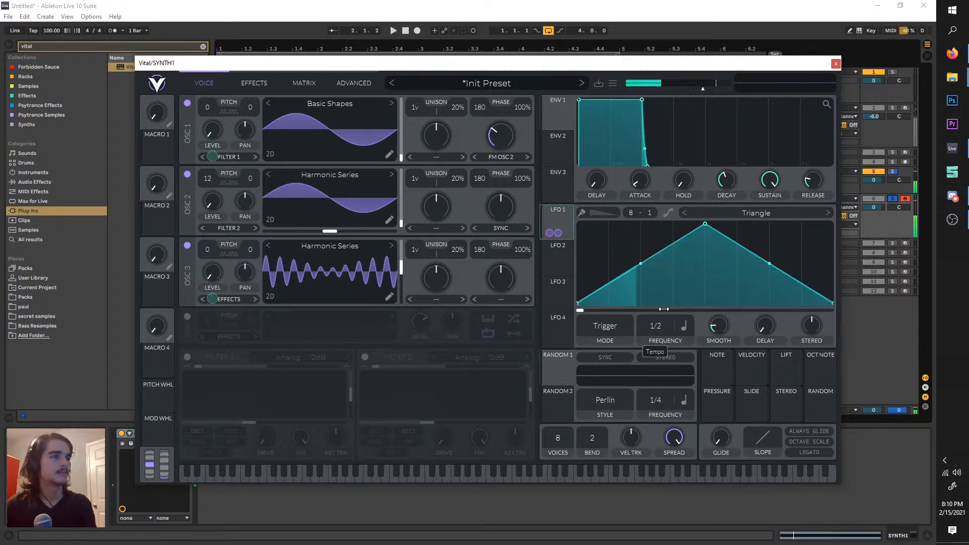
{"action": "key", "text": "space"}
{"action": "left_click", "coordinate": [684, 326]}
{"action": "left_click", "coordinate": [705, 380]}
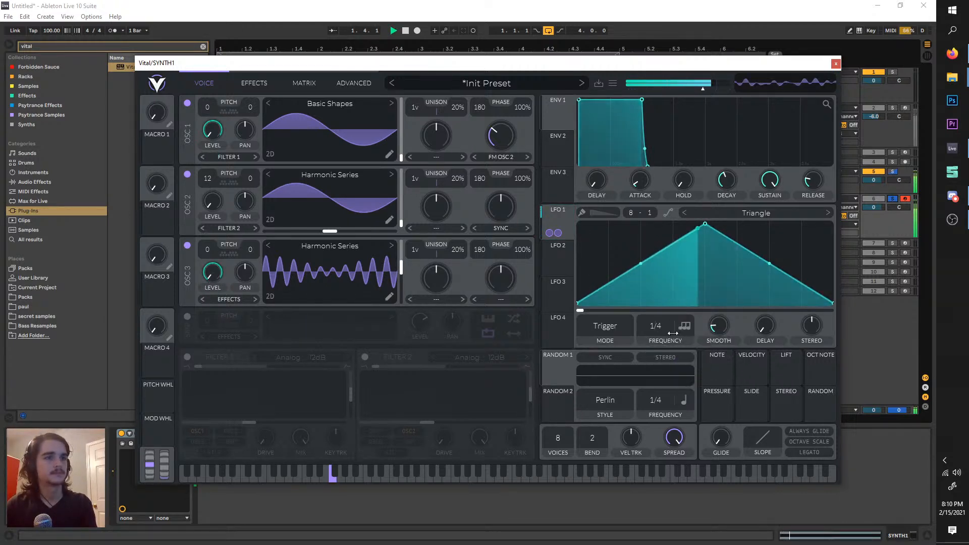
{"action": "left_click", "coordinate": [892, 198]}
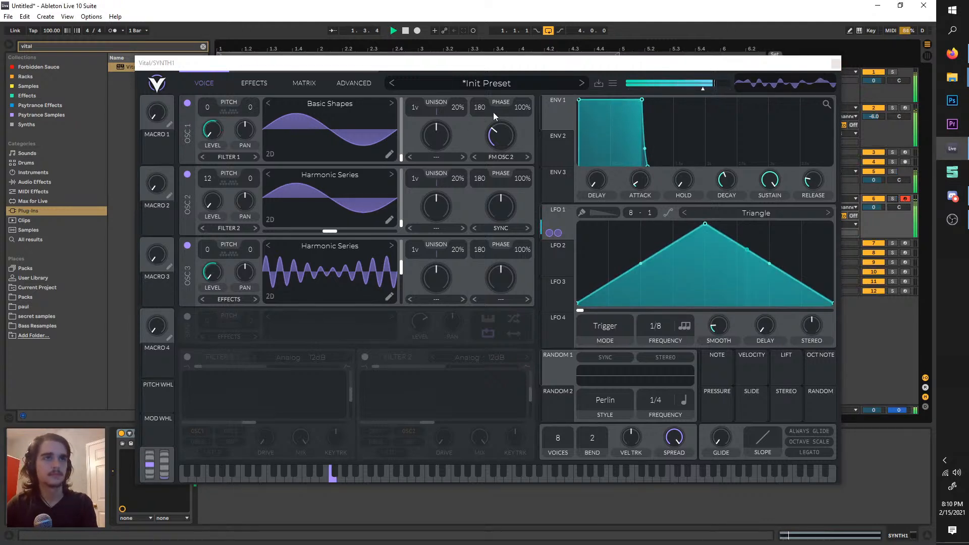
- Set the phase randomization of oscillators 1, 2 and 3 to 0%
{"action": "left_click_drag", "start_coordinate": [521, 108], "coordinate": [513, 211]}
{"action": "left_click_drag", "start_coordinate": [522, 178], "coordinate": [530, 350]}
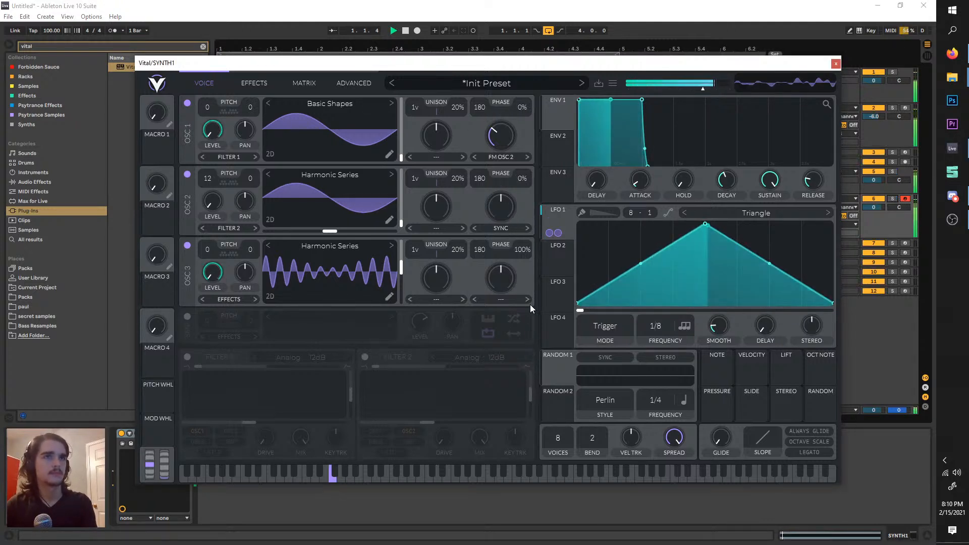
{"action": "left_click_drag", "start_coordinate": [522, 250], "coordinate": [468, 251]}
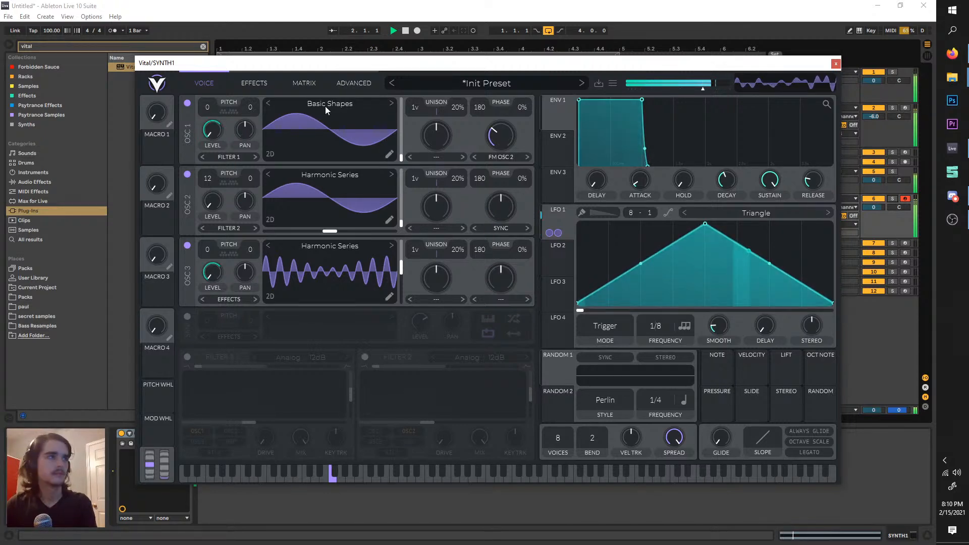
- Try Vital's multiband compressor, switch it off, enable the reverb effect instead, and close the plug-in window
{"action": "left_click", "coordinate": [250, 84]}
{"action": "left_click", "coordinate": [187, 144]}
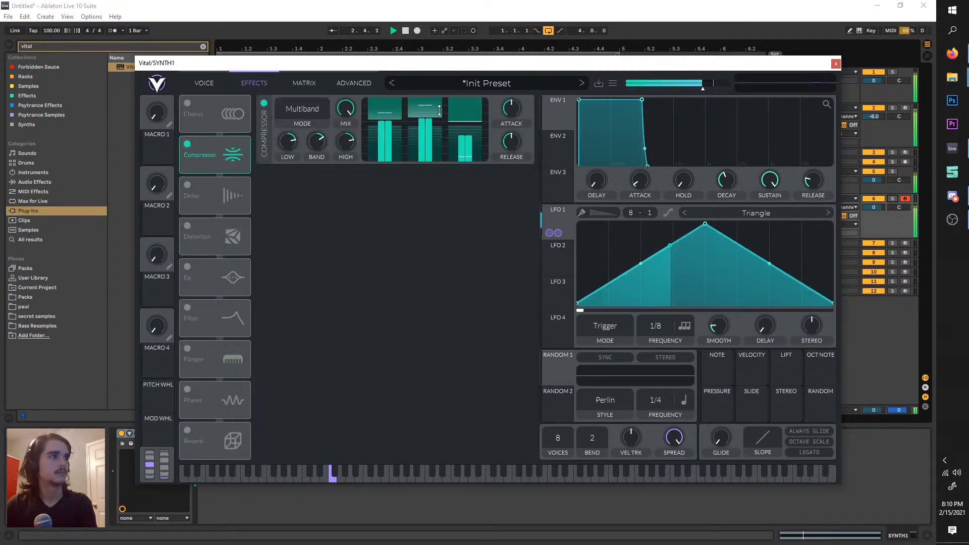
{"action": "left_click", "coordinate": [187, 144]}
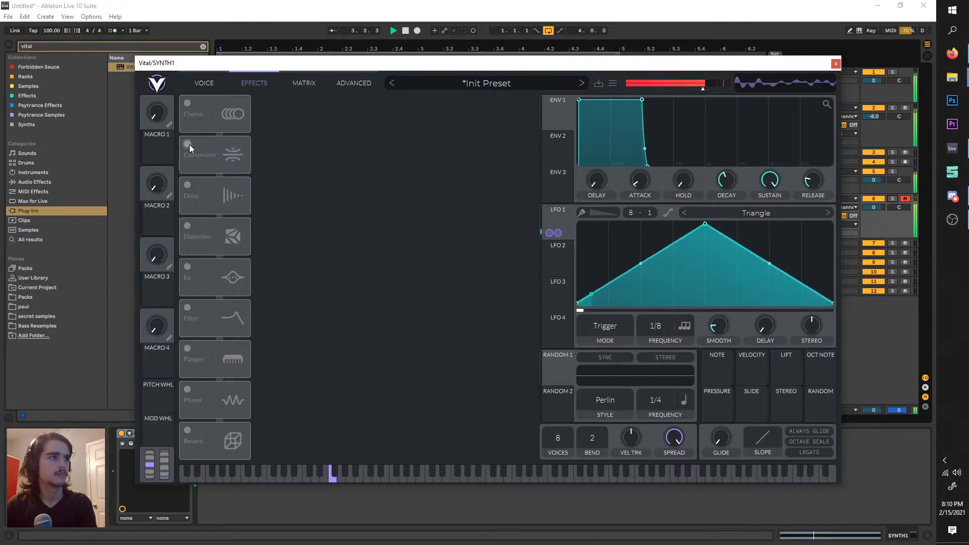
{"action": "left_click", "coordinate": [187, 429]}
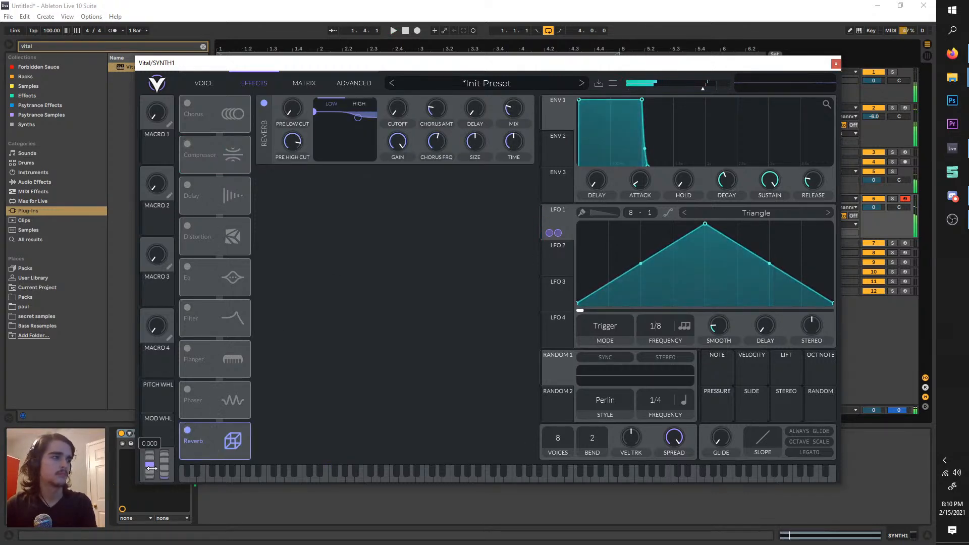
{"action": "left_click", "coordinate": [835, 64]}
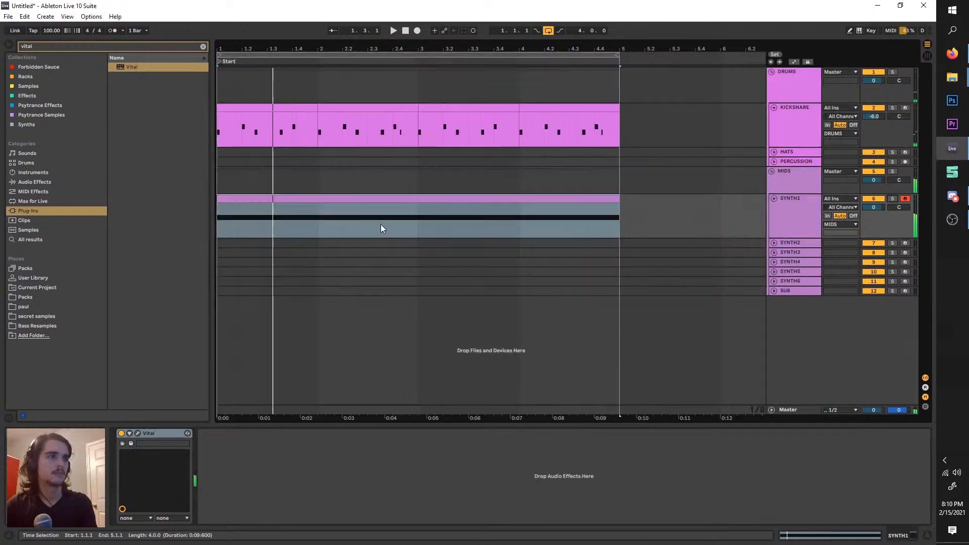
- Examine the SYNTH1 clip's notes in an enlarged note editor during playback and return to the track's devices
{"action": "key", "text": "space"}
{"action": "double_click", "coordinate": [336, 202]}
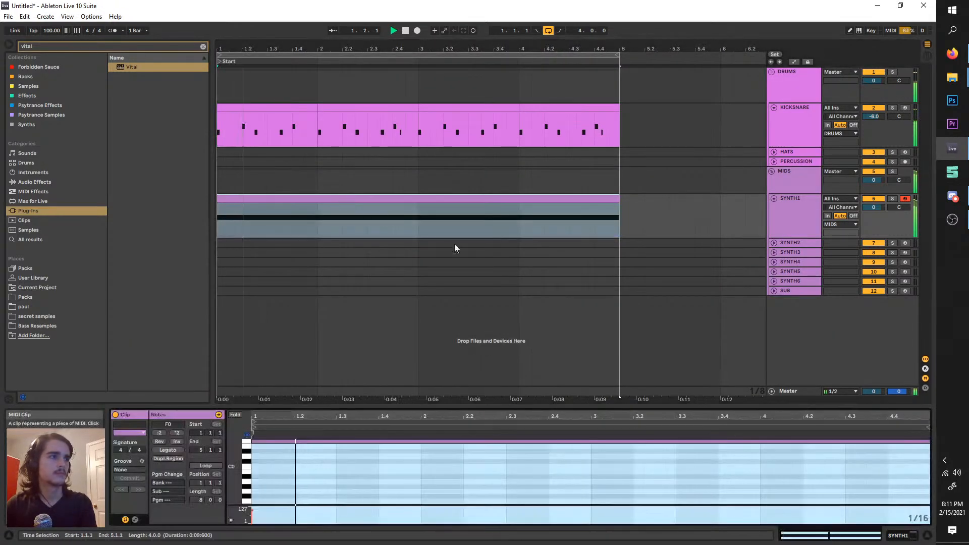
{"action": "left_click_drag", "start_coordinate": [656, 425], "coordinate": [658, 250]}
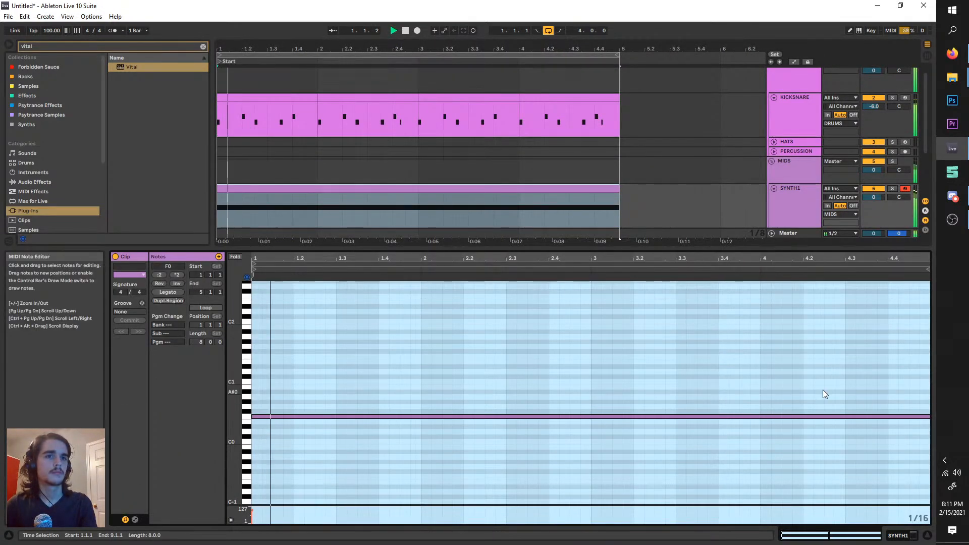
{"action": "left_click", "coordinate": [786, 193]}
{"action": "double_click", "coordinate": [786, 193]}
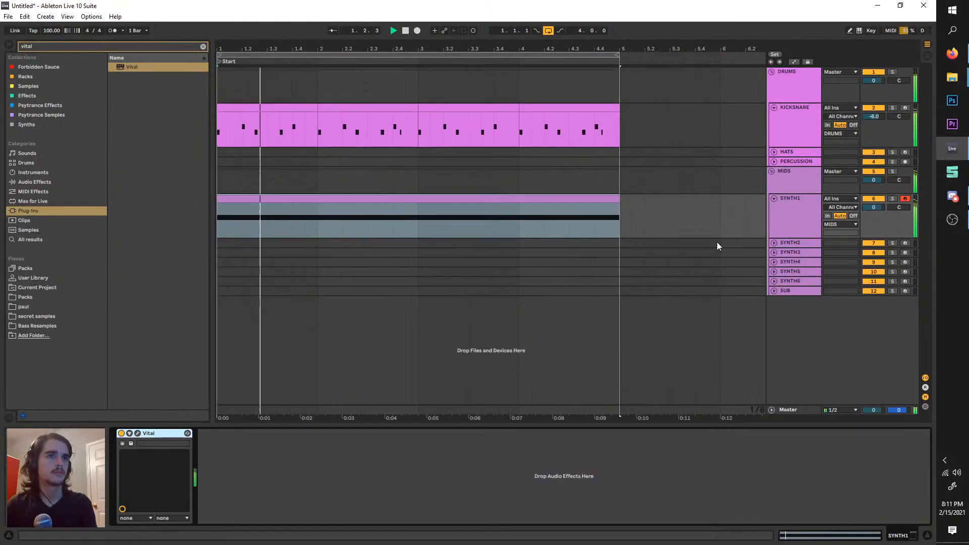
- Reopen Vital, move its window clear of the tracks, and show the Pitch Wheel automation lane on SYNTH1
{"action": "key", "text": "ctrl+alt+p"}
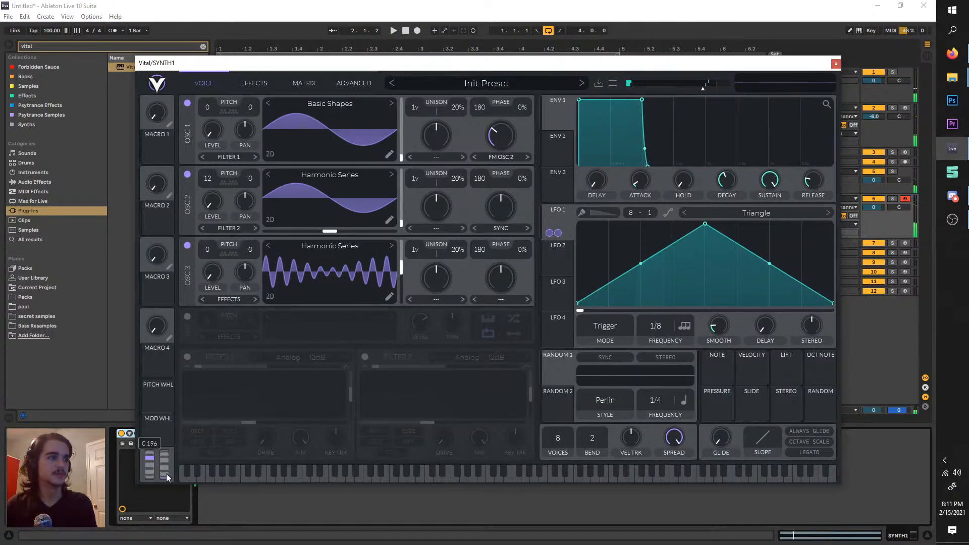
{"action": "key", "text": "space"}
{"action": "left_click_drag", "start_coordinate": [780, 63], "coordinate": [809, 317]}
{"action": "key", "text": "a"}
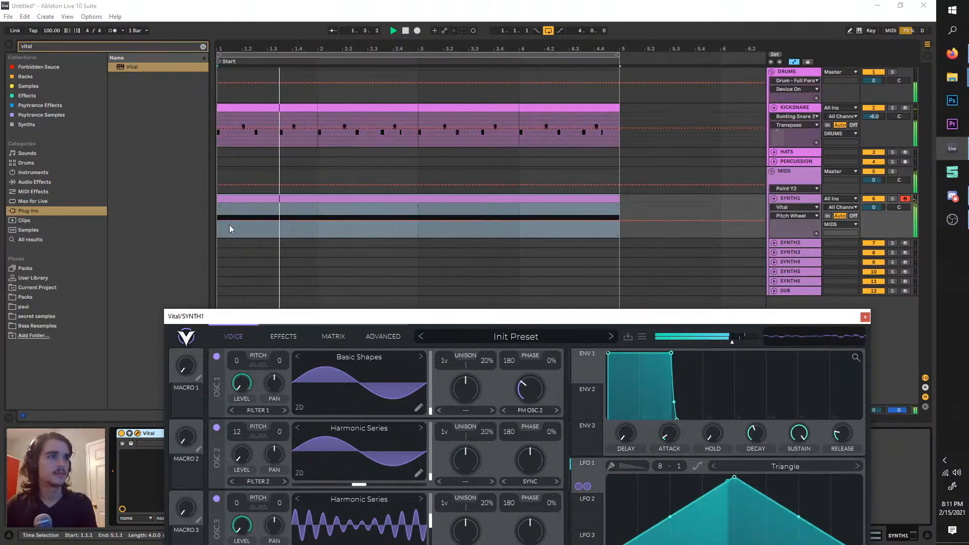
{"action": "key", "text": "space"}
{"action": "key", "text": "space"}
{"action": "key", "text": "space"}
- Draw a Pitch Wheel ramp falling from 0.50 to the minimum across bar 1 and duplicate that bar through bar 4
{"action": "left_click", "coordinate": [227, 221]}
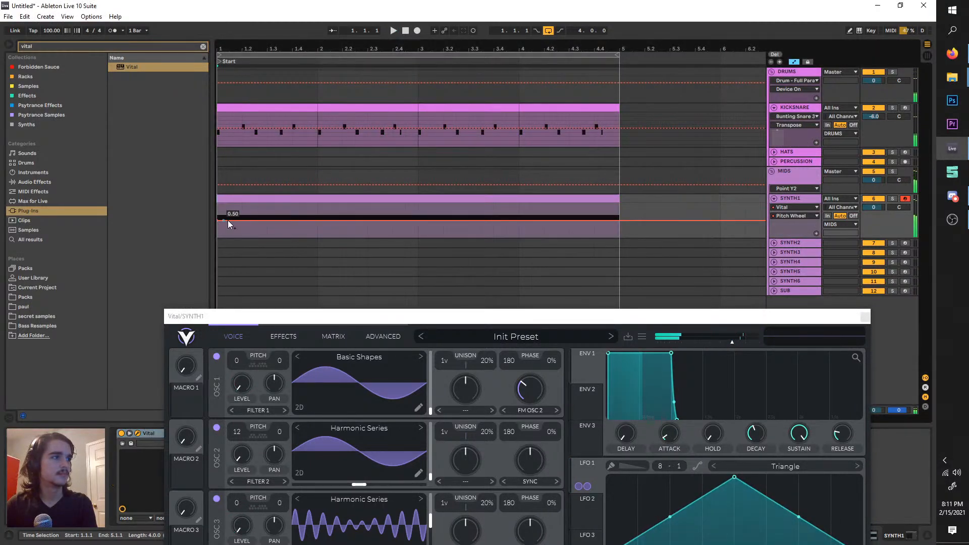
{"action": "key", "text": "space"}
{"action": "mouse_move", "coordinate": [232, 220]}
{"action": "left_mouse_down"}
{"action": "mouse_move", "coordinate": [329, 236]}
{"action": "mouse_move", "coordinate": [219, 217]}
{"action": "left_mouse_up"}
{"action": "key", "text": "ctrl+d"}
{"action": "key", "text": "ctrl+d"}
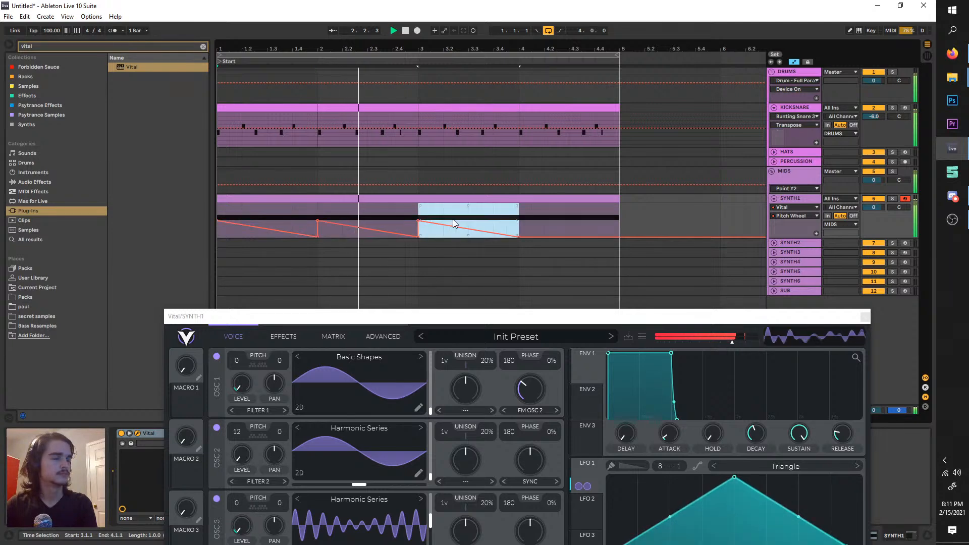
{"action": "key", "text": "ctrl+d"}
{"action": "mouse_move", "coordinate": [564, 312]}
{"action": "left_mouse_down"}
{"action": "mouse_move", "coordinate": [543, 128]}
{"action": "mouse_move", "coordinate": [546, 313]}
{"action": "left_mouse_up"}
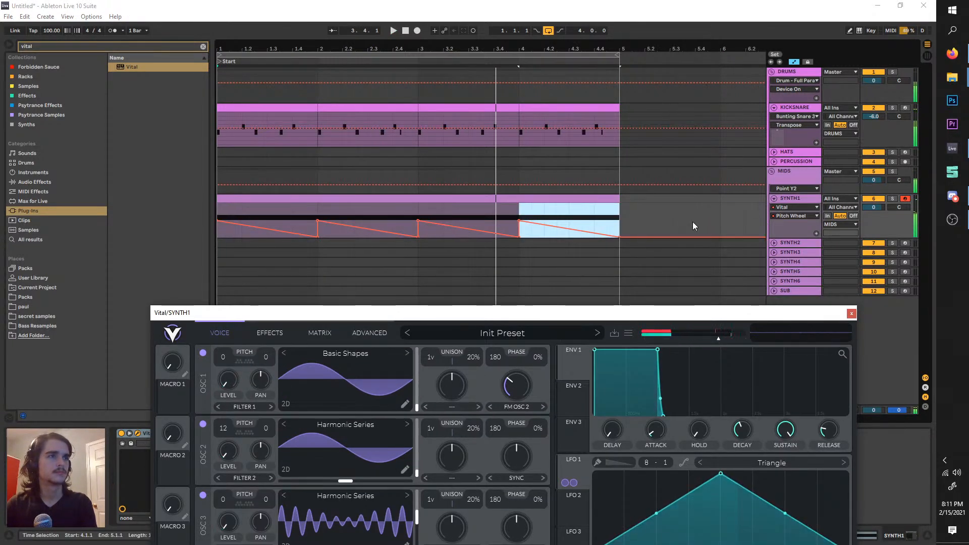
- Cut the first bar of the SYNTH1 clip and delete the remaining clip from bar 2 to bar 5
{"action": "left_click", "coordinate": [622, 209]}
{"action": "left_click_drag", "start_coordinate": [312, 217], "coordinate": [223, 193]}
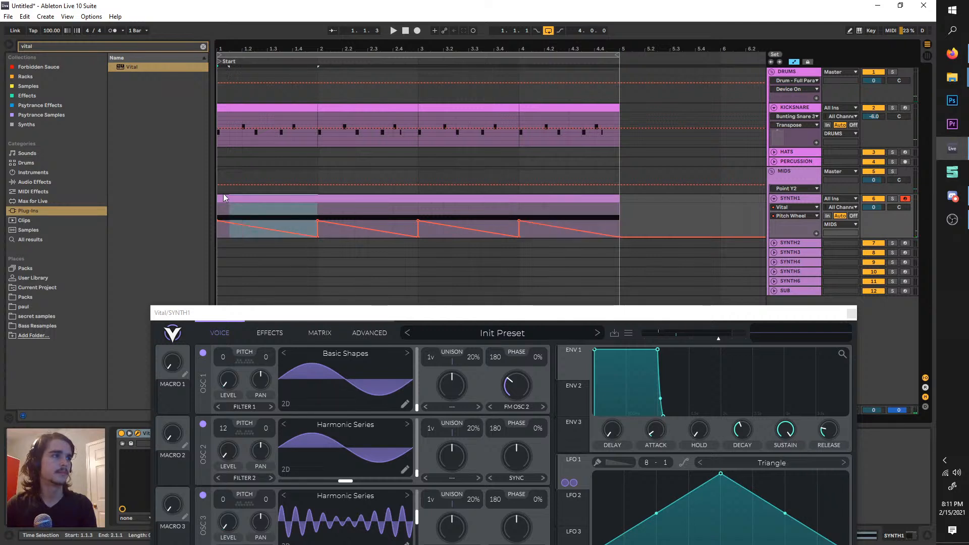
{"action": "left_click_drag", "start_coordinate": [620, 222], "coordinate": [318, 198]}
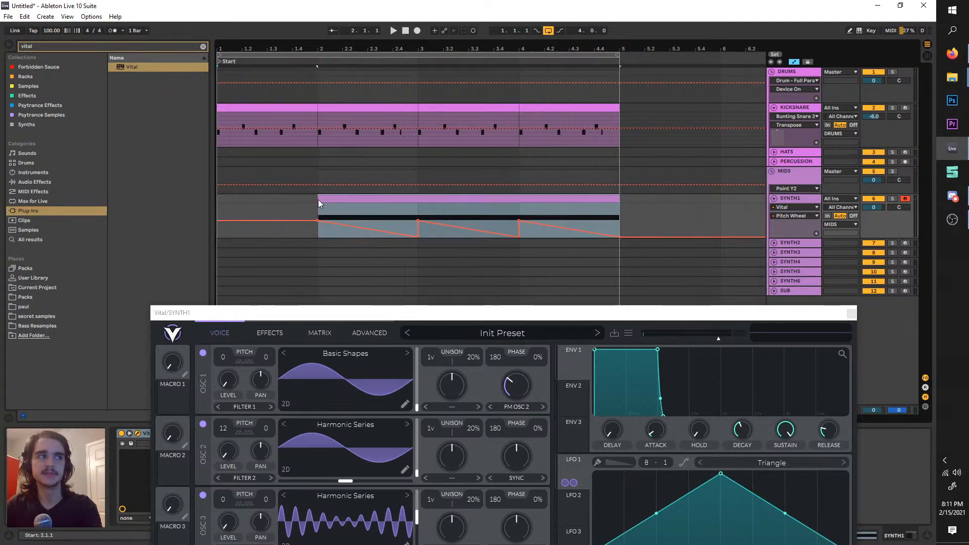
{"action": "key", "text": "Delete"}
{"action": "key", "text": "space"}
{"action": "key", "text": "space"}
{"action": "key", "text": "space"}
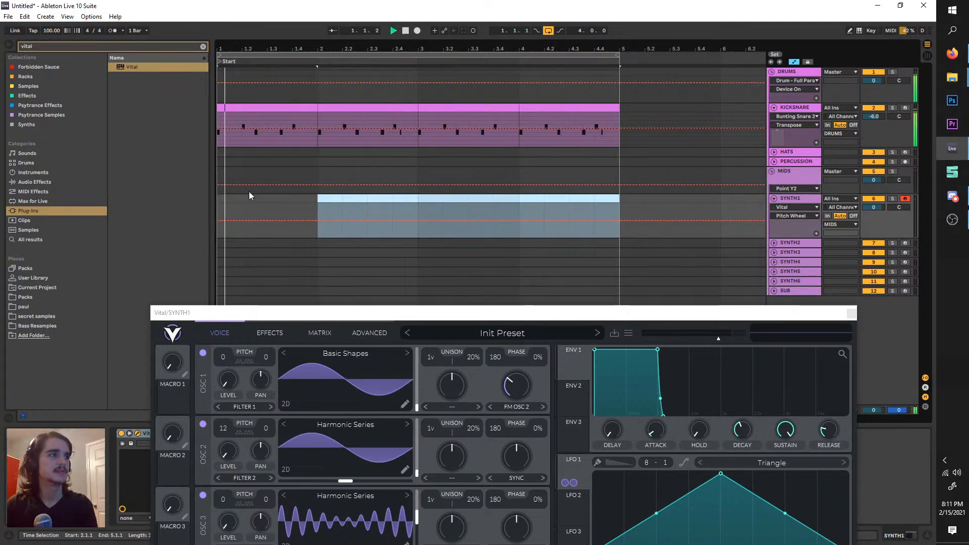
- Paste the one-bar clip with its pitch ramp at 1.2 on SYNTH1 and play it
{"action": "key", "text": "space"}
{"action": "left_click", "coordinate": [244, 198]}
{"action": "key", "text": "ctrl+v"}
{"action": "key", "text": "space"}
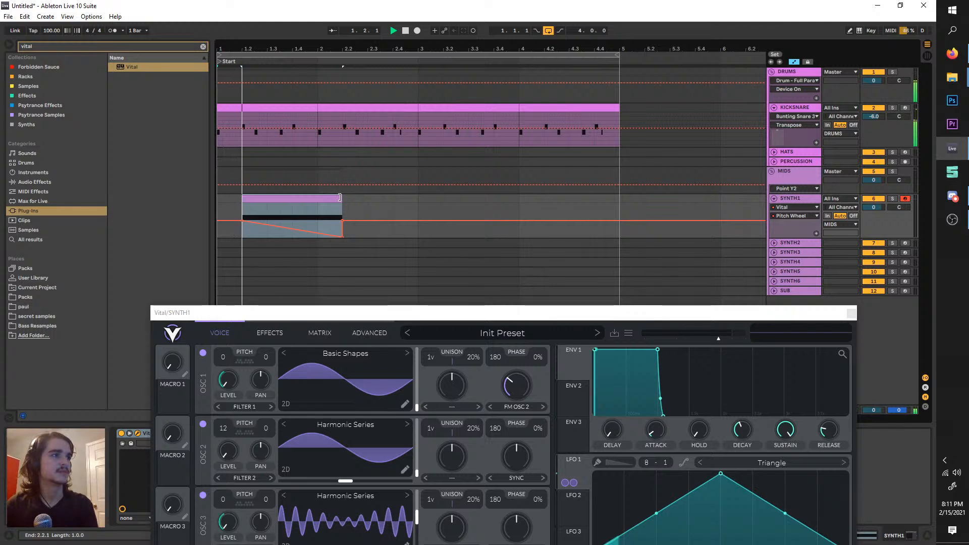
{"action": "key", "text": "space"}
- Shorten the pitch ramp and the clip to end at bar 2, and duplicate the pattern into the following bar
{"action": "mouse_move", "coordinate": [343, 235]}
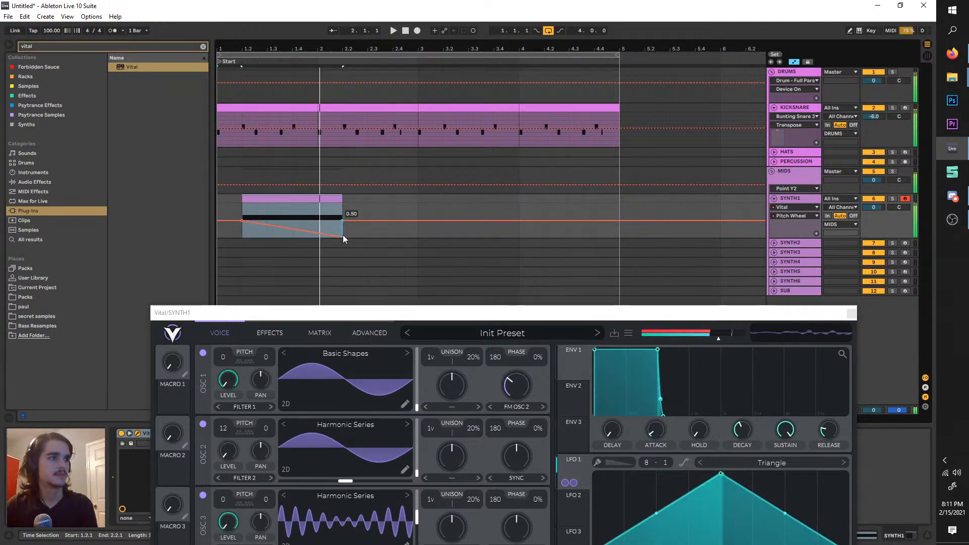
{"action": "left_click_drag", "start_coordinate": [343, 235], "coordinate": [319, 236]}
{"action": "left_click", "coordinate": [243, 229]}
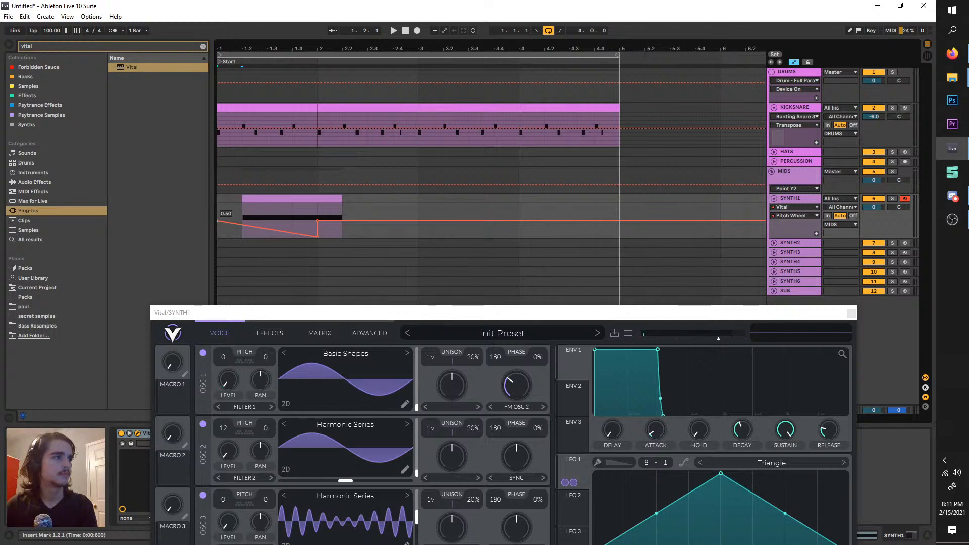
{"action": "key", "text": "space"}
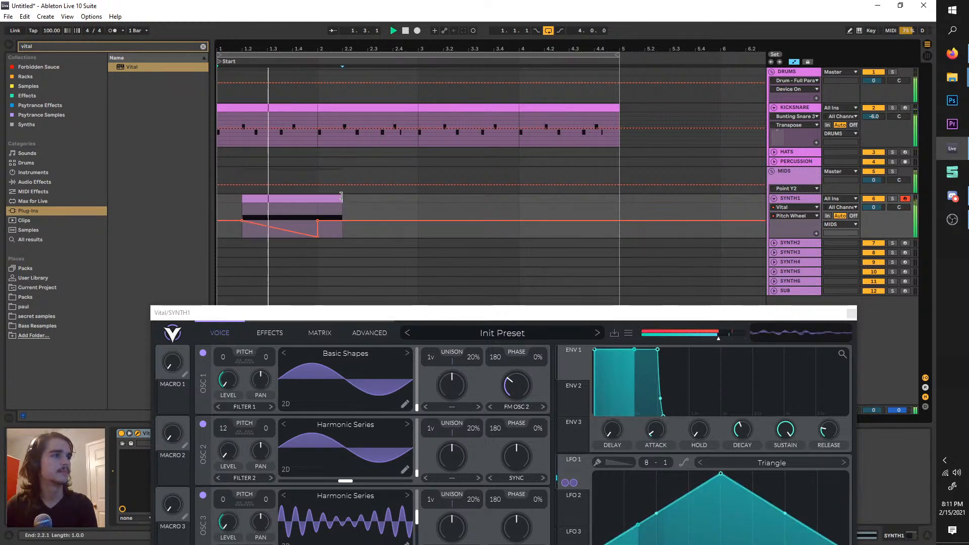
{"action": "left_click_drag", "start_coordinate": [340, 198], "coordinate": [320, 196]}
{"action": "key", "text": "ctrl+d"}
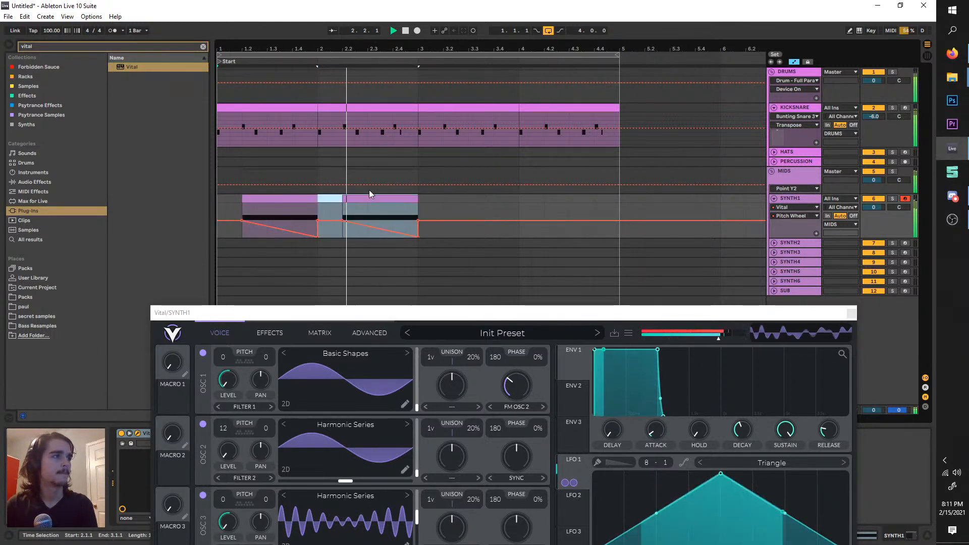
- Close the Vital window and duplicate the SYNTH1 track twice with its clips and pitch automation
{"action": "left_click", "coordinate": [797, 198]}
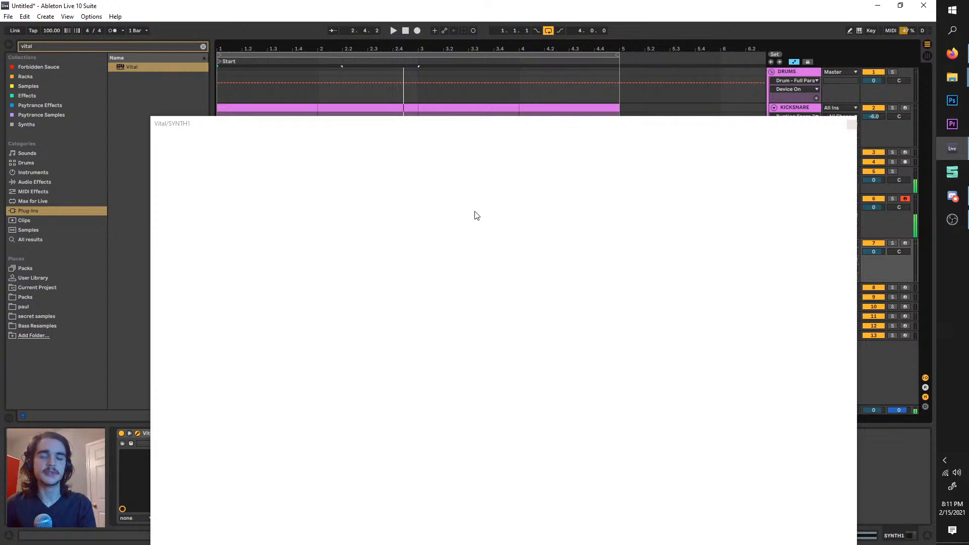
{"action": "left_click", "coordinate": [852, 124]}
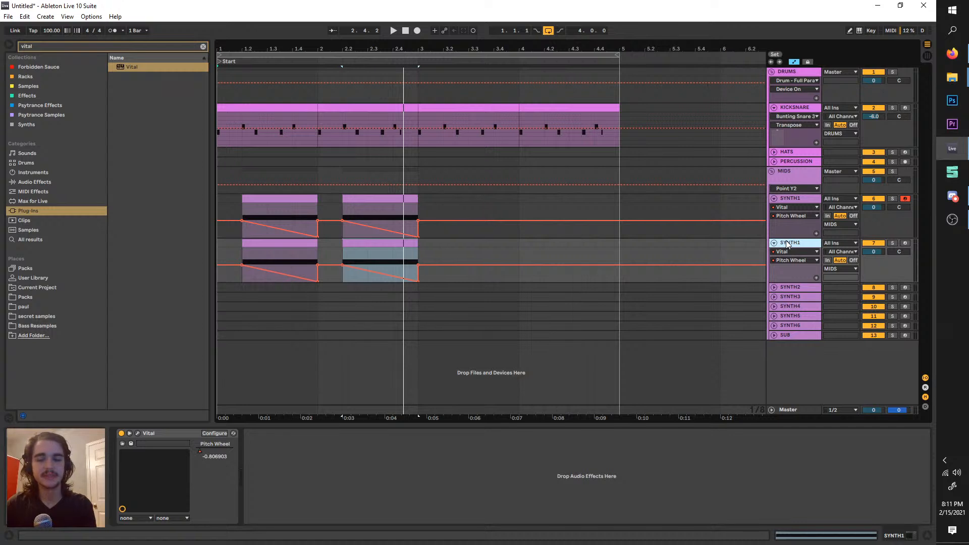
{"action": "key", "text": "ctrl+d"}
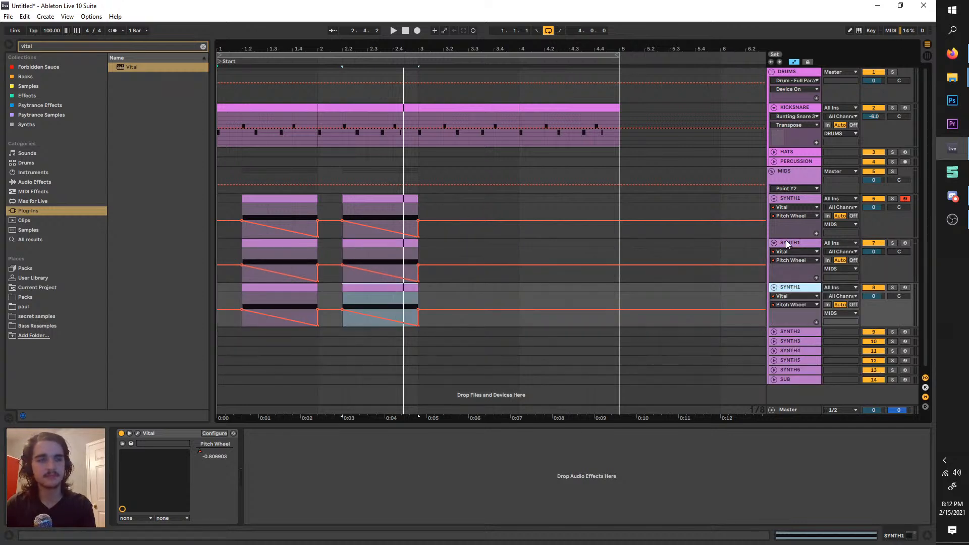
- Remove the pitch drop beneath the first clip on the lowest SYNTH1 copy and select that clip
{"action": "left_click", "coordinate": [318, 326]}
{"action": "left_click", "coordinate": [286, 290]}
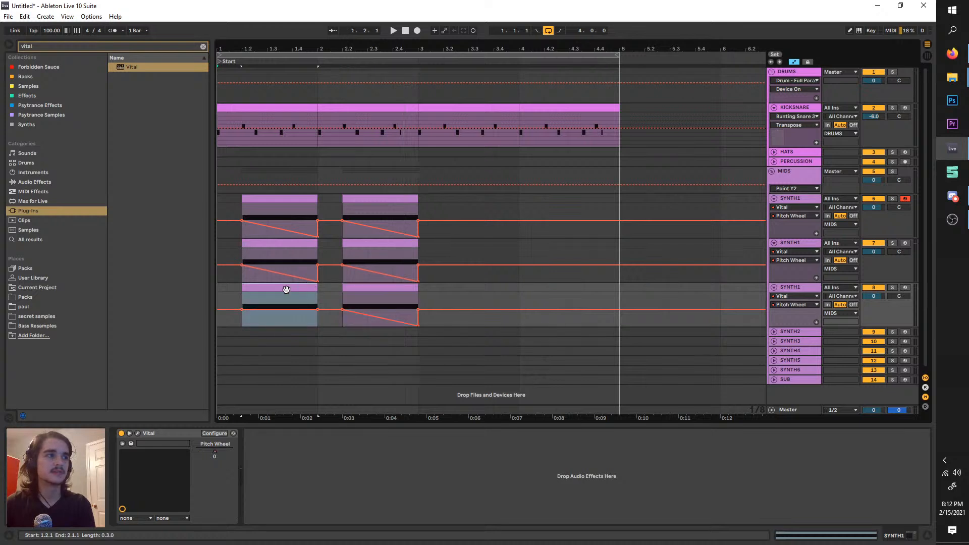
- Fill only beat 1.1 to 1.2 on the lowest SYNTH1 copy, remove its second clip, and duplicate the pattern into bar 2
{"action": "left_click_drag", "start_coordinate": [321, 289], "coordinate": [233, 292]}
{"action": "left_click", "coordinate": [389, 289]}
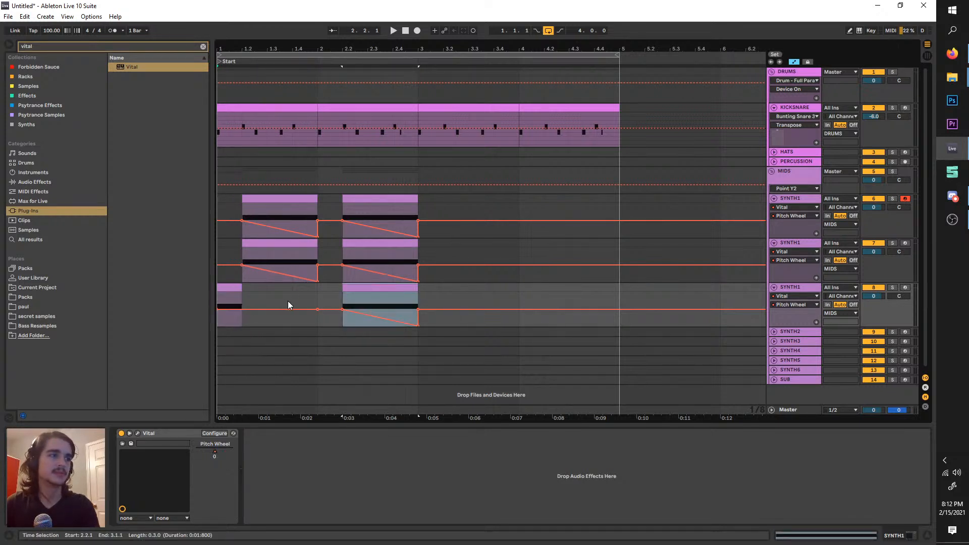
{"action": "key", "text": "Delete"}
{"action": "key", "text": "space"}
{"action": "left_click_drag", "start_coordinate": [318, 294], "coordinate": [211, 293]}
{"action": "key", "text": "ctrl+d"}
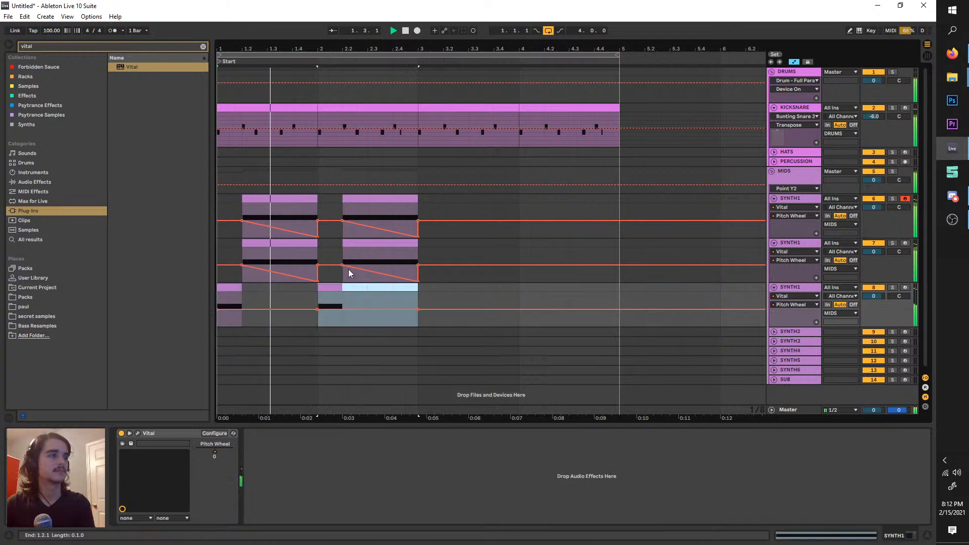
- Solo the lowest SYNTH1 copy and enable Soft Clip distortion in its Vital effects
{"action": "key", "text": "space"}
{"action": "left_click", "coordinate": [893, 287]}
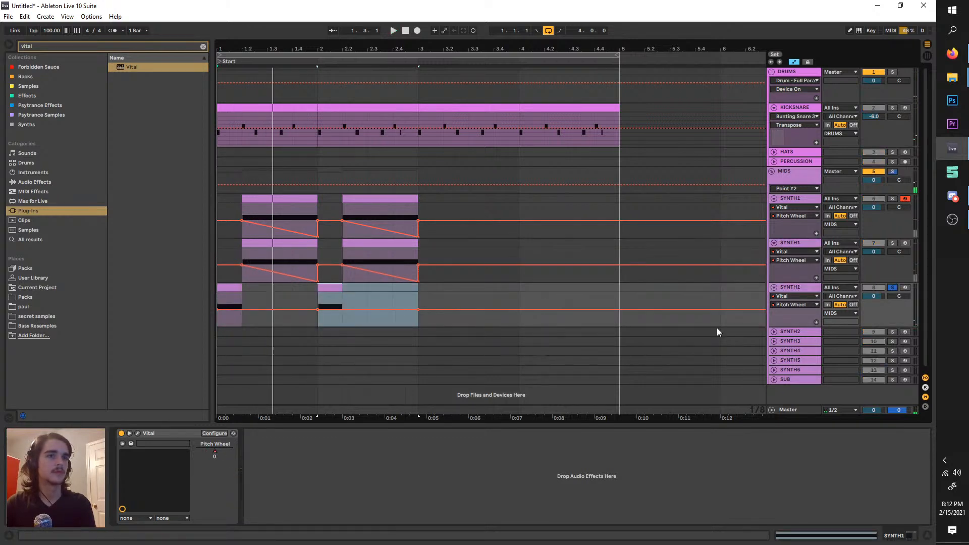
{"action": "left_click", "coordinate": [138, 433]}
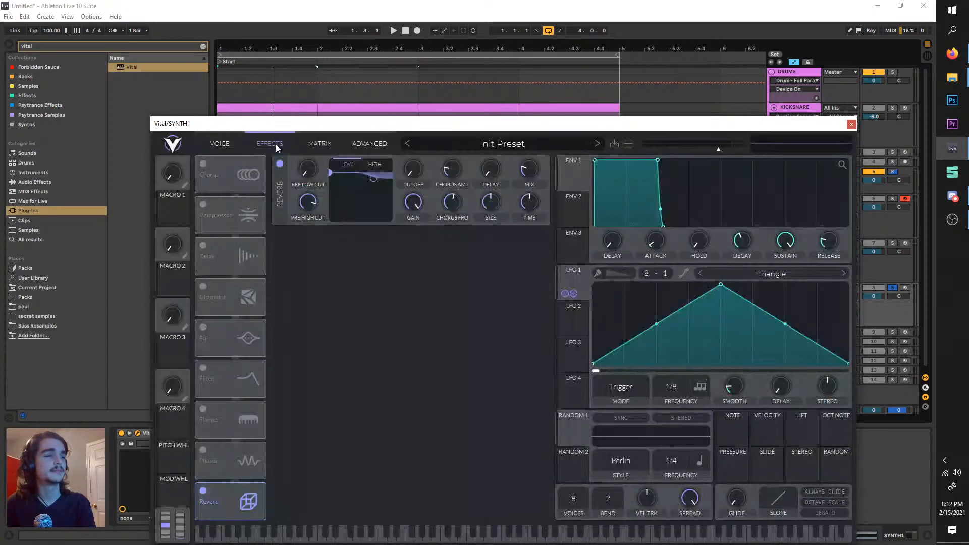
{"action": "left_click", "coordinate": [203, 287]}
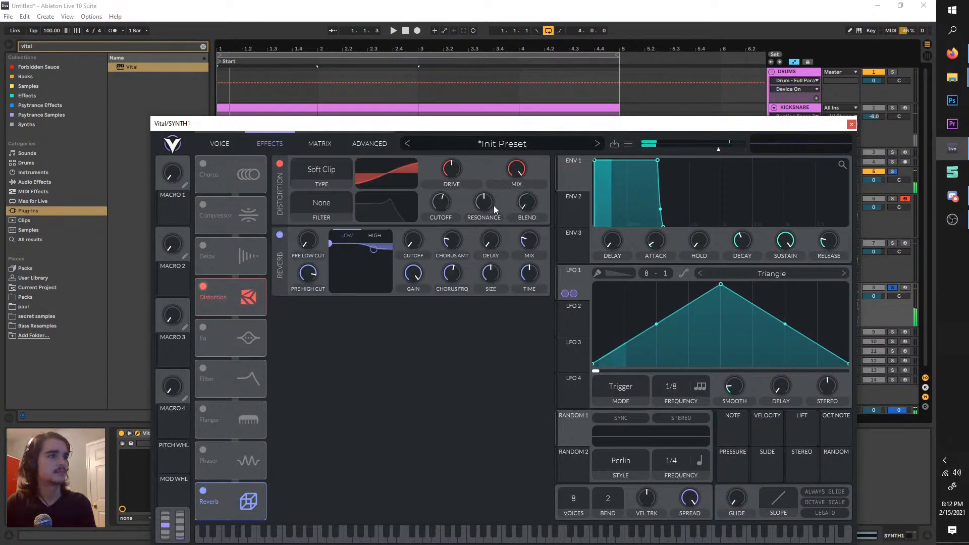
- Set LFO 1 to straight Tempo sync at 1/4 and raise the distortion drive to maximum
{"action": "left_click", "coordinate": [697, 387]}
{"action": "left_click", "coordinate": [713, 414]}
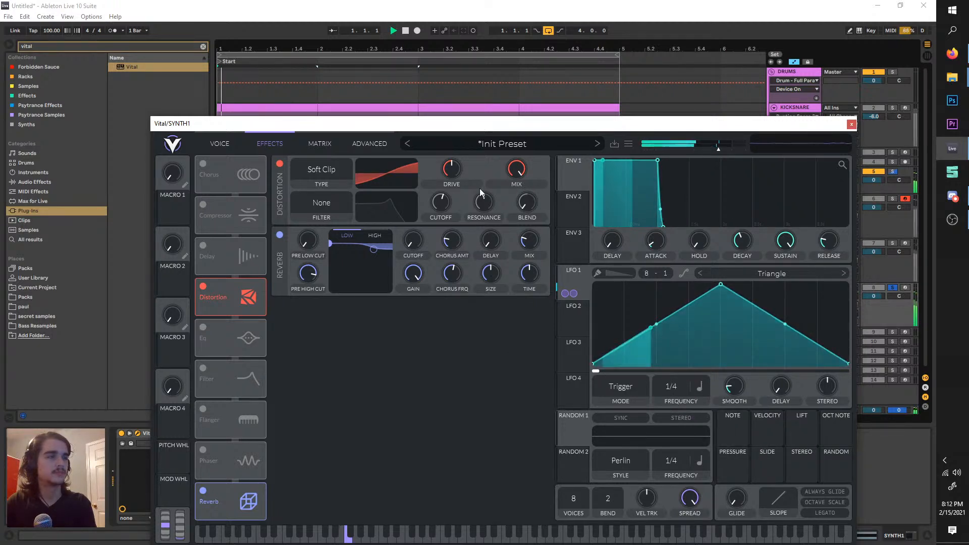
{"action": "left_click_drag", "start_coordinate": [451, 170], "coordinate": [450, 135]}
{"action": "key", "text": "space"}
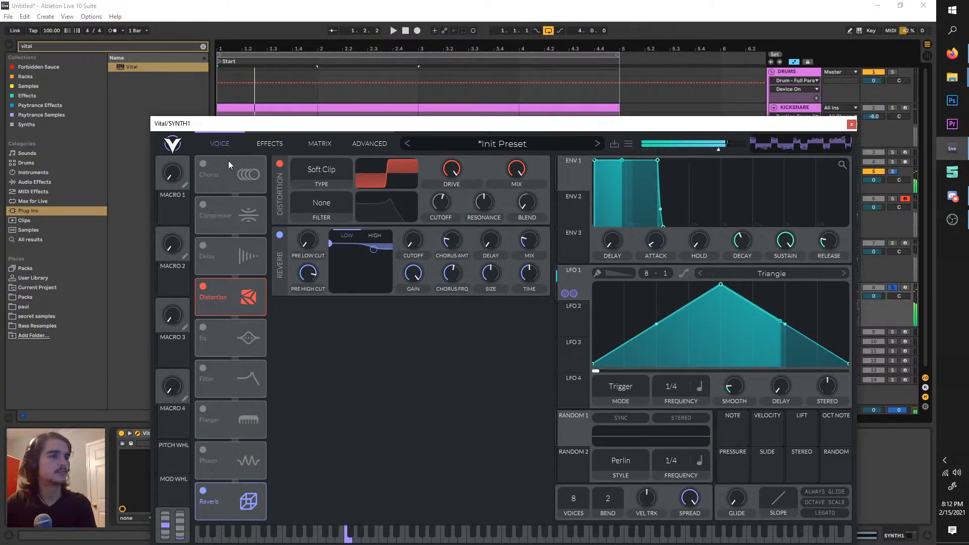
- Turn off oscillator 3 and lower oscillator 1's FM OSC 2 amount to zero, then unsolo the track and close Vital
{"action": "left_click", "coordinate": [223, 146]}
{"action": "left_click", "coordinate": [202, 306]}
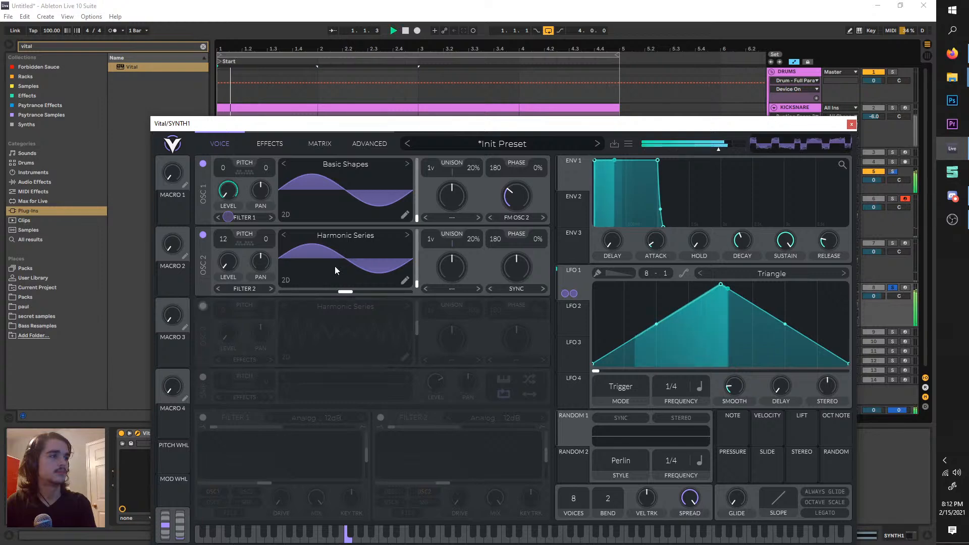
{"action": "left_click_drag", "start_coordinate": [516, 231], "coordinate": [515, 259]}
{"action": "left_click", "coordinate": [893, 289]}
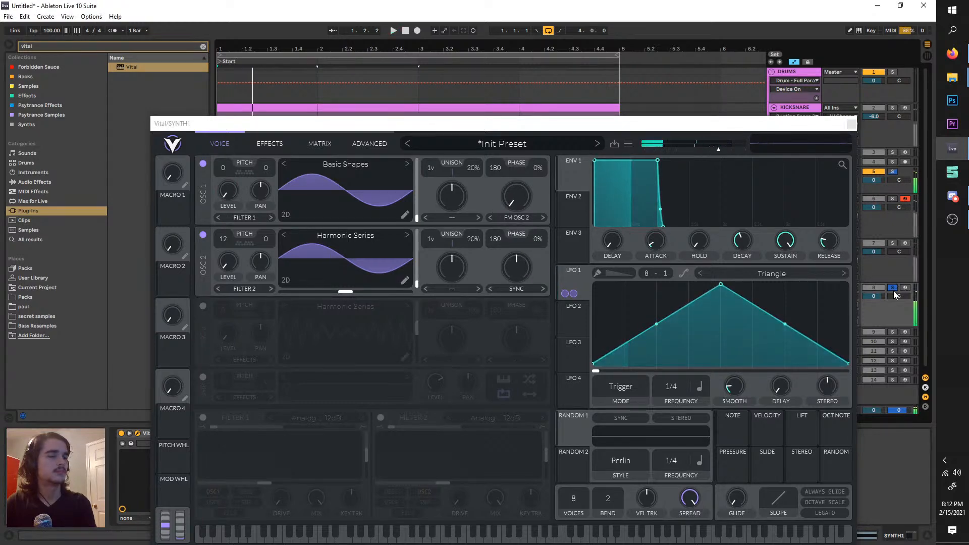
{"action": "left_click", "coordinate": [852, 124]}
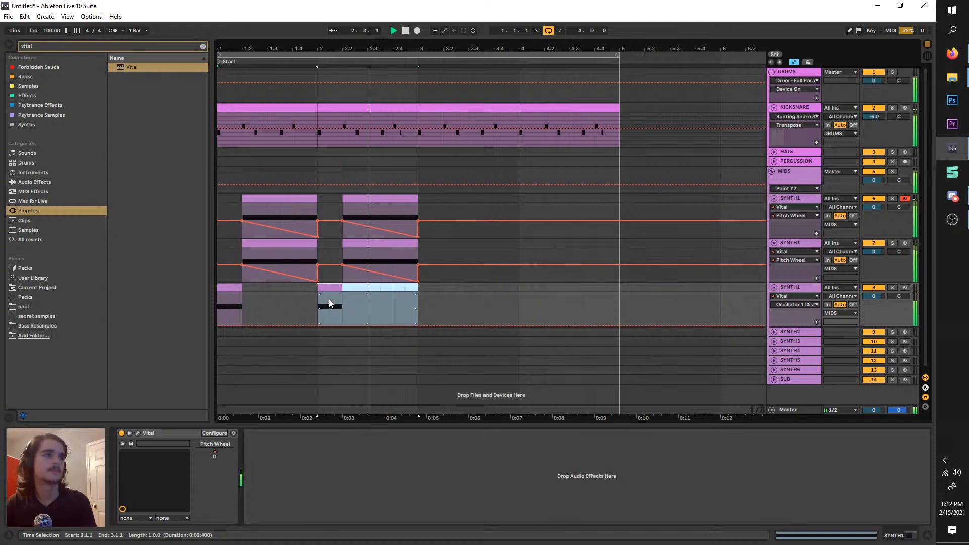
- Move the loop to start at 2.2 and open Vital on the top SYNTH1 track
{"action": "key", "text": "Delete"}
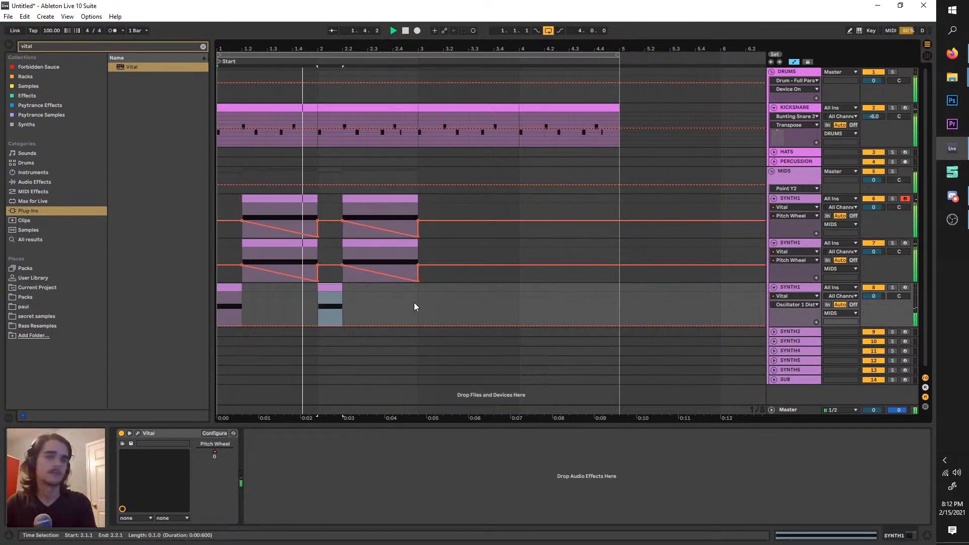
{"action": "left_click_drag", "start_coordinate": [291, 61], "coordinate": [376, 76]}
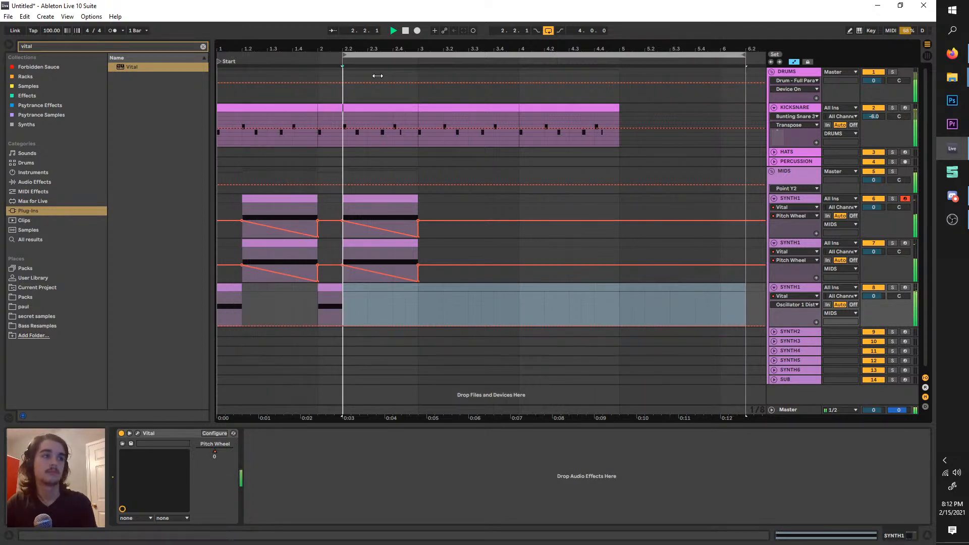
{"action": "left_click", "coordinate": [799, 240]}
{"action": "left_click", "coordinate": [806, 208]}
{"action": "left_click", "coordinate": [800, 201]}
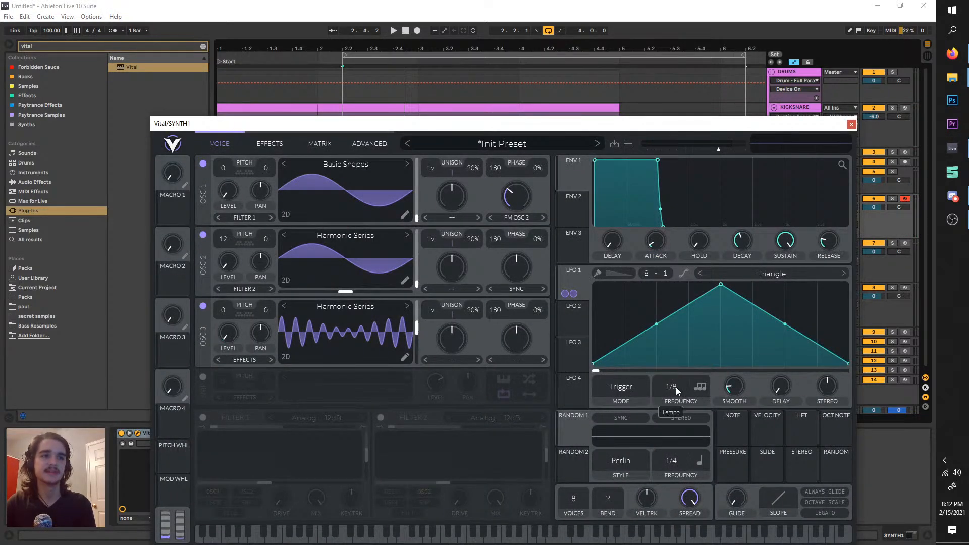
- Examine LFO 1's tempo sync modes and the options available for its frequency while auditioning the bass
{"action": "left_click", "coordinate": [701, 389]}
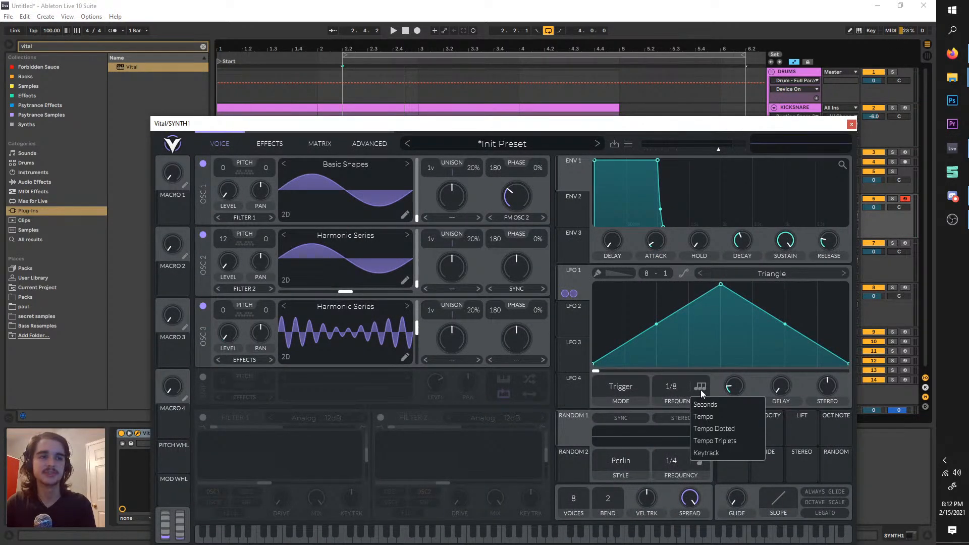
{"action": "left_click", "coordinate": [715, 378]}
{"action": "left_click", "coordinate": [702, 384]}
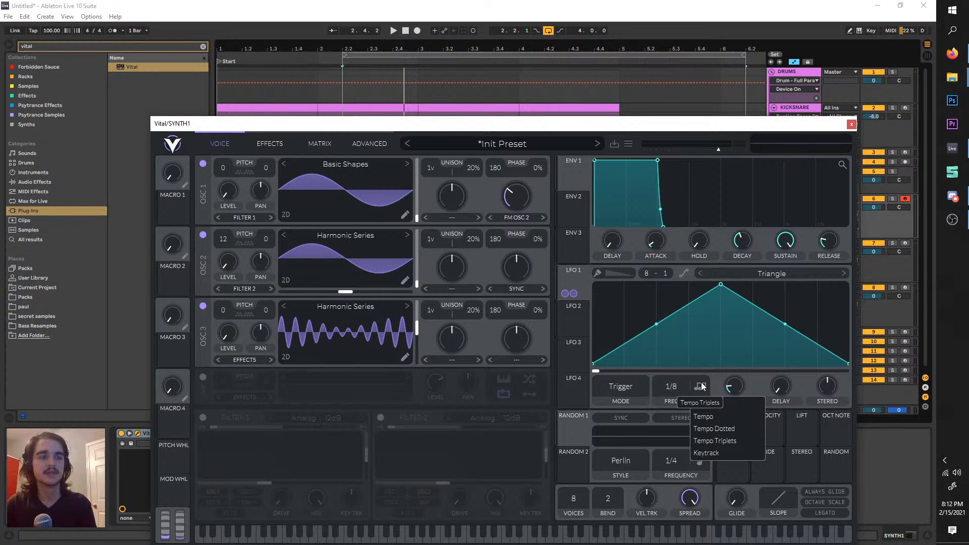
{"action": "left_click", "coordinate": [706, 377]}
{"action": "left_click", "coordinate": [704, 385]}
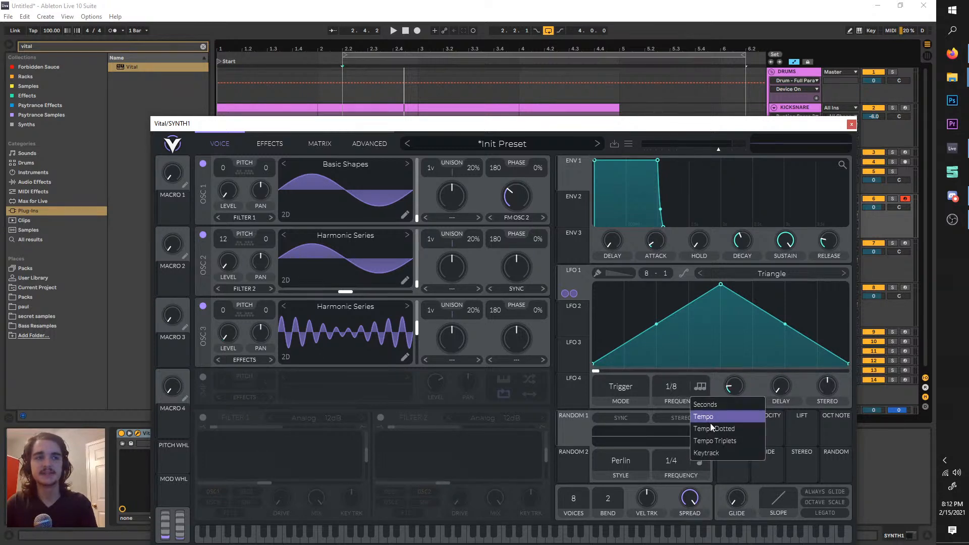
{"action": "left_click", "coordinate": [698, 380]}
{"action": "key", "text": "space"}
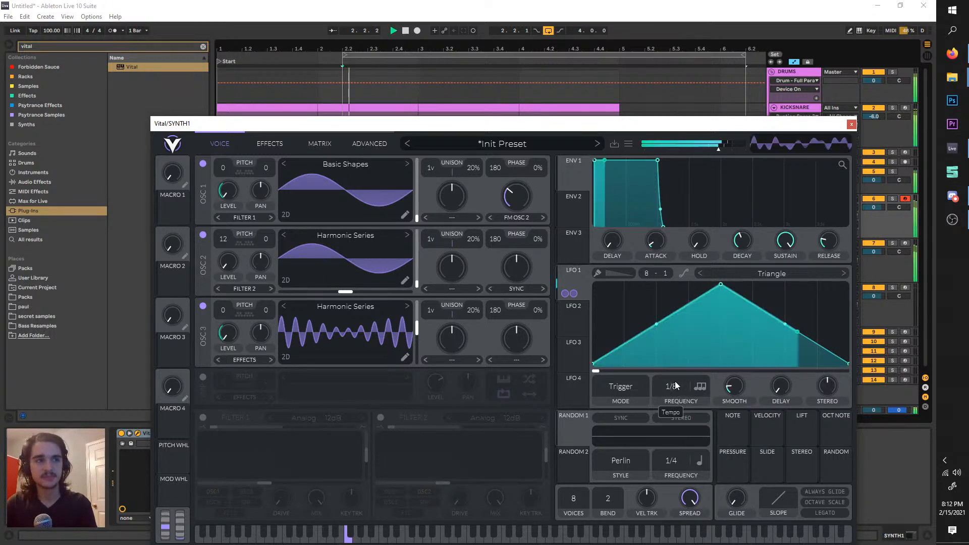
{"action": "right_click", "coordinate": [673, 385]}
{"action": "left_click", "coordinate": [673, 383]}
{"action": "key", "text": "space"}
{"action": "right_click", "coordinate": [673, 383]}
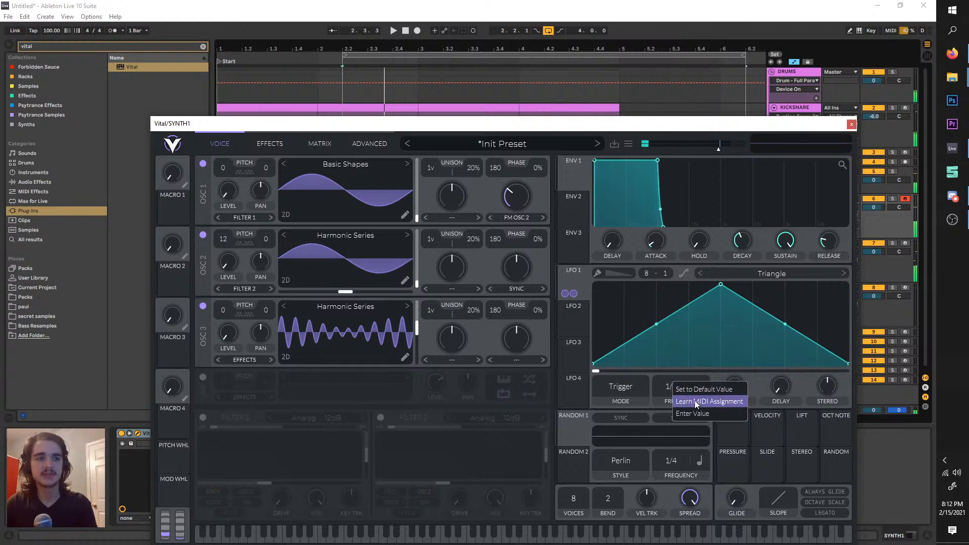
{"action": "left_click", "coordinate": [668, 391]}
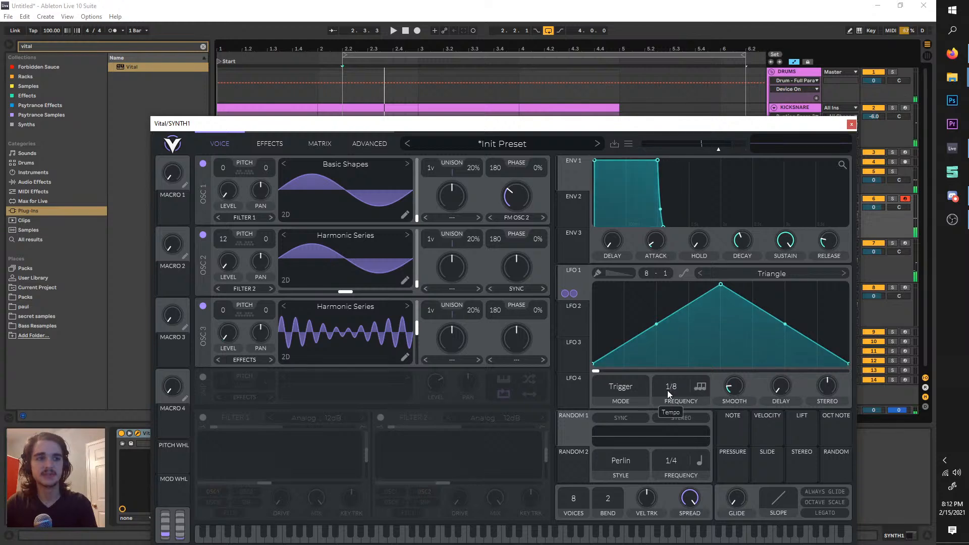
{"action": "left_click", "coordinate": [703, 383]}
{"action": "left_click", "coordinate": [695, 381]}
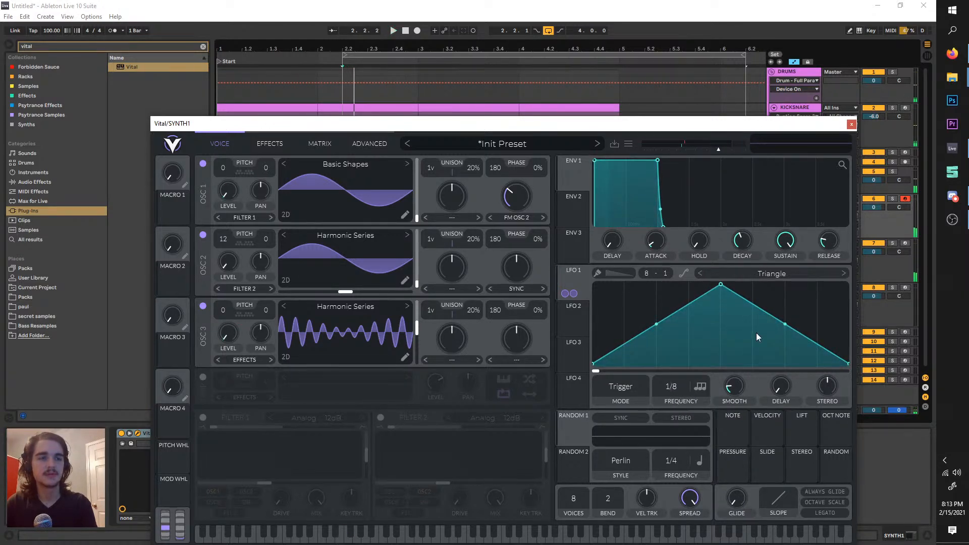
- Duplicate the top SYNTH1 track and split its second clip across both, the original ending at 2.4 and the copy spanning 2.4 to 3.1
{"action": "left_click", "coordinate": [852, 126]}
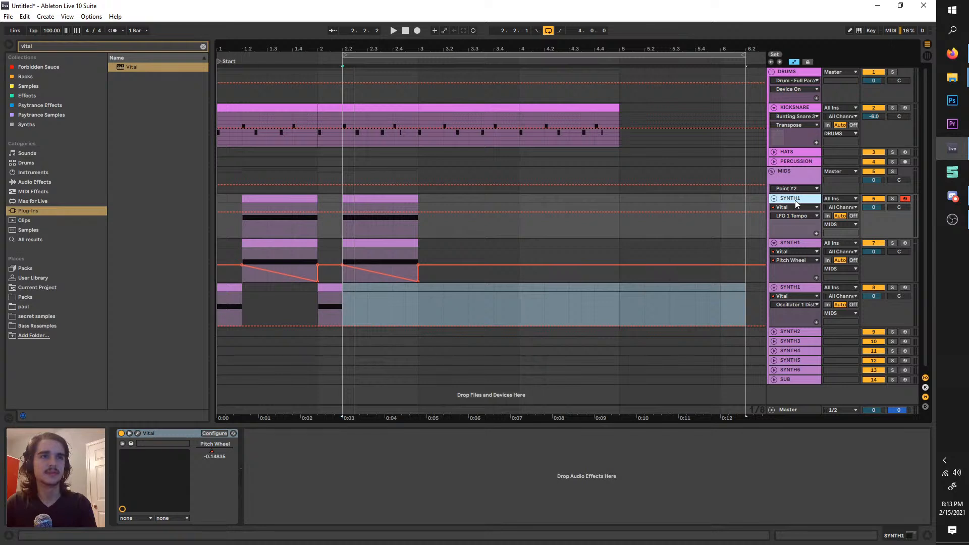
{"action": "key", "text": "ctrl+d"}
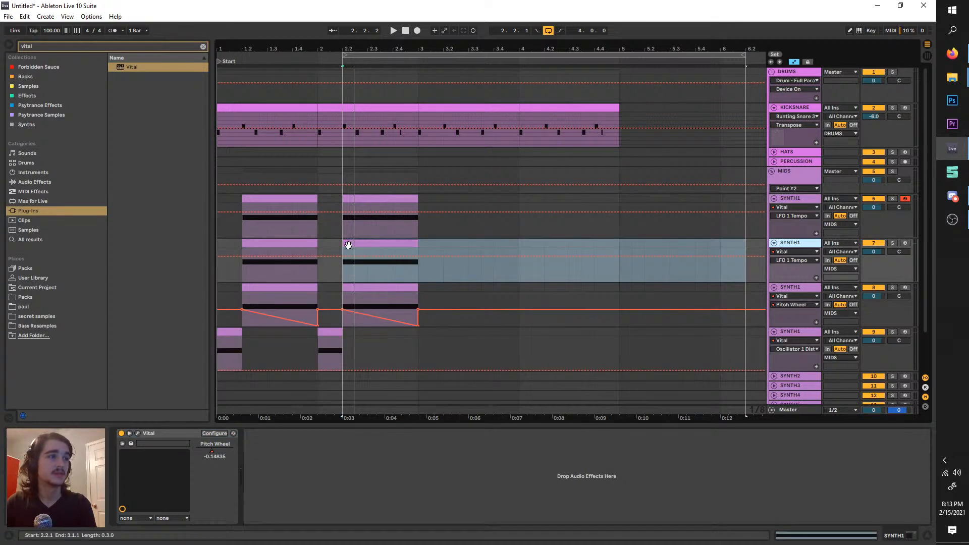
{"action": "left_click", "coordinate": [348, 245]}
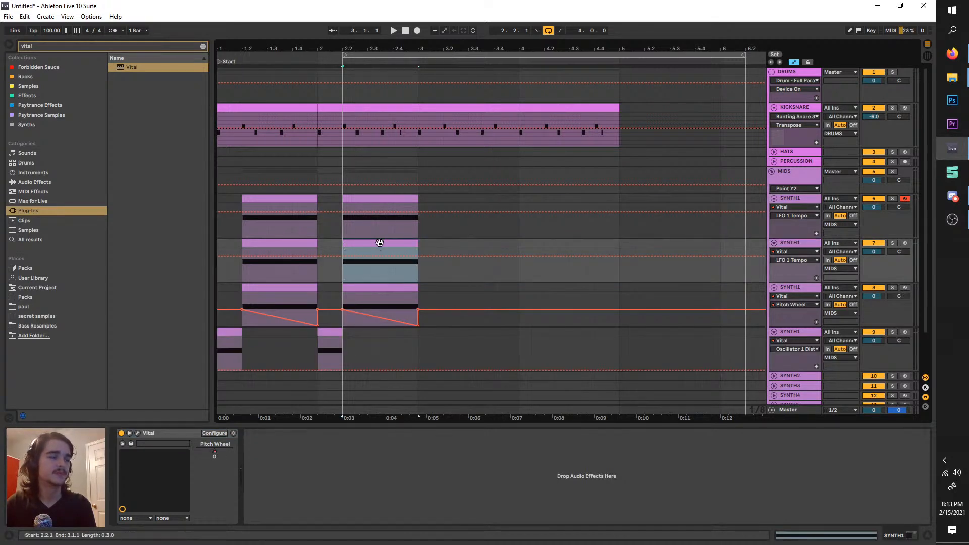
{"action": "left_click_drag", "start_coordinate": [380, 242], "coordinate": [431, 242]}
{"action": "key", "text": "space"}
{"action": "left_click_drag", "start_coordinate": [416, 197], "coordinate": [394, 199]}
{"action": "left_click_drag", "start_coordinate": [466, 245], "coordinate": [417, 245]}
{"action": "key", "text": "space"}
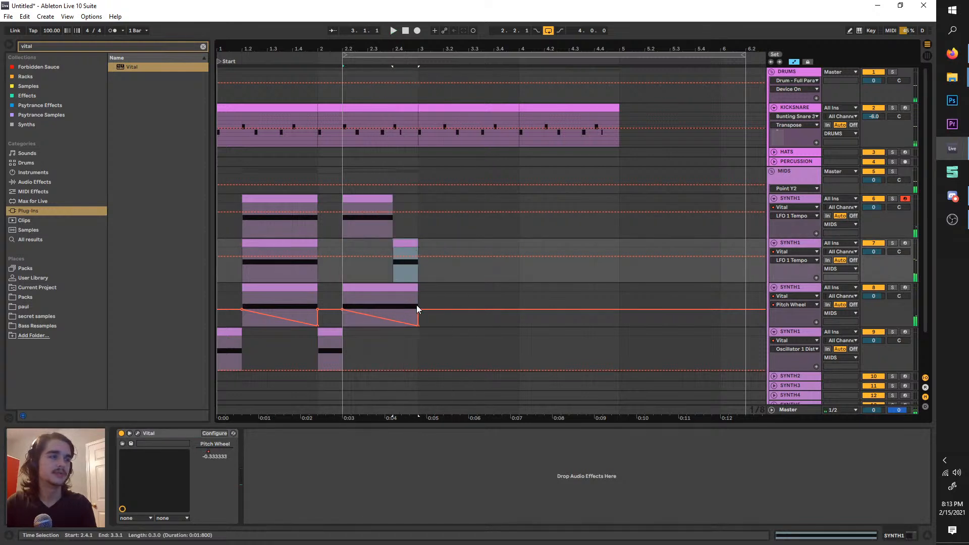
- Delete the spare SYNTH1 track with the pitch drops and remove the first clip from the second SYNTH1 track
{"action": "left_click", "coordinate": [807, 288]}
{"action": "key", "text": "Delete"}
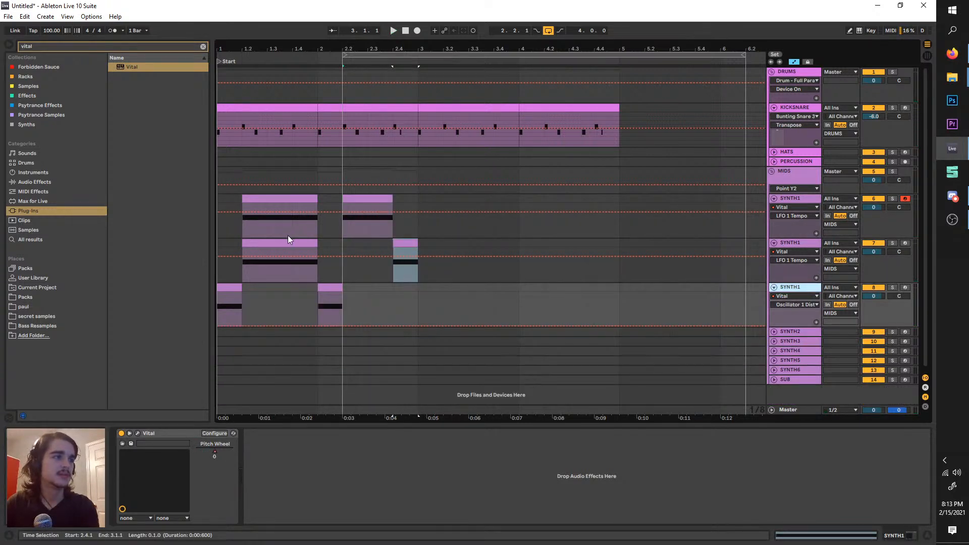
{"action": "left_click", "coordinate": [288, 241]}
{"action": "key", "text": "space"}
{"action": "left_click", "coordinate": [799, 241]}
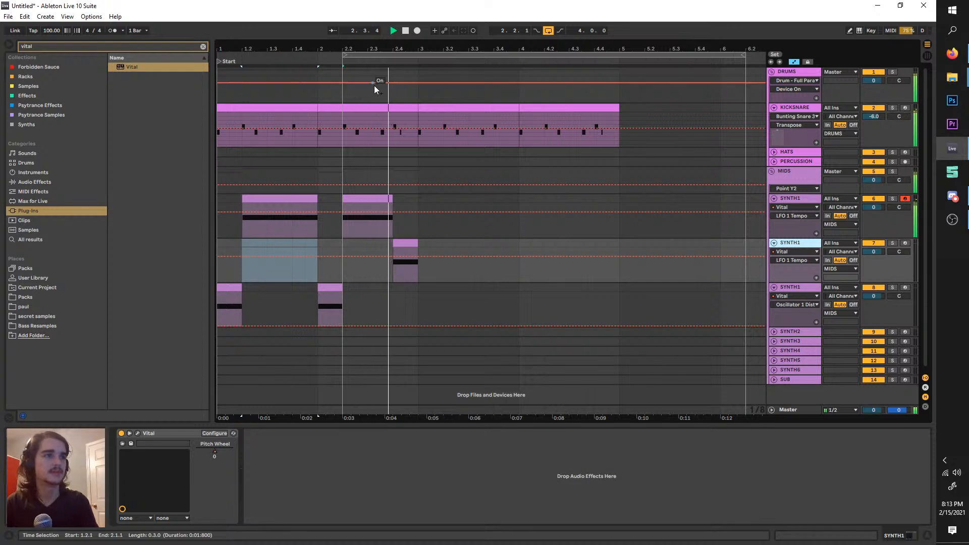
- Start the loop at 2.4 and fit the second SYNTH1's Pitch Wheel drop inside its one-beat clip, ending at 0
{"action": "key", "text": "space"}
{"action": "left_click_drag", "start_coordinate": [391, 54], "coordinate": [442, 53]}
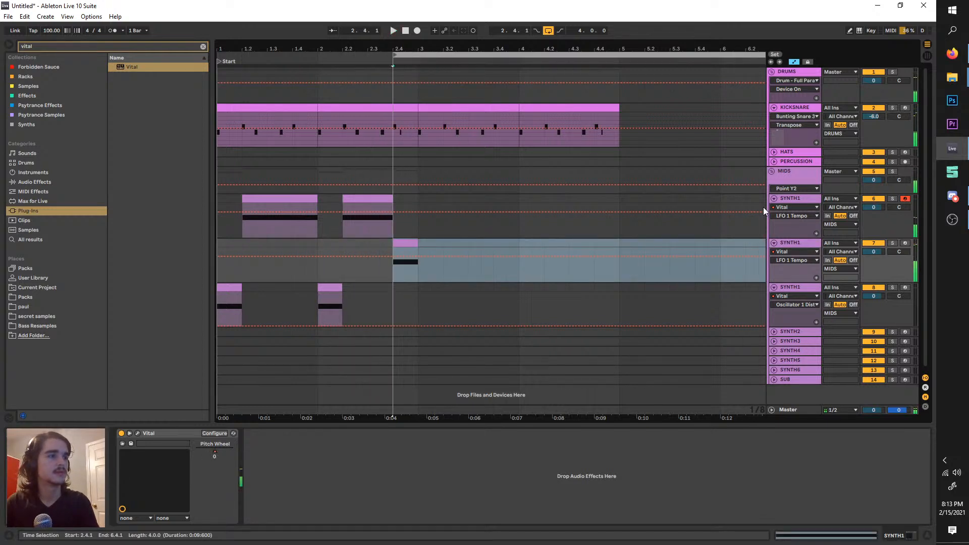
{"action": "left_click", "coordinate": [795, 260]}
{"action": "left_click", "coordinate": [798, 283]}
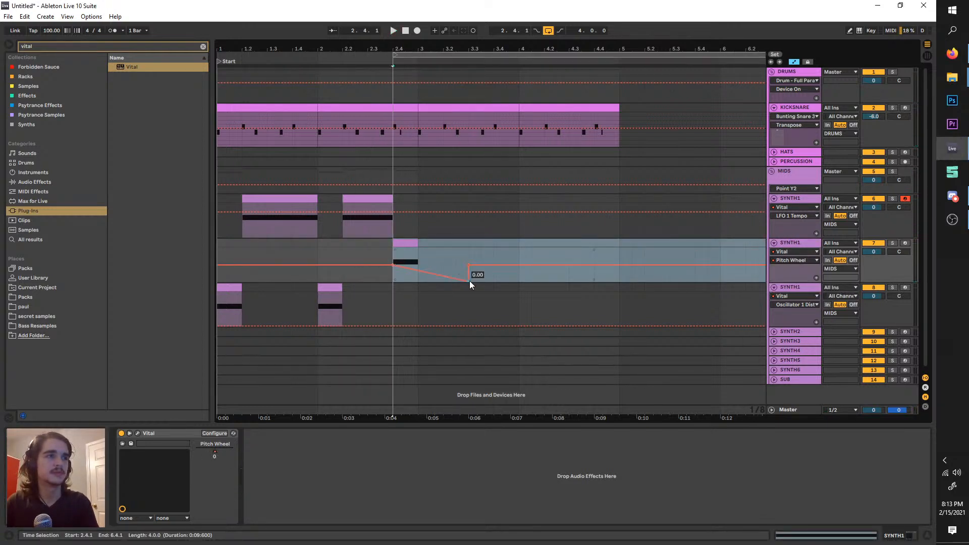
{"action": "left_click_drag", "start_coordinate": [468, 253], "coordinate": [401, 245]}
{"action": "left_click", "coordinate": [952, 196]}
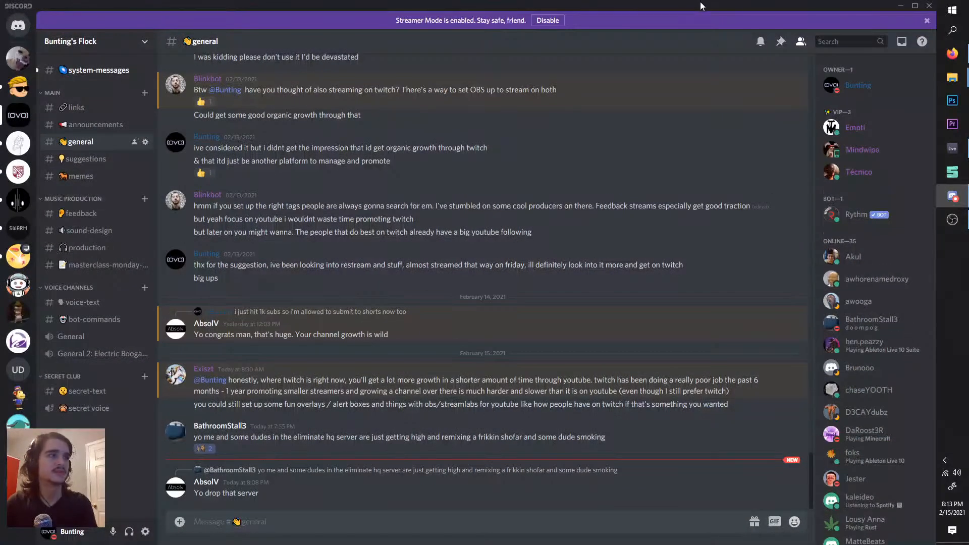
{"action": "key", "text": "alt+Tab"}
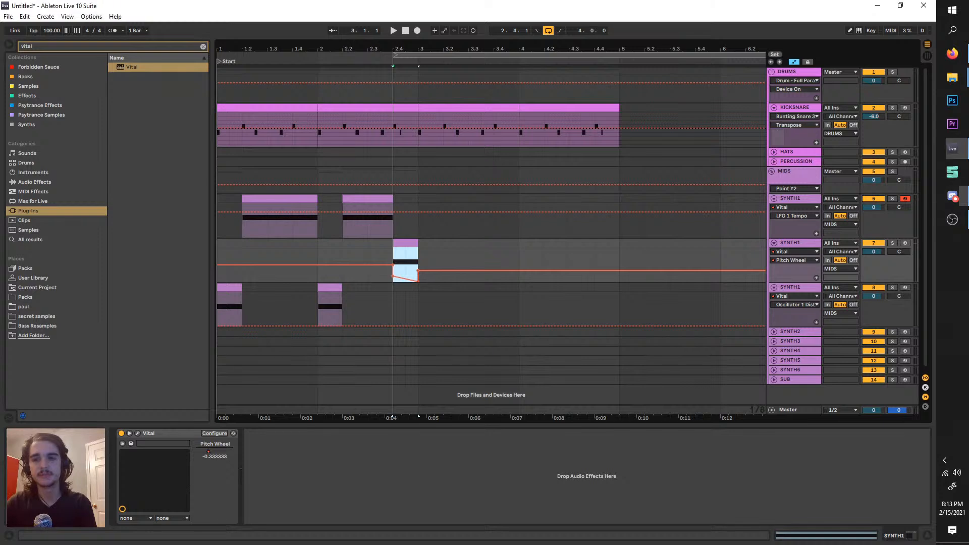
- Open Vital on the second SYNTH1 track, set LFO 1 to straight Tempo sync at 1/4, and audition it soloed
{"action": "left_click", "coordinate": [393, 31]}
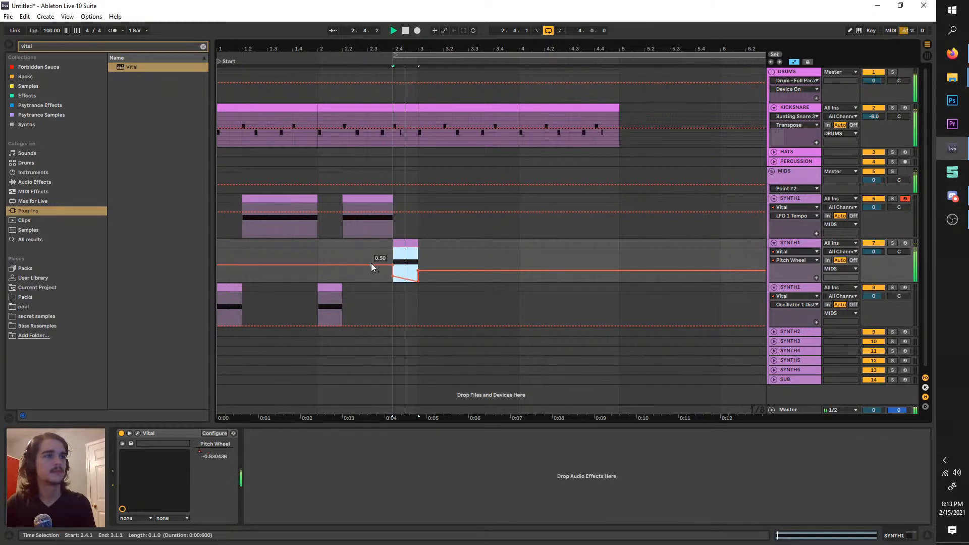
{"action": "left_click", "coordinate": [139, 437]}
{"action": "left_click", "coordinate": [138, 434]}
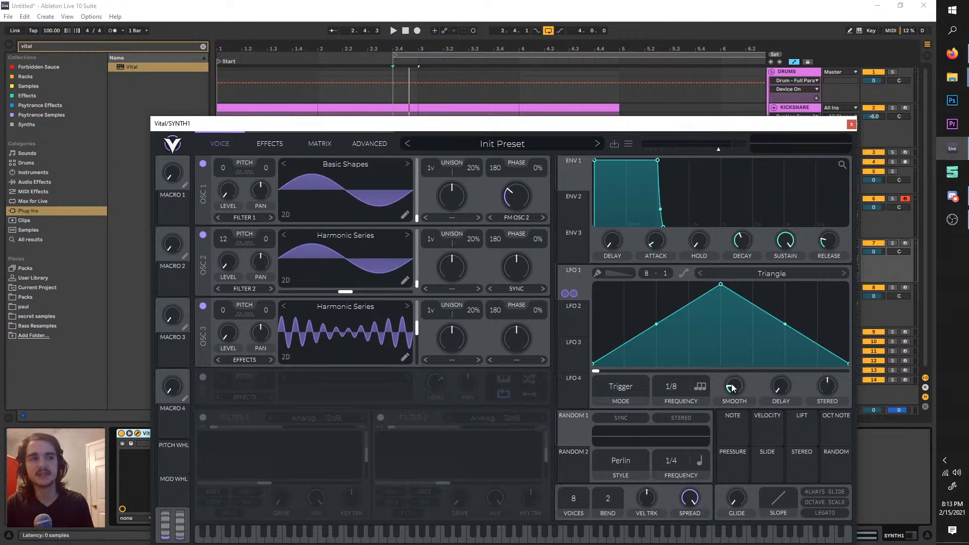
{"action": "left_click_drag", "start_coordinate": [674, 386], "coordinate": [674, 375]}
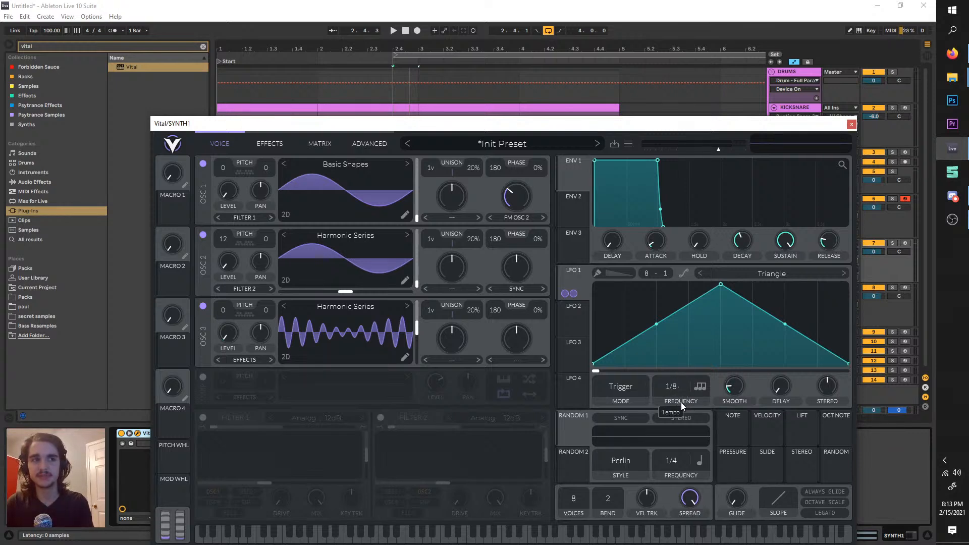
{"action": "left_click", "coordinate": [699, 386]}
{"action": "left_click", "coordinate": [727, 414]}
{"action": "key", "text": "space"}
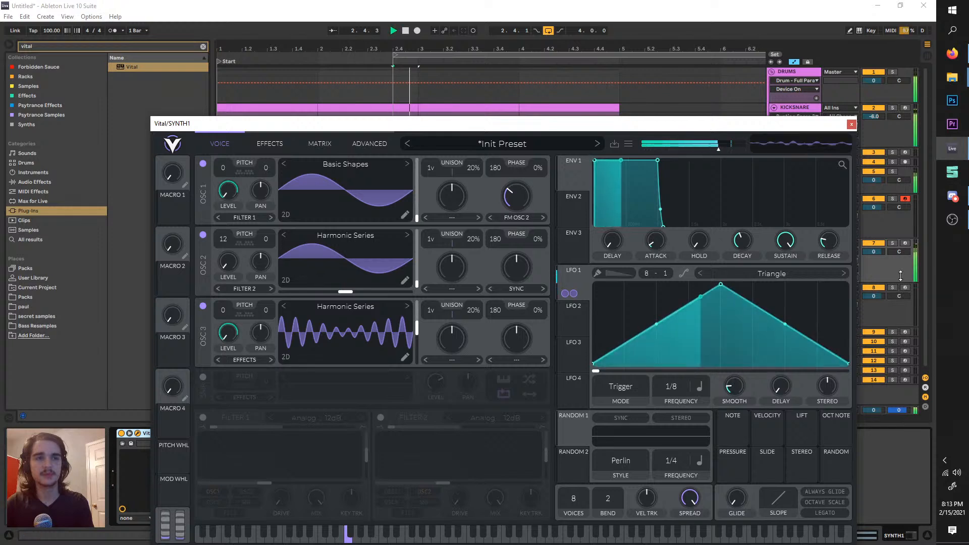
{"action": "left_click_drag", "start_coordinate": [672, 390], "coordinate": [673, 403]}
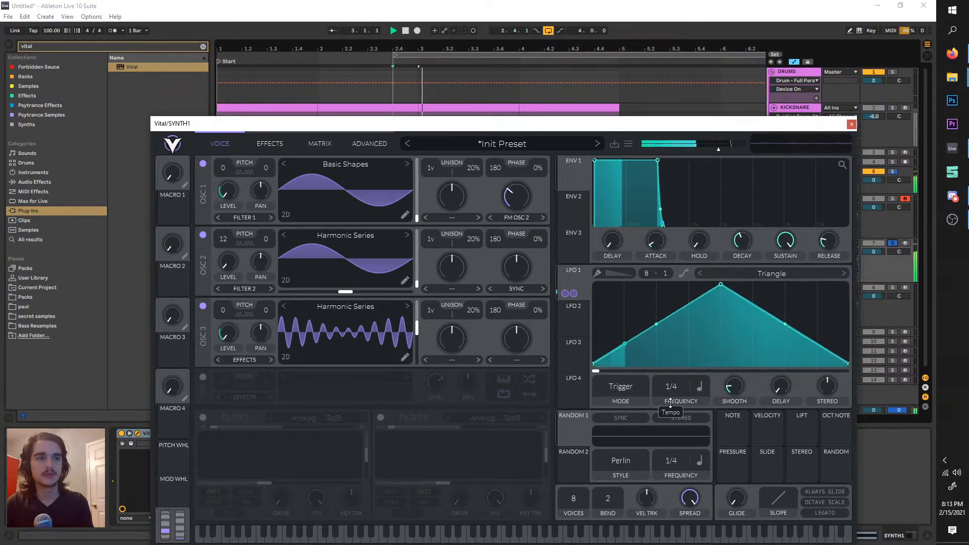
- Cut Envelope 1's release to its minimum in the second SYNTH1's Vital and close the plugin window
{"action": "left_click_drag", "start_coordinate": [834, 248], "coordinate": [816, 333]}
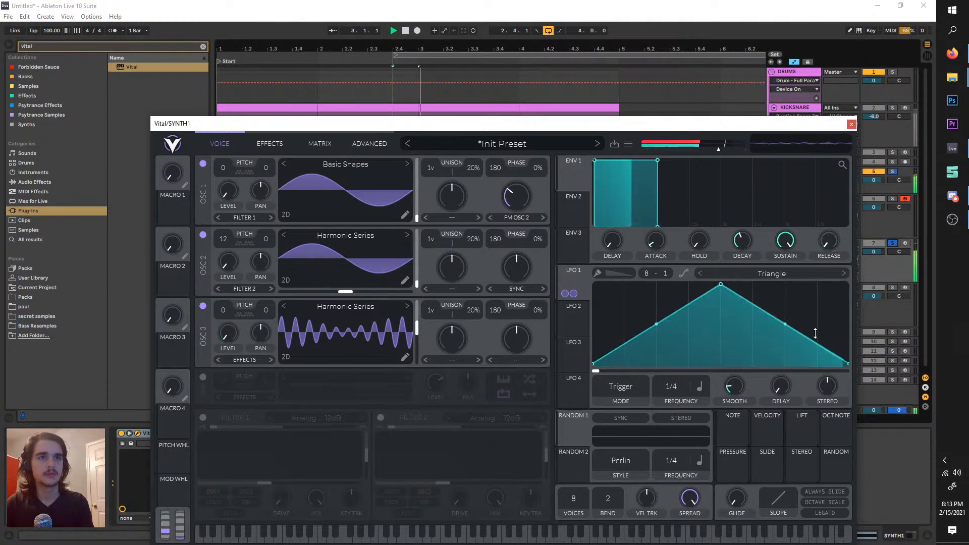
{"action": "left_click", "coordinate": [852, 124]}
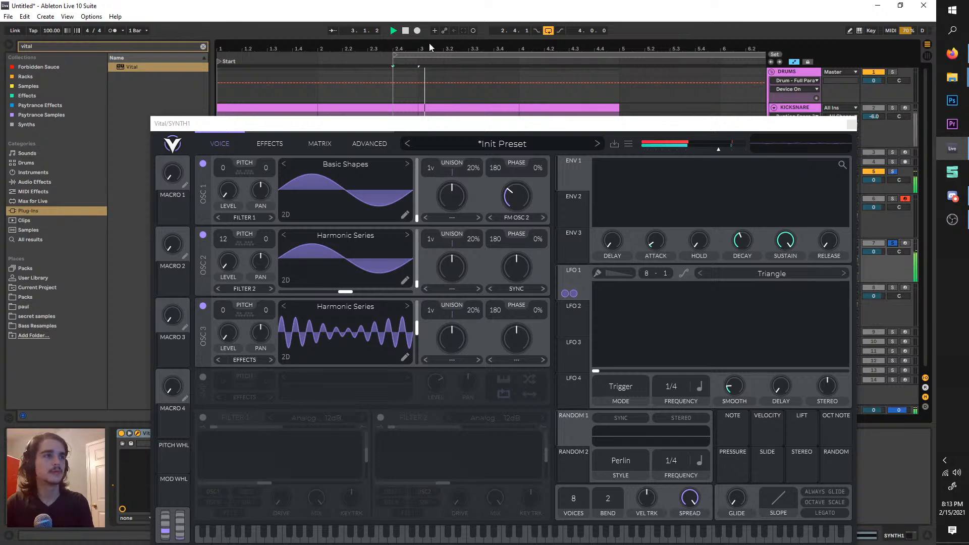
- Start the loop at 1.1.1, shorten it to two bars, and unsolo the second SYNTH1 track during playback
{"action": "key", "text": "space"}
{"action": "left_click_drag", "start_coordinate": [461, 53], "coordinate": [284, 53]}
{"action": "key", "text": "space"}
{"action": "left_click", "coordinate": [892, 243]}
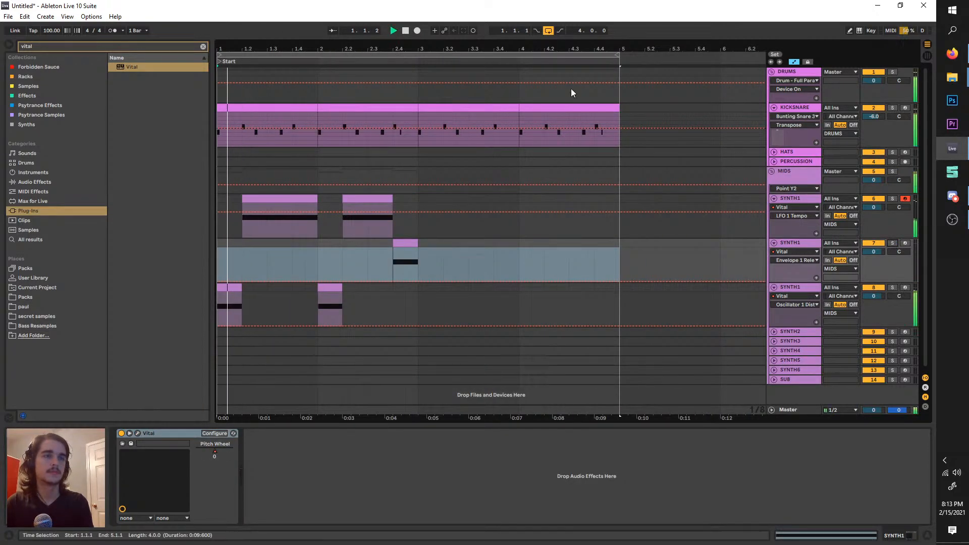
{"action": "left_click_drag", "start_coordinate": [616, 55], "coordinate": [415, 57]}
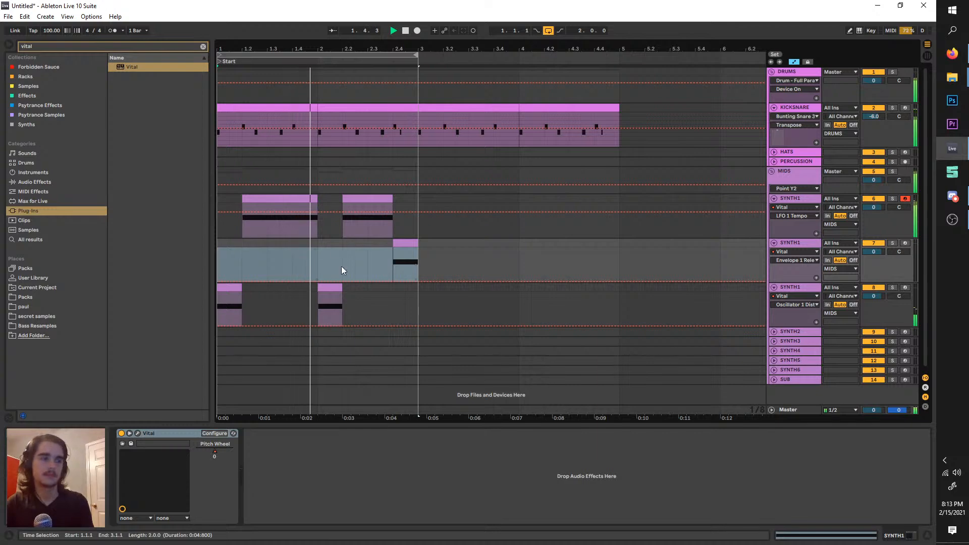
- Move the two-bar loop to start at 2.2.1, audition it, and shift the loop start on to 2.4.1
{"action": "double_click", "coordinate": [328, 287]}
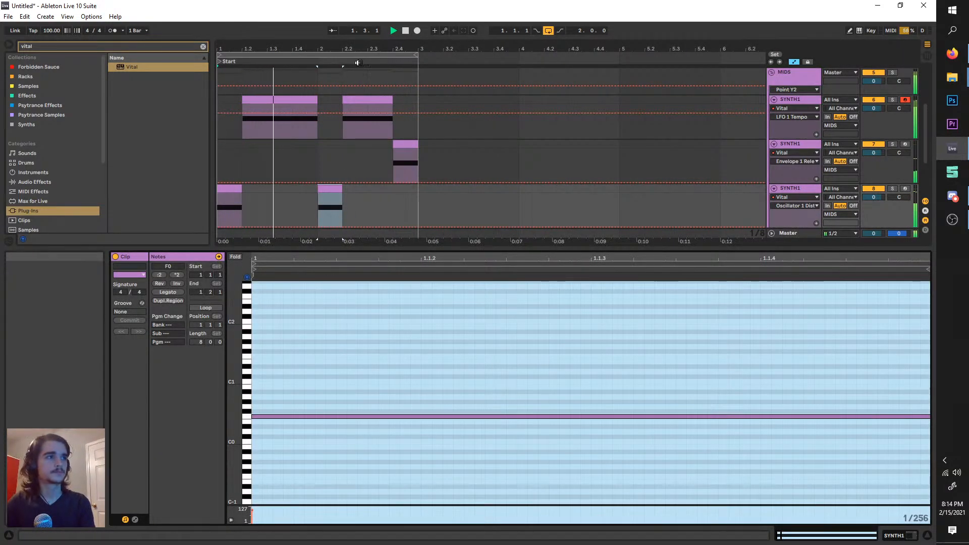
{"action": "key", "text": "space"}
{"action": "left_click_drag", "start_coordinate": [344, 55], "coordinate": [467, 67]}
{"action": "key", "text": "space"}
{"action": "left_click", "coordinate": [409, 113]}
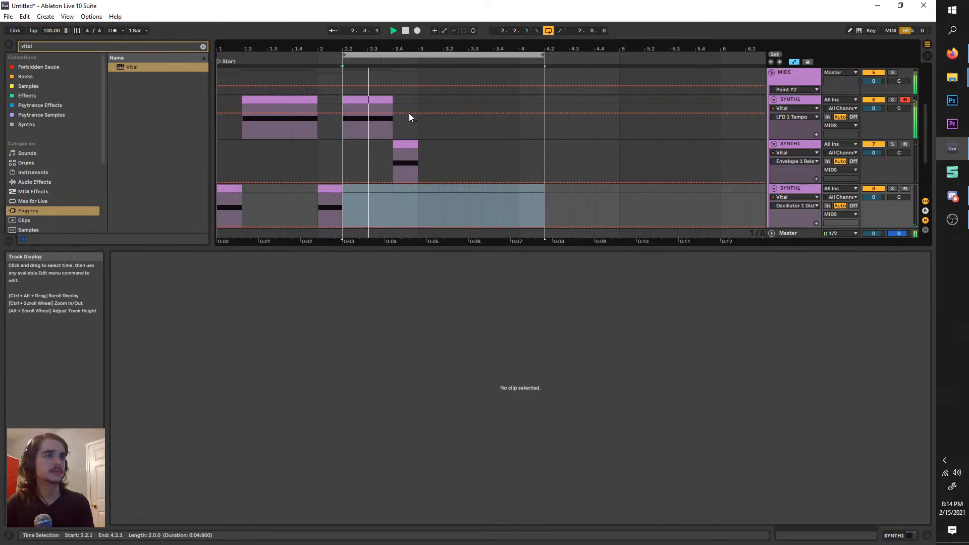
{"action": "left_click_drag", "start_coordinate": [355, 53], "coordinate": [406, 54]}
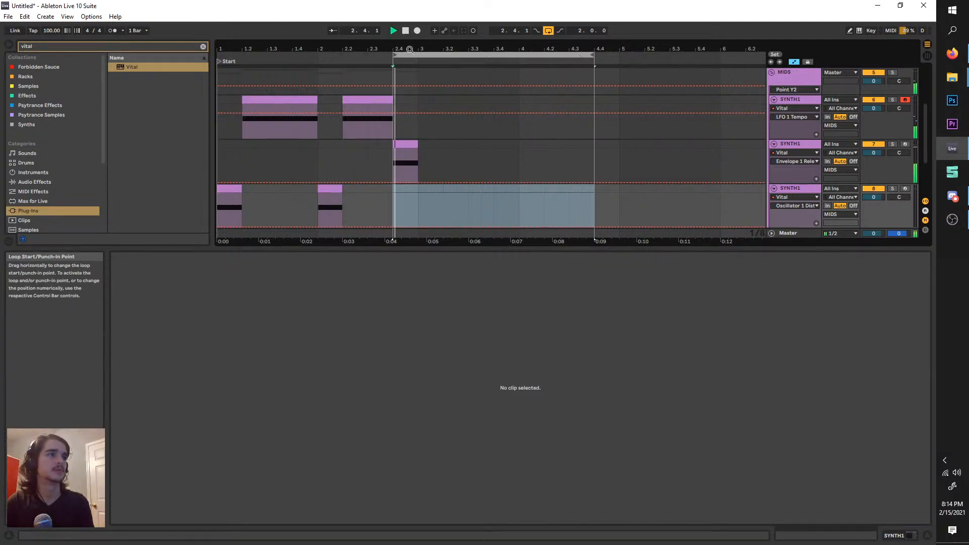
- Solo the second SYNTH1 track, stop playback, and open its Vital
{"action": "left_click", "coordinate": [892, 145]}
{"action": "double_click", "coordinate": [797, 144]}
{"action": "key", "text": "space"}
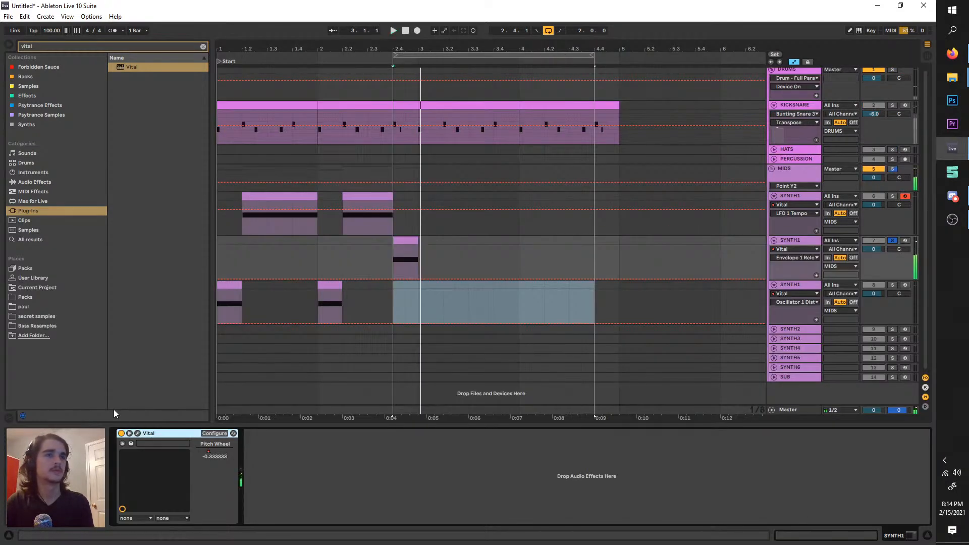
{"action": "left_click", "coordinate": [135, 433]}
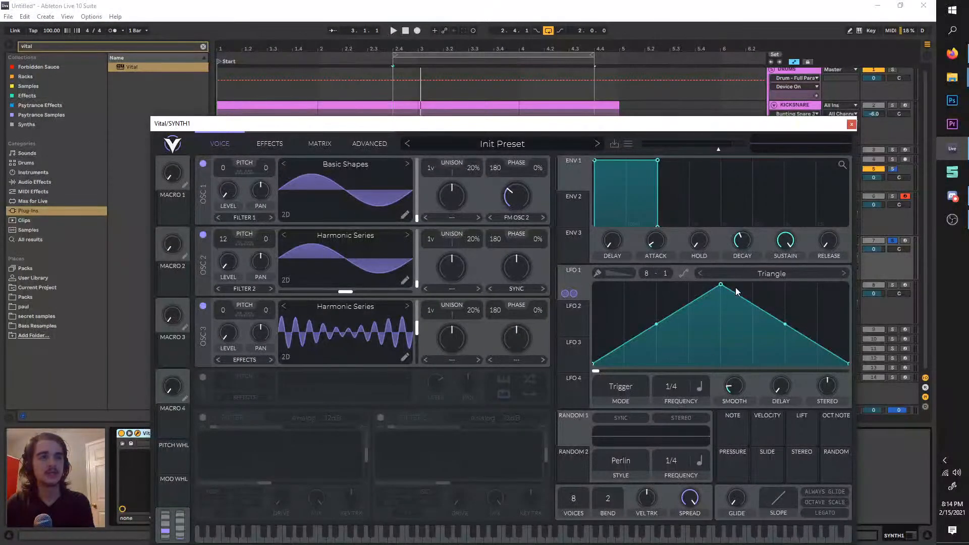
- Move the peak of LFO 1's triangle to a quarter of the cycle for a faster rise, and audition it
{"action": "left_click_drag", "start_coordinate": [722, 286], "coordinate": [661, 284]}
{"action": "right_click", "coordinate": [657, 287]}
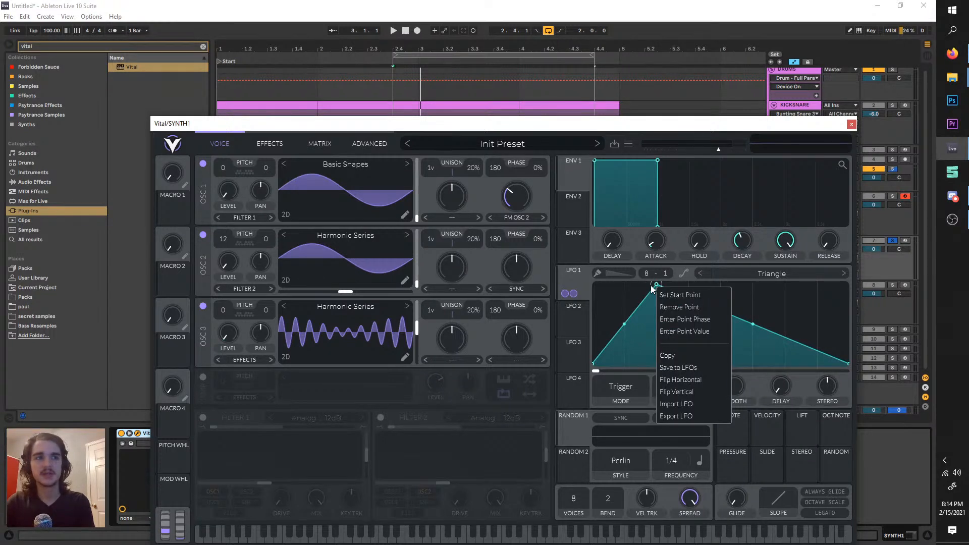
{"action": "left_click", "coordinate": [651, 289]}
{"action": "left_click_drag", "start_coordinate": [656, 285], "coordinate": [706, 218]}
{"action": "right_click", "coordinate": [656, 296]}
{"action": "double_click", "coordinate": [657, 332]}
{"action": "mouse_move", "coordinate": [657, 332]}
{"action": "left_mouse_down"}
{"action": "mouse_move", "coordinate": [640, 288]}
{"action": "mouse_move", "coordinate": [649, 326]}
{"action": "mouse_move", "coordinate": [680, 341]}
{"action": "mouse_move", "coordinate": [659, 335]}
{"action": "mouse_move", "coordinate": [655, 302]}
{"action": "mouse_move", "coordinate": [658, 331]}
{"action": "mouse_move", "coordinate": [658, 310]}
{"action": "mouse_move", "coordinate": [619, 310]}
{"action": "mouse_move", "coordinate": [657, 315]}
{"action": "left_mouse_up"}
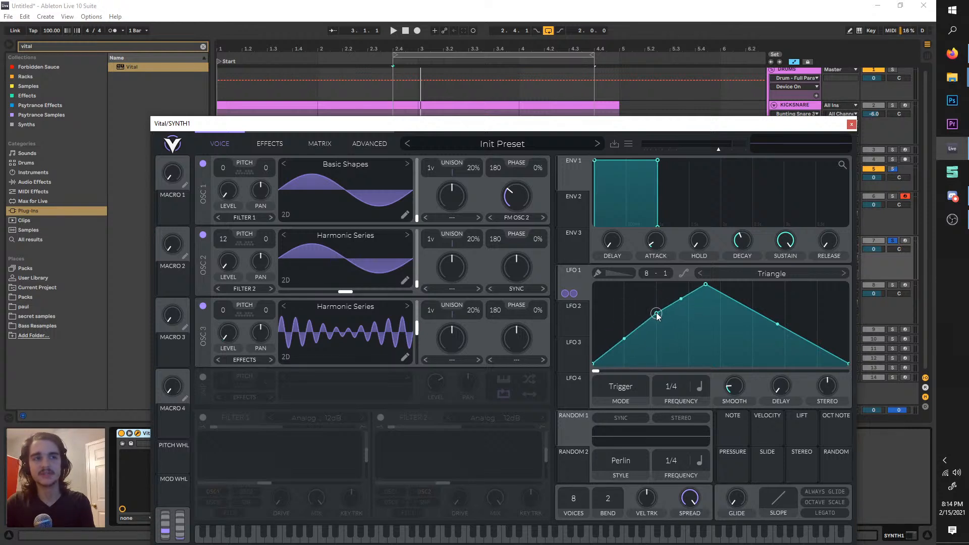
{"action": "key", "text": "space"}
{"action": "left_click_drag", "start_coordinate": [706, 289], "coordinate": [655, 269]}
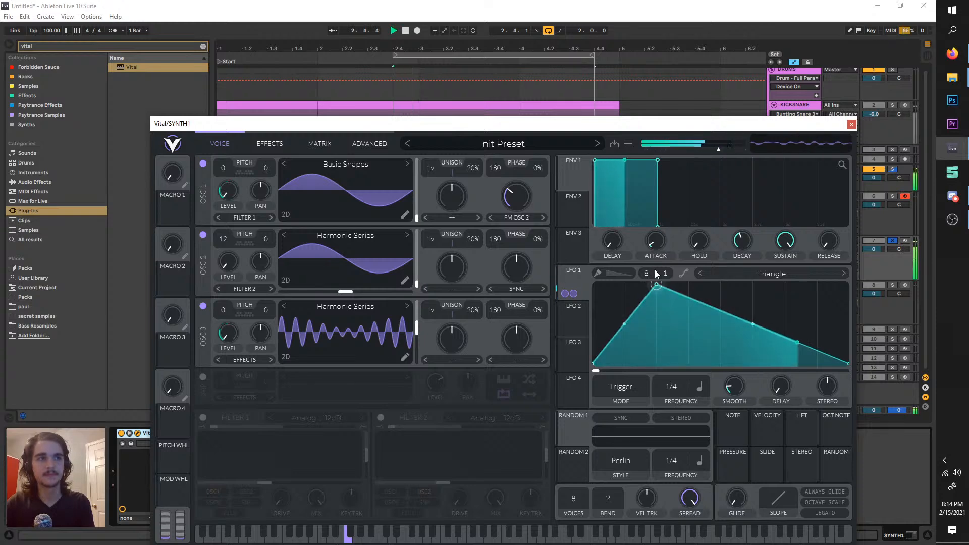
{"action": "key", "text": "space"}
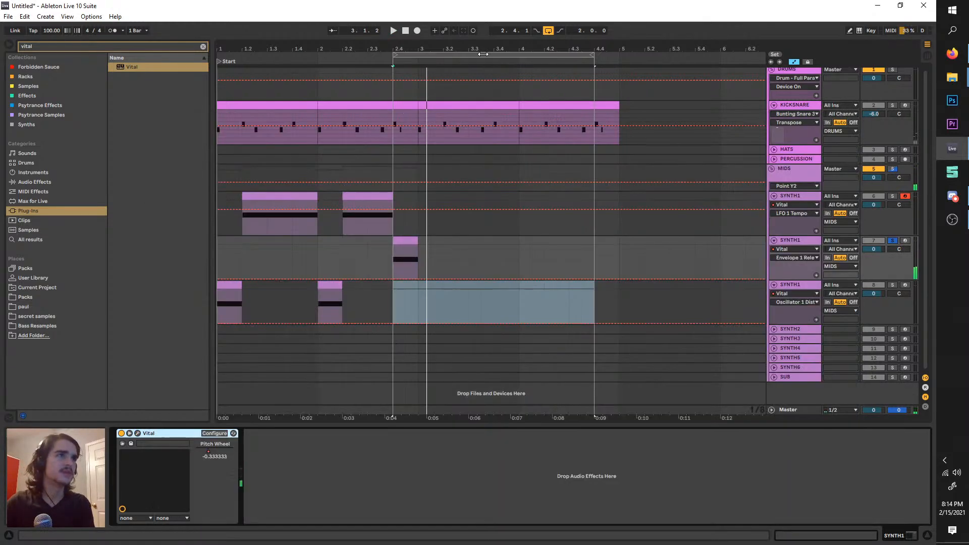
- Move the two-bar loop back to 1.1.1, unsolo the second SYNTH1 track, and play the full arrangement
{"action": "left_click_drag", "start_coordinate": [482, 55], "coordinate": [306, 56]}
{"action": "left_click", "coordinate": [893, 242]}
{"action": "left_click", "coordinate": [892, 242]}
{"action": "key", "text": "space"}
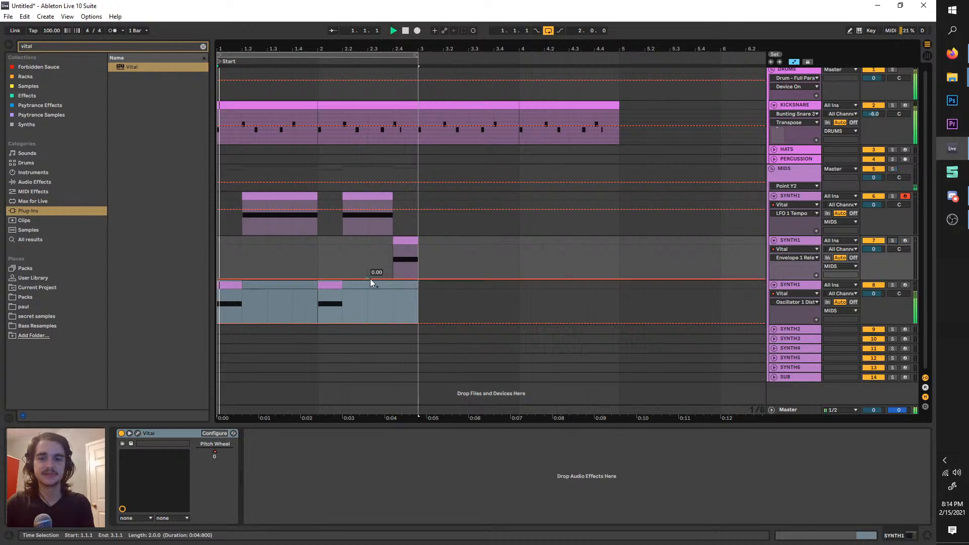
{"action": "key", "text": "z"}
{"action": "key", "text": "x"}
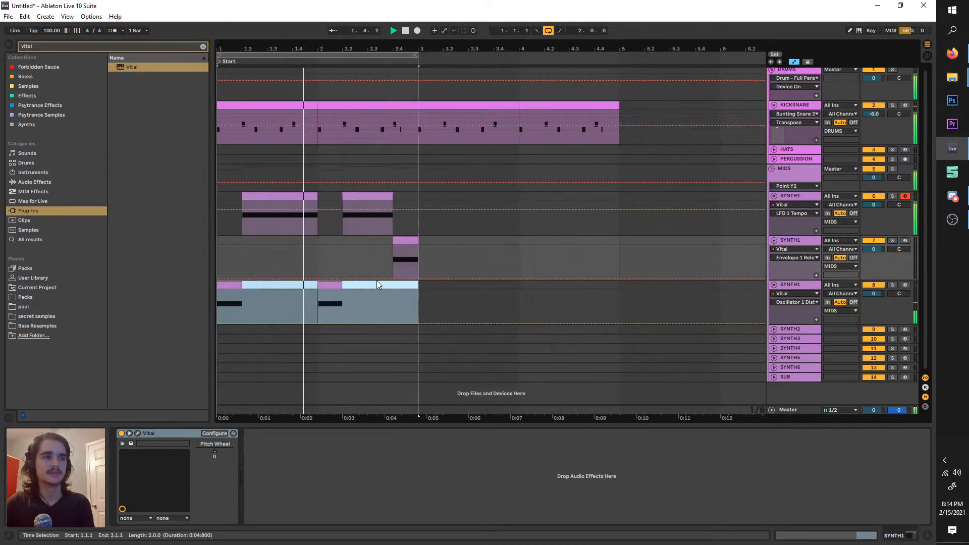
{"action": "left_click", "coordinate": [343, 292]}
{"action": "key", "text": "space"}
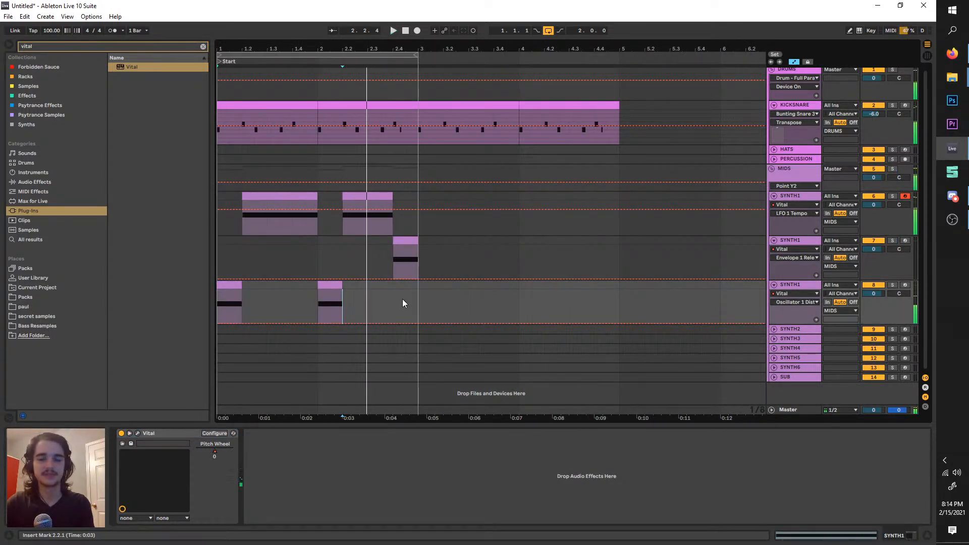
{"action": "key", "text": "space"}
{"action": "scroll", "coordinate": [277, 246], "scroll_direction": "up", "scroll_amount": 3}
{"action": "key", "text": "space"}
- Select the third SYNTH1 track, open its Vital, and move the plugin window so the whole interface fits on screen
{"action": "left_click_drag", "start_coordinate": [363, 287], "coordinate": [767, 317]}
{"action": "left_click", "coordinate": [792, 289]}
{"action": "key", "text": "ctrl+d"}
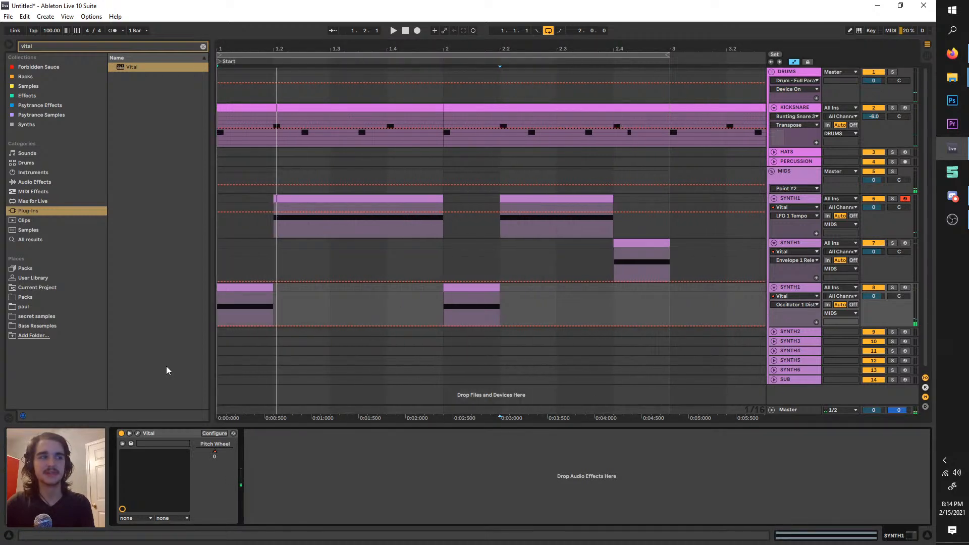
{"action": "left_click", "coordinate": [139, 433]}
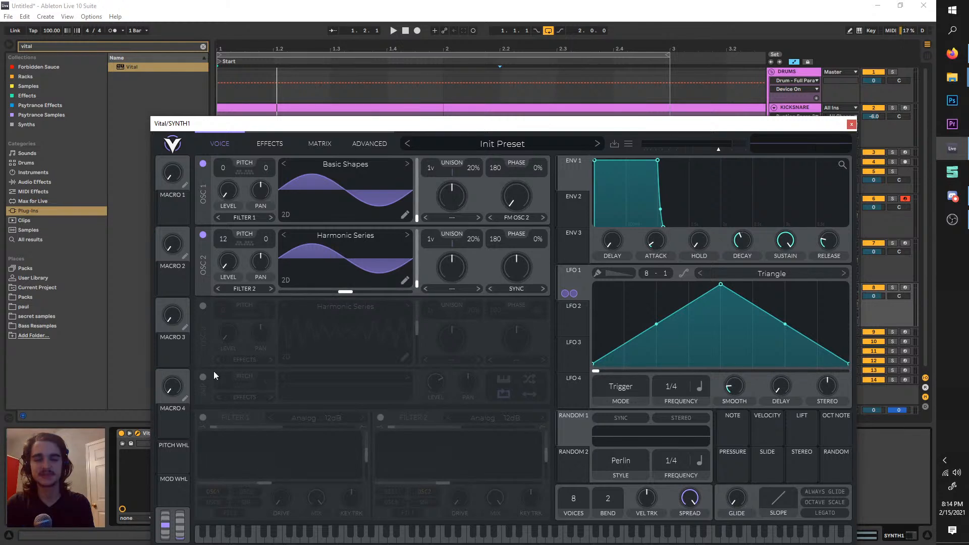
{"action": "left_click_drag", "start_coordinate": [322, 127], "coordinate": [333, 64]}
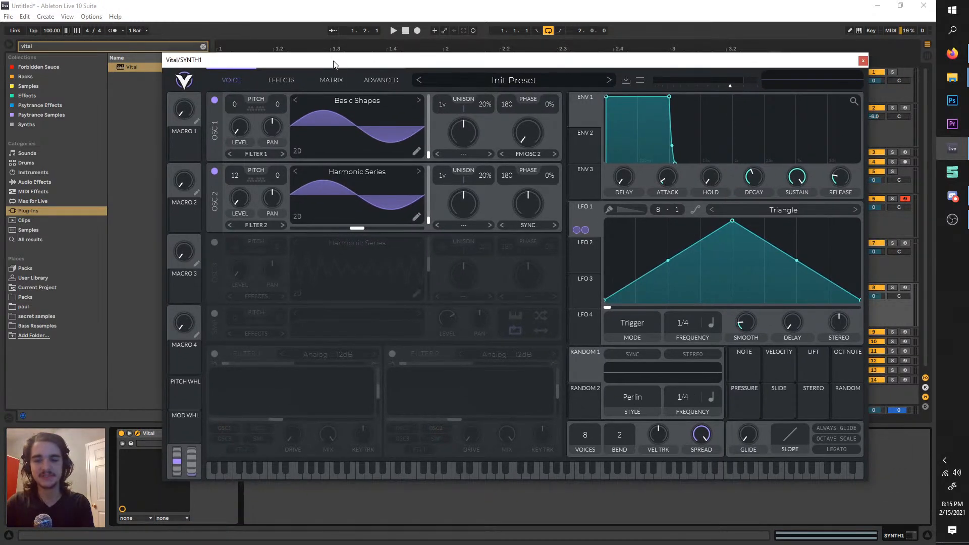
- Compare the oscillator settings of the third SYNTH1's Vital with its Distortion and Reverb effects
{"action": "left_click", "coordinate": [281, 80]}
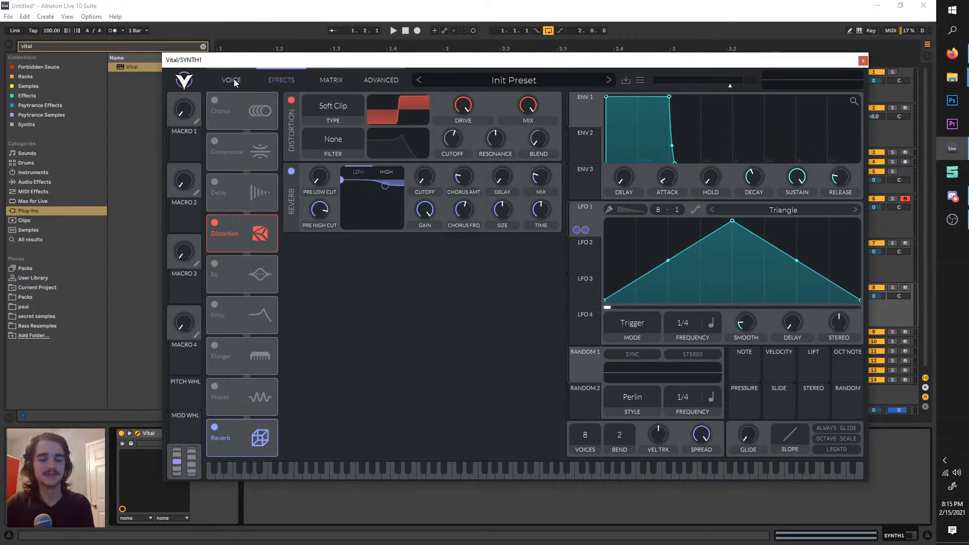
{"action": "left_click", "coordinate": [234, 79]}
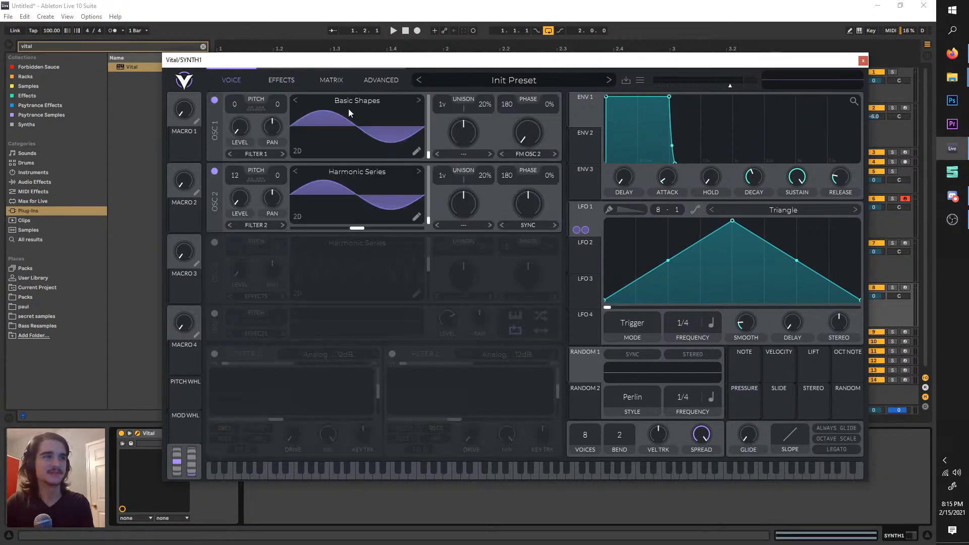
{"action": "left_click", "coordinate": [281, 80]}
{"action": "left_click", "coordinate": [230, 81]}
{"action": "left_click", "coordinate": [284, 81]}
{"action": "left_click", "coordinate": [239, 84]}
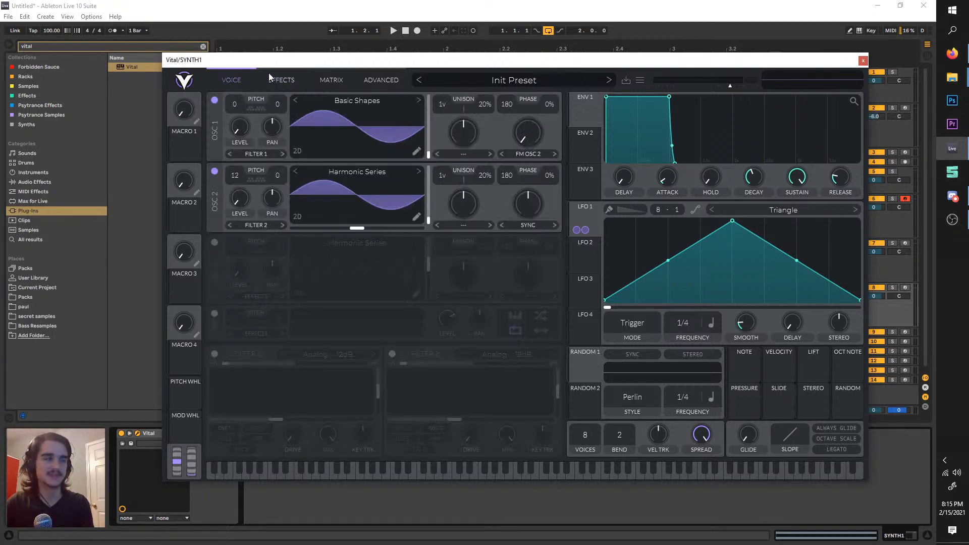
{"action": "left_click", "coordinate": [269, 76]}
{"action": "left_click", "coordinate": [246, 83]}
{"action": "left_click", "coordinate": [265, 74]}
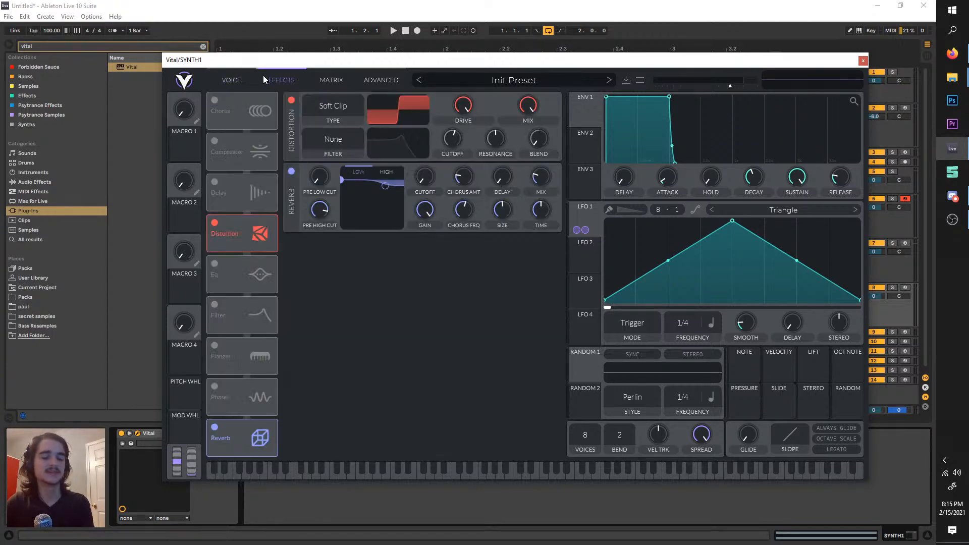
{"action": "left_click", "coordinate": [237, 87]}
- Solo the third SYNTH1 track and audition its bass while checking Vital's effects chain
{"action": "key", "text": "space"}
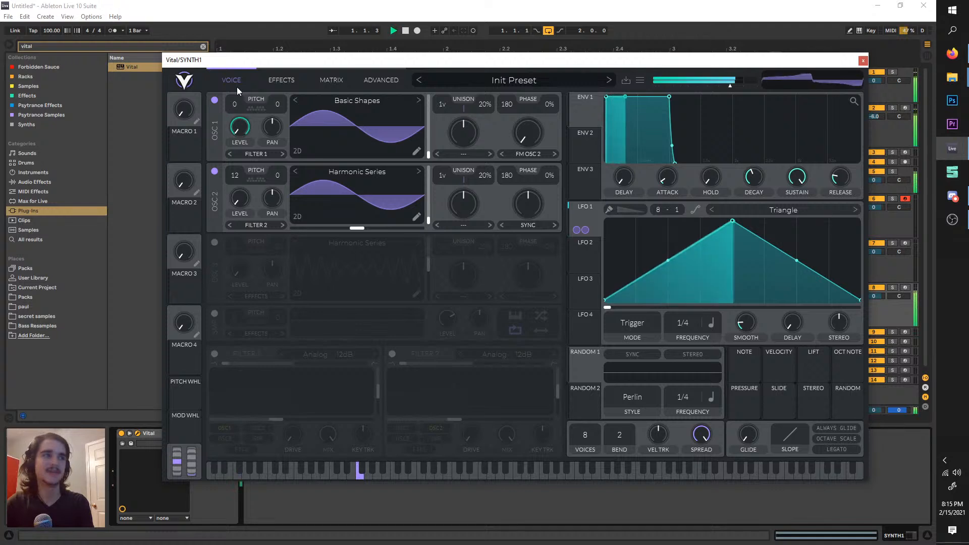
{"action": "key", "text": "space"}
{"action": "left_click", "coordinate": [892, 287]}
{"action": "key", "text": "space"}
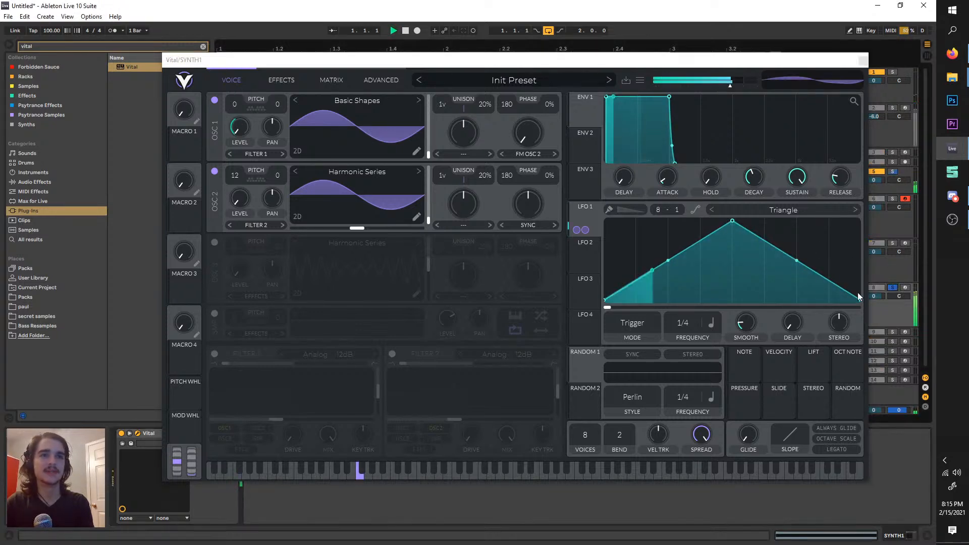
{"action": "left_click", "coordinate": [277, 78]}
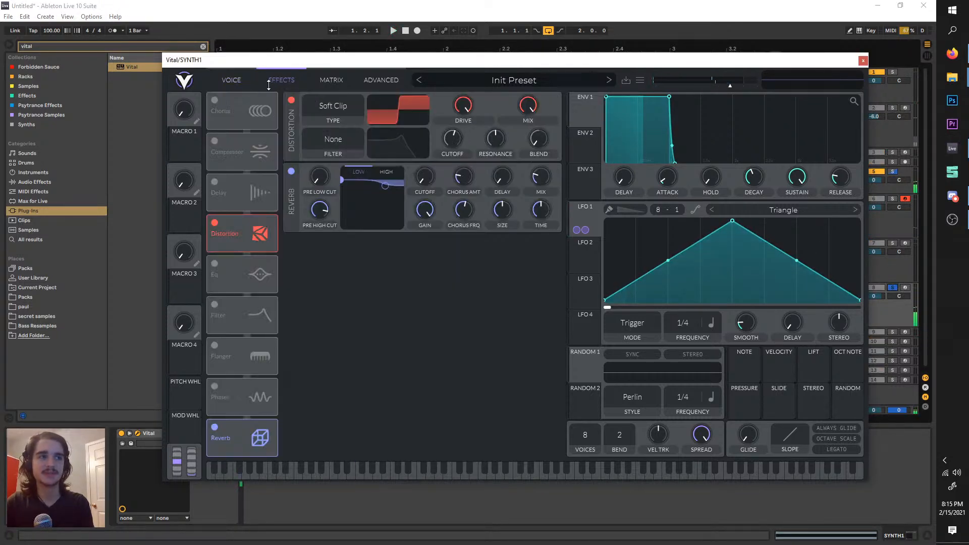
{"action": "left_click", "coordinate": [253, 84]}
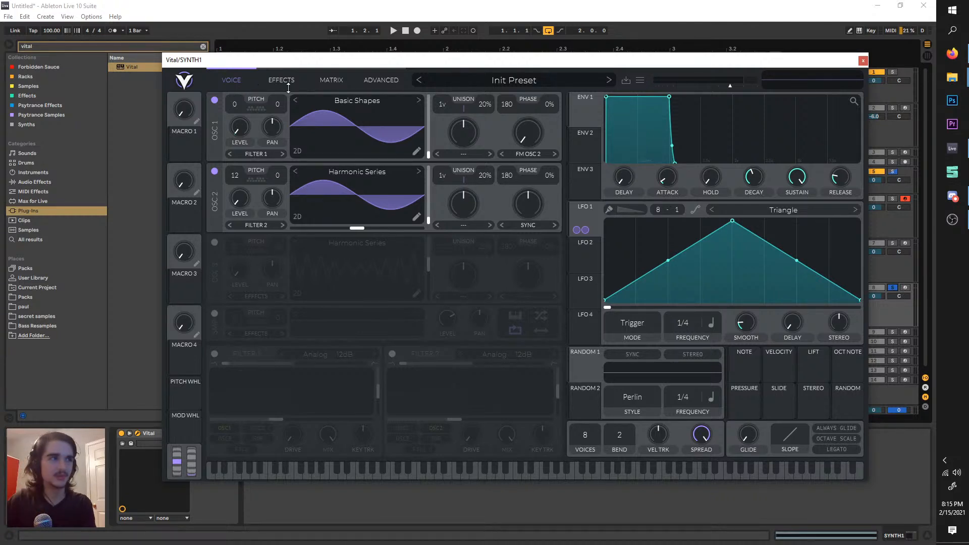
{"action": "left_click", "coordinate": [282, 80]}
{"action": "key", "text": "space"}
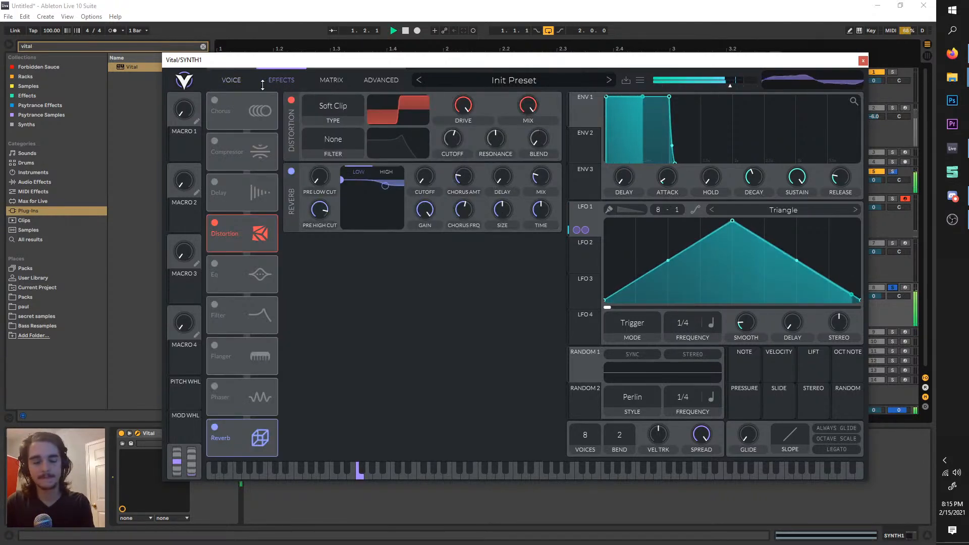
{"action": "key", "text": "space"}
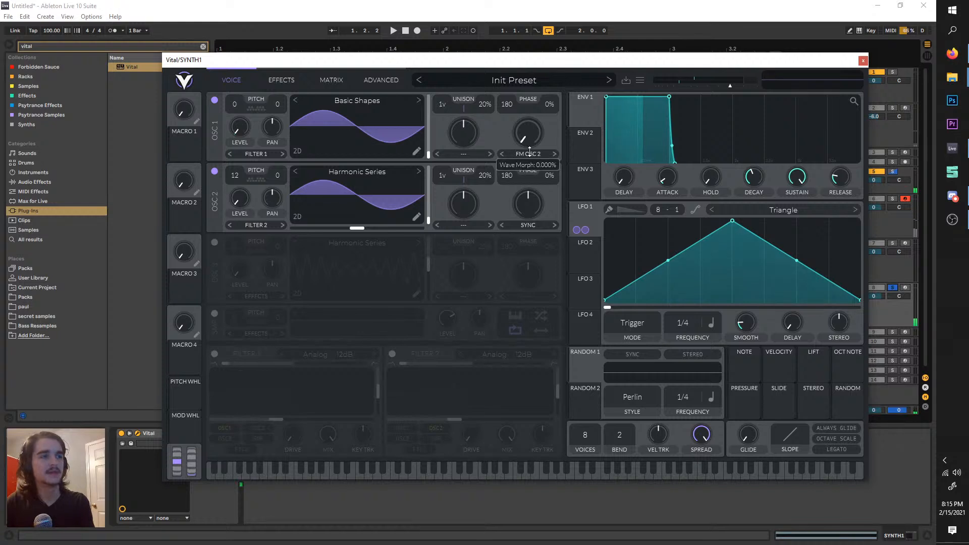
- Audition the third SYNTH1's patch with oscillator 3 enabled, then disable the oscillator and replay for comparison
{"action": "left_click_drag", "start_coordinate": [525, 171], "coordinate": [526, 170]}
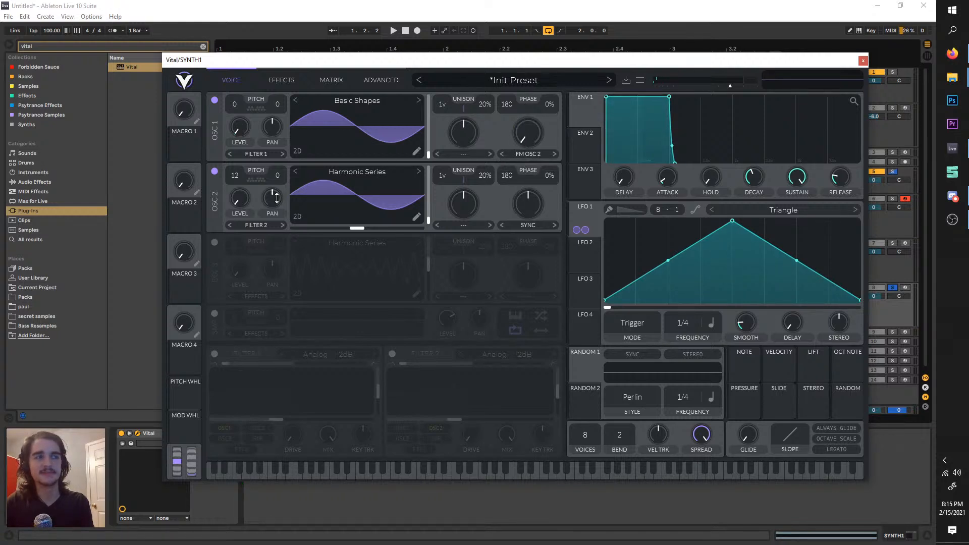
{"action": "left_click", "coordinate": [215, 242]}
{"action": "key", "text": "space"}
{"action": "key", "text": "space"}
{"action": "left_click", "coordinate": [215, 242]}
{"action": "key", "text": "space"}
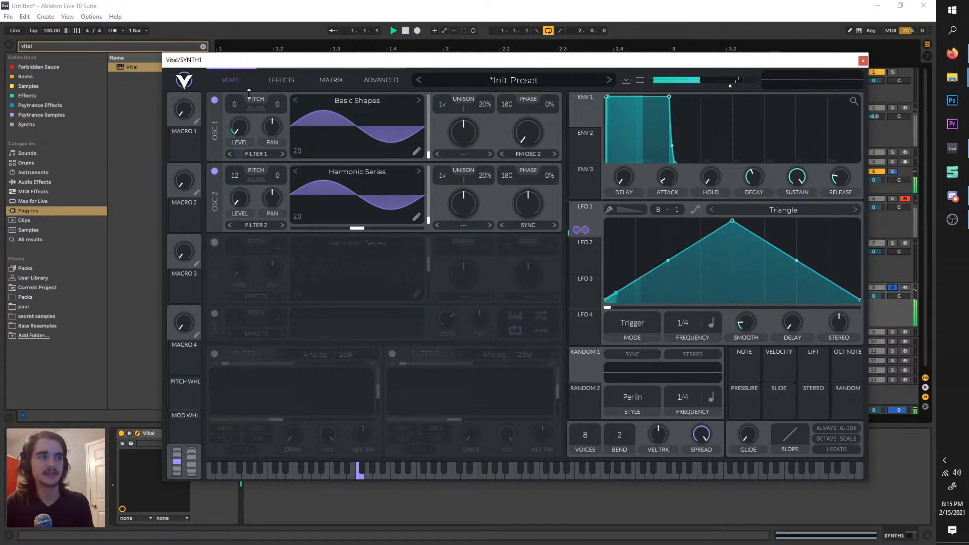
- Review how the Soft Clip distortion in the effects chain shapes the oscillators' sound
{"action": "left_click", "coordinate": [280, 76]}
{"action": "left_click", "coordinate": [233, 81]}
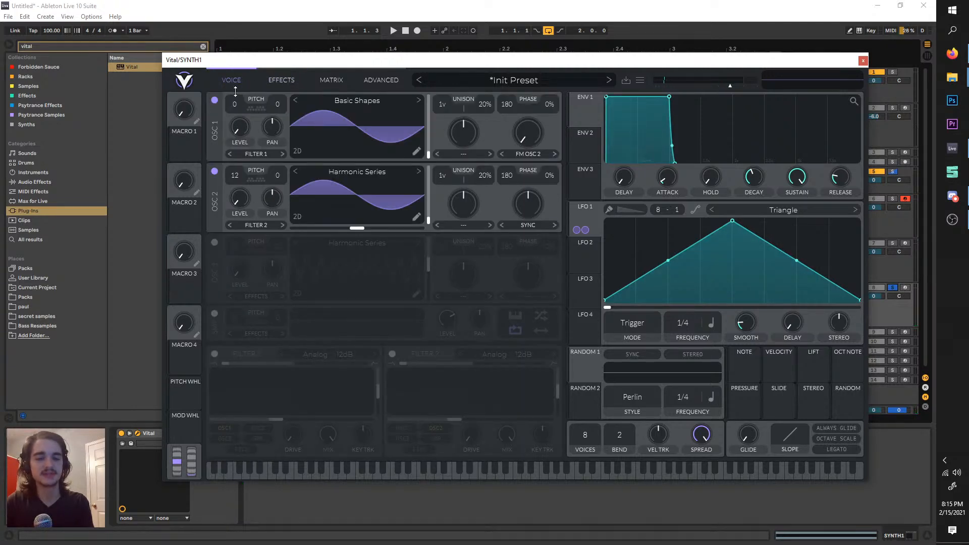
{"action": "left_click", "coordinate": [271, 81]}
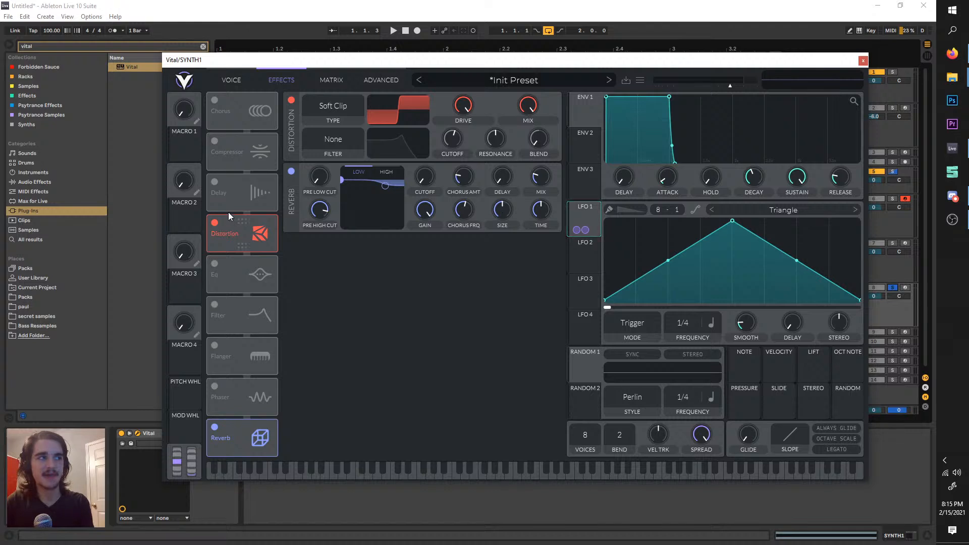
{"action": "left_click_drag", "start_coordinate": [228, 216], "coordinate": [258, 235]}
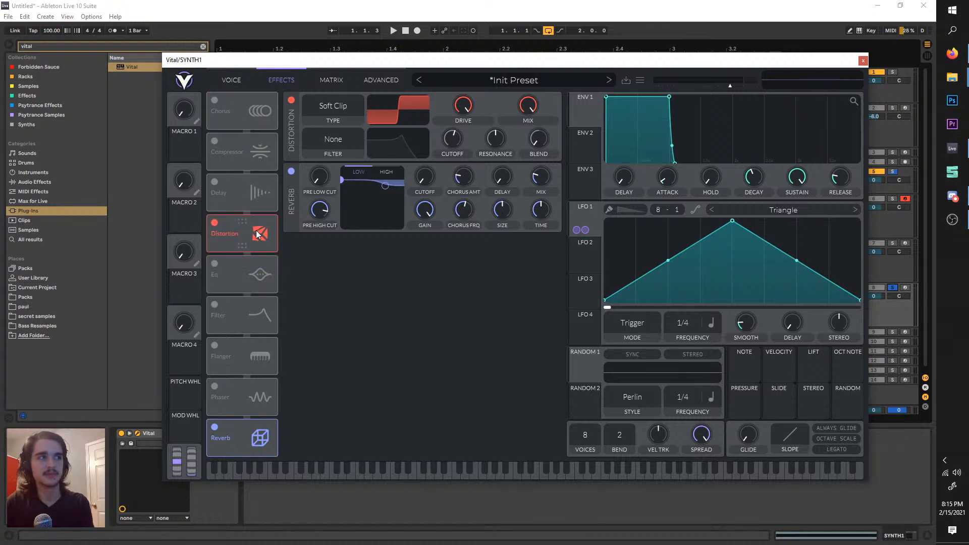
{"action": "left_click", "coordinate": [238, 85]}
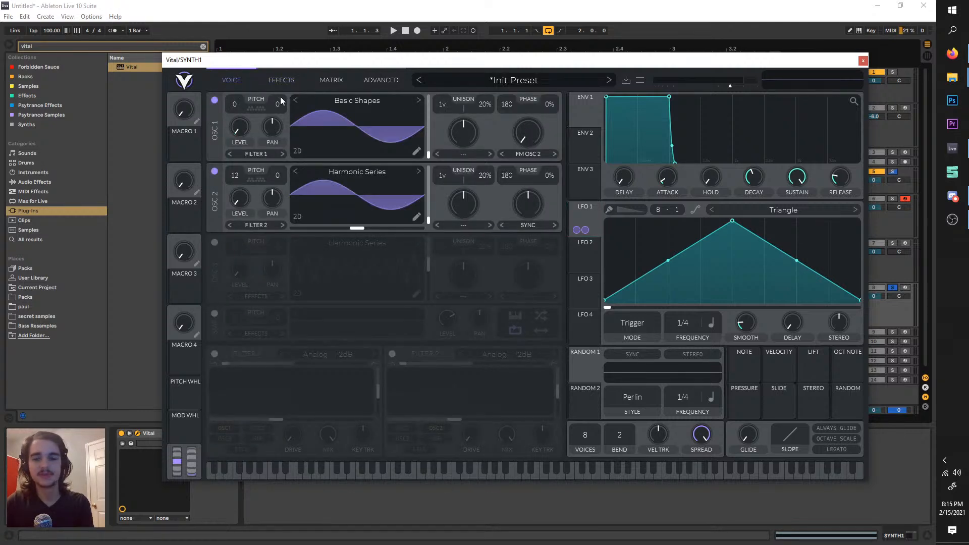
- Review the oscillator and effects settings of the third SYNTH1's Vital and close the plug-in window
{"action": "left_click", "coordinate": [329, 85]}
{"action": "left_click", "coordinate": [284, 85]}
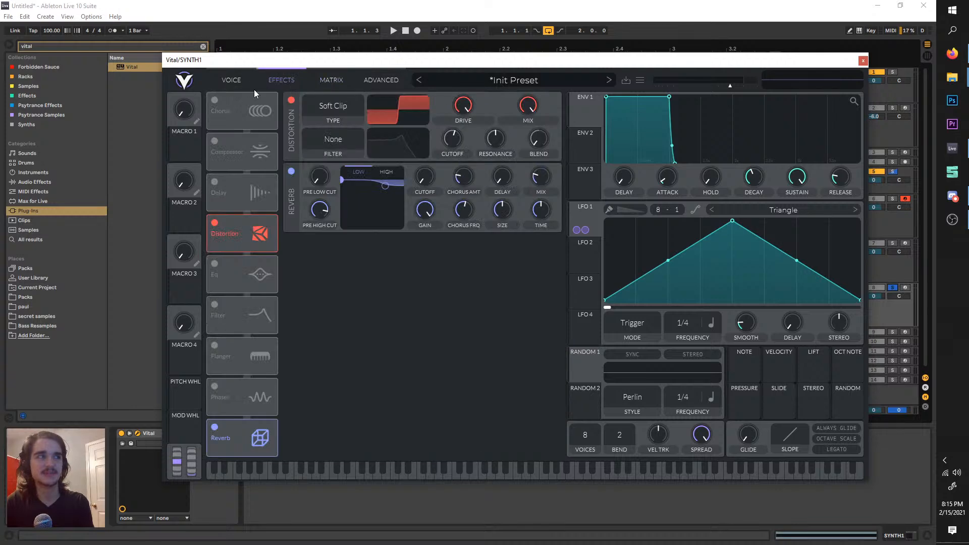
{"action": "left_click", "coordinate": [255, 82]}
{"action": "left_click", "coordinate": [259, 82]}
{"action": "left_click", "coordinate": [244, 86]}
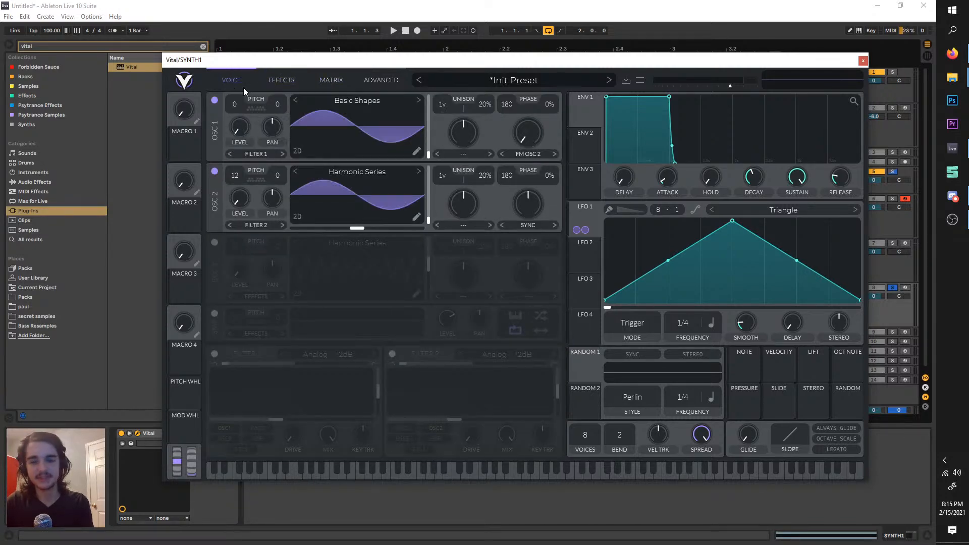
{"action": "left_click", "coordinate": [860, 62]}
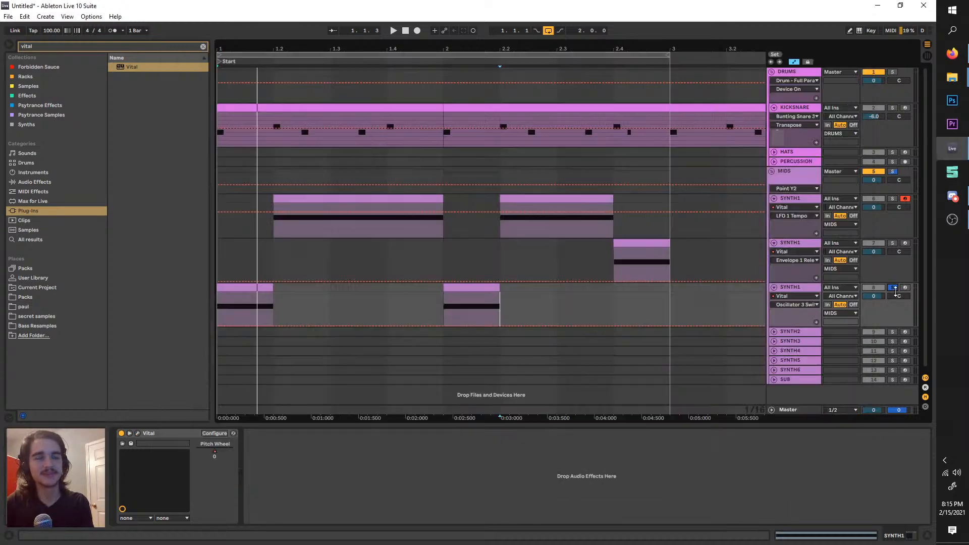
- Unsolo the third SYNTH1 track and audition the full beat with all bass tracks
{"action": "left_click", "coordinate": [896, 291]}
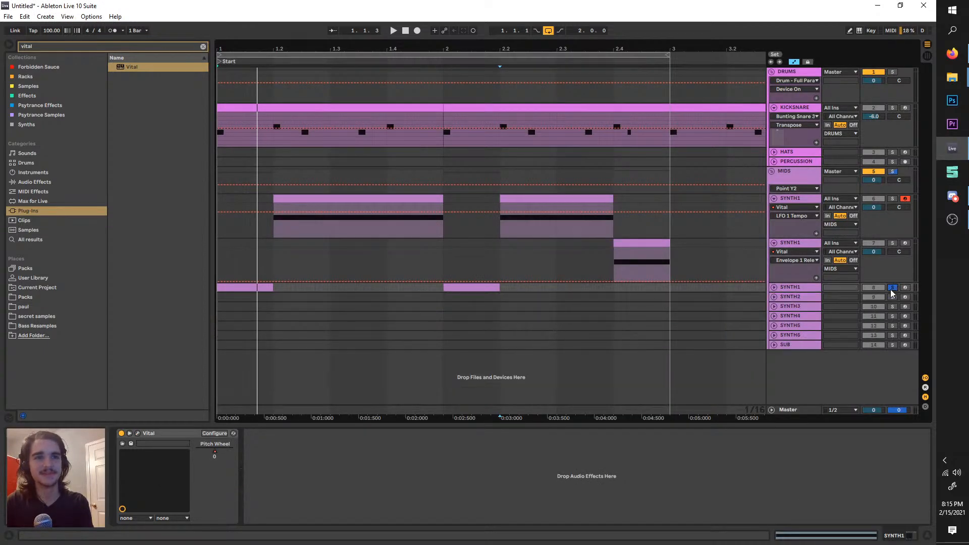
{"action": "left_click", "coordinate": [893, 288]}
{"action": "left_click", "coordinate": [775, 287]}
{"action": "key", "text": "space"}
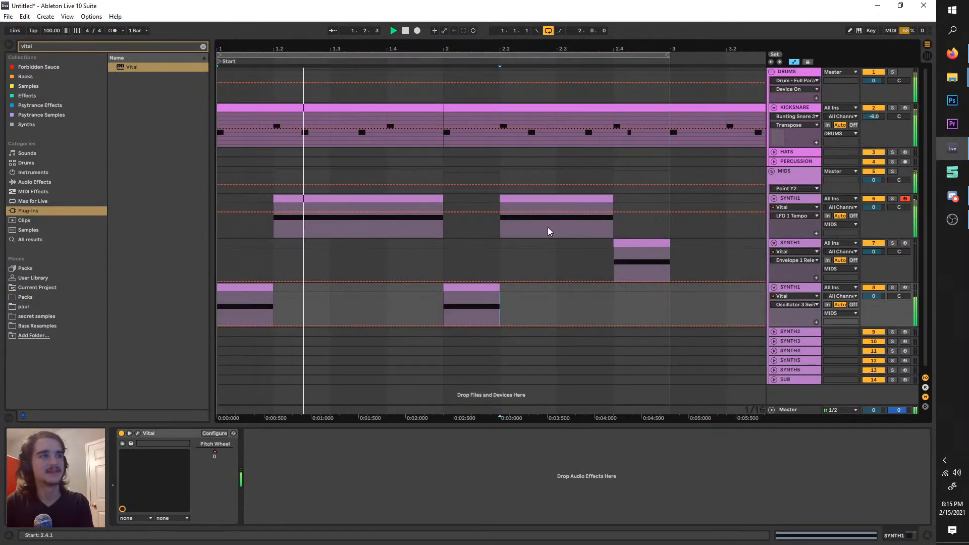
{"action": "scroll", "coordinate": [294, 113], "scroll_direction": "down", "scroll_amount": 2}
{"action": "key", "text": "space"}
{"action": "key", "text": "space"}
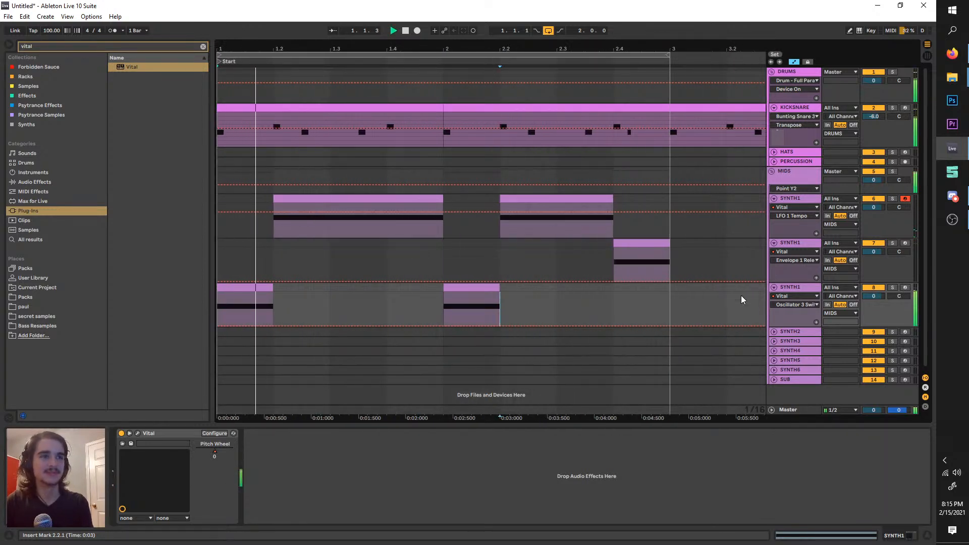
{"action": "key", "text": "space"}
- Compare the first and second SYNTH1 tracks and replay the looped beat
{"action": "left_click", "coordinate": [799, 200]}
{"action": "left_click", "coordinate": [803, 244]}
{"action": "left_click", "coordinate": [801, 198]}
{"action": "left_click", "coordinate": [814, 242]}
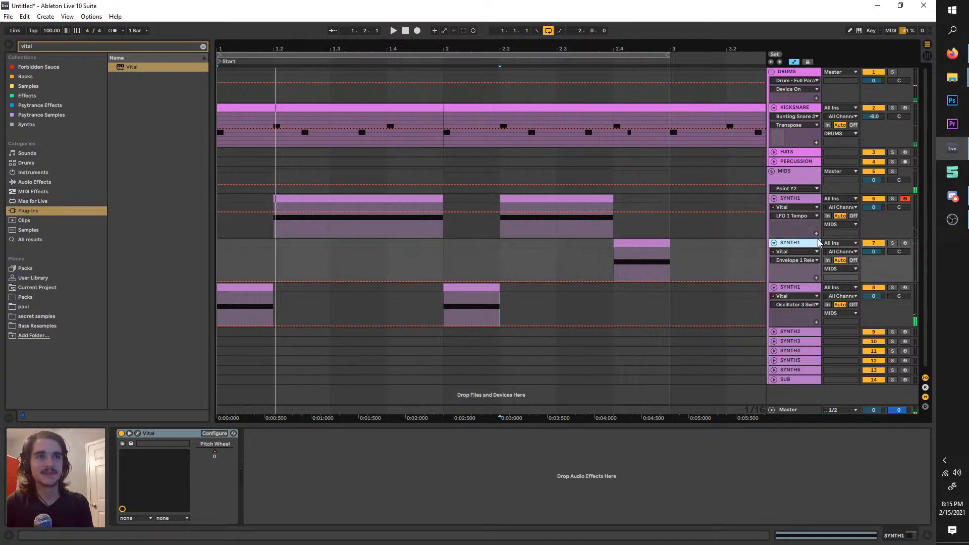
{"action": "left_click", "coordinate": [807, 206]}
{"action": "left_click", "coordinate": [798, 199]}
{"action": "key", "text": "space"}
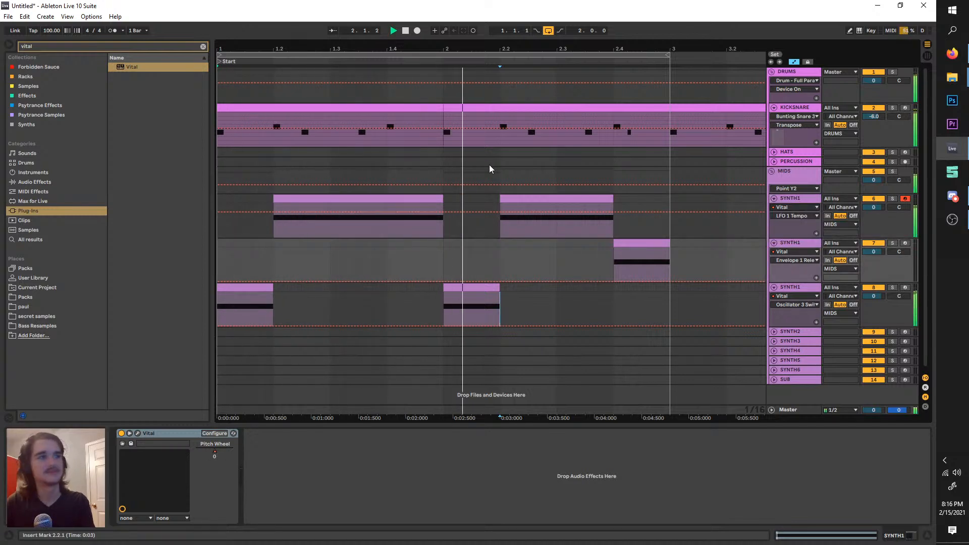
- Delete the extra kick note just after beat 2.4 in the KICKSNARE clip and resume playback
{"action": "left_click", "coordinate": [795, 244]}
{"action": "left_click_drag", "start_coordinate": [233, 54], "coordinate": [630, 110]}
{"action": "double_click", "coordinate": [630, 108]}
{"action": "left_click_drag", "start_coordinate": [868, 379], "coordinate": [807, 284]}
{"action": "key", "text": "Delete"}
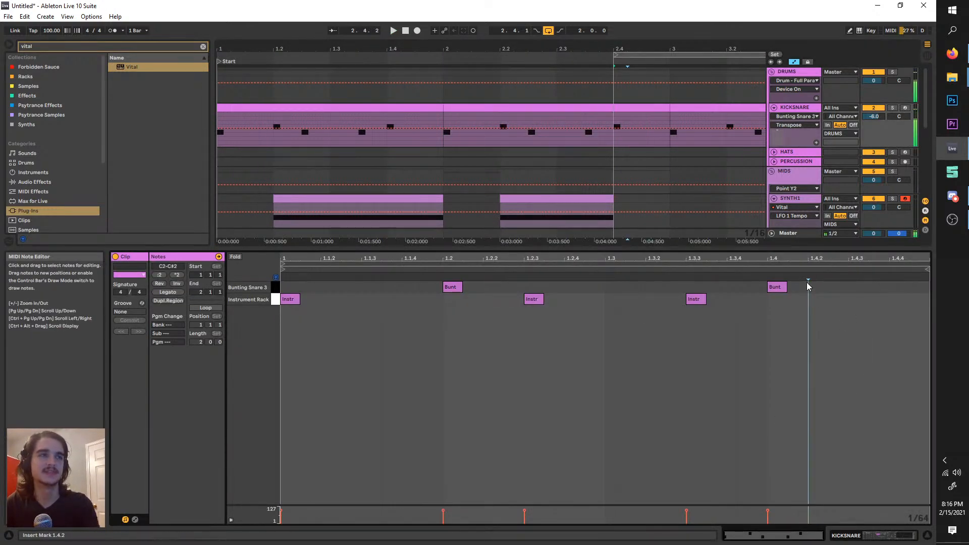
{"action": "key", "text": "space"}
- Set the arrangement loop over bars 1 and 2 and shrink the clip detail view to reveal the SYNTH1 tracks
{"action": "left_click_drag", "start_coordinate": [627, 55], "coordinate": [154, 35]}
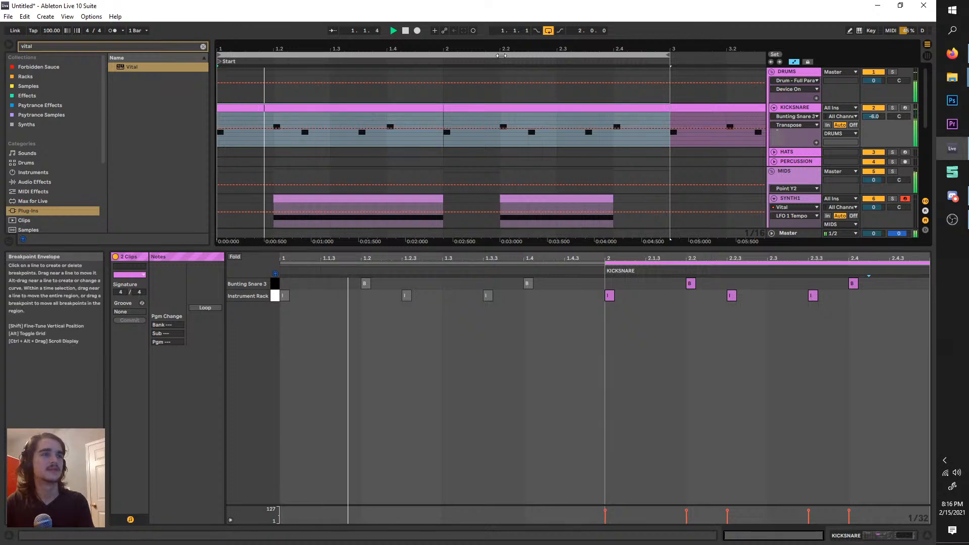
{"action": "left_click", "coordinate": [451, 55]}
{"action": "scroll", "coordinate": [449, 109], "scroll_direction": "down", "scroll_amount": 2}
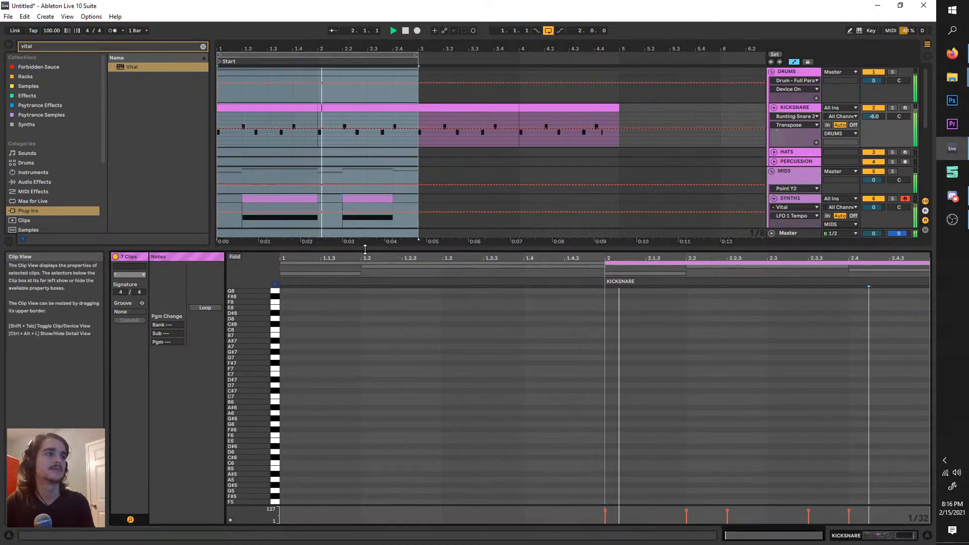
{"action": "left_click_drag", "start_coordinate": [362, 241], "coordinate": [363, 425]}
- Duplicate the third SYNTH1 track, deactivate the original and solo the copy
{"action": "left_click", "coordinate": [795, 292]}
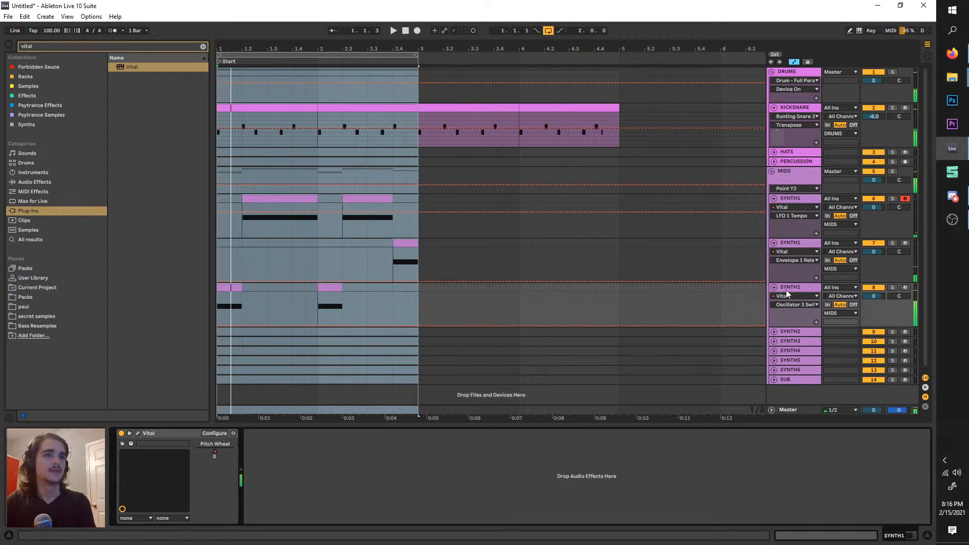
{"action": "key", "text": "ctrl+d"}
{"action": "left_click", "coordinate": [873, 288]}
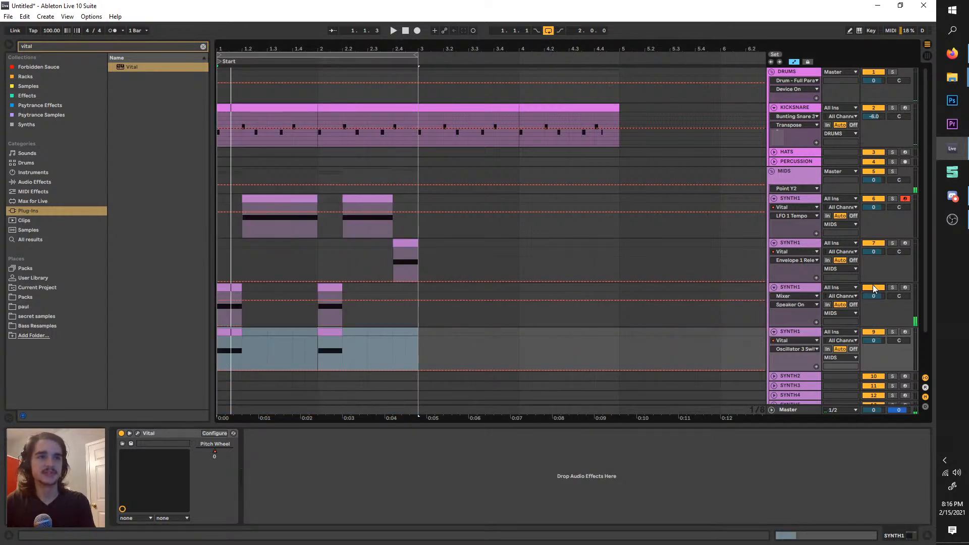
{"action": "left_click", "coordinate": [892, 331]}
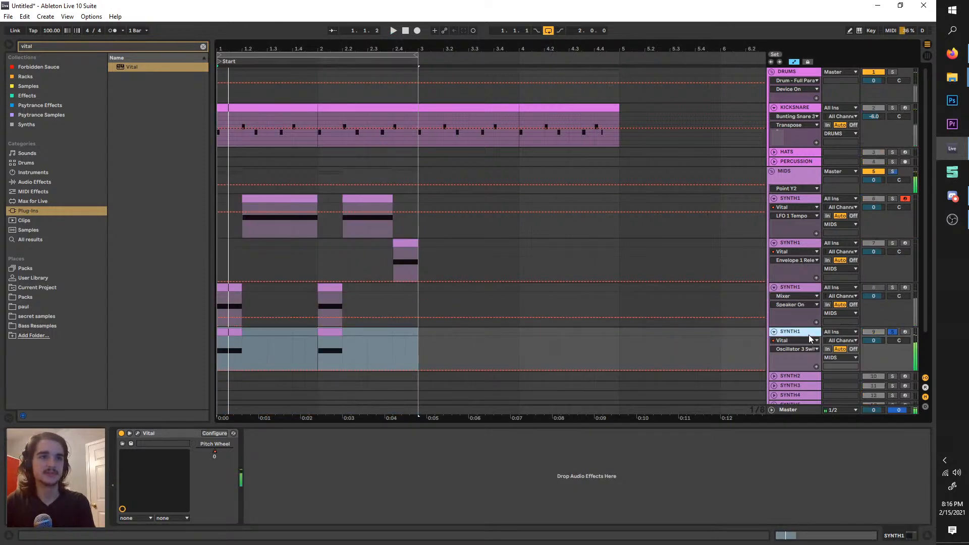
- In the duplicated SYNTH1's Vital, disable oscillator 2 and shift oscillator 1's Basic Shapes wavetable to a saw wave
{"action": "left_click", "coordinate": [140, 433]}
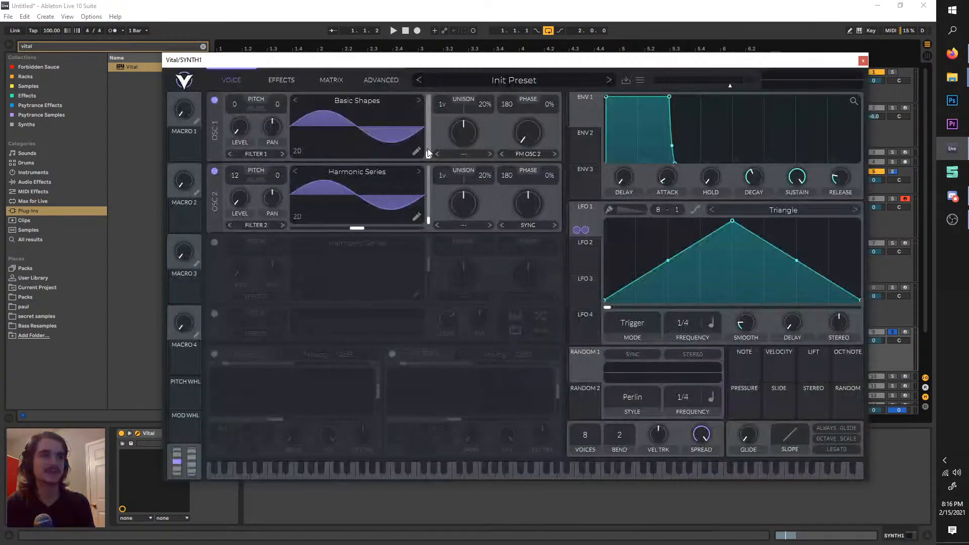
{"action": "key", "text": "space"}
{"action": "left_click", "coordinate": [215, 171]}
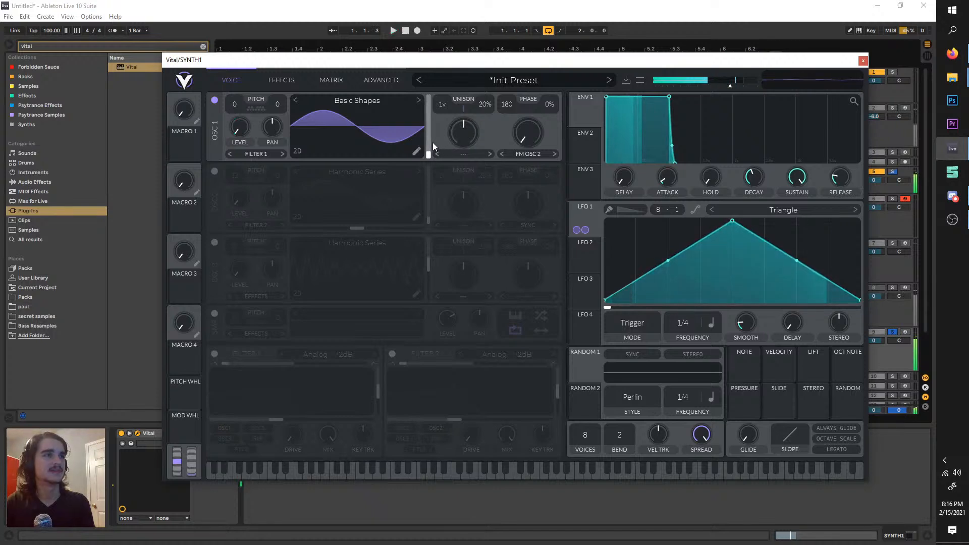
{"action": "left_click_drag", "start_coordinate": [433, 142], "coordinate": [426, 114]}
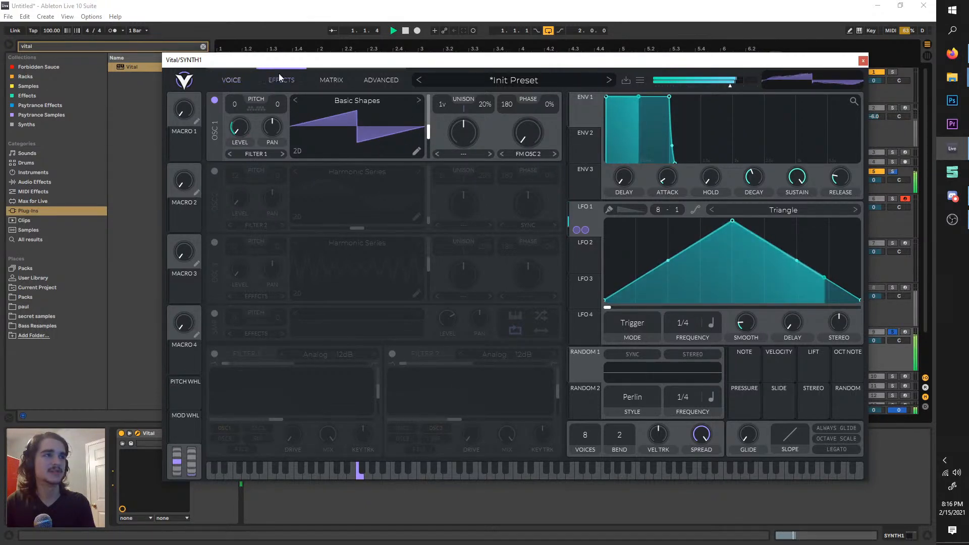
- Turn off the Distortion and Reverb effects in the duplicated SYNTH1's Vital while auditioning the saw bass
{"action": "left_click", "coordinate": [282, 80]}
{"action": "left_click", "coordinate": [215, 223]}
{"action": "key", "text": "space"}
{"action": "left_click", "coordinate": [216, 222]}
{"action": "key", "text": "space"}
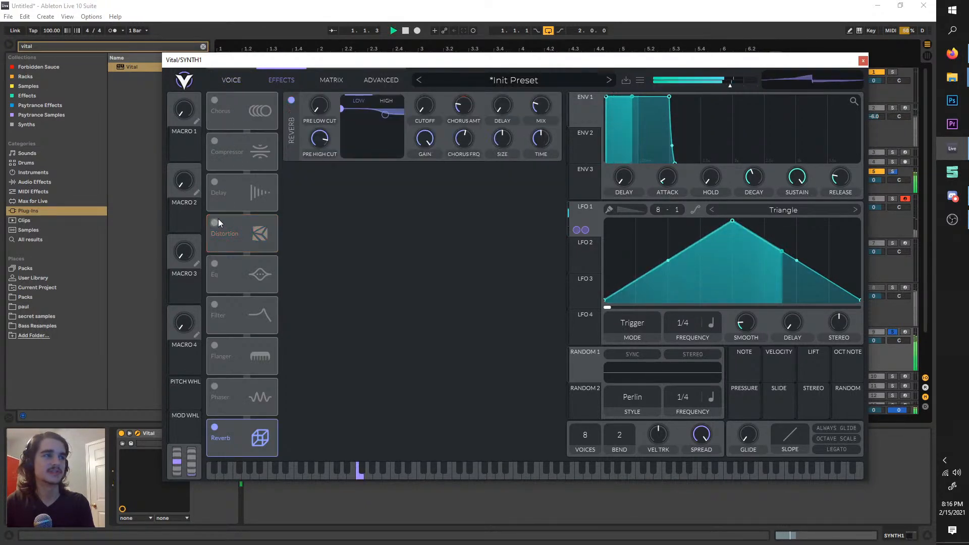
{"action": "left_click", "coordinate": [215, 427]}
{"action": "key", "text": "space"}
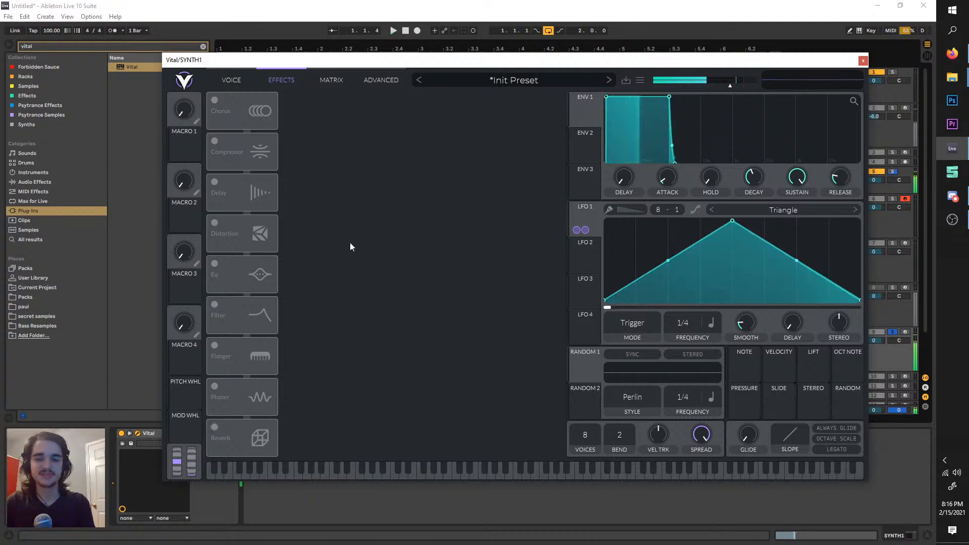
- Enable the Analog 12dB Filter effect, modulate its cutoff with LFO 1 and audition the result
{"action": "key", "text": "space"}
{"action": "key", "text": "space"}
{"action": "left_click", "coordinate": [216, 304]}
{"action": "key", "text": "space"}
{"action": "key", "text": "space"}
{"action": "left_click_drag", "start_coordinate": [606, 207], "coordinate": [492, 145]}
{"action": "key", "text": "space"}
{"action": "key", "text": "space"}
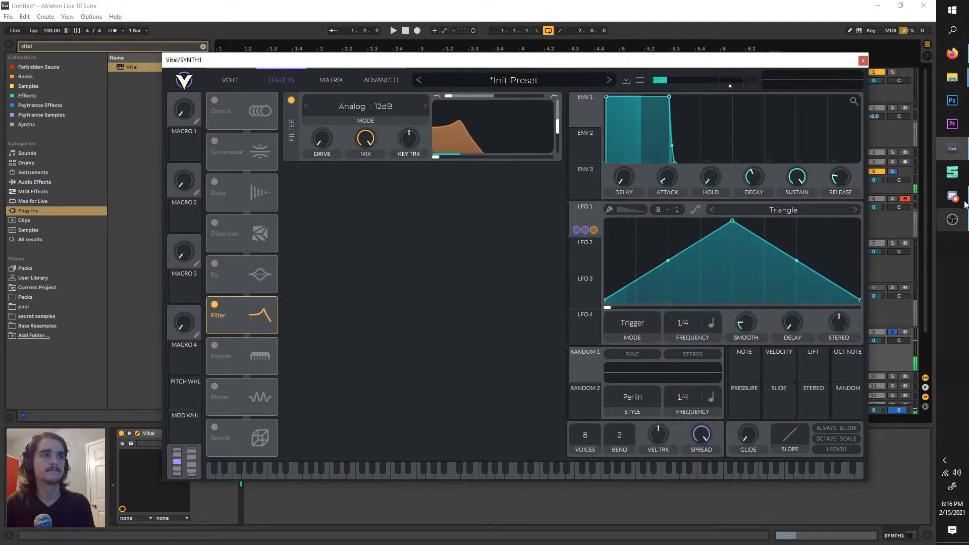
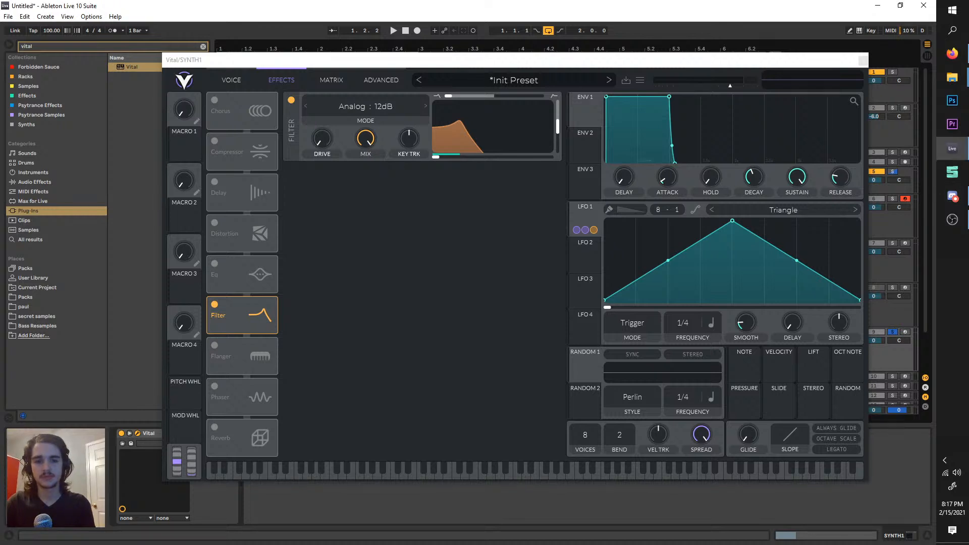
- Move the peak of LFO 1's triangle to a quarter of its cycle during playback and reposition the Vital window
{"action": "left_click", "coordinate": [393, 31]}
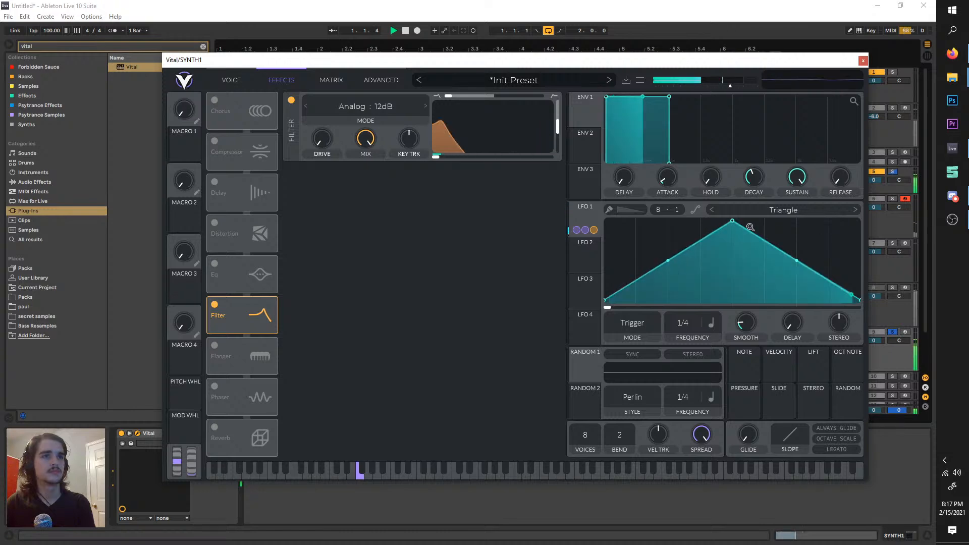
{"action": "left_click_drag", "start_coordinate": [733, 221], "coordinate": [668, 221]}
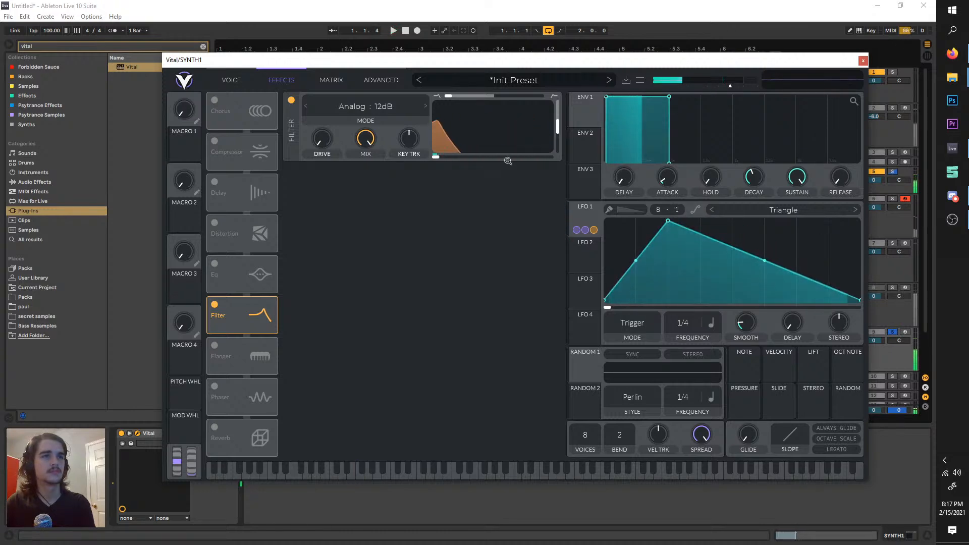
{"action": "left_click_drag", "start_coordinate": [543, 64], "coordinate": [520, 105]}
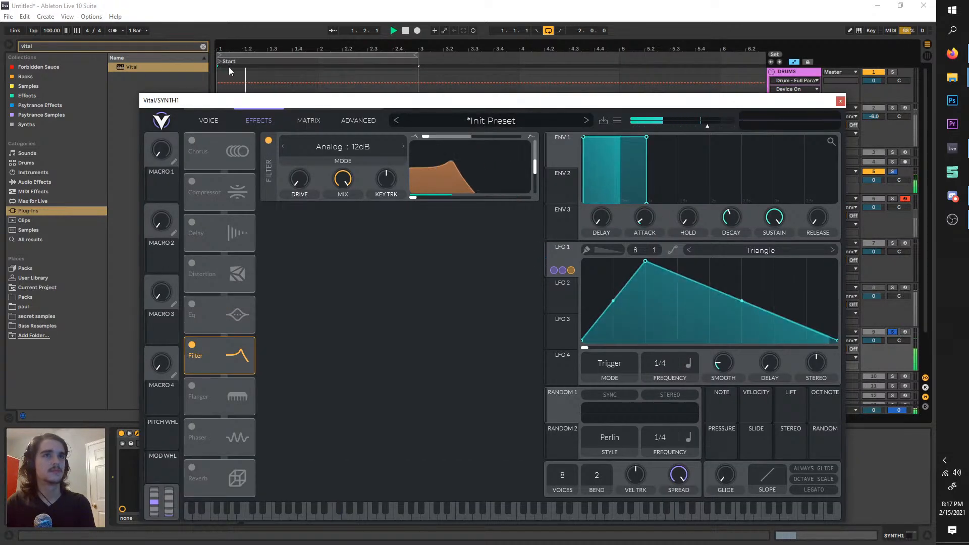
- Try to switch the audio device to ASIO4ALL v2 in the audio preferences
{"action": "left_click", "coordinate": [98, 17]}
{"action": "left_click", "coordinate": [97, 17]}
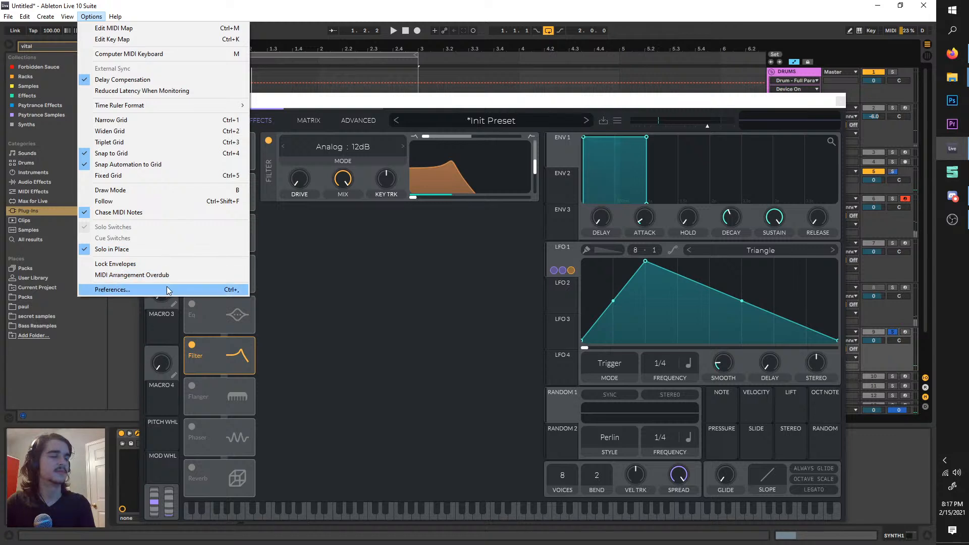
{"action": "left_click", "coordinate": [151, 291]}
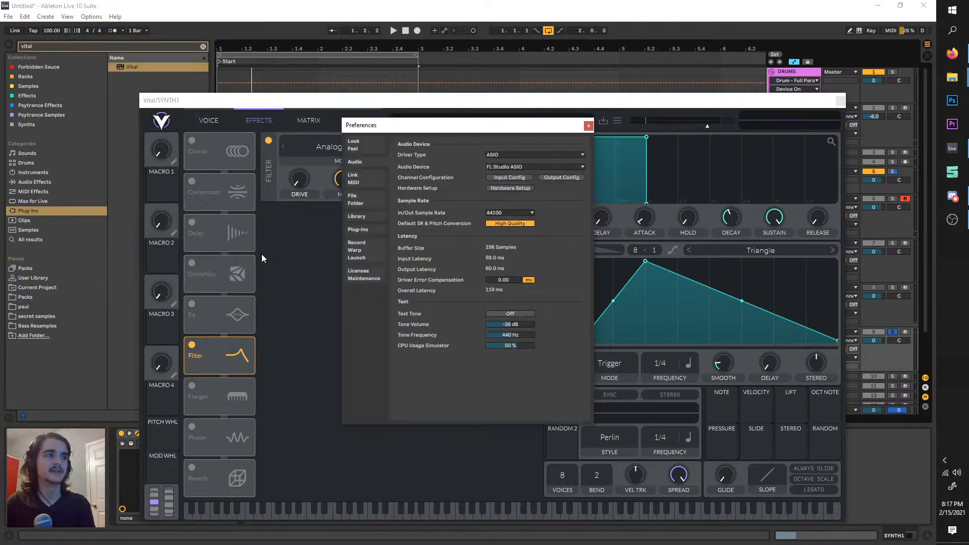
{"action": "left_click", "coordinate": [511, 167]}
{"action": "left_click", "coordinate": [535, 185]}
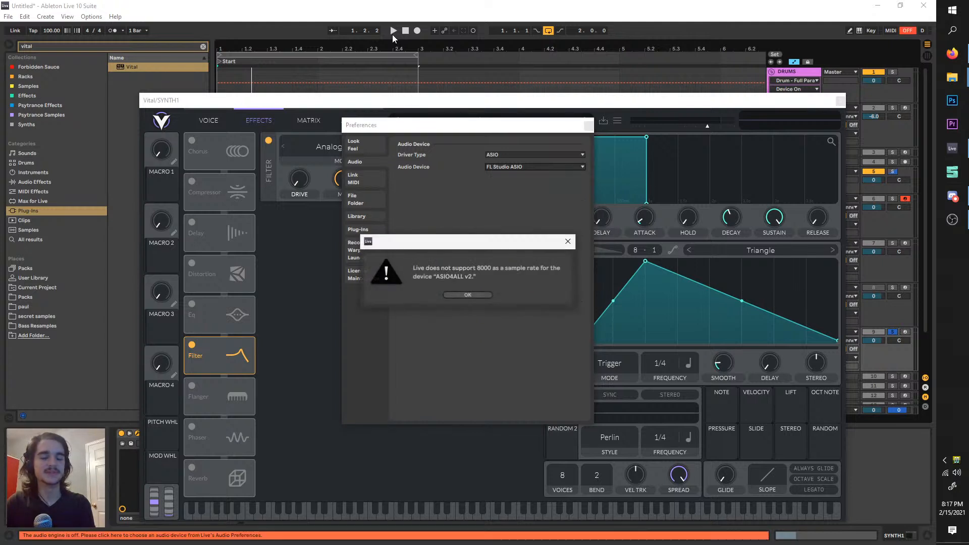
{"action": "left_click", "coordinate": [467, 295]}
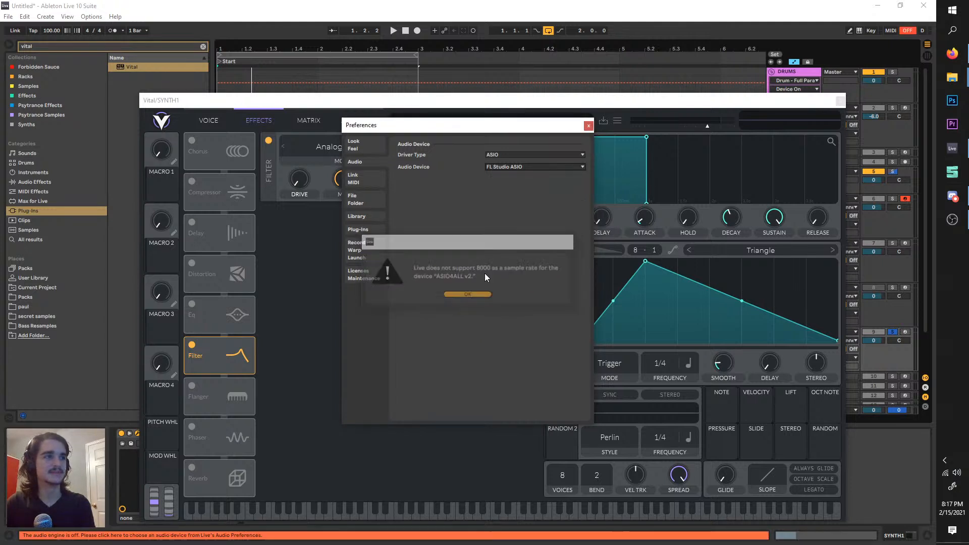
- Reselect FL Studio ASIO as the audio device and close the preferences
{"action": "left_click", "coordinate": [537, 168]}
{"action": "left_click", "coordinate": [537, 168]}
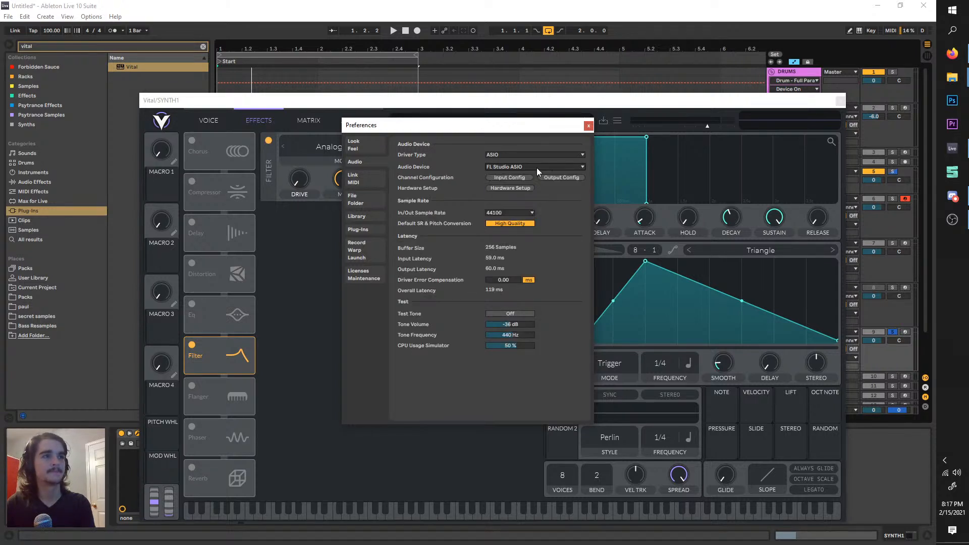
{"action": "left_click", "coordinate": [392, 31]}
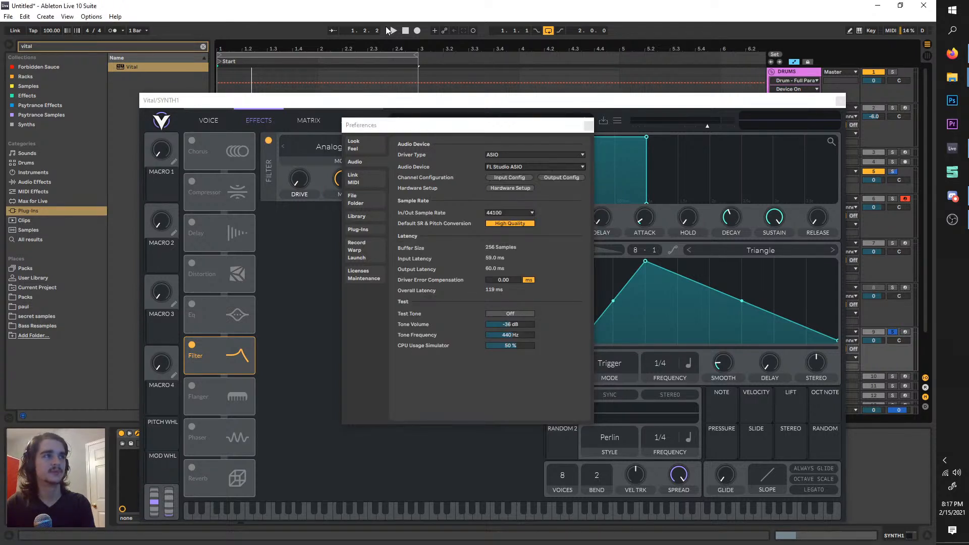
{"action": "left_click", "coordinate": [591, 126]}
- Audition the filtered saw bass on its own, unsolo the duplicated SYNTH1 track and replay the full beat
{"action": "key", "text": "space"}
{"action": "key", "text": "space"}
{"action": "key", "text": "space"}
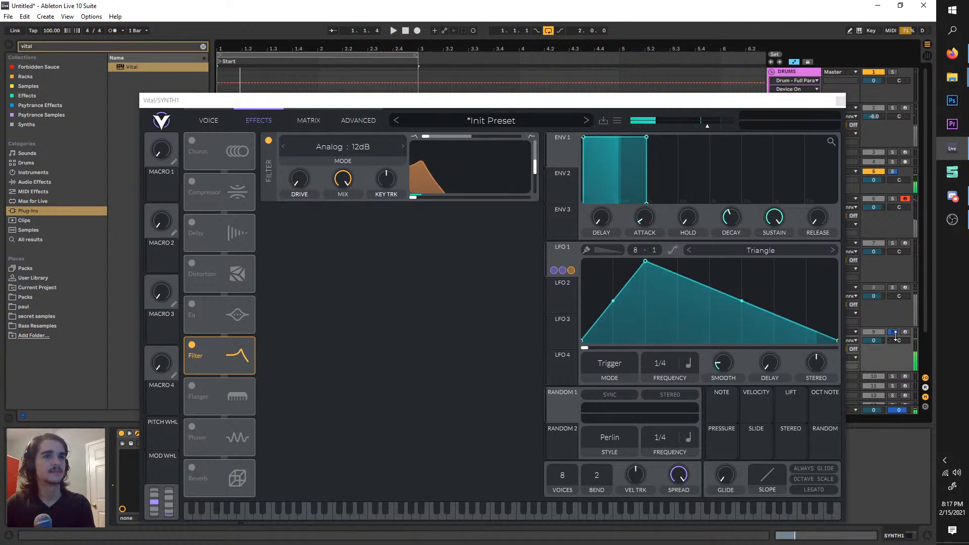
{"action": "double_click", "coordinate": [893, 336]}
{"action": "key", "text": "space"}
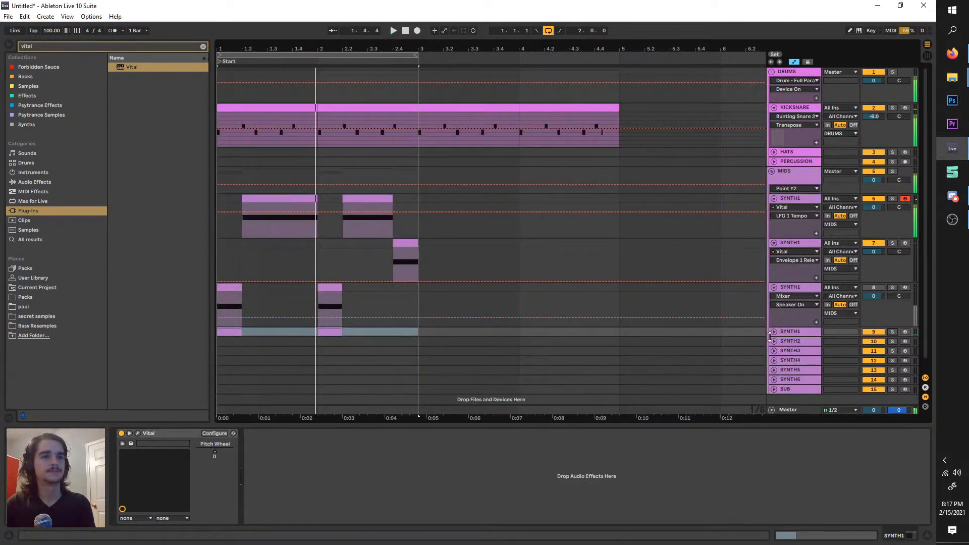
{"action": "left_click", "coordinate": [774, 333]}
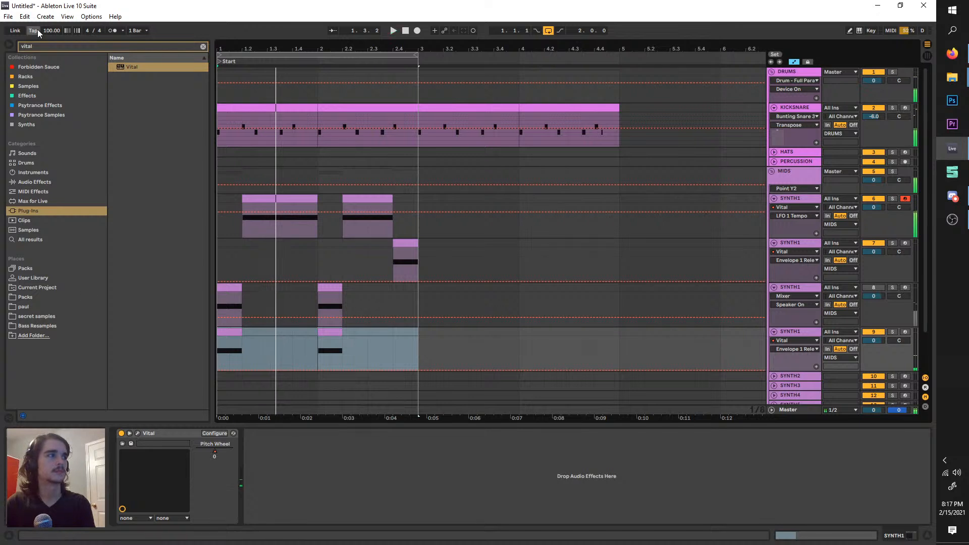
- Add the Vocoder audio effect after Vital on the filtered saw SYNTH1 track, solo the track and play it
{"action": "left_click", "coordinate": [68, 46]}
{"action": "type", "text": "voco"}
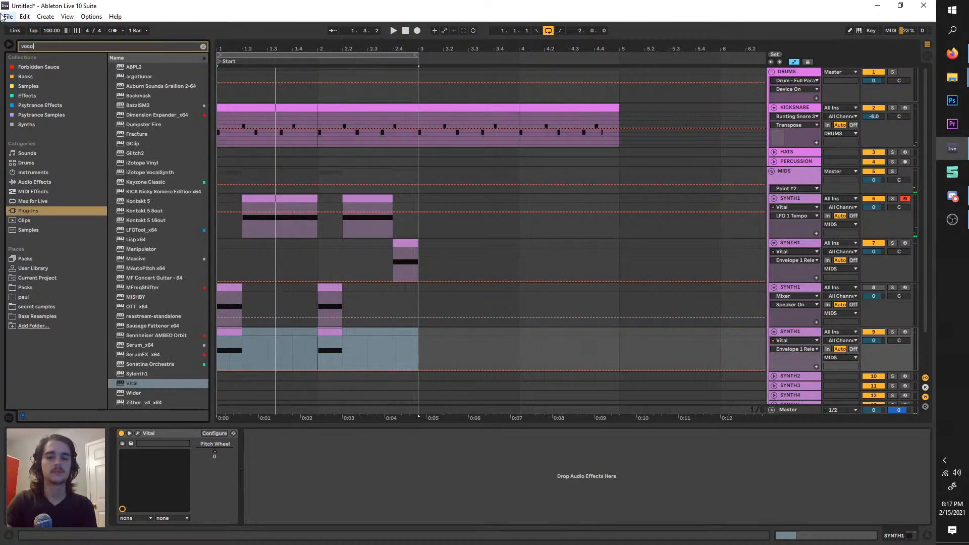
{"action": "left_click", "coordinate": [34, 182]}
{"action": "left_click", "coordinate": [132, 67]}
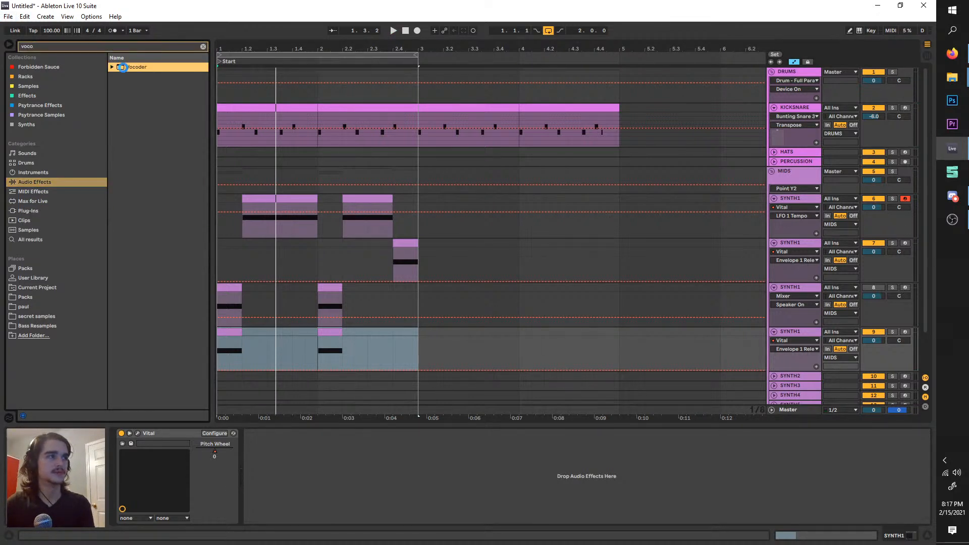
{"action": "left_click_drag", "start_coordinate": [133, 66], "coordinate": [737, 361]}
{"action": "left_click", "coordinate": [892, 332]}
{"action": "key", "text": "space"}
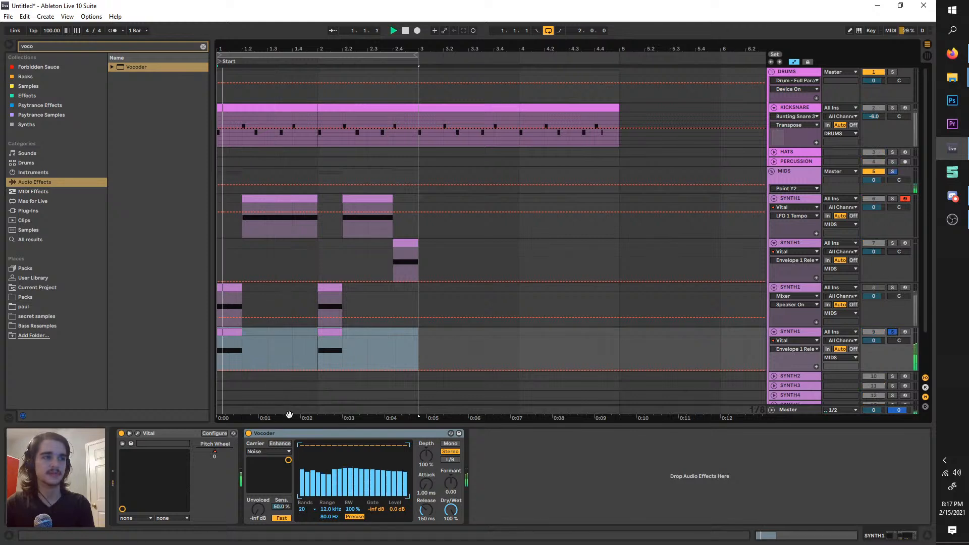
- Set the Vocoder's carrier to Modulator, enable Enhance and use 40 bands while auditioning the bass
{"action": "left_click", "coordinate": [268, 452]}
{"action": "left_click", "coordinate": [268, 474]}
{"action": "key", "text": "space"}
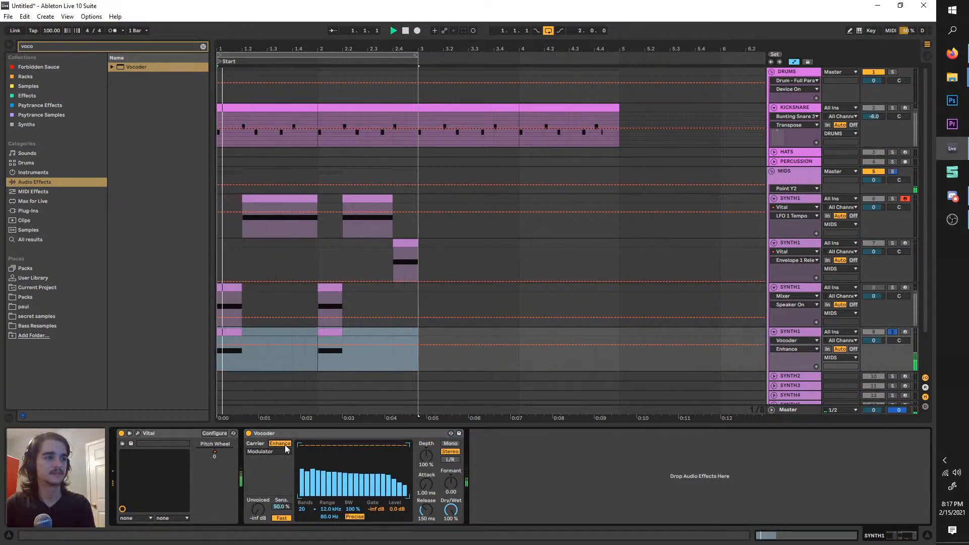
{"action": "key", "text": "space"}
{"action": "left_click", "coordinate": [305, 509]}
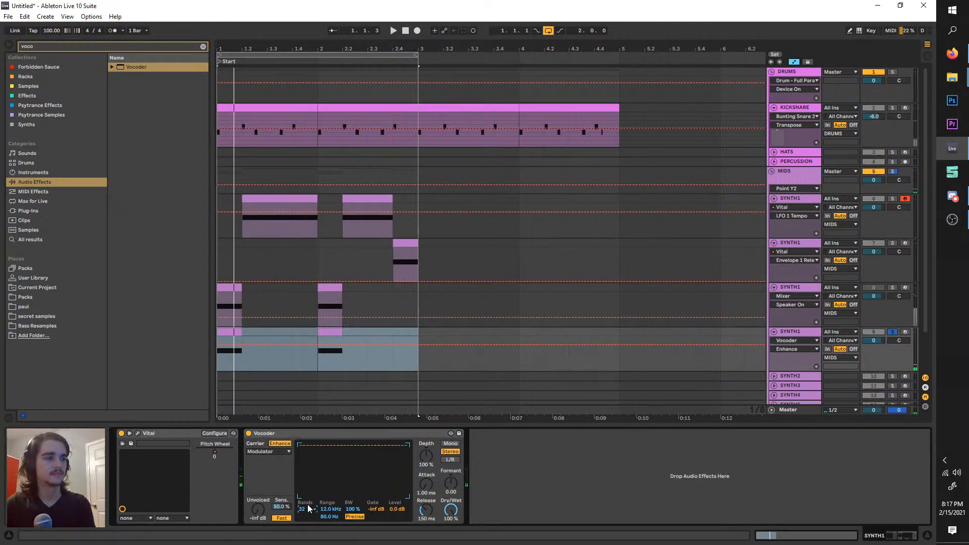
{"action": "left_click", "coordinate": [307, 501]}
{"action": "key", "text": "space"}
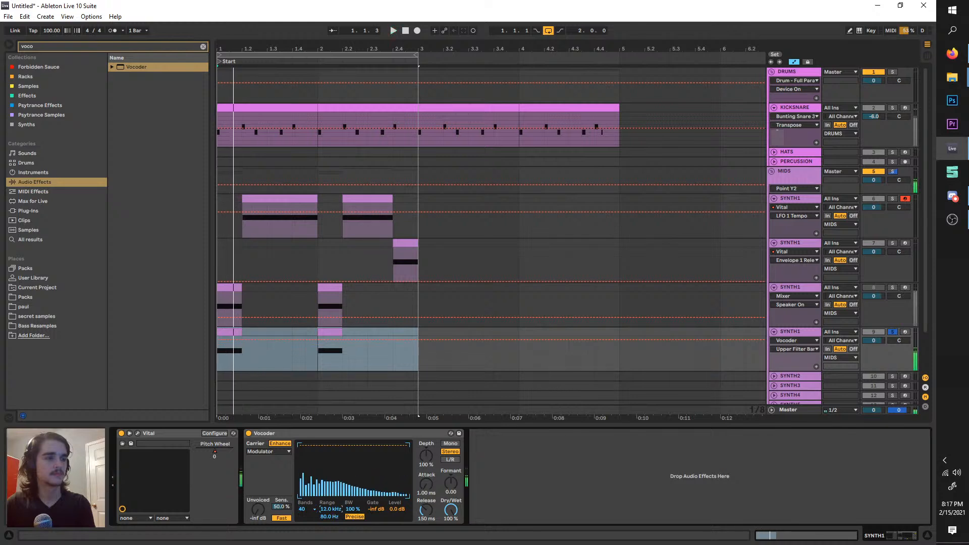
- Set the Vocoder's upper range to 18.0 kHz, bandwidth to 200 %, depth to 200 % and release to 10.0 ms
{"action": "left_click_drag", "start_coordinate": [341, 507], "coordinate": [353, 479]}
{"action": "left_click_drag", "start_coordinate": [427, 457], "coordinate": [427, 414]}
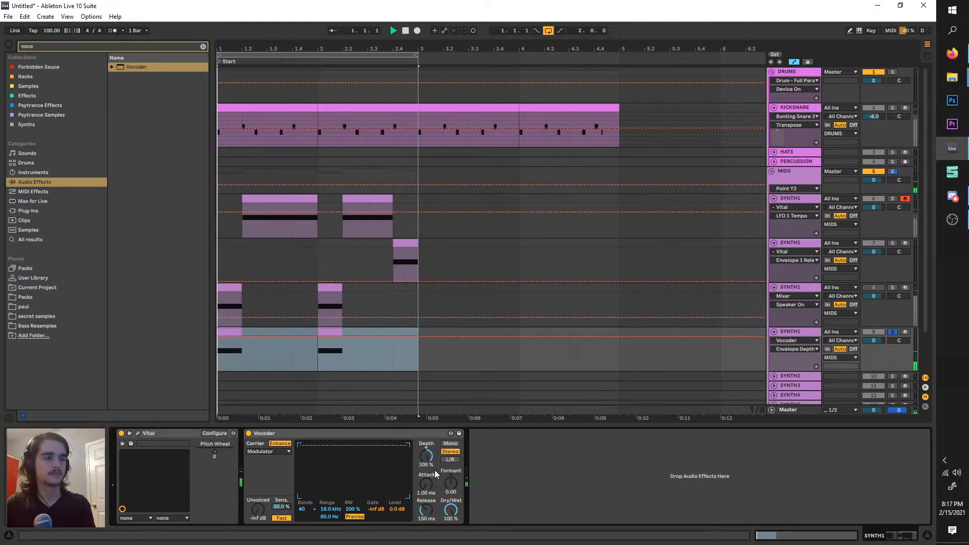
{"action": "left_click_drag", "start_coordinate": [426, 510], "coordinate": [426, 540]}
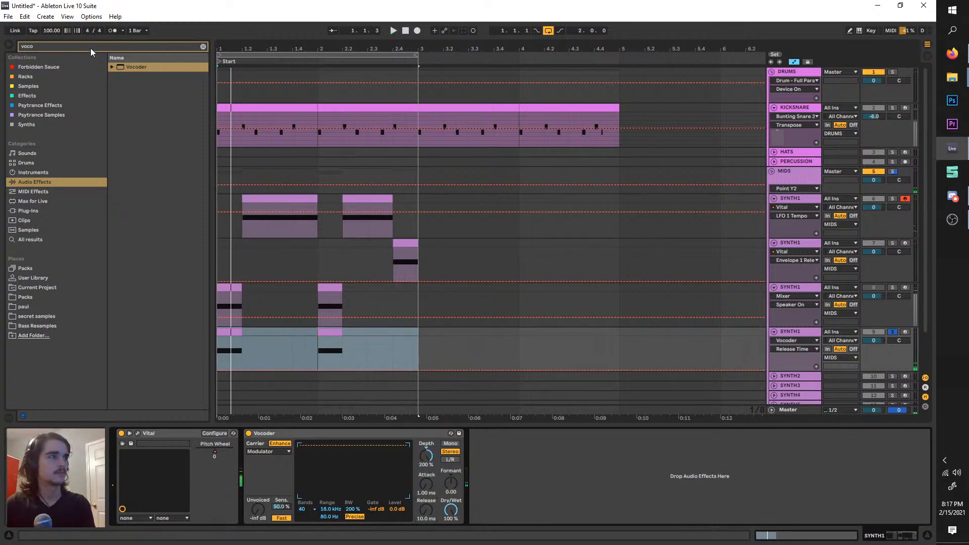
- Find the Multiband Dynamics OTT preset and insert it between Vital and the Vocoder
{"action": "key", "text": "ctrl+f"}
{"action": "type", "text": "ott"}
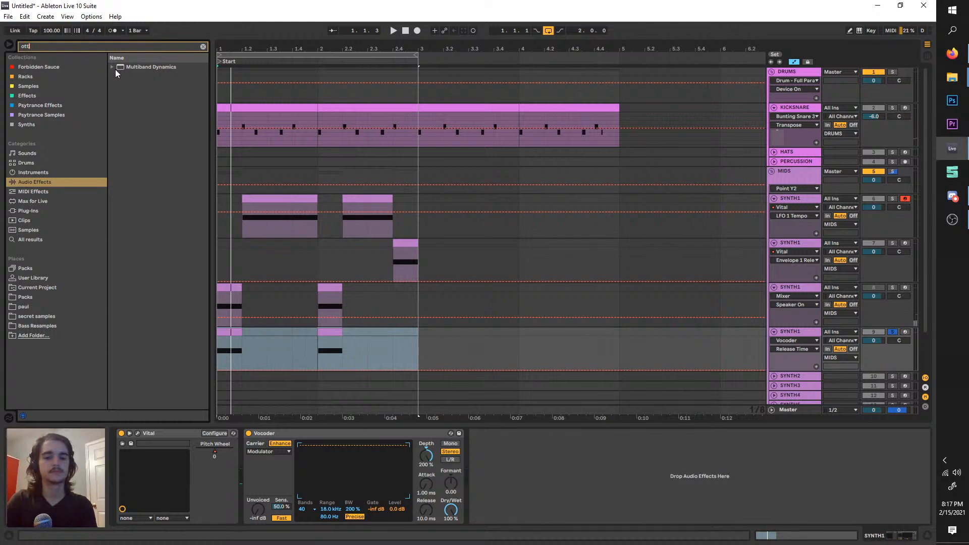
{"action": "left_click", "coordinate": [115, 68]}
{"action": "left_click_drag", "start_coordinate": [133, 77], "coordinate": [248, 435]}
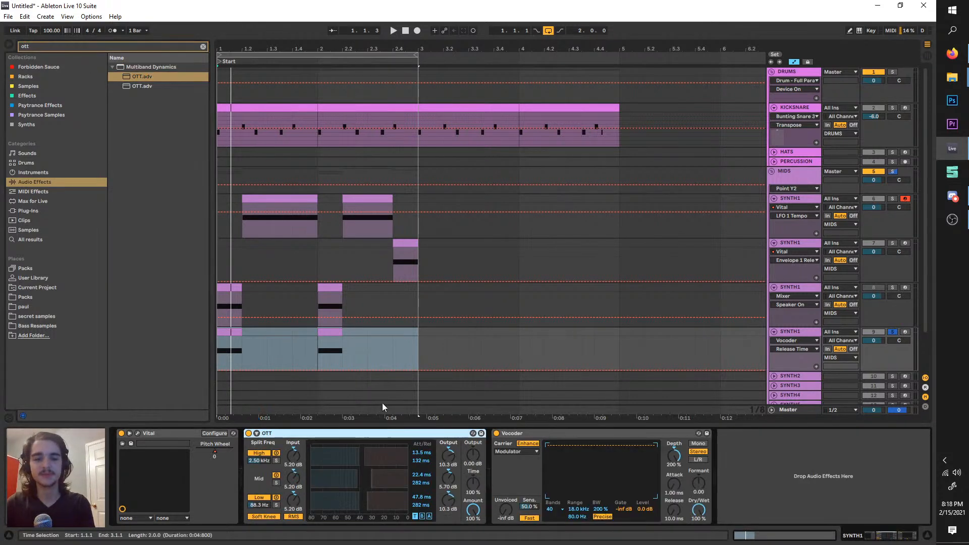
- Set OTT's time to 1000 % and raise its output to 8.63 dB while auditioning the soloed bass
{"action": "key", "text": "space"}
{"action": "left_click_drag", "start_coordinate": [472, 486], "coordinate": [472, 419]}
{"action": "key", "text": "space"}
{"action": "key", "text": "space"}
{"action": "key", "text": "space"}
{"action": "key", "text": "space"}
{"action": "key", "text": "space"}
{"action": "key", "text": "space"}
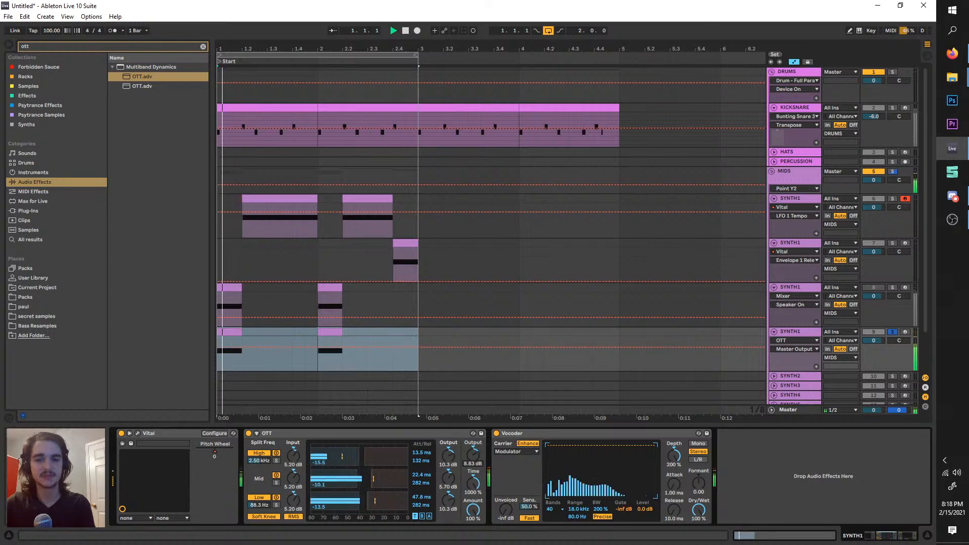
- Lower OTT's output to 4.70 dB and replay the start of the bass repeatedly
{"action": "key", "text": "space"}
{"action": "left_click_drag", "start_coordinate": [473, 456], "coordinate": [472, 491]}
{"action": "key", "text": "space"}
{"action": "key", "text": "space"}
{"action": "key", "text": "space"}
{"action": "key", "text": "space"}
{"action": "key", "text": "space"}
{"action": "key", "text": "space"}
{"action": "key", "text": "space"}
{"action": "key", "text": "space"}
{"action": "key", "text": "space"}
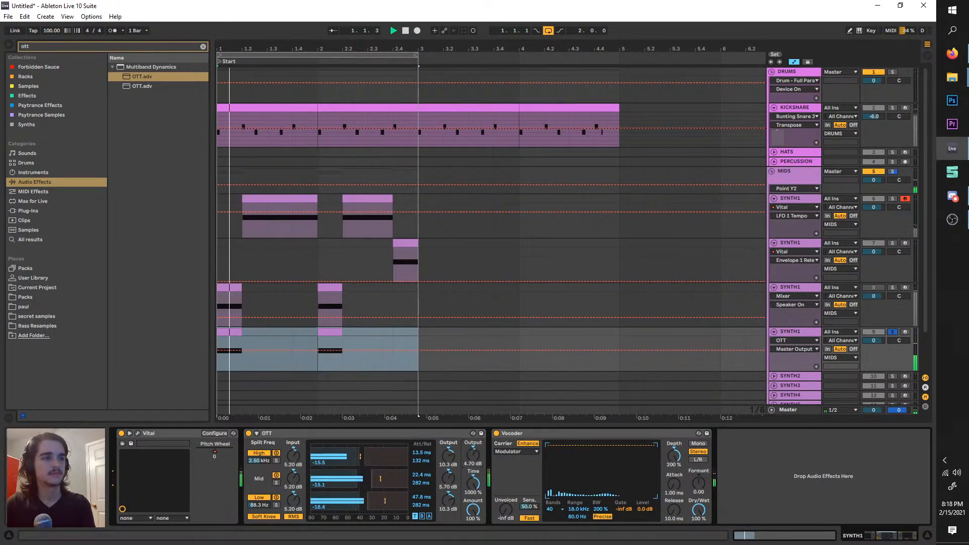
- Try longer Vocoder release times, up to 30.0 s, while replaying the bass
{"action": "key", "text": "space"}
{"action": "key", "text": "space"}
{"action": "left_click_drag", "start_coordinate": [675, 511], "coordinate": [675, 472]}
{"action": "key", "text": "space"}
{"action": "key", "text": "space"}
{"action": "key", "text": "space"}
{"action": "key", "text": "space"}
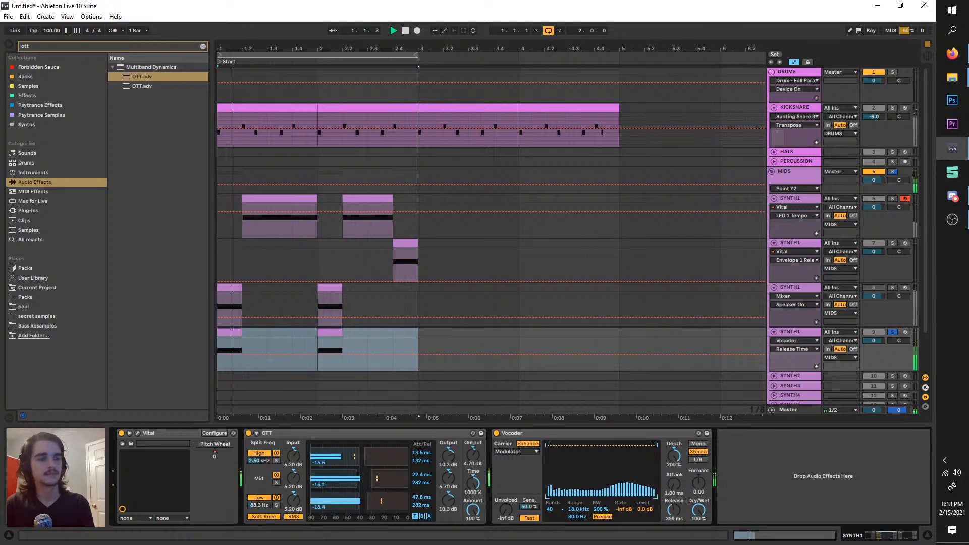
{"action": "key", "text": "space"}
{"action": "key", "text": "space"}
{"action": "left_click_drag", "start_coordinate": [675, 511], "coordinate": [674, 462]}
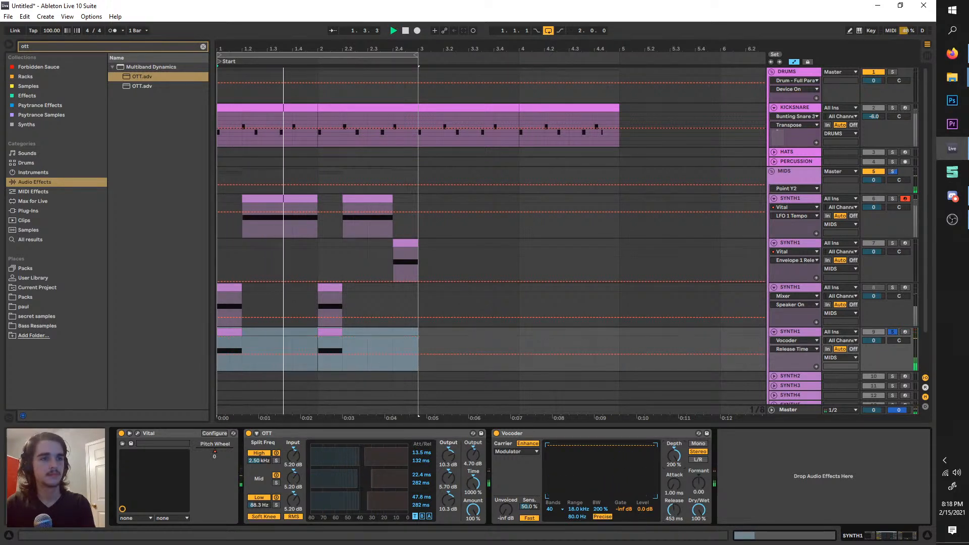
{"action": "key", "text": "space"}
{"action": "key", "text": "space"}
{"action": "left_click_drag", "start_coordinate": [675, 519], "coordinate": [681, 457]}
{"action": "key", "text": "space"}
{"action": "key", "text": "space"}
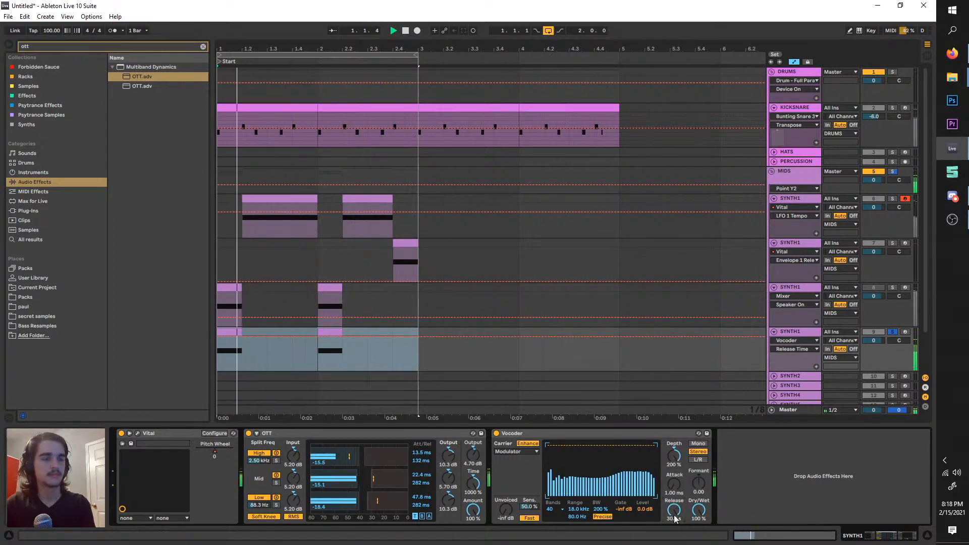
{"action": "key", "text": "space"}
{"action": "key", "text": "space"}
- Reset the Vocoder's depth to 100 % and release to 150 ms, and audition a formant shift
{"action": "right_click", "coordinate": [682, 453]}
{"action": "left_click", "coordinate": [692, 480]}
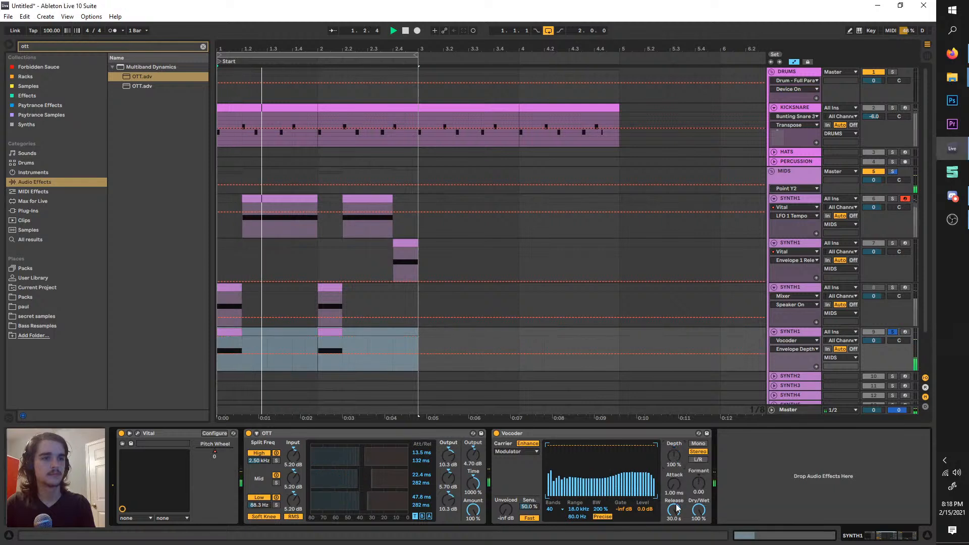
{"action": "right_click", "coordinate": [676, 452]}
{"action": "left_click", "coordinate": [686, 479]}
{"action": "key", "text": "space"}
{"action": "key", "text": "space"}
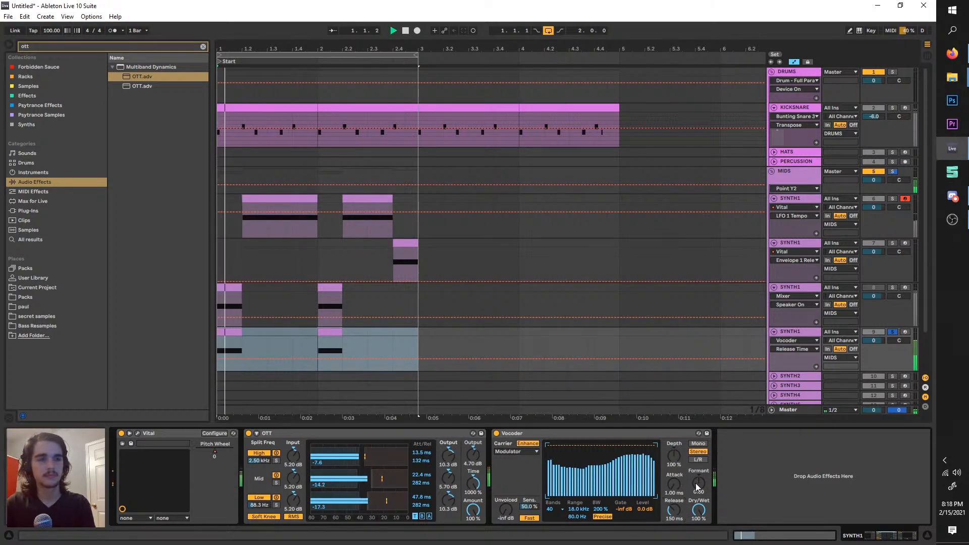
{"action": "key", "text": "space"}
{"action": "key", "text": "space"}
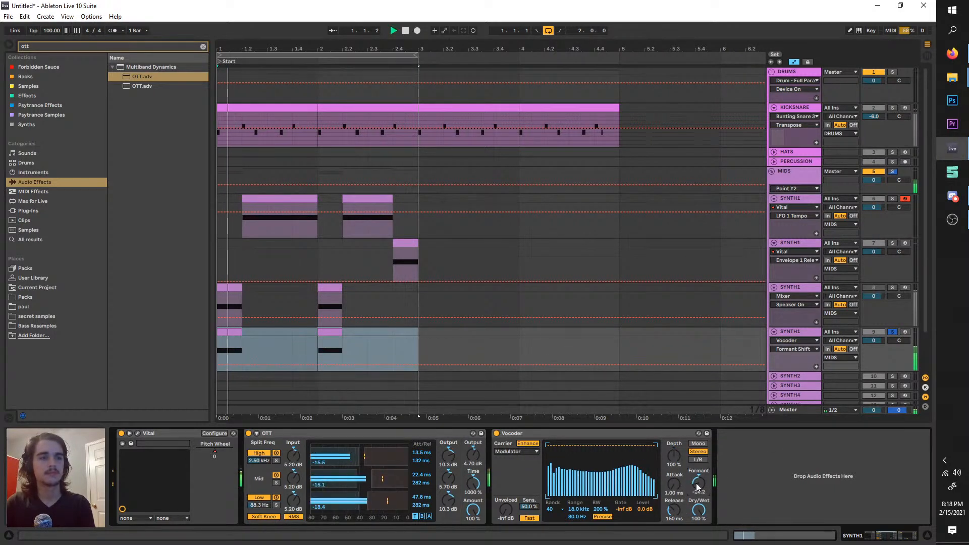
- Open Vital on the soloed SYNTH1 track and compare its oscillator and effects settings during playback
{"action": "left_click", "coordinate": [138, 433]}
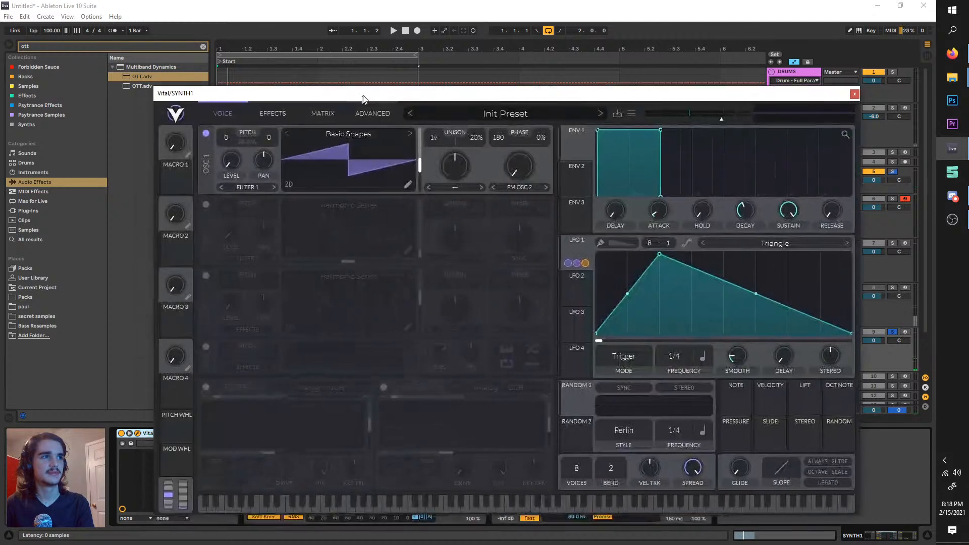
{"action": "left_click", "coordinate": [283, 110]}
{"action": "left_click", "coordinate": [248, 103]}
{"action": "key", "text": "space"}
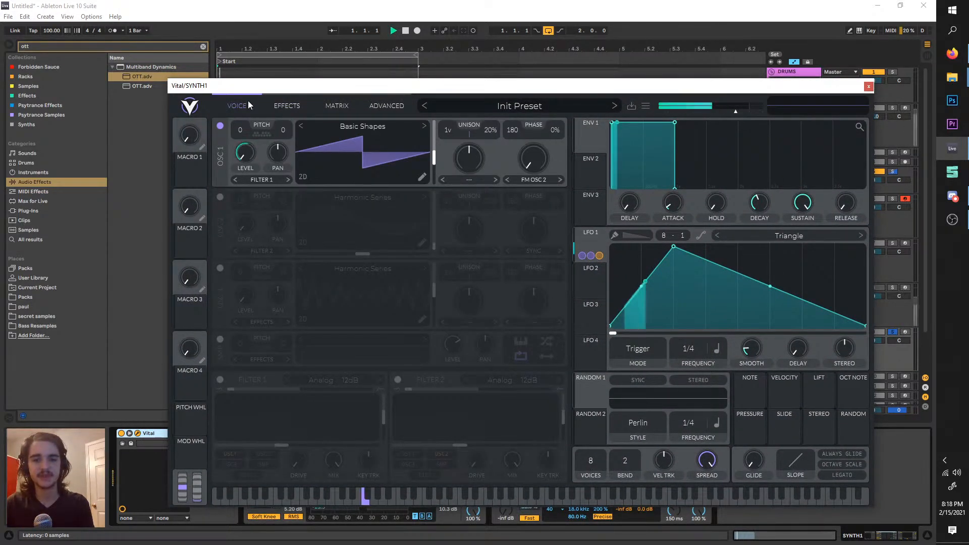
{"action": "key", "text": "space"}
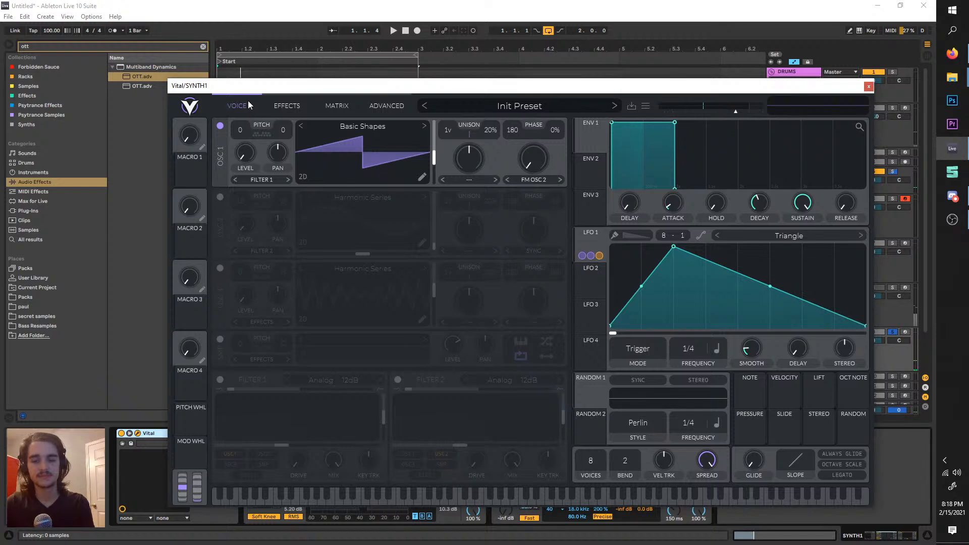
{"action": "left_click", "coordinate": [278, 109]}
{"action": "left_click", "coordinate": [252, 104]}
{"action": "left_click", "coordinate": [274, 107]}
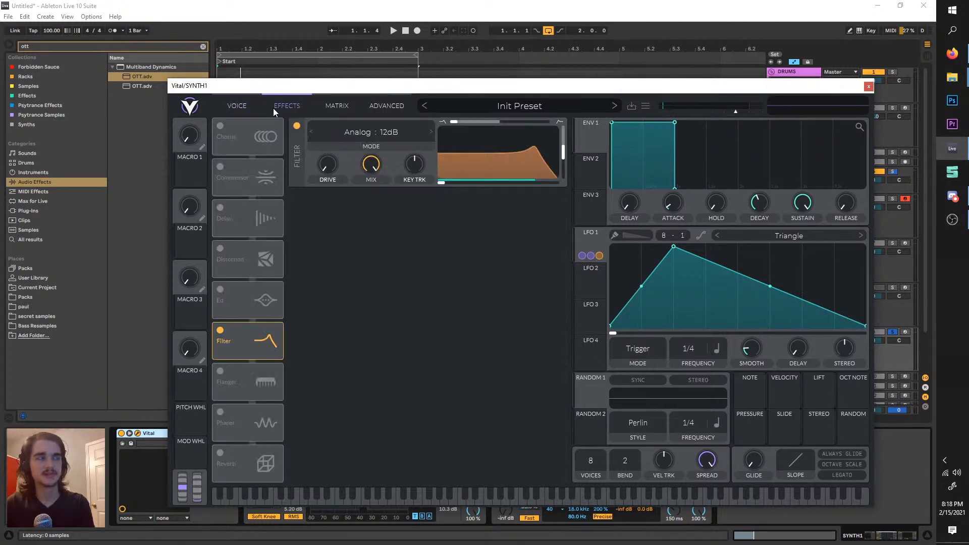
{"action": "left_click", "coordinate": [243, 101]}
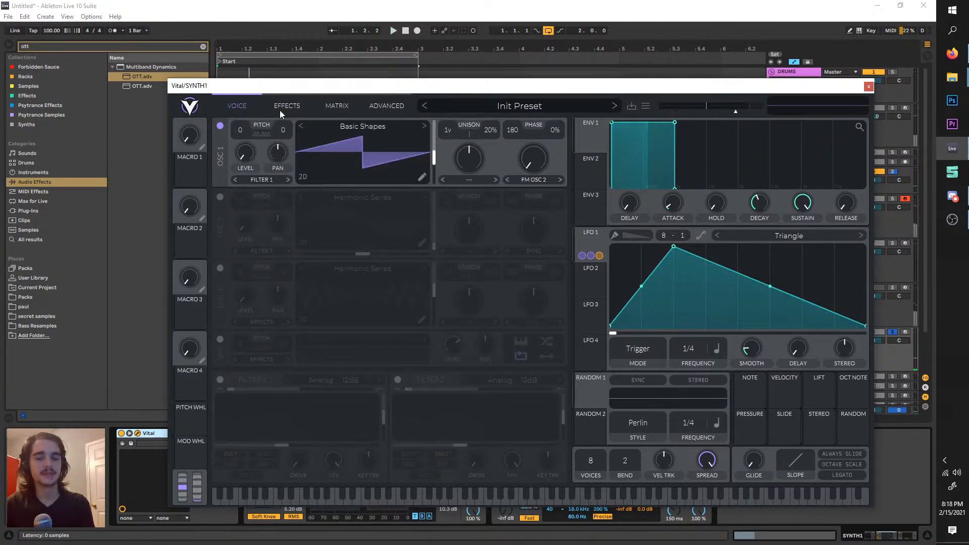
{"action": "left_click", "coordinate": [280, 110]}
{"action": "left_click", "coordinate": [247, 101]}
{"action": "left_click", "coordinate": [279, 111]}
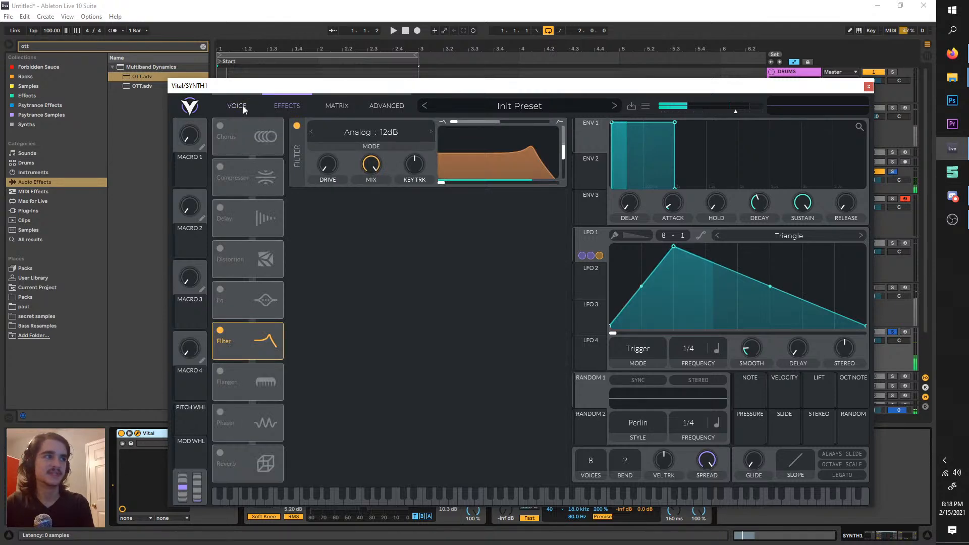
{"action": "left_click", "coordinate": [244, 105]}
{"action": "left_click", "coordinate": [276, 108]}
- Try Vital's multiband Compressor placed after the filter in the effects chain
{"action": "left_click", "coordinate": [221, 168]}
{"action": "key", "text": "space"}
{"action": "left_click_drag", "start_coordinate": [246, 175], "coordinate": [245, 335]}
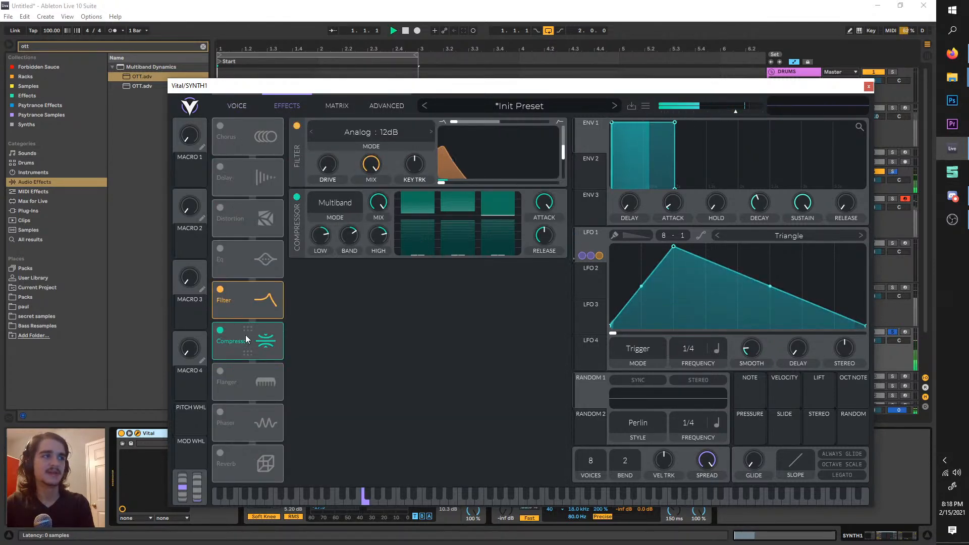
{"action": "key", "text": "space"}
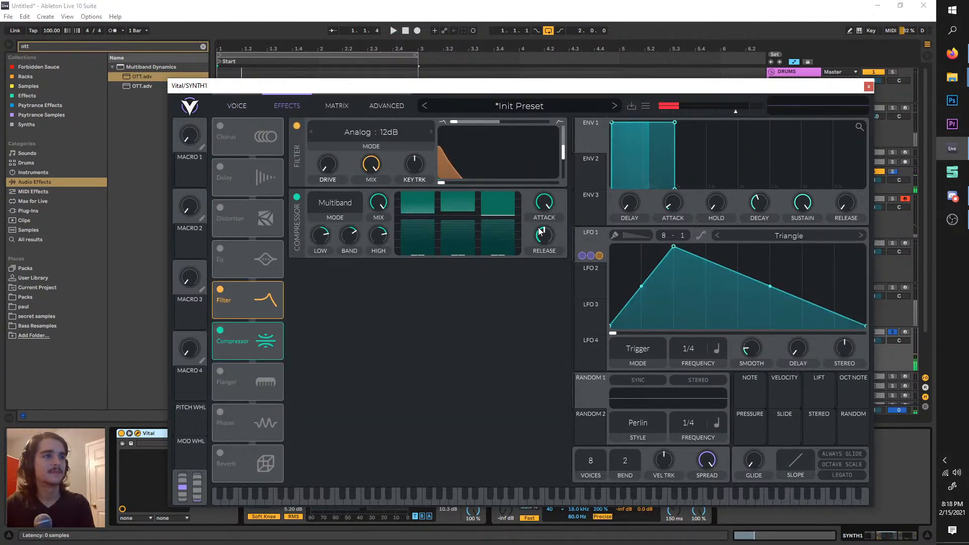
{"action": "left_click", "coordinate": [220, 332]}
{"action": "key", "text": "space"}
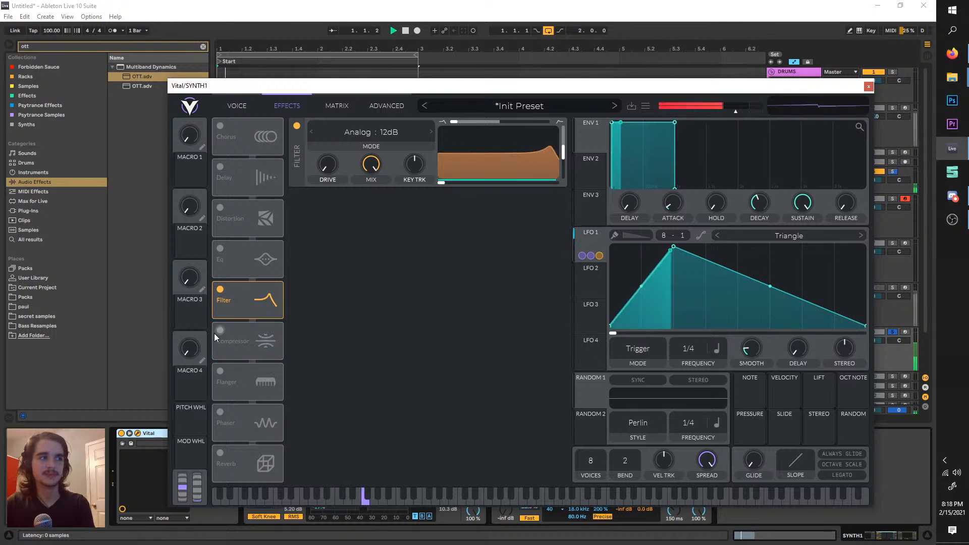
- Enable Filter 1 on Vital's oscillator and set its type to Phaser: Positive
{"action": "left_click", "coordinate": [237, 105]}
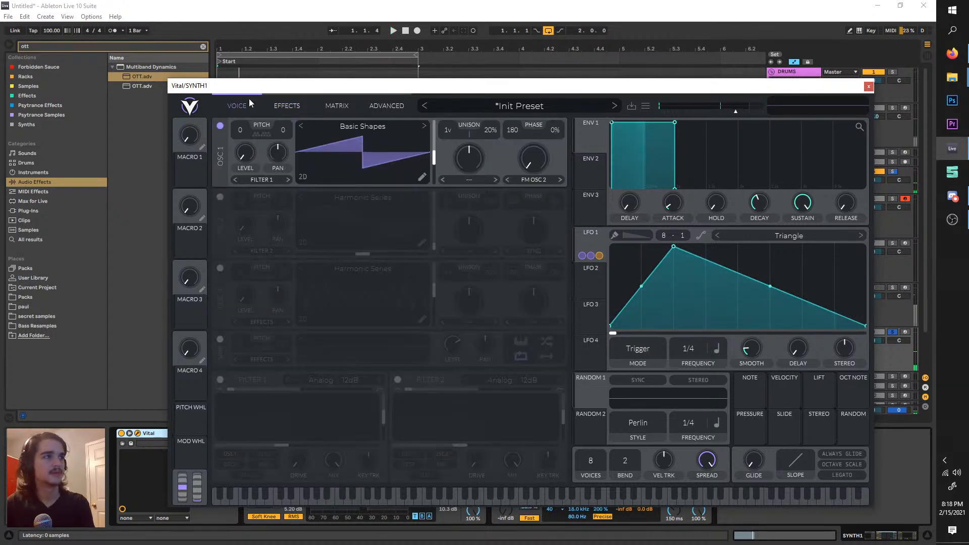
{"action": "left_click", "coordinate": [218, 386]}
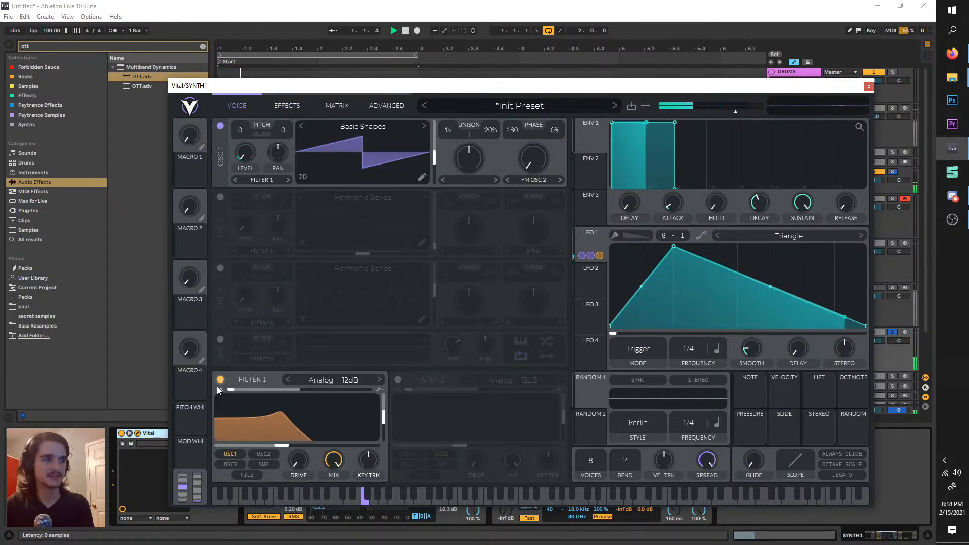
{"action": "left_click", "coordinate": [216, 386]}
{"action": "left_click", "coordinate": [217, 386]}
{"action": "left_click", "coordinate": [359, 380]}
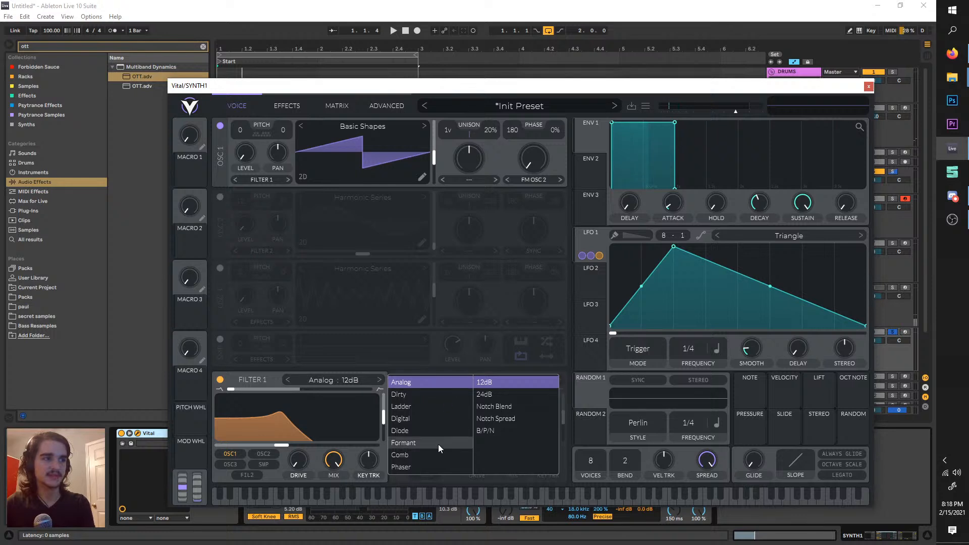
{"action": "left_click", "coordinate": [453, 455]}
{"action": "left_click", "coordinate": [450, 467]}
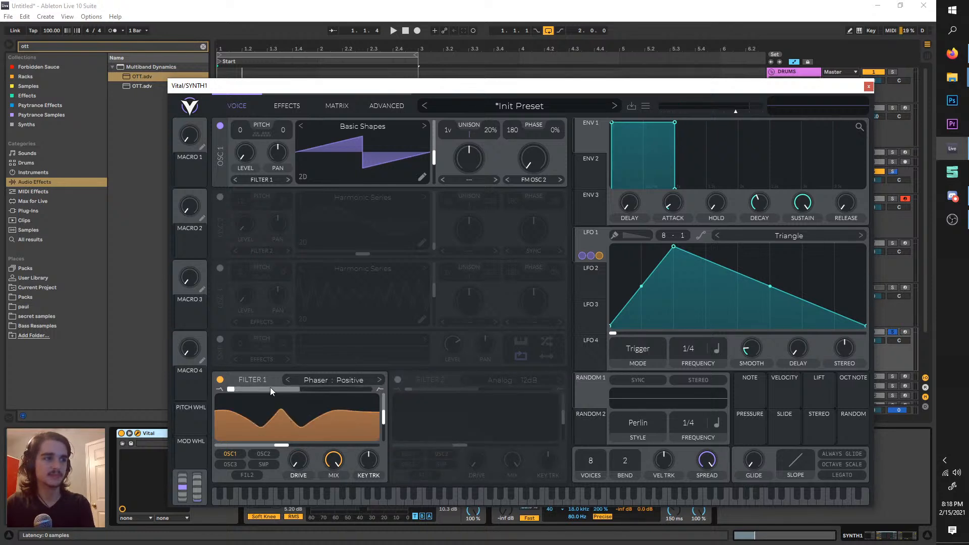
- Raise Filter 1's blend and set its cutoff to about 41.02 semitones during playback
{"action": "key", "text": "space"}
{"action": "left_click_drag", "start_coordinate": [271, 387], "coordinate": [337, 391]}
{"action": "left_click_drag", "start_coordinate": [287, 446], "coordinate": [324, 445]}
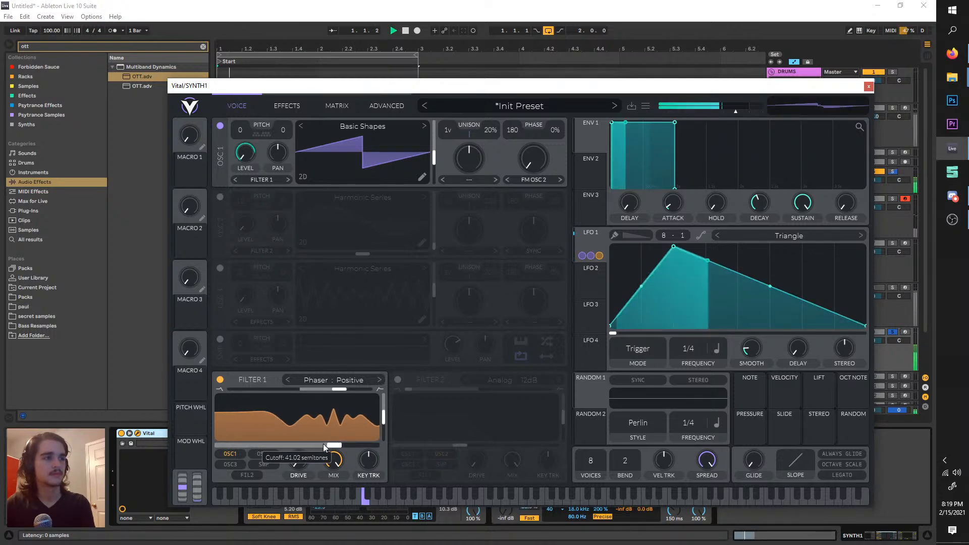
- Hide the Vital window, unsolo the vocoded SYNTH1 track and audition the full beat
{"action": "left_click", "coordinate": [898, 344]}
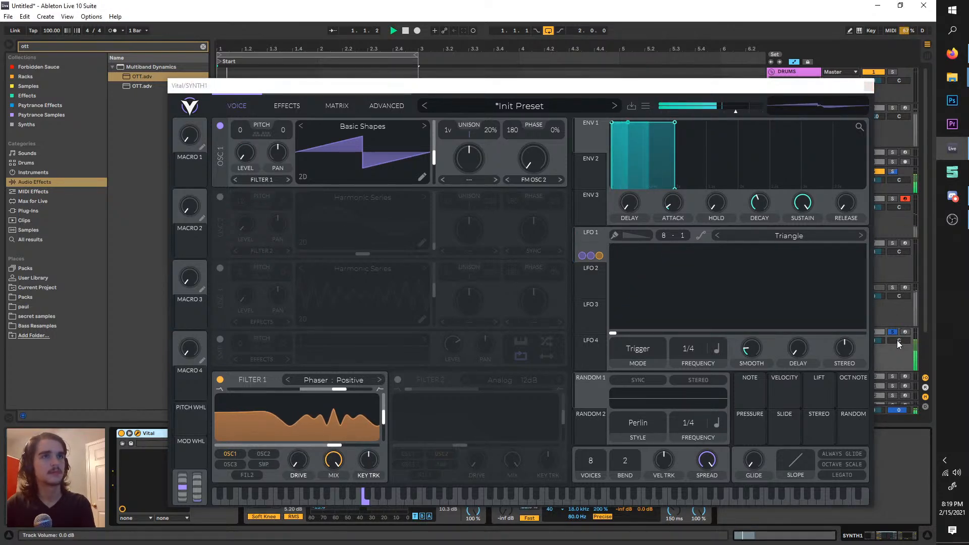
{"action": "key", "text": "ctrl+alt+p"}
{"action": "left_click", "coordinate": [893, 332]}
{"action": "key", "text": "space"}
{"action": "key", "text": "space"}
{"action": "key", "text": "space"}
- Raise OTT's output to 7.60 dB while the full beat plays
{"action": "key", "text": "space"}
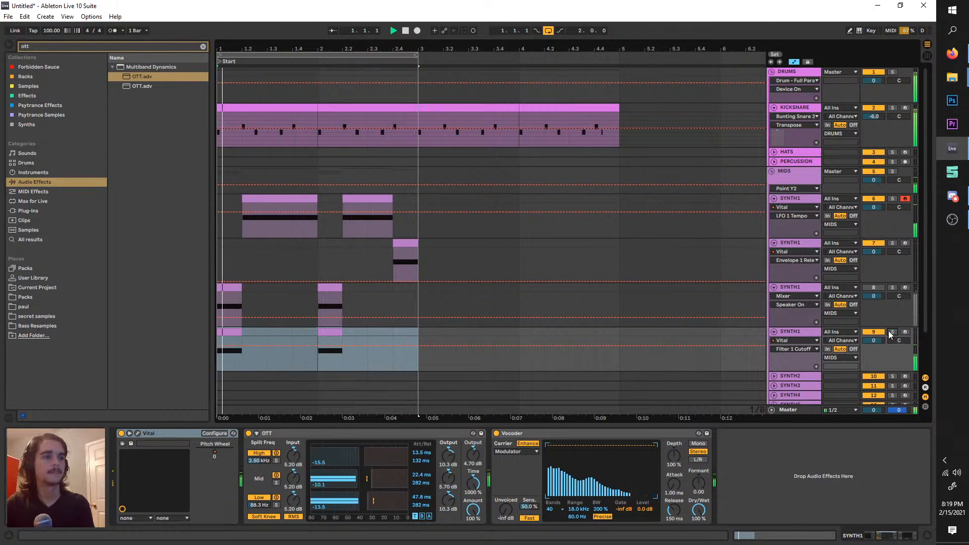
{"action": "key", "text": "space"}
{"action": "left_click", "coordinate": [473, 454]}
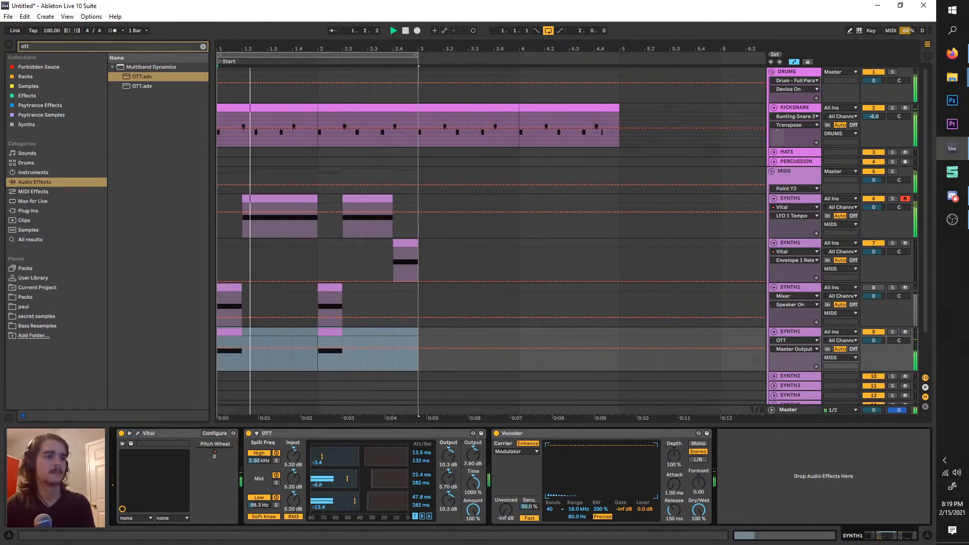
- Add a second OTT after the Vocoder on the vocoded SYNTH1 track and set its output to 2.25 dB while auditioning
{"action": "left_click_drag", "start_coordinate": [144, 75], "coordinate": [728, 439]}
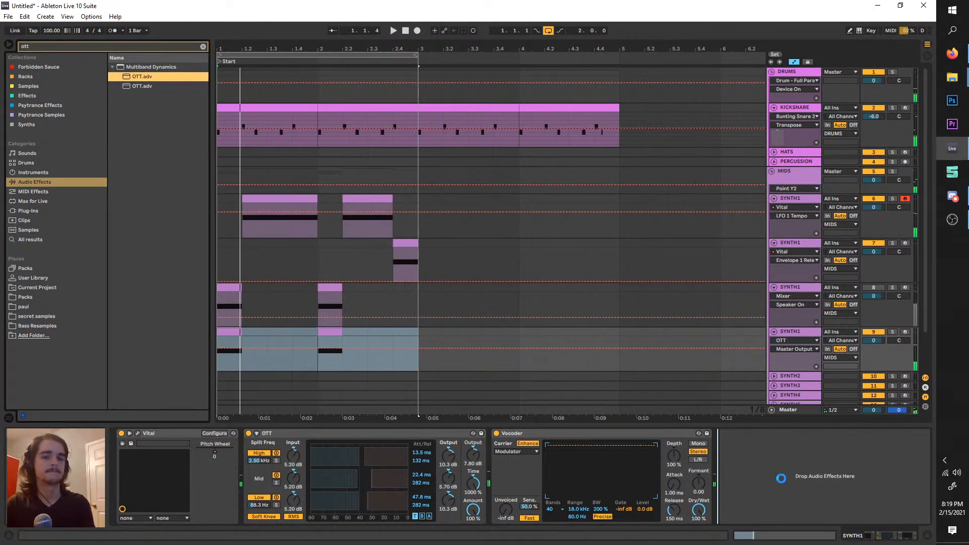
{"action": "mouse_move", "coordinate": [912, 458]}
{"action": "left_mouse_down"}
{"action": "mouse_move", "coordinate": [912, 440]}
{"action": "mouse_move", "coordinate": [913, 467]}
{"action": "mouse_move", "coordinate": [913, 451]}
{"action": "left_mouse_up"}
{"action": "key", "text": "space"}
{"action": "key", "text": "space"}
{"action": "key", "text": "space"}
{"action": "key", "text": "space"}
{"action": "key", "text": "space"}
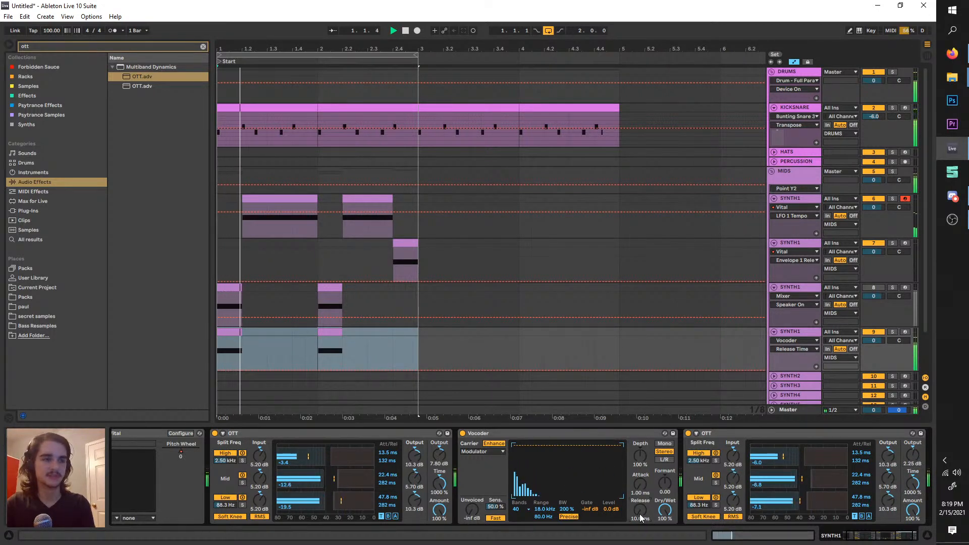
- Set the Vocoder's release to 112 ms while auditioning the beat
{"action": "key", "text": "space"}
{"action": "key", "text": "space"}
{"action": "left_click_drag", "start_coordinate": [640, 510], "coordinate": [640, 493]}
{"action": "key", "text": "space"}
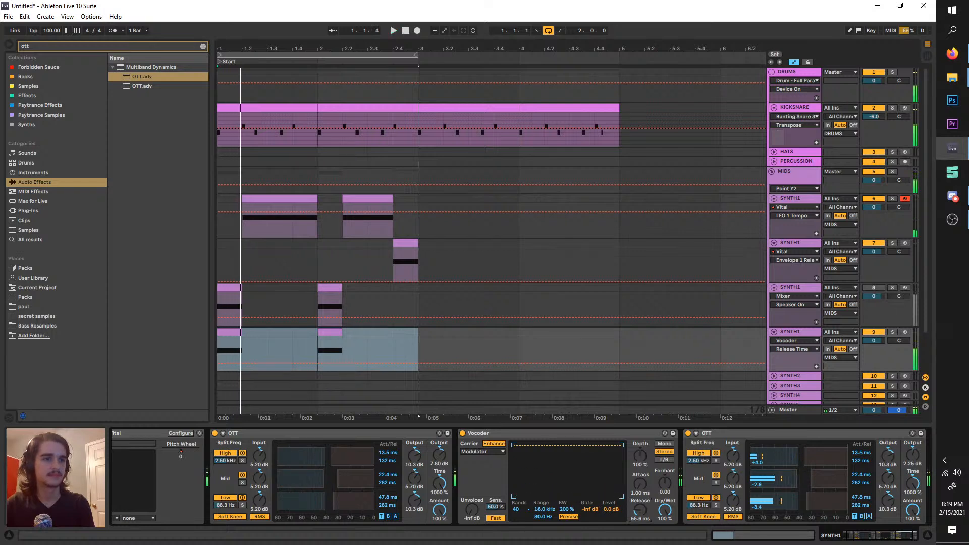
{"action": "key", "text": "space"}
{"action": "key", "text": "space"}
- Try a Vocoder bandwidth of 50.1 % and an upper range limit of 5.64 kHz during playback
{"action": "left_click", "coordinate": [564, 509]}
{"action": "key", "text": "space"}
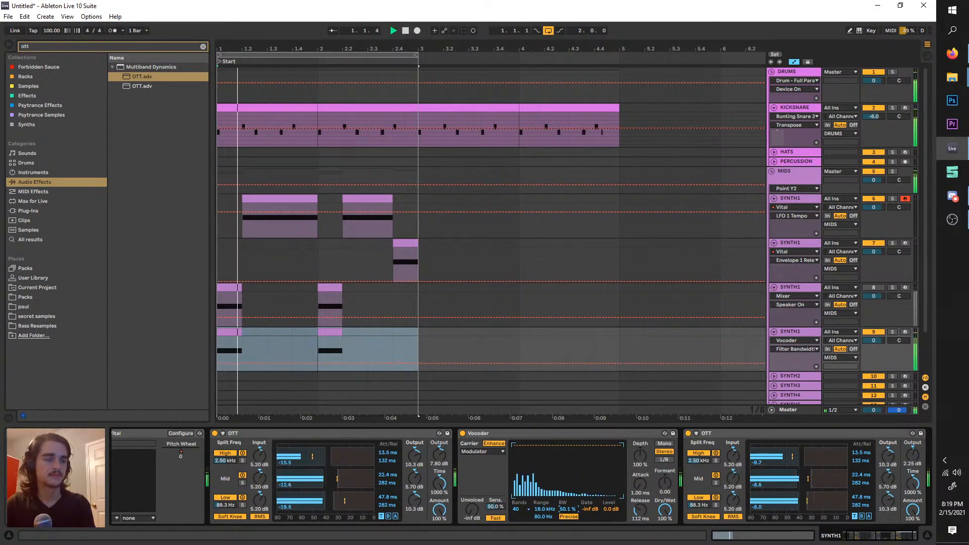
{"action": "key", "text": "space"}
{"action": "key", "text": "space"}
{"action": "key", "text": "space"}
{"action": "key", "text": "space"}
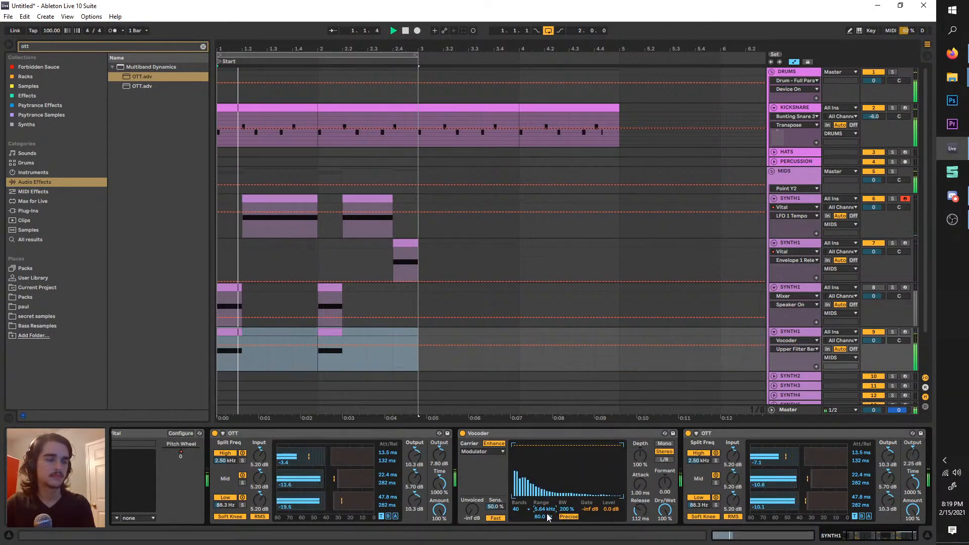
- Set the Vocoder's frequency range to 44.1 Hz through 18.0 kHz while auditioning the beat
{"action": "mouse_move", "coordinate": [544, 517]}
{"action": "left_mouse_down"}
{"action": "mouse_move", "coordinate": [543, 500]}
{"action": "mouse_move", "coordinate": [543, 539]}
{"action": "mouse_move", "coordinate": [548, 511]}
{"action": "left_mouse_up"}
{"action": "key", "text": "space"}
{"action": "key", "text": "space"}
{"action": "key", "text": "space"}
{"action": "key", "text": "space"}
{"action": "key", "text": "space"}
{"action": "key", "text": "space"}
{"action": "key", "text": "space"}
{"action": "key", "text": "space"}
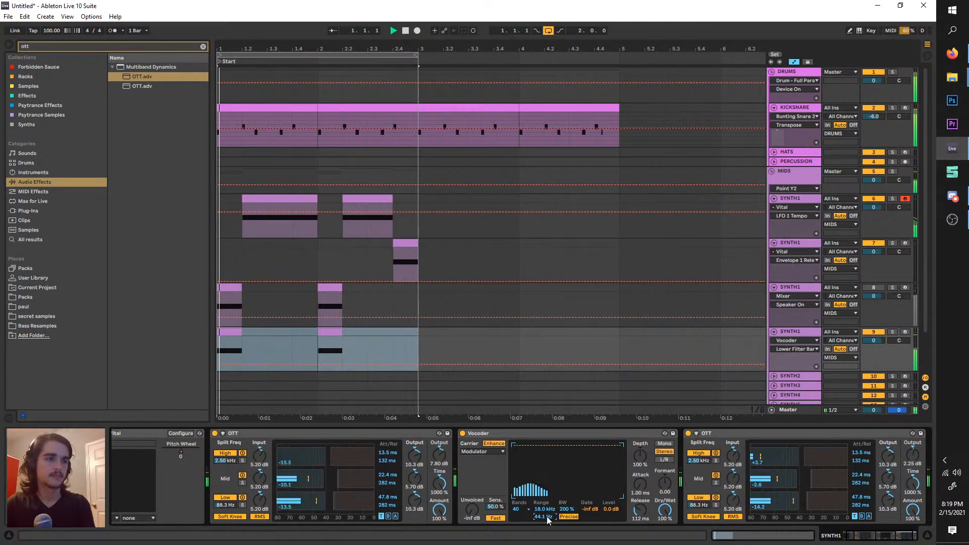
- Listen to the third SYNTH1 track soloed, show its device chain and unsolo it
{"action": "left_click", "coordinate": [805, 335]}
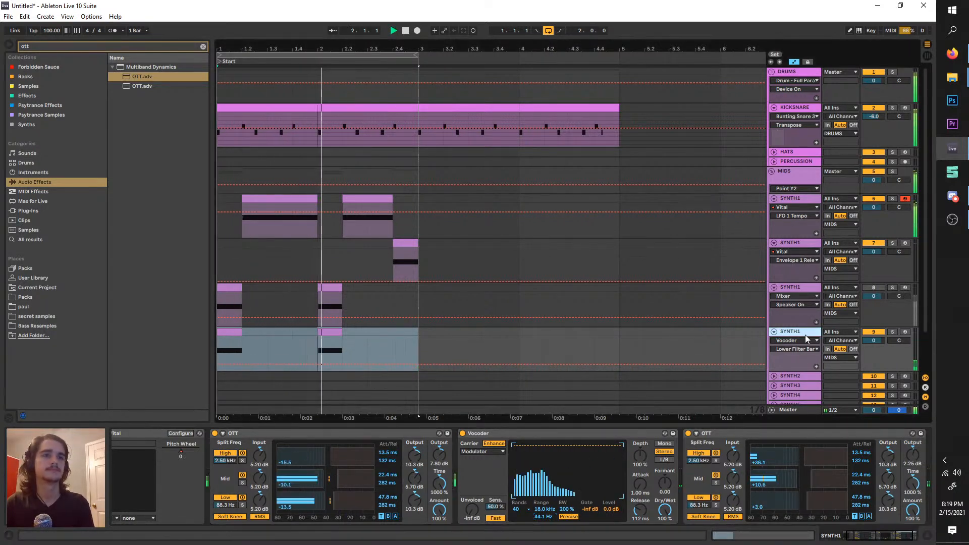
{"action": "left_click", "coordinate": [892, 287]}
{"action": "left_click", "coordinate": [808, 287]}
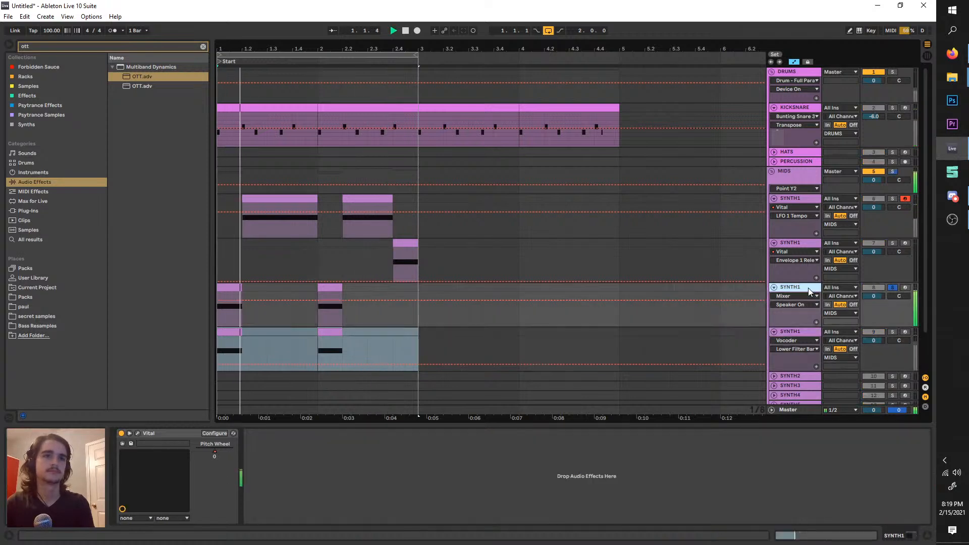
{"action": "left_click", "coordinate": [892, 287]}
- Search the personal sample folder for "bass", open the Basses pack folder and preview Vibrato Screech.wav
{"action": "key", "text": "ctrl+f"}
{"action": "type", "text": "bas"}
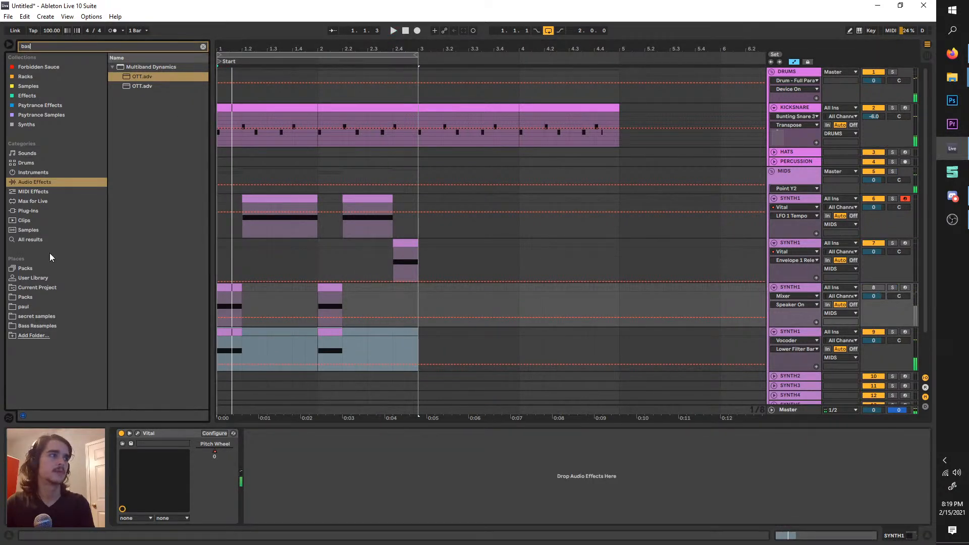
{"action": "type", "text": "s"}
{"action": "left_click", "coordinate": [65, 307]}
{"action": "left_click", "coordinate": [119, 116]}
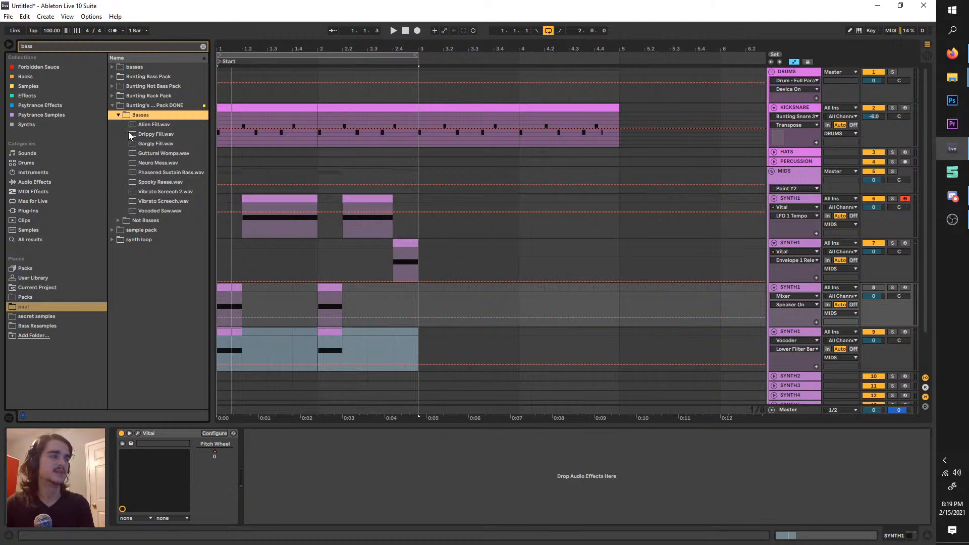
{"action": "left_click", "coordinate": [130, 134]}
{"action": "left_click", "coordinate": [151, 230]}
{"action": "left_click", "coordinate": [146, 202]}
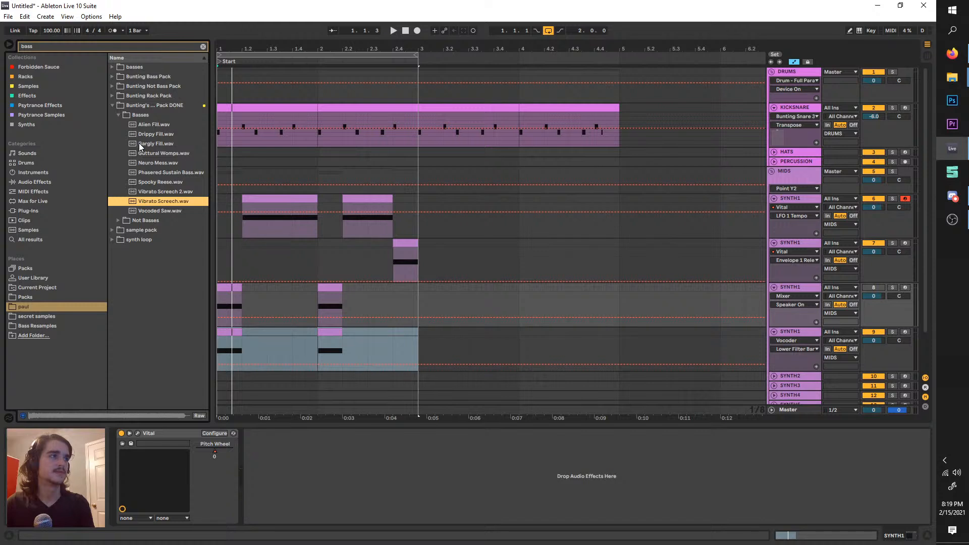
- Clear the sample search and collapse the expanded Basses and sample pack folders
{"action": "left_click", "coordinate": [203, 47]}
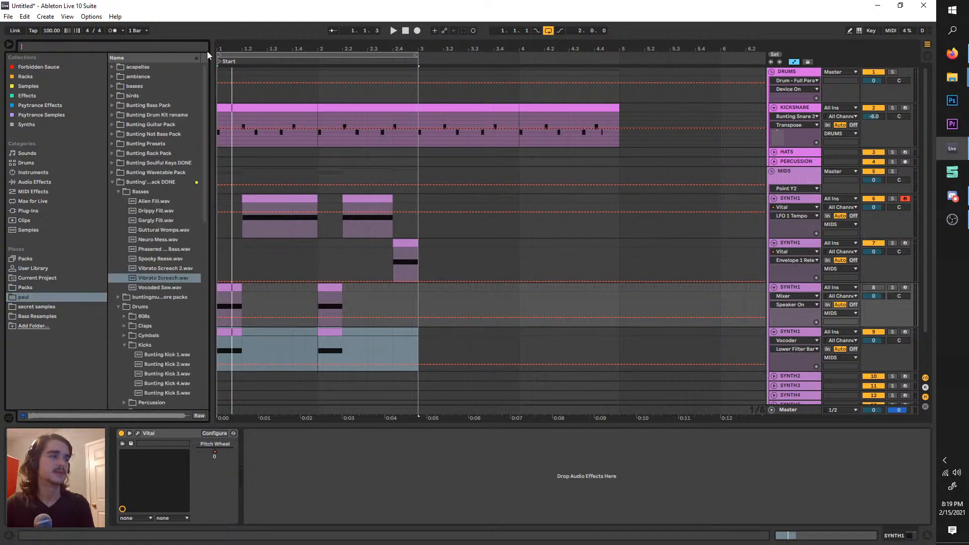
{"action": "left_click", "coordinate": [119, 191]}
{"action": "left_click", "coordinate": [113, 183]}
- Activate the muted third SYNTH1 track and audition it both soloed and in the full beat
{"action": "key", "text": "space"}
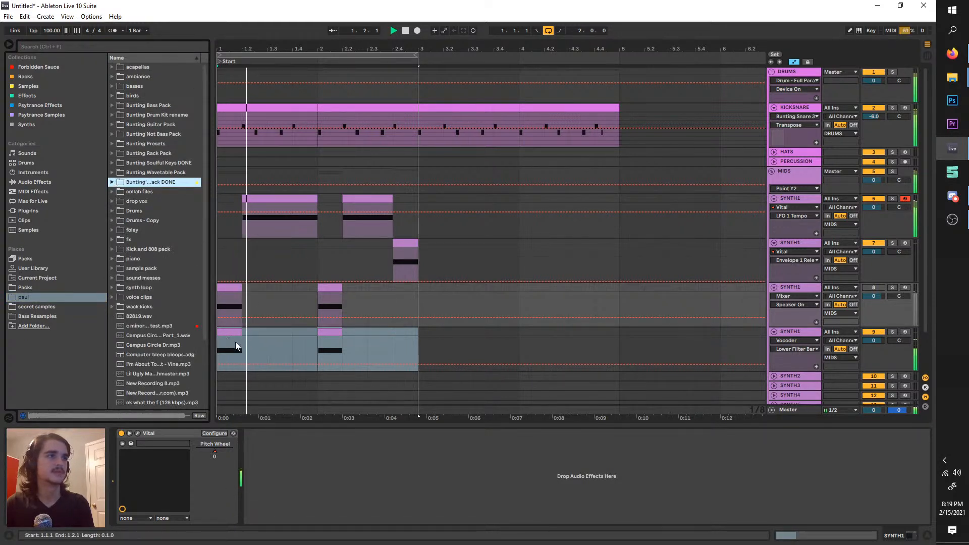
{"action": "scroll", "coordinate": [242, 345], "scroll_direction": "up", "scroll_amount": 2}
{"action": "scroll", "coordinate": [260, 345], "scroll_direction": "left", "scroll_amount": 1}
{"action": "left_click", "coordinate": [796, 338]}
{"action": "left_click", "coordinate": [814, 333]}
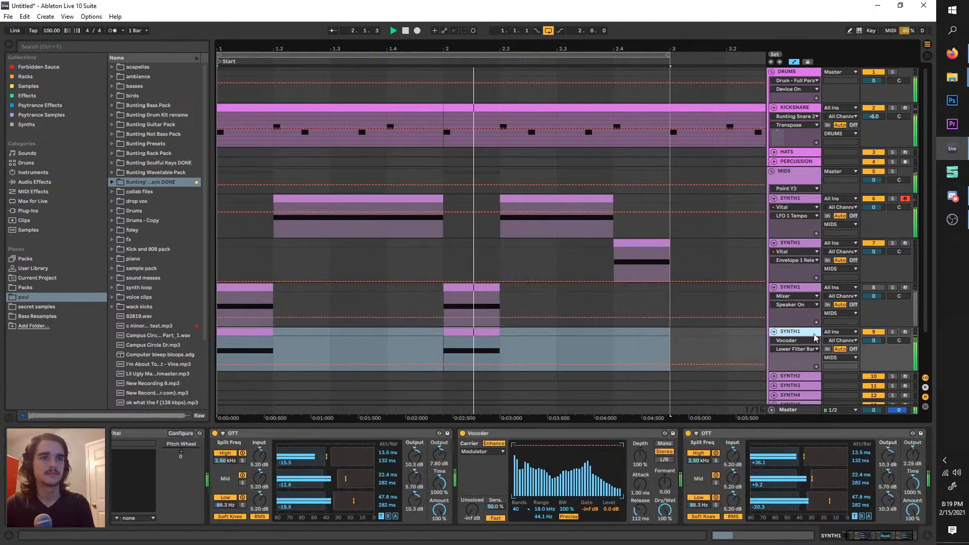
{"action": "left_click", "coordinate": [893, 287]}
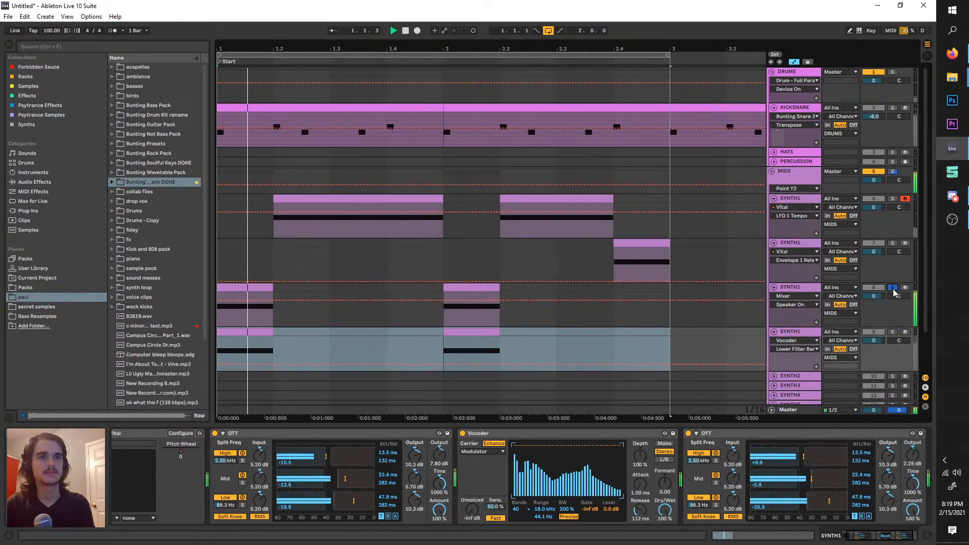
{"action": "left_click", "coordinate": [893, 288]}
{"action": "left_click", "coordinate": [786, 341]}
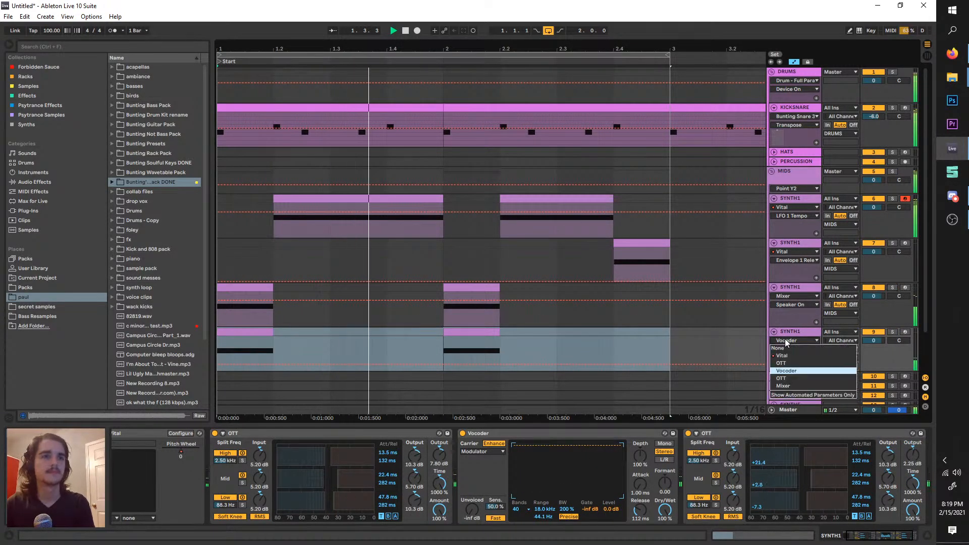
{"action": "left_click", "coordinate": [786, 342]}
{"action": "key", "text": "space"}
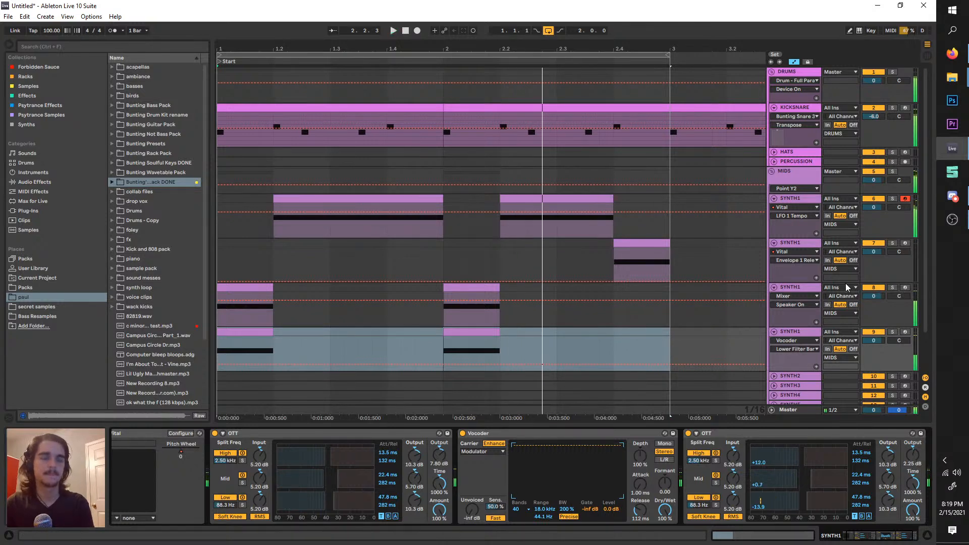
- Open Vital on the third SYNTH1 track and turn LFO 1's triangle into a rising ramp peaking at the cycle's end
{"action": "left_click", "coordinate": [790, 287]}
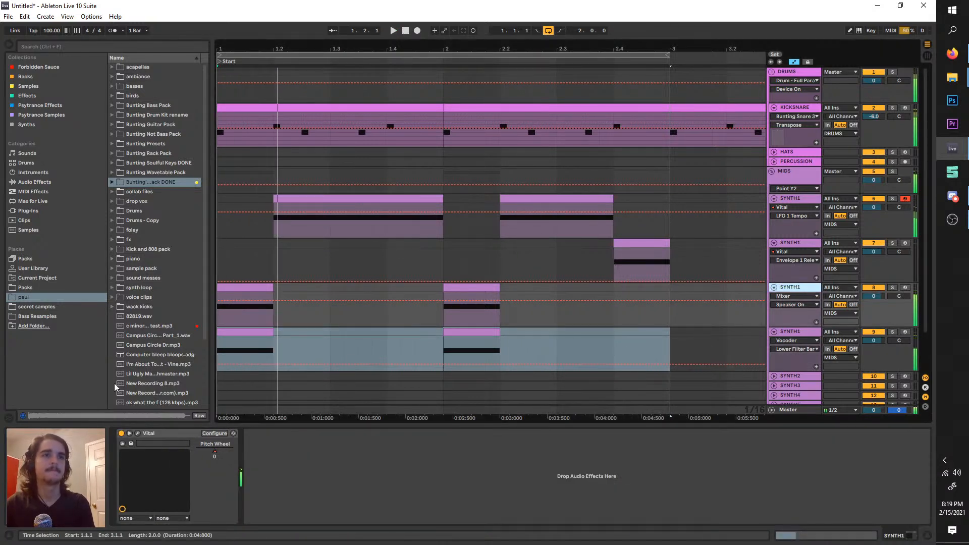
{"action": "left_click", "coordinate": [138, 434]}
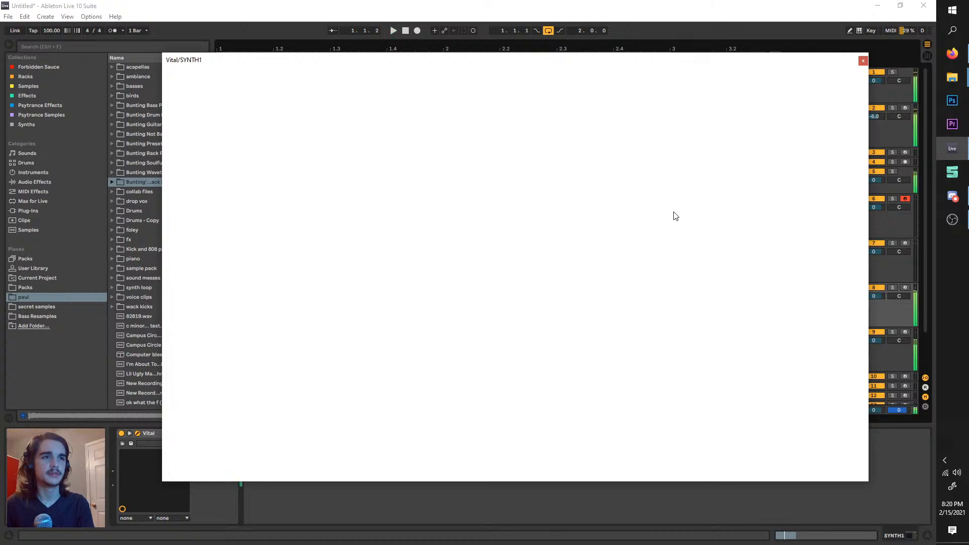
{"action": "left_click", "coordinate": [956, 203]}
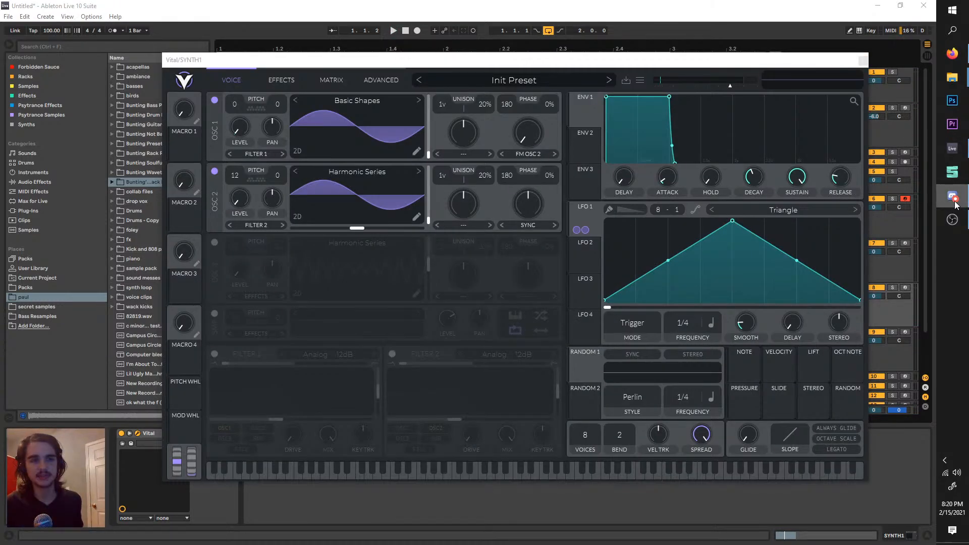
{"action": "left_click", "coordinate": [956, 204]}
{"action": "left_click_drag", "start_coordinate": [737, 220], "coordinate": [860, 221]}
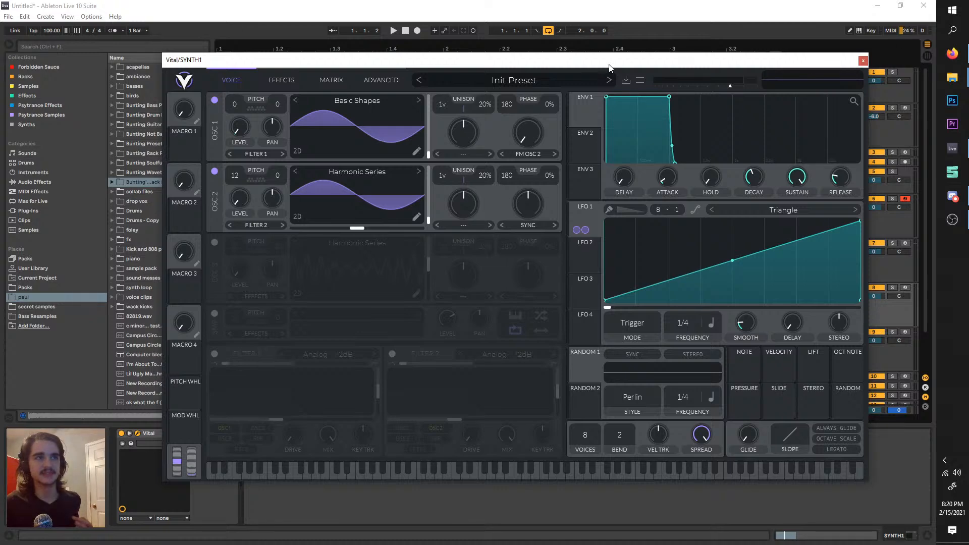
- Audition the beat and try bowing LFO 1's ramp upward before straightening it again
{"action": "left_click_drag", "start_coordinate": [609, 61], "coordinate": [654, 179]}
{"action": "key", "text": "space"}
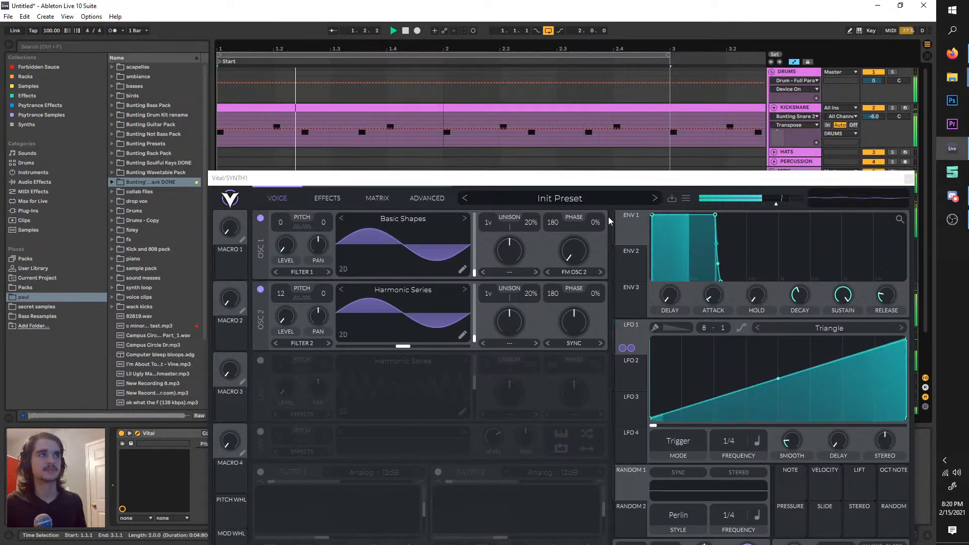
{"action": "key", "text": "space"}
{"action": "left_click_drag", "start_coordinate": [570, 183], "coordinate": [539, 76]}
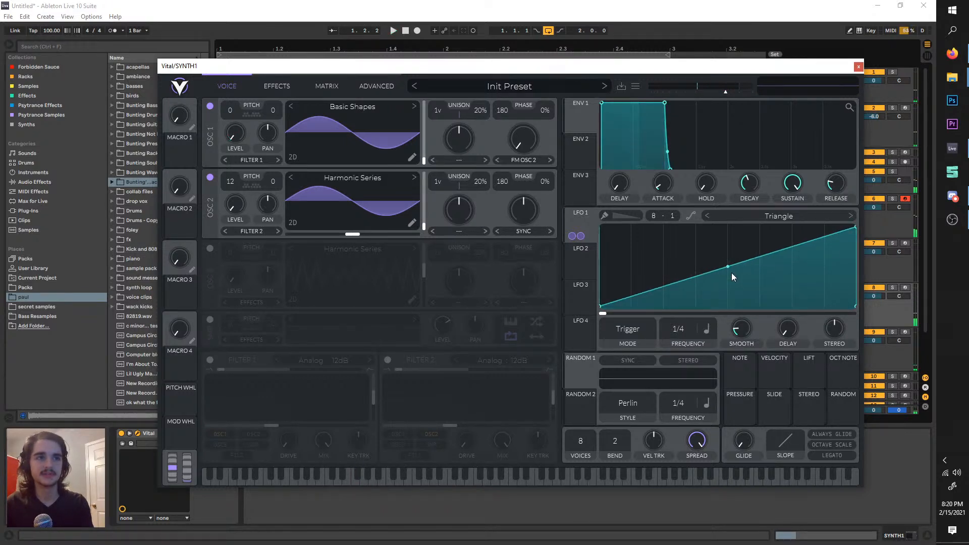
{"action": "left_click_drag", "start_coordinate": [729, 275], "coordinate": [730, 261]}
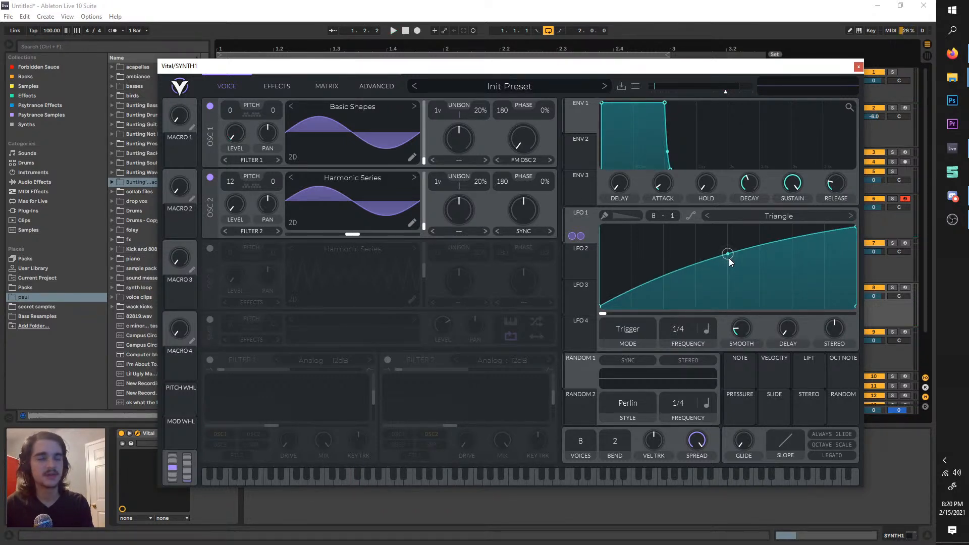
{"action": "double_click", "coordinate": [729, 262]}
- Solo the third SYNTH1 track during playback and turn off Reverb in its Vital effects
{"action": "left_click_drag", "start_coordinate": [510, 65], "coordinate": [417, 45]}
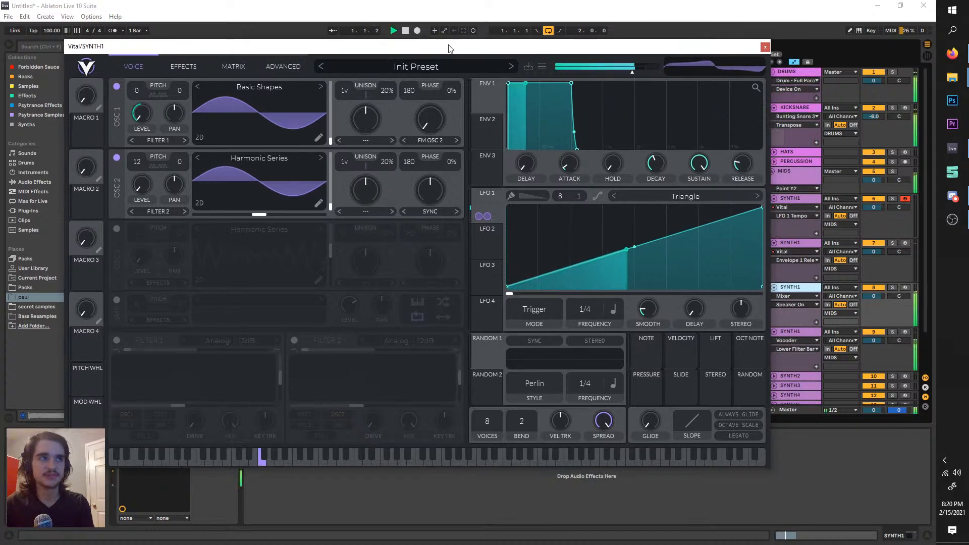
{"action": "left_click", "coordinate": [893, 288]}
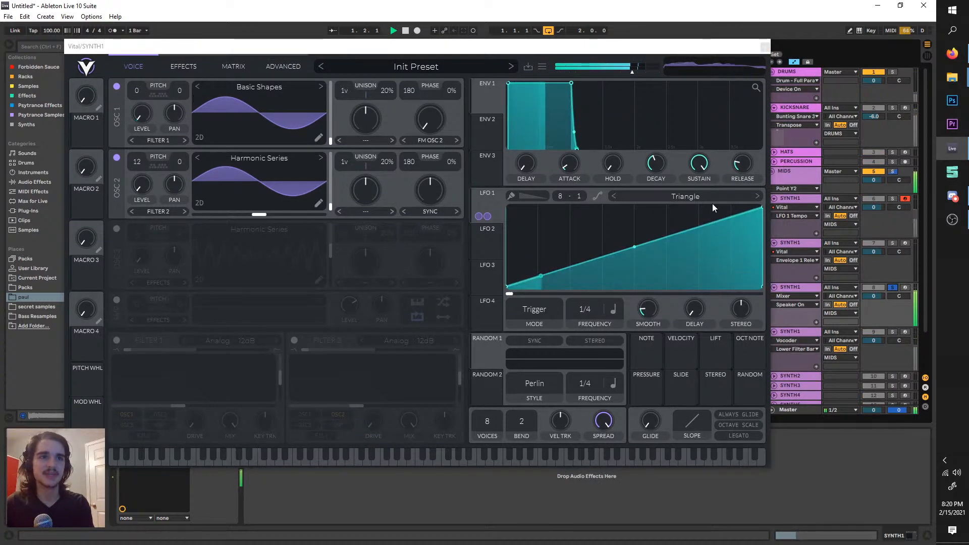
{"action": "left_click", "coordinate": [190, 60]}
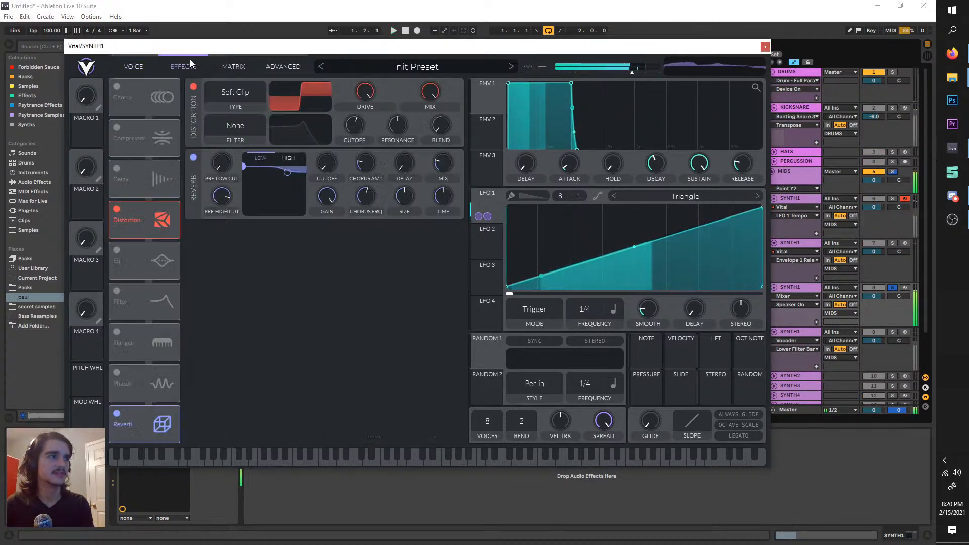
{"action": "left_click", "coordinate": [117, 413]}
- Disconnect all of LFO 1's modulation targets and reset oscillator 1's level to its default value
{"action": "right_click", "coordinate": [492, 203]}
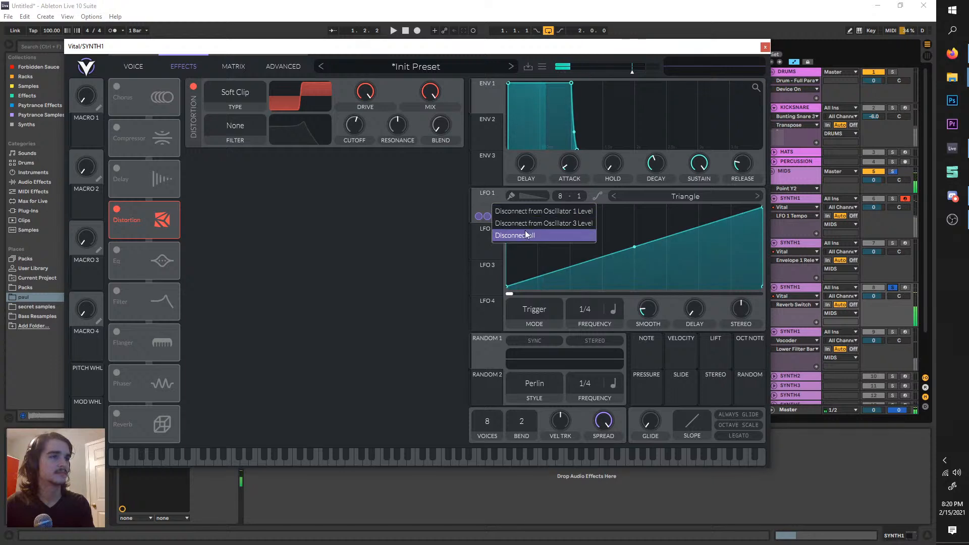
{"action": "left_click", "coordinate": [525, 233]}
{"action": "left_click", "coordinate": [133, 66]}
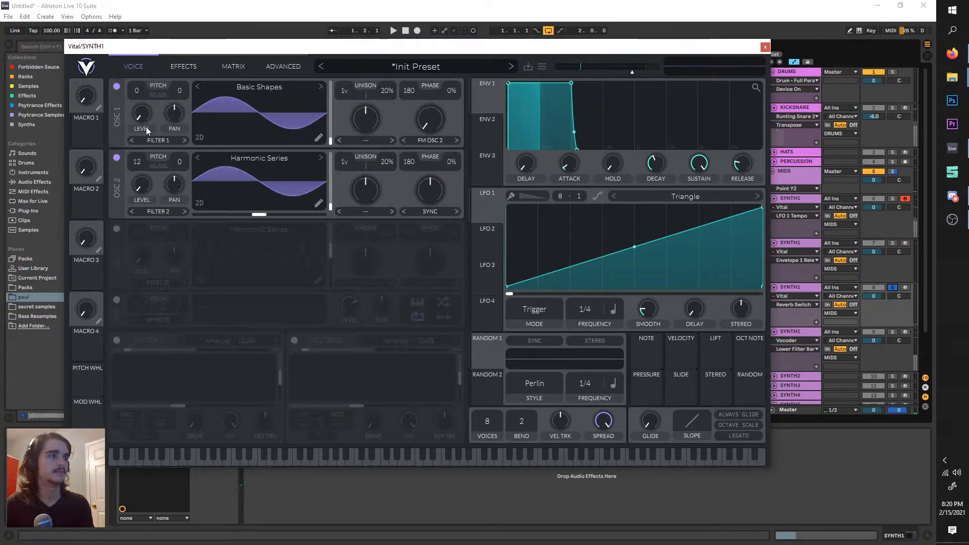
{"action": "right_click", "coordinate": [147, 115]}
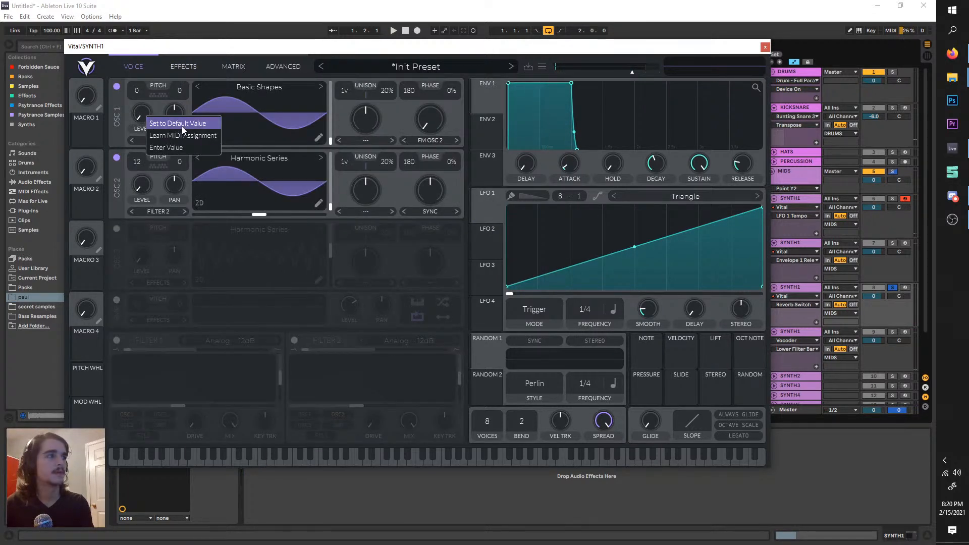
- Set the Soft Clip distortion's filter to Post and modulate its cutoff with LFO 1
{"action": "left_click", "coordinate": [186, 68]}
{"action": "left_click", "coordinate": [227, 131]}
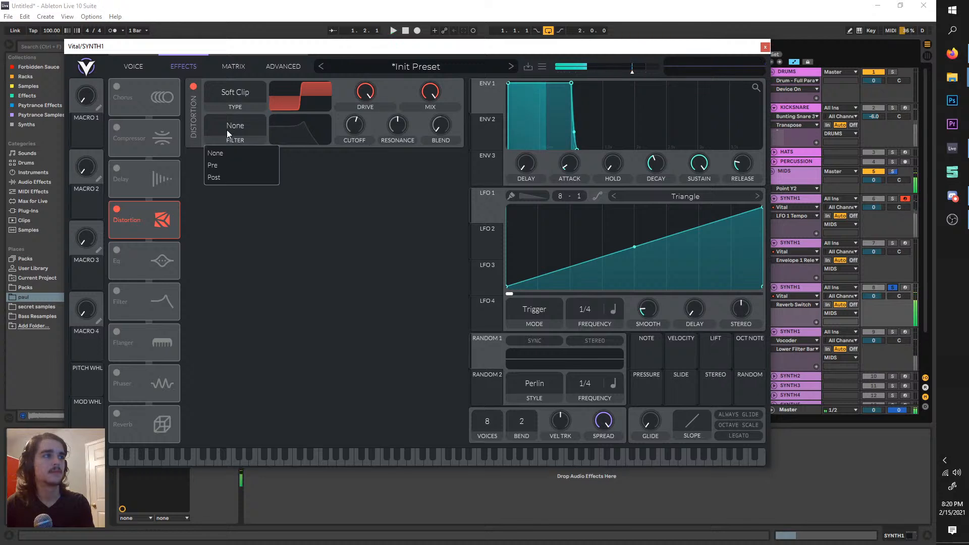
{"action": "left_click", "coordinate": [253, 177]}
{"action": "left_click_drag", "start_coordinate": [479, 215], "coordinate": [355, 126]}
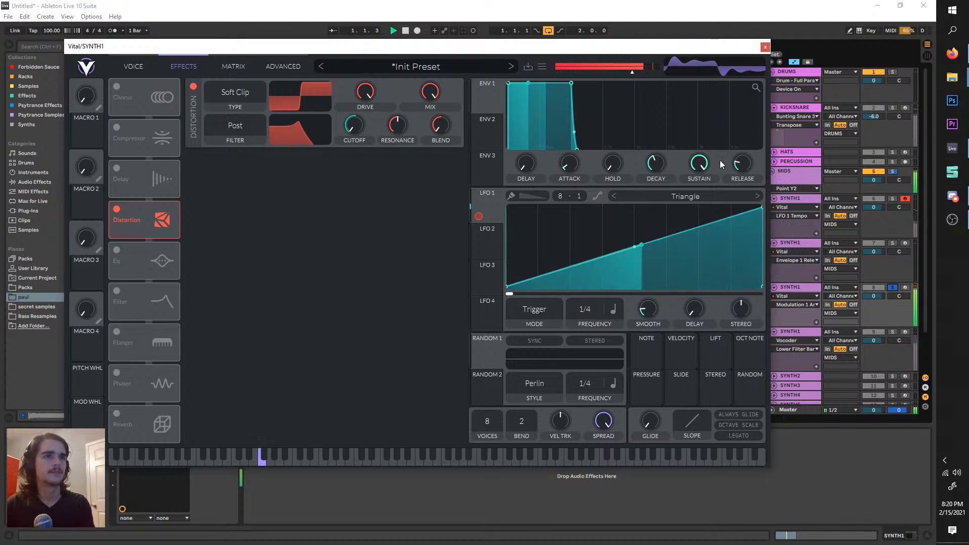
- Reduce envelope 1's release to its minimum and adjust LFO 1's modulation amount on the distortion cutoff
{"action": "left_click_drag", "start_coordinate": [742, 163], "coordinate": [731, 227]}
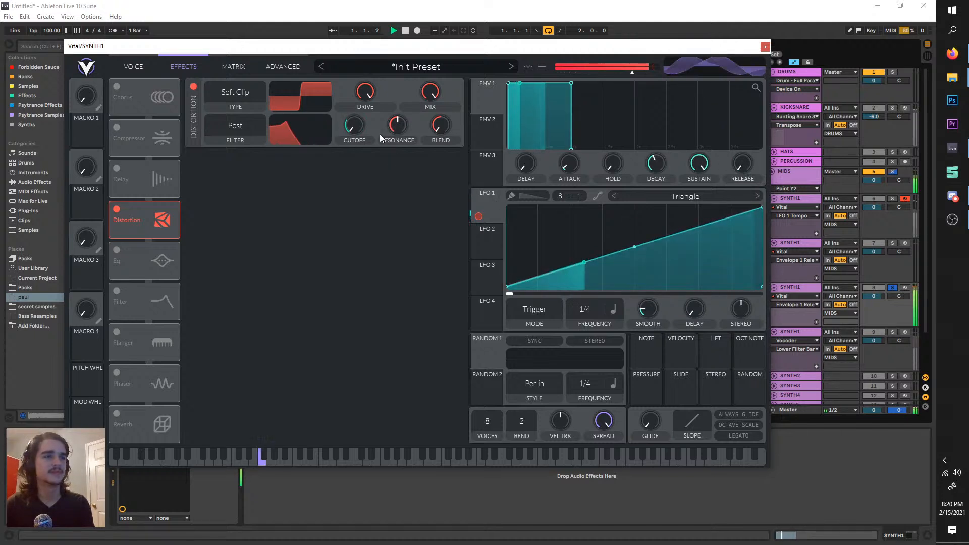
{"action": "left_click", "coordinate": [355, 150]}
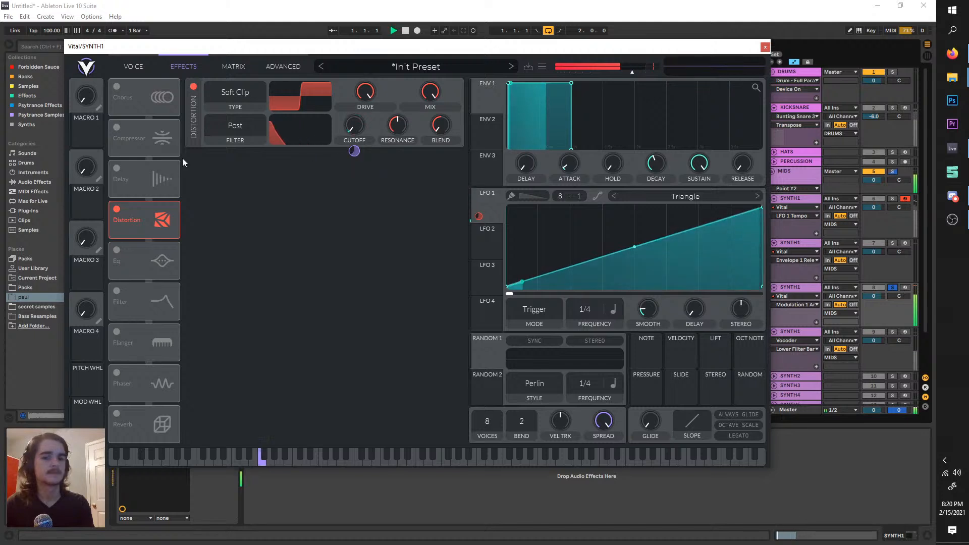
- Enable Vital's Multiband compressor and move it after Distortion and EQ in the effects order
{"action": "left_click_drag", "start_coordinate": [128, 122], "coordinate": [153, 241]}
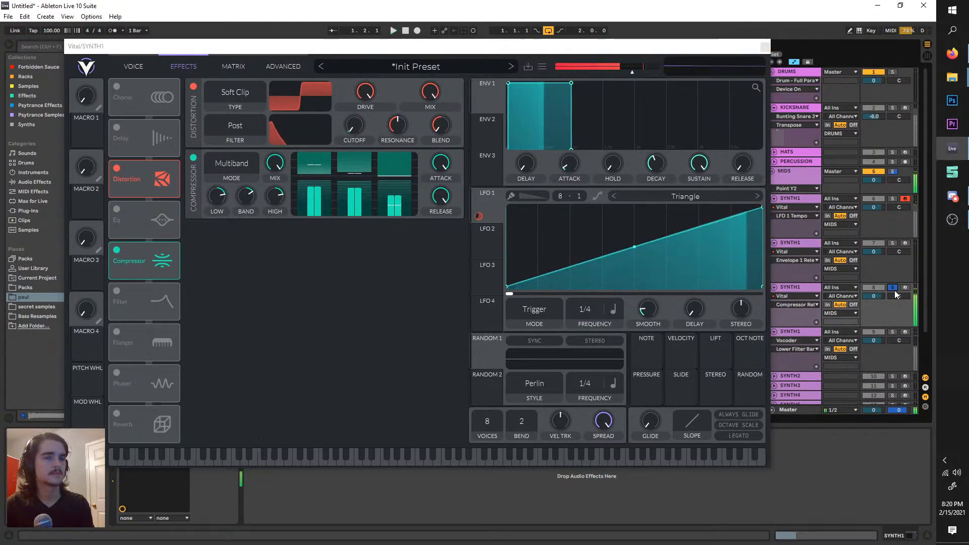
- Add the Delay audio effect to the third SYNTH1 track, after its Vital instrument
{"action": "left_click", "coordinate": [766, 47]}
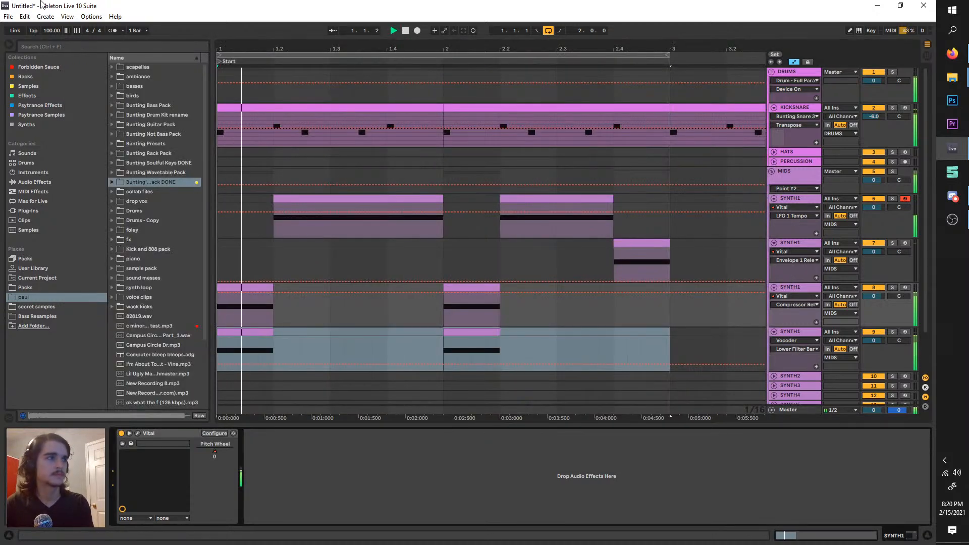
{"action": "left_click", "coordinate": [50, 48]}
{"action": "type", "text": "d"}
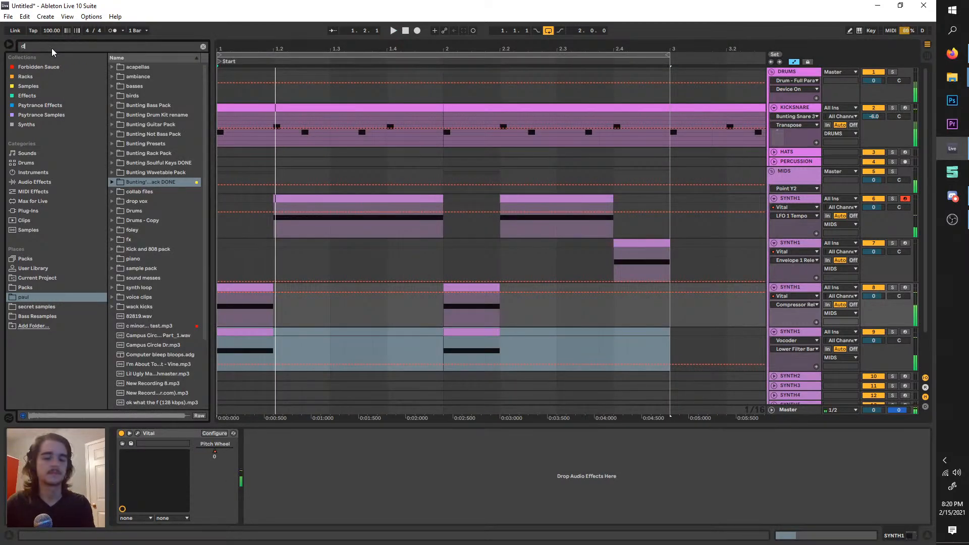
{"action": "type", "text": "elay"}
{"action": "left_click", "coordinate": [43, 182]}
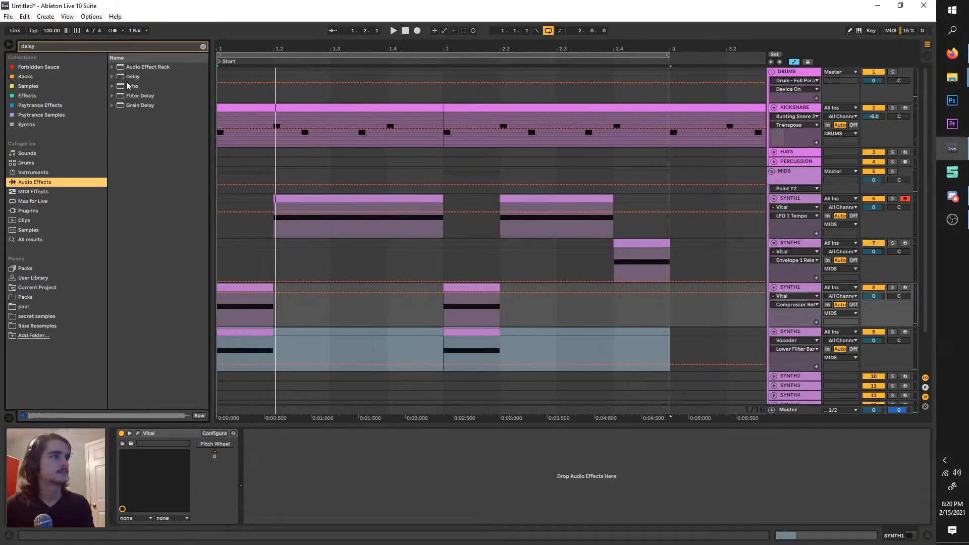
{"action": "left_click_drag", "start_coordinate": [127, 79], "coordinate": [262, 304]}
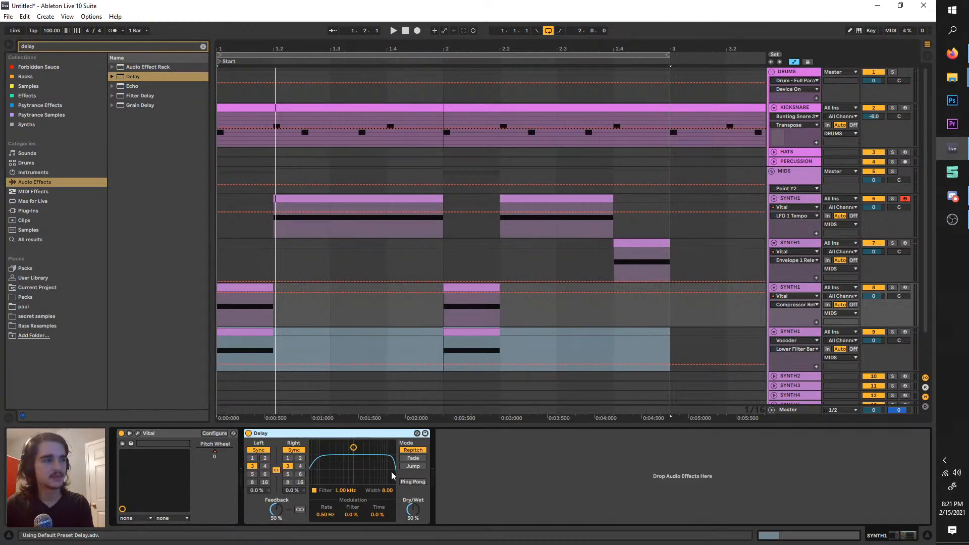
- Set the Delay's filter to about 2.08 kHz with a width of 8.20 and audition the loop
{"action": "left_click_drag", "start_coordinate": [391, 475], "coordinate": [402, 484]}
{"action": "key", "text": "space"}
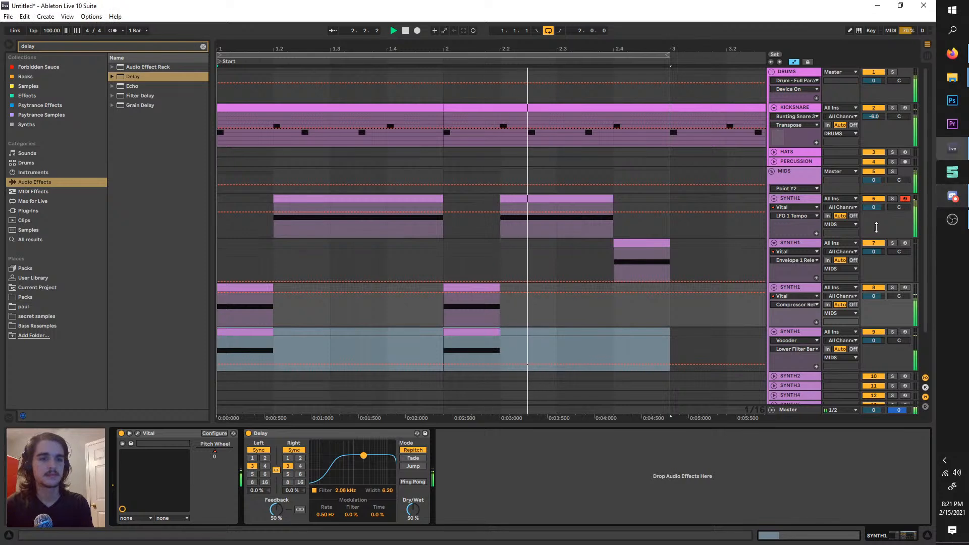
{"action": "left_click", "coordinate": [797, 287]}
{"action": "key", "text": "space"}
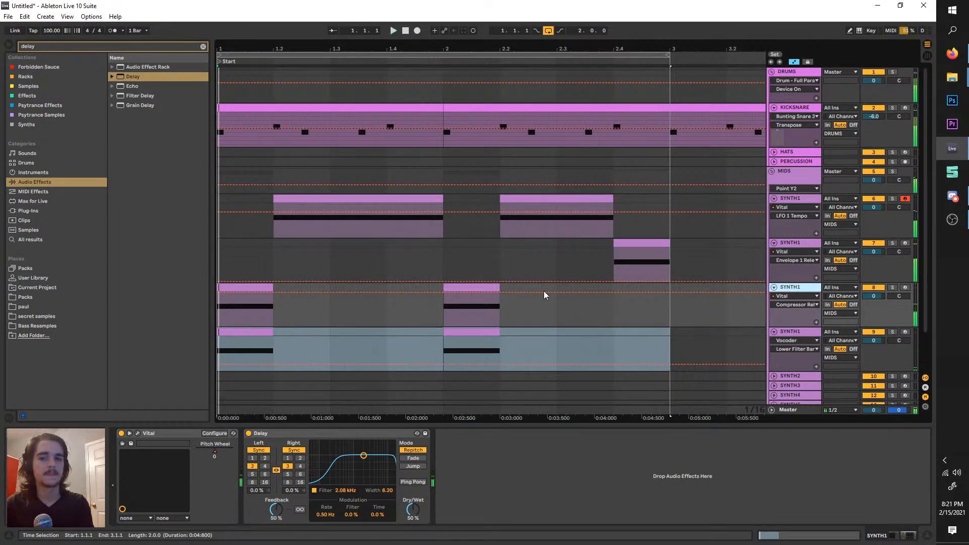
{"action": "key", "text": "space"}
- Duplicate the looped two bars and extend the loop to four bars
{"action": "scroll", "coordinate": [474, 272], "scroll_direction": "down", "scroll_amount": 2}
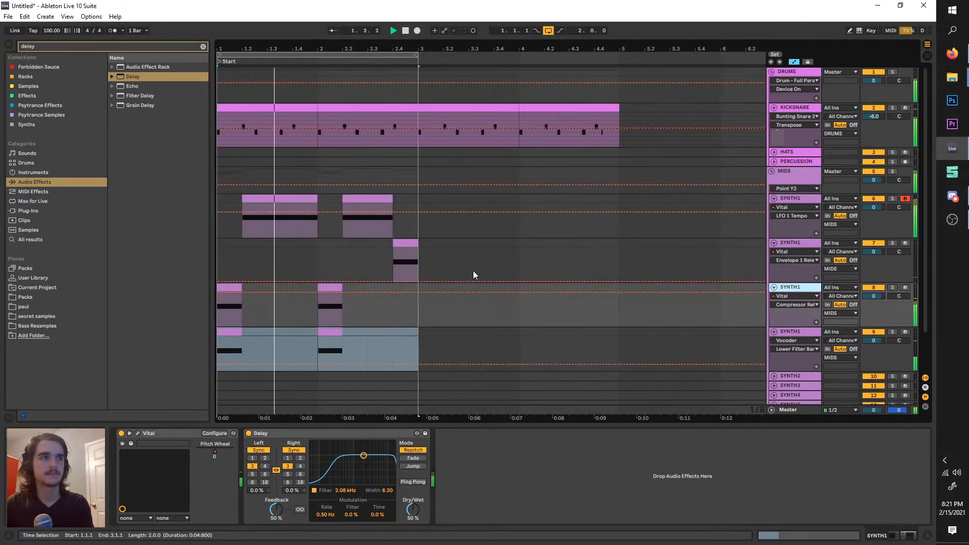
{"action": "left_click", "coordinate": [316, 55]}
{"action": "key", "text": "ctrl+d"}
{"action": "left_click_drag", "start_coordinate": [417, 55], "coordinate": [620, 64]}
{"action": "scroll", "coordinate": [310, 305], "scroll_direction": "up", "scroll_amount": 5}
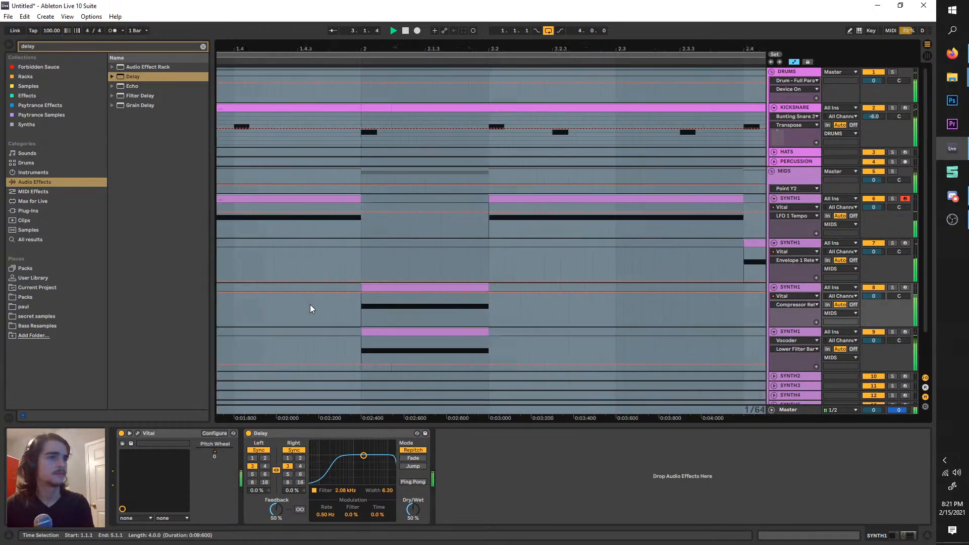
- Move the vocoded SYNTH1 track's first clip to 1.2 and duplicate it twice to fill the rest of bar 1
{"action": "scroll", "coordinate": [292, 323], "scroll_direction": "down", "scroll_amount": 4}
{"action": "key", "text": "space"}
{"action": "left_click", "coordinate": [249, 335]}
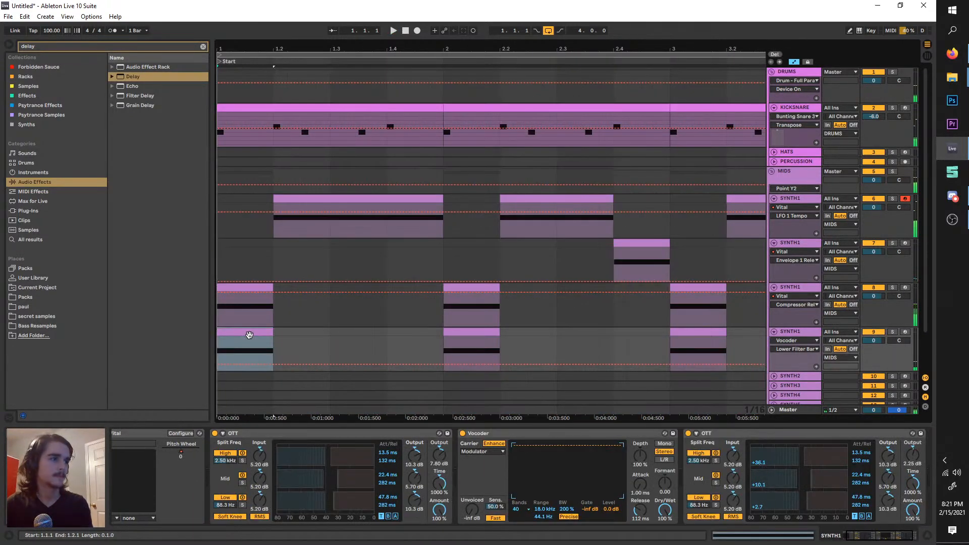
{"action": "key", "text": "space"}
{"action": "left_click_drag", "start_coordinate": [249, 335], "coordinate": [303, 334]}
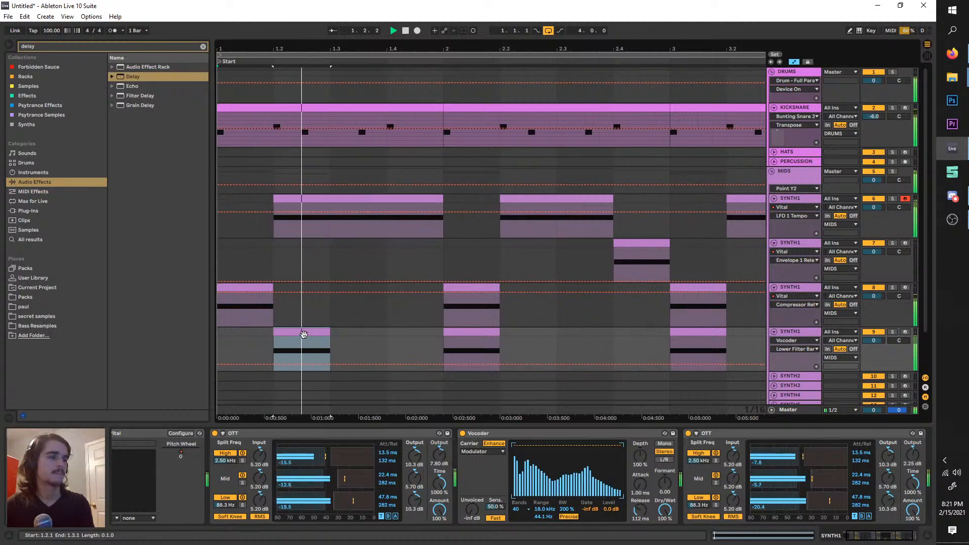
{"action": "key", "text": "ctrl+d"}
{"action": "key", "text": "ctrl+d"}
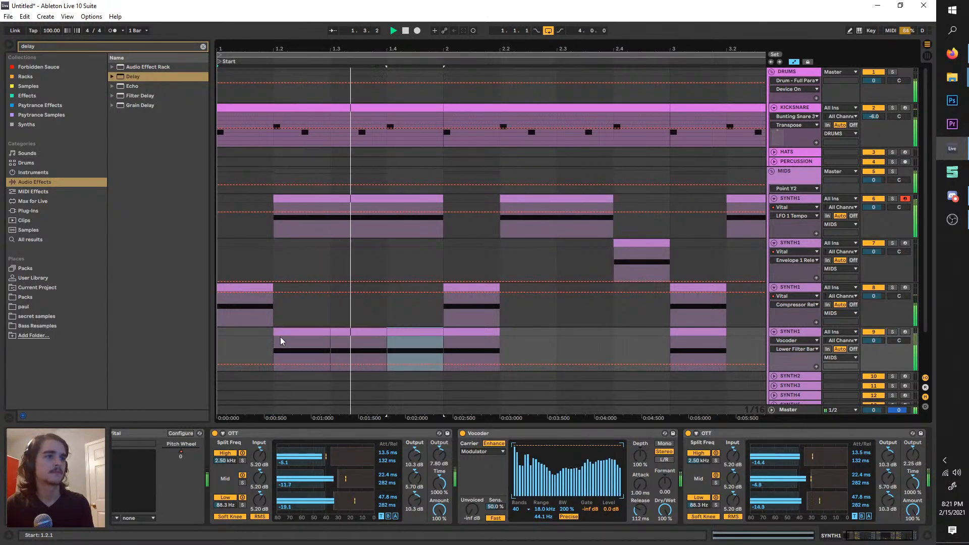
- Replace the vocoded track's clips in bars 2 to 4 with copies of its bar 1 pattern and play the loop
{"action": "left_click_drag", "start_coordinate": [447, 338], "coordinate": [288, 339]}
{"action": "scroll", "coordinate": [511, 342], "scroll_direction": "down", "scroll_amount": 3}
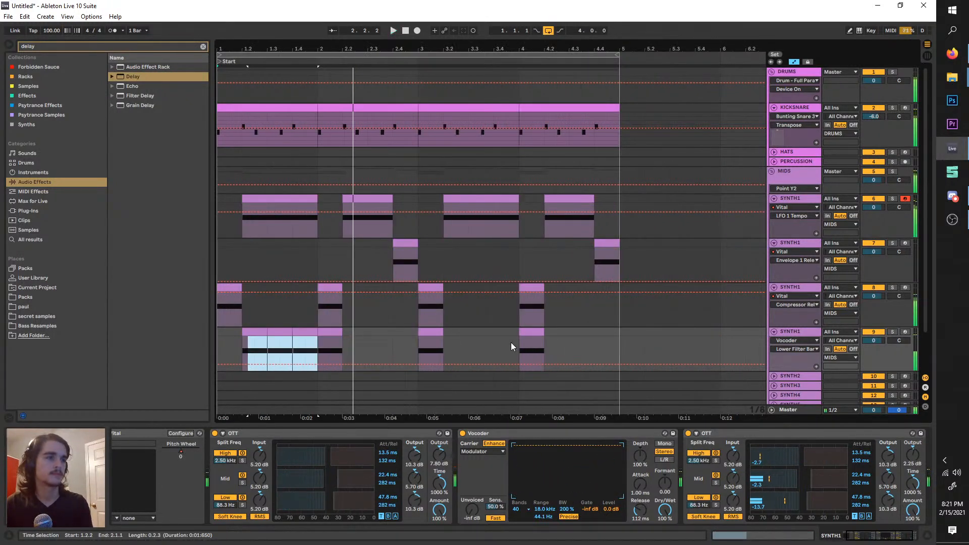
{"action": "left_click_drag", "start_coordinate": [580, 339], "coordinate": [218, 329]}
{"action": "key", "text": "Delete"}
{"action": "key", "text": "ctrl+d"}
{"action": "key", "text": "ctrl+d"}
{"action": "key", "text": "ctrl+d"}
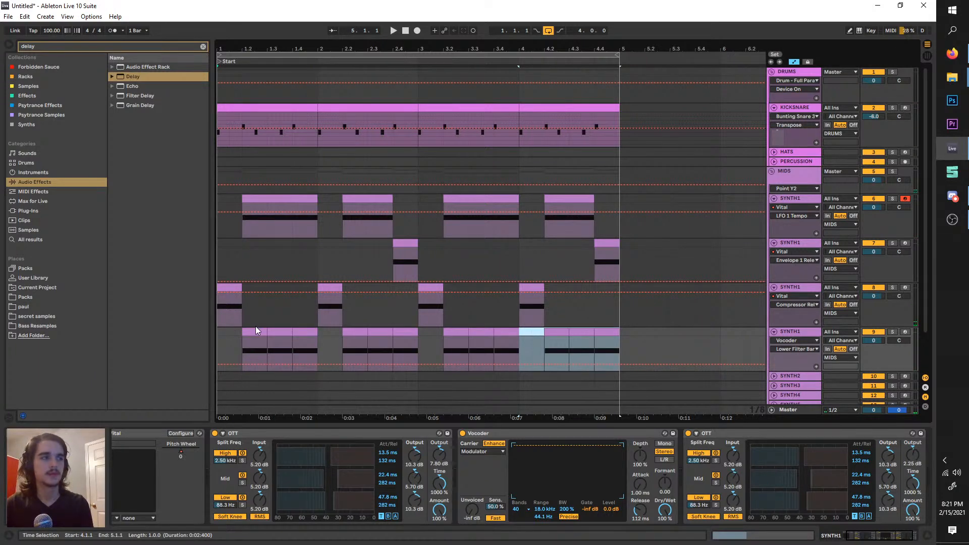
{"action": "scroll", "coordinate": [256, 326], "scroll_direction": "up", "scroll_amount": 2}
{"action": "scroll", "coordinate": [255, 326], "scroll_direction": "left", "scroll_amount": 1}
{"action": "scroll", "coordinate": [255, 326], "scroll_direction": "down", "scroll_amount": 2}
{"action": "key", "text": "space"}
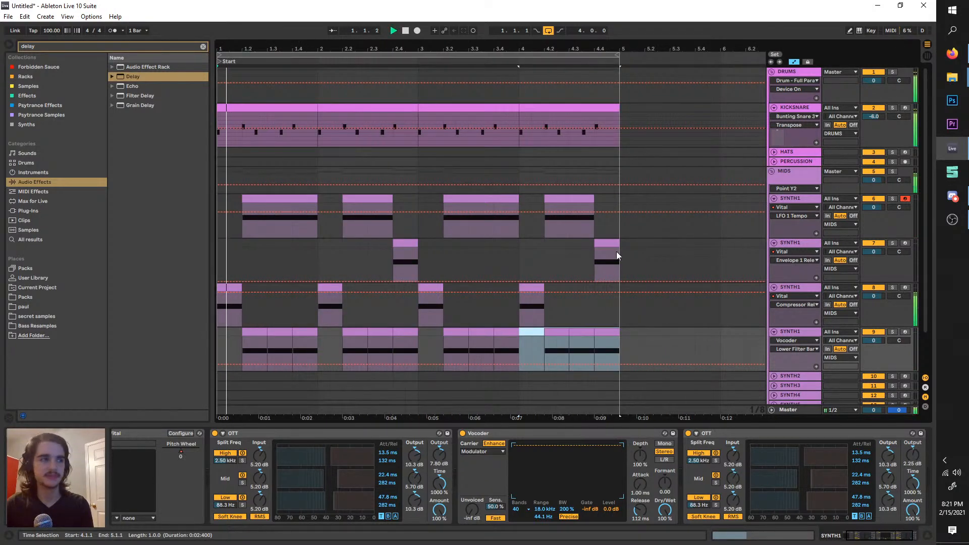
- Draw a falling Pitch Wheel automation ramp on the vocoded track from 1.2 to 2.1 and re-enable automation
{"action": "left_click", "coordinate": [790, 286]}
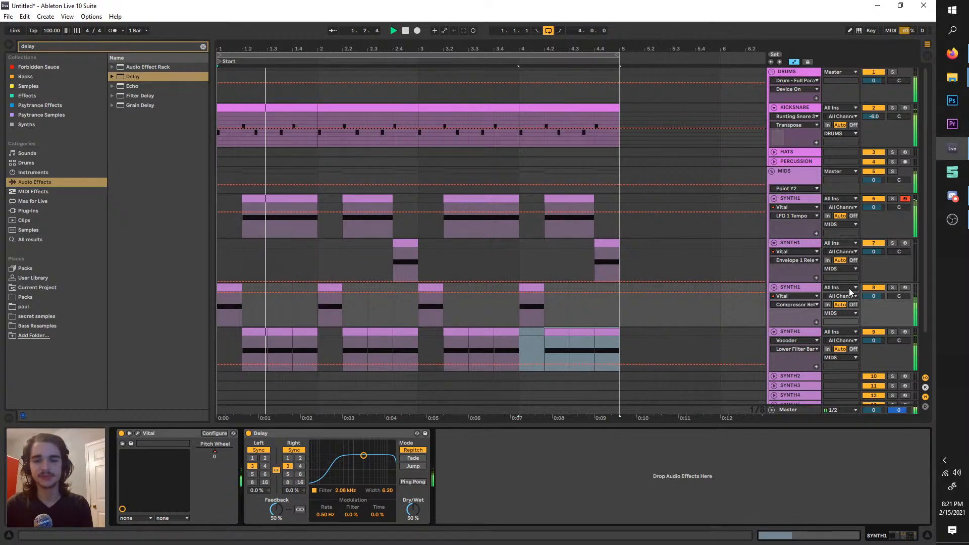
{"action": "left_click", "coordinate": [784, 336]}
{"action": "key", "text": "space"}
{"action": "left_click", "coordinate": [209, 455]}
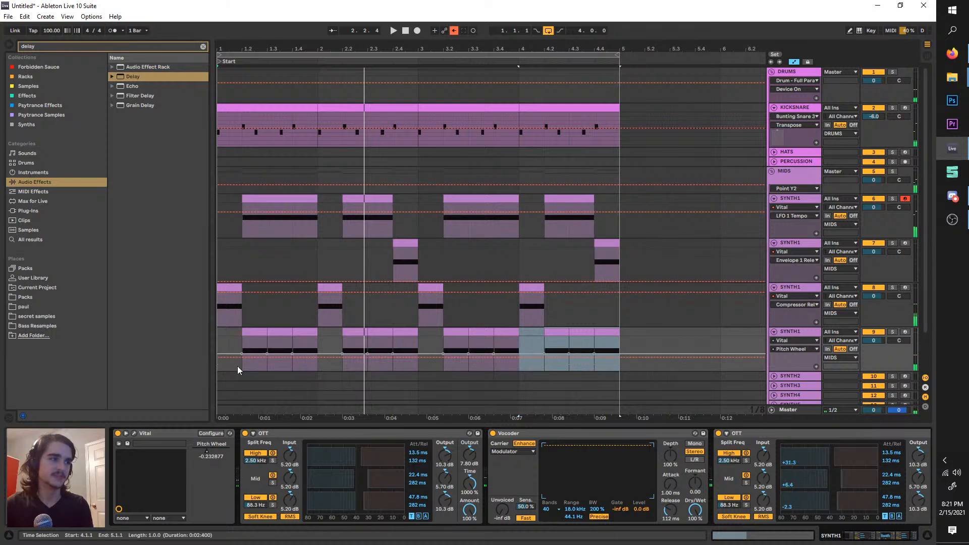
{"action": "left_click_drag", "start_coordinate": [252, 356], "coordinate": [317, 370]}
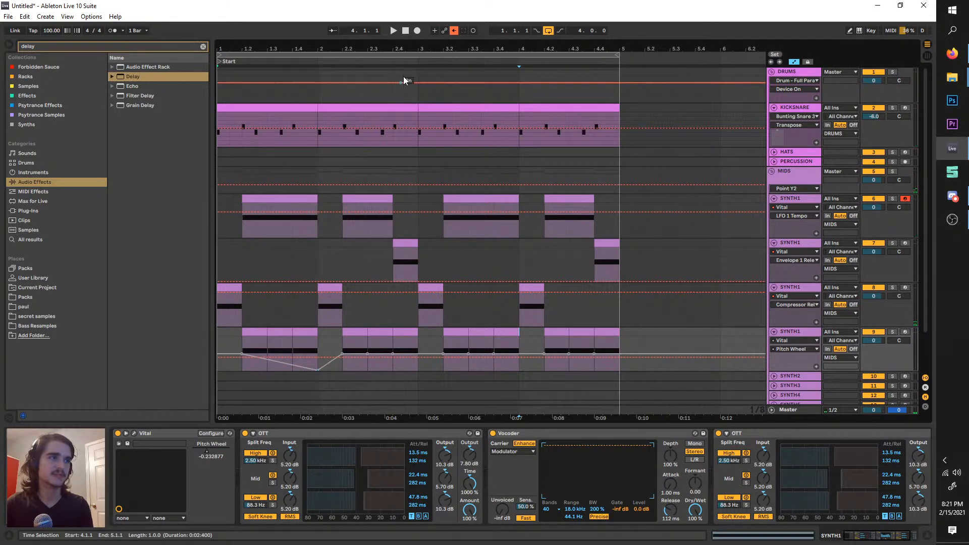
{"action": "left_click", "coordinate": [454, 31]}
{"action": "key", "text": "space"}
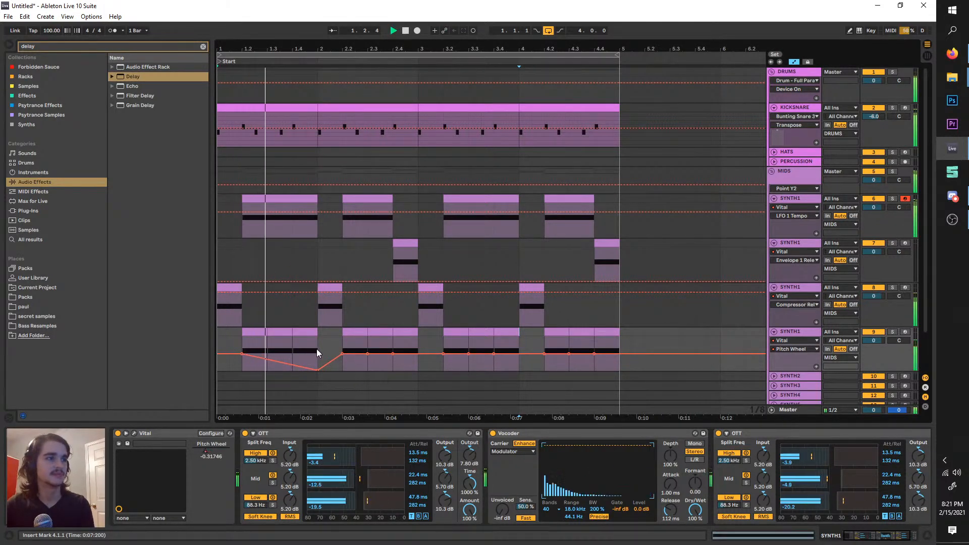
- Duplicate the vocoded track's bar 1 clips and Pitch Wheel ramp across bars 2 to 4
{"action": "left_click_drag", "start_coordinate": [317, 349], "coordinate": [223, 337]}
{"action": "key", "text": "ctrl+d"}
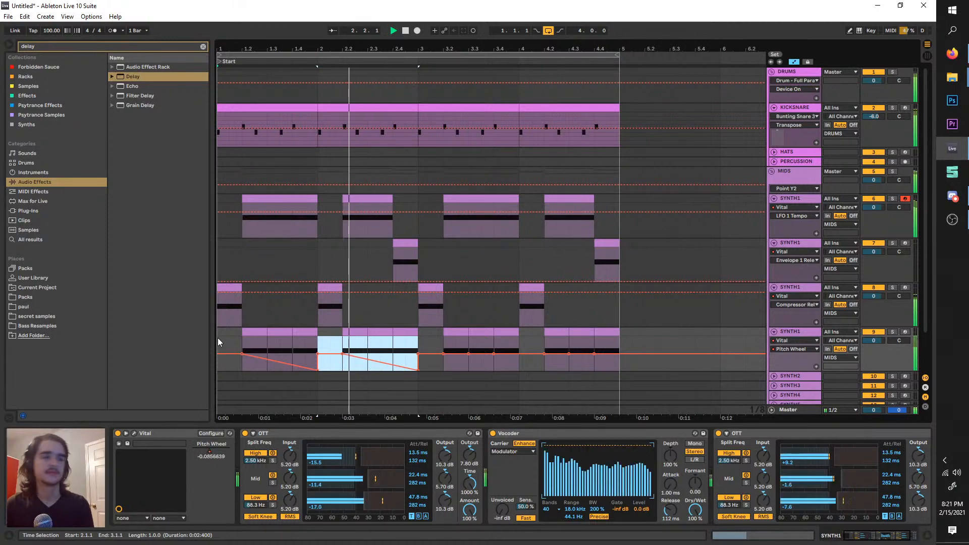
{"action": "key", "text": "ctrl+d"}
{"action": "key", "text": "ctrl+d"}
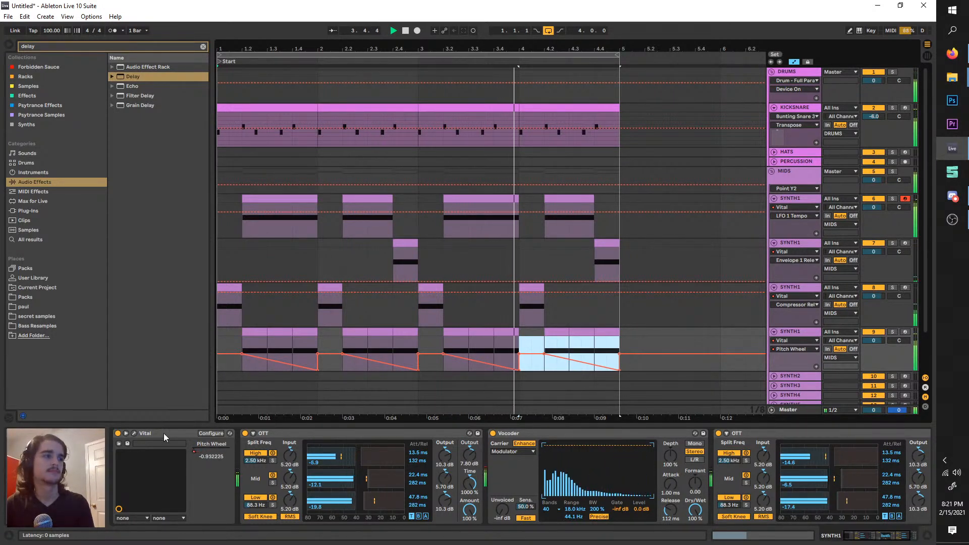
- Examine the Voice and Effects settings of the vocoded track's Vital, auditioning the sound briefly
{"action": "left_click", "coordinate": [135, 432]}
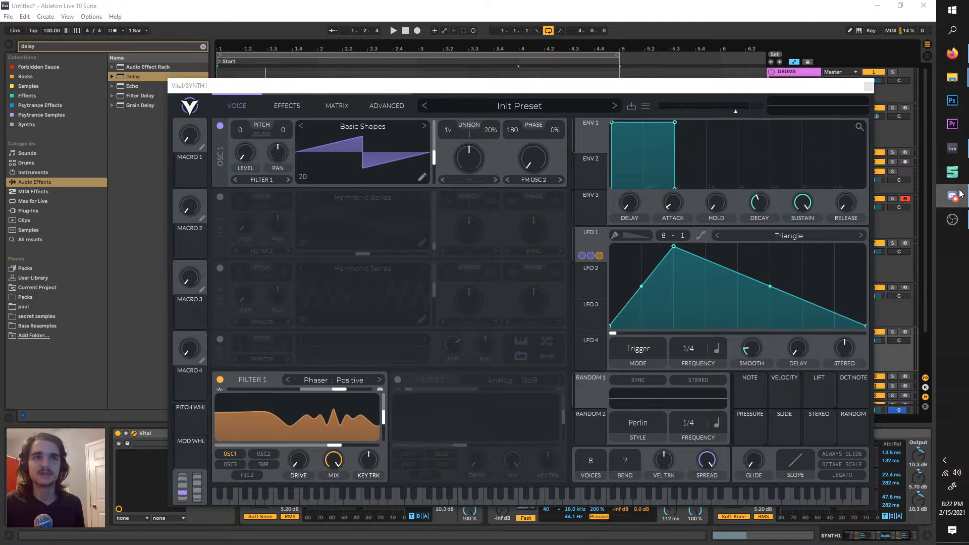
{"action": "left_click", "coordinate": [285, 105]}
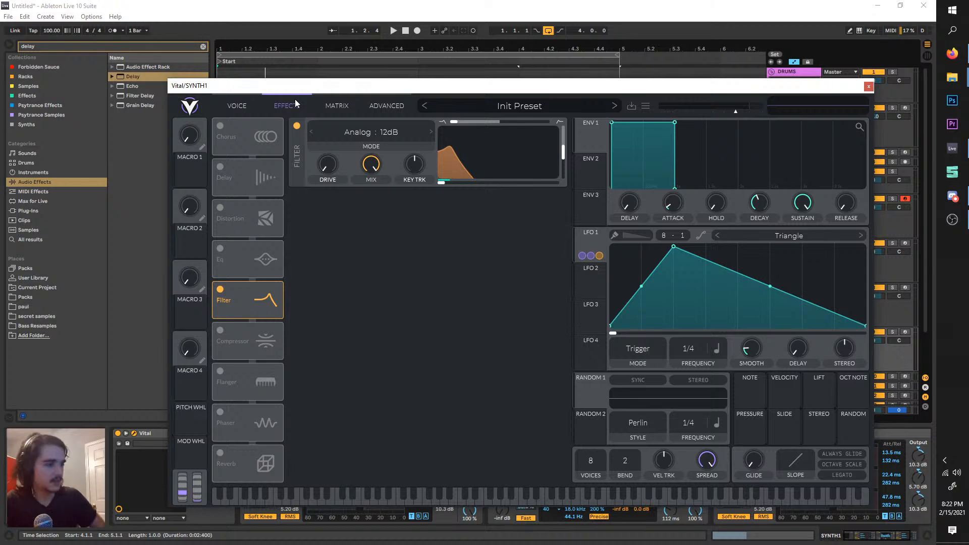
{"action": "left_click", "coordinate": [953, 198]}
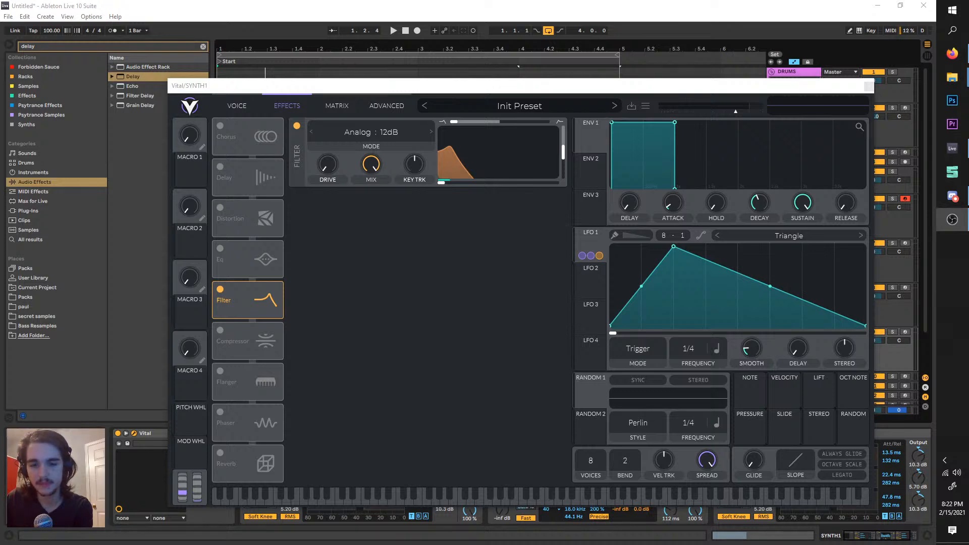
{"action": "left_click", "coordinate": [394, 31]}
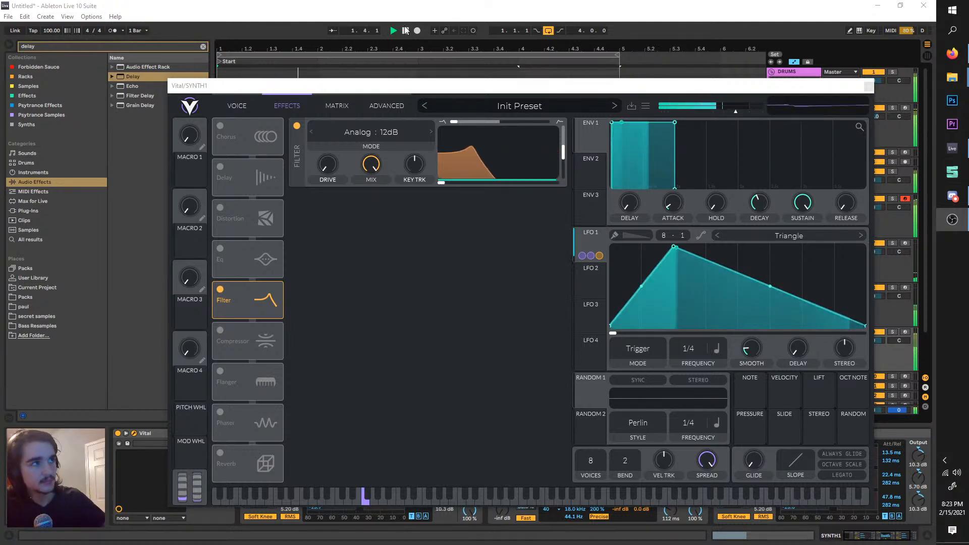
{"action": "key", "text": "space"}
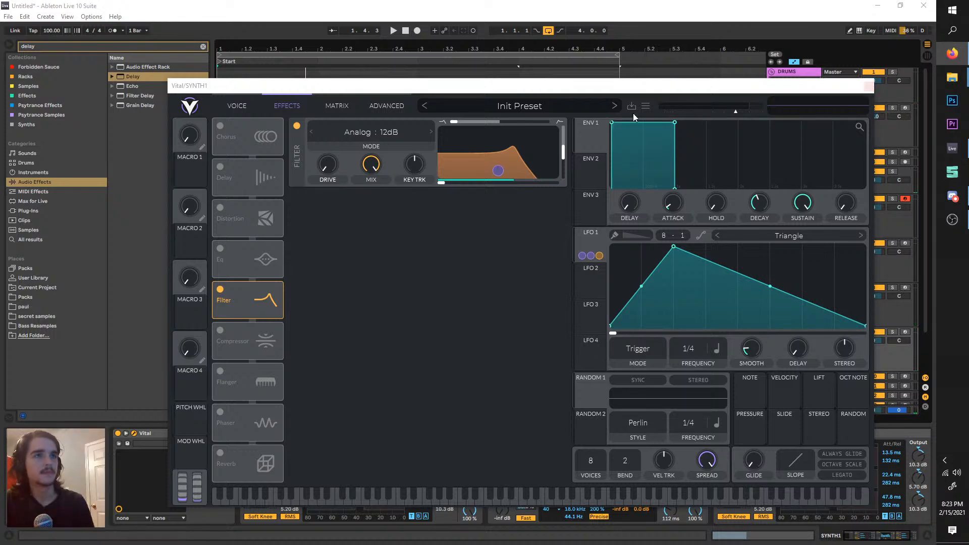
{"action": "left_click", "coordinate": [246, 99]}
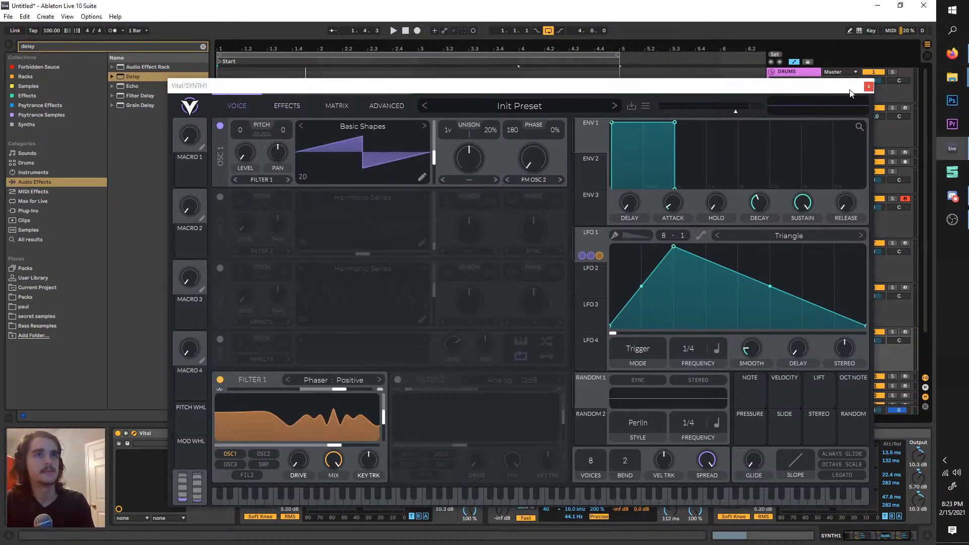
{"action": "left_click", "coordinate": [868, 86]}
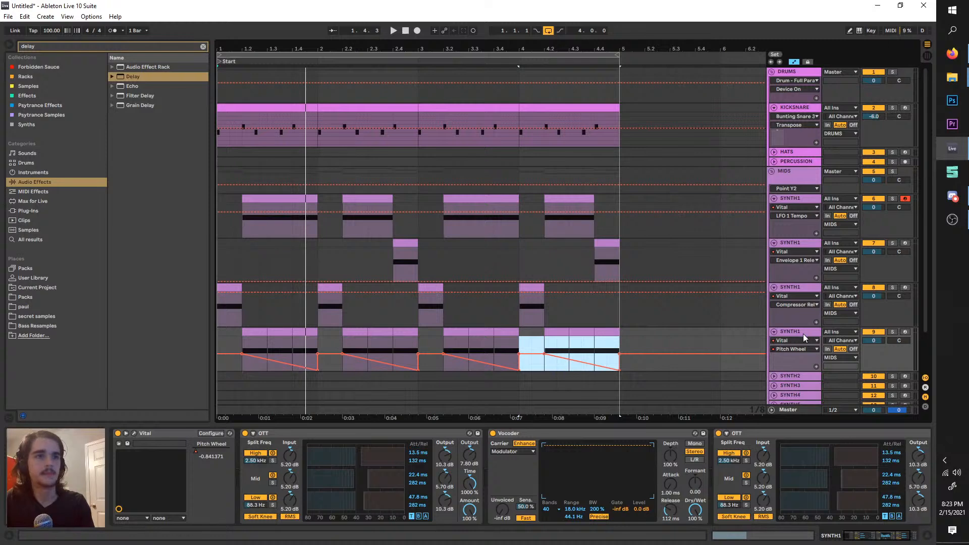
- Solo the vocoded SYNTH1 track and reopen its Vital instrument
{"action": "key", "text": "alt+Tab"}
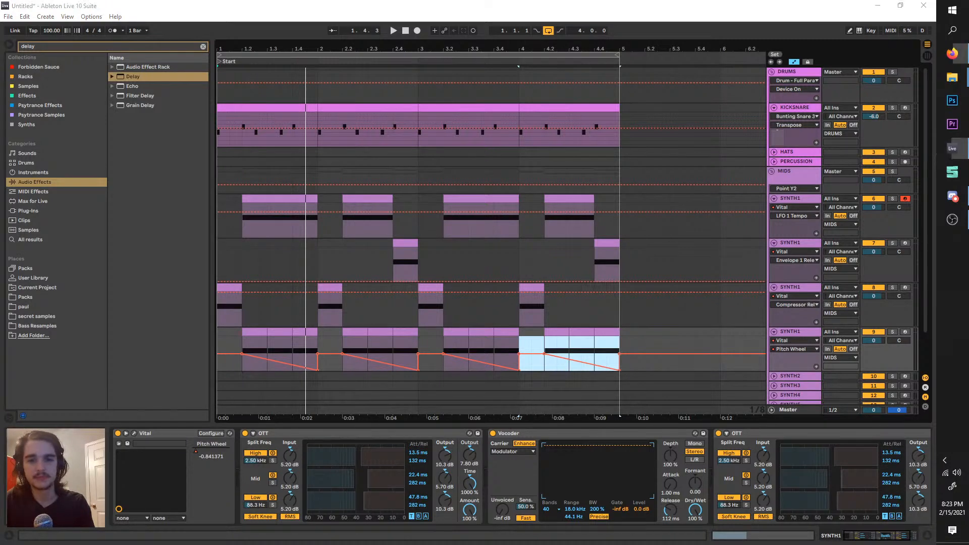
{"action": "left_click", "coordinate": [808, 328]}
{"action": "key", "text": "space"}
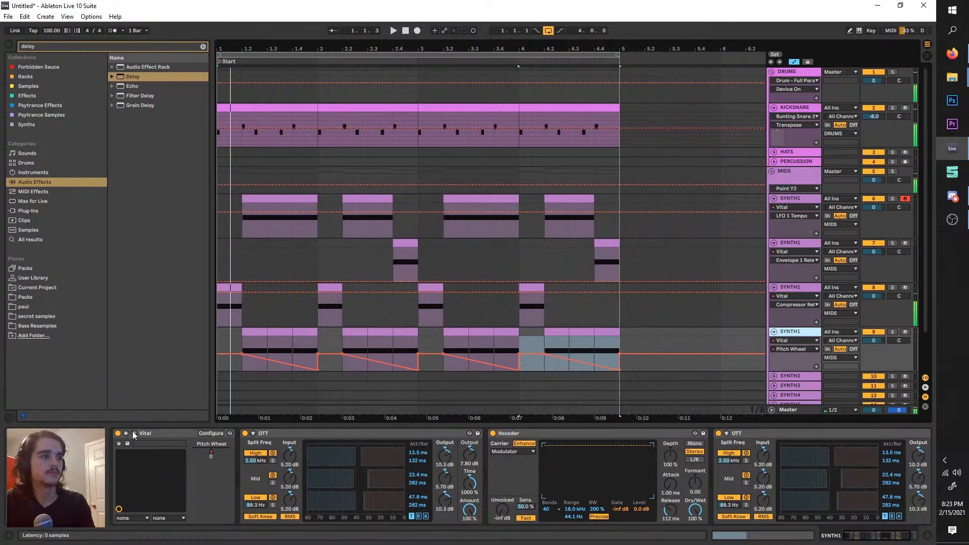
{"action": "left_click", "coordinate": [134, 433]}
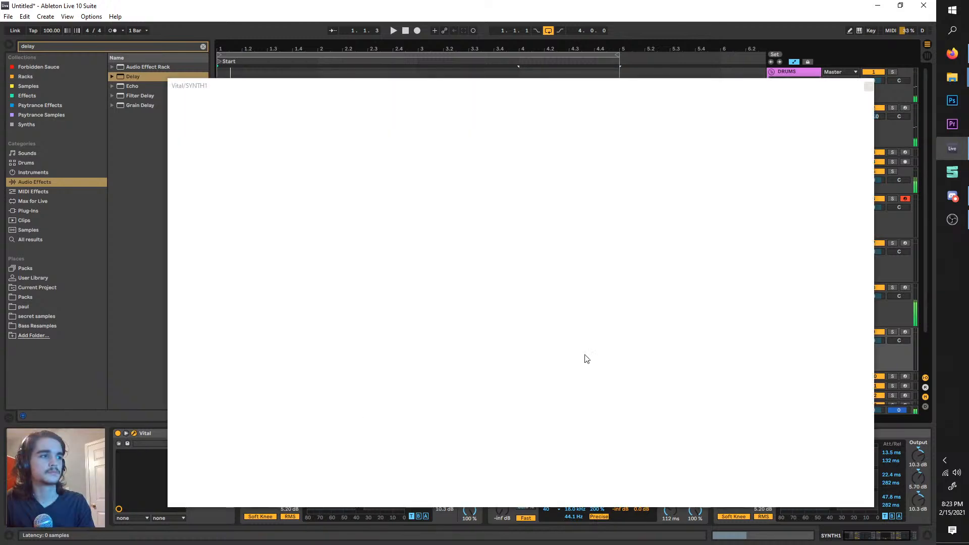
{"action": "left_click", "coordinate": [893, 331]}
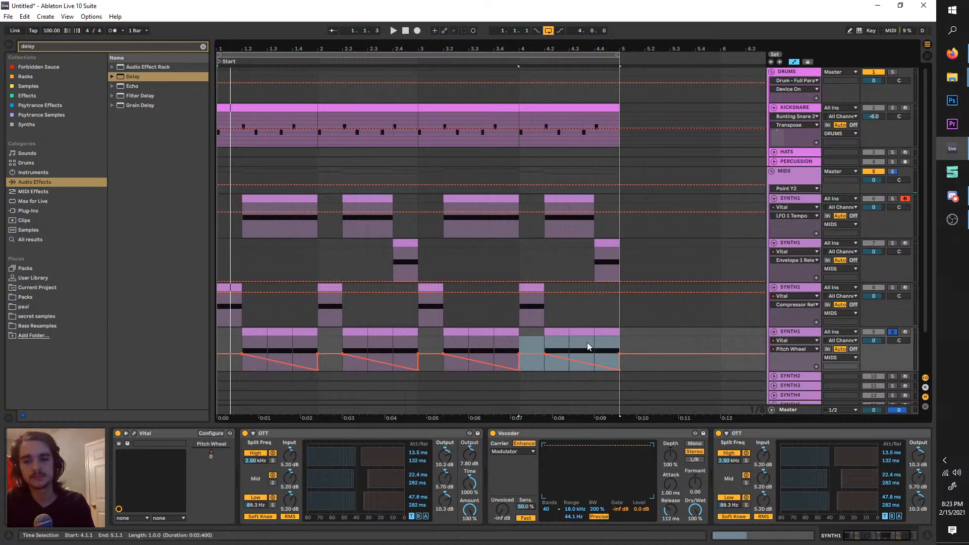
{"action": "left_click", "coordinate": [135, 434]}
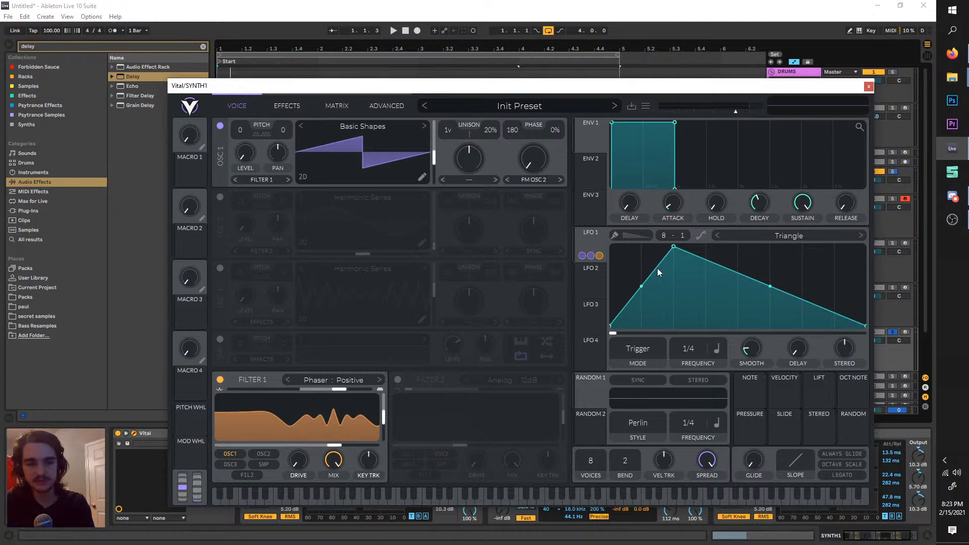
- Set LFO 1's frequency to 1/8 and compare the vocoded track in the full mix and soloed
{"action": "key", "text": "space"}
{"action": "left_click_drag", "start_coordinate": [691, 348], "coordinate": [693, 337]}
{"action": "key", "text": "space"}
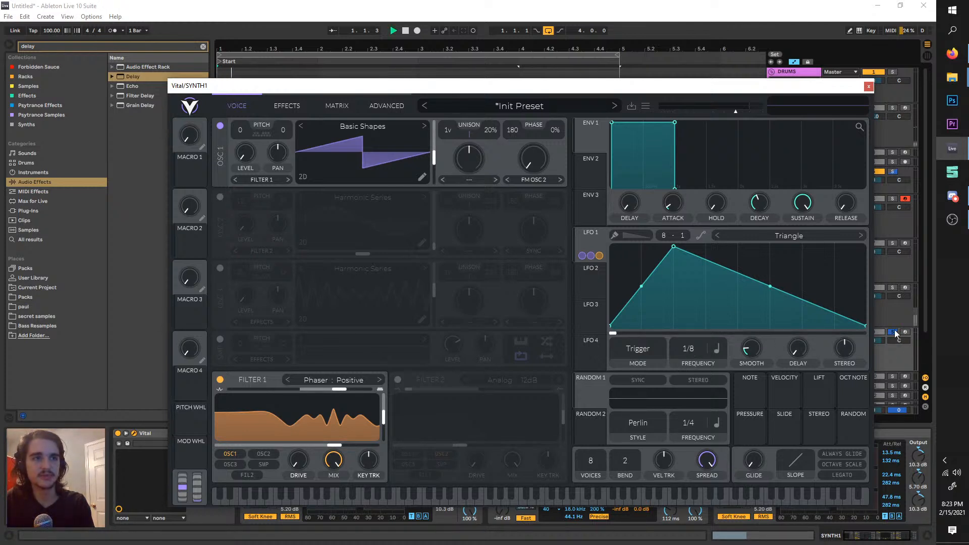
{"action": "left_click", "coordinate": [895, 332]}
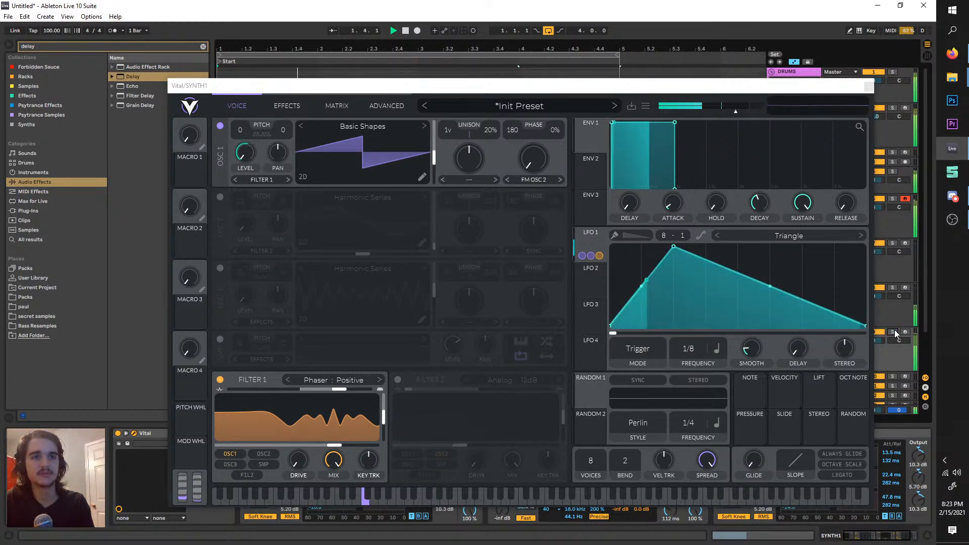
{"action": "left_click", "coordinate": [893, 331]}
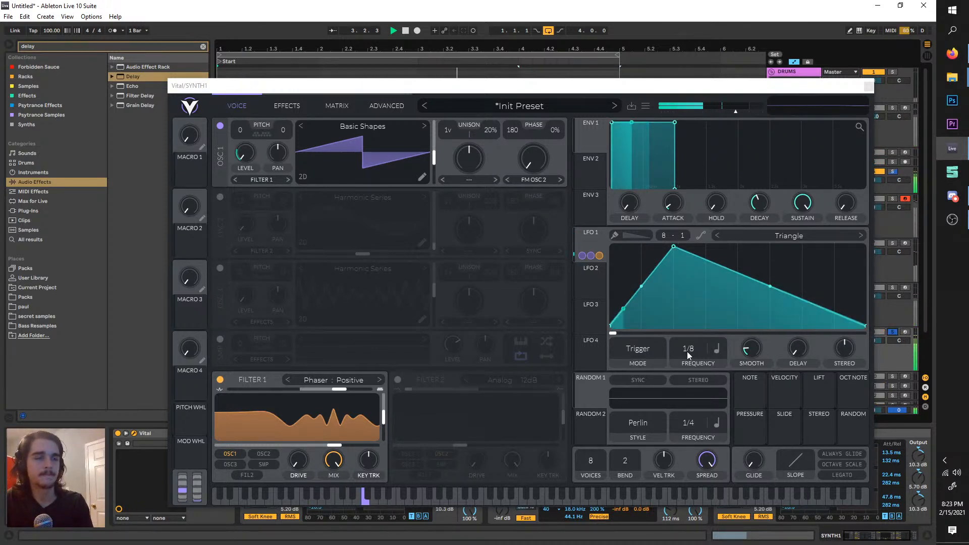
- Set LFO 1 of the vocoded track's Vital to a tempo-triplet 1/4 frequency, trying 1/16 first, and play the result
{"action": "mouse_move", "coordinate": [686, 351]}
{"action": "left_mouse_down"}
{"action": "mouse_move", "coordinate": [700, 329]}
{"action": "mouse_move", "coordinate": [695, 356]}
{"action": "left_mouse_up"}
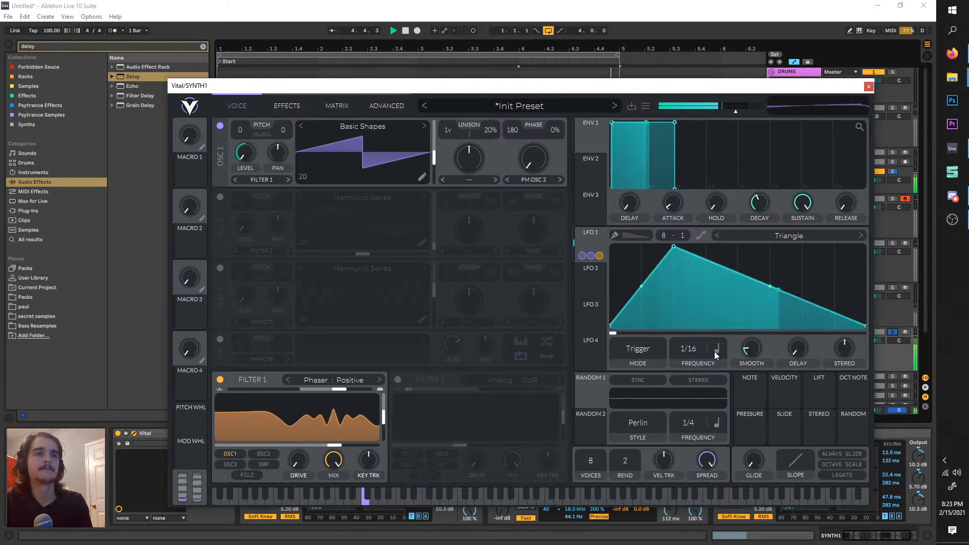
{"action": "left_click", "coordinate": [716, 350]}
{"action": "left_click", "coordinate": [746, 403]}
{"action": "left_click_drag", "start_coordinate": [697, 351], "coordinate": [698, 384]}
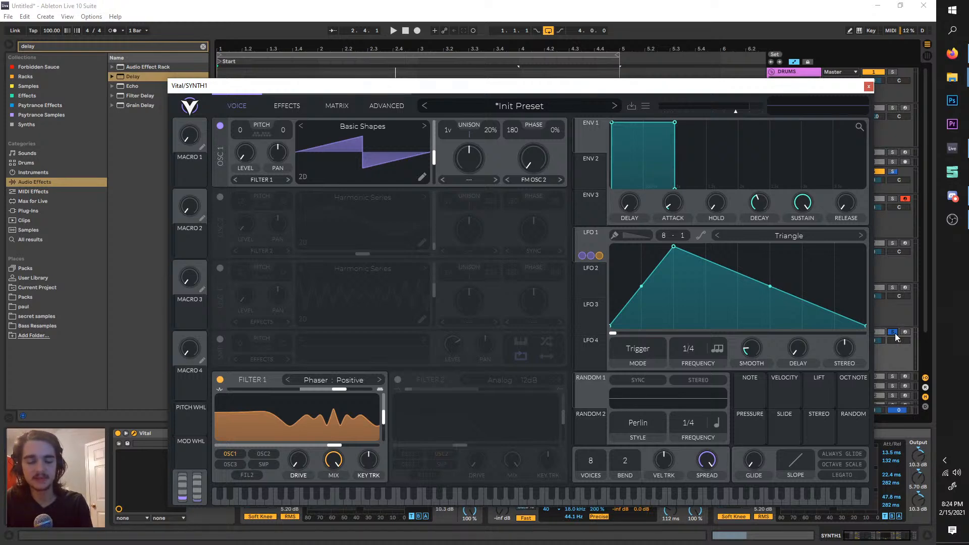
{"action": "key", "text": "space"}
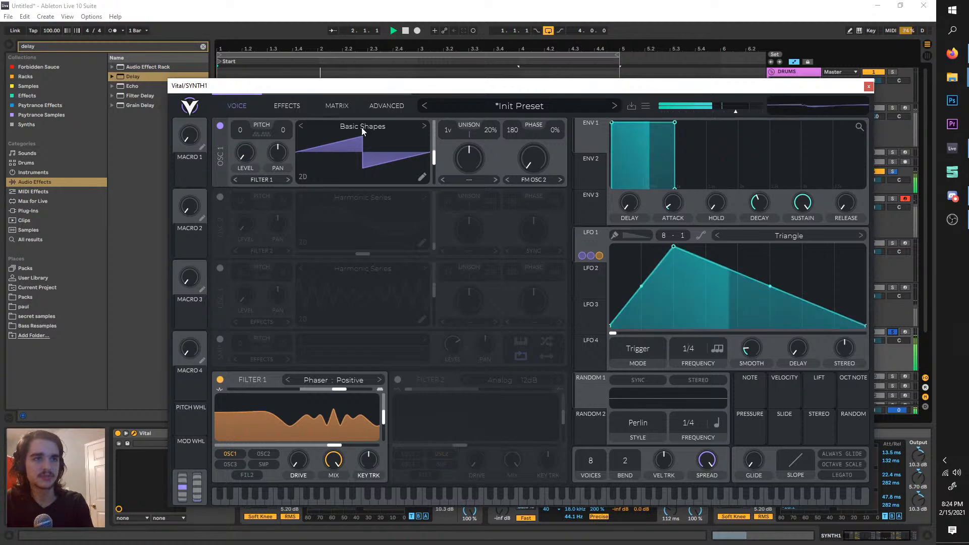
- Check Vital's Effects page, close the instrument, and audition the unsoloed vocoded track in the full mix
{"action": "key", "text": "space"}
{"action": "left_click", "coordinate": [299, 96]}
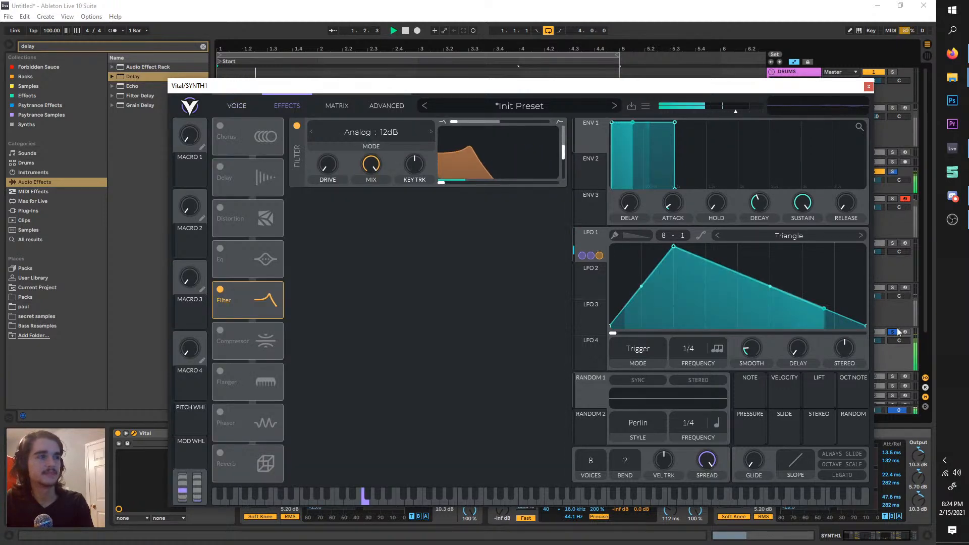
{"action": "key", "text": "space"}
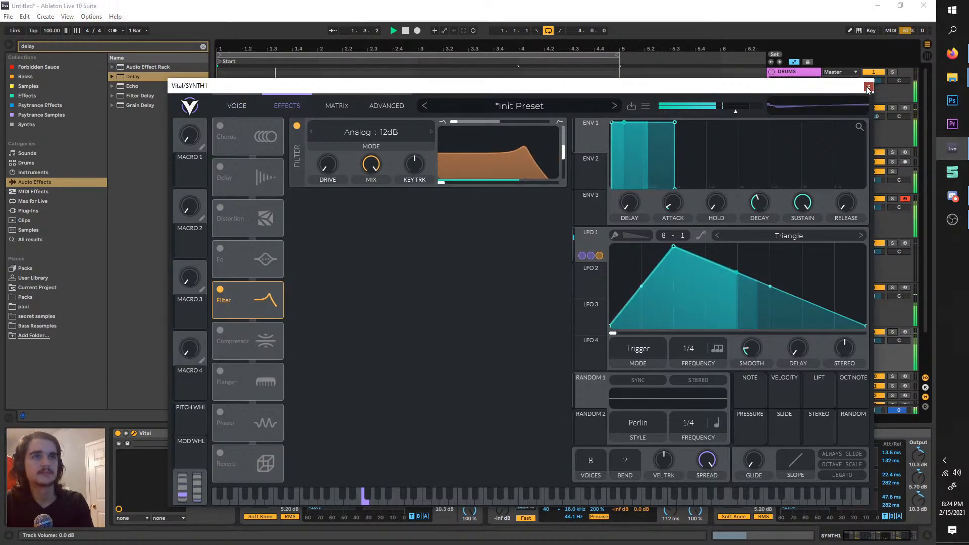
{"action": "key", "text": "ctrl+alt+p"}
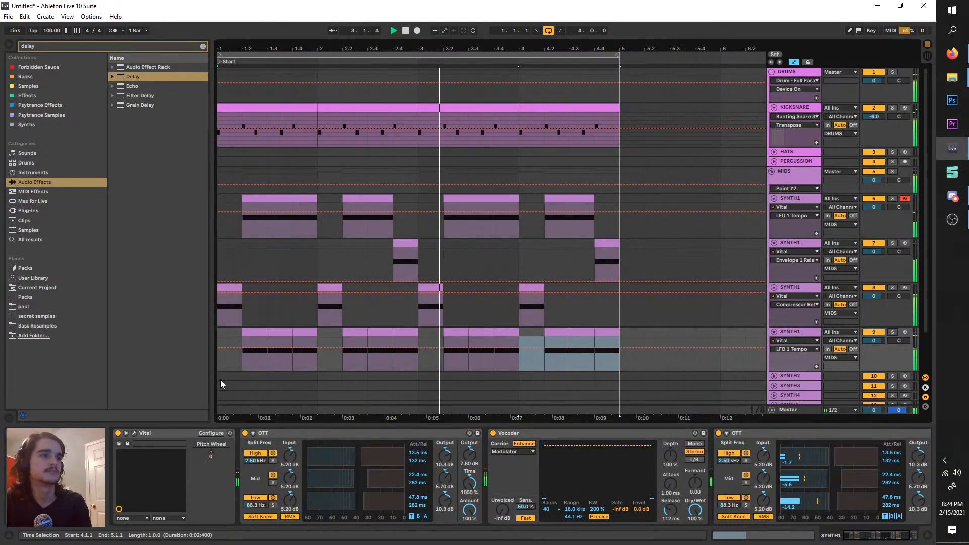
{"action": "left_click", "coordinate": [134, 434]}
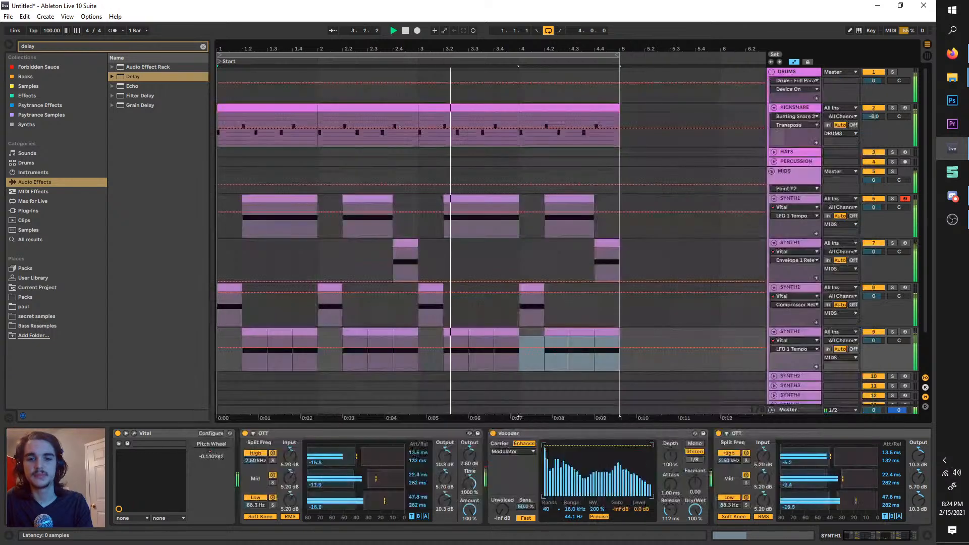
{"action": "key", "text": "space"}
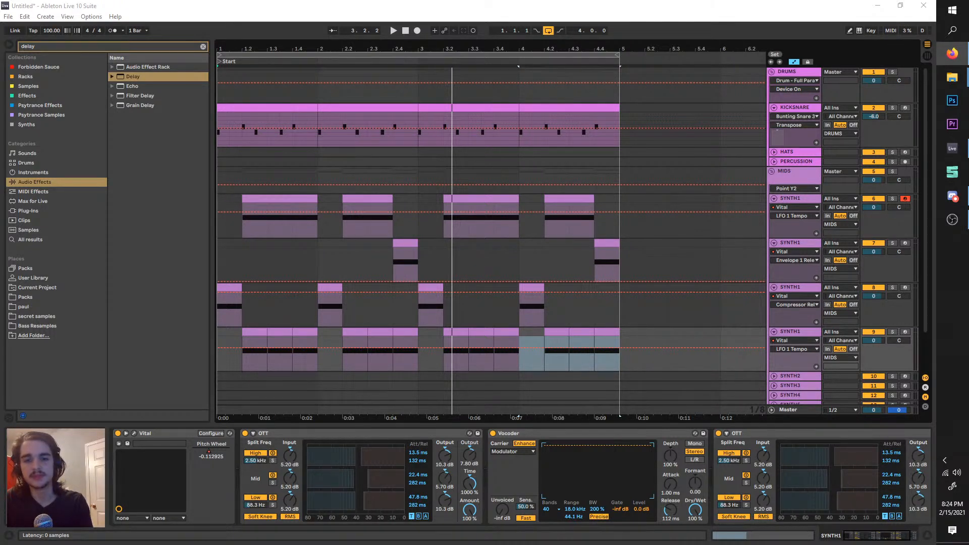
- Play the arrangement from the start and review the opening bars up close
{"action": "left_click", "coordinate": [402, 18]}
{"action": "key", "text": "space"}
{"action": "scroll", "coordinate": [265, 253], "scroll_direction": "up", "scroll_amount": 4}
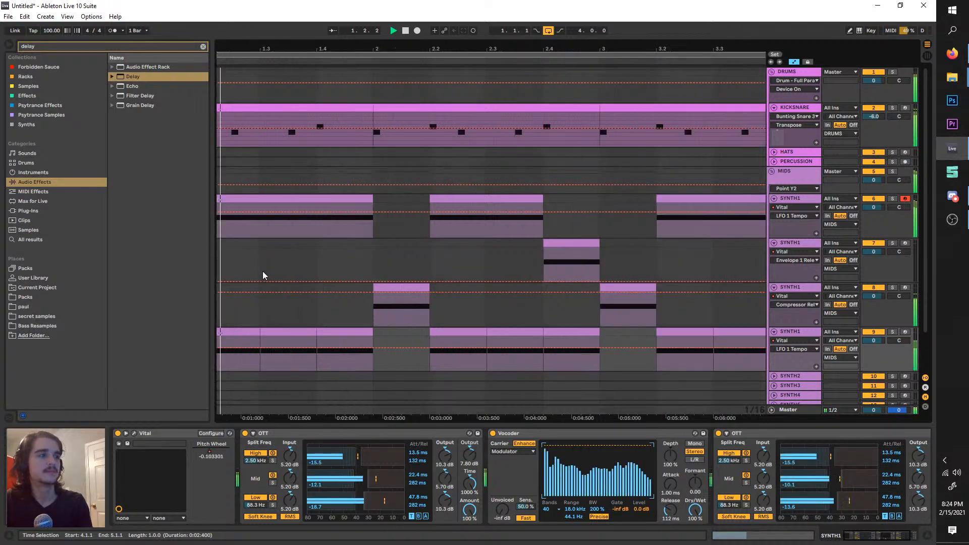
{"action": "scroll", "coordinate": [270, 280], "scroll_direction": "left", "scroll_amount": 3}
{"action": "key", "text": "space"}
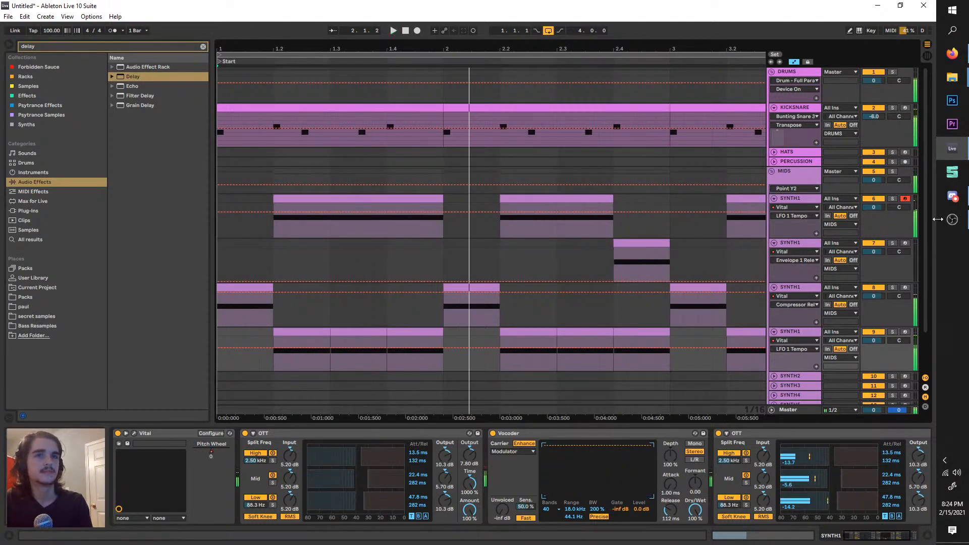
{"action": "left_click", "coordinate": [953, 219]}
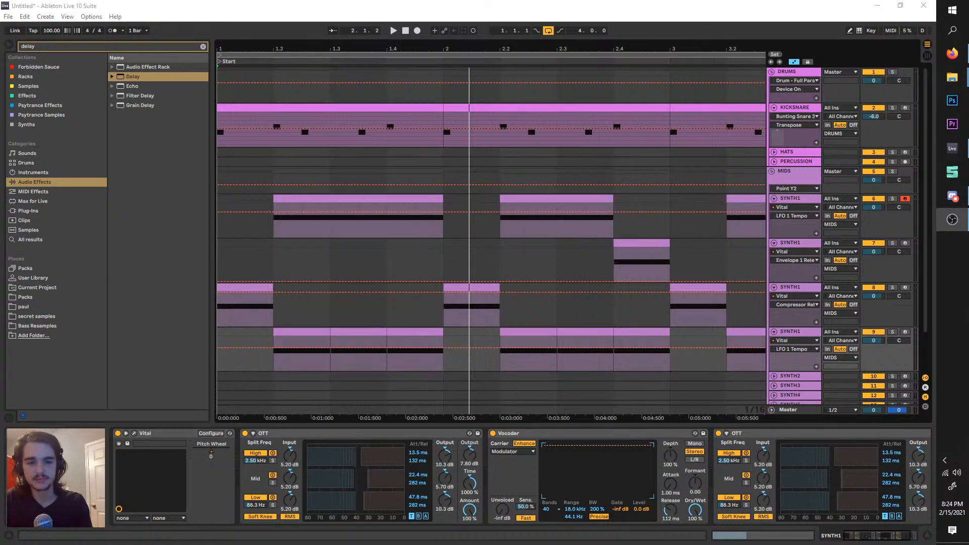
- Turn off the less simple master rack on the Master track and play the loop without it
{"action": "left_click", "coordinate": [802, 410]}
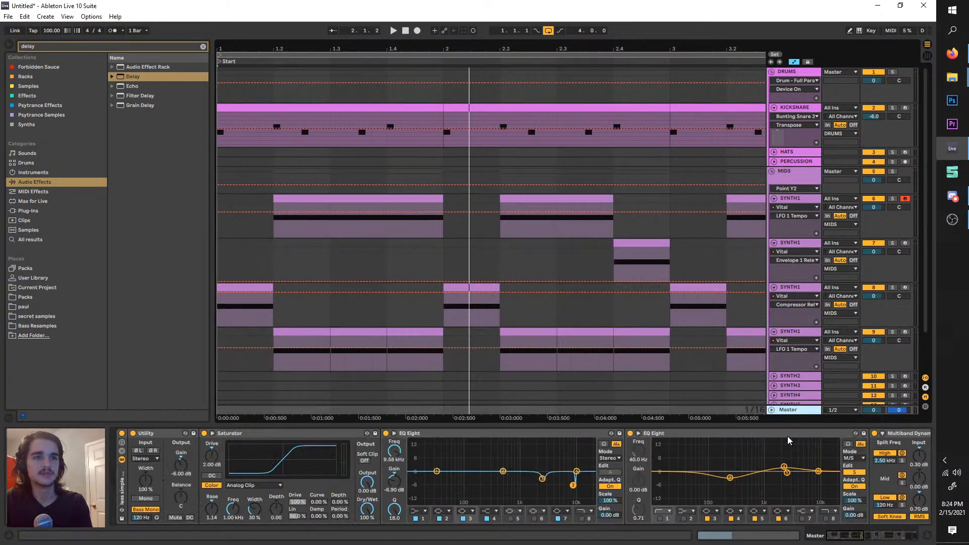
{"action": "scroll", "coordinate": [708, 505], "scroll_direction": "left", "scroll_amount": 5}
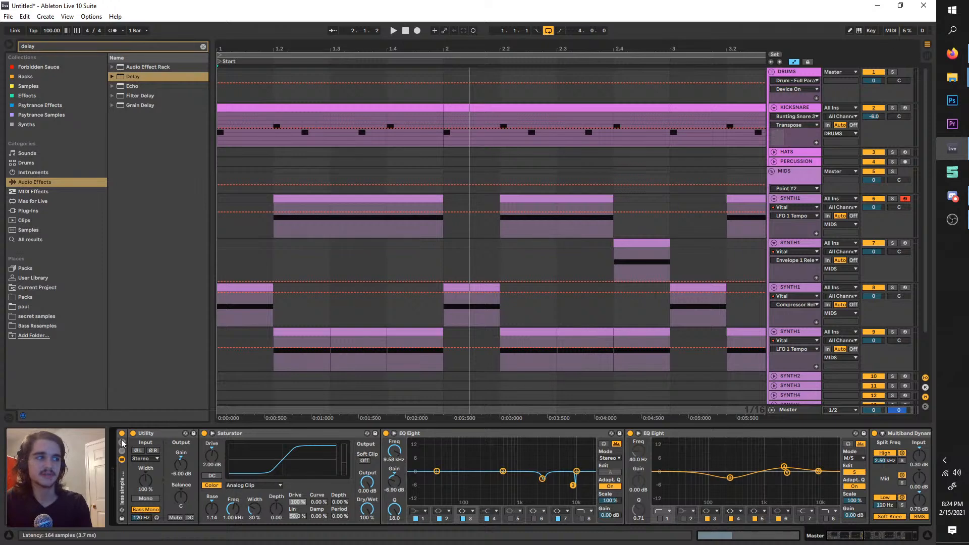
{"action": "left_click", "coordinate": [121, 435]}
{"action": "key", "text": "space"}
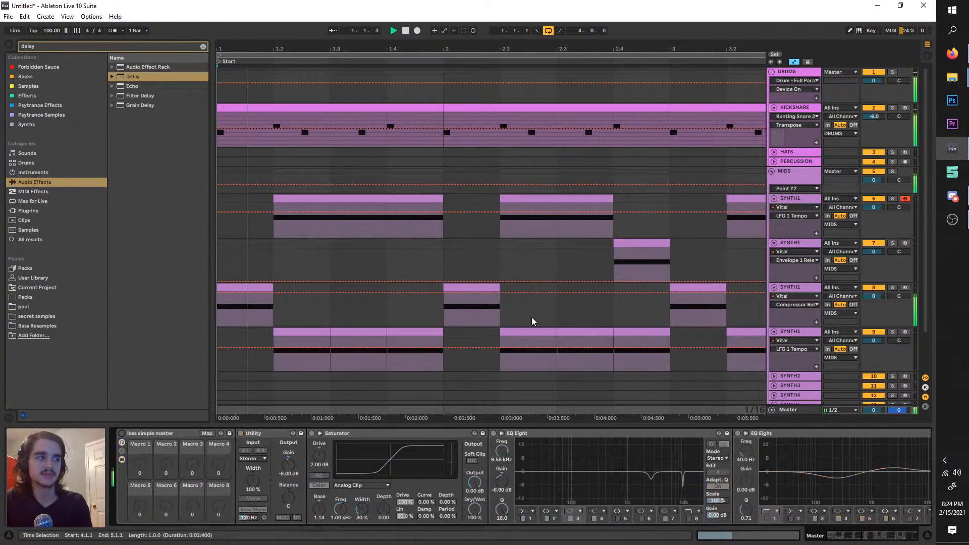
- Add a lowered LFO 1 Tempo automation step at 2.4 on the soloed vocoded SYNTH1 track and duplicate it to 4.4
{"action": "left_click", "coordinate": [790, 335]}
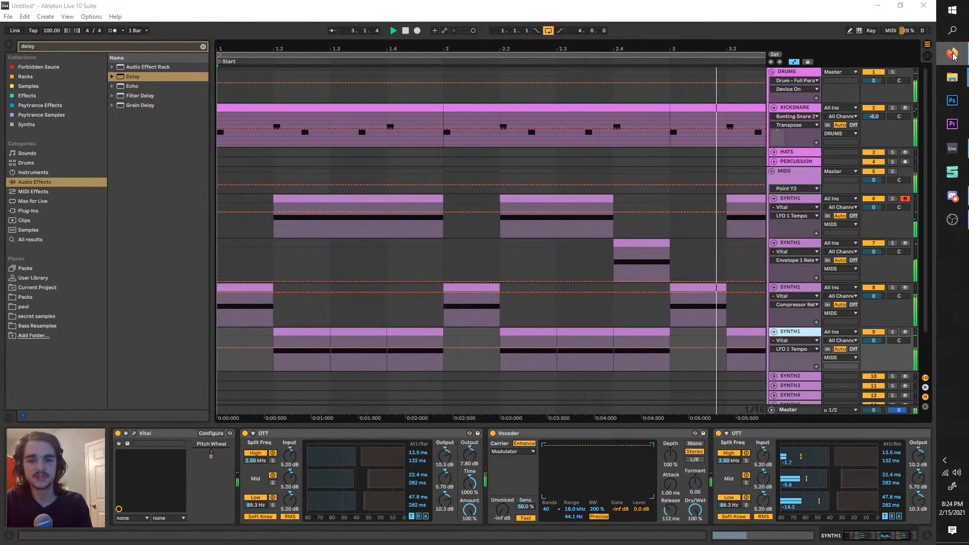
{"action": "scroll", "coordinate": [462, 212], "scroll_direction": "down", "scroll_amount": 2}
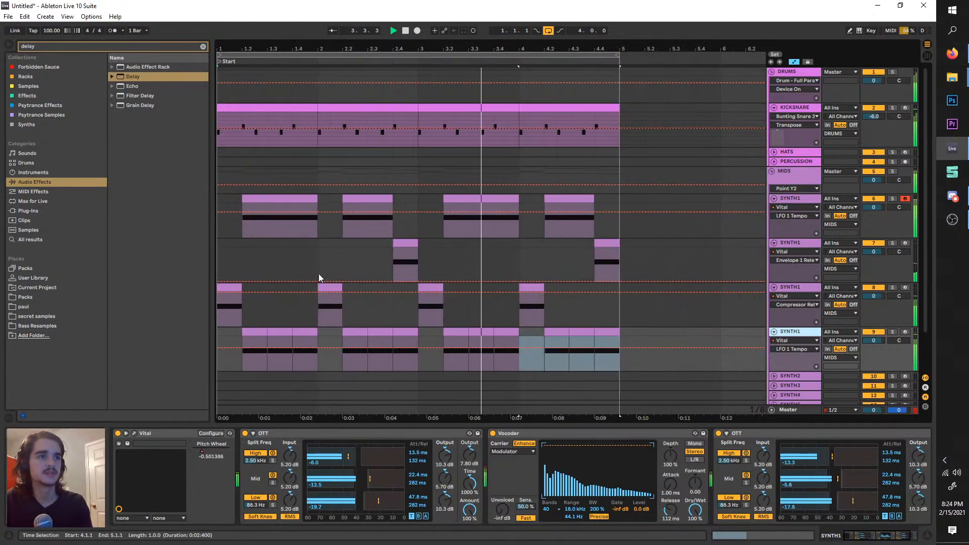
{"action": "left_click", "coordinate": [398, 349]}
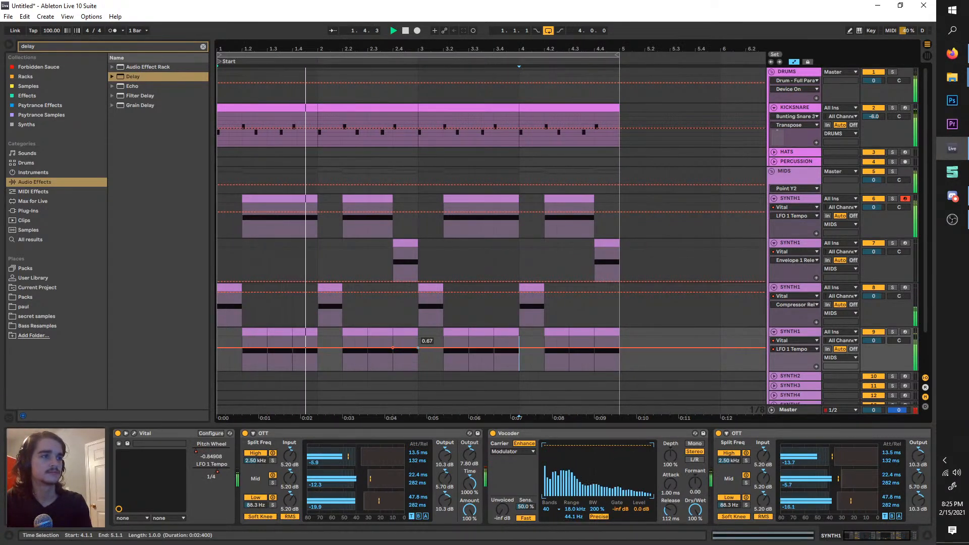
{"action": "left_click_drag", "start_coordinate": [416, 349], "coordinate": [232, 344]}
{"action": "left_click", "coordinate": [892, 332]}
{"action": "key", "text": "ctrl+d"}
- Set the arrangement loop to run from 1.2 to 5 and select the vocoded SYNTH1 track
{"action": "left_click_drag", "start_coordinate": [231, 55], "coordinate": [256, 55]}
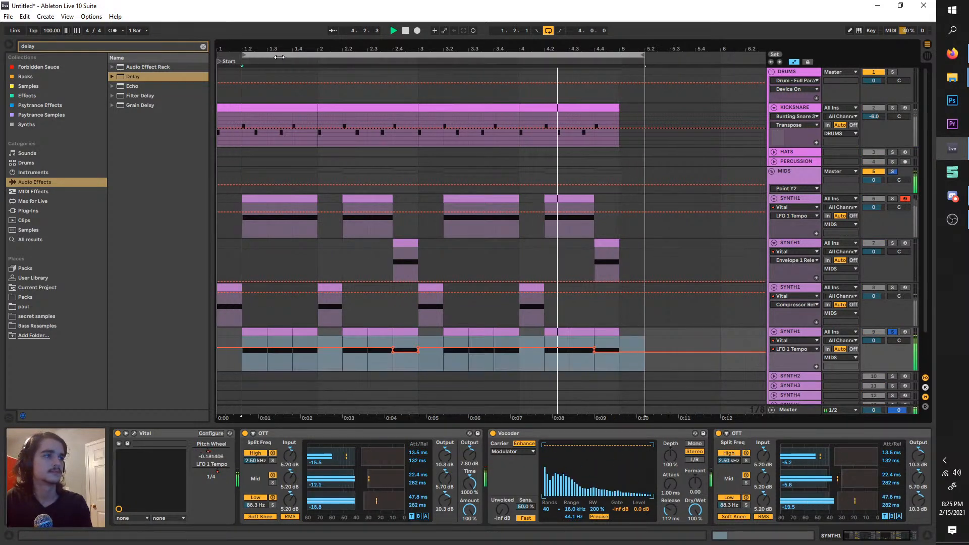
{"action": "left_click_drag", "start_coordinate": [643, 54], "coordinate": [620, 55]}
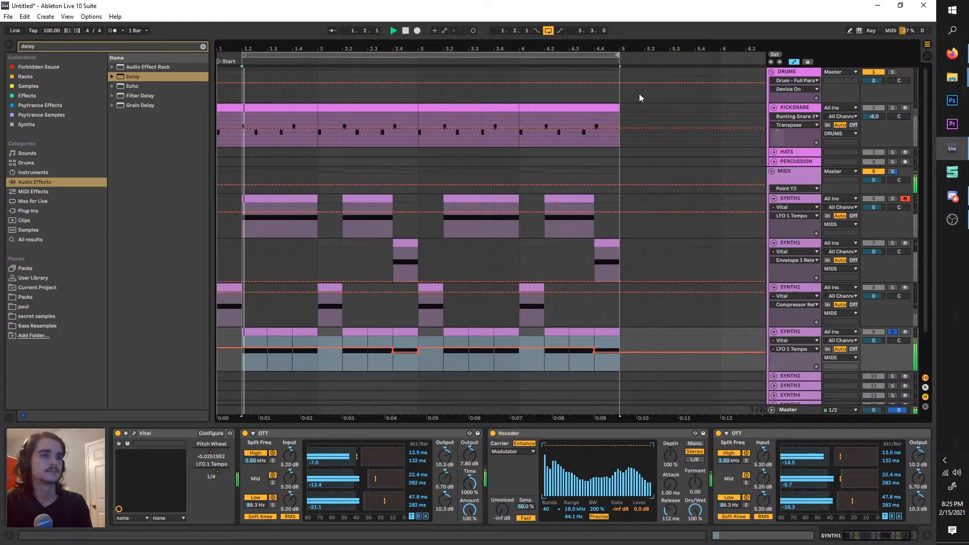
{"action": "left_click", "coordinate": [796, 324]}
{"action": "left_click", "coordinate": [796, 332]}
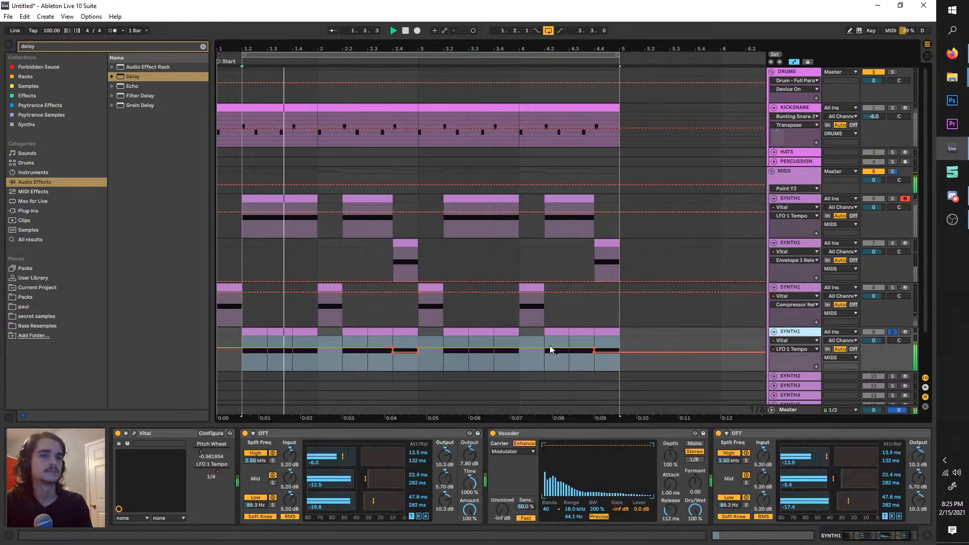
- Try transposing oscillator 1 of the vocoded track's Vital by 12 and 36 semitones, then return it to 0
{"action": "left_click", "coordinate": [134, 433]}
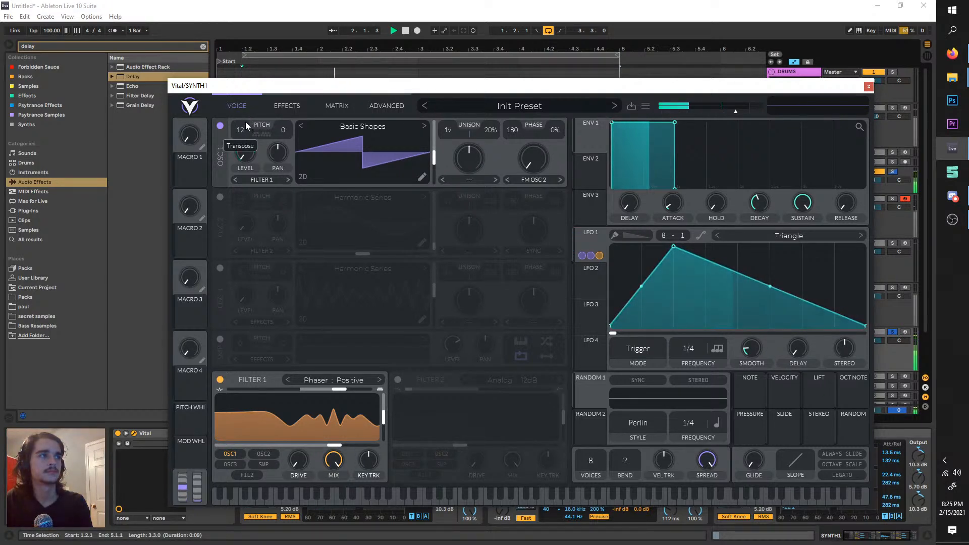
{"action": "left_click_drag", "start_coordinate": [246, 122], "coordinate": [249, 105]}
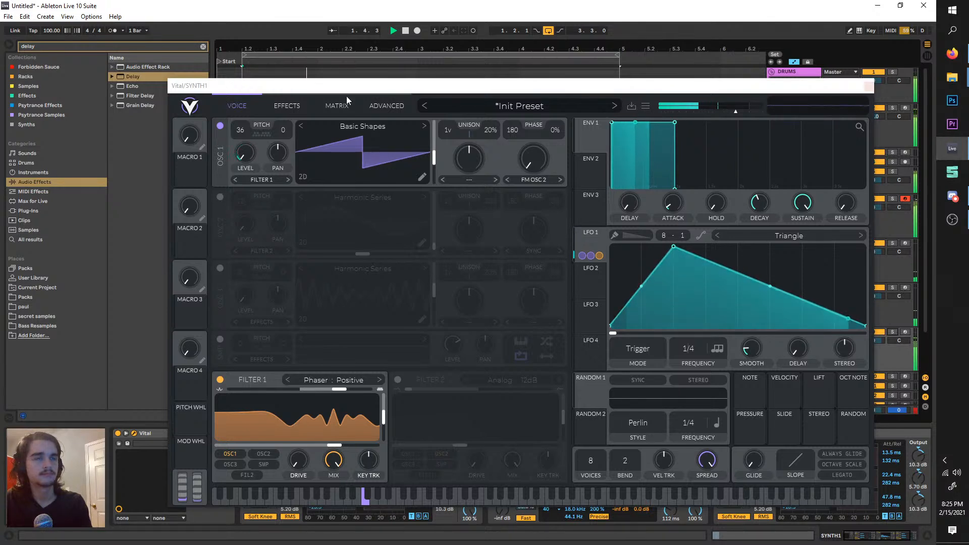
{"action": "left_click_drag", "start_coordinate": [244, 126], "coordinate": [240, 127]}
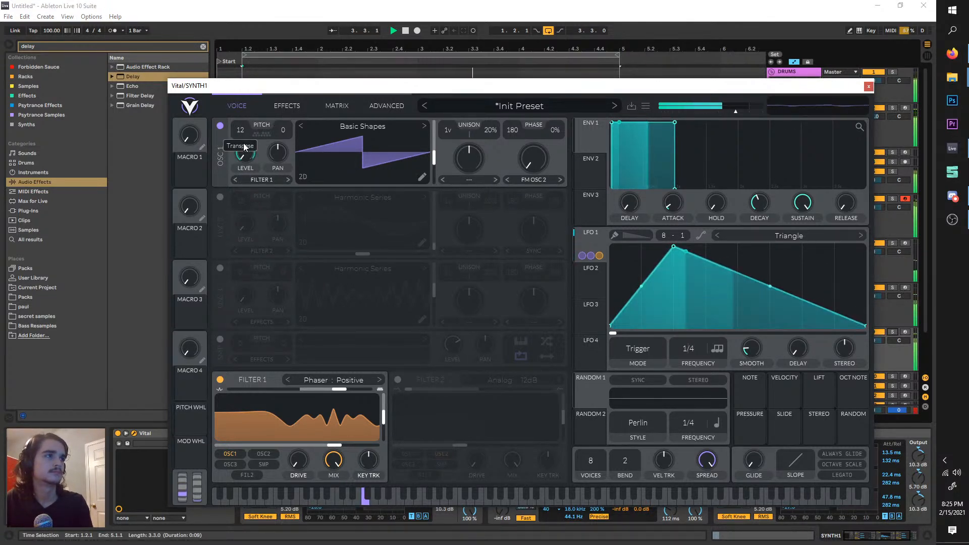
{"action": "mouse_move", "coordinate": [245, 146]}
{"action": "left_mouse_down"}
{"action": "mouse_move", "coordinate": [247, 171]}
{"action": "mouse_move", "coordinate": [245, 154]}
{"action": "left_mouse_up"}
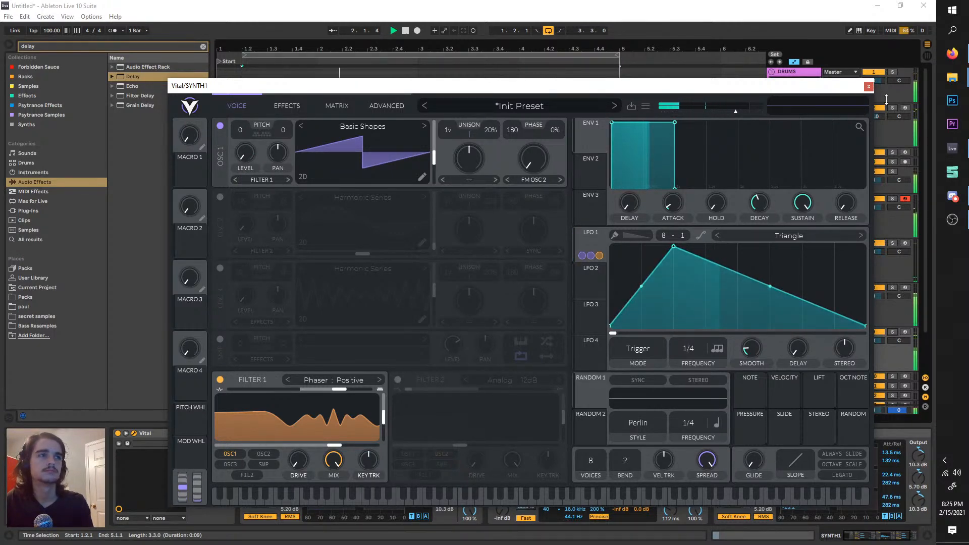
{"action": "left_click", "coordinate": [869, 87]}
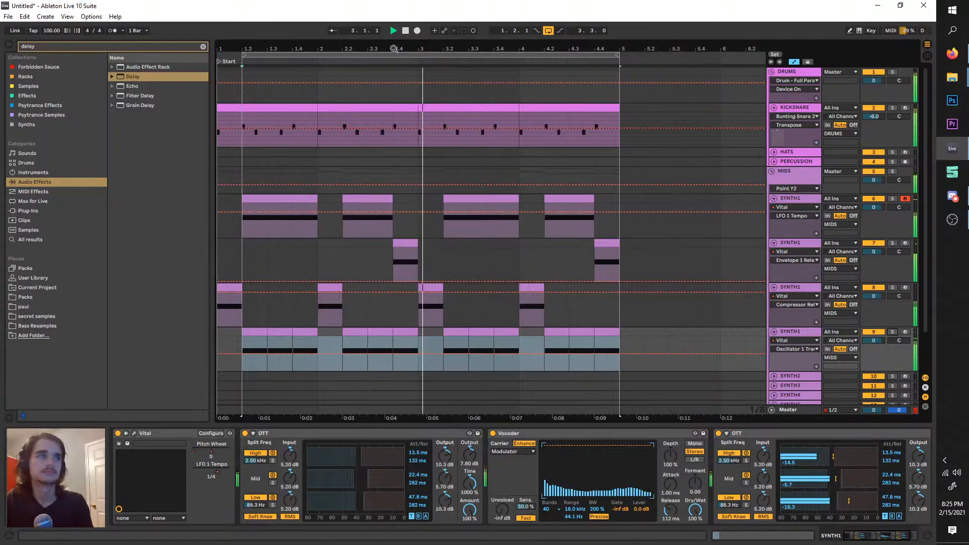
- Set the arrangement loop to run from bar 1 to bar 5
{"action": "left_click_drag", "start_coordinate": [407, 54], "coordinate": [382, 50]}
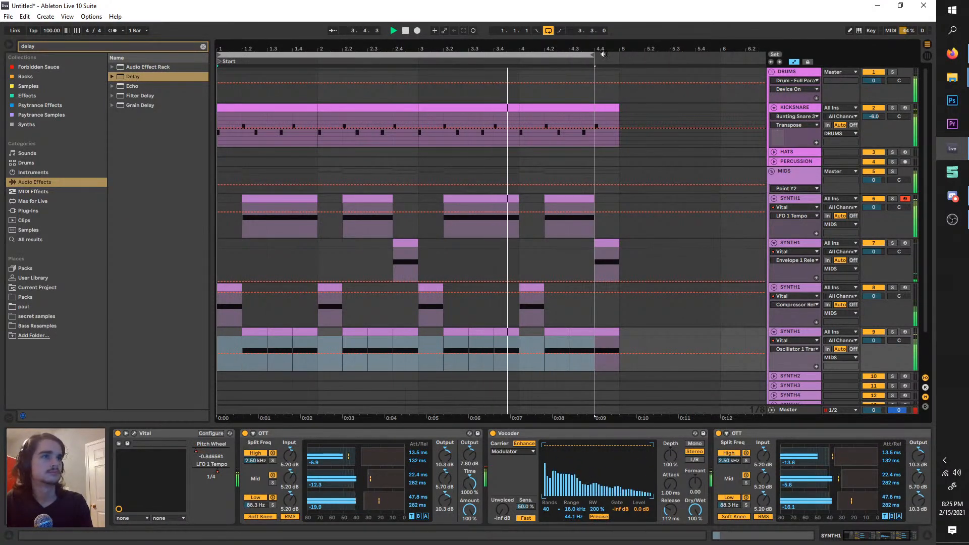
{"action": "left_click_drag", "start_coordinate": [594, 55], "coordinate": [620, 61]}
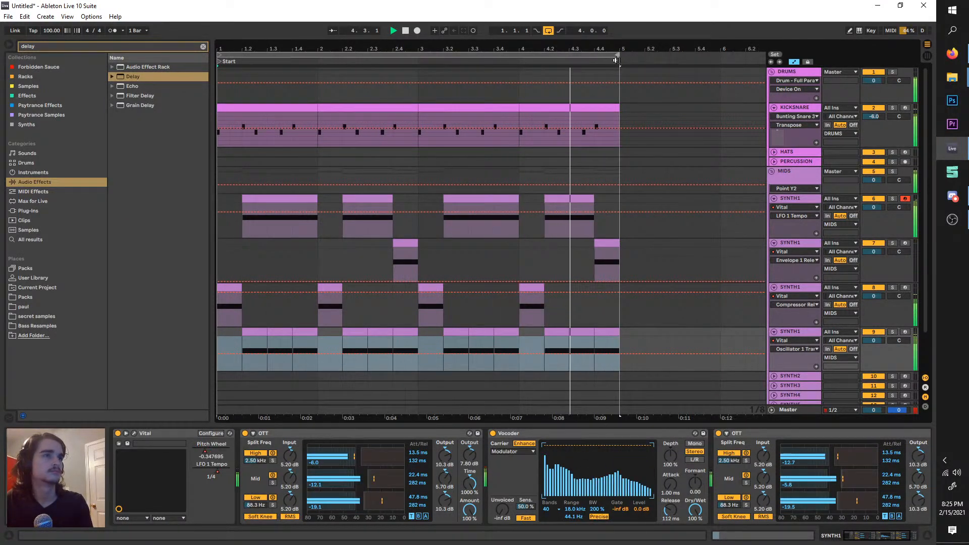
- Unfold the HATS track and insert an empty one-bar MIDI clip at bar 1
{"action": "left_click", "coordinate": [774, 151]}
{"action": "left_click_drag", "start_coordinate": [323, 154], "coordinate": [171, 160]}
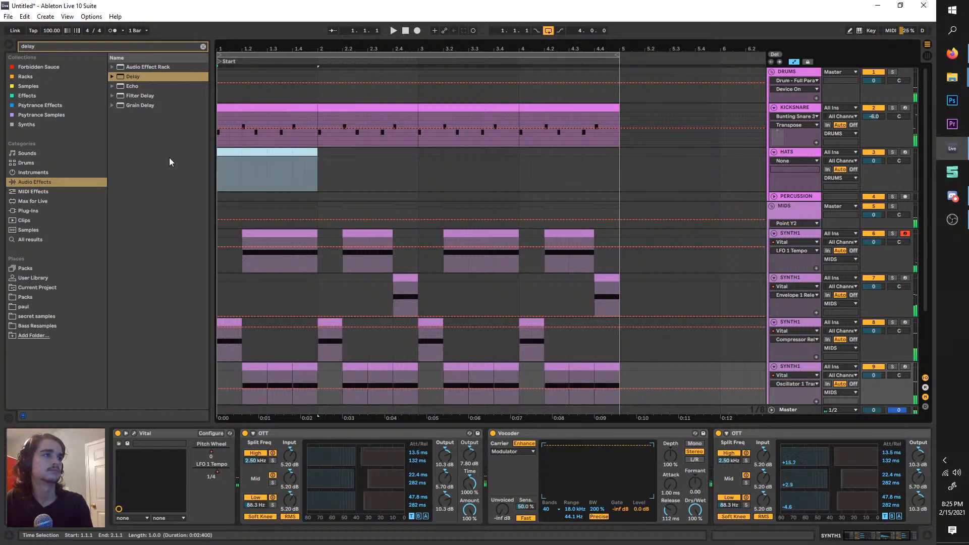
{"action": "key", "text": "ctrl+shift+m"}
{"action": "left_click", "coordinate": [961, 60]}
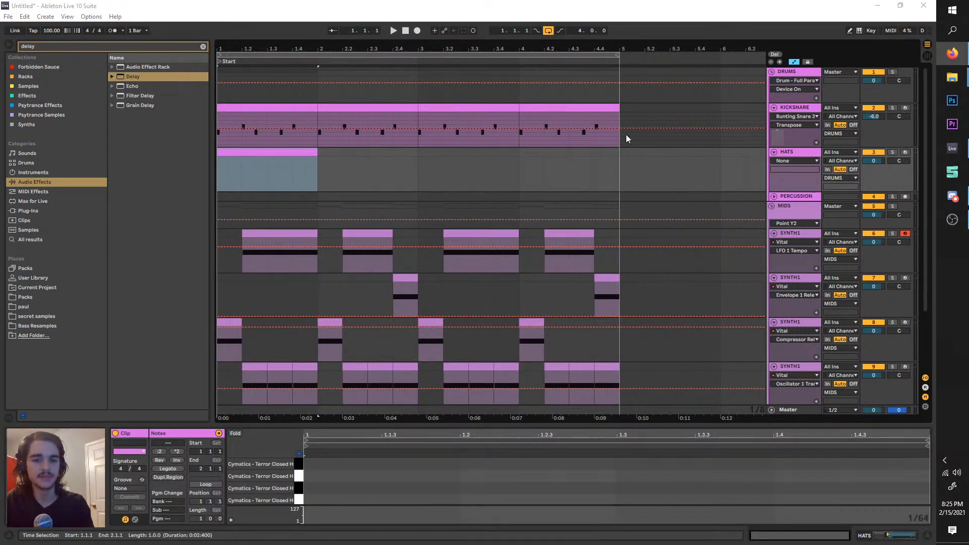
- Examine the audio driver, sample rate and latency settings in the Preferences
{"action": "left_click", "coordinate": [91, 16]}
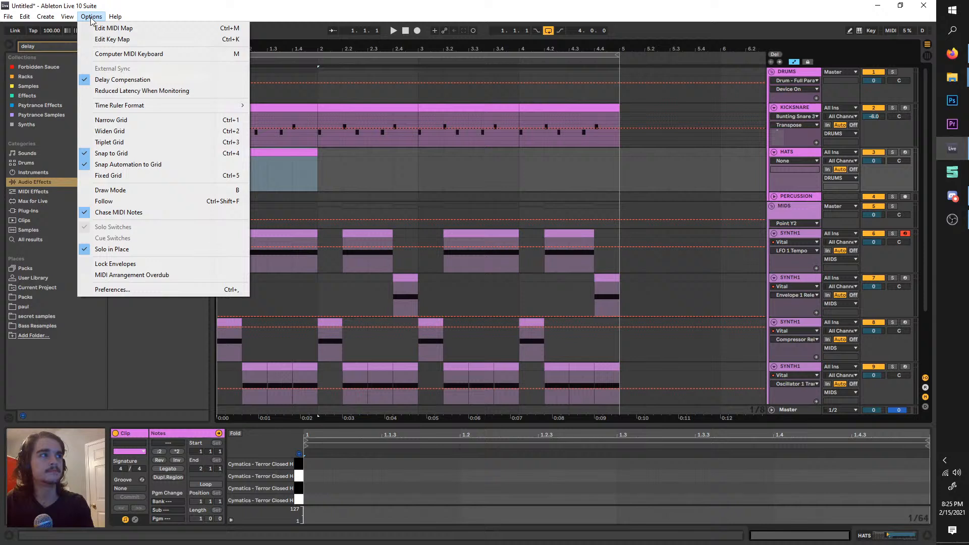
{"action": "left_click", "coordinate": [161, 285]}
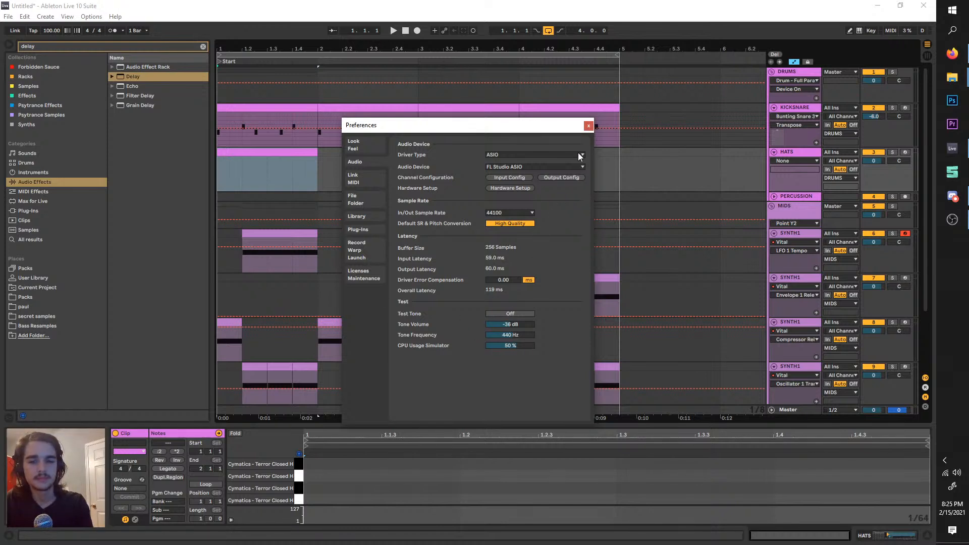
{"action": "left_click", "coordinate": [589, 126]}
- Try freezing the HATS track, undo the freeze, and test playback
{"action": "key", "text": "space"}
{"action": "right_click", "coordinate": [786, 150]}
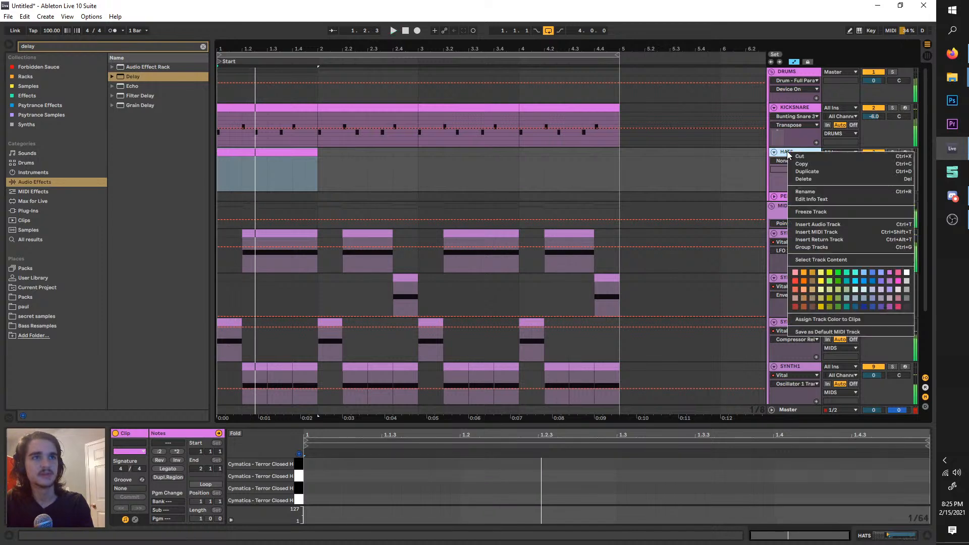
{"action": "left_click", "coordinate": [786, 150]}
{"action": "right_click", "coordinate": [787, 153]}
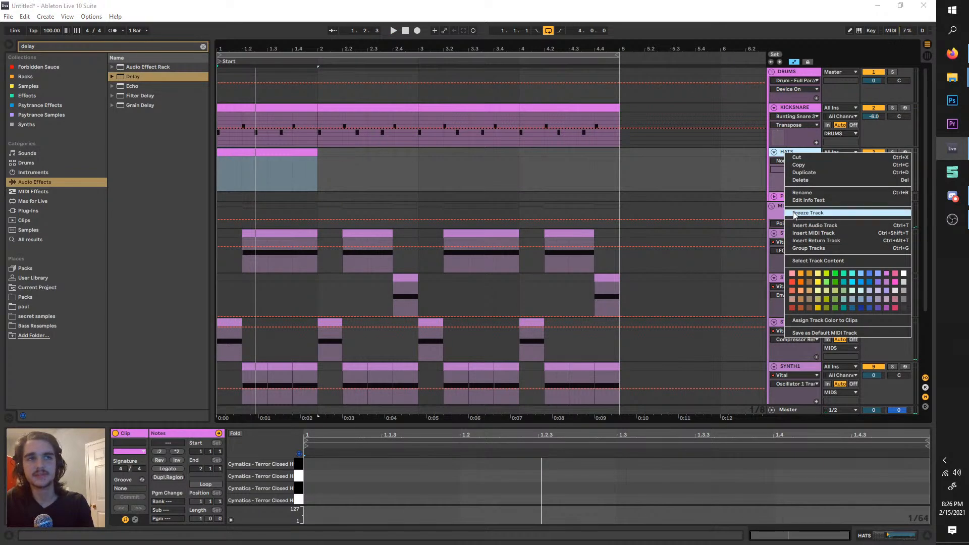
{"action": "left_click", "coordinate": [795, 214]}
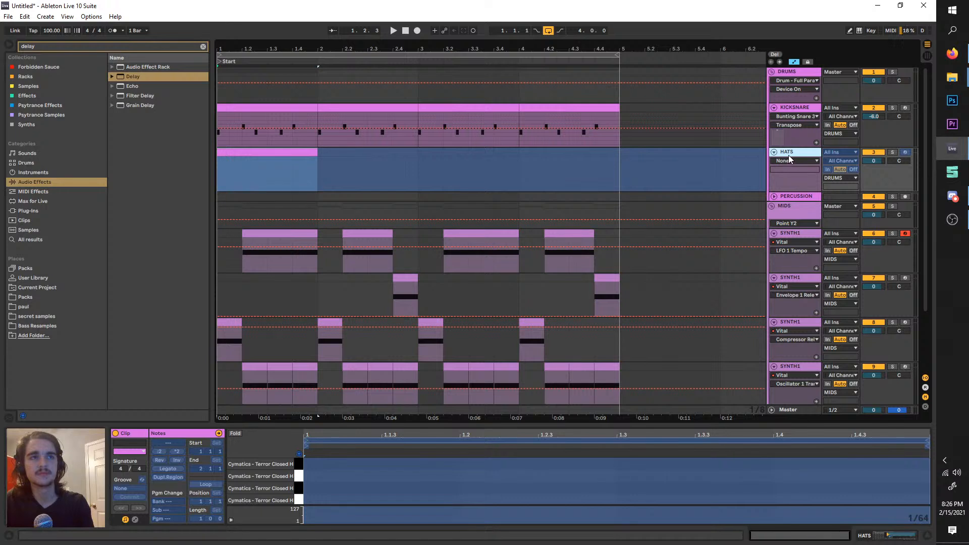
{"action": "key", "text": "ctrl+z"}
{"action": "key", "text": "space"}
{"action": "key", "text": "space"}
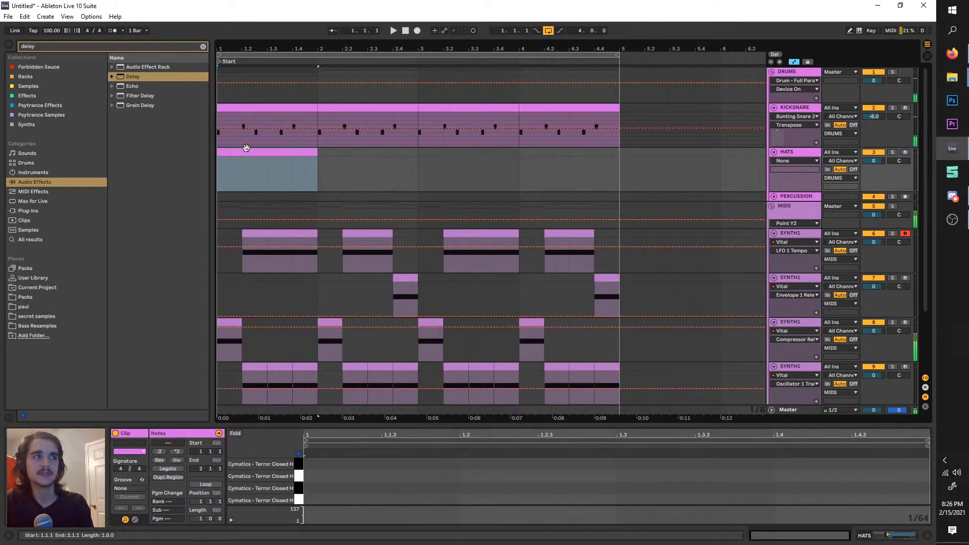
- Enlarge the note editor and add two D6 closed hat notes at 1.1.3 and 1.2.3 in the HATS clip
{"action": "left_click_drag", "start_coordinate": [370, 428], "coordinate": [370, 259]}
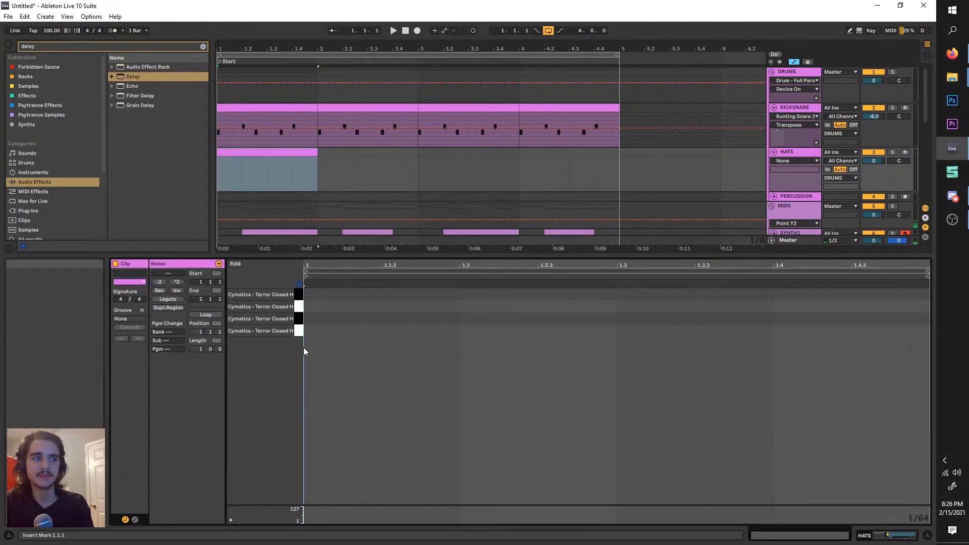
{"action": "double_click", "coordinate": [367, 318]}
{"action": "left_click", "coordinate": [376, 305]}
{"action": "left_click_drag", "start_coordinate": [367, 319], "coordinate": [387, 309]}
{"action": "key", "text": "space"}
{"action": "double_click", "coordinate": [544, 306]}
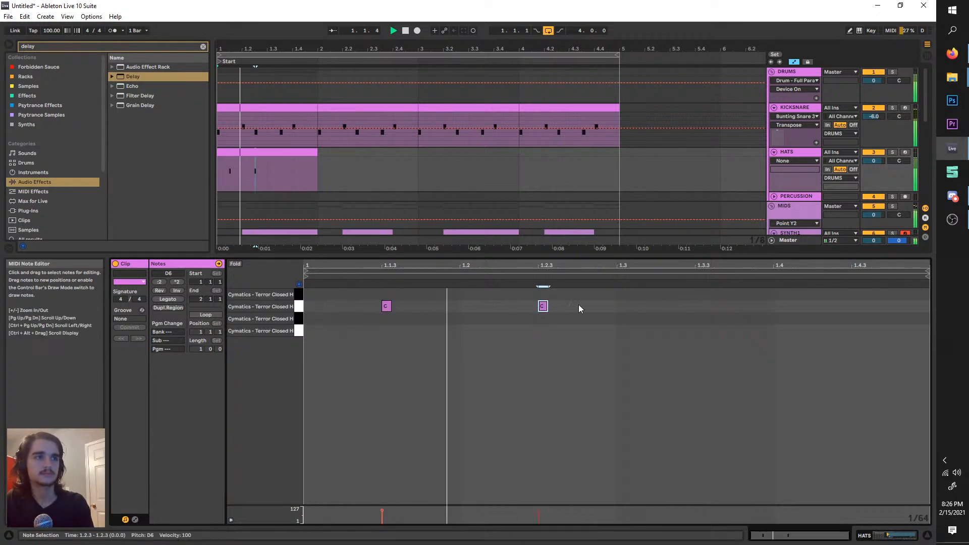
- Try duplicating the two hat notes into the second half of the bar and repeating the HATS clip through bar 4
{"action": "left_click_drag", "start_coordinate": [616, 306], "coordinate": [252, 295]}
{"action": "key", "text": "ctrl+d"}
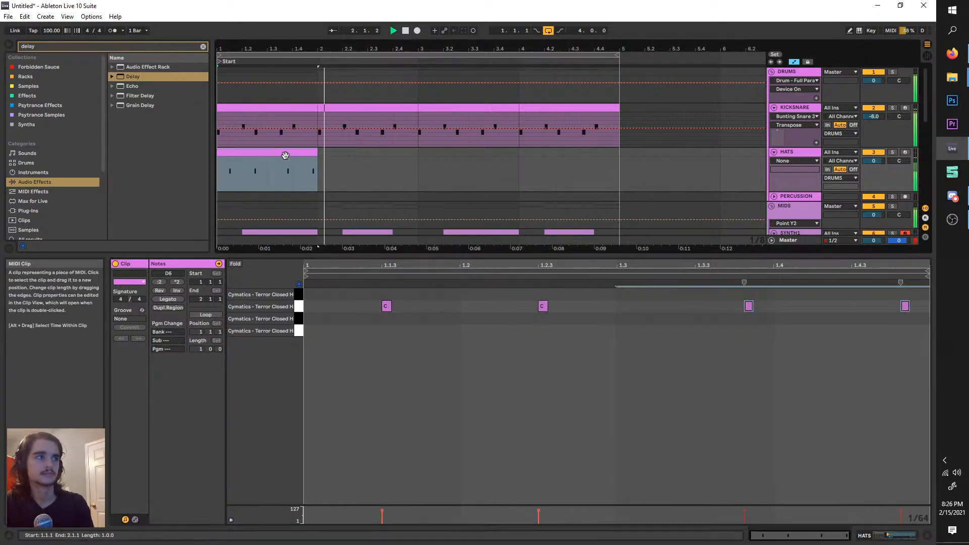
{"action": "key", "text": "ctrl+d"}
{"action": "key", "text": "ctrl+d"}
{"action": "key", "text": "ctrl+d"}
{"action": "double_click", "coordinate": [285, 155]}
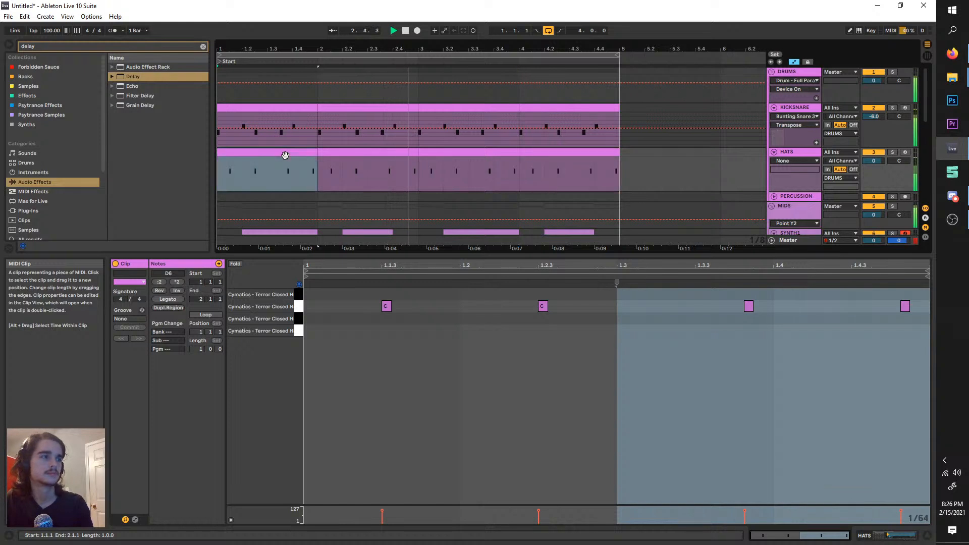
- Replace the misplaced hat notes in beats 3 and 4 with an exact half-bar duplicate of beats 1 and 2
{"action": "key", "text": "space"}
{"action": "left_click_drag", "start_coordinate": [646, 360], "coordinate": [919, 262]}
{"action": "key", "text": "Delete"}
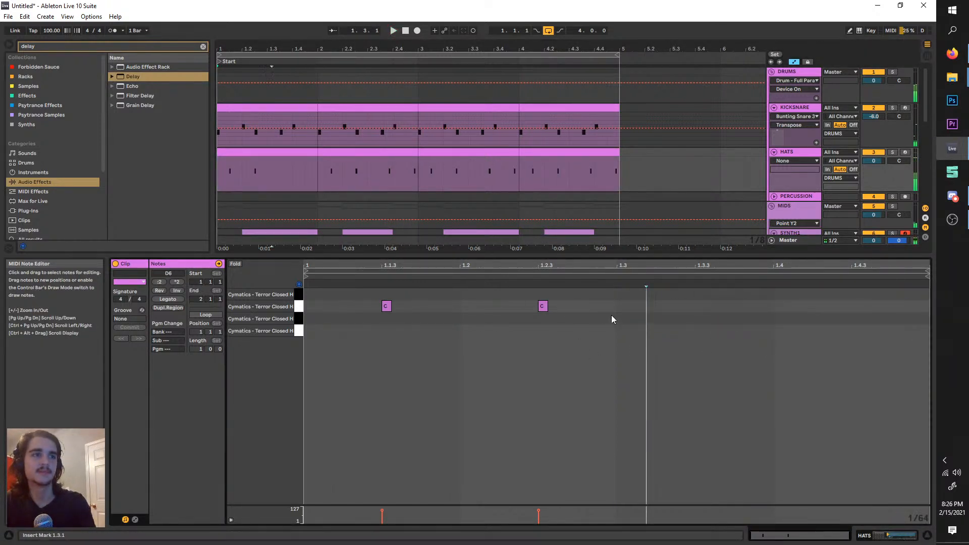
{"action": "left_click_drag", "start_coordinate": [612, 317], "coordinate": [256, 233]}
{"action": "key", "text": "ctrl+d"}
{"action": "key", "text": "space"}
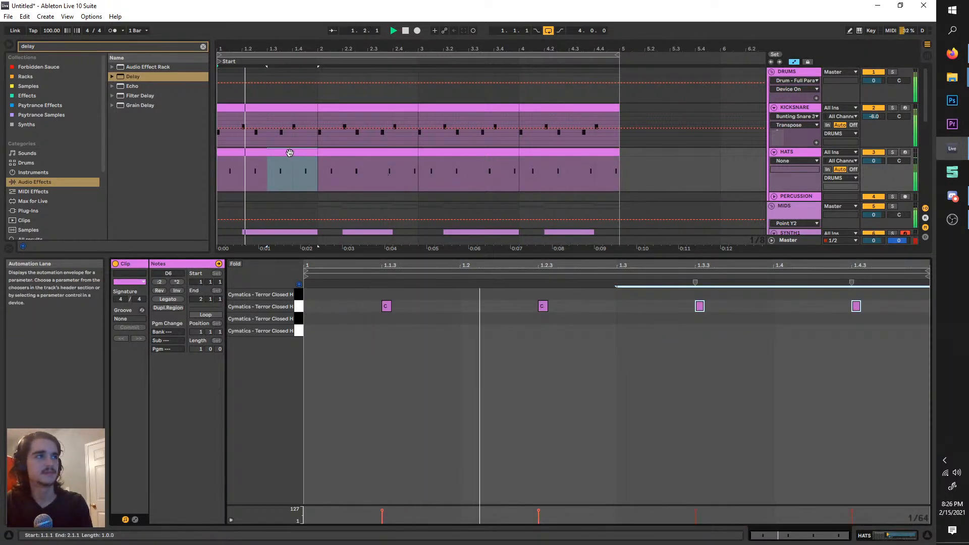
- Duplicate the corrected one-bar HATS clip three times to fill bars 1 to 4
{"action": "left_click", "coordinate": [290, 153]}
{"action": "key", "text": "ctrl+d"}
{"action": "key", "text": "ctrl+d"}
{"action": "key", "text": "ctrl+d"}
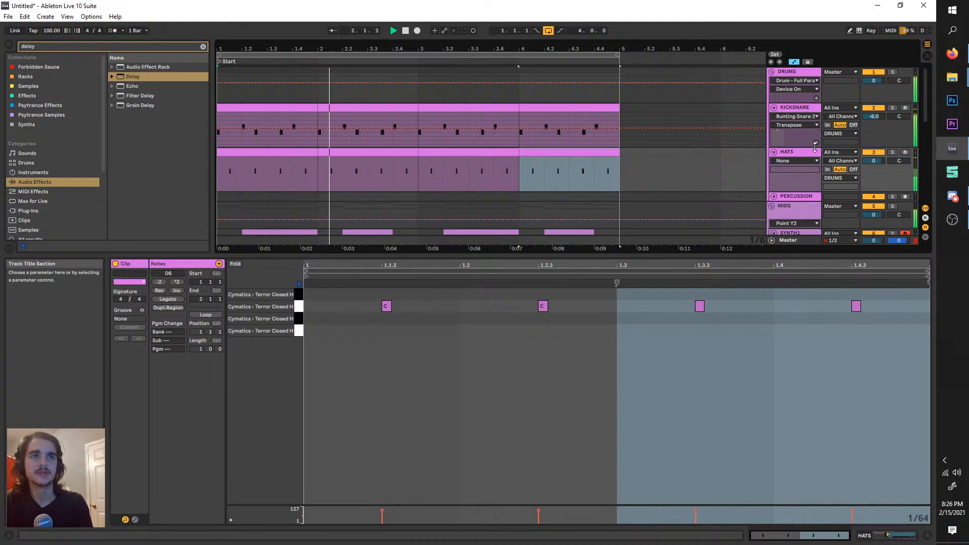
- Insert a new audio track directly below HATS
{"action": "left_click", "coordinate": [805, 108]}
{"action": "left_click", "coordinate": [810, 155]}
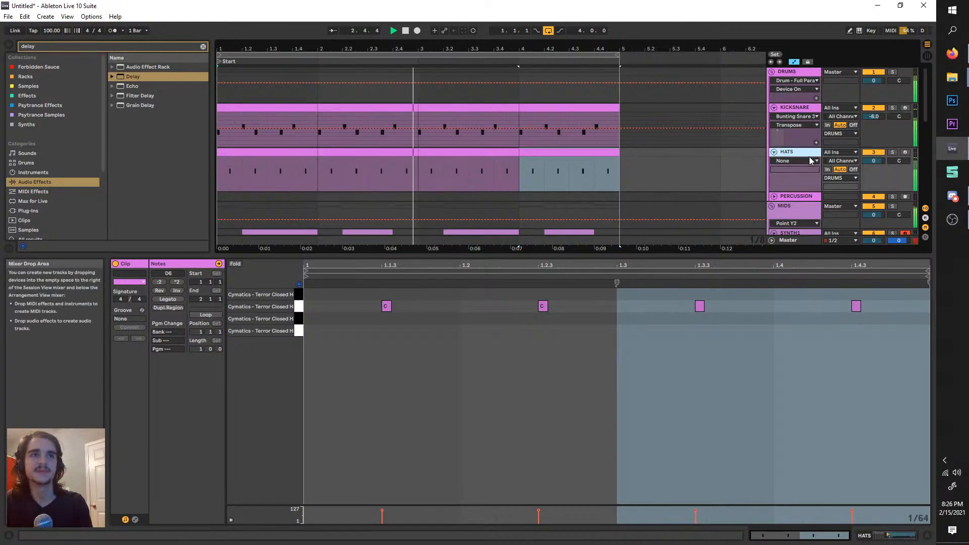
{"action": "right_click", "coordinate": [807, 157]}
{"action": "left_click", "coordinate": [833, 230]}
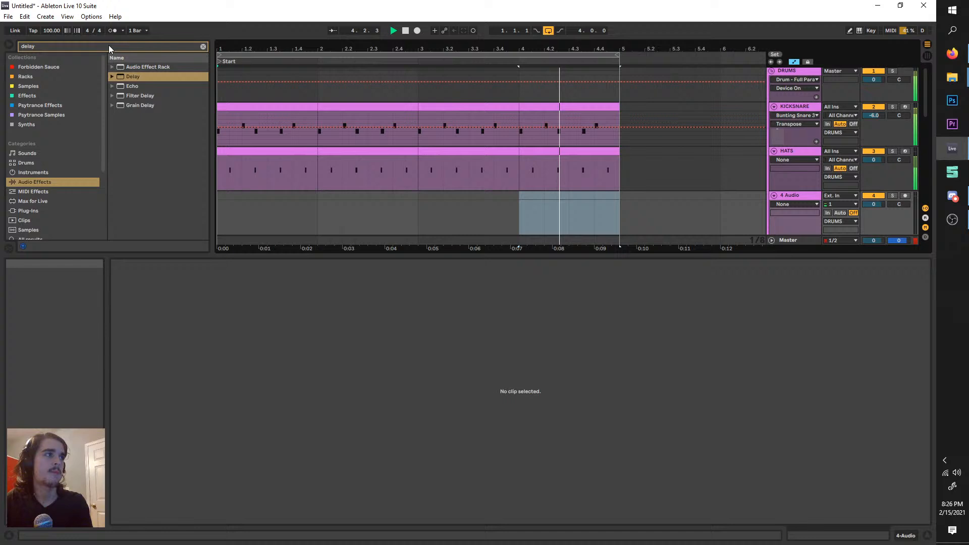
- Search all browser results for "acoustic loop" and widen the browser to show the full sample names
{"action": "left_click", "coordinate": [109, 46]}
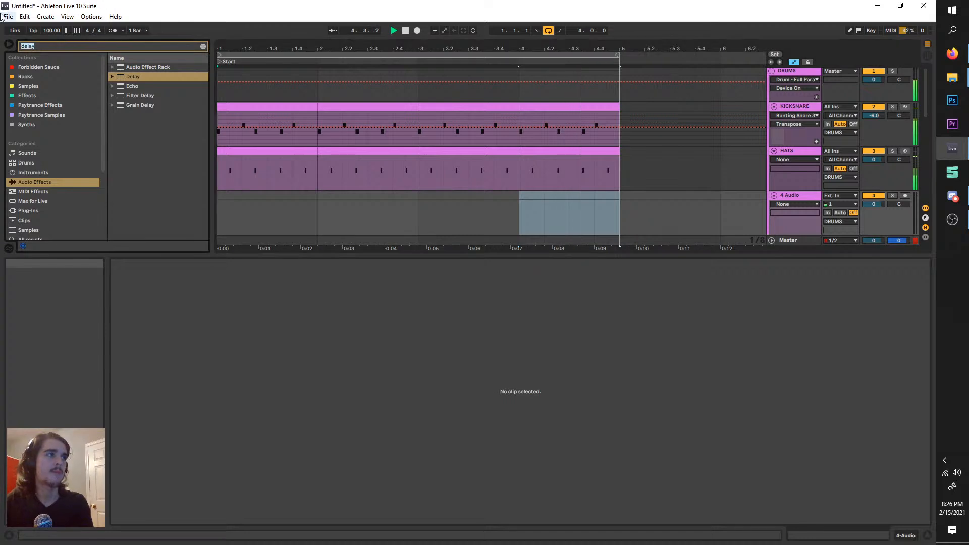
{"action": "type", "text": "acoustic loop"}
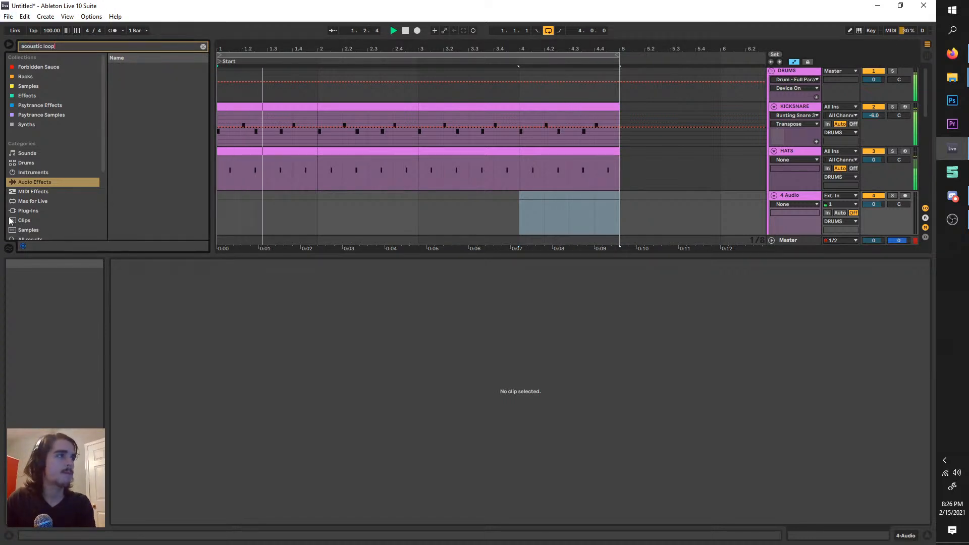
{"action": "scroll", "coordinate": [11, 220], "scroll_direction": "down", "scroll_amount": 1}
{"action": "left_click", "coordinate": [35, 218]}
{"action": "left_click", "coordinate": [128, 173]}
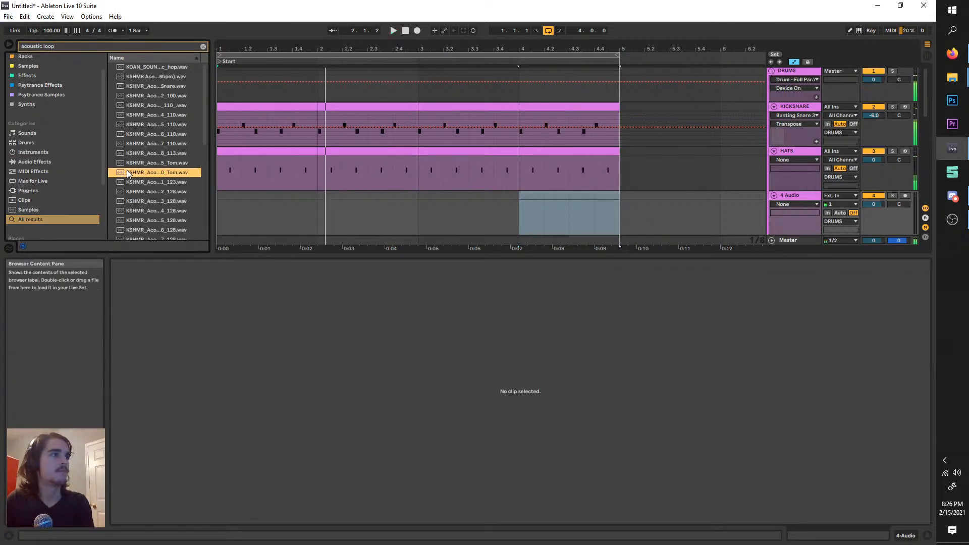
{"action": "left_click", "coordinate": [179, 95]}
{"action": "left_click_drag", "start_coordinate": [203, 110], "coordinate": [274, 111]}
{"action": "scroll", "coordinate": [177, 165], "scroll_direction": "down", "scroll_amount": 4}
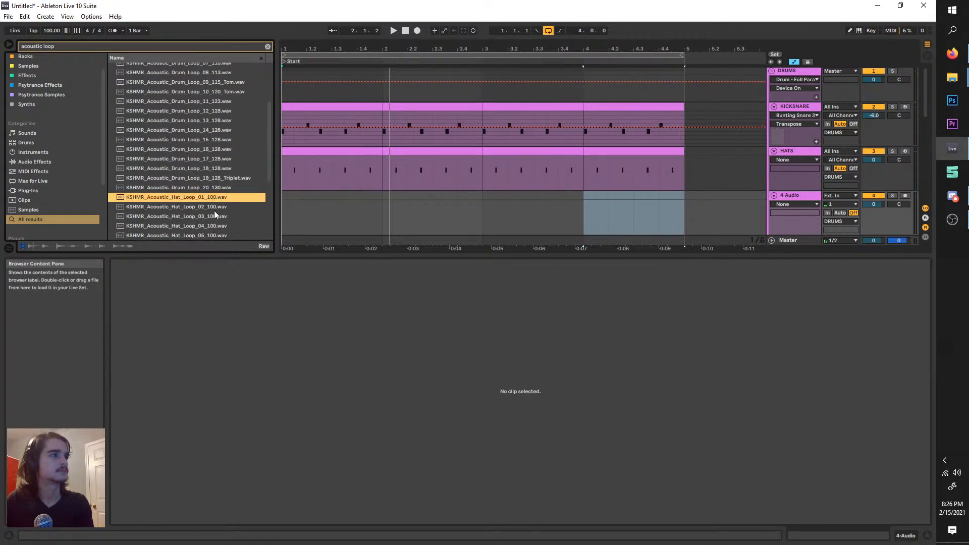
- Place KSHMR_Acoustic_Hat_Loop_01_100.wav at bar 1 on the new audio track and play it with the beat
{"action": "left_click_drag", "start_coordinate": [131, 201], "coordinate": [300, 211]}
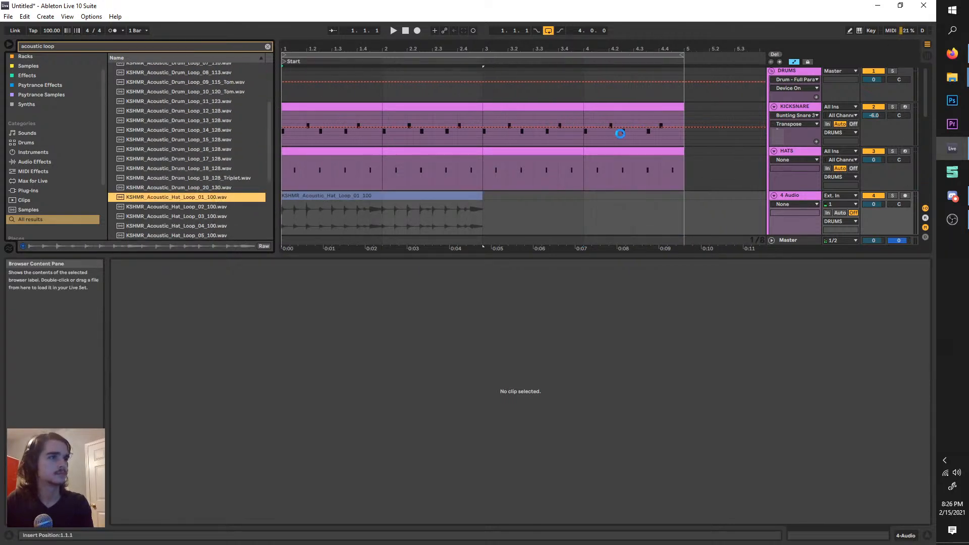
{"action": "key", "text": "space"}
{"action": "left_click", "coordinate": [790, 150]}
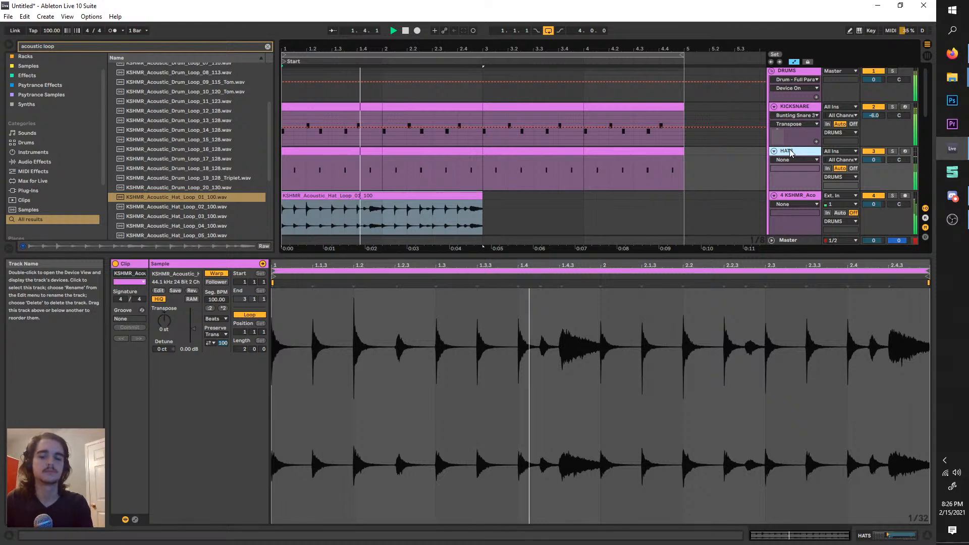
- Delete the HATS track and set the acoustic hat loop's Beats warping to Preserve 1/16, Loop Off, with a transient envelope of 0
{"action": "key", "text": "Delete"}
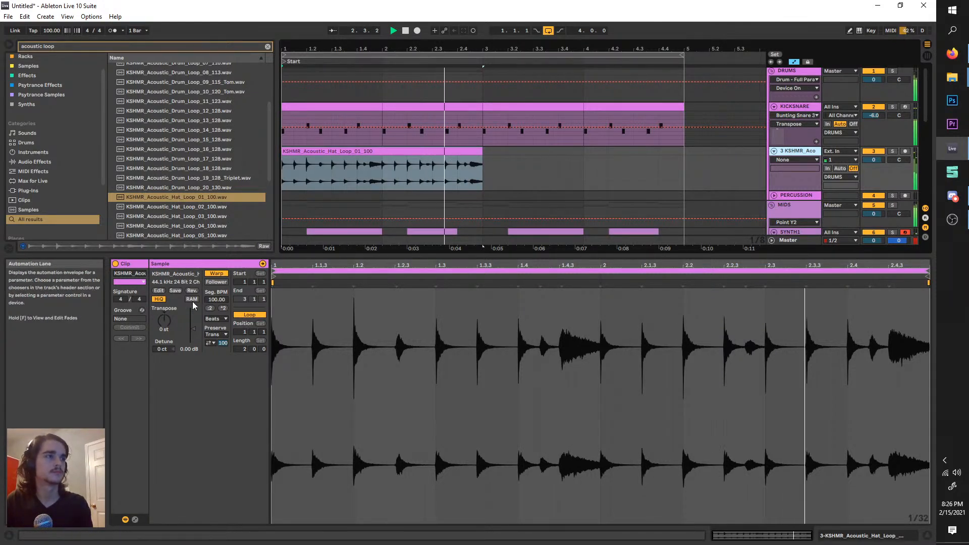
{"action": "left_click", "coordinate": [216, 334]}
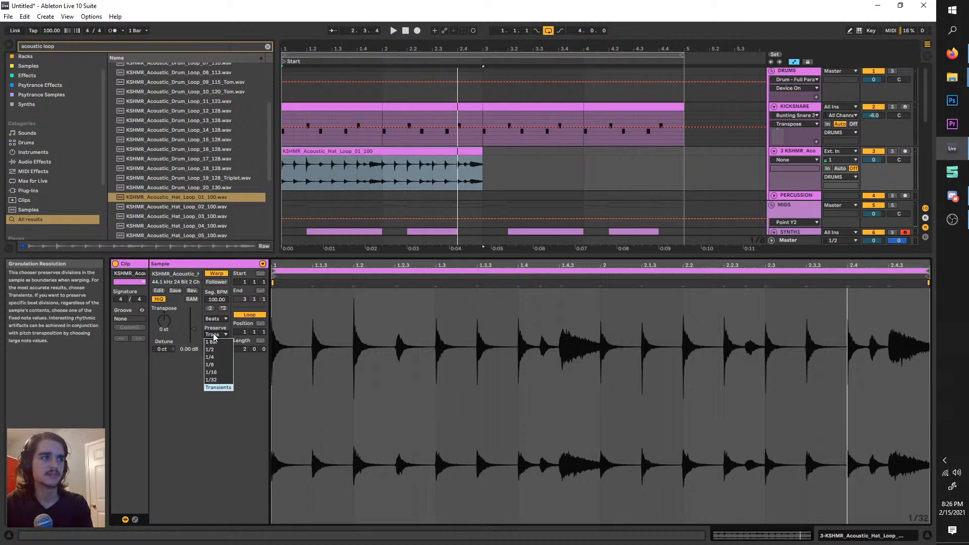
{"action": "left_click", "coordinate": [226, 372]}
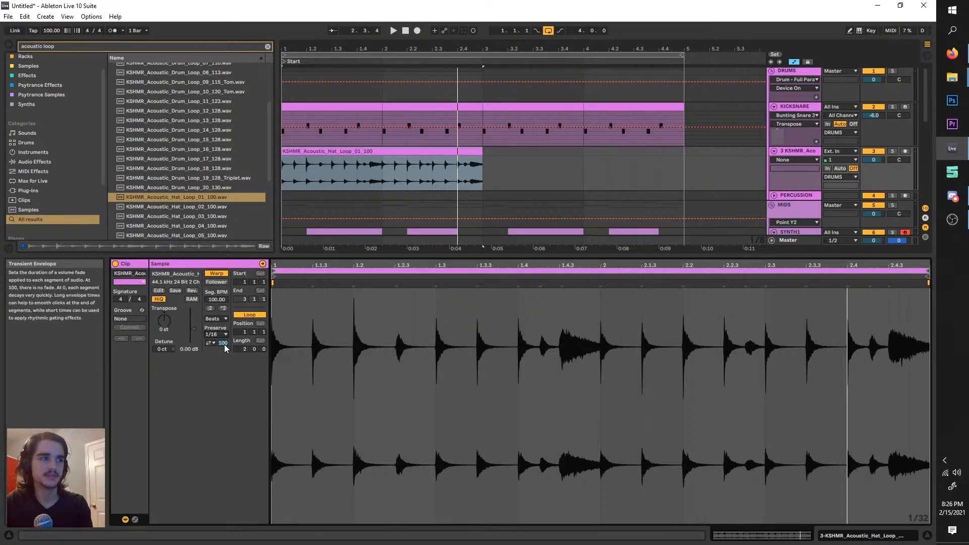
{"action": "left_click", "coordinate": [211, 343]}
{"action": "left_click", "coordinate": [209, 351]}
{"action": "key", "text": "space"}
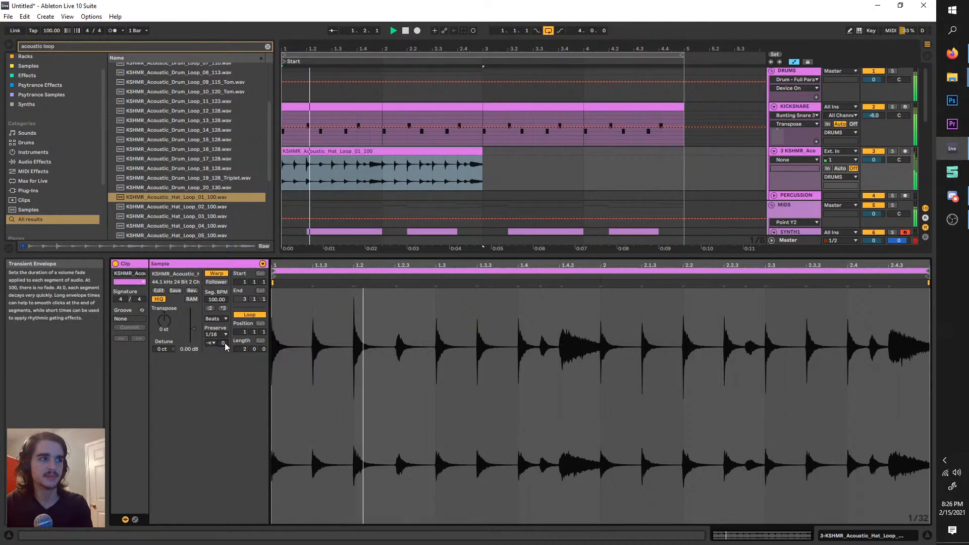
- Solo the hat loop and audition its Preserve setting at 1/2 and 1/8, and return it to 1/16
{"action": "left_click", "coordinate": [892, 152]}
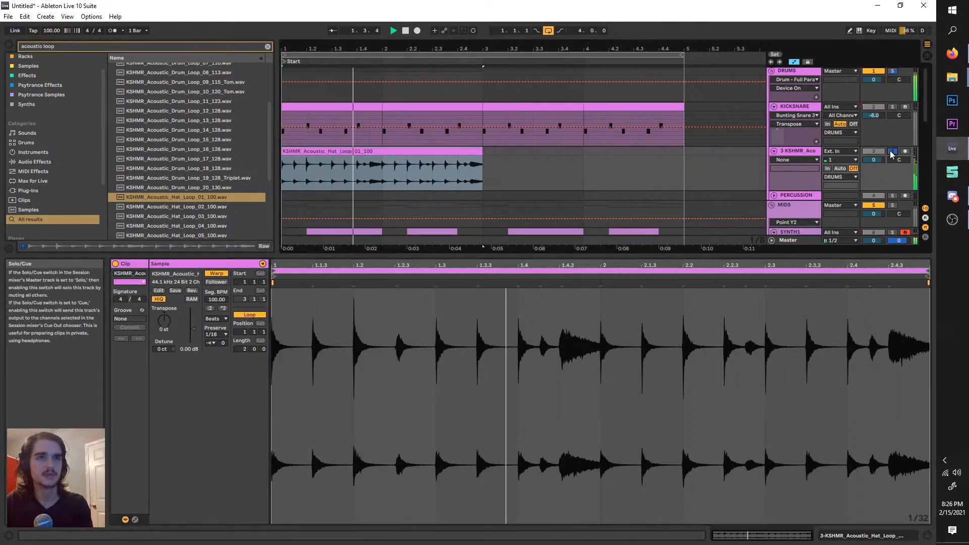
{"action": "left_click", "coordinate": [221, 335]}
{"action": "left_click", "coordinate": [219, 351]}
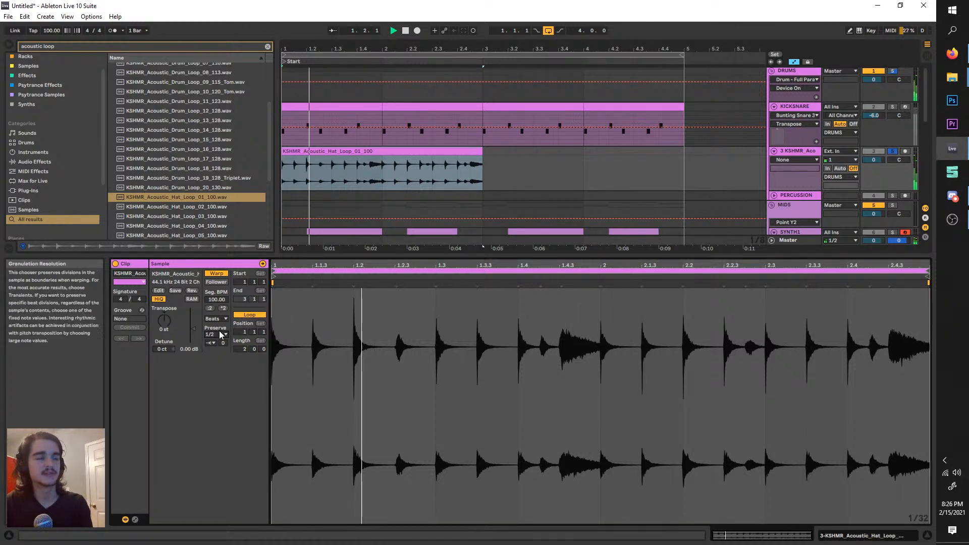
{"action": "left_click", "coordinate": [216, 334]}
{"action": "left_click", "coordinate": [220, 364]}
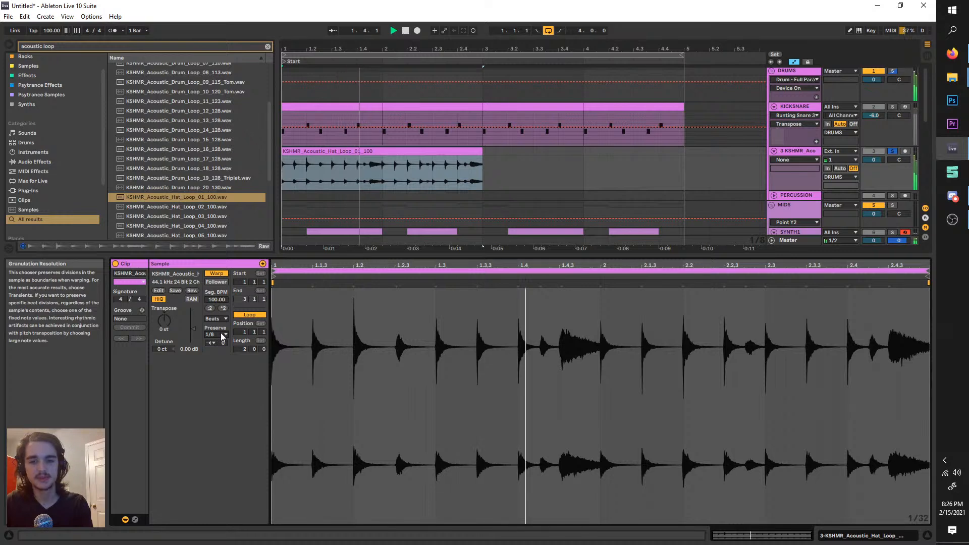
{"action": "left_click", "coordinate": [221, 334]}
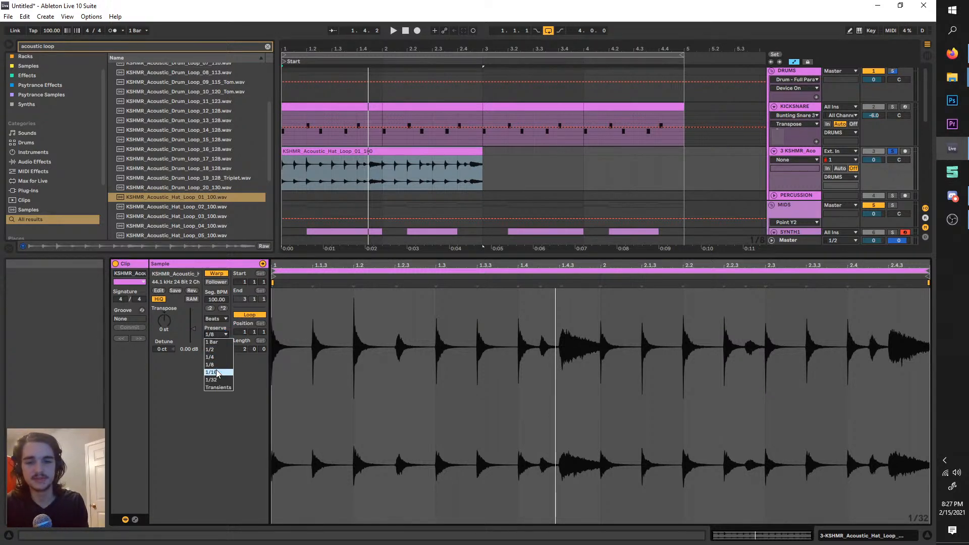
{"action": "left_click", "coordinate": [217, 372]}
{"action": "key", "text": "space"}
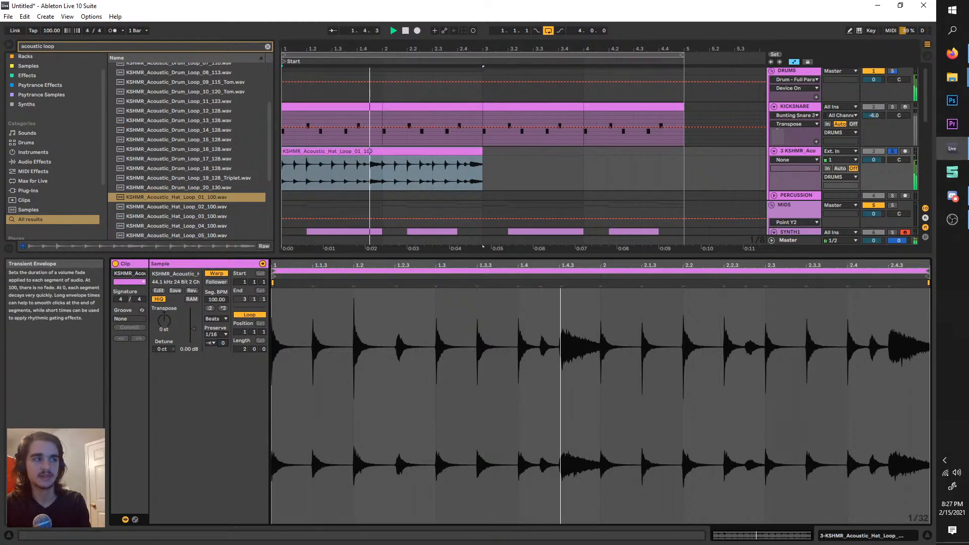
- Duplicate the hat loop clip directly after itself to fill bars 3 and 4, and unsolo its track
{"action": "key", "text": "ctrl+d"}
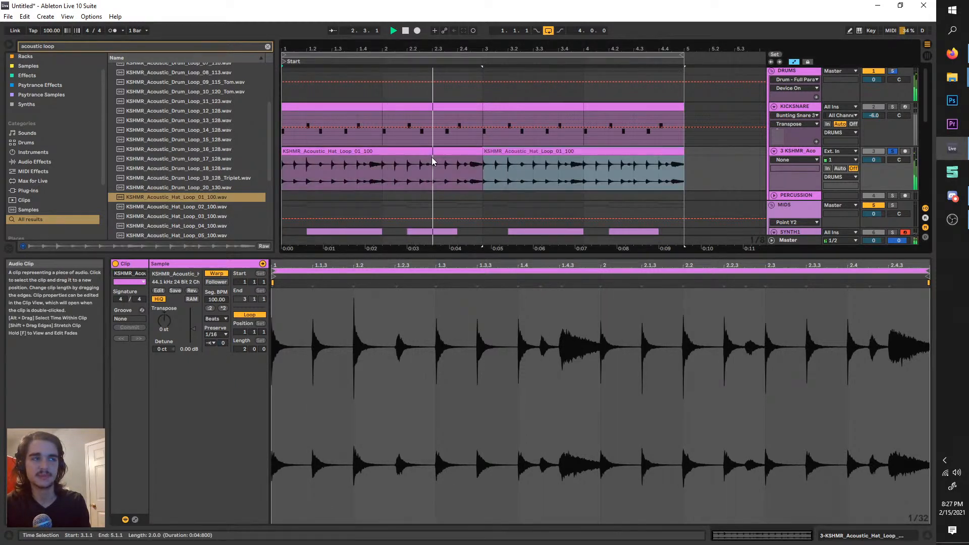
{"action": "left_click", "coordinate": [893, 152]}
{"action": "left_click", "coordinate": [795, 150]}
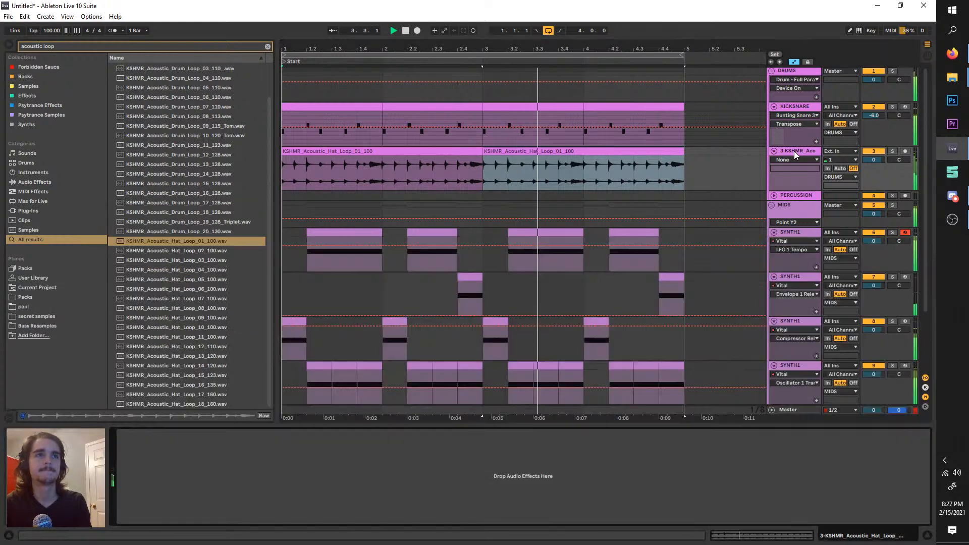
- Solo the third SYNTH1 track and open its Vital plugin window to check it, closing it again
{"action": "scroll", "coordinate": [353, 181], "scroll_direction": "down", "scroll_amount": 3}
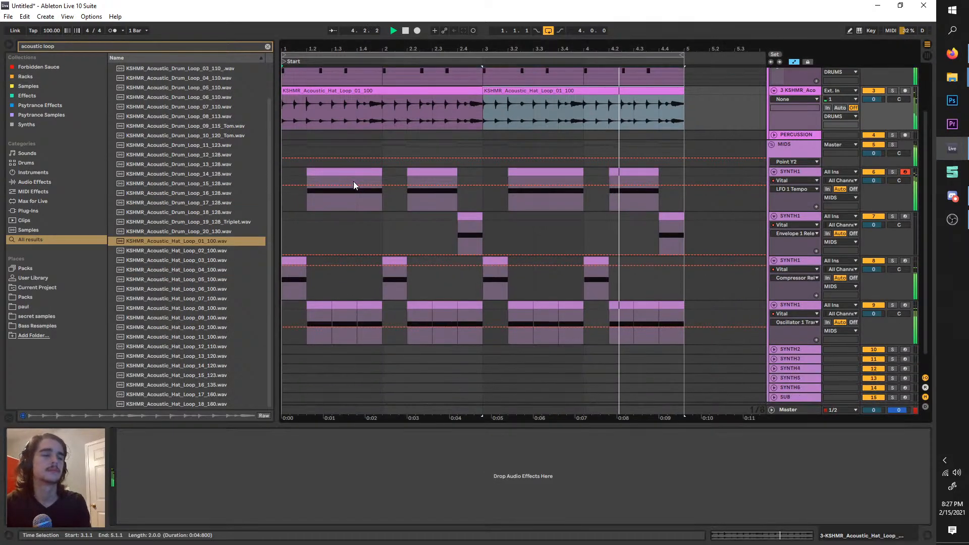
{"action": "scroll", "coordinate": [344, 175], "scroll_direction": "up", "scroll_amount": 3}
{"action": "scroll", "coordinate": [354, 166], "scroll_direction": "down", "scroll_amount": 3}
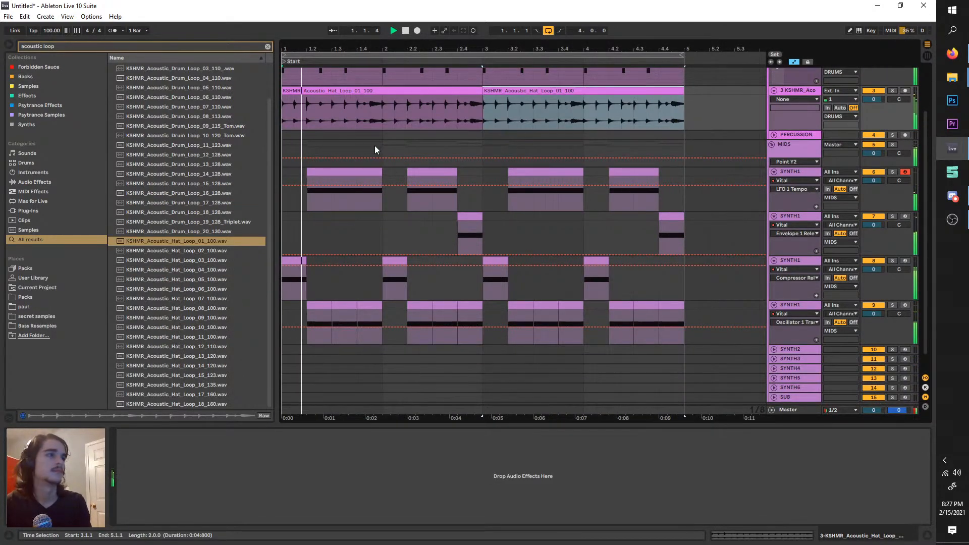
{"action": "left_click", "coordinate": [804, 263]}
{"action": "left_click", "coordinate": [893, 260]}
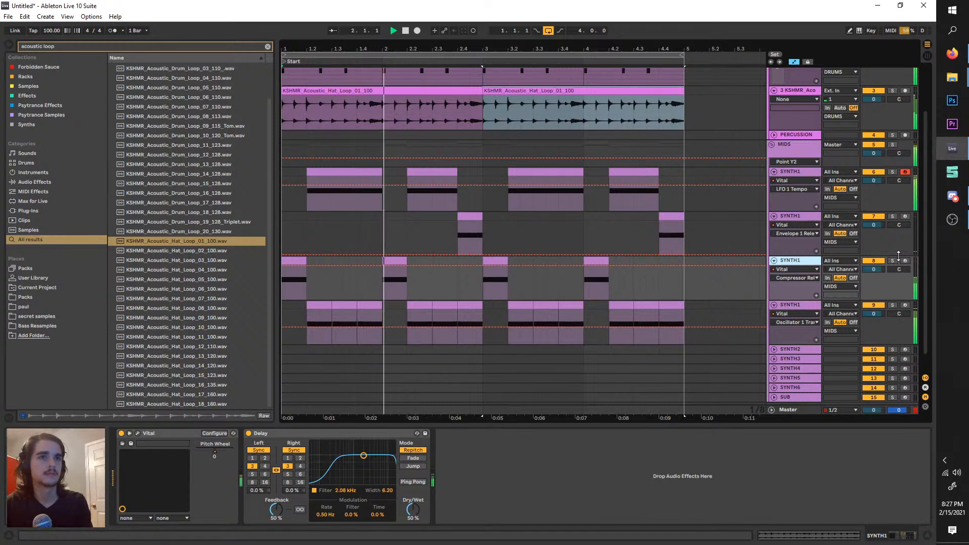
{"action": "left_click", "coordinate": [138, 434]}
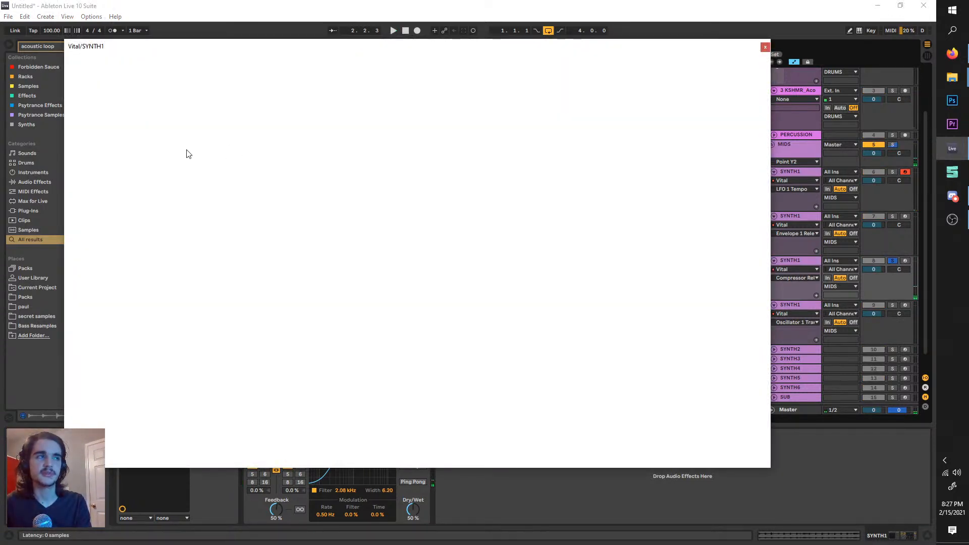
{"action": "left_click", "coordinate": [762, 49]}
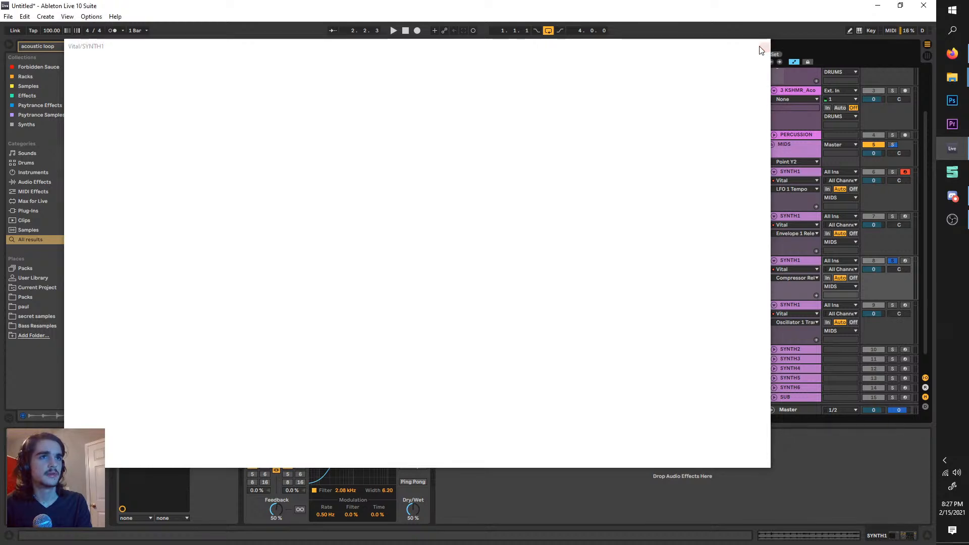
- Search the browser for phaser, add the Phaser effect after the Delay on the soloed SYNTH1 track, and play the loop
{"action": "type", "text": "ph"}
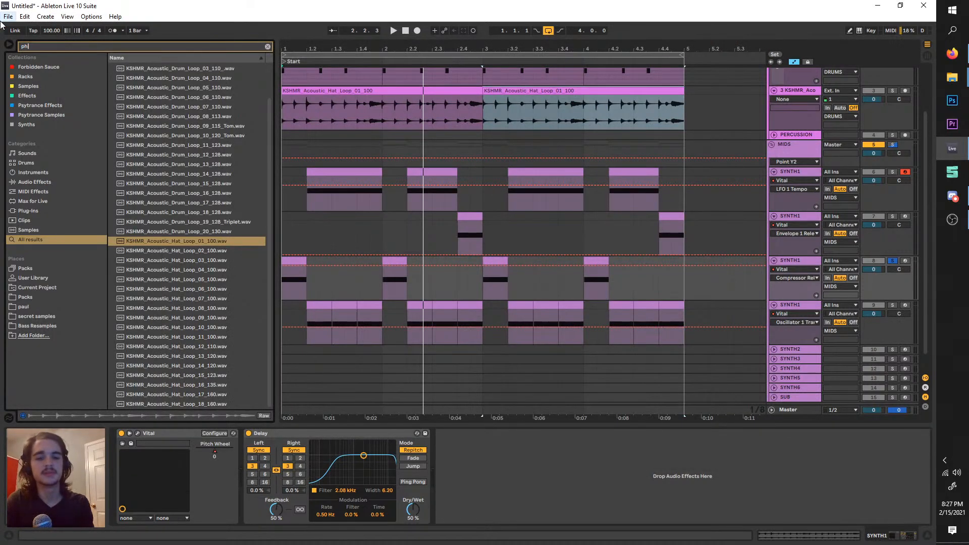
{"action": "type", "text": "aser"}
{"action": "key", "text": "Down"}
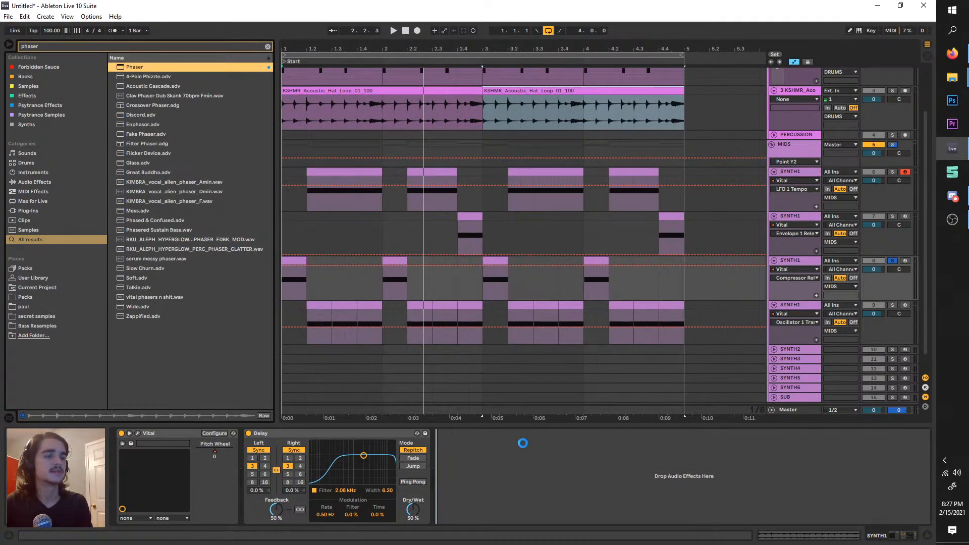
{"action": "key", "text": "space"}
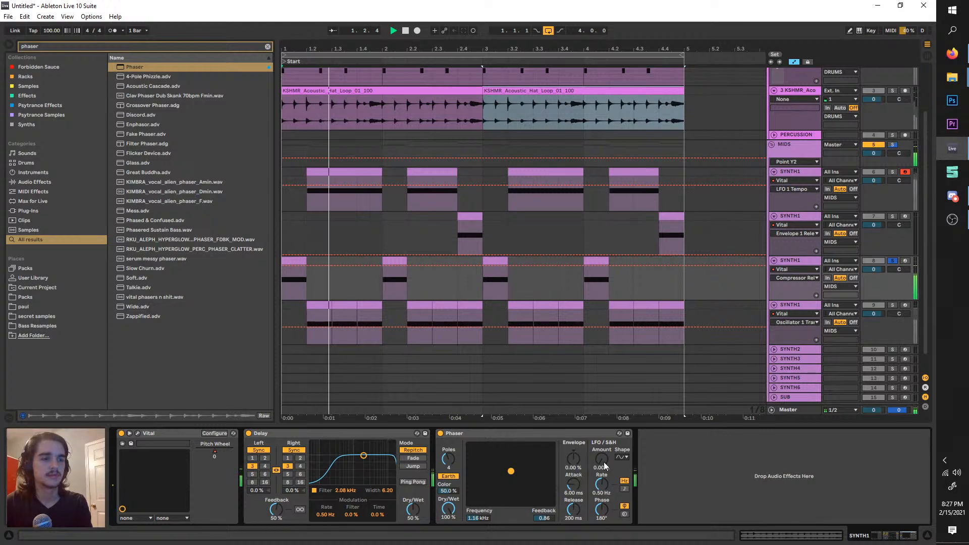
- Set the Phaser to 721 Hz, feedback 0.83, LFO amount 100 % and rate 0.16 Hz, and unsolo the track to hear the full mix
{"action": "left_click_drag", "start_coordinate": [605, 467], "coordinate": [605, 434]}
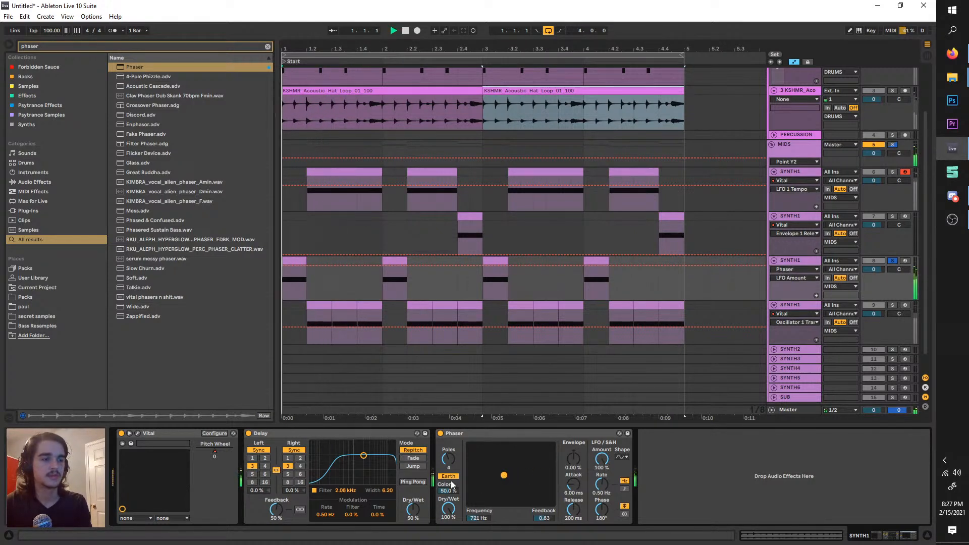
{"action": "left_click_drag", "start_coordinate": [602, 484], "coordinate": [602, 510]}
{"action": "left_click", "coordinate": [893, 262]}
{"action": "key", "text": "space"}
{"action": "key", "text": "space"}
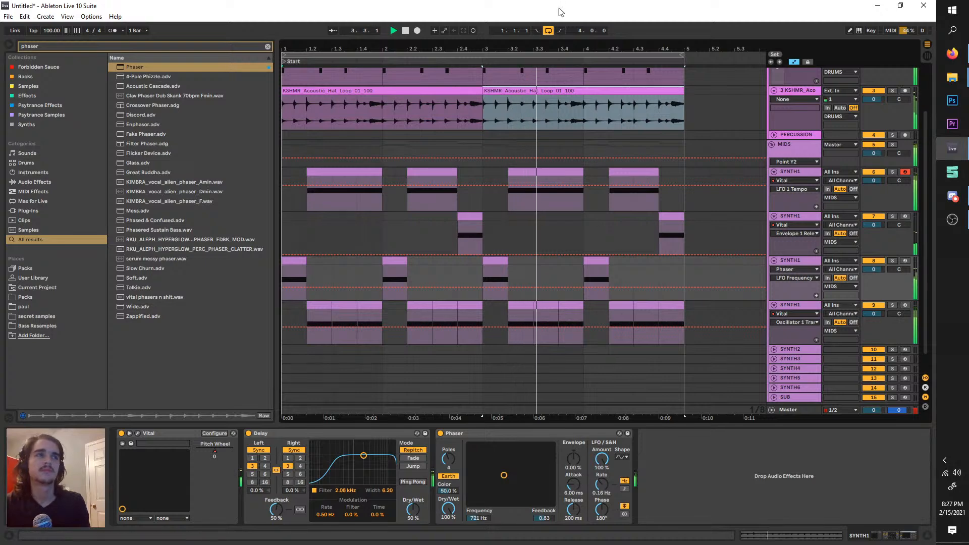
- Insert a new audio track below the fourth SYNTH1 track
{"action": "left_click", "coordinate": [800, 305]}
{"action": "right_click", "coordinate": [800, 306]}
{"action": "left_click", "coordinate": [795, 305]}
{"action": "right_click", "coordinate": [795, 304]}
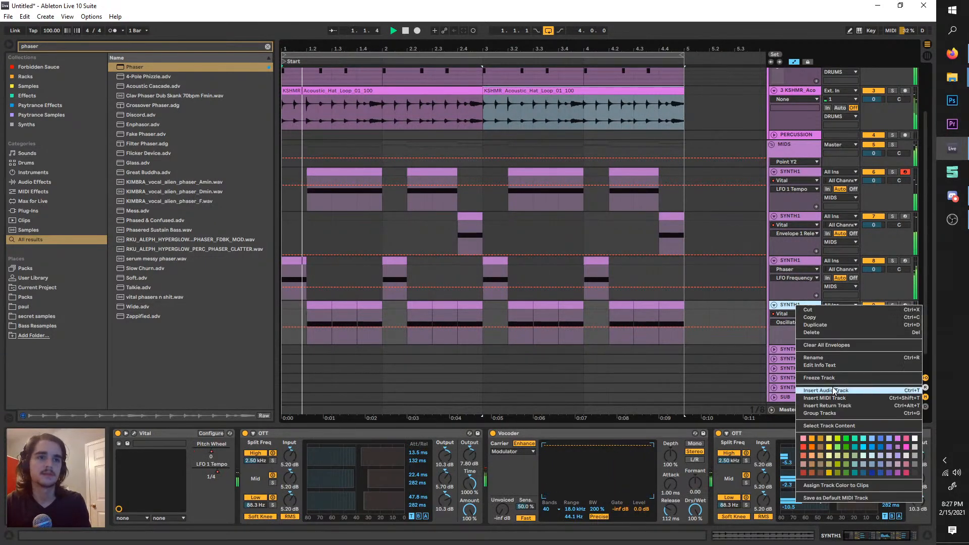
{"action": "left_click", "coordinate": [842, 392]}
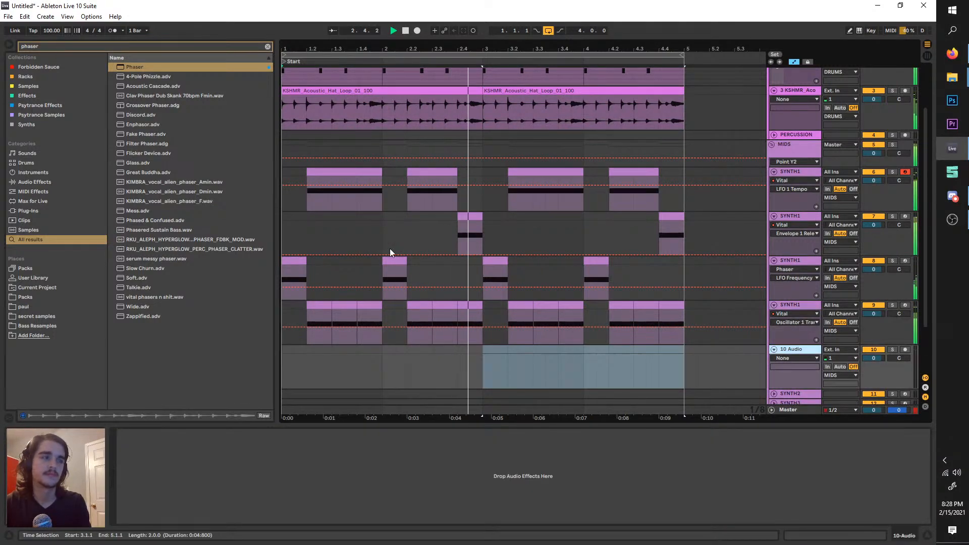
- Search the browser for 100 bpm and look through the matching samples
{"action": "left_click", "coordinate": [60, 47]}
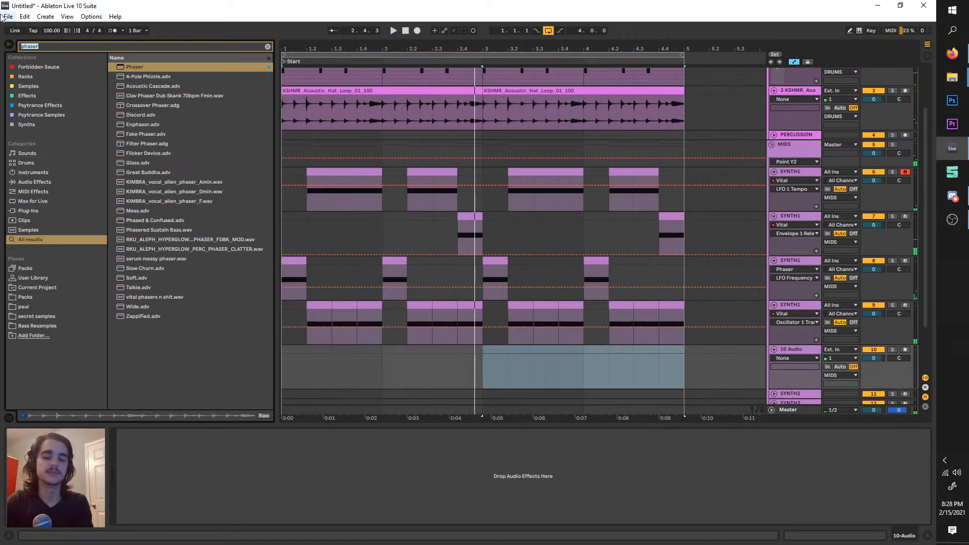
{"action": "type", "text": "100 bpm"}
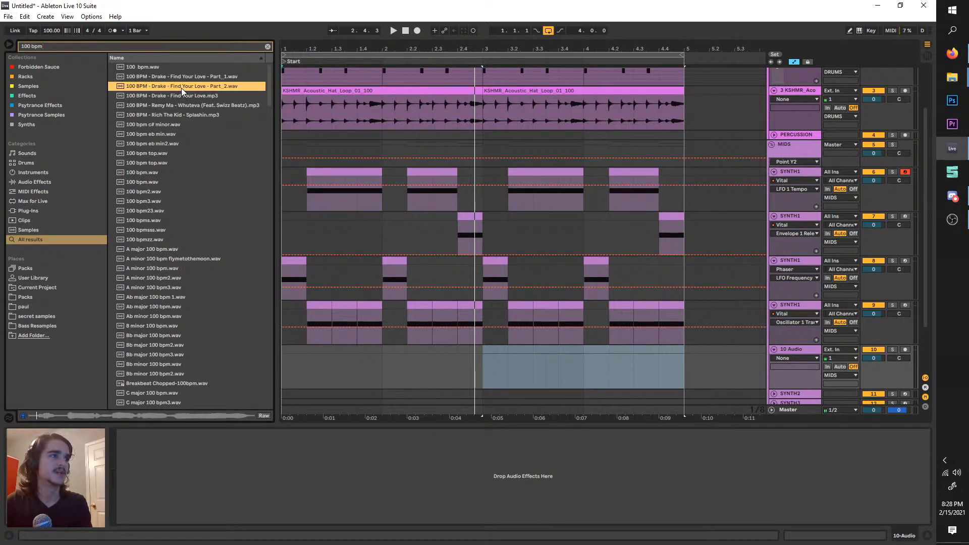
{"action": "scroll", "coordinate": [185, 129], "scroll_direction": "down", "scroll_amount": 5}
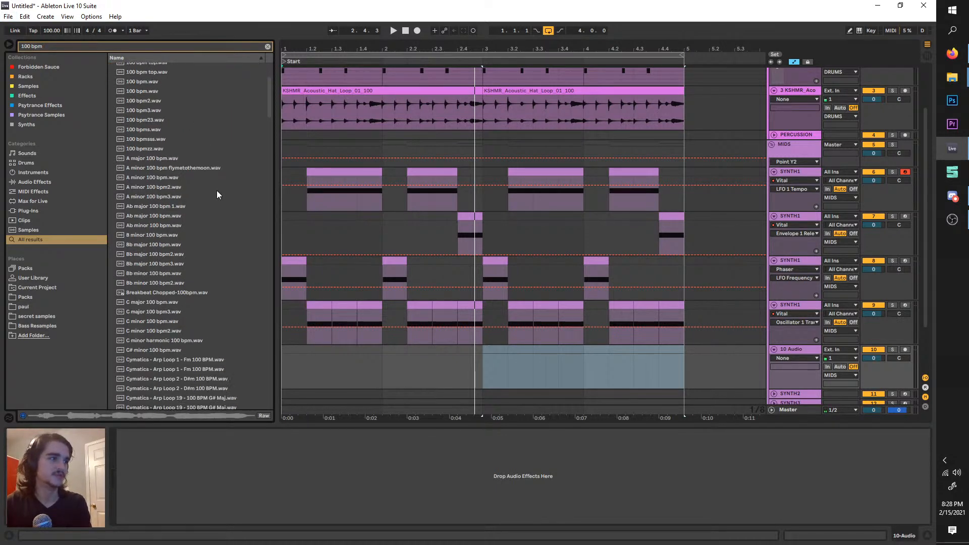
{"action": "scroll", "coordinate": [217, 188], "scroll_direction": "up", "scroll_amount": 5}
- Try "100 BPM - Drake - Find Your Love.mp3" on the new audio track, unwarped, trimmed and moved to bar 1, and remove it again
{"action": "left_click_drag", "start_coordinate": [138, 97], "coordinate": [162, 165]}
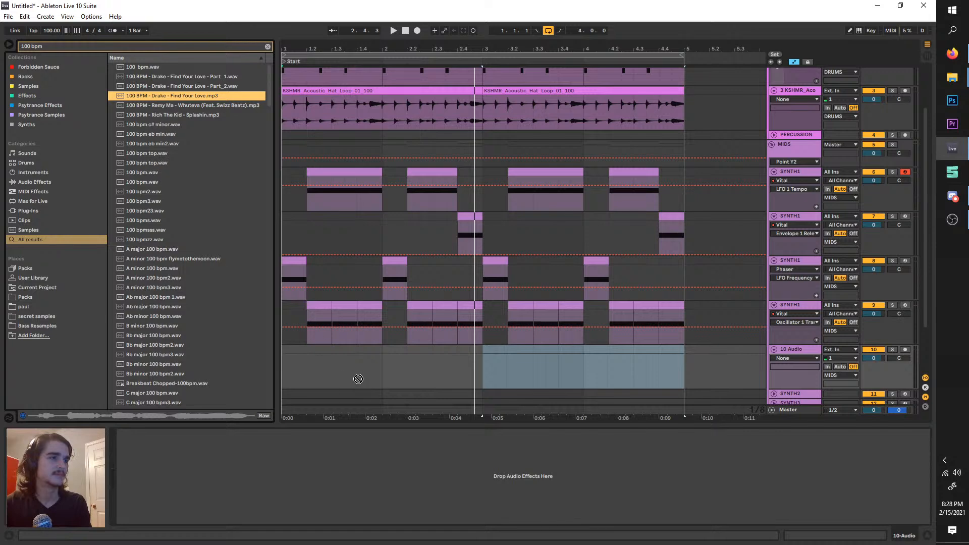
{"action": "left_click_drag", "start_coordinate": [358, 379], "coordinate": [302, 356]}
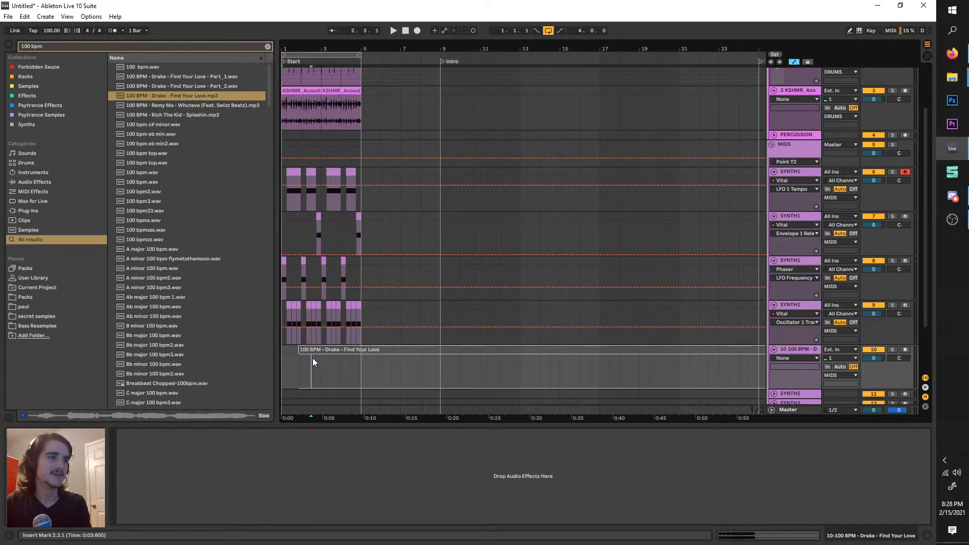
{"action": "double_click", "coordinate": [310, 354]}
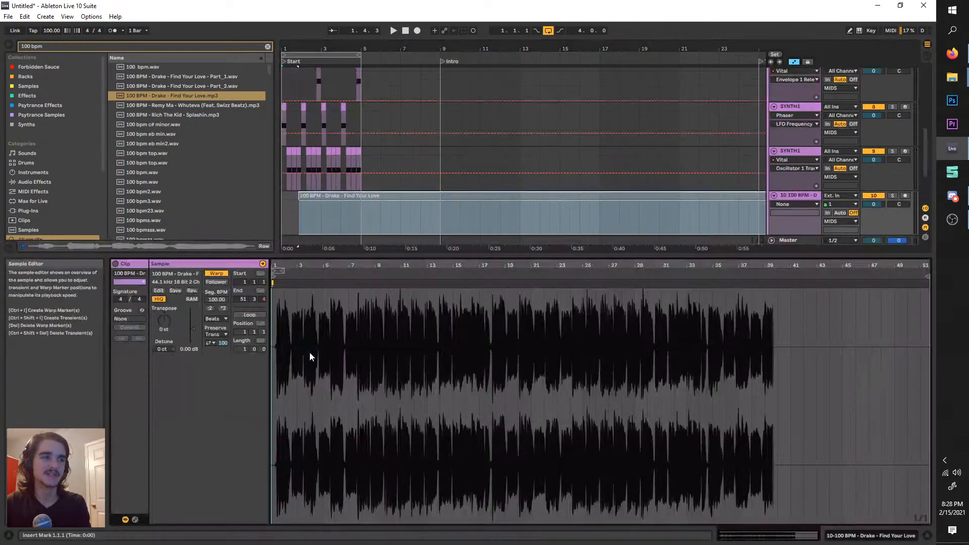
{"action": "left_click", "coordinate": [223, 273]}
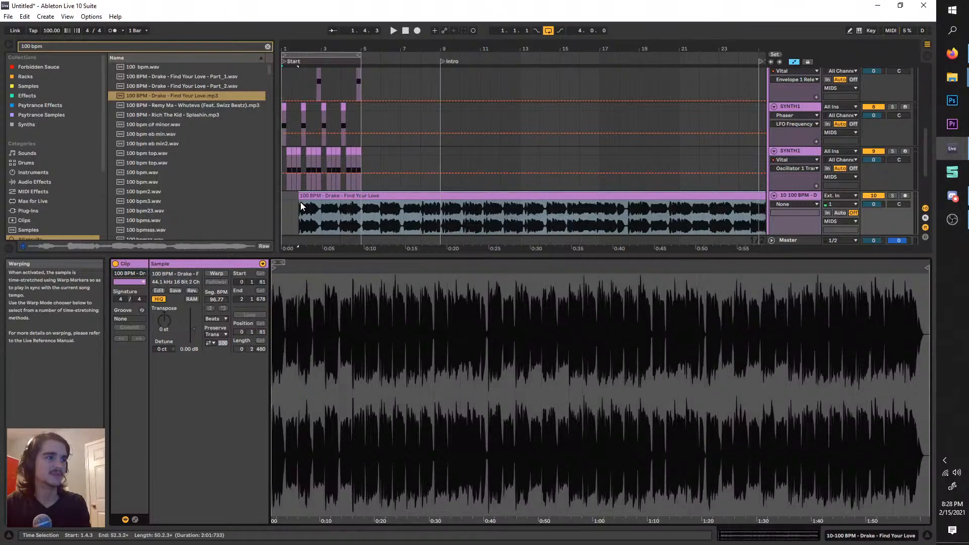
{"action": "mouse_move", "coordinate": [301, 202]}
{"action": "left_mouse_down"}
{"action": "mouse_move", "coordinate": [408, 198]}
{"action": "mouse_move", "coordinate": [340, 215]}
{"action": "mouse_move", "coordinate": [295, 204]}
{"action": "left_mouse_up"}
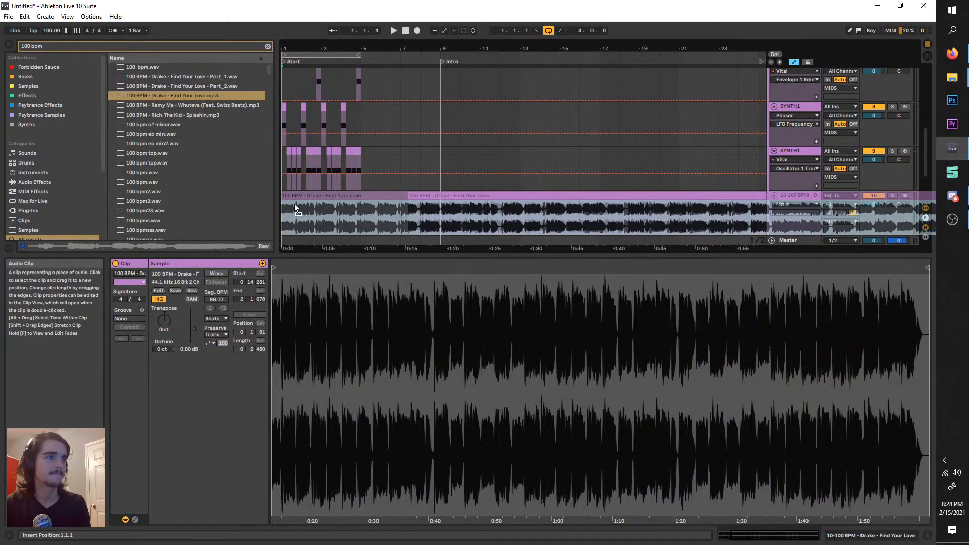
{"action": "key", "text": "space"}
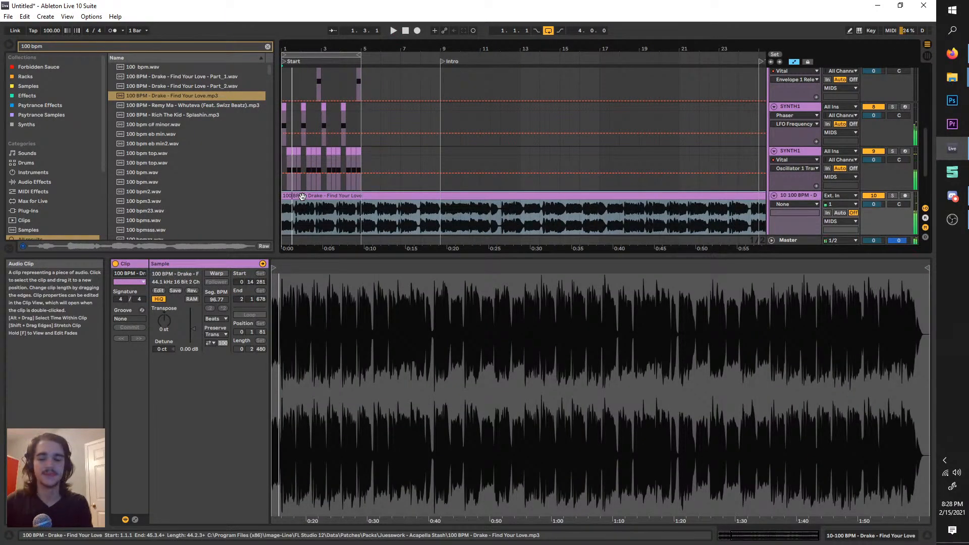
{"action": "key", "text": "Delete"}
- Enlarge the browser area and search for "100 bpm rap" in the Packs folder, the categories and the current project
{"action": "scroll", "coordinate": [168, 170], "scroll_direction": "down", "scroll_amount": 10}
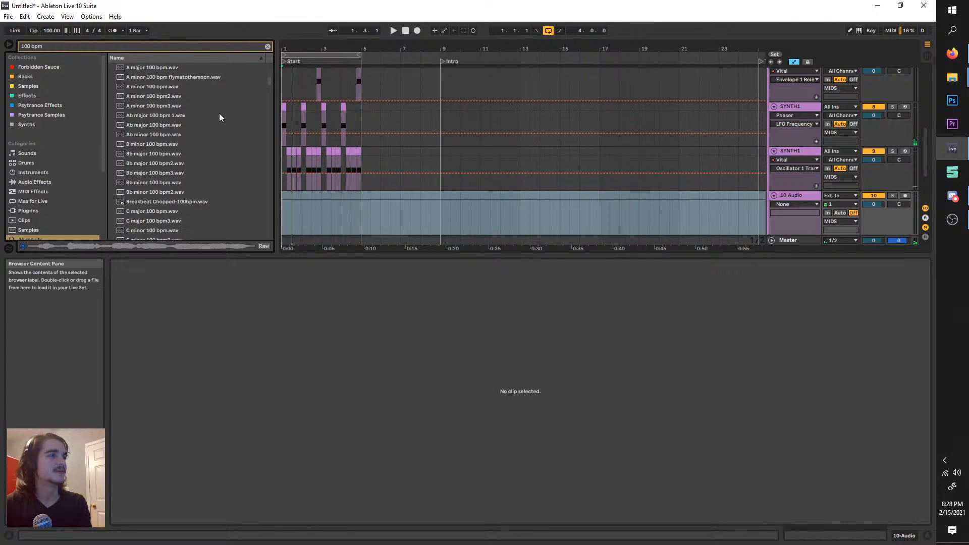
{"action": "left_click_drag", "start_coordinate": [238, 255], "coordinate": [250, 421]}
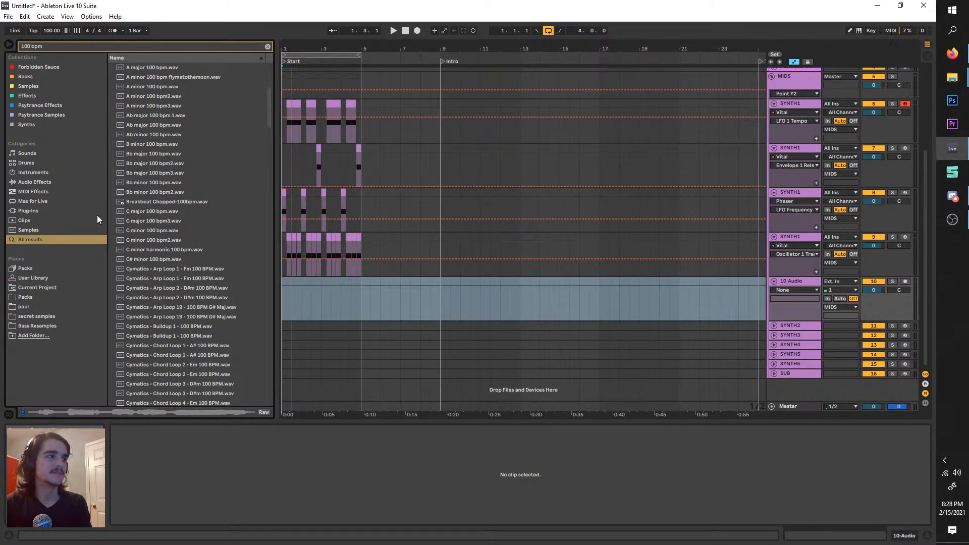
{"action": "left_click", "coordinate": [58, 298]}
{"action": "left_click", "coordinate": [68, 47]}
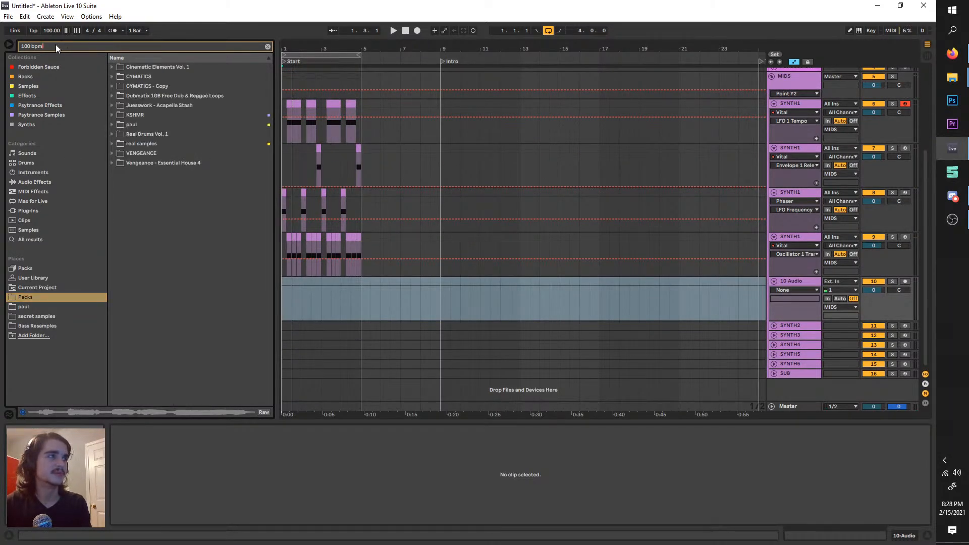
{"action": "type", "text": "100 bpm rap"}
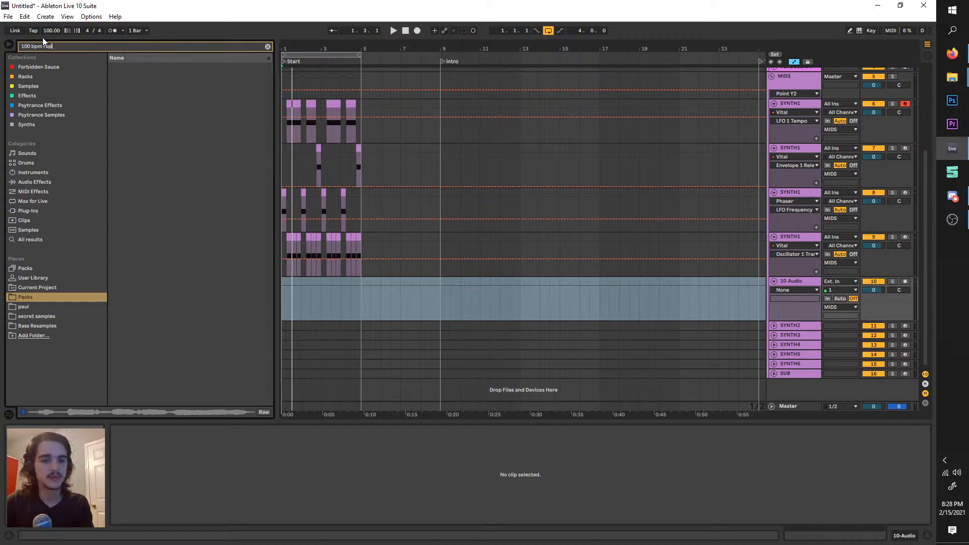
{"action": "left_click", "coordinate": [40, 211]}
{"action": "left_click", "coordinate": [37, 192]}
{"action": "left_click", "coordinate": [41, 239]}
{"action": "left_click", "coordinate": [51, 288]}
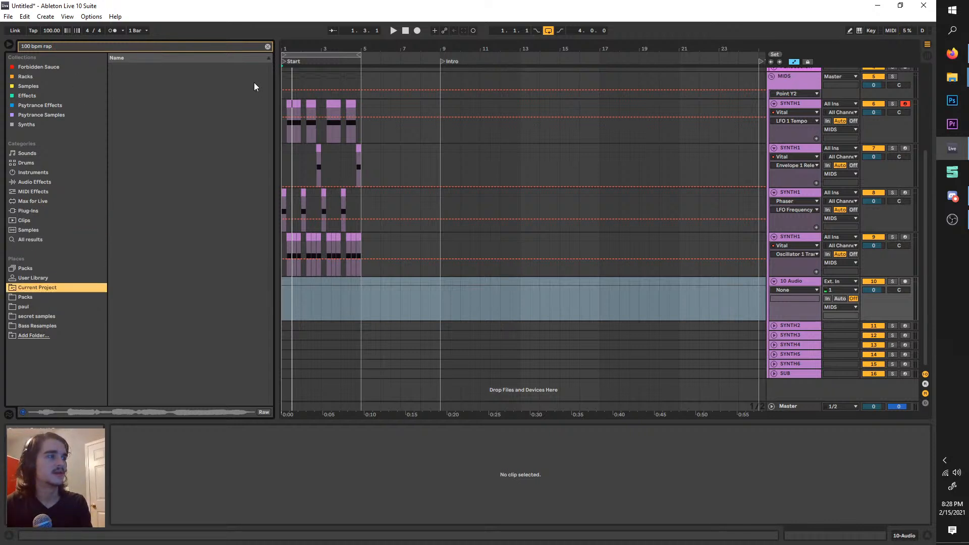
- Search the Packs folder for 100 bpm and preview the Remy Ma and Rich The Kid files in Juesswork - Acapella Stash
{"action": "left_click", "coordinate": [268, 46]}
{"action": "type", "text": "100 bpm"}
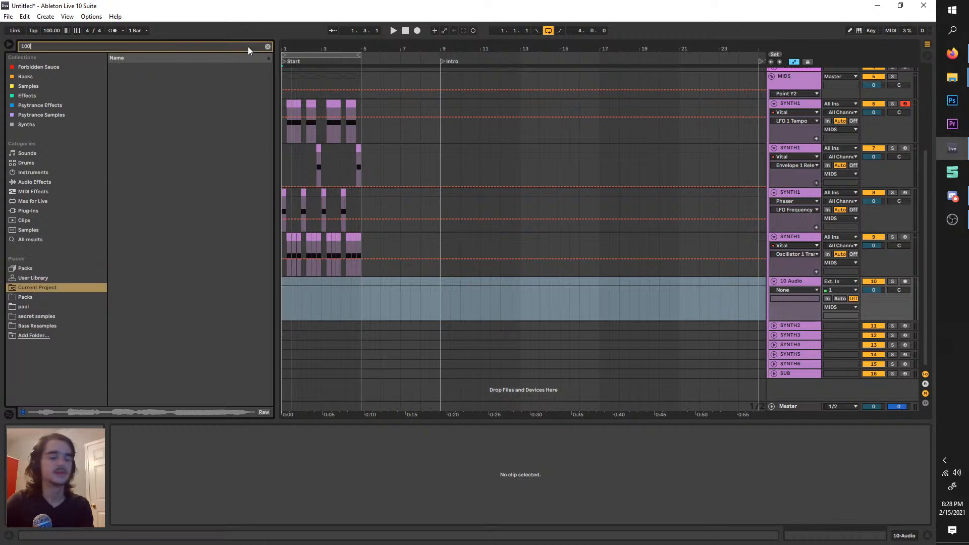
{"action": "left_click", "coordinate": [61, 297]}
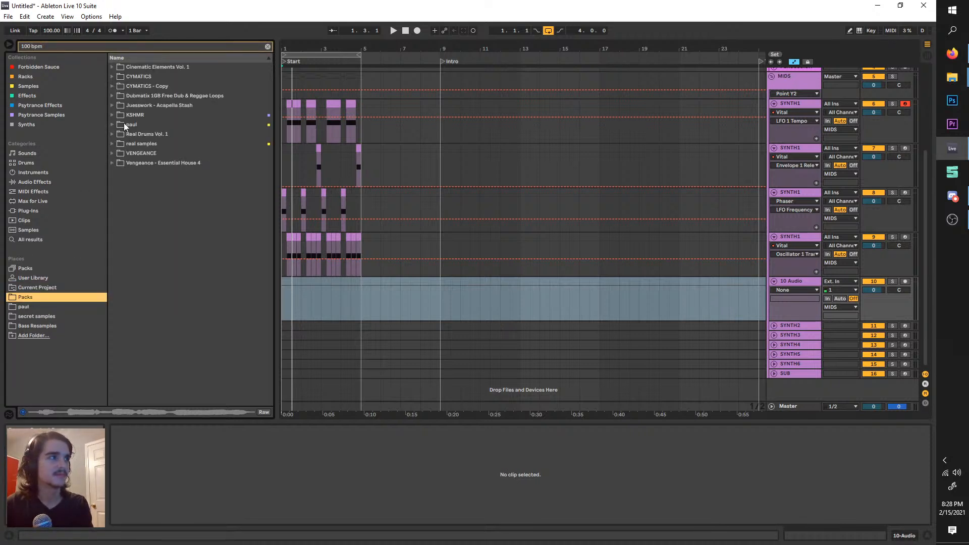
{"action": "left_click", "coordinate": [113, 106]}
{"action": "left_click", "coordinate": [129, 116]}
{"action": "left_click", "coordinate": [145, 144]}
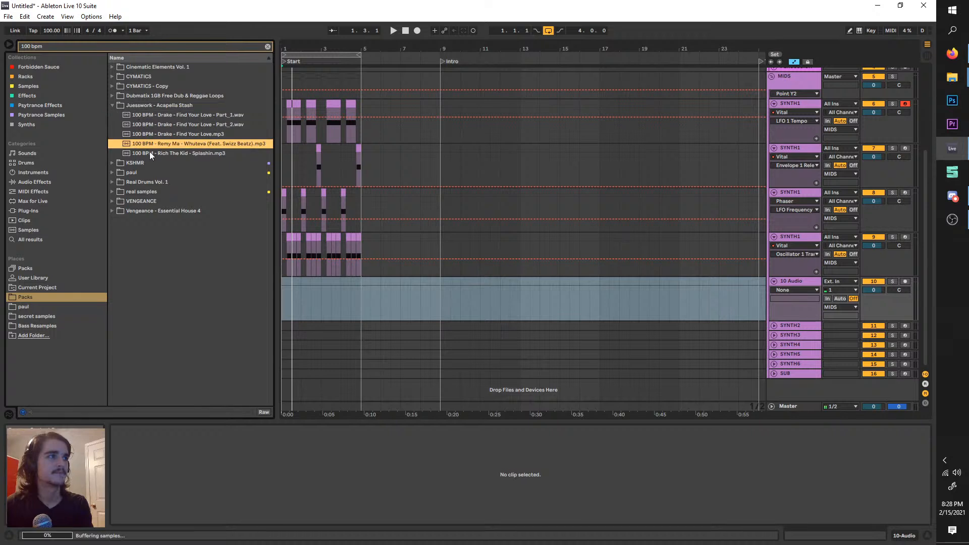
{"action": "left_click", "coordinate": [146, 153]}
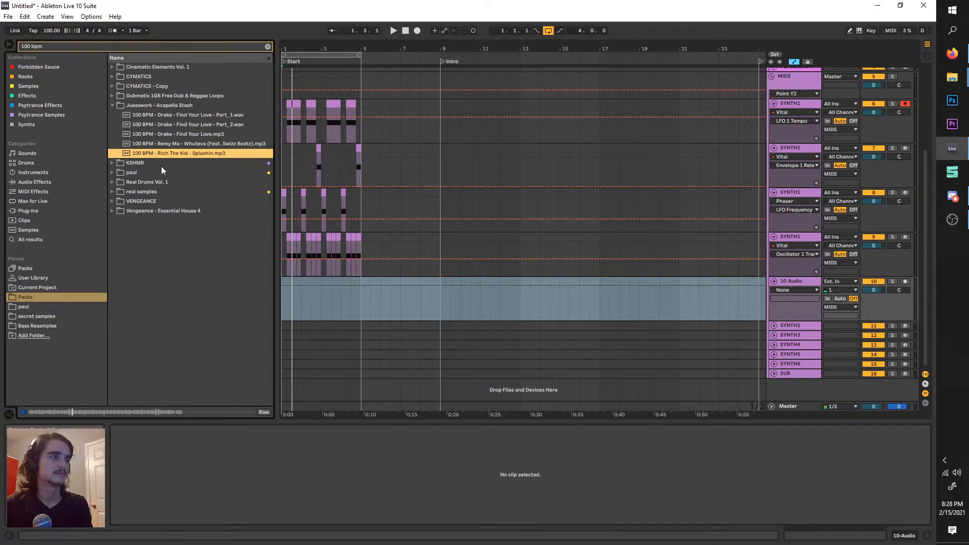
- Place "100 BPM - Rich The Kid - Splashin.mp3" at bar 1 of the new audio track and turn off its warping
{"action": "left_click_drag", "start_coordinate": [126, 153], "coordinate": [345, 289]}
{"action": "key", "text": "plus"}
{"action": "key", "text": "plus"}
{"action": "key", "text": "plus"}
{"action": "scroll", "coordinate": [497, 294], "scroll_direction": "down", "scroll_amount": 6}
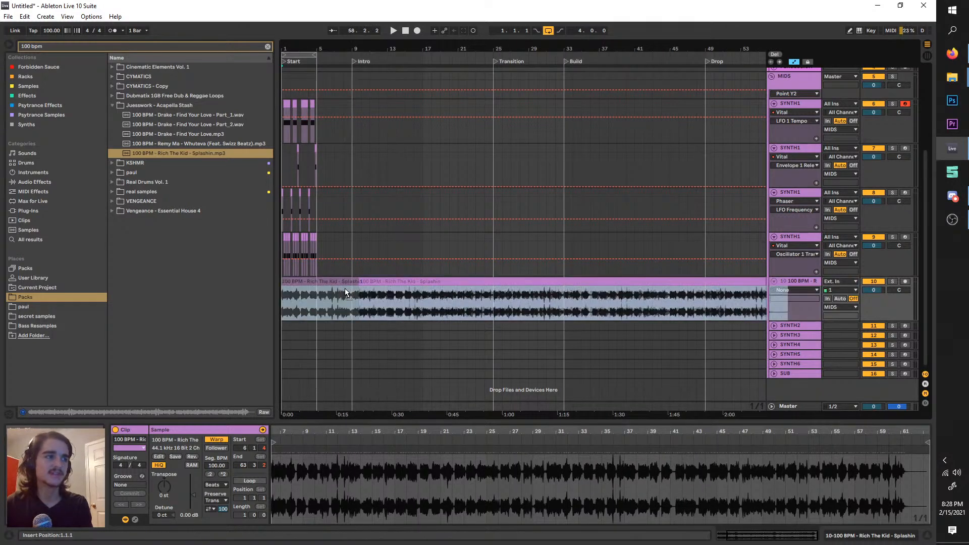
{"action": "left_click", "coordinate": [120, 431]}
{"action": "left_click", "coordinate": [116, 430]}
{"action": "left_click", "coordinate": [116, 430]}
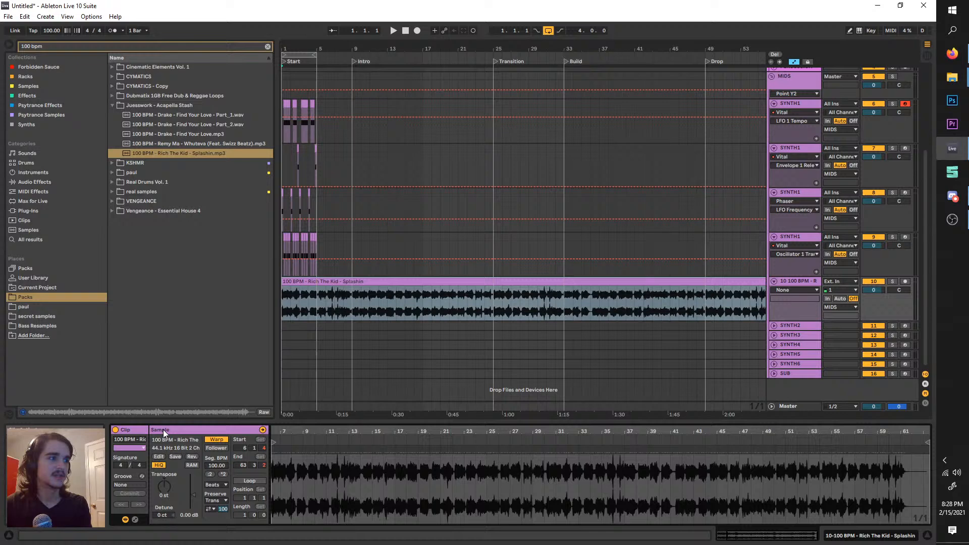
{"action": "left_click", "coordinate": [213, 441]}
{"action": "key", "text": "space"}
- Trim the vocal clip to end at bar 5 and set its track volume to -3.0 dB
{"action": "scroll", "coordinate": [293, 313], "scroll_direction": "up", "scroll_amount": 3}
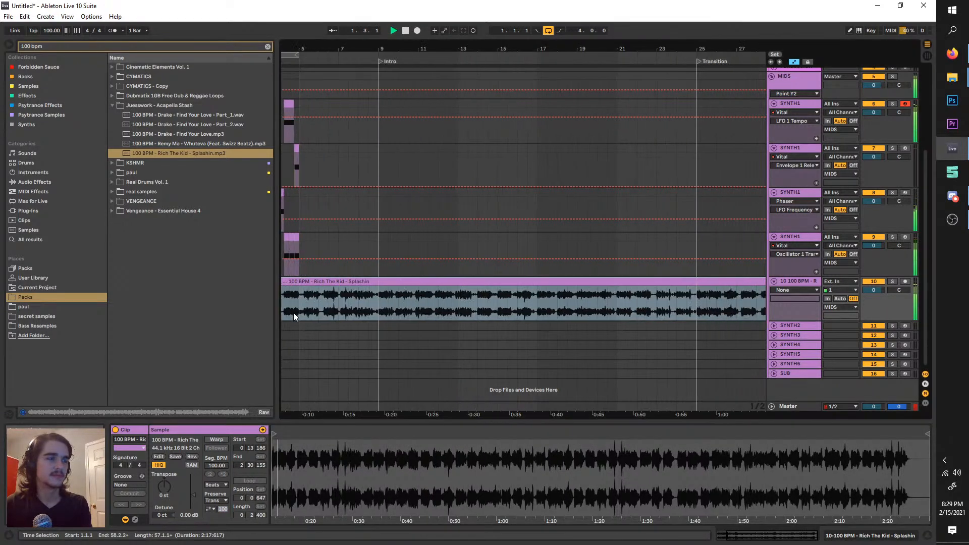
{"action": "scroll", "coordinate": [294, 317], "scroll_direction": "down", "scroll_amount": 5}
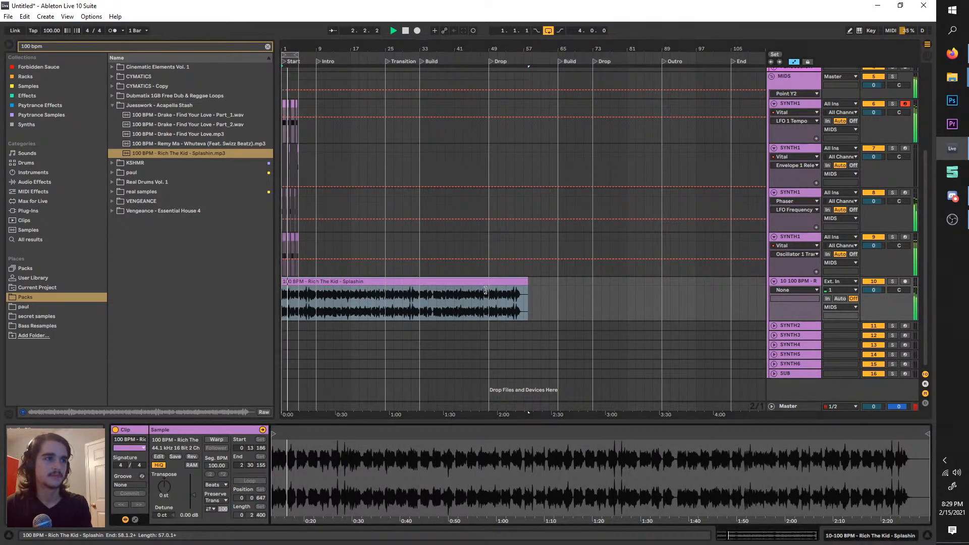
{"action": "left_click_drag", "start_coordinate": [528, 293], "coordinate": [296, 289]}
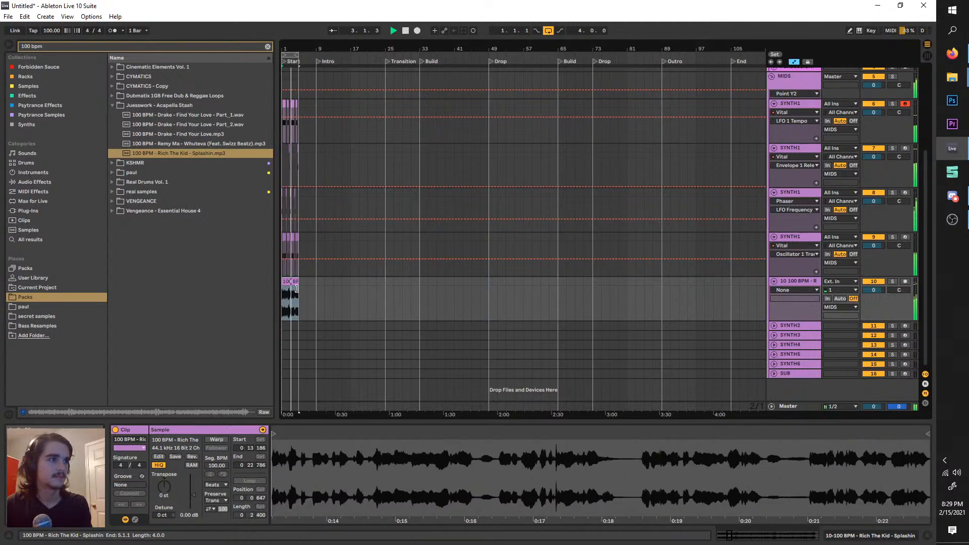
{"action": "scroll", "coordinate": [296, 288], "scroll_direction": "up", "scroll_amount": 5}
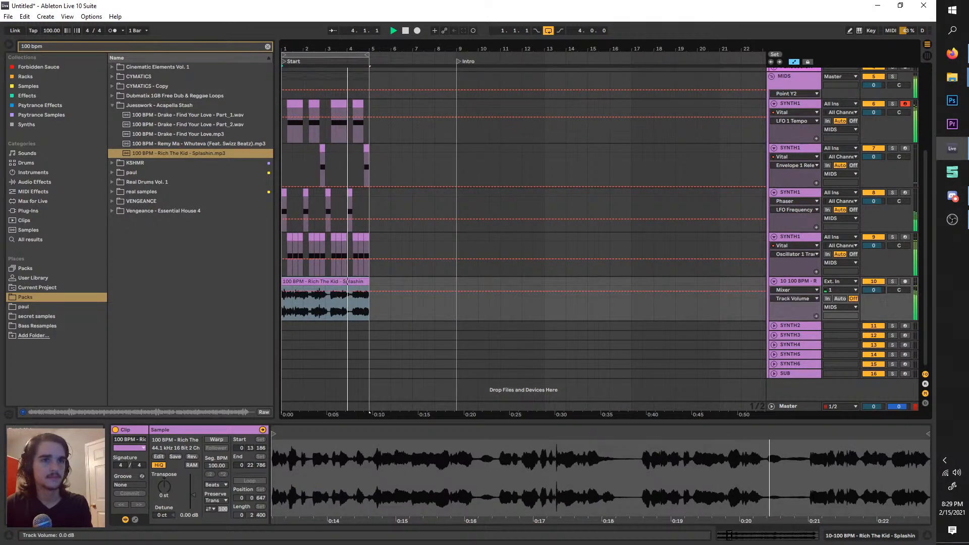
{"action": "left_click_drag", "start_coordinate": [873, 291], "coordinate": [874, 300]}
- Duplicate the four-bar section, lengthen the loop to 8 bars, and replace the repeated vocal by extending the first clip to bar 9
{"action": "left_click", "coordinate": [358, 55]}
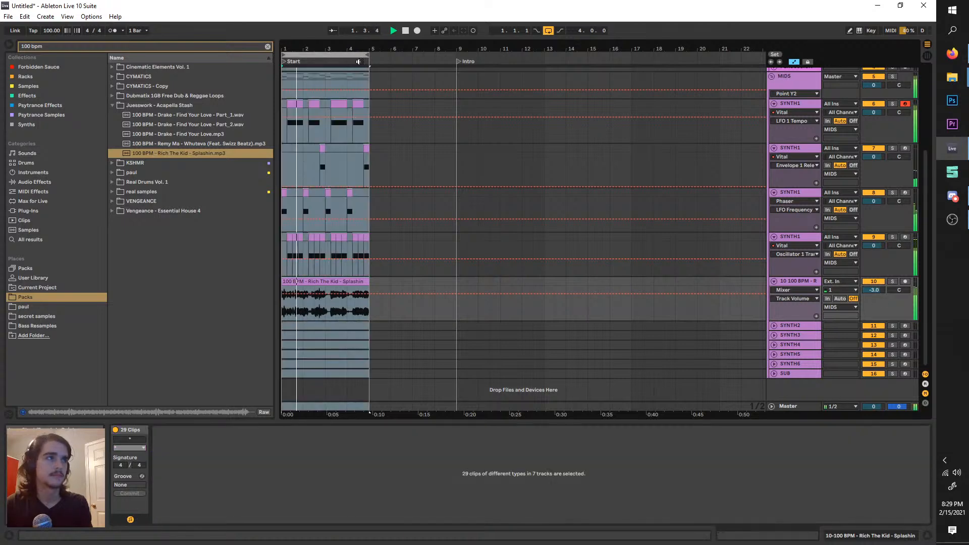
{"action": "key", "text": "ctrl+d"}
{"action": "left_click_drag", "start_coordinate": [436, 61], "coordinate": [456, 61]}
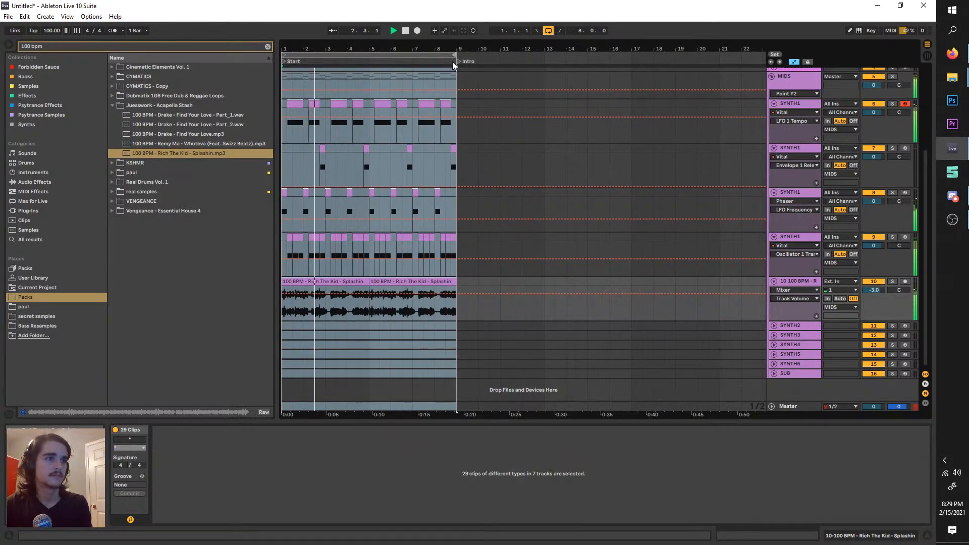
{"action": "left_click", "coordinate": [398, 281]}
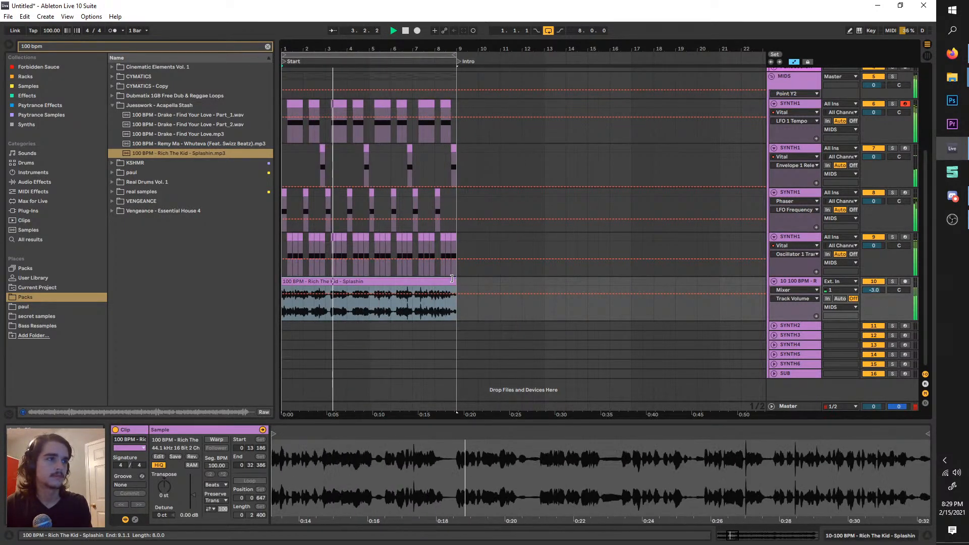
- Solo the fourth SYNTH1 track and add an EQ Eight at the end of its device chain
{"action": "left_click", "coordinate": [816, 240]}
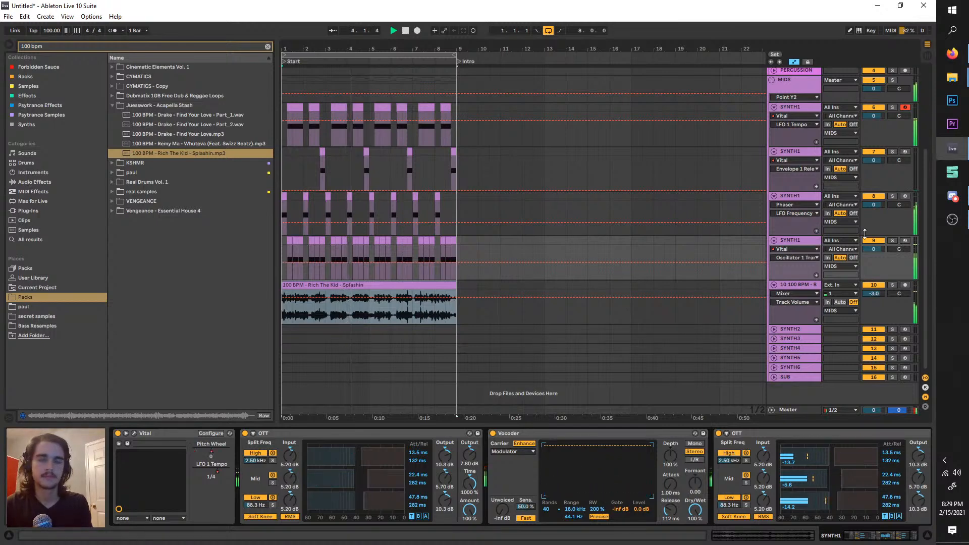
{"action": "left_click", "coordinate": [893, 241]}
{"action": "scroll", "coordinate": [669, 487], "scroll_direction": "down", "scroll_amount": 2}
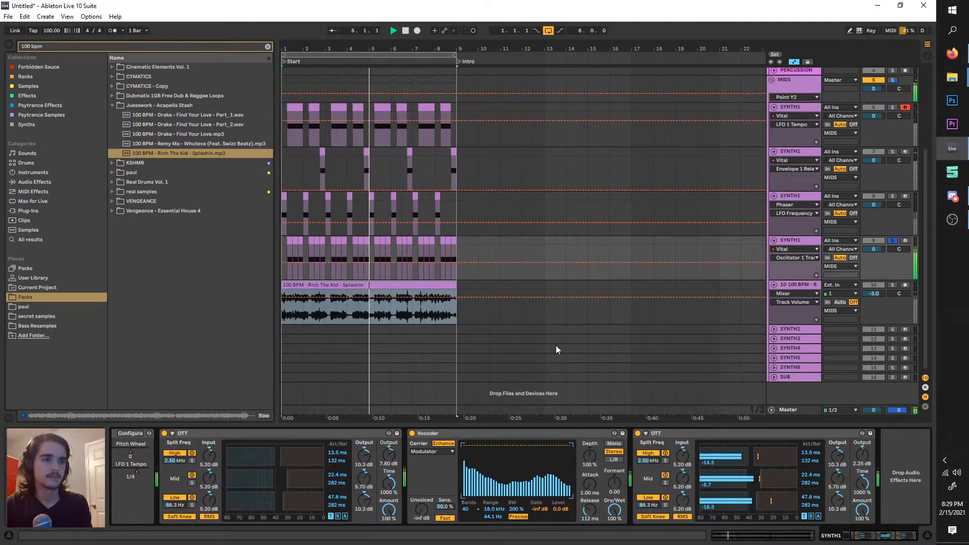
{"action": "left_click", "coordinate": [120, 47]}
{"action": "type", "text": "eq"}
{"action": "left_click", "coordinate": [38, 182]}
{"action": "mouse_move", "coordinate": [135, 86]}
{"action": "left_mouse_down"}
{"action": "mouse_move", "coordinate": [126, 97]}
{"action": "mouse_move", "coordinate": [903, 485]}
{"action": "left_mouse_up"}
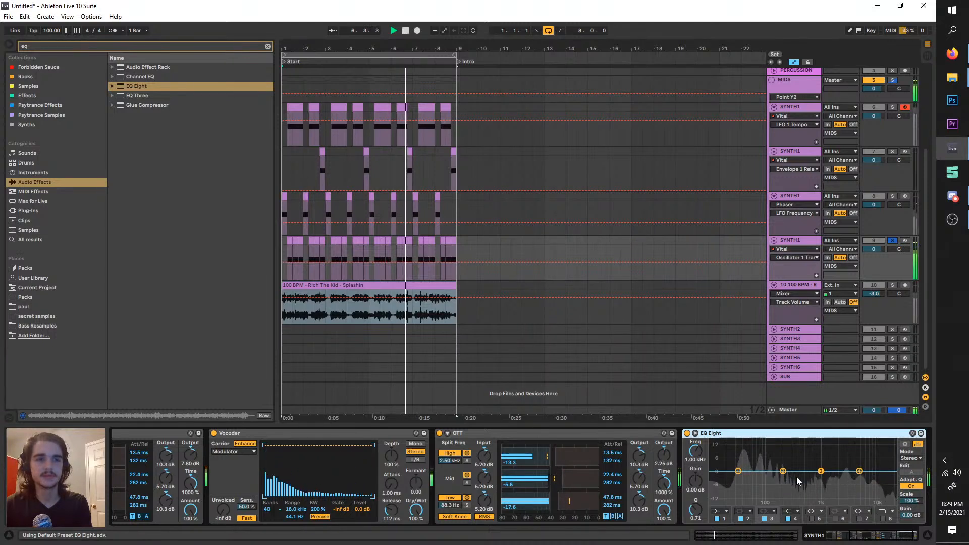
- Boost the highs in the EQ Eight using band 4 at 726 Hz with 4.34 dB gain
{"action": "left_click_drag", "start_coordinate": [795, 441], "coordinate": [822, 444]}
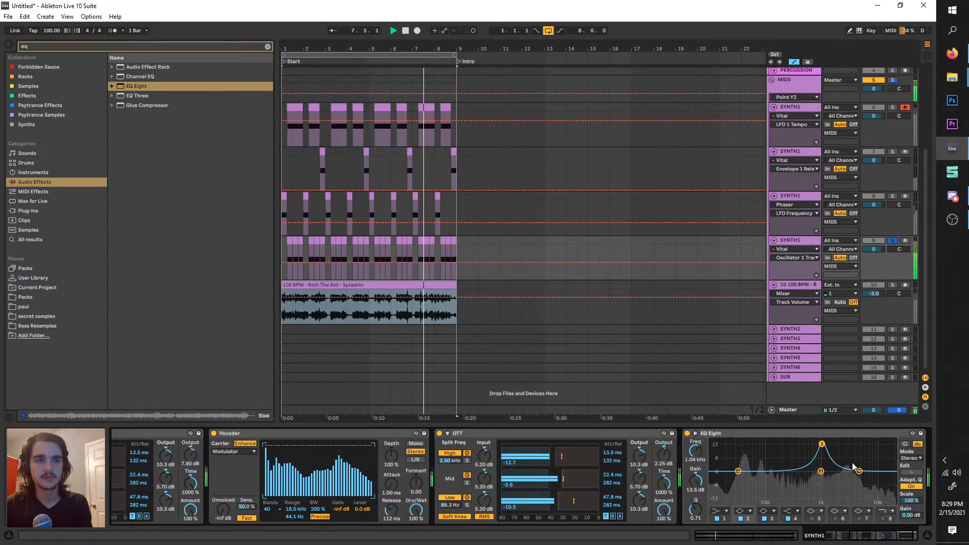
{"action": "key", "text": "ctrl+z"}
{"action": "left_click_drag", "start_coordinate": [859, 471], "coordinate": [813, 463]}
{"action": "key", "text": "space"}
{"action": "key", "text": "space"}
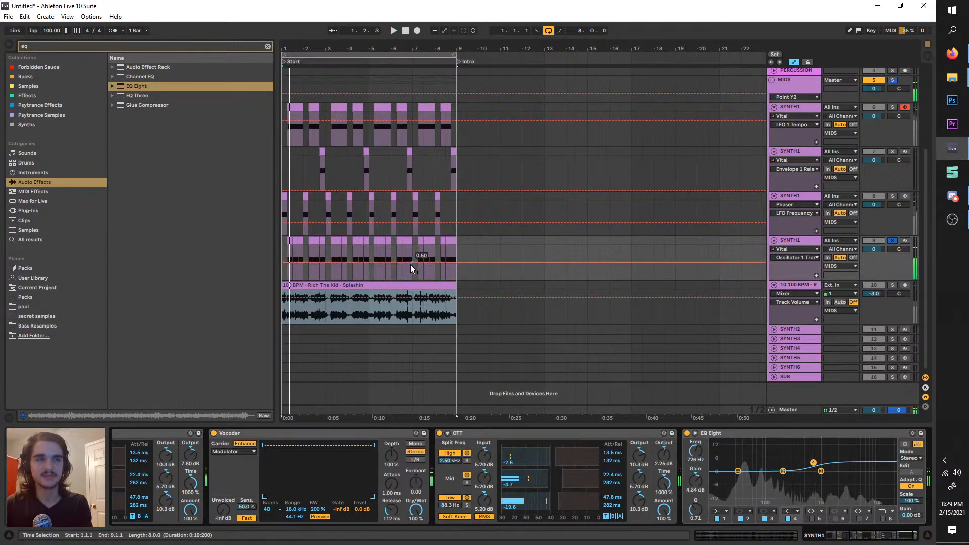
{"action": "scroll", "coordinate": [328, 287], "scroll_direction": "up", "scroll_amount": 3}
{"action": "scroll", "coordinate": [328, 287], "scroll_direction": "left", "scroll_amount": 2}
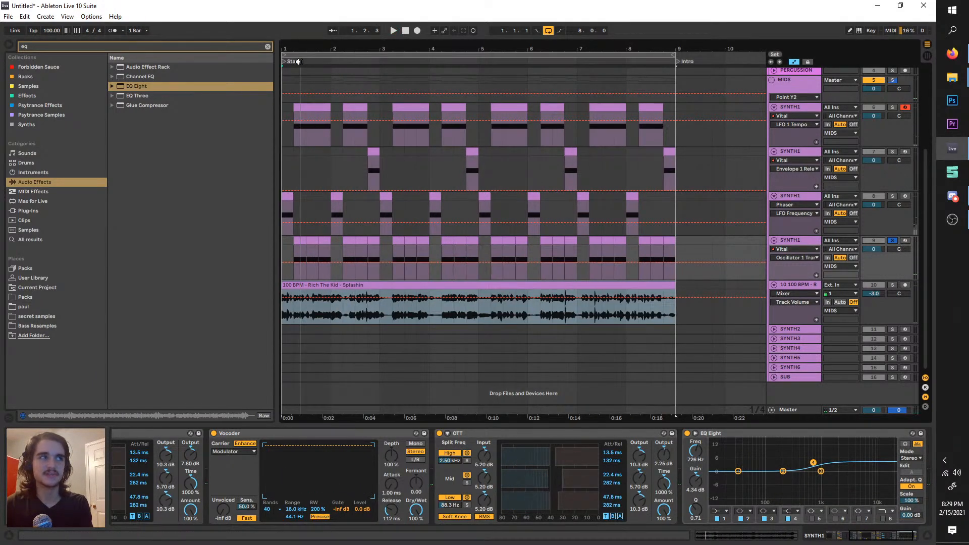
{"action": "left_click_drag", "start_coordinate": [298, 58], "coordinate": [310, 60]}
{"action": "left_click_drag", "start_coordinate": [689, 56], "coordinate": [674, 57]}
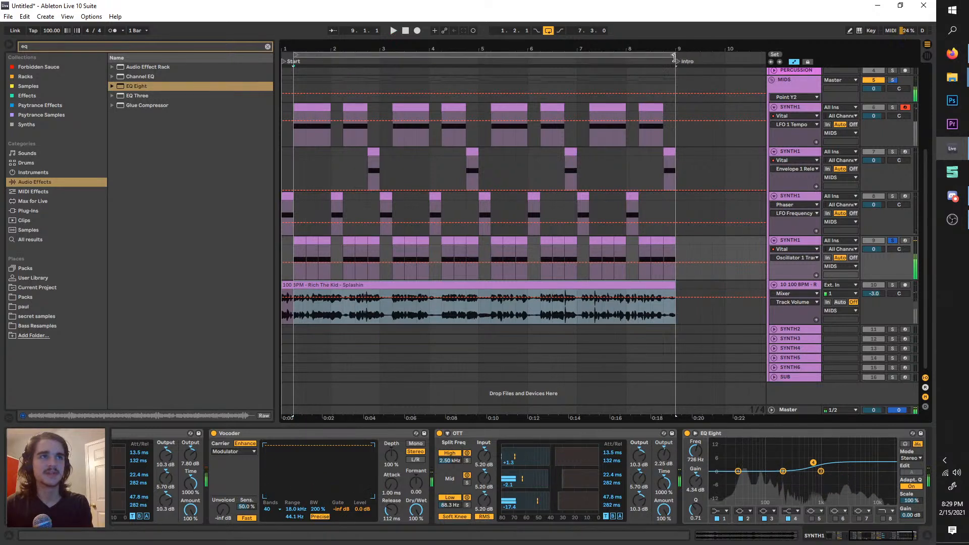
{"action": "left_click_drag", "start_coordinate": [358, 56], "coordinate": [346, 56]}
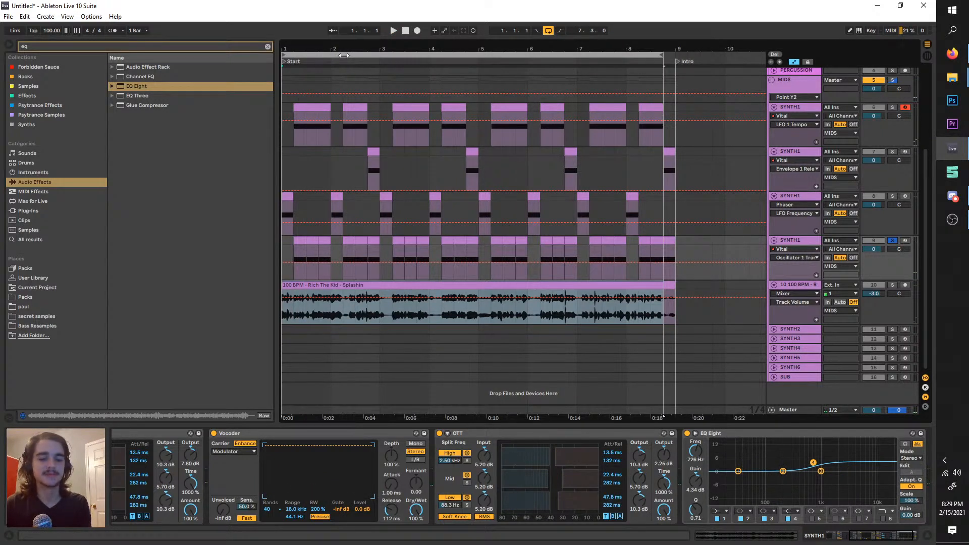
{"action": "left_click_drag", "start_coordinate": [662, 56], "coordinate": [674, 56]}
- Play the soloed fourth SYNTH1 track from the start repeatedly and toggle its EQ Eight to compare the sound
{"action": "key", "text": "space"}
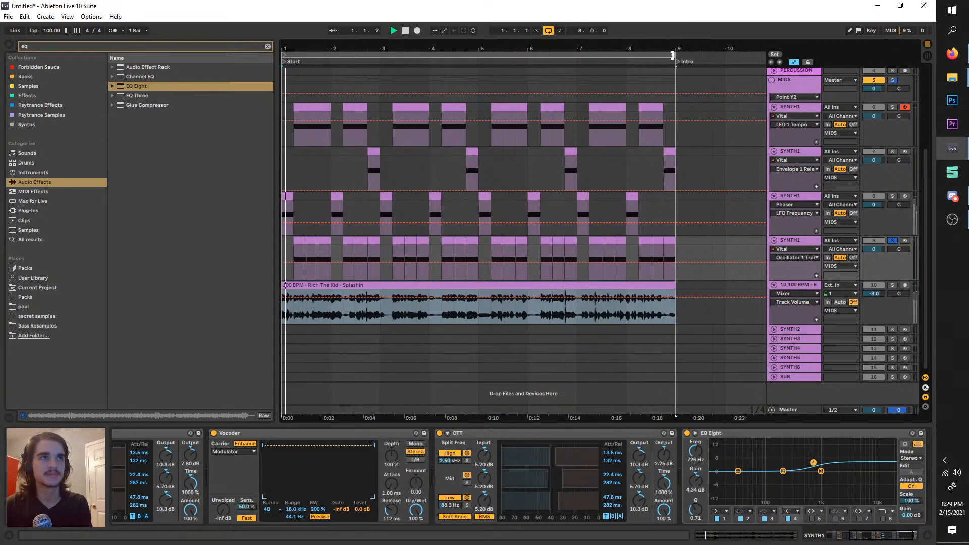
{"action": "scroll", "coordinate": [353, 230], "scroll_direction": "up", "scroll_amount": 3}
{"action": "scroll", "coordinate": [353, 228], "scroll_direction": "down", "scroll_amount": 5}
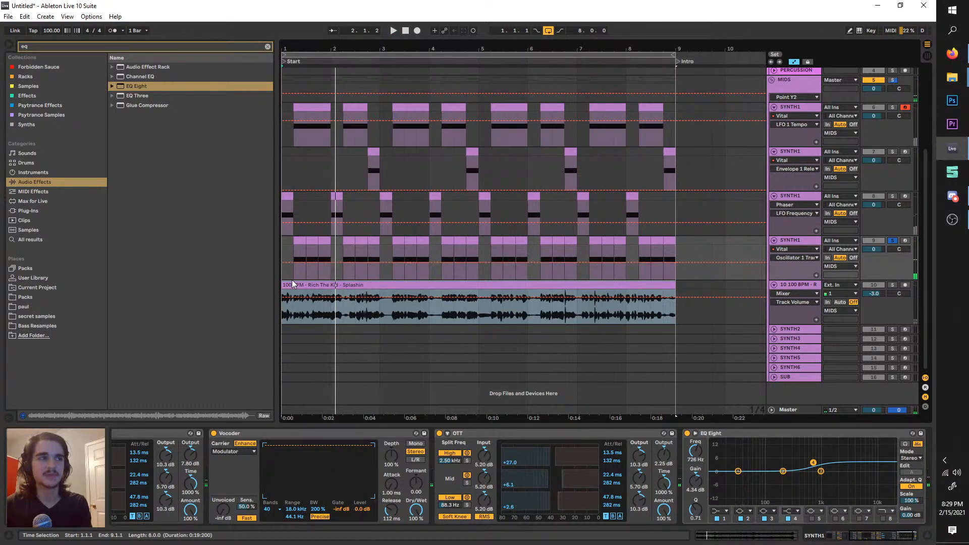
{"action": "scroll", "coordinate": [323, 288], "scroll_direction": "up", "scroll_amount": 3}
{"action": "scroll", "coordinate": [329, 293], "scroll_direction": "down", "scroll_amount": 4}
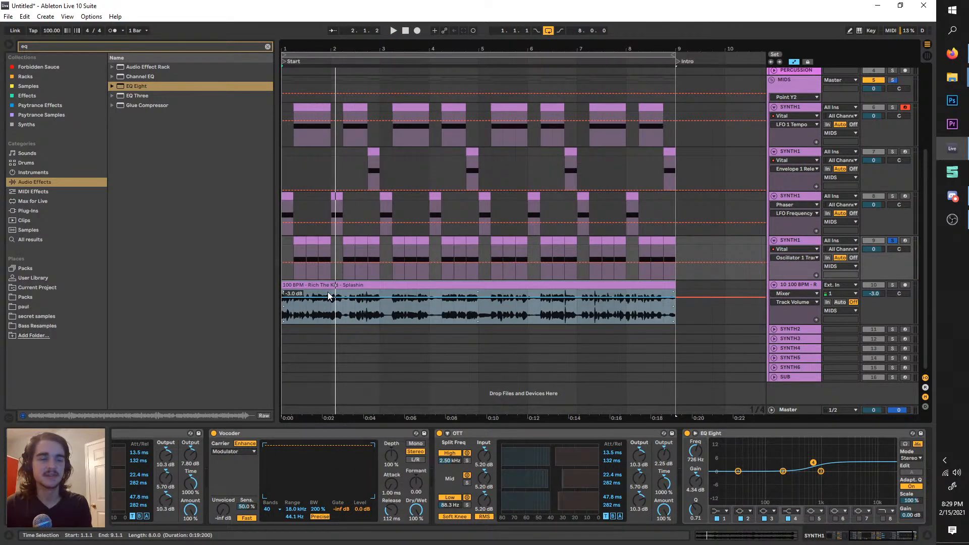
{"action": "key", "text": "space"}
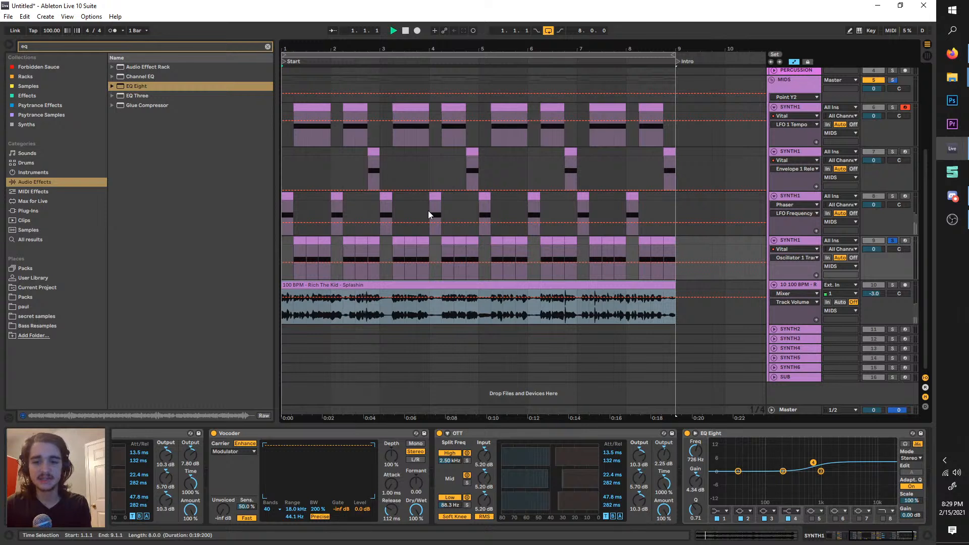
{"action": "key", "text": "space"}
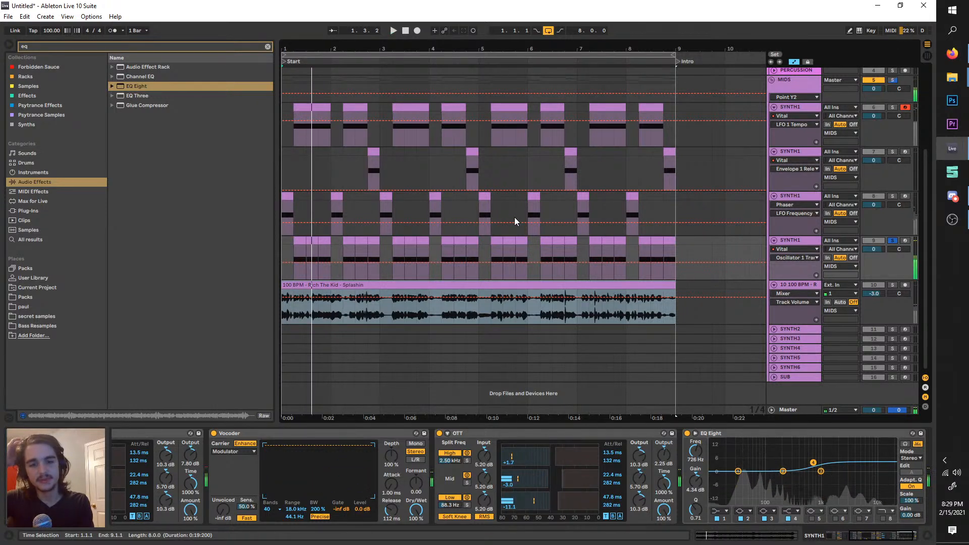
{"action": "key", "text": "space"}
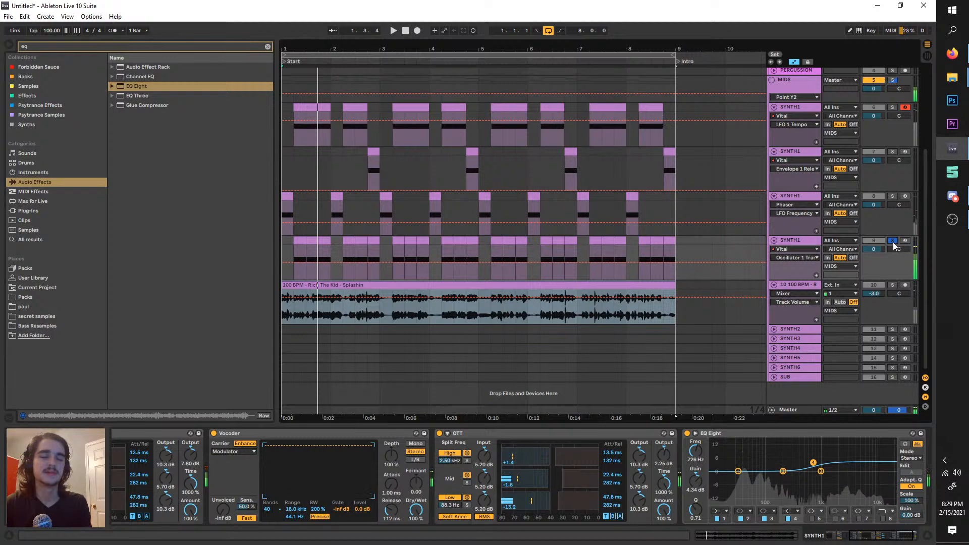
{"action": "key", "text": "space"}
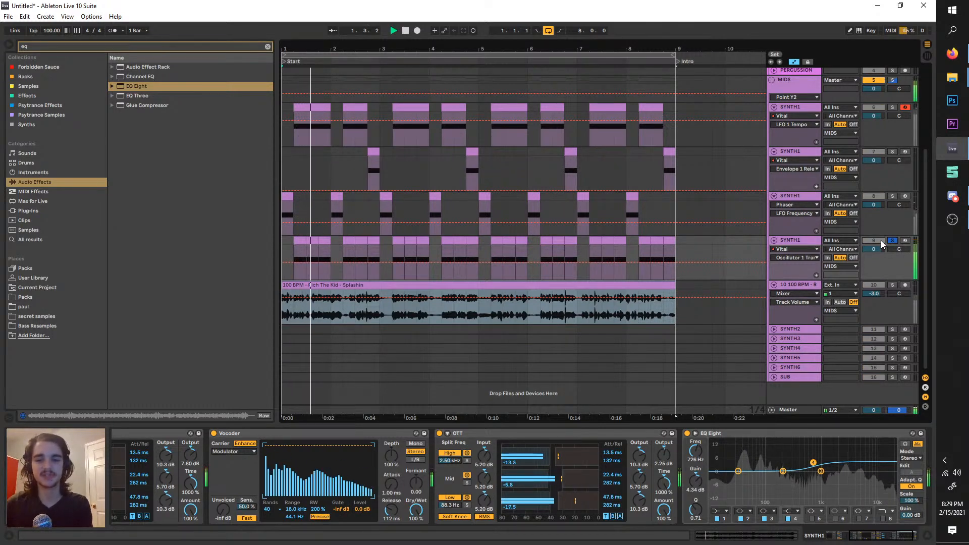
{"action": "key", "text": "space"}
{"action": "key", "text": "space"}
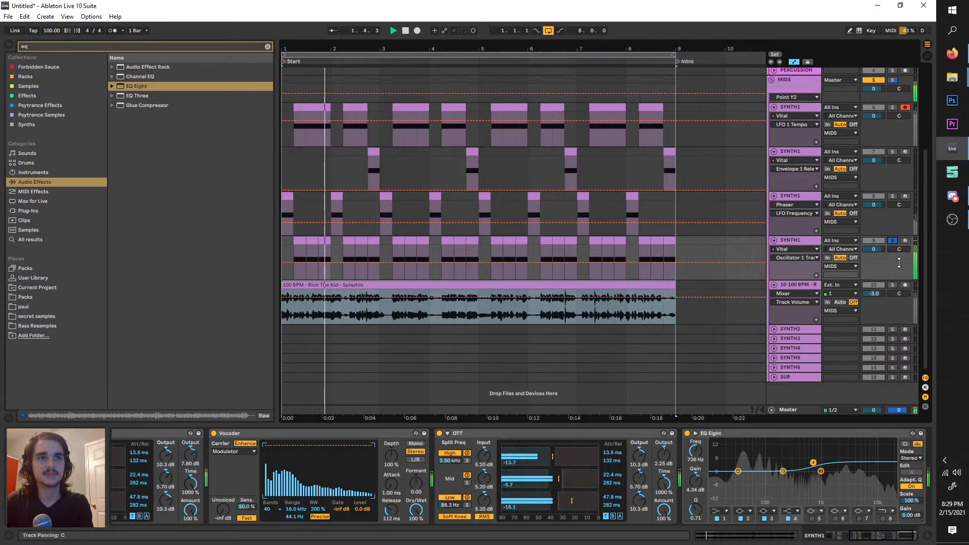
{"action": "left_click", "coordinate": [687, 433]}
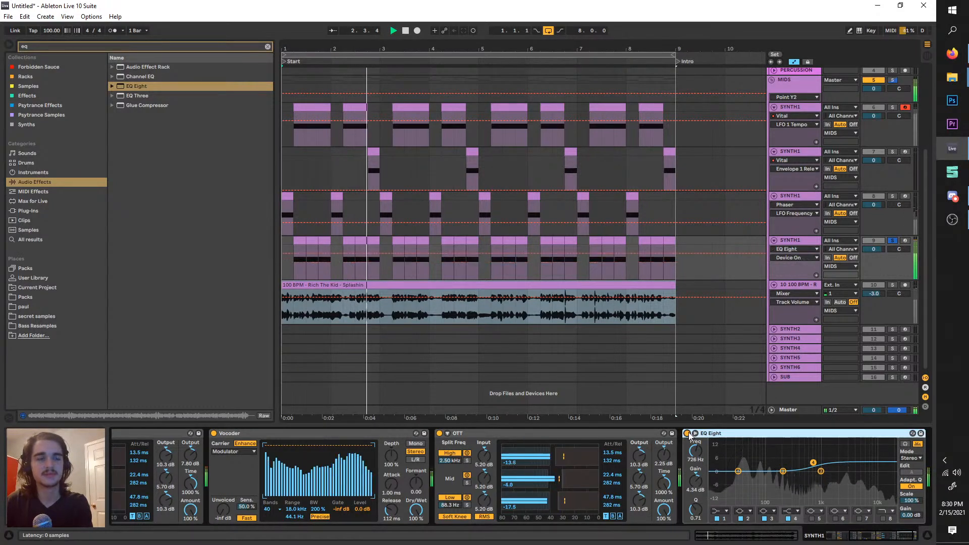
- Leave the EQ Eight switched on, unsolo the fourth SYNTH1 track and replay the full mix from the start
{"action": "left_click", "coordinate": [687, 433]}
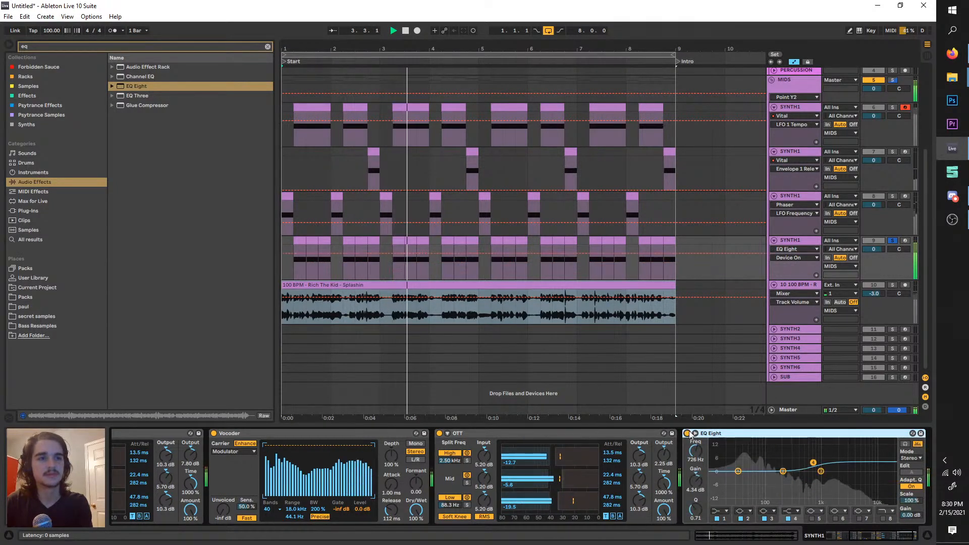
{"action": "key", "text": "space"}
{"action": "key", "text": "space"}
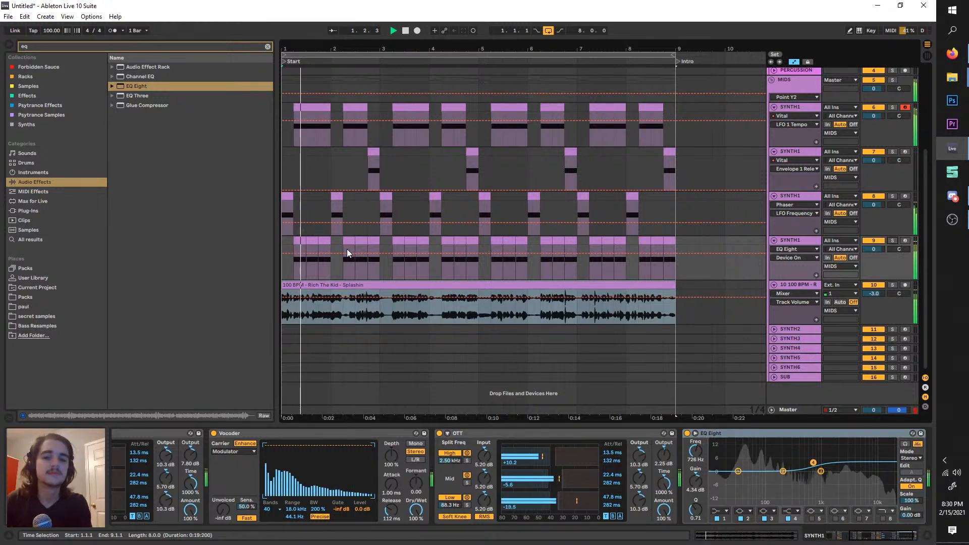
- Lower the vocal track's volume to -5.0 dB and select the track
{"action": "scroll", "coordinate": [356, 252], "scroll_direction": "up", "scroll_amount": 3}
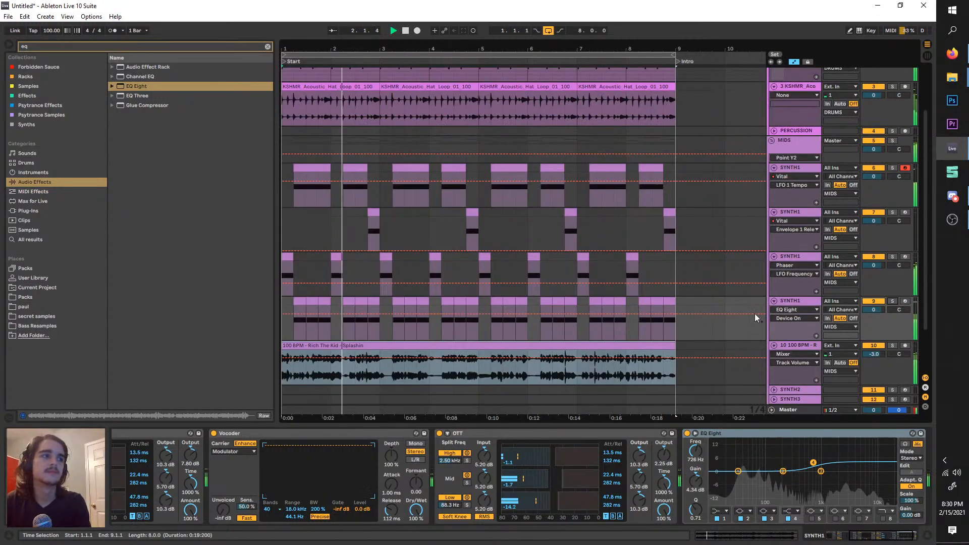
{"action": "left_click_drag", "start_coordinate": [874, 353], "coordinate": [874, 361]}
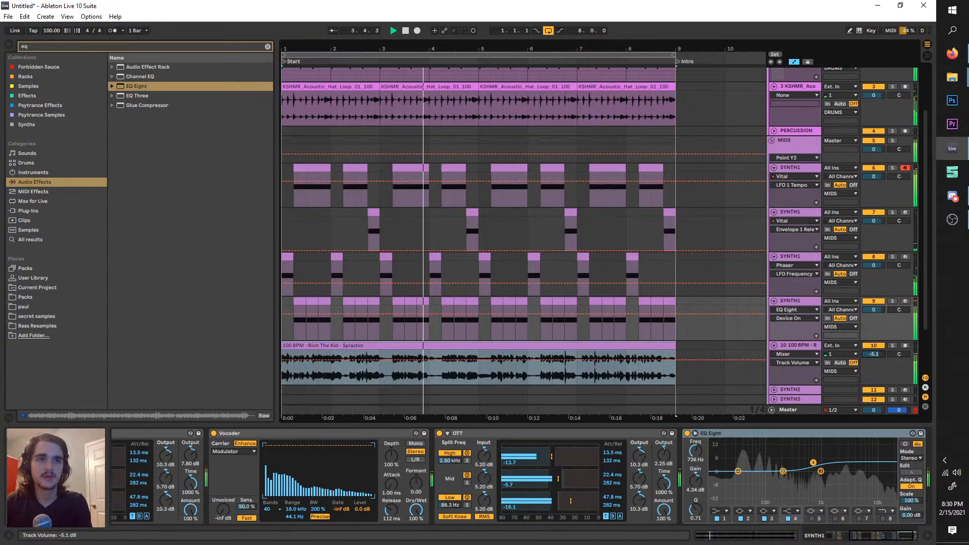
{"action": "left_click", "coordinate": [786, 347]}
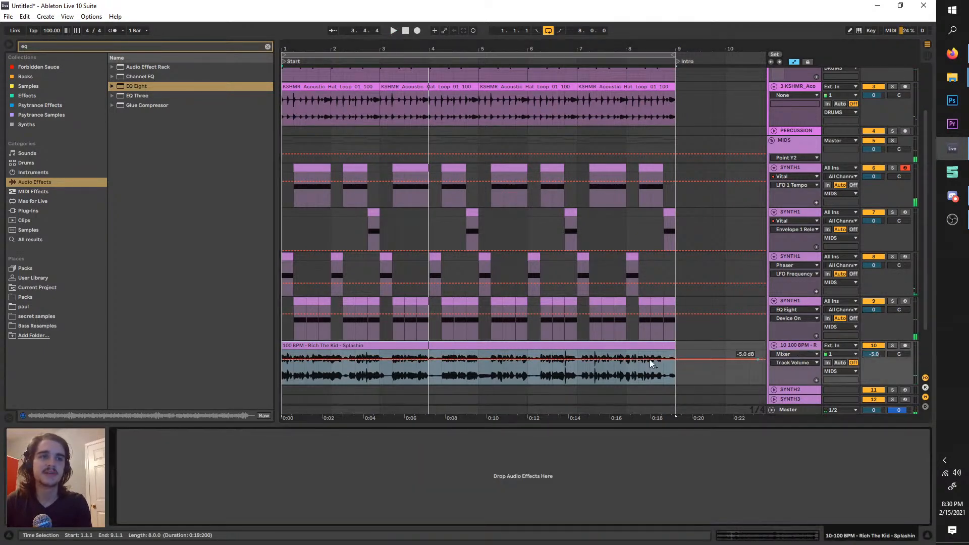
- Open the vocal clip's sample settings in an enlarged view, turn off transient looping for Beats warping and set the transient envelope to 35
{"action": "double_click", "coordinate": [555, 347]}
{"action": "left_click", "coordinate": [210, 440]}
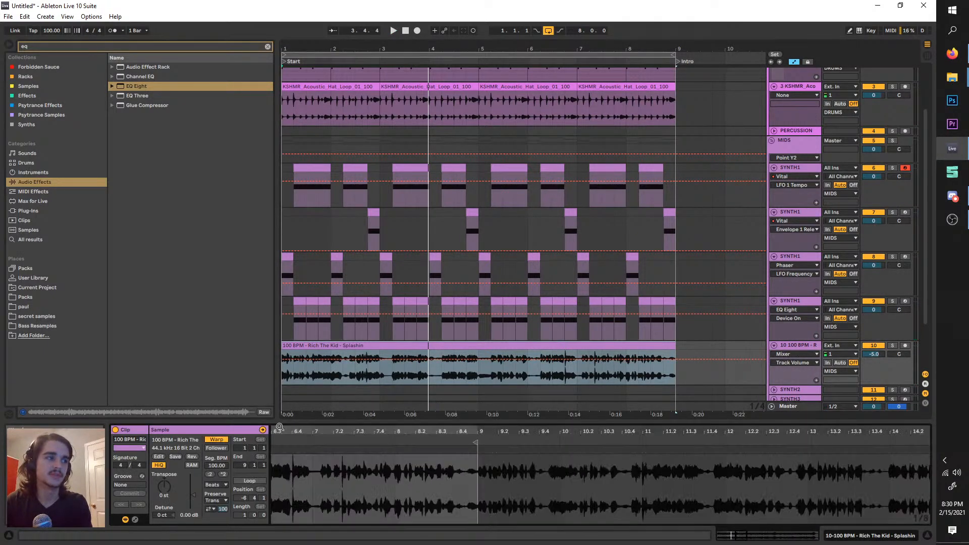
{"action": "left_click_drag", "start_coordinate": [269, 422], "coordinate": [269, 341]}
{"action": "left_click", "coordinate": [210, 426]}
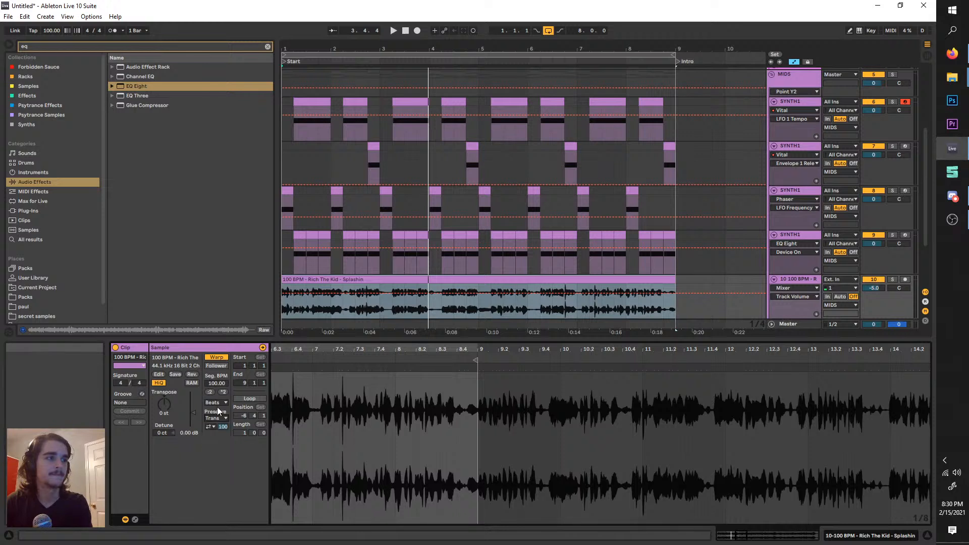
{"action": "left_click", "coordinate": [213, 435]}
{"action": "left_click_drag", "start_coordinate": [222, 427], "coordinate": [222, 459]}
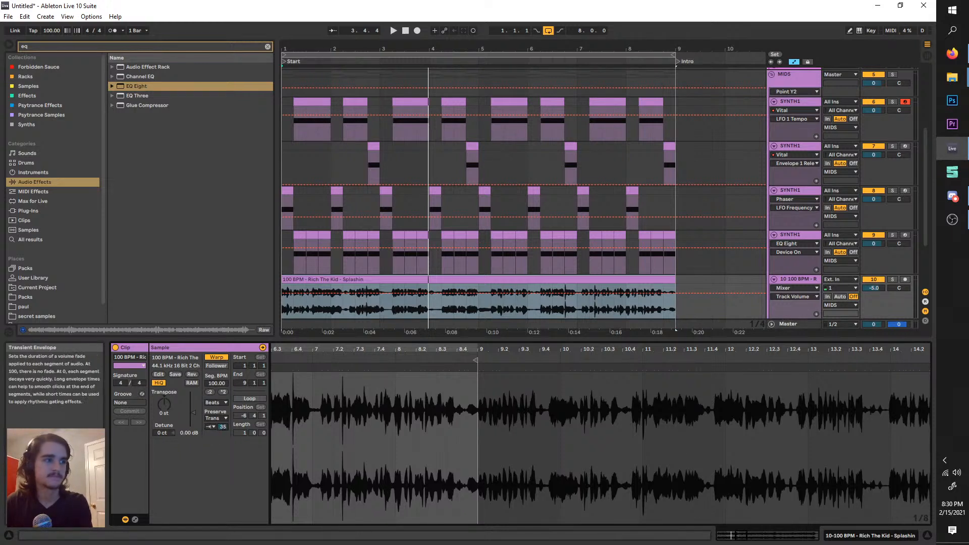
- Solo the vocal track, play it and set the clip's transient envelope to 38
{"action": "left_click", "coordinate": [892, 280]}
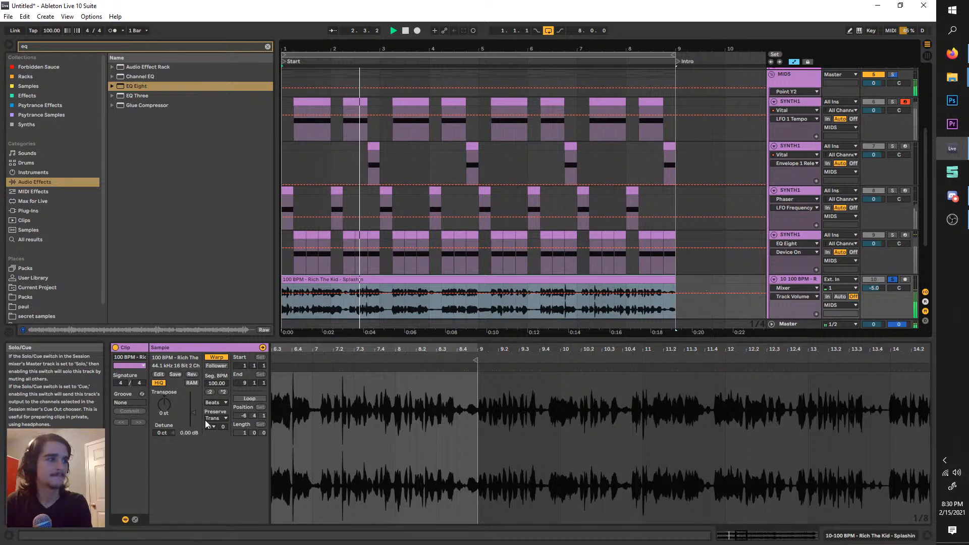
{"action": "left_click_drag", "start_coordinate": [223, 426], "coordinate": [223, 416]}
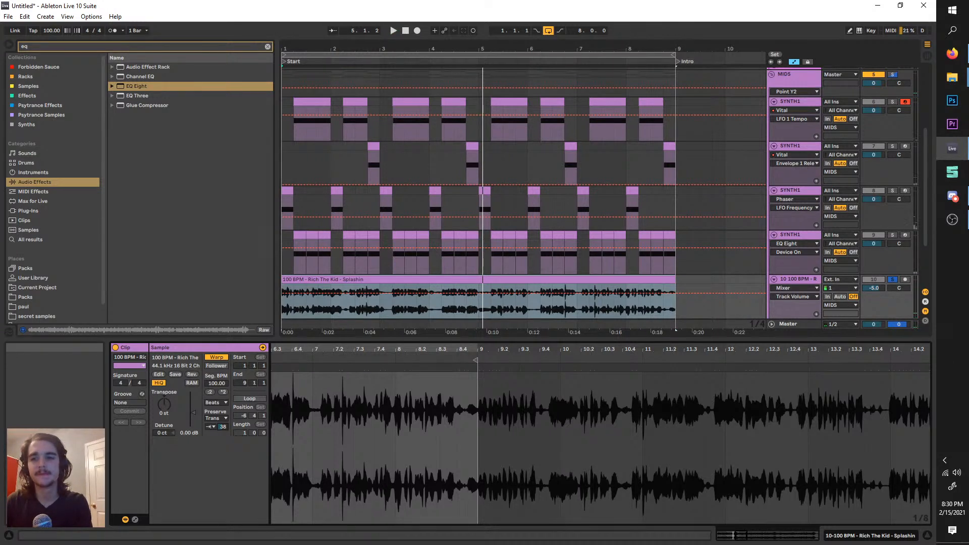
{"action": "left_click", "coordinate": [953, 53]}
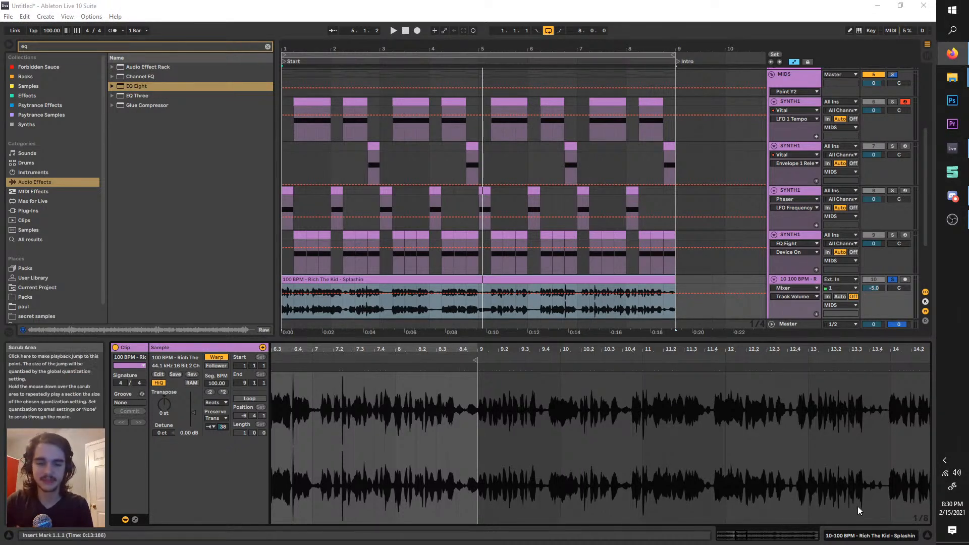
- Set the vocal clip's Beats warping to preserve 1/16 divisions while listening to it
{"action": "left_click", "coordinate": [803, 279]}
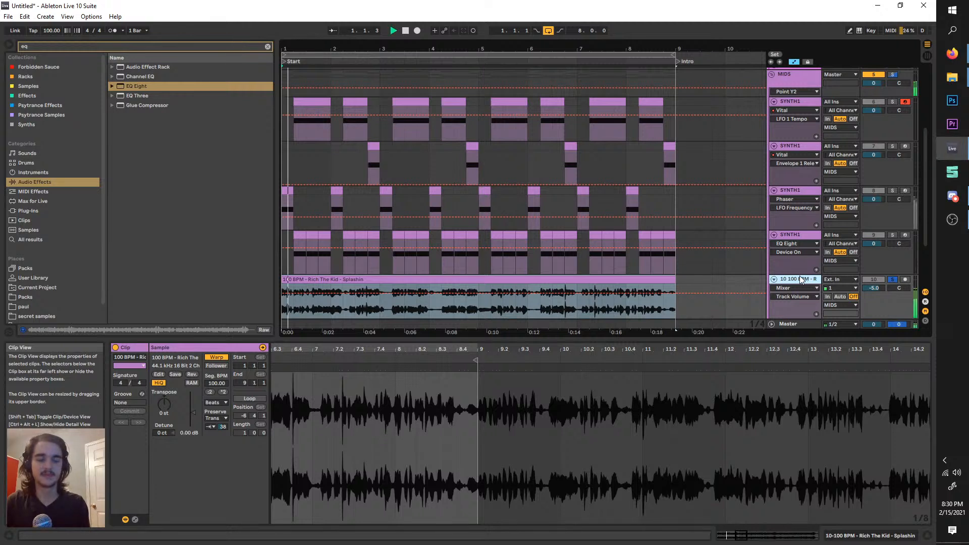
{"action": "left_click", "coordinate": [217, 418]}
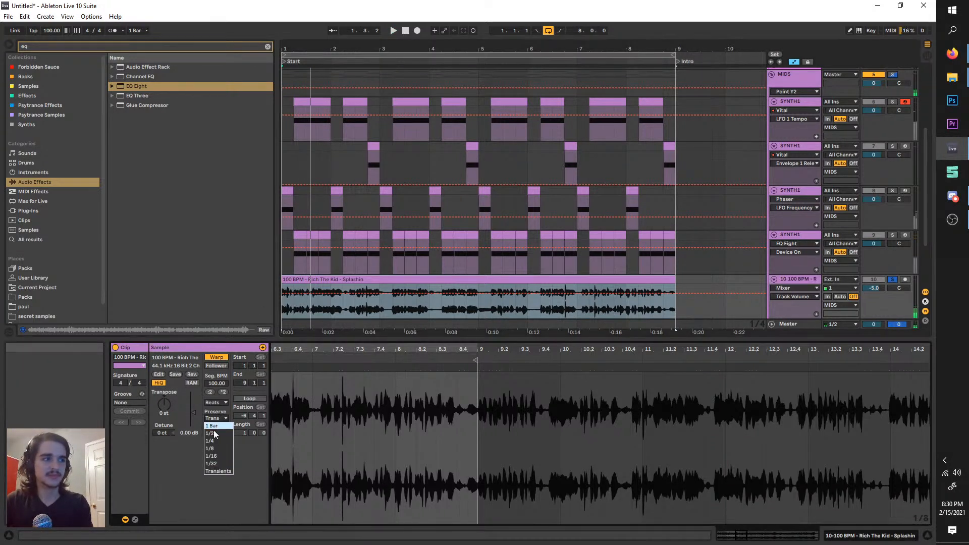
{"action": "left_click", "coordinate": [211, 456]}
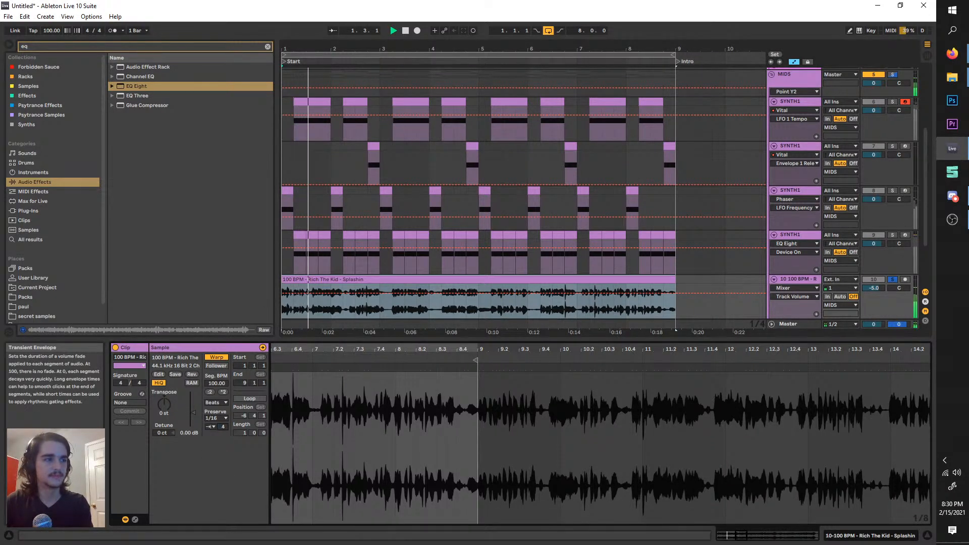
- Reset the vocal track's volume to 0 dB, show its device chain and unsolo it
{"action": "right_click", "coordinate": [876, 288]}
{"action": "left_click", "coordinate": [844, 316]}
{"action": "double_click", "coordinate": [790, 280]}
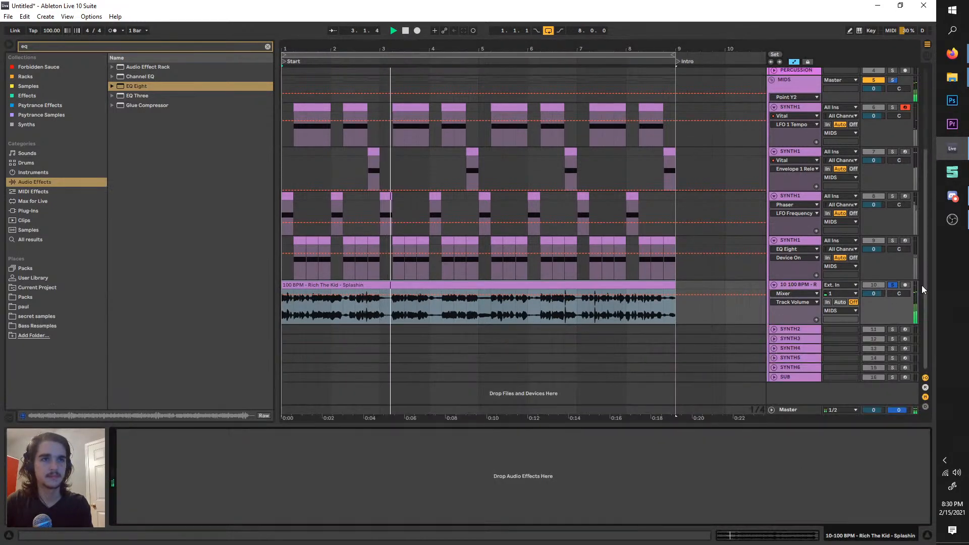
{"action": "left_click", "coordinate": [891, 285]}
{"action": "left_click", "coordinate": [804, 286]}
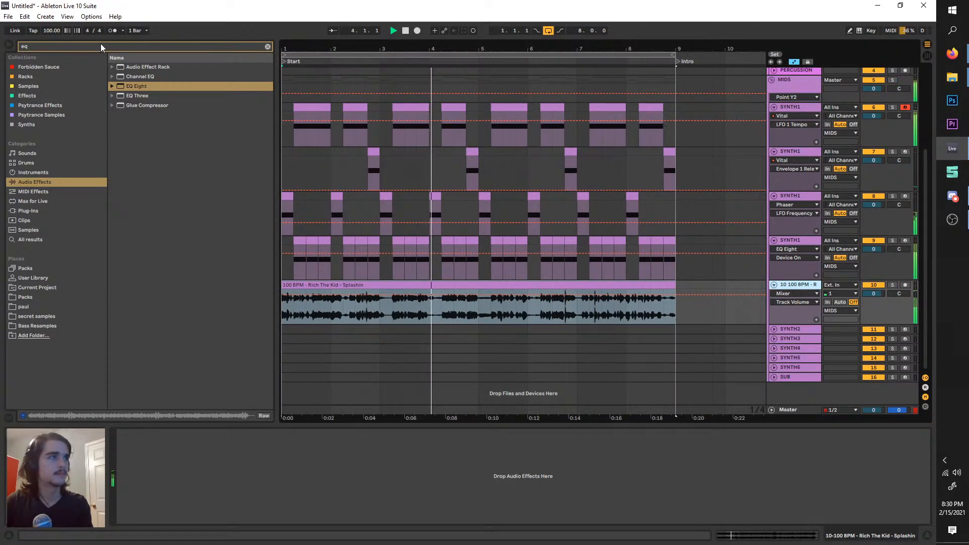
- Find the Glue Compressor preset Bass - Punch, add it to the vocal track and set its makeup gain to 14.0 dB
{"action": "left_click", "coordinate": [82, 45]}
{"action": "type", "text": "punch"}
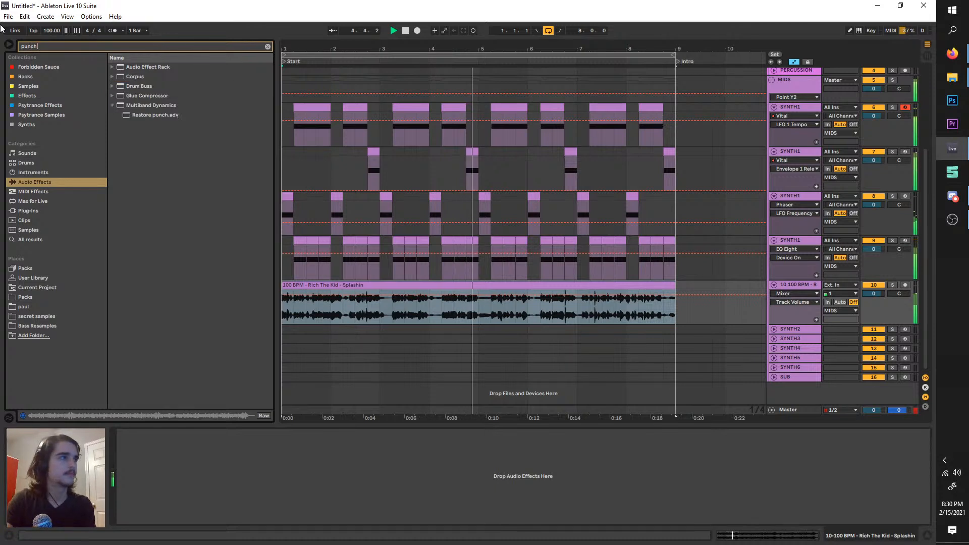
{"action": "left_click", "coordinate": [122, 95]}
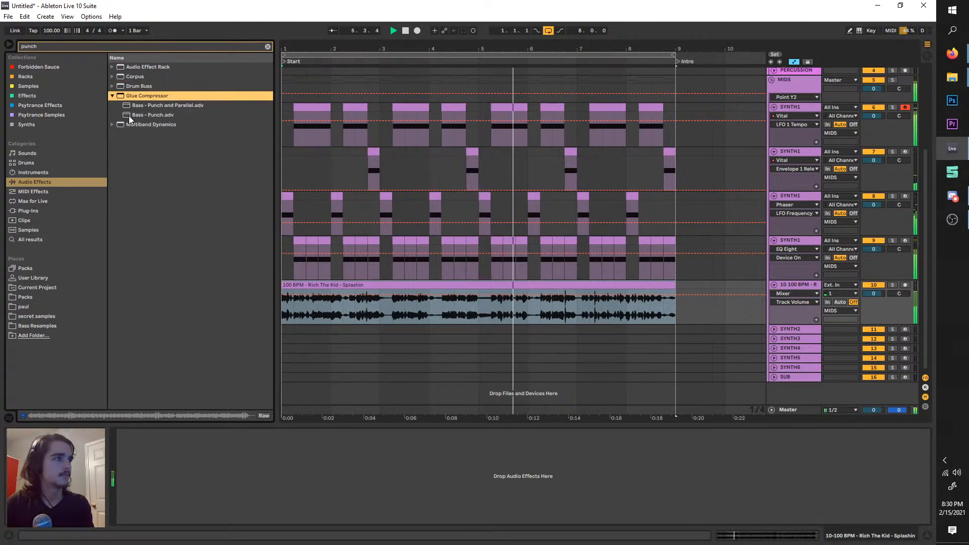
{"action": "left_click_drag", "start_coordinate": [129, 118], "coordinate": [280, 493]}
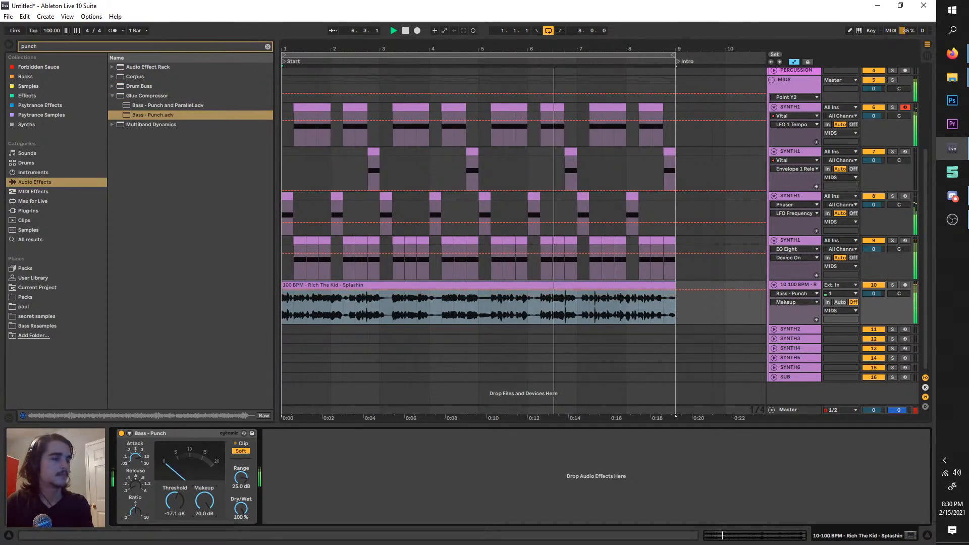
{"action": "left_click_drag", "start_coordinate": [204, 501], "coordinate": [205, 523]}
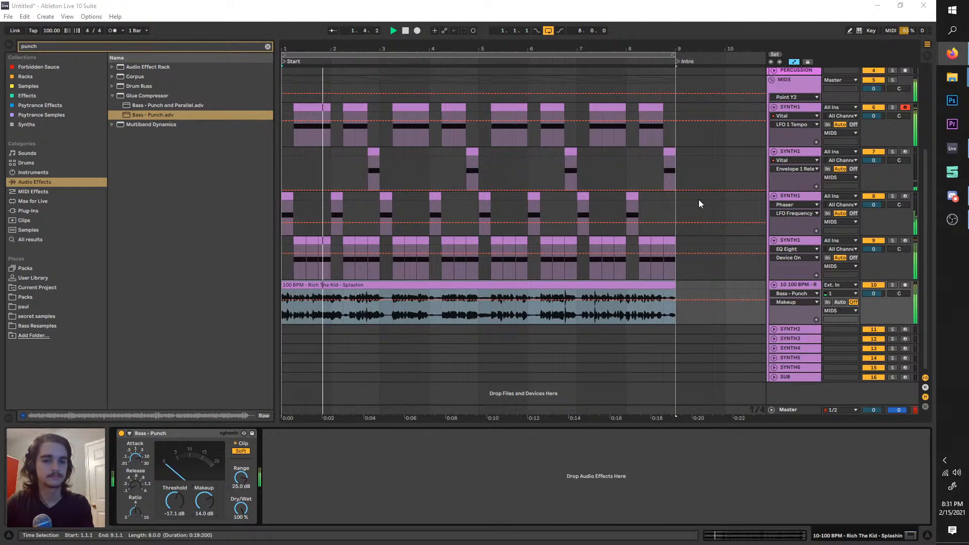
{"action": "left_click", "coordinate": [795, 284]}
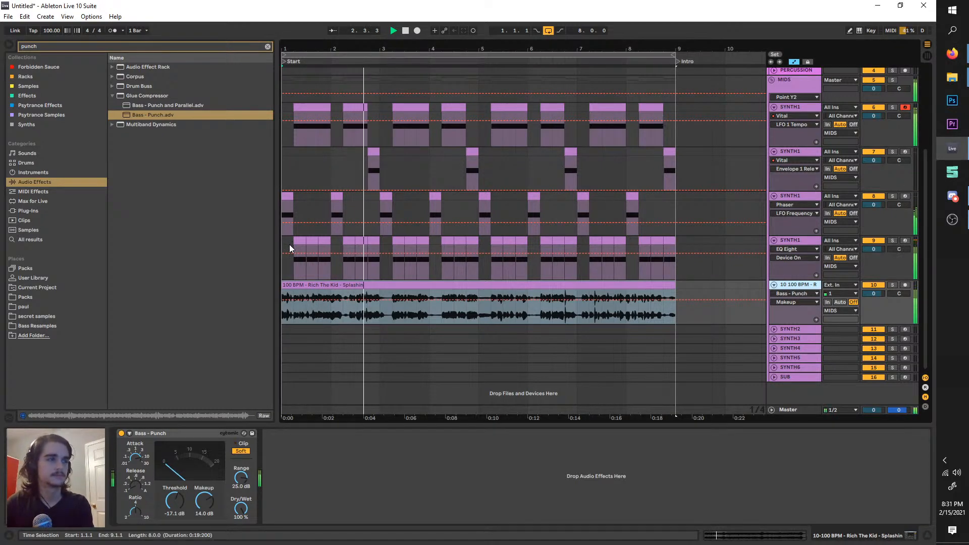
{"action": "scroll", "coordinate": [302, 271], "scroll_direction": "down", "scroll_amount": 3}
{"action": "scroll", "coordinate": [302, 291], "scroll_direction": "up", "scroll_amount": 3}
{"action": "scroll", "coordinate": [303, 292], "scroll_direction": "left", "scroll_amount": 1}
{"action": "left_click", "coordinate": [305, 286]}
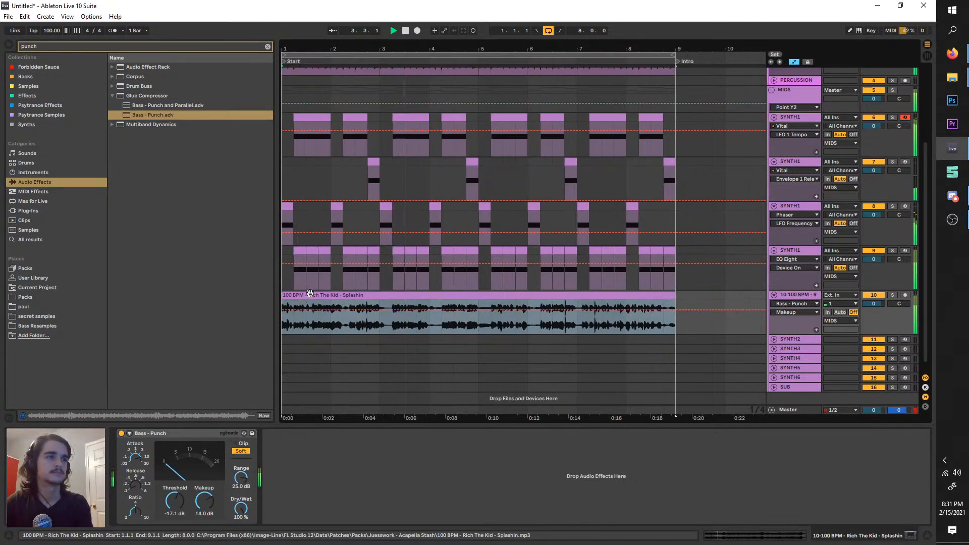
{"action": "scroll", "coordinate": [352, 289], "scroll_direction": "up", "scroll_amount": 5}
{"action": "scroll", "coordinate": [411, 224], "scroll_direction": "down", "scroll_amount": 3}
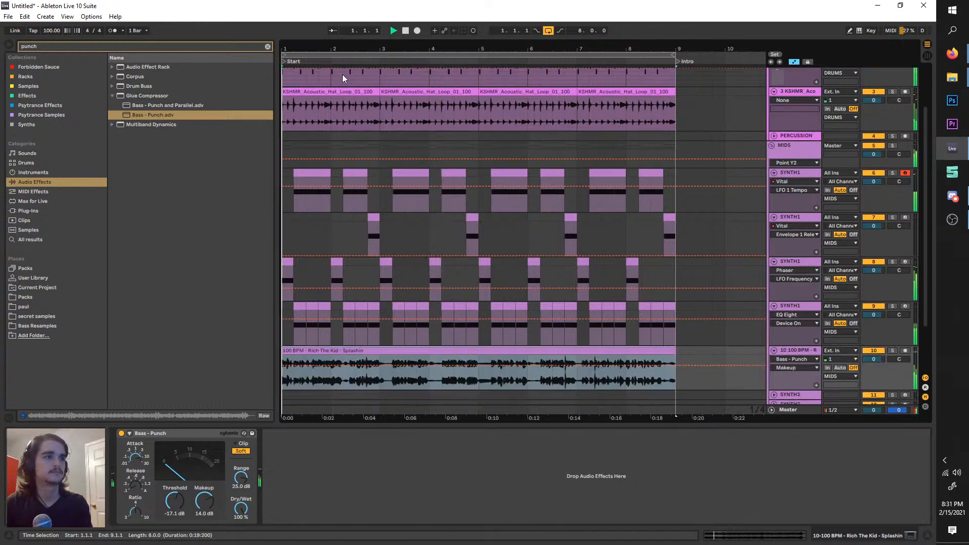
- Try looping the arrangement from 1.2.1 with the first SYNTH1 track selected
{"action": "left_click", "coordinate": [801, 175]}
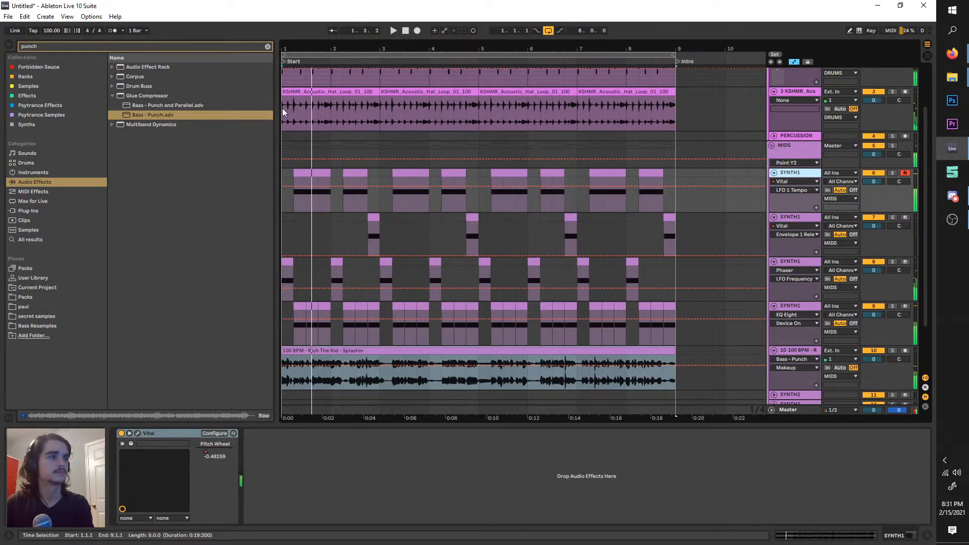
{"action": "key", "text": "space"}
{"action": "key", "text": "space"}
{"action": "left_click_drag", "start_coordinate": [284, 56], "coordinate": [299, 59]}
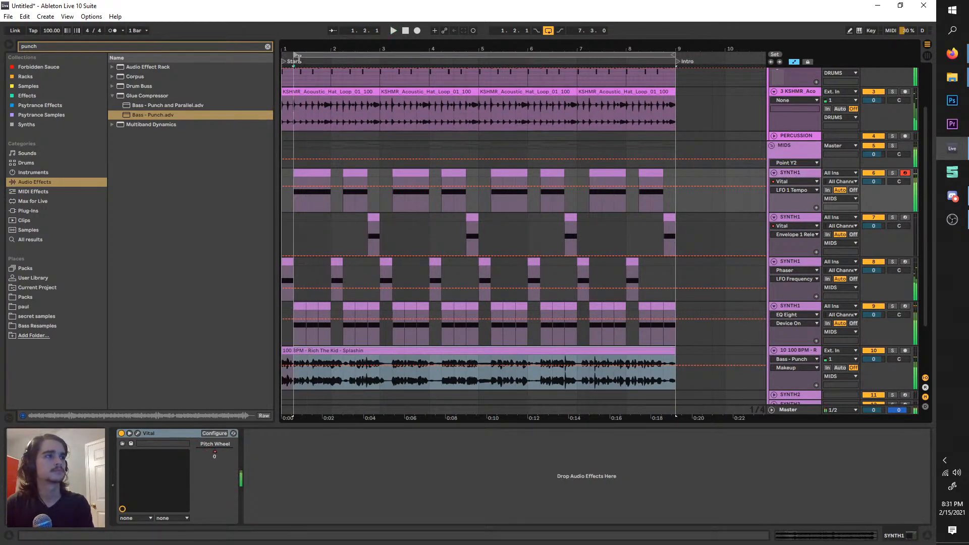
{"action": "key", "text": "space"}
{"action": "scroll", "coordinate": [313, 160], "scroll_direction": "up", "scroll_amount": 3}
{"action": "scroll", "coordinate": [315, 164], "scroll_direction": "left", "scroll_amount": 1}
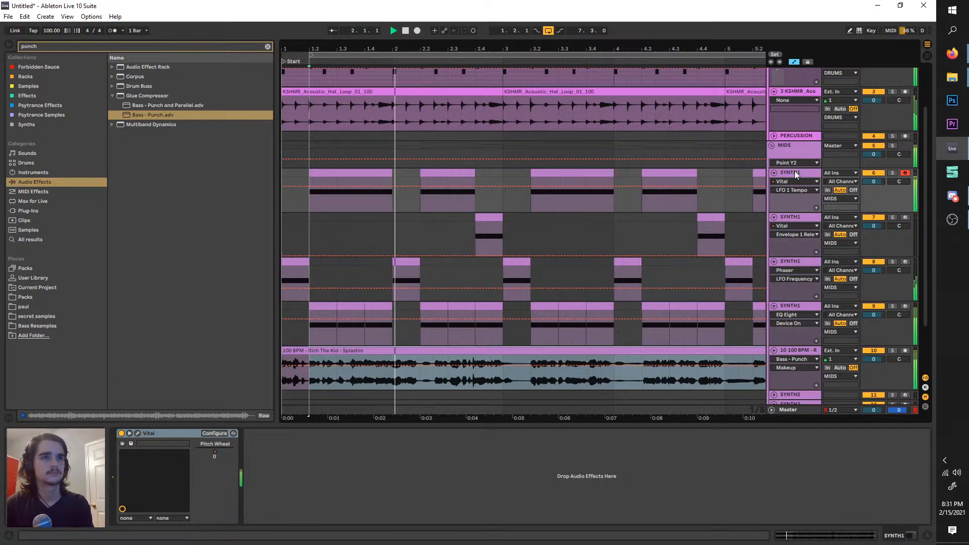
{"action": "scroll", "coordinate": [313, 60], "scroll_direction": "down", "scroll_amount": 3}
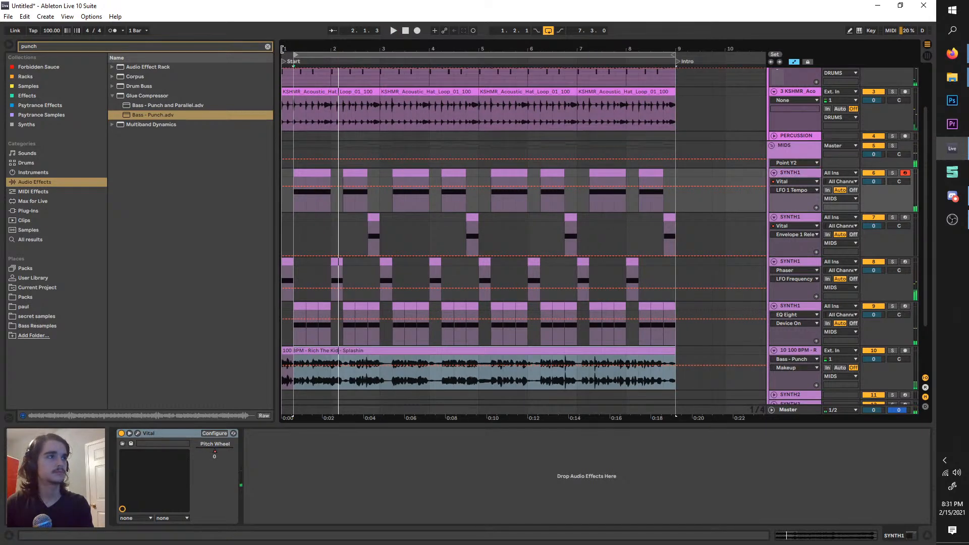
{"action": "left_click_drag", "start_coordinate": [282, 49], "coordinate": [281, 49]}
- Try to insert a MIDI track below the fourth SYNTH1 track
{"action": "scroll", "coordinate": [426, 216], "scroll_direction": "down", "scroll_amount": 3}
{"action": "right_click", "coordinate": [789, 248]}
{"action": "left_click", "coordinate": [837, 345]}
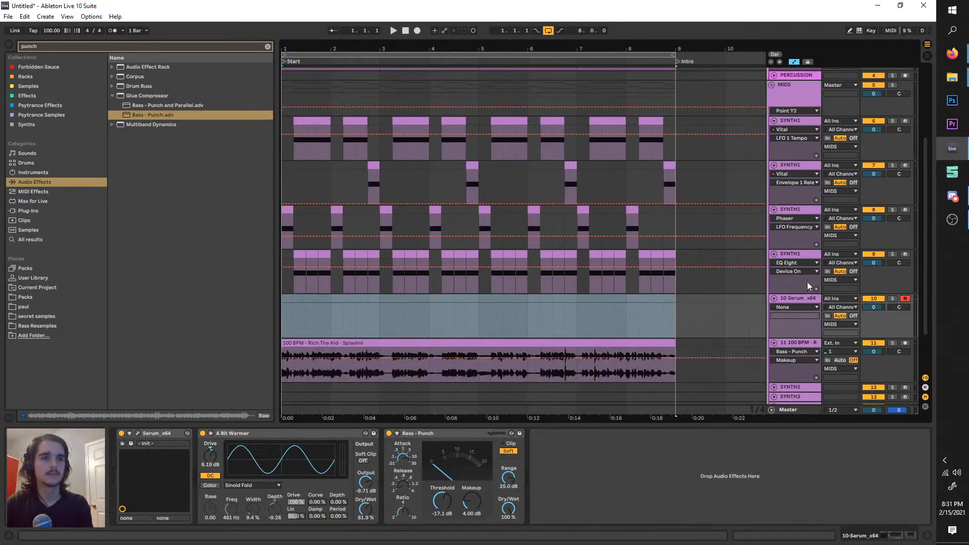
- Insert a new audio track directly below the vocal track
{"action": "left_click", "coordinate": [795, 291]}
{"action": "right_click", "coordinate": [790, 292]}
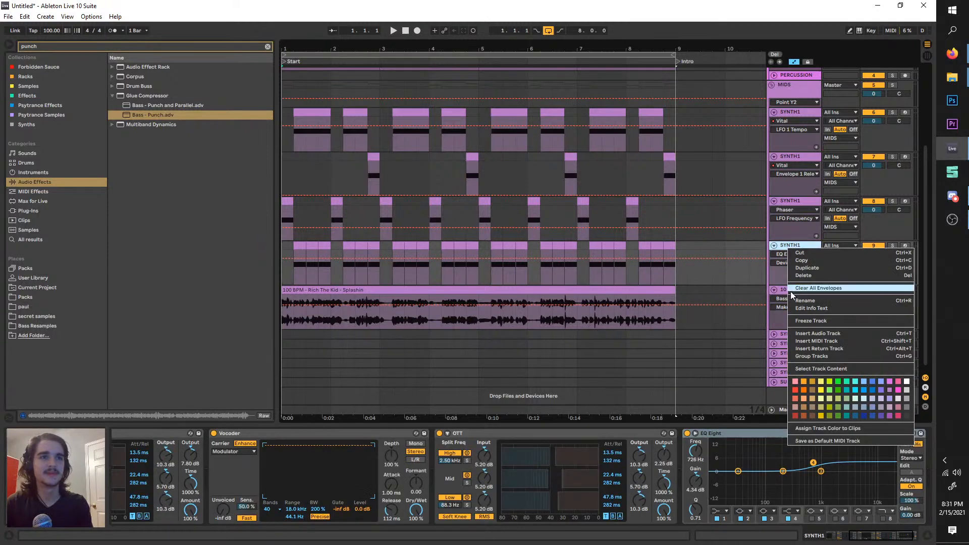
{"action": "left_click", "coordinate": [811, 362]}
- Search the whole browser library for "siren"
{"action": "key", "text": "ctrl+f"}
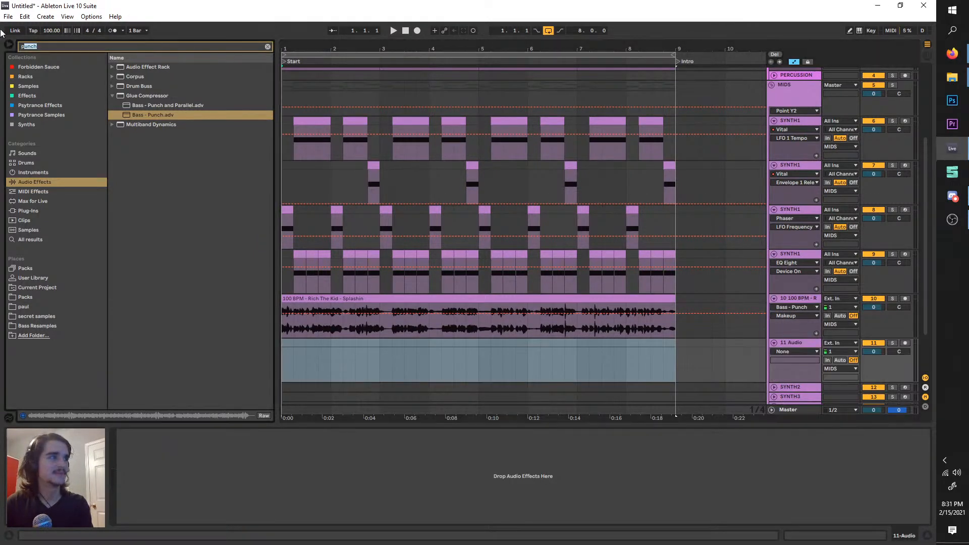
{"action": "type", "text": "siren"}
{"action": "left_click", "coordinate": [23, 240]}
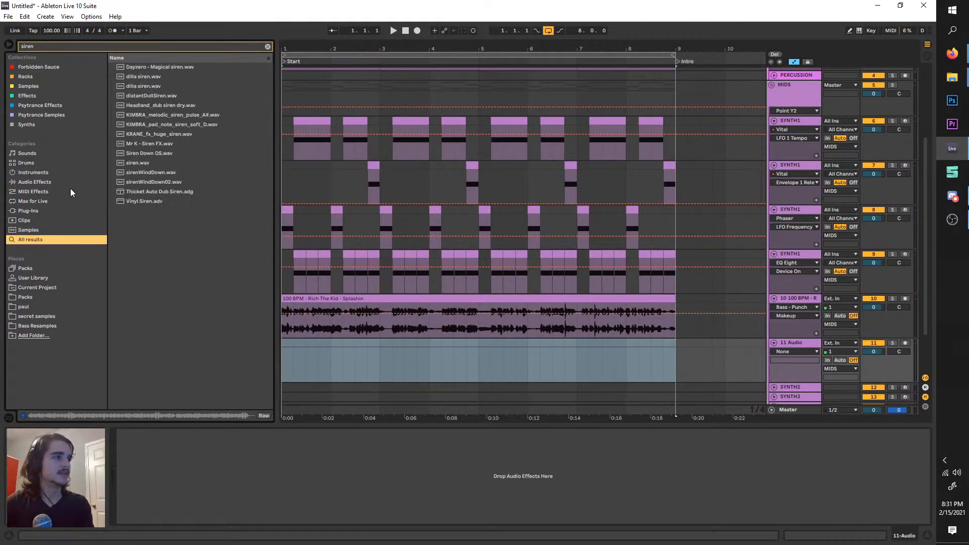
- Audition the siren samples in the search results, from Dayzero - Magical siren.wav through siren.wav
{"action": "left_click", "coordinate": [161, 135]}
{"action": "left_click", "coordinate": [152, 144]}
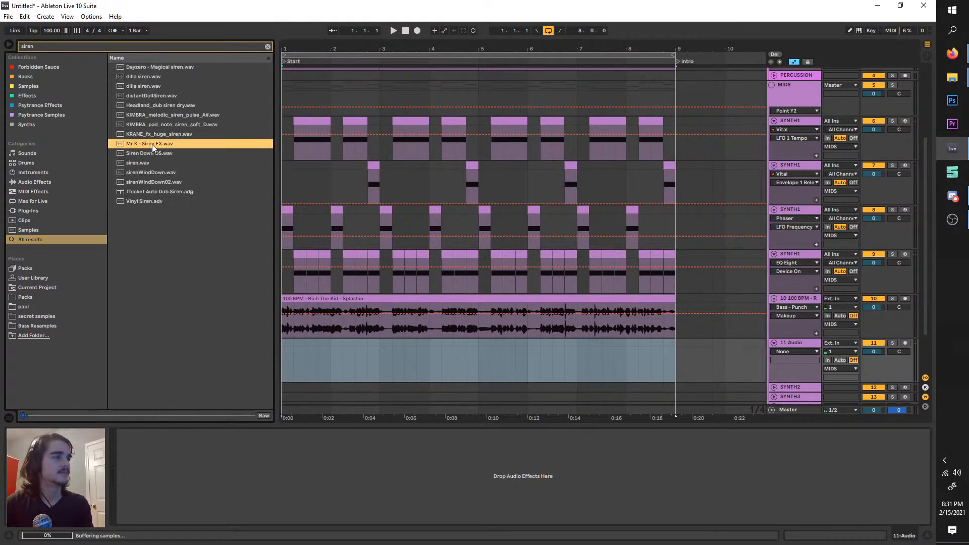
{"action": "left_click", "coordinate": [143, 67]}
{"action": "left_click", "coordinate": [139, 77]}
{"action": "left_click", "coordinate": [144, 105]}
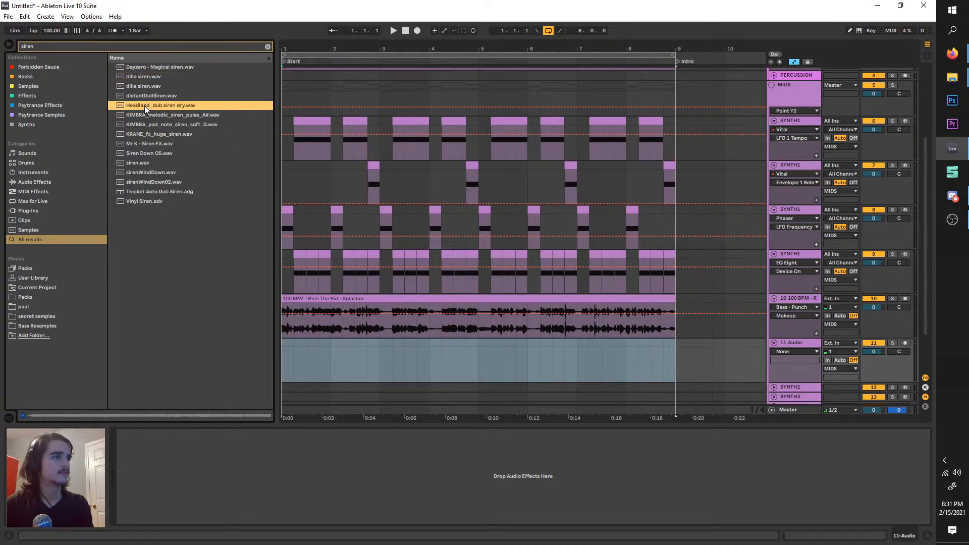
{"action": "left_click", "coordinate": [141, 116]}
{"action": "left_click", "coordinate": [149, 124]}
{"action": "left_click", "coordinate": [148, 134]}
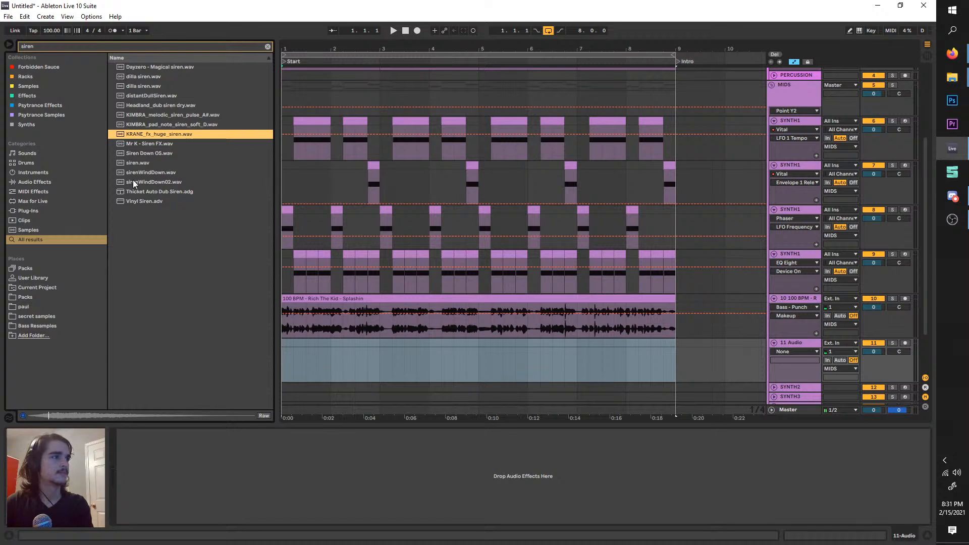
{"action": "left_click", "coordinate": [128, 144]}
{"action": "left_click", "coordinate": [132, 153]}
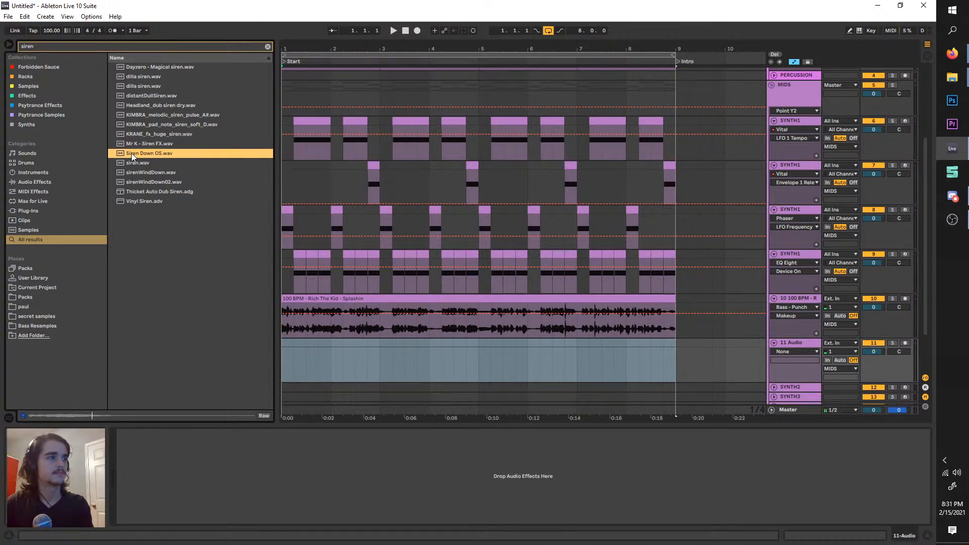
{"action": "left_click", "coordinate": [134, 164]}
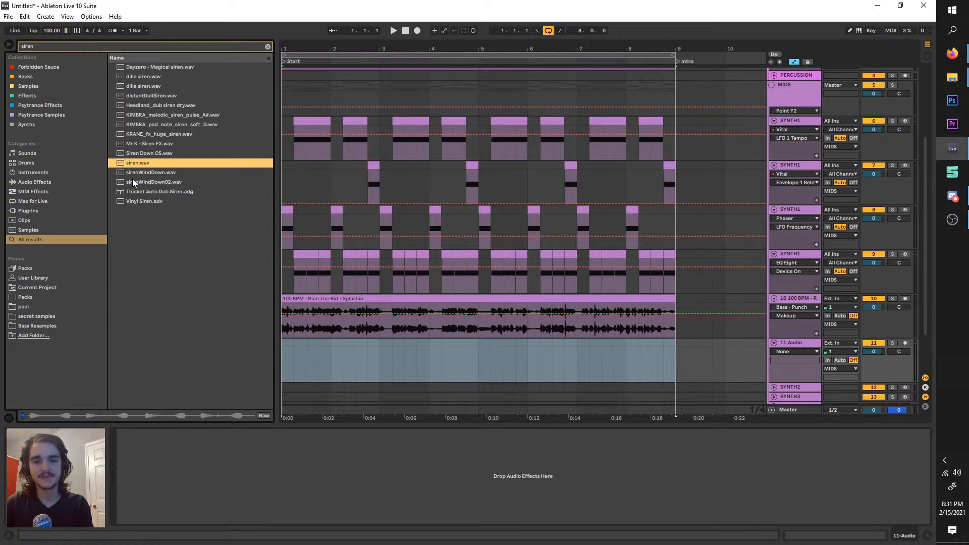
- Play the arrangement from the start and listen to the vocal against the synths and drums
{"action": "key", "text": "space"}
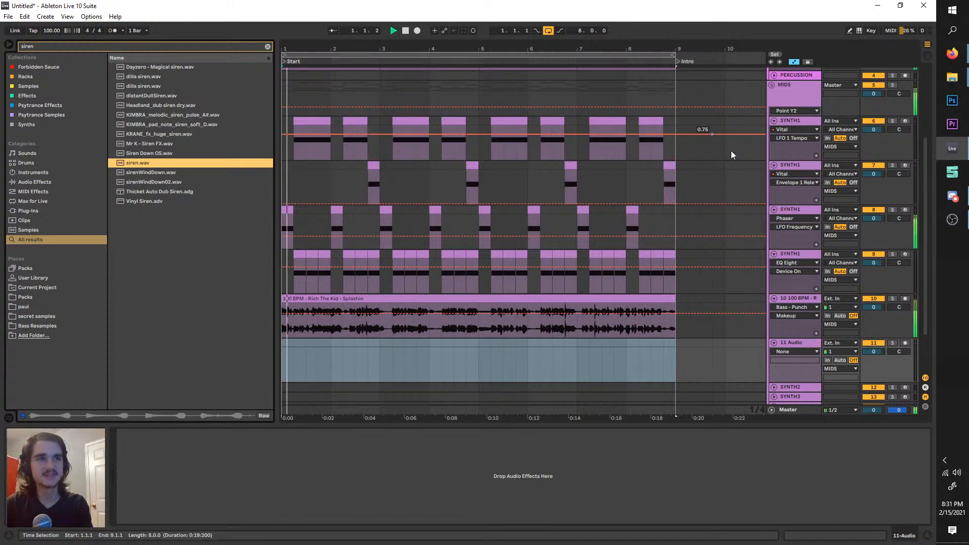
{"action": "scroll", "coordinate": [353, 175], "scroll_direction": "up", "scroll_amount": 2}
{"action": "scroll", "coordinate": [345, 174], "scroll_direction": "down", "scroll_amount": 1}
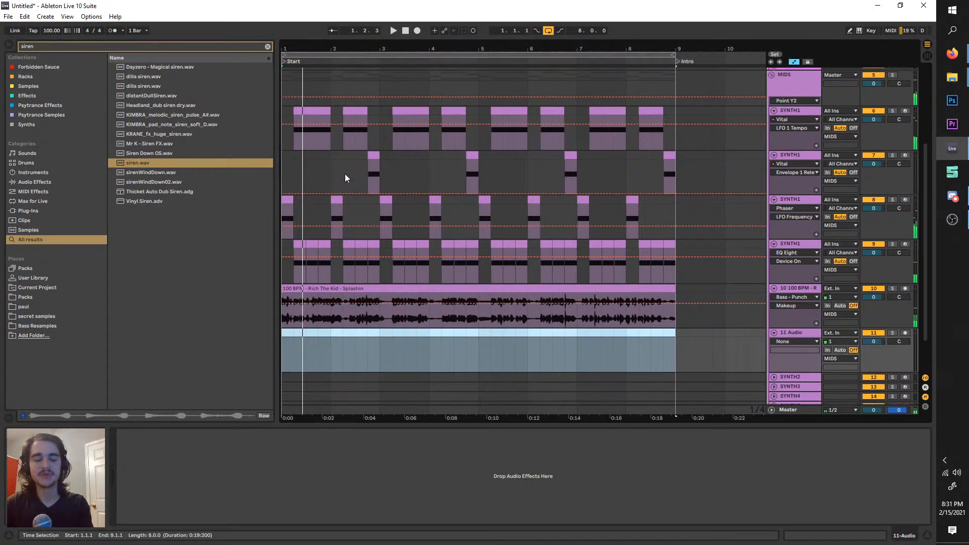
{"action": "left_click", "coordinate": [802, 338]}
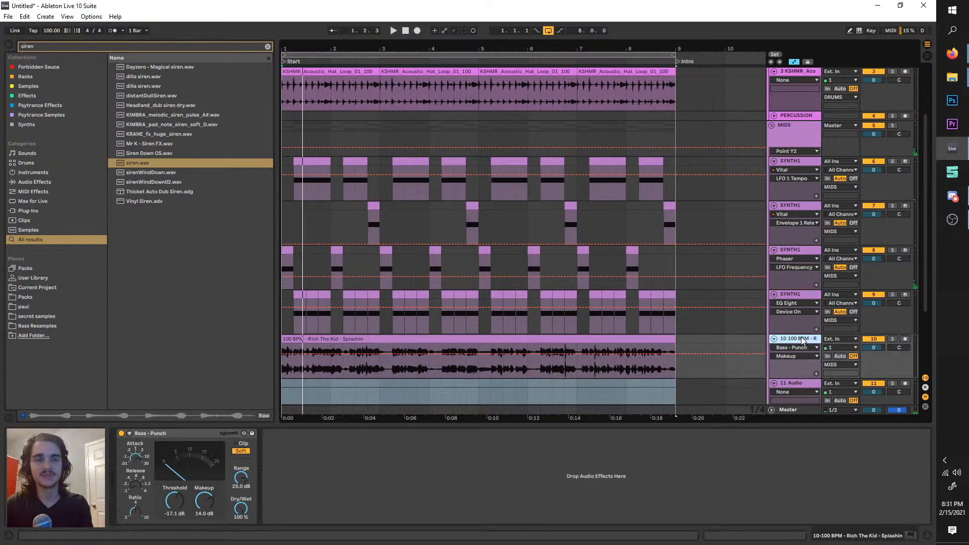
{"action": "key", "text": "space"}
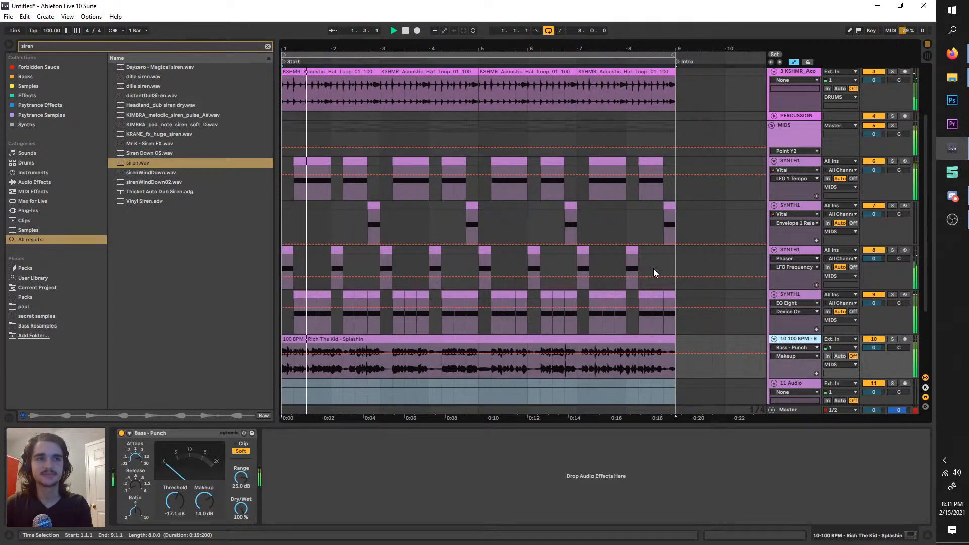
{"action": "key", "text": "space"}
{"action": "key", "text": "space"}
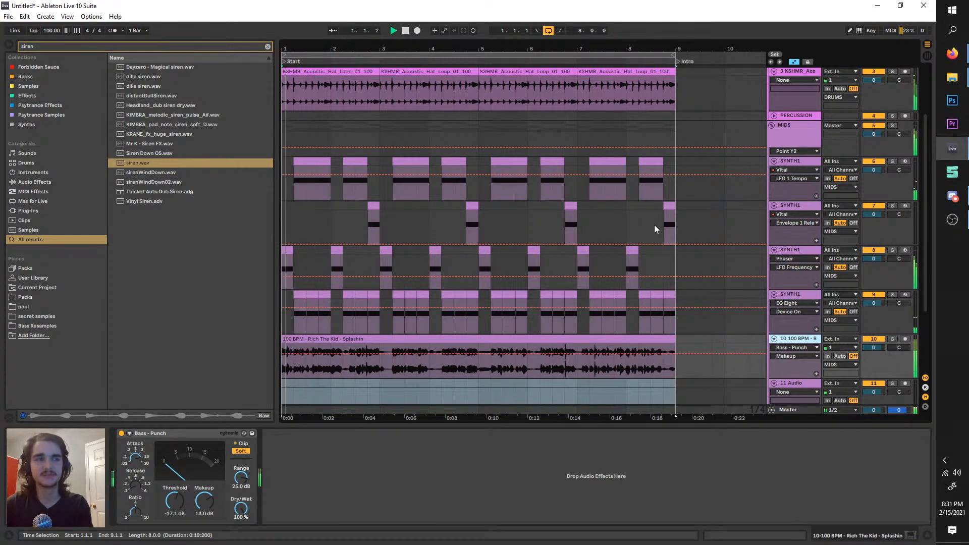
{"action": "scroll", "coordinate": [441, 211], "scroll_direction": "up", "scroll_amount": 3}
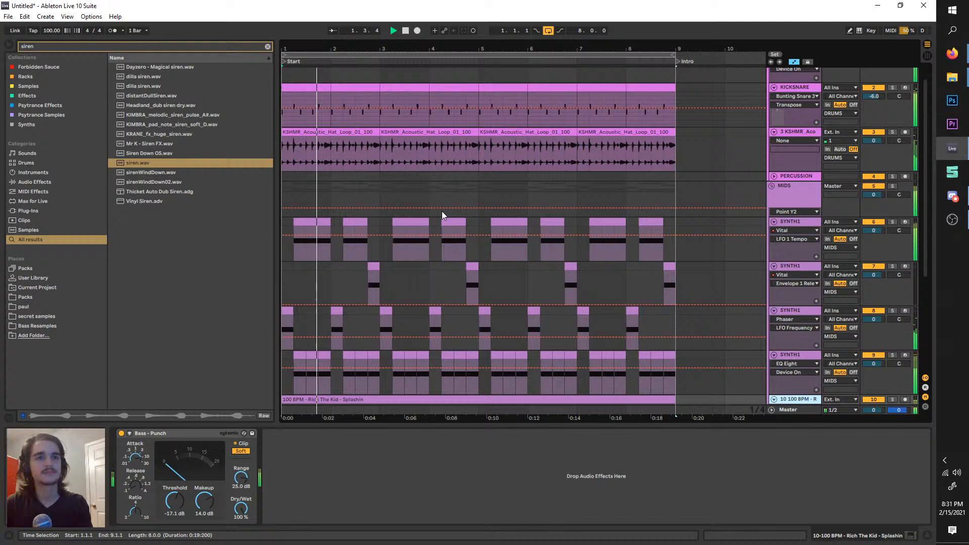
- Examine the effect chains on the master track and the MIDS group
{"action": "left_click", "coordinate": [786, 411]}
{"action": "scroll", "coordinate": [775, 340], "scroll_direction": "down", "scroll_amount": 2}
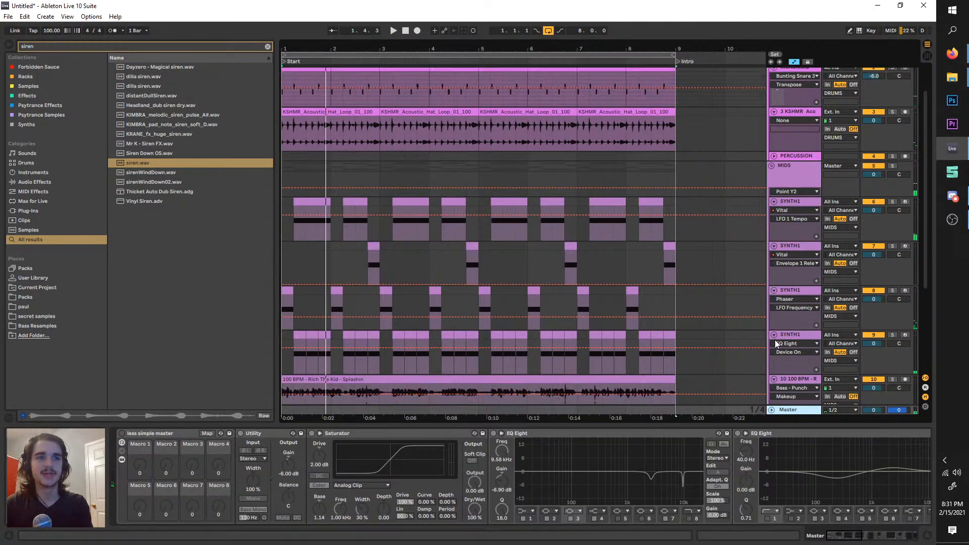
{"action": "left_click", "coordinate": [797, 157]}
{"action": "scroll", "coordinate": [737, 271], "scroll_direction": "down", "scroll_amount": 3}
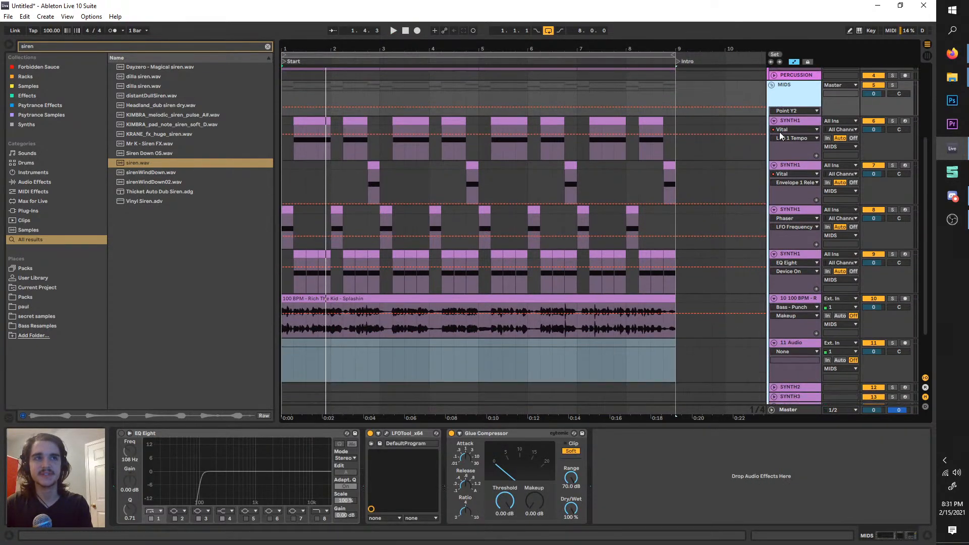
- Compare the device chains of the four SYNTH1 tracks and the Rich The Kid vocal track one after another
{"action": "left_click", "coordinate": [798, 132]}
{"action": "left_click", "coordinate": [796, 171]}
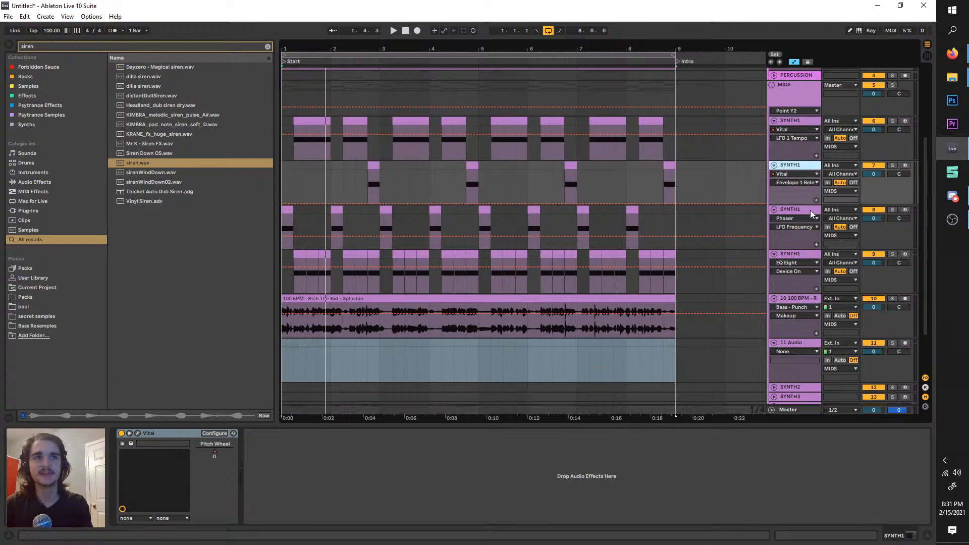
{"action": "left_click", "coordinate": [810, 210]}
{"action": "left_click", "coordinate": [810, 286]}
{"action": "left_click", "coordinate": [816, 301]}
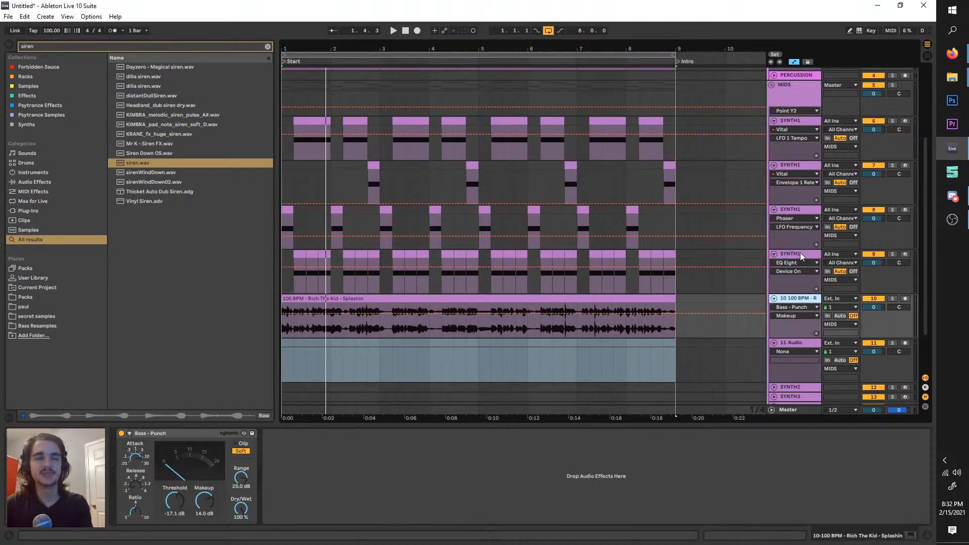
{"action": "left_click", "coordinate": [801, 254]}
{"action": "scroll", "coordinate": [477, 231], "scroll_direction": "up", "scroll_amount": 2}
{"action": "left_click", "coordinate": [773, 352]}
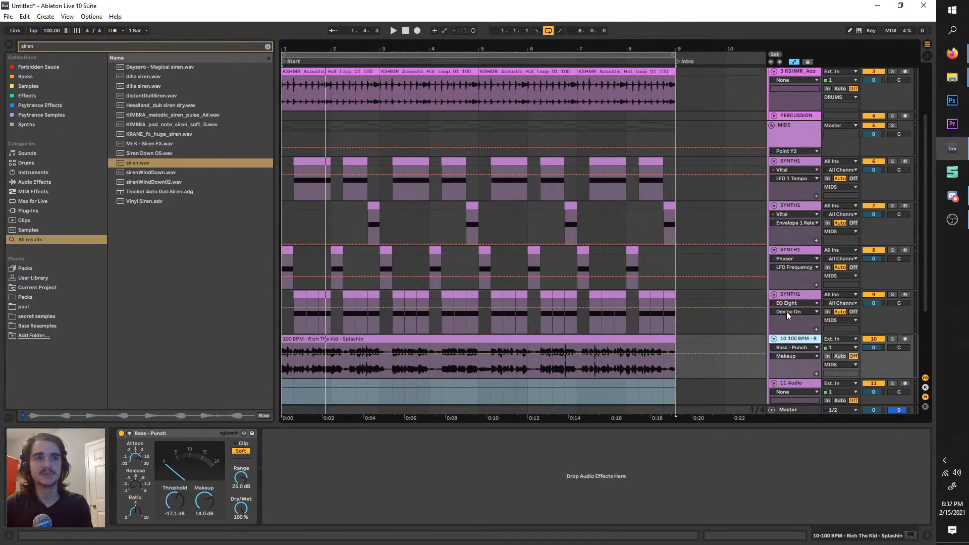
{"action": "left_click", "coordinate": [785, 298]}
{"action": "left_click", "coordinate": [802, 339]}
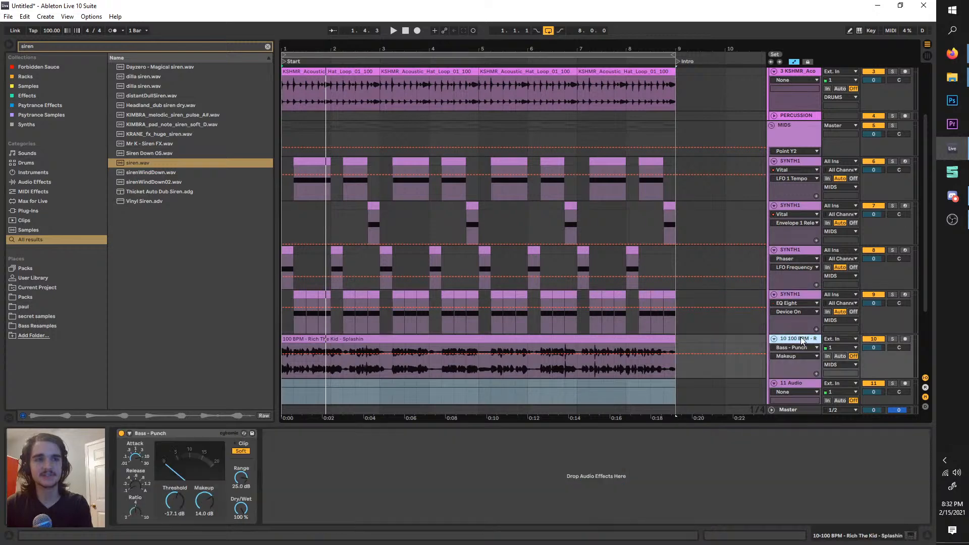
{"action": "left_click", "coordinate": [803, 294]}
{"action": "left_click", "coordinate": [786, 250]}
{"action": "left_click", "coordinate": [795, 205]}
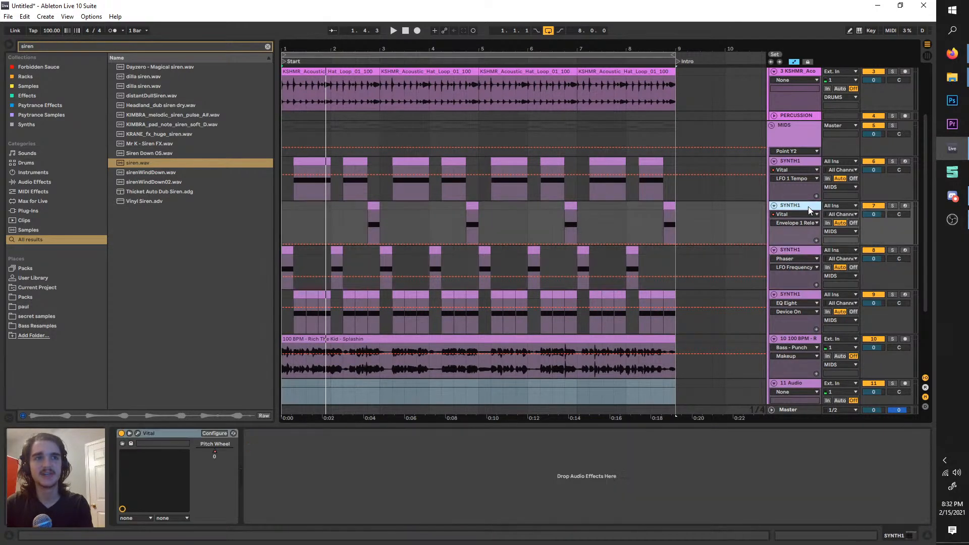
{"action": "left_click", "coordinate": [804, 162]}
{"action": "left_click", "coordinate": [805, 205]}
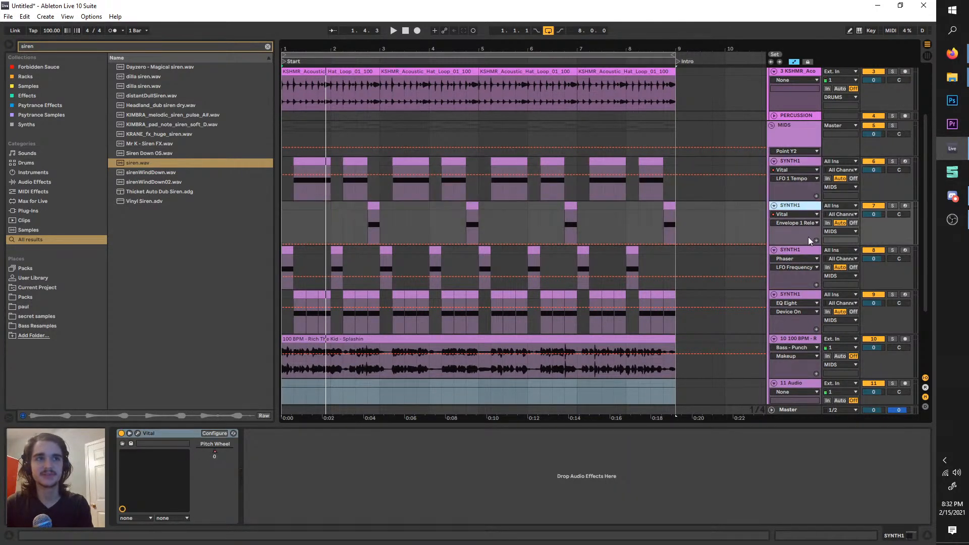
{"action": "left_click", "coordinate": [807, 250]}
{"action": "left_click", "coordinate": [800, 295]}
{"action": "left_click", "coordinate": [791, 339]}
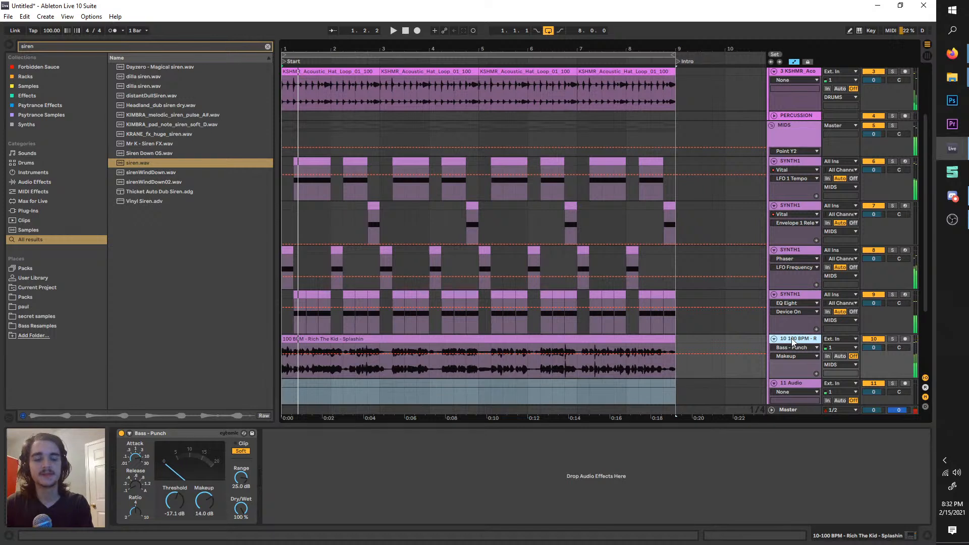
- Solo the vocal track, listen to it alone, and turn the solo off again
{"action": "left_click", "coordinate": [892, 339]}
{"action": "key", "text": "space"}
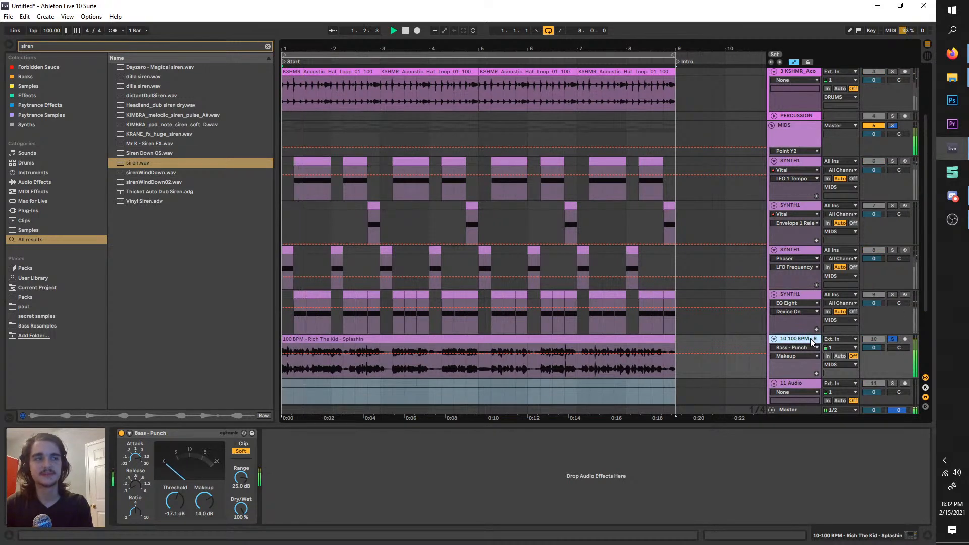
{"action": "key", "text": "space"}
{"action": "scroll", "coordinate": [480, 335], "scroll_direction": "down", "scroll_amount": 2}
{"action": "scroll", "coordinate": [479, 336], "scroll_direction": "up", "scroll_amount": 2}
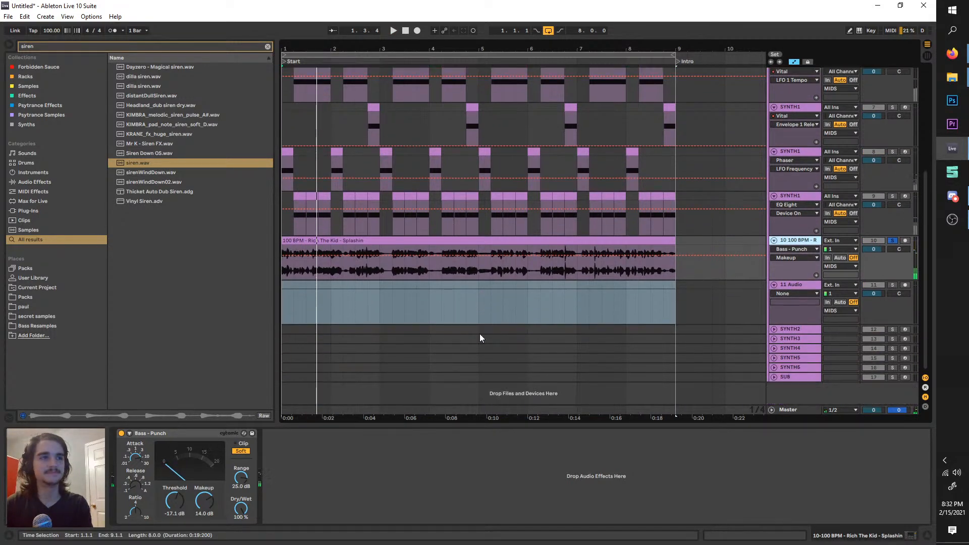
{"action": "left_click", "coordinate": [892, 301]}
- Play the full mix briefly from the start and look over the whole track list
{"action": "key", "text": "space"}
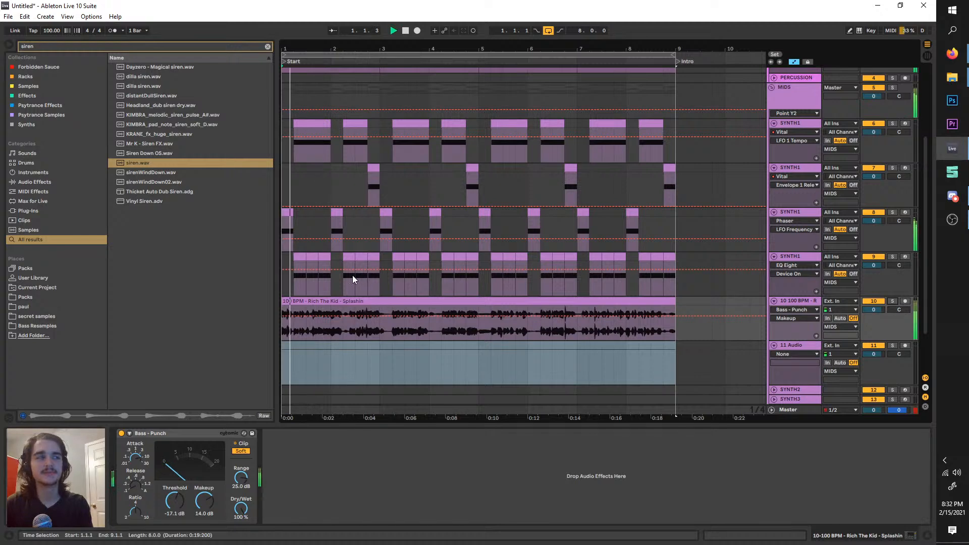
{"action": "key", "text": "space"}
{"action": "scroll", "coordinate": [348, 278], "scroll_direction": "up", "scroll_amount": 5}
{"action": "scroll", "coordinate": [347, 277], "scroll_direction": "down", "scroll_amount": 5}
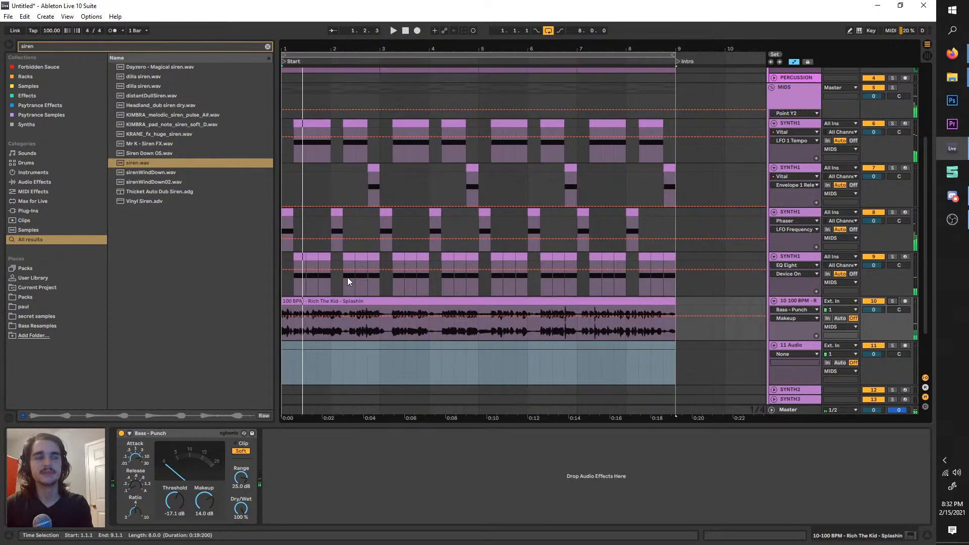
{"action": "scroll", "coordinate": [347, 277], "scroll_direction": "up", "scroll_amount": 1}
{"action": "scroll", "coordinate": [348, 277], "scroll_direction": "up", "scroll_amount": 4}
{"action": "scroll", "coordinate": [382, 299], "scroll_direction": "down", "scroll_amount": 4}
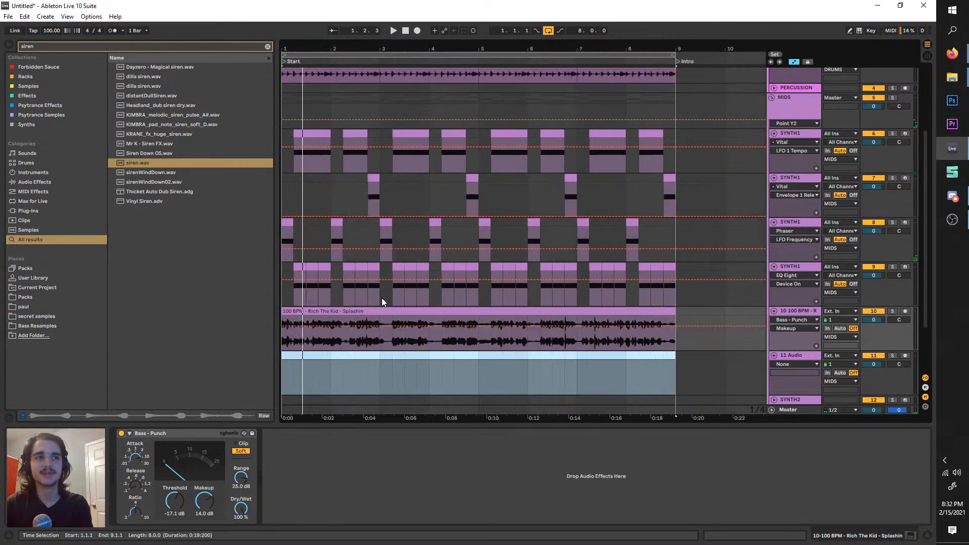
- Narrow the browser to widen the arrangement area, and clear the siren search
{"action": "left_click_drag", "start_coordinate": [276, 277], "coordinate": [198, 278]}
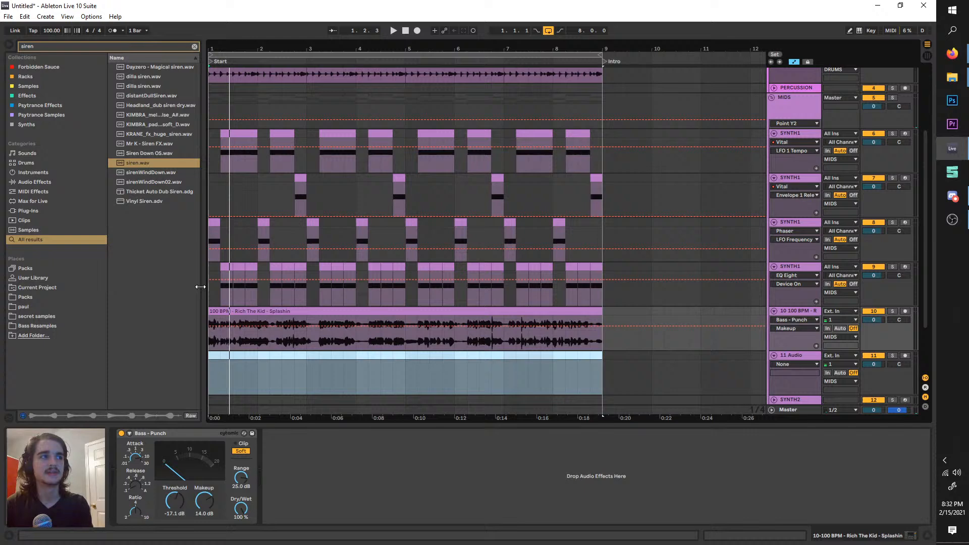
{"action": "left_click", "coordinate": [193, 44]}
{"action": "scroll", "coordinate": [284, 244], "scroll_direction": "up", "scroll_amount": 3}
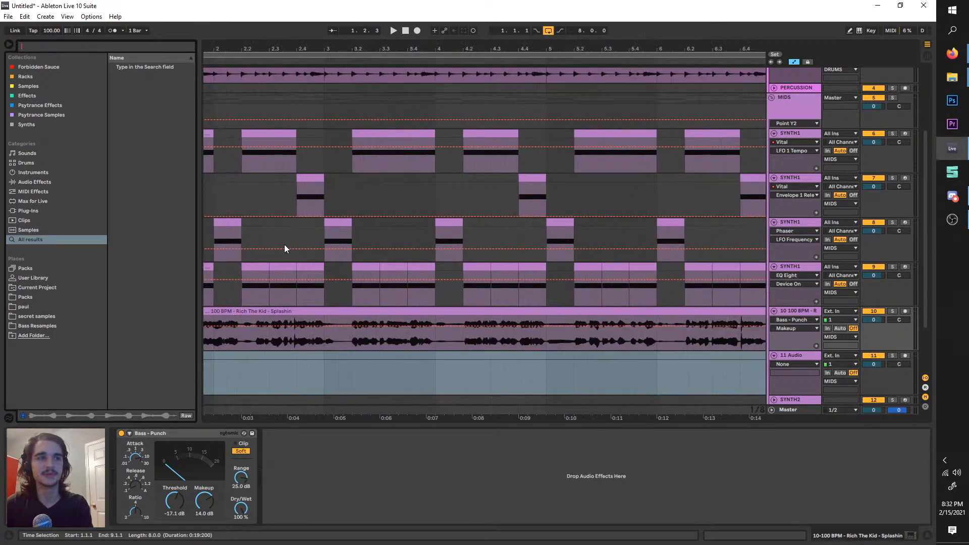
{"action": "scroll", "coordinate": [284, 245], "scroll_direction": "down", "scroll_amount": 3}
- Lower the vocal track's volume to -3.0 dB while the full mix plays
{"action": "left_click", "coordinate": [323, 307]}
{"action": "key", "text": "space"}
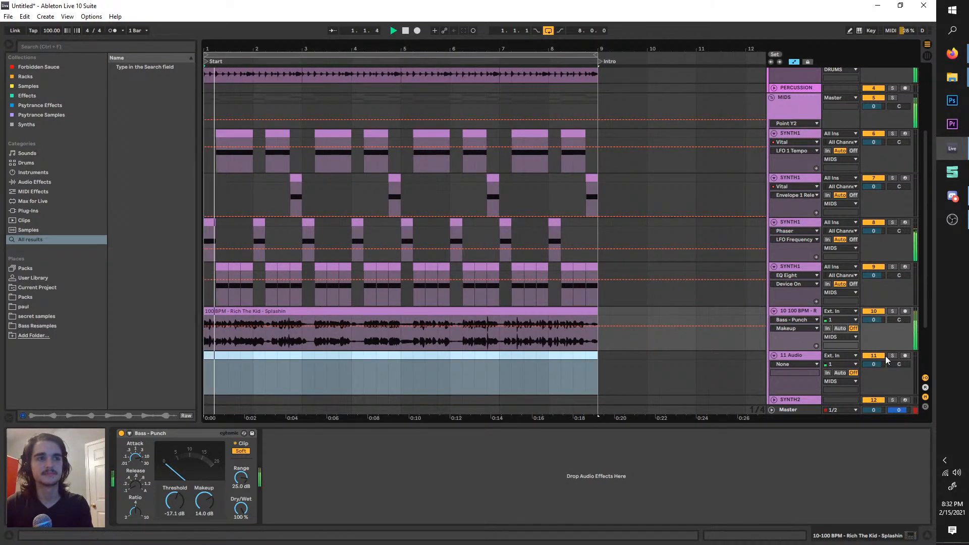
{"action": "left_click_drag", "start_coordinate": [879, 319], "coordinate": [879, 325]}
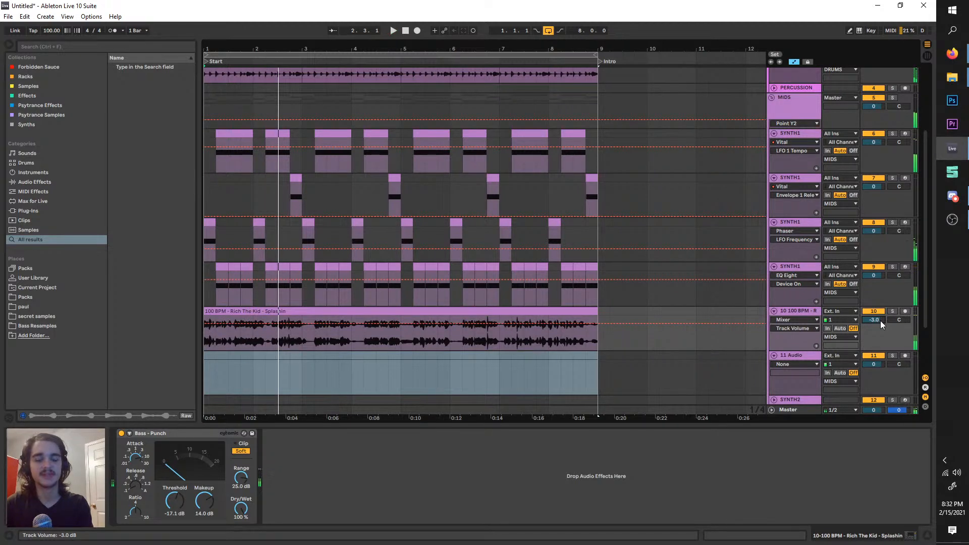
{"action": "key", "text": "space"}
- Listen to the quieter vocal soloed, then unsolo it and replay it within the full mix
{"action": "key", "text": "space"}
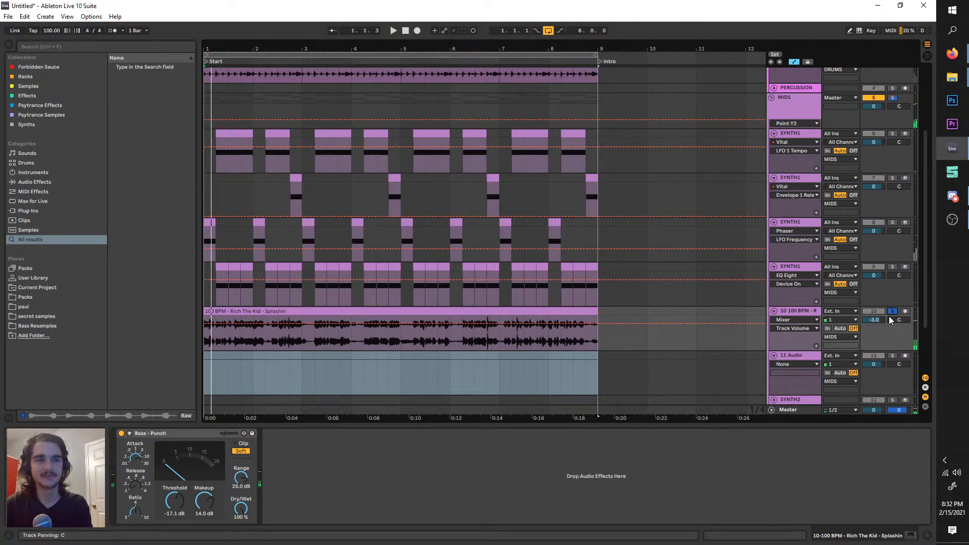
{"action": "key", "text": "space"}
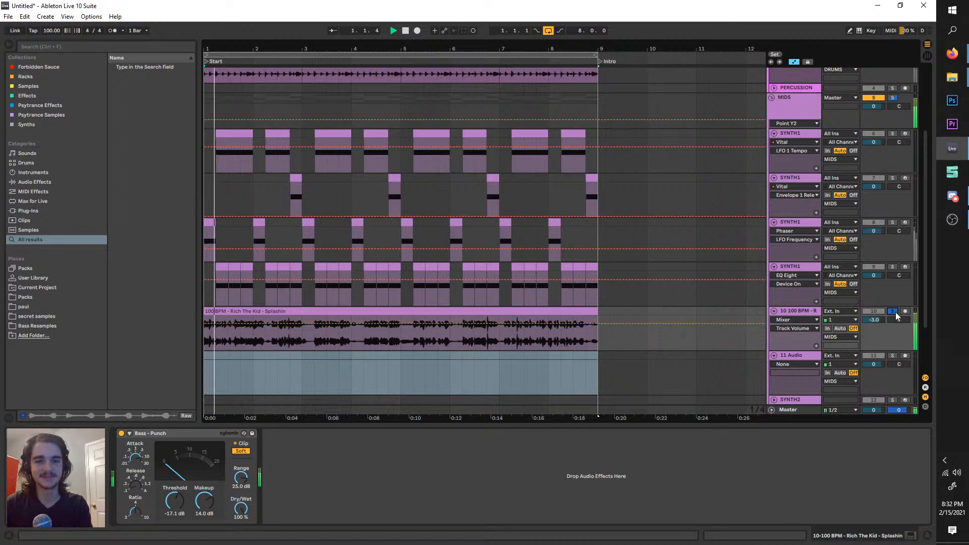
{"action": "left_click", "coordinate": [893, 312]}
{"action": "key", "text": "space"}
{"action": "left_click", "coordinate": [815, 314]}
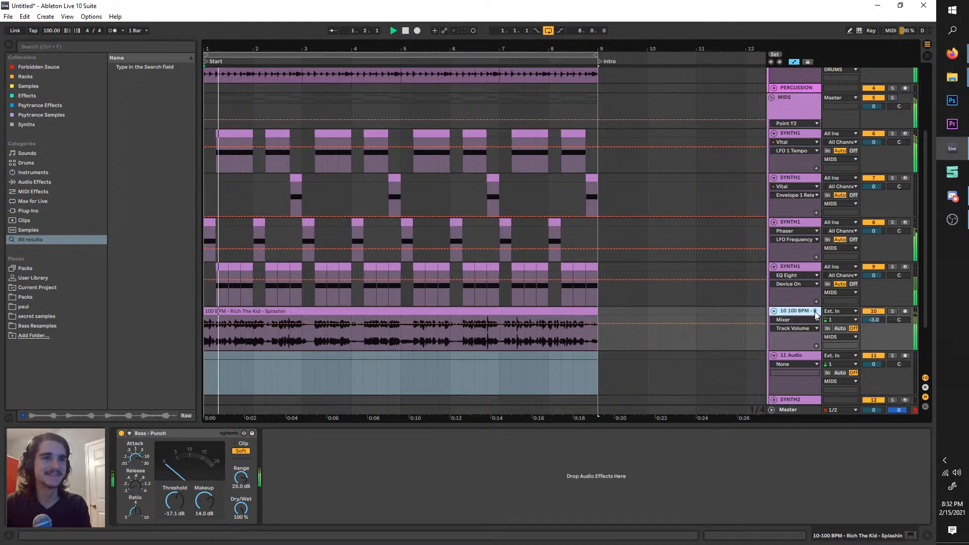
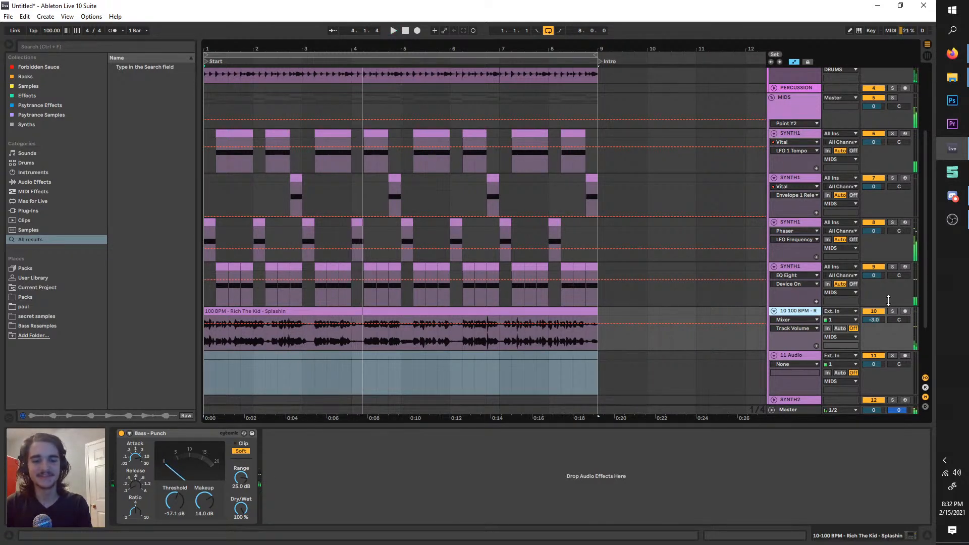
- Restart playback, toggle the vocal's solo on and off for comparison, and reselect the vocal track
{"action": "key", "text": "space"}
{"action": "left_click", "coordinate": [892, 311]}
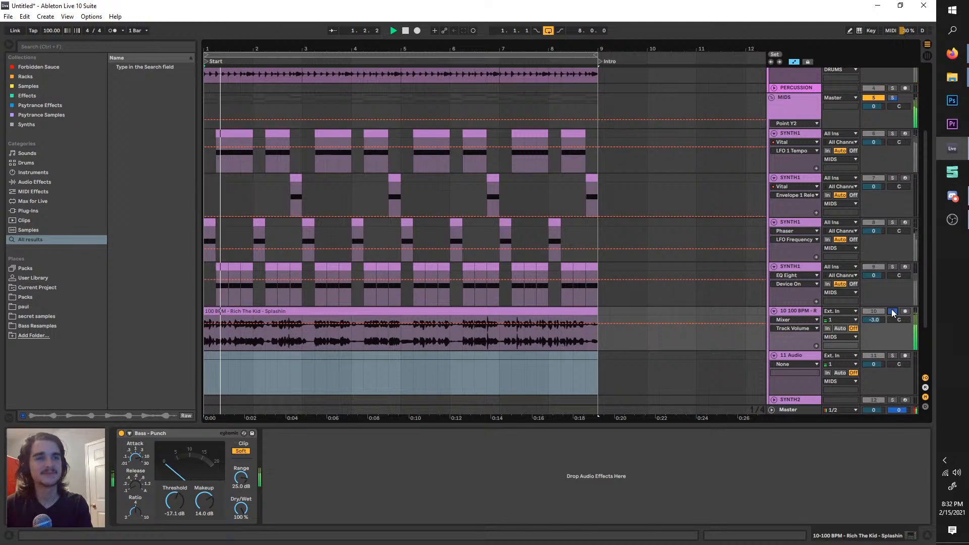
{"action": "left_click", "coordinate": [892, 312]}
{"action": "left_click", "coordinate": [795, 267]}
{"action": "left_click", "coordinate": [805, 311]}
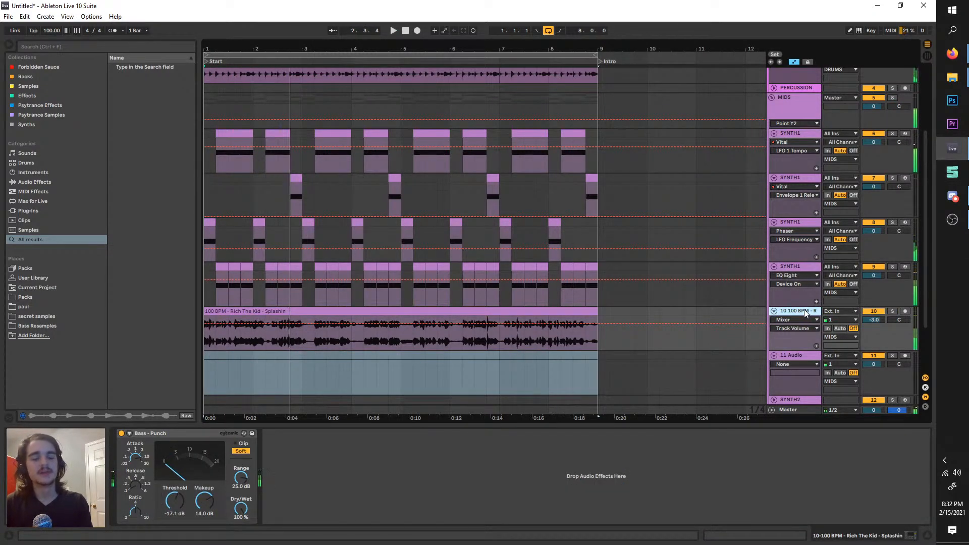
{"action": "key", "text": "space"}
{"action": "key", "text": "space"}
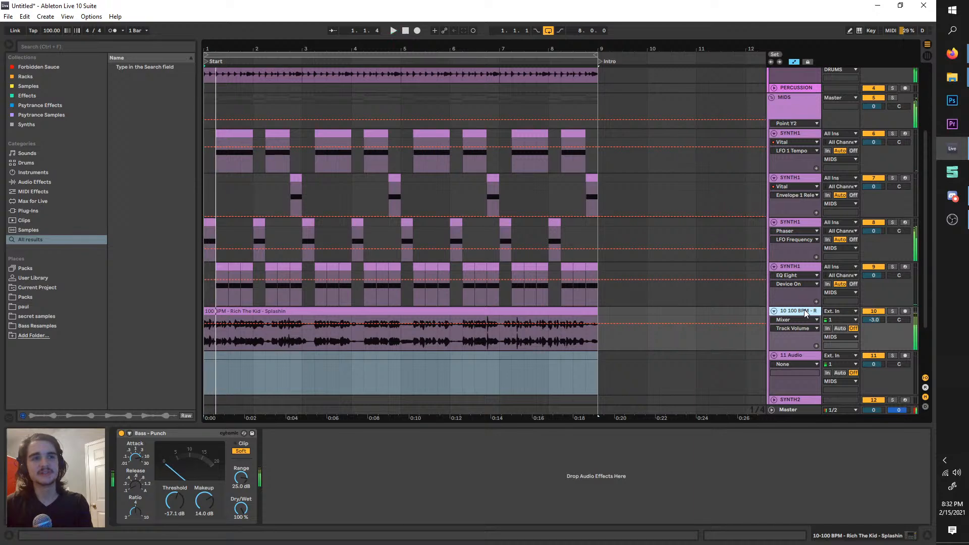
{"action": "left_click", "coordinate": [798, 356]}
{"action": "left_click", "coordinate": [801, 312]}
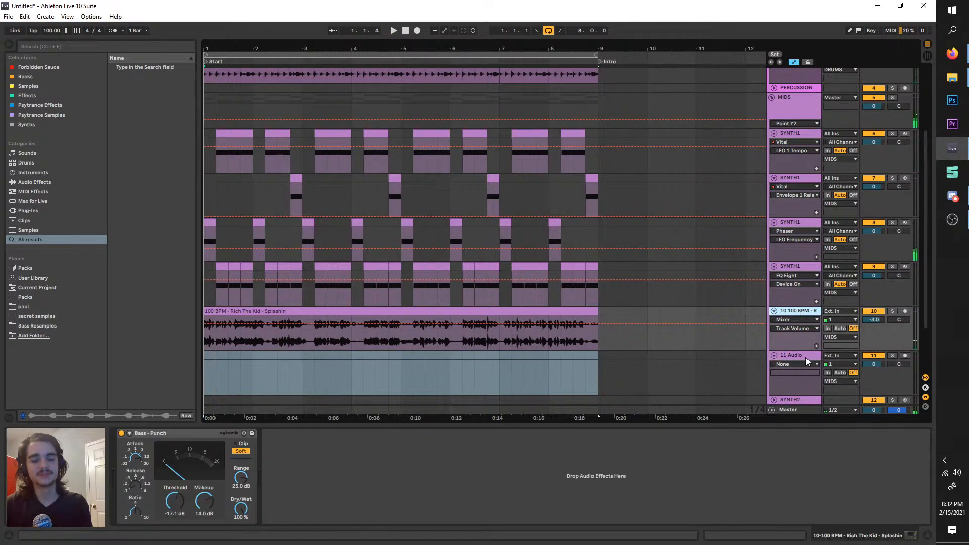
{"action": "left_click", "coordinate": [795, 309]}
{"action": "left_click", "coordinate": [811, 355]}
{"action": "left_click", "coordinate": [804, 312]}
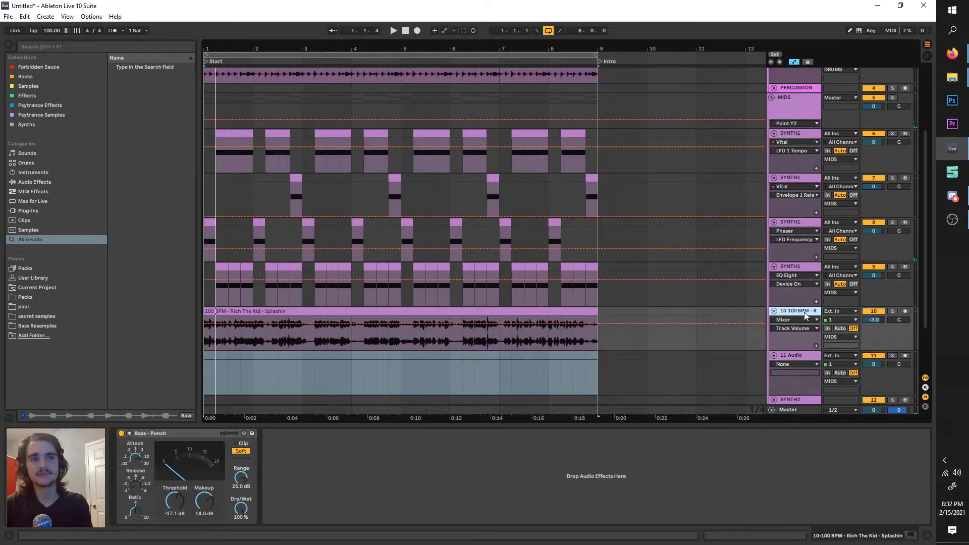
{"action": "left_click", "coordinate": [798, 266]}
{"action": "left_click", "coordinate": [811, 312]}
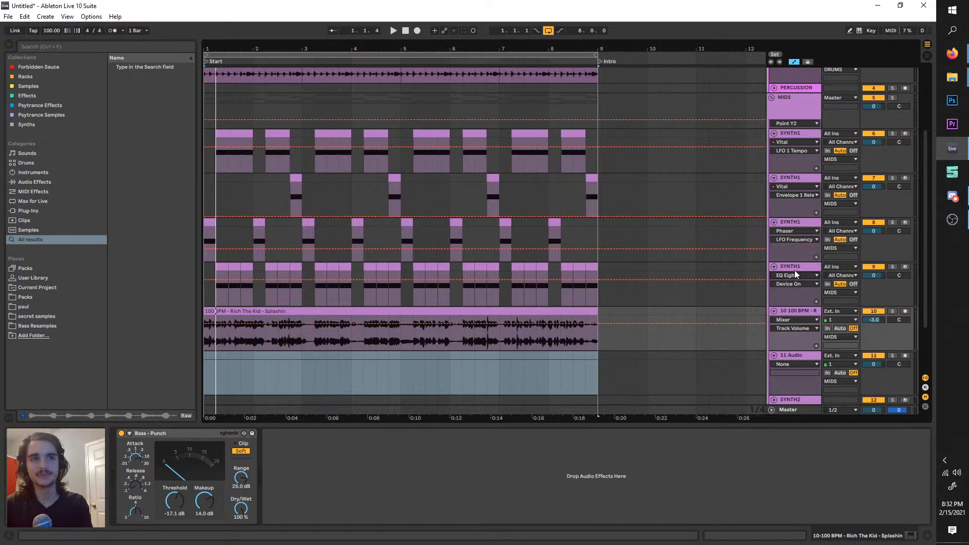
{"action": "left_click", "coordinate": [796, 272]}
{"action": "left_click", "coordinate": [804, 313]}
{"action": "key", "text": "alt+Tab"}
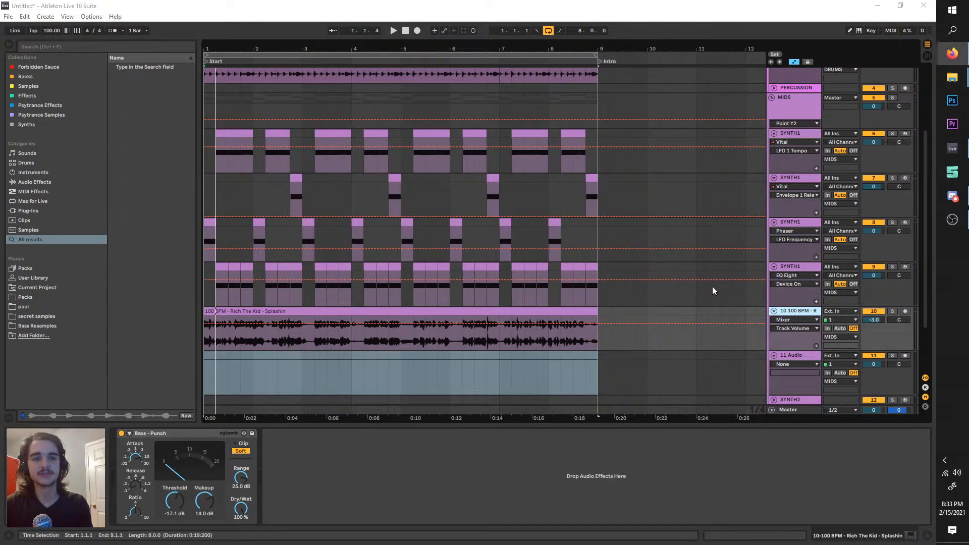
{"action": "key", "text": "alt+Tab"}
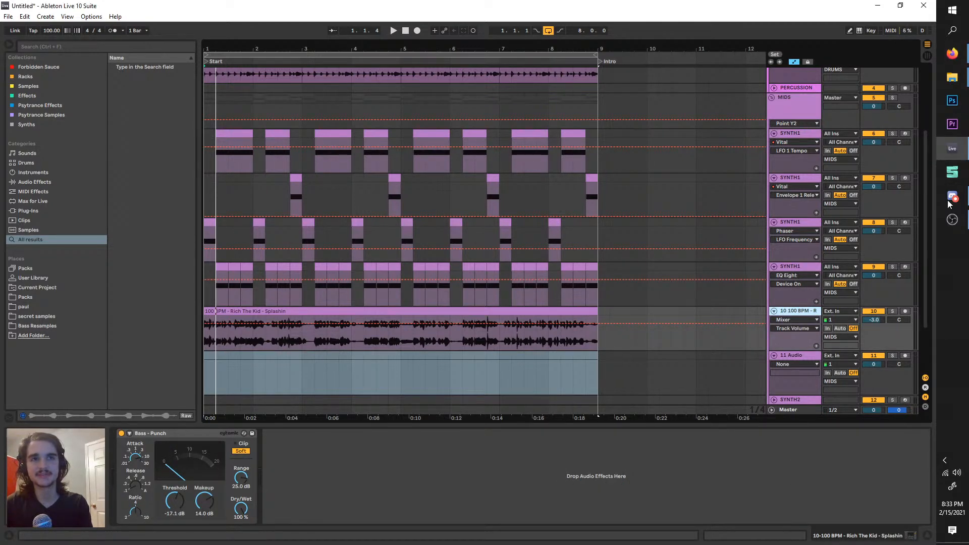
{"action": "mouse_move", "coordinate": [953, 51]}
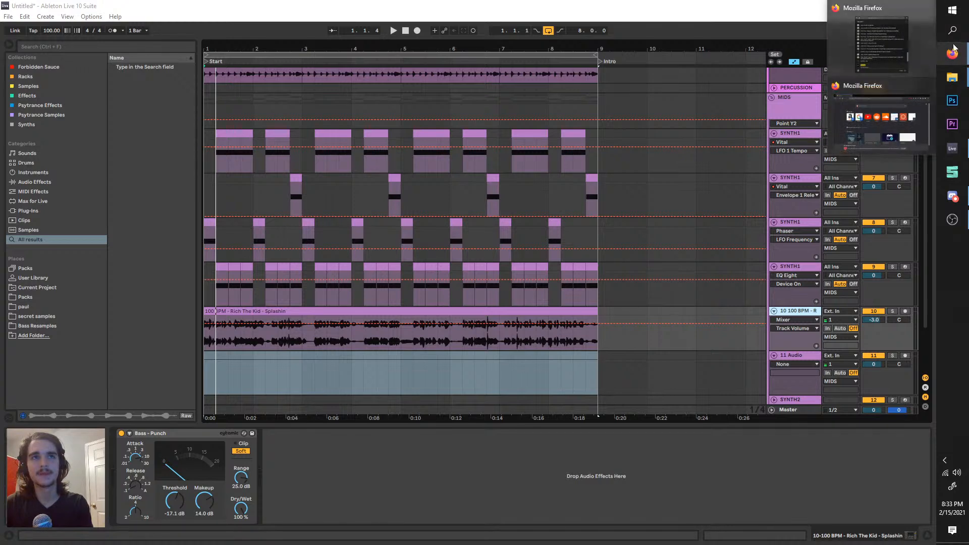
{"action": "left_click", "coordinate": [813, 314]}
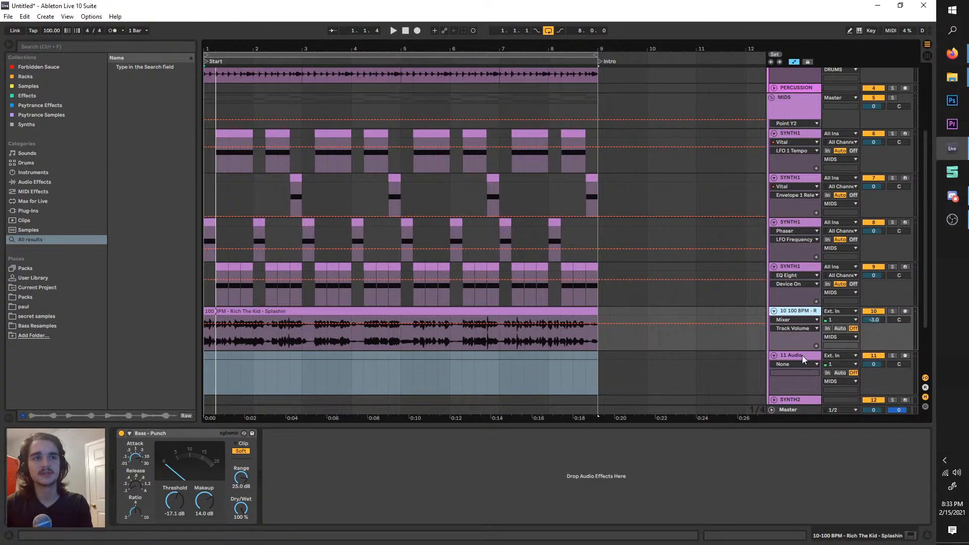
{"action": "left_click", "coordinate": [802, 355]}
{"action": "left_click", "coordinate": [790, 312]}
{"action": "left_click", "coordinate": [802, 356]}
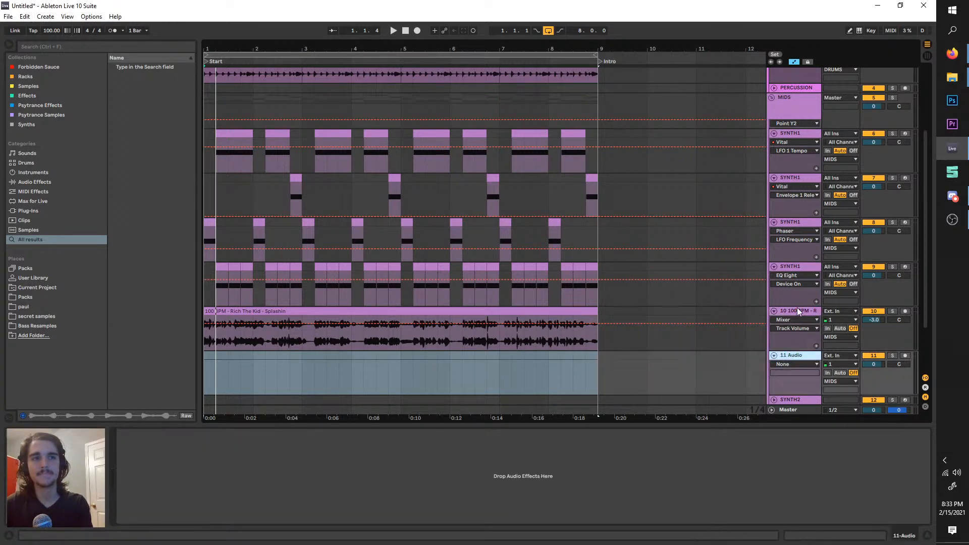
{"action": "left_click", "coordinate": [802, 268]}
{"action": "left_click", "coordinate": [802, 311]}
{"action": "left_click", "coordinate": [798, 357]}
{"action": "left_click", "coordinate": [798, 310]}
{"action": "key", "text": "space"}
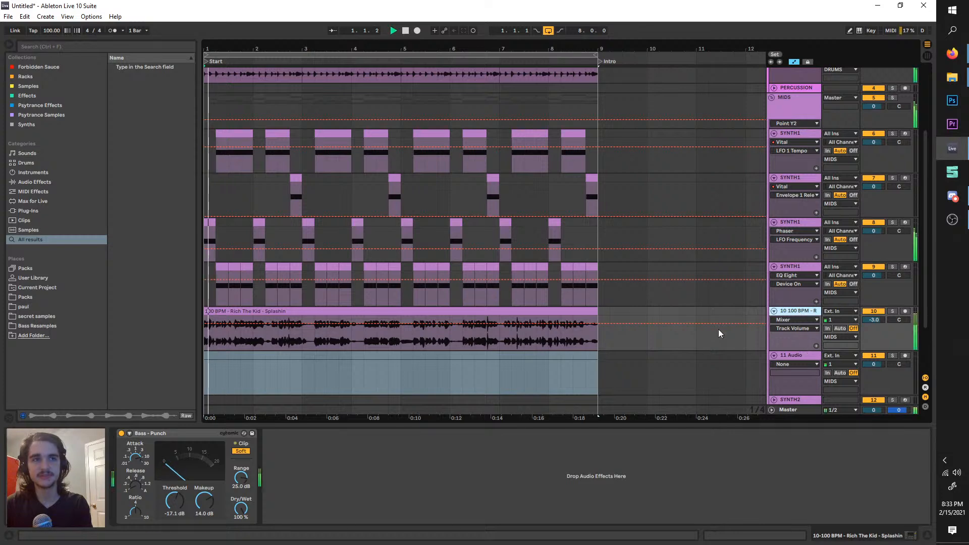
{"action": "key", "text": "space"}
{"action": "scroll", "coordinate": [367, 307], "scroll_direction": "up", "scroll_amount": 3}
{"action": "scroll", "coordinate": [361, 325], "scroll_direction": "down", "scroll_amount": 5}
{"action": "scroll", "coordinate": [331, 340], "scroll_direction": "up", "scroll_amount": 4}
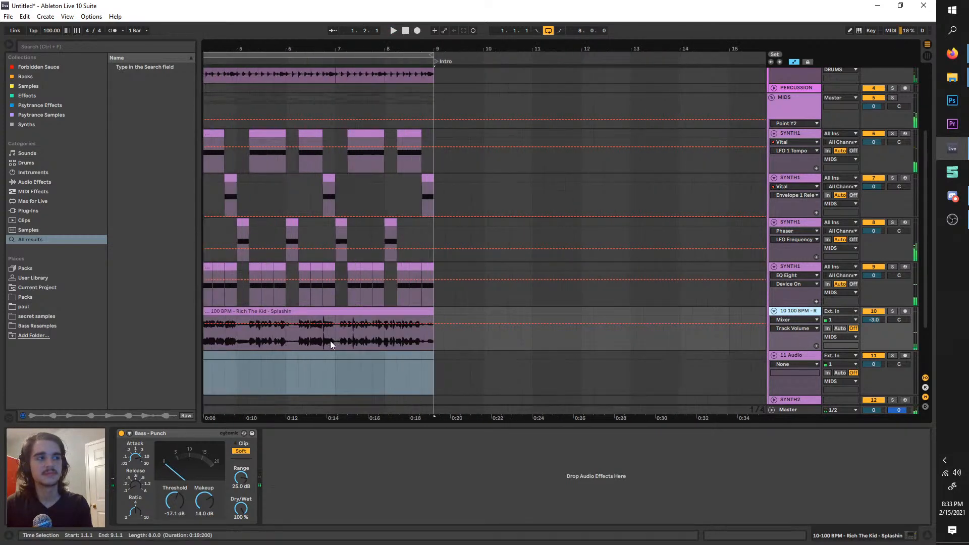
{"action": "scroll", "coordinate": [331, 356], "scroll_direction": "up", "scroll_amount": 2}
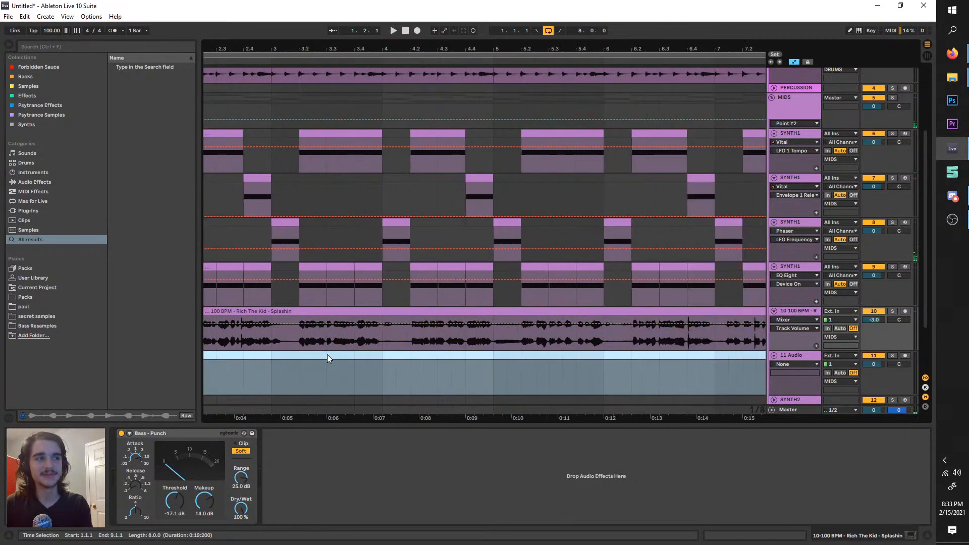
{"action": "scroll", "coordinate": [325, 361], "scroll_direction": "down", "scroll_amount": 2}
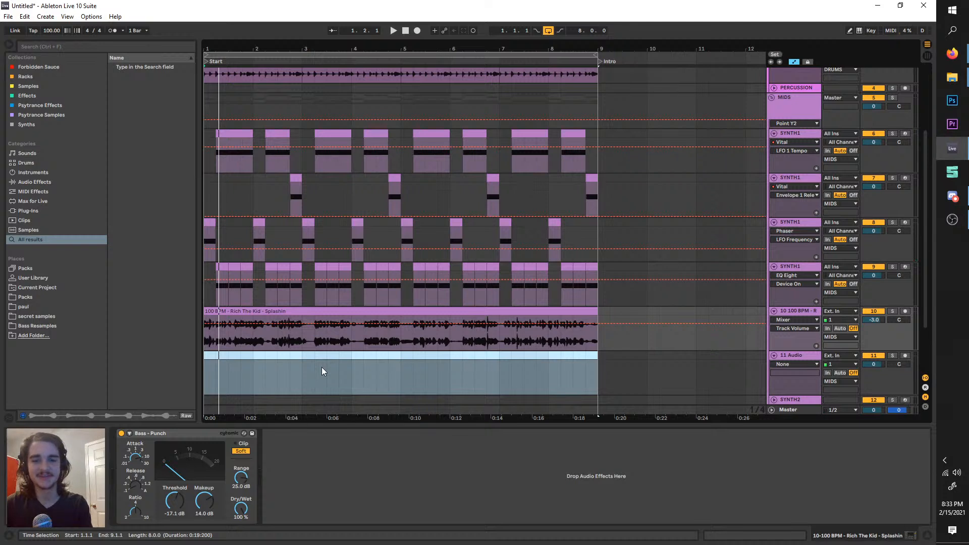
- Replay the full mix, look over the effect chain of the SYNTH1 track above the vocal, and reselect the vocal track
{"action": "key", "text": "space"}
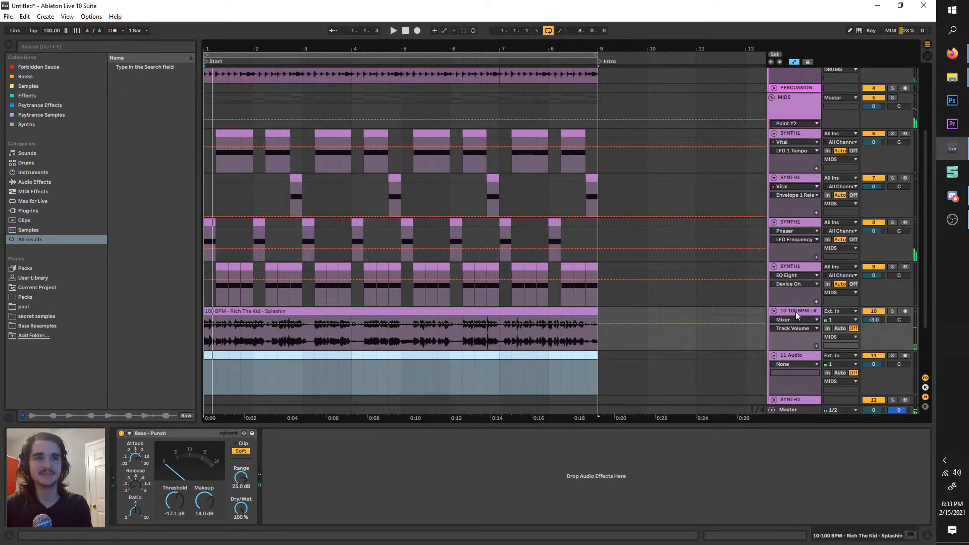
{"action": "scroll", "coordinate": [298, 315], "scroll_direction": "up", "scroll_amount": 4}
{"action": "scroll", "coordinate": [302, 317], "scroll_direction": "down", "scroll_amount": 4}
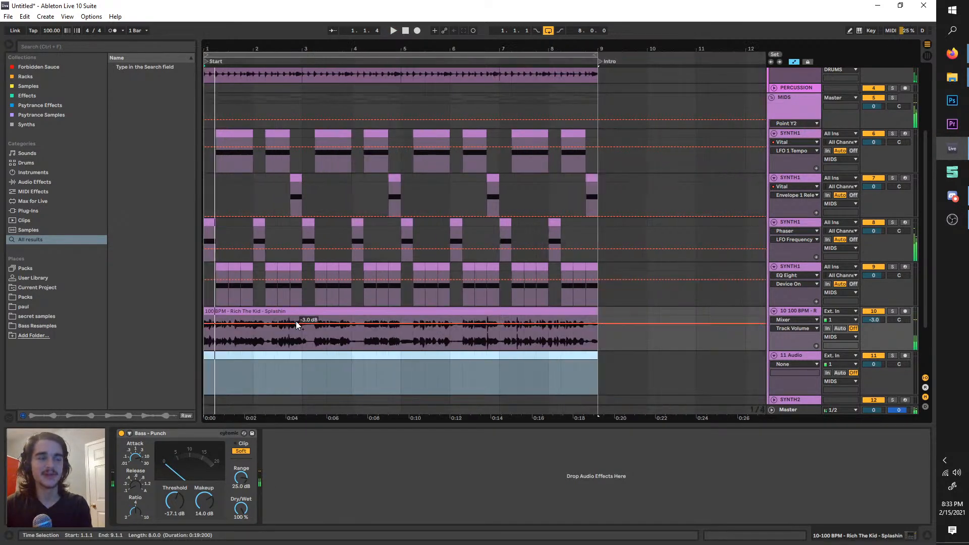
{"action": "left_click", "coordinate": [792, 313]}
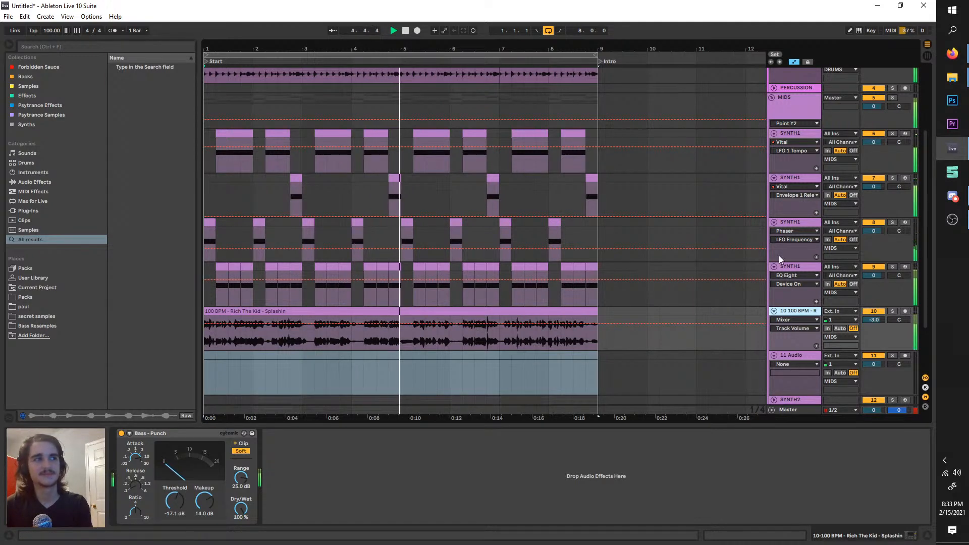
{"action": "left_click", "coordinate": [796, 270]}
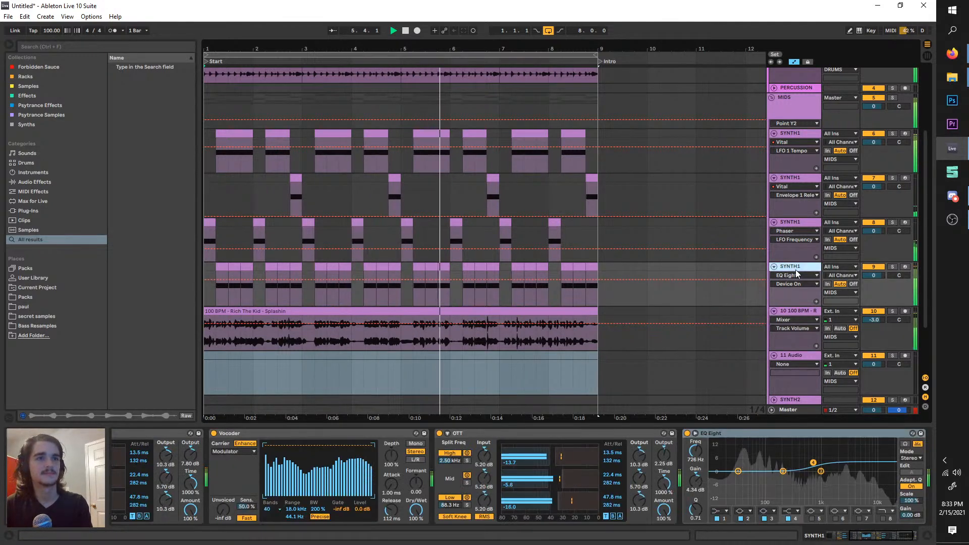
{"action": "left_click", "coordinate": [813, 315]}
- Solo the vocal track, search the audio effects for "res", and add Resonators after Bass - Punch
{"action": "left_click", "coordinate": [893, 311]}
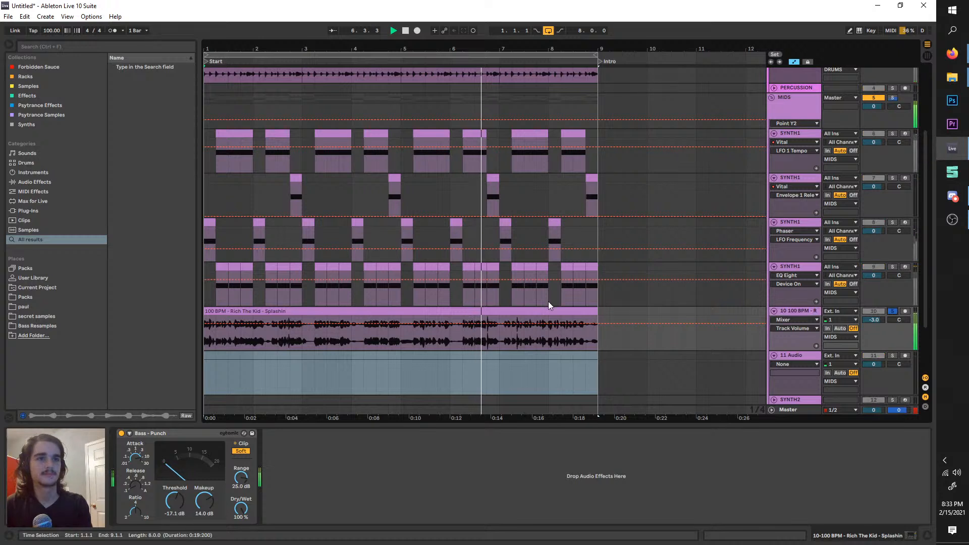
{"action": "left_click", "coordinate": [62, 51]}
{"action": "type", "text": "res"}
{"action": "left_click", "coordinate": [58, 182]}
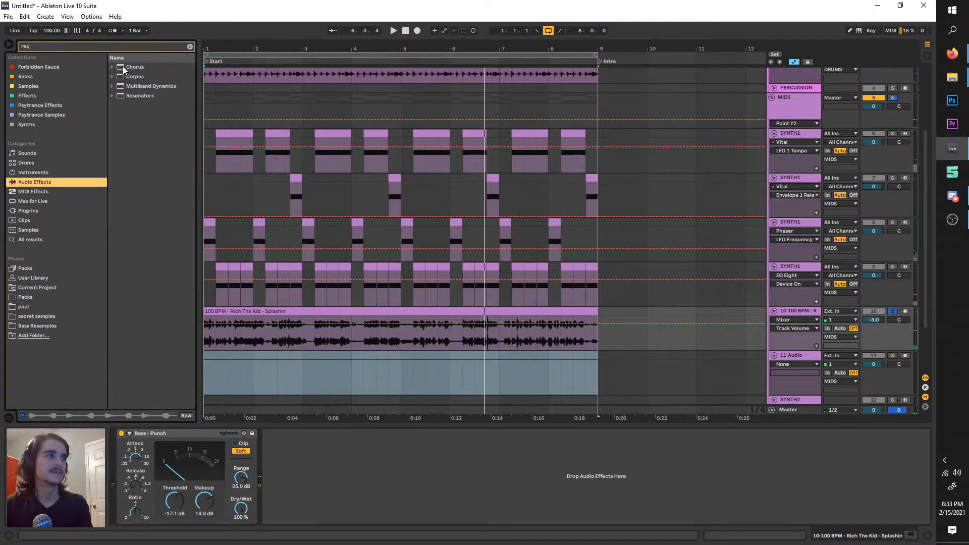
{"action": "left_click", "coordinate": [122, 96]}
{"action": "key", "text": "space"}
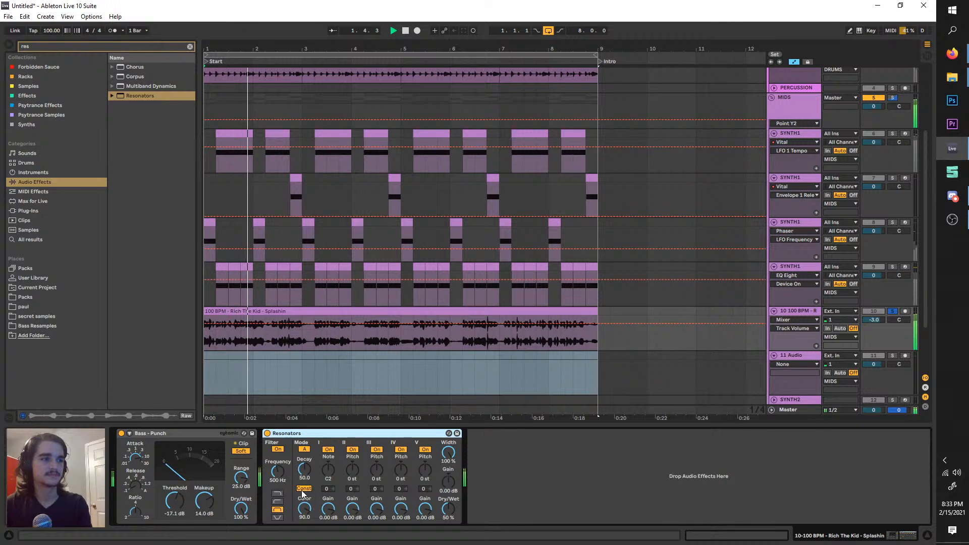
- Turn off the Resonators' filter and switch its mode to B, replaying the soloed vocal after each change
{"action": "left_click", "coordinate": [278, 450]}
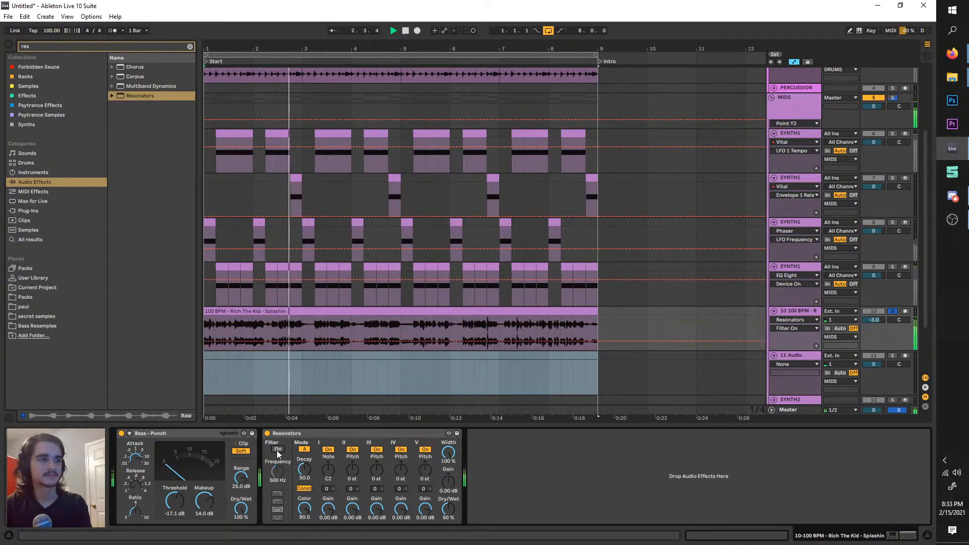
{"action": "key", "text": "space"}
{"action": "key", "text": "space"}
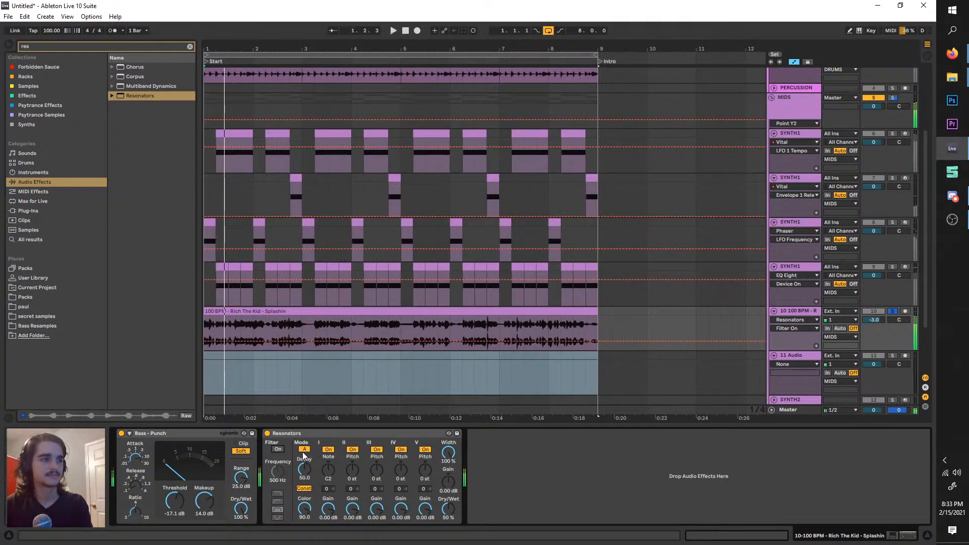
{"action": "left_click", "coordinate": [302, 451]}
{"action": "key", "text": "space"}
{"action": "key", "text": "space"}
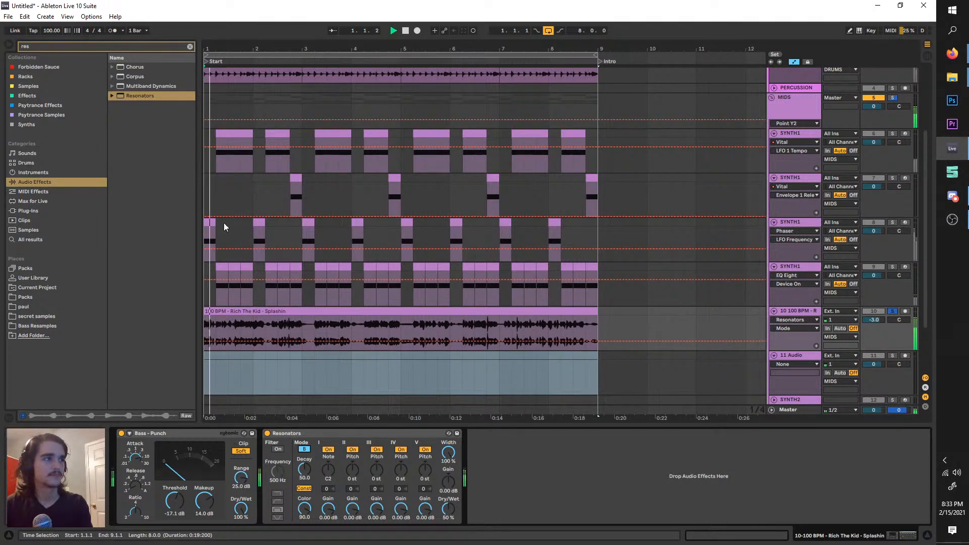
- Check the note in the first clip of the Phaser-automated SYNTH1 track, and set resonator I's note to E2 on the vocal
{"action": "key", "text": "space"}
{"action": "double_click", "coordinate": [210, 223]}
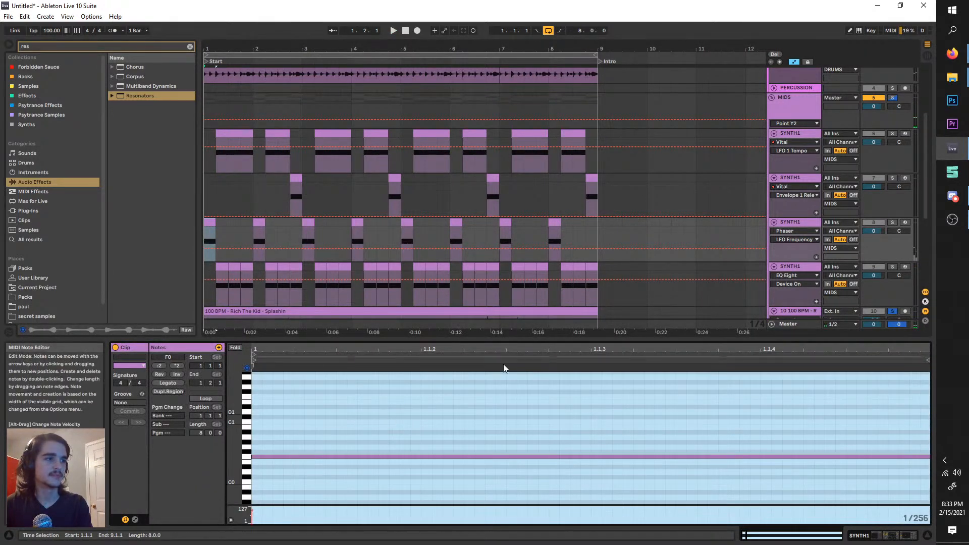
{"action": "left_click", "coordinate": [819, 311]}
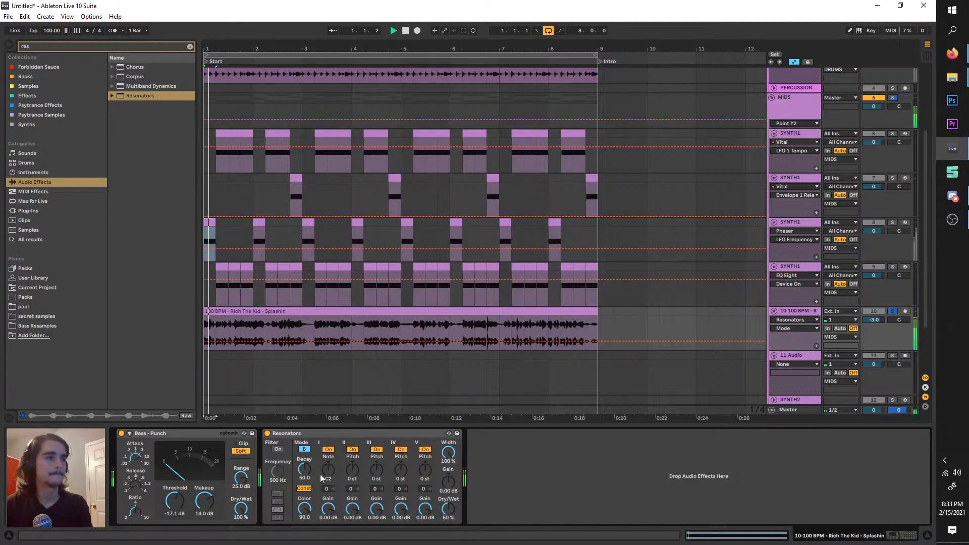
{"action": "left_click_drag", "start_coordinate": [328, 471], "coordinate": [328, 467]}
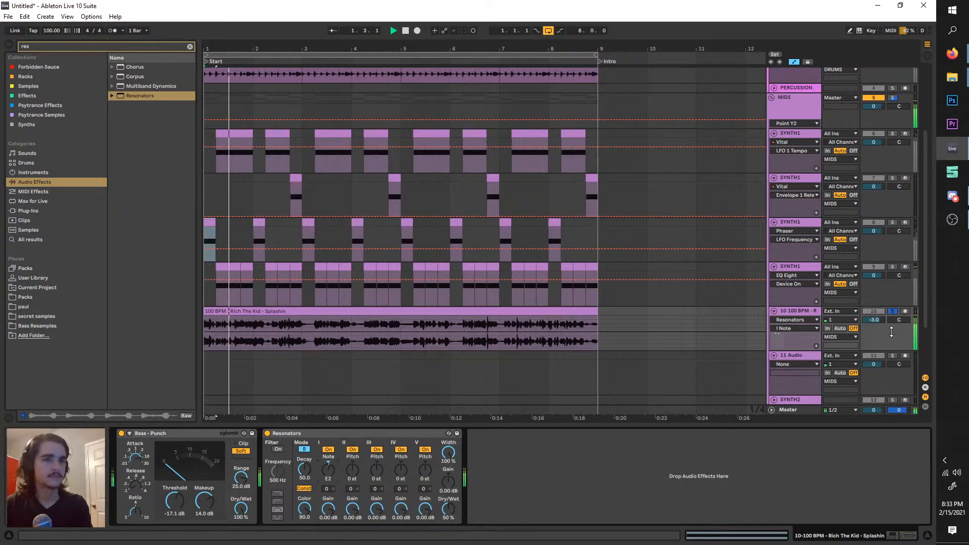
- Compare the Resonators' modes within the full mix, keep mode B, and set resonator I's note to E0
{"action": "left_click", "coordinate": [892, 311]}
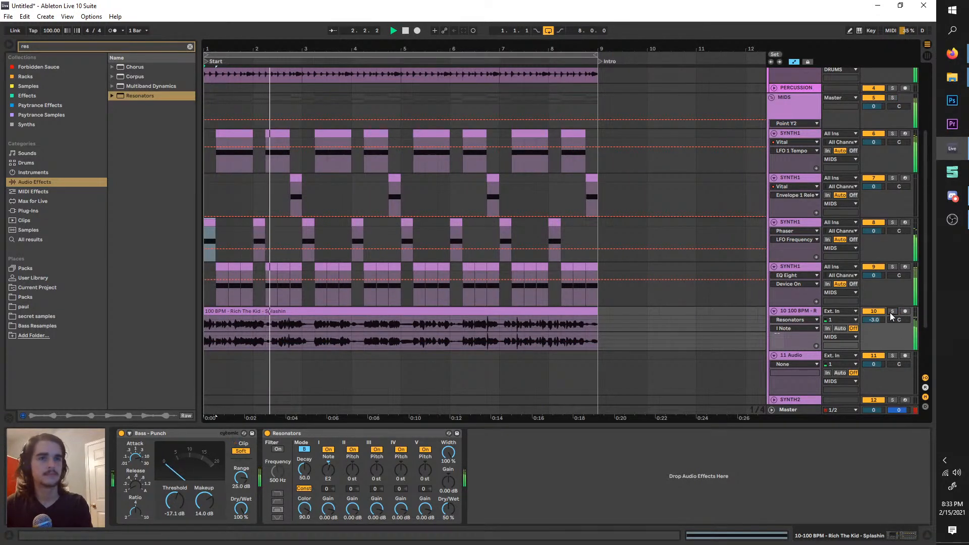
{"action": "left_click", "coordinate": [305, 449]}
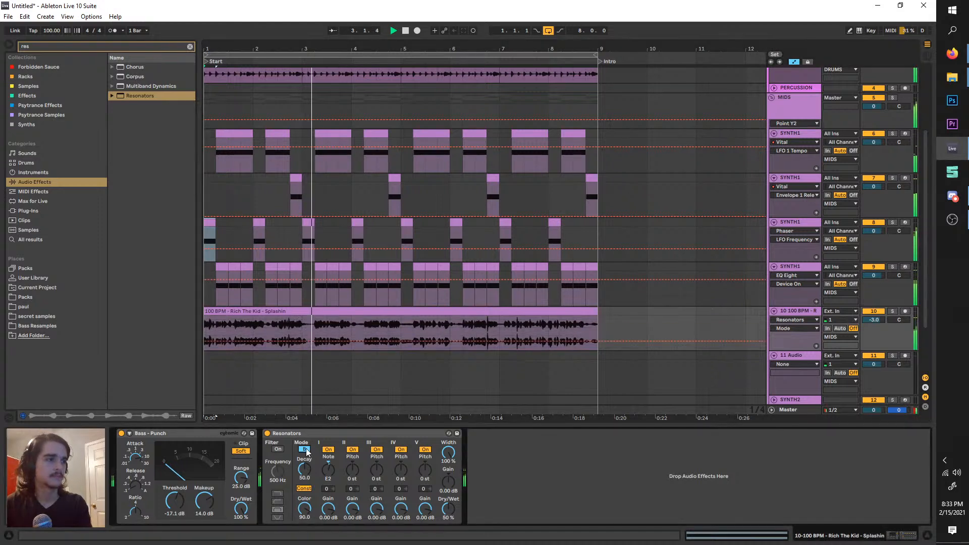
{"action": "left_click", "coordinate": [305, 449]}
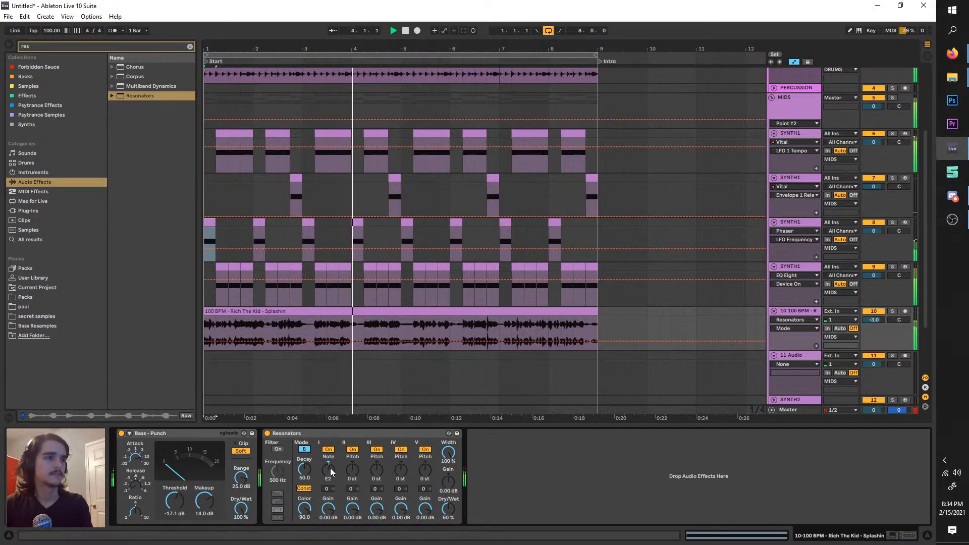
{"action": "left_click_drag", "start_coordinate": [330, 470], "coordinate": [331, 496]}
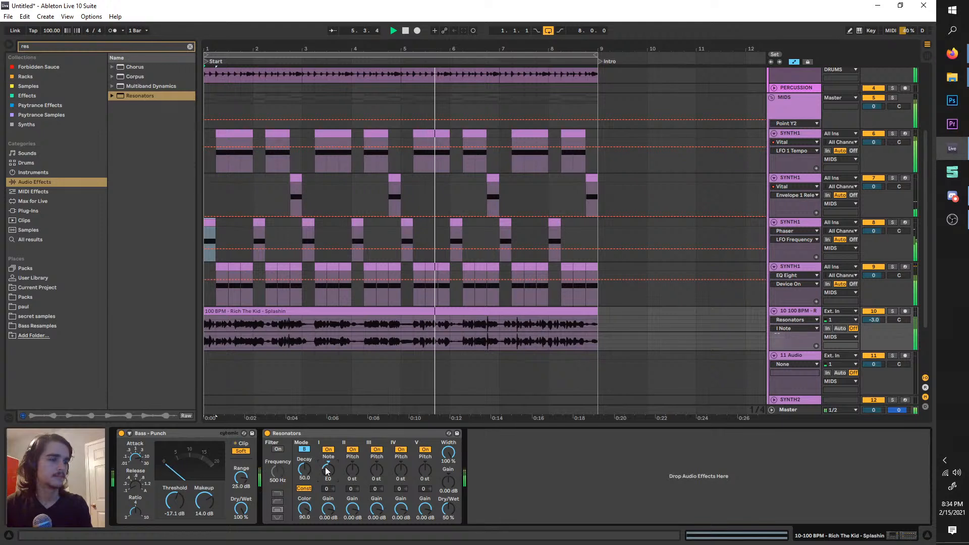
- Compare the vocal soloed and within the full mix, and set the Resonators' decay to 25.4
{"action": "left_click", "coordinate": [892, 311]}
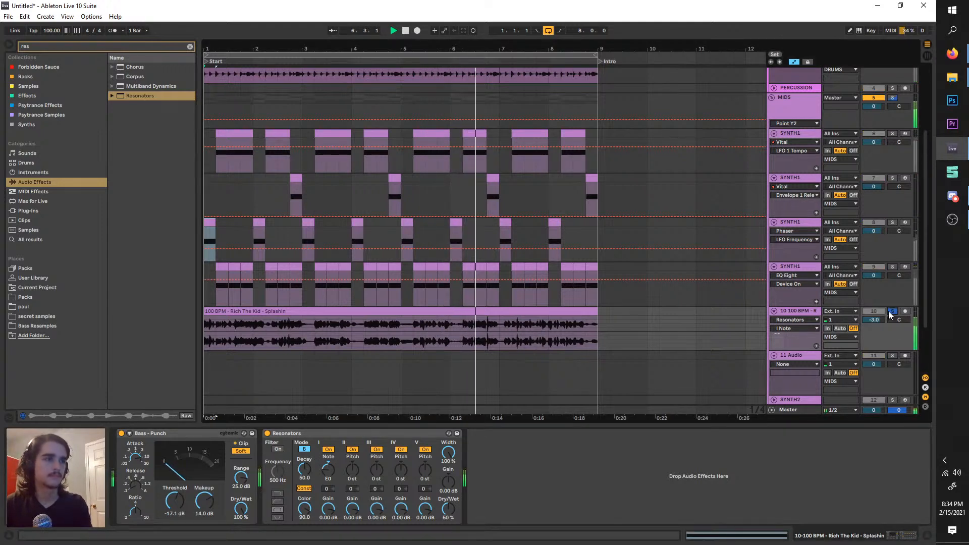
{"action": "left_click", "coordinate": [892, 312]}
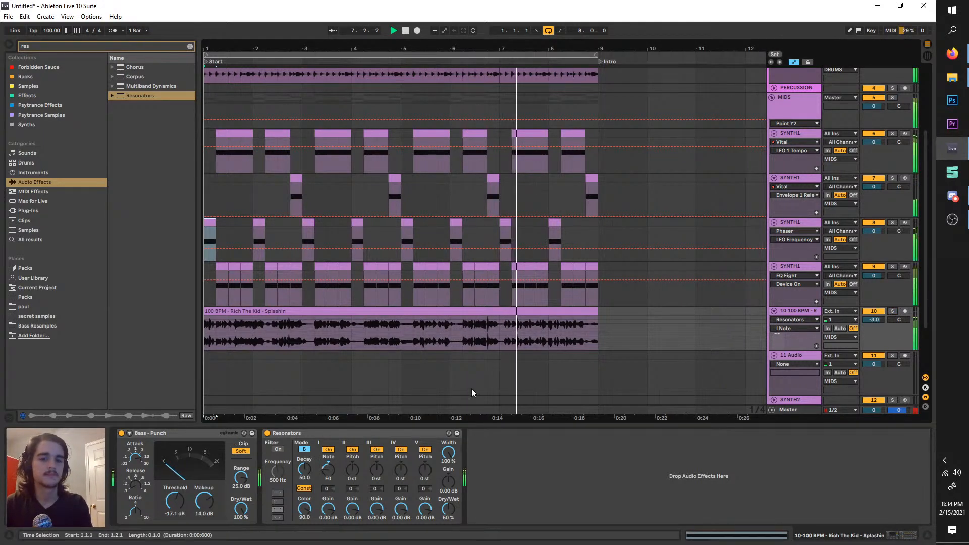
{"action": "mouse_move", "coordinate": [304, 470]}
{"action": "left_mouse_down"}
{"action": "mouse_move", "coordinate": [304, 500]}
{"action": "mouse_move", "coordinate": [304, 454]}
{"action": "left_mouse_up"}
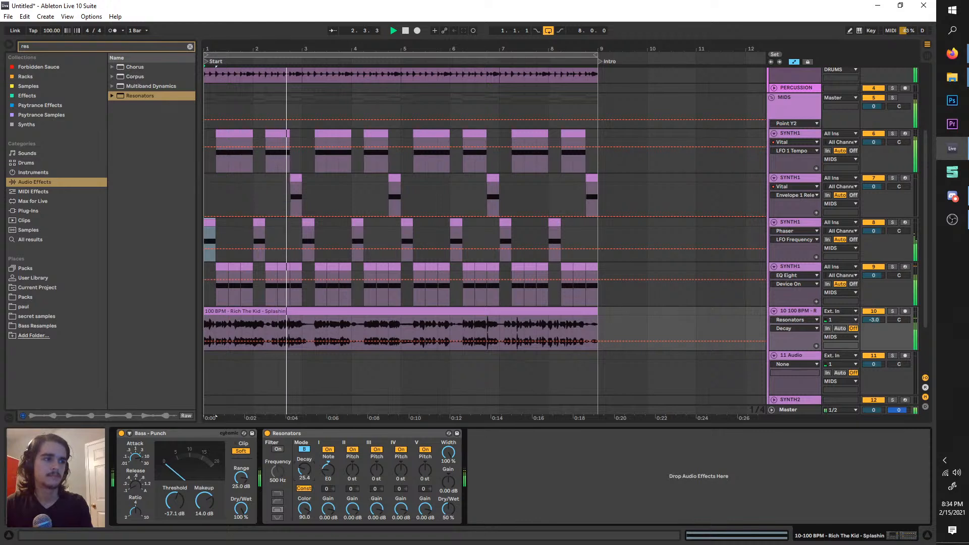
- Try resonator III's pitch at +11 st on the soloed vocal, and reset it to 0 st
{"action": "left_click", "coordinate": [893, 311]}
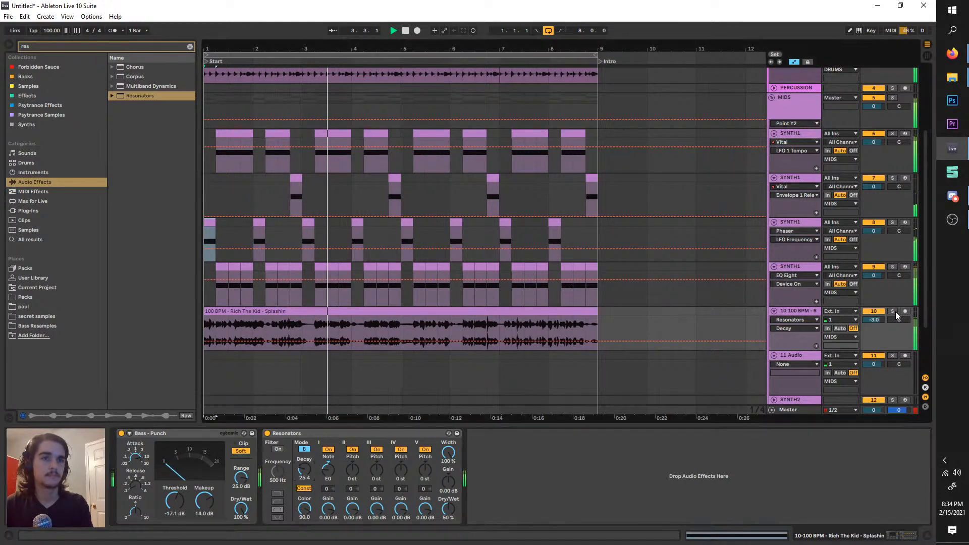
{"action": "left_click_drag", "start_coordinate": [377, 470], "coordinate": [377, 464]}
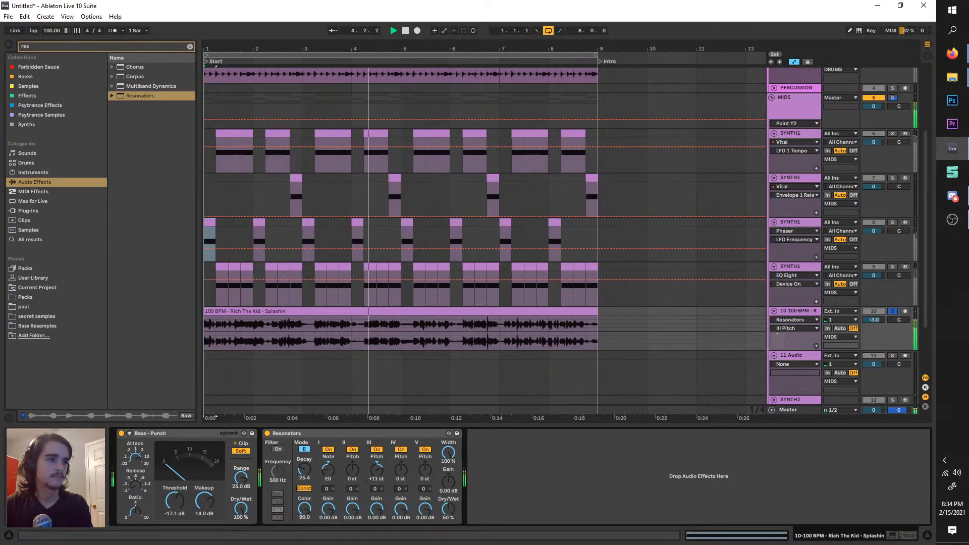
{"action": "right_click", "coordinate": [377, 465]}
{"action": "left_click", "coordinate": [410, 490]}
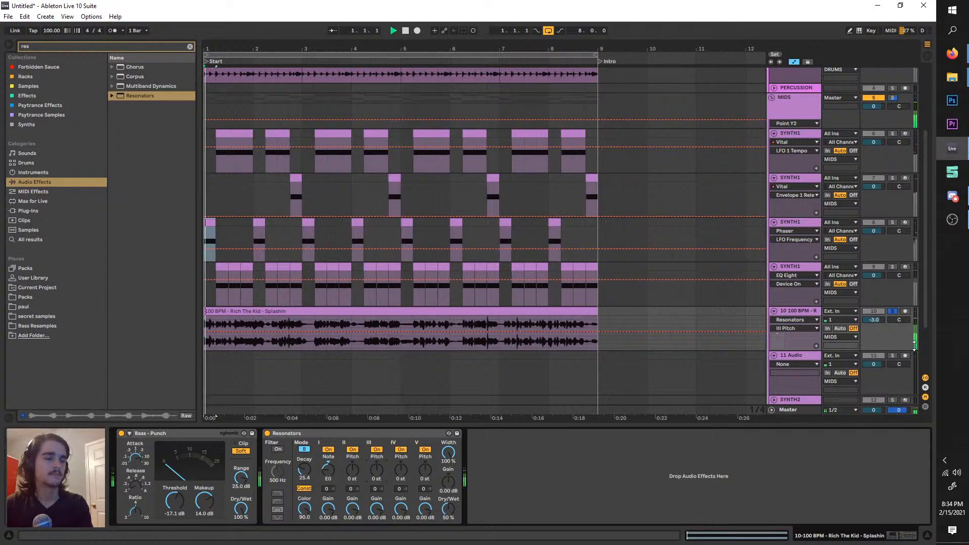
- Set the vocal Resonators' decay to 0.00 and check the vocal within the full mix
{"action": "left_click", "coordinate": [54, 47]}
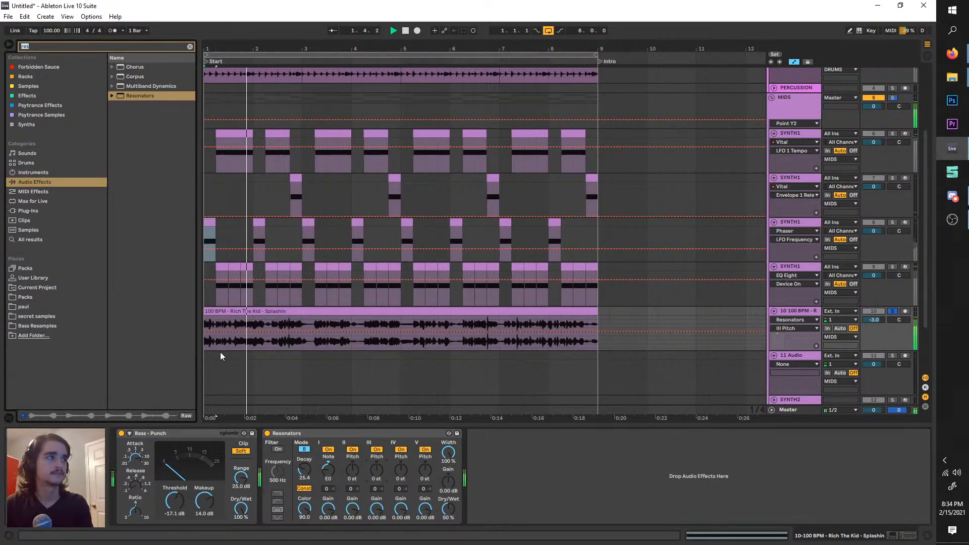
{"action": "left_click", "coordinate": [267, 434]}
{"action": "left_click_drag", "start_coordinate": [304, 469], "coordinate": [304, 515]}
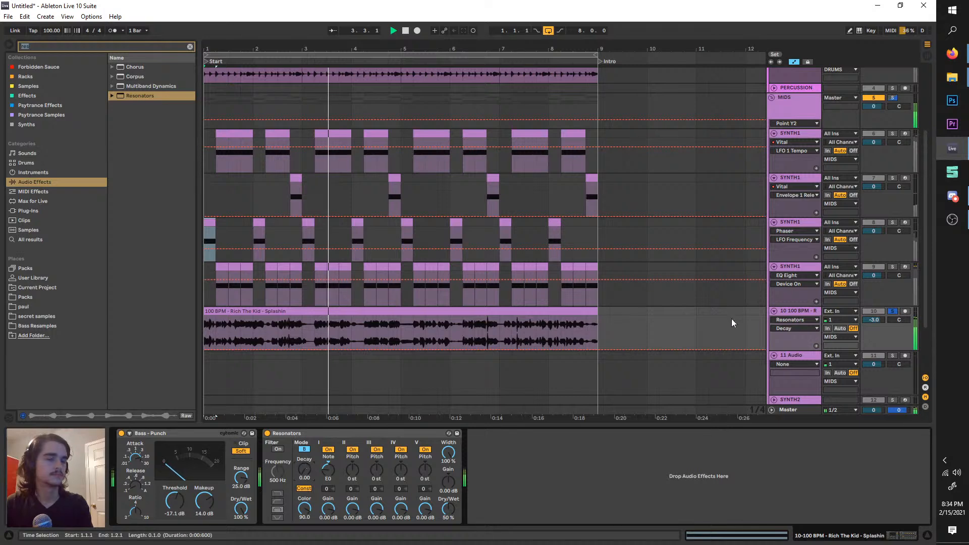
{"action": "left_click", "coordinate": [893, 312]}
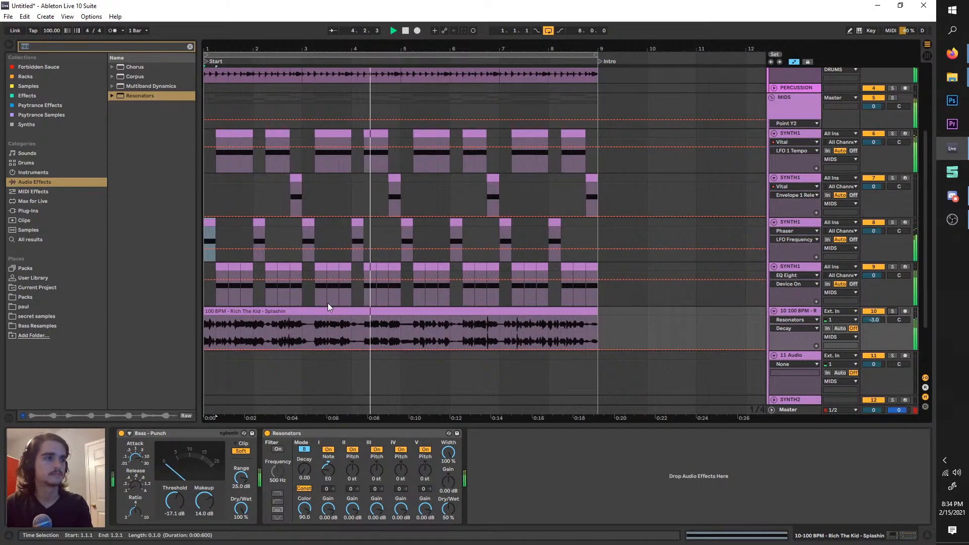
{"action": "scroll", "coordinate": [329, 306], "scroll_direction": "up", "scroll_amount": 4}
{"action": "key", "text": "space"}
{"action": "scroll", "coordinate": [329, 305], "scroll_direction": "down", "scroll_amount": 4}
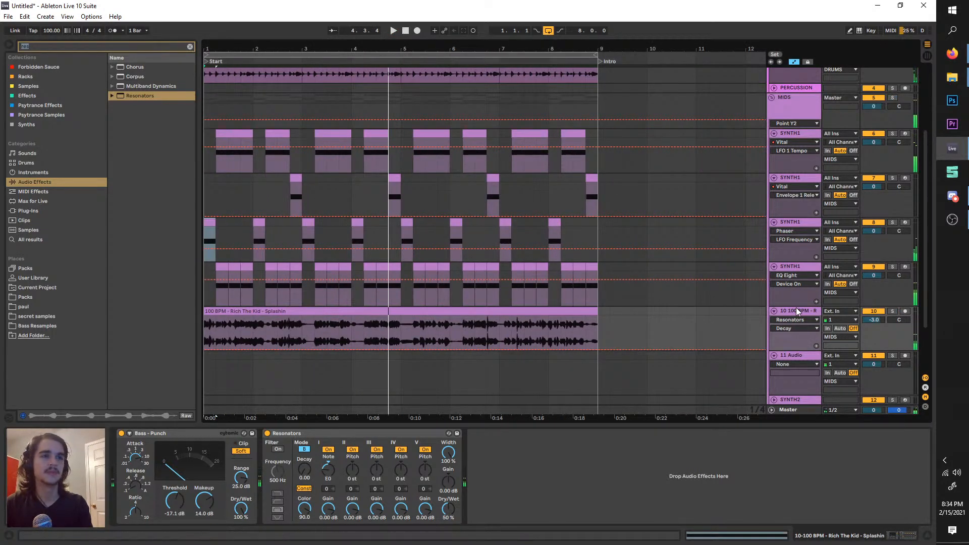
{"action": "right_click", "coordinate": [796, 308]}
{"action": "left_click", "coordinate": [842, 390]}
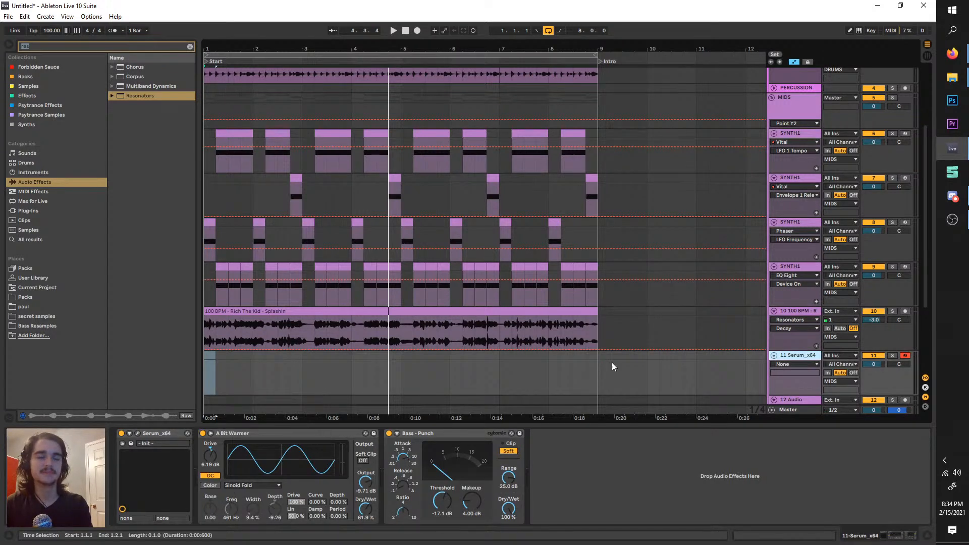
{"action": "key", "text": "ctrl+z"}
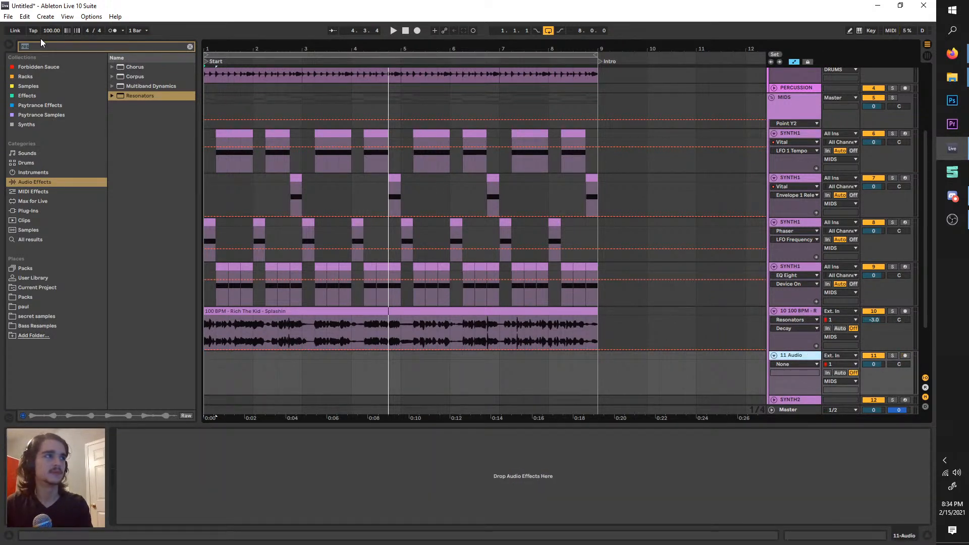
- Play the full mix and move the loop's start to 1.2.1
{"action": "scroll", "coordinate": [390, 260], "scroll_direction": "down", "scroll_amount": 2}
{"action": "key", "text": "space"}
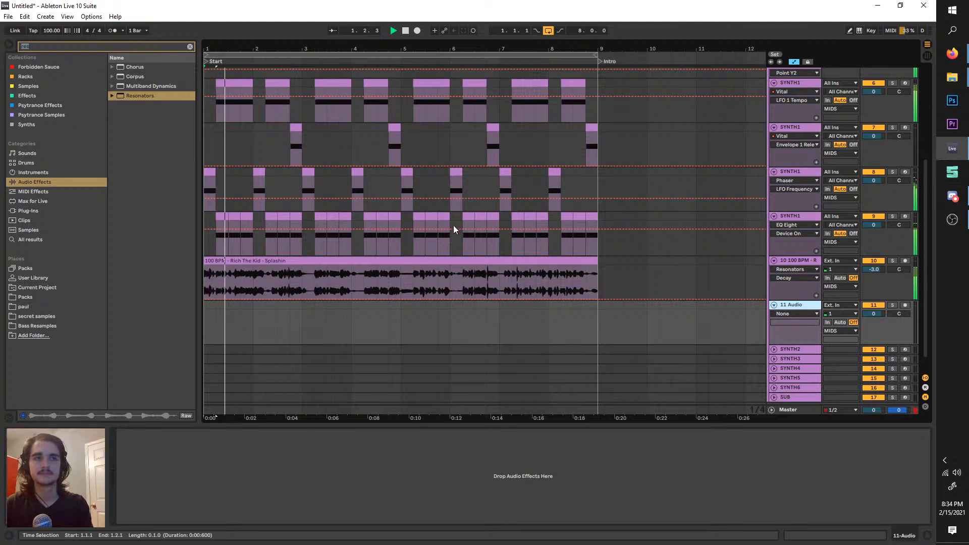
{"action": "scroll", "coordinate": [298, 226], "scroll_direction": "up", "scroll_amount": 3}
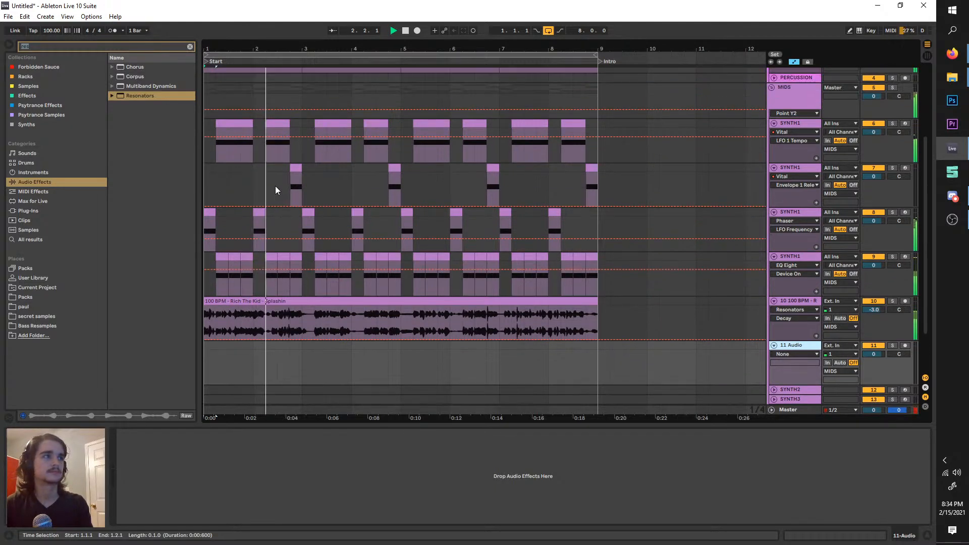
{"action": "scroll", "coordinate": [204, 104], "scroll_direction": "up", "scroll_amount": 2}
{"action": "left_click", "coordinate": [222, 58]}
{"action": "key", "text": "space"}
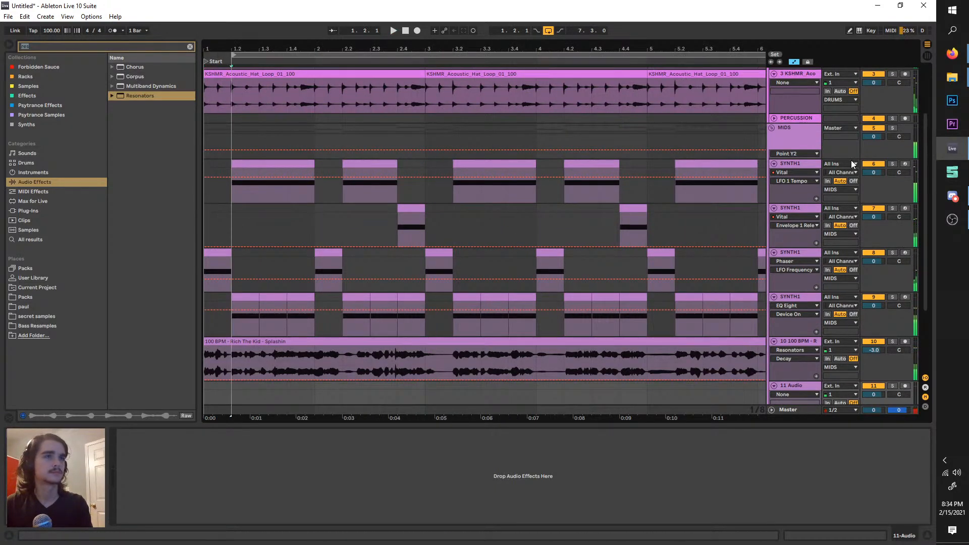
- Set oscillator 1's FM wave morph to 37.50% in Vital on the soloed first SYNTH1 track, and replay it in the full mix
{"action": "left_click", "coordinate": [892, 163]}
{"action": "key", "text": "space"}
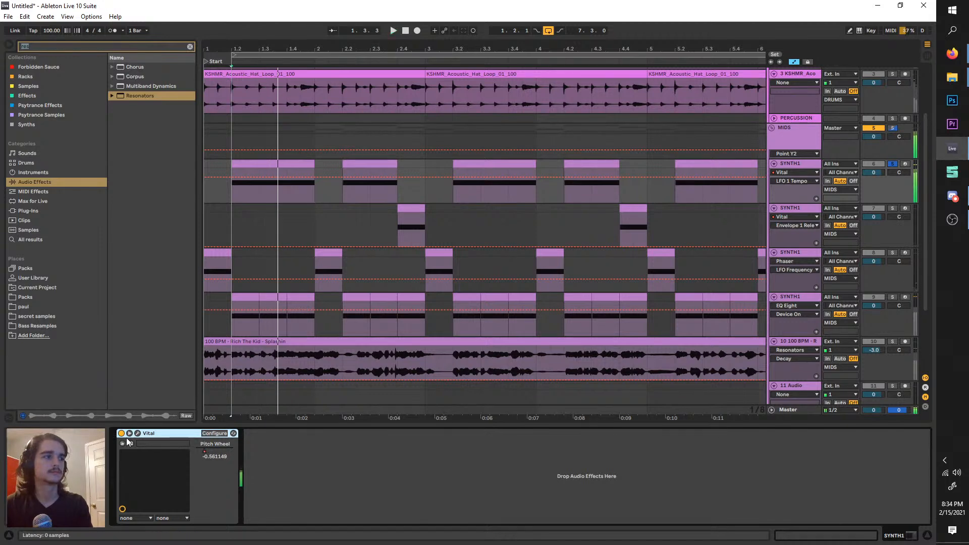
{"action": "left_click", "coordinate": [137, 434]}
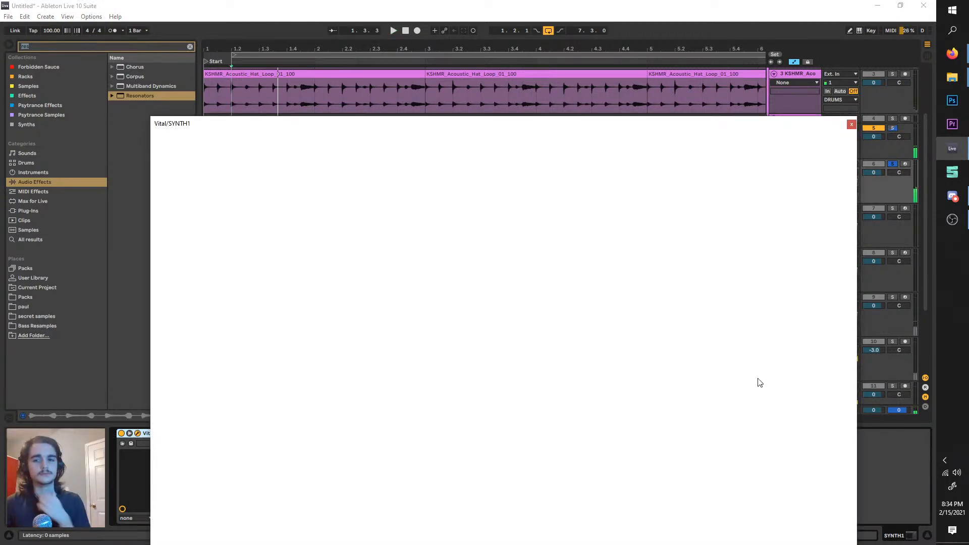
{"action": "left_click", "coordinate": [954, 199]}
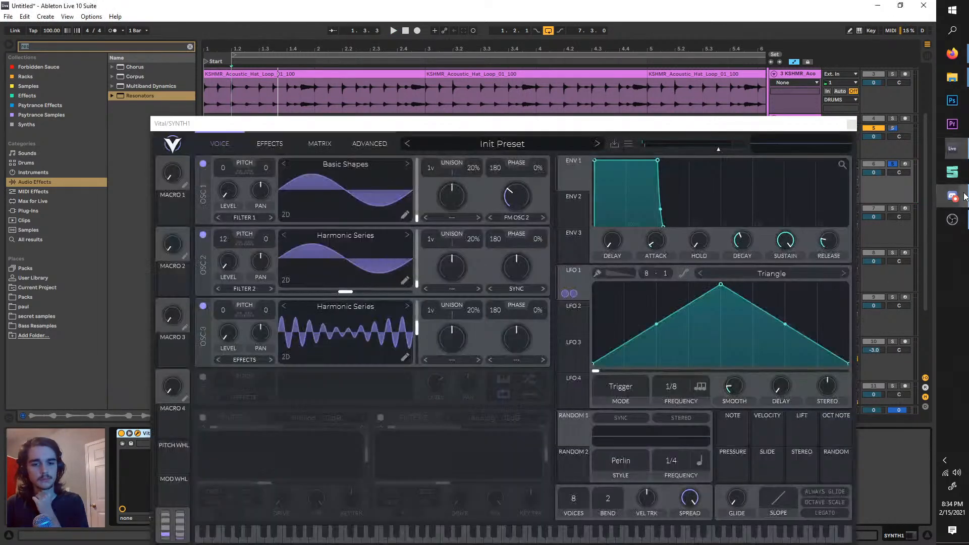
{"action": "key", "text": "space"}
{"action": "left_click_drag", "start_coordinate": [522, 199], "coordinate": [513, 165]}
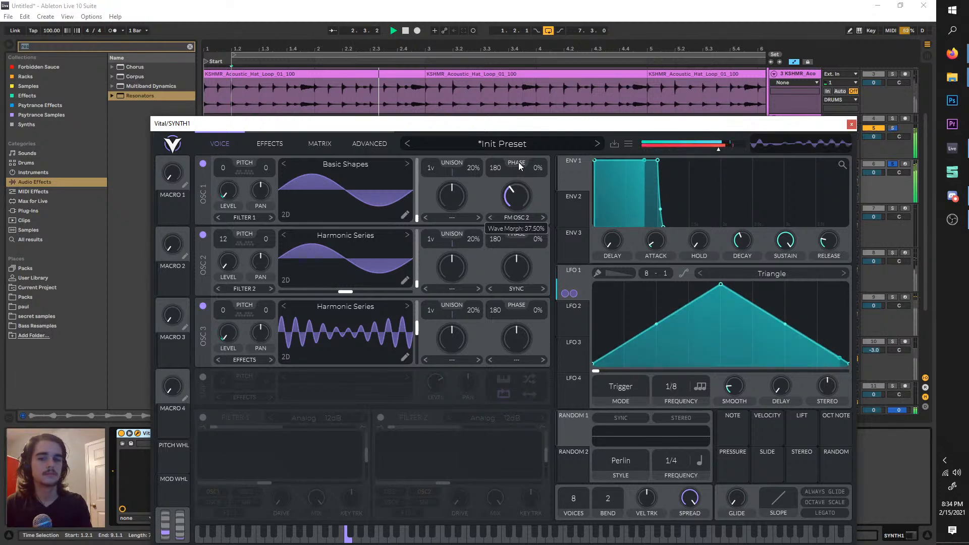
{"action": "left_click", "coordinate": [852, 124]}
{"action": "left_click", "coordinate": [894, 166]}
{"action": "key", "text": "space"}
{"action": "key", "text": "space"}
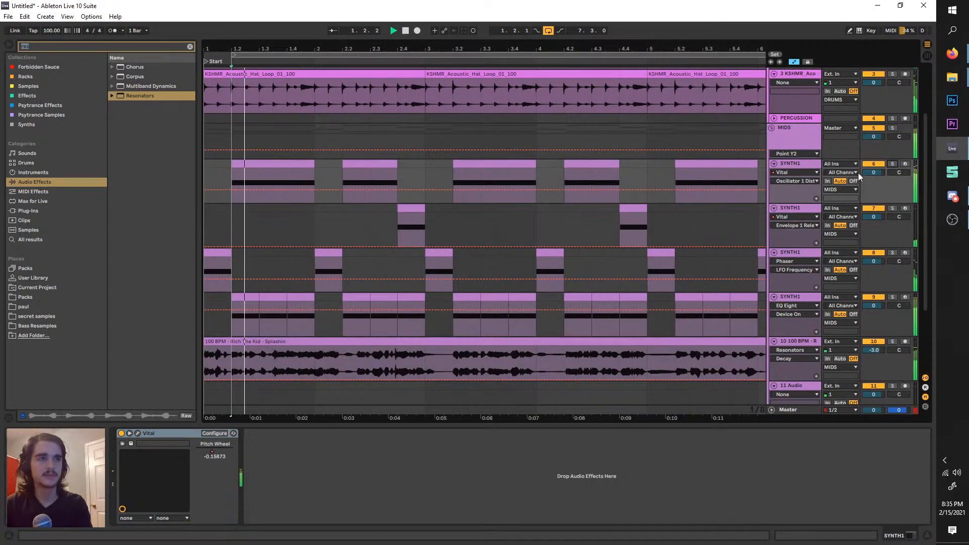
- Restore the loop to start at 1.1.1 and span the full eight bars
{"action": "scroll", "coordinate": [374, 173], "scroll_direction": "down", "scroll_amount": 3}
{"action": "left_click_drag", "start_coordinate": [315, 56], "coordinate": [268, 59]}
{"action": "scroll", "coordinate": [293, 196], "scroll_direction": "up", "scroll_amount": 3}
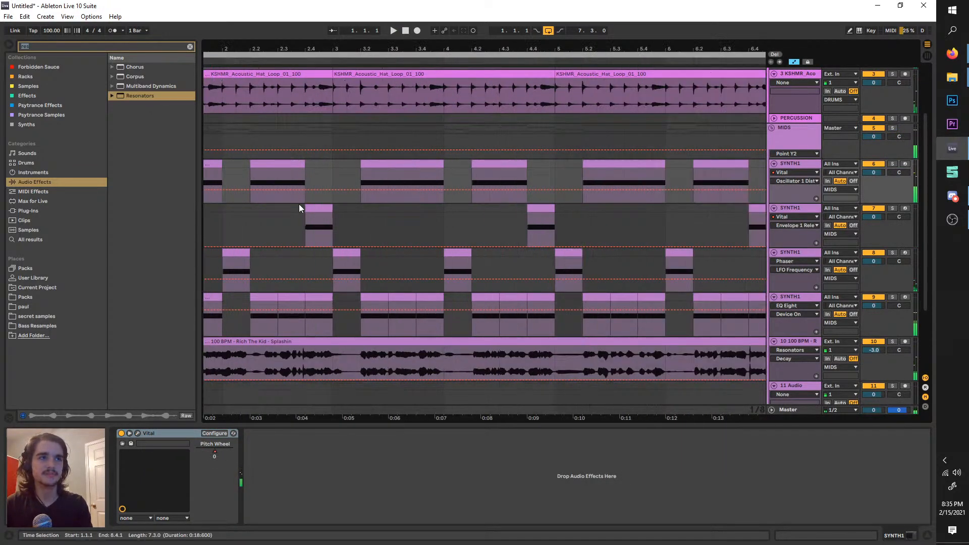
{"action": "left_click_drag", "start_coordinate": [299, 204], "coordinate": [446, 227]}
{"action": "scroll", "coordinate": [438, 252], "scroll_direction": "down", "scroll_amount": 3}
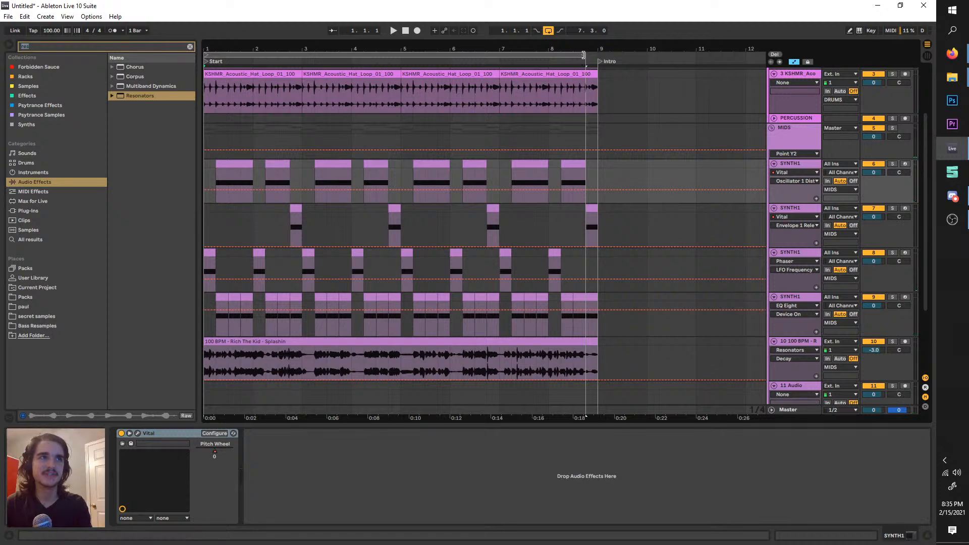
{"action": "left_click", "coordinate": [580, 56]}
{"action": "scroll", "coordinate": [353, 230], "scroll_direction": "up", "scroll_amount": 3}
{"action": "scroll", "coordinate": [354, 230], "scroll_direction": "left", "scroll_amount": 4}
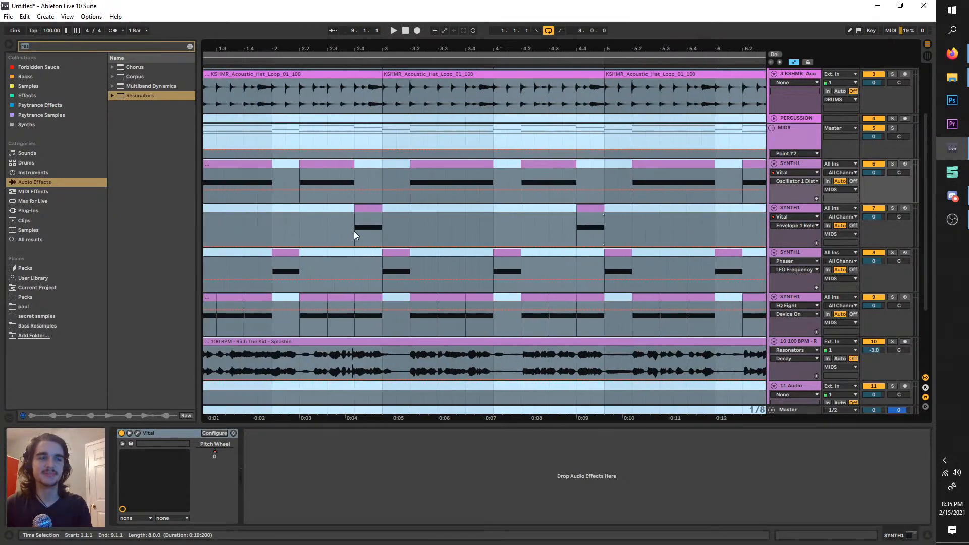
{"action": "scroll", "coordinate": [355, 261], "scroll_direction": "down", "scroll_amount": 2}
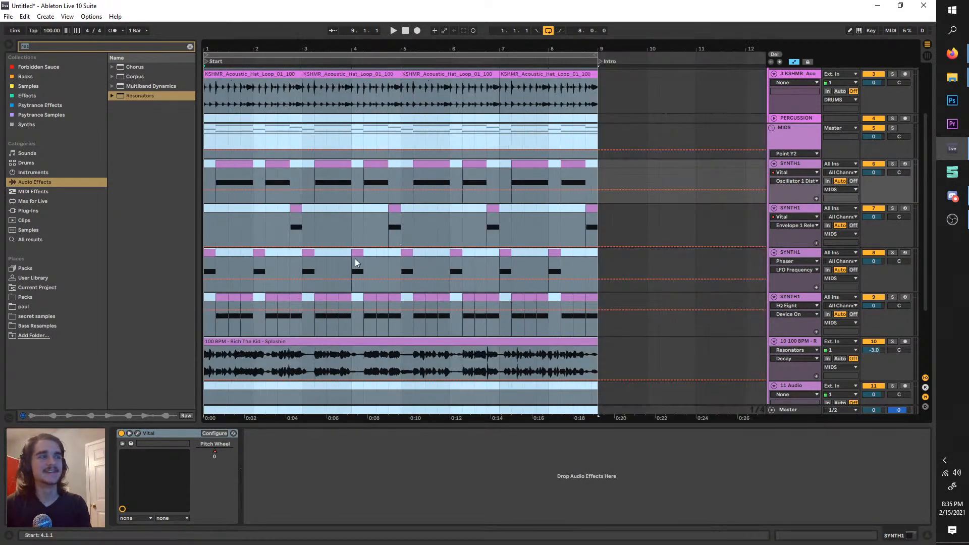
{"action": "scroll", "coordinate": [551, 275], "scroll_direction": "up", "scroll_amount": 3}
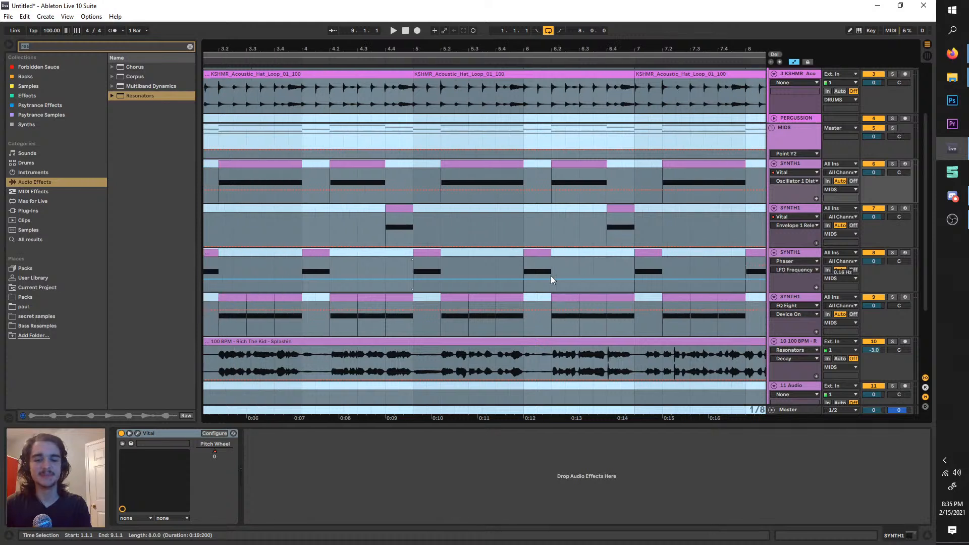
- Listen to the full eight-bar drop and select the first SYNTH1 track
{"action": "key", "text": "space"}
{"action": "scroll", "coordinate": [541, 274], "scroll_direction": "down", "scroll_amount": 3}
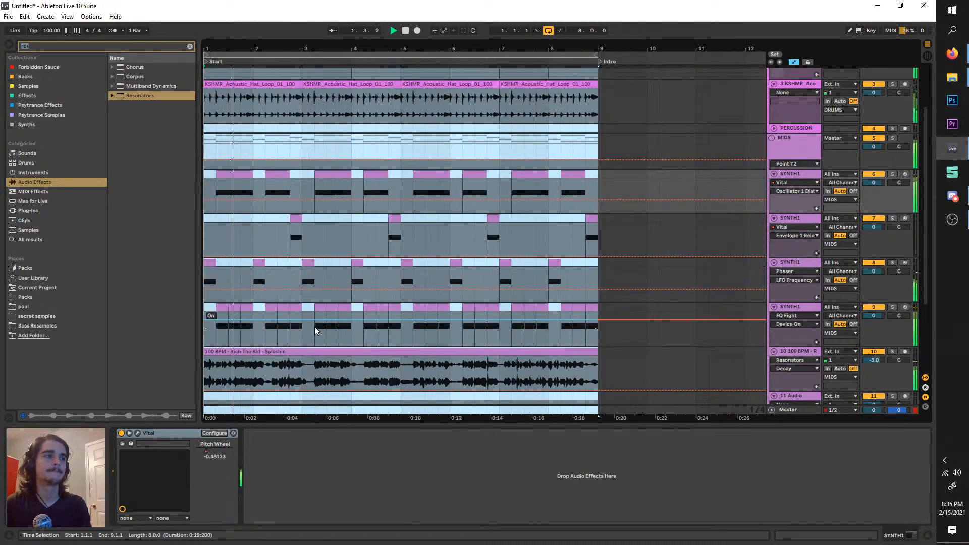
{"action": "left_click", "coordinate": [290, 270]}
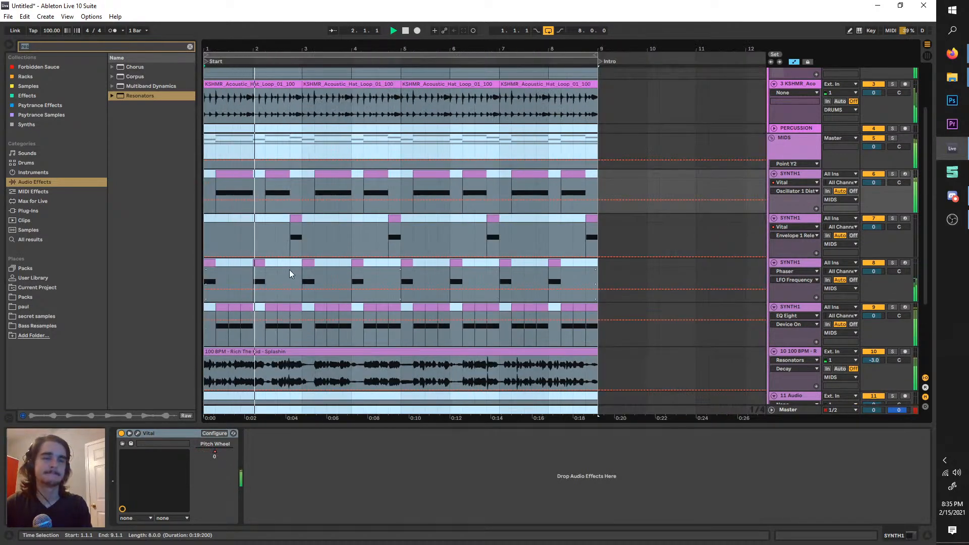
{"action": "left_click", "coordinate": [810, 173]}
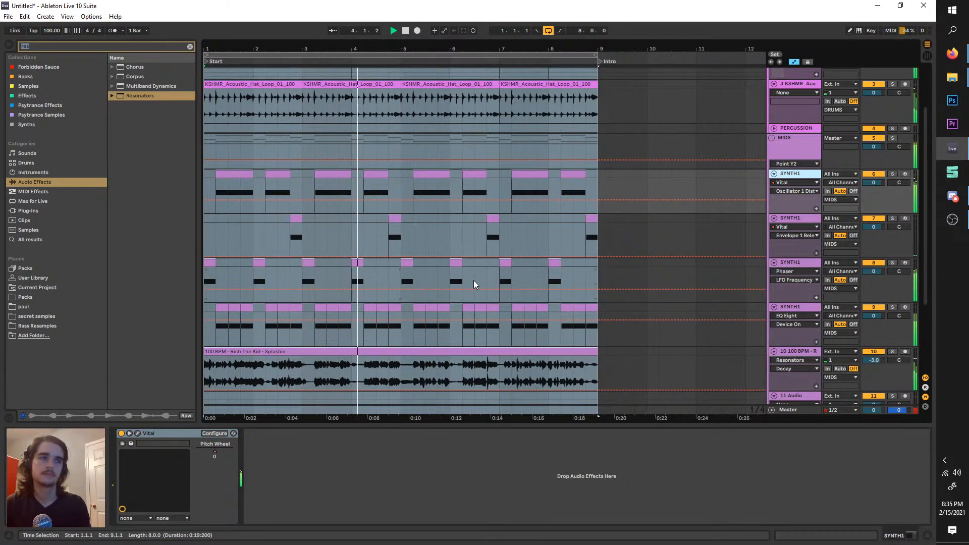
{"action": "scroll", "coordinate": [473, 280], "scroll_direction": "down", "scroll_amount": 3}
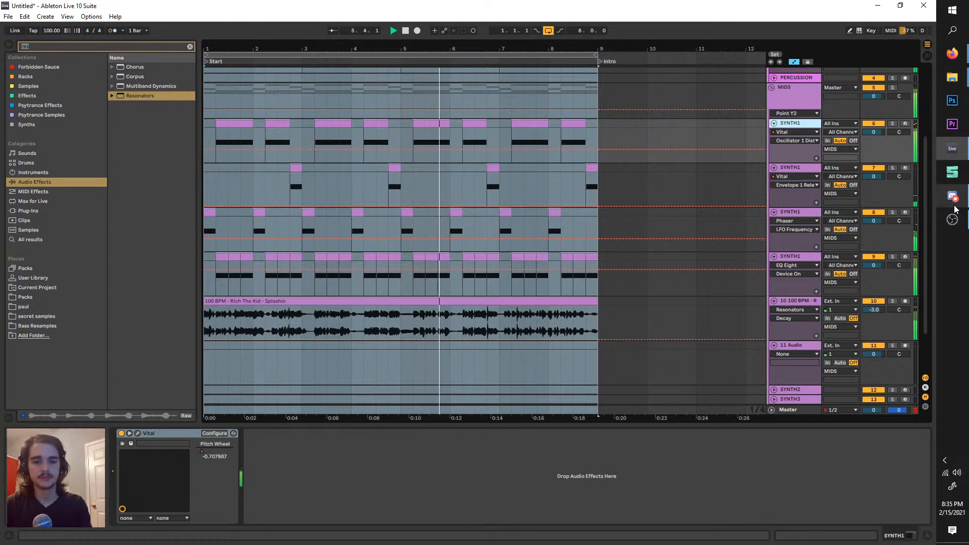
- Switch to Discord while the drop keeps looping
{"action": "mouse_move", "coordinate": [954, 210]}
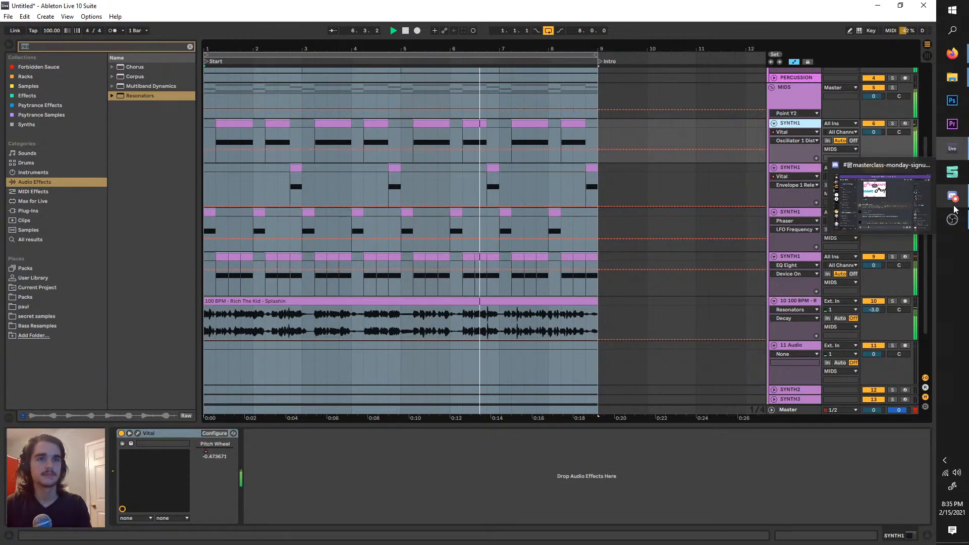
{"action": "left_click", "coordinate": [954, 205]}
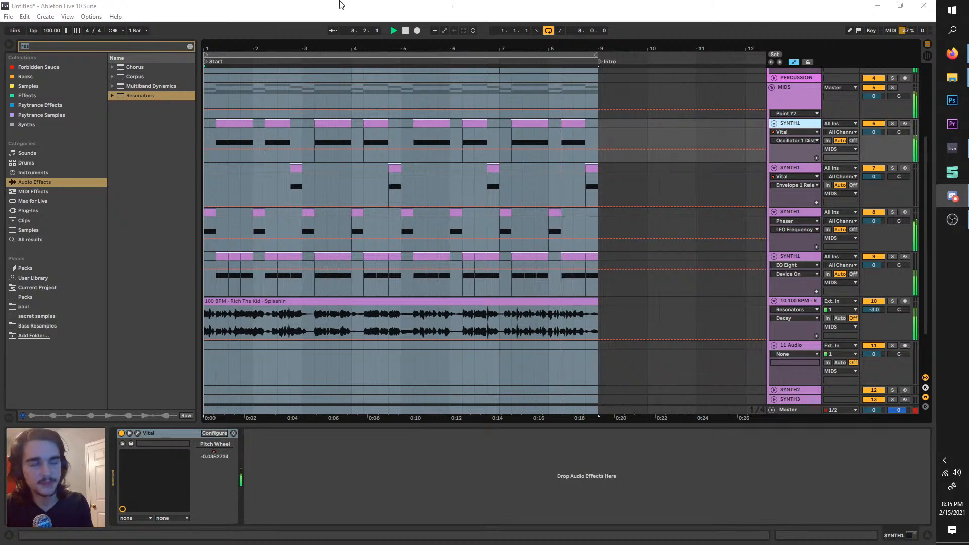
{"action": "scroll", "coordinate": [444, 145], "scroll_direction": "up", "scroll_amount": 3}
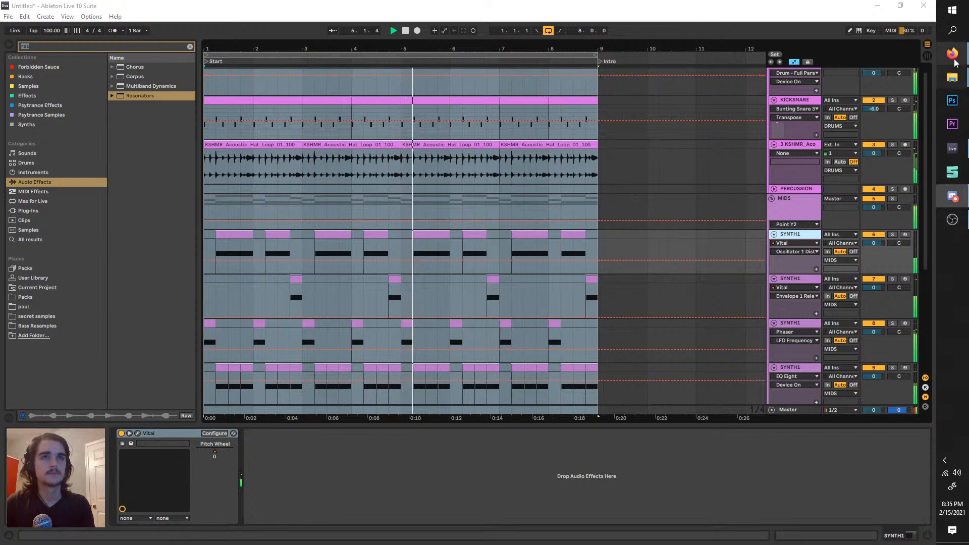
{"action": "mouse_move", "coordinate": [954, 62]}
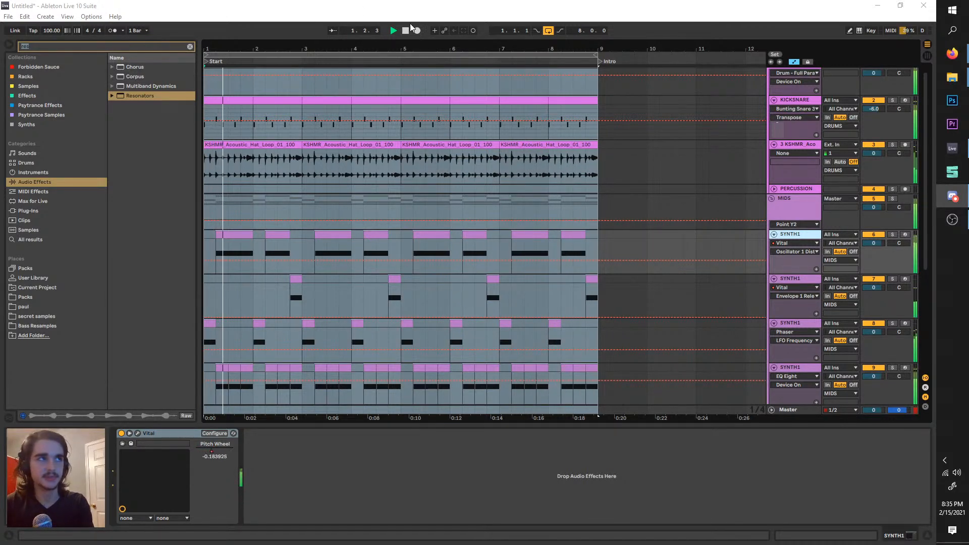
{"action": "mouse_move", "coordinate": [952, 53]}
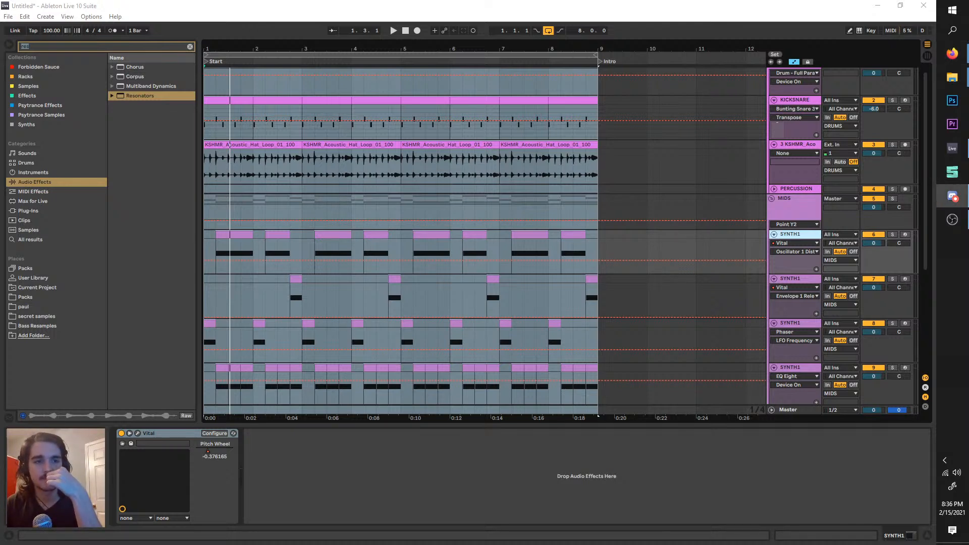
- Replay the drop, check the track levels in the Session View, and return to the Arrangement View
{"action": "left_click", "coordinate": [394, 30]}
{"action": "key", "text": "Tab"}
{"action": "key", "text": "Tab"}
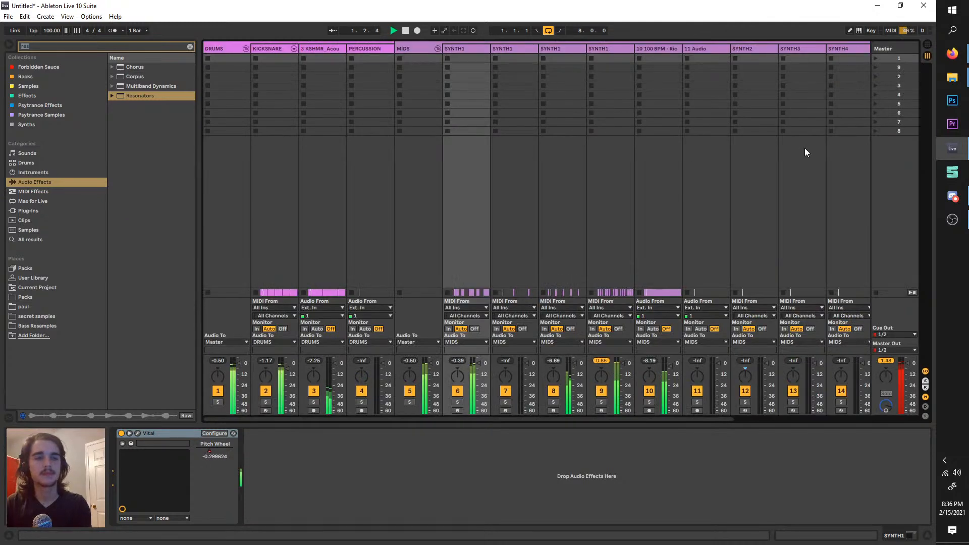
{"action": "key", "text": "space"}
- Switch to the second Firefox window, and return to Live to play the drop from the start
{"action": "left_click", "coordinate": [952, 54]}
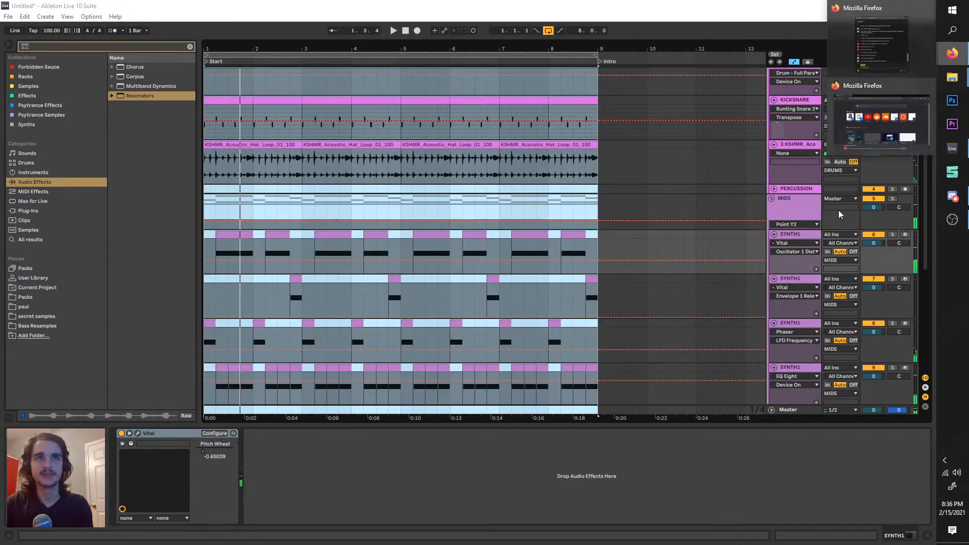
{"action": "left_click", "coordinate": [900, 114]}
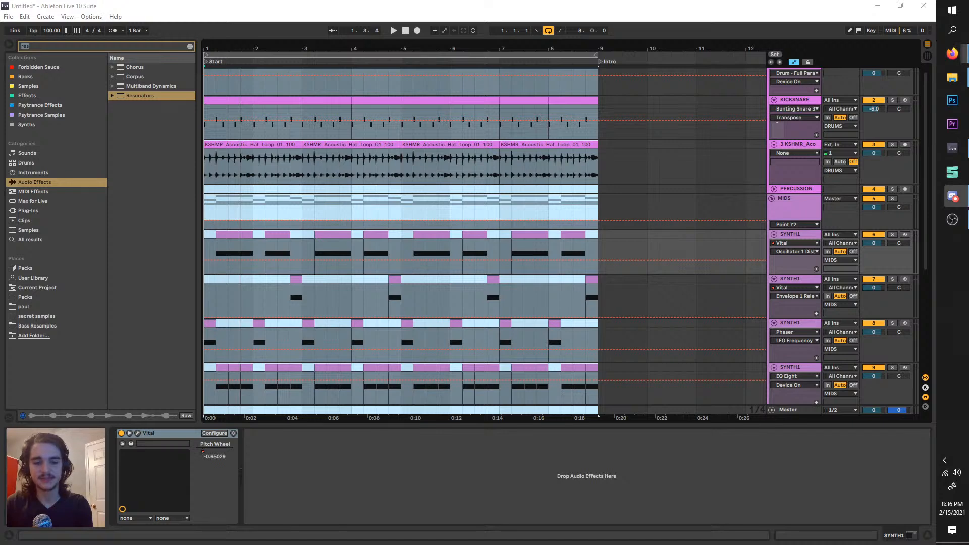
{"action": "left_click", "coordinate": [395, 30]}
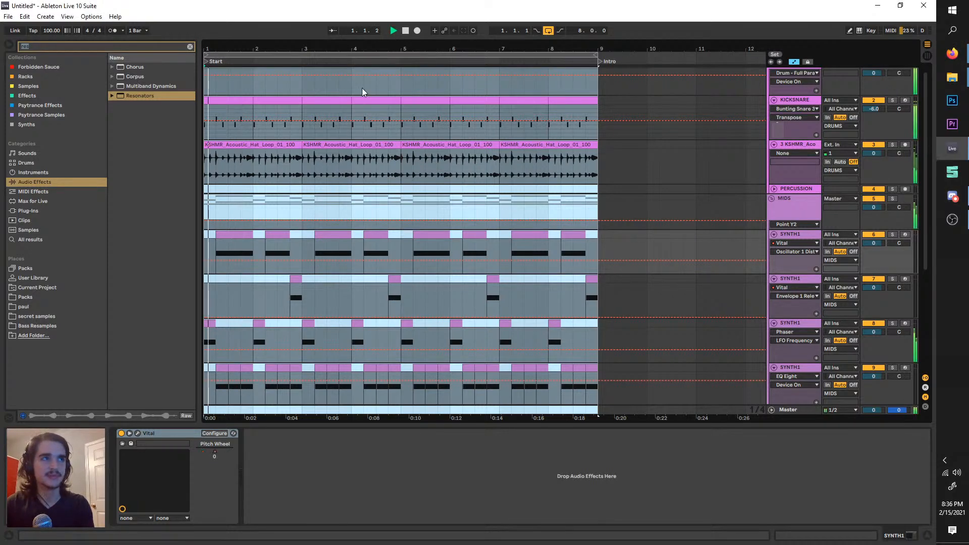
- Replay the eight-bar drop and review the drum, synth and vocal tracks in the arrangement
{"action": "scroll", "coordinate": [298, 242], "scroll_direction": "up", "scroll_amount": 2}
{"action": "scroll", "coordinate": [307, 281], "scroll_direction": "left", "scroll_amount": 1}
{"action": "scroll", "coordinate": [308, 283], "scroll_direction": "down", "scroll_amount": 4}
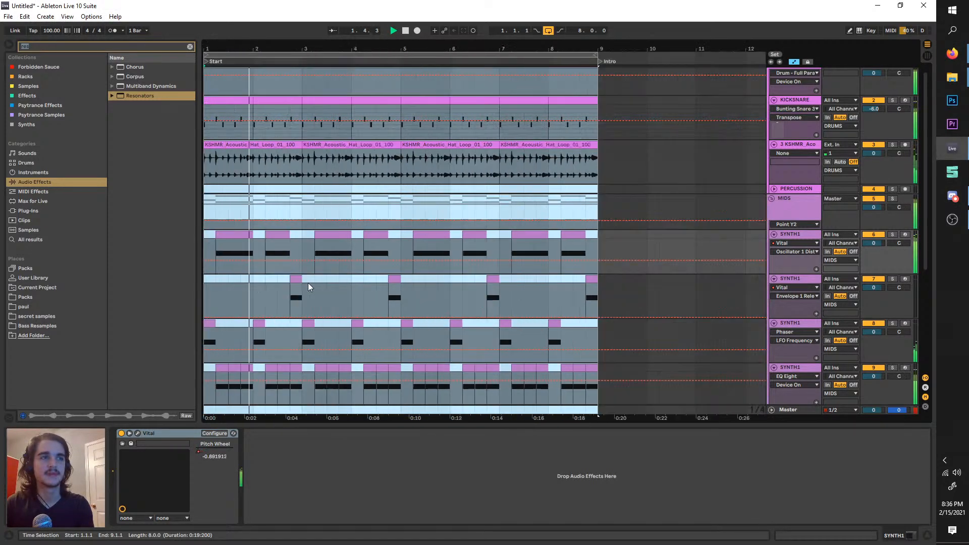
{"action": "scroll", "coordinate": [267, 339], "scroll_direction": "up", "scroll_amount": 2}
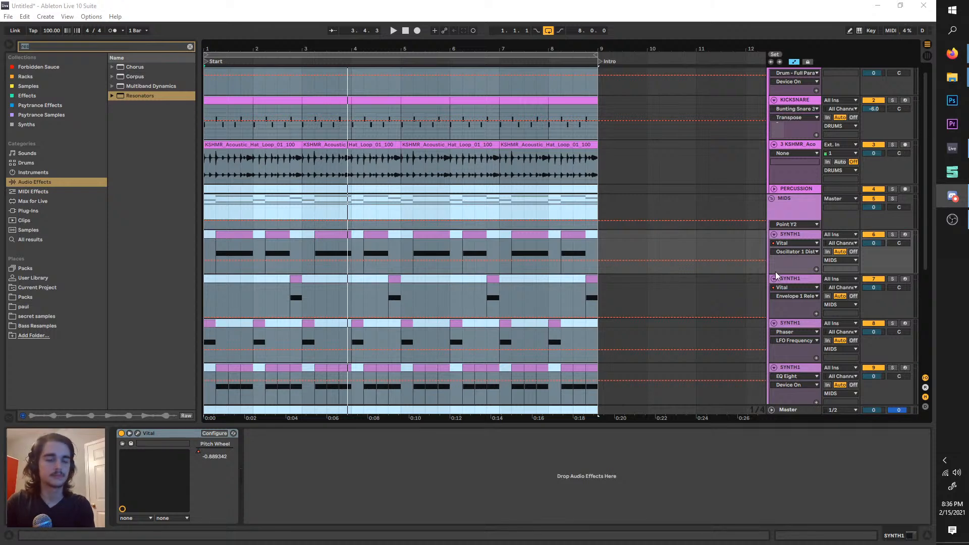
{"action": "left_click", "coordinate": [394, 32]}
{"action": "scroll", "coordinate": [319, 253], "scroll_direction": "up", "scroll_amount": 2}
{"action": "scroll", "coordinate": [309, 289], "scroll_direction": "left", "scroll_amount": 4}
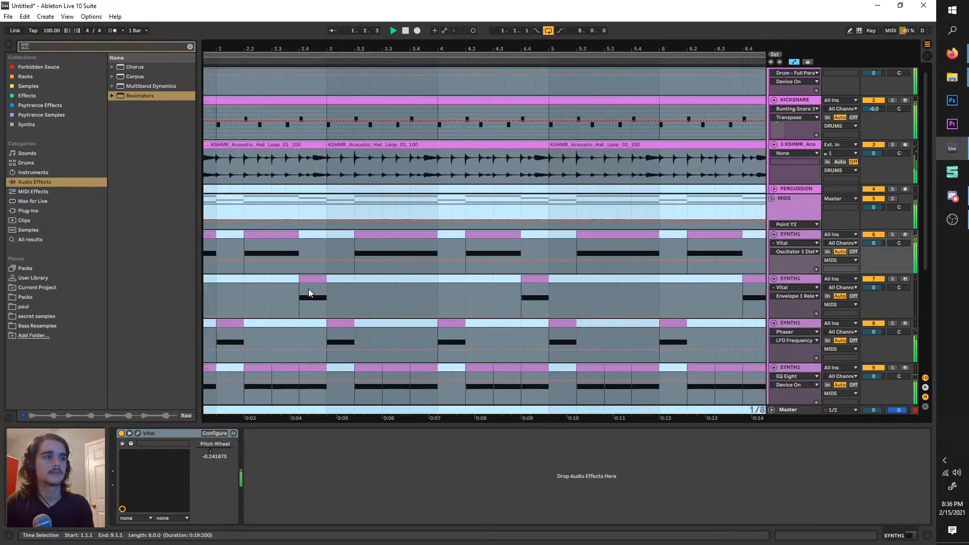
{"action": "scroll", "coordinate": [313, 293], "scroll_direction": "down", "scroll_amount": 3}
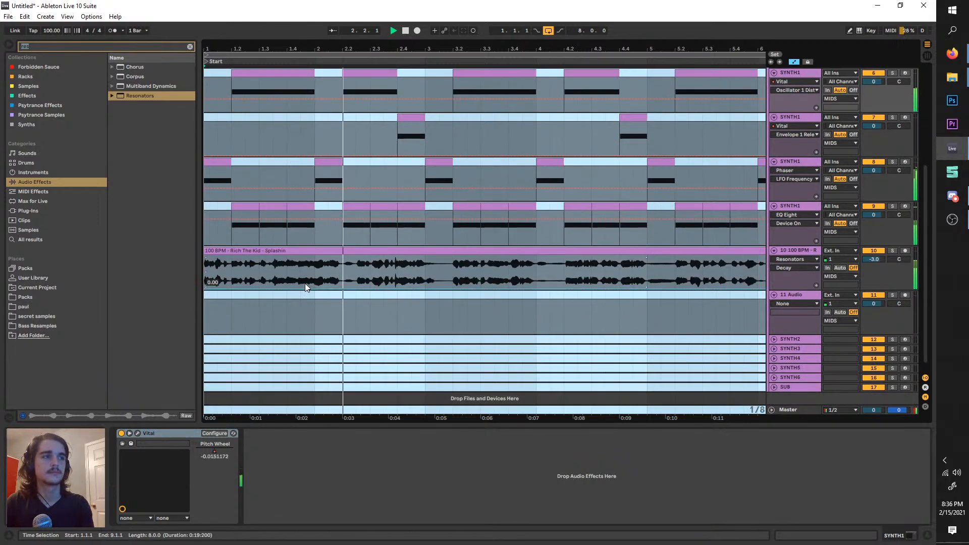
{"action": "scroll", "coordinate": [238, 151], "scroll_direction": "up", "scroll_amount": 1}
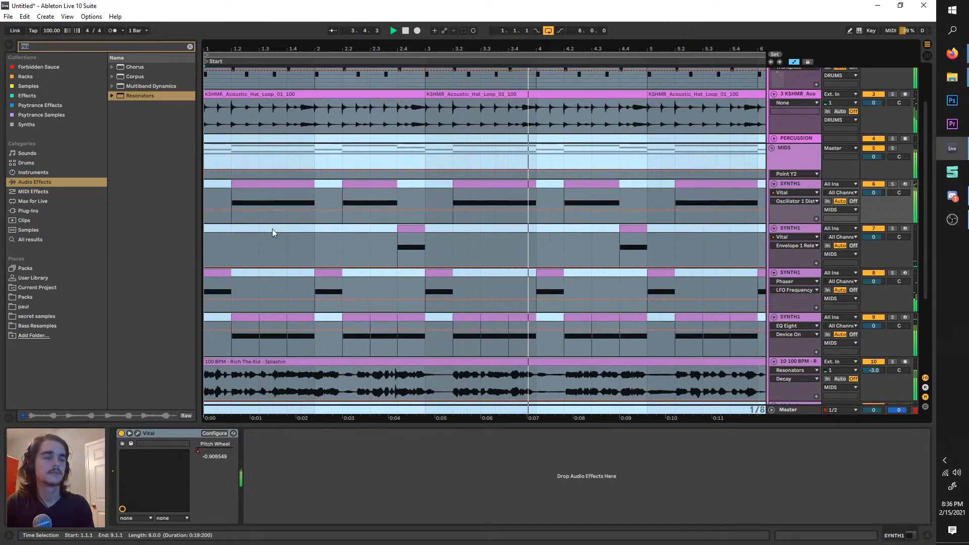
{"action": "scroll", "coordinate": [271, 229], "scroll_direction": "down", "scroll_amount": 2}
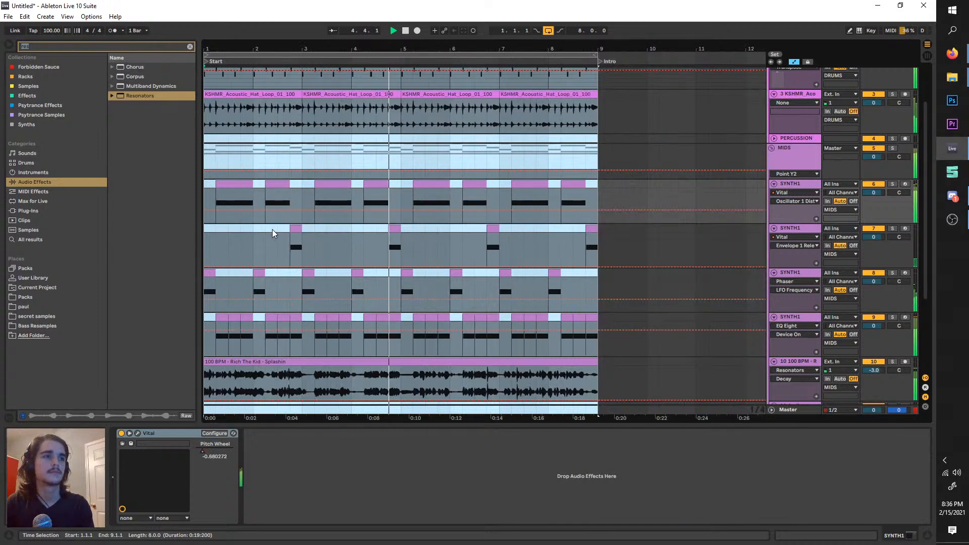
{"action": "scroll", "coordinate": [511, 228], "scroll_direction": "down", "scroll_amount": 1}
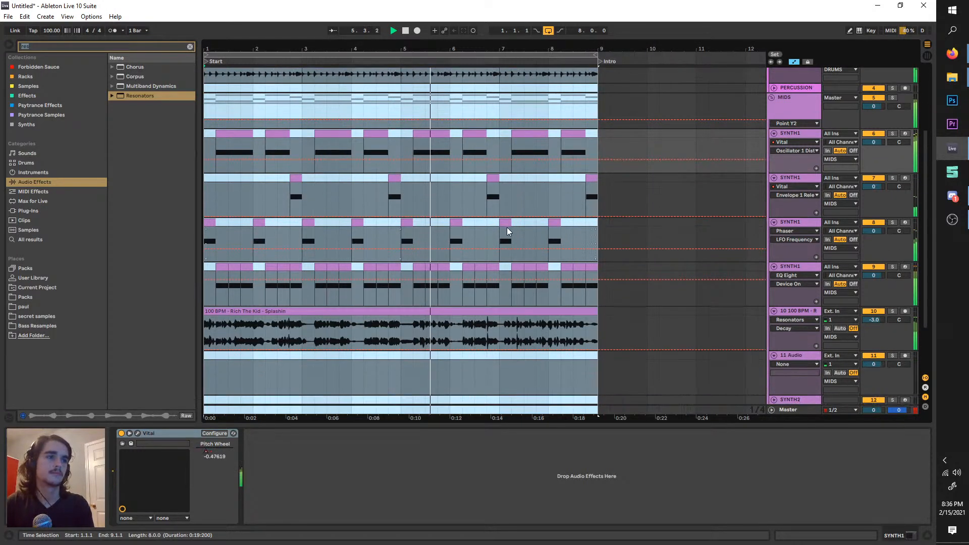
- Check the 100 BPM Rich The Kid vocal track in solo and add a Chorus effect after its Resonators
{"action": "left_click", "coordinate": [802, 313]}
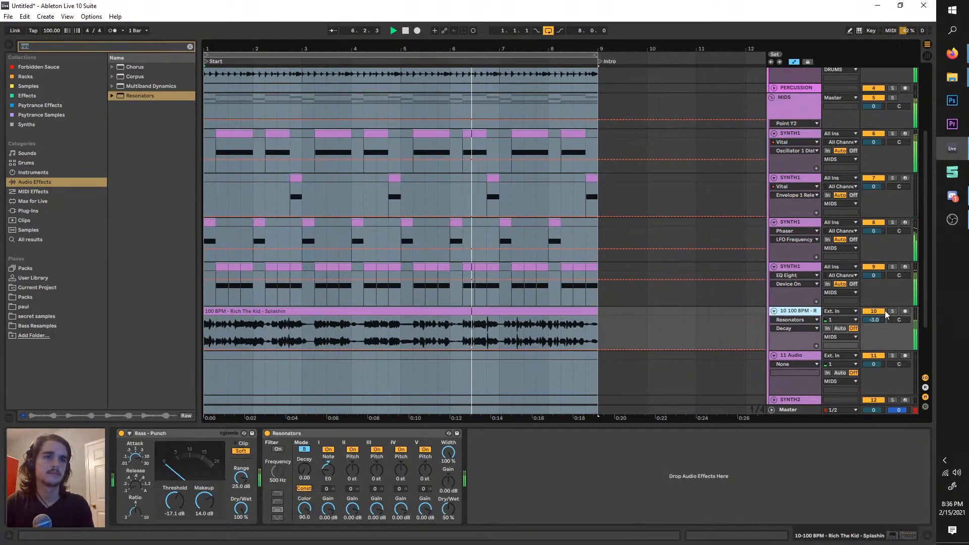
{"action": "left_click", "coordinate": [892, 311]}
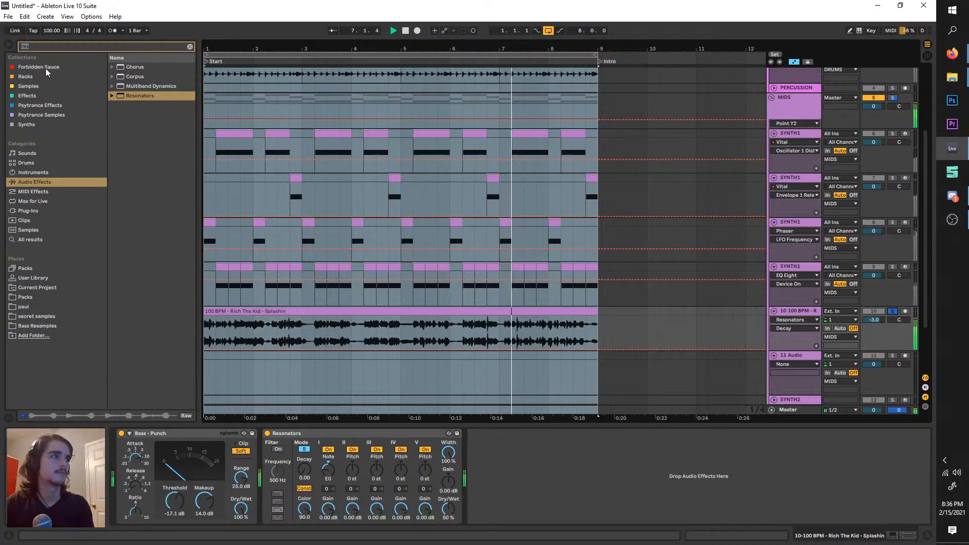
{"action": "key", "text": "alt+u"}
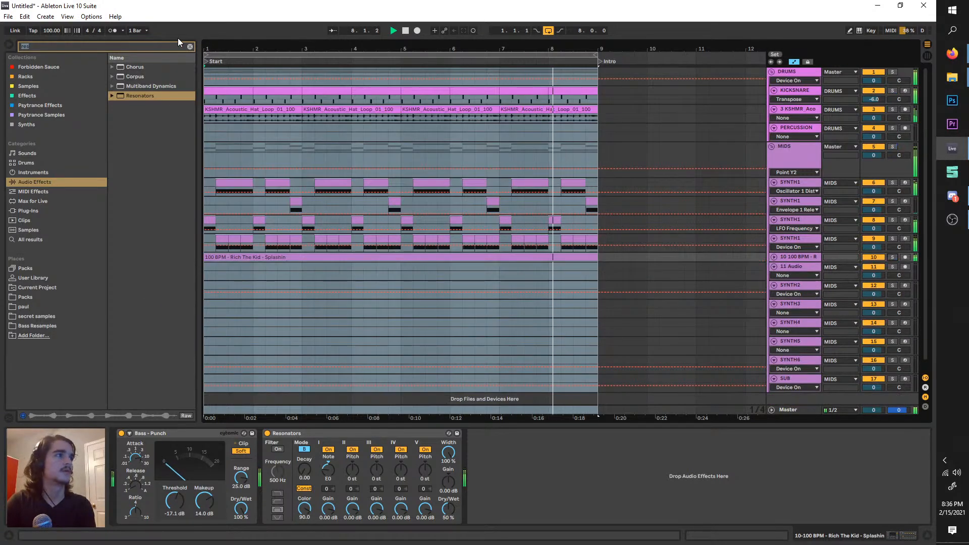
{"action": "left_click", "coordinate": [127, 67]}
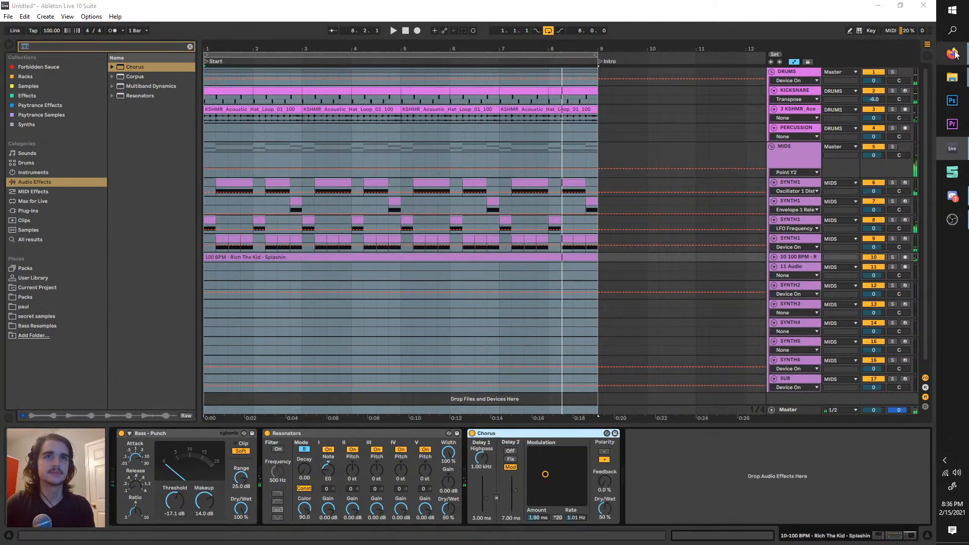
- Unfold and solo the vocal track, and lower the Chorus modulation to about 0.26 ms amount and 0.46 Hz rate
{"action": "left_click", "coordinate": [671, 455]}
{"action": "key", "text": "space"}
{"action": "left_click", "coordinate": [773, 256]}
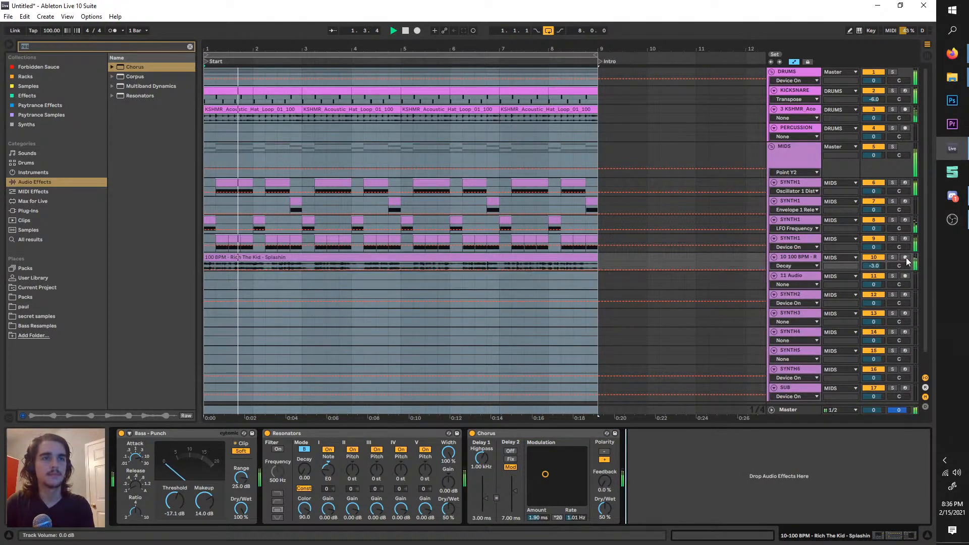
{"action": "key", "text": "space"}
{"action": "key", "text": "space"}
{"action": "left_click", "coordinate": [892, 257]}
{"action": "mouse_move", "coordinate": [545, 474]}
{"action": "left_mouse_down"}
{"action": "mouse_move", "coordinate": [549, 488]}
{"action": "mouse_move", "coordinate": [541, 486]}
{"action": "left_mouse_up"}
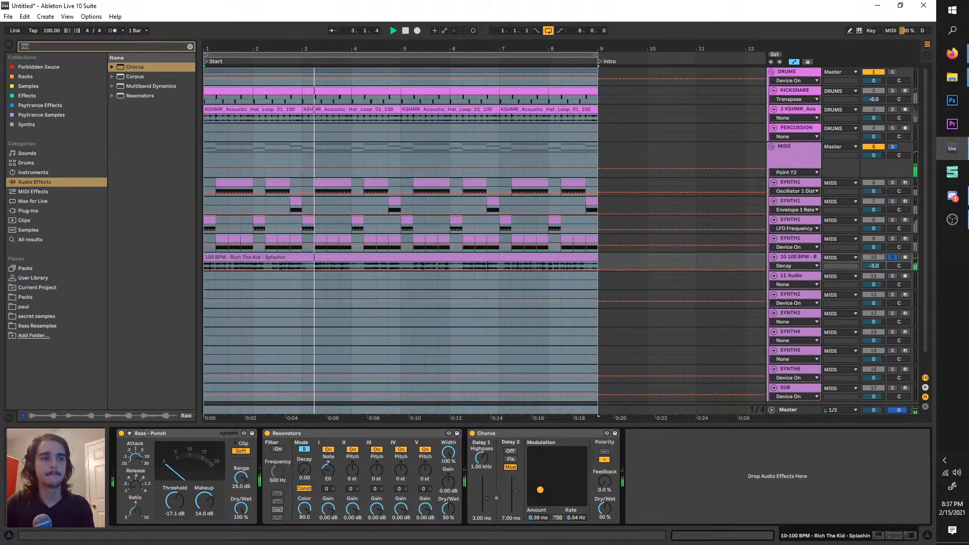
{"action": "left_click_drag", "start_coordinate": [541, 489], "coordinate": [539, 491]}
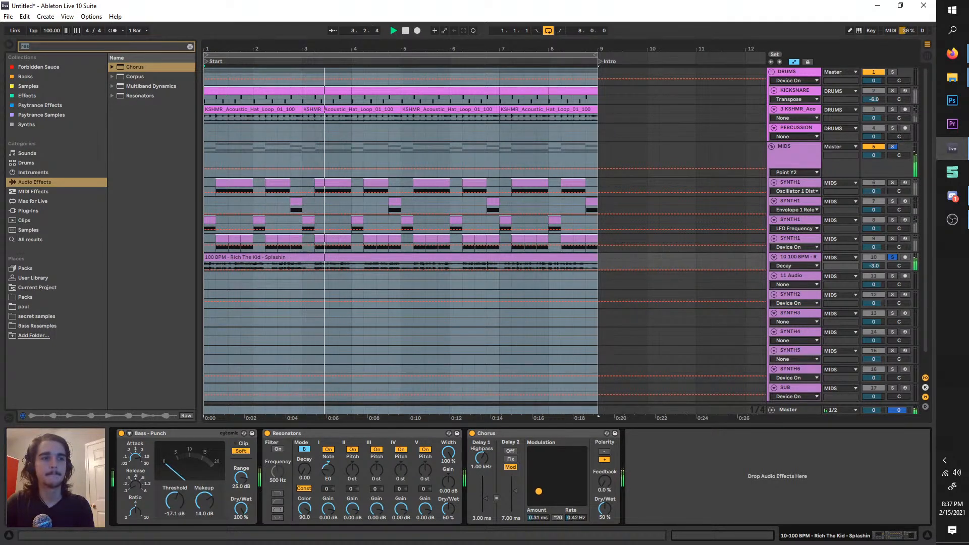
- Compare the vocal with the Chorus bypassed and enabled, and take the track out of solo
{"action": "left_click", "coordinate": [472, 433]}
{"action": "left_click", "coordinate": [473, 433]}
{"action": "left_click", "coordinate": [893, 257]}
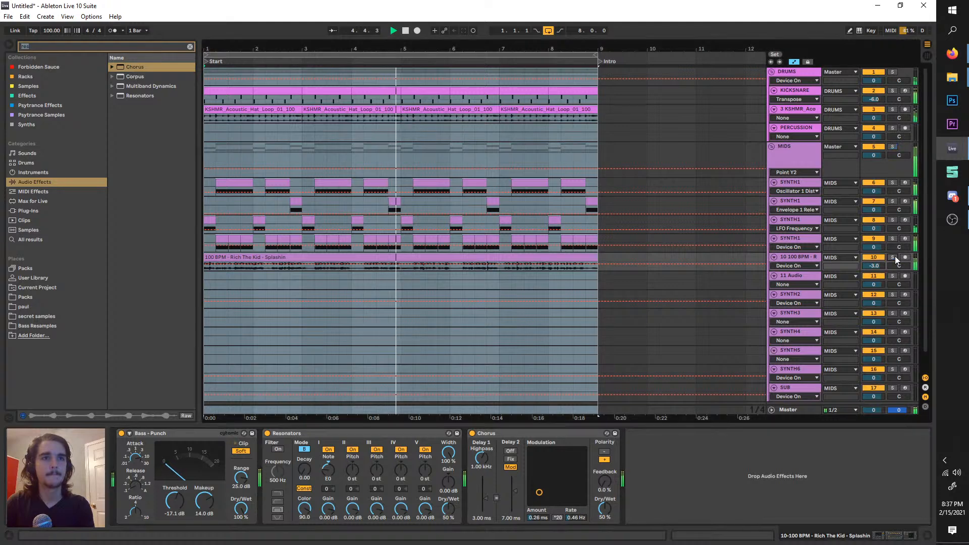
- Enlarge the tracks, look over the synth and vocal clips, and replay the whole drop from the start
{"action": "scroll", "coordinate": [545, 167], "scroll_direction": "up", "scroll_amount": 1}
{"action": "scroll", "coordinate": [535, 197], "scroll_direction": "up", "scroll_amount": 1}
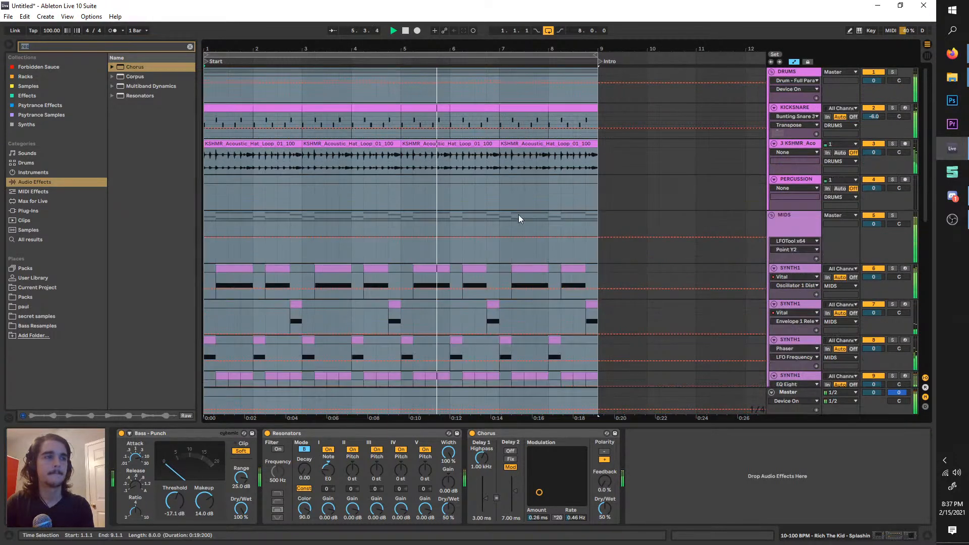
{"action": "left_click", "coordinate": [510, 204]}
{"action": "scroll", "coordinate": [502, 200], "scroll_direction": "down", "scroll_amount": 2}
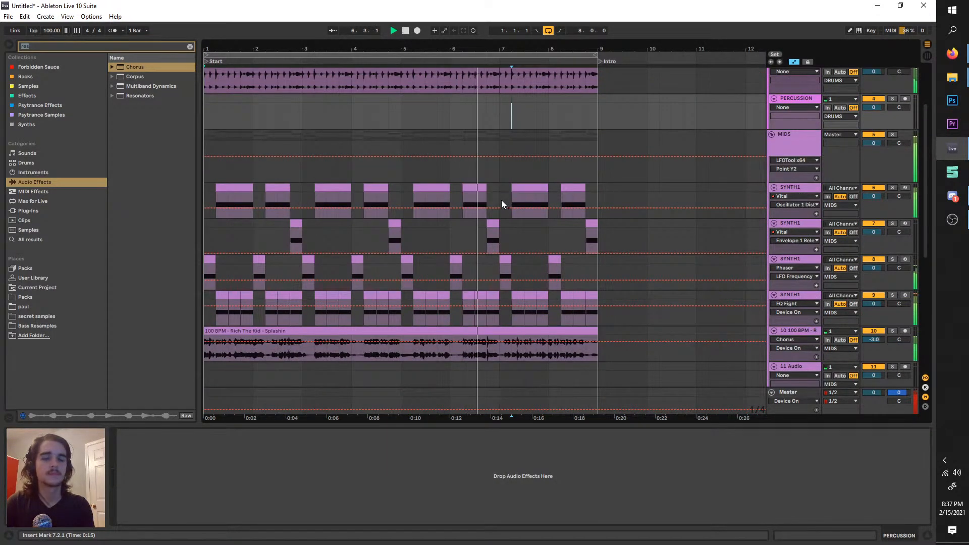
{"action": "scroll", "coordinate": [502, 200], "scroll_direction": "down", "scroll_amount": 1}
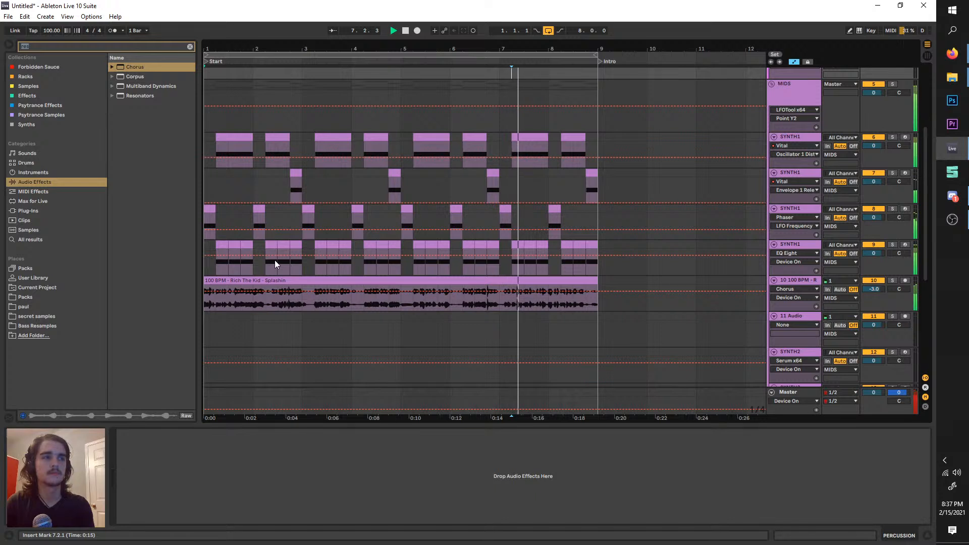
{"action": "scroll", "coordinate": [270, 263], "scroll_direction": "up", "scroll_amount": 2}
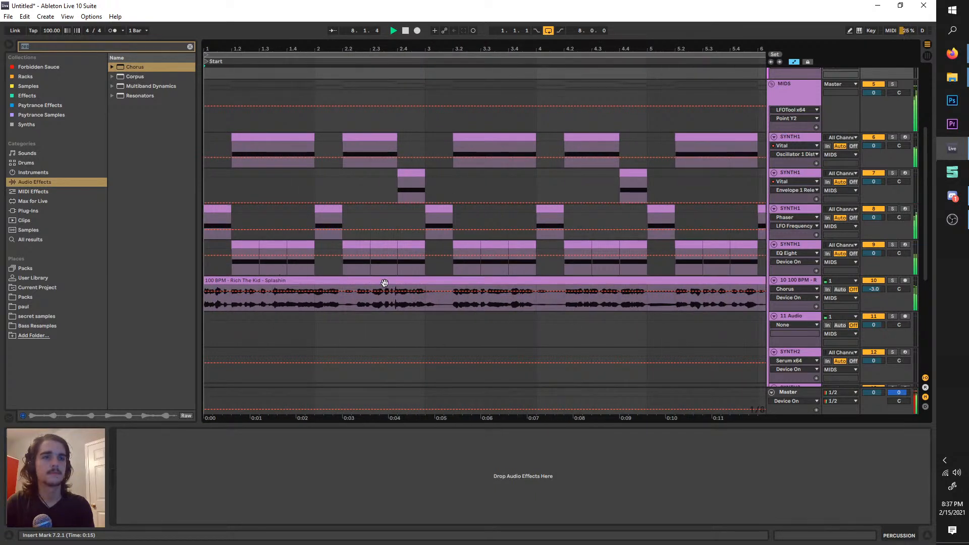
{"action": "scroll", "coordinate": [384, 283], "scroll_direction": "down", "scroll_amount": 2}
{"action": "key", "text": "space"}
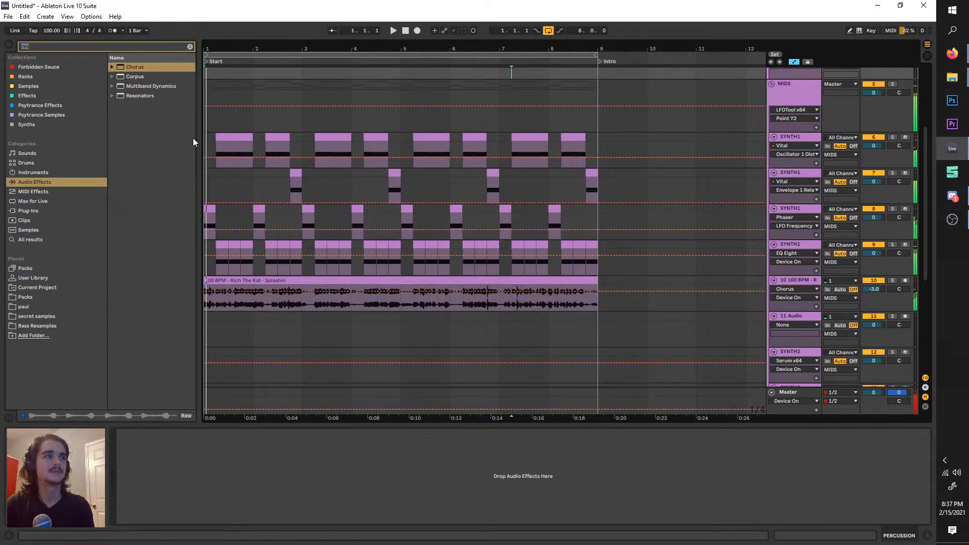
{"action": "scroll", "coordinate": [224, 165], "scroll_direction": "up", "scroll_amount": 3}
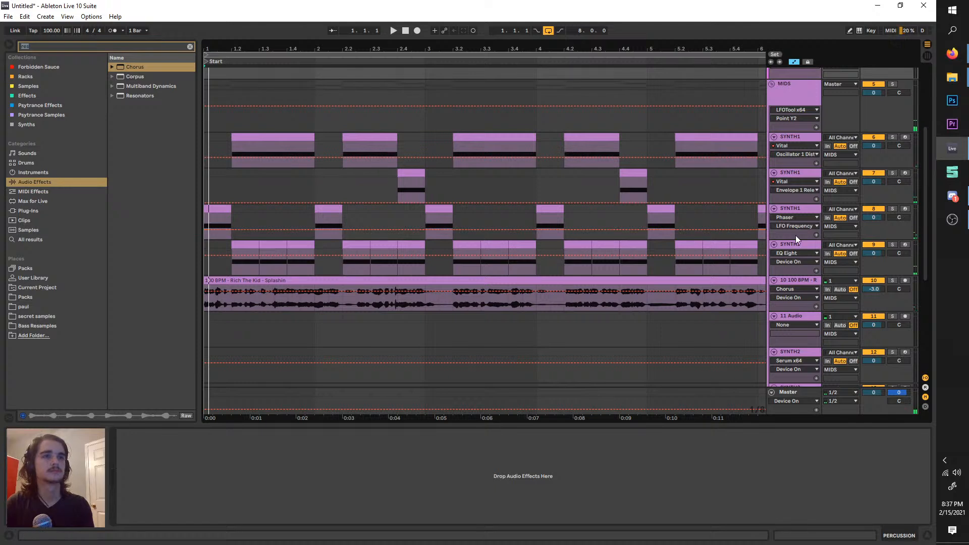
{"action": "key", "text": "space"}
{"action": "scroll", "coordinate": [318, 134], "scroll_direction": "down", "scroll_amount": 3}
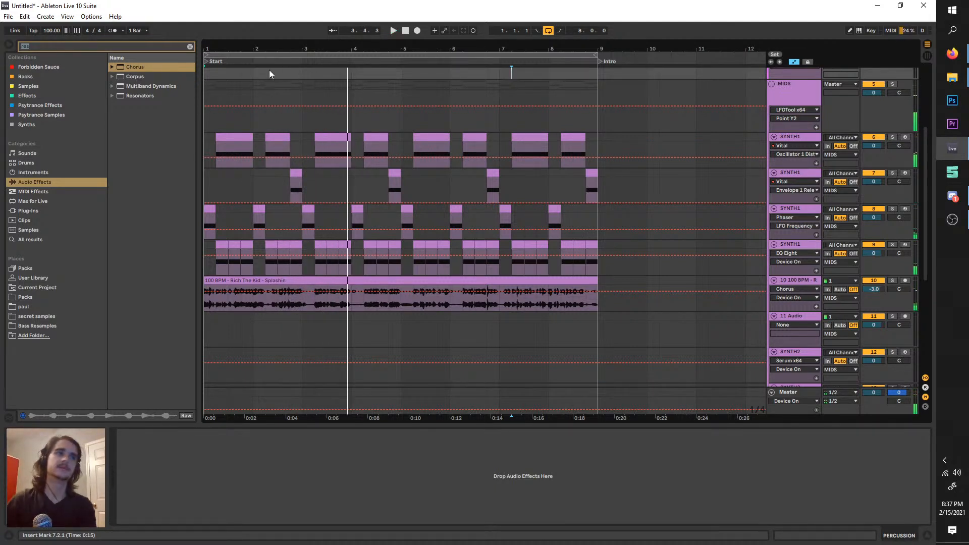
- Cut the eight-bar section across all tracks and paste it at the Drop marker at bar 49, moving the loop there
{"action": "left_click", "coordinate": [318, 56]}
{"action": "key", "text": "Delete"}
{"action": "scroll", "coordinate": [294, 107], "scroll_direction": "down", "scroll_amount": 4}
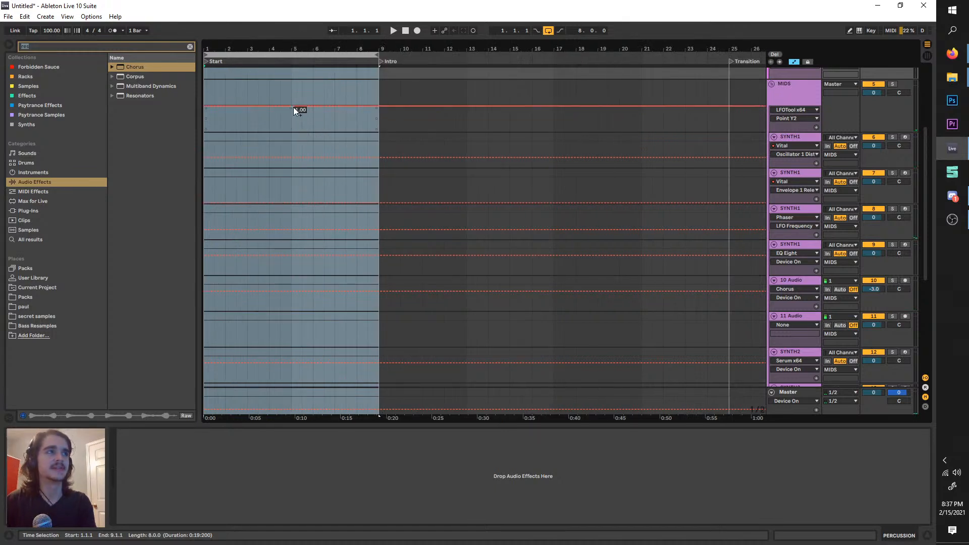
{"action": "left_click_drag", "start_coordinate": [241, 55], "coordinate": [702, 61]}
{"action": "key", "text": "ctrl+v"}
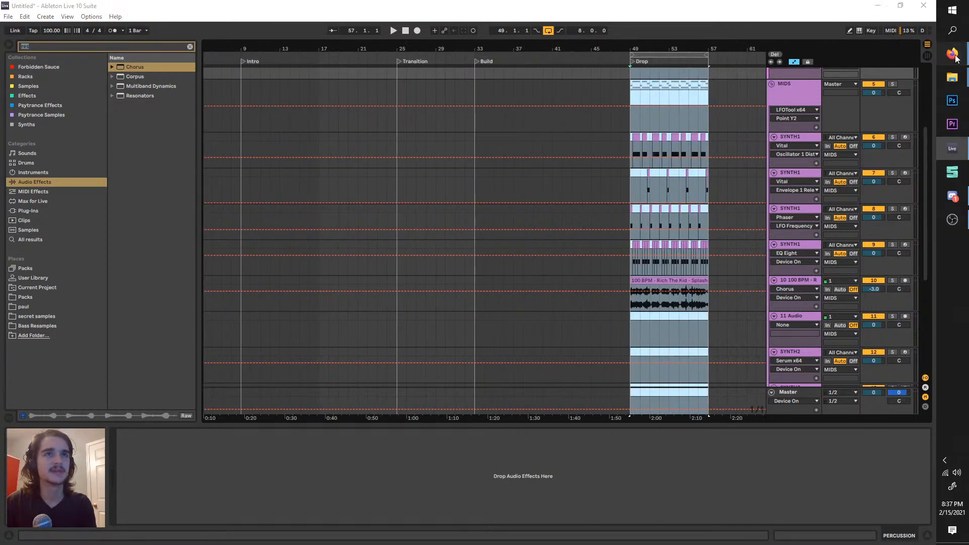
- Select the drop's loop range at bar 49 and play it from its beginning
{"action": "left_click", "coordinate": [656, 60]}
{"action": "left_click", "coordinate": [657, 56]}
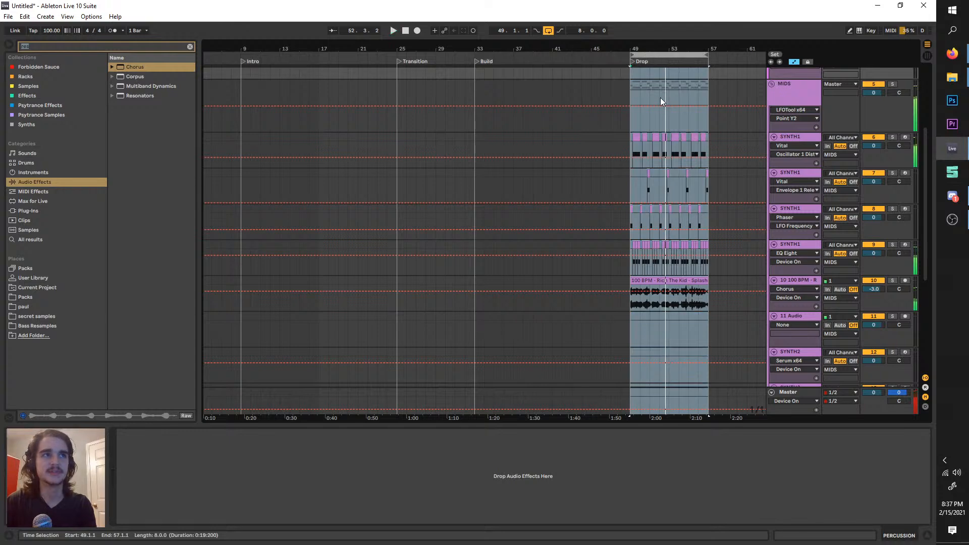
{"action": "scroll", "coordinate": [660, 98], "scroll_direction": "up", "scroll_amount": 2}
{"action": "left_click_drag", "start_coordinate": [629, 56], "coordinate": [635, 79]}
{"action": "key", "text": "space"}
{"action": "key", "text": "space"}
{"action": "key", "text": "space"}
{"action": "scroll", "coordinate": [610, 226], "scroll_direction": "up", "scroll_amount": 4}
{"action": "key", "text": "space"}
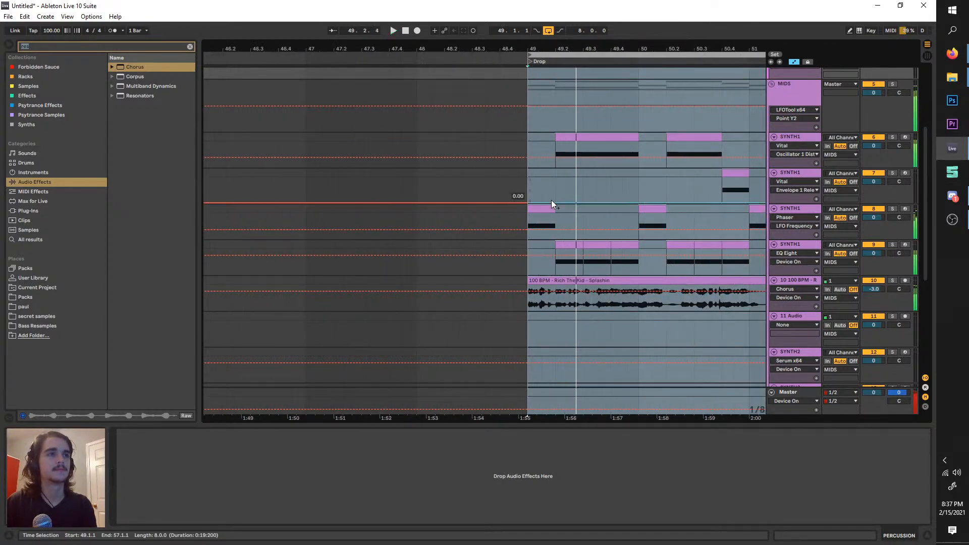
- Move the eight-bar loop to bar 41, paste the Phaser SYNTH1 track's first drop clip there, and play it
{"action": "left_click", "coordinate": [548, 209]}
{"action": "scroll", "coordinate": [548, 208], "scroll_direction": "down", "scroll_amount": 2}
{"action": "scroll", "coordinate": [563, 112], "scroll_direction": "down", "scroll_amount": 3}
{"action": "left_click_drag", "start_coordinate": [589, 56], "coordinate": [411, 78]}
{"action": "left_click", "coordinate": [380, 216]}
{"action": "key", "text": "ctrl+v"}
{"action": "scroll", "coordinate": [380, 214], "scroll_direction": "up", "scroll_amount": 3}
{"action": "key", "text": "space"}
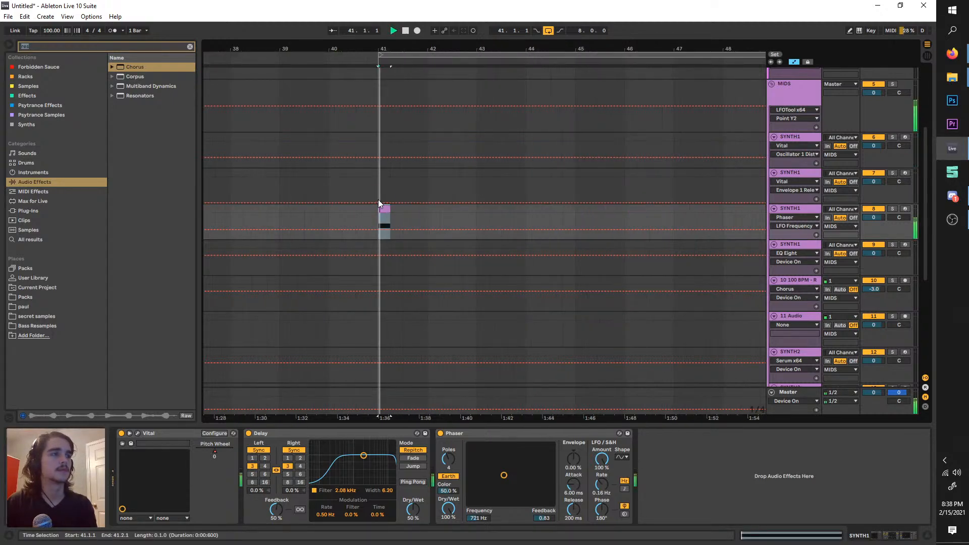
- Copy the vocal clip from the Drop section to bar 41 on the same track
{"action": "scroll", "coordinate": [384, 198], "scroll_direction": "right", "scroll_amount": 1}
{"action": "scroll", "coordinate": [385, 196], "scroll_direction": "down", "scroll_amount": 3}
{"action": "left_click", "coordinate": [576, 280]}
{"action": "key", "text": "ctrl+c"}
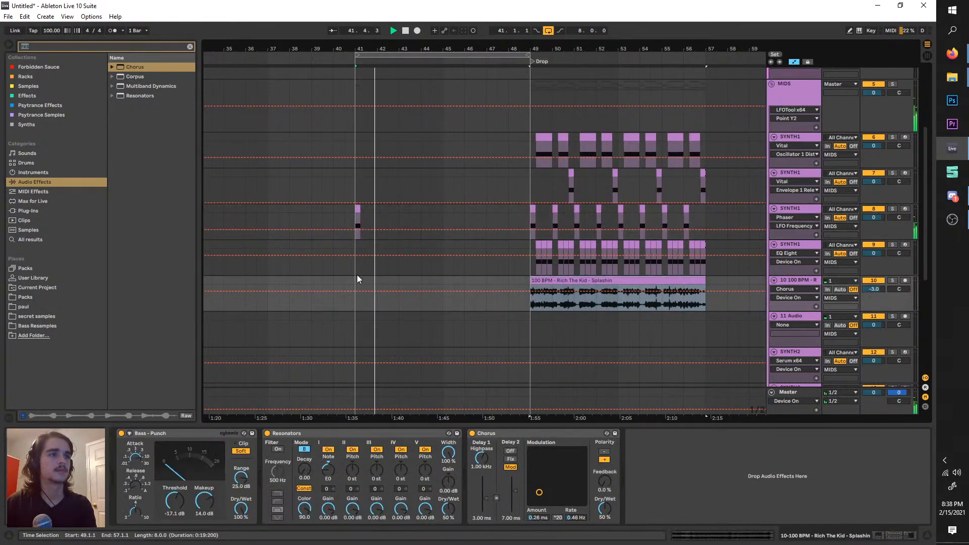
{"action": "left_click", "coordinate": [356, 280]}
{"action": "key", "text": "ctrl+v"}
- Set the Beats warp Preserve option of the vocal clip at bar 41 to Transients and replay it
{"action": "double_click", "coordinate": [378, 281]}
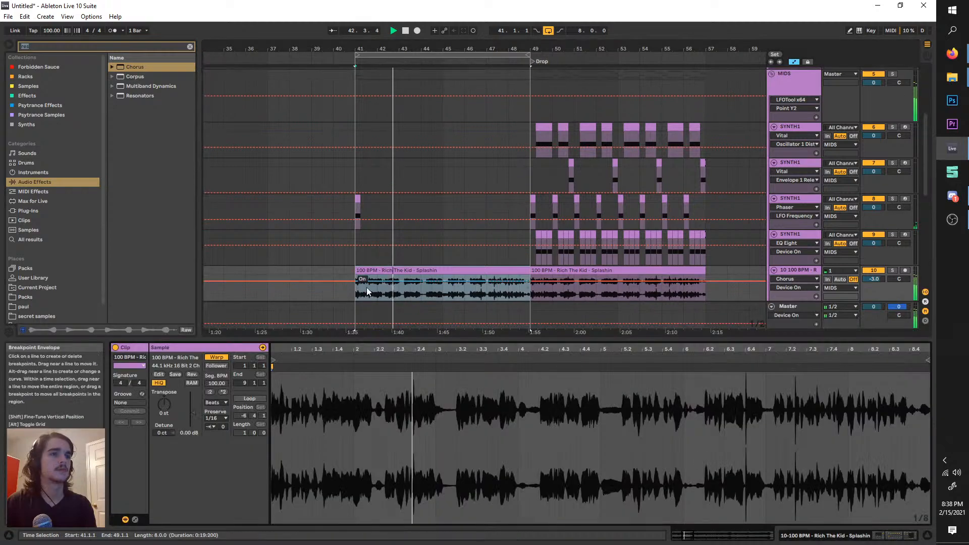
{"action": "left_click", "coordinate": [215, 418]}
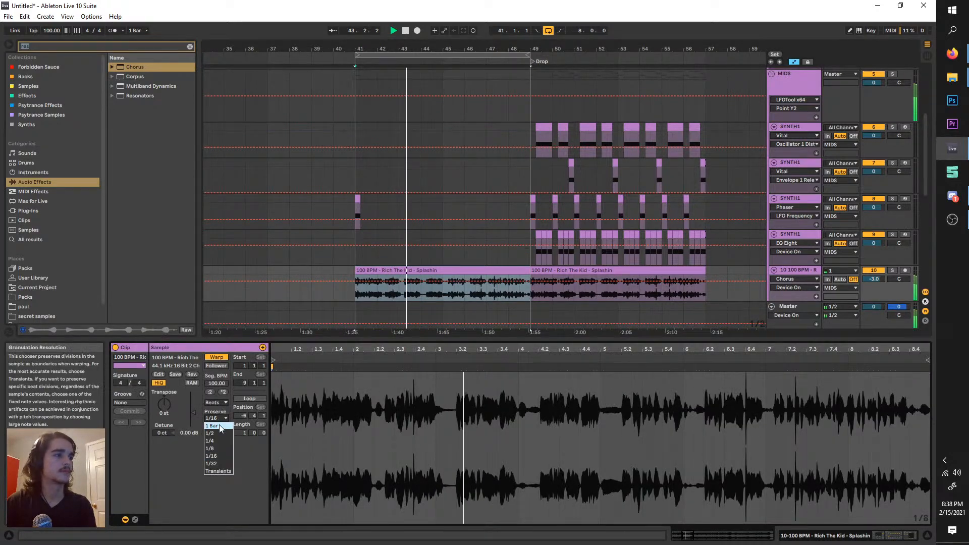
{"action": "left_click", "coordinate": [228, 473]}
{"action": "key", "text": "space"}
{"action": "key", "text": "space"}
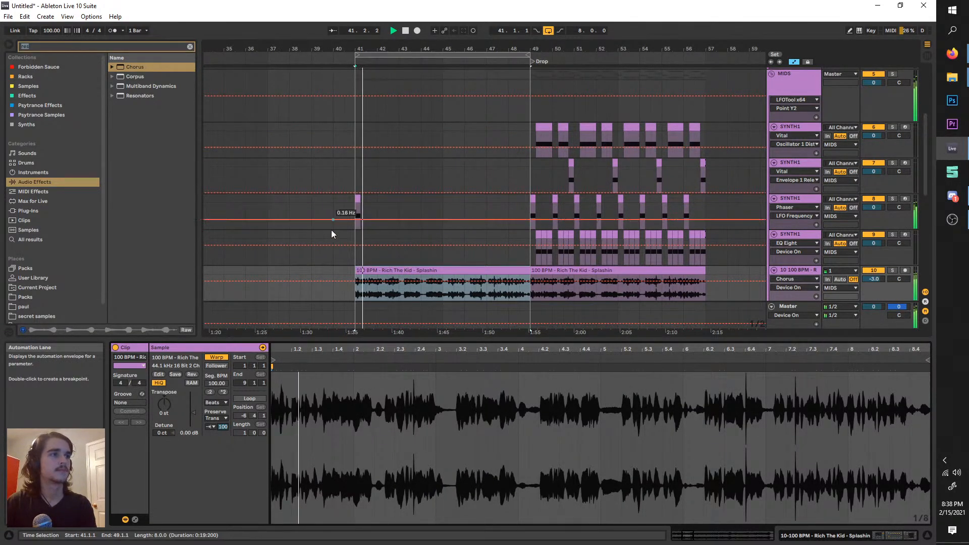
- Turn off warping for the vocal clip at bar 41 and replay the section
{"action": "scroll", "coordinate": [332, 229], "scroll_direction": "up", "scroll_amount": 2}
{"action": "left_click", "coordinate": [222, 356]}
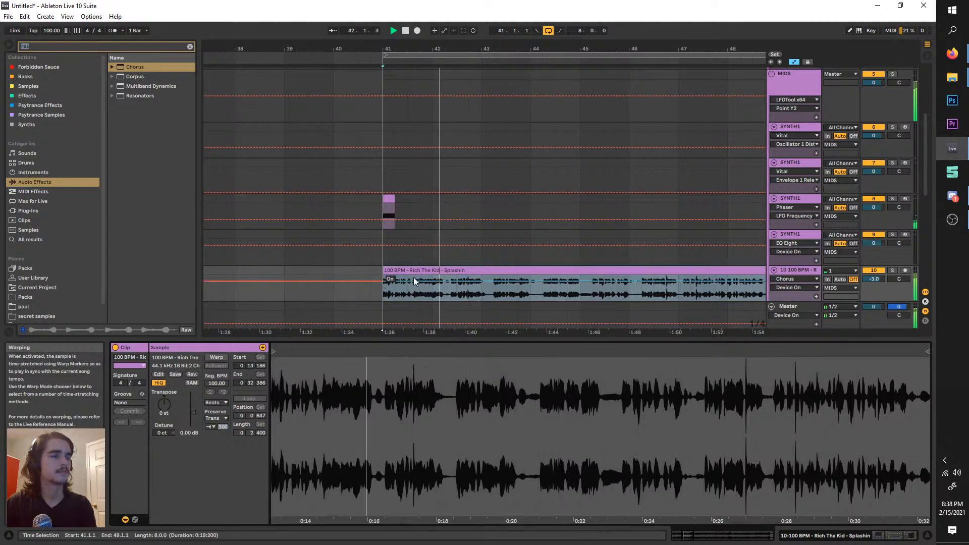
{"action": "scroll", "coordinate": [447, 214], "scroll_direction": "down", "scroll_amount": 2}
{"action": "key", "text": "space"}
{"action": "key", "text": "space"}
- Duplicate the two-bar range from bar 41 to bar 43 on the Phaser SYNTH1 track, repeating its clip at bar 43
{"action": "scroll", "coordinate": [424, 206], "scroll_direction": "up", "scroll_amount": 2}
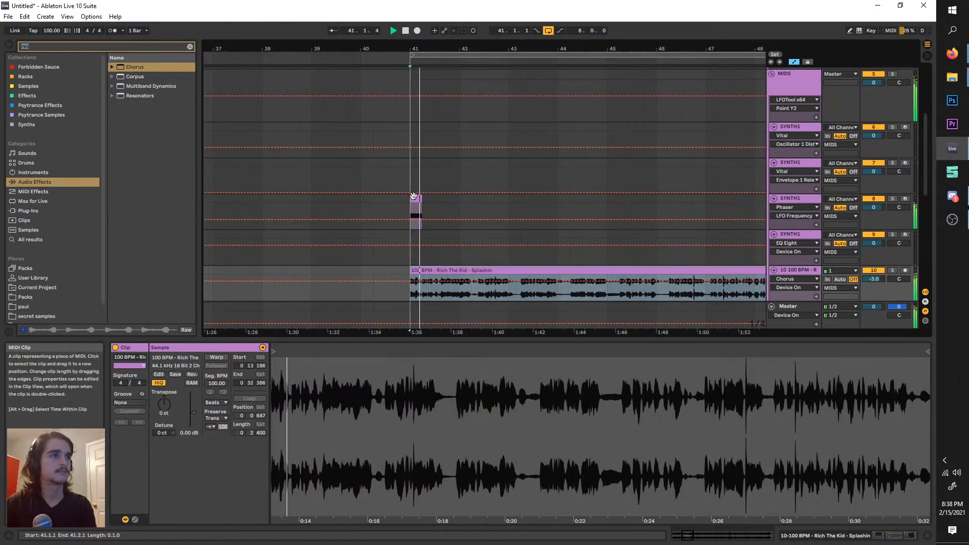
{"action": "left_click", "coordinate": [415, 199]}
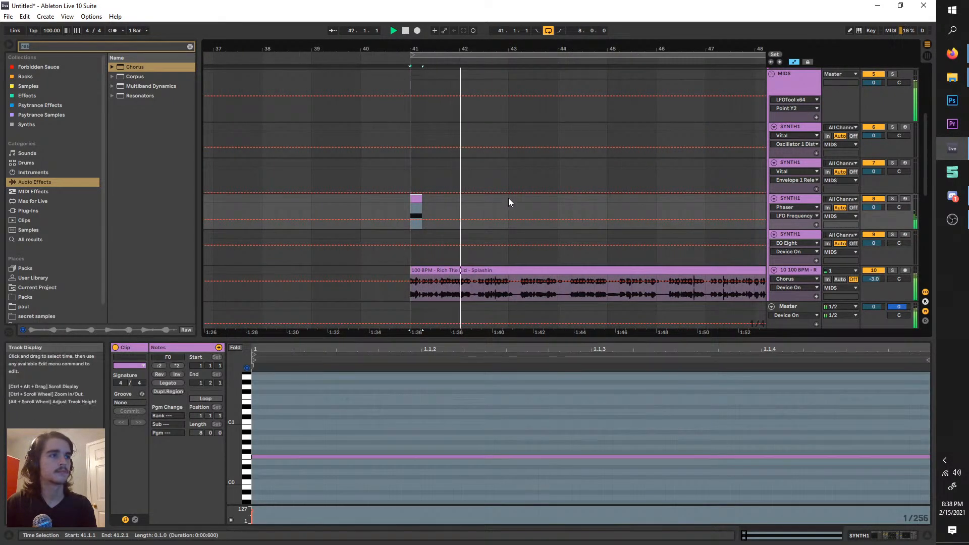
{"action": "left_click_drag", "start_coordinate": [508, 201], "coordinate": [410, 204]}
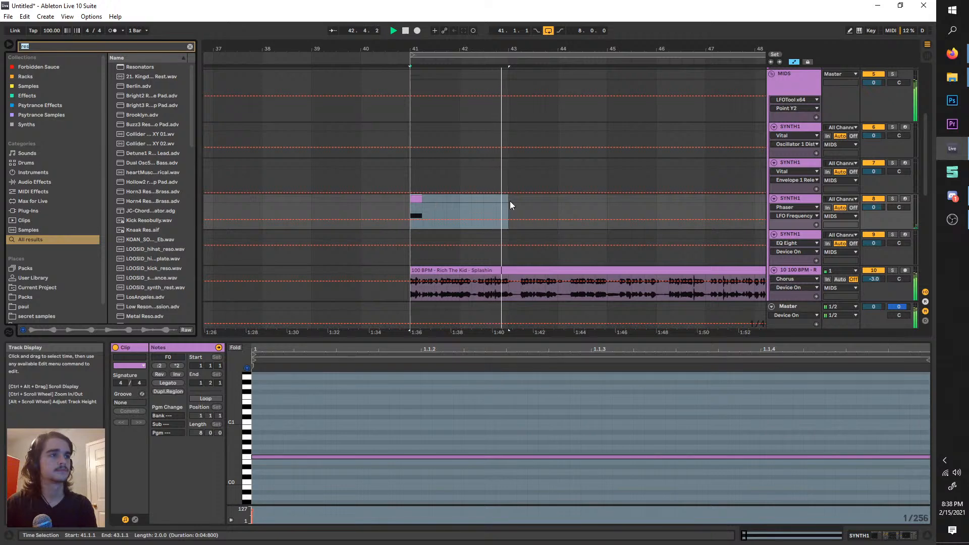
{"action": "left_click_drag", "start_coordinate": [506, 201], "coordinate": [397, 209]}
{"action": "key", "text": "ctrl+d"}
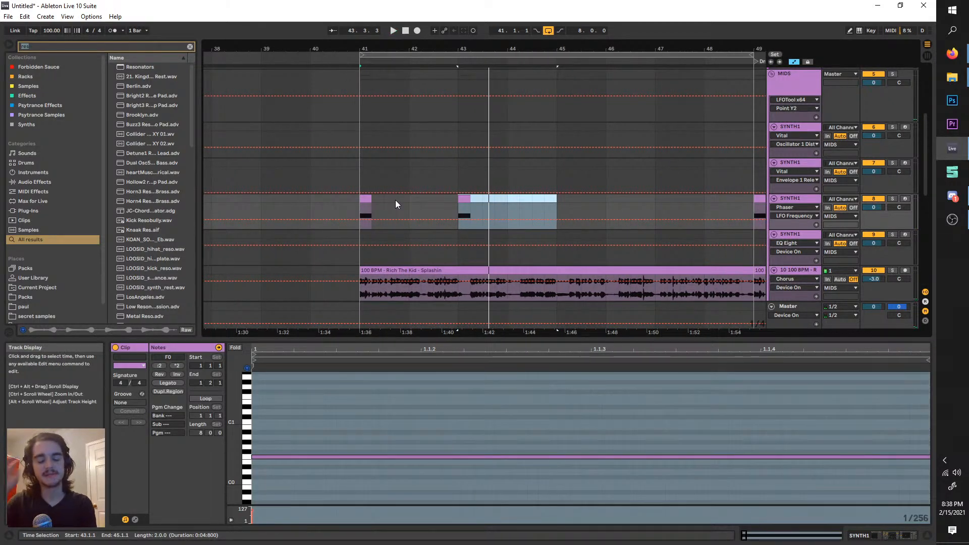
{"action": "key", "text": "Tab"}
{"action": "key", "text": "alt+Tab"}
{"action": "key", "text": "alt+Tab"}
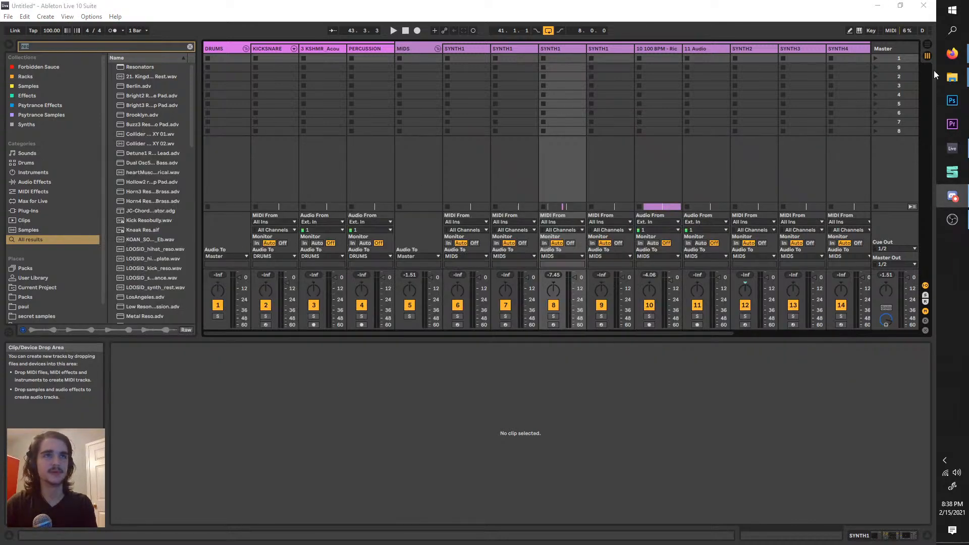
{"action": "left_click", "coordinate": [928, 44]}
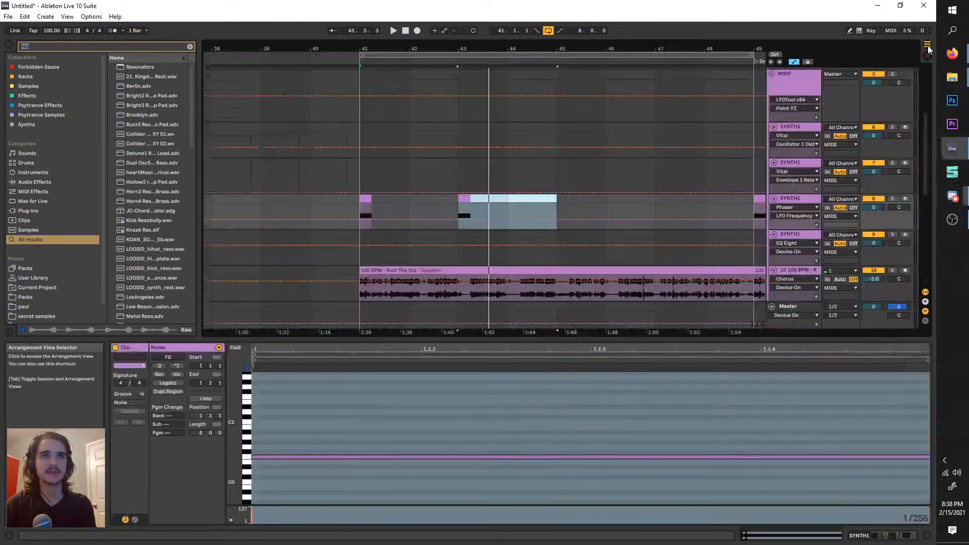
- Duplicate the four-bar range with both Phaser SYNTH1 clips to bar 45 and play the section from bar 41
{"action": "left_click", "coordinate": [599, 204]}
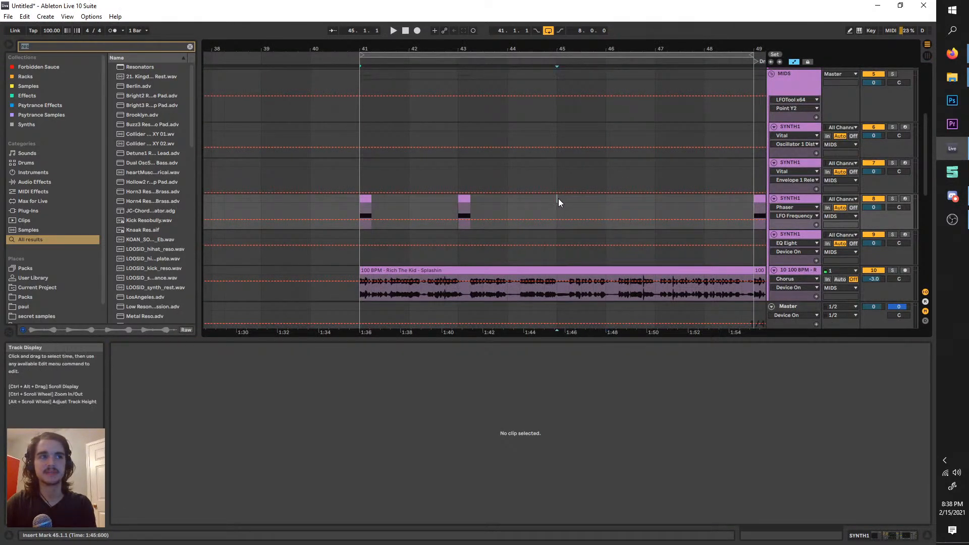
{"action": "left_click_drag", "start_coordinate": [559, 198], "coordinate": [715, 201]}
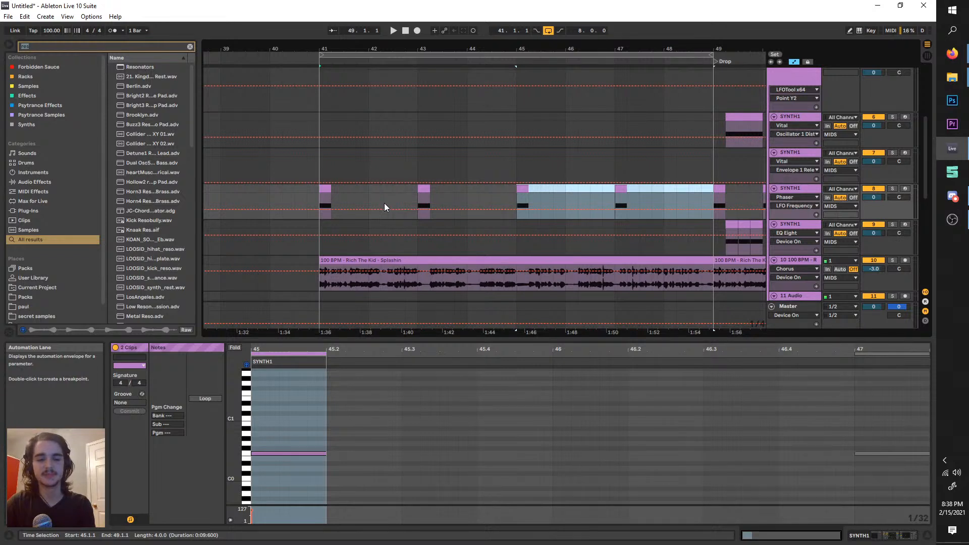
{"action": "mouse_move", "coordinate": [953, 53]}
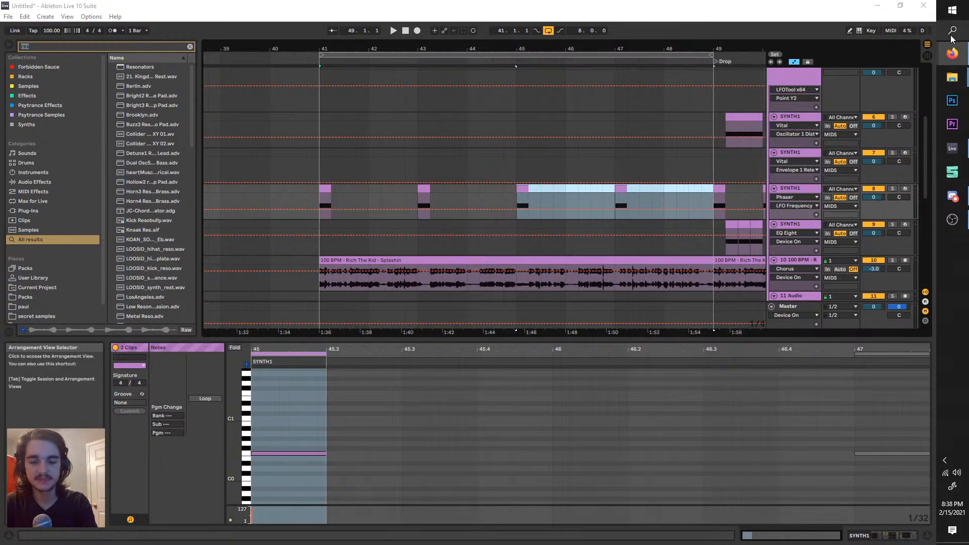
{"action": "left_click", "coordinate": [492, 122]}
{"action": "key", "text": "space"}
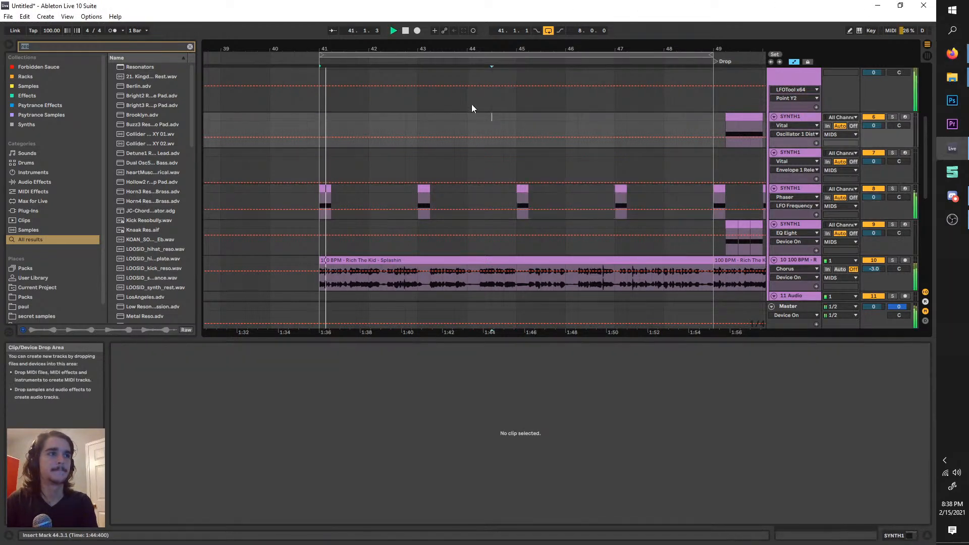
- Add an Auto Filter after the Chorus on the vocal track and automate its frequency rising from bar 41 to 19.9 kHz at bar 45
{"action": "double_click", "coordinate": [784, 261]}
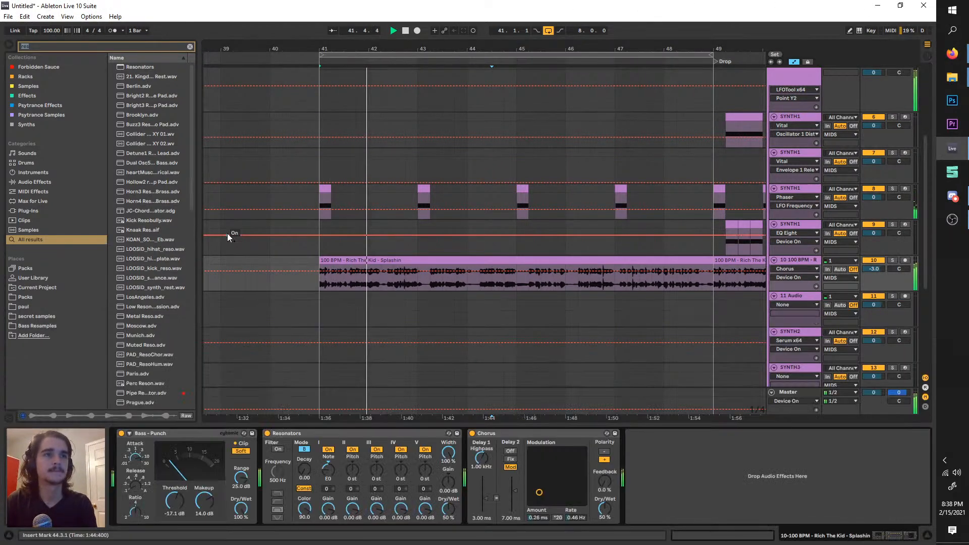
{"action": "left_click", "coordinate": [42, 47]}
{"action": "type", "text": "AUT"}
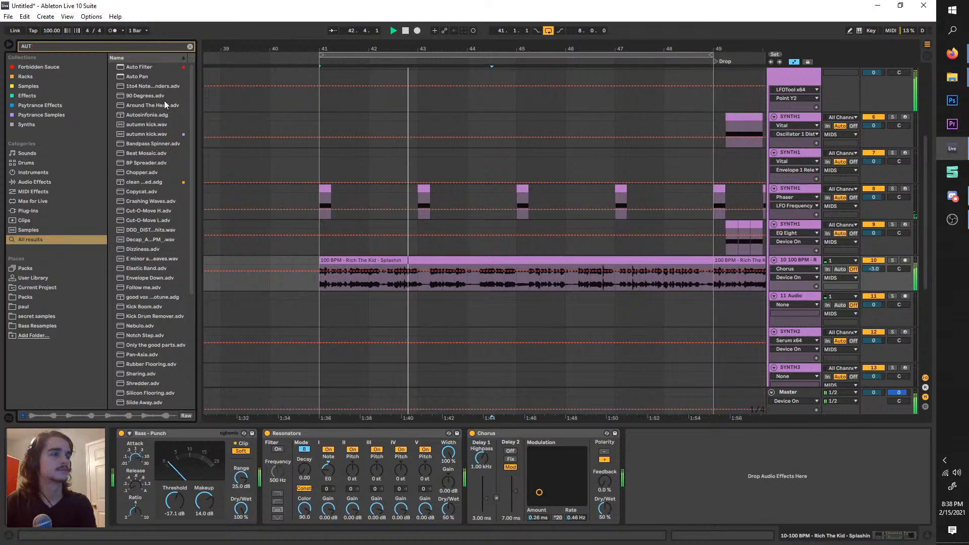
{"action": "left_click_drag", "start_coordinate": [140, 66], "coordinate": [707, 465]}
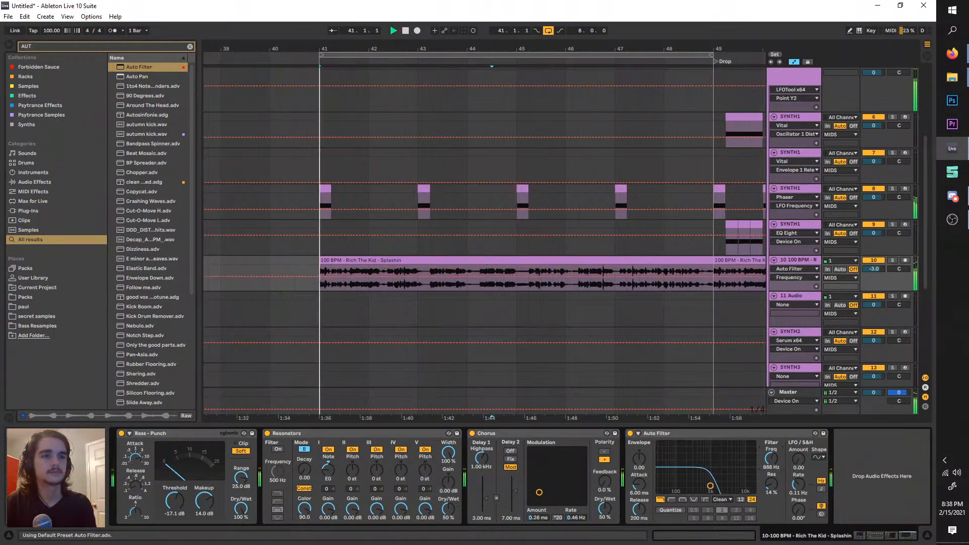
{"action": "key", "text": "a"}
{"action": "left_click_drag", "start_coordinate": [331, 275], "coordinate": [528, 264]}
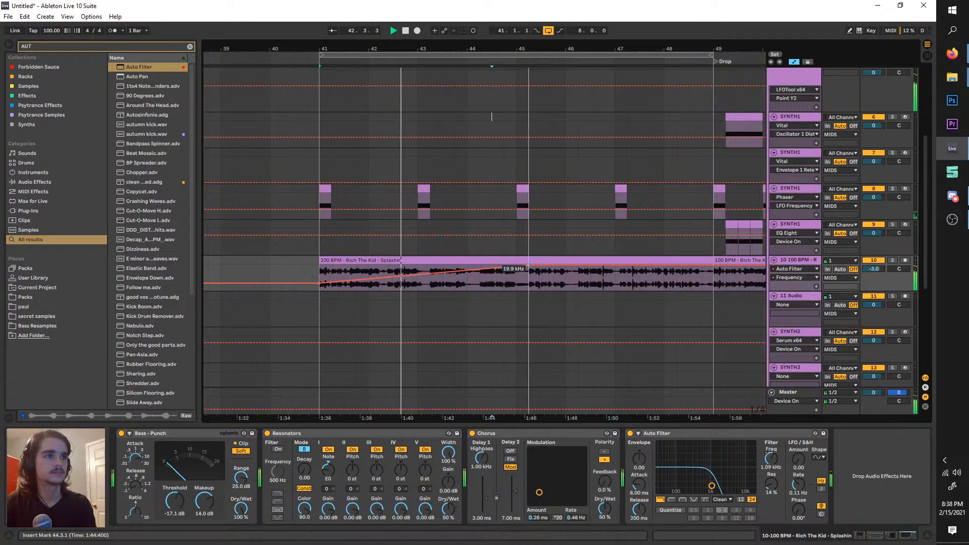
- Select the PERCUSSION track and search the browser for BREAK
{"action": "scroll", "coordinate": [403, 176], "scroll_direction": "down", "scroll_amount": 3, "text": "ctrl"}
{"action": "scroll", "coordinate": [404, 178], "scroll_direction": "up", "scroll_amount": 5}
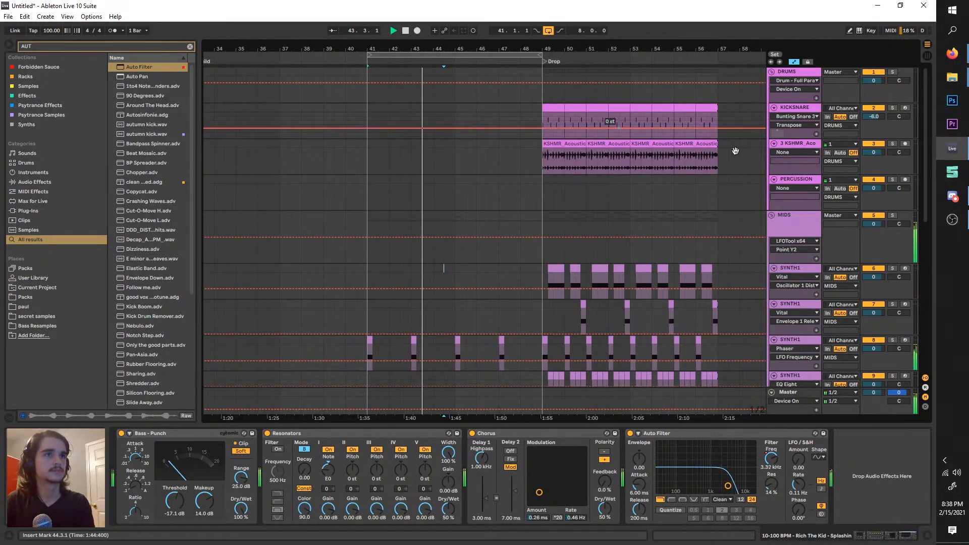
{"action": "left_click", "coordinate": [791, 177]}
{"action": "scroll", "coordinate": [405, 159], "scroll_direction": "up", "scroll_amount": 3, "text": "ctrl"}
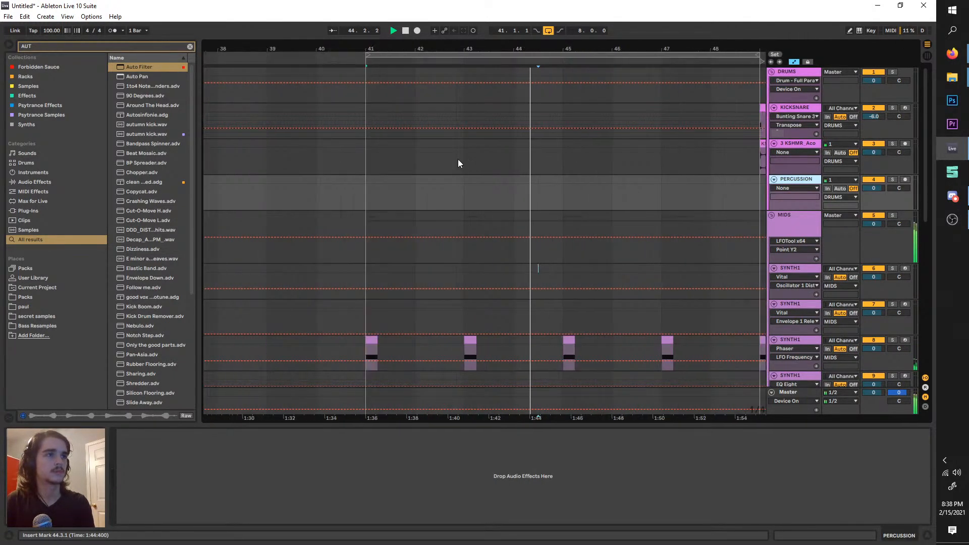
{"action": "scroll", "coordinate": [440, 160], "scroll_direction": "down", "scroll_amount": 3, "text": "ctrl"}
{"action": "scroll", "coordinate": [426, 160], "scroll_direction": "up", "scroll_amount": 3, "text": "ctrl"}
{"action": "scroll", "coordinate": [375, 162], "scroll_direction": "right", "scroll_amount": 3}
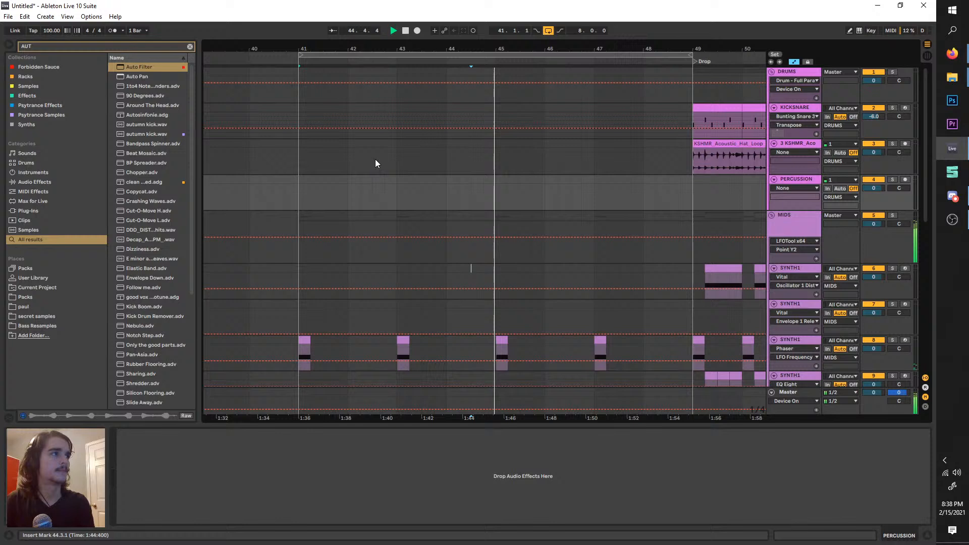
{"action": "double_click", "coordinate": [83, 46]}
{"action": "type", "text": "BREAK"}
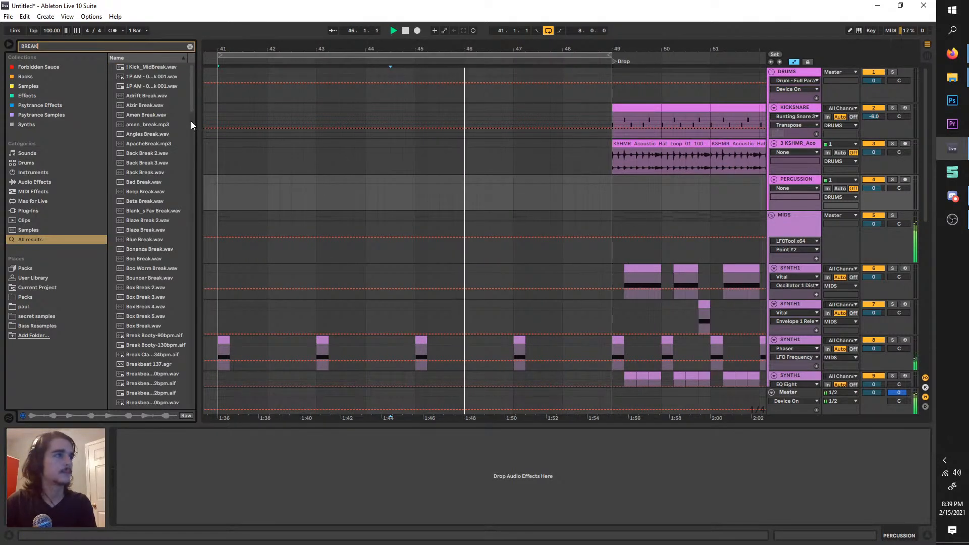
- Audition the Amen break samples in the search results
{"action": "left_click", "coordinate": [131, 133]}
{"action": "left_click", "coordinate": [132, 116]}
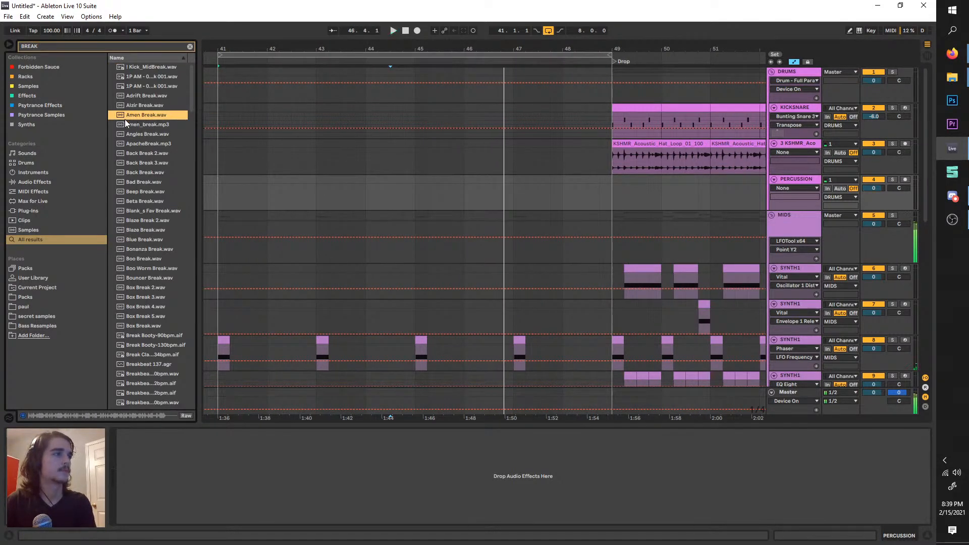
{"action": "left_click", "coordinate": [123, 123]}
{"action": "left_click", "coordinate": [127, 114]}
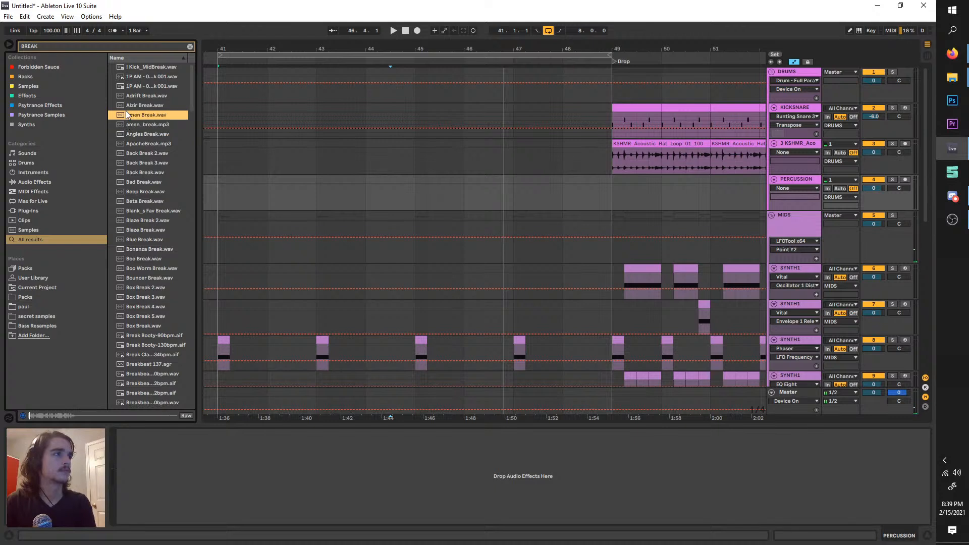
- Place Back Break 2.wav at bar 41 on the PERCUSSION track and duplicate it up to bar 49
{"action": "left_click_drag", "start_coordinate": [125, 155], "coordinate": [229, 180]}
{"action": "key", "text": "space"}
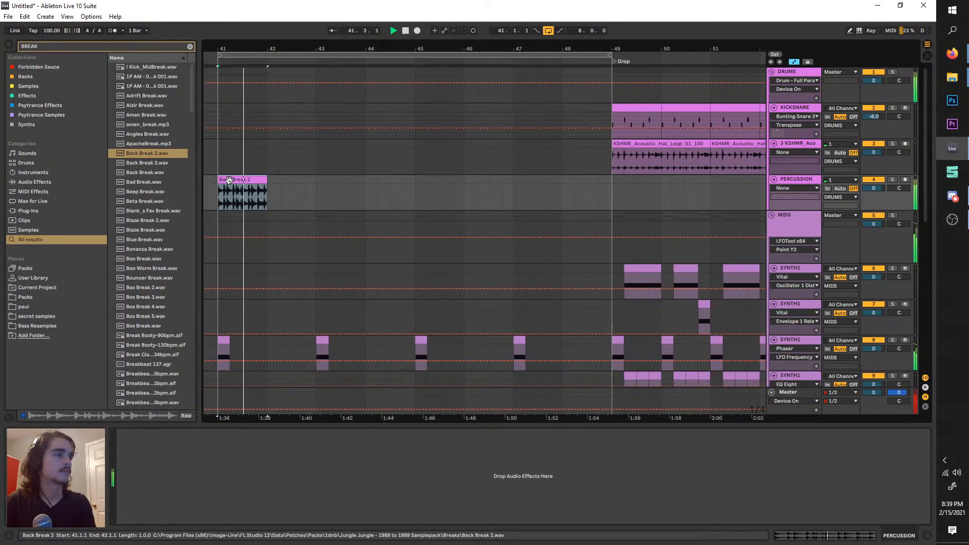
{"action": "key", "text": "ctrl+d"}
{"action": "key", "text": "ctrl+d"}
{"action": "key", "text": "ctrl+d"}
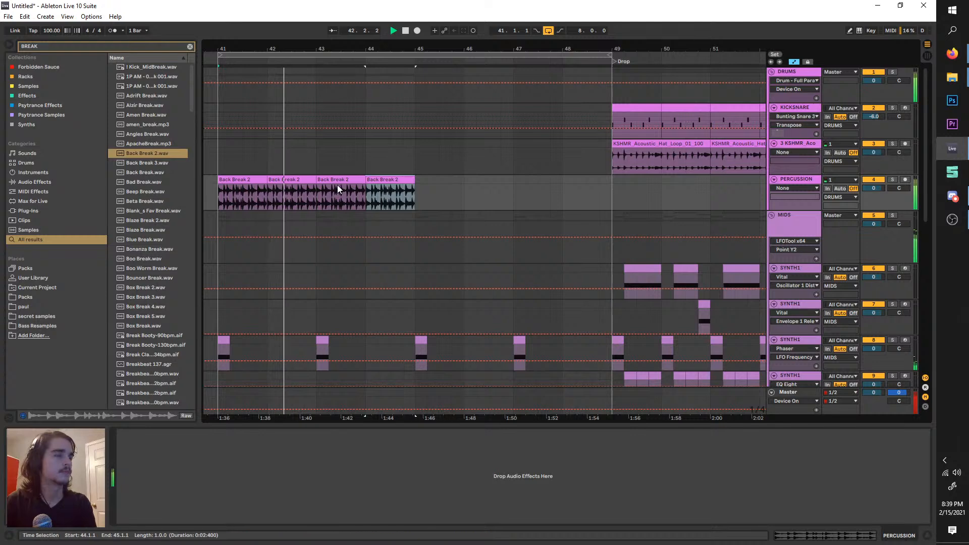
{"action": "left_click", "coordinate": [345, 182]}
{"action": "left_click", "coordinate": [392, 177]}
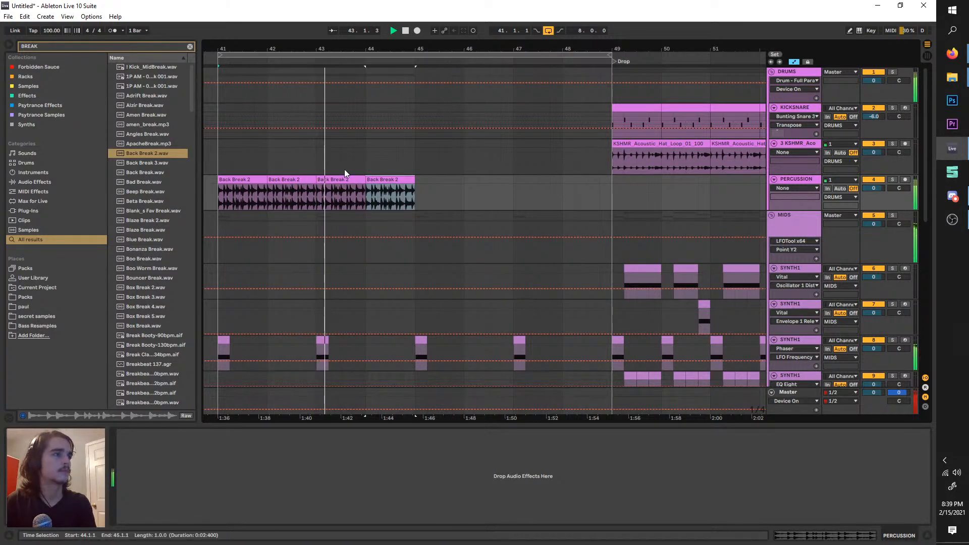
{"action": "key", "text": "ctrl+d"}
{"action": "key", "text": "ctrl+d"}
{"action": "key", "text": "ctrl+d"}
{"action": "key", "text": "ctrl+d"}
- Copy the first one-bar KICKSNARE clip of the Drop section to bar 45 on the same track
{"action": "left_click", "coordinate": [630, 108]}
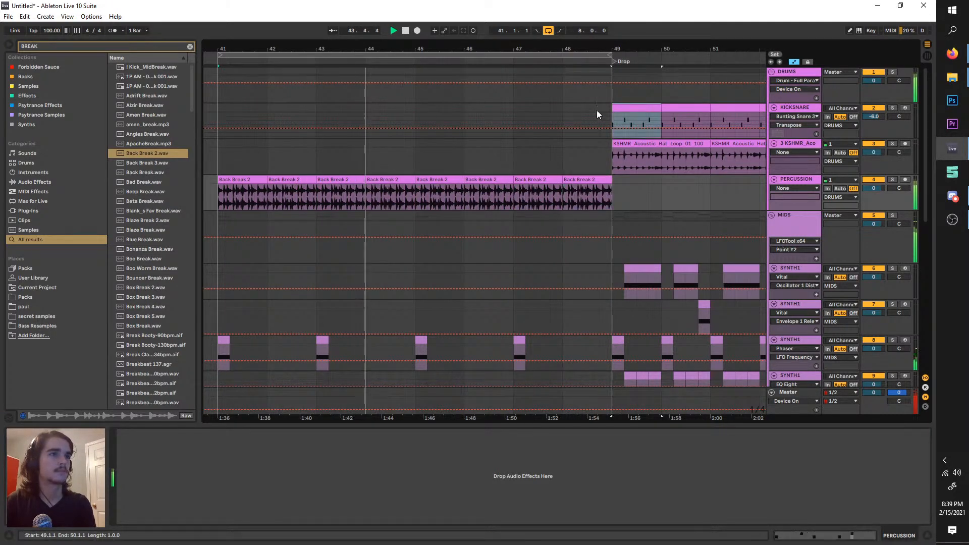
{"action": "key", "text": "ctrl+c"}
{"action": "left_click", "coordinate": [415, 110]}
{"action": "key", "text": "ctrl+v"}
- Duplicate the opening two sixteenths of the KICKSNARE clip at bar 45 repeatedly until the pattern reaches bar 47
{"action": "scroll", "coordinate": [429, 109], "scroll_direction": "up", "scroll_amount": 3}
{"action": "left_click_drag", "start_coordinate": [507, 108], "coordinate": [412, 107]}
{"action": "key", "text": "ctrl+d"}
{"action": "key", "text": "ctrl+d"}
{"action": "key", "text": "ctrl+d"}
{"action": "key", "text": "ctrl+d"}
{"action": "key", "text": "ctrl+d"}
{"action": "key", "text": "ctrl+d"}
{"action": "key", "text": "ctrl+d"}
{"action": "key", "text": "ctrl+d"}
{"action": "key", "text": "ctrl+d"}
{"action": "key", "text": "ctrl+d"}
{"action": "key", "text": "ctrl+d"}
{"action": "key", "text": "ctrl+d"}
{"action": "key", "text": "ctrl+d"}
{"action": "key", "text": "ctrl+d"}
{"action": "key", "text": "ctrl+d"}
{"action": "key", "text": "ctrl+d"}
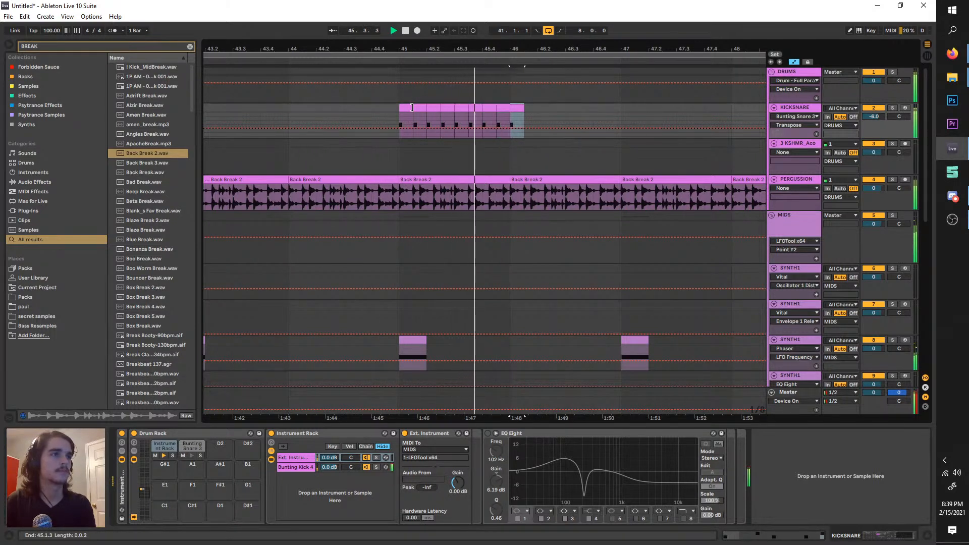
{"action": "key", "text": "ctrl+d"}
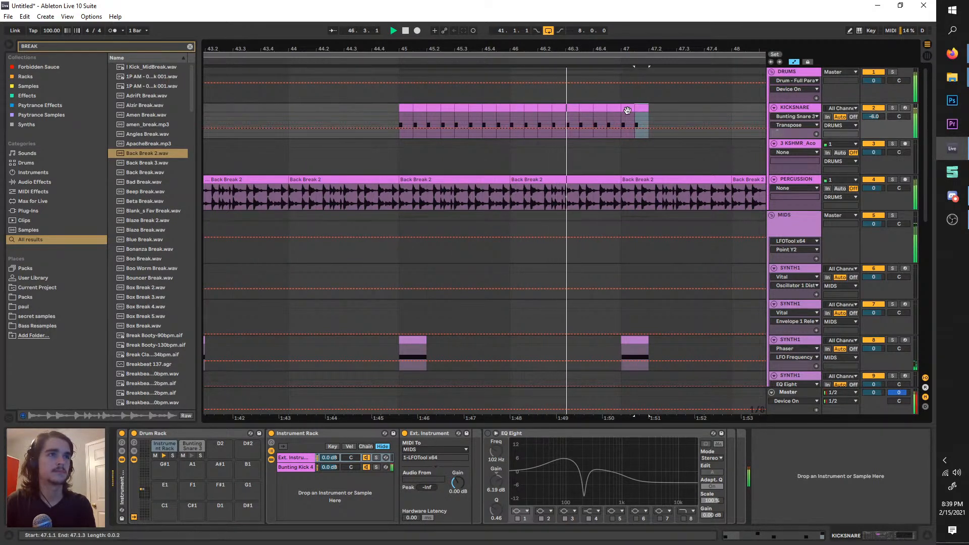
- Duplicate a one-sixteenth KICKSNARE slice from bar 47 to bar 48 to double the roll's speed, and replay the build
{"action": "scroll", "coordinate": [628, 111], "scroll_direction": "up", "scroll_amount": 3}
{"action": "left_click_drag", "start_coordinate": [636, 115], "coordinate": [606, 113]}
{"action": "key", "text": "ctrl+d"}
{"action": "key", "text": "ctrl+z"}
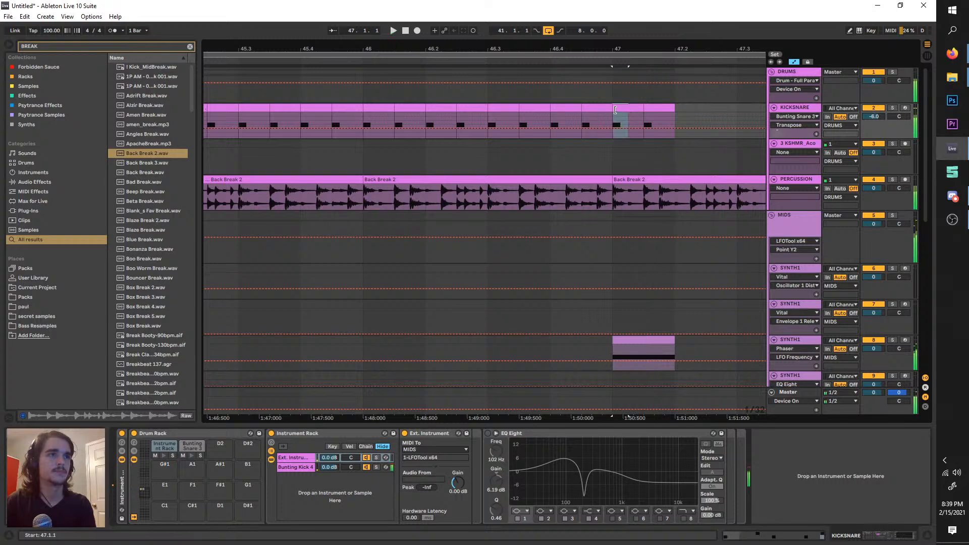
{"action": "scroll", "coordinate": [612, 104], "scroll_direction": "down", "scroll_amount": 5}
{"action": "scroll", "coordinate": [615, 56], "scroll_direction": "up", "scroll_amount": 3}
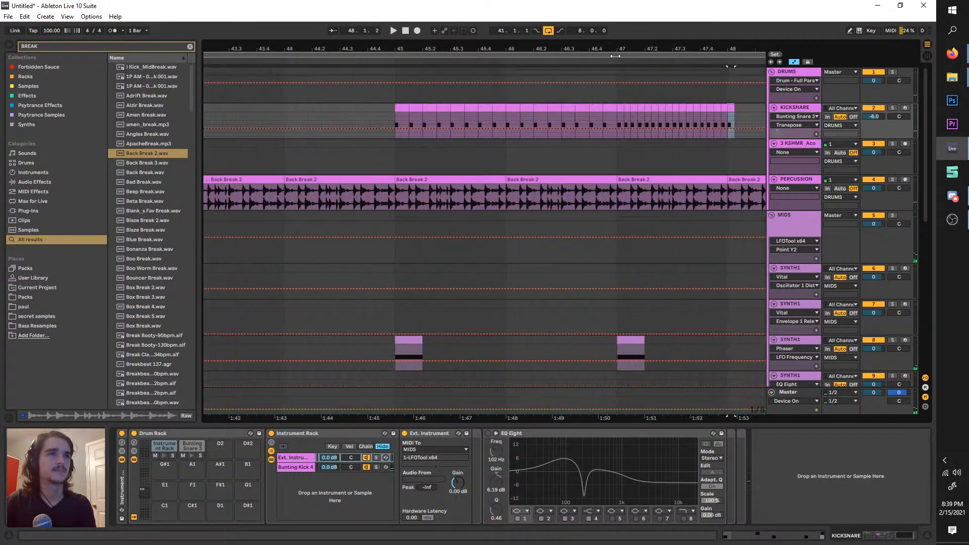
{"action": "left_click", "coordinate": [608, 62]}
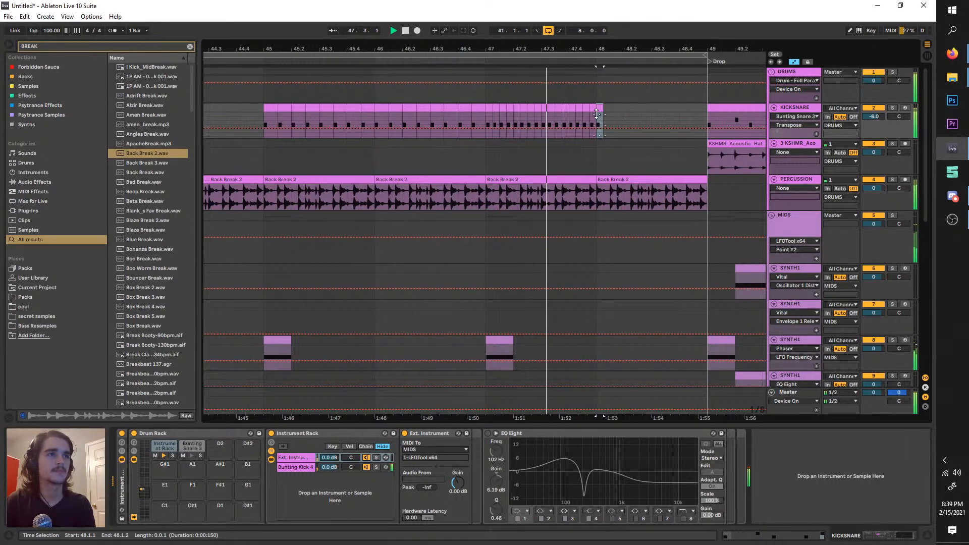
- Shorten the last Back Break 2 clip on the PERCUSSION track so it ends halfway through bar 48
{"action": "left_click_drag", "start_coordinate": [707, 188], "coordinate": [655, 166]}
{"action": "scroll", "coordinate": [654, 166], "scroll_direction": "right", "scroll_amount": 1}
{"action": "scroll", "coordinate": [568, 117], "scroll_direction": "down", "scroll_amount": 5}
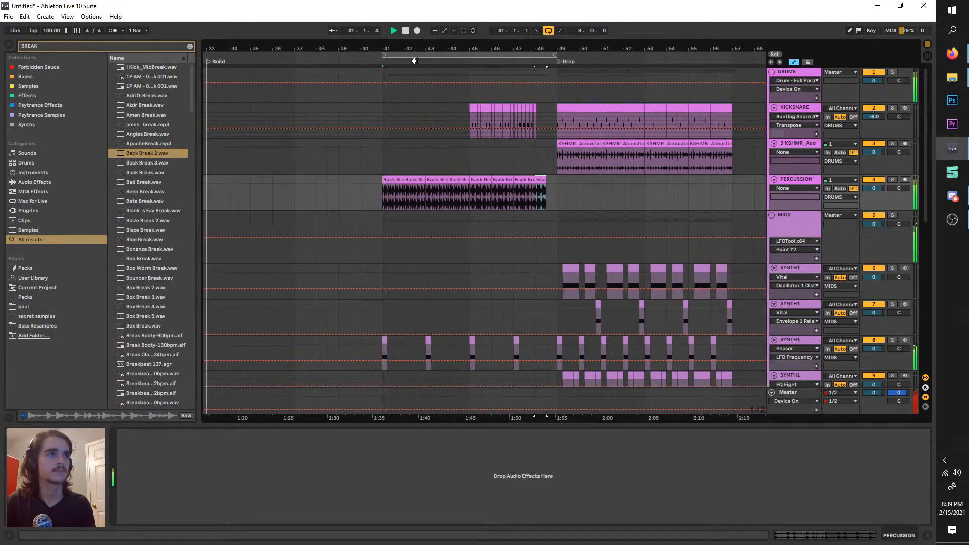
- Extend the loop to 16 bars, from bar 41 to bar 57, and select the 11 Audio track
{"action": "left_click_drag", "start_coordinate": [555, 53], "coordinate": [733, 53]}
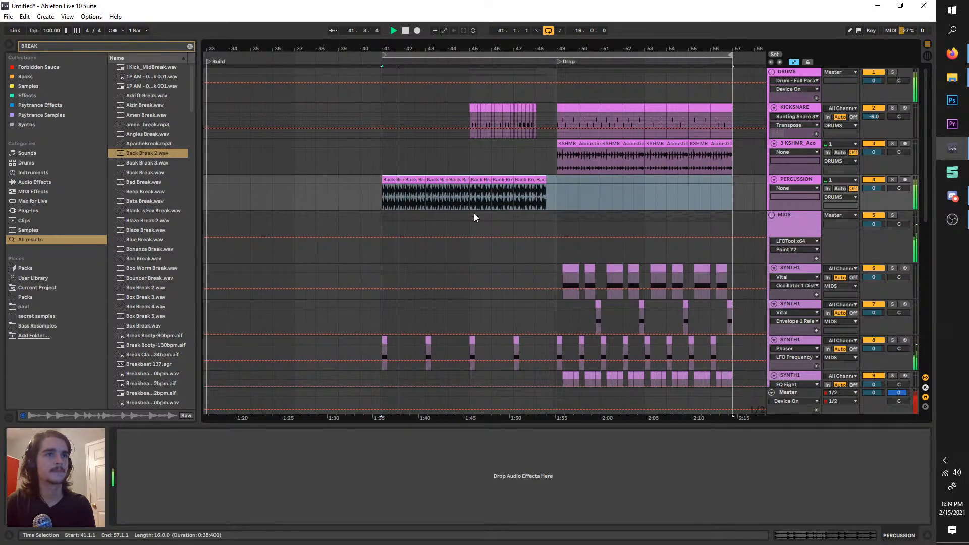
{"action": "scroll", "coordinate": [505, 210], "scroll_direction": "down", "scroll_amount": 4}
{"action": "left_click", "coordinate": [790, 274]}
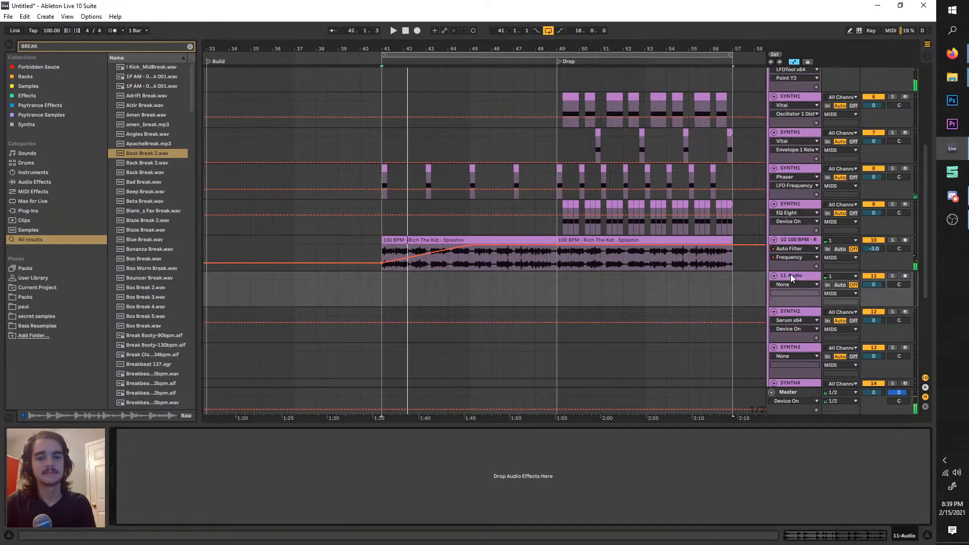
{"action": "scroll", "coordinate": [499, 259], "scroll_direction": "up", "scroll_amount": 3}
{"action": "scroll", "coordinate": [498, 260], "scroll_direction": "down", "scroll_amount": 3}
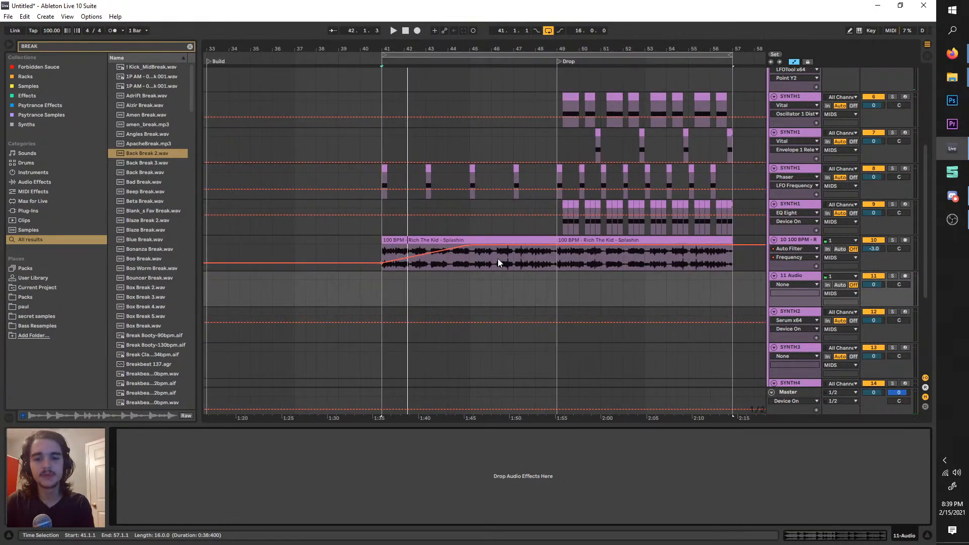
{"action": "scroll", "coordinate": [445, 208], "scroll_direction": "up", "scroll_amount": 3}
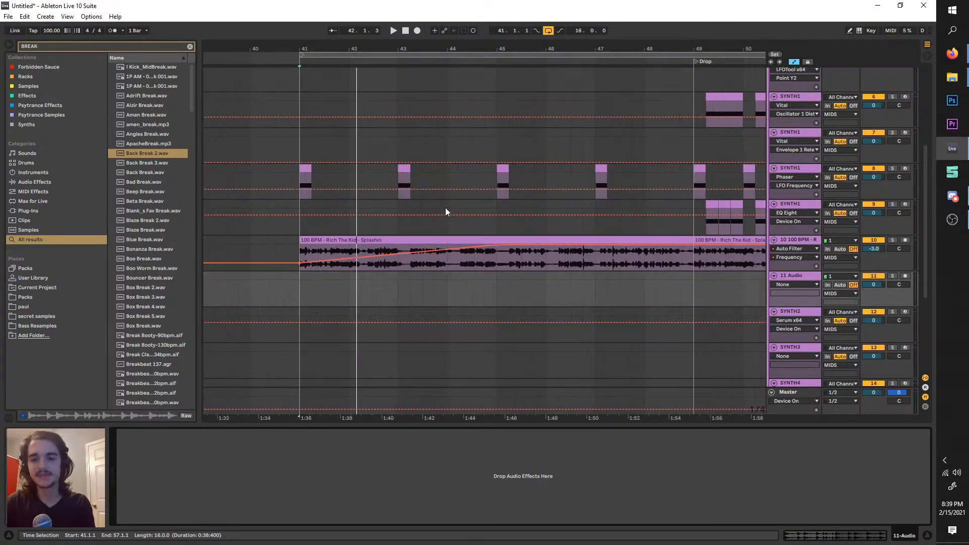
{"action": "scroll", "coordinate": [446, 208], "scroll_direction": "down", "scroll_amount": 3}
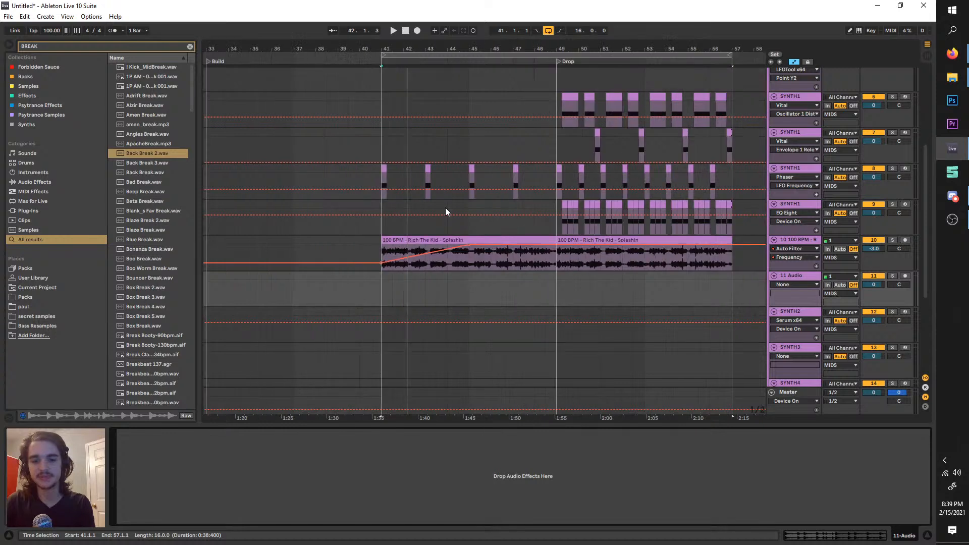
- Play the build from bar 41 with the eighth track, SYNTH1 with the Phaser, soloed
{"action": "scroll", "coordinate": [445, 208], "scroll_direction": "up", "scroll_amount": 3}
{"action": "key", "text": "space"}
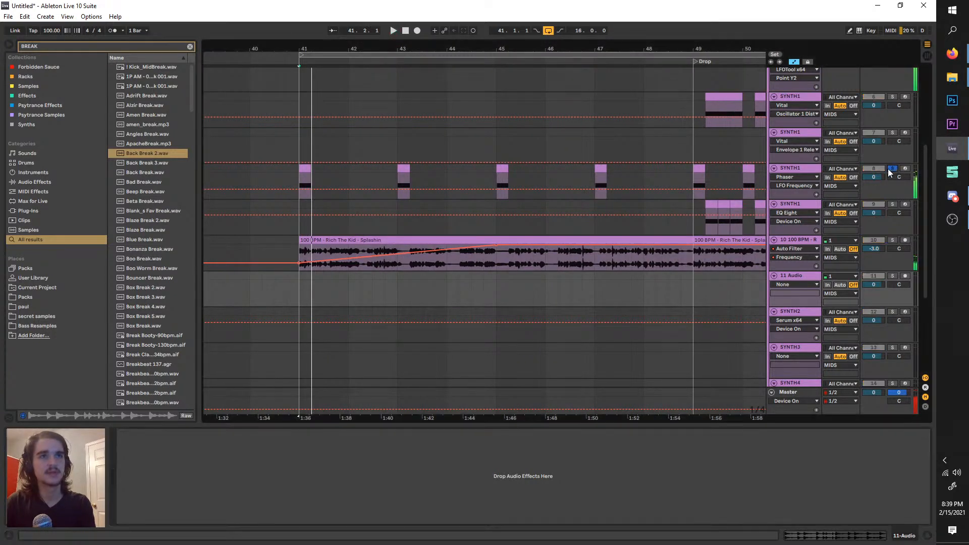
{"action": "left_click", "coordinate": [889, 168]}
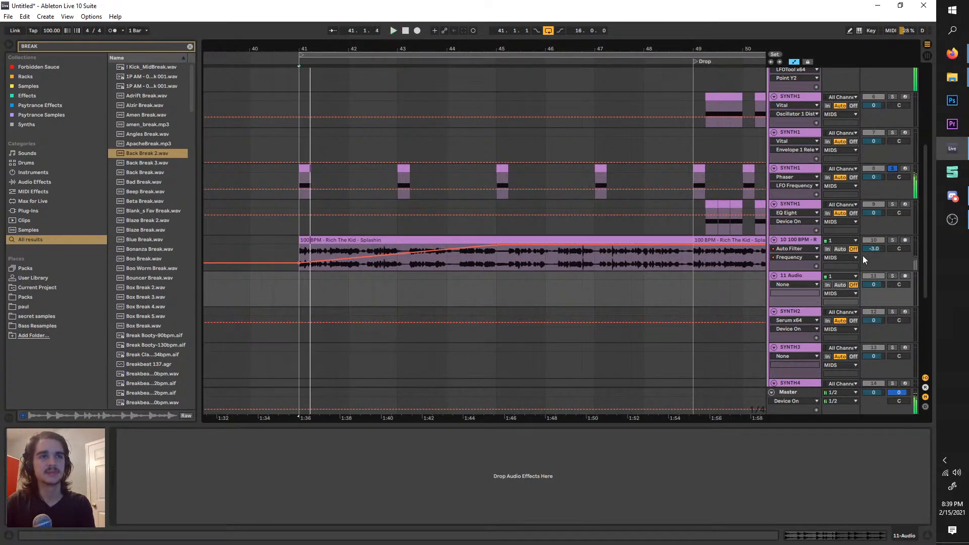
- Search the browser for "impact", audition several samples and place 10 Abletunes - Impact at bar 41 on the 11 Audio track
{"action": "left_click", "coordinate": [77, 44]}
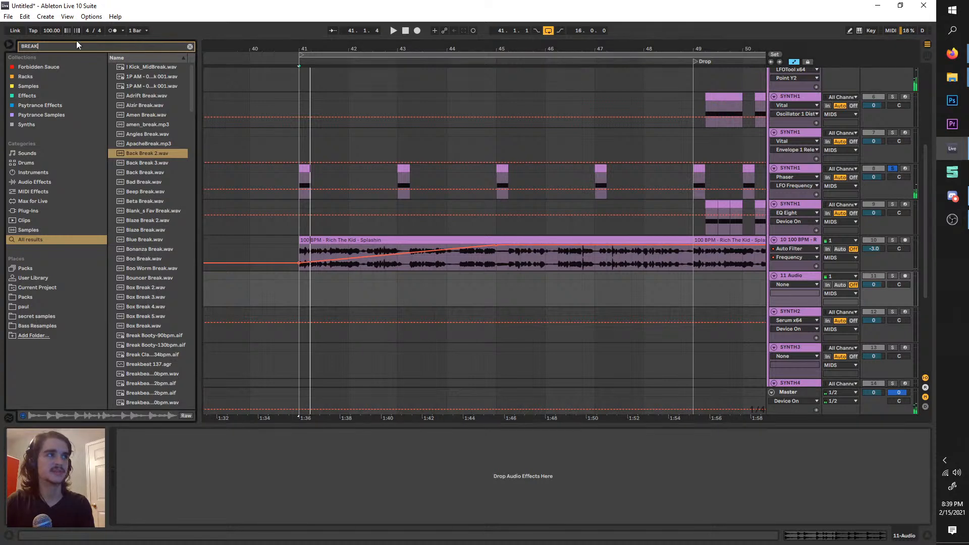
{"action": "type", "text": "impact"}
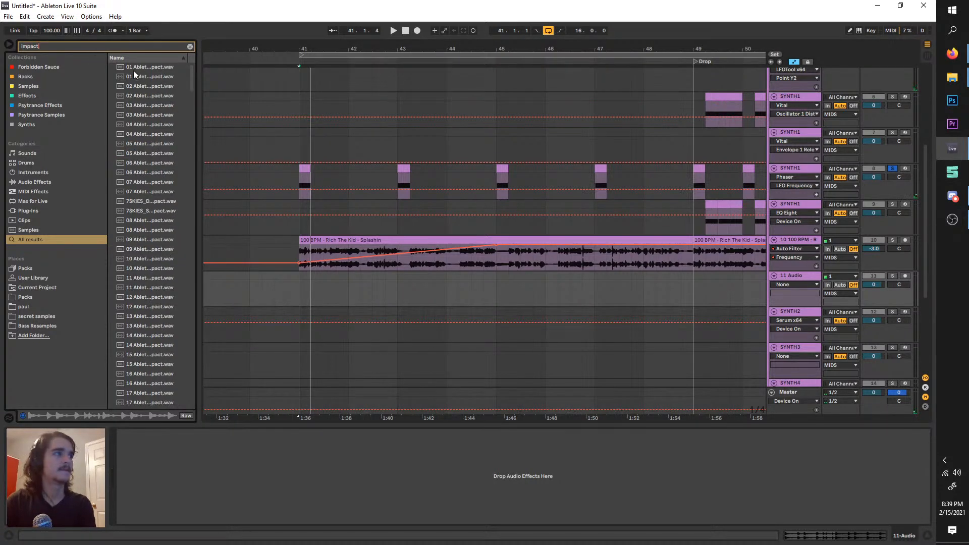
{"action": "left_click", "coordinate": [138, 95]}
{"action": "left_click", "coordinate": [134, 143]}
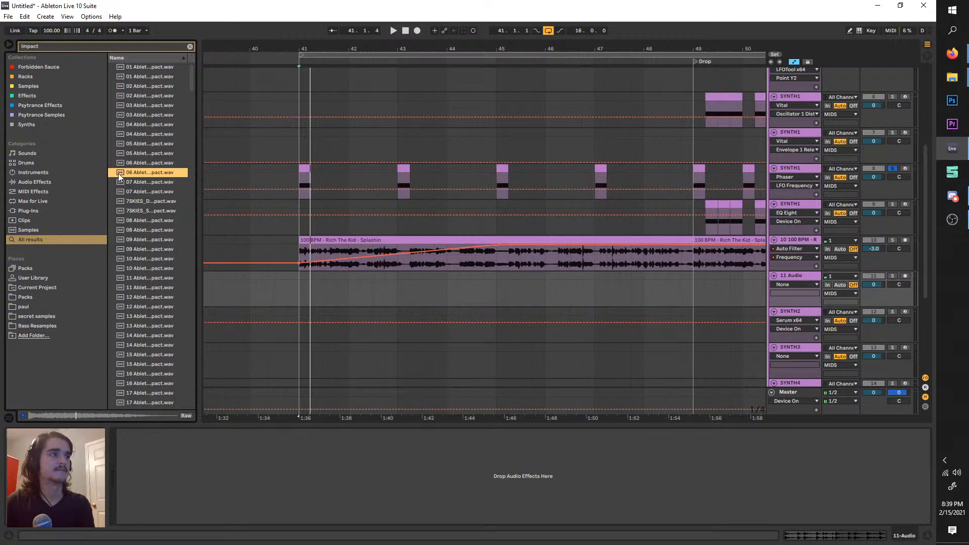
{"action": "left_click", "coordinate": [141, 230]}
{"action": "left_click", "coordinate": [140, 258]}
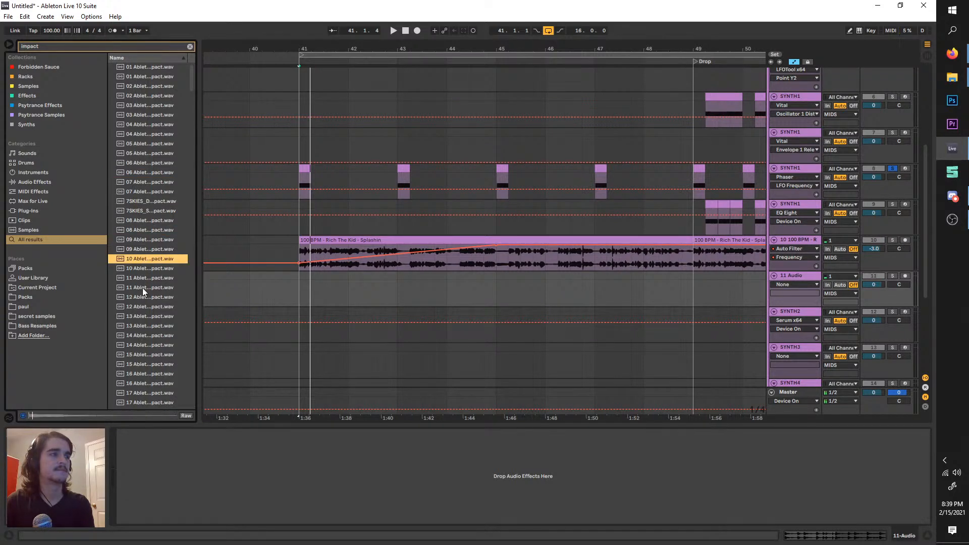
{"action": "left_click_drag", "start_coordinate": [123, 280], "coordinate": [299, 286]}
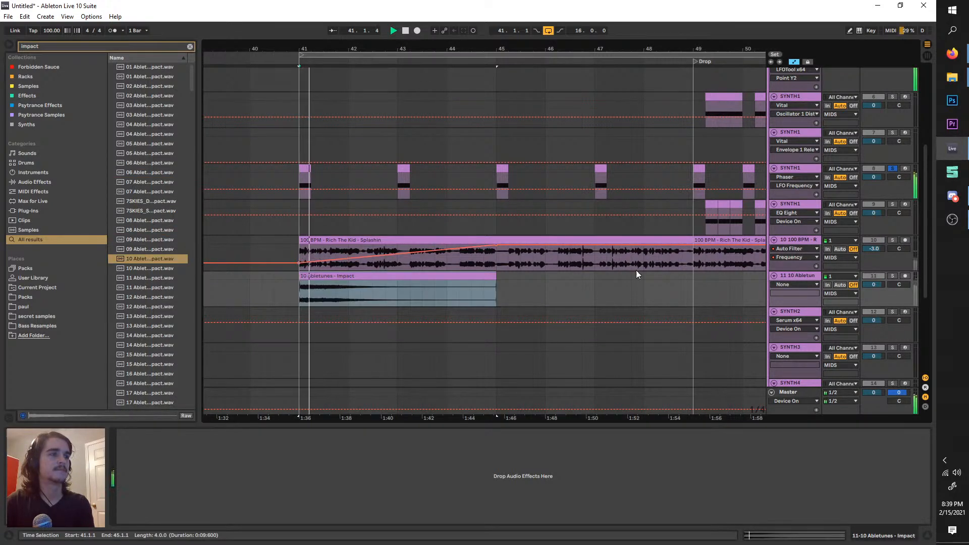
- Unsolo the eighth SYNTH1 track and replay the build from bar 41 with the impact
{"action": "left_click", "coordinate": [892, 169]}
{"action": "key", "text": "space"}
{"action": "left_click", "coordinate": [415, 276]}
{"action": "scroll", "coordinate": [442, 273], "scroll_direction": "up", "scroll_amount": 8}
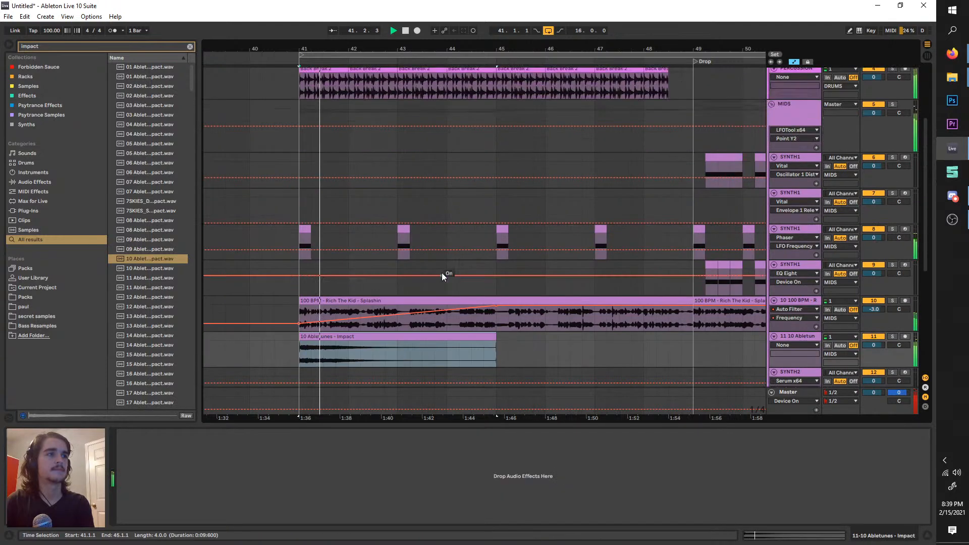
- Find Auto Filter in the browser and add it to the PERCUSSION track
{"action": "left_click", "coordinate": [812, 171]}
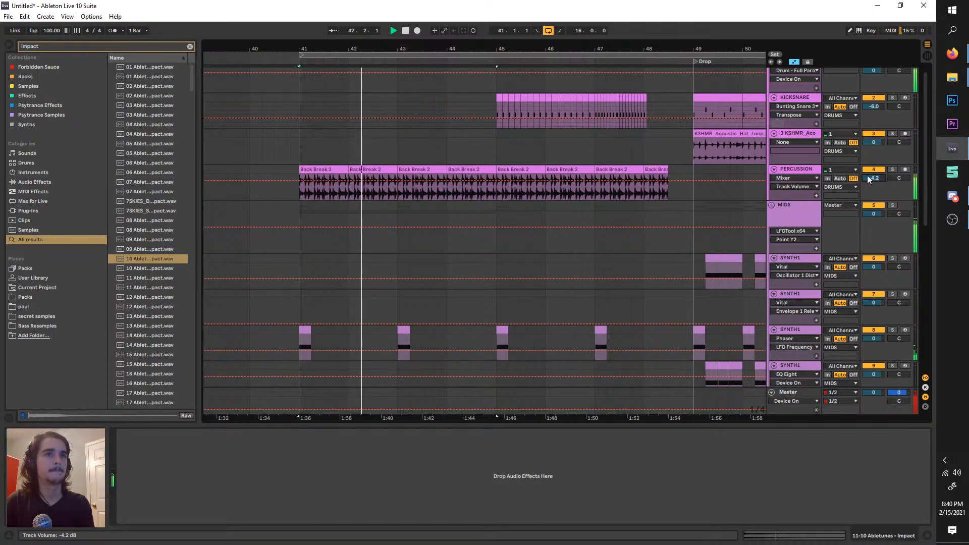
{"action": "left_click", "coordinate": [81, 48]}
{"action": "type", "text": "aut"}
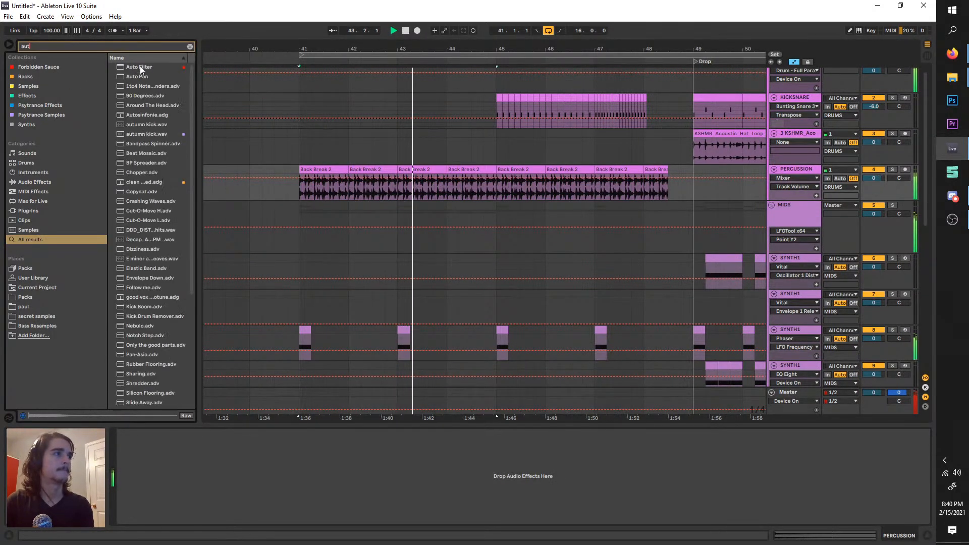
{"action": "left_click_drag", "start_coordinate": [140, 65], "coordinate": [270, 467]}
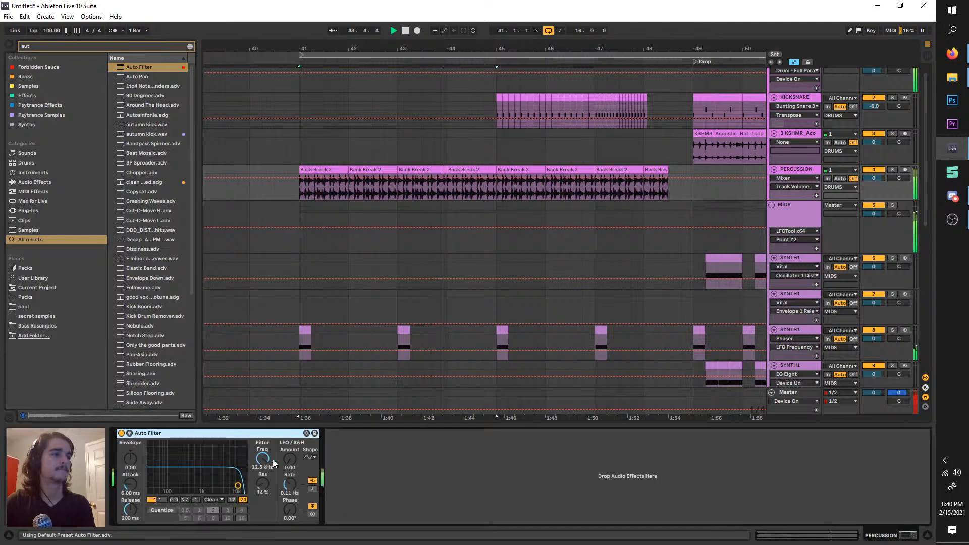
- Automate the PERCUSSION track's Auto Filter frequency to rise from about 259 Hz at bar 41 to 19.9 kHz at bar 45
{"action": "key", "text": "space"}
{"action": "left_click", "coordinate": [299, 193]}
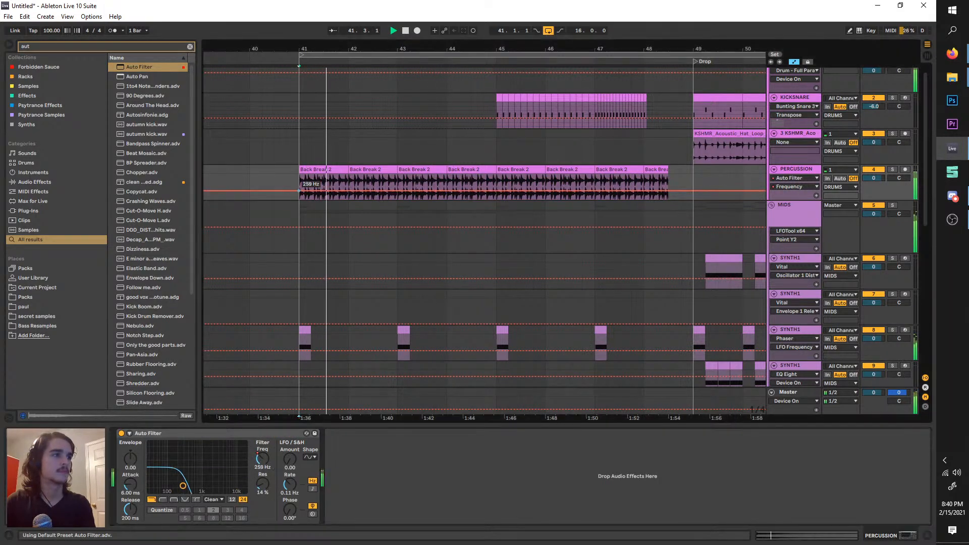
{"action": "left_click_drag", "start_coordinate": [340, 191], "coordinate": [497, 175]}
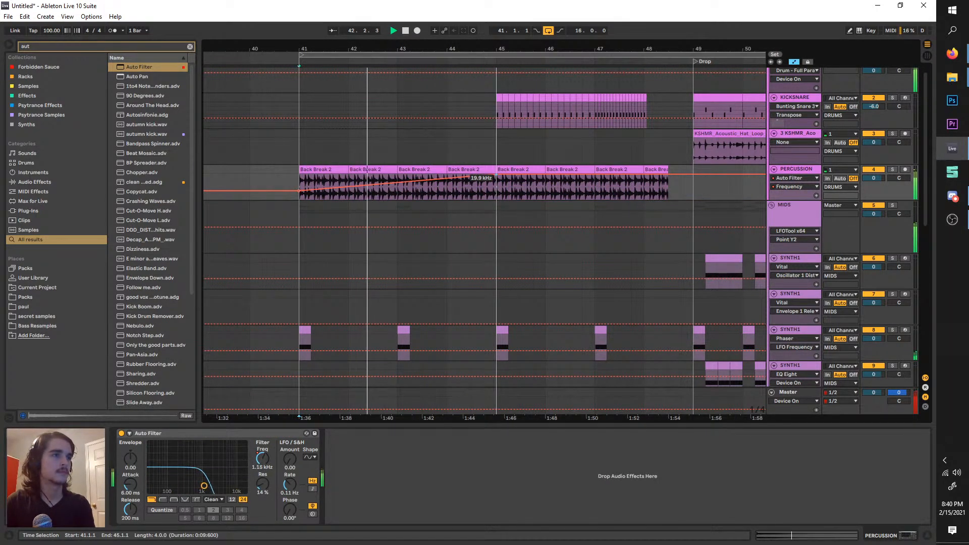
- Insert a new audio track directly below the impact track
{"action": "scroll", "coordinate": [484, 253], "scroll_direction": "down", "scroll_amount": 4}
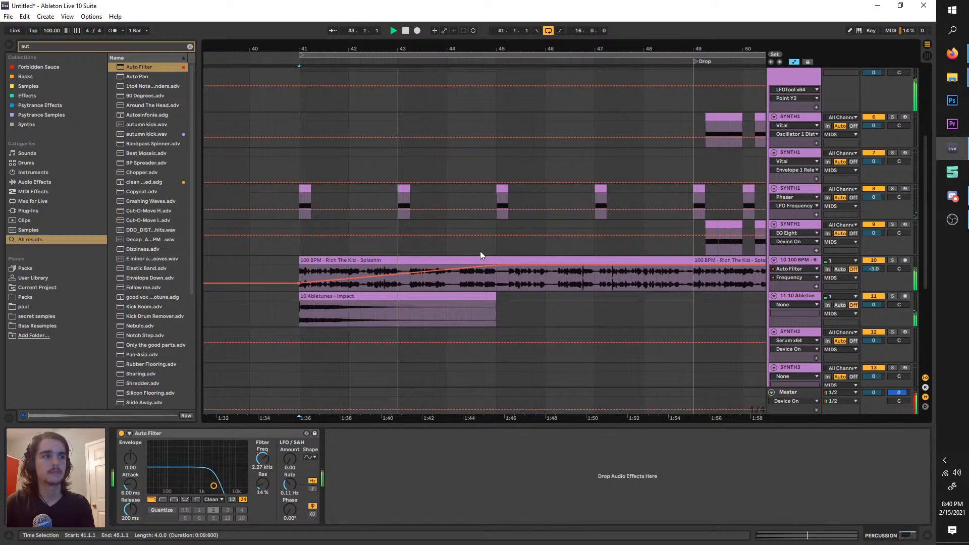
{"action": "left_click", "coordinate": [430, 311]}
{"action": "right_click", "coordinate": [792, 293]}
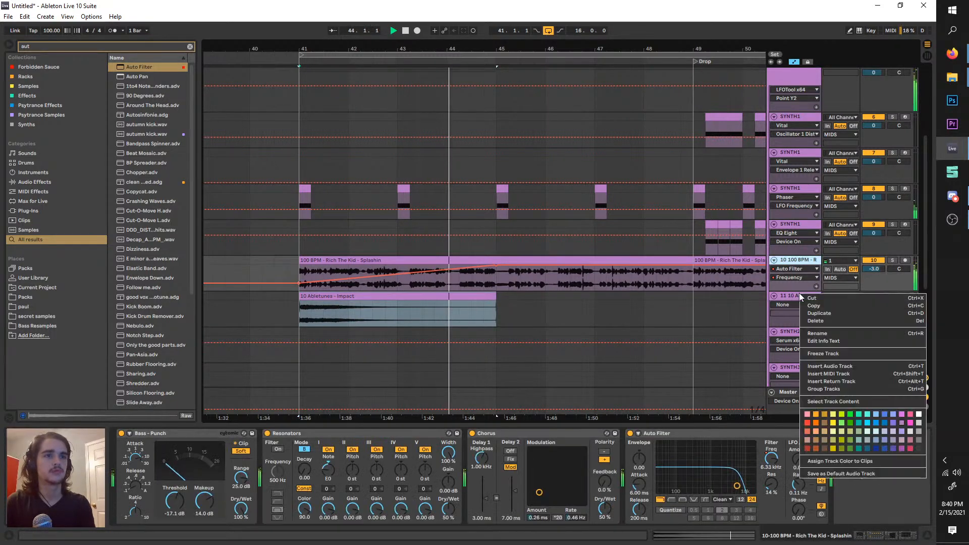
{"action": "left_click", "coordinate": [828, 369]}
{"action": "key", "text": "ctrl+j"}
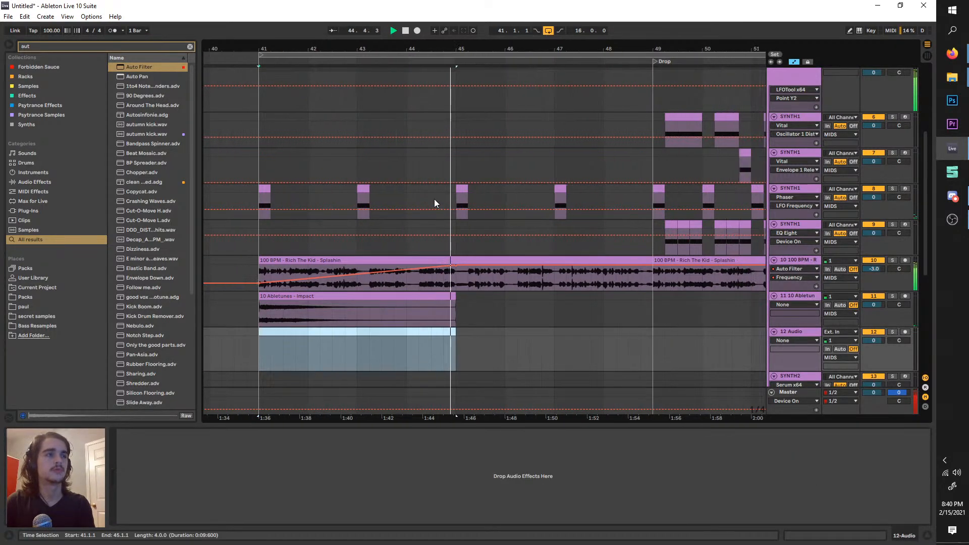
- Inspect the ninth track's SYNTH1 device chain and the arrangement from bar 41 into the drop during playback
{"action": "scroll", "coordinate": [808, 256], "scroll_direction": "up", "scroll_amount": 1}
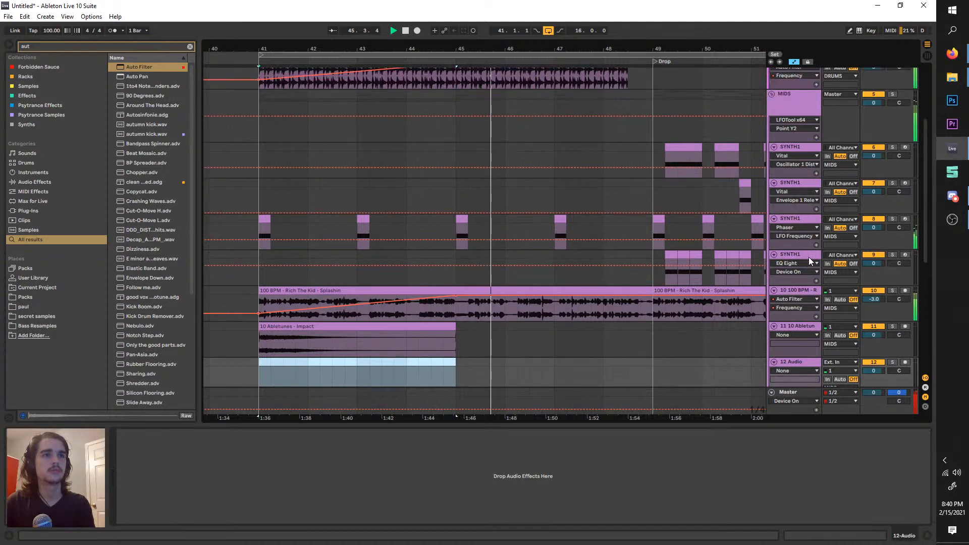
{"action": "left_click", "coordinate": [806, 258]}
{"action": "scroll", "coordinate": [333, 141], "scroll_direction": "down", "scroll_amount": 2}
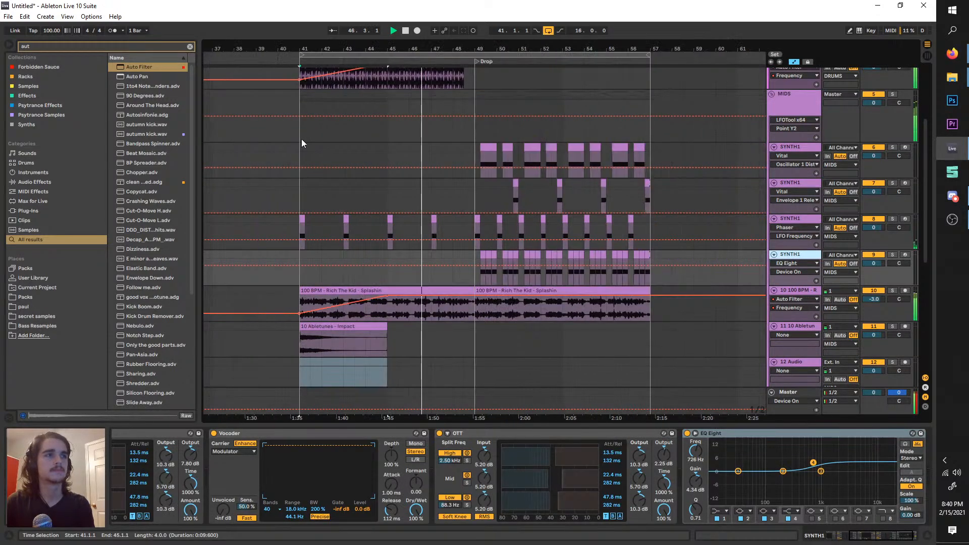
{"action": "scroll", "coordinate": [301, 140], "scroll_direction": "up", "scroll_amount": 2}
{"action": "scroll", "coordinate": [315, 153], "scroll_direction": "down", "scroll_amount": 2}
{"action": "scroll", "coordinate": [379, 185], "scroll_direction": "up", "scroll_amount": 2}
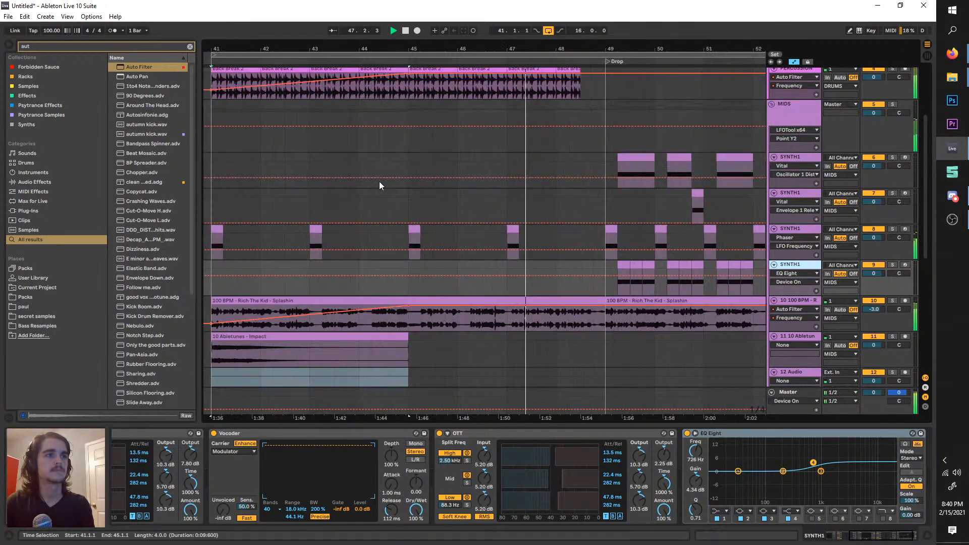
- Delete the short Back Break 2 clip that starts at bar 48 on the PERCUSSION track
{"action": "scroll", "coordinate": [531, 120], "scroll_direction": "up", "scroll_amount": 4}
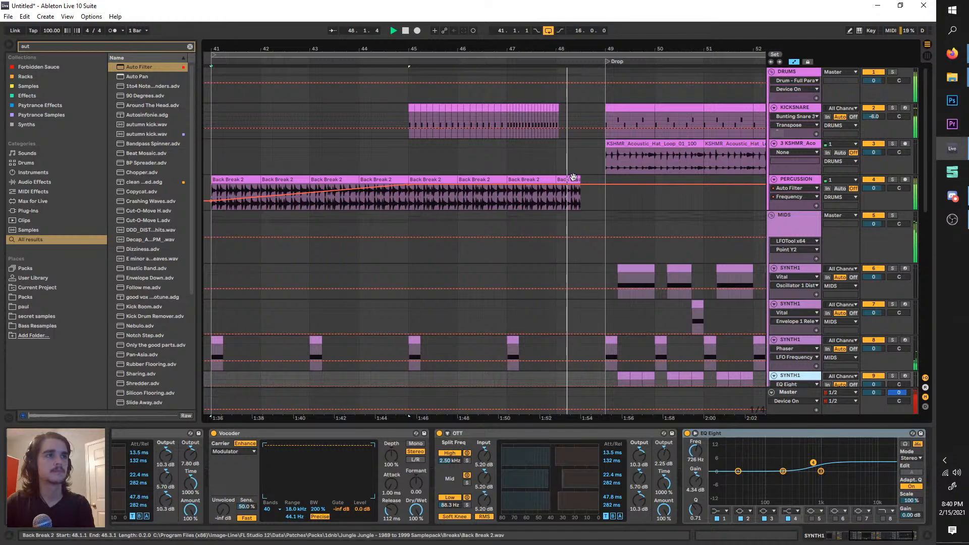
{"action": "left_click", "coordinate": [574, 179]}
{"action": "scroll", "coordinate": [580, 176], "scroll_direction": "up", "scroll_amount": 4}
{"action": "key", "text": "Delete"}
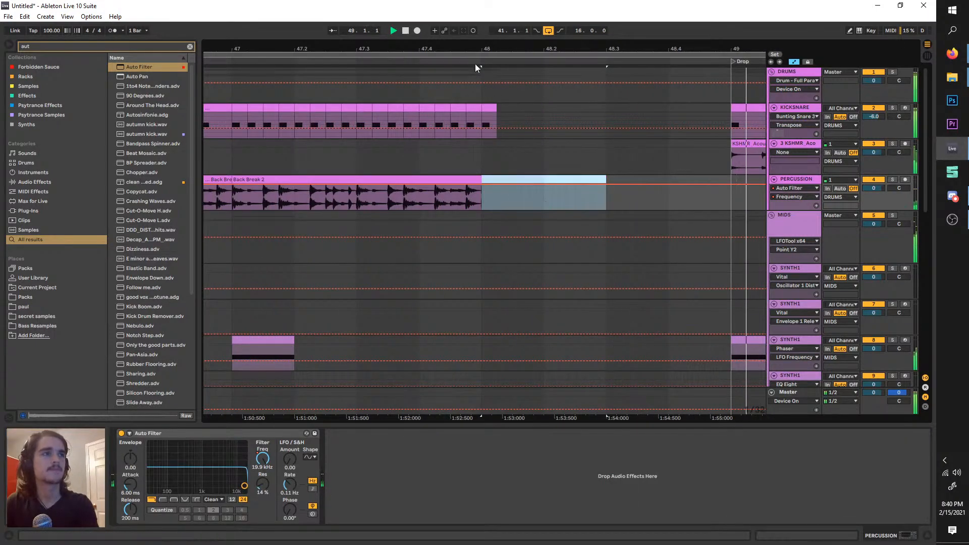
{"action": "scroll", "coordinate": [479, 106], "scroll_direction": "down", "scroll_amount": 2}
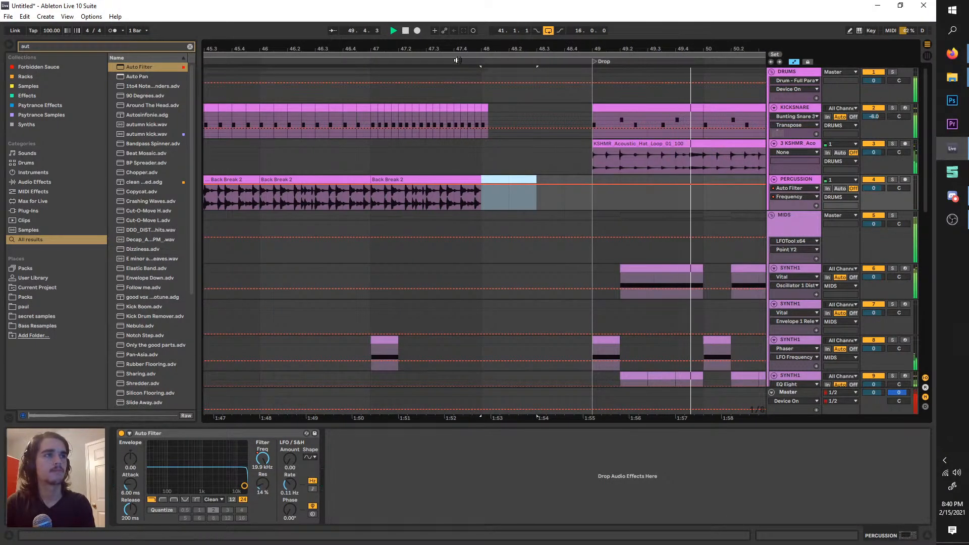
{"action": "scroll", "coordinate": [427, 133], "scroll_direction": "down", "scroll_amount": 3}
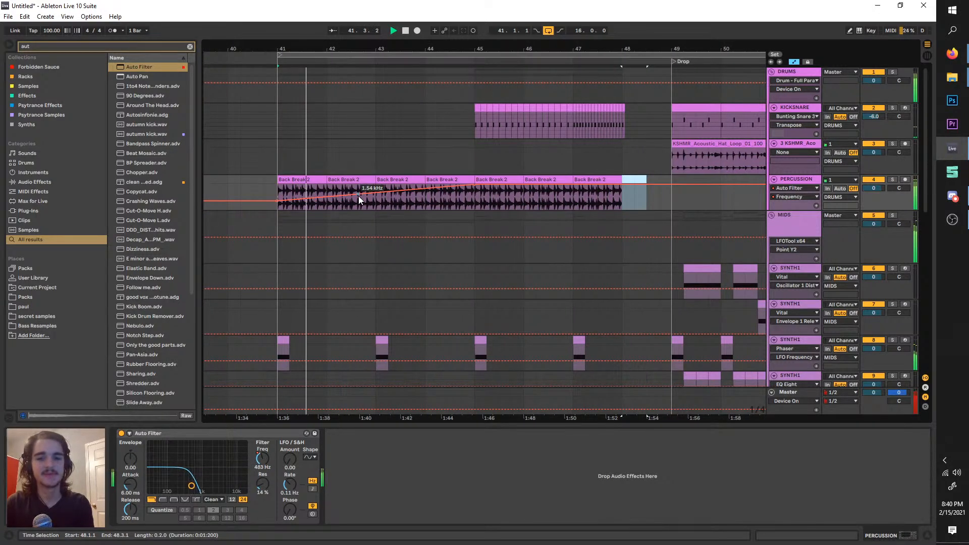
- Select the 12 Audio track, search the paul folder for "soulf" and expand the Bunting Soulful Keys DONE folder
{"action": "scroll", "coordinate": [383, 243], "scroll_direction": "down", "scroll_amount": 5}
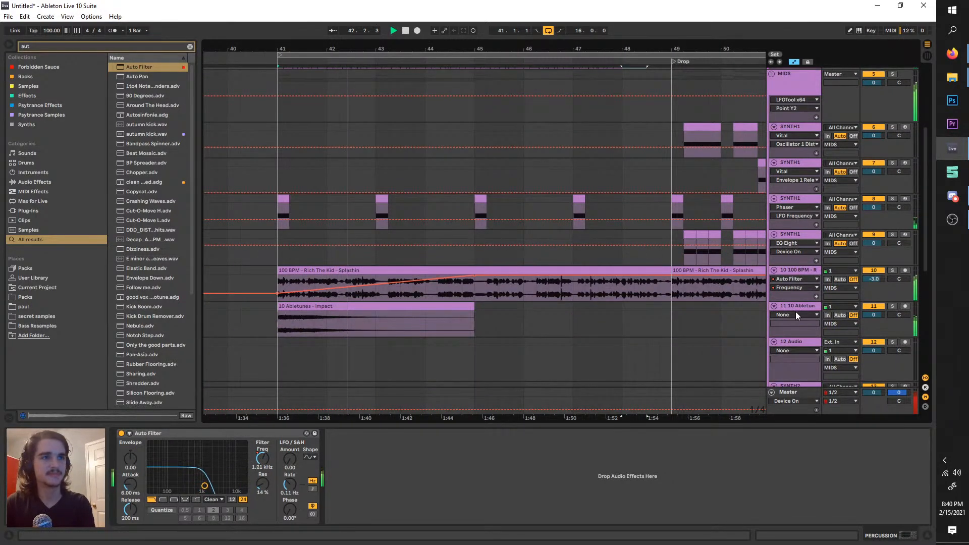
{"action": "left_click", "coordinate": [796, 307]}
{"action": "left_click", "coordinate": [189, 46]}
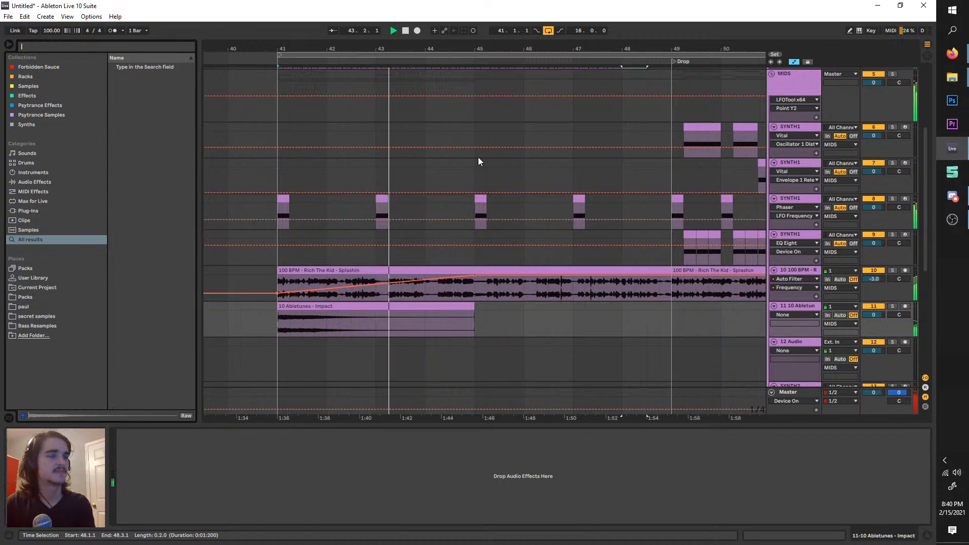
{"action": "left_click", "coordinate": [793, 347]}
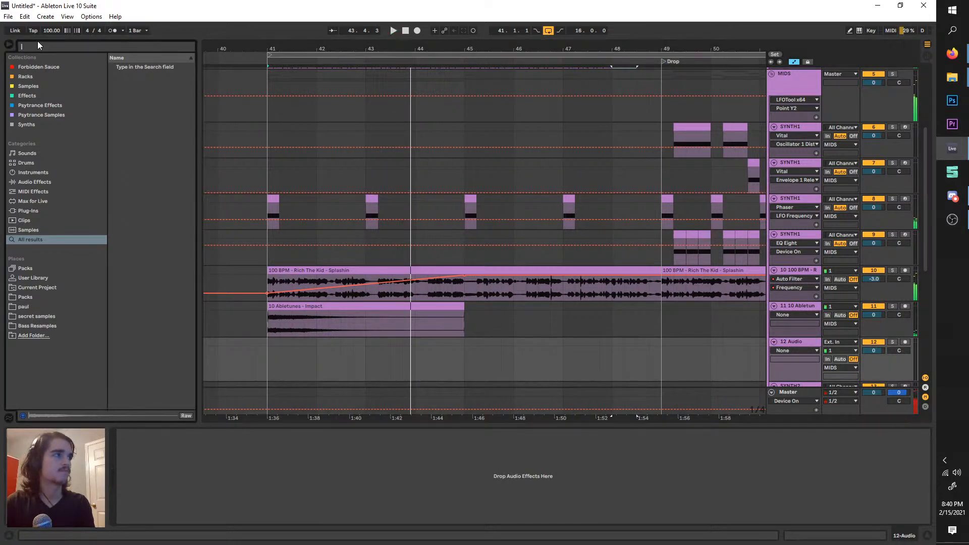
{"action": "type", "text": "soulf"}
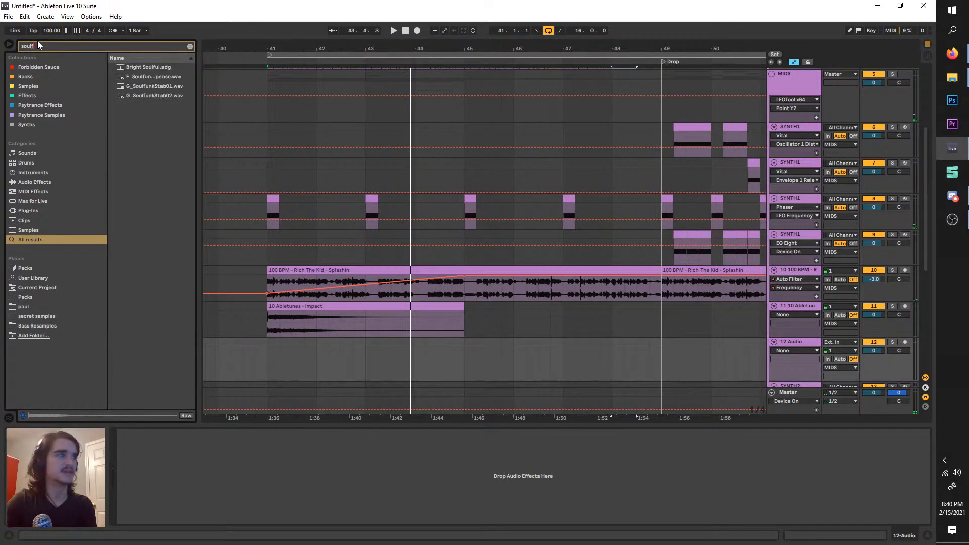
{"action": "left_click", "coordinate": [51, 307]}
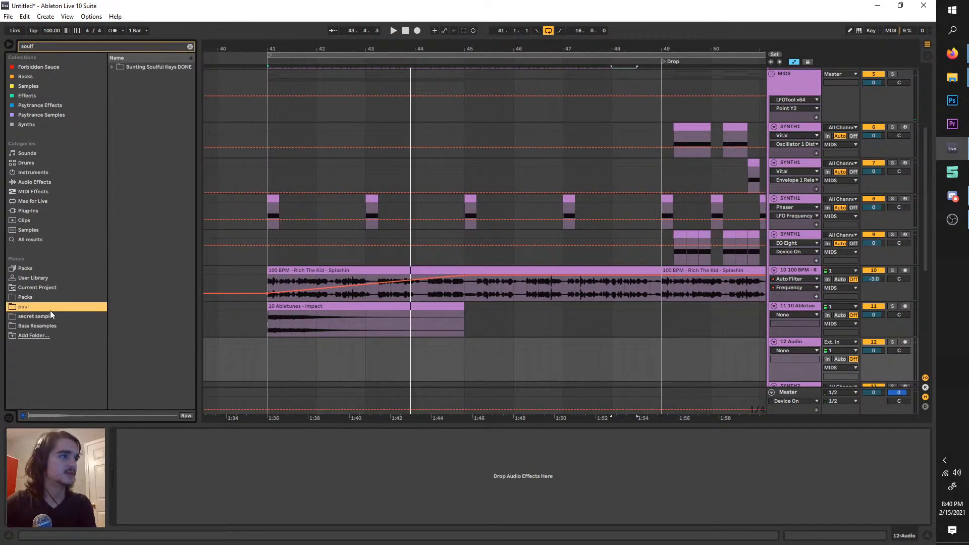
{"action": "left_click", "coordinate": [112, 67]}
- Audition the A minor loops, widen the browser and place A minor 87 bpm 3.wav at bar 41 on the 12 Audio track
{"action": "left_click", "coordinate": [123, 97]}
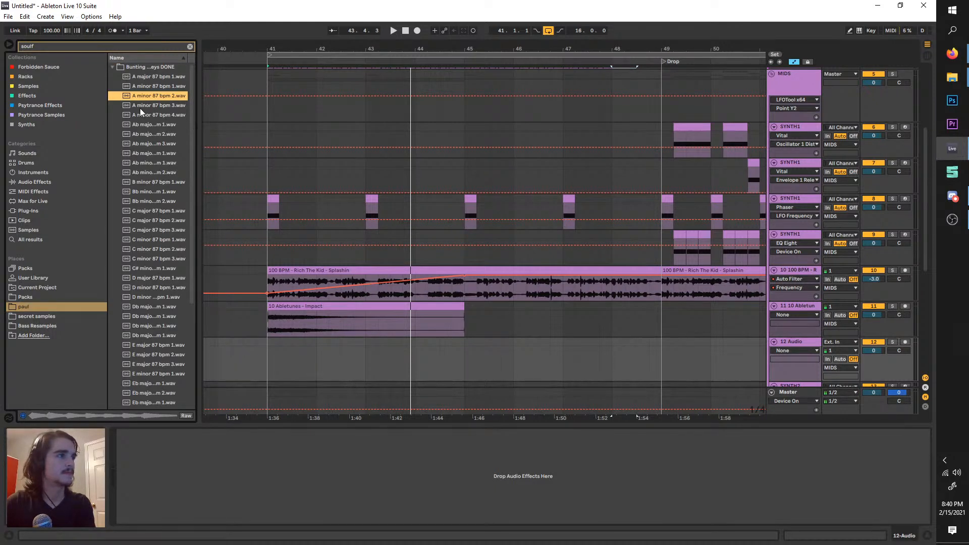
{"action": "left_click_drag", "start_coordinate": [195, 131], "coordinate": [260, 122]}
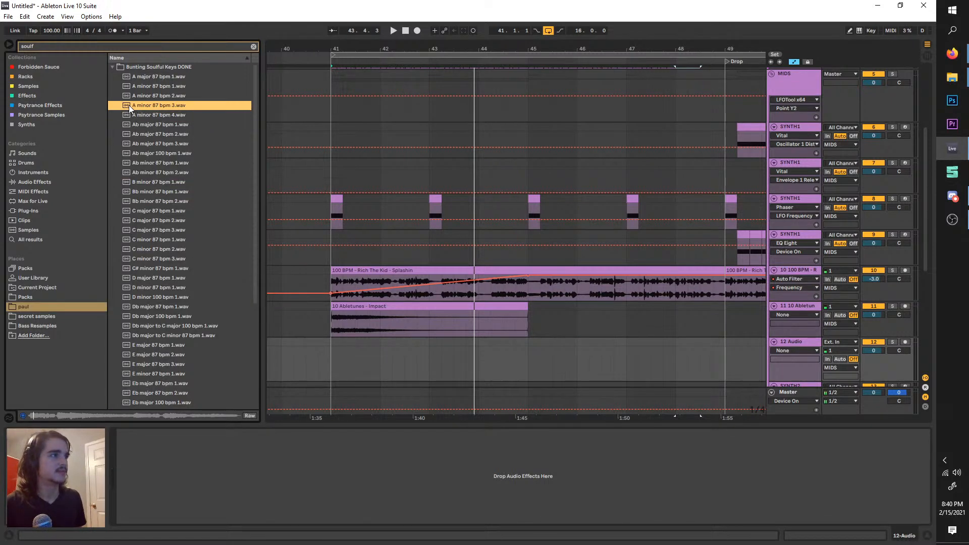
{"action": "mouse_move", "coordinate": [128, 105]}
{"action": "left_mouse_down"}
{"action": "mouse_move", "coordinate": [347, 364]}
{"action": "mouse_move", "coordinate": [334, 361]}
{"action": "left_mouse_up"}
- Transpose the A minor 87 bpm 3 clip to -4 semitones and duplicate it so the copy spans bars 45 to 49
{"action": "key", "text": "space"}
{"action": "double_click", "coordinate": [356, 344]}
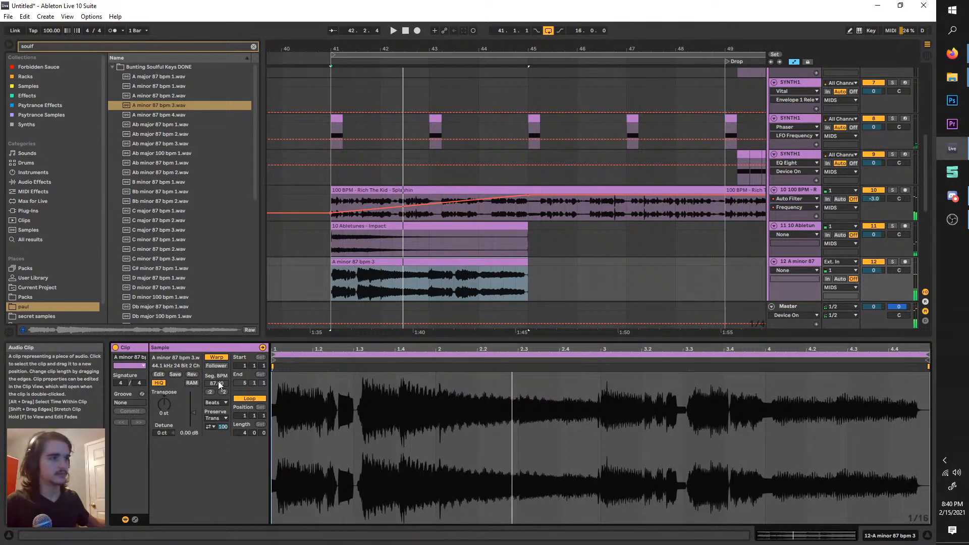
{"action": "left_click_drag", "start_coordinate": [164, 406], "coordinate": [165, 419]}
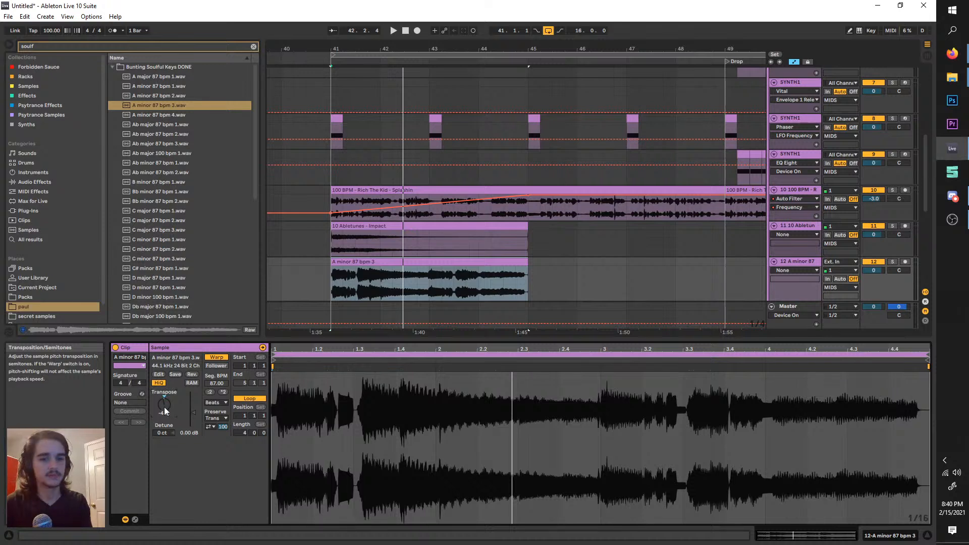
{"action": "key", "text": "space"}
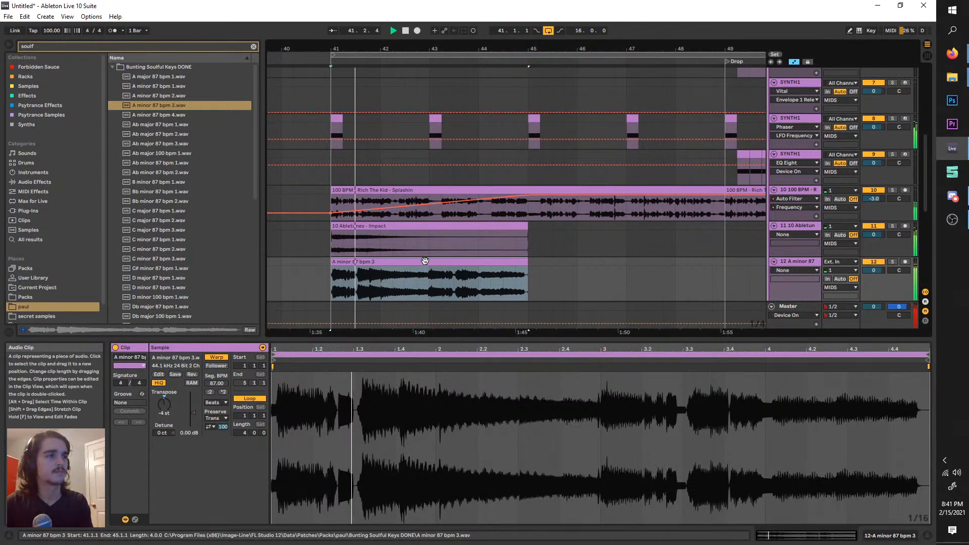
{"action": "key", "text": "ctrl+d"}
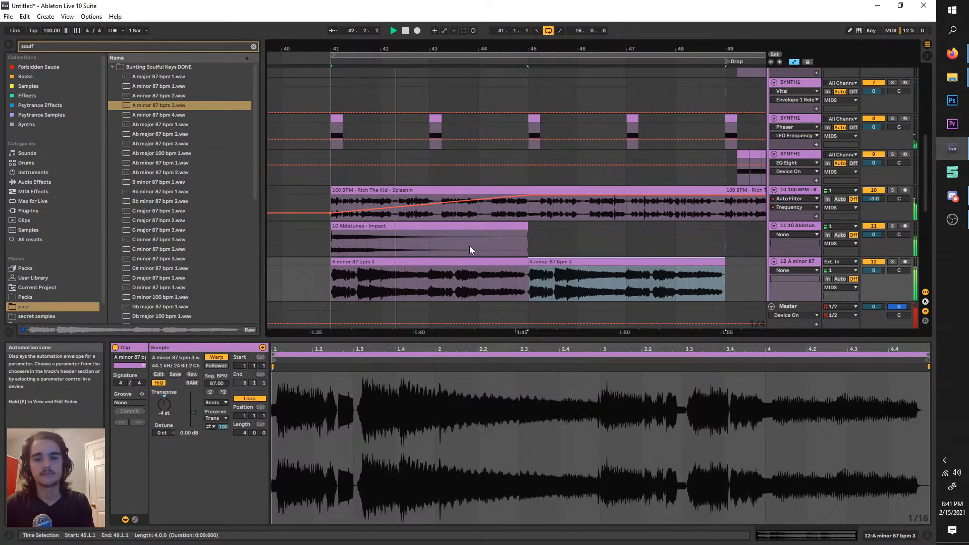
{"action": "scroll", "coordinate": [549, 254], "scroll_direction": "right", "scroll_amount": 1}
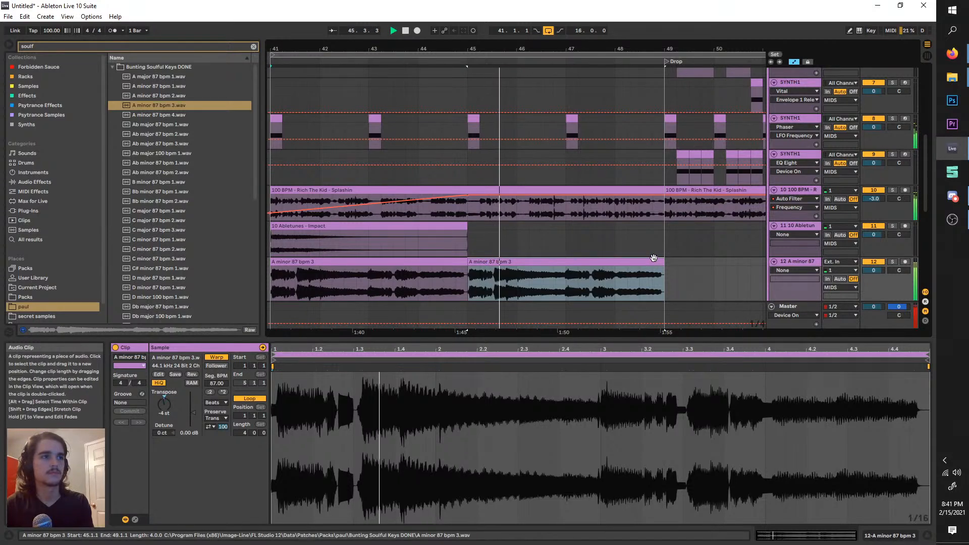
- Try a further copy of the A minor 87 bpm 3 clip from bar 49 to 53, remove it and replay from bar 41
{"action": "scroll", "coordinate": [611, 259], "scroll_direction": "down", "scroll_amount": 2}
{"action": "scroll", "coordinate": [575, 269], "scroll_direction": "up", "scroll_amount": 2}
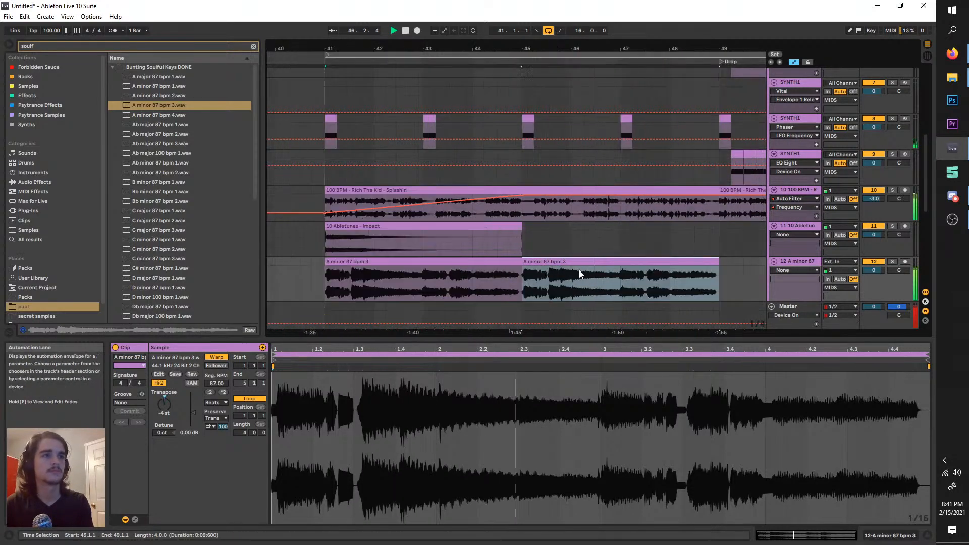
{"action": "scroll", "coordinate": [648, 282], "scroll_direction": "right", "scroll_amount": 1}
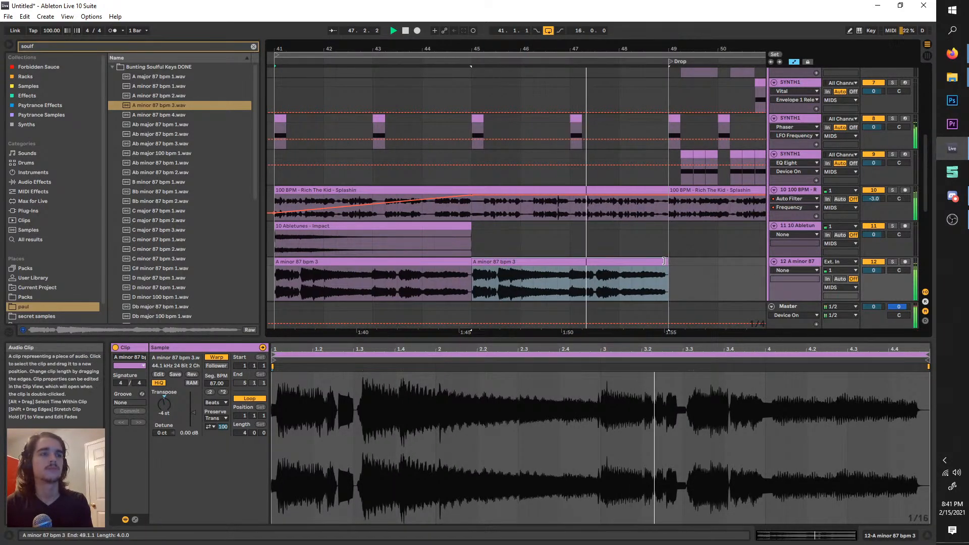
{"action": "double_click", "coordinate": [802, 265]}
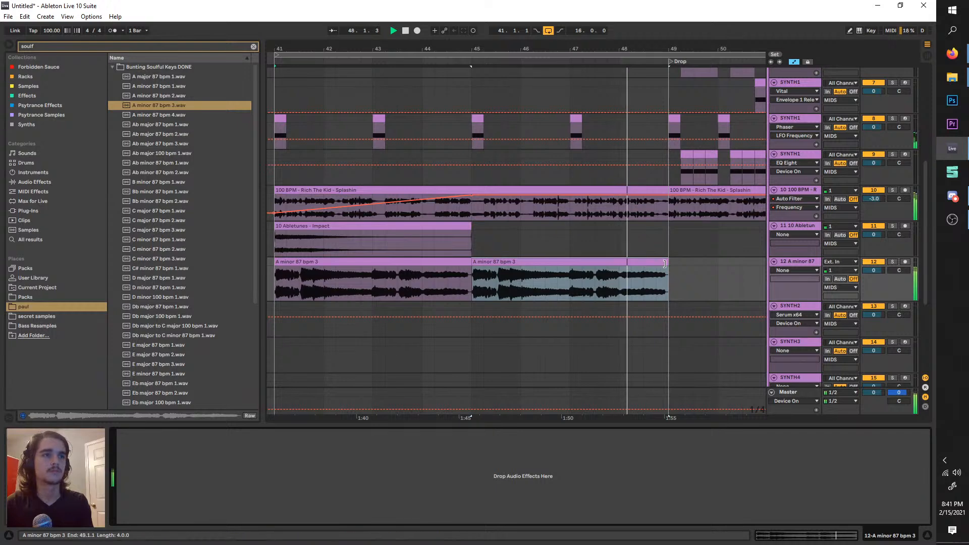
{"action": "scroll", "coordinate": [514, 255], "scroll_direction": "down", "scroll_amount": 2}
{"action": "key", "text": "ctrl+d"}
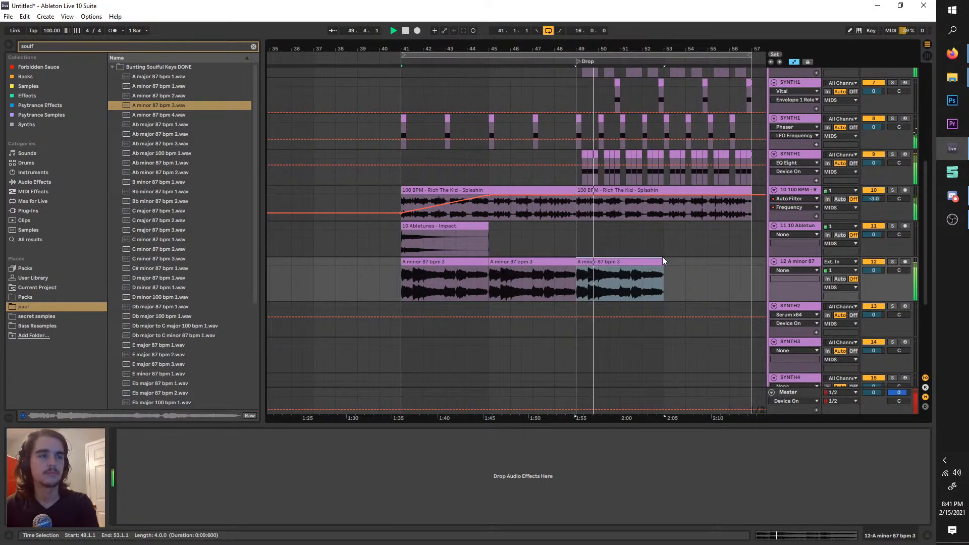
{"action": "key", "text": "Delete"}
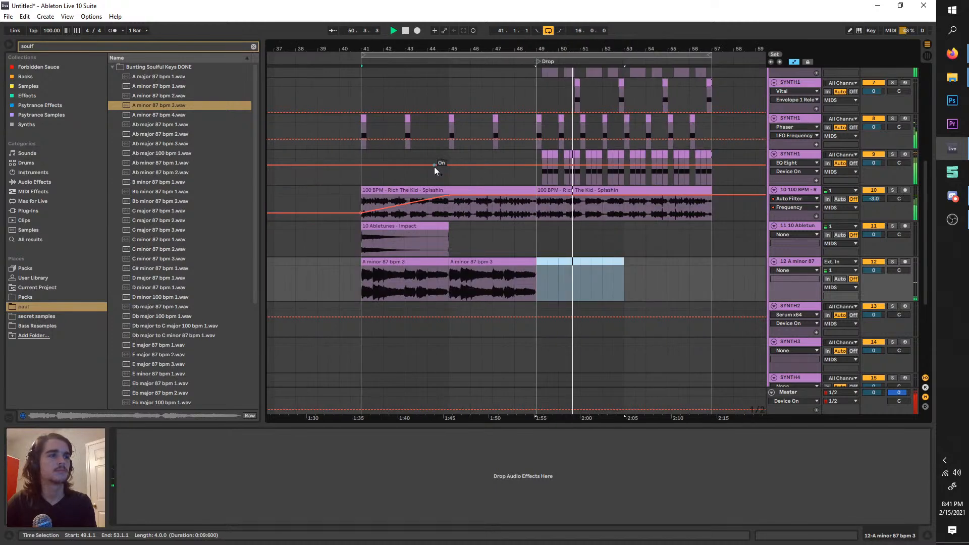
{"action": "key", "text": "space"}
{"action": "key", "text": "space"}
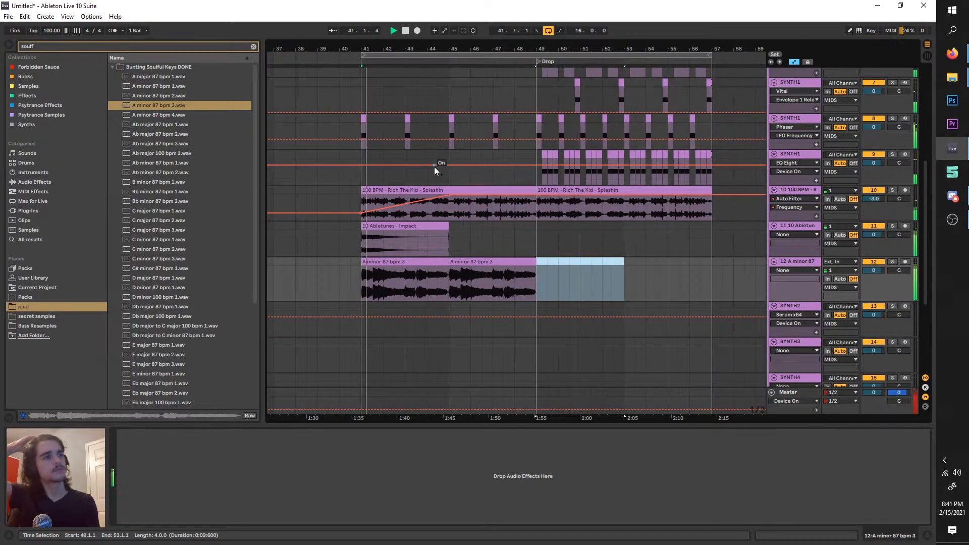
- Solo the 12 A minor 87 track and set its keys clips to 8 semitones, Complex Pro warping and formants 100
{"action": "double_click", "coordinate": [404, 280]}
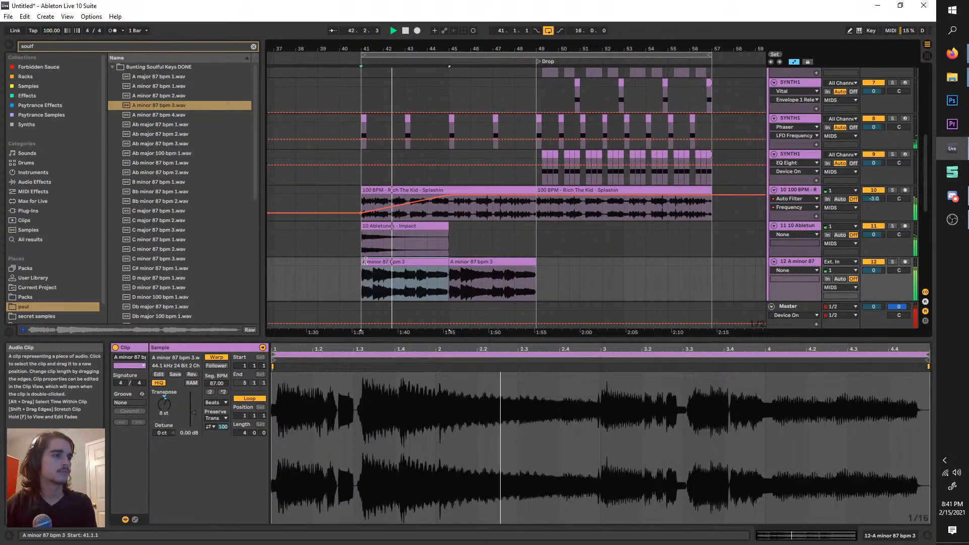
{"action": "left_click", "coordinate": [215, 402]}
{"action": "left_click", "coordinate": [215, 450]}
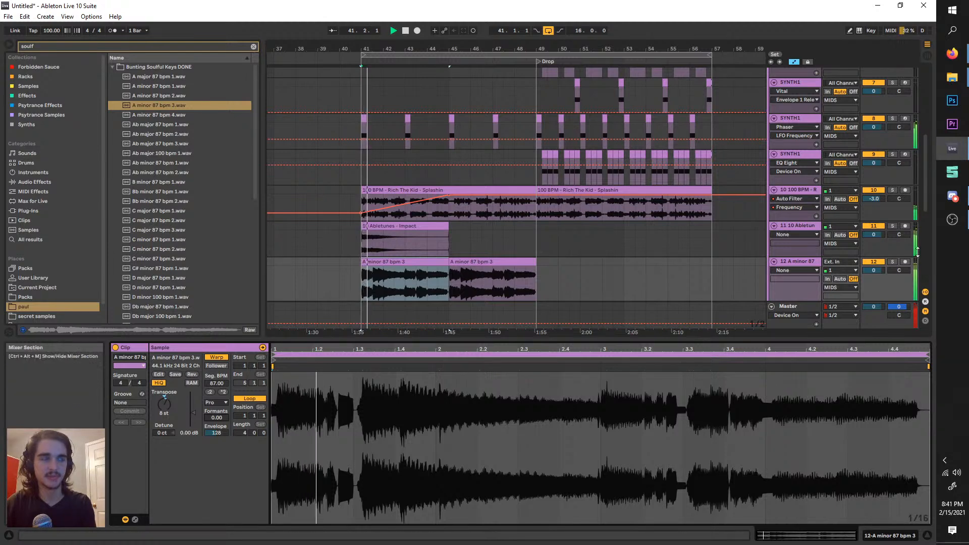
{"action": "left_click", "coordinate": [893, 261]}
{"action": "key", "text": "space"}
{"action": "left_click_drag", "start_coordinate": [217, 418], "coordinate": [217, 364]}
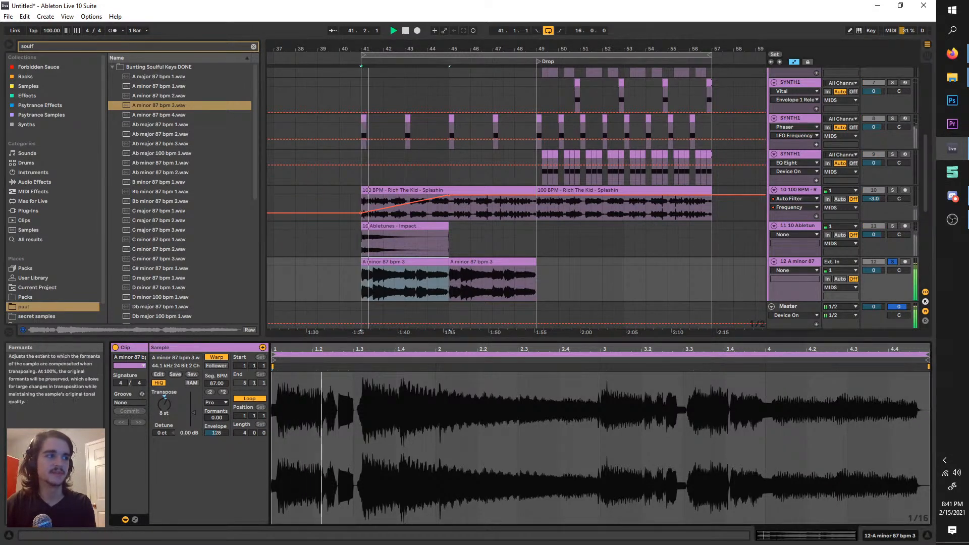
{"action": "left_click", "coordinate": [457, 282]}
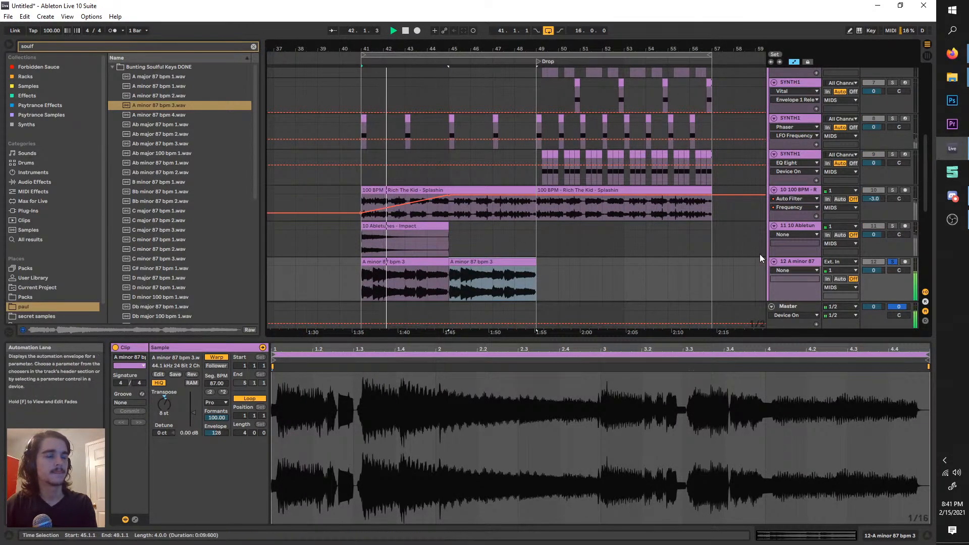
- Stop playback and audition other Bunting Soulful Keys loops, including C major 87 bpm 2, B minor 87 bpm 1 and F minor 87 bpm 2 and 3
{"action": "left_click", "coordinate": [146, 221]}
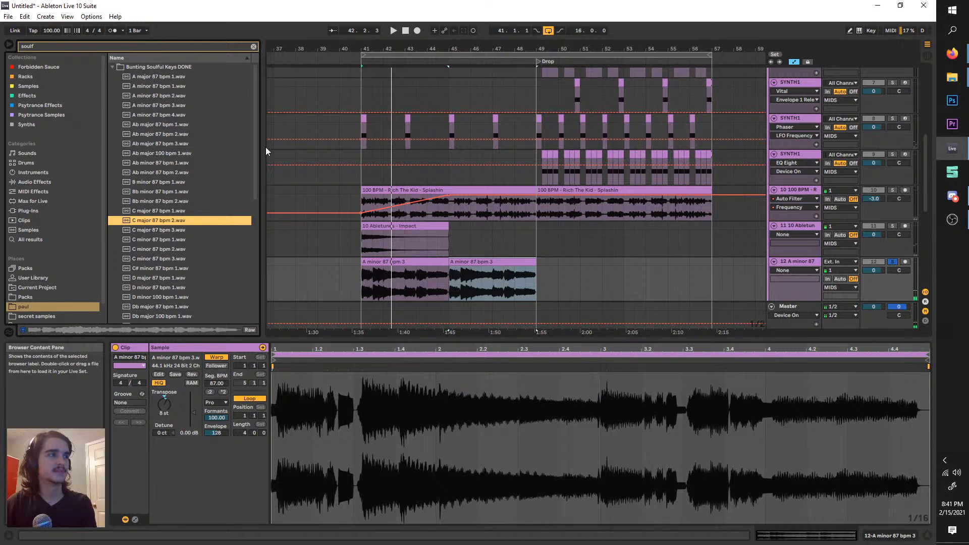
{"action": "left_click_drag", "start_coordinate": [267, 147], "coordinate": [275, 148]}
{"action": "scroll", "coordinate": [242, 185], "scroll_direction": "down", "scroll_amount": 3}
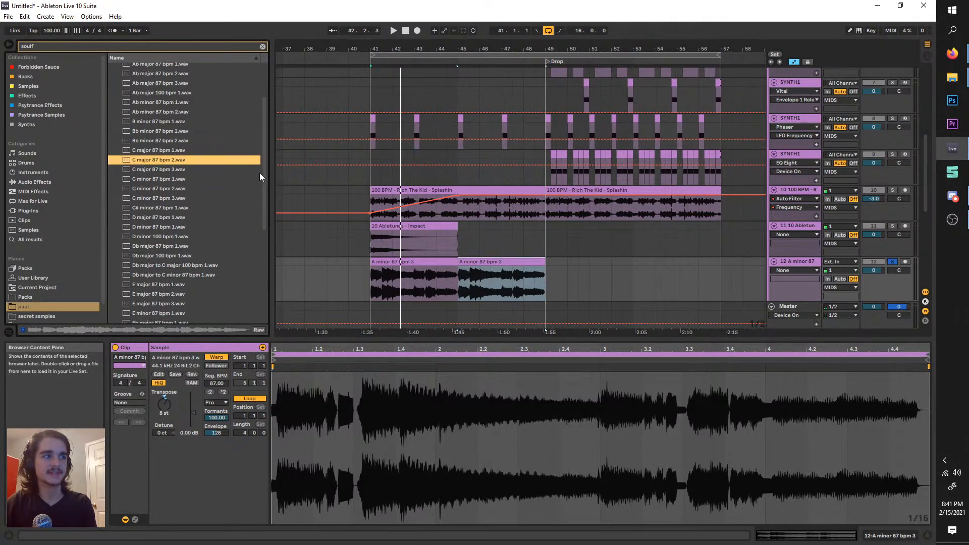
{"action": "scroll", "coordinate": [247, 202], "scroll_direction": "up", "scroll_amount": 3}
{"action": "left_click", "coordinate": [213, 181]}
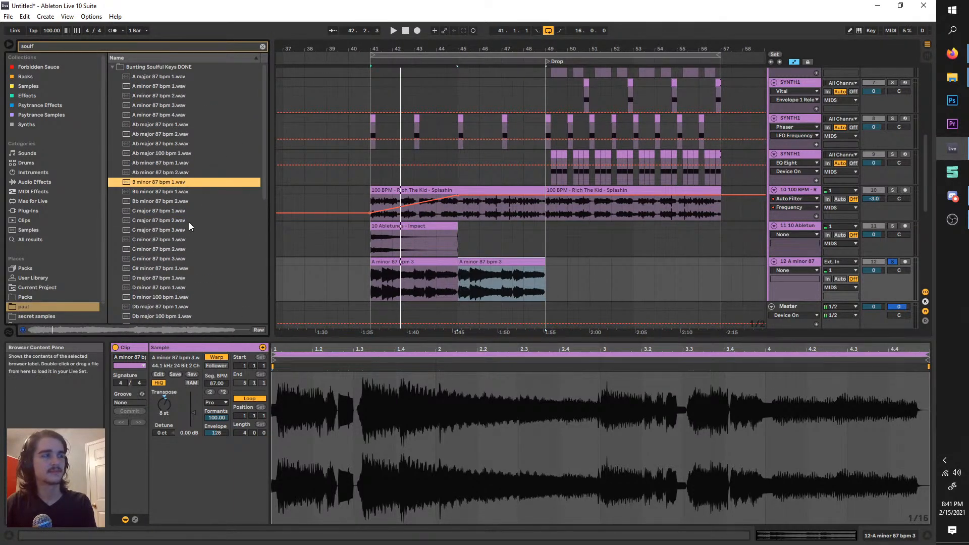
{"action": "scroll", "coordinate": [166, 293], "scroll_direction": "down", "scroll_amount": 3}
{"action": "scroll", "coordinate": [160, 272], "scroll_direction": "down", "scroll_amount": 9}
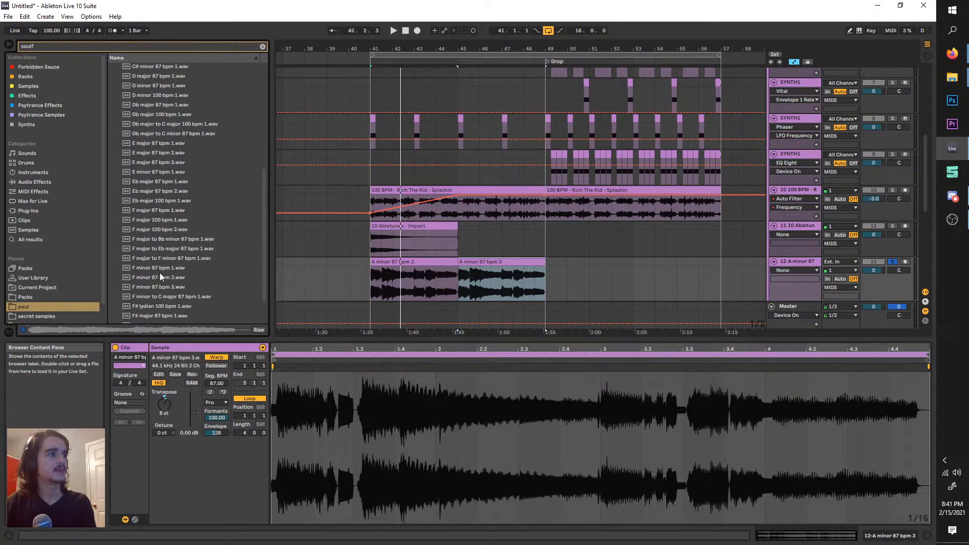
{"action": "left_click", "coordinate": [167, 238]}
{"action": "left_click", "coordinate": [132, 248]}
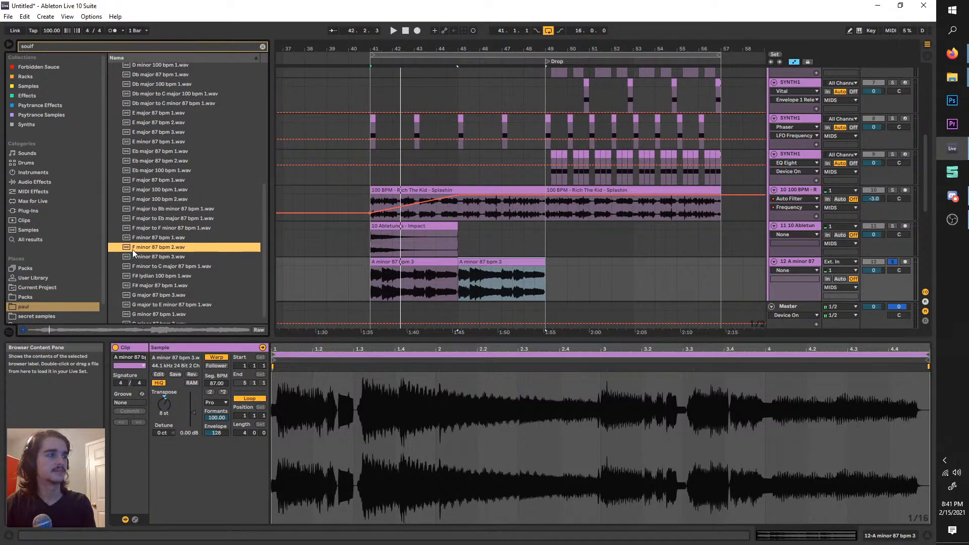
{"action": "left_click", "coordinate": [137, 259]}
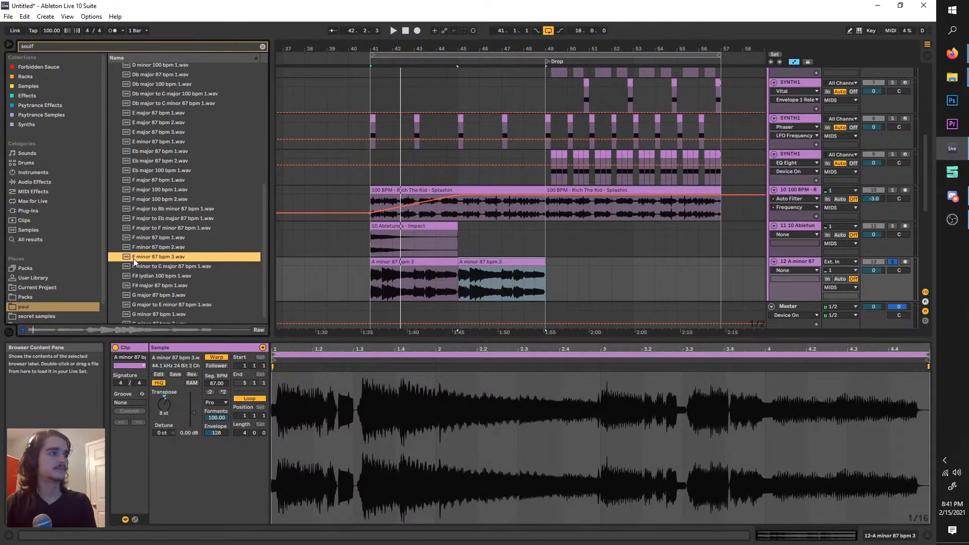
- Replace the keys on track 12 with F minor 87 bpm 2.wav at bar 41 and duplicate it to bar 45
{"action": "left_click", "coordinate": [137, 249]}
{"action": "left_click_drag", "start_coordinate": [132, 247], "coordinate": [368, 263]}
{"action": "key", "text": "space"}
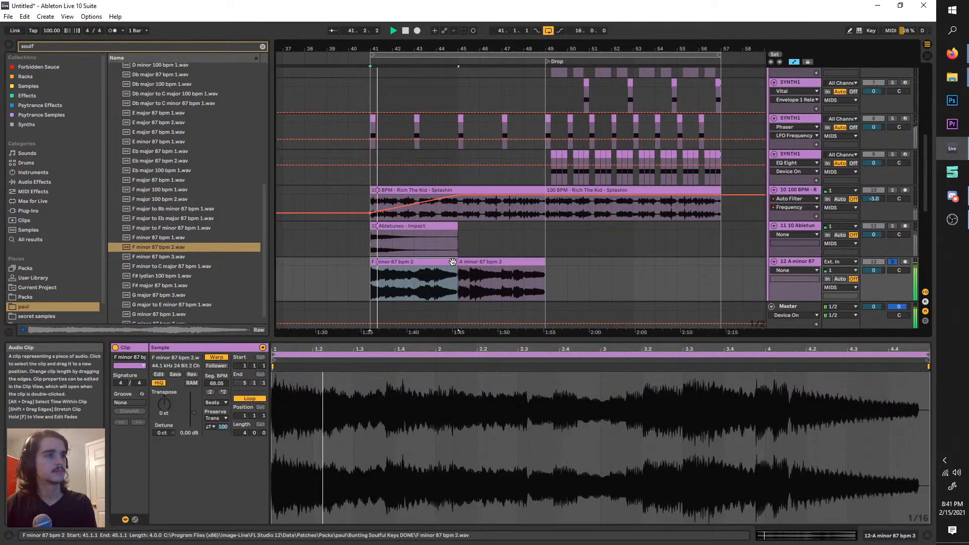
{"action": "key", "text": "ctrl+d"}
{"action": "scroll", "coordinate": [348, 280], "scroll_direction": "up", "scroll_amount": 3}
{"action": "double_click", "coordinate": [433, 262]}
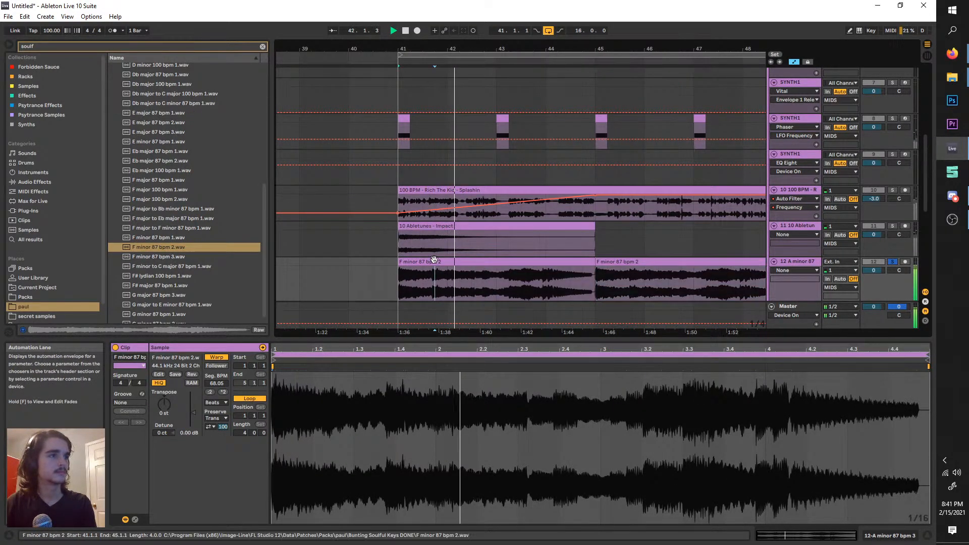
- Re-warp the F minor 87 bpm 2 clip with a segment BPM of 87.00 and unsolo track 12
{"action": "key", "text": "space"}
{"action": "left_click", "coordinate": [213, 358]}
{"action": "left_click", "coordinate": [213, 357]}
{"action": "mouse_move", "coordinate": [216, 383]}
{"action": "left_mouse_down"}
{"action": "mouse_move", "coordinate": [217, 399]}
{"action": "mouse_move", "coordinate": [217, 385]}
{"action": "left_mouse_up"}
{"action": "key", "text": "space"}
{"action": "left_click", "coordinate": [603, 262]}
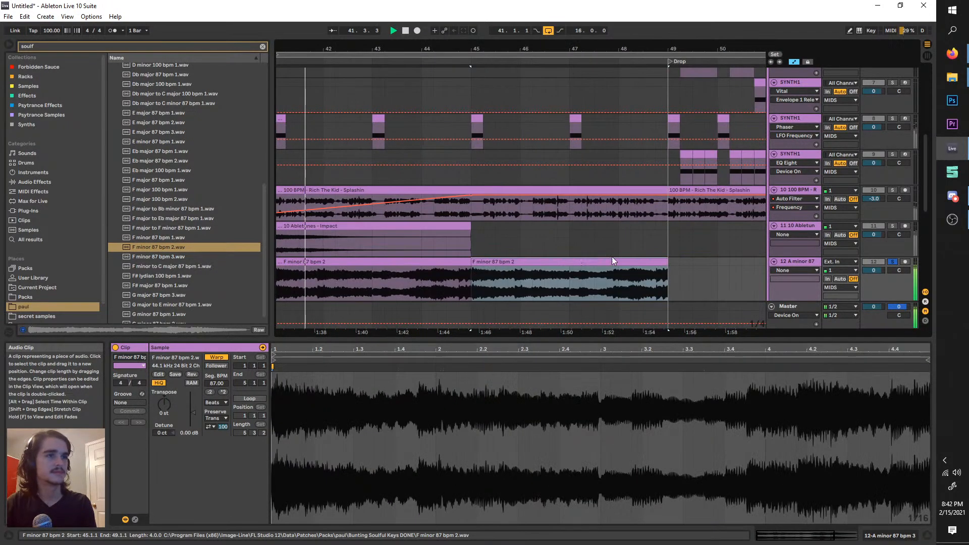
{"action": "left_click", "coordinate": [892, 262]}
- Duplicate the F minor 87 bpm 2 clip to bar 49 and move the 16-bar playback loop to start at bar 49
{"action": "scroll", "coordinate": [510, 221], "scroll_direction": "down", "scroll_amount": 3}
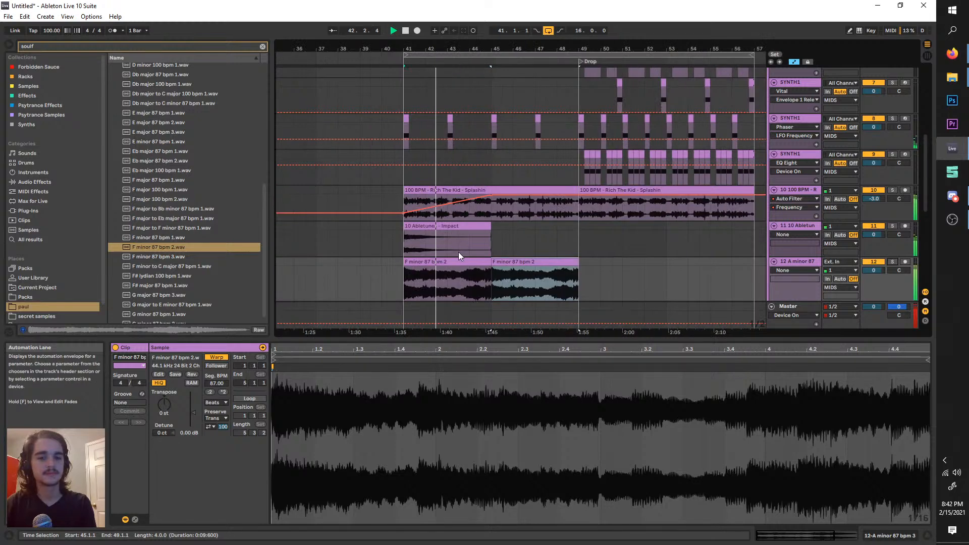
{"action": "scroll", "coordinate": [459, 252], "scroll_direction": "up", "scroll_amount": 3}
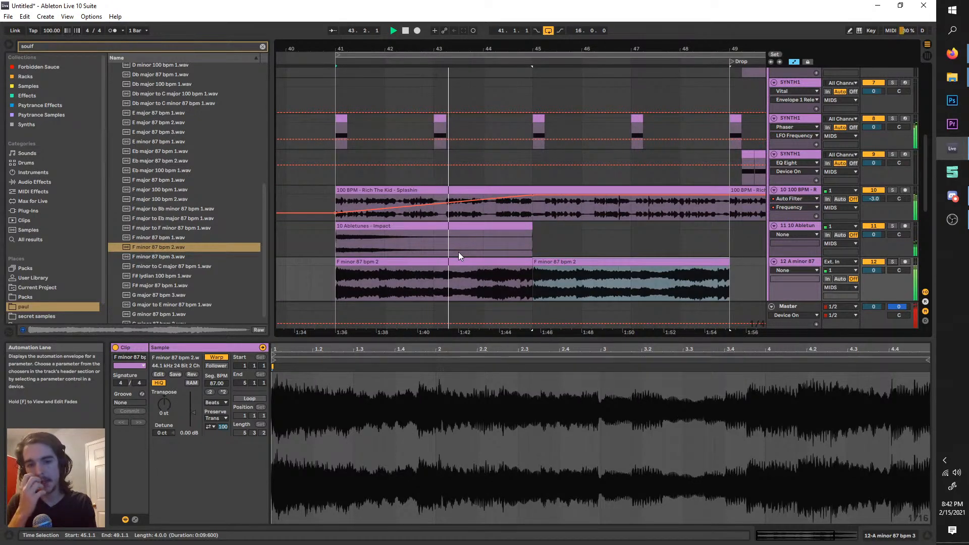
{"action": "scroll", "coordinate": [456, 255], "scroll_direction": "right", "scroll_amount": 1}
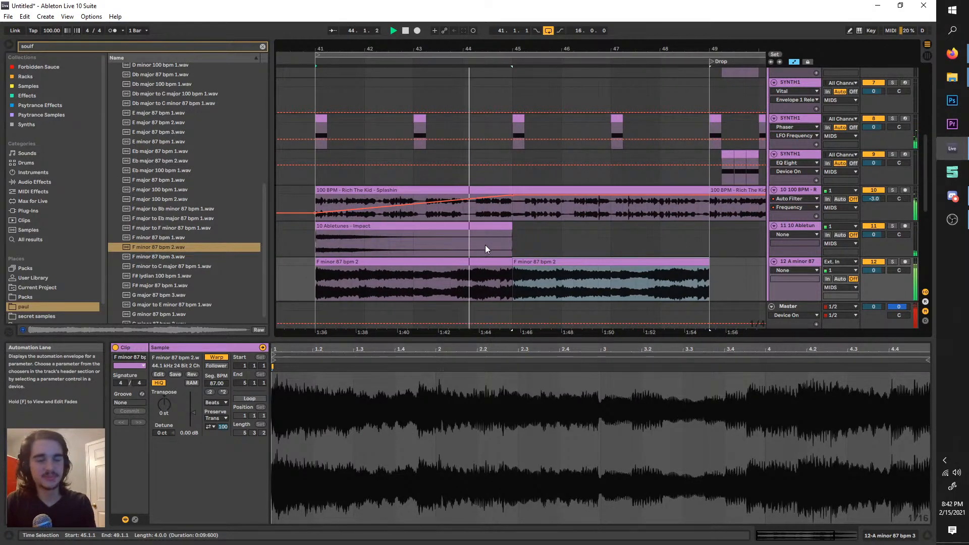
{"action": "scroll", "coordinate": [485, 244], "scroll_direction": "down", "scroll_amount": 3}
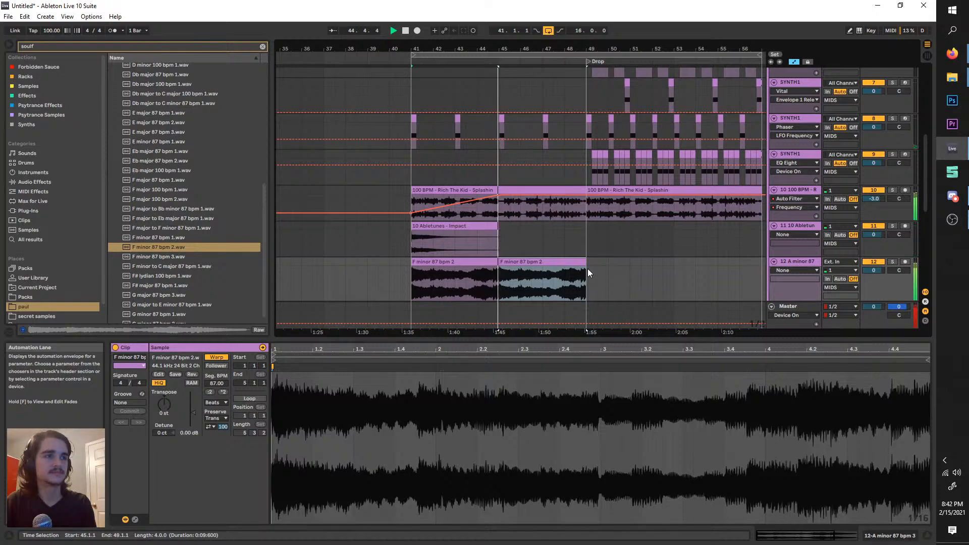
{"action": "key", "text": "ctrl+d"}
{"action": "scroll", "coordinate": [456, 140], "scroll_direction": "right", "scroll_amount": 1}
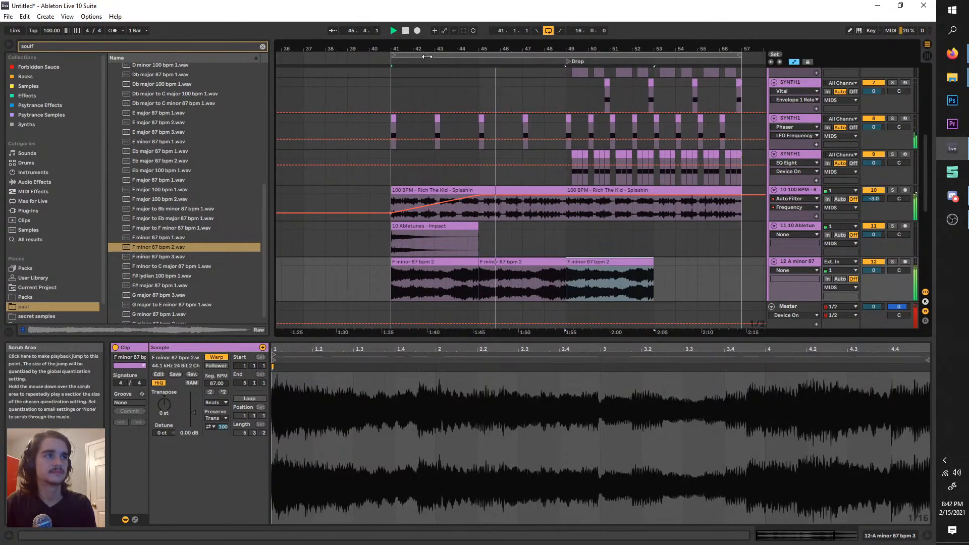
{"action": "left_click_drag", "start_coordinate": [433, 55], "coordinate": [608, 91]}
- Search the audio effects for "AUT" and add Auto Pan to track 12 with amount 100%, rate 1/16, phase 0° and offset 180°
{"action": "left_click", "coordinate": [814, 263]}
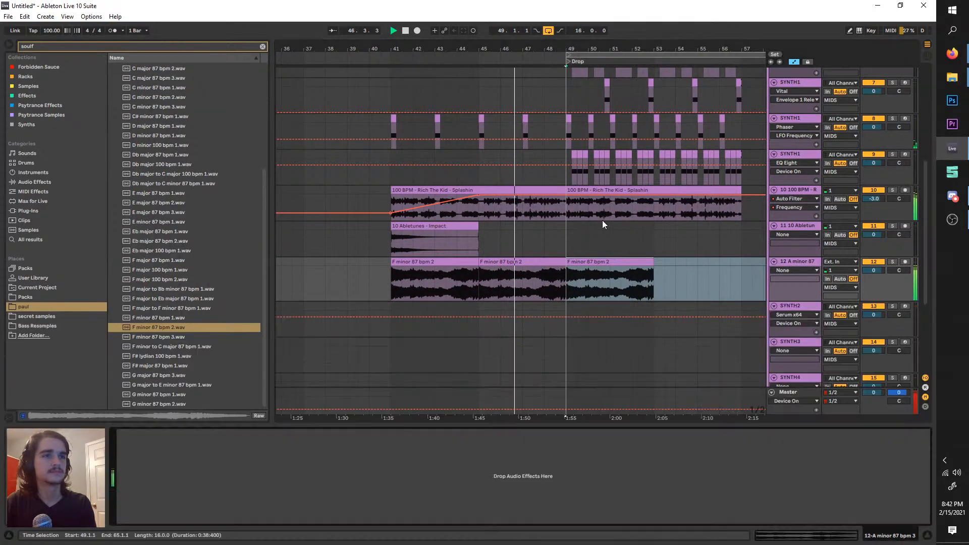
{"action": "left_click", "coordinate": [120, 46]}
{"action": "type", "text": "AUT"}
{"action": "left_click", "coordinate": [34, 182]}
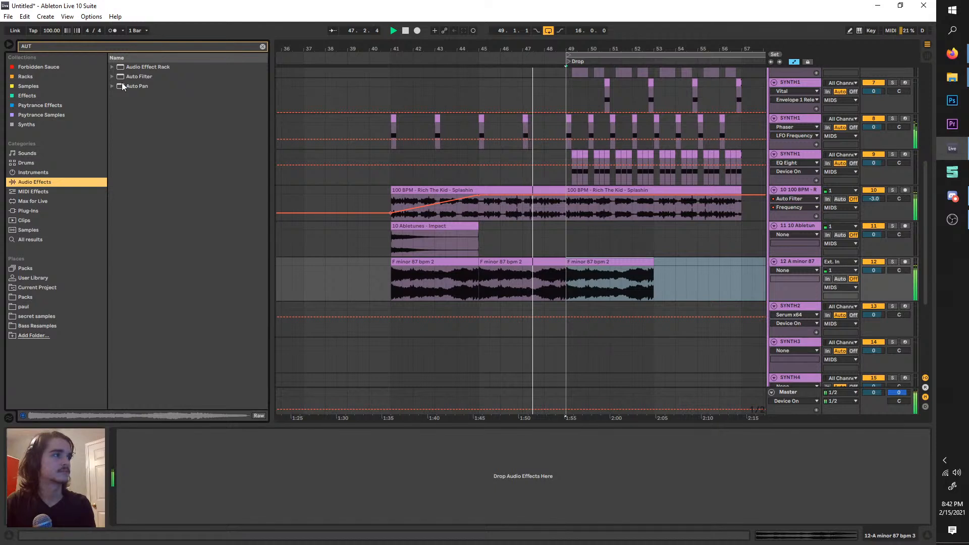
{"action": "left_click_drag", "start_coordinate": [124, 87], "coordinate": [180, 507]}
{"action": "left_click", "coordinate": [154, 514]}
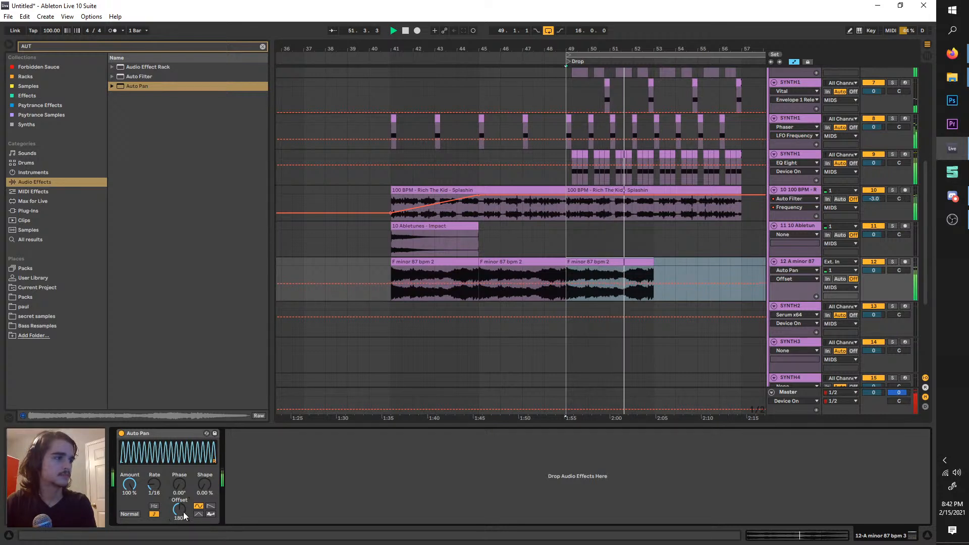
- Duplicate the F minor 87 bpm 2 clip to bar 53 and automate Auto Pan to stay off until bar 49, then switch on
{"action": "left_click", "coordinate": [619, 261]}
{"action": "key", "text": "ctrl+d"}
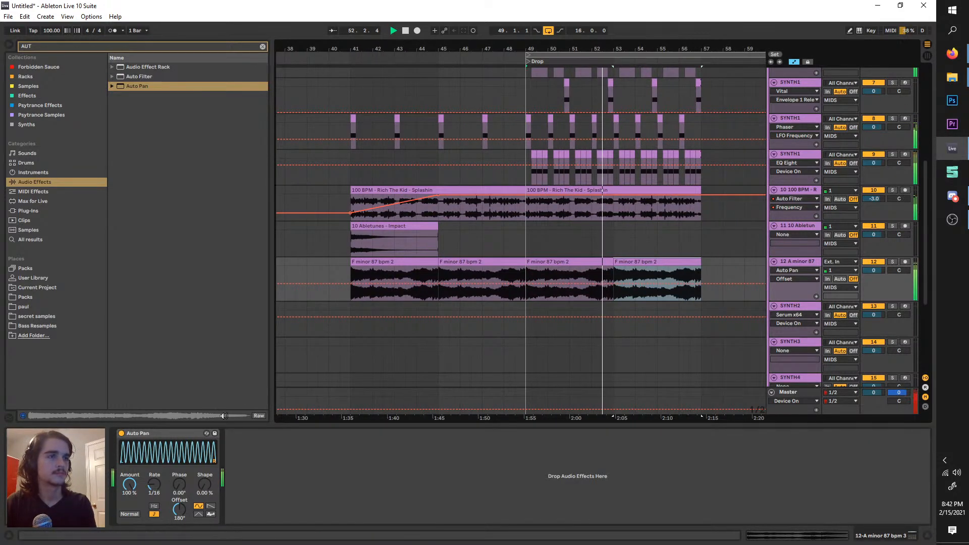
{"action": "left_click", "coordinate": [122, 434]}
{"action": "left_click_drag", "start_coordinate": [526, 291], "coordinate": [526, 279]}
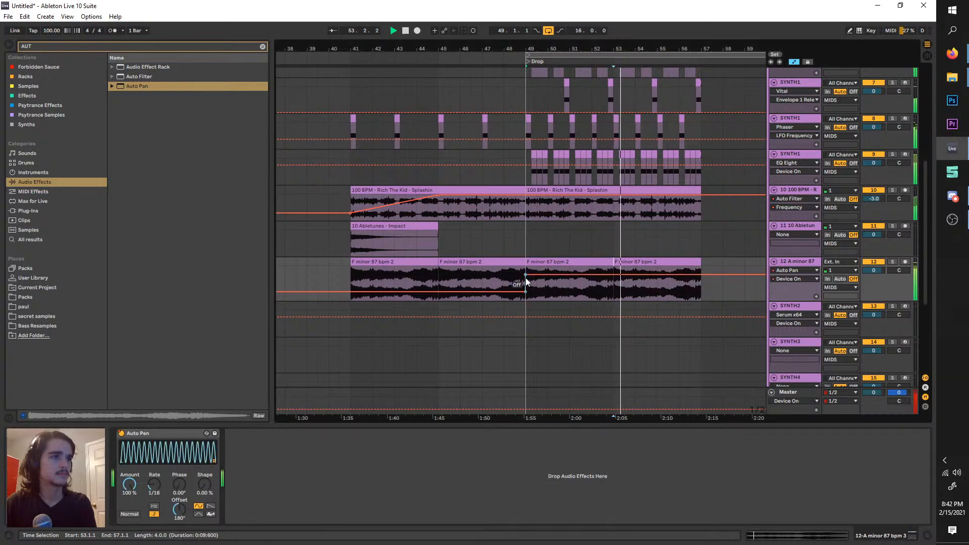
- Move the 16-bar playback loop back to bar 41 and insert a new audio track below track 12
{"action": "left_click_drag", "start_coordinate": [603, 49], "coordinate": [400, 58]}
{"action": "left_click", "coordinate": [577, 62]}
{"action": "left_click", "coordinate": [835, 346]}
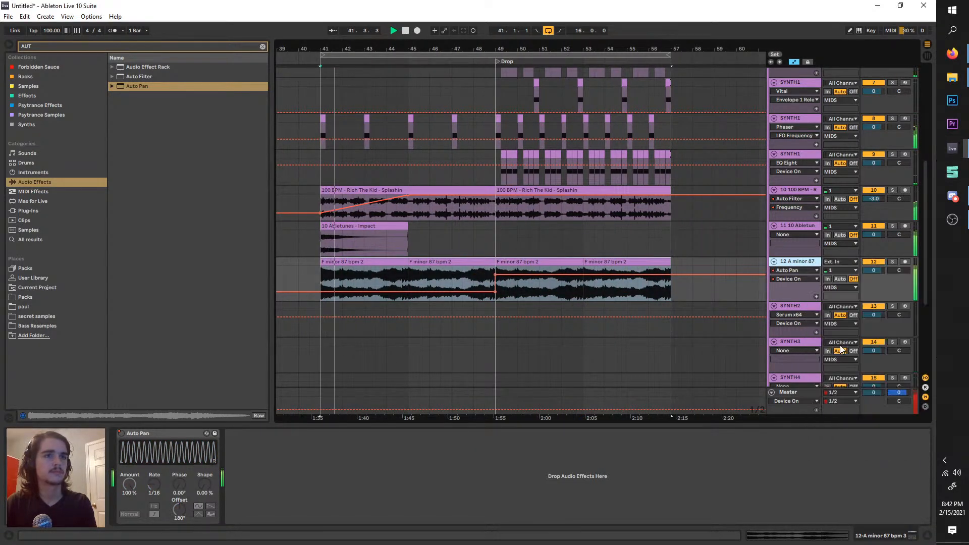
- Set the song tempo to 80 BPM and listen to the F minor 87 bpm 2 clip through the bar 49 drop
{"action": "left_click_drag", "start_coordinate": [50, 31], "coordinate": [50, 43]}
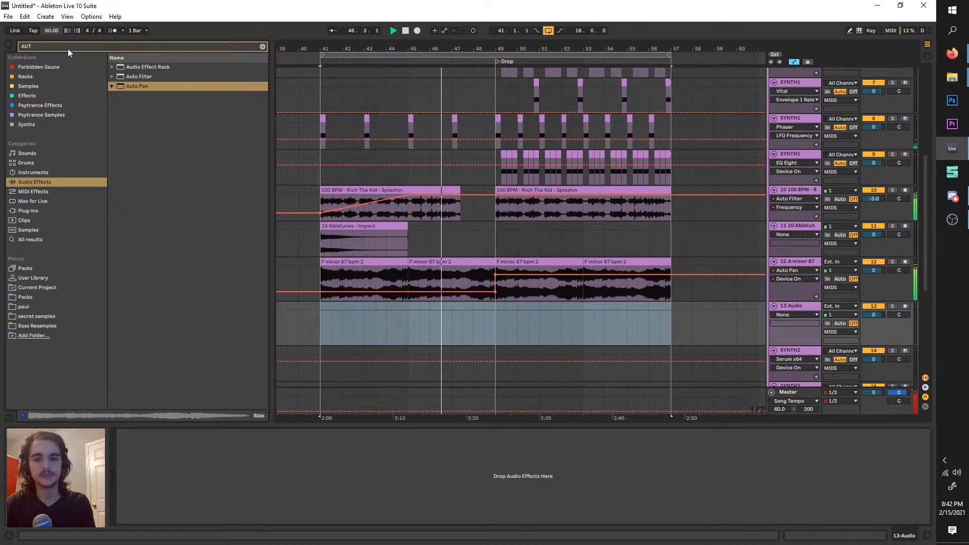
{"action": "left_click", "coordinate": [534, 261]}
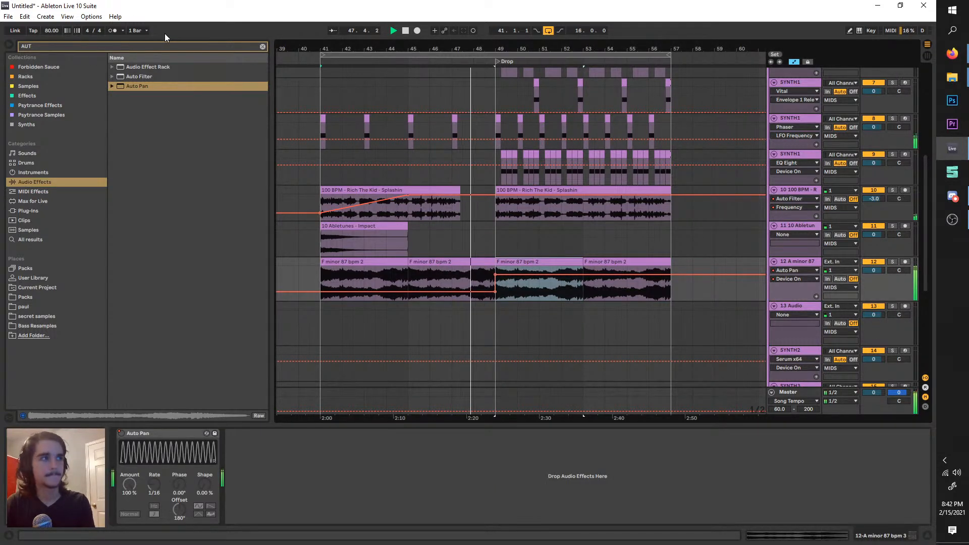
{"action": "scroll", "coordinate": [426, 157], "scroll_direction": "up", "scroll_amount": 2}
{"action": "scroll", "coordinate": [426, 158], "scroll_direction": "down", "scroll_amount": 2}
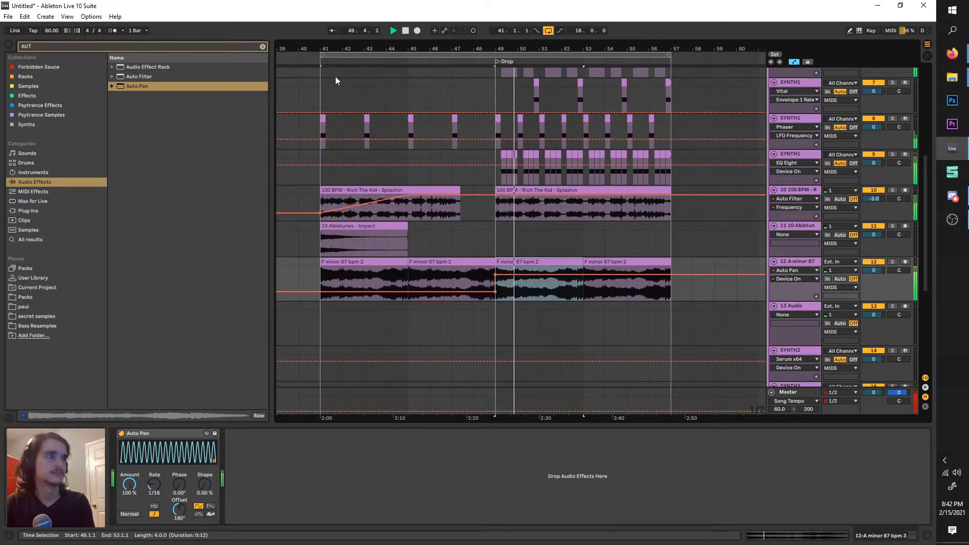
- Search the library for "vocal" and preview the Cymatics Hybrid Trap vocal samples at 150 BPM in F minor
{"action": "left_click", "coordinate": [266, 49]}
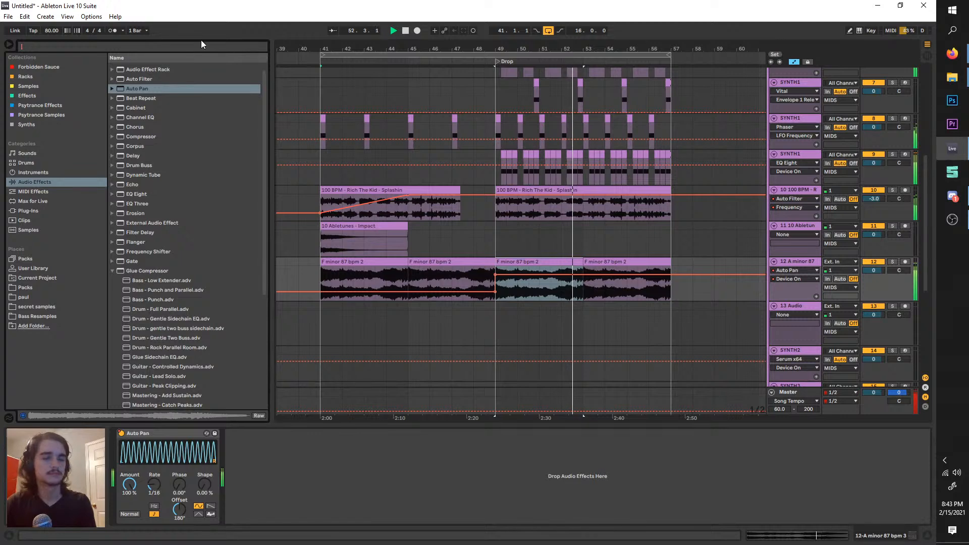
{"action": "type", "text": "vocal"}
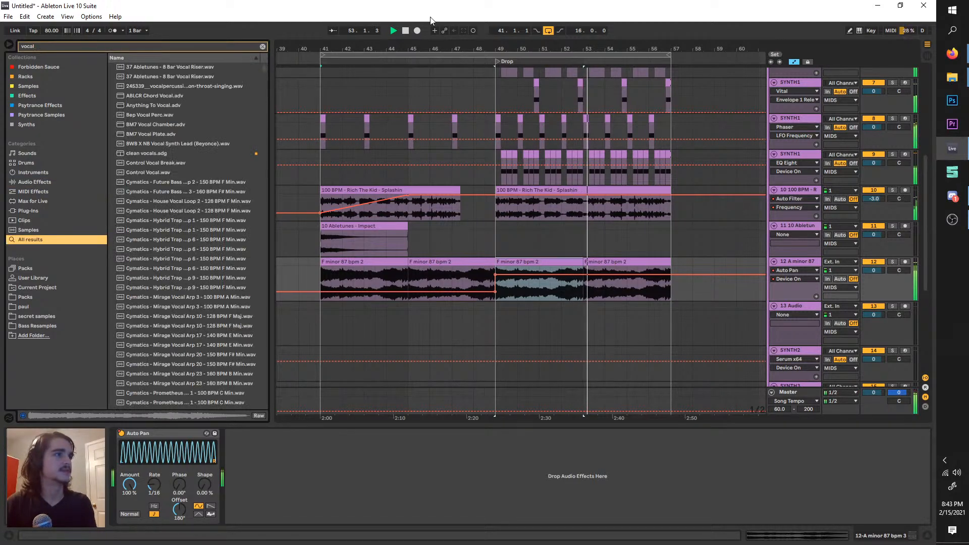
{"action": "left_click", "coordinate": [405, 32]}
{"action": "left_click", "coordinate": [150, 230]}
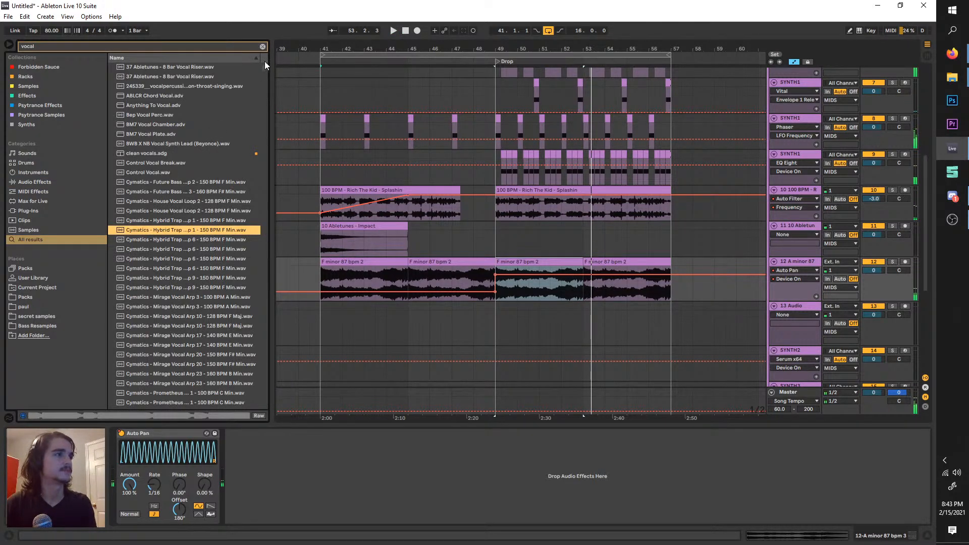
{"action": "key", "text": "Down"}
- Search for "indian voca", preview the KSHMR freestyle vocals and place KSHMR_Indian_Freestyle_Vocal_21_Fm on track 13 at bar 49
{"action": "left_click", "coordinate": [131, 45]}
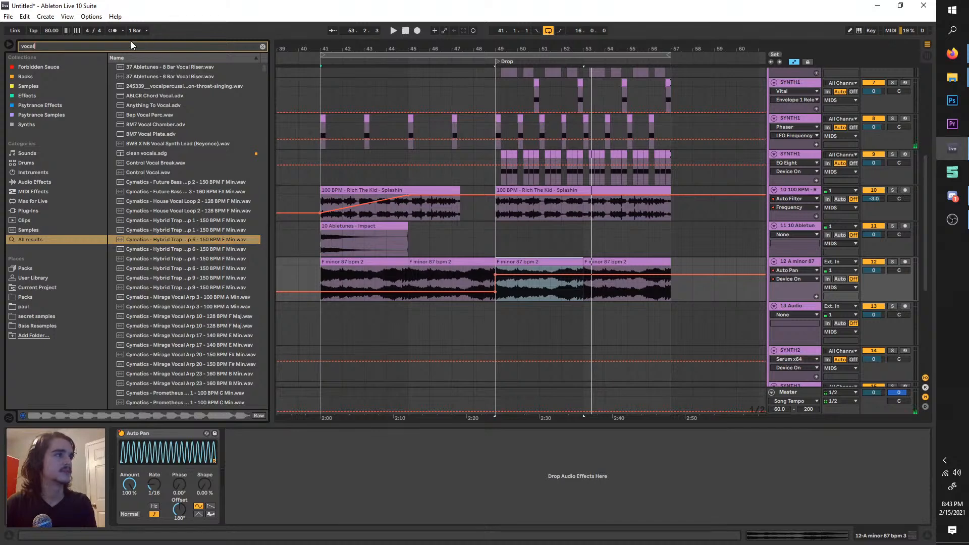
{"action": "type", "text": "indian vocal"}
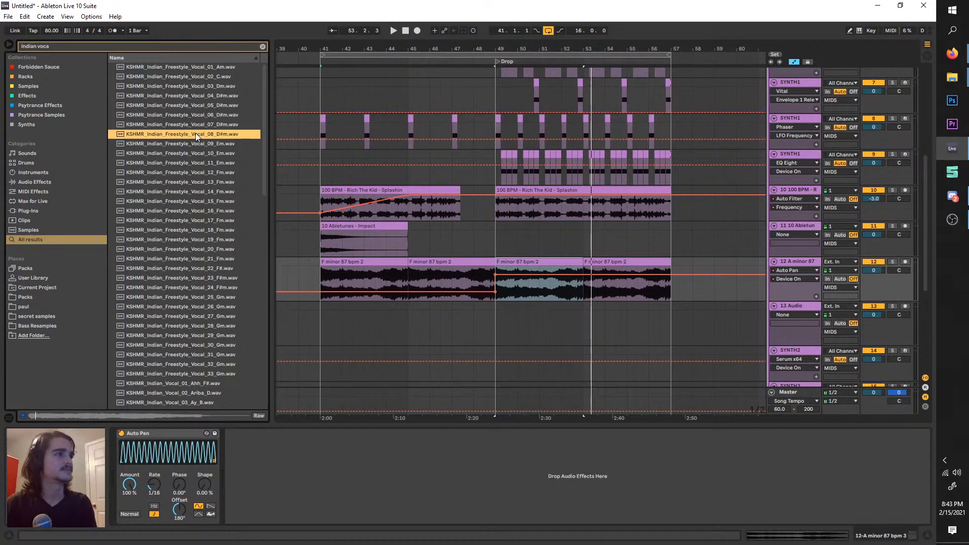
{"action": "left_click", "coordinate": [201, 173]}
{"action": "left_click", "coordinate": [212, 259]}
{"action": "left_click_drag", "start_coordinate": [120, 260], "coordinate": [501, 316]}
- Move the 16-bar loop to start at bar 49 and play the drop with the new vocal clip
{"action": "left_click_drag", "start_coordinate": [347, 53], "coordinate": [533, 62]}
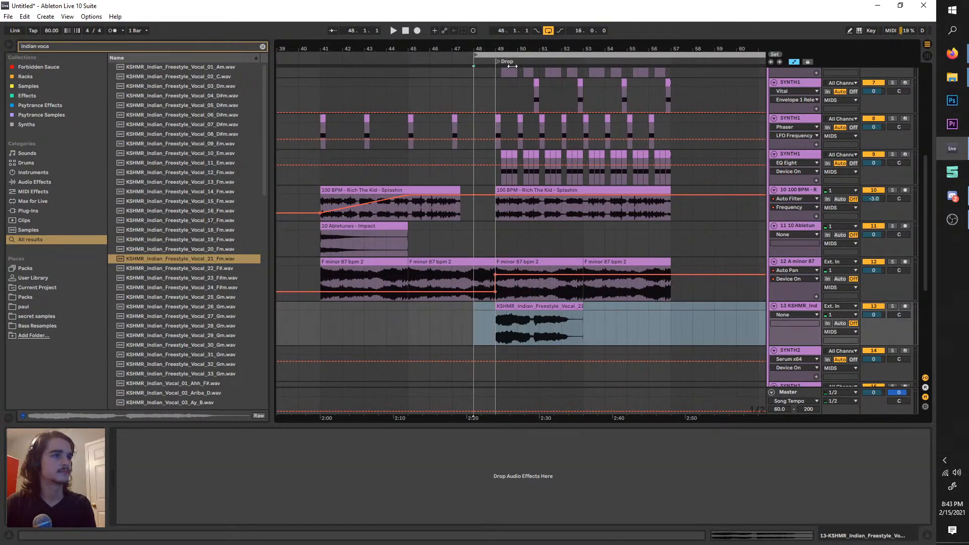
{"action": "key", "text": "space"}
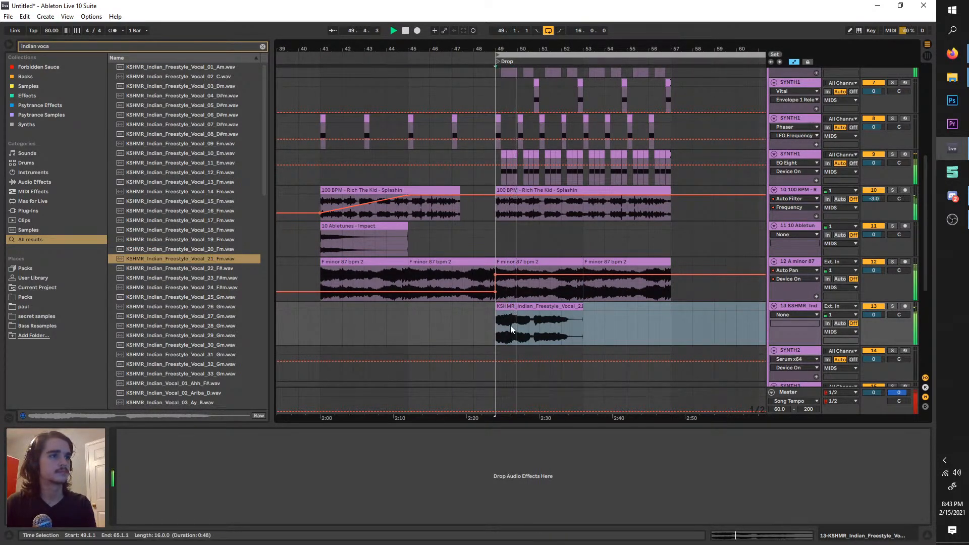
{"action": "left_click", "coordinate": [510, 325]}
- Copy the Auto Pan device from track 12 onto the KSHMR vocal on track 13 and listen to it
{"action": "left_click", "coordinate": [796, 262]}
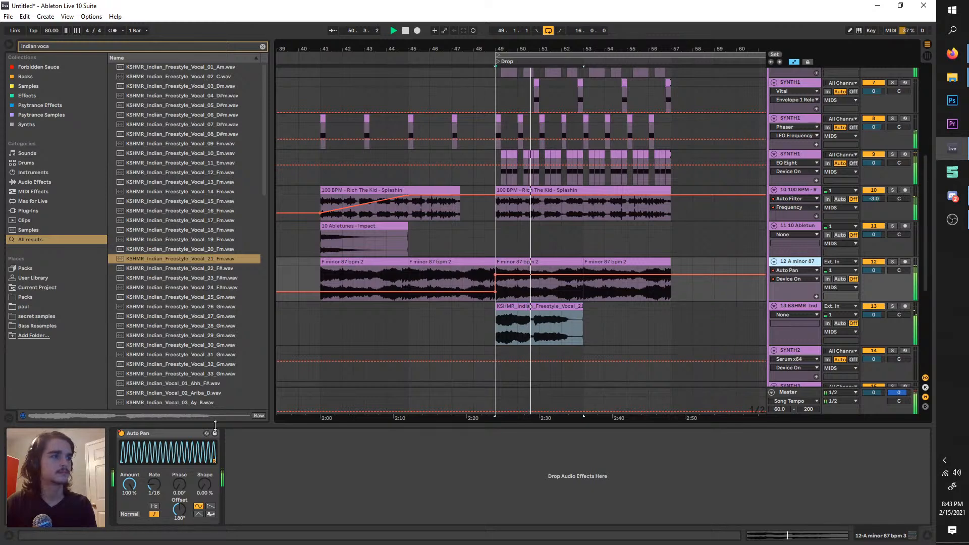
{"action": "left_click", "coordinate": [152, 433]}
{"action": "left_click", "coordinate": [799, 306]}
{"action": "left_click", "coordinate": [670, 456]}
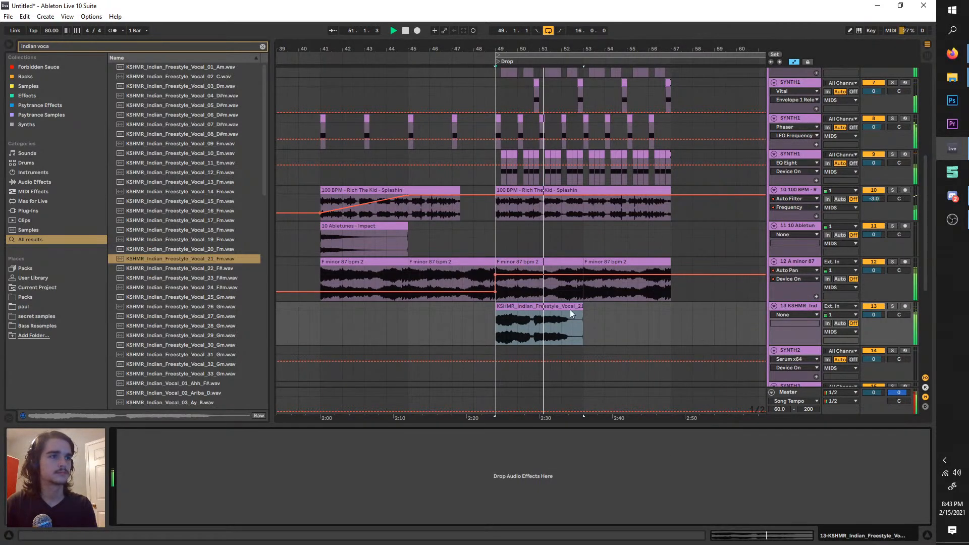
{"action": "key", "text": "ctrl+v"}
{"action": "left_click", "coordinate": [575, 304]}
{"action": "scroll", "coordinate": [579, 304], "scroll_direction": "up", "scroll_amount": 1}
{"action": "left_click", "coordinate": [571, 318]}
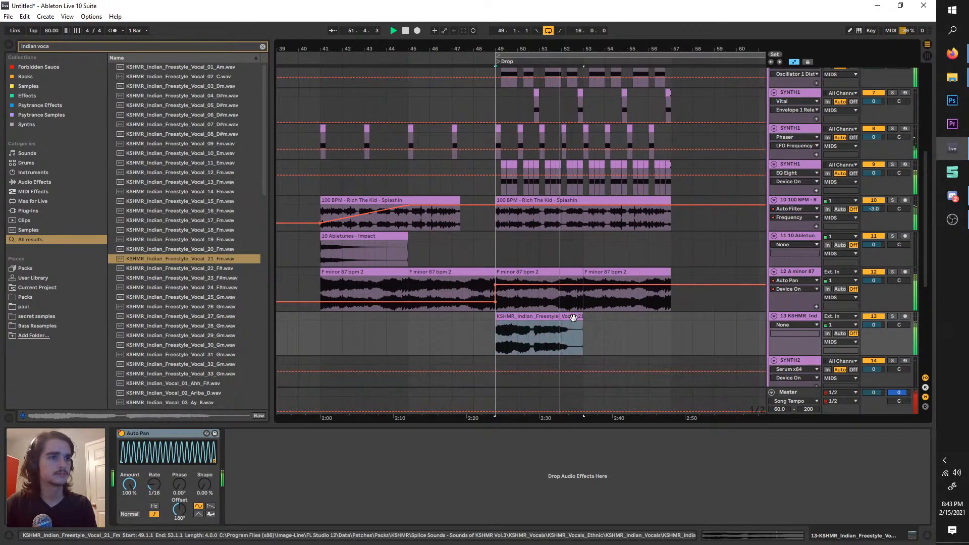
{"action": "scroll", "coordinate": [572, 317], "scroll_direction": "up", "scroll_amount": 5}
{"action": "left_click", "coordinate": [794, 317]}
{"action": "left_click", "coordinate": [794, 317]}
{"action": "scroll", "coordinate": [466, 389], "scroll_direction": "down", "scroll_amount": 4}
{"action": "key", "text": "space"}
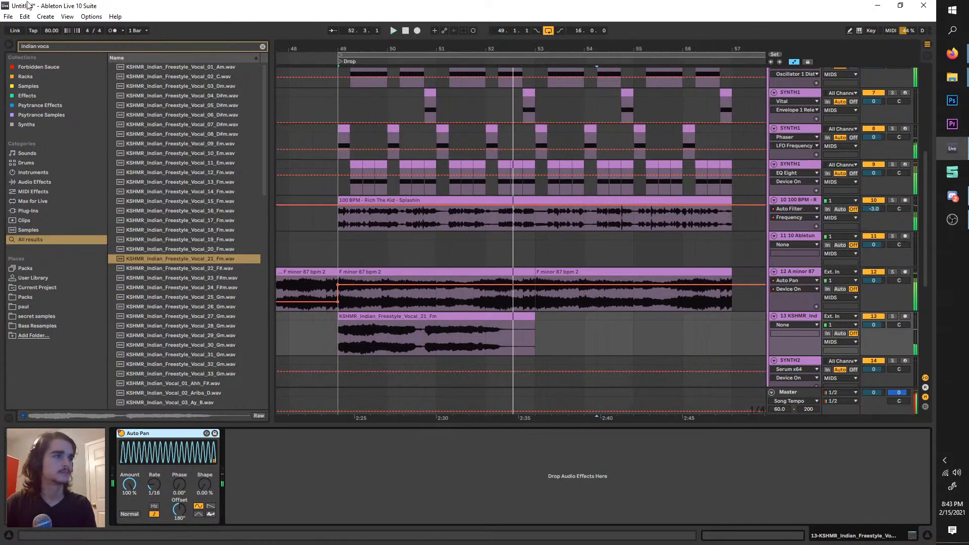
- Search for "echo" and "rev" and insert Echo and Reverb ahead of Auto Pan on track 13
{"action": "left_click_drag", "start_coordinate": [55, 47], "coordinate": [1, 25]}
{"action": "type", "text": "echo"}
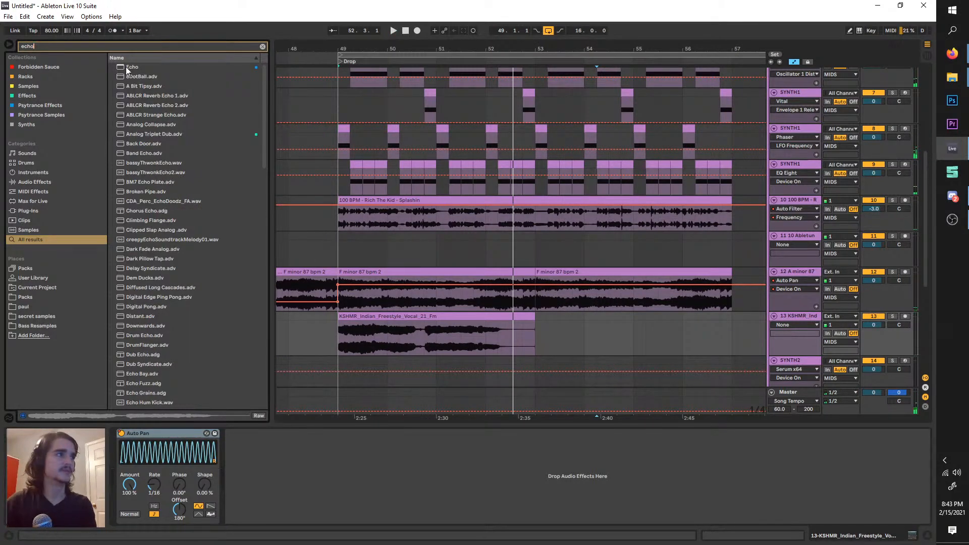
{"action": "left_click_drag", "start_coordinate": [126, 66], "coordinate": [116, 497]}
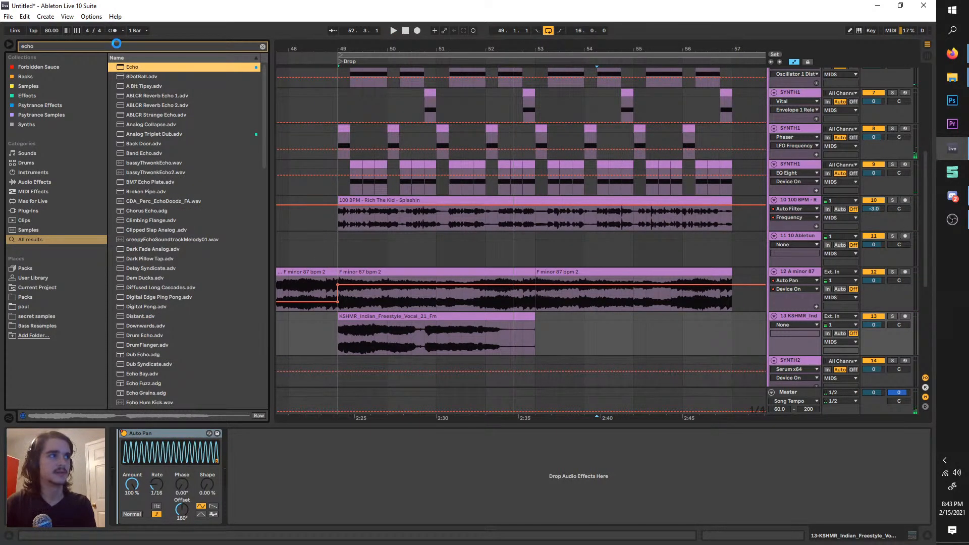
{"action": "left_click_drag", "start_coordinate": [120, 44], "coordinate": [1, 40]}
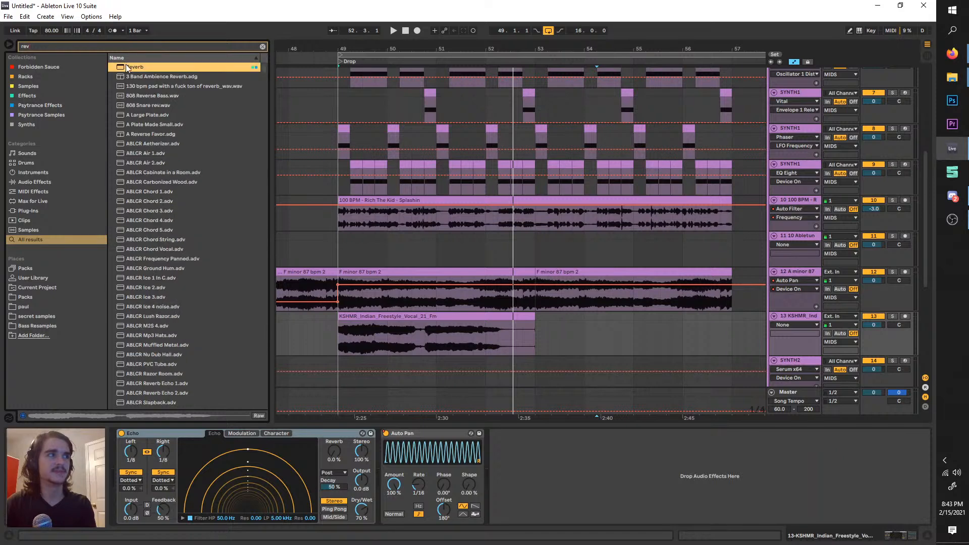
{"action": "left_click_drag", "start_coordinate": [136, 67], "coordinate": [366, 458]}
- During playback, set Echo's dry/wet to 30%, and Reverb's decay time to 4.55 s and dry/wet to 100%
{"action": "key", "text": "space"}
{"action": "left_click_drag", "start_coordinate": [362, 509], "coordinate": [361, 531]}
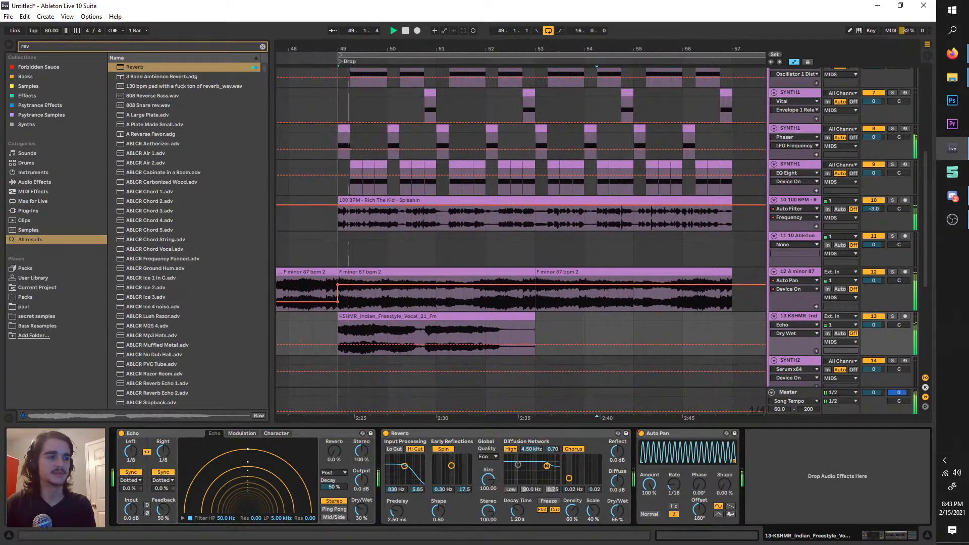
{"action": "left_click_drag", "start_coordinate": [517, 511], "coordinate": [518, 490]}
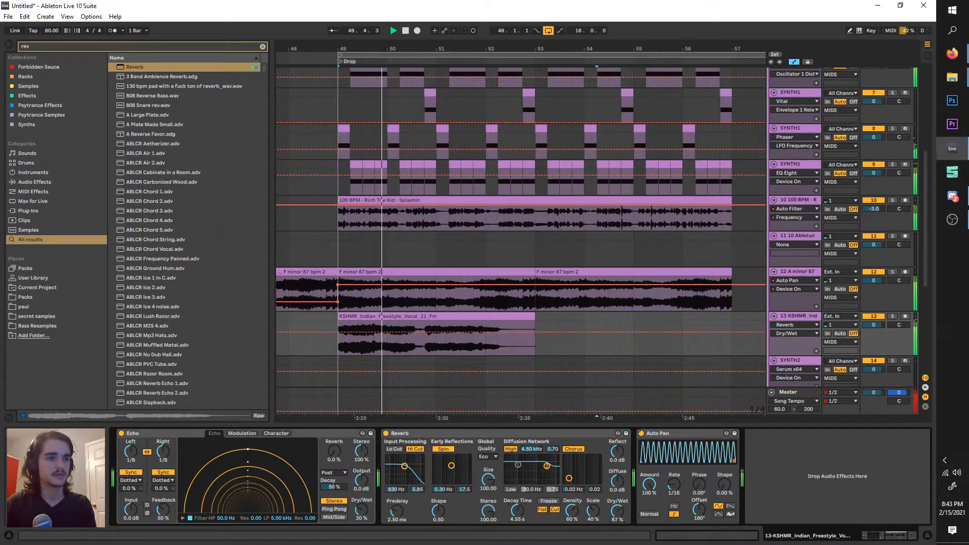
{"action": "left_click_drag", "start_coordinate": [610, 520], "coordinate": [614, 467]}
- Duplicate the KSHMR vocal clip to bar 53 and raise the song tempo to 100 BPM
{"action": "key", "text": "ctrl+d"}
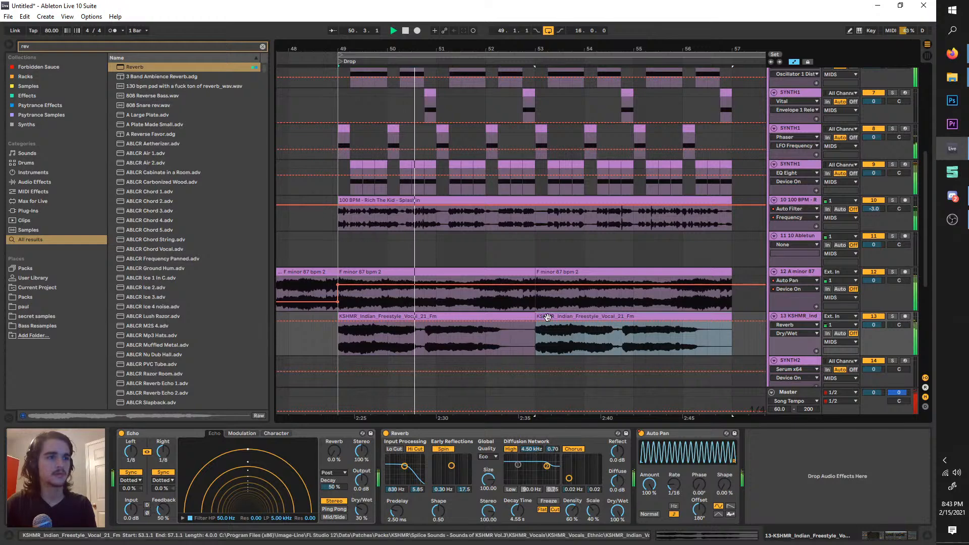
{"action": "scroll", "coordinate": [547, 318], "scroll_direction": "down", "scroll_amount": 2}
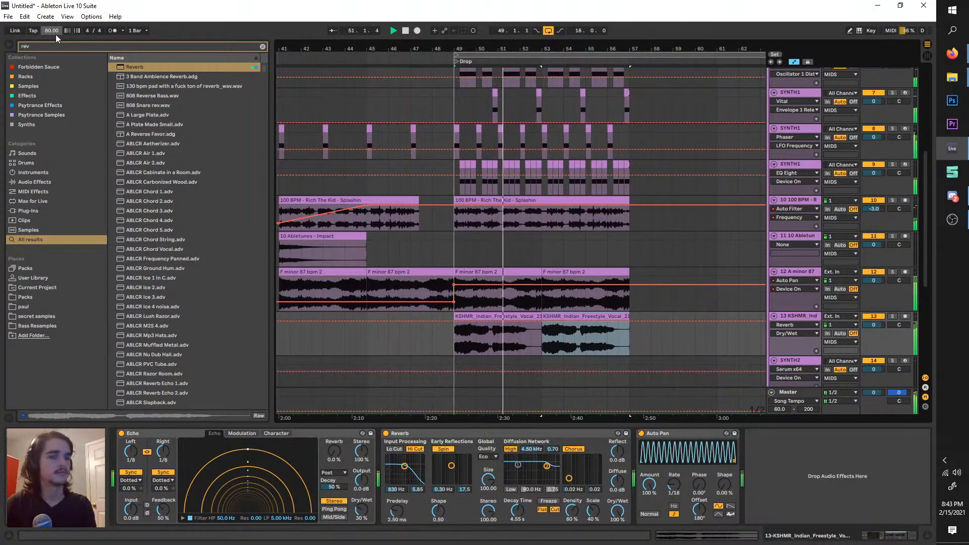
{"action": "left_click_drag", "start_coordinate": [56, 34], "coordinate": [56, 19]}
{"action": "left_click", "coordinate": [514, 316]}
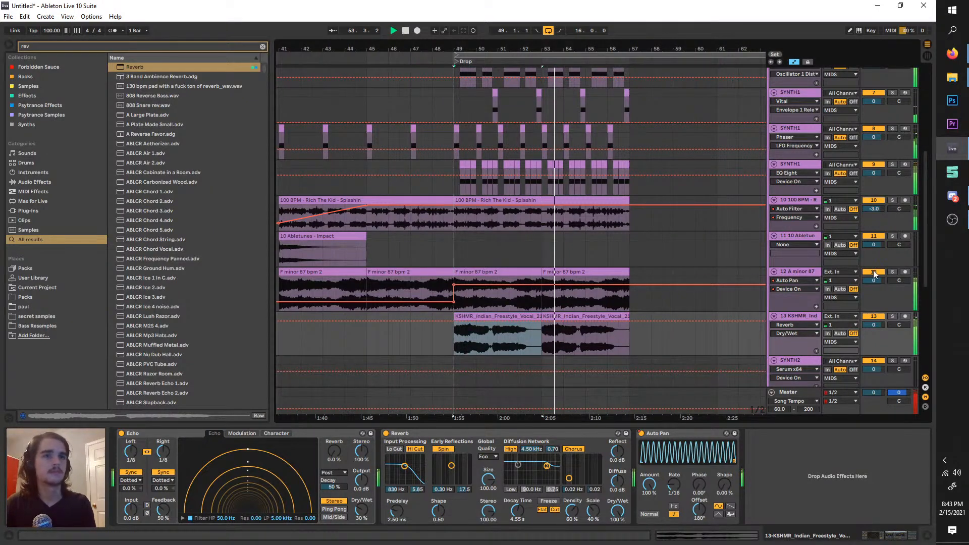
- Mute track 12 and shorten the playback loop to 8 bars, from bar 49 to bar 57
{"action": "left_click", "coordinate": [874, 275]}
{"action": "scroll", "coordinate": [493, 146], "scroll_direction": "down", "scroll_amount": 3}
{"action": "left_click", "coordinate": [629, 57]}
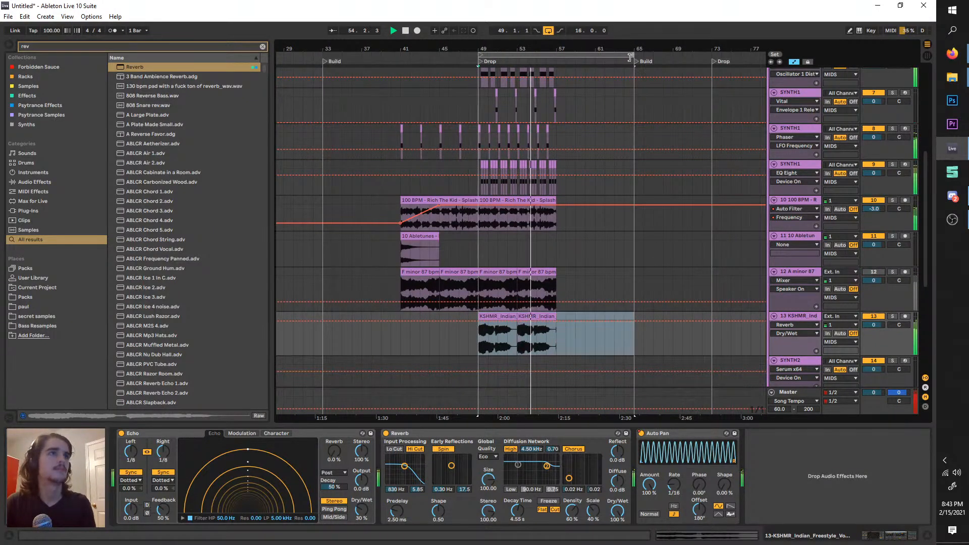
{"action": "left_click_drag", "start_coordinate": [630, 57], "coordinate": [557, 57]}
{"action": "scroll", "coordinate": [489, 228], "scroll_direction": "up", "scroll_amount": 4}
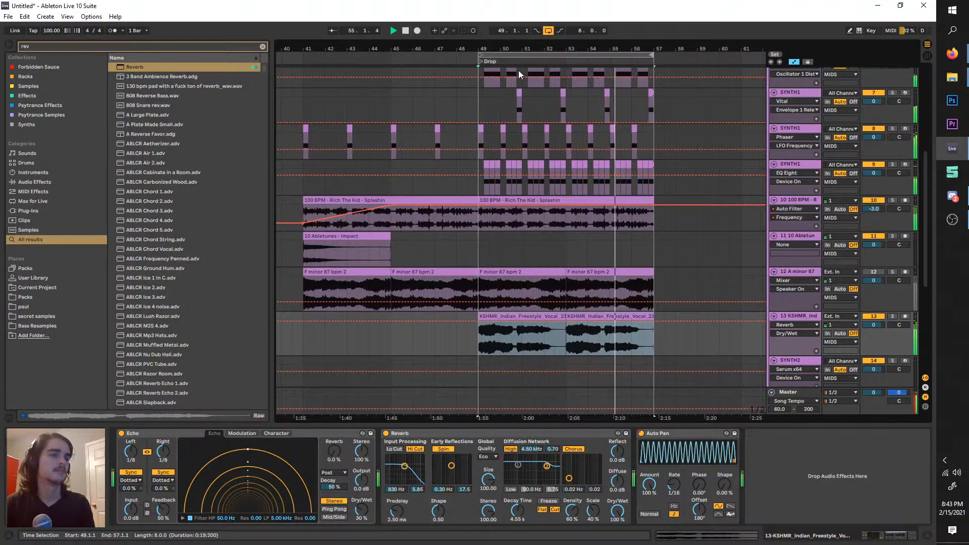
- Transpose the bar 49 vocal clip to 12 st and set its warp mode to Complex Pro
{"action": "double_click", "coordinate": [550, 315]}
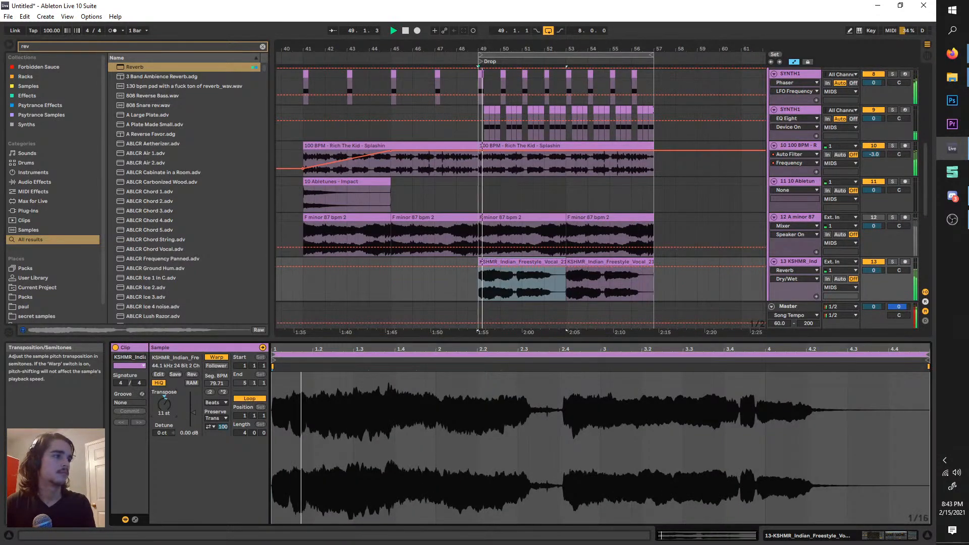
{"action": "left_click_drag", "start_coordinate": [164, 404], "coordinate": [164, 401]}
{"action": "left_click", "coordinate": [222, 403]}
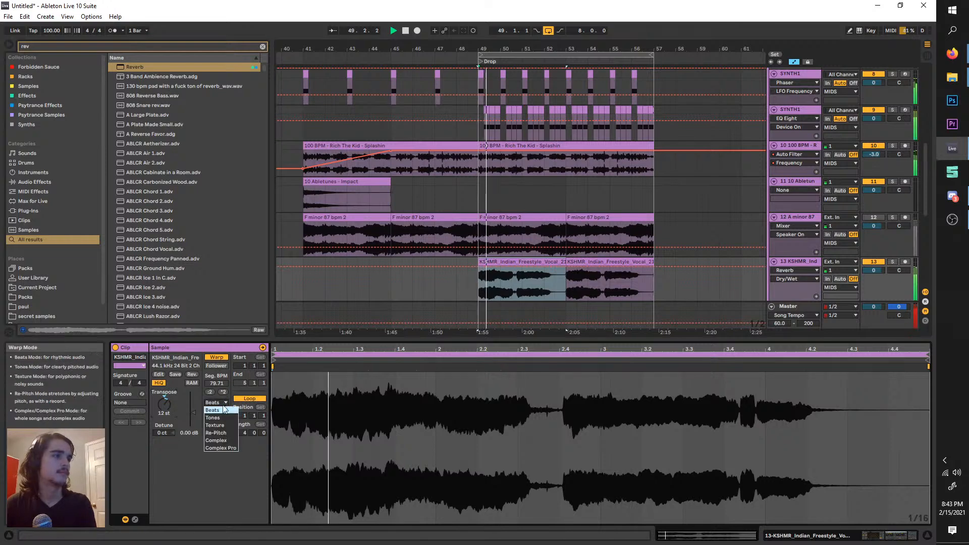
{"action": "left_click", "coordinate": [218, 448]}
{"action": "left_click", "coordinate": [220, 403]}
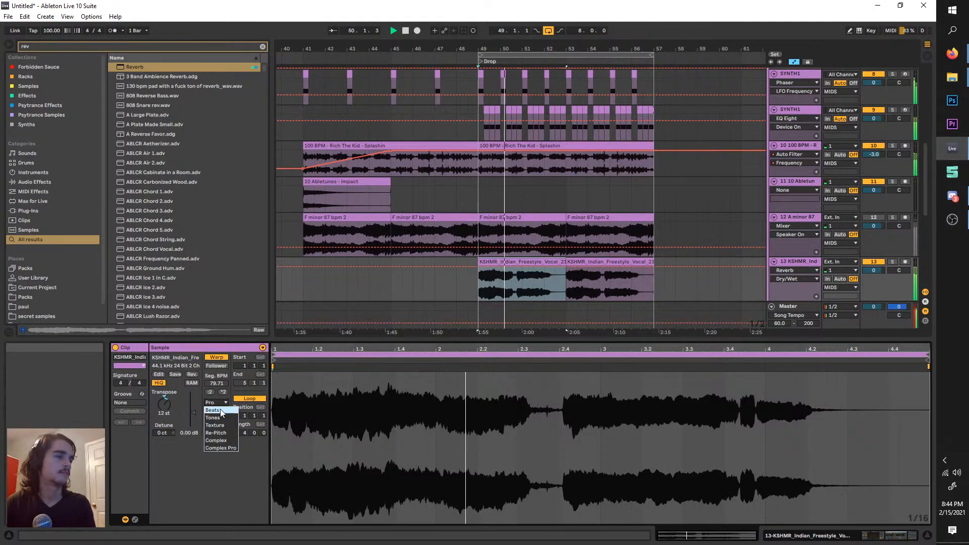
- Bypass Reverb on track 13 and replay the drop to hear the vocal without it
{"action": "double_click", "coordinate": [805, 260]}
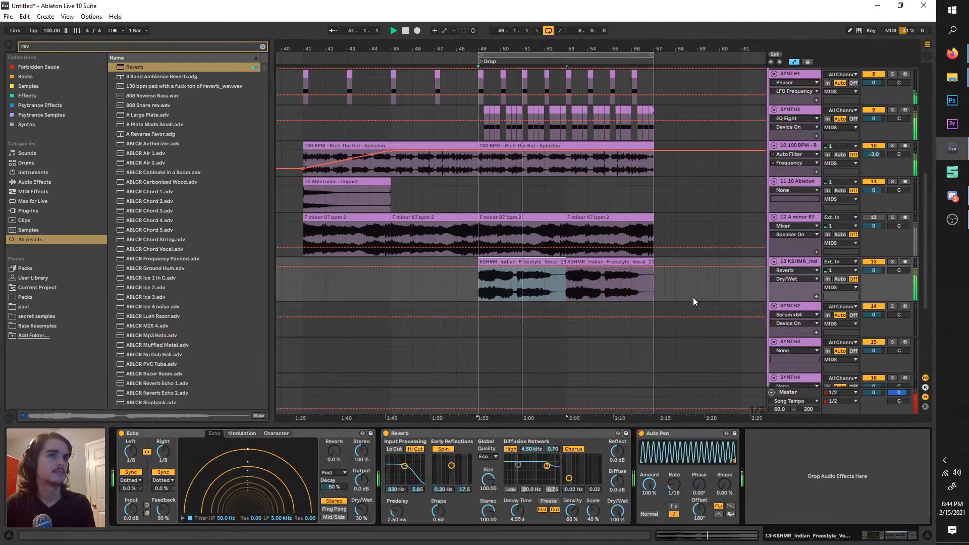
{"action": "left_click", "coordinate": [386, 433]}
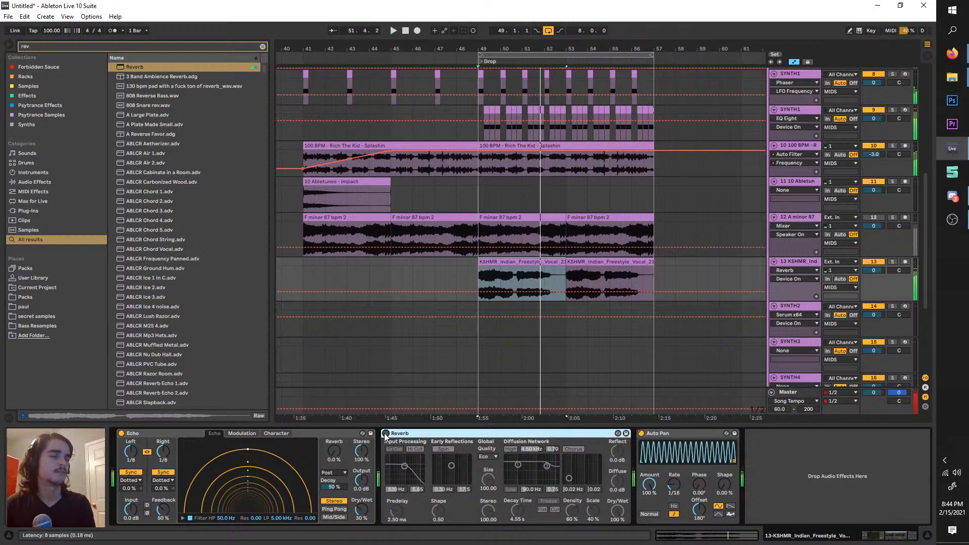
{"action": "key", "text": "space"}
{"action": "key", "text": "space"}
- Halve the bar 49 vocal clip's segment BPM to 39.86, set warp mode to Beats and transpose to 0 st, then replay
{"action": "double_click", "coordinate": [510, 262]}
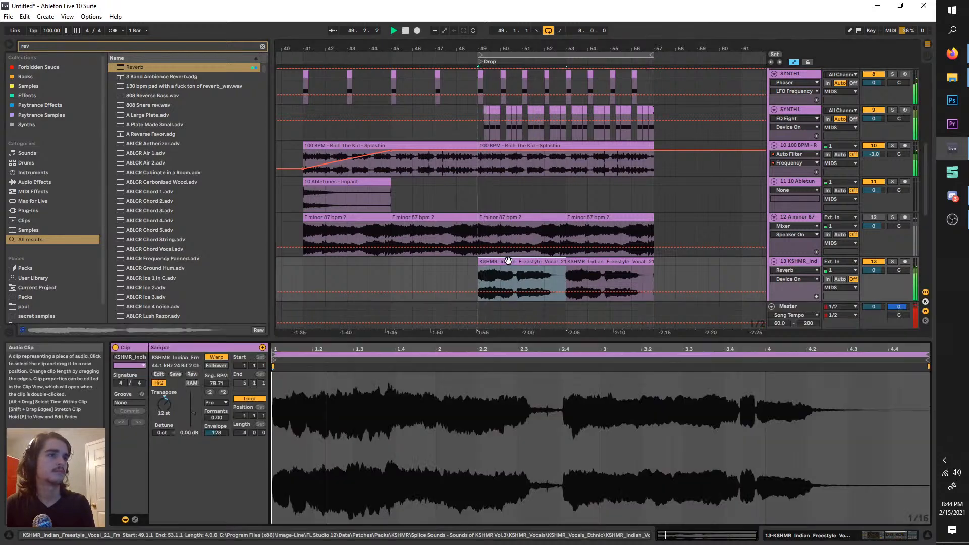
{"action": "left_click", "coordinate": [213, 393]}
{"action": "left_click", "coordinate": [216, 403]}
{"action": "left_click", "coordinate": [217, 411]}
{"action": "right_click", "coordinate": [165, 403]}
{"action": "left_click", "coordinate": [175, 408]}
{"action": "key", "text": "space"}
{"action": "key", "text": "space"}
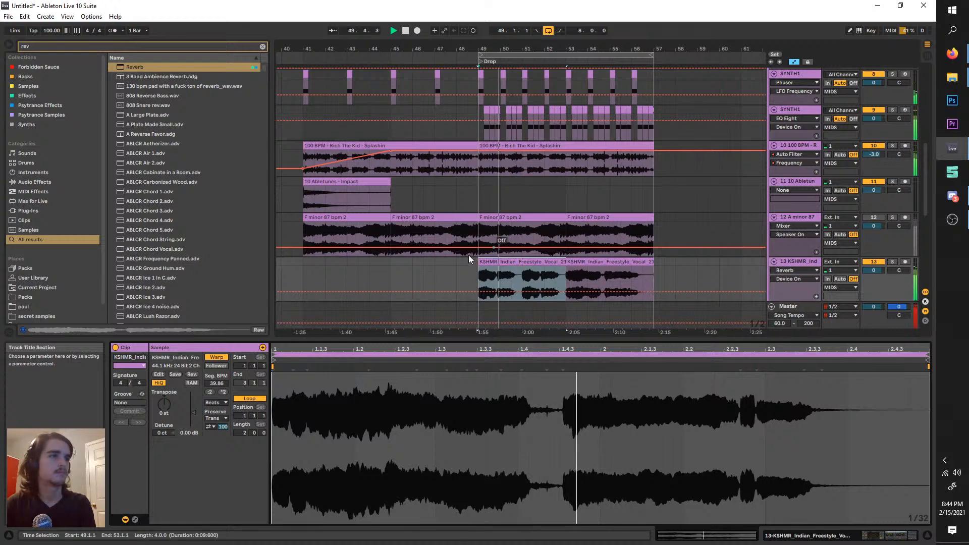
- Replace the bar 49 vocal clip with a copy of the one at bar 53 and play the drop
{"action": "left_click", "coordinate": [798, 262]}
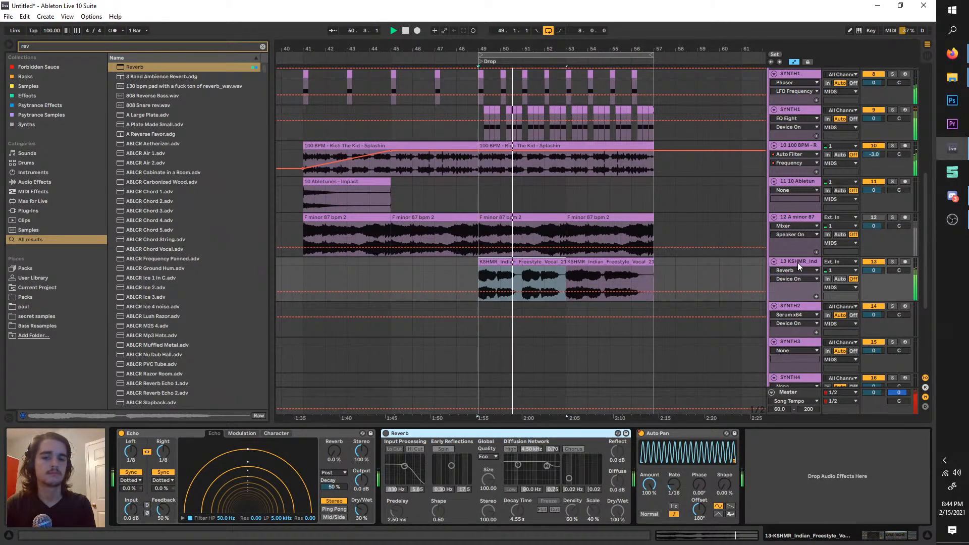
{"action": "left_click", "coordinate": [581, 264]}
{"action": "key", "text": "ctrl+c"}
{"action": "key", "text": "space"}
{"action": "left_click", "coordinate": [546, 263]}
{"action": "key", "text": "ctrl+v"}
{"action": "key", "text": "space"}
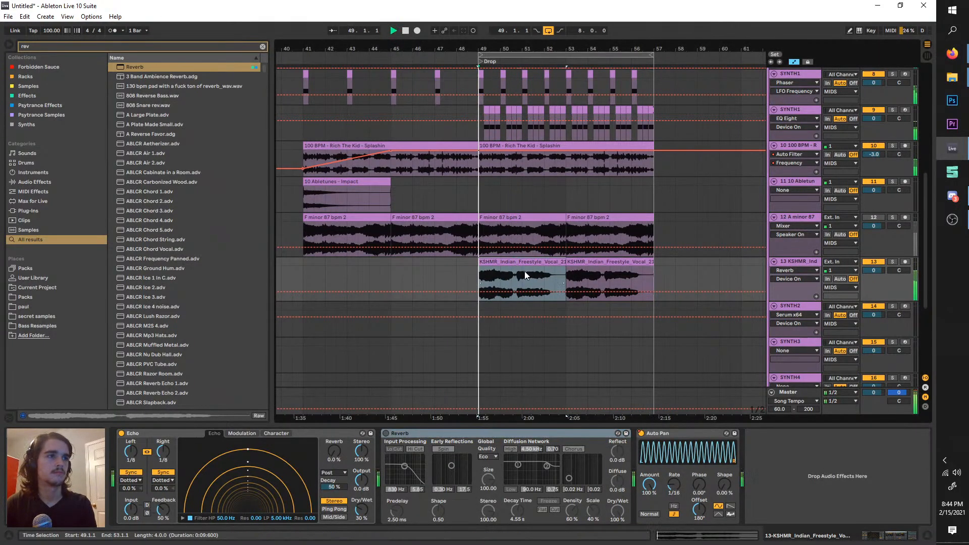
- Turn Reverb back on for track 13 and set its dry/wet to 70%
{"action": "left_click", "coordinate": [387, 433]}
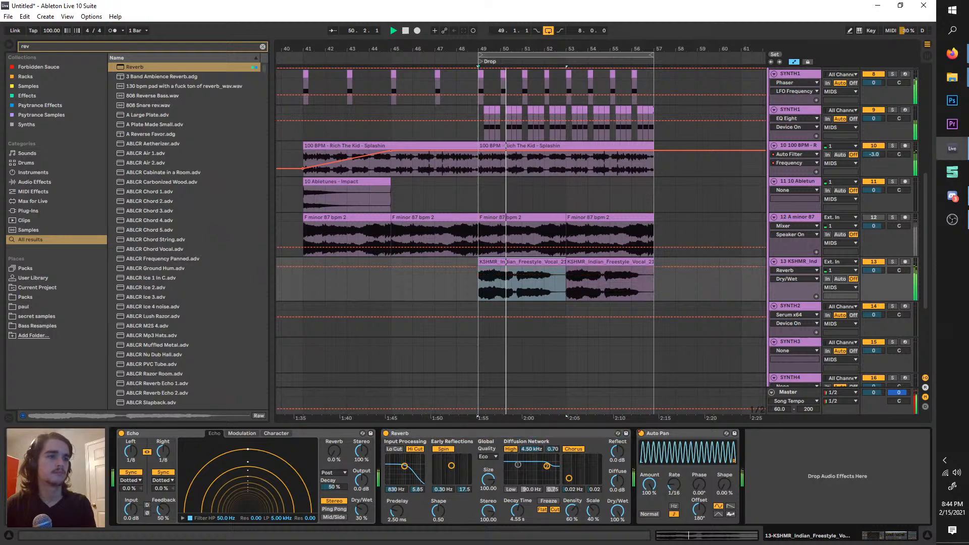
{"action": "left_click_drag", "start_coordinate": [617, 511], "coordinate": [618, 528]}
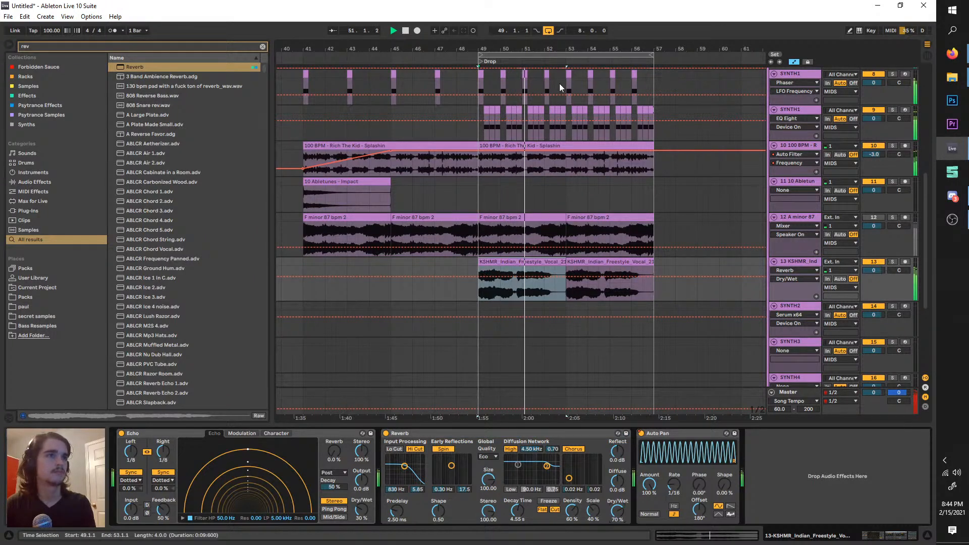
{"action": "key", "text": "space"}
- Move the loop back to bar 41, start playback and extend the loop to 16 bars, ending at bar 57
{"action": "left_click_drag", "start_coordinate": [552, 55], "coordinate": [375, 71]}
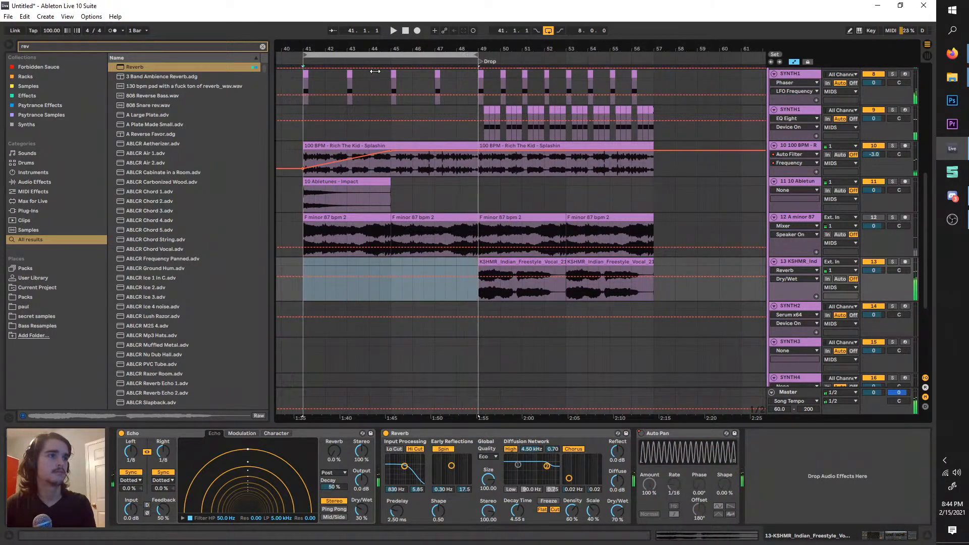
{"action": "key", "text": "space"}
{"action": "left_click_drag", "start_coordinate": [476, 55], "coordinate": [655, 57]}
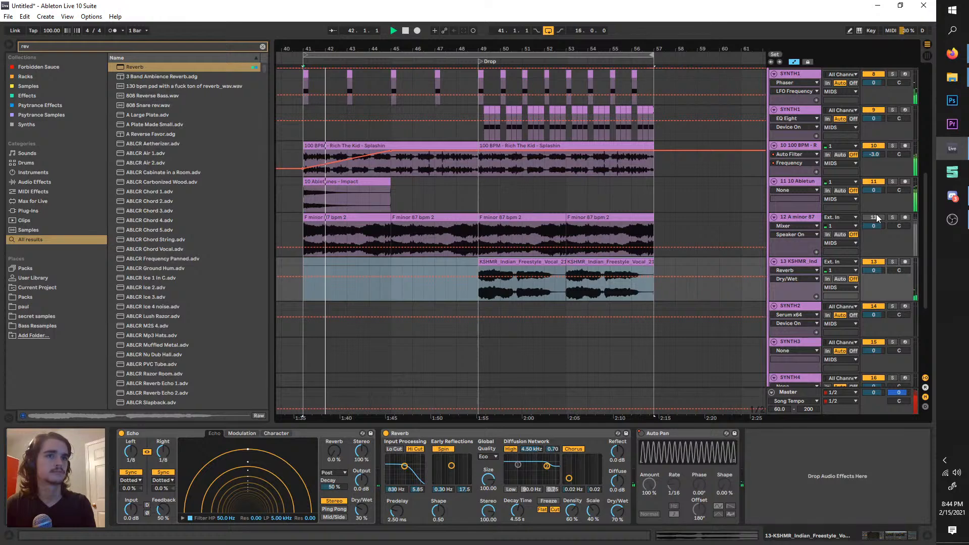
- Save the Live Set under the name streamsong and leave the temporary project files in place
{"action": "left_click", "coordinate": [9, 16]}
{"action": "left_click", "coordinate": [43, 106]}
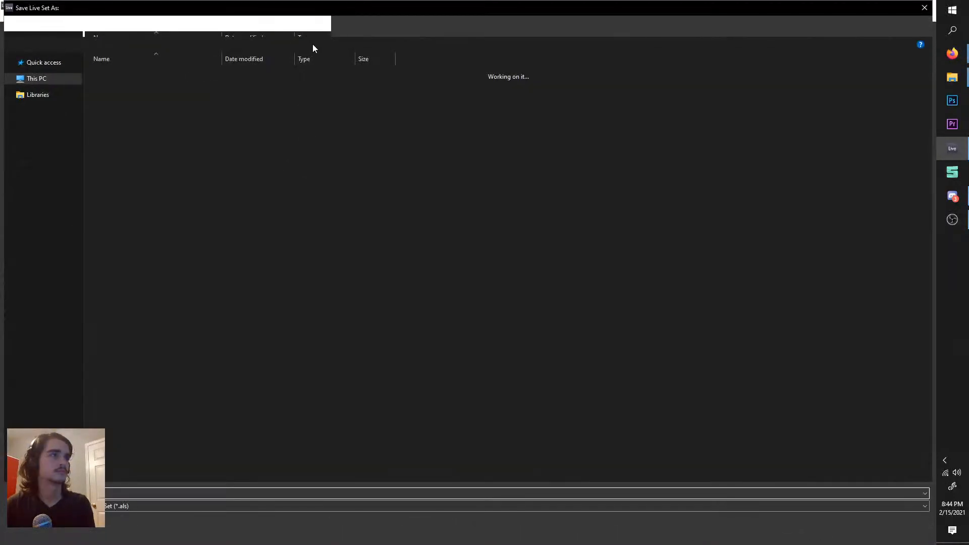
{"action": "left_click", "coordinate": [295, 28]}
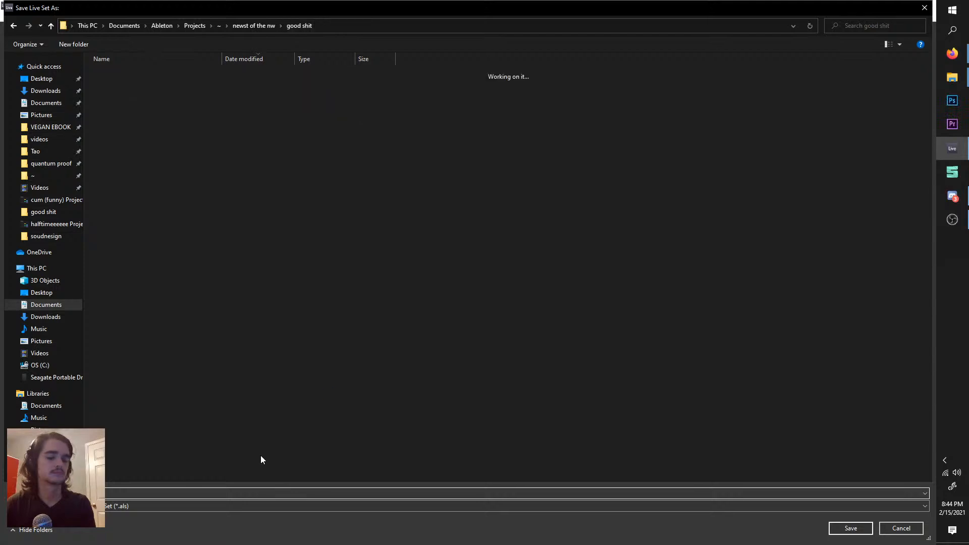
{"action": "key", "text": "Escape"}
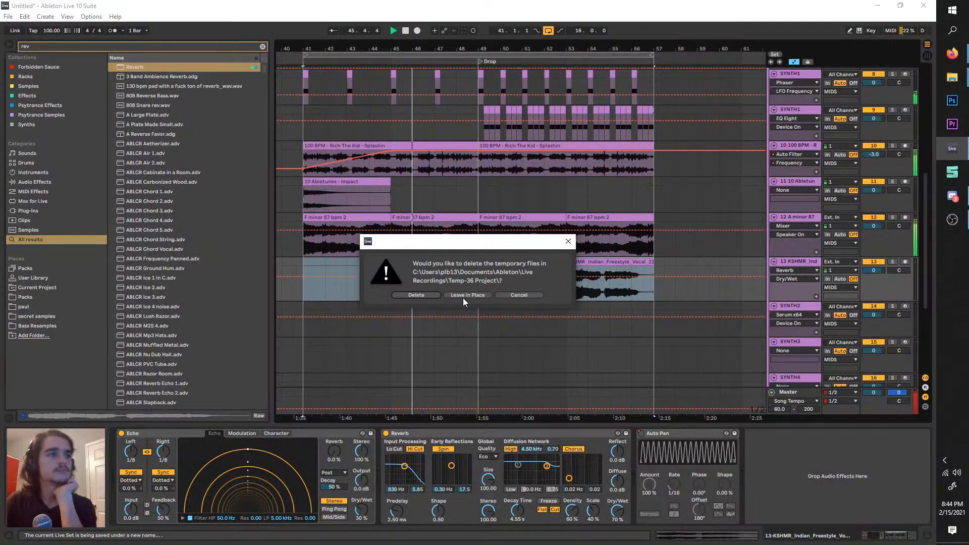
{"action": "left_click", "coordinate": [457, 296]}
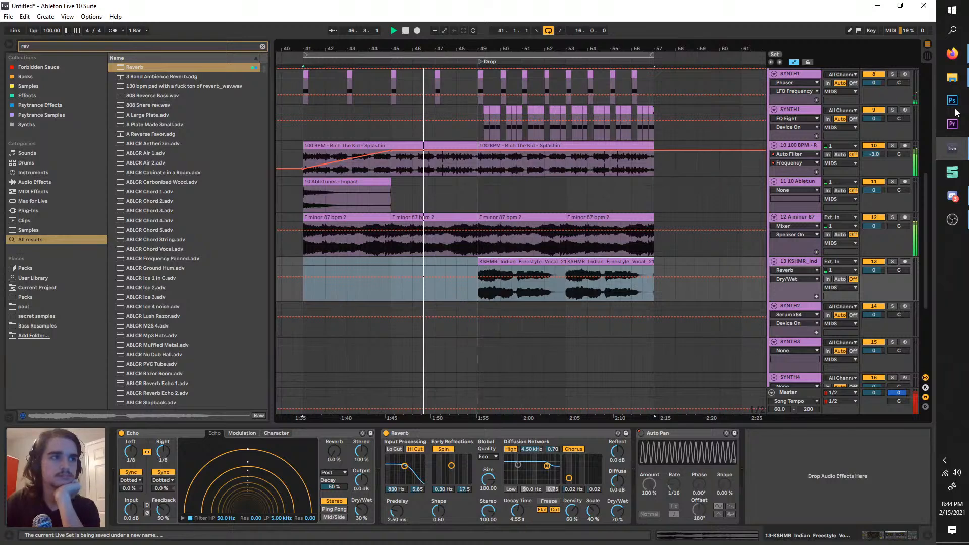
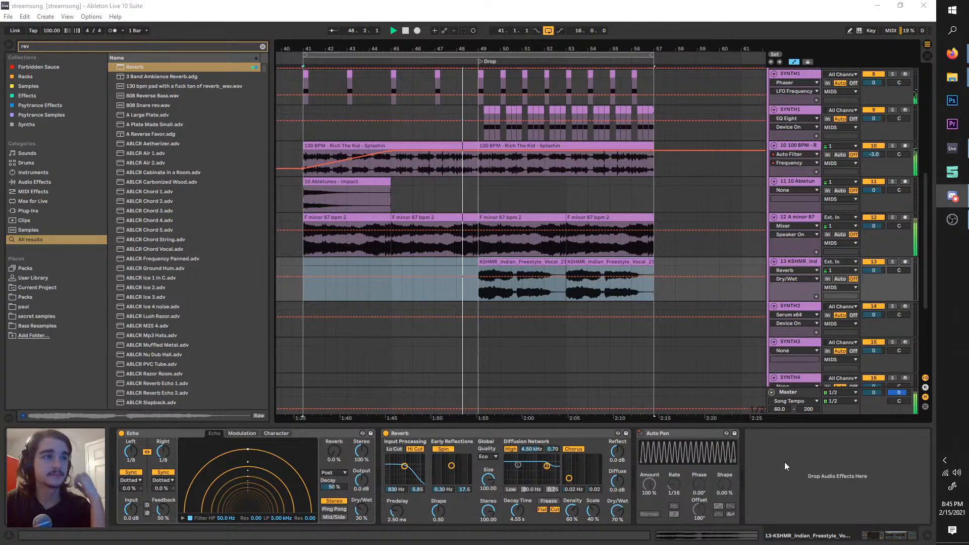
- Shorten the loop to 8 bars starting at bar 49 and duplicate that section across all tracks
{"action": "left_click", "coordinate": [783, 218]}
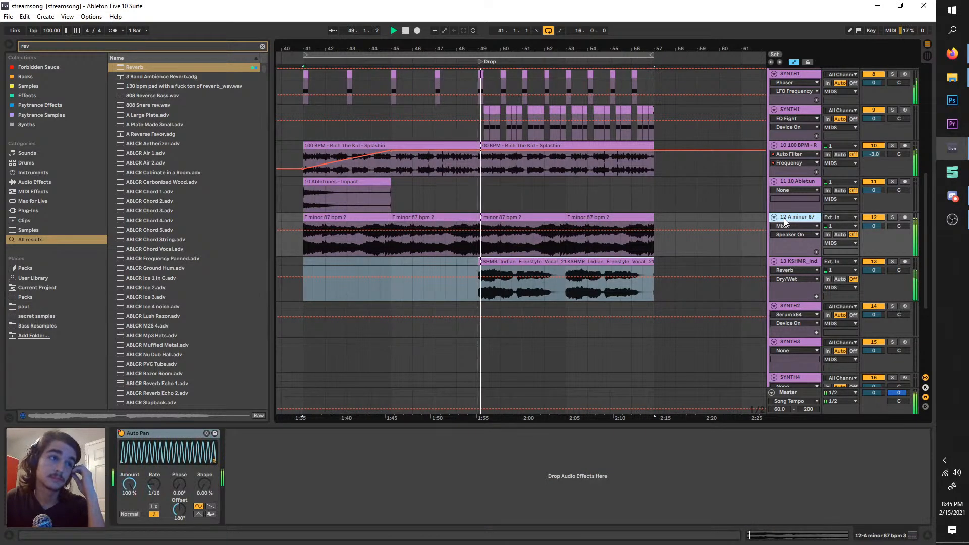
{"action": "left_click", "coordinate": [550, 259]}
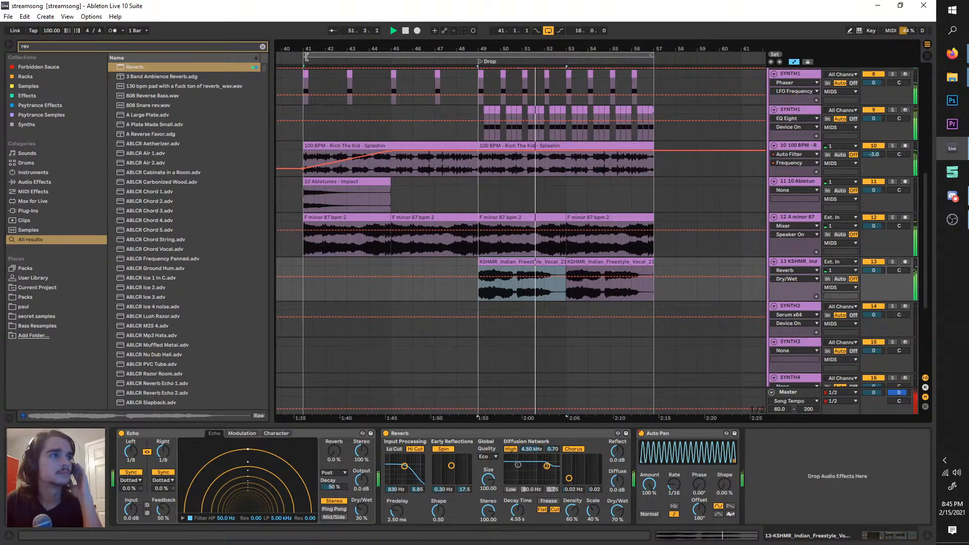
{"action": "left_click_drag", "start_coordinate": [306, 57], "coordinate": [482, 57]}
{"action": "left_click", "coordinate": [500, 53]}
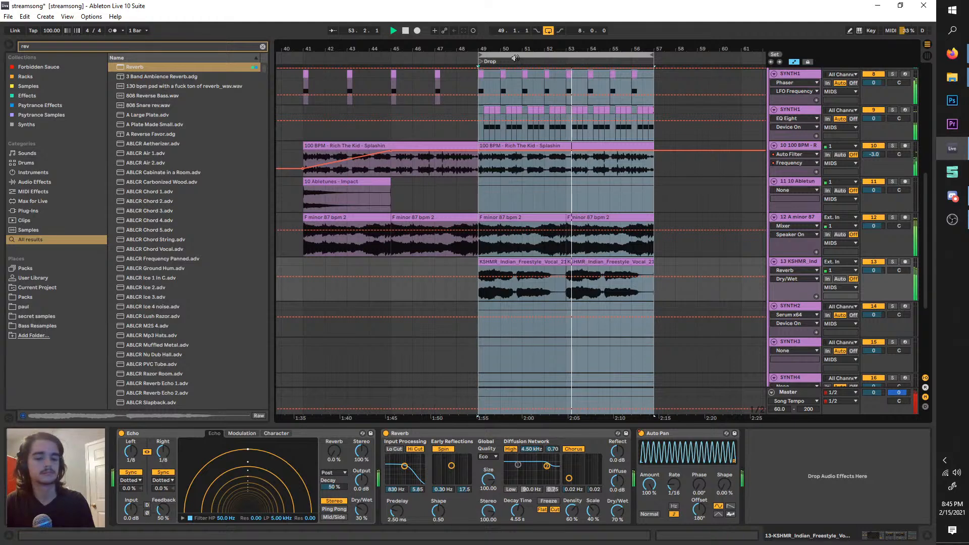
{"action": "key", "text": "ctrl+d"}
- Extend the loop to 16 bars, ending at bar 65, and stretch the bar 49 Rich The Kid clip over the same range
{"action": "left_click", "coordinate": [492, 54]}
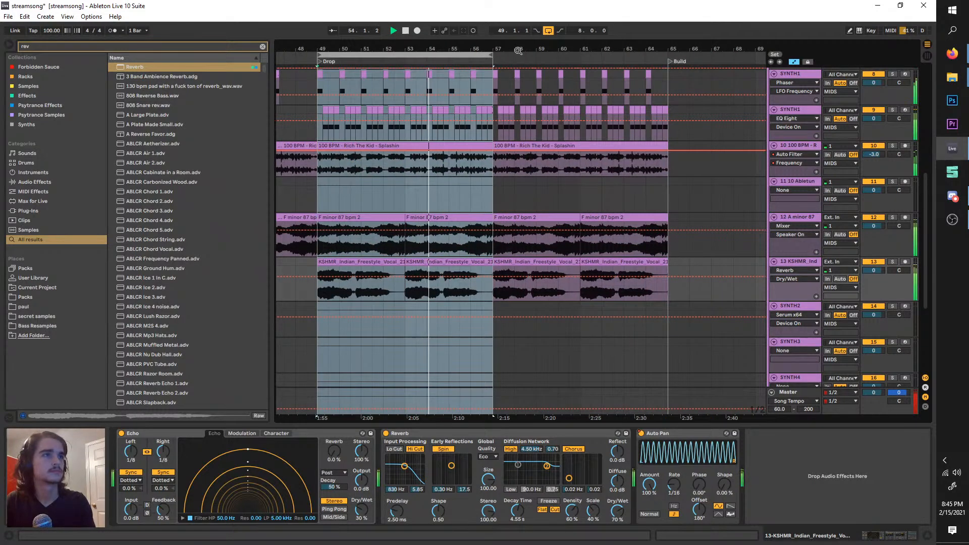
{"action": "left_click_drag", "start_coordinate": [492, 57], "coordinate": [668, 57]}
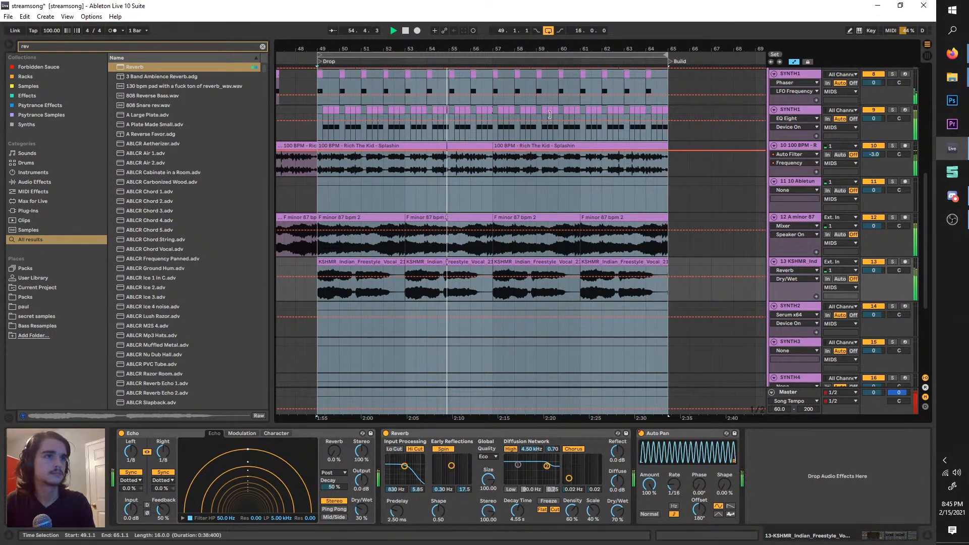
{"action": "left_click", "coordinate": [551, 174]}
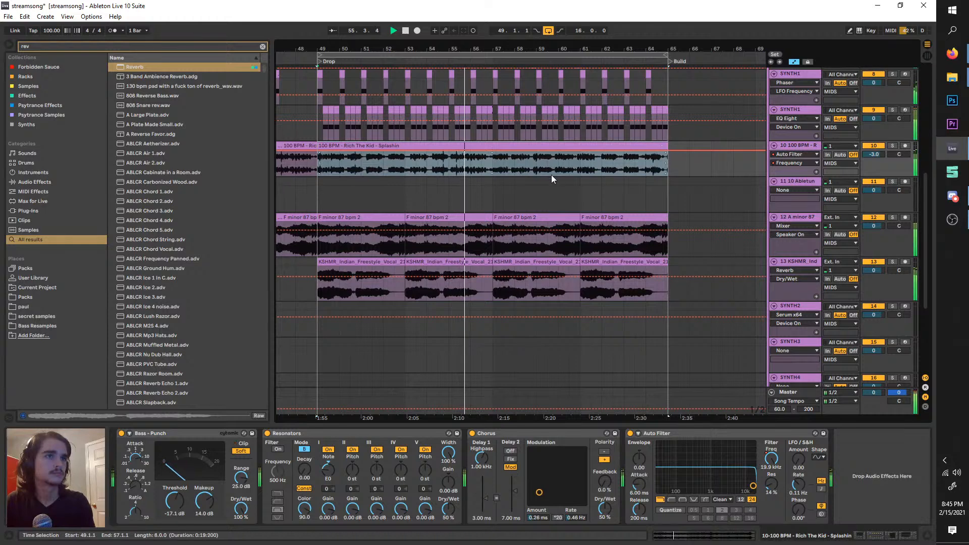
- Try raising track 6's Vital Oscillator 1 Distortion Amount automation to 0.65 from bar 57 and restore the level
{"action": "scroll", "coordinate": [552, 175], "scroll_direction": "up", "scroll_amount": 6}
{"action": "left_click", "coordinate": [805, 202]}
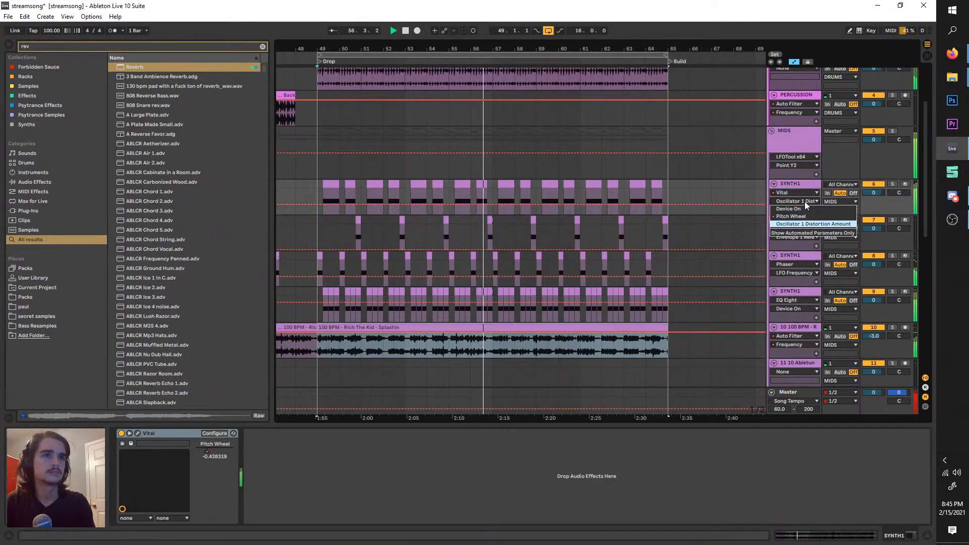
{"action": "left_click", "coordinate": [789, 223]}
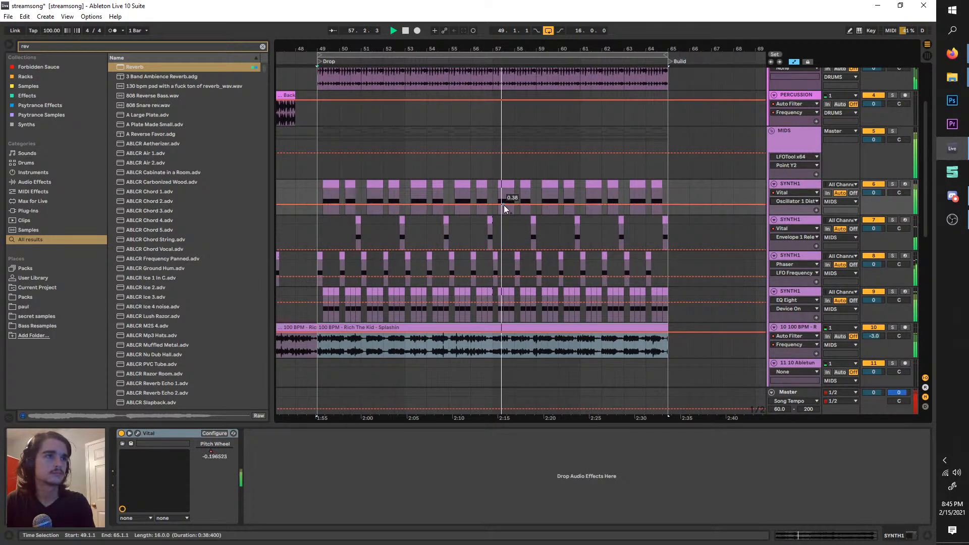
{"action": "left_click_drag", "start_coordinate": [494, 203], "coordinate": [492, 197]}
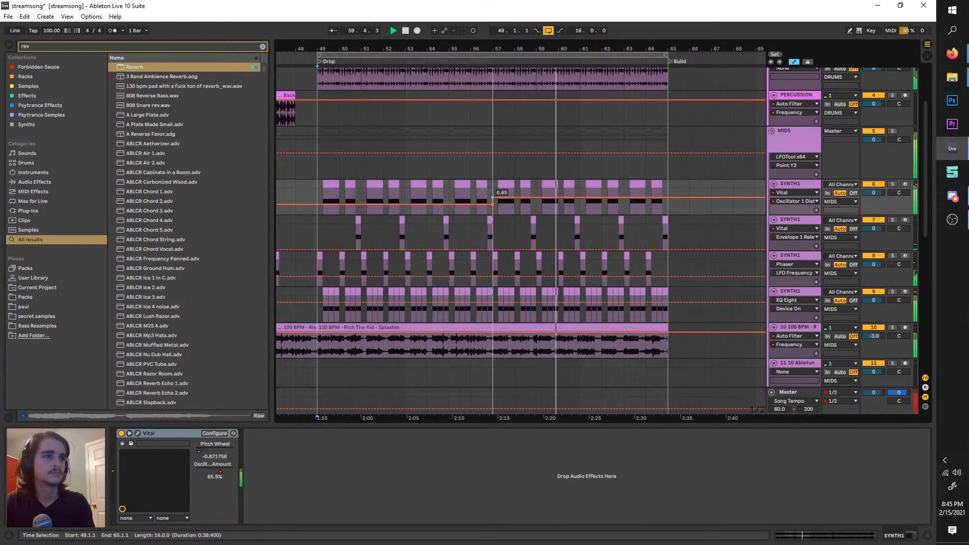
{"action": "left_click_drag", "start_coordinate": [493, 198], "coordinate": [495, 205]}
{"action": "left_click", "coordinate": [493, 204]}
{"action": "left_click", "coordinate": [792, 184]}
- Insert a new MIDI track below the KSHMR Indian vocal on track 13
{"action": "scroll", "coordinate": [606, 212], "scroll_direction": "down", "scroll_amount": 2}
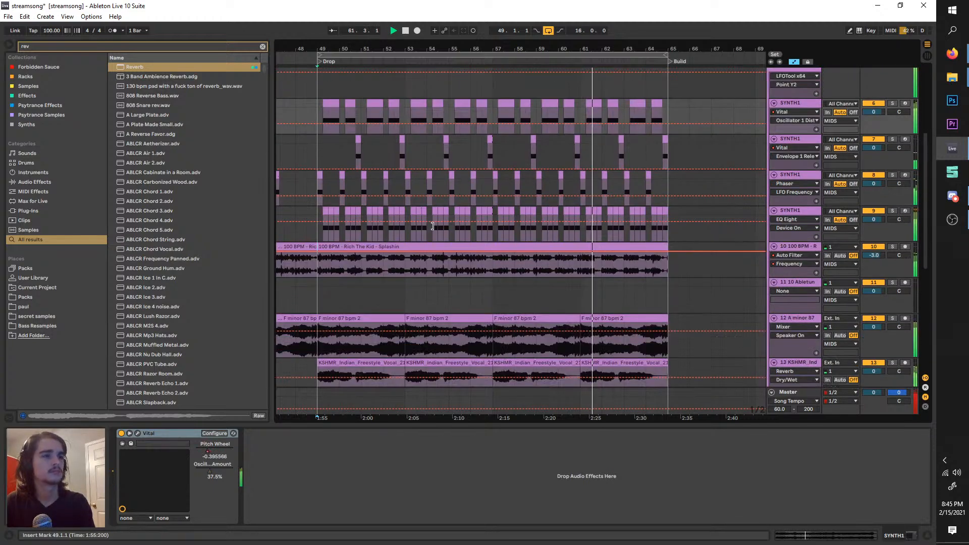
{"action": "scroll", "coordinate": [414, 241], "scroll_direction": "left", "scroll_amount": 1}
{"action": "scroll", "coordinate": [417, 241], "scroll_direction": "down", "scroll_amount": 3}
{"action": "scroll", "coordinate": [417, 241], "scroll_direction": "left", "scroll_amount": 1}
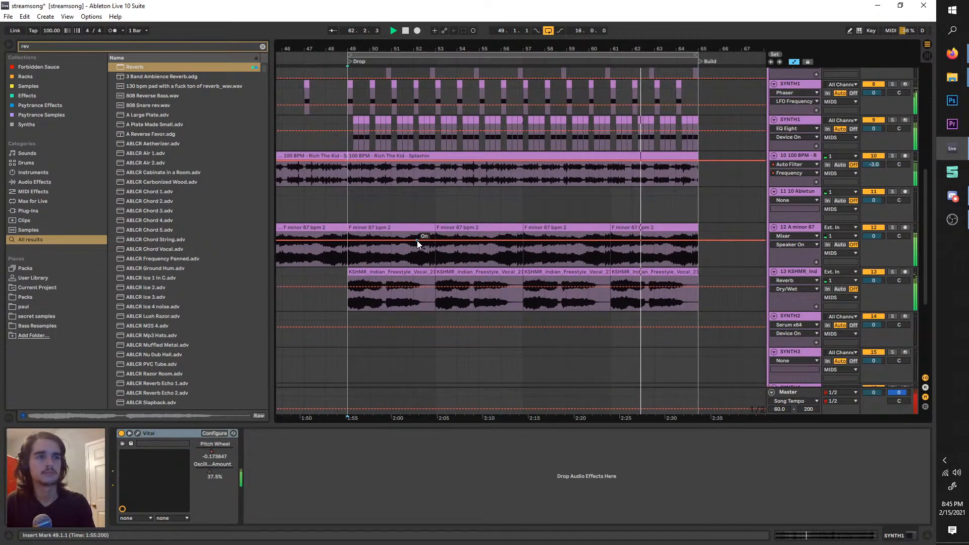
{"action": "right_click", "coordinate": [795, 273]}
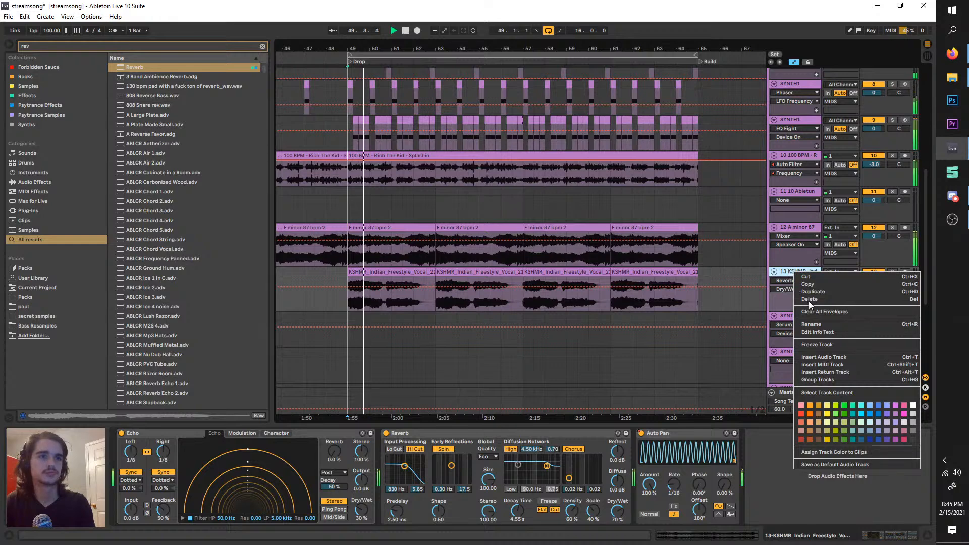
{"action": "left_click", "coordinate": [834, 363]}
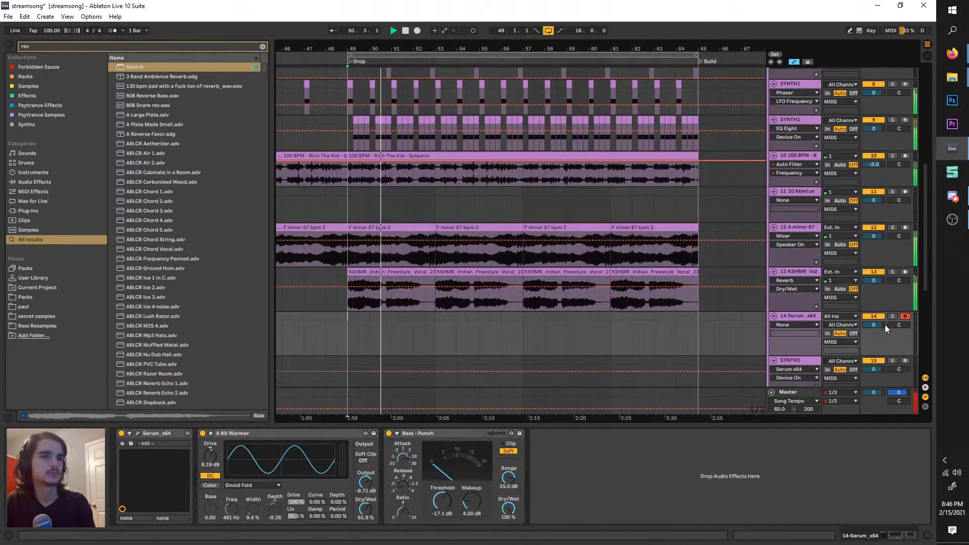
- Solo the new Serum track 14, stop playback and delete its A Bit Warmer and Bass - Punch effects
{"action": "left_click", "coordinate": [892, 316]}
{"action": "left_click", "coordinate": [323, 438]}
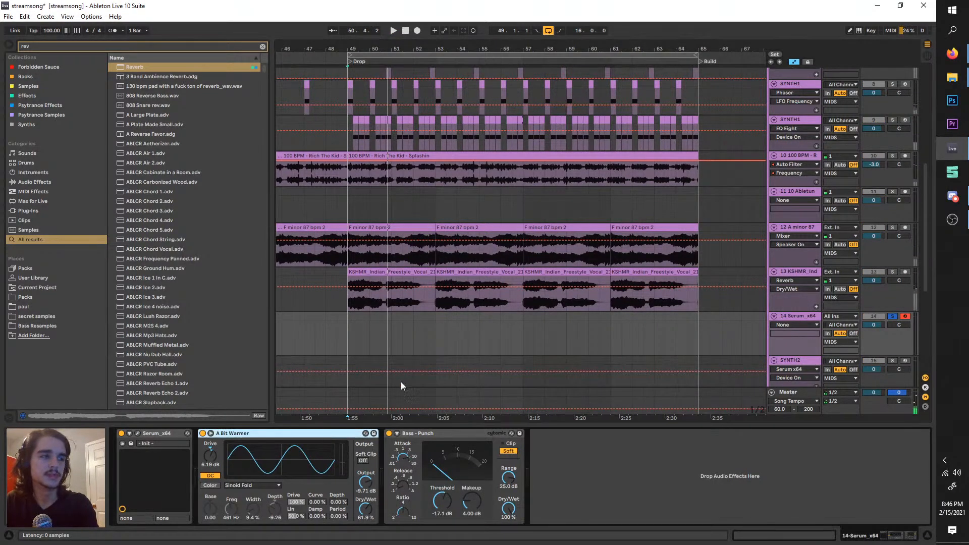
{"action": "key", "text": "Delete"}
{"action": "key", "text": "Delete"}
- Create an 8-bar MIDI clip at bar 49 on track 14 with one E3 note spanning its full length
{"action": "left_click_drag", "start_coordinate": [351, 315], "coordinate": [513, 323]}
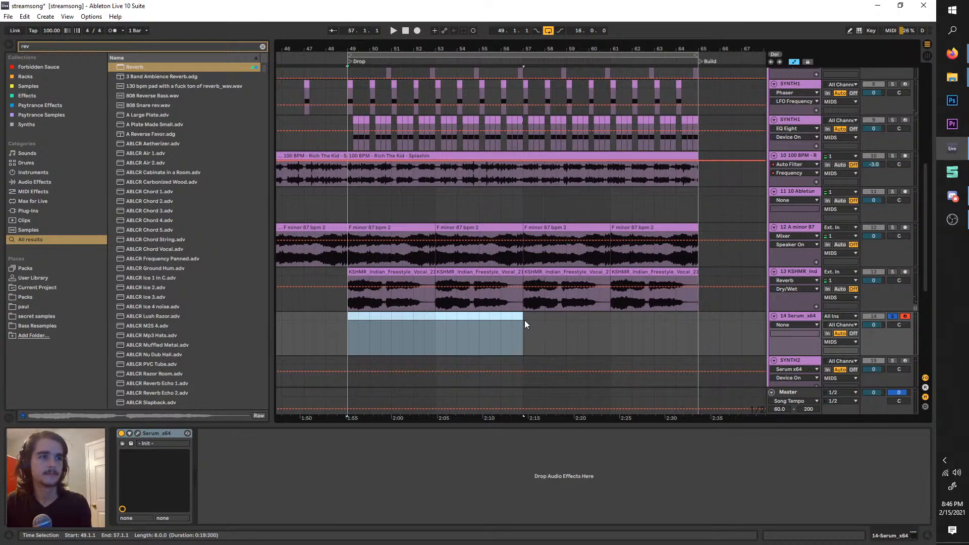
{"action": "key", "text": "ctrl+shift+m"}
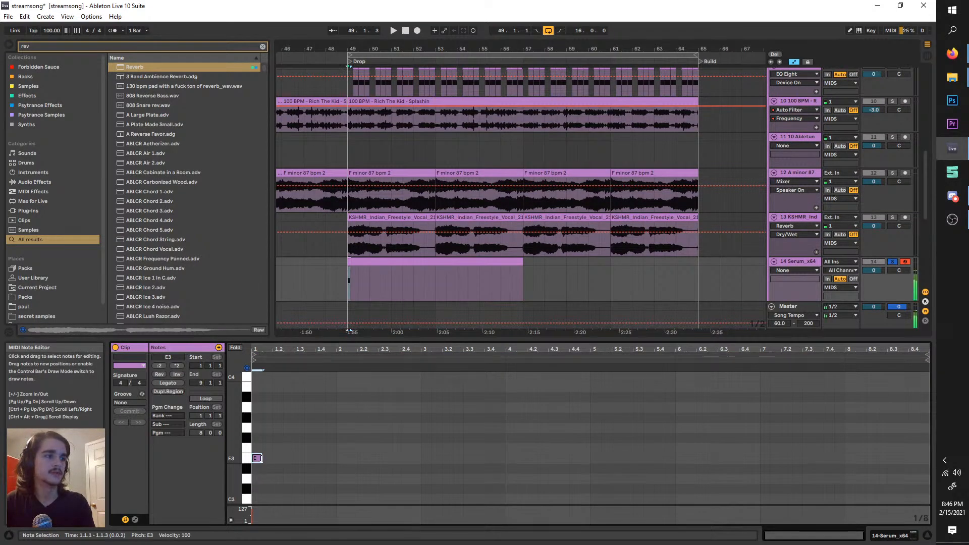
{"action": "left_click_drag", "start_coordinate": [258, 458], "coordinate": [924, 458]}
- Open track 14's Serum, load the Init Preset and set oscillator A's octave to -1
{"action": "left_click", "coordinate": [804, 264]}
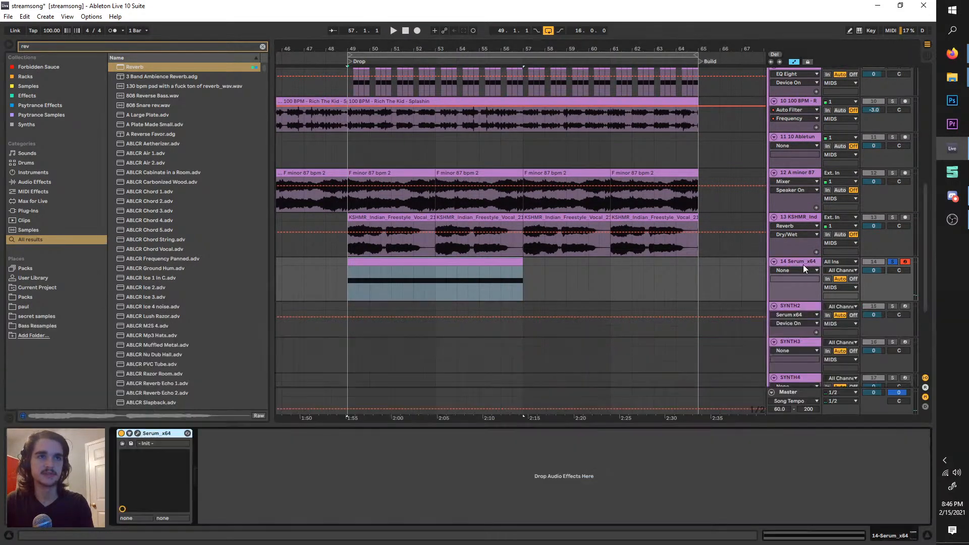
{"action": "left_click", "coordinate": [138, 434]}
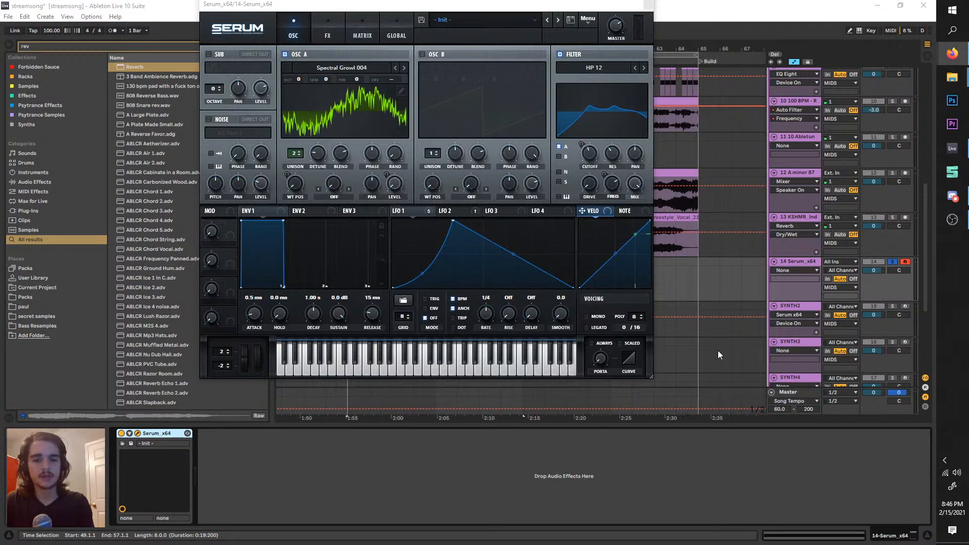
{"action": "left_click", "coordinate": [588, 20]}
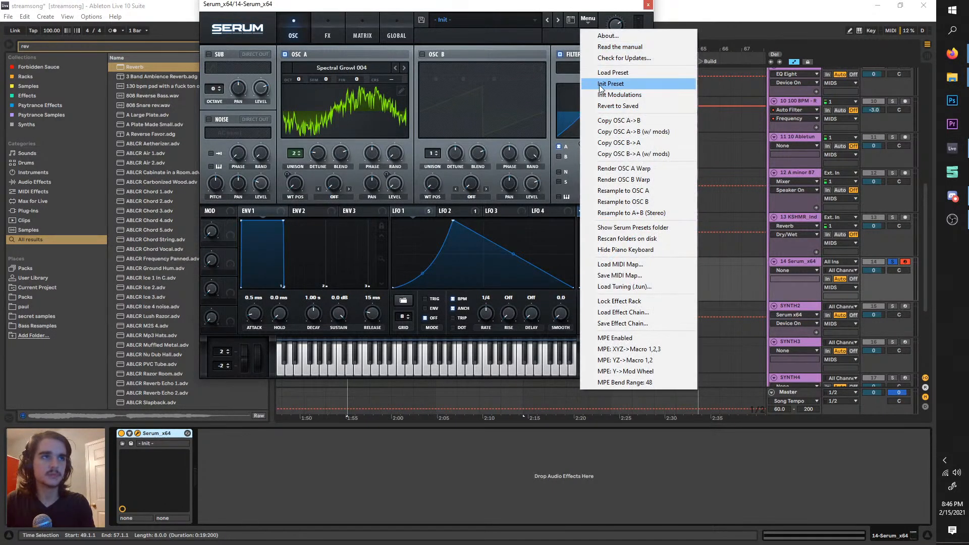
{"action": "left_click", "coordinate": [621, 82]}
{"action": "left_click_drag", "start_coordinate": [299, 80], "coordinate": [299, 87]}
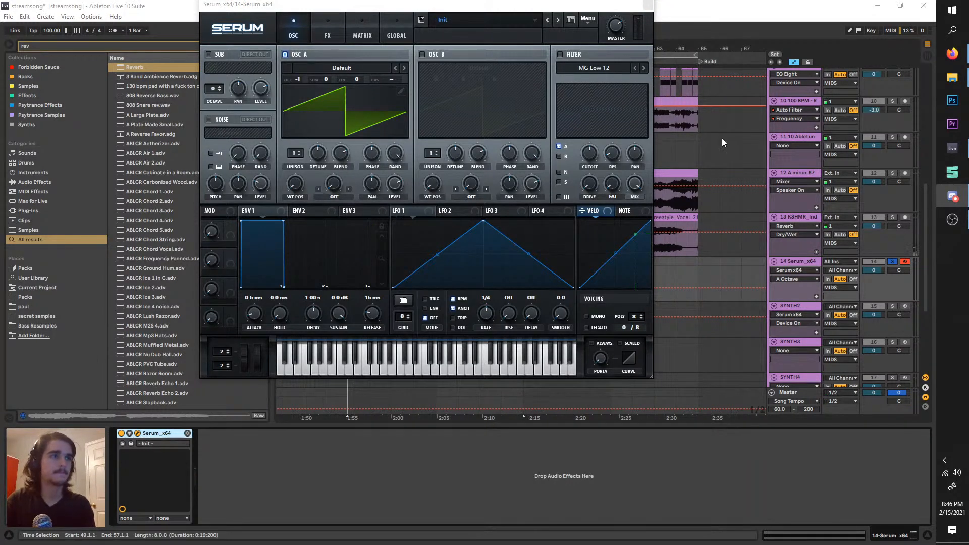
- Load the Basic Shapes wavetable from the Analog category into Serum's oscillator A and set its octave to -3
{"action": "left_click_drag", "start_coordinate": [422, 10], "coordinate": [415, 42]}
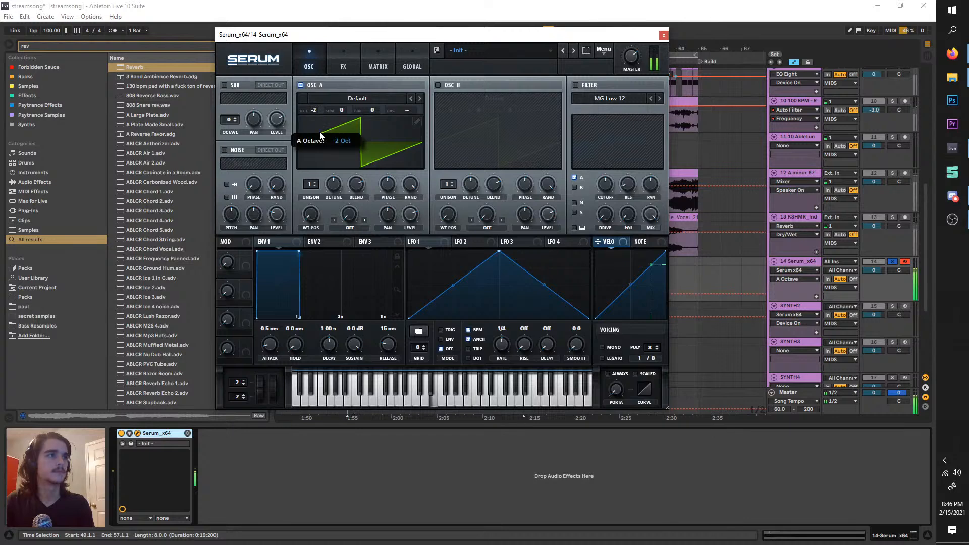
{"action": "left_click", "coordinate": [333, 98]}
{"action": "mouse_move", "coordinate": [384, 132]}
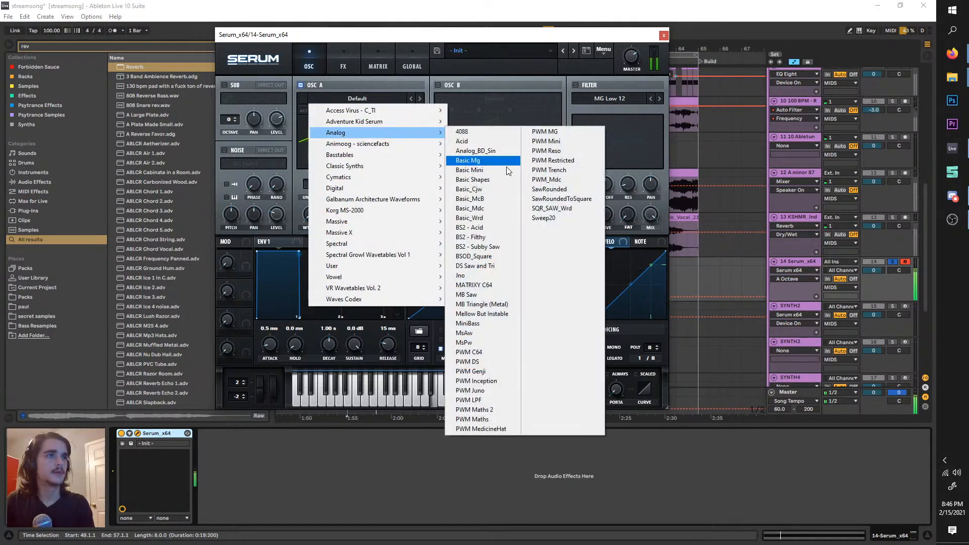
{"action": "left_click", "coordinate": [500, 180]}
- Search the browser for "red" and add the Redux effect after Serum on the track
{"action": "left_click_drag", "start_coordinate": [48, 46], "coordinate": [12, 36]}
{"action": "type", "text": "red"}
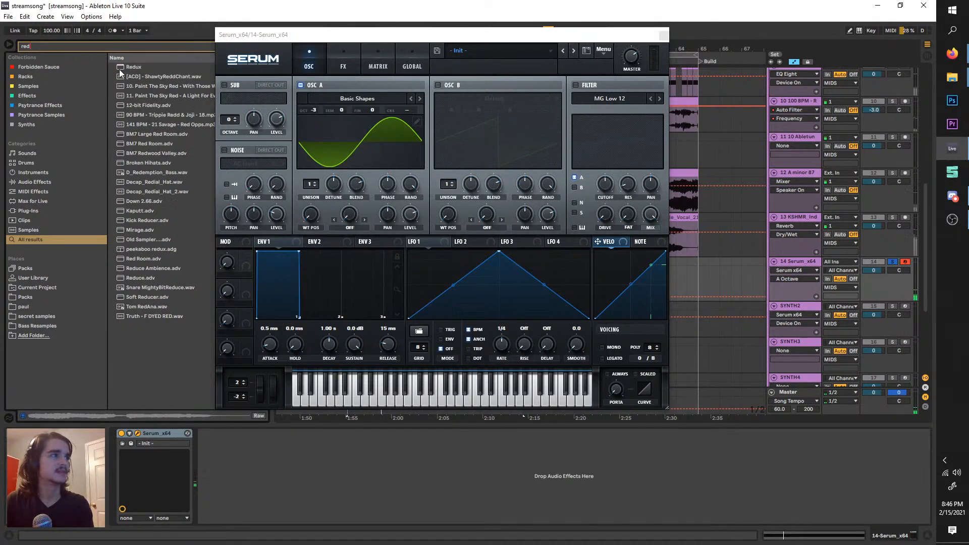
{"action": "left_click_drag", "start_coordinate": [121, 73], "coordinate": [296, 466]}
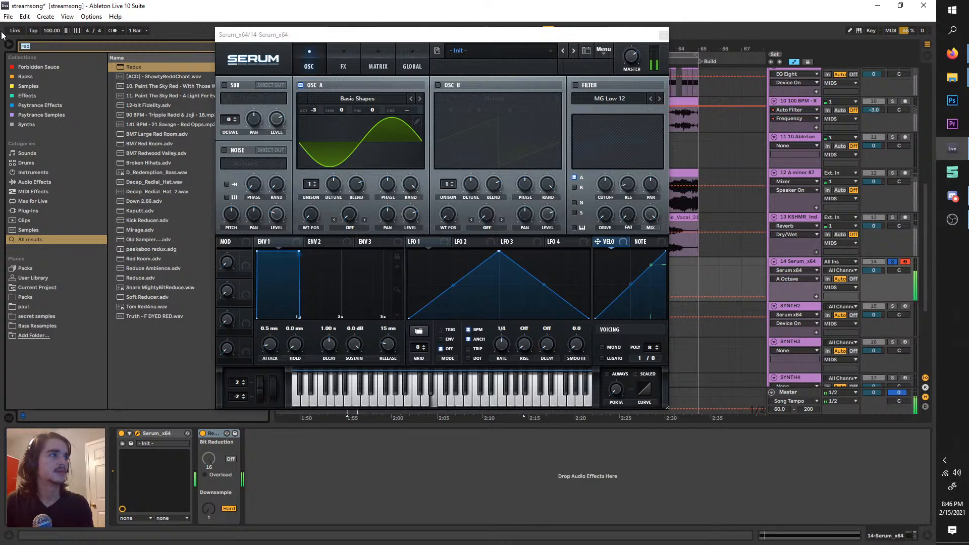
- Search for "eq", add EQ Eight between Serum and Redux, and make band 1 a low cut at about 102 Hz
{"action": "type", "text": "eq"}
{"action": "left_click_drag", "start_coordinate": [123, 75], "coordinate": [211, 443]}
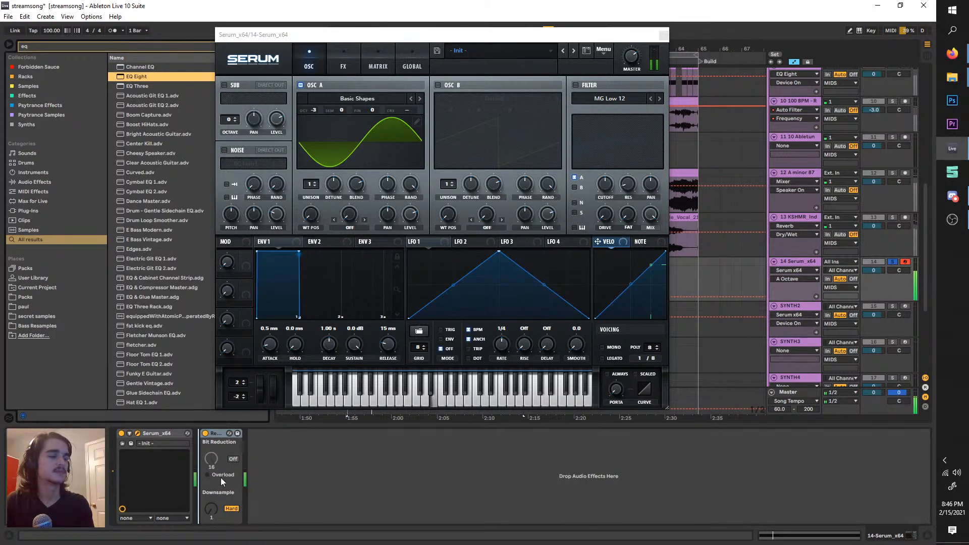
{"action": "left_click_drag", "start_coordinate": [220, 478], "coordinate": [282, 478]}
{"action": "left_click", "coordinate": [227, 449]}
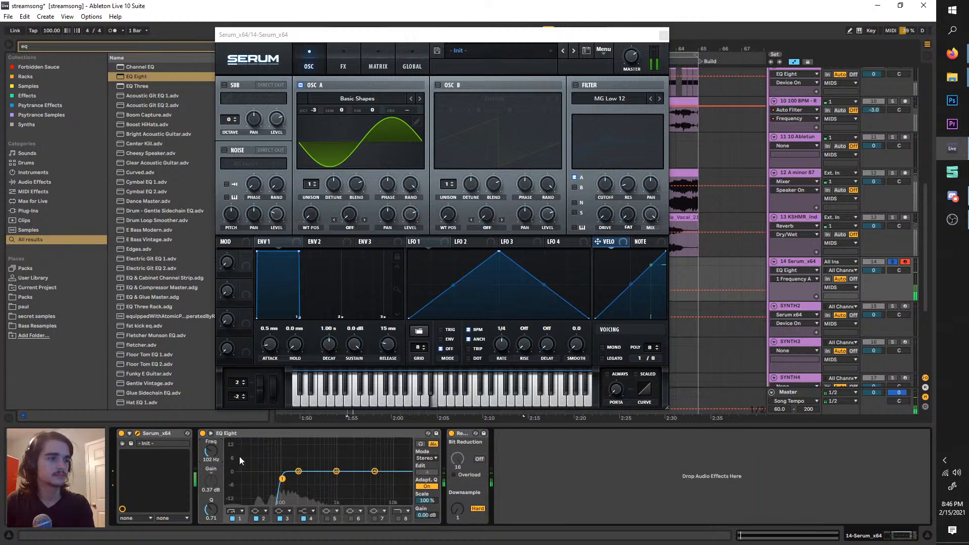
- Move Redux ahead of EQ Eight in the device chain and set its Downsample to 39
{"action": "left_click_drag", "start_coordinate": [458, 510], "coordinate": [457, 482]}
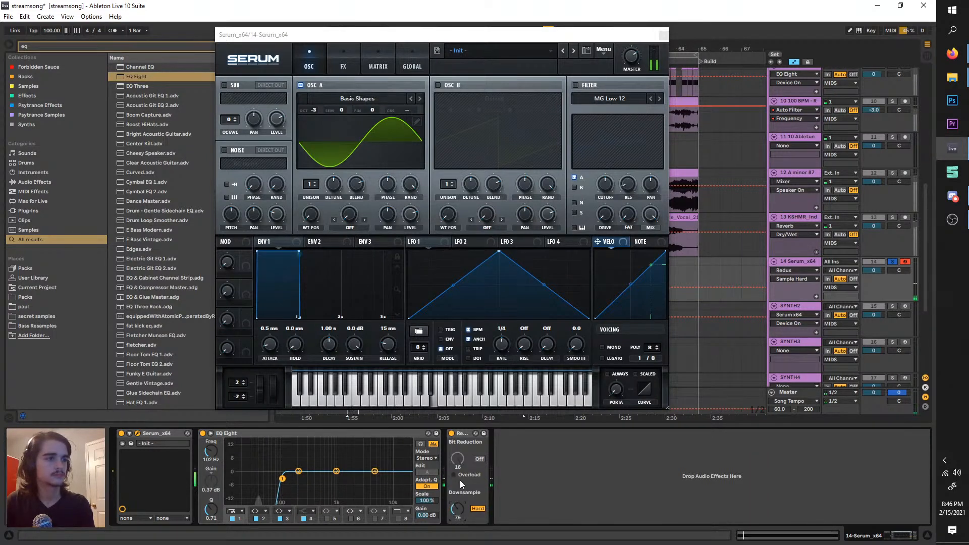
{"action": "left_click_drag", "start_coordinate": [462, 433], "coordinate": [199, 444]}
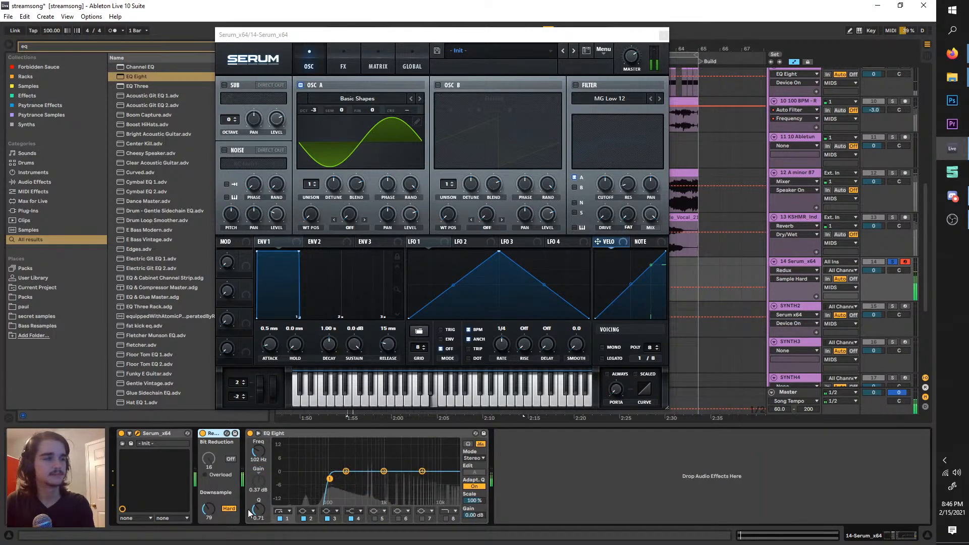
{"action": "left_click_drag", "start_coordinate": [208, 510], "coordinate": [209, 531]}
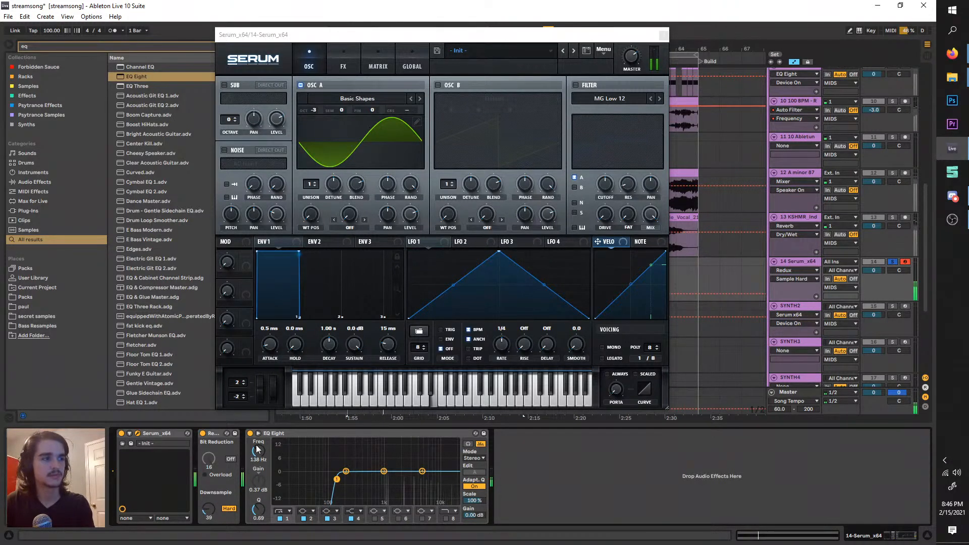
- Add a Frequency Shifter after EQ Eight, with an LFO amount of 1.42 kHz and a tempo-synced rate of 1/8
{"action": "left_click", "coordinate": [83, 46]}
{"action": "type", "text": "freq"}
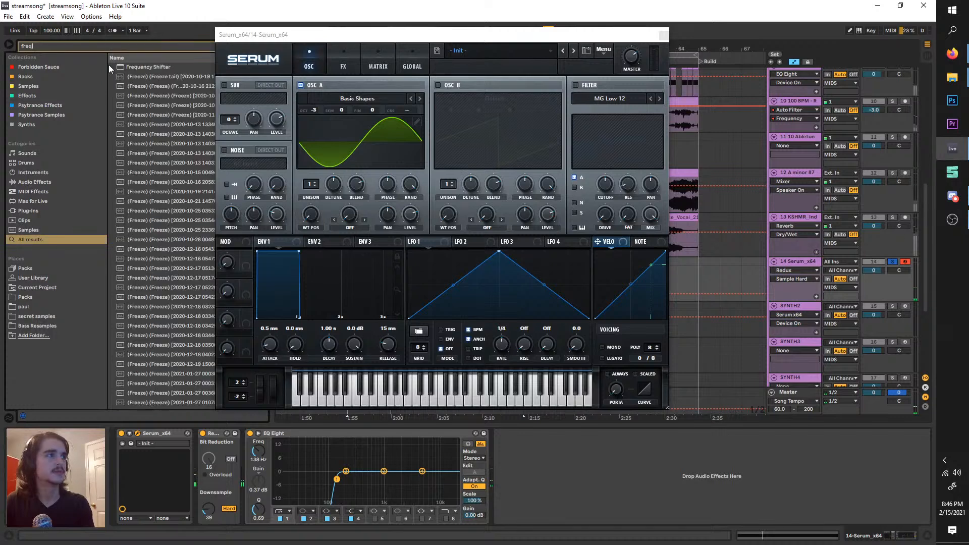
{"action": "left_click_drag", "start_coordinate": [121, 67], "coordinate": [528, 455]}
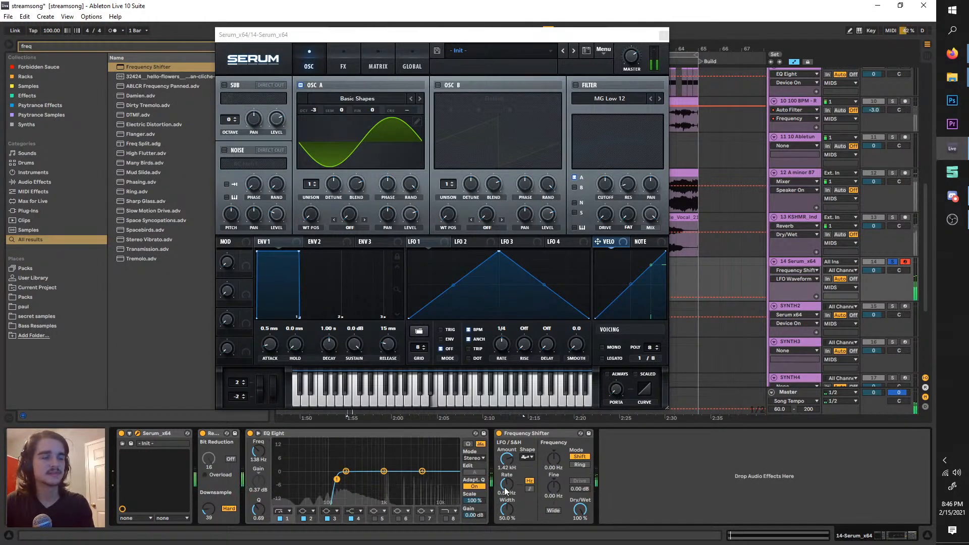
{"action": "left_click", "coordinate": [529, 490]}
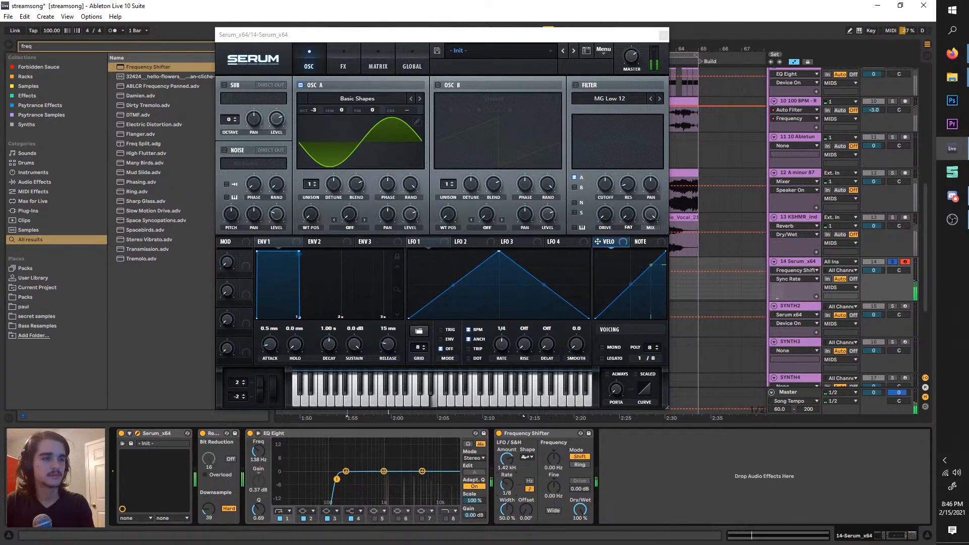
- Try placing EQ Eight after the Frequency Shifter, and undo the reordering
{"action": "left_click", "coordinate": [410, 437]}
{"action": "left_click_drag", "start_coordinate": [633, 454], "coordinate": [634, 454]}
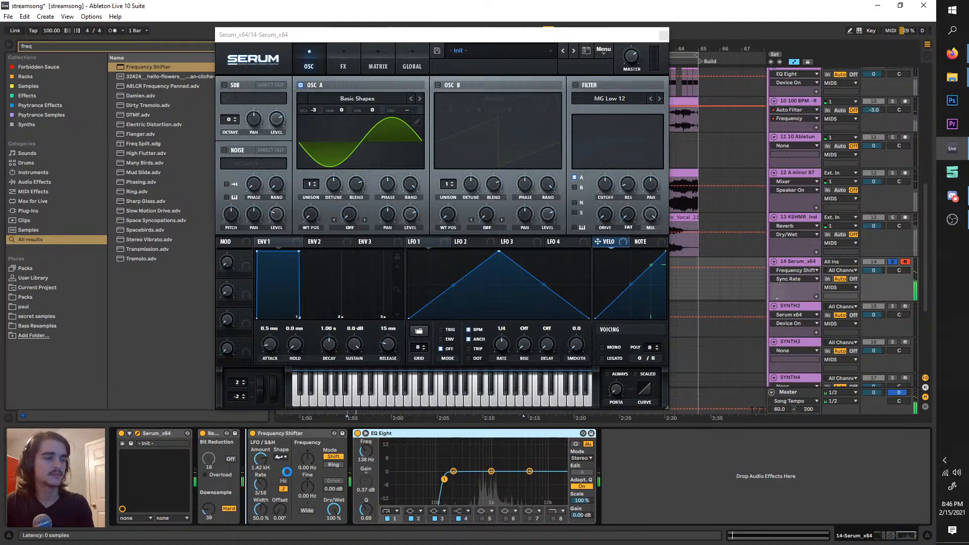
{"action": "key", "text": "ctrl+z"}
- Audition different synced LFO rates on the Frequency Shifter and set the rate to 1/4
{"action": "left_click_drag", "start_coordinate": [504, 484], "coordinate": [504, 485]}
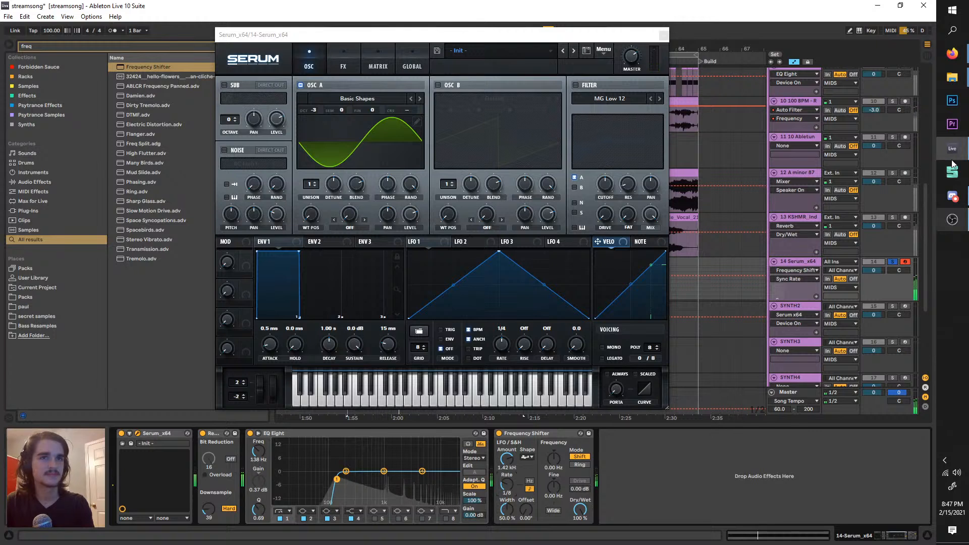
{"action": "mouse_move", "coordinate": [890, 117]}
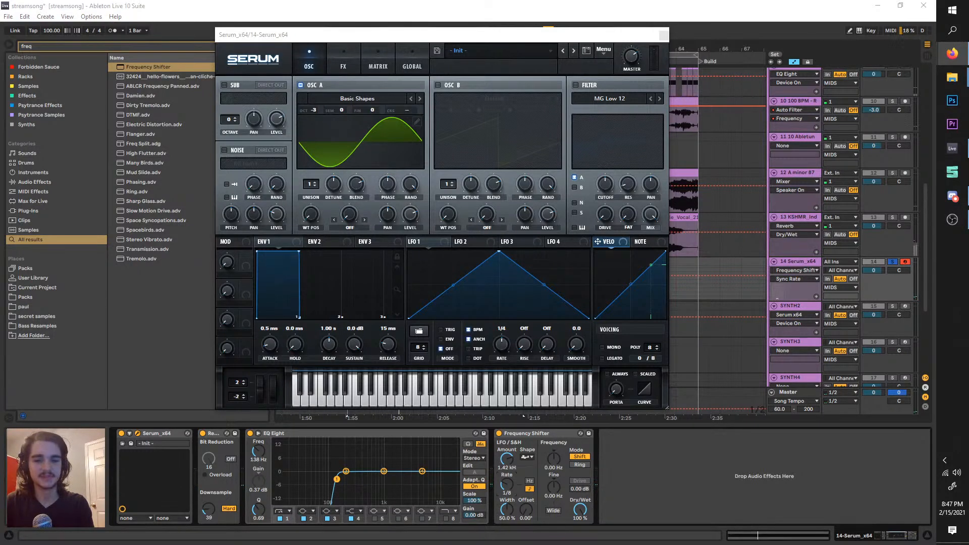
{"action": "left_click", "coordinate": [698, 497]}
{"action": "key", "text": "space"}
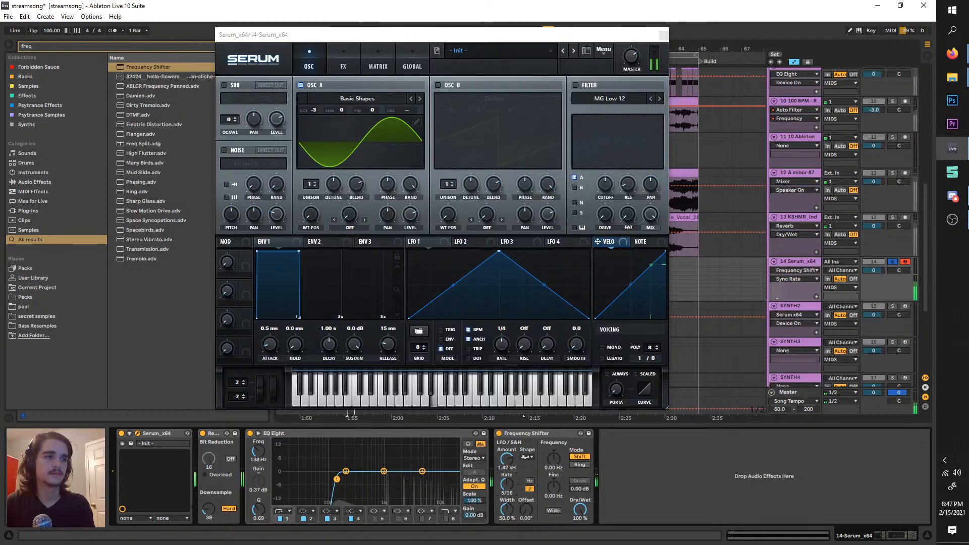
{"action": "key", "text": "space"}
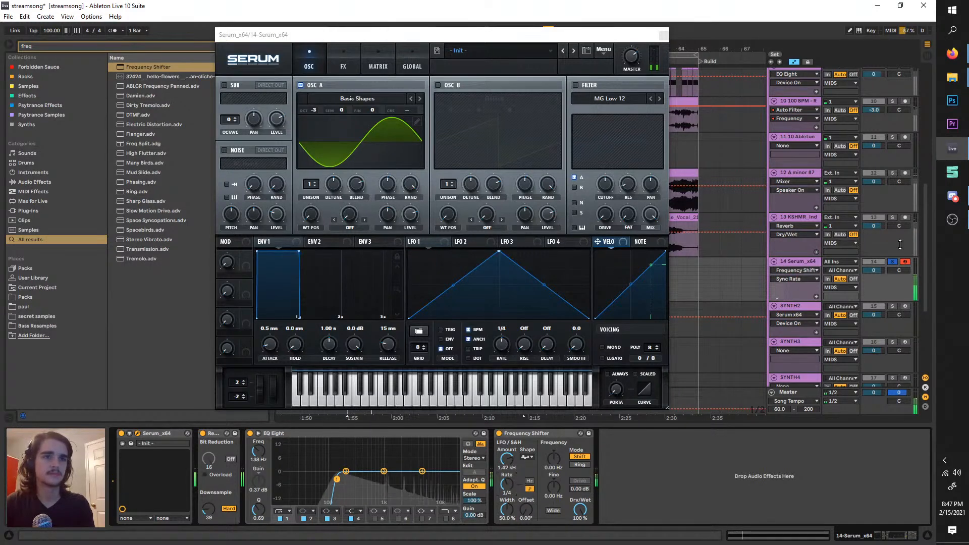
- Unsolo the Serum track to hear it in the full mix, and solo it again
{"action": "left_click", "coordinate": [893, 254]}
{"action": "left_click", "coordinate": [894, 262]}
{"action": "key", "text": "space"}
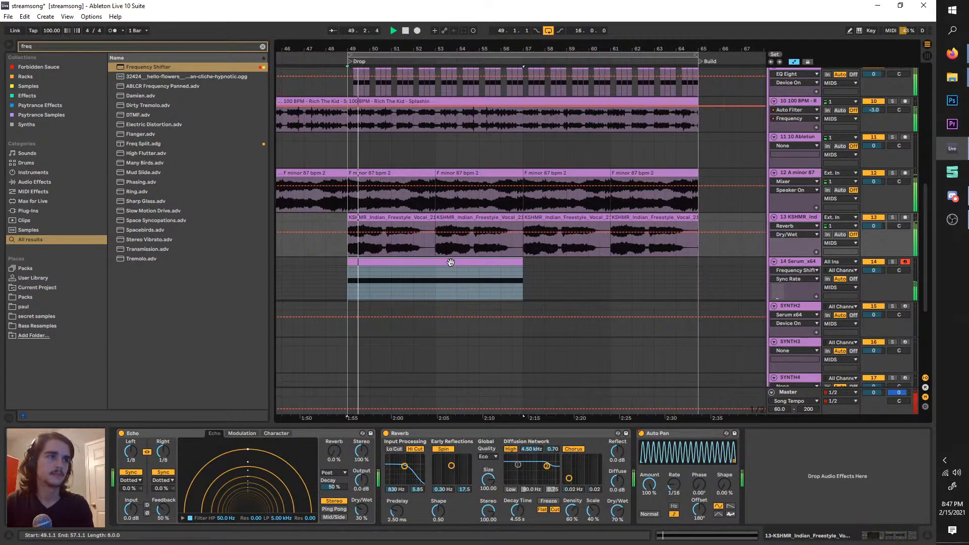
{"action": "left_click", "coordinate": [799, 261]}
{"action": "left_click", "coordinate": [892, 261]}
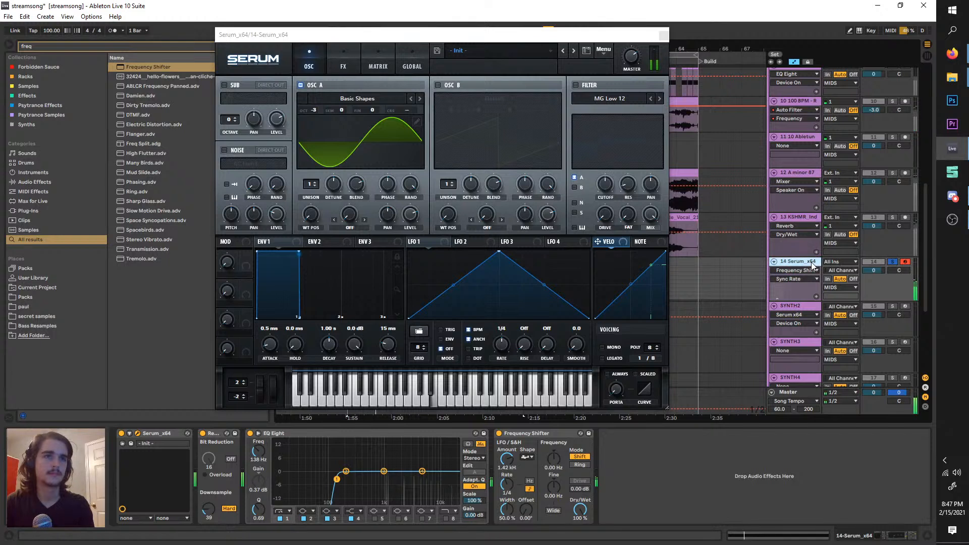
- Try shifting the Frequency Shifter's Fine and coarse Frequency values, and return them to default
{"action": "left_click_drag", "start_coordinate": [555, 484], "coordinate": [563, 472]}
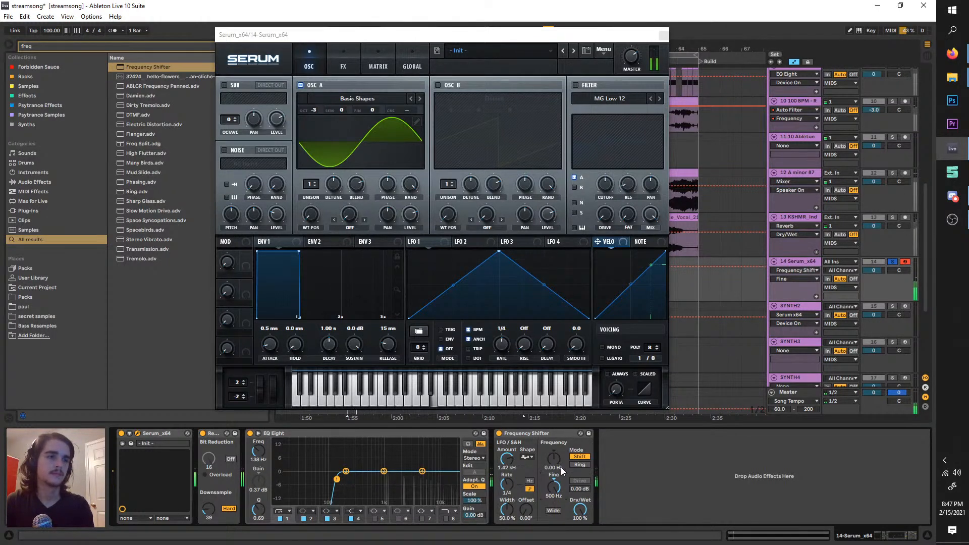
{"action": "right_click", "coordinate": [554, 467]}
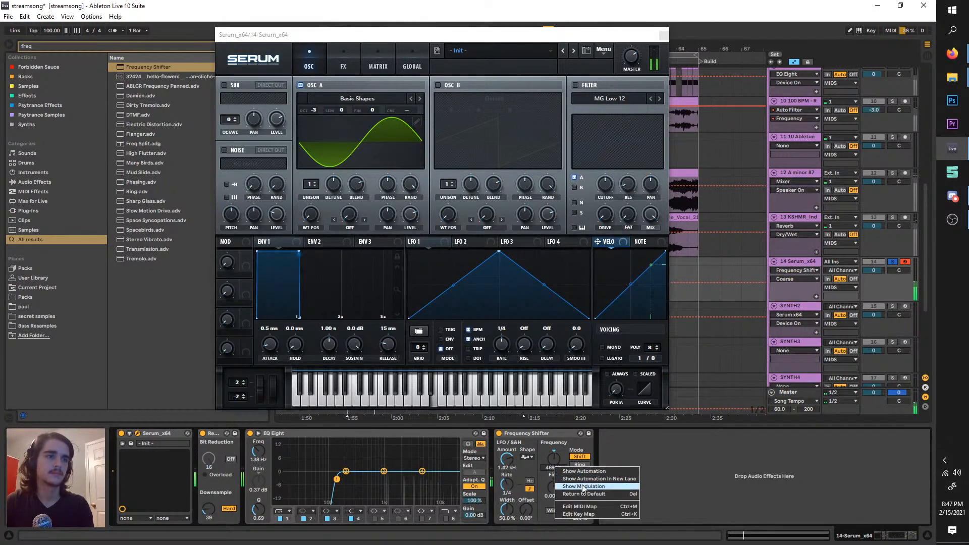
{"action": "left_click", "coordinate": [593, 494]}
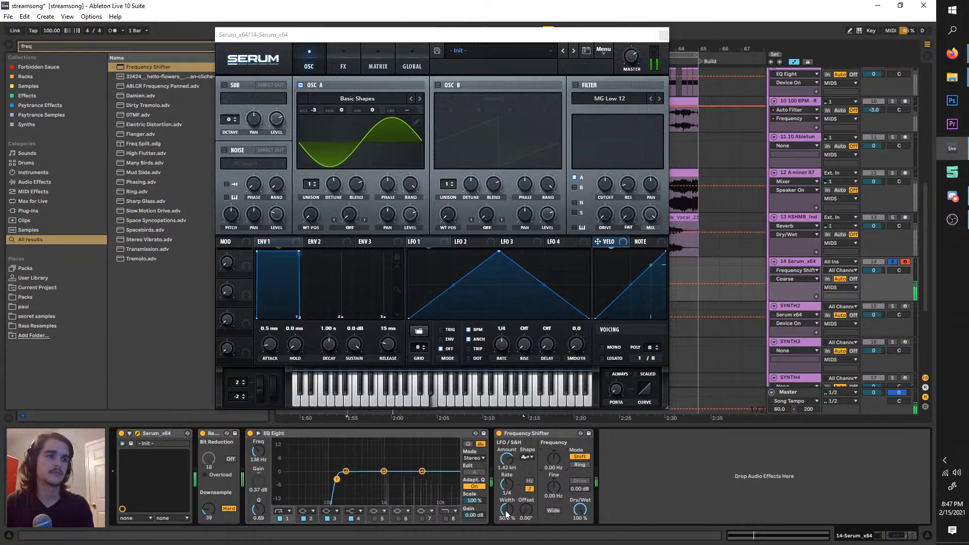
- Set the Frequency Shifter's LFO Width to 0.00% and unsolo the Serum track
{"action": "left_click", "coordinate": [892, 261]}
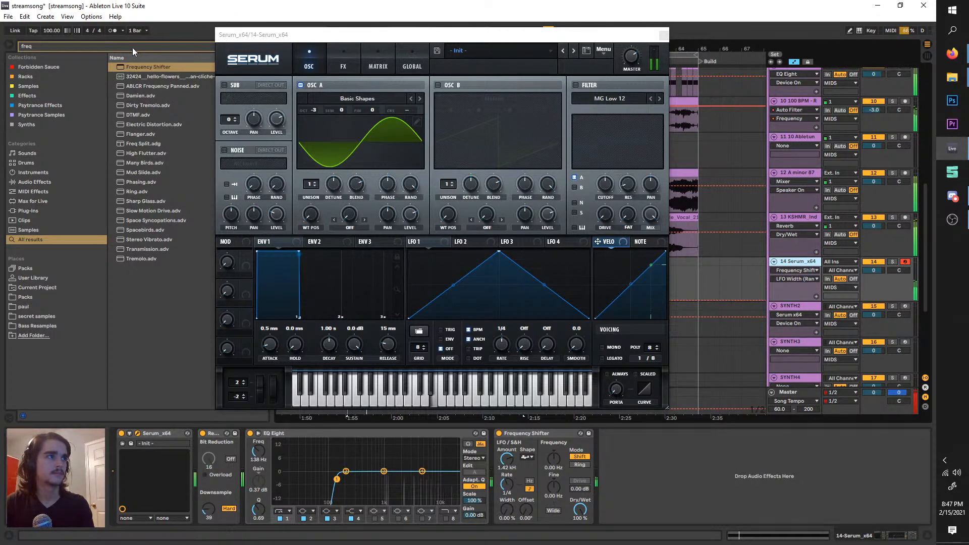
- Search for "glu" and add a Glue Compressor at the end of the chain with 9.84 dB Makeup and Soft clipping enabled
{"action": "key", "text": "ctrl+f"}
{"action": "type", "text": "glu"}
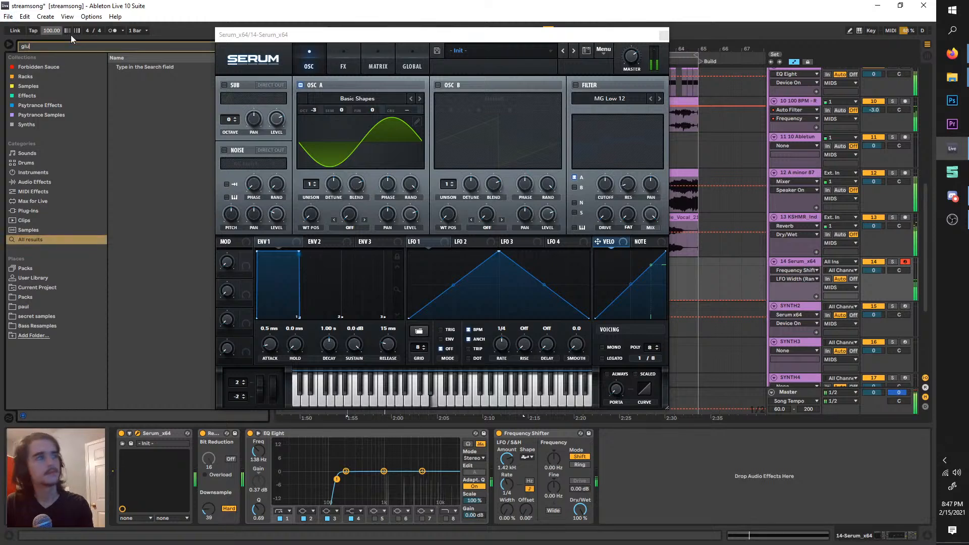
{"action": "left_click_drag", "start_coordinate": [613, 413], "coordinate": [704, 504]}
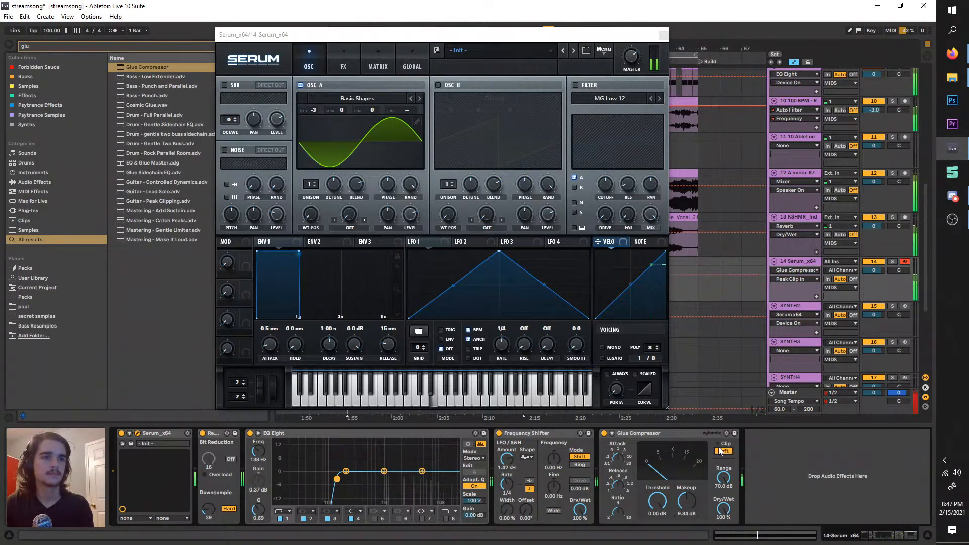
{"action": "left_click", "coordinate": [674, 433]}
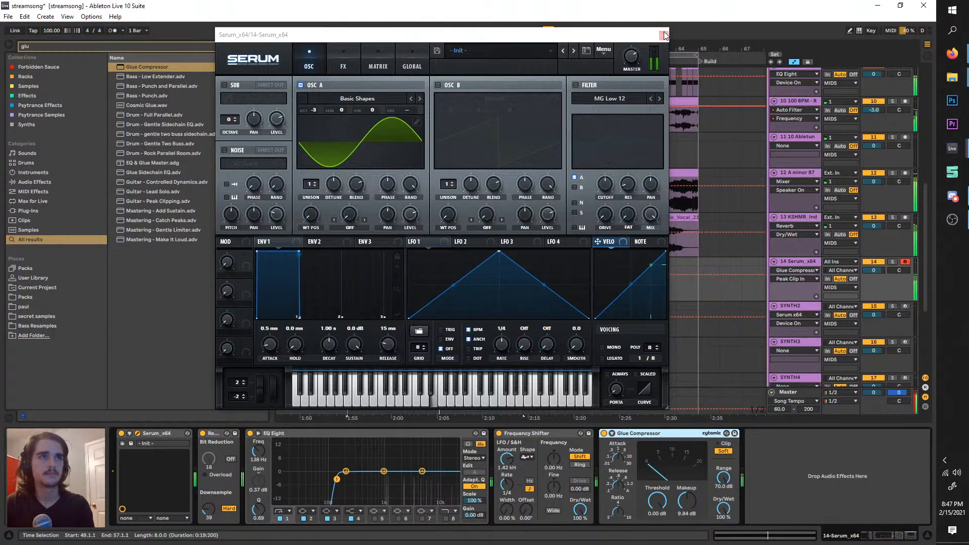
- Duplicate the Serum track's MIDI clip to span bars 57 to 65 and set the track volume to -6.0 dB
{"action": "left_click", "coordinate": [664, 35]}
{"action": "key", "text": "ctrl+d"}
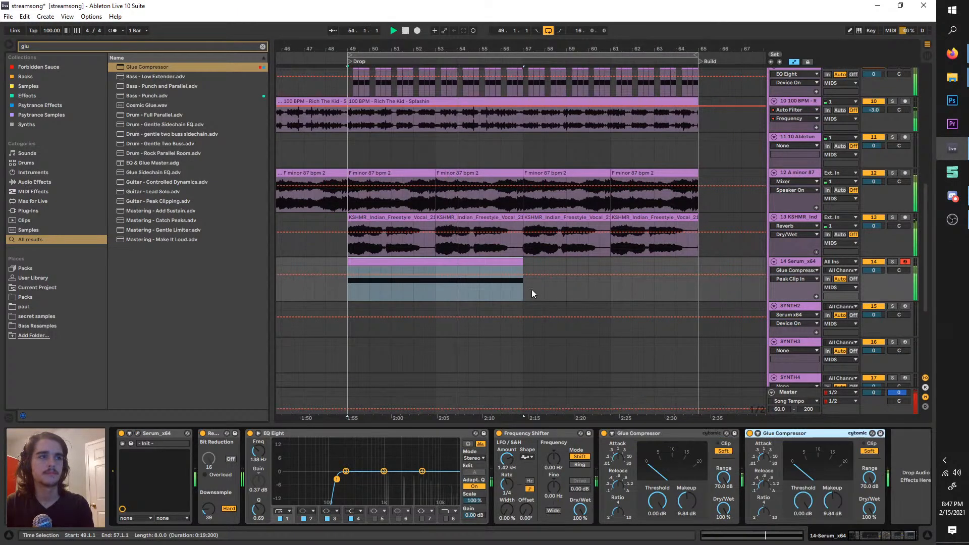
{"action": "key", "text": "ctrl+z"}
{"action": "left_click", "coordinate": [493, 254]}
{"action": "left_click", "coordinate": [494, 262]}
{"action": "key", "text": "ctrl+d"}
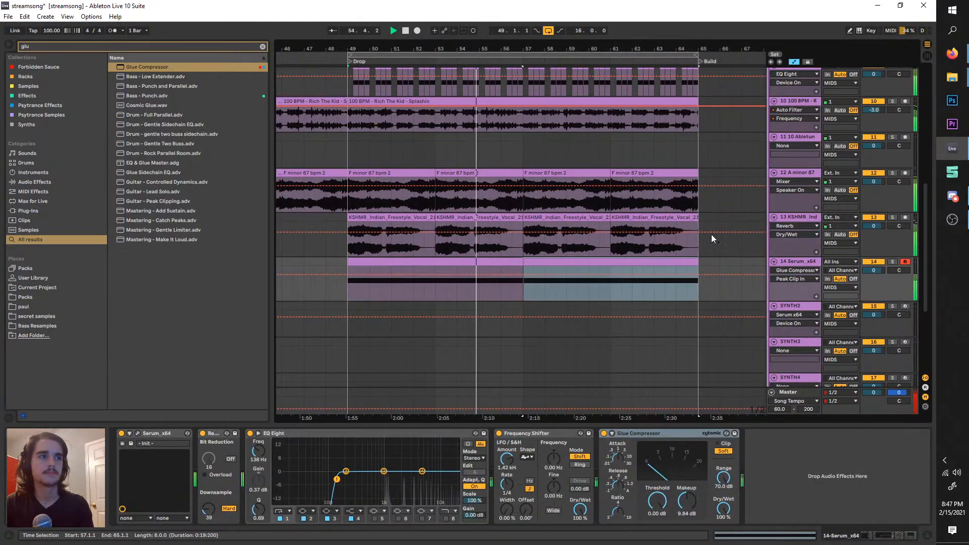
{"action": "left_click", "coordinate": [874, 271]}
{"action": "left_click_drag", "start_coordinate": [874, 271], "coordinate": [870, 277]}
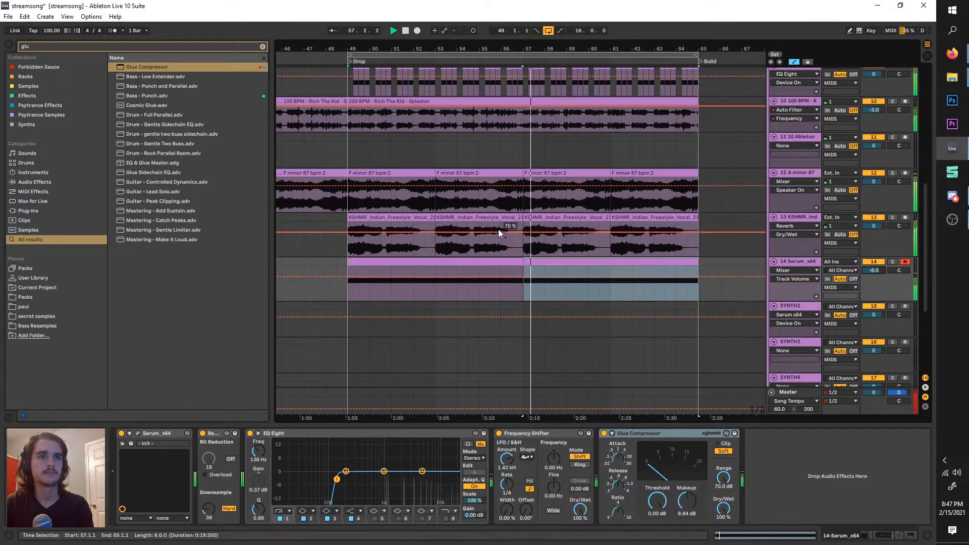
- Move the arrangement loop to start at bar 41 and extend it to 24 bars, through the end of the drop
{"action": "scroll", "coordinate": [508, 234], "scroll_direction": "up", "scroll_amount": 5}
{"action": "scroll", "coordinate": [508, 234], "scroll_direction": "left", "scroll_amount": 3}
{"action": "scroll", "coordinate": [508, 234], "scroll_direction": "down", "scroll_amount": 3}
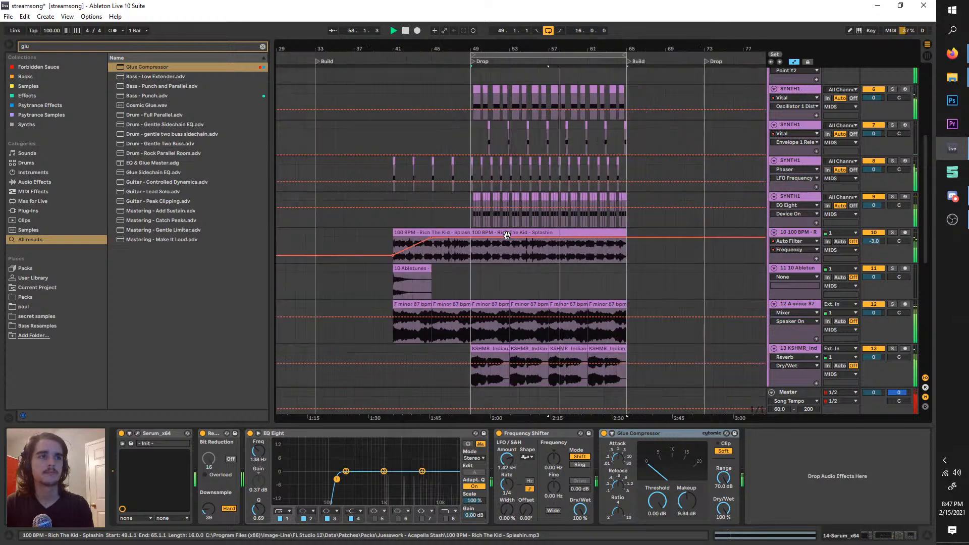
{"action": "left_click_drag", "start_coordinate": [508, 56], "coordinate": [431, 57]}
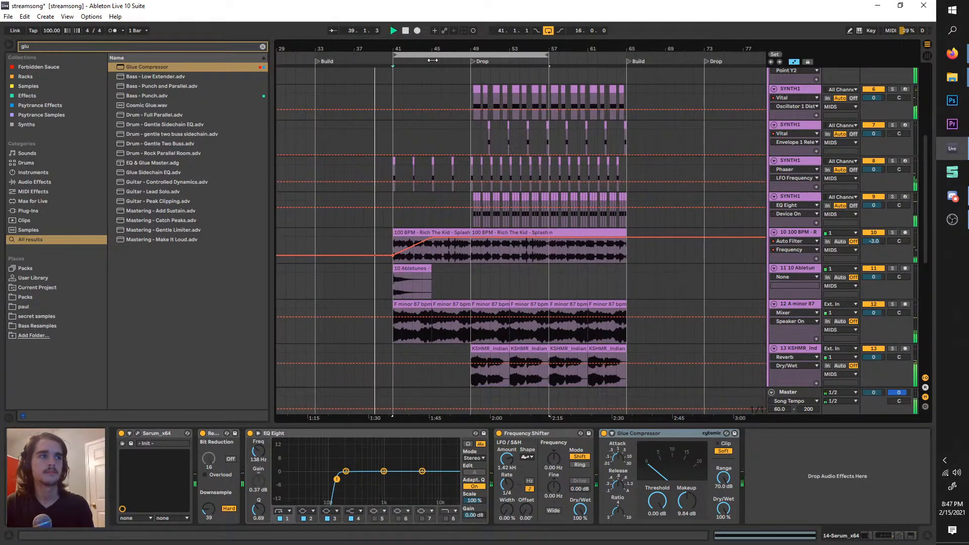
{"action": "scroll", "coordinate": [460, 147], "scroll_direction": "down", "scroll_amount": 2}
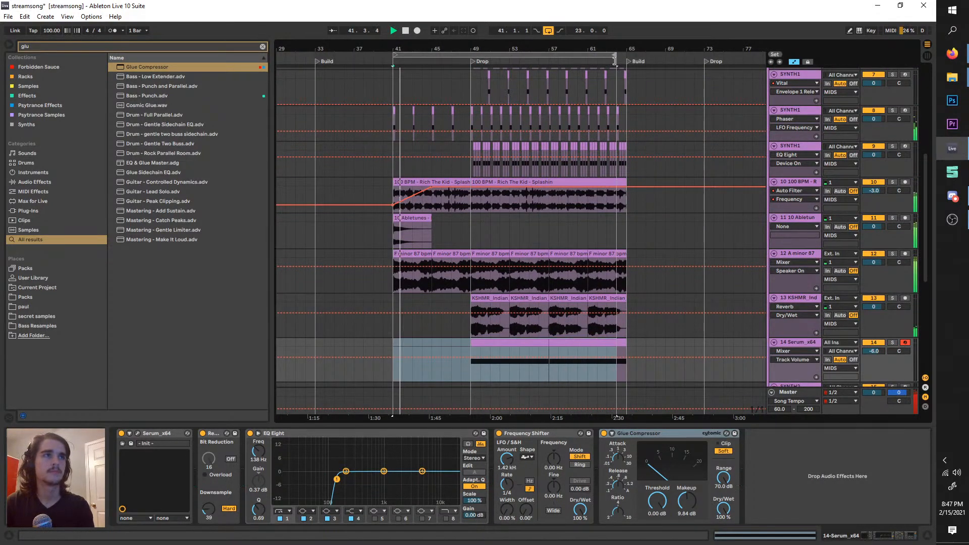
{"action": "left_click", "coordinate": [523, 336]}
{"action": "left_click", "coordinate": [524, 340]}
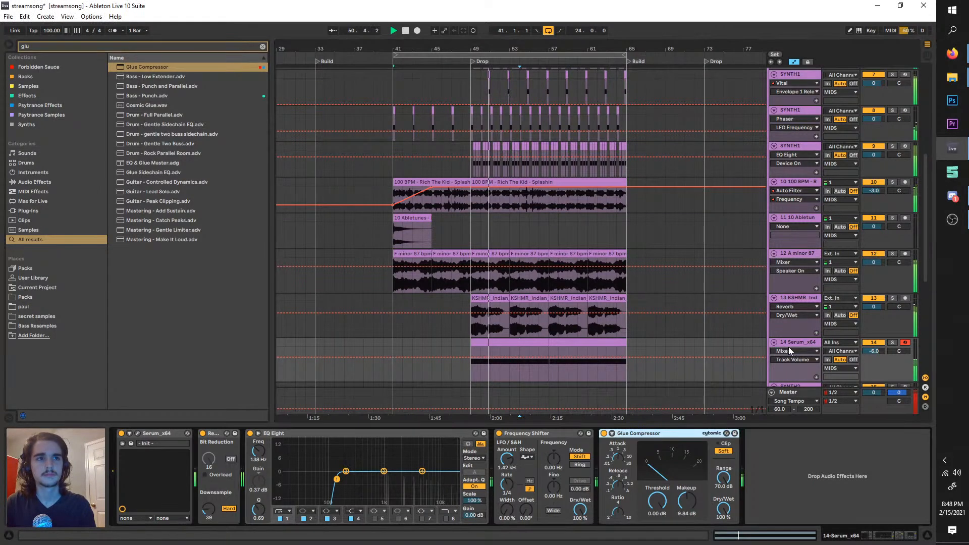
- Search for "rev", add a Reverb after the Glue Compressor, and set the Serum track's volume to -7.0 dB
{"action": "key", "text": "ctrl+f"}
{"action": "type", "text": "rev"}
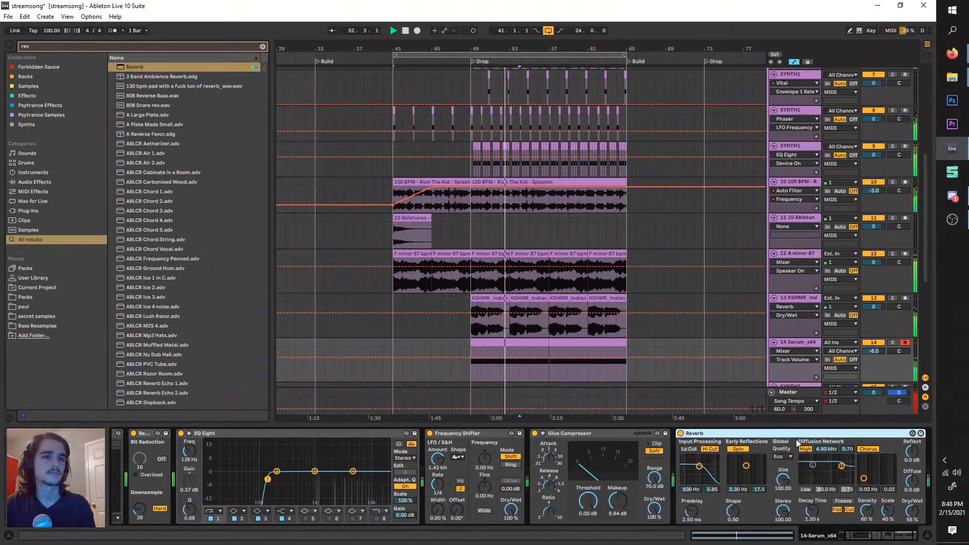
{"action": "left_click_drag", "start_coordinate": [868, 362], "coordinate": [877, 350]}
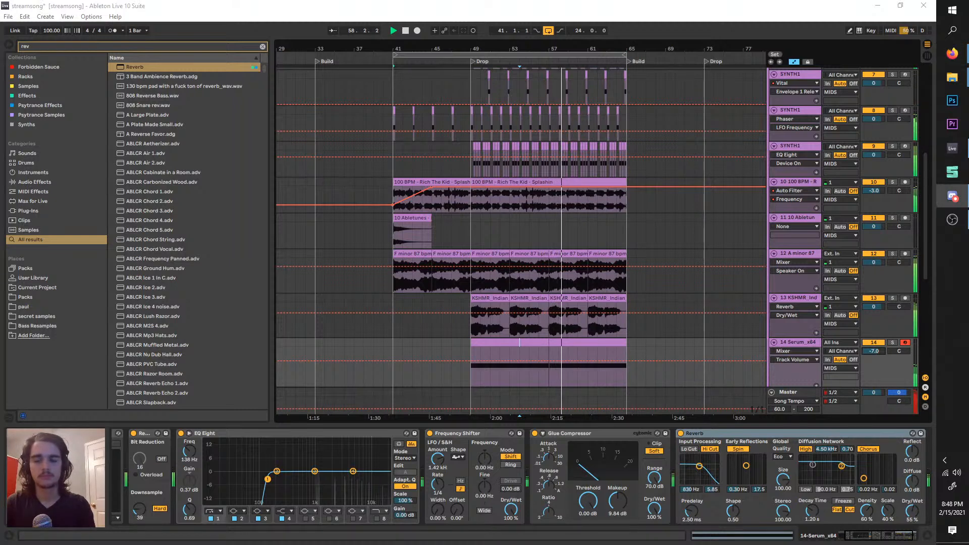
- Stop playback and save the Live Set, leaving the temporary recording files in place
{"action": "left_click", "coordinate": [405, 30]}
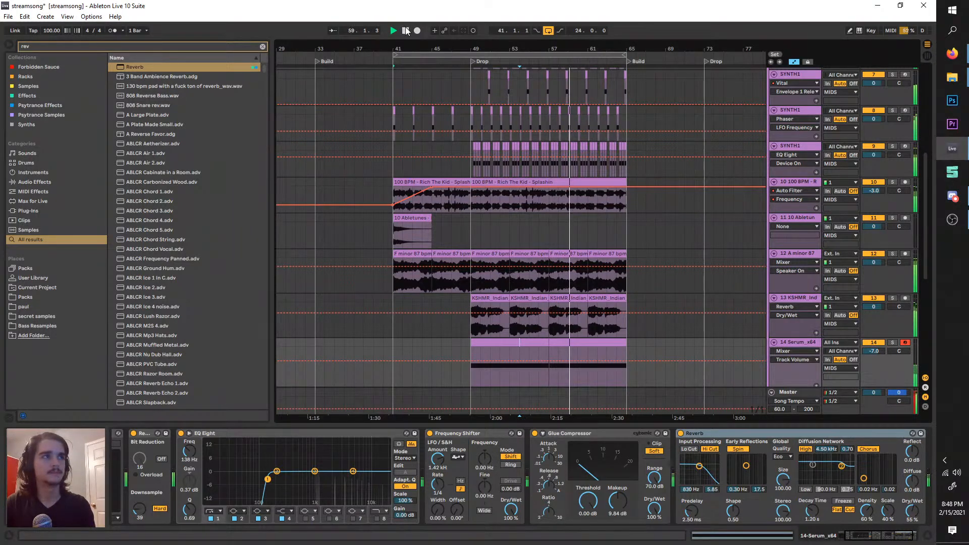
{"action": "mouse_move", "coordinate": [954, 57]}
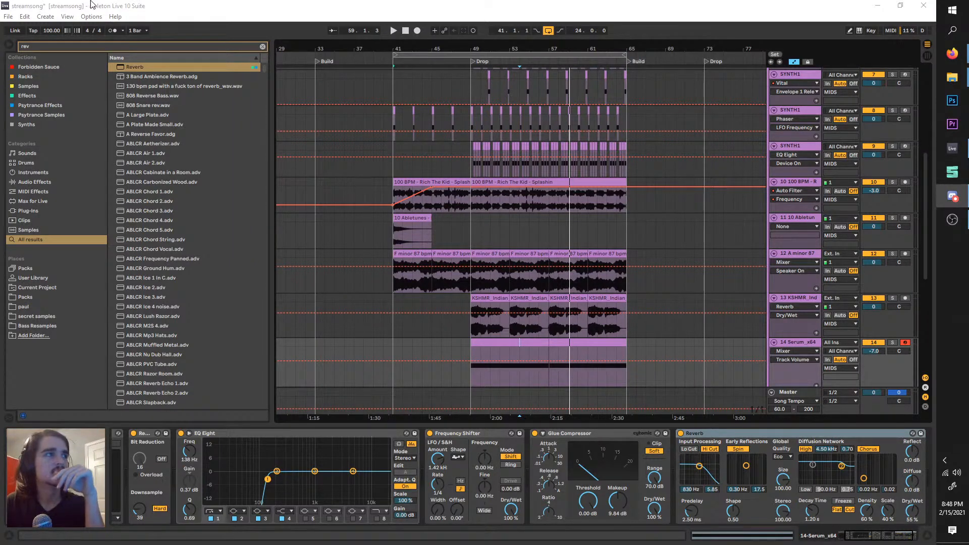
{"action": "left_click", "coordinate": [8, 16]}
{"action": "mouse_move", "coordinate": [24, 16]}
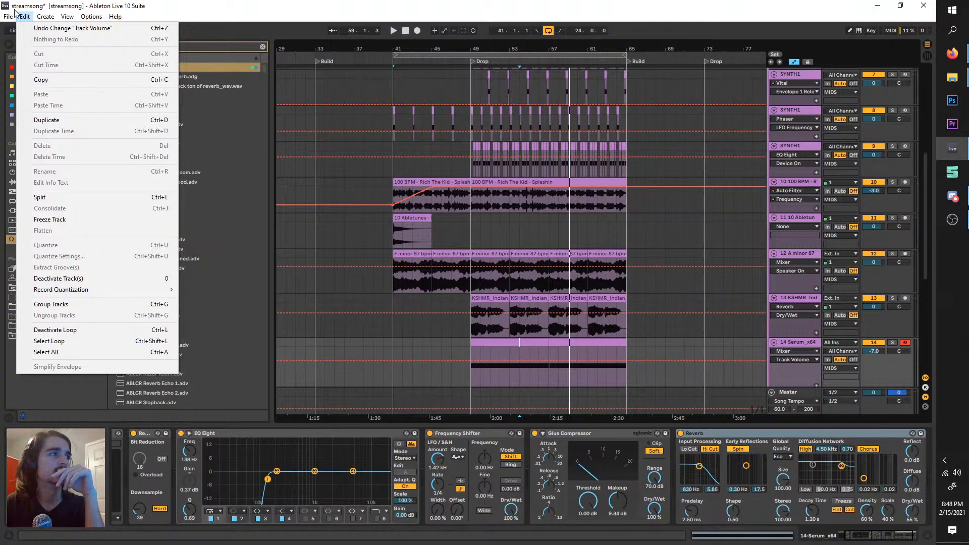
{"action": "left_click", "coordinate": [48, 108]}
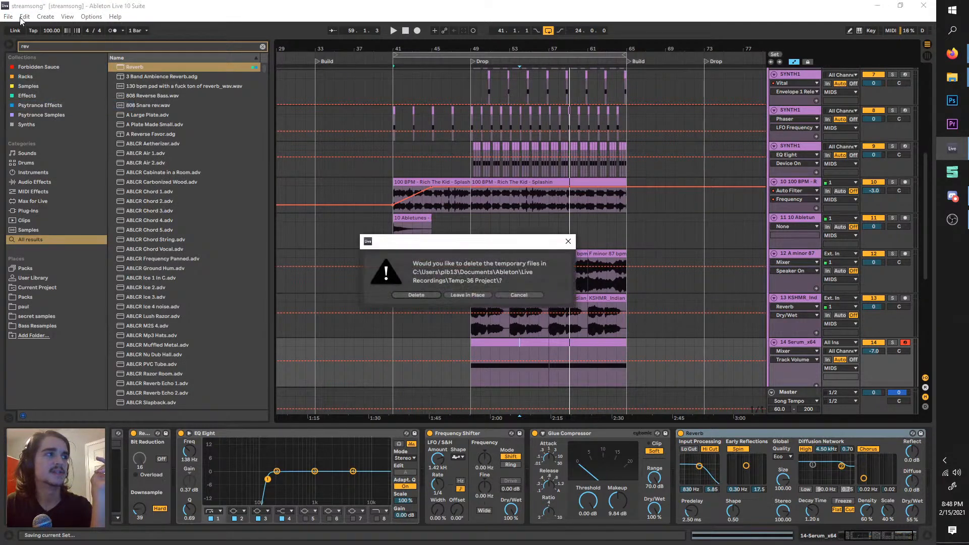
{"action": "left_click", "coordinate": [455, 297]}
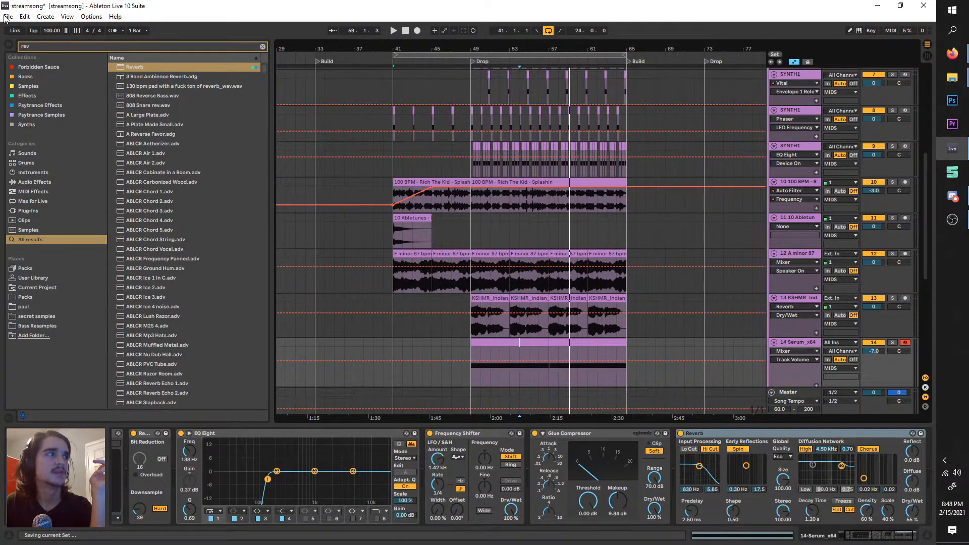
- Collect and save all used media files into the project, including User Library and Factory Pack files, leaving temporary files in place
{"action": "left_click", "coordinate": [8, 16]}
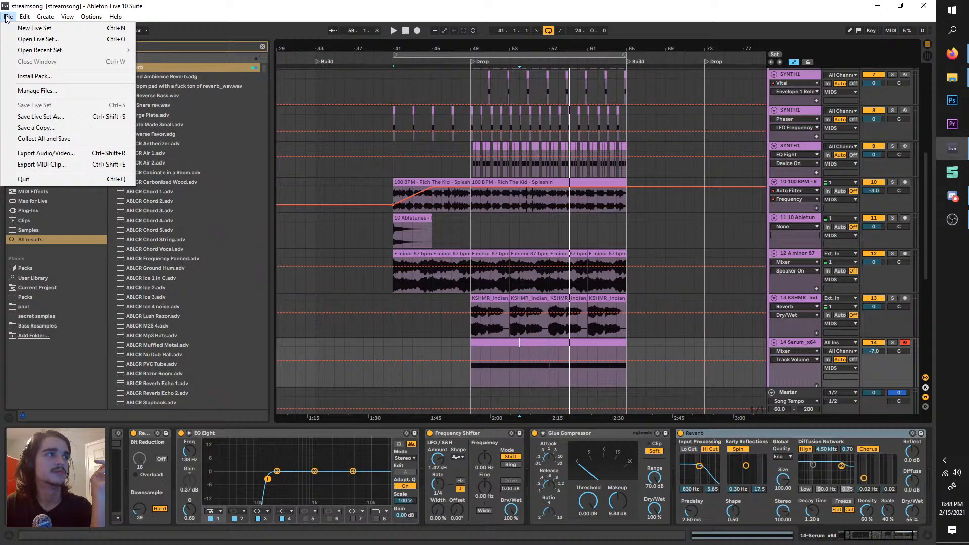
{"action": "left_click", "coordinate": [53, 132]}
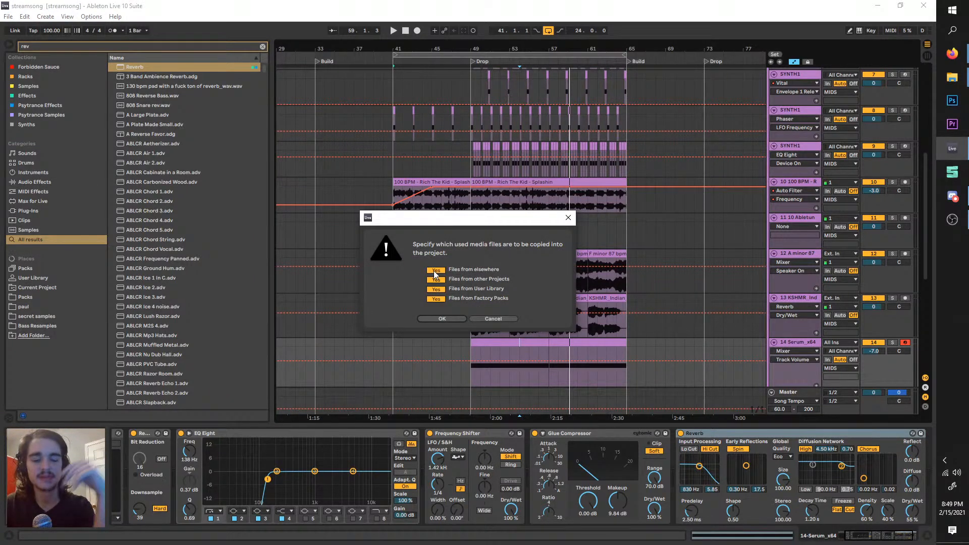
{"action": "left_click", "coordinate": [455, 319]}
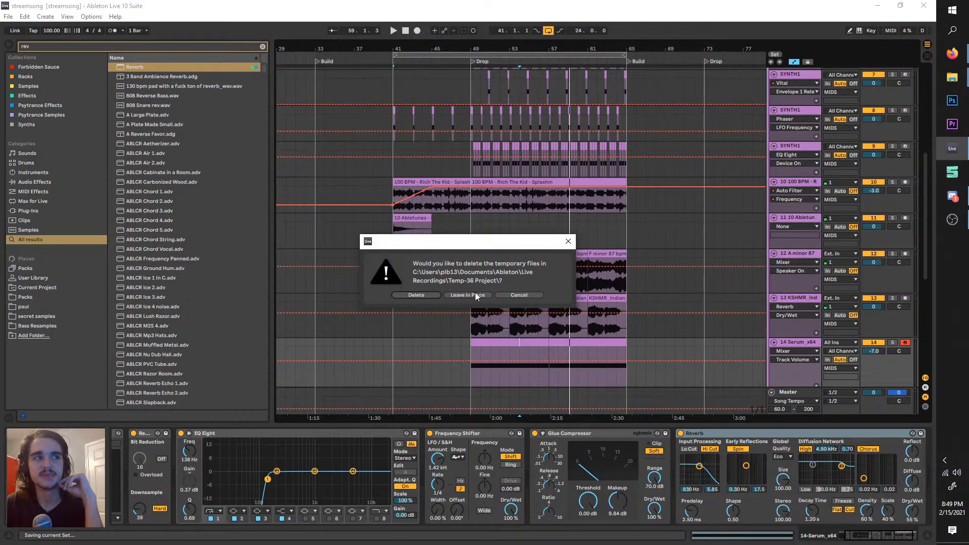
{"action": "left_click", "coordinate": [476, 296]}
- Play the arrangement loop and deactivate the Serum track (track 14)
{"action": "mouse_move", "coordinate": [948, 85]}
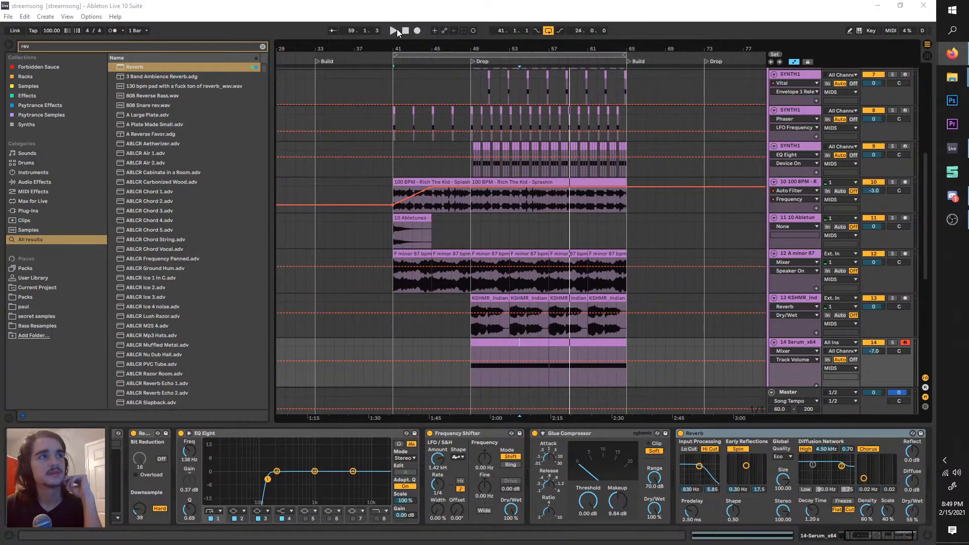
{"action": "left_click", "coordinate": [397, 31]}
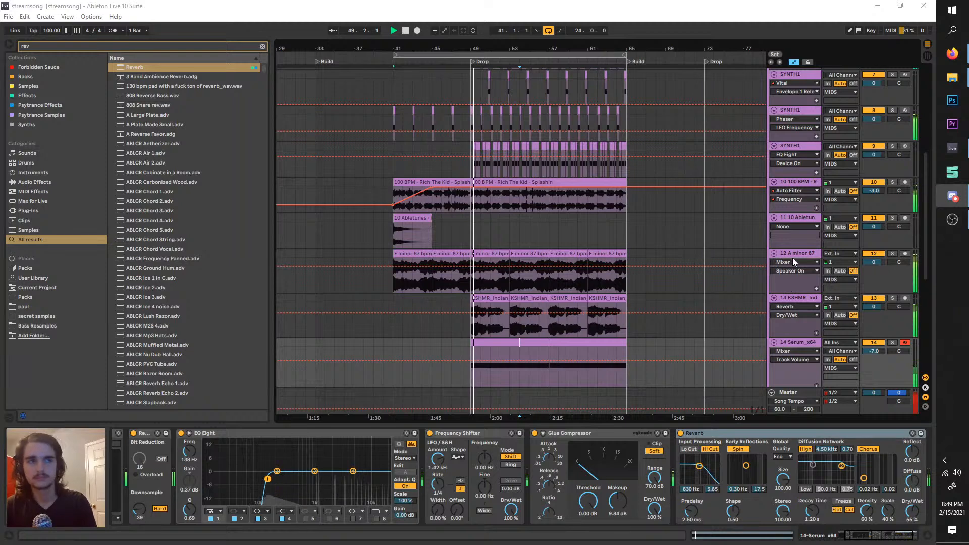
{"action": "left_click", "coordinate": [816, 255]}
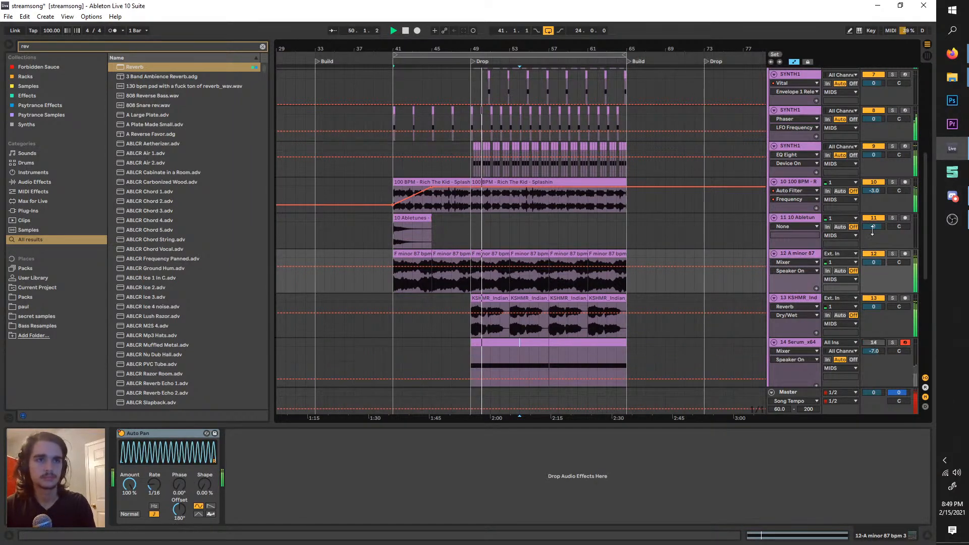
- Set the Reverb's global quality to High on the KSHMR vocal track
{"action": "mouse_move", "coordinate": [953, 53]}
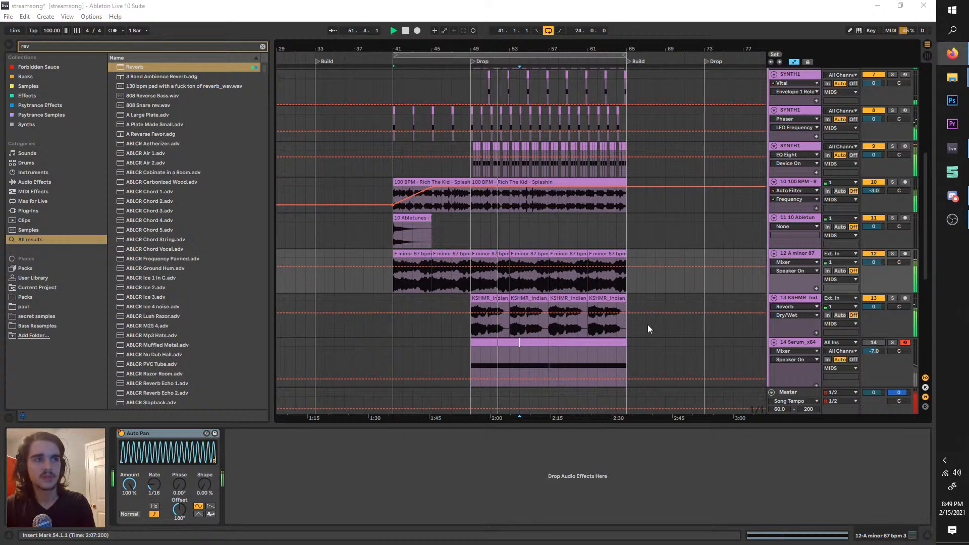
{"action": "left_click", "coordinate": [629, 328]}
{"action": "scroll", "coordinate": [595, 319], "scroll_direction": "up", "scroll_amount": 3}
{"action": "scroll", "coordinate": [540, 303], "scroll_direction": "left", "scroll_amount": 2}
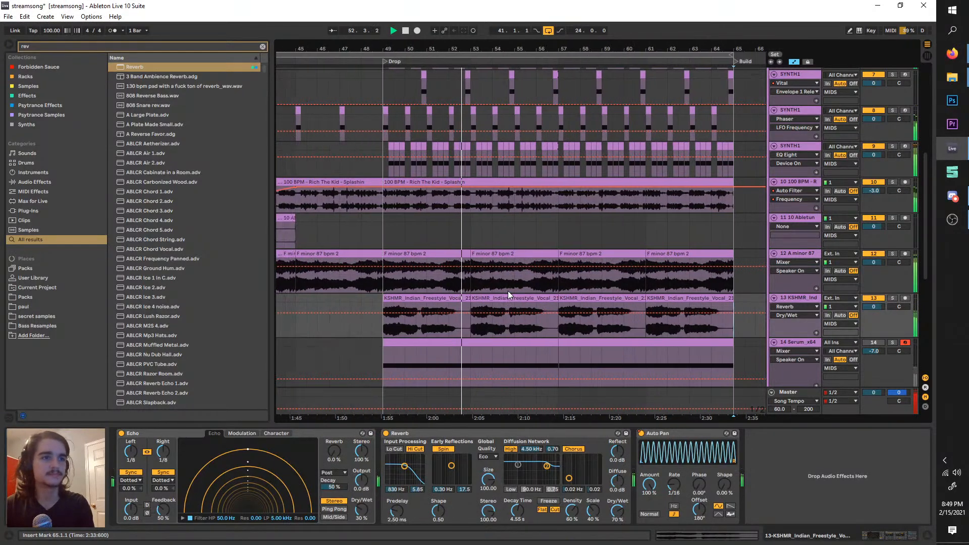
{"action": "scroll", "coordinate": [508, 291], "scroll_direction": "up", "scroll_amount": 2}
{"action": "scroll", "coordinate": [519, 358], "scroll_direction": "left", "scroll_amount": 2}
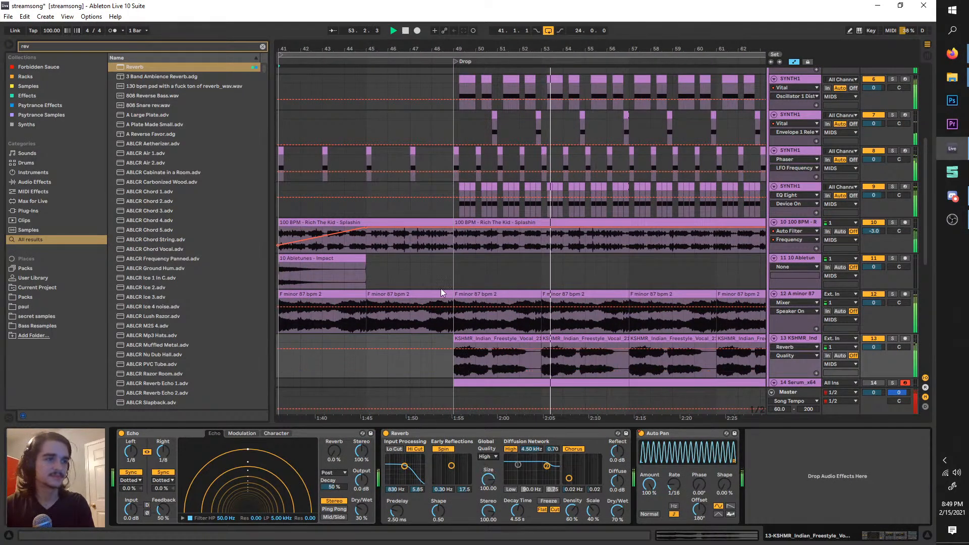
{"action": "scroll", "coordinate": [442, 279], "scroll_direction": "down", "scroll_amount": 2}
{"action": "scroll", "coordinate": [438, 283], "scroll_direction": "down", "scroll_amount": 3}
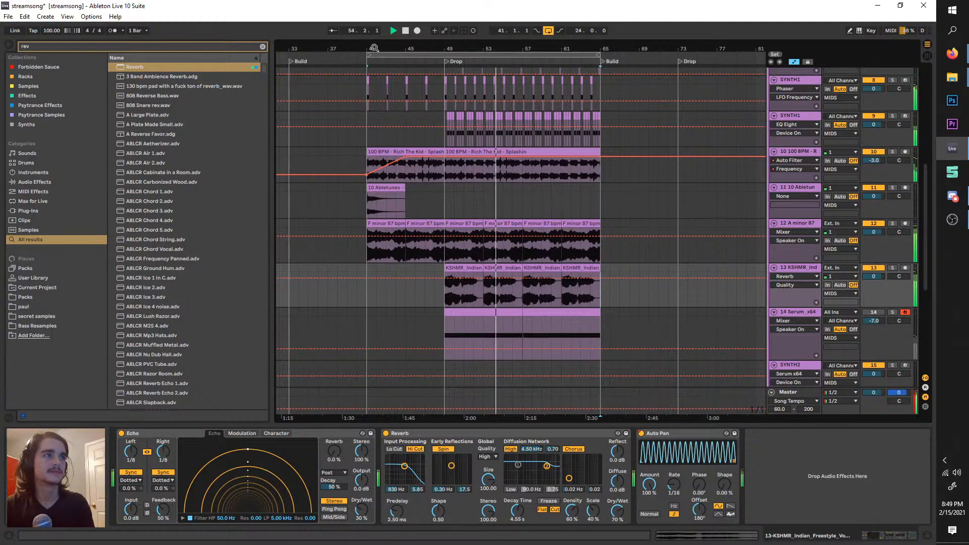
- Copy the first drop's content from bars 49–65 into the second drop at bars 73–89 and set the 16-bar loop there
{"action": "left_click_drag", "start_coordinate": [369, 54], "coordinate": [657, 57]}
{"action": "scroll", "coordinate": [449, 96], "scroll_direction": "up", "scroll_amount": 3}
{"action": "key", "text": "space"}
{"action": "scroll", "coordinate": [452, 65], "scroll_direction": "down", "scroll_amount": 3}
{"action": "left_click", "coordinate": [465, 54]}
{"action": "key", "text": "ctrl+d"}
{"action": "key", "text": "Delete"}
{"action": "scroll", "coordinate": [601, 76], "scroll_direction": "right", "scroll_amount": 2}
{"action": "key", "text": "ctrl+v"}
{"action": "scroll", "coordinate": [663, 138], "scroll_direction": "right", "scroll_amount": 2}
{"action": "scroll", "coordinate": [679, 323], "scroll_direction": "up", "scroll_amount": 1}
{"action": "key", "text": "space"}
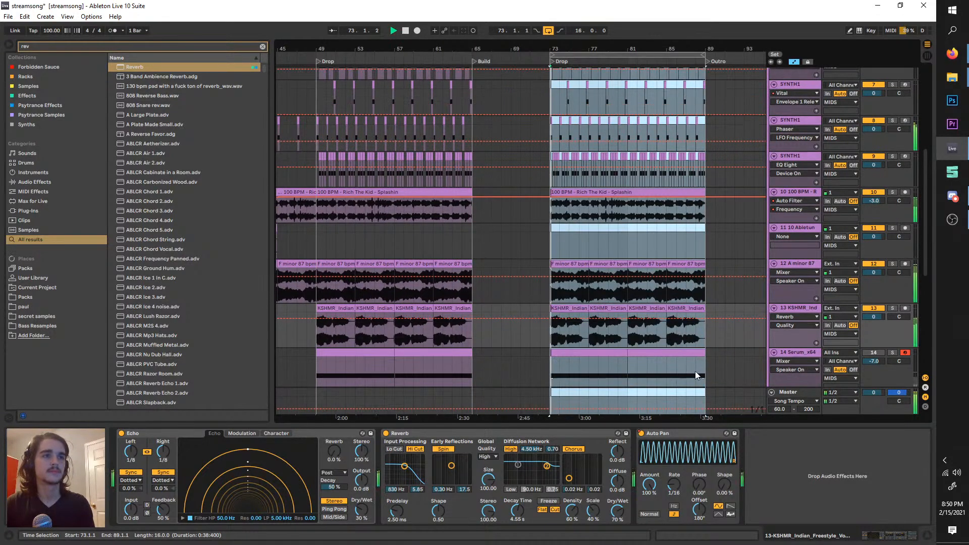
- Delete the copied synth, sample, vocal and Serum clips from the second drop, keeping only the drum clips
{"action": "key", "text": "space"}
{"action": "left_click_drag", "start_coordinate": [696, 373], "coordinate": [547, 120]}
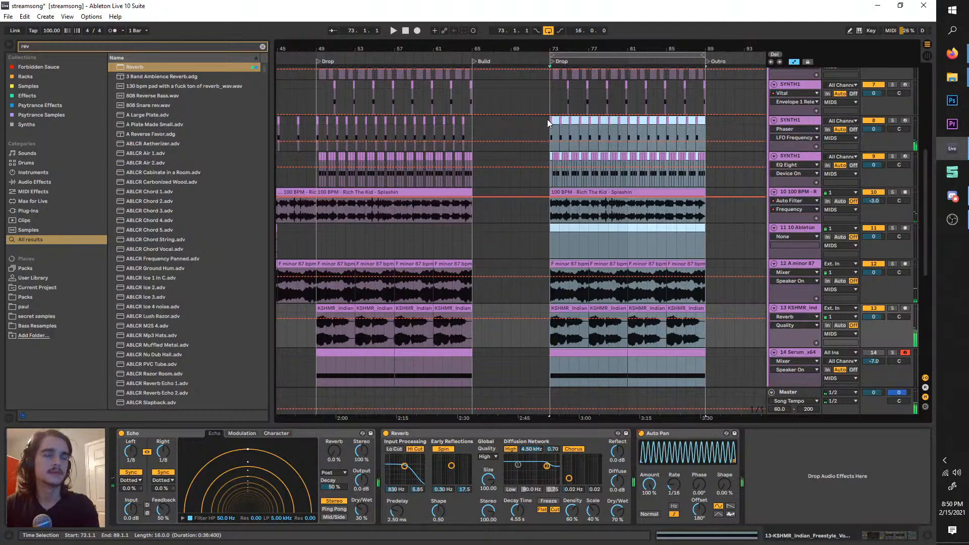
{"action": "scroll", "coordinate": [595, 157], "scroll_direction": "up", "scroll_amount": 3}
{"action": "scroll", "coordinate": [596, 158], "scroll_direction": "up", "scroll_amount": 2}
{"action": "left_click_drag", "start_coordinate": [710, 233], "coordinate": [553, 187]}
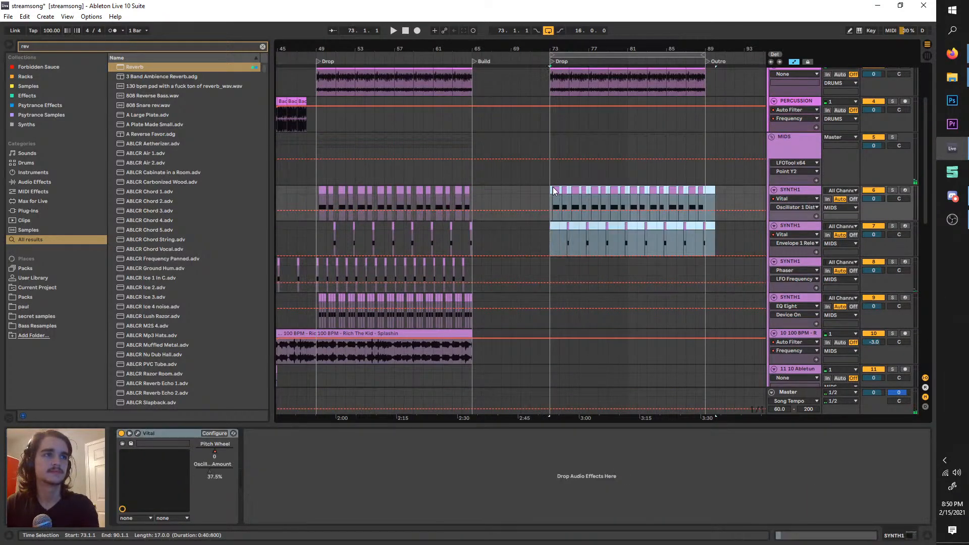
{"action": "scroll", "coordinate": [556, 188], "scroll_direction": "up", "scroll_amount": 3}
- Insert a new Serum MIDI track in the MIDS group and move it above the SYNTH1 tracks
{"action": "key", "text": "space"}
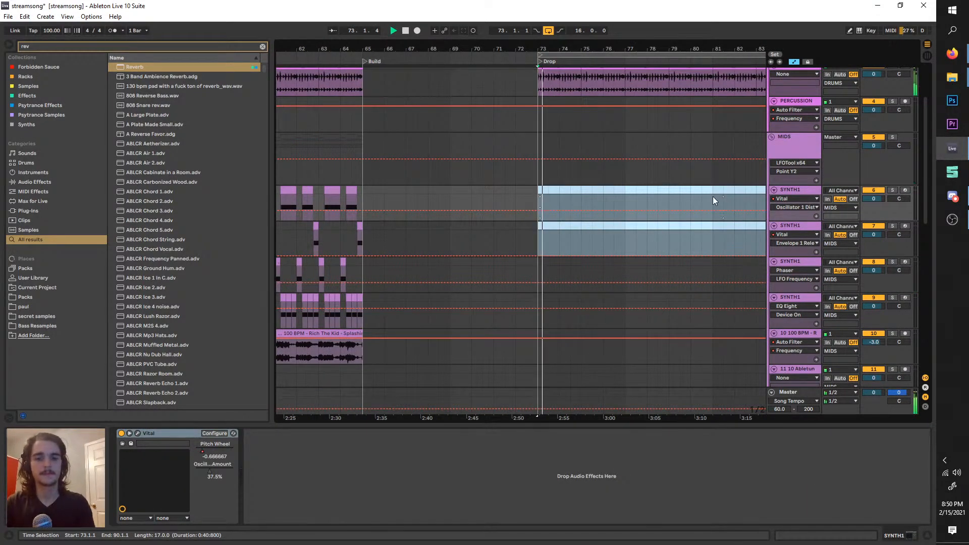
{"action": "left_click", "coordinate": [788, 191]}
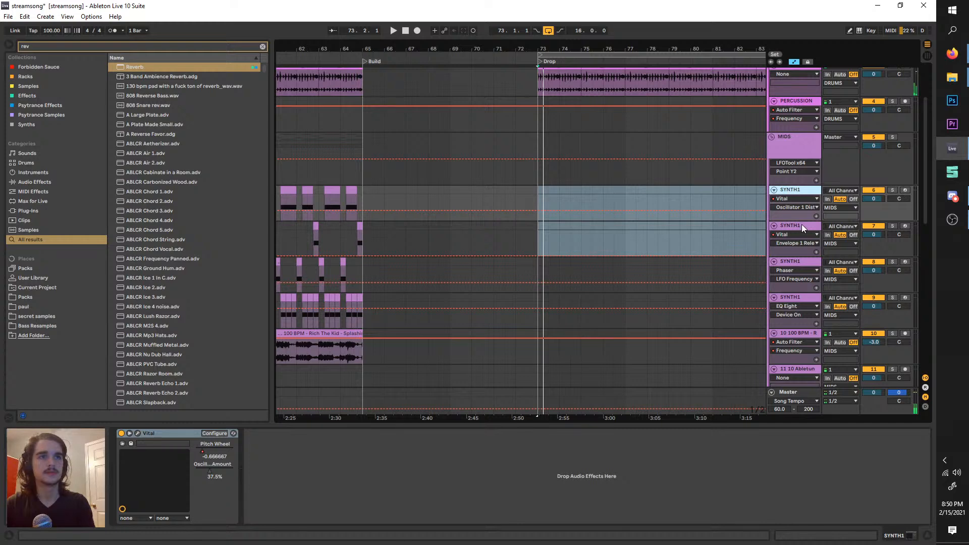
{"action": "key", "text": "ctrl+d"}
{"action": "key", "text": "ctrl+z"}
{"action": "right_click", "coordinate": [793, 190]}
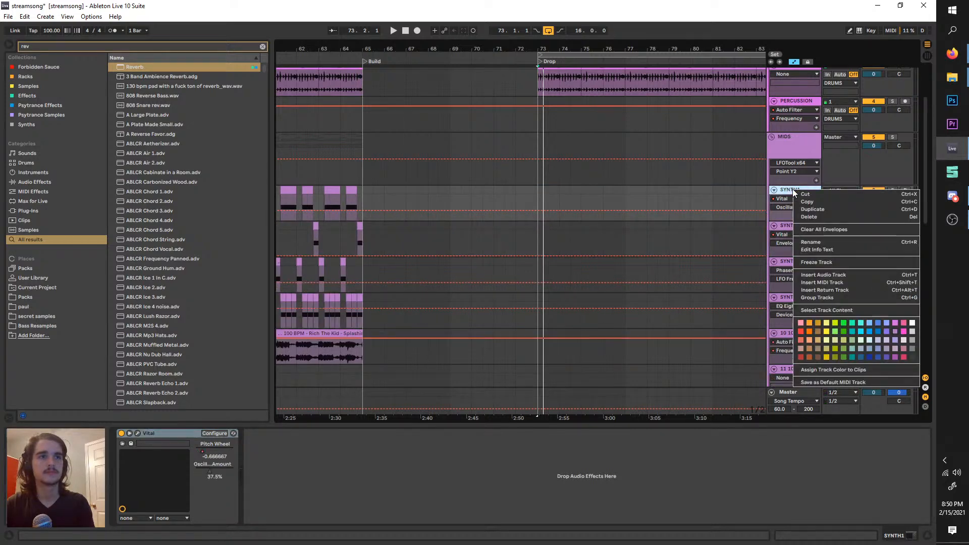
{"action": "left_click", "coordinate": [832, 282]}
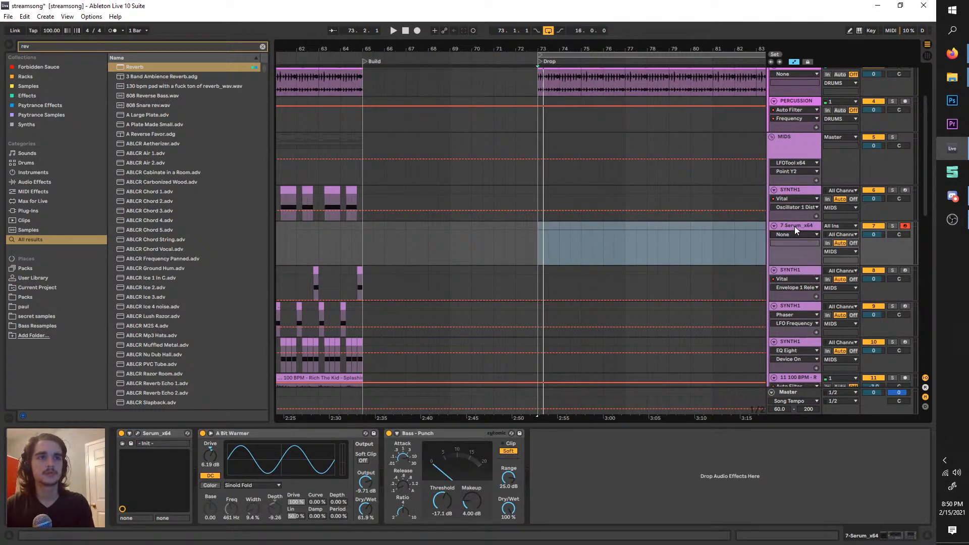
{"action": "left_click_drag", "start_coordinate": [791, 185], "coordinate": [791, 184]}
{"action": "key", "text": "space"}
{"action": "key", "text": "ctrl+shift+m"}
{"action": "scroll", "coordinate": [550, 187], "scroll_direction": "up", "scroll_amount": 3}
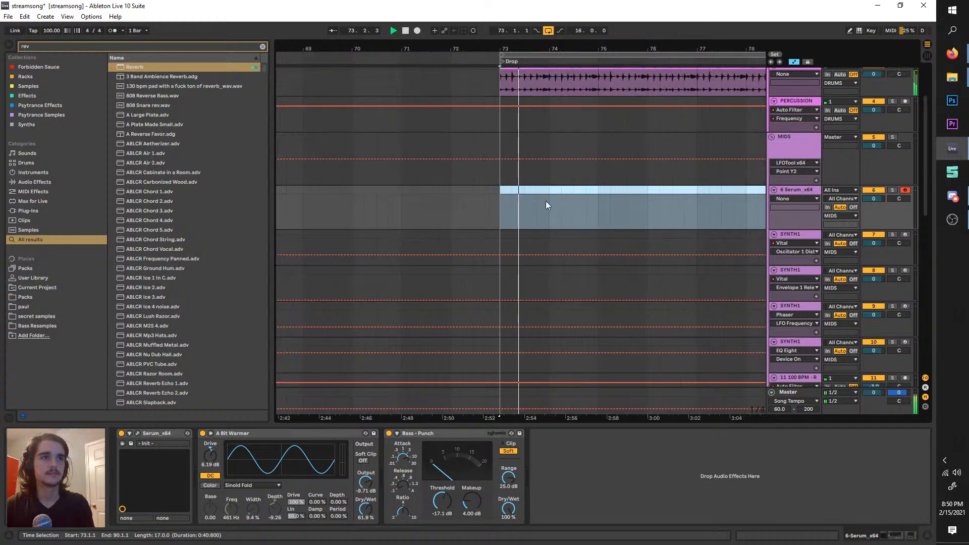
- Show the Bunting Kick 4 sample in the KICKSNARE track's Instrument Rack while the second drop plays
{"action": "left_click", "coordinate": [792, 135]}
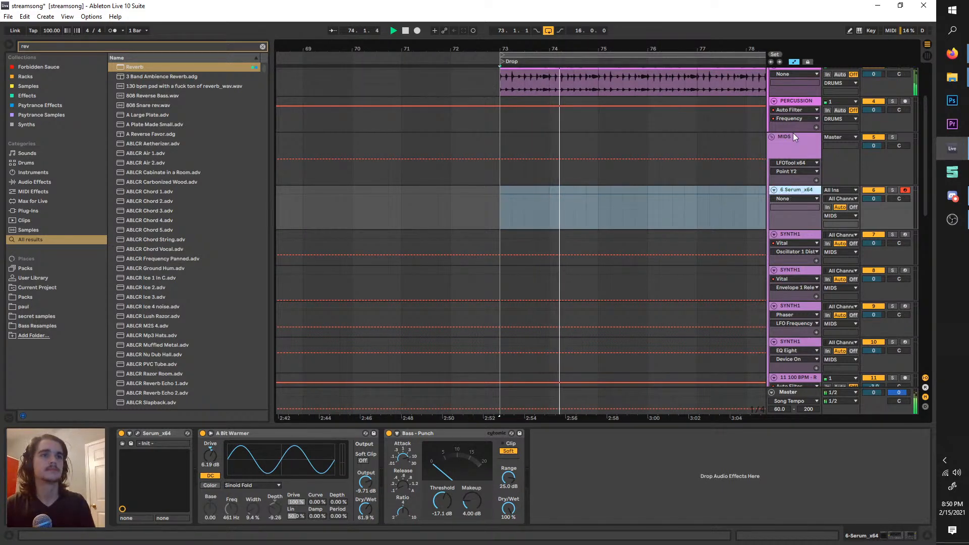
{"action": "scroll", "coordinate": [580, 172], "scroll_direction": "up", "scroll_amount": 3}
{"action": "left_click", "coordinate": [797, 80]}
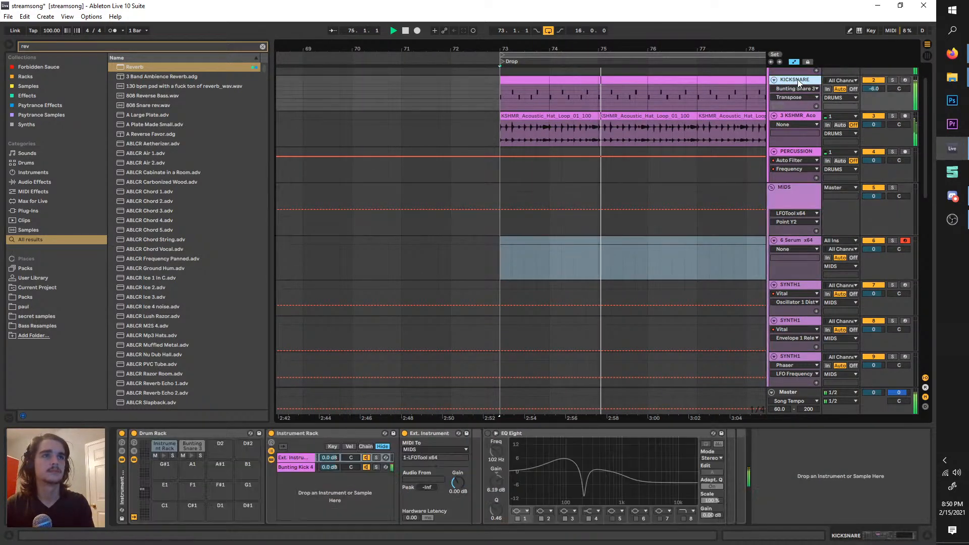
{"action": "left_click", "coordinate": [295, 467]}
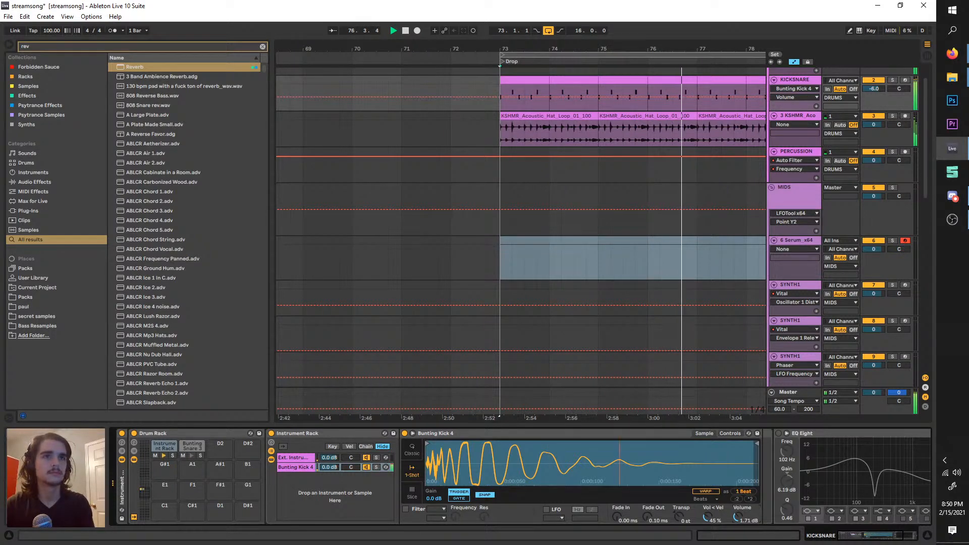
- Solo the new Serum track together with the KICKSNARE comparison and briefly play the loop from bar 73
{"action": "left_click", "coordinate": [786, 241]}
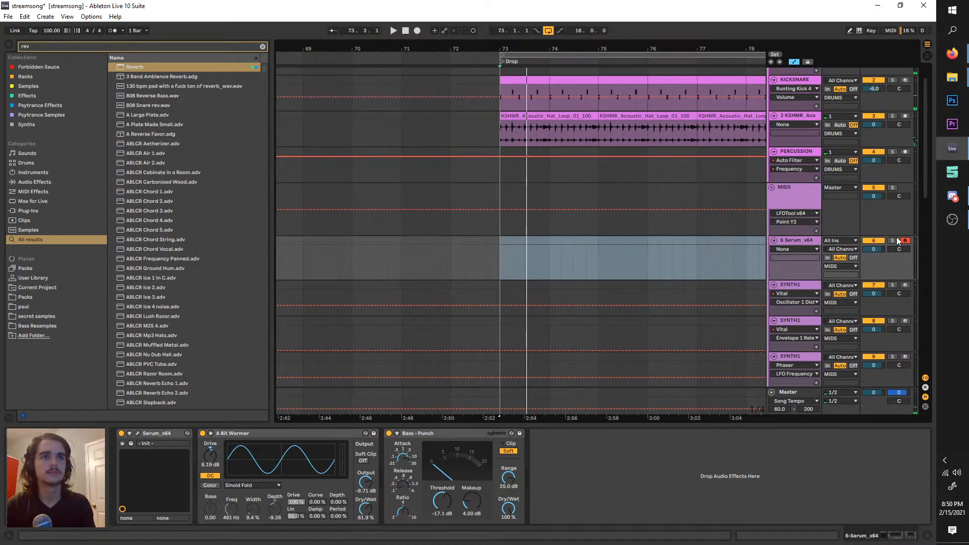
{"action": "key", "text": "Up"}
{"action": "left_click", "coordinate": [802, 83]}
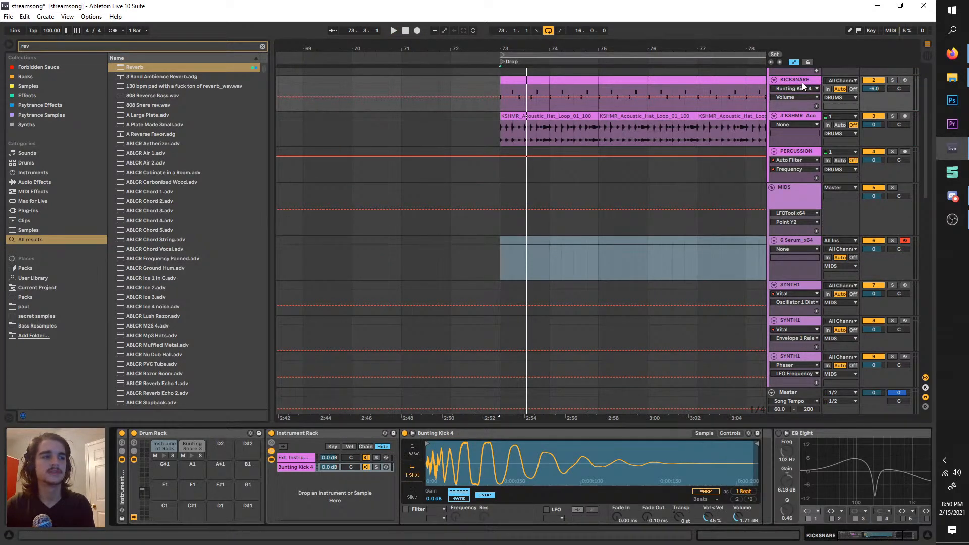
{"action": "left_click", "coordinate": [803, 263]}
{"action": "key", "text": "space"}
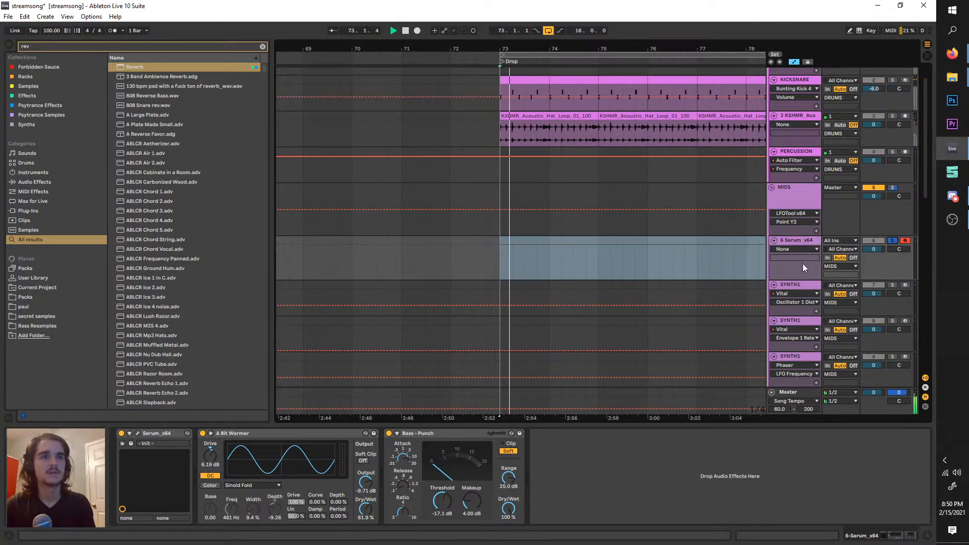
{"action": "key", "text": "space"}
- Remove the A Bit Warmer and Bass - Punch devices from the new Serum track
{"action": "left_click", "coordinate": [295, 433]}
{"action": "key", "text": "Delete"}
{"action": "key", "text": "Delete"}
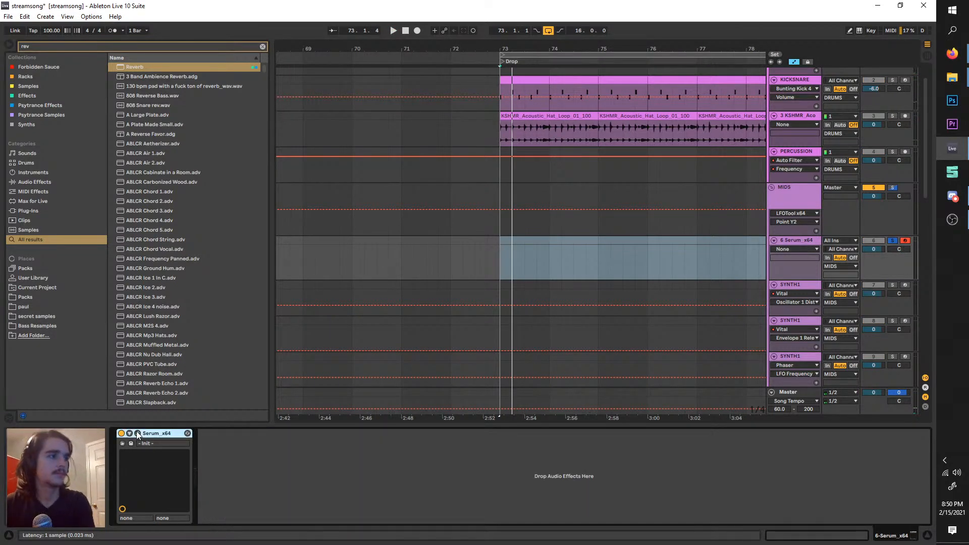
- Open the Serum plug-in on the new track, load its Init Preset, and close the plug-in window
{"action": "left_click", "coordinate": [138, 434]}
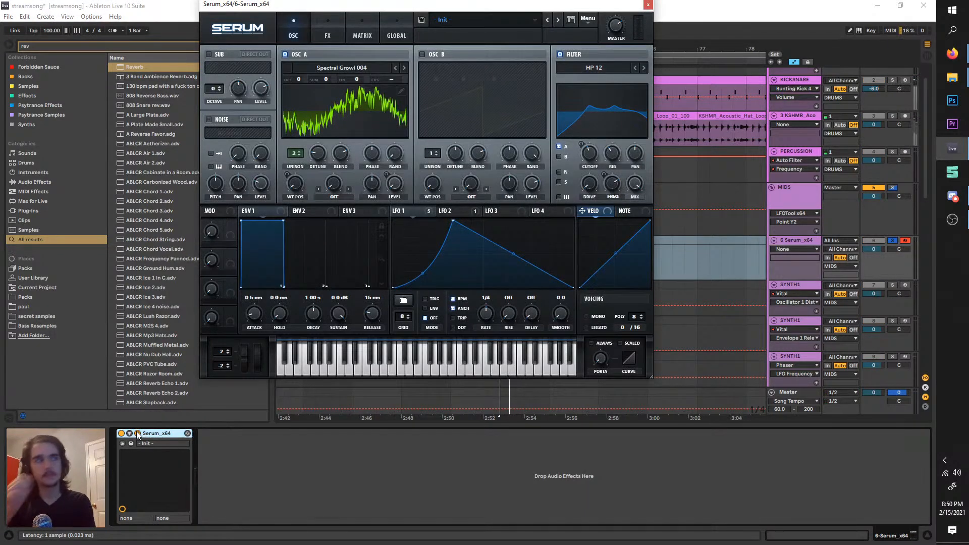
{"action": "left_click", "coordinate": [588, 20]}
{"action": "left_click", "coordinate": [605, 77]}
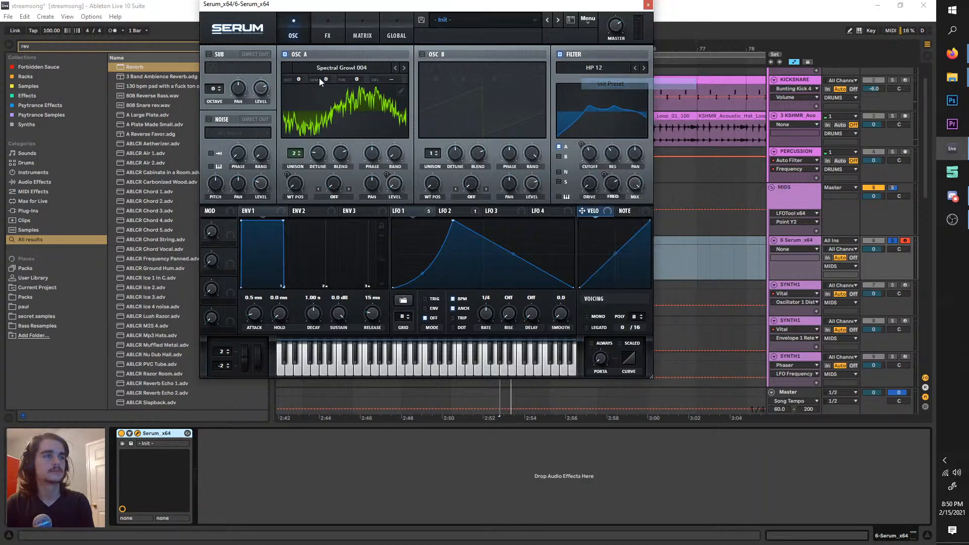
{"action": "left_click", "coordinate": [649, 4]}
- Create a one-beat MIDI clip at bar 73 on the new Serum track with an F3 note filling it, and play it
{"action": "left_click_drag", "start_coordinate": [499, 243], "coordinate": [510, 239]}
{"action": "key", "text": "ctrl+shift+m"}
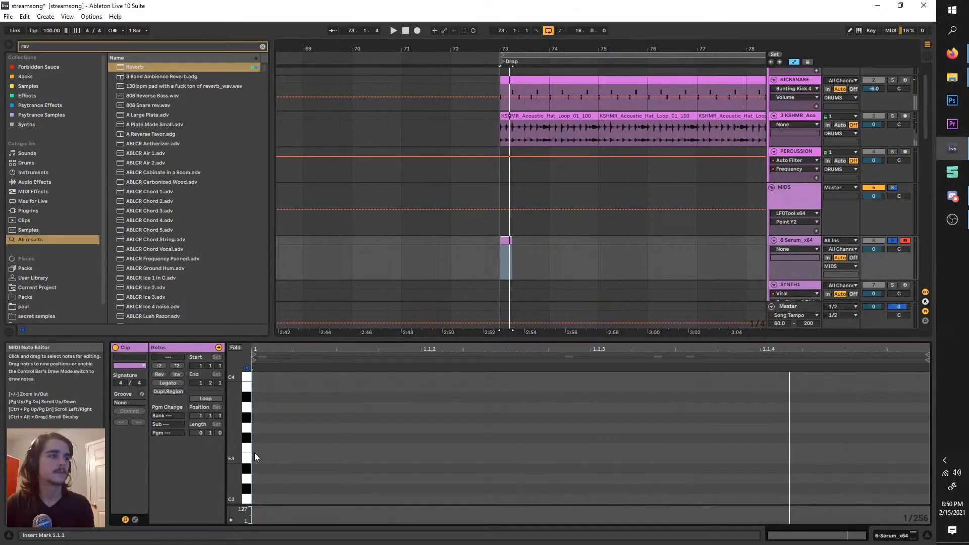
{"action": "double_click", "coordinate": [256, 449]}
{"action": "left_click_drag", "start_coordinate": [325, 449], "coordinate": [928, 448]}
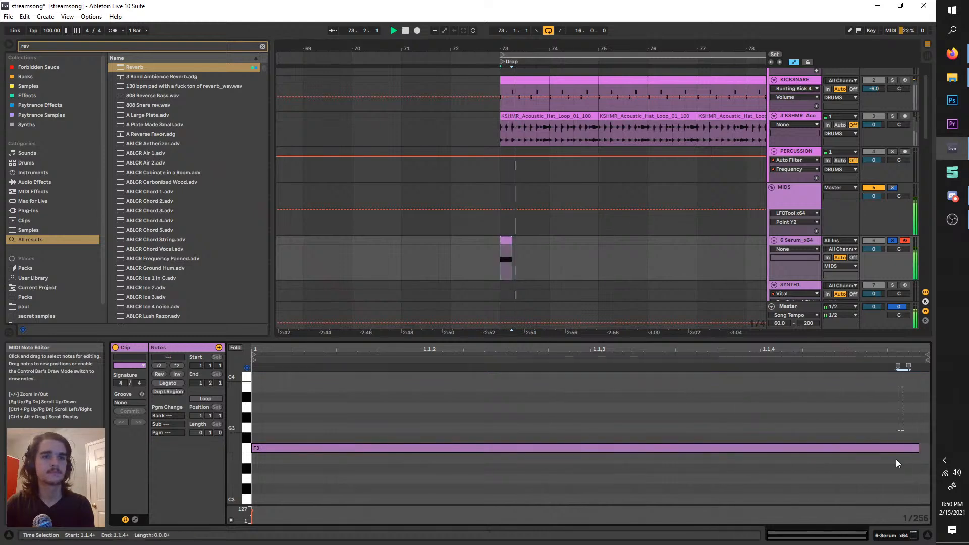
{"action": "key", "text": "space"}
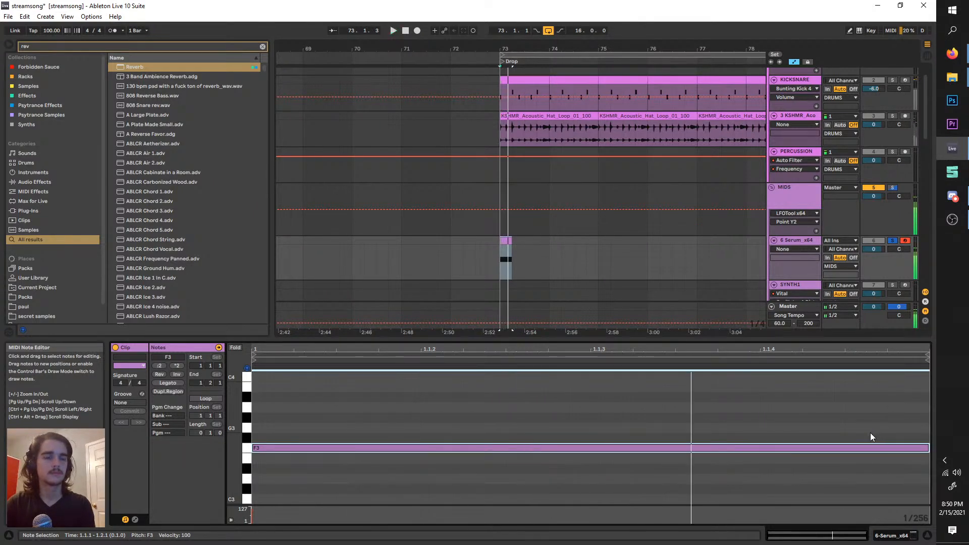
- Transpose the F3 note in the Serum clip down to F0 and play it
{"action": "key", "text": "shift+Down"}
{"action": "key", "text": "shift+Down"}
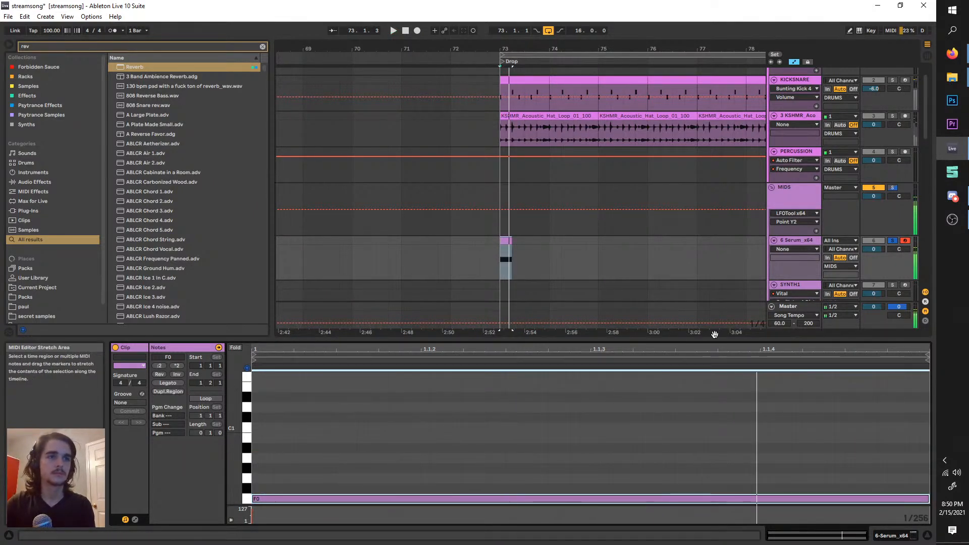
{"action": "left_click_drag", "start_coordinate": [715, 337], "coordinate": [735, 201]}
{"action": "key", "text": "space"}
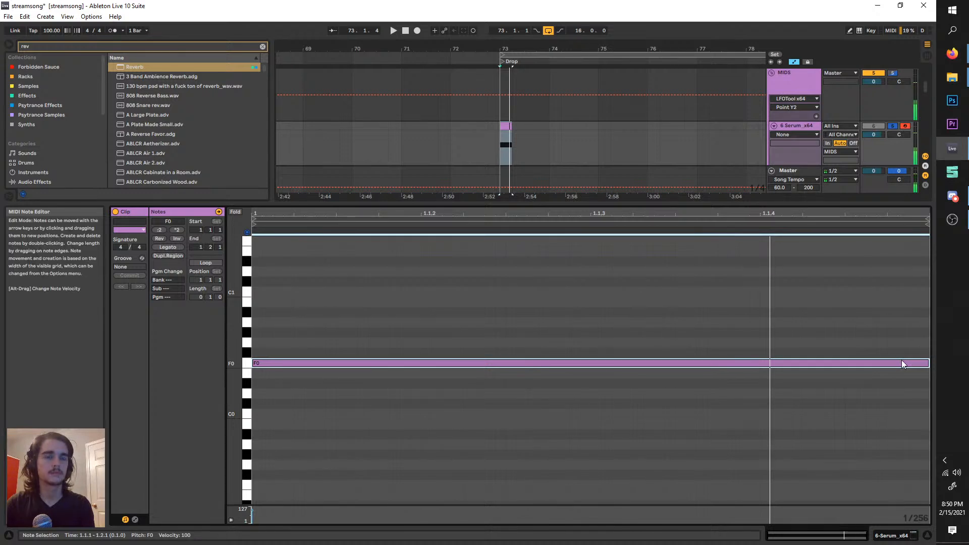
{"action": "left_click_drag", "start_coordinate": [901, 361], "coordinate": [885, 247]}
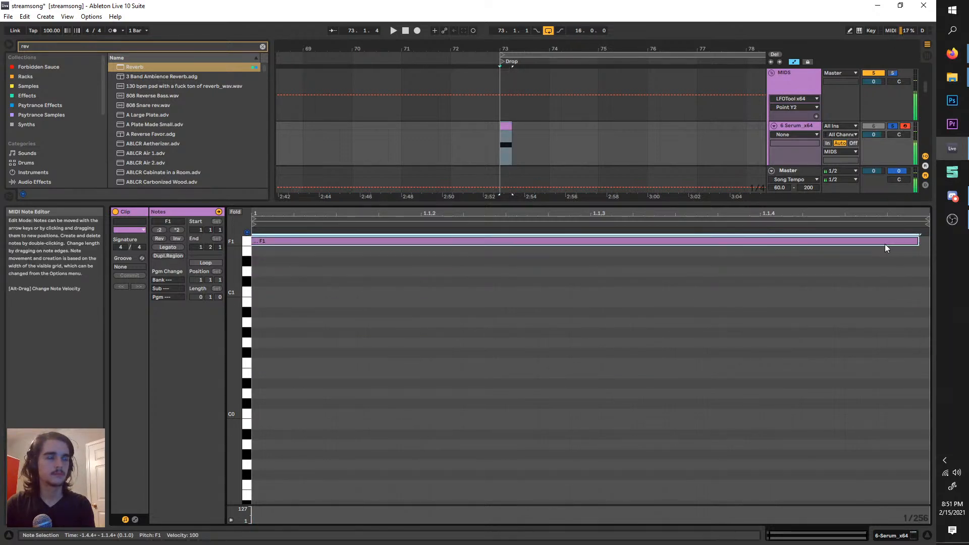
{"action": "key", "text": "ctrl+z"}
{"action": "key", "text": "space"}
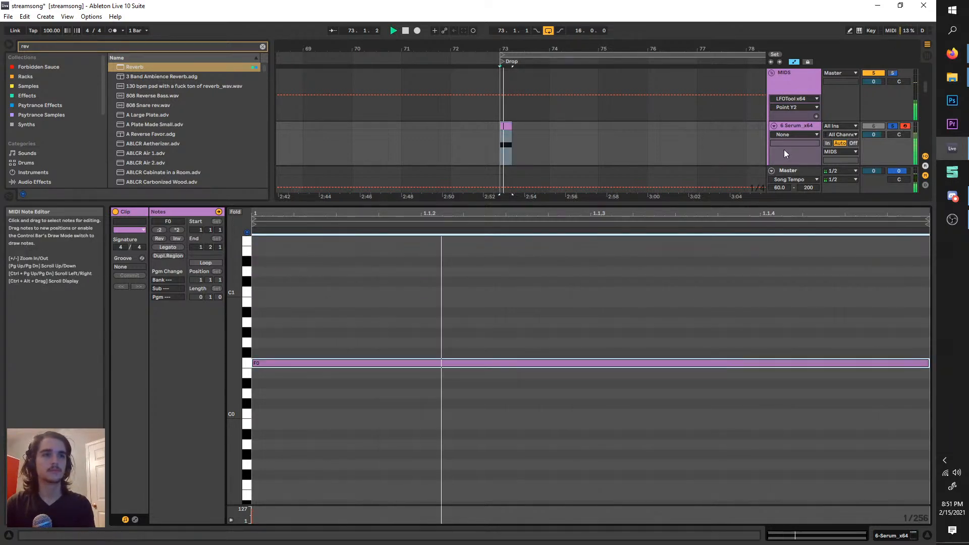
- Unsolo the Serum track and play the clip at bar 73 together with the other tracks
{"action": "left_click", "coordinate": [895, 127]}
{"action": "key", "text": "space"}
{"action": "scroll", "coordinate": [545, 163], "scroll_direction": "up", "scroll_amount": 2}
{"action": "key", "text": "space"}
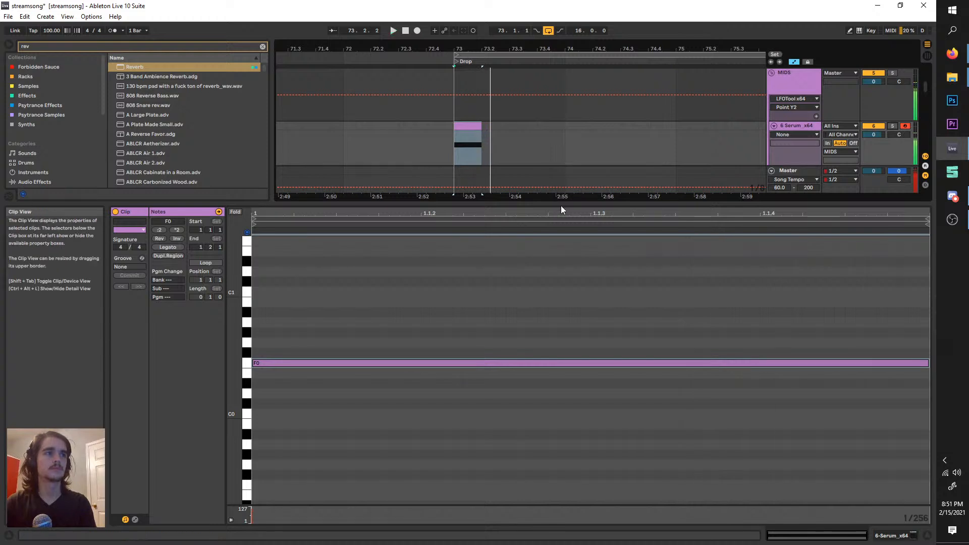
{"action": "left_click_drag", "start_coordinate": [561, 204], "coordinate": [566, 338]}
{"action": "key", "text": "space"}
{"action": "key", "text": "space"}
- Duplicate the Serum track, move the duplicate's clip to beat 73.2, and play the two clips in sequence
{"action": "left_click", "coordinate": [810, 125]}
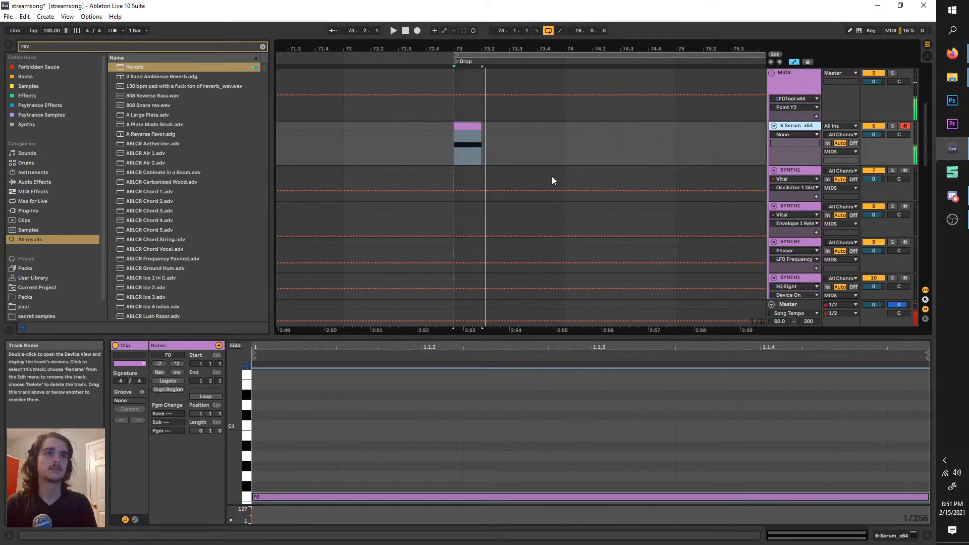
{"action": "key", "text": "ctrl+d"}
{"action": "left_click_drag", "start_coordinate": [503, 182], "coordinate": [488, 172]}
{"action": "key", "text": "space"}
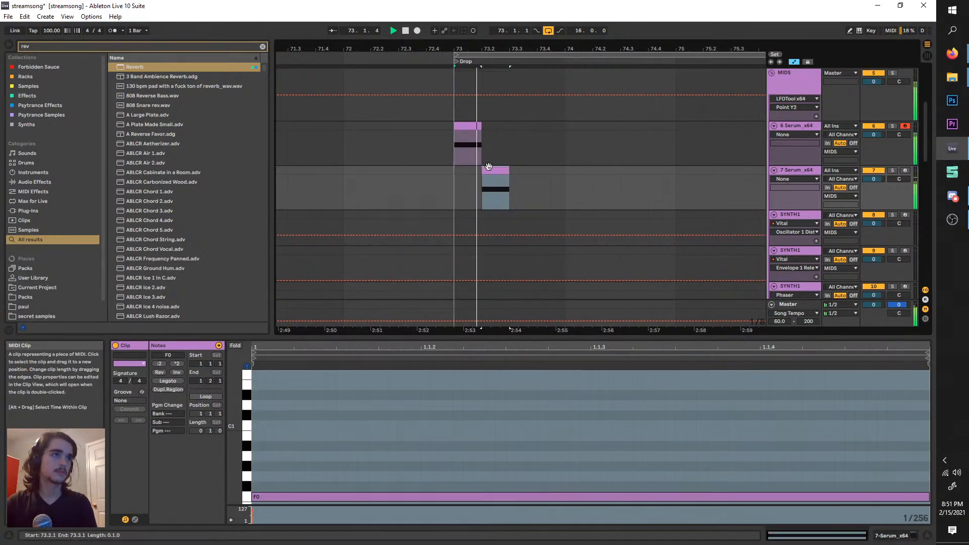
{"action": "key", "text": "space"}
{"action": "key", "text": "space"}
- Transpose the note in the second Serum track's clip up to G#0 and play both clips
{"action": "left_click", "coordinate": [437, 496]}
{"action": "key", "text": "space"}
{"action": "key", "text": "Down"}
{"action": "key", "text": "Up"}
{"action": "key", "text": "Up"}
{"action": "key", "text": "Up"}
{"action": "key", "text": "Up"}
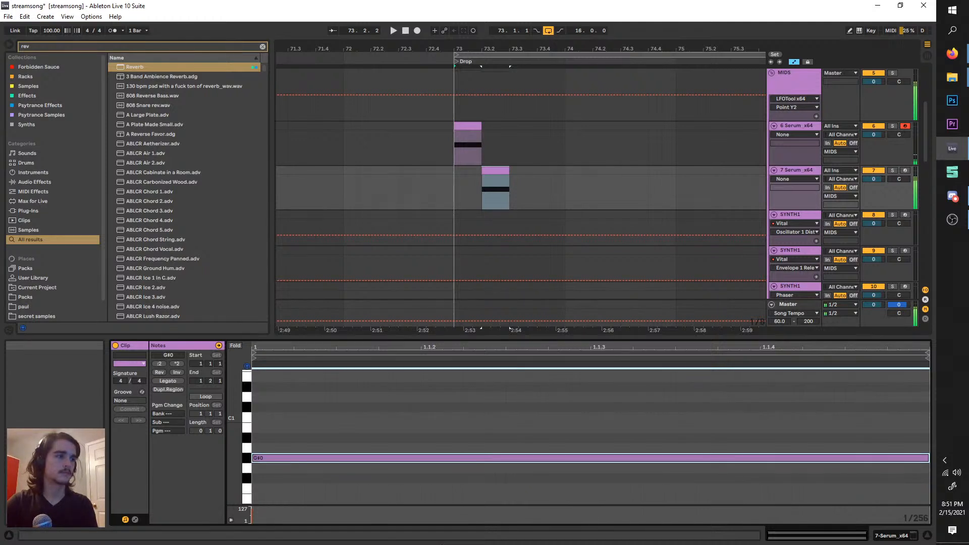
{"action": "key", "text": "space"}
{"action": "key", "text": "space"}
{"action": "key", "text": "space"}
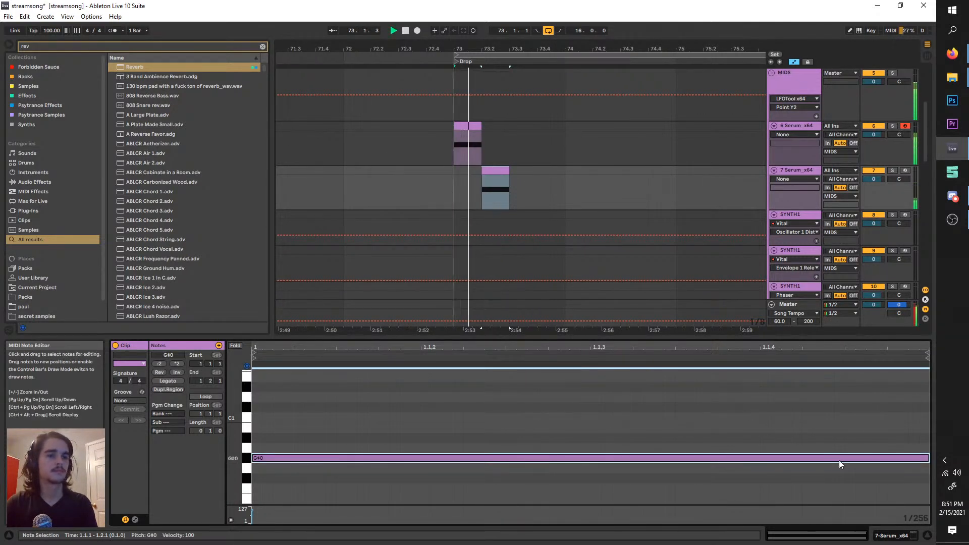
{"action": "key", "text": "space"}
- Trim the G#0 clip to half a beat, duplicate it at 73.2.3, and lower the duplicate's note to G0
{"action": "left_click_drag", "start_coordinate": [502, 169], "coordinate": [498, 169]}
{"action": "key", "text": "space"}
{"action": "key", "text": "ctrl+d"}
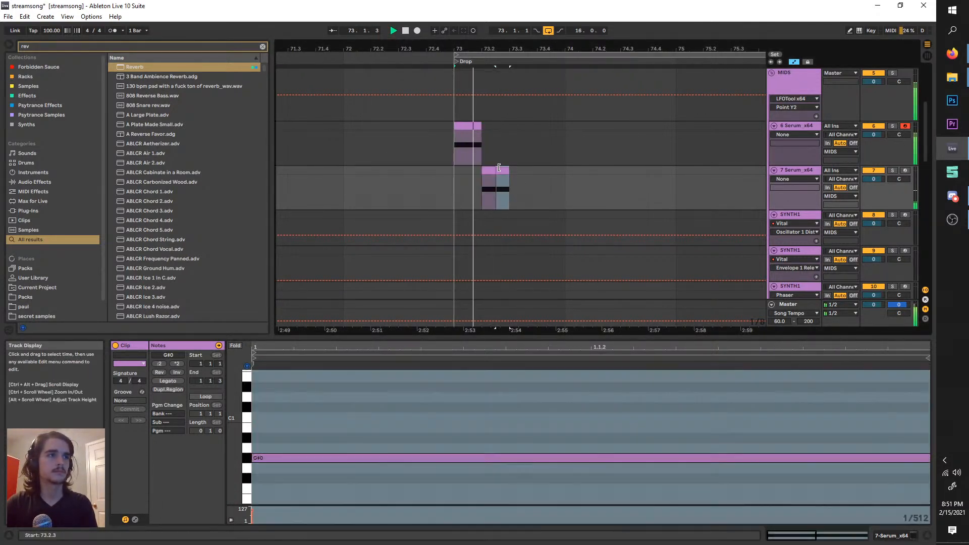
{"action": "key", "text": "space"}
{"action": "left_click", "coordinate": [413, 458]}
{"action": "key", "text": "Down"}
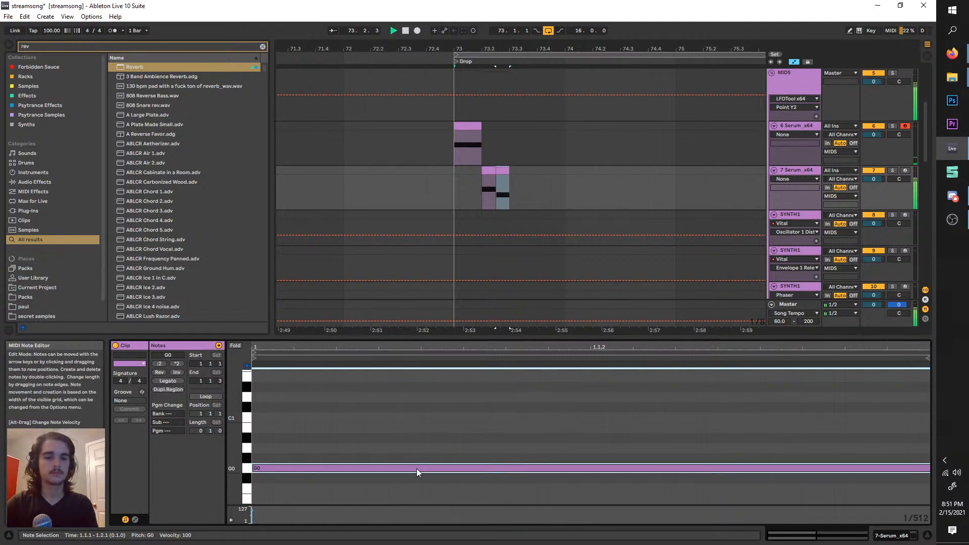
{"action": "key", "text": "space"}
{"action": "key", "text": "space"}
- Copy the one-beat F0 clip from the first Serum track to beat 73.3 on the second Serum track and play it
{"action": "left_click", "coordinate": [480, 137]}
{"action": "key", "text": "ctrl+c"}
{"action": "left_click", "coordinate": [511, 168]}
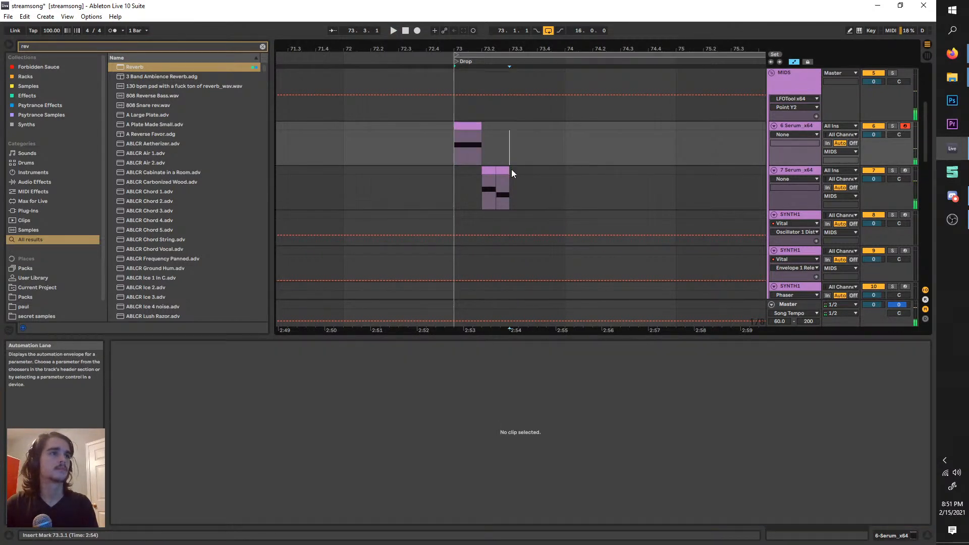
{"action": "key", "text": "ctrl+v"}
{"action": "key", "text": "space"}
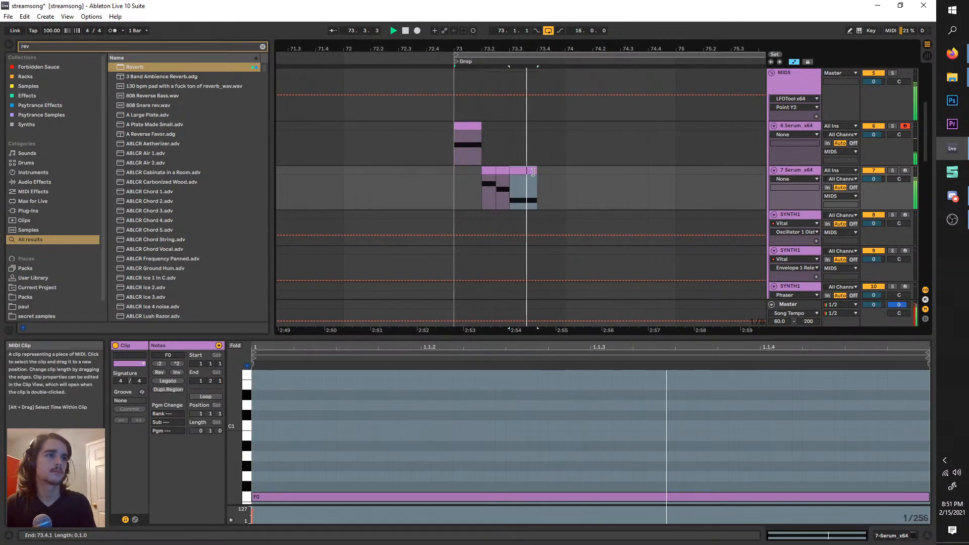
{"action": "key", "text": "space"}
{"action": "key", "text": "space"}
- Fill beat 73.4 on the second Serum track with a half-beat F0 clip followed by a copy of the G#0 clip
{"action": "key", "text": "ctrl+d"}
{"action": "left_click_drag", "start_coordinate": [564, 167], "coordinate": [551, 169]}
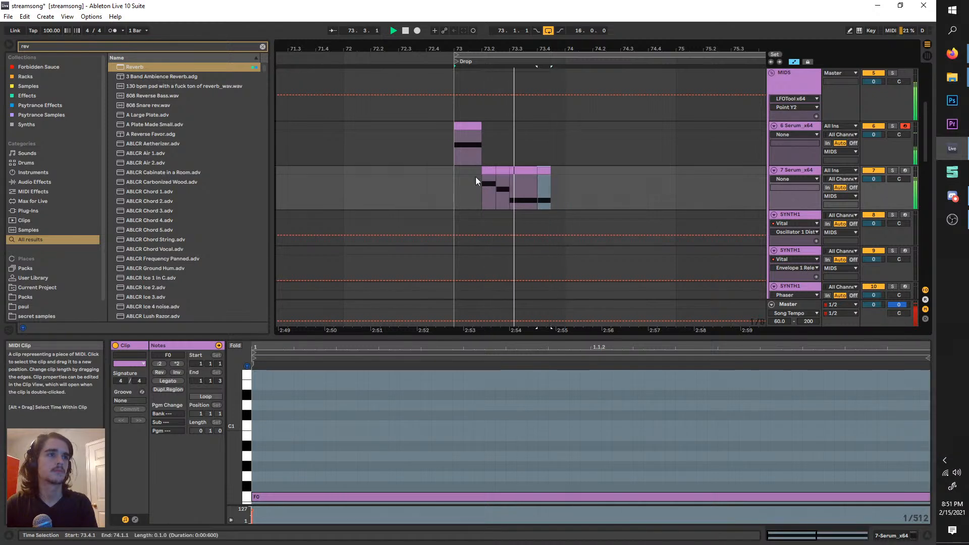
{"action": "left_click", "coordinate": [489, 169]}
{"action": "key", "text": "ctrl+c"}
{"action": "left_click", "coordinate": [552, 169]}
{"action": "key", "text": "ctrl+v"}
{"action": "key", "text": "space"}
{"action": "key", "text": "space"}
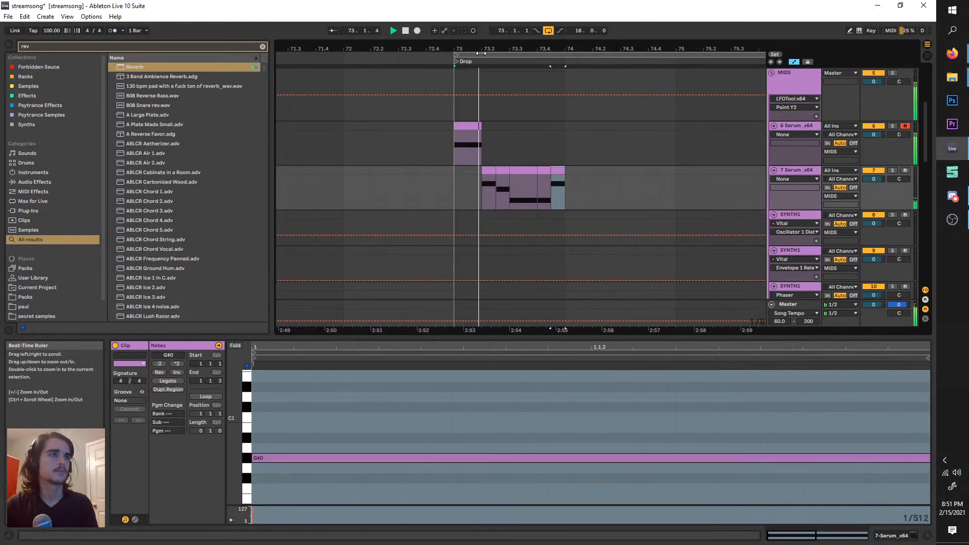
- Move the loop start to 73.2 and split the first clip's G#0 note into a longer and a short note separated by a gap
{"action": "key", "text": "space"}
{"action": "left_click", "coordinate": [496, 154]}
{"action": "left_click", "coordinate": [492, 174]}
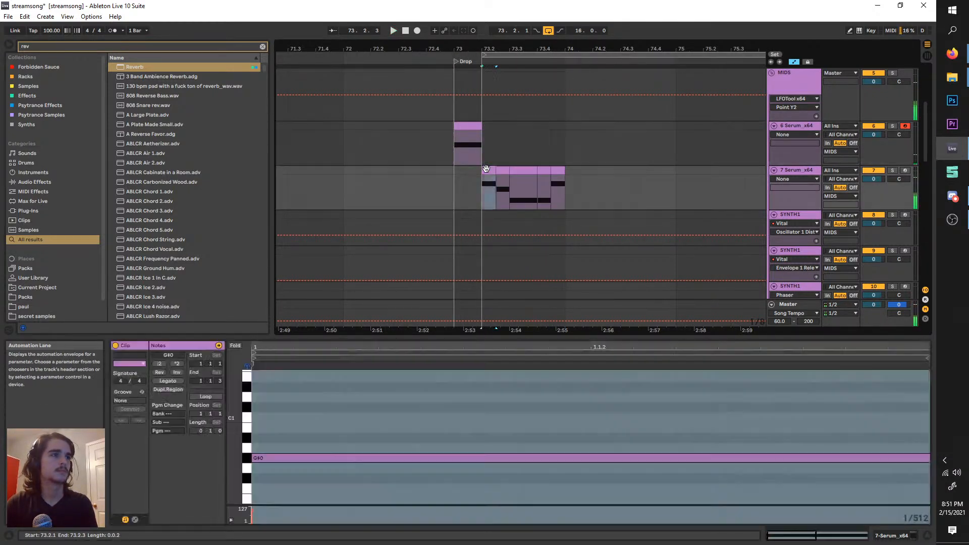
{"action": "left_click", "coordinate": [795, 457]}
{"action": "key", "text": "space"}
{"action": "left_click_drag", "start_coordinate": [897, 457], "coordinate": [462, 422]}
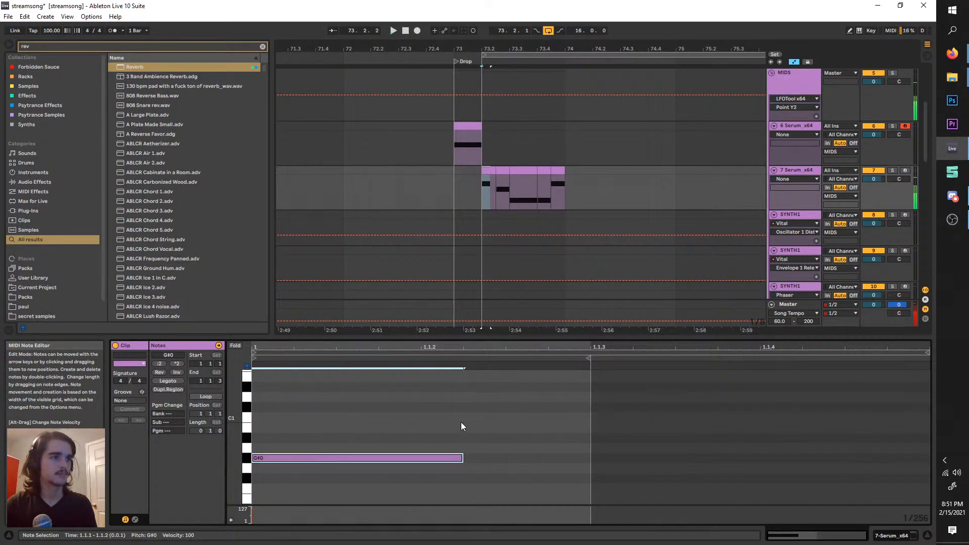
{"action": "double_click", "coordinate": [514, 459]}
{"action": "left_click_drag", "start_coordinate": [514, 457], "coordinate": [586, 440]}
- Split the F0 note in the clip at 73.3 into three shorter F0 notes with a gap before the last, and play the result
{"action": "left_click", "coordinate": [502, 175]}
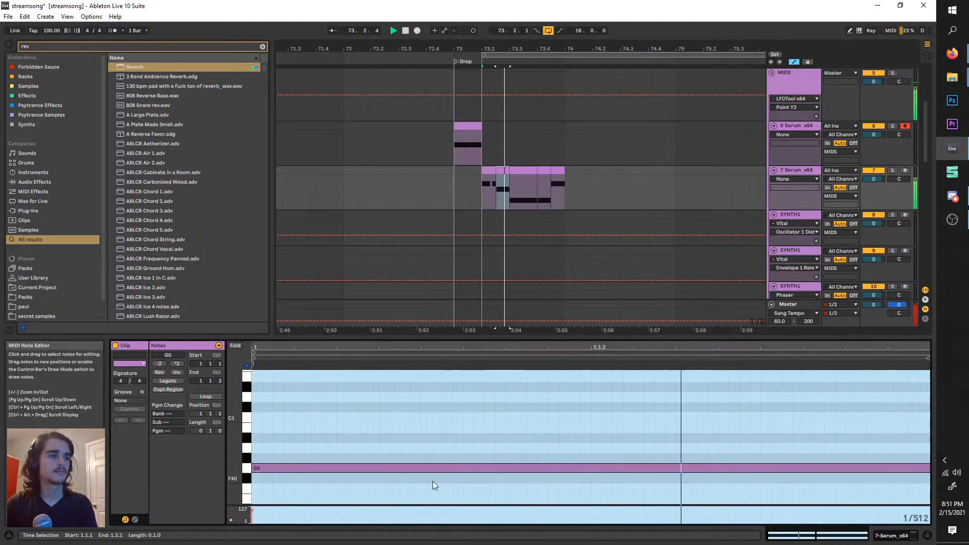
{"action": "left_click", "coordinate": [520, 200]}
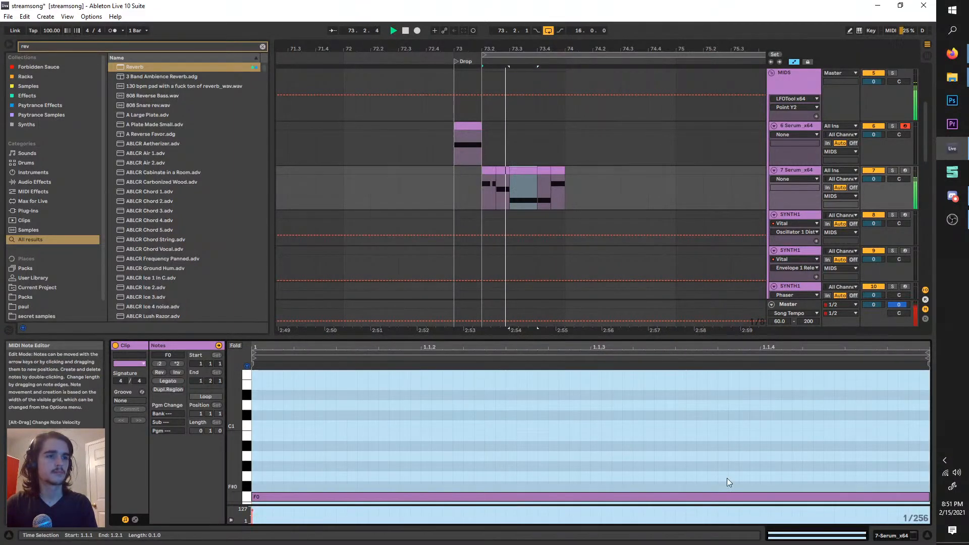
{"action": "key", "text": "space"}
{"action": "key", "text": "space"}
{"action": "left_click_drag", "start_coordinate": [929, 497], "coordinate": [591, 492]}
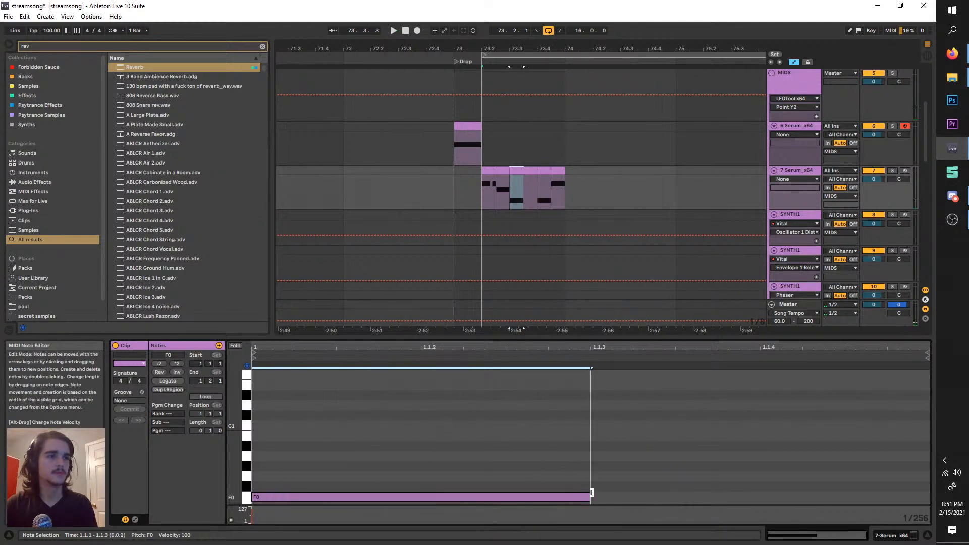
{"action": "key", "text": "ctrl+d"}
{"action": "left_click_drag", "start_coordinate": [924, 500], "coordinate": [796, 484]}
{"action": "key", "text": "ctrl+d"}
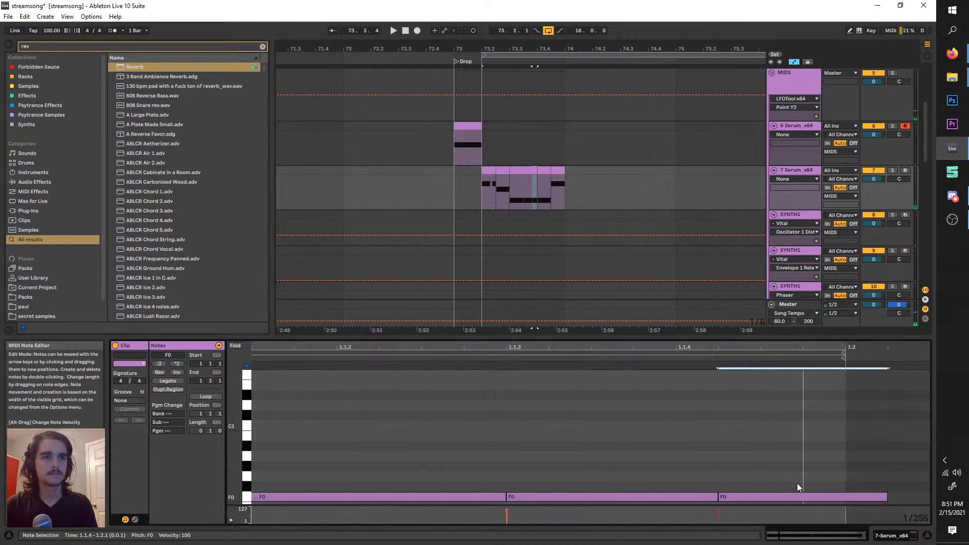
{"action": "left_click_drag", "start_coordinate": [705, 498], "coordinate": [676, 499]}
{"action": "key", "text": "space"}
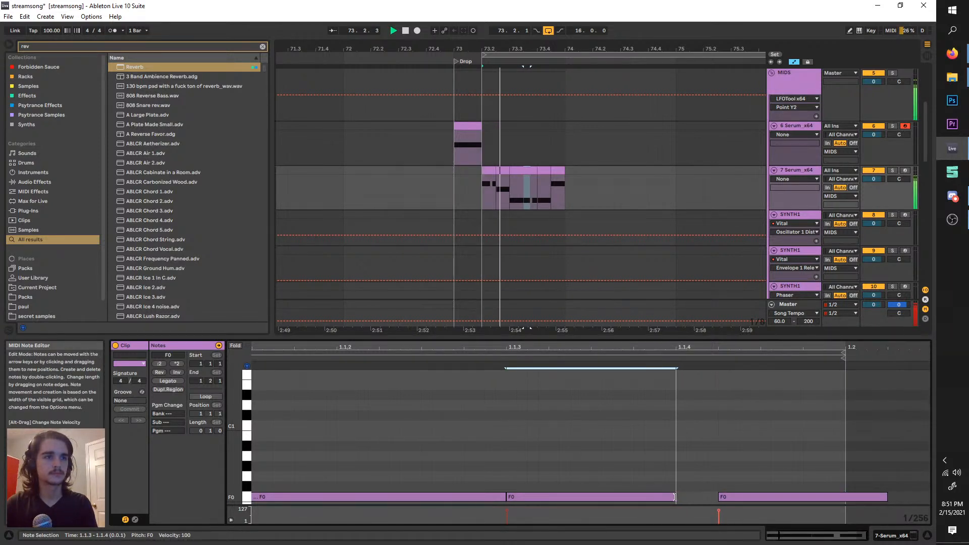
{"action": "key", "text": "space"}
{"action": "key", "text": "space"}
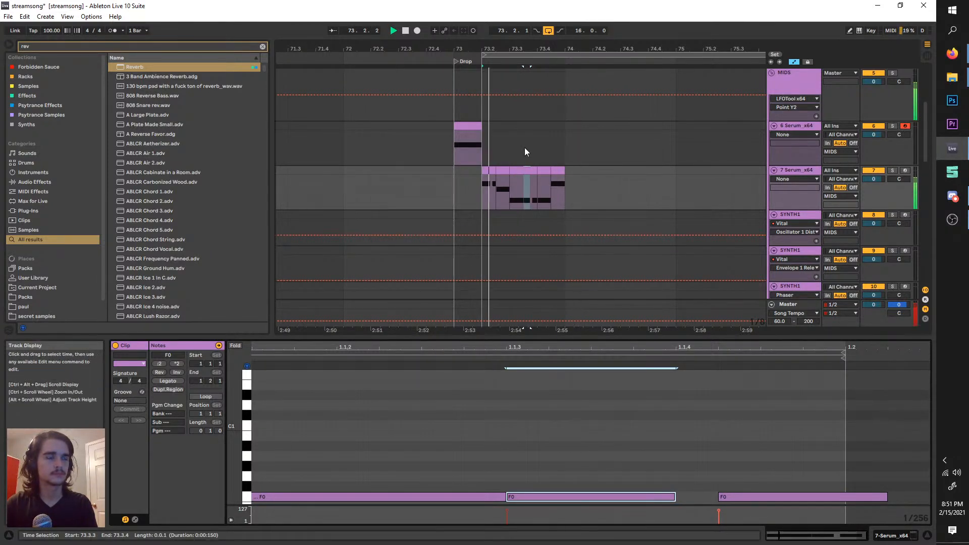
- Move the loop start back to bar 73 and duplicate the bar 73 clips on both Serum tracks into bar 74
{"action": "left_click_drag", "start_coordinate": [515, 54], "coordinate": [494, 55]}
{"action": "key", "text": "space"}
{"action": "key", "text": "space"}
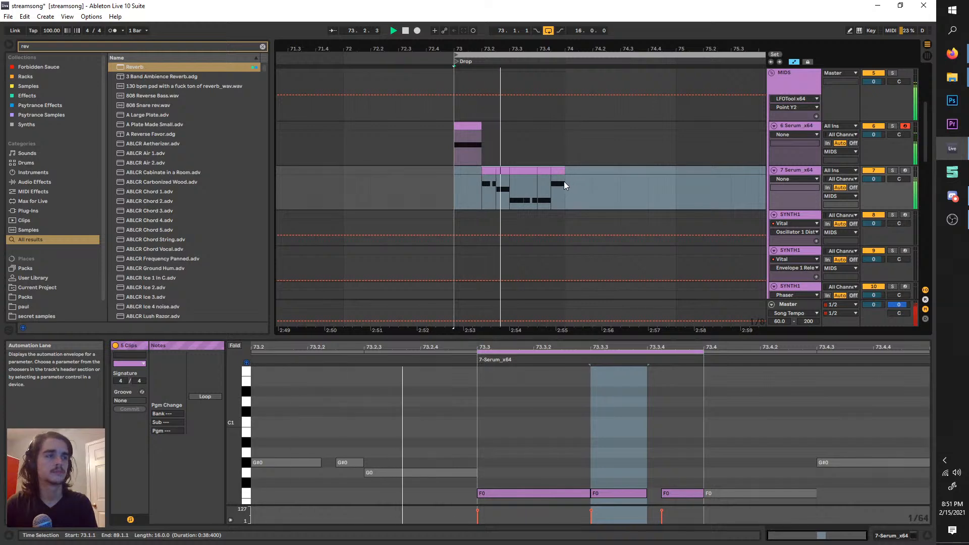
{"action": "left_click_drag", "start_coordinate": [565, 180], "coordinate": [452, 121]}
{"action": "key", "text": "ctrl+d"}
{"action": "left_click", "coordinate": [585, 124]}
{"action": "key", "text": "space"}
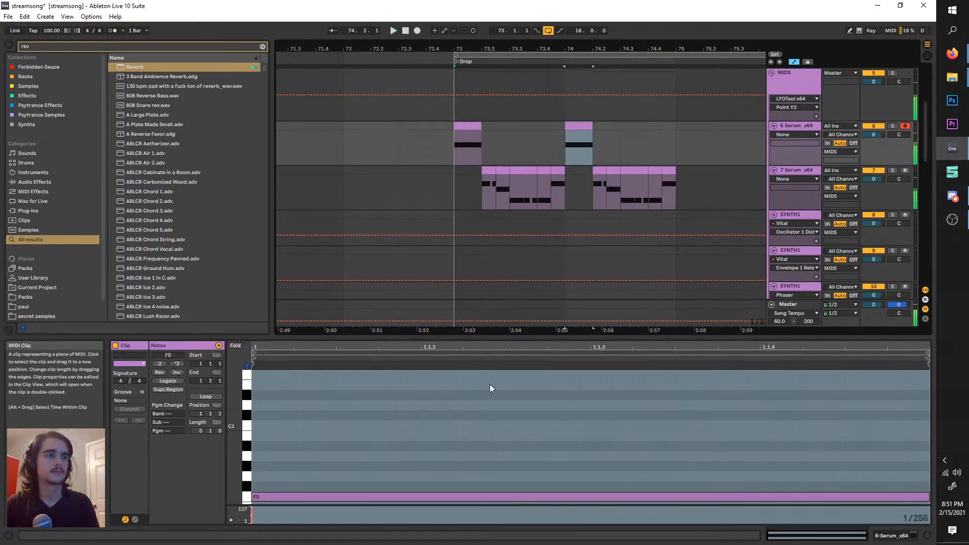
- Transpose the first Serum track's bar 74 note up to G0 and move the loop start to bar 74
{"action": "left_click", "coordinate": [491, 388]}
{"action": "key", "text": "ctrl+a"}
{"action": "key", "text": "Up"}
{"action": "key", "text": "Up"}
{"action": "left_click_drag", "start_coordinate": [498, 55], "coordinate": [609, 55]}
{"action": "key", "text": "space"}
- Transpose both notes in the second Serum track's clip at 74.2 up to A#0 and play the loop
{"action": "left_click", "coordinate": [598, 171]}
{"action": "left_click_drag", "start_coordinate": [530, 396], "coordinate": [810, 462]}
{"action": "key", "text": "Up"}
{"action": "key", "text": "Up"}
{"action": "key", "text": "space"}
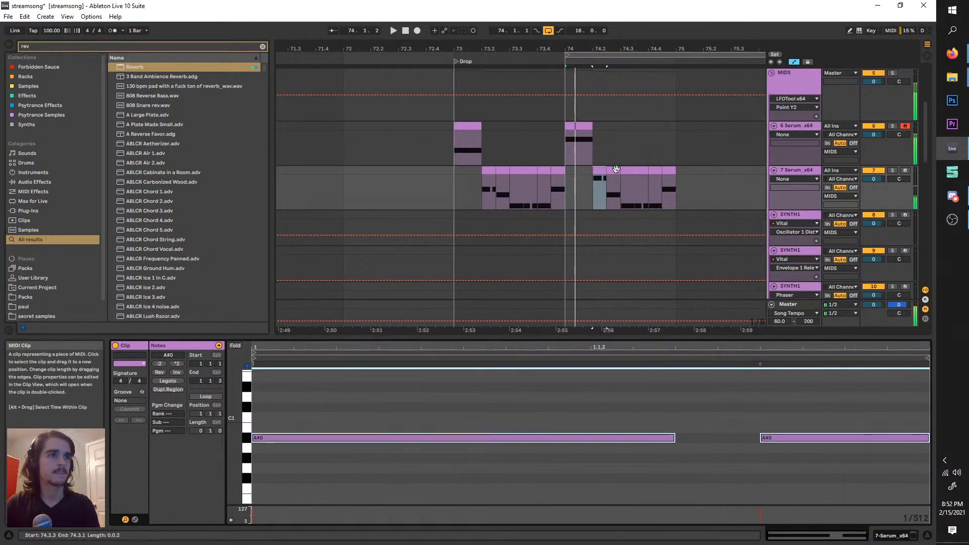
- Transpose the note in the clip at 74.2.3 up to G#0 and play the loop
{"action": "left_click", "coordinate": [615, 170]}
{"action": "left_click_drag", "start_coordinate": [526, 396], "coordinate": [617, 507]}
{"action": "key", "text": "Up"}
{"action": "key", "text": "Up"}
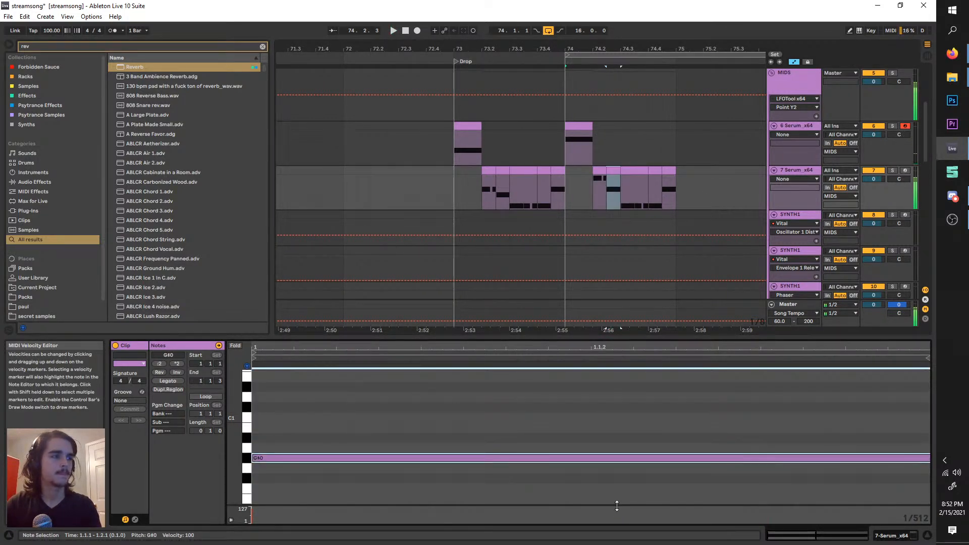
{"action": "key", "text": "Down"}
{"action": "key", "text": "space"}
- Solo the first Serum track and play from bar 74, checking the notes of the bar's first clips
{"action": "left_click", "coordinate": [892, 126]}
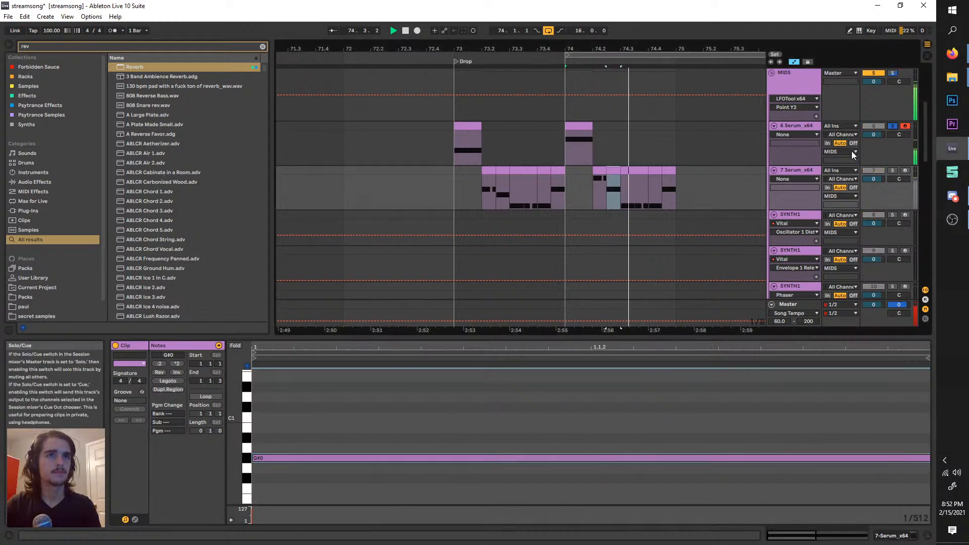
{"action": "left_click", "coordinate": [570, 127]}
{"action": "key", "text": "space"}
{"action": "key", "text": "space"}
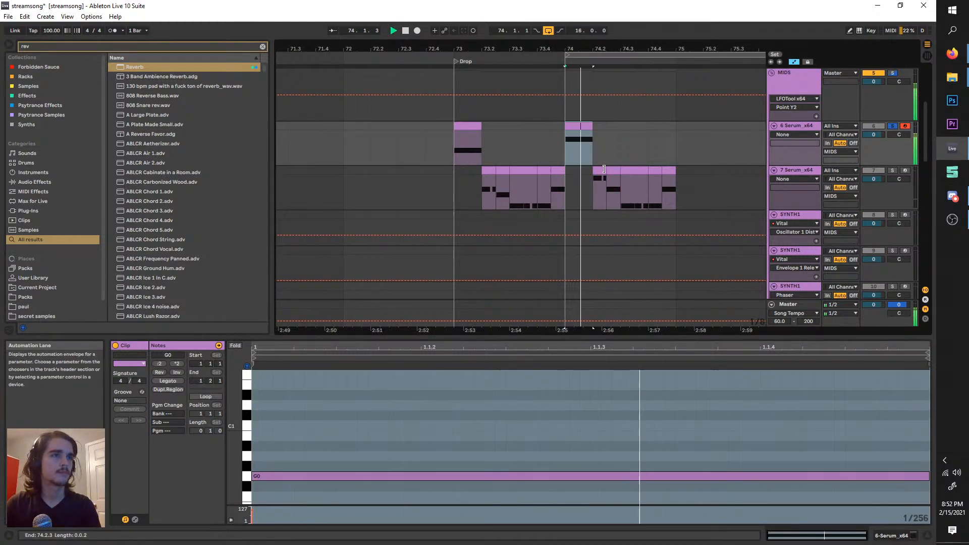
{"action": "left_click", "coordinate": [599, 170]}
{"action": "left_click", "coordinate": [614, 169]}
{"action": "key", "text": "space"}
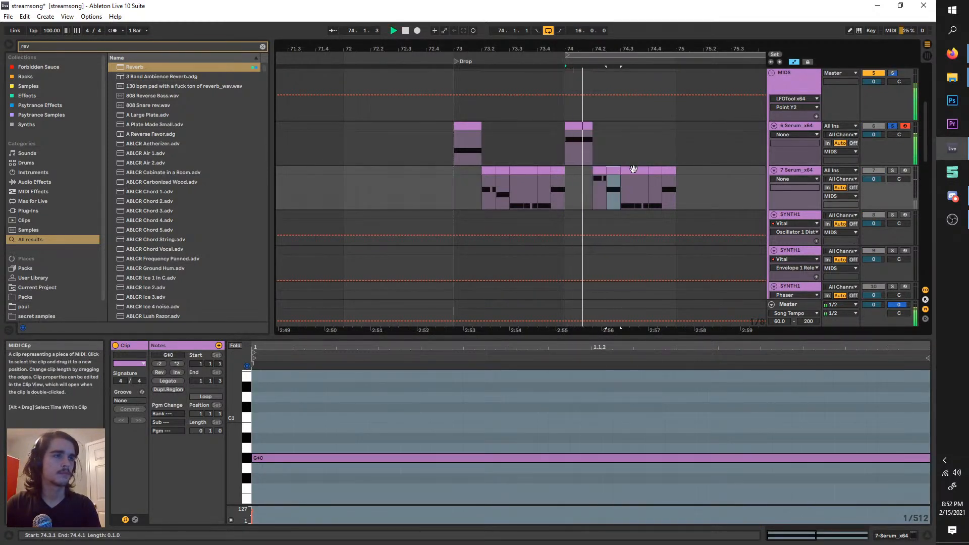
- Solo the second Serum track and transpose the notes in the clips at 74.3 and 74.4 up to C1
{"action": "left_click", "coordinate": [638, 167]}
{"action": "key", "text": "space"}
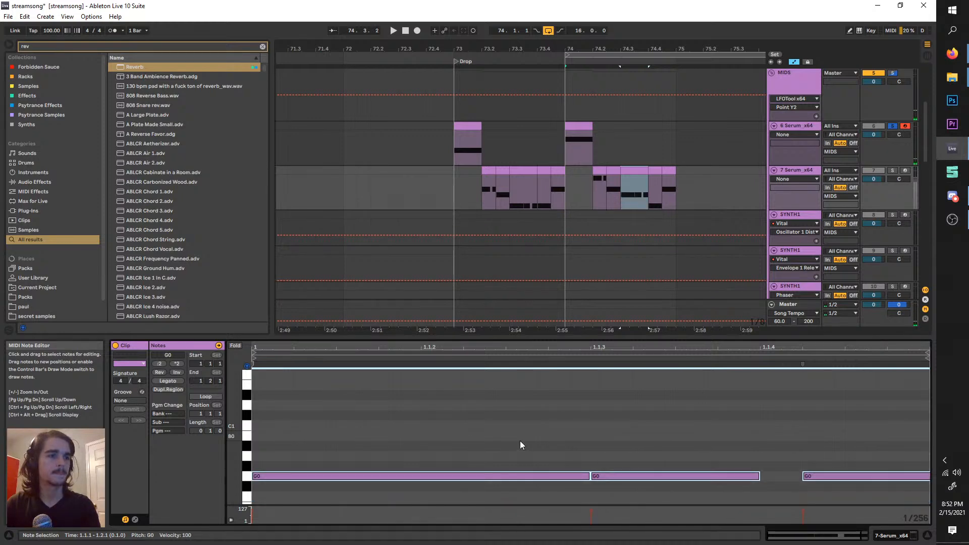
{"action": "left_click", "coordinate": [893, 170]}
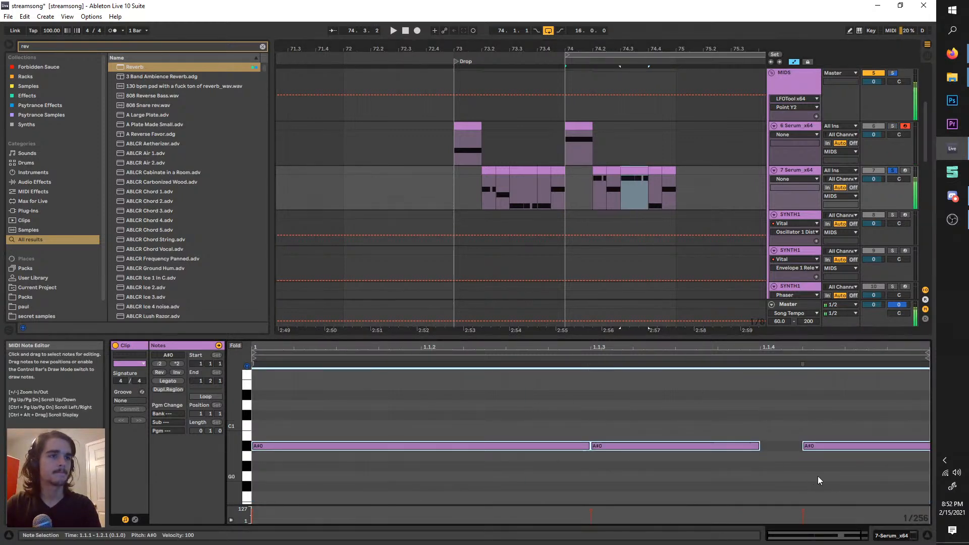
{"action": "key", "text": "Up"}
{"action": "key", "text": "Up"}
{"action": "left_click", "coordinate": [657, 170]}
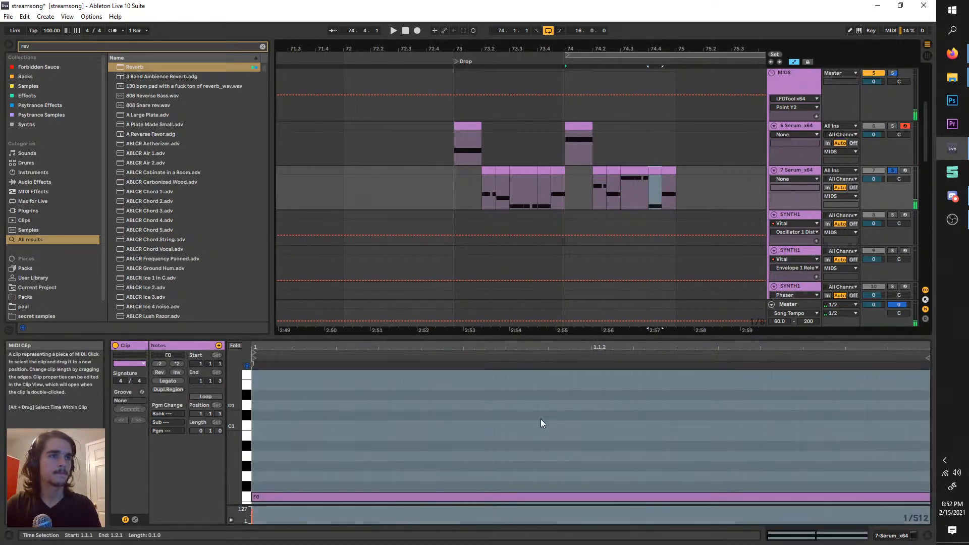
- Set the note in the last half-beat clip of bar 74 to G0
{"action": "left_click", "coordinate": [667, 171]}
{"action": "left_click", "coordinate": [576, 458]}
{"action": "key", "text": "Up"}
{"action": "key", "text": "Up"}
{"action": "key", "text": "Down"}
{"action": "key", "text": "Down"}
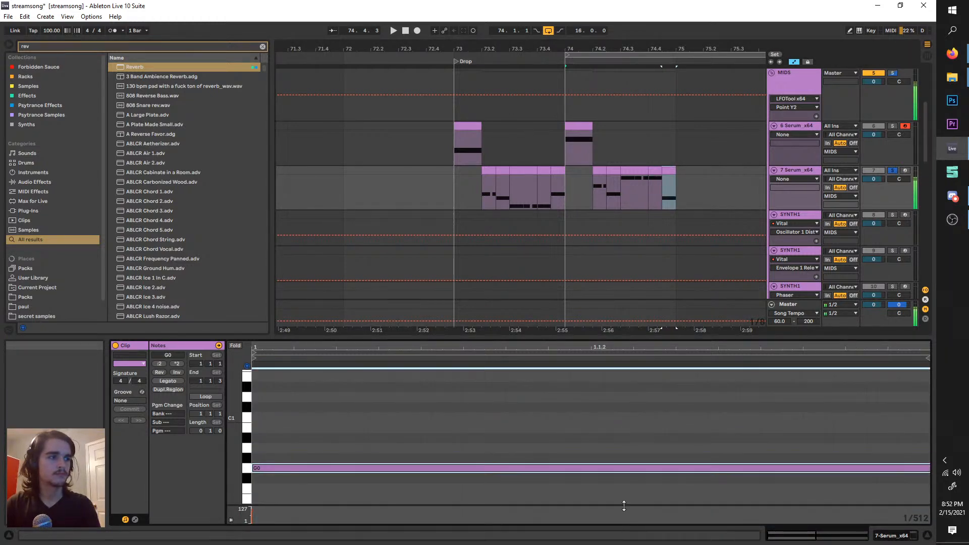
- Play the edited bar 74 pattern and move the loop start back to bar 73
{"action": "key", "text": "space"}
{"action": "left_click", "coordinate": [623, 56]}
{"action": "left_click_drag", "start_coordinate": [623, 55], "coordinate": [526, 62]}
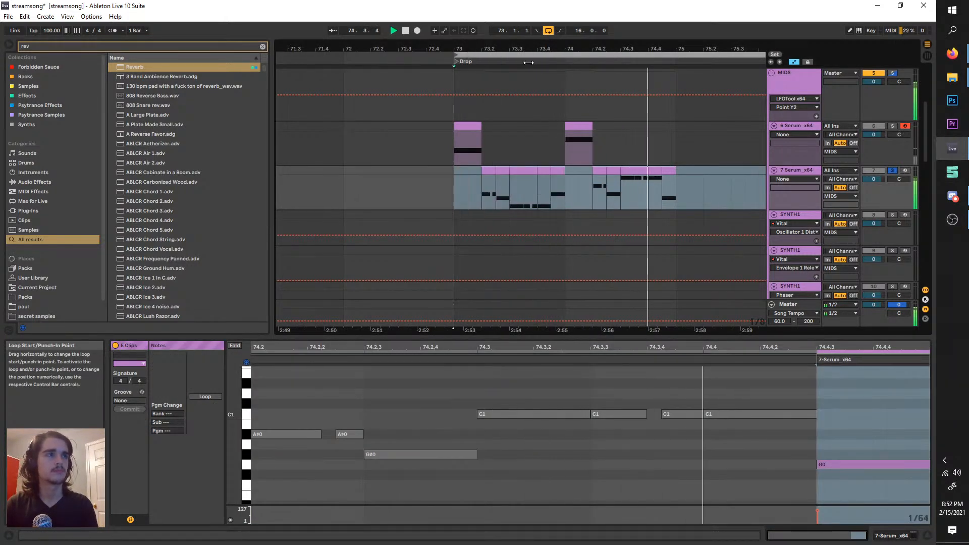
- Check the notes of the later clips in bar 74 on the second Serum track and play from bar 73
{"action": "key", "text": "space"}
{"action": "left_click", "coordinate": [611, 168]}
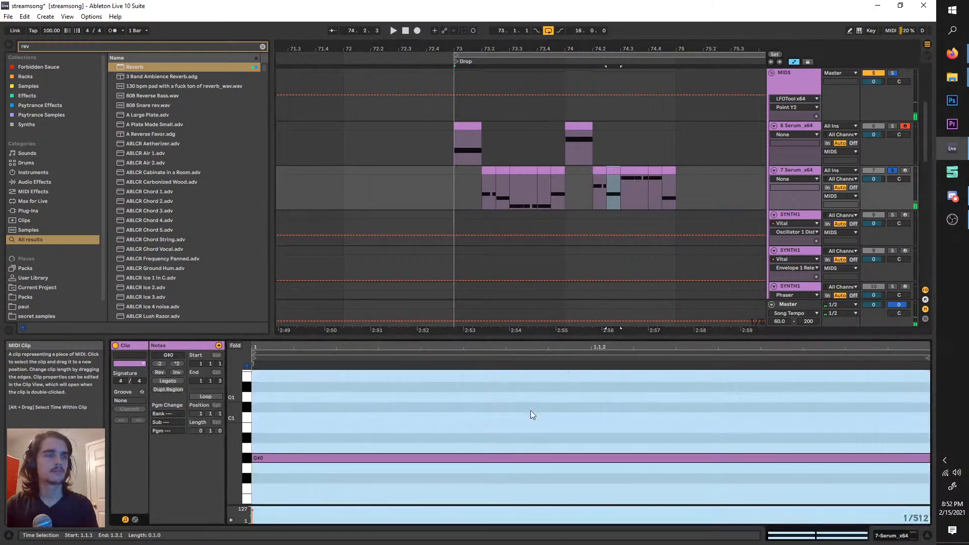
{"action": "left_click_drag", "start_coordinate": [516, 438], "coordinate": [541, 489]}
{"action": "key", "text": "space"}
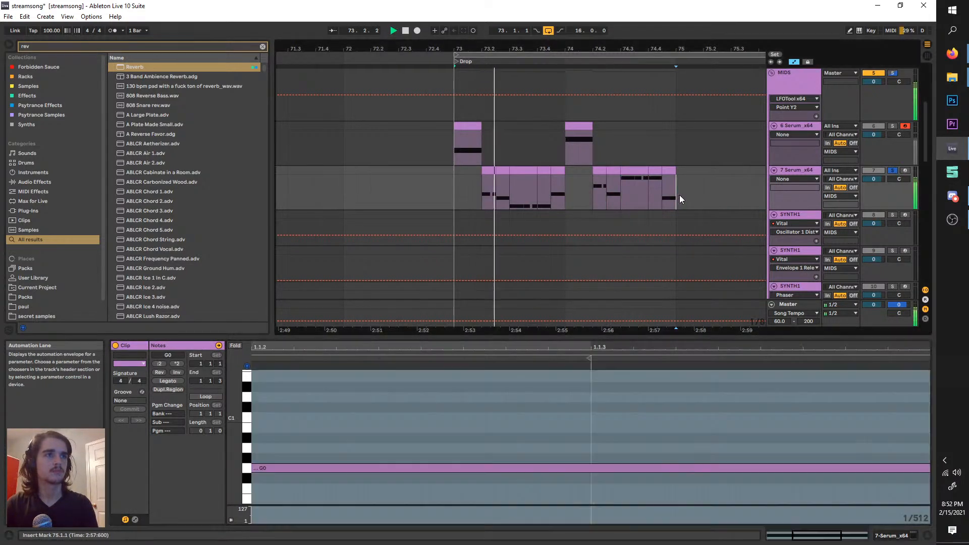
- Unsolo the second Serum track and duplicate the two-bar pattern of both Serum tracks to bar 75
{"action": "left_click_drag", "start_coordinate": [679, 195], "coordinate": [454, 126]}
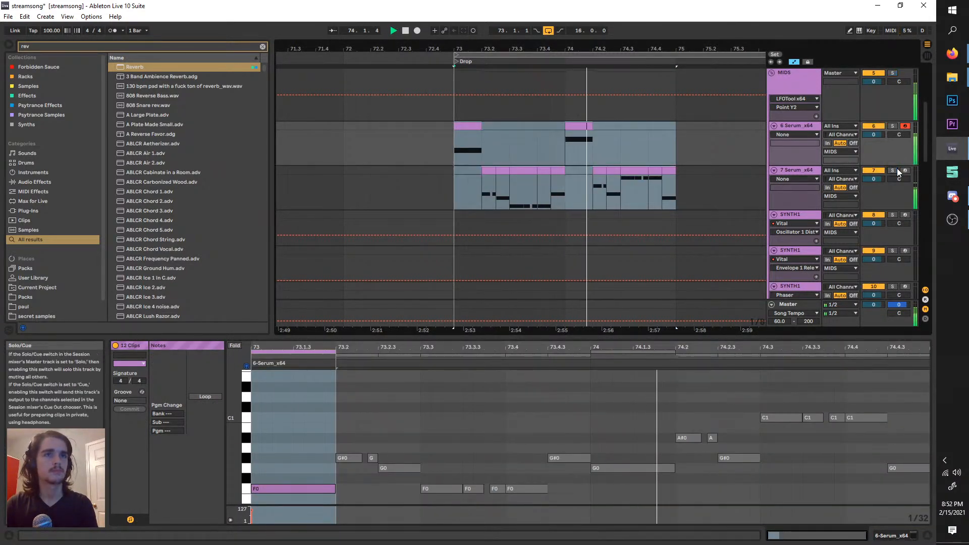
{"action": "left_click_drag", "start_coordinate": [675, 186], "coordinate": [450, 123]}
{"action": "key", "text": "ctrl+d"}
{"action": "scroll", "coordinate": [457, 135], "scroll_direction": "down", "scroll_amount": 3}
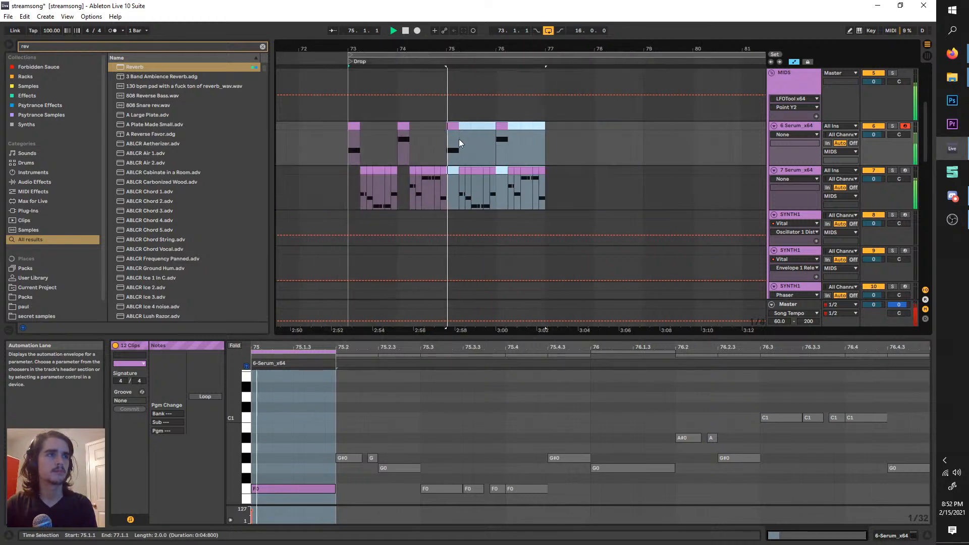
- Select the clips on both Serum tracks from bar 73 to bar 77 and set the loop to these four bars
{"action": "left_click_drag", "start_coordinate": [555, 194], "coordinate": [363, 123]}
{"action": "key", "text": "space"}
{"action": "left_click", "coordinate": [362, 123]}
{"action": "scroll", "coordinate": [374, 132], "scroll_direction": "up", "scroll_amount": 4}
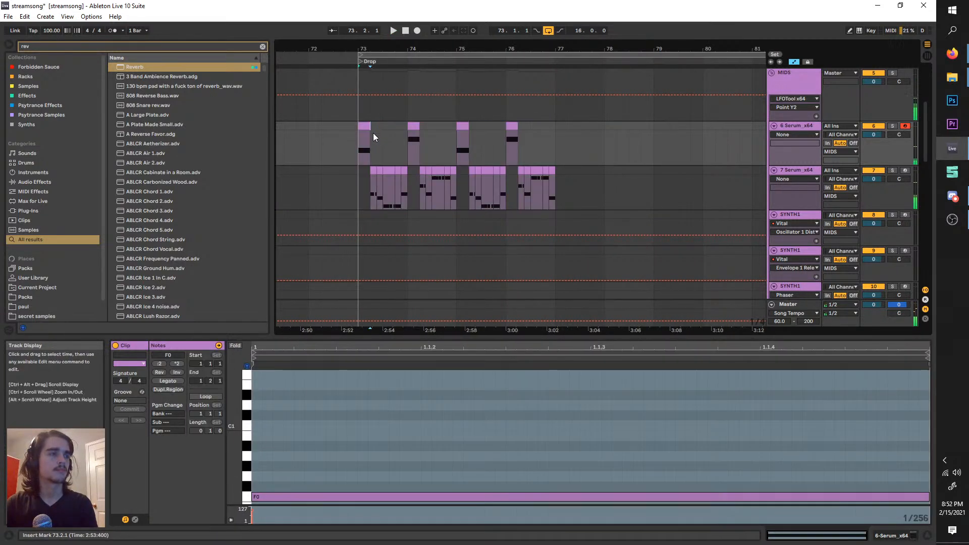
{"action": "key", "text": "space"}
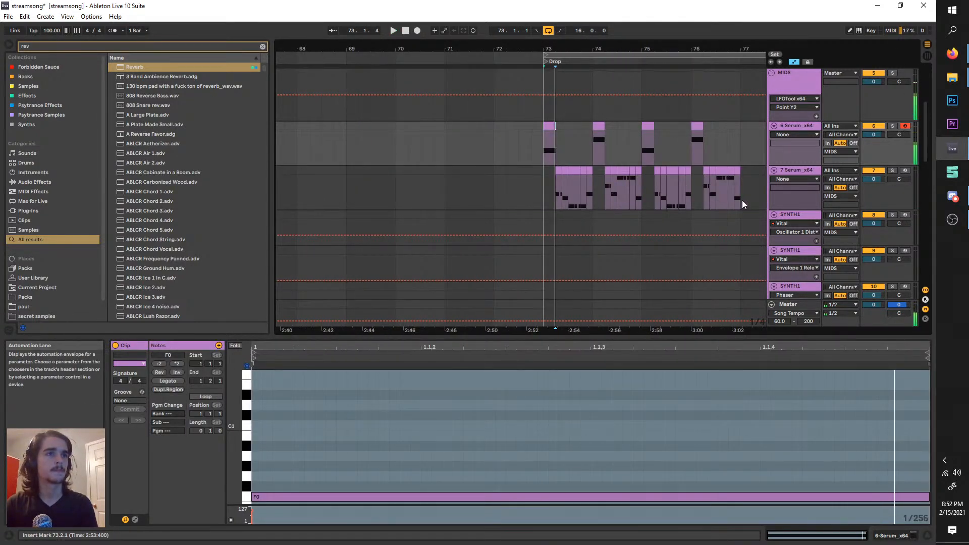
{"action": "left_click_drag", "start_coordinate": [742, 200], "coordinate": [545, 123]}
{"action": "scroll", "coordinate": [545, 123], "scroll_direction": "up", "scroll_amount": 2}
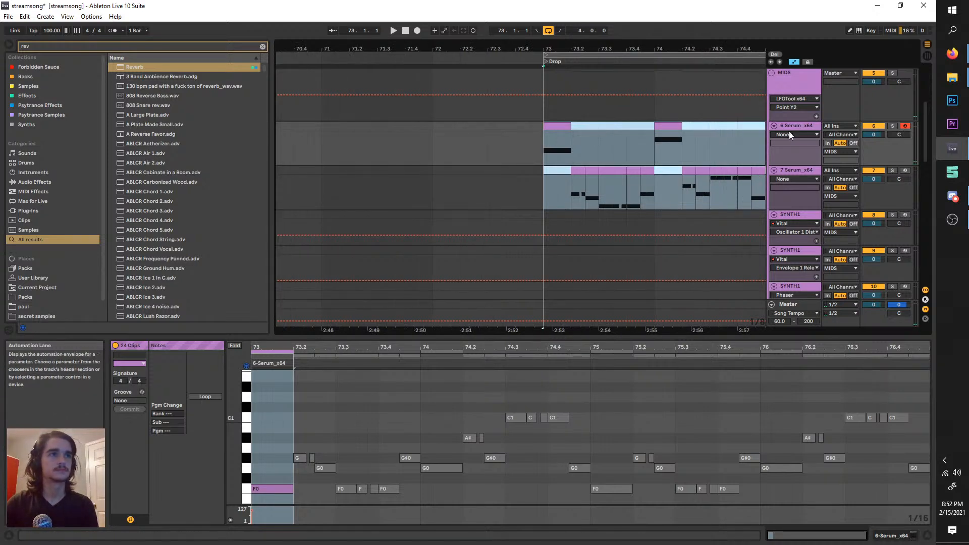
- Open the Serum synth of the first Serum track while the loop is playing
{"action": "double_click", "coordinate": [789, 128]}
{"action": "scroll", "coordinate": [549, 170], "scroll_direction": "right", "scroll_amount": 1}
{"action": "key", "text": "space"}
{"action": "left_click", "coordinate": [136, 435]}
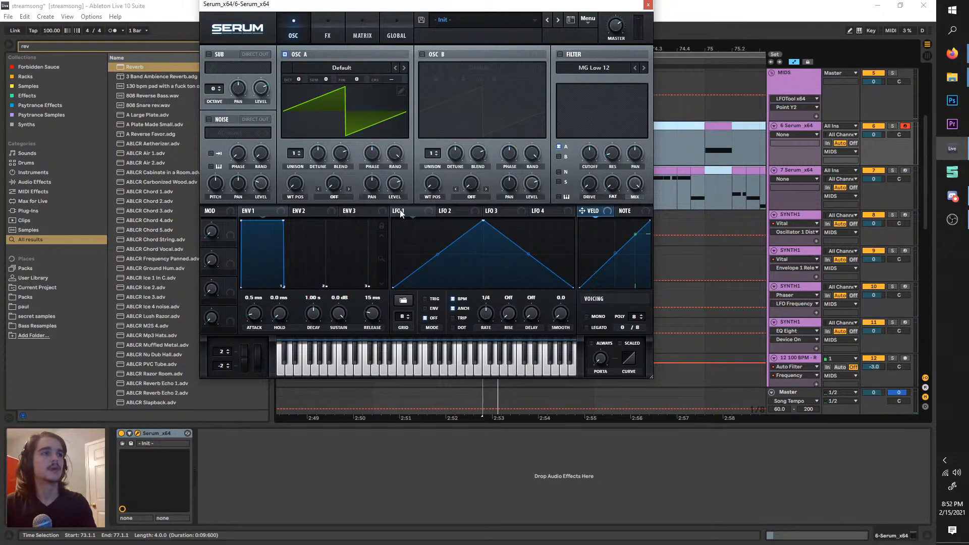
- Modulate Oscillator A's level with LFO 1 and warp it with FM (From B), with Oscillator B turned on at octave +3
{"action": "left_click", "coordinate": [422, 54]}
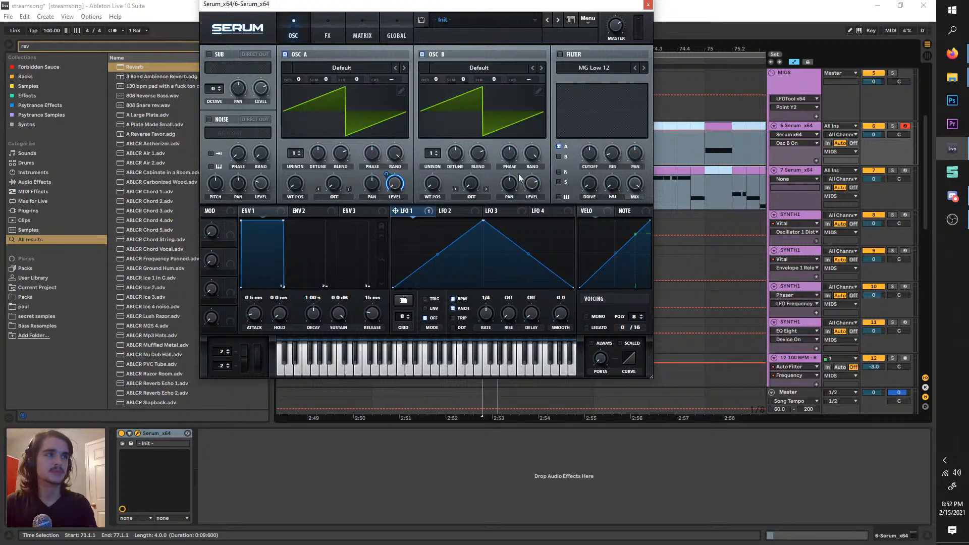
{"action": "left_click", "coordinate": [333, 197]}
{"action": "left_click", "coordinate": [384, 411]}
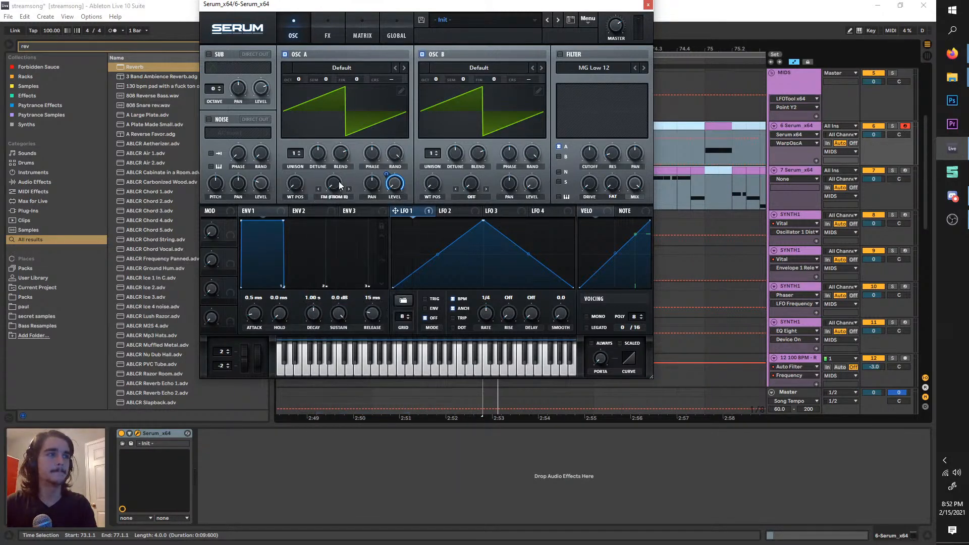
{"action": "left_click", "coordinate": [438, 72]}
{"action": "left_click", "coordinate": [436, 44]}
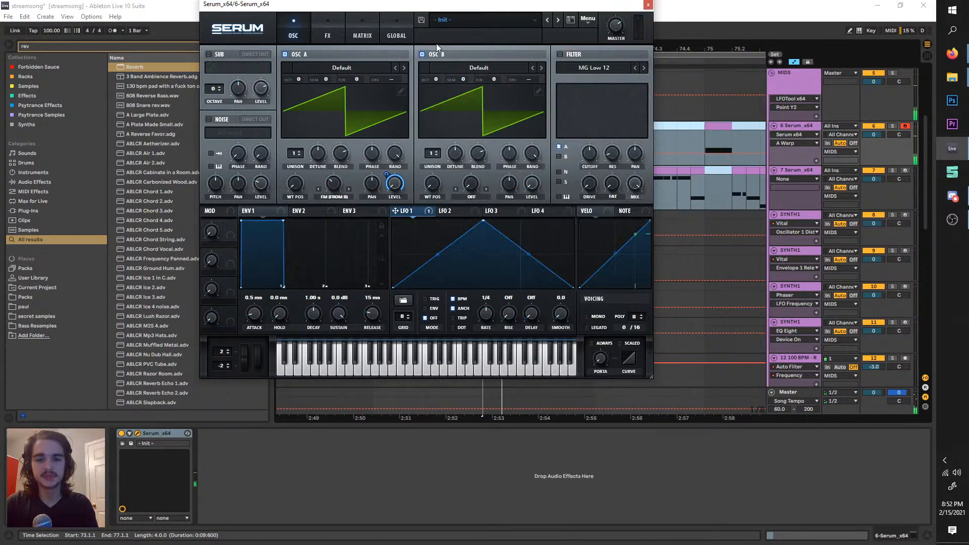
{"action": "left_click_drag", "start_coordinate": [436, 78], "coordinate": [440, 58]}
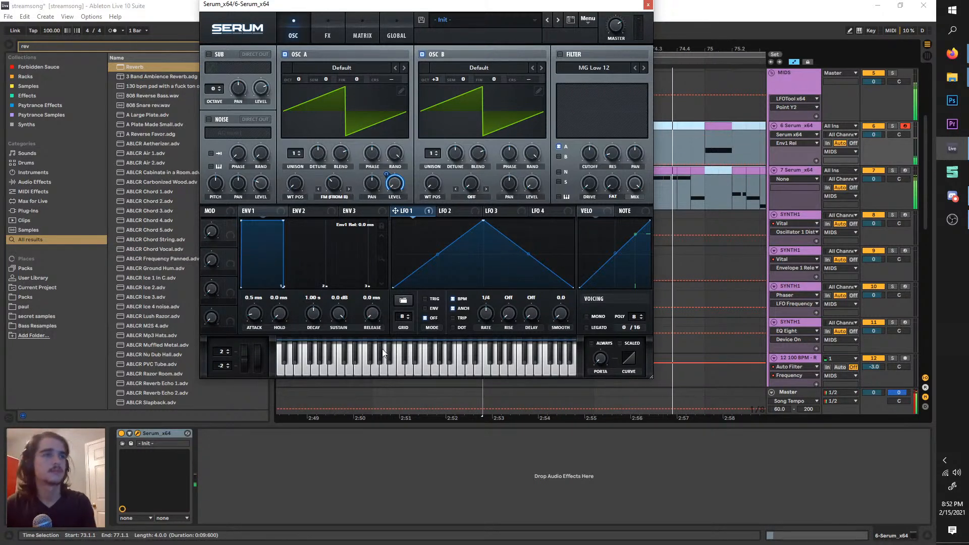
- Load the Basic Shapes wavetable from the Analog category into Oscillator A
{"action": "left_click", "coordinate": [339, 68]}
{"action": "mouse_move", "coordinate": [348, 95]}
{"action": "left_click", "coordinate": [462, 149]}
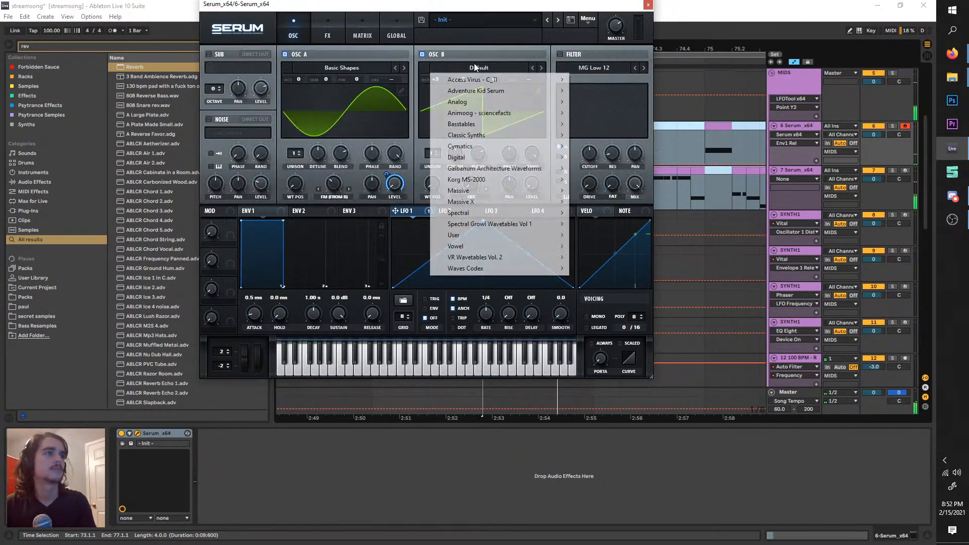
- Turn off Oscillator B and try the Spectral wavetable Monster 7 [SL] in Oscillator A
{"action": "left_click", "coordinate": [477, 67]}
{"action": "left_click", "coordinate": [441, 58]}
{"action": "left_click", "coordinate": [422, 54]}
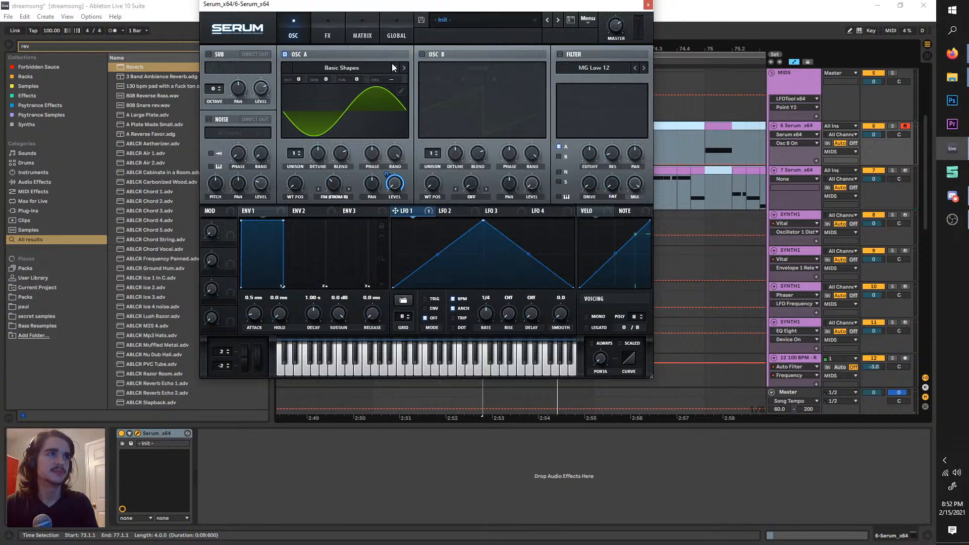
{"action": "left_click", "coordinate": [339, 67]}
{"action": "mouse_move", "coordinate": [377, 218]}
{"action": "left_click", "coordinate": [471, 334]}
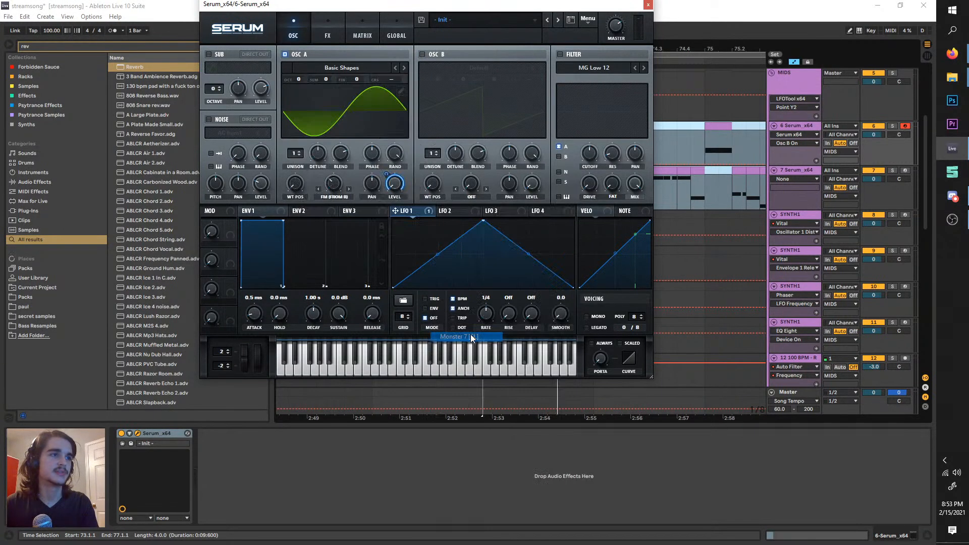
- Adjust Oscillator A's wavetable position and add a multiband compressor with raised gain to the synth's effects
{"action": "right_click", "coordinate": [290, 177]}
{"action": "left_click", "coordinate": [313, 220]}
{"action": "left_click", "coordinate": [333, 36]}
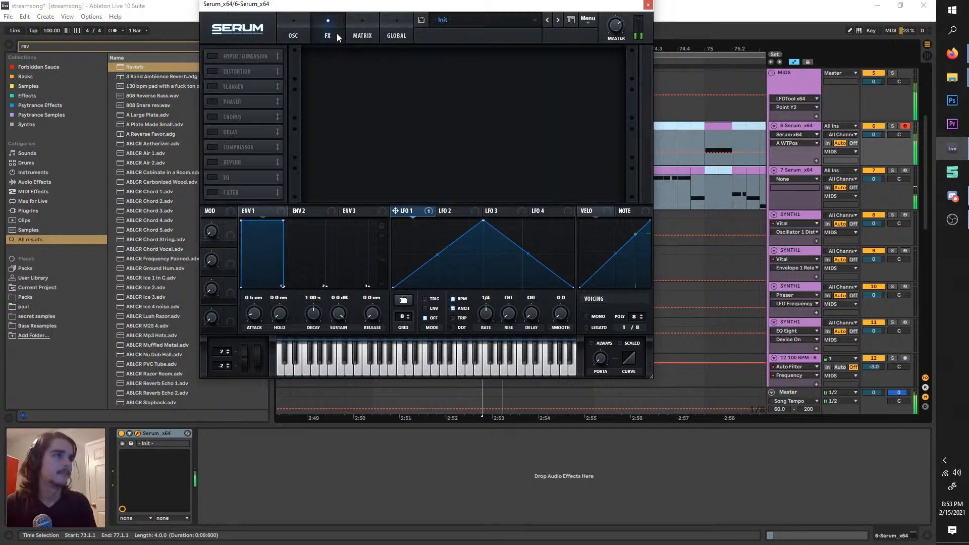
{"action": "left_click", "coordinate": [221, 146]}
{"action": "left_click_drag", "start_coordinate": [477, 62], "coordinate": [478, 57]}
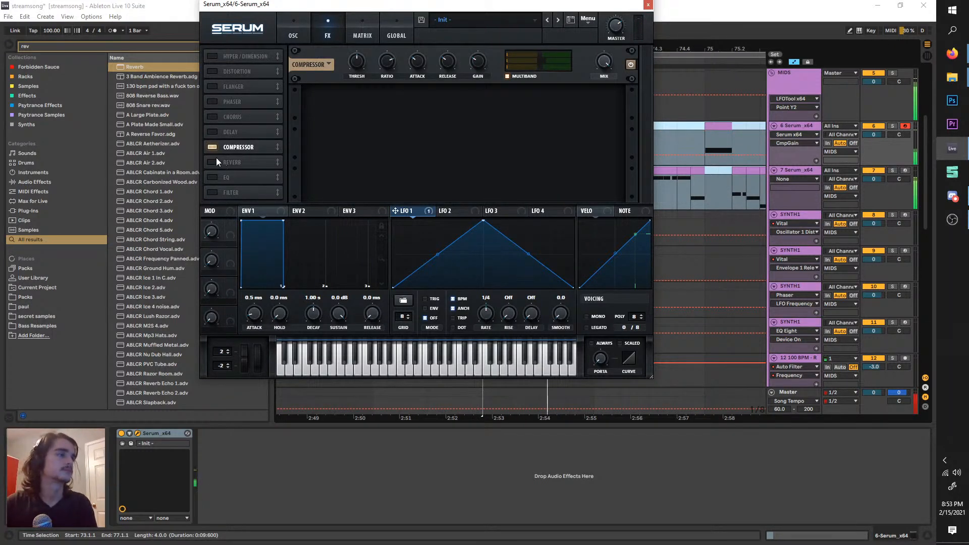
- Return Oscillator A to the Basic Shapes wavetable, turn Oscillator B back on and close the synth
{"action": "left_click", "coordinate": [278, 28]}
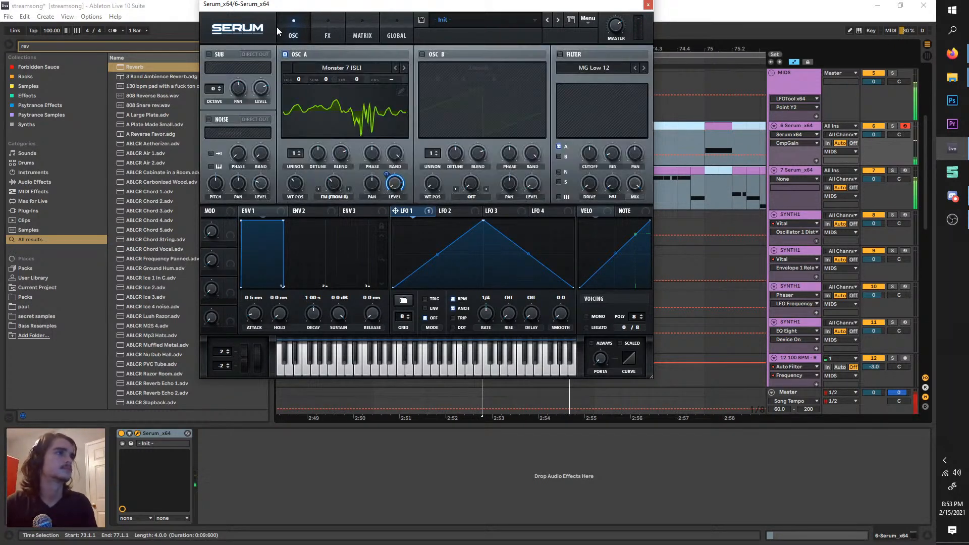
{"action": "left_click", "coordinate": [378, 67]}
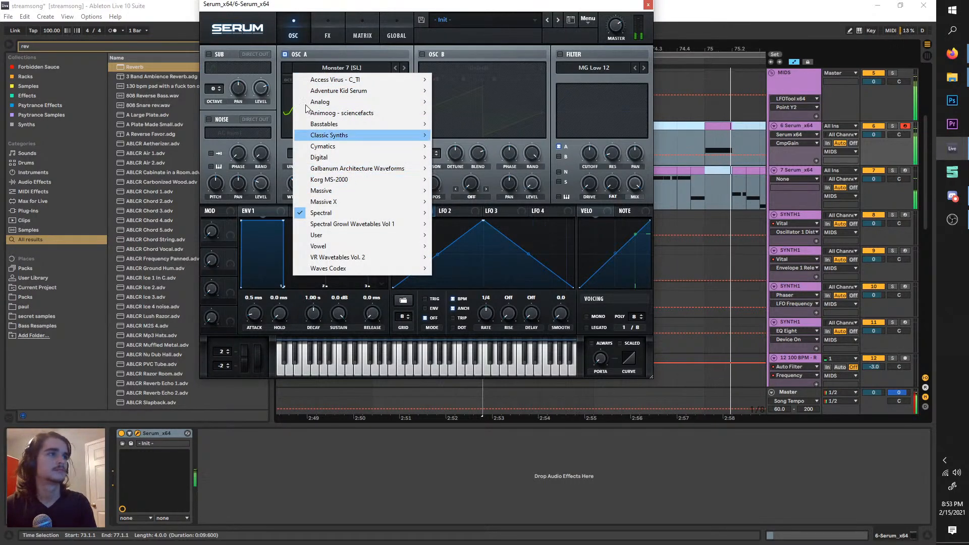
{"action": "left_click", "coordinate": [307, 182]}
{"action": "left_click", "coordinate": [330, 63]}
{"action": "mouse_move", "coordinate": [356, 101]}
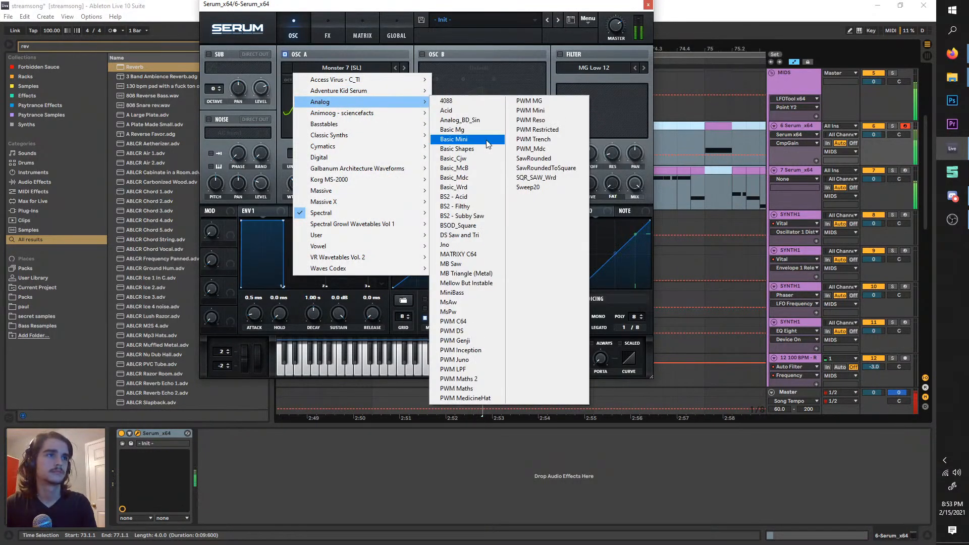
{"action": "left_click", "coordinate": [493, 148]}
{"action": "left_click", "coordinate": [424, 54]}
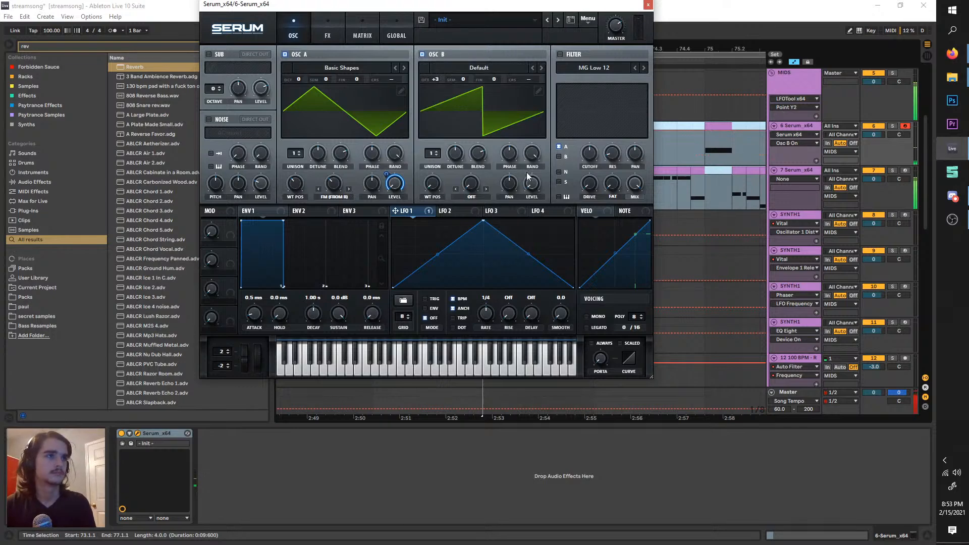
{"action": "left_click", "coordinate": [649, 5]}
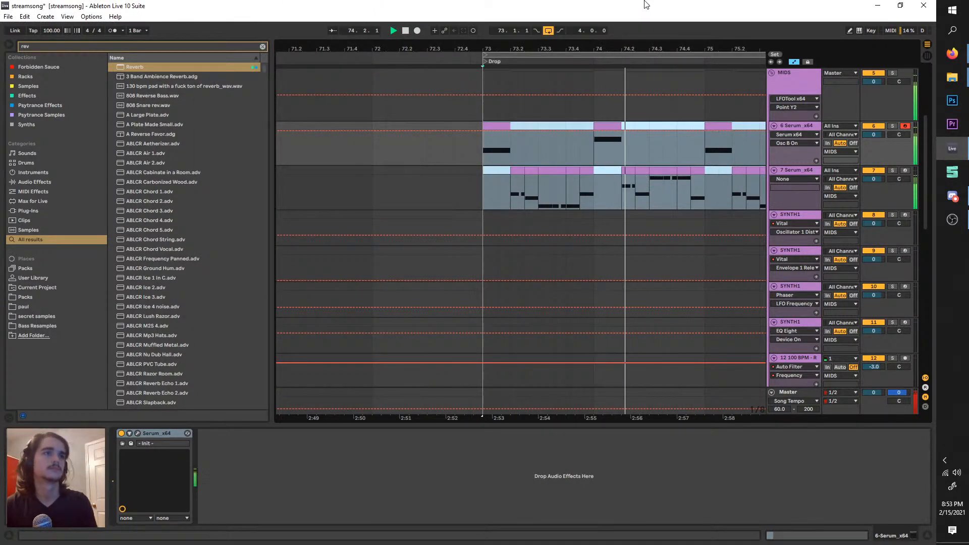
- Listen through the four-bar loop while checking the first Serum track's clips at bars 75 and 76
{"action": "left_click_drag", "start_coordinate": [717, 125], "coordinate": [656, 123]}
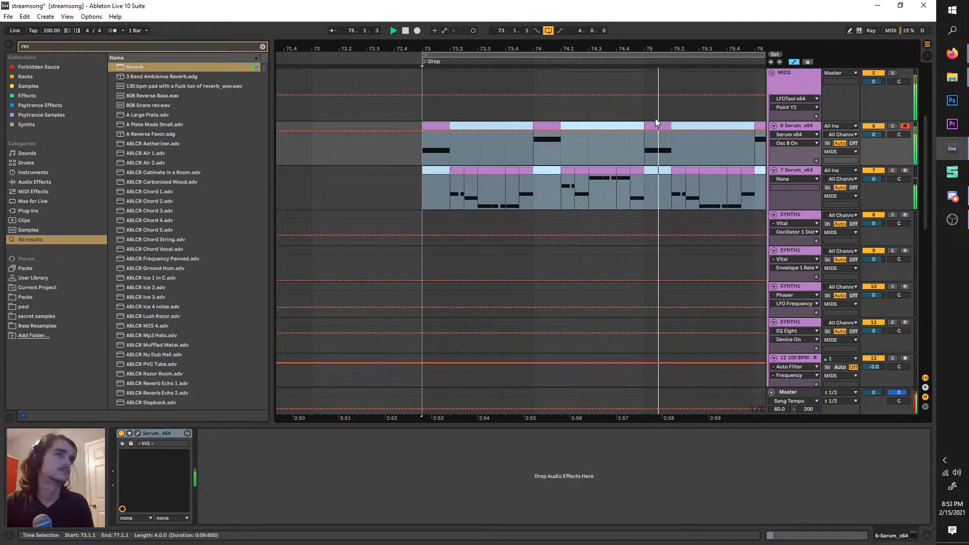
{"action": "left_click", "coordinate": [667, 123]}
{"action": "scroll", "coordinate": [666, 123], "scroll_direction": "right", "scroll_amount": 3}
{"action": "scroll", "coordinate": [670, 124], "scroll_direction": "down", "scroll_amount": 4}
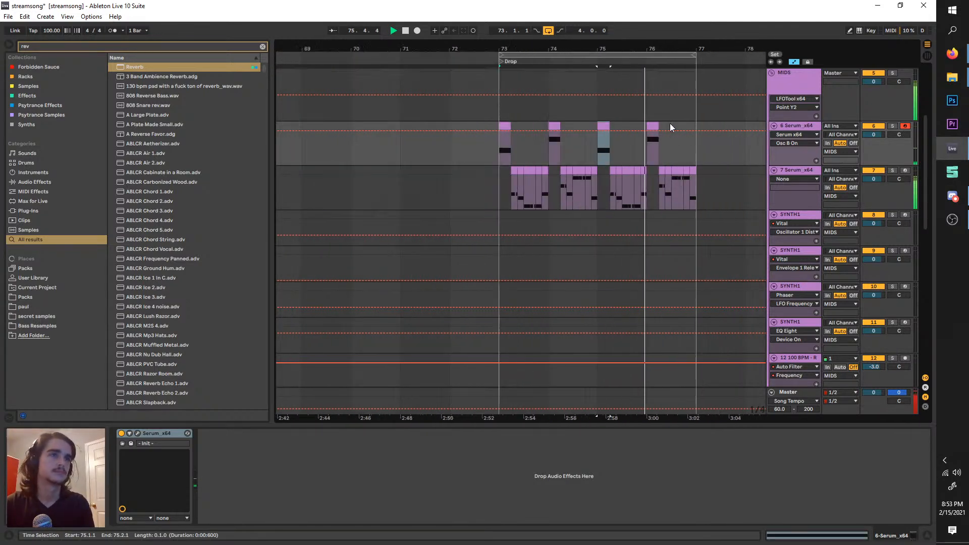
{"action": "scroll", "coordinate": [651, 130], "scroll_direction": "up", "scroll_amount": 3}
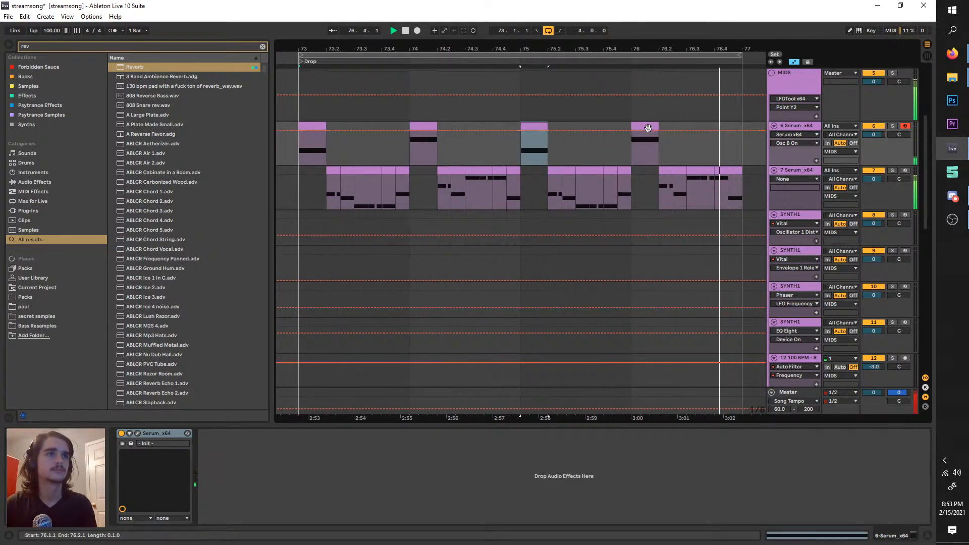
{"action": "left_click", "coordinate": [648, 128]}
- Open the Serum synth of the second Serum track and solo that track
{"action": "left_click", "coordinate": [787, 171]}
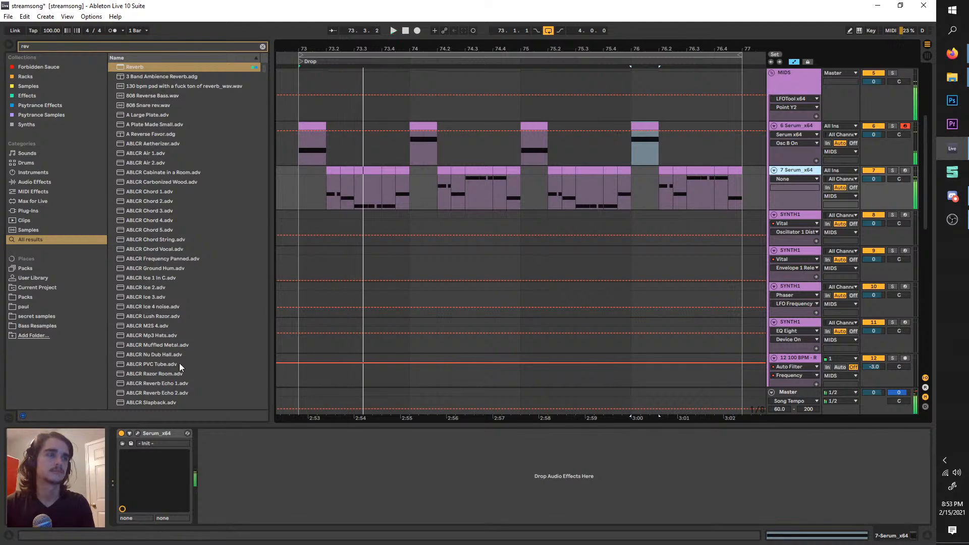
{"action": "left_click", "coordinate": [137, 434]}
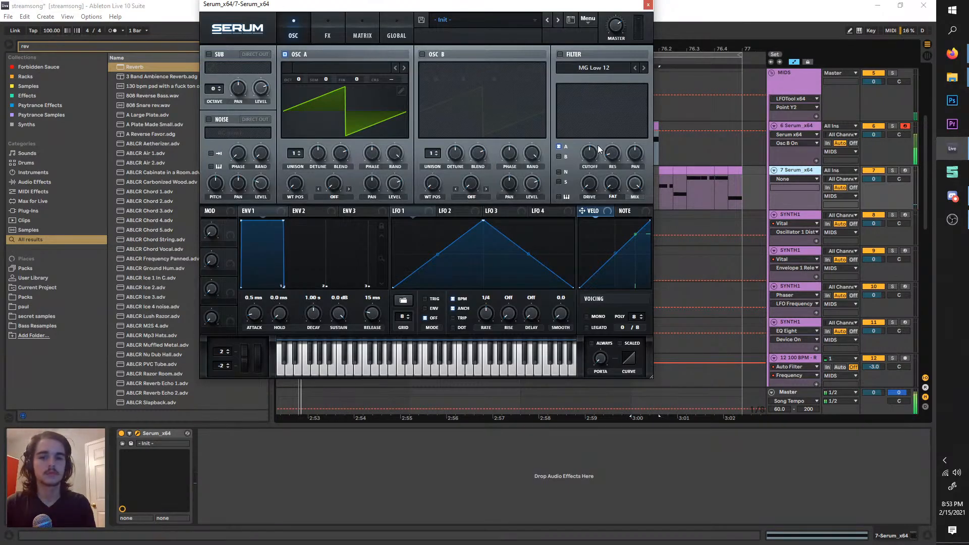
{"action": "left_click", "coordinate": [892, 171]}
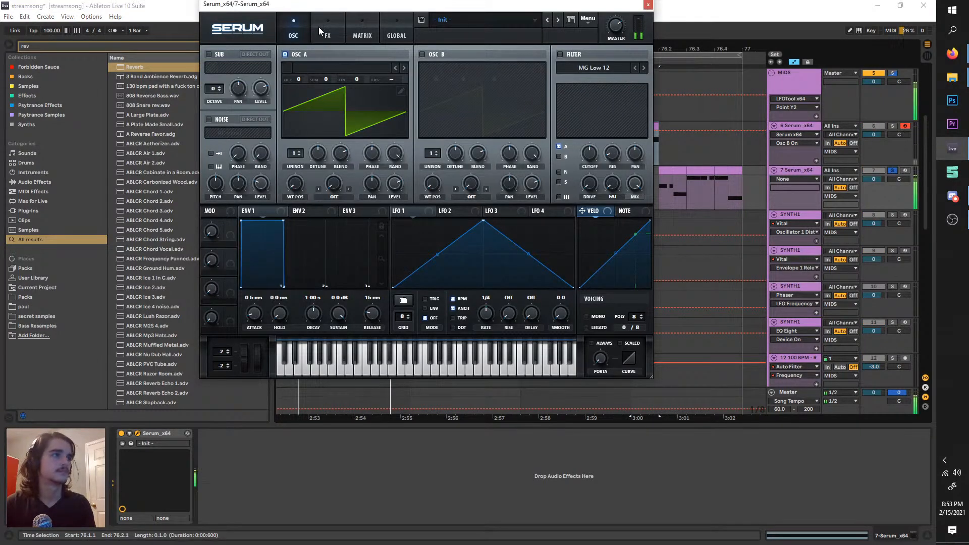
- Add the OTT preset after the second track's Serum, setting its time to 1000% and its output to 10.1 dB
{"action": "left_click", "coordinate": [328, 31]}
{"action": "key", "text": "ctrl+f"}
{"action": "type", "text": "ott"}
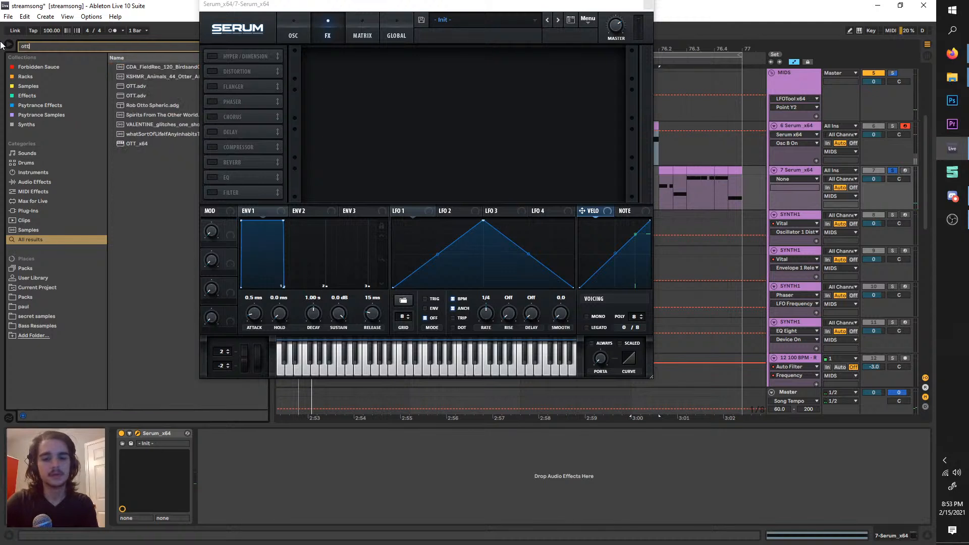
{"action": "left_click_drag", "start_coordinate": [119, 79], "coordinate": [314, 489]}
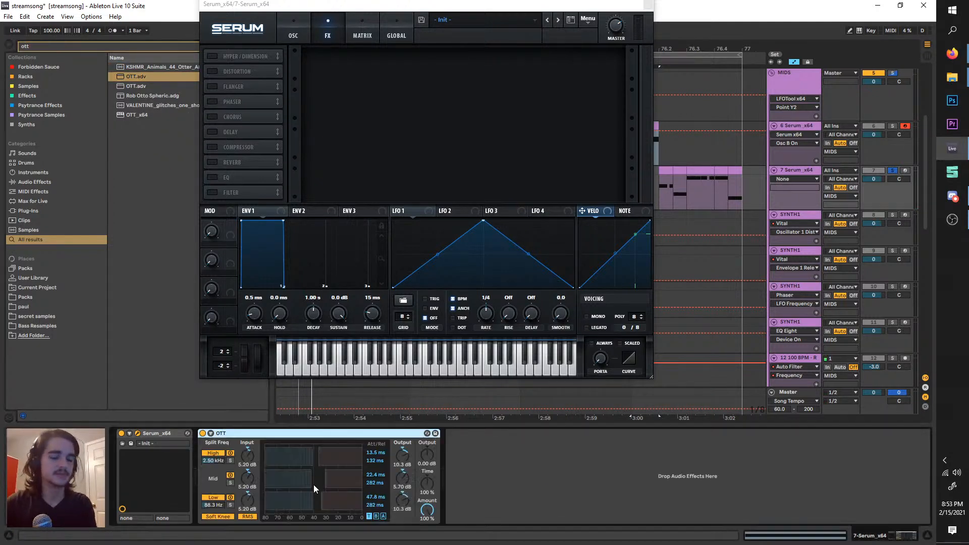
{"action": "left_click_drag", "start_coordinate": [427, 483], "coordinate": [432, 444]}
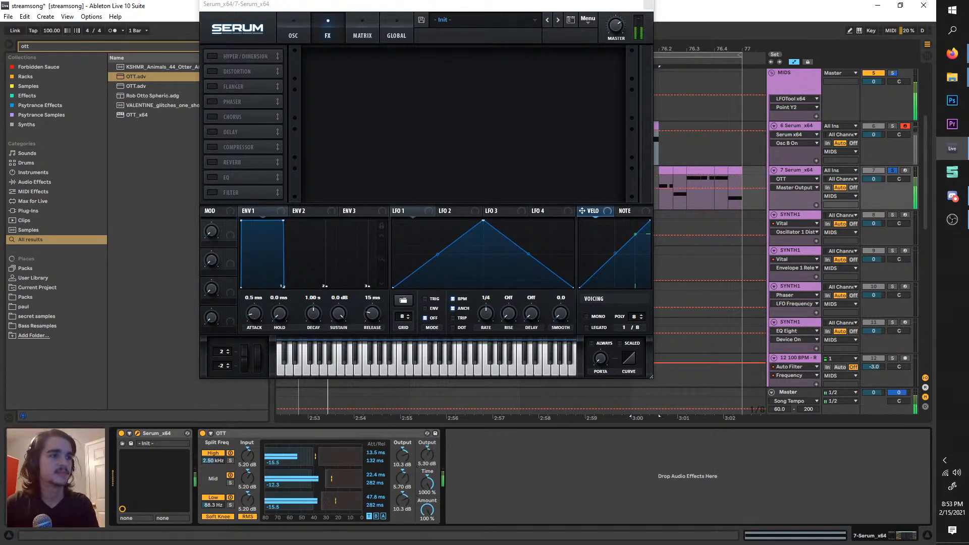
- Turn on the second Serum's filter and choose the Phs 36+ type from the Flanges group
{"action": "left_click", "coordinate": [292, 34]}
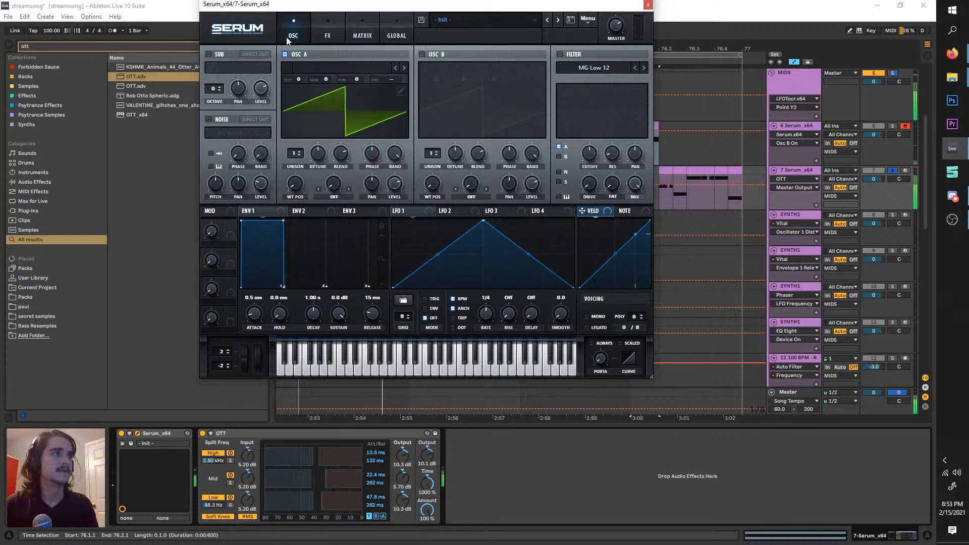
{"action": "left_click", "coordinate": [579, 67]}
{"action": "left_click", "coordinate": [573, 54]}
{"action": "left_click", "coordinate": [586, 67]}
{"action": "mouse_move", "coordinate": [603, 104]}
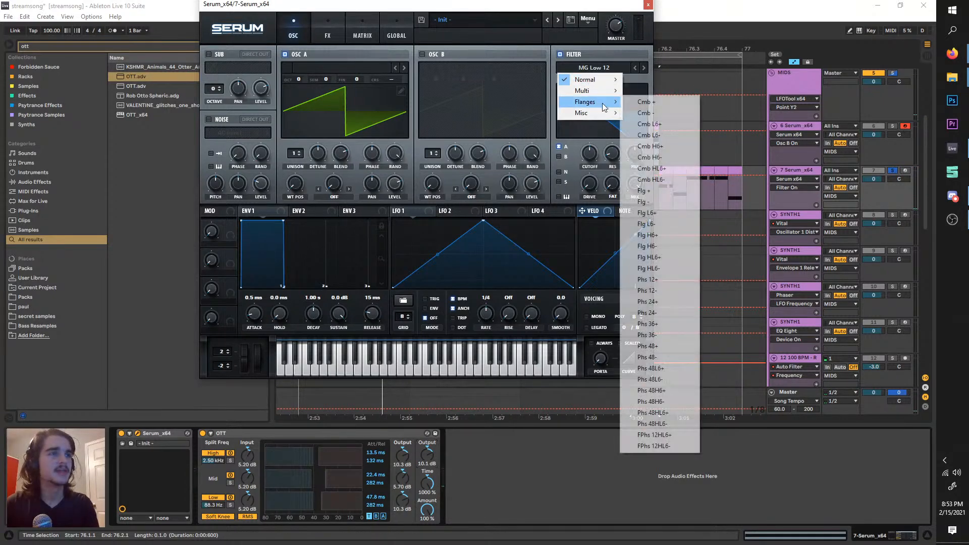
{"action": "left_click", "coordinate": [661, 331]}
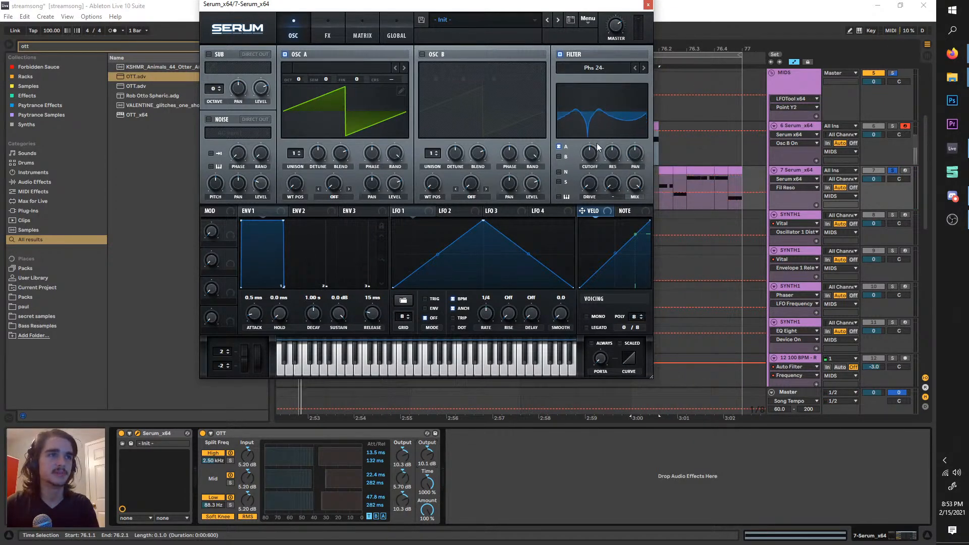
{"action": "left_click", "coordinate": [644, 68]}
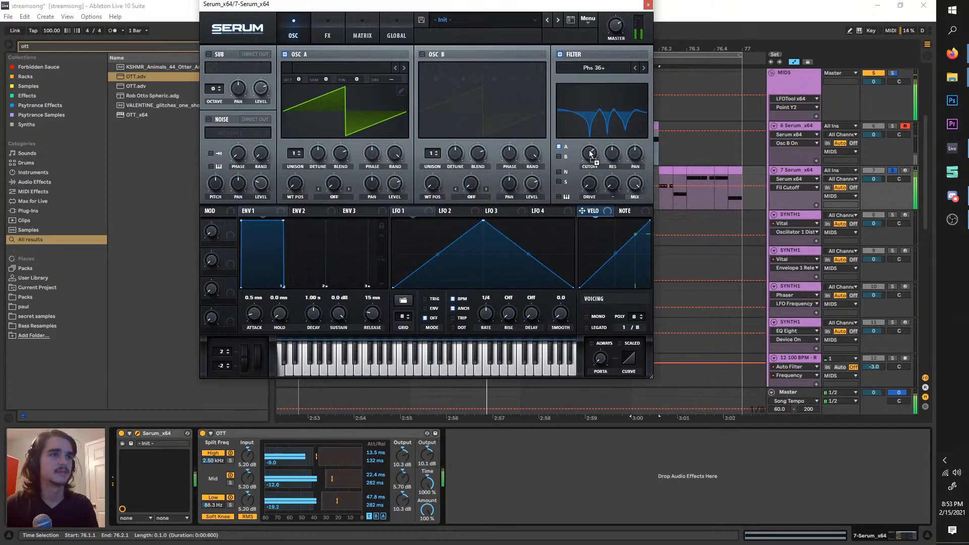
- Set NoteOn Rand2 as the filter cutoff's modulation source, then unsolo the second Serum track and close its synth
{"action": "left_click", "coordinate": [366, 20]}
{"action": "left_click", "coordinate": [237, 68]}
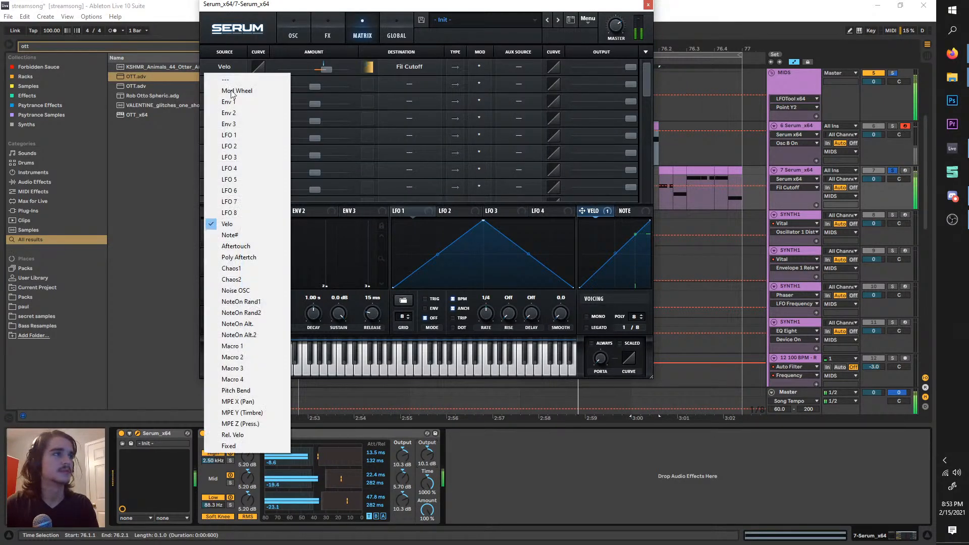
{"action": "left_click", "coordinate": [254, 313]}
{"action": "left_click", "coordinate": [294, 31]}
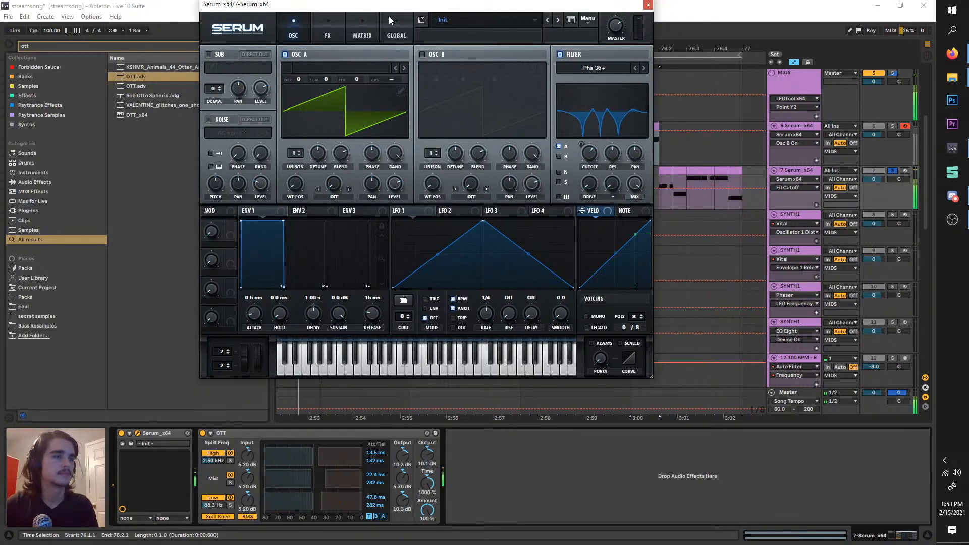
{"action": "left_click", "coordinate": [893, 171]}
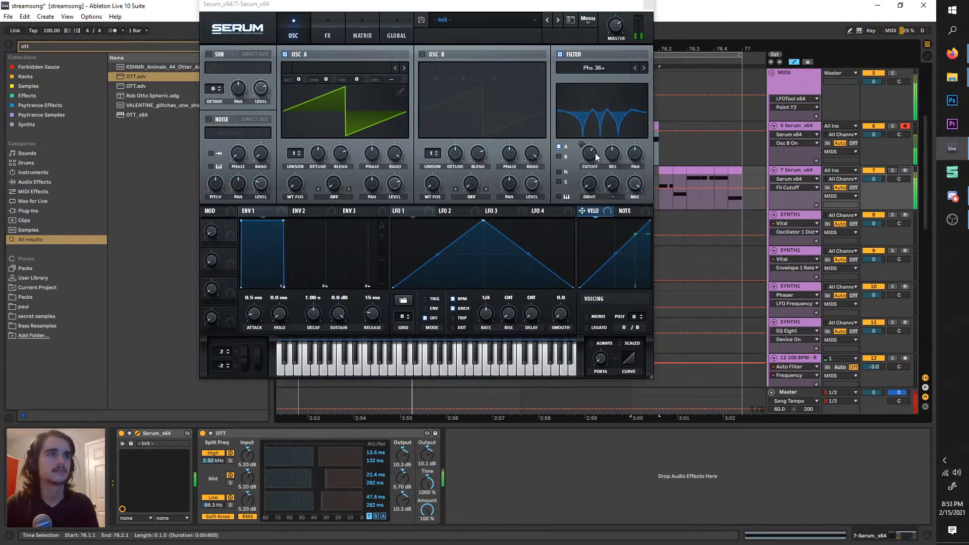
{"action": "left_click", "coordinate": [647, 5]}
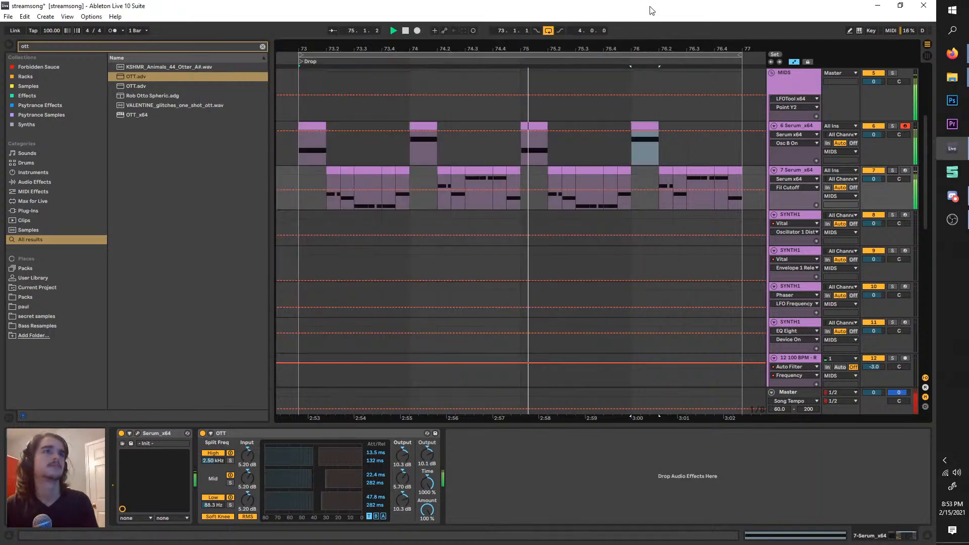
- Insert the Amp effect between Serum and OTT on the second Serum track
{"action": "left_click", "coordinate": [814, 128]}
{"action": "left_click", "coordinate": [808, 171]}
{"action": "left_click", "coordinate": [101, 46]}
{"action": "type", "text": "a"}
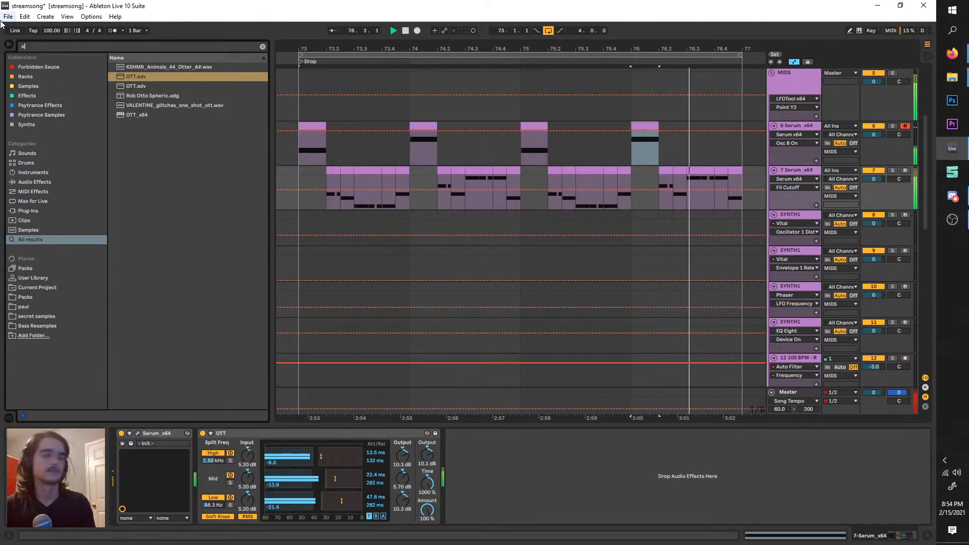
{"action": "type", "text": "mp"}
{"action": "left_click", "coordinate": [221, 448]}
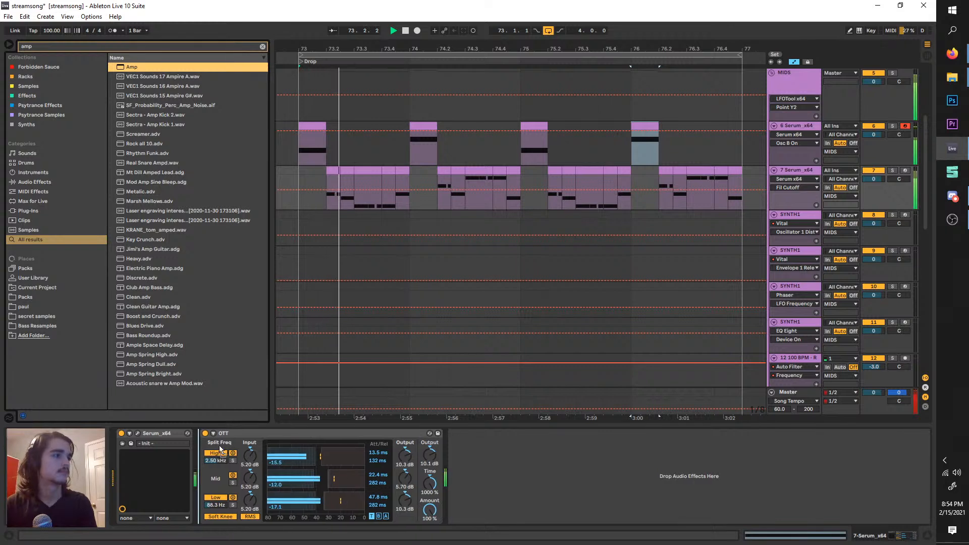
{"action": "left_click_drag", "start_coordinate": [219, 447], "coordinate": [219, 448]}
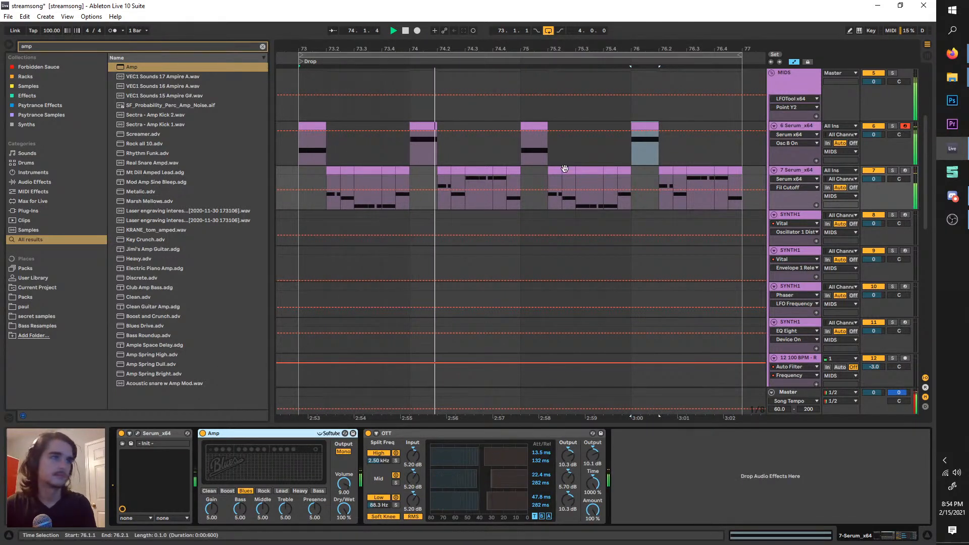
- Solo the first Serum track and open its Serum synth
{"action": "left_click", "coordinate": [801, 174]}
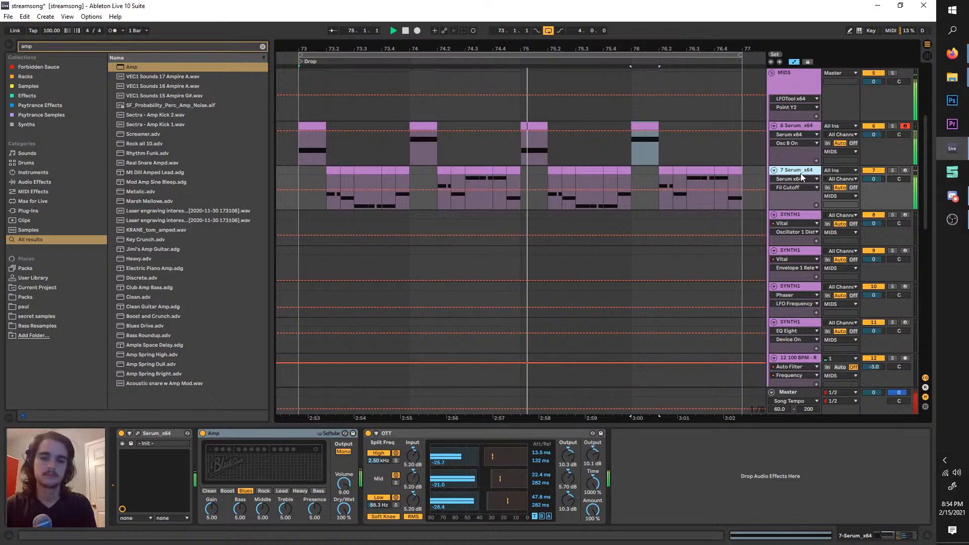
{"action": "left_click", "coordinate": [806, 126]}
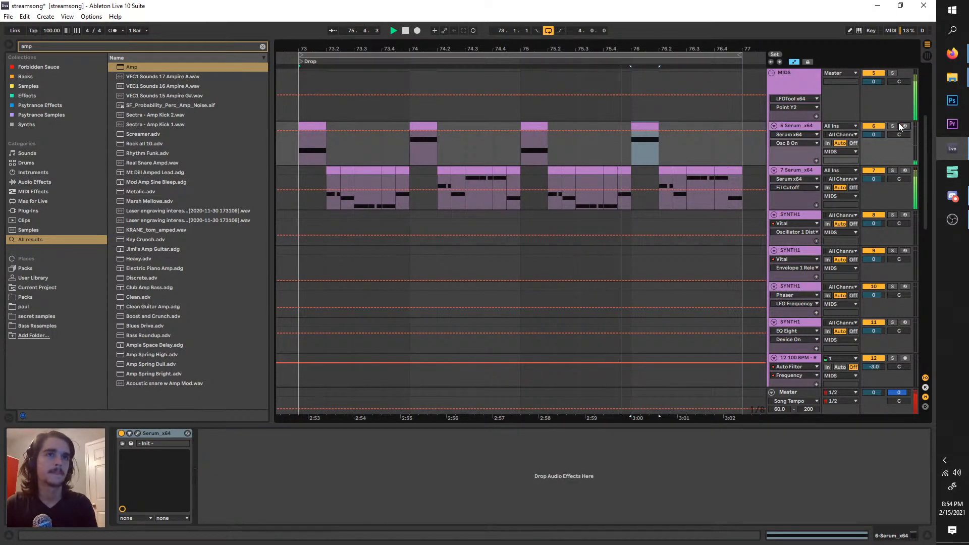
{"action": "left_click", "coordinate": [893, 126]}
{"action": "left_click", "coordinate": [138, 433]}
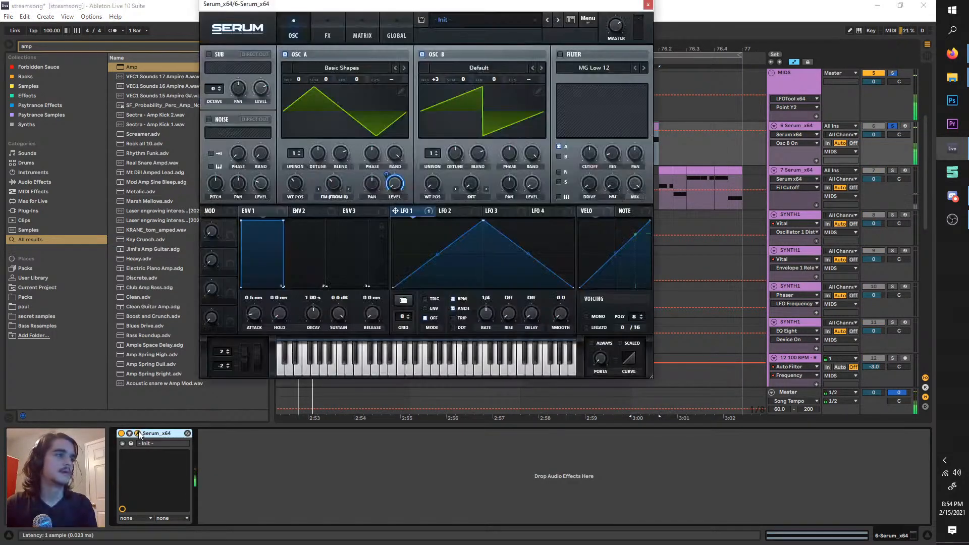
- Reset oscillator A's wavetable position and load the Analog wavetable Basic Shapes into oscillator B
{"action": "double_click", "coordinate": [295, 185]}
{"action": "left_click", "coordinate": [464, 67]}
{"action": "mouse_move", "coordinate": [493, 102]}
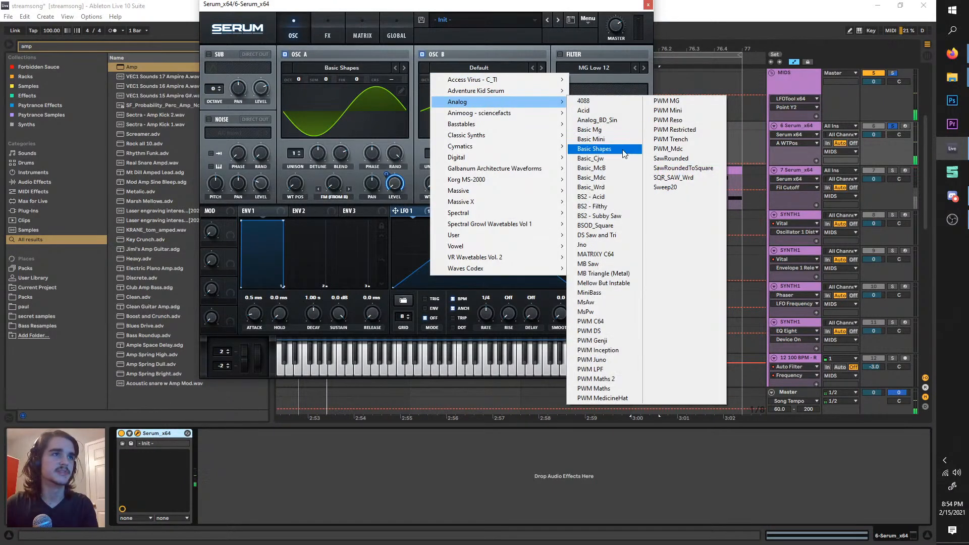
{"action": "left_click", "coordinate": [606, 150]}
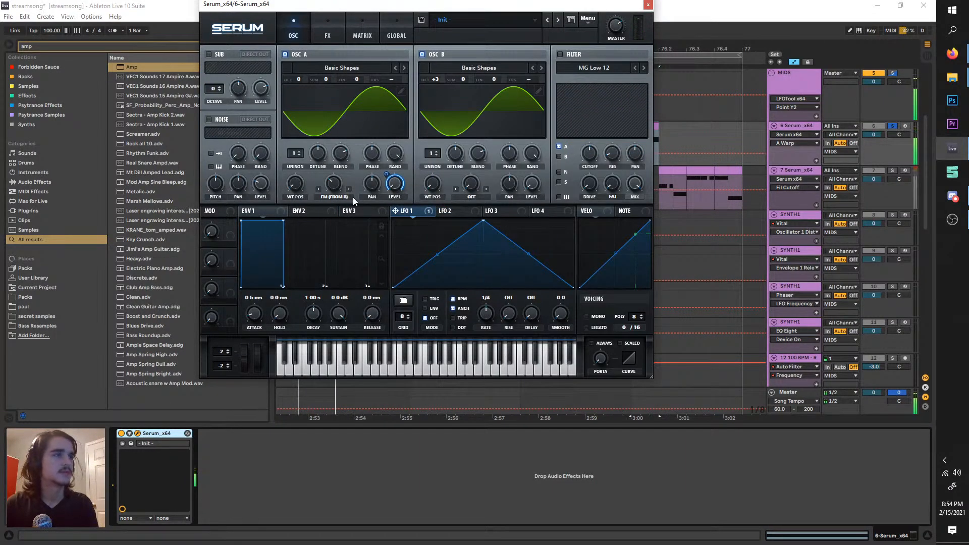
- Add the Erosion preset Hiss after Serum on the first Serum track
{"action": "left_click", "coordinate": [337, 21]}
{"action": "key", "text": "ctrl+f"}
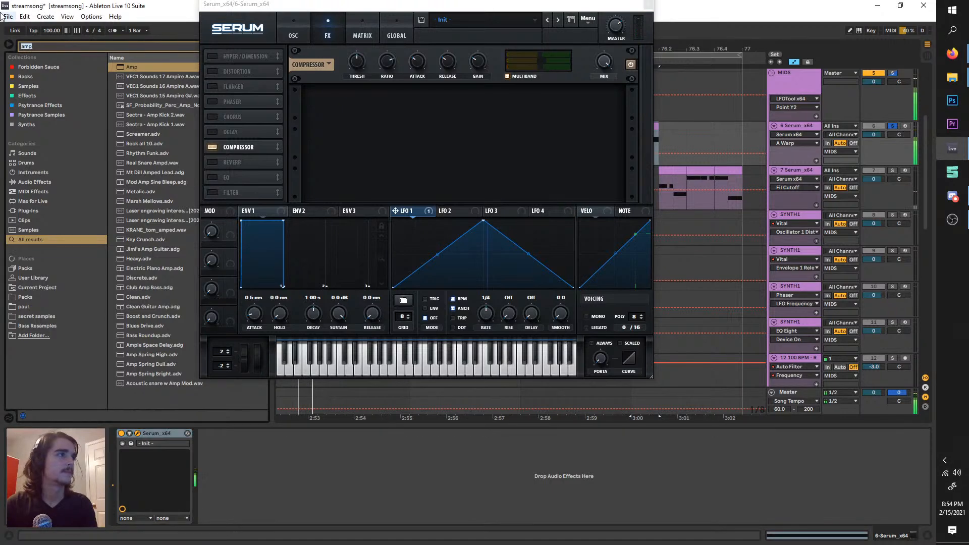
{"action": "type", "text": "hiss"}
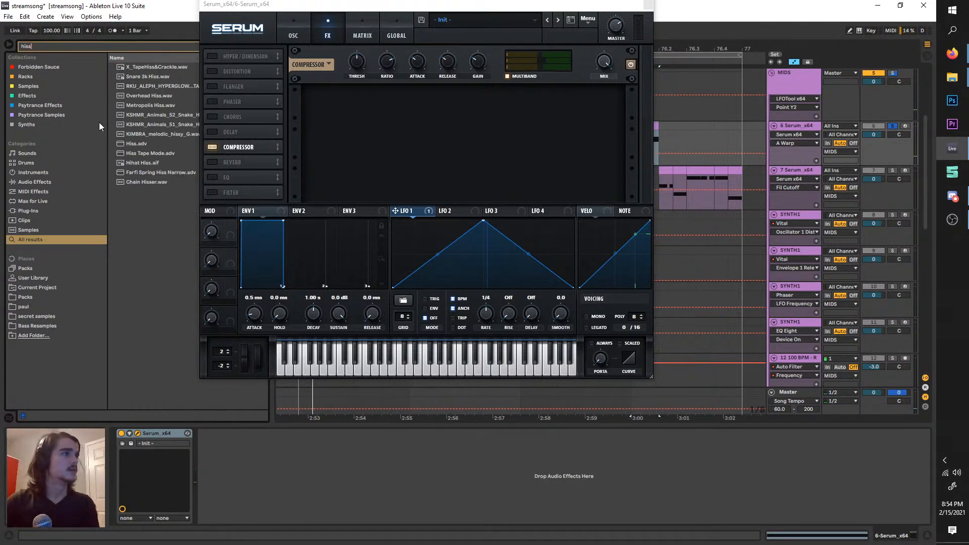
{"action": "left_click", "coordinate": [43, 181]}
{"action": "left_click", "coordinate": [112, 77]}
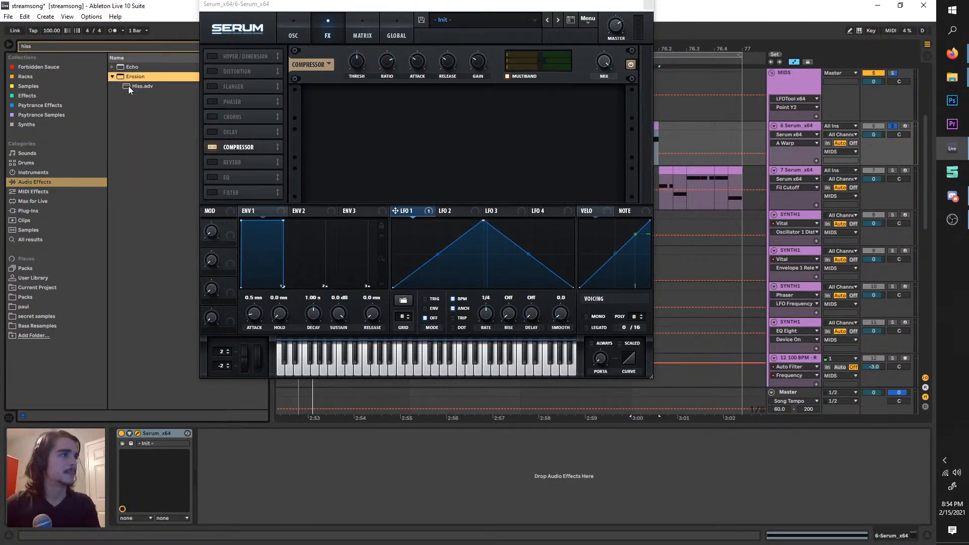
{"action": "double_click", "coordinate": [132, 86]}
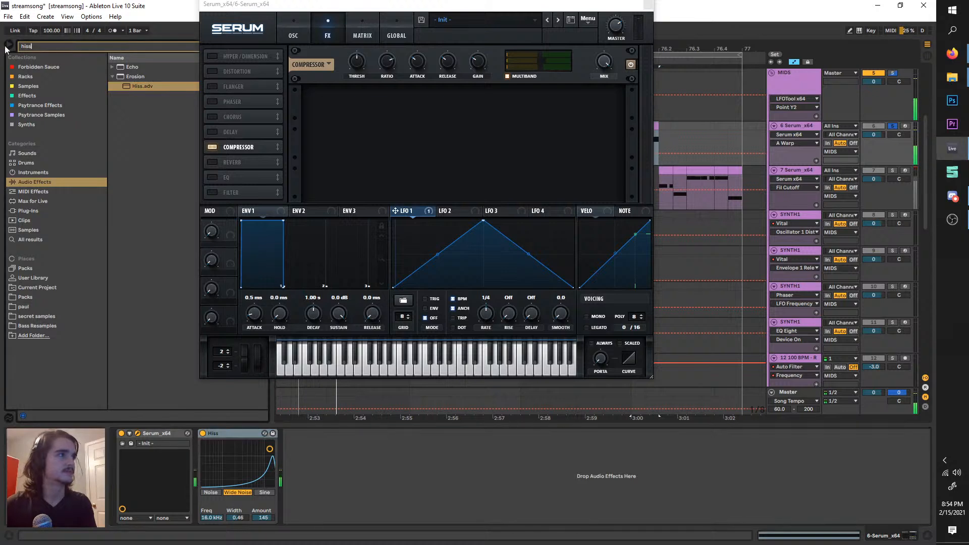
- Add the Overdrive effect after Hiss on the first Serum track
{"action": "key", "text": "ctrl+f"}
{"action": "type", "text": "over"}
{"action": "double_click", "coordinate": [130, 77]}
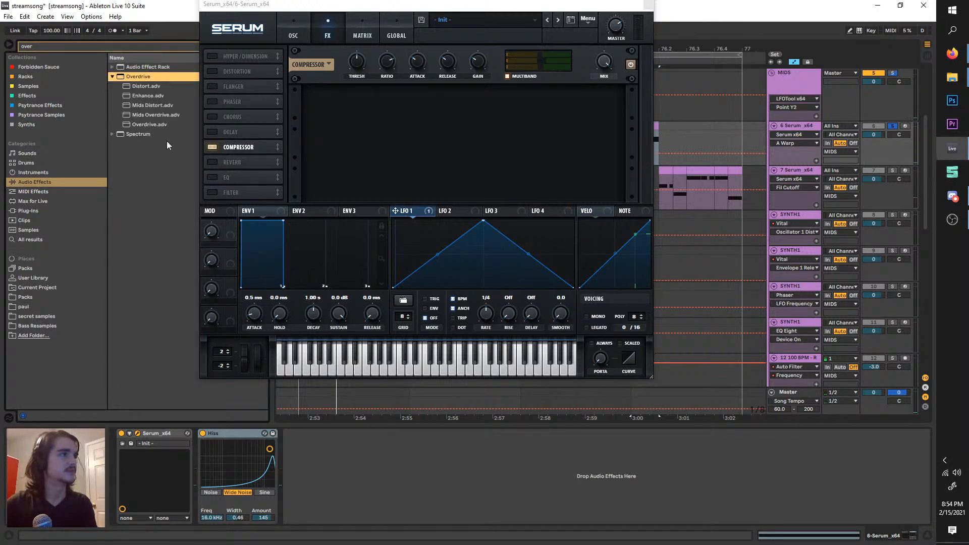
{"action": "left_click_drag", "start_coordinate": [130, 77], "coordinate": [212, 207]}
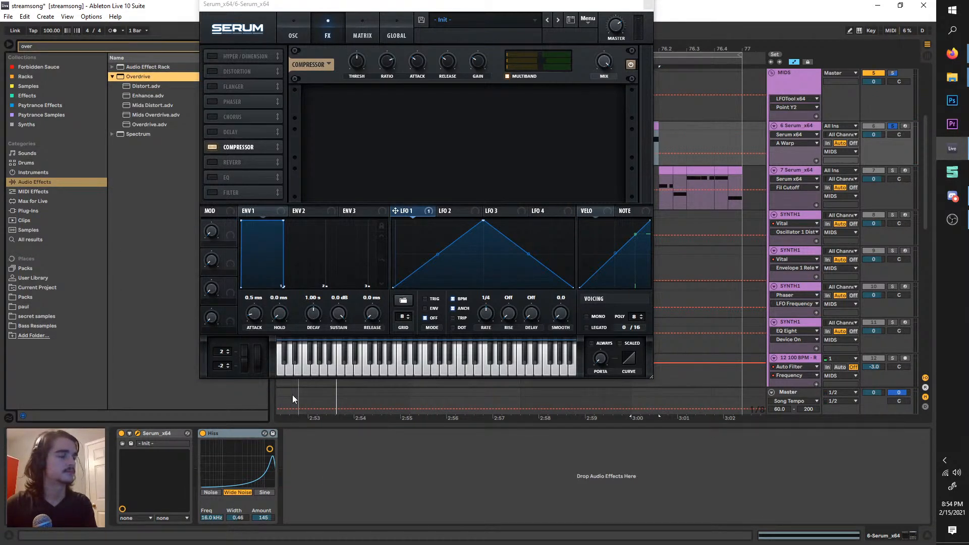
{"action": "double_click", "coordinate": [128, 74]}
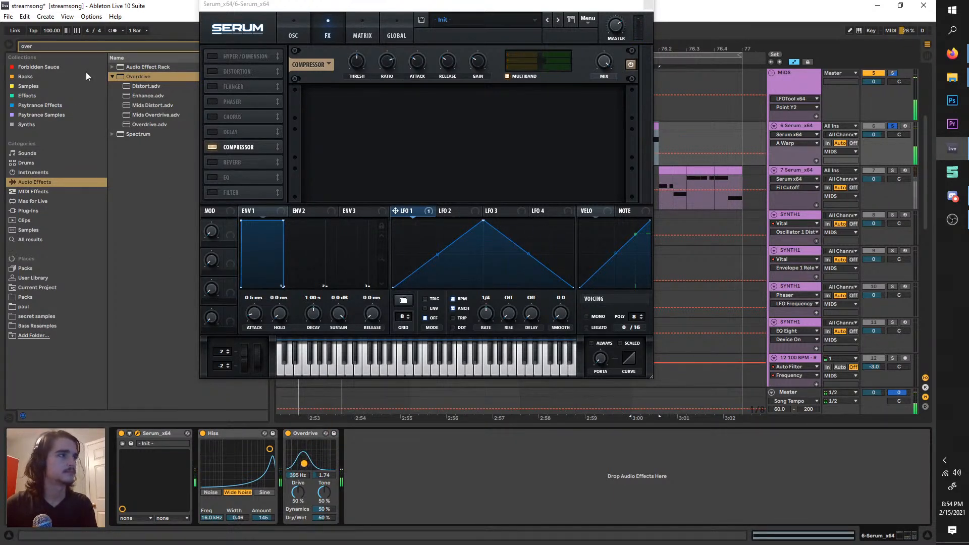
- Add the OTT preset after Overdrive, set its time to 1000%, and duplicate it
{"action": "key", "text": "ctrl+f"}
{"action": "type", "text": "ott"}
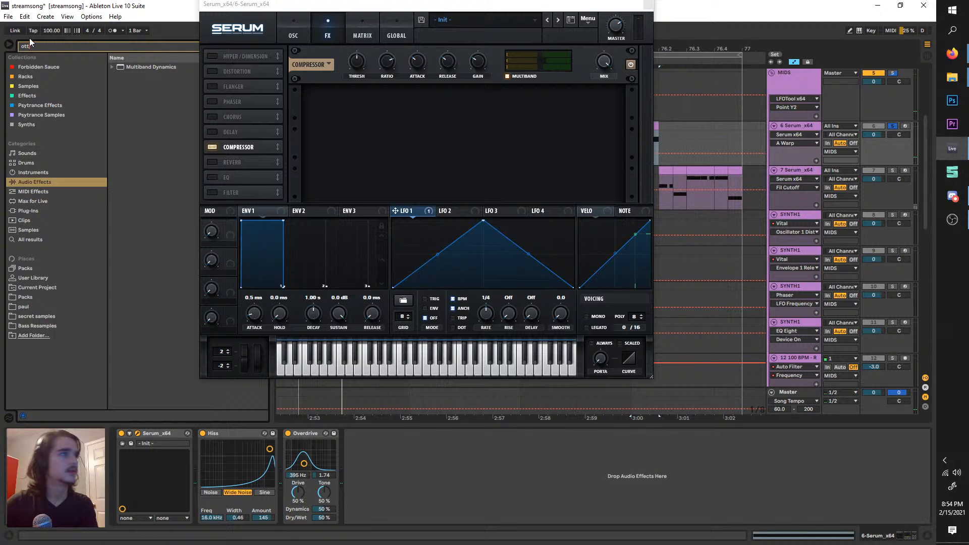
{"action": "left_click", "coordinate": [113, 67]}
{"action": "double_click", "coordinate": [142, 76]}
{"action": "left_click_drag", "start_coordinate": [574, 483], "coordinate": [574, 432]}
{"action": "left_click", "coordinate": [545, 434]}
{"action": "key", "text": "ctrl+d"}
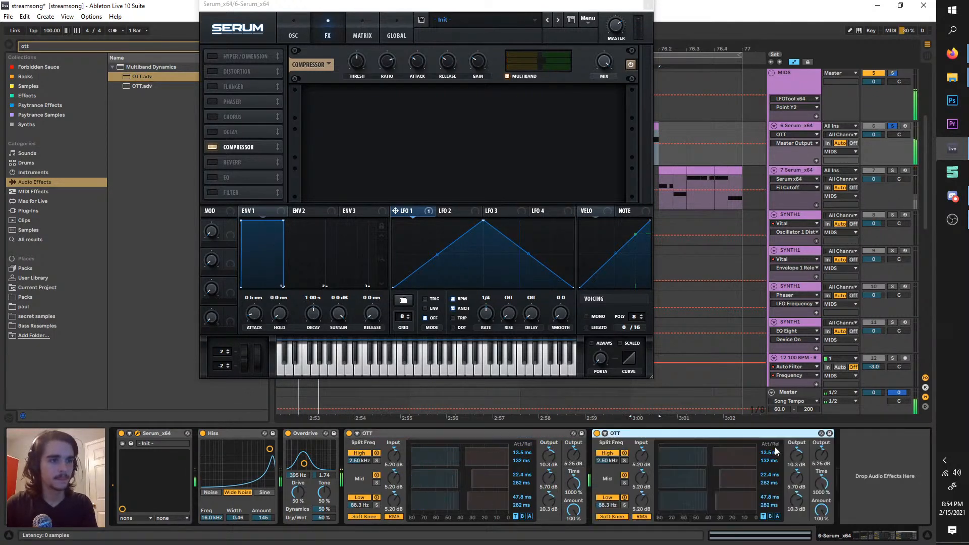
- Raise the duplicated OTT's output above 11.1 dB, and unsolo the first Serum track with its synth closed
{"action": "left_click_drag", "start_coordinate": [821, 456], "coordinate": [822, 439]}
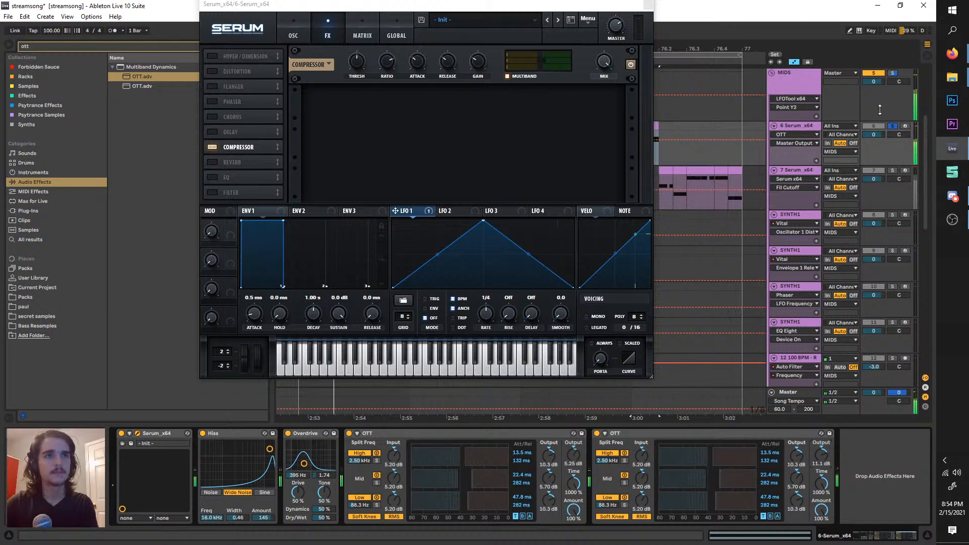
{"action": "left_click", "coordinate": [894, 126]}
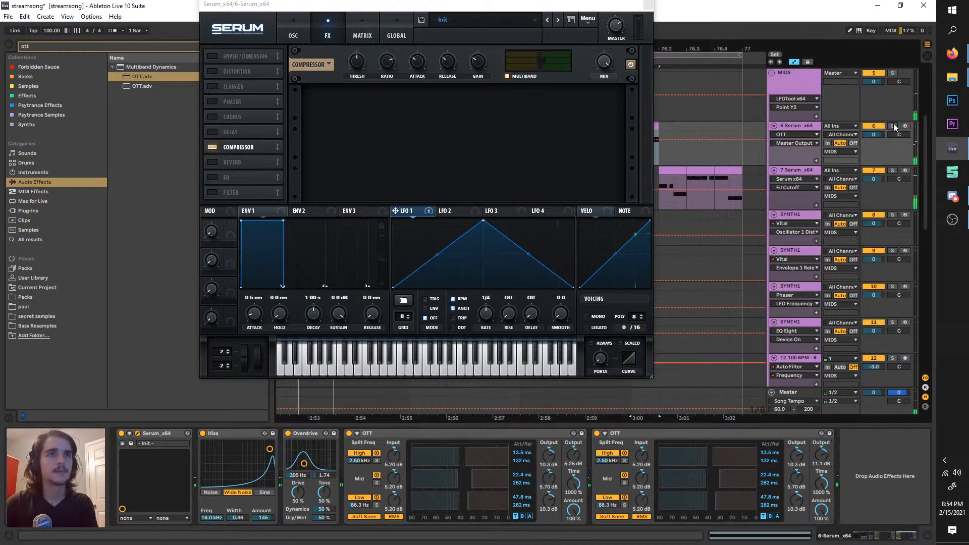
{"action": "left_click", "coordinate": [648, 5]}
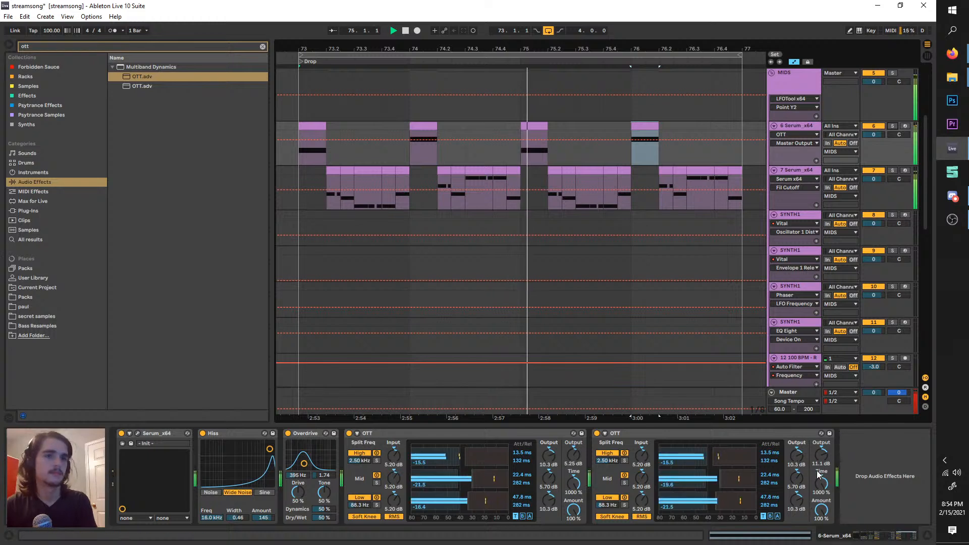
{"action": "left_click_drag", "start_coordinate": [822, 457], "coordinate": [822, 452]}
- Solo the second Serum track and shorten the loop to start at 73.2, playing it from there
{"action": "left_click", "coordinate": [796, 171]}
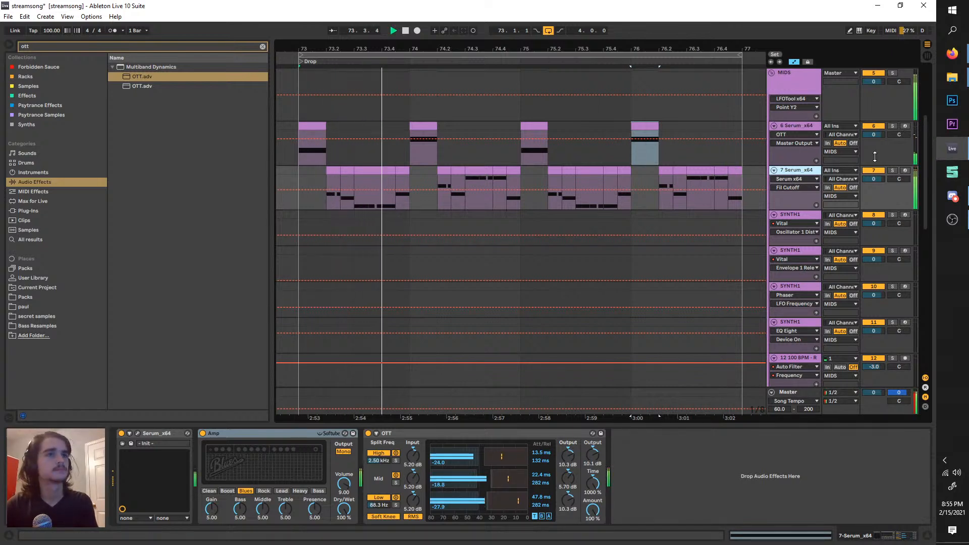
{"action": "left_click", "coordinate": [892, 171]}
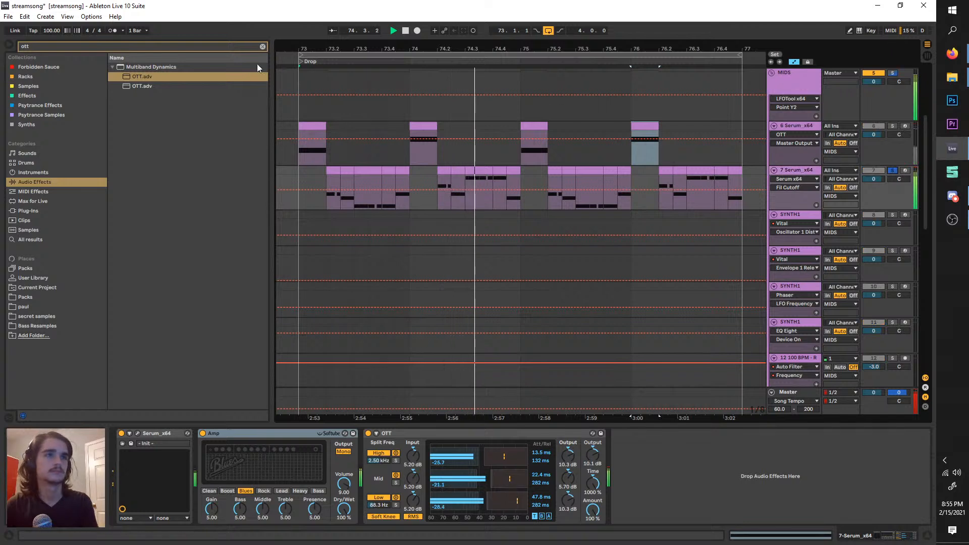
{"action": "left_click_drag", "start_coordinate": [299, 56], "coordinate": [327, 56]}
{"action": "key", "text": "space"}
{"action": "key", "text": "space"}
{"action": "left_click", "coordinate": [796, 170]}
{"action": "key", "text": "space"}
{"action": "key", "text": "space"}
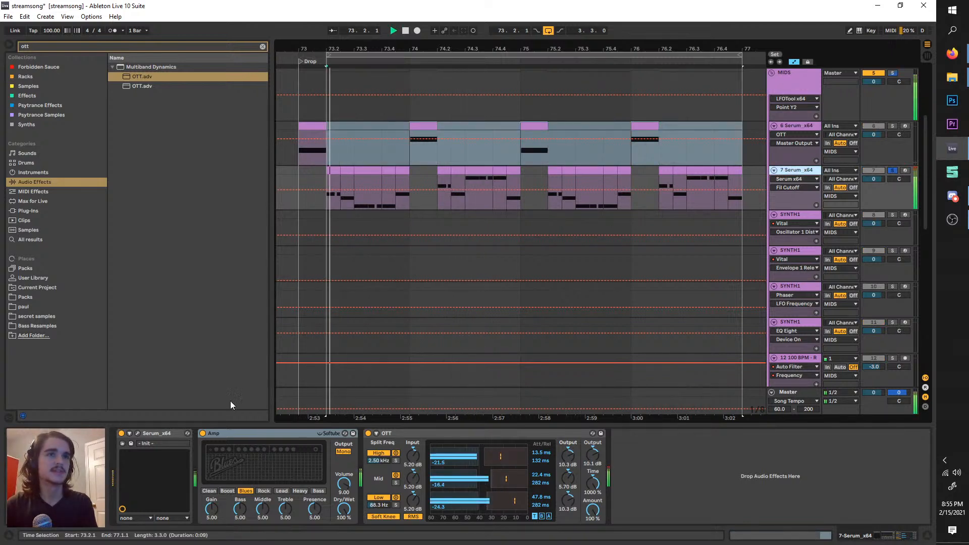
- Try stacking two extra copies of OTT on the second Serum track, and remove them
{"action": "left_click", "coordinate": [450, 434]}
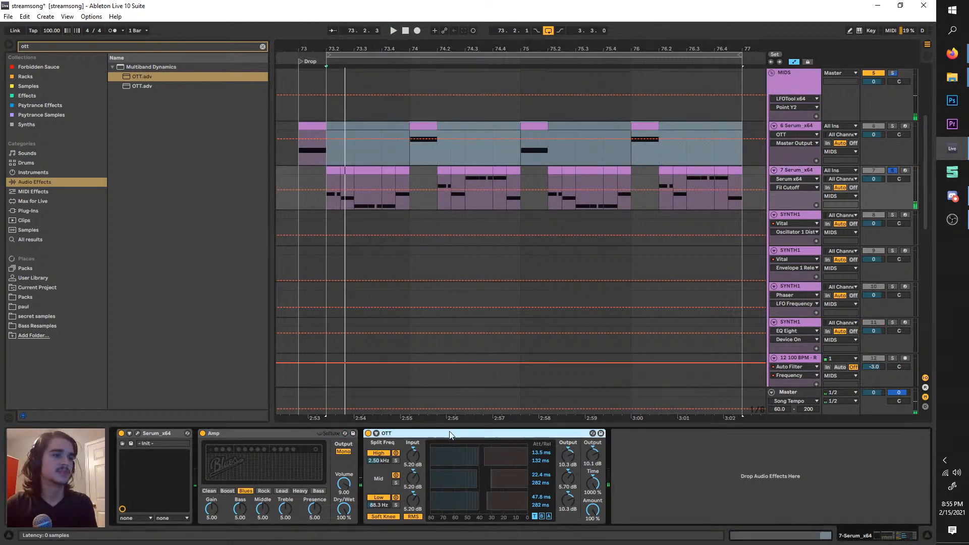
{"action": "key", "text": "ctrl+d"}
{"action": "key", "text": "space"}
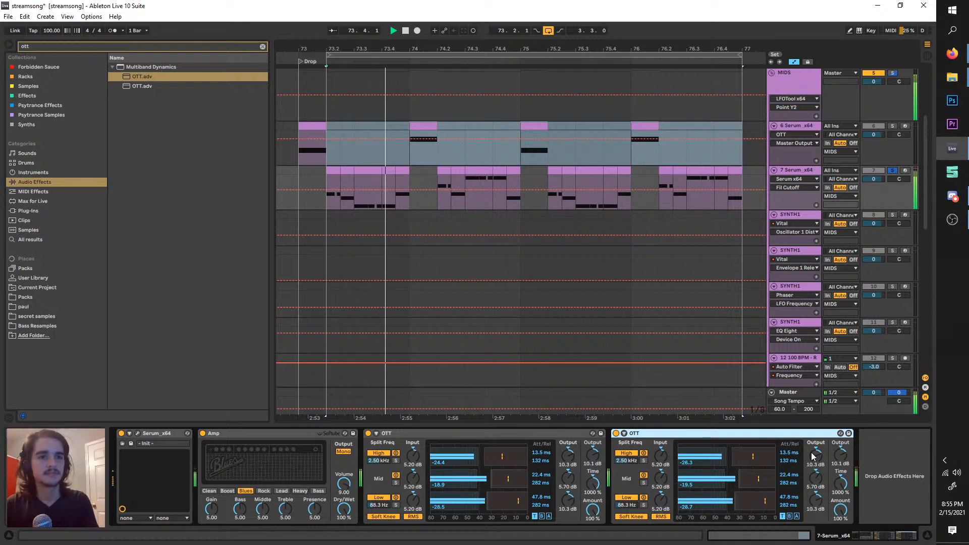
{"action": "key", "text": "ctrl+d"}
{"action": "left_click", "coordinate": [571, 438]}
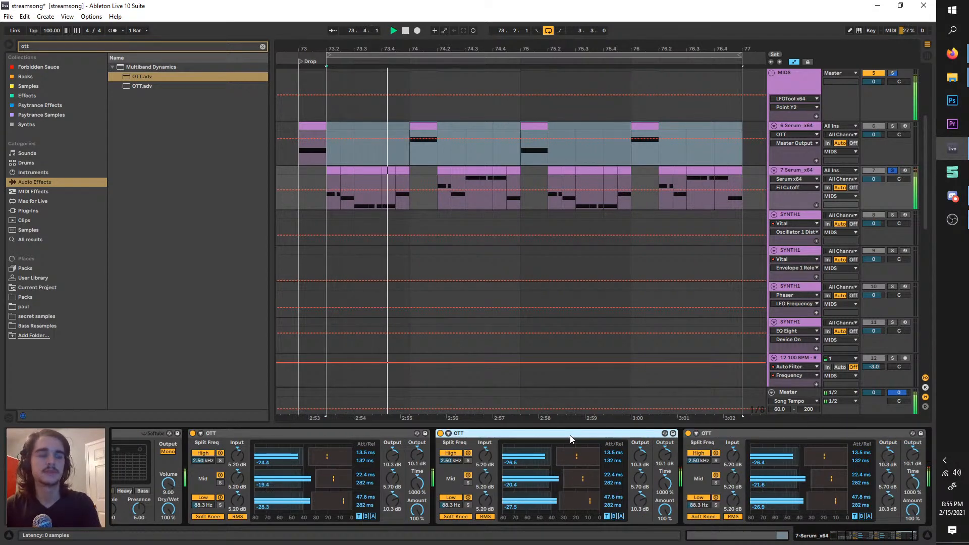
{"action": "key", "text": "Delete"}
{"action": "key", "text": "Delete"}
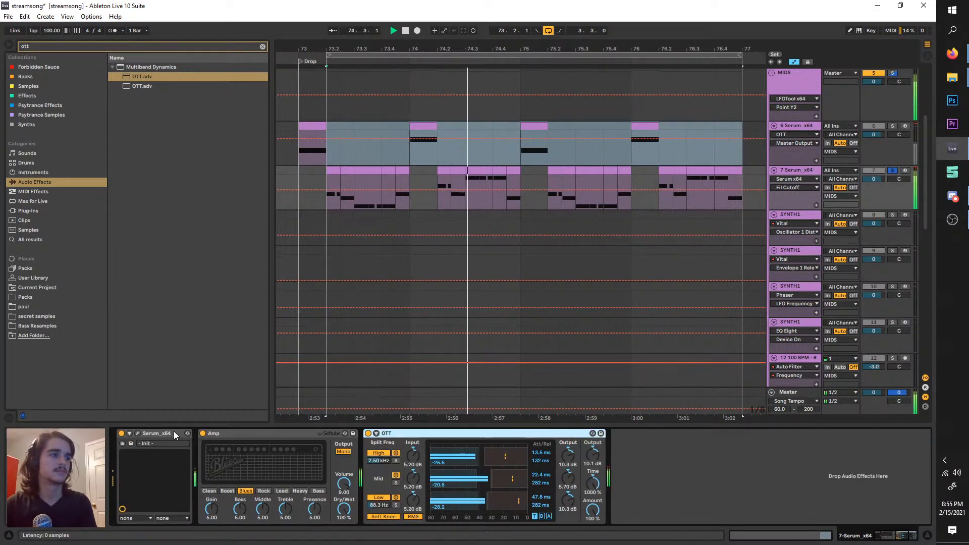
- Turn on the second Serum's Compressor in multiband mode and its Hyper/Dimension effect, with the Dimension mix at 42%
{"action": "left_click", "coordinate": [137, 433]}
{"action": "left_click", "coordinate": [434, 53]}
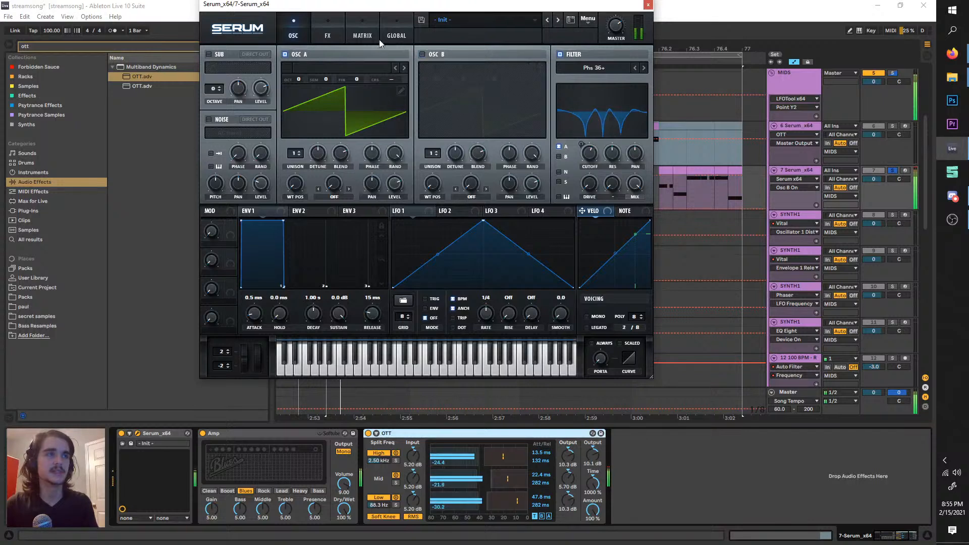
{"action": "left_click", "coordinate": [337, 34]}
{"action": "left_click", "coordinate": [217, 147]}
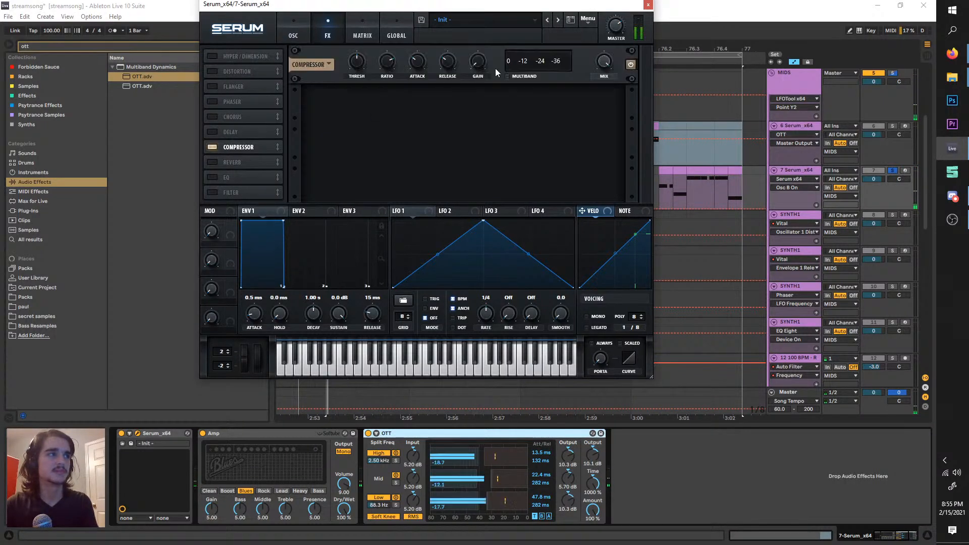
{"action": "left_click", "coordinate": [525, 76]}
{"action": "left_click", "coordinate": [212, 56]}
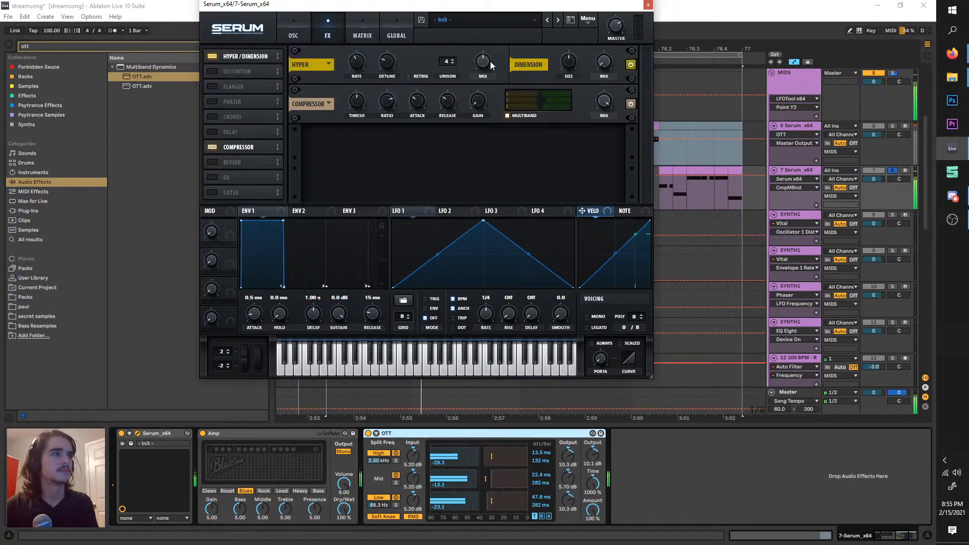
{"action": "left_click", "coordinate": [577, 65]}
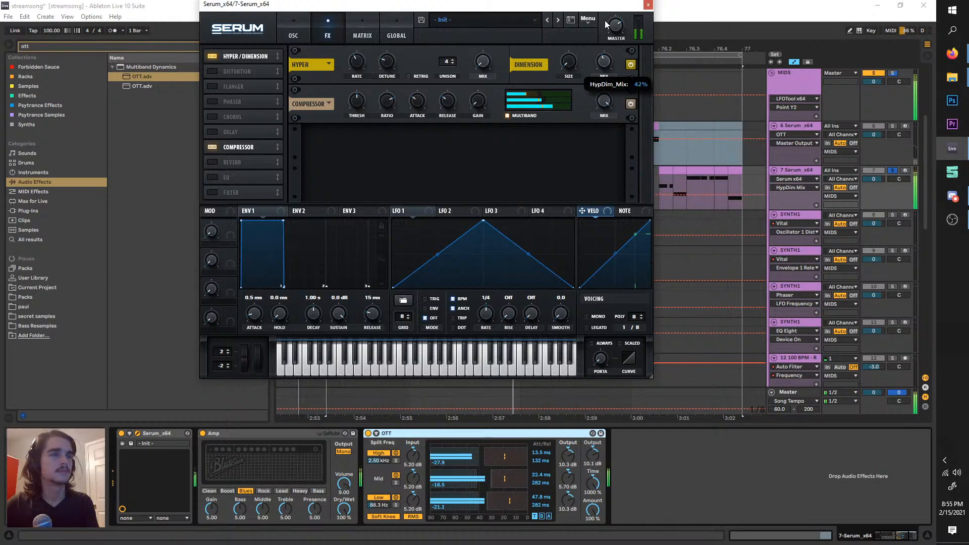
- Turn on the second Serum's oscillator B at +3 octaves and use it to frequency-modulate oscillator A with FM (from B)
{"action": "left_click", "coordinate": [293, 35]}
{"action": "left_click", "coordinate": [442, 54]}
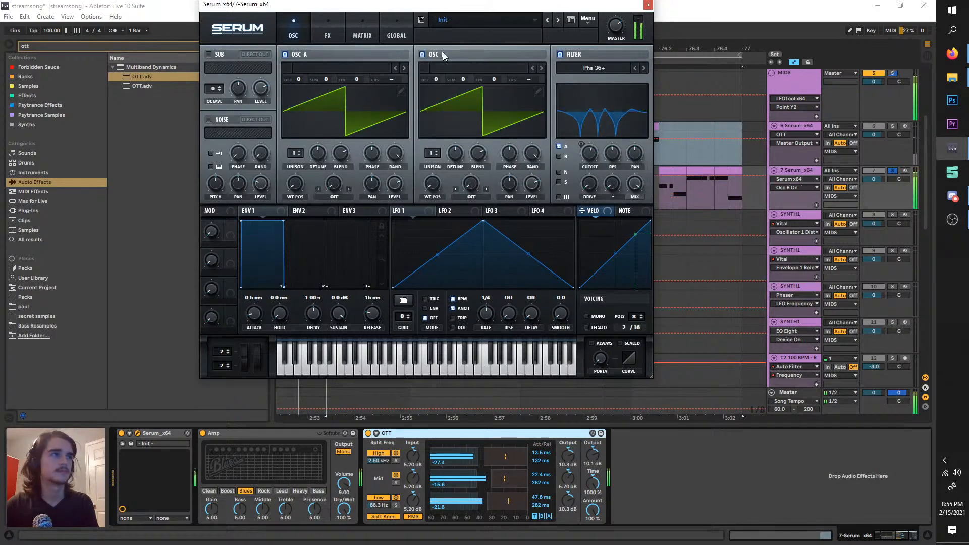
{"action": "left_click", "coordinate": [334, 197]}
{"action": "left_click", "coordinate": [362, 408]}
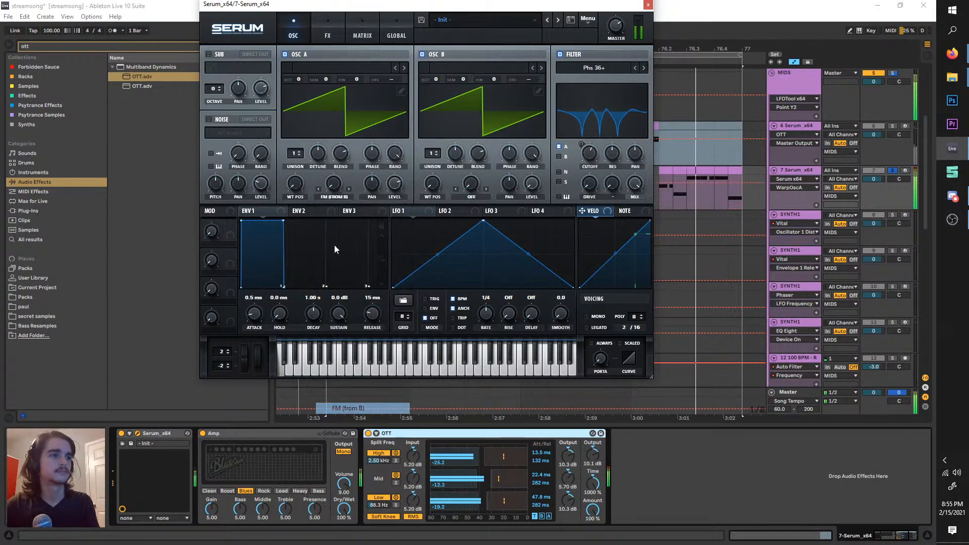
{"action": "left_click_drag", "start_coordinate": [433, 79], "coordinate": [441, 62]}
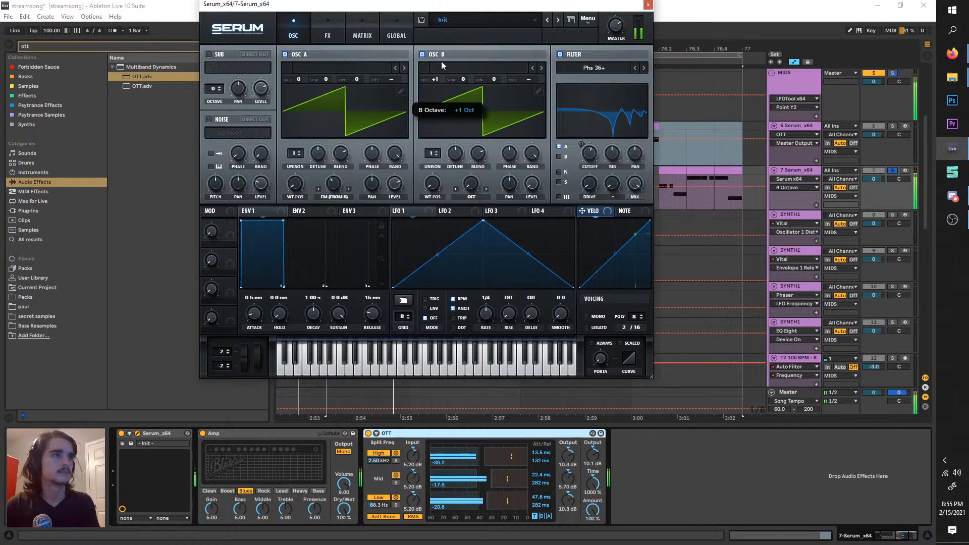
{"action": "left_click_drag", "start_coordinate": [333, 187], "coordinate": [334, 197]}
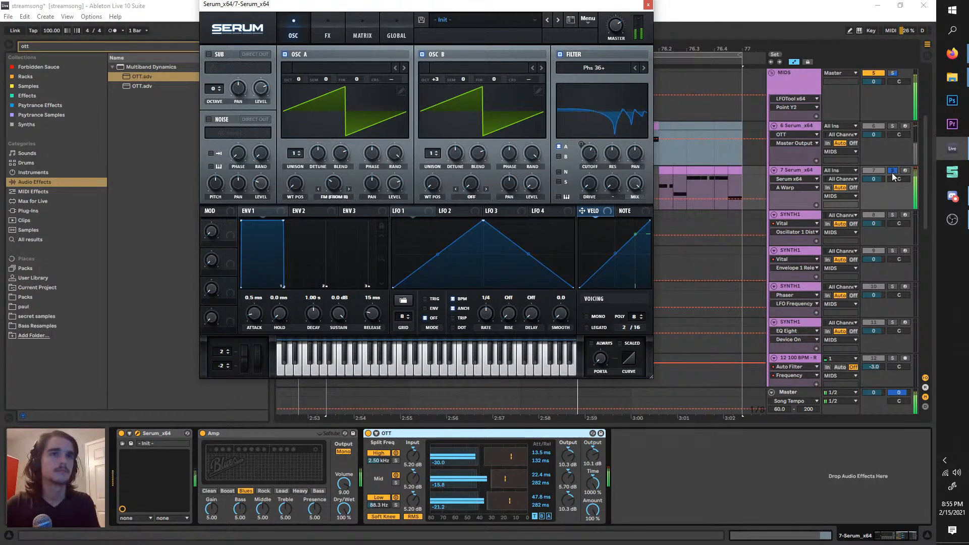
- Unsolo the second Serum track, set oscillator B to +2 octaves and oscillator A's FM warp to about 42%, and close the synth
{"action": "left_click", "coordinate": [892, 172]}
{"action": "left_click", "coordinate": [335, 184]}
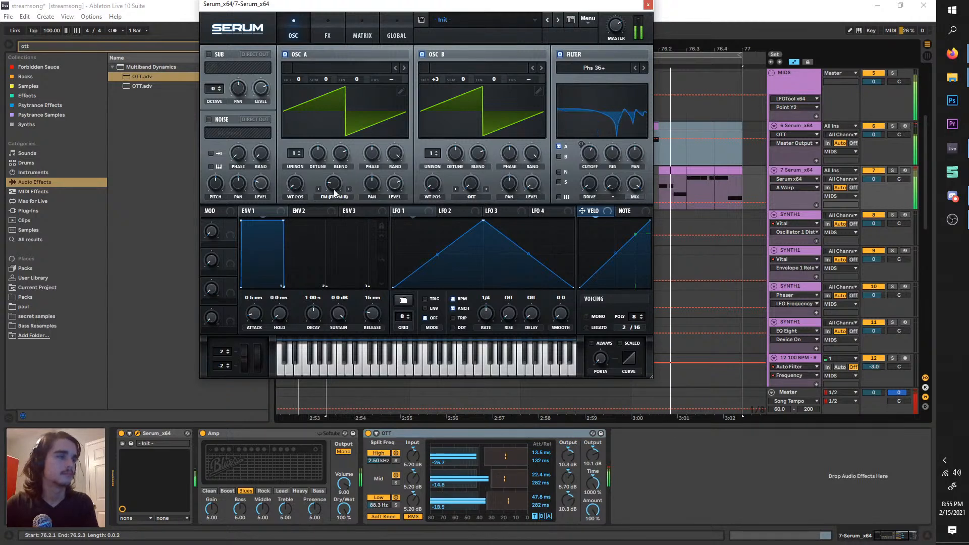
{"action": "left_click_drag", "start_coordinate": [335, 184], "coordinate": [341, 154]}
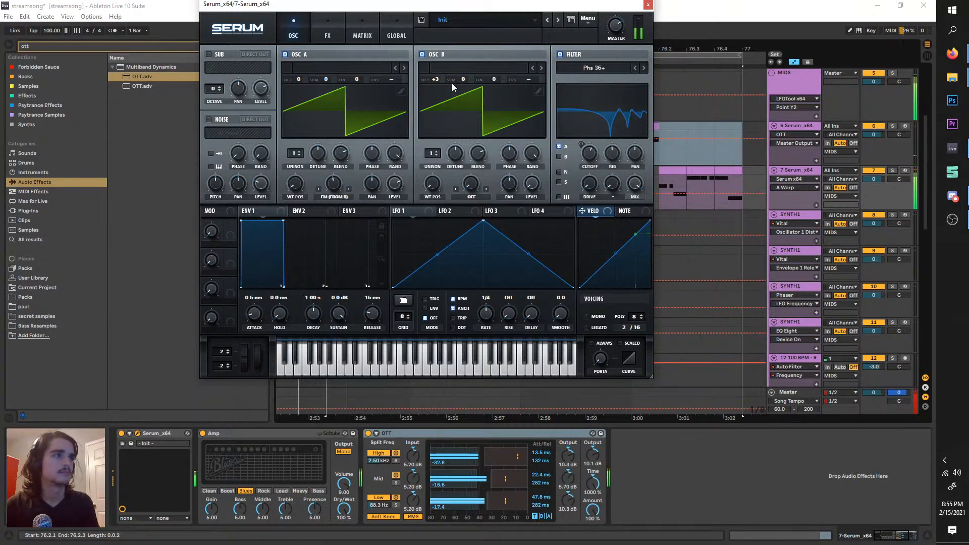
{"action": "left_click_drag", "start_coordinate": [436, 79], "coordinate": [434, 99]}
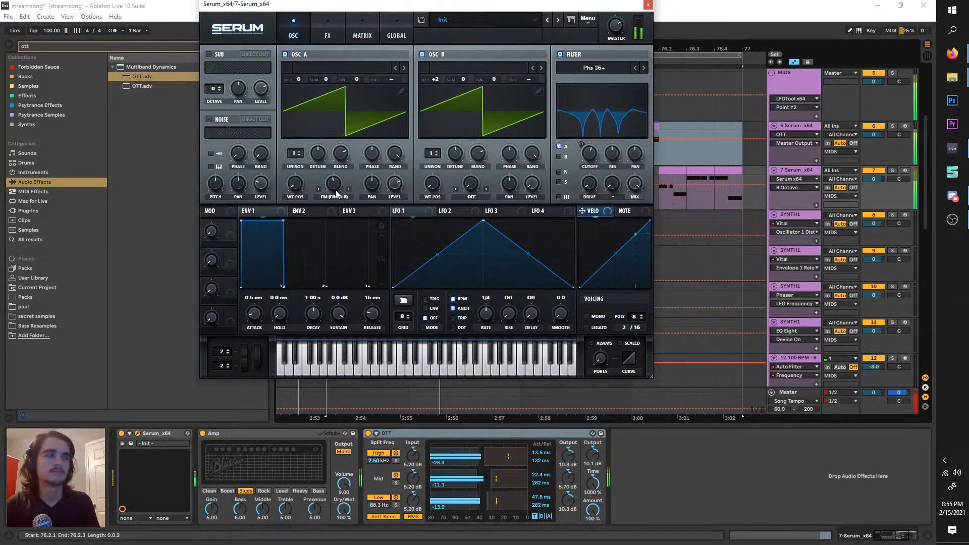
{"action": "left_click_drag", "start_coordinate": [332, 190], "coordinate": [332, 189]}
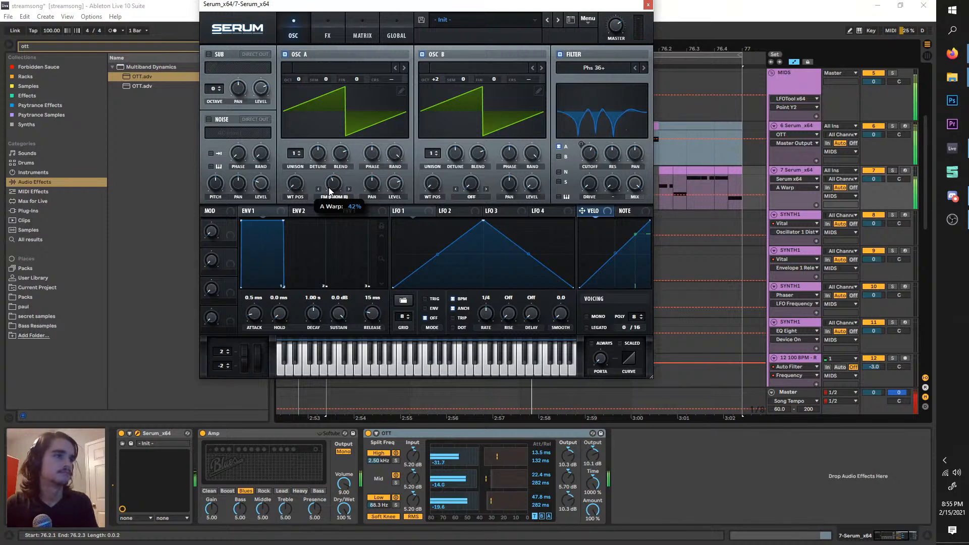
{"action": "left_click", "coordinate": [648, 4]}
- Insert an audio track below the second Serum track and move the loop back to start at bar 73
{"action": "right_click", "coordinate": [812, 172]}
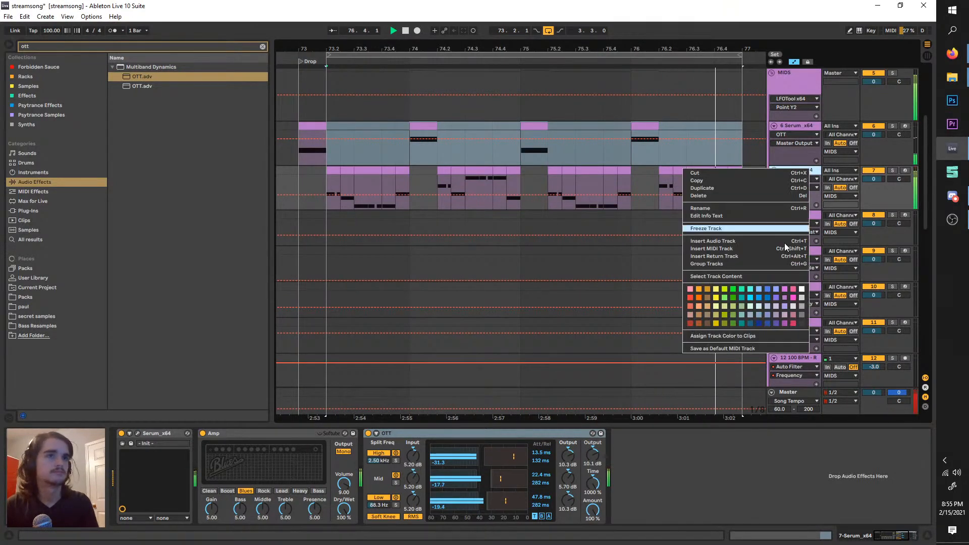
{"action": "left_click", "coordinate": [764, 242]}
{"action": "left_click_drag", "start_coordinate": [380, 51], "coordinate": [352, 51]}
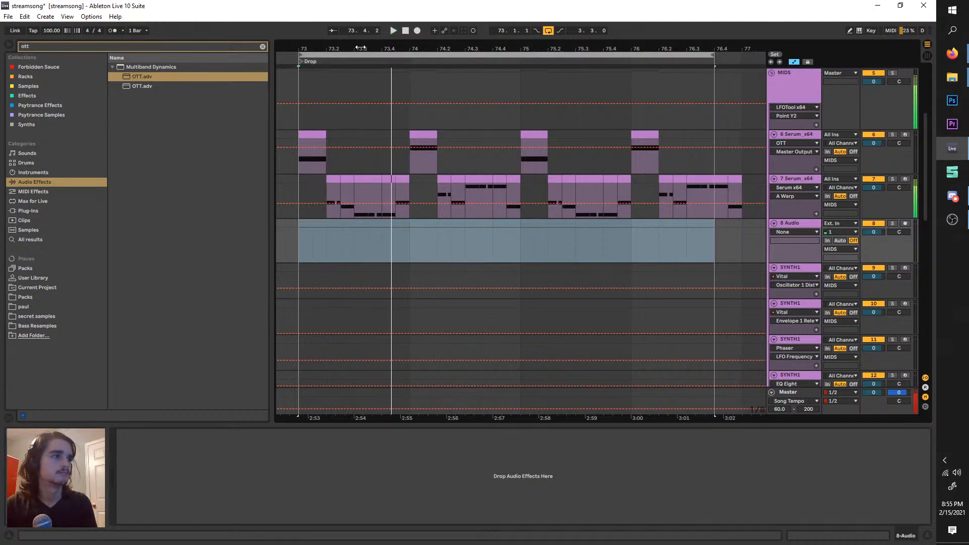
- Search the custom sample folder for 808 and audition Bunting 808 1 to 4 from Bunting's 1k Sample Pack DONE
{"action": "left_click", "coordinate": [90, 44]}
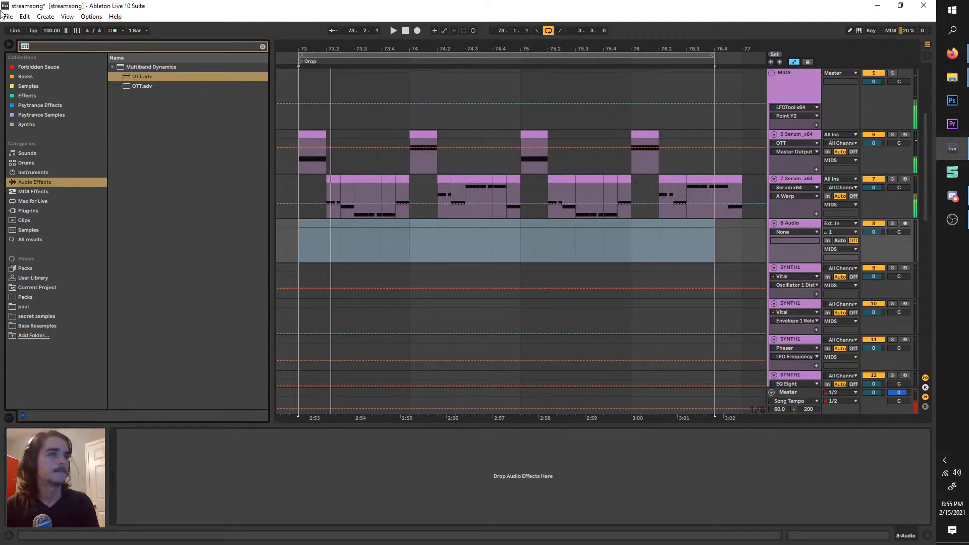
{"action": "type", "text": "g"}
{"action": "type", "text": "808"}
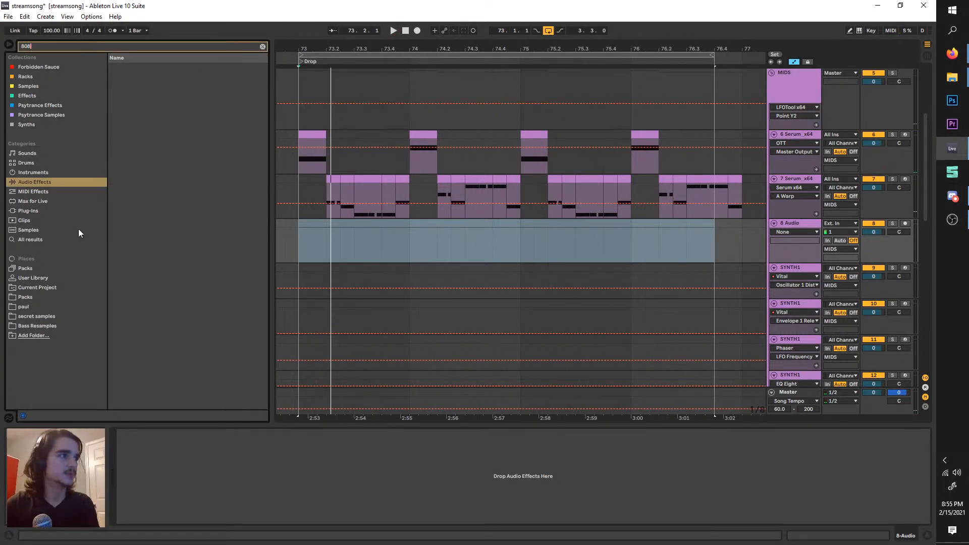
{"action": "left_click", "coordinate": [65, 242]}
{"action": "left_click", "coordinate": [22, 307]}
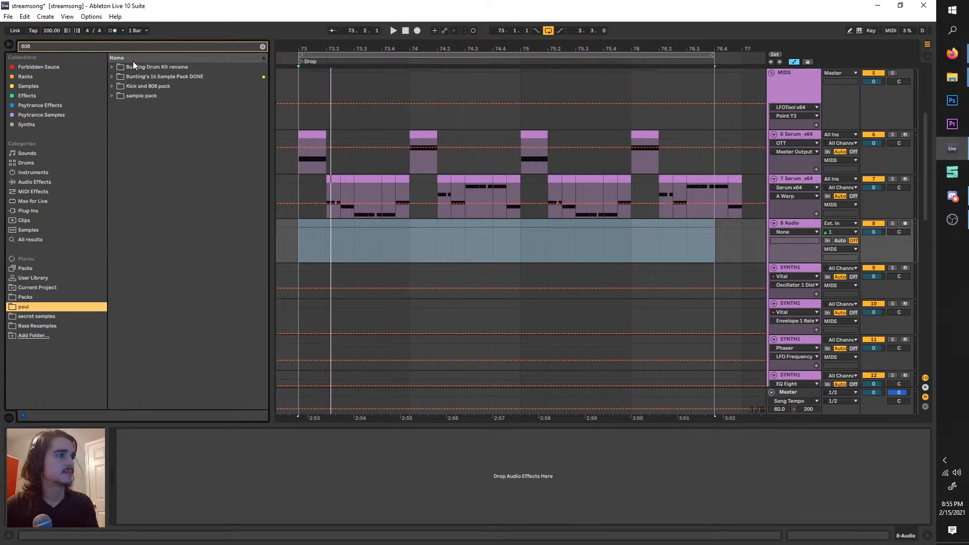
{"action": "left_click", "coordinate": [113, 76]}
{"action": "left_click", "coordinate": [124, 96]}
{"action": "left_click", "coordinate": [144, 106]}
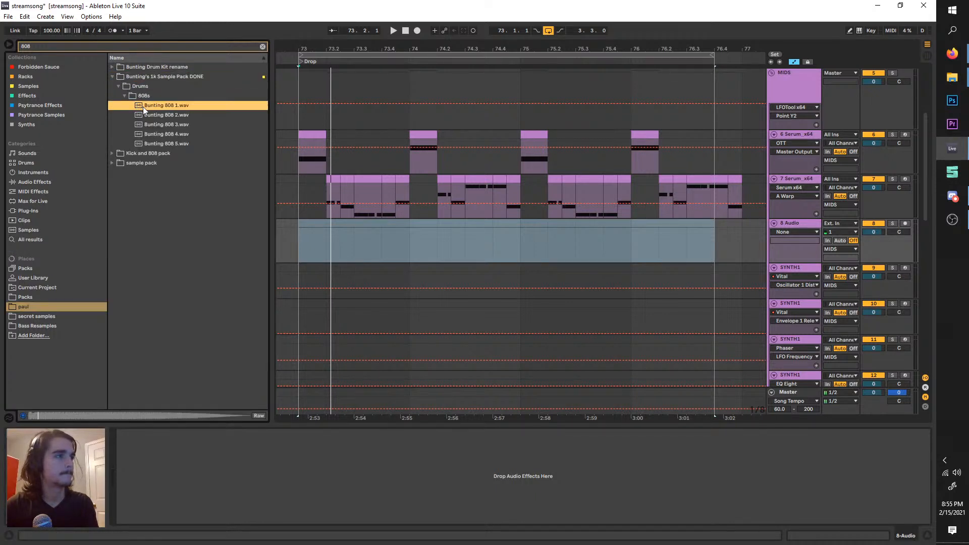
{"action": "left_click", "coordinate": [150, 116]}
{"action": "left_click", "coordinate": [149, 124]}
{"action": "left_click", "coordinate": [153, 134]}
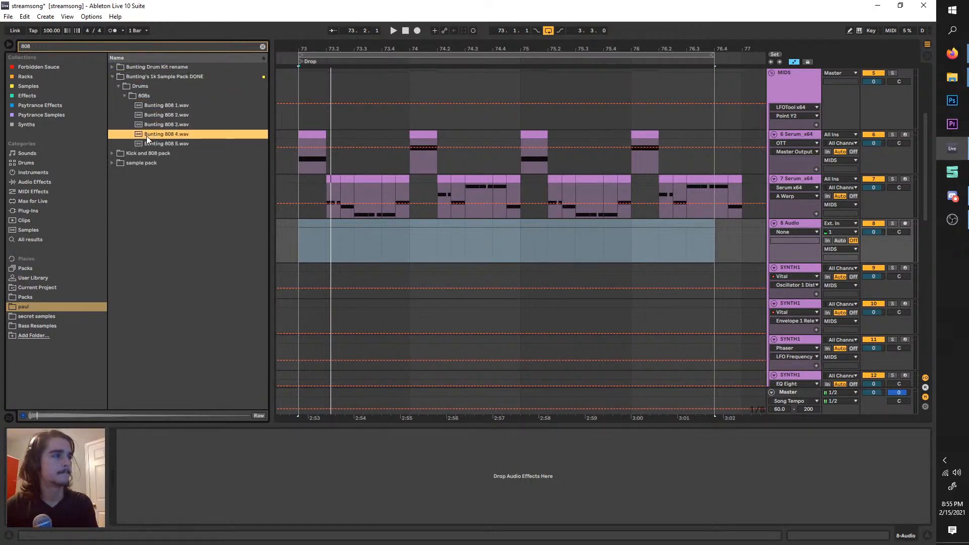
- Place Bunting 808 4.wav on the new audio track starting at 73.1.1, solo the track, and open the clip's settings
{"action": "left_click_drag", "start_coordinate": [146, 135], "coordinate": [318, 188]}
{"action": "left_click", "coordinate": [530, 226]}
{"action": "left_click_drag", "start_coordinate": [330, 222], "coordinate": [360, 223]}
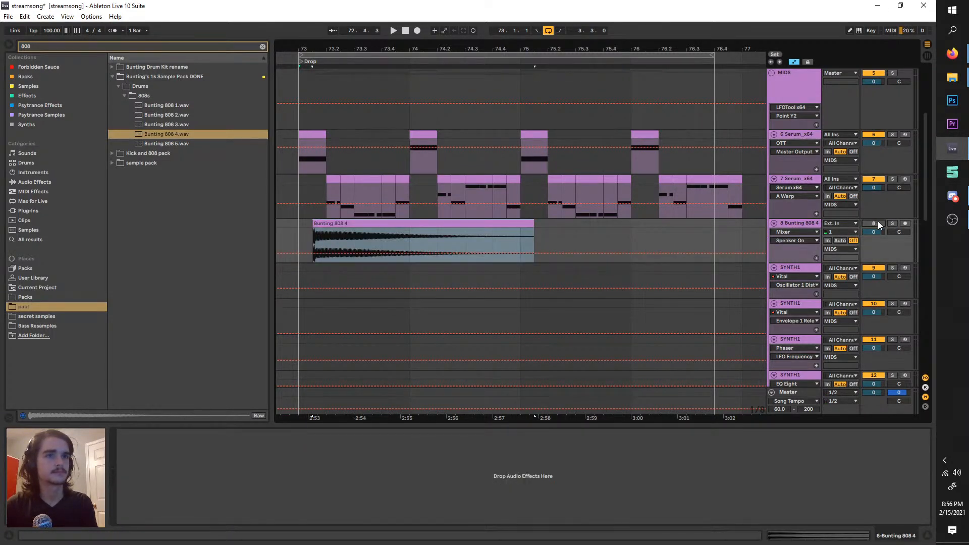
{"action": "left_click_drag", "start_coordinate": [380, 223], "coordinate": [367, 223]}
{"action": "double_click", "coordinate": [367, 224]}
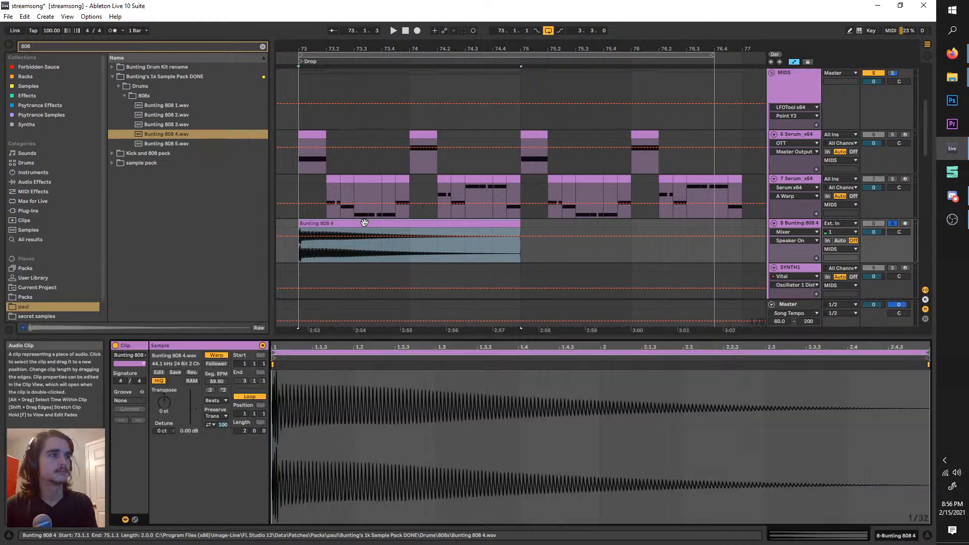
- Transpose the 808 clip up 5 semitones while it plays, and unsolo its track
{"action": "key", "text": "space"}
{"action": "left_click_drag", "start_coordinate": [164, 403], "coordinate": [164, 389]}
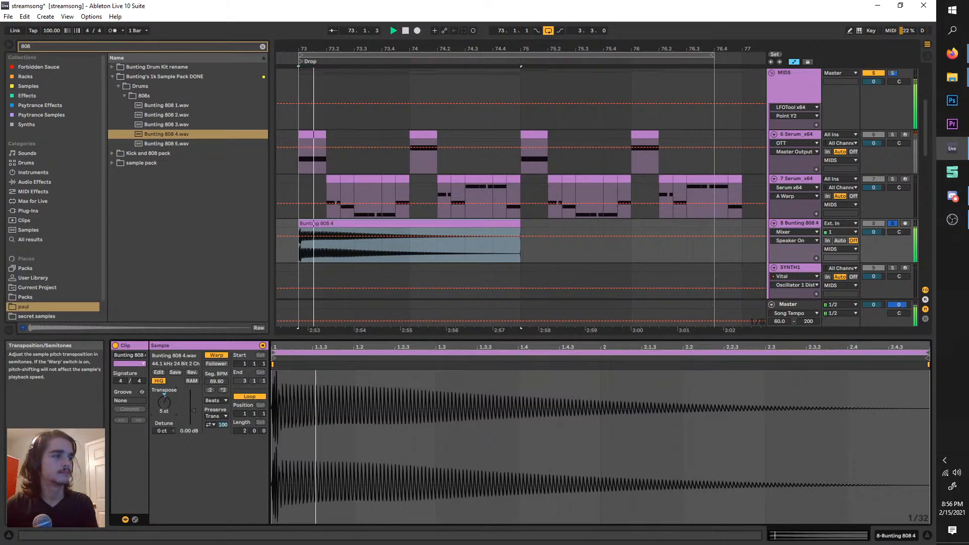
{"action": "left_click", "coordinate": [893, 223]}
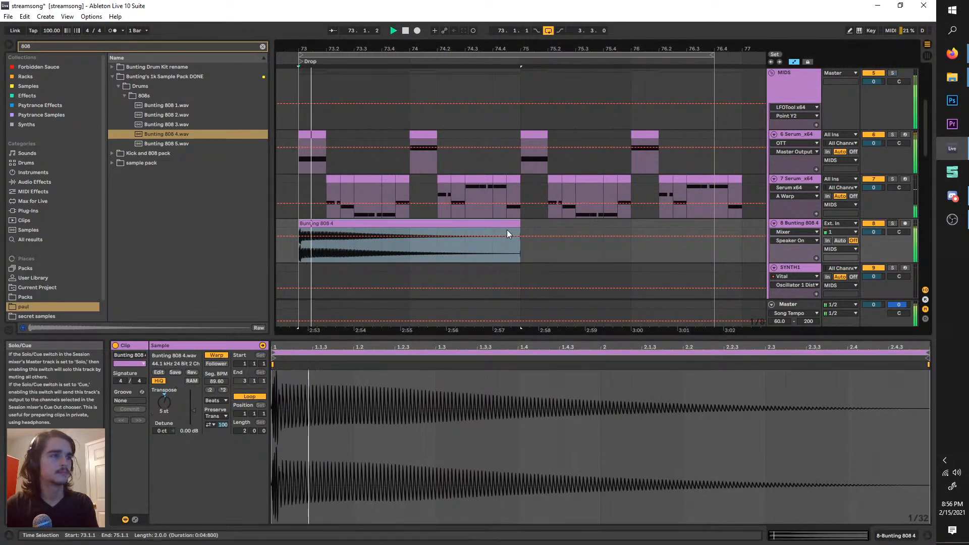
- Try shortening the 808 clip to end at 73.2.4 and duplicating it directly after itself
{"action": "left_click_drag", "start_coordinate": [514, 221], "coordinate": [393, 243]}
{"action": "key", "text": "space"}
{"action": "key", "text": "space"}
{"action": "key", "text": "ctrl+z"}
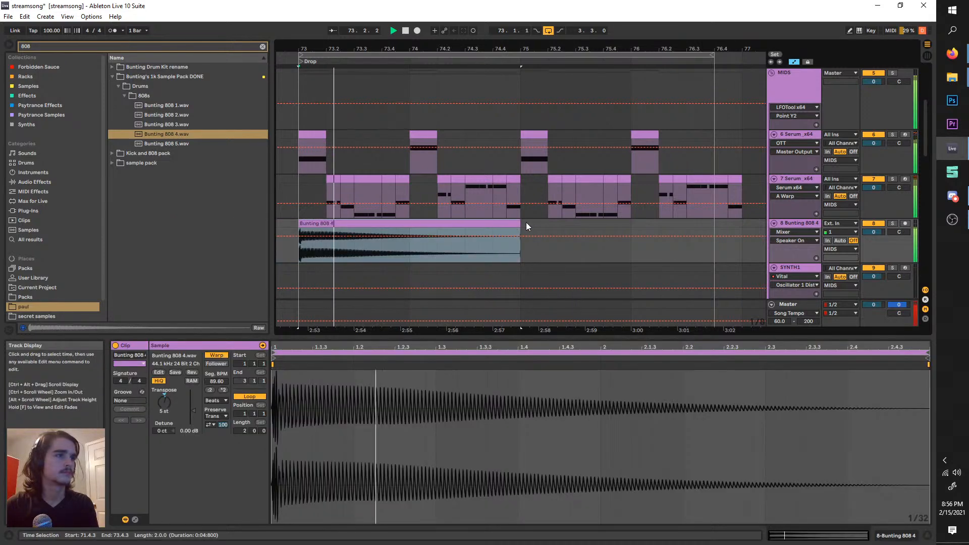
{"action": "key", "text": "space"}
{"action": "left_click_drag", "start_coordinate": [517, 220], "coordinate": [355, 222]}
{"action": "scroll", "coordinate": [340, 228], "scroll_direction": "up", "scroll_amount": 2}
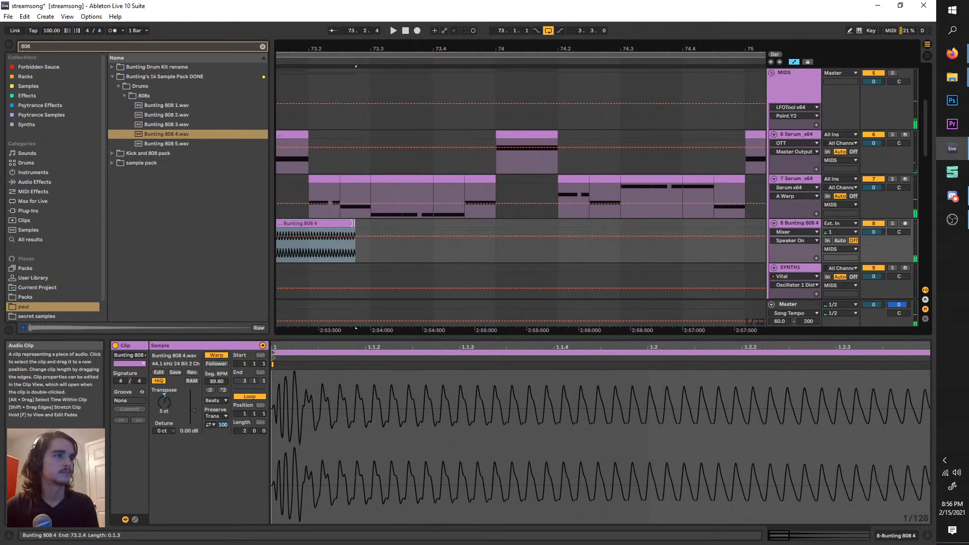
{"action": "key", "text": "ctrl+d"}
{"action": "key", "text": "ctrl+z"}
{"action": "left_click", "coordinate": [353, 223]}
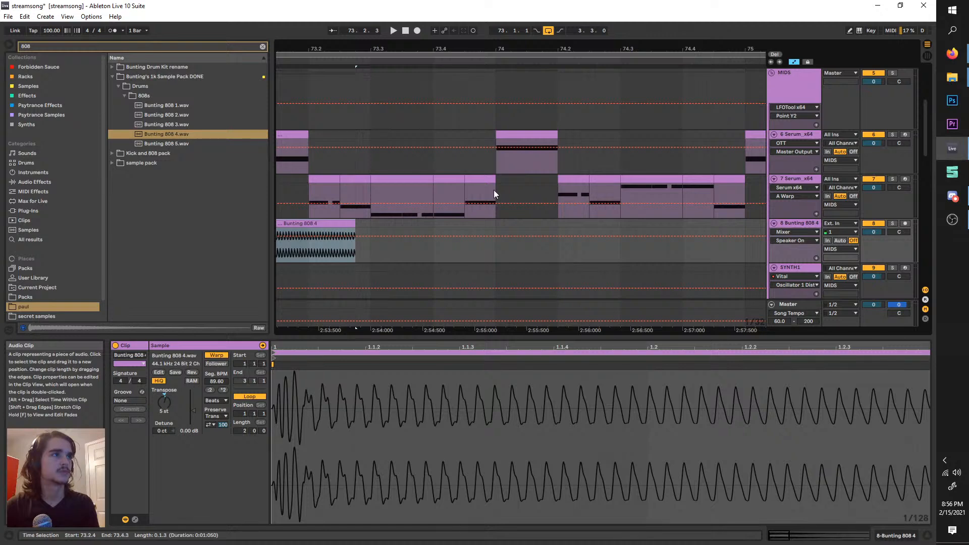
- Shorten the 808 clip to end at 73.2.3, a length of 0.1.2, and duplicate it directly after itself
{"action": "left_click", "coordinate": [425, 247]}
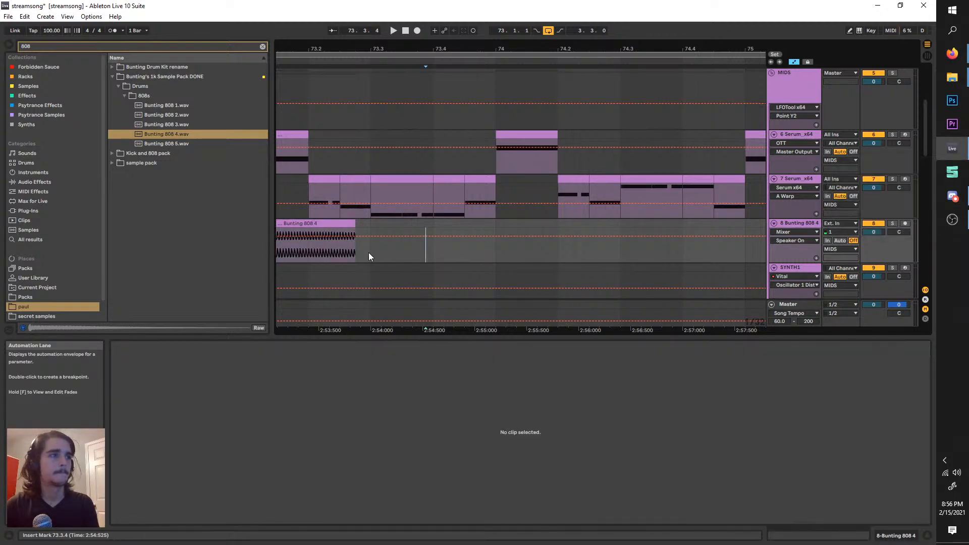
{"action": "key", "text": "space"}
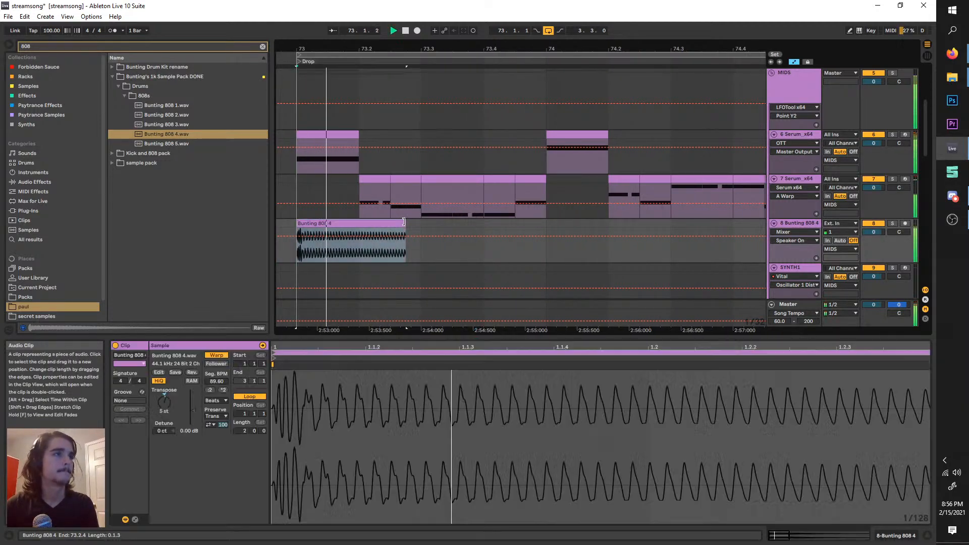
{"action": "left_click", "coordinate": [408, 222]}
{"action": "scroll", "coordinate": [406, 223], "scroll_direction": "up", "scroll_amount": 3}
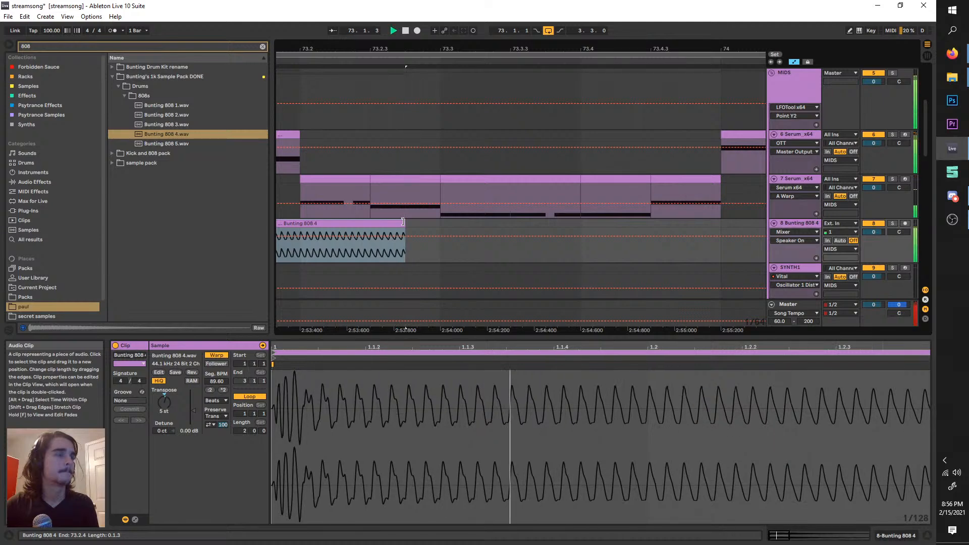
{"action": "left_click_drag", "start_coordinate": [398, 220], "coordinate": [388, 220]}
{"action": "key", "text": "ctrl+d"}
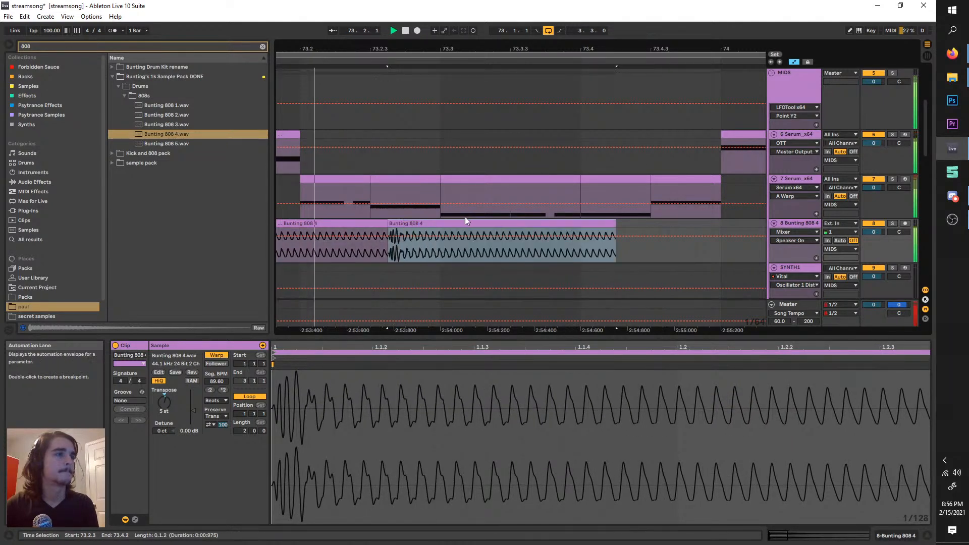
- Trim the second 808 clip to end at bar 74 and duplicate both 808 clips across bar 74
{"action": "scroll", "coordinate": [467, 218], "scroll_direction": "down", "scroll_amount": 3}
{"action": "left_click_drag", "start_coordinate": [530, 227], "coordinate": [331, 226]}
{"action": "key", "text": "ctrl+d"}
- Transpose the first 808 clip in bar 74 to 7 semitones and play the pattern
{"action": "left_click", "coordinate": [458, 223]}
{"action": "key", "text": "space"}
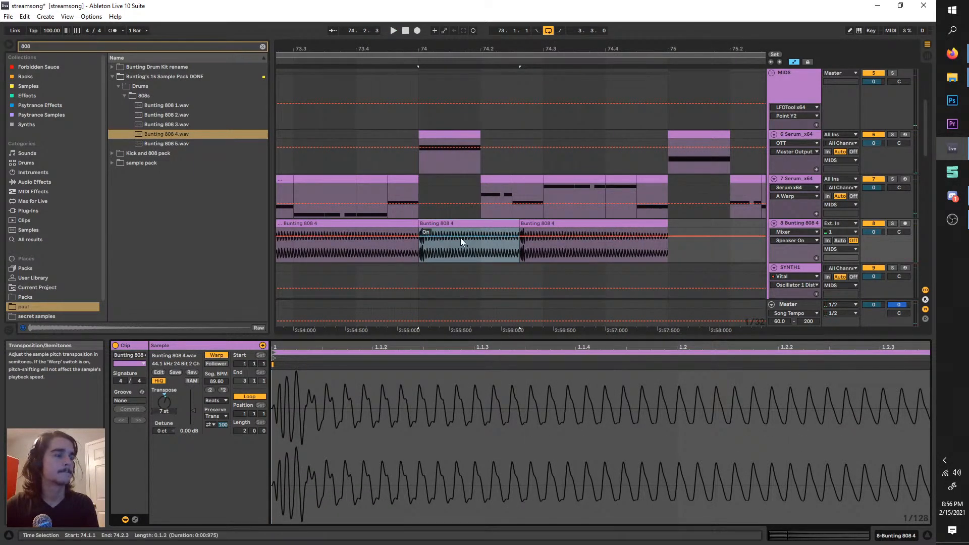
{"action": "key", "text": "space"}
- Duplicate the two-bar 808 pattern across bars 75 and 76, and extend the loop to end at bar 77
{"action": "key", "text": "ctrl+d"}
{"action": "left_click_drag", "start_coordinate": [620, 224], "coordinate": [447, 235]}
{"action": "scroll", "coordinate": [661, 225], "scroll_direction": "down", "scroll_amount": 3}
{"action": "key", "text": "ctrl+d"}
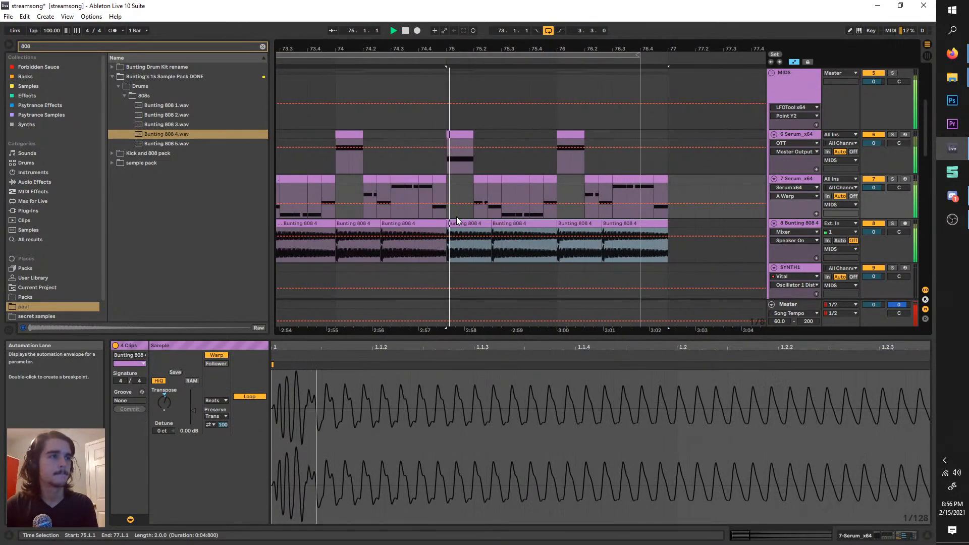
{"action": "scroll", "coordinate": [560, 223], "scroll_direction": "down", "scroll_amount": 3}
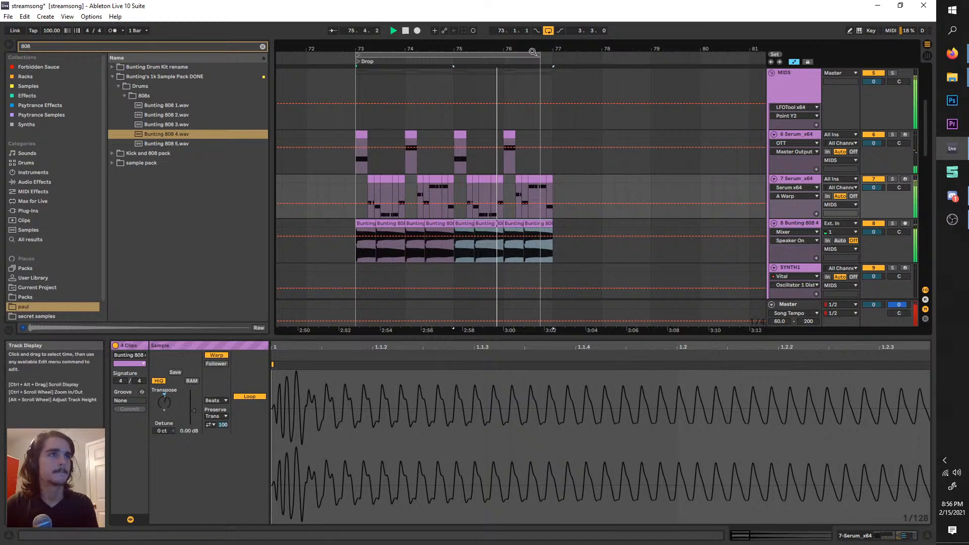
{"action": "left_click_drag", "start_coordinate": [540, 56], "coordinate": [551, 57]}
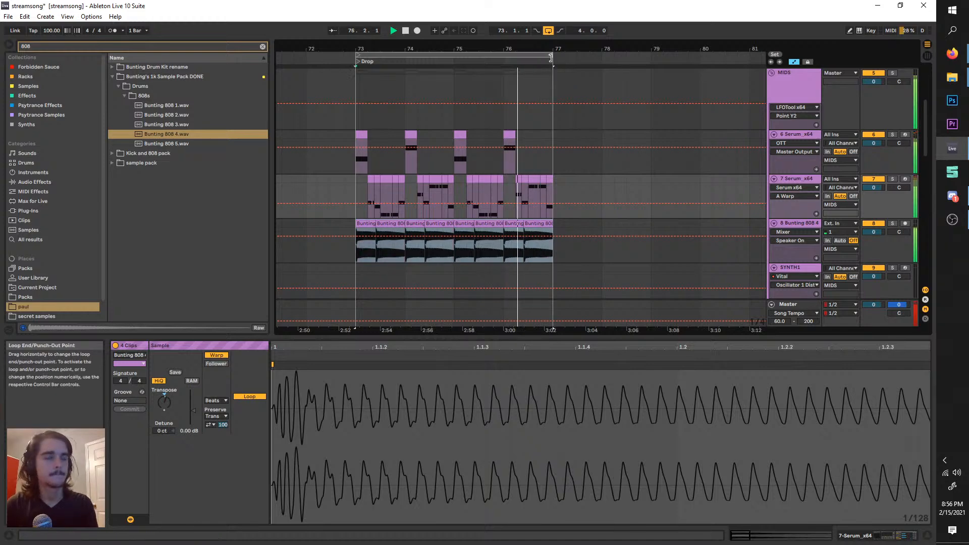
- Group the two Serum tracks together, leaving the 808 track outside the group
{"action": "left_click", "coordinate": [790, 136]}
{"action": "key", "text": "ctrl+g"}
{"action": "left_click_drag", "start_coordinate": [796, 217], "coordinate": [794, 134]}
- Add EQ Eight to the Serum group and cut its lows with the first band at 115 Hz
{"action": "left_click", "coordinate": [82, 48]}
{"action": "key", "text": "BackSpace"}
{"action": "key", "text": "BackSpace"}
{"action": "key", "text": "BackSpace"}
{"action": "type", "text": "eq"}
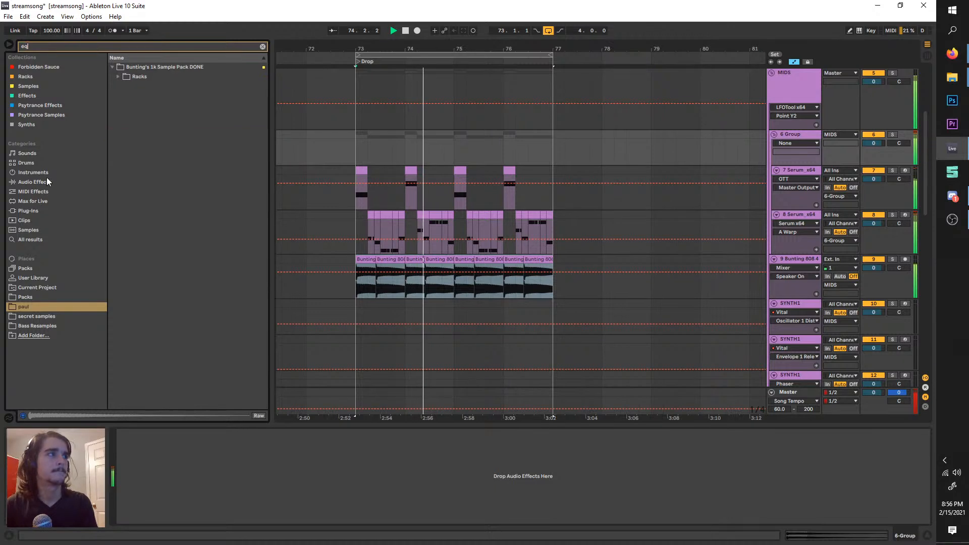
{"action": "left_click", "coordinate": [45, 182]}
{"action": "left_click", "coordinate": [124, 86]}
{"action": "left_click_drag", "start_coordinate": [192, 422], "coordinate": [135, 439]}
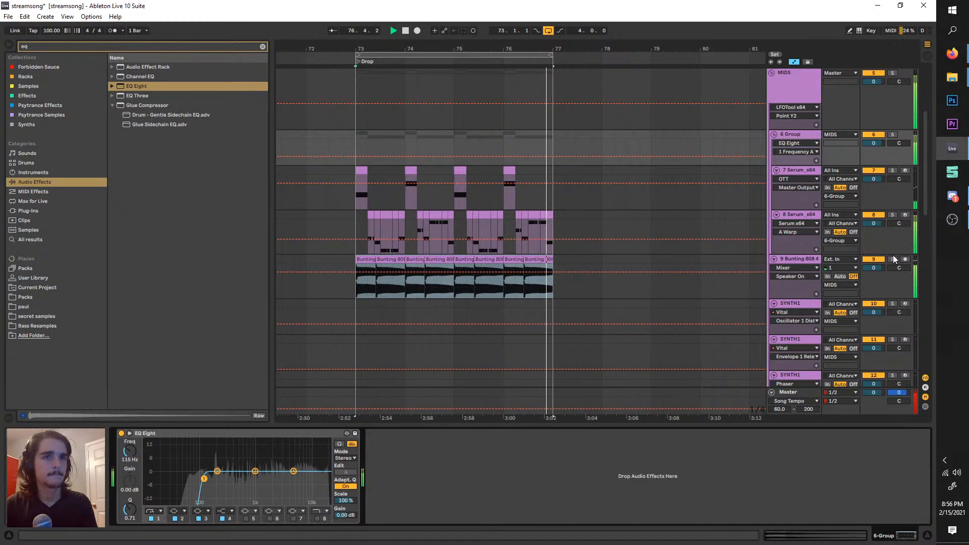
- Solo the 808 track, switch the solo to the second Serum track, and open its synth
{"action": "left_click", "coordinate": [893, 259]}
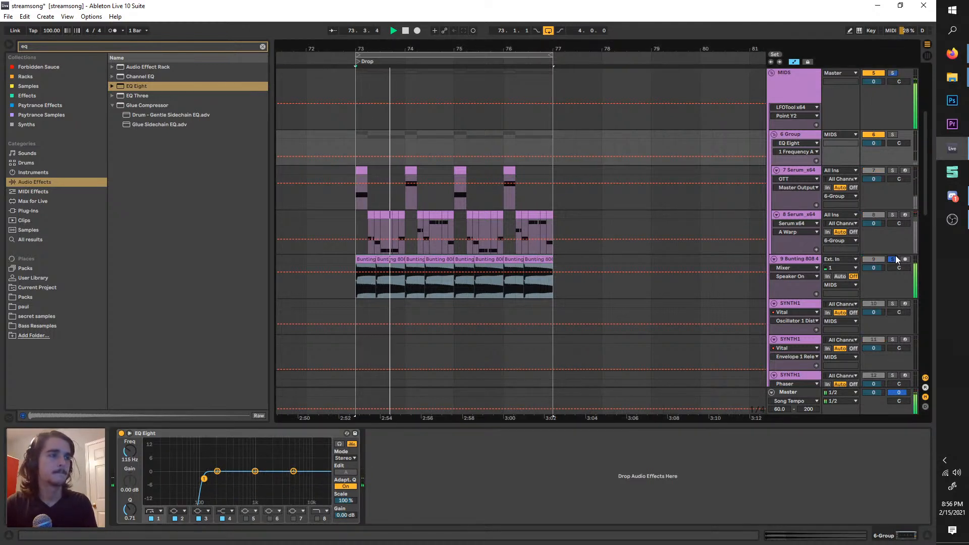
{"action": "left_click", "coordinate": [892, 215]}
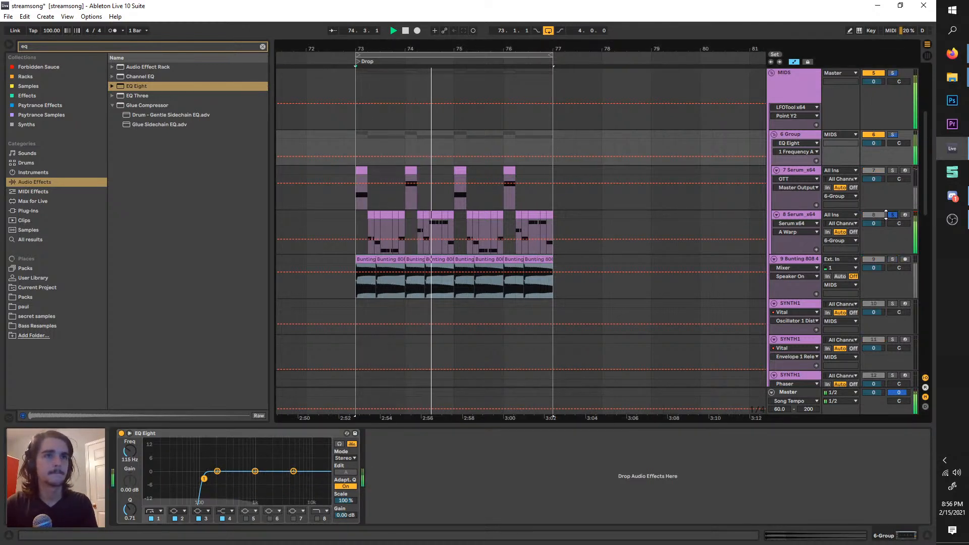
{"action": "left_click", "coordinate": [795, 216]}
{"action": "left_click", "coordinate": [135, 444]}
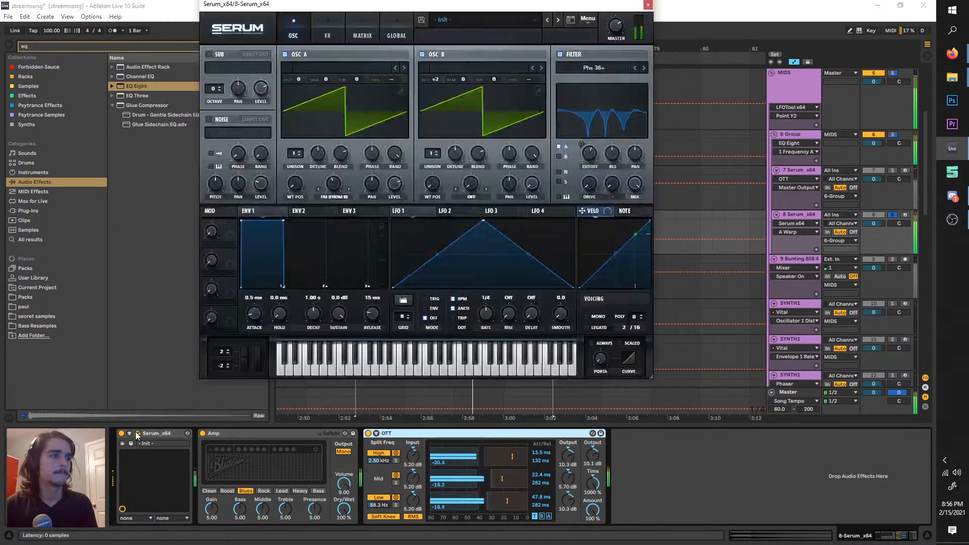
- Shape envelope 2 with 0% sustain and 290 ms decay, modulate oscillator A's FM warp with it at 22, and unsolo the track
{"action": "left_click", "coordinate": [308, 211]}
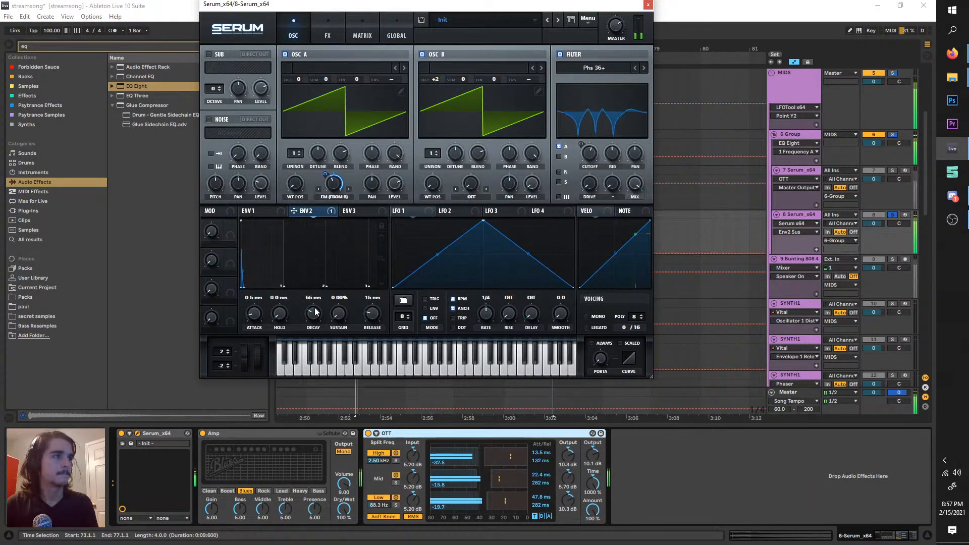
{"action": "left_click_drag", "start_coordinate": [316, 299], "coordinate": [313, 298]}
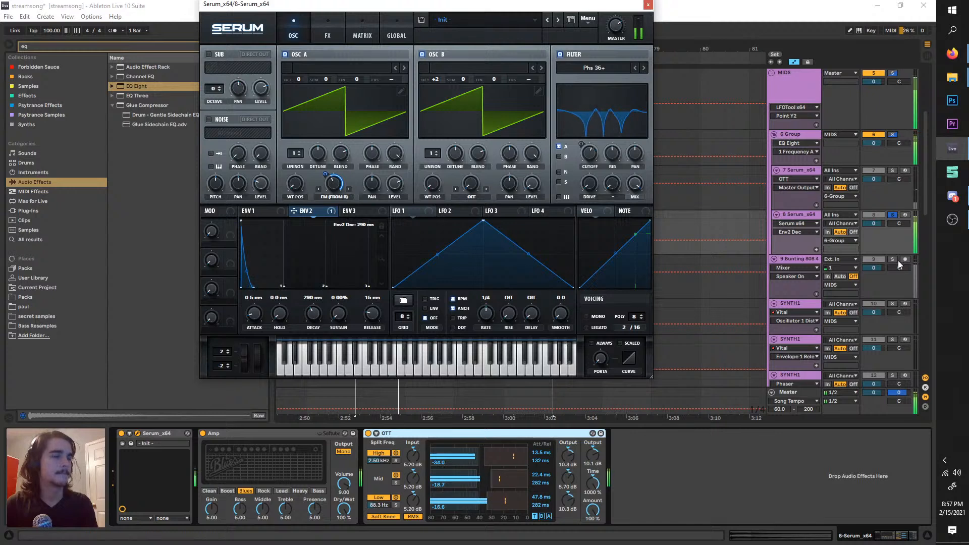
{"action": "left_click", "coordinate": [892, 215]}
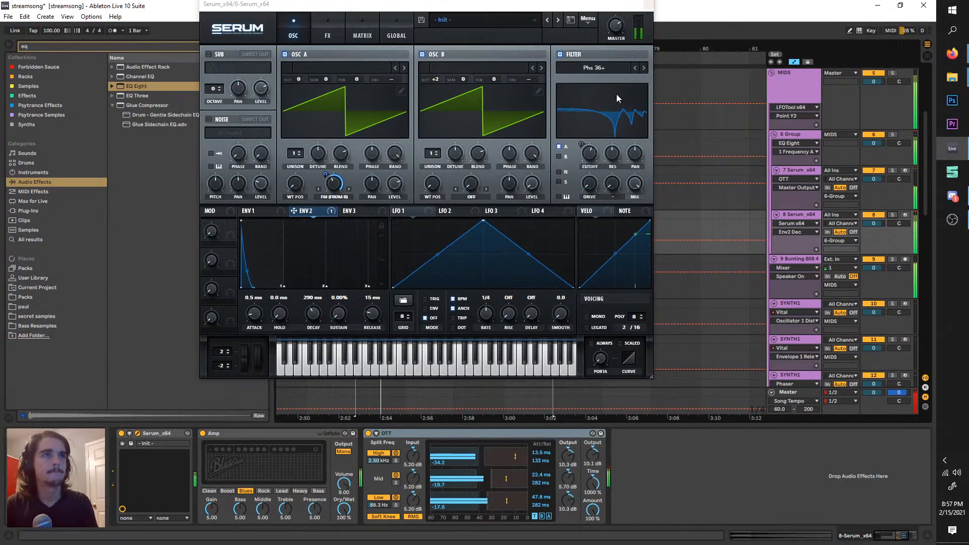
{"action": "left_click", "coordinate": [331, 189]}
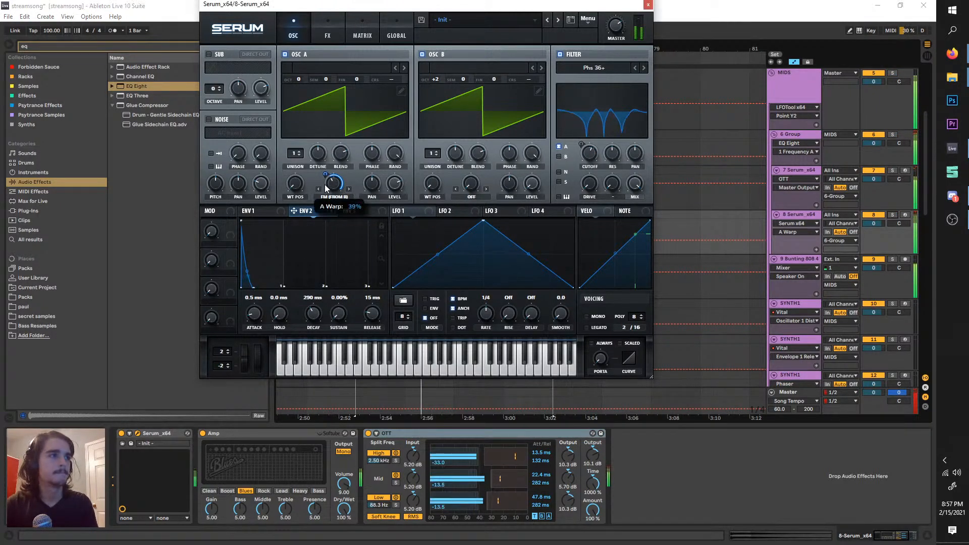
{"action": "mouse_move", "coordinate": [326, 180]}
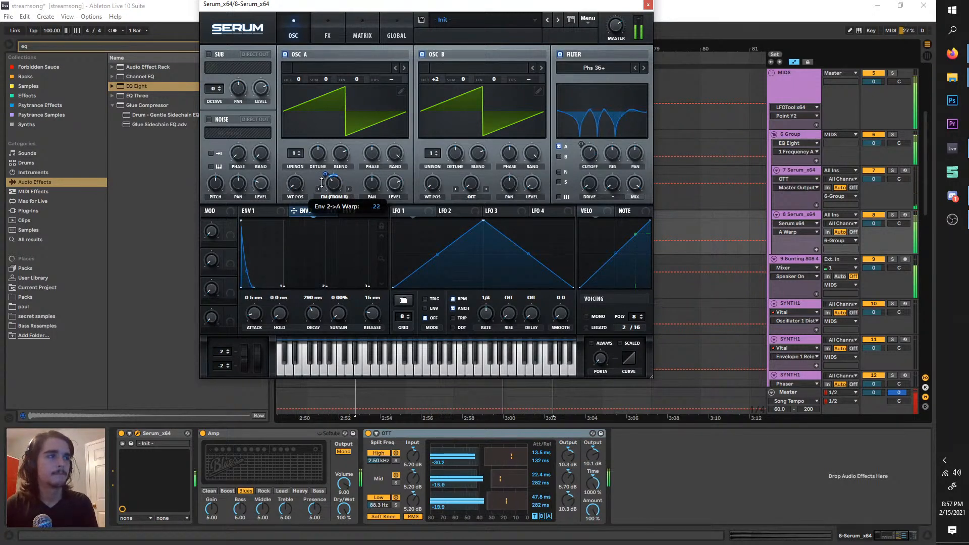
- Try five unison voices on oscillator A and restore a single voice, keeping oscillator B's octave at +2
{"action": "left_click_drag", "start_coordinate": [294, 153], "coordinate": [301, 121]}
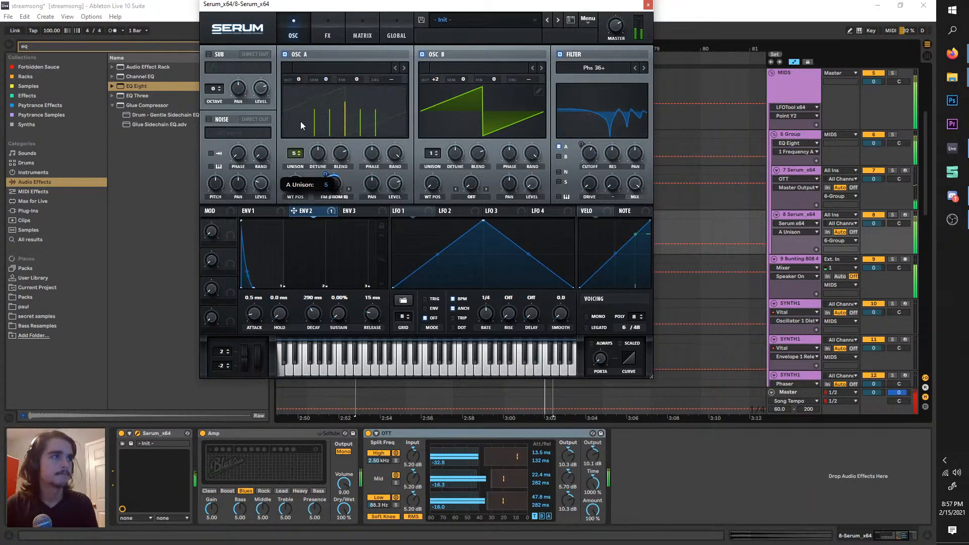
{"action": "left_click_drag", "start_coordinate": [297, 162], "coordinate": [310, 201]}
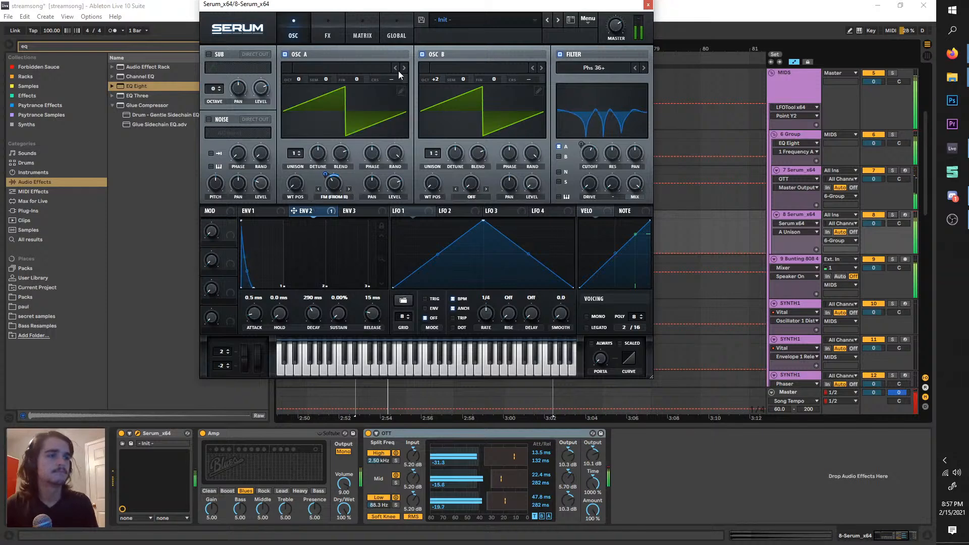
{"action": "left_click", "coordinate": [332, 23]}
{"action": "left_click", "coordinate": [304, 23]}
{"action": "left_click_drag", "start_coordinate": [436, 80], "coordinate": [445, 79]}
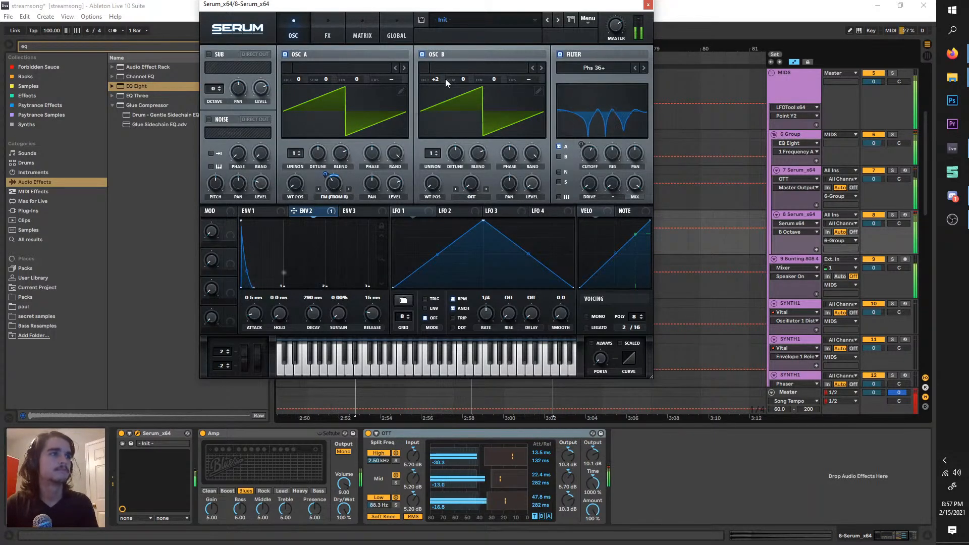
- Try the Sync warp mode on oscillator B and switch it back to Off
{"action": "left_click", "coordinate": [471, 196]}
{"action": "left_click", "coordinate": [480, 218]}
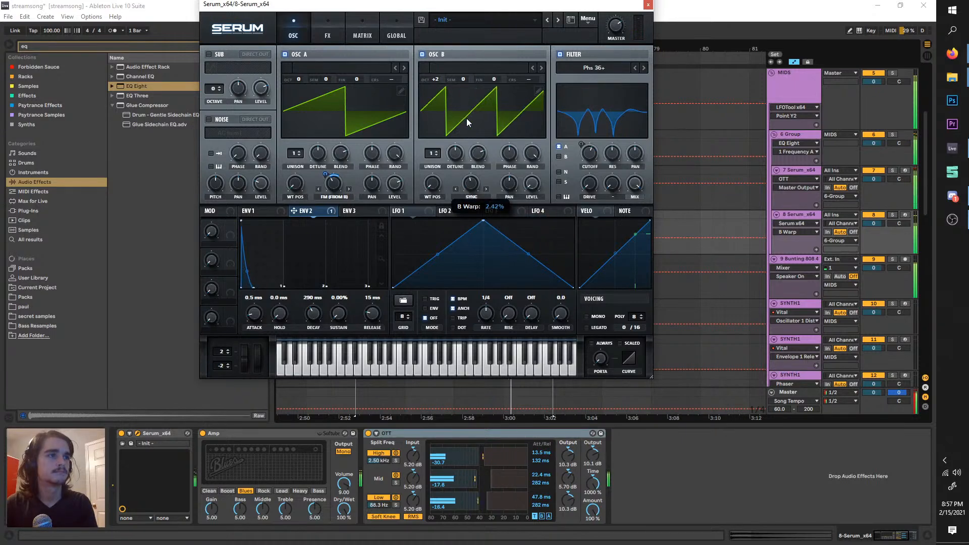
{"action": "left_click", "coordinate": [472, 198]}
{"action": "left_click", "coordinate": [479, 207]}
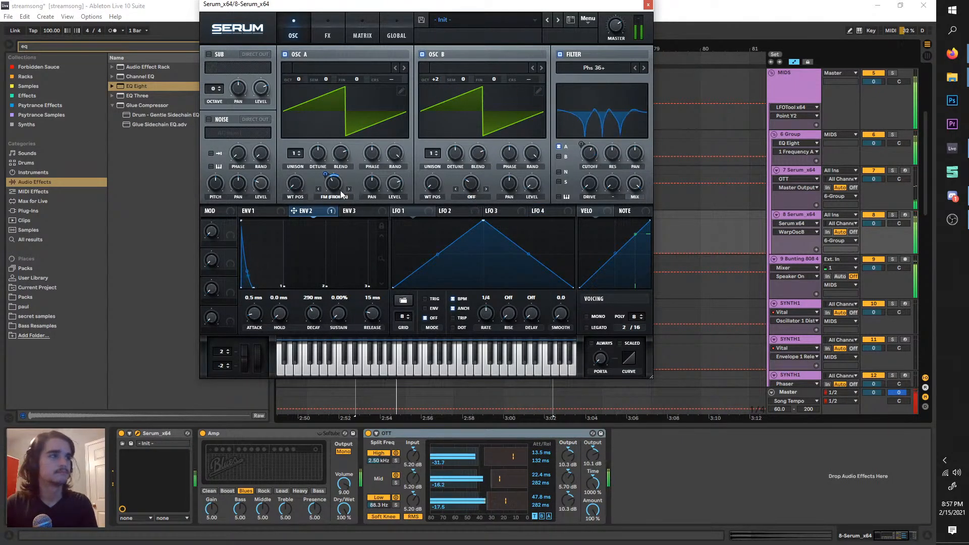
- Remove the envelope 2 modulation from oscillator A's FM warp
{"action": "left_click_drag", "start_coordinate": [325, 175], "coordinate": [329, 183]}
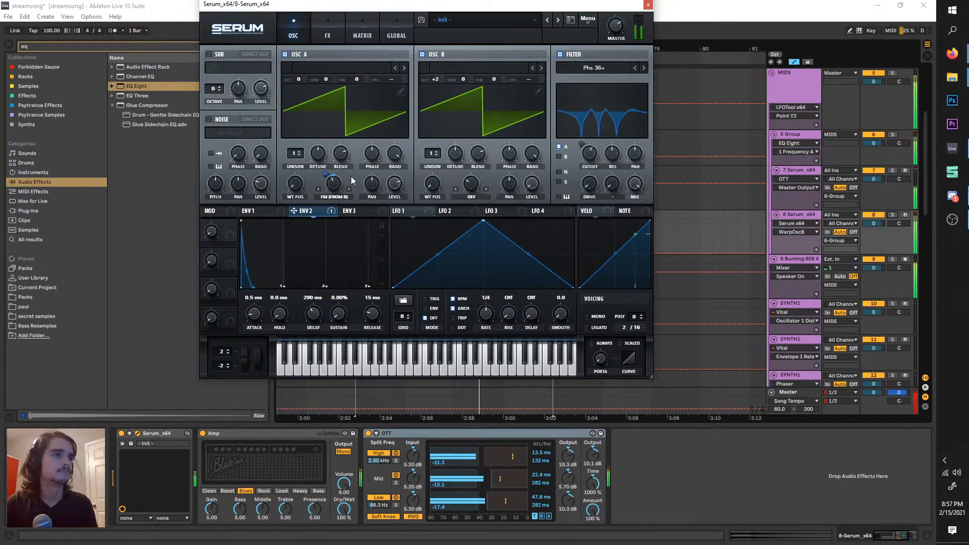
{"action": "right_click", "coordinate": [332, 185]}
{"action": "left_click", "coordinate": [359, 224]}
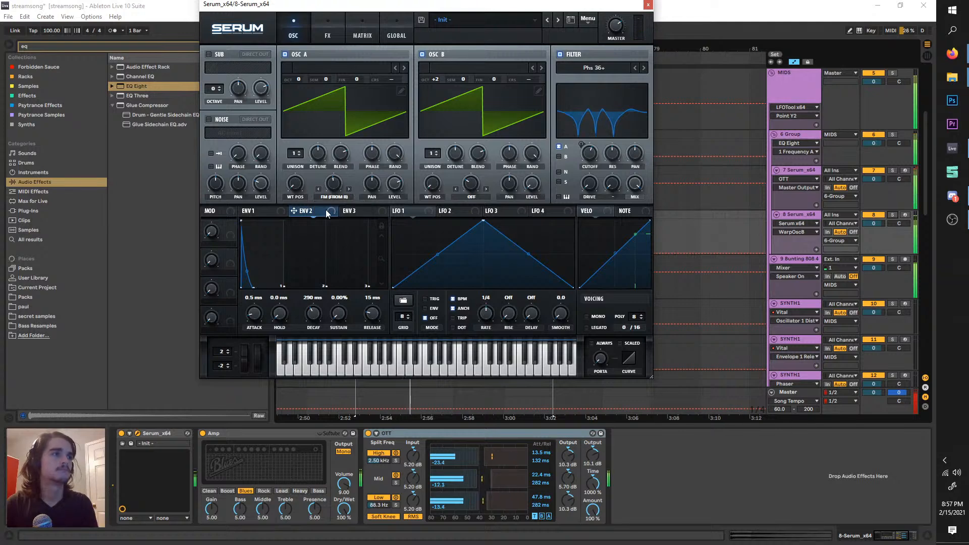
- Assign envelope 2 to oscillator B's warp at 36, audition it in Sync mode, and return the warp mode to Off
{"action": "left_click", "coordinate": [467, 195]}
{"action": "left_click", "coordinate": [472, 227]}
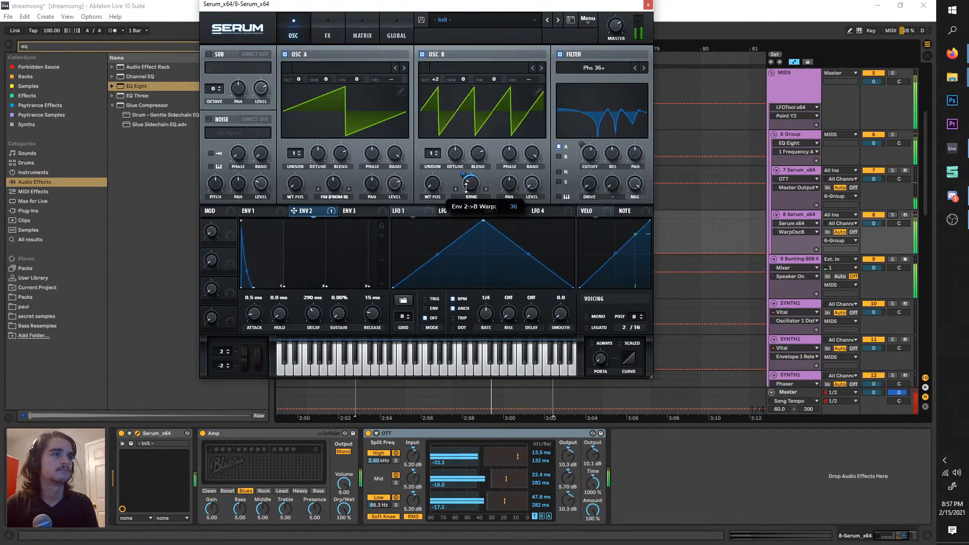
{"action": "left_click_drag", "start_coordinate": [466, 187], "coordinate": [468, 209]}
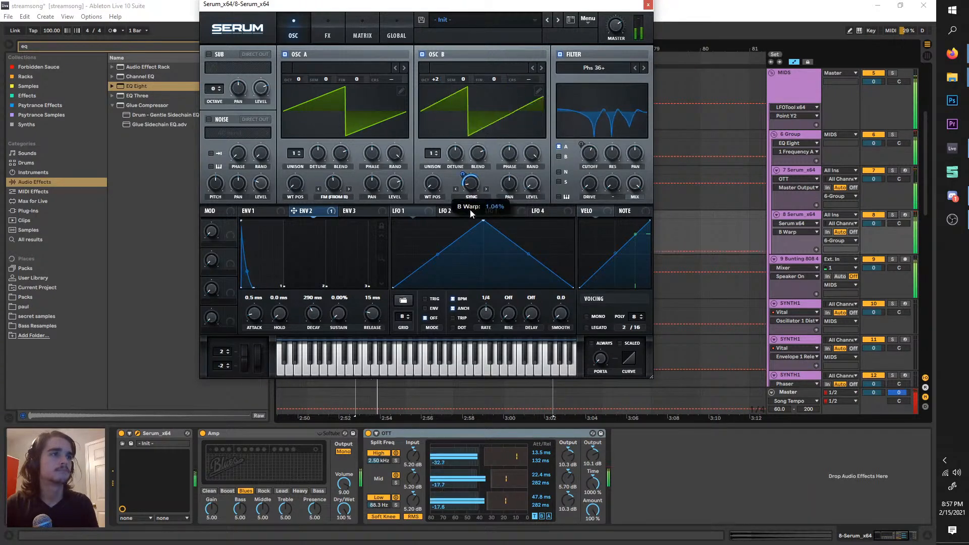
{"action": "left_click", "coordinate": [476, 198]}
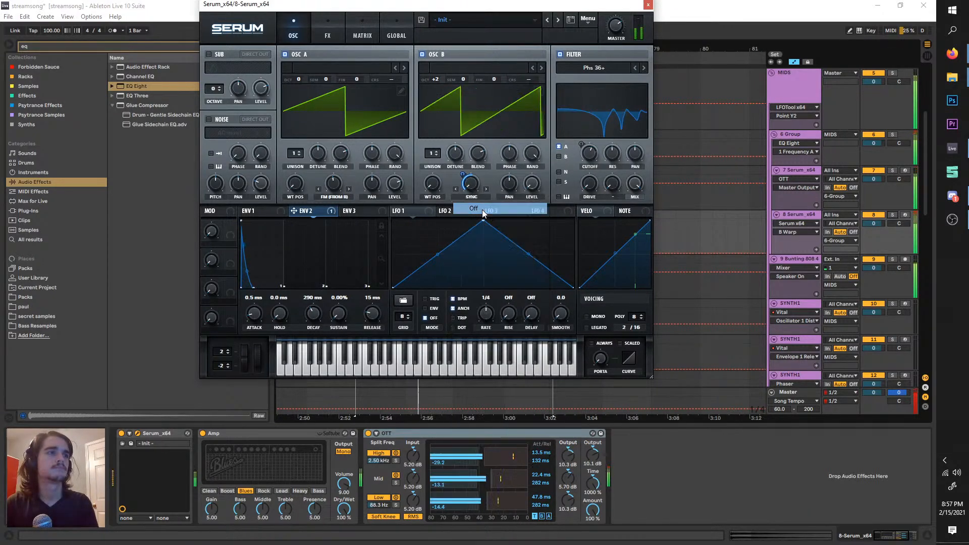
{"action": "left_click", "coordinate": [484, 212]}
- Try modulating the main filter's cutoff with envelope 2, and remove that modulator
{"action": "left_click_drag", "start_coordinate": [580, 151], "coordinate": [581, 153]}
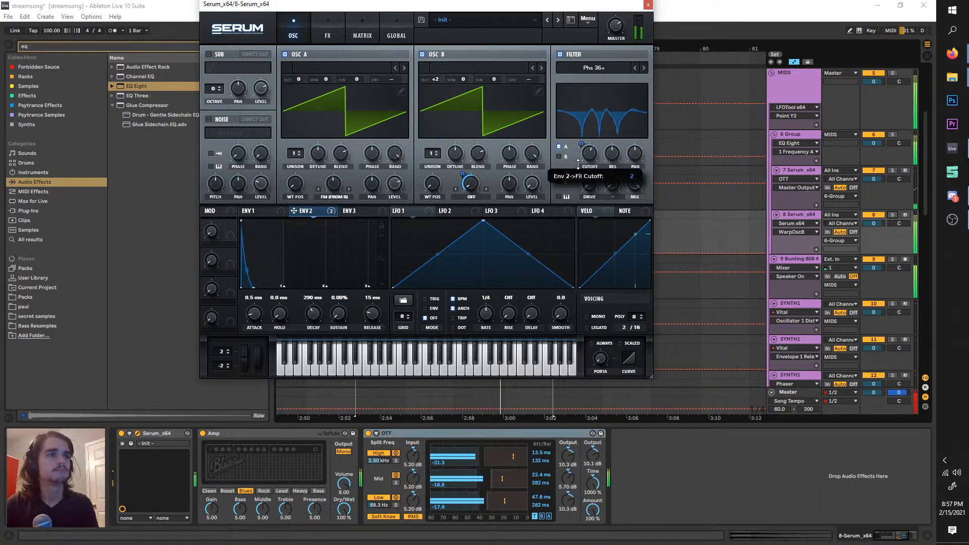
{"action": "right_click", "coordinate": [587, 150]}
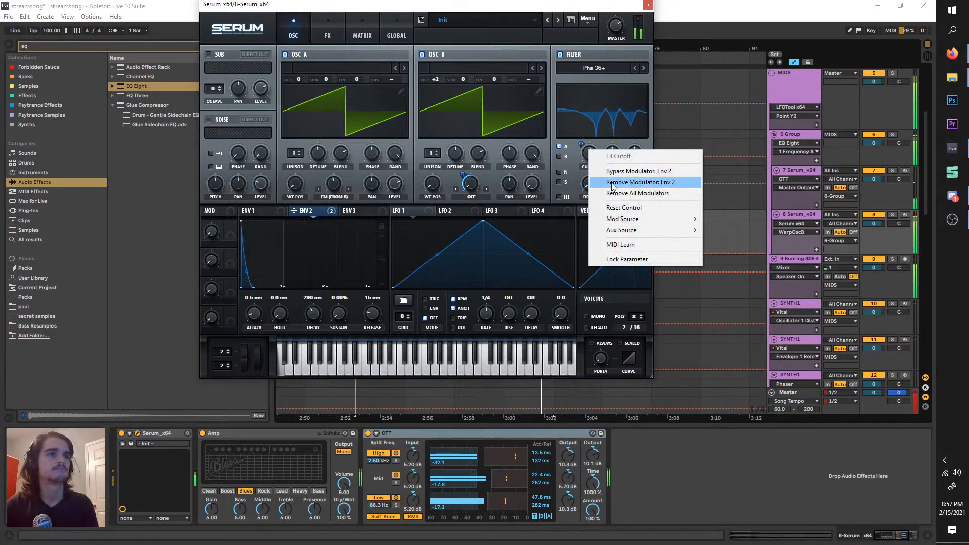
{"action": "left_click", "coordinate": [617, 180]}
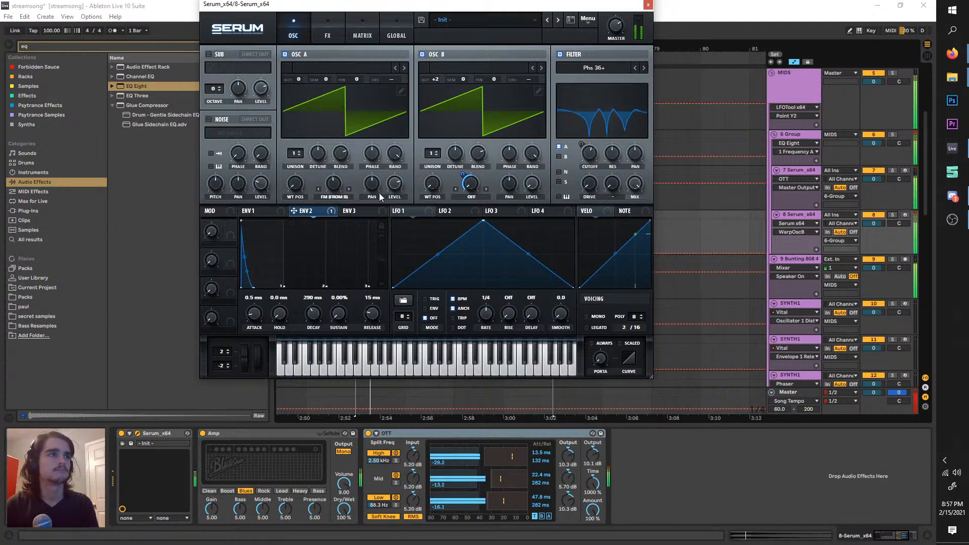
- Load the Basic Shapes wavetable into oscillator A and audition its wavetable position
{"action": "left_click", "coordinate": [355, 67]}
{"action": "mouse_move", "coordinate": [368, 98]}
{"action": "left_click", "coordinate": [472, 147]}
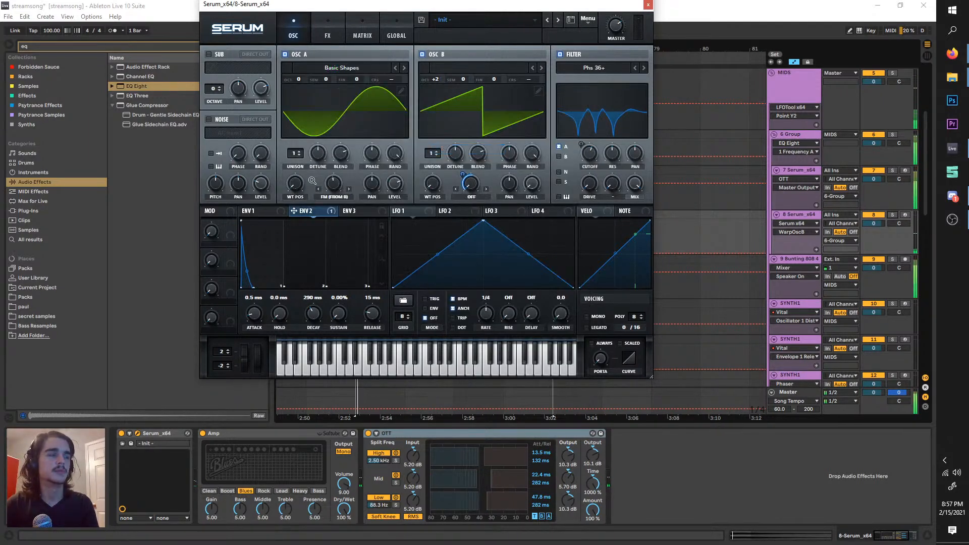
{"action": "left_click", "coordinate": [295, 180]}
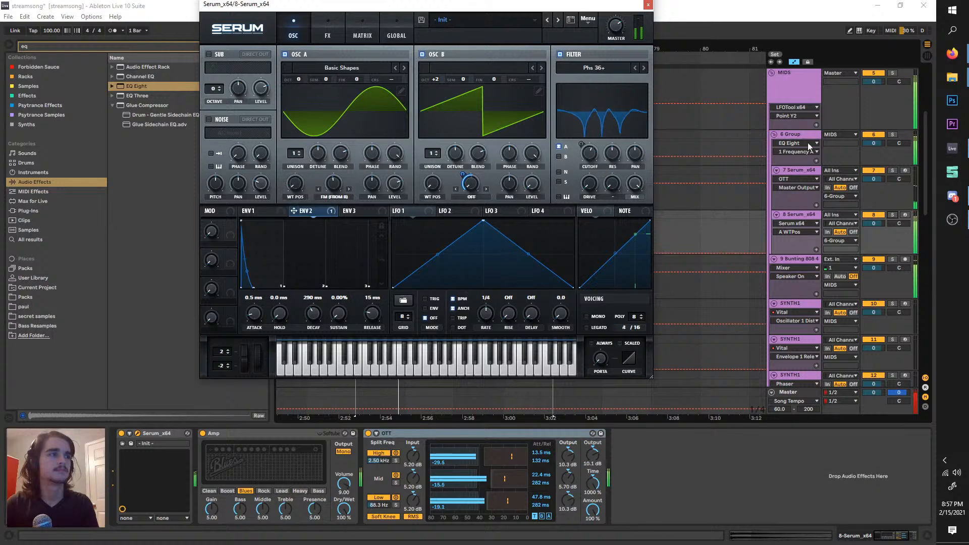
- Solo the second Serum track and switch off oscillator B
{"action": "left_click", "coordinate": [318, 35]}
{"action": "left_click", "coordinate": [293, 34]}
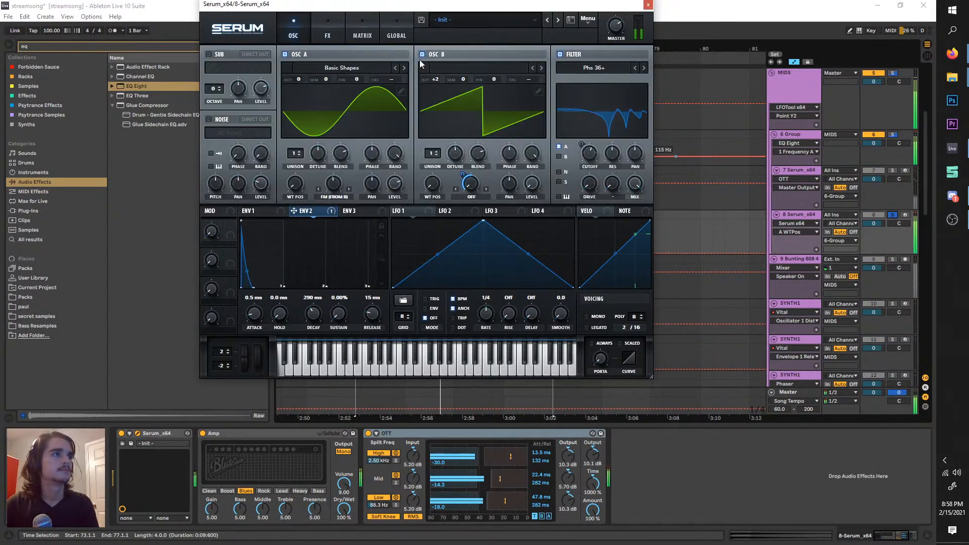
{"action": "left_click", "coordinate": [423, 53]}
- Enable Serum's Distortion and Filter effects, and move the filter directly after the distortion in the effects chain
{"action": "left_click", "coordinate": [332, 34]}
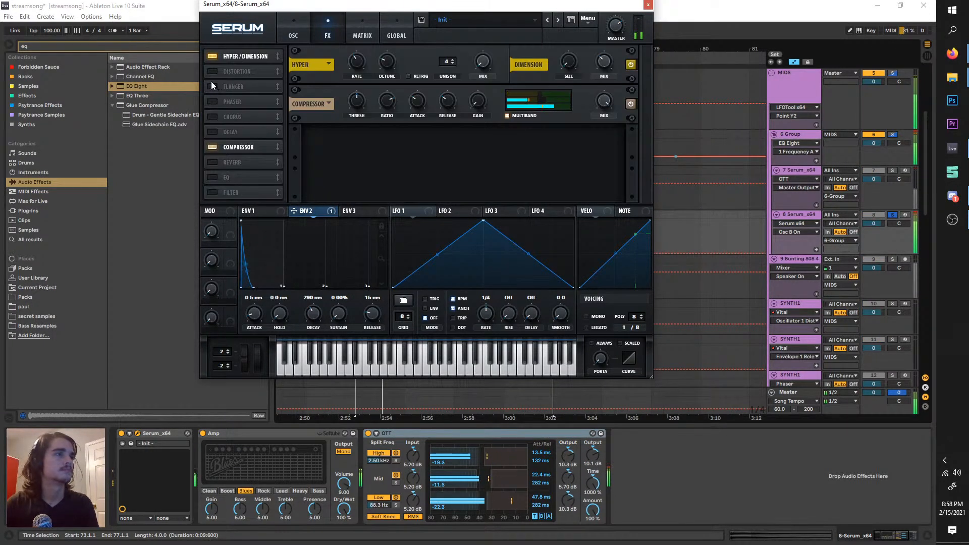
{"action": "left_click", "coordinate": [213, 71]}
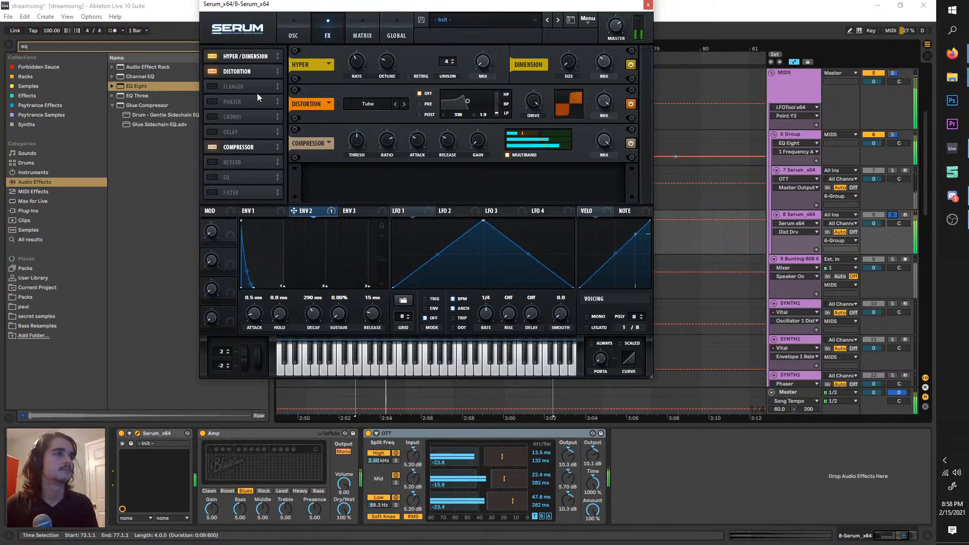
{"action": "left_click", "coordinate": [213, 192]}
{"action": "left_click_drag", "start_coordinate": [228, 80], "coordinate": [228, 84]}
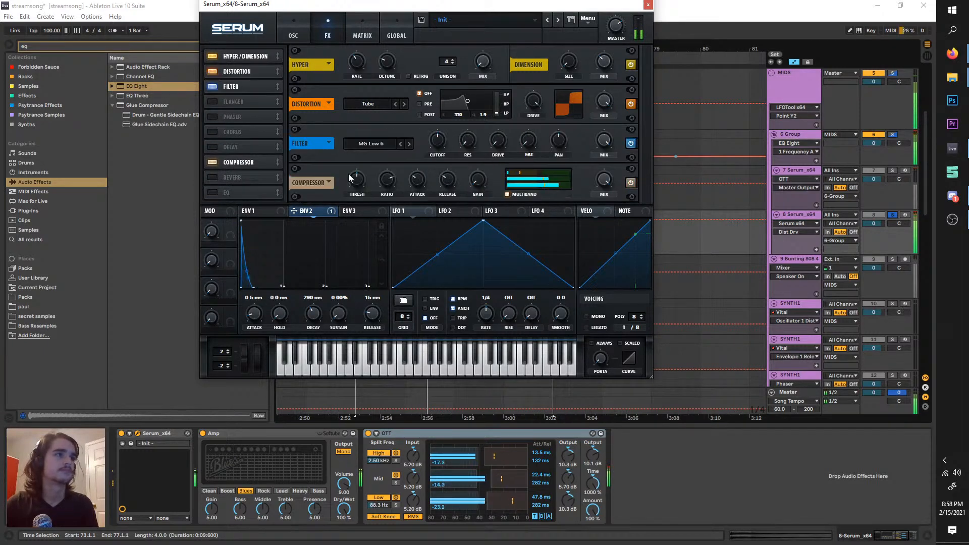
- Set the effects filter type to Phs 36+ and assign velocity to its cutoff
{"action": "left_click", "coordinate": [371, 143]}
{"action": "mouse_move", "coordinate": [374, 178]}
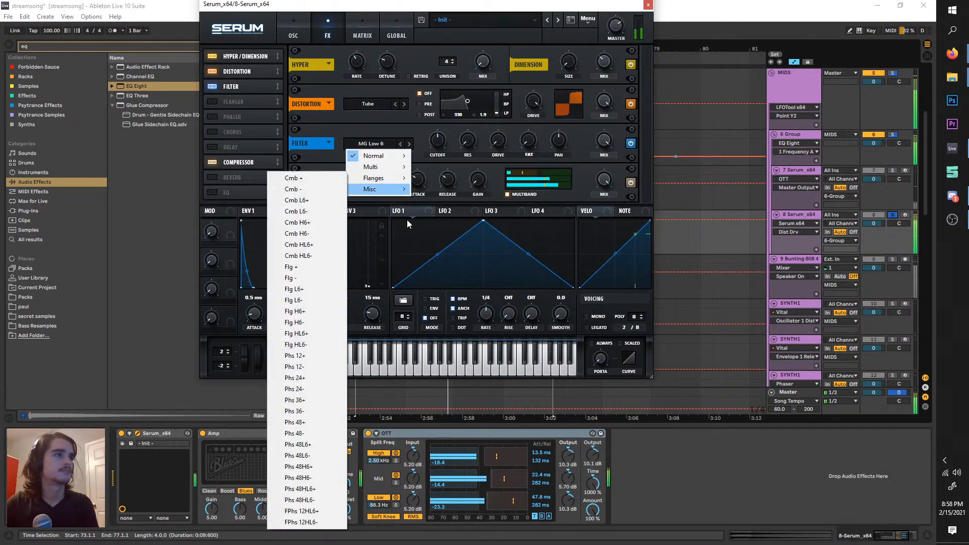
{"action": "left_click", "coordinate": [314, 399]}
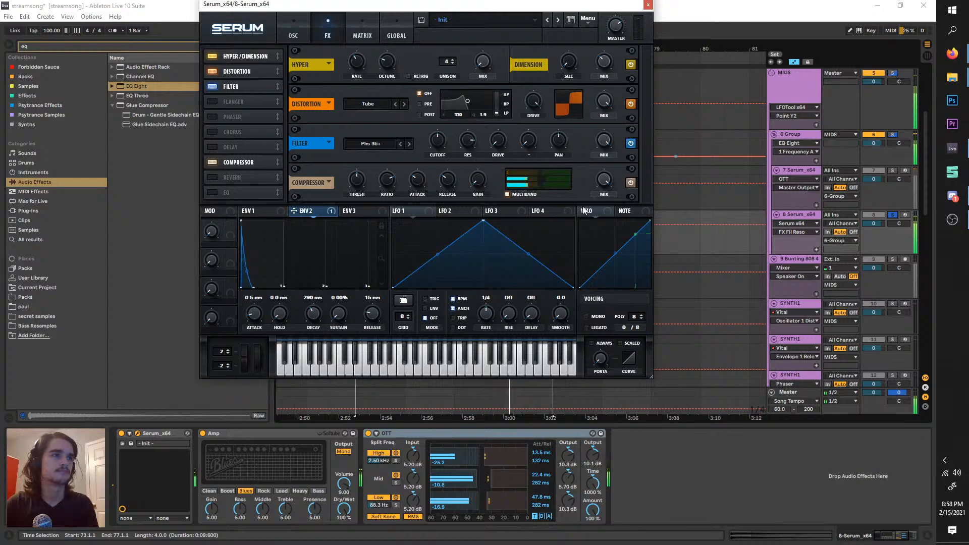
{"action": "left_click_drag", "start_coordinate": [434, 142], "coordinate": [437, 143]}
- Change the effects filter frequency's modulation source to NoteOn Rand1, and set its cutoff to about 554 Hz
{"action": "left_click", "coordinate": [361, 35]}
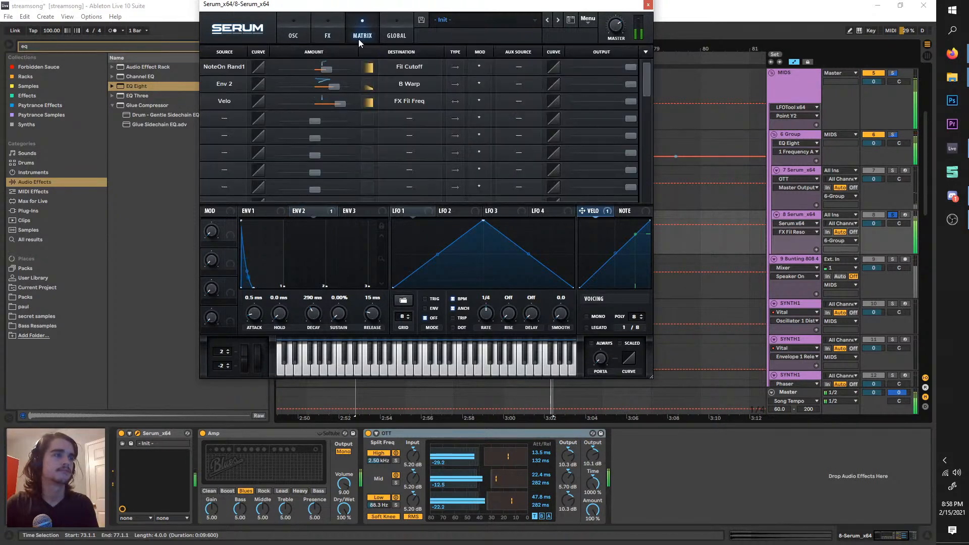
{"action": "left_click", "coordinate": [229, 100]}
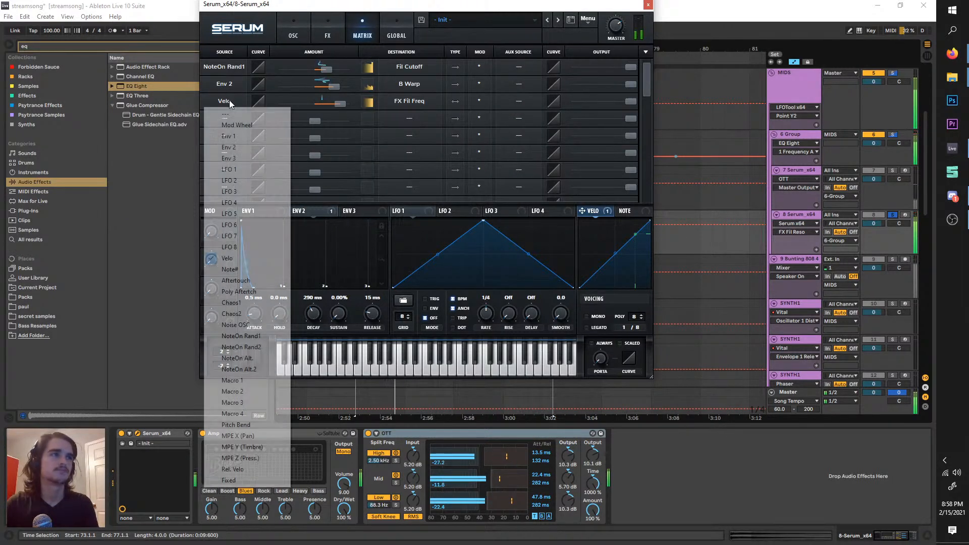
{"action": "left_click", "coordinate": [274, 336]}
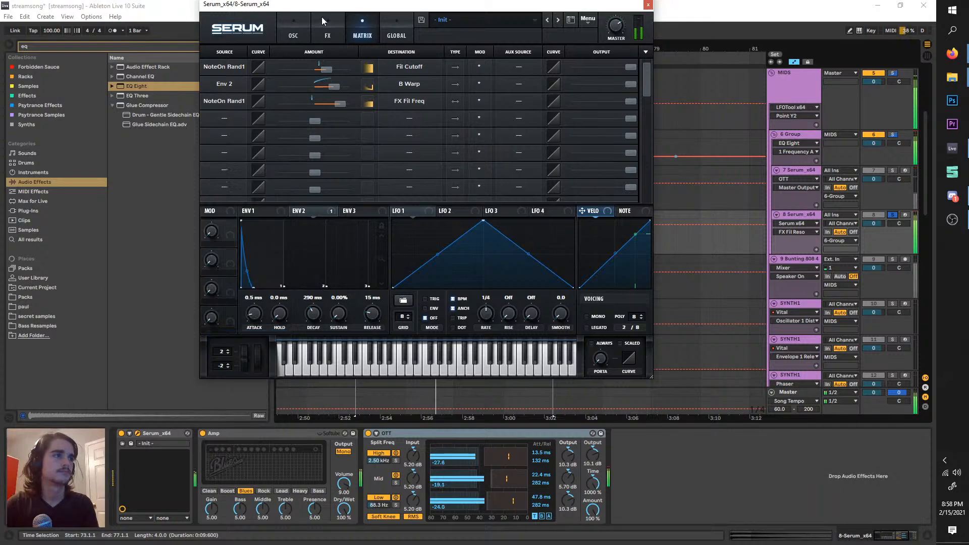
{"action": "left_click", "coordinate": [328, 31]}
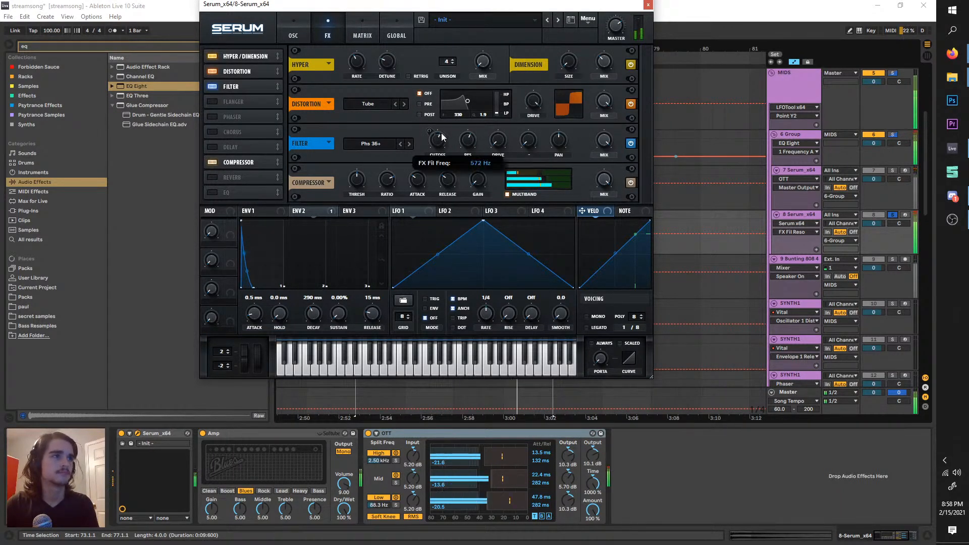
{"action": "mouse_move", "coordinate": [435, 136]}
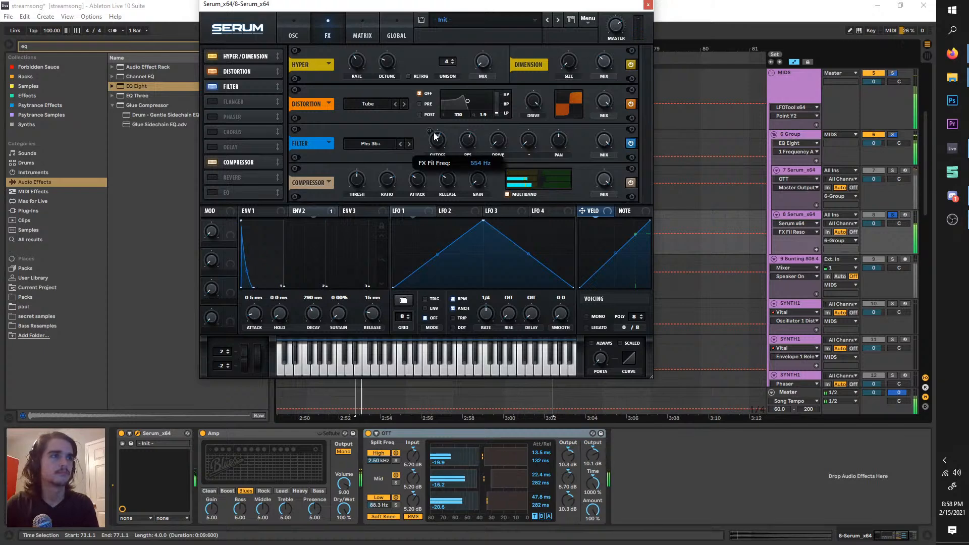
- Enable the noise oscillator with the AC hum1 sample, adjust its level, unsolo the track, and reopen the effects page
{"action": "left_click", "coordinate": [305, 31]}
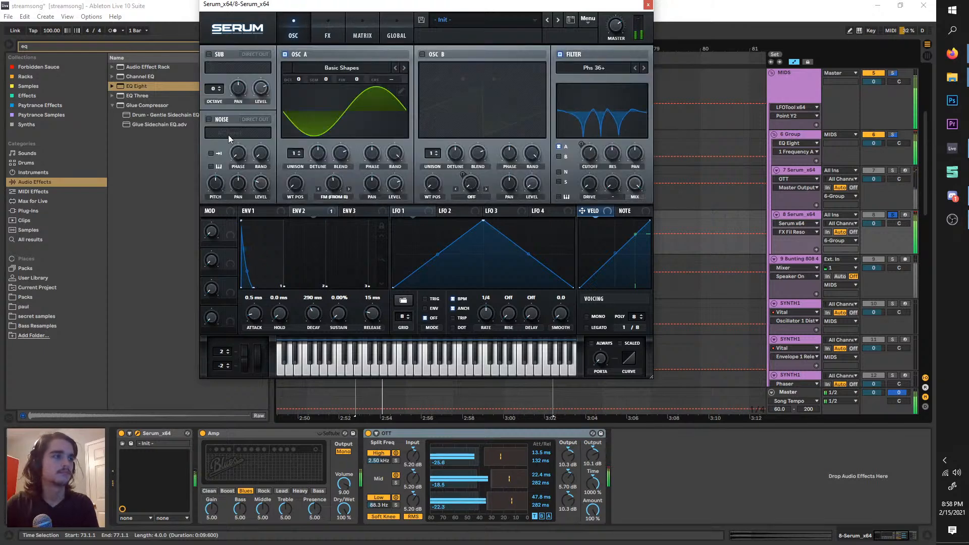
{"action": "left_click", "coordinate": [261, 184]}
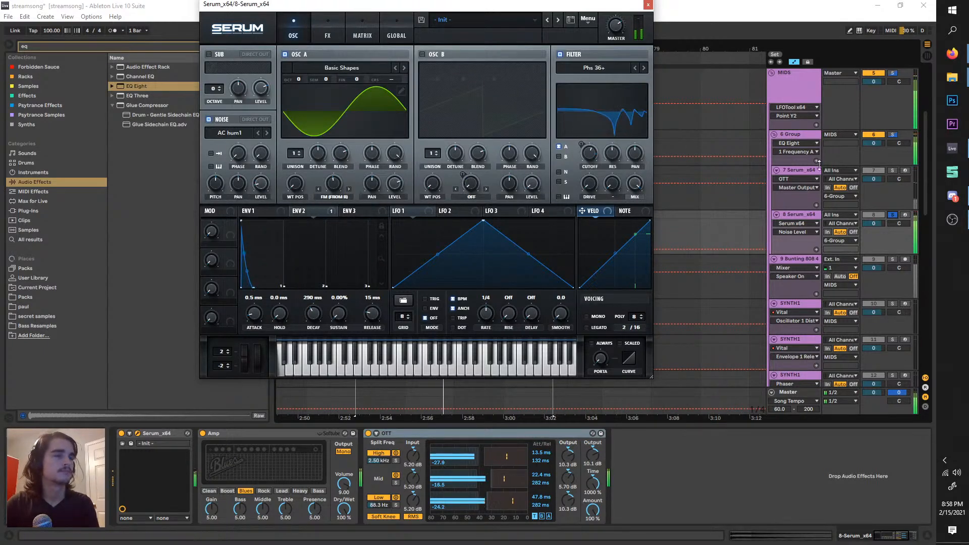
{"action": "left_click", "coordinate": [893, 214]}
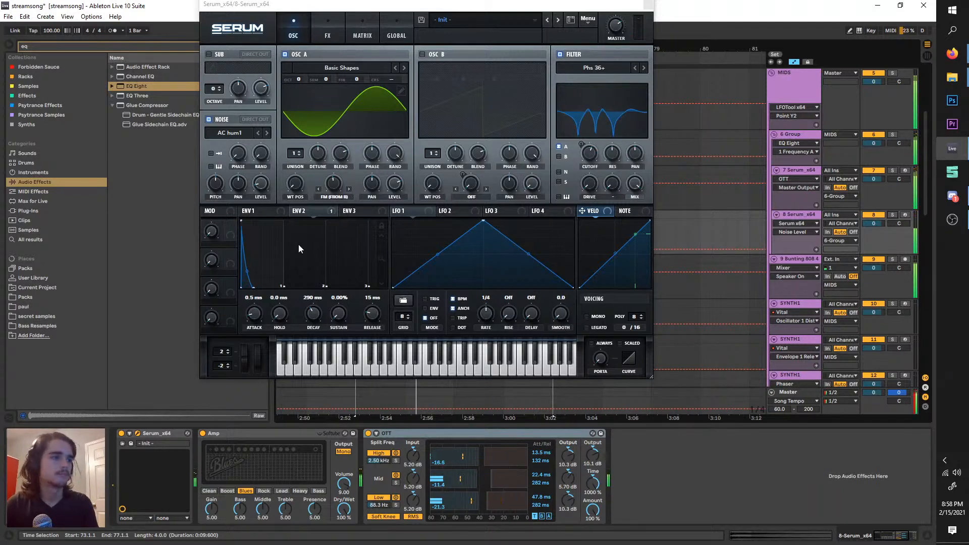
{"action": "left_click", "coordinate": [328, 33]}
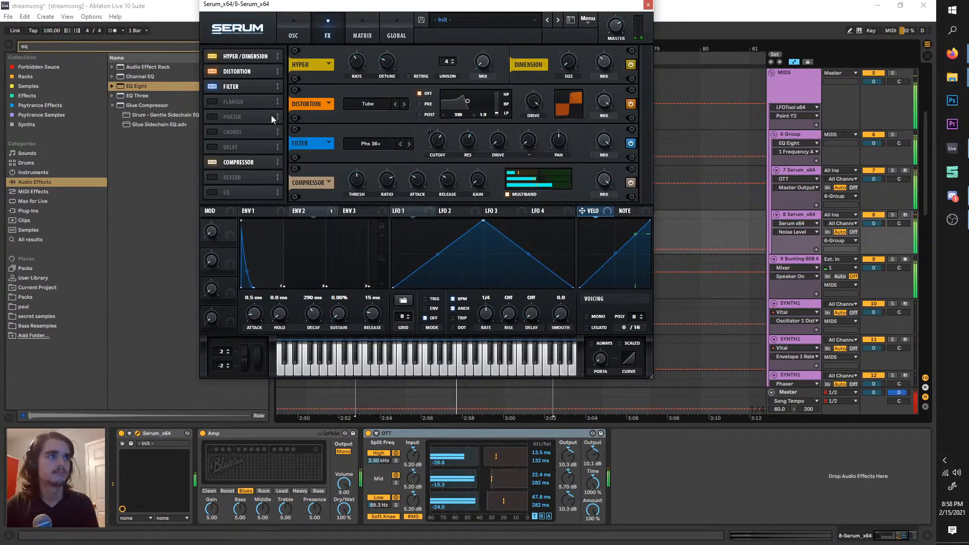
- Move Serum's compressor directly after the filter in the effects chain, raise its gain, and close the synth window
{"action": "left_click_drag", "start_coordinate": [215, 164], "coordinate": [265, 121]}
{"action": "left_click_drag", "start_coordinate": [476, 184], "coordinate": [474, 156]}
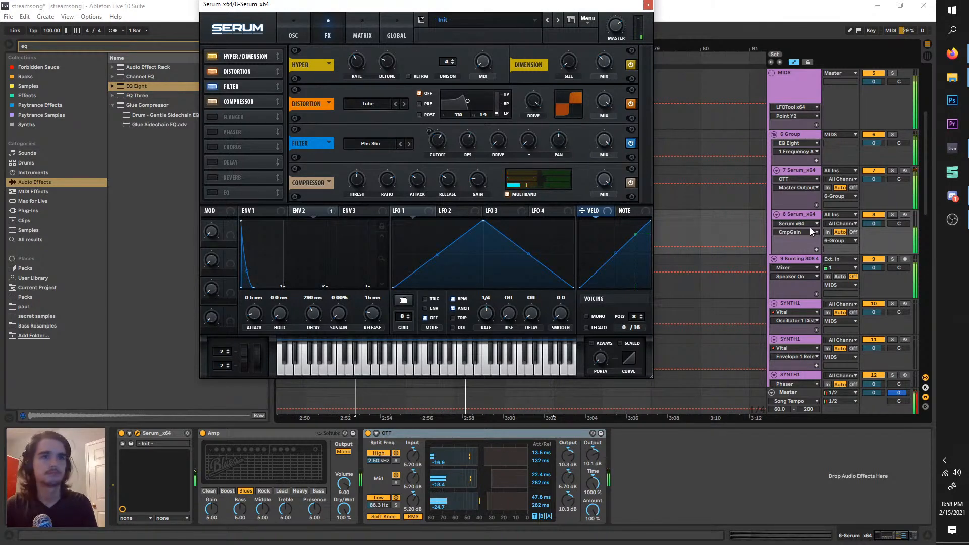
{"action": "left_click", "coordinate": [798, 217]}
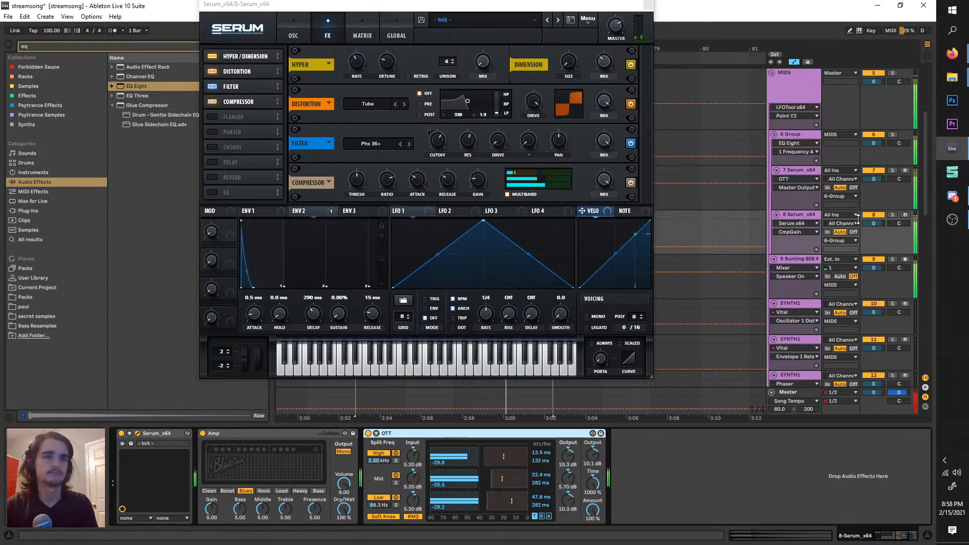
{"action": "left_click", "coordinate": [810, 260]}
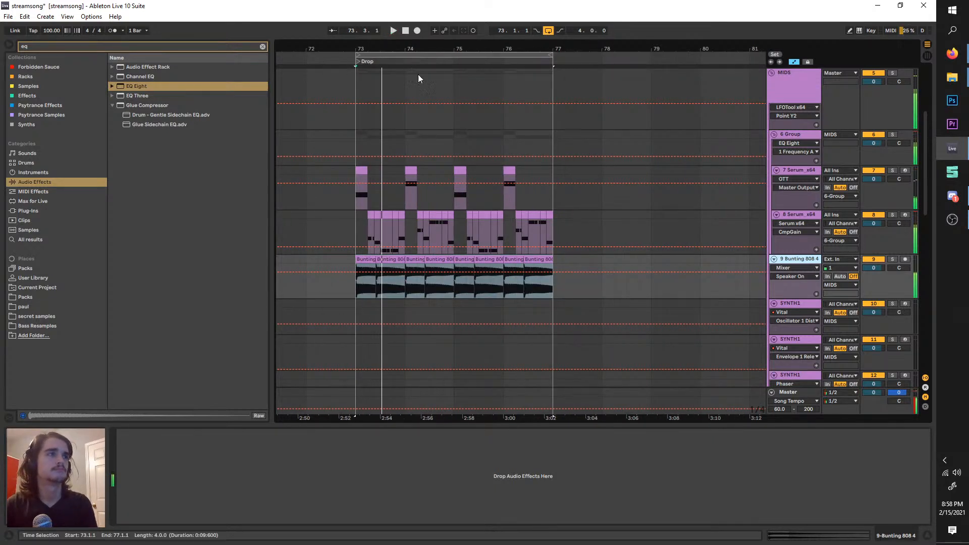
- Play the end of the first drop and compare it with the new loop from bar 73
{"action": "scroll", "coordinate": [418, 79], "scroll_direction": "down", "scroll_amount": 3}
{"action": "left_click_drag", "start_coordinate": [476, 86], "coordinate": [445, 106]}
{"action": "scroll", "coordinate": [414, 87], "scroll_direction": "down", "scroll_amount": 3}
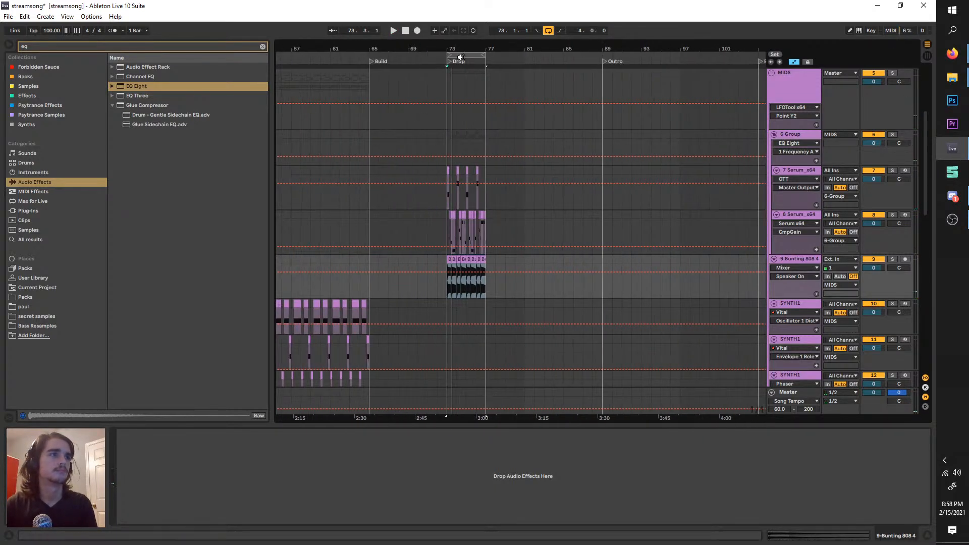
{"action": "left_click_drag", "start_coordinate": [460, 57], "coordinate": [613, 55]}
{"action": "scroll", "coordinate": [348, 75], "scroll_direction": "up", "scroll_amount": 3}
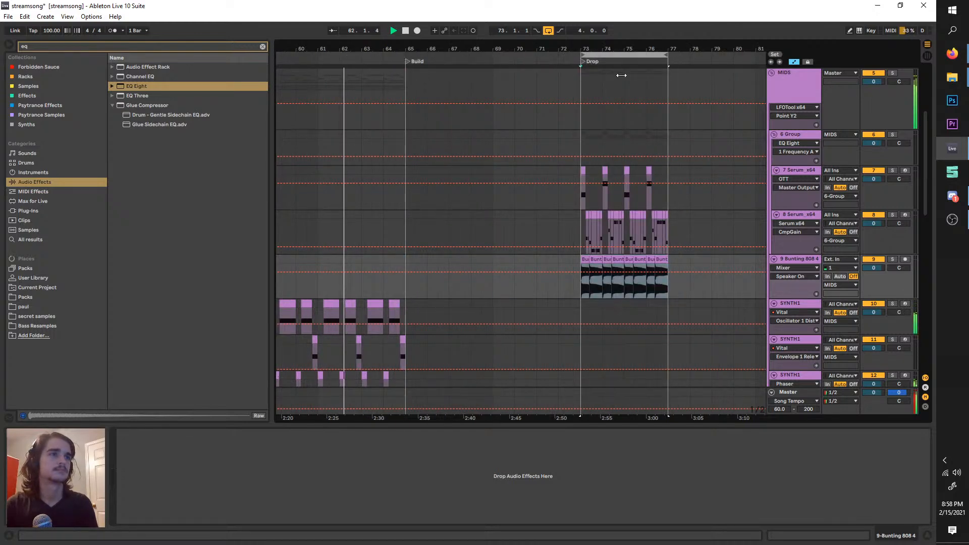
{"action": "scroll", "coordinate": [588, 162], "scroll_direction": "up", "scroll_amount": 4}
{"action": "left_click", "coordinate": [807, 216]}
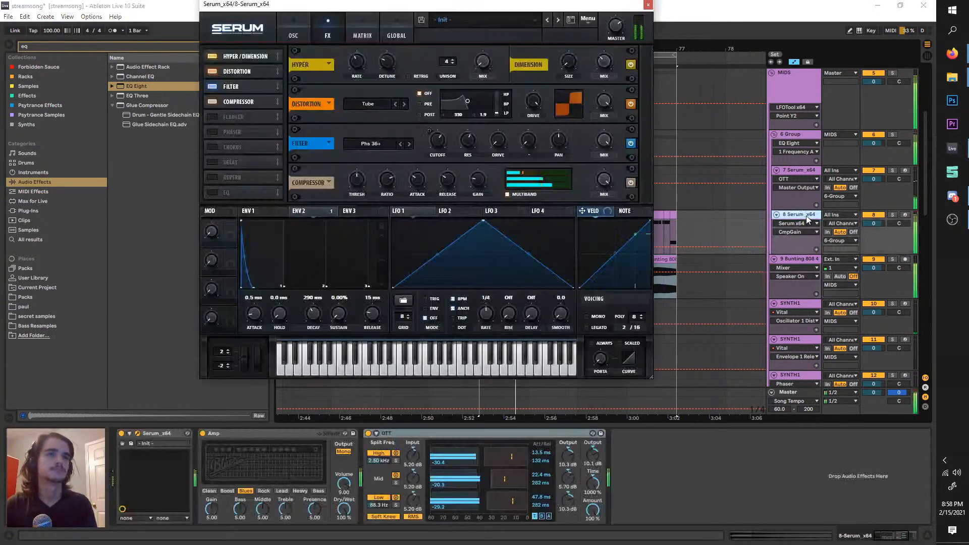
{"action": "left_click", "coordinate": [648, 12]}
{"action": "scroll", "coordinate": [634, 130], "scroll_direction": "right", "scroll_amount": 2}
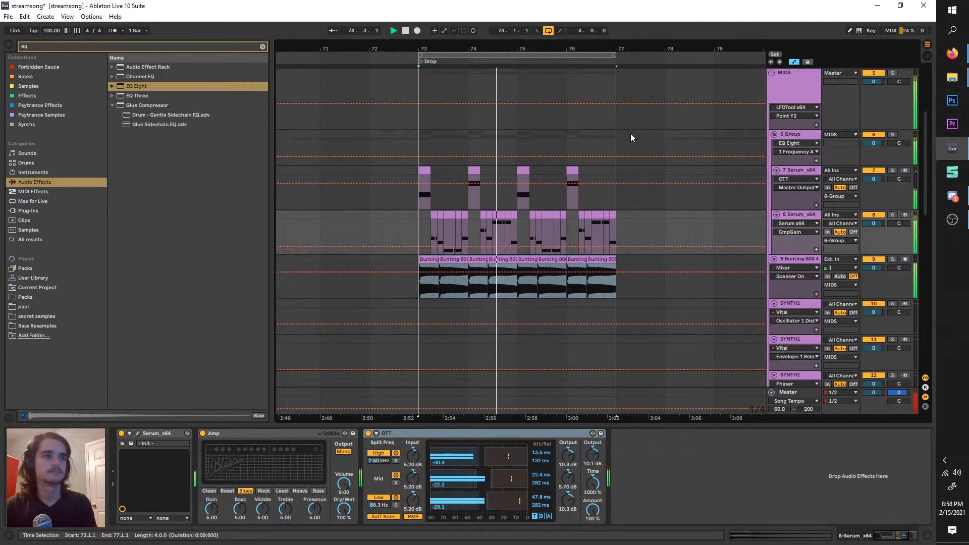
- Duplicate the drop section from bars 73–77 to bars 77–81 and move the loop onto the copy
{"action": "left_click", "coordinate": [577, 54]}
{"action": "key", "text": "ctrl+d"}
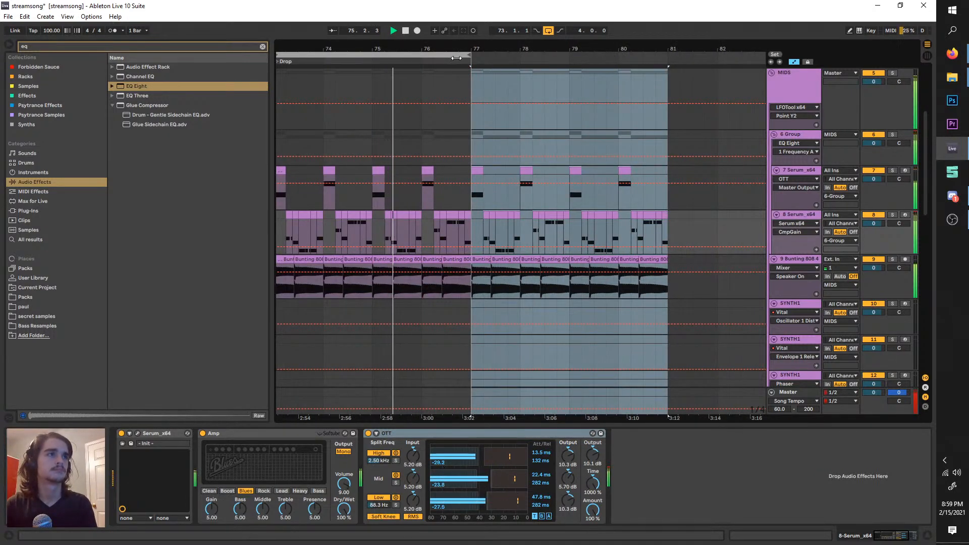
{"action": "left_click_drag", "start_coordinate": [457, 55], "coordinate": [657, 72]}
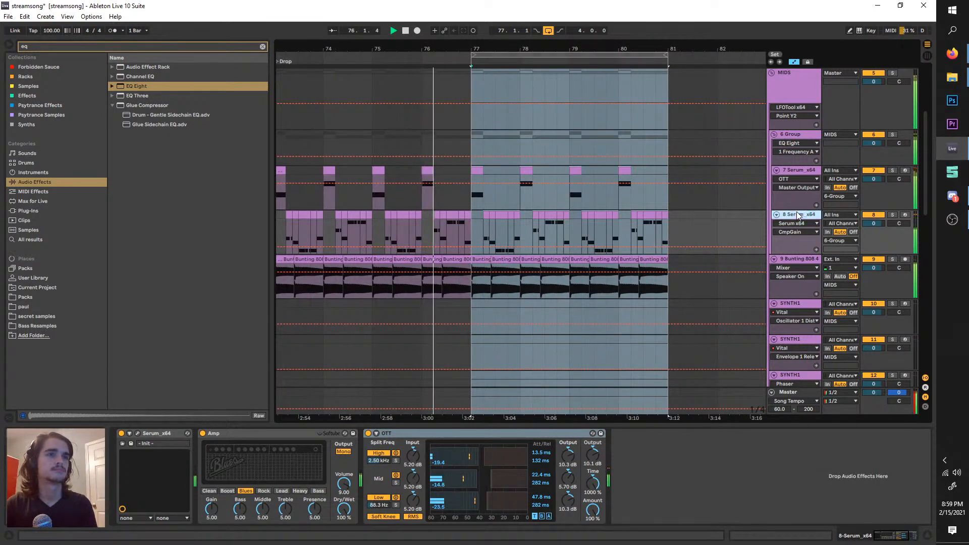
- Try raising the F0 note in track 7's clip at bar 77 by one octave
{"action": "left_click", "coordinate": [798, 170]}
{"action": "double_click", "coordinate": [478, 171]}
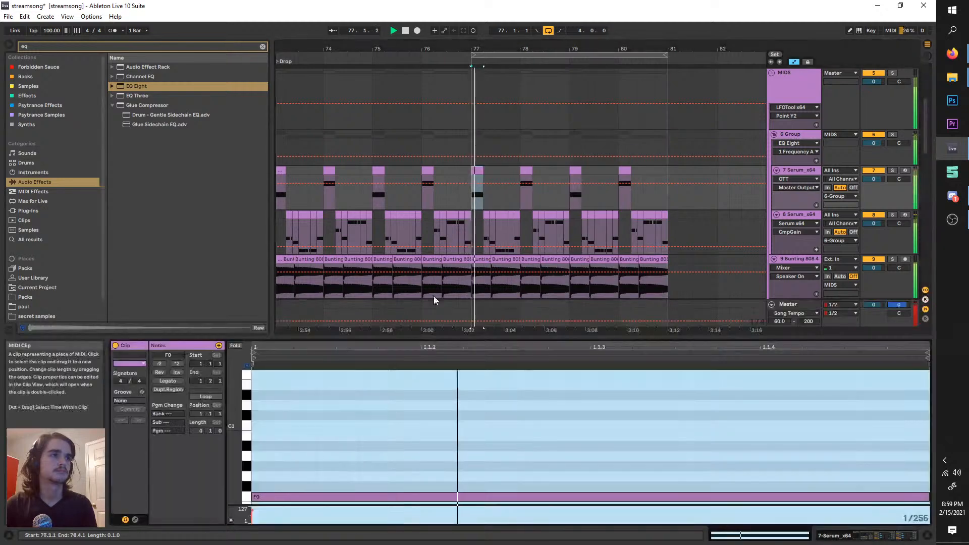
{"action": "left_click_drag", "start_coordinate": [430, 444], "coordinate": [448, 504]}
{"action": "key", "text": "shift+Up"}
{"action": "key", "text": "space"}
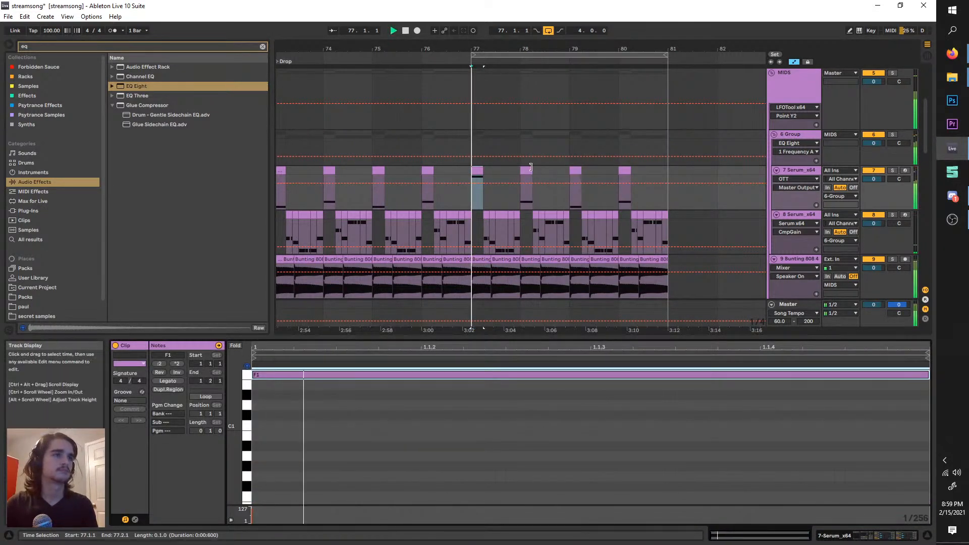
{"action": "left_click", "coordinate": [526, 170]}
{"action": "left_click", "coordinate": [475, 170]}
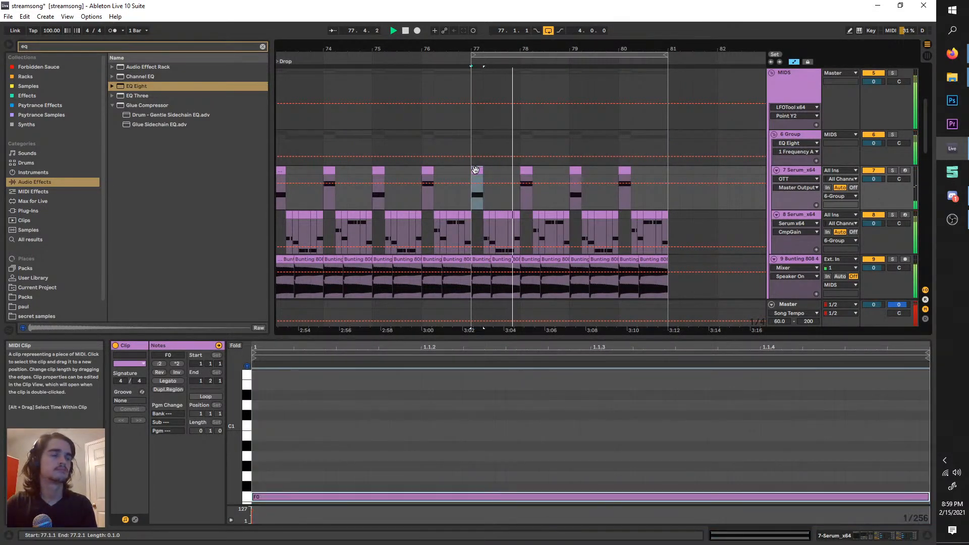
- Extend the loop to cover the full eight bars from bar 73 to bar 81
{"action": "left_click", "coordinate": [795, 170]}
{"action": "scroll", "coordinate": [434, 70], "scroll_direction": "down", "scroll_amount": 4}
{"action": "left_click_drag", "start_coordinate": [446, 56], "coordinate": [372, 65]}
{"action": "scroll", "coordinate": [355, 186], "scroll_direction": "up", "scroll_amount": 2}
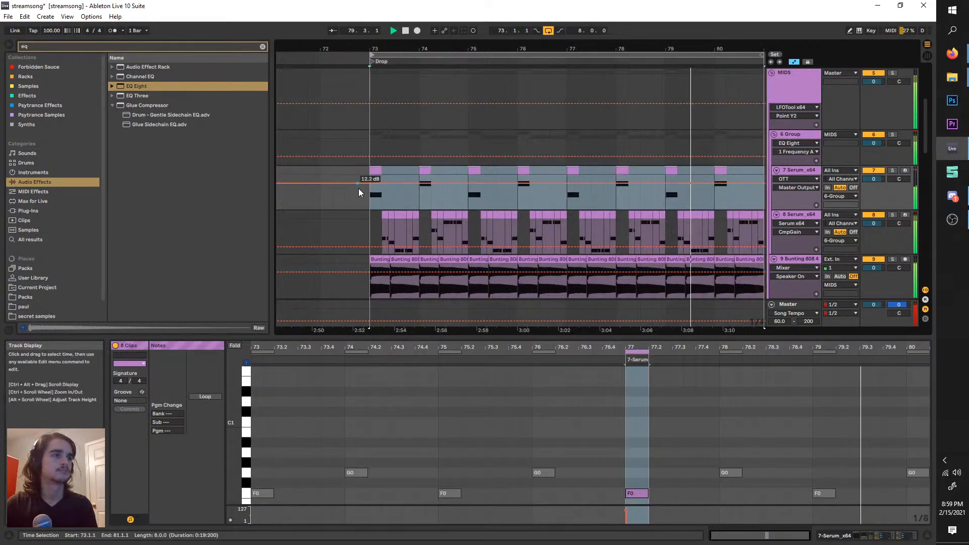
- Add a new Serum MIDI track below the Bunting 808 track, solo it, and select its bars 73–77
{"action": "scroll", "coordinate": [414, 247], "scroll_direction": "down", "scroll_amount": 3}
{"action": "scroll", "coordinate": [414, 247], "scroll_direction": "right", "scroll_amount": 1}
{"action": "right_click", "coordinate": [803, 199]}
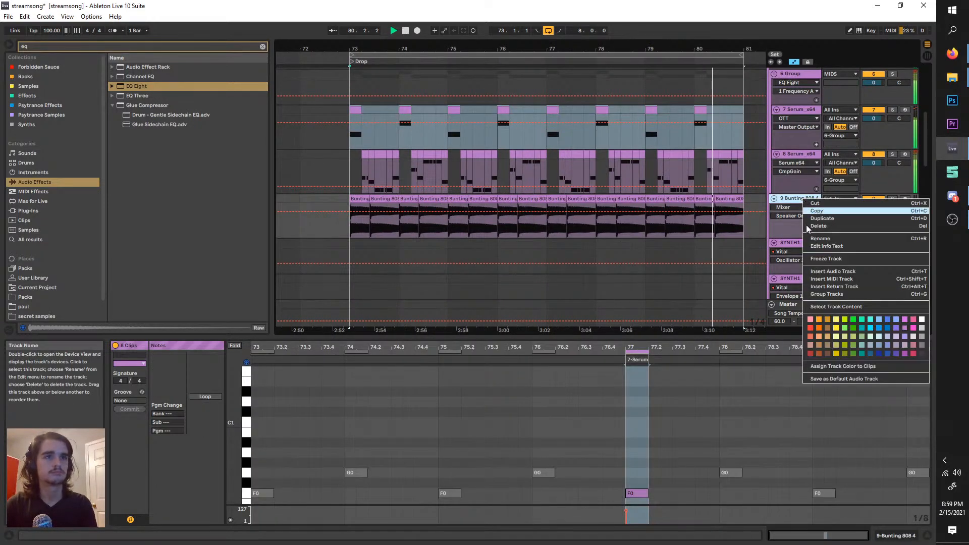
{"action": "left_click", "coordinate": [825, 272]}
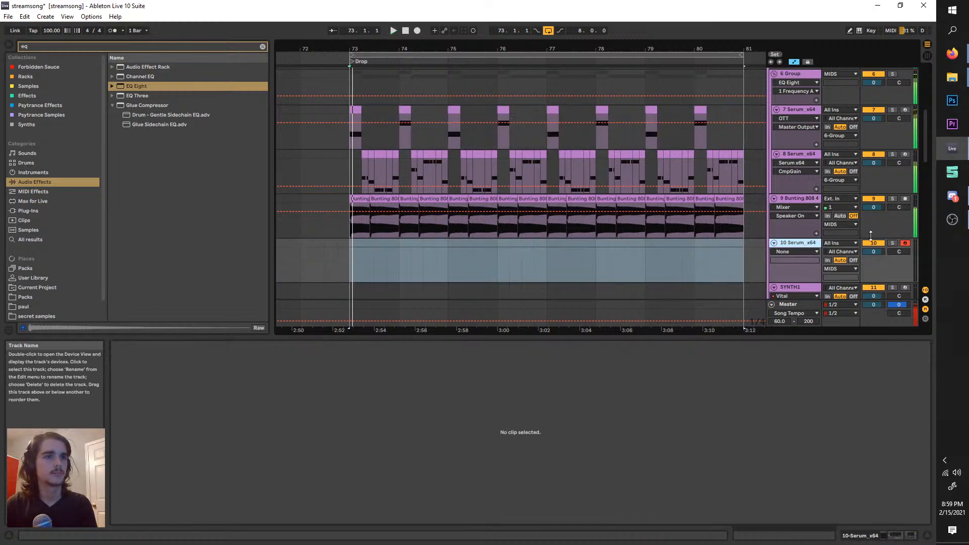
{"action": "left_click", "coordinate": [893, 244]}
{"action": "key", "text": "space"}
{"action": "left_click_drag", "start_coordinate": [541, 257], "coordinate": [350, 249]}
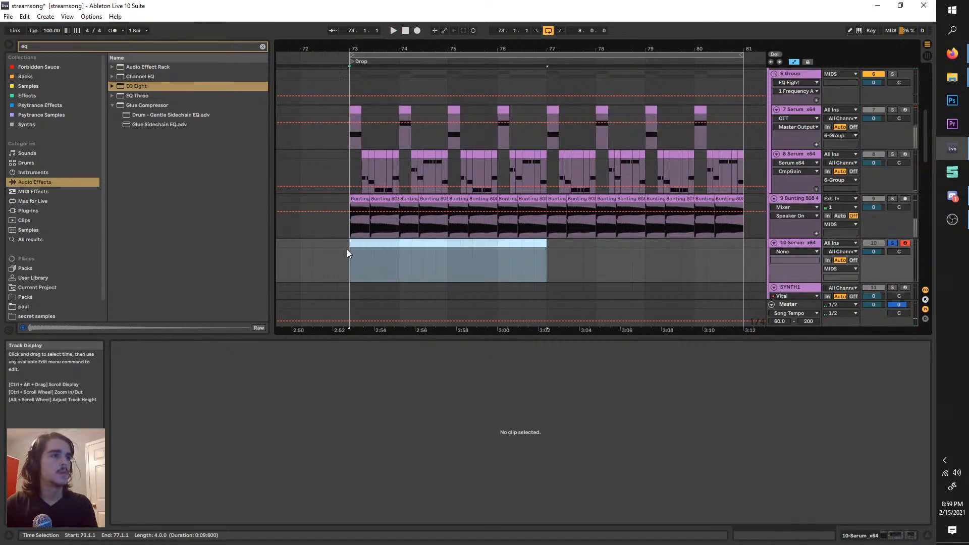
- Try to record a first MIDI take on the new Serum track from bar 73
{"action": "left_click", "coordinate": [417, 31]}
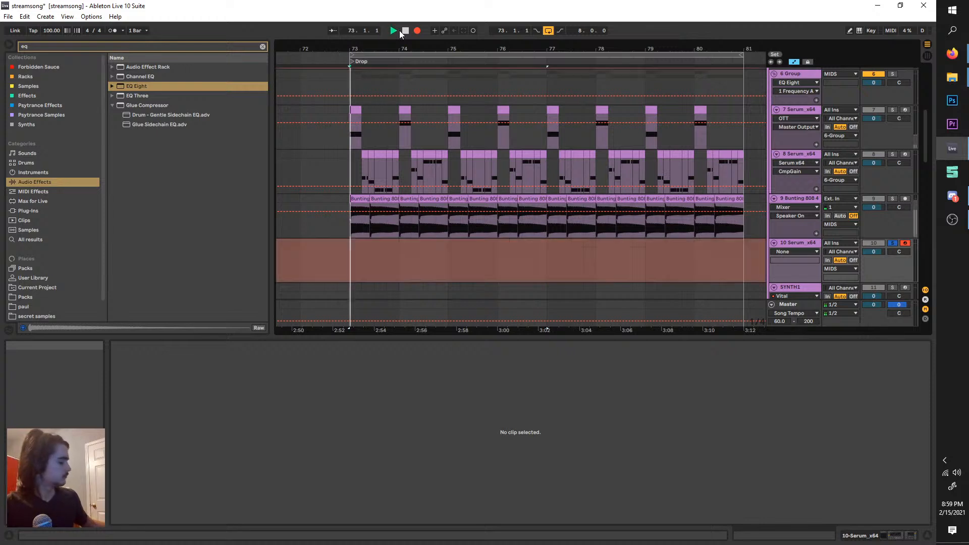
{"action": "left_click", "coordinate": [794, 247]}
{"action": "key", "text": "space"}
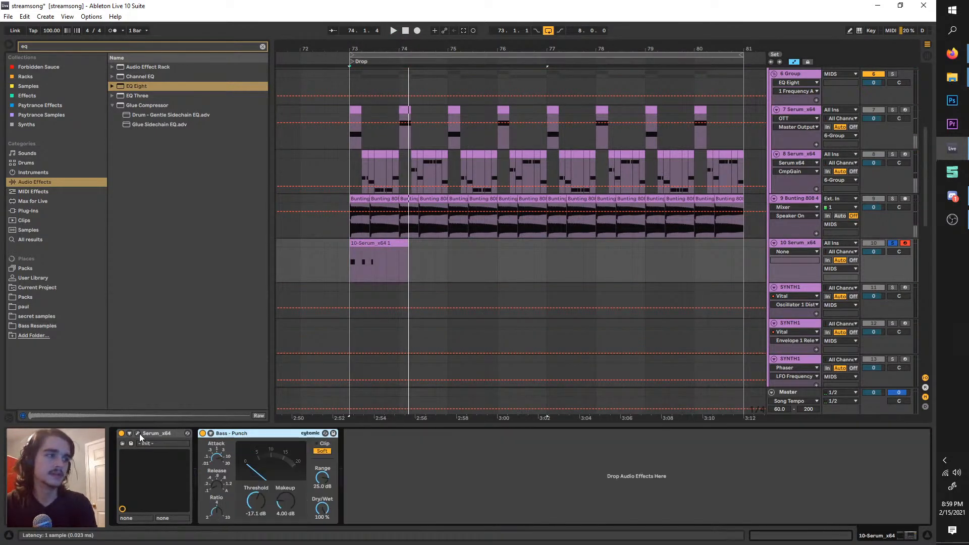
- Remove the Bass - Punch compressor from the new track and reset its Serum to the init preset
{"action": "left_click", "coordinate": [137, 434]}
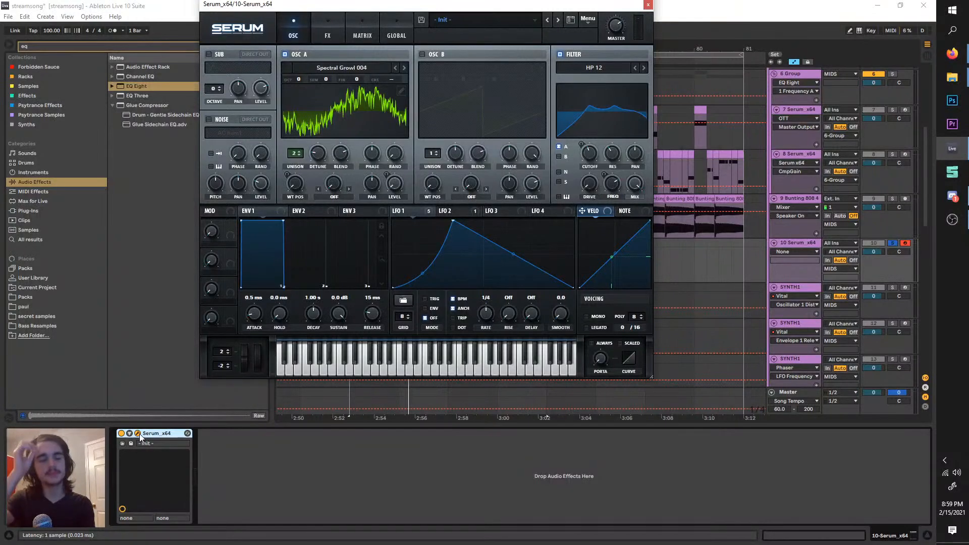
{"action": "left_click", "coordinate": [589, 19]}
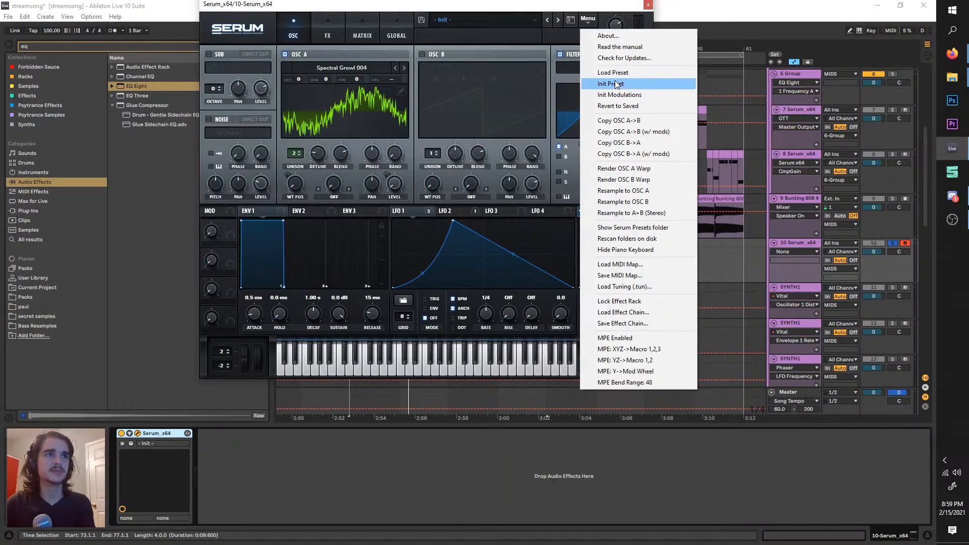
{"action": "left_click", "coordinate": [613, 85]}
{"action": "left_click", "coordinate": [648, 4]}
- Record a MIDI part from bar 73 alongside the unsoloed mix, and copy its first two bars to bars 75–77
{"action": "left_click", "coordinate": [417, 31]}
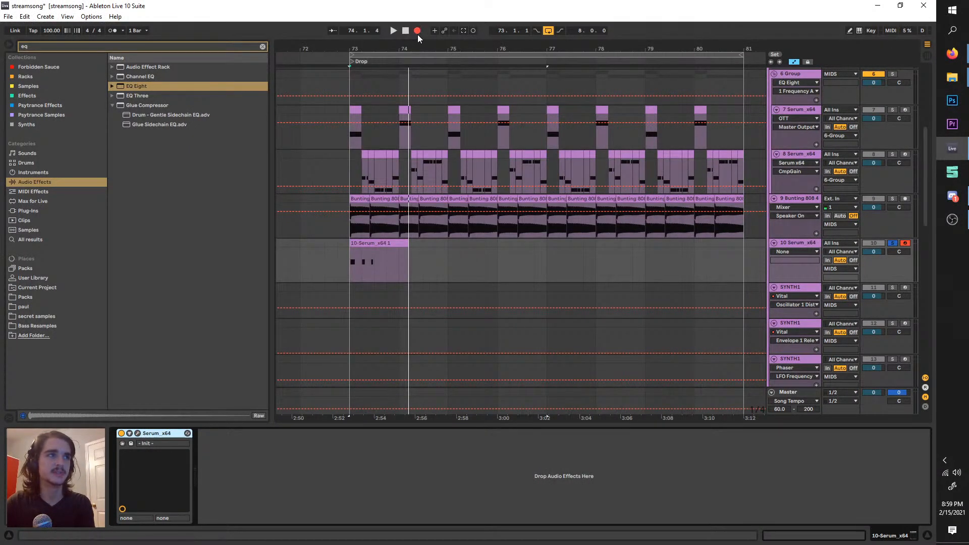
{"action": "left_click", "coordinate": [892, 244]}
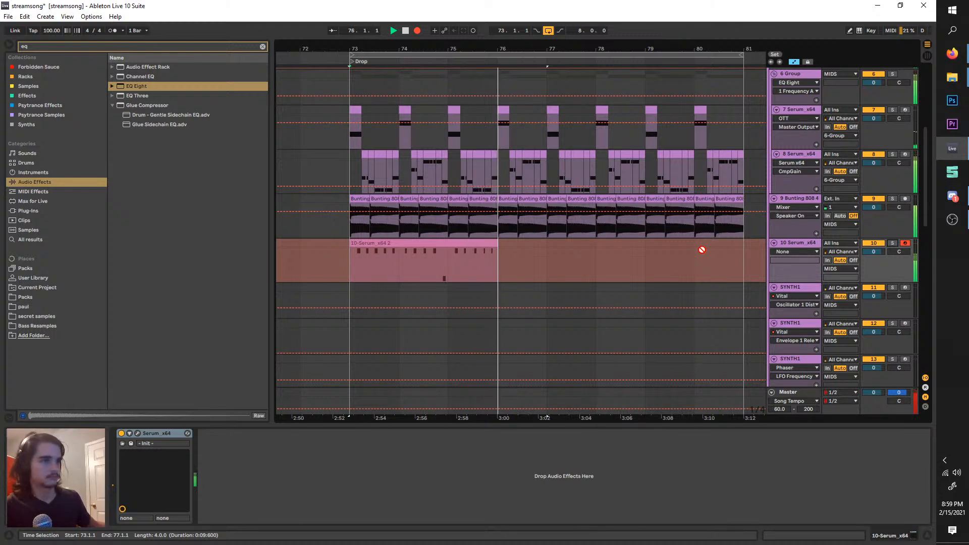
{"action": "key", "text": "space"}
{"action": "key", "text": "space"}
{"action": "left_click_drag", "start_coordinate": [448, 262], "coordinate": [350, 244]}
{"action": "left_click_drag", "start_coordinate": [382, 243], "coordinate": [481, 236]}
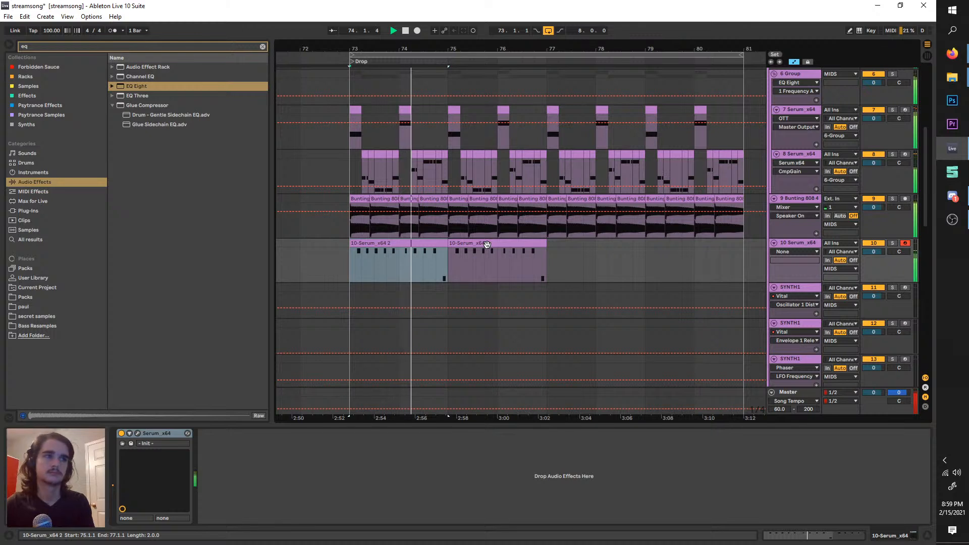
- In the clip at bar 75, raise the first two F5 notes of its second bar to G5
{"action": "double_click", "coordinate": [487, 244]}
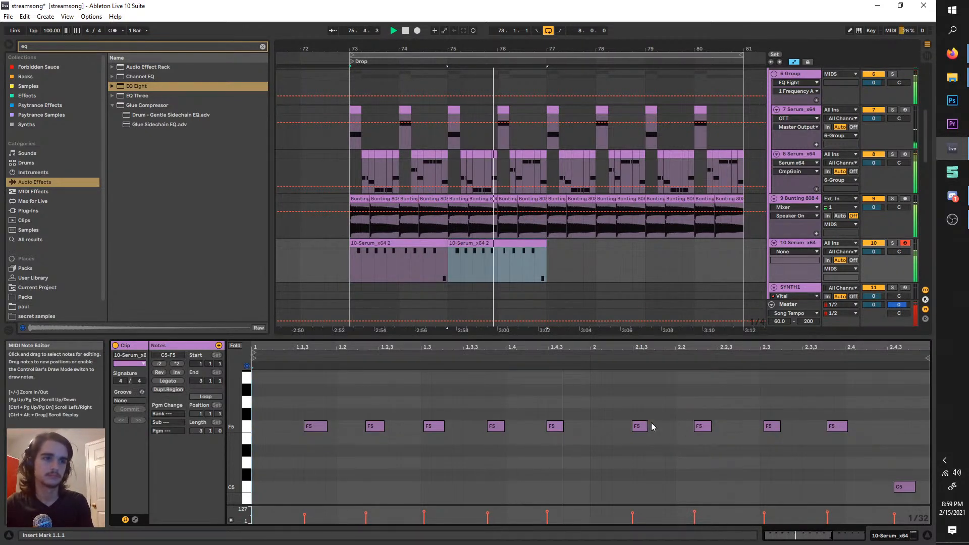
{"action": "left_click_drag", "start_coordinate": [640, 426], "coordinate": [728, 441]}
{"action": "key", "text": "ctrl+z"}
{"action": "key", "text": "Up"}
{"action": "key", "text": "Up"}
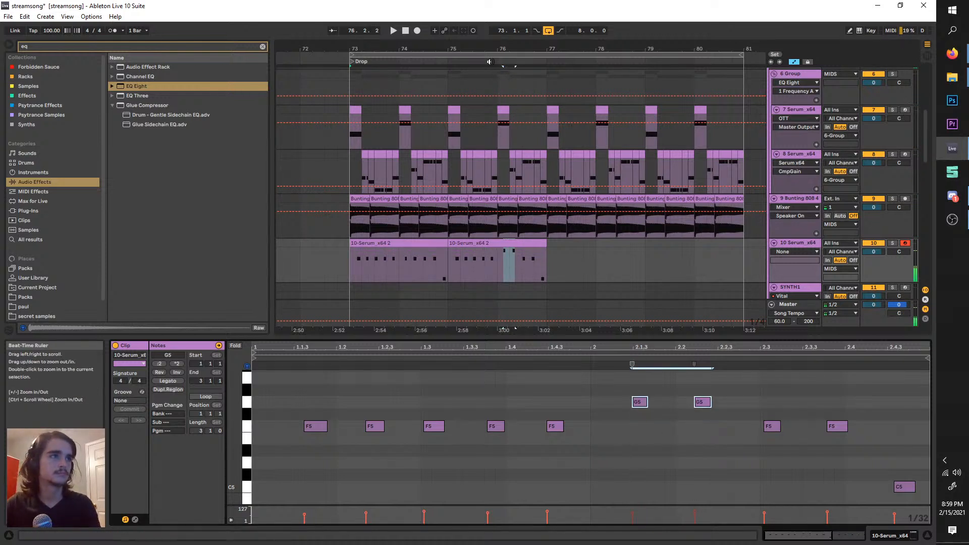
{"action": "key", "text": "space"}
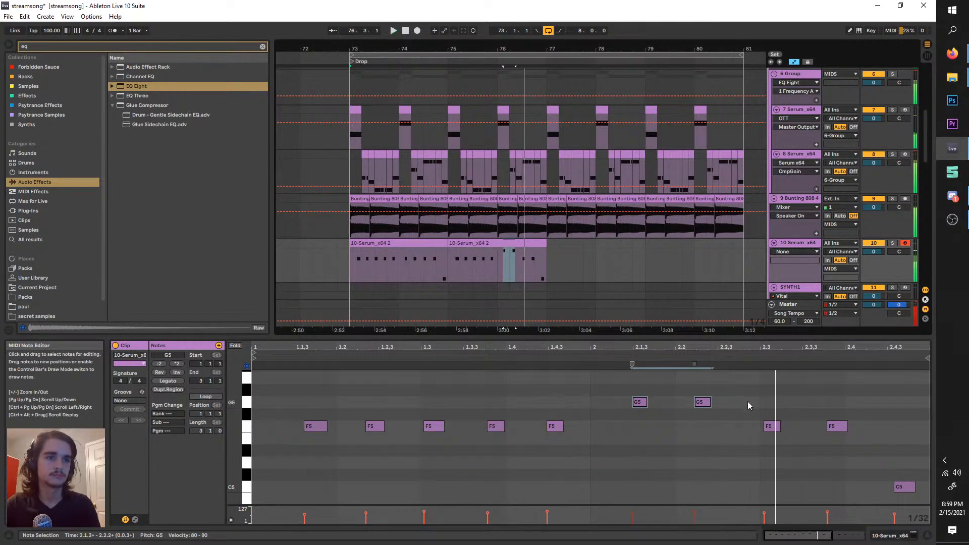
- Raise the next F5 note to G5 and the last F5 to G#5, and move the closing C5 note to G5
{"action": "key", "text": "space"}
{"action": "left_click_drag", "start_coordinate": [761, 402], "coordinate": [855, 439]}
{"action": "key", "text": "Up"}
{"action": "key", "text": "Up"}
{"action": "left_click", "coordinate": [841, 402]}
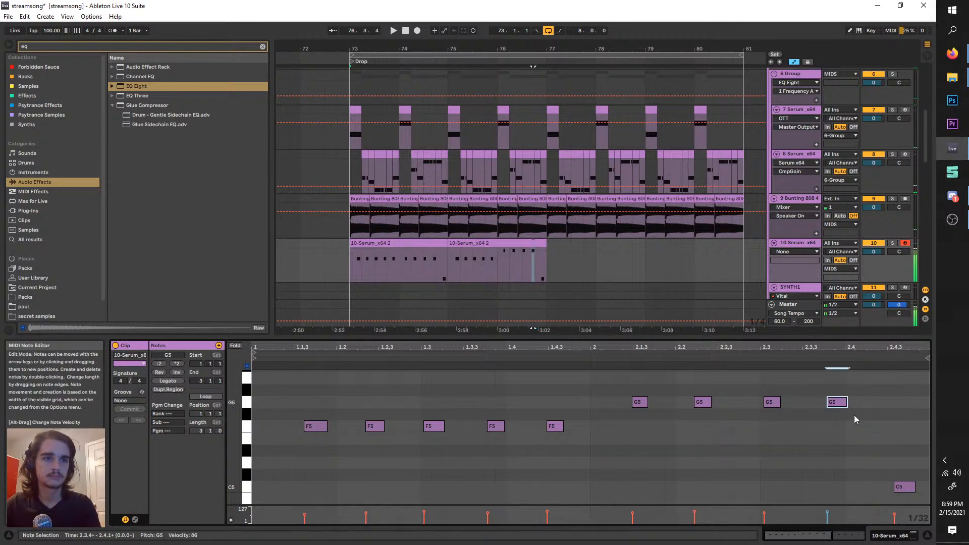
{"action": "key", "text": "Up"}
{"action": "left_click_drag", "start_coordinate": [905, 488], "coordinate": [897, 403]}
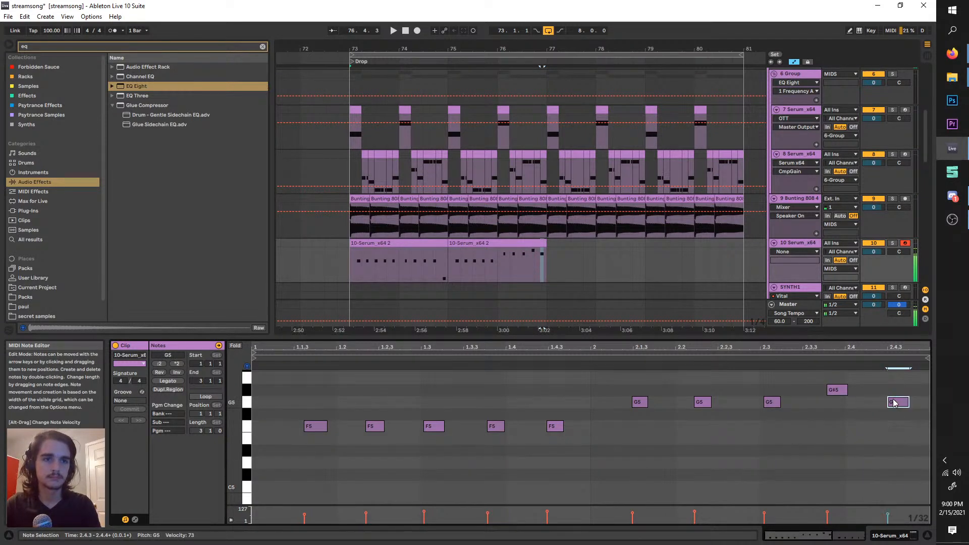
- Set the note editor grid of the clip at bar 73 to a fixed 1/8, and return to the track's devices
{"action": "key", "text": "space"}
{"action": "left_click", "coordinate": [427, 243]}
{"action": "right_click", "coordinate": [608, 416]}
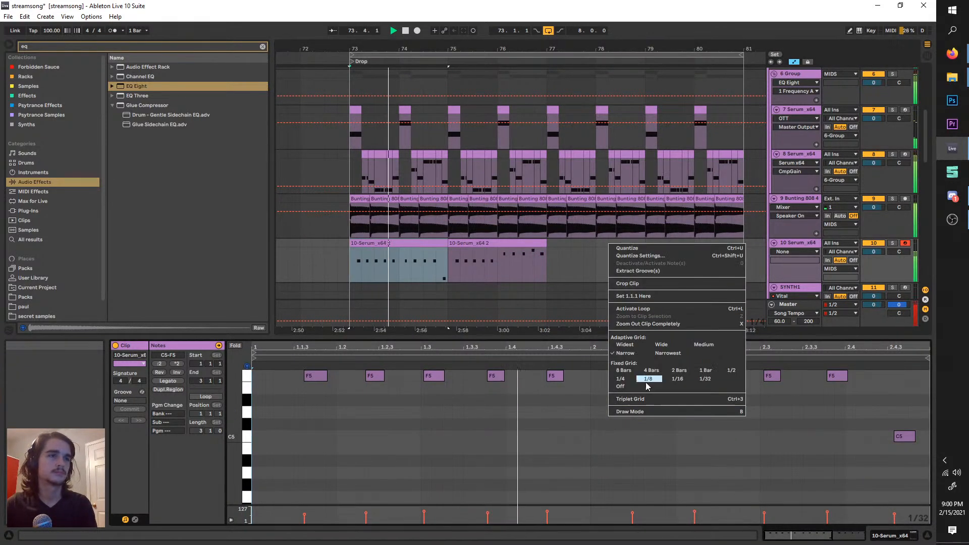
{"action": "left_click", "coordinate": [648, 382]}
{"action": "double_click", "coordinate": [798, 243]}
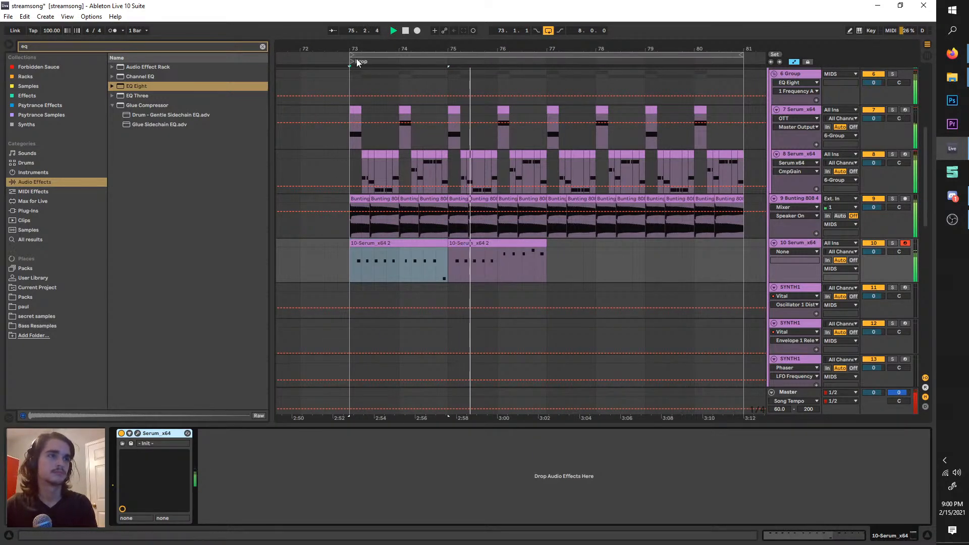
- Duplicate the new track's melody clips from bars 73–77 to bars 77–81
{"action": "scroll", "coordinate": [369, 129], "scroll_direction": "up", "scroll_amount": 3}
{"action": "scroll", "coordinate": [603, 195], "scroll_direction": "down", "scroll_amount": 3}
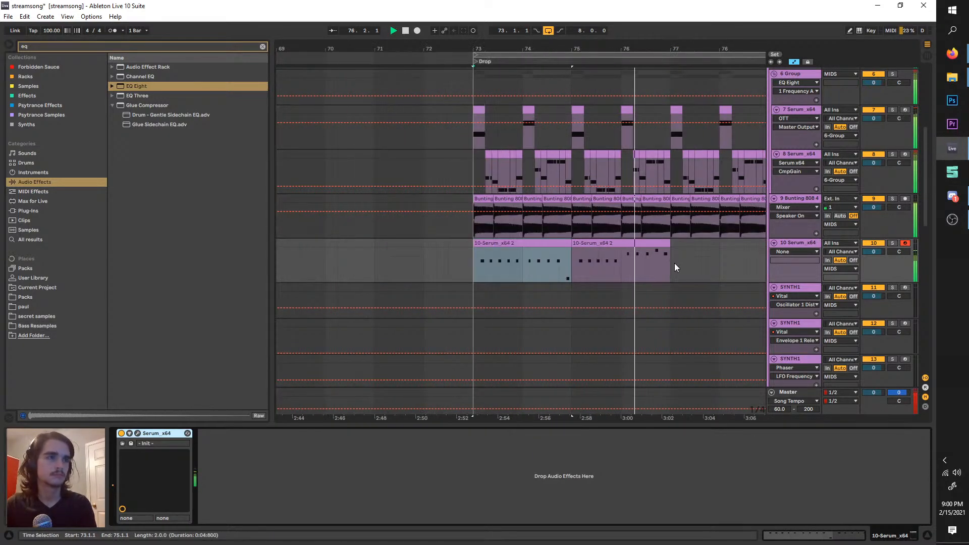
{"action": "left_click_drag", "start_coordinate": [675, 263], "coordinate": [468, 238]}
{"action": "key", "text": "ctrl+d"}
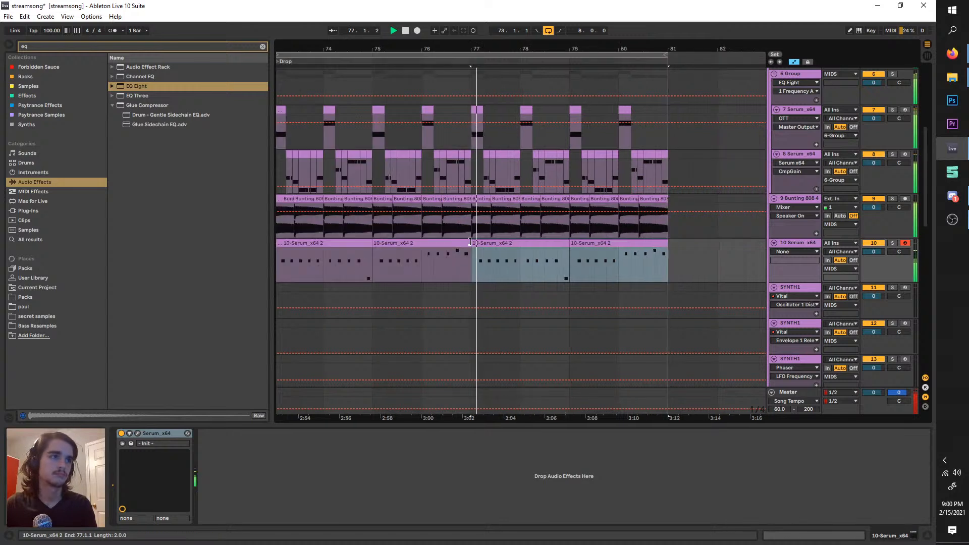
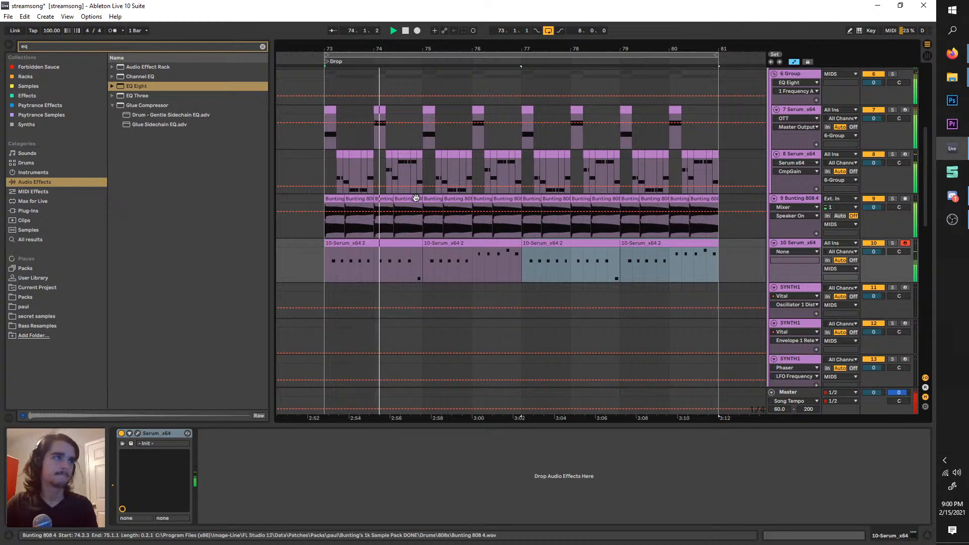
- Move the loop start to 73.1.3, keeping the loop end at bar 81
{"action": "scroll", "coordinate": [415, 202], "scroll_direction": "up", "scroll_amount": 2}
{"action": "scroll", "coordinate": [394, 202], "scroll_direction": "left", "scroll_amount": 3}
{"action": "left_click_drag", "start_coordinate": [372, 55], "coordinate": [386, 55]}
- Solo the new Serum track, restart playback, and open its Serum for sound design
{"action": "key", "text": "space"}
{"action": "left_click", "coordinate": [892, 243]}
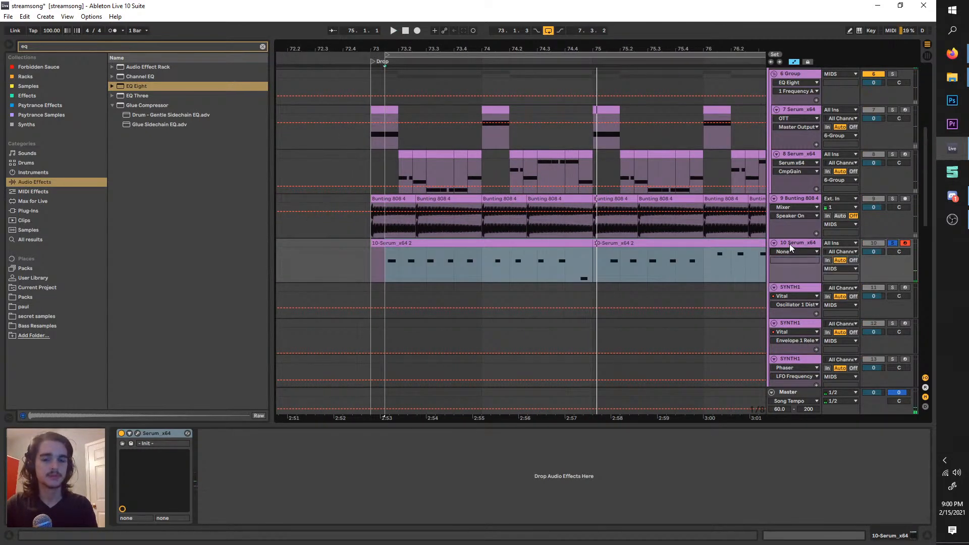
{"action": "key", "text": "space"}
{"action": "left_click", "coordinate": [138, 432]}
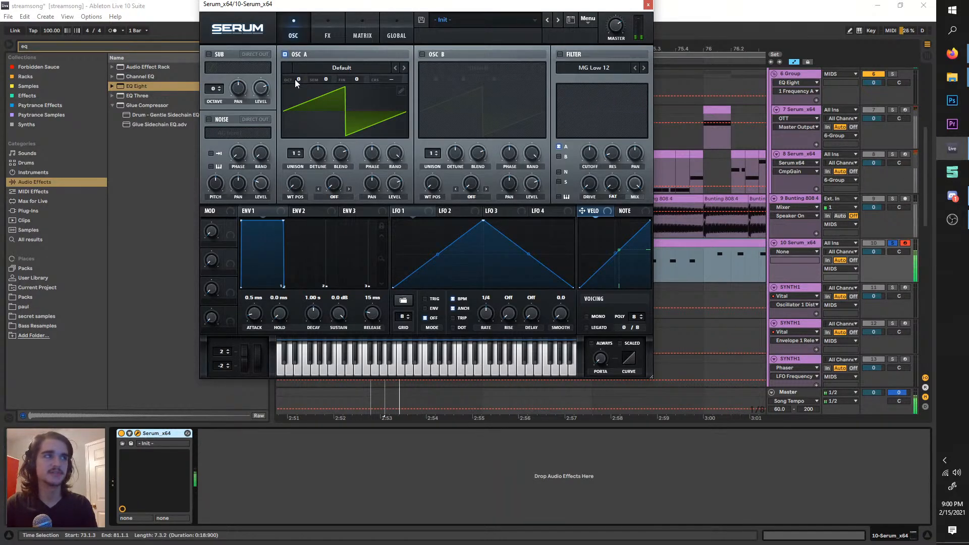
- Set oscillator A to octave -3 and shape envelope 1 with a 123 ms decay and no sustain
{"action": "left_click_drag", "start_coordinate": [296, 81], "coordinate": [309, 125]}
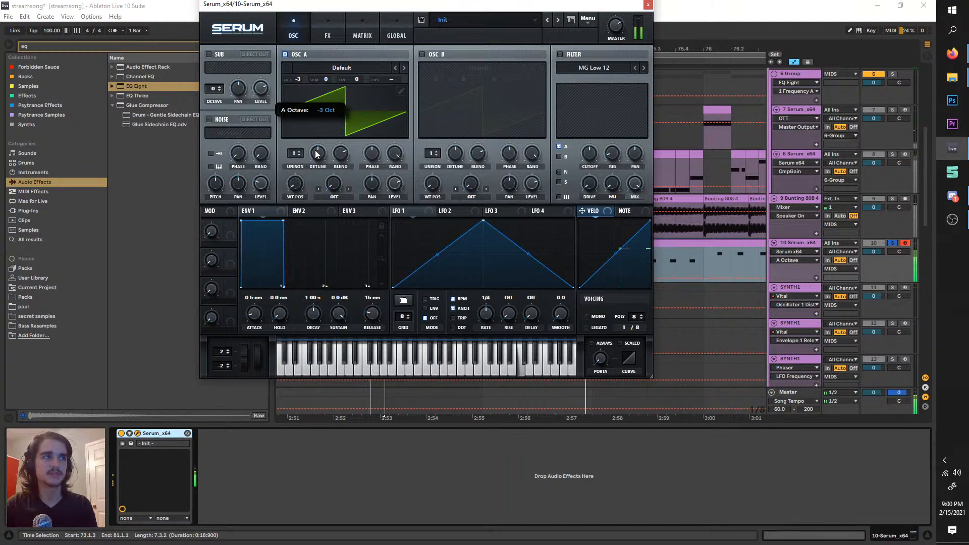
{"action": "left_click_drag", "start_coordinate": [283, 220], "coordinate": [261, 289]}
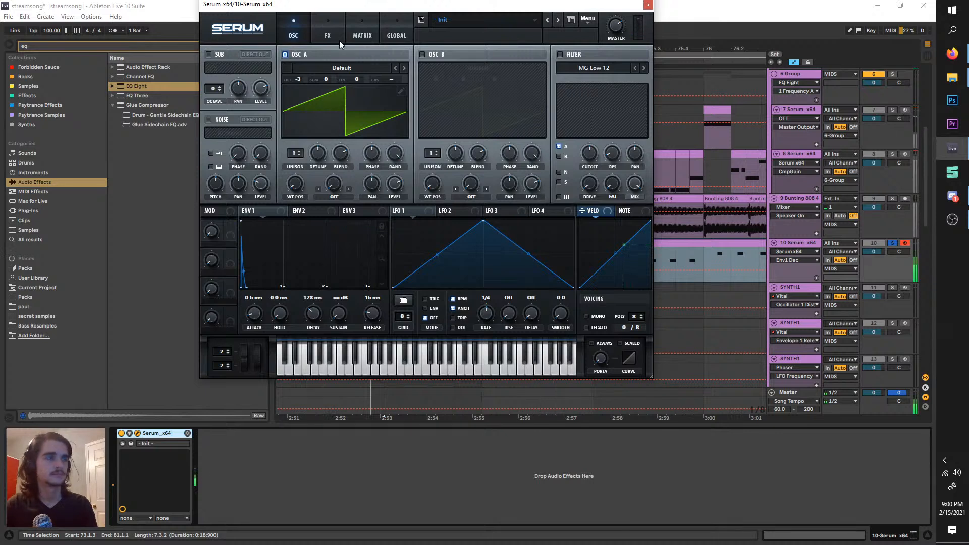
- Modulate oscillator A's octave with envelope 2, using a 779 ms decay and 0% sustain, and adjust and check the modulation amount
{"action": "left_click_drag", "start_coordinate": [300, 211], "coordinate": [316, 92]}
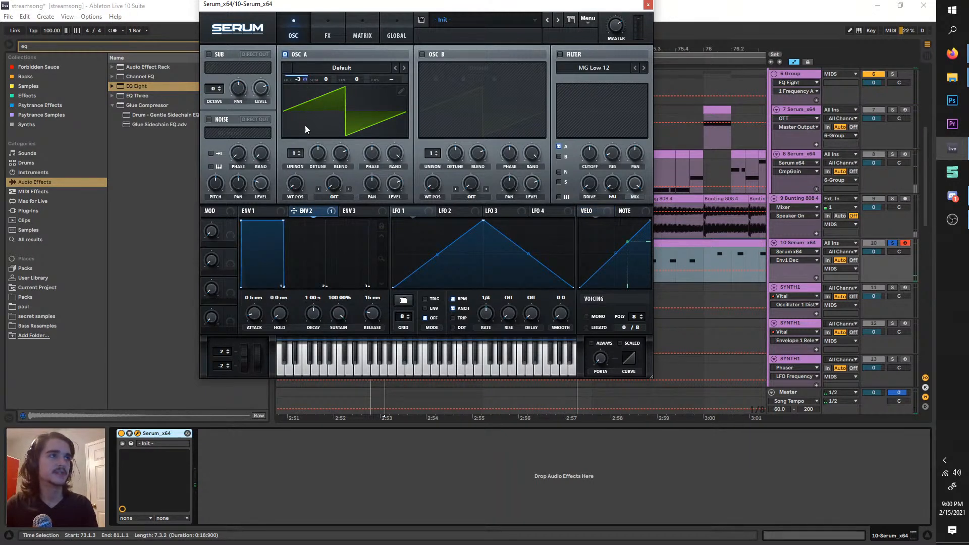
{"action": "left_click_drag", "start_coordinate": [338, 316], "coordinate": [338, 354]}
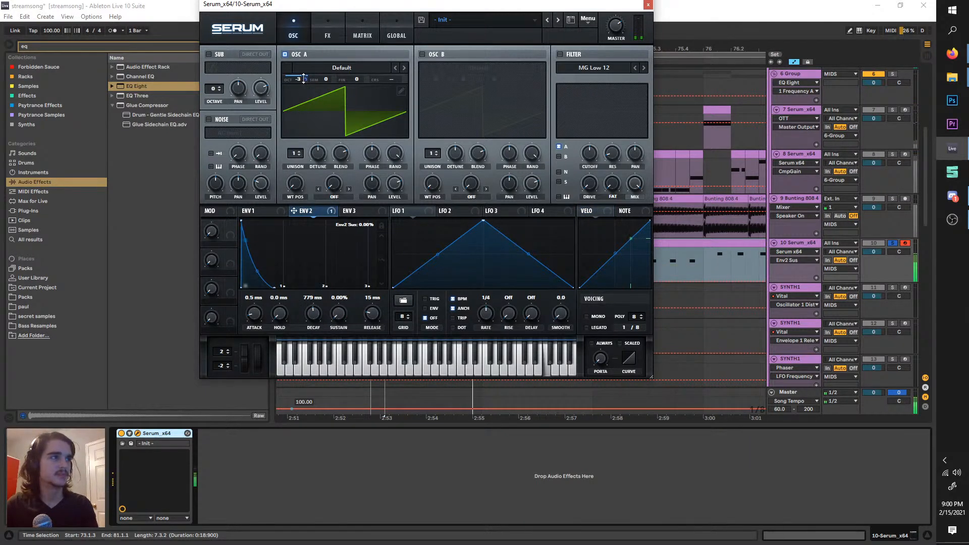
{"action": "left_click_drag", "start_coordinate": [303, 79], "coordinate": [299, 94]}
{"action": "left_click", "coordinate": [361, 36]}
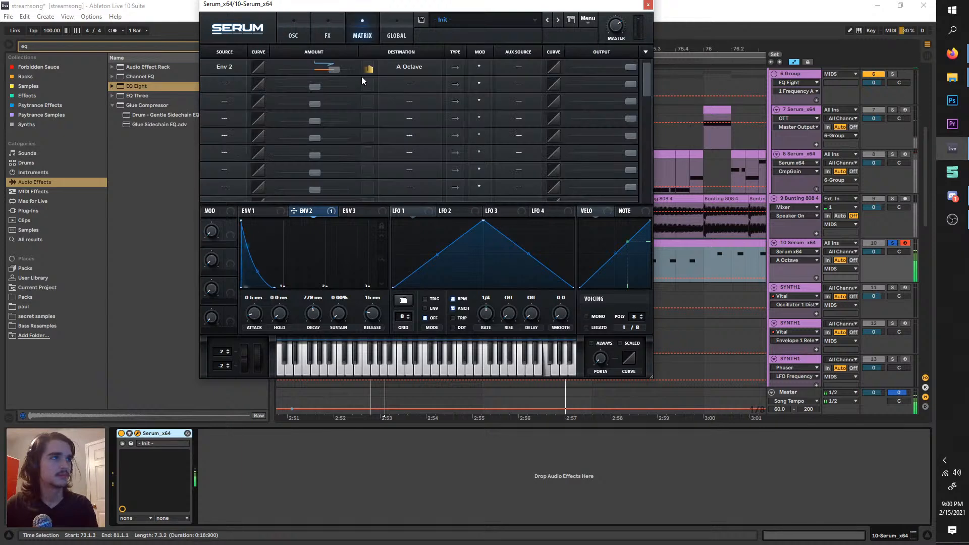
{"action": "left_click", "coordinate": [295, 33]}
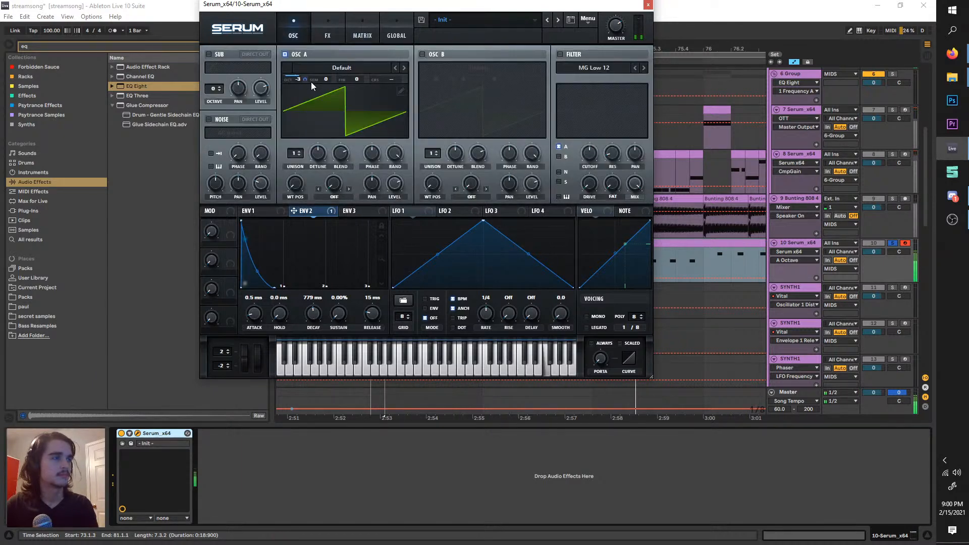
- Enable the compressor in Serum's effects with multiband mode on, and return to the oscillators
{"action": "left_click", "coordinate": [326, 31]}
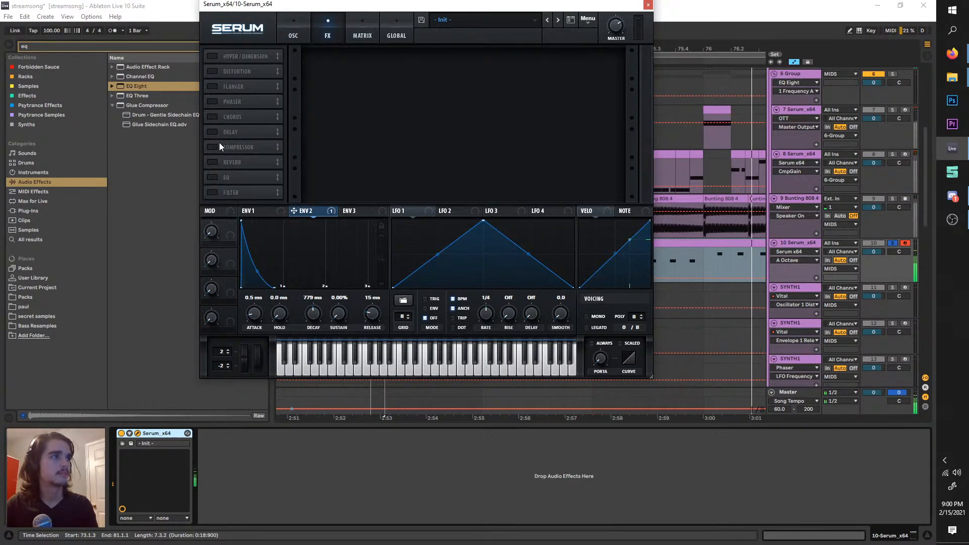
{"action": "left_click", "coordinate": [521, 75]}
{"action": "left_click", "coordinate": [293, 33]}
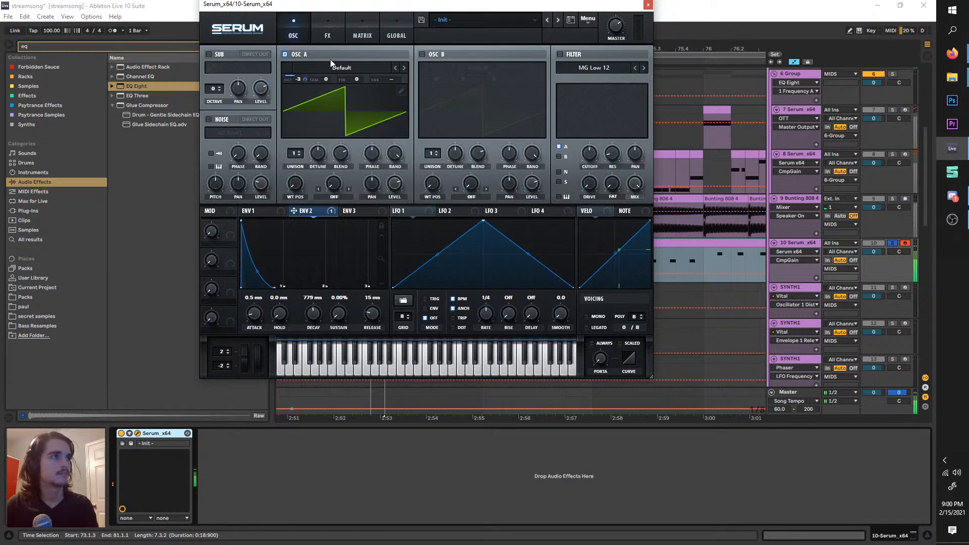
- Load the Basic Shapes wavetable into oscillator A, move its position to the square wave, and unsolo the track
{"action": "left_click", "coordinate": [342, 67]}
{"action": "mouse_move", "coordinate": [377, 101]}
{"action": "left_click", "coordinate": [457, 149]}
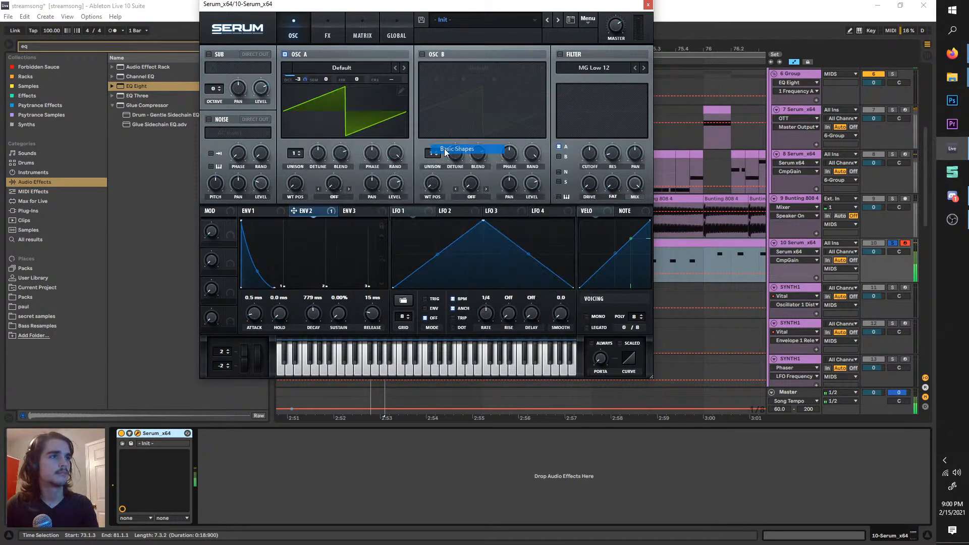
{"action": "left_click_drag", "start_coordinate": [296, 183], "coordinate": [296, 135]}
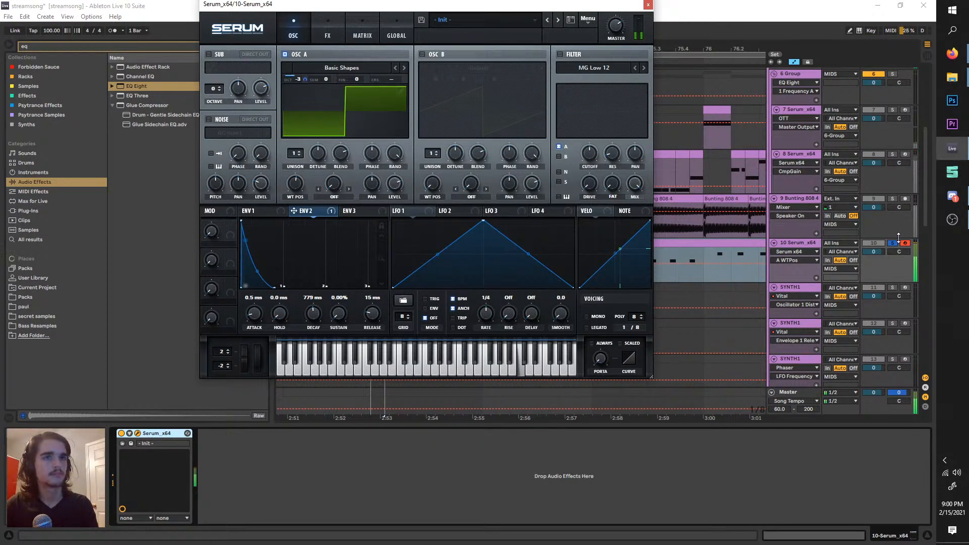
{"action": "left_click", "coordinate": [893, 243]}
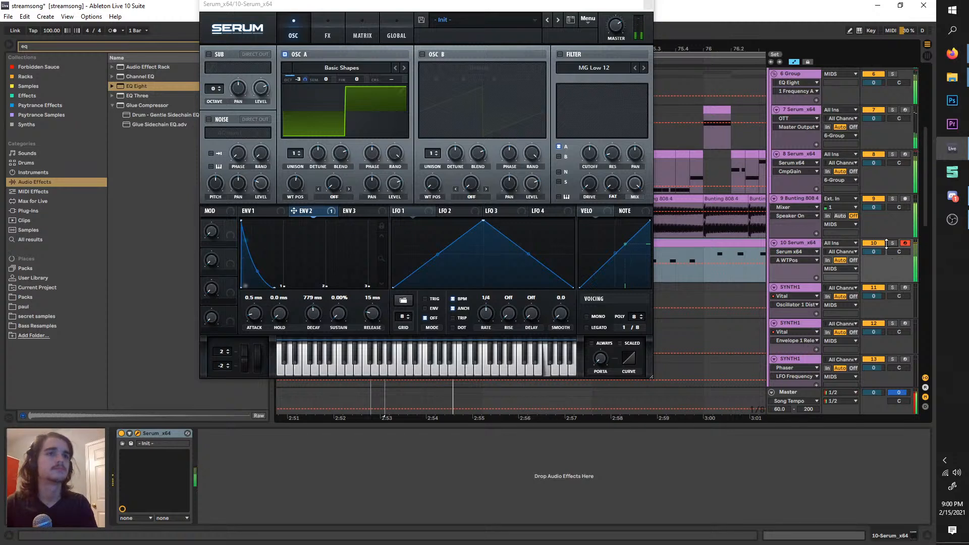
- Try a low-mix hall reverb after the compressor in the melody Serum, and close the plugin window
{"action": "left_click", "coordinate": [334, 13]}
{"action": "left_click", "coordinate": [327, 34]}
{"action": "left_click", "coordinate": [212, 162]}
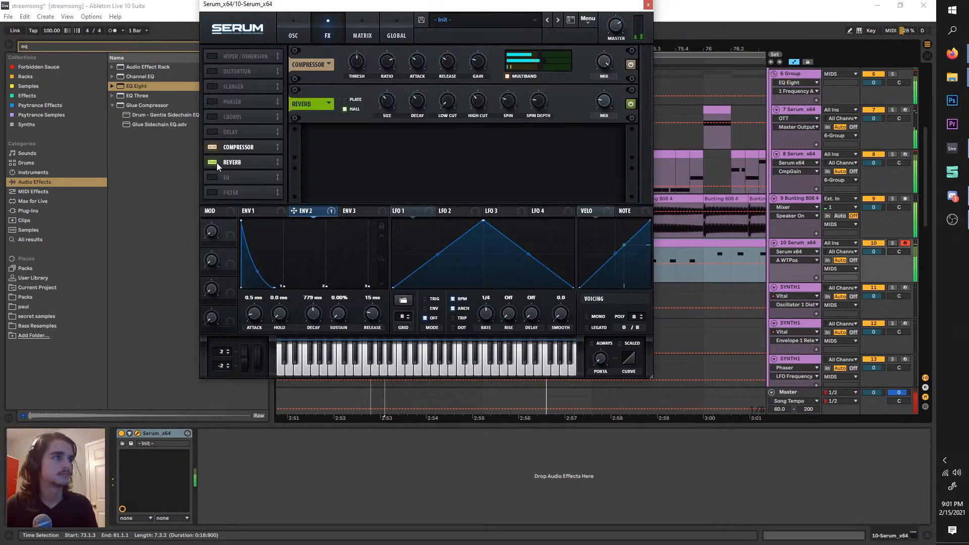
{"action": "left_click", "coordinate": [602, 99]}
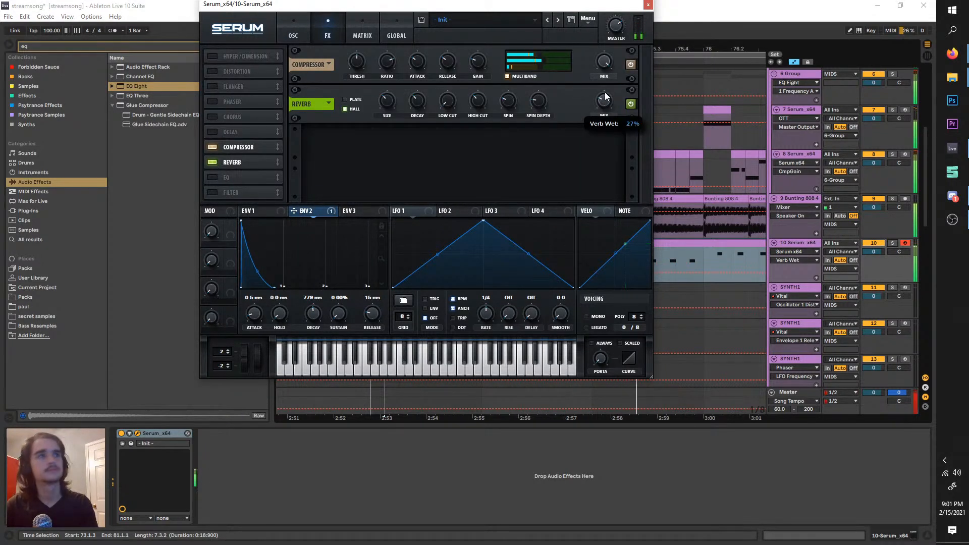
{"action": "left_click_drag", "start_coordinate": [600, 99], "coordinate": [597, 104]}
{"action": "left_click", "coordinate": [647, 5]}
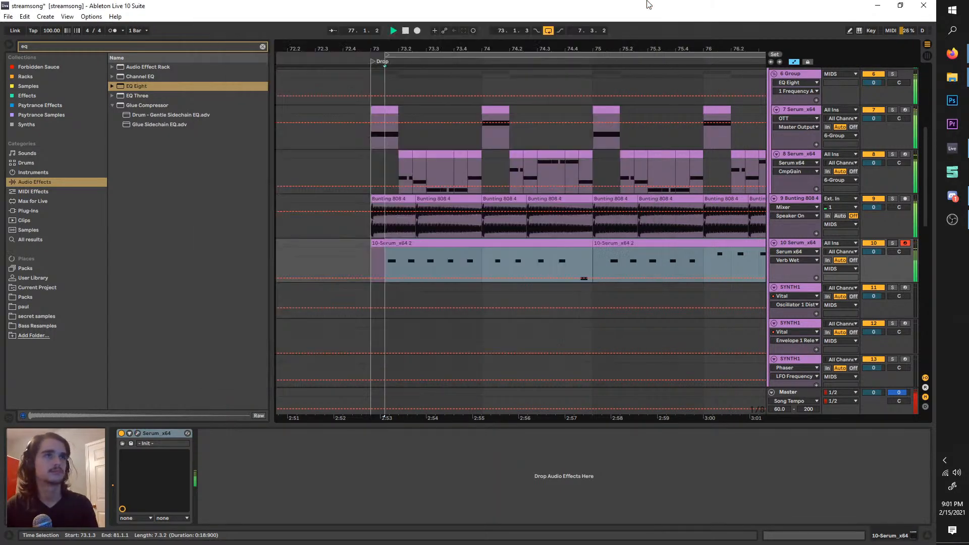
- Nudge the first F5 note slightly earlier in both melody clips, at bars 73 and 75
{"action": "scroll", "coordinate": [568, 178], "scroll_direction": "down", "scroll_amount": 3}
{"action": "scroll", "coordinate": [485, 259], "scroll_direction": "up", "scroll_amount": 3}
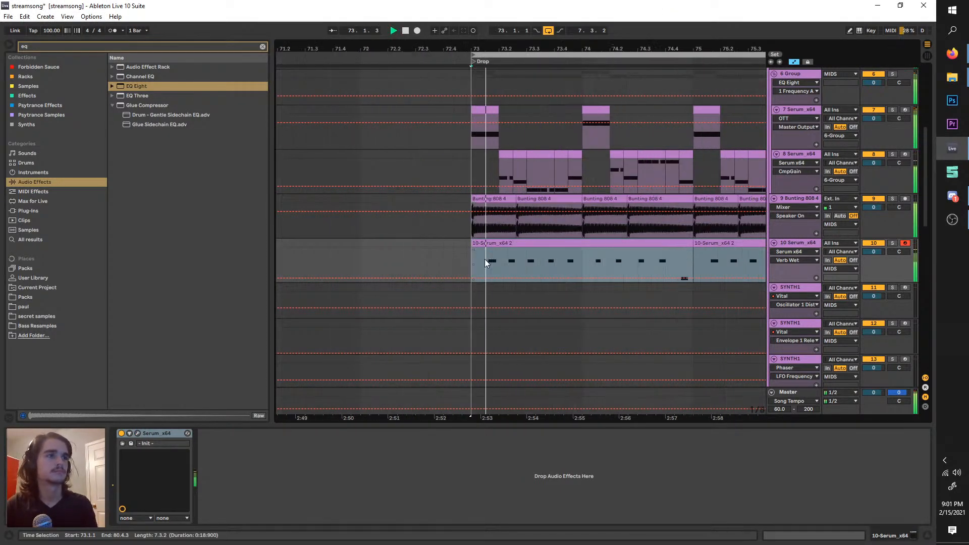
{"action": "left_click", "coordinate": [494, 246]}
{"action": "double_click", "coordinate": [494, 245]}
{"action": "key", "text": "space"}
{"action": "left_click", "coordinate": [312, 376]}
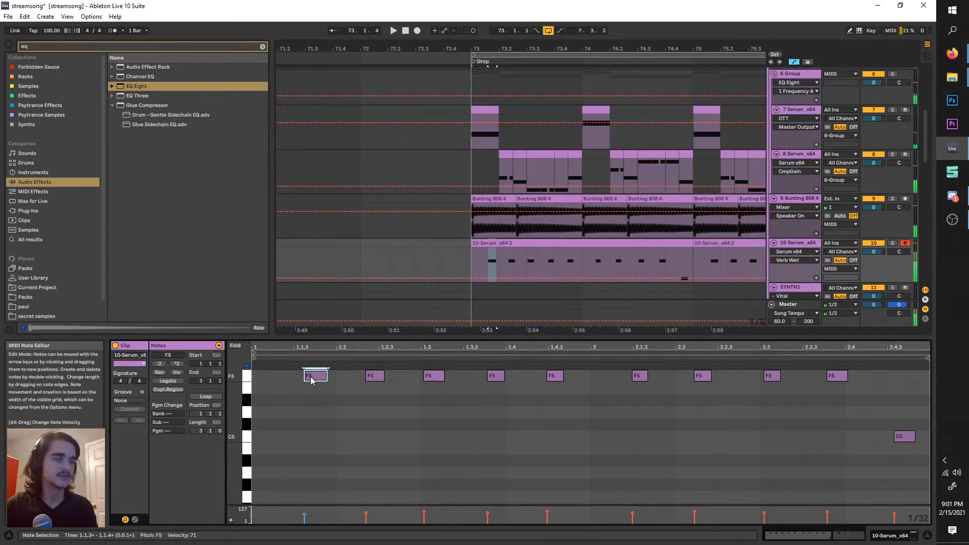
{"action": "left_click", "coordinate": [702, 245]}
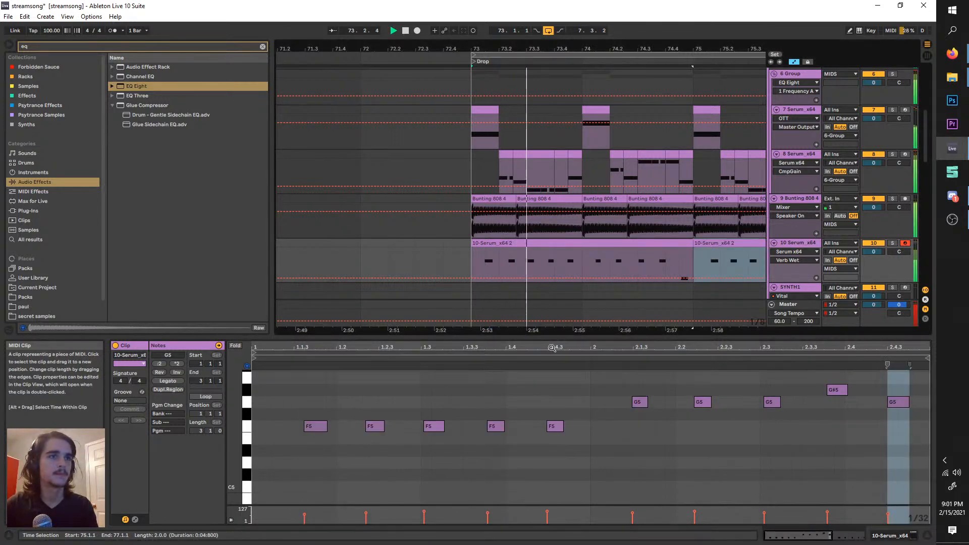
{"action": "left_click_drag", "start_coordinate": [322, 464], "coordinate": [310, 416]}
{"action": "key", "text": "Left"}
- Duplicate the two edited melody clips from bars 73–77 to bars 77–81, replacing the old copies
{"action": "scroll", "coordinate": [576, 236], "scroll_direction": "down", "scroll_amount": 3}
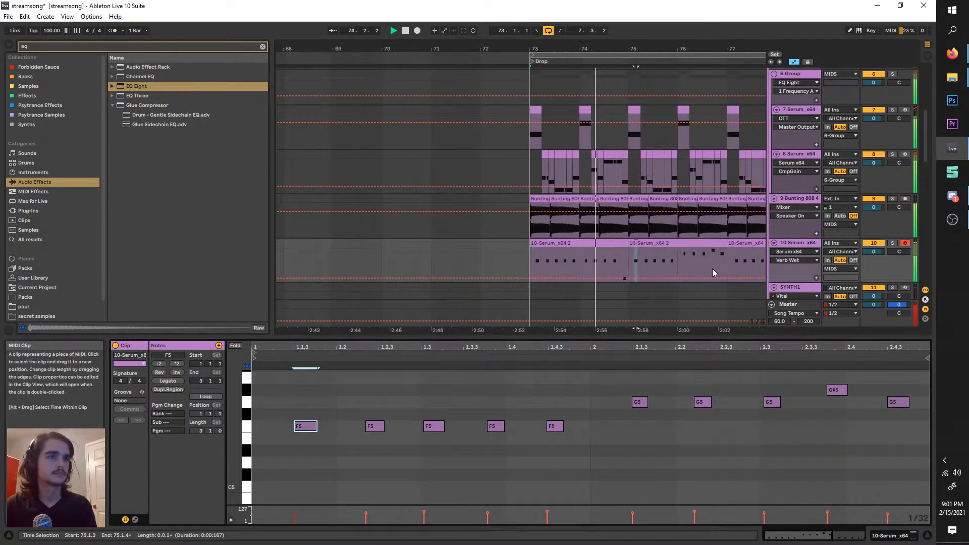
{"action": "left_click_drag", "start_coordinate": [712, 270], "coordinate": [498, 244]}
{"action": "key", "text": "ctrl+d"}
{"action": "scroll", "coordinate": [500, 244], "scroll_direction": "right", "scroll_amount": 2}
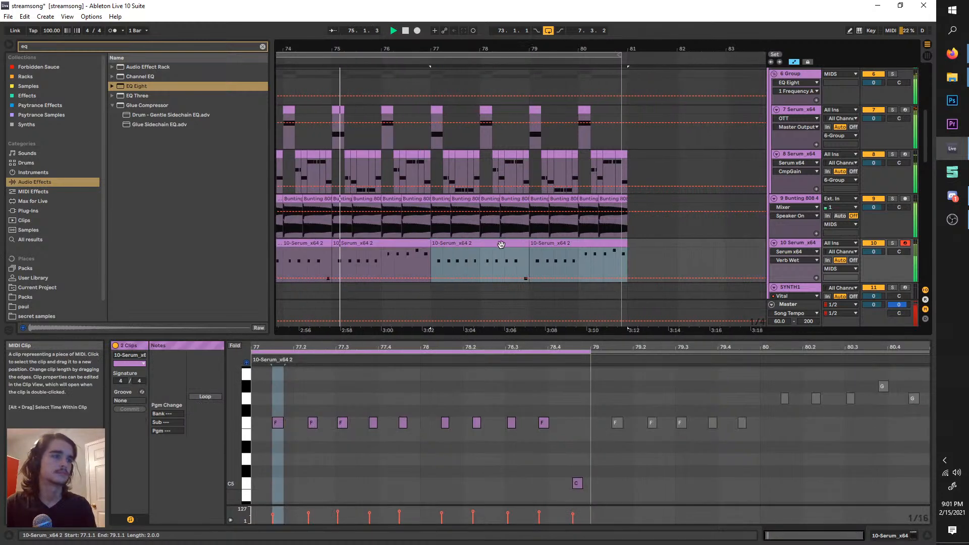
{"action": "scroll", "coordinate": [503, 245], "scroll_direction": "left", "scroll_amount": 2}
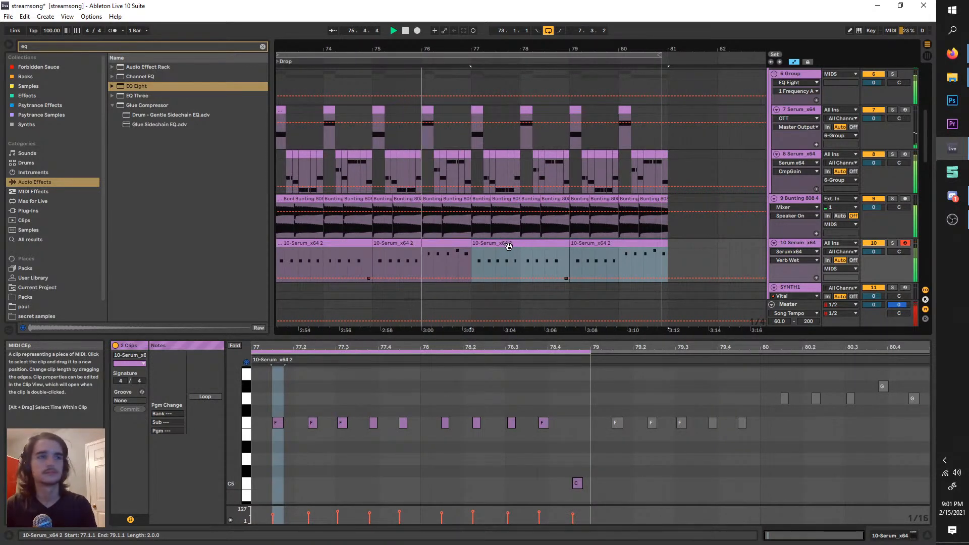
{"action": "scroll", "coordinate": [509, 246], "scroll_direction": "left", "scroll_amount": 2}
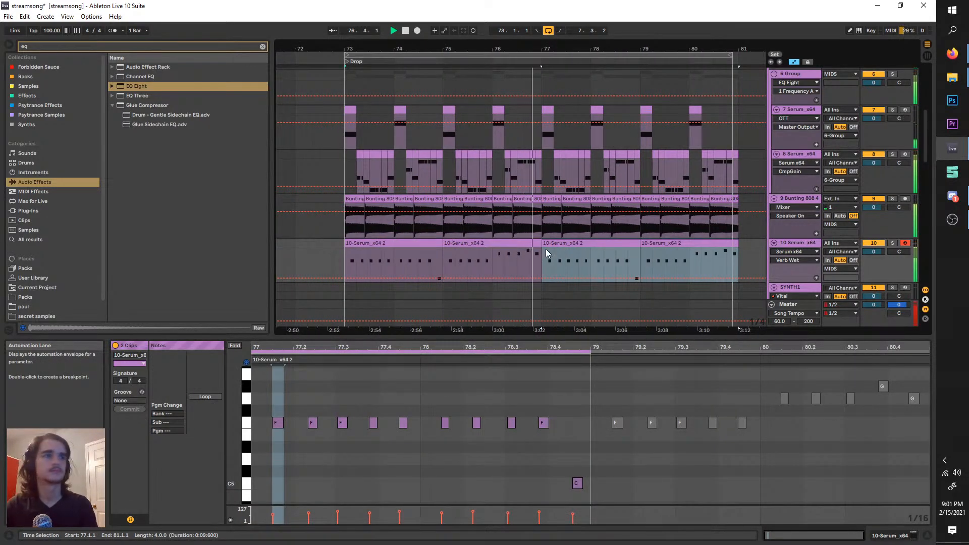
- Leave only the multiband compressor active in the melody Serum's effects, and duplicate the track with its clips
{"action": "double_click", "coordinate": [793, 244]}
{"action": "left_click", "coordinate": [137, 433]}
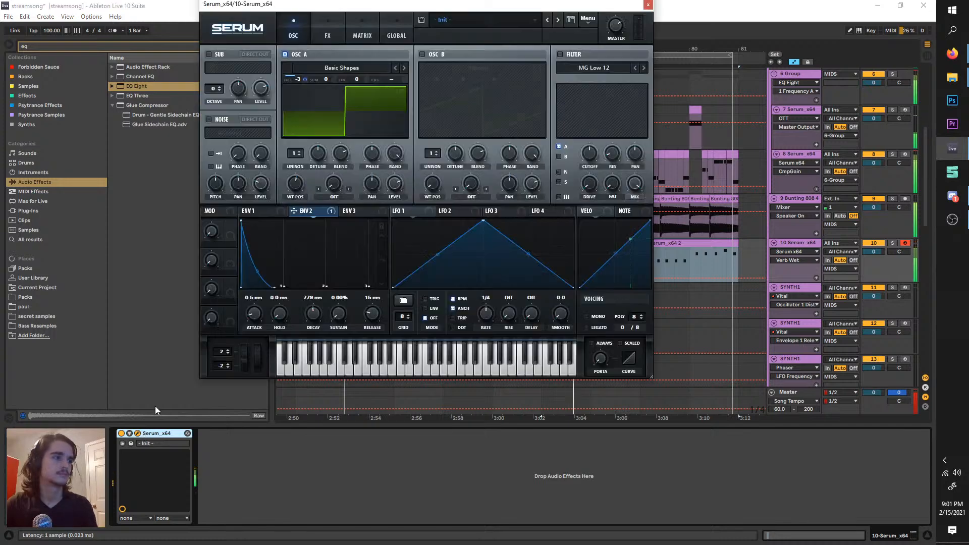
{"action": "left_click", "coordinate": [318, 38]}
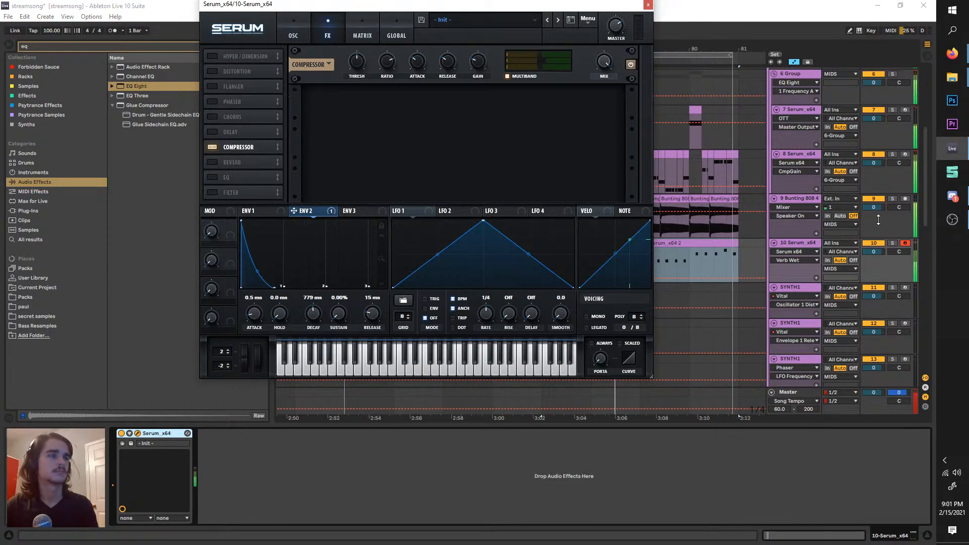
{"action": "left_click", "coordinate": [801, 241]}
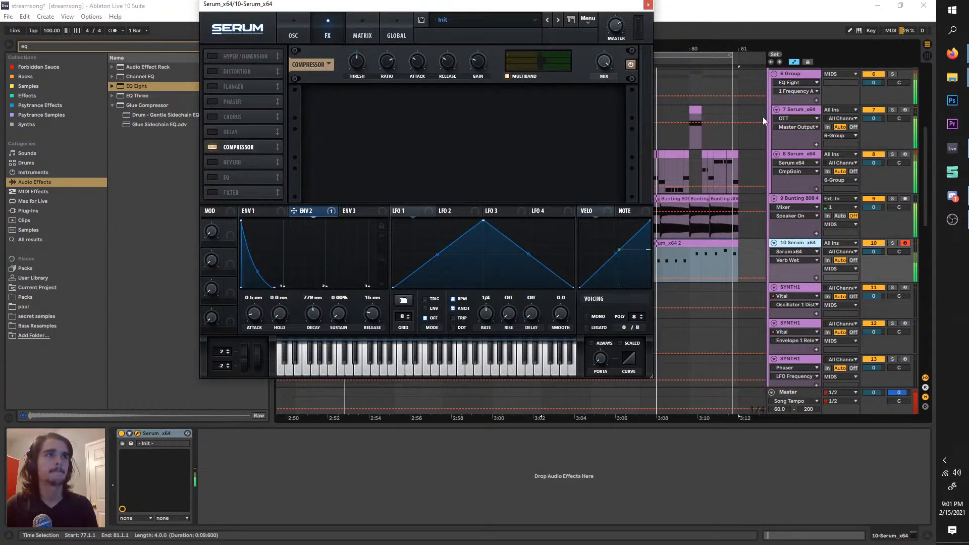
{"action": "left_click", "coordinate": [678, 15]}
{"action": "left_click", "coordinate": [647, 4]}
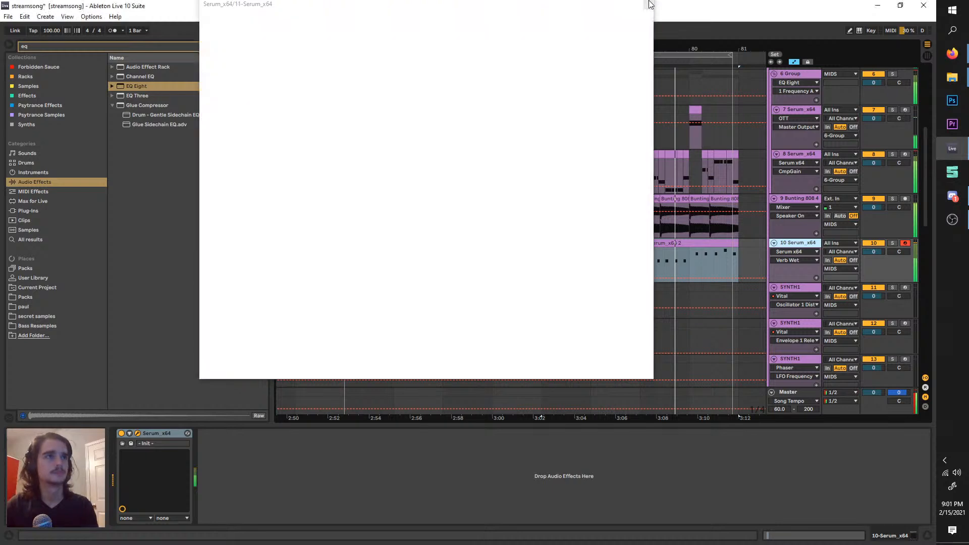
{"action": "key", "text": "ctrl+d"}
{"action": "key", "text": "space"}
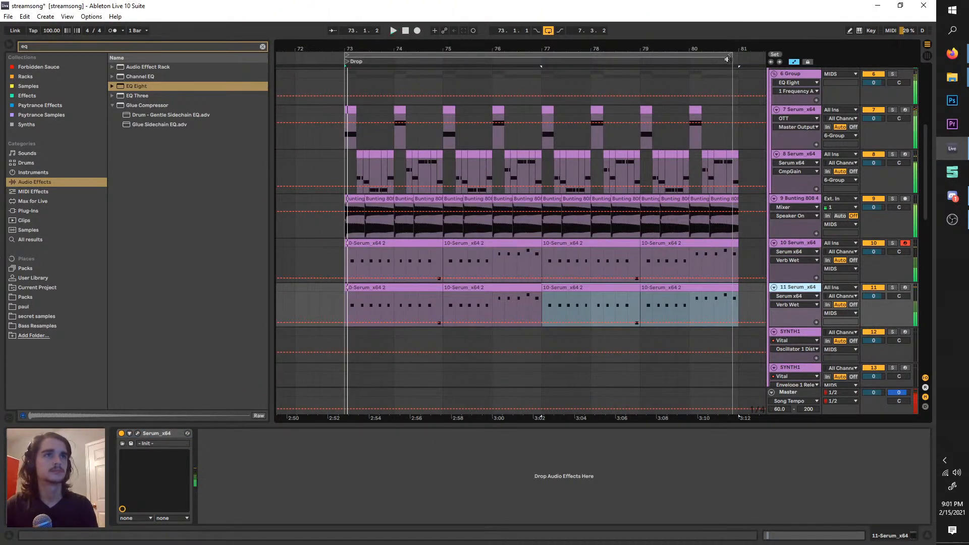
- Extend the loop end to bar 81 for an eight-bar loop, and solo the duplicated Serum track
{"action": "left_click_drag", "start_coordinate": [730, 55], "coordinate": [738, 52]}
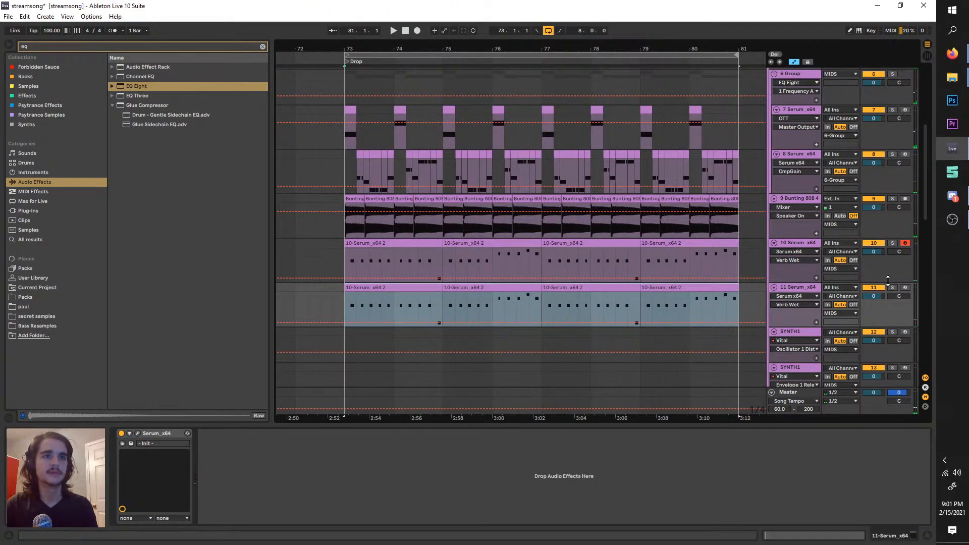
{"action": "key", "text": "space"}
{"action": "key", "text": "space"}
- In the duplicate track's first clip, move the first F5 note to the clip start and delete all other notes
{"action": "double_click", "coordinate": [372, 287]}
{"action": "left_click_drag", "start_coordinate": [299, 377], "coordinate": [266, 375]}
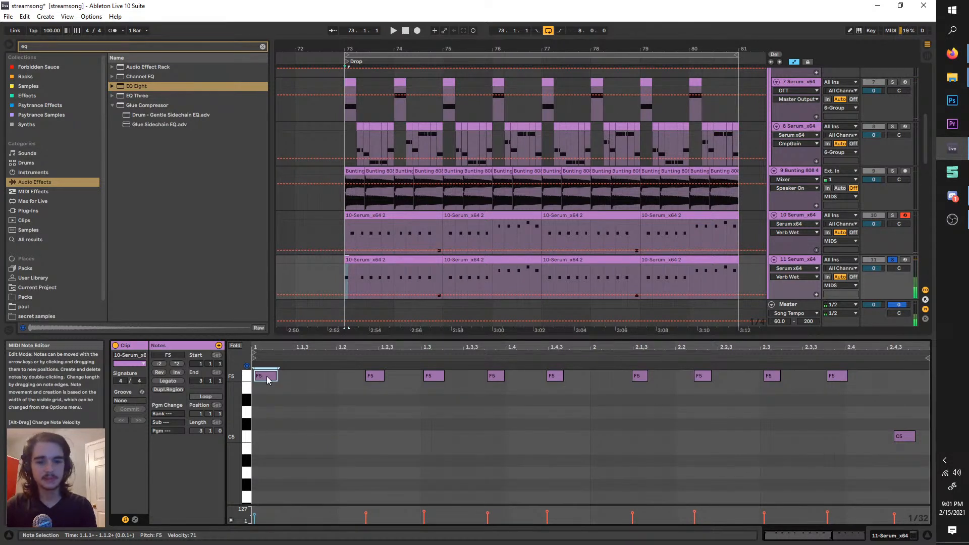
{"action": "scroll", "coordinate": [587, 457], "scroll_direction": "up", "scroll_amount": 2}
{"action": "left_click_drag", "start_coordinate": [928, 486], "coordinate": [358, 374]}
{"action": "key", "text": "Delete"}
{"action": "left_click_drag", "start_coordinate": [335, 337], "coordinate": [337, 299]}
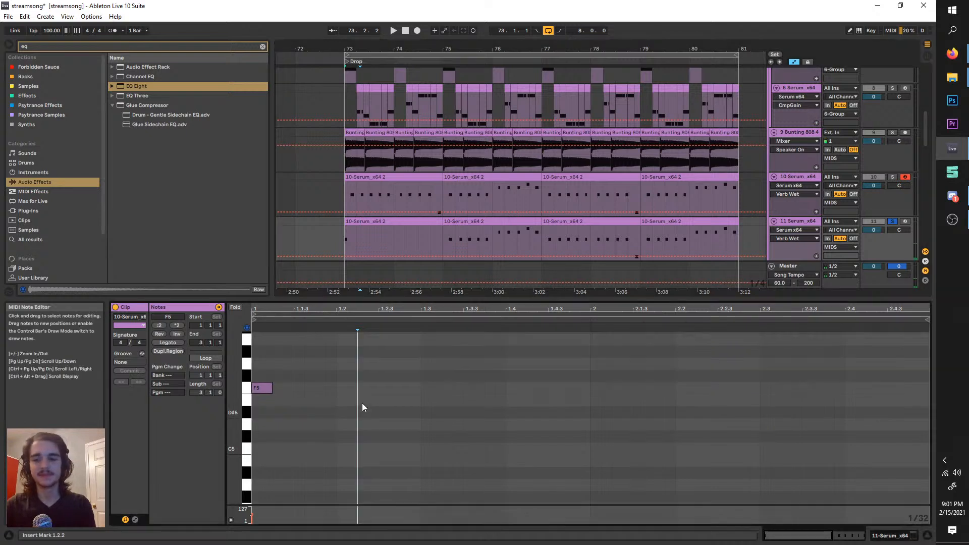
- Stack G#5, C6 and F6 notes above the F5 at the clip start to build a chord
{"action": "scroll", "coordinate": [366, 400], "scroll_direction": "up", "scroll_amount": 2}
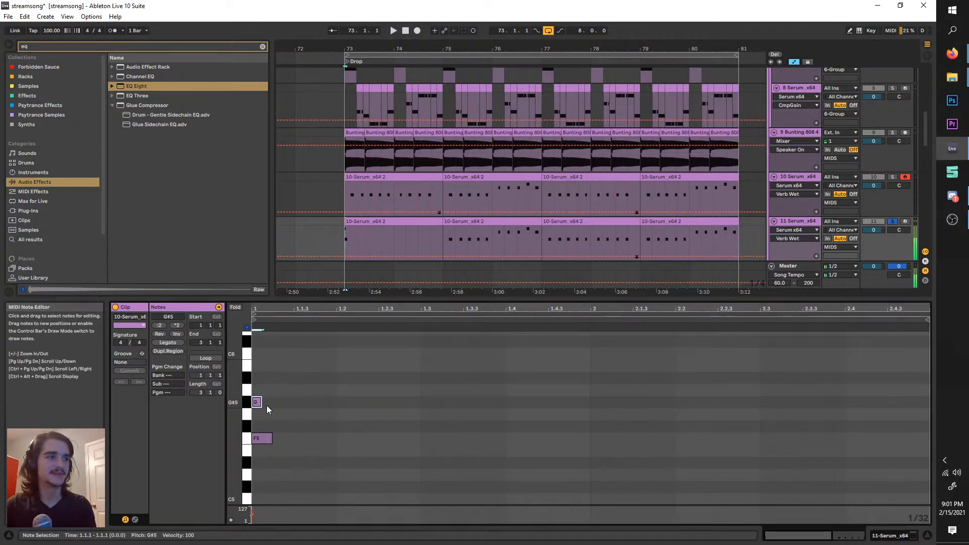
{"action": "left_click_drag", "start_coordinate": [252, 511], "coordinate": [253, 513]}
{"action": "key", "text": "space"}
{"action": "key", "text": "space"}
{"action": "scroll", "coordinate": [286, 414], "scroll_direction": "up", "scroll_amount": 1}
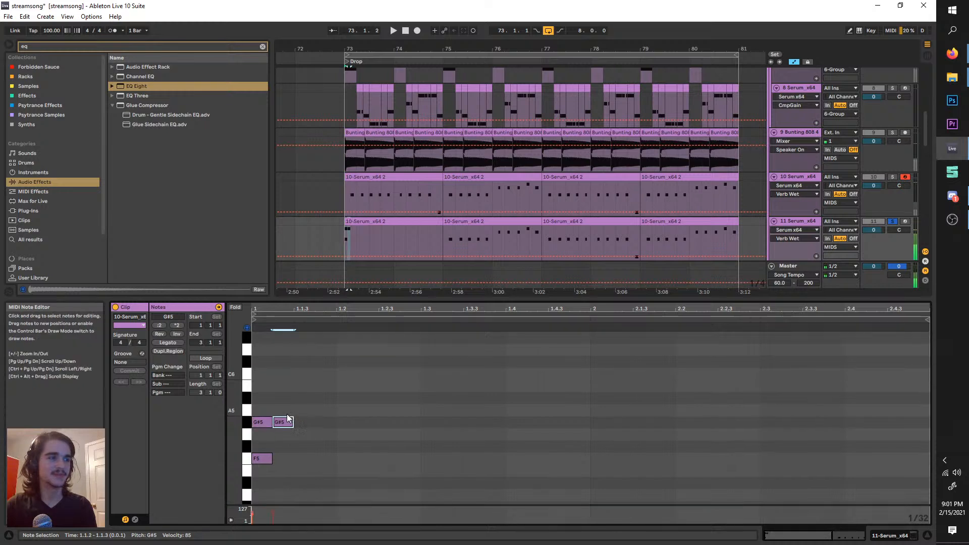
{"action": "double_click", "coordinate": [260, 385]}
{"action": "key", "text": "Up"}
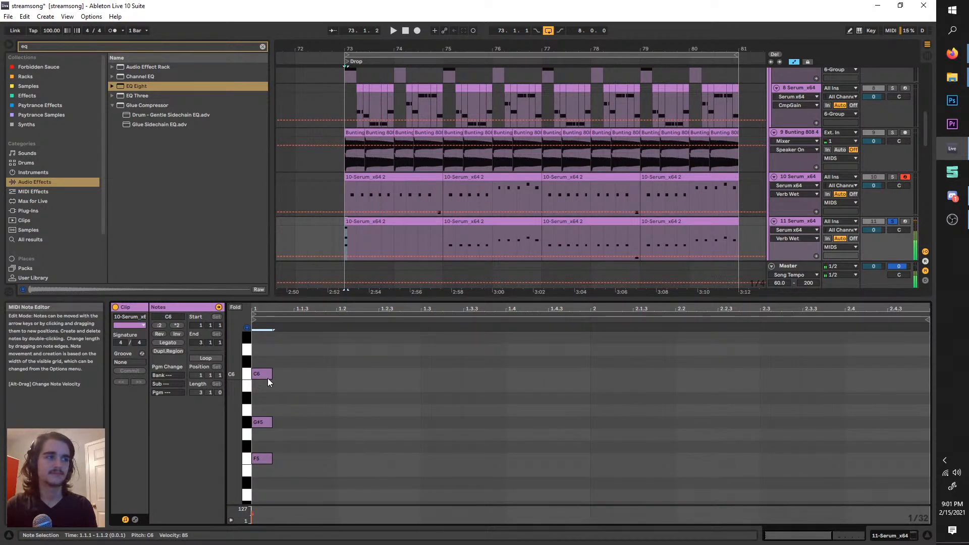
{"action": "scroll", "coordinate": [282, 396], "scroll_direction": "up", "scroll_amount": 2}
{"action": "double_click", "coordinate": [283, 424]}
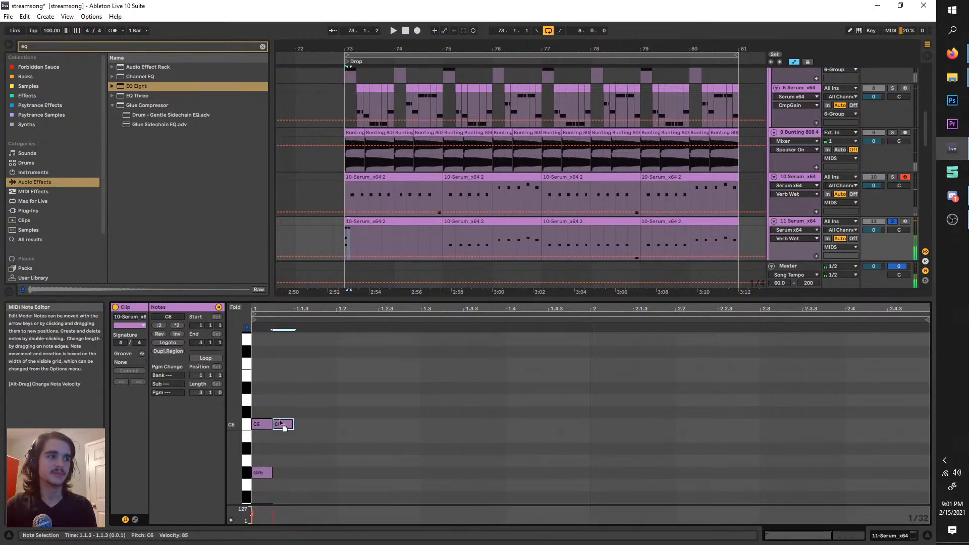
{"action": "left_click_drag", "start_coordinate": [280, 422], "coordinate": [262, 366]}
- Enlarge the note editor, stretch all four chord notes across the full two-bar clip, and play it back
{"action": "scroll", "coordinate": [279, 389], "scroll_direction": "down", "scroll_amount": 2}
{"action": "left_click_drag", "start_coordinate": [319, 298], "coordinate": [310, 179]}
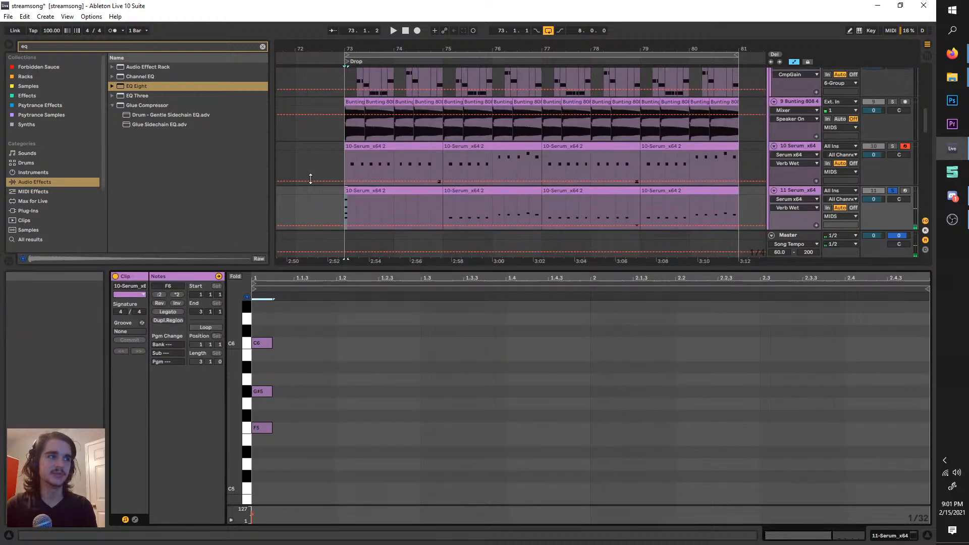
{"action": "left_click_drag", "start_coordinate": [316, 431], "coordinate": [929, 223]}
{"action": "key", "text": "space"}
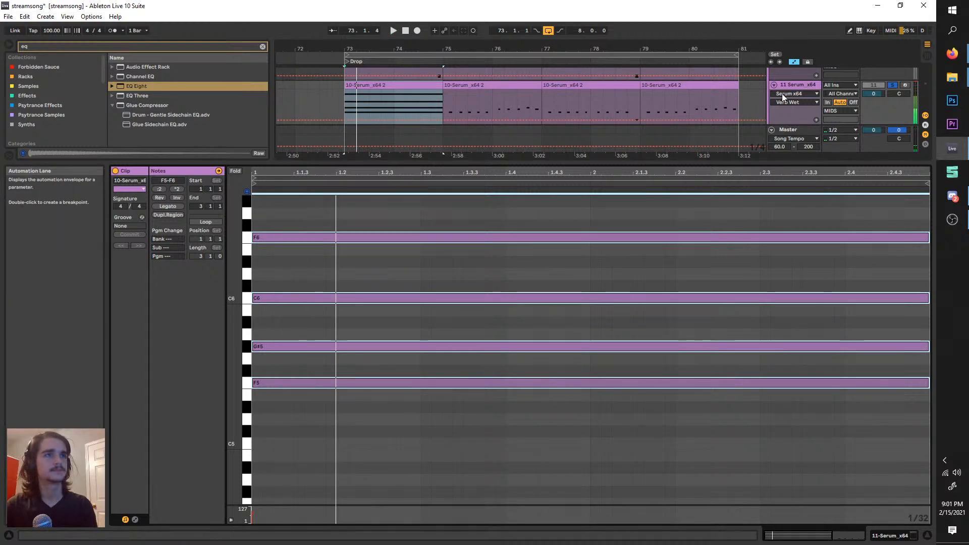
- Add the Arpeggiator MIDI effect before Serum on track 11 and play the chord clip through it
{"action": "key", "text": "space"}
{"action": "left_click", "coordinate": [786, 84]}
{"action": "key", "text": "ctrl+f"}
{"action": "type", "text": "arp"}
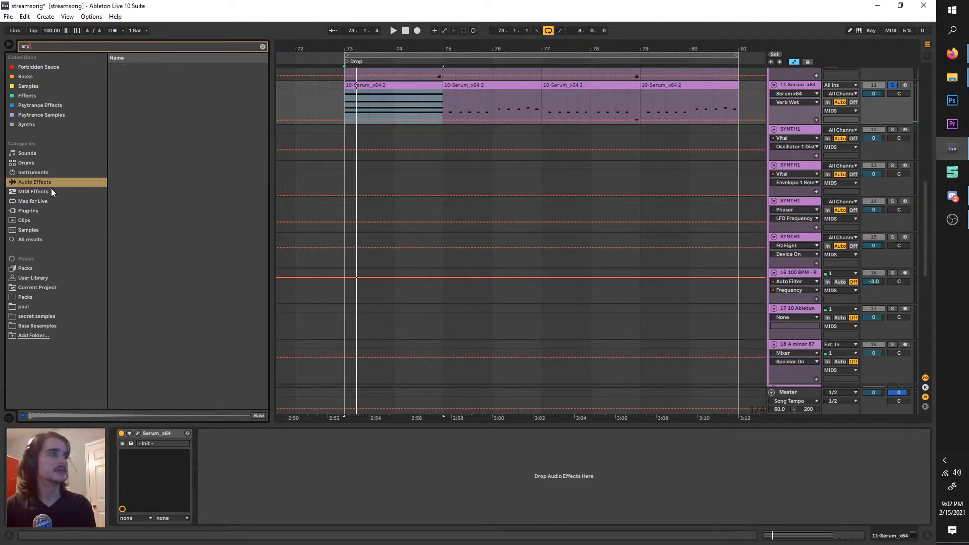
{"action": "left_click", "coordinate": [52, 192]}
{"action": "left_click_drag", "start_coordinate": [142, 76], "coordinate": [165, 472]}
{"action": "key", "text": "space"}
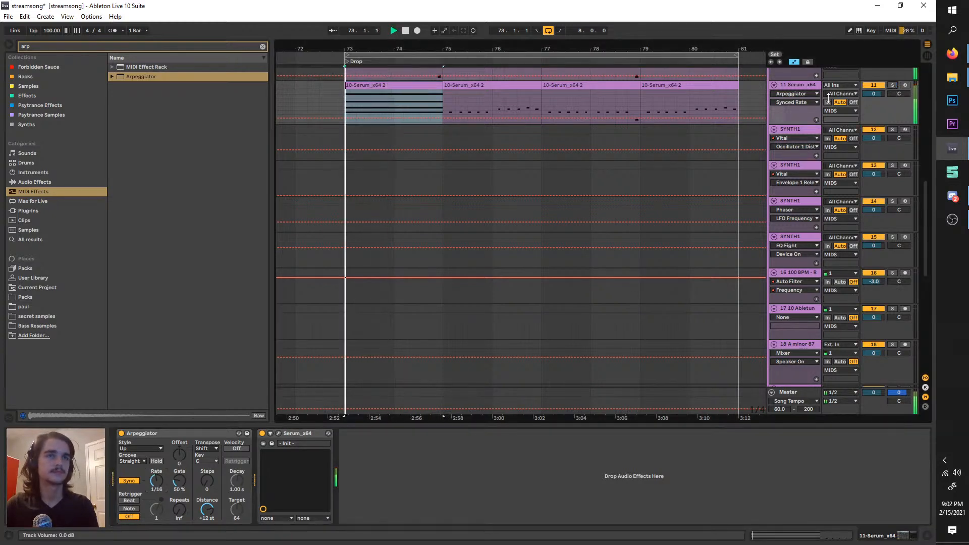
- Duplicate the chord clip three times to fill bars 75 to 81, and lower track 11's volume to -2.7 dB
{"action": "key", "text": "ctrl+d"}
{"action": "key", "text": "ctrl+d"}
{"action": "key", "text": "ctrl+d"}
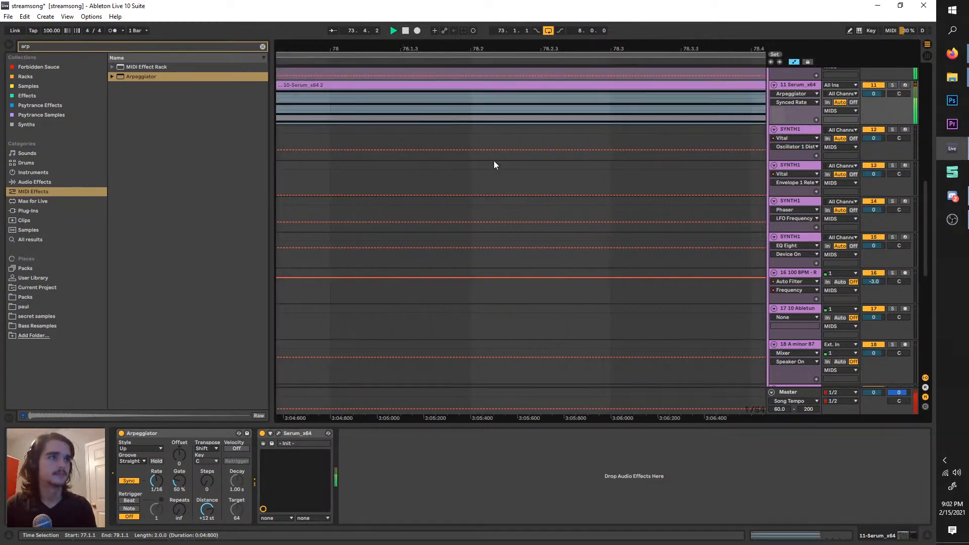
{"action": "scroll", "coordinate": [320, 174], "scroll_direction": "left", "scroll_amount": 5}
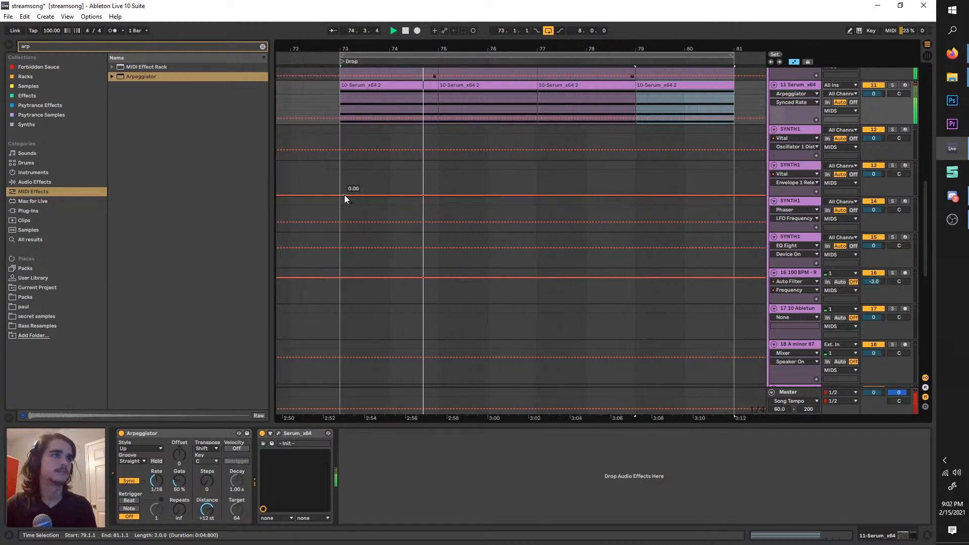
{"action": "scroll", "coordinate": [606, 174], "scroll_direction": "up", "scroll_amount": 1}
{"action": "left_click_drag", "start_coordinate": [877, 136], "coordinate": [876, 145]}
- Try raising oscillator A to -1 octave in the melody track's Serum, and solo track 11
{"action": "left_click", "coordinate": [807, 81]}
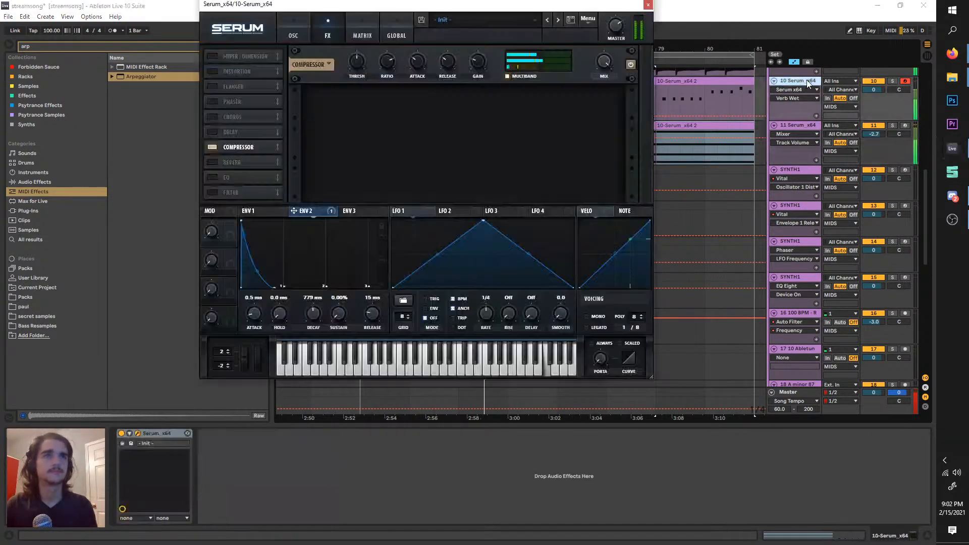
{"action": "left_click", "coordinate": [296, 30]}
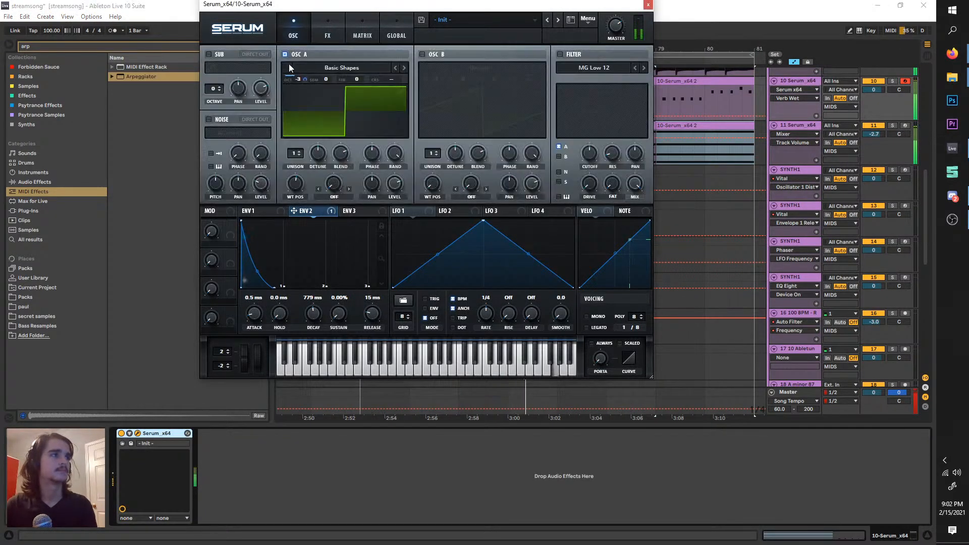
{"action": "left_click_drag", "start_coordinate": [300, 79], "coordinate": [307, 60]}
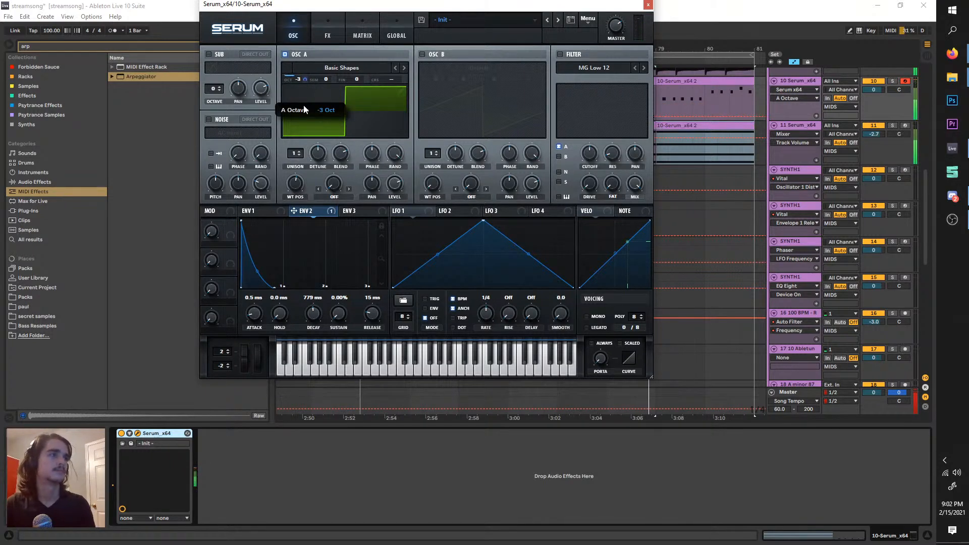
{"action": "left_click", "coordinate": [648, 4]}
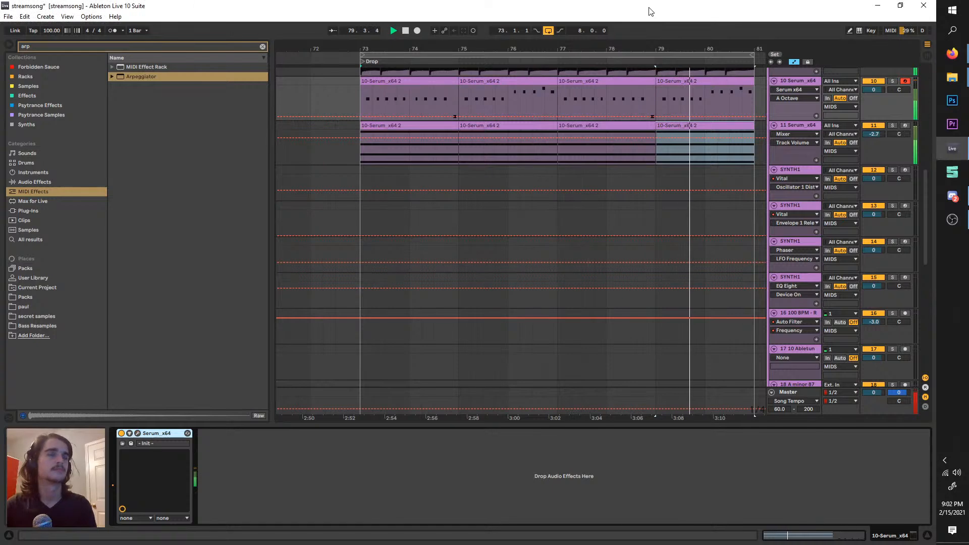
{"action": "left_click", "coordinate": [893, 125]}
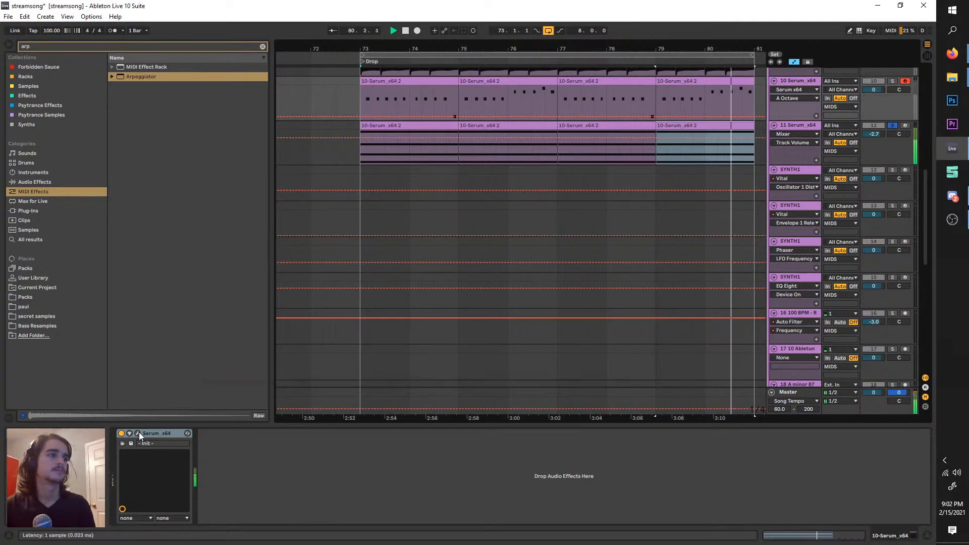
{"action": "left_click", "coordinate": [138, 433]}
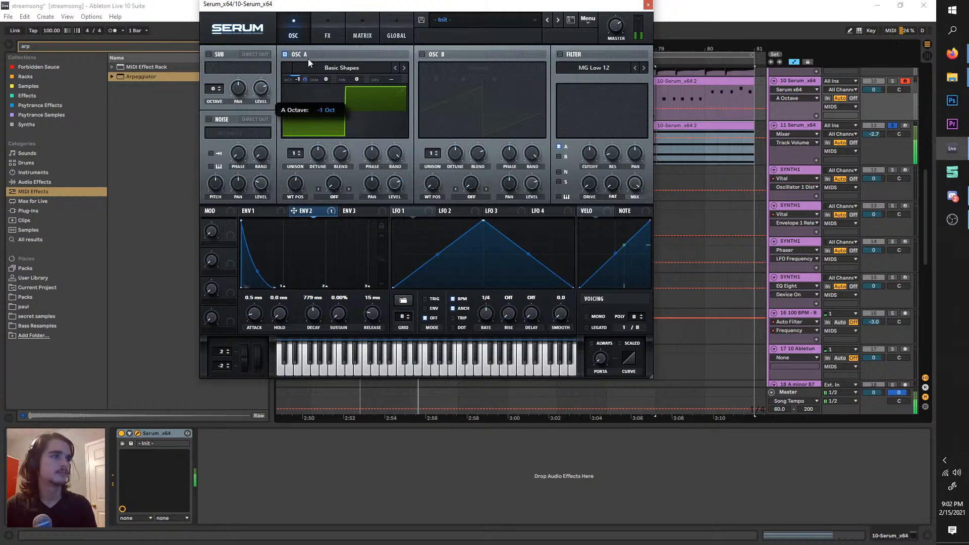
- In track 11's Serum, enable oscillator B and set its octave to -2, then unsolo the track
{"action": "left_click", "coordinate": [811, 127]}
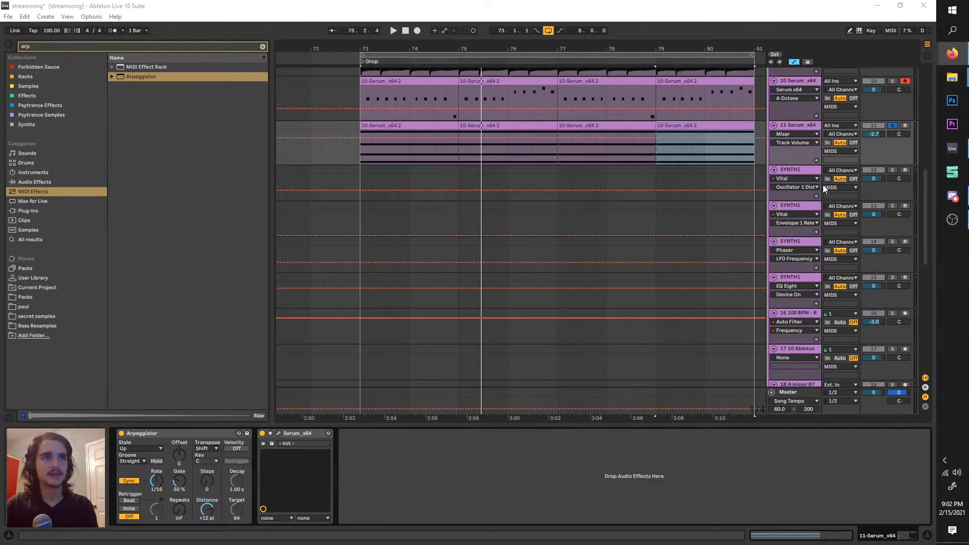
{"action": "left_click", "coordinate": [796, 126]}
{"action": "left_click", "coordinate": [279, 433]}
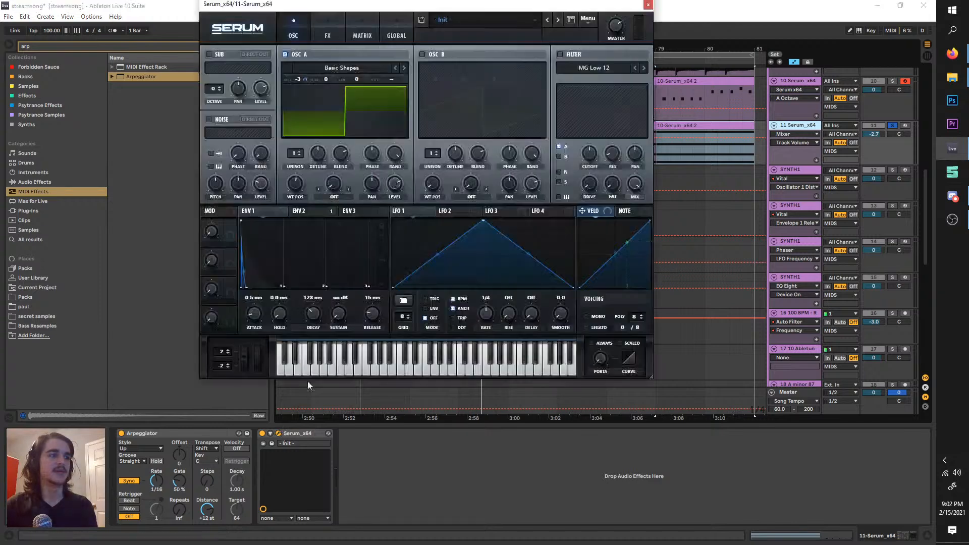
{"action": "left_click", "coordinate": [432, 53]}
{"action": "left_click_drag", "start_coordinate": [438, 80], "coordinate": [447, 54]}
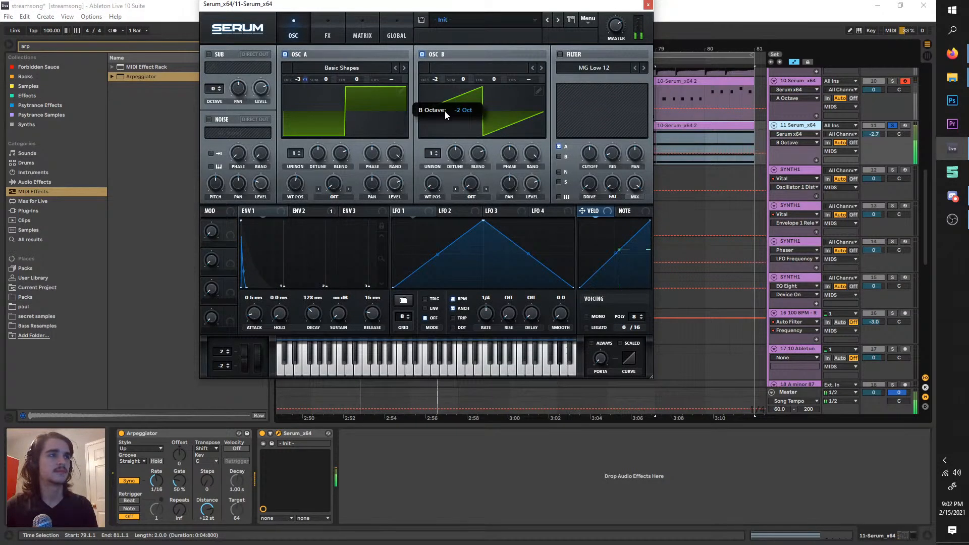
{"action": "left_click", "coordinate": [893, 125]}
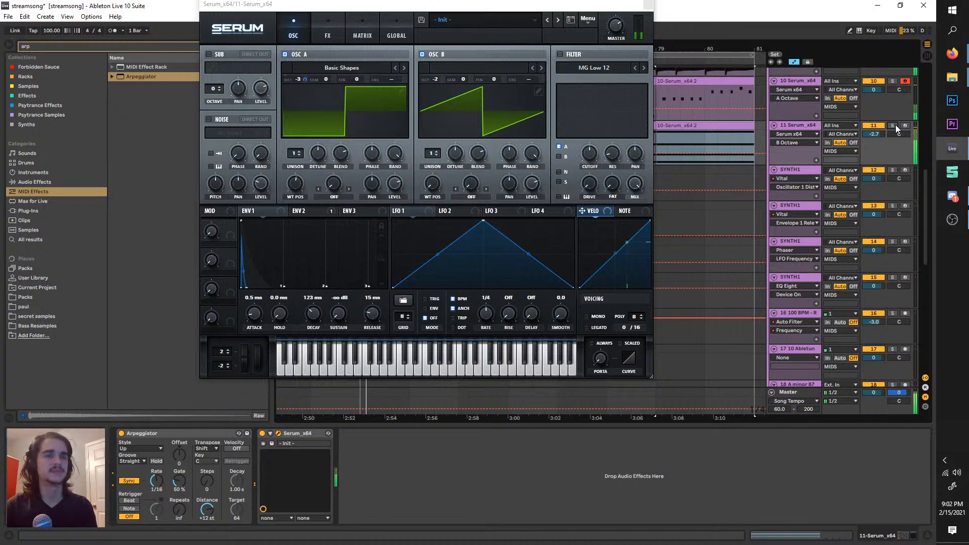
{"action": "left_click", "coordinate": [649, 4]}
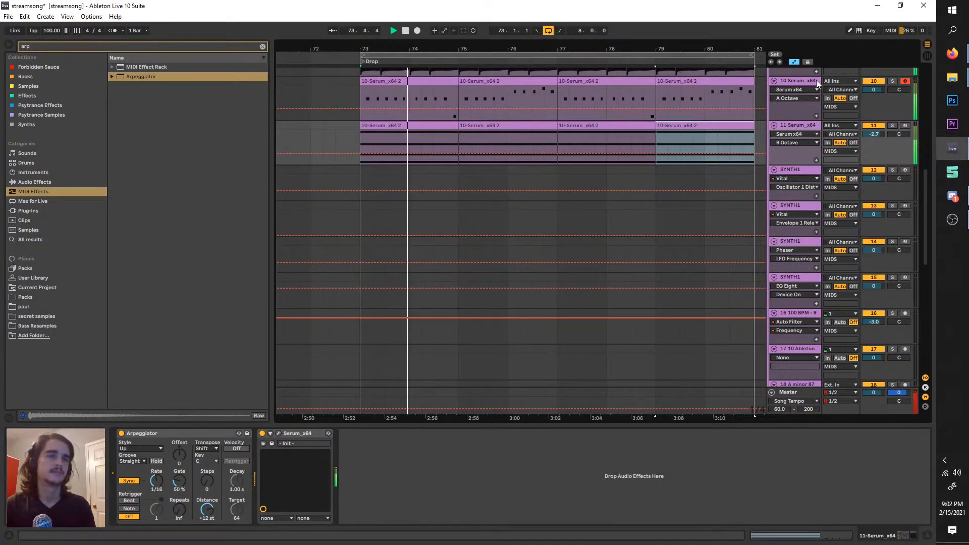
- Solo the melody track, set its Serum oscillator A back to -3 octaves, and unsolo it
{"action": "left_click", "coordinate": [874, 93]}
{"action": "left_click", "coordinate": [893, 81]}
{"action": "left_click_drag", "start_coordinate": [298, 79], "coordinate": [303, 112]}
{"action": "left_click", "coordinate": [296, 185]}
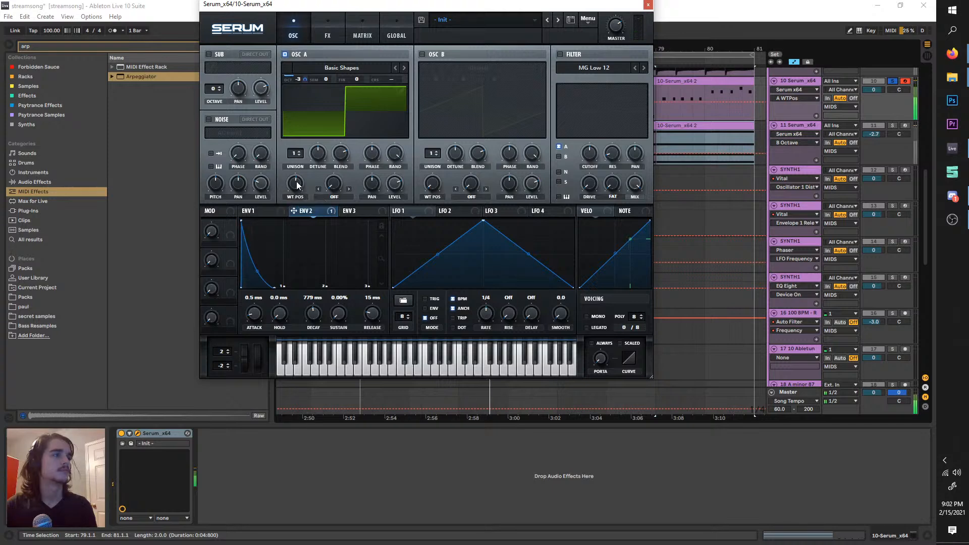
{"action": "left_click", "coordinate": [891, 81]}
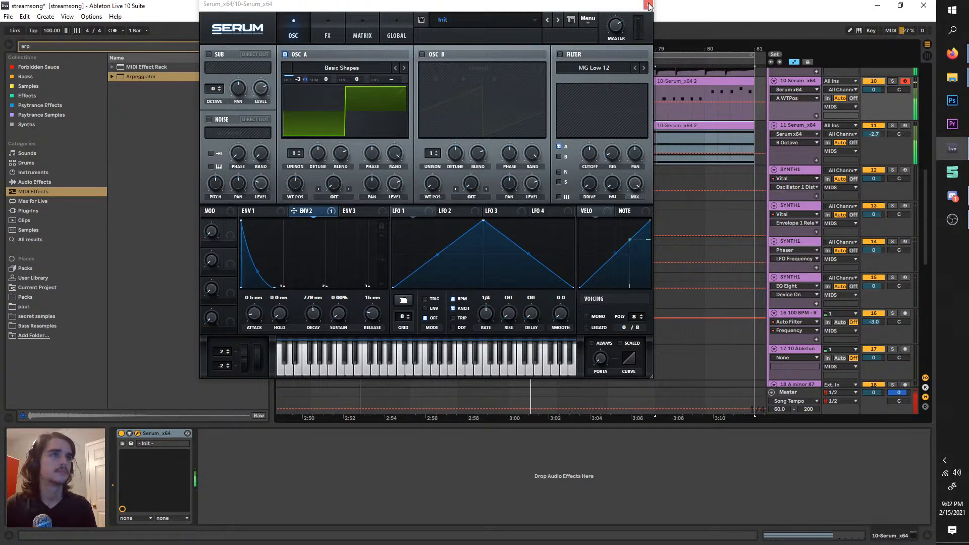
{"action": "left_click", "coordinate": [648, 5]}
{"action": "scroll", "coordinate": [647, 150], "scroll_direction": "up", "scroll_amount": 5}
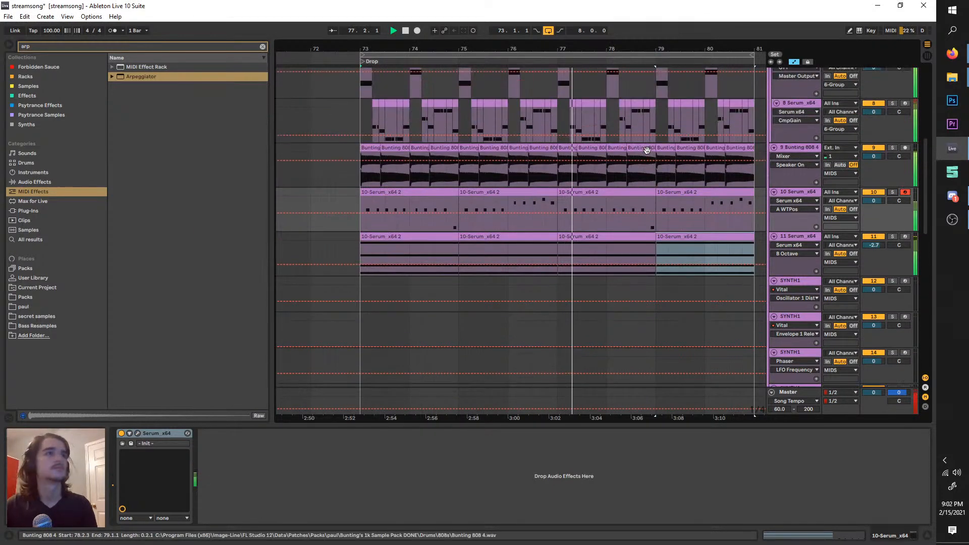
{"action": "scroll", "coordinate": [647, 150], "scroll_direction": "up", "scroll_amount": 1}
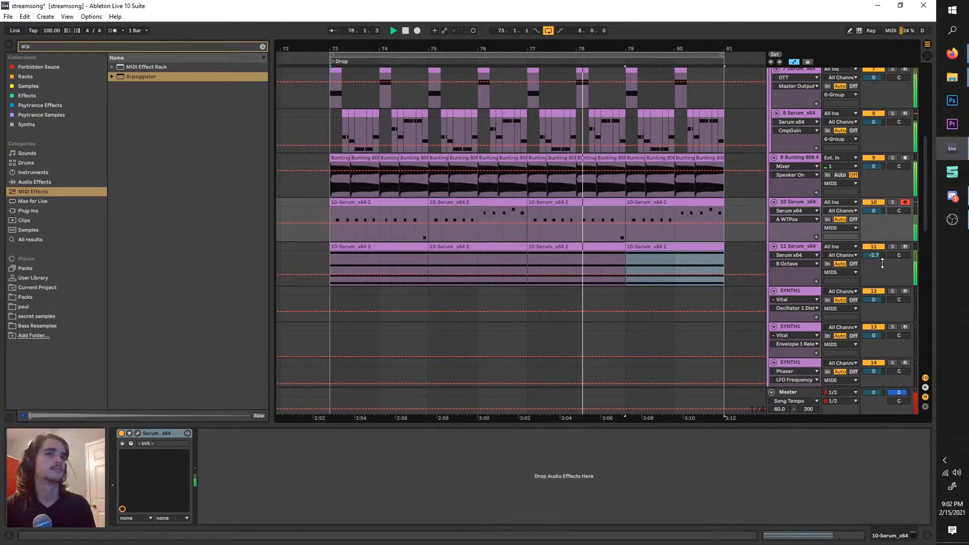
{"action": "key", "text": "alt+Tab"}
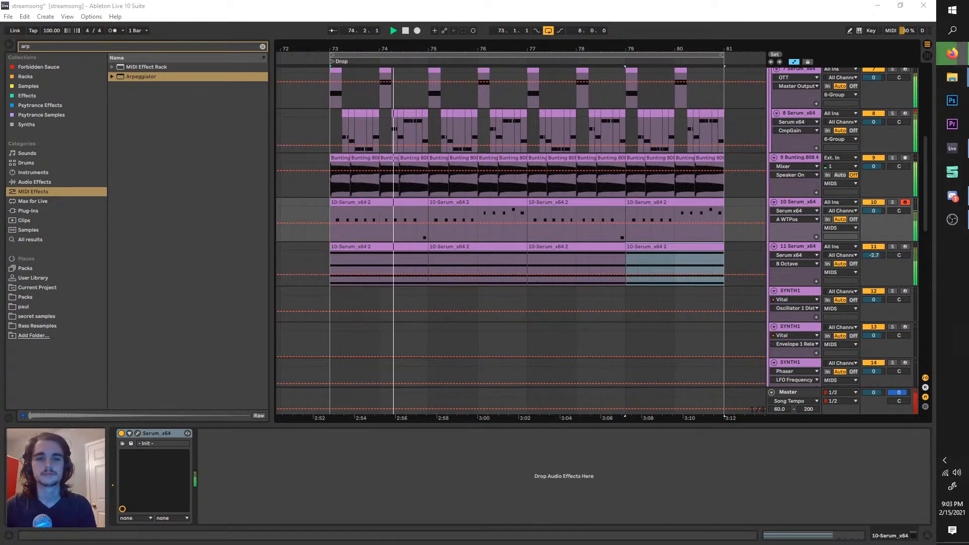
{"action": "scroll", "coordinate": [551, 199], "scroll_direction": "up", "scroll_amount": 3}
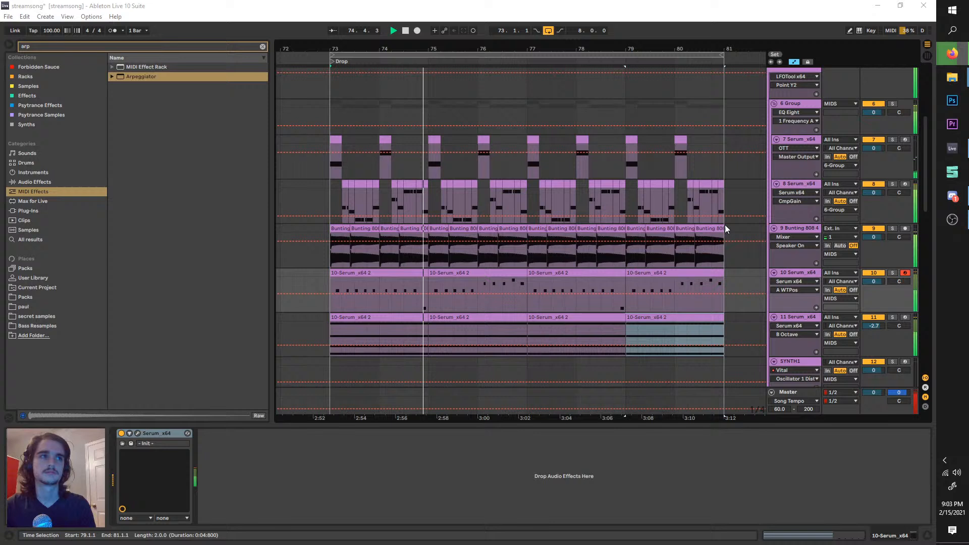
{"action": "left_click", "coordinate": [800, 228]}
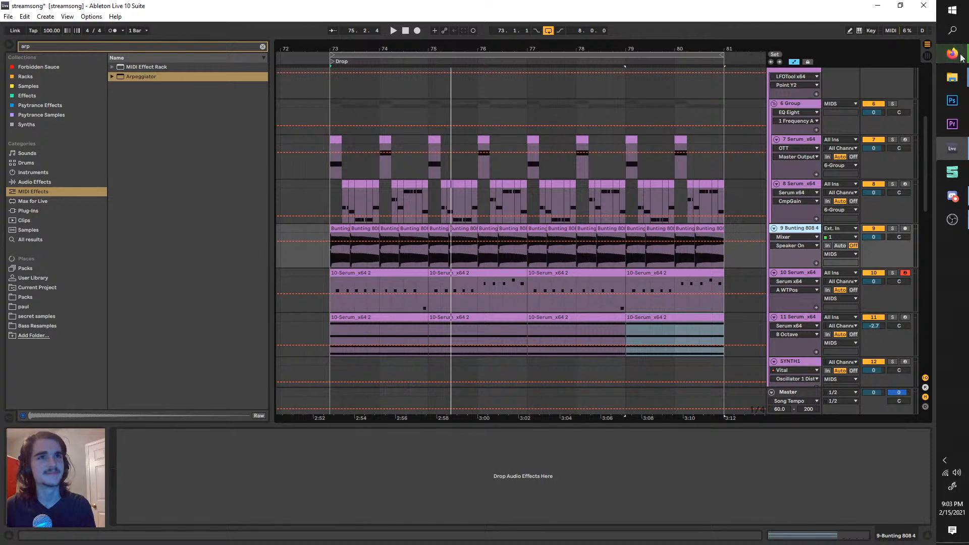
{"action": "left_click", "coordinate": [902, 70]}
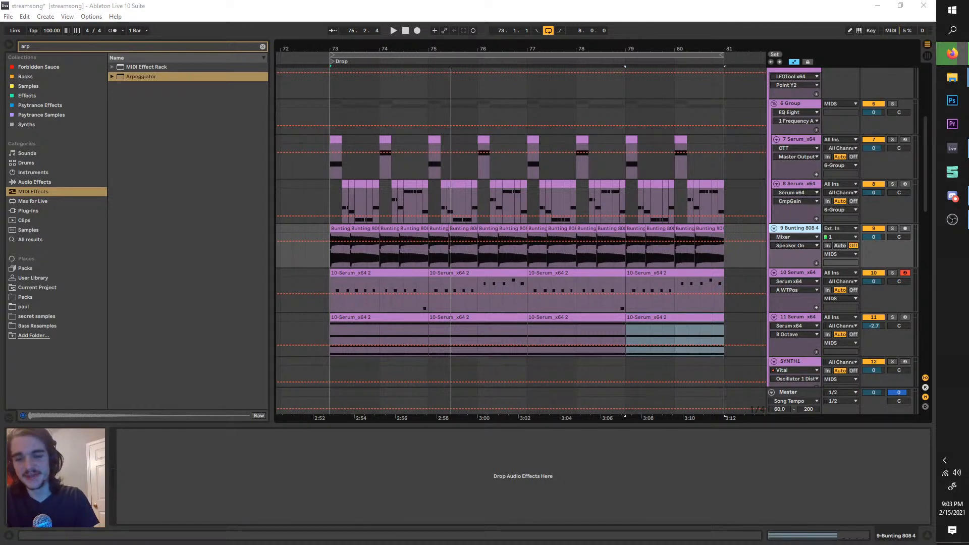
- Solo track 11, set its Arpeggiator style to Random, and play it back
{"action": "scroll", "coordinate": [866, 268], "scroll_direction": "down", "scroll_amount": 2}
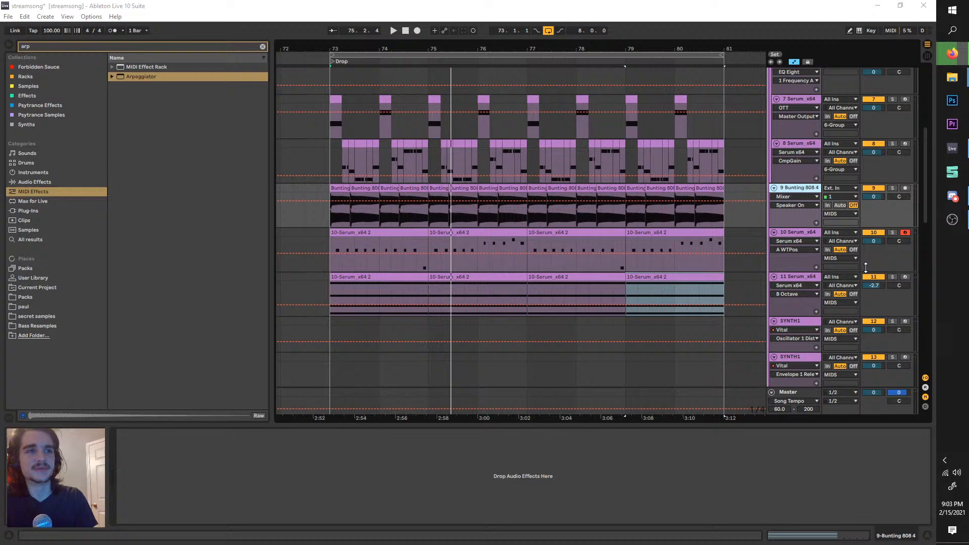
{"action": "left_click", "coordinate": [893, 277]}
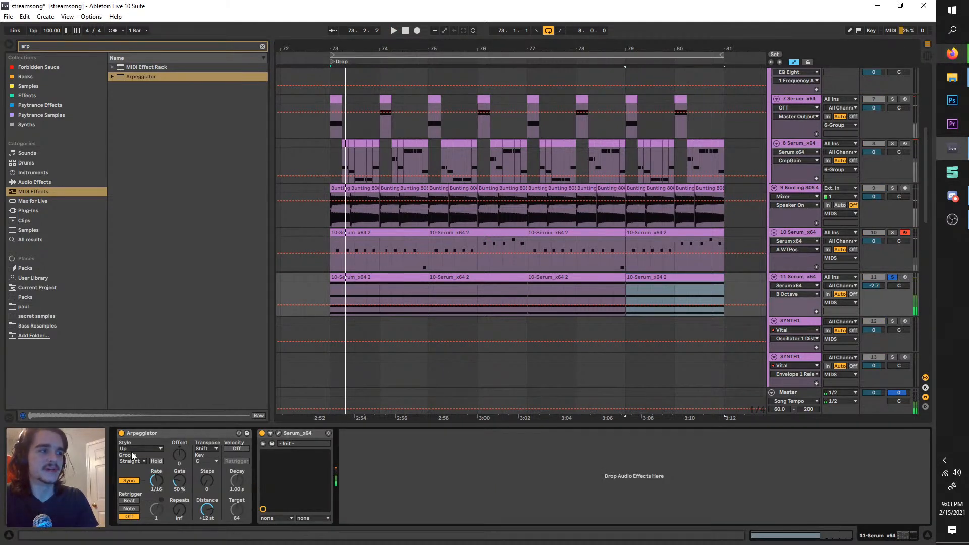
{"action": "left_click", "coordinate": [134, 448]}
{"action": "left_click", "coordinate": [141, 423]}
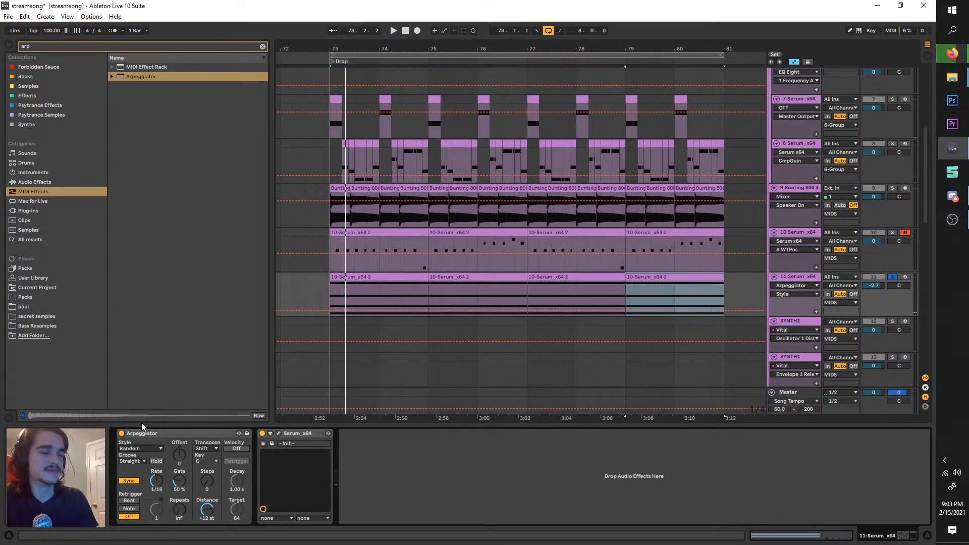
{"action": "key", "text": "space"}
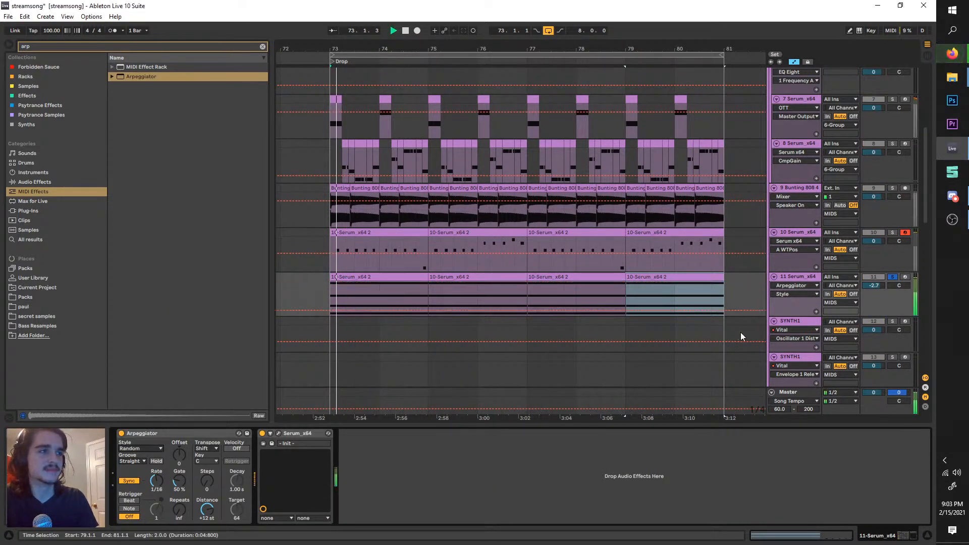
{"action": "left_click", "coordinate": [149, 481]}
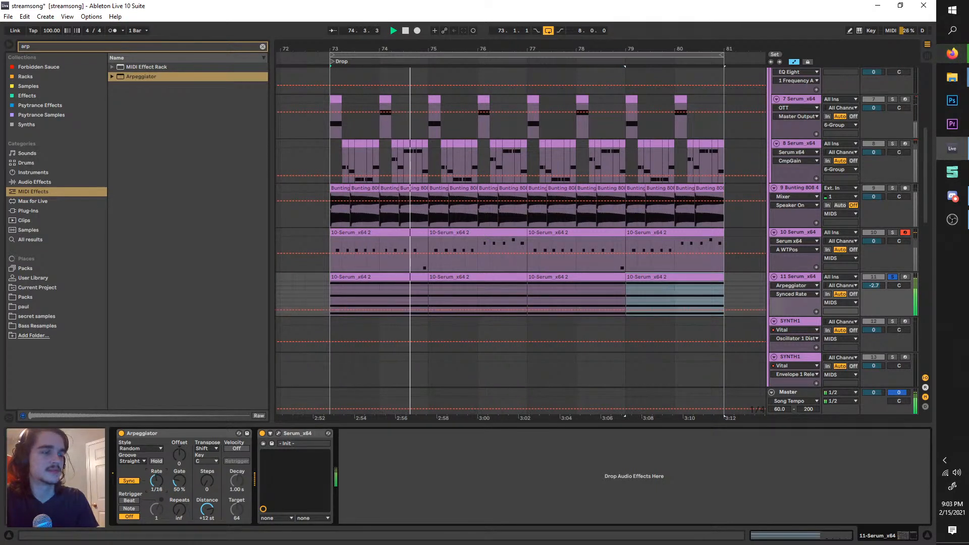
- Audition the Up style on track 11's Arpeggiator, change it to Pinky Up, and unsolo the track
{"action": "left_click", "coordinate": [146, 447]}
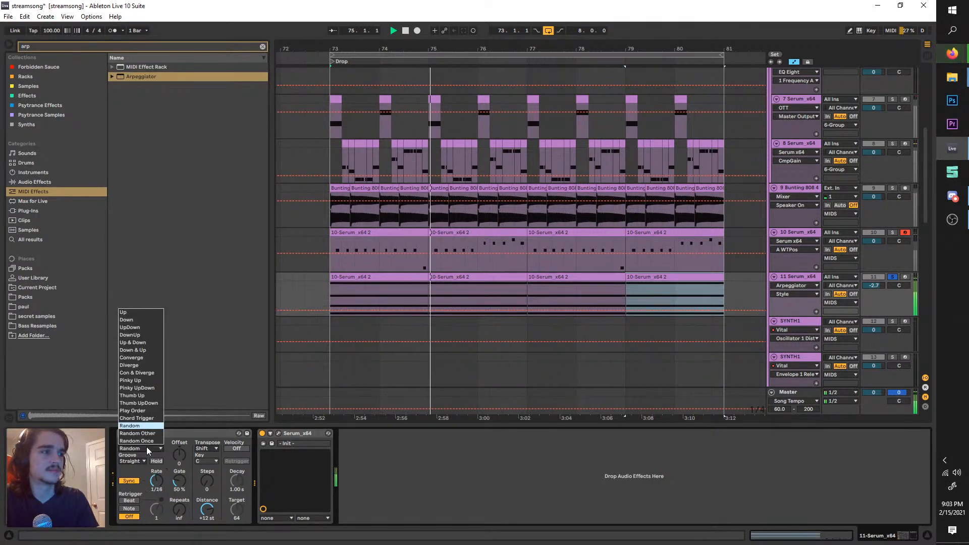
{"action": "left_click", "coordinate": [141, 312]}
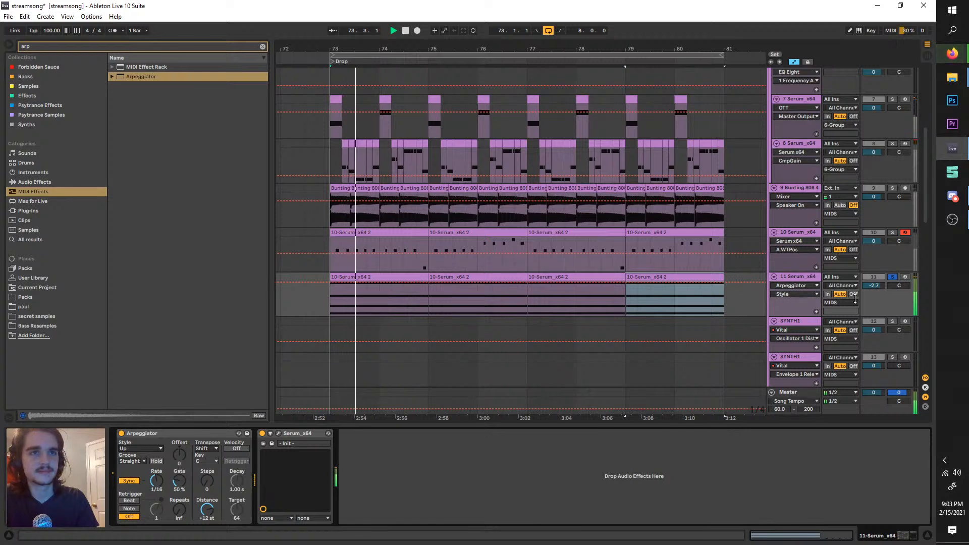
{"action": "left_click", "coordinate": [151, 448]}
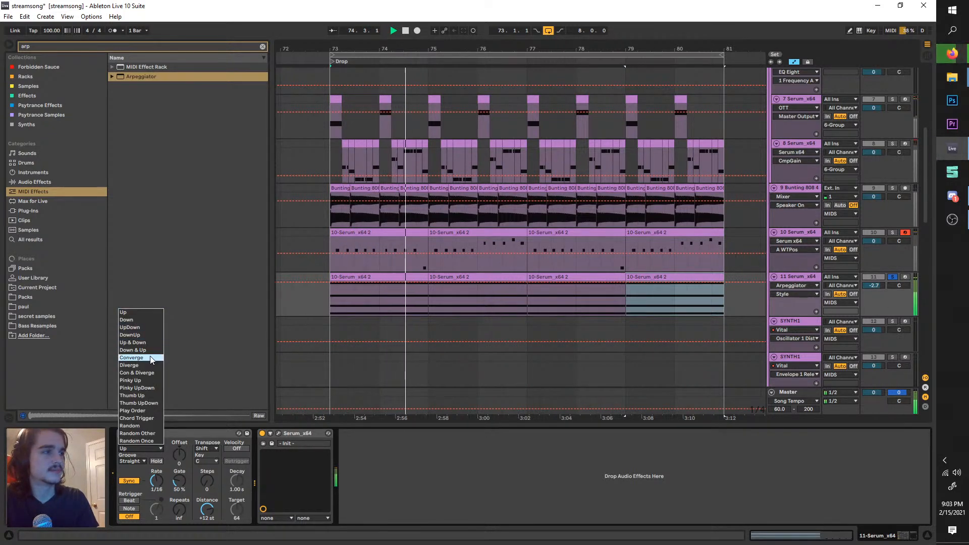
{"action": "left_click", "coordinate": [156, 380]}
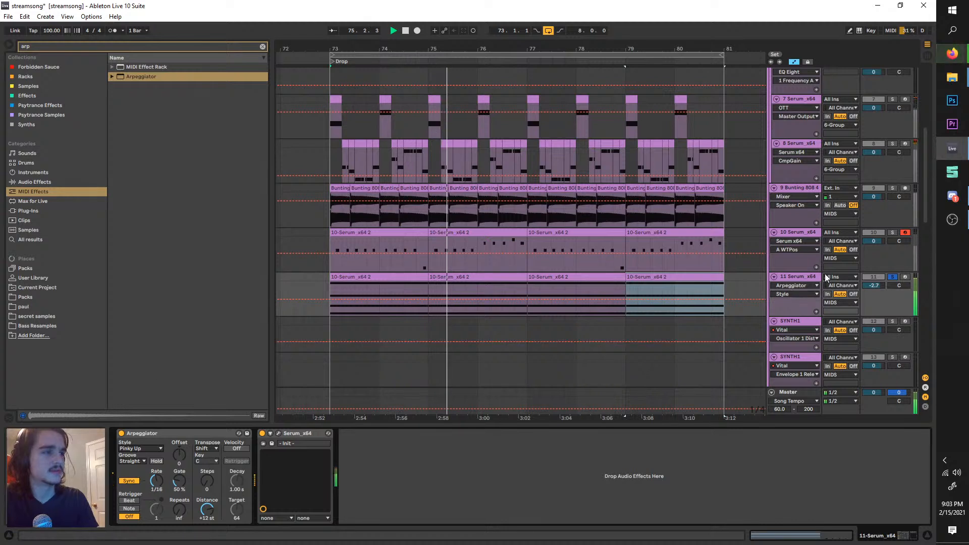
{"action": "left_click", "coordinate": [892, 278]}
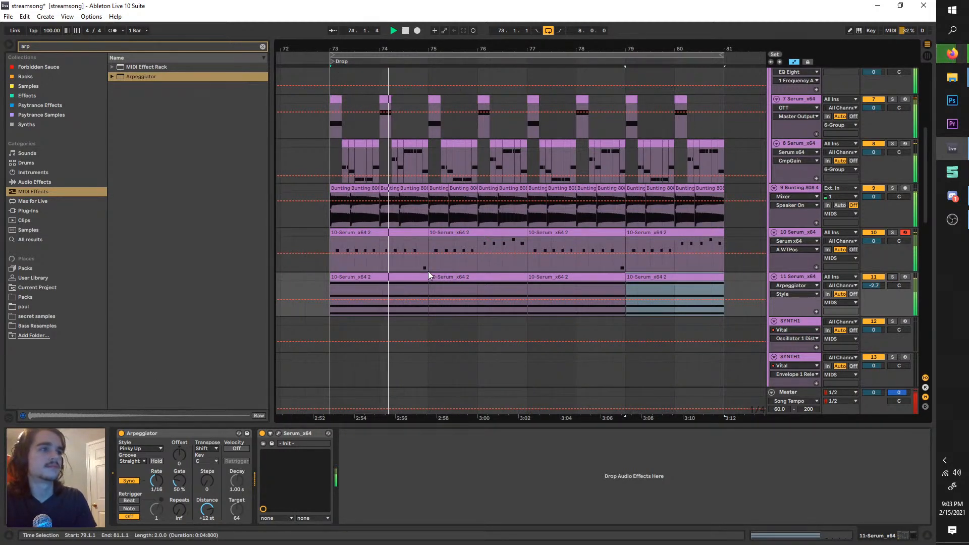
- Mute melody track 10, and on track 11's Arpeggiator try the Thumb Up style before settling on Con & Diverge
{"action": "left_click", "coordinate": [874, 233]}
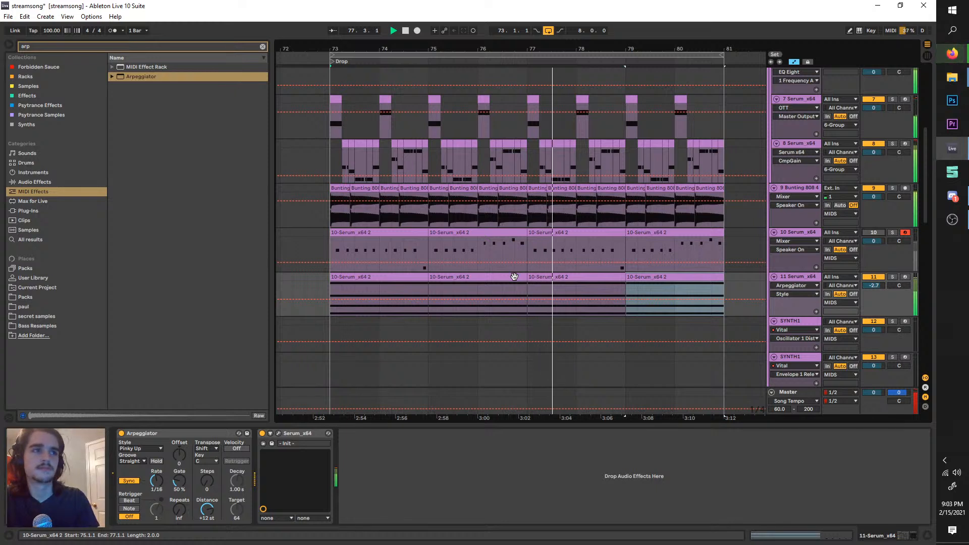
{"action": "left_click", "coordinate": [140, 448]}
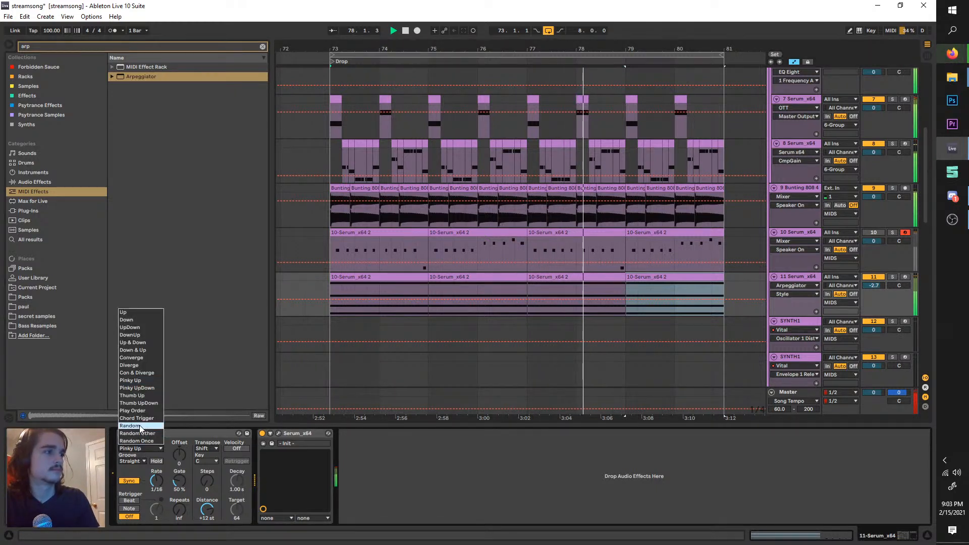
{"action": "left_click", "coordinate": [142, 397]}
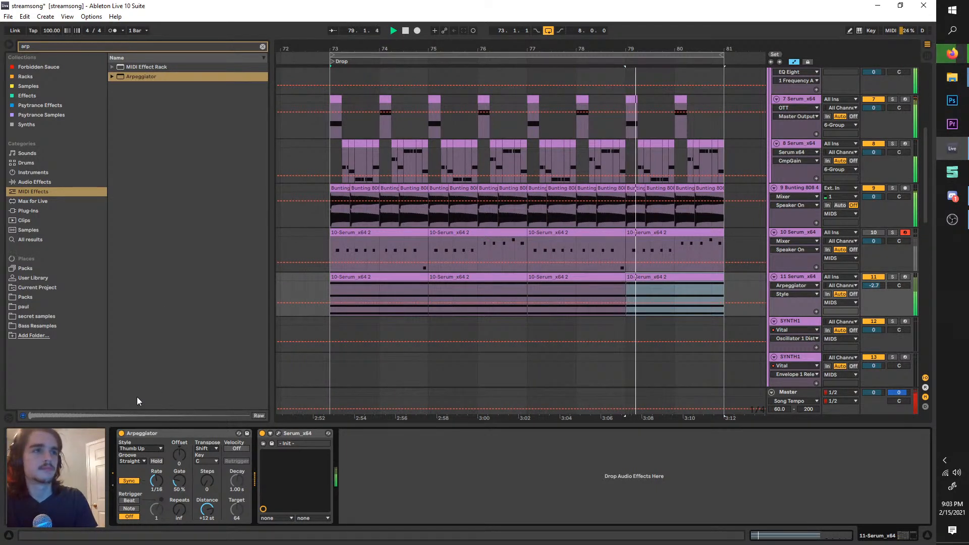
{"action": "left_click", "coordinate": [149, 448]}
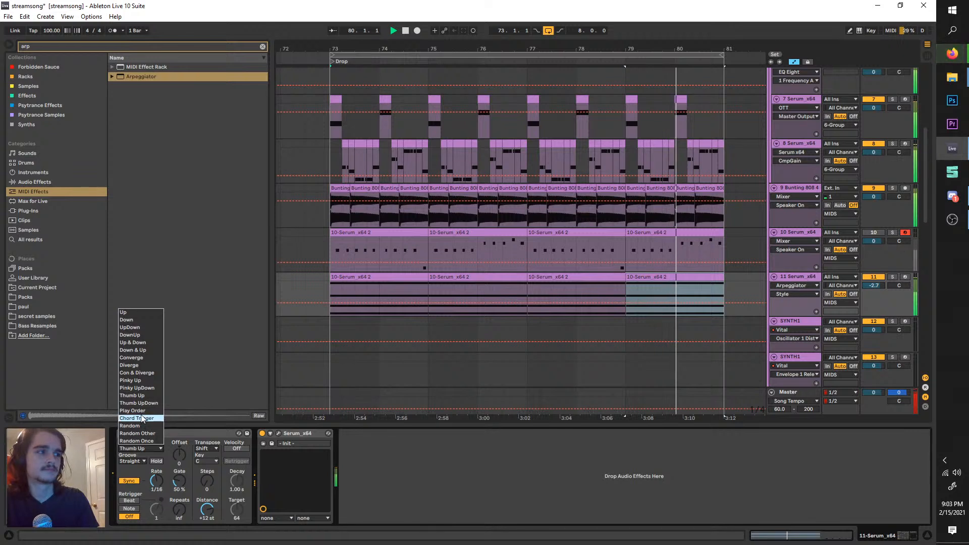
{"action": "left_click", "coordinate": [144, 373]}
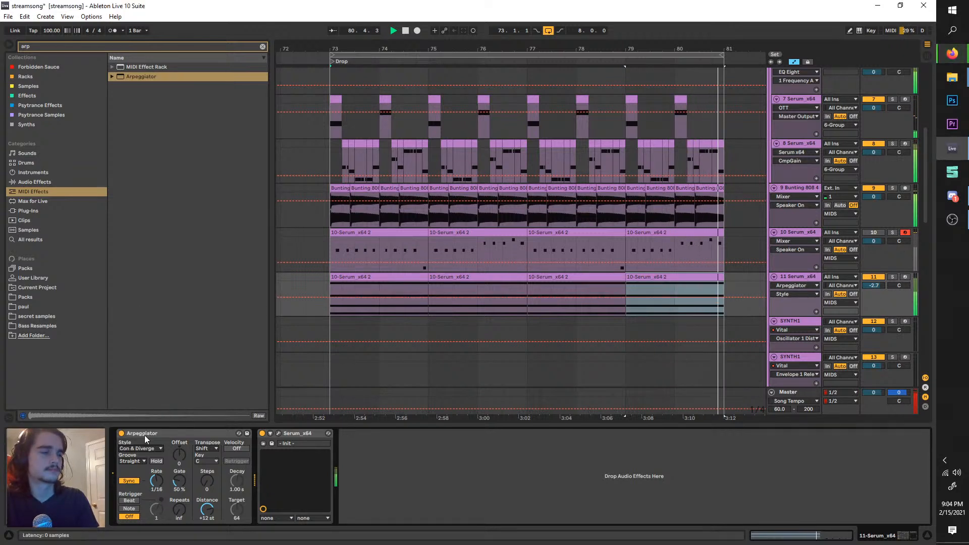
{"action": "left_click", "coordinate": [148, 450]}
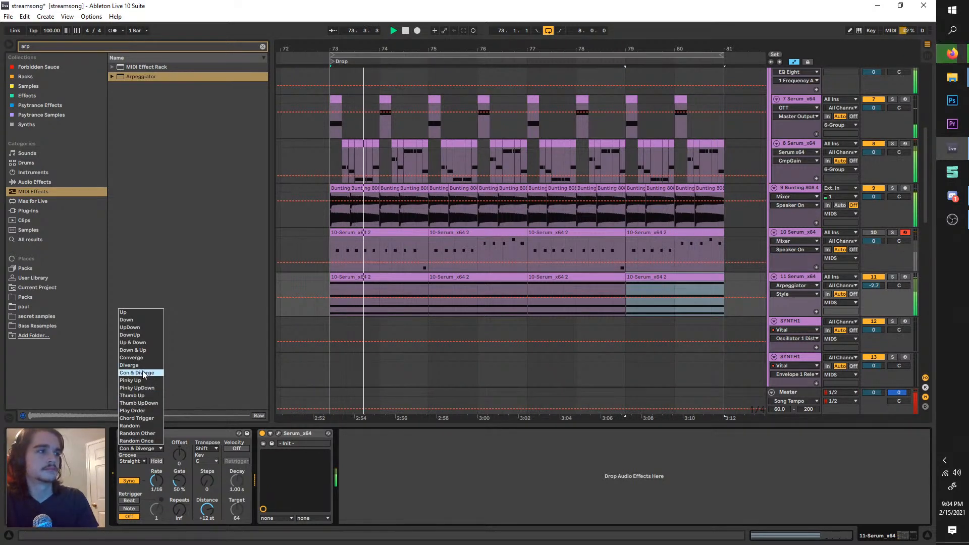
{"action": "left_click", "coordinate": [283, 438]}
- Open track 11's Serum, enable Reverb, solo the track, switch the reverb to Plate, and raise its mix
{"action": "left_click", "coordinate": [278, 433]}
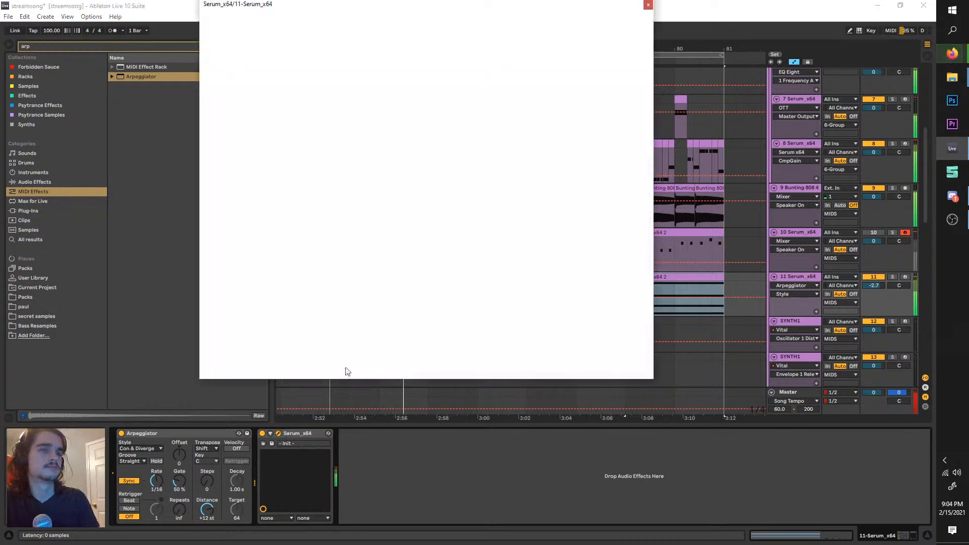
{"action": "left_click", "coordinate": [329, 35]}
{"action": "left_click", "coordinate": [232, 162]}
{"action": "left_click", "coordinate": [894, 277]}
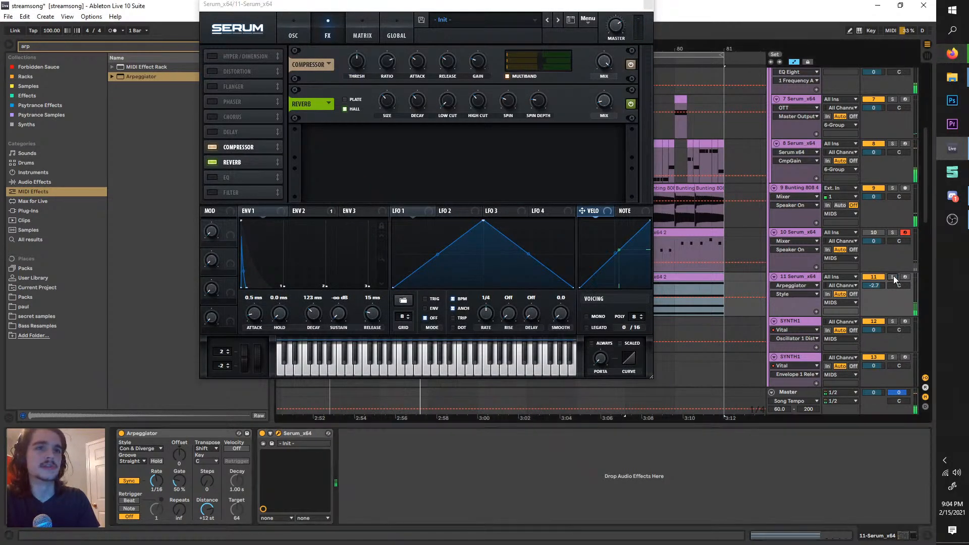
{"action": "left_click_drag", "start_coordinate": [390, 101], "coordinate": [375, 174]}
{"action": "left_click_drag", "start_coordinate": [599, 108], "coordinate": [568, 6]}
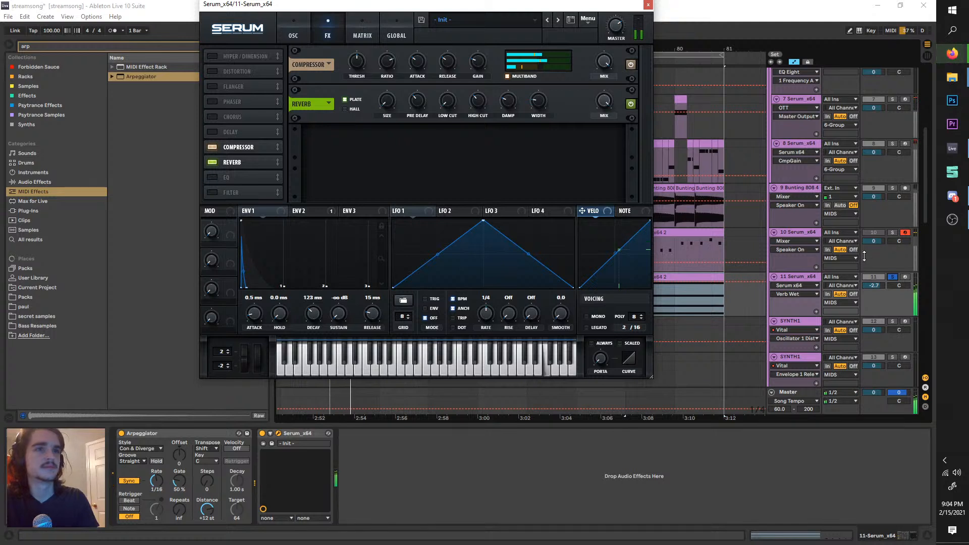
- Compare track 11 in the mix and soloed while adjusting its Serum Plate reverb's size and pre-delay, leaving the track unsoloed
{"action": "left_click", "coordinate": [892, 277]}
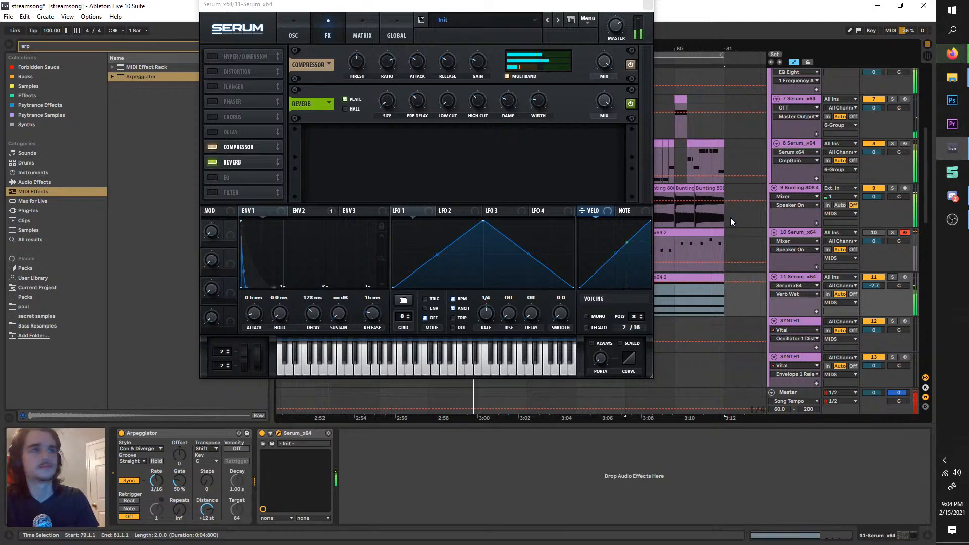
{"action": "left_click", "coordinate": [892, 277]}
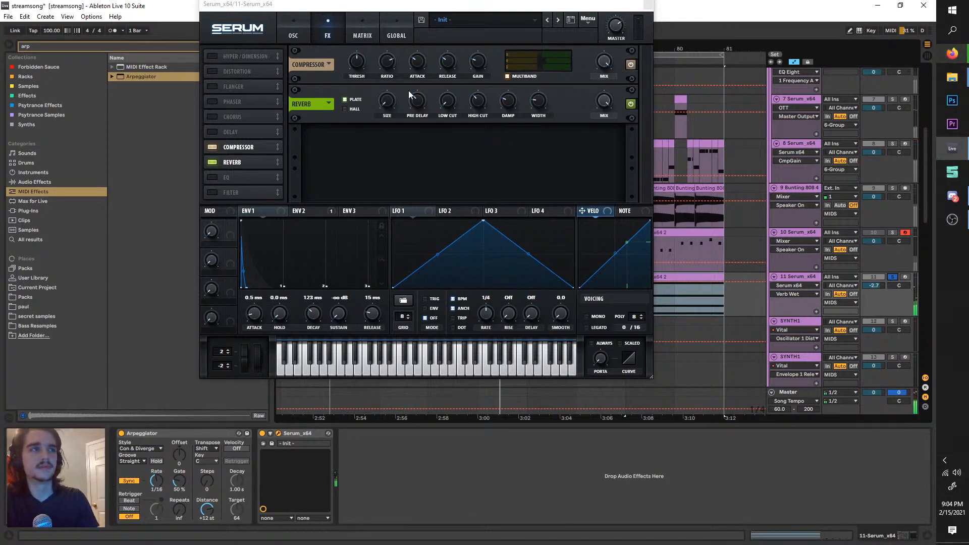
{"action": "left_click", "coordinate": [385, 105]}
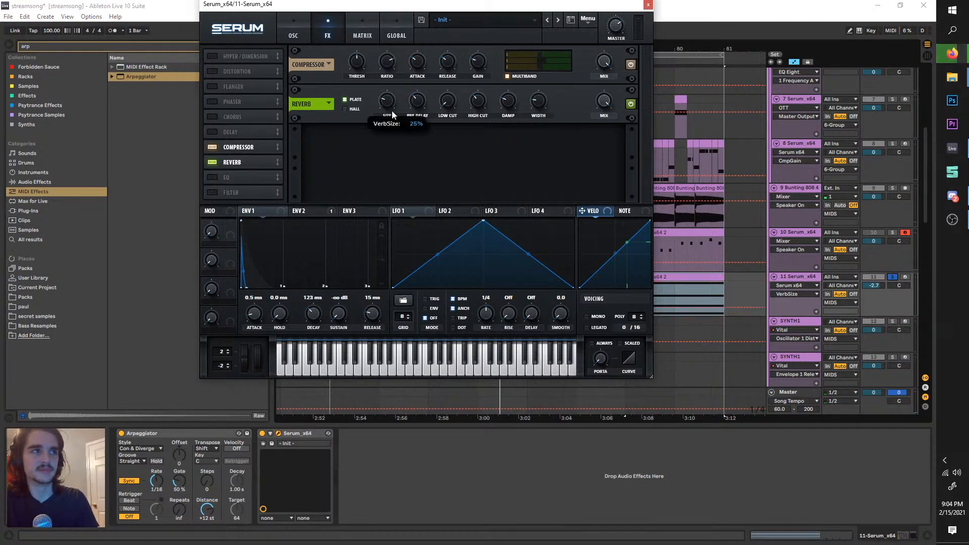
{"action": "key", "text": "space"}
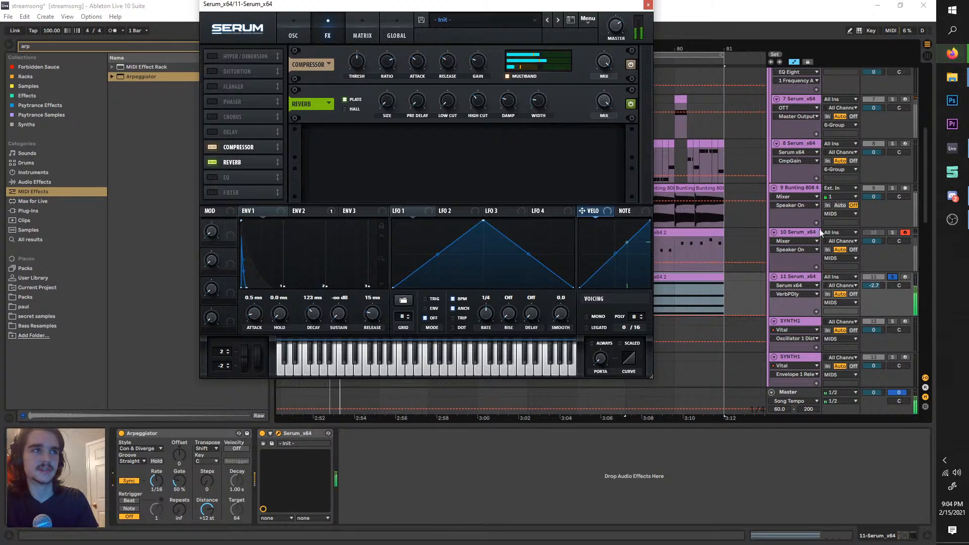
{"action": "left_click", "coordinate": [892, 277]}
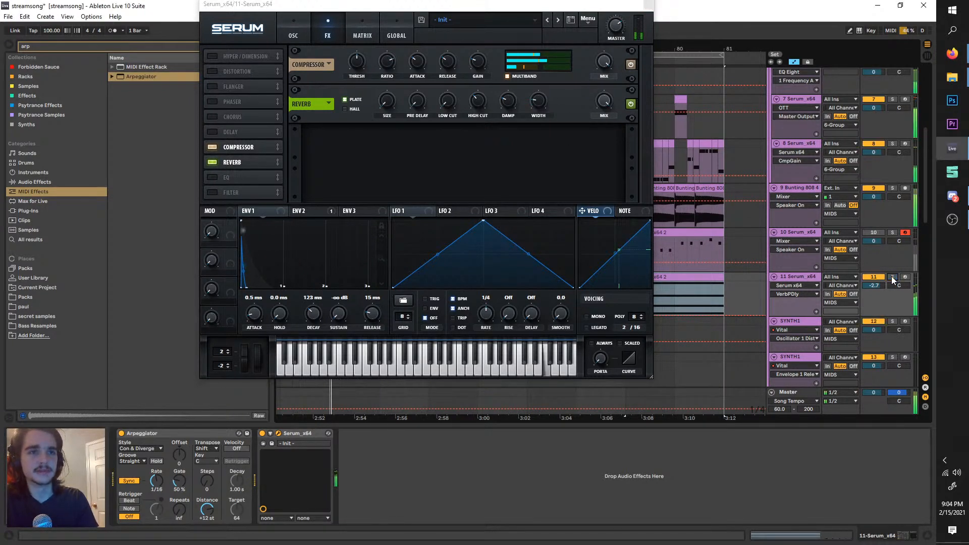
- Replace the Reverb in track 11's Serum effects with a Flanger, and close the synth window
{"action": "double_click", "coordinate": [214, 162]}
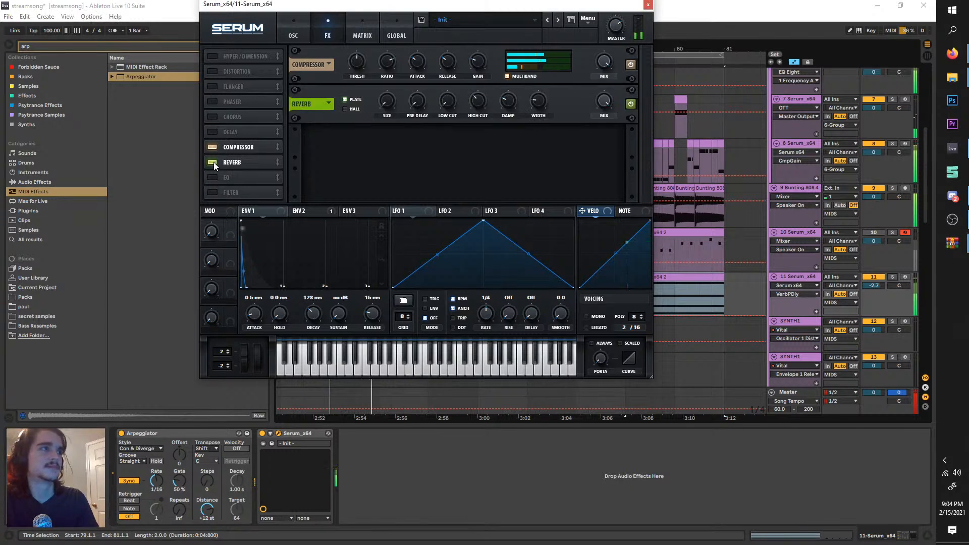
{"action": "left_click", "coordinate": [214, 162]}
{"action": "left_click", "coordinate": [214, 87]}
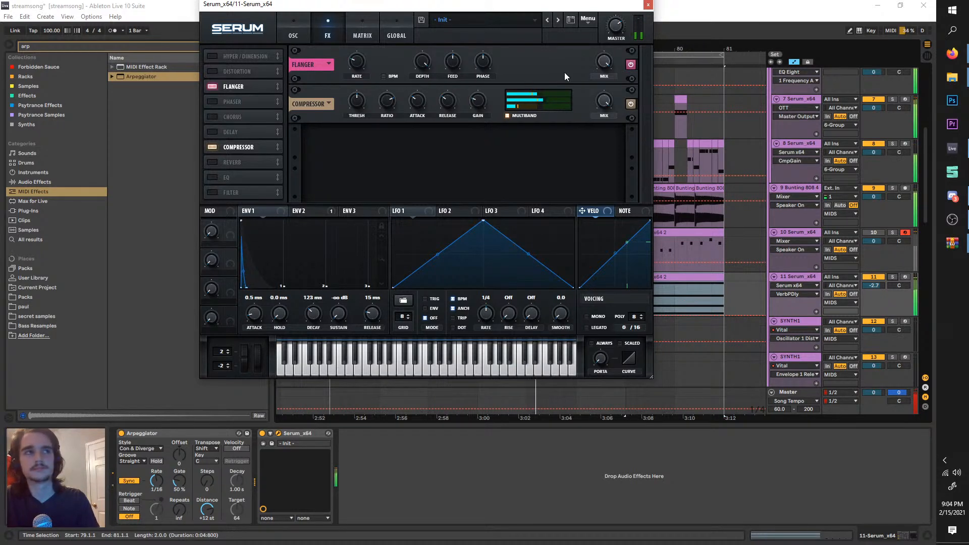
{"action": "left_click", "coordinate": [958, 197]}
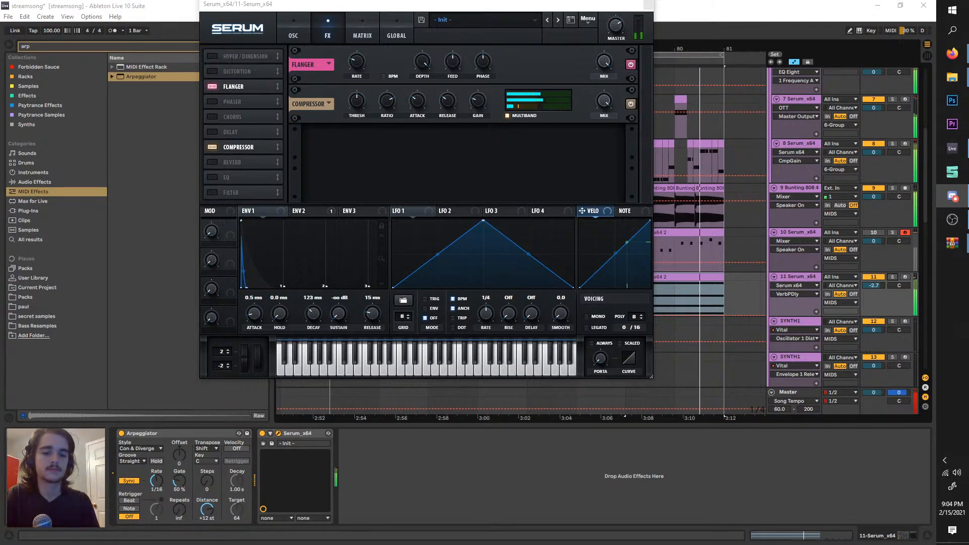
{"action": "left_click", "coordinate": [648, 5]}
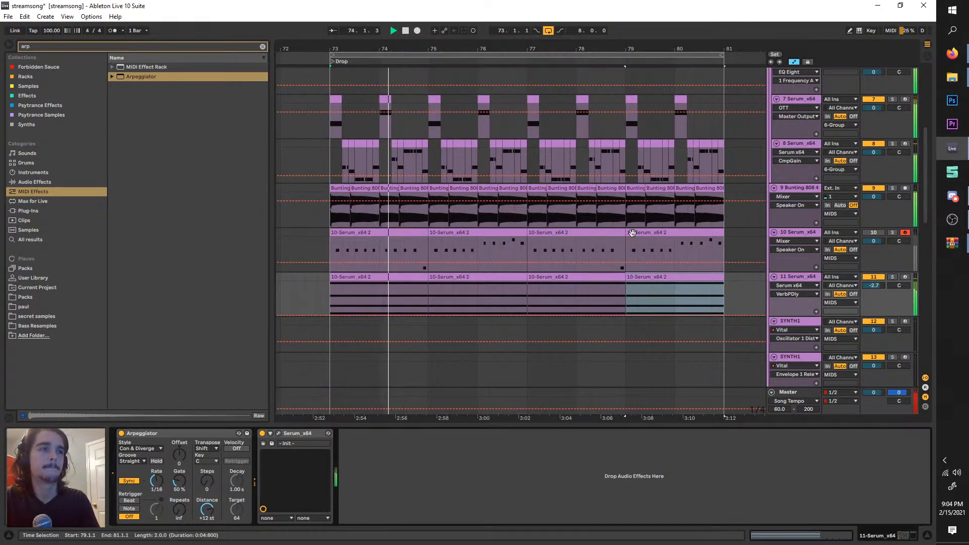
- Lower track 11's volume to -5.0 dB
{"action": "left_click_drag", "start_coordinate": [867, 287], "coordinate": [867, 299]}
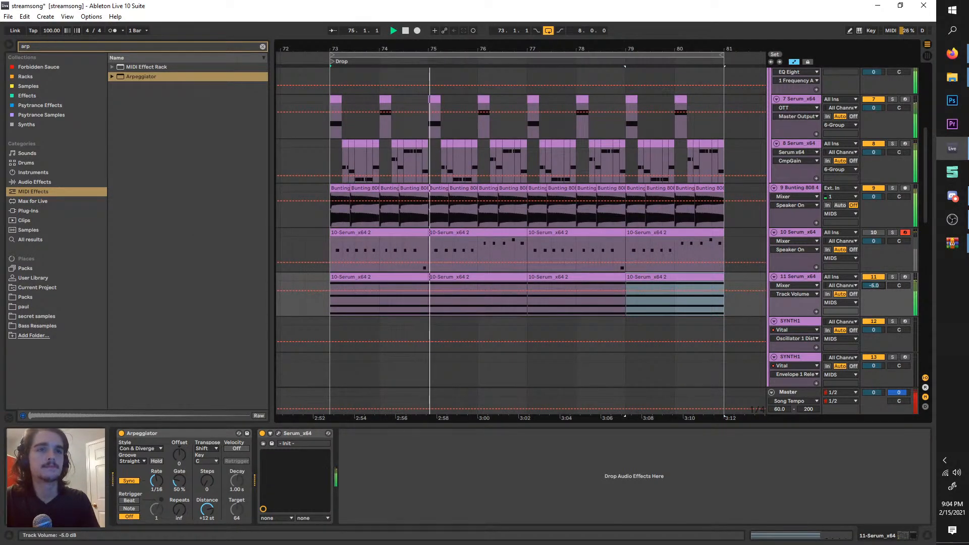
{"action": "scroll", "coordinate": [384, 183], "scroll_direction": "up", "scroll_amount": 2}
{"action": "scroll", "coordinate": [383, 183], "scroll_direction": "down", "scroll_amount": 2}
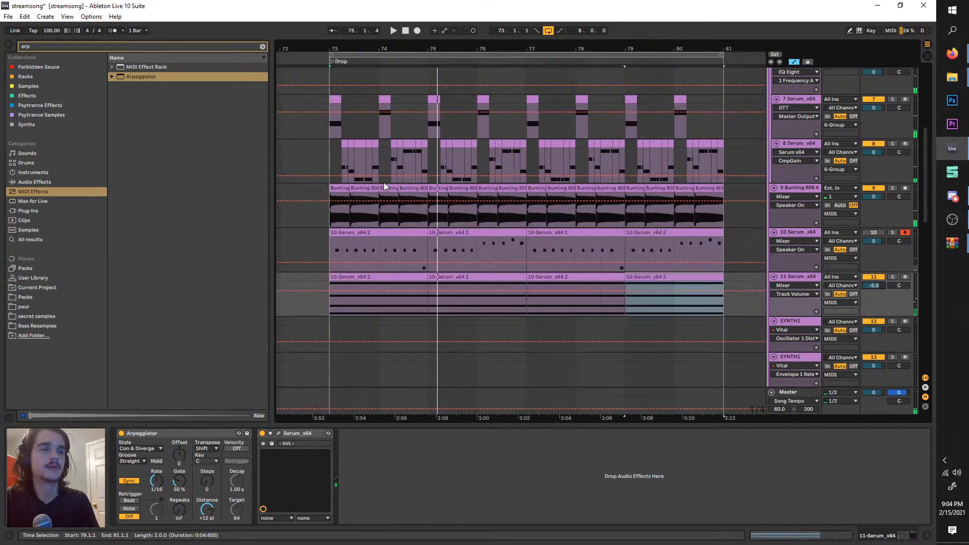
- Play part of the first drop around bar 52 and review its arrangement against the second drop at bar 73
{"action": "scroll", "coordinate": [423, 213], "scroll_direction": "left", "scroll_amount": 2}
{"action": "scroll", "coordinate": [423, 213], "scroll_direction": "down", "scroll_amount": 2}
{"action": "left_click_drag", "start_coordinate": [376, 202], "coordinate": [424, 212]}
{"action": "scroll", "coordinate": [424, 212], "scroll_direction": "down", "scroll_amount": 4}
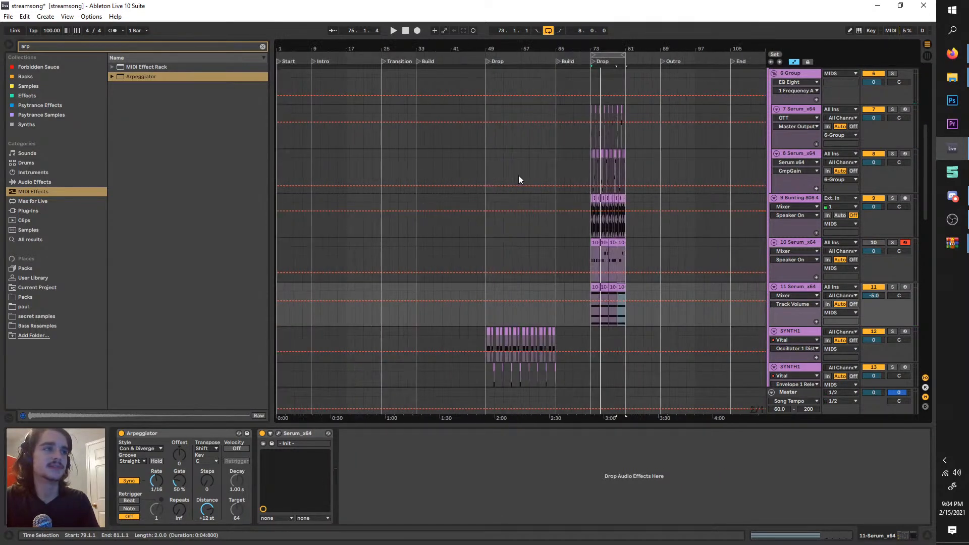
{"action": "scroll", "coordinate": [519, 175], "scroll_direction": "up", "scroll_amount": 2}
{"action": "left_click", "coordinate": [712, 53]}
{"action": "key", "text": "space"}
{"action": "mouse_move", "coordinate": [712, 53]}
{"action": "left_mouse_down"}
{"action": "mouse_move", "coordinate": [501, 94]}
{"action": "mouse_move", "coordinate": [478, 85]}
{"action": "mouse_move", "coordinate": [724, 54]}
{"action": "left_mouse_up"}
{"action": "scroll", "coordinate": [449, 217], "scroll_direction": "down", "scroll_amount": 2}
{"action": "scroll", "coordinate": [442, 226], "scroll_direction": "up", "scroll_amount": 2}
{"action": "scroll", "coordinate": [446, 194], "scroll_direction": "down", "scroll_amount": 2}
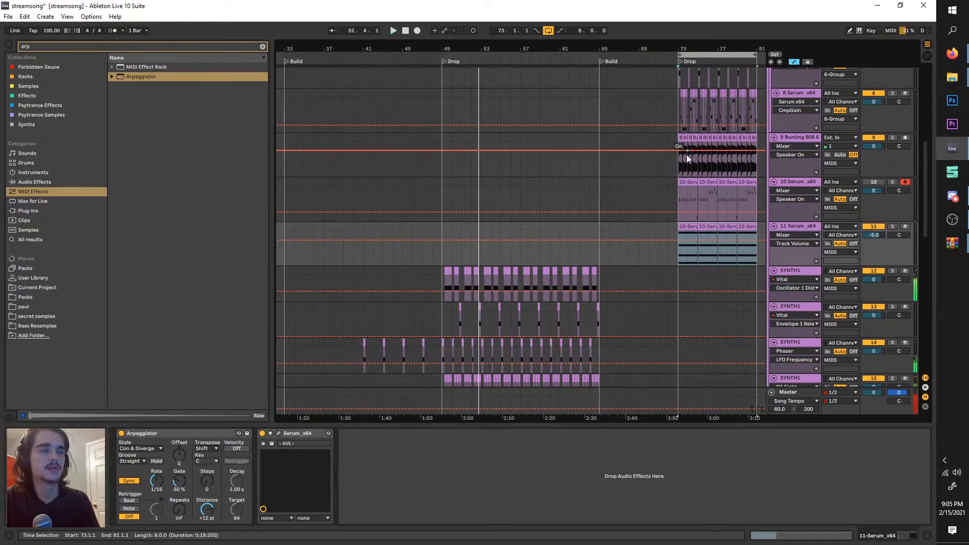
{"action": "scroll", "coordinate": [671, 171], "scroll_direction": "up", "scroll_amount": 2}
{"action": "scroll", "coordinate": [671, 177], "scroll_direction": "right", "scroll_amount": 3}
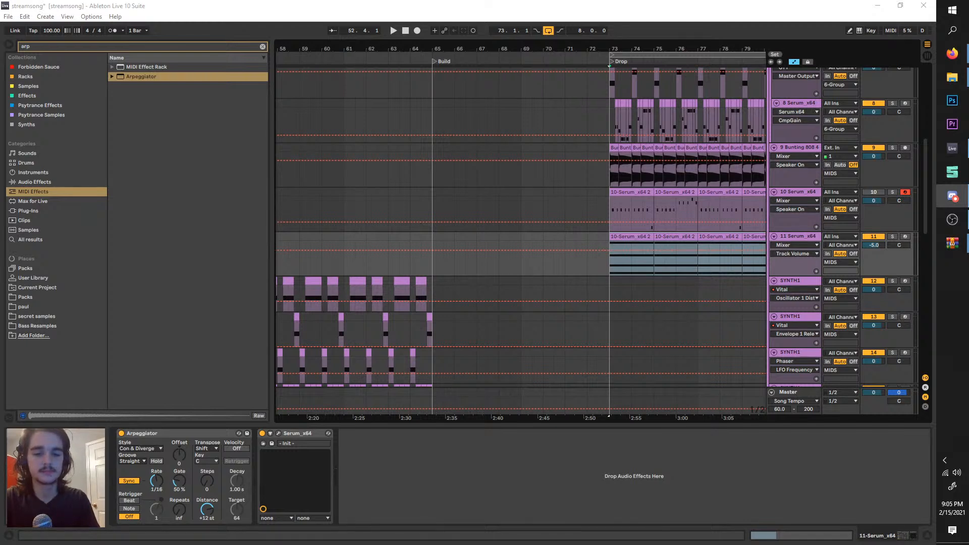
- Solo the Bunting 808 track from bar 73 and add an EQ Eight with band 4 as a high-cut at 261 Hz
{"action": "left_click", "coordinate": [624, 304]}
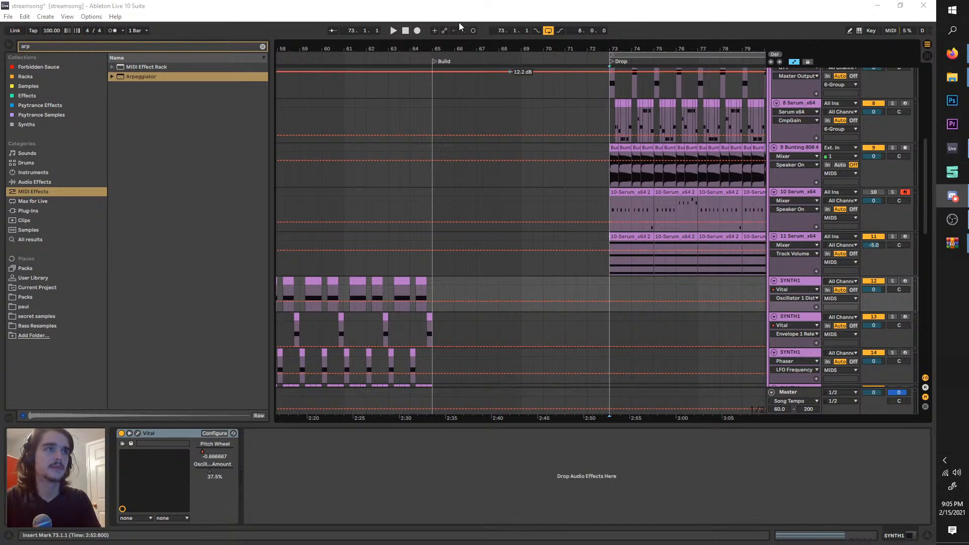
{"action": "key", "text": "space"}
{"action": "left_click", "coordinate": [892, 147]}
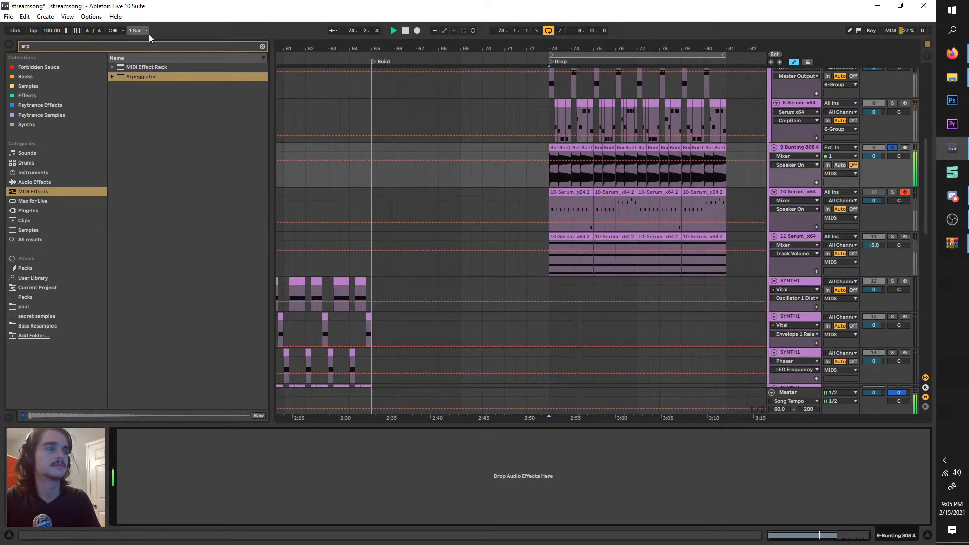
{"action": "key", "text": "ctrl+f"}
{"action": "type", "text": "eq"}
{"action": "left_click", "coordinate": [58, 183]}
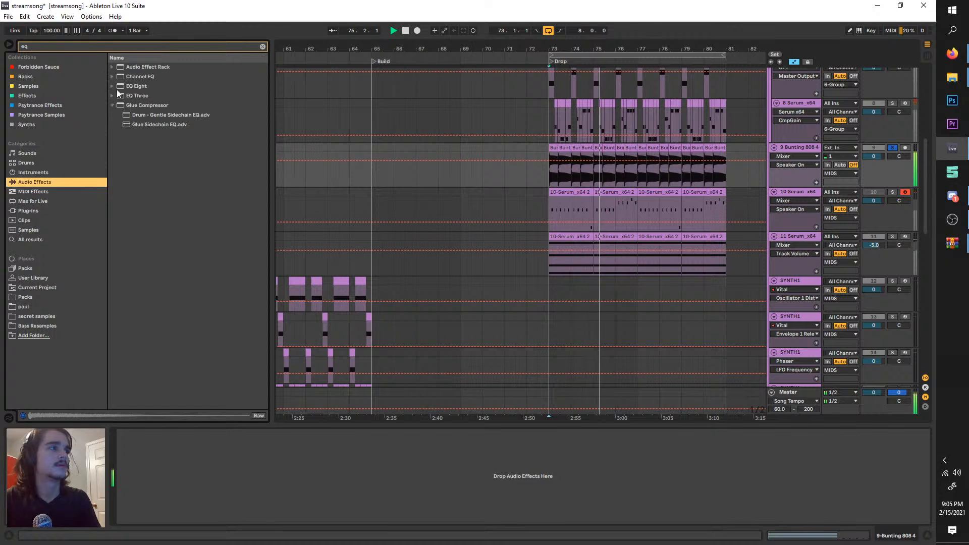
{"action": "left_click_drag", "start_coordinate": [116, 87], "coordinate": [298, 467]}
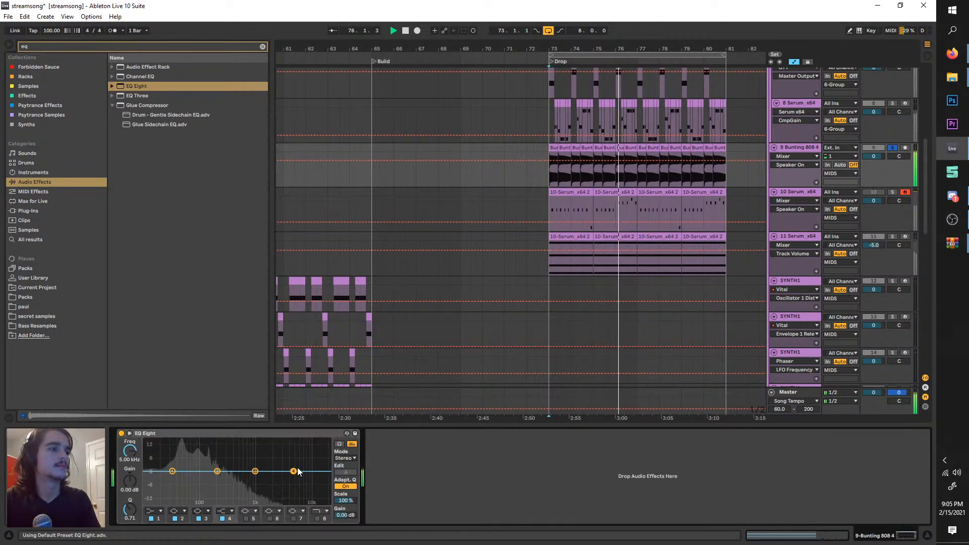
{"action": "left_click", "coordinate": [225, 511]}
{"action": "left_click", "coordinate": [228, 501]}
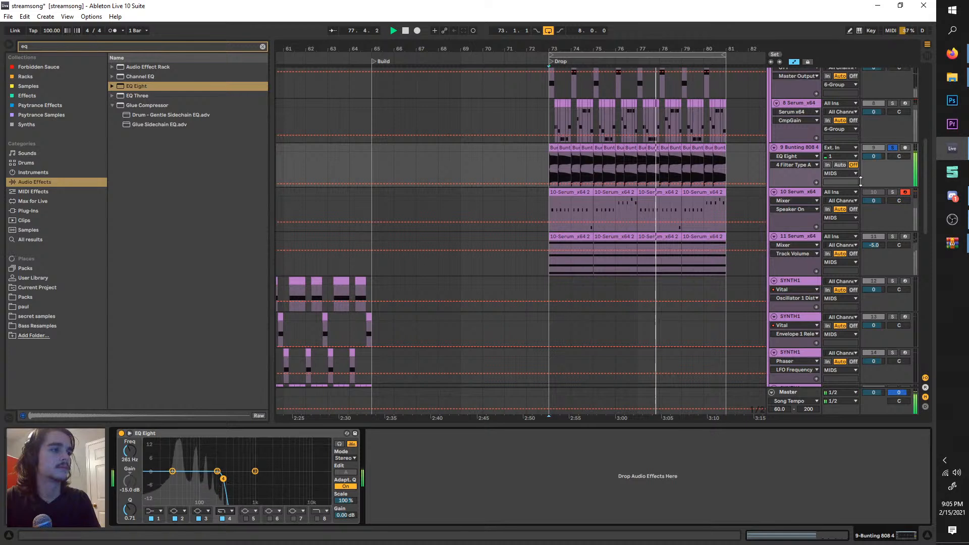
- Add a Glue Compressor after the 808's EQ Eight with Soft clip on and 3.17 dB makeup, and unsolo the track
{"action": "left_click_drag", "start_coordinate": [123, 105], "coordinate": [541, 489]}
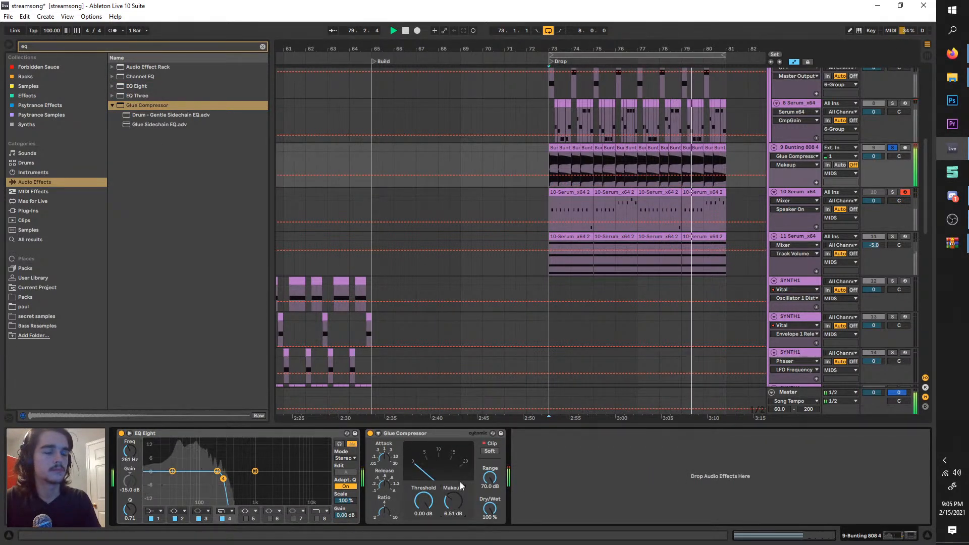
{"action": "left_click", "coordinate": [483, 452]}
{"action": "left_click_drag", "start_coordinate": [453, 500], "coordinate": [453, 506]}
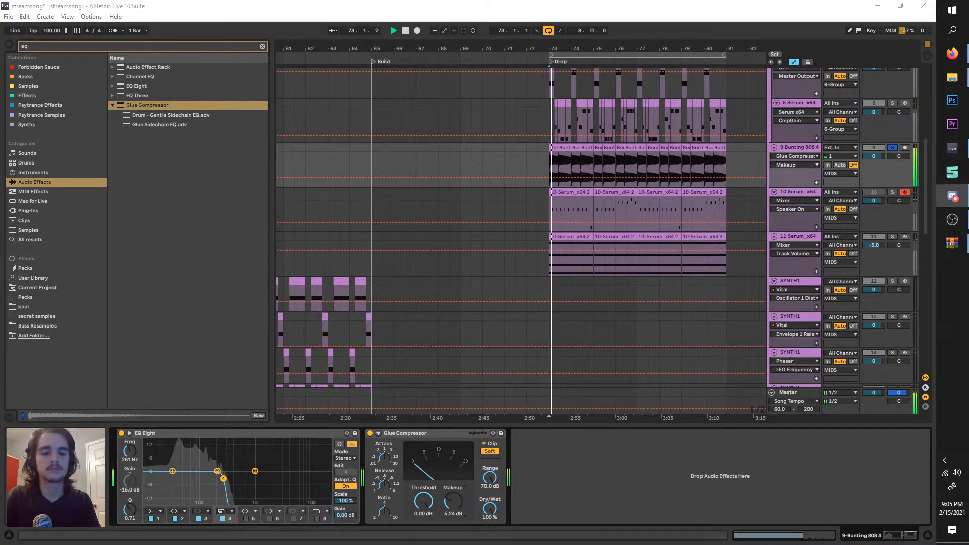
{"action": "left_click", "coordinate": [892, 149]}
{"action": "key", "text": "space"}
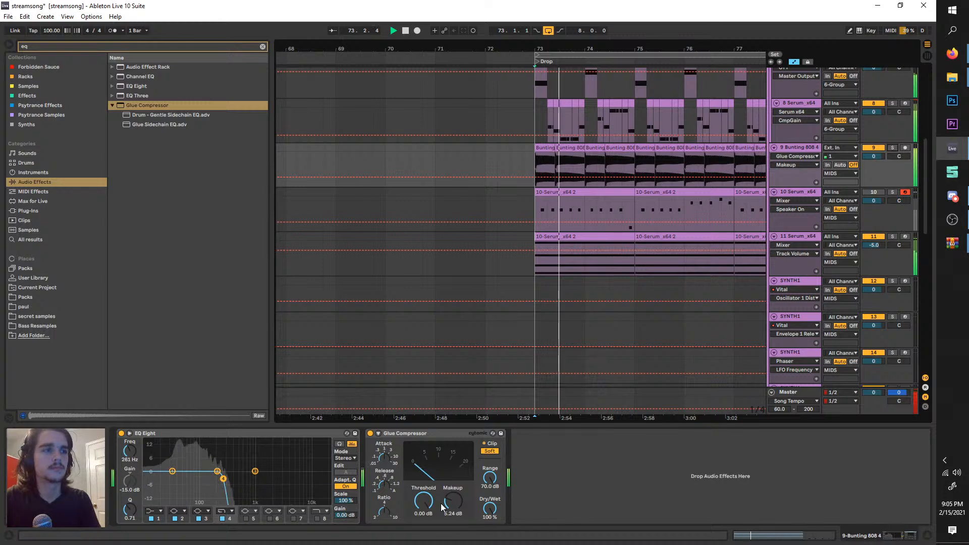
{"action": "left_click_drag", "start_coordinate": [453, 501], "coordinate": [452, 511]}
- Duplicate track 7's clip at bar 76 and place a shortened 0.0.2-long copy at 76.4.3, ending at bar 77
{"action": "scroll", "coordinate": [510, 346], "scroll_direction": "right", "scroll_amount": 1}
{"action": "scroll", "coordinate": [509, 346], "scroll_direction": "right", "scroll_amount": 2}
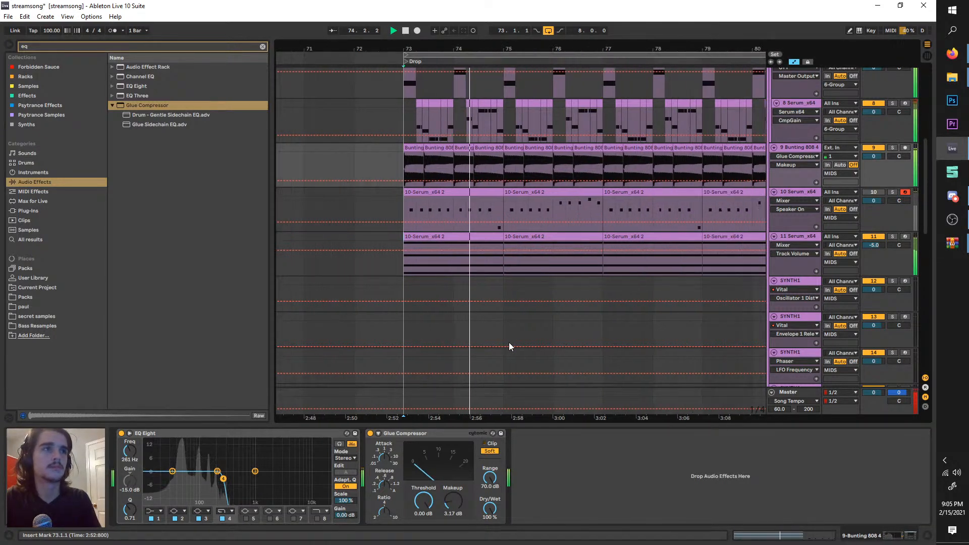
{"action": "scroll", "coordinate": [509, 346], "scroll_direction": "right", "scroll_amount": 1}
{"action": "scroll", "coordinate": [508, 346], "scroll_direction": "up", "scroll_amount": 4}
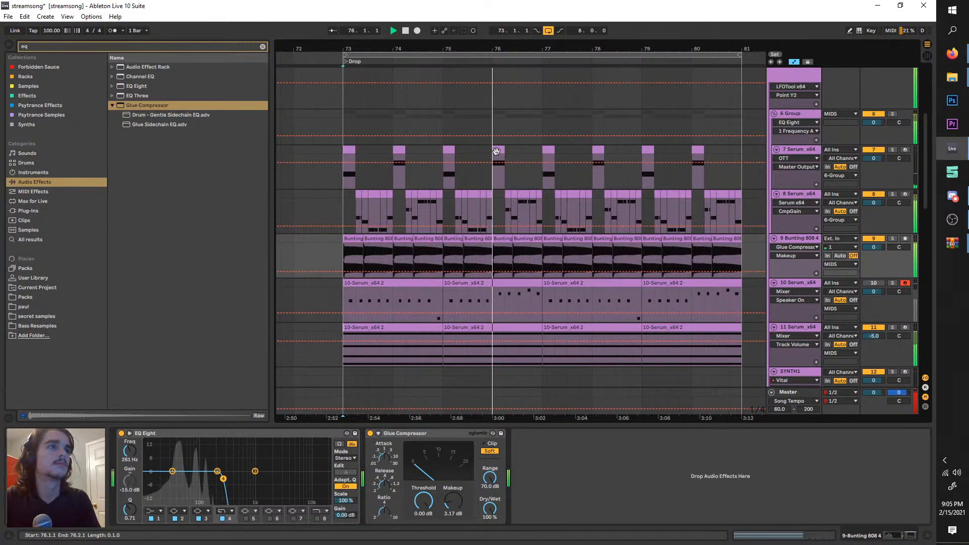
{"action": "left_click", "coordinate": [498, 151]}
{"action": "scroll", "coordinate": [497, 152], "scroll_direction": "up", "scroll_amount": 2}
{"action": "key", "text": "ctrl+d"}
{"action": "left_click_drag", "start_coordinate": [500, 153], "coordinate": [543, 153]}
{"action": "key", "text": "space"}
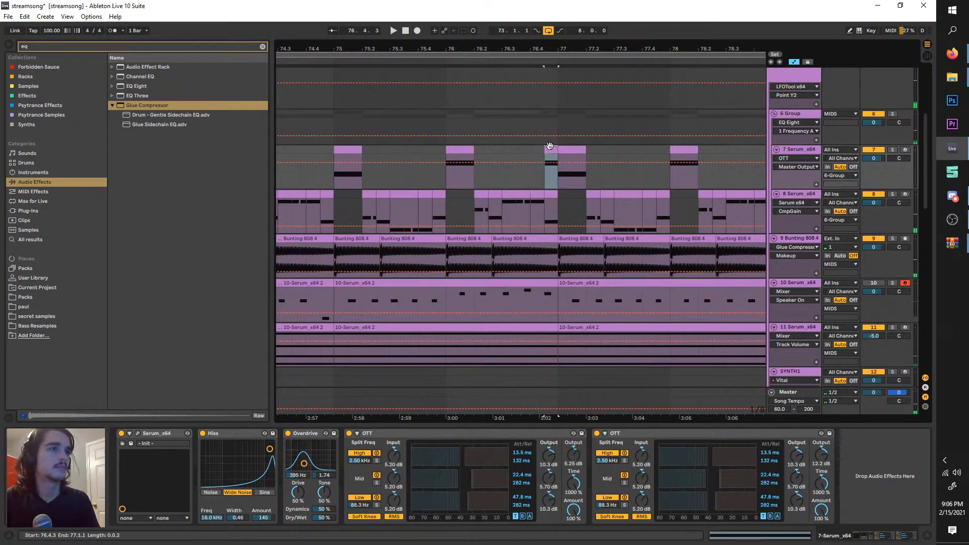
- Play the end of bar 76 and try removing track 8's clip at 76.4.3 beneath track 7's short clip
{"action": "double_click", "coordinate": [550, 145]}
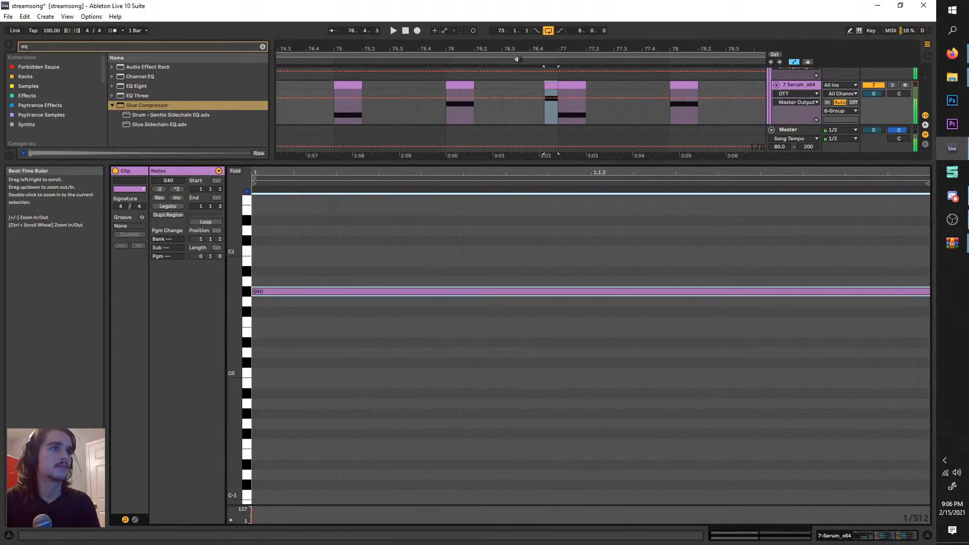
{"action": "key", "text": "space"}
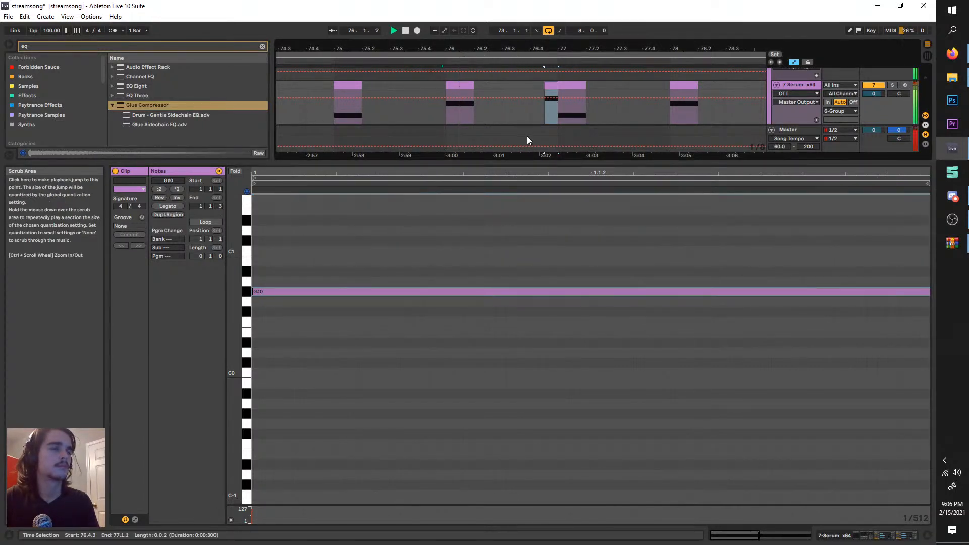
{"action": "left_click_drag", "start_coordinate": [545, 161], "coordinate": [543, 242]}
{"action": "left_click", "coordinate": [553, 130]}
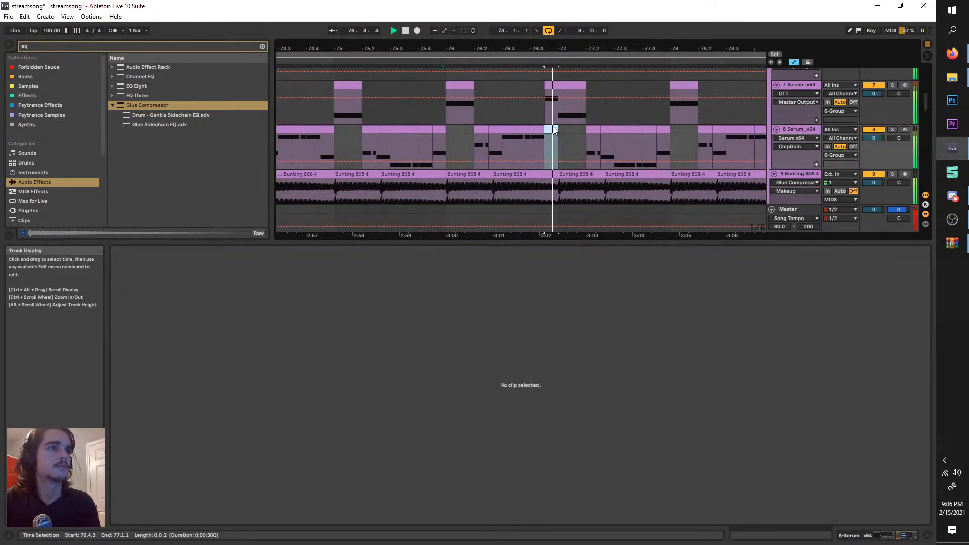
{"action": "left_click", "coordinate": [817, 84]}
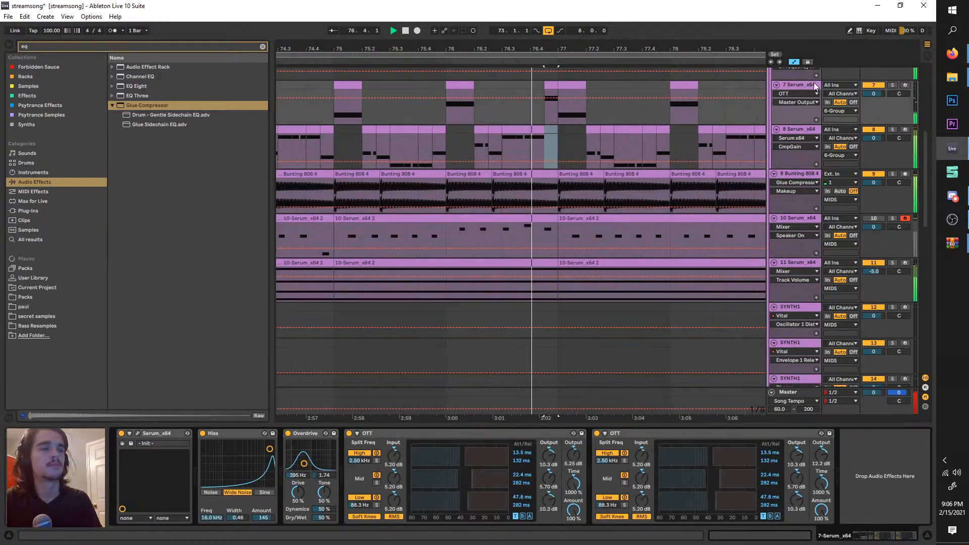
{"action": "scroll", "coordinate": [561, 128], "scroll_direction": "down", "scroll_amount": 3}
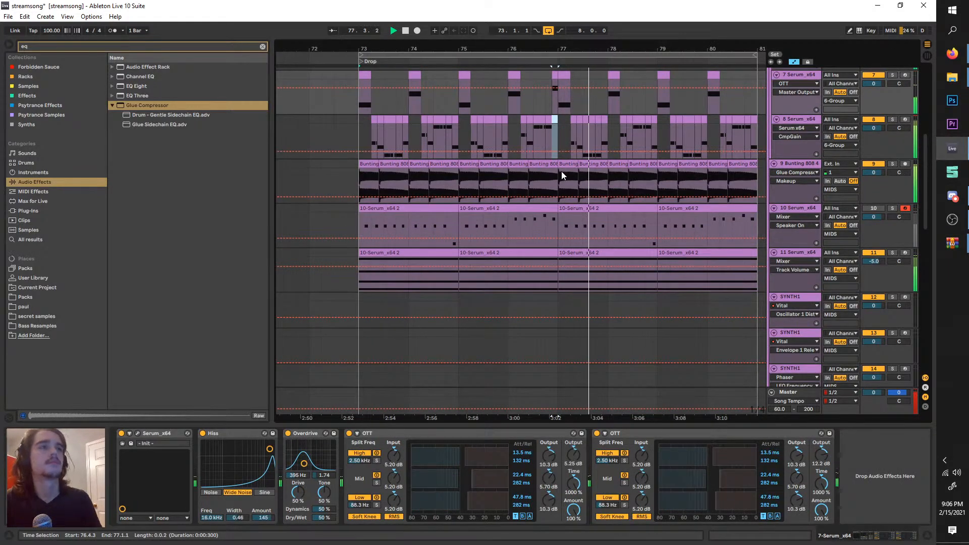
{"action": "scroll", "coordinate": [553, 123], "scroll_direction": "up", "scroll_amount": 3}
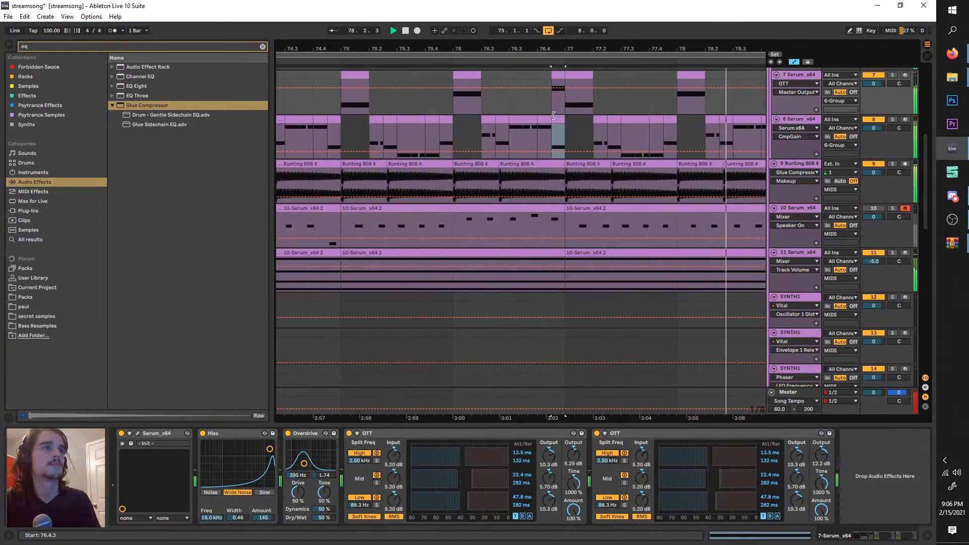
{"action": "key", "text": "space"}
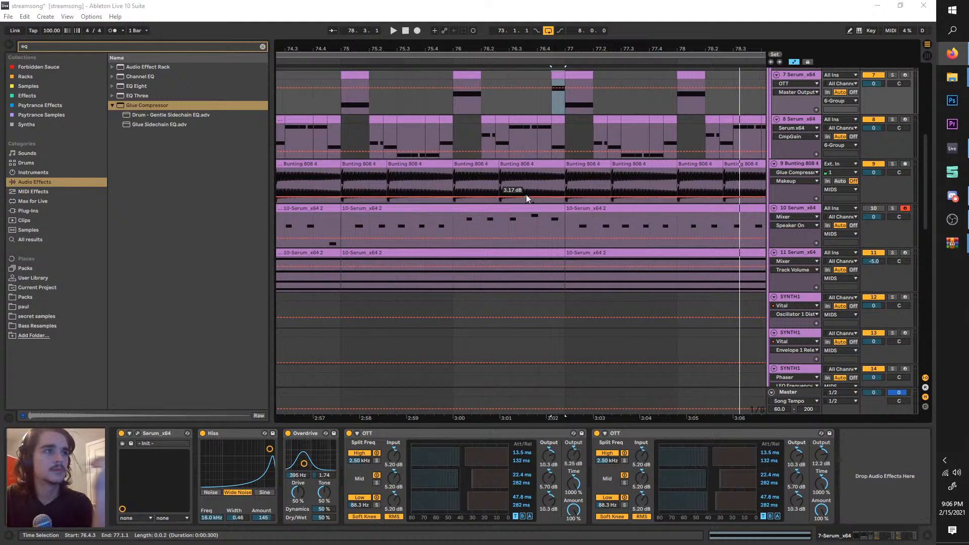
- Play the second drop from bar 73 through bar 75 to check how the layers sound together
{"action": "scroll", "coordinate": [526, 195], "scroll_direction": "down", "scroll_amount": 3}
{"action": "left_click", "coordinate": [542, 180]}
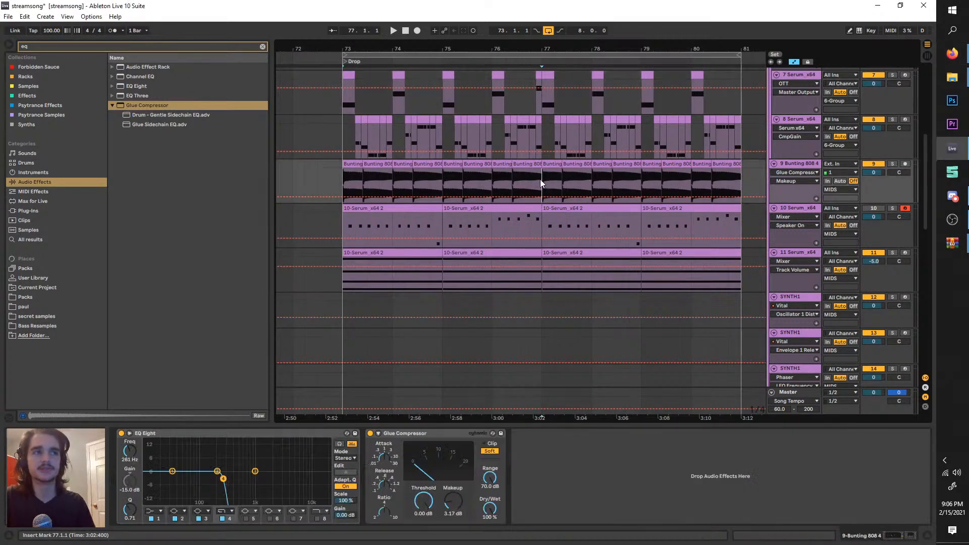
{"action": "key", "text": "space"}
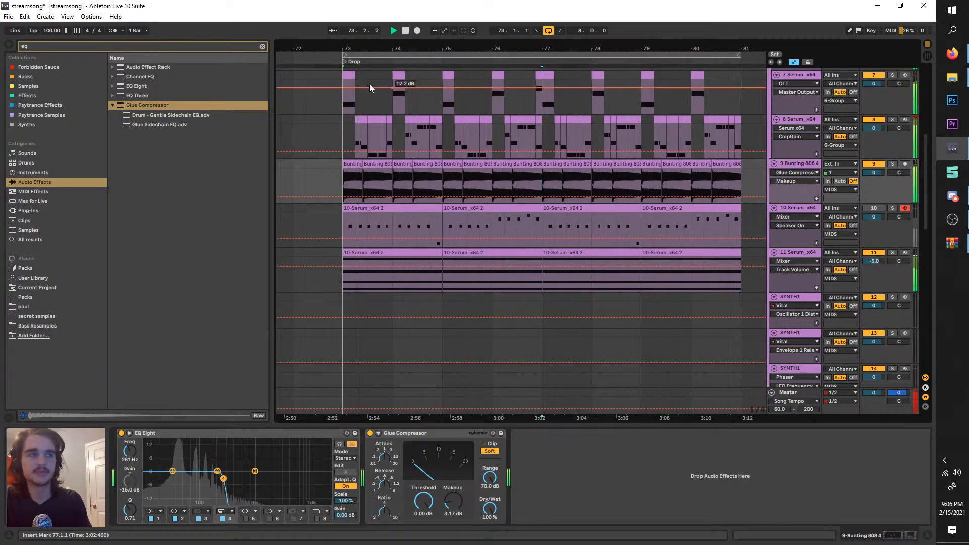
{"action": "scroll", "coordinate": [568, 239], "scroll_direction": "up", "scroll_amount": 2}
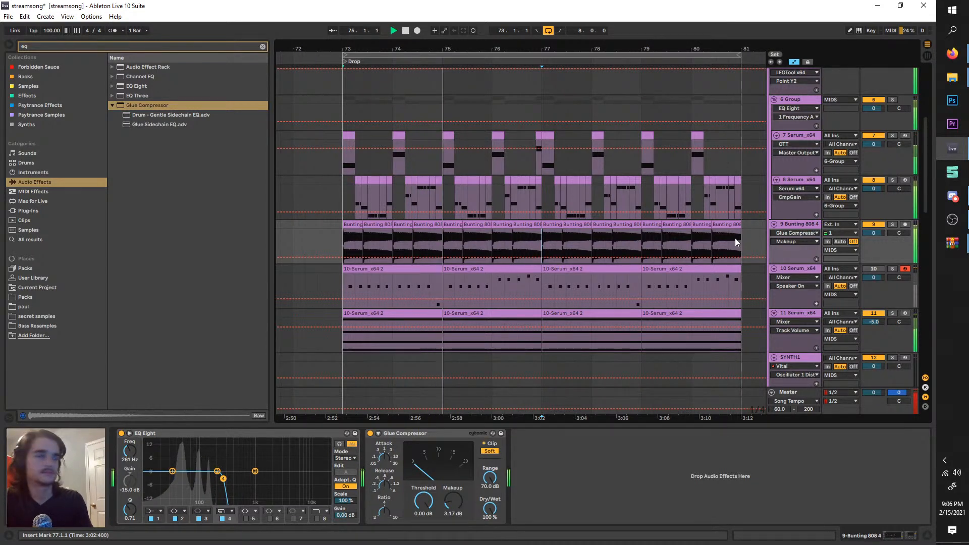
{"action": "scroll", "coordinate": [709, 225], "scroll_direction": "up", "scroll_amount": 2}
{"action": "scroll", "coordinate": [709, 225], "scroll_direction": "down", "scroll_amount": 3}
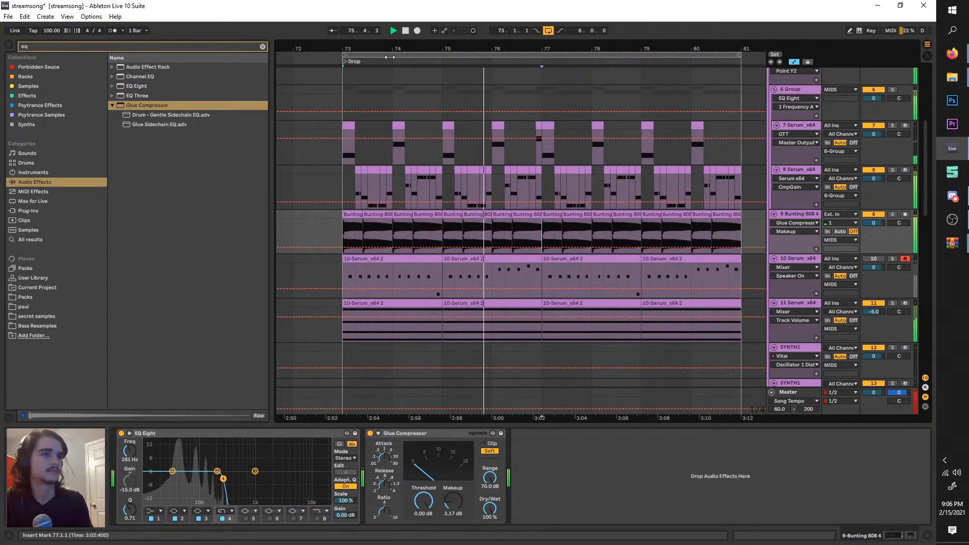
{"action": "key", "text": "space"}
- Select the eight-bar drop from bar 73 to bar 81 across all tracks and examine its arrangement
{"action": "scroll", "coordinate": [405, 63], "scroll_direction": "down", "scroll_amount": 2}
{"action": "left_click", "coordinate": [416, 57]}
{"action": "scroll", "coordinate": [456, 146], "scroll_direction": "up", "scroll_amount": 4}
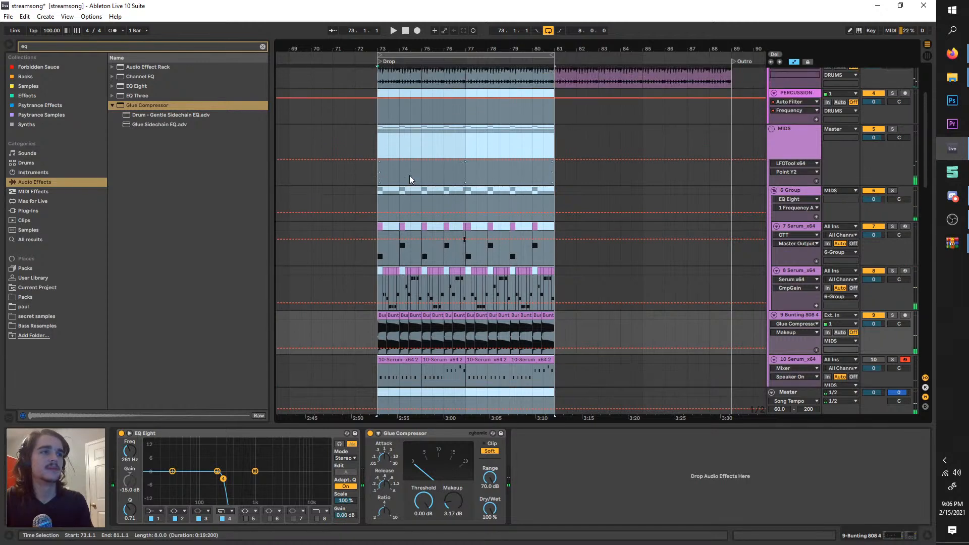
{"action": "key", "text": "z"}
{"action": "scroll", "coordinate": [410, 176], "scroll_direction": "up", "scroll_amount": 3}
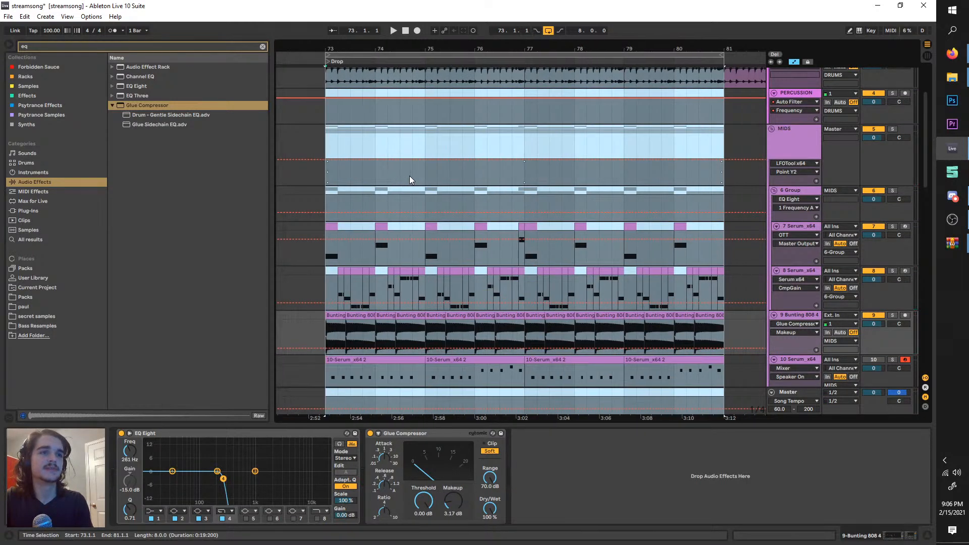
- Clear the eight-bar time selection and play the drop from bar 73
{"action": "key", "text": "z"}
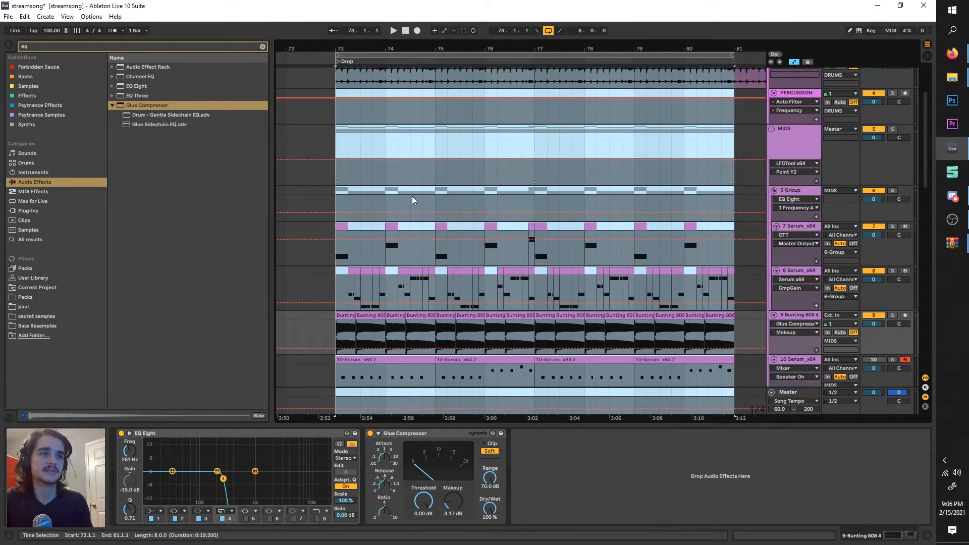
{"action": "left_click", "coordinate": [734, 290]}
{"action": "left_click", "coordinate": [343, 259]}
{"action": "scroll", "coordinate": [343, 259], "scroll_direction": "up", "scroll_amount": 3}
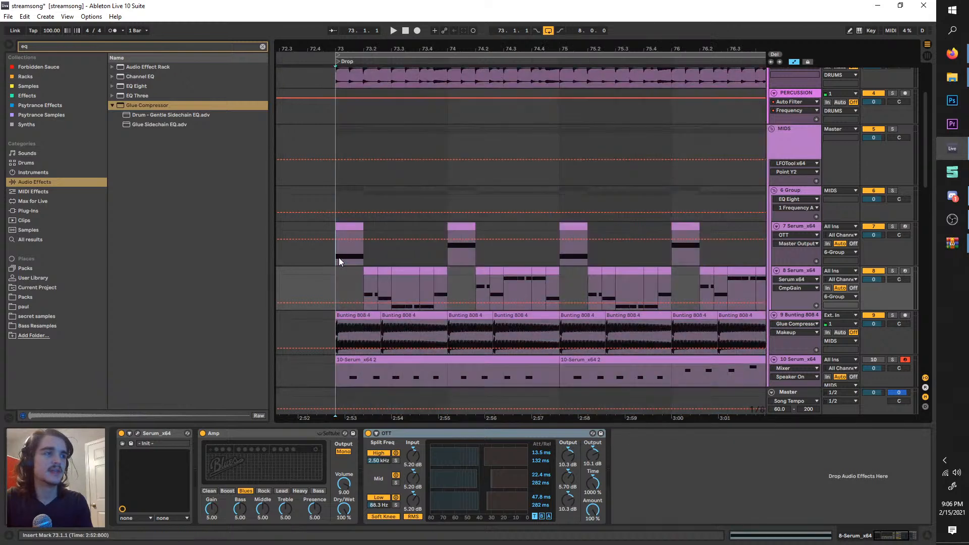
{"action": "key", "text": "space"}
{"action": "key", "text": "space"}
{"action": "key", "text": "space"}
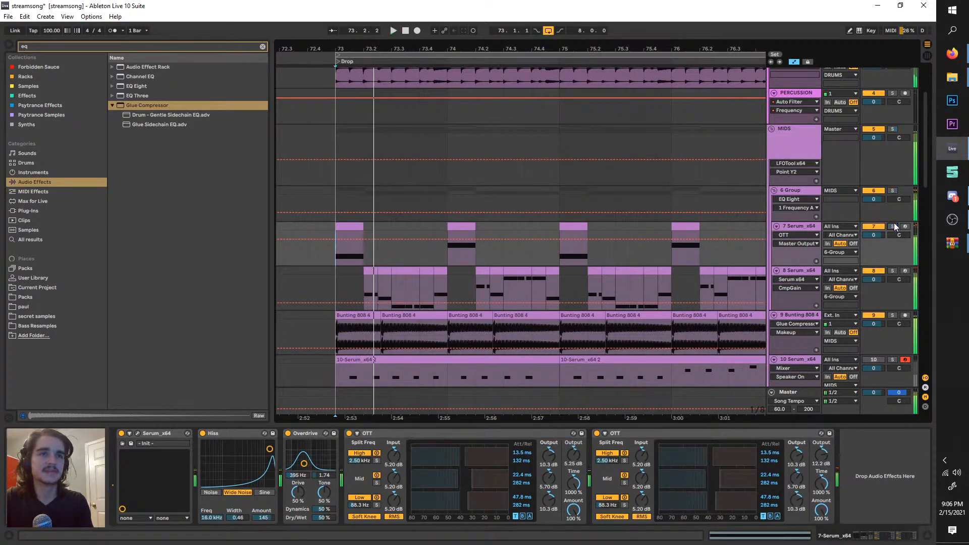
- Listen to the Serum on track 8 in solo, restore the full mix and replay the drop from bar 73
{"action": "left_click", "coordinate": [893, 271]}
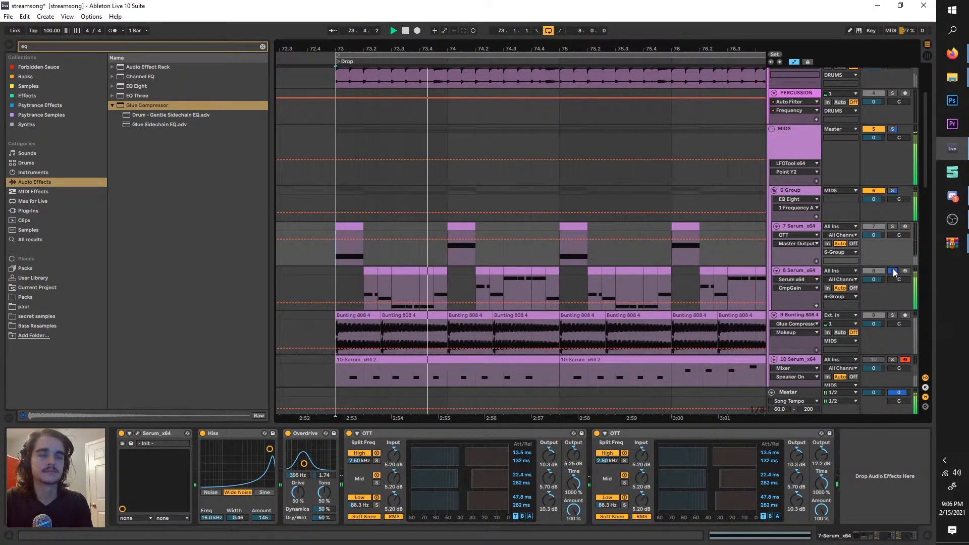
{"action": "left_click", "coordinate": [893, 271]}
{"action": "scroll", "coordinate": [484, 212], "scroll_direction": "down", "scroll_amount": 3}
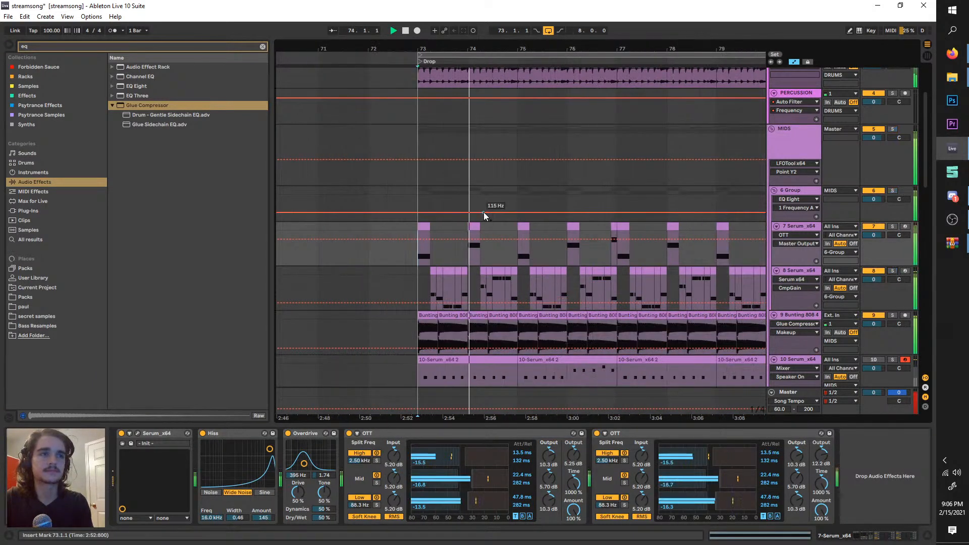
{"action": "left_click", "coordinate": [405, 31]}
{"action": "scroll", "coordinate": [472, 181], "scroll_direction": "right", "scroll_amount": 3}
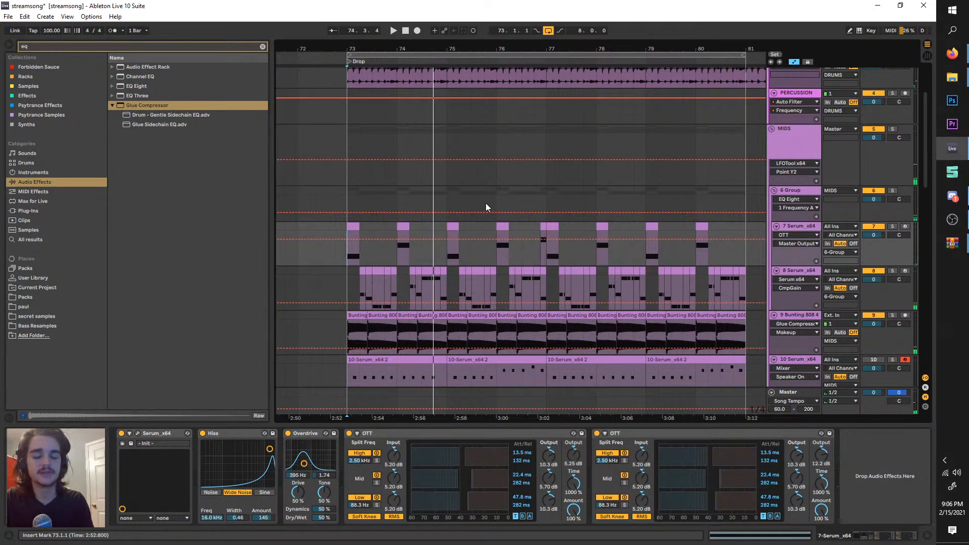
{"action": "key", "text": "space"}
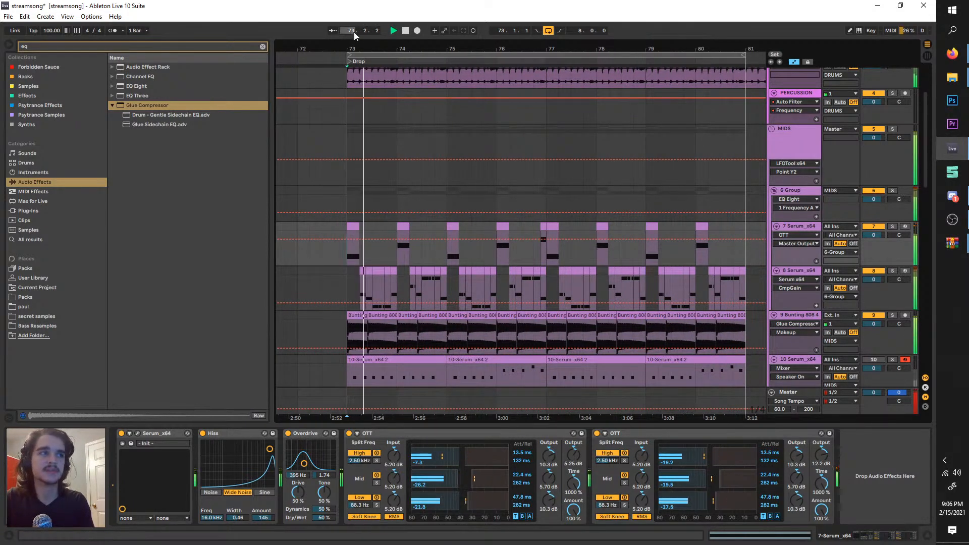
{"action": "key", "text": "space"}
- Move the eight-bar loop to start at bar 77, play from there and solo the Serum on track 7
{"action": "left_click_drag", "start_coordinate": [357, 55], "coordinate": [555, 55]}
{"action": "key", "text": "space"}
{"action": "scroll", "coordinate": [568, 177], "scroll_direction": "right", "scroll_amount": 3}
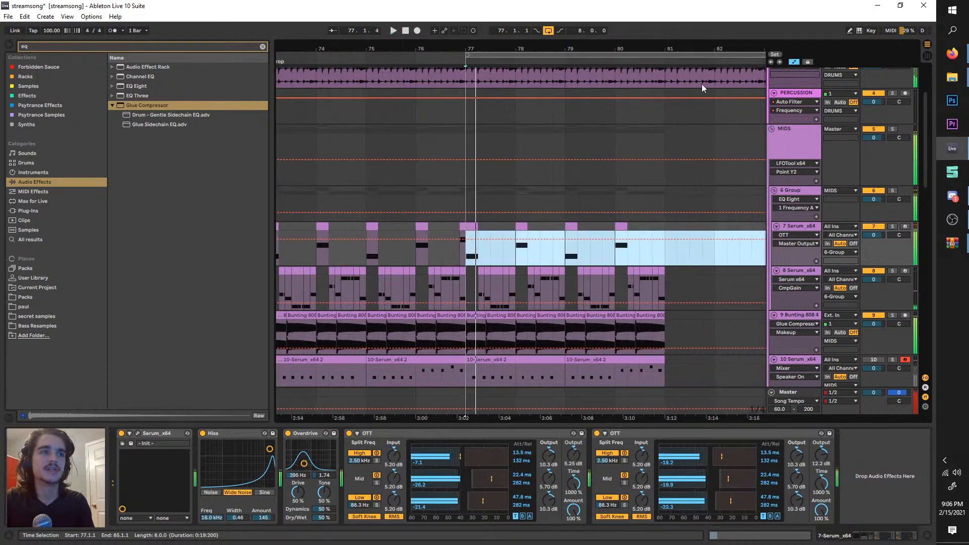
{"action": "scroll", "coordinate": [634, 156], "scroll_direction": "right", "scroll_amount": 2}
{"action": "left_click", "coordinate": [893, 226]}
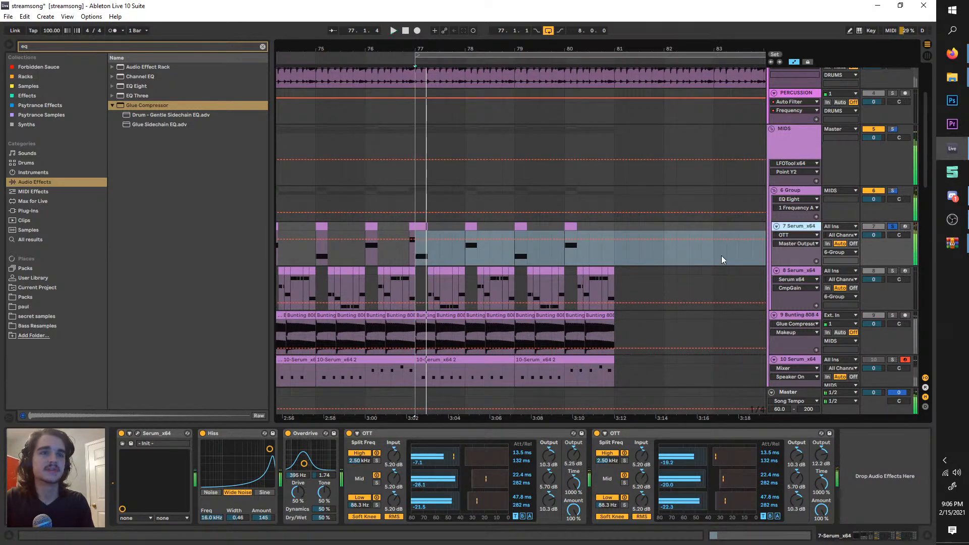
- Try raising the A Warp automation of the Serum on track 7 to about 71% from bar 77
{"action": "left_click", "coordinate": [138, 433]}
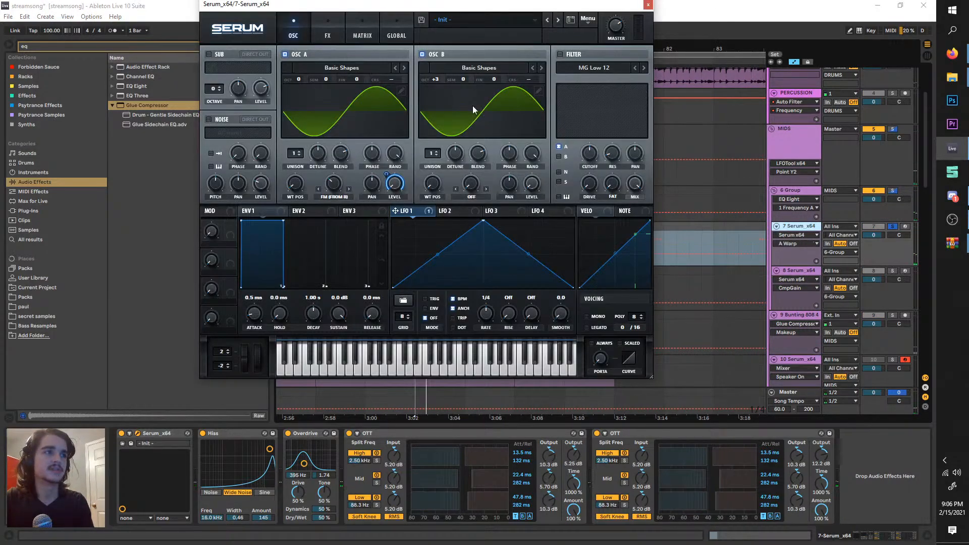
{"action": "left_click", "coordinate": [647, 4]}
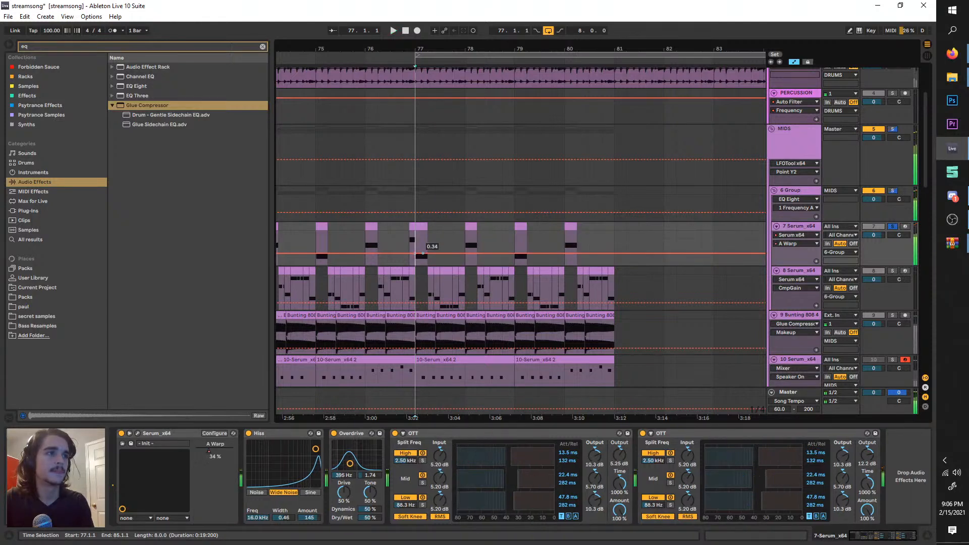
{"action": "left_click_drag", "start_coordinate": [415, 250], "coordinate": [415, 240]}
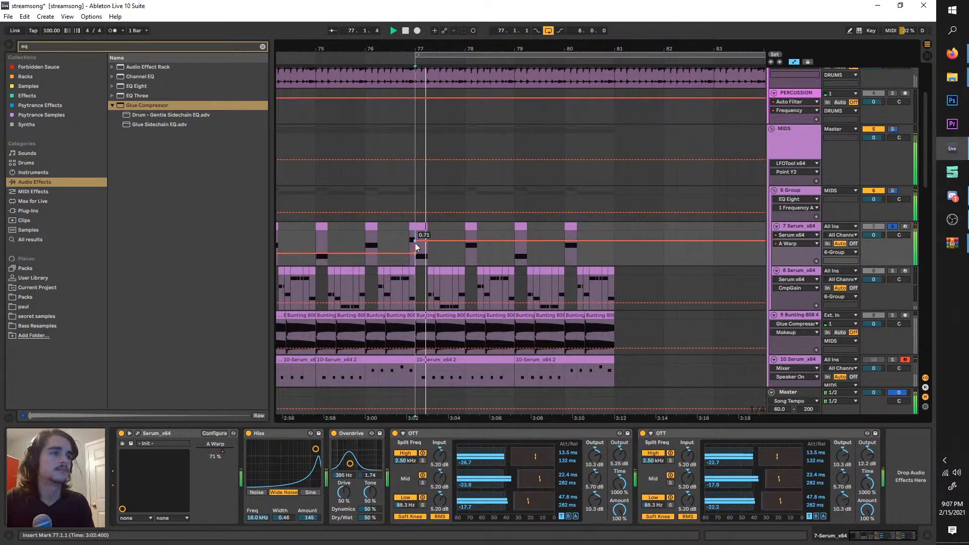
- Expose Oscillator B's octave of the Serum on track 7 and automate it to +2 Oct from bar 77
{"action": "left_click", "coordinate": [137, 433]}
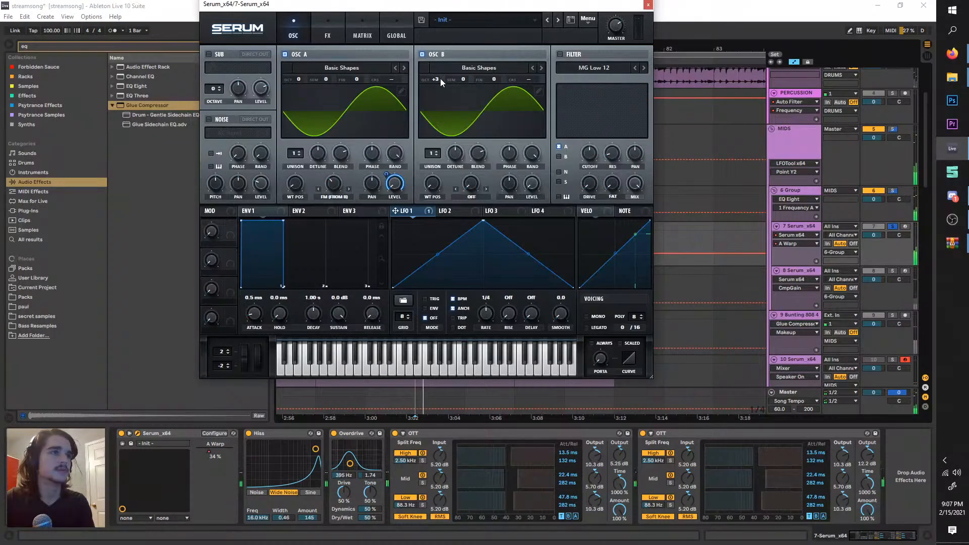
{"action": "left_click", "coordinate": [648, 5]}
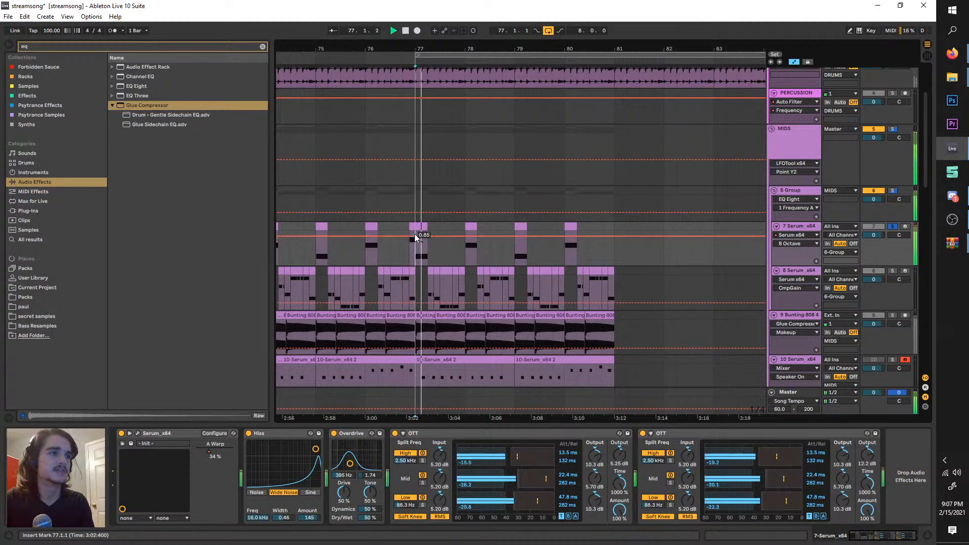
{"action": "mouse_move", "coordinate": [417, 238]}
{"action": "left_mouse_down"}
{"action": "mouse_move", "coordinate": [415, 249]}
{"action": "mouse_move", "coordinate": [419, 241]}
{"action": "left_mouse_up"}
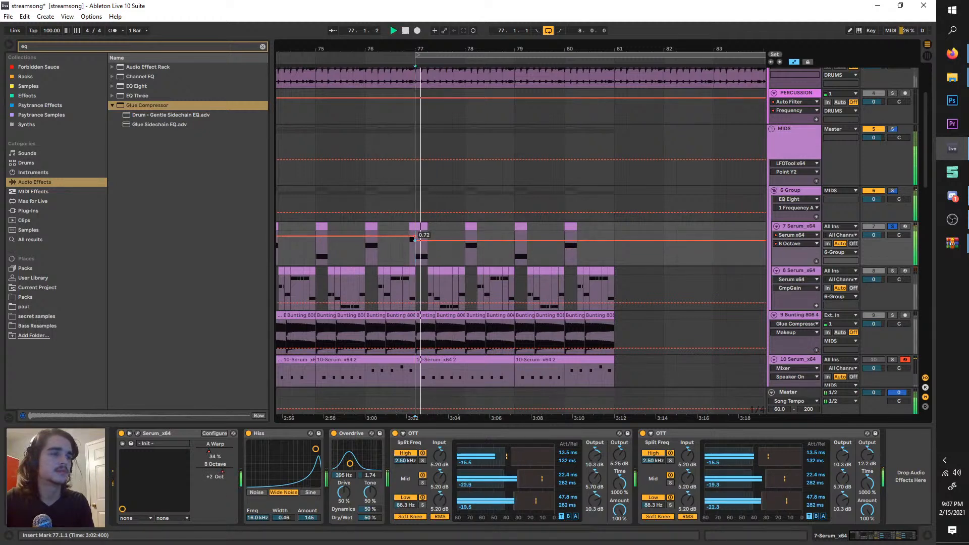
- Unsolo the Serum on track 7, move the eight-bar loop back to bar 73 and play the full mix
{"action": "left_click", "coordinate": [893, 226]}
{"action": "key", "text": "space"}
{"action": "left_click_drag", "start_coordinate": [476, 49], "coordinate": [448, 100]}
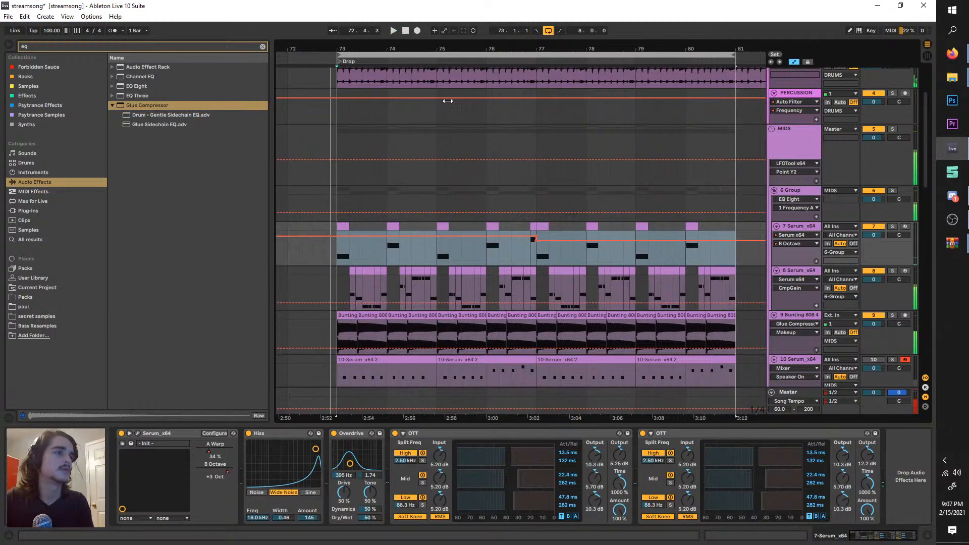
{"action": "key", "text": "space"}
{"action": "key", "text": "space"}
- Shift the eight-bar loop to bar 77 and listen to the second half of the drop
{"action": "left_click_drag", "start_coordinate": [415, 55], "coordinate": [615, 56]}
{"action": "key", "text": "space"}
{"action": "key", "text": "space"}
{"action": "left_click_drag", "start_coordinate": [755, 243], "coordinate": [685, 243]}
- Move Oscillator A's wavetable position to a saw shape in the Serum on track 8, auditioning it in solo
{"action": "left_click", "coordinate": [800, 271]}
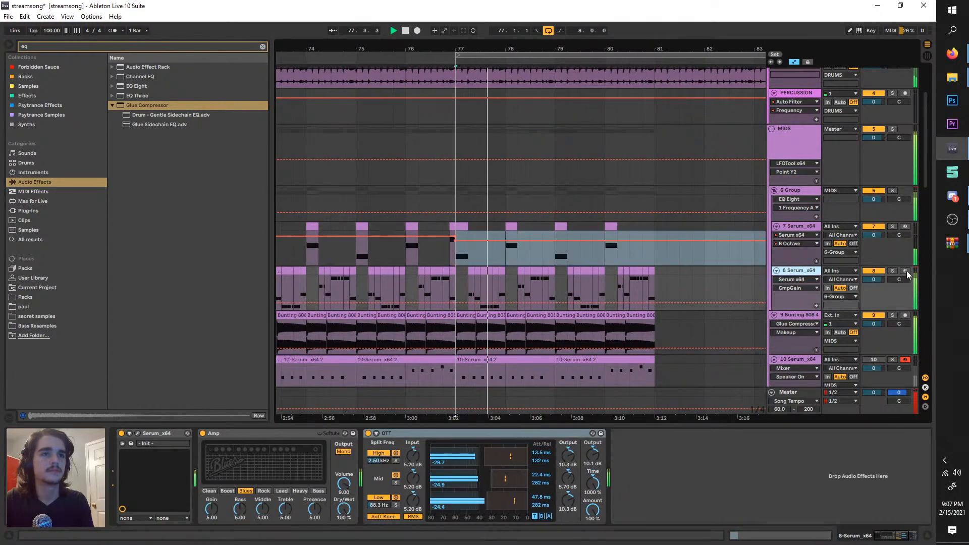
{"action": "left_click", "coordinate": [893, 271]}
{"action": "left_click", "coordinate": [138, 433]}
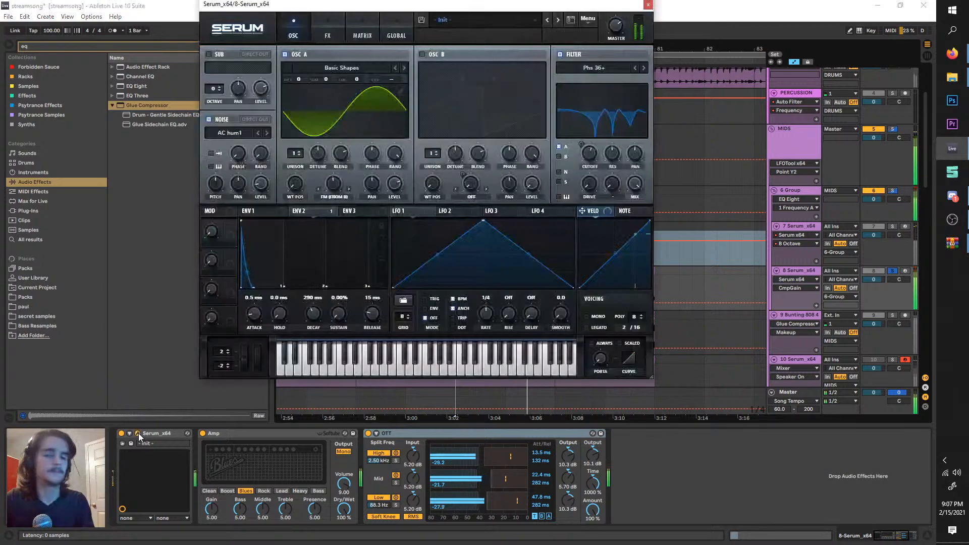
{"action": "double_click", "coordinate": [795, 277]}
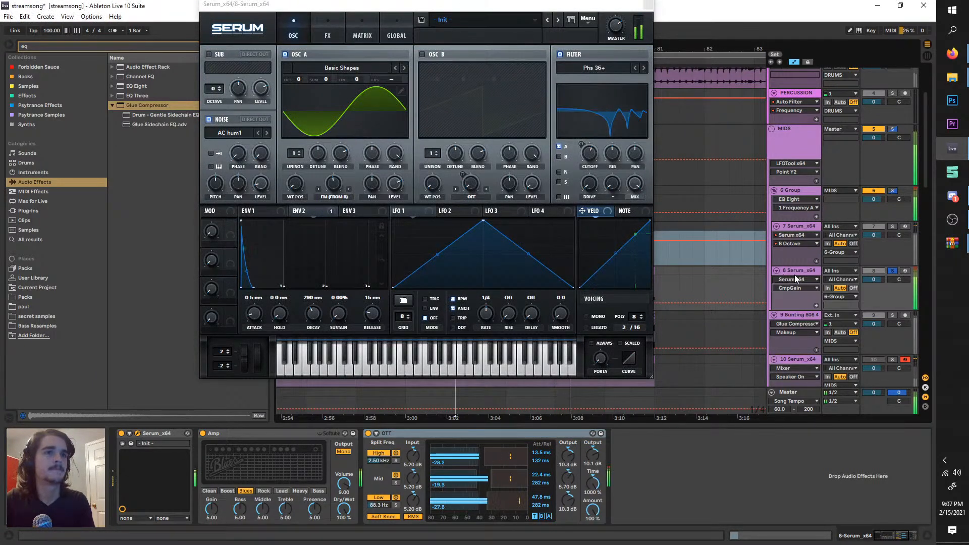
{"action": "left_click", "coordinate": [328, 28]}
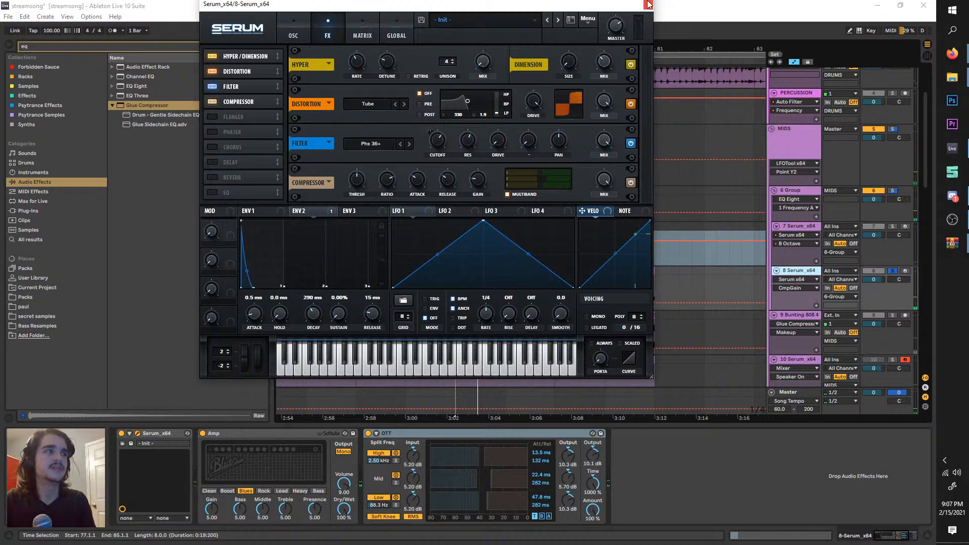
{"action": "left_click", "coordinate": [295, 32]}
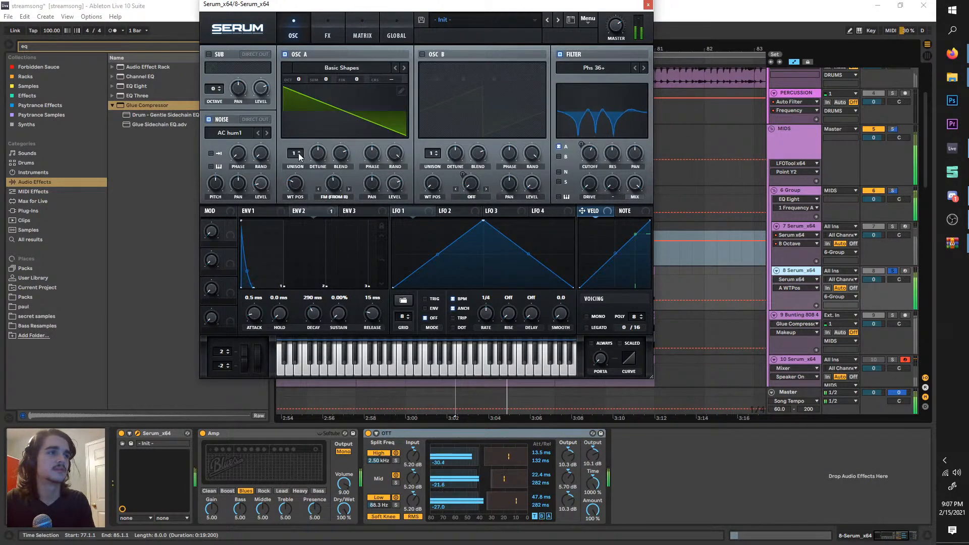
{"action": "left_click", "coordinate": [650, 5]}
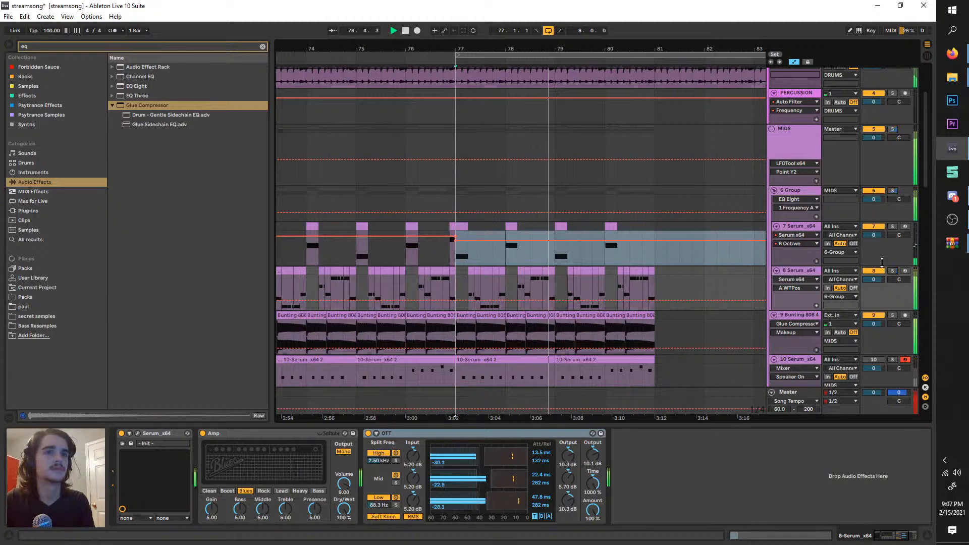
- Return the eight-bar loop to bar 73 and replay the drop from its start
{"action": "left_click_drag", "start_coordinate": [527, 193], "coordinate": [598, 193]}
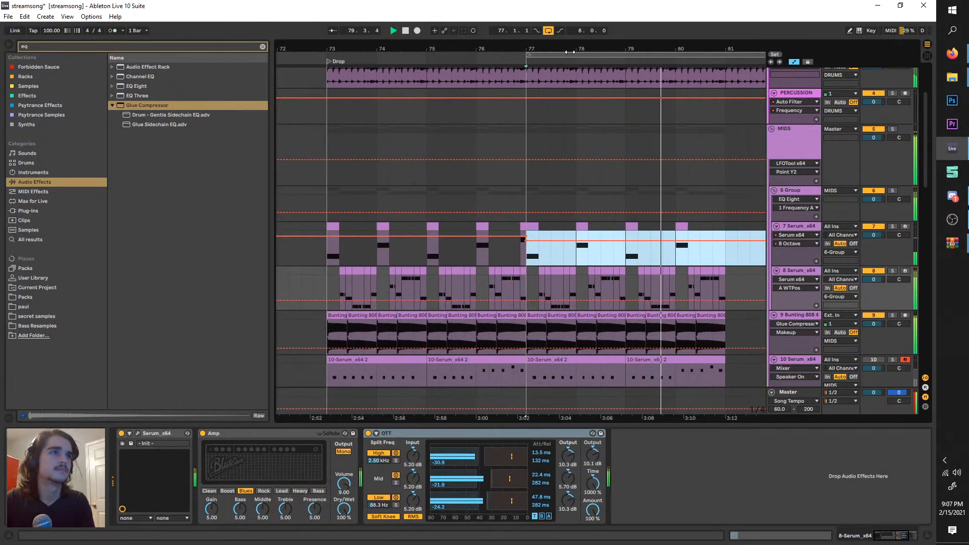
{"action": "left_click_drag", "start_coordinate": [578, 55], "coordinate": [377, 79]}
{"action": "key", "text": "space"}
{"action": "key", "text": "space"}
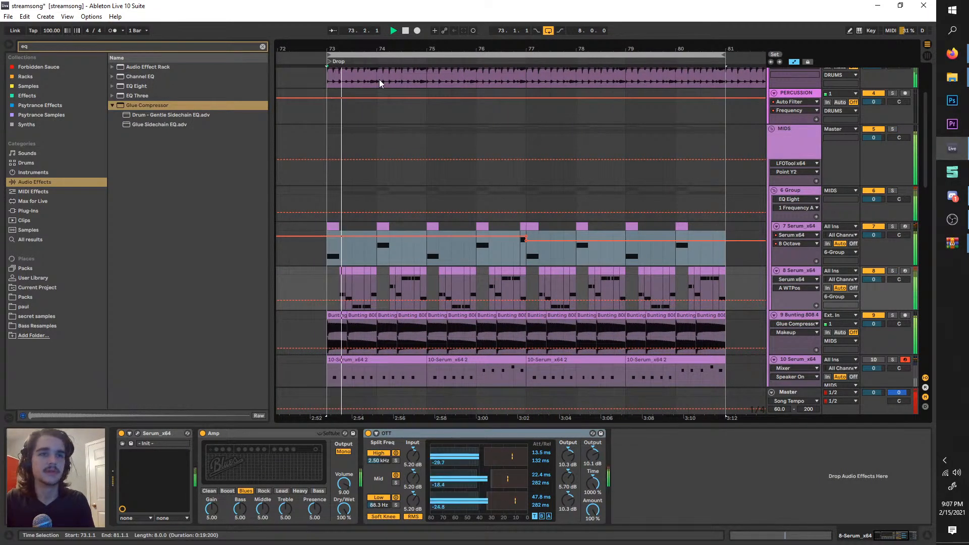
- Remove the filter cutoff's modulation in the Serum on track 8 and set the cutoff to about 667 Hz while soloed, adjusting the resonance too
{"action": "left_click", "coordinate": [799, 271]}
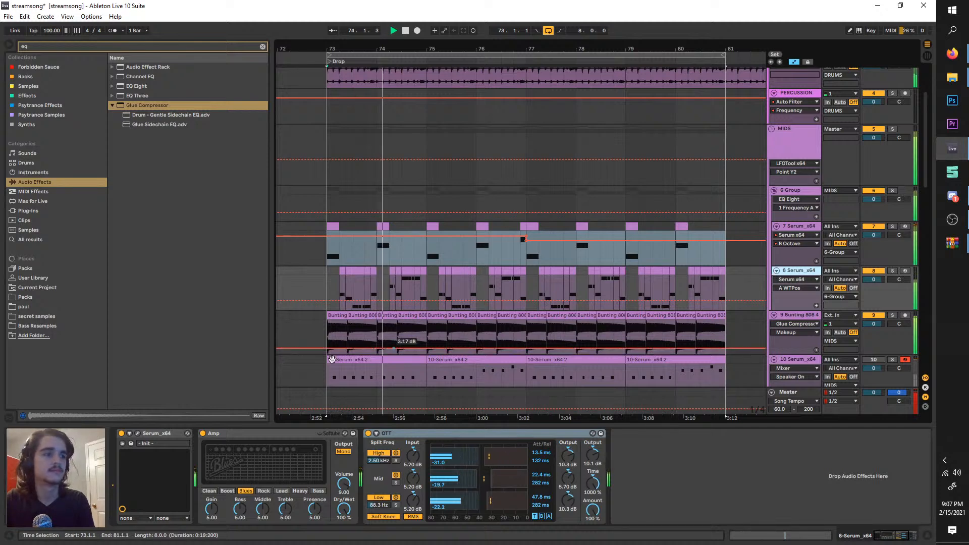
{"action": "left_click", "coordinate": [137, 434]}
{"action": "left_click", "coordinate": [326, 35]}
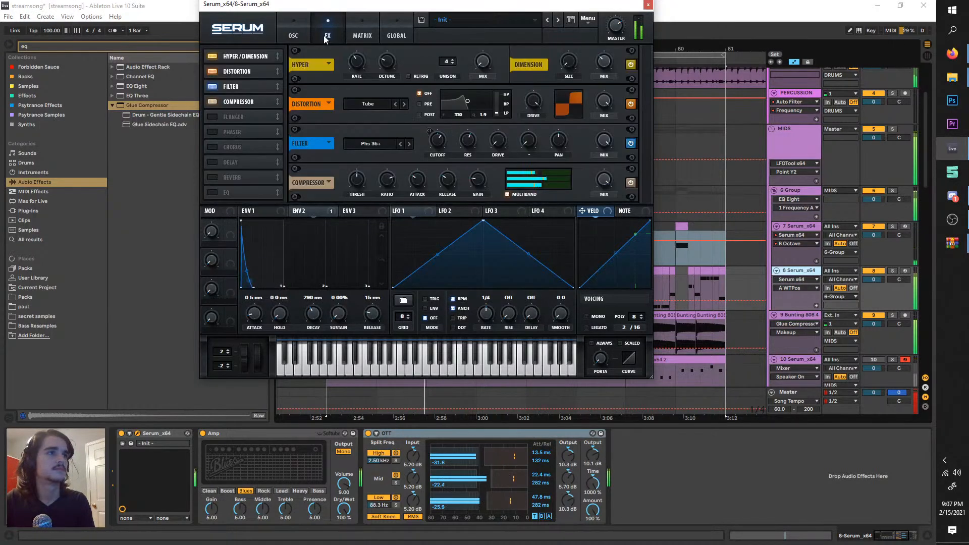
{"action": "left_click", "coordinate": [298, 35]}
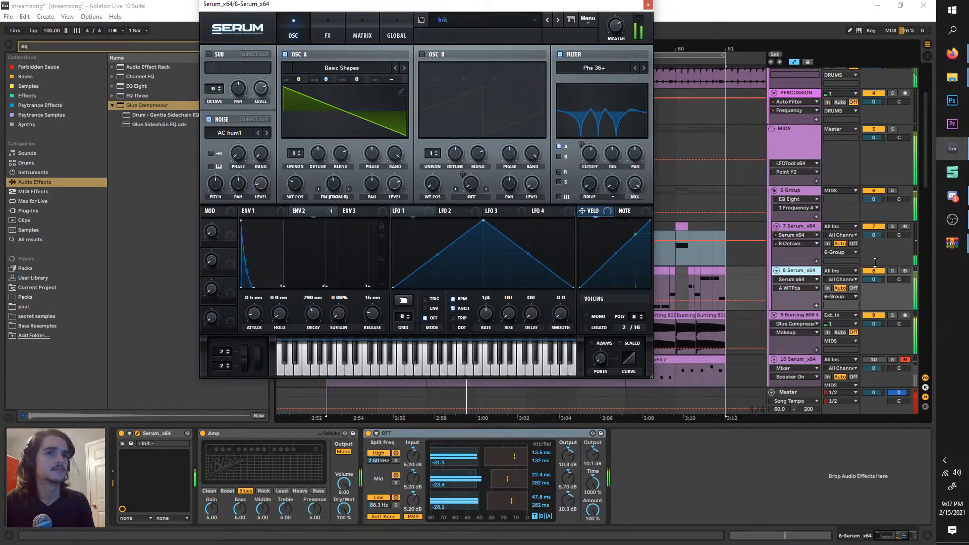
{"action": "left_click", "coordinate": [893, 270]}
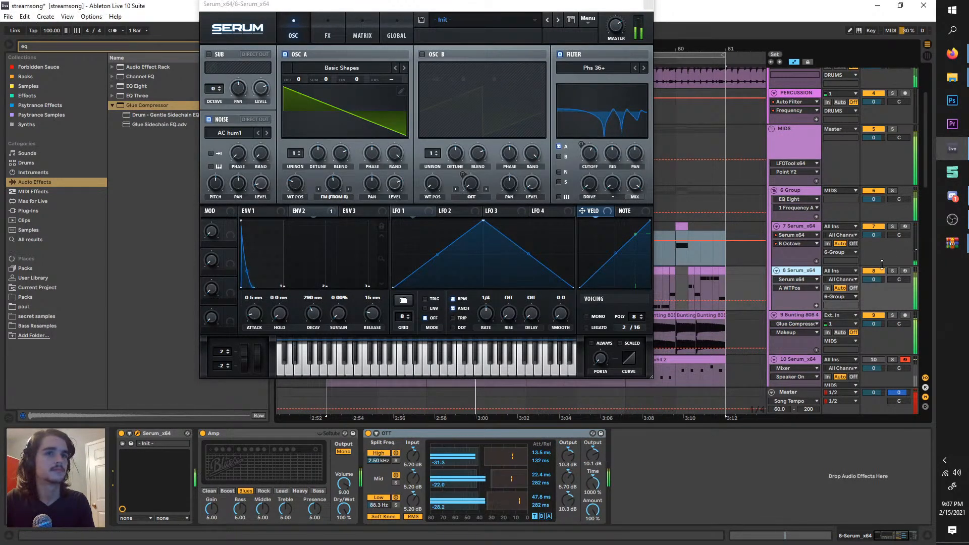
{"action": "right_click", "coordinate": [589, 149]}
{"action": "left_click", "coordinate": [613, 194]}
{"action": "left_click_drag", "start_coordinate": [589, 155], "coordinate": [589, 143]}
{"action": "left_click_drag", "start_coordinate": [611, 153], "coordinate": [609, 117]}
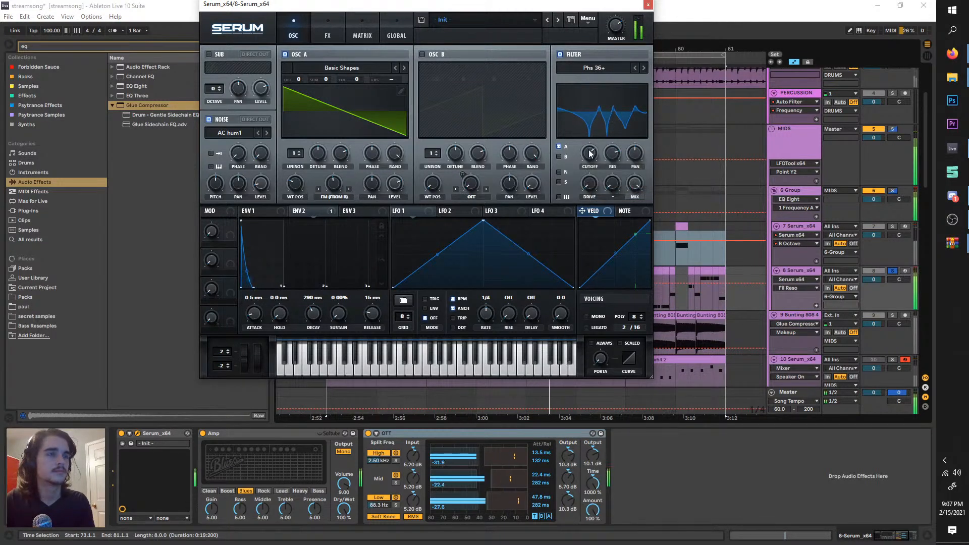
{"action": "mouse_move", "coordinate": [590, 153]}
{"action": "left_mouse_down"}
{"action": "mouse_move", "coordinate": [588, 142]}
{"action": "mouse_move", "coordinate": [588, 158]}
{"action": "left_mouse_up"}
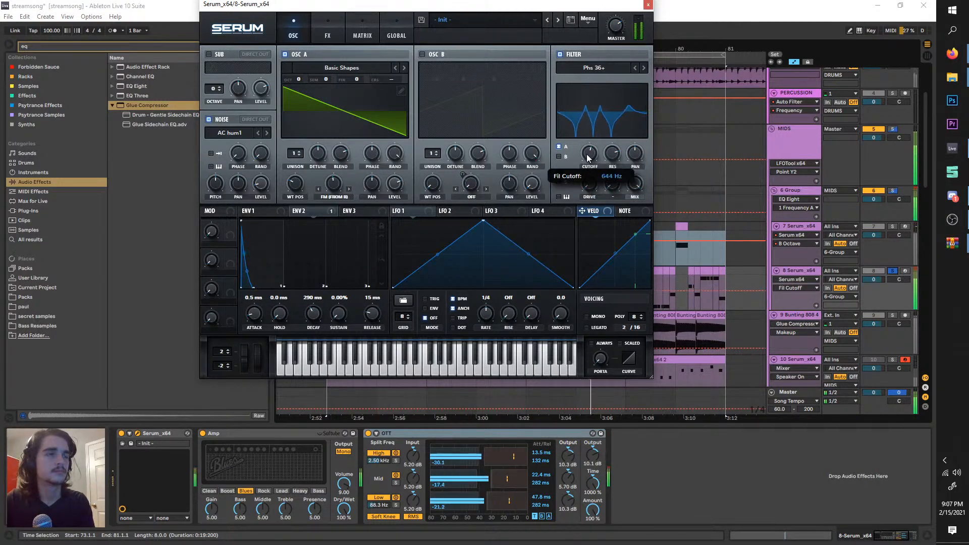
{"action": "left_click", "coordinate": [891, 271]}
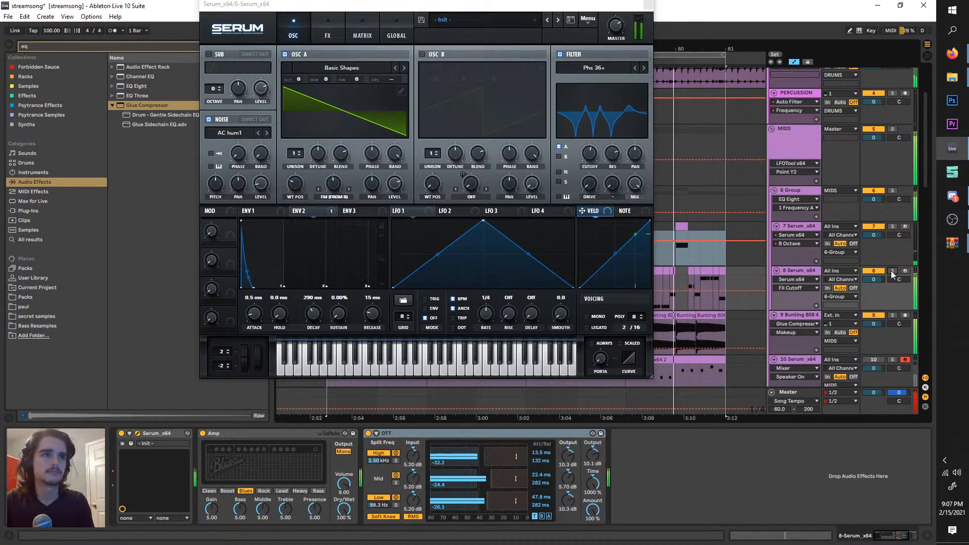
{"action": "left_click", "coordinate": [647, 5]}
- Automate the Fil Cutoff of the Serum on track 8 to jump to about 1713 Hz from bar 77
{"action": "key", "text": "space"}
{"action": "key", "text": "space"}
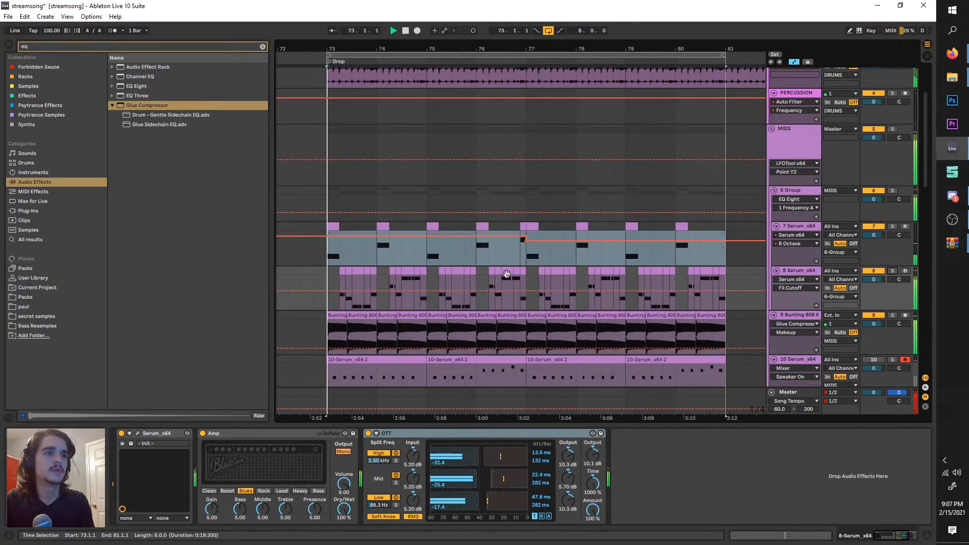
{"action": "key", "text": "space"}
{"action": "left_click", "coordinate": [527, 290]}
{"action": "left_click_drag", "start_coordinate": [535, 291], "coordinate": [535, 299]}
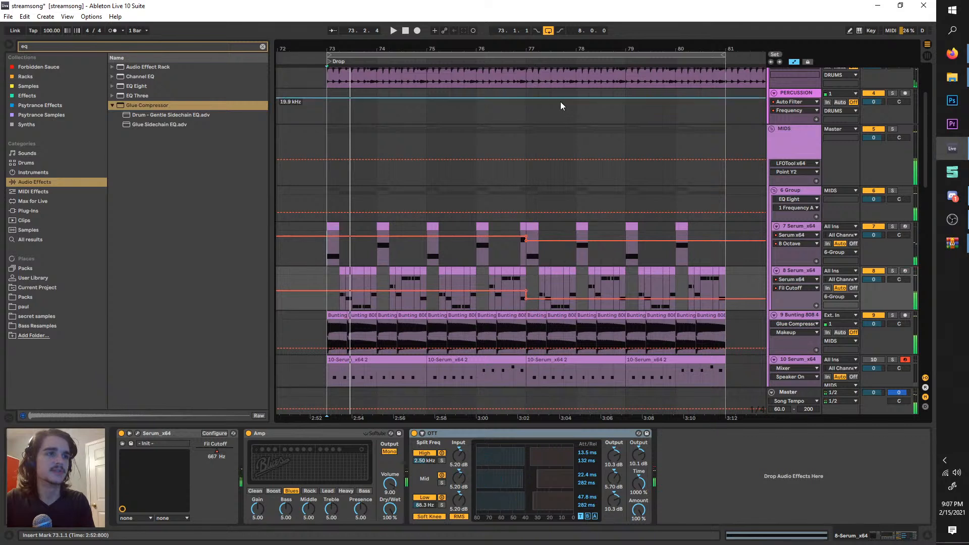
{"action": "left_click", "coordinate": [540, 61]}
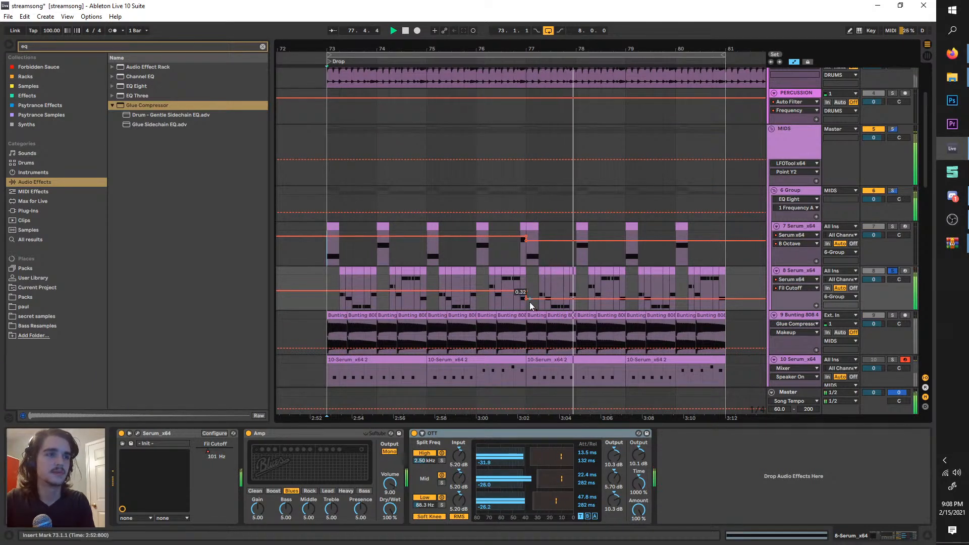
{"action": "left_click_drag", "start_coordinate": [527, 300], "coordinate": [526, 286]}
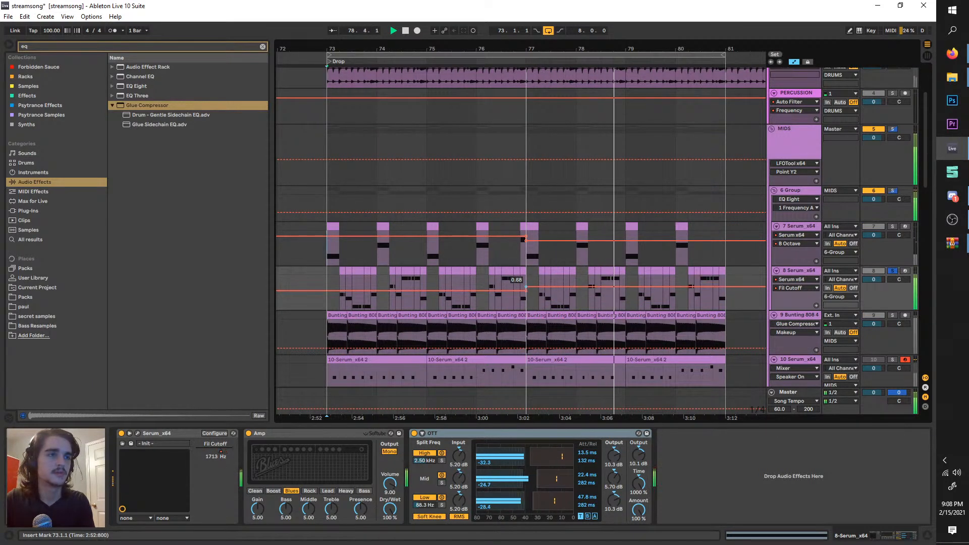
- Raise the Fil Cutoff automation from bar 77 to about 3091 Hz on the track 8 Serum and audition it
{"action": "key", "text": "space"}
{"action": "left_click", "coordinate": [478, 64]}
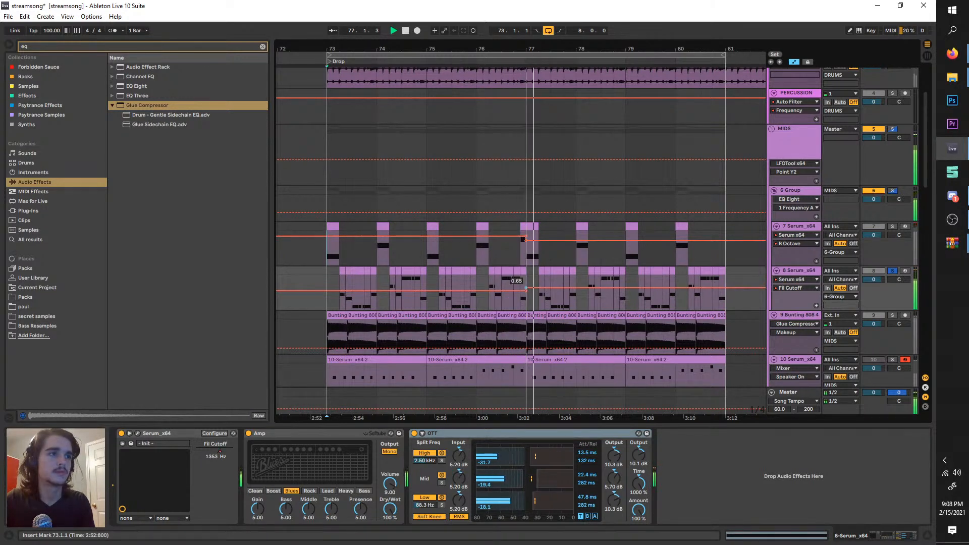
{"action": "left_click_drag", "start_coordinate": [527, 290], "coordinate": [527, 284]}
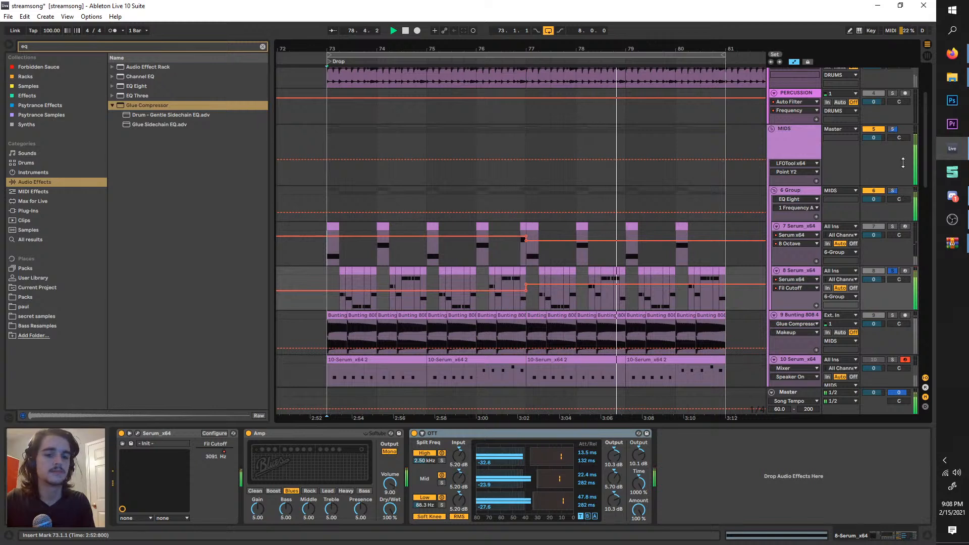
{"action": "key", "text": "space"}
- Switch to WinRAR, extract the YWM2BH folder from YWM2BH.rar to the desktop, and return to Ableton Live
{"action": "mouse_move", "coordinate": [953, 53]}
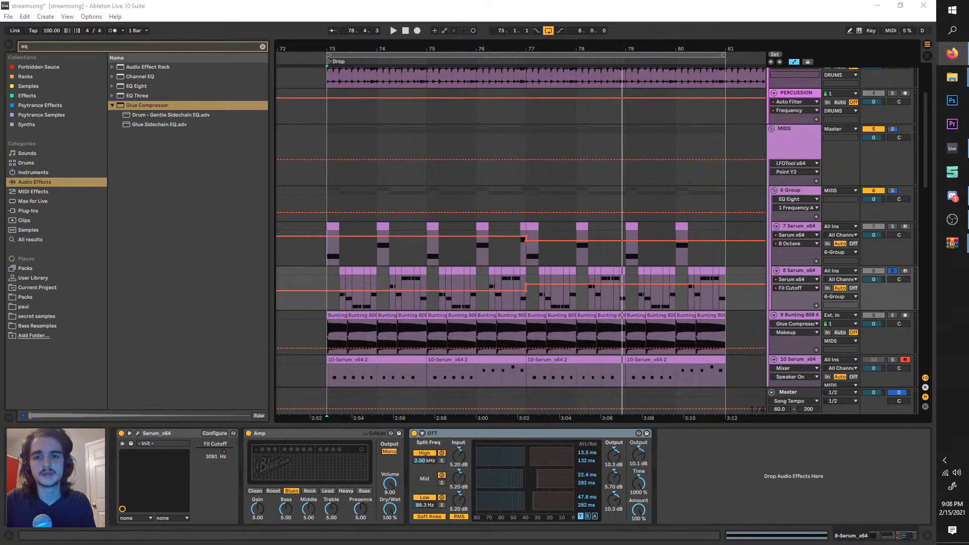
{"action": "mouse_move", "coordinate": [953, 243]}
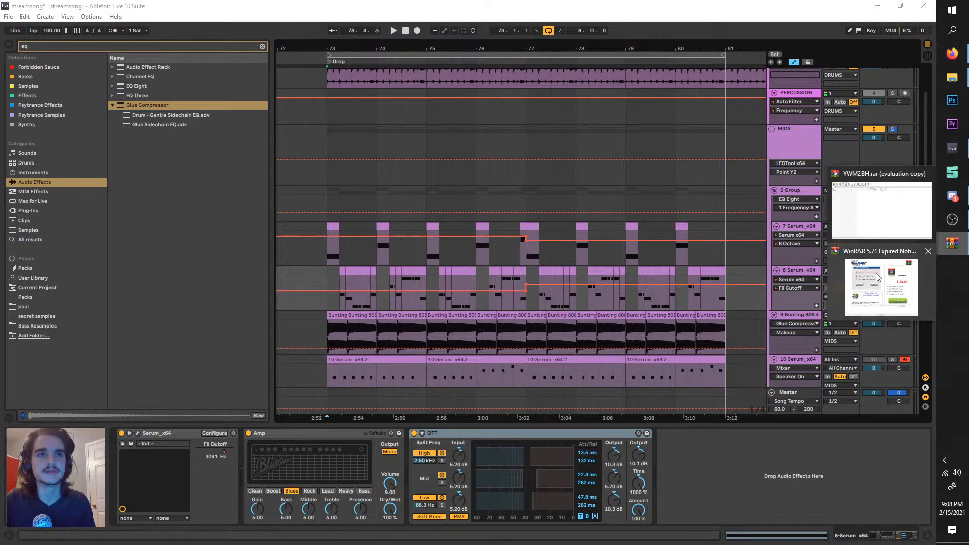
{"action": "left_click", "coordinate": [898, 223]}
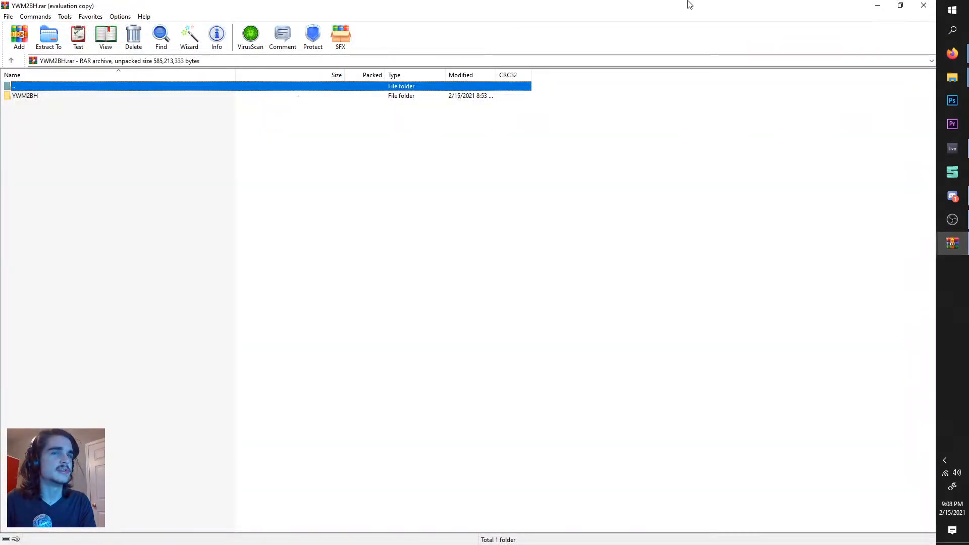
{"action": "double_click", "coordinate": [125, 96]}
{"action": "key", "text": "BackSpace"}
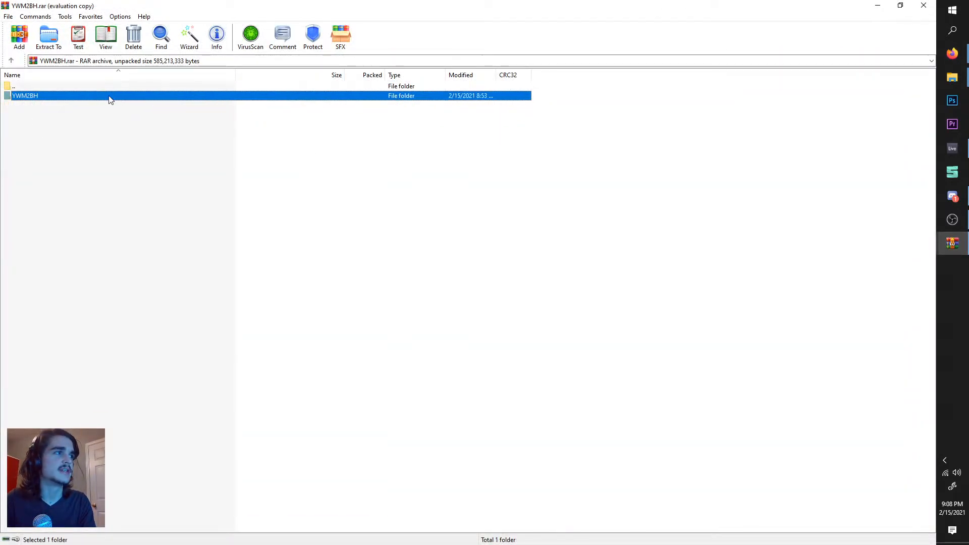
{"action": "left_click_drag", "start_coordinate": [950, 544], "coordinate": [541, 158]}
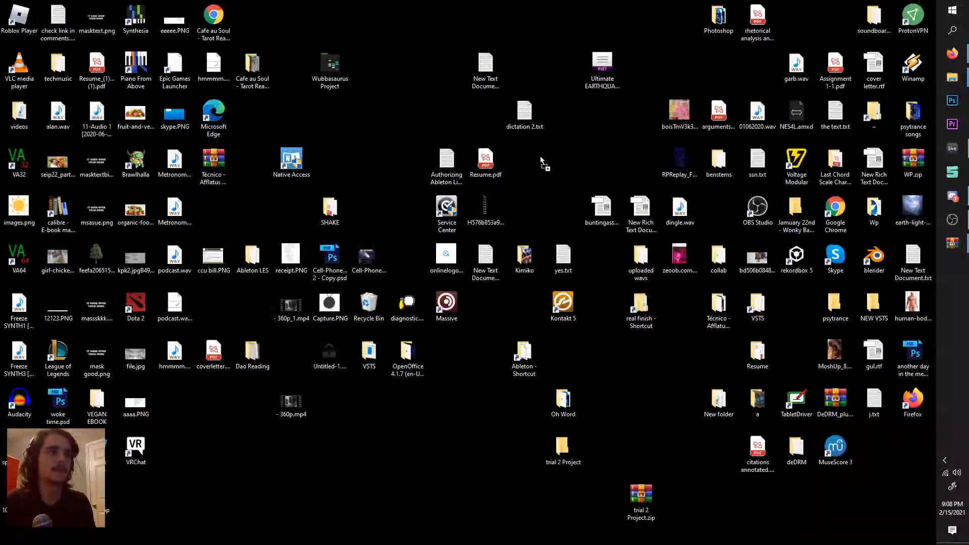
{"action": "left_click", "coordinate": [949, 146]}
- Unsolo the Serum on track 8 and replay the drop from bar 73 in the full mix
{"action": "key", "text": "space"}
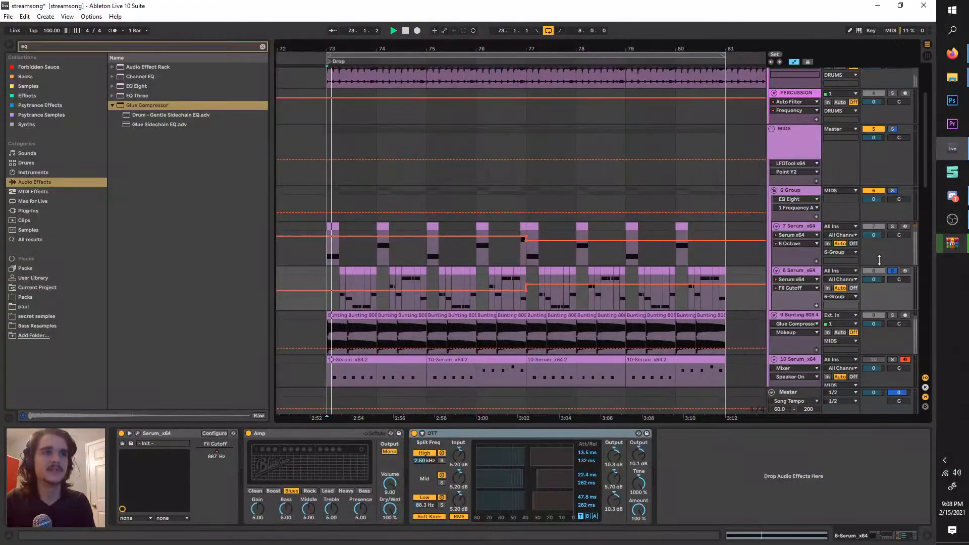
{"action": "left_click", "coordinate": [891, 273]}
{"action": "key", "text": "space"}
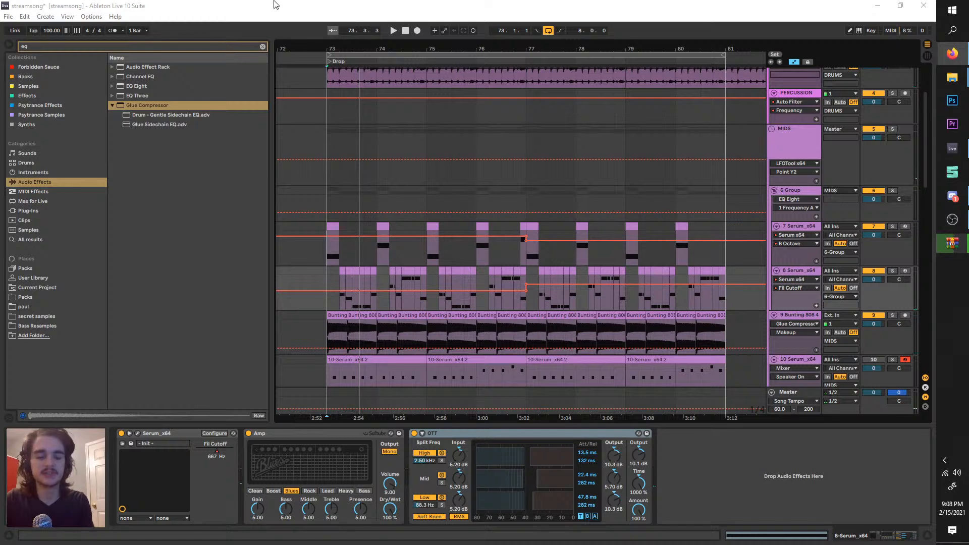
{"action": "left_click", "coordinate": [394, 30]}
{"action": "scroll", "coordinate": [387, 238], "scroll_direction": "up", "scroll_amount": 4}
{"action": "scroll", "coordinate": [387, 238], "scroll_direction": "left", "scroll_amount": 2}
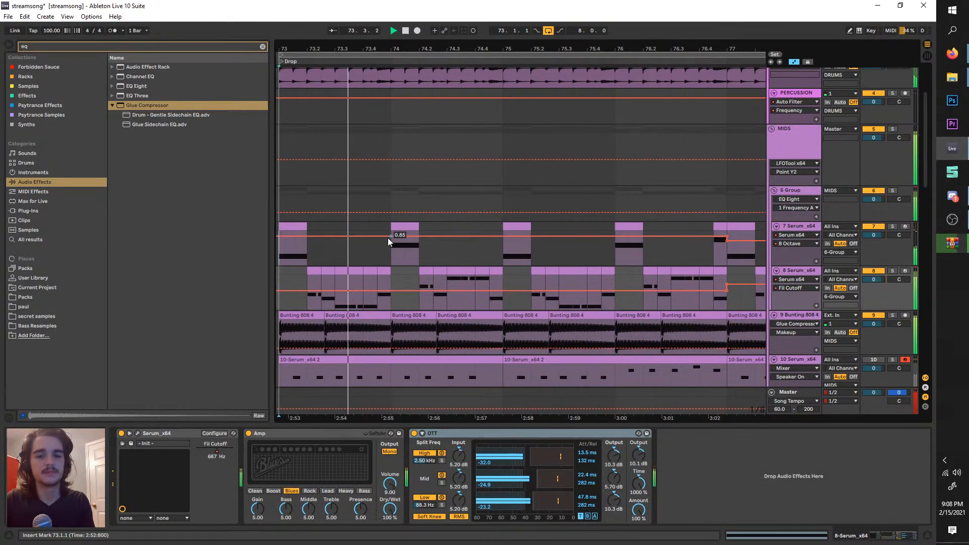
- Solo the Serum on track 8 again and listen to the opening of the drop from bar 73
{"action": "left_click", "coordinate": [892, 270]}
{"action": "scroll", "coordinate": [532, 274], "scroll_direction": "left", "scroll_amount": 2}
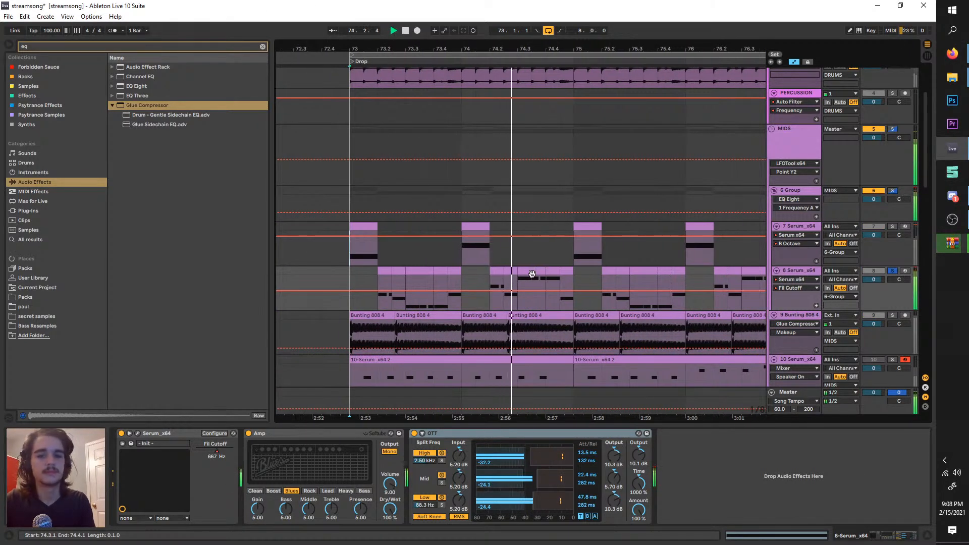
{"action": "key", "text": "space"}
{"action": "scroll", "coordinate": [527, 275], "scroll_direction": "down", "scroll_amount": 3}
{"action": "key", "text": "space"}
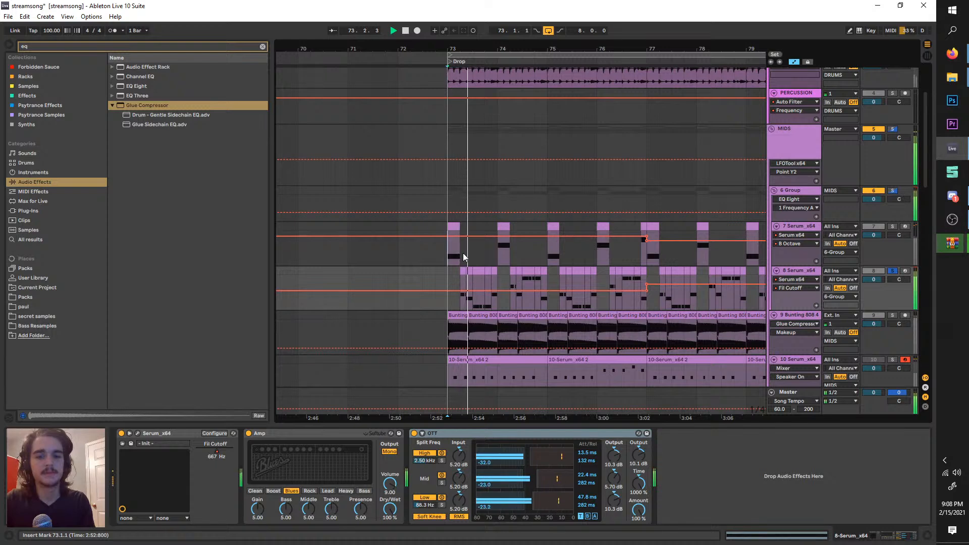
{"action": "key", "text": "space"}
{"action": "scroll", "coordinate": [462, 253], "scroll_direction": "up", "scroll_amount": 3}
{"action": "scroll", "coordinate": [462, 252], "scroll_direction": "right", "scroll_amount": 1}
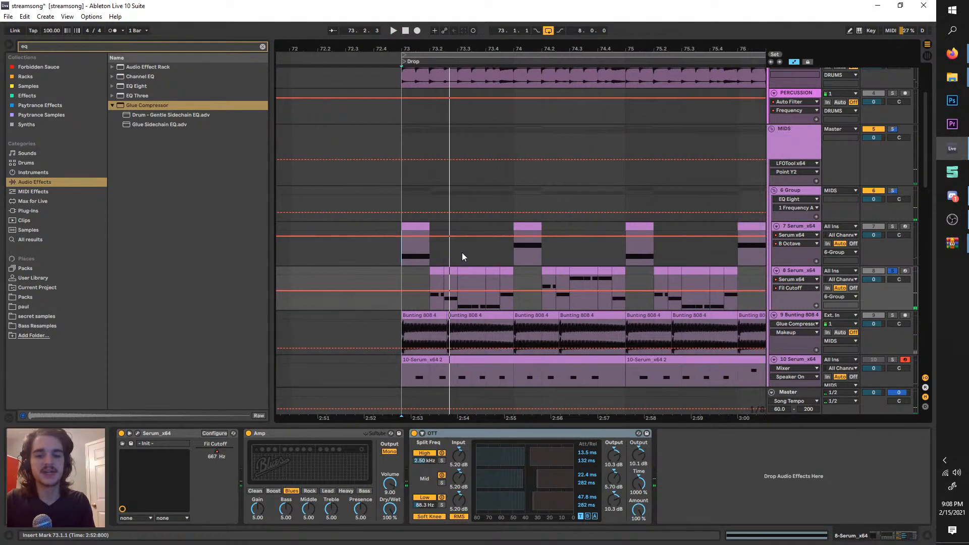
- Search the browser for "hyper" among all results, clips, plug-ins and audio effects
{"action": "left_click", "coordinate": [85, 46]}
{"action": "type", "text": "hy"}
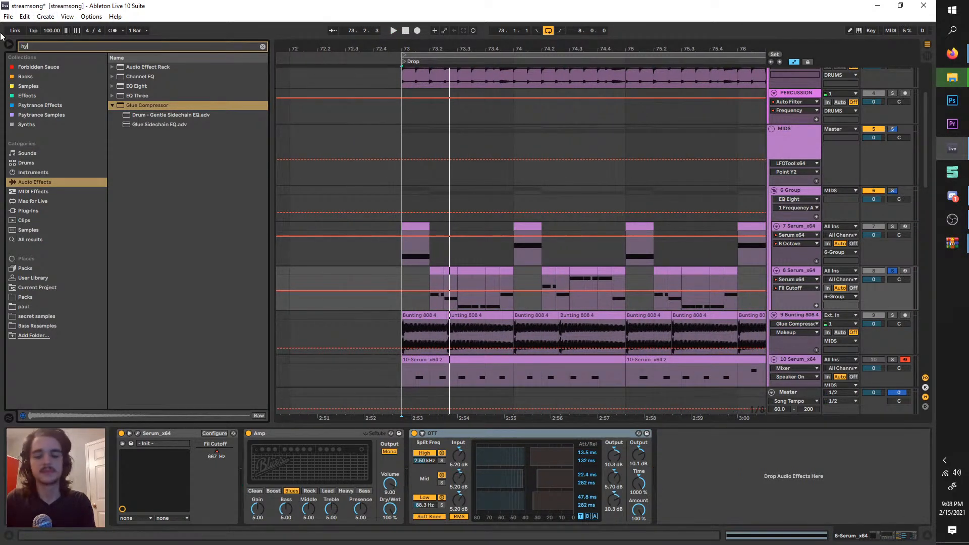
{"action": "type", "text": "per"}
{"action": "left_click", "coordinate": [44, 240]}
{"action": "left_click", "coordinate": [45, 222]}
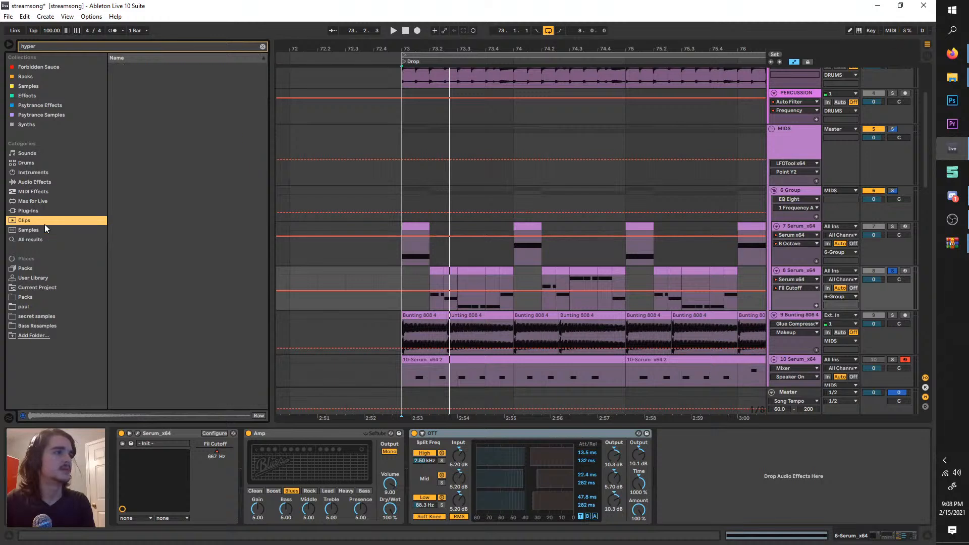
{"action": "left_click", "coordinate": [47, 212]}
{"action": "left_click", "coordinate": [50, 183]}
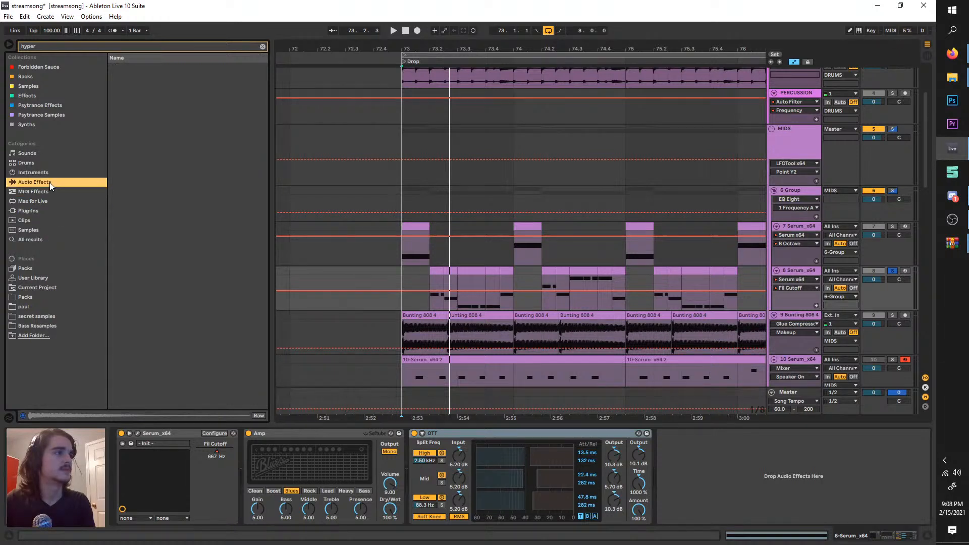
- Search the audio effects for "stereo", look at the Auto Filter presets, and clear the search
{"action": "left_click", "coordinate": [262, 46]}
{"action": "left_click", "coordinate": [214, 47]}
{"action": "type", "text": "stereo"}
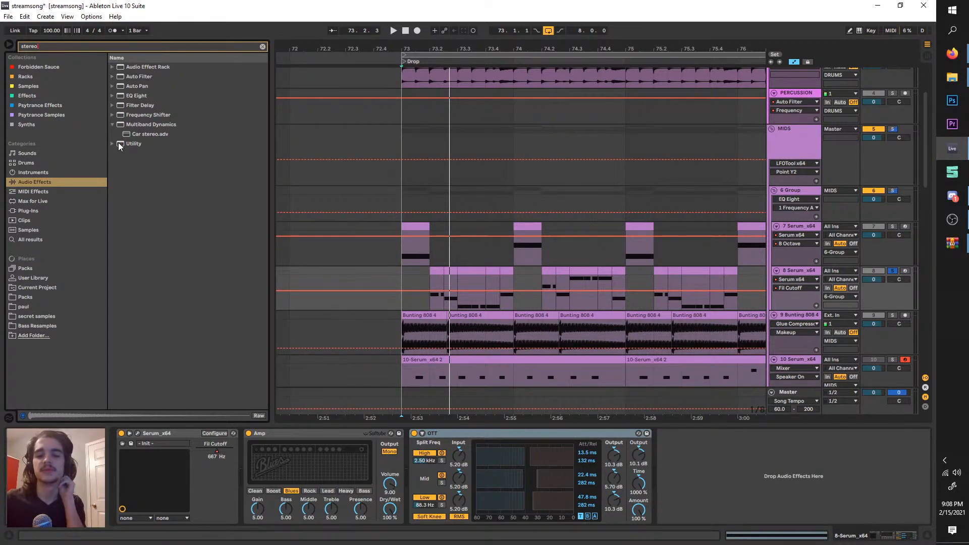
{"action": "left_click", "coordinate": [113, 77]}
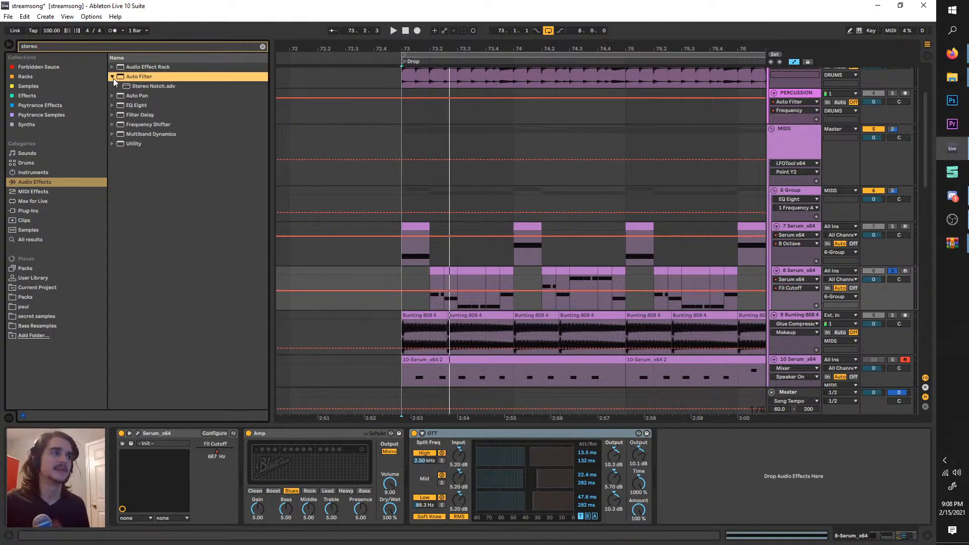
{"action": "left_click", "coordinate": [263, 47]}
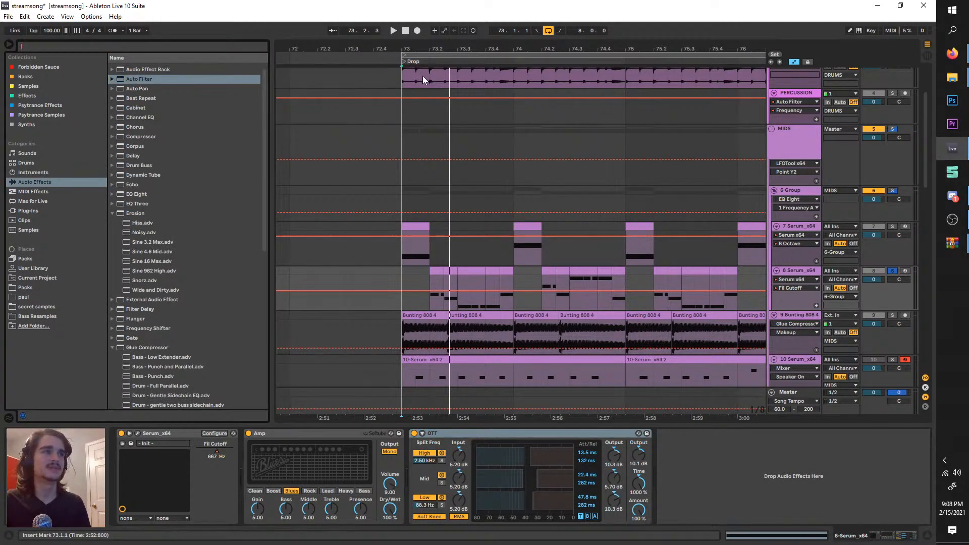
- Move the eight-bar loop to start at 73.2, where the track 8 Serum enters, and play it
{"action": "scroll", "coordinate": [423, 76], "scroll_direction": "up", "scroll_amount": 3}
{"action": "left_click_drag", "start_coordinate": [423, 55], "coordinate": [486, 58]}
{"action": "key", "text": "space"}
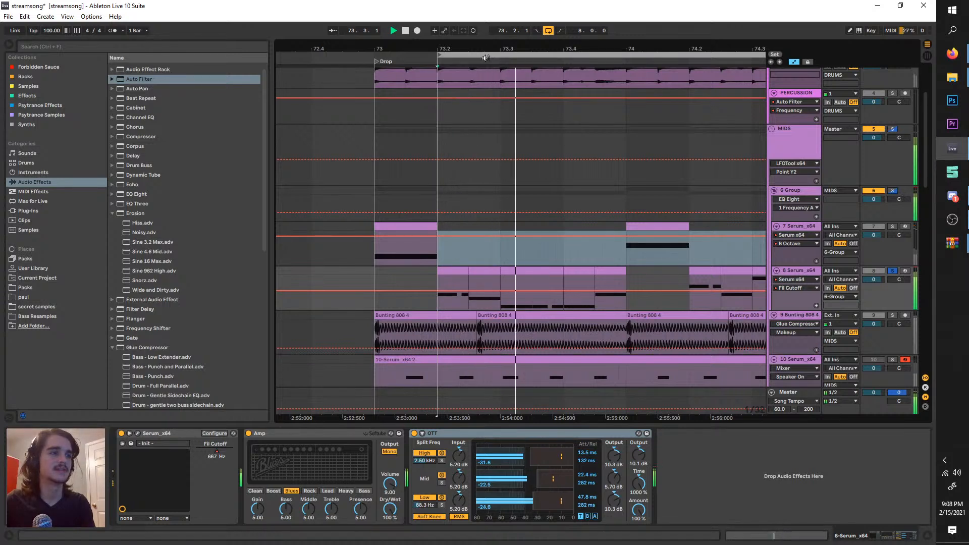
- Find the Delay audio effect and add it after OTT on track 8
{"action": "left_click", "coordinate": [87, 47]}
{"action": "type", "text": "de"}
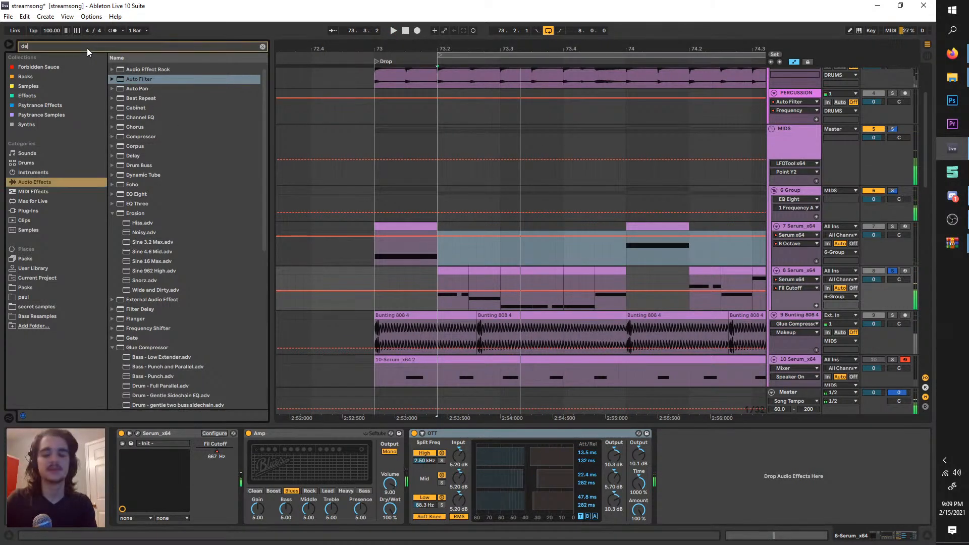
{"action": "type", "text": "lay"}
{"action": "left_click_drag", "start_coordinate": [125, 78], "coordinate": [801, 457]}
{"action": "key", "text": "space"}
{"action": "key", "text": "space"}
- Switch the Delay's left and right times from tempo sync to milliseconds and enable Ping Pong mode
{"action": "left_click", "coordinate": [706, 451]}
{"action": "key", "text": "space"}
{"action": "key", "text": "space"}
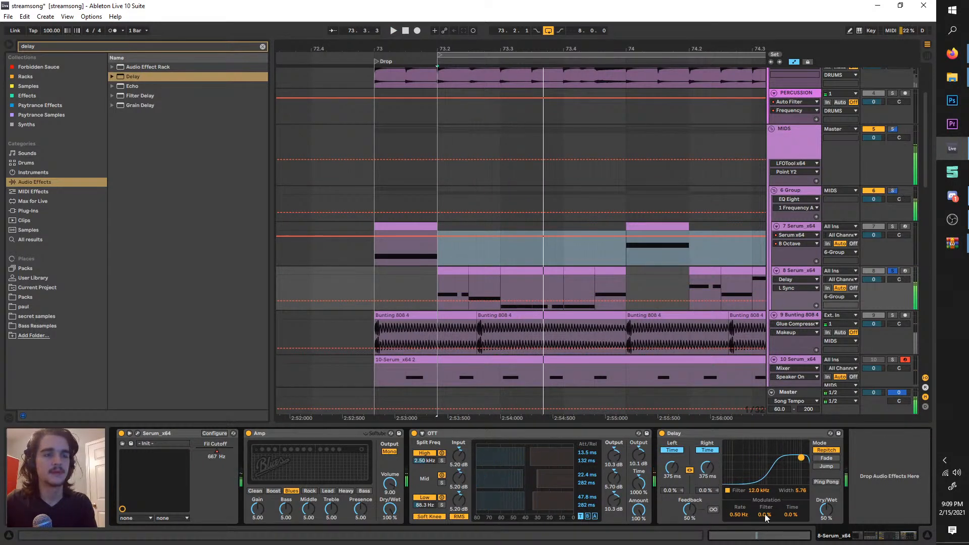
{"action": "key", "text": "space"}
{"action": "key", "text": "space"}
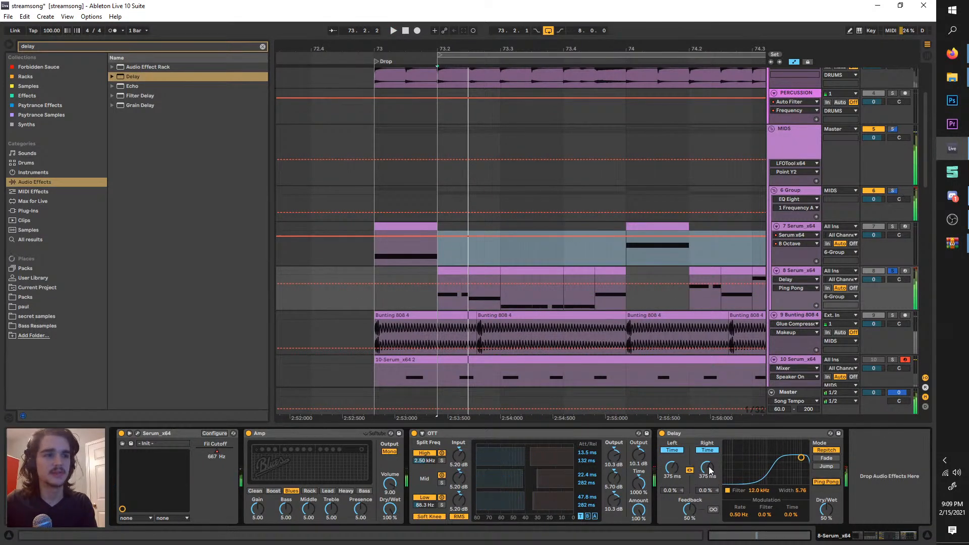
- Set the Delay's linked left and right times to 3.26 ms and compare the sound with the effect bypassed
{"action": "key", "text": "space"}
{"action": "left_click_drag", "start_coordinate": [708, 467], "coordinate": [709, 462]}
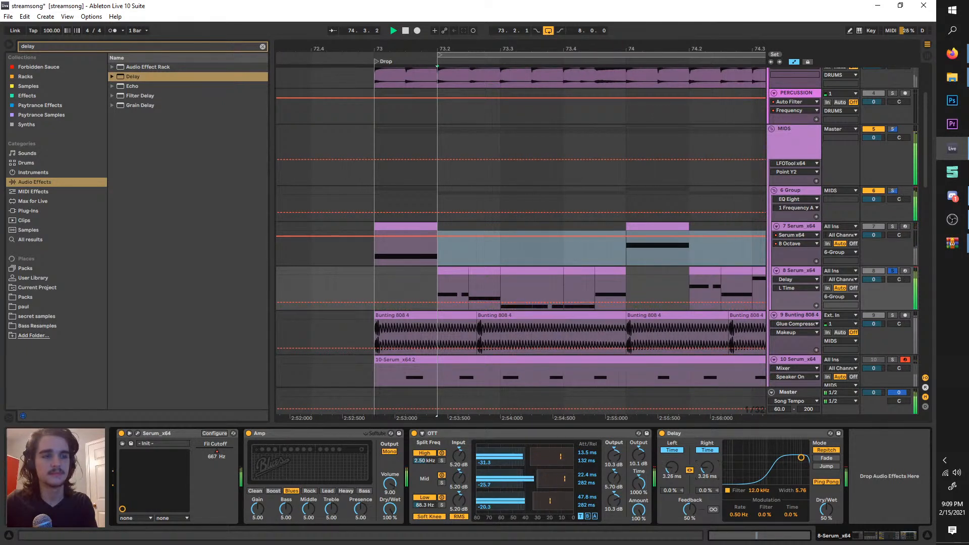
{"action": "left_click", "coordinate": [662, 433]}
{"action": "left_click", "coordinate": [662, 433]}
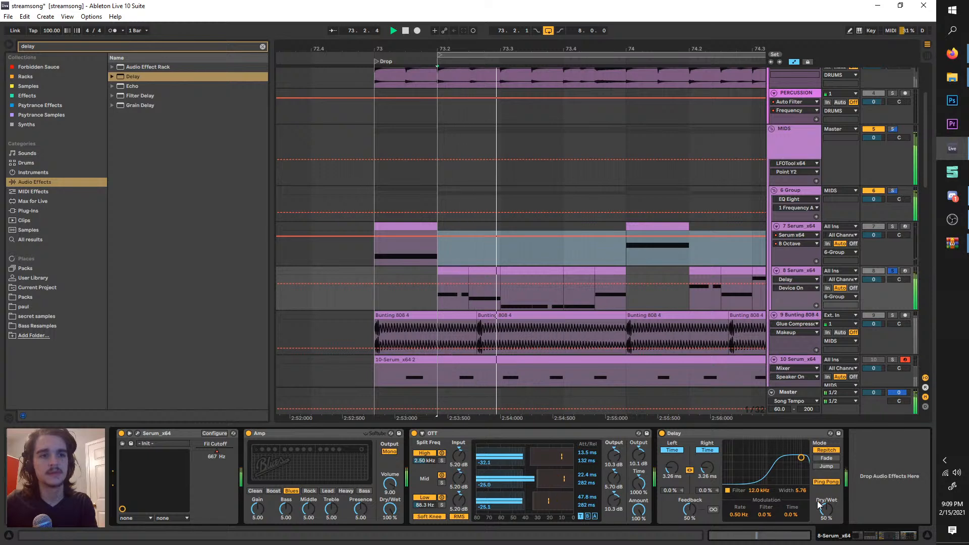
- Lower the Delay's Dry/Wet to 21% and audition the loop
{"action": "left_click_drag", "start_coordinate": [827, 508], "coordinate": [826, 538]}
{"action": "key", "text": "space"}
{"action": "key", "text": "space"}
{"action": "key", "text": "space"}
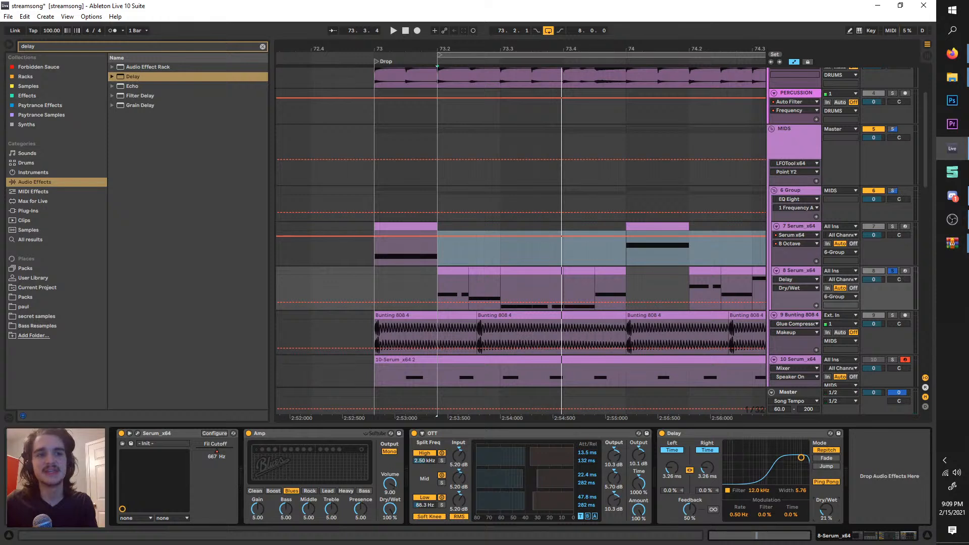
{"action": "left_click_drag", "start_coordinate": [826, 538], "coordinate": [826, 541]}
{"action": "key", "text": "space"}
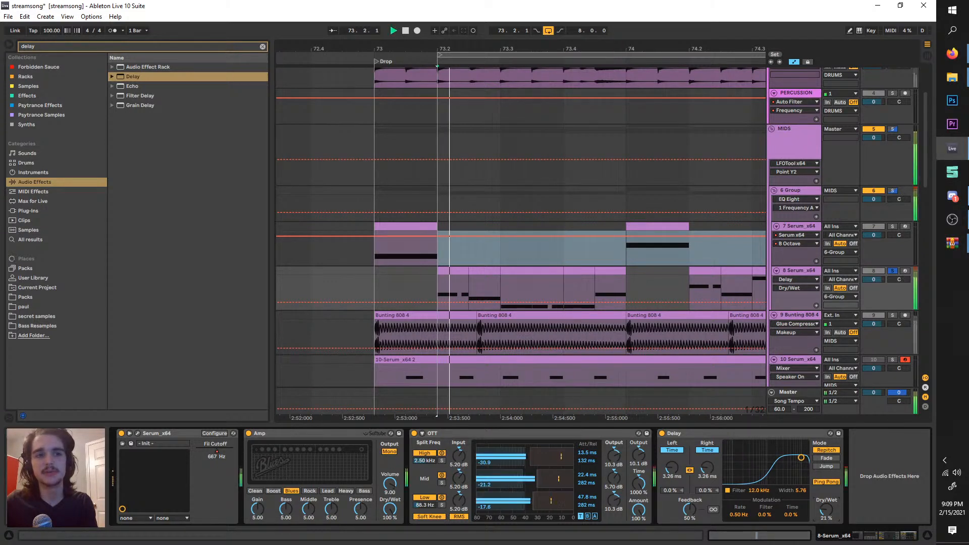
{"action": "key", "text": "space"}
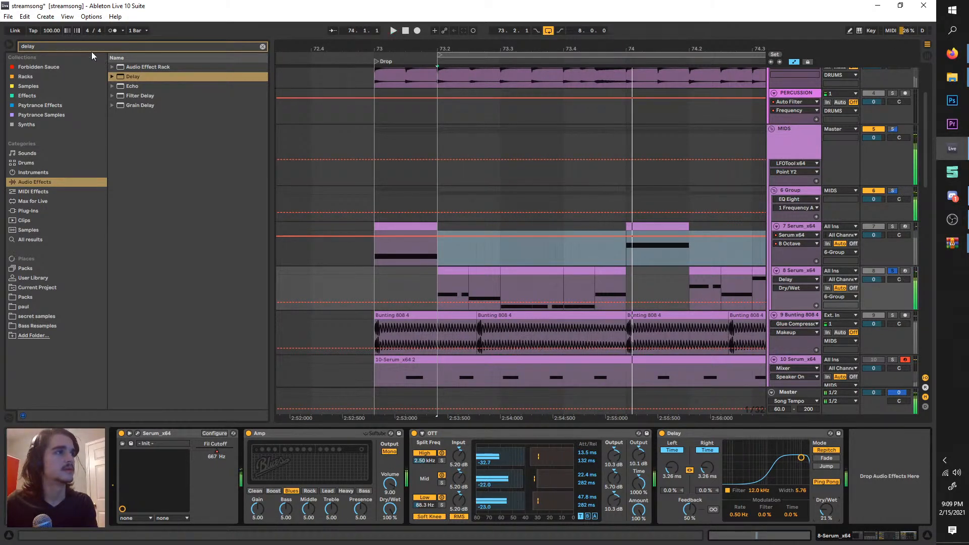
- Add the Utility effect's Mono preset after the Delay on track 8 and play the loop
{"action": "left_click_drag", "start_coordinate": [45, 49], "coordinate": [1, 40]}
{"action": "type", "text": "uti"}
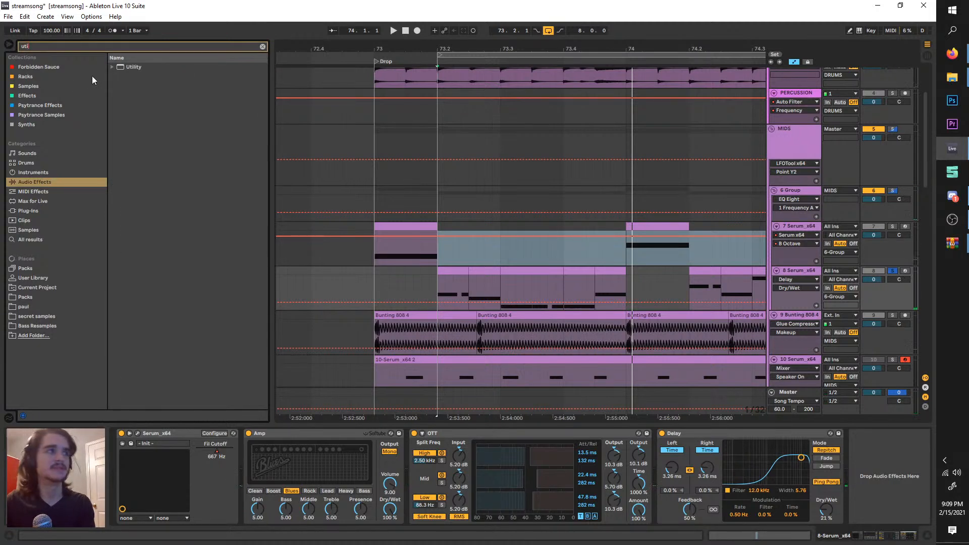
{"action": "left_click", "coordinate": [112, 68]}
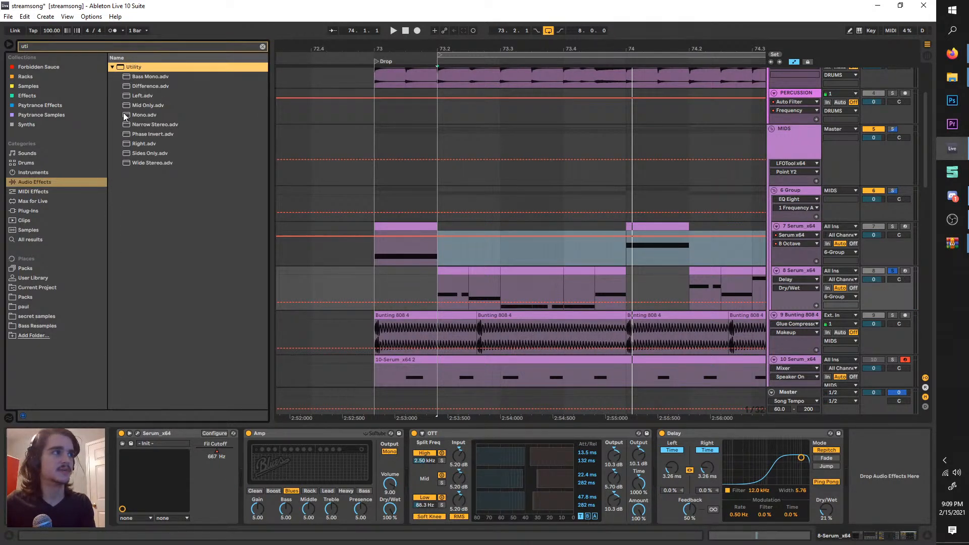
{"action": "mouse_move", "coordinate": [125, 116]}
{"action": "left_mouse_down"}
{"action": "mouse_move", "coordinate": [523, 287]}
{"action": "mouse_move", "coordinate": [894, 482]}
{"action": "left_mouse_up"}
{"action": "key", "text": "space"}
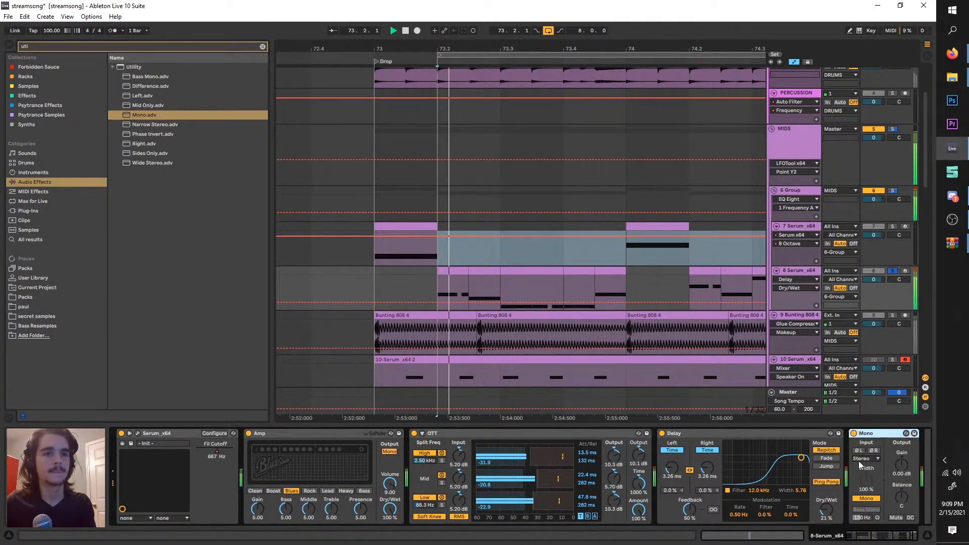
- Compare the sound by toggling the Mono utility and the Delay, leaving the Delay on and the Mono utility off
{"action": "left_click", "coordinate": [854, 434]}
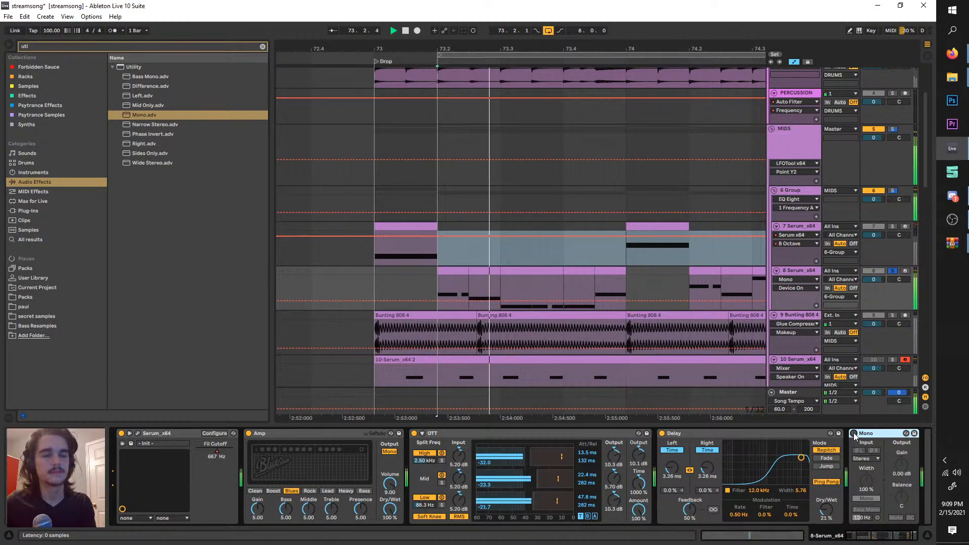
{"action": "left_click", "coordinate": [853, 433]}
{"action": "left_click", "coordinate": [662, 433]}
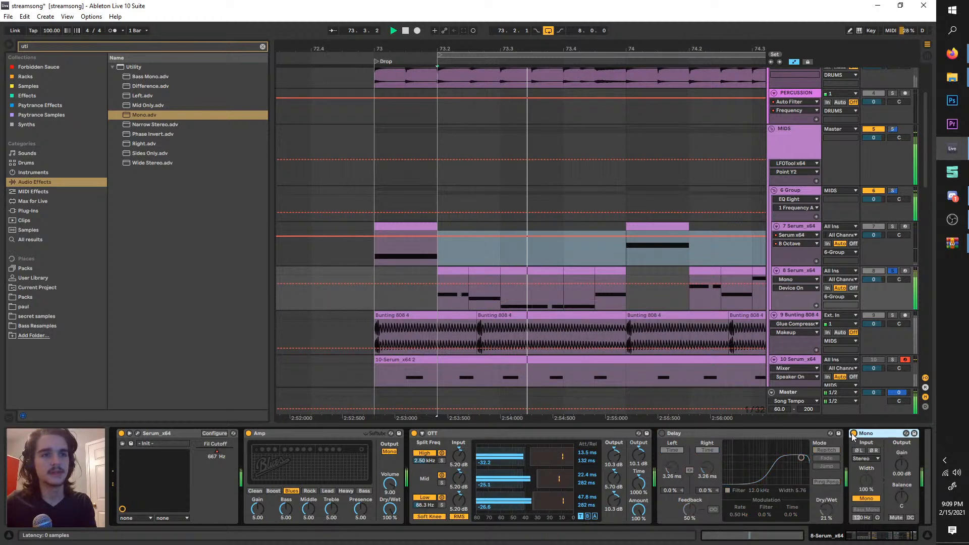
{"action": "left_click", "coordinate": [662, 433]}
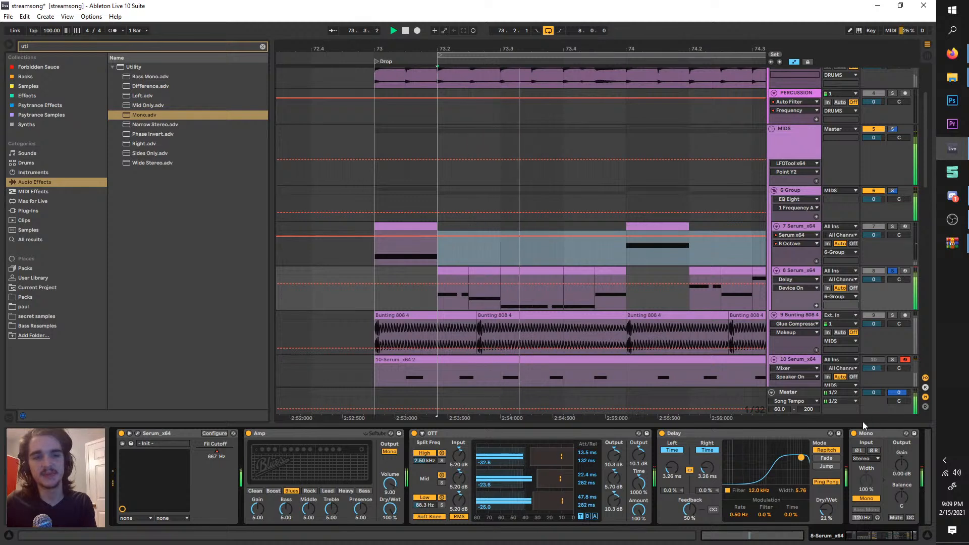
{"action": "left_click", "coordinate": [854, 433]}
{"action": "key", "text": "space"}
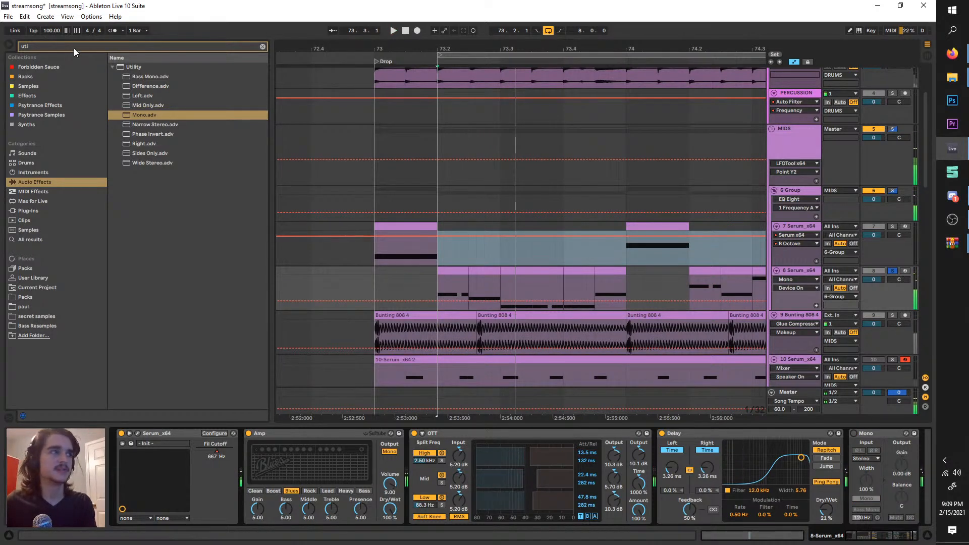
- Add the Utility effect's Wide Stereo preset after the Delay on track 8 and play the loop with the Delay bypassed
{"action": "key", "text": "BackSpace"}
{"action": "key", "text": "BackSpace"}
{"action": "key", "text": "BackSpace"}
{"action": "type", "text": "stere"}
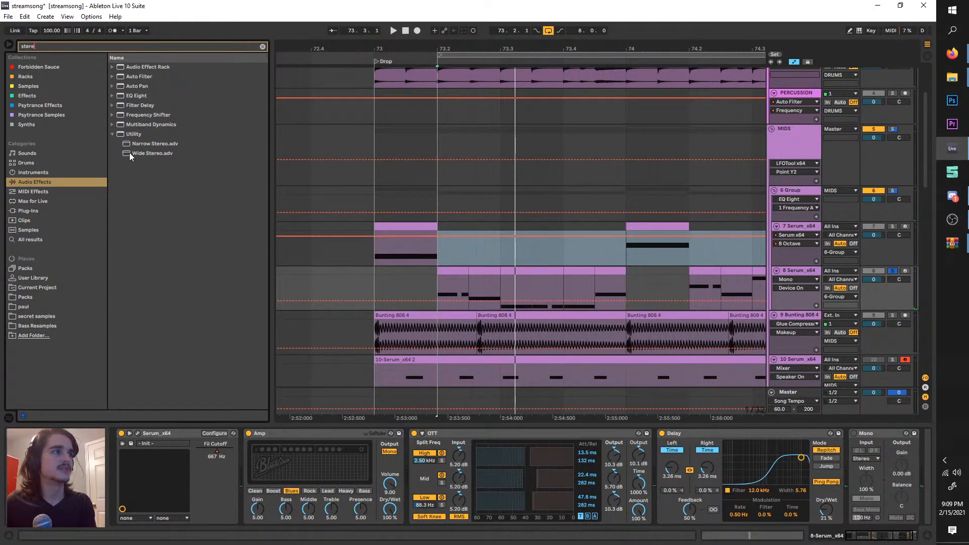
{"action": "double_click", "coordinate": [129, 152]}
{"action": "left_click", "coordinate": [662, 434]}
{"action": "key", "text": "space"}
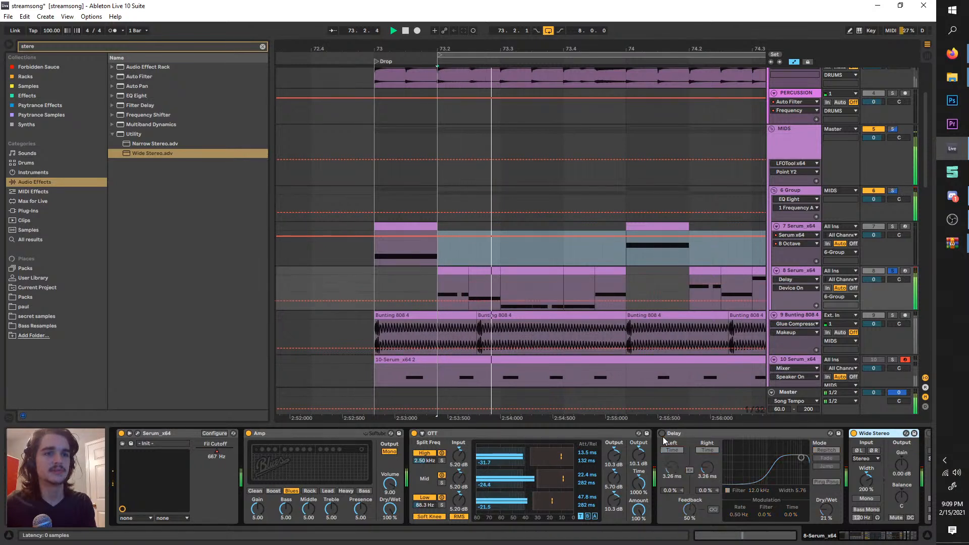
- Compare the loop with Wide Stereo bypassed, stop playback and leave Wide Stereo on
{"action": "left_click", "coordinate": [854, 433]}
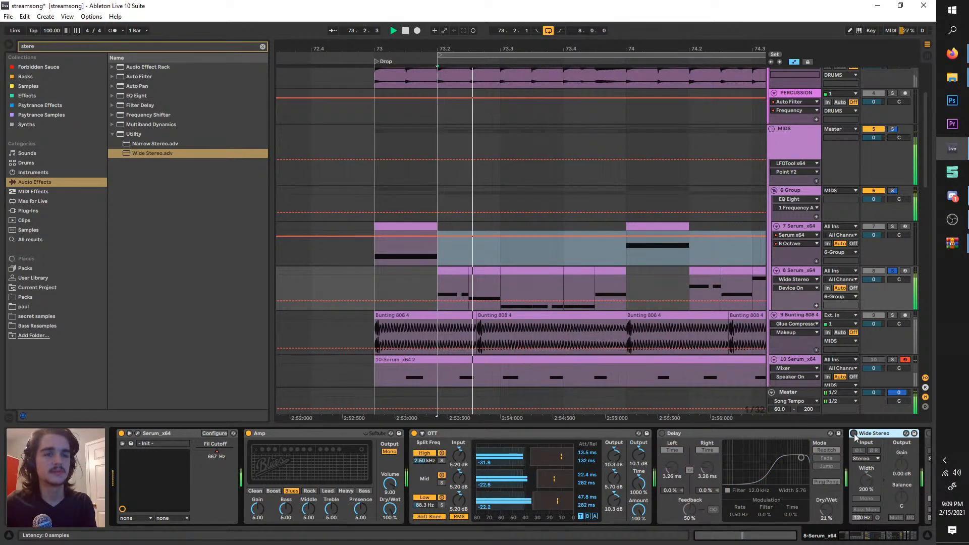
{"action": "key", "text": "space"}
{"action": "left_click", "coordinate": [855, 434]}
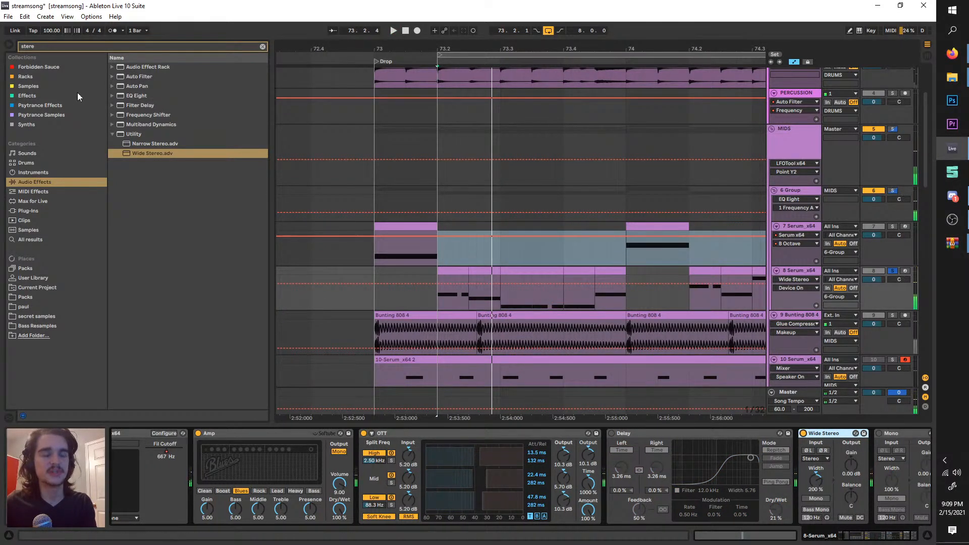
- Search the audio effects for Reverb, add it after Wide Stereo on track 8 and play the loop
{"action": "left_click", "coordinate": [98, 47]}
{"action": "type", "text": "rev"}
{"action": "left_click", "coordinate": [125, 96]}
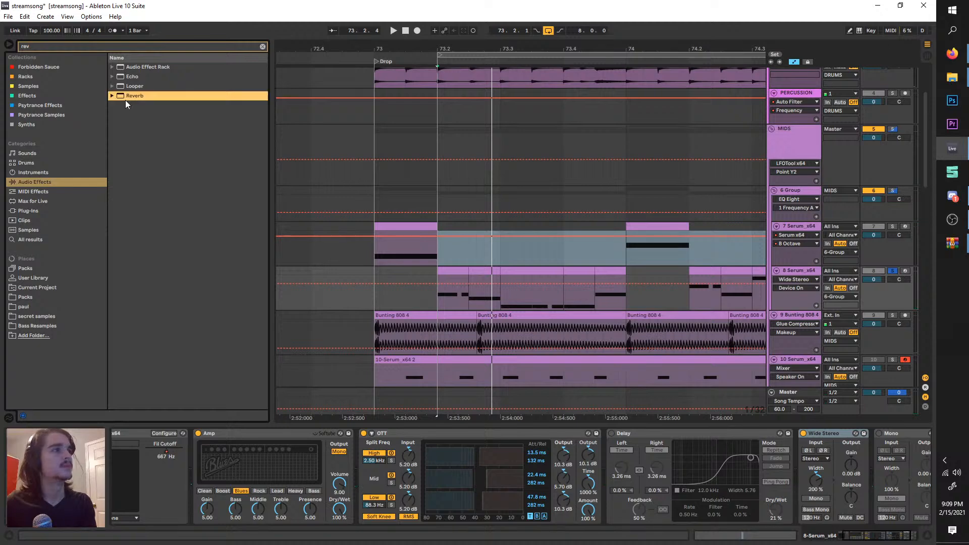
{"action": "left_click_drag", "start_coordinate": [125, 100], "coordinate": [857, 467]}
{"action": "key", "text": "space"}
- Set the Reverb's quality to High and its Dry/Wet to 10%
{"action": "left_click", "coordinate": [782, 456]}
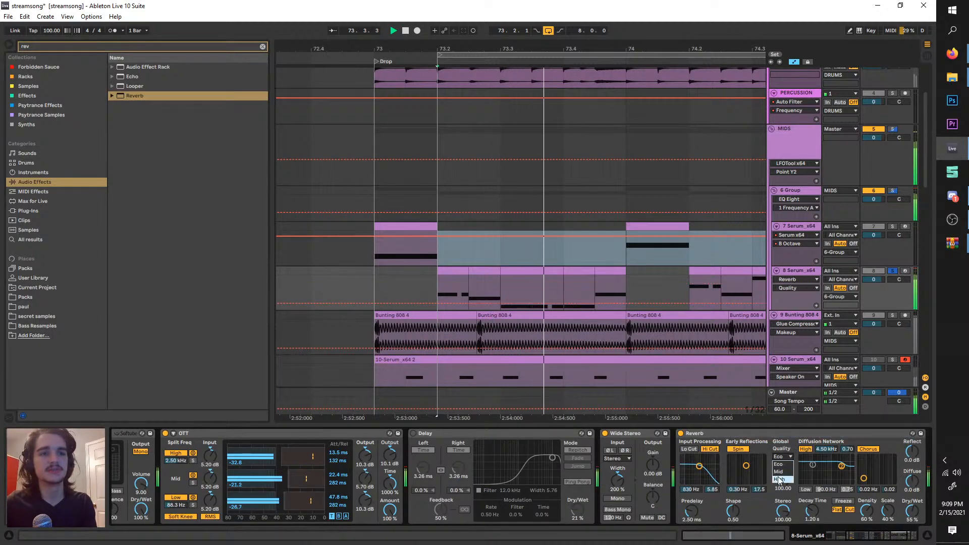
{"action": "left_click", "coordinate": [780, 480]}
{"action": "left_click_drag", "start_coordinate": [913, 511], "coordinate": [912, 540]}
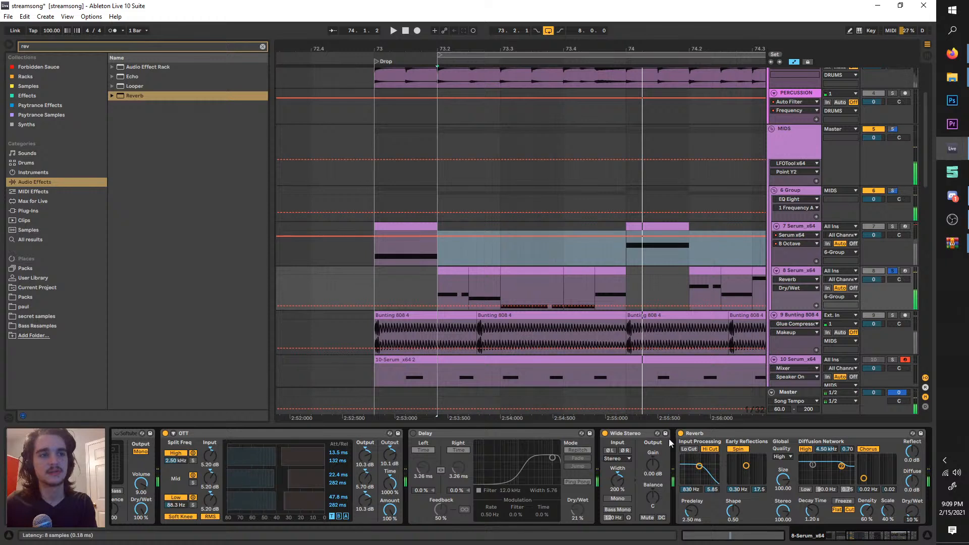
- During loop playback, turn the Delay back on and switch off both the Reverb and Wide Stereo on track 8
{"action": "key", "text": "space"}
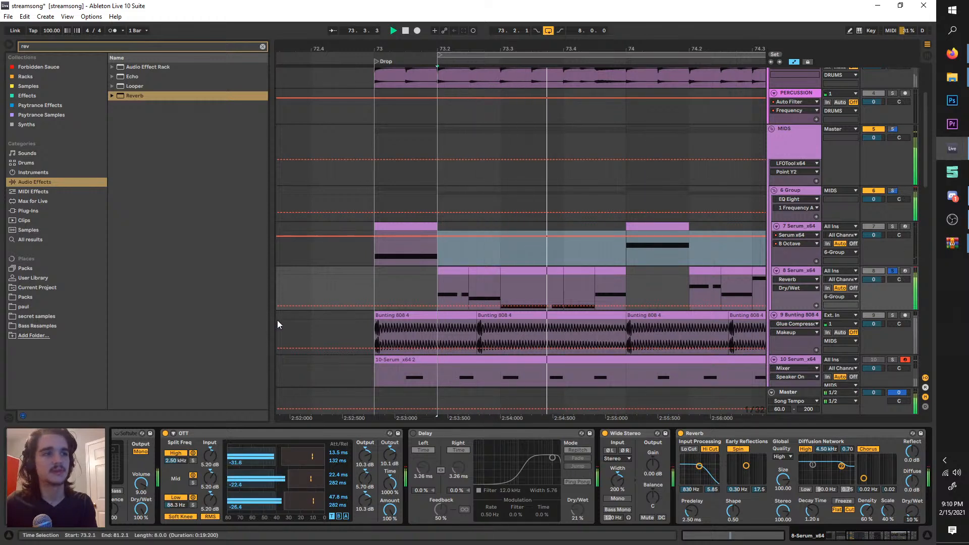
{"action": "left_click", "coordinate": [413, 433]}
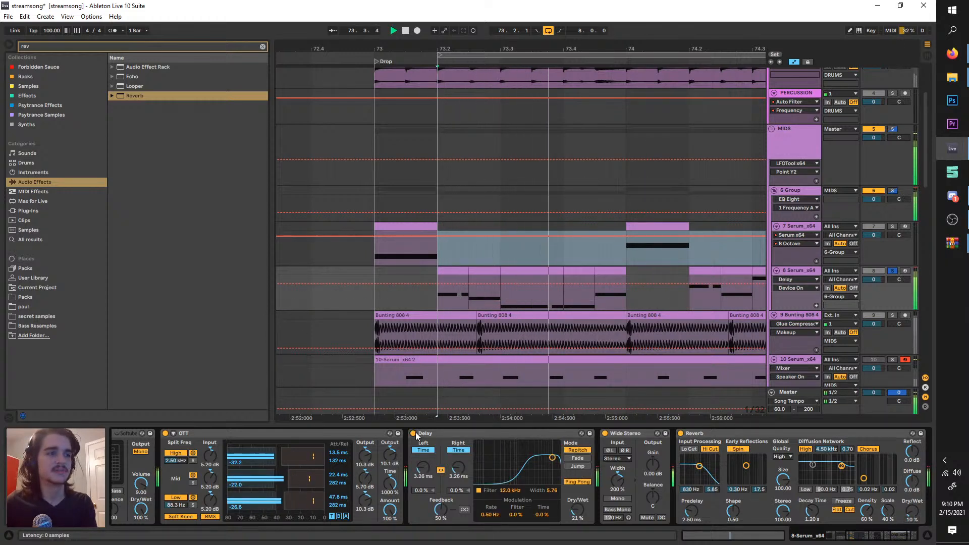
{"action": "left_click", "coordinate": [681, 433]}
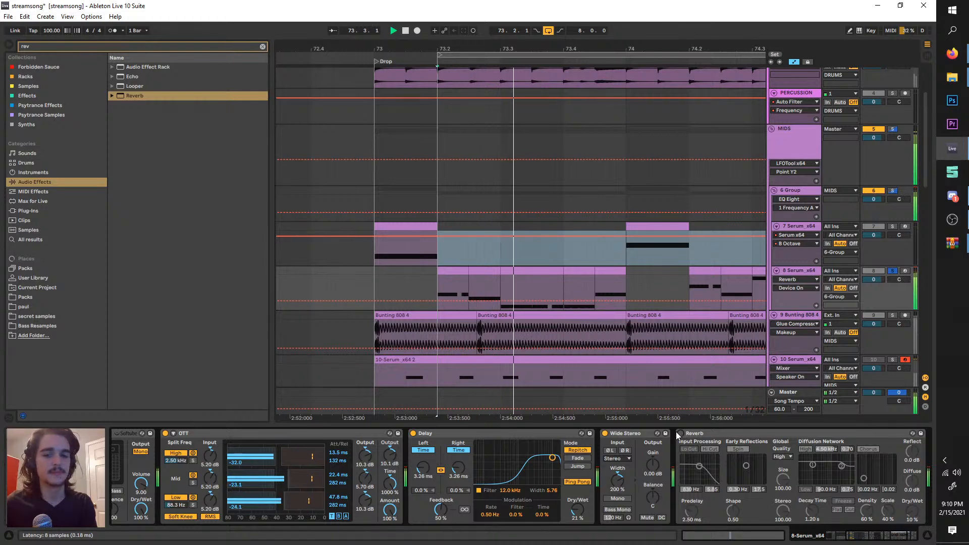
{"action": "left_click", "coordinate": [604, 433]}
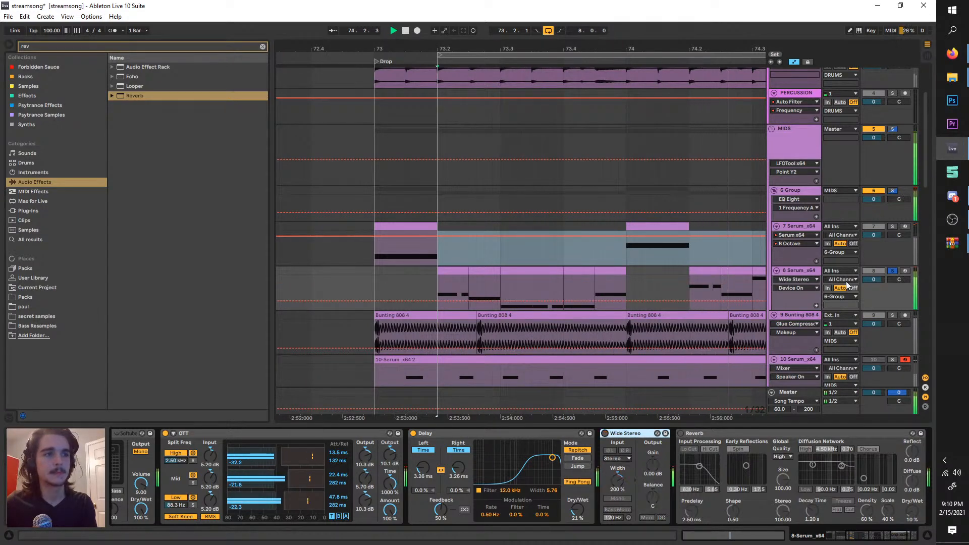
- Unsolo track 8 and move the loop start to bar 73
{"action": "left_click", "coordinate": [893, 271]}
{"action": "scroll", "coordinate": [510, 166], "scroll_direction": "down", "scroll_amount": 3}
{"action": "left_click_drag", "start_coordinate": [528, 55], "coordinate": [503, 61]}
{"action": "scroll", "coordinate": [492, 239], "scroll_direction": "right", "scroll_amount": 6}
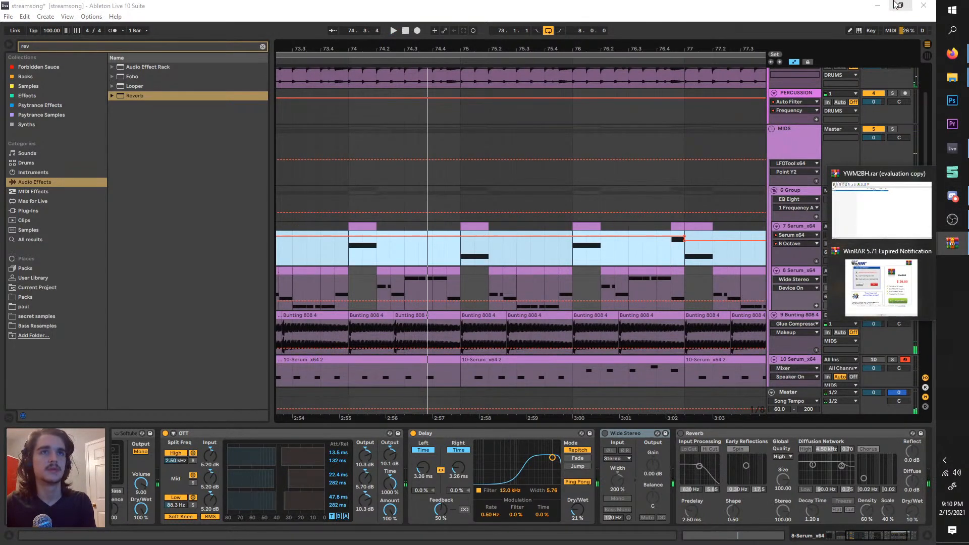
- Save the streamsong Live Set and confirm the save dialog
{"action": "left_click", "coordinate": [878, 5]}
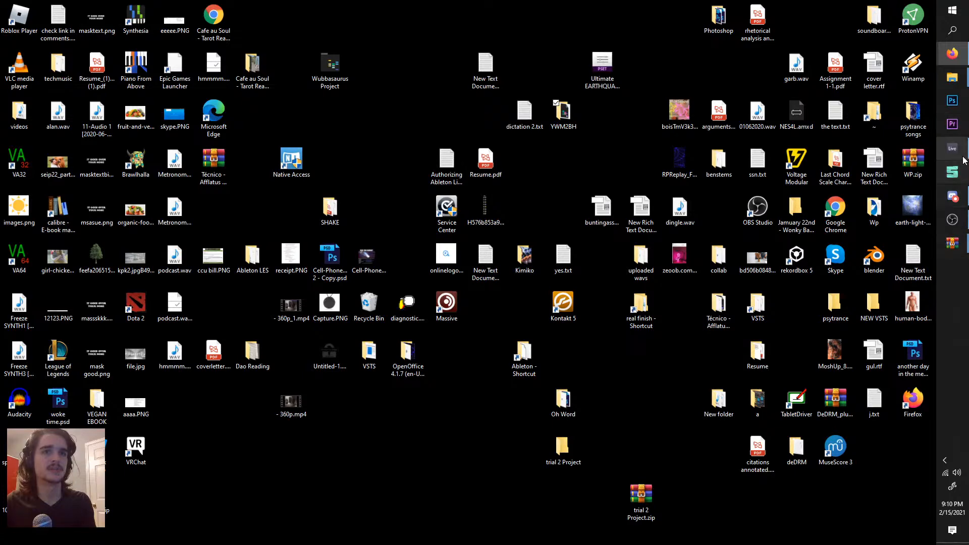
{"action": "left_click", "coordinate": [958, 153]}
{"action": "left_click", "coordinate": [10, 16]}
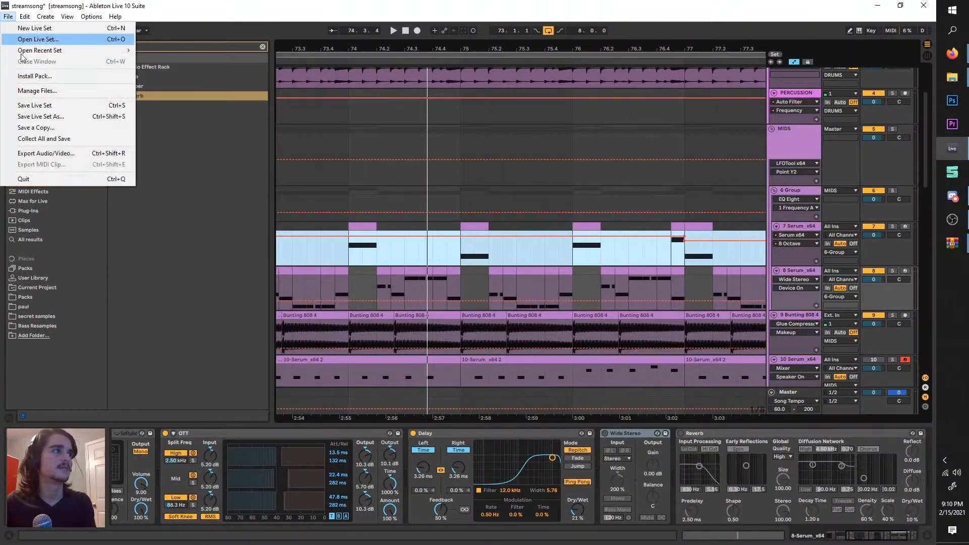
{"action": "left_click", "coordinate": [23, 106]}
{"action": "left_click", "coordinate": [456, 297]}
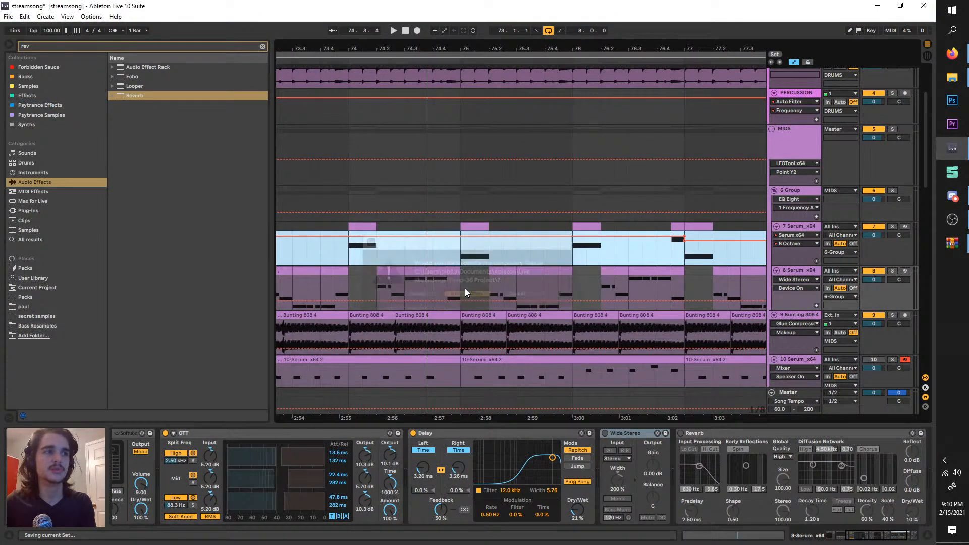
- Open the Live Set You were meant to be here.als from the desktop's YWM2BH folder
{"action": "left_click", "coordinate": [876, 5]}
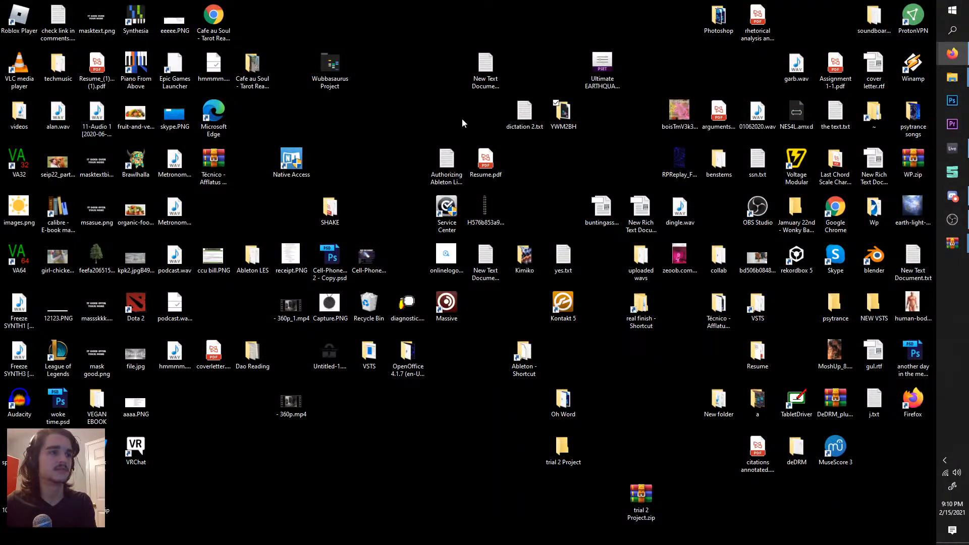
{"action": "double_click", "coordinate": [572, 120]}
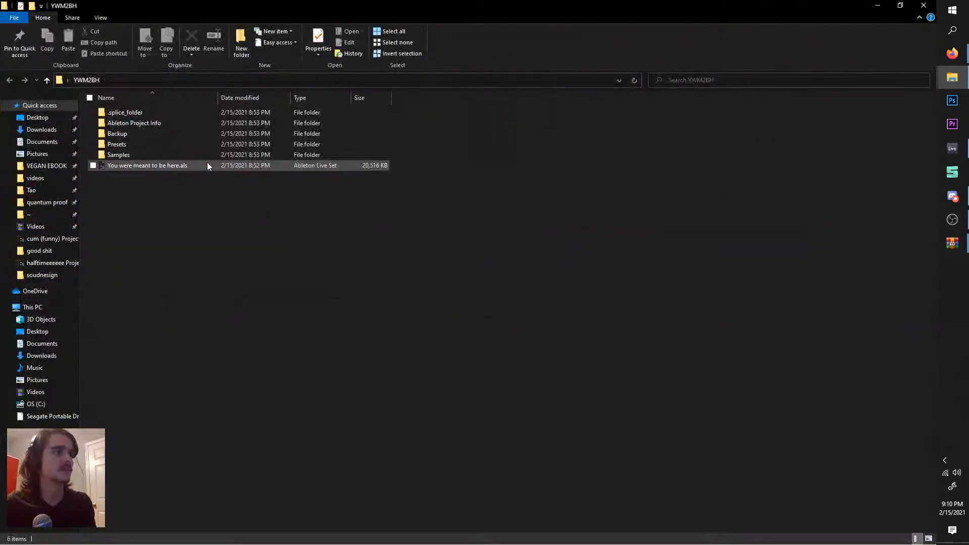
{"action": "left_click", "coordinate": [207, 164]}
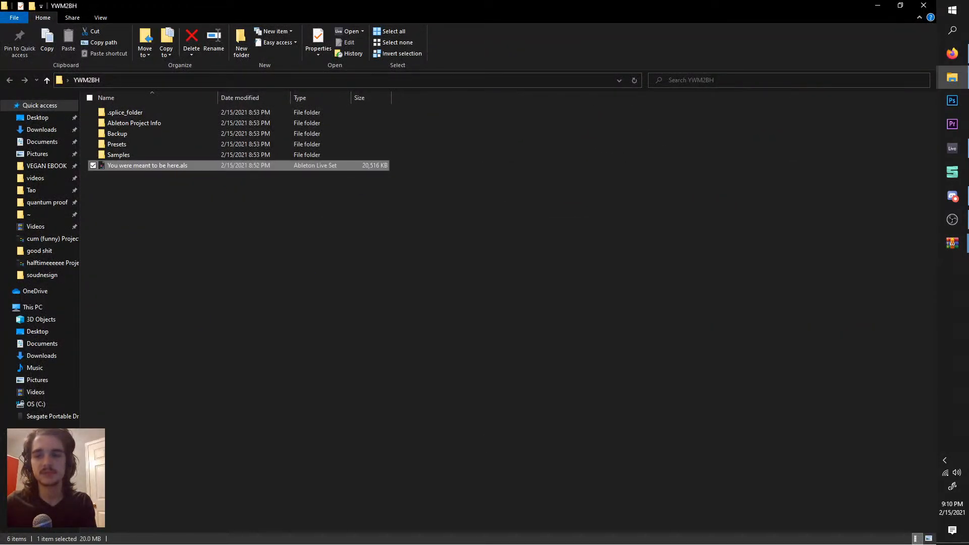
{"action": "key", "text": "alt+Tab"}
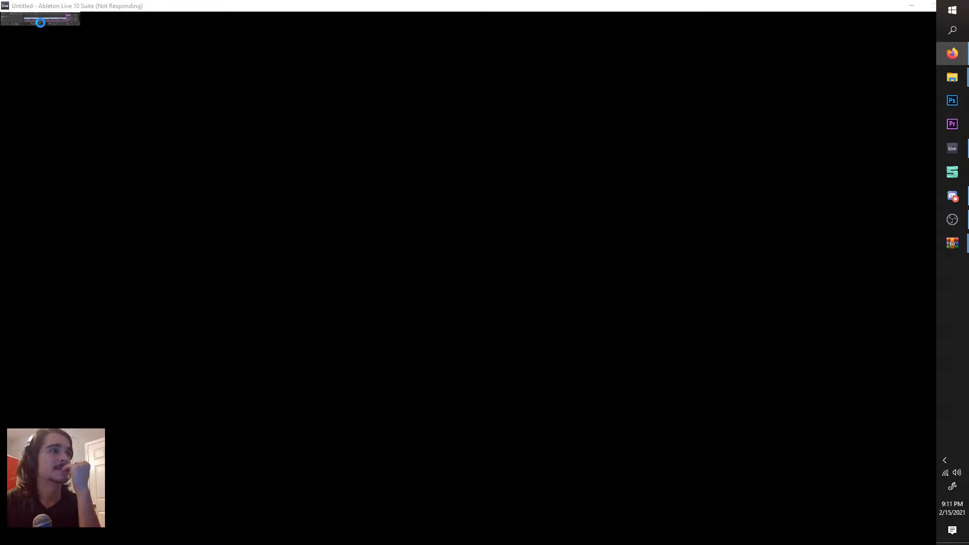
{"action": "mouse_move", "coordinate": [964, 220]}
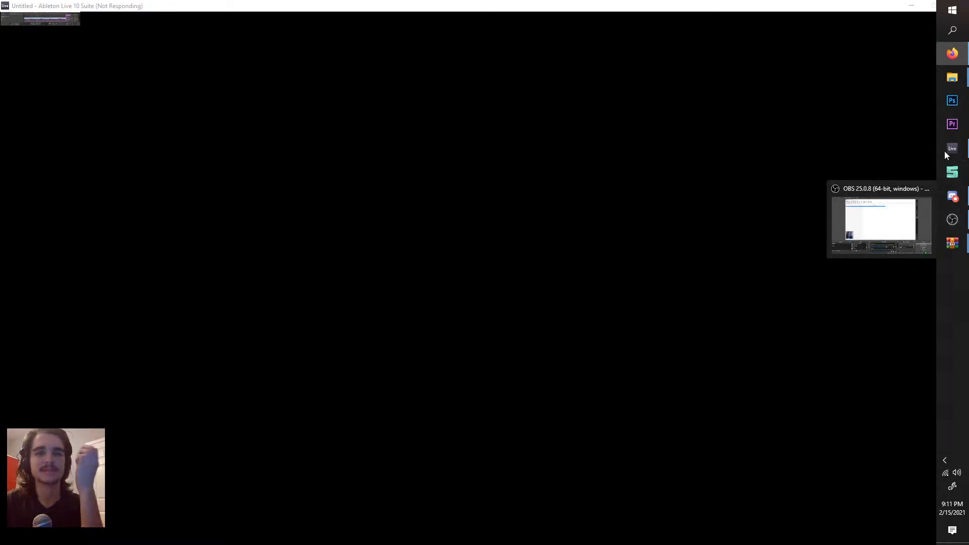
{"action": "mouse_move", "coordinate": [947, 143]}
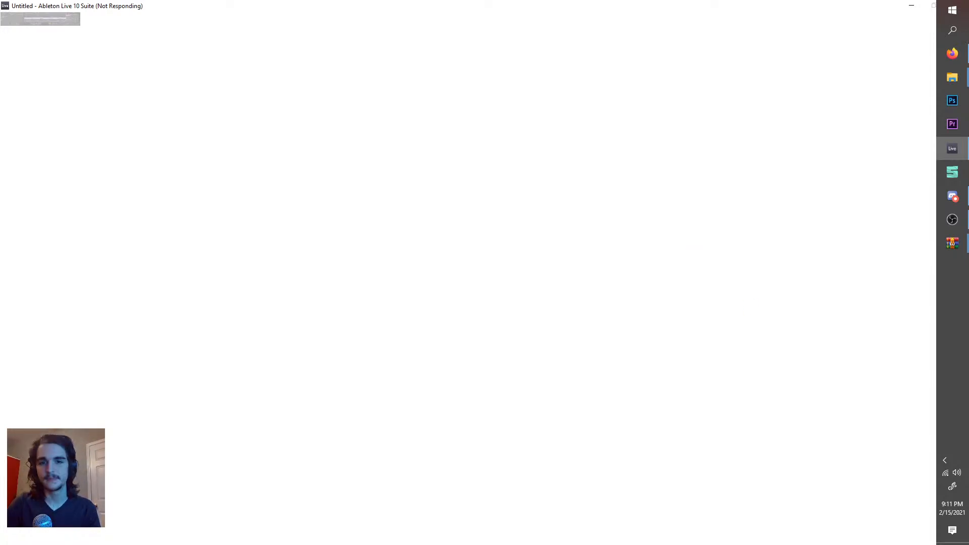
{"action": "key", "text": "alt+Tab"}
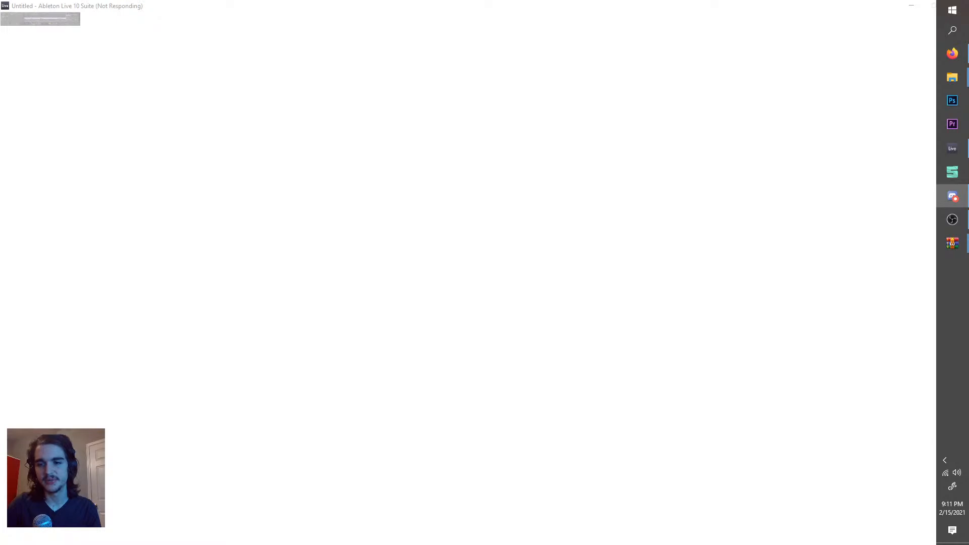
{"action": "key", "text": "alt+Tab"}
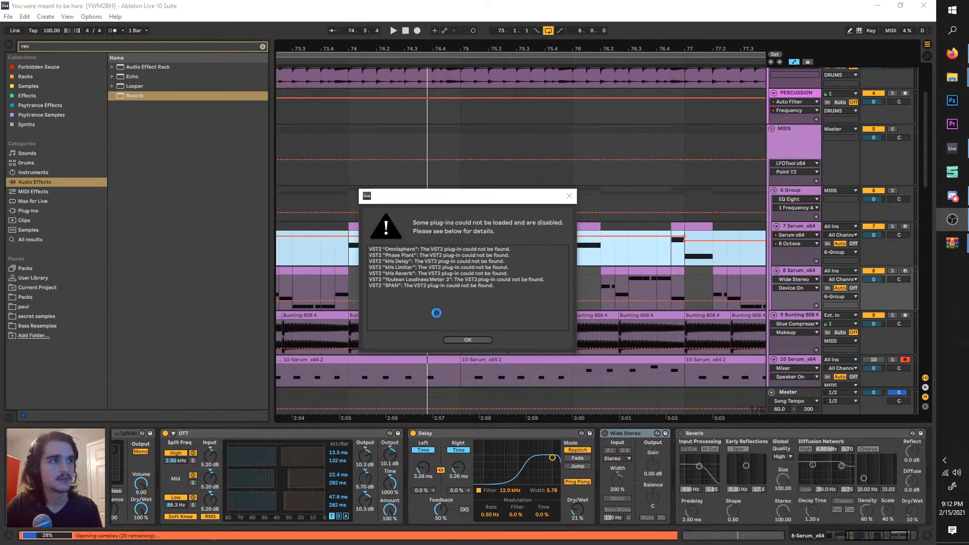
- Dismiss the missing plug-ins notice and select the Master track to show its device chain
{"action": "left_click", "coordinate": [469, 340]}
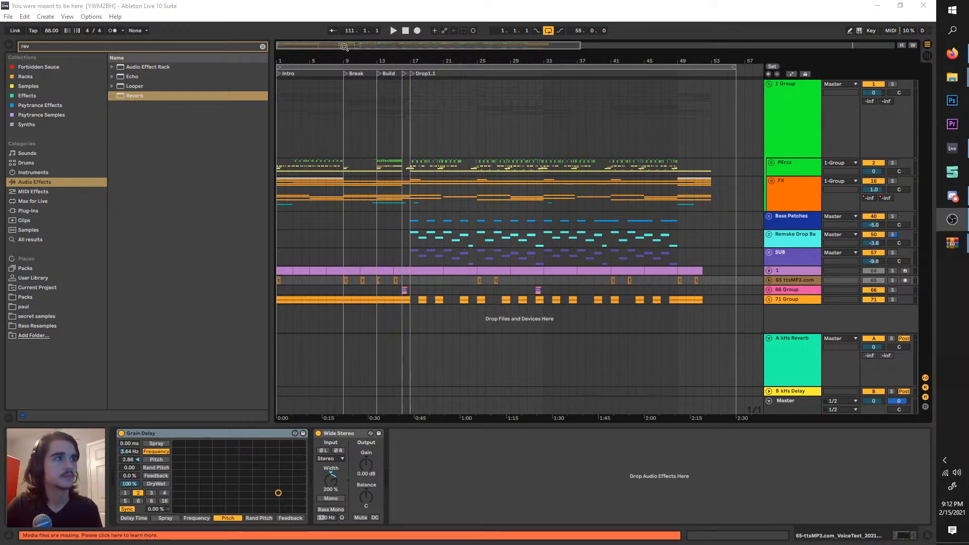
{"action": "left_click", "coordinate": [91, 16]}
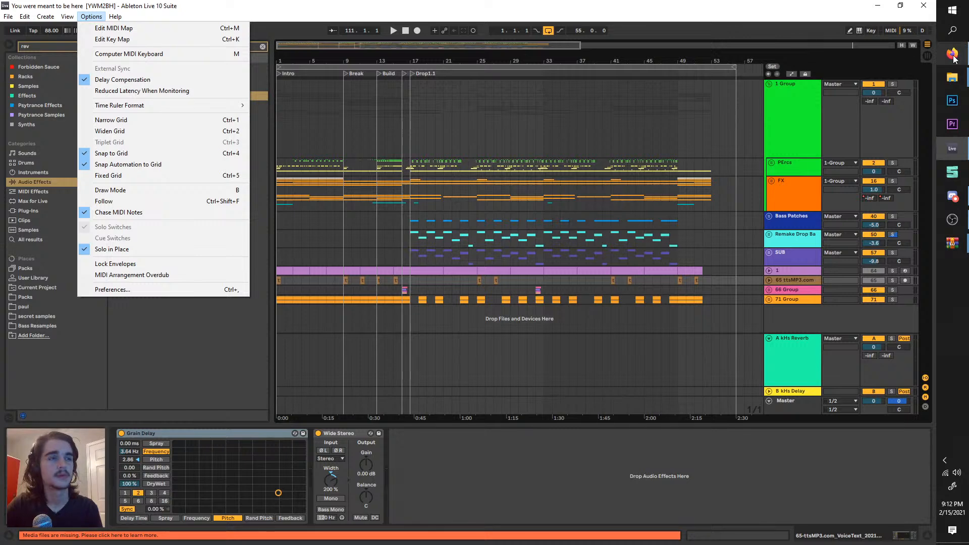
{"action": "left_click", "coordinate": [796, 414]}
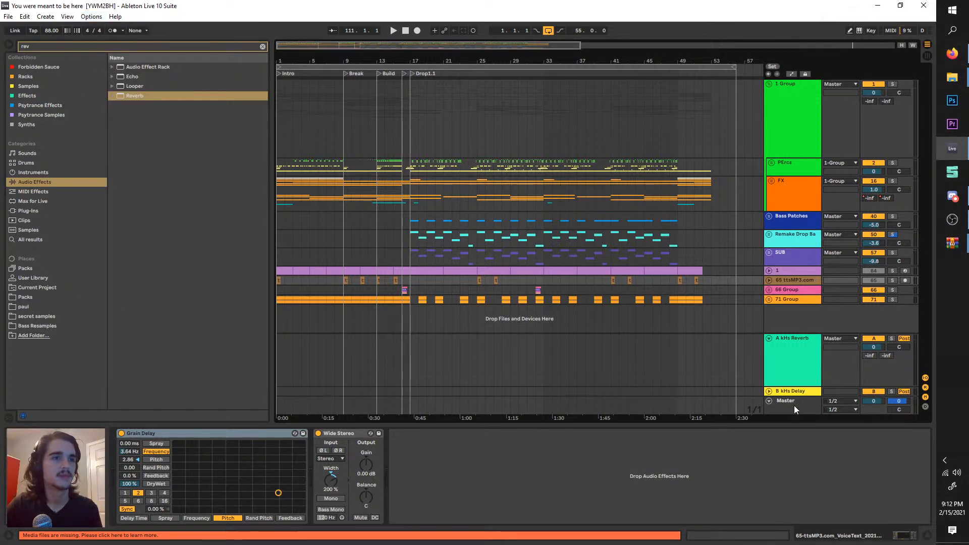
{"action": "left_click", "coordinate": [795, 405]}
{"action": "left_click", "coordinate": [796, 371]}
{"action": "left_click", "coordinate": [792, 406]}
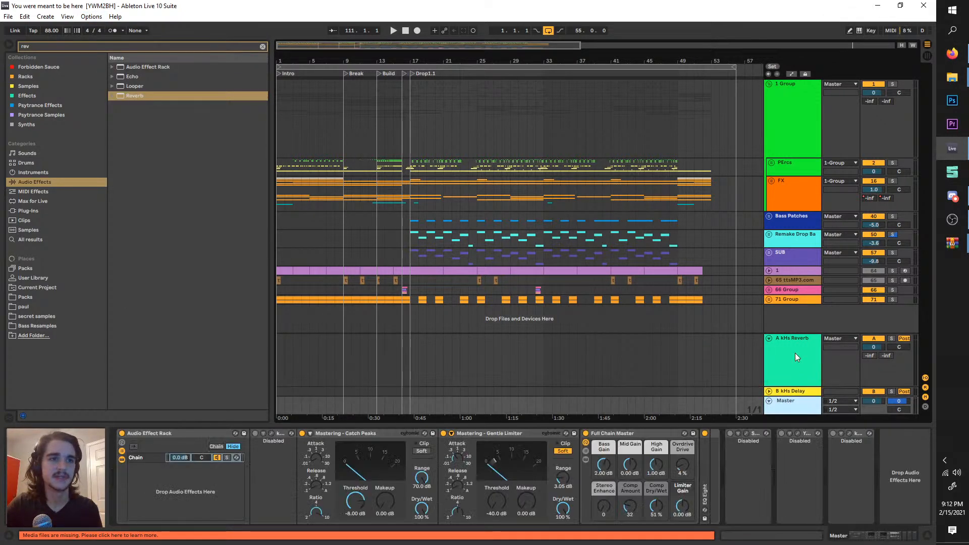
- Search the audio effects for Spectrum and add it at the end of the Master chain
{"action": "key", "text": "ctrl+f"}
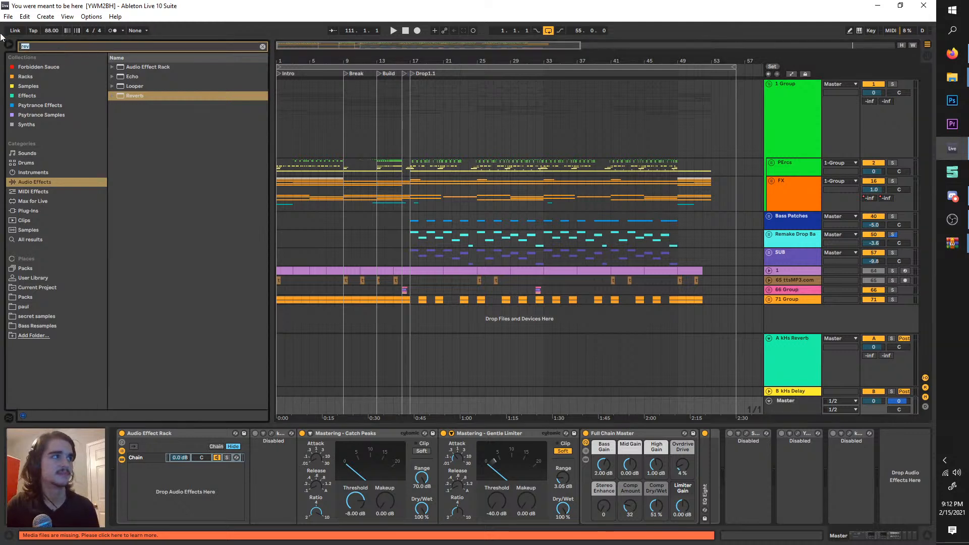
{"action": "type", "text": "spectrum"}
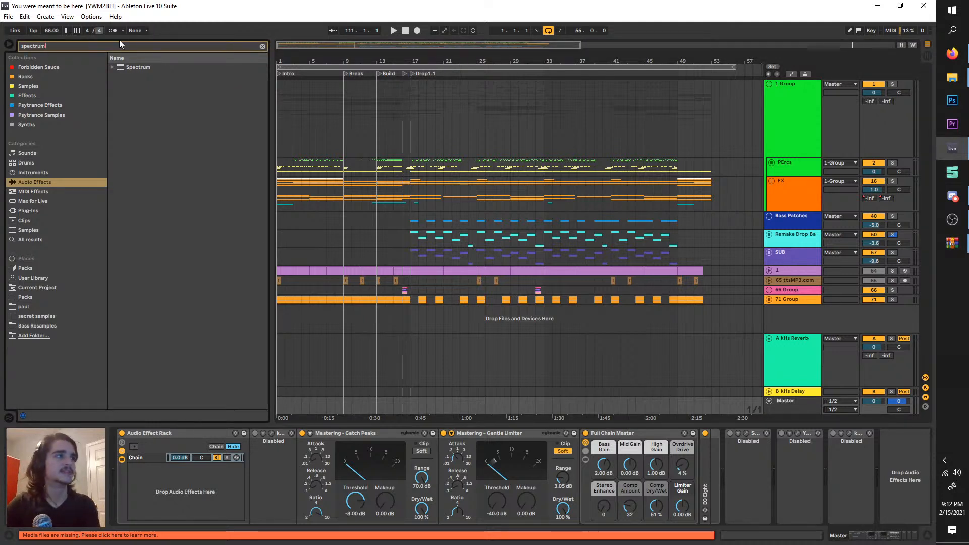
{"action": "left_click", "coordinate": [121, 68]}
{"action": "left_click_drag", "start_coordinate": [121, 68], "coordinate": [889, 451]}
- Play briefly with the Spectrum display expanded, collapse it again and lower the Master volume to -5.2 dB
{"action": "key", "text": "space"}
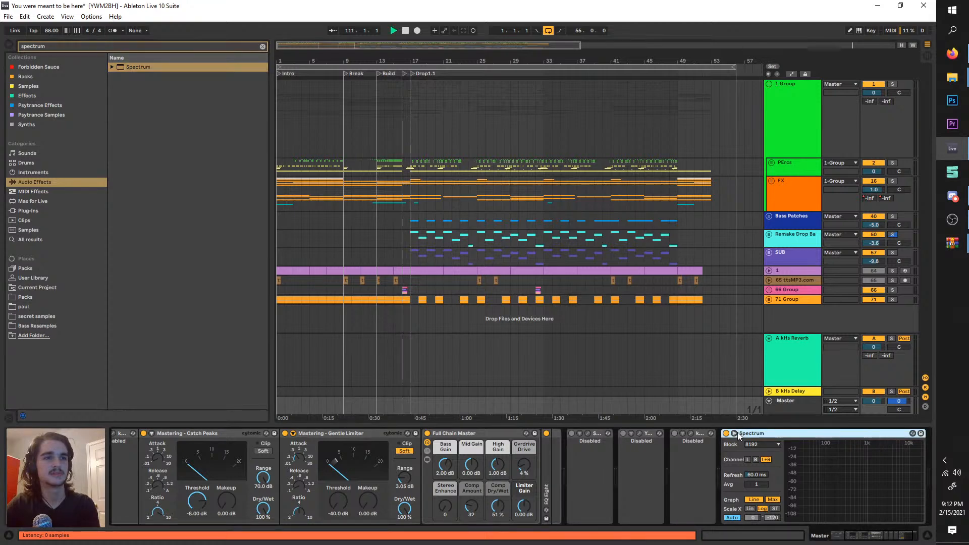
{"action": "left_click", "coordinate": [736, 434]}
{"action": "key", "text": "space"}
{"action": "left_click", "coordinate": [735, 433]}
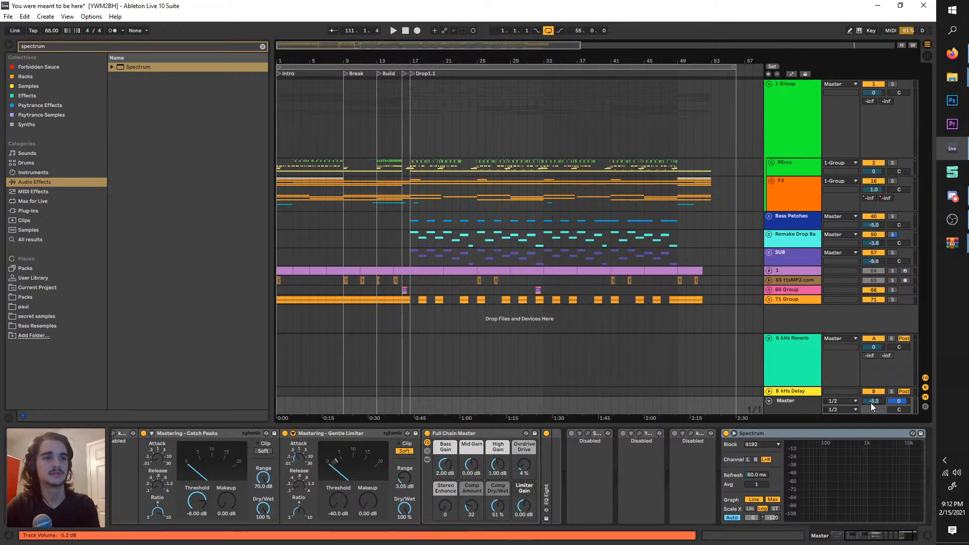
- Shorten the arrangement loop to 52 bars and fold the A kHs Reverb return track
{"action": "left_click_drag", "start_coordinate": [734, 66], "coordinate": [709, 66]}
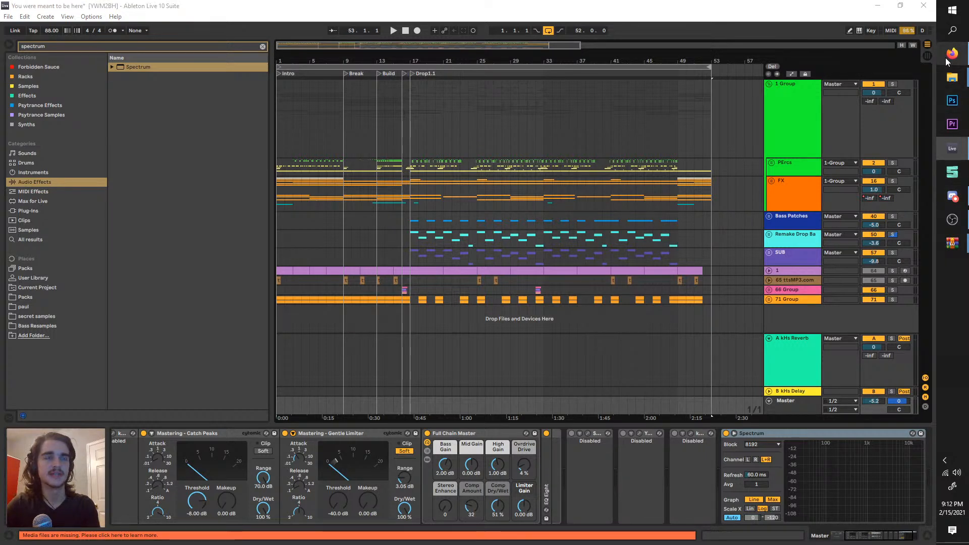
{"action": "scroll", "coordinate": [425, 251], "scroll_direction": "up", "scroll_amount": 3}
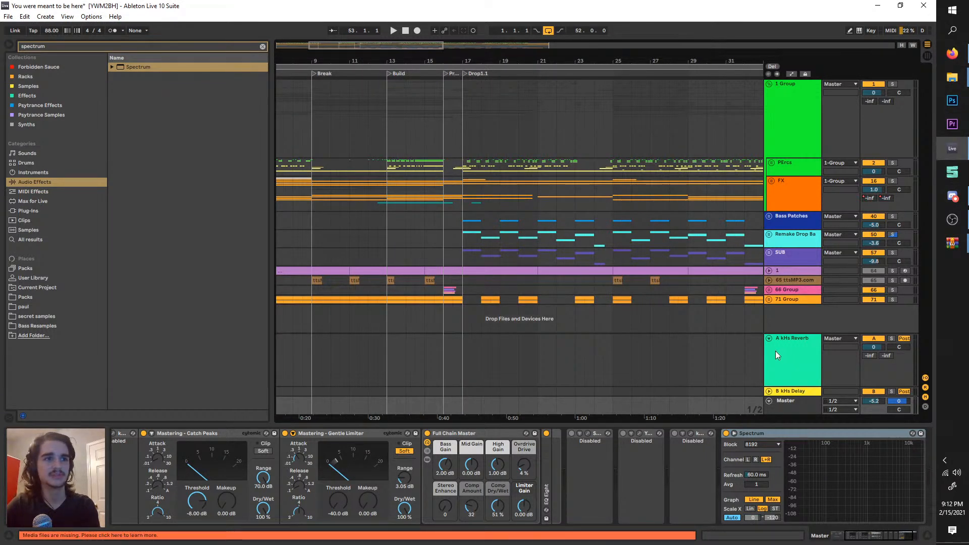
{"action": "left_click", "coordinate": [769, 338]}
- Play the start of the Intro briefly and select the PErcs group to show its Glue Compressor
{"action": "key", "text": "space"}
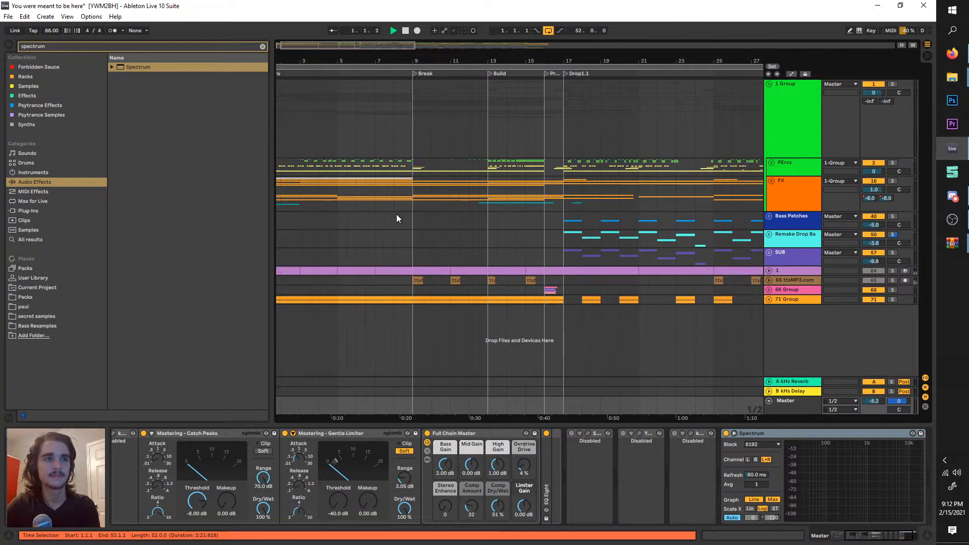
{"action": "key", "text": "space"}
{"action": "left_click", "coordinate": [788, 165]}
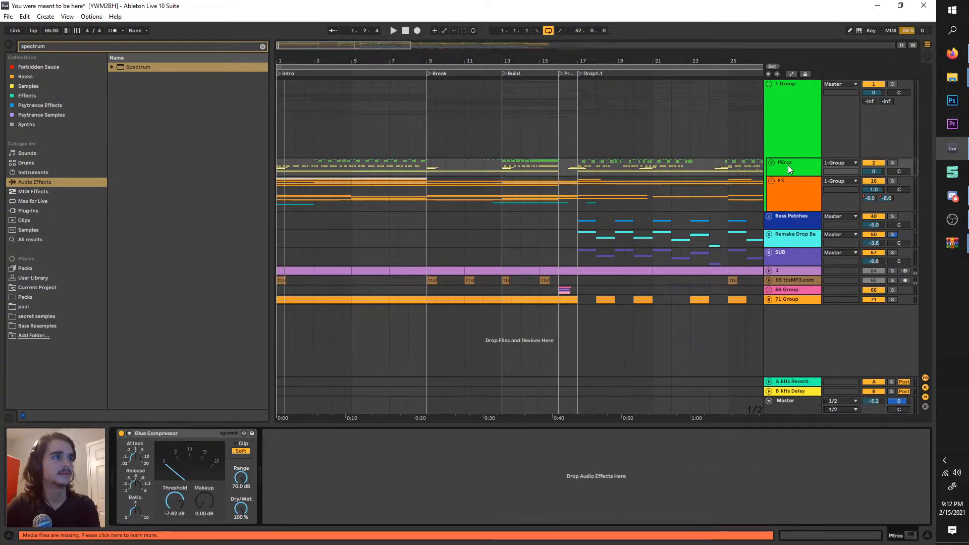
- Unfold the PErcs and FX groups and play the start of the Intro briefly
{"action": "key", "text": "space"}
{"action": "key", "text": "space"}
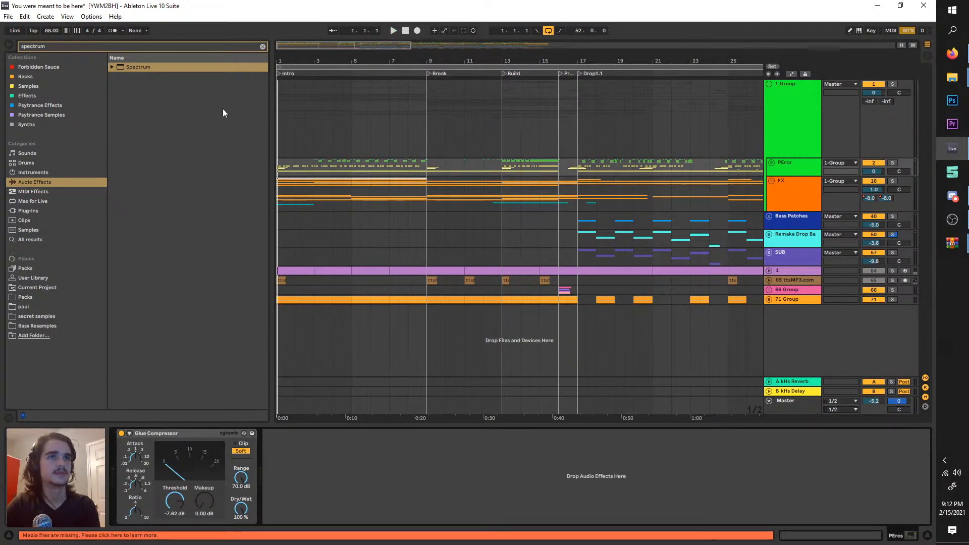
{"action": "left_click", "coordinate": [772, 163]}
{"action": "left_click", "coordinate": [772, 293]}
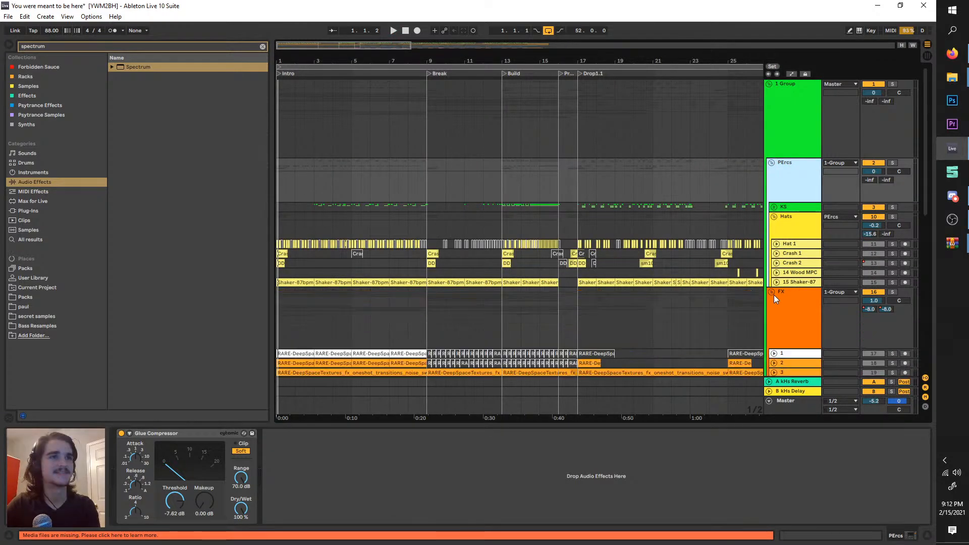
{"action": "key", "text": "space"}
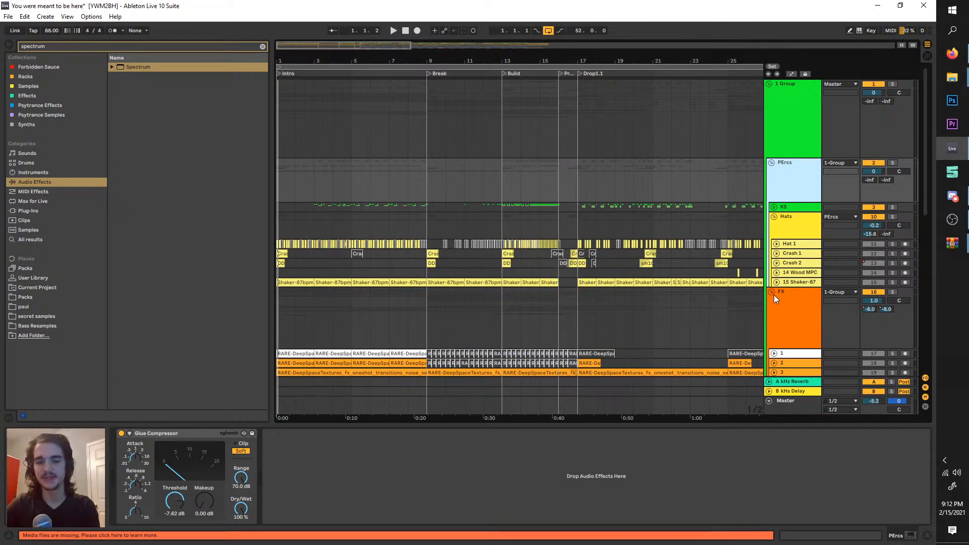
{"action": "key", "text": "space"}
- Select the Hats group and its Hat 1 track to check their device chains
{"action": "scroll", "coordinate": [359, 243], "scroll_direction": "up", "scroll_amount": 3}
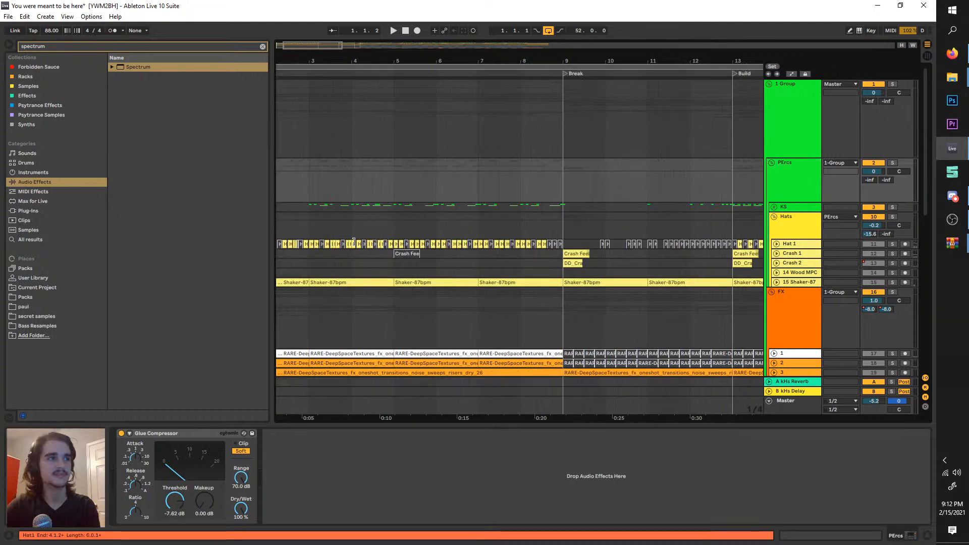
{"action": "scroll", "coordinate": [670, 262], "scroll_direction": "left", "scroll_amount": 2}
{"action": "scroll", "coordinate": [670, 262], "scroll_direction": "left", "scroll_amount": 1}
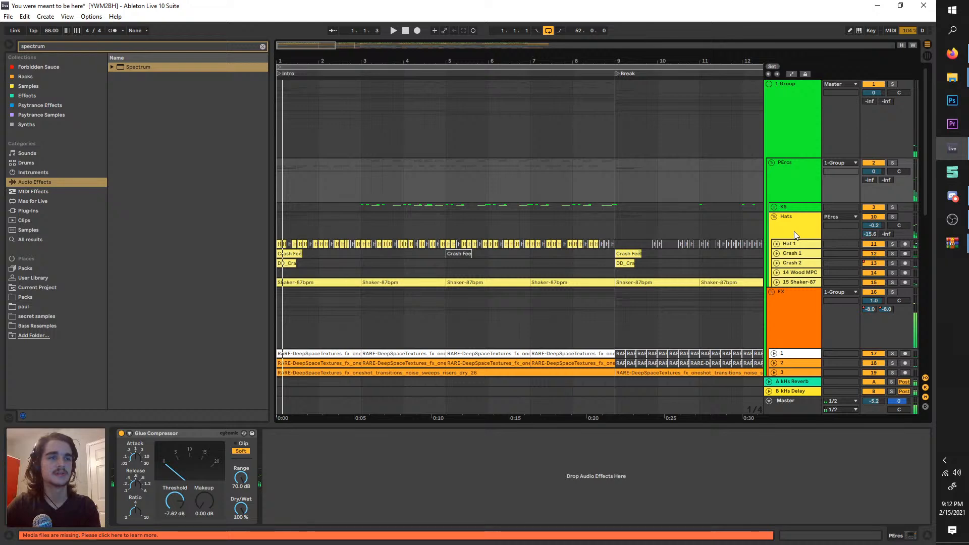
{"action": "left_click", "coordinate": [796, 235]}
{"action": "right_click", "coordinate": [791, 235]}
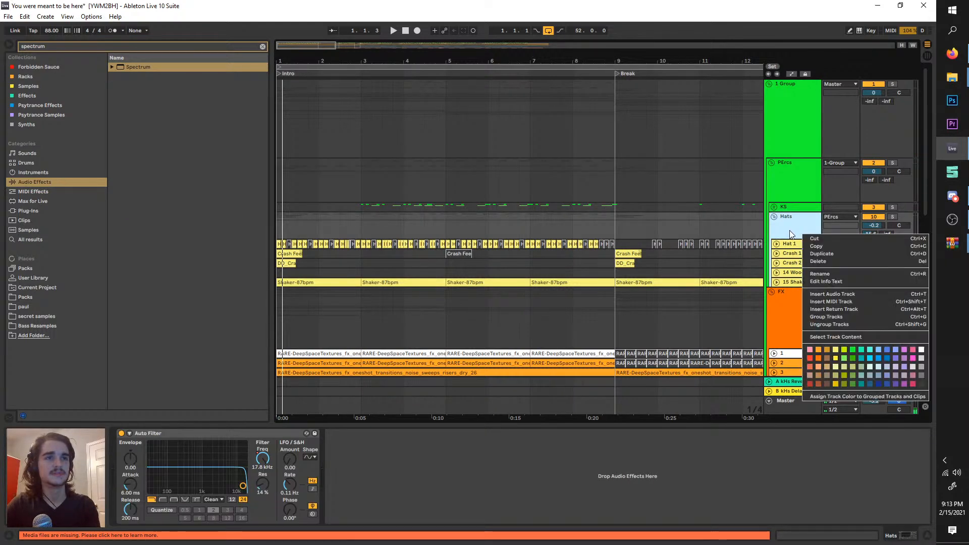
{"action": "right_click", "coordinate": [788, 244]}
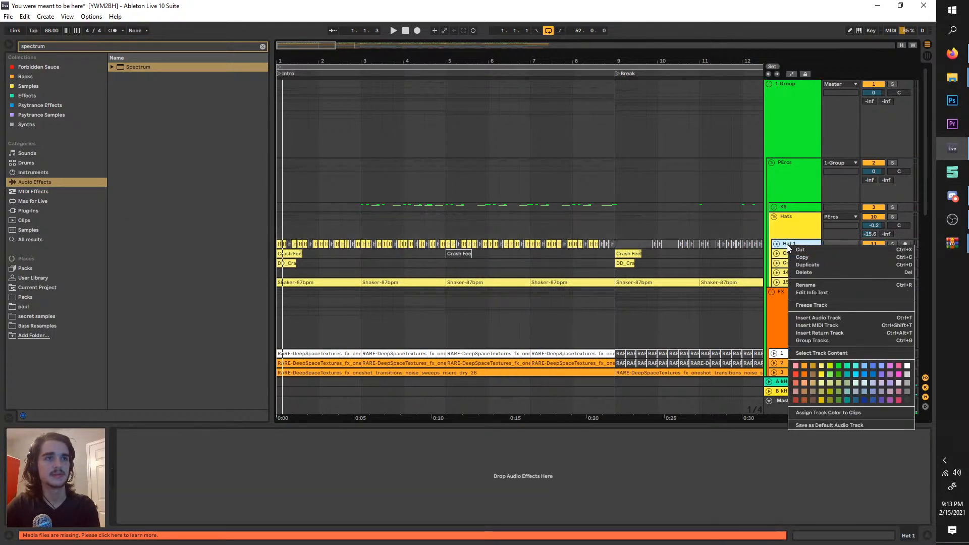
{"action": "left_click", "coordinate": [679, 235]}
- Select track 14 in the FX group to show its Vital and EQ Eight devices
{"action": "scroll", "coordinate": [679, 233], "scroll_direction": "down", "scroll_amount": 6}
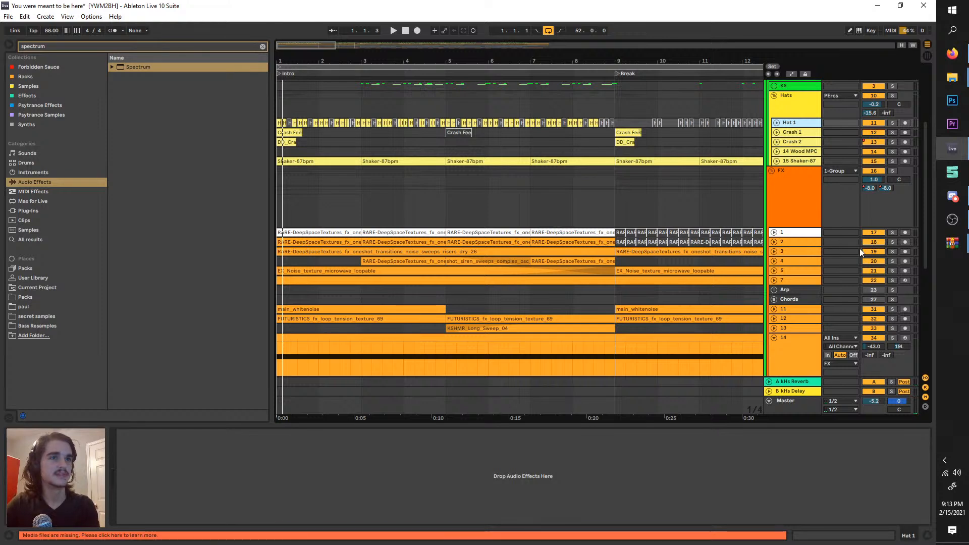
{"action": "left_click", "coordinate": [804, 311]}
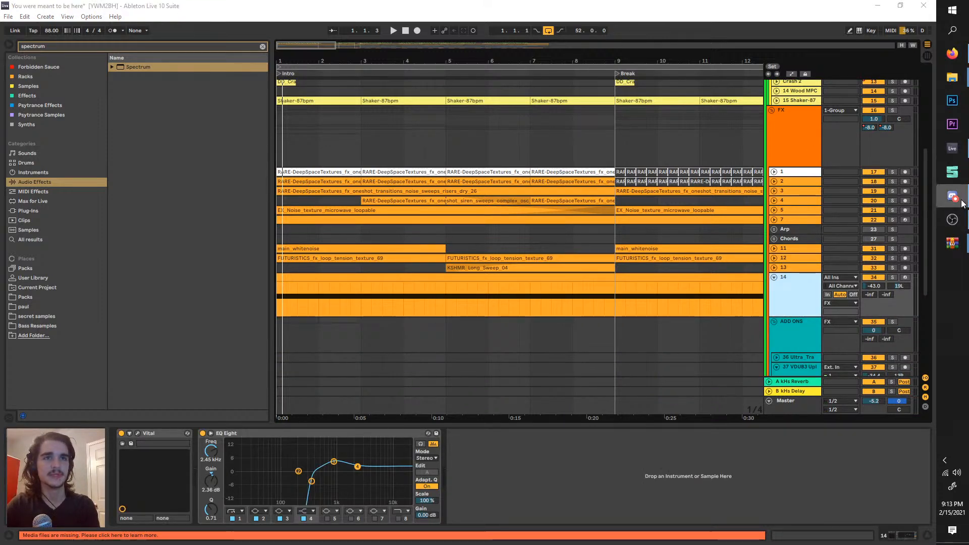
{"action": "scroll", "coordinate": [625, 192], "scroll_direction": "down", "scroll_amount": 2}
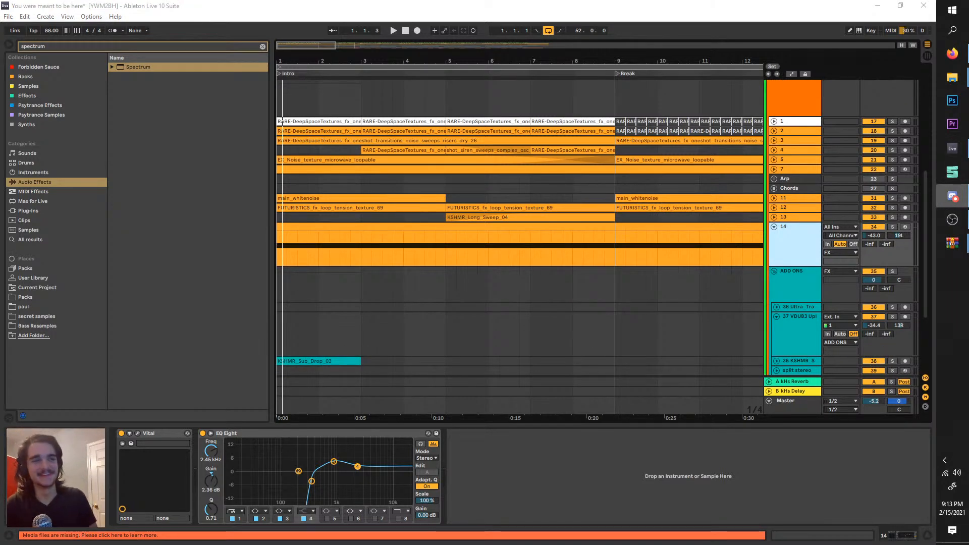
{"action": "right_click", "coordinate": [953, 195]}
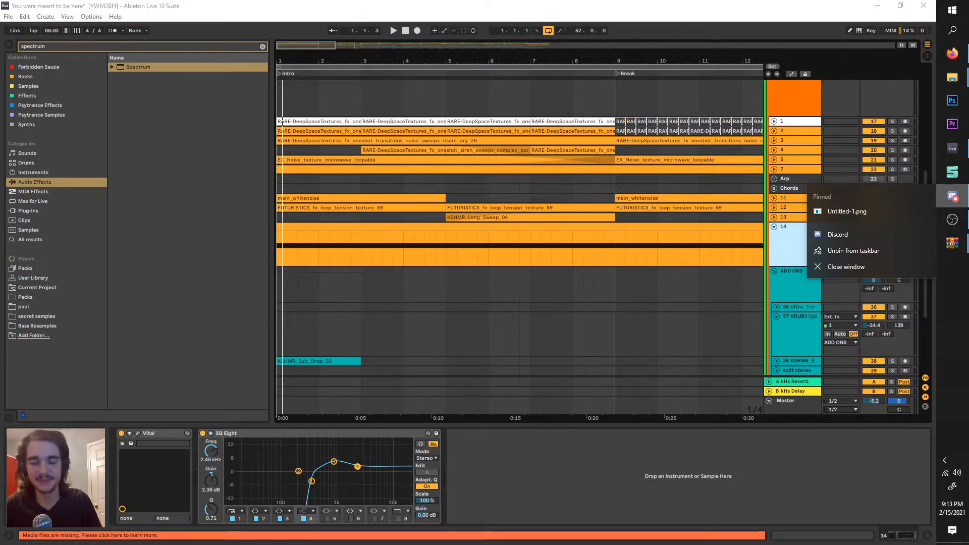
{"action": "left_click", "coordinate": [953, 53]}
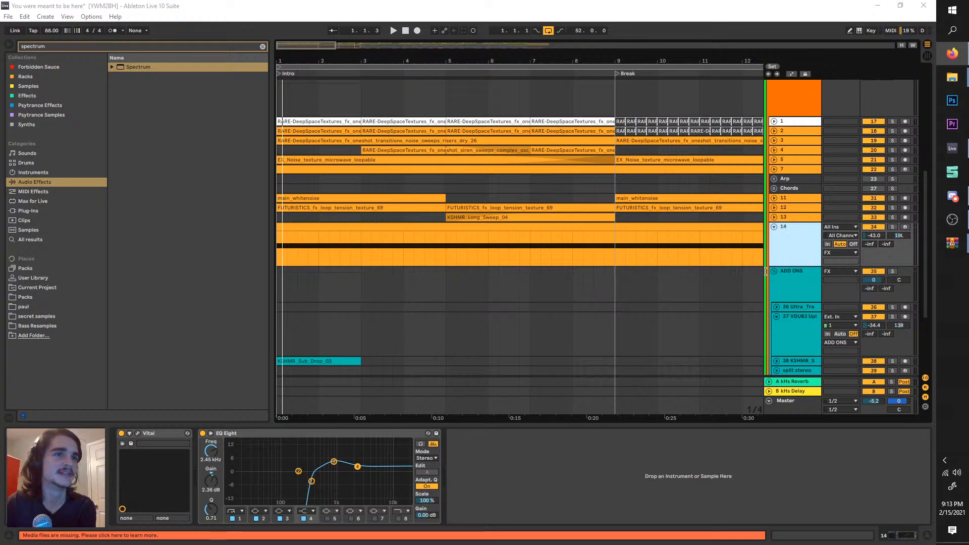
{"action": "left_click", "coordinate": [827, 244]}
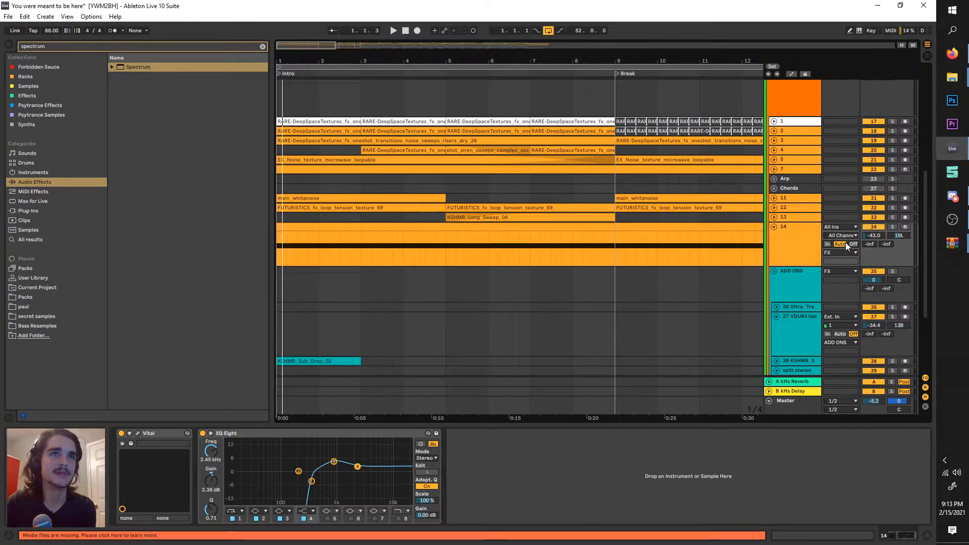
{"action": "left_click", "coordinate": [842, 244]}
- Play the Intro briefly and select FL Studio ASIO as the audio device in the Preferences
{"action": "left_click", "coordinate": [394, 30]}
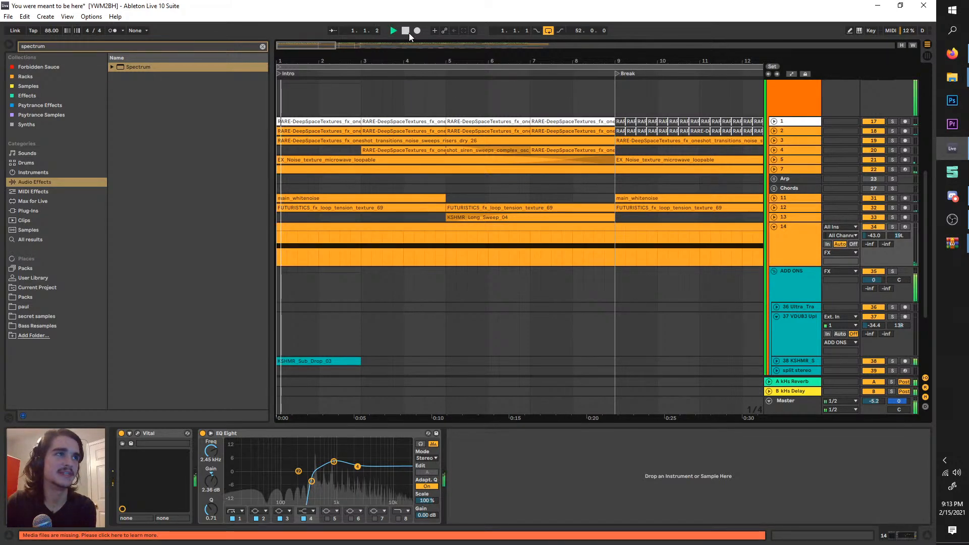
{"action": "left_click", "coordinate": [82, 16]}
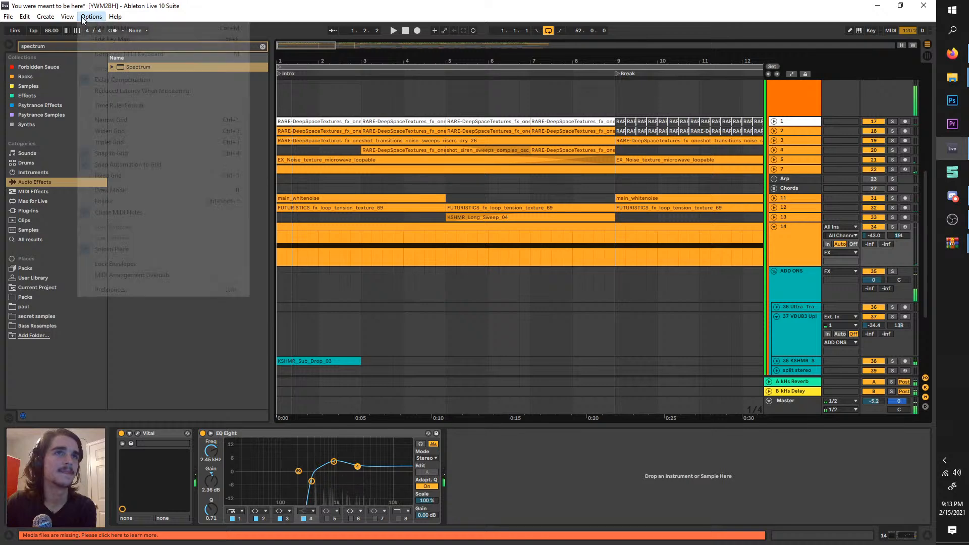
{"action": "left_click", "coordinate": [142, 289]}
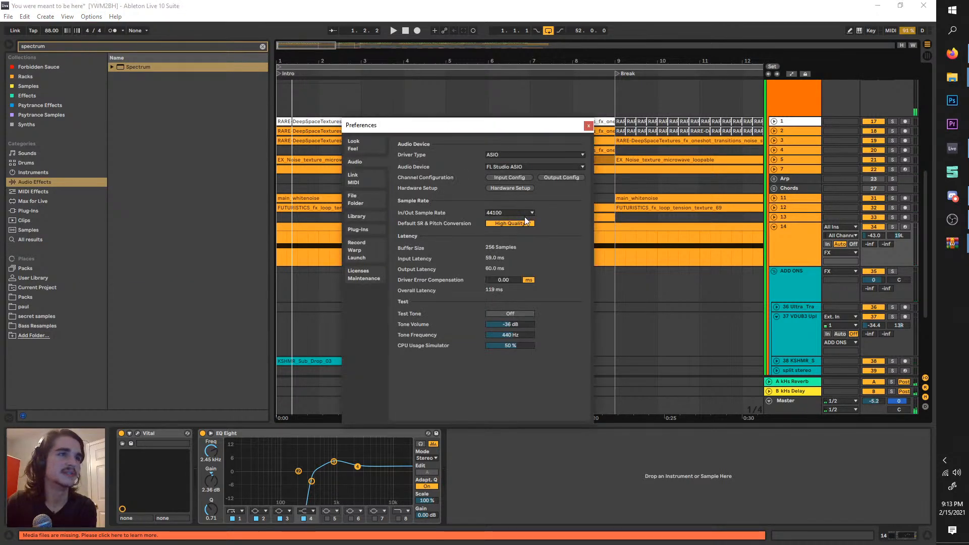
{"action": "left_click", "coordinate": [516, 167]}
{"action": "left_click", "coordinate": [535, 197]}
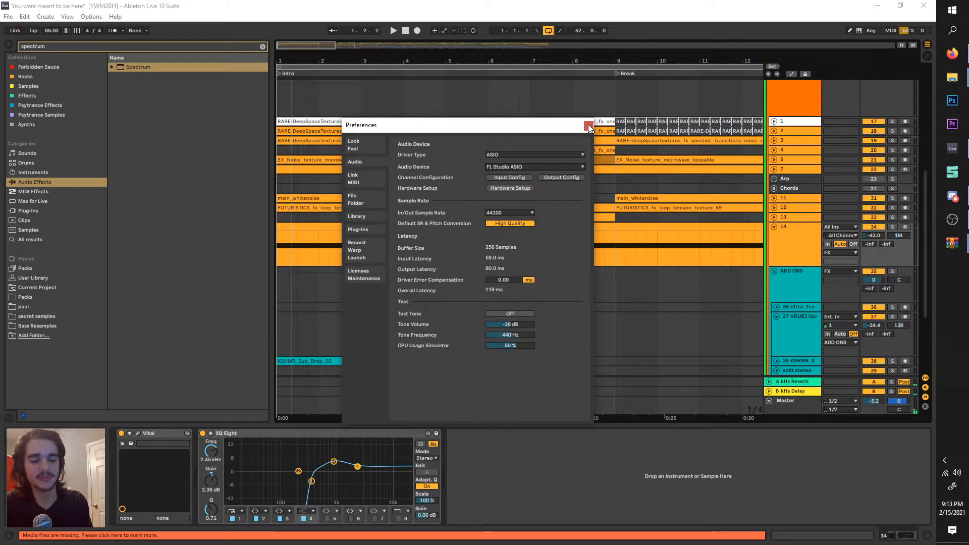
{"action": "left_click", "coordinate": [589, 126]}
- Replace Spectrum on the Master chain with the reastream-standalone plug-in, searching the plug-ins for "reast"
{"action": "left_click", "coordinate": [796, 399]}
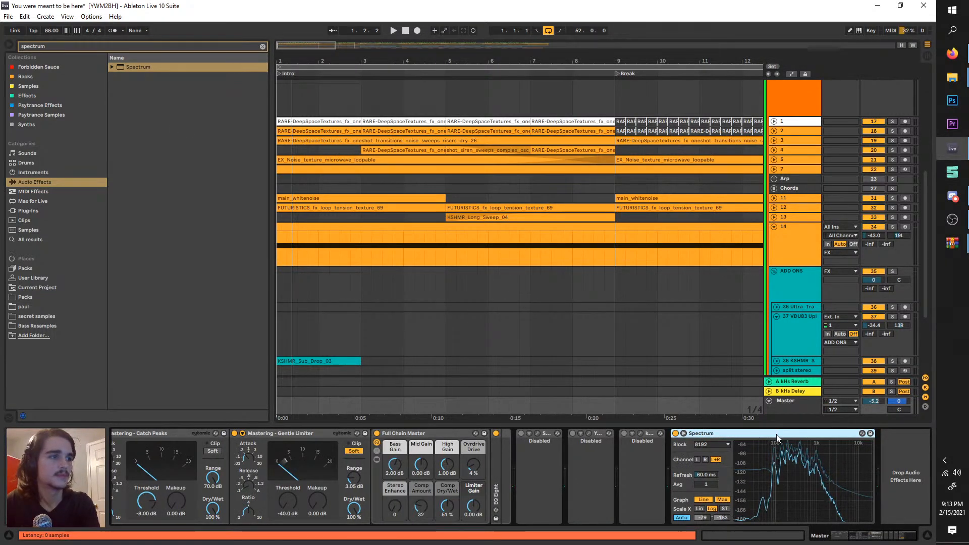
{"action": "key", "text": "Delete"}
{"action": "key", "text": "ctrl+f"}
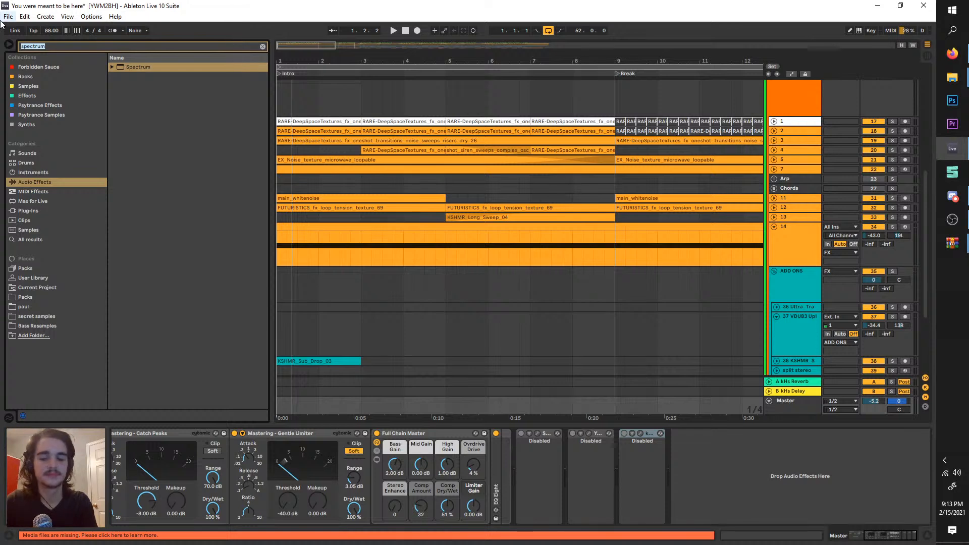
{"action": "type", "text": "reat"}
{"action": "left_click", "coordinate": [49, 220]}
{"action": "left_click", "coordinate": [49, 211]}
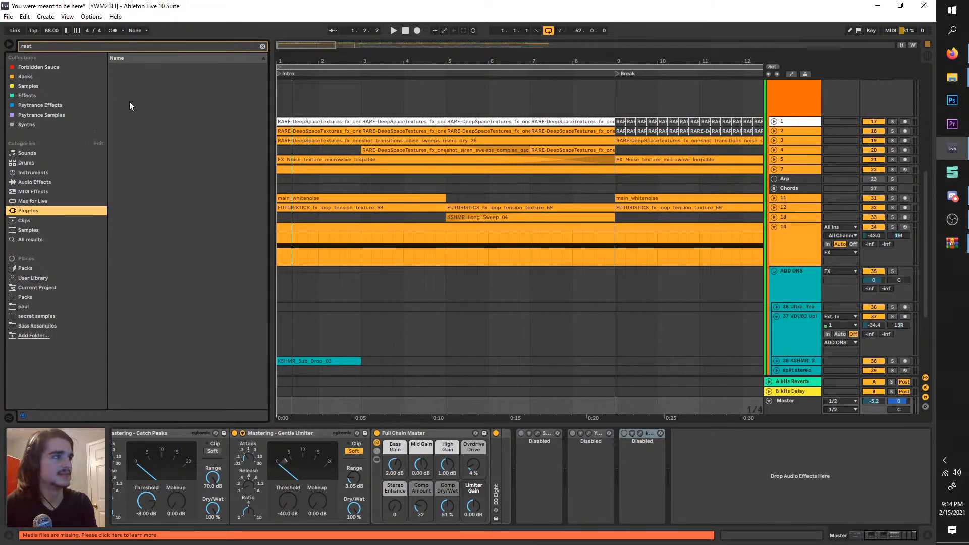
{"action": "left_click", "coordinate": [262, 47]}
{"action": "type", "text": "rest"}
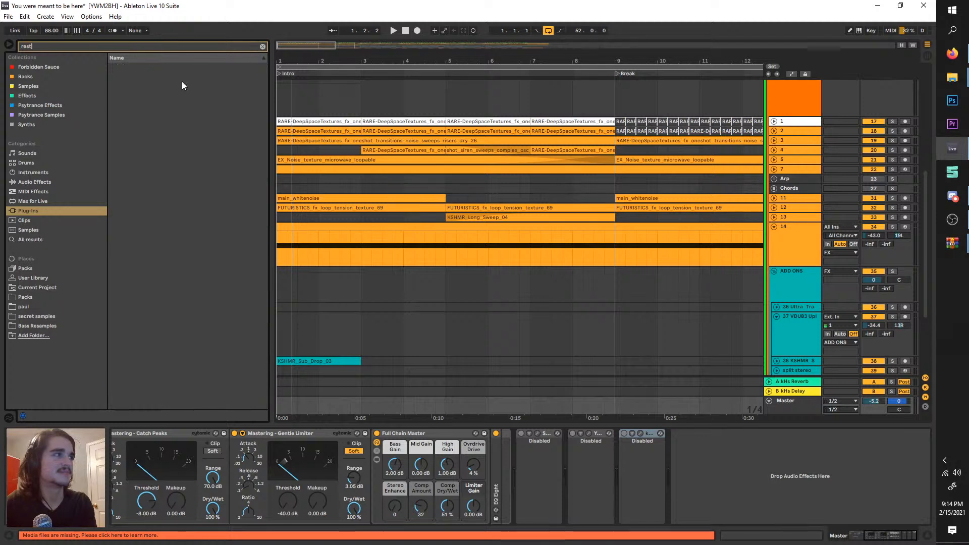
{"action": "type", "text": "reareast"}
{"action": "left_click", "coordinate": [128, 70]}
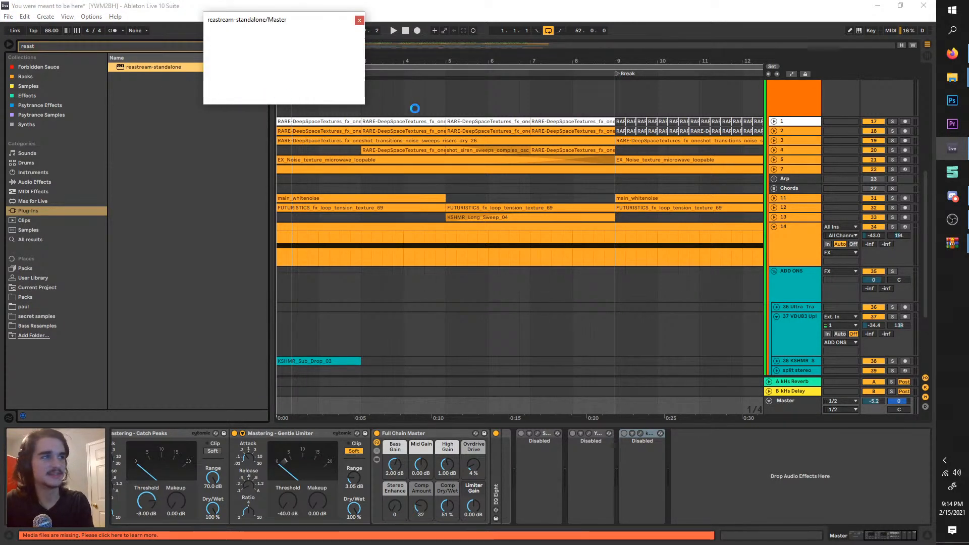
- Set ReaStream on the Master to send audio/MIDI to * local broadcast during playback and close its window
{"action": "key", "text": "space"}
{"action": "left_click", "coordinate": [242, 63]}
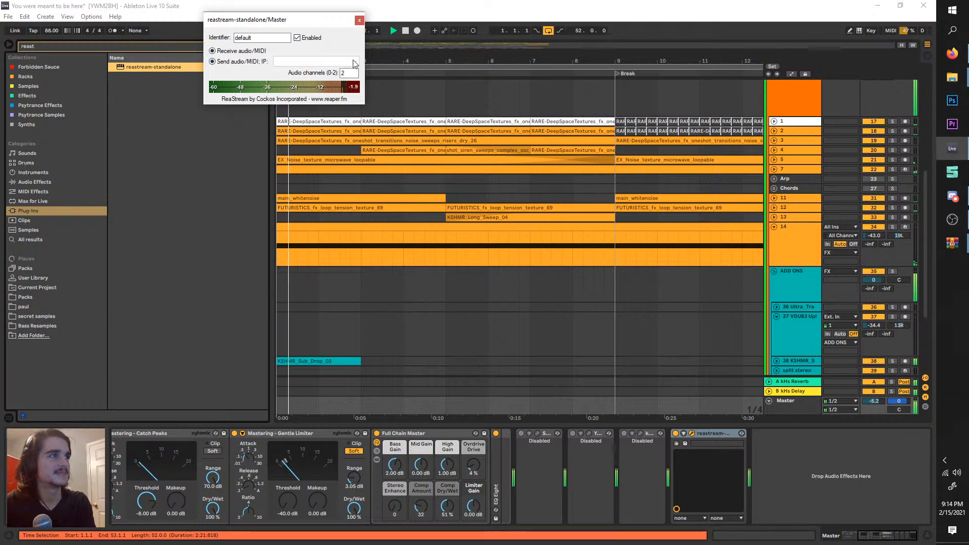
{"action": "left_click", "coordinate": [355, 61]}
{"action": "left_click", "coordinate": [298, 73]}
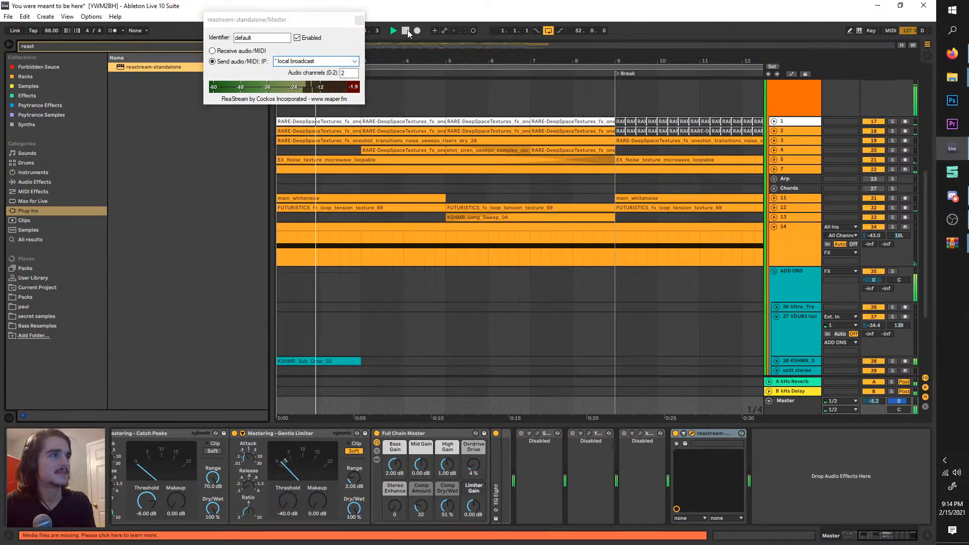
{"action": "left_click", "coordinate": [407, 30]}
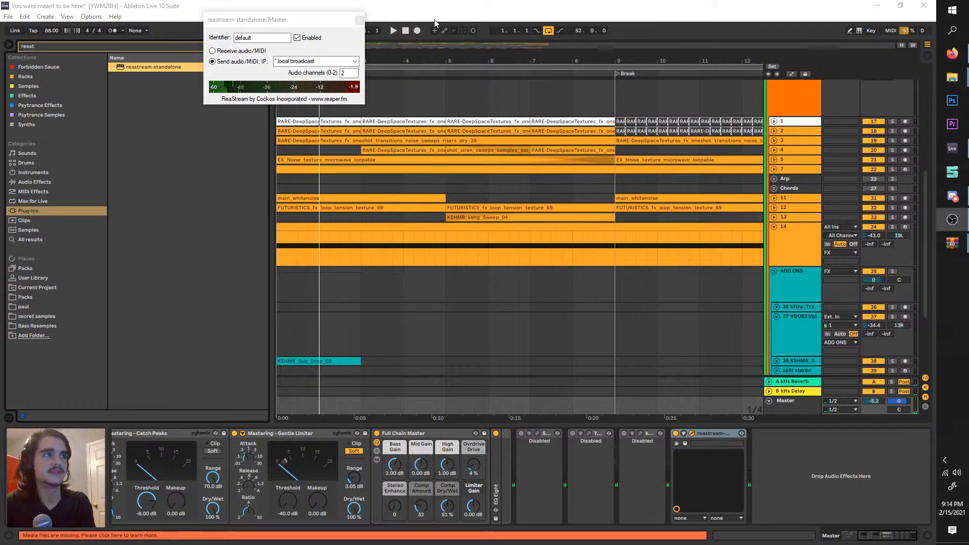
{"action": "left_click", "coordinate": [394, 31]}
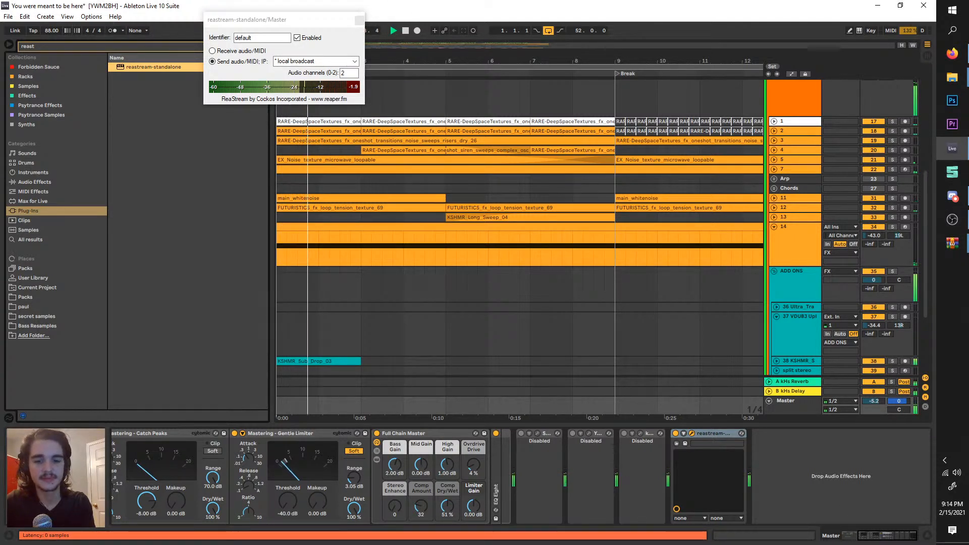
{"action": "left_click", "coordinate": [359, 20]}
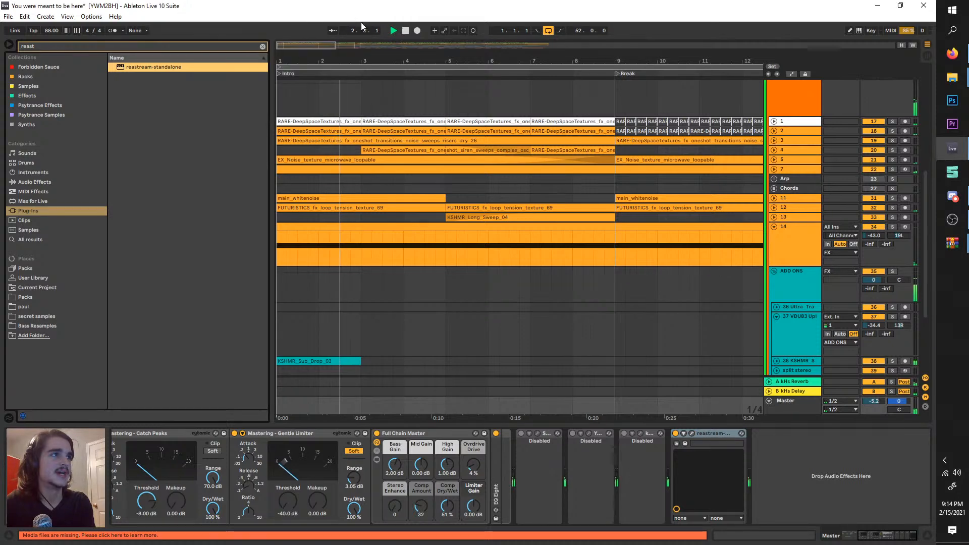
- Unfold tracks 11, 12 and 13 in the FX group while the Intro plays and stop playback
{"action": "scroll", "coordinate": [493, 204], "scroll_direction": "down", "scroll_amount": 1}
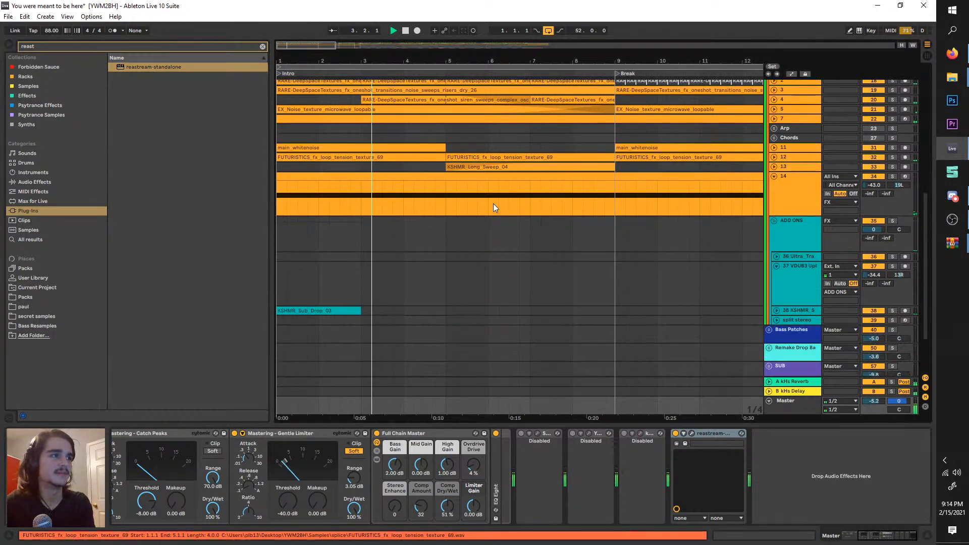
{"action": "scroll", "coordinate": [594, 227], "scroll_direction": "up", "scroll_amount": 10}
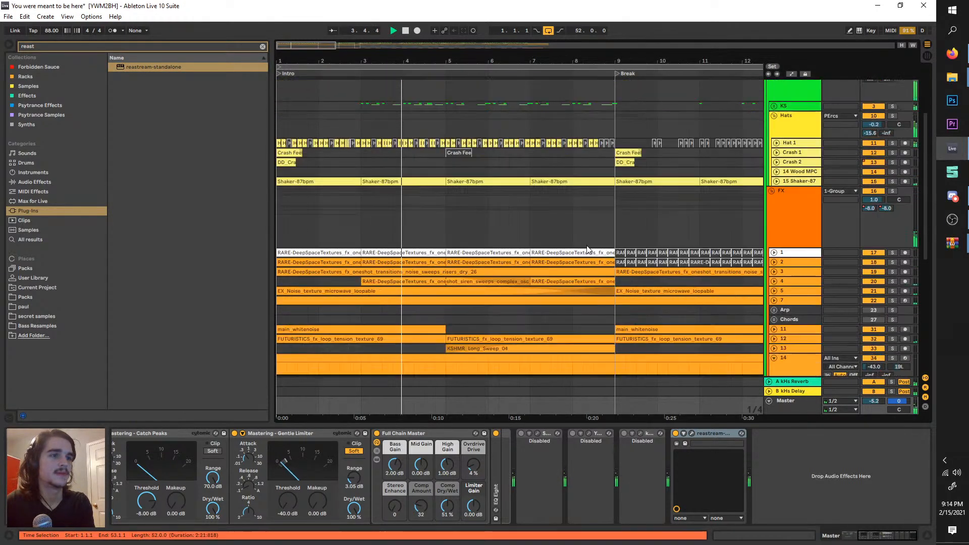
{"action": "scroll", "coordinate": [587, 246], "scroll_direction": "down", "scroll_amount": 4}
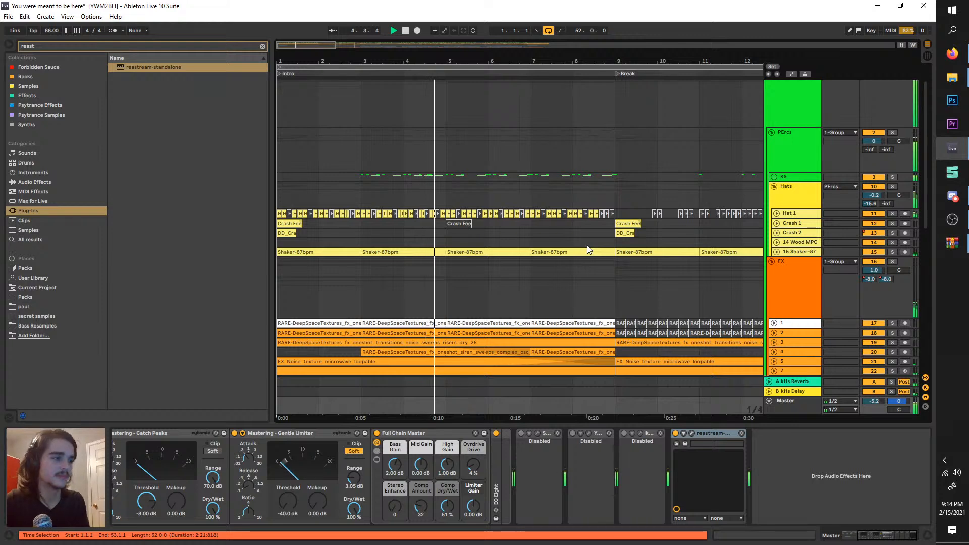
{"action": "scroll", "coordinate": [588, 247], "scroll_direction": "down", "scroll_amount": 3}
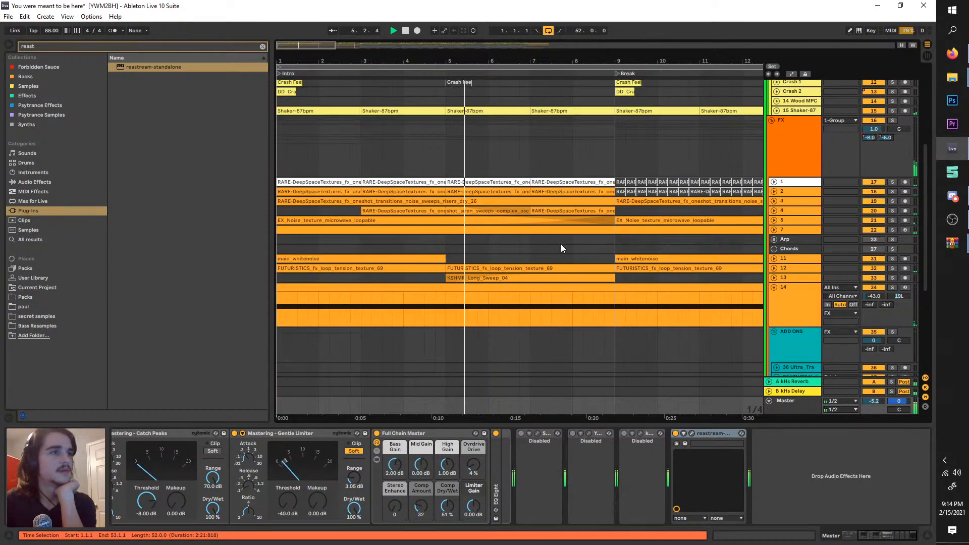
{"action": "left_click", "coordinate": [773, 268]}
{"action": "left_click", "coordinate": [773, 268]}
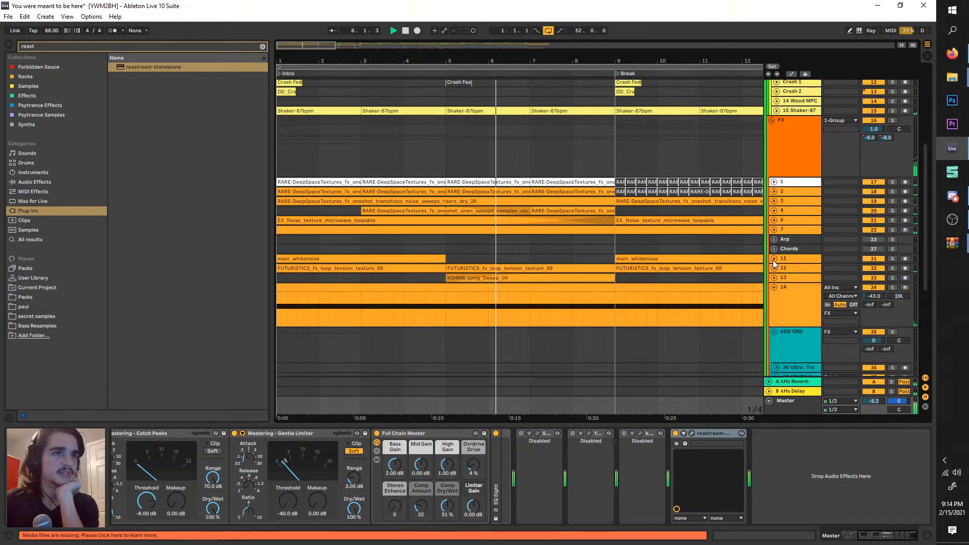
{"action": "left_click", "coordinate": [773, 259]}
{"action": "left_click", "coordinate": [774, 303]}
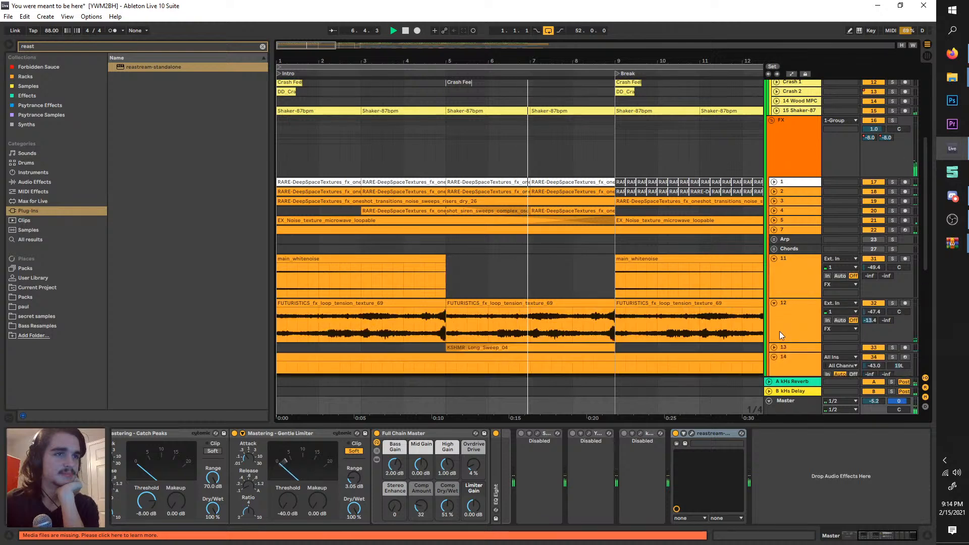
{"action": "left_click", "coordinate": [774, 346]}
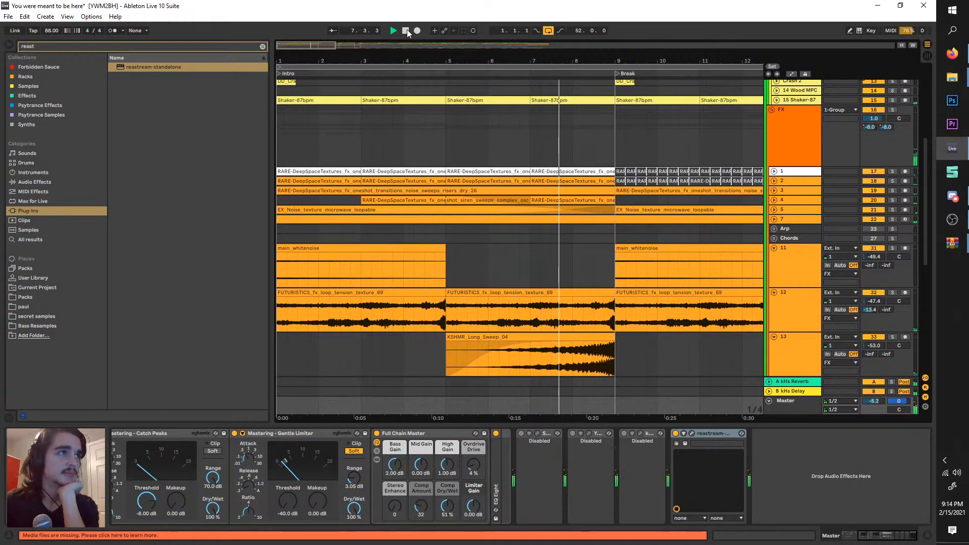
{"action": "scroll", "coordinate": [465, 183], "scroll_direction": "down", "scroll_amount": 5}
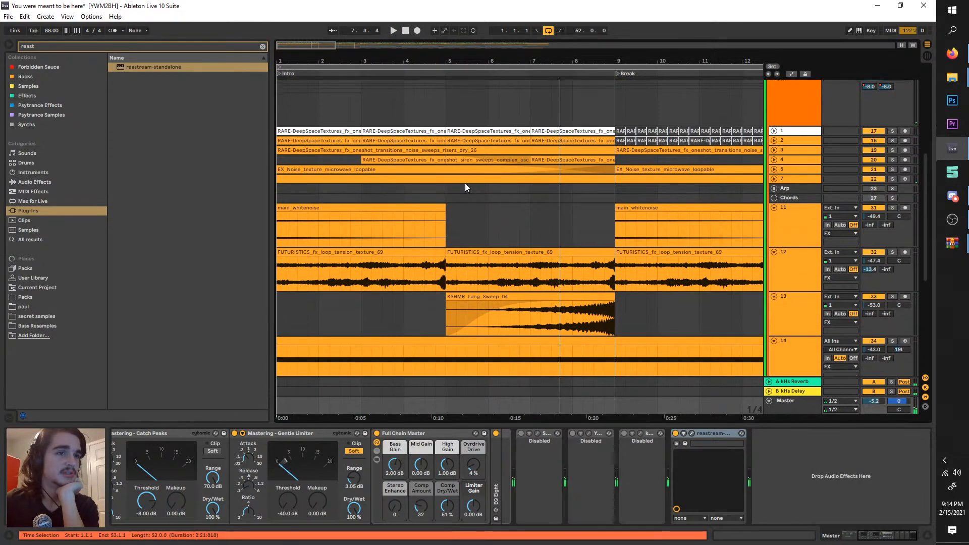
- Check the track commands available for track 1 of the FX group and look briefly at its unfolded clips
{"action": "scroll", "coordinate": [465, 183], "scroll_direction": "down", "scroll_amount": 10}
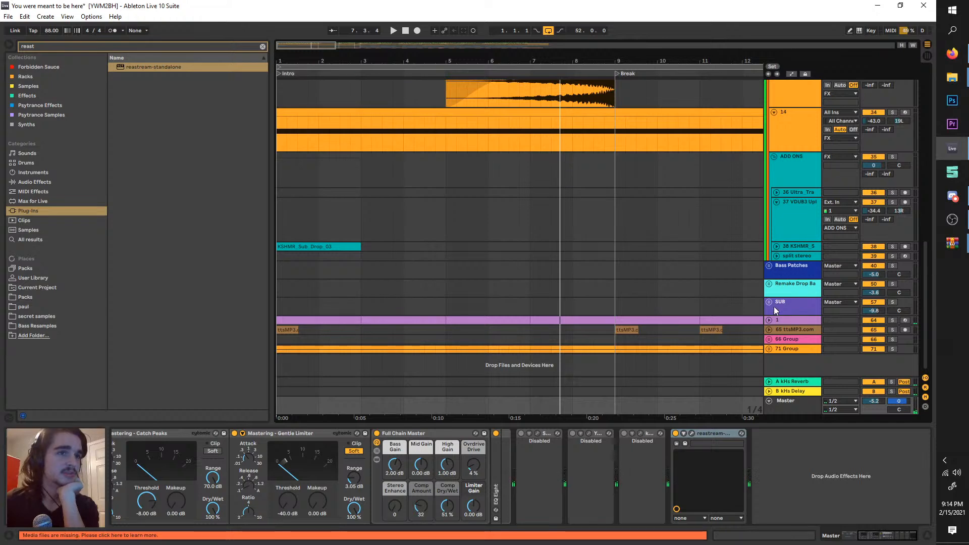
{"action": "left_click", "coordinate": [769, 320]}
{"action": "scroll", "coordinate": [652, 211], "scroll_direction": "up", "scroll_amount": 10}
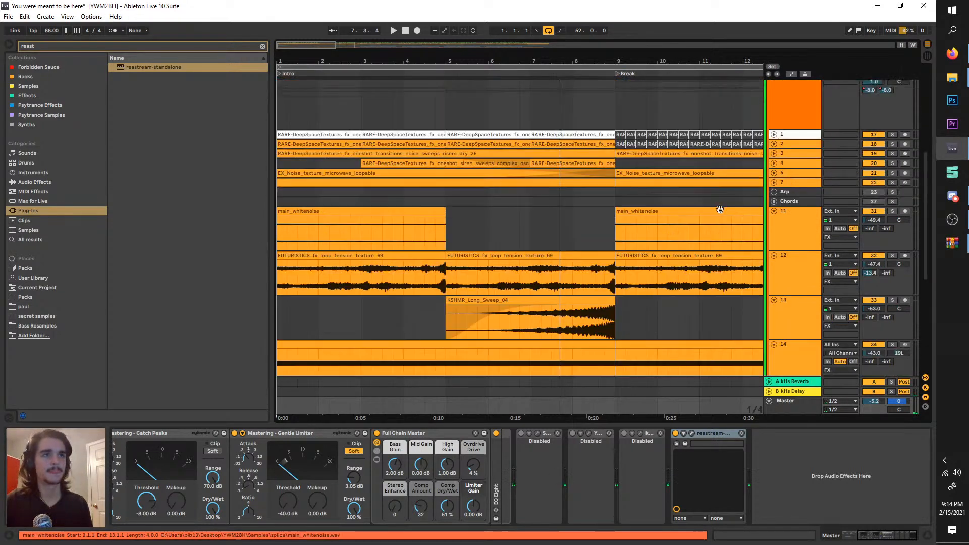
{"action": "right_click", "coordinate": [788, 196]}
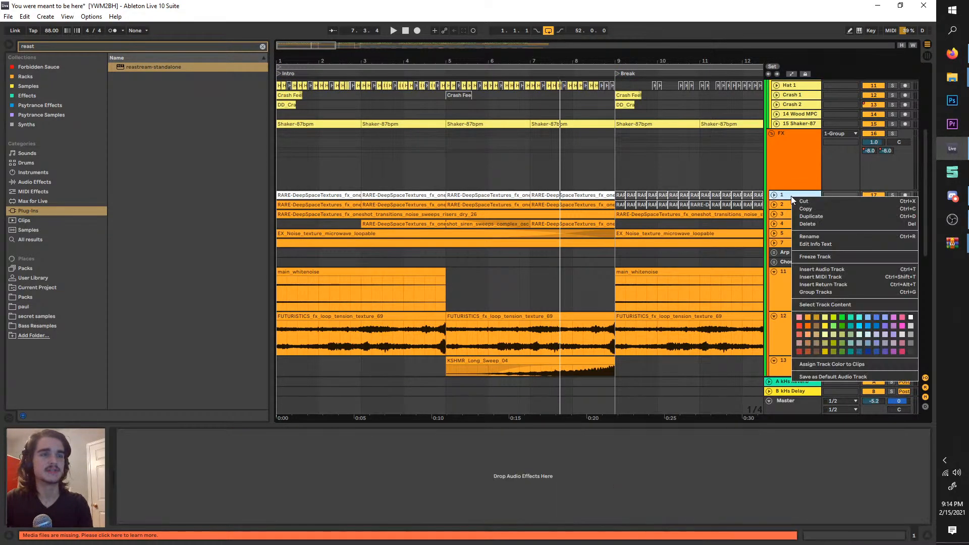
{"action": "left_click", "coordinate": [788, 169]}
{"action": "left_click", "coordinate": [774, 195]}
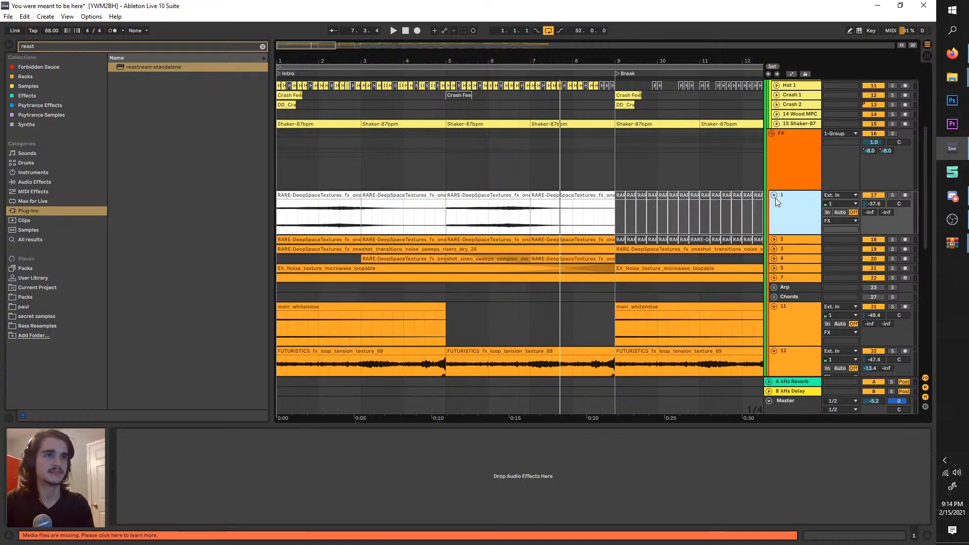
{"action": "left_click", "coordinate": [775, 197]}
- Look at the device chains of the FX group, 15 Shaker-87 and Crash 1 while starting playback from the Intro
{"action": "scroll", "coordinate": [722, 223], "scroll_direction": "up", "scroll_amount": 2}
{"action": "left_click", "coordinate": [783, 210]}
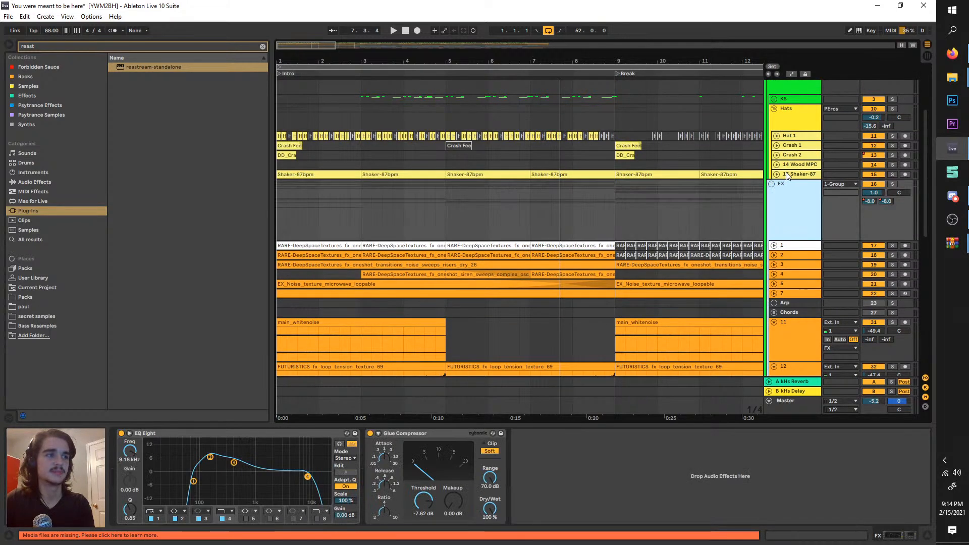
{"action": "left_click", "coordinate": [788, 174]}
{"action": "scroll", "coordinate": [779, 203], "scroll_direction": "up", "scroll_amount": 2}
{"action": "key", "text": "space"}
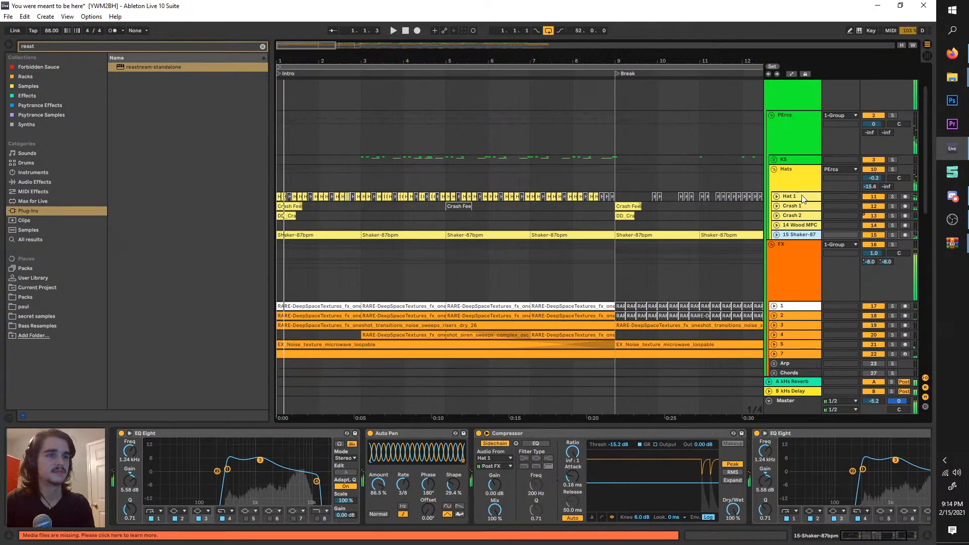
{"action": "left_click", "coordinate": [792, 205]}
{"action": "scroll", "coordinate": [696, 258], "scroll_direction": "up", "scroll_amount": 2}
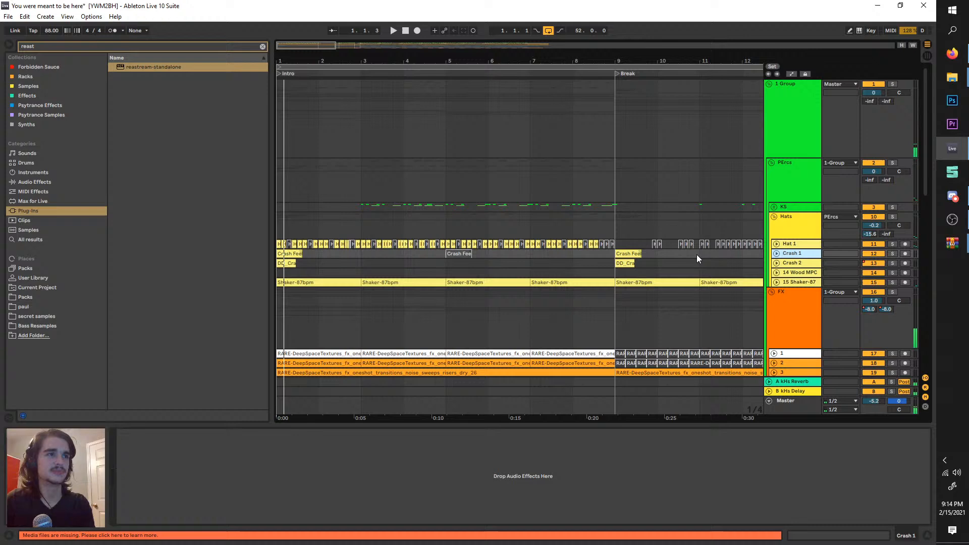
- Unfold the KS group to show the KICK and Snare tracks while the Intro plays
{"action": "left_click", "coordinate": [774, 207]}
{"action": "scroll", "coordinate": [590, 195], "scroll_direction": "down", "scroll_amount": 6}
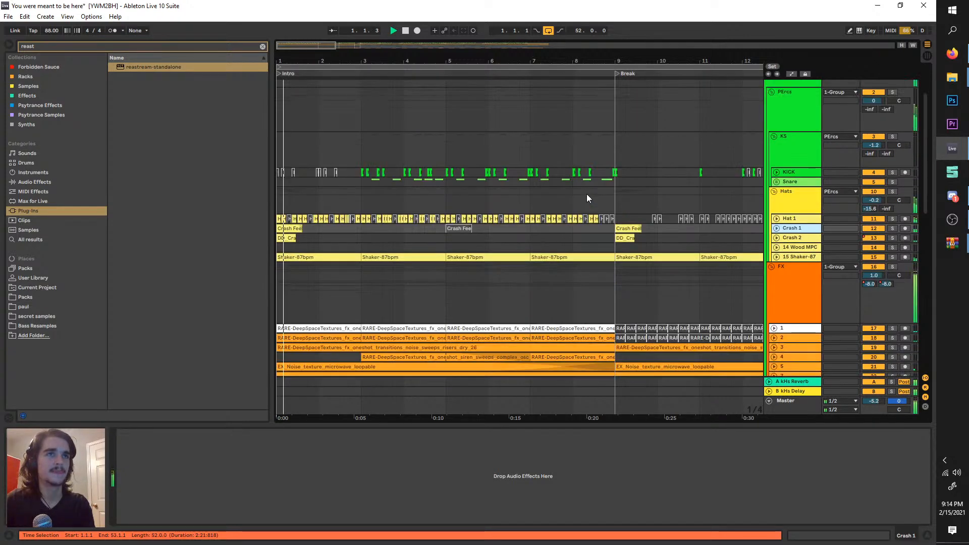
{"action": "scroll", "coordinate": [513, 170], "scroll_direction": "down", "scroll_amount": 1}
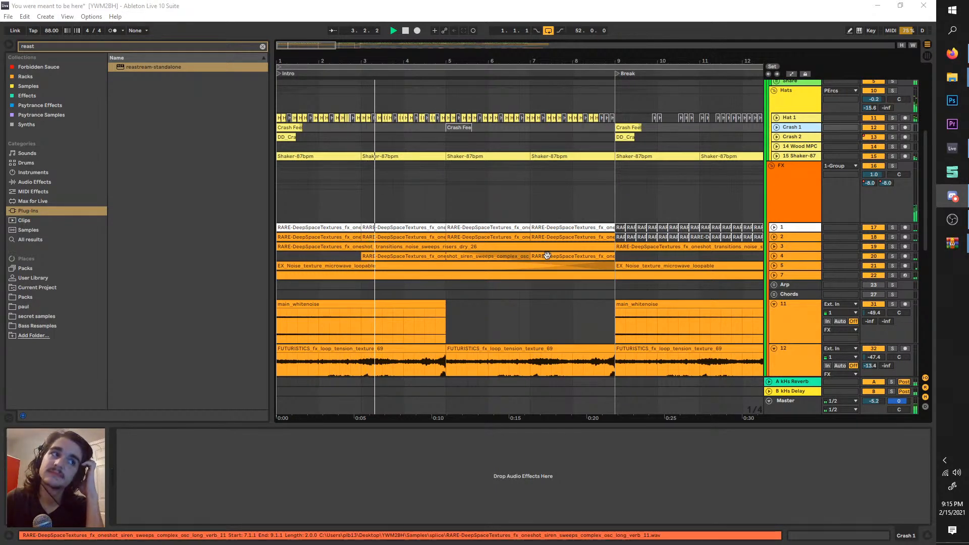
{"action": "scroll", "coordinate": [547, 255], "scroll_direction": "down", "scroll_amount": 1}
- Check the FX group's devices and track commands during playback and zoom the arrangement out past Drop1.1
{"action": "left_click", "coordinate": [795, 179]}
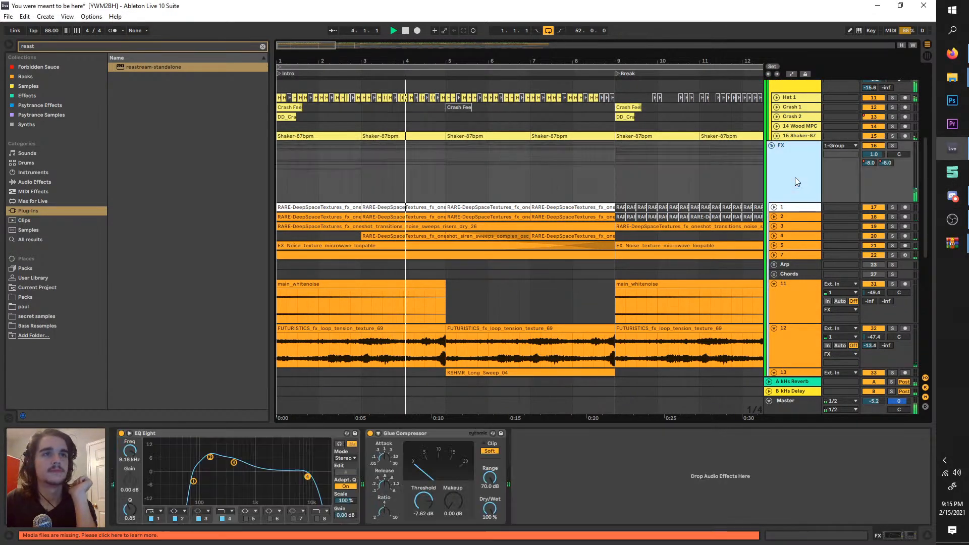
{"action": "right_click", "coordinate": [795, 178]}
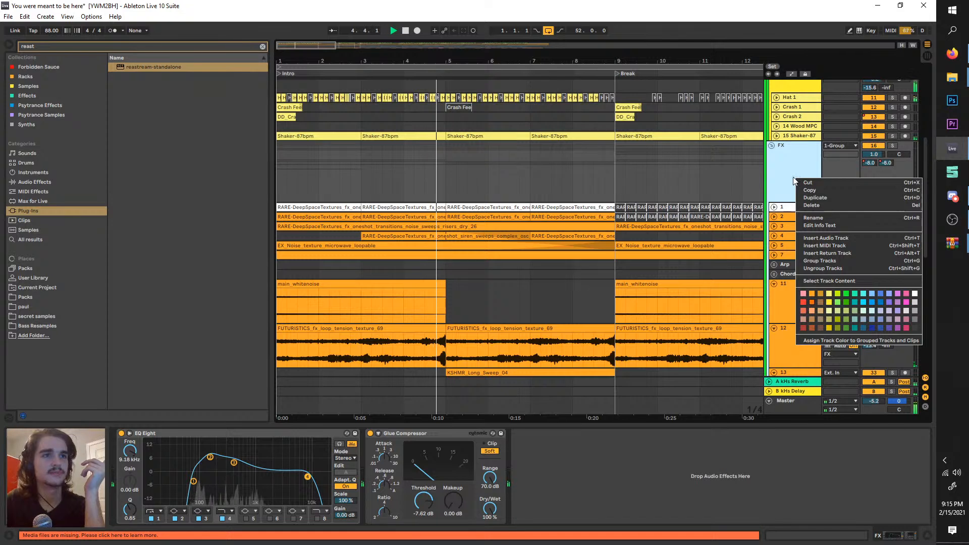
{"action": "left_click", "coordinate": [791, 176]}
{"action": "right_click", "coordinate": [791, 176]}
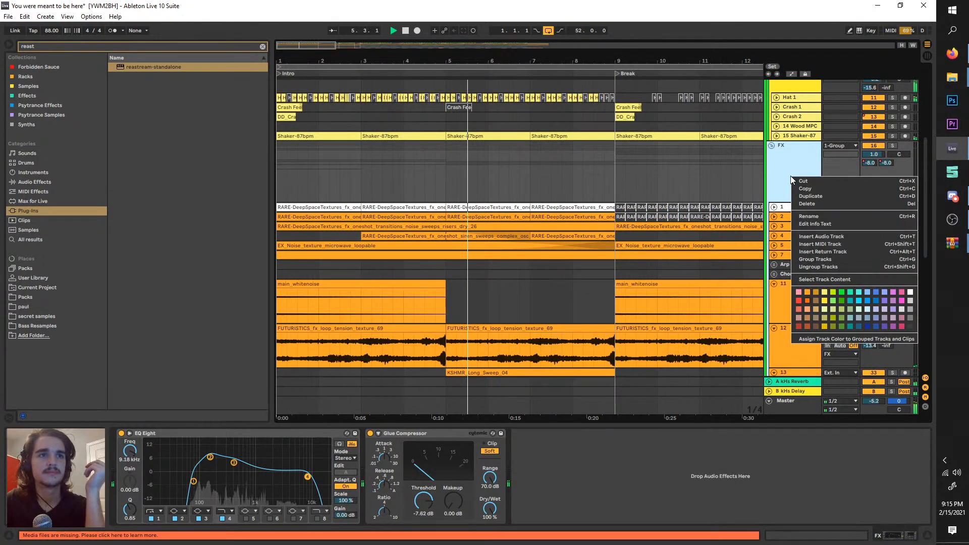
{"action": "left_click", "coordinate": [786, 165]}
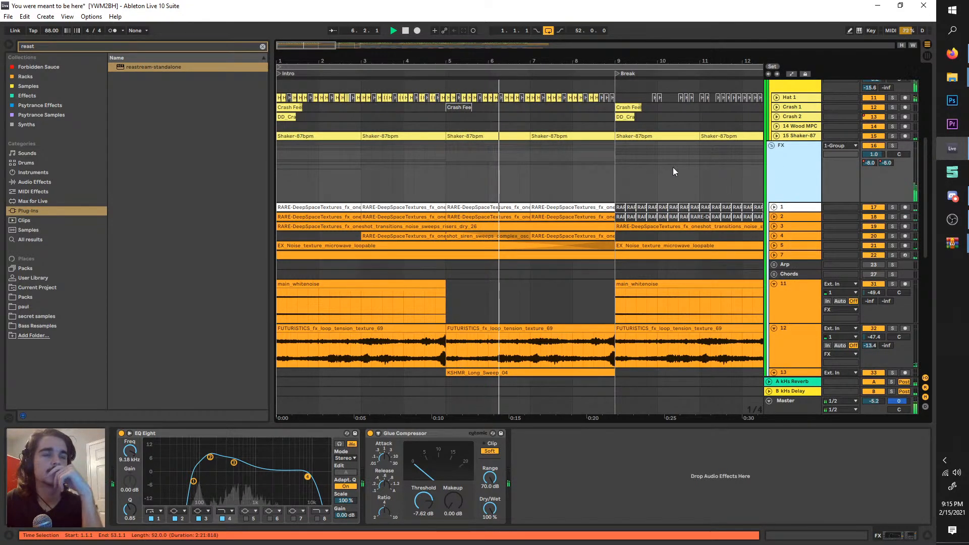
{"action": "left_click", "coordinate": [786, 210]}
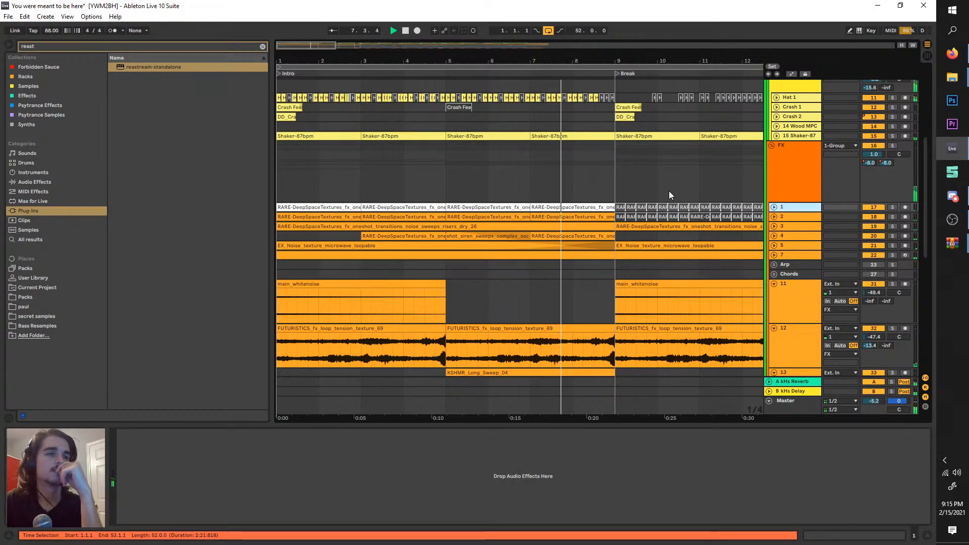
{"action": "key", "text": "minus"}
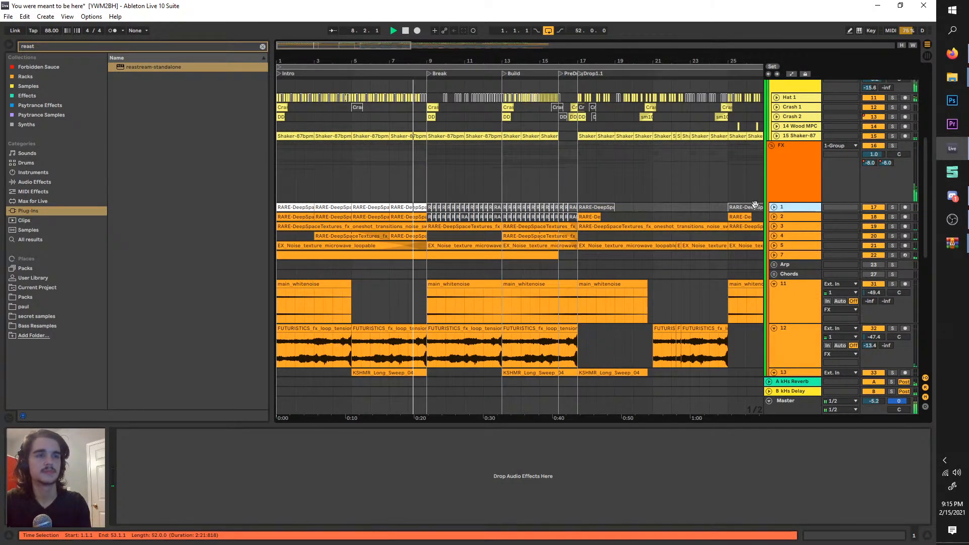
{"action": "left_click", "coordinate": [796, 217]}
{"action": "left_click", "coordinate": [799, 226]}
{"action": "left_click", "coordinate": [804, 236]}
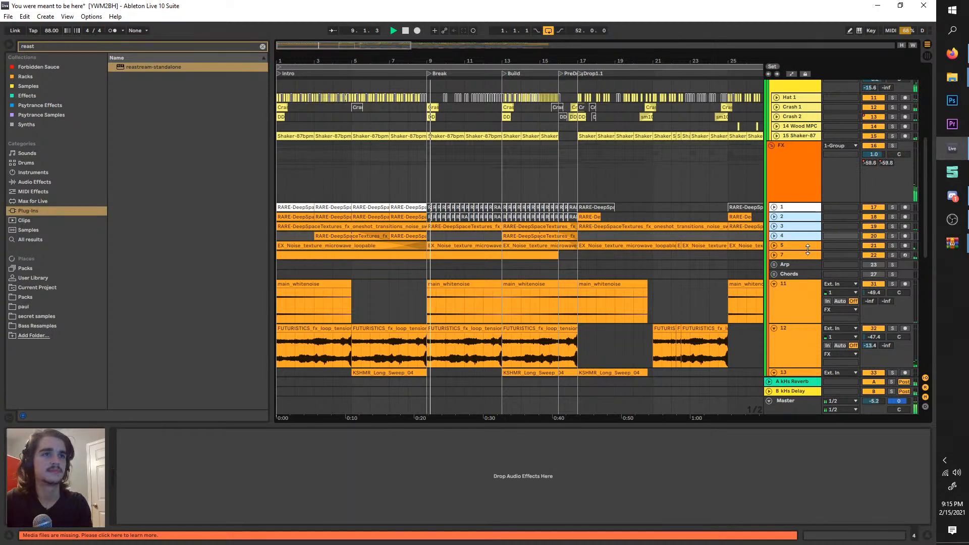
{"action": "left_click", "coordinate": [801, 247]}
{"action": "left_click", "coordinate": [805, 253]}
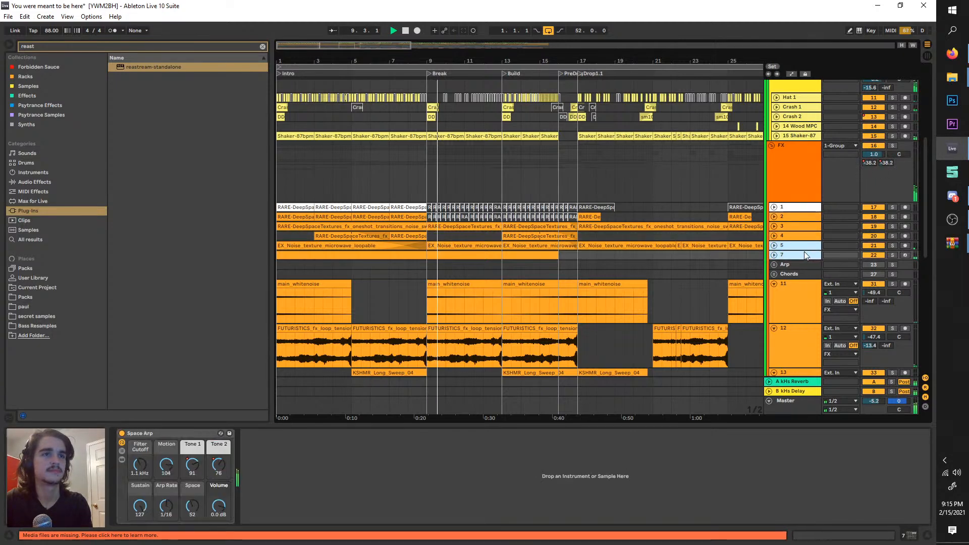
{"action": "left_click", "coordinate": [789, 224]}
{"action": "scroll", "coordinate": [578, 241], "scroll_direction": "down", "scroll_amount": 6}
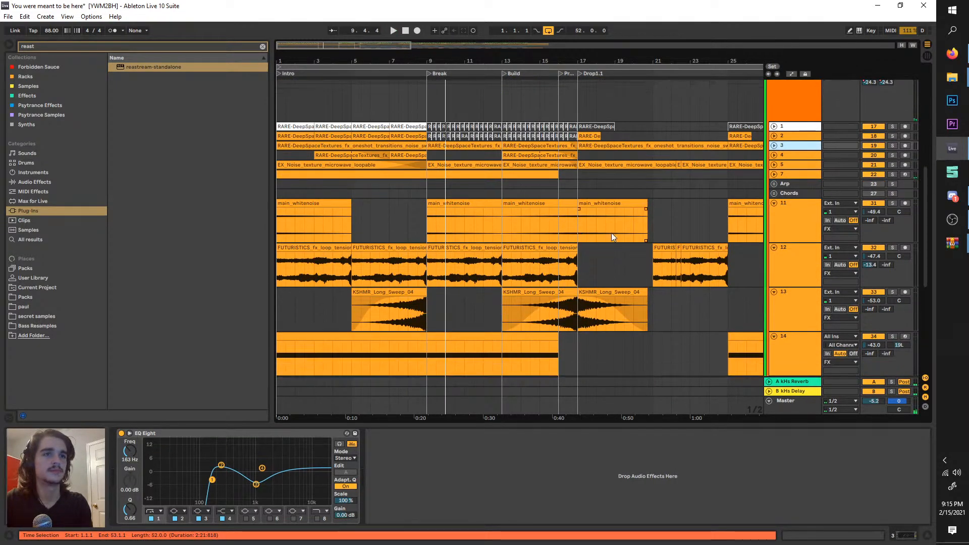
{"action": "left_click", "coordinate": [803, 334], "text": "ctrl"}
{"action": "left_click", "coordinate": [798, 298], "text": "ctrl"}
{"action": "left_click", "coordinate": [794, 252], "text": "ctrl"}
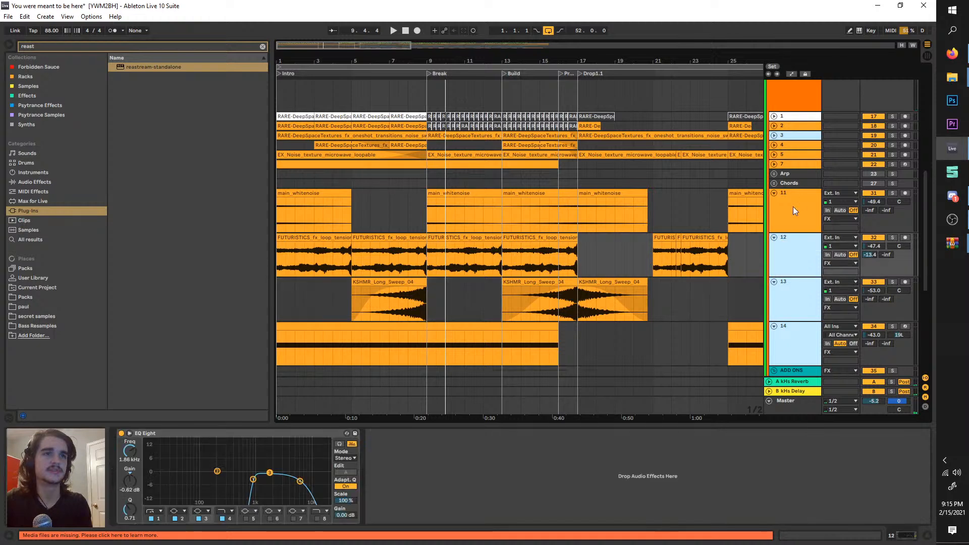
{"action": "left_click", "coordinate": [792, 206], "text": "ctrl"}
{"action": "left_click", "coordinate": [786, 165], "text": "ctrl"}
{"action": "left_click", "coordinate": [788, 155], "text": "ctrl"}
{"action": "left_click", "coordinate": [790, 146]}
{"action": "left_click", "coordinate": [789, 126]}
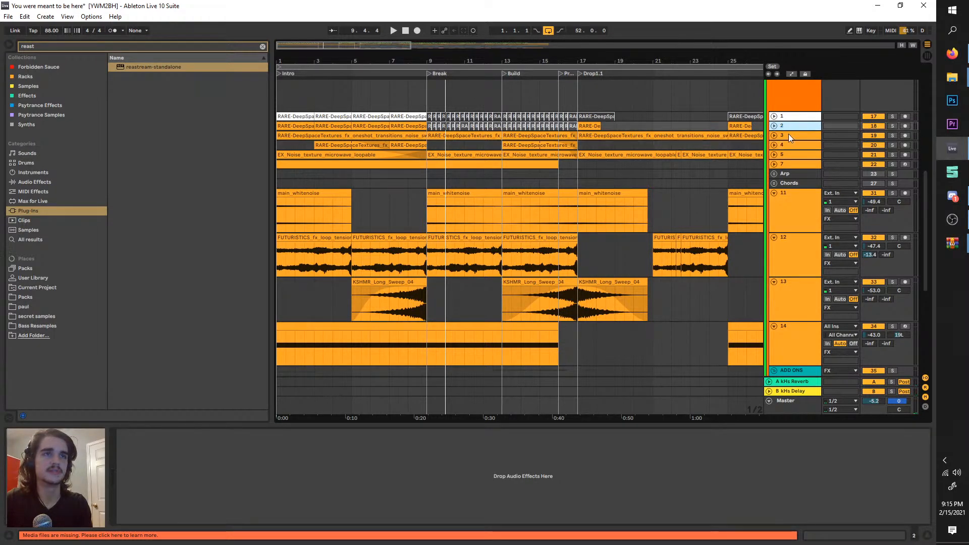
{"action": "left_click", "coordinate": [789, 135], "text": "ctrl"}
{"action": "left_click", "coordinate": [792, 145], "text": "ctrl"}
{"action": "left_click", "coordinate": [796, 155], "text": "ctrl"}
- Freeze tracks 1 to 5, 7 and 11 to 14 of the FX group together
{"action": "left_click", "coordinate": [798, 165]}
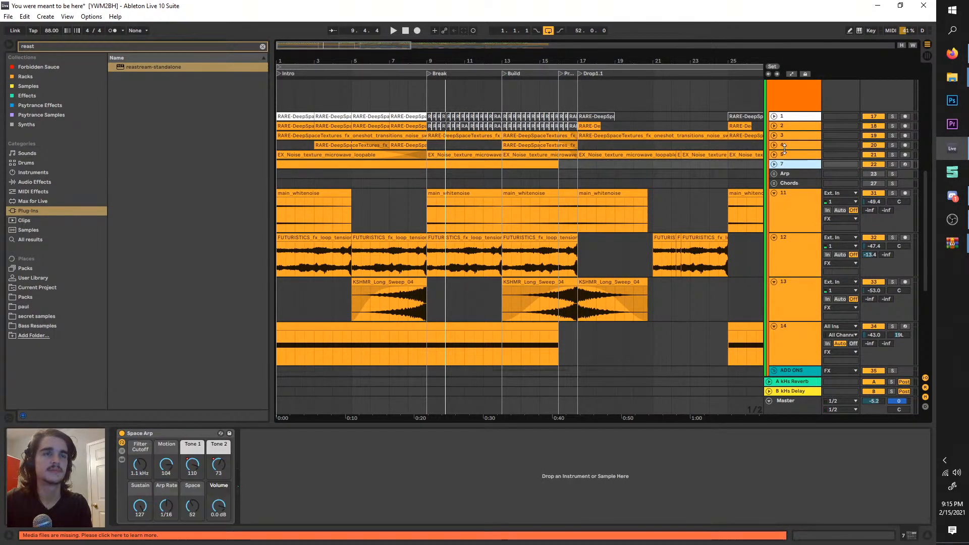
{"action": "left_click", "coordinate": [789, 118], "text": "ctrl"}
{"action": "left_click", "coordinate": [793, 125], "text": "ctrl"}
{"action": "left_click", "coordinate": [799, 135], "text": "ctrl"}
{"action": "left_click", "coordinate": [801, 144], "text": "ctrl"}
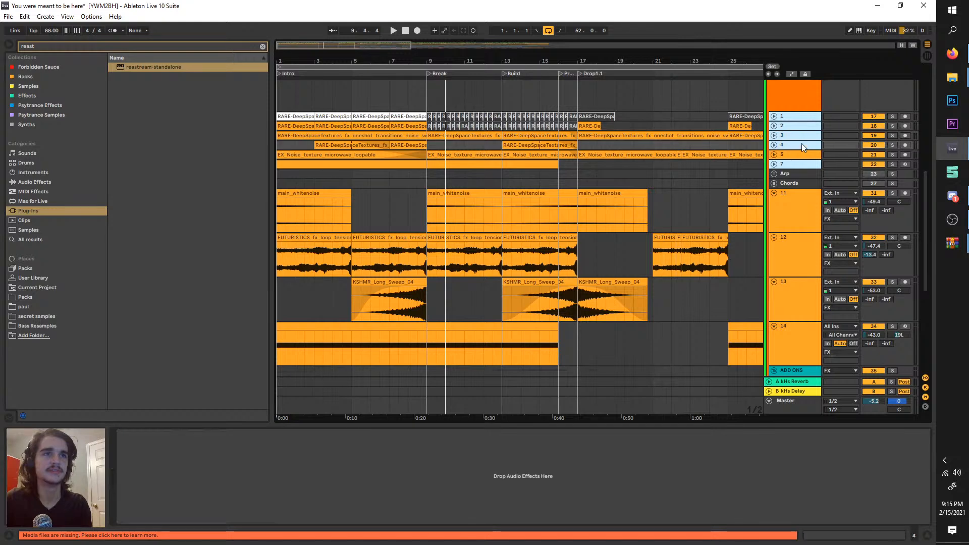
{"action": "left_click", "coordinate": [802, 155], "text": "ctrl"}
{"action": "left_click", "coordinate": [801, 207], "text": "ctrl"}
{"action": "left_click", "coordinate": [801, 259], "text": "ctrl"}
{"action": "left_click", "coordinate": [797, 311], "text": "ctrl"}
{"action": "left_click", "coordinate": [798, 334], "text": "ctrl"}
{"action": "right_click", "coordinate": [797, 334]}
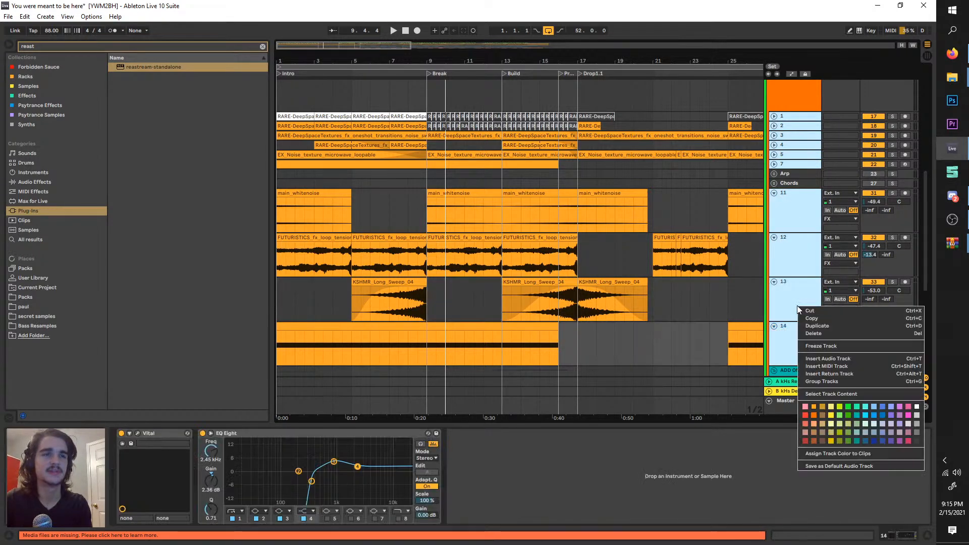
{"action": "left_click", "coordinate": [812, 360]}
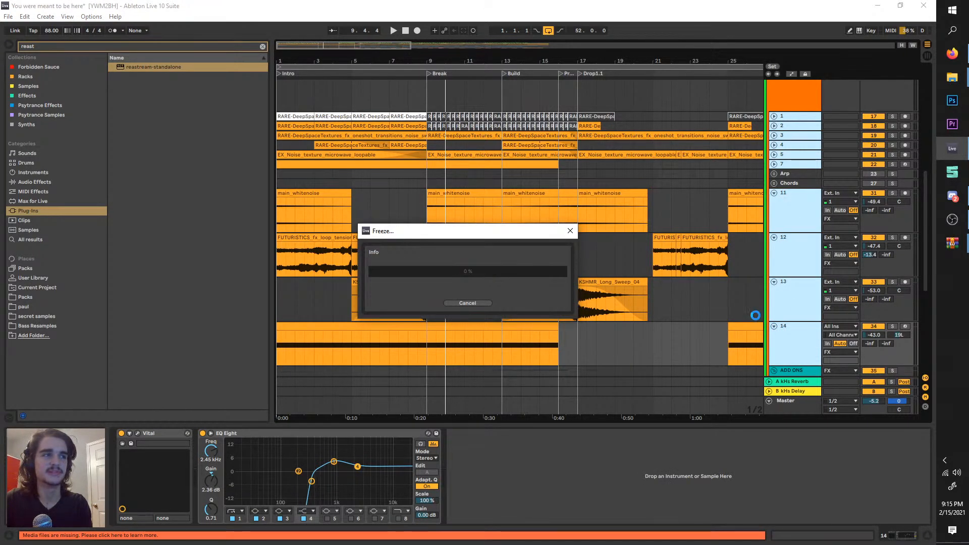
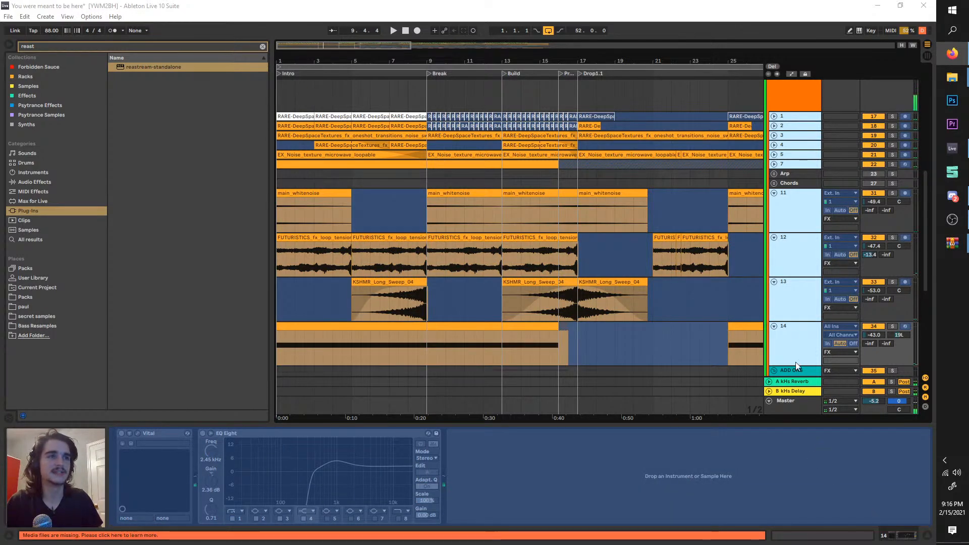
- Check the device chains of the frozen FX tracks and of the Arp group one after another
{"action": "left_click", "coordinate": [798, 302]}
{"action": "left_click", "coordinate": [802, 326]}
{"action": "left_click", "coordinate": [807, 260]}
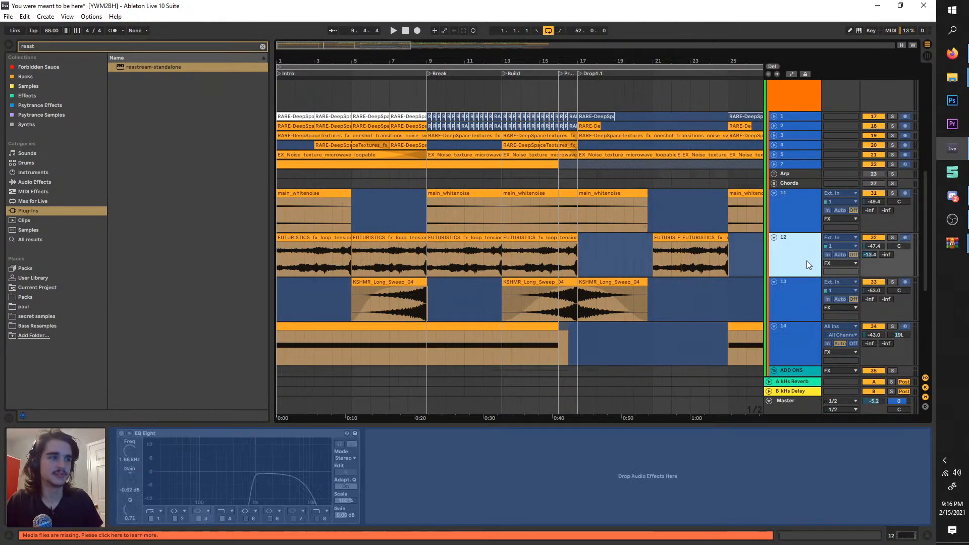
{"action": "left_click", "coordinate": [812, 225]}
{"action": "scroll", "coordinate": [812, 225], "scroll_direction": "up", "scroll_amount": 1}
{"action": "left_click", "coordinate": [806, 176]}
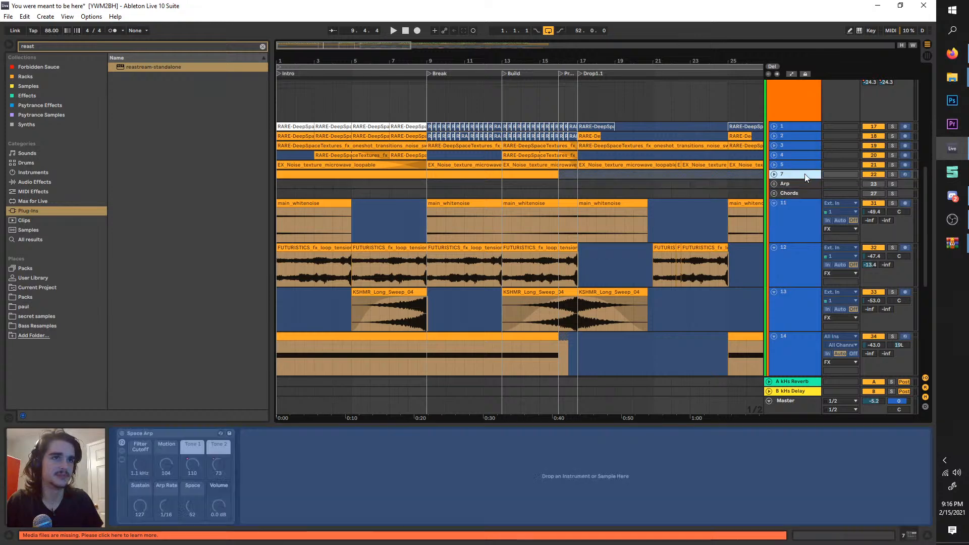
{"action": "left_click", "coordinate": [798, 165]}
{"action": "left_click", "coordinate": [793, 154]}
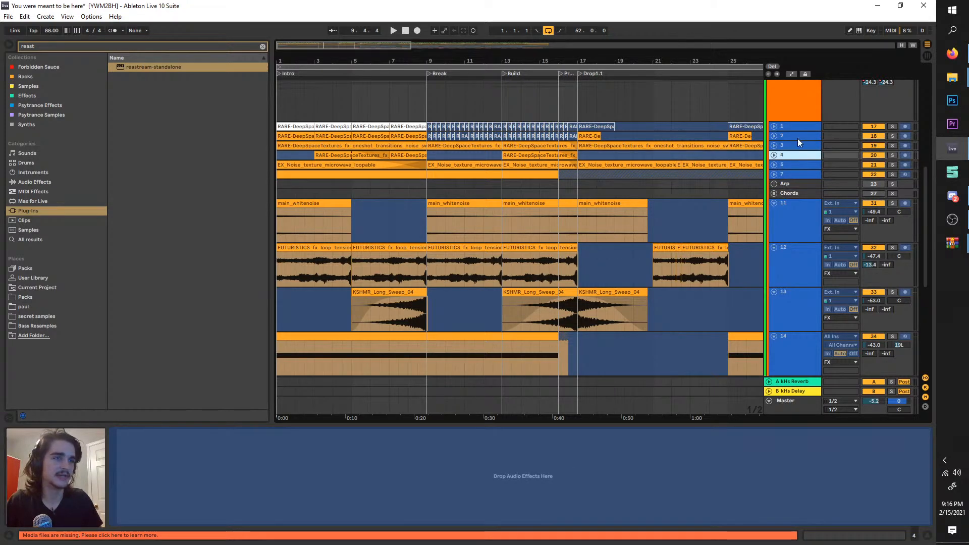
{"action": "left_click", "coordinate": [797, 136]}
{"action": "left_click", "coordinate": [797, 146]}
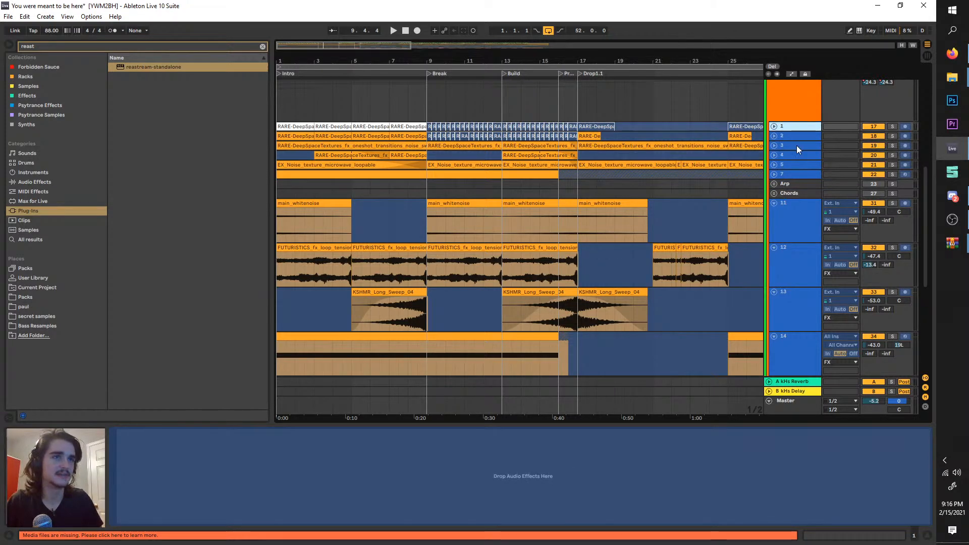
{"action": "left_click", "coordinate": [799, 184]}
{"action": "left_click", "coordinate": [800, 193]}
{"action": "left_click", "coordinate": [809, 217]}
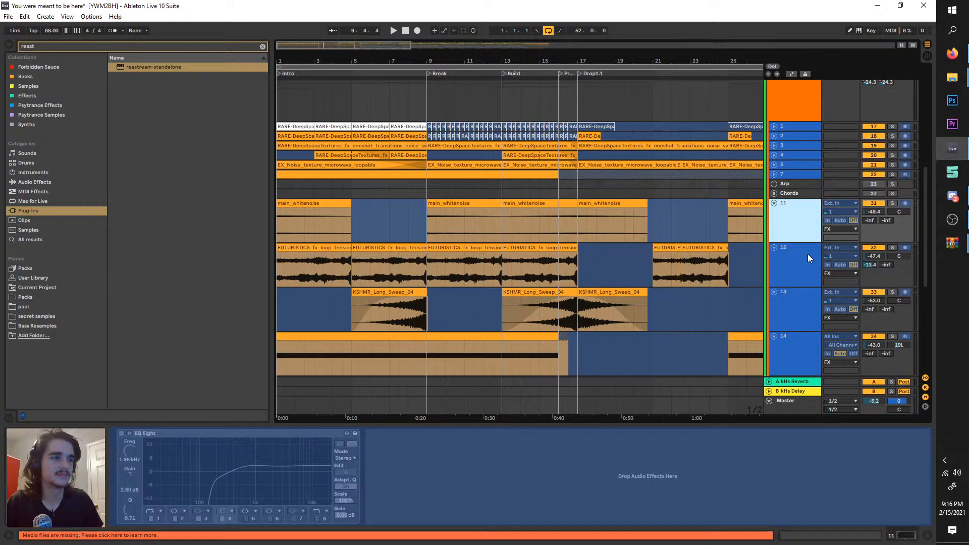
{"action": "left_click", "coordinate": [796, 185]}
- Play the project from the start with the frozen tracks and look through the tracks down to 71 Group
{"action": "scroll", "coordinate": [782, 210], "scroll_direction": "up", "scroll_amount": 8}
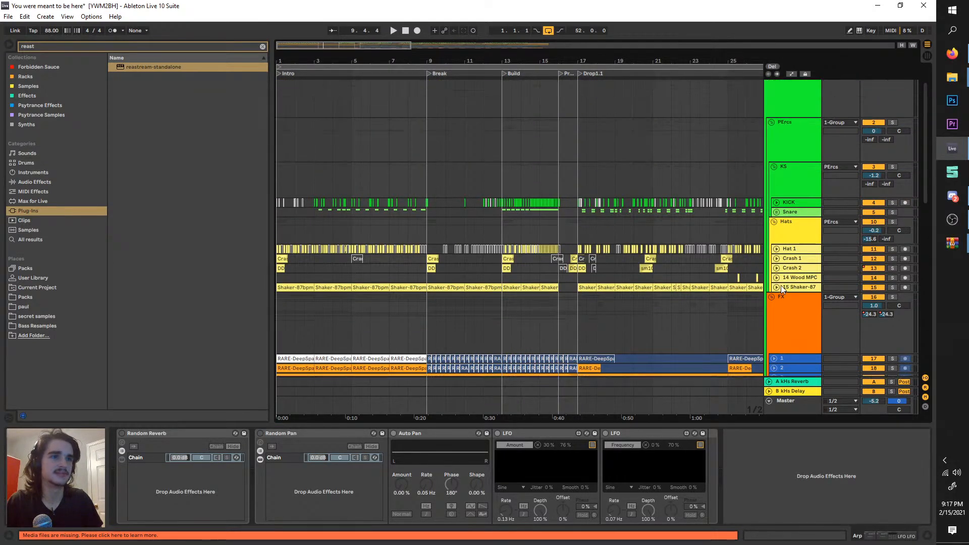
{"action": "left_click", "coordinate": [777, 288]}
{"action": "left_click", "coordinate": [777, 287]}
{"action": "left_click", "coordinate": [393, 30]}
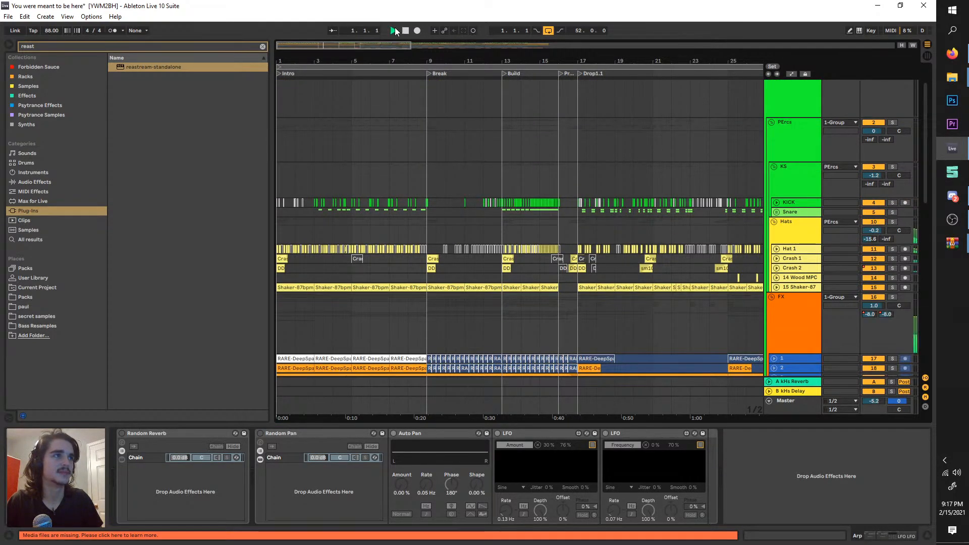
{"action": "scroll", "coordinate": [344, 284], "scroll_direction": "down", "scroll_amount": 2}
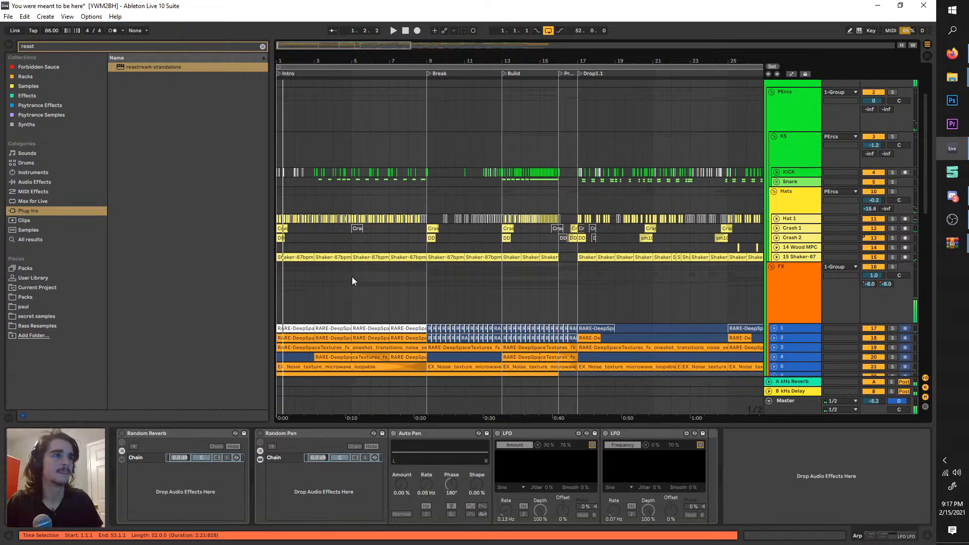
{"action": "scroll", "coordinate": [353, 282], "scroll_direction": "down", "scroll_amount": 15}
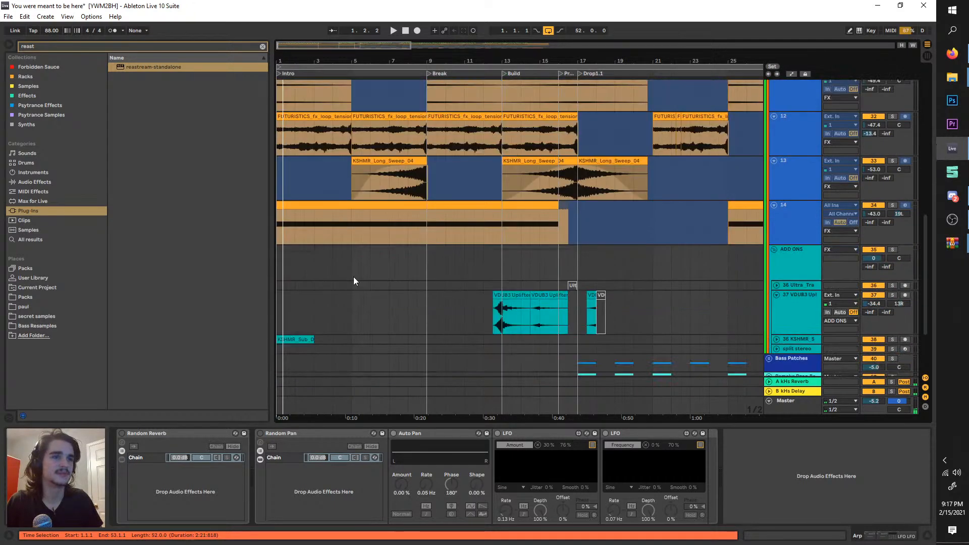
{"action": "scroll", "coordinate": [353, 282], "scroll_direction": "down", "scroll_amount": 6}
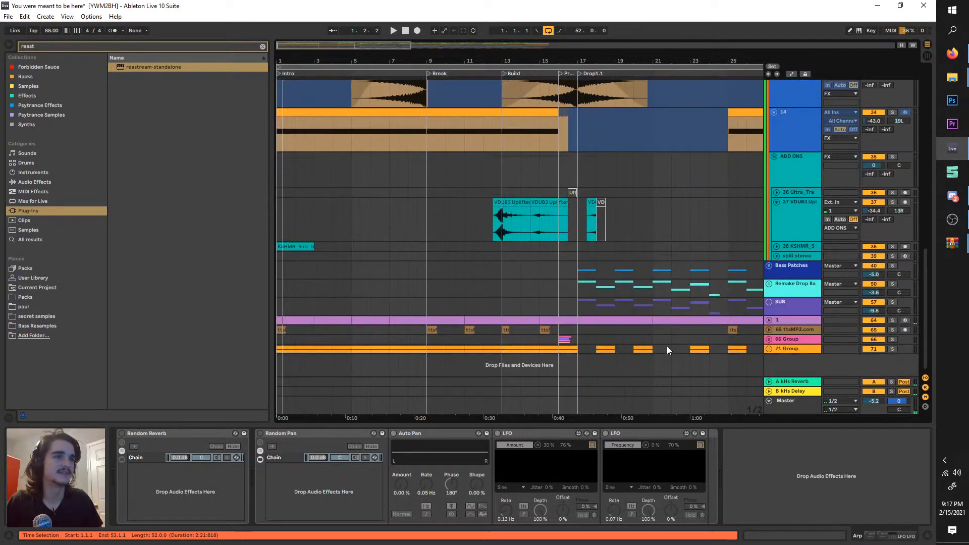
- Unfold 71 Group, solo the purple track 1 below SUB and freeze that track
{"action": "left_click", "coordinate": [768, 320]}
{"action": "left_click", "coordinate": [769, 320]}
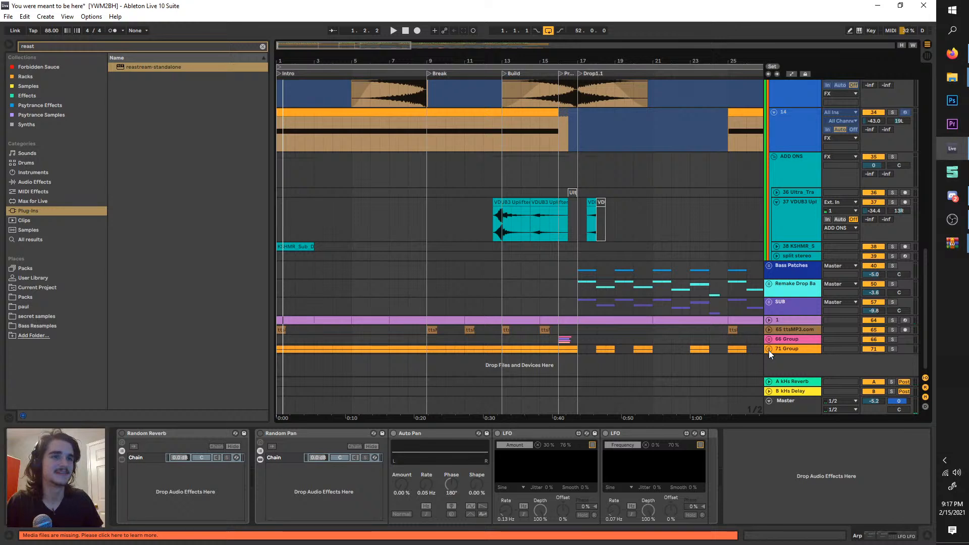
{"action": "left_click", "coordinate": [769, 349]}
{"action": "left_click", "coordinate": [892, 320]}
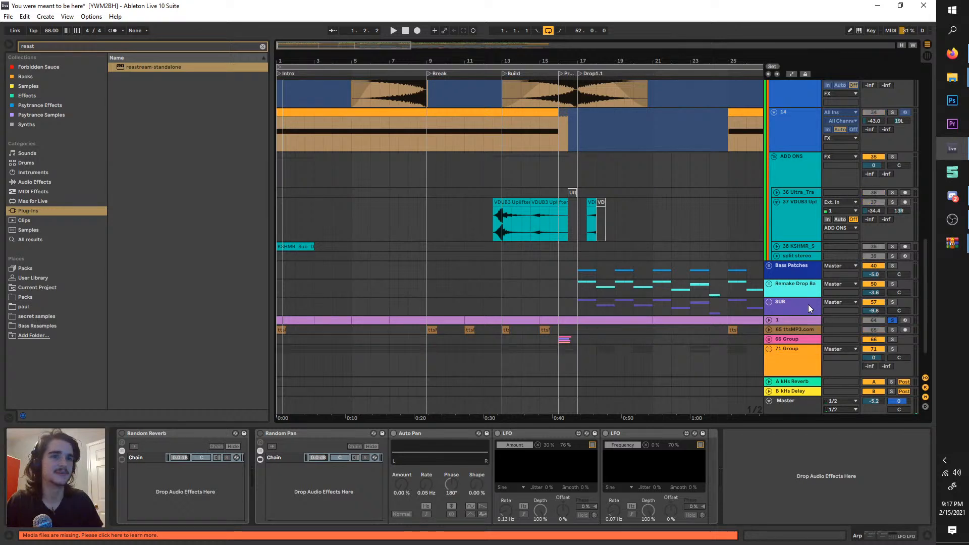
{"action": "left_click", "coordinate": [775, 322]}
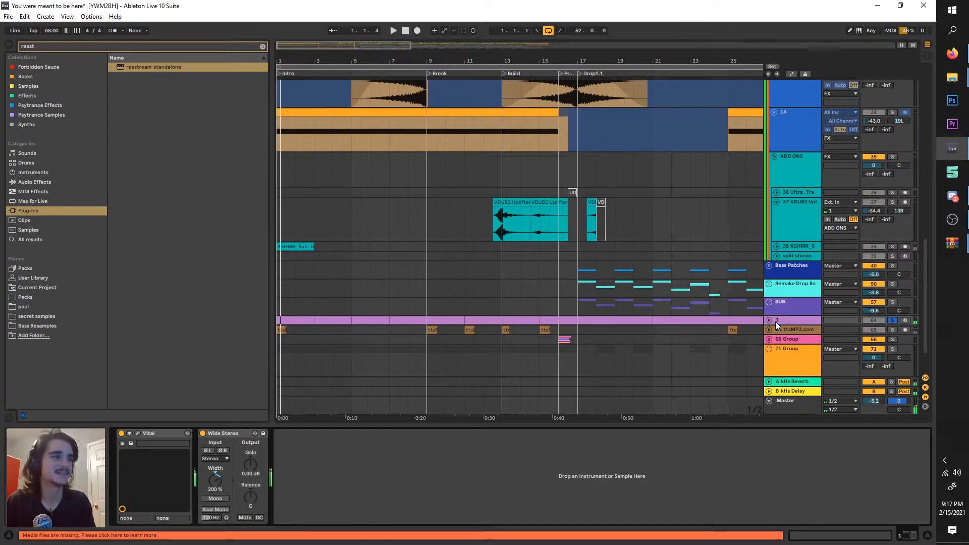
{"action": "right_click", "coordinate": [778, 322]}
{"action": "left_click", "coordinate": [810, 384]}
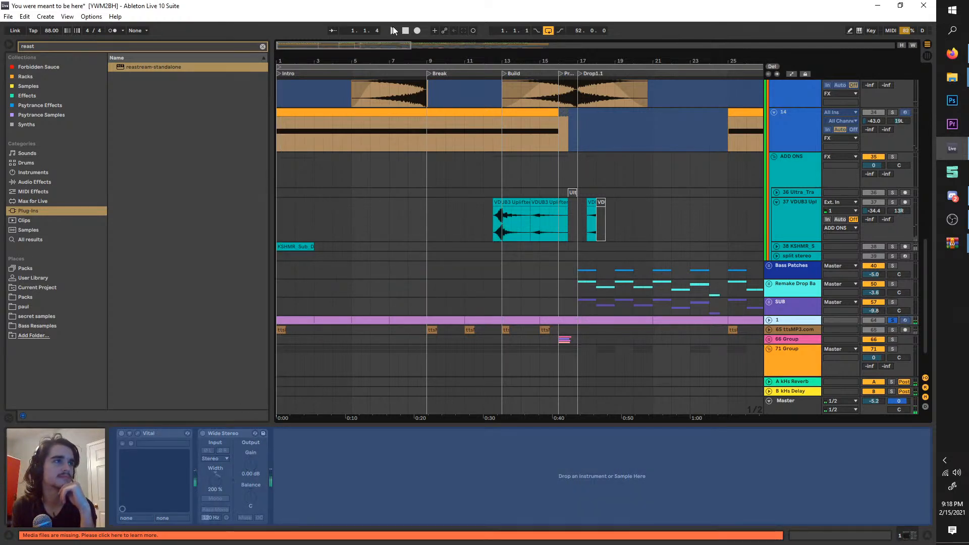
- Play the frozen track 1 on its own, stop playback and take it out of solo
{"action": "left_click", "coordinate": [393, 30]}
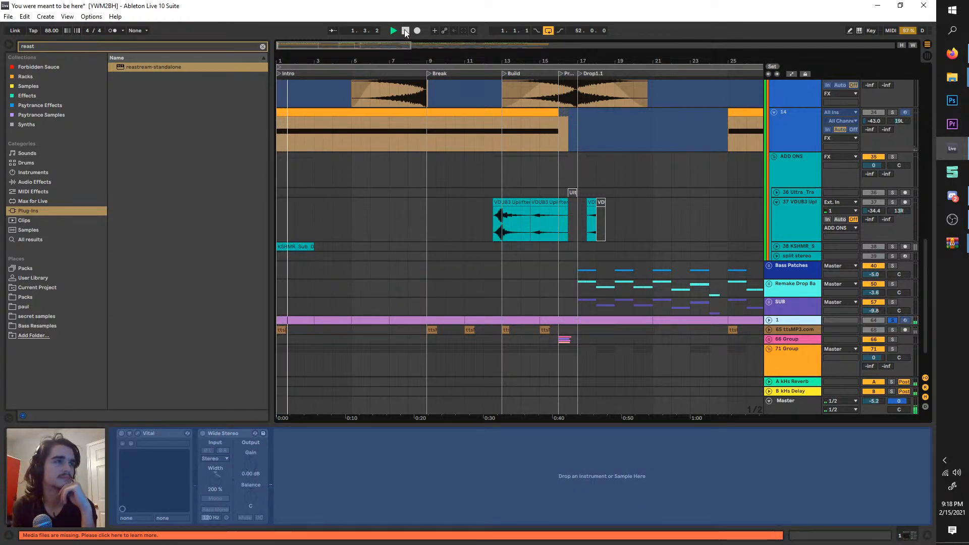
{"action": "left_click", "coordinate": [405, 30]}
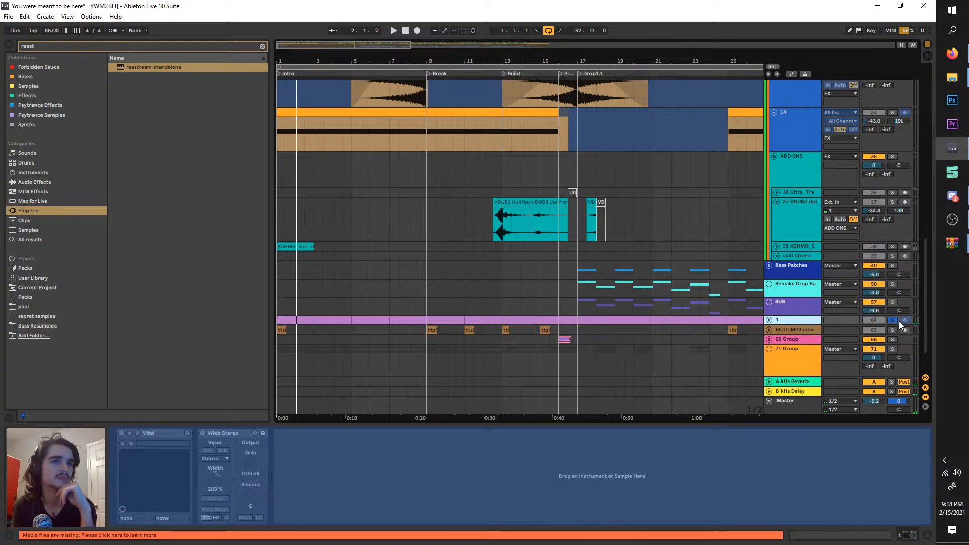
{"action": "left_click", "coordinate": [893, 321]}
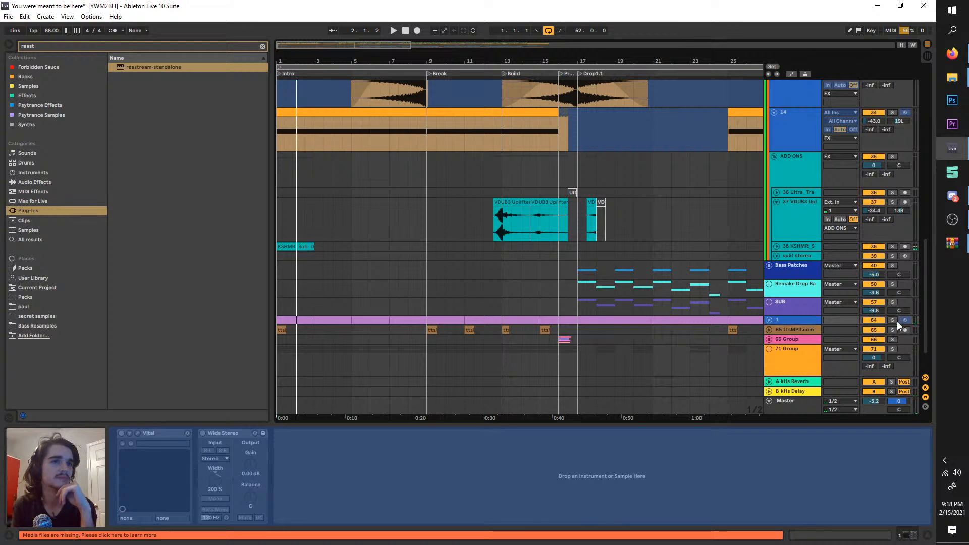
- Play the whole project from the start and look through the tracks up to 1 Group at the beginning of the set
{"action": "left_click", "coordinate": [394, 30]}
{"action": "scroll", "coordinate": [358, 203], "scroll_direction": "up", "scroll_amount": 2}
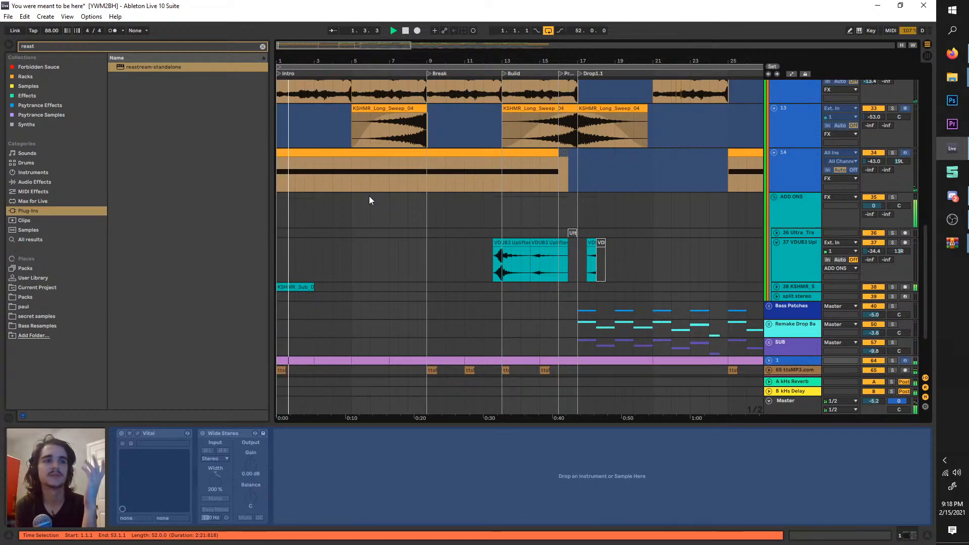
{"action": "scroll", "coordinate": [368, 193], "scroll_direction": "down", "scroll_amount": 2}
{"action": "scroll", "coordinate": [376, 195], "scroll_direction": "up", "scroll_amount": 3}
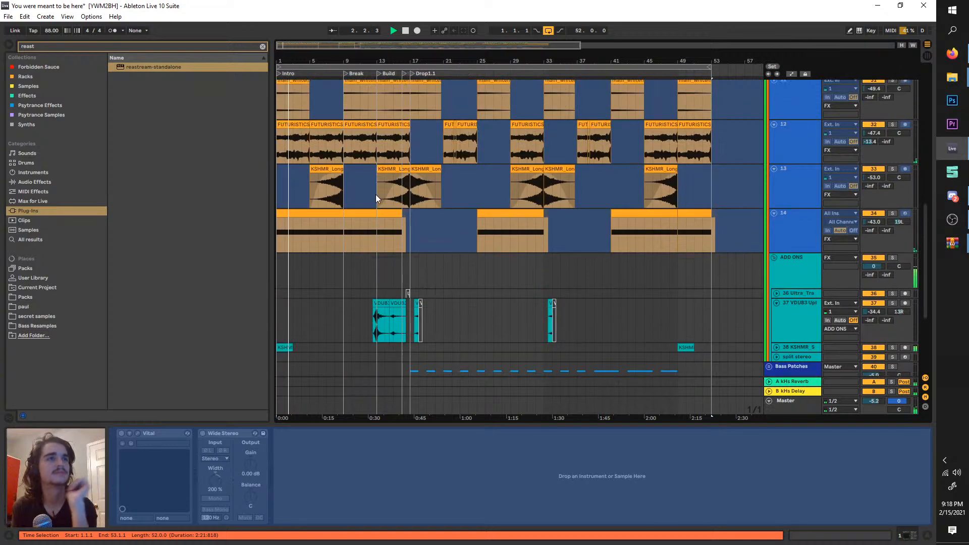
{"action": "scroll", "coordinate": [376, 195], "scroll_direction": "up", "scroll_amount": 9}
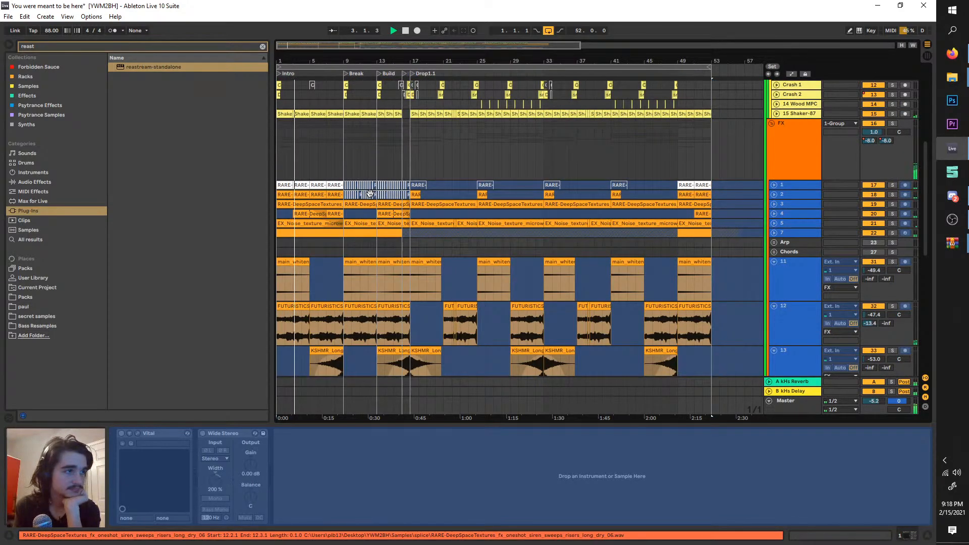
{"action": "scroll", "coordinate": [369, 194], "scroll_direction": "up", "scroll_amount": 10}
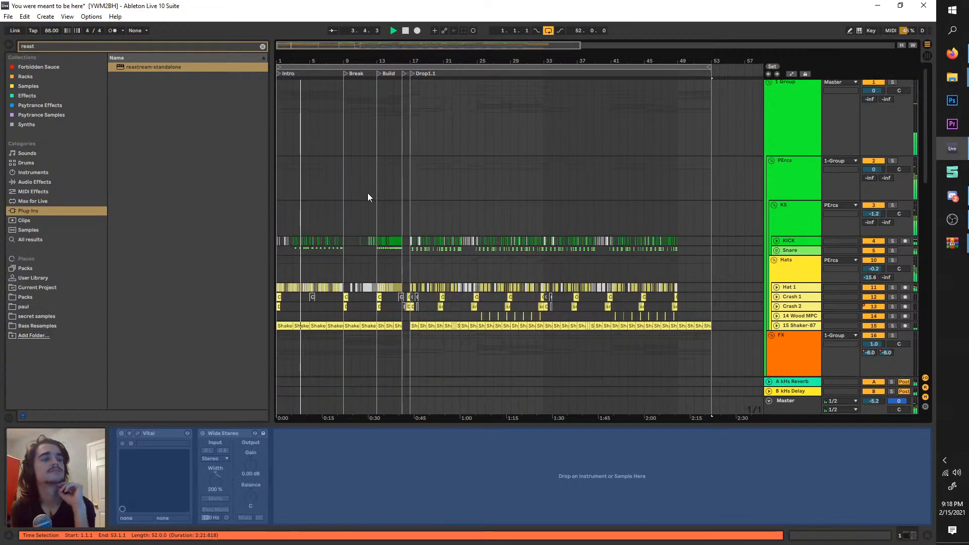
{"action": "scroll", "coordinate": [369, 196], "scroll_direction": "down", "scroll_amount": 3}
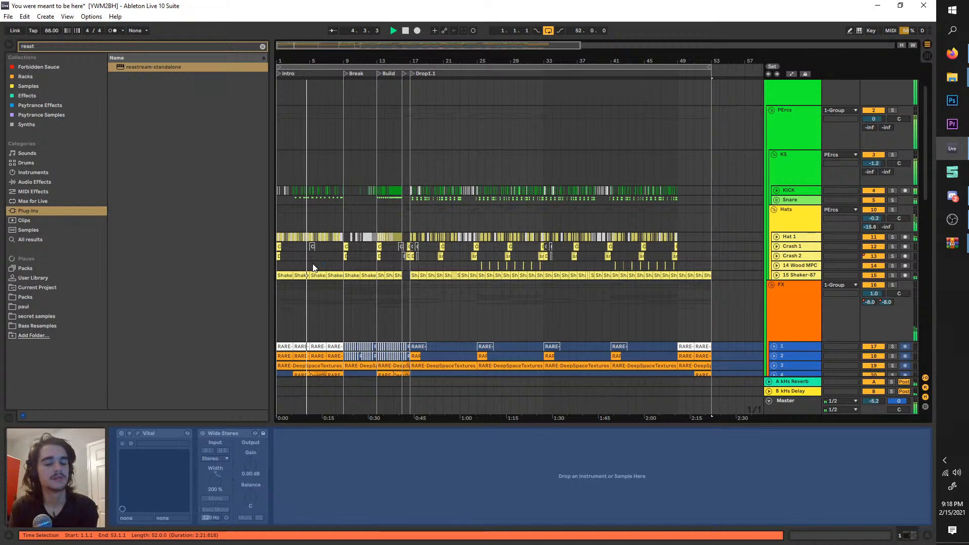
- During playback, examine the Intro, Break and Build sections from the drum tracks down to 71 Group
{"action": "scroll", "coordinate": [313, 268], "scroll_direction": "up", "scroll_amount": 3, "text": "ctrl"}
{"action": "scroll", "coordinate": [314, 266], "scroll_direction": "up", "scroll_amount": 3}
{"action": "scroll", "coordinate": [333, 271], "scroll_direction": "up", "scroll_amount": 1, "text": "ctrl"}
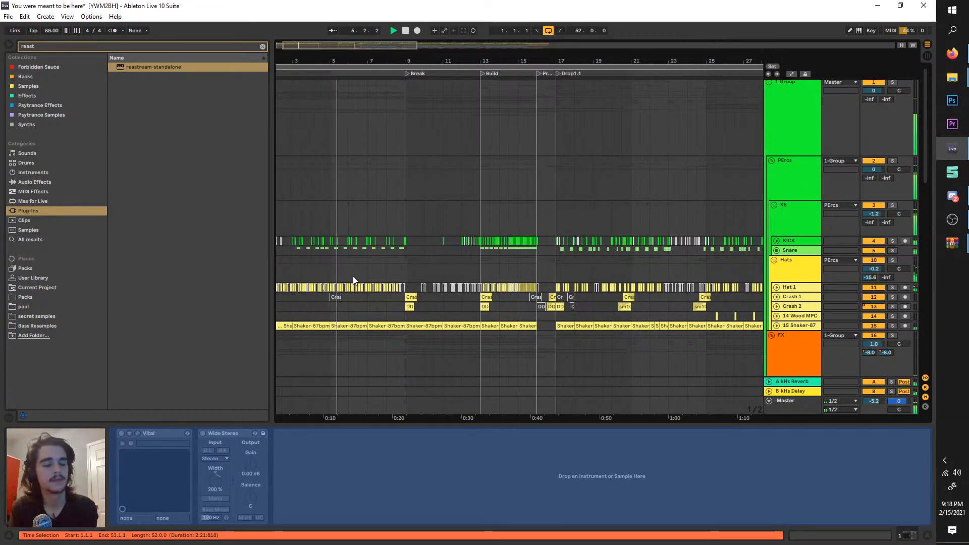
{"action": "scroll", "coordinate": [353, 277], "scroll_direction": "left", "scroll_amount": 2}
{"action": "scroll", "coordinate": [353, 277], "scroll_direction": "down", "scroll_amount": 10}
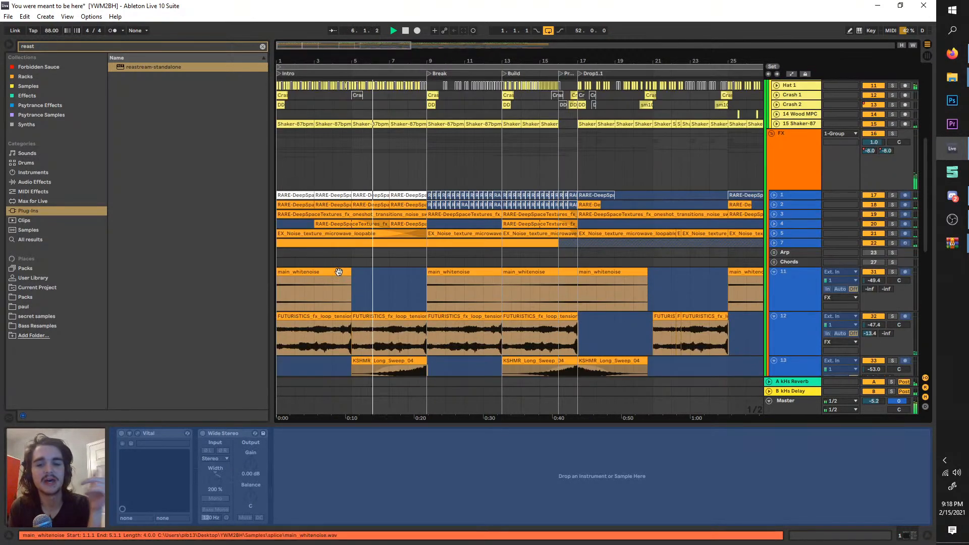
{"action": "scroll", "coordinate": [339, 272], "scroll_direction": "down", "scroll_amount": 5}
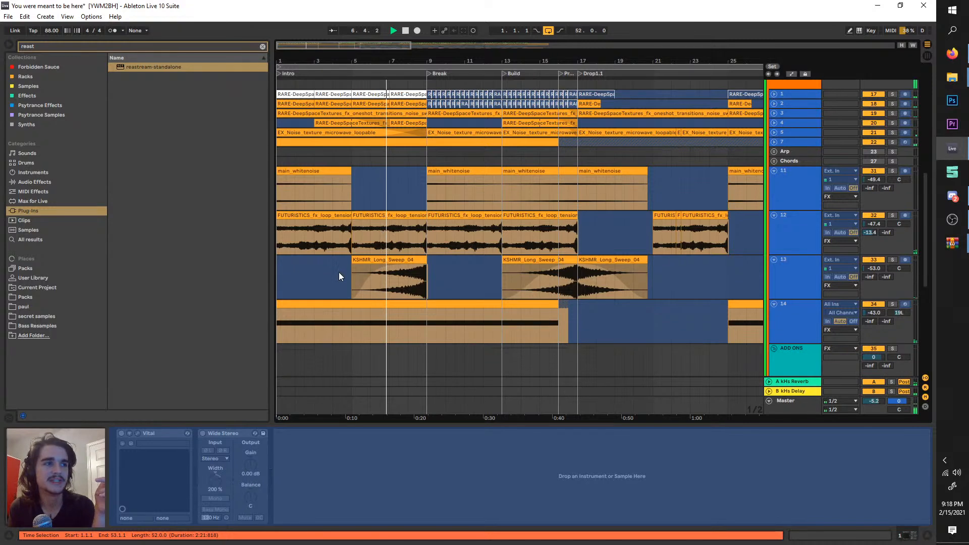
{"action": "scroll", "coordinate": [338, 273], "scroll_direction": "down", "scroll_amount": 8}
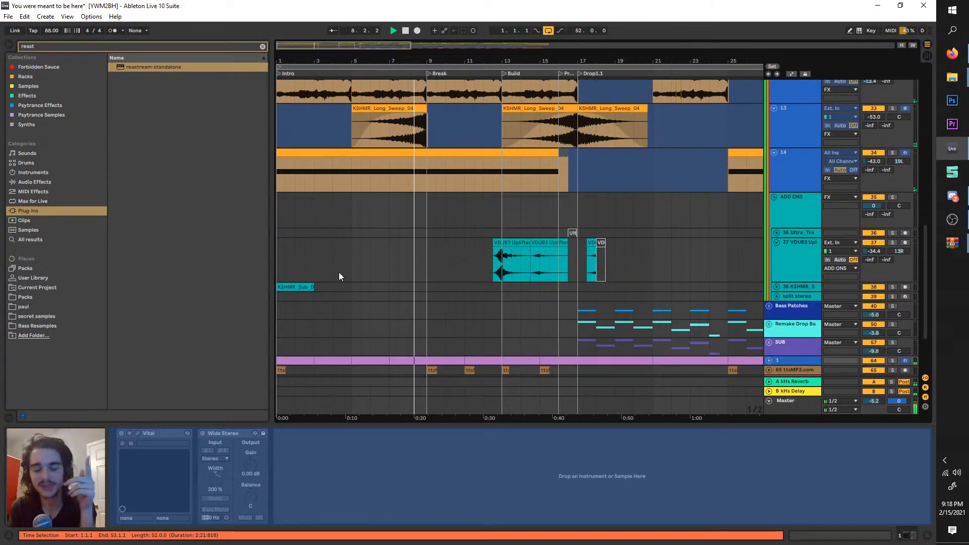
{"action": "scroll", "coordinate": [339, 271], "scroll_direction": "up", "scroll_amount": 2}
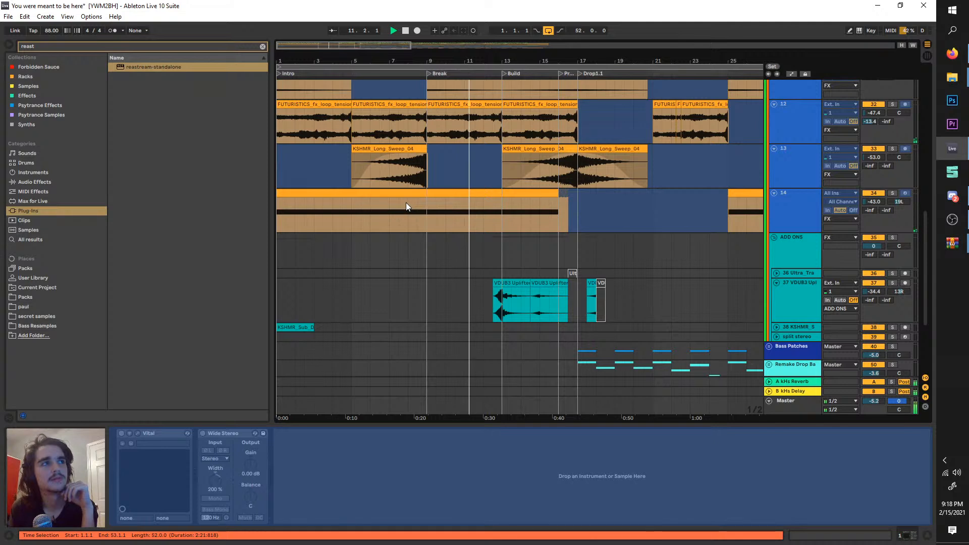
{"action": "scroll", "coordinate": [403, 202], "scroll_direction": "down", "scroll_amount": 2}
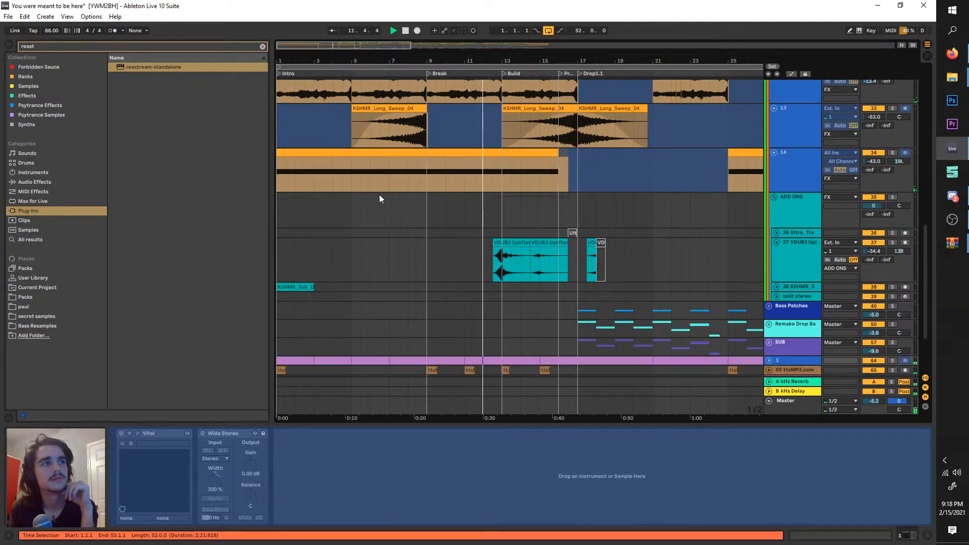
{"action": "scroll", "coordinate": [379, 195], "scroll_direction": "down", "scroll_amount": 2}
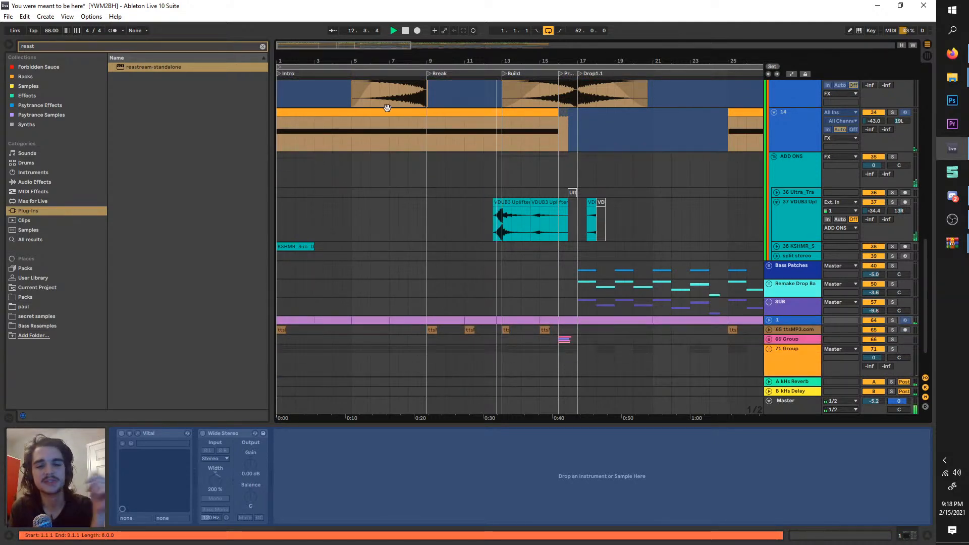
- Follow the playback through the Build into Drop1.1, examining the ADD ONS, bass and 71 Group tracks
{"action": "scroll", "coordinate": [468, 135], "scroll_direction": "right", "scroll_amount": 2}
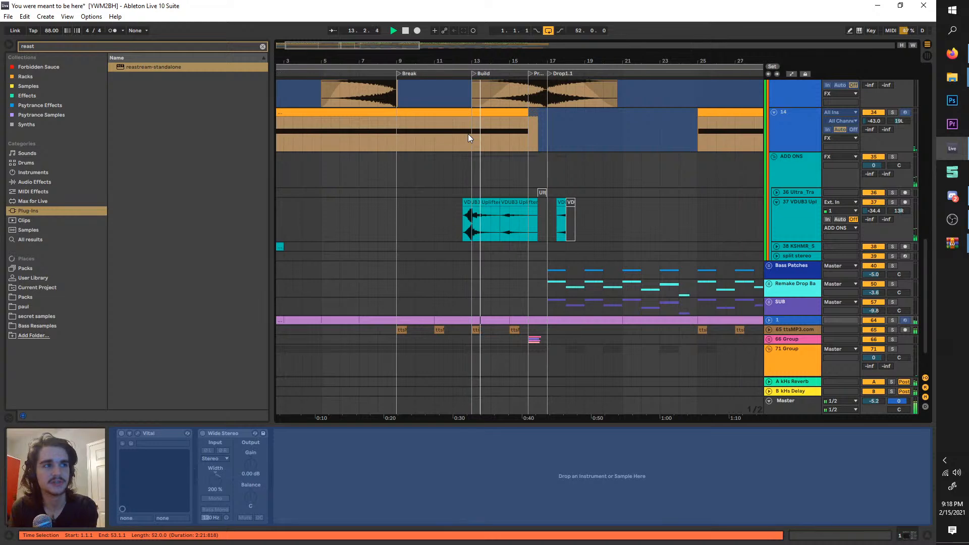
{"action": "scroll", "coordinate": [468, 134], "scroll_direction": "right", "scroll_amount": 2}
{"action": "scroll", "coordinate": [497, 222], "scroll_direction": "down", "scroll_amount": 2}
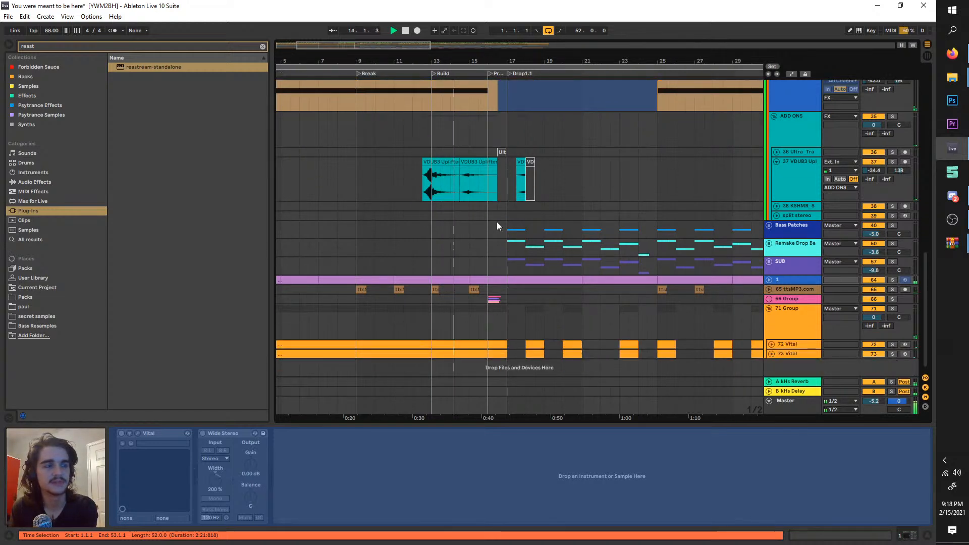
{"action": "scroll", "coordinate": [497, 222], "scroll_direction": "right", "scroll_amount": 1}
{"action": "scroll", "coordinate": [497, 222], "scroll_direction": "right", "scroll_amount": 1}
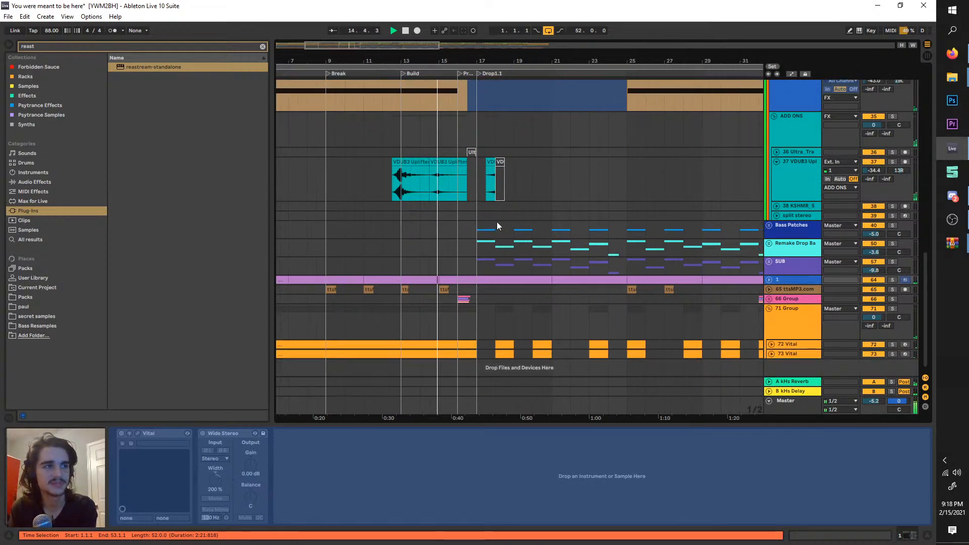
{"action": "scroll", "coordinate": [496, 226], "scroll_direction": "left", "scroll_amount": 1}
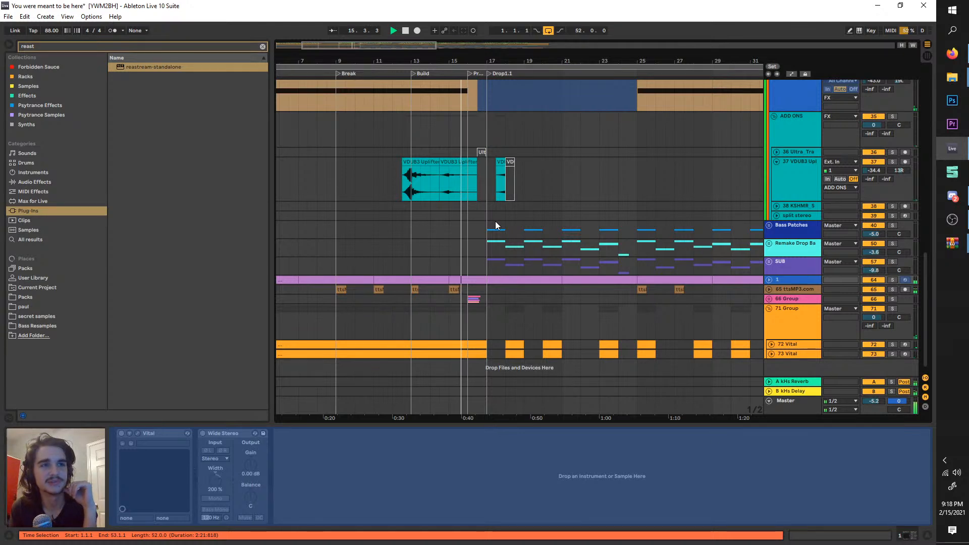
{"action": "scroll", "coordinate": [495, 221], "scroll_direction": "up", "scroll_amount": 1}
{"action": "scroll", "coordinate": [486, 219], "scroll_direction": "up", "scroll_amount": 3}
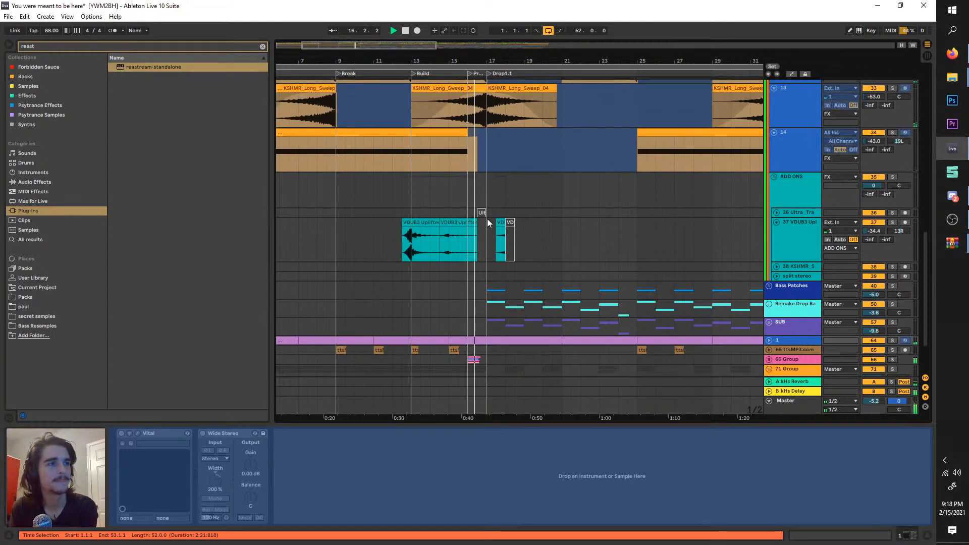
{"action": "scroll", "coordinate": [487, 219], "scroll_direction": "right", "scroll_amount": 2}
{"action": "scroll", "coordinate": [487, 219], "scroll_direction": "right", "scroll_amount": 1}
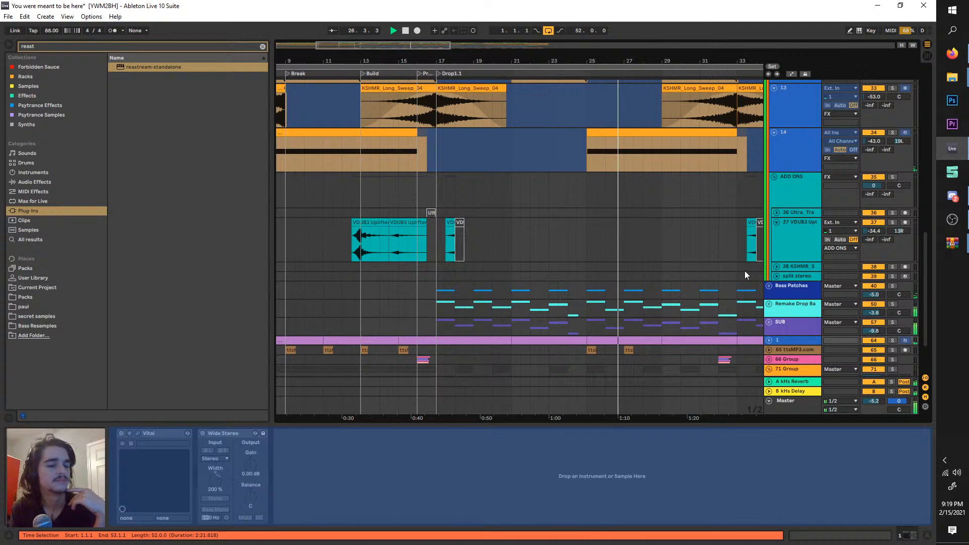
- Follow the playback through Drop1.1 towards bar 39 and switch to OBS
{"action": "scroll", "coordinate": [703, 262], "scroll_direction": "right", "scroll_amount": 1}
{"action": "scroll", "coordinate": [704, 262], "scroll_direction": "right", "scroll_amount": 6}
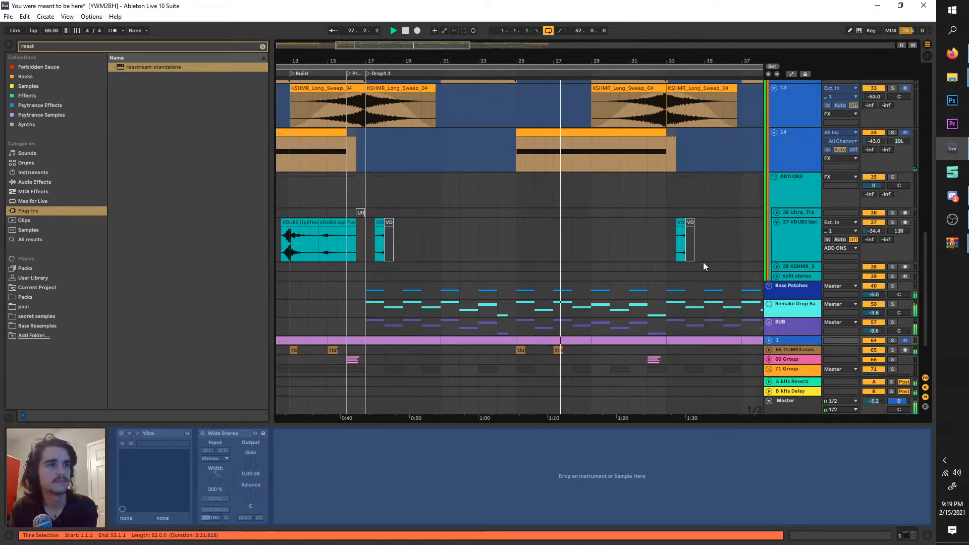
{"action": "scroll", "coordinate": [704, 262], "scroll_direction": "right", "scroll_amount": 1}
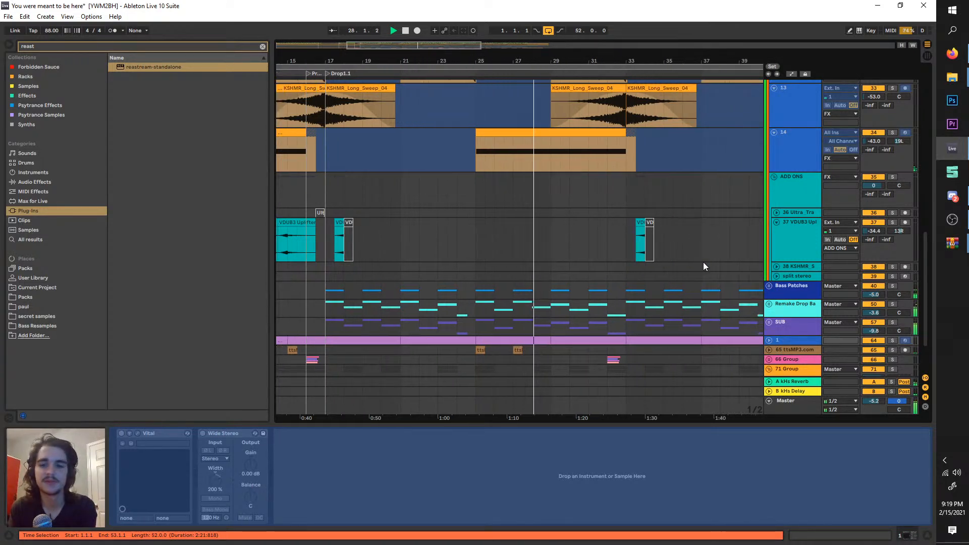
{"action": "scroll", "coordinate": [686, 256], "scroll_direction": "right", "scroll_amount": 2}
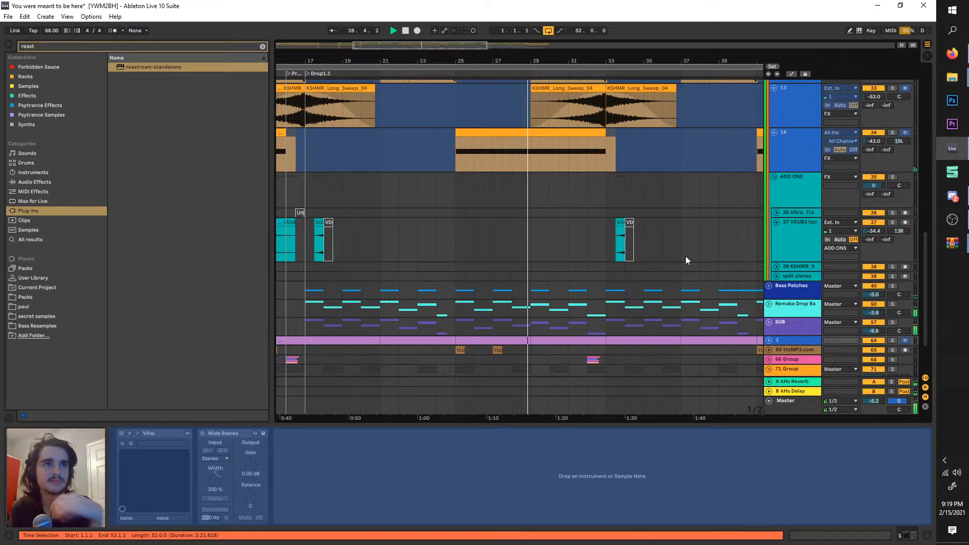
{"action": "left_click", "coordinate": [953, 220]}
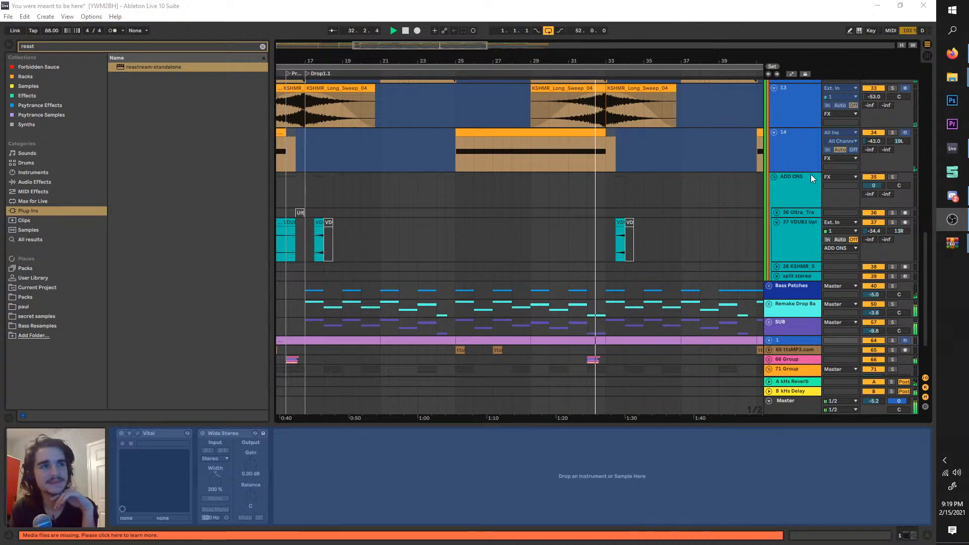
- Follow the rest of the playback to the end of the arrangement, examining the FX tracks and the groups below them
{"action": "scroll", "coordinate": [671, 247], "scroll_direction": "down", "scroll_amount": 1}
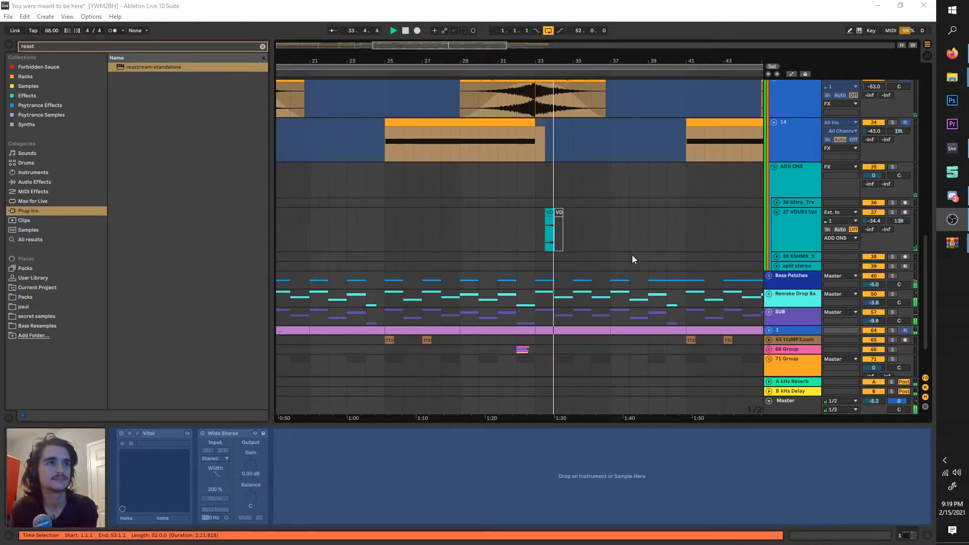
{"action": "scroll", "coordinate": [632, 258], "scroll_direction": "up", "scroll_amount": 2}
{"action": "scroll", "coordinate": [632, 256], "scroll_direction": "up", "scroll_amount": 4}
{"action": "scroll", "coordinate": [632, 255], "scroll_direction": "down", "scroll_amount": 3}
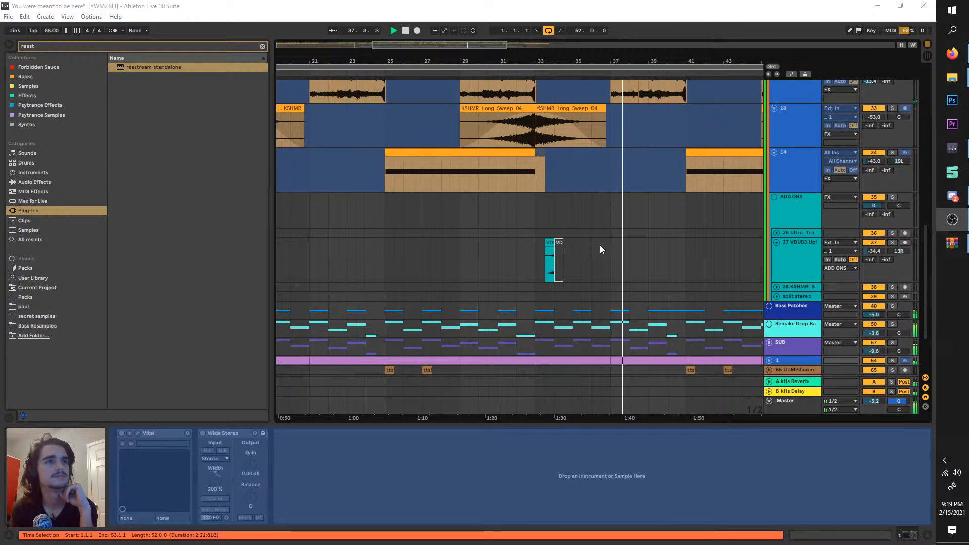
{"action": "scroll", "coordinate": [600, 244], "scroll_direction": "up", "scroll_amount": 5}
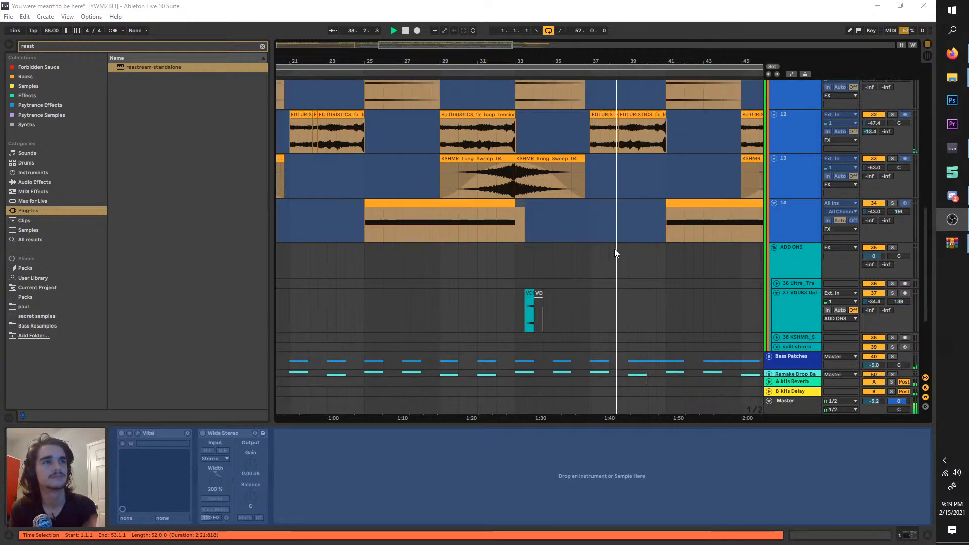
{"action": "scroll", "coordinate": [606, 250], "scroll_direction": "up", "scroll_amount": 5}
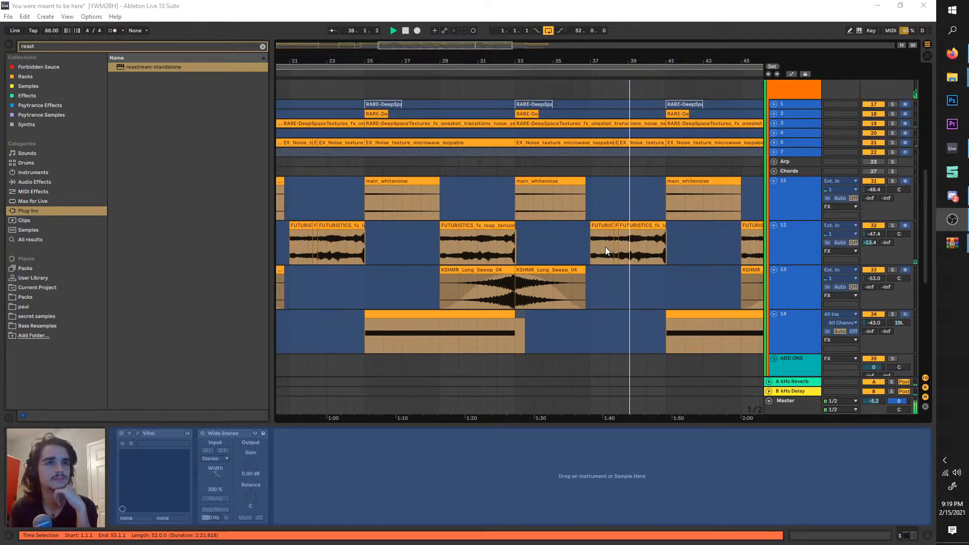
{"action": "scroll", "coordinate": [605, 247], "scroll_direction": "down", "scroll_amount": 10}
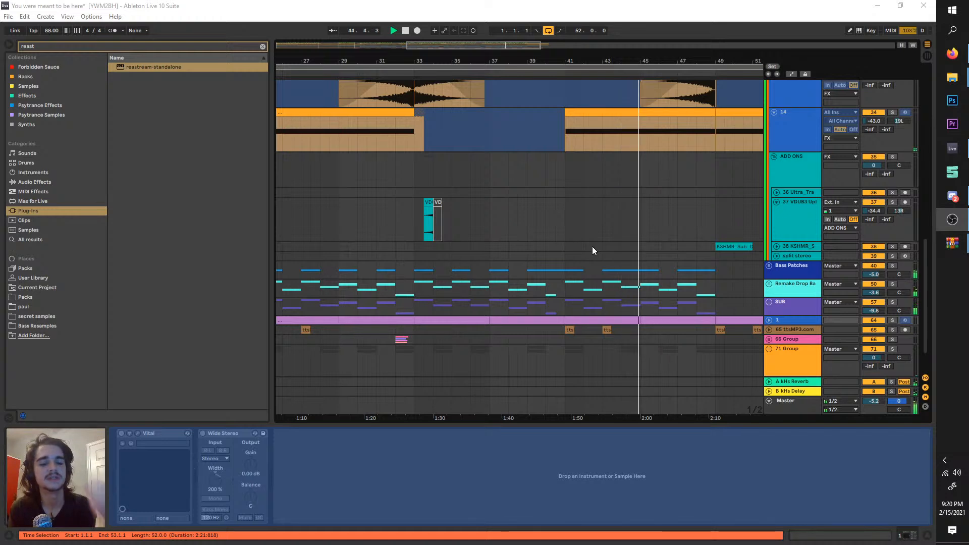
{"action": "scroll", "coordinate": [606, 249], "scroll_direction": "right", "scroll_amount": 2}
{"action": "scroll", "coordinate": [609, 255], "scroll_direction": "right", "scroll_amount": 2}
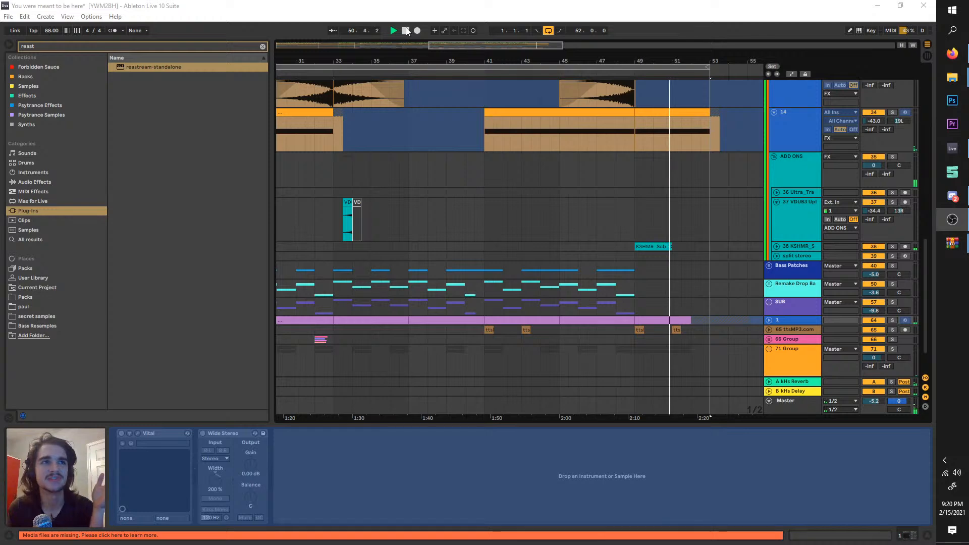
- Follow the playback to the end of the arrangement and back at the Intro, examining the drum and FX tracks
{"action": "scroll", "coordinate": [612, 234], "scroll_direction": "up", "scroll_amount": 15}
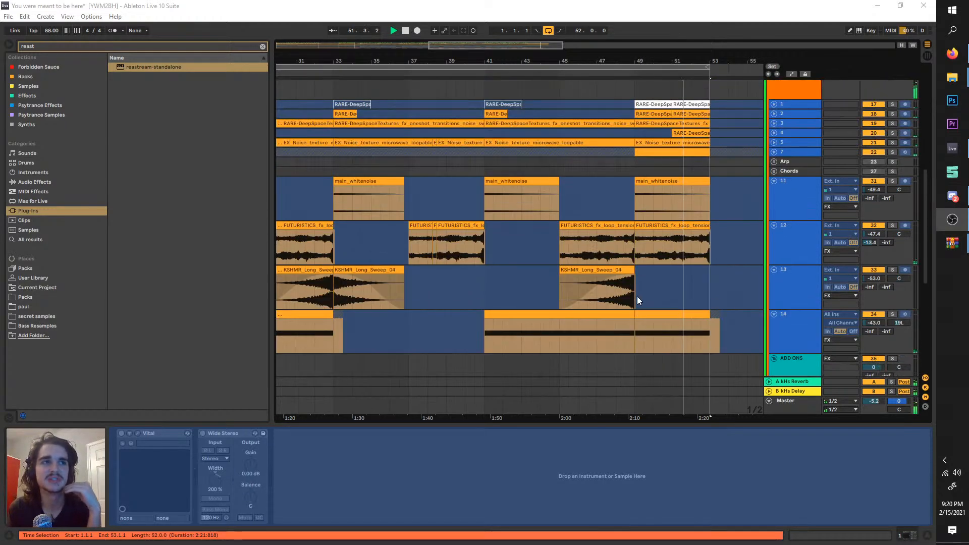
{"action": "scroll", "coordinate": [637, 296], "scroll_direction": "up", "scroll_amount": 6}
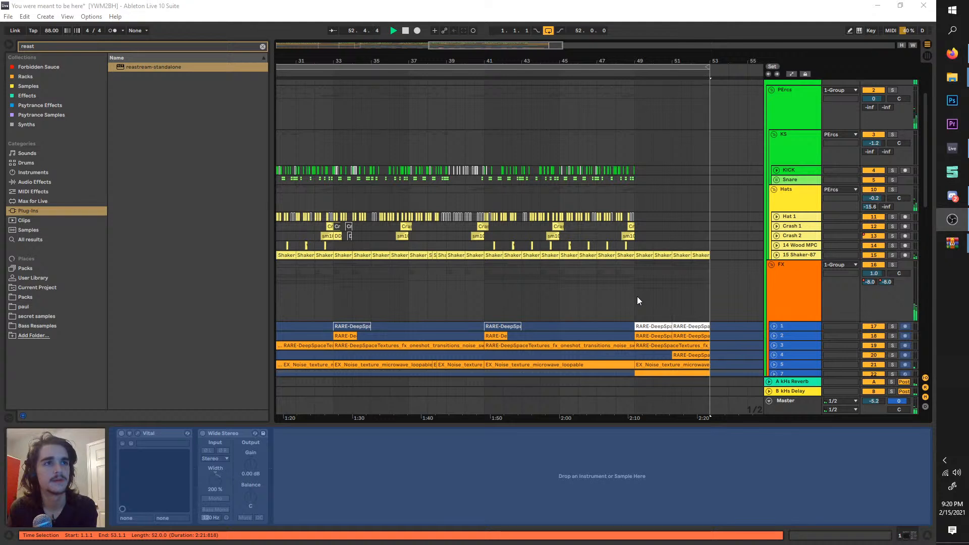
{"action": "scroll", "coordinate": [637, 296], "scroll_direction": "down", "scroll_amount": 1}
{"action": "scroll", "coordinate": [637, 296], "scroll_direction": "left", "scroll_amount": 4}
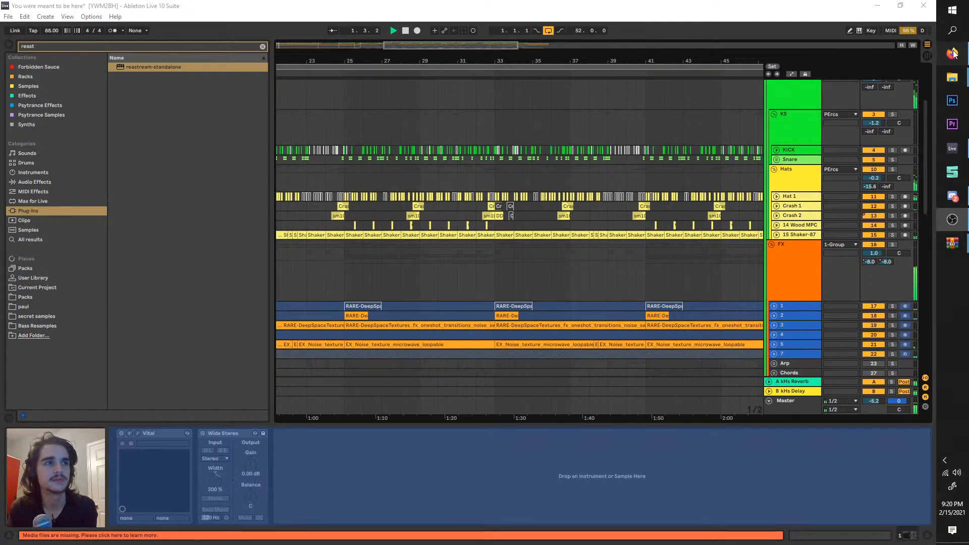
{"action": "scroll", "coordinate": [626, 230], "scroll_direction": "left", "scroll_amount": 6}
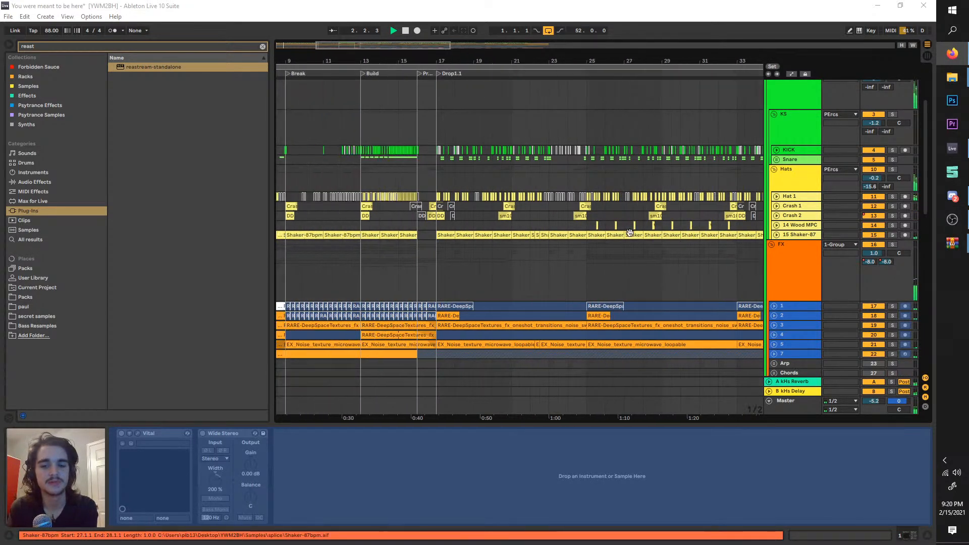
{"action": "scroll", "coordinate": [630, 233], "scroll_direction": "left", "scroll_amount": 4}
{"action": "scroll", "coordinate": [465, 271], "scroll_direction": "down", "scroll_amount": 5}
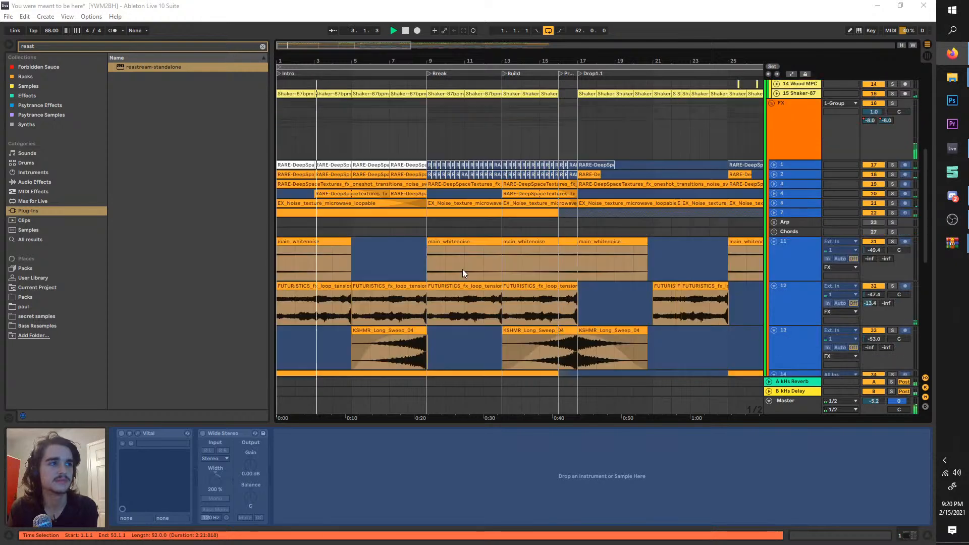
{"action": "scroll", "coordinate": [462, 269], "scroll_direction": "down", "scroll_amount": 4}
- Play the arrangement from bar 9 at the start of the Break section
{"action": "left_click", "coordinate": [428, 258]}
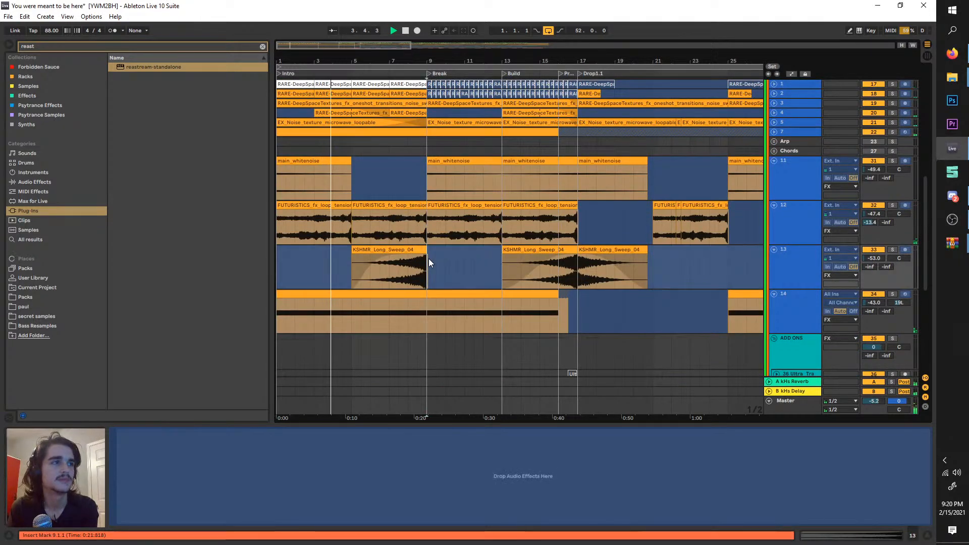
{"action": "key", "text": "space"}
{"action": "key", "text": "space"}
{"action": "key", "text": "plus"}
{"action": "key", "text": "plus"}
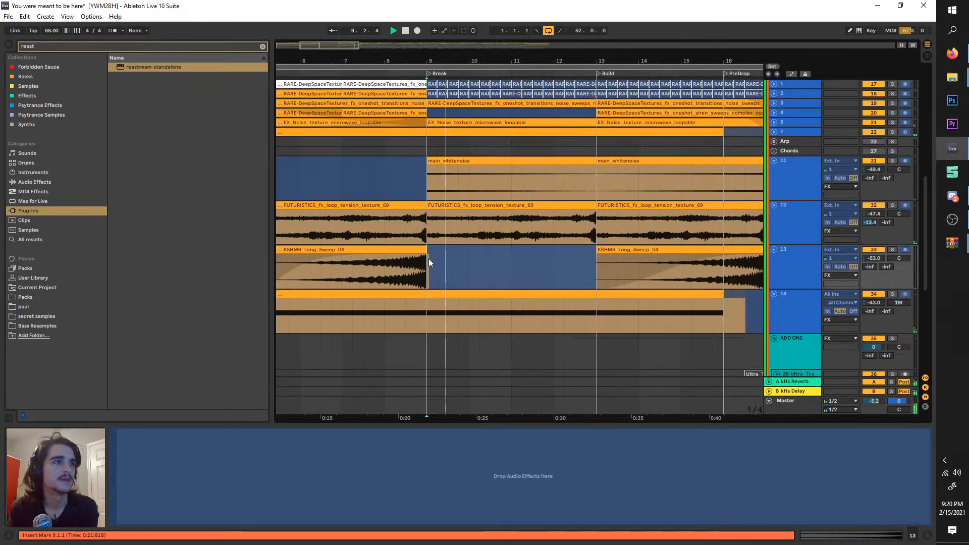
{"action": "key", "text": "minus"}
{"action": "key", "text": "minus"}
- Play the arrangement from Drop1.1 at bar 17, and restart playback from bar 1
{"action": "left_click", "coordinate": [580, 265]}
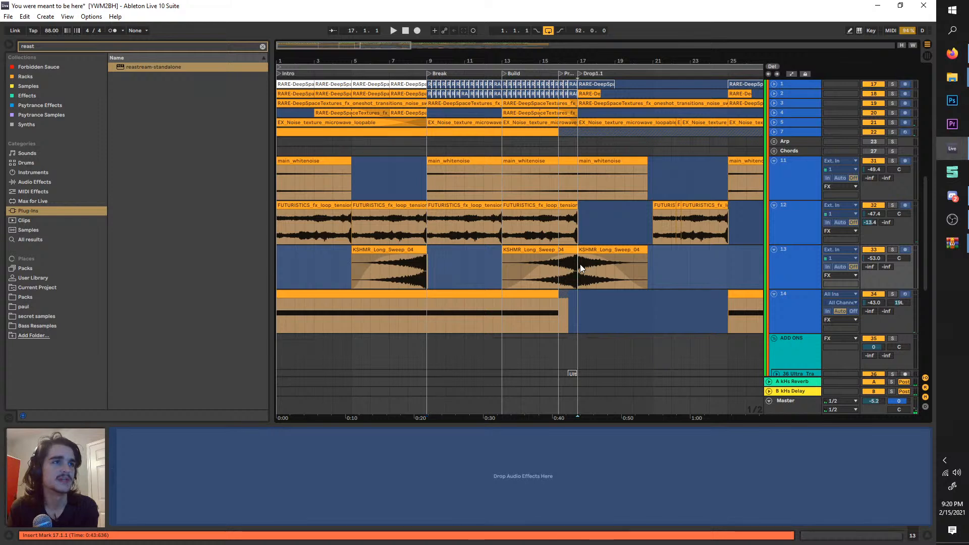
{"action": "key", "text": "space"}
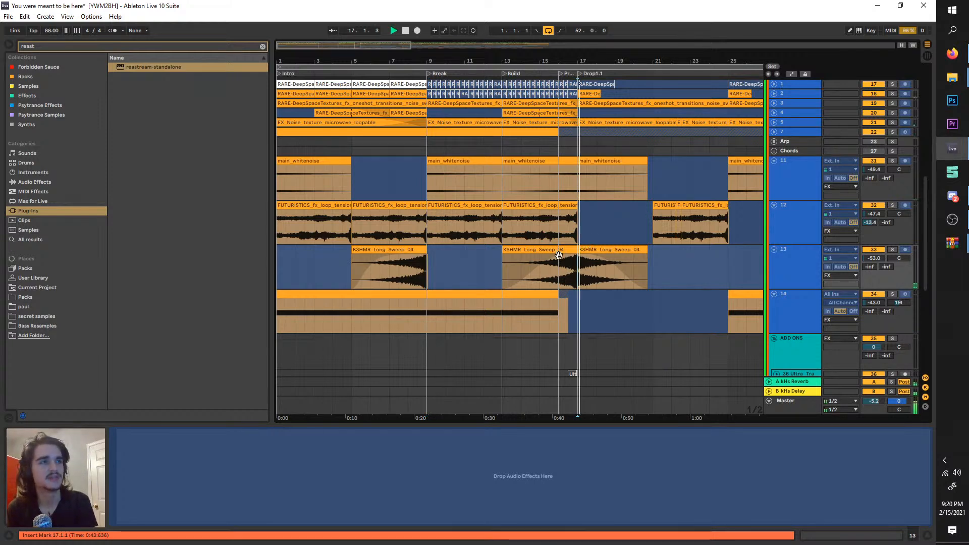
{"action": "left_click", "coordinate": [549, 259]}
{"action": "left_click", "coordinate": [334, 264]}
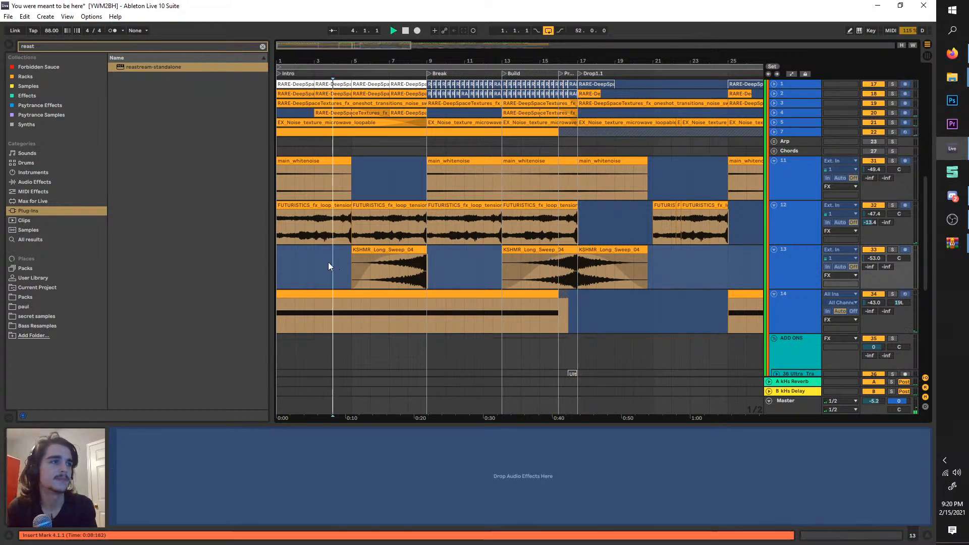
{"action": "left_click", "coordinate": [279, 258]}
{"action": "key", "text": "space"}
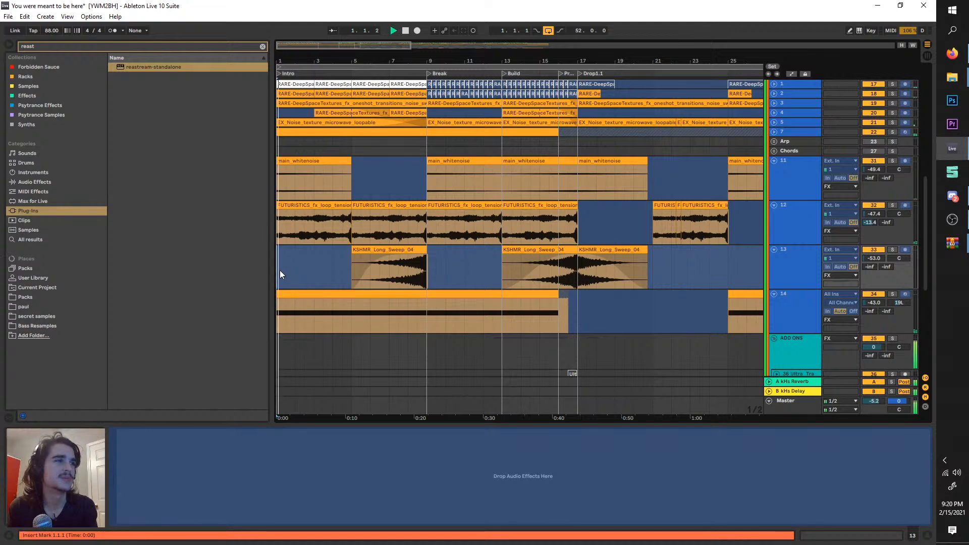
- Insert a new MIDI track with Serum directly below the frozen track 64
{"action": "scroll", "coordinate": [283, 272], "scroll_direction": "up", "scroll_amount": 2}
{"action": "scroll", "coordinate": [386, 317], "scroll_direction": "down", "scroll_amount": 1}
{"action": "scroll", "coordinate": [384, 317], "scroll_direction": "down", "scroll_amount": 7}
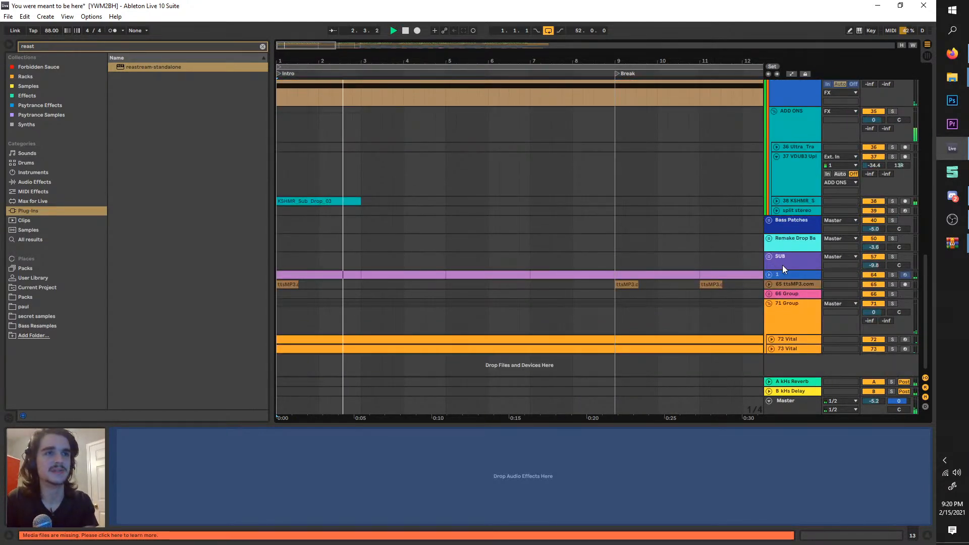
{"action": "right_click", "coordinate": [786, 275]}
{"action": "key", "text": "Escape"}
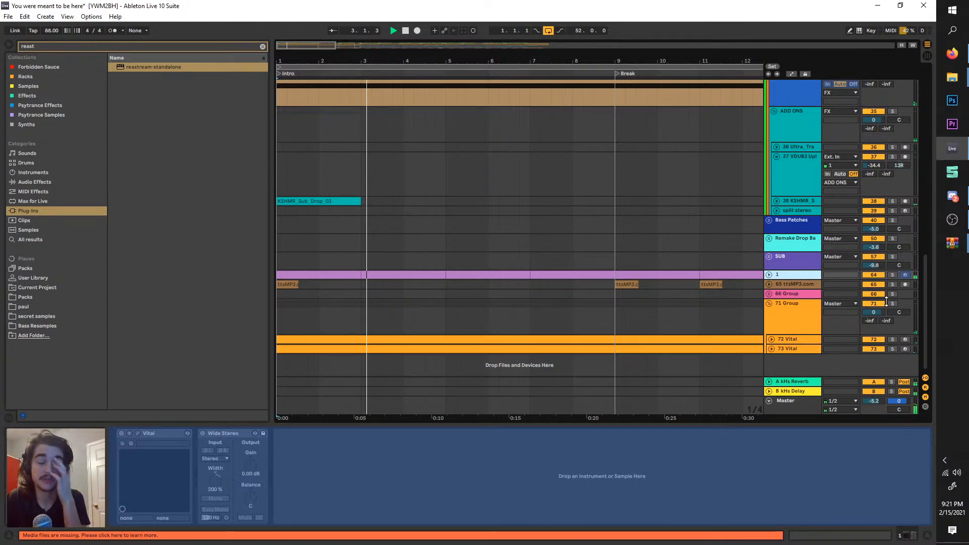
{"action": "left_click", "coordinate": [793, 289]}
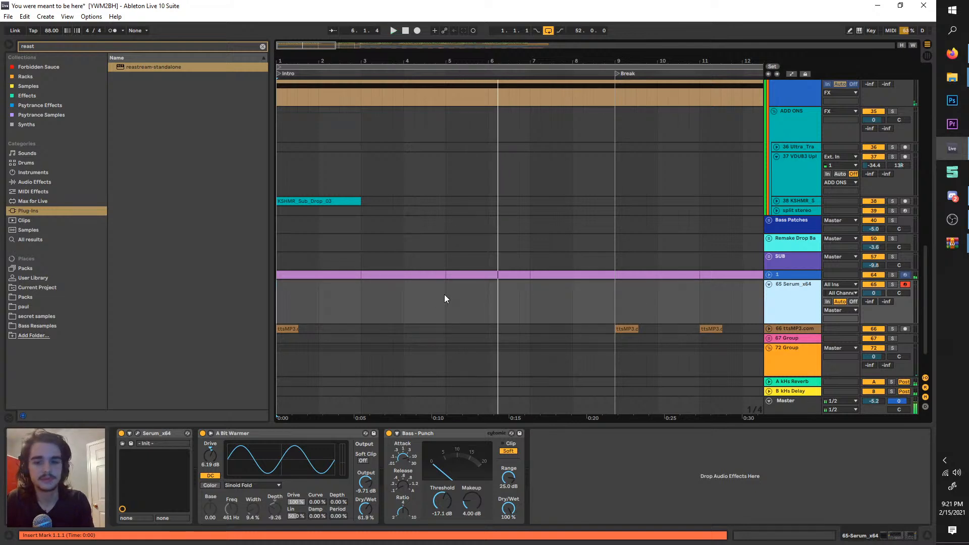
- Stop playback and create an empty four-bar MIDI clip on the Serum track, from bar 1 to bar 5
{"action": "key", "text": "space"}
{"action": "left_click_drag", "start_coordinate": [444, 299], "coordinate": [277, 293]}
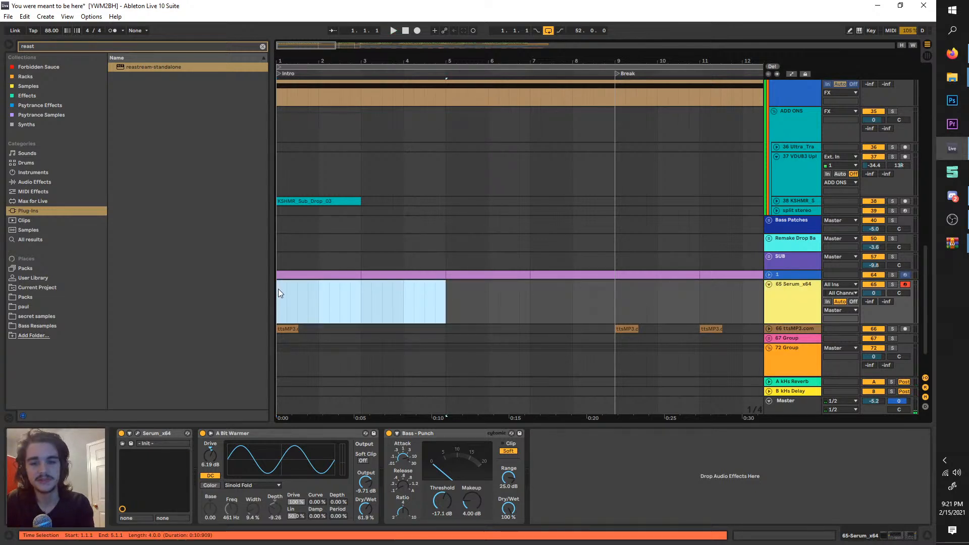
{"action": "key", "text": "ctrl+shift+m"}
{"action": "double_click", "coordinate": [775, 169]}
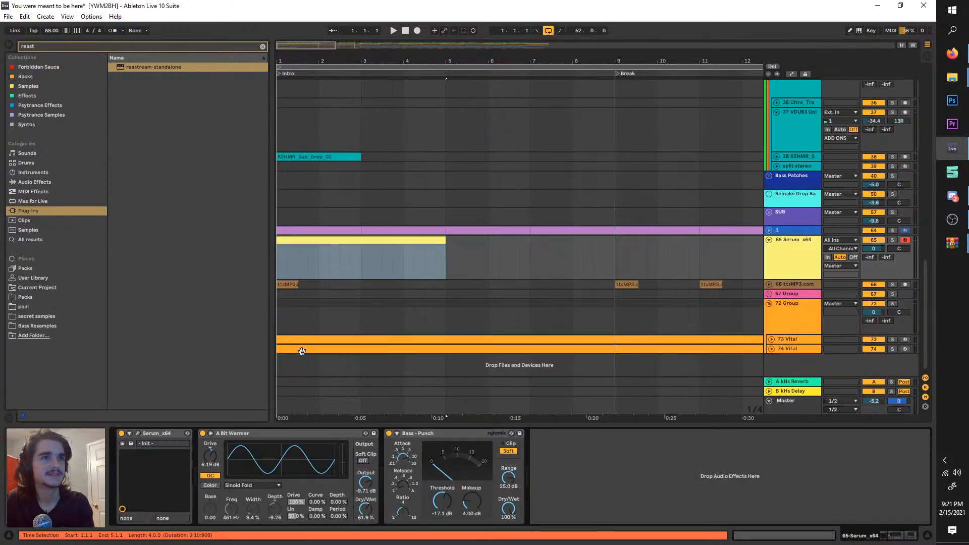
- Delete the A Bit Warmer and Bass - Punch effects from the new track and replace Serum with Operator
{"action": "left_click", "coordinate": [244, 433]}
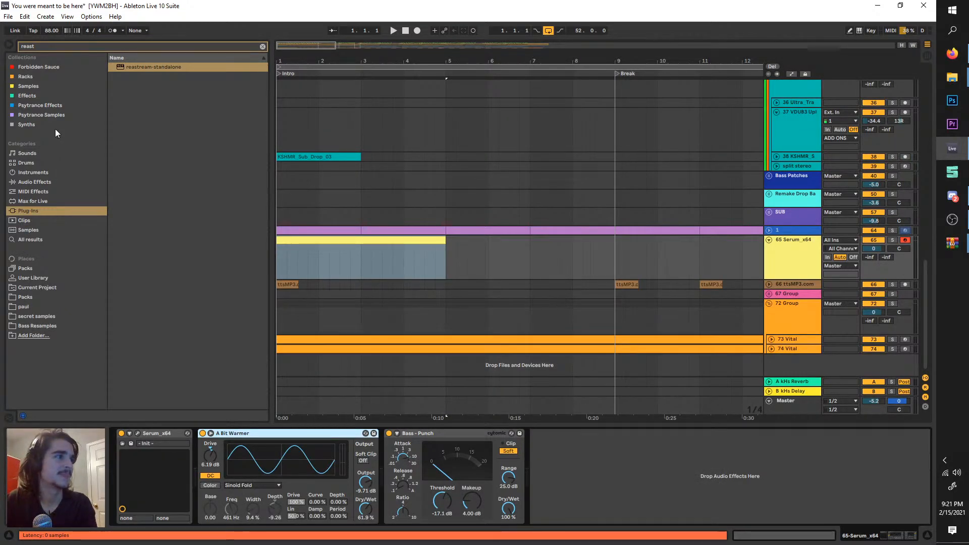
{"action": "key", "text": "Delete"}
{"action": "key", "text": "Delete"}
{"action": "left_click_drag", "start_coordinate": [55, 47], "coordinate": [3, 48]}
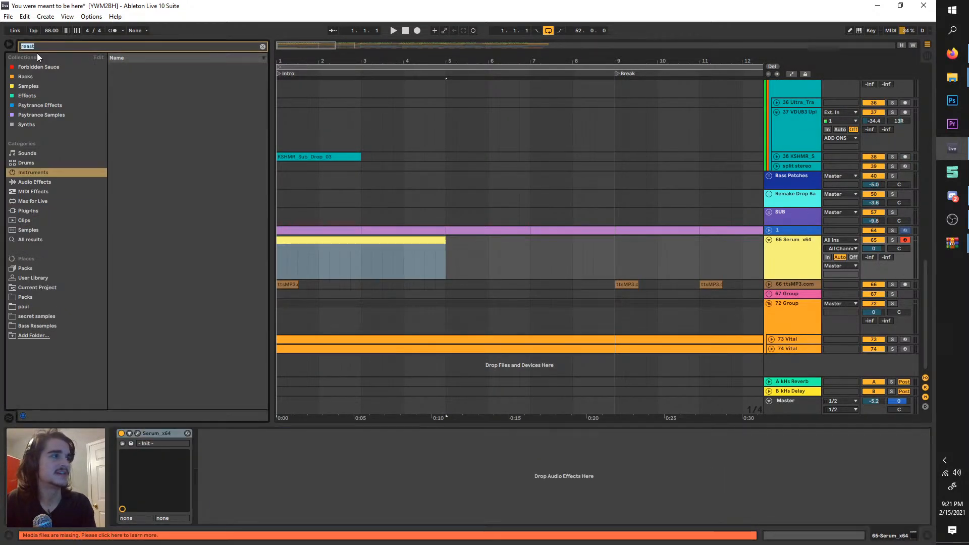
{"action": "type", "text": "operat"}
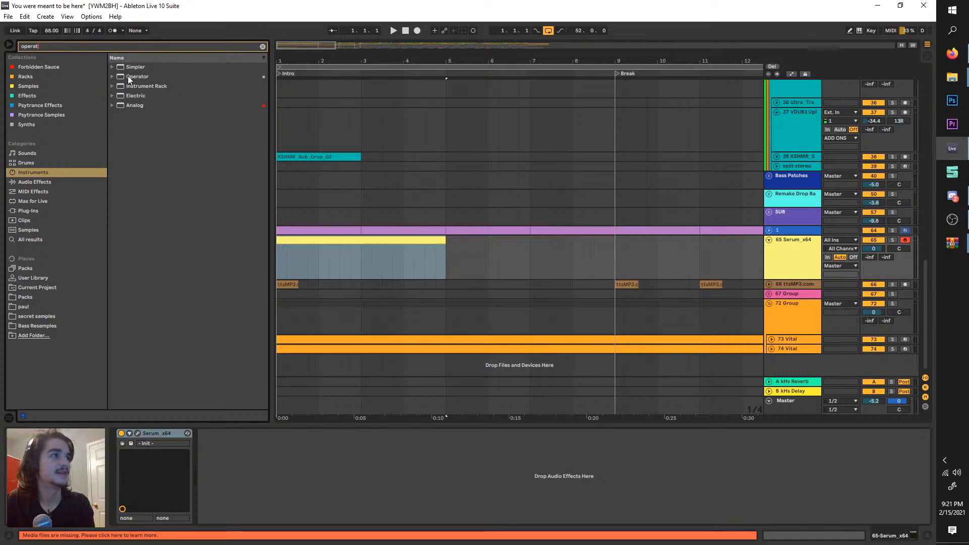
{"action": "left_click", "coordinate": [128, 75]}
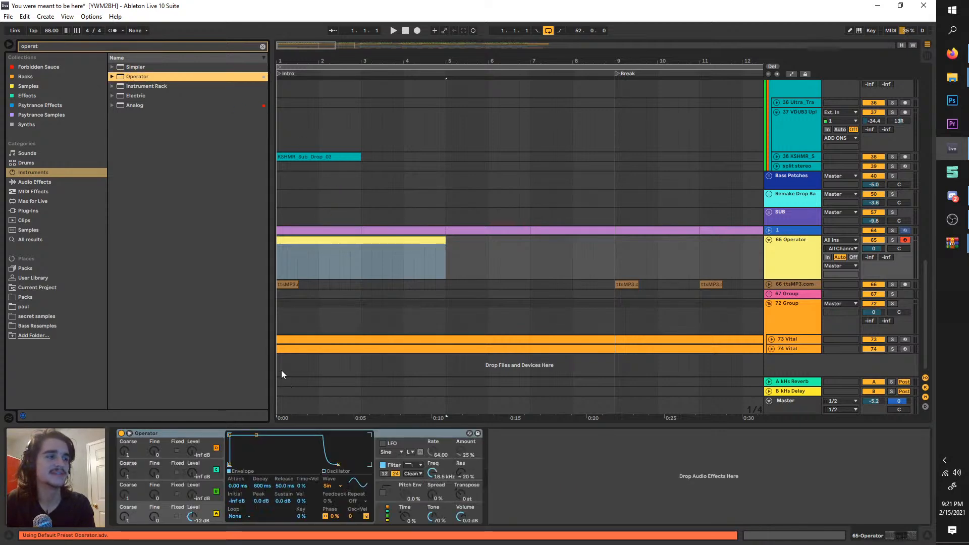
- Draw a one-beat G3 note at beat 1.3 in the Operator clip and audition it against the track
{"action": "double_click", "coordinate": [309, 237]}
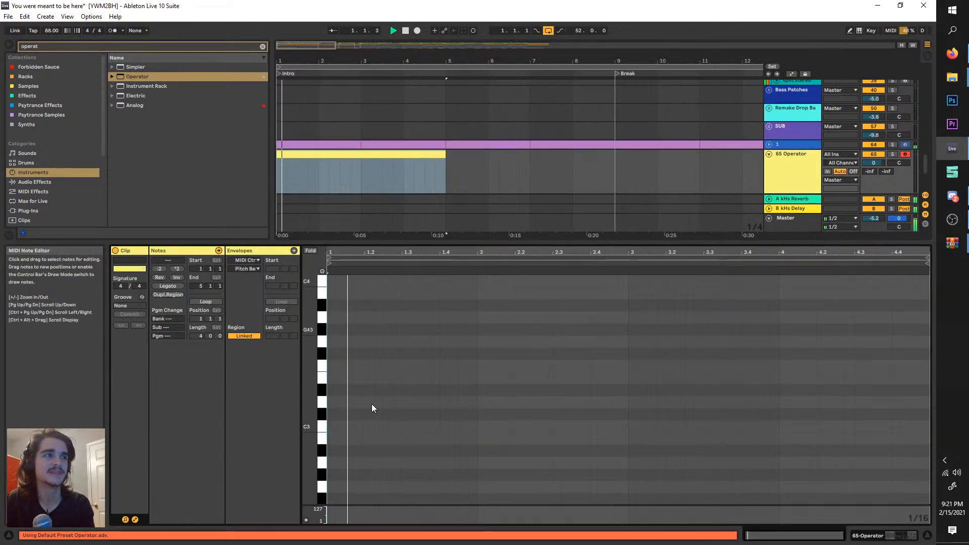
{"action": "left_click_drag", "start_coordinate": [368, 427], "coordinate": [386, 379]}
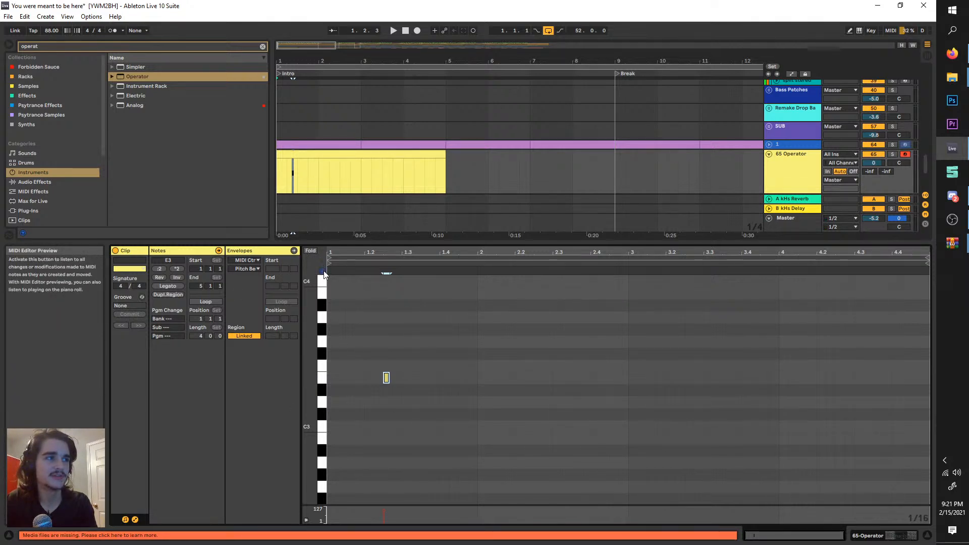
{"action": "key", "text": "space"}
{"action": "key", "text": "space"}
{"action": "left_click", "coordinate": [388, 378]}
{"action": "left_click_drag", "start_coordinate": [390, 380], "coordinate": [414, 342]}
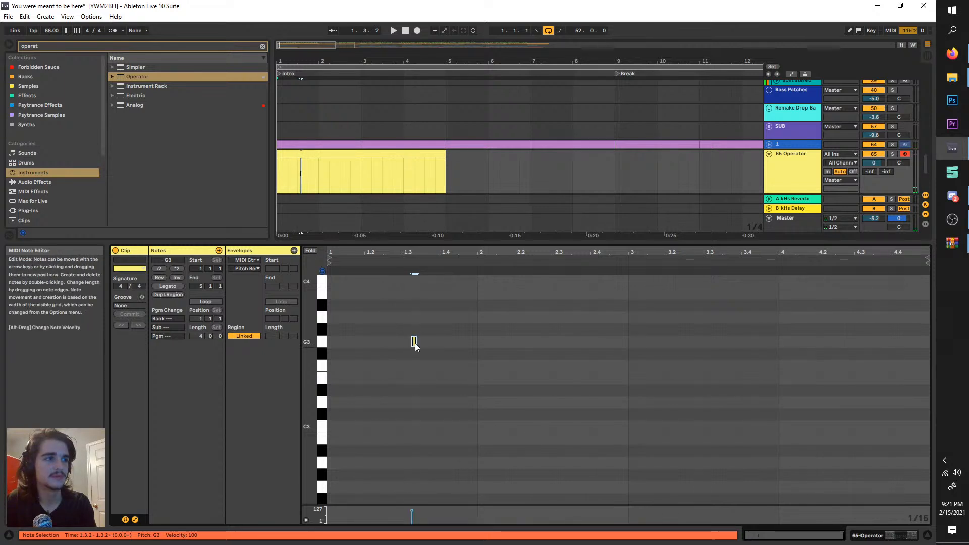
{"action": "mouse_move", "coordinate": [413, 341]}
{"action": "left_mouse_down"}
{"action": "mouse_move", "coordinate": [402, 373]}
{"action": "mouse_move", "coordinate": [440, 382]}
{"action": "mouse_move", "coordinate": [427, 346]}
{"action": "left_mouse_up"}
{"action": "key", "text": "space"}
{"action": "key", "text": "space"}
{"action": "scroll", "coordinate": [439, 364], "scroll_direction": "up", "scroll_amount": 3}
- Duplicate the G3 note to beat 1.4, raise the copy to D4 and audition the pair
{"action": "key", "text": "ctrl+d"}
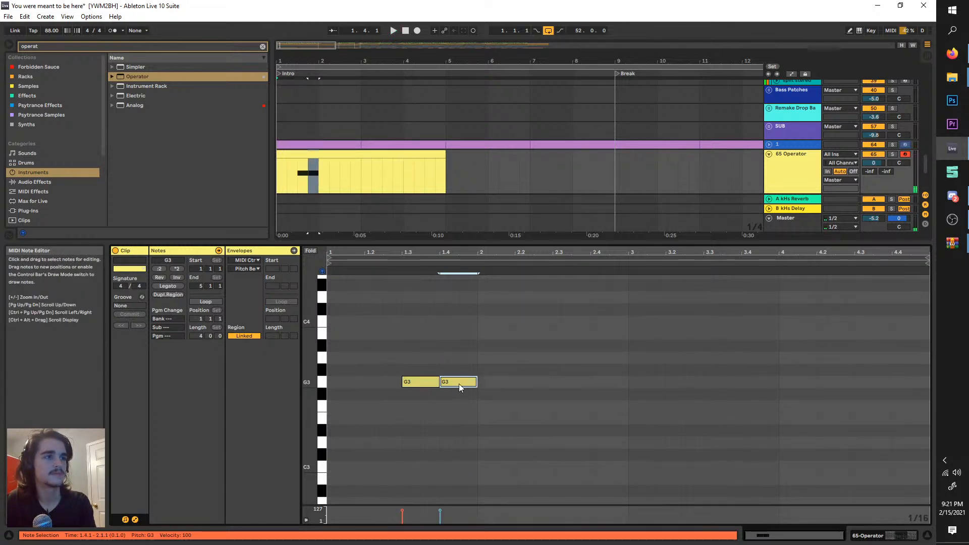
{"action": "mouse_move", "coordinate": [459, 384]}
{"action": "left_mouse_down"}
{"action": "mouse_move", "coordinate": [461, 286]}
{"action": "mouse_move", "coordinate": [462, 377]}
{"action": "left_mouse_up"}
{"action": "key", "text": "ctrl+d"}
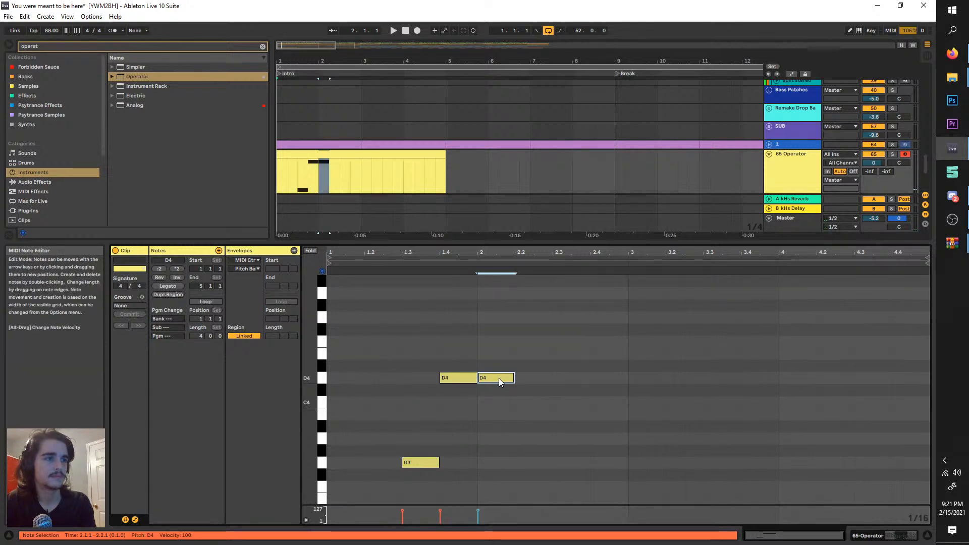
{"action": "key", "text": "space"}
{"action": "key", "text": "Delete"}
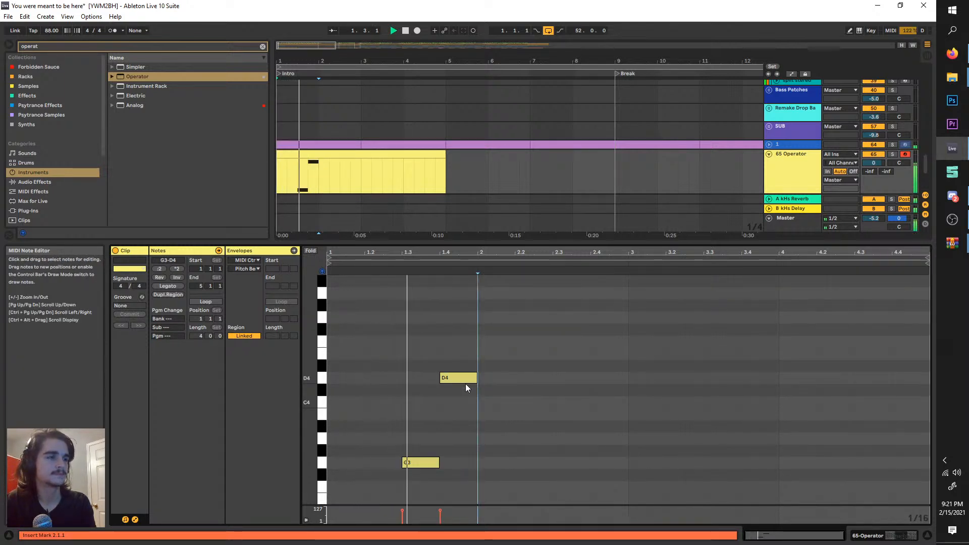
{"action": "key", "text": "space"}
- Shorten the G3 and D4 notes to half a beat each, start D4 at 1.3.3 and play the result
{"action": "left_click_drag", "start_coordinate": [439, 463], "coordinate": [421, 463]}
{"action": "left_click_drag", "start_coordinate": [447, 380], "coordinate": [431, 382]}
{"action": "key", "text": "space"}
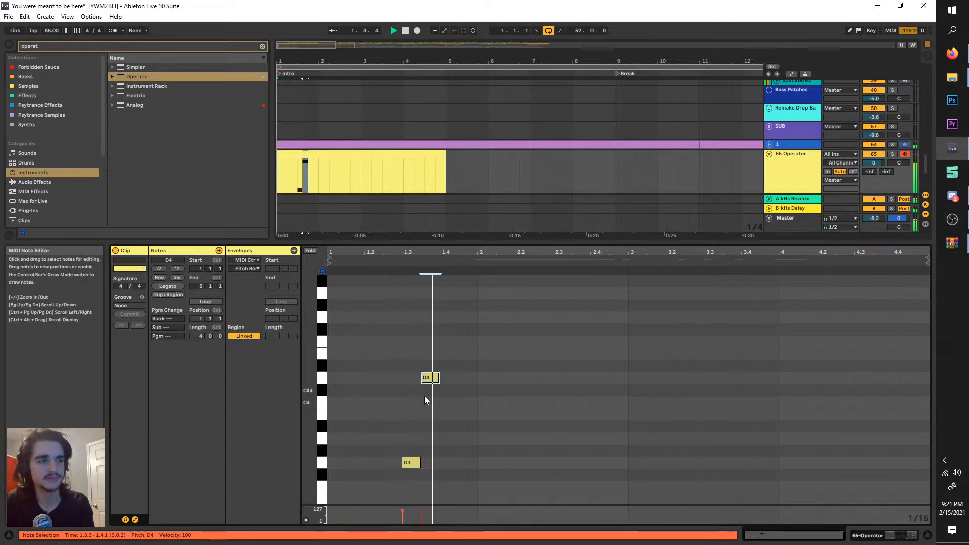
{"action": "scroll", "coordinate": [425, 396], "scroll_direction": "up", "scroll_amount": 4}
{"action": "scroll", "coordinate": [418, 408], "scroll_direction": "left", "scroll_amount": 1}
{"action": "key", "text": "space"}
{"action": "key", "text": "space"}
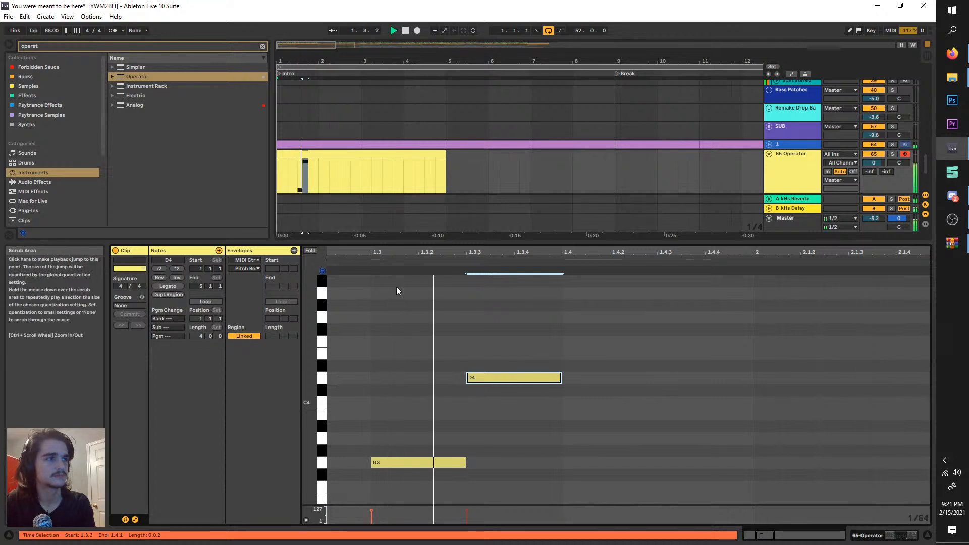
{"action": "scroll", "coordinate": [456, 296], "scroll_direction": "down", "scroll_amount": 2}
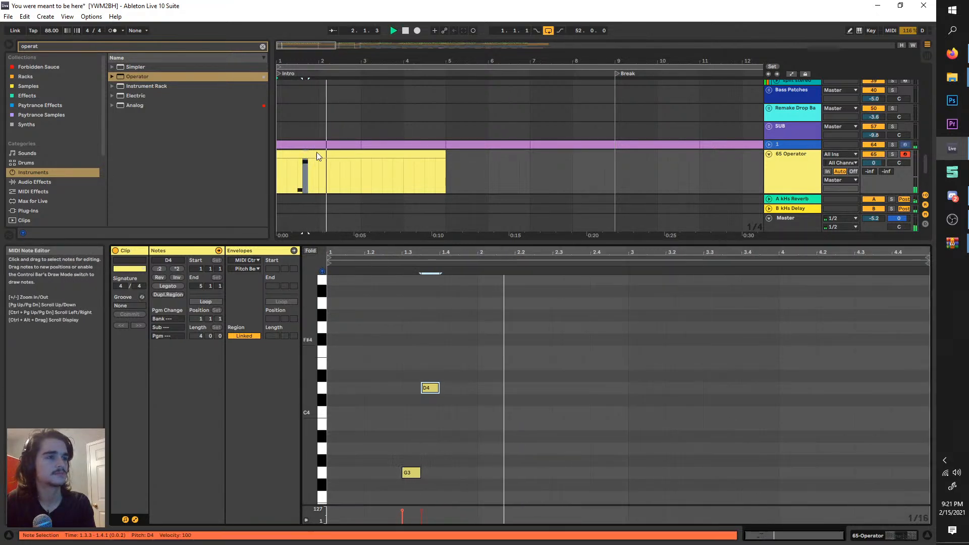
- Duplicate the first two bars of the Operator clip over bars 3 and 4
{"action": "left_click_drag", "start_coordinate": [355, 178], "coordinate": [276, 162]}
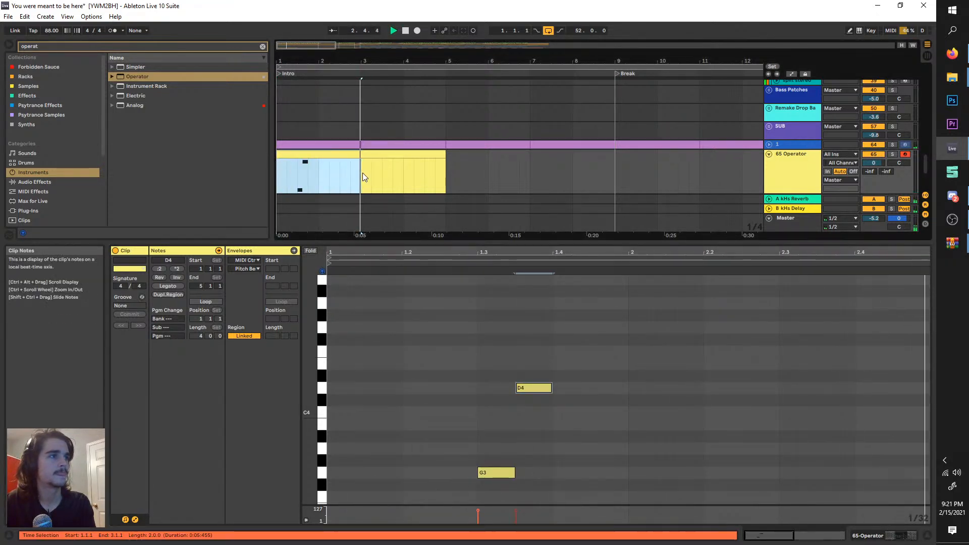
{"action": "left_click", "coordinate": [373, 157]}
{"action": "left_click", "coordinate": [373, 157]}
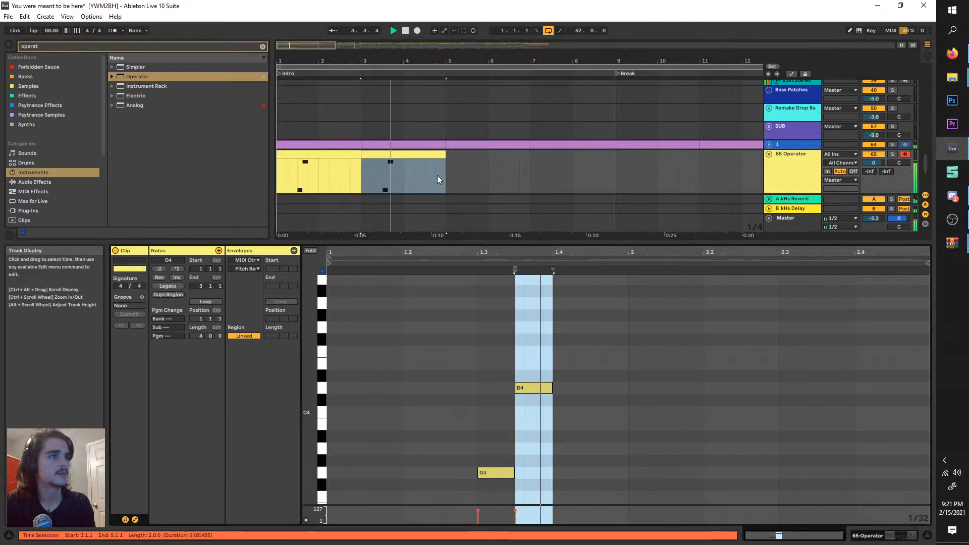
{"action": "key", "text": "space"}
- Shift both notes in the first Operator clip later so that G3 starts on beat 1.4
{"action": "double_click", "coordinate": [331, 155]}
{"action": "left_click_drag", "start_coordinate": [593, 481], "coordinate": [461, 331]}
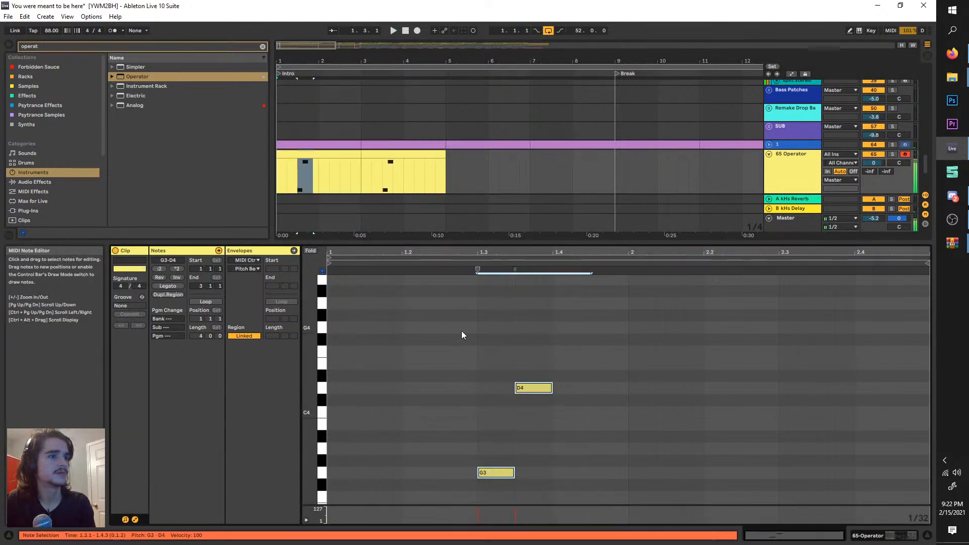
{"action": "key", "text": "Right"}
{"action": "key", "text": "Right"}
{"action": "key", "text": "Right"}
{"action": "key", "text": "Right"}
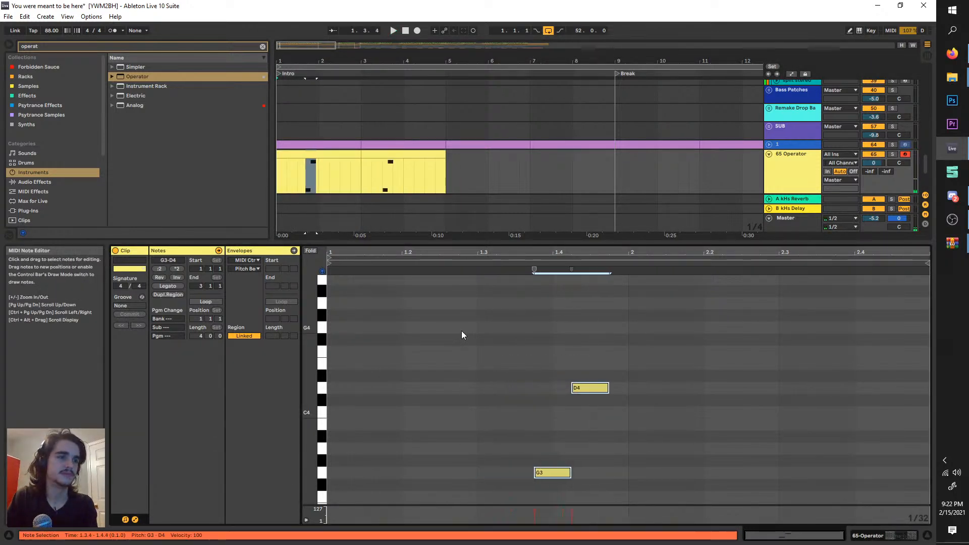
{"action": "key", "text": "Right"}
- Play from the start and duplicate the edited two-bar Operator clip over the one at bar 3
{"action": "key", "text": "space"}
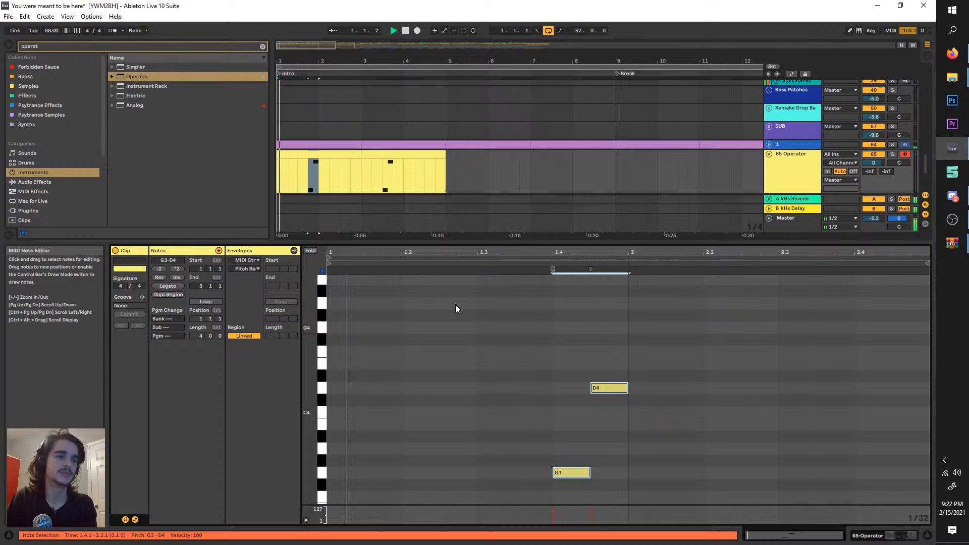
{"action": "left_click", "coordinate": [334, 157]}
{"action": "left_click", "coordinate": [383, 157]}
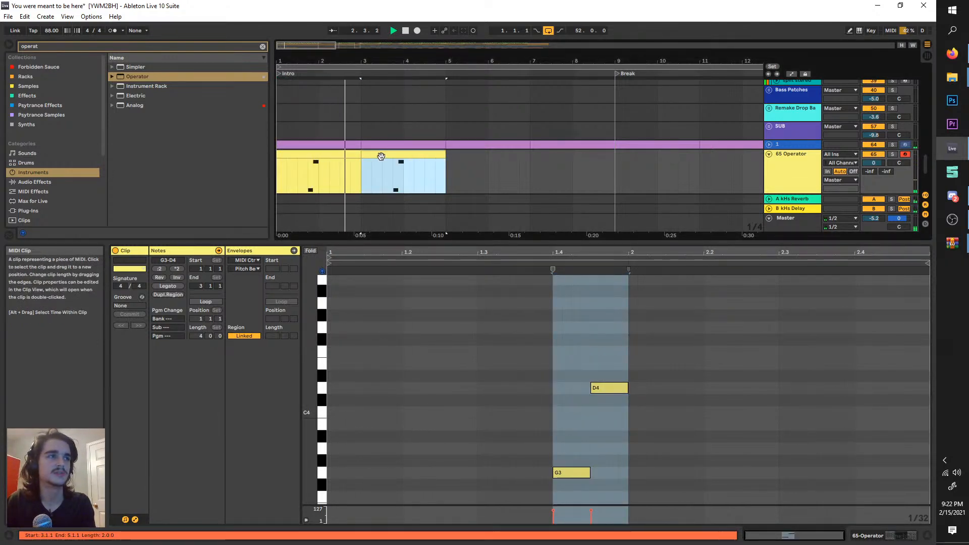
- Duplicate the Operator clip at bar 3 into bars 5 and 6
{"action": "key", "text": "shift+Tab"}
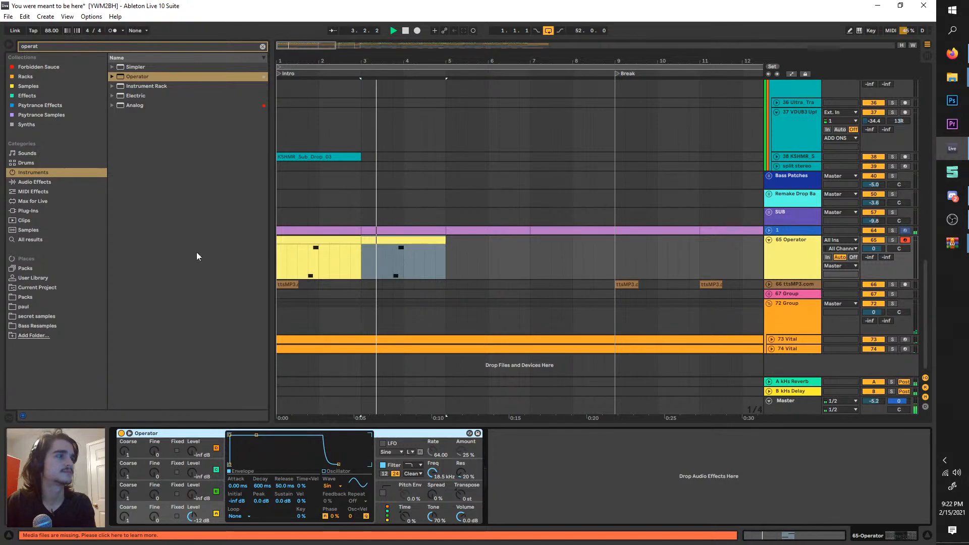
{"action": "left_click", "coordinate": [418, 240]}
{"action": "key", "text": "ctrl+d"}
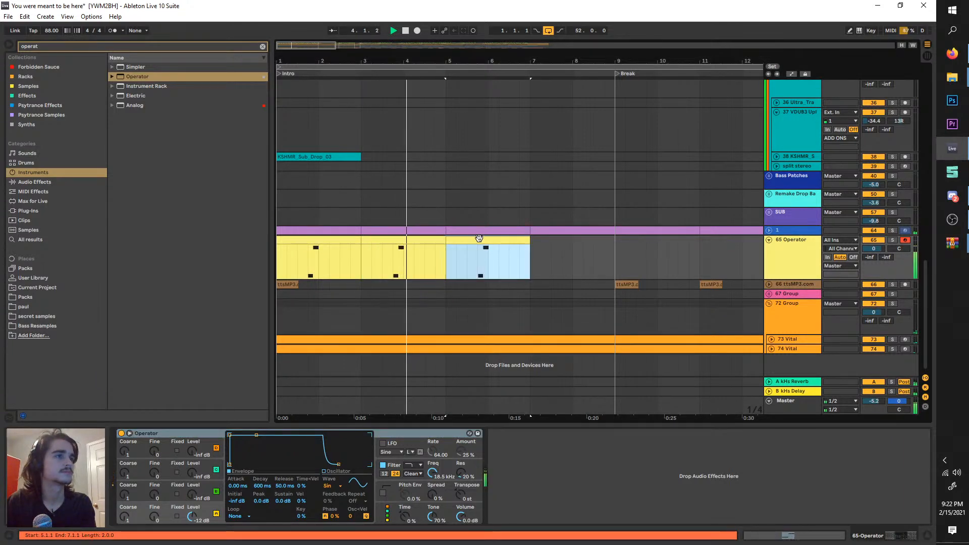
- Transpose both notes in the Operator clip at bar 5 down to E3 and B3
{"action": "double_click", "coordinate": [479, 238]}
{"action": "left_click_drag", "start_coordinate": [666, 354], "coordinate": [607, 515]}
{"action": "key", "text": "Down"}
{"action": "key", "text": "Down"}
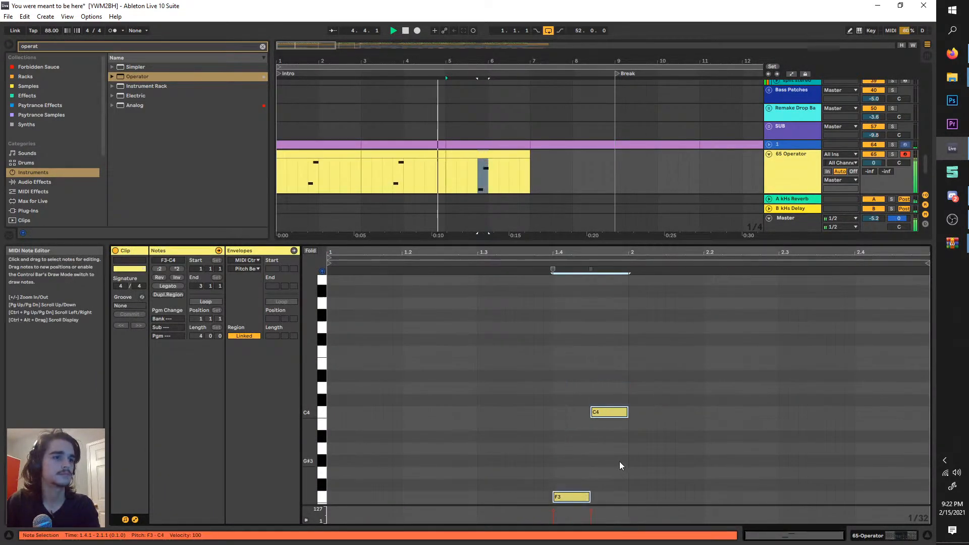
{"action": "key", "text": "Down"}
{"action": "key", "text": "Down"}
{"action": "key", "text": "Down"}
{"action": "key", "text": "Down"}
{"action": "key", "text": "Up"}
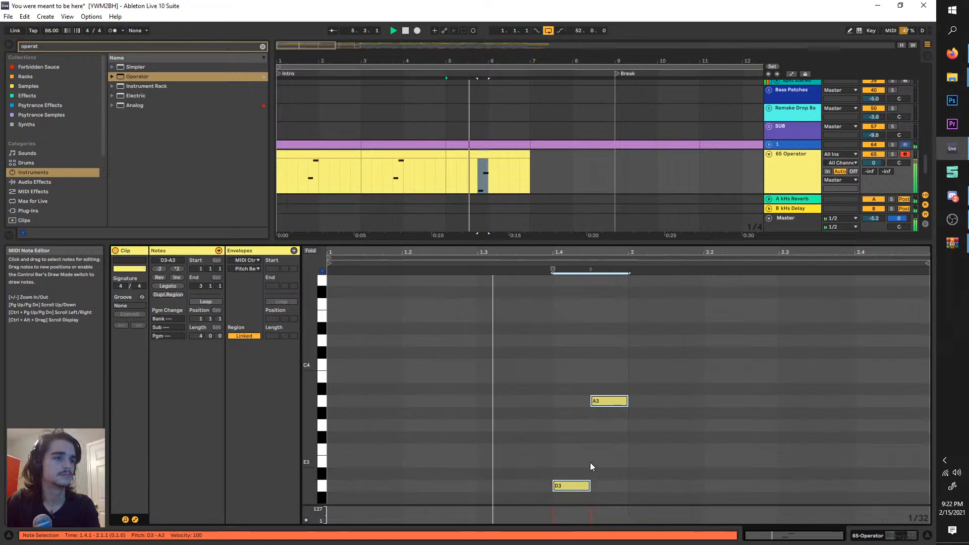
{"action": "key", "text": "Up"}
{"action": "key", "text": "Up"}
{"action": "key", "text": "Down"}
{"action": "key", "text": "Down"}
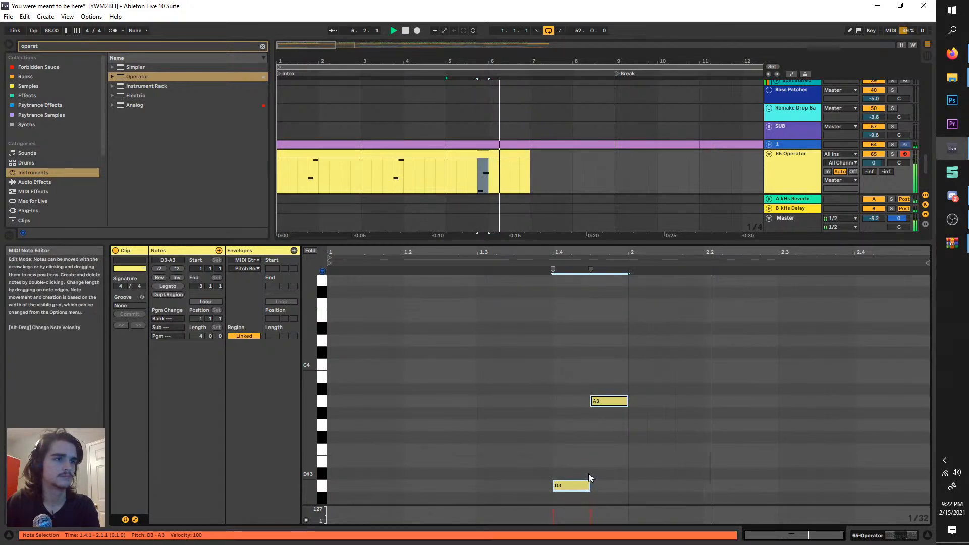
{"action": "key", "text": "Up"}
{"action": "key", "text": "Up"}
- Copy the Operator clip at bar 3 and paste it at bar 7
{"action": "left_click", "coordinate": [491, 155]}
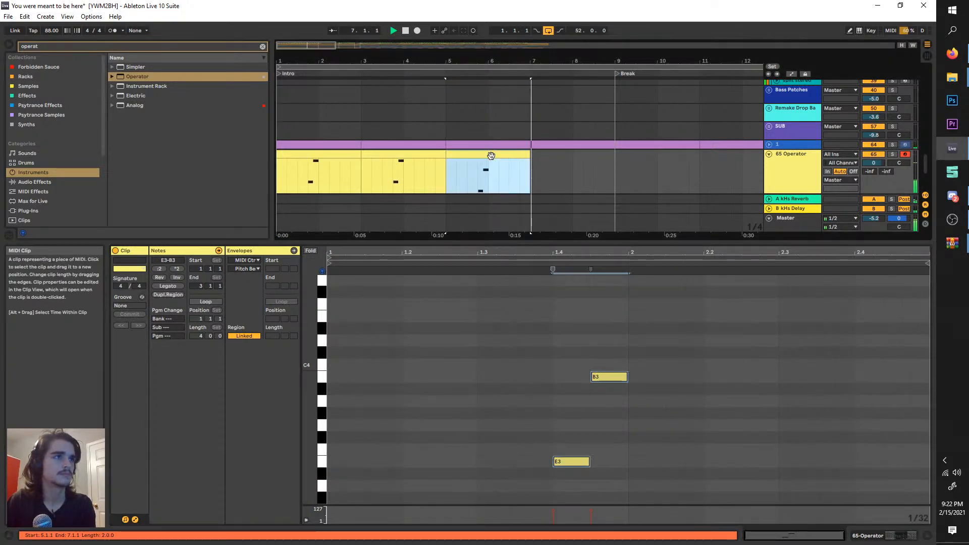
{"action": "left_click", "coordinate": [428, 156]}
{"action": "key", "text": "ctrl+c"}
{"action": "left_click", "coordinate": [534, 155]}
{"action": "key", "text": "ctrl+v"}
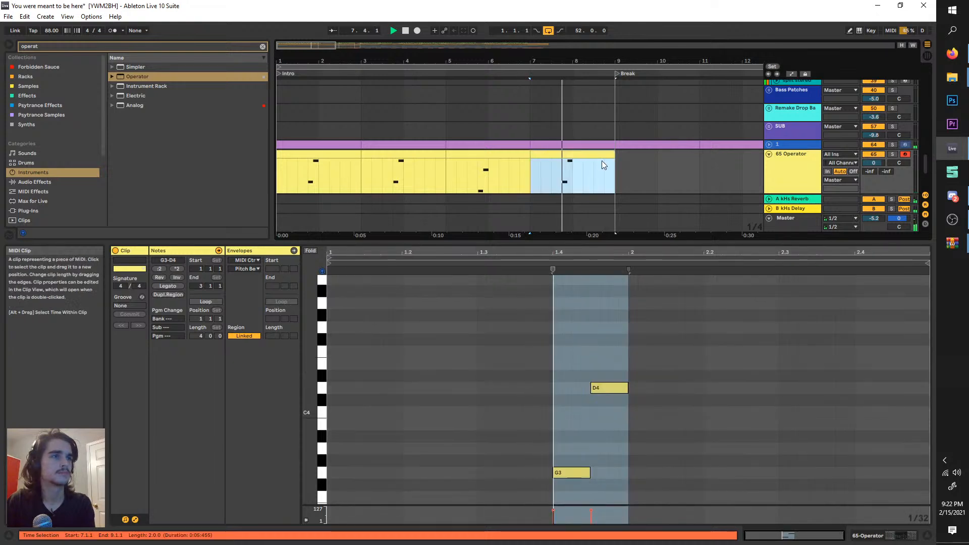
- Set Operator's envelope to a 638 ms decay with -inf dB sustain and play from bar 5
{"action": "left_click", "coordinate": [792, 168]}
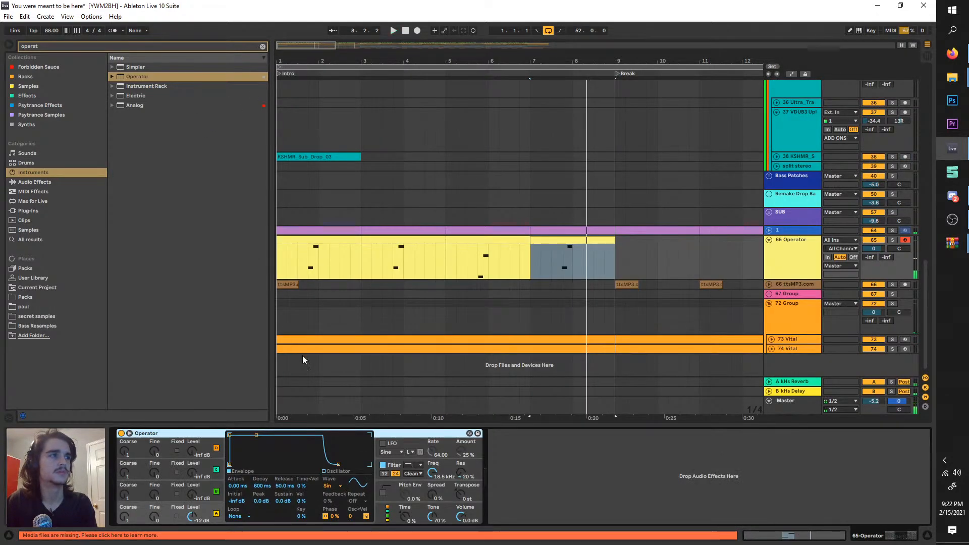
{"action": "left_click_drag", "start_coordinate": [283, 436], "coordinate": [284, 464]}
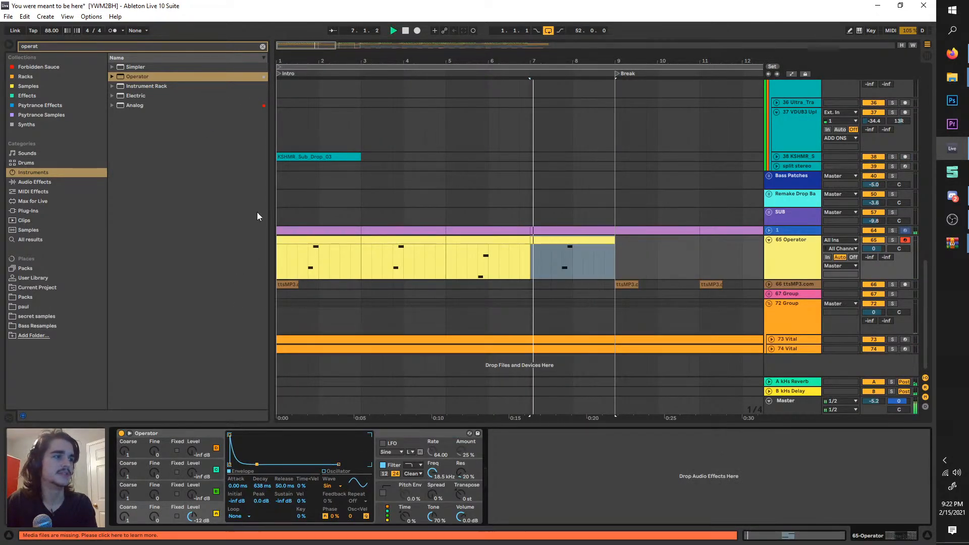
{"action": "left_click", "coordinate": [443, 256]}
{"action": "key", "text": "space"}
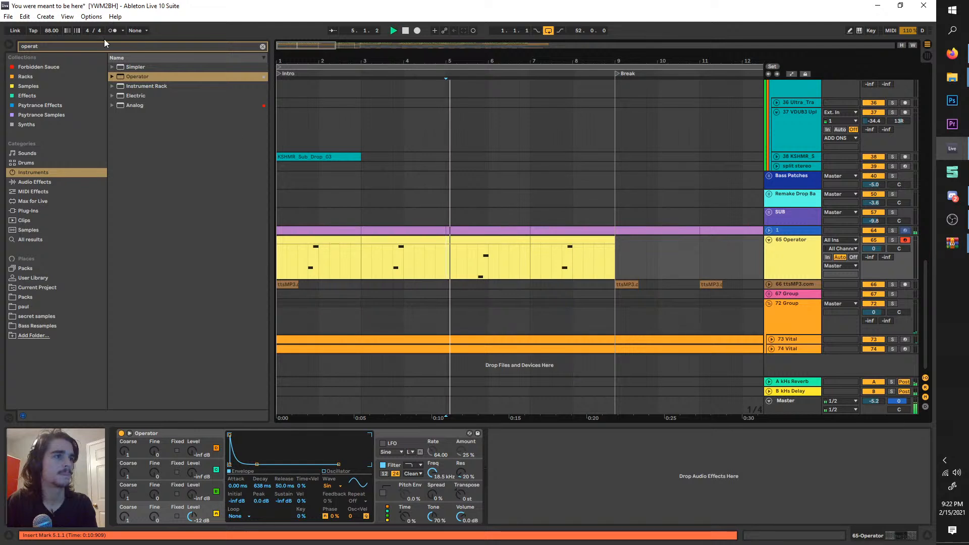
- Find the Delay audio effect and add it after Operator on the Operator track
{"action": "key", "text": "ctrl+f"}
{"action": "type", "text": "delay"}
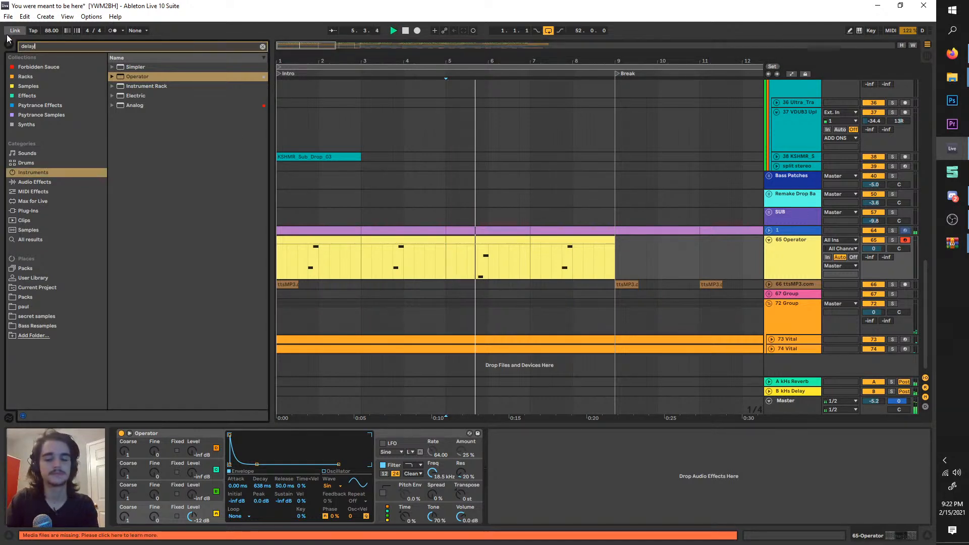
{"action": "left_click", "coordinate": [48, 182]}
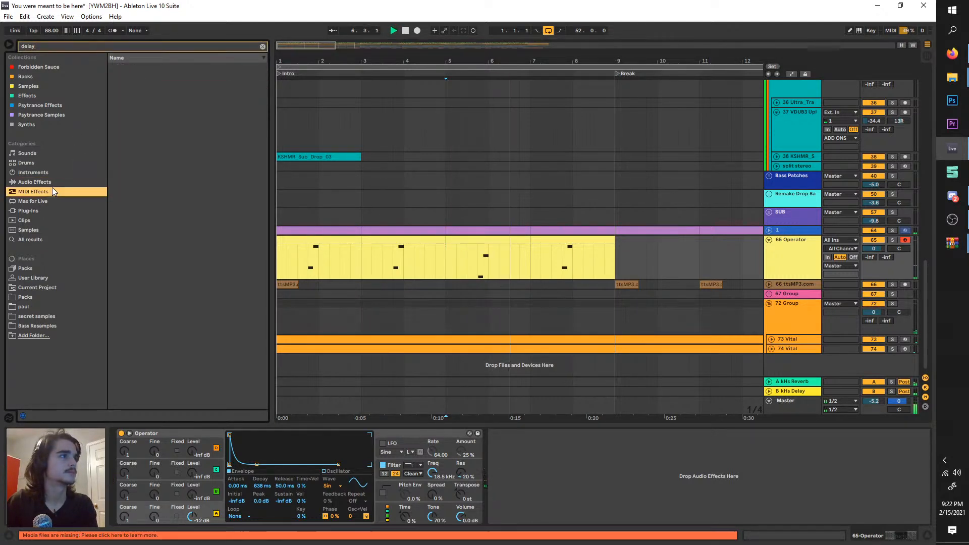
{"action": "mouse_move", "coordinate": [122, 78]}
{"action": "left_mouse_down"}
{"action": "mouse_move", "coordinate": [599, 477]}
{"action": "mouse_move", "coordinate": [610, 459]}
{"action": "left_mouse_up"}
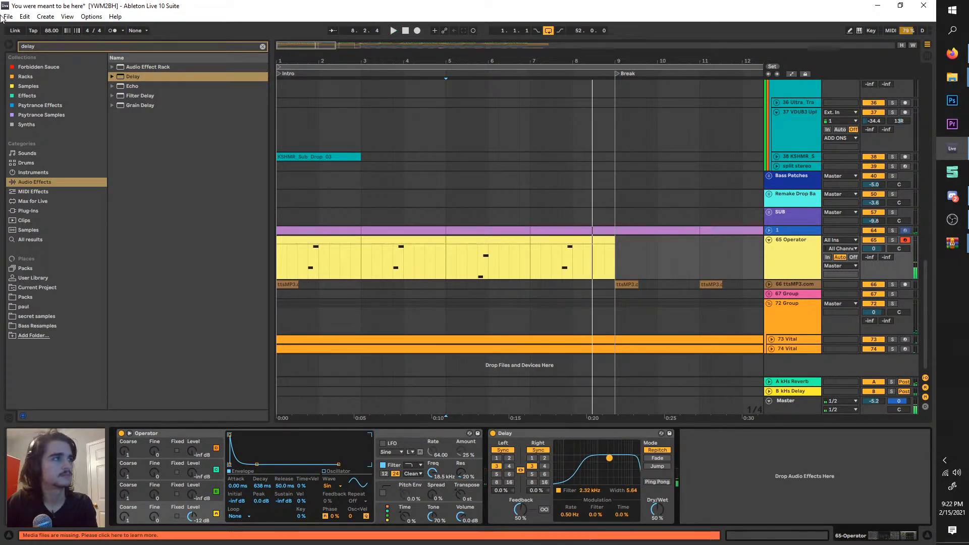
- Insert Redux between Operator and Delay and set its downsampling to Soft at 4.62 during playback
{"action": "key", "text": "ctrl+f"}
{"action": "type", "text": "red"}
{"action": "left_click", "coordinate": [127, 115]}
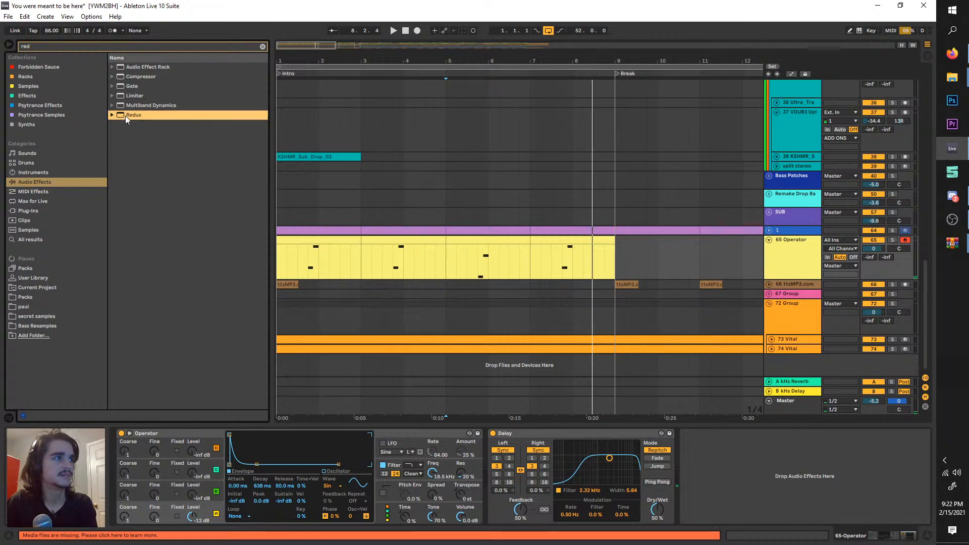
{"action": "left_click_drag", "start_coordinate": [127, 119], "coordinate": [538, 471]}
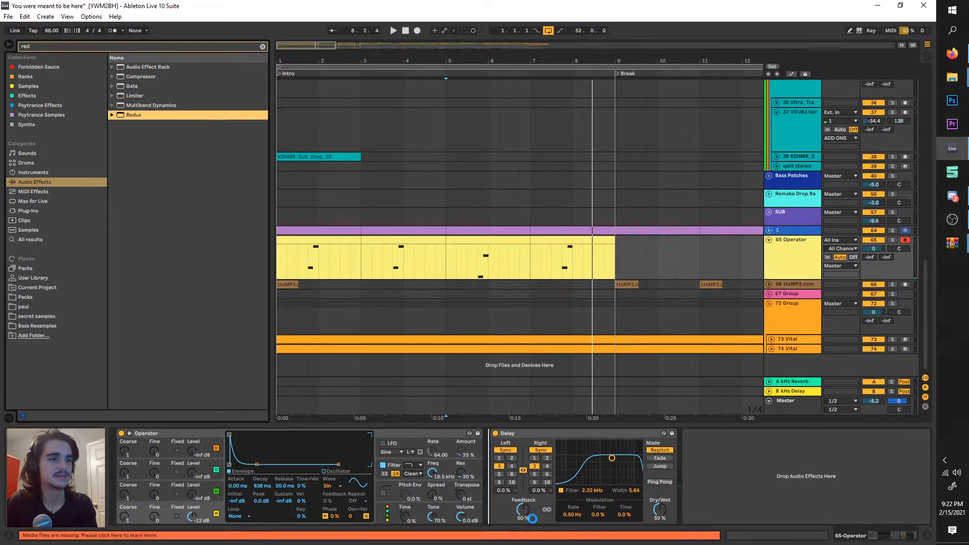
{"action": "left_click", "coordinate": [475, 72]}
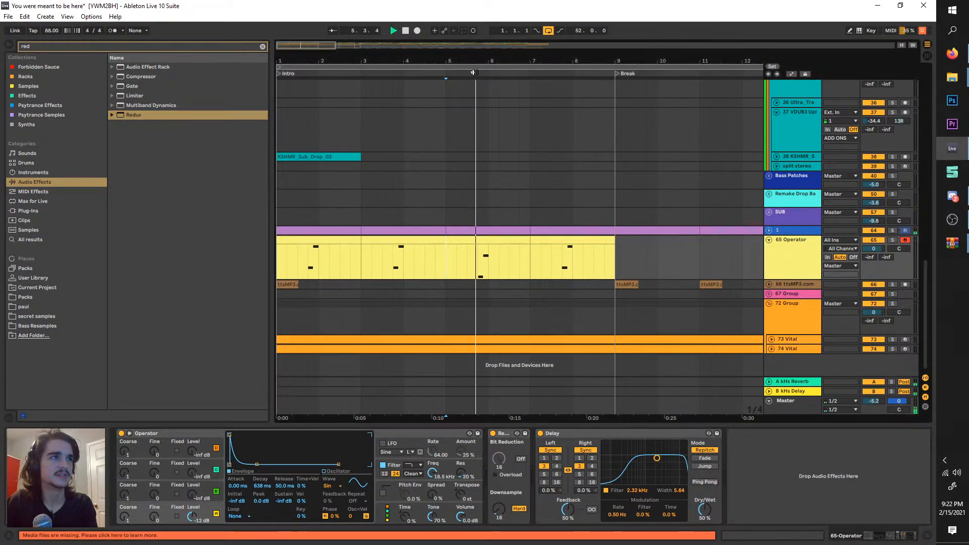
{"action": "left_click", "coordinate": [520, 508]}
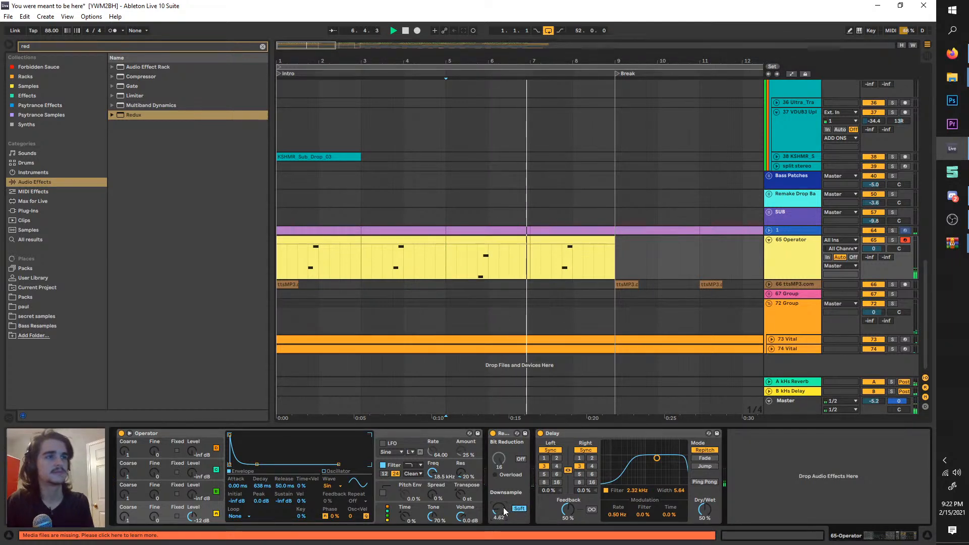
- Duplicate the eight-bar Operator melody to bar 9 and replace the clip there with a copy of the E3–B3 clip
{"action": "left_click", "coordinate": [283, 256]}
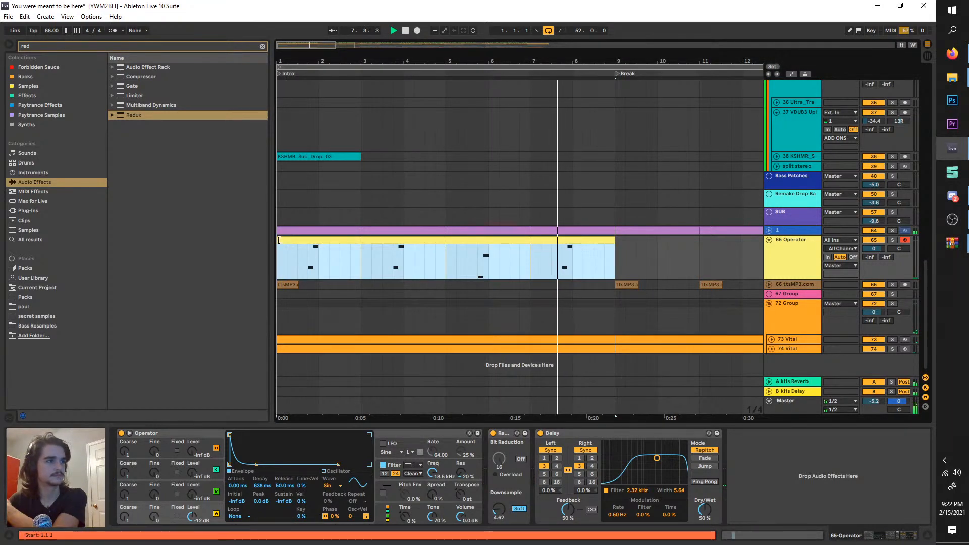
{"action": "key", "text": "ctrl+d"}
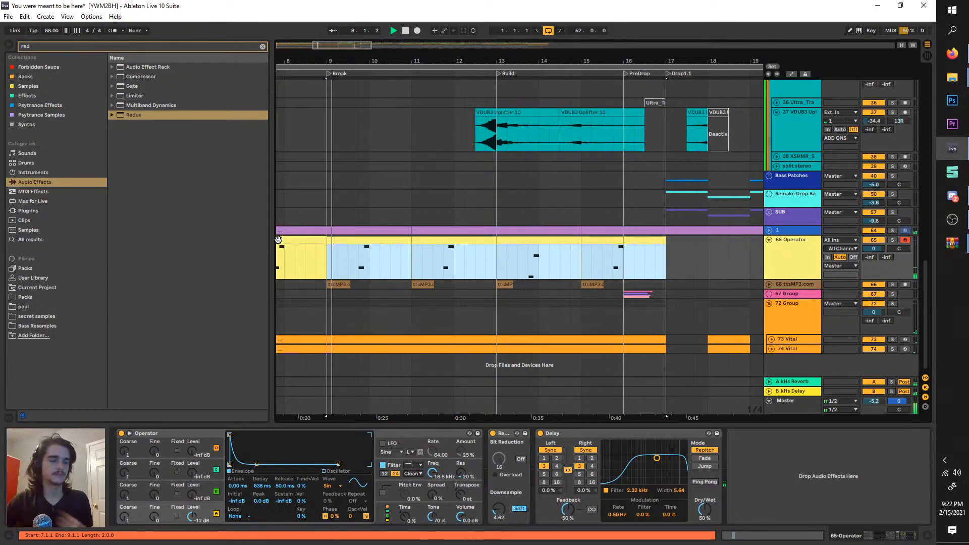
{"action": "scroll", "coordinate": [340, 241], "scroll_direction": "down", "scroll_amount": 2}
{"action": "scroll", "coordinate": [351, 275], "scroll_direction": "left", "scroll_amount": 2}
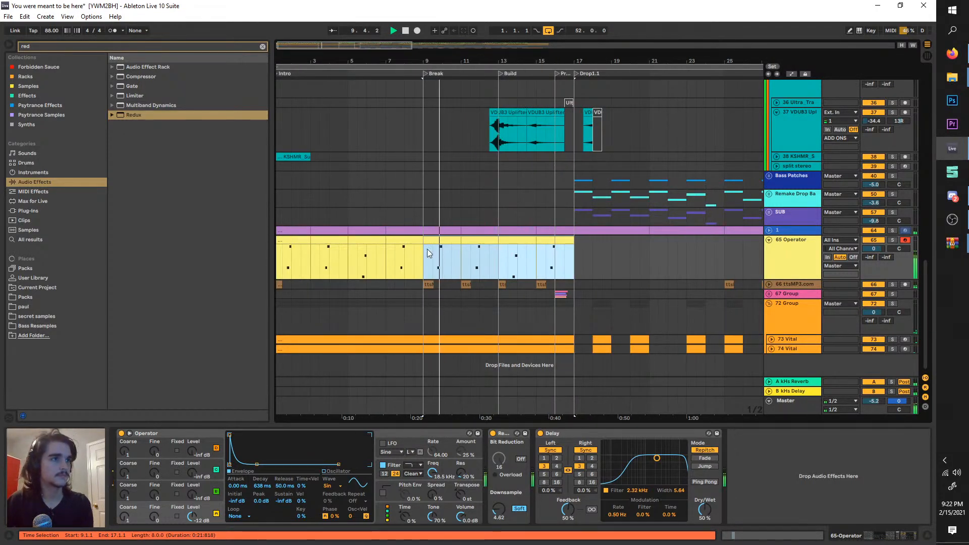
{"action": "left_click", "coordinate": [361, 240]}
{"action": "key", "text": "ctrl+c"}
{"action": "left_click", "coordinate": [437, 239]}
{"action": "key", "text": "ctrl+v"}
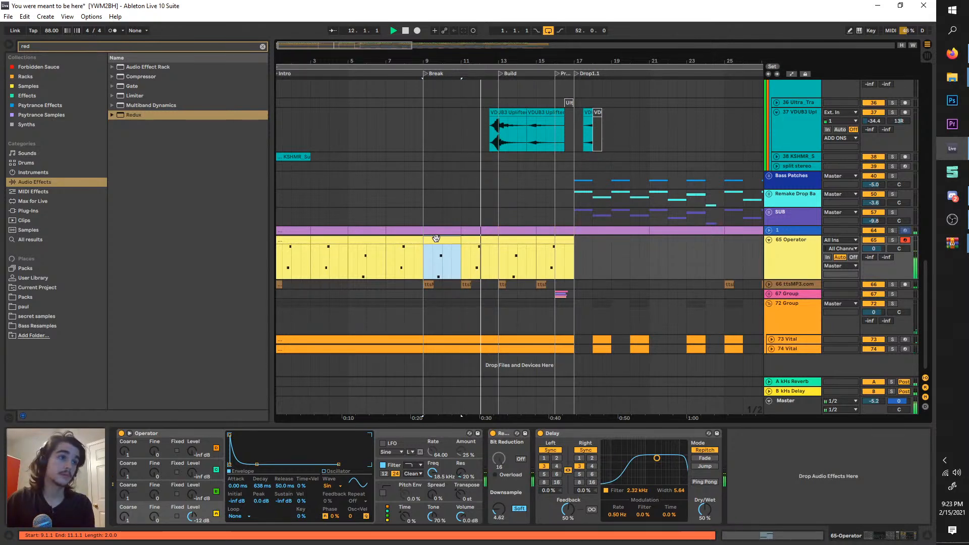
- Play the arrangement from the start of the Intro to listen to the Operator melody with its effects
{"action": "key", "text": "space"}
{"action": "scroll", "coordinate": [295, 266], "scroll_direction": "up", "scroll_amount": 3}
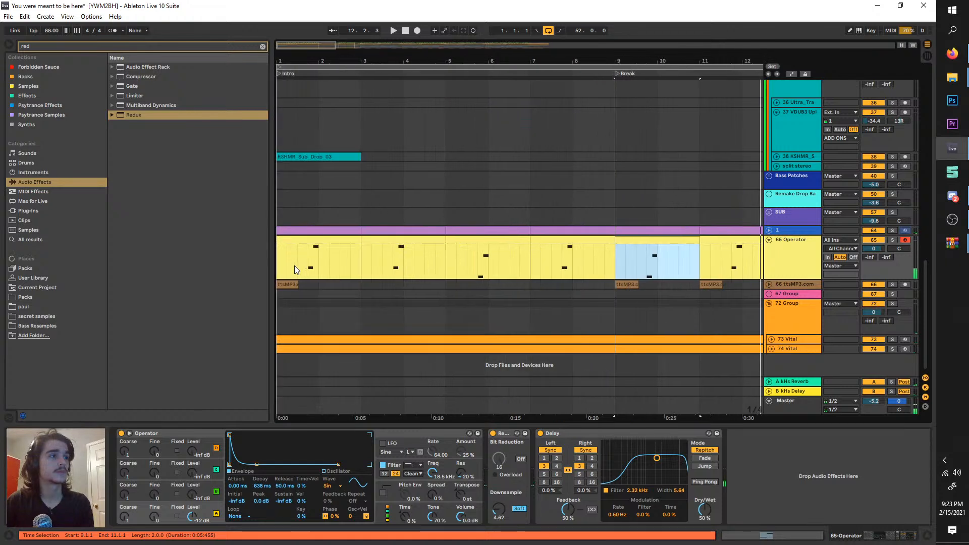
{"action": "key", "text": "space"}
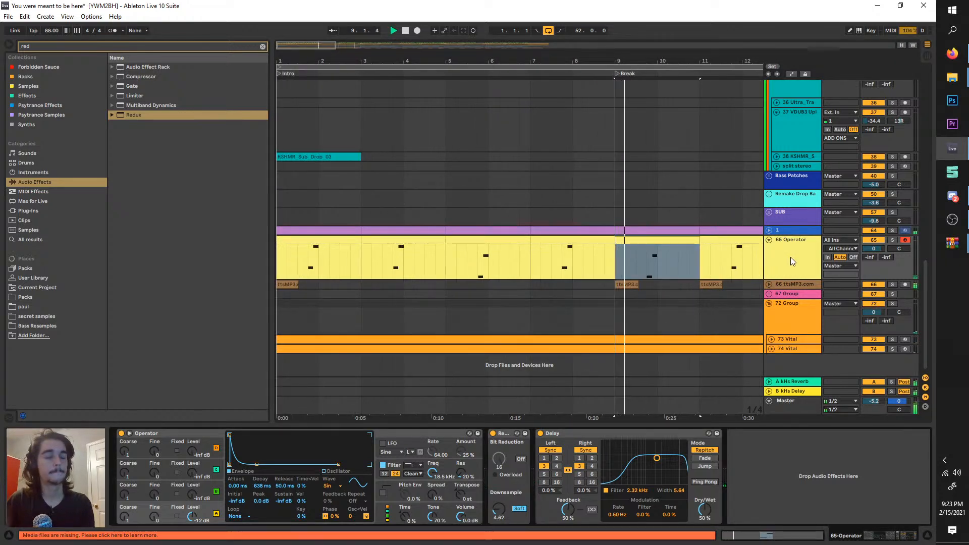
{"action": "left_click", "coordinate": [278, 256]}
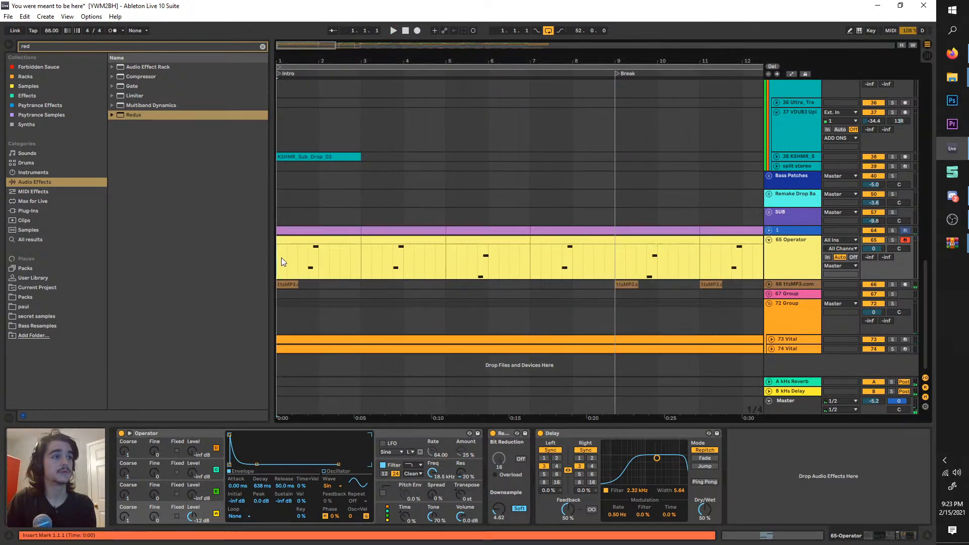
{"action": "key", "text": "space"}
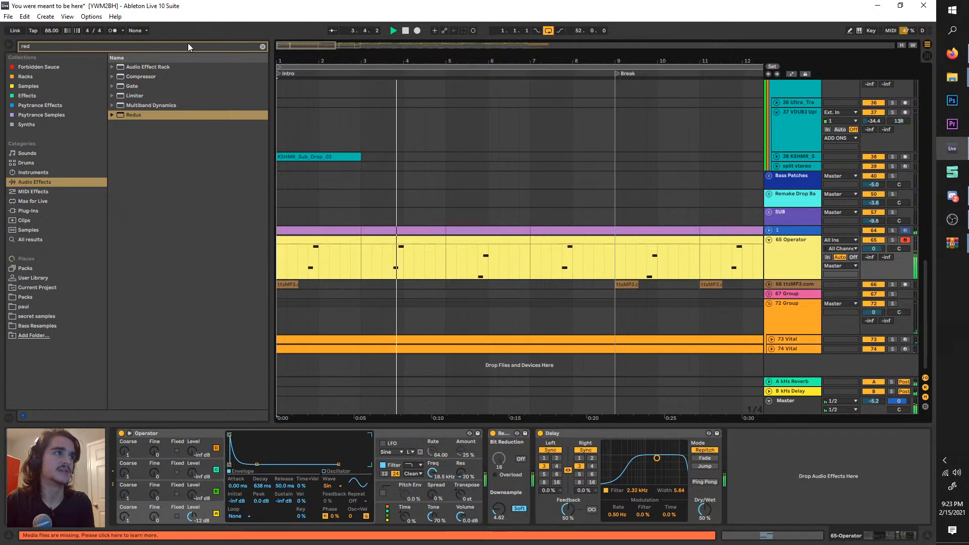
- Add a Reverb after the Delay, set to High quality with a 3.31 s decay time and 69% dry/wet
{"action": "key", "text": "BackSpace"}
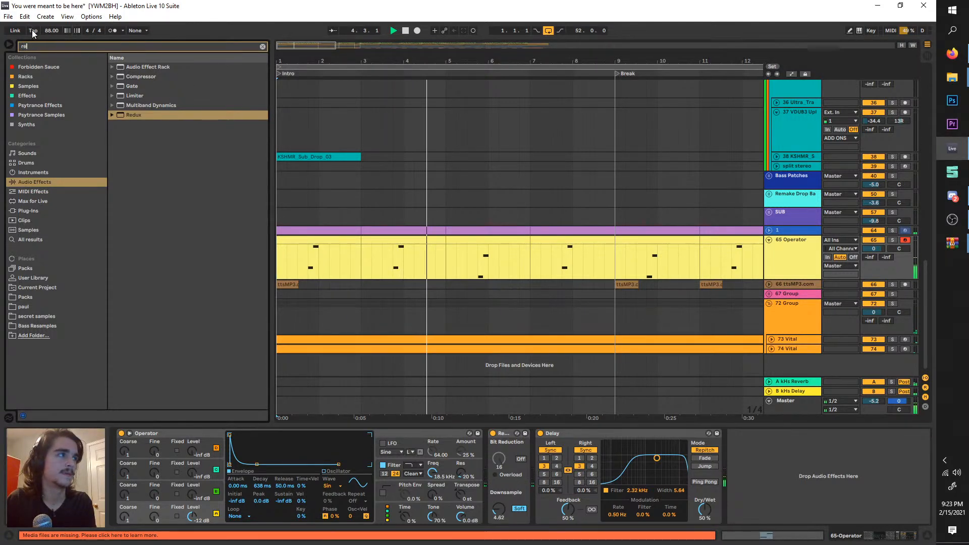
{"action": "type", "text": "v"}
{"action": "left_click_drag", "start_coordinate": [121, 93], "coordinate": [807, 483]}
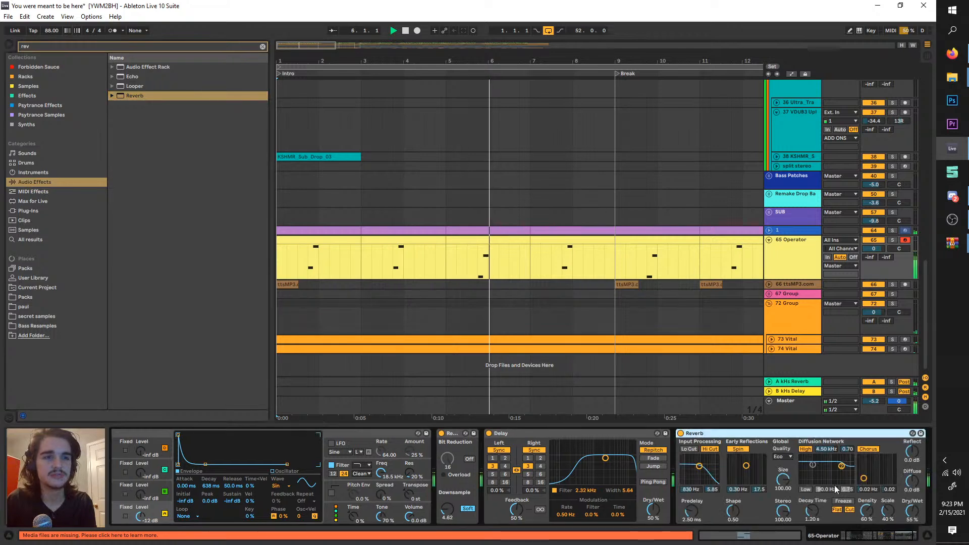
{"action": "left_click_drag", "start_coordinate": [812, 511], "coordinate": [812, 508]}
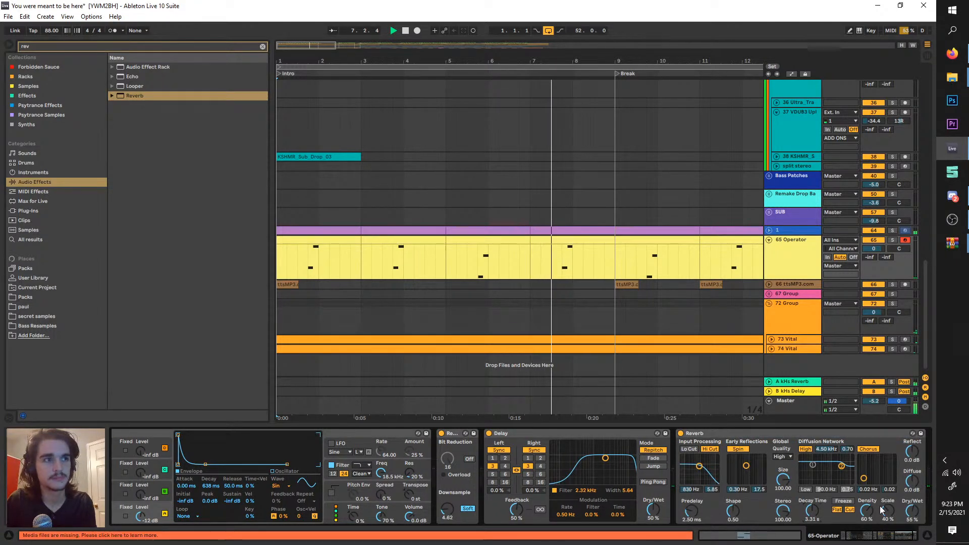
{"action": "left_click_drag", "start_coordinate": [905, 514], "coordinate": [906, 509]}
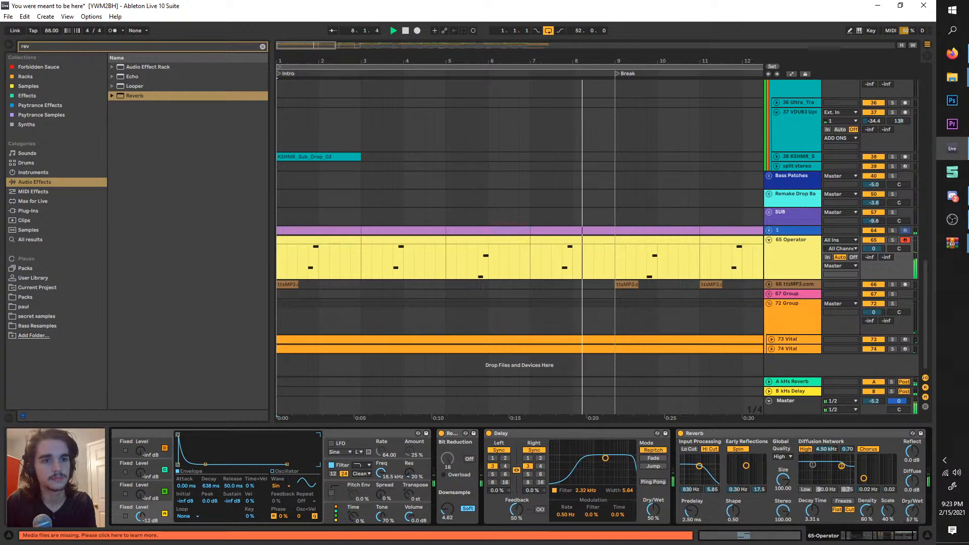
- Set the Delay's feedback to 60% and move the Reverb ahead of the Delay
{"action": "left_click_drag", "start_coordinate": [516, 511], "coordinate": [516, 507]}
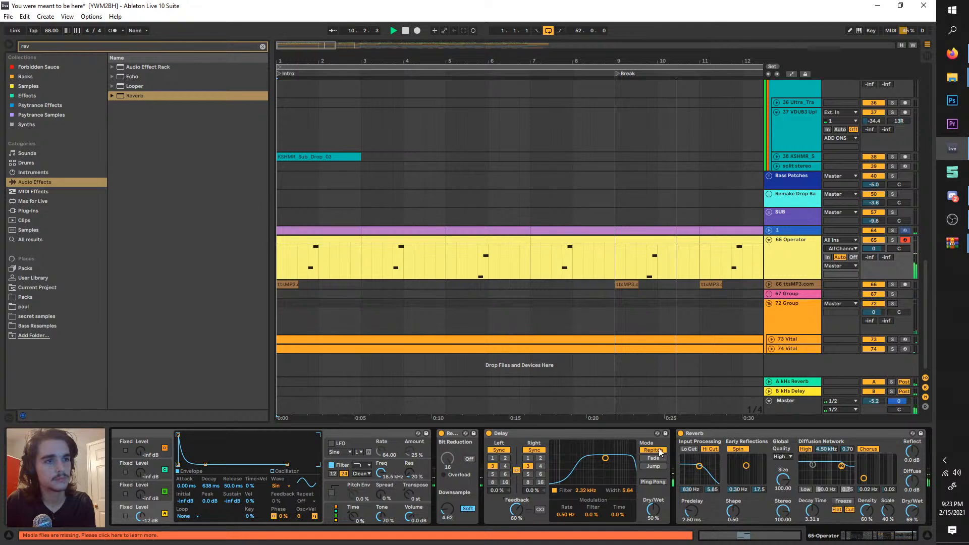
{"action": "left_click_drag", "start_coordinate": [719, 433], "coordinate": [507, 455]}
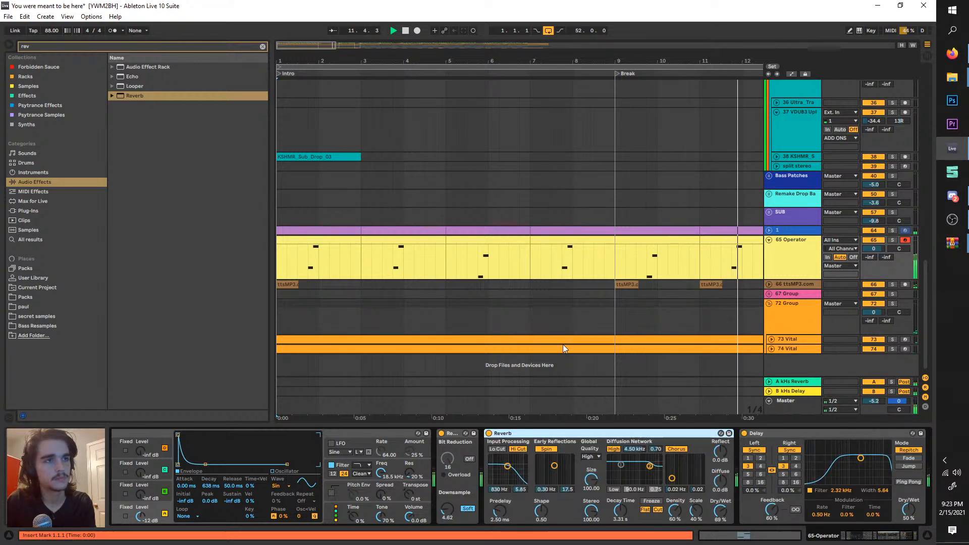
- Replace the Operator melody clip at bar 13 with a duplicate of the bar 11 clip and listen on into Drop1.1
{"action": "key", "text": "minus"}
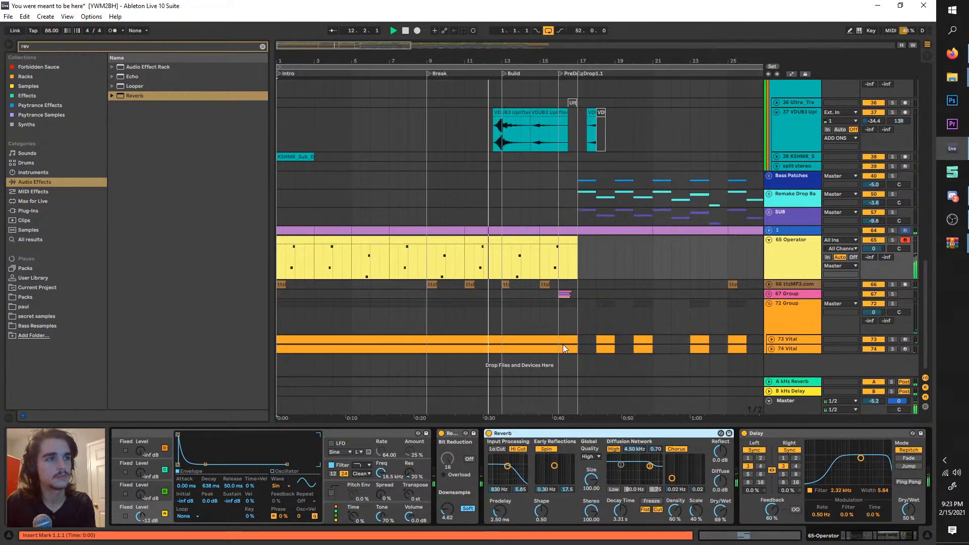
{"action": "left_click", "coordinate": [802, 266]}
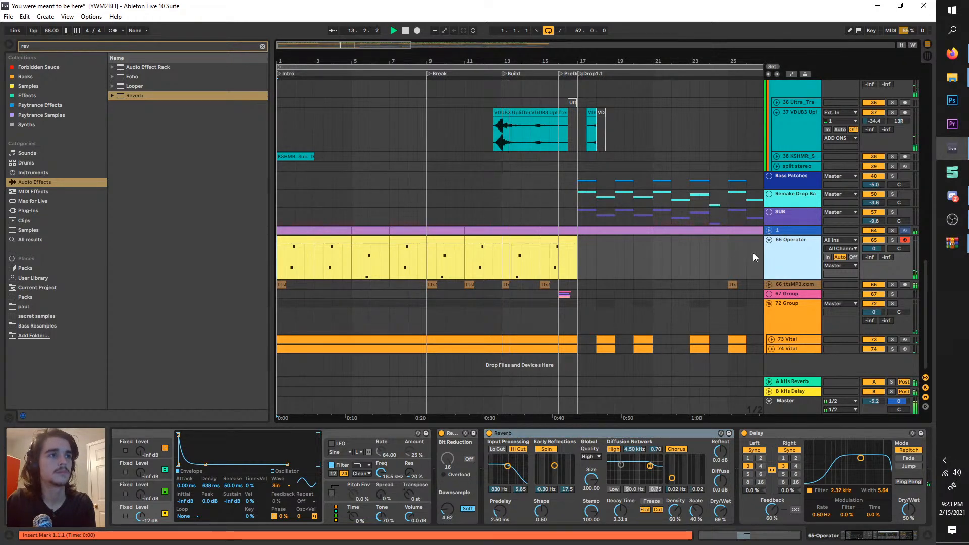
{"action": "left_click", "coordinate": [487, 240]}
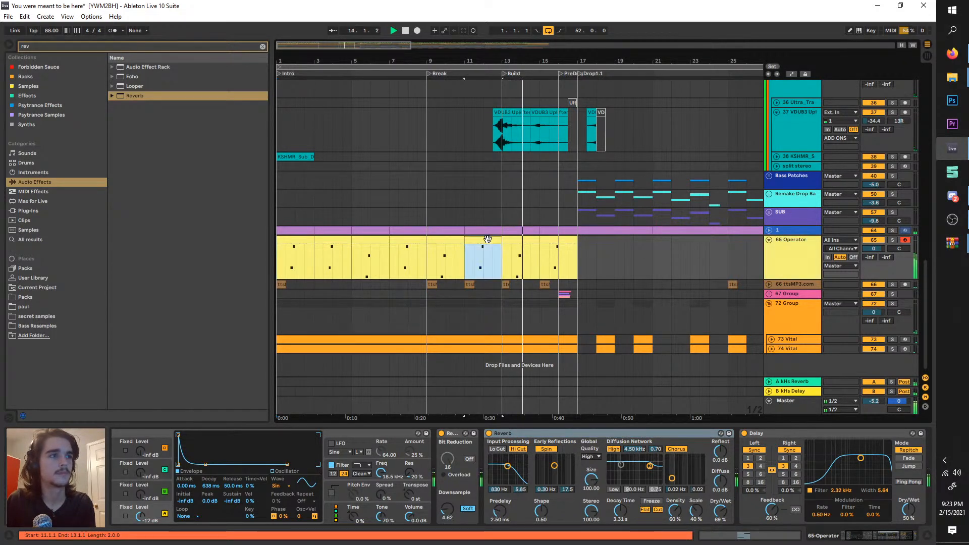
{"action": "key", "text": "ctrl+d"}
{"action": "left_click", "coordinate": [449, 240]}
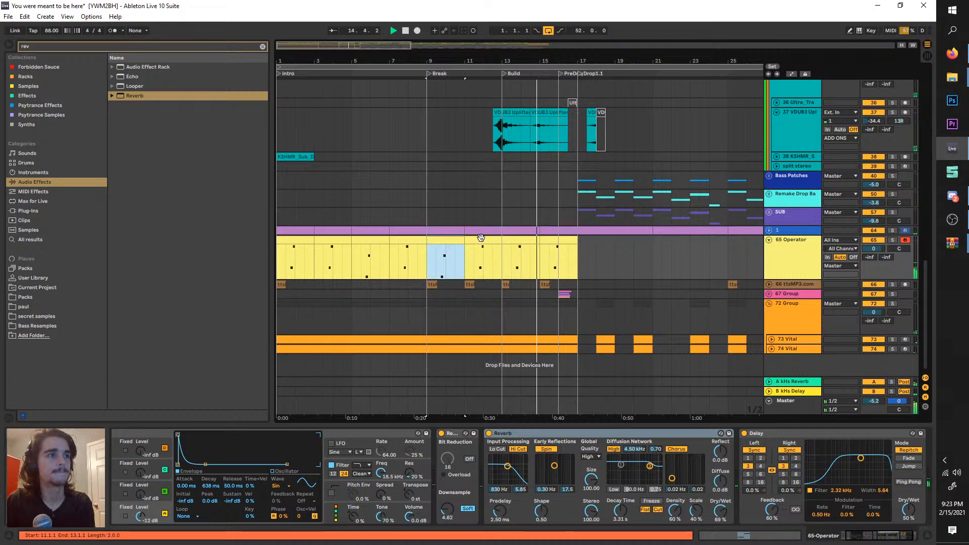
{"action": "left_click", "coordinate": [481, 240]}
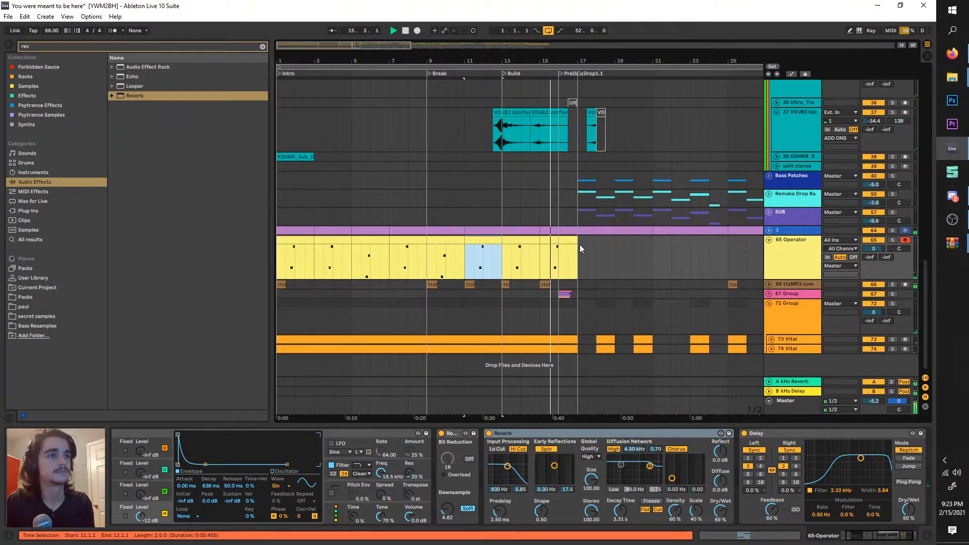
{"action": "left_click", "coordinate": [787, 250]}
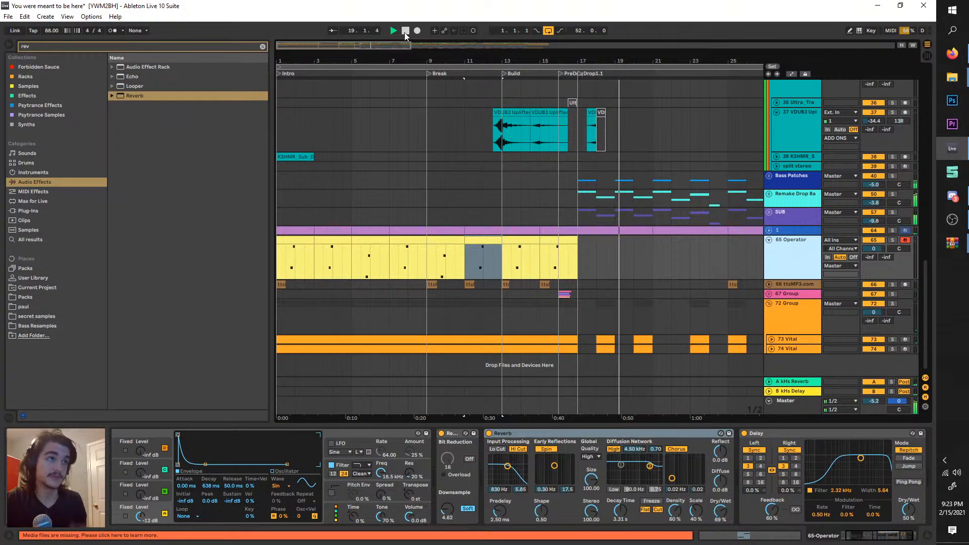
- Insert a MIDI track below the Operator melody track and delete its A Bit Warmer and Bass - Punch effects
{"action": "right_click", "coordinate": [804, 259]}
{"action": "left_click", "coordinate": [858, 374]}
{"action": "right_click", "coordinate": [786, 254]}
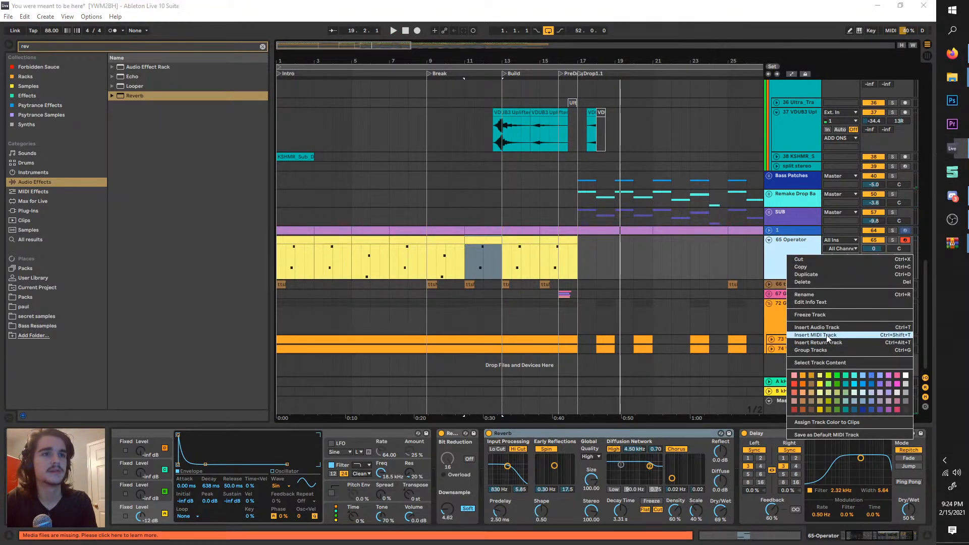
{"action": "left_click", "coordinate": [826, 335]}
{"action": "key", "text": "ctrl+z"}
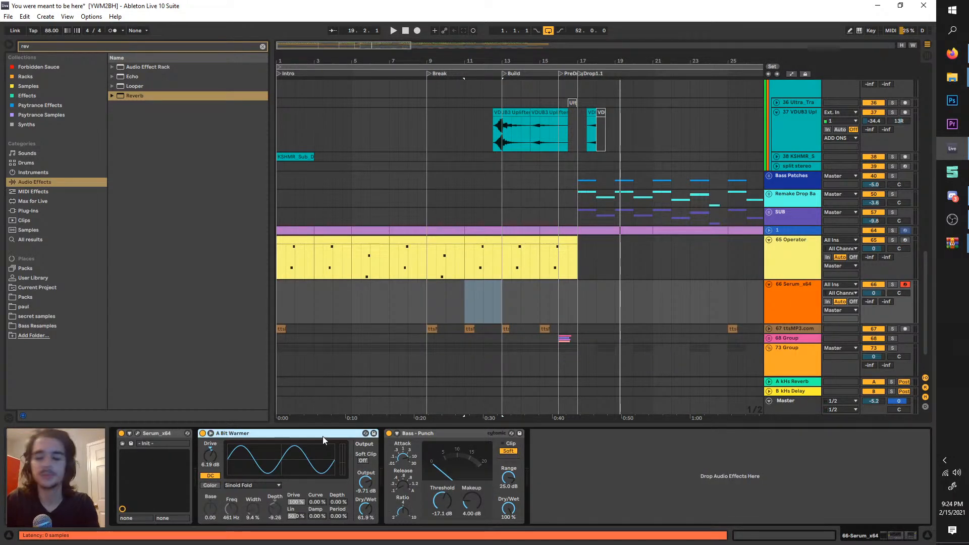
{"action": "key", "text": "Delete"}
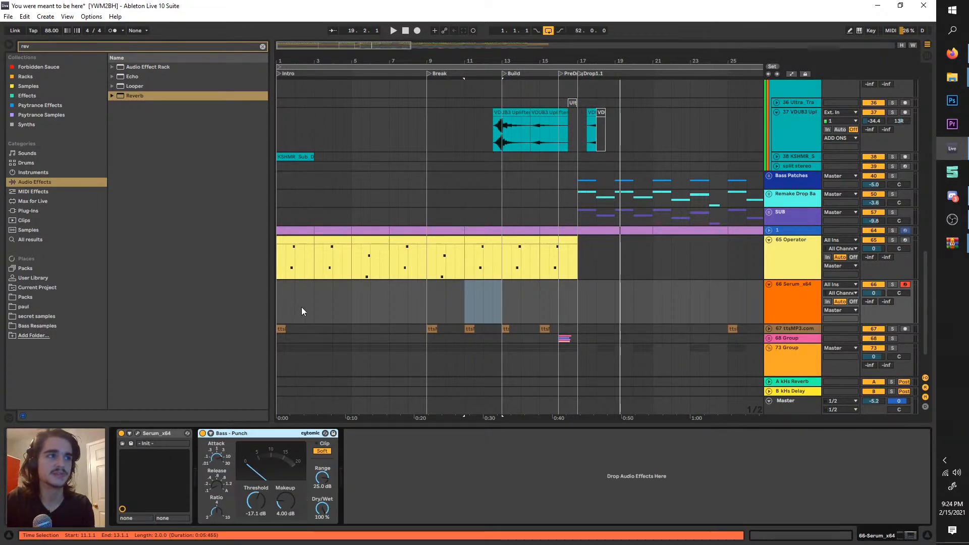
{"action": "key", "text": "Delete"}
- Create a two-bar MIDI clip at the start of the Intro on the new Serum_x64 track
{"action": "scroll", "coordinate": [301, 311], "scroll_direction": "up", "scroll_amount": 3}
{"action": "mouse_move", "coordinate": [303, 311]}
{"action": "left_mouse_down"}
{"action": "mouse_move", "coordinate": [374, 293]}
{"action": "mouse_move", "coordinate": [373, 303]}
{"action": "left_mouse_up"}
{"action": "left_click_drag", "start_coordinate": [361, 303], "coordinate": [271, 301]}
{"action": "left_click_drag", "start_coordinate": [443, 304], "coordinate": [265, 292]}
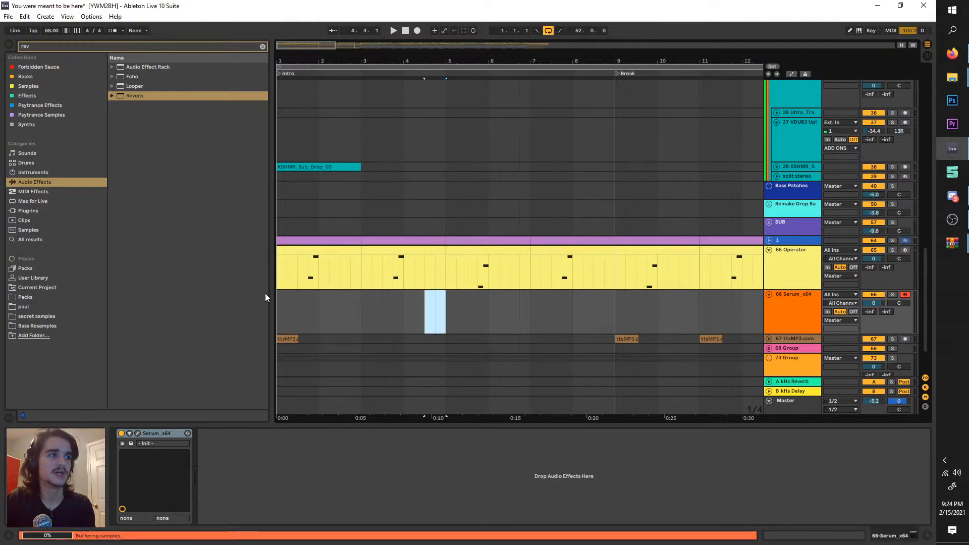
{"action": "left_click_drag", "start_coordinate": [358, 298], "coordinate": [269, 298]}
{"action": "double_click", "coordinate": [279, 292]}
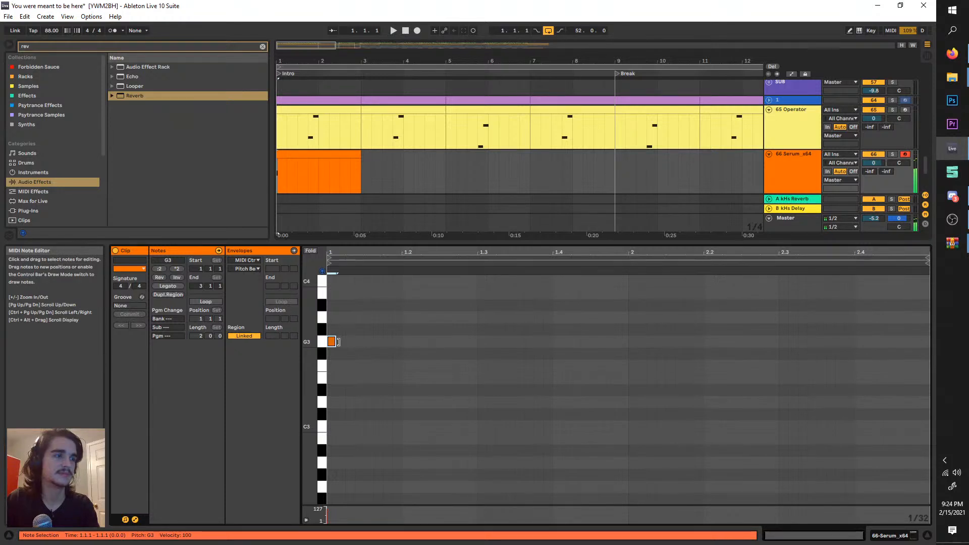
- Draw a one-beat G3 note at the start of the clip and stack a copy of it at D4
{"action": "left_click_drag", "start_coordinate": [331, 341], "coordinate": [389, 335]}
{"action": "scroll", "coordinate": [413, 389], "scroll_direction": "up", "scroll_amount": 4}
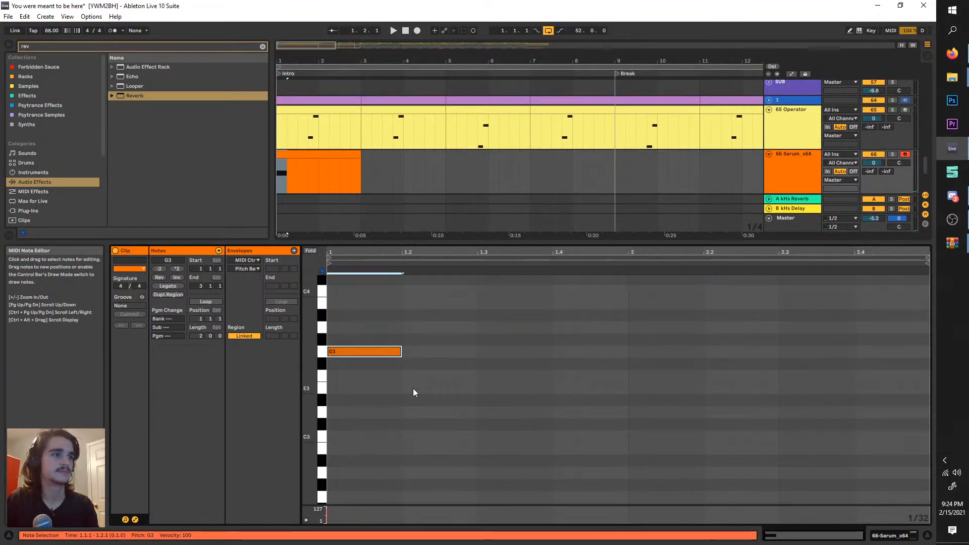
{"action": "key", "text": "ctrl+d"}
{"action": "left_click_drag", "start_coordinate": [407, 392], "coordinate": [346, 307]}
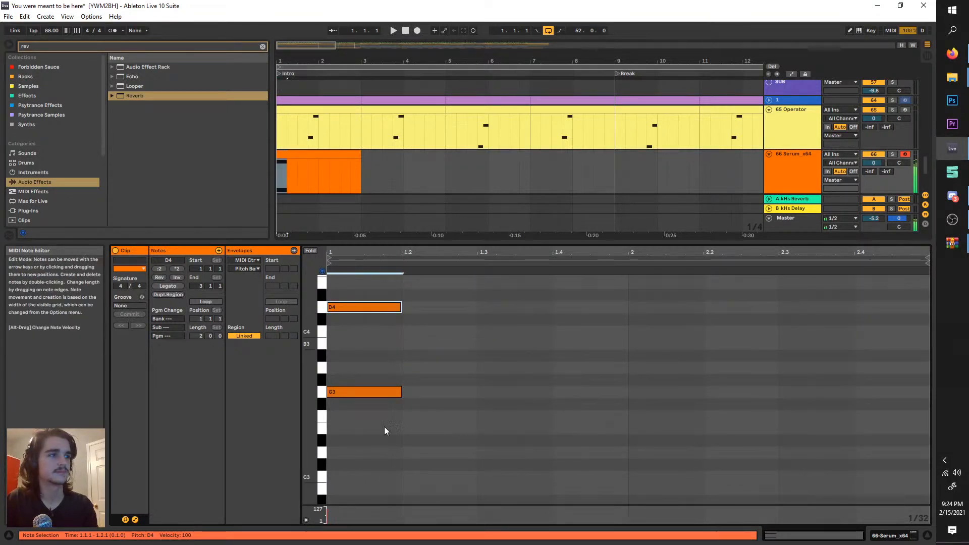
{"action": "scroll", "coordinate": [394, 460], "scroll_direction": "up", "scroll_amount": 2}
- Copy the G3 and D4 notes up an octave to G4 and D5 at the clip's start
{"action": "key", "text": "ctrl+a"}
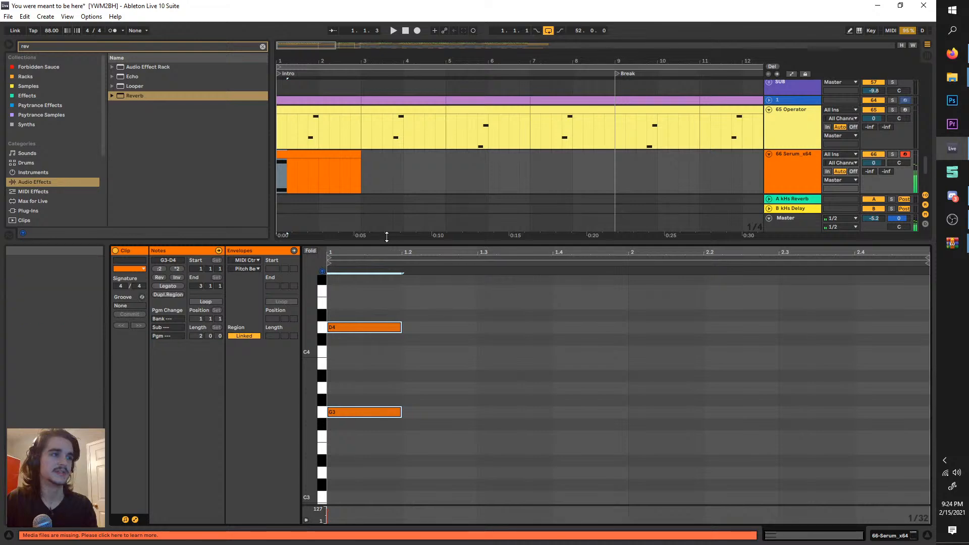
{"action": "left_click_drag", "start_coordinate": [386, 237], "coordinate": [387, 73]}
{"action": "scroll", "coordinate": [381, 316], "scroll_direction": "up", "scroll_amount": 10}
{"action": "key", "text": "ctrl+d"}
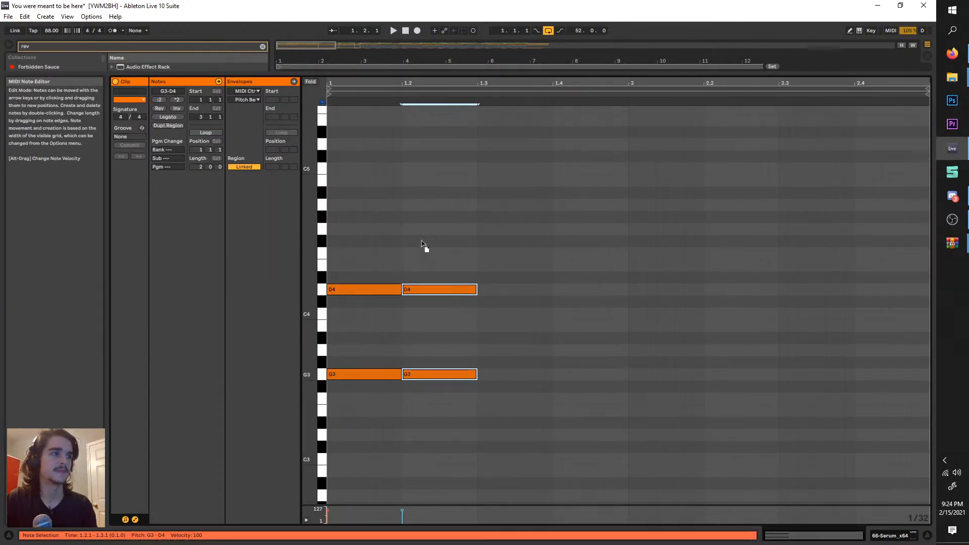
{"action": "left_click_drag", "start_coordinate": [467, 376], "coordinate": [392, 231]}
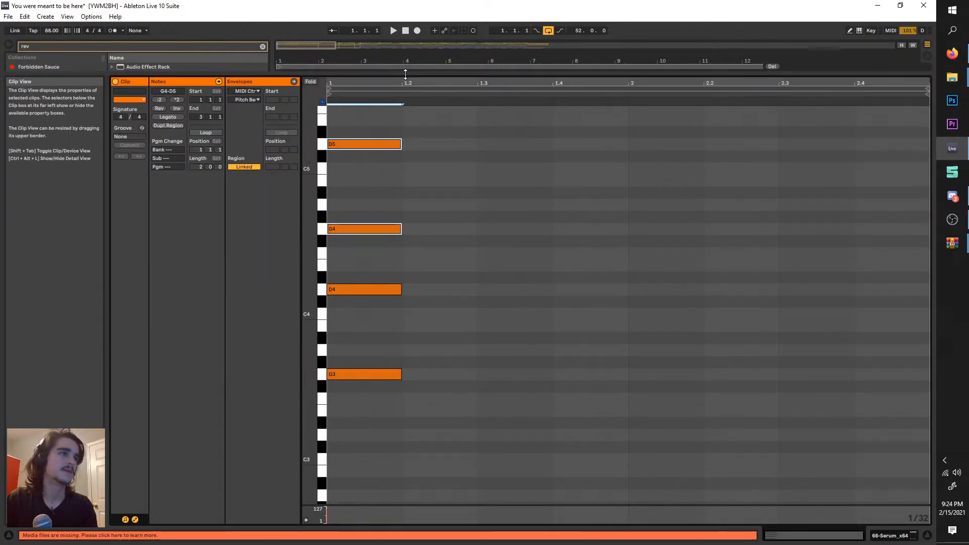
- Lengthen all four chord notes to fill the clip's full two bars
{"action": "left_click_drag", "start_coordinate": [405, 74], "coordinate": [424, 127]}
{"action": "left_click", "coordinate": [389, 335]}
{"action": "key", "text": "ctrl+a"}
{"action": "left_click_drag", "start_coordinate": [396, 437], "coordinate": [925, 185]}
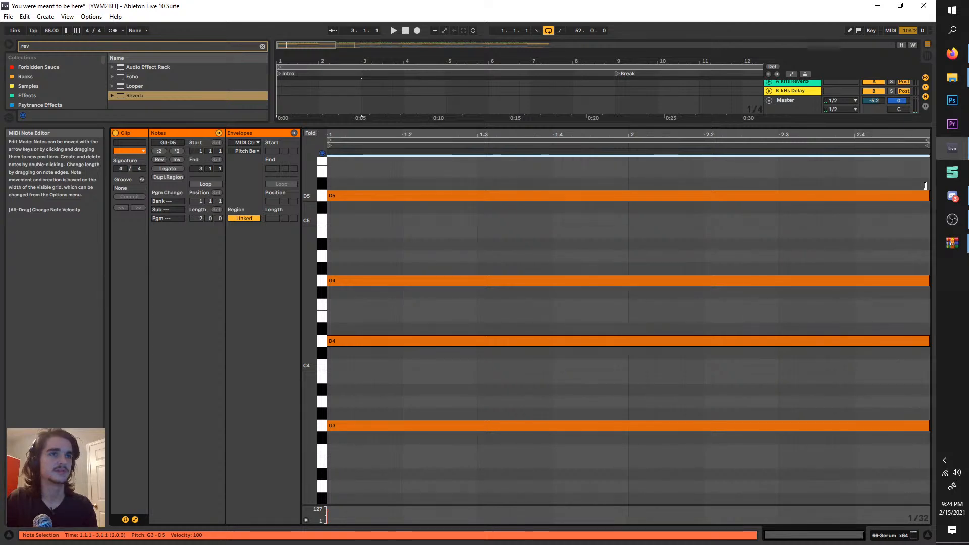
{"action": "left_click_drag", "start_coordinate": [859, 127], "coordinate": [792, 356]}
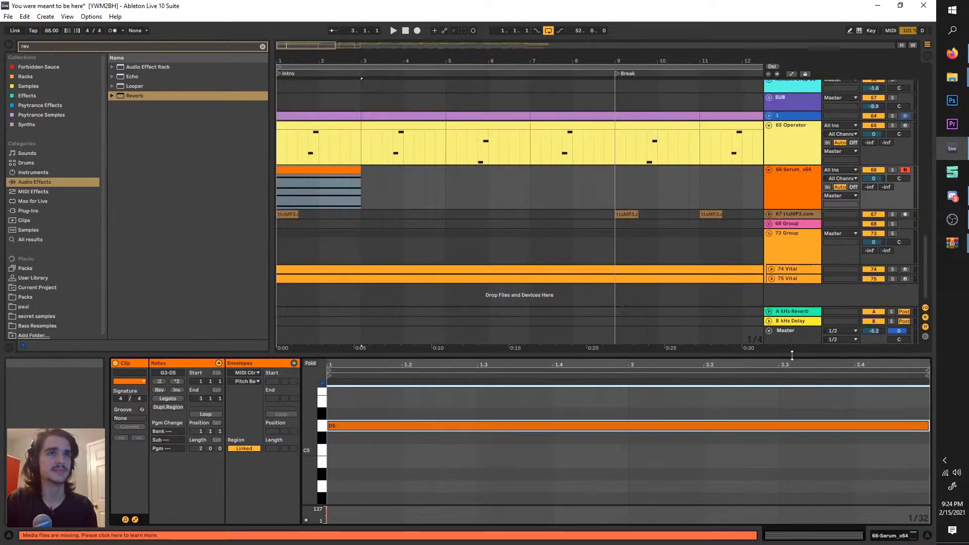
- Find Operator among the instruments and replace Serum_x64 on the new track with it
{"action": "left_click", "coordinate": [795, 205]}
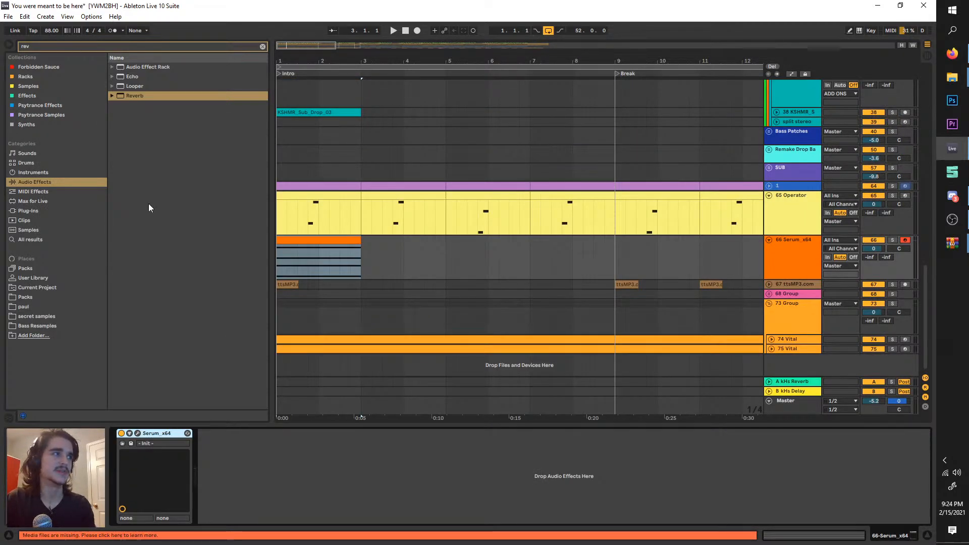
{"action": "key", "text": "ctrl+f"}
{"action": "type", "text": "o"}
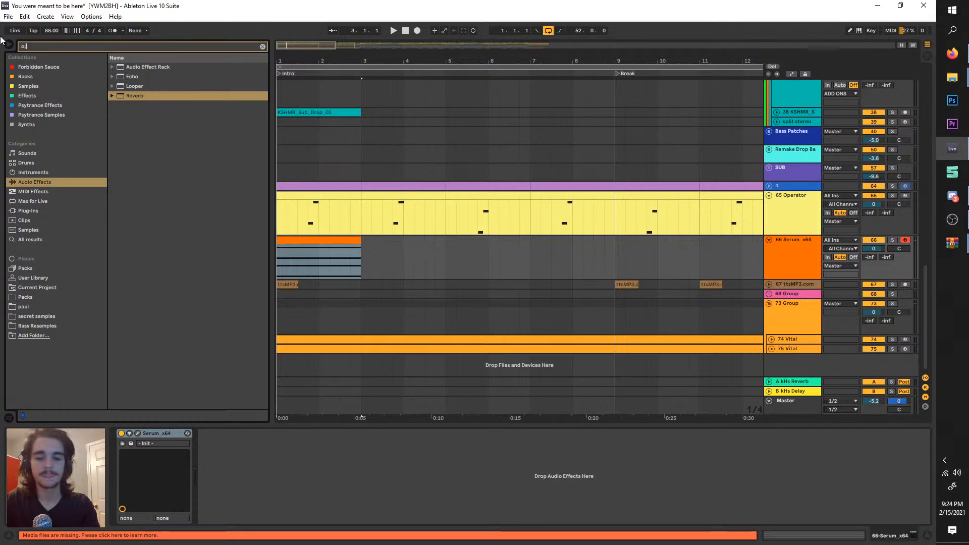
{"action": "type", "text": "per"}
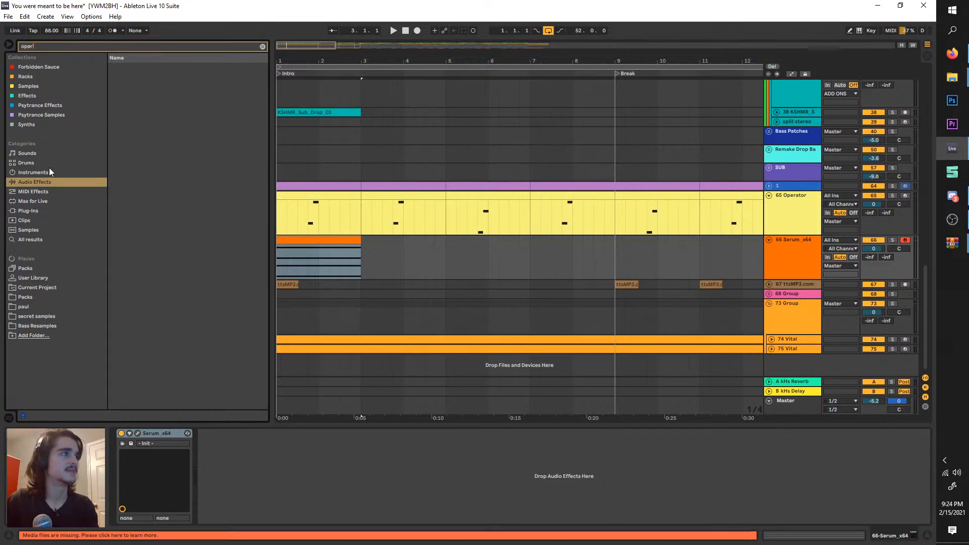
{"action": "left_click", "coordinate": [49, 170]}
{"action": "left_click_drag", "start_coordinate": [119, 77], "coordinate": [139, 462]}
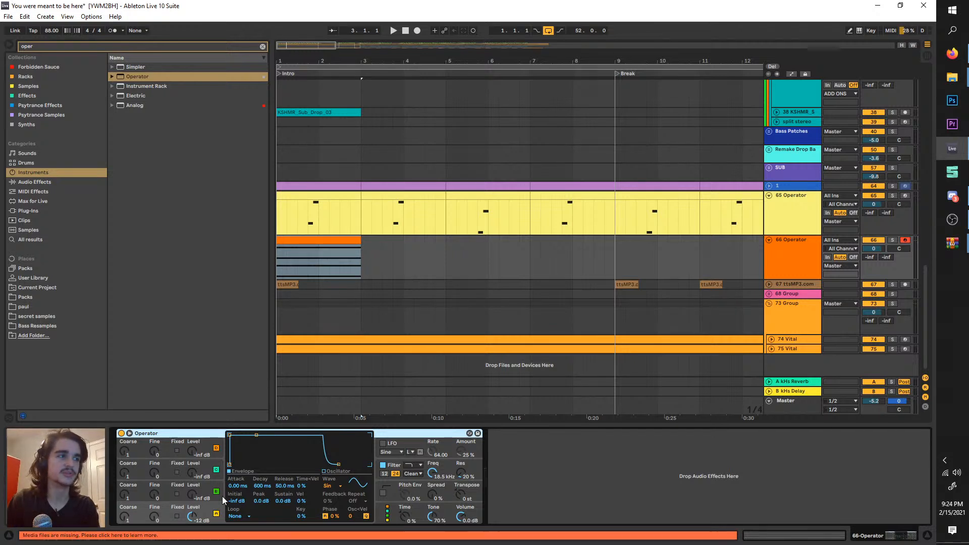
- Audition the chord briefly and add an Arpeggiator MIDI effect ahead of Operator
{"action": "key", "text": "space"}
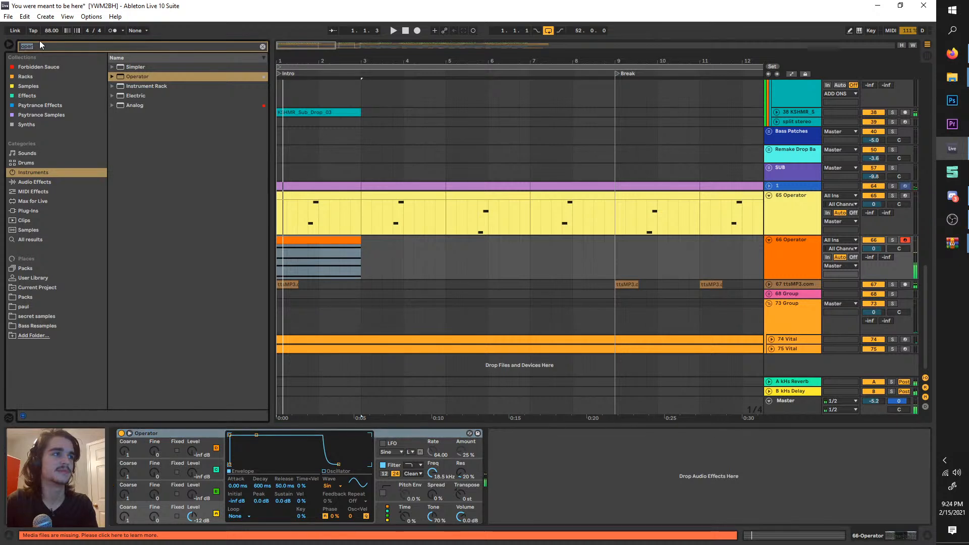
{"action": "left_click", "coordinate": [42, 45]}
{"action": "type", "text": "arp"}
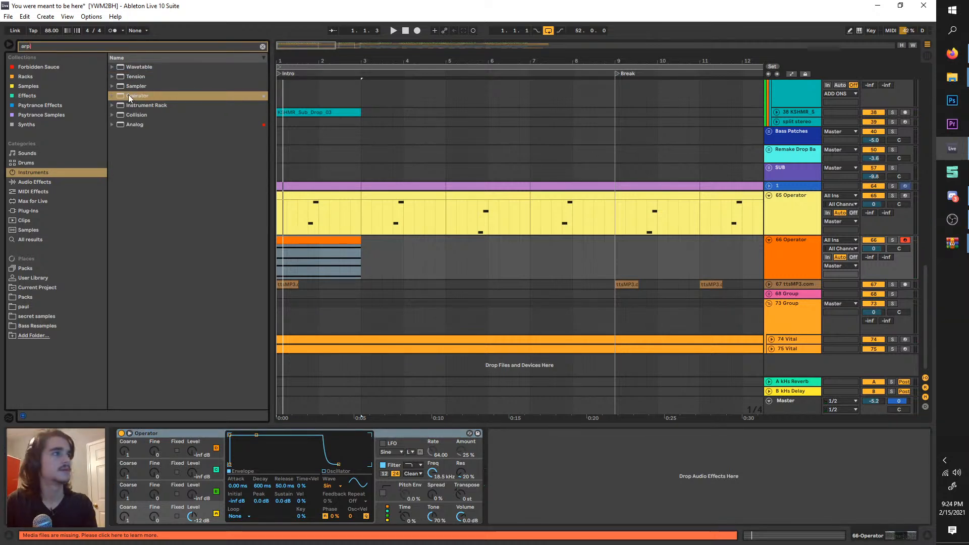
{"action": "left_click", "coordinate": [38, 191]}
{"action": "left_click_drag", "start_coordinate": [123, 75], "coordinate": [151, 457]}
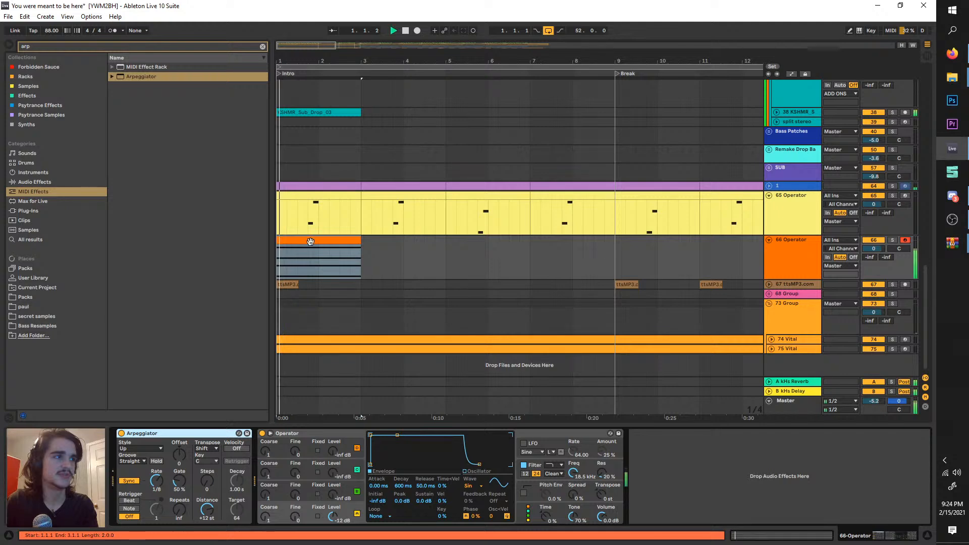
- Duplicate the two-bar chord clip to bars 3 and 5 during playback
{"action": "key", "text": "ctrl+d"}
{"action": "key", "text": "ctrl+d"}
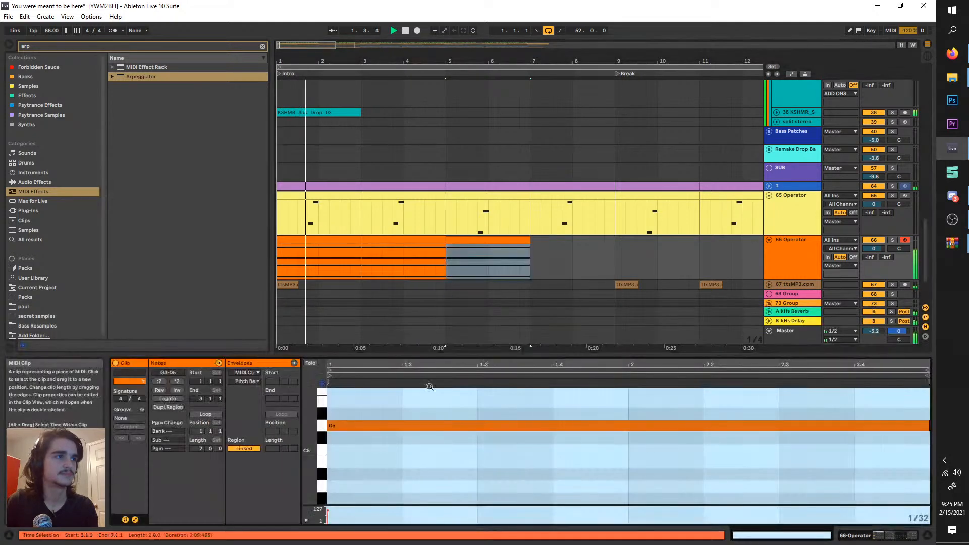
- Transpose all four notes of the bar 5 chord clip down three semitones to E3–B4
{"action": "double_click", "coordinate": [467, 238]}
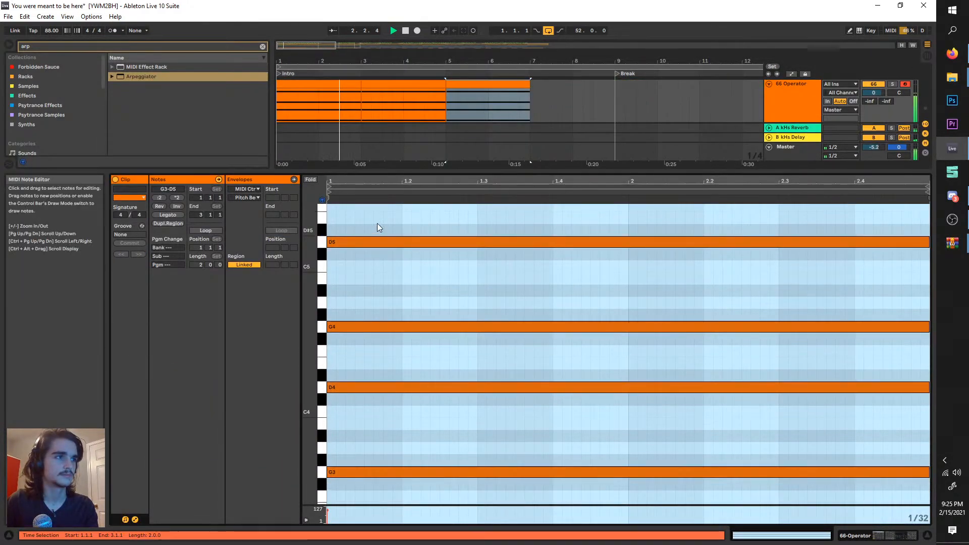
{"action": "left_click_drag", "start_coordinate": [378, 224], "coordinate": [400, 478]}
{"action": "key", "text": "Down"}
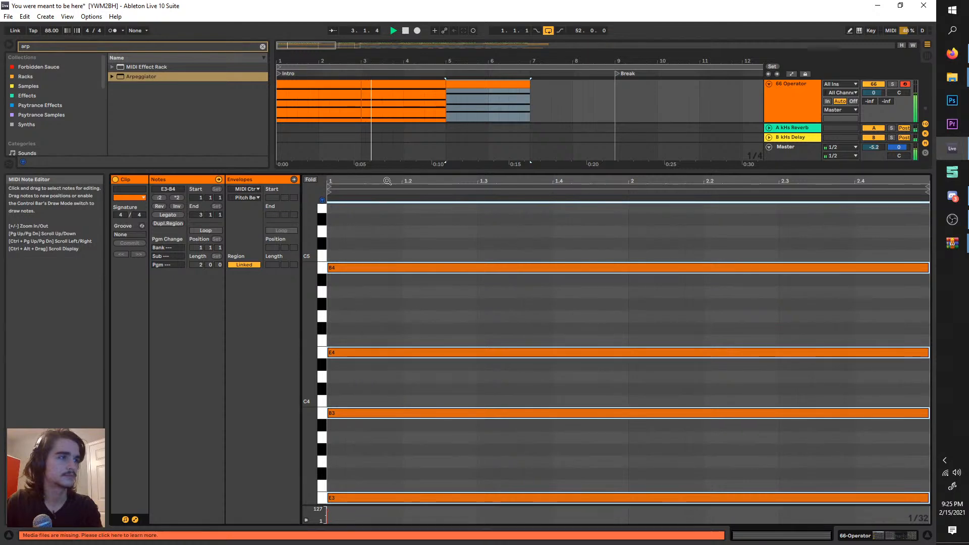
{"action": "left_click_drag", "start_coordinate": [393, 172], "coordinate": [413, 323]}
{"action": "scroll", "coordinate": [442, 213], "scroll_direction": "up", "scroll_amount": 2}
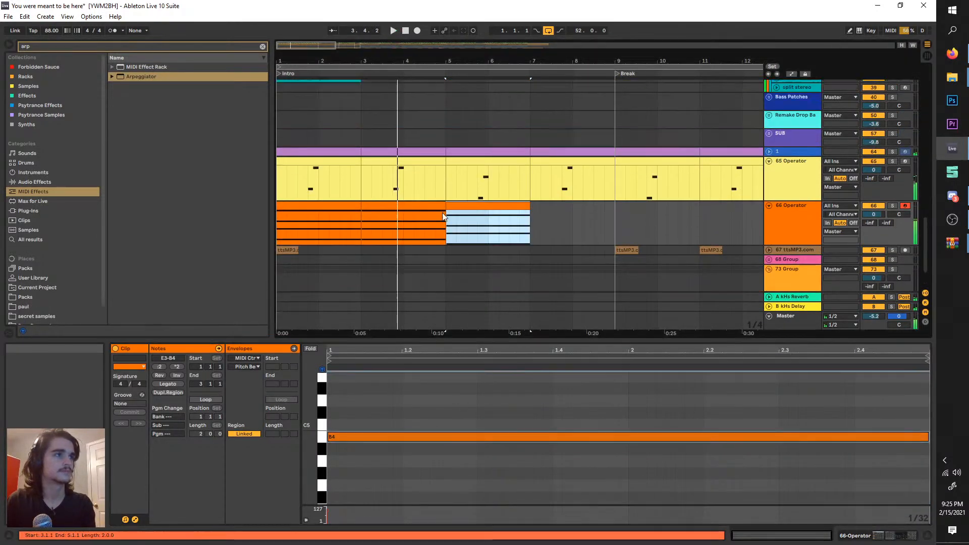
- Place copies of the G3–D5 chord clip through bar 7 and duplicate the resulting eight-bar pattern to bar 9
{"action": "left_click", "coordinate": [434, 205]}
{"action": "left_click", "coordinate": [530, 208]}
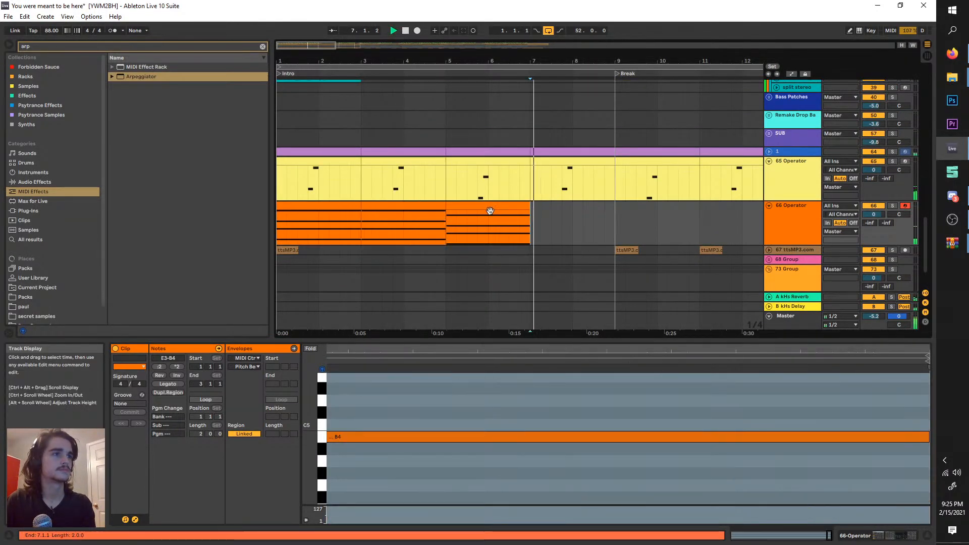
{"action": "left_click", "coordinate": [277, 231]}
{"action": "key", "text": "space"}
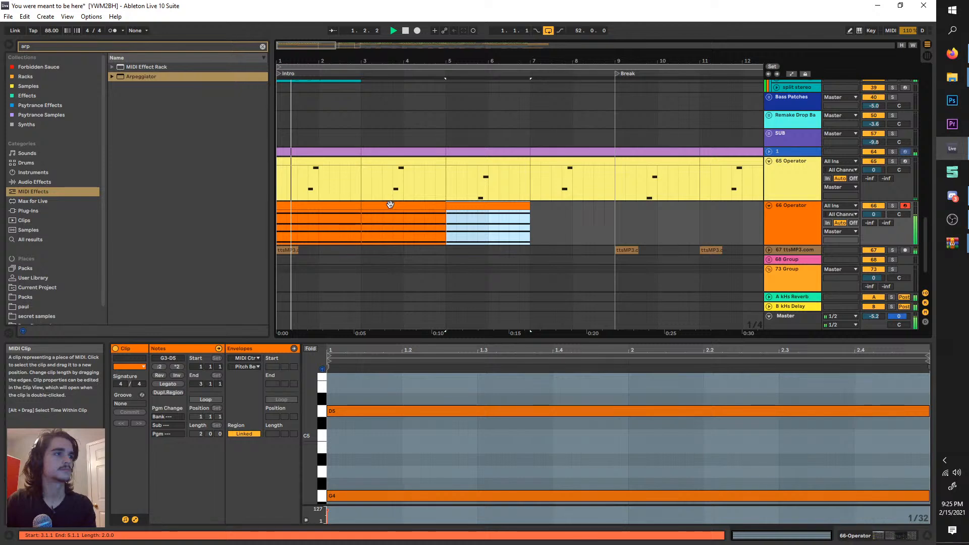
{"action": "key", "text": "minus"}
{"action": "left_click_drag", "start_coordinate": [429, 219], "coordinate": [276, 210]}
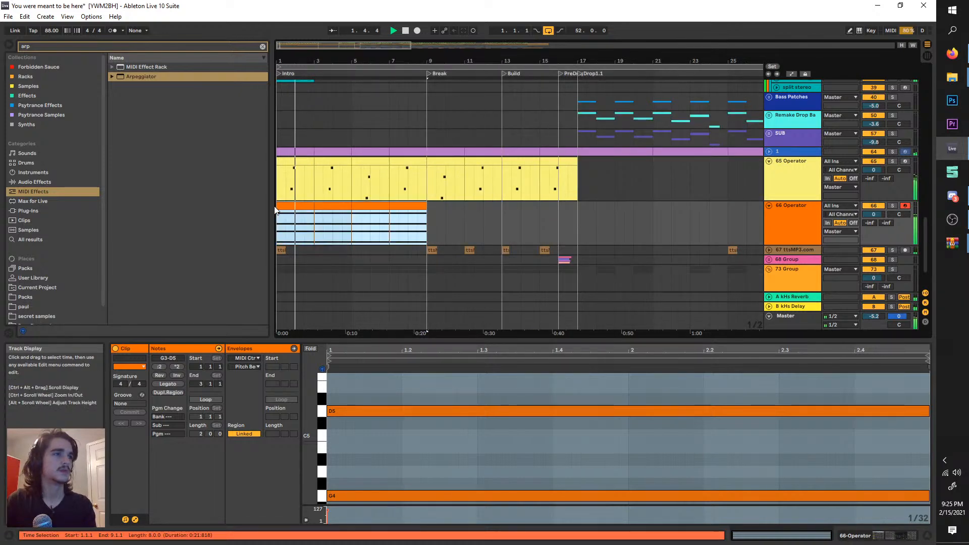
{"action": "key", "text": "ctrl+d"}
- Raise oscillator B's level to -27 dB in the arpeggiated track's Operator
{"action": "left_click", "coordinate": [775, 217]}
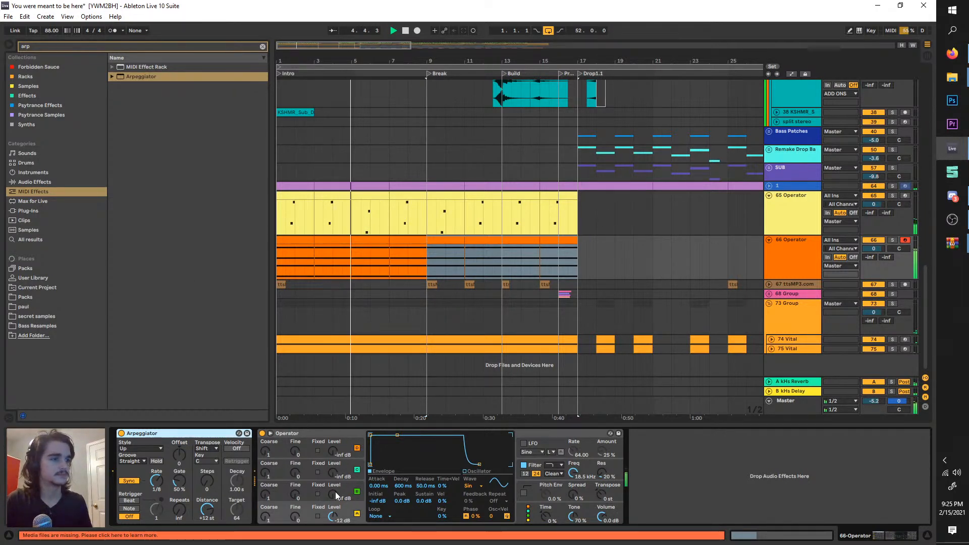
{"action": "left_click_drag", "start_coordinate": [333, 495], "coordinate": [332, 485]}
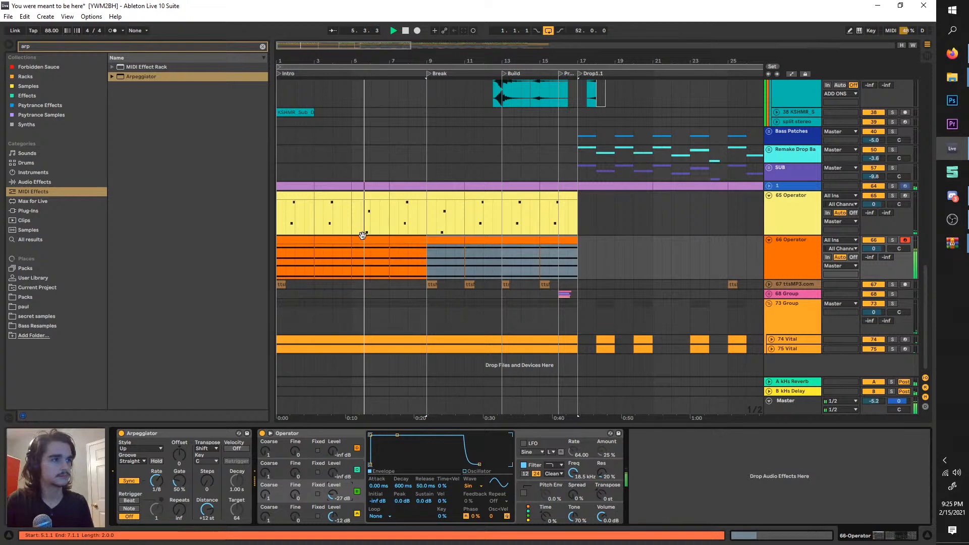
- Transpose all four notes of the arpeggiated Operator track's bar 5 chord clip down three semitones, to E3–B4
{"action": "double_click", "coordinate": [364, 239]}
{"action": "left_click_drag", "start_coordinate": [487, 334], "coordinate": [492, 154]}
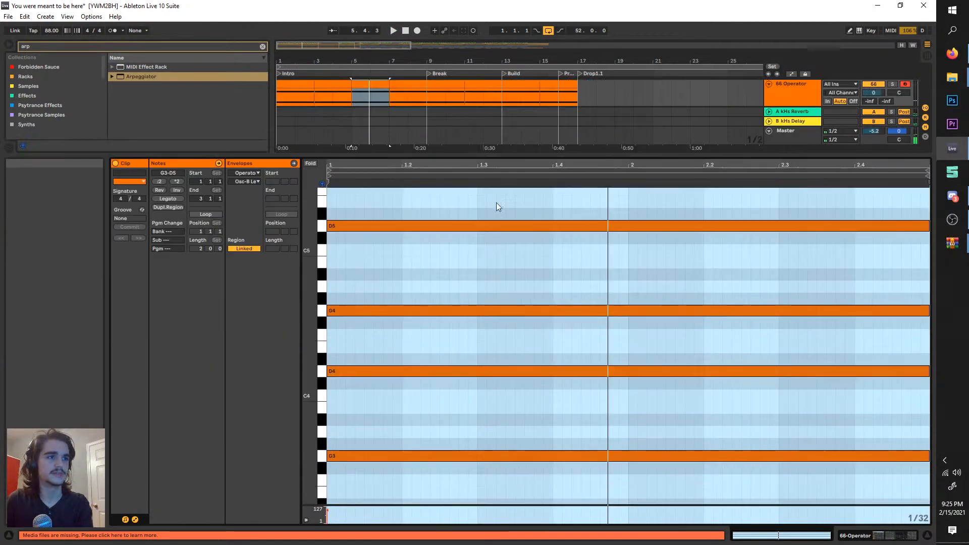
{"action": "left_click_drag", "start_coordinate": [463, 198], "coordinate": [465, 494]}
{"action": "key", "text": "Down"}
{"action": "key", "text": "Down"}
{"action": "key", "text": "Down"}
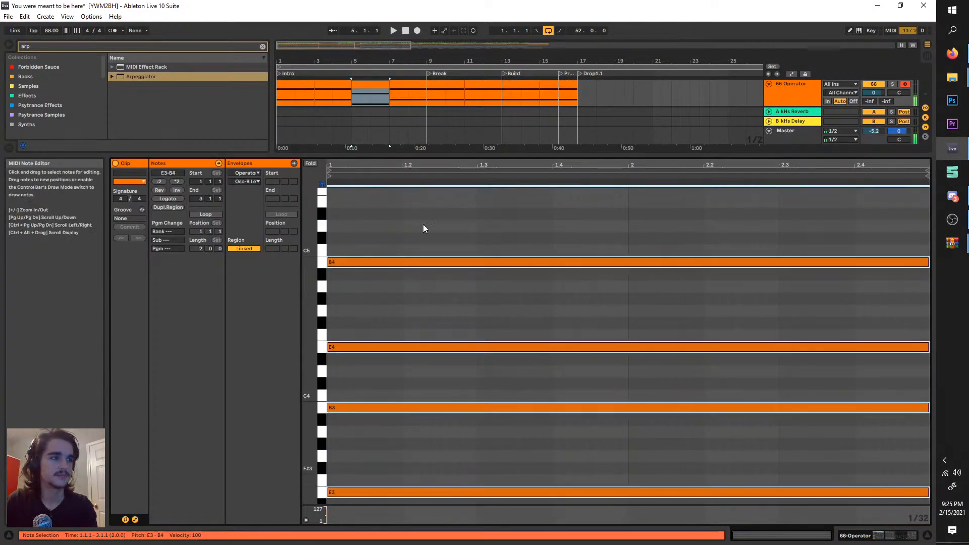
{"action": "left_click_drag", "start_coordinate": [424, 156], "coordinate": [436, 266]}
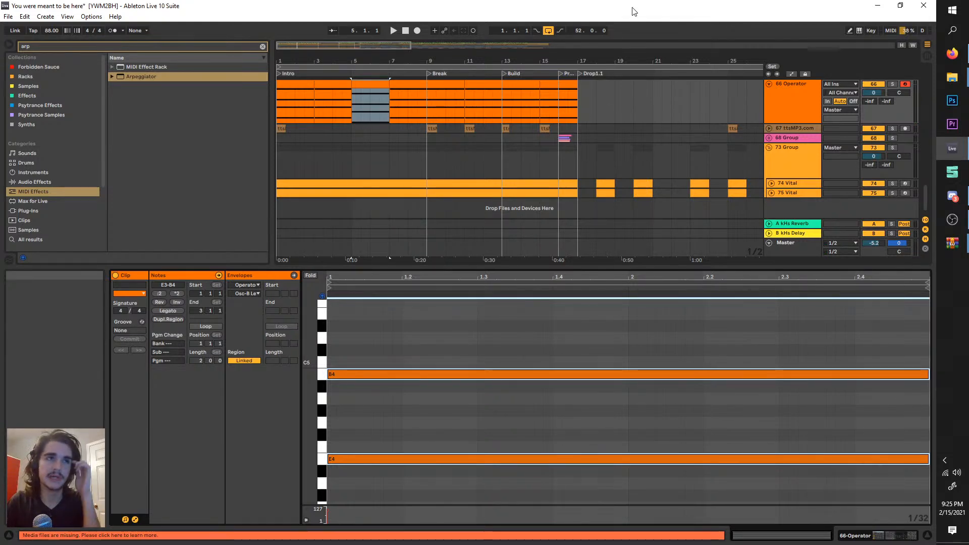
- Show the chord track's devices and play the arrangement from bar 1
{"action": "left_click", "coordinate": [798, 93]}
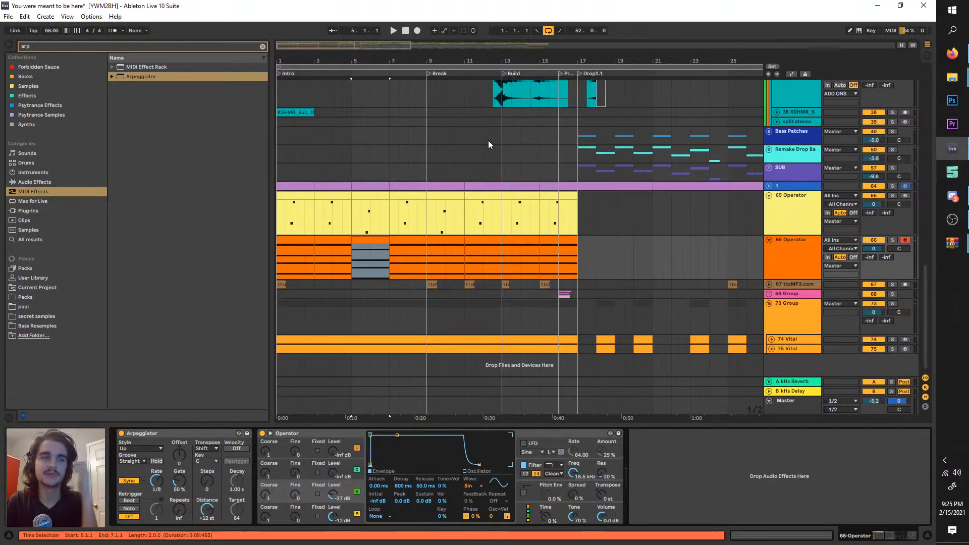
{"action": "left_click", "coordinate": [789, 273]}
{"action": "scroll", "coordinate": [435, 256], "scroll_direction": "up", "scroll_amount": 4}
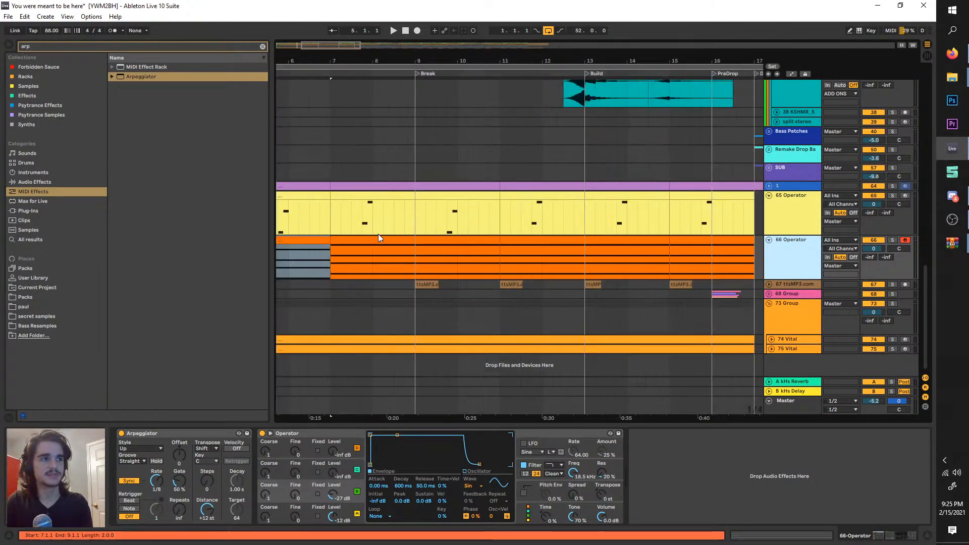
{"action": "scroll", "coordinate": [378, 234], "scroll_direction": "left", "scroll_amount": 3}
{"action": "scroll", "coordinate": [376, 232], "scroll_direction": "down", "scroll_amount": 4}
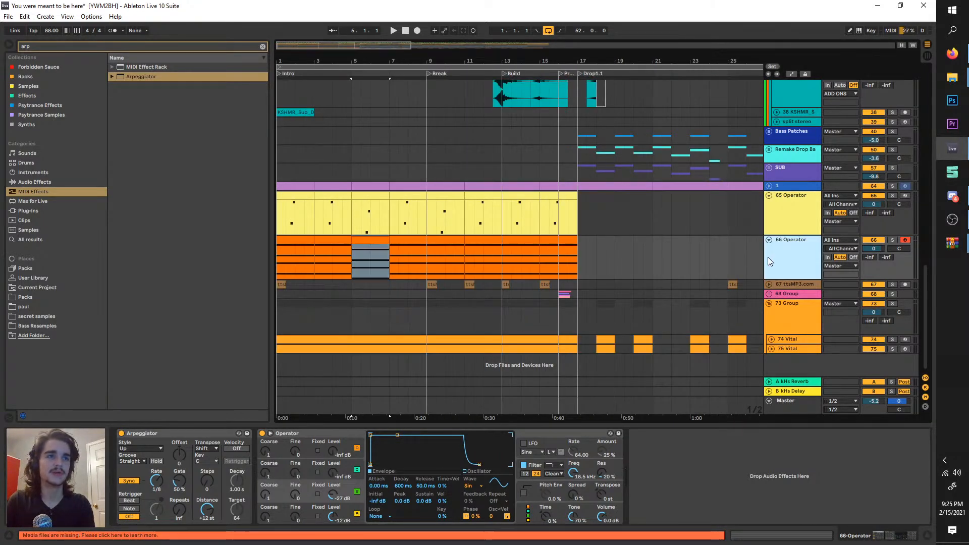
{"action": "left_click", "coordinate": [277, 272]}
{"action": "key", "text": "space"}
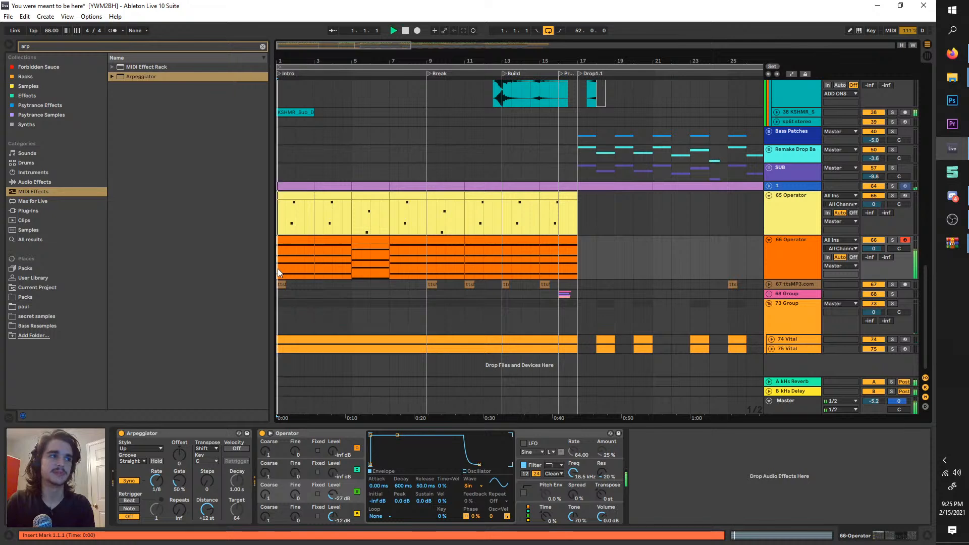
- Copy the lowered two-bar chord clip from bar 5 to bar 9 while playback runs
{"action": "scroll", "coordinate": [277, 268], "scroll_direction": "up", "scroll_amount": 2}
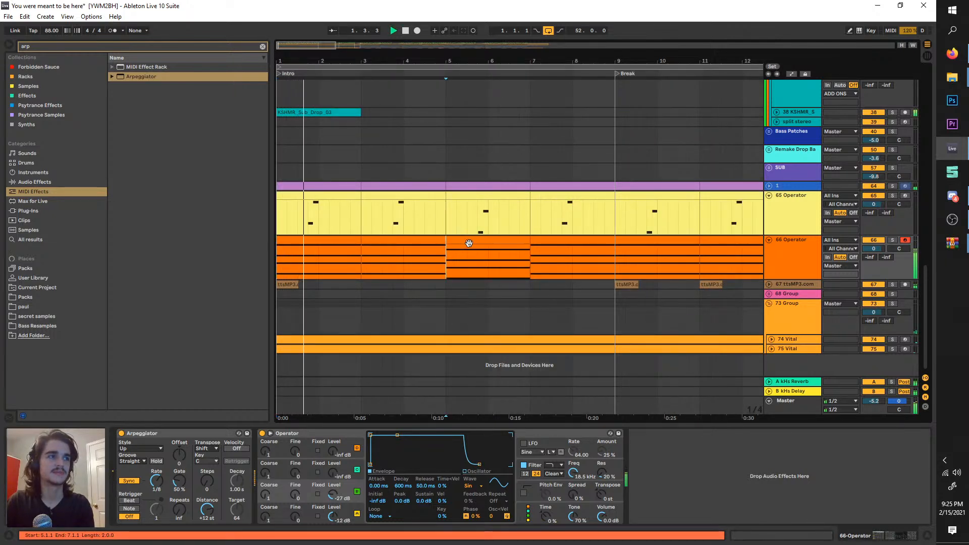
{"action": "left_click", "coordinate": [447, 256]}
{"action": "scroll", "coordinate": [441, 257], "scroll_direction": "down", "scroll_amount": 2}
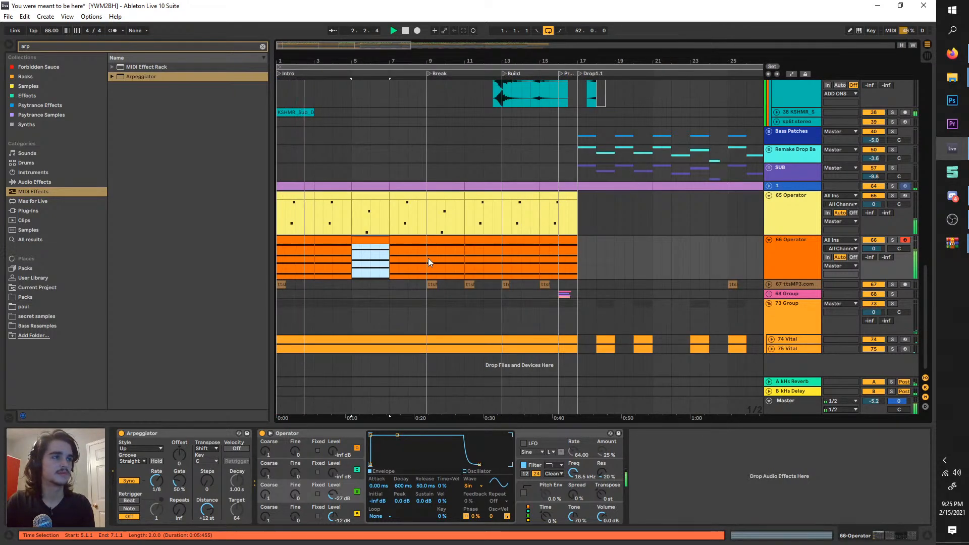
{"action": "left_click", "coordinate": [429, 258]}
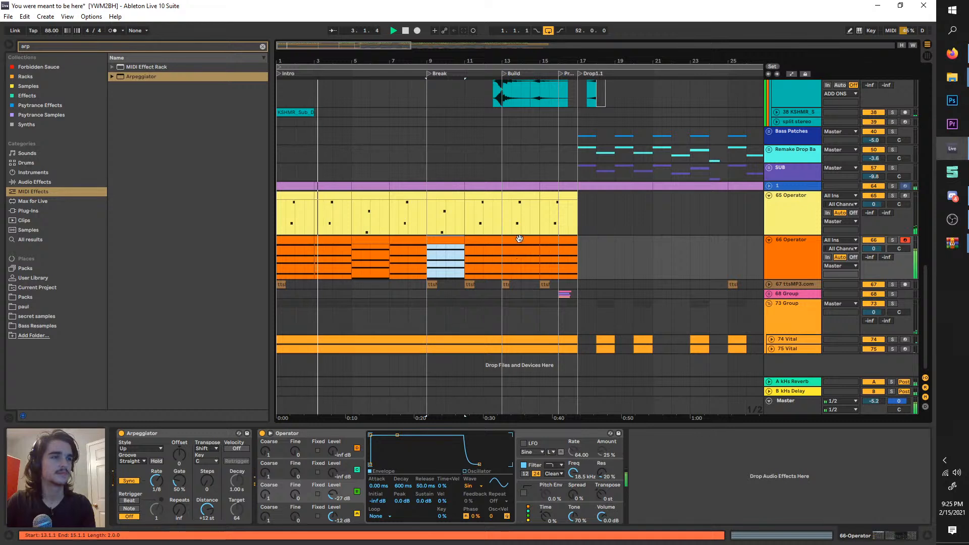
- Solo the arpeggiated chord track and add a Delay audio effect after its Operator
{"action": "left_click", "coordinate": [893, 241]}
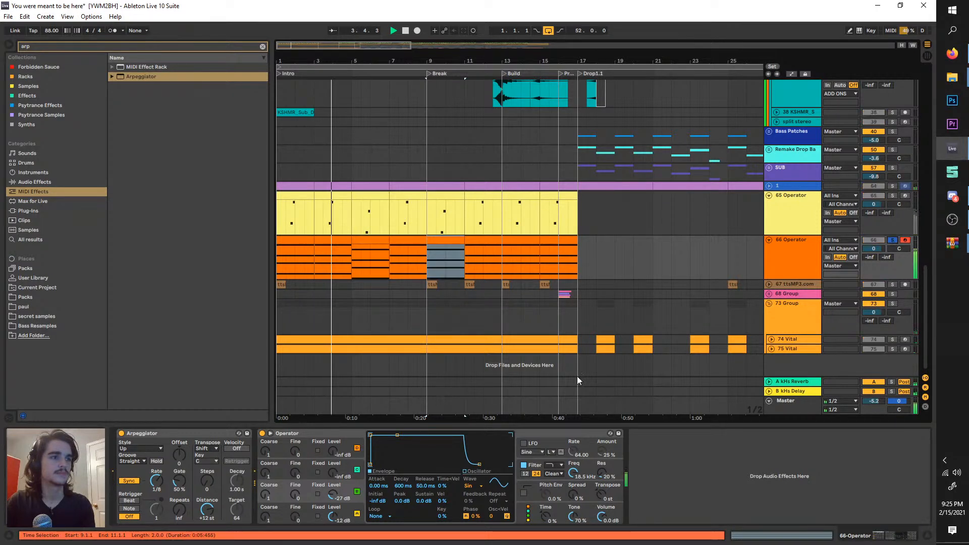
{"action": "left_click", "coordinate": [63, 47]}
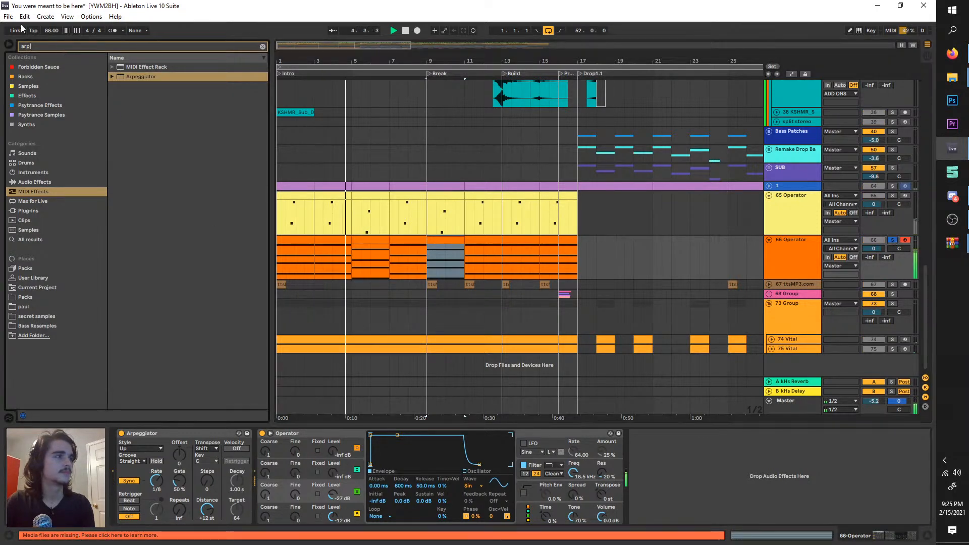
{"action": "type", "text": "delay"}
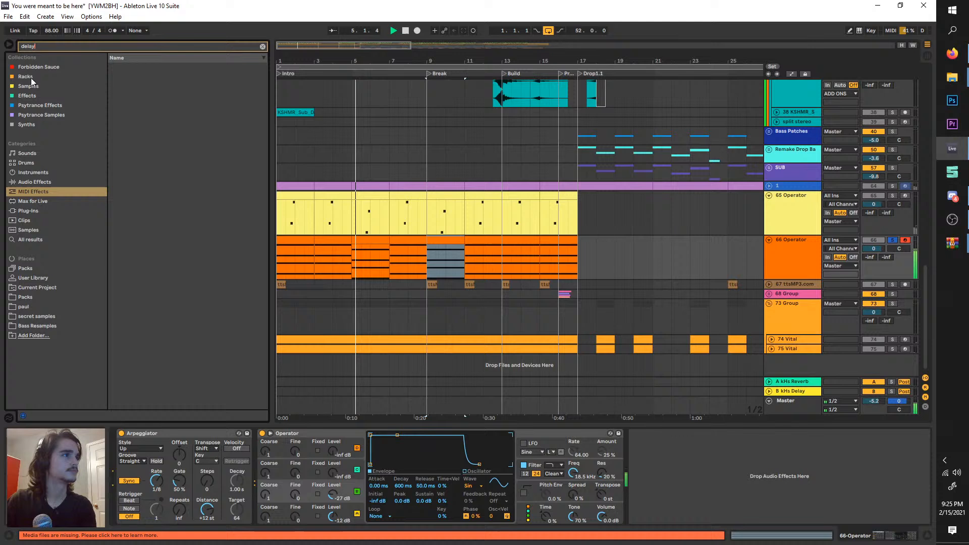
{"action": "left_click", "coordinate": [42, 182]}
{"action": "left_click_drag", "start_coordinate": [132, 77], "coordinate": [730, 471]}
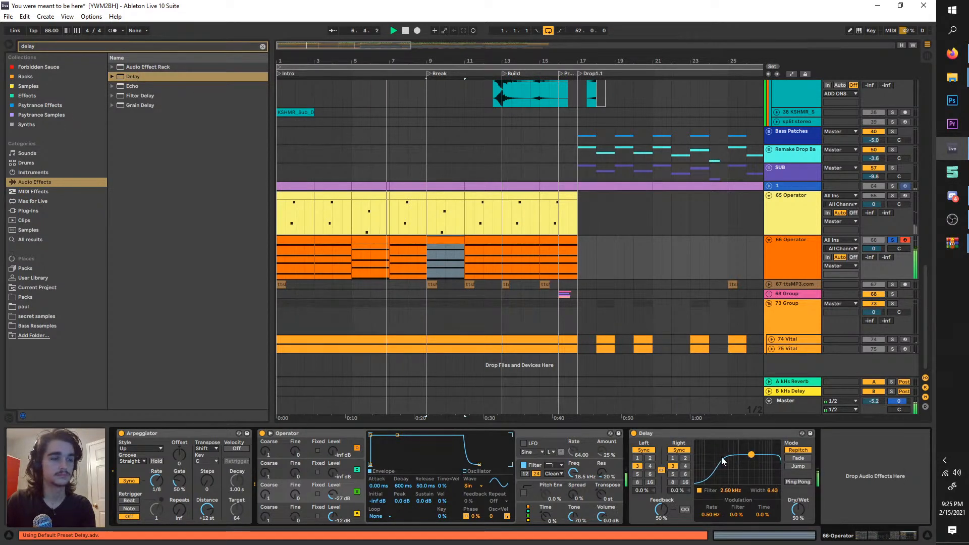
- Set oscillator B's waveform to Triangle and shape its envelope with a 58.3 ms decay and -inf dB sustain
{"action": "left_click", "coordinate": [476, 486]}
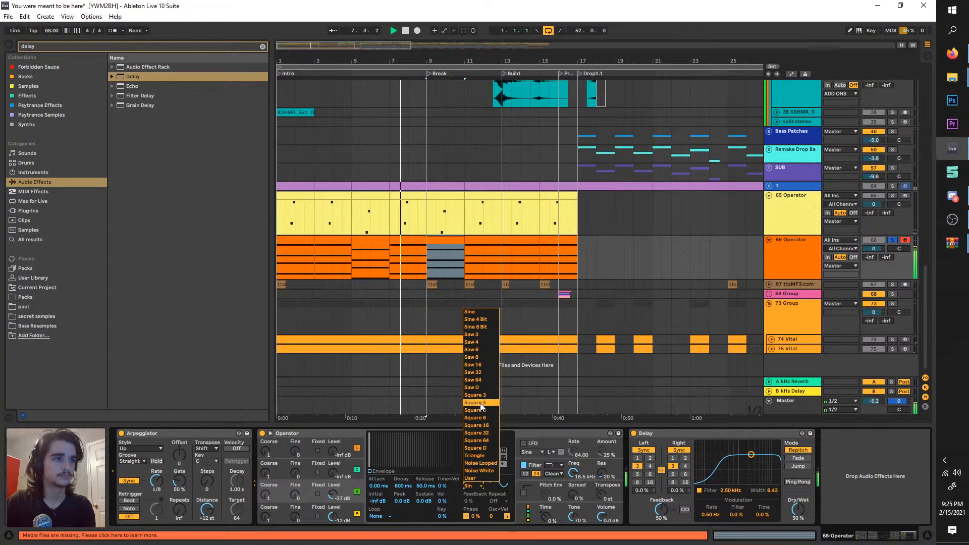
{"action": "left_click", "coordinate": [486, 455]}
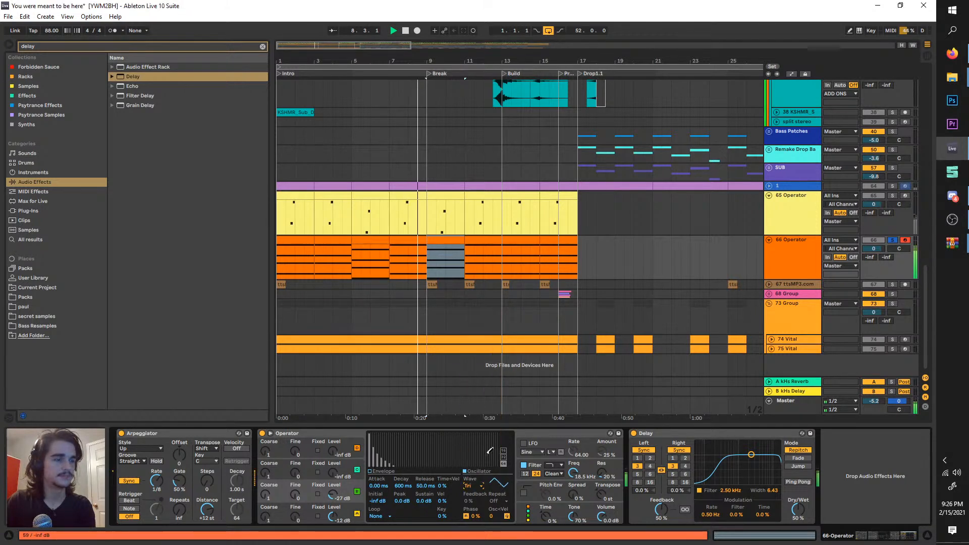
{"action": "left_click", "coordinate": [370, 472]}
{"action": "left_click_drag", "start_coordinate": [397, 436], "coordinate": [389, 464]}
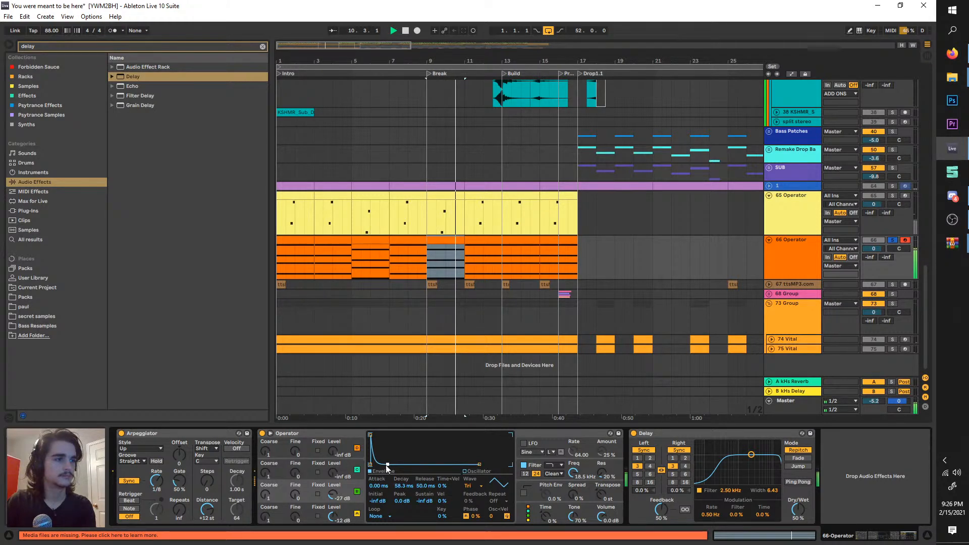
- Stop playback and try transposing all four notes of the bar 1 chord clip up one octave, to G4–D6
{"action": "double_click", "coordinate": [307, 235]}
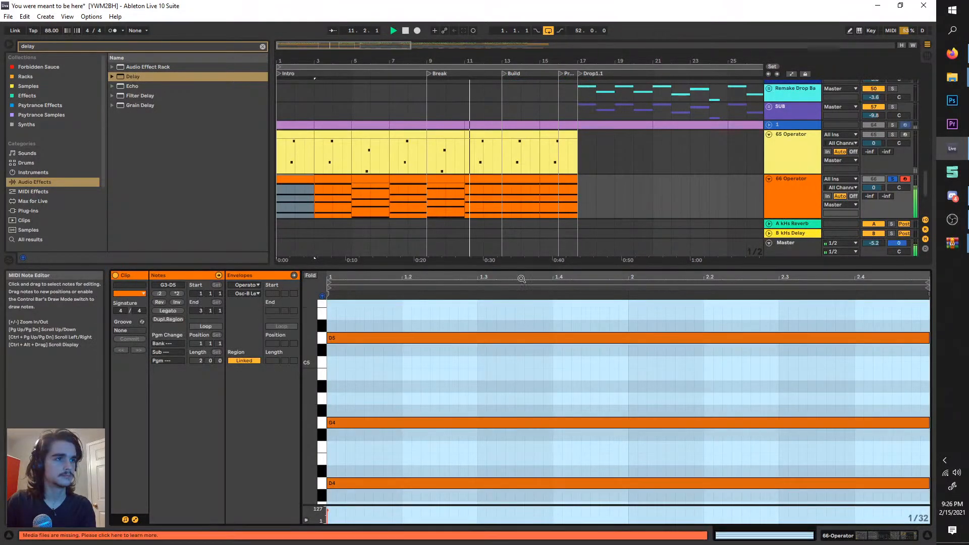
{"action": "left_click_drag", "start_coordinate": [517, 269], "coordinate": [520, 61]}
{"action": "key", "text": "space"}
{"action": "left_click_drag", "start_coordinate": [517, 430], "coordinate": [466, 87]}
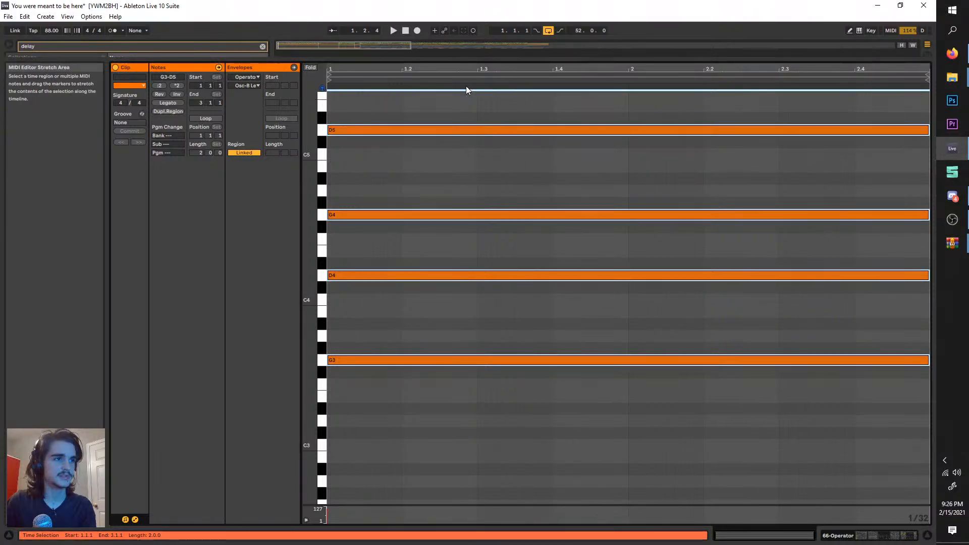
{"action": "key", "text": "shift+Up"}
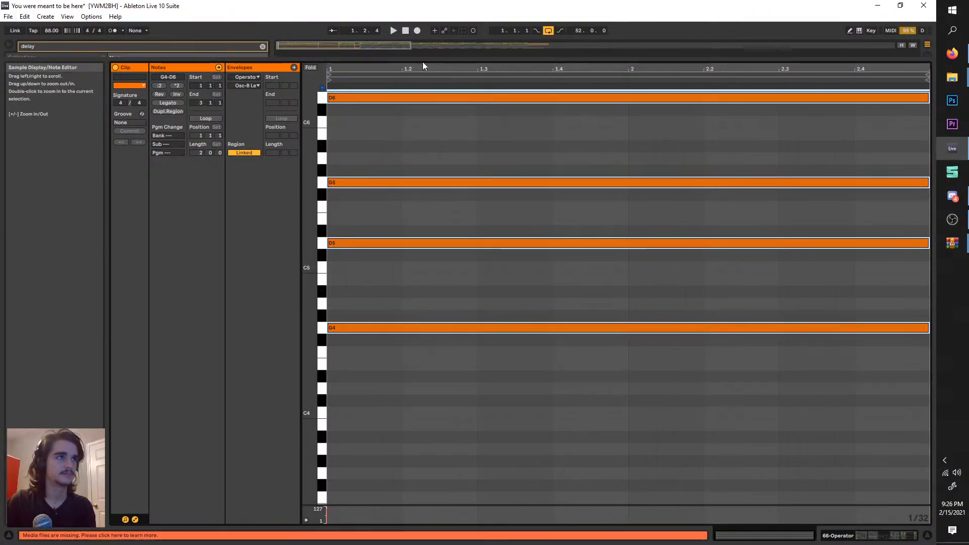
{"action": "key", "text": "ctrl+z"}
{"action": "left_click_drag", "start_coordinate": [418, 61], "coordinate": [429, 385]}
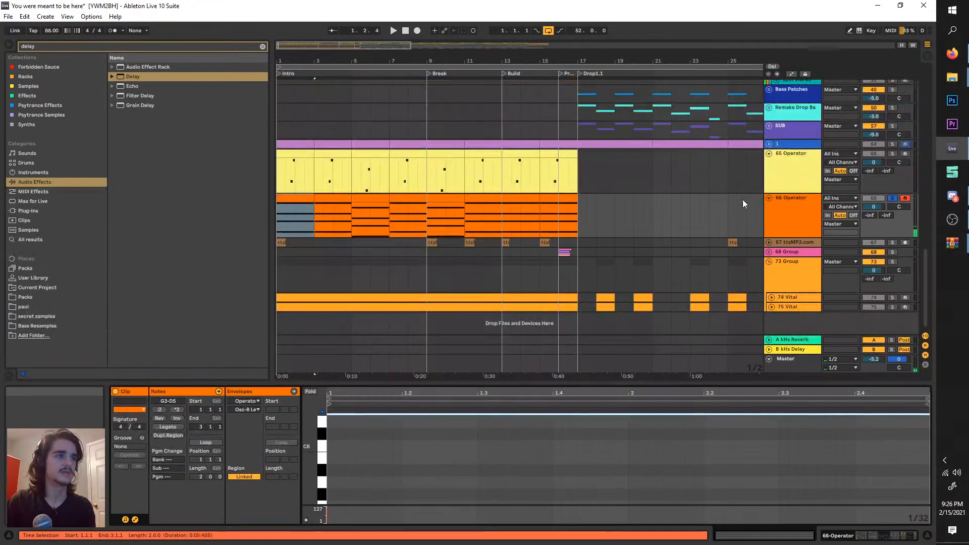
- Insert a Pitch MIDI effect between the Arpeggiator and Operator on the chord track and set it to +12 st
{"action": "left_click", "coordinate": [789, 216]}
{"action": "key", "text": "ctrl+f"}
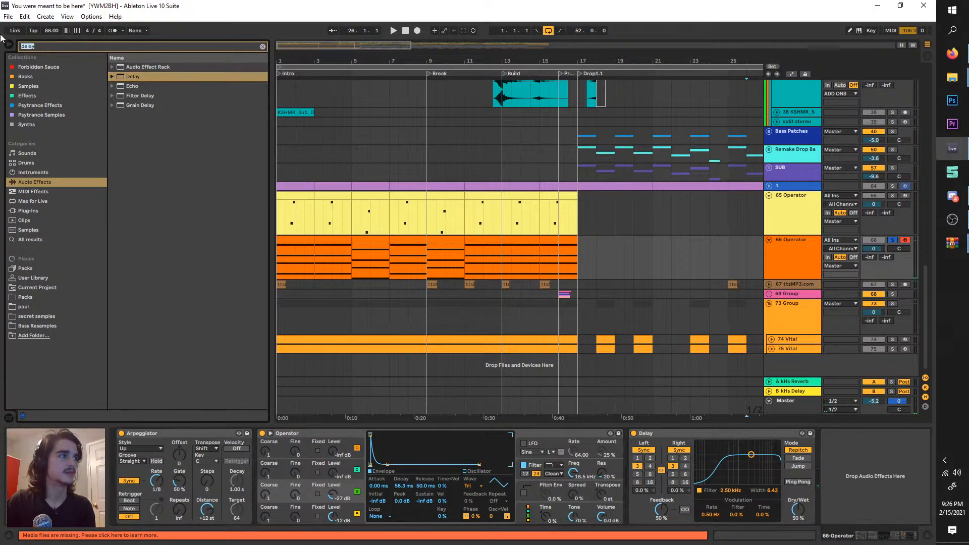
{"action": "type", "text": "pitch"}
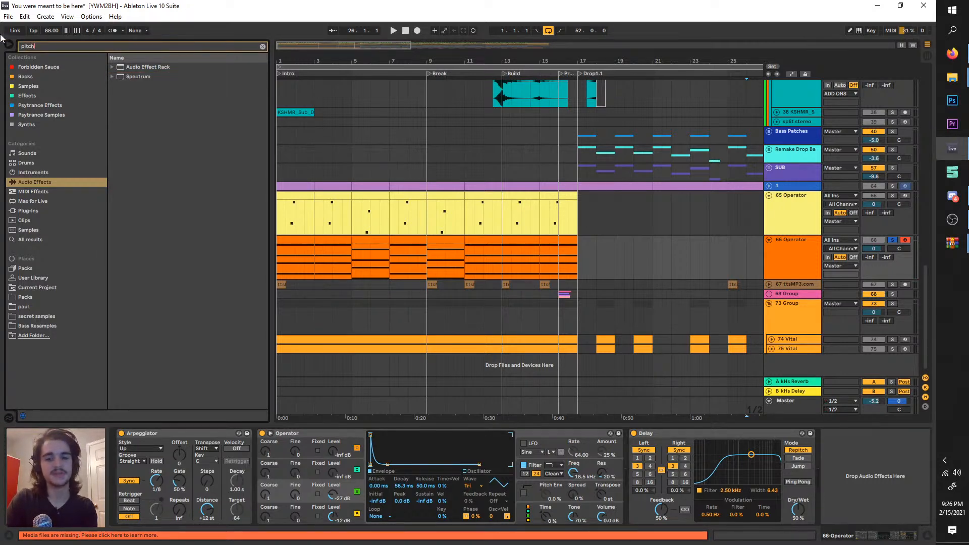
{"action": "left_click", "coordinate": [30, 192]}
{"action": "left_click_drag", "start_coordinate": [128, 69], "coordinate": [245, 491]}
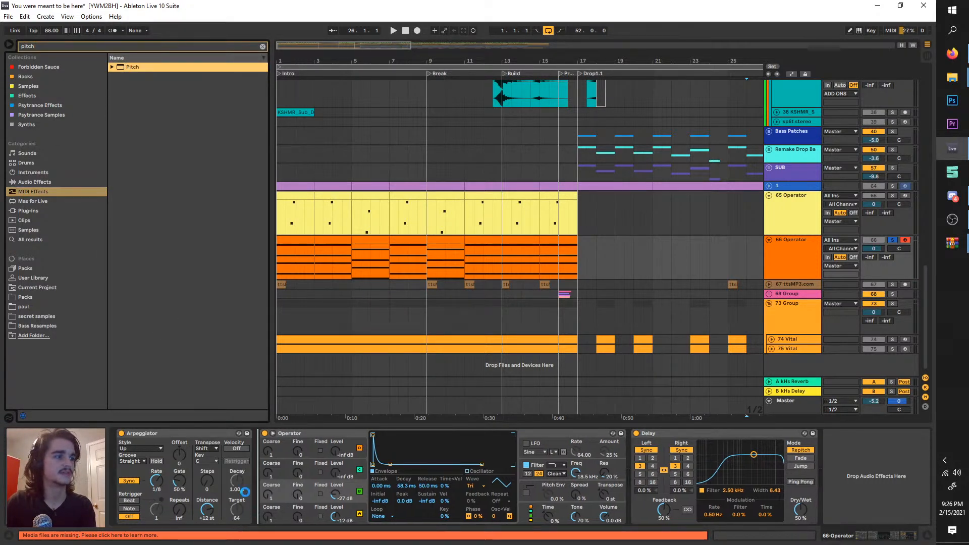
{"action": "left_click_drag", "start_coordinate": [285, 461], "coordinate": [279, 472]}
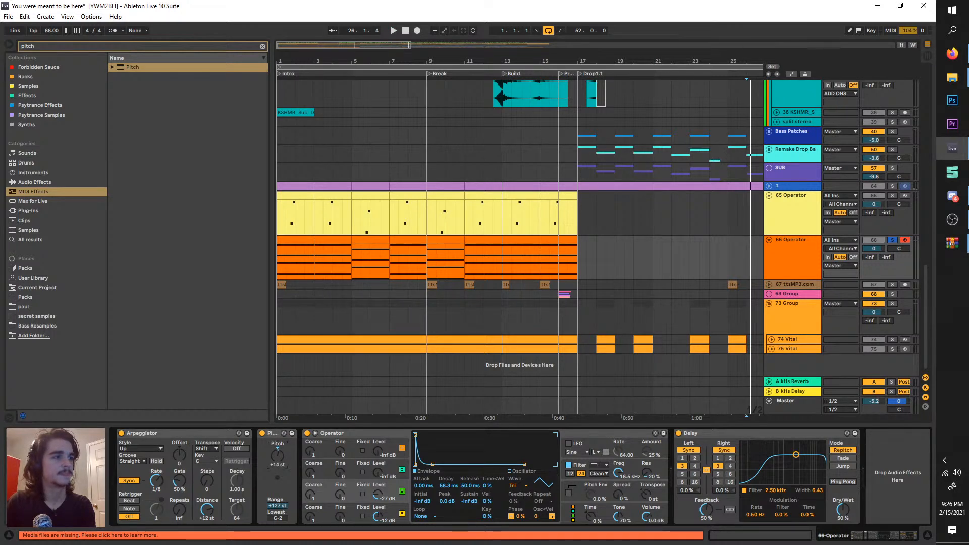
- Play from bar 1, unsolo the chord track and lower its volume to -10 dB
{"action": "left_click", "coordinate": [276, 260]}
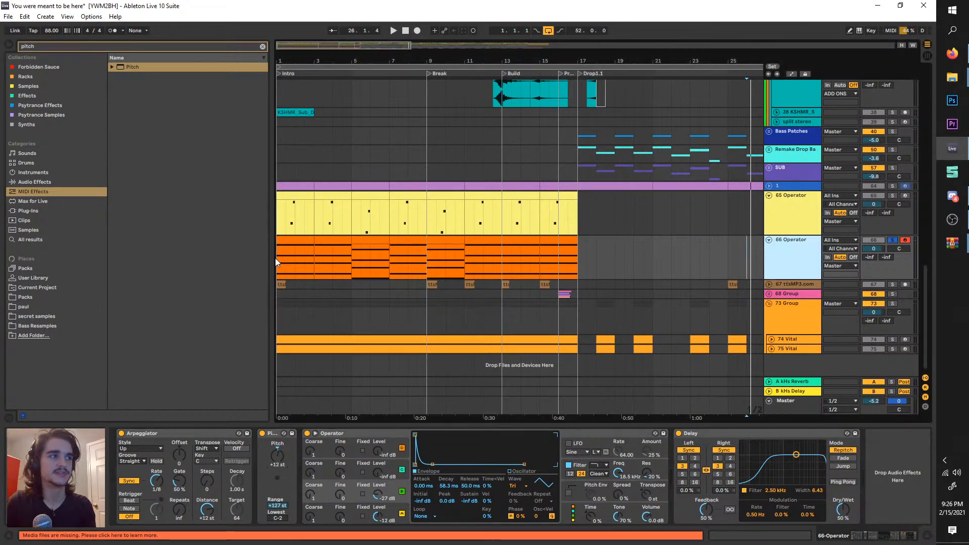
{"action": "key", "text": "space"}
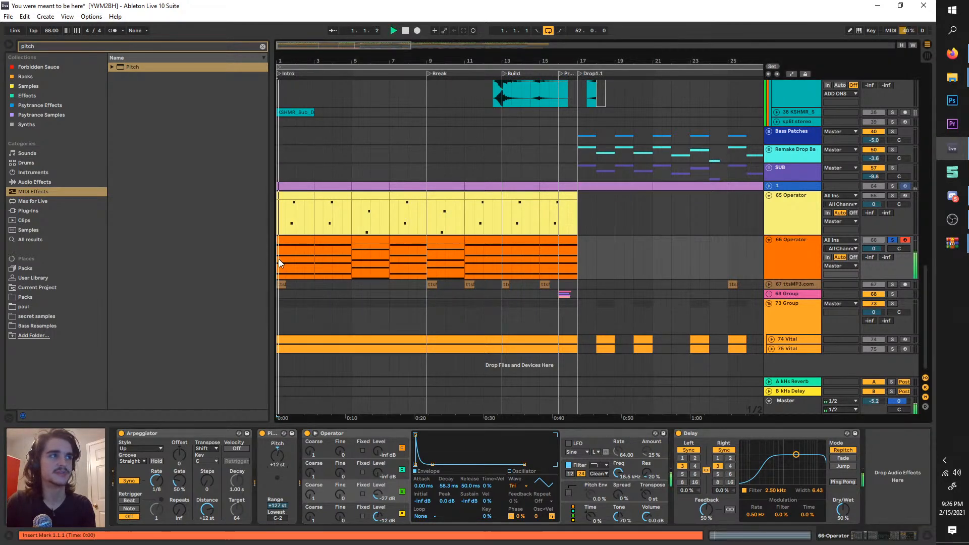
{"action": "left_click", "coordinate": [893, 242]}
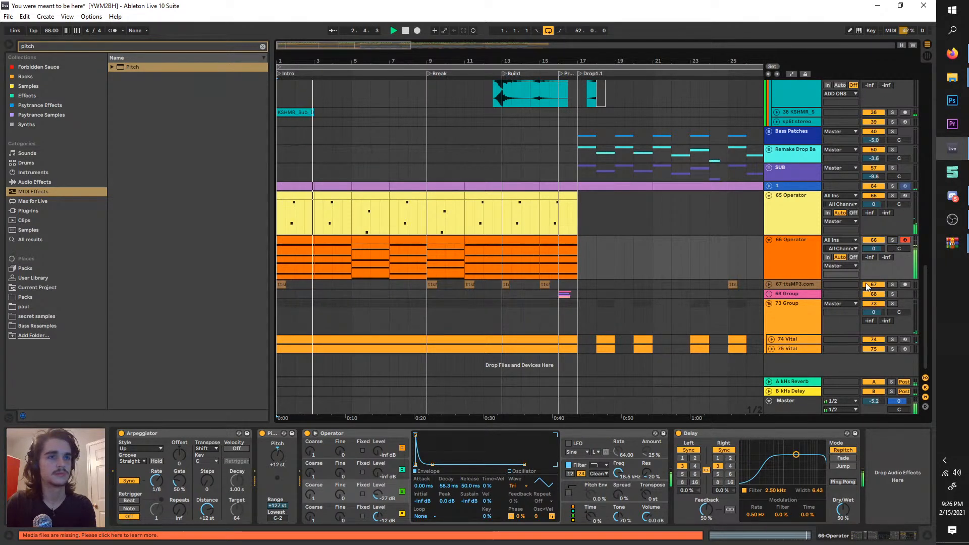
{"action": "left_click_drag", "start_coordinate": [874, 248], "coordinate": [874, 271]}
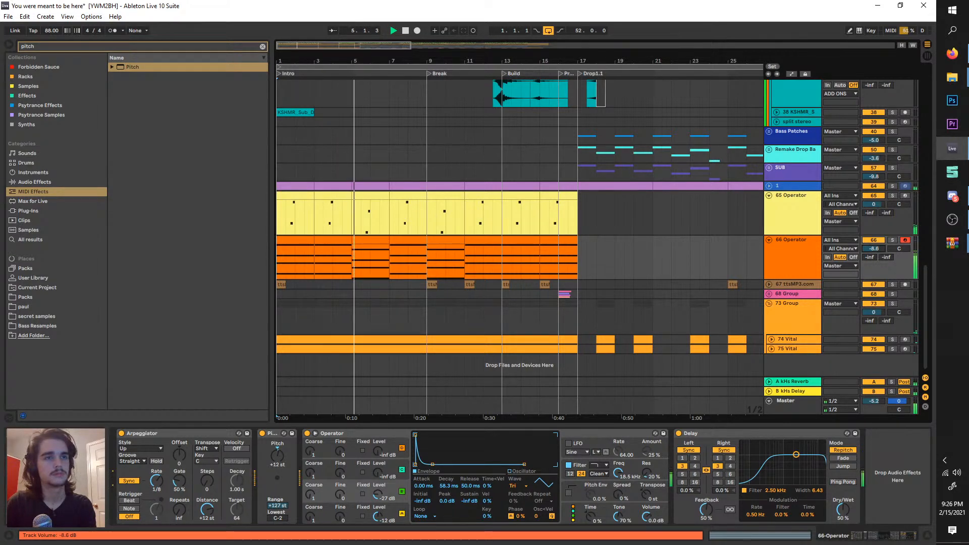
{"action": "left_click_drag", "start_coordinate": [874, 249], "coordinate": [874, 252]}
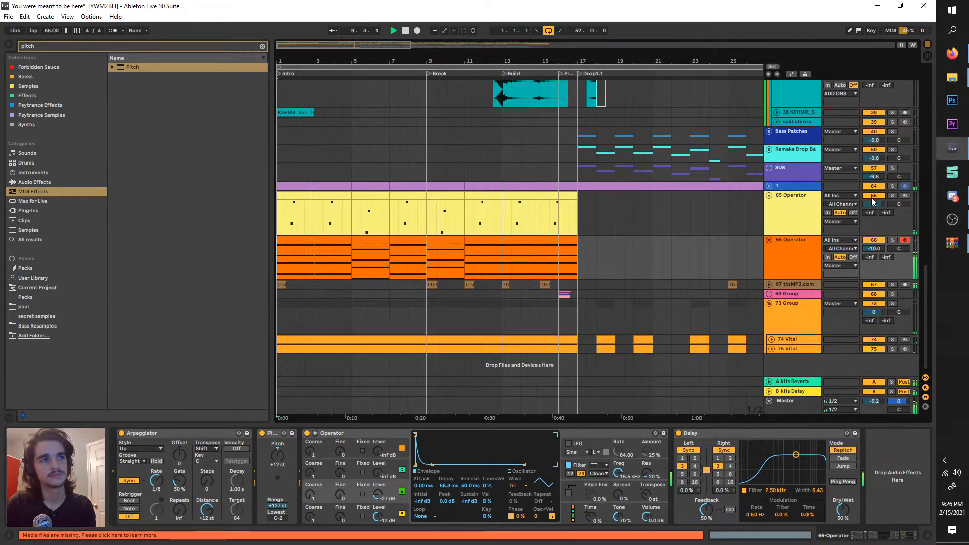
- Group the melody and chord Operator tracks together and select the new group
{"action": "left_click", "coordinate": [801, 213]}
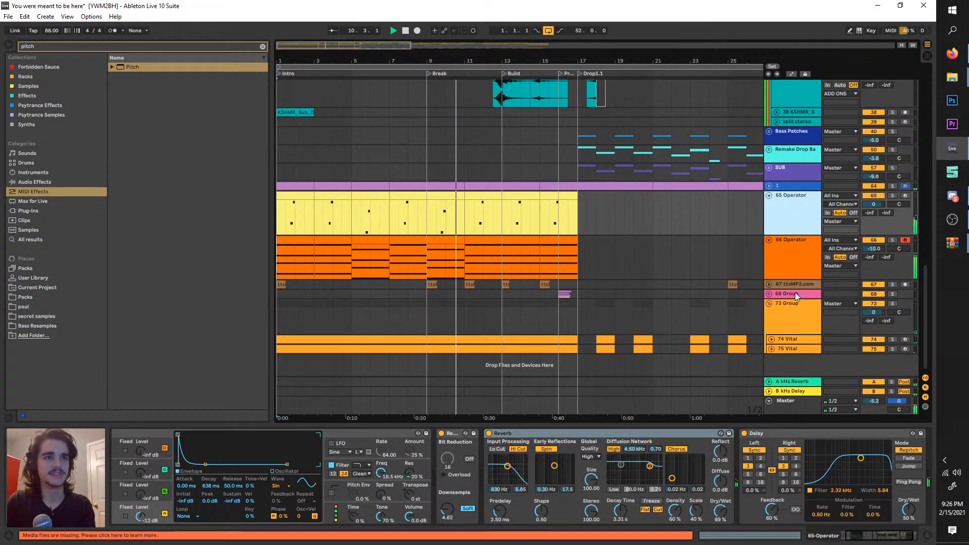
{"action": "key", "text": "ctrl+g"}
{"action": "left_click_drag", "start_coordinate": [796, 294], "coordinate": [785, 214]}
{"action": "left_click", "coordinate": [784, 203]}
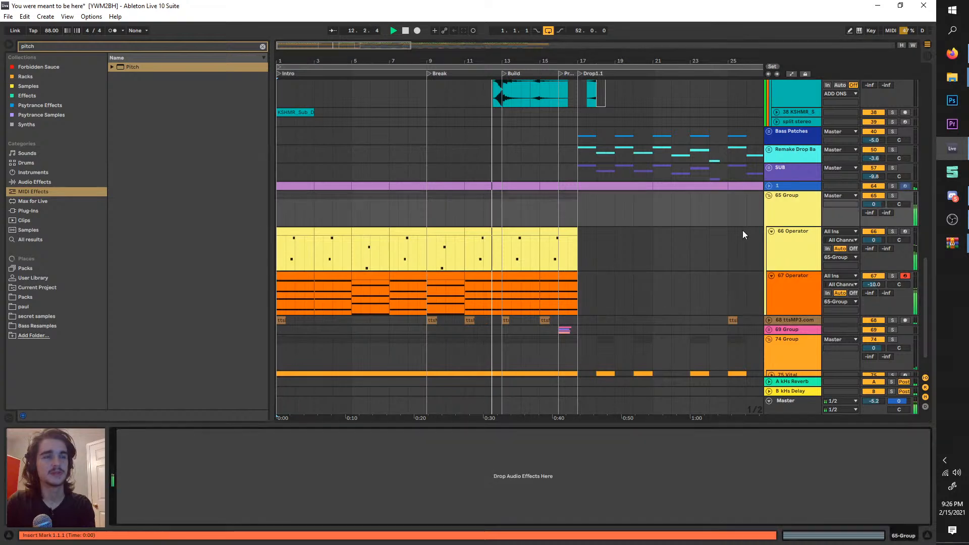
- Add Auto Pan to the Operator group with 45.2% amount and 0.45 Hz rate, and play the soloed group from bar 1
{"action": "left_click", "coordinate": [151, 47]}
{"action": "type", "text": "aut"}
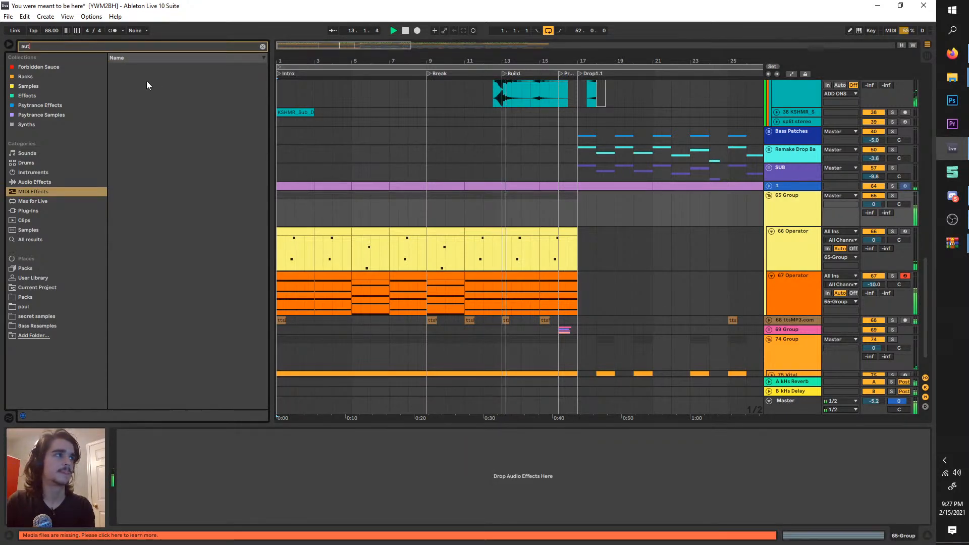
{"action": "left_click", "coordinate": [55, 181]}
{"action": "left_click_drag", "start_coordinate": [128, 87], "coordinate": [288, 507]}
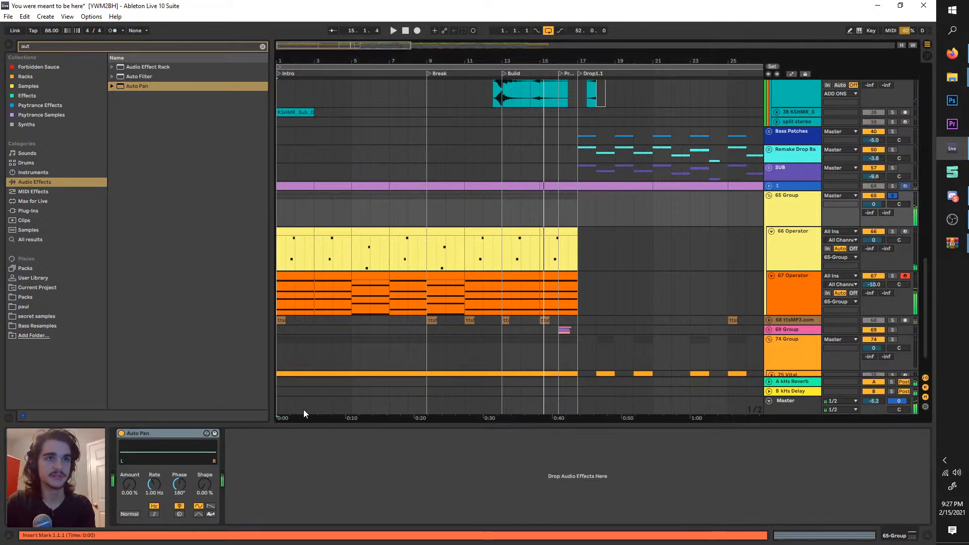
{"action": "left_click_drag", "start_coordinate": [128, 488], "coordinate": [161, 505]}
{"action": "key", "text": "space"}
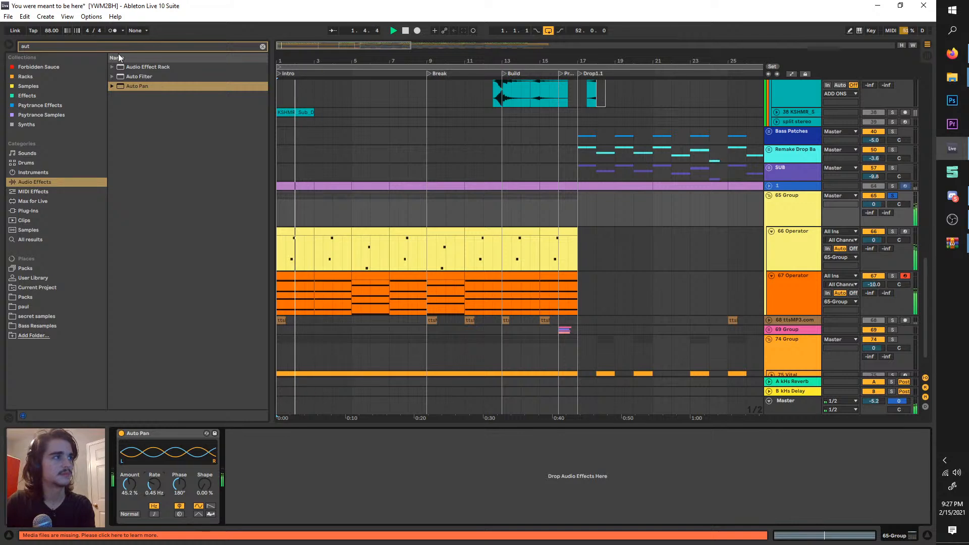
- Add a second Auto Pan to the Operator group with 100% amount, 0° phase and a synced 1/8 rate
{"action": "left_click_drag", "start_coordinate": [127, 87], "coordinate": [341, 494]}
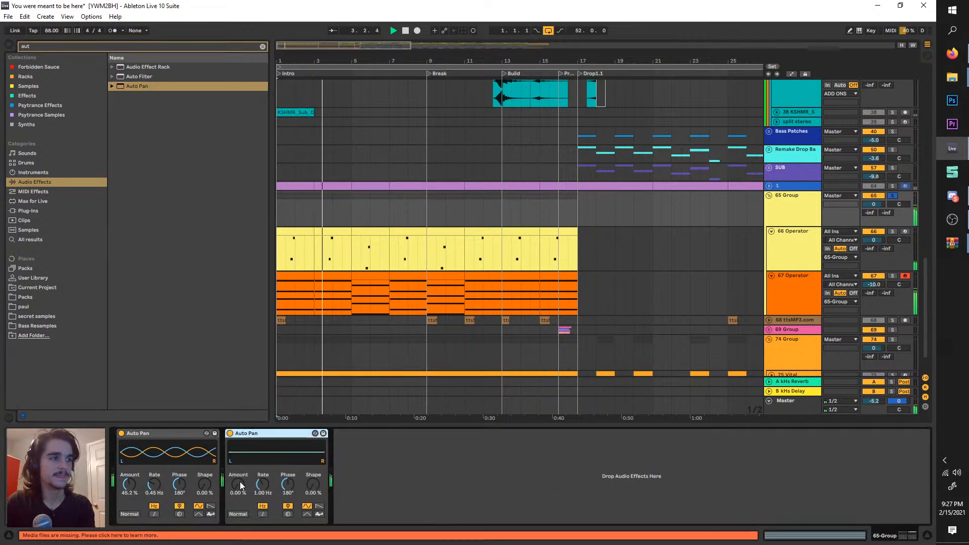
{"action": "left_click", "coordinate": [263, 514]}
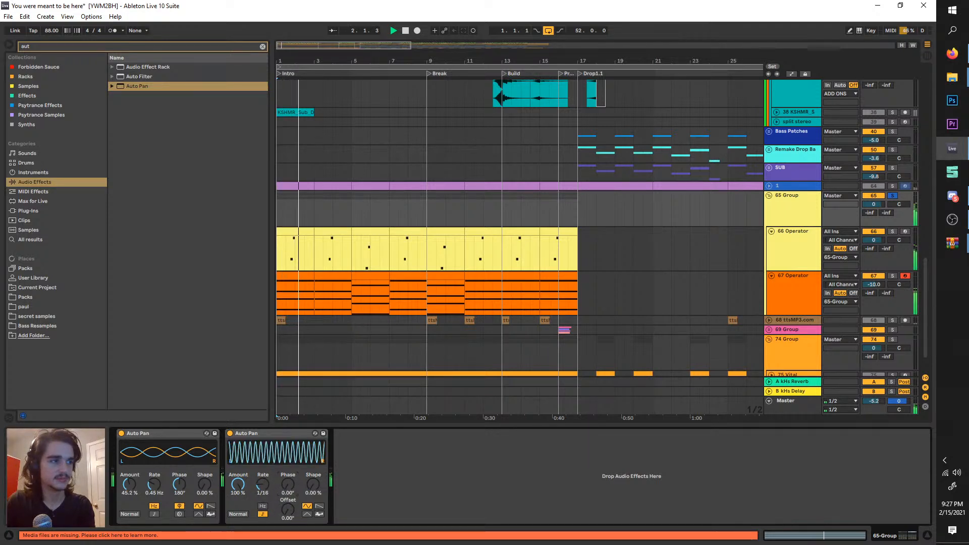
{"action": "mouse_move", "coordinate": [263, 485]}
{"action": "left_mouse_down"}
{"action": "mouse_move", "coordinate": [262, 497]}
{"action": "mouse_move", "coordinate": [288, 501]}
{"action": "mouse_move", "coordinate": [288, 489]}
{"action": "mouse_move", "coordinate": [263, 493]}
{"action": "left_mouse_up"}
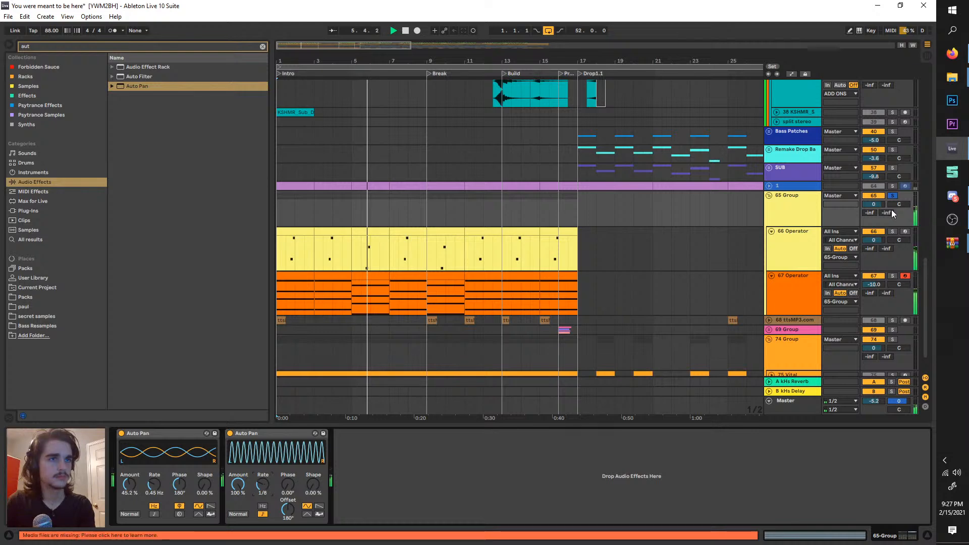
- Move the second Auto Pan from the group onto the 67 Operator chord track and place it between Operator and Delay
{"action": "left_click_drag", "start_coordinate": [294, 434], "coordinate": [795, 288]}
{"action": "left_click", "coordinate": [795, 292]}
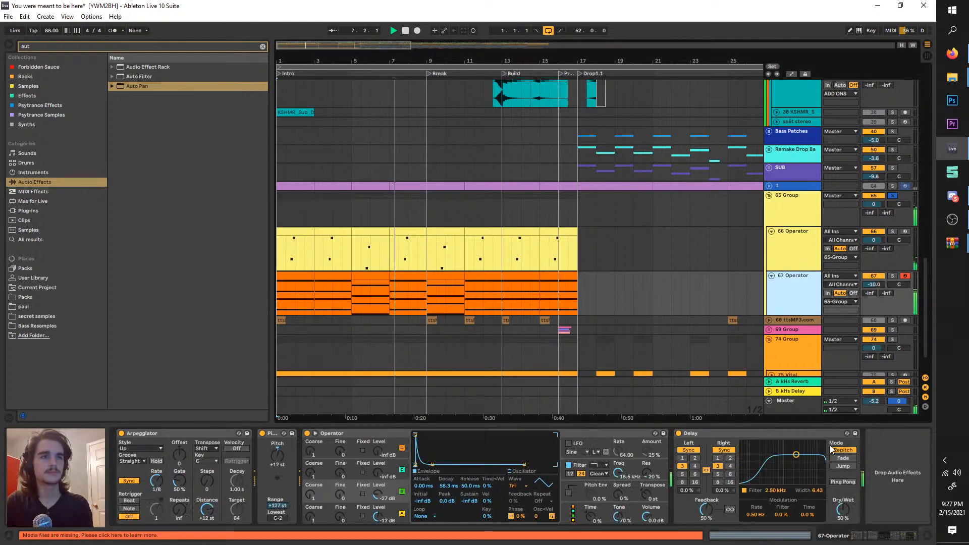
{"action": "left_click", "coordinate": [899, 447]}
{"action": "left_click_drag", "start_coordinate": [822, 420], "coordinate": [856, 416]}
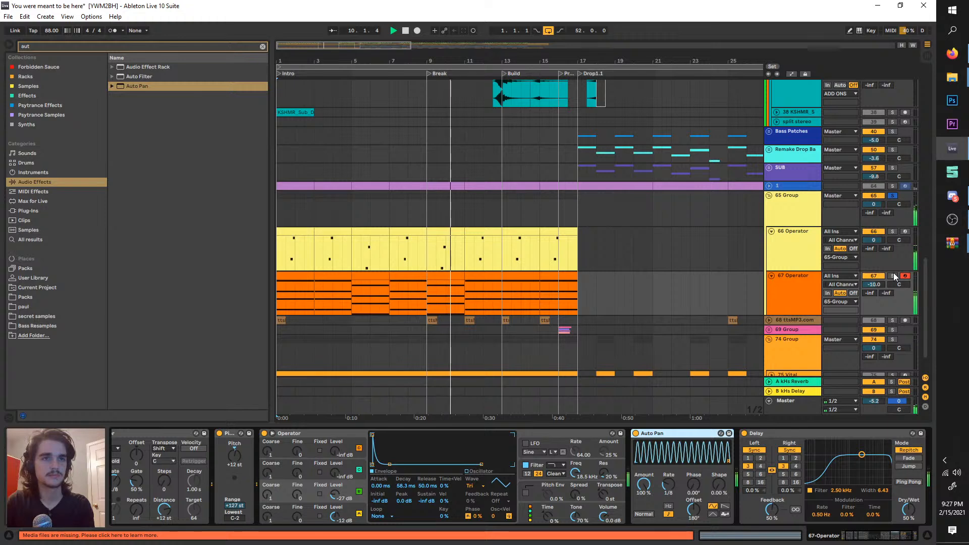
- Unsolo the Operator group and turn off its remaining Auto Pan
{"action": "left_click", "coordinate": [893, 199]}
{"action": "left_click", "coordinate": [891, 196]}
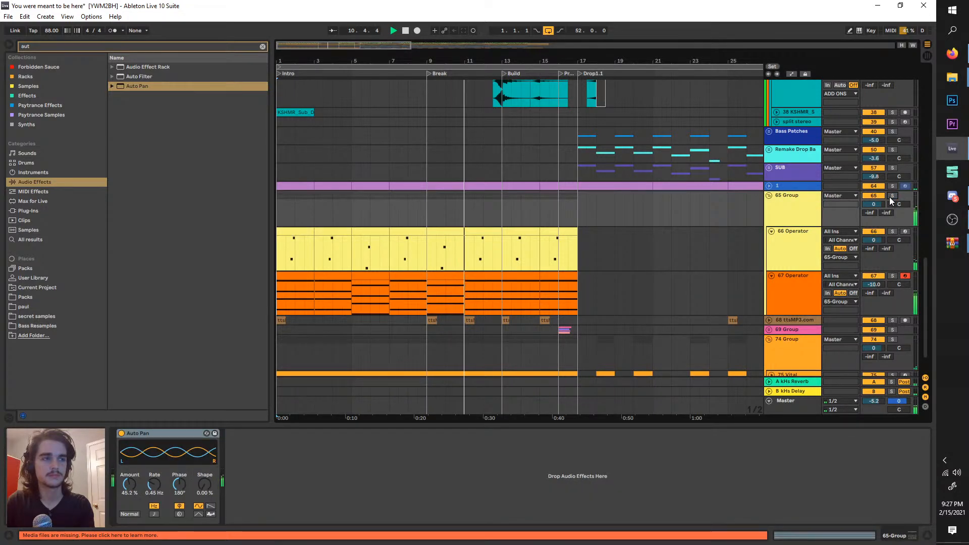
{"action": "left_click", "coordinate": [811, 201]}
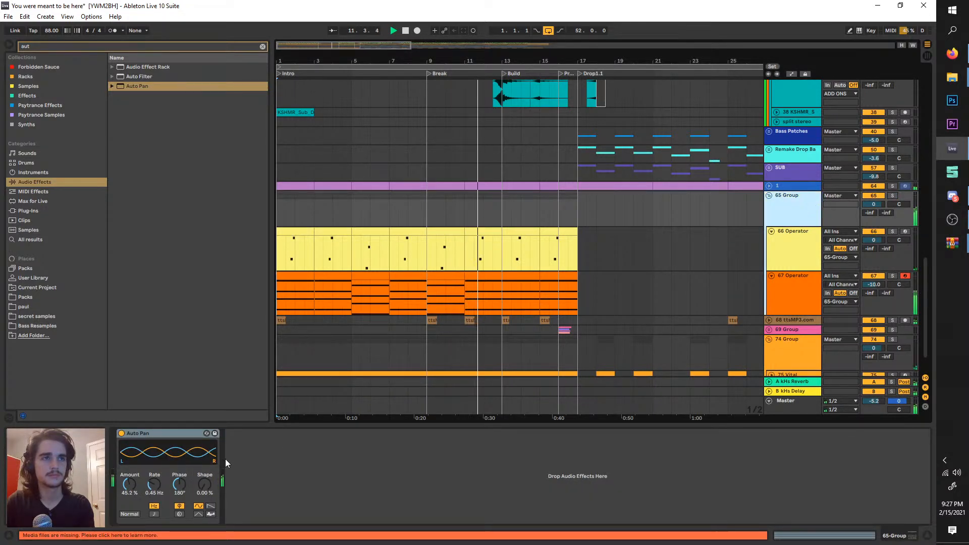
{"action": "left_click", "coordinate": [122, 433]}
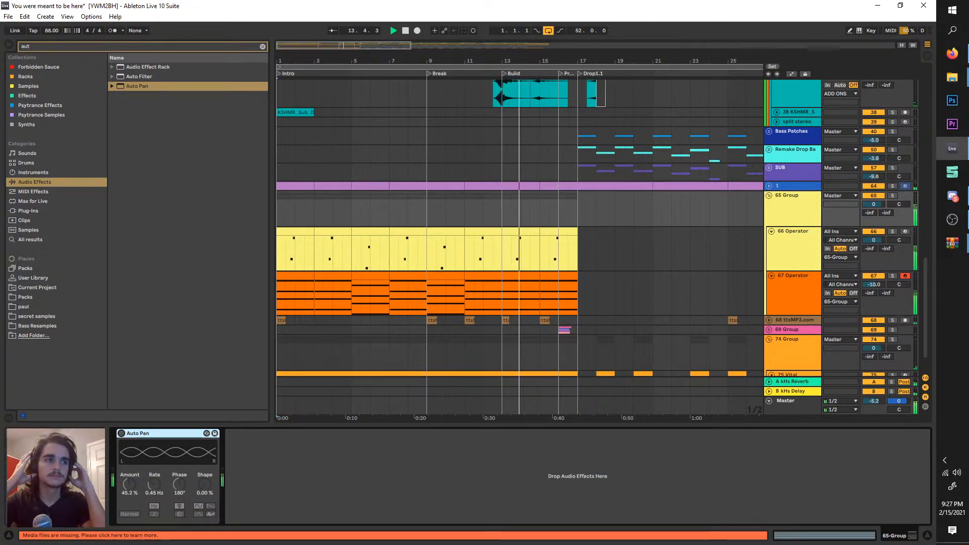
- Set the loop start to the Build at bar 13, stop playback and unfold the KICK track
{"action": "scroll", "coordinate": [539, 265], "scroll_direction": "up", "scroll_amount": 10}
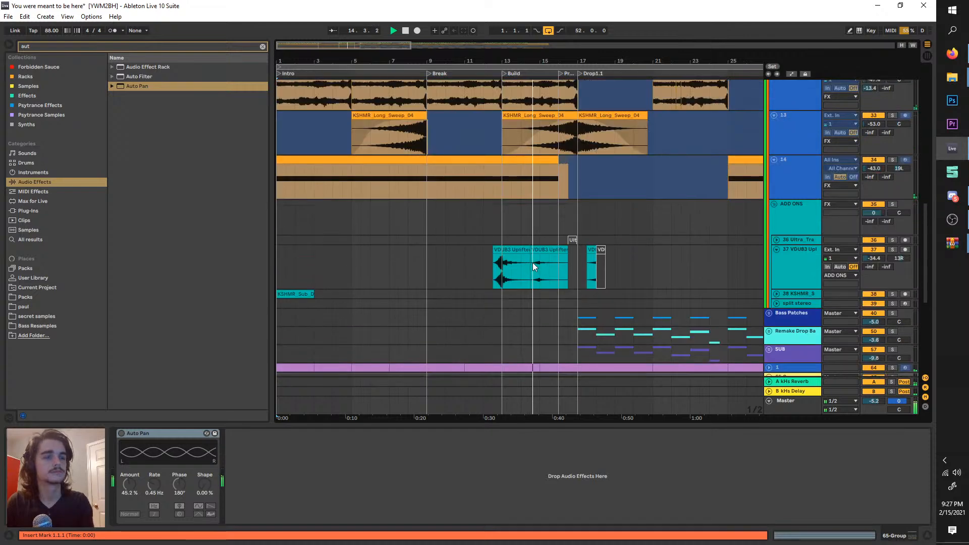
{"action": "scroll", "coordinate": [530, 262], "scroll_direction": "up", "scroll_amount": 10}
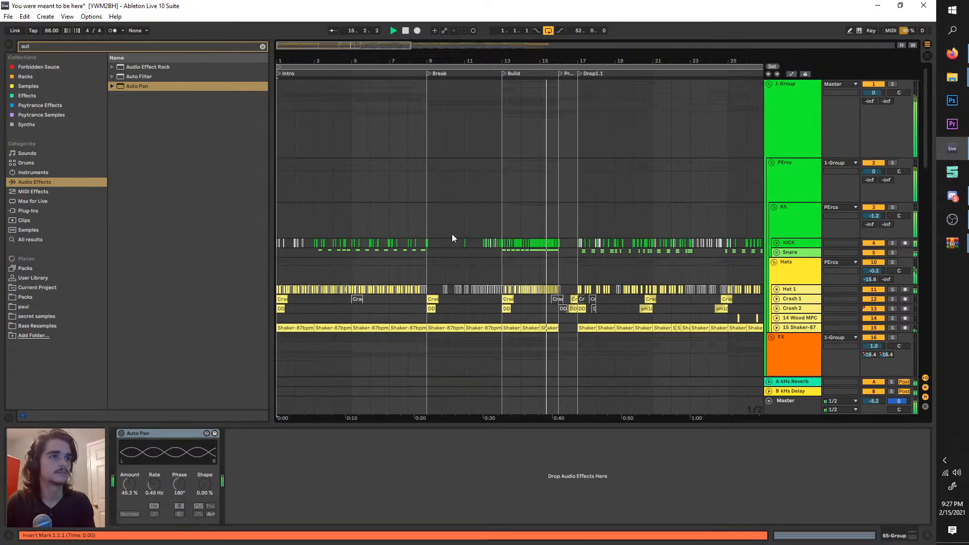
{"action": "left_click_drag", "start_coordinate": [279, 67], "coordinate": [512, 100]}
{"action": "key", "text": "space"}
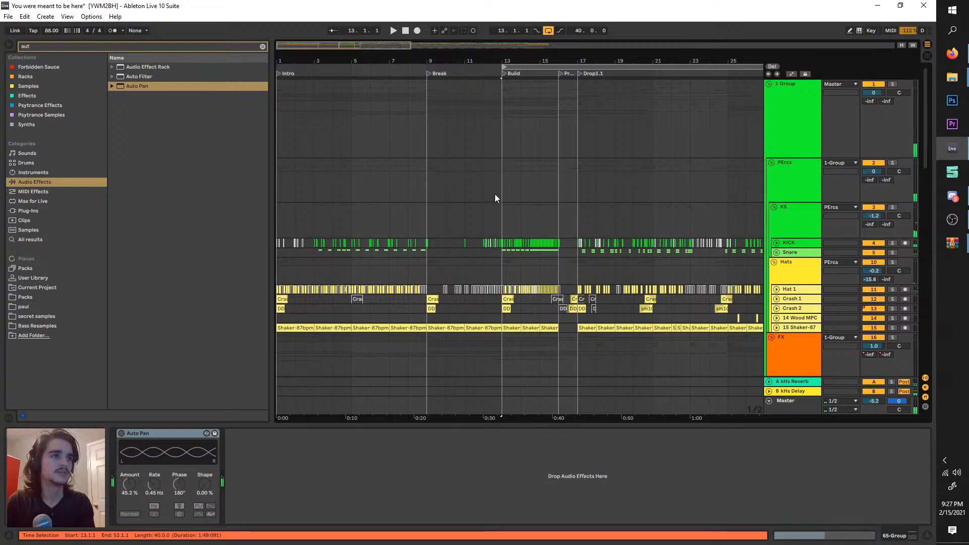
{"action": "scroll", "coordinate": [494, 196], "scroll_direction": "up", "scroll_amount": 5}
{"action": "left_click", "coordinate": [776, 244]}
{"action": "scroll", "coordinate": [617, 258], "scroll_direction": "down", "scroll_amount": 5}
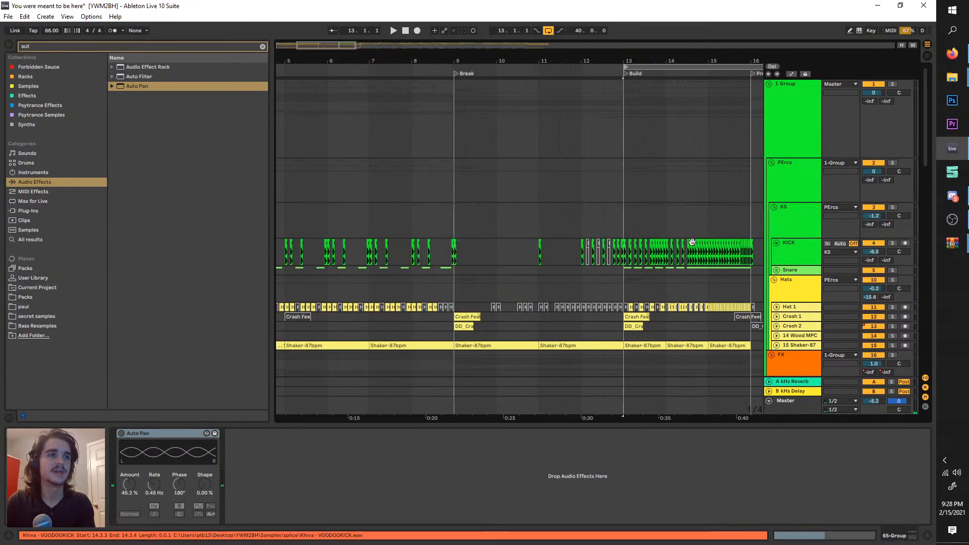
- Look over the FX tracks and play the arrangement from Drop1.1 at bar 17
{"action": "scroll", "coordinate": [617, 258], "scroll_direction": "down", "scroll_amount": 15}
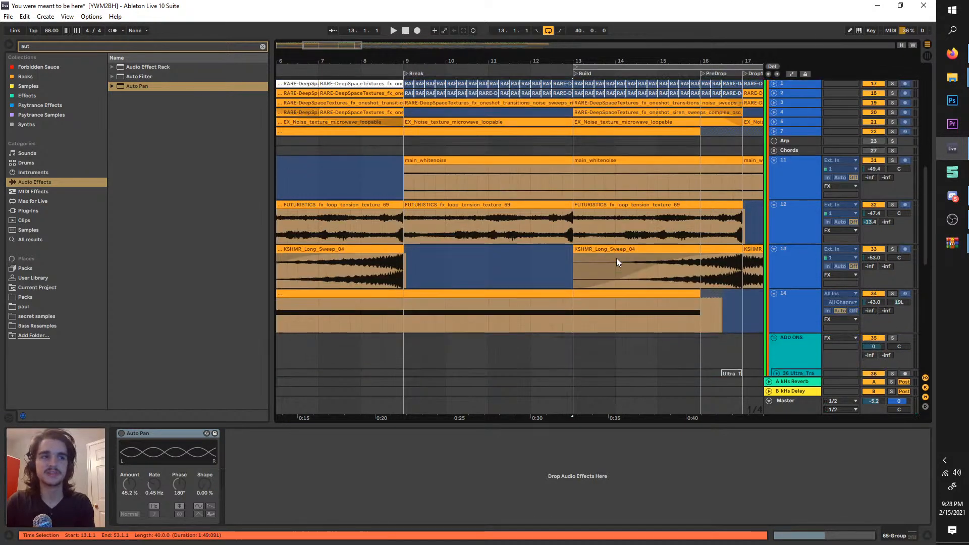
{"action": "scroll", "coordinate": [617, 259], "scroll_direction": "right", "scroll_amount": 5}
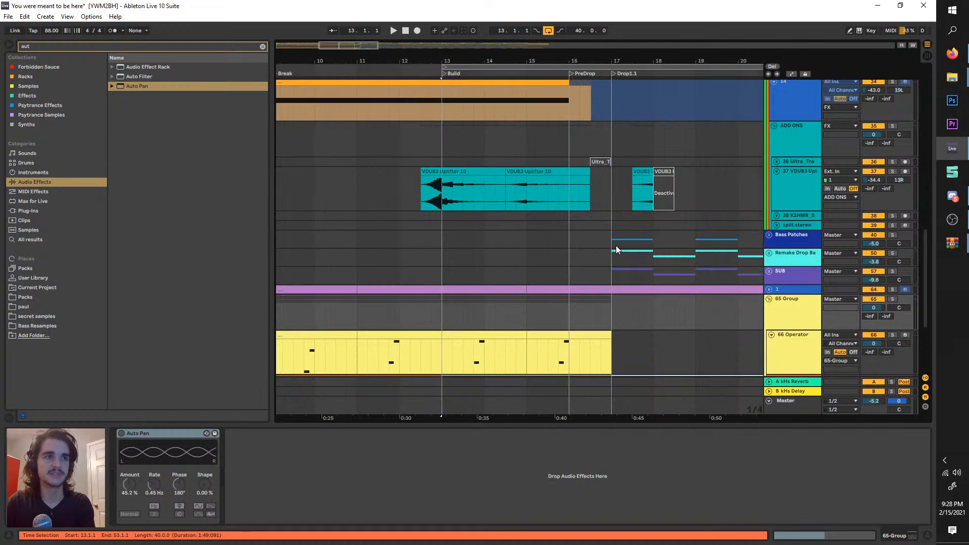
{"action": "left_click", "coordinate": [614, 245]}
{"action": "key", "text": "space"}
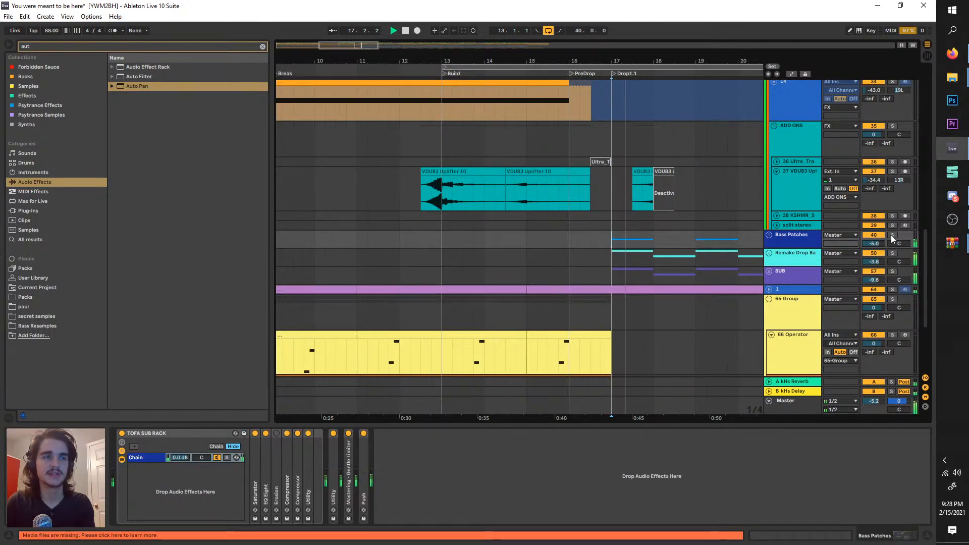
- Play the Build from bar 13 into the drop while reviewing the FX tracks, and stop playback
{"action": "left_click", "coordinate": [442, 239]}
{"action": "key", "text": "space"}
{"action": "scroll", "coordinate": [476, 230], "scroll_direction": "up", "scroll_amount": 1}
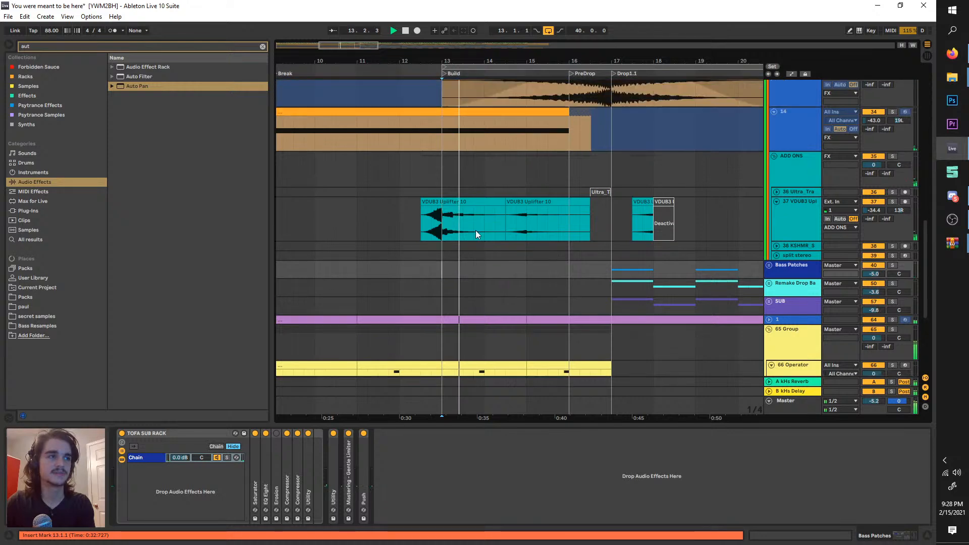
{"action": "scroll", "coordinate": [476, 230], "scroll_direction": "up", "scroll_amount": 4}
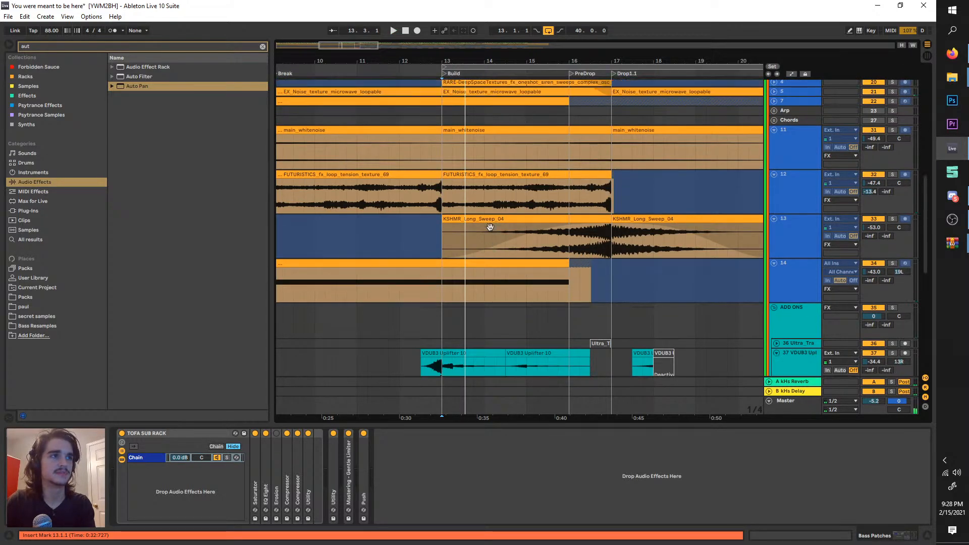
{"action": "scroll", "coordinate": [490, 232], "scroll_direction": "up", "scroll_amount": 1}
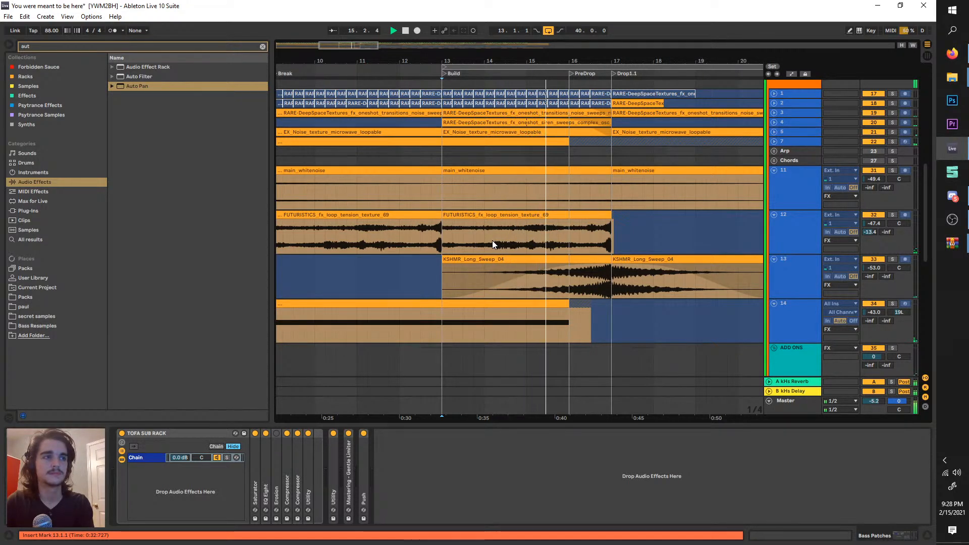
{"action": "scroll", "coordinate": [492, 240], "scroll_direction": "up", "scroll_amount": 1}
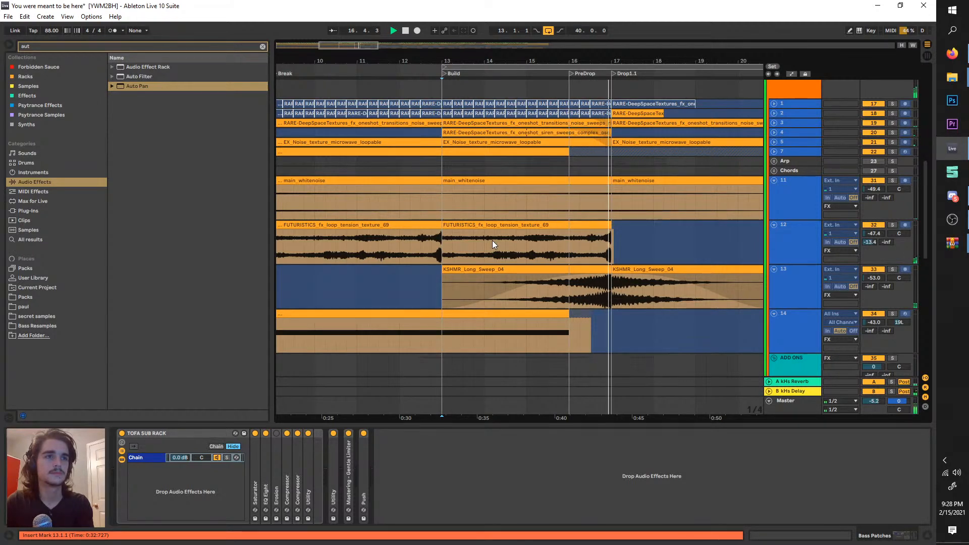
{"action": "scroll", "coordinate": [492, 241], "scroll_direction": "up", "scroll_amount": 6}
{"action": "scroll", "coordinate": [492, 240], "scroll_direction": "down", "scroll_amount": 14}
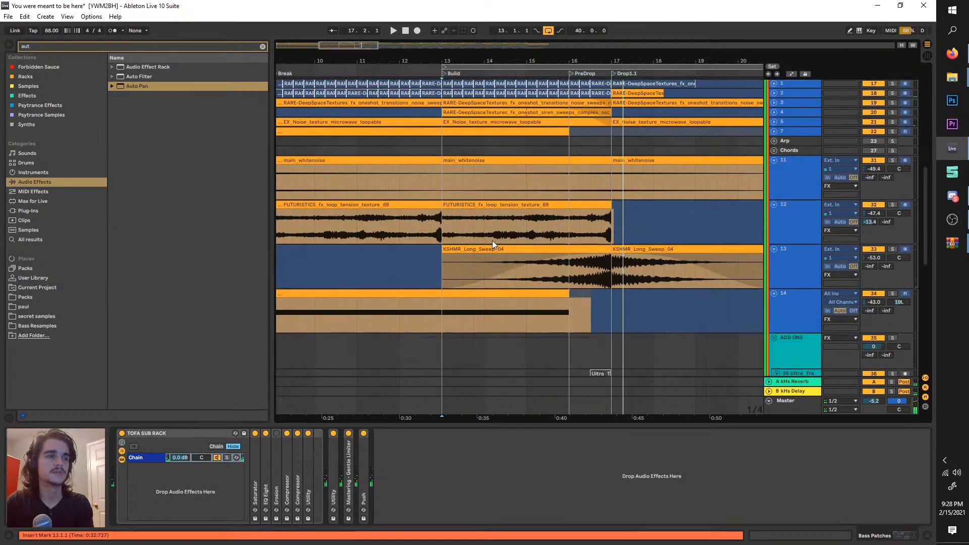
- Insert a new audio track below FX track 14
{"action": "right_click", "coordinate": [798, 258]}
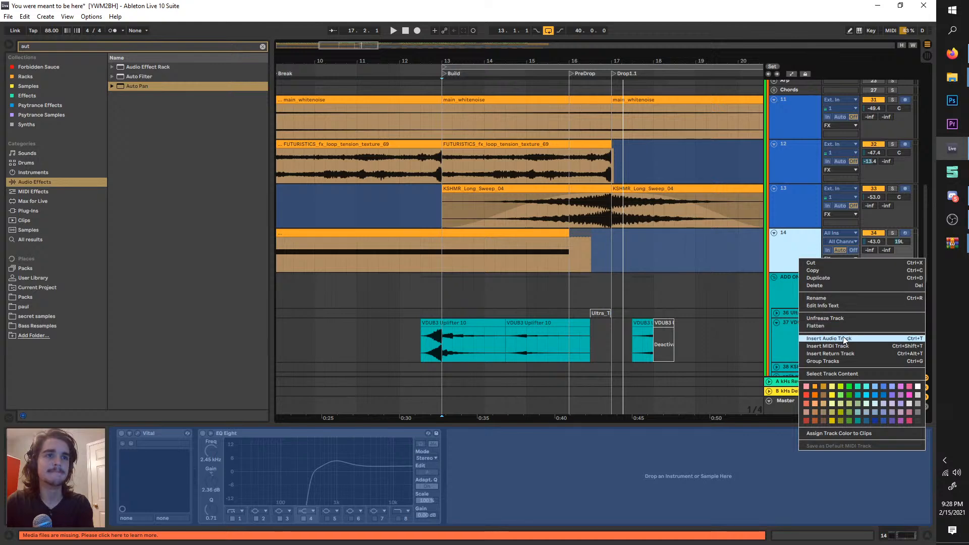
{"action": "key", "text": "Escape"}
{"action": "key", "text": "ctrl+t"}
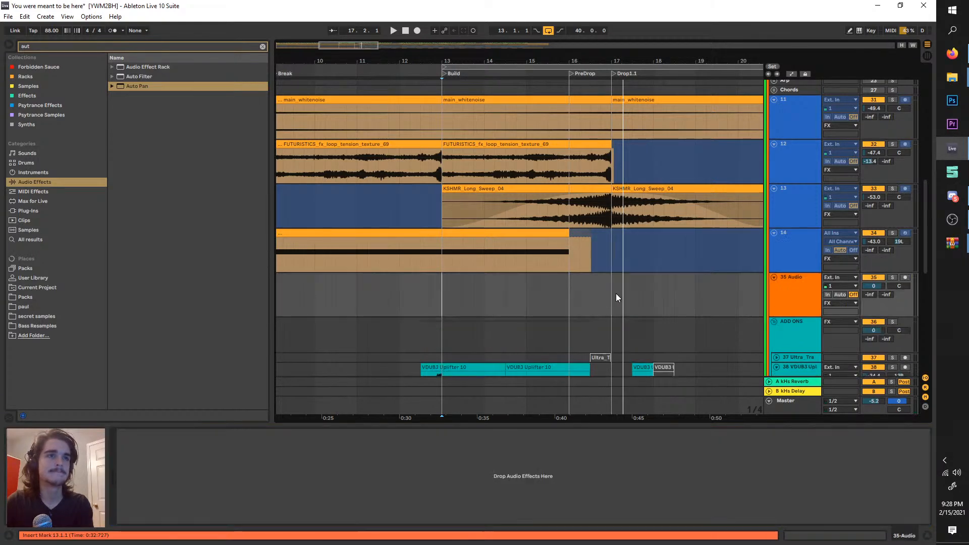
- Search all browser results for "riser ablet"
{"action": "key", "text": "ctrl+f"}
{"action": "type", "text": "riser"}
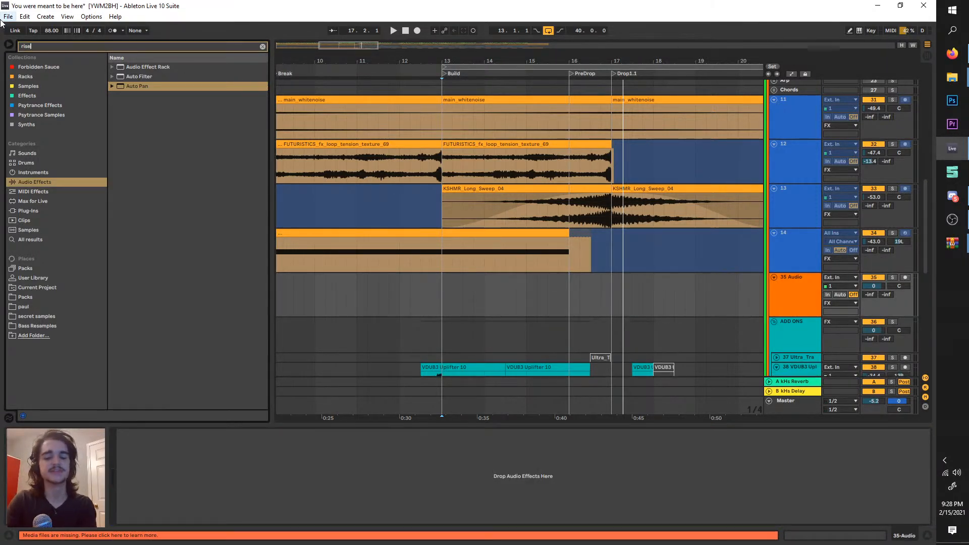
{"action": "left_click", "coordinate": [40, 241]}
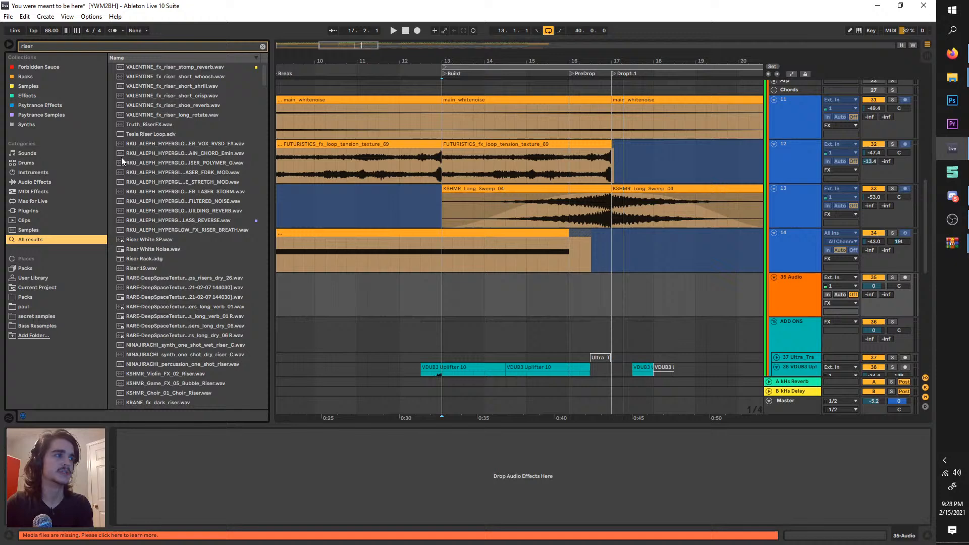
{"action": "left_click", "coordinate": [120, 46]}
{"action": "type", "text": "ablet"}
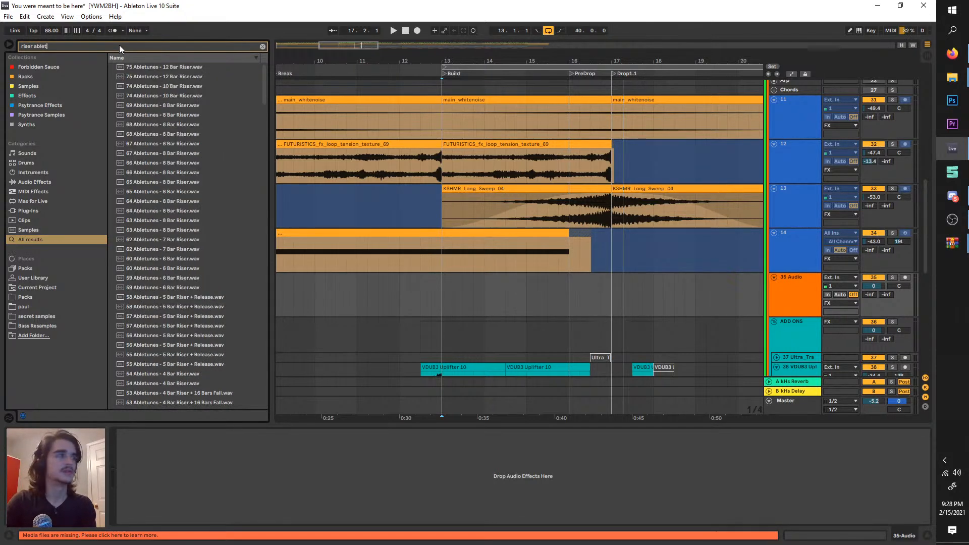
- Audition several of the Abletunes 8 Bar and 7 Bar Riser samples
{"action": "left_click", "coordinate": [165, 94]}
{"action": "left_click", "coordinate": [175, 137]}
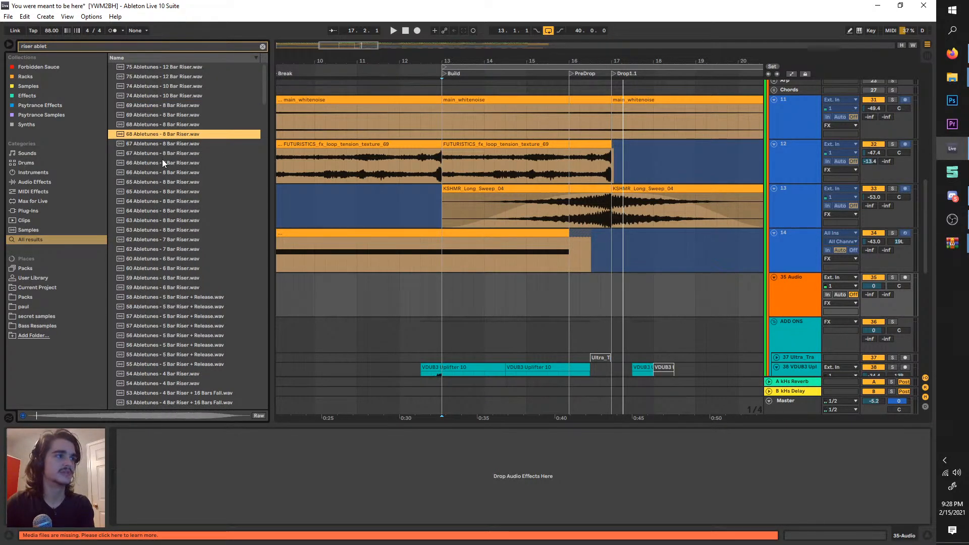
{"action": "left_click", "coordinate": [163, 173]}
{"action": "left_click", "coordinate": [151, 203]}
{"action": "left_click", "coordinate": [159, 232]}
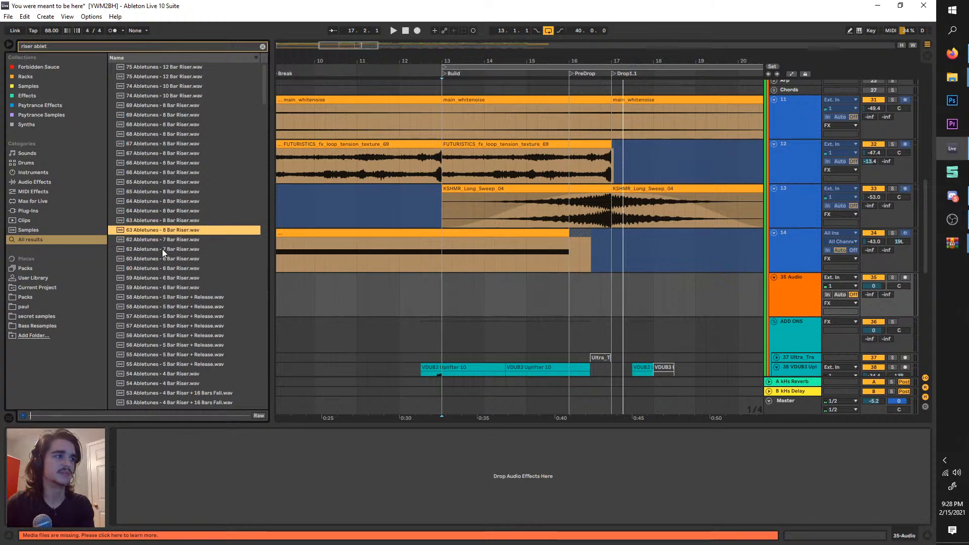
{"action": "left_click", "coordinate": [163, 250]}
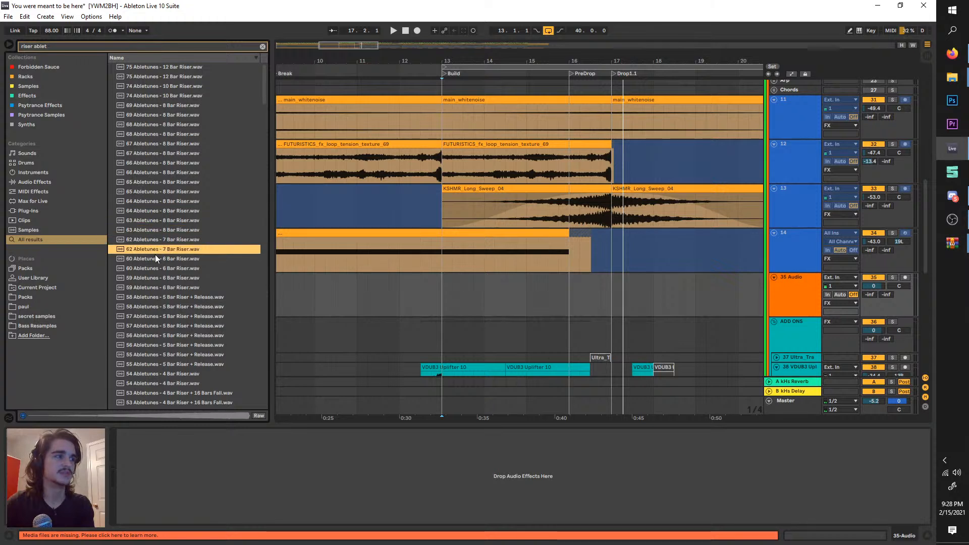
- Search the sample folder listed above secret samples for "riser" and preview Bunting Riser 1.wav from the pack's FX Risers folder
{"action": "left_click", "coordinate": [32, 307]}
{"action": "key", "text": "BackSpace"}
{"action": "key", "text": "BackSpace"}
{"action": "key", "text": "BackSpace"}
{"action": "key", "text": "BackSpace"}
{"action": "key", "text": "BackSpace"}
{"action": "key", "text": "BackSpace"}
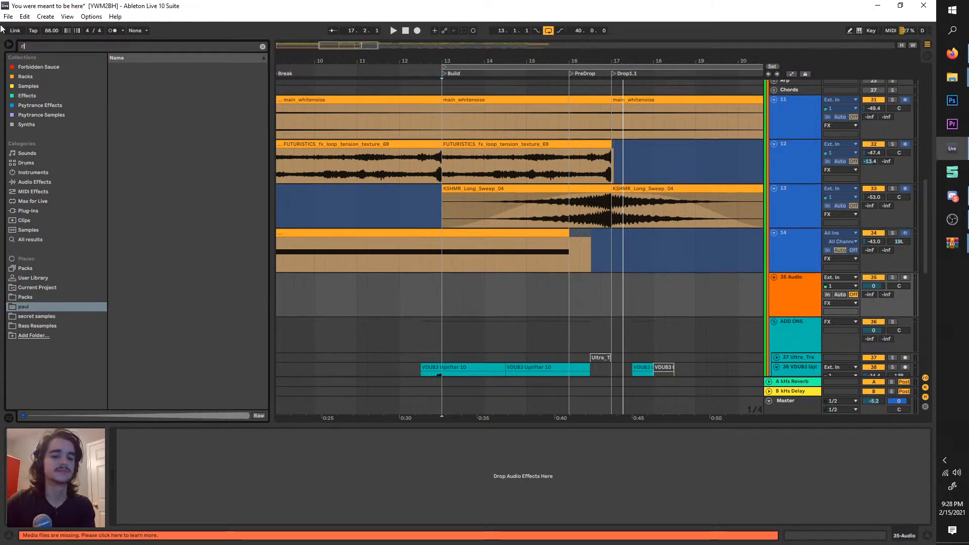
{"action": "left_click", "coordinate": [119, 87]}
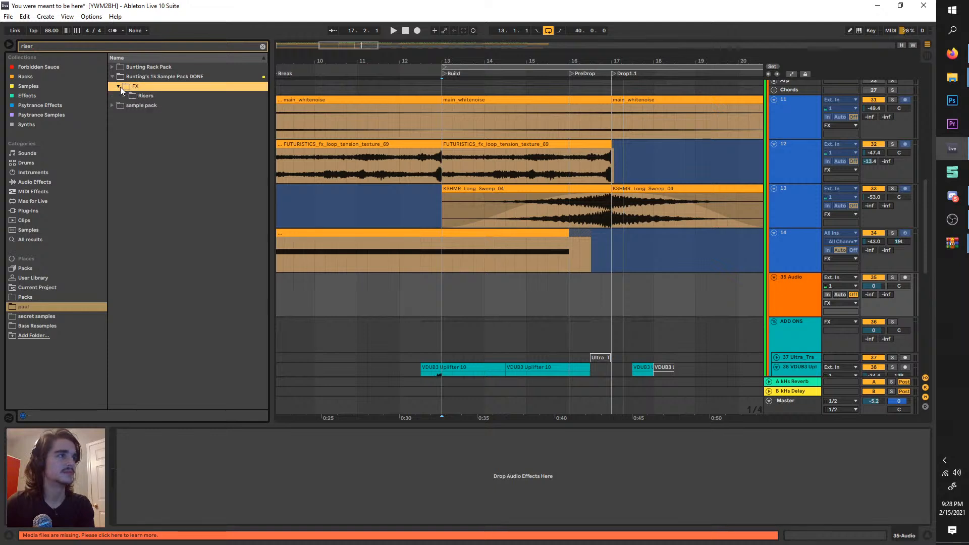
{"action": "left_click", "coordinate": [129, 96]}
{"action": "left_click", "coordinate": [132, 105]}
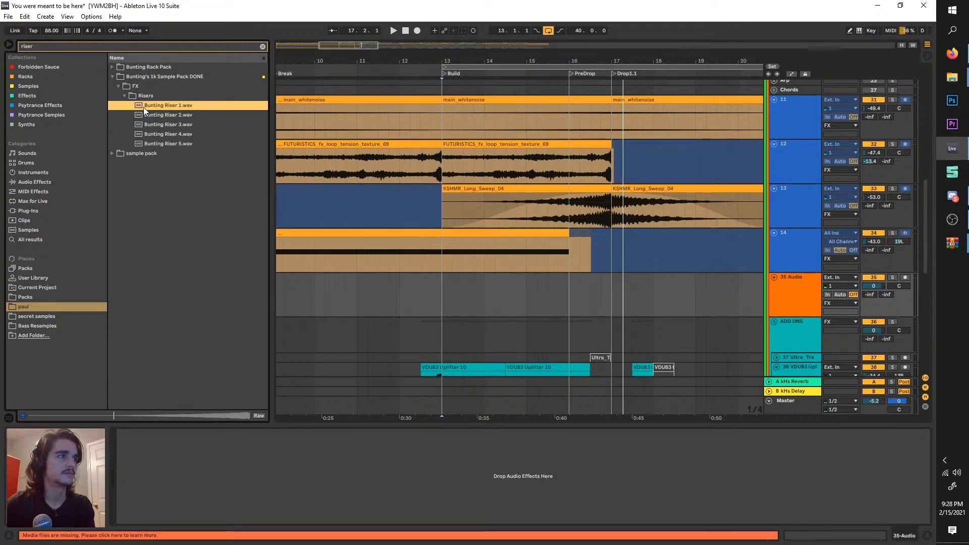
- Place Bunting Riser 1.wav on the new audio track from bar 15 to bar 17, play it and open its clip view
{"action": "left_click_drag", "start_coordinate": [529, 305], "coordinate": [498, 292]}
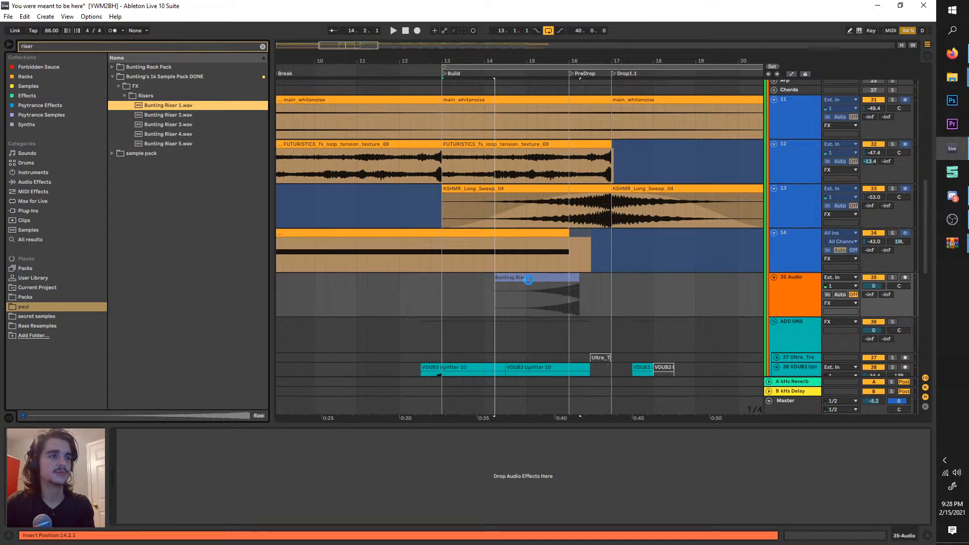
{"action": "left_click_drag", "start_coordinate": [528, 280], "coordinate": [564, 279]}
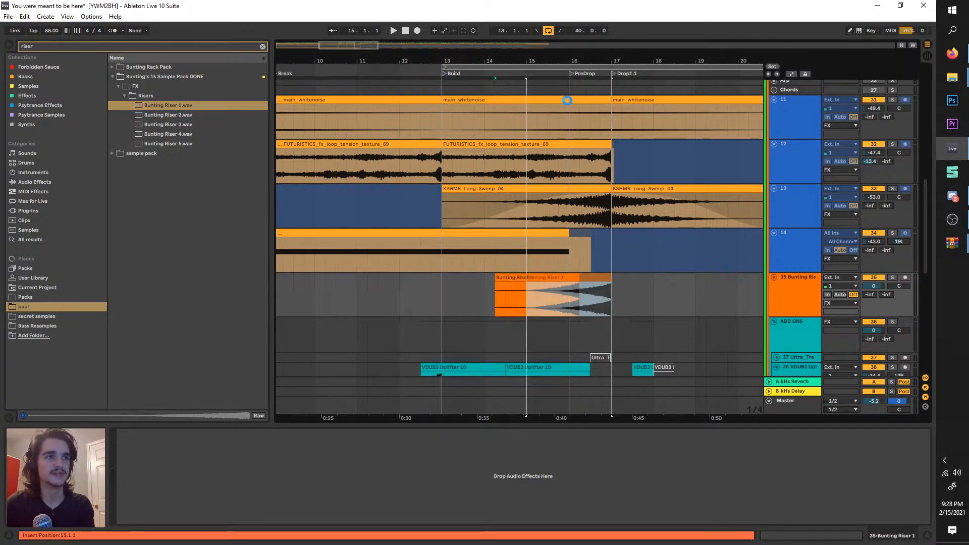
{"action": "key", "text": "space"}
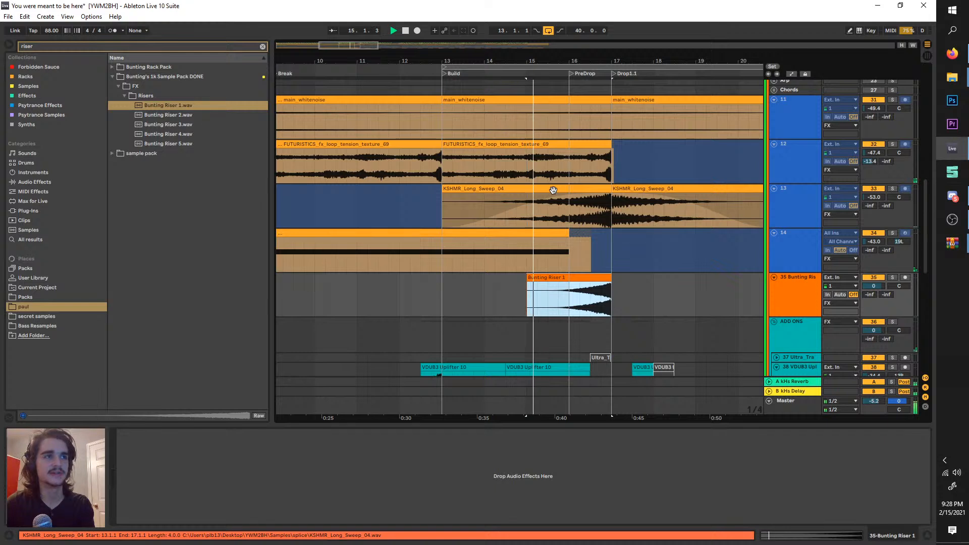
{"action": "double_click", "coordinate": [597, 278]}
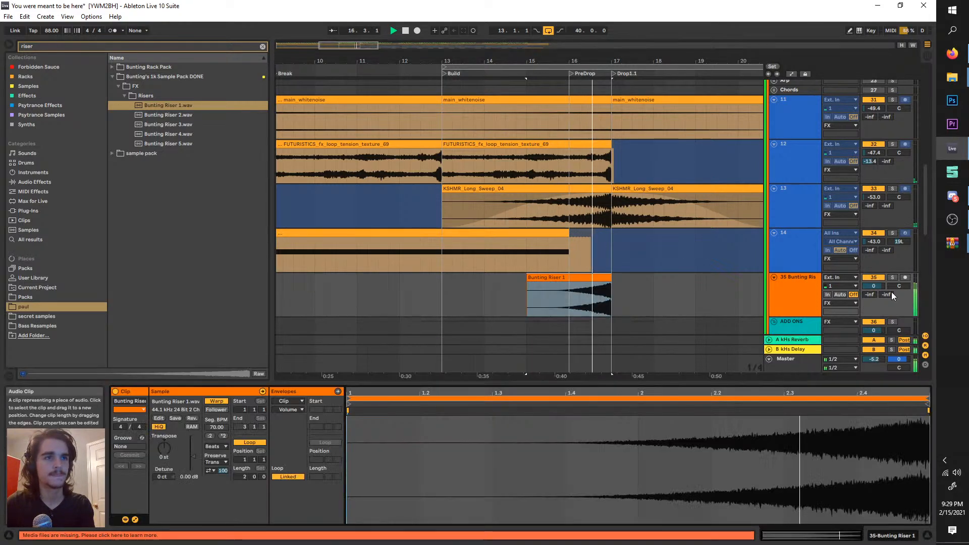
- Set the riser track's volume to -7.0 dB and move the Bunting Riser 1 clip earlier to span 14.4.3 to 16.4.3
{"action": "left_click_drag", "start_coordinate": [874, 287], "coordinate": [874, 302]}
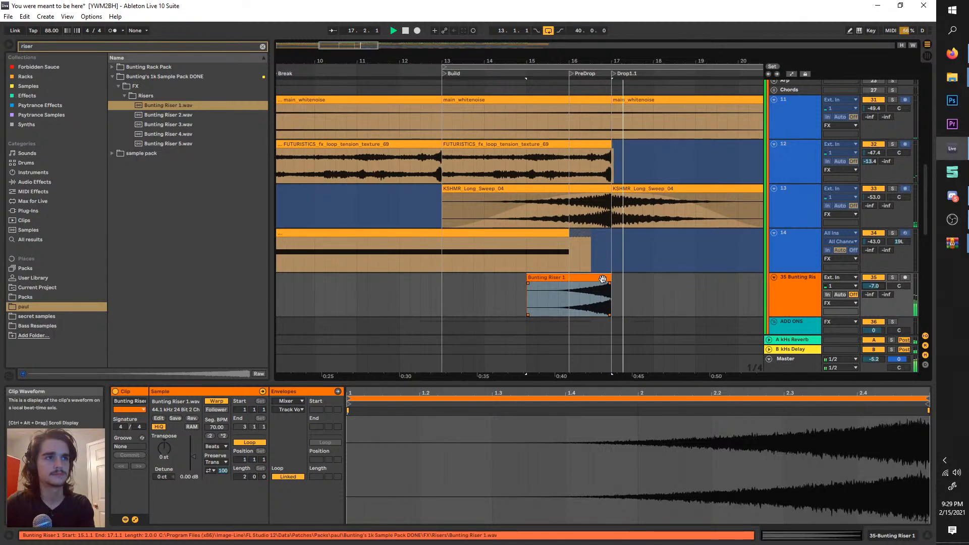
{"action": "scroll", "coordinate": [606, 284], "scroll_direction": "up", "scroll_amount": 3}
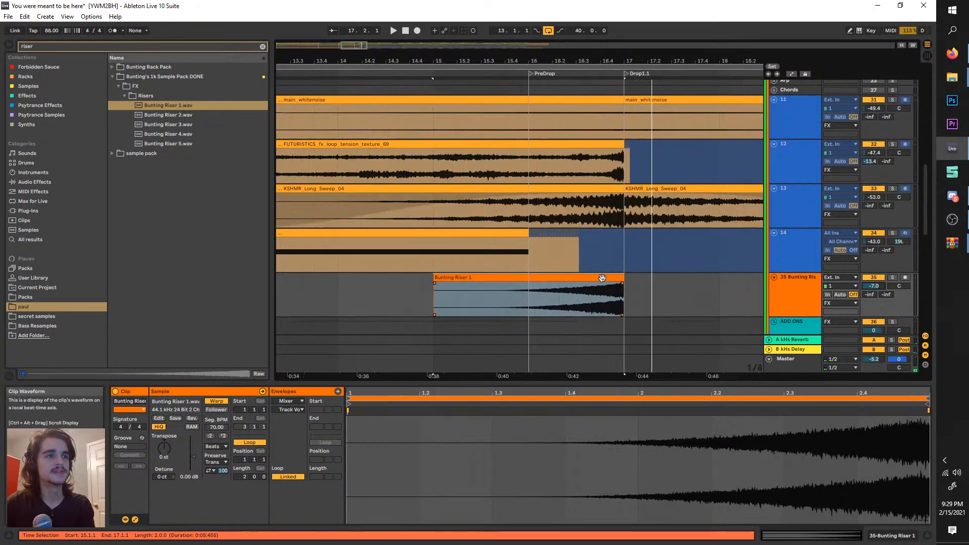
{"action": "left_click_drag", "start_coordinate": [602, 278], "coordinate": [586, 284]}
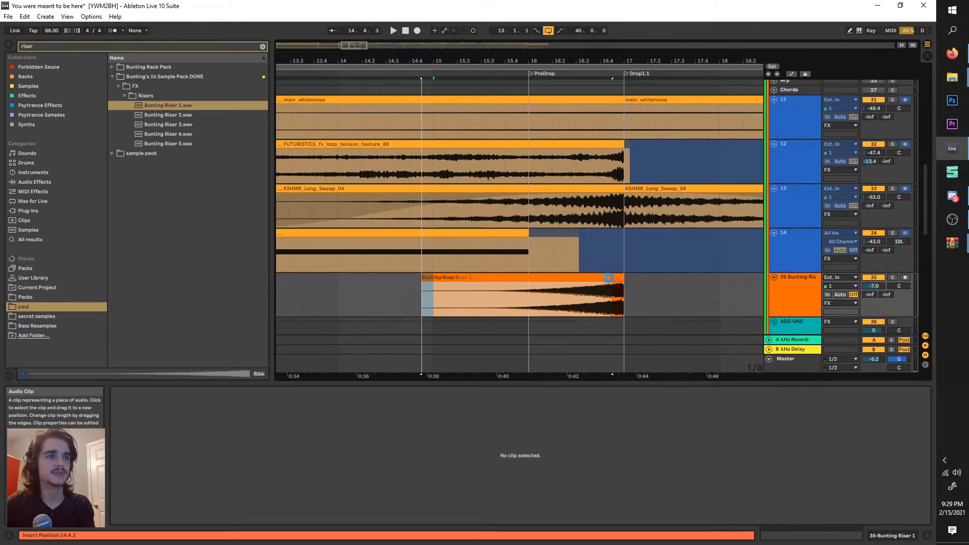
{"action": "scroll", "coordinate": [589, 235], "scroll_direction": "up", "scroll_amount": 3}
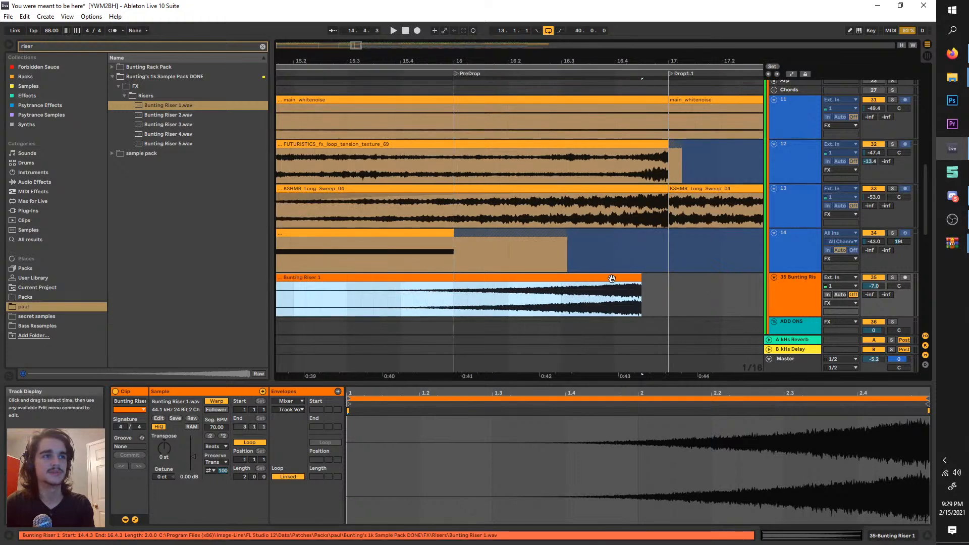
- Shift the Build's KSHMR_Long_Sweep_04 and FUTURISTICS tension clips earlier and trim main_whitenoise so all three end at 16.4.3, before Drop1.1
{"action": "left_click", "coordinate": [651, 191]}
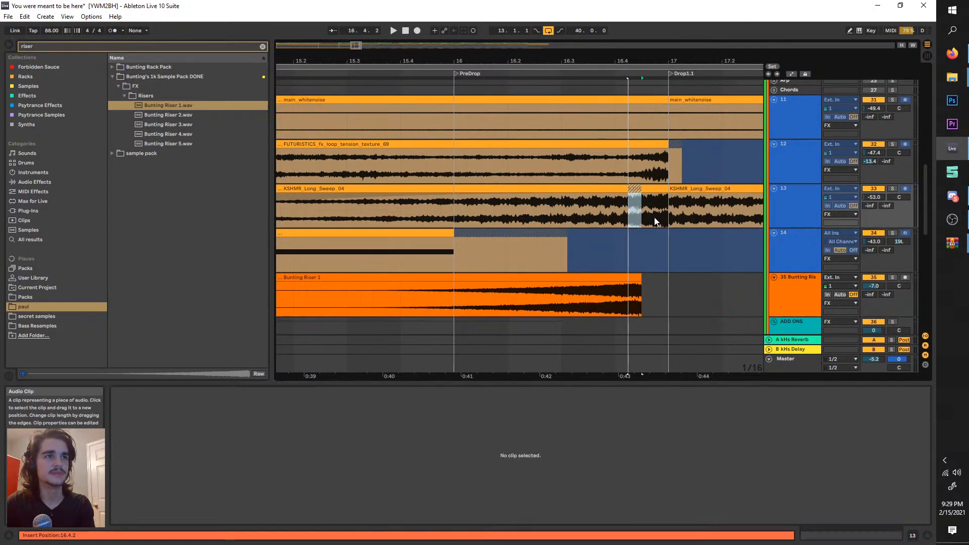
{"action": "left_click", "coordinate": [656, 217]}
{"action": "left_click_drag", "start_coordinate": [635, 190], "coordinate": [607, 197]}
{"action": "left_click_drag", "start_coordinate": [641, 146], "coordinate": [616, 147]}
{"action": "scroll", "coordinate": [617, 147], "scroll_direction": "down", "scroll_amount": 4}
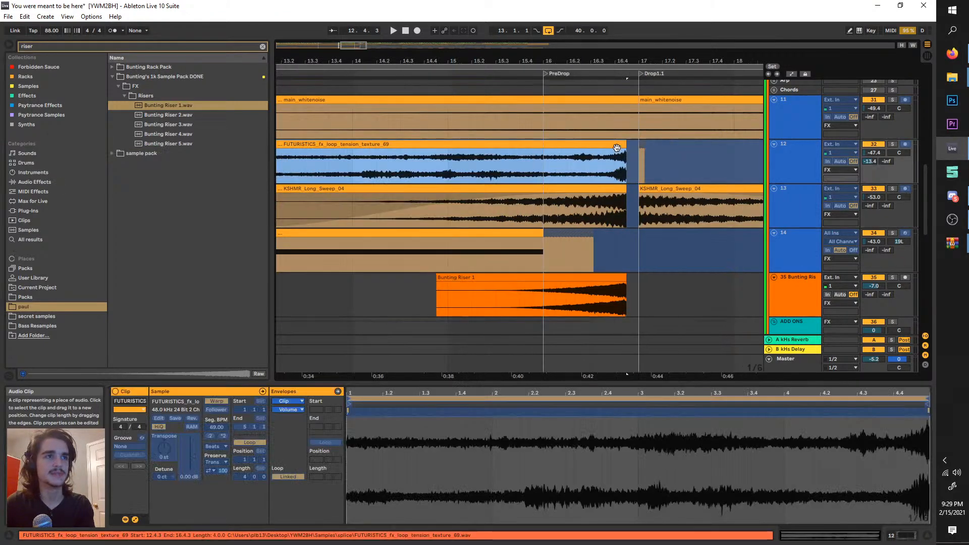
{"action": "scroll", "coordinate": [616, 101], "scroll_direction": "up", "scroll_amount": 4}
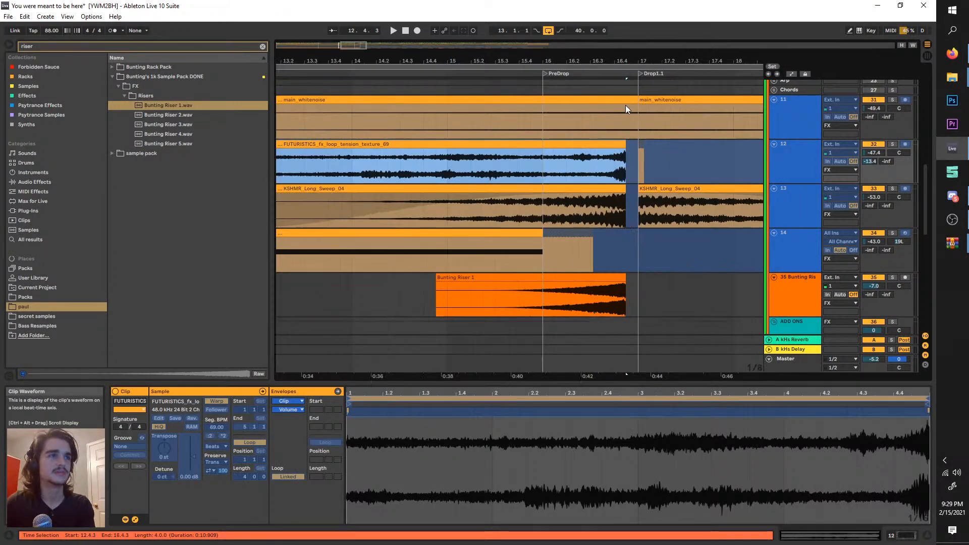
{"action": "left_click_drag", "start_coordinate": [638, 103], "coordinate": [626, 103]}
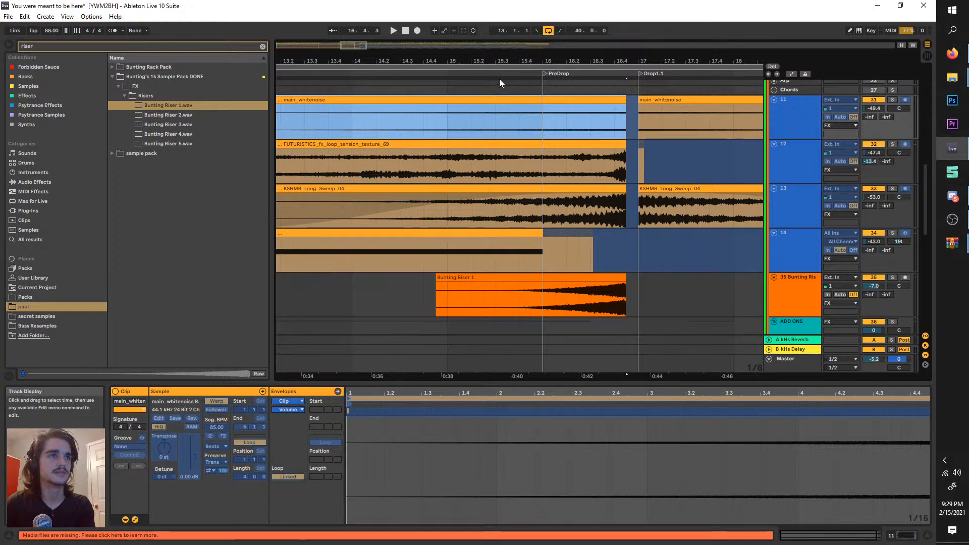
- Play the transition from the end of the Build into Drop1.1 and look over the effect tracks around the gap
{"action": "left_click", "coordinate": [483, 74]}
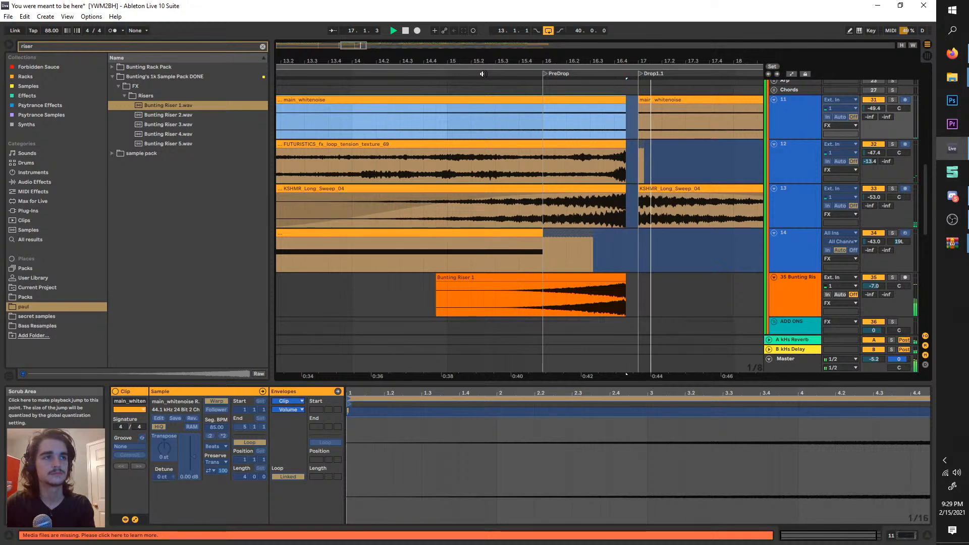
{"action": "scroll", "coordinate": [508, 122], "scroll_direction": "down", "scroll_amount": 3}
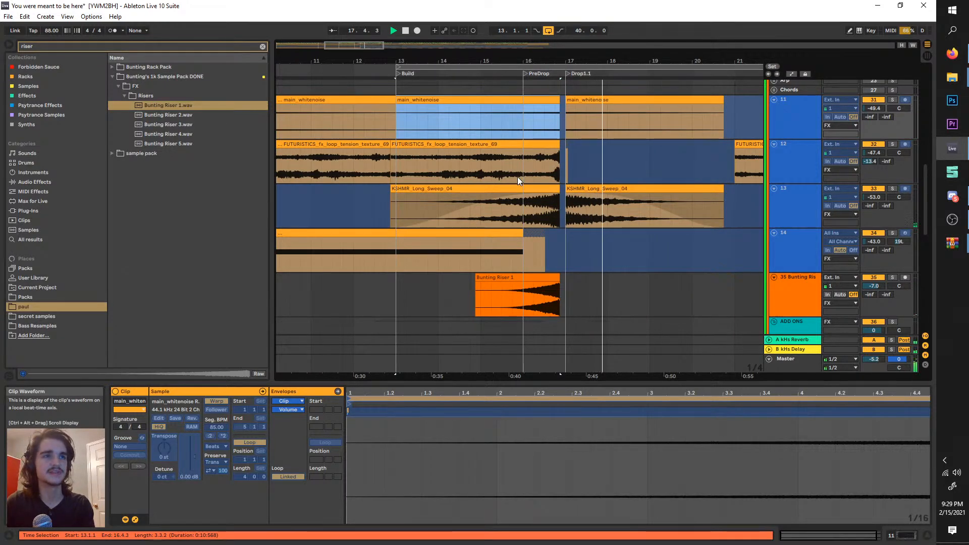
{"action": "scroll", "coordinate": [624, 210], "scroll_direction": "up", "scroll_amount": 1}
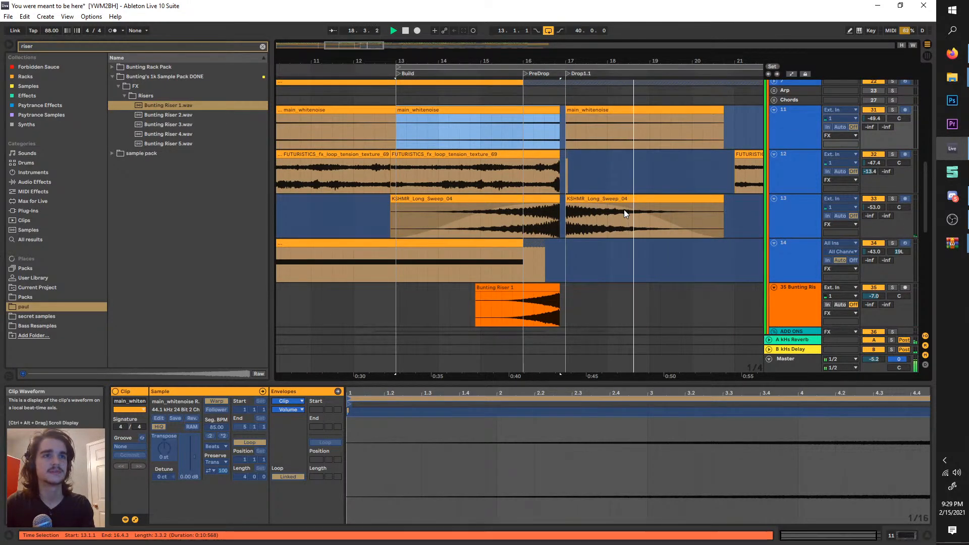
{"action": "scroll", "coordinate": [624, 210], "scroll_direction": "up", "scroll_amount": 4}
{"action": "scroll", "coordinate": [624, 210], "scroll_direction": "up", "scroll_amount": 7}
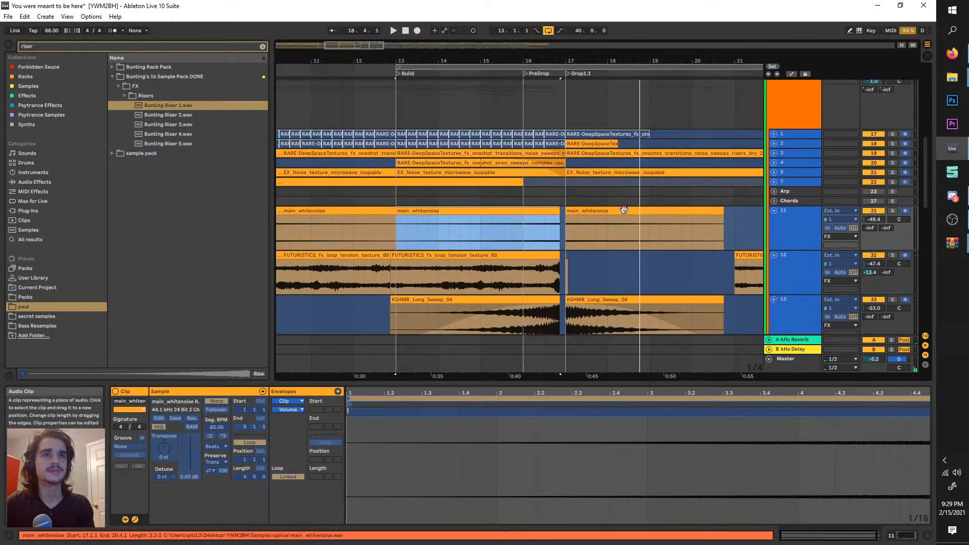
{"action": "scroll", "coordinate": [624, 210], "scroll_direction": "down", "scroll_amount": 11}
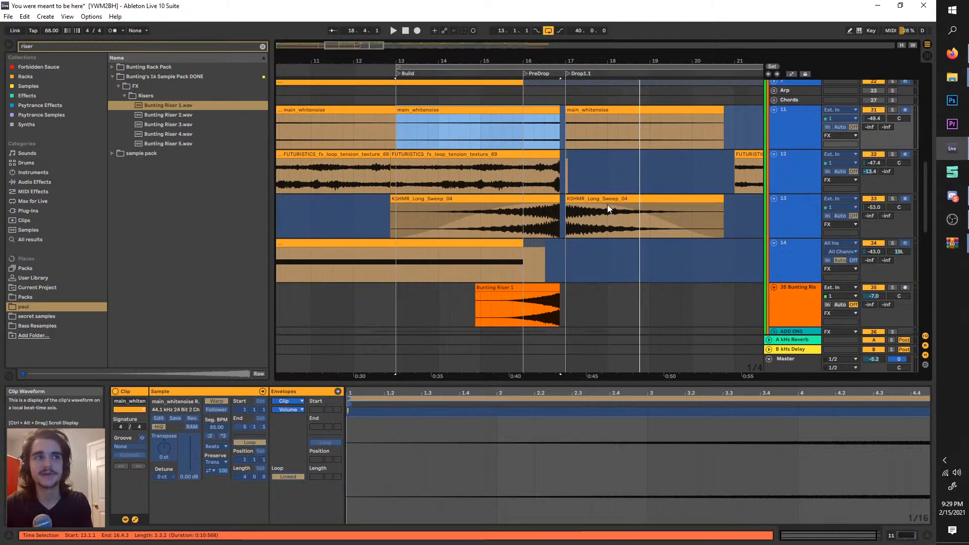
{"action": "left_click", "coordinate": [806, 211]}
{"action": "left_click", "coordinate": [793, 175]}
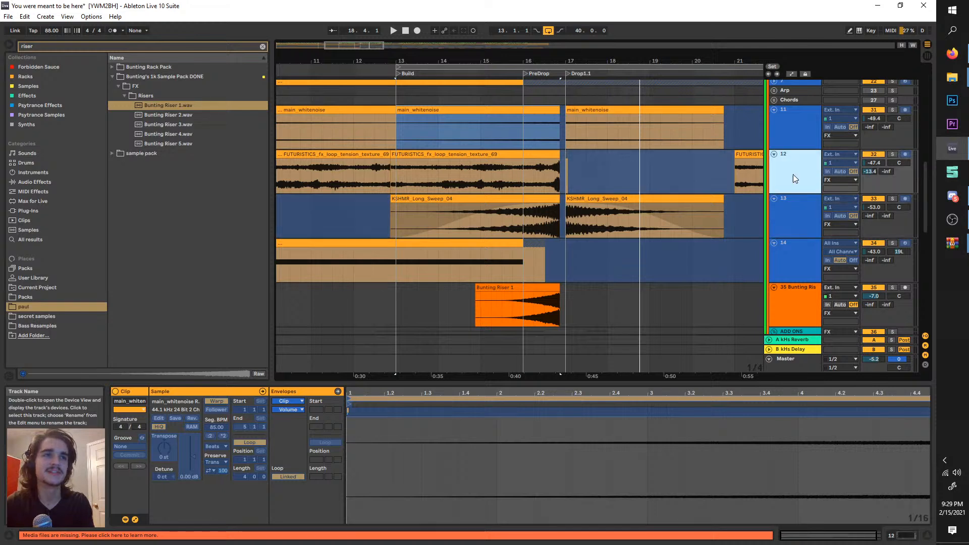
{"action": "left_click", "coordinate": [794, 211]}
{"action": "left_click", "coordinate": [795, 171]}
{"action": "left_click", "coordinate": [800, 212]}
{"action": "left_click", "coordinate": [805, 176]}
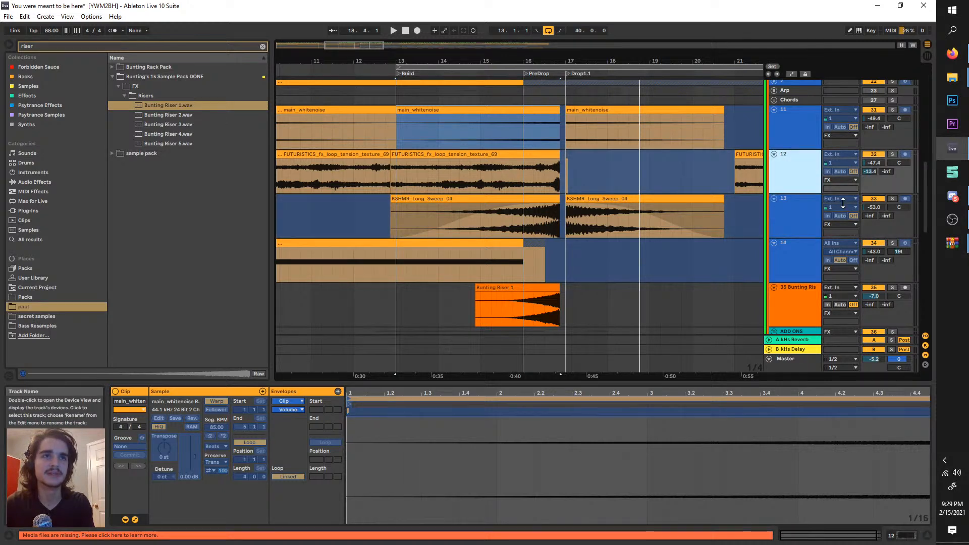
- Look over the FX tracks and their clips around the Build, PreDrop and Drop1.1 sections
{"action": "left_click", "coordinate": [819, 224]}
{"action": "scroll", "coordinate": [808, 217], "scroll_direction": "up", "scroll_amount": 1}
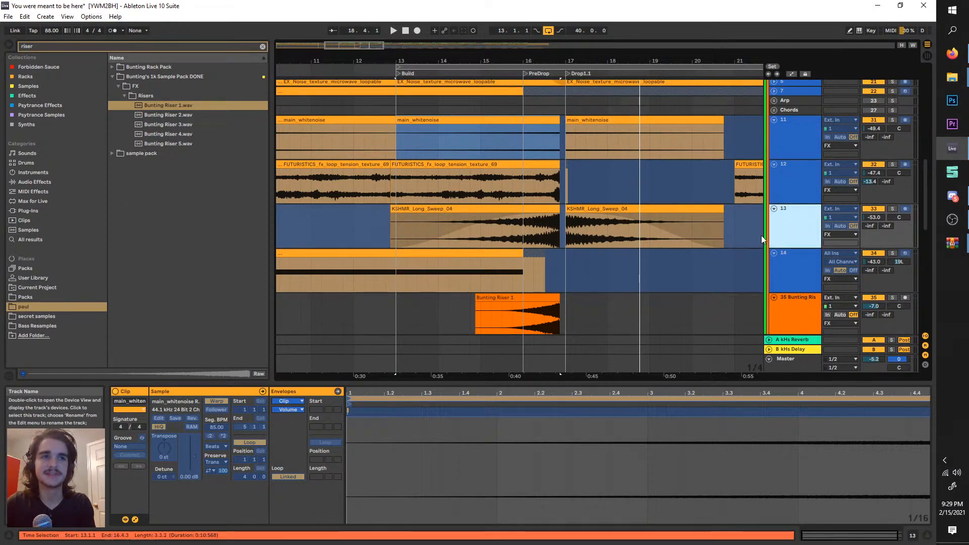
{"action": "scroll", "coordinate": [761, 235], "scroll_direction": "up", "scroll_amount": 3}
{"action": "scroll", "coordinate": [503, 208], "scroll_direction": "down", "scroll_amount": 2}
{"action": "left_click_drag", "start_coordinate": [502, 208], "coordinate": [553, 212]}
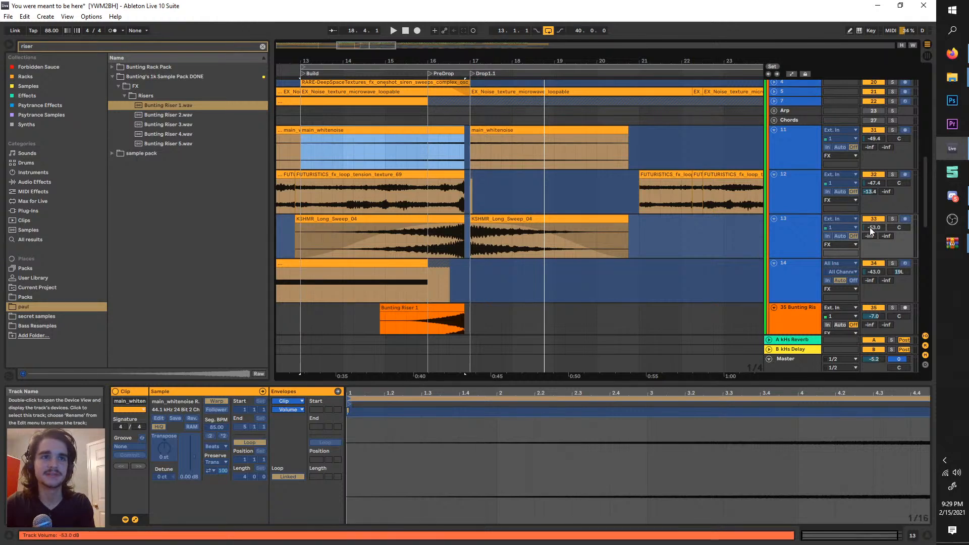
{"action": "scroll", "coordinate": [386, 189], "scroll_direction": "up", "scroll_amount": 8}
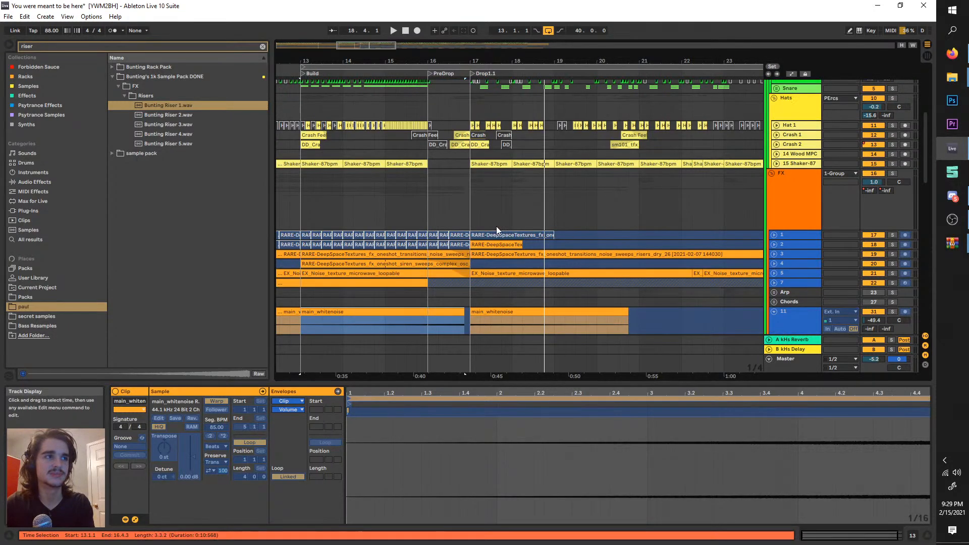
{"action": "scroll", "coordinate": [497, 231], "scroll_direction": "left", "scroll_amount": 1}
{"action": "left_click_drag", "start_coordinate": [411, 382], "coordinate": [414, 469]}
{"action": "scroll", "coordinate": [435, 331], "scroll_direction": "up", "scroll_amount": 2}
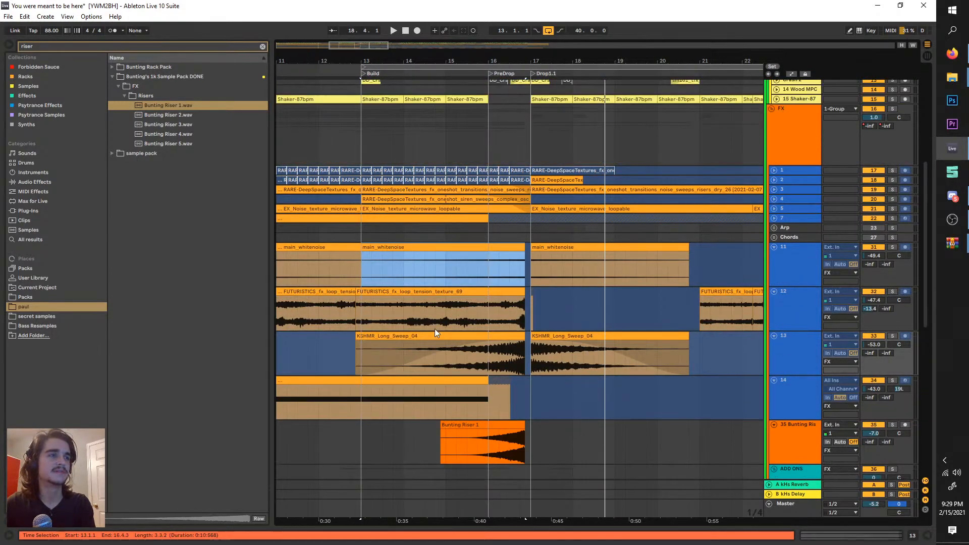
{"action": "scroll", "coordinate": [434, 333], "scroll_direction": "up", "scroll_amount": 10}
- Play the arrangement from the Build marker and solo the KICK track
{"action": "key", "text": "space"}
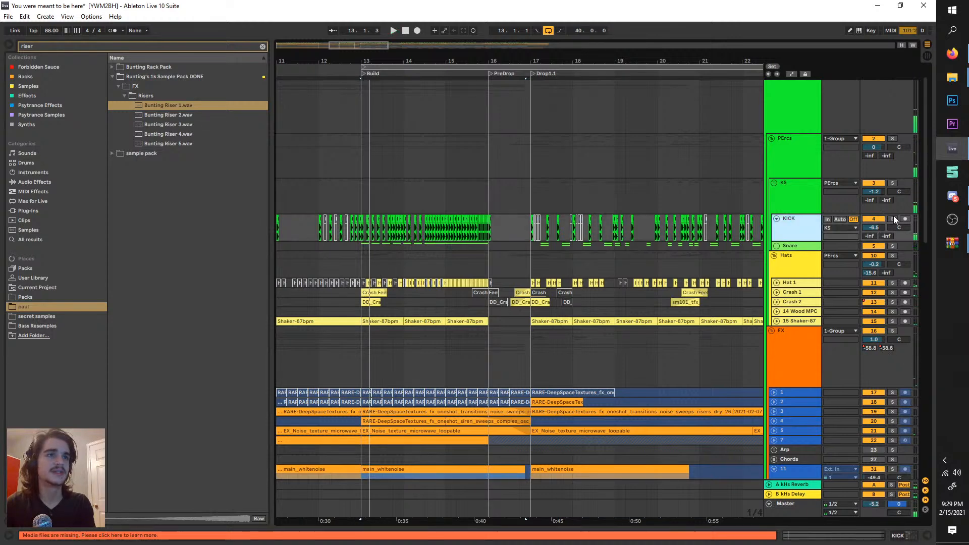
{"action": "left_click", "coordinate": [893, 219]}
{"action": "scroll", "coordinate": [415, 223], "scroll_direction": "up", "scroll_amount": 3}
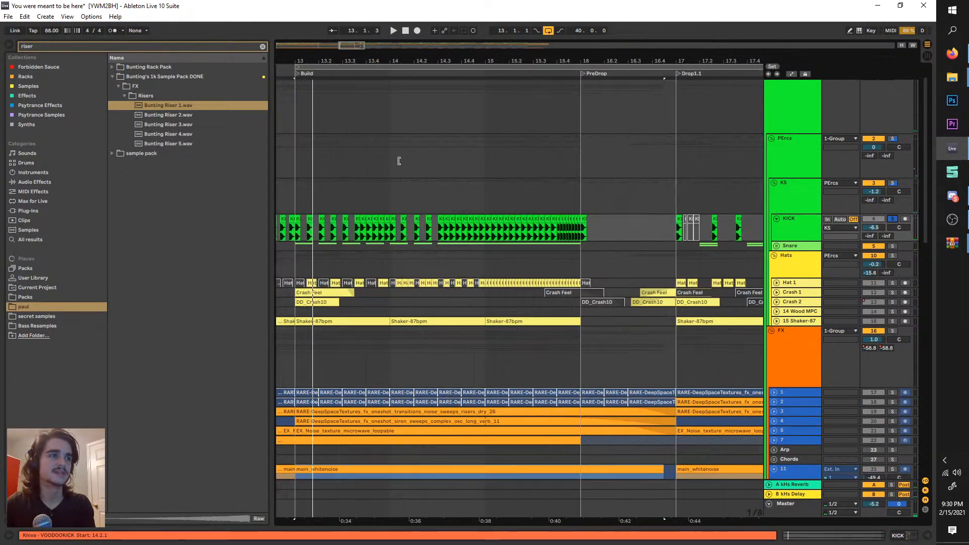
{"action": "scroll", "coordinate": [399, 160], "scroll_direction": "up", "scroll_amount": 3}
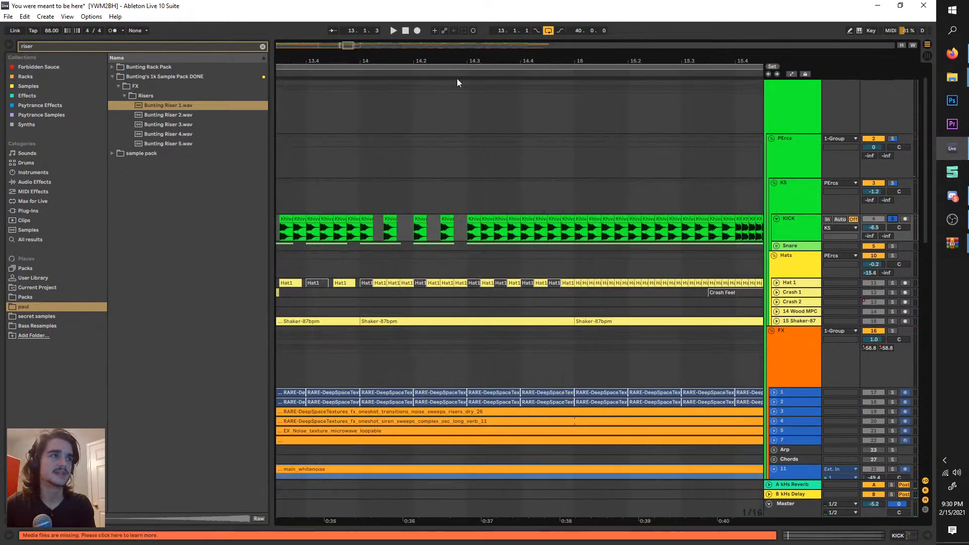
- Show the KICK track's device chain and unfold its Auto Filter
{"action": "left_click", "coordinate": [791, 234]}
{"action": "double_click", "coordinate": [790, 232]}
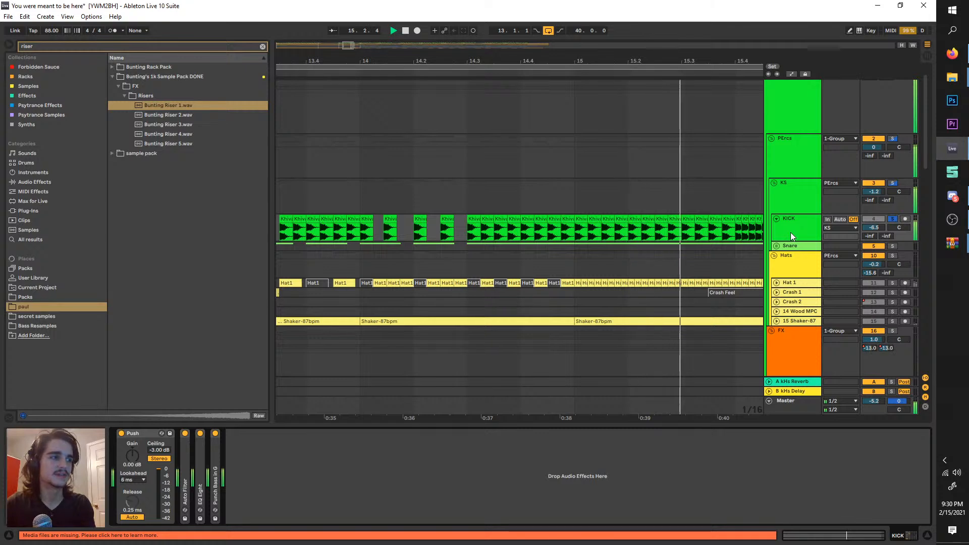
{"action": "double_click", "coordinate": [182, 477]}
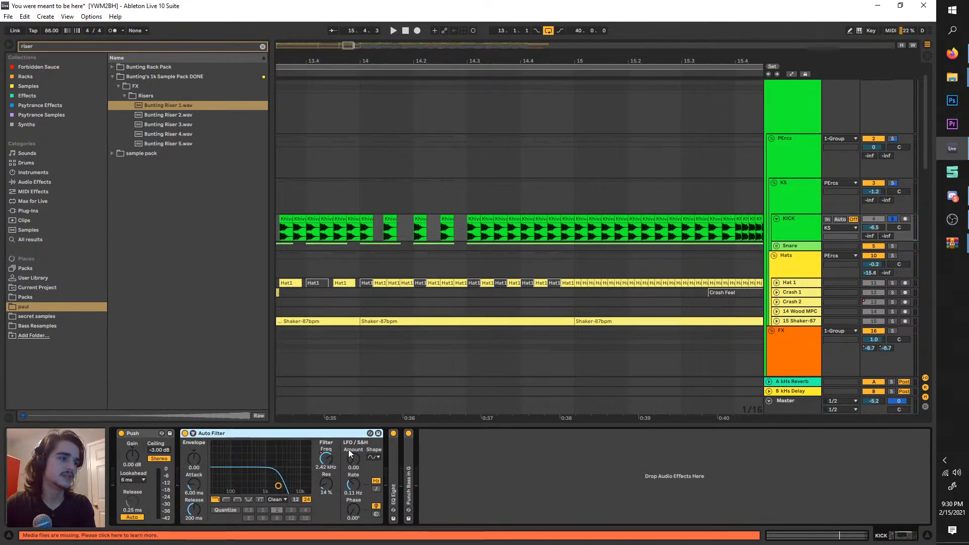
- Show automation in the arrangement and examine the KICK track's filter frequency curve from the Build to the drop
{"action": "key", "text": "a"}
{"action": "scroll", "coordinate": [389, 332], "scroll_direction": "down", "scroll_amount": 2}
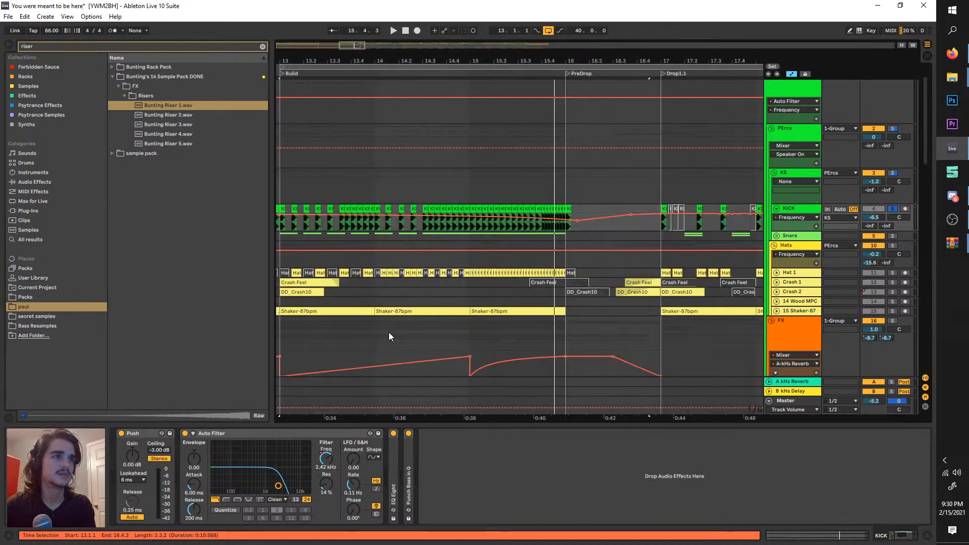
{"action": "scroll", "coordinate": [388, 332], "scroll_direction": "down", "scroll_amount": 2}
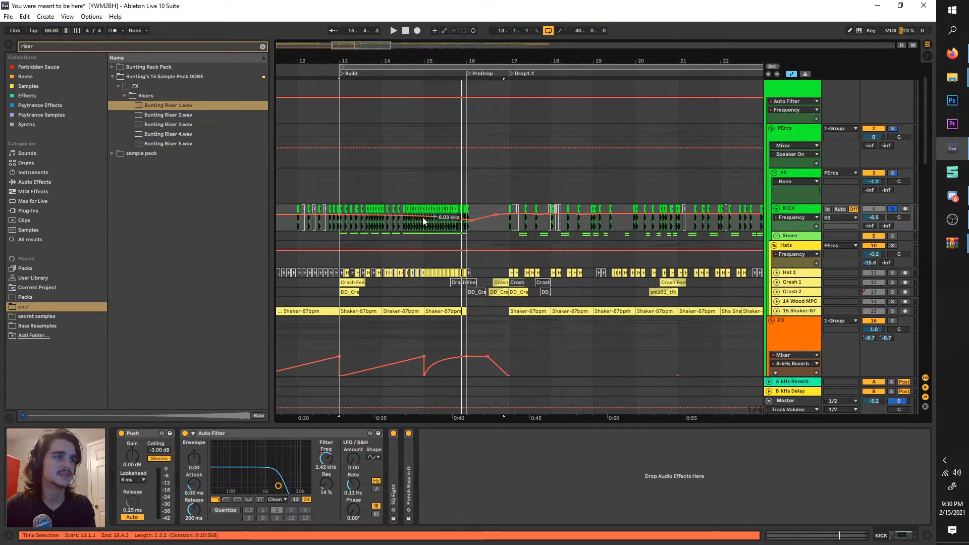
{"action": "scroll", "coordinate": [371, 217], "scroll_direction": "up", "scroll_amount": 2}
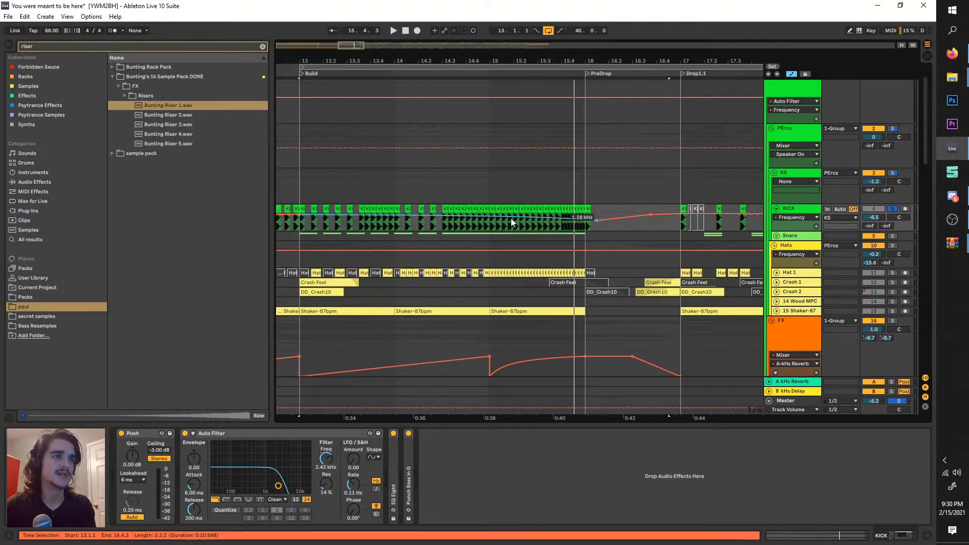
{"action": "scroll", "coordinate": [512, 218], "scroll_direction": "right", "scroll_amount": 2}
- Play the soloed kick through Drop1.1 and follow it to about bar 20
{"action": "left_click", "coordinate": [662, 74]}
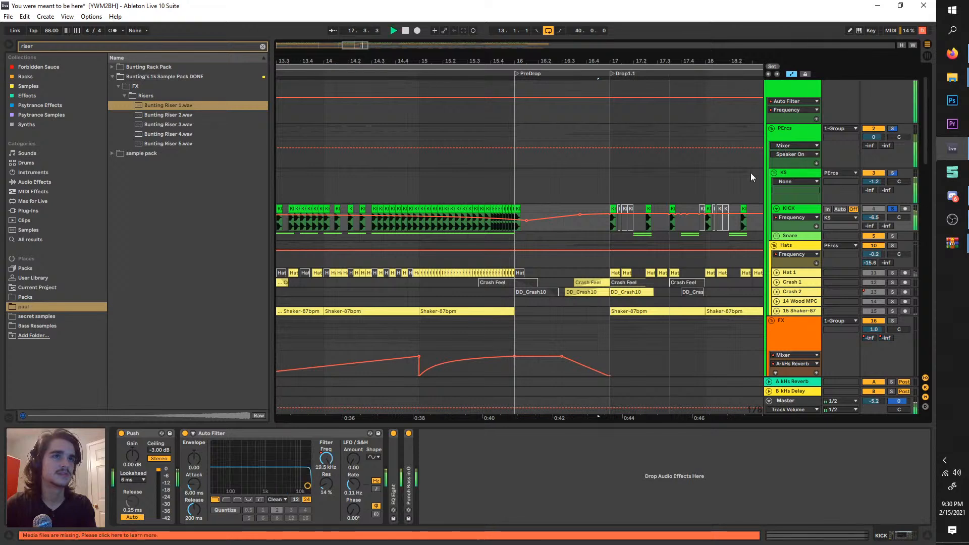
{"action": "scroll", "coordinate": [634, 193], "scroll_direction": "right", "scroll_amount": 3}
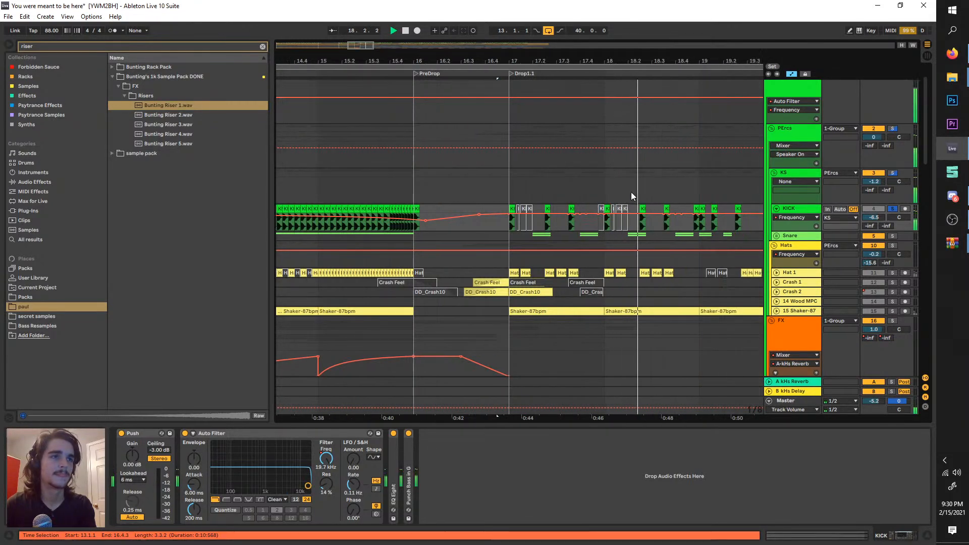
{"action": "scroll", "coordinate": [631, 192], "scroll_direction": "right", "scroll_amount": 1}
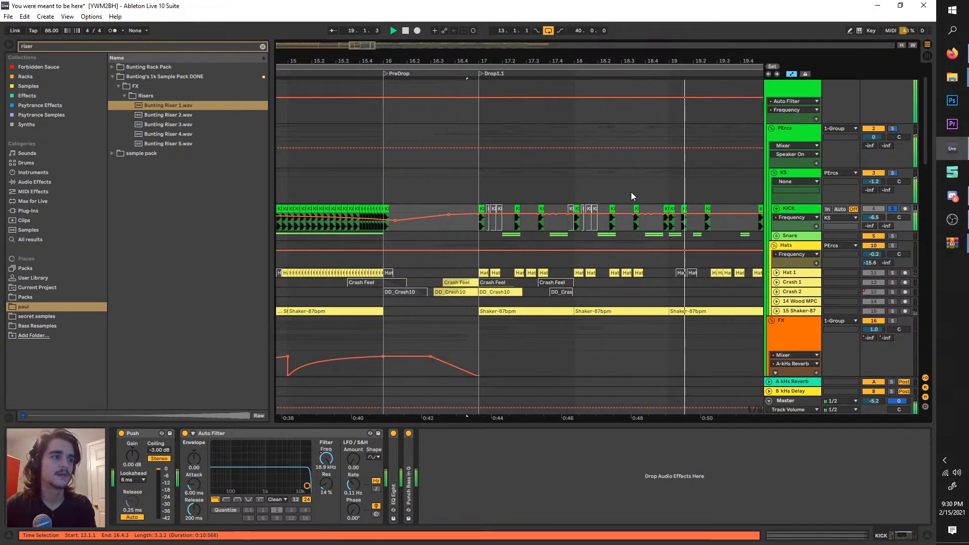
{"action": "scroll", "coordinate": [631, 192], "scroll_direction": "right", "scroll_amount": 2}
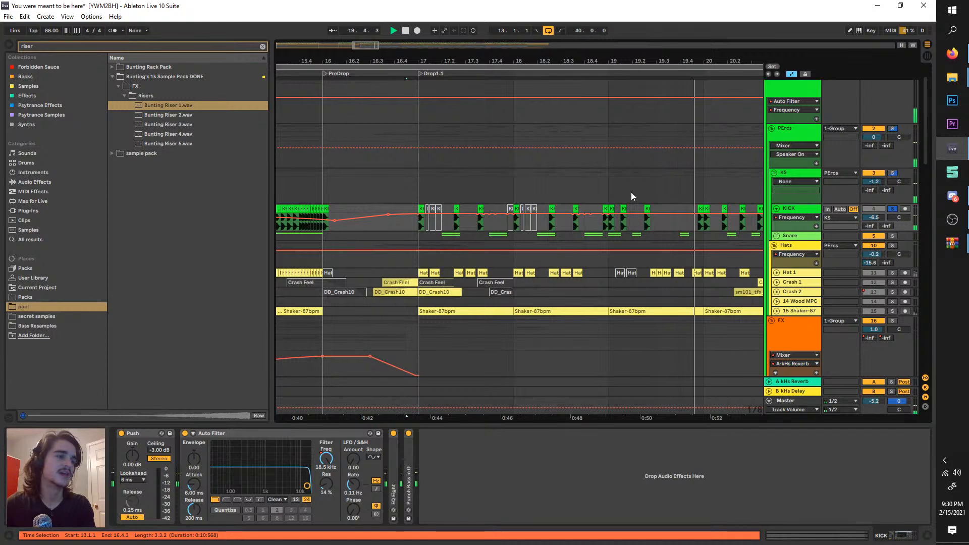
{"action": "scroll", "coordinate": [631, 191], "scroll_direction": "right", "scroll_amount": 2}
{"action": "scroll", "coordinate": [631, 196], "scroll_direction": "right", "scroll_amount": 4}
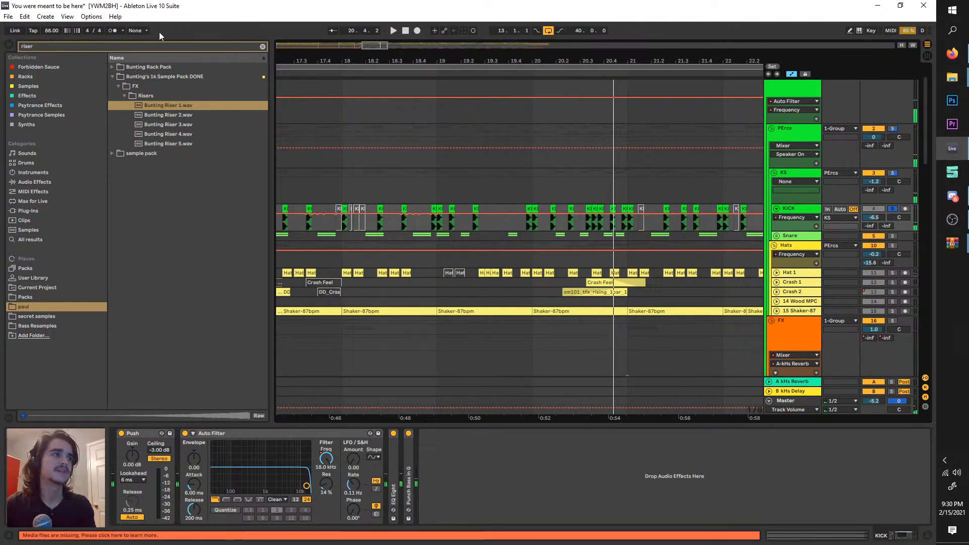
- Search the Audio Effects for "hiss" and add the Erosion preset Hiss.adv to the end of the KICK device chain
{"action": "left_click", "coordinate": [199, 44]}
{"action": "type", "text": "hiss"}
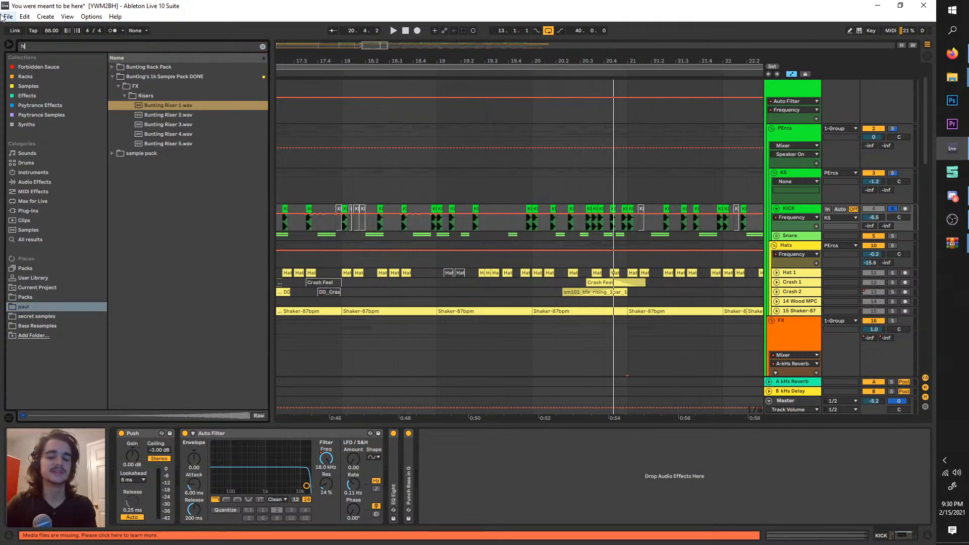
{"action": "left_click", "coordinate": [31, 192]}
{"action": "left_click", "coordinate": [33, 182]}
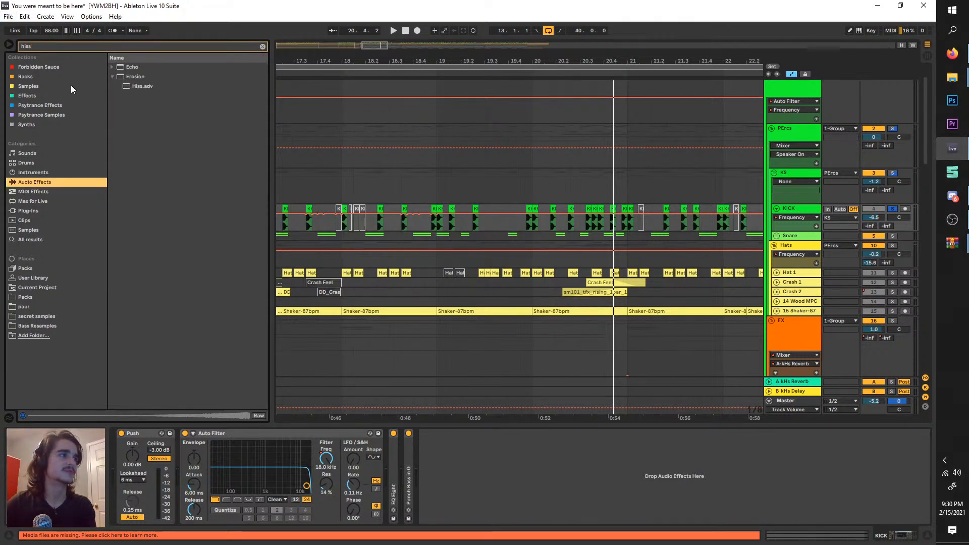
{"action": "left_click_drag", "start_coordinate": [133, 89], "coordinate": [539, 485]}
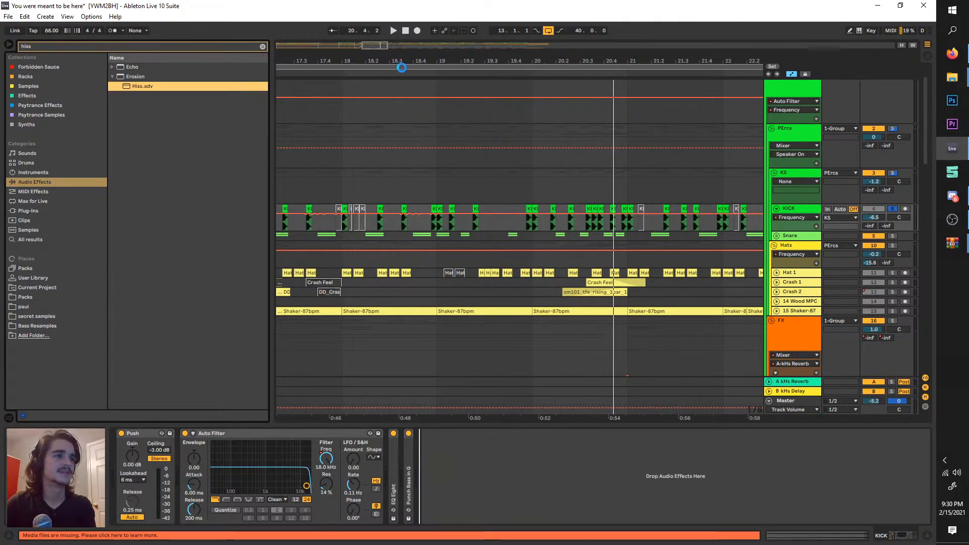
- Play the drop with the KICK unsoloed, lower the Hiss amount to 72.4, and solo the KICK again
{"action": "left_click", "coordinate": [385, 74]}
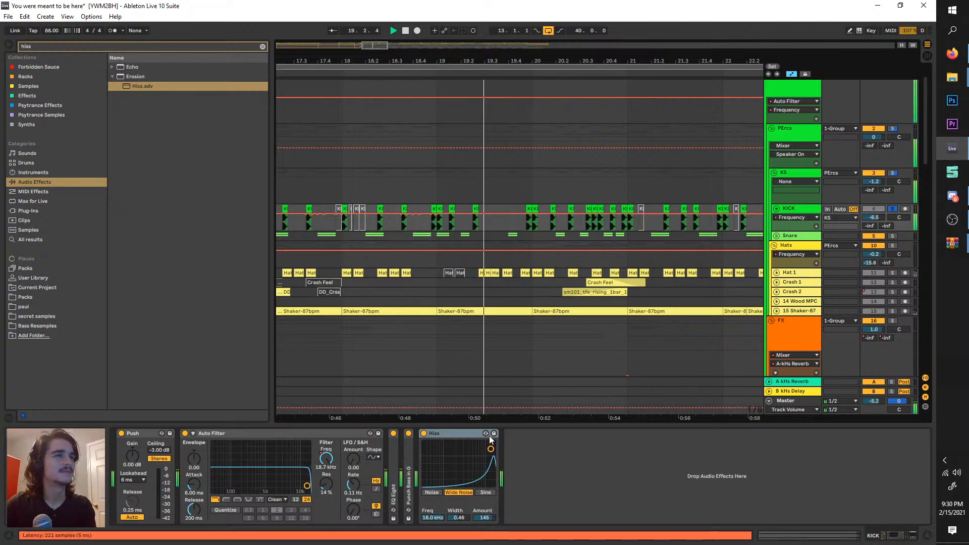
{"action": "left_click", "coordinate": [893, 208]}
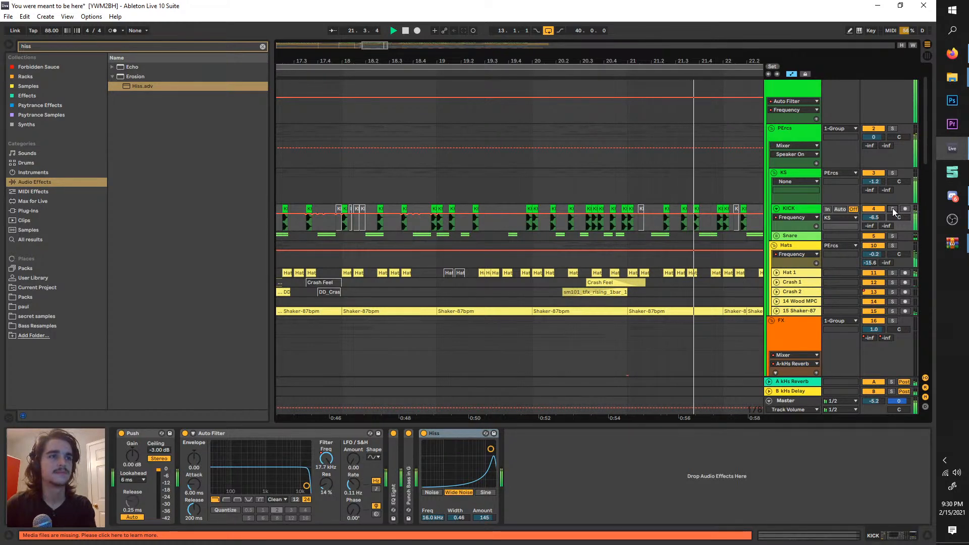
{"action": "left_click_drag", "start_coordinate": [484, 517], "coordinate": [485, 535]}
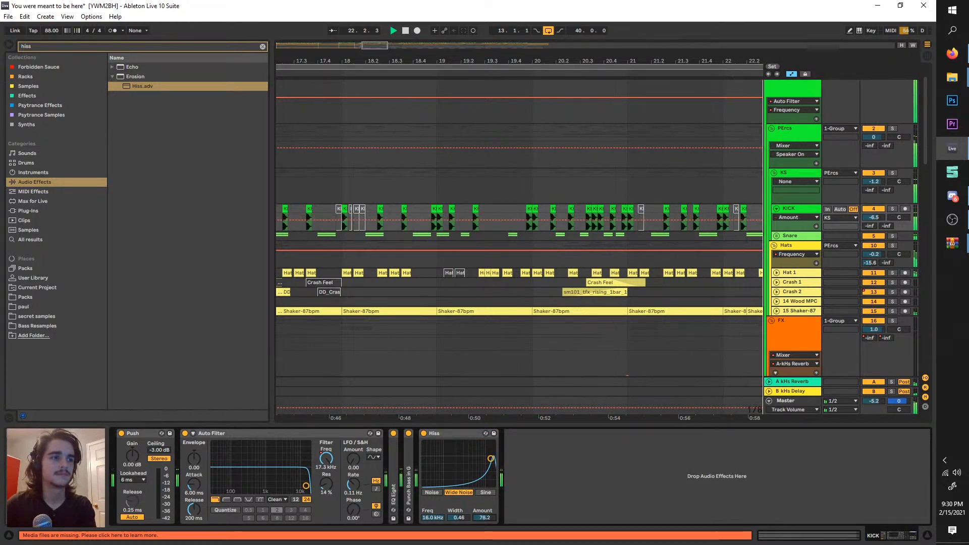
{"action": "left_click", "coordinate": [892, 209]}
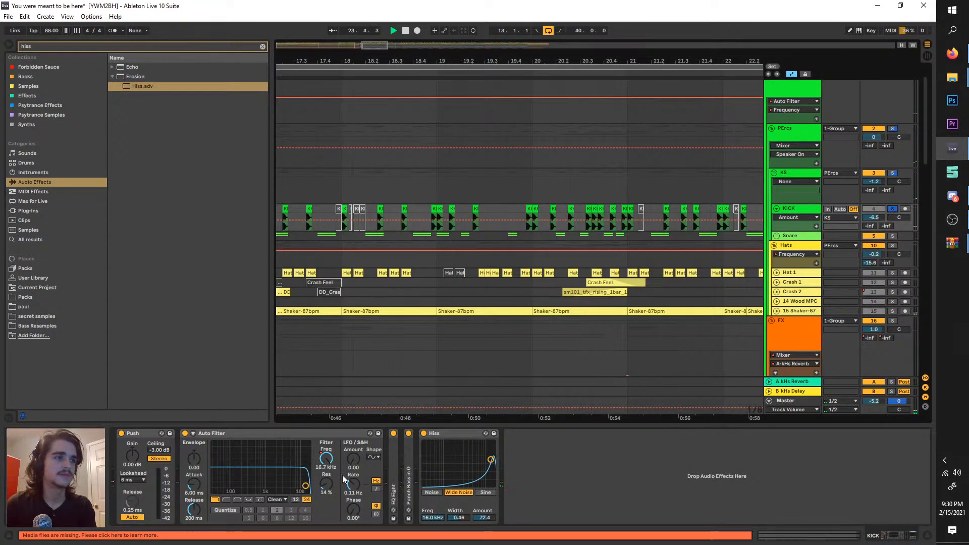
- Unfold the KICK track's Punch Bass in G device and raise its Boom amount to 57%
{"action": "double_click", "coordinate": [409, 461]}
{"action": "scroll", "coordinate": [525, 219], "scroll_direction": "up", "scroll_amount": 6}
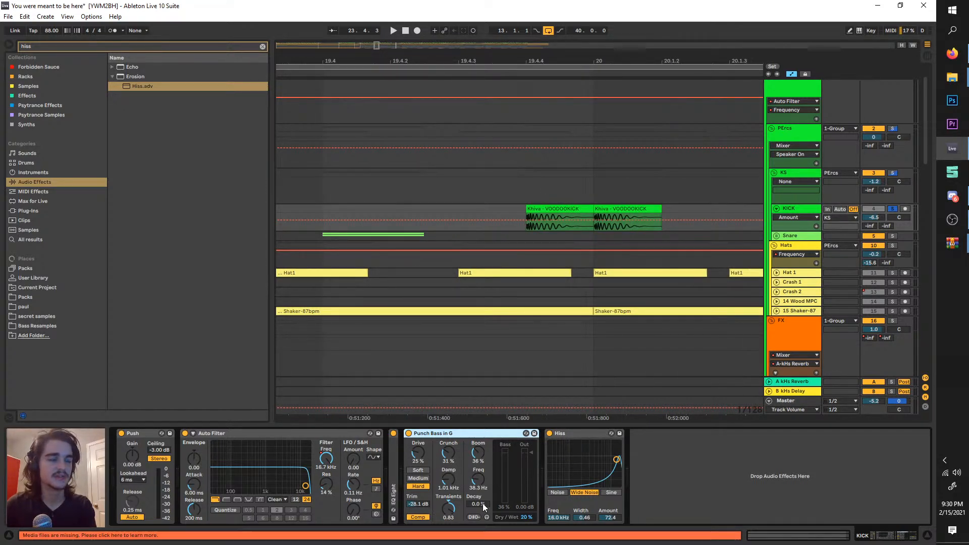
{"action": "left_click_drag", "start_coordinate": [478, 505], "coordinate": [478, 482]}
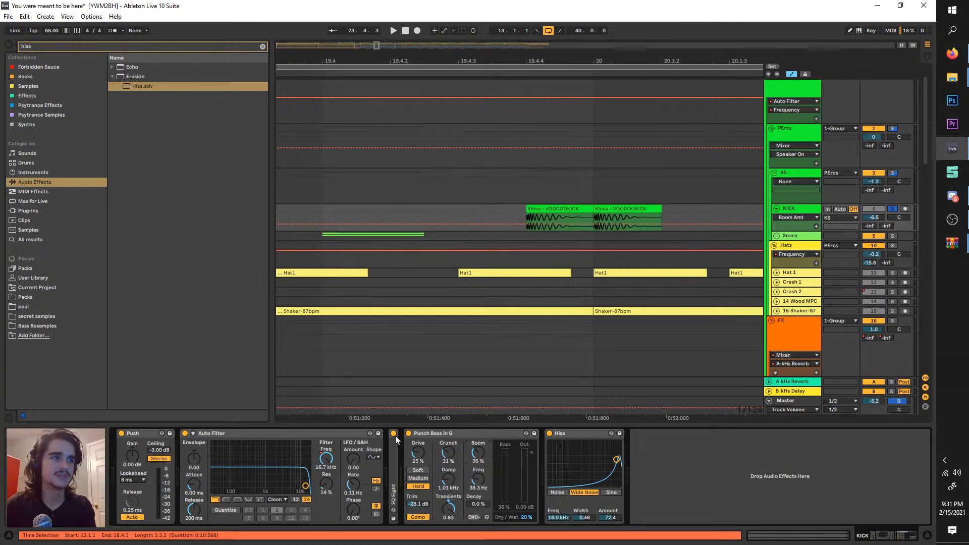
{"action": "left_click", "coordinate": [409, 433]}
{"action": "left_click", "coordinate": [408, 433]}
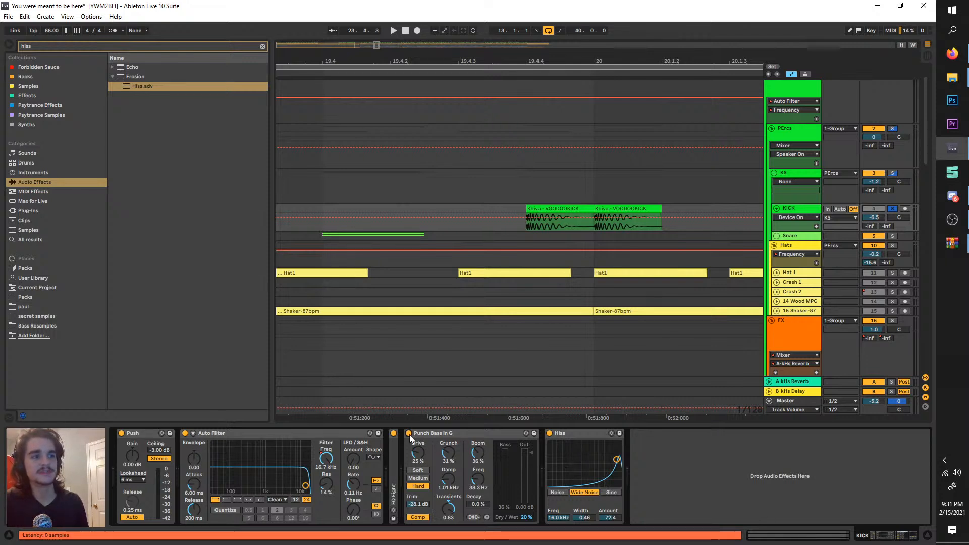
{"action": "left_click", "coordinate": [478, 453]}
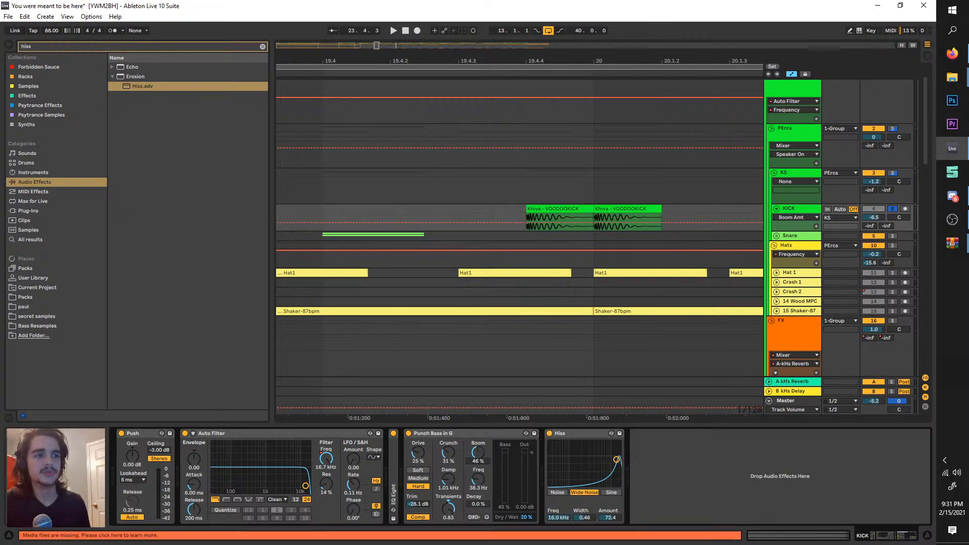
{"action": "left_click_drag", "start_coordinate": [478, 453], "coordinate": [478, 435]}
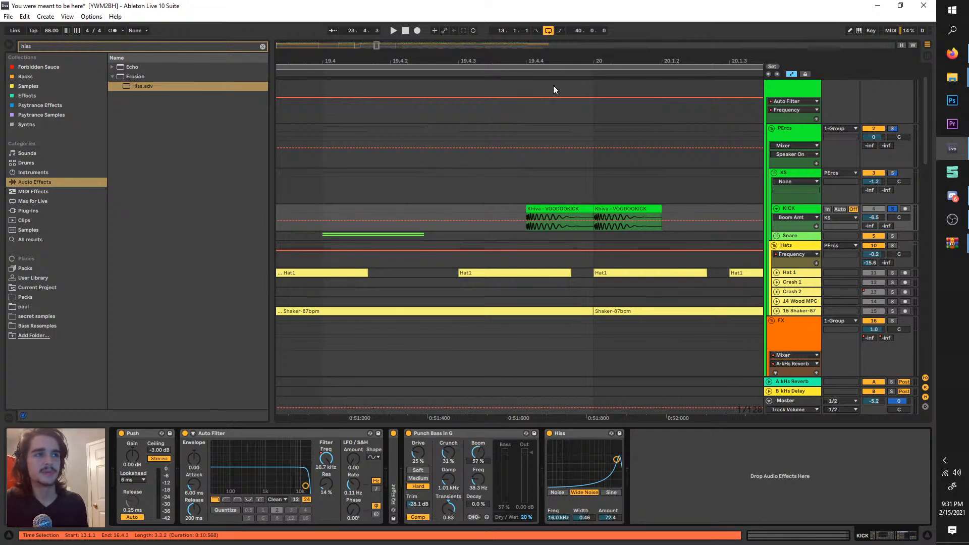
- Copy the VOODOOKICK clip at bar 20 to the empty area at bar 65 on the KICK track
{"action": "left_click", "coordinate": [610, 210]}
{"action": "scroll", "coordinate": [610, 210], "scroll_direction": "down", "scroll_amount": 10}
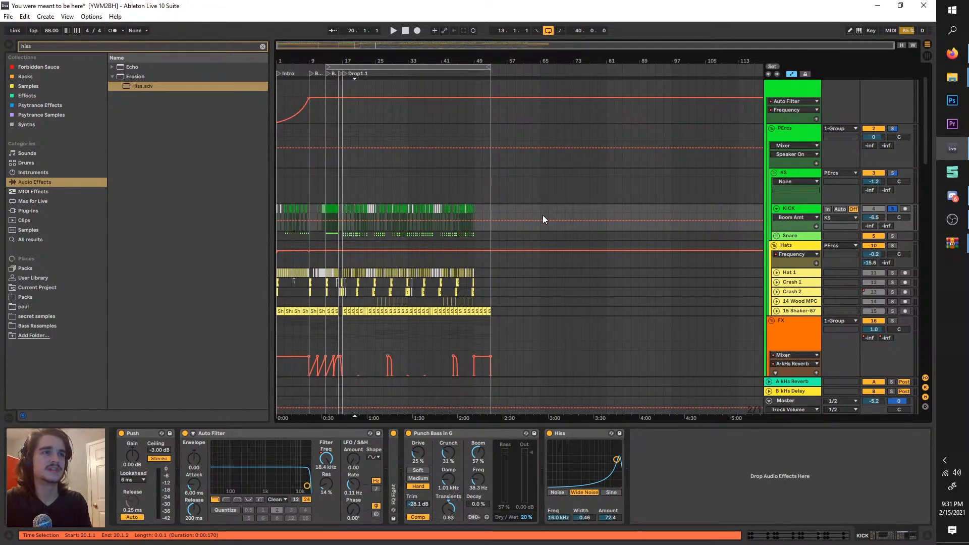
{"action": "left_click", "coordinate": [541, 214]}
{"action": "scroll", "coordinate": [542, 214], "scroll_direction": "up", "scroll_amount": 10}
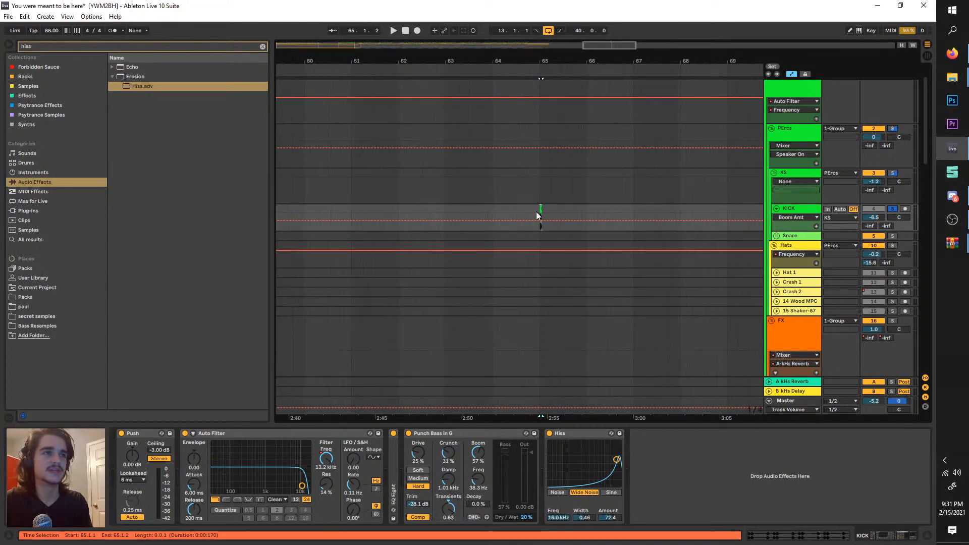
{"action": "scroll", "coordinate": [536, 211], "scroll_direction": "up", "scroll_amount": 5}
- Play the isolated kick copy at bar 65 and set the Boom decay of Punch Bass in G to 100%
{"action": "key", "text": "space"}
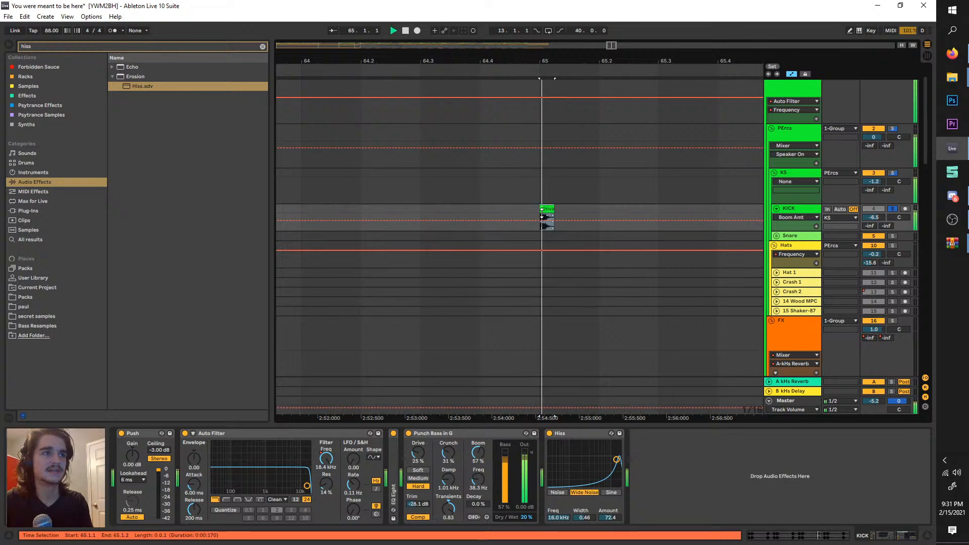
{"action": "scroll", "coordinate": [542, 215], "scroll_direction": "up", "scroll_amount": 3}
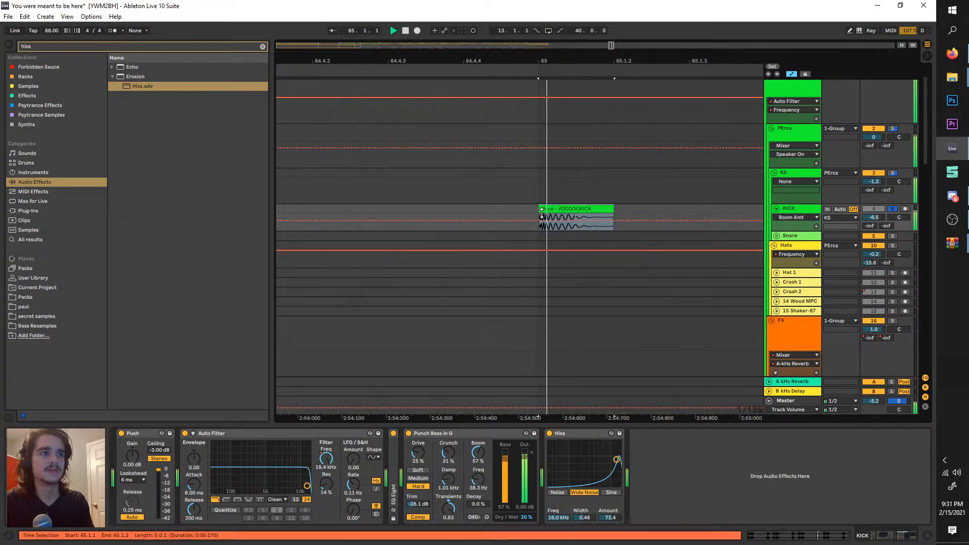
{"action": "scroll", "coordinate": [543, 214], "scroll_direction": "up", "scroll_amount": 2}
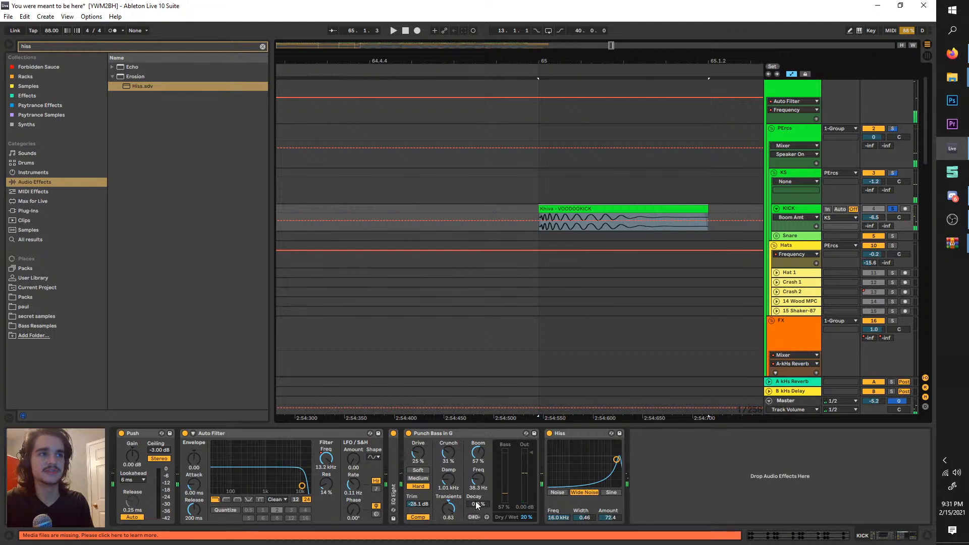
{"action": "left_click_drag", "start_coordinate": [477, 506], "coordinate": [469, 477]}
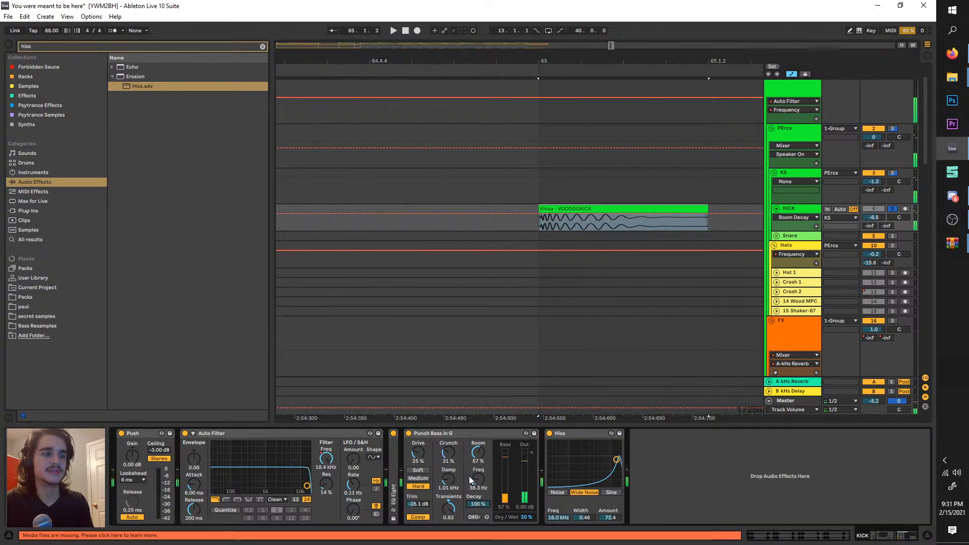
- Play the kick and move Punch Bass in G after Hiss in the KICK track's device chain
{"action": "key", "text": "space"}
{"action": "left_click", "coordinate": [453, 431]}
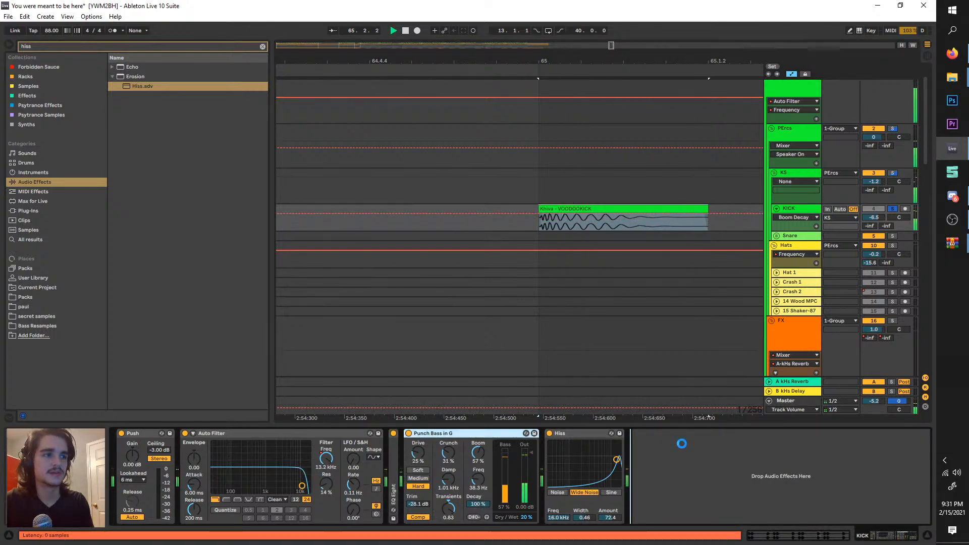
{"action": "key", "text": "space"}
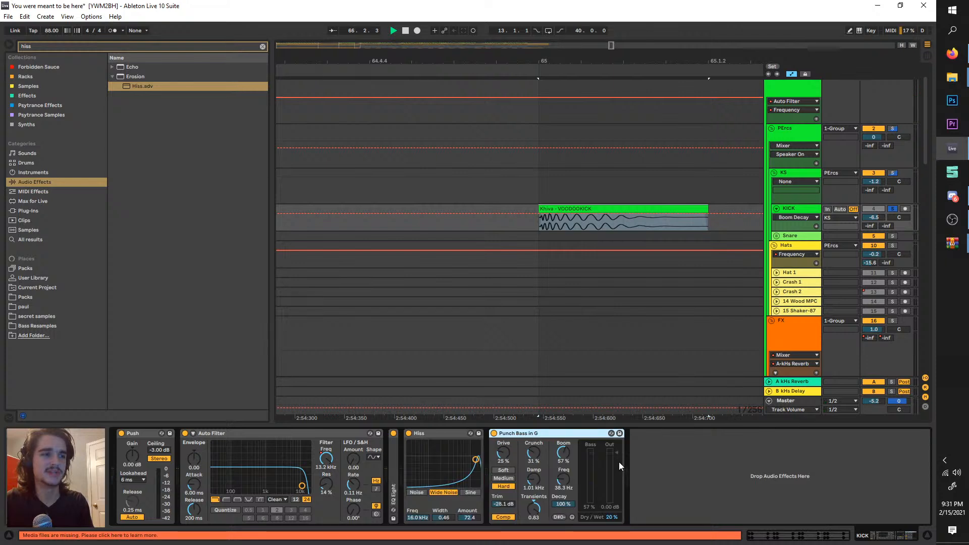
- Play the kick repeatedly while setting the Boom frequency of Punch Bass in G to 52.0 Hz
{"action": "key", "text": "space"}
{"action": "key", "text": "space"}
{"action": "left_click_drag", "start_coordinate": [564, 480], "coordinate": [563, 460]}
{"action": "key", "text": "space"}
{"action": "key", "text": "space"}
{"action": "key", "text": "space"}
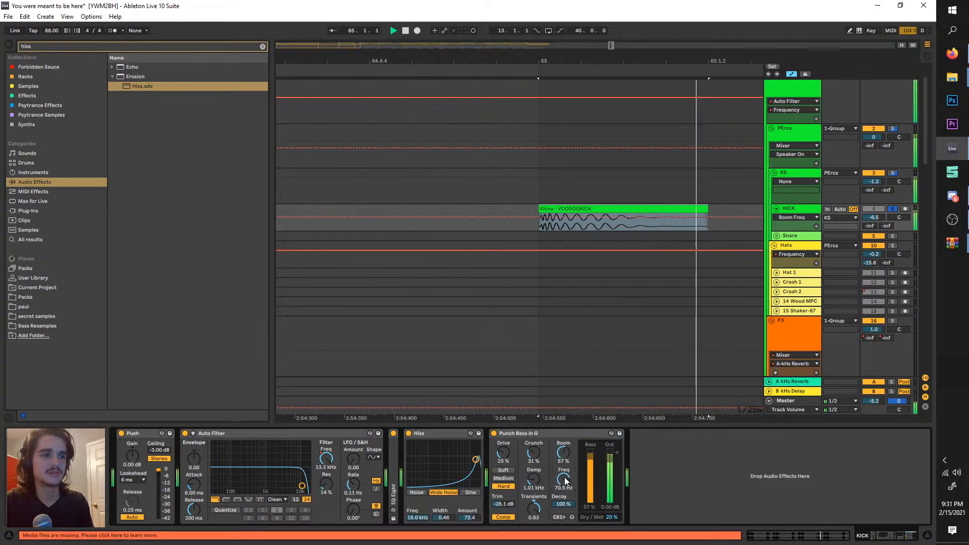
{"action": "key", "text": "space"}
{"action": "key", "text": "space"}
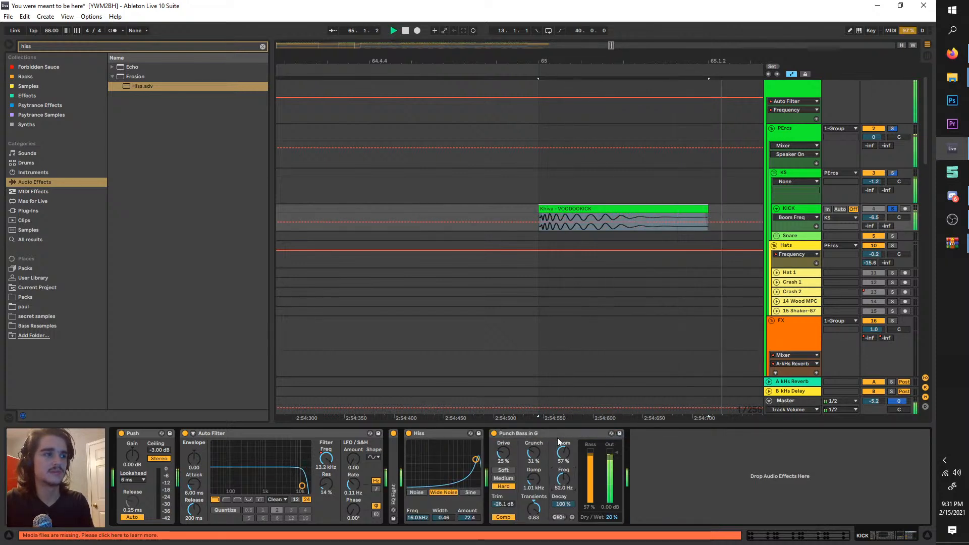
{"action": "key", "text": "space"}
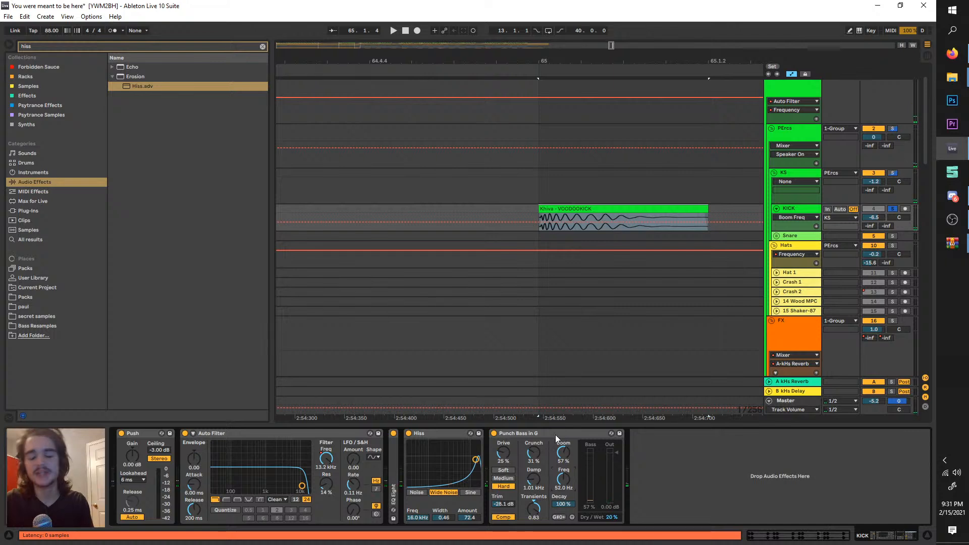
- Lower the Boom amount and decay of Punch Bass in G to 0.0% and move the device back before Hiss
{"action": "left_click_drag", "start_coordinate": [564, 453], "coordinate": [563, 485]}
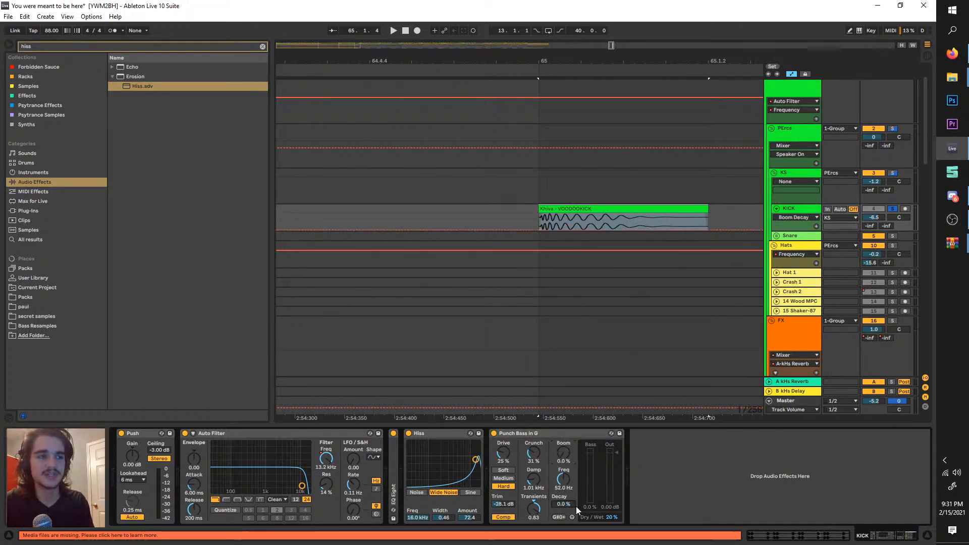
{"action": "left_click_drag", "start_coordinate": [519, 434], "coordinate": [404, 478]}
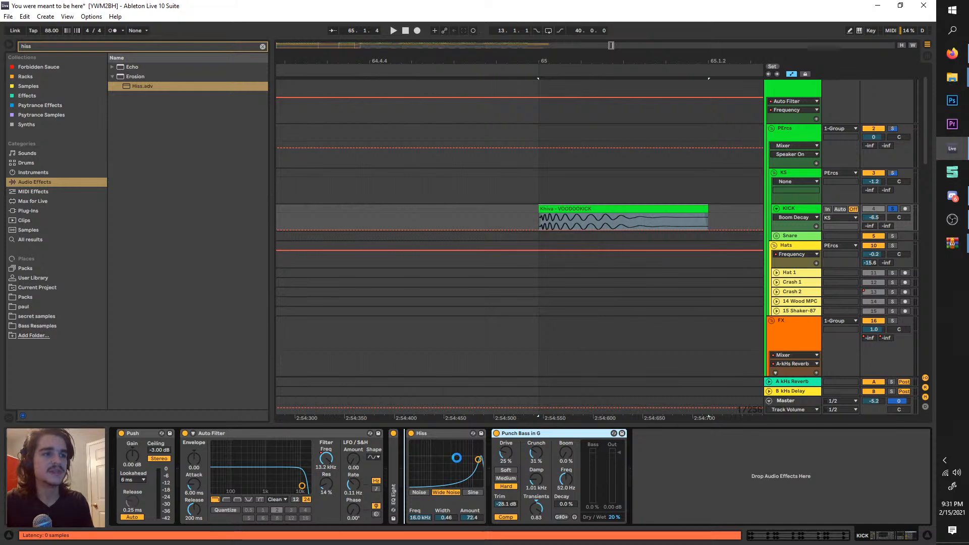
- Compare the kick at bar 65 with Punch Bass in G bypassed and switched back on
{"action": "left_click", "coordinate": [409, 433]}
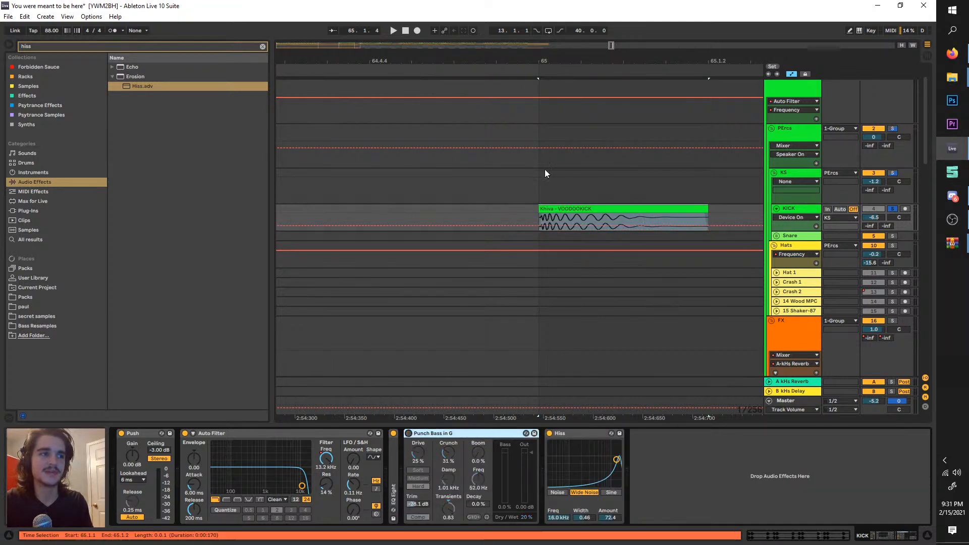
{"action": "left_click", "coordinate": [540, 218]}
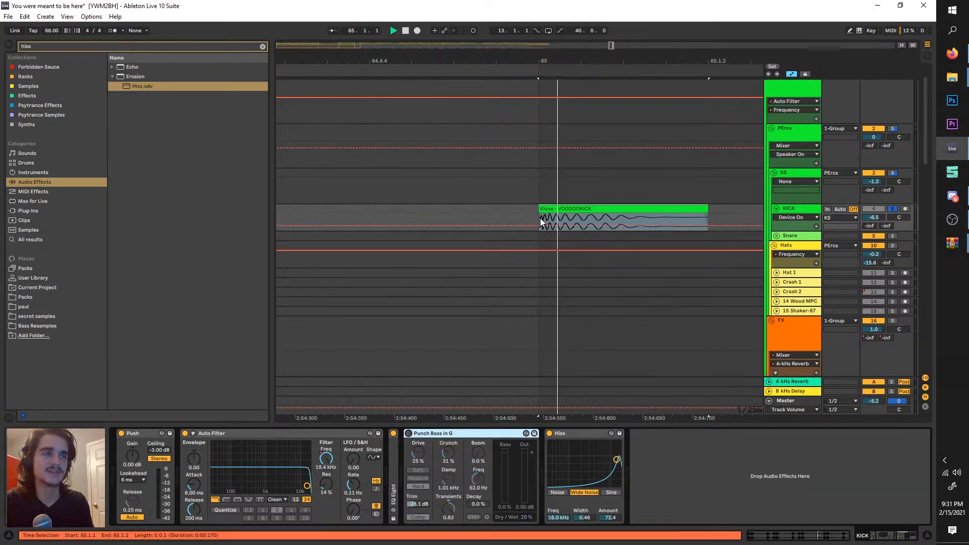
{"action": "left_click", "coordinate": [408, 433]}
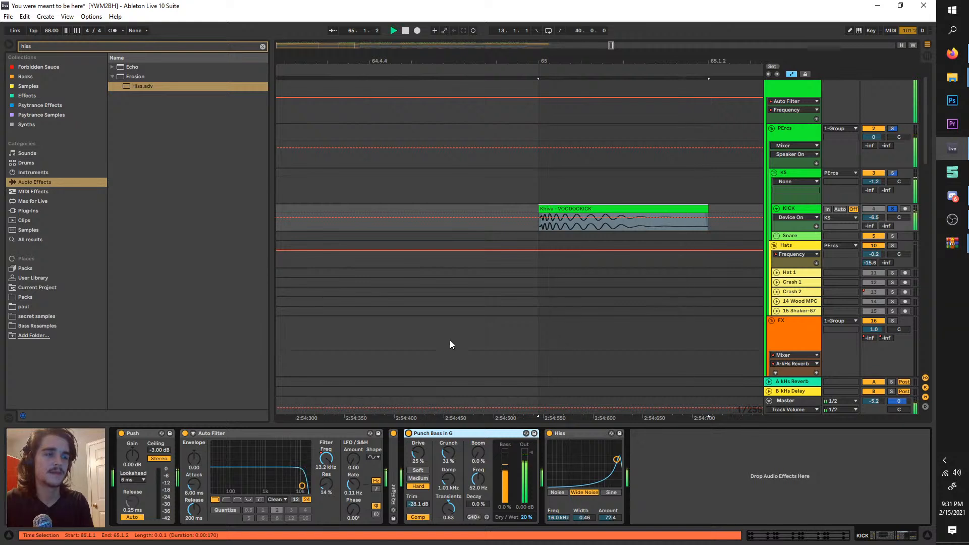
- Play the isolated VOODOOKICK clip at 41.2.3 on the KICK track
{"action": "scroll", "coordinate": [450, 340], "scroll_direction": "down", "scroll_amount": 5}
{"action": "scroll", "coordinate": [378, 339], "scroll_direction": "down", "scroll_amount": 5}
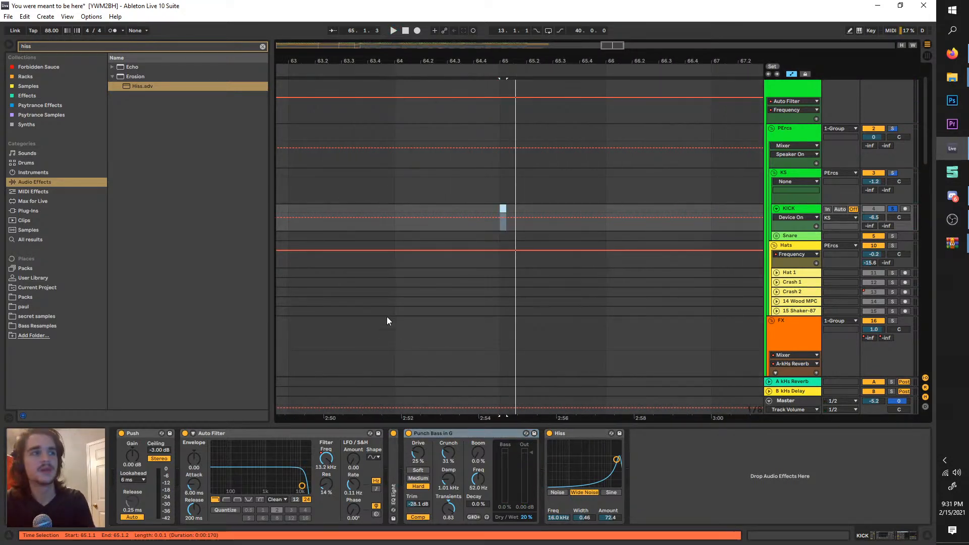
{"action": "scroll", "coordinate": [399, 383], "scroll_direction": "left", "scroll_amount": 3}
{"action": "scroll", "coordinate": [400, 385], "scroll_direction": "left", "scroll_amount": 10}
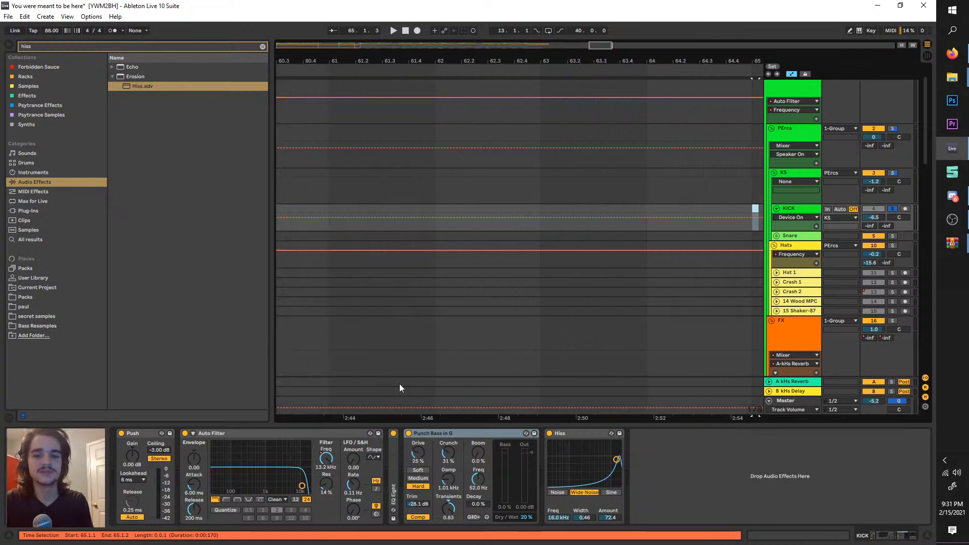
{"action": "scroll", "coordinate": [427, 403], "scroll_direction": "down", "scroll_amount": 8}
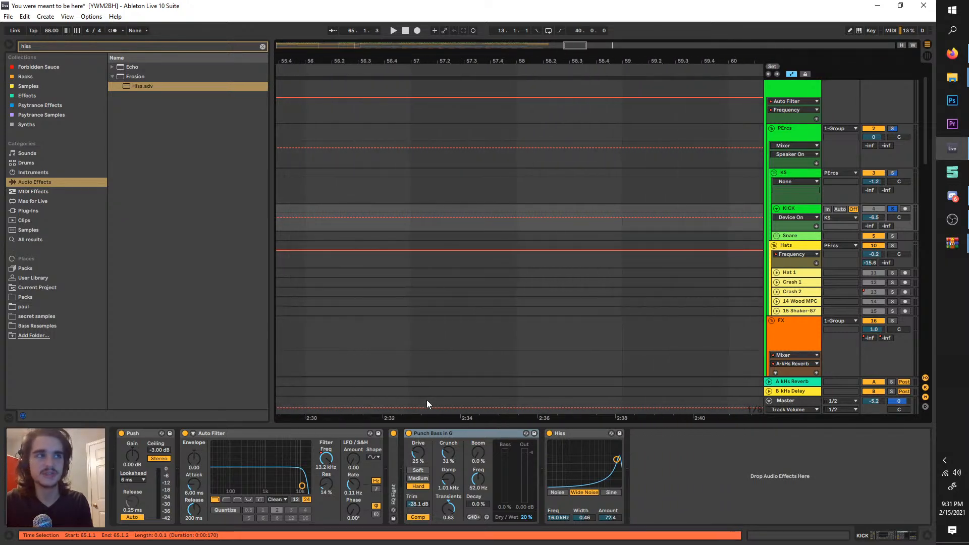
{"action": "scroll", "coordinate": [378, 343], "scroll_direction": "left", "scroll_amount": 8}
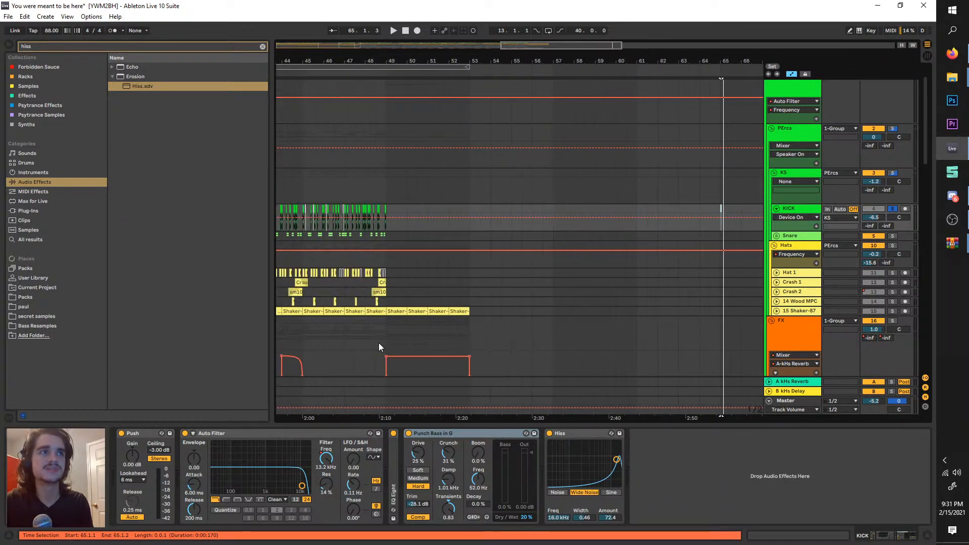
{"action": "scroll", "coordinate": [379, 343], "scroll_direction": "up", "scroll_amount": 7}
{"action": "scroll", "coordinate": [379, 347], "scroll_direction": "up", "scroll_amount": 3}
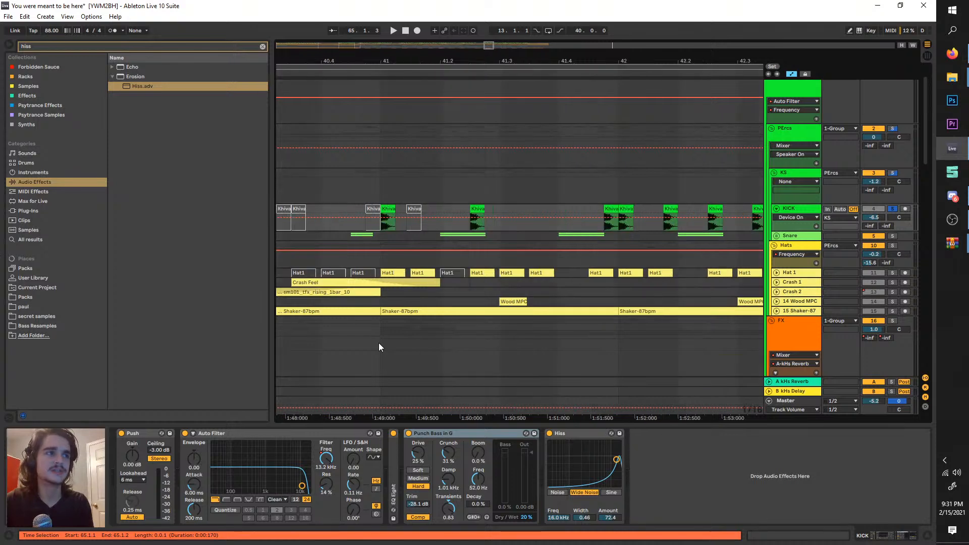
{"action": "scroll", "coordinate": [456, 248], "scroll_direction": "up", "scroll_amount": 5}
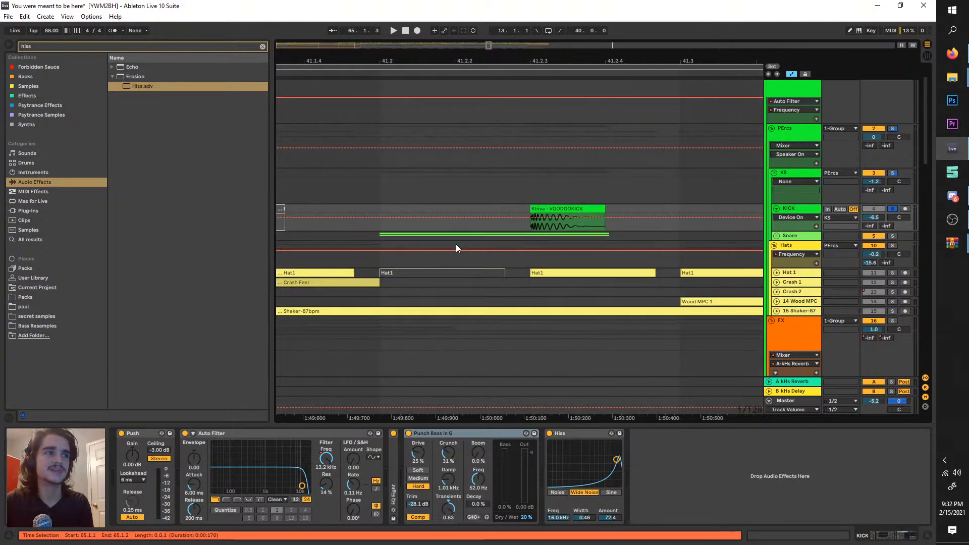
{"action": "left_click", "coordinate": [530, 222]}
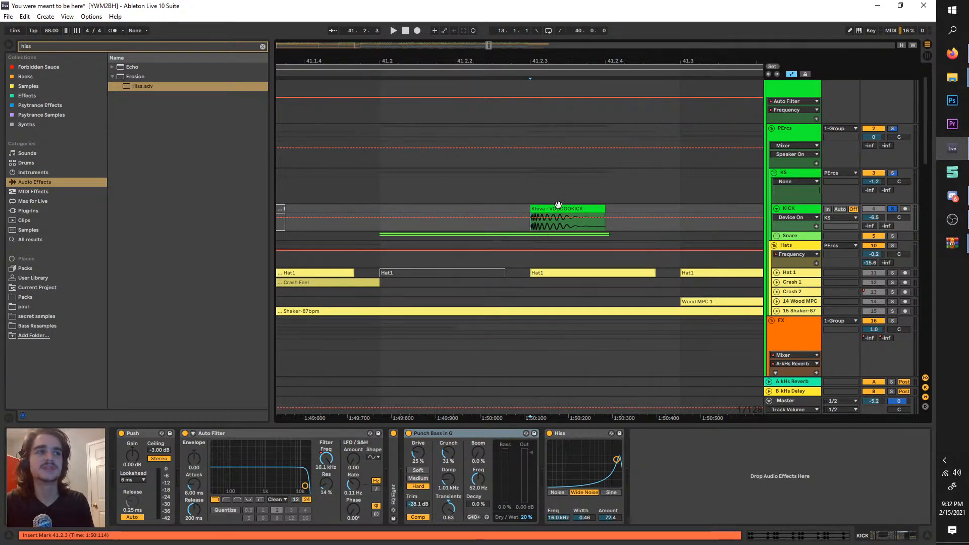
{"action": "key", "text": "space"}
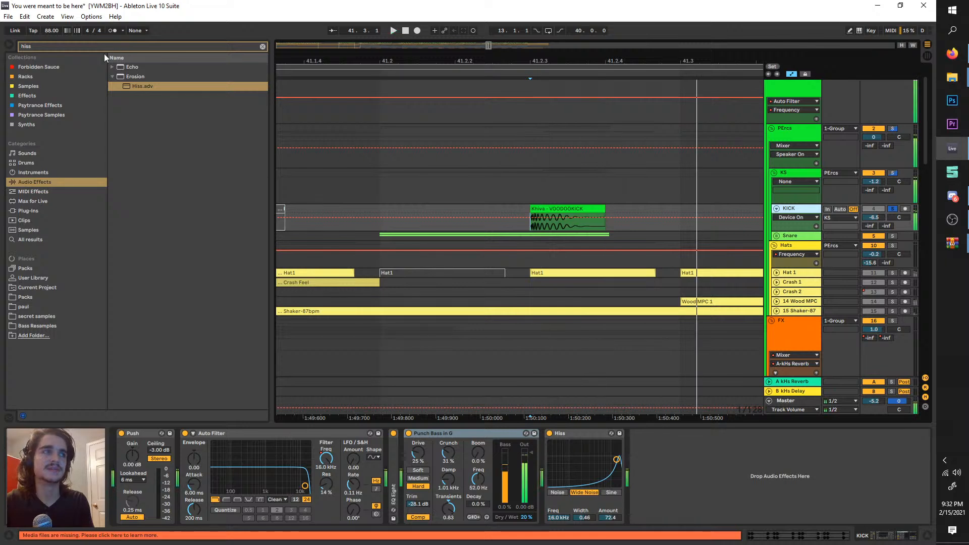
- Search the audio effects for "tuner" and add Tuner after Punch Bass in G on the KICK track
{"action": "left_click", "coordinate": [39, 45]}
{"action": "type", "text": "tuner"}
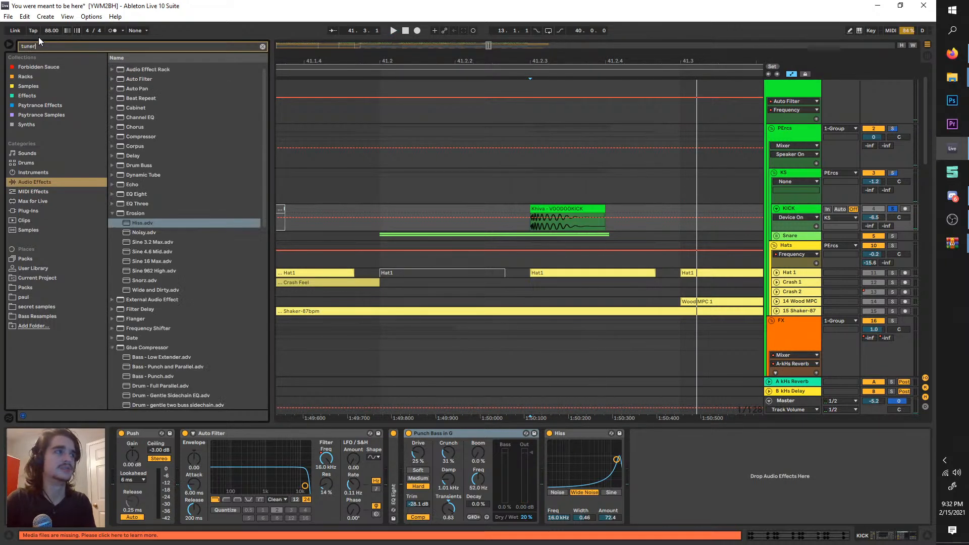
{"action": "left_click_drag", "start_coordinate": [126, 66], "coordinate": [522, 479]}
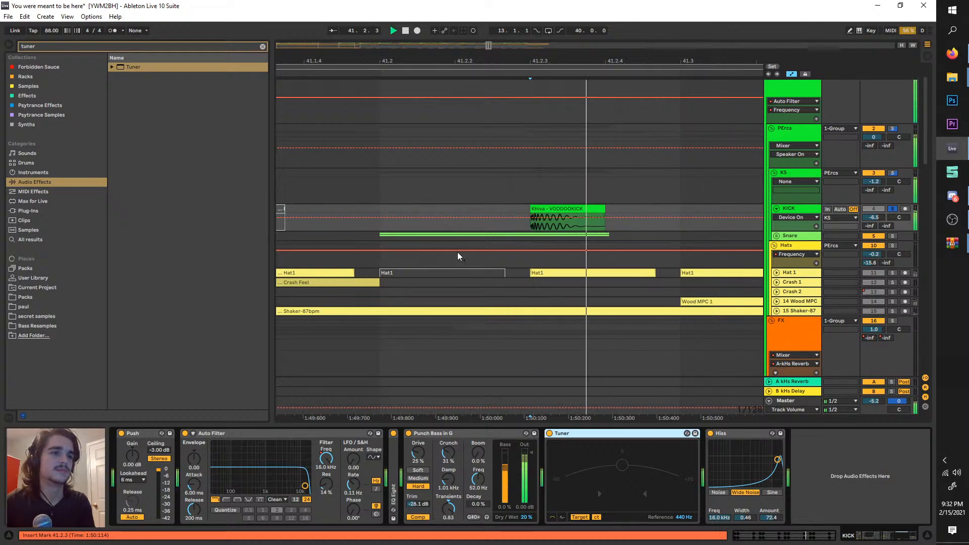
- Search the audio effects for "eq", add EQ Eight between Tuner and Hiss, and expand its spectrum display
{"action": "key", "text": "ctrl+f"}
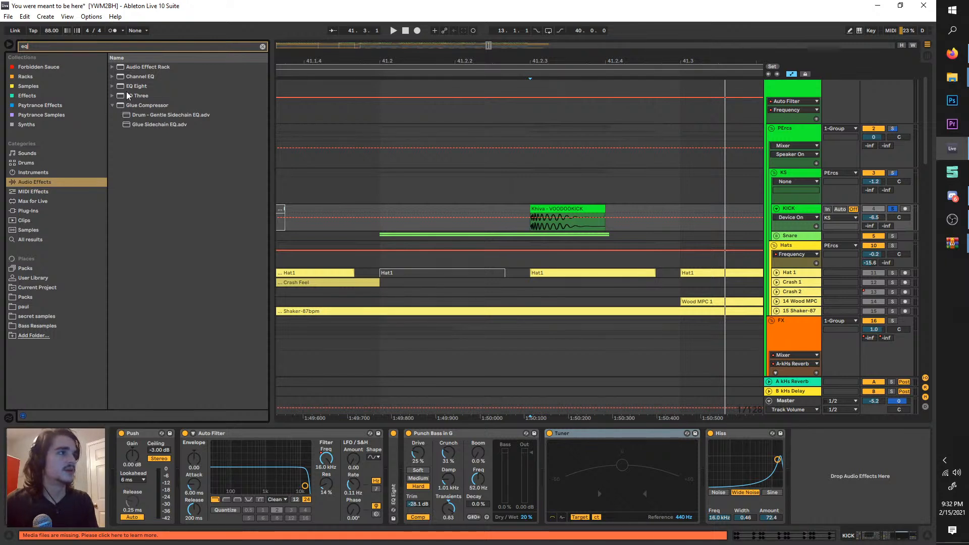
{"action": "left_click", "coordinate": [124, 94]}
{"action": "mouse_move", "coordinate": [121, 88]}
{"action": "left_mouse_down"}
{"action": "mouse_move", "coordinate": [622, 407]}
{"action": "mouse_move", "coordinate": [709, 435]}
{"action": "mouse_move", "coordinate": [692, 422]}
{"action": "left_mouse_up"}
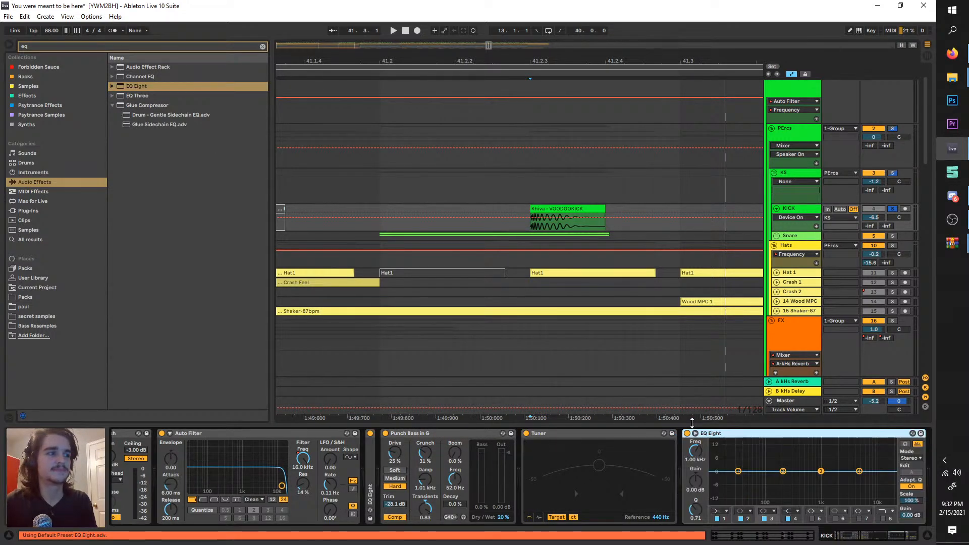
{"action": "left_click", "coordinate": [697, 434]}
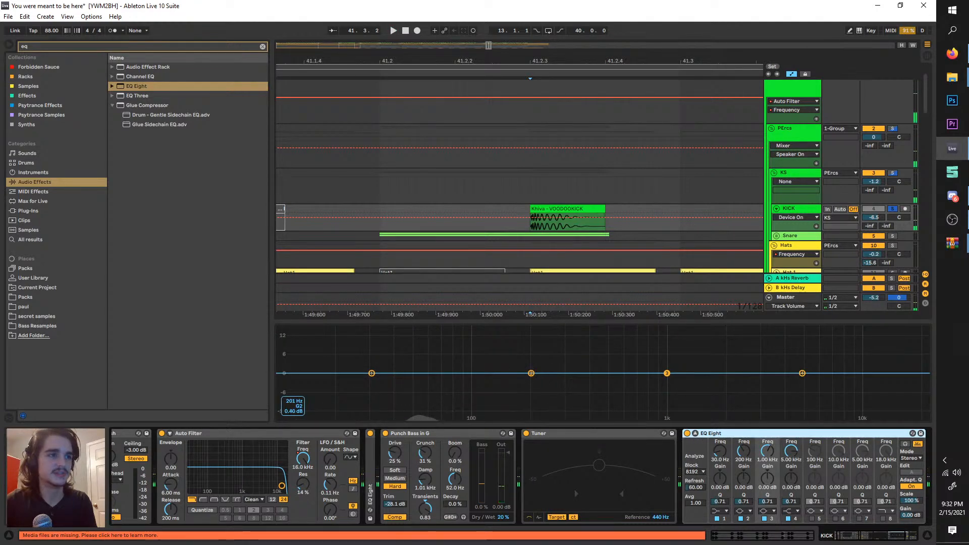
- Play the kick while boosting EQ Eight's second band by 14.8 dB at 49.0 Hz
{"action": "key", "text": "space"}
{"action": "left_click_drag", "start_coordinate": [531, 373], "coordinate": [419, 329]}
{"action": "key", "text": "space"}
{"action": "left_click_drag", "start_coordinate": [419, 328], "coordinate": [413, 331]}
{"action": "key", "text": "space"}
{"action": "key", "text": "space"}
{"action": "key", "text": "space"}
{"action": "key", "text": "space"}
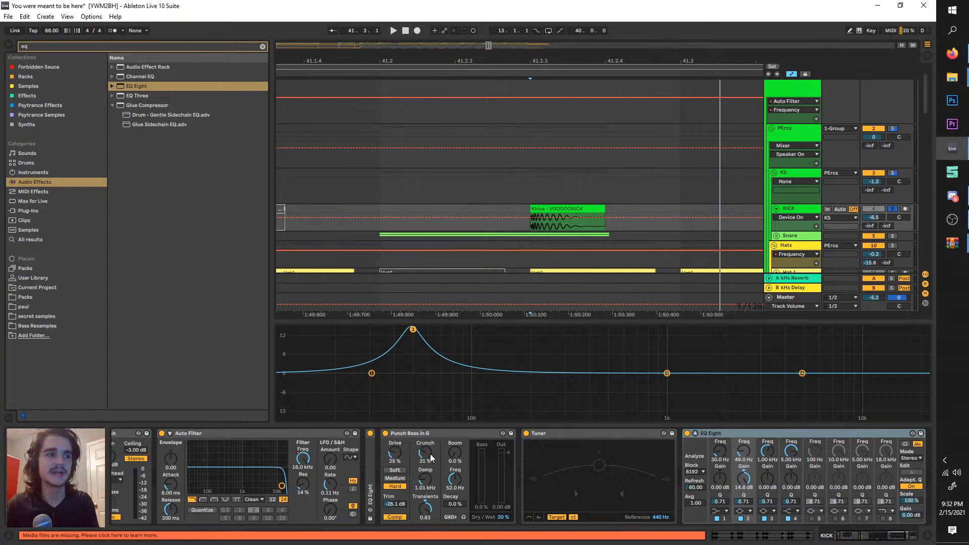
- Keep the Boom amount at 0.0% and remove Tuner and EQ Eight from the KICK track
{"action": "left_click_drag", "start_coordinate": [456, 453], "coordinate": [456, 447]}
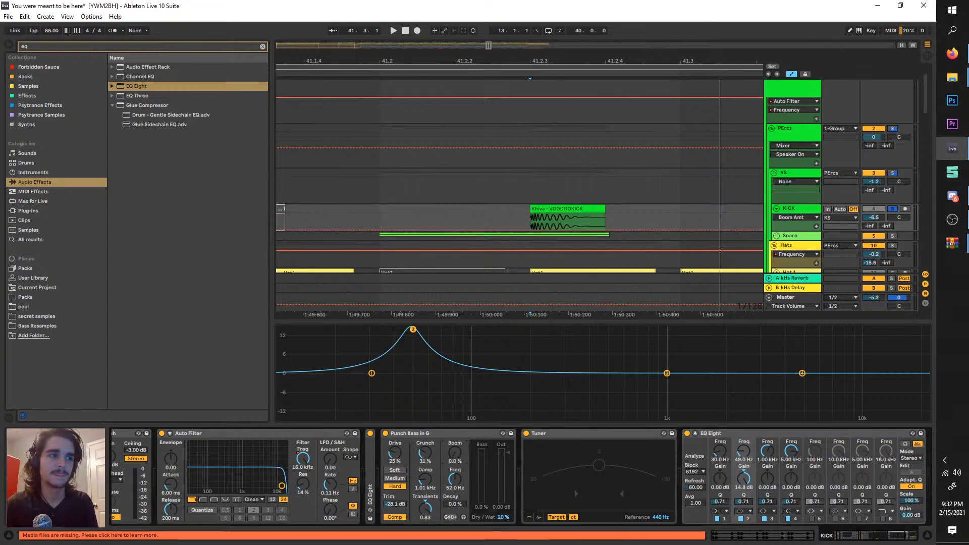
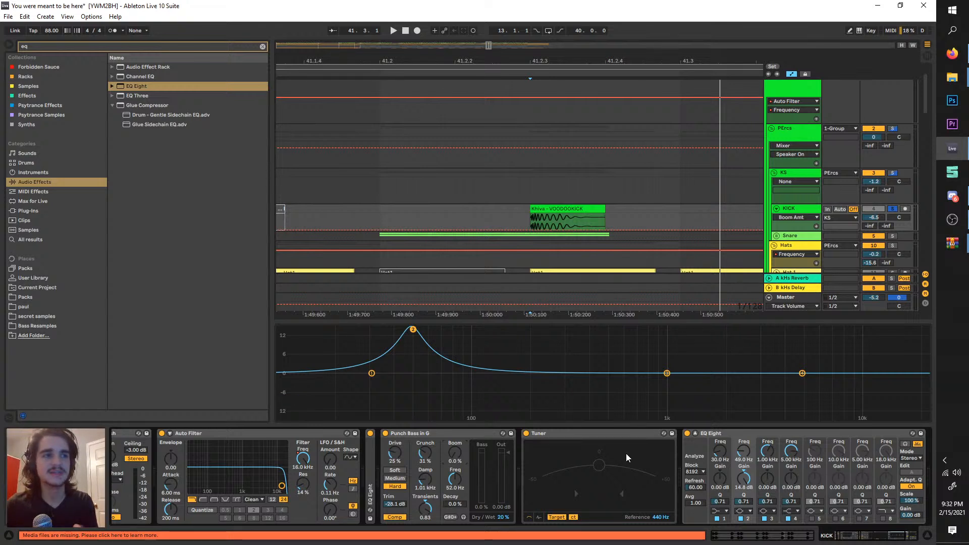
{"action": "left_click", "coordinate": [568, 436]}
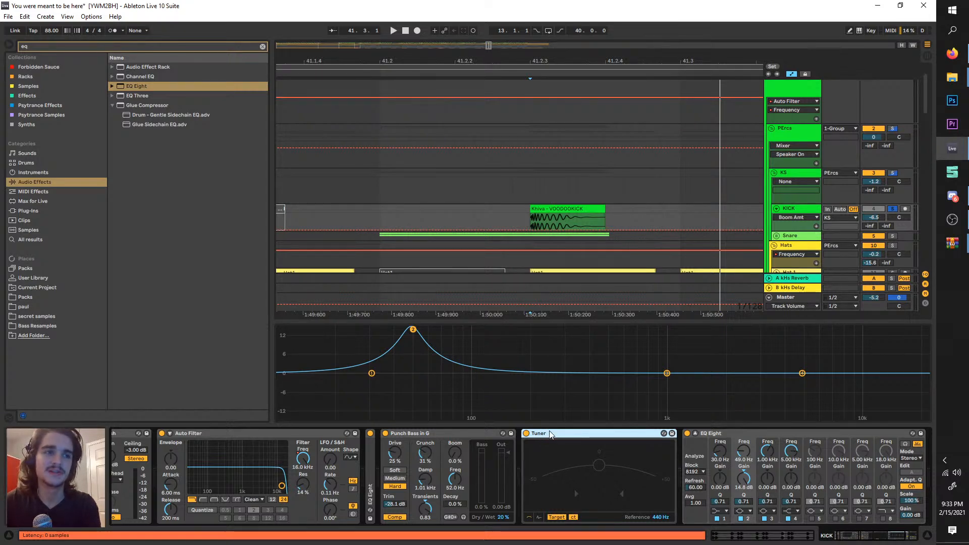
{"action": "key", "text": "Delete"}
{"action": "key", "text": "Delete"}
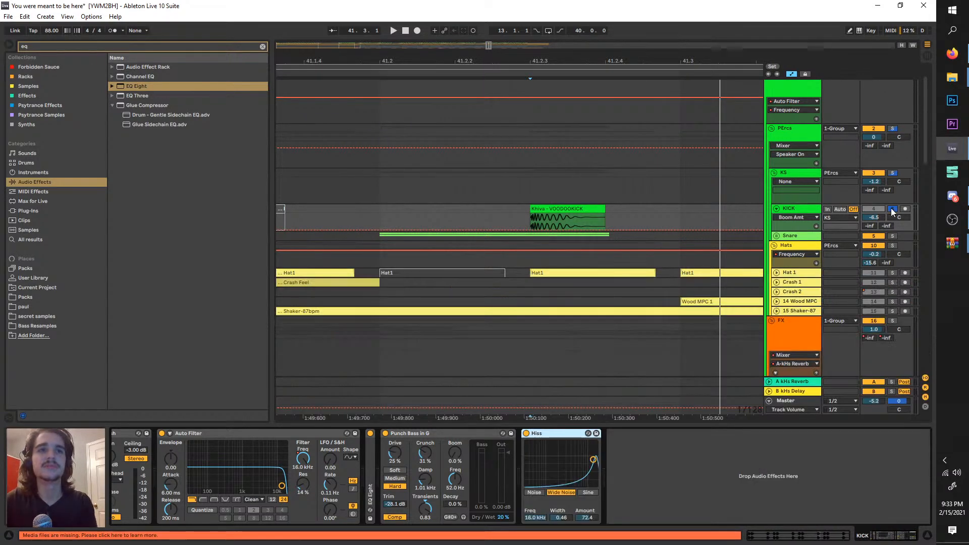
- Unsolo and activate the KICK track, and place the insert marker at 41.2.1
{"action": "left_click", "coordinate": [892, 209]}
{"action": "left_click", "coordinate": [874, 208]}
{"action": "left_click", "coordinate": [532, 218]}
{"action": "scroll", "coordinate": [532, 218], "scroll_direction": "down", "scroll_amount": 5}
{"action": "key", "text": "alt+Tab"}
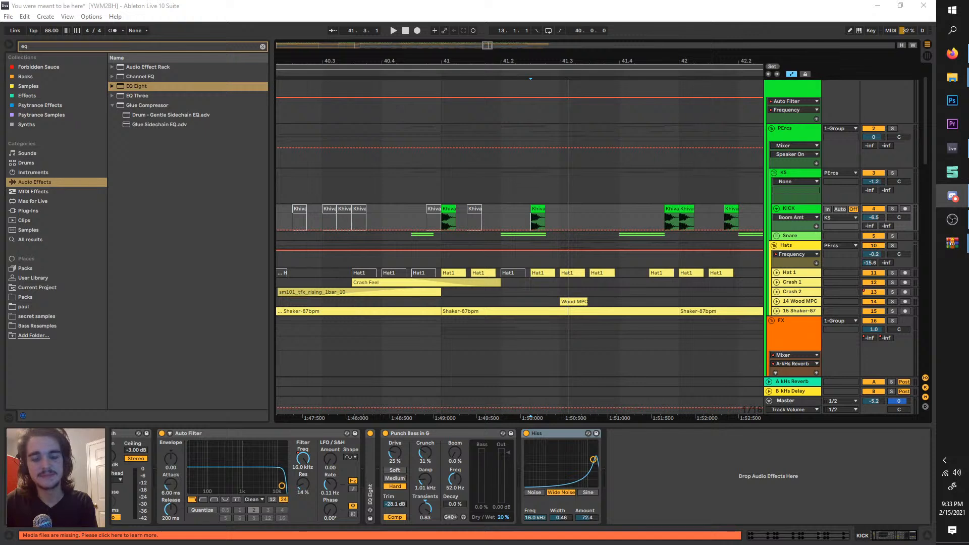
{"action": "left_click_drag", "start_coordinate": [524, 200], "coordinate": [575, 202]}
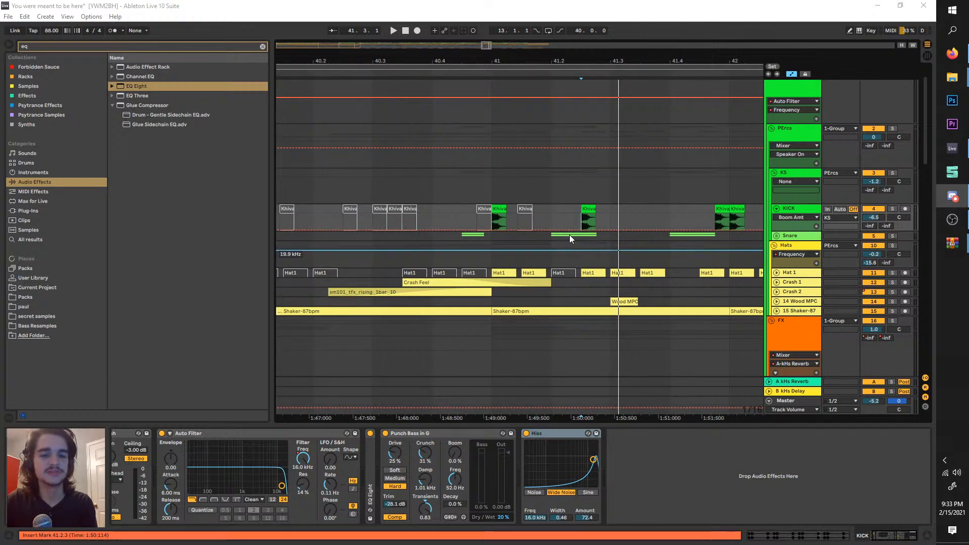
{"action": "left_click", "coordinate": [559, 218]}
{"action": "left_click", "coordinate": [554, 222]}
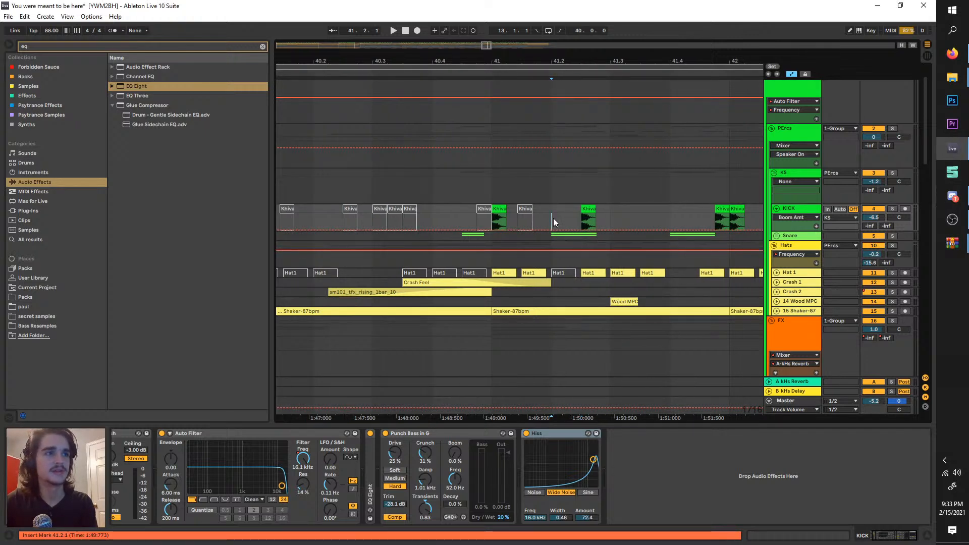
- Look over the kick, hat, crash and shaker clips from bar 43 back to the Build section
{"action": "scroll", "coordinate": [554, 222], "scroll_direction": "right", "scroll_amount": 2}
{"action": "scroll", "coordinate": [554, 222], "scroll_direction": "down", "scroll_amount": 1}
{"action": "scroll", "coordinate": [554, 222], "scroll_direction": "down", "scroll_amount": 4}
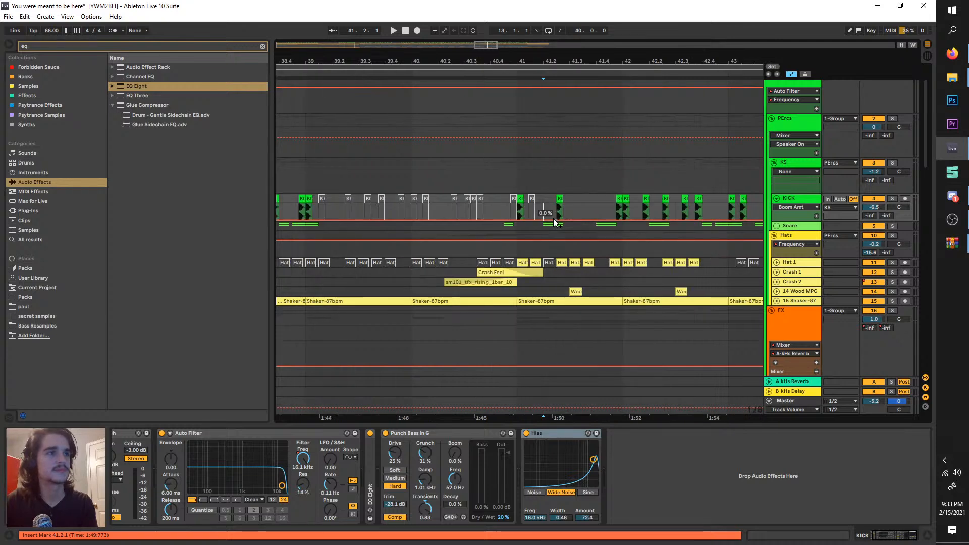
{"action": "scroll", "coordinate": [554, 223], "scroll_direction": "right", "scroll_amount": 5}
{"action": "scroll", "coordinate": [486, 231], "scroll_direction": "left", "scroll_amount": 5}
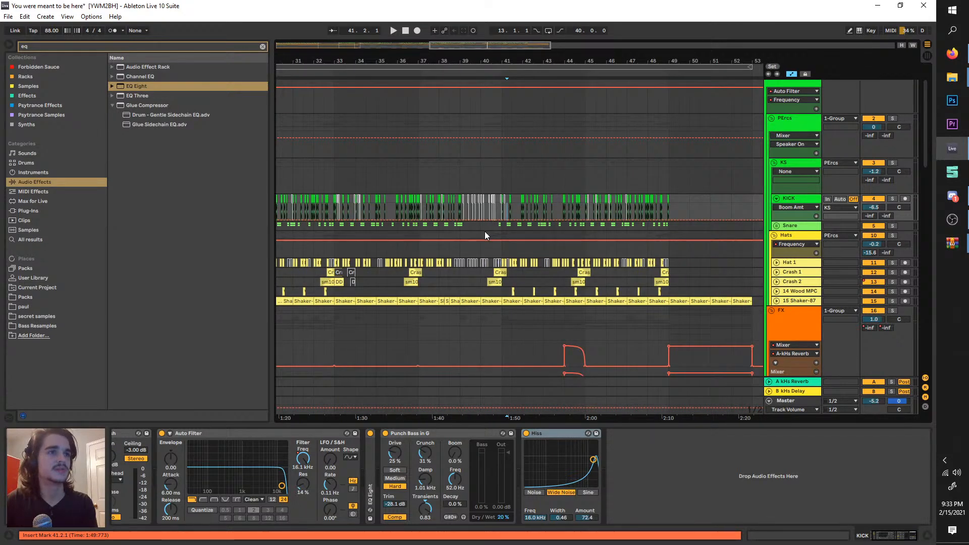
{"action": "scroll", "coordinate": [485, 231], "scroll_direction": "left", "scroll_amount": 12}
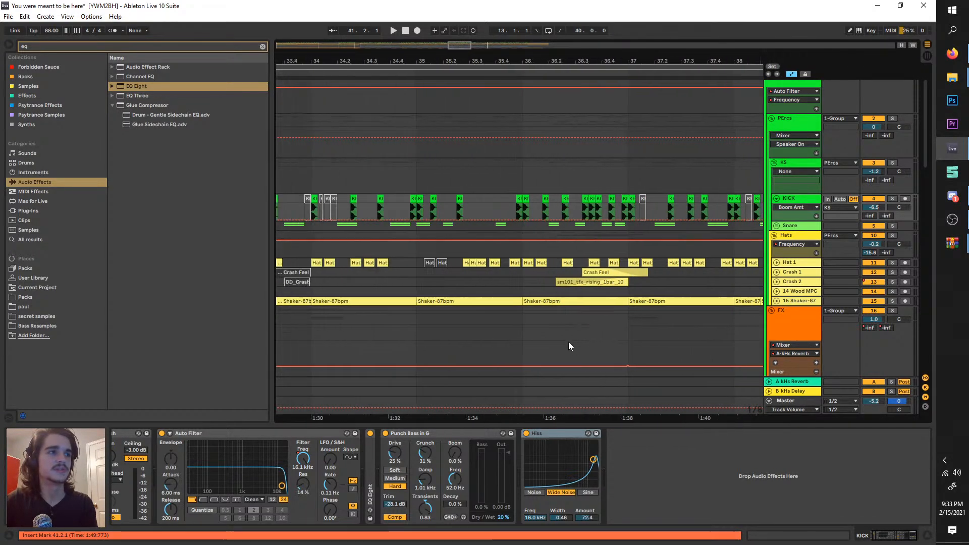
{"action": "scroll", "coordinate": [565, 341], "scroll_direction": "left", "scroll_amount": 14}
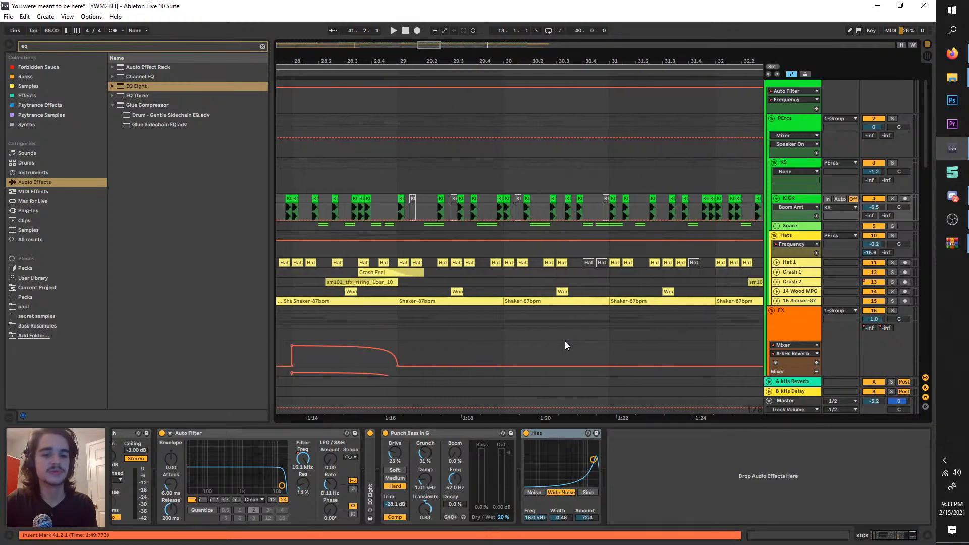
{"action": "scroll", "coordinate": [444, 326], "scroll_direction": "left", "scroll_amount": 12}
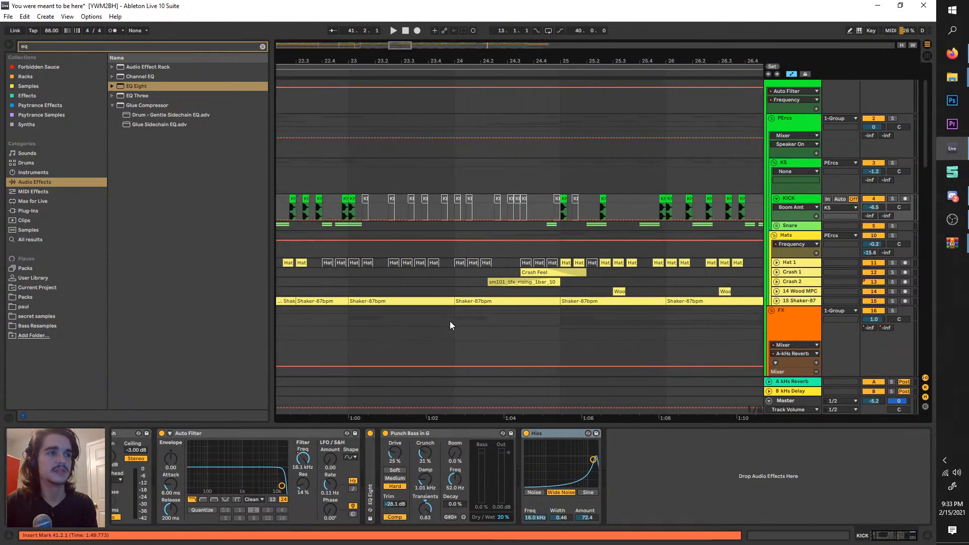
{"action": "scroll", "coordinate": [464, 328], "scroll_direction": "left", "scroll_amount": 7}
{"action": "scroll", "coordinate": [429, 283], "scroll_direction": "down", "scroll_amount": 6}
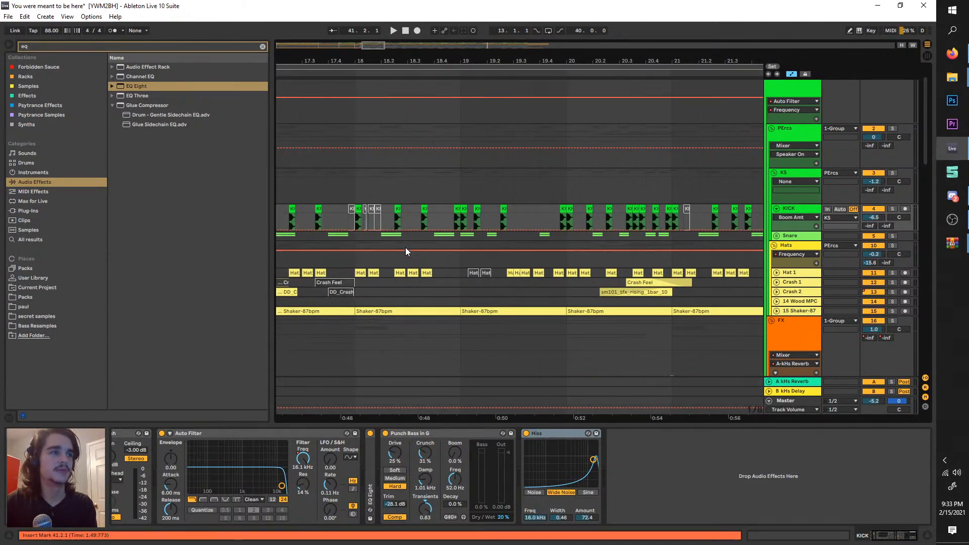
{"action": "scroll", "coordinate": [444, 253], "scroll_direction": "up", "scroll_amount": 8}
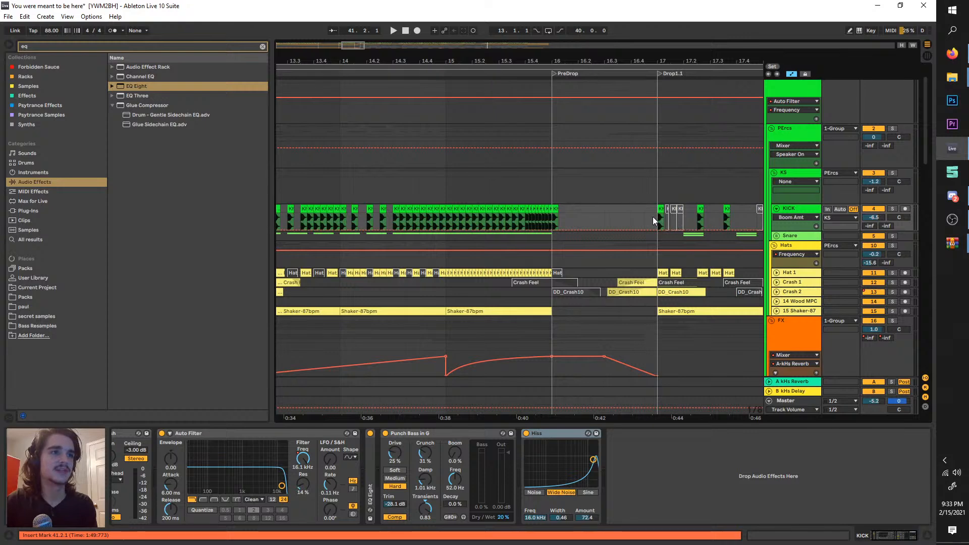
{"action": "scroll", "coordinate": [381, 223], "scroll_direction": "up", "scroll_amount": 4}
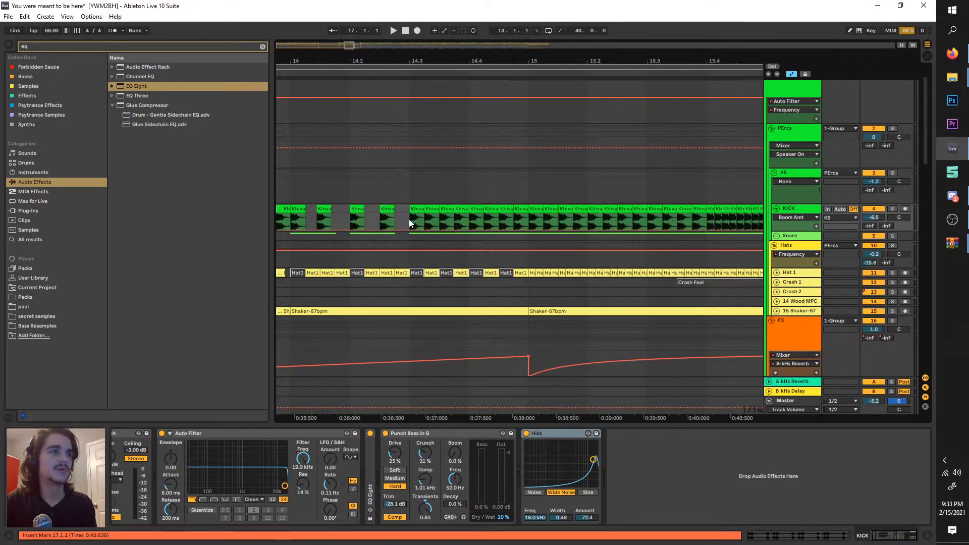
- Unfold the Snare group and play the build from the KICK clip at 14.2.1
{"action": "left_click", "coordinate": [409, 220]}
{"action": "scroll", "coordinate": [728, 268], "scroll_direction": "down", "scroll_amount": 5}
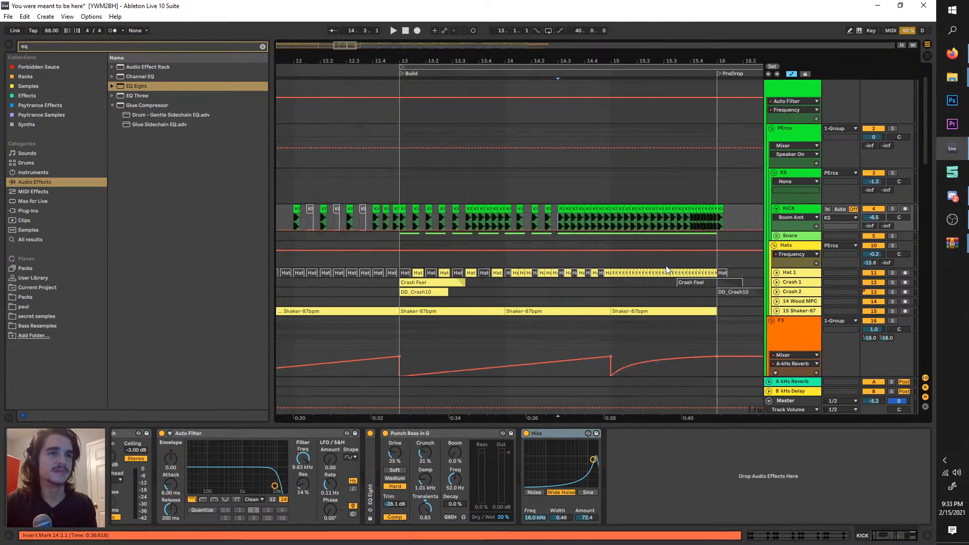
{"action": "scroll", "coordinate": [410, 283], "scroll_direction": "down", "scroll_amount": 2}
{"action": "scroll", "coordinate": [551, 271], "scroll_direction": "right", "scroll_amount": 2}
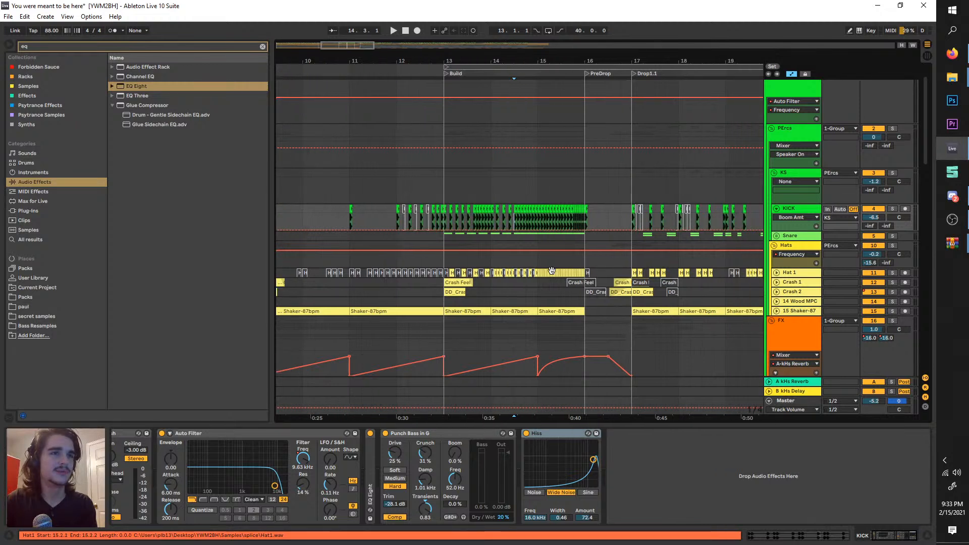
{"action": "left_click", "coordinate": [777, 235]}
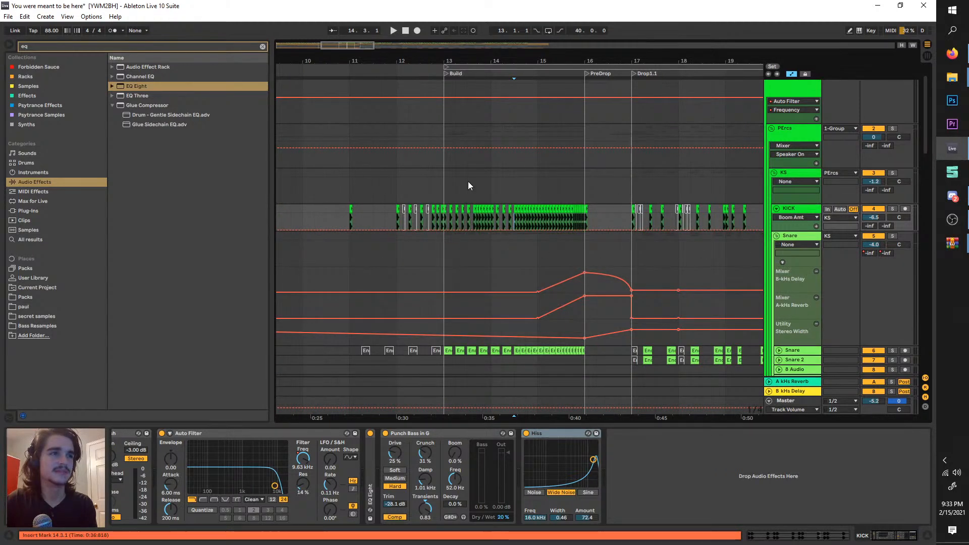
{"action": "left_click", "coordinate": [504, 207]}
{"action": "key", "text": "space"}
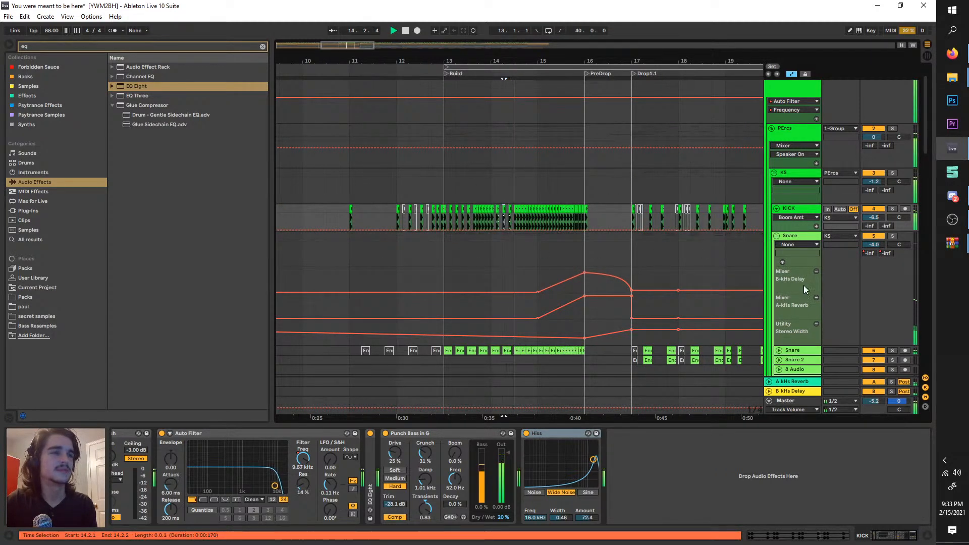
- Unfold the Snare track inside the group and move its Auto Filter frequency breakpoint back to the PreDrop marker at bar 16
{"action": "scroll", "coordinate": [833, 303], "scroll_direction": "down", "scroll_amount": 1}
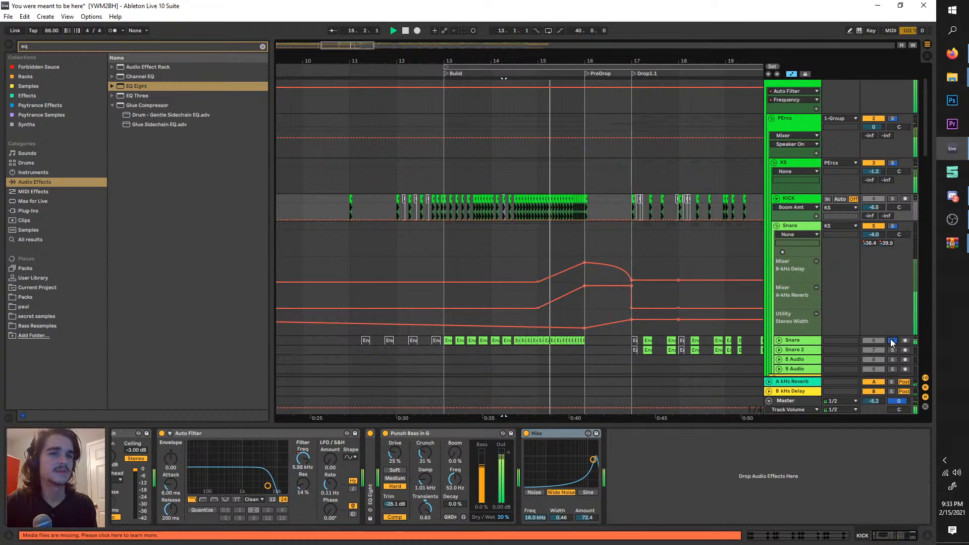
{"action": "left_click", "coordinate": [787, 341]}
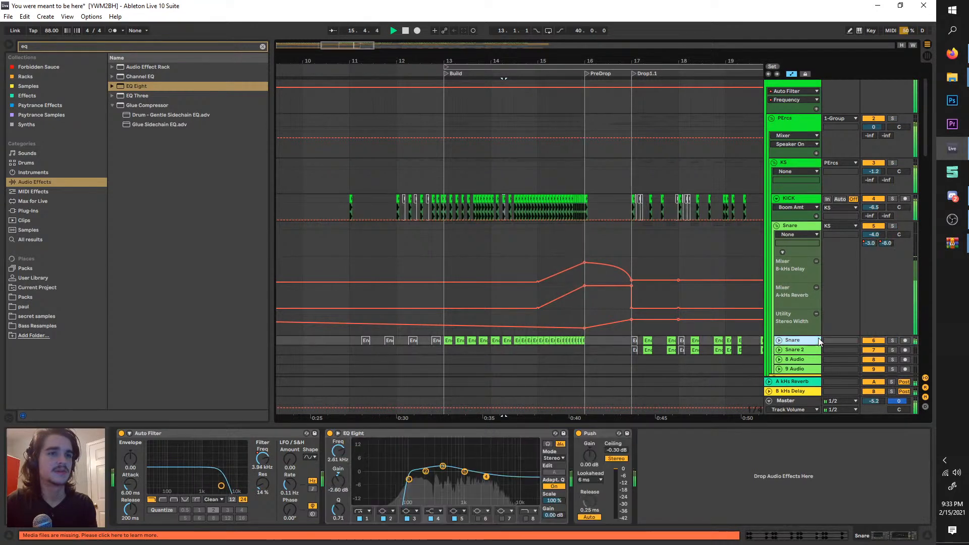
{"action": "left_click", "coordinate": [780, 341]}
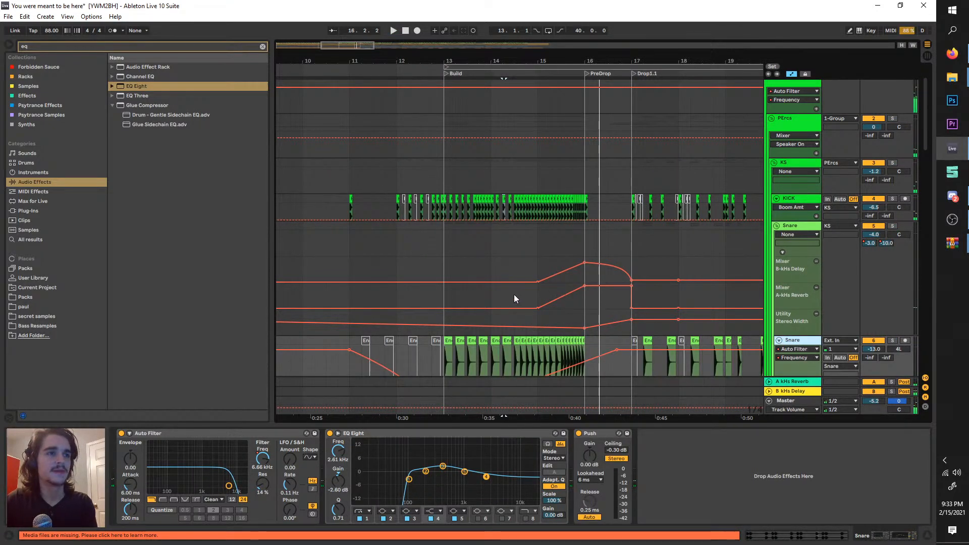
{"action": "scroll", "coordinate": [520, 303], "scroll_direction": "down", "scroll_amount": 2}
{"action": "scroll", "coordinate": [617, 302], "scroll_direction": "down", "scroll_amount": 1}
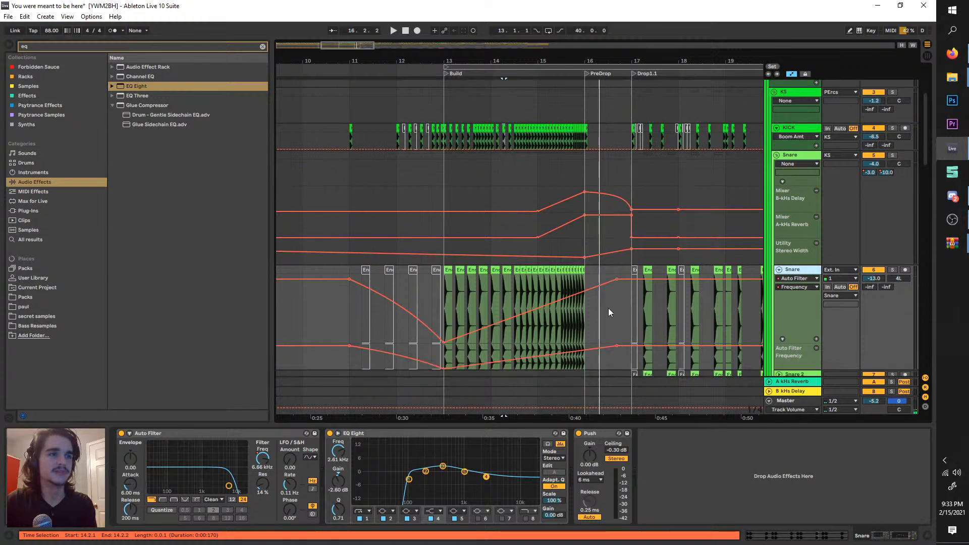
{"action": "left_click_drag", "start_coordinate": [617, 280], "coordinate": [585, 278]}
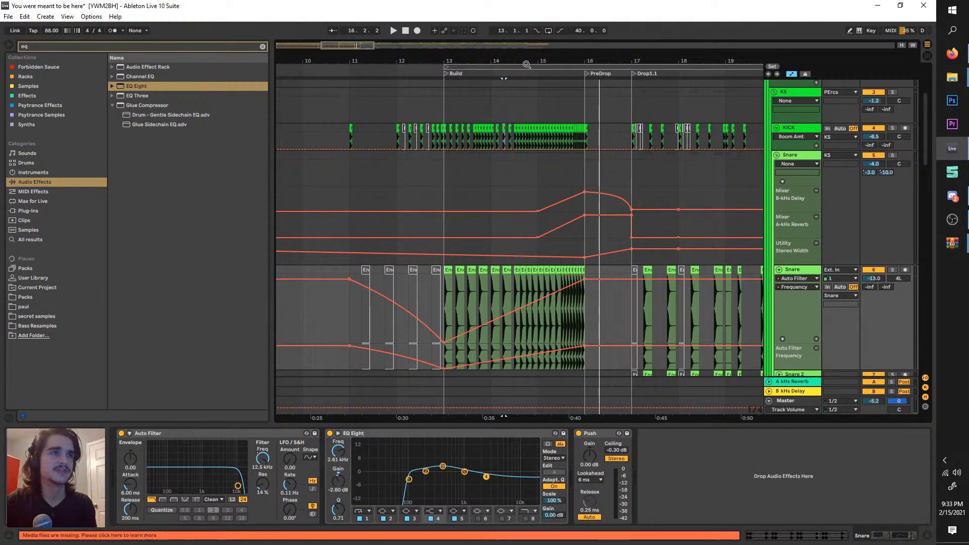
- Play the build into Drop1.1, and examine the snare, hat and FX tracks around the PreDrop section
{"action": "left_click", "coordinate": [514, 73]}
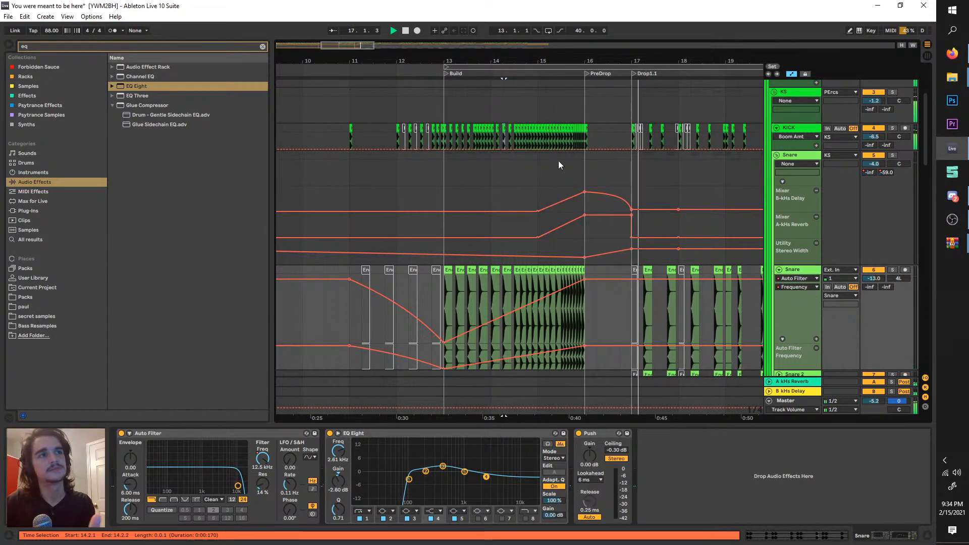
{"action": "key", "text": "space"}
{"action": "scroll", "coordinate": [558, 295], "scroll_direction": "down", "scroll_amount": 9}
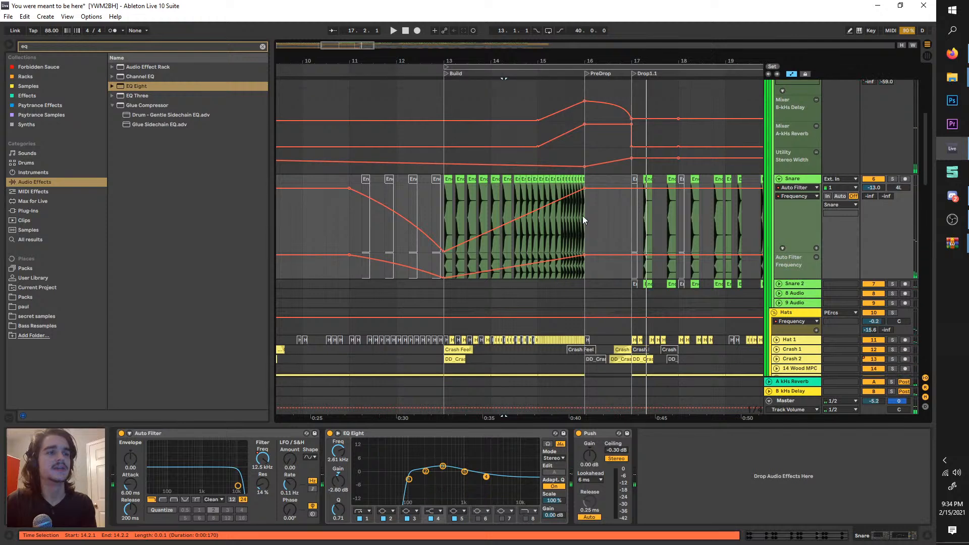
{"action": "scroll", "coordinate": [583, 216], "scroll_direction": "up", "scroll_amount": 7}
{"action": "scroll", "coordinate": [578, 106], "scroll_direction": "up", "scroll_amount": 2}
{"action": "scroll", "coordinate": [571, 123], "scroll_direction": "up", "scroll_amount": 3, "text": "ctrl"}
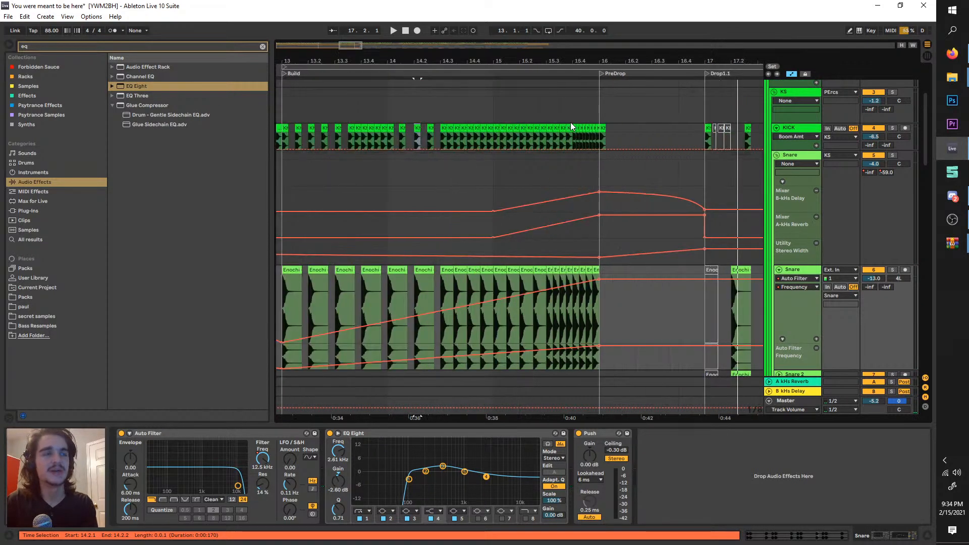
{"action": "scroll", "coordinate": [589, 204], "scroll_direction": "down", "scroll_amount": 3}
{"action": "scroll", "coordinate": [600, 267], "scroll_direction": "down", "scroll_amount": 10}
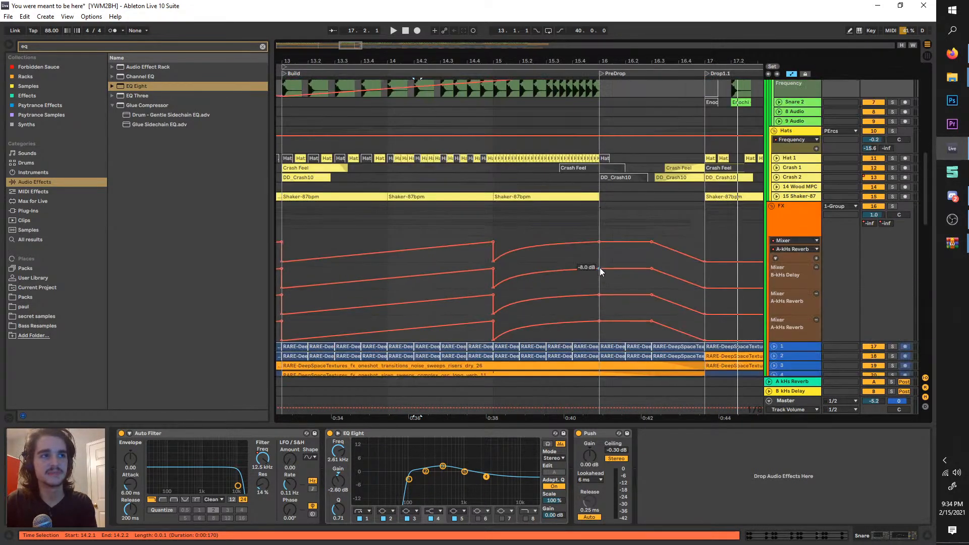
{"action": "scroll", "coordinate": [600, 268], "scroll_direction": "down", "scroll_amount": 12}
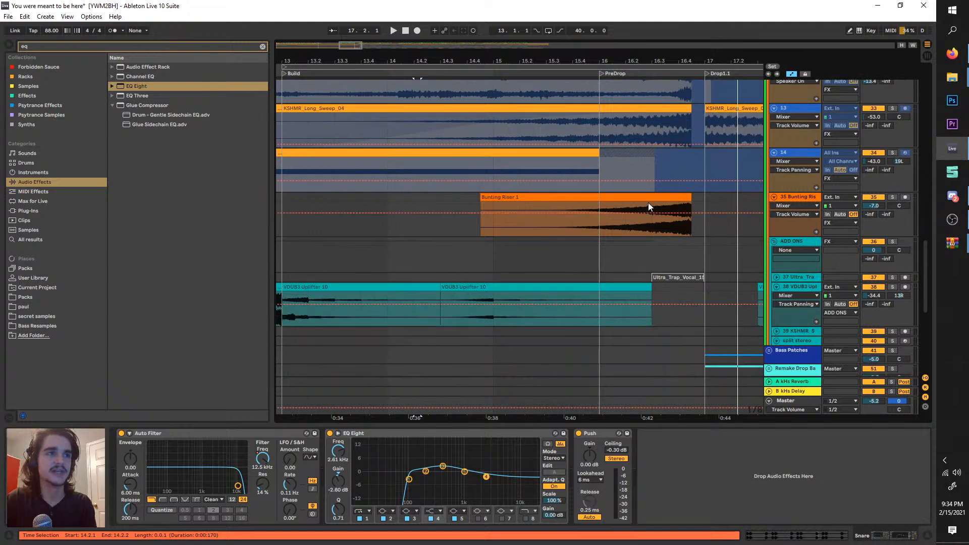
- Move the main_whitenoise, FUTURISTICS_fx_loop_tension_texture_69 and KSHMR_Long_Sweep_04 clips earlier so they end at the PreDrop marker
{"action": "left_click", "coordinate": [649, 199]}
{"action": "scroll", "coordinate": [699, 197], "scroll_direction": "up", "scroll_amount": 4}
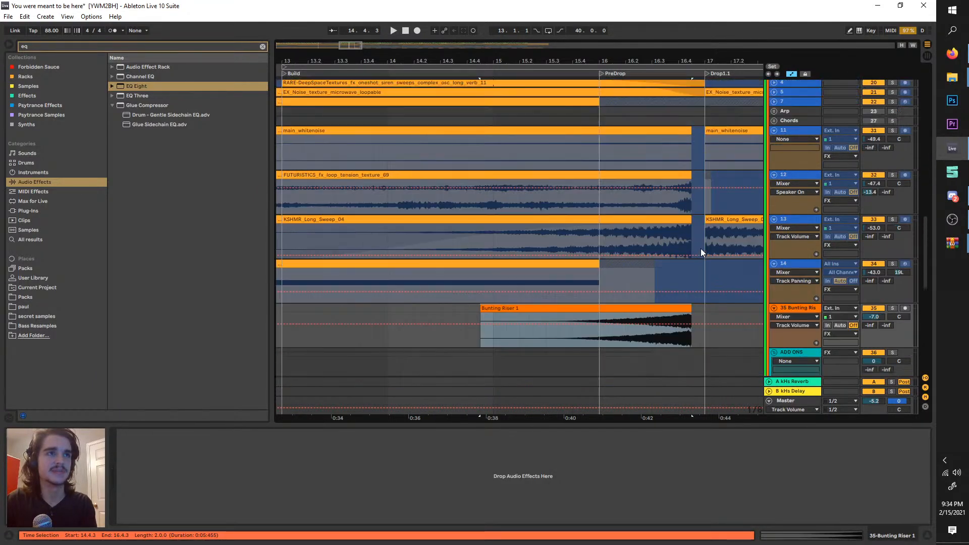
{"action": "left_click", "coordinate": [685, 220]}
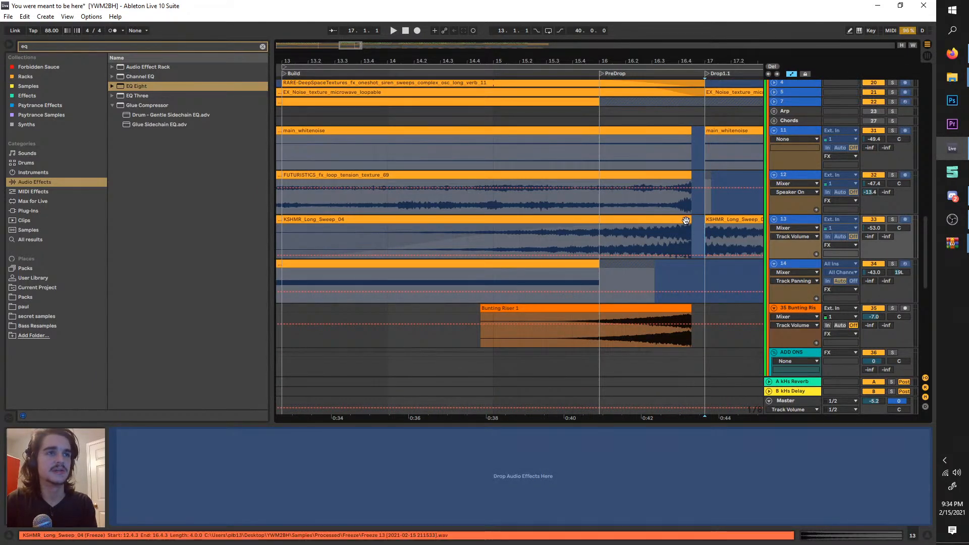
{"action": "left_click_drag", "start_coordinate": [685, 221], "coordinate": [530, 141]}
{"action": "scroll", "coordinate": [693, 231], "scroll_direction": "down", "scroll_amount": 3}
{"action": "scroll", "coordinate": [634, 158], "scroll_direction": "up", "scroll_amount": 5}
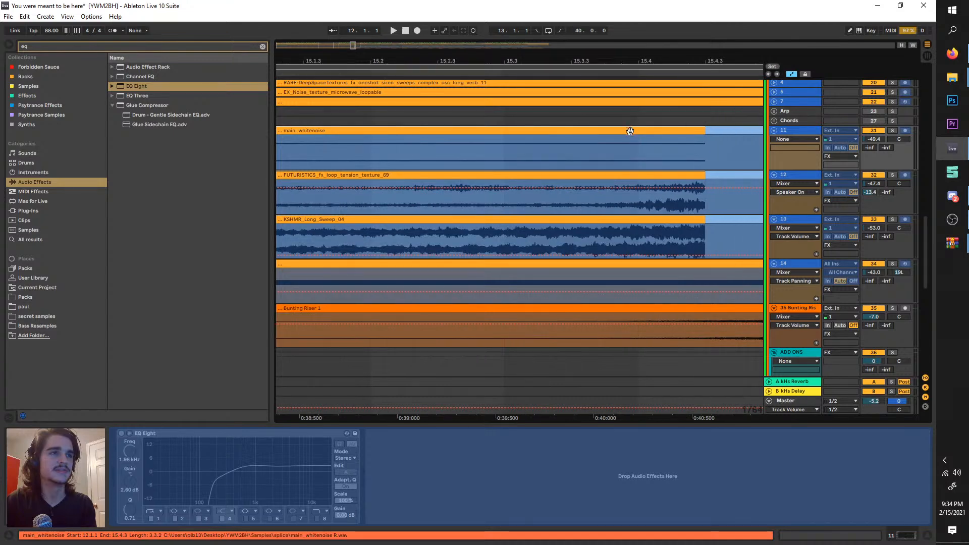
{"action": "left_click_drag", "start_coordinate": [630, 129], "coordinate": [654, 132]}
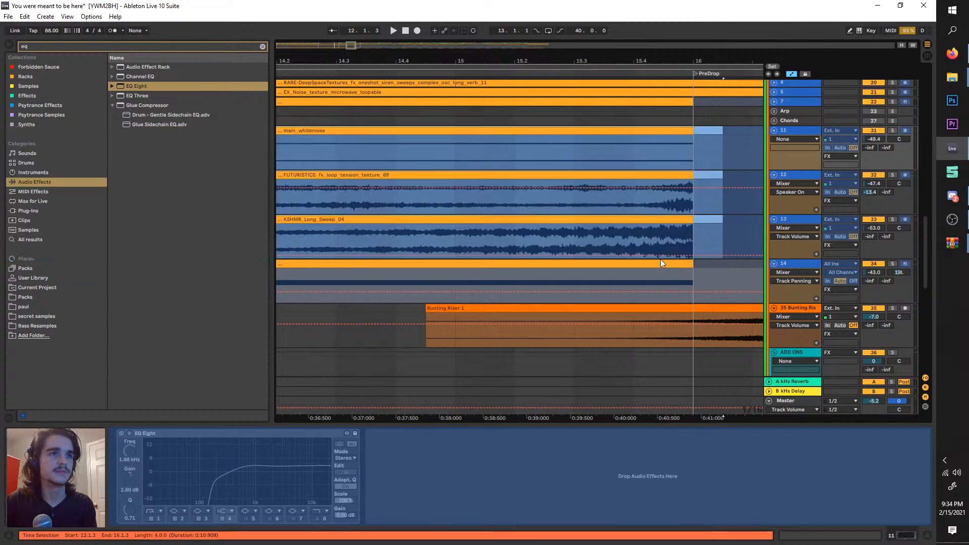
- Move the Bunting Riser 1 clip to span 14.1.1 to 16.1.1, and audition the build with it
{"action": "scroll", "coordinate": [661, 258], "scroll_direction": "down", "scroll_amount": 3}
{"action": "left_click", "coordinate": [601, 327]}
{"action": "left_click_drag", "start_coordinate": [601, 323], "coordinate": [498, 74]}
{"action": "key", "text": "space"}
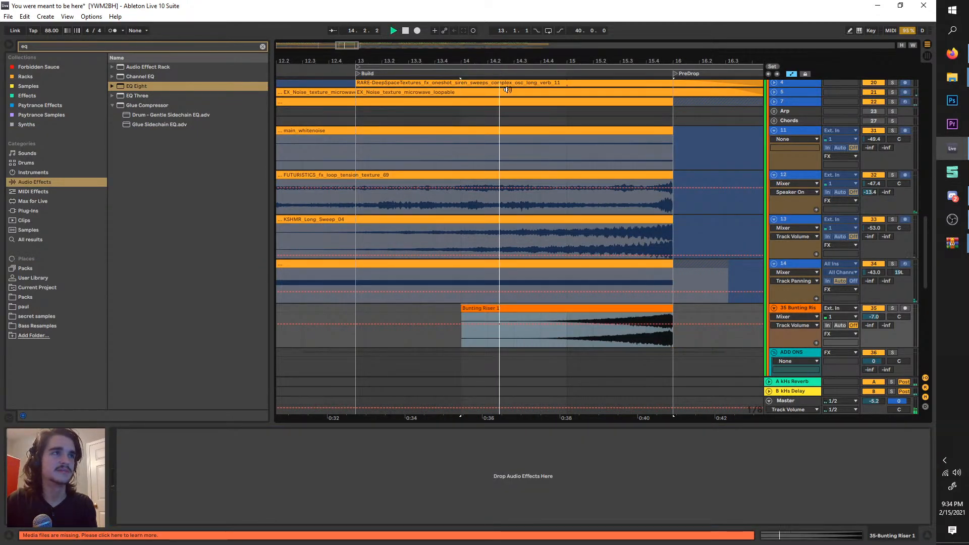
{"action": "scroll", "coordinate": [533, 168], "scroll_direction": "down", "scroll_amount": 3}
{"action": "scroll", "coordinate": [591, 263], "scroll_direction": "up", "scroll_amount": 4}
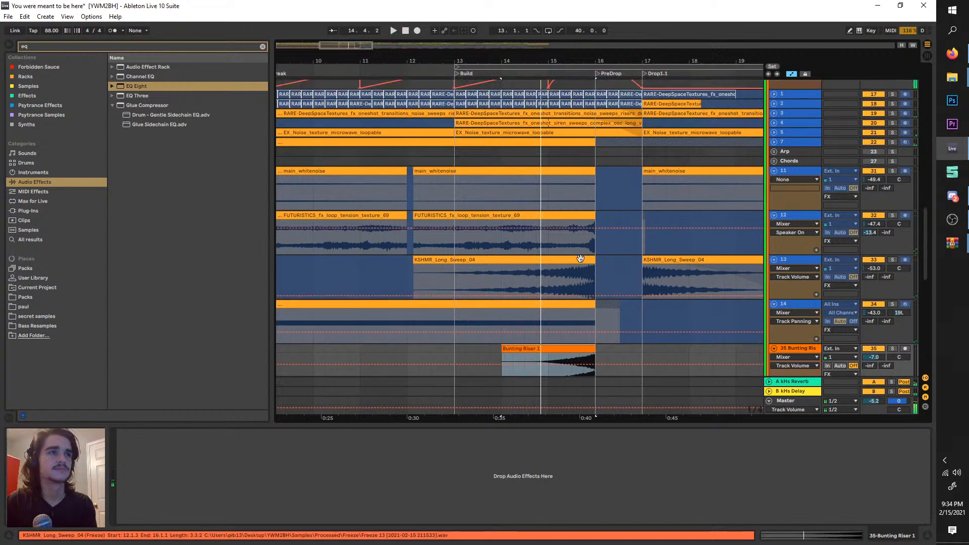
{"action": "scroll", "coordinate": [589, 266], "scroll_direction": "down", "scroll_amount": 2}
{"action": "scroll", "coordinate": [598, 274], "scroll_direction": "up", "scroll_amount": 4, "text": "ctrl"}
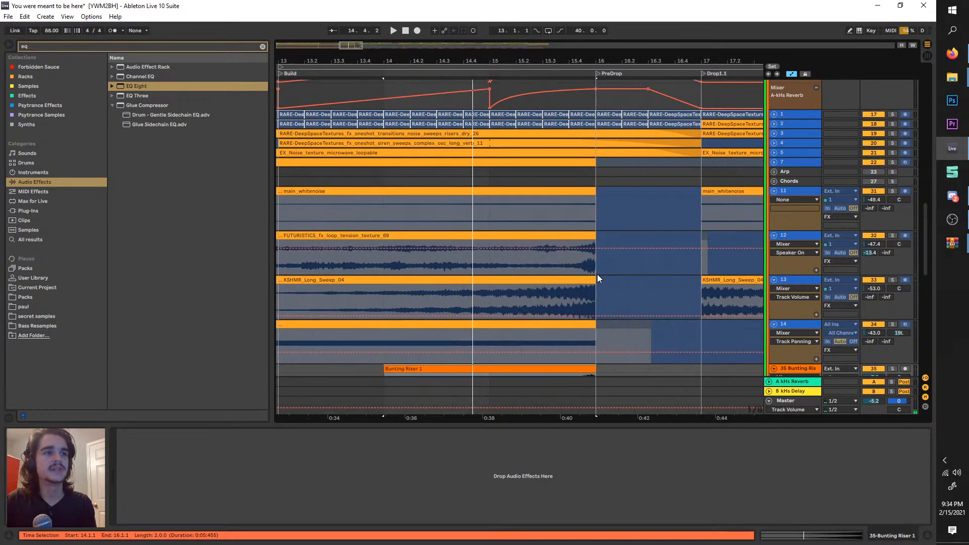
{"action": "scroll", "coordinate": [585, 293], "scroll_direction": "down", "scroll_amount": 4}
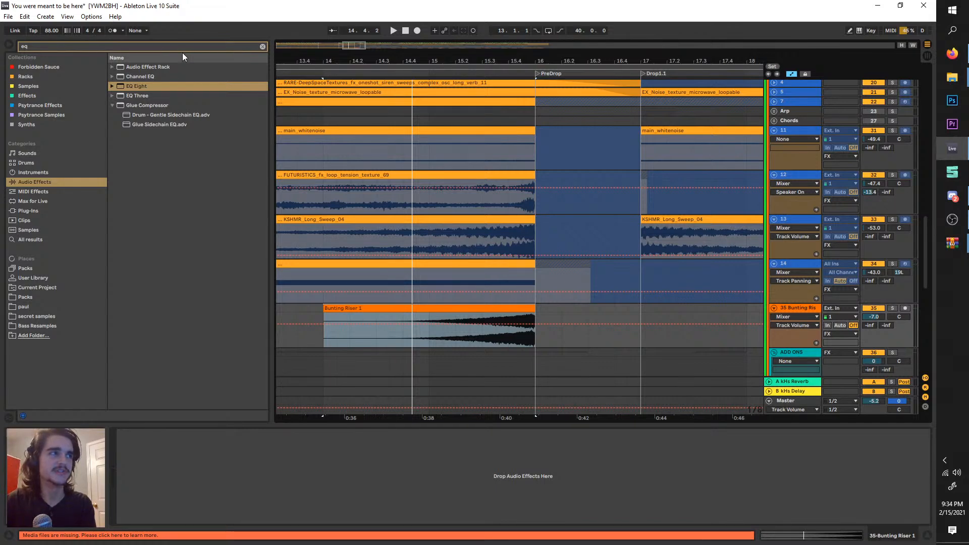
- Search all browser results for "riser" and place VALENTINE_fx_riser_stomp_reverb.wav after Bunting Riser 1 at the PreDrop marker
{"action": "key", "text": "ctrl+f"}
{"action": "type", "text": "riser"}
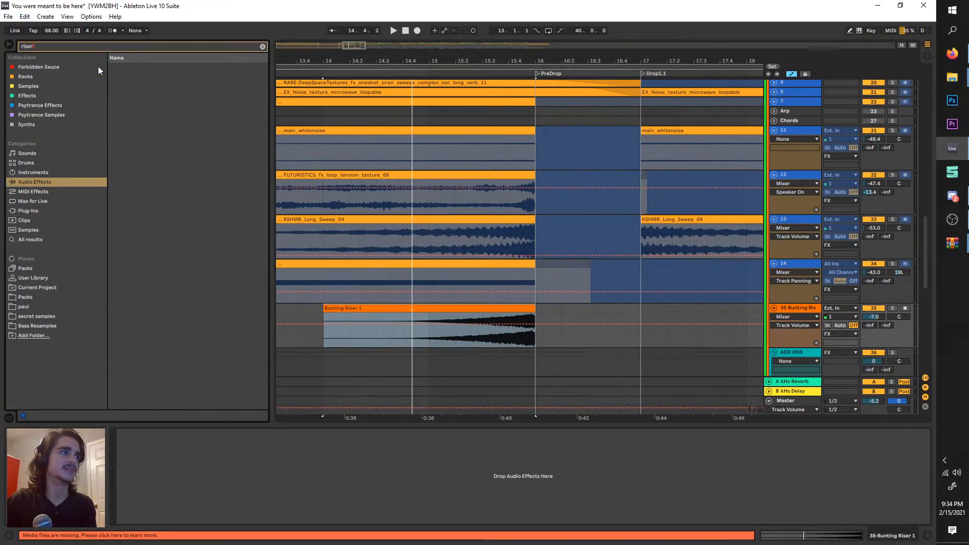
{"action": "left_click", "coordinate": [59, 239]}
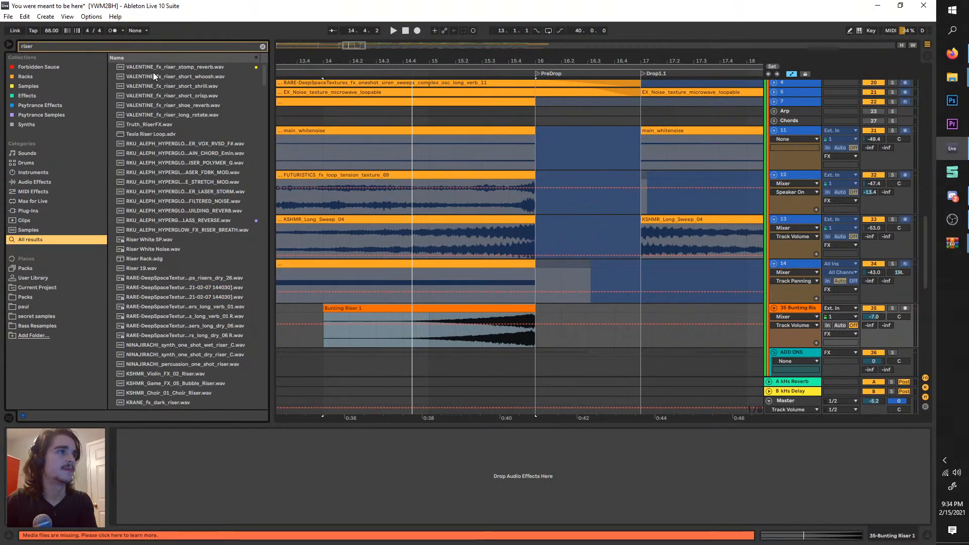
{"action": "left_click_drag", "start_coordinate": [147, 69], "coordinate": [538, 313]}
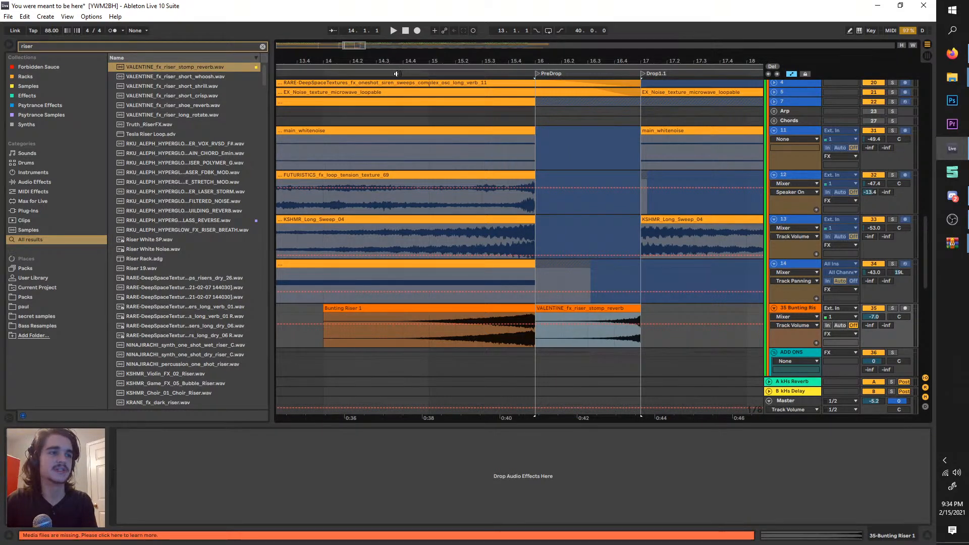
- Duplicate the VALENTINE_fx_riser_stomp_reverb clip at Drop1.1, reverse the copy, and audition the transition from the PreDrop
{"action": "left_click", "coordinate": [397, 74]}
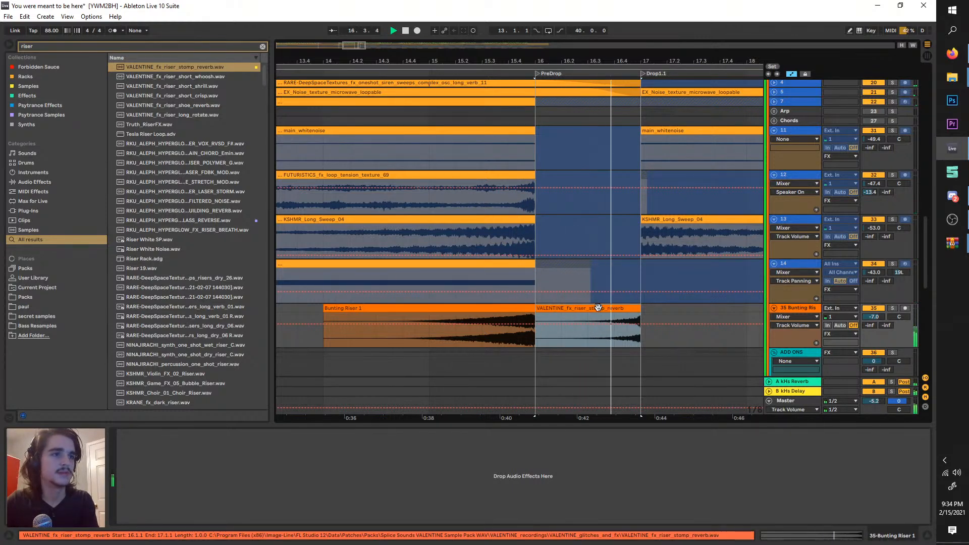
{"action": "key", "text": "ctrl+d"}
{"action": "double_click", "coordinate": [663, 313]}
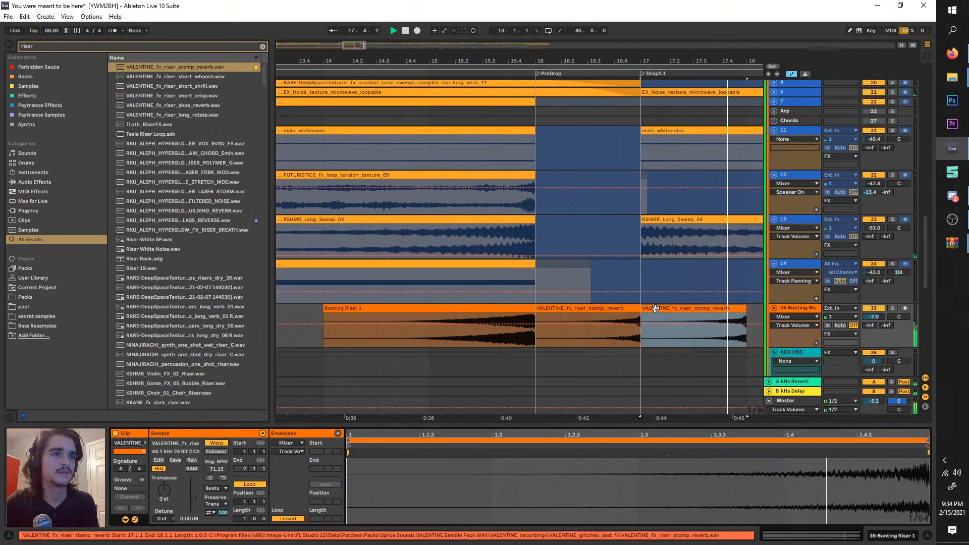
{"action": "left_click", "coordinate": [192, 461]}
{"action": "left_click", "coordinate": [557, 74]}
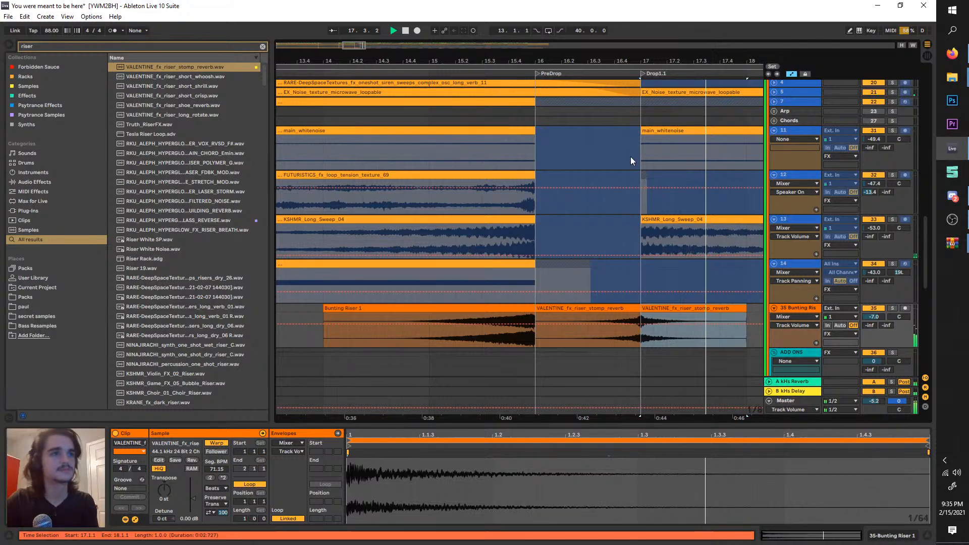
- Move the start of the arrangement loop to the Drop1.1 marker at 17.1.1
{"action": "scroll", "coordinate": [664, 208], "scroll_direction": "down", "scroll_amount": 4}
{"action": "scroll", "coordinate": [664, 208], "scroll_direction": "right", "scroll_amount": 5}
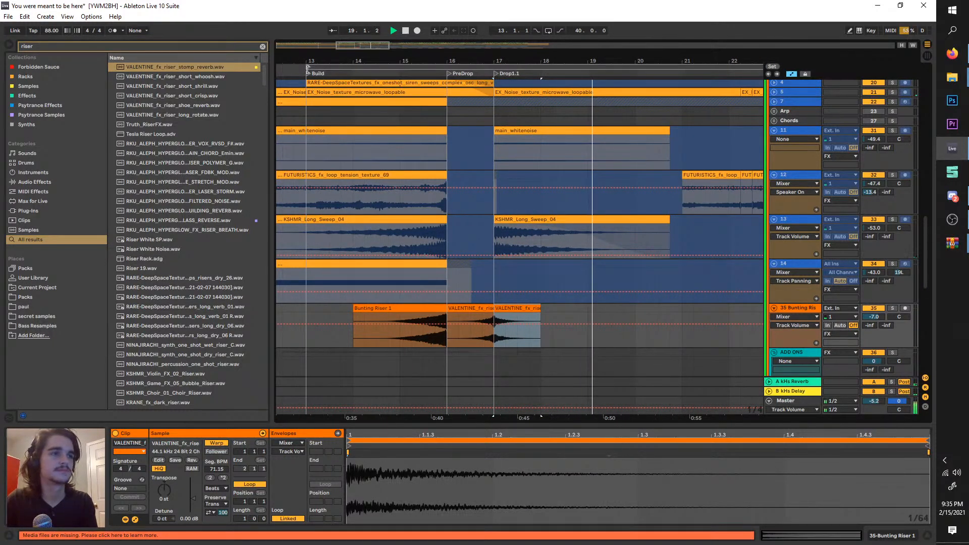
{"action": "left_click_drag", "start_coordinate": [308, 69], "coordinate": [495, 69]}
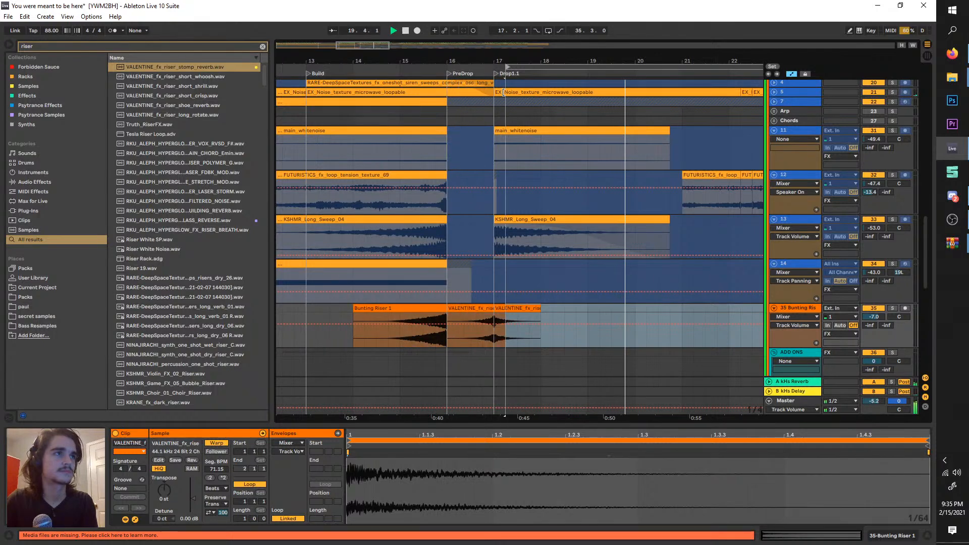
- Unfold the SUB group and its first track, solo that track, and listen to it from Drop1.1
{"action": "scroll", "coordinate": [556, 240], "scroll_direction": "down", "scroll_amount": 6}
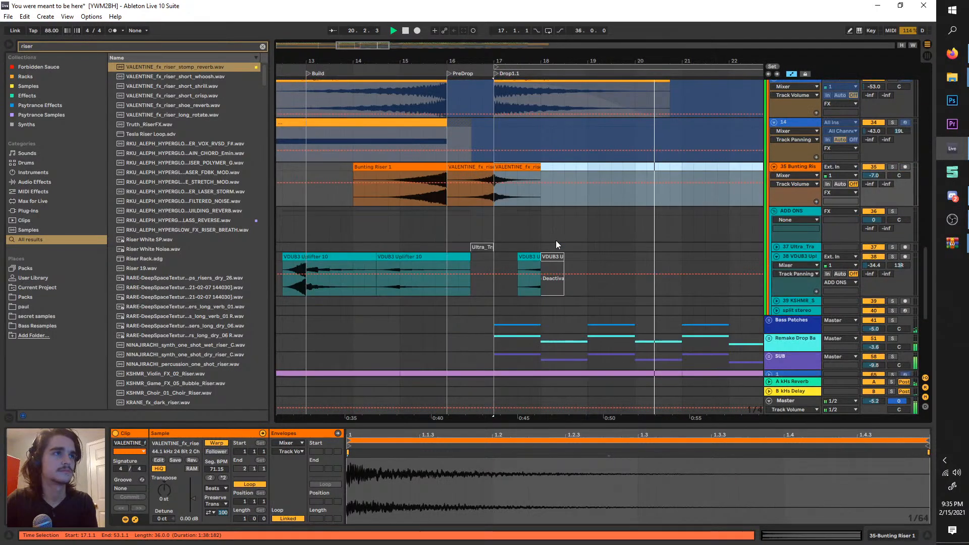
{"action": "key", "text": "space"}
{"action": "left_click", "coordinate": [769, 347]}
{"action": "scroll", "coordinate": [768, 346], "scroll_direction": "down", "scroll_amount": 3}
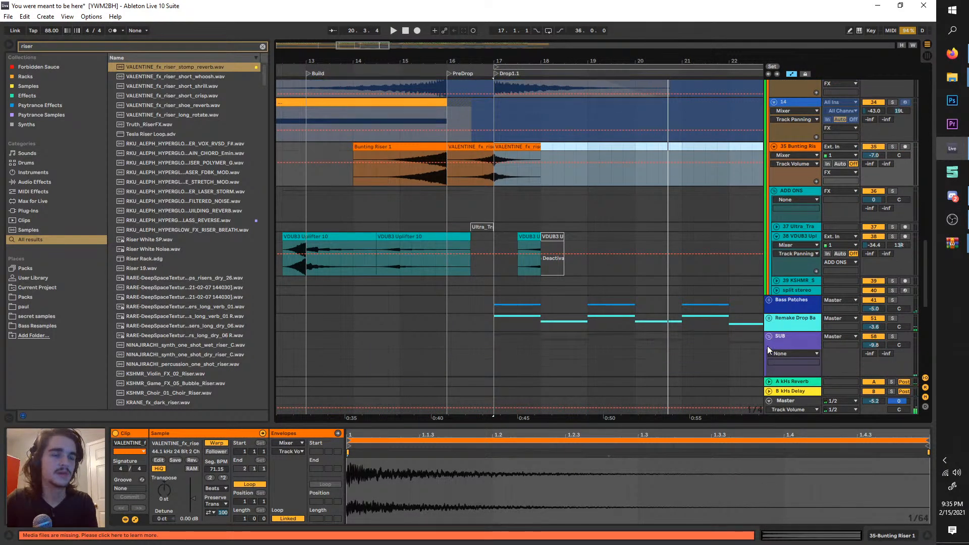
{"action": "left_click", "coordinate": [771, 309]}
{"action": "key", "text": "space"}
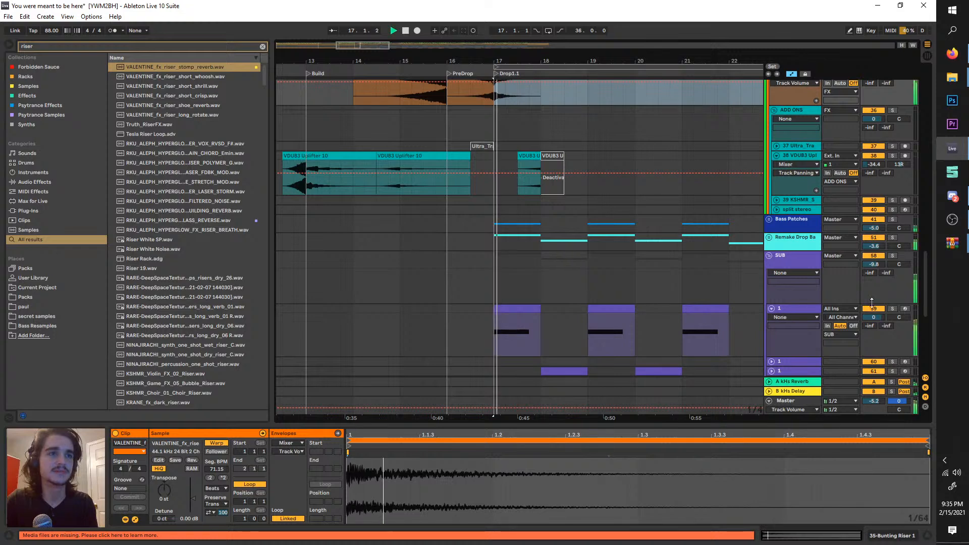
{"action": "left_click", "coordinate": [893, 309]}
{"action": "left_click", "coordinate": [801, 309]}
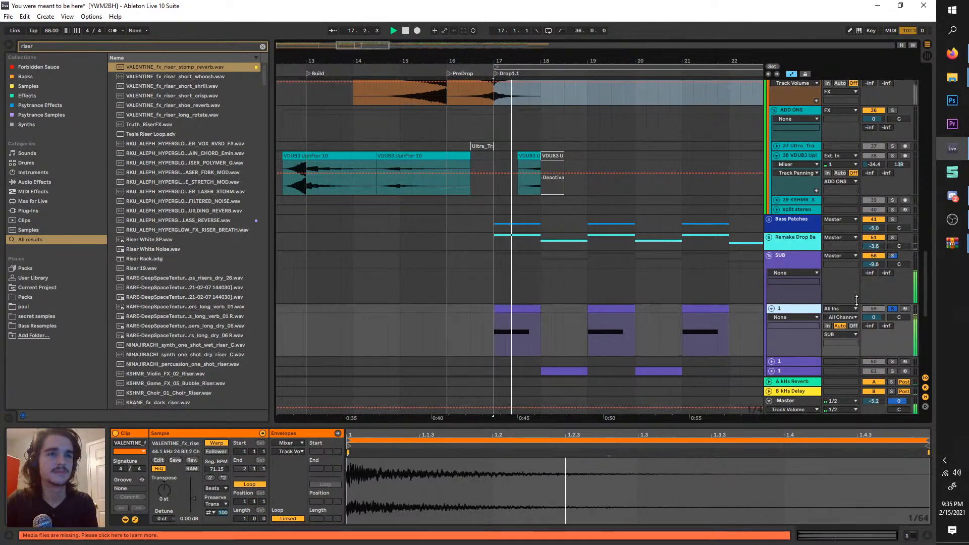
{"action": "key", "text": "space"}
{"action": "key", "text": "space"}
{"action": "key", "text": "space"}
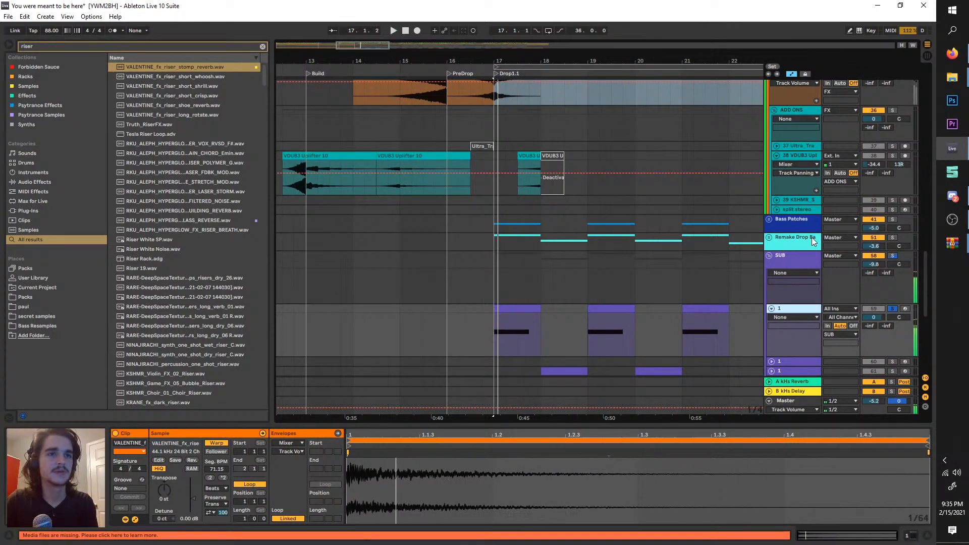
- Unfold the Remake Drop Ba group, solo and unfold Bass Patches, and expand the EQ Eight in its TOFA SUB RACK
{"action": "left_click", "coordinate": [769, 237]}
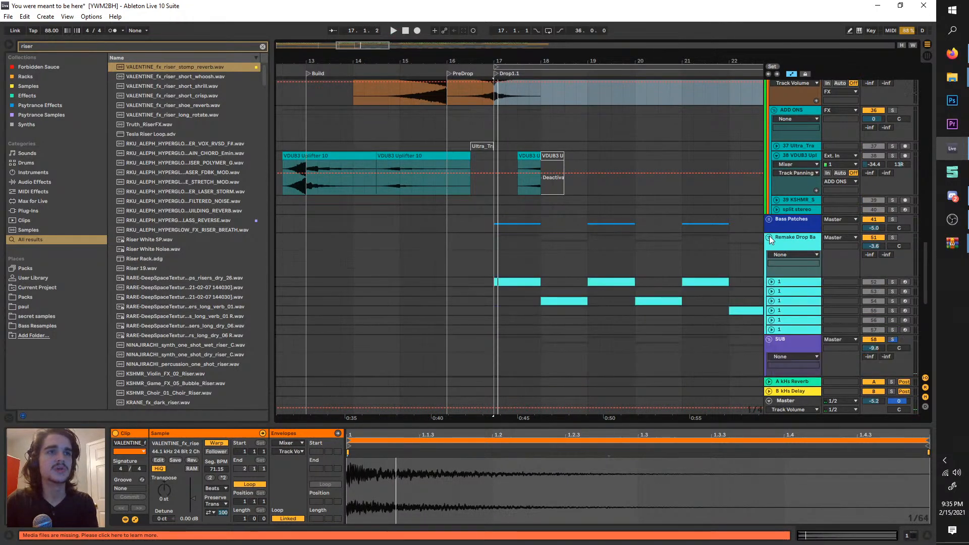
{"action": "key", "text": "space"}
{"action": "left_click", "coordinate": [890, 221]}
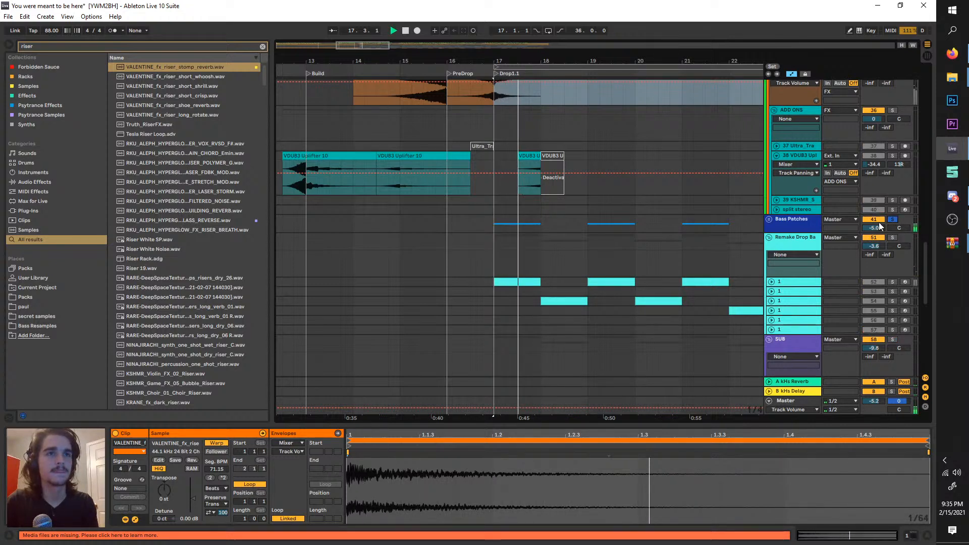
{"action": "left_click", "coordinate": [795, 217]}
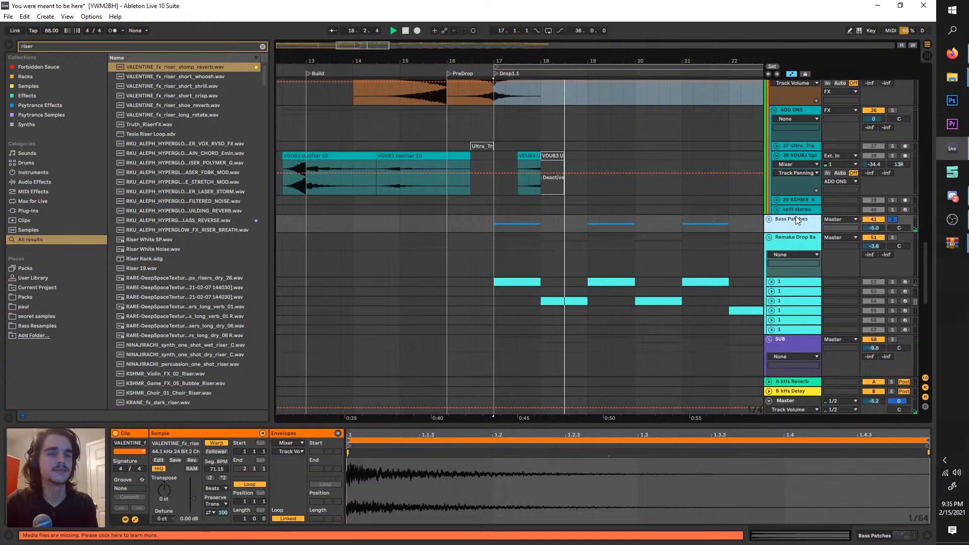
{"action": "left_click", "coordinate": [770, 220]}
{"action": "double_click", "coordinate": [784, 222]}
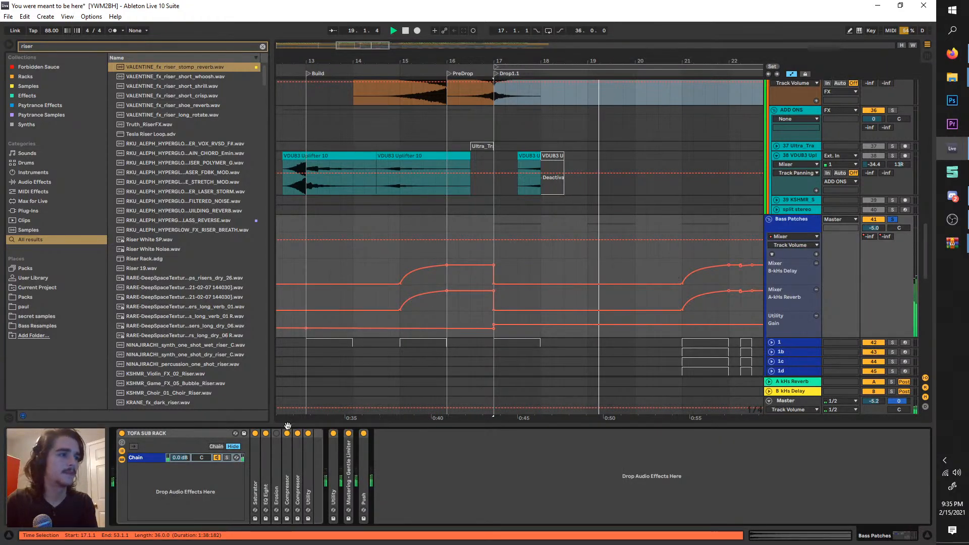
{"action": "double_click", "coordinate": [265, 472]}
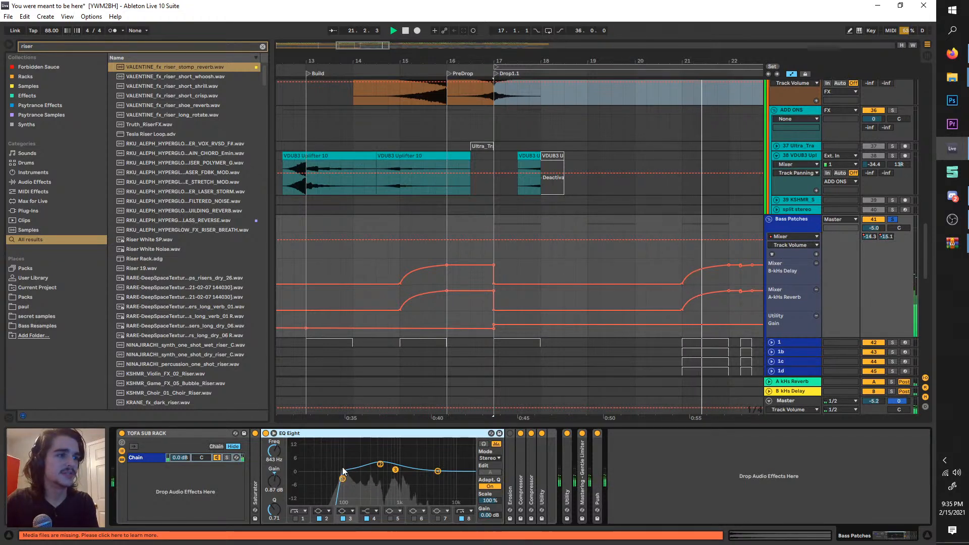
- Raise the low-cut band of the Bass Patches EQ Eight to 135 Hz and audition the drop
{"action": "key", "text": "space"}
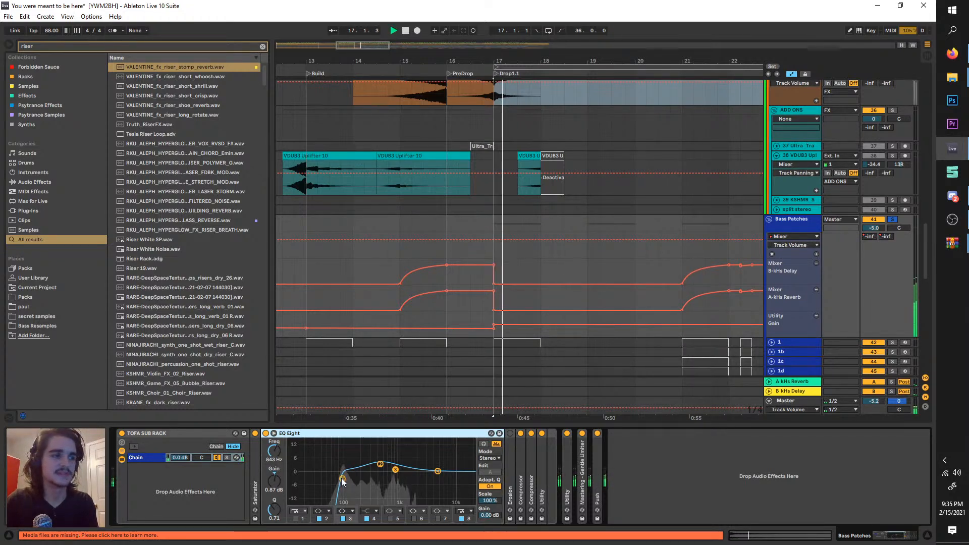
{"action": "key", "text": "space"}
{"action": "left_click_drag", "start_coordinate": [342, 478], "coordinate": [351, 479]}
{"action": "key", "text": "space"}
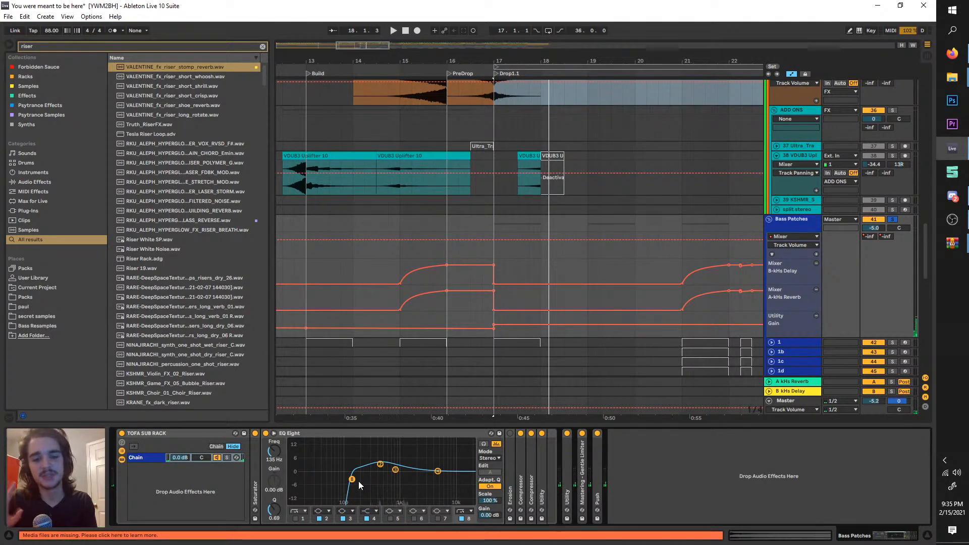
{"action": "key", "text": "space"}
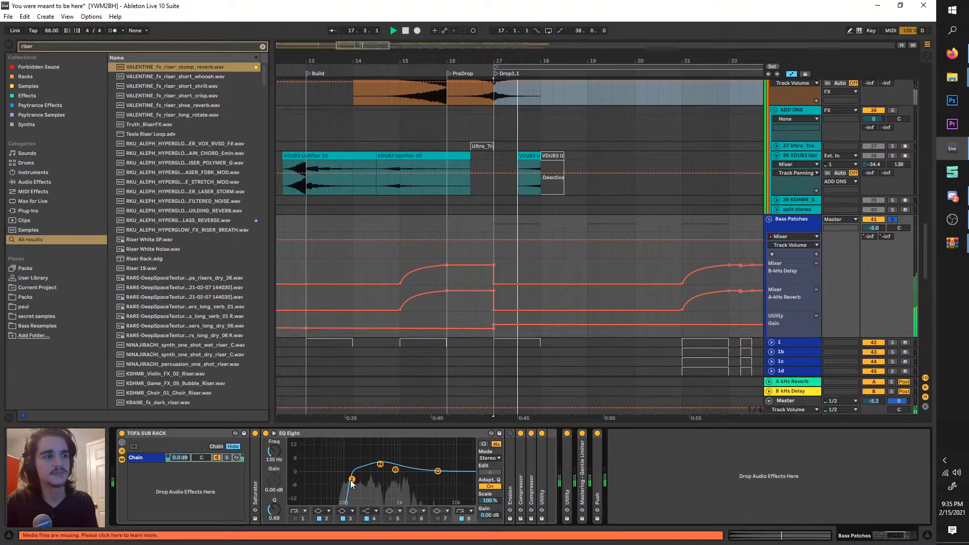
{"action": "key", "text": "space"}
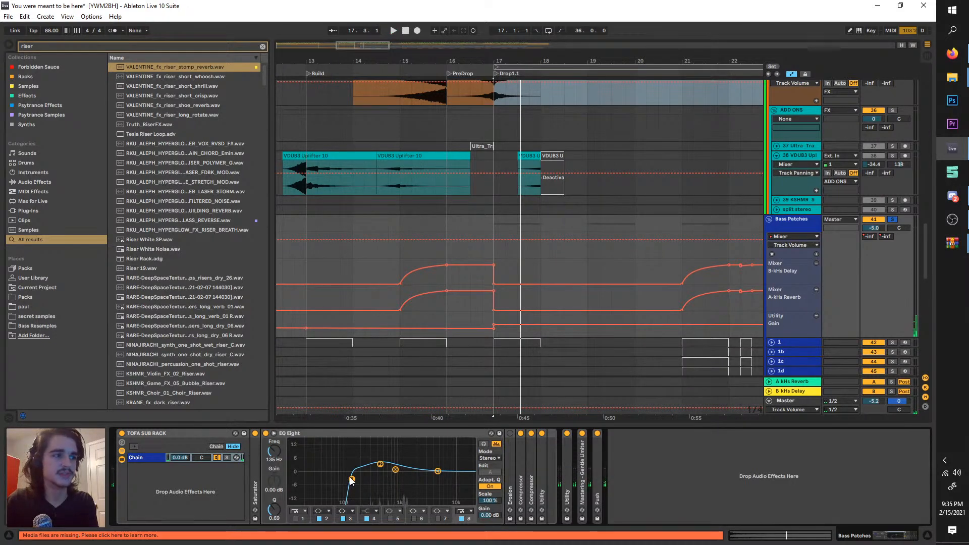
- Examine the tracks inside the Bass Patches group and replay the soloed group from Drop1.1
{"action": "scroll", "coordinate": [601, 289], "scroll_direction": "down", "scroll_amount": 5}
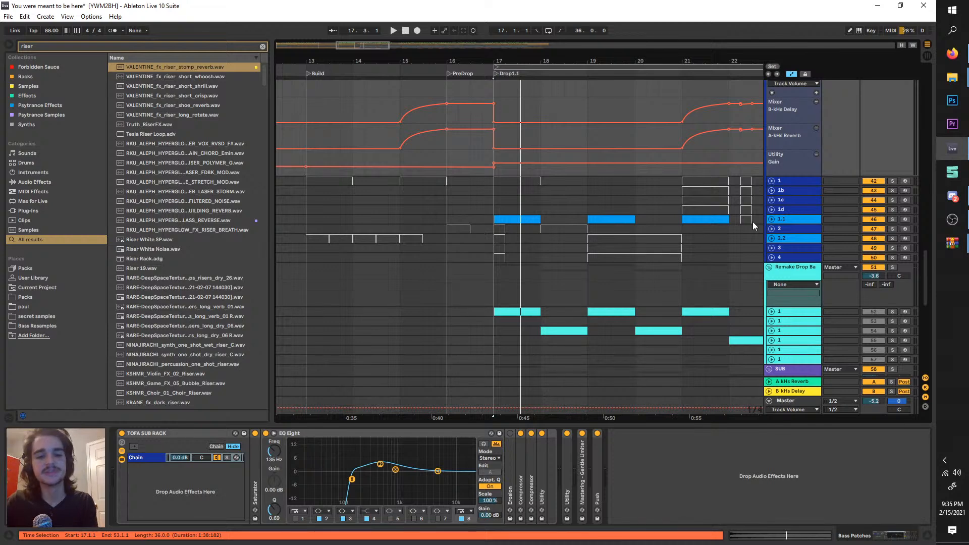
{"action": "scroll", "coordinate": [752, 222], "scroll_direction": "up", "scroll_amount": 3}
{"action": "key", "text": "space"}
{"action": "scroll", "coordinate": [532, 268], "scroll_direction": "up", "scroll_amount": 2}
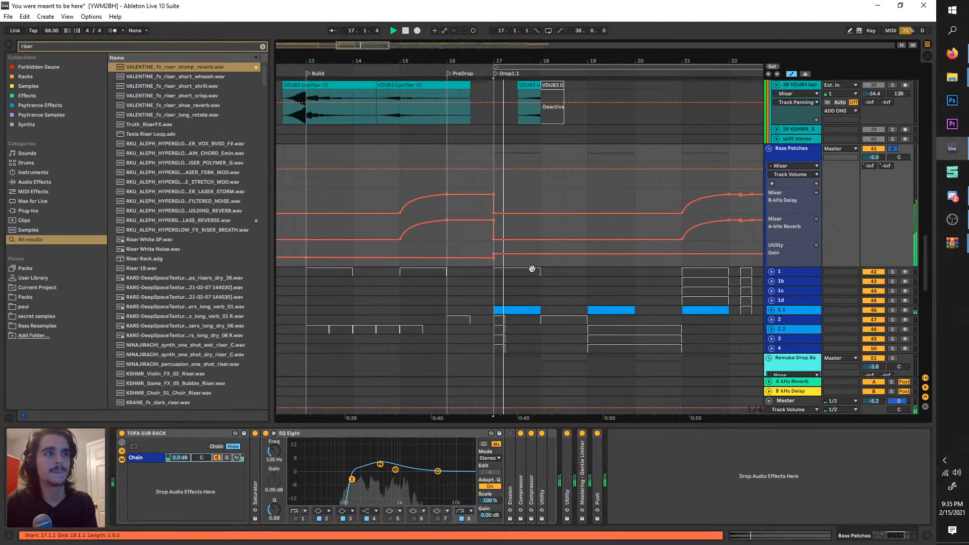
{"action": "scroll", "coordinate": [532, 268], "scroll_direction": "down", "scroll_amount": 4}
{"action": "key", "text": "space"}
- Solo the Remake Drop Ba group, unfold its first track, and open that track's Vital synth
{"action": "scroll", "coordinate": [532, 269], "scroll_direction": "down", "scroll_amount": 3}
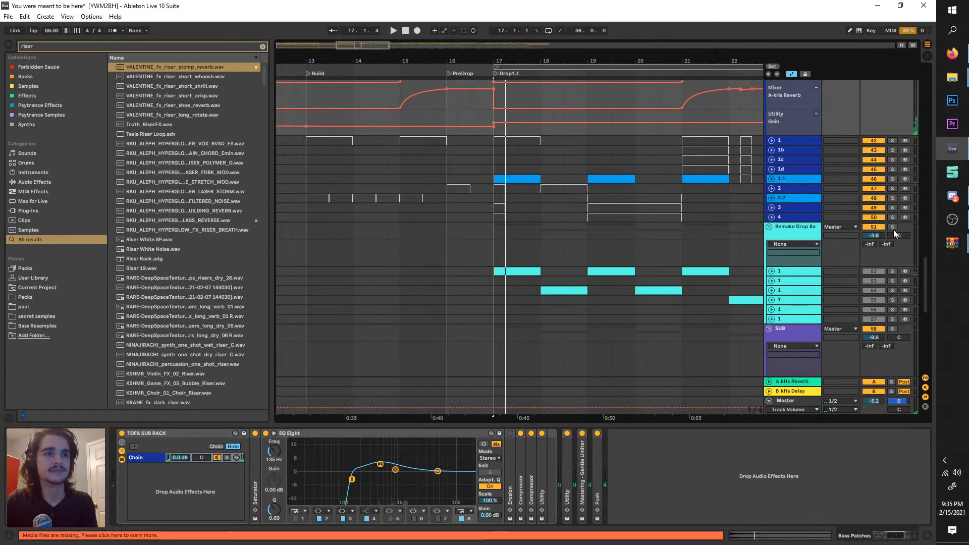
{"action": "left_click", "coordinate": [892, 227]}
{"action": "left_click", "coordinate": [771, 272]}
{"action": "left_click", "coordinate": [780, 273]}
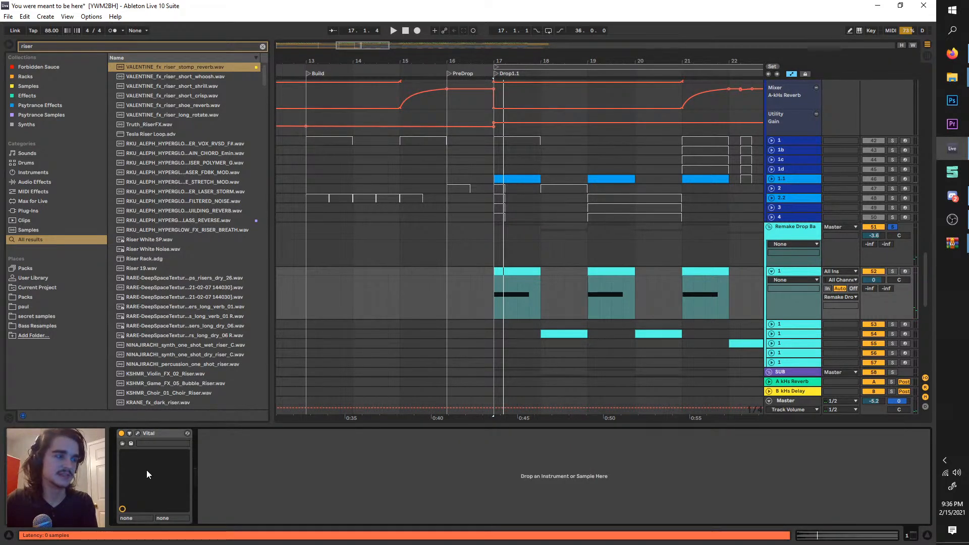
{"action": "left_click", "coordinate": [137, 434]}
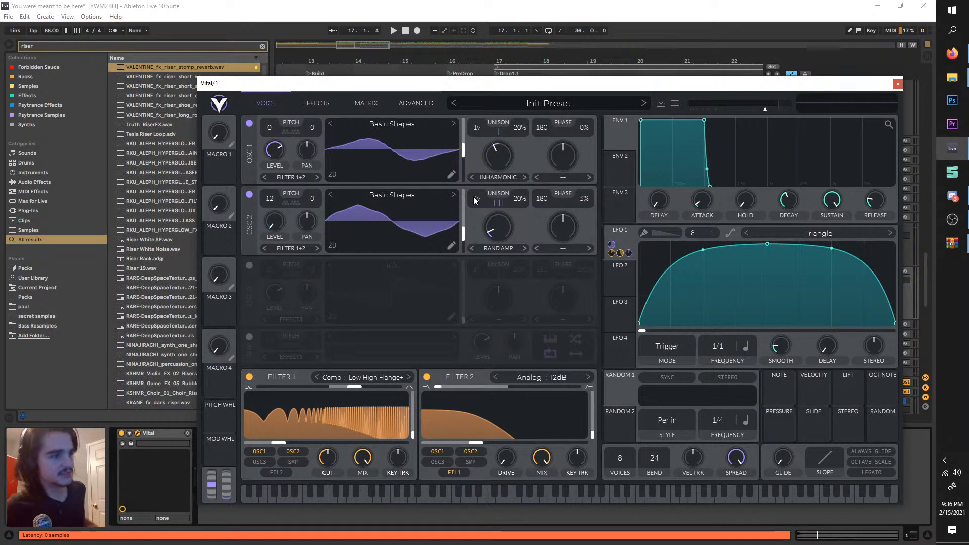
- Review the Vital patch's oscillators, filters and LFO shape while playing the soloed bass from Drop1.1
{"action": "left_click", "coordinate": [323, 110]}
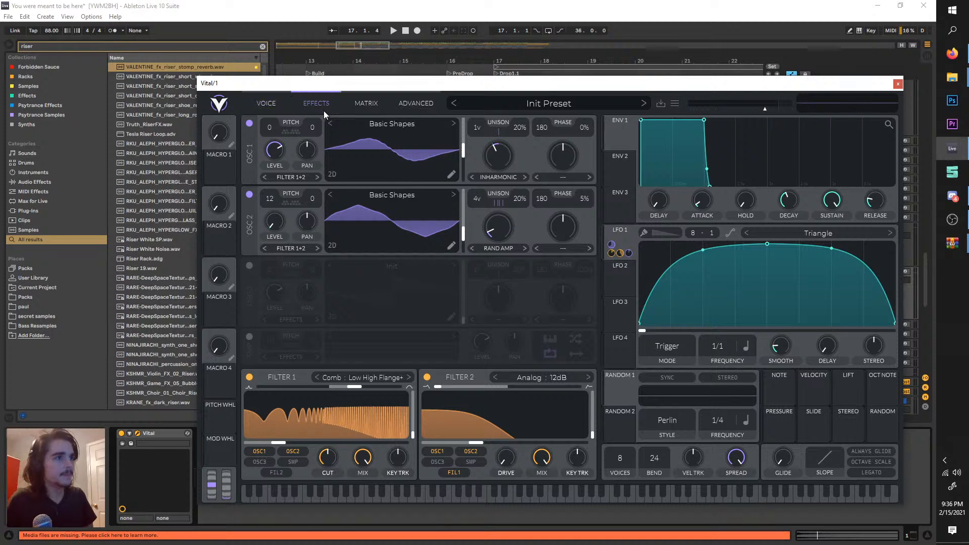
{"action": "left_click", "coordinate": [254, 108]}
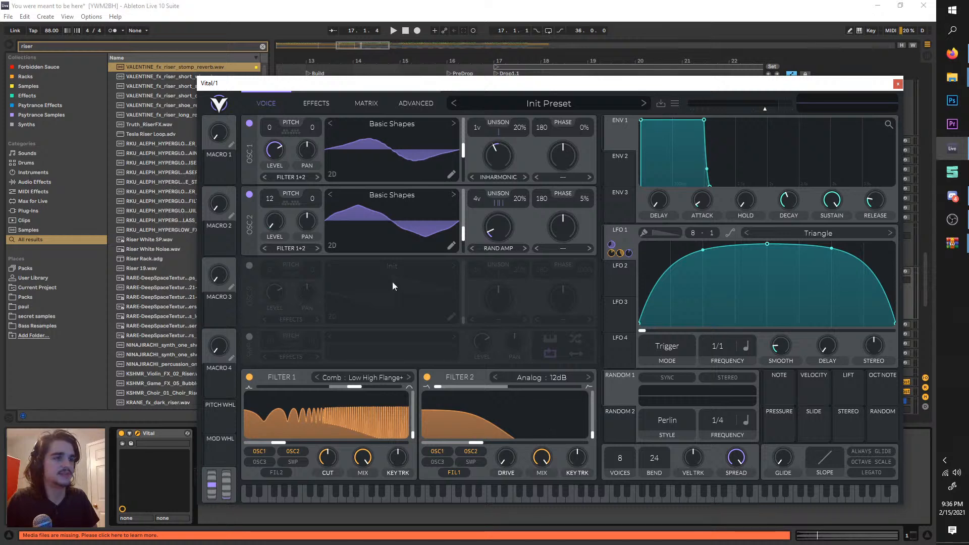
{"action": "left_click", "coordinate": [393, 31]}
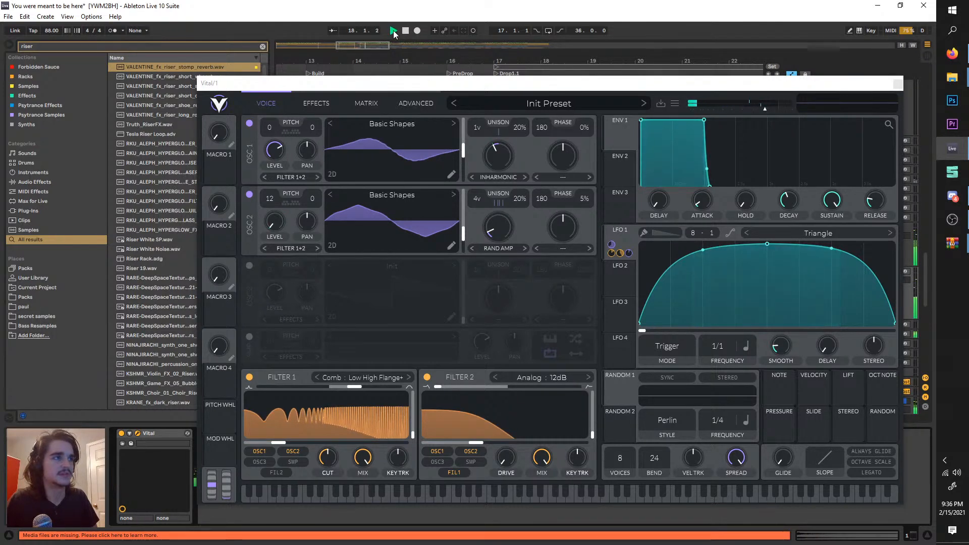
{"action": "mouse_move", "coordinate": [441, 86]}
{"action": "left_mouse_down"}
{"action": "mouse_move", "coordinate": [490, 272]}
{"action": "mouse_move", "coordinate": [441, 354]}
{"action": "mouse_move", "coordinate": [452, 277]}
{"action": "mouse_move", "coordinate": [439, 76]}
{"action": "left_mouse_up"}
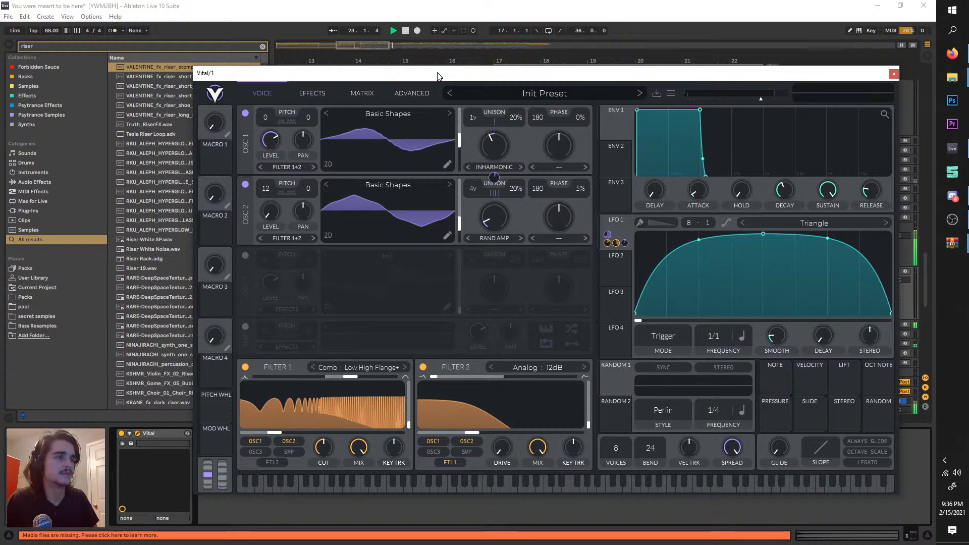
{"action": "left_click_drag", "start_coordinate": [437, 76], "coordinate": [419, 85]}
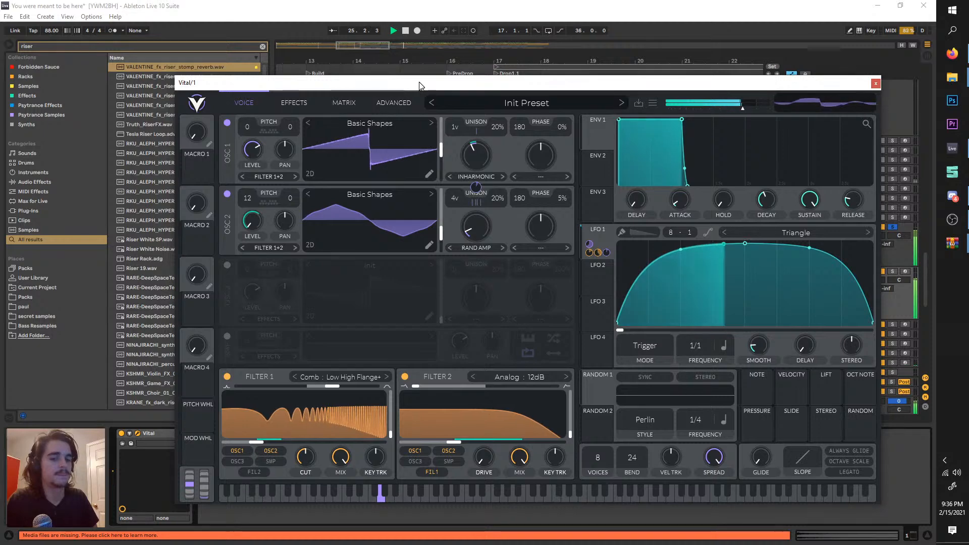
{"action": "left_click", "coordinate": [405, 30]}
- Inspect the first Remake Drop Ba track's clips closely at Drop1.1, and replay them while watching the Vital patch
{"action": "left_click_drag", "start_coordinate": [656, 83], "coordinate": [635, 413]}
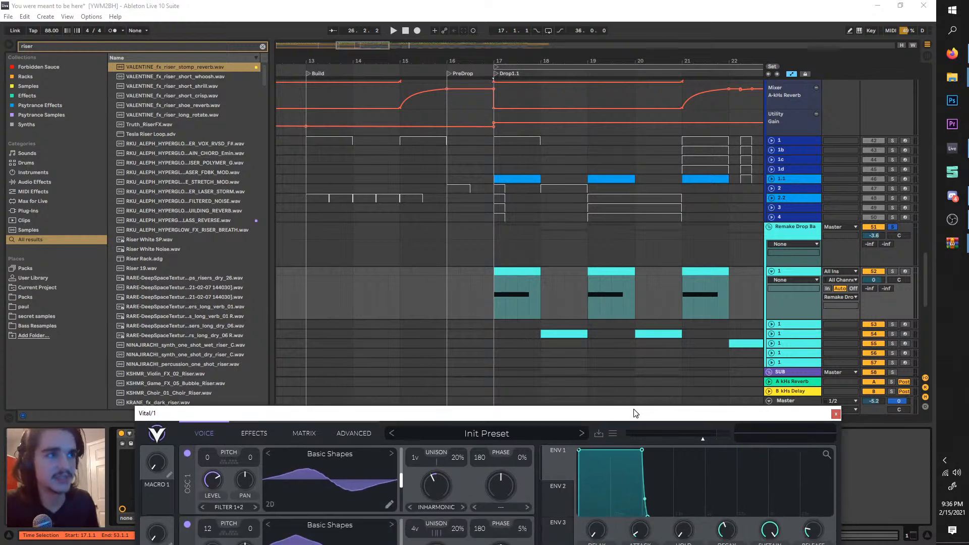
{"action": "left_click", "coordinate": [813, 272]}
{"action": "scroll", "coordinate": [490, 304], "scroll_direction": "up", "scroll_amount": 2}
{"action": "scroll", "coordinate": [490, 304], "scroll_direction": "right", "scroll_amount": 1}
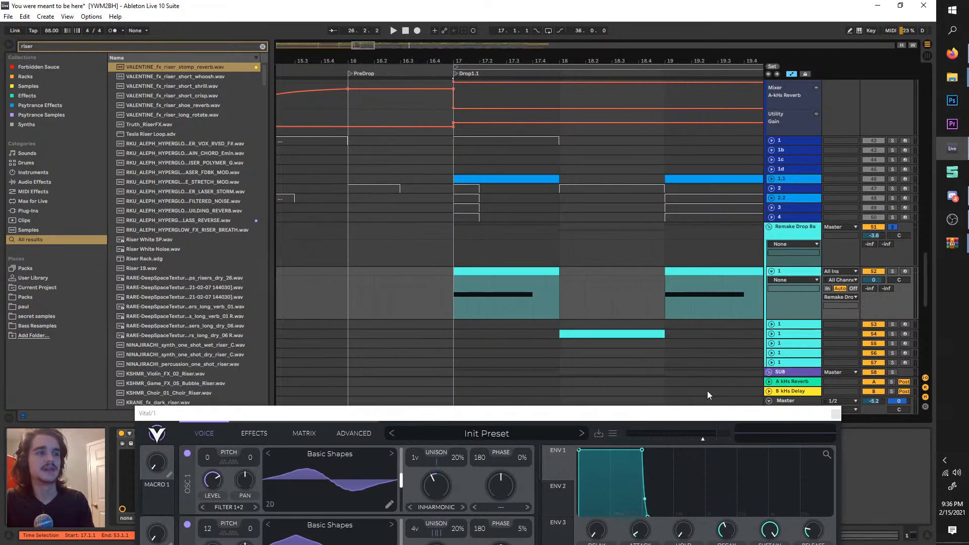
{"action": "left_click_drag", "start_coordinate": [730, 420], "coordinate": [746, 134]}
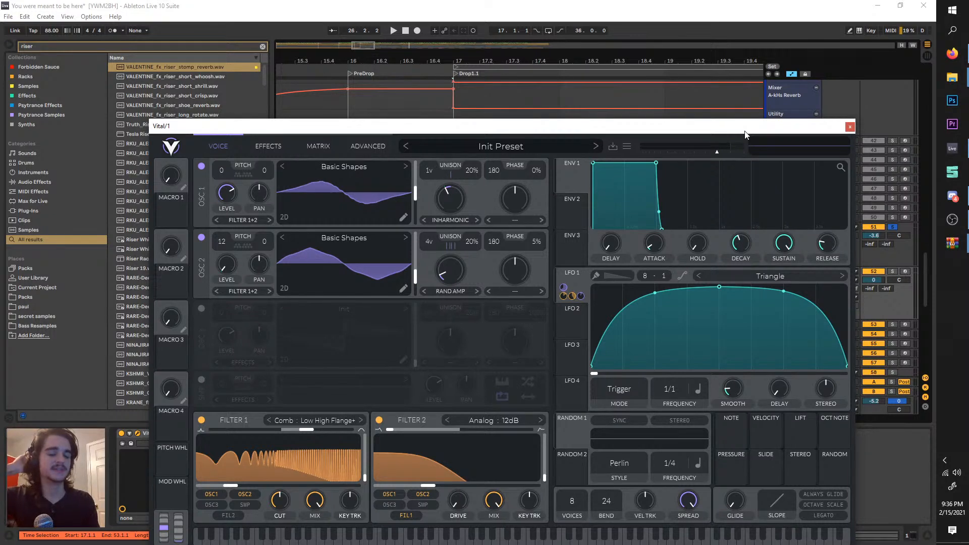
{"action": "key", "text": "space"}
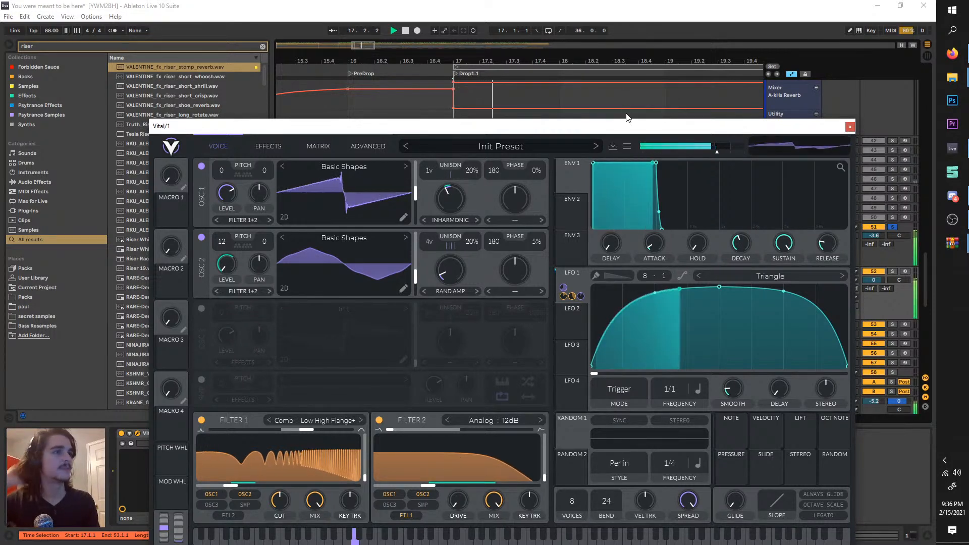
{"action": "key", "text": "space"}
{"action": "key", "text": "space"}
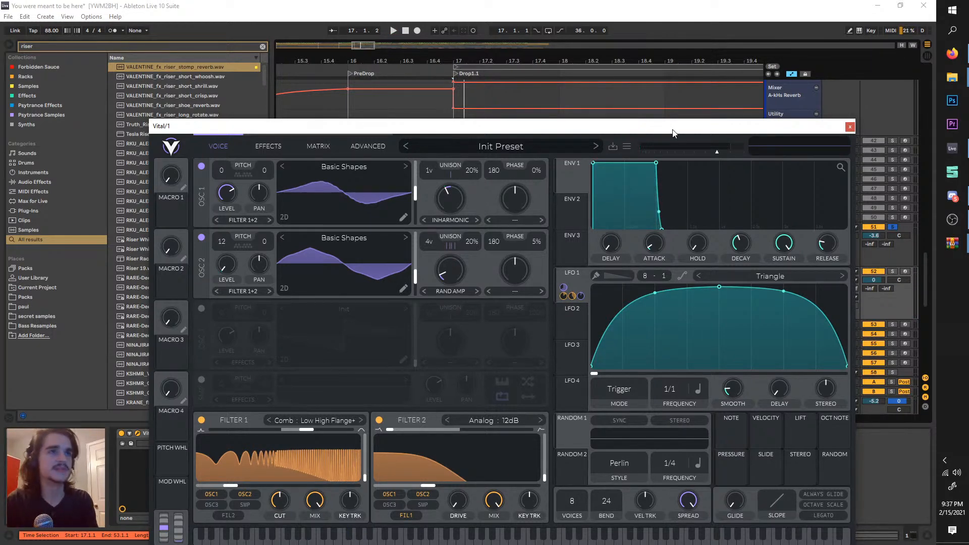
{"action": "left_click_drag", "start_coordinate": [673, 133], "coordinate": [716, 90]}
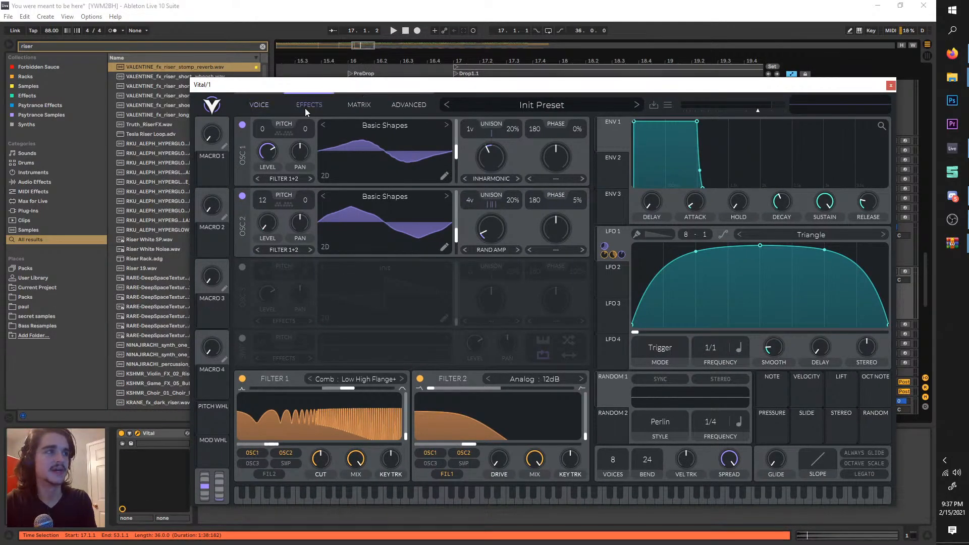
- Close the first Remake Drop Ba track's Vital synth, turn off the group's solo, and play the full mix from Drop1.1
{"action": "left_click", "coordinate": [263, 98]}
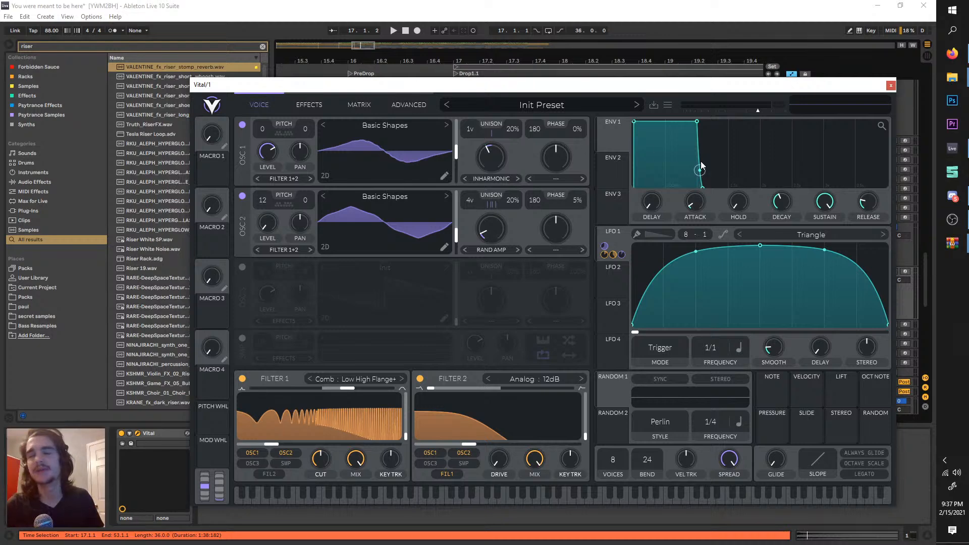
{"action": "left_click", "coordinate": [890, 84]}
{"action": "key", "text": "space"}
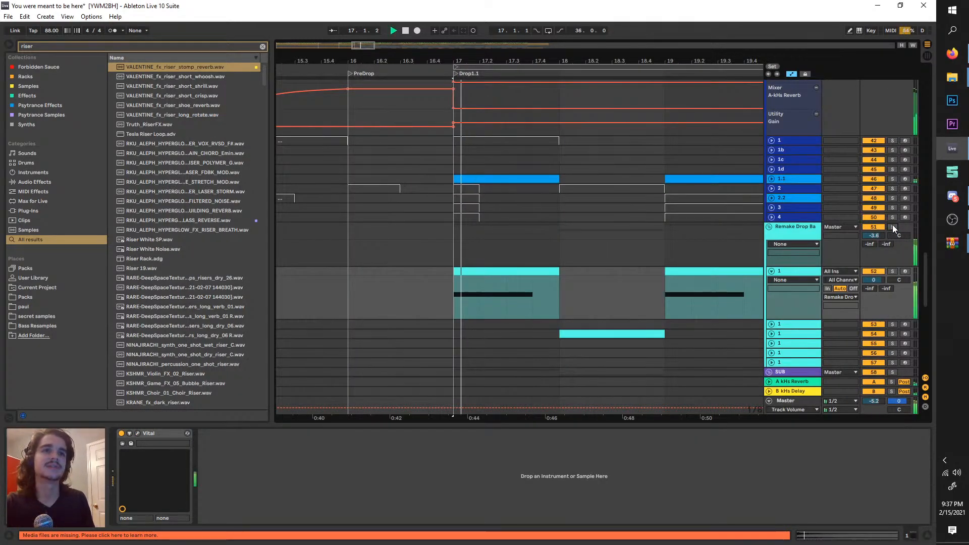
{"action": "scroll", "coordinate": [581, 253], "scroll_direction": "down", "scroll_amount": 1}
{"action": "key", "text": "space"}
{"action": "scroll", "coordinate": [707, 285], "scroll_direction": "right", "scroll_amount": 3}
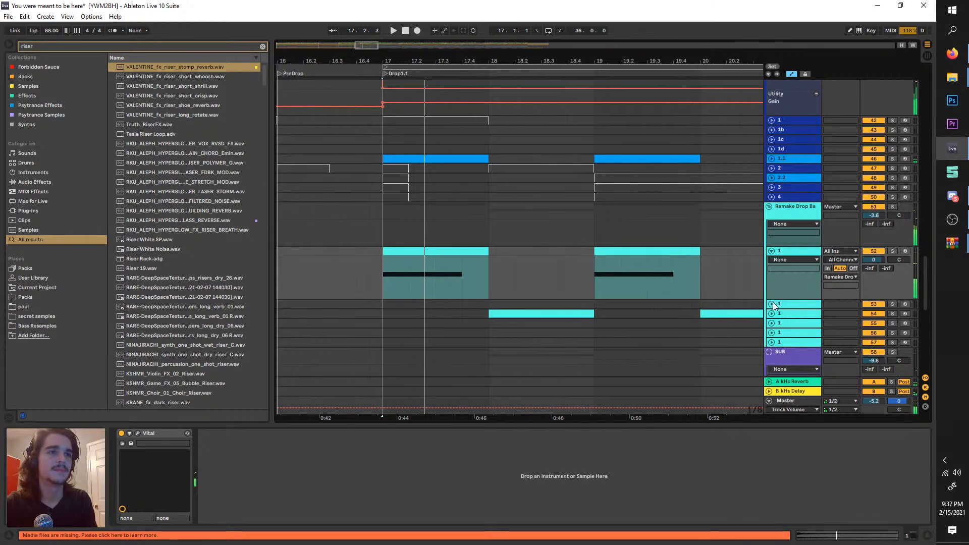
- Unfold the second Remake Drop Ba track, solo it, and play its clip at bar 23
{"action": "left_click", "coordinate": [772, 304]}
{"action": "scroll", "coordinate": [677, 304], "scroll_direction": "down", "scroll_amount": 2}
{"action": "scroll", "coordinate": [631, 305], "scroll_direction": "right", "scroll_amount": 5}
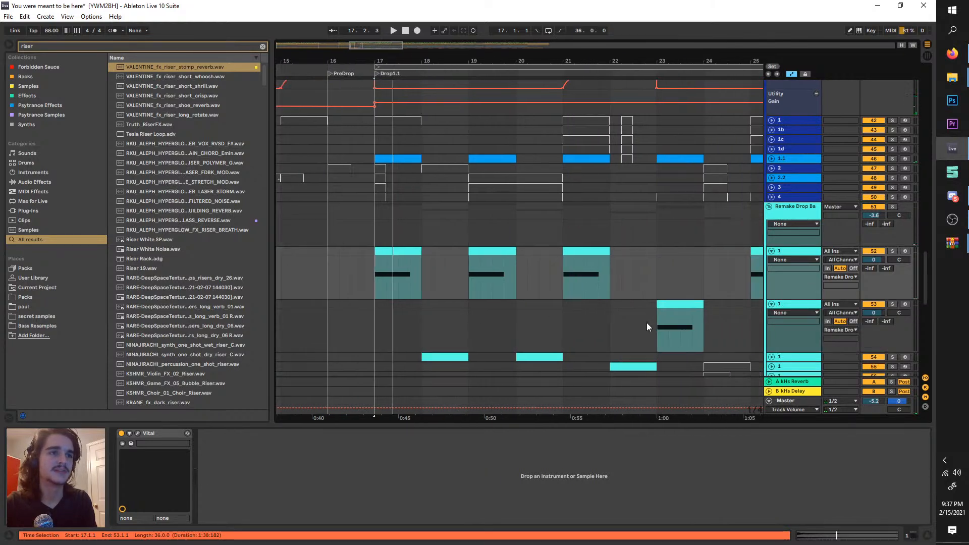
{"action": "left_click", "coordinate": [658, 325]}
{"action": "key", "text": "space"}
{"action": "scroll", "coordinate": [658, 325], "scroll_direction": "up", "scroll_amount": 3}
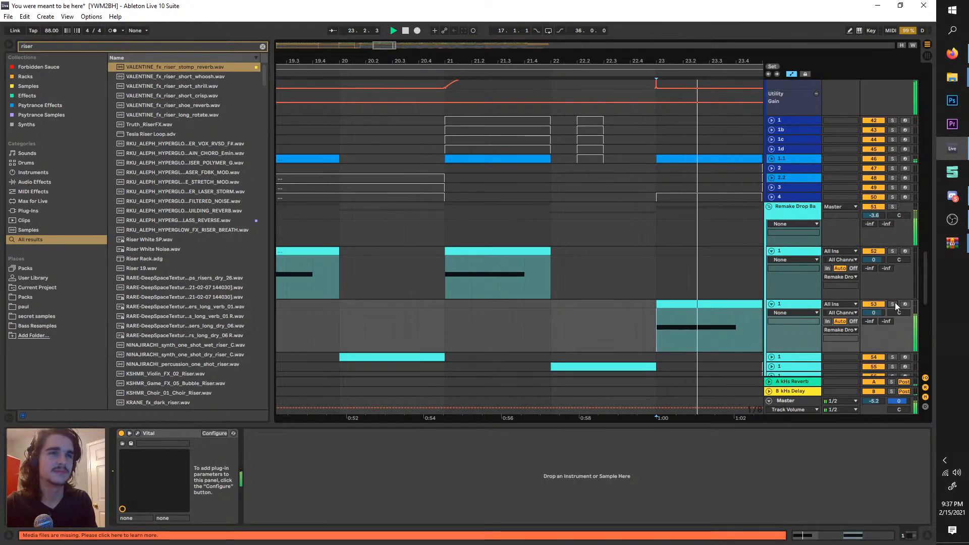
{"action": "left_click", "coordinate": [547, 315]}
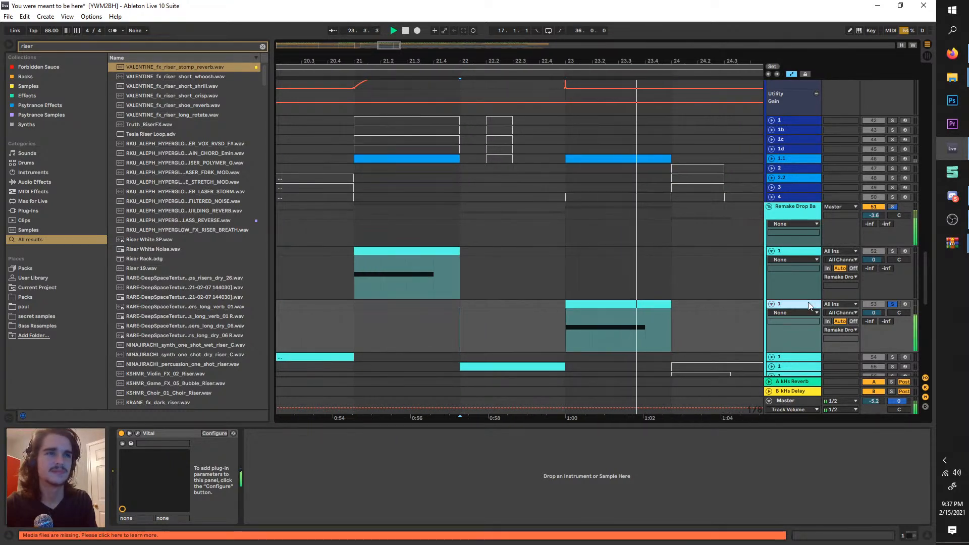
{"action": "key", "text": "space"}
{"action": "left_click", "coordinate": [570, 335]}
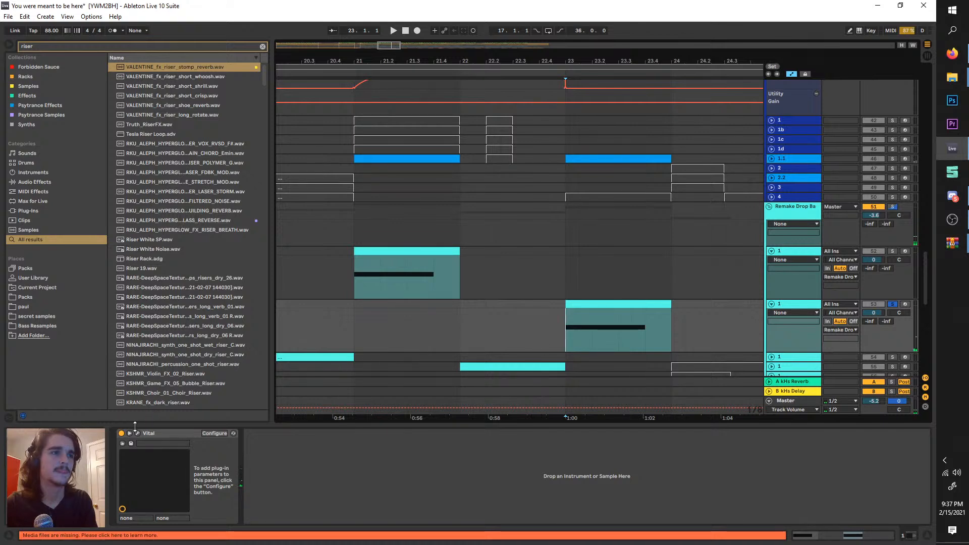
- Open the second track's Vital synth, check its voice and effects pages, and replay the bar 23 clip
{"action": "left_click", "coordinate": [138, 434]}
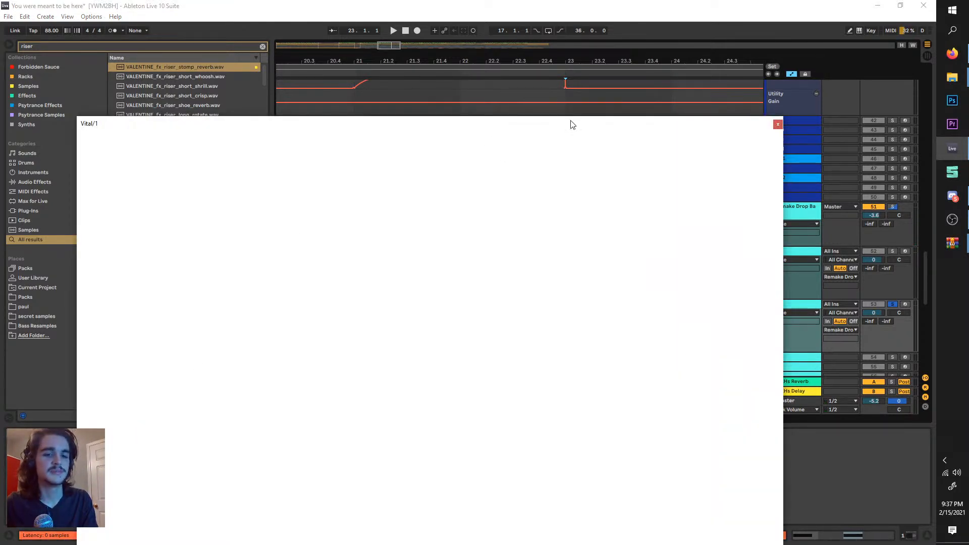
{"action": "key", "text": "alt+Tab"}
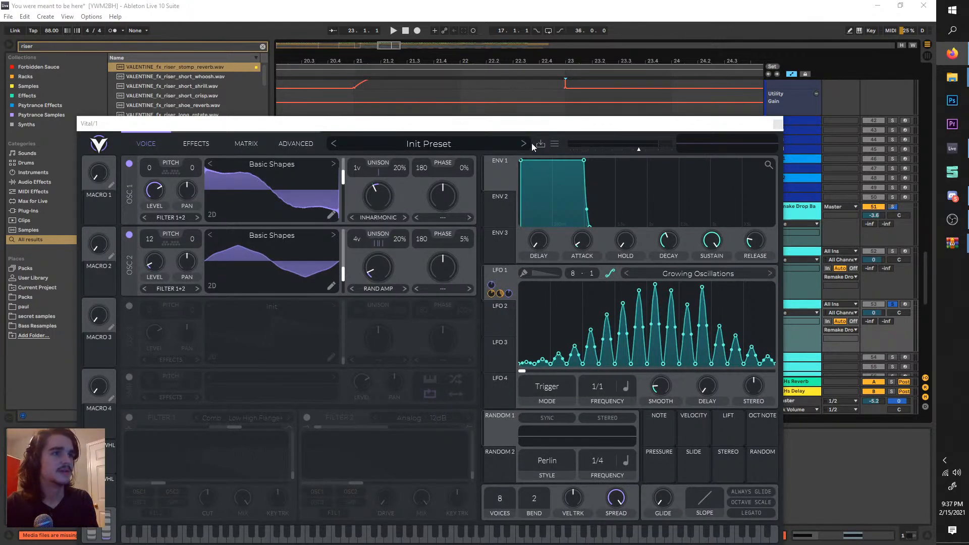
{"action": "left_click_drag", "start_coordinate": [531, 124], "coordinate": [617, 84]}
{"action": "left_click", "coordinate": [286, 105]}
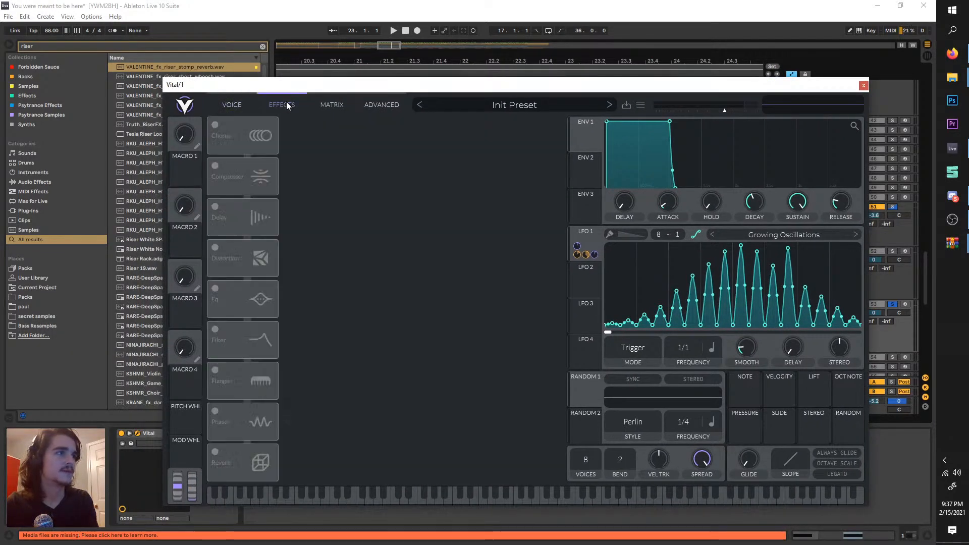
{"action": "left_click", "coordinate": [245, 100]}
{"action": "left_click_drag", "start_coordinate": [268, 93], "coordinate": [389, 440]}
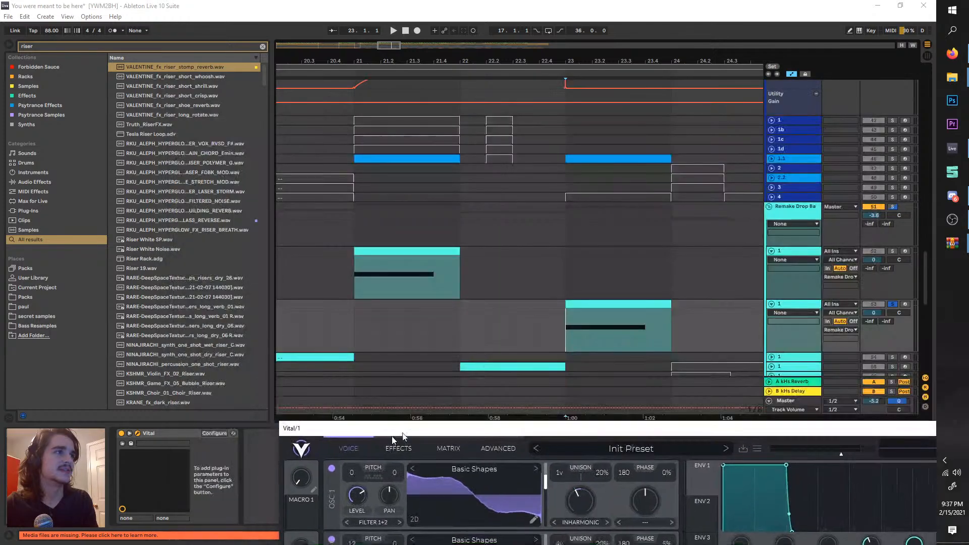
{"action": "left_click", "coordinate": [565, 338]}
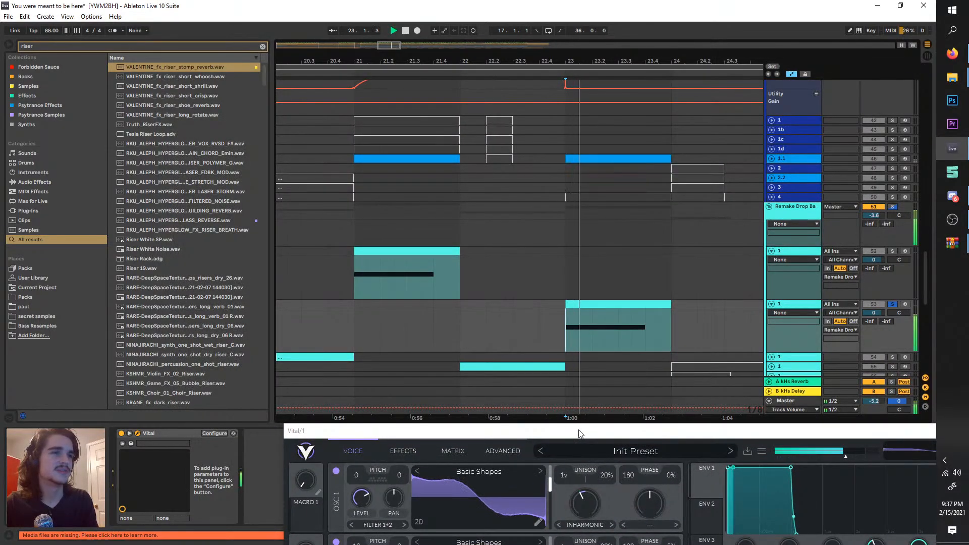
{"action": "left_click_drag", "start_coordinate": [578, 427], "coordinate": [433, 166]}
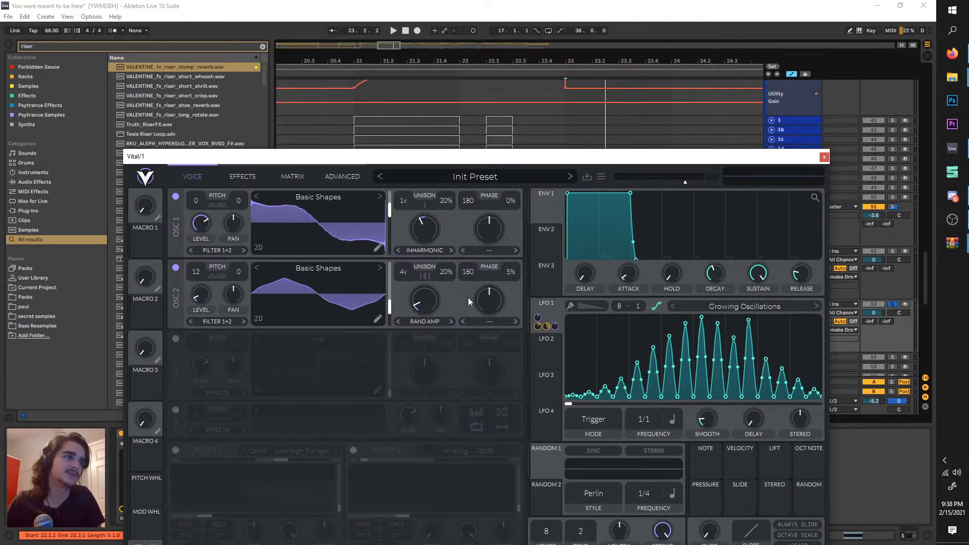
- Try FM Osc 2 morphing on oscillator 1, adjusting the amount to 20.50% during playback, and return the mode to None
{"action": "left_click", "coordinate": [490, 250]}
{"action": "left_click", "coordinate": [474, 372]}
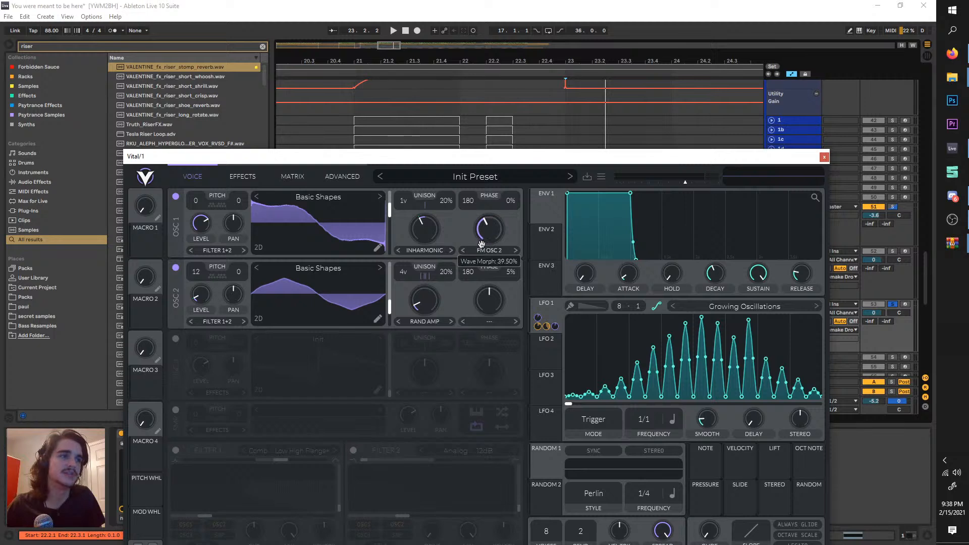
{"action": "key", "text": "space"}
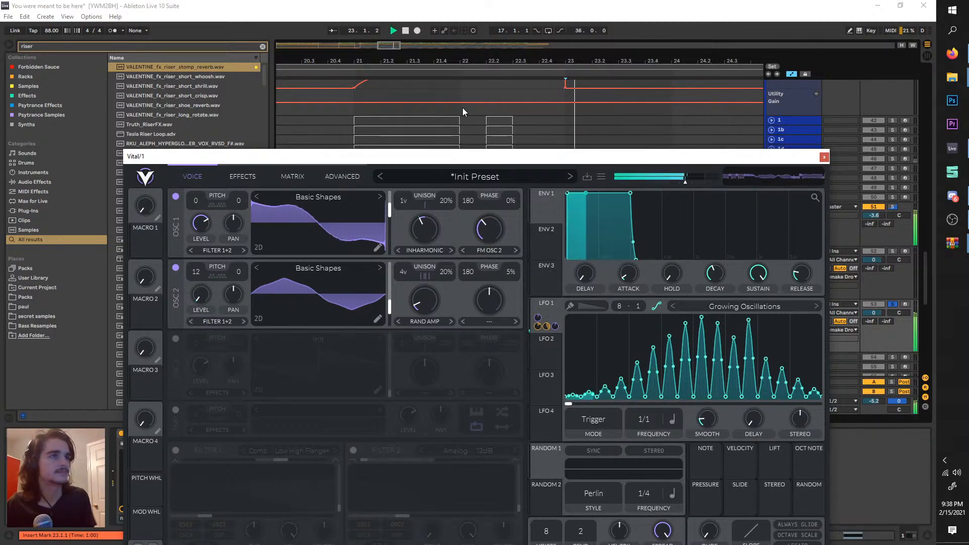
{"action": "mouse_move", "coordinate": [483, 235]}
{"action": "left_mouse_down"}
{"action": "mouse_move", "coordinate": [483, 246]}
{"action": "mouse_move", "coordinate": [480, 237]}
{"action": "left_mouse_up"}
{"action": "key", "text": "space"}
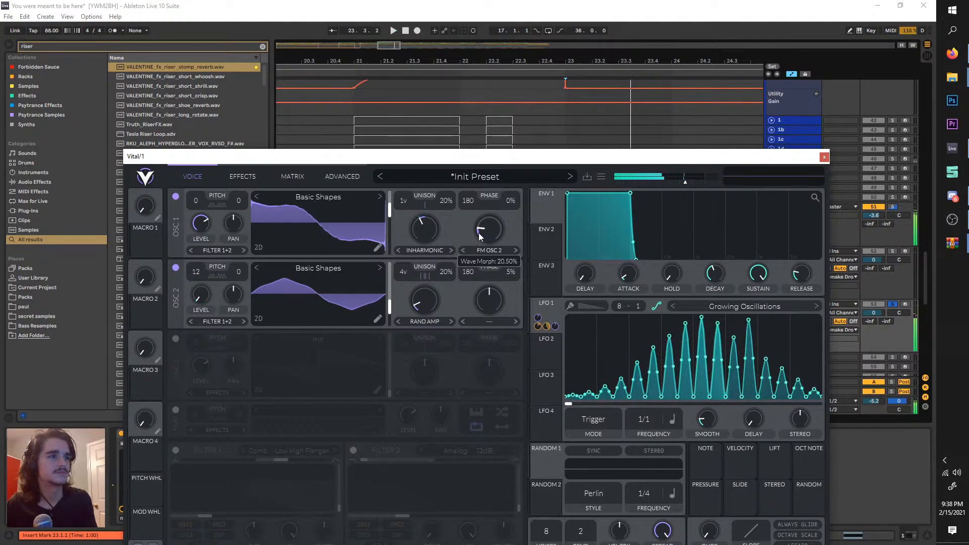
{"action": "left_click", "coordinate": [489, 252]}
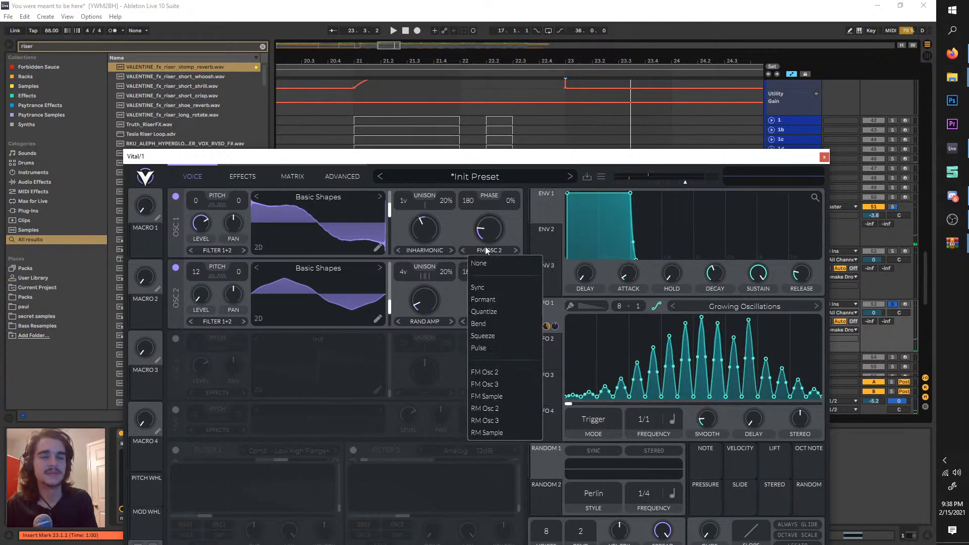
{"action": "left_click", "coordinate": [500, 263]}
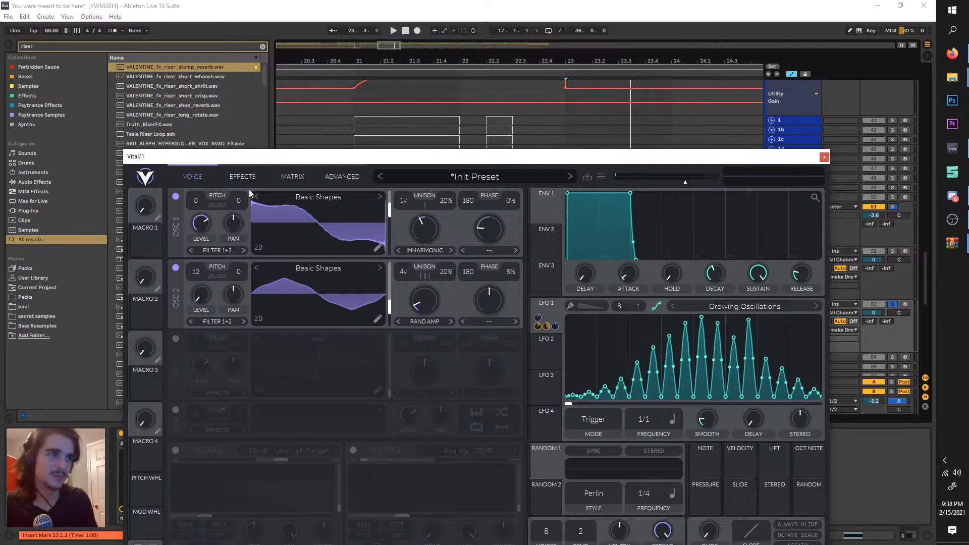
- Enable the Phaser in Vital's effects with its frequency at Freeze
{"action": "left_click", "coordinate": [241, 177]}
{"action": "left_click_drag", "start_coordinate": [232, 156], "coordinate": [298, 71]}
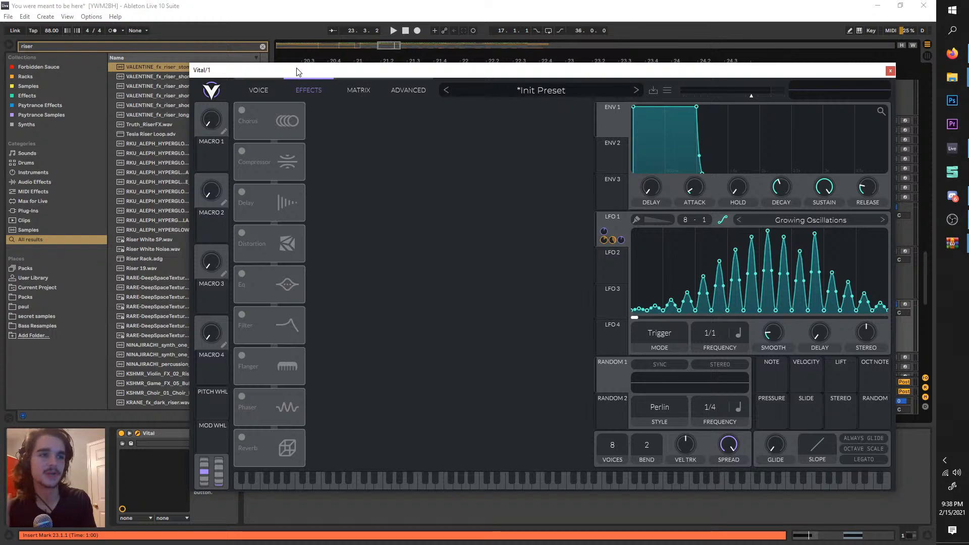
{"action": "left_click", "coordinate": [239, 396]}
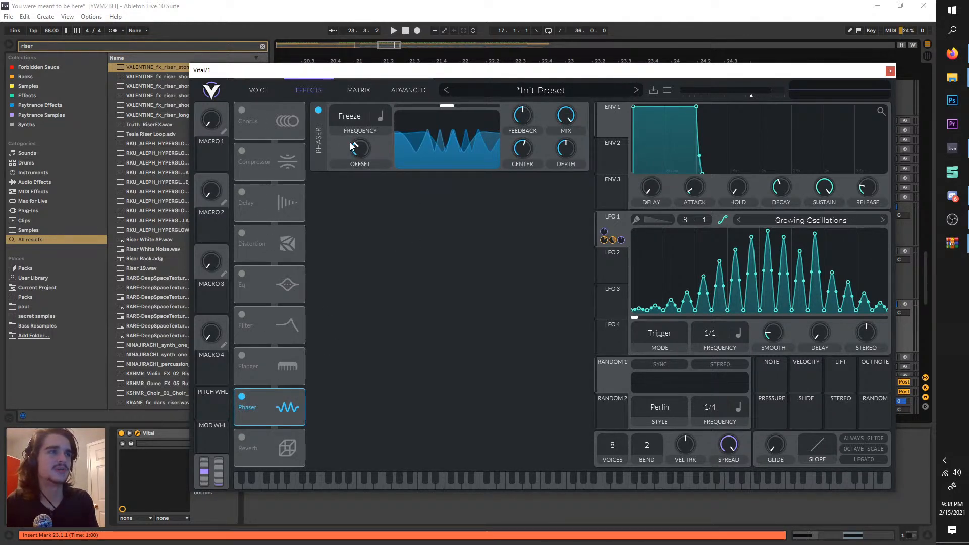
{"action": "left_click_drag", "start_coordinate": [404, 69], "coordinate": [444, 318]}
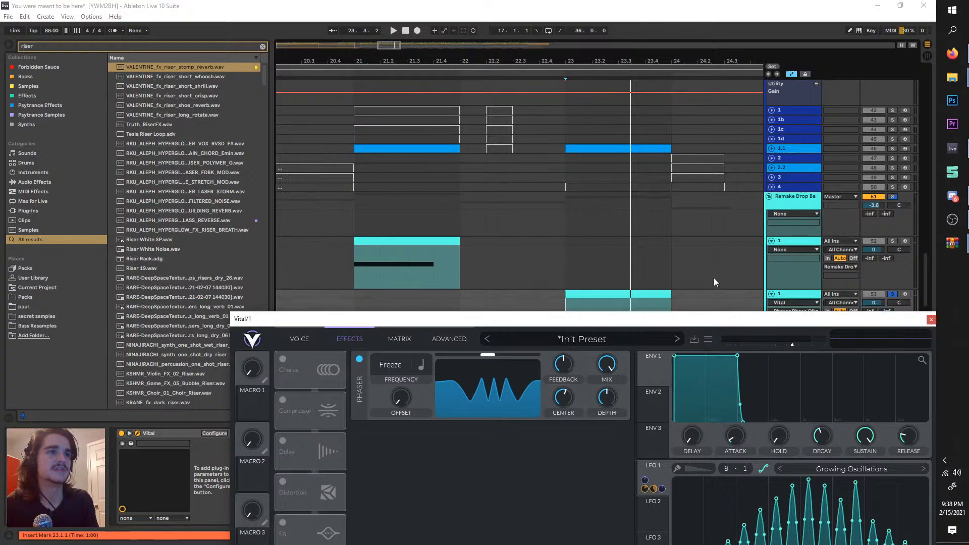
- Copy the second Remake Drop Ba track's bar 23 clip to the empty area at bar 82
{"action": "scroll", "coordinate": [714, 282], "scroll_direction": "down", "scroll_amount": 1}
{"action": "left_click", "coordinate": [657, 283]}
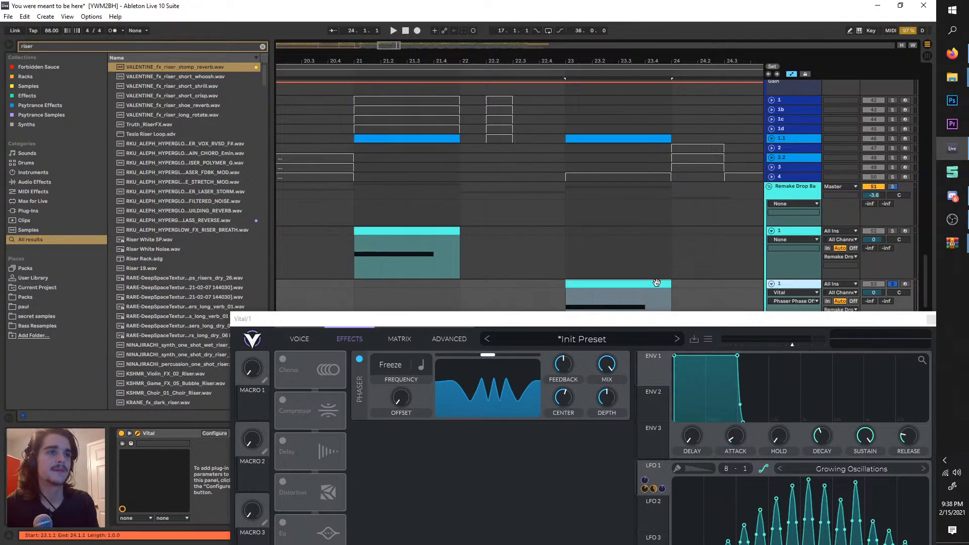
{"action": "left_click_drag", "start_coordinate": [667, 318], "coordinate": [471, 402]}
{"action": "scroll", "coordinate": [505, 303], "scroll_direction": "down", "scroll_amount": 10}
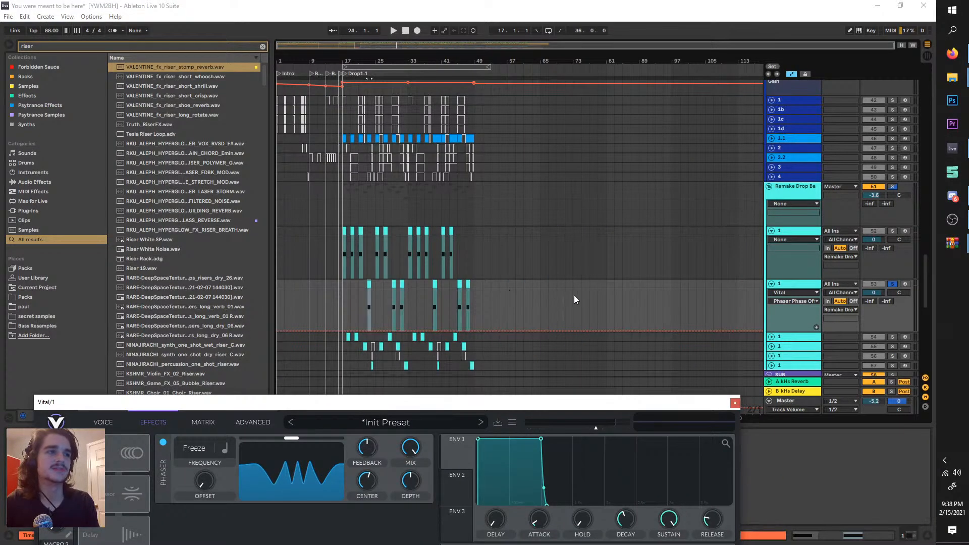
{"action": "scroll", "coordinate": [618, 295], "scroll_direction": "up", "scroll_amount": 3}
{"action": "left_click", "coordinate": [619, 285]}
{"action": "left_click", "coordinate": [616, 283]}
{"action": "key", "text": "ctrl+v"}
{"action": "scroll", "coordinate": [622, 295], "scroll_direction": "up", "scroll_amount": 4}
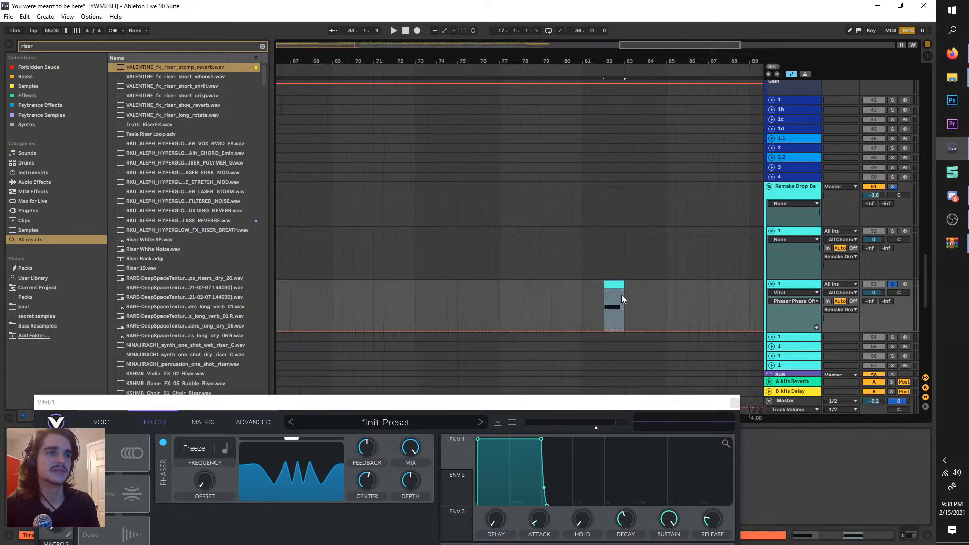
- Play the copied clip at bar 82 with Vital's Phaser, and switch the Phaser off to compare the sound
{"action": "key", "text": "space"}
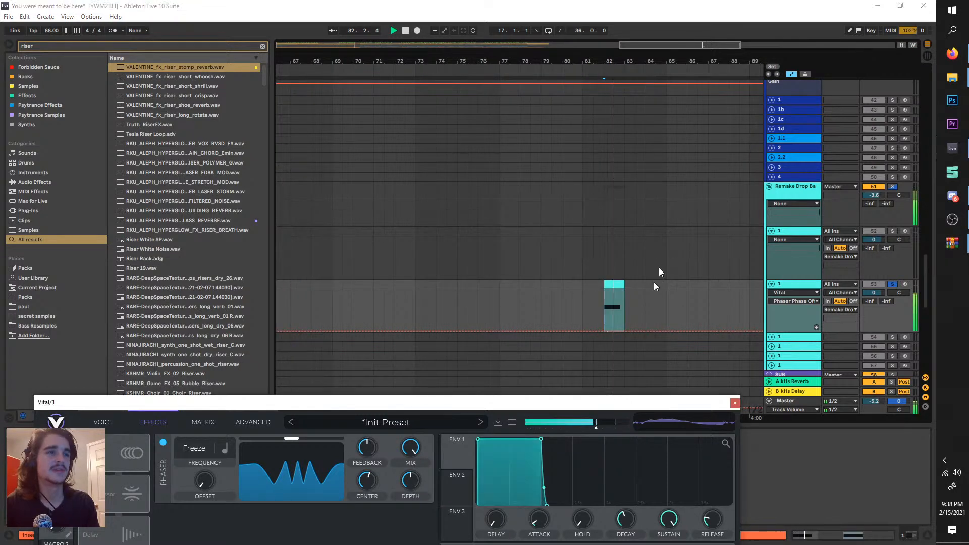
{"action": "left_click_drag", "start_coordinate": [605, 403], "coordinate": [686, 199]}
{"action": "key", "text": "space"}
{"action": "left_click_drag", "start_coordinate": [544, 199], "coordinate": [652, 70]}
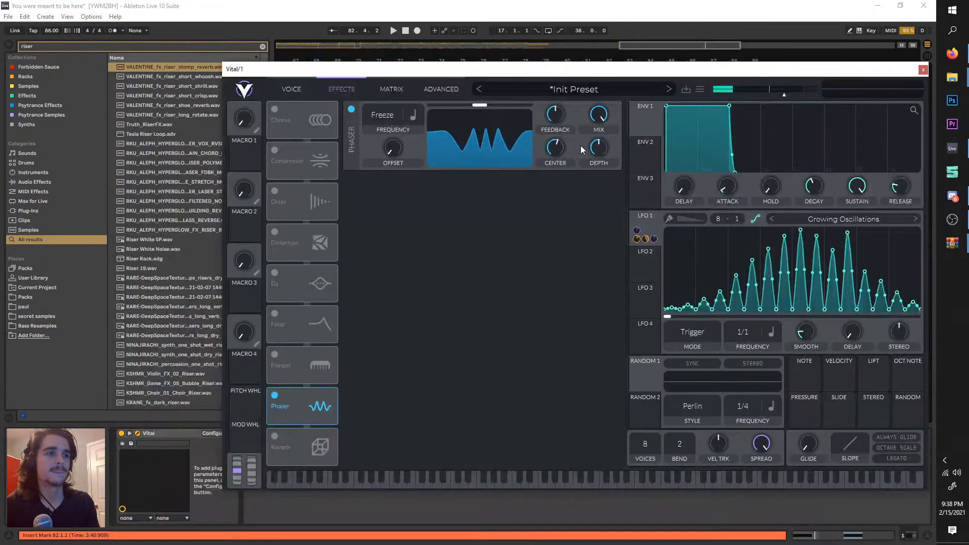
{"action": "key", "text": "space"}
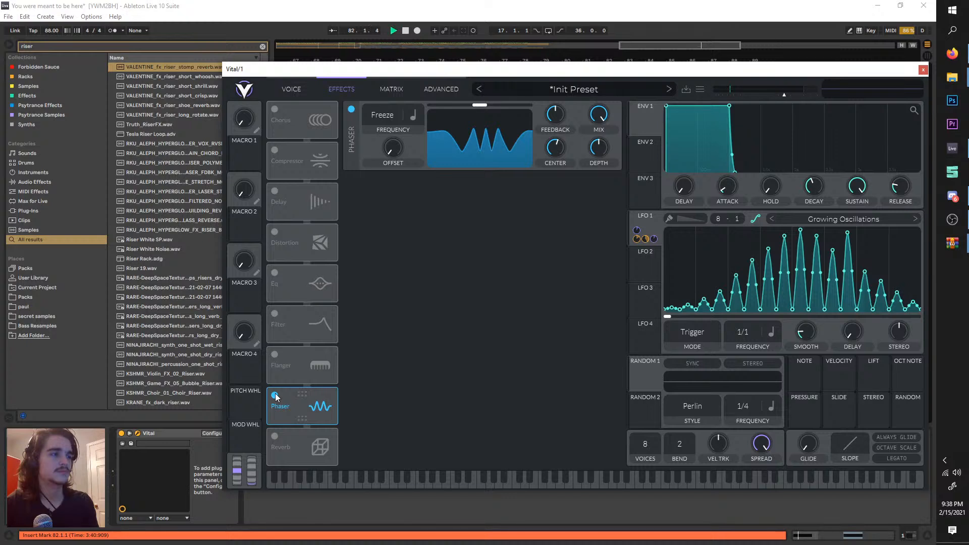
{"action": "left_click", "coordinate": [275, 394]}
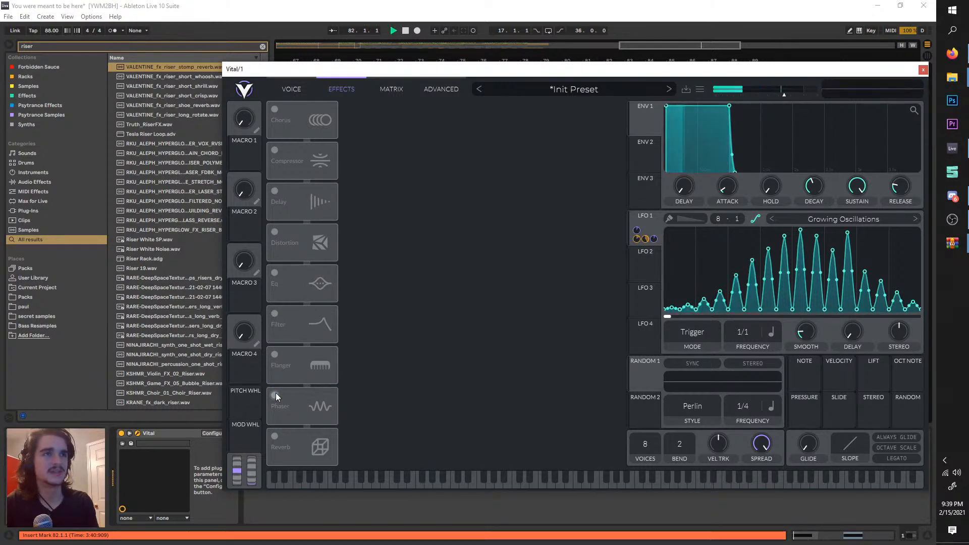
{"action": "key", "text": "space"}
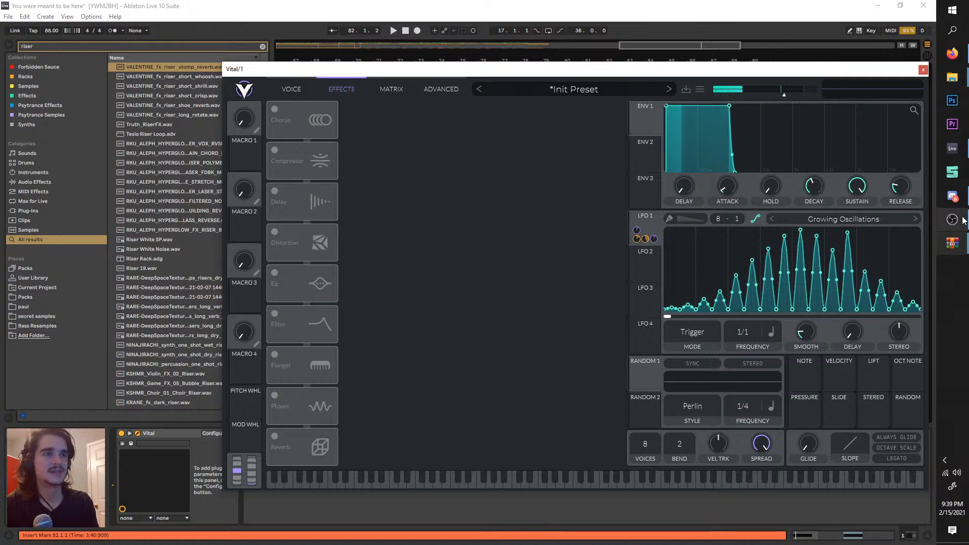
- Replay the copied clip at bar 82 while watching the Vital patch without the Phaser
{"action": "left_click", "coordinate": [954, 56]}
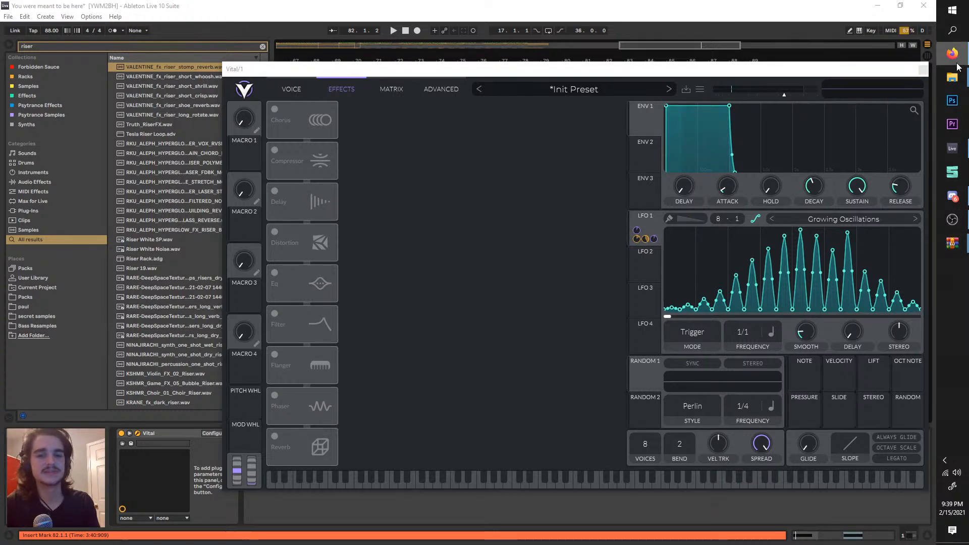
{"action": "left_click", "coordinate": [954, 56]}
{"action": "key", "text": "space"}
{"action": "left_click_drag", "start_coordinate": [669, 71], "coordinate": [611, 45]}
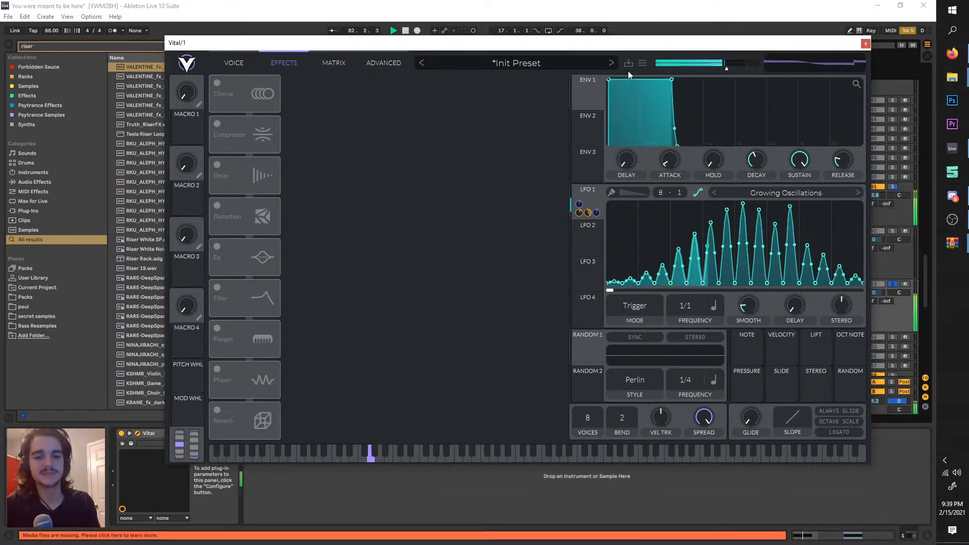
{"action": "key", "text": "space"}
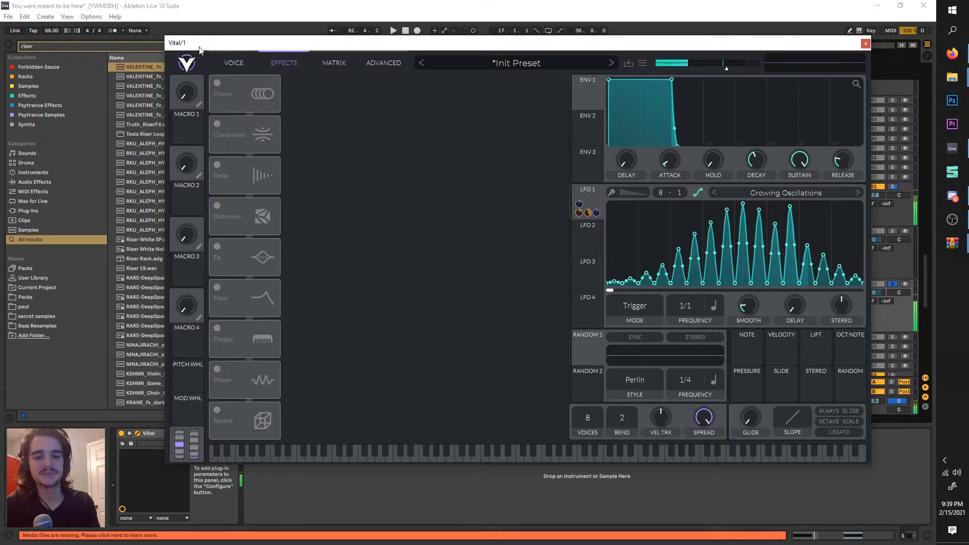
- Clear the browser's riser search, narrow the browser, and start playback of the copied clip at bar 82
{"action": "left_click_drag", "start_coordinate": [177, 47], "coordinate": [327, 52]}
{"action": "left_click", "coordinate": [263, 47]}
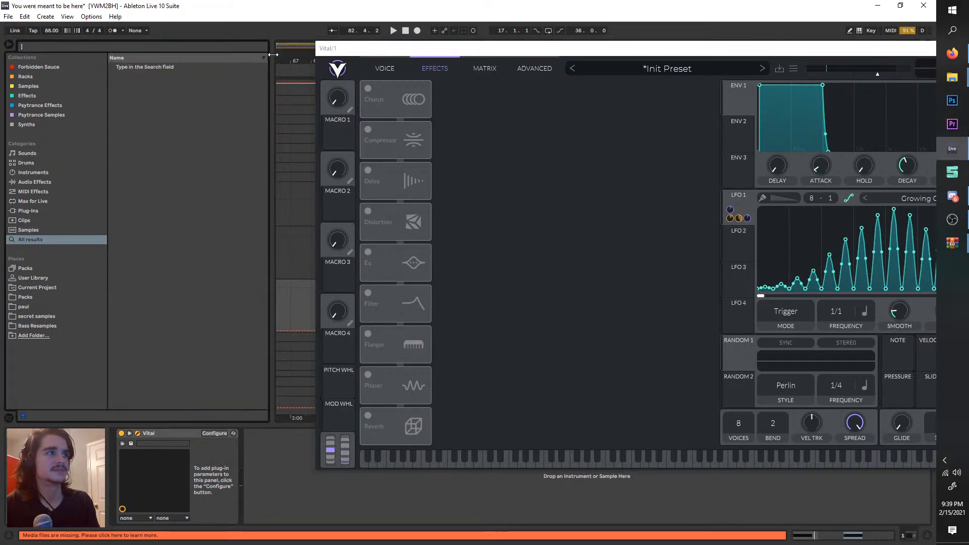
{"action": "left_click_drag", "start_coordinate": [272, 68], "coordinate": [217, 78]}
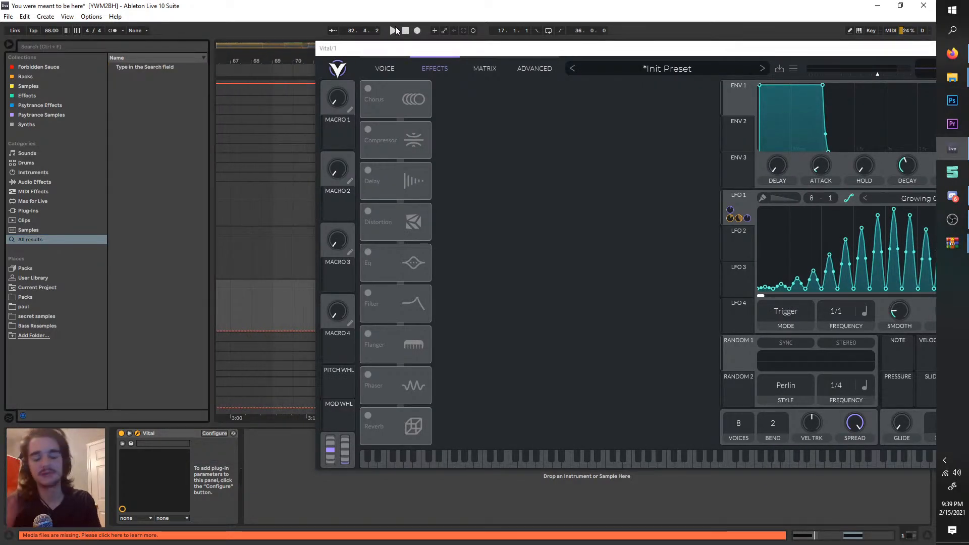
{"action": "left_click", "coordinate": [393, 30]}
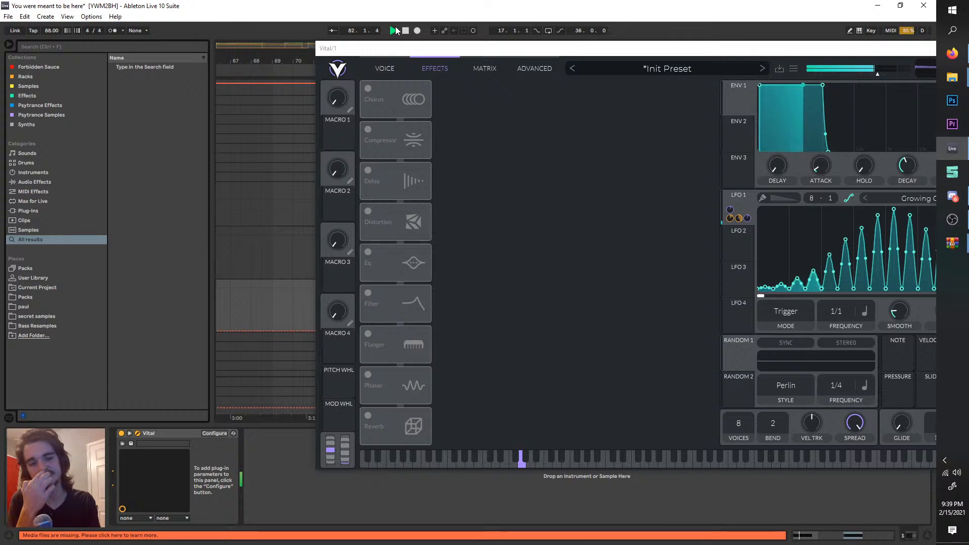
- Switch Vital's Phaser back on and set its Center to about 65 semitones while playing the bar 82 clip
{"action": "key", "text": "space"}
{"action": "left_click", "coordinate": [370, 378]}
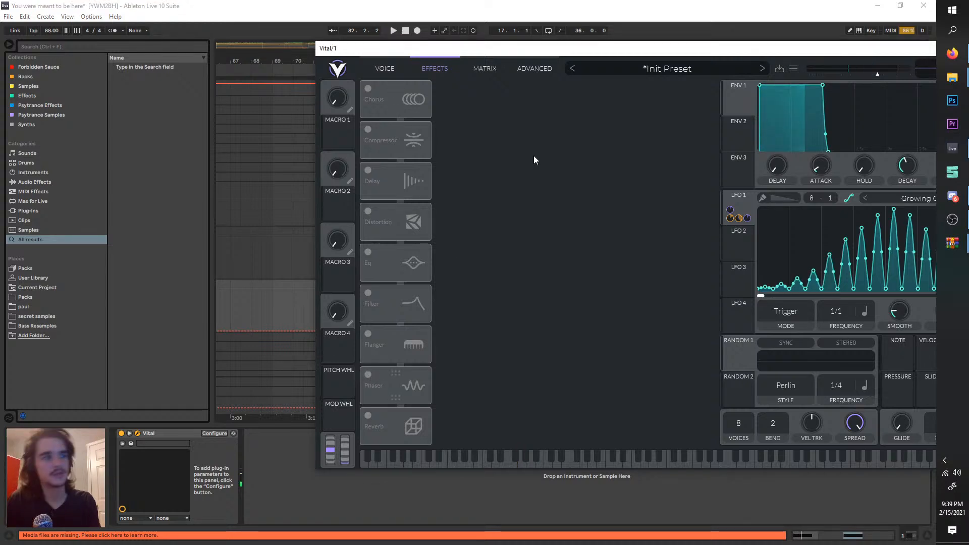
{"action": "key", "text": "space"}
{"action": "left_click_drag", "start_coordinate": [646, 129], "coordinate": [646, 130]}
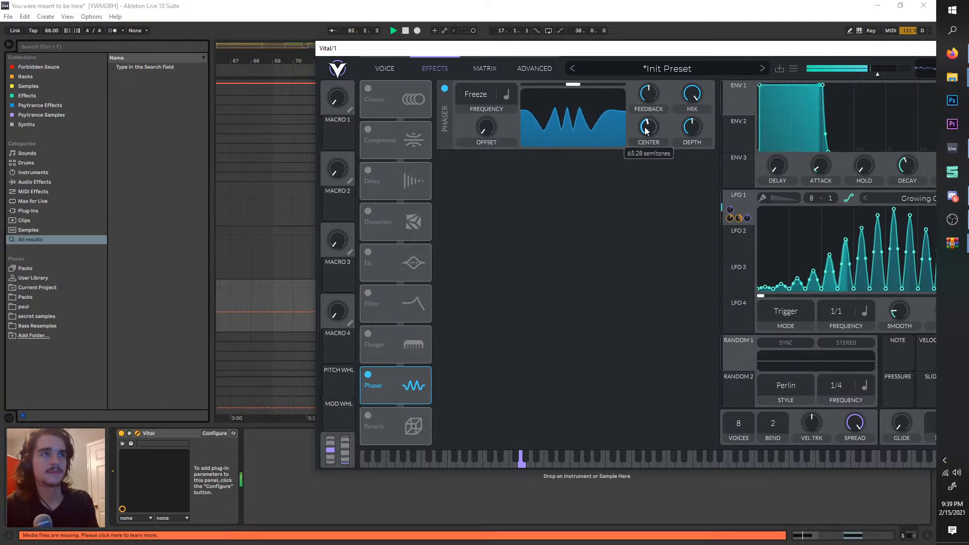
{"action": "left_click_drag", "start_coordinate": [500, 51], "coordinate": [367, 61]}
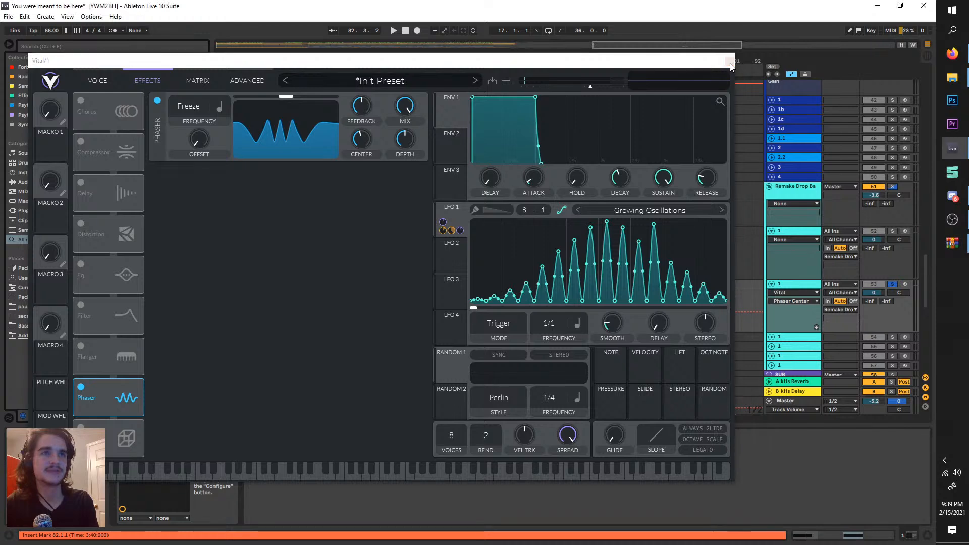
{"action": "left_click", "coordinate": [729, 62]}
- Switch off the Master track's Audio Effect Rack and play the copied clip at bar 82
{"action": "scroll", "coordinate": [520, 261], "scroll_direction": "up", "scroll_amount": 3}
{"action": "left_click", "coordinate": [795, 398]}
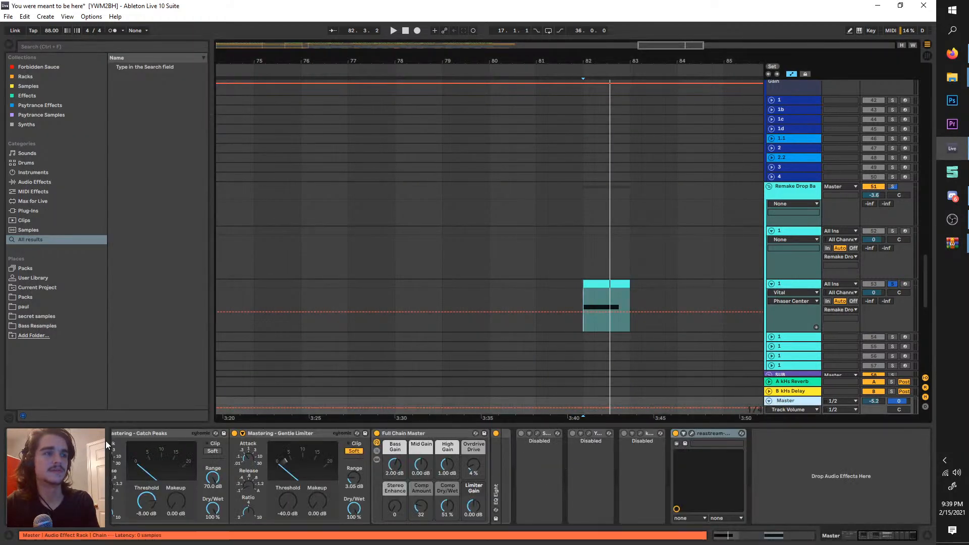
{"action": "left_click", "coordinate": [122, 433]}
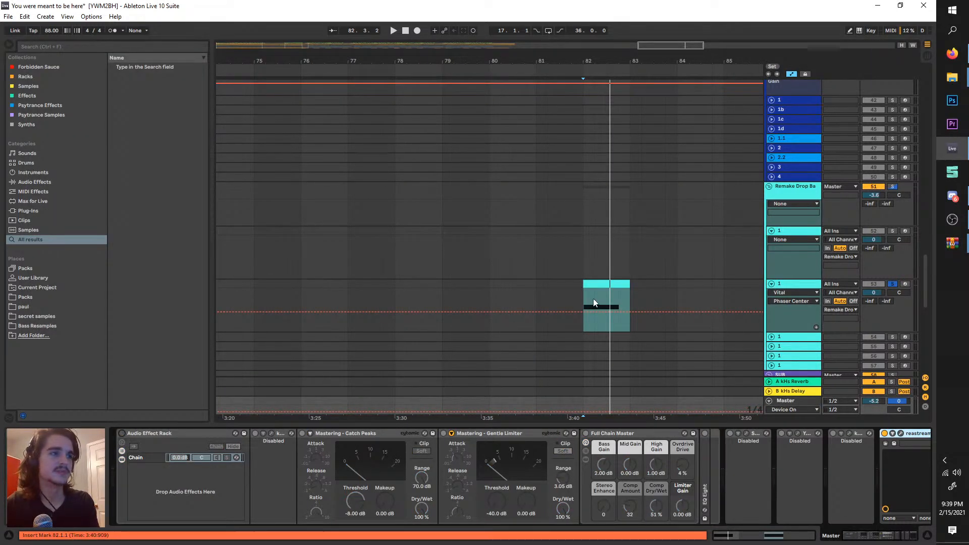
{"action": "key", "text": "space"}
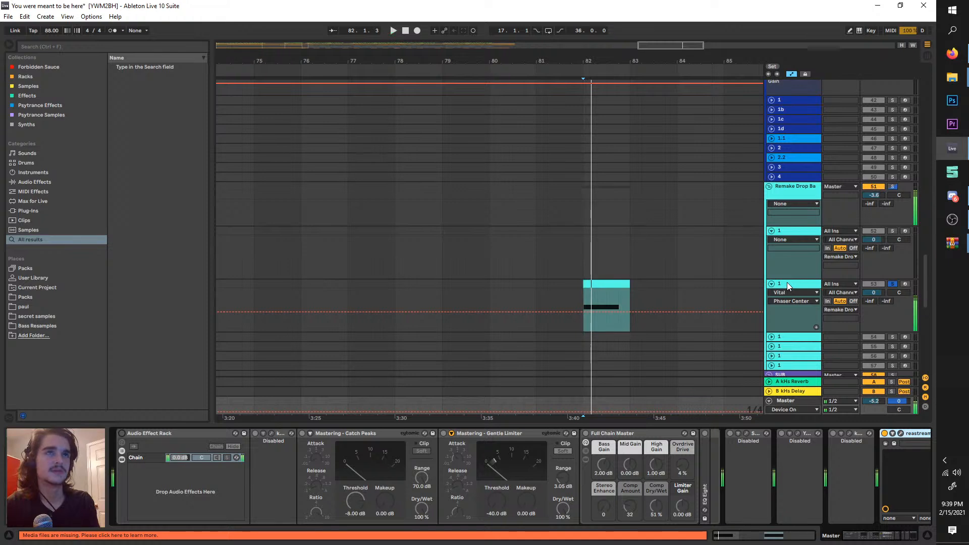
- Reopen the second Remake Drop Ba track's Vital and compare the bar 82 clip with the Phaser off and on
{"action": "left_click", "coordinate": [786, 283]}
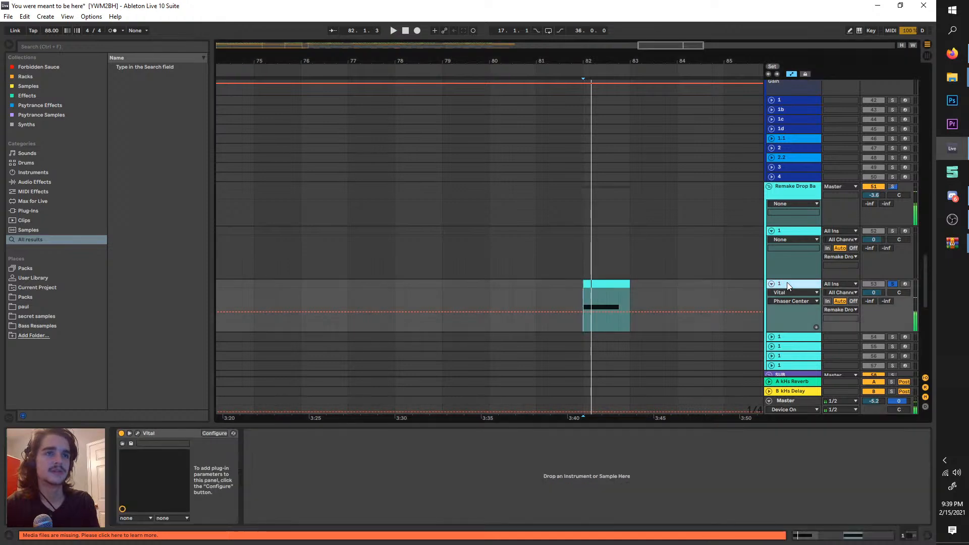
{"action": "left_click", "coordinate": [139, 433]}
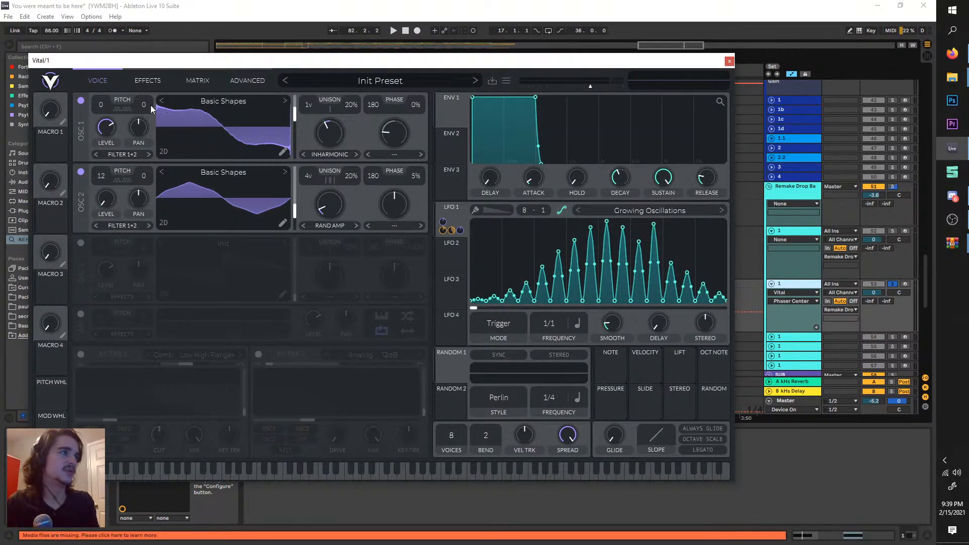
{"action": "left_click", "coordinate": [143, 80]}
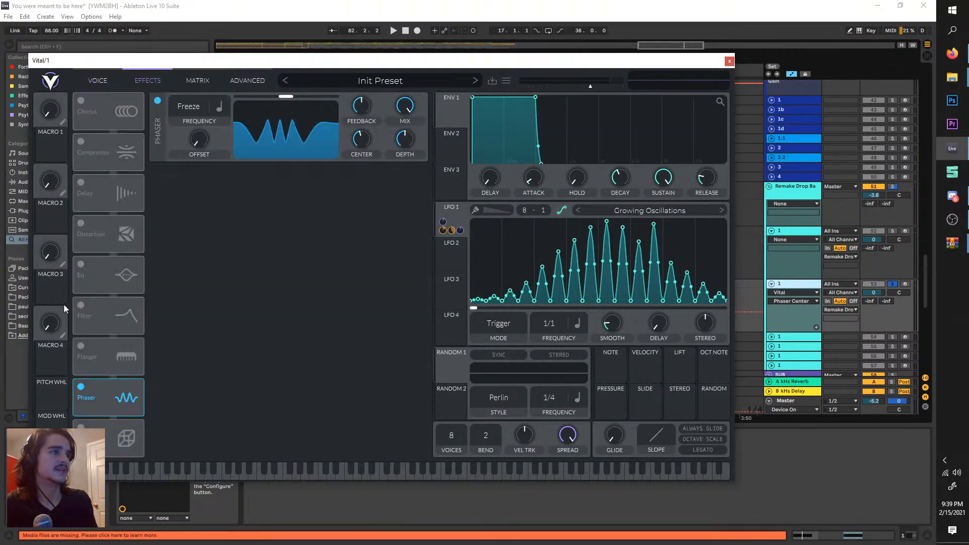
{"action": "left_click", "coordinate": [81, 386]}
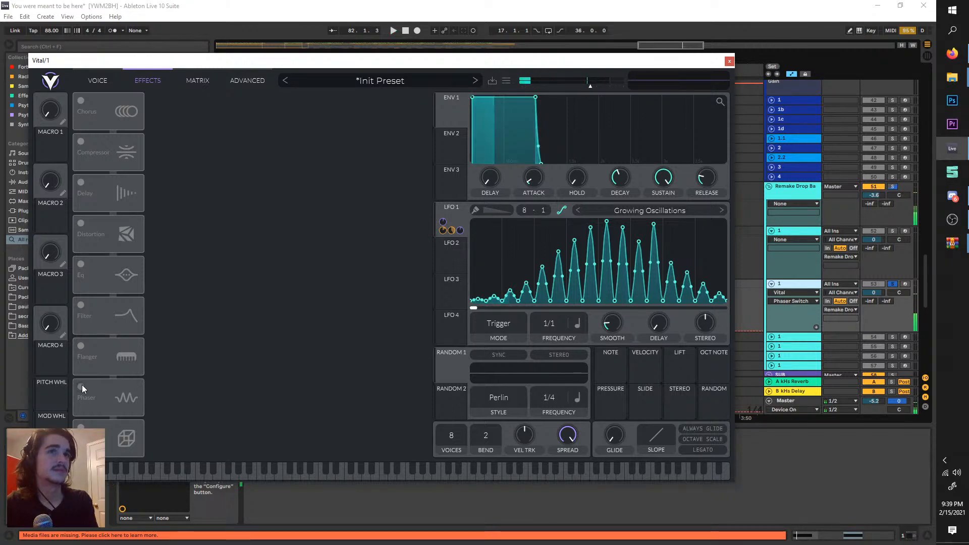
{"action": "left_click", "coordinate": [82, 386]}
{"action": "key", "text": "space"}
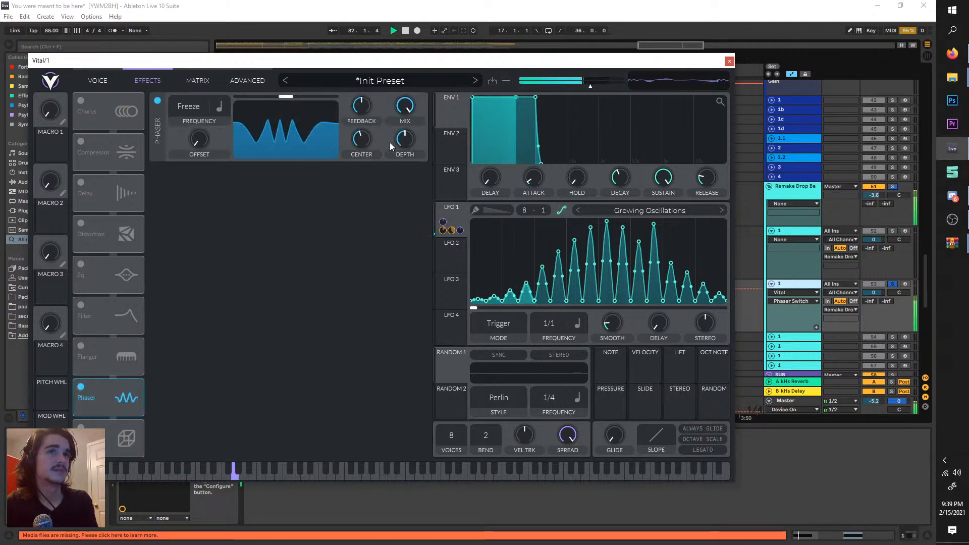
{"action": "left_click", "coordinate": [362, 143]}
{"action": "key", "text": "space"}
- Disconnect all of LFO 1's modulations in Vital and replay the bar 82 clip
{"action": "left_click", "coordinate": [98, 81]}
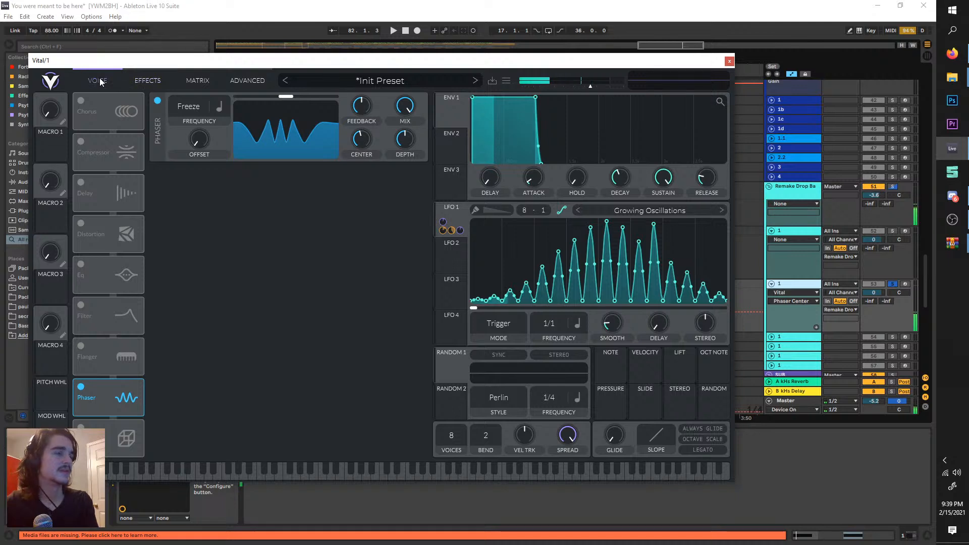
{"action": "right_click", "coordinate": [443, 222]}
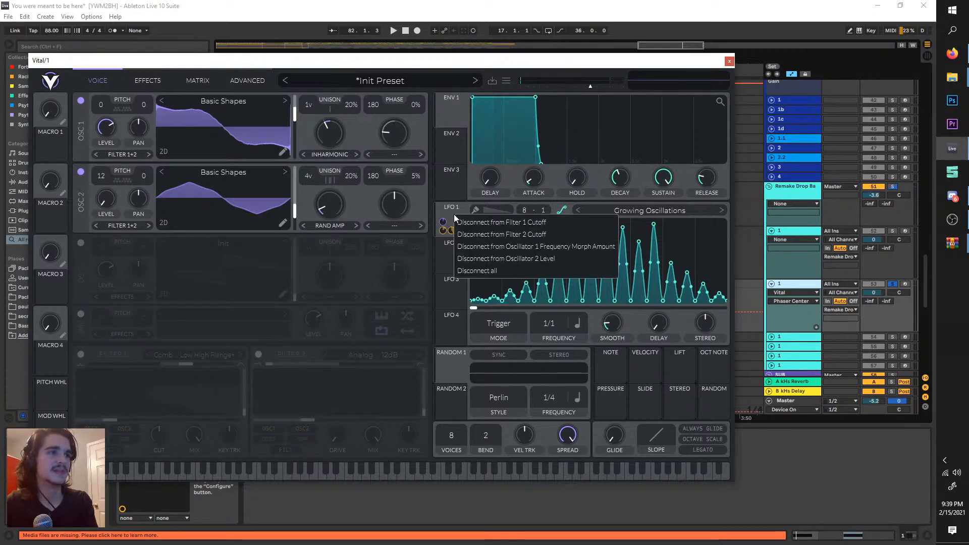
{"action": "left_click", "coordinate": [485, 271]}
{"action": "key", "text": "space"}
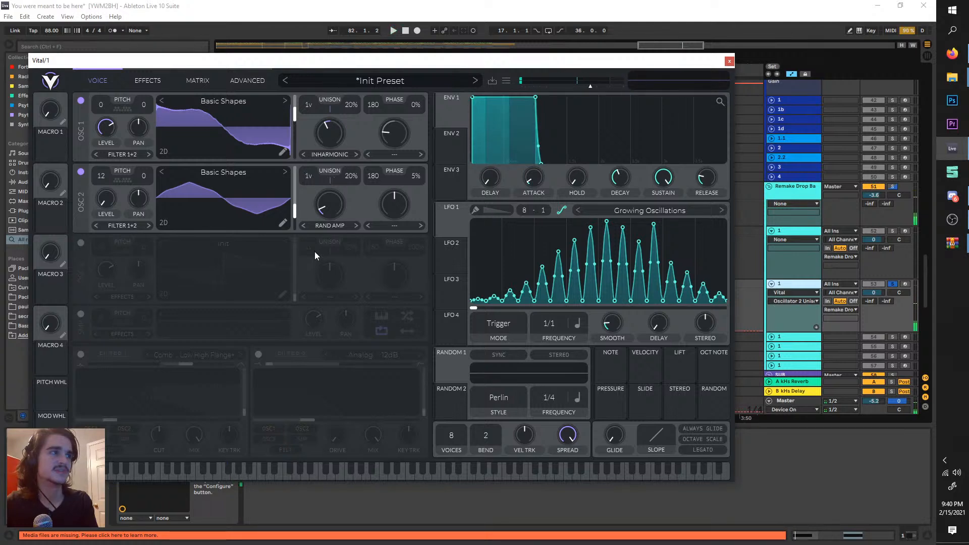
- Toggle the Phaser off and back on during playback to compare the patch without LFO 1 modulation
{"action": "key", "text": "space"}
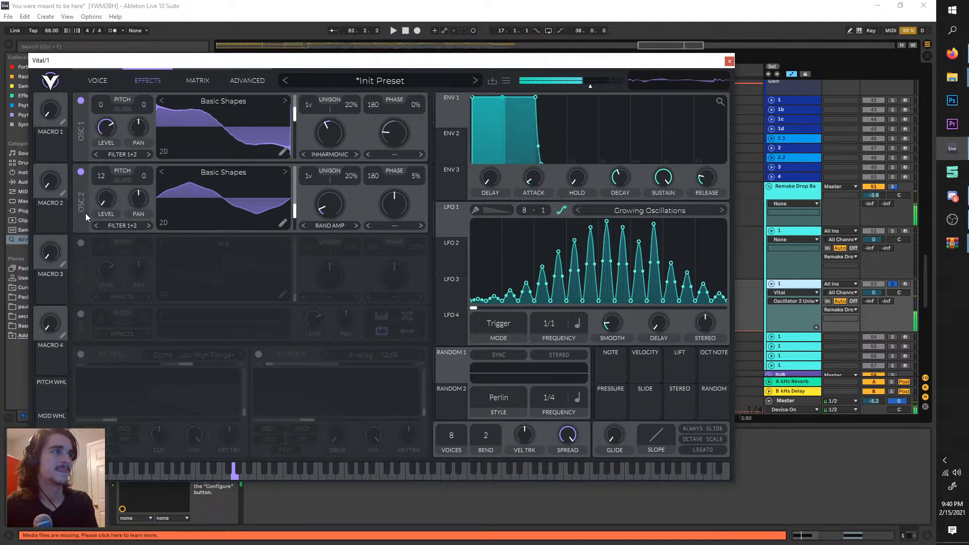
{"action": "left_click", "coordinate": [80, 387]}
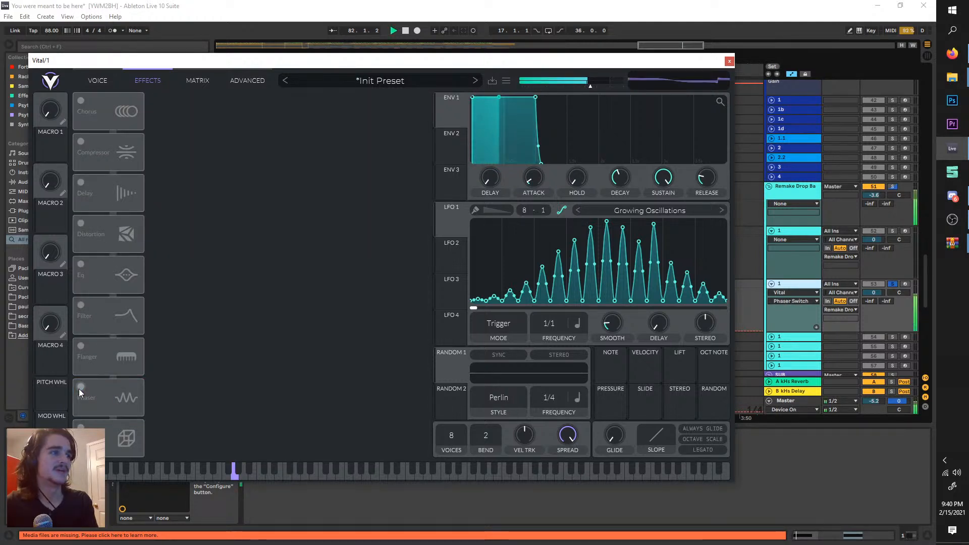
{"action": "left_click", "coordinate": [81, 386]}
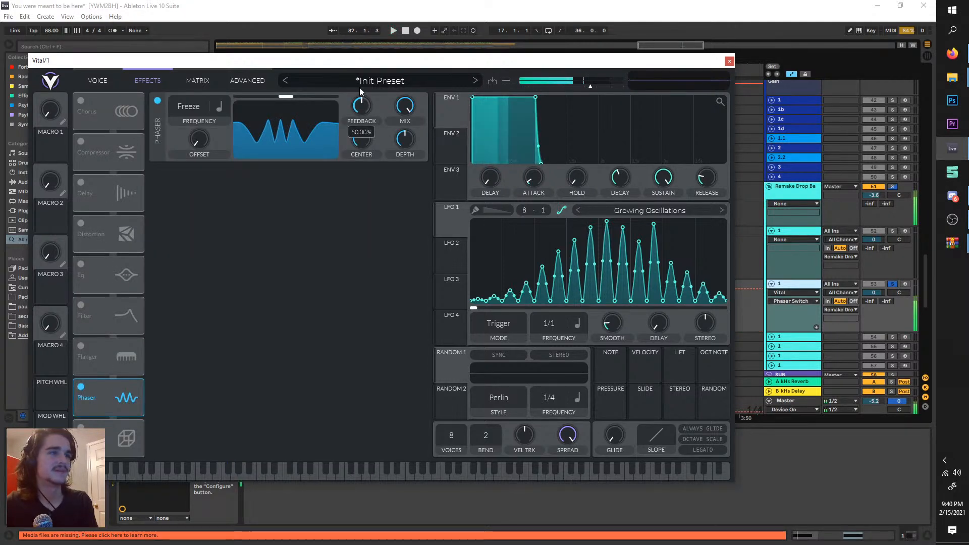
- Adjust the Phaser's Feedback and Center while replaying the bar 82 clip, and briefly toggle Vital's Chorus
{"action": "left_click_drag", "start_coordinate": [361, 95], "coordinate": [359, 129]}
{"action": "key", "text": "space"}
{"action": "key", "text": "space"}
{"action": "key", "text": "space"}
{"action": "key", "text": "space"}
{"action": "key", "text": "space"}
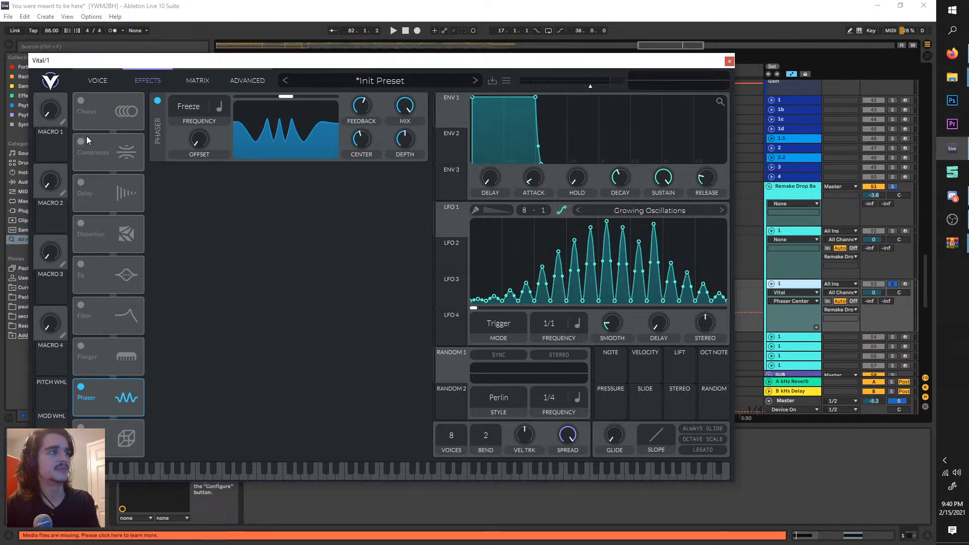
{"action": "left_click", "coordinate": [84, 105]}
{"action": "left_click", "coordinate": [84, 105]}
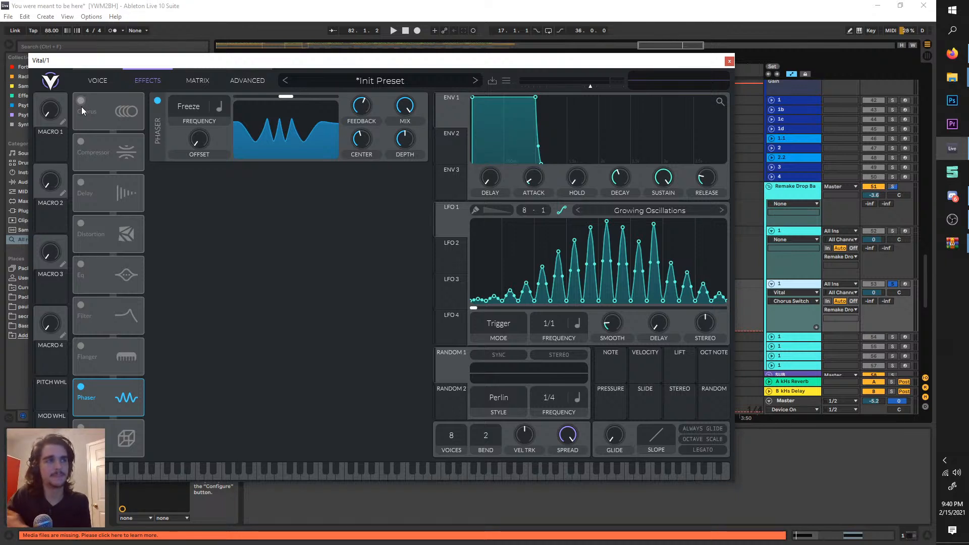
- Close Vital and add Ableton's Flanger audio effect after it on the track
{"action": "left_click", "coordinate": [728, 62]}
{"action": "left_click", "coordinate": [66, 182]}
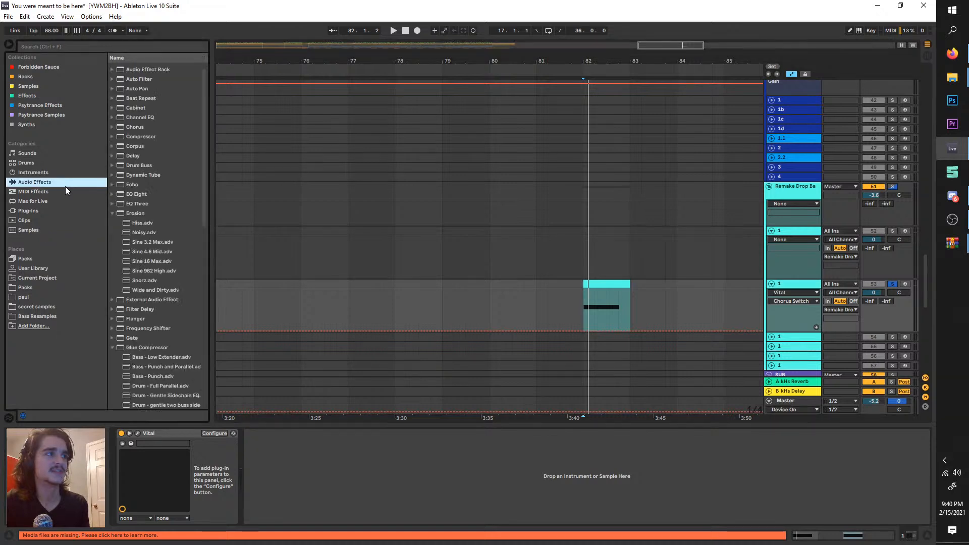
{"action": "left_click", "coordinate": [112, 213]}
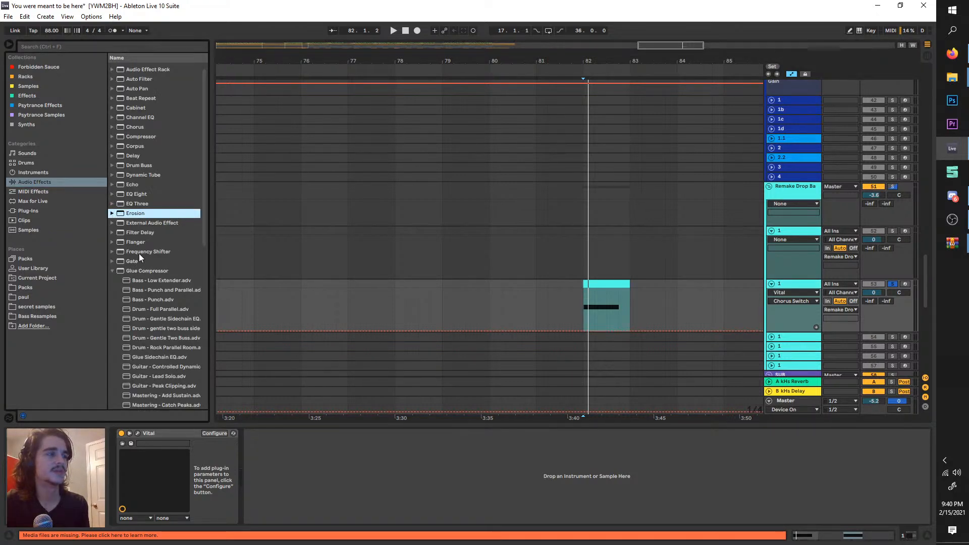
{"action": "left_click_drag", "start_coordinate": [121, 239], "coordinate": [326, 467]}
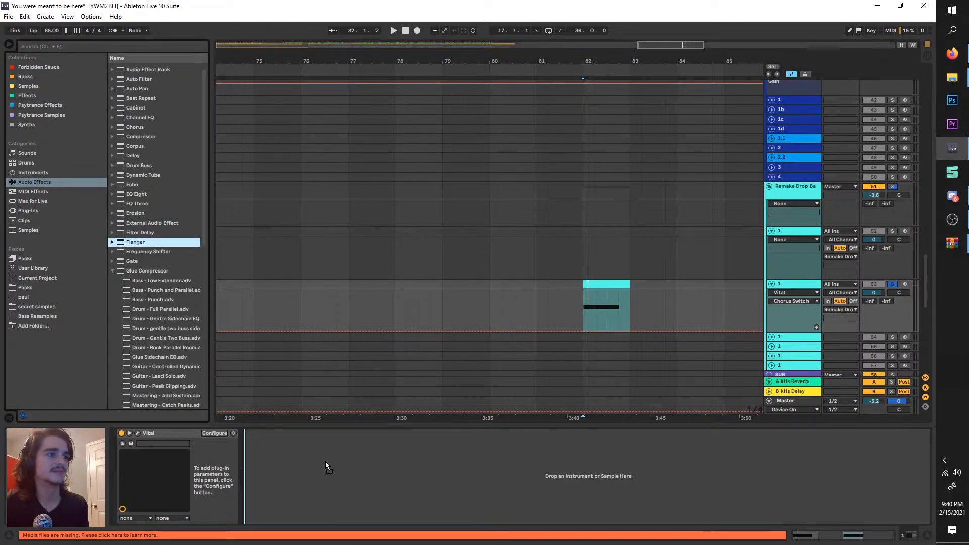
- Set the Flanger's LFO Amount to 0%, Delay Time to 0.22 ms and Feedback to 0.59, auditioning the bar 82 clip
{"action": "left_click_drag", "start_coordinate": [322, 425], "coordinate": [322, 483]}
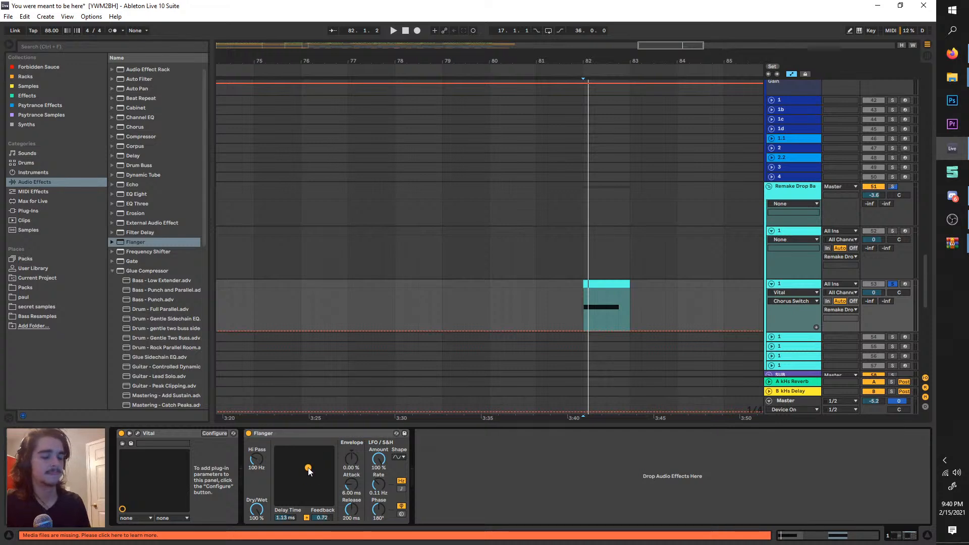
{"action": "key", "text": "space"}
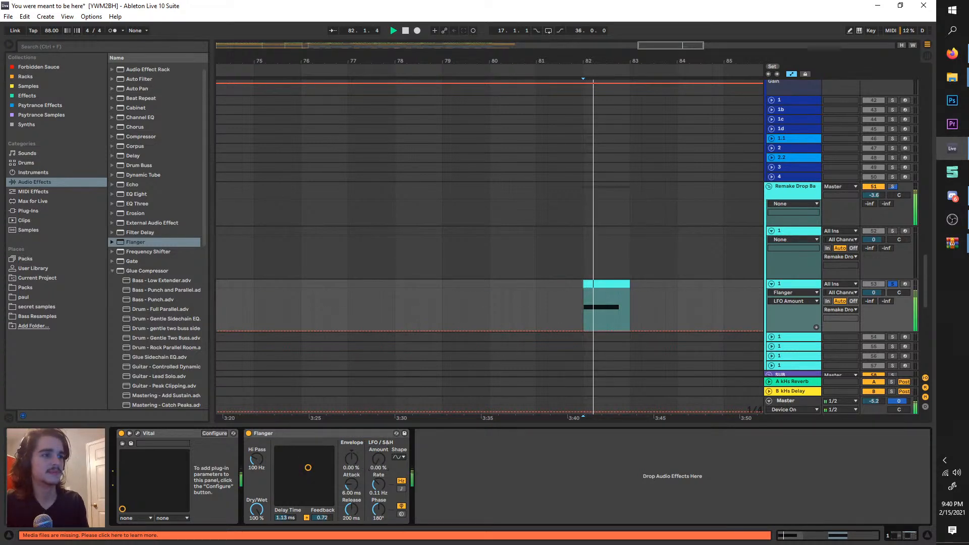
{"action": "left_click_drag", "start_coordinate": [308, 467], "coordinate": [287, 475]}
{"action": "key", "text": "space"}
{"action": "key", "text": "space"}
{"action": "key", "text": "space"}
{"action": "key", "text": "space"}
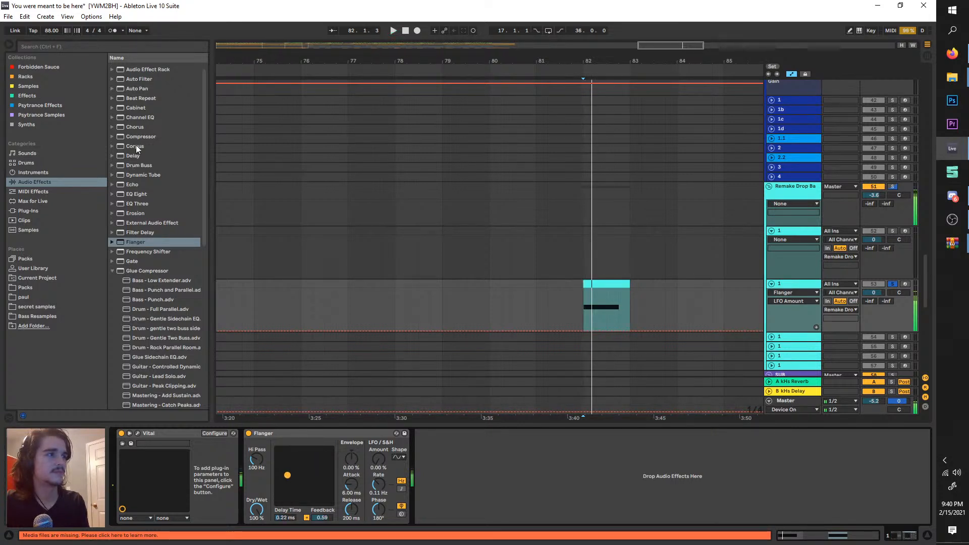
- Add a Chorus after the Flanger, audition it with Feedback at 38%, and switch it off
{"action": "left_click_drag", "start_coordinate": [125, 126], "coordinate": [510, 456]}
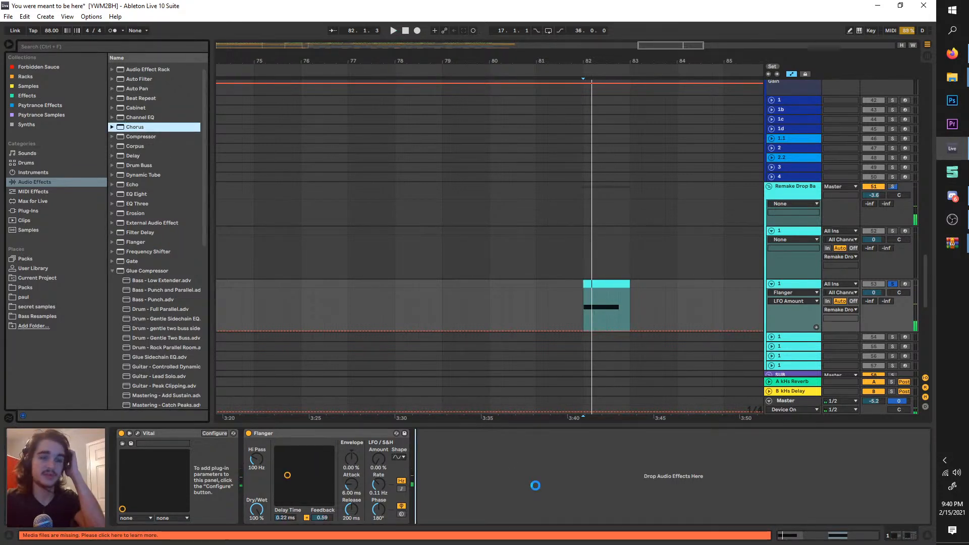
{"action": "left_click_drag", "start_coordinate": [535, 486], "coordinate": [552, 466]}
{"action": "key", "text": "space"}
{"action": "key", "text": "space"}
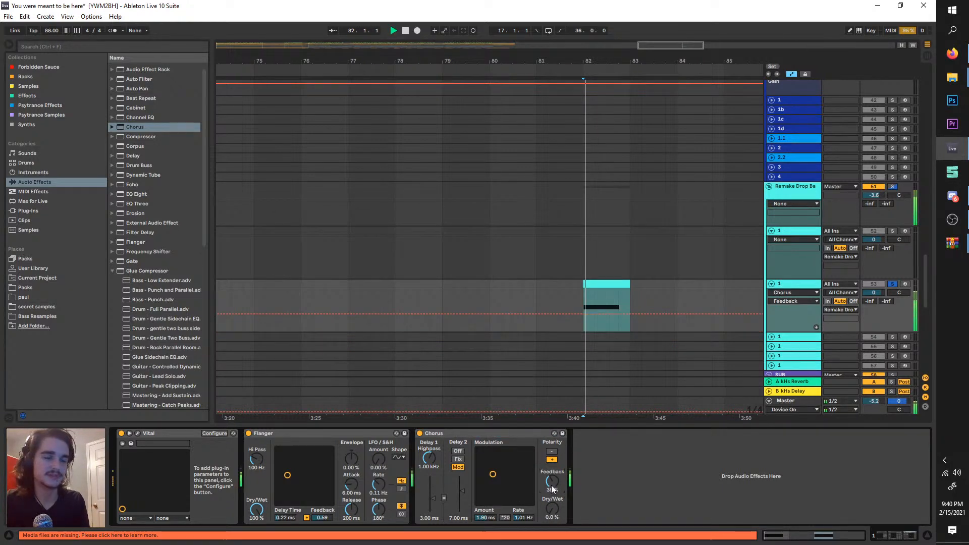
{"action": "left_click", "coordinate": [419, 433]}
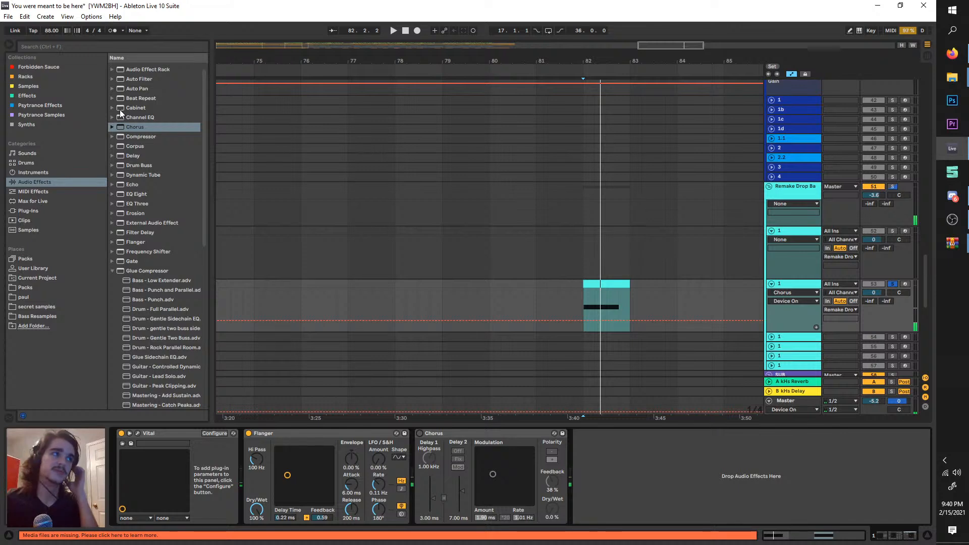
- Add an Auto Filter after the Chorus and set it to low-pass with Frequency at 27.4 Hz
{"action": "left_click_drag", "start_coordinate": [129, 79], "coordinate": [719, 520]}
{"action": "left_click", "coordinate": [639, 500]}
{"action": "key", "text": "space"}
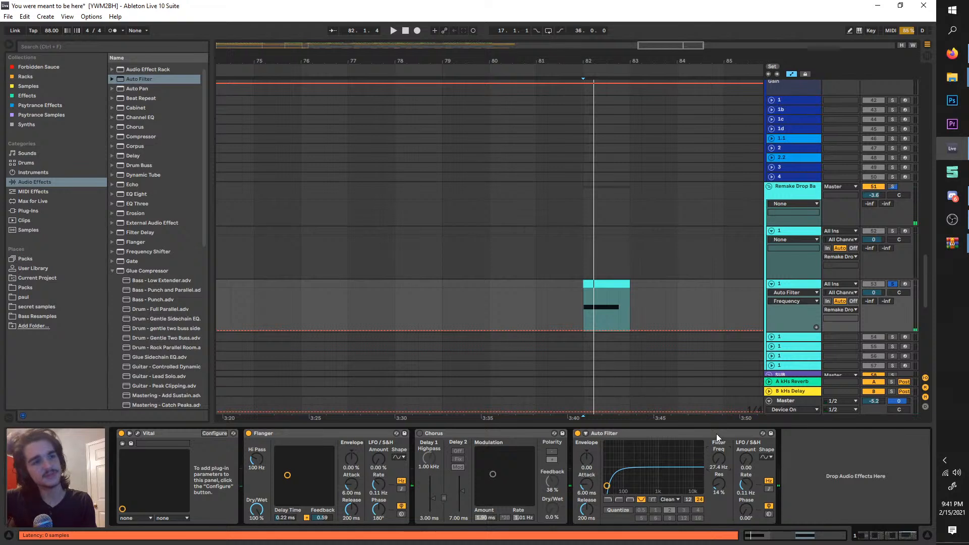
{"action": "left_click", "coordinate": [608, 499]}
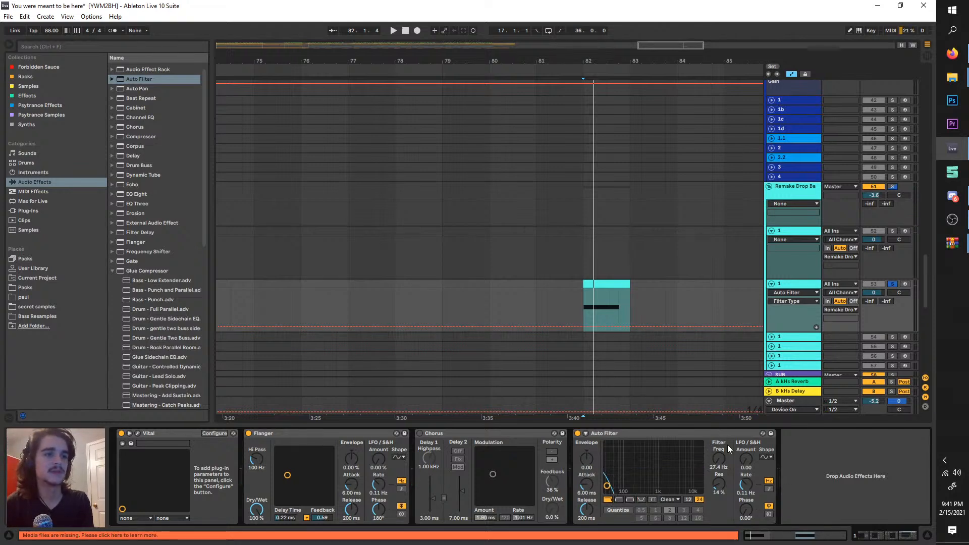
- Automate the Auto Filter's Frequency to rise from 27.4 Hz across the bar 82 clip, and set Resonance to 41% during playback
{"action": "left_click", "coordinate": [583, 329]}
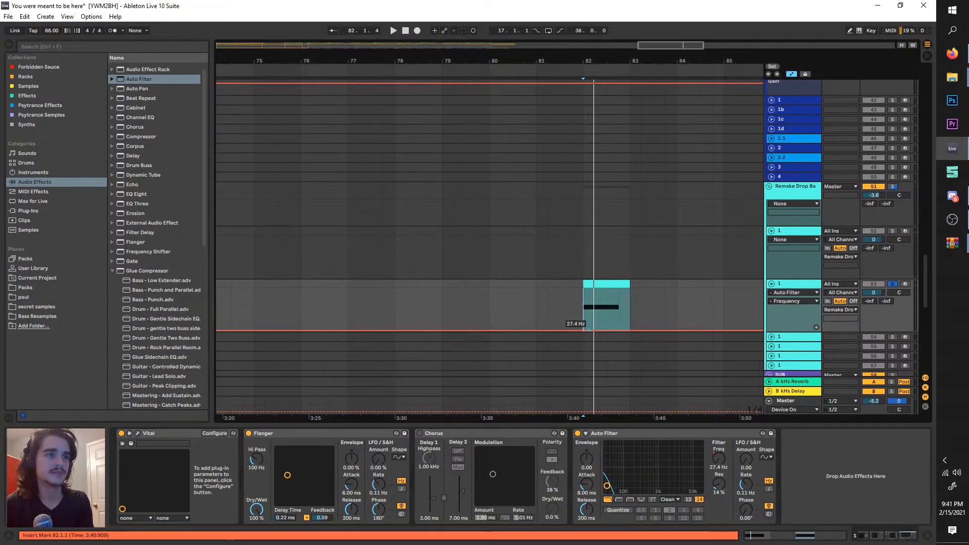
{"action": "left_click_drag", "start_coordinate": [607, 331], "coordinate": [607, 289]}
{"action": "key", "text": "space"}
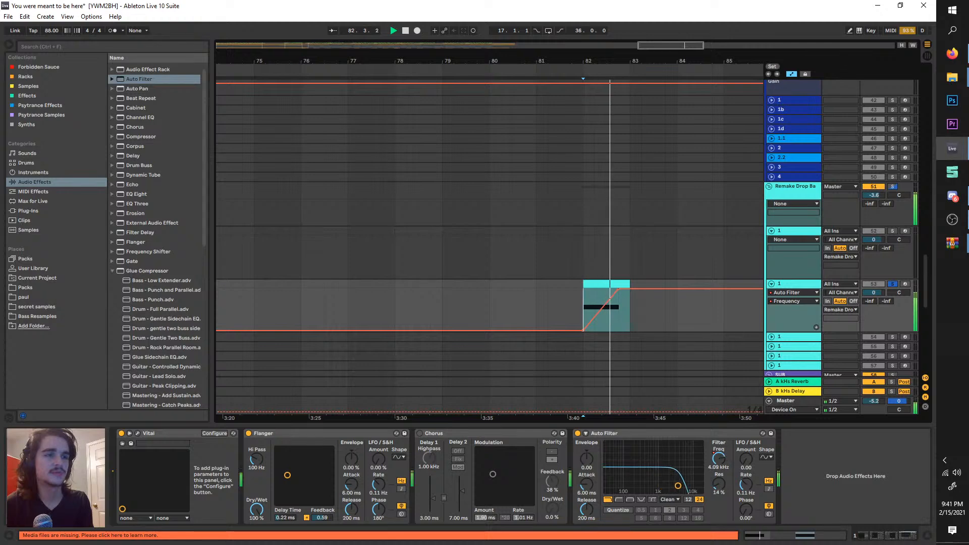
{"action": "left_click_drag", "start_coordinate": [719, 484], "coordinate": [719, 465]}
{"action": "key", "text": "space"}
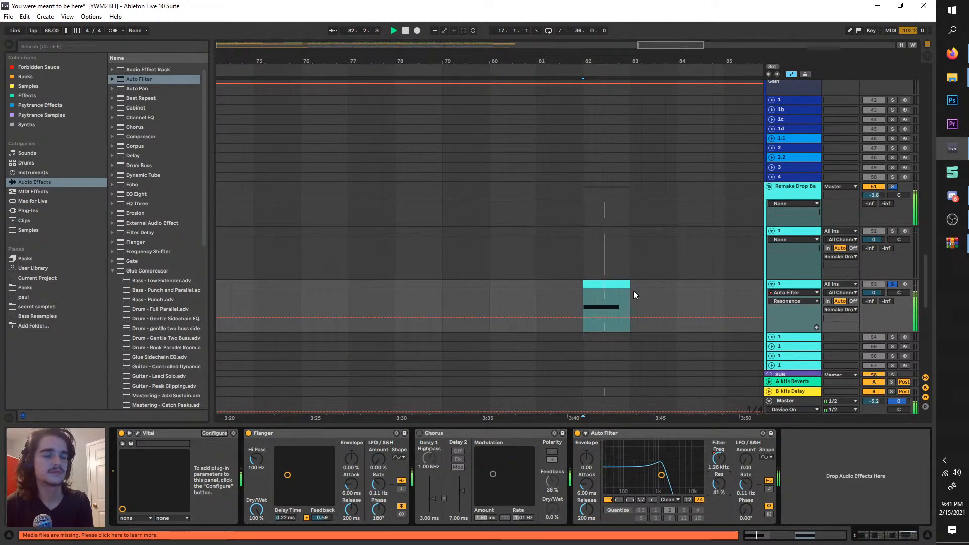
{"action": "key", "text": "space"}
- Return to the drop section and place the insert marker at bar 17 on the second Remake Drop Ba track
{"action": "scroll", "coordinate": [606, 293], "scroll_direction": "down", "scroll_amount": 5}
{"action": "scroll", "coordinate": [373, 242], "scroll_direction": "left", "scroll_amount": 5}
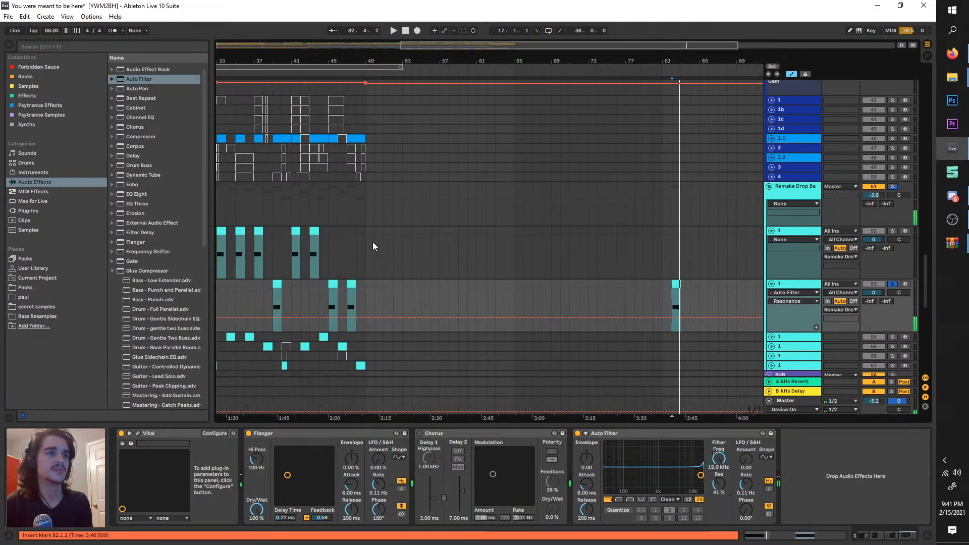
{"action": "scroll", "coordinate": [362, 267], "scroll_direction": "left", "scroll_amount": 4}
{"action": "left_click", "coordinate": [359, 296]}
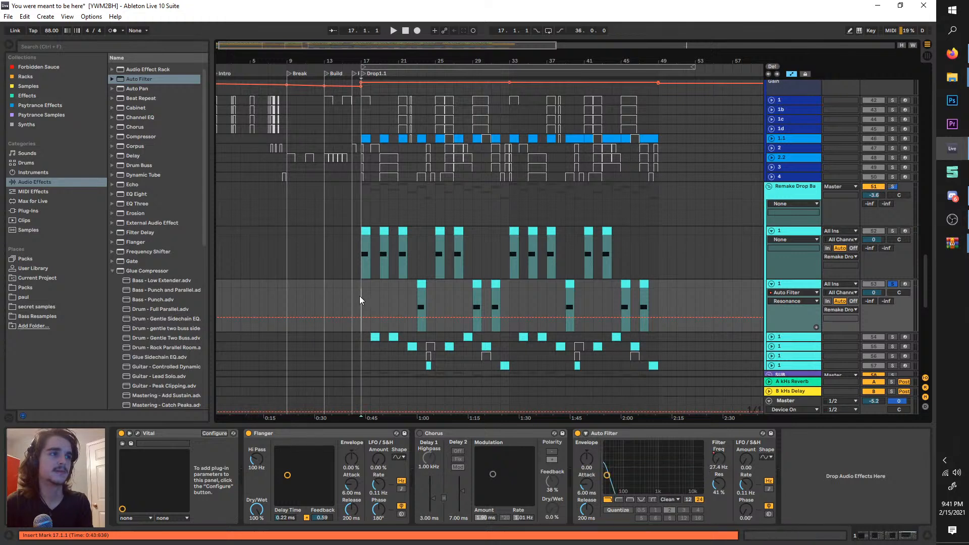
- Unsolo the second Remake Drop Ba track and play the drop from bar 17 with all layers
{"action": "scroll", "coordinate": [359, 296], "scroll_direction": "up", "scroll_amount": 5, "text": "ctrl"}
{"action": "key", "text": "space"}
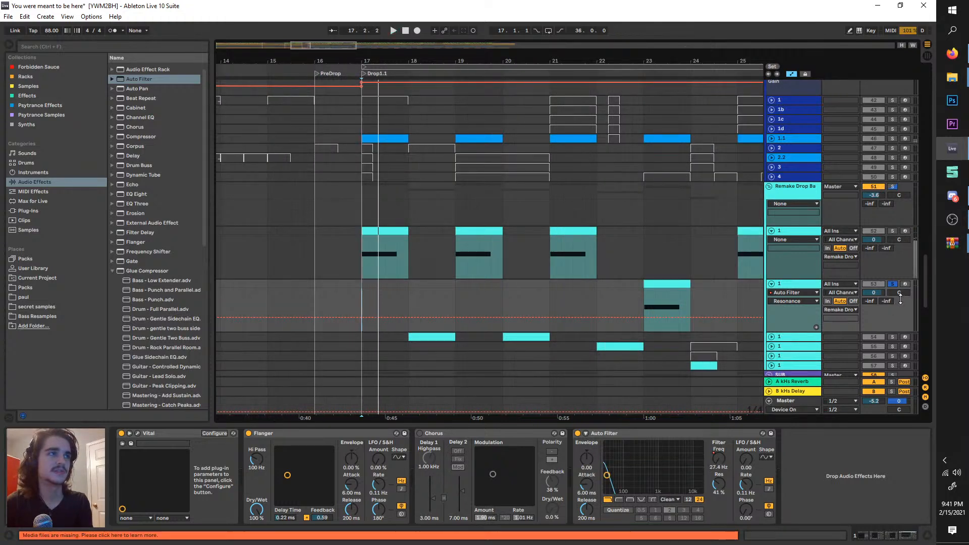
{"action": "left_click", "coordinate": [892, 284]}
{"action": "key", "text": "space"}
{"action": "scroll", "coordinate": [488, 293], "scroll_direction": "up", "scroll_amount": 2, "text": "ctrl"}
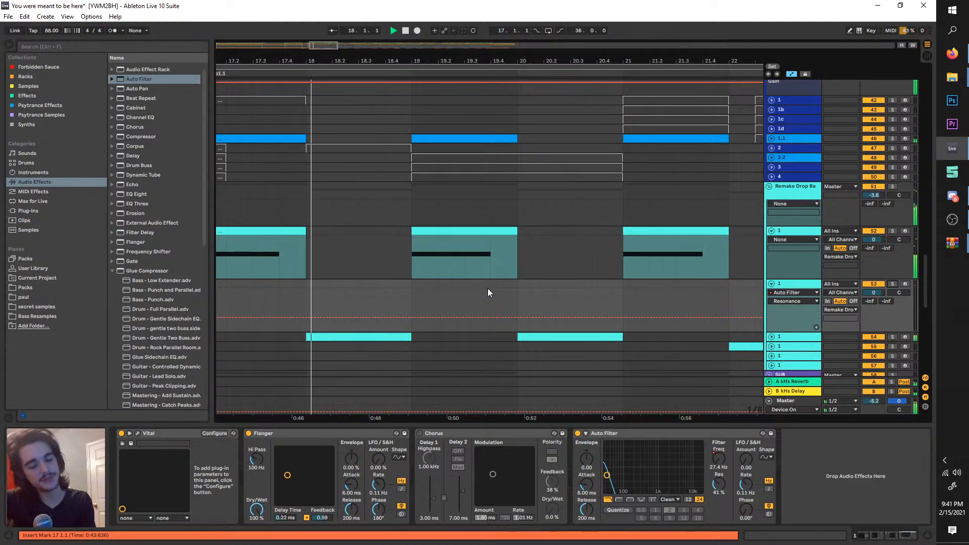
{"action": "scroll", "coordinate": [488, 293], "scroll_direction": "down", "scroll_amount": 2, "text": "ctrl"}
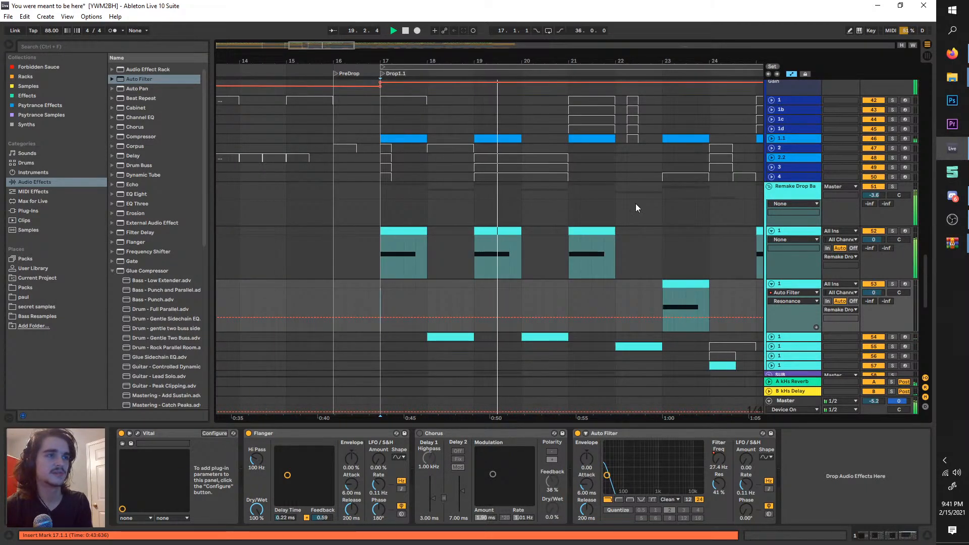
- Solo the first Remake Drop Ba track and add an Auto Filter after Vital with Frequency at 30.4 Hz
{"action": "left_click", "coordinate": [784, 234]}
{"action": "left_click", "coordinate": [893, 231]}
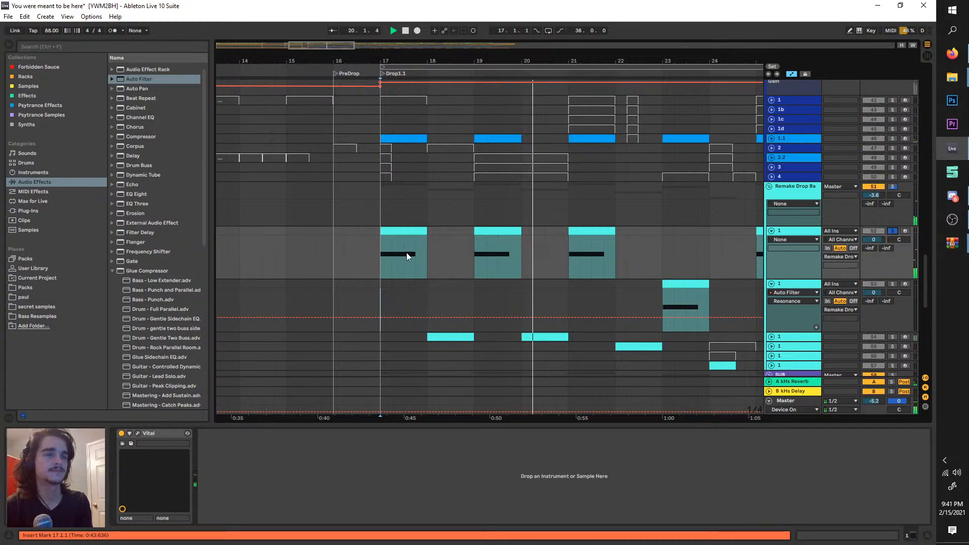
{"action": "left_click_drag", "start_coordinate": [125, 78], "coordinate": [337, 469]}
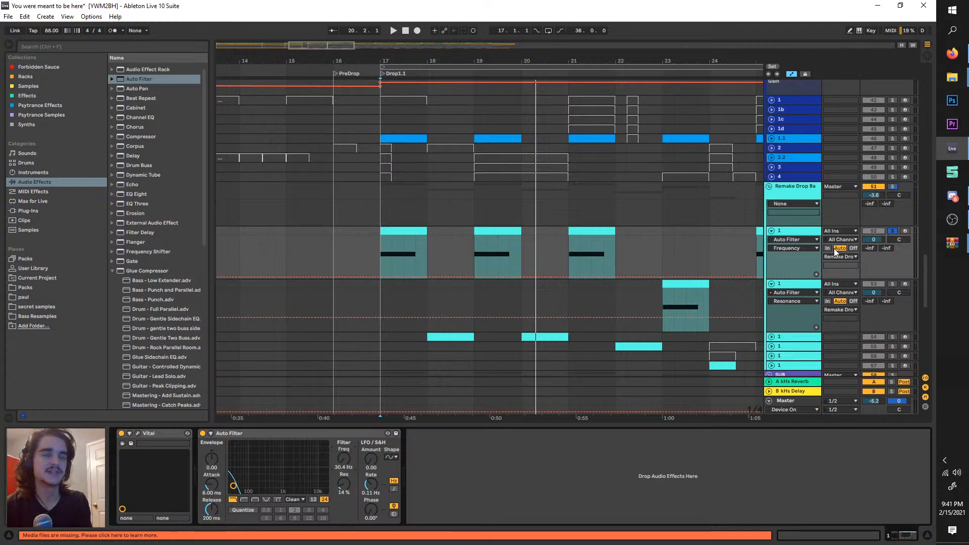
{"action": "key", "text": "space"}
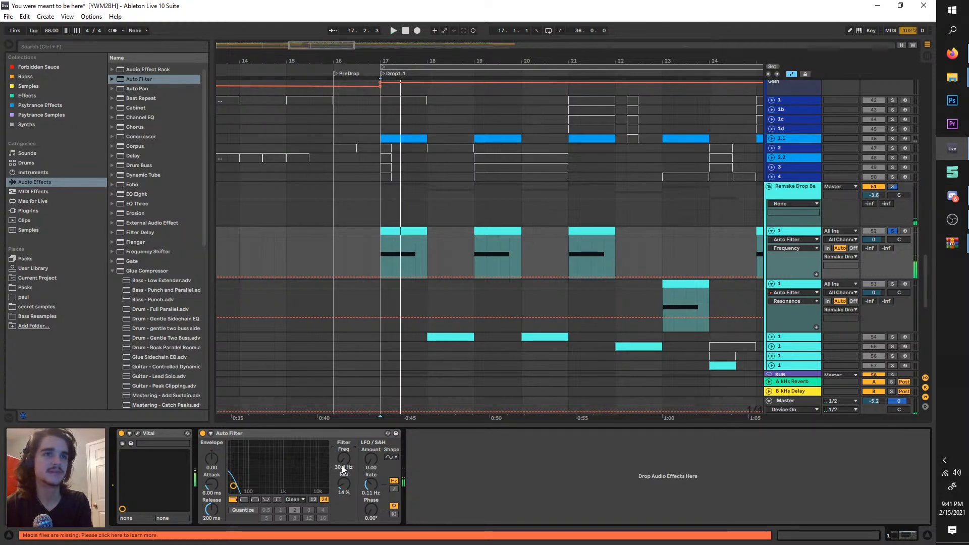
- Automate the Auto Filter's Frequency to rise from 30.4 Hz to 19.9 kHz across the note in the bar 17 clip
{"action": "scroll", "coordinate": [379, 276], "scroll_direction": "up", "scroll_amount": 3}
{"action": "left_click", "coordinate": [381, 277]}
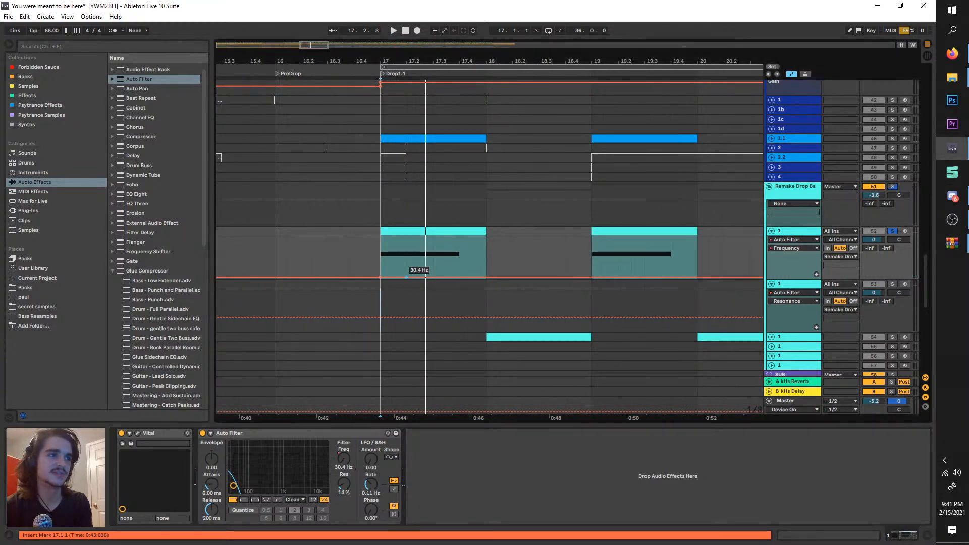
{"action": "key", "text": "space"}
{"action": "left_click_drag", "start_coordinate": [486, 276], "coordinate": [457, 235]}
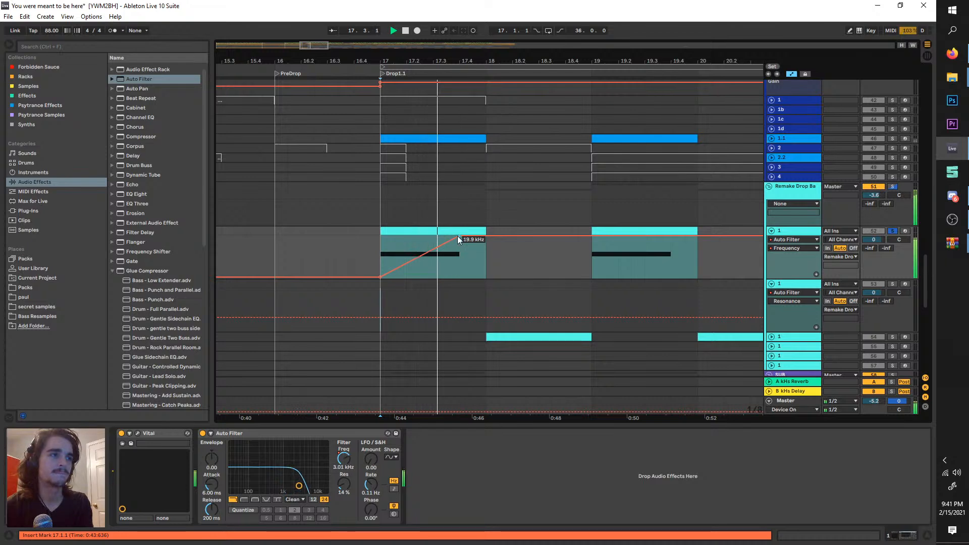
- Duplicate bars 17 and 18 with their filter sweep to bar 19, and set the Auto Filter's Resonance to 35%
{"action": "left_click_drag", "start_coordinate": [596, 267], "coordinate": [378, 253]}
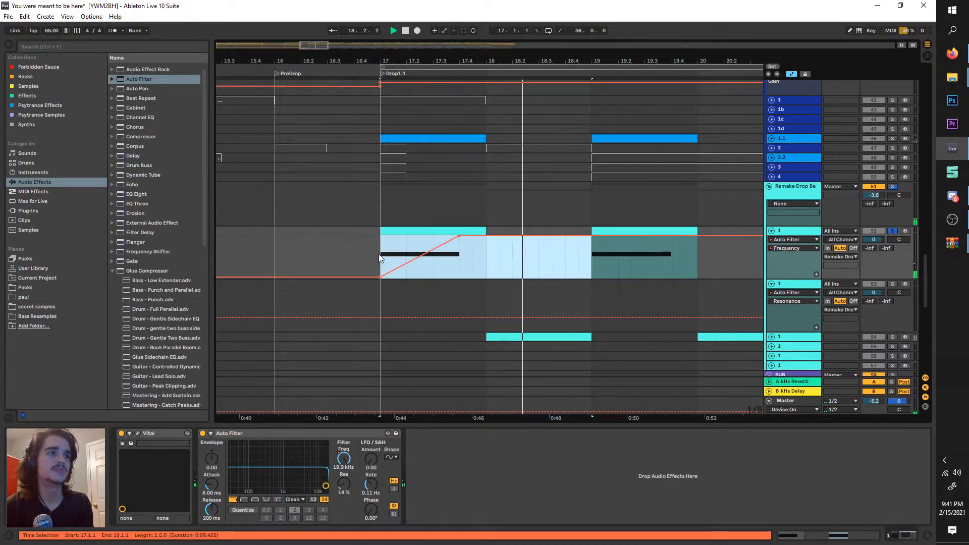
{"action": "key", "text": "ctrl+d"}
{"action": "scroll", "coordinate": [411, 260], "scroll_direction": "down", "scroll_amount": 3}
{"action": "left_click_drag", "start_coordinate": [344, 483], "coordinate": [344, 467]}
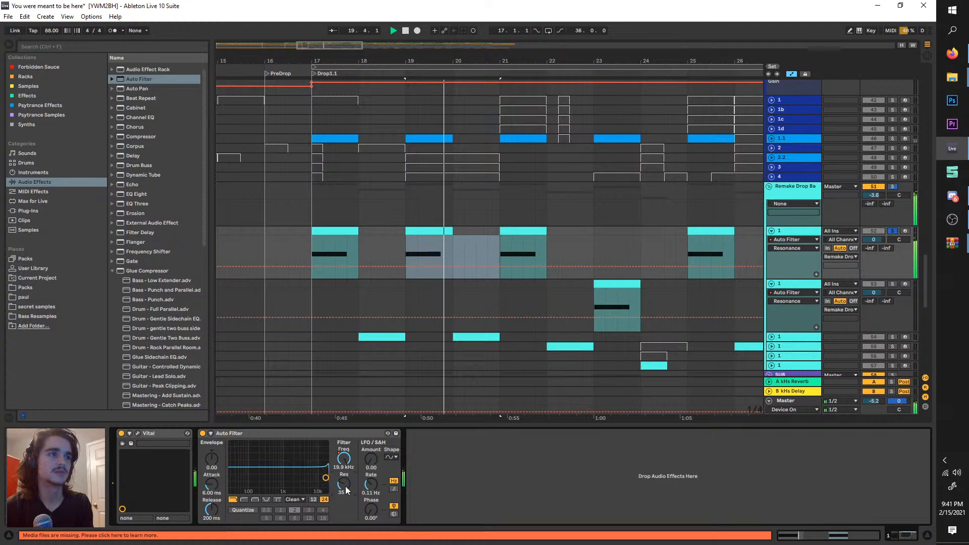
{"action": "key", "text": "space"}
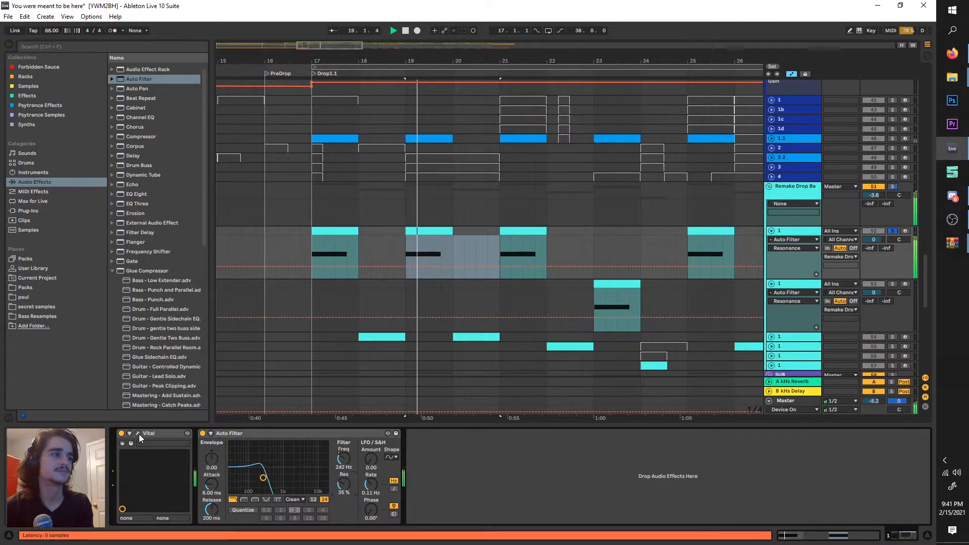
- Enable the Multiband Compressor in this track's Vital effects, raise its Attack and Release to maximum, and audition the bass
{"action": "left_click", "coordinate": [138, 434]}
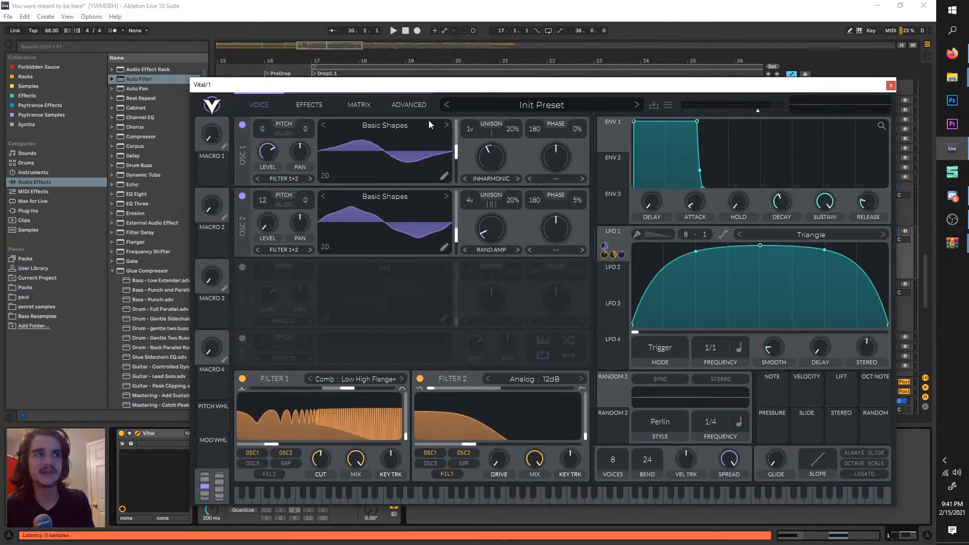
{"action": "left_click", "coordinate": [308, 105]}
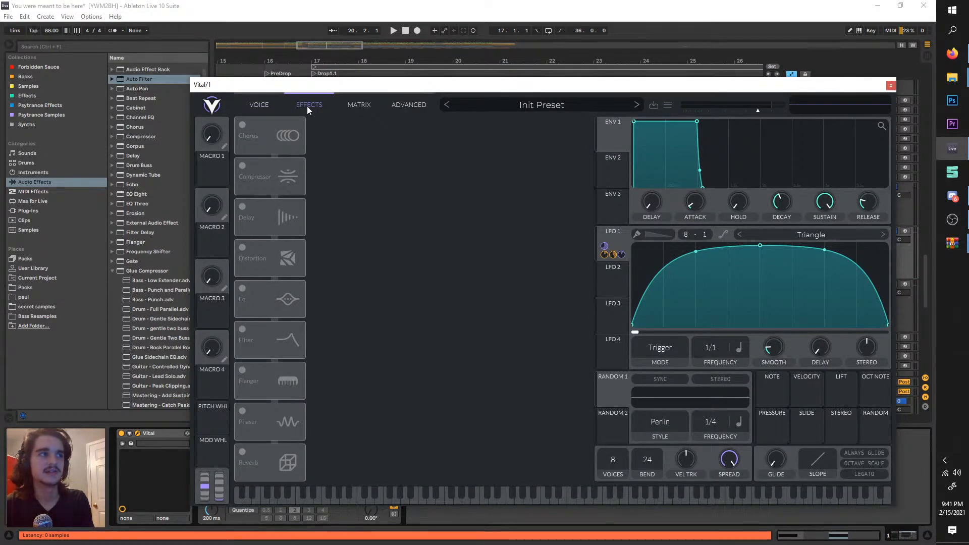
{"action": "left_click", "coordinate": [243, 167]}
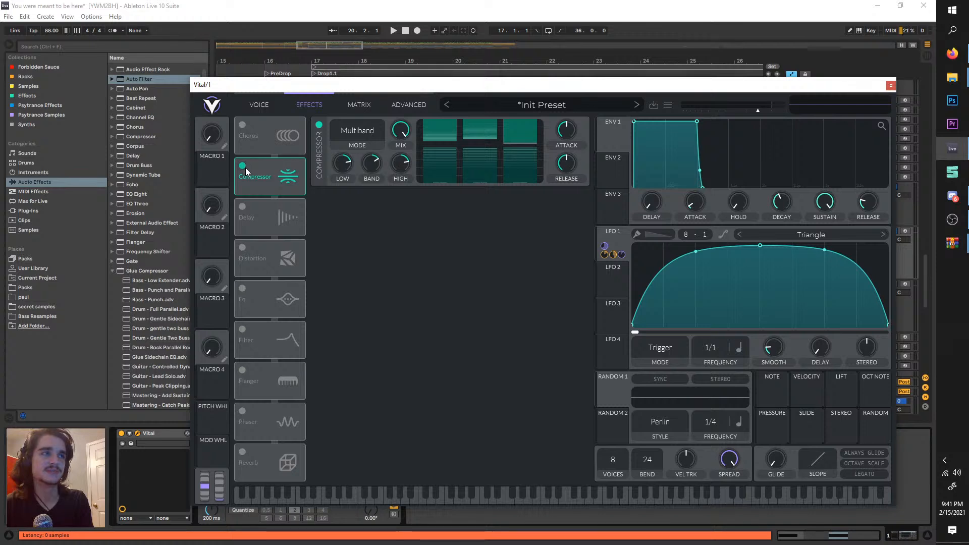
{"action": "key", "text": "space"}
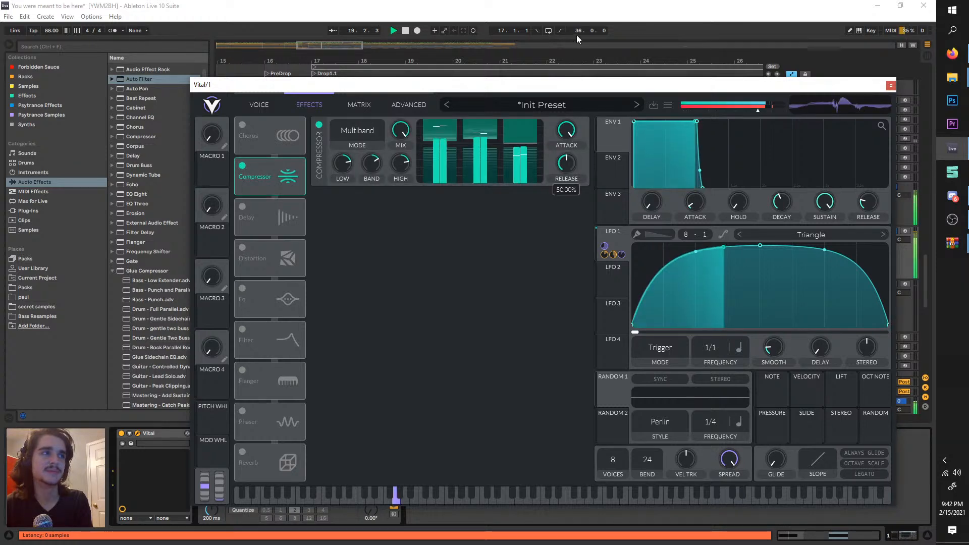
{"action": "key", "text": "space"}
{"action": "key", "text": "space"}
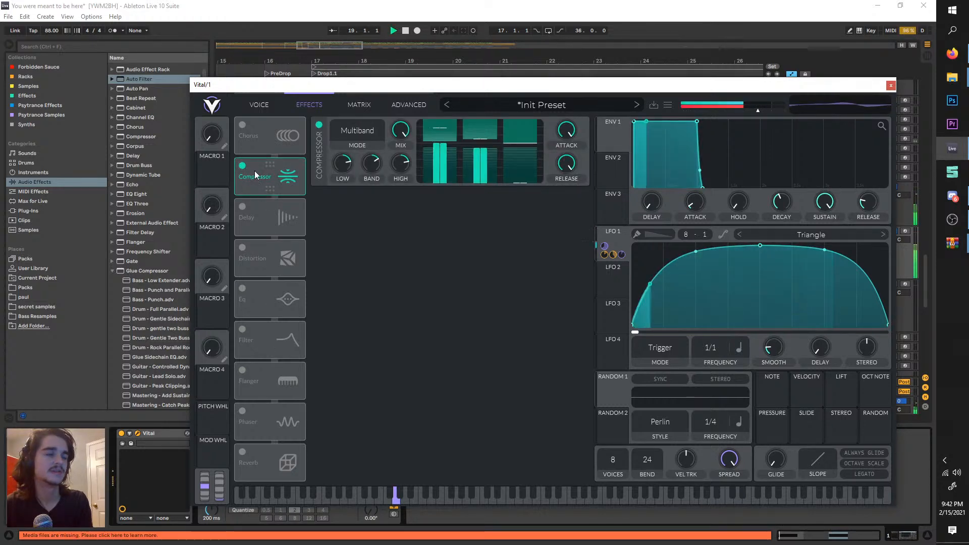
{"action": "key", "text": "space"}
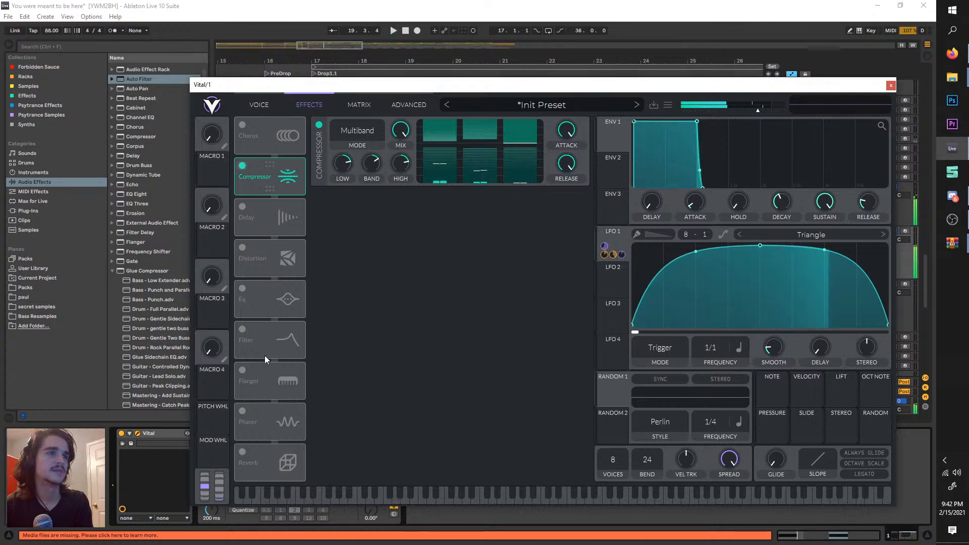
- Enable Vital's Phaser, lower its Offset and Depth, and try Frequency on Freeze before setting it to 8/1 during playback
{"action": "left_click", "coordinate": [254, 429]}
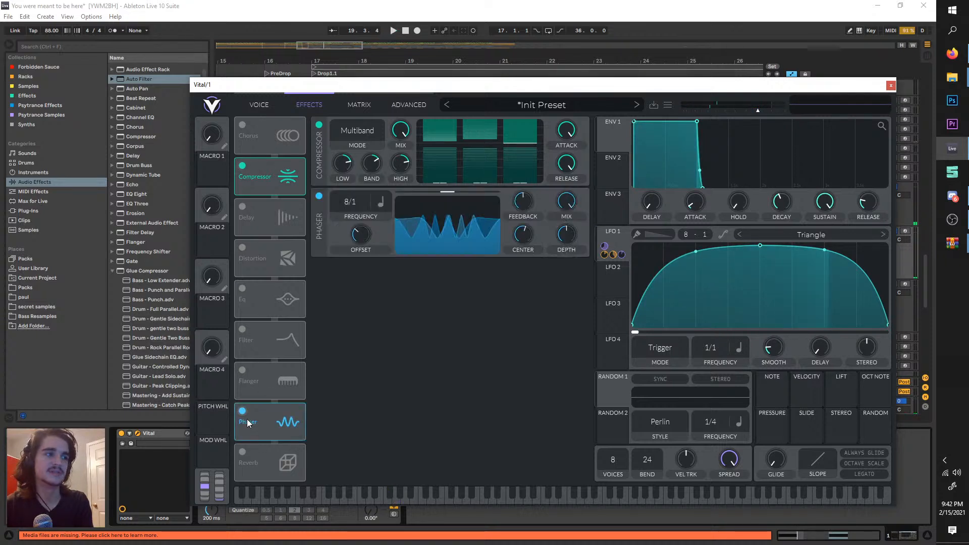
{"action": "left_click_drag", "start_coordinate": [348, 207], "coordinate": [354, 268]}
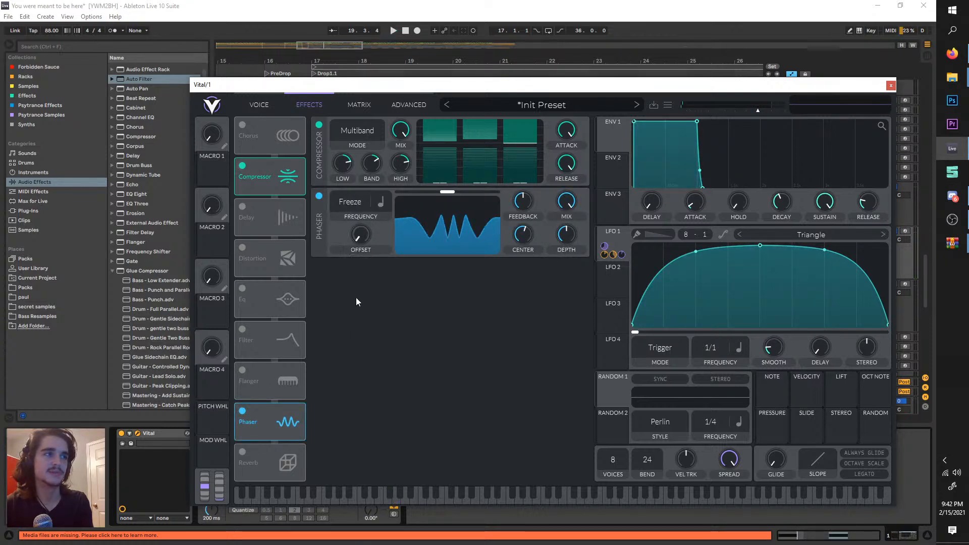
{"action": "key", "text": "space"}
{"action": "mouse_move", "coordinate": [527, 222]}
{"action": "left_mouse_down"}
{"action": "mouse_move", "coordinate": [522, 243]}
{"action": "mouse_move", "coordinate": [524, 231]}
{"action": "left_mouse_up"}
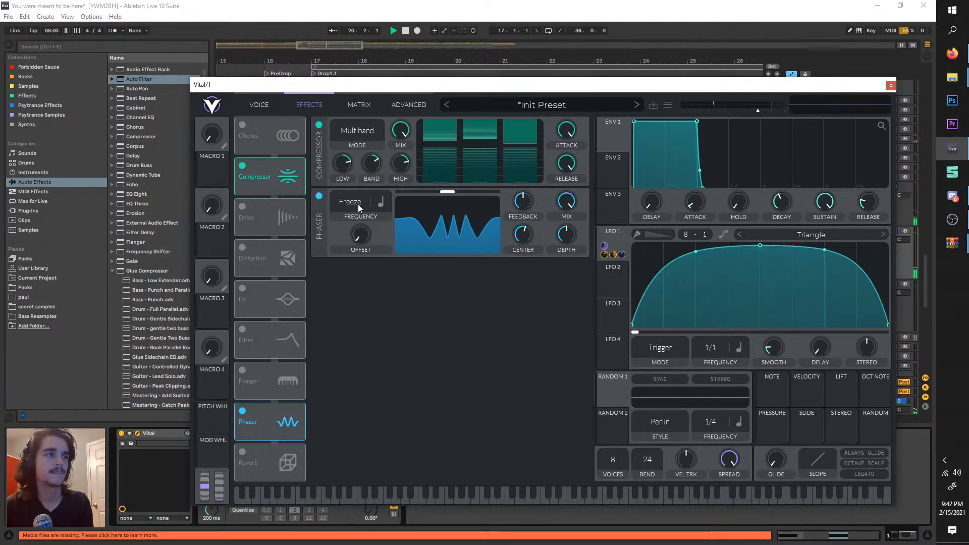
{"action": "left_click_drag", "start_coordinate": [358, 204], "coordinate": [376, 123]}
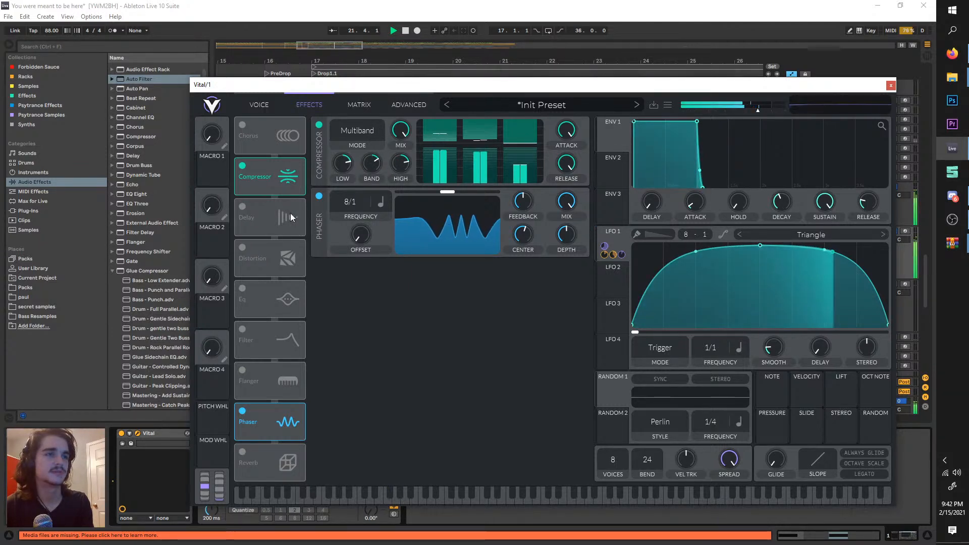
- Enable Vital's Flanger, audition it together with the Phaser, and close the plug-in window
{"action": "left_click", "coordinate": [243, 370]}
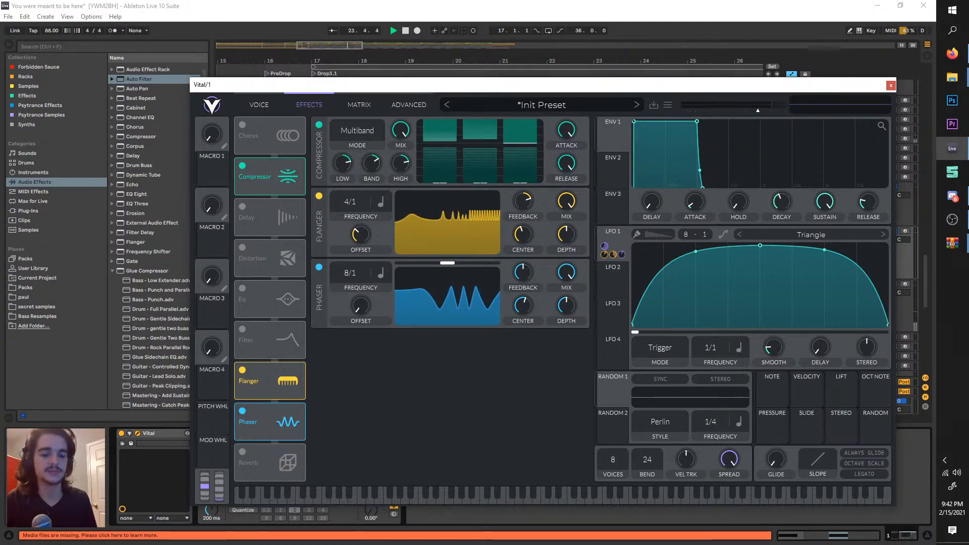
{"action": "key", "text": "space"}
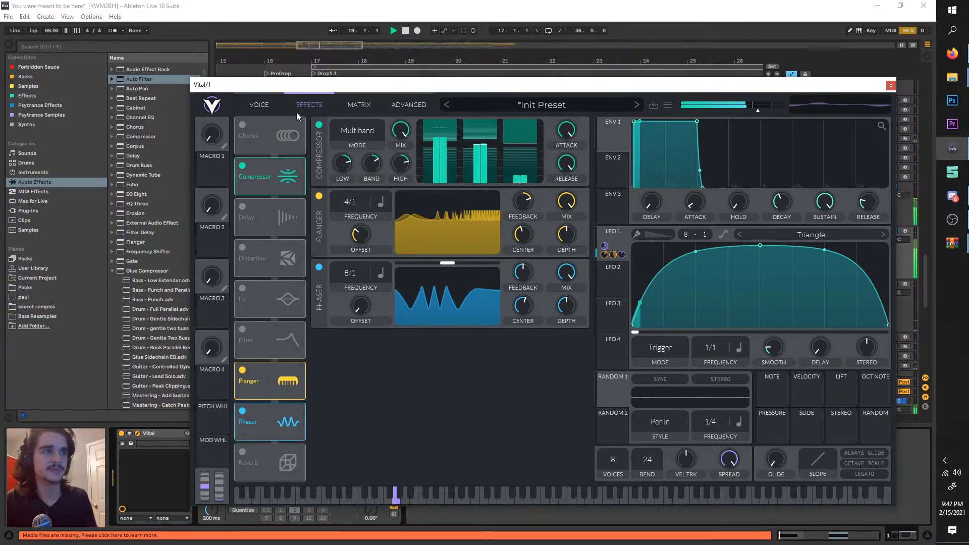
{"action": "left_click", "coordinate": [890, 88]}
{"action": "key", "text": "space"}
- Find Delay in the browser, add it after the Auto Filter, and set its Filter to 3.00 kHz with Width 5.42
{"action": "left_click", "coordinate": [58, 45]}
{"action": "type", "text": "del"}
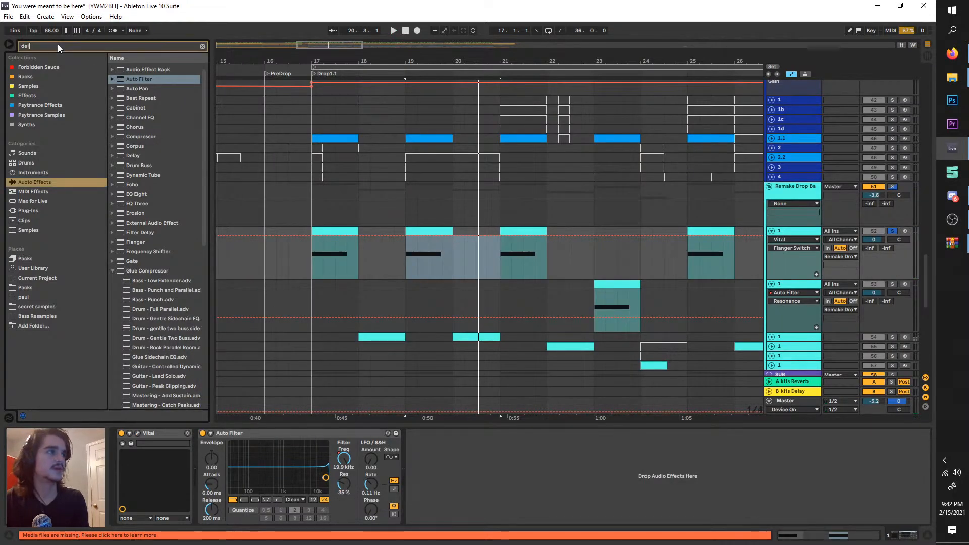
{"action": "type", "text": "ay"}
{"action": "left_click", "coordinate": [121, 78]}
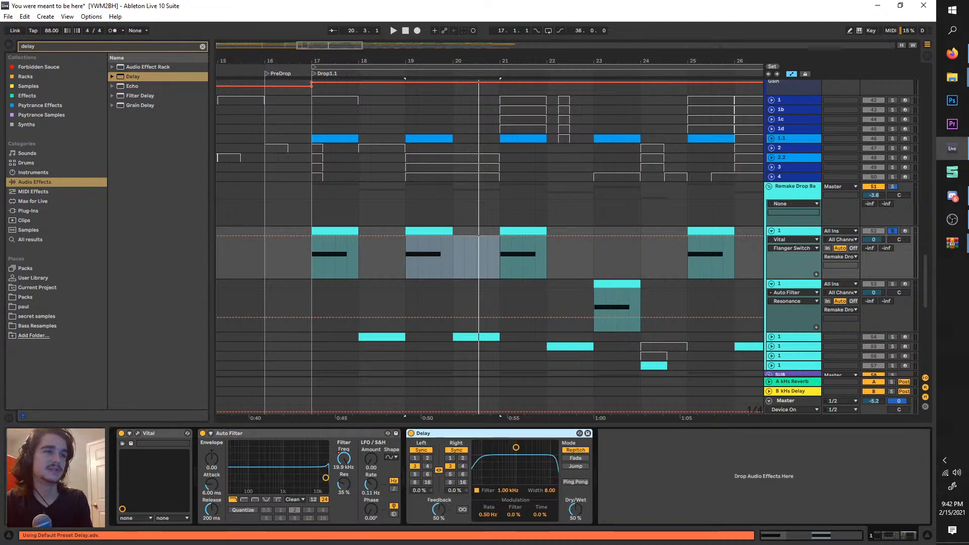
{"action": "key", "text": "space"}
- Unsolo the first Remake Drop Ba track and its group, and listen to the full drop from bar 17
{"action": "left_click", "coordinate": [893, 230]}
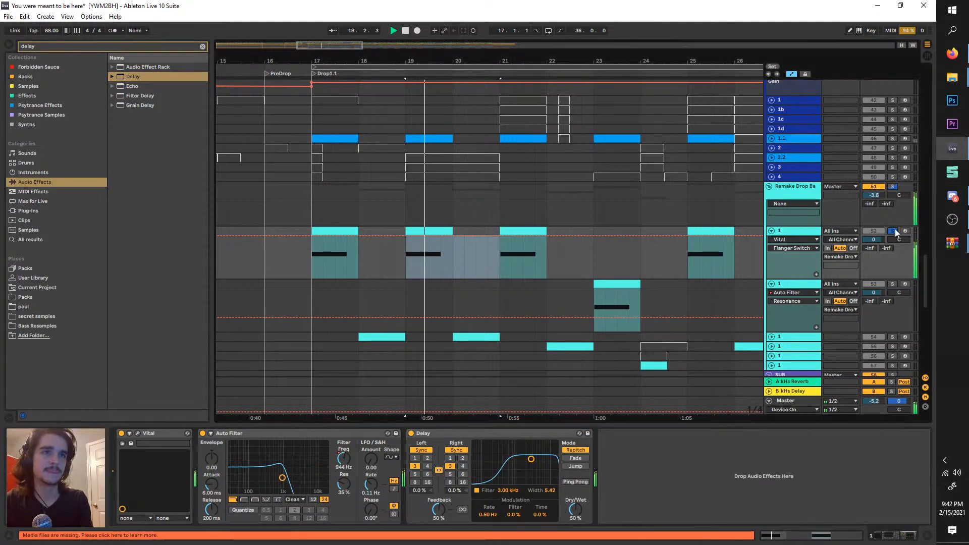
{"action": "left_click", "coordinate": [314, 275]}
{"action": "key", "text": "space"}
{"action": "key", "text": "space"}
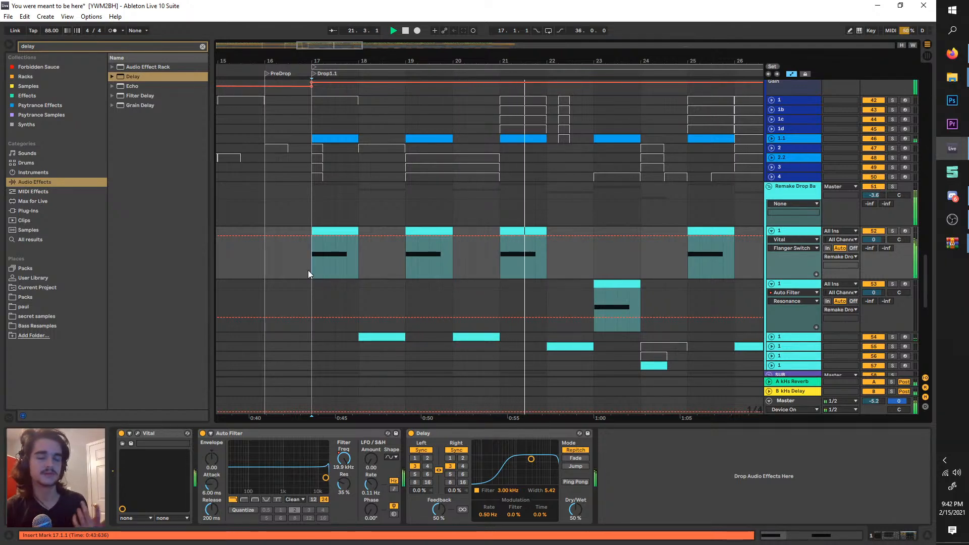
{"action": "scroll", "coordinate": [348, 209], "scroll_direction": "down", "scroll_amount": 1}
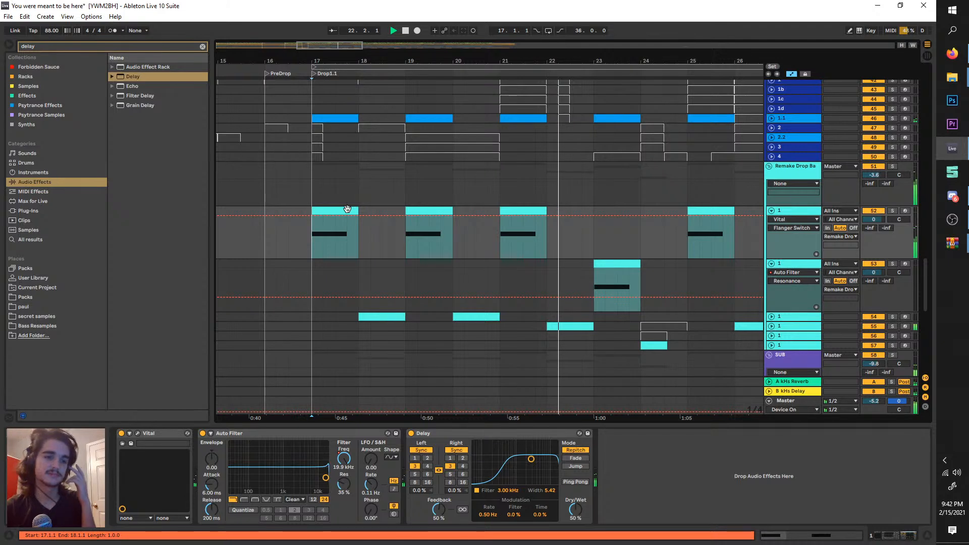
{"action": "scroll", "coordinate": [374, 284], "scroll_direction": "down", "scroll_amount": 3}
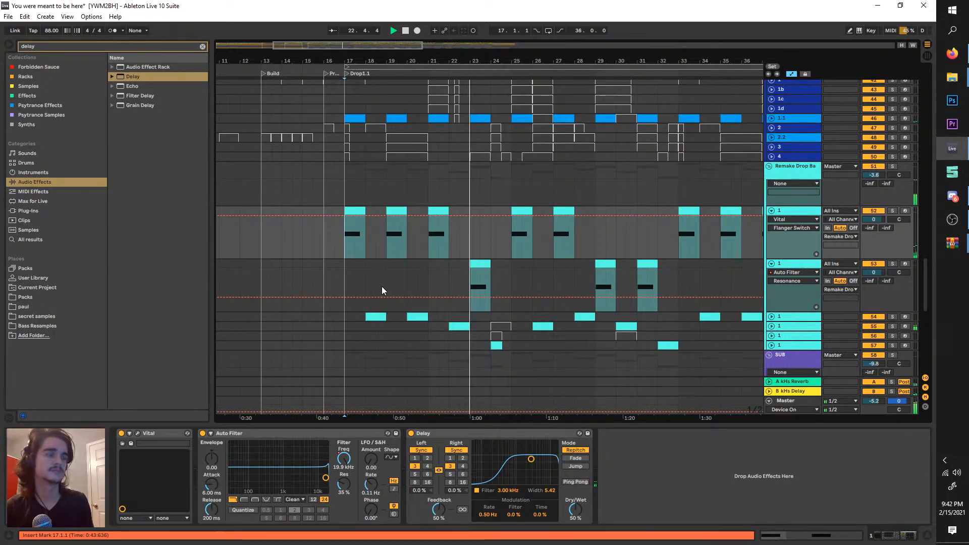
{"action": "scroll", "coordinate": [381, 286], "scroll_direction": "up", "scroll_amount": 3}
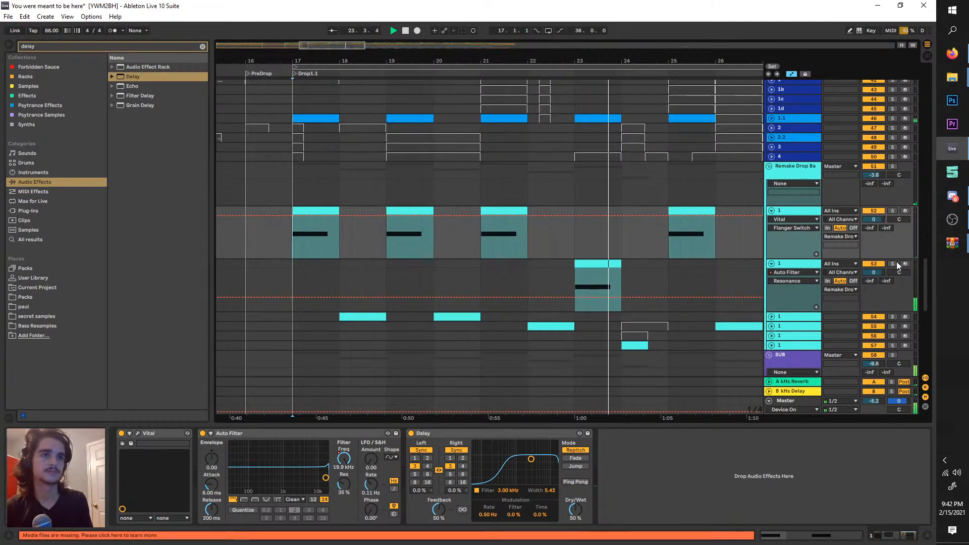
- Raise the second bass track's Auto Filter Frequency automation to 19.9 kHz at bar 23 and play from bar 21
{"action": "left_click", "coordinate": [805, 281]}
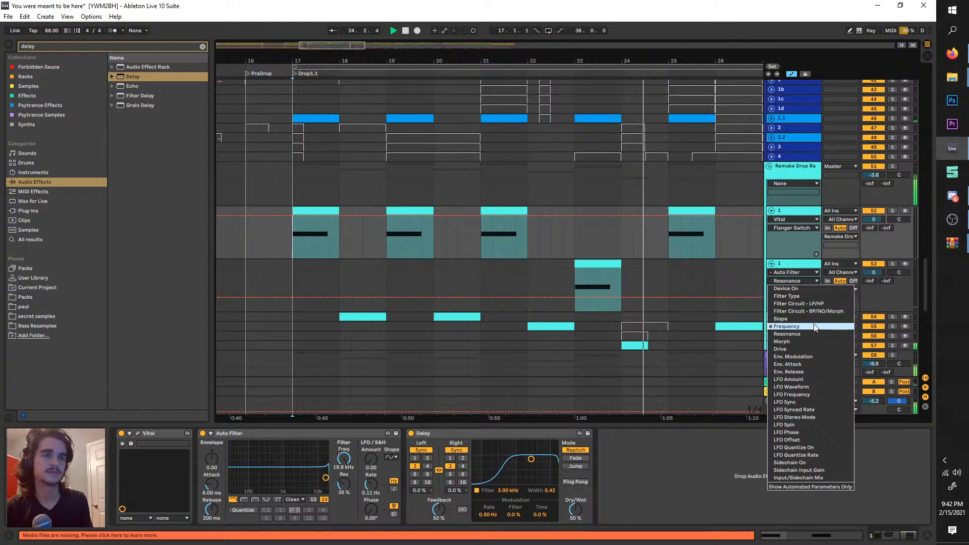
{"action": "left_click", "coordinate": [792, 326]}
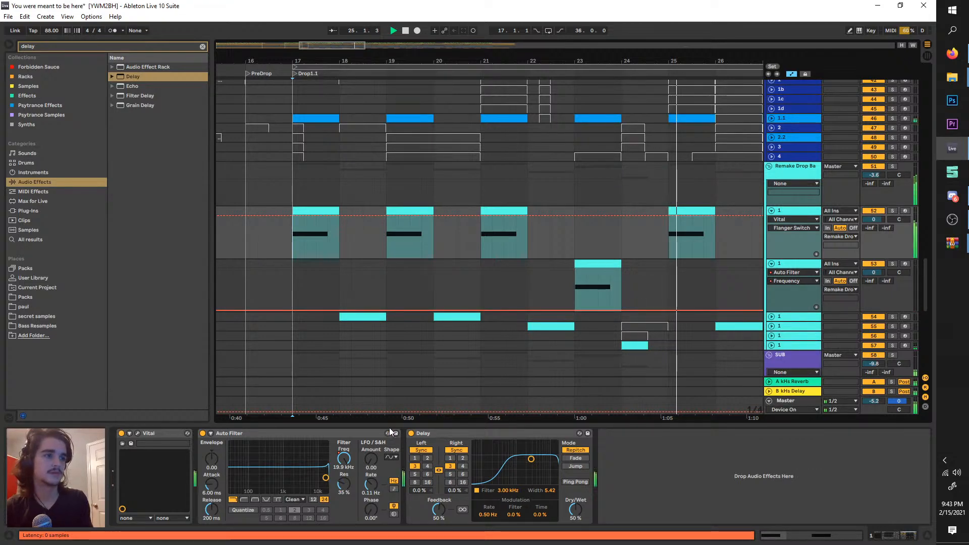
{"action": "left_click", "coordinate": [796, 263]}
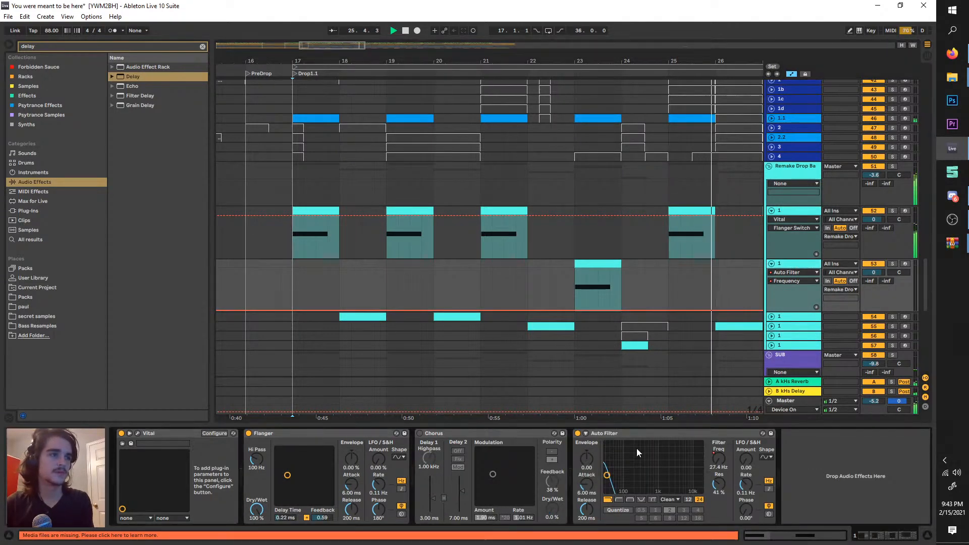
{"action": "key", "text": "space"}
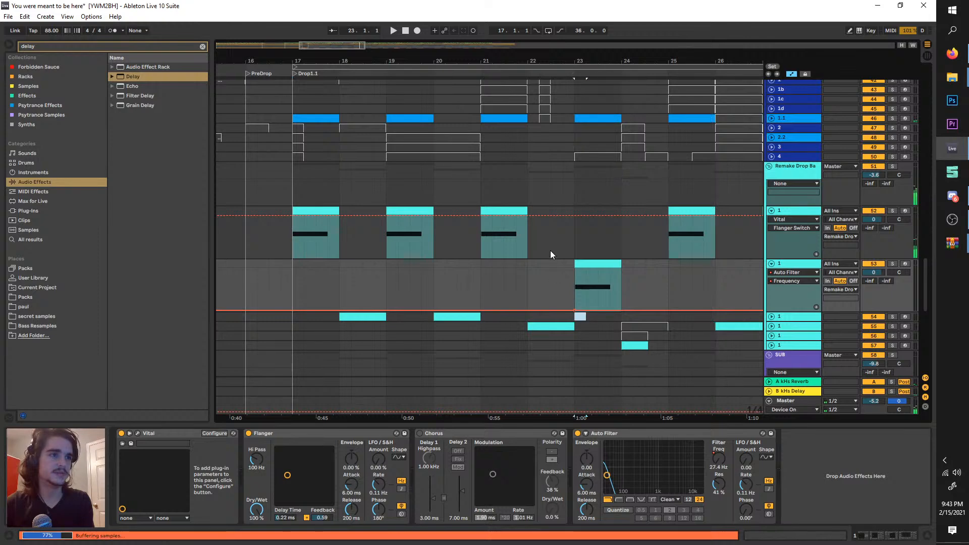
{"action": "left_click_drag", "start_coordinate": [551, 262], "coordinate": [575, 269]}
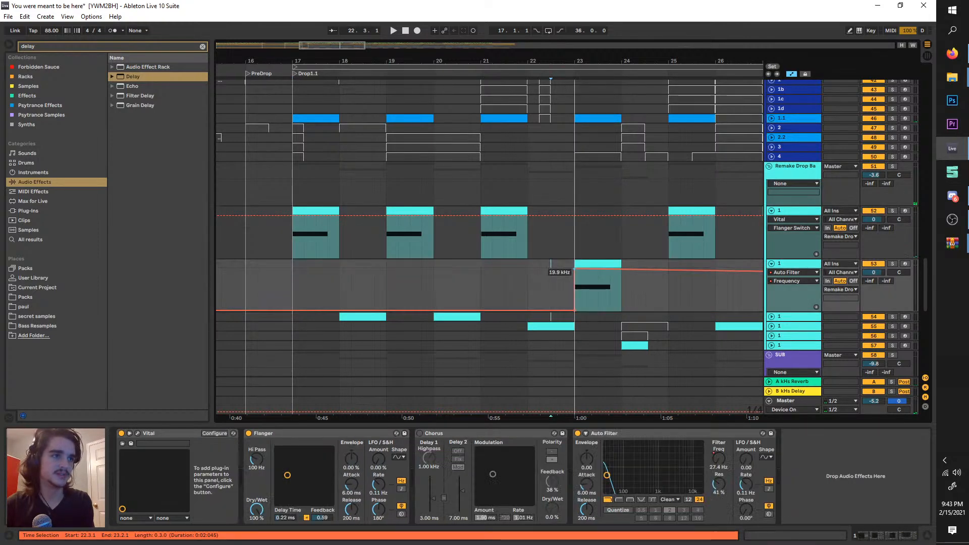
{"action": "left_click", "coordinate": [485, 72]}
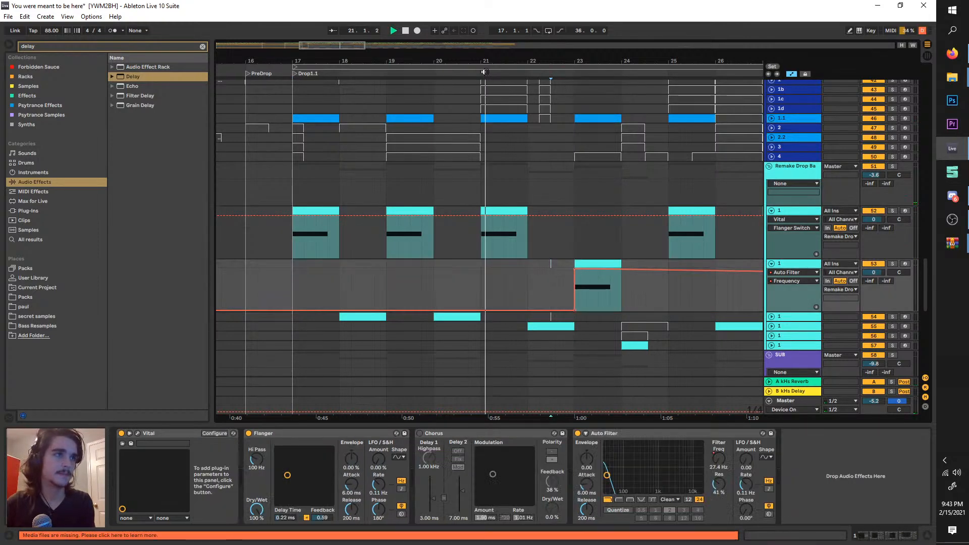
- Set the second bass track's Auto Filter Device On automation to On across the drop and play from around bar 22
{"action": "left_click", "coordinate": [578, 433]}
{"action": "scroll", "coordinate": [562, 287], "scroll_direction": "down", "scroll_amount": 10}
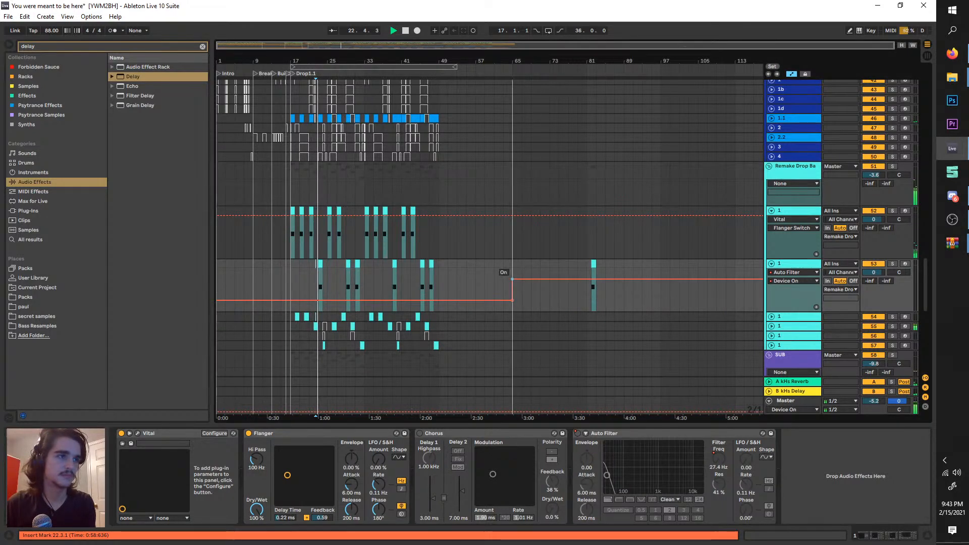
{"action": "scroll", "coordinate": [282, 279], "scroll_direction": "up", "scroll_amount": 10}
{"action": "scroll", "coordinate": [471, 299], "scroll_direction": "up", "scroll_amount": 4}
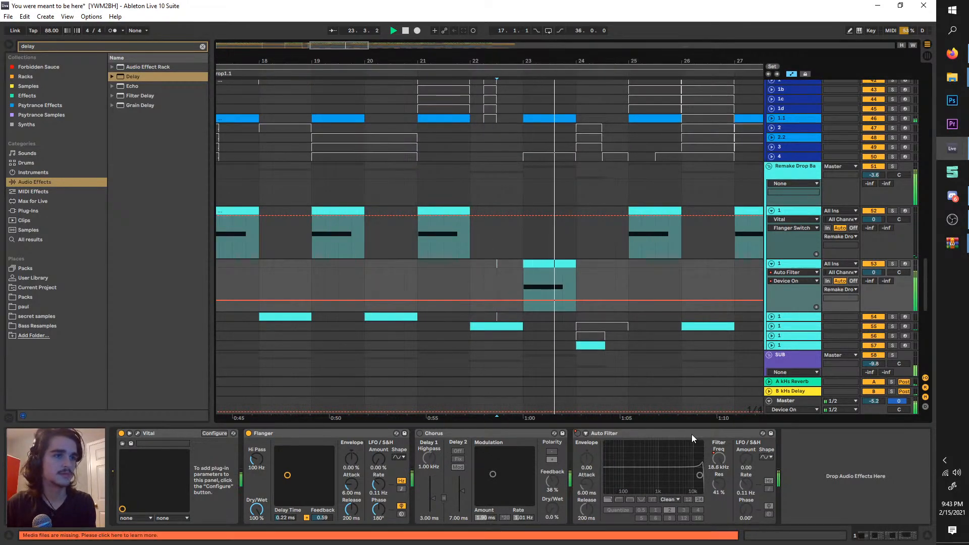
{"action": "left_click", "coordinate": [718, 457]}
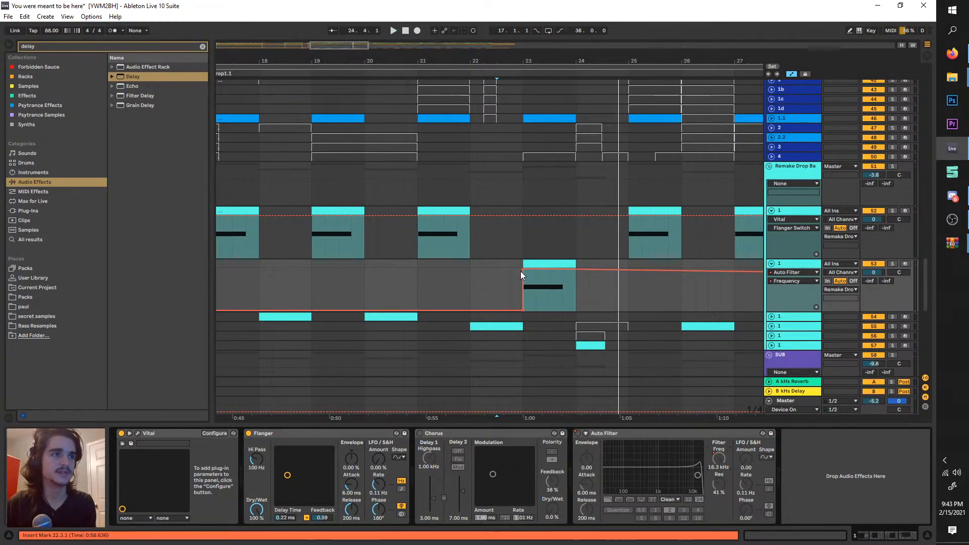
{"action": "left_click", "coordinate": [577, 433]}
{"action": "left_click", "coordinate": [523, 301]}
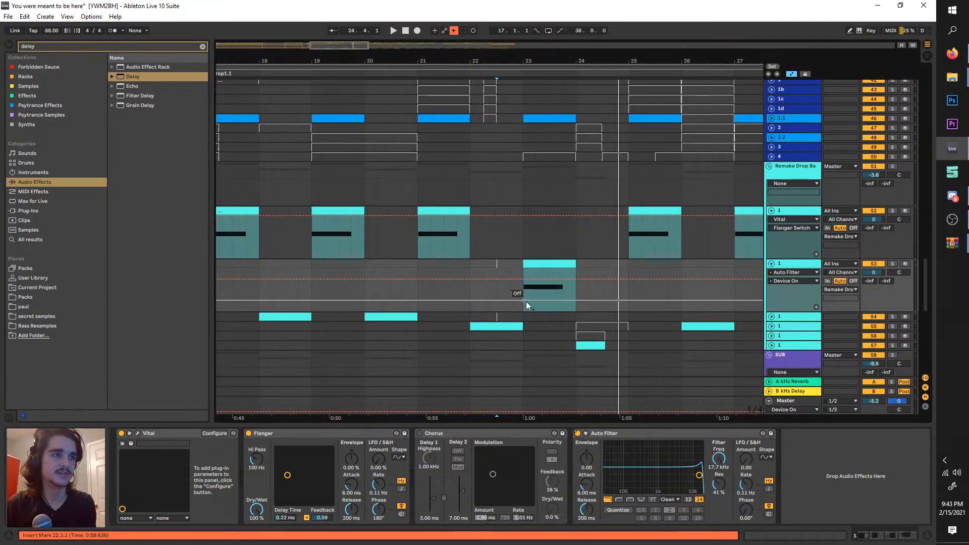
{"action": "left_click", "coordinate": [479, 67]}
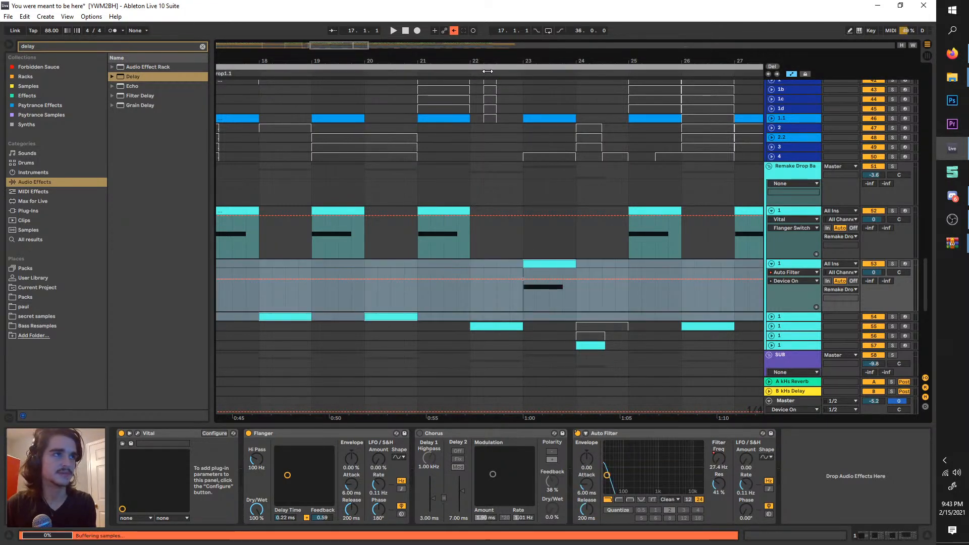
{"action": "left_click", "coordinate": [491, 72]}
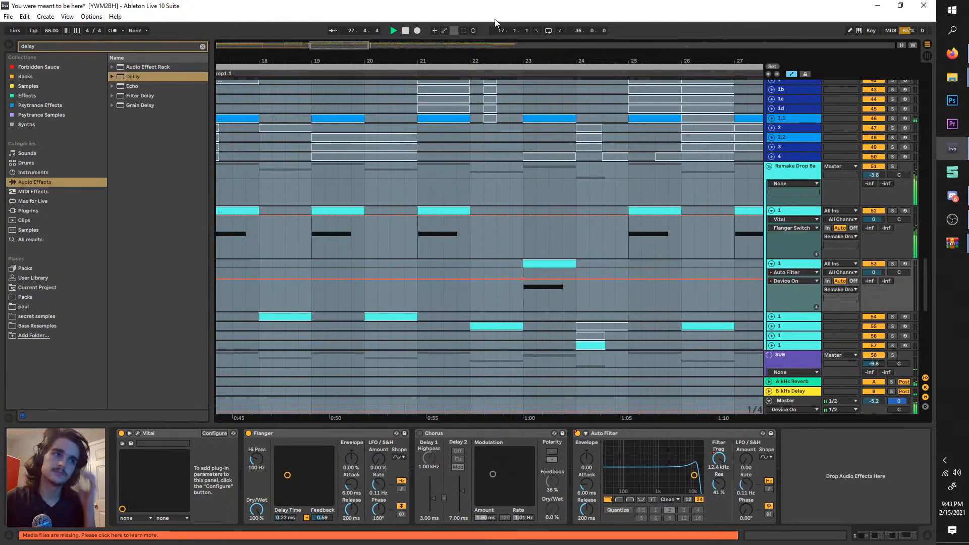
- Stop playback, return to the first bass track at bar 17, and undo the last change
{"action": "key", "text": "ctrl+a"}
{"action": "scroll", "coordinate": [605, 258], "scroll_direction": "left", "scroll_amount": 2}
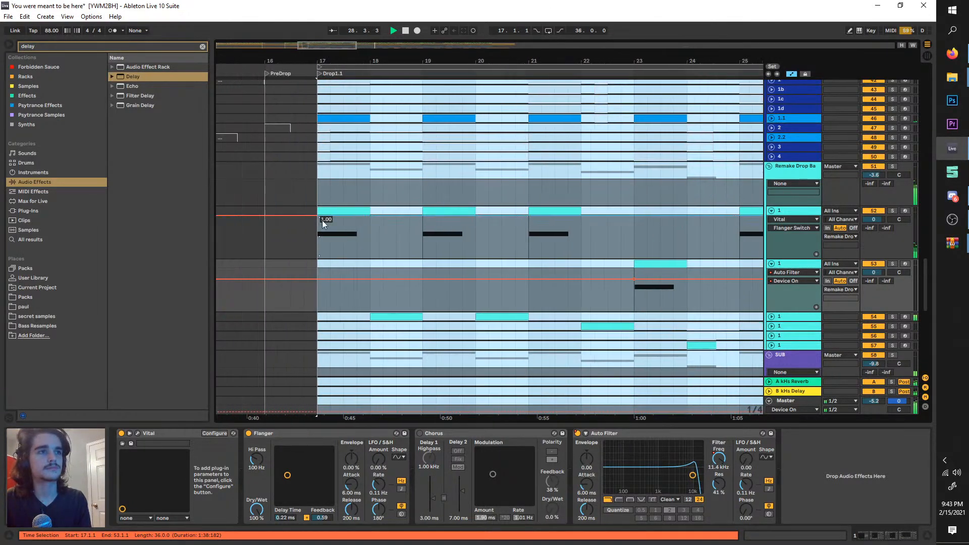
{"action": "left_click", "coordinate": [329, 244]}
{"action": "key", "text": "space"}
{"action": "scroll", "coordinate": [337, 241], "scroll_direction": "up", "scroll_amount": 3}
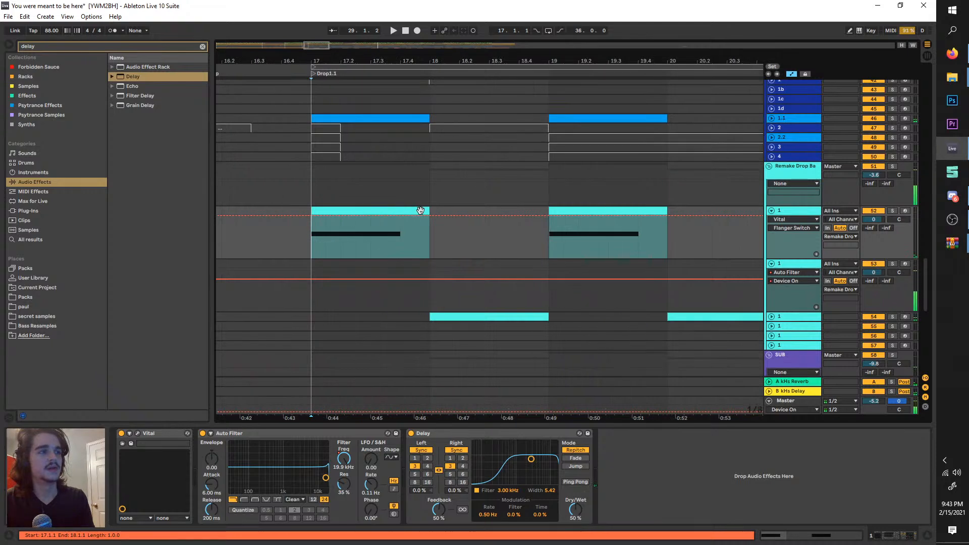
{"action": "key", "text": "ctrl+z"}
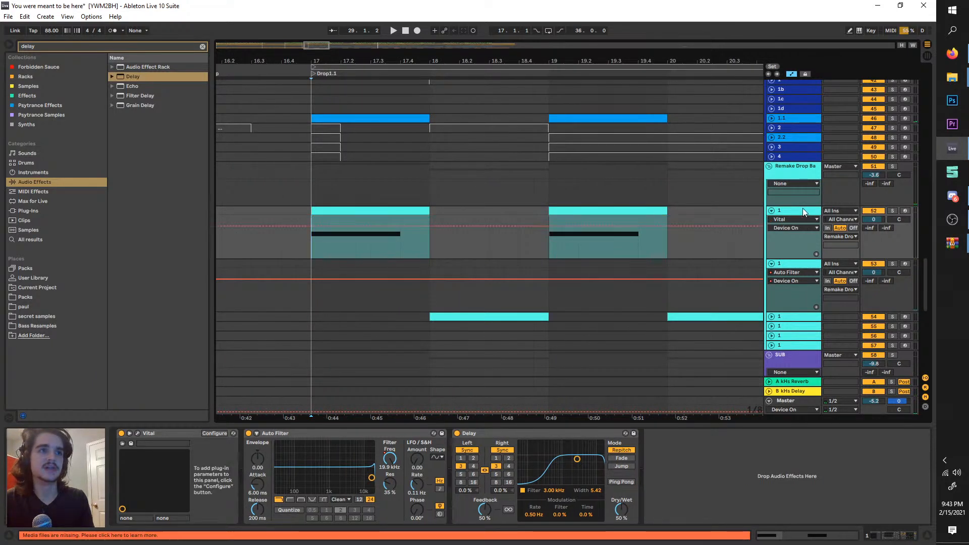
- Solo the first bass track and insert a second Auto Filter between its existing Auto Filter and Delay
{"action": "left_click", "coordinate": [893, 211]}
{"action": "key", "text": "space"}
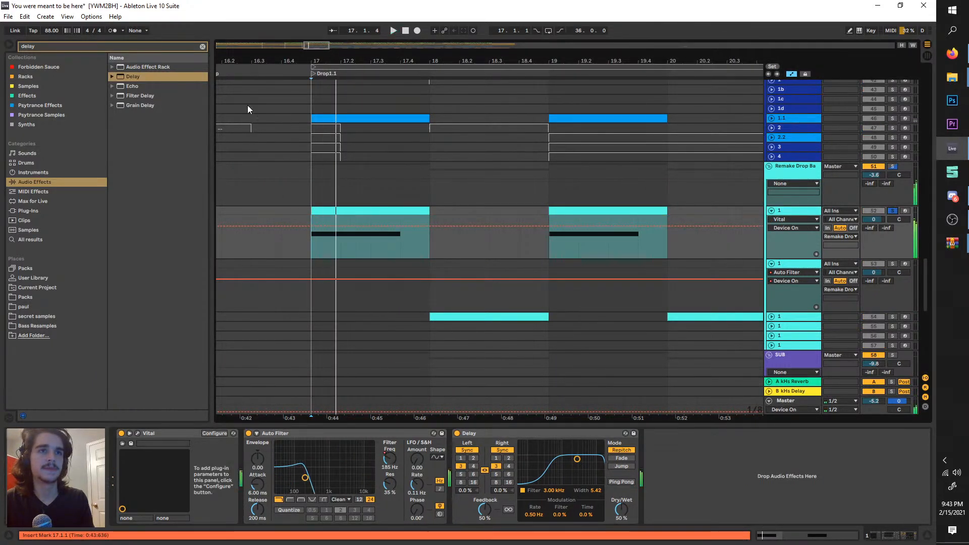
{"action": "left_click", "coordinate": [81, 45]}
{"action": "type", "text": "aut"}
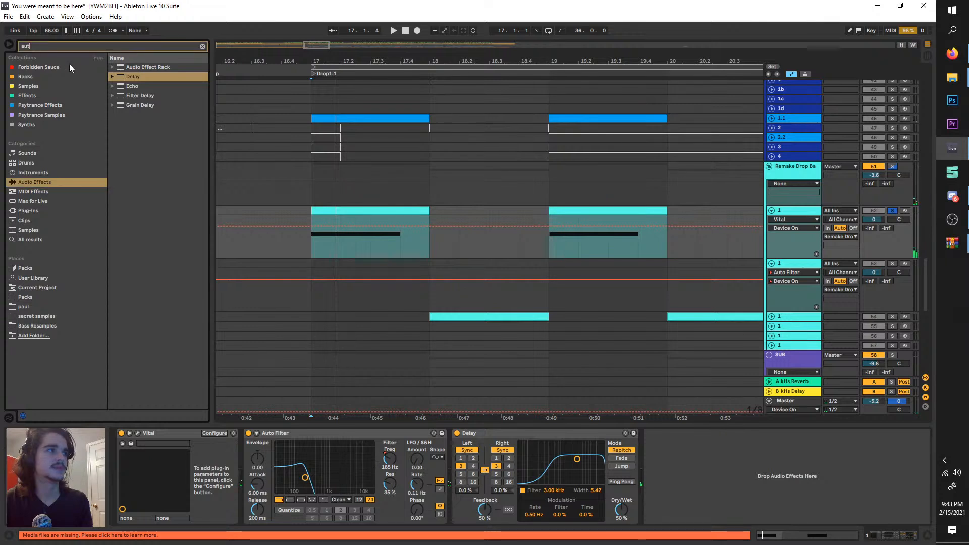
{"action": "left_click_drag", "start_coordinate": [423, 418], "coordinate": [470, 456]}
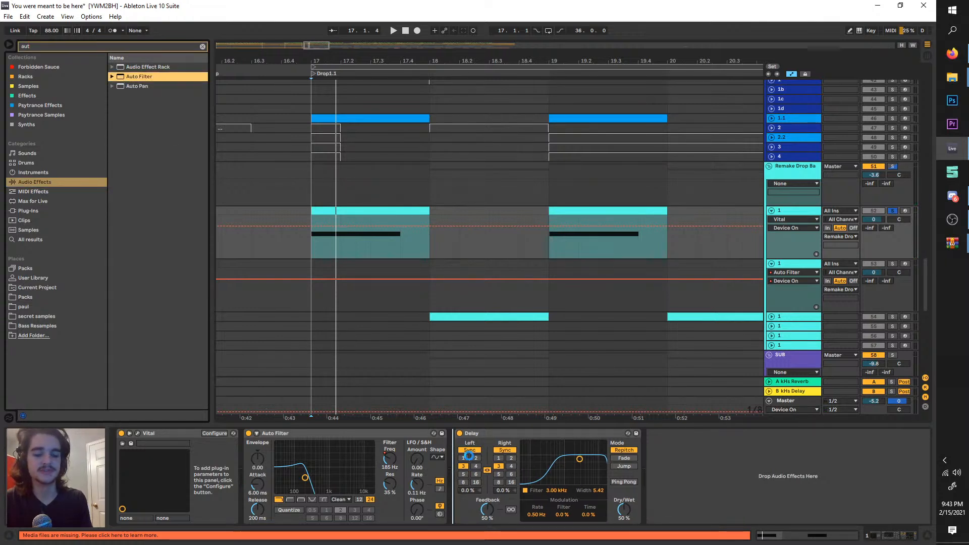
- Make the second Auto Filter a notch with Frequency 1.43 kHz, Resonance 37% and LFO Amount 30.0, and audition it
{"action": "left_click", "coordinate": [522, 501]}
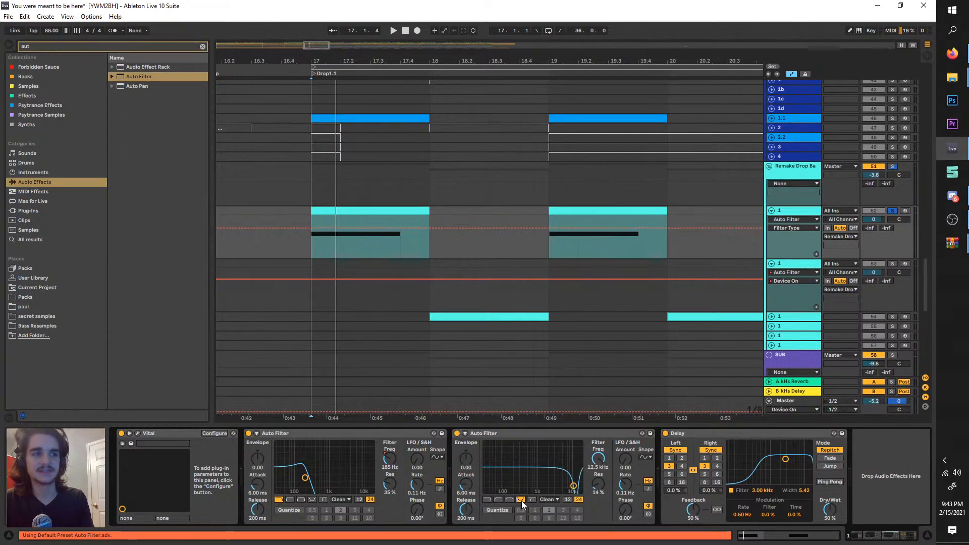
{"action": "left_click_drag", "start_coordinate": [599, 458], "coordinate": [599, 482]}
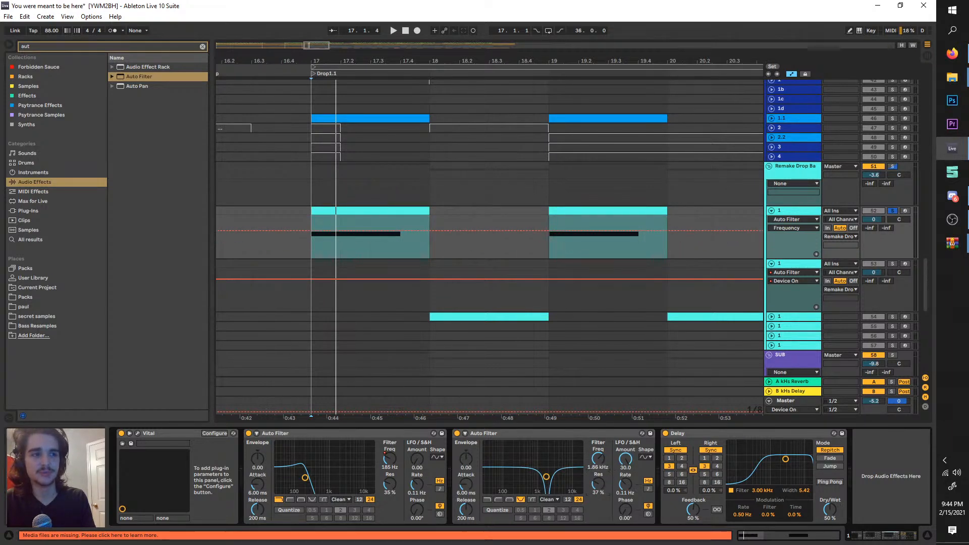
{"action": "left_click", "coordinate": [626, 459]}
{"action": "key", "text": "space"}
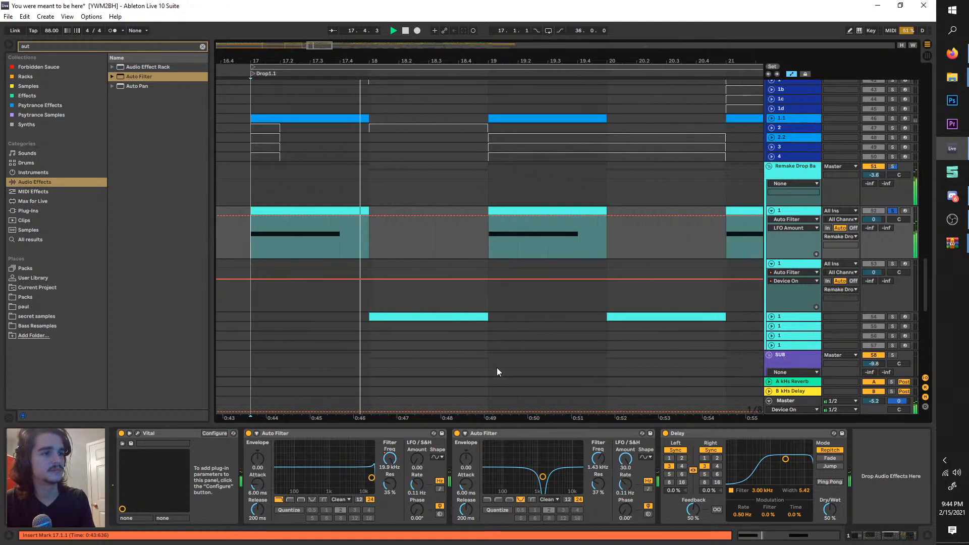
- Unsolo the first bass track and listen to its notch filter within the full drop
{"action": "scroll", "coordinate": [497, 368], "scroll_direction": "down", "scroll_amount": 3}
{"action": "left_click", "coordinate": [893, 211]}
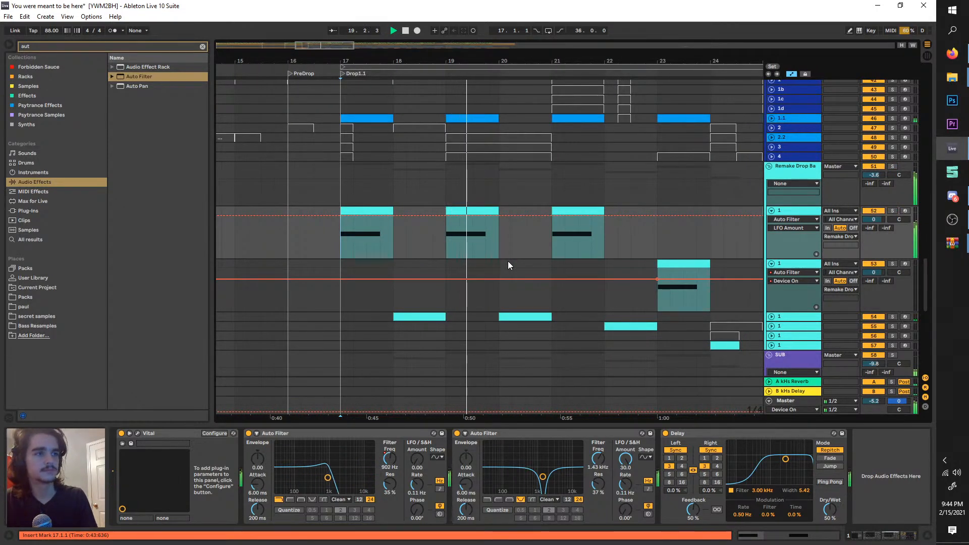
{"action": "left_click", "coordinate": [953, 58]}
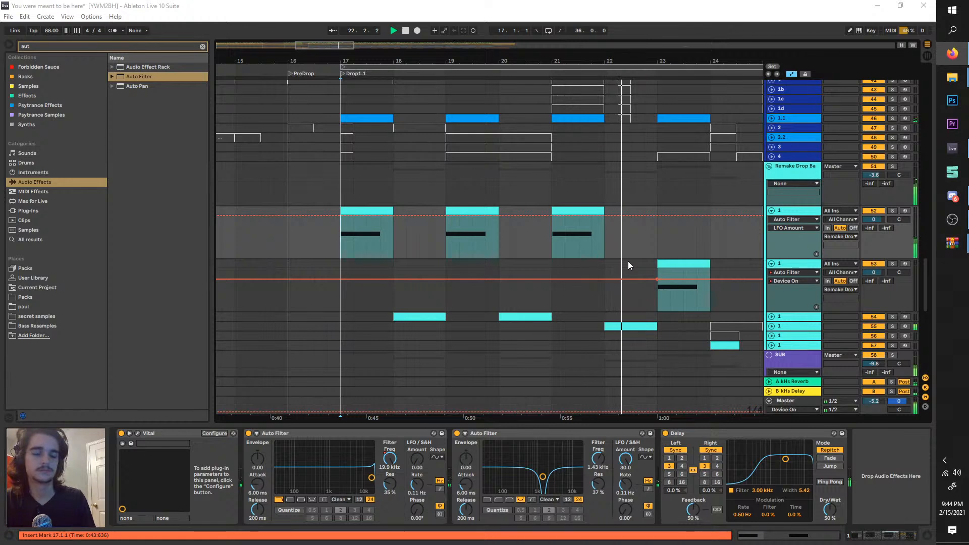
- Open the second bass track's Vital, examine its oscillator, LFO and effects settings, and close the plug-in window
{"action": "left_click", "coordinate": [798, 265]}
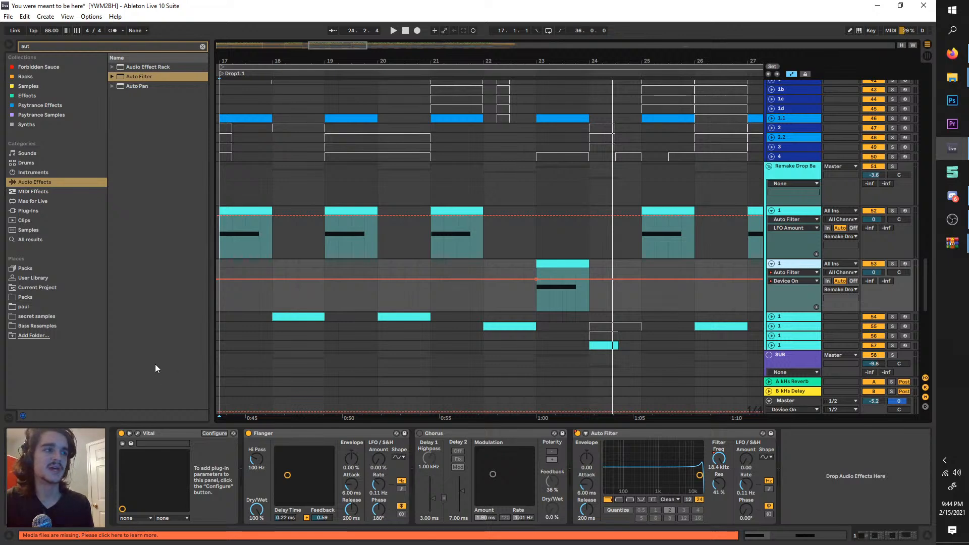
{"action": "left_click", "coordinate": [137, 436]}
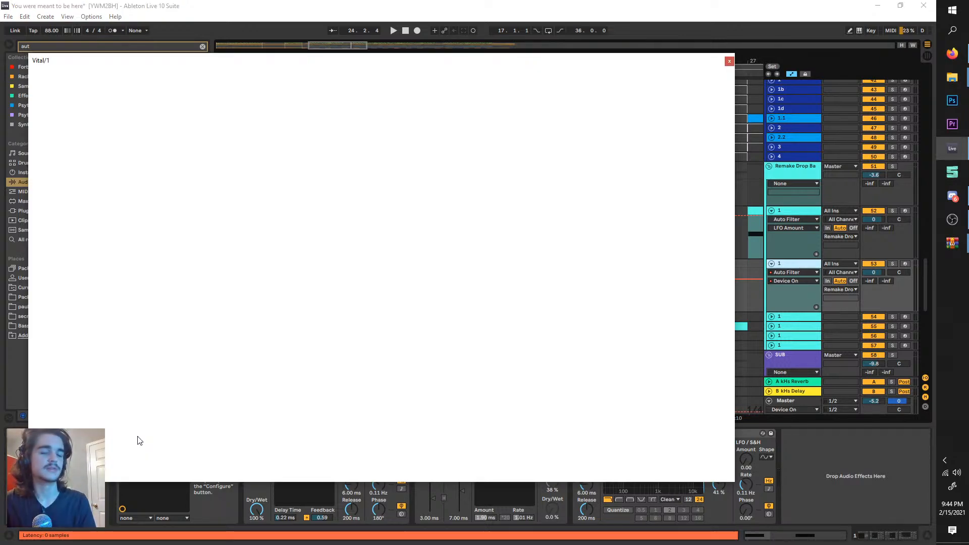
{"action": "left_click_drag", "start_coordinate": [325, 63], "coordinate": [448, 63]}
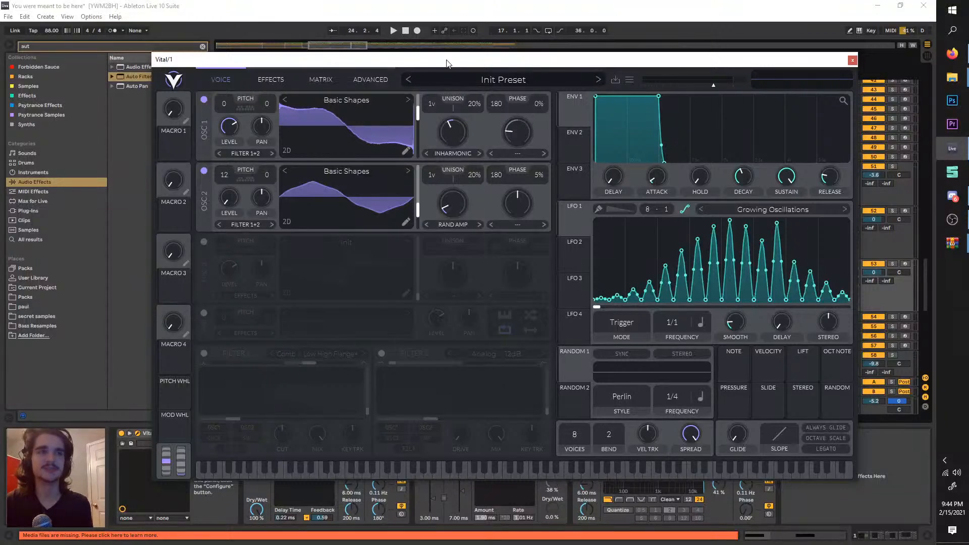
{"action": "left_click", "coordinate": [259, 79]}
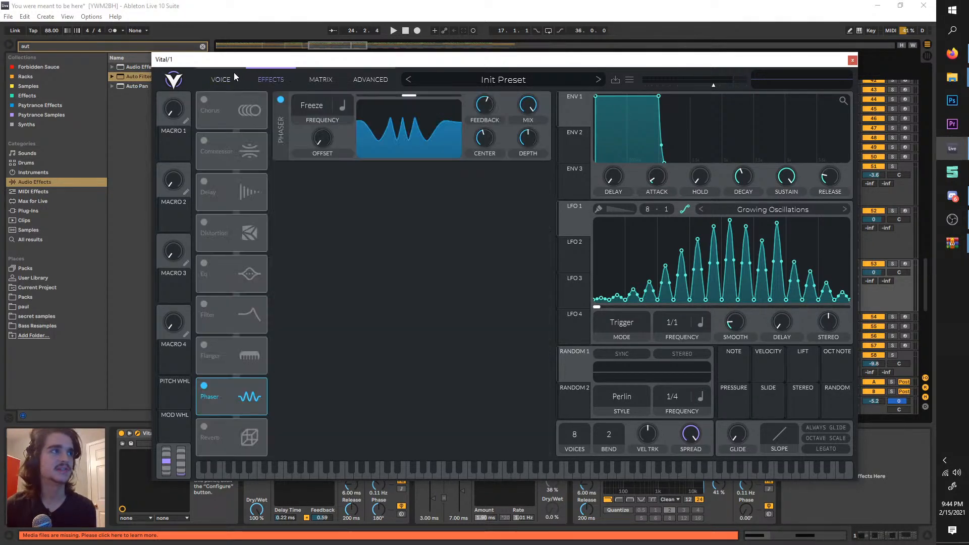
{"action": "left_click", "coordinate": [232, 75]}
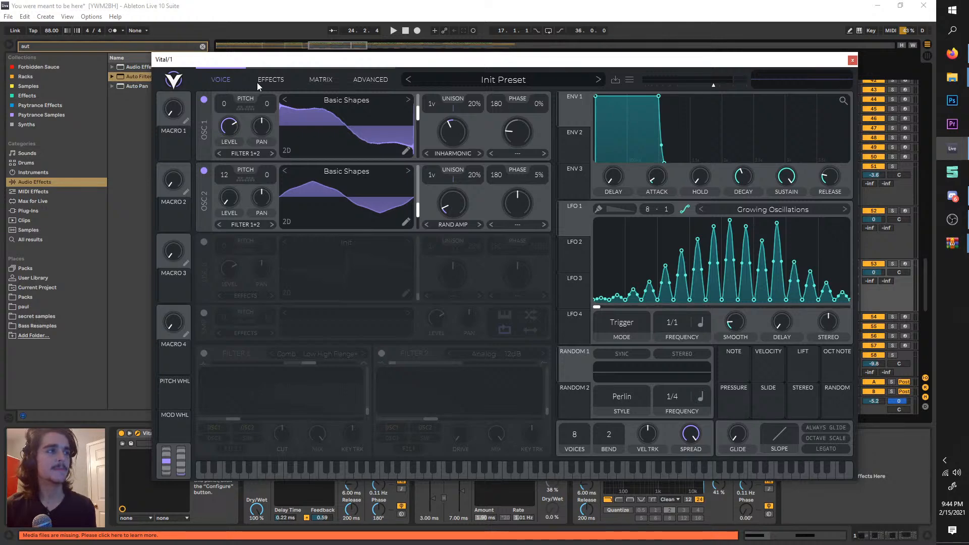
{"action": "left_click", "coordinate": [256, 82]}
{"action": "left_click", "coordinate": [221, 79]}
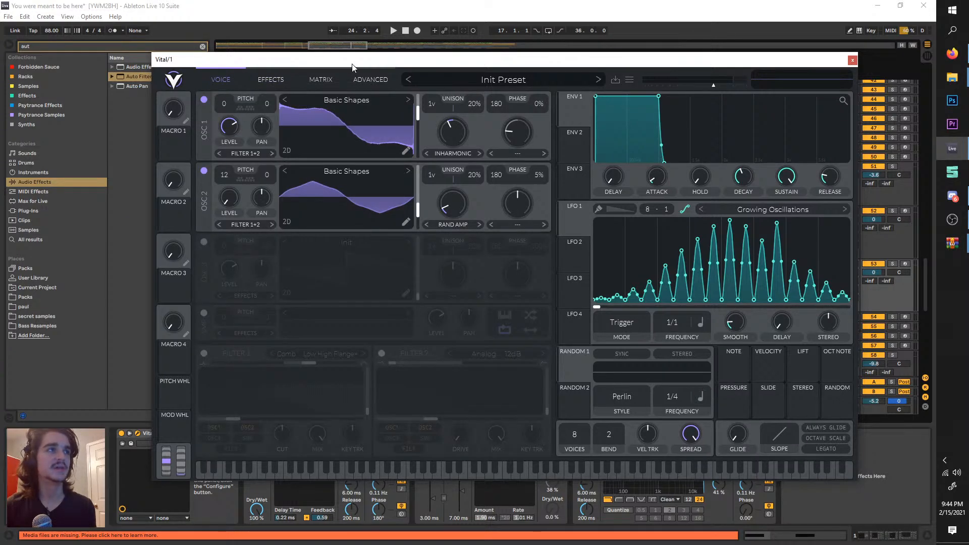
{"action": "left_click_drag", "start_coordinate": [353, 66], "coordinate": [342, 109]}
{"action": "left_click", "coordinate": [844, 103]}
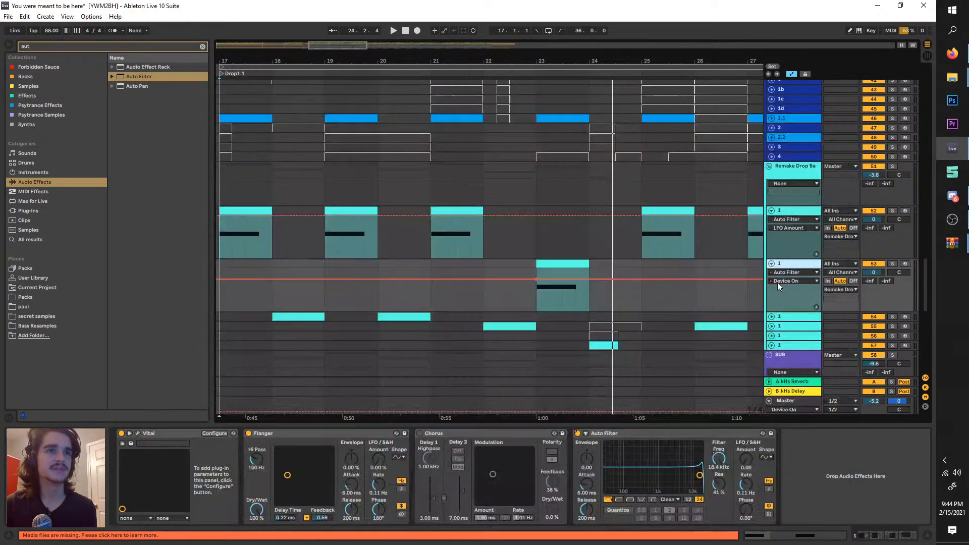
- Open the first bass track's Vital and raise oscillator 1's Inharmonic Spectral Morph to 55%
{"action": "left_click", "coordinate": [790, 211]}
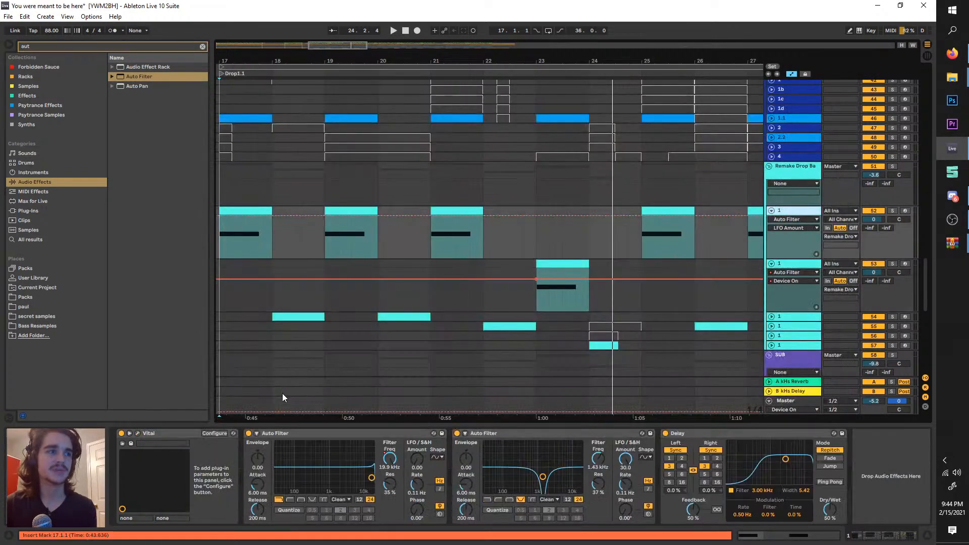
{"action": "left_click", "coordinate": [137, 434]}
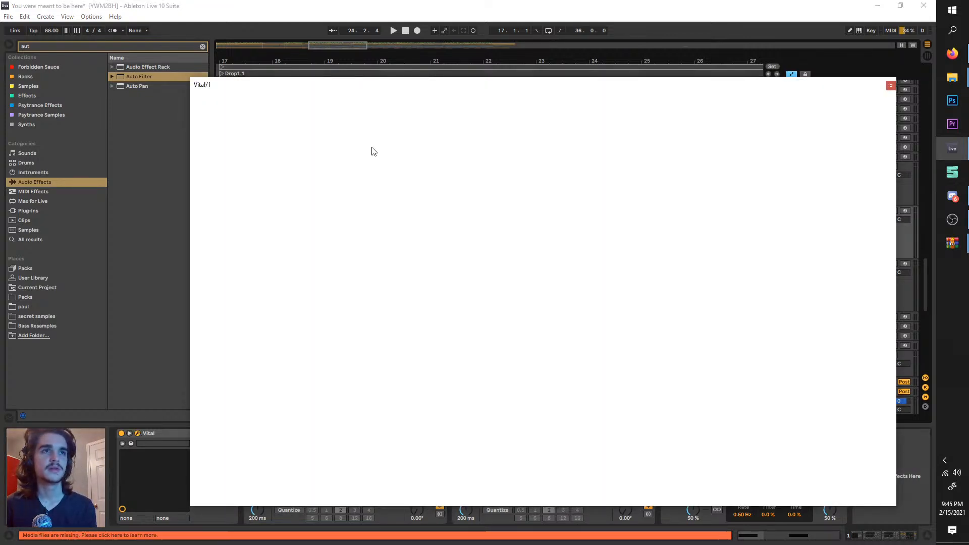
{"action": "left_click_drag", "start_coordinate": [381, 96], "coordinate": [338, 76]}
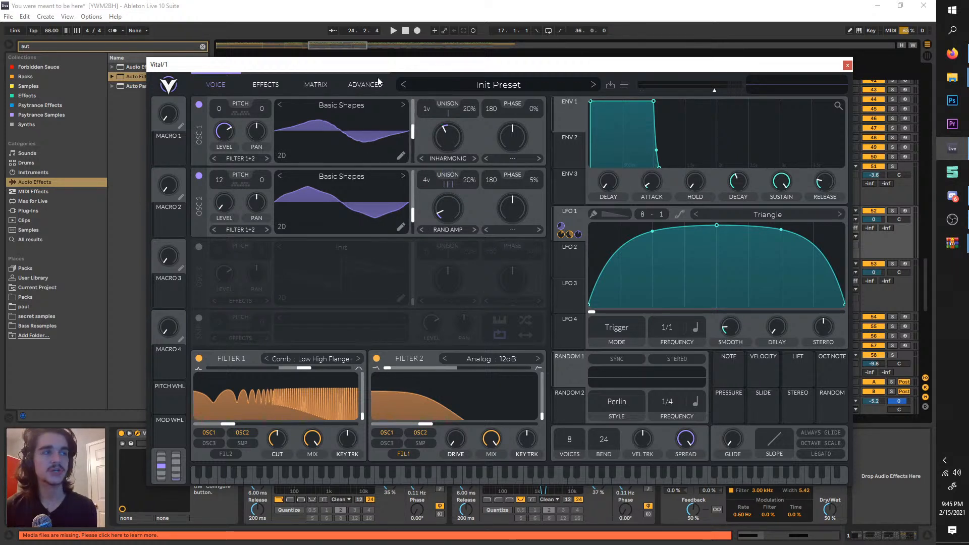
{"action": "mouse_move", "coordinate": [445, 141]}
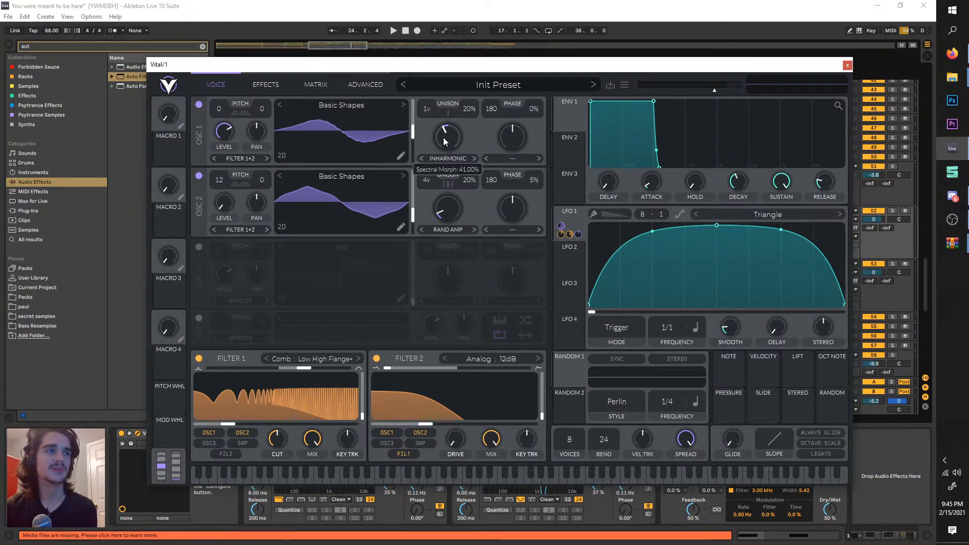
{"action": "mouse_move", "coordinate": [443, 128]}
{"action": "left_mouse_down"}
{"action": "mouse_move", "coordinate": [447, 82]}
{"action": "mouse_move", "coordinate": [449, 129]}
{"action": "left_mouse_up"}
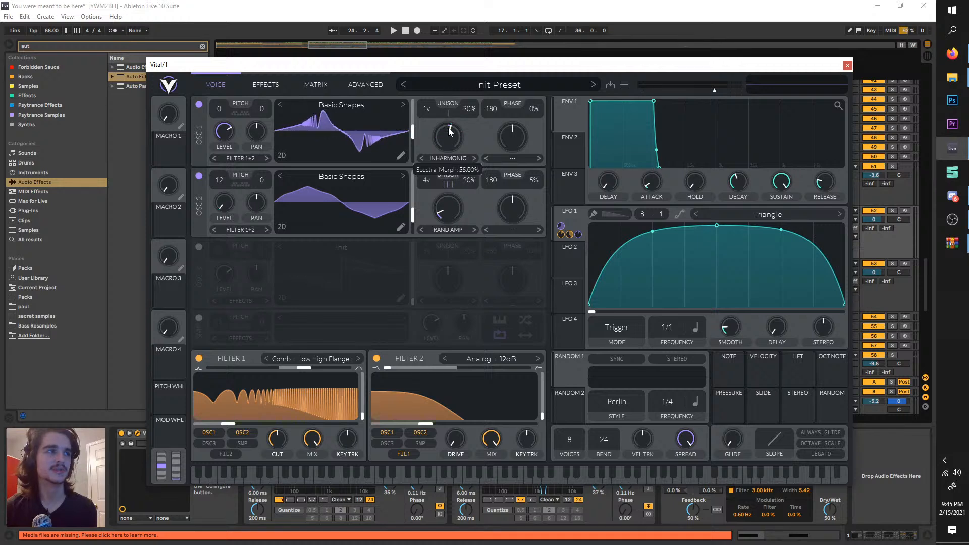
- Try FM Osc 2 as oscillator 1's wave morph at 14.50%, set the type back to None, and close Vital
{"action": "left_click", "coordinate": [268, 81]}
{"action": "left_click", "coordinate": [226, 80]}
{"action": "left_click", "coordinate": [515, 158]}
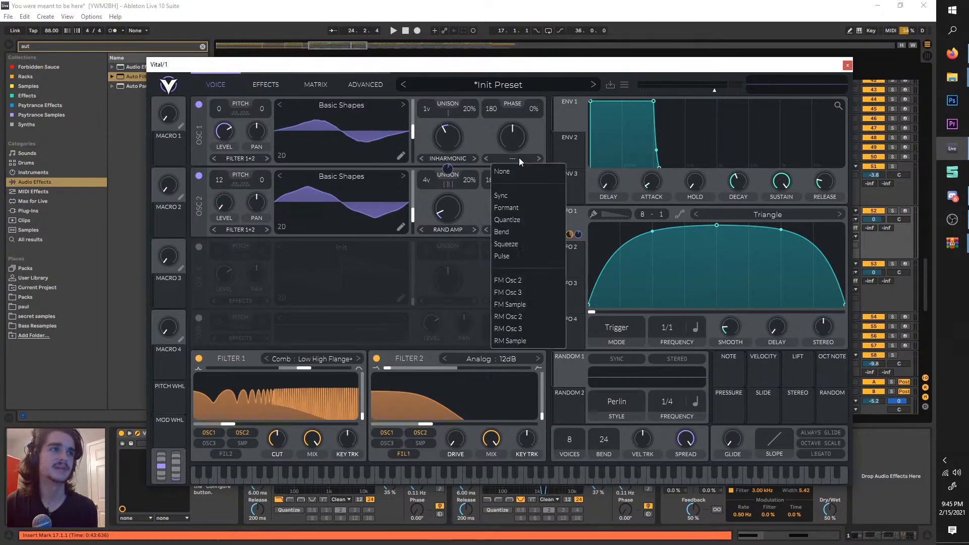
{"action": "left_click", "coordinate": [508, 280]}
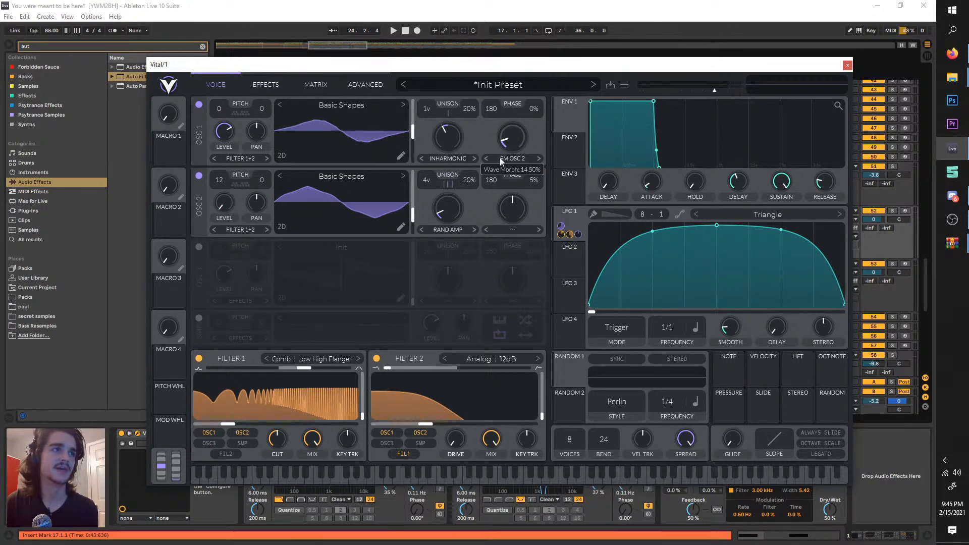
{"action": "left_click", "coordinate": [510, 158]}
{"action": "left_click", "coordinate": [467, 151]}
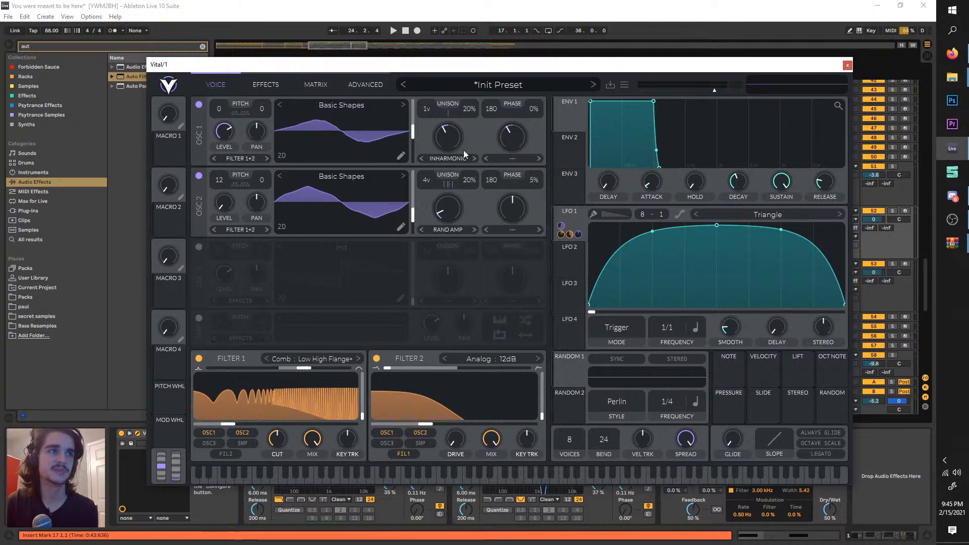
{"action": "left_click", "coordinate": [273, 90]}
{"action": "left_click", "coordinate": [847, 65]}
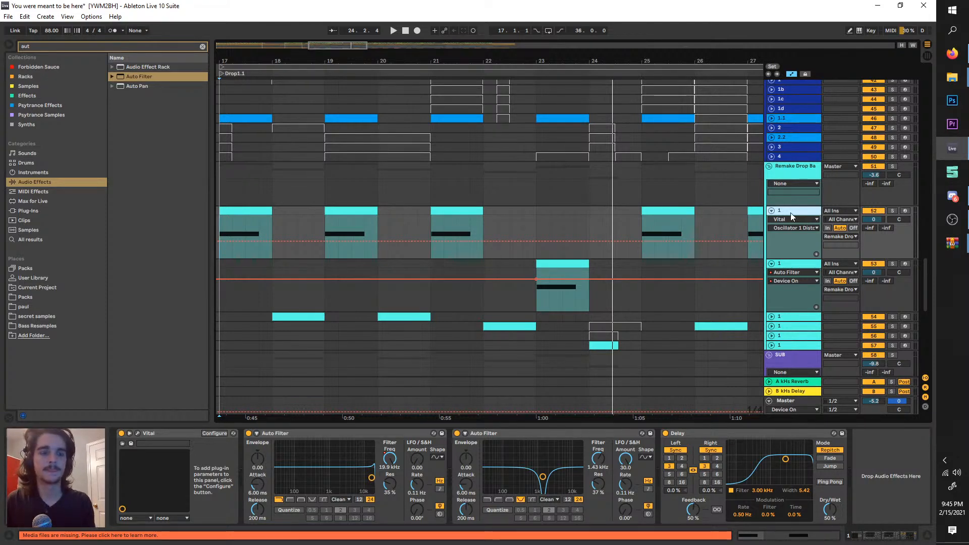
- Duplicate the first bass track and deactivate the original second bass track beneath the duplicate
{"action": "key", "text": "ctrl+d"}
{"action": "scroll", "coordinate": [398, 239], "scroll_direction": "down", "scroll_amount": 3}
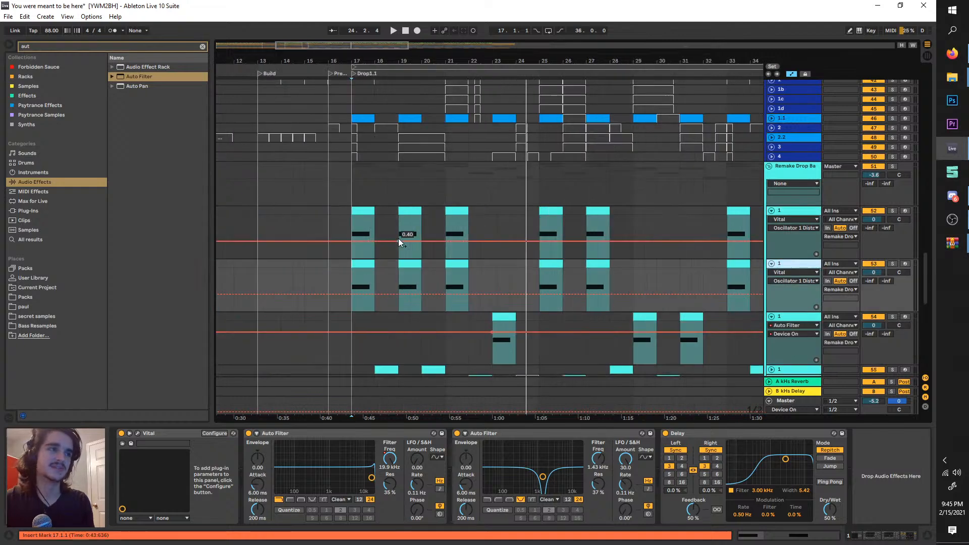
{"action": "scroll", "coordinate": [398, 238], "scroll_direction": "left", "scroll_amount": 2}
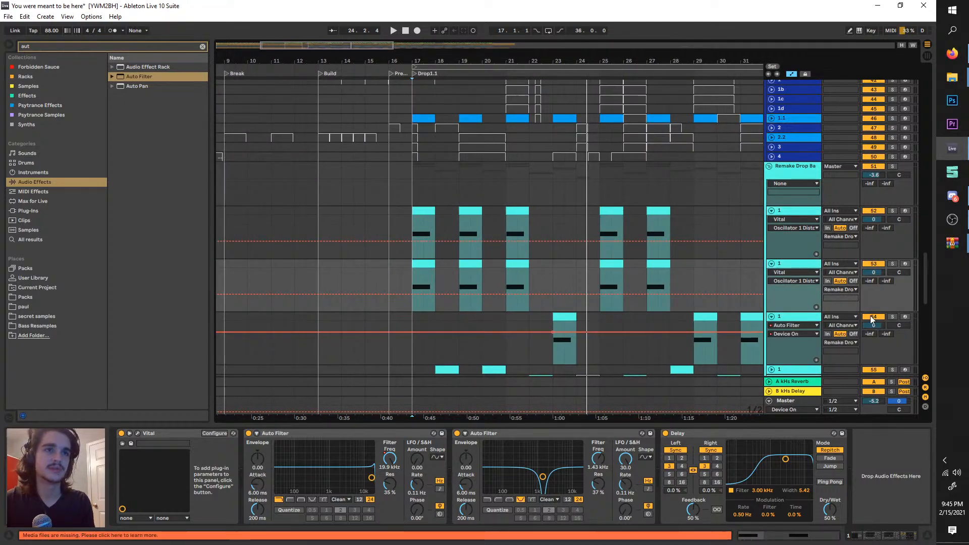
{"action": "left_click", "coordinate": [560, 268]}
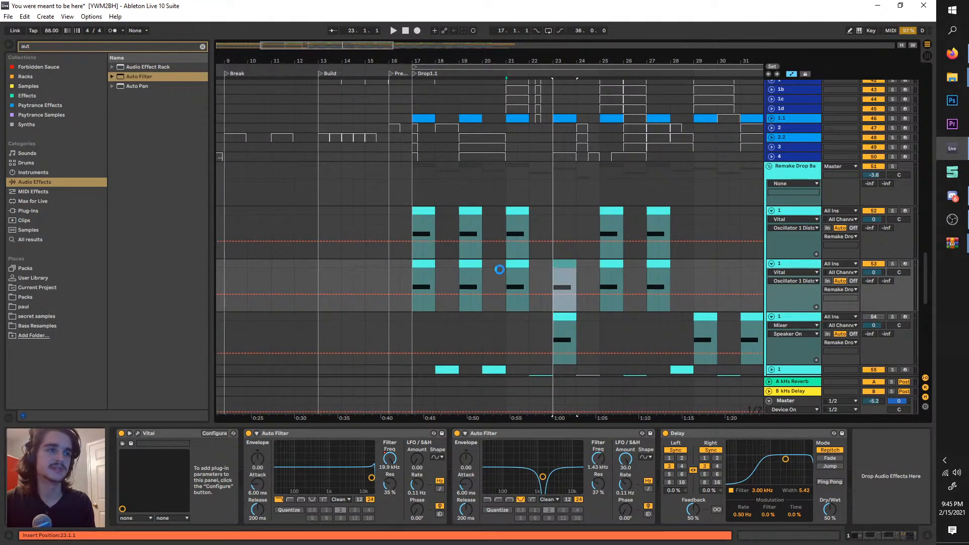
- Clear the duplicated bass track's drop clips and replace them with the deactivated track's clips from bars 17 to 49
{"action": "scroll", "coordinate": [494, 270], "scroll_direction": "down", "scroll_amount": 4}
{"action": "left_click_drag", "start_coordinate": [683, 270], "coordinate": [383, 262]}
{"action": "key", "text": "Delete"}
{"action": "left_click_drag", "start_coordinate": [709, 317], "coordinate": [384, 315]}
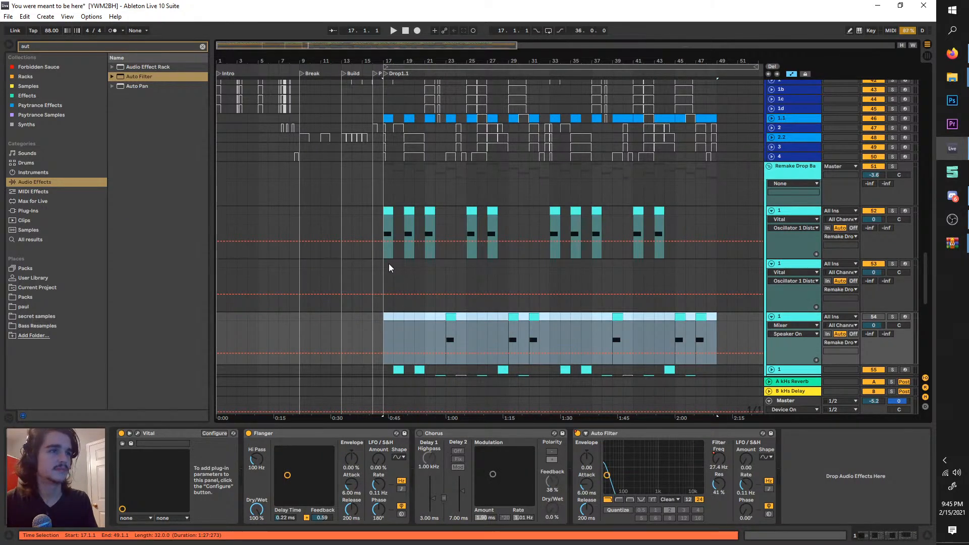
{"action": "key", "text": "ctrl+c"}
{"action": "left_click", "coordinate": [388, 265]}
{"action": "key", "text": "ctrl+v"}
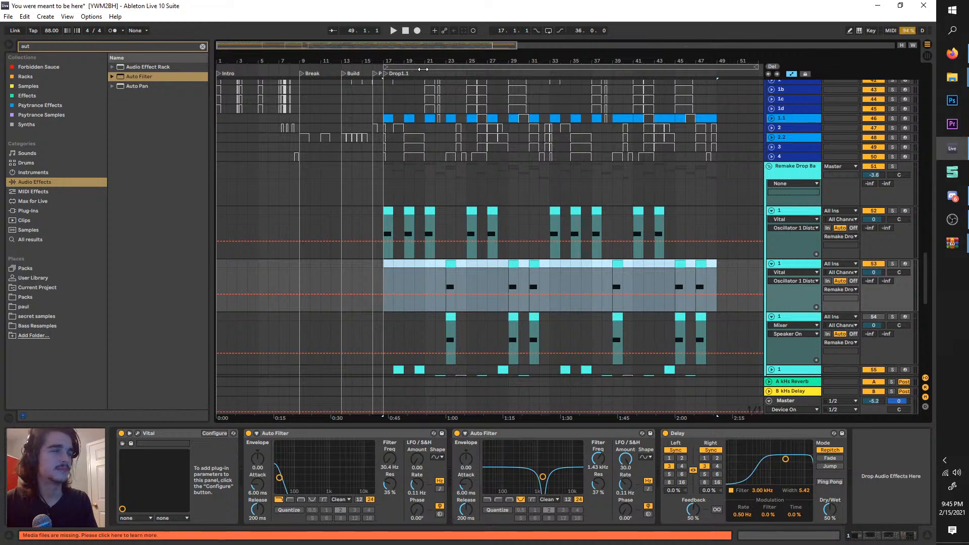
- Play the drop from bar 23 and solo the duplicated bass track
{"action": "left_click_drag", "start_coordinate": [423, 69], "coordinate": [492, 79]}
{"action": "scroll", "coordinate": [436, 177], "scroll_direction": "up", "scroll_amount": 2}
{"action": "key", "text": "space"}
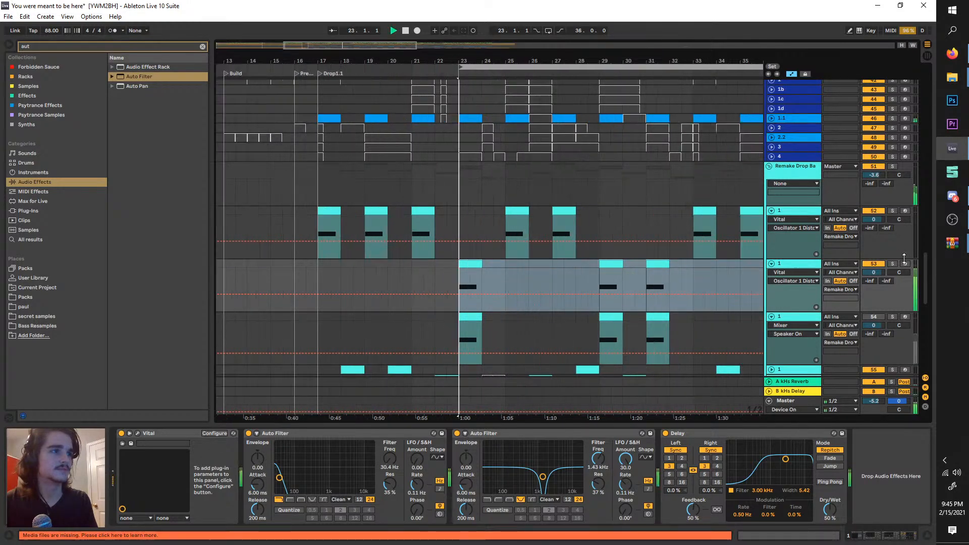
{"action": "left_click", "coordinate": [893, 263]}
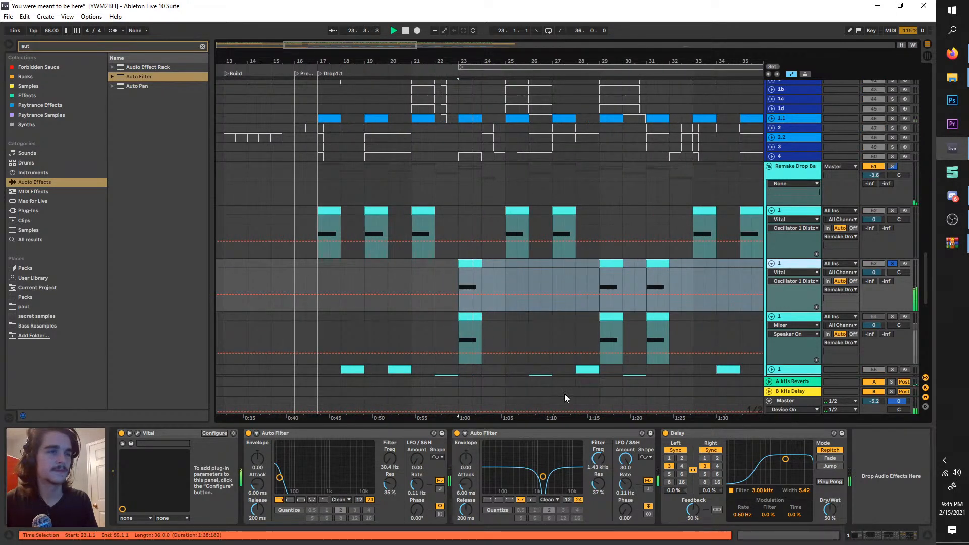
- Automate the duplicated track's first Auto Filter Frequency to rise to 19.9 kHz by the end of the bar 23 note, and audition it
{"action": "left_click", "coordinate": [390, 460]}
{"action": "key", "text": "space"}
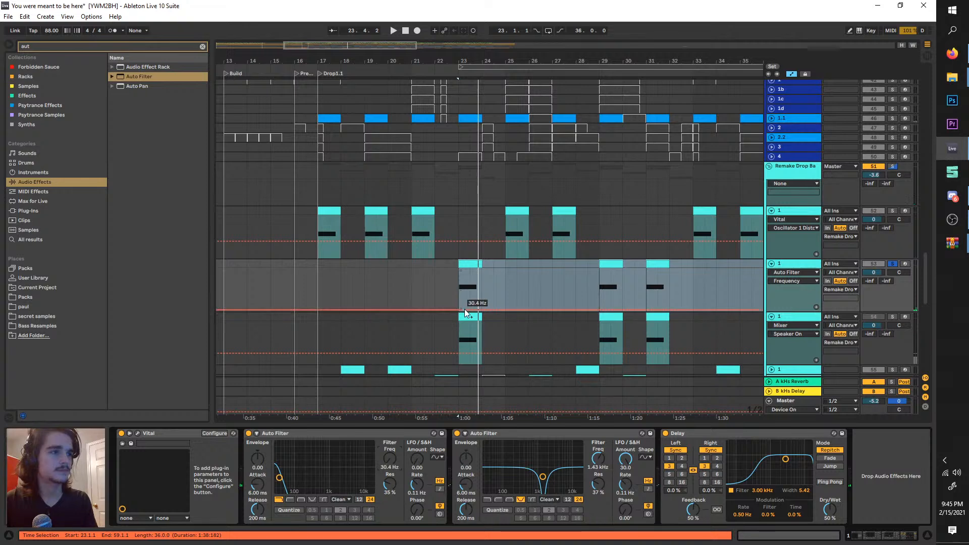
{"action": "left_click_drag", "start_coordinate": [465, 311], "coordinate": [482, 268]}
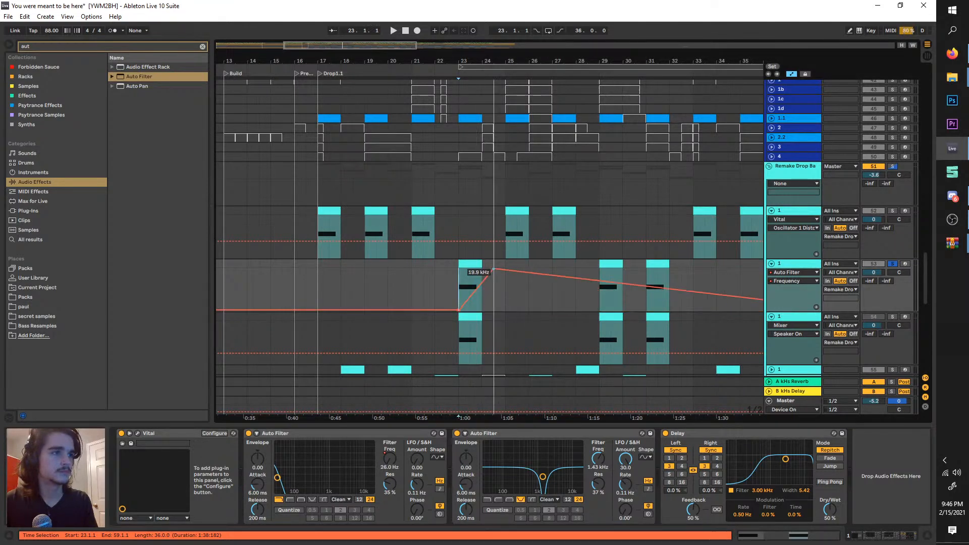
{"action": "key", "text": "space"}
{"action": "scroll", "coordinate": [472, 286], "scroll_direction": "up", "scroll_amount": 2}
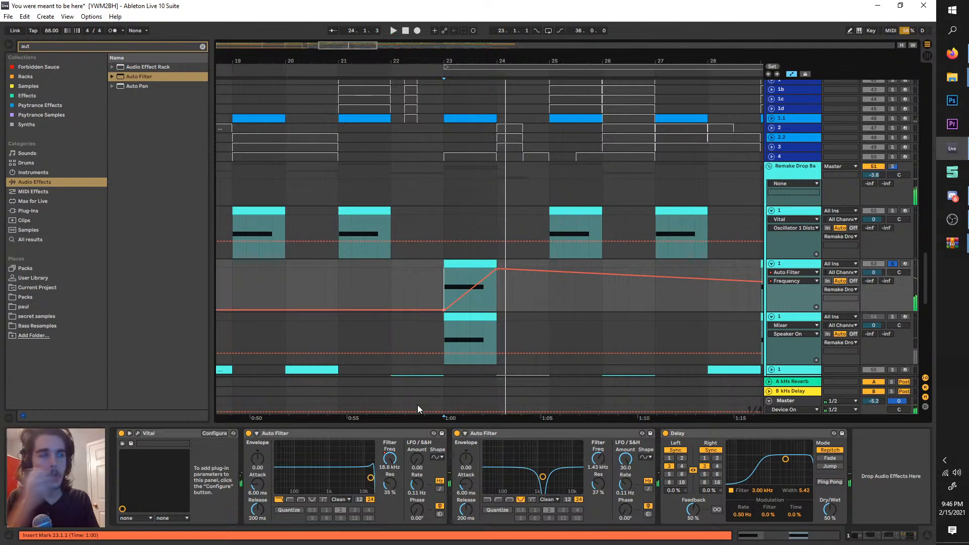
{"action": "left_click_drag", "start_coordinate": [495, 268], "coordinate": [483, 269]}
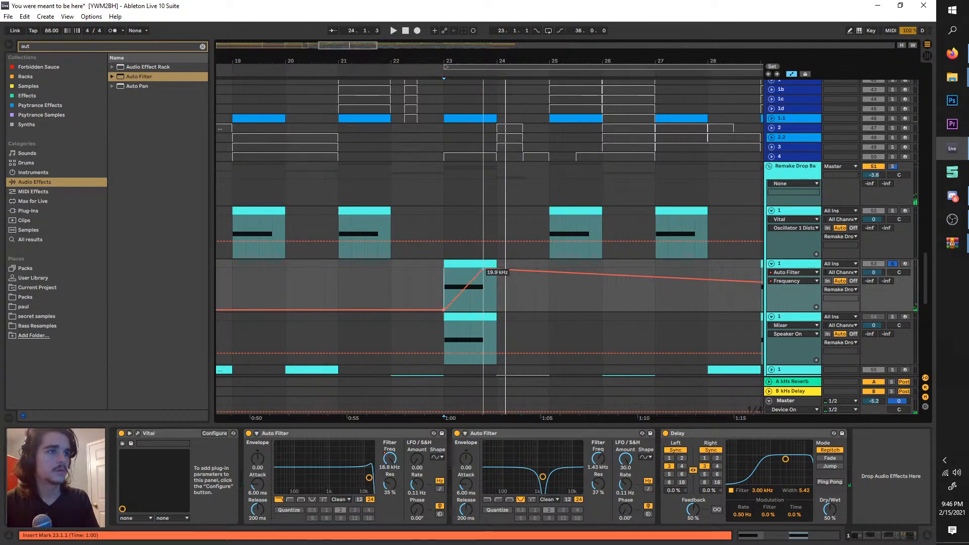
{"action": "key", "text": "space"}
{"action": "key", "text": "space"}
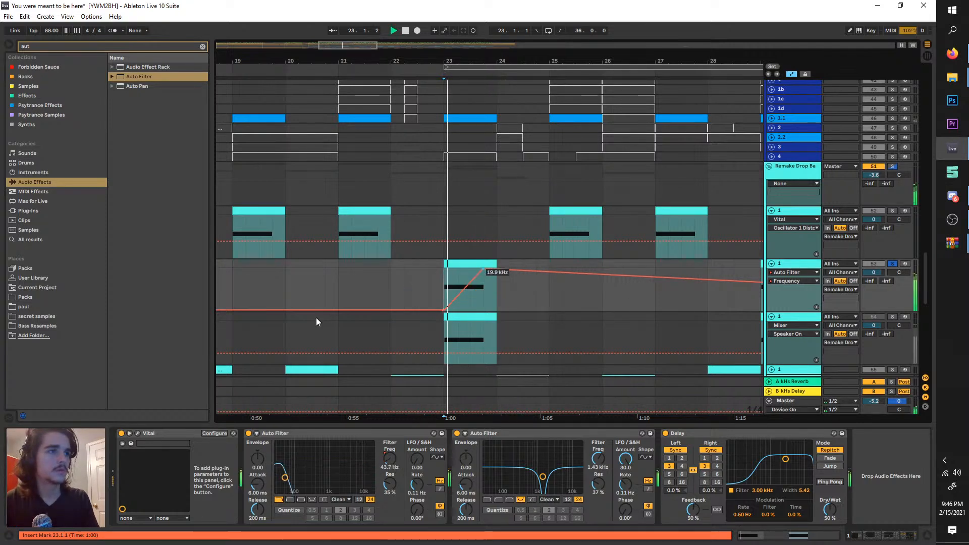
- In the duplicated track's Vital, raise Filter 1's cutoff slightly, set oscillator 1's Spectral Morph to 54.50%, audition it, and close the plug-in
{"action": "left_click", "coordinate": [144, 432]}
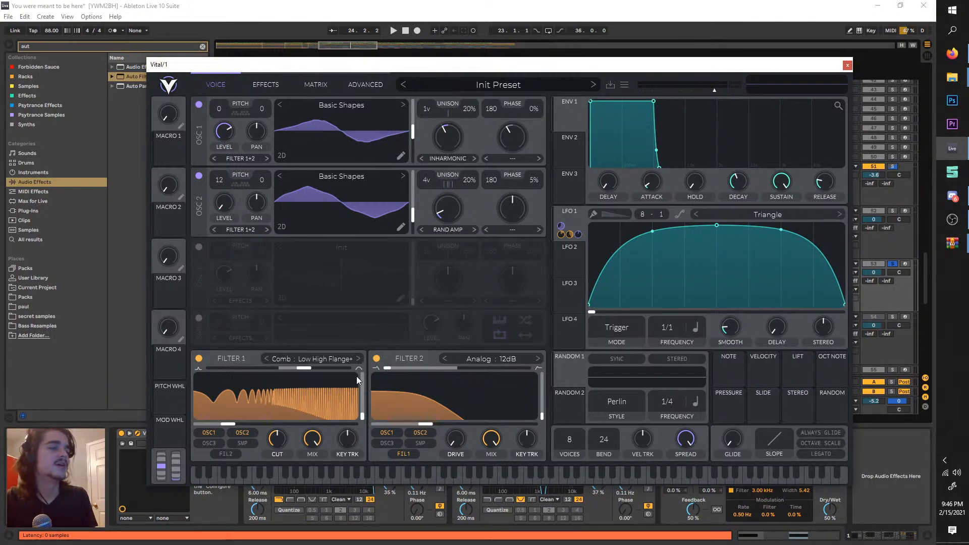
{"action": "left_click_drag", "start_coordinate": [231, 426], "coordinate": [244, 429]}
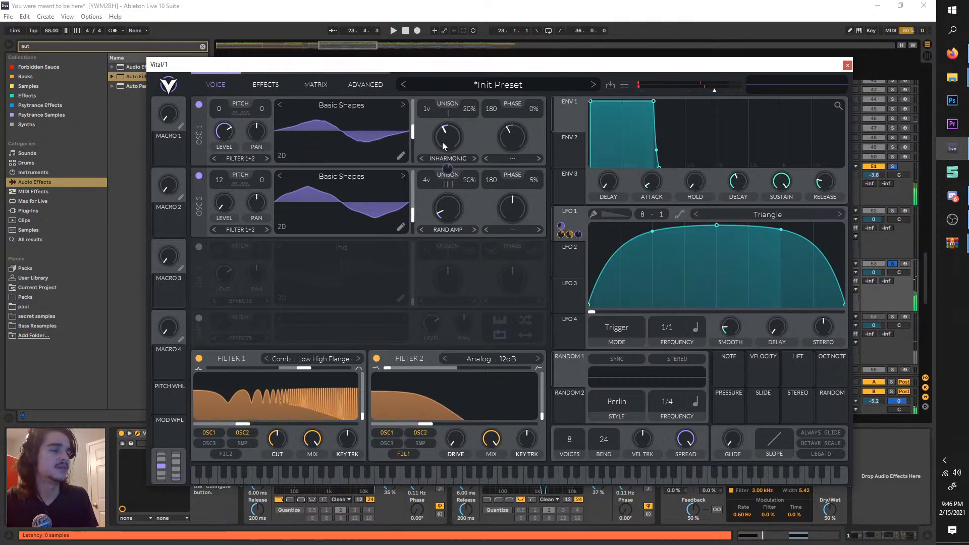
{"action": "left_click_drag", "start_coordinate": [444, 146], "coordinate": [448, 143]}
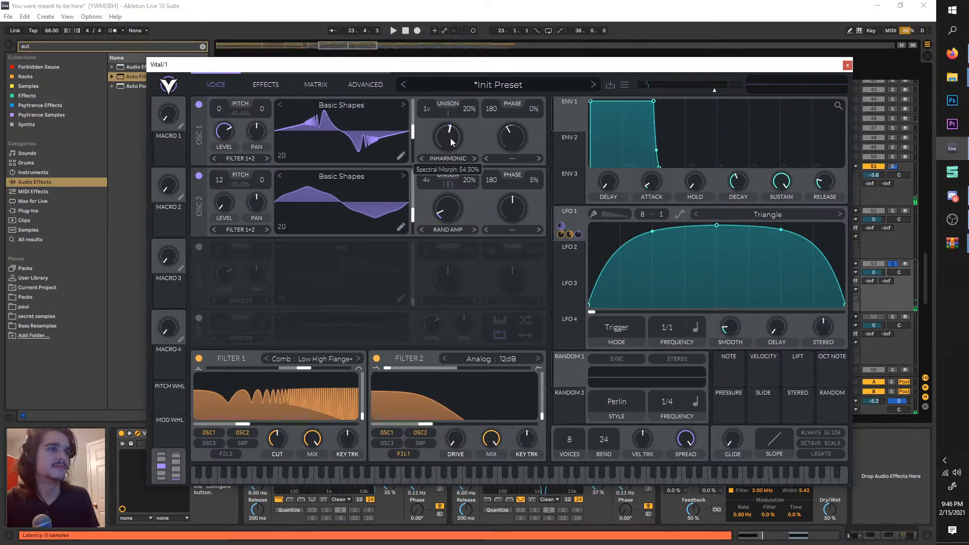
{"action": "key", "text": "space"}
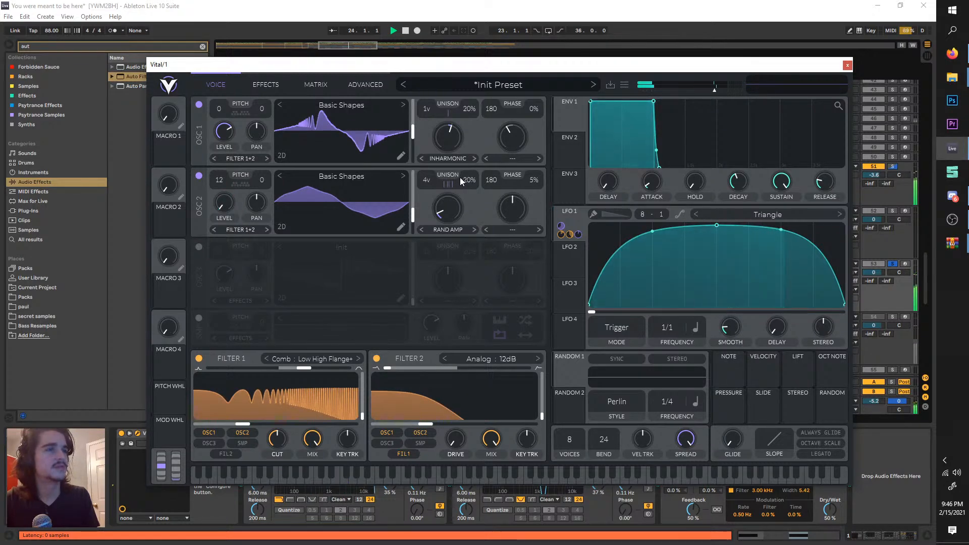
{"action": "left_click", "coordinate": [847, 65]}
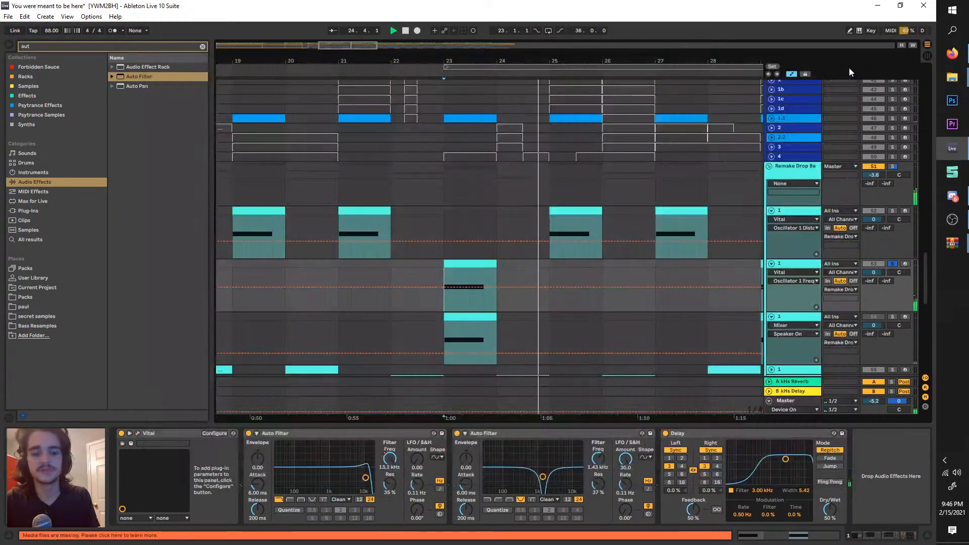
- Unsolo the duplicated bass track and listen to it within the full drop from bar 20
{"action": "left_click", "coordinate": [893, 264]}
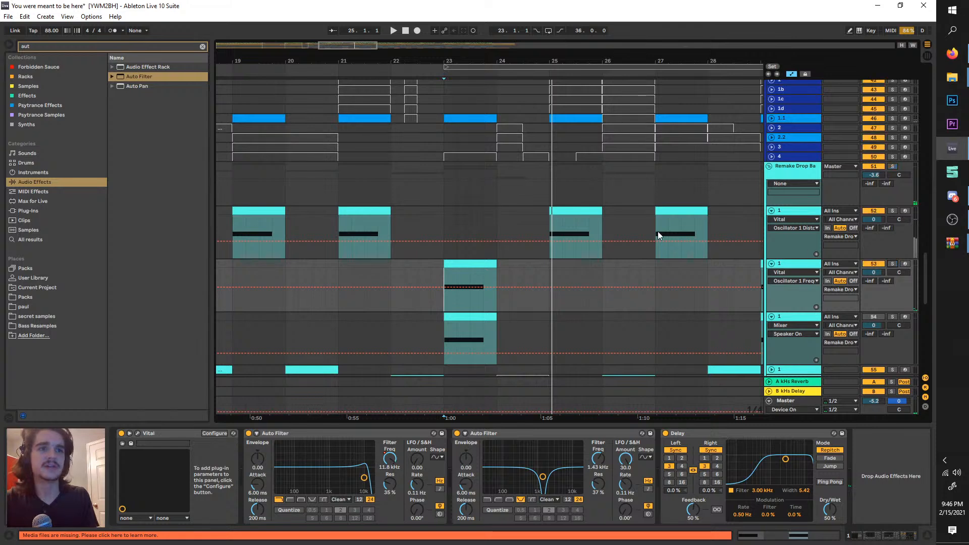
{"action": "left_click", "coordinate": [509, 66]}
{"action": "left_click", "coordinate": [299, 67]}
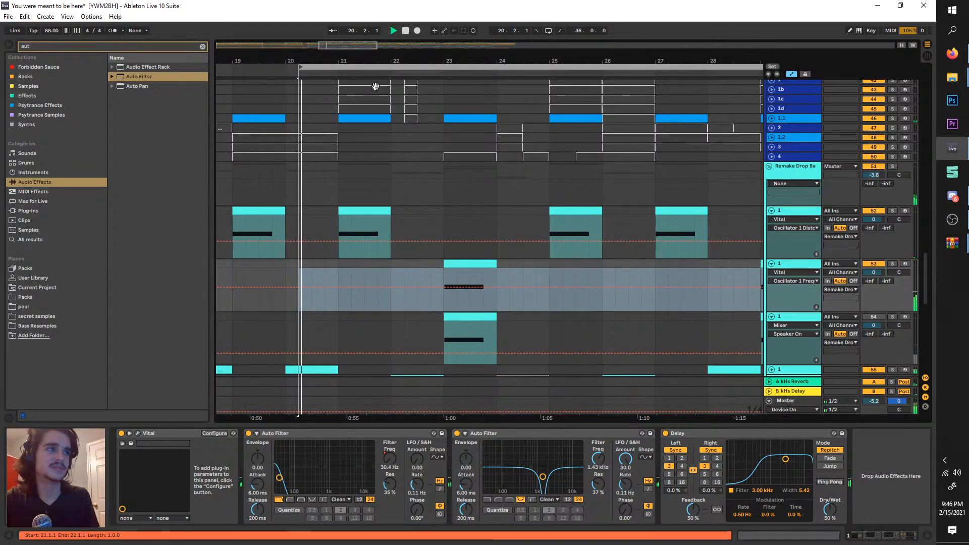
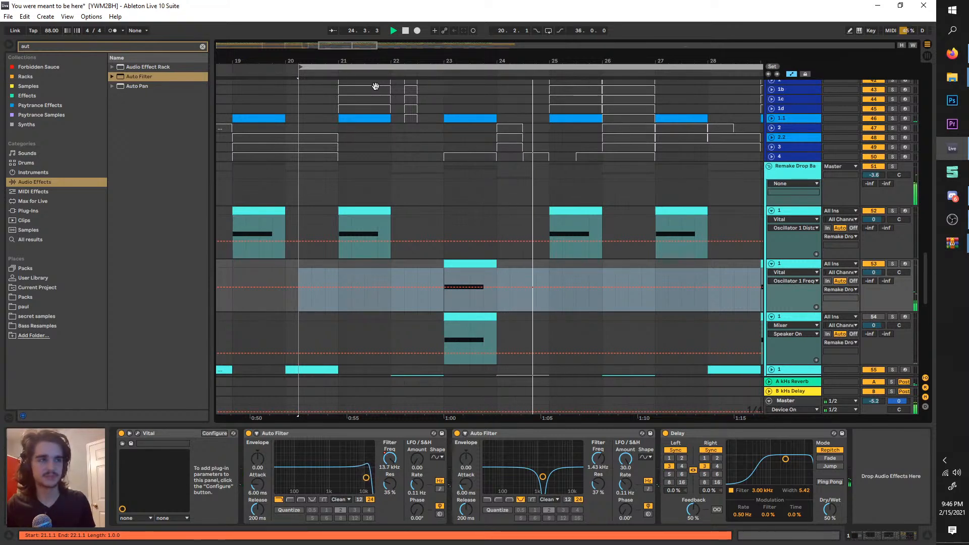
{"action": "scroll", "coordinate": [430, 248], "scroll_direction": "down", "scroll_amount": 4}
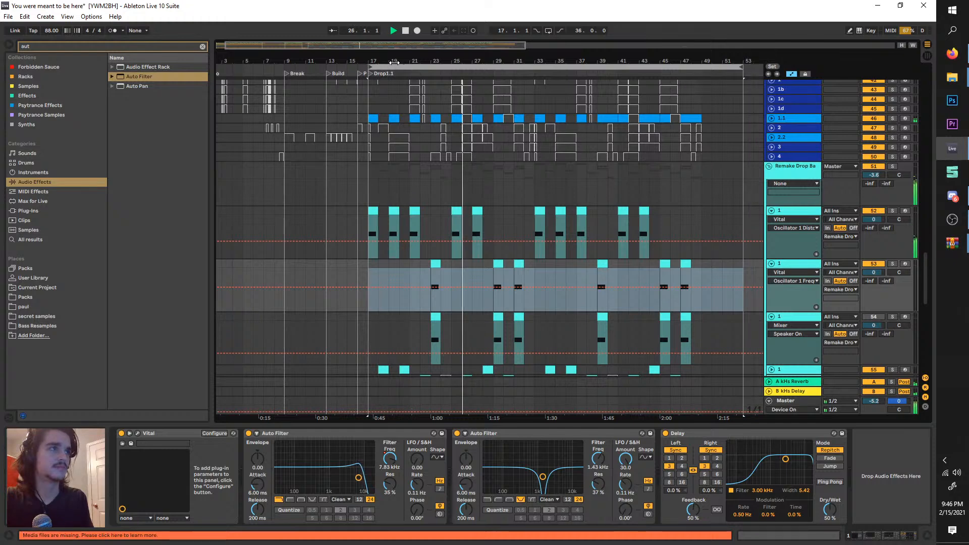
{"action": "left_click_drag", "start_coordinate": [423, 68], "coordinate": [463, 240]}
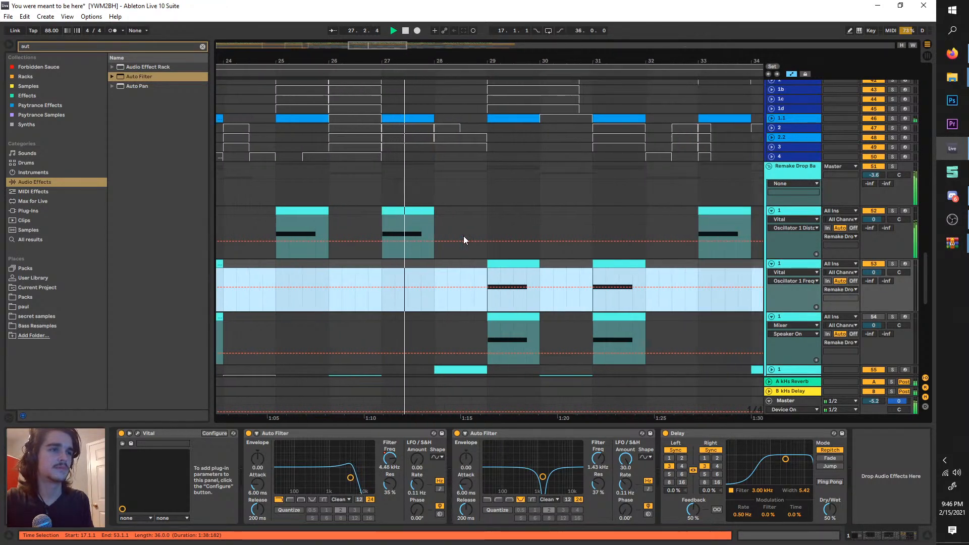
- Listen to the drop while examining the arrangement from the bass tracks up through the FX, hats and snare tracks
{"action": "scroll", "coordinate": [463, 236], "scroll_direction": "down", "scroll_amount": 3}
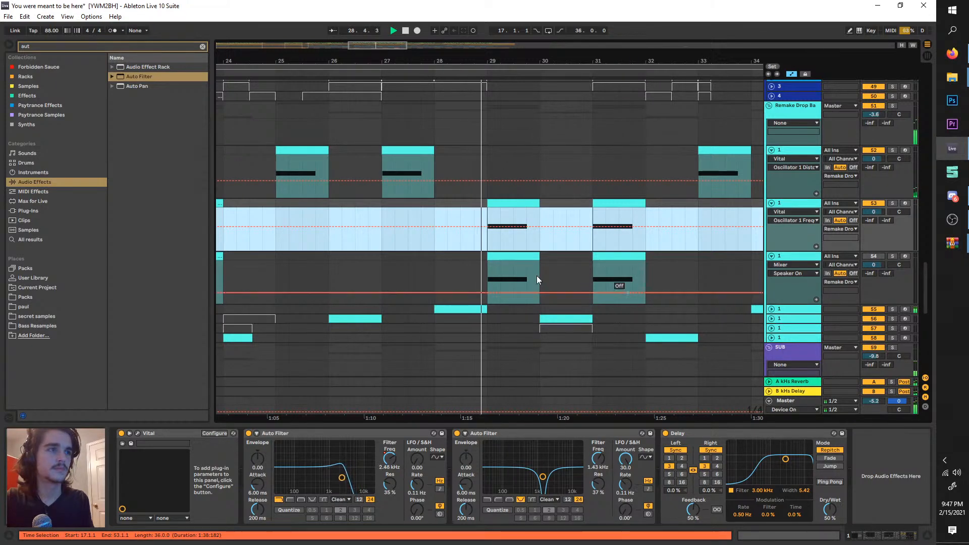
{"action": "scroll", "coordinate": [537, 275], "scroll_direction": "up", "scroll_amount": 5}
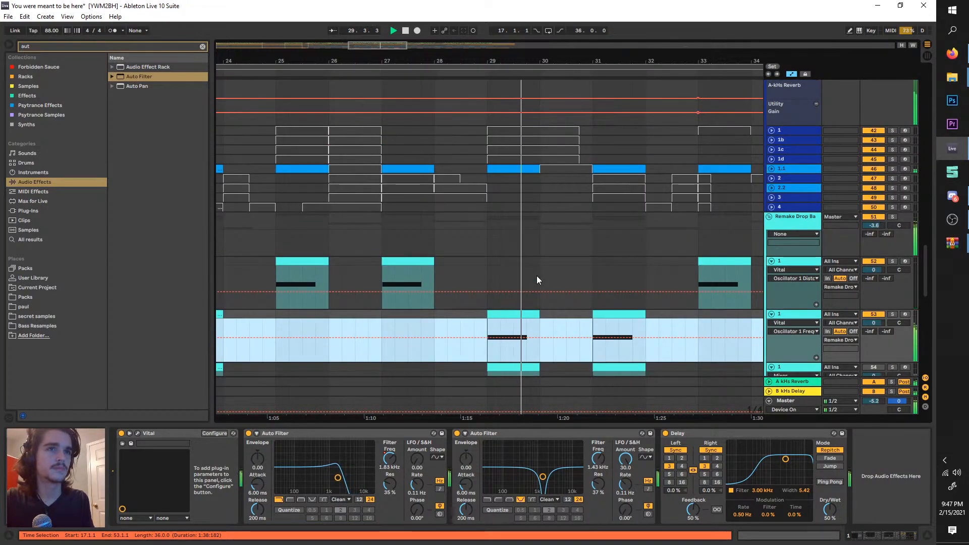
{"action": "scroll", "coordinate": [537, 277], "scroll_direction": "down", "scroll_amount": 5}
{"action": "scroll", "coordinate": [537, 276], "scroll_direction": "down", "scroll_amount": 5}
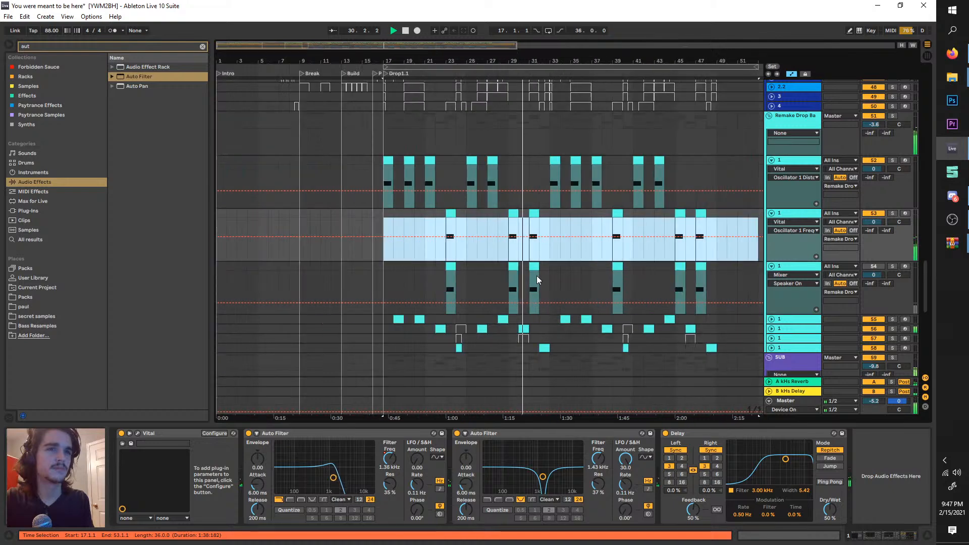
{"action": "scroll", "coordinate": [536, 276], "scroll_direction": "up", "scroll_amount": 3}
{"action": "scroll", "coordinate": [536, 275], "scroll_direction": "up", "scroll_amount": 10}
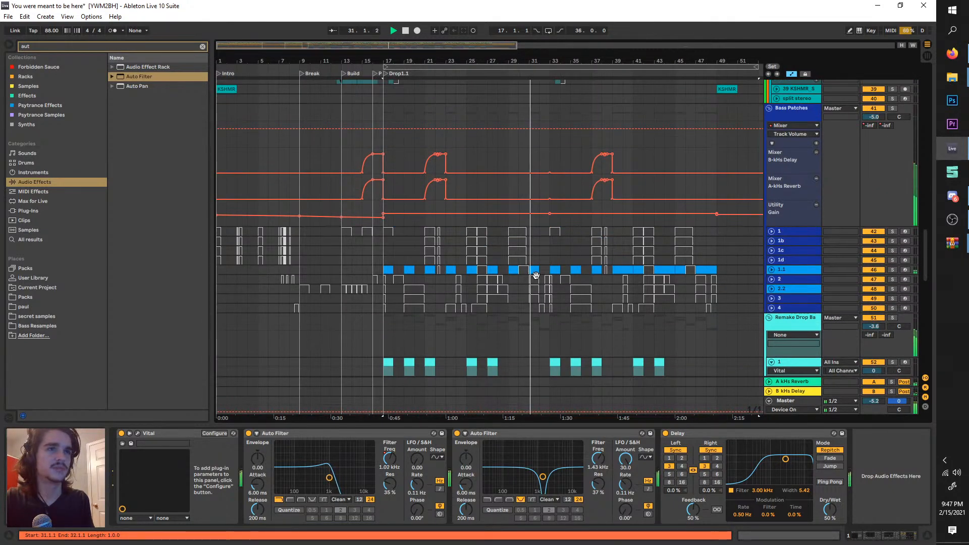
{"action": "scroll", "coordinate": [537, 276], "scroll_direction": "up", "scroll_amount": 15}
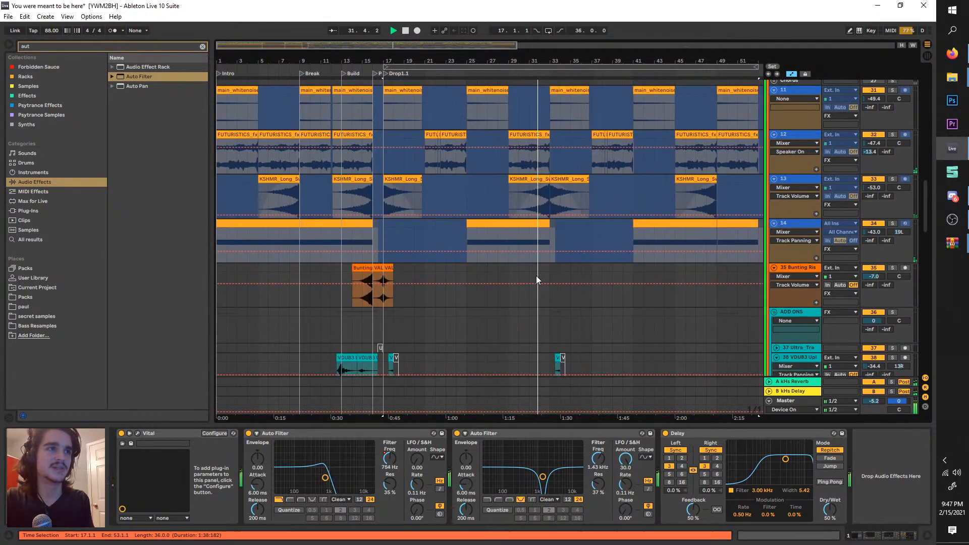
{"action": "scroll", "coordinate": [537, 276], "scroll_direction": "up", "scroll_amount": 8}
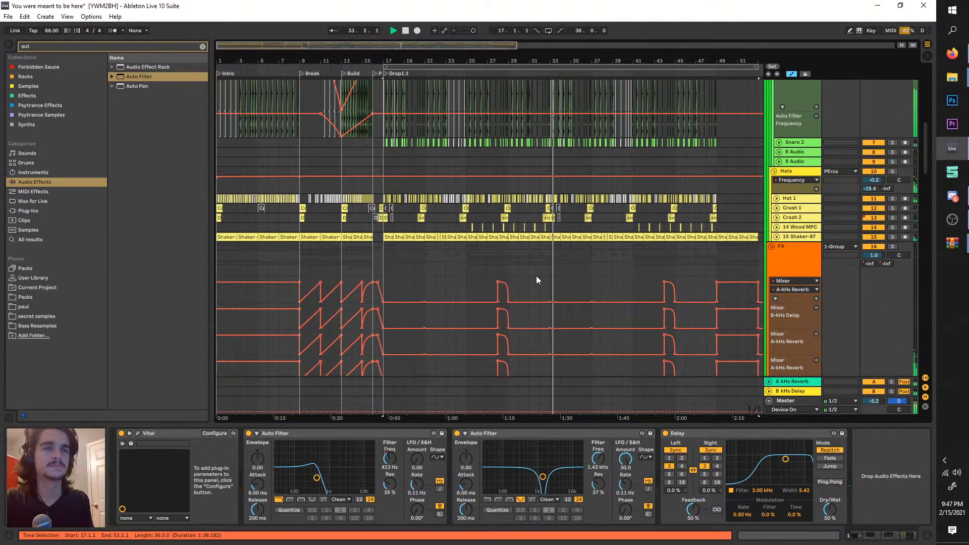
{"action": "scroll", "coordinate": [536, 275], "scroll_direction": "up", "scroll_amount": 3}
{"action": "scroll", "coordinate": [536, 276], "scroll_direction": "up", "scroll_amount": 2}
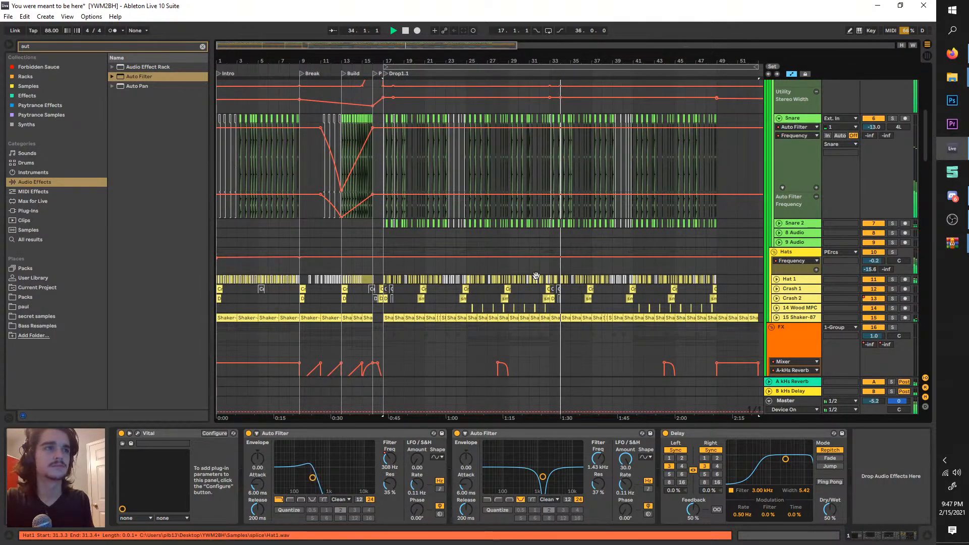
- Stop playback and delete the unused tracks 1, 1b, 1c and 1d from the Bass Patches group
{"action": "left_click", "coordinate": [524, 225]}
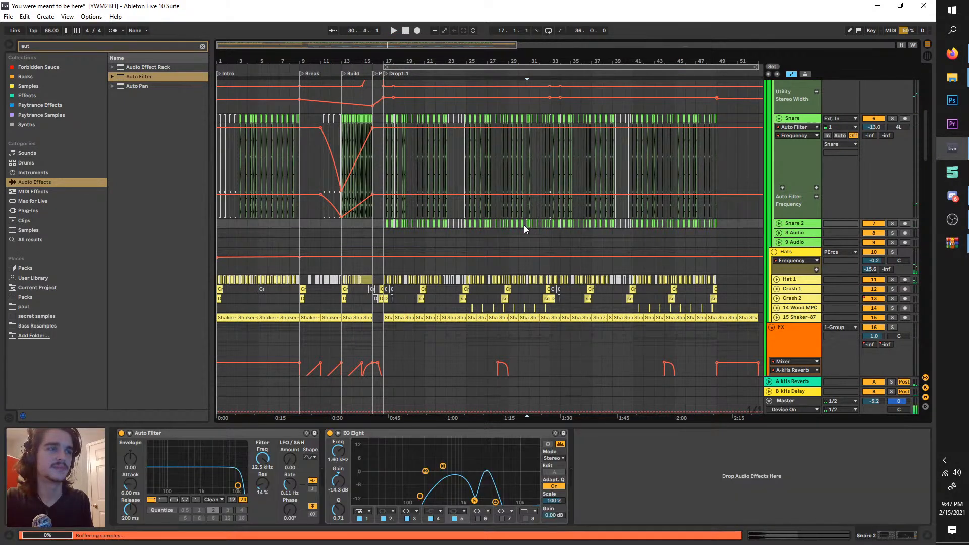
{"action": "scroll", "coordinate": [524, 225], "scroll_direction": "up", "scroll_amount": 2}
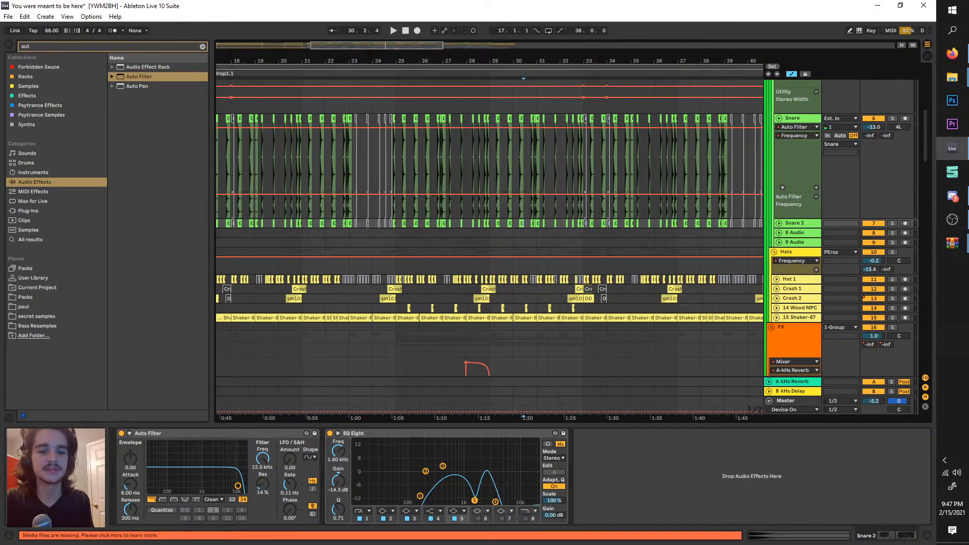
{"action": "scroll", "coordinate": [479, 305], "scroll_direction": "down", "scroll_amount": 15}
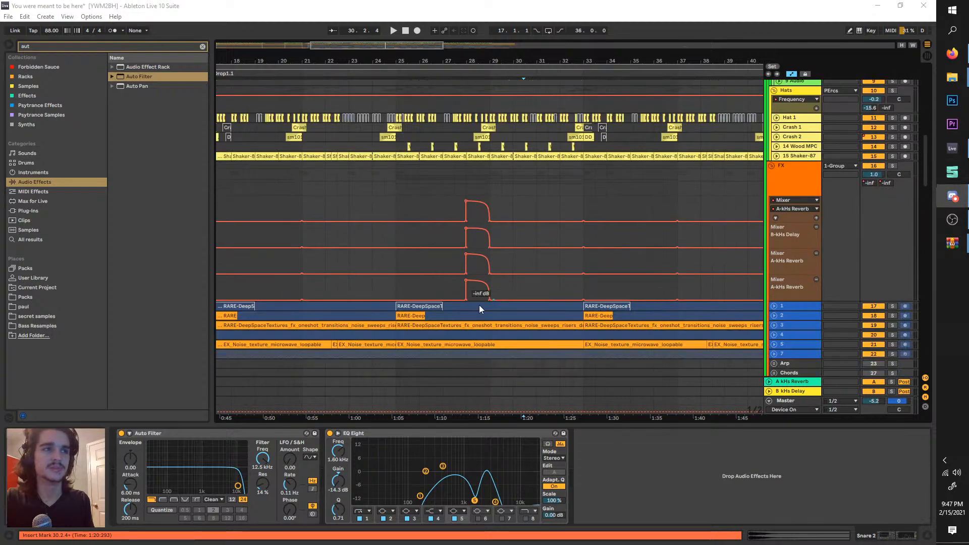
{"action": "scroll", "coordinate": [479, 305], "scroll_direction": "down", "scroll_amount": 8}
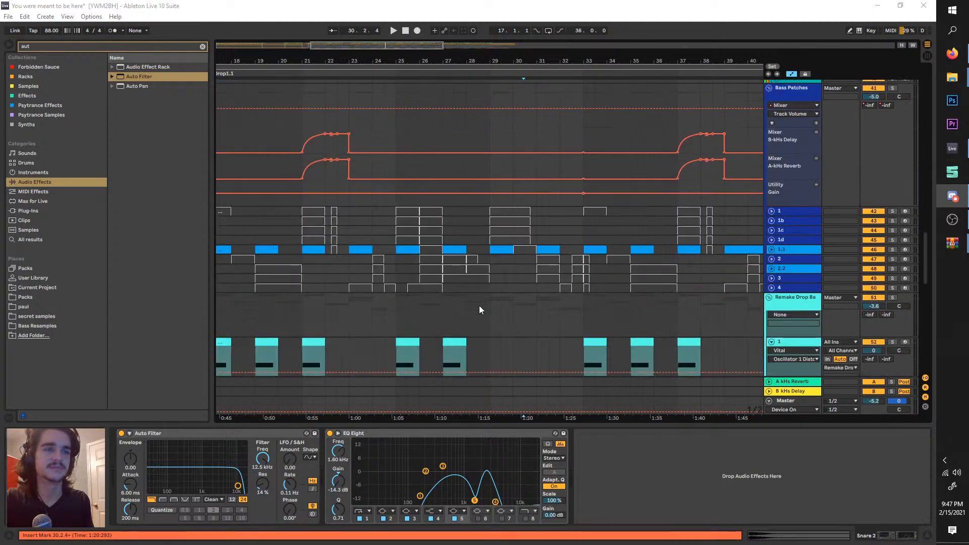
{"action": "scroll", "coordinate": [480, 305], "scroll_direction": "down", "scroll_amount": 3}
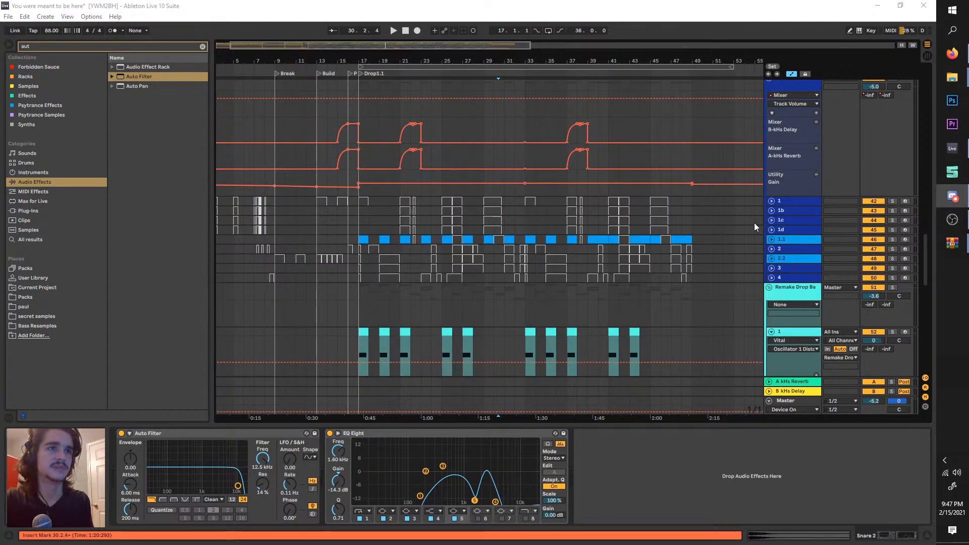
{"action": "scroll", "coordinate": [773, 286], "scroll_direction": "up", "scroll_amount": 2}
{"action": "left_click", "coordinate": [794, 140]}
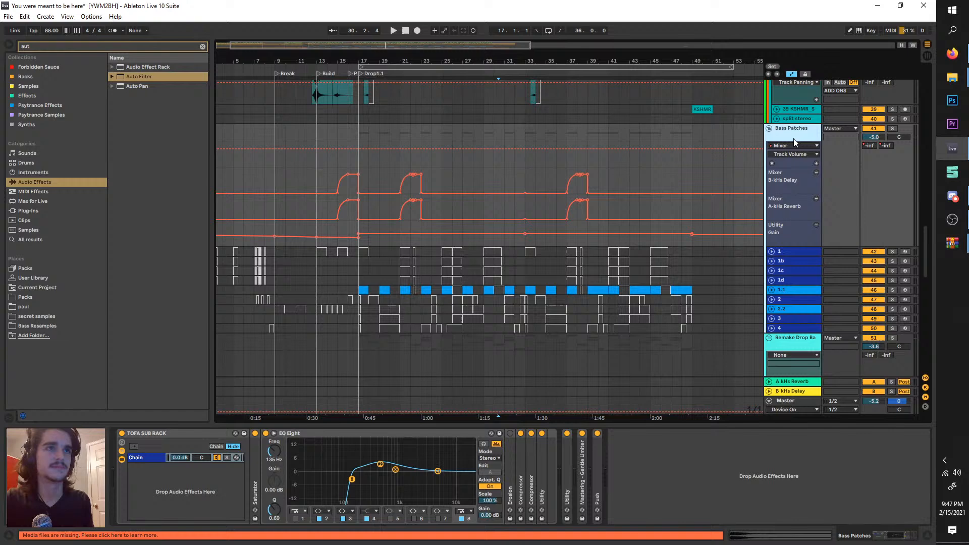
{"action": "left_click", "coordinate": [789, 291]}
{"action": "left_click", "coordinate": [800, 253]}
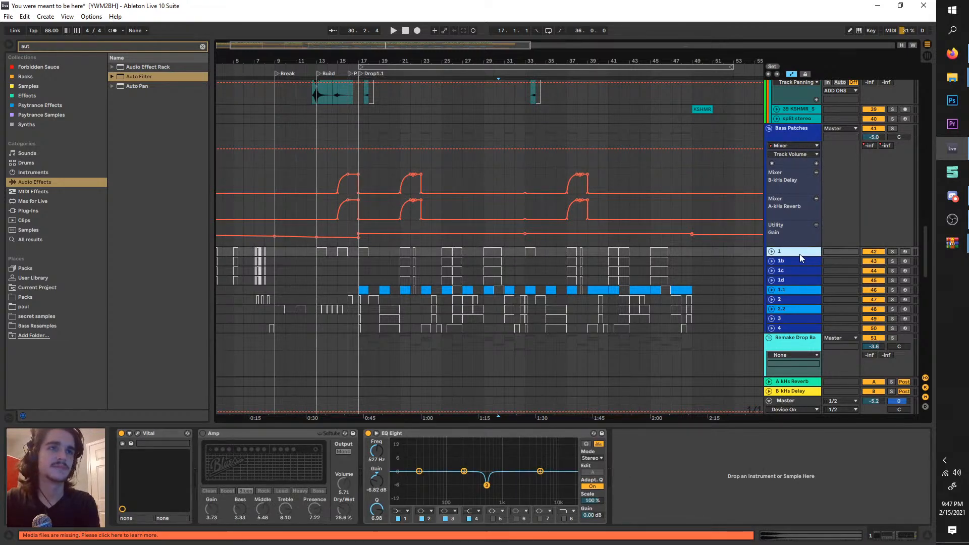
{"action": "key", "text": "Delete"}
{"action": "key", "text": "Delete"}
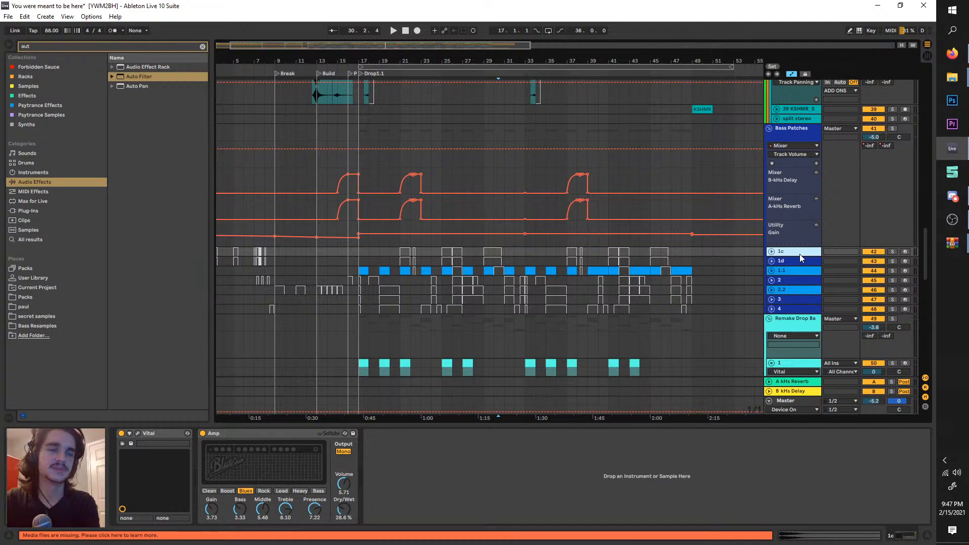
{"action": "key", "text": "Delete"}
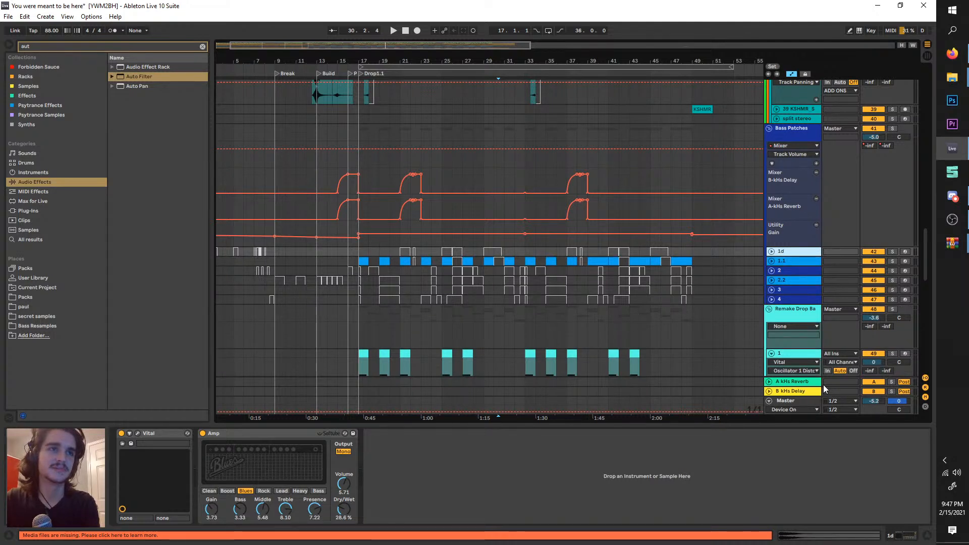
{"action": "key", "text": "Delete"}
- Delete the muted tracks 2, 2.2, 3 and 4 from the Bass Patches group, keeping track 1.1
{"action": "left_click", "coordinate": [790, 253]}
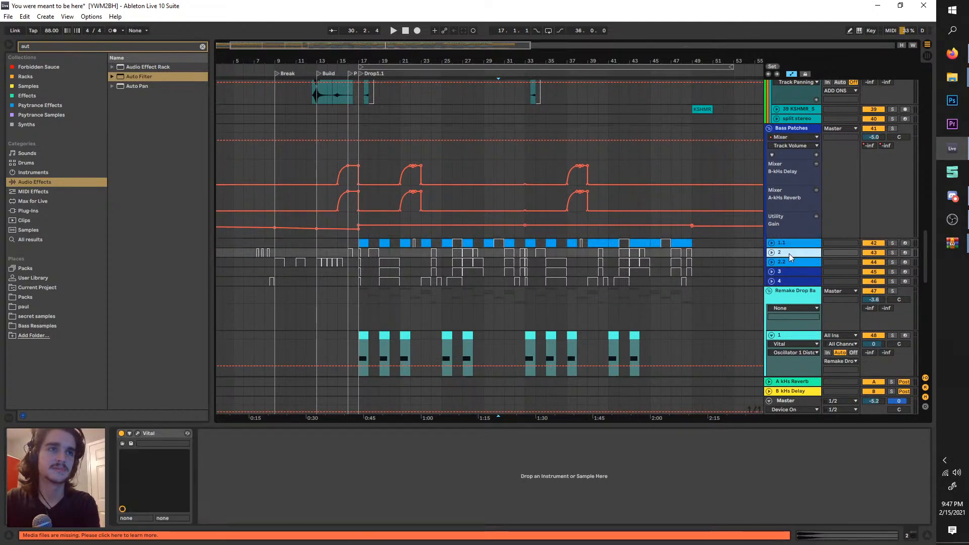
{"action": "key", "text": "Delete"}
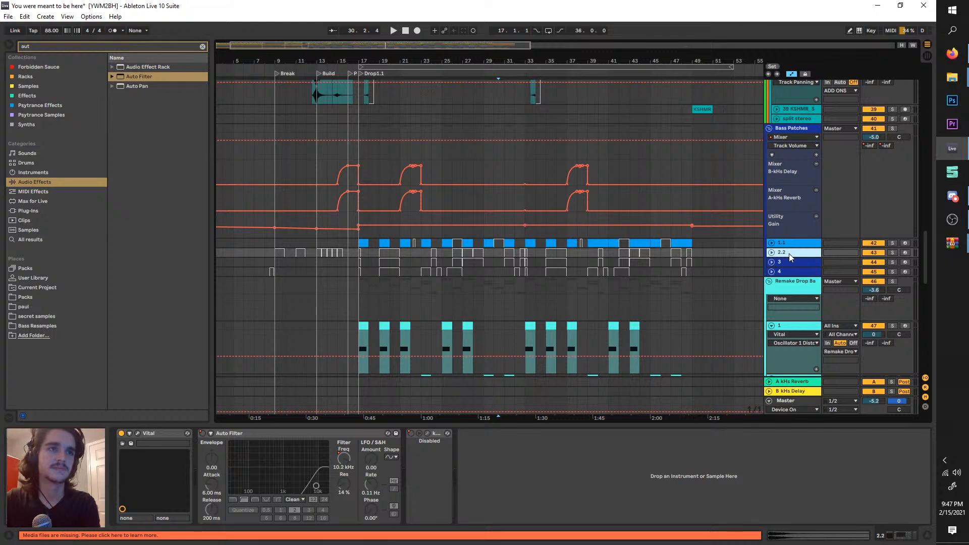
{"action": "key", "text": "Delete"}
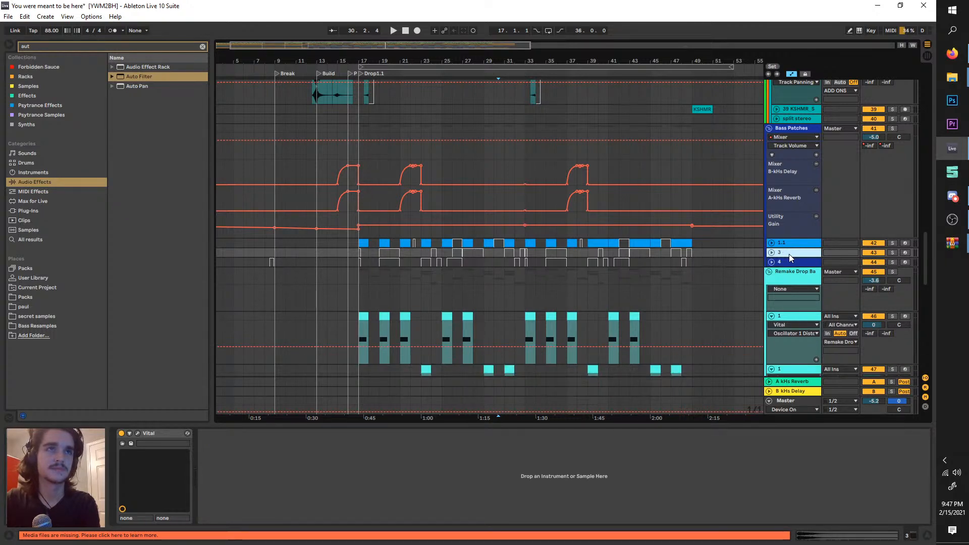
{"action": "key", "text": "Delete"}
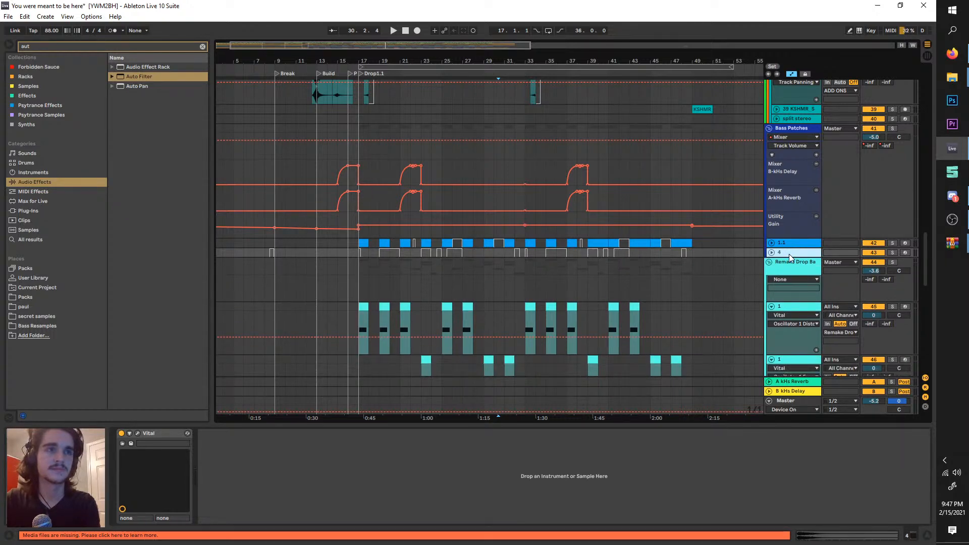
{"action": "key", "text": "Delete"}
- Play the drop from bar 17 and examine the Remake Drop Bass, SUB and Operator tracks while listening
{"action": "key", "text": "space"}
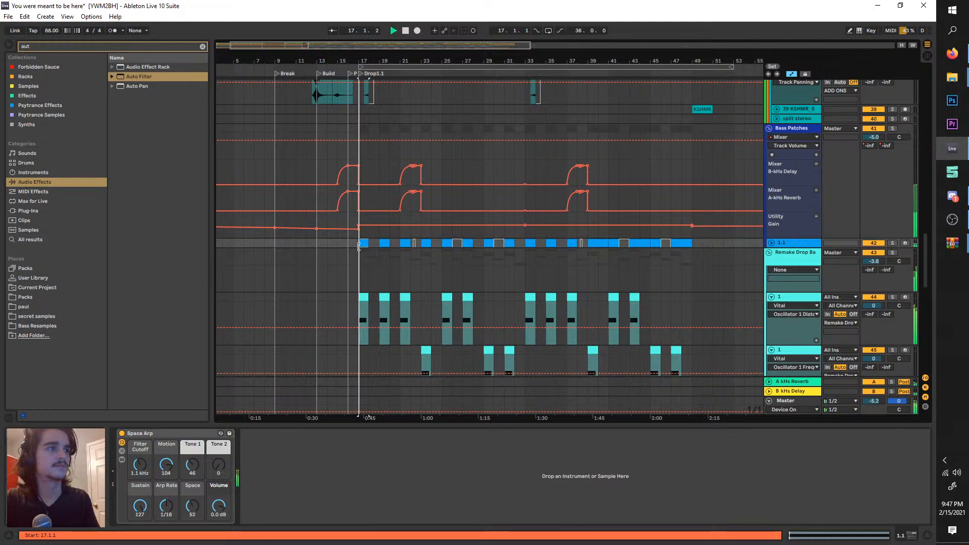
{"action": "scroll", "coordinate": [361, 257], "scroll_direction": "up", "scroll_amount": 3}
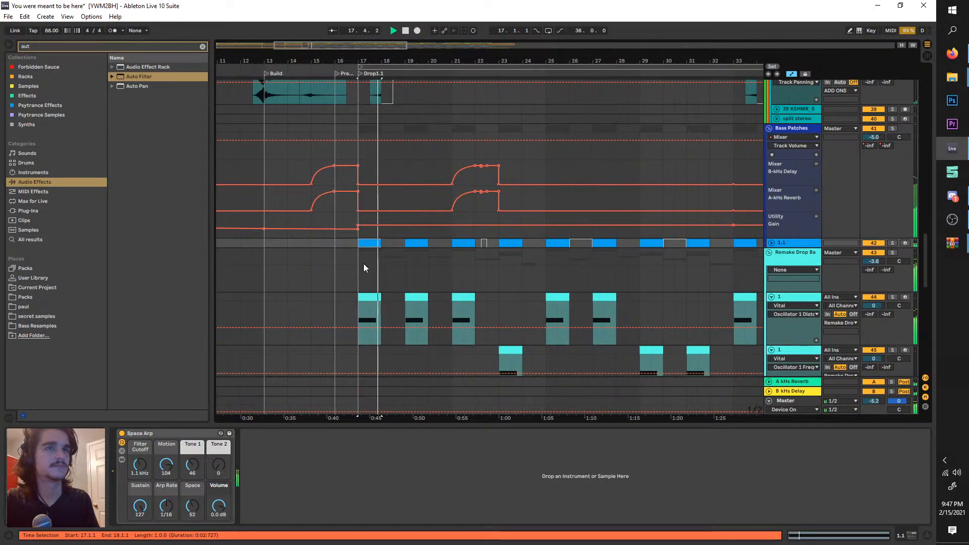
{"action": "scroll", "coordinate": [427, 267], "scroll_direction": "down", "scroll_amount": 1}
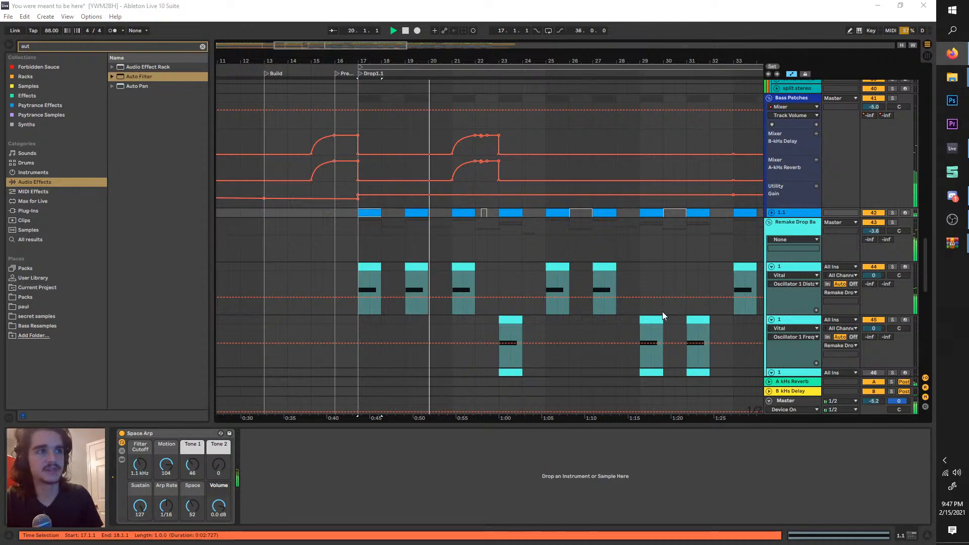
{"action": "scroll", "coordinate": [469, 221], "scroll_direction": "down", "scroll_amount": 5}
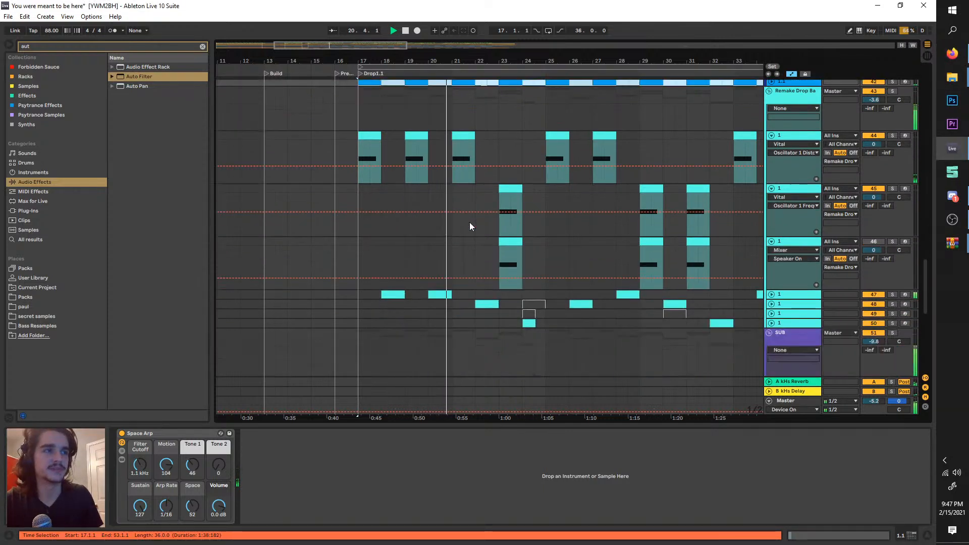
{"action": "scroll", "coordinate": [470, 224], "scroll_direction": "down", "scroll_amount": 4}
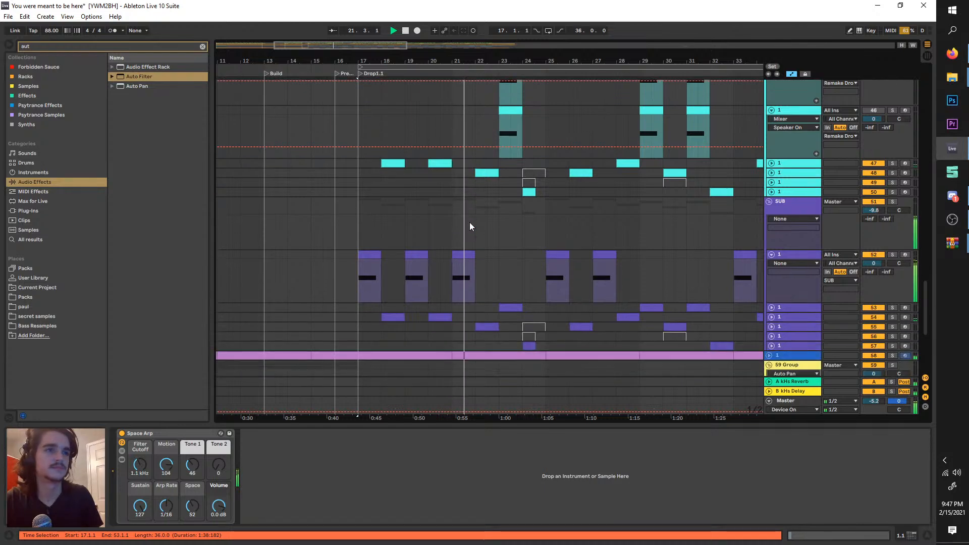
{"action": "scroll", "coordinate": [470, 222], "scroll_direction": "down", "scroll_amount": 2}
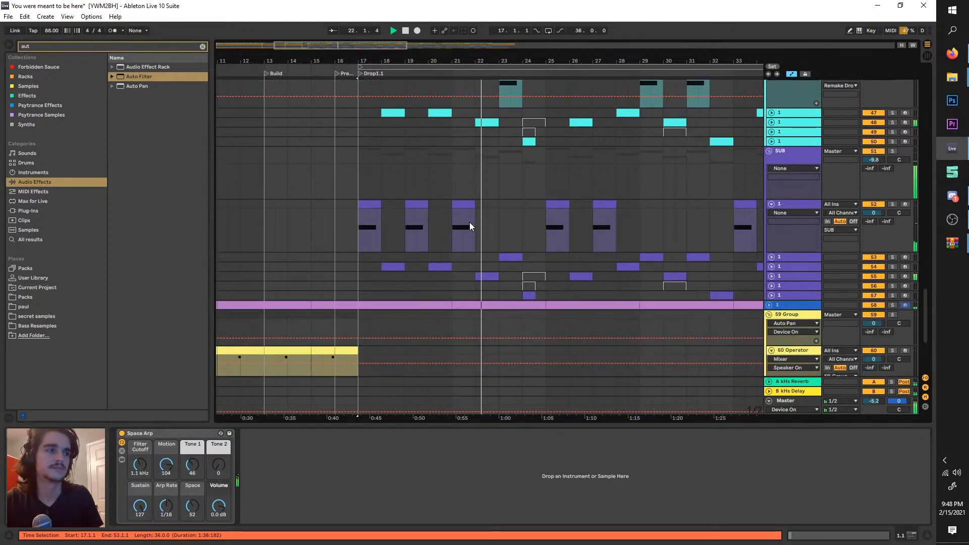
{"action": "scroll", "coordinate": [470, 227], "scroll_direction": "up", "scroll_amount": 4}
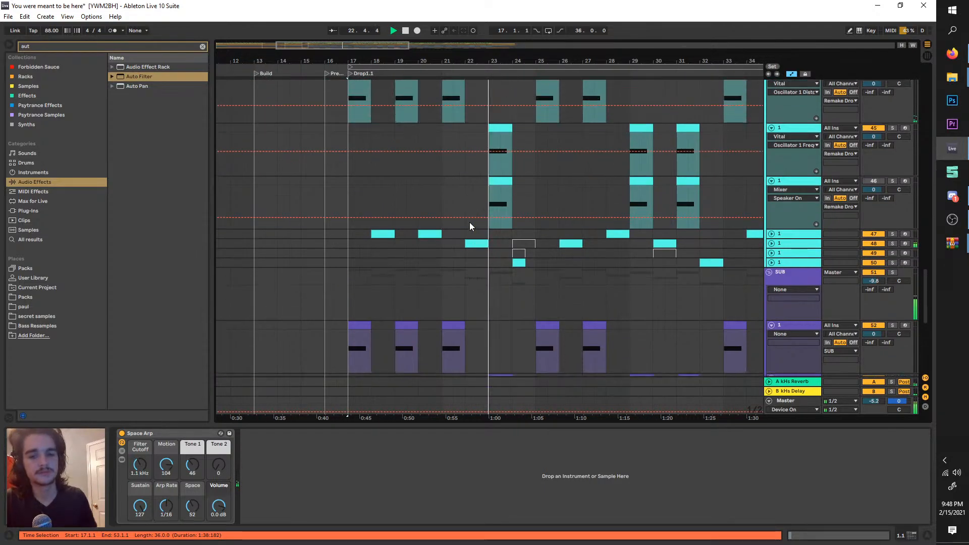
{"action": "scroll", "coordinate": [467, 222], "scroll_direction": "up", "scroll_amount": 2}
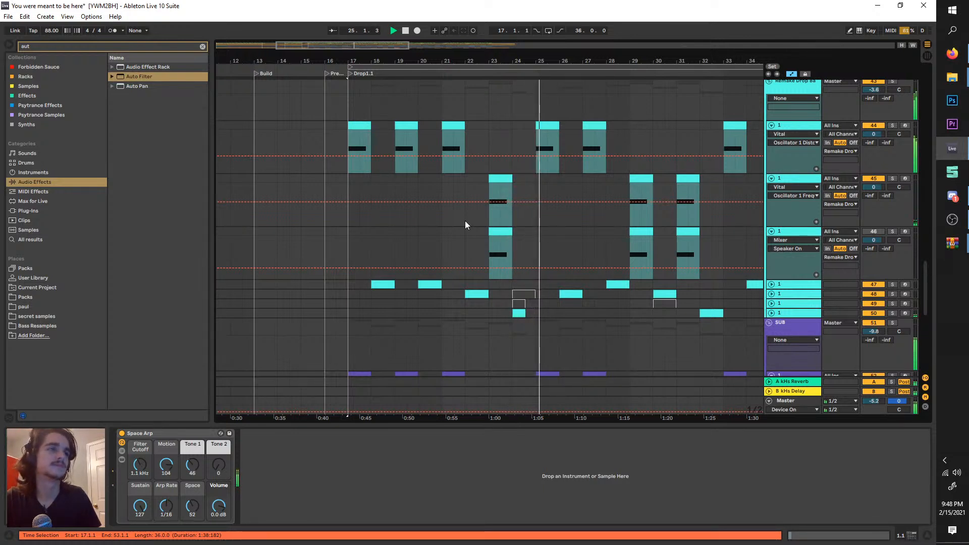
- Replay the drop briefly and move the arrangement loop's start to bar 23
{"action": "left_click", "coordinate": [406, 31]}
{"action": "key", "text": "space"}
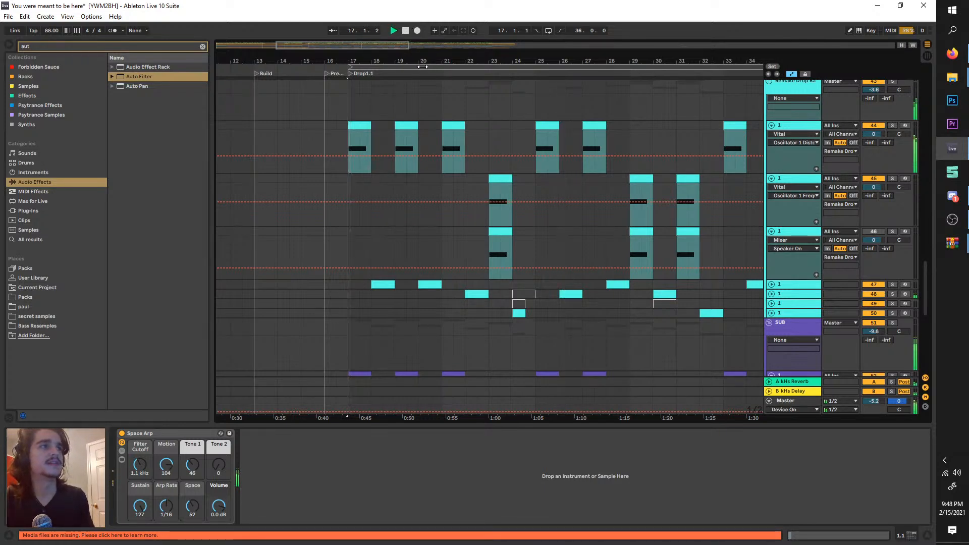
{"action": "left_click", "coordinate": [425, 66]}
{"action": "key", "text": "space"}
{"action": "left_click_drag", "start_coordinate": [506, 80], "coordinate": [566, 83]}
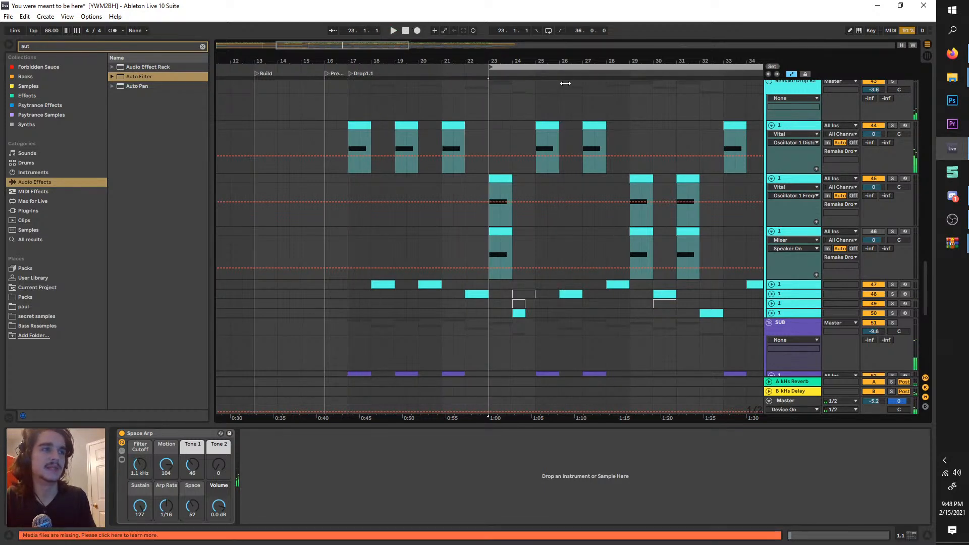
- In track 45's bar 23 clip, raise the bass note to A#0, shorten it to two beats, and duplicate it directly after at G#0
{"action": "scroll", "coordinate": [494, 175], "scroll_direction": "up", "scroll_amount": 2}
{"action": "double_click", "coordinate": [498, 181]}
{"action": "key", "text": "space"}
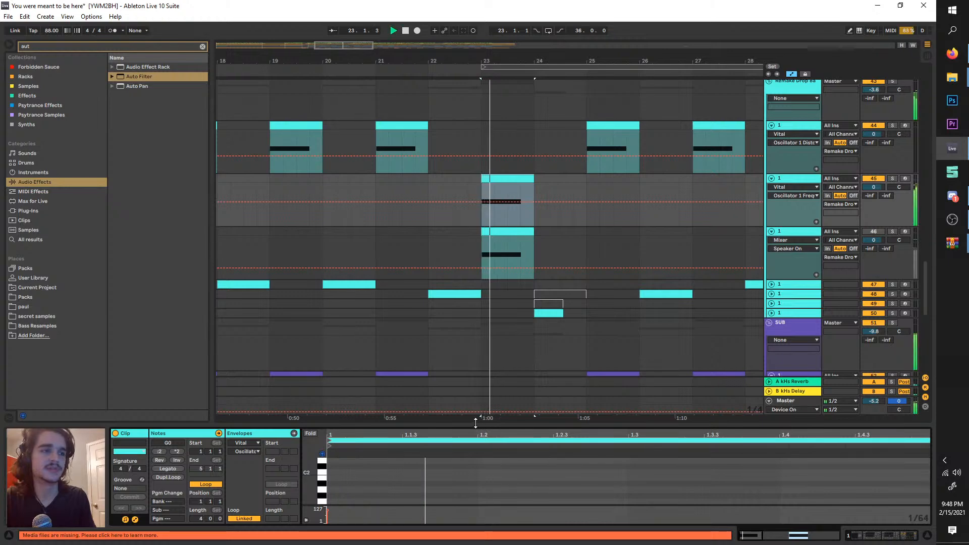
{"action": "key", "text": "space"}
{"action": "left_click_drag", "start_coordinate": [477, 424], "coordinate": [474, 233]}
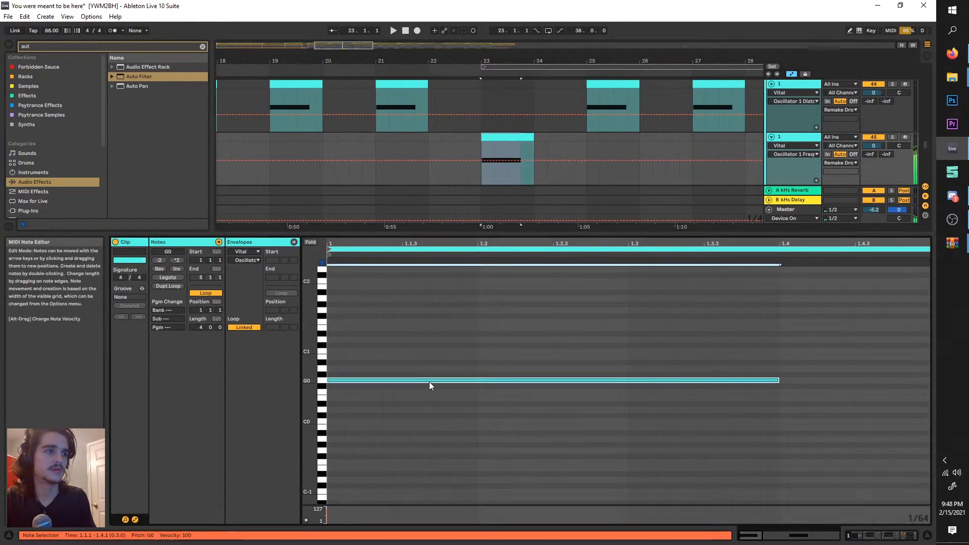
{"action": "left_click_drag", "start_coordinate": [430, 383], "coordinate": [429, 364]}
{"action": "key", "text": "space"}
{"action": "left_click_drag", "start_coordinate": [780, 363], "coordinate": [630, 356]}
{"action": "key", "text": "ctrl+d"}
{"action": "key", "text": "Down"}
{"action": "key", "text": "Down"}
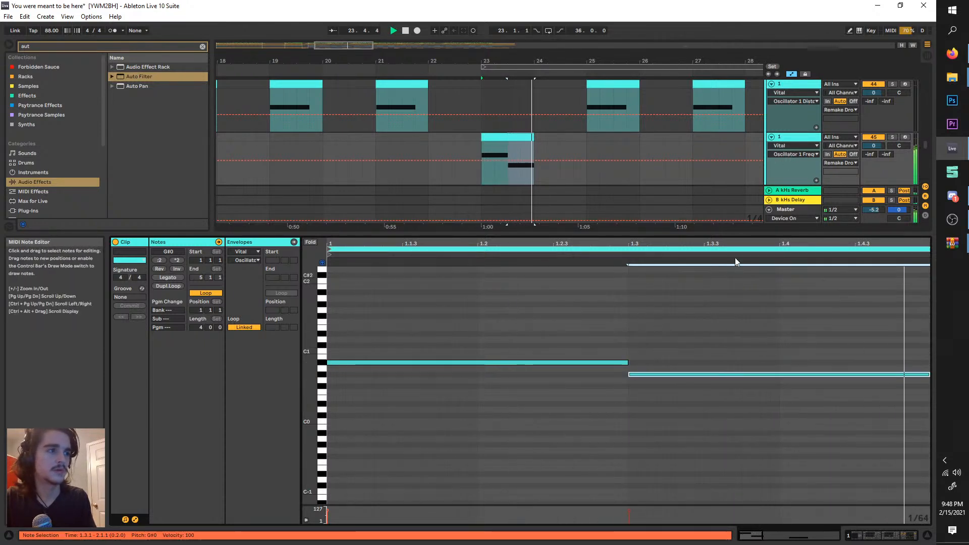
- Listen to the drop from bar 23 with the two-note bass pattern through to bar 27
{"action": "left_click", "coordinate": [508, 138]}
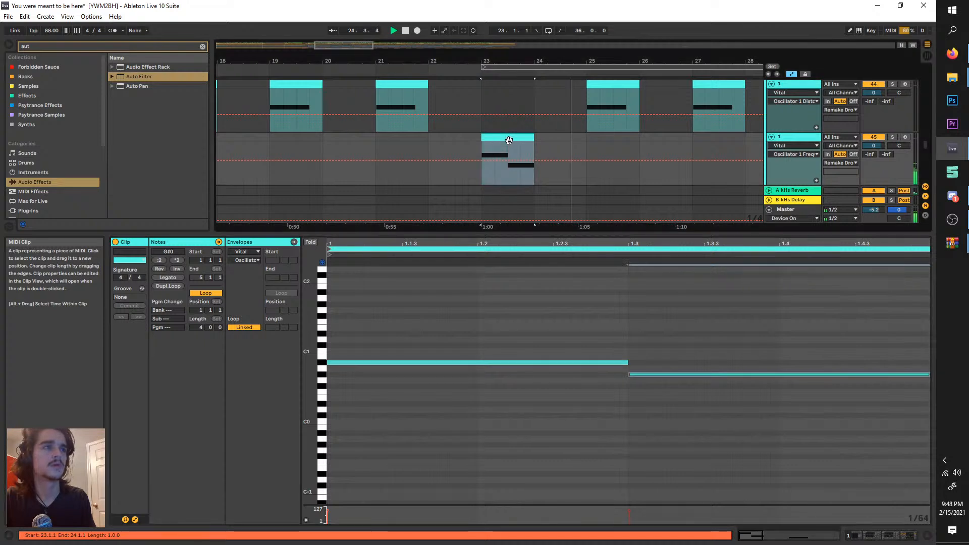
{"action": "scroll", "coordinate": [510, 140], "scroll_direction": "down", "scroll_amount": 2}
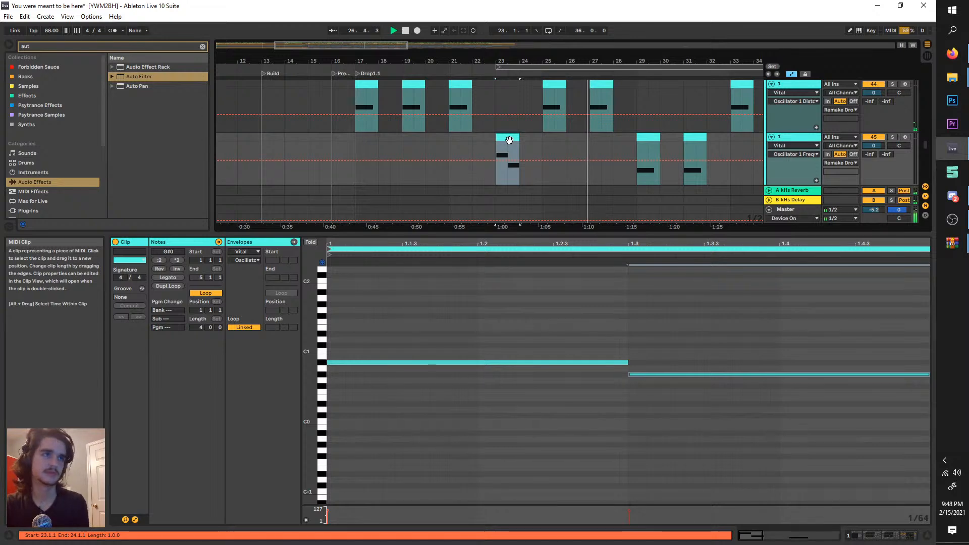
{"action": "key", "text": "space"}
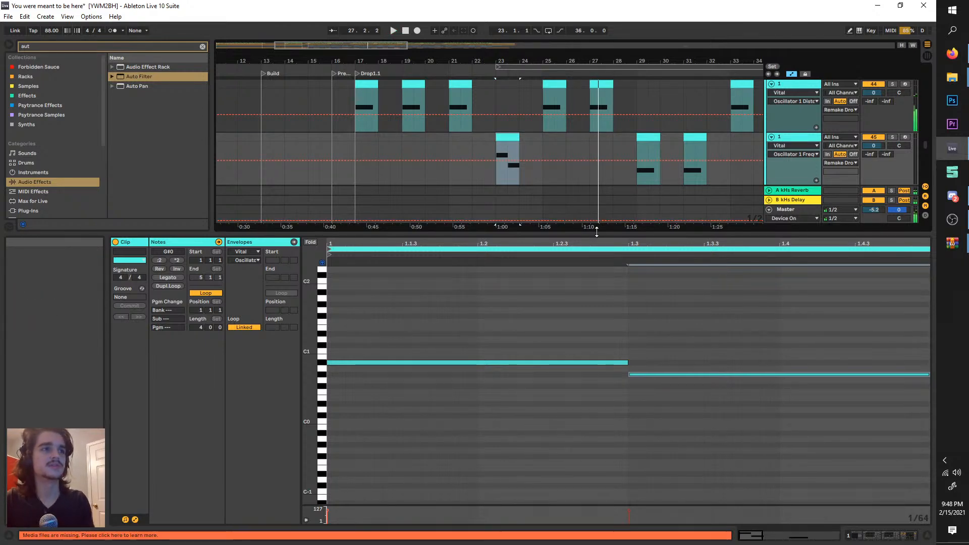
- Restore the arrangement view's height and examine the tracks from the bottom Vital and Operator layers up to the FX group
{"action": "left_click_drag", "start_coordinate": [623, 235], "coordinate": [623, 427]}
{"action": "scroll", "coordinate": [592, 372], "scroll_direction": "down", "scroll_amount": 8}
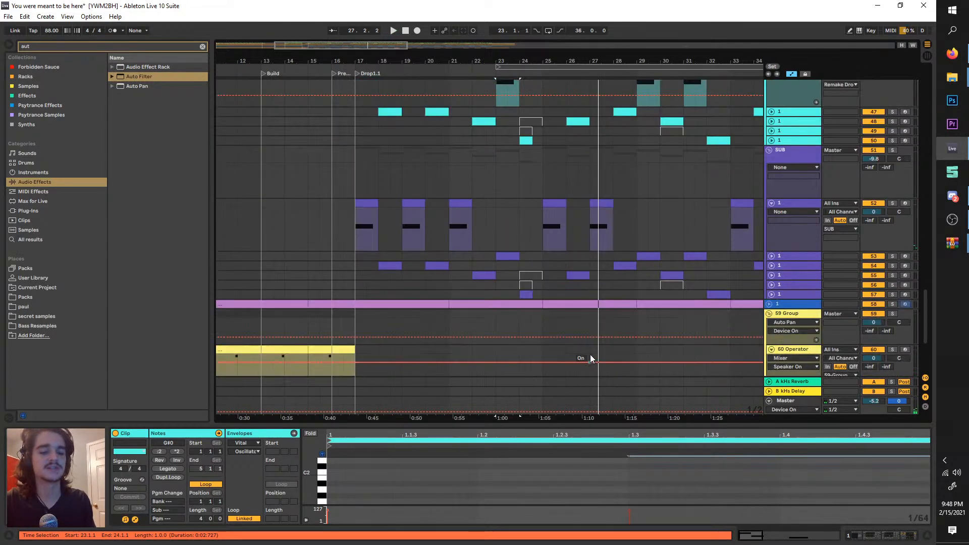
{"action": "scroll", "coordinate": [562, 260], "scroll_direction": "down", "scroll_amount": 5}
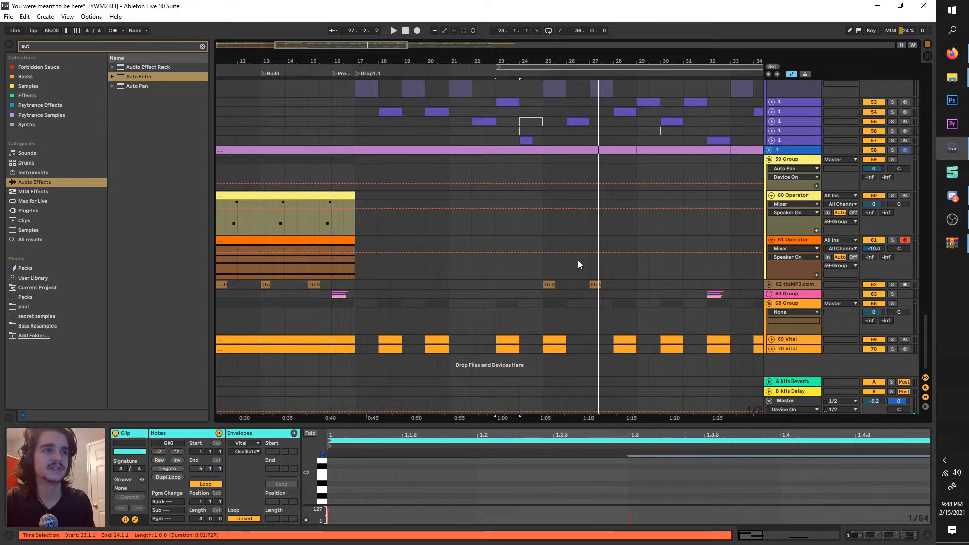
{"action": "scroll", "coordinate": [555, 293], "scroll_direction": "up", "scroll_amount": 3, "text": "ctrl"}
{"action": "scroll", "coordinate": [555, 293], "scroll_direction": "down", "scroll_amount": 3, "text": "ctrl"}
{"action": "scroll", "coordinate": [512, 282], "scroll_direction": "up", "scroll_amount": 2, "text": "ctrl"}
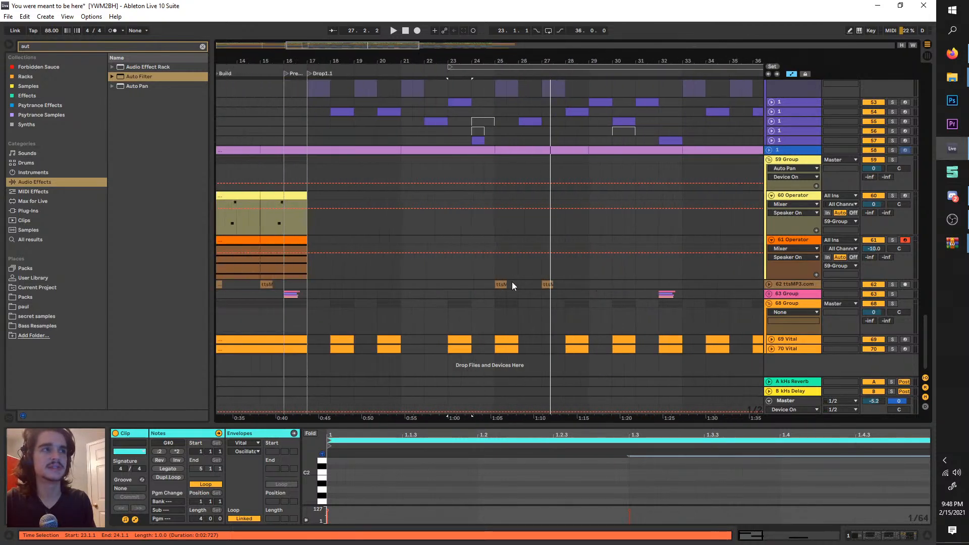
{"action": "left_click", "coordinate": [475, 267]}
{"action": "scroll", "coordinate": [442, 242], "scroll_direction": "up", "scroll_amount": 5}
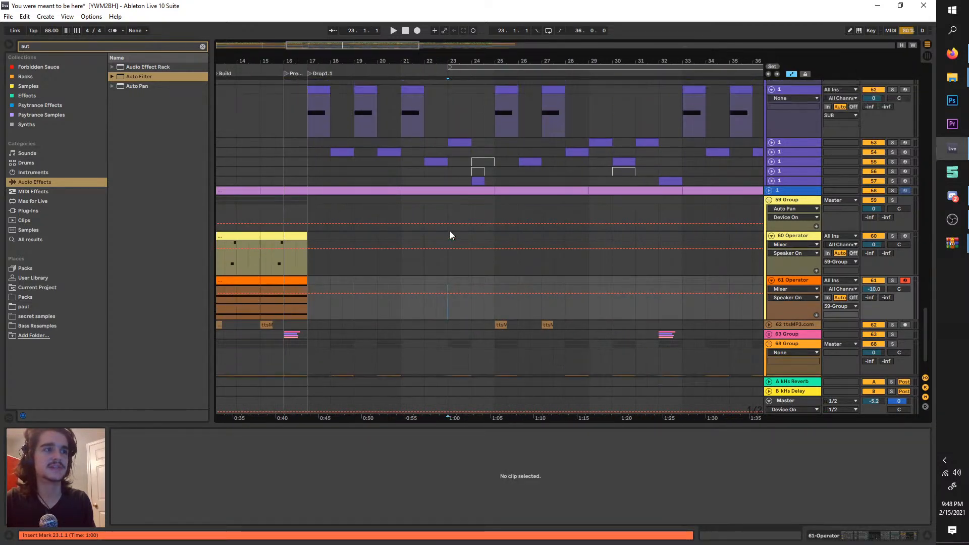
{"action": "scroll", "coordinate": [444, 239], "scroll_direction": "up", "scroll_amount": 8}
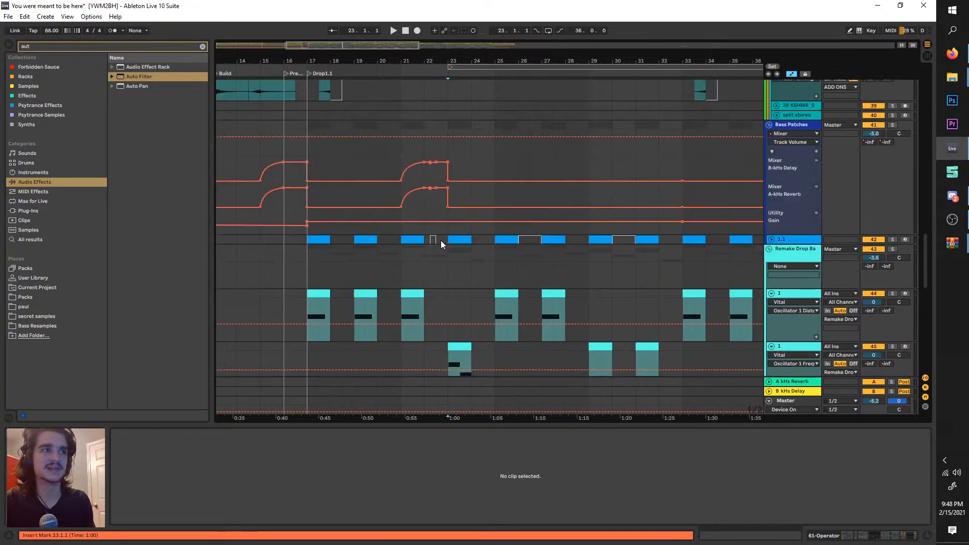
{"action": "scroll", "coordinate": [440, 240], "scroll_direction": "up", "scroll_amount": 10}
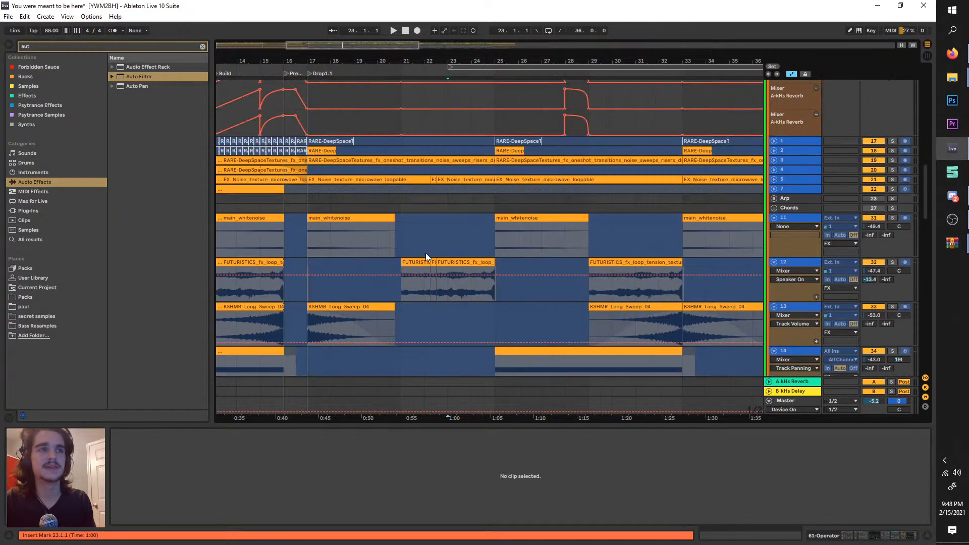
- Play the drop from bar 23 while reviewing the kick, snare and hat tracks
{"action": "scroll", "coordinate": [443, 219], "scroll_direction": "up", "scroll_amount": 6}
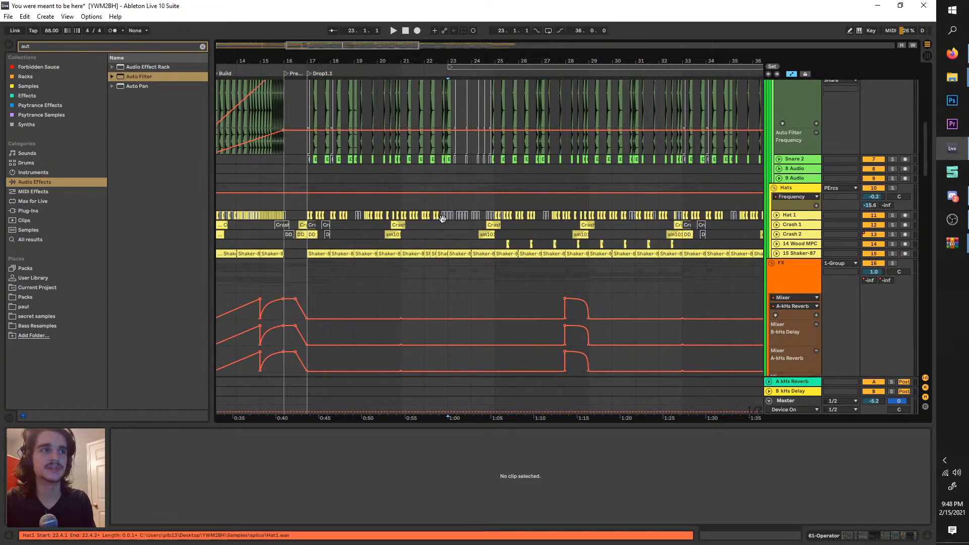
{"action": "scroll", "coordinate": [443, 219], "scroll_direction": "up", "scroll_amount": 3, "text": "ctrl"}
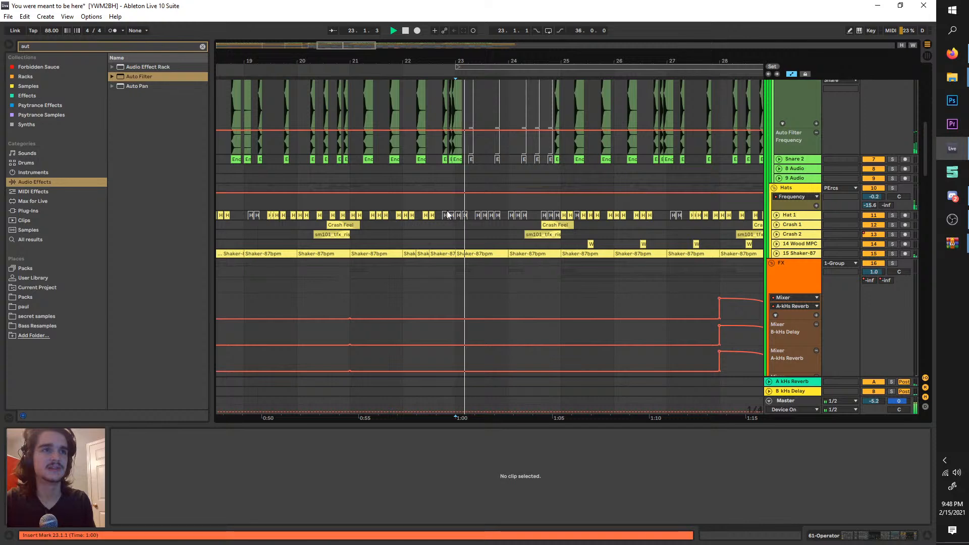
{"action": "key", "text": "space"}
{"action": "scroll", "coordinate": [445, 212], "scroll_direction": "up", "scroll_amount": 3}
{"action": "key", "text": "space"}
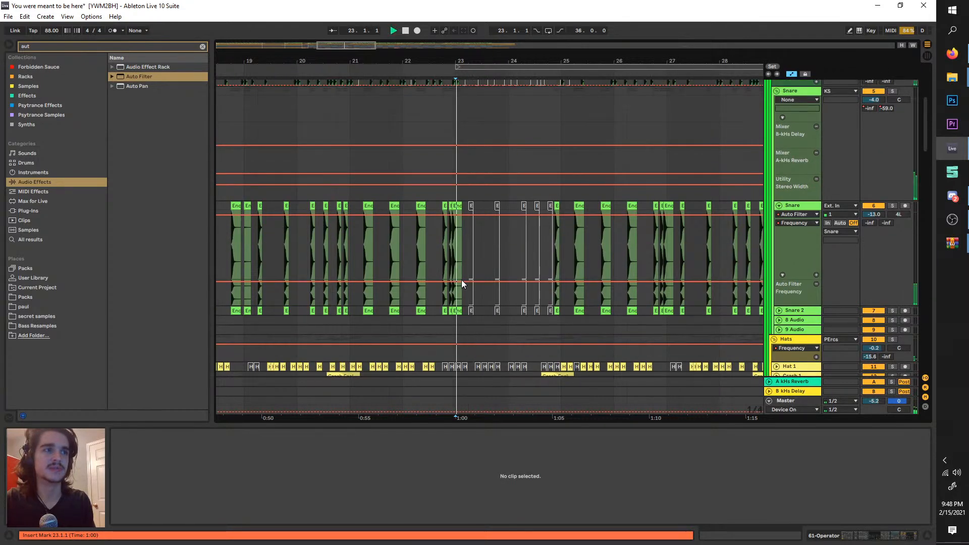
{"action": "scroll", "coordinate": [461, 279], "scroll_direction": "down", "scroll_amount": 3}
{"action": "scroll", "coordinate": [461, 279], "scroll_direction": "up", "scroll_amount": 5}
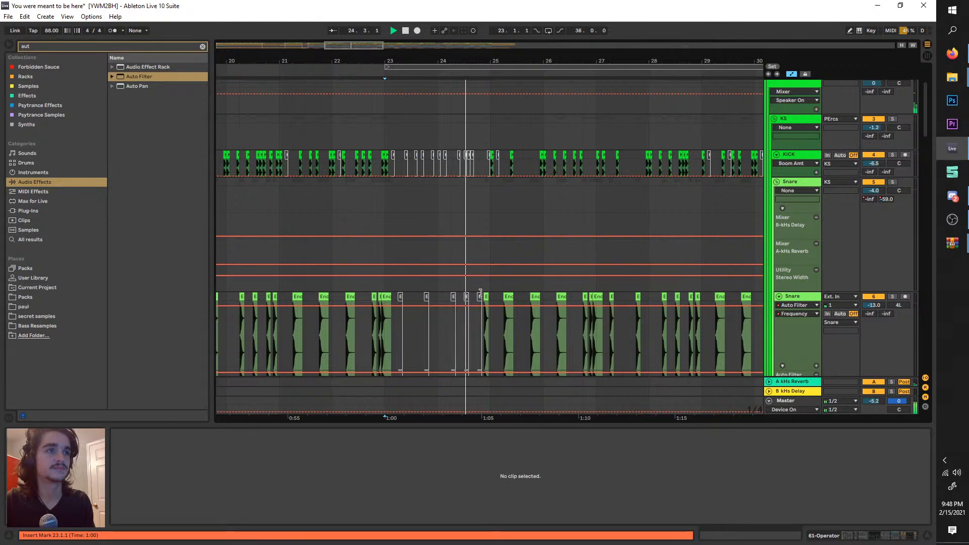
{"action": "scroll", "coordinate": [481, 292], "scroll_direction": "down", "scroll_amount": 5}
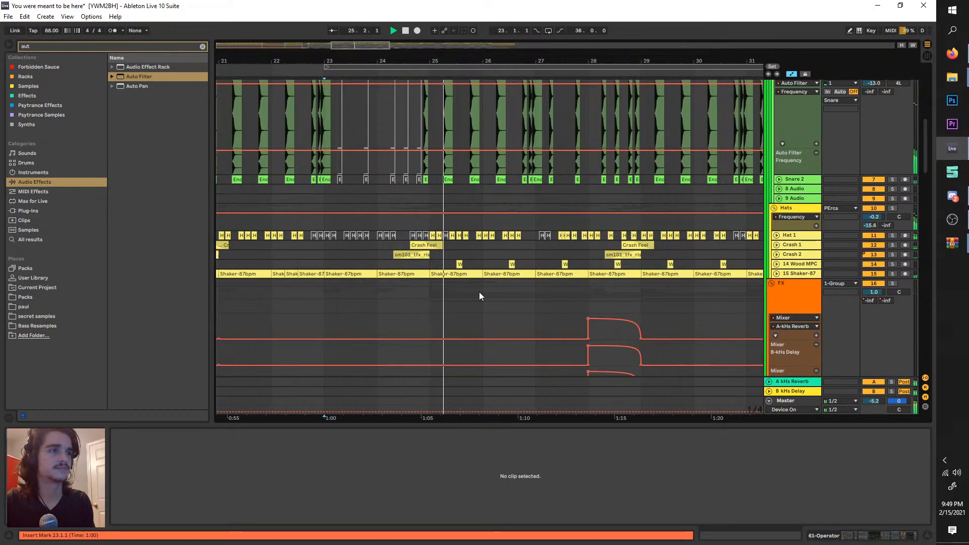
- Solo and unfold the 14 Wood MPC track, and inspect its bar 26 clip and device chain
{"action": "left_click", "coordinate": [893, 265]}
{"action": "left_click", "coordinate": [777, 265]}
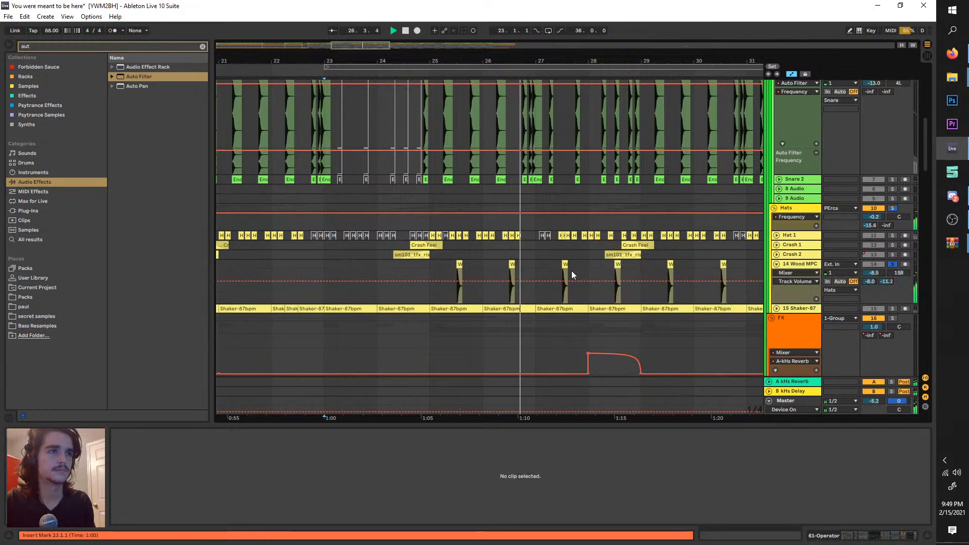
{"action": "scroll", "coordinate": [514, 258], "scroll_direction": "up", "scroll_amount": 3}
{"action": "left_click", "coordinate": [513, 275]}
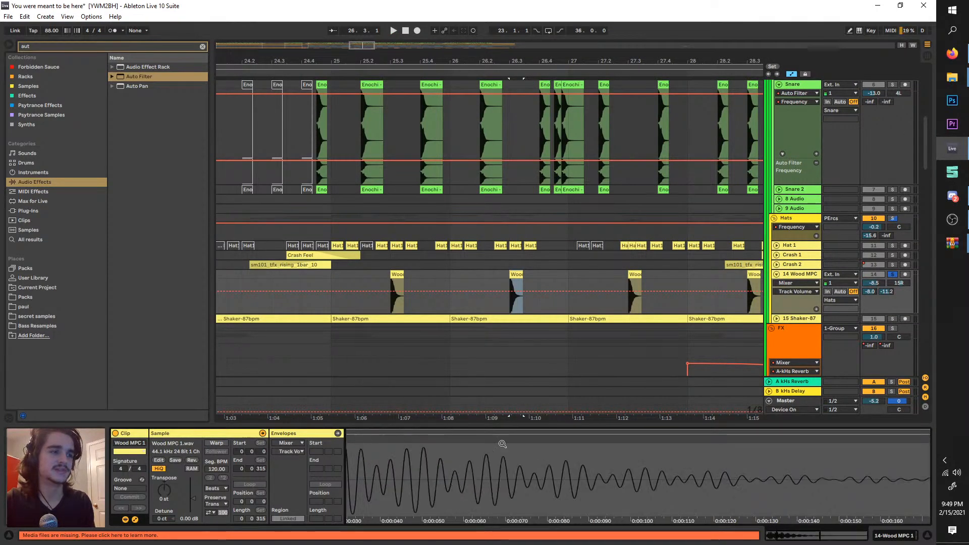
{"action": "key", "text": "shift+Tab"}
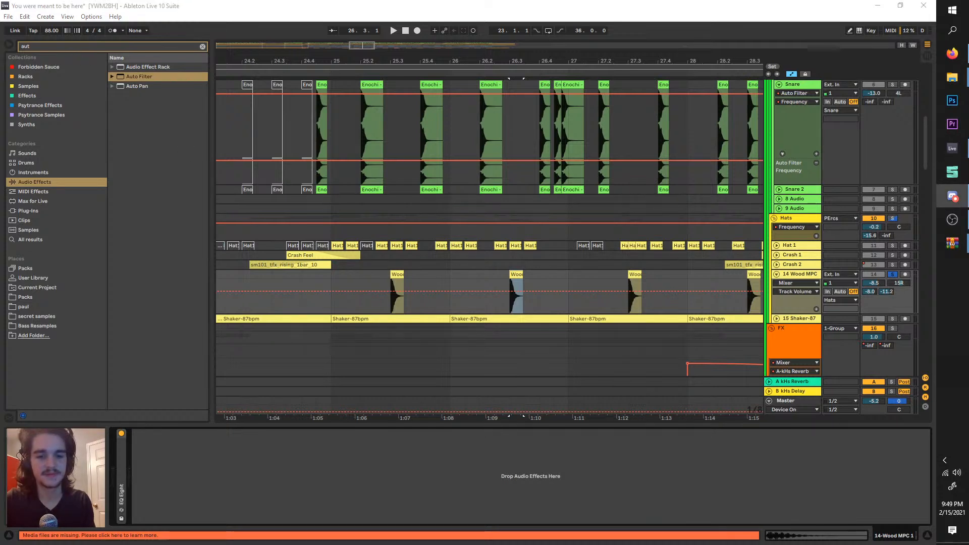
{"action": "left_click", "coordinate": [808, 277]}
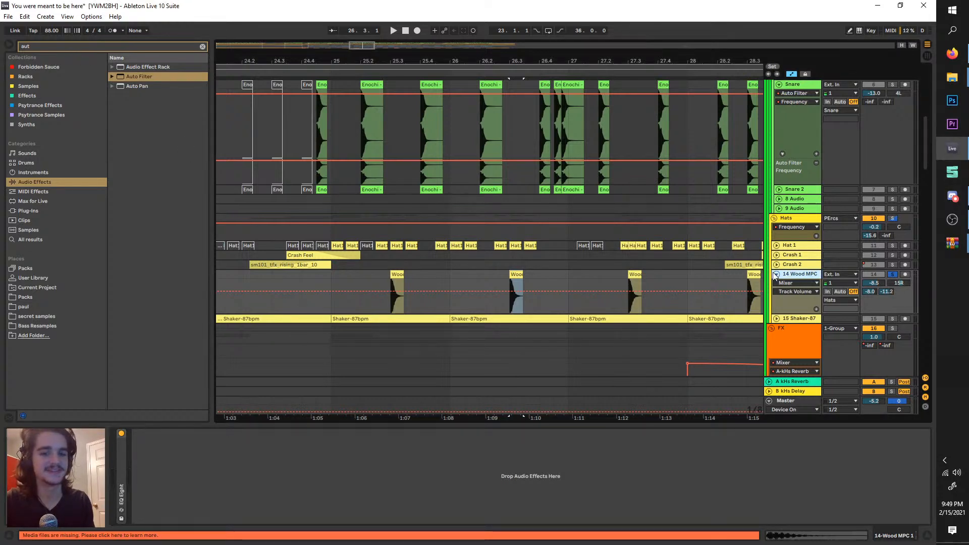
- Try transposing the bar 25 Wood MPC clip to 23 st, audition it around bar 25, and unsolo the track
{"action": "left_click", "coordinate": [398, 295]}
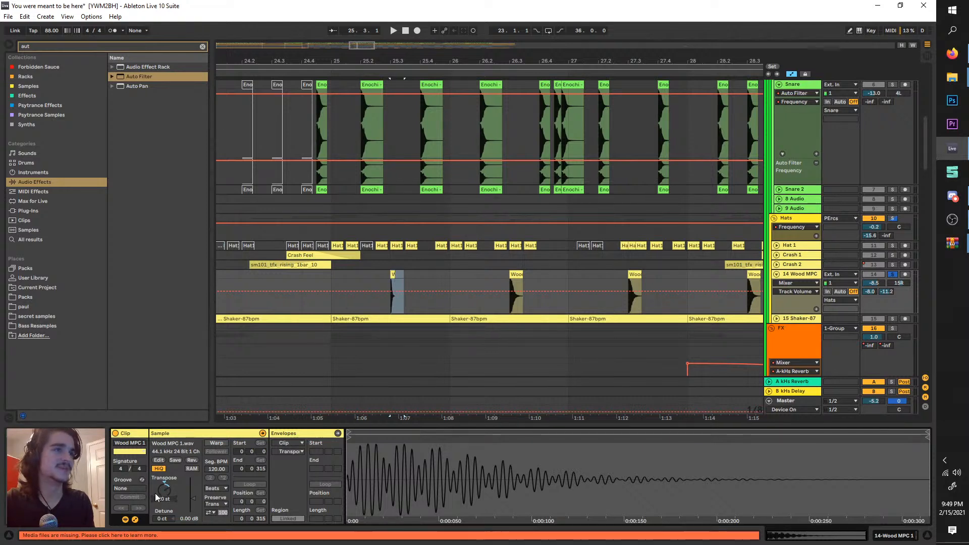
{"action": "left_click", "coordinate": [319, 71]}
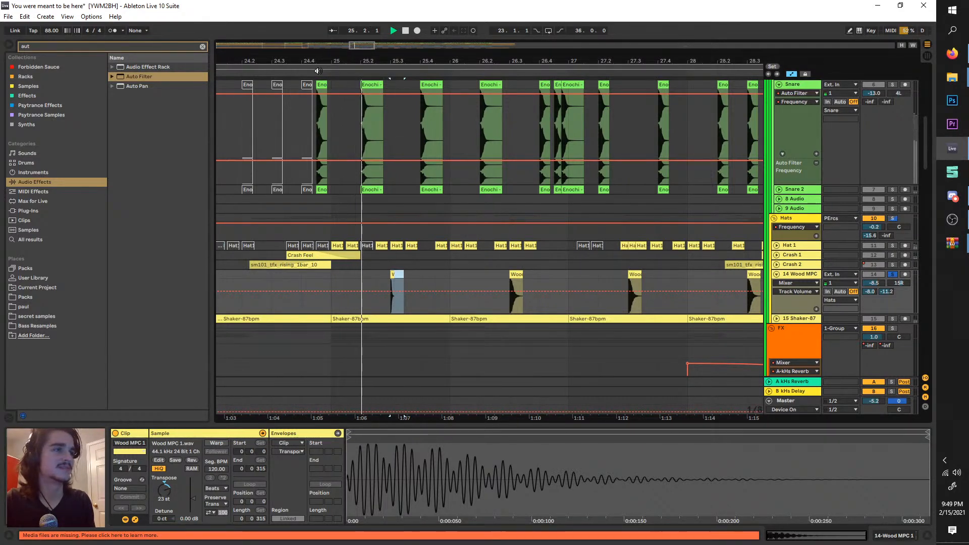
{"action": "left_click", "coordinate": [894, 274]}
{"action": "key", "text": "space"}
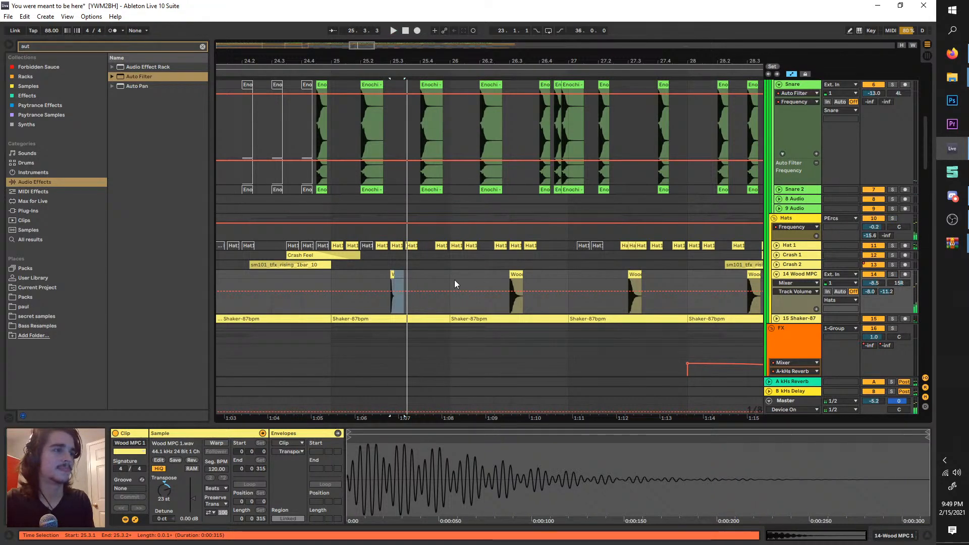
- Try to duplicate the one-bar Wood MPC section at bar 25 repeatedly across the following bars
{"action": "left_click_drag", "start_coordinate": [453, 279], "coordinate": [329, 275]}
{"action": "key", "text": "ctrl+d"}
{"action": "scroll", "coordinate": [329, 276], "scroll_direction": "down", "scroll_amount": 2}
{"action": "key", "text": "ctrl+d"}
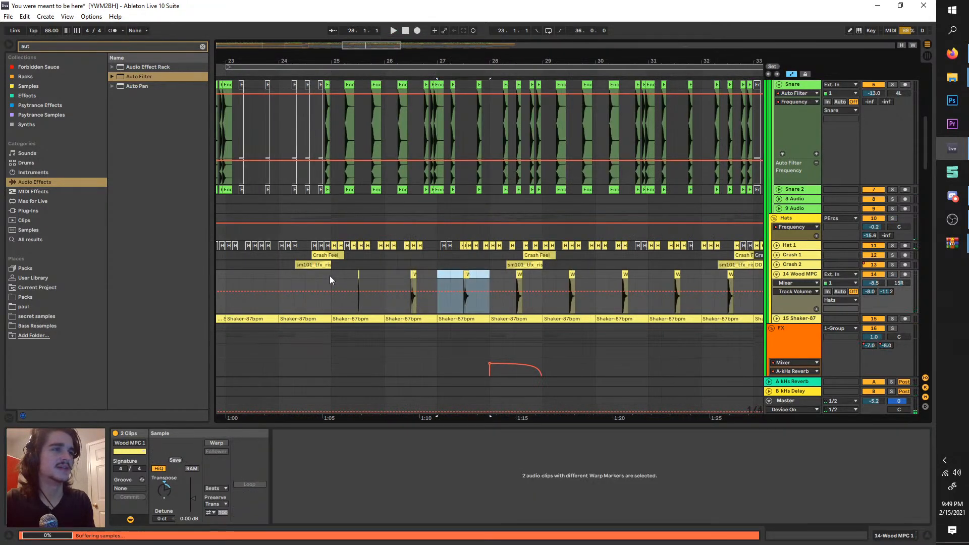
{"action": "key", "text": "ctrl+d"}
{"action": "key", "text": "ctrl+d"}
{"action": "key", "text": "ctrl+d"}
{"action": "key", "text": "ctrl+d"}
{"action": "scroll", "coordinate": [331, 277], "scroll_direction": "down", "scroll_amount": 2}
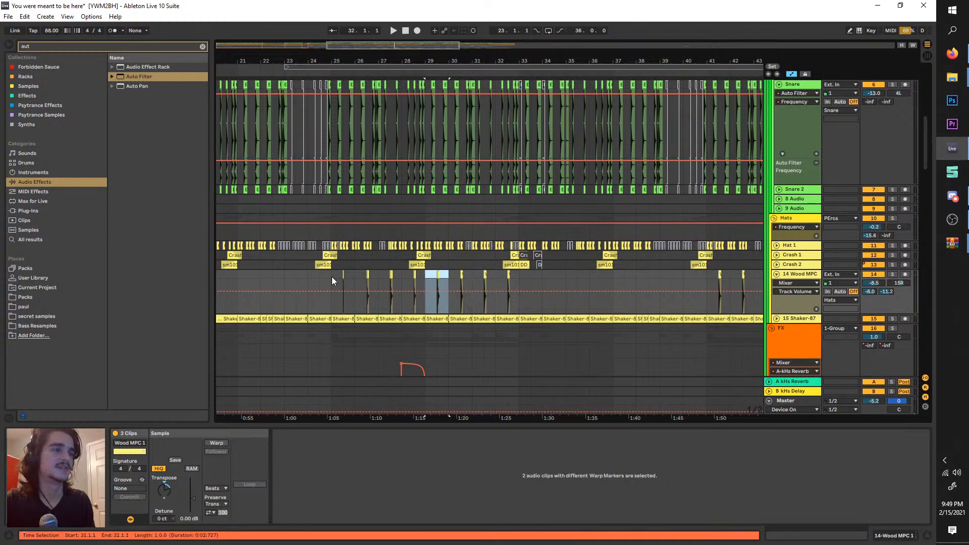
{"action": "left_click", "coordinate": [331, 277]}
{"action": "scroll", "coordinate": [332, 276], "scroll_direction": "up", "scroll_amount": 4}
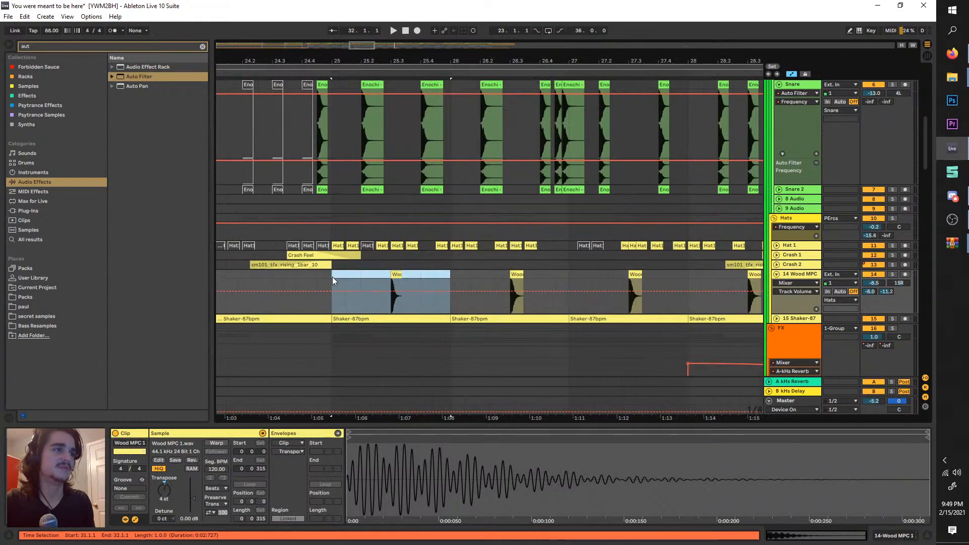
- Clear the bar 25 selection on the 14 Wood MPC track and mute the track
{"action": "scroll", "coordinate": [378, 281], "scroll_direction": "up", "scroll_amount": 3}
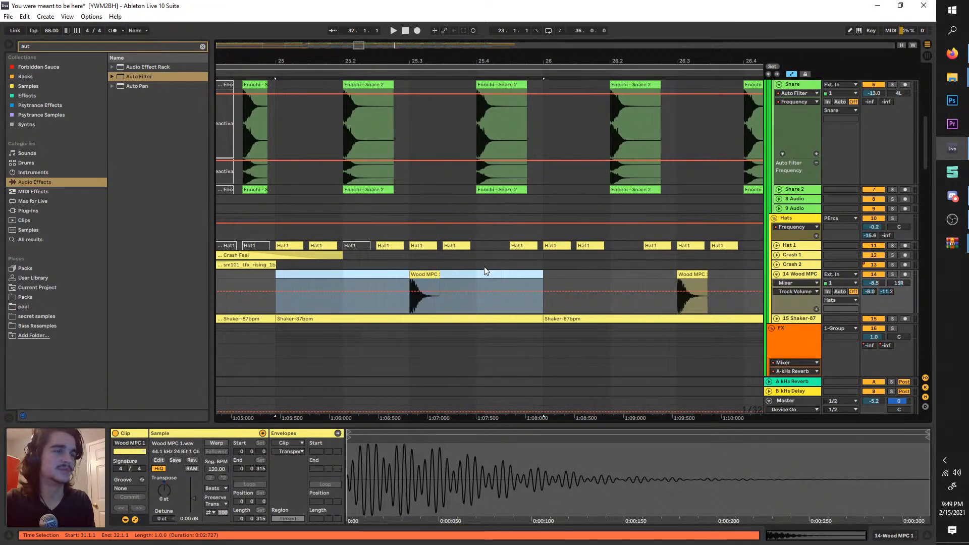
{"action": "left_click", "coordinate": [484, 273]}
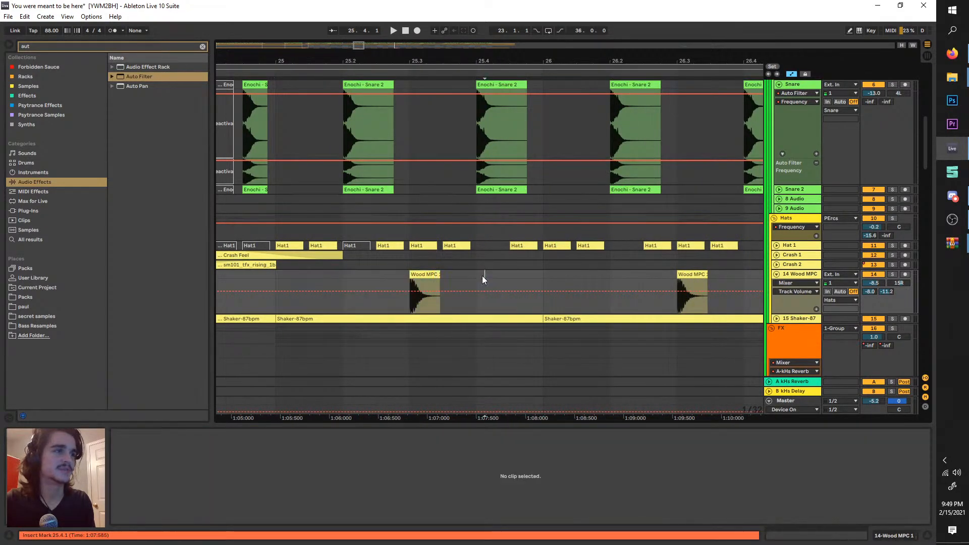
{"action": "left_click", "coordinate": [870, 276]}
- Play the drop from around bar 25 with Wood MPC muted and follow the snare and hat patterns
{"action": "scroll", "coordinate": [525, 174], "scroll_direction": "down", "scroll_amount": 3}
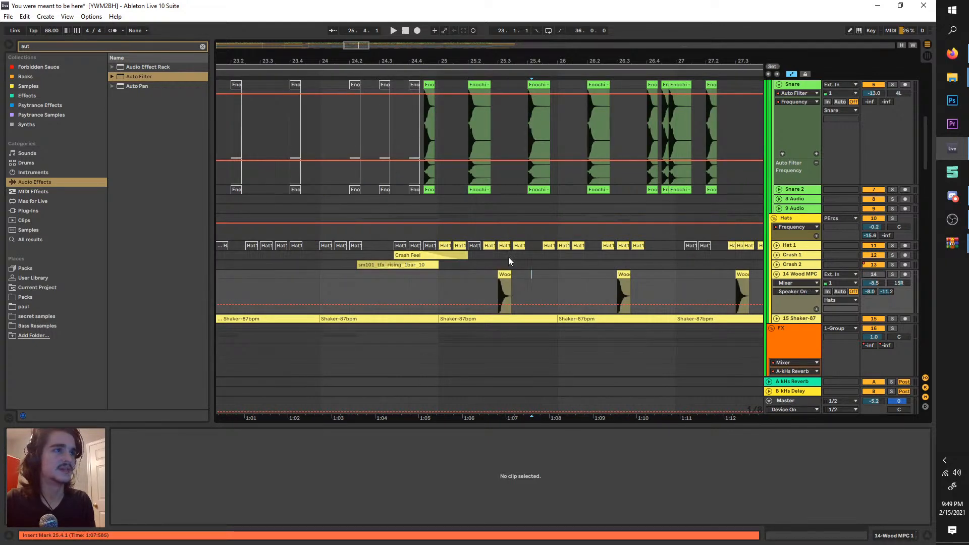
{"action": "scroll", "coordinate": [521, 265], "scroll_direction": "down", "scroll_amount": 10}
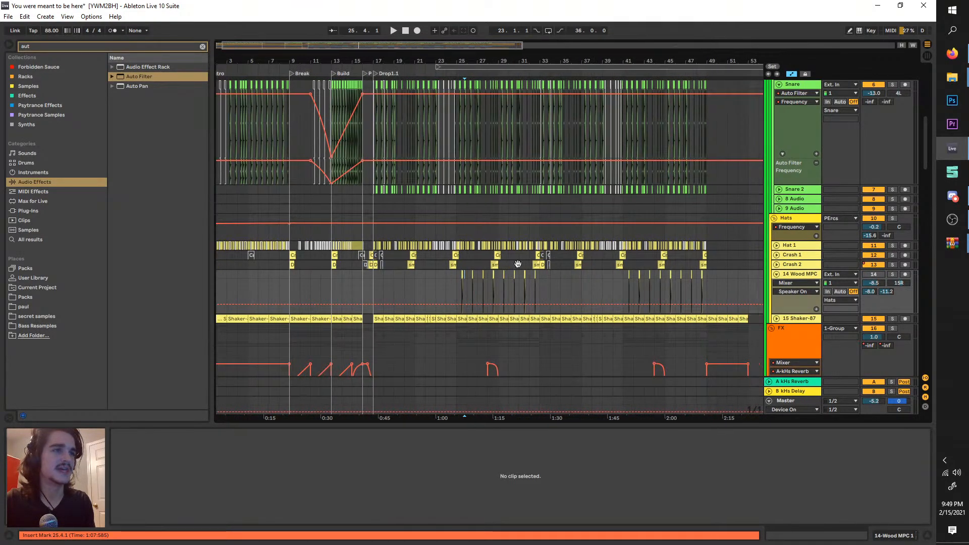
{"action": "scroll", "coordinate": [497, 277], "scroll_direction": "up", "scroll_amount": 5}
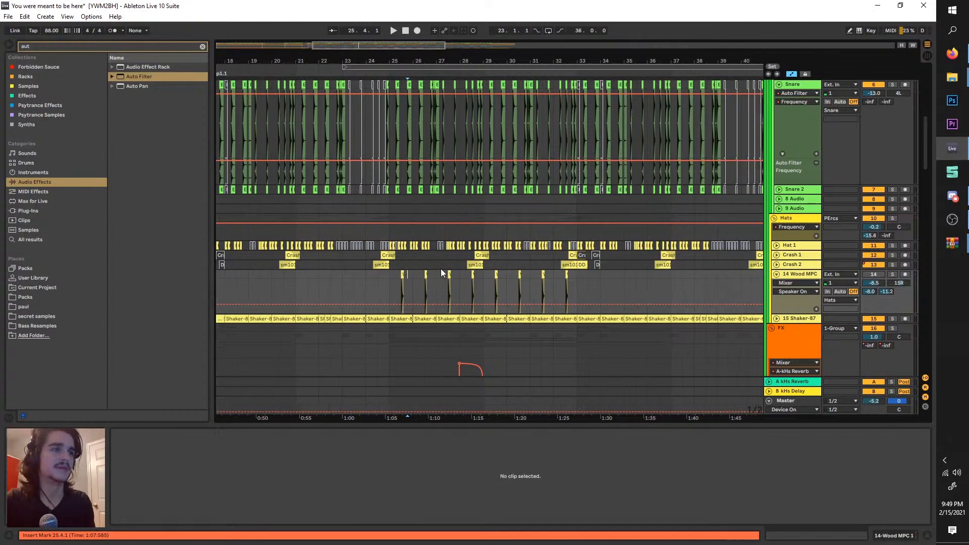
{"action": "scroll", "coordinate": [438, 270], "scroll_direction": "down", "scroll_amount": 5}
{"action": "scroll", "coordinate": [430, 272], "scroll_direction": "up", "scroll_amount": 5}
{"action": "left_click", "coordinate": [392, 68]}
{"action": "left_click", "coordinate": [394, 71]}
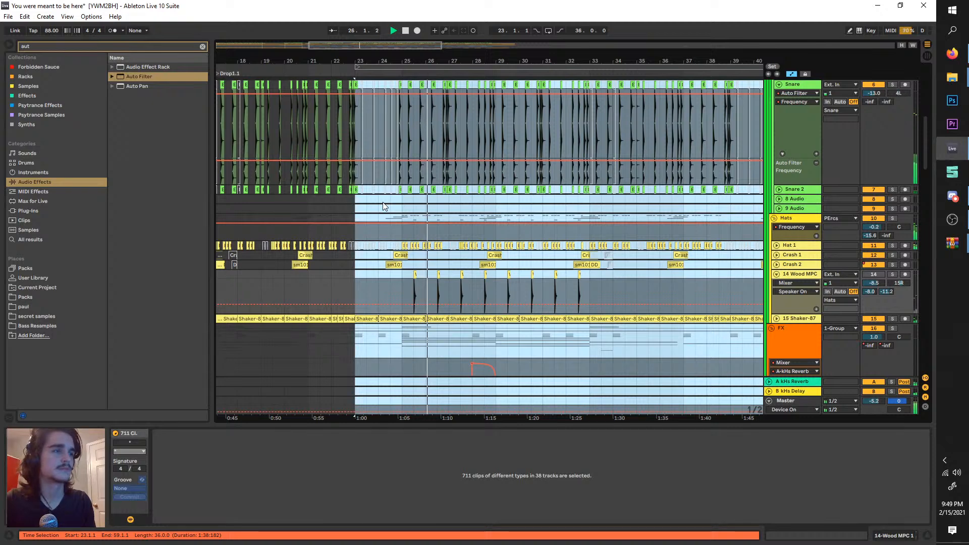
{"action": "scroll", "coordinate": [421, 262], "scroll_direction": "up", "scroll_amount": 5}
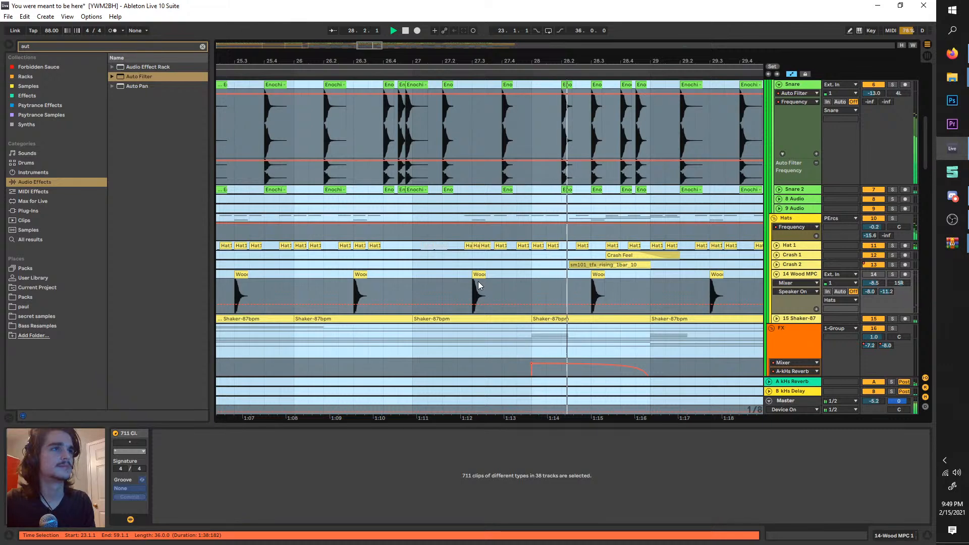
{"action": "scroll", "coordinate": [478, 281], "scroll_direction": "down", "scroll_amount": 4}
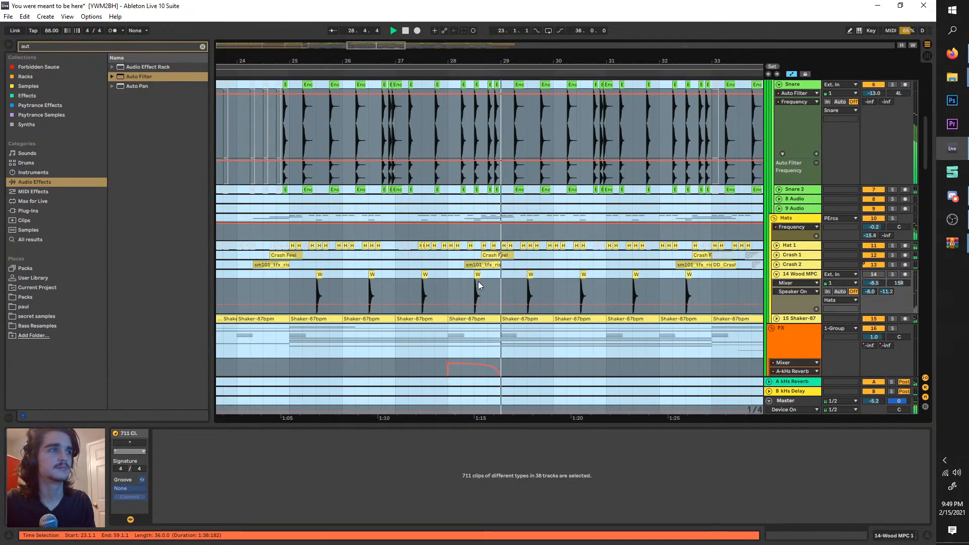
- Keep listening through to bar 37 while examining the tracks from the hats down to the Remake Drop Bass group
{"action": "scroll", "coordinate": [478, 281], "scroll_direction": "down", "scroll_amount": 5}
{"action": "scroll", "coordinate": [478, 281], "scroll_direction": "down", "scroll_amount": 3}
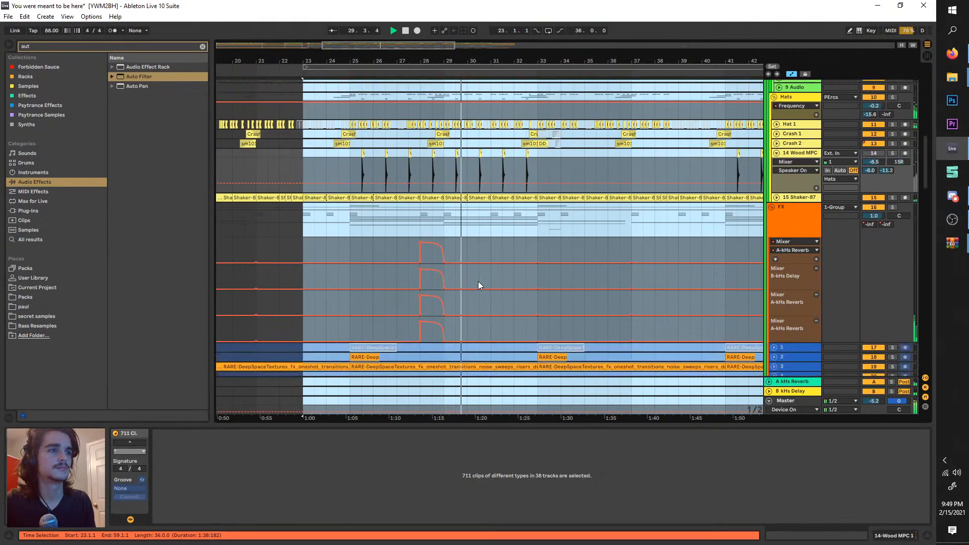
{"action": "scroll", "coordinate": [478, 282], "scroll_direction": "down", "scroll_amount": 8}
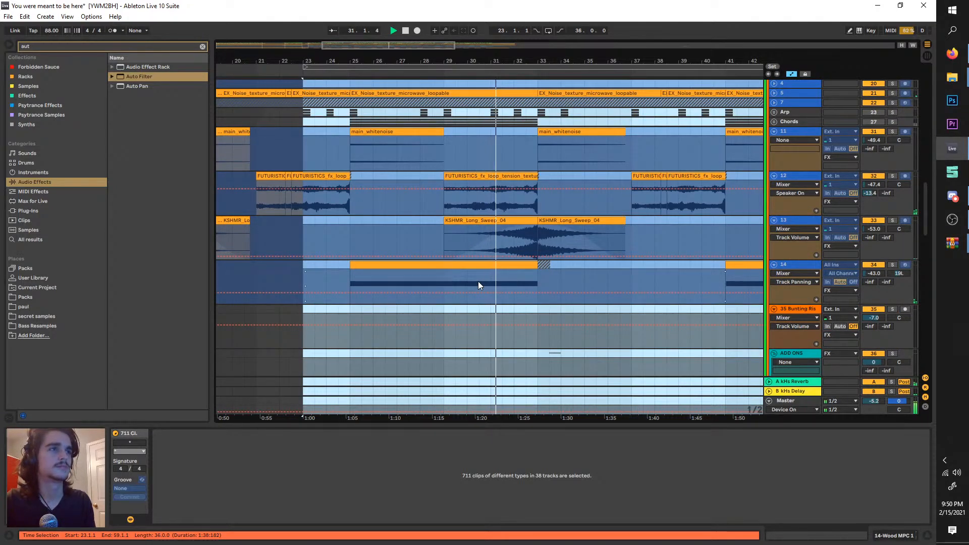
{"action": "scroll", "coordinate": [478, 281], "scroll_direction": "right", "scroll_amount": 1}
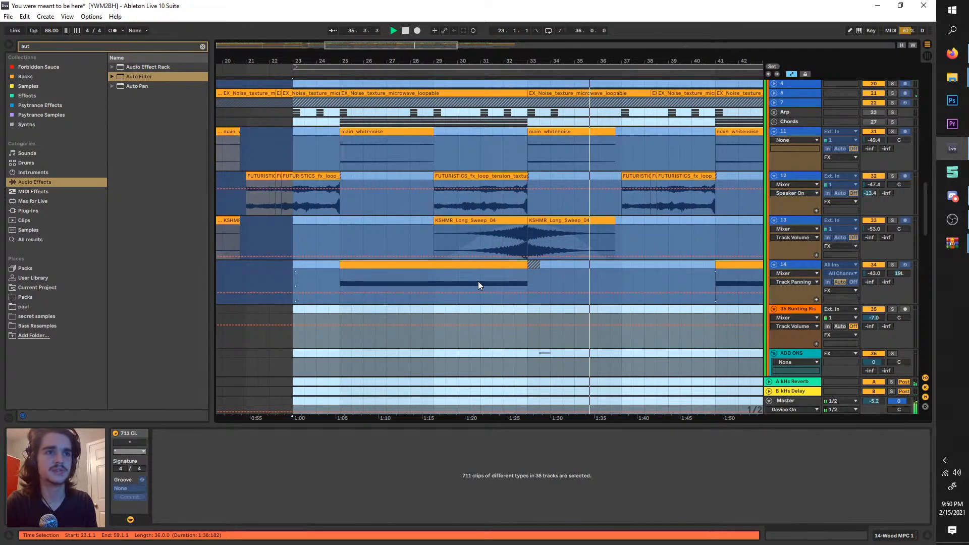
{"action": "scroll", "coordinate": [579, 254], "scroll_direction": "down", "scroll_amount": 2}
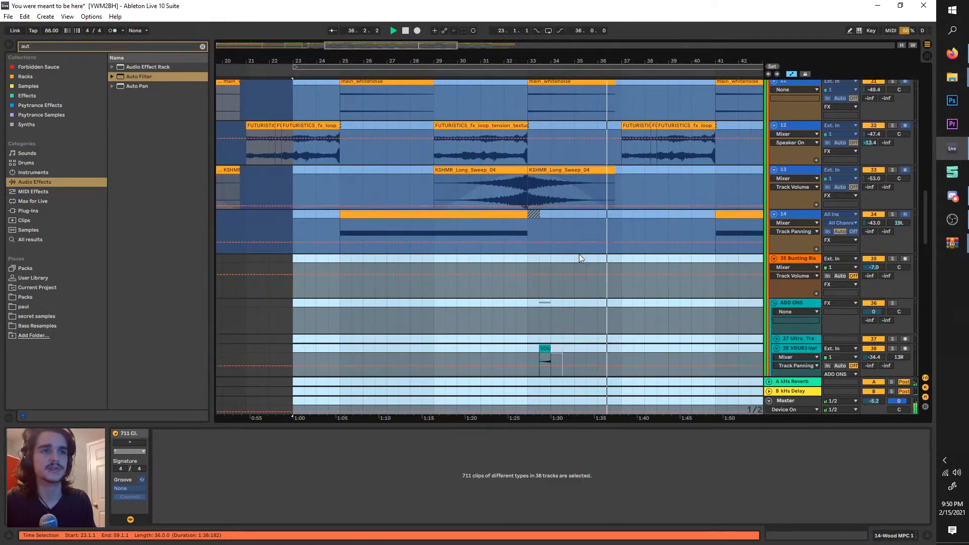
{"action": "scroll", "coordinate": [575, 252], "scroll_direction": "down", "scroll_amount": 15}
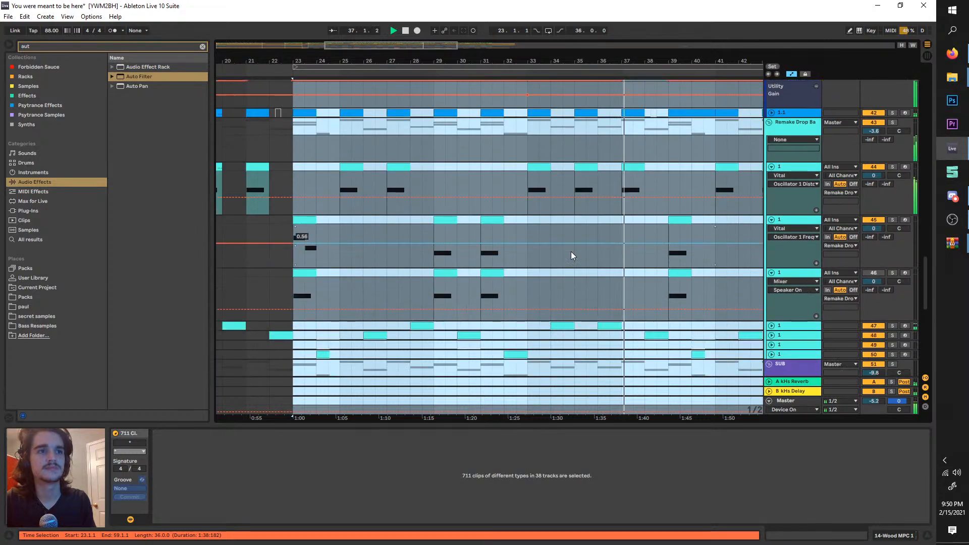
- Extend the arrangement loop to start at bar 1 and end at bar 51
{"action": "left_click", "coordinate": [634, 286]}
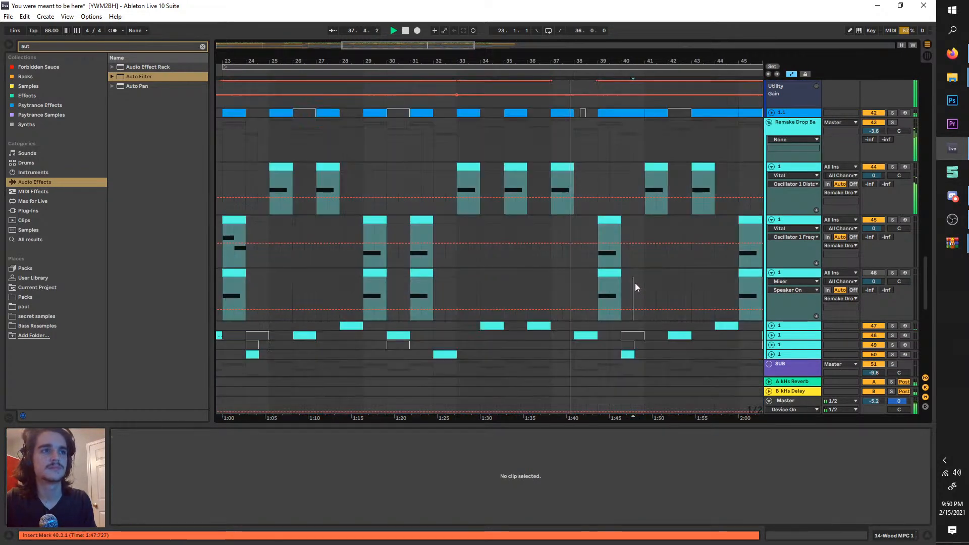
{"action": "left_click", "coordinate": [642, 283]}
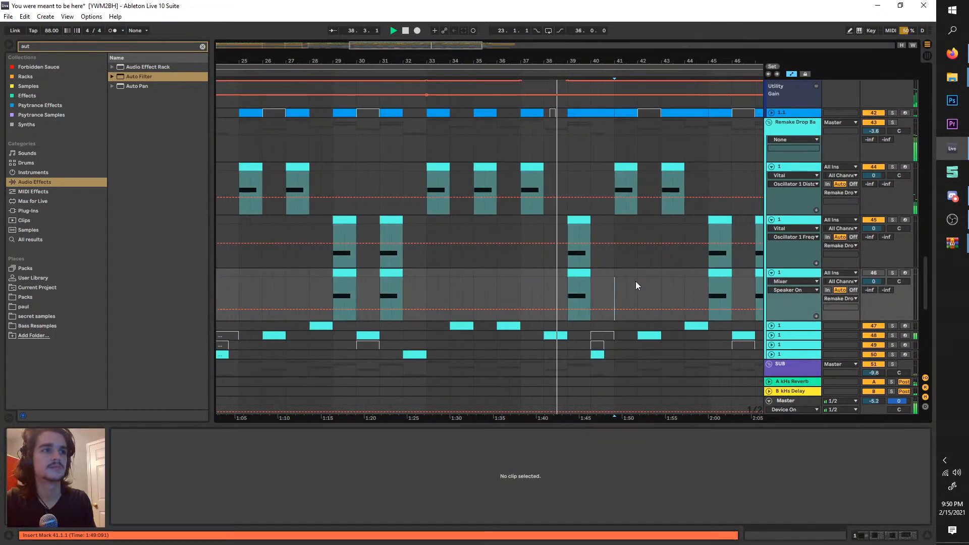
{"action": "scroll", "coordinate": [632, 281], "scroll_direction": "down", "scroll_amount": 3}
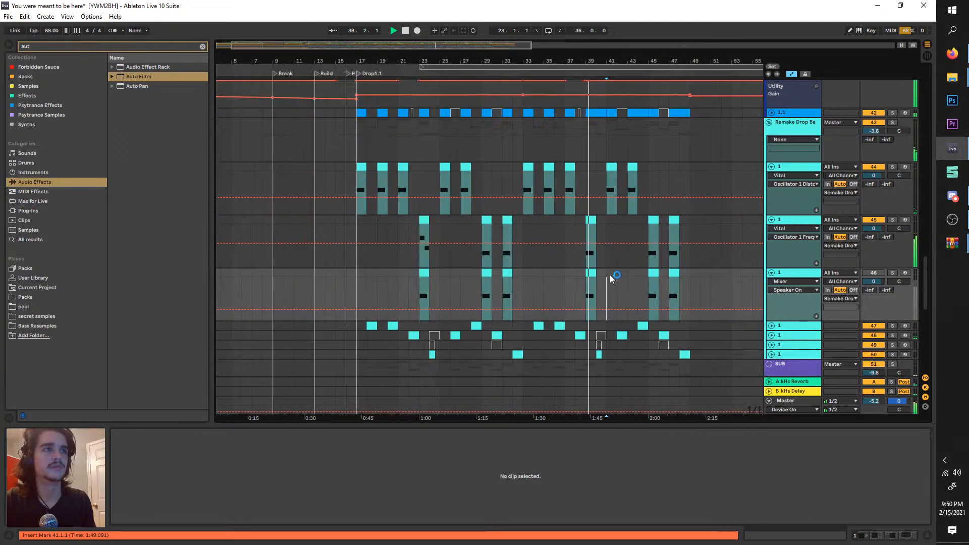
{"action": "scroll", "coordinate": [611, 280], "scroll_direction": "down", "scroll_amount": 3}
{"action": "left_click_drag", "start_coordinate": [362, 67], "coordinate": [286, 78]}
{"action": "left_click_drag", "start_coordinate": [382, 68], "coordinate": [451, 69]}
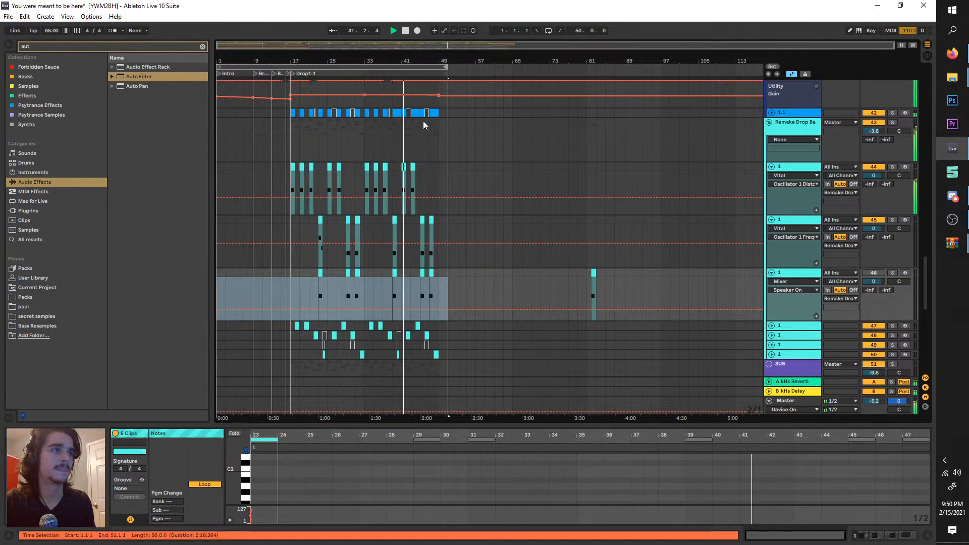
- Show the Auto Filter Frequency automation on bass track 45 across the drop
{"action": "scroll", "coordinate": [423, 121], "scroll_direction": "up", "scroll_amount": 3}
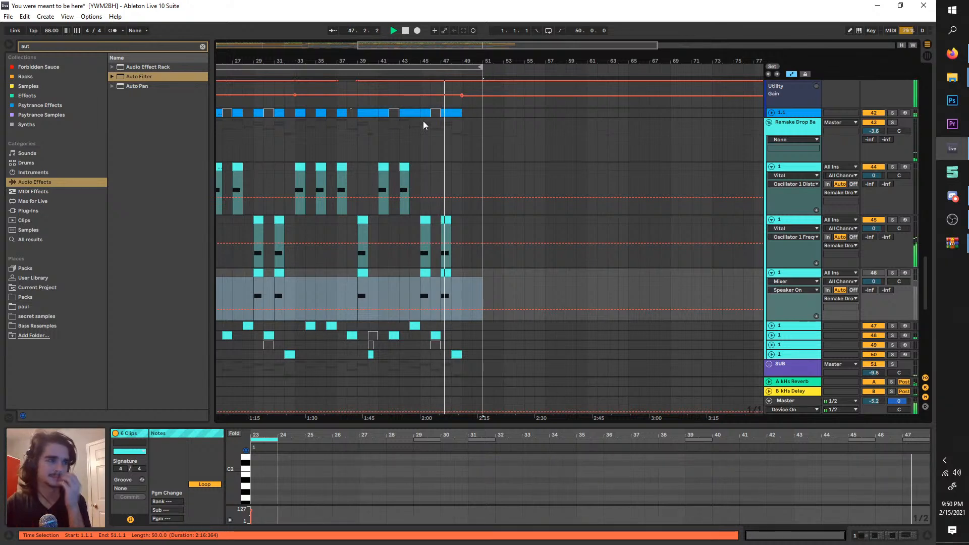
{"action": "left_click", "coordinate": [792, 228]}
{"action": "left_click", "coordinate": [804, 250]}
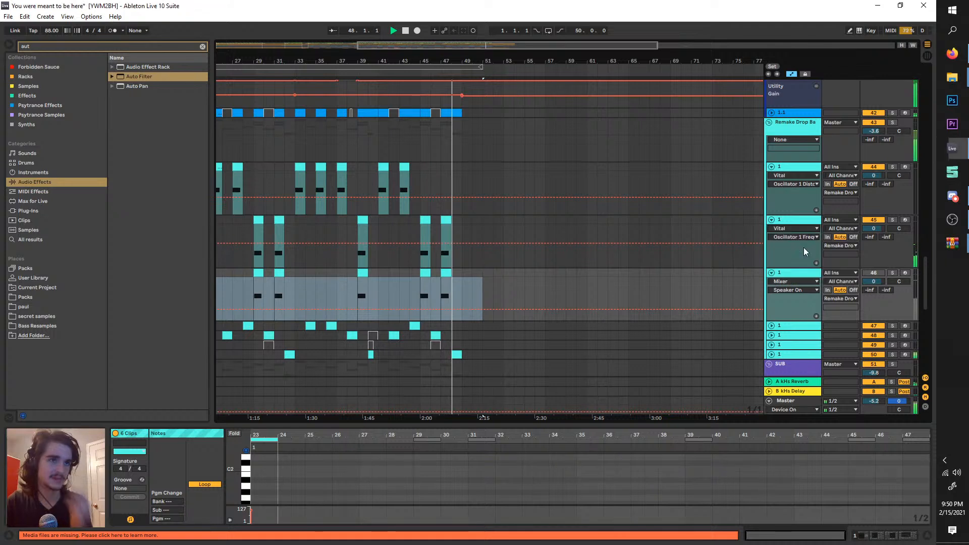
{"action": "scroll", "coordinate": [300, 236], "scroll_direction": "left", "scroll_amount": 2}
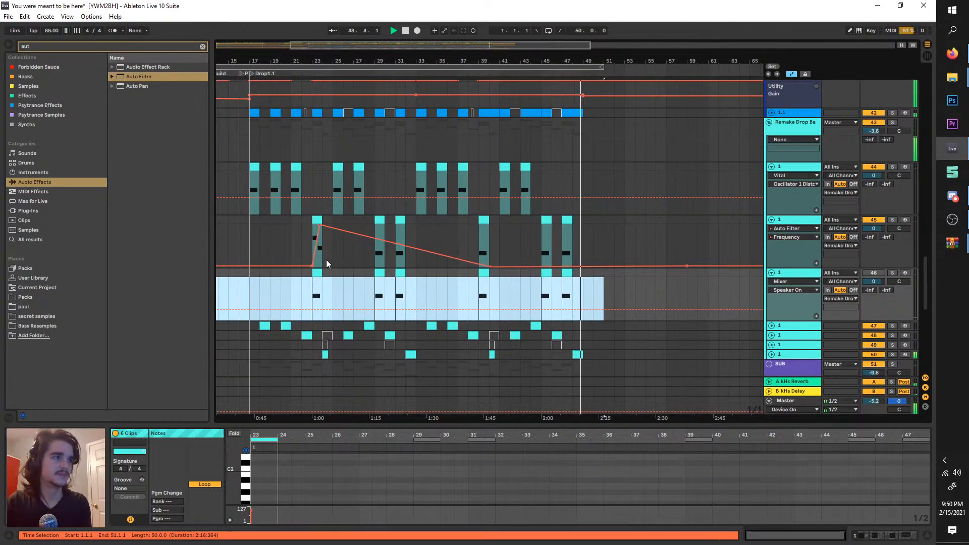
- Copy the one-bar filter frequency rise at bar 23 on bass track 45 onto the clips at bars 29, 31, 39, 45 and 47
{"action": "left_click_drag", "start_coordinate": [324, 259], "coordinate": [313, 255]}
{"action": "key", "text": "ctrl+c"}
{"action": "left_click", "coordinate": [376, 258]}
{"action": "key", "text": "ctrl+v"}
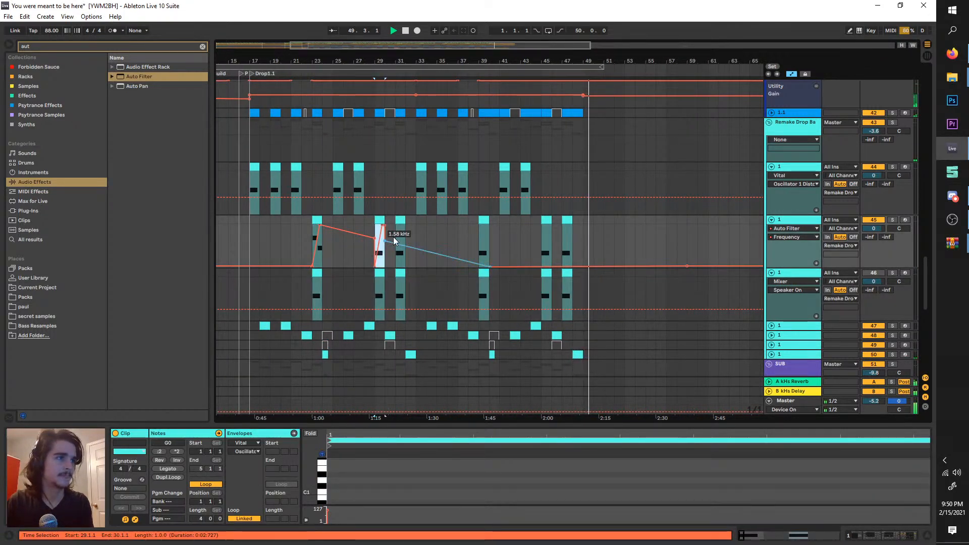
{"action": "left_click", "coordinate": [394, 232]}
{"action": "key", "text": "ctrl+v"}
{"action": "left_click", "coordinate": [480, 231]}
{"action": "key", "text": "ctrl+v"}
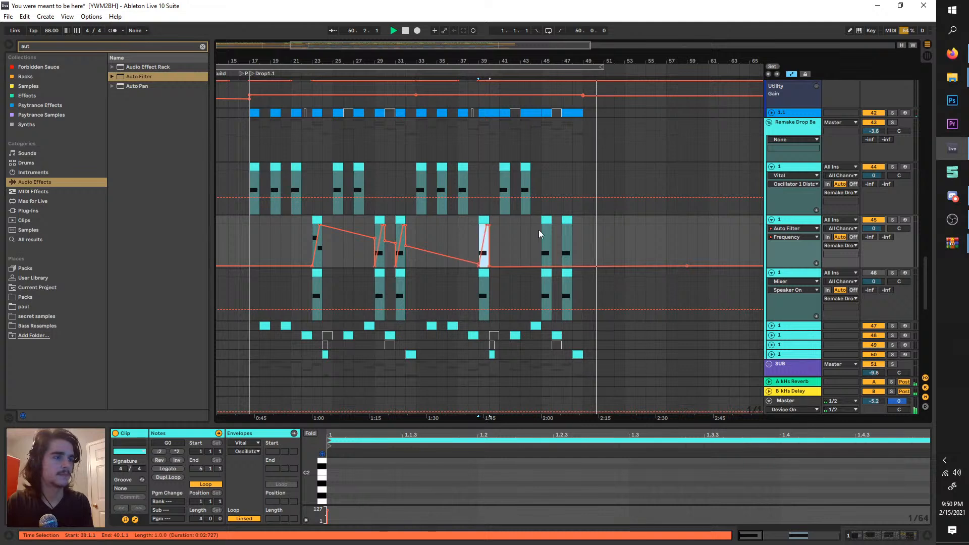
{"action": "left_click", "coordinate": [547, 230]}
{"action": "key", "text": "ctrl+v"}
{"action": "left_click", "coordinate": [567, 231]}
{"action": "key", "text": "ctrl+v"}
- Extend the arrangement loop to end at bar 55 and check the FX tracks around the end of the drop
{"action": "scroll", "coordinate": [599, 202], "scroll_direction": "up", "scroll_amount": 2}
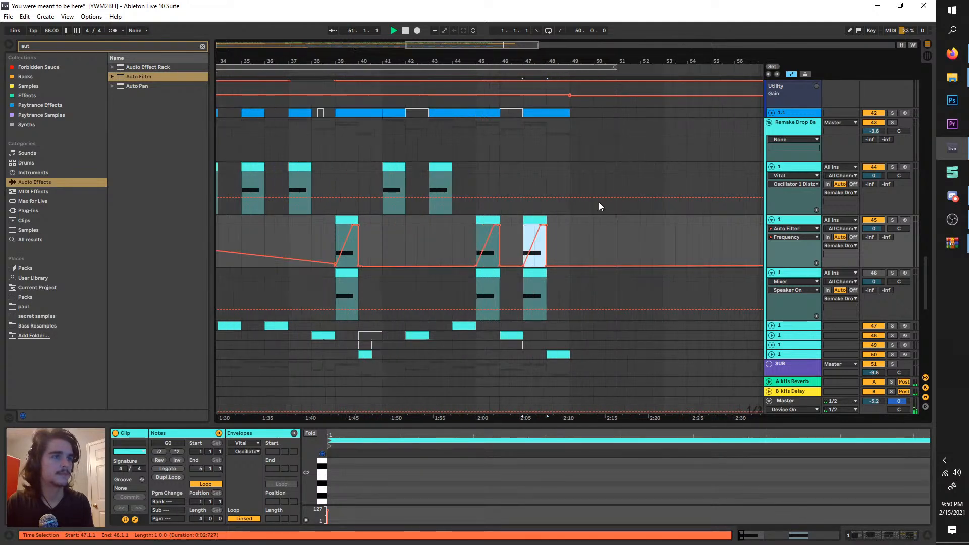
{"action": "left_click_drag", "start_coordinate": [616, 66], "coordinate": [691, 84]}
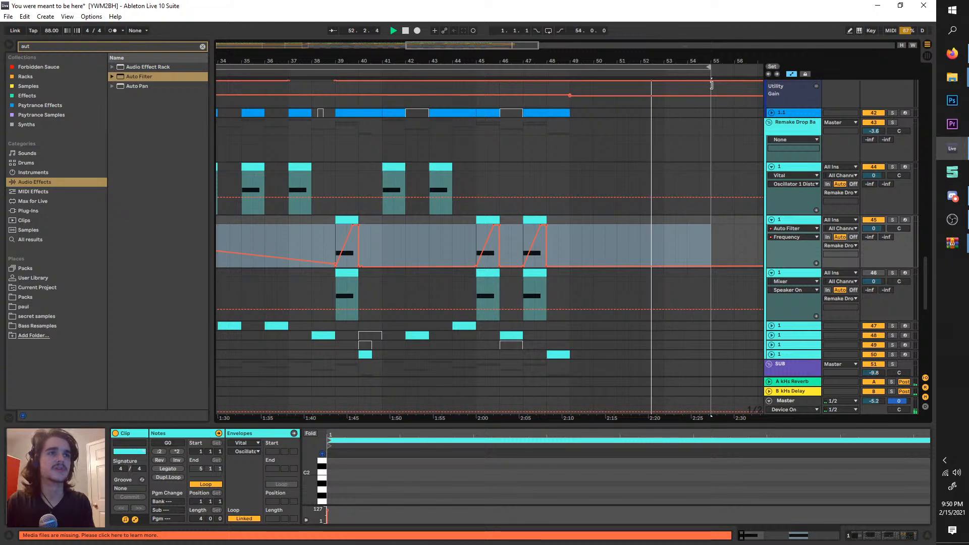
{"action": "scroll", "coordinate": [658, 257], "scroll_direction": "up", "scroll_amount": 8}
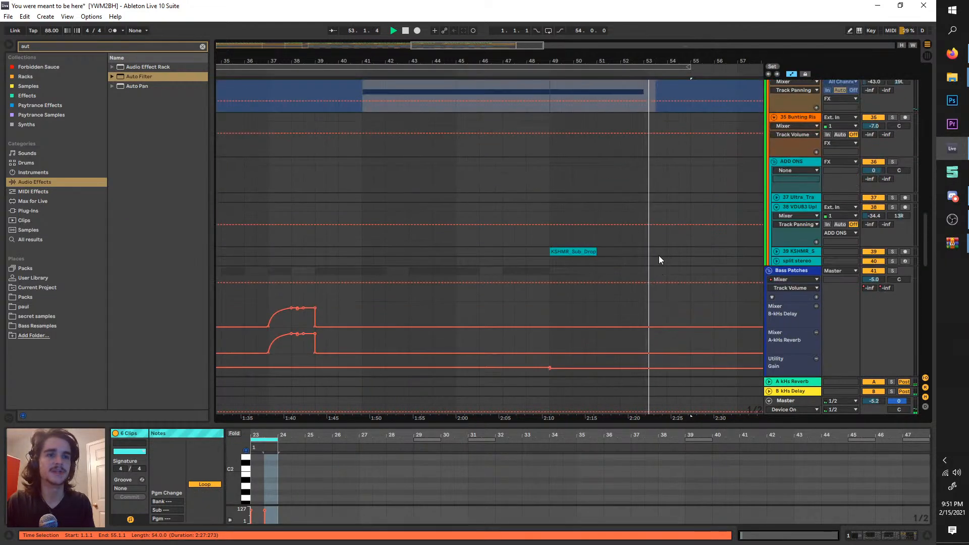
{"action": "scroll", "coordinate": [659, 255], "scroll_direction": "up", "scroll_amount": 12}
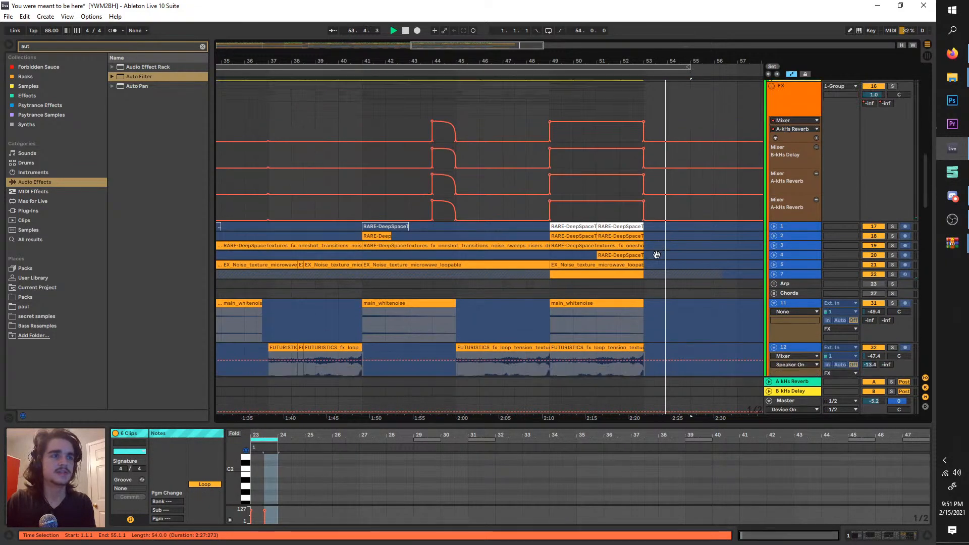
{"action": "scroll", "coordinate": [657, 255], "scroll_direction": "down", "scroll_amount": 6}
{"action": "scroll", "coordinate": [654, 254], "scroll_direction": "down", "scroll_amount": 4, "text": "ctrl"}
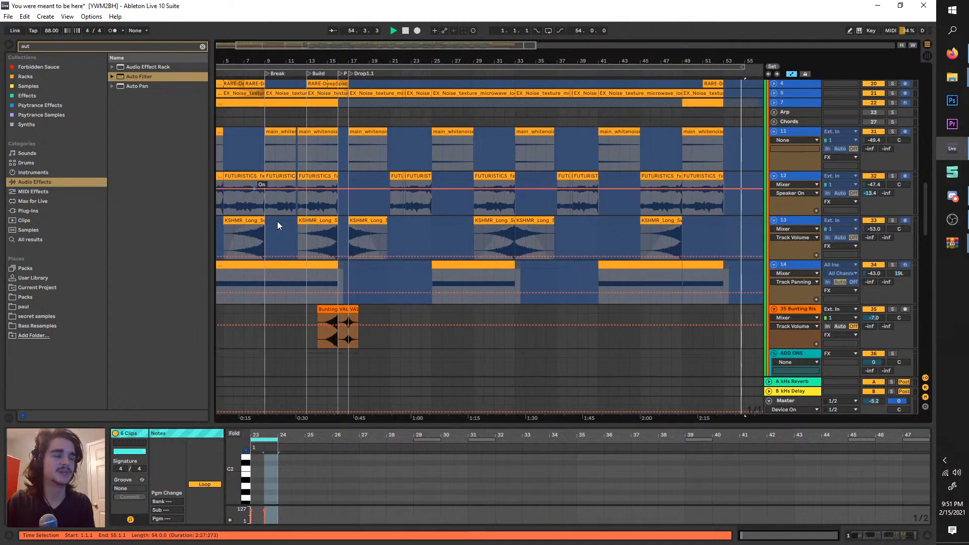
- Play the arrangement from bar 1 and follow the intro parts in the Operator and Vital tracks
{"action": "scroll", "coordinate": [279, 223], "scroll_direction": "left", "scroll_amount": 2}
{"action": "scroll", "coordinate": [304, 251], "scroll_direction": "down", "scroll_amount": 10}
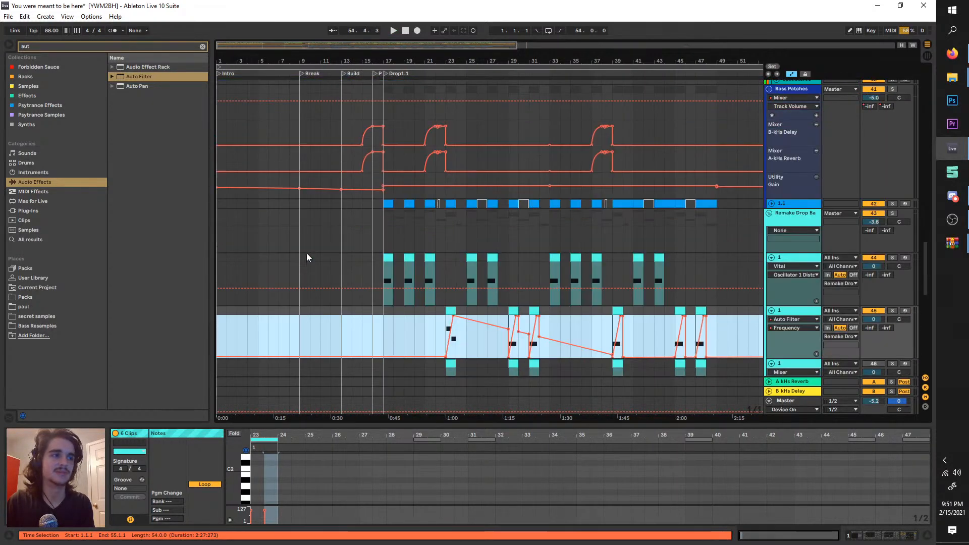
{"action": "scroll", "coordinate": [307, 254], "scroll_direction": "down", "scroll_amount": 10}
{"action": "key", "text": "space"}
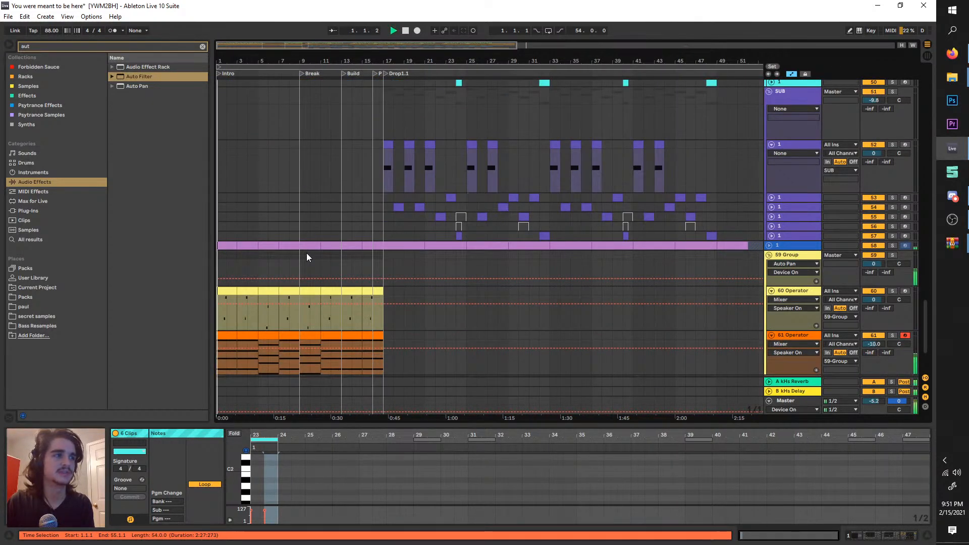
{"action": "scroll", "coordinate": [296, 270], "scroll_direction": "down", "scroll_amount": 4}
{"action": "scroll", "coordinate": [296, 270], "scroll_direction": "up", "scroll_amount": 4, "text": "ctrl"}
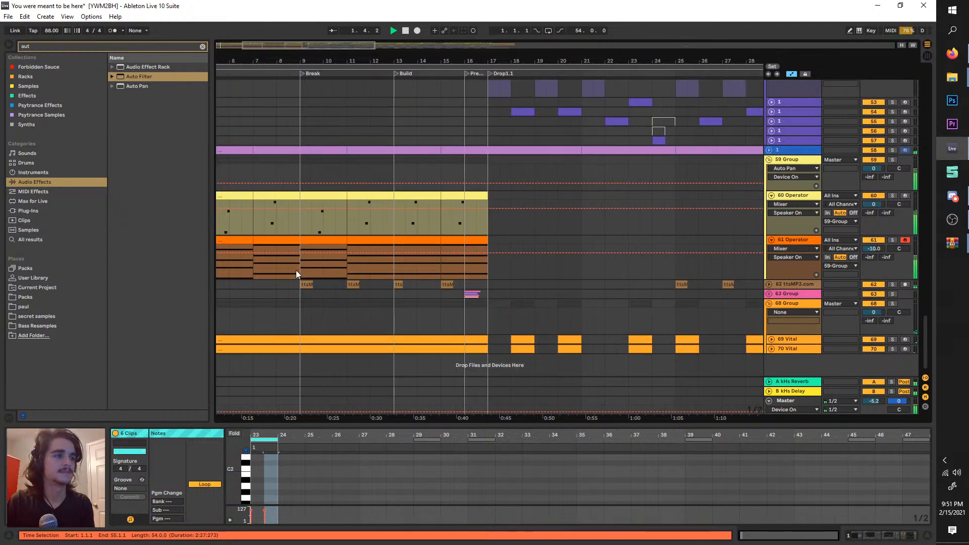
{"action": "scroll", "coordinate": [297, 270], "scroll_direction": "left", "scroll_amount": 3}
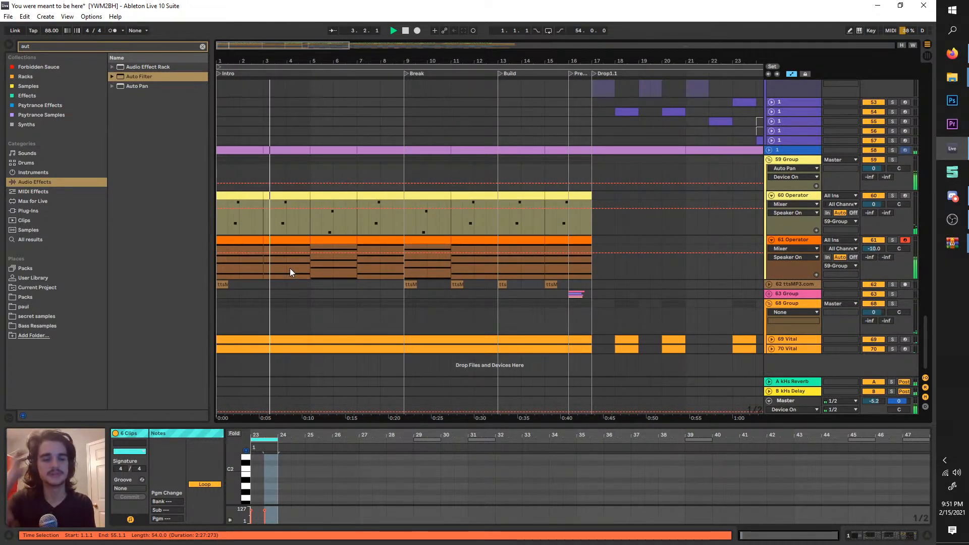
{"action": "scroll", "coordinate": [693, 313], "scroll_direction": "up", "scroll_amount": 1}
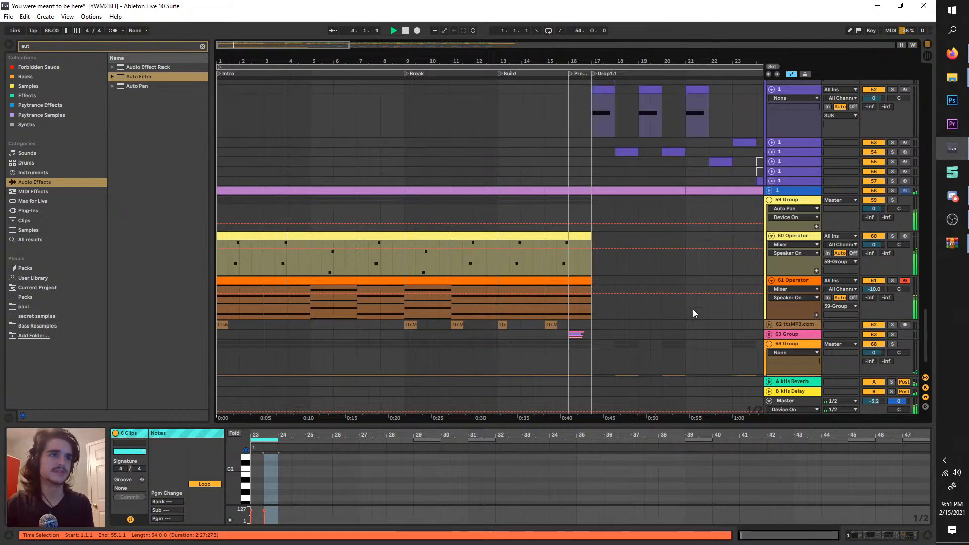
- Freeze bass track 44 in the Remake Drop Bass group, allowing the audio to stop
{"action": "scroll", "coordinate": [692, 309], "scroll_direction": "up", "scroll_amount": 10}
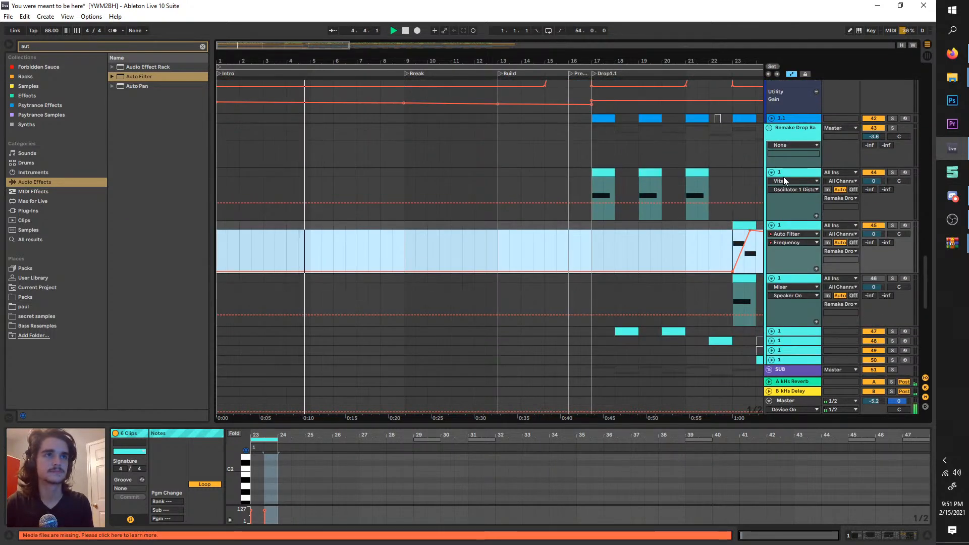
{"action": "right_click", "coordinate": [784, 176]}
{"action": "left_click", "coordinate": [808, 249]}
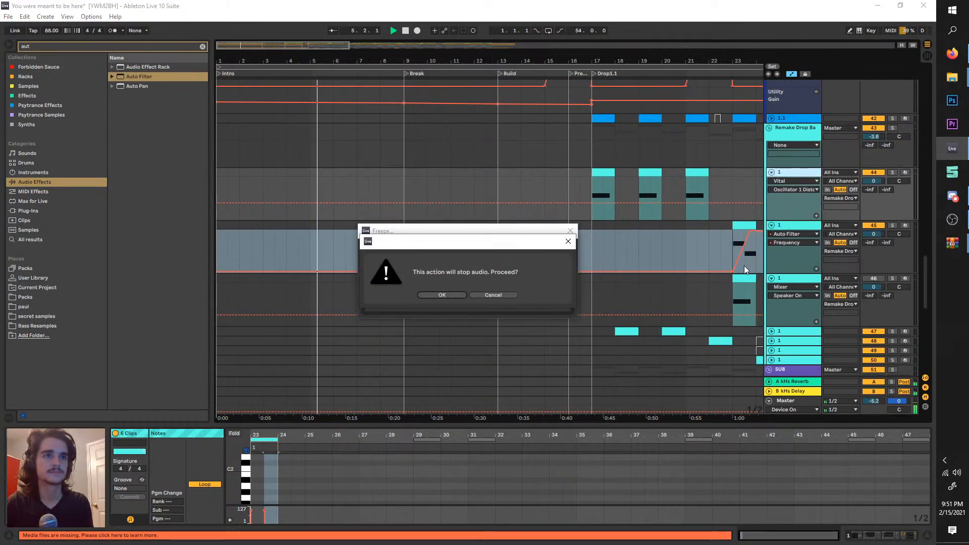
{"action": "left_click", "coordinate": [439, 298]}
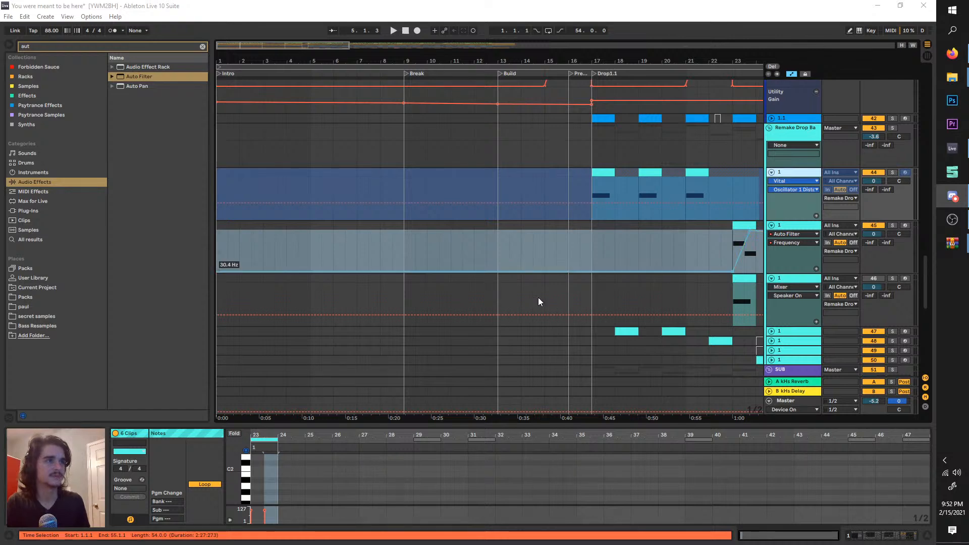
- Freeze bass track 45, the one carrying the Auto Filter Frequency automation
{"action": "scroll", "coordinate": [631, 282], "scroll_direction": "down", "scroll_amount": 3}
{"action": "scroll", "coordinate": [733, 247], "scroll_direction": "up", "scroll_amount": 3}
{"action": "right_click", "coordinate": [792, 228]}
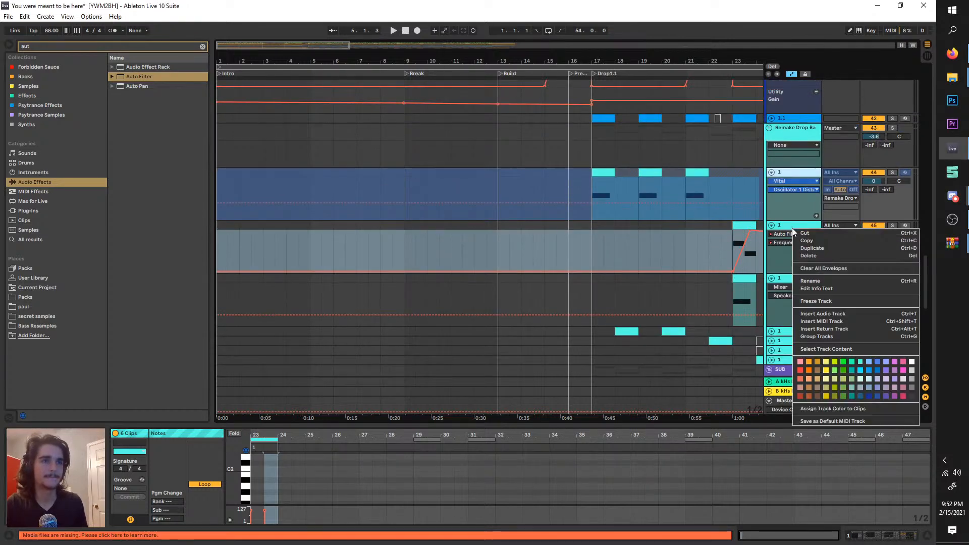
{"action": "left_click", "coordinate": [820, 304]}
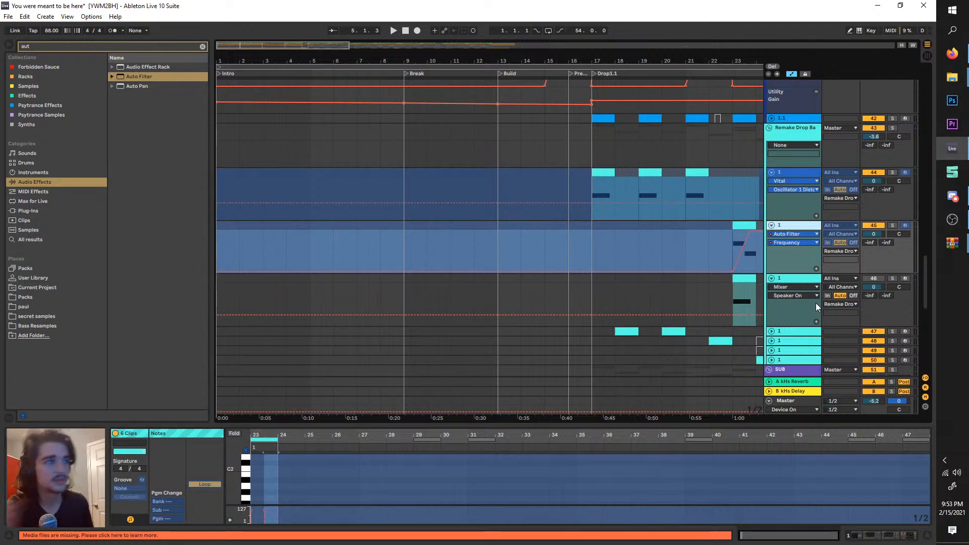
- Play the arrangement from bar 1 with both bass tracks frozen and listen through the intro into the start of the drop
{"action": "left_click", "coordinate": [392, 30]}
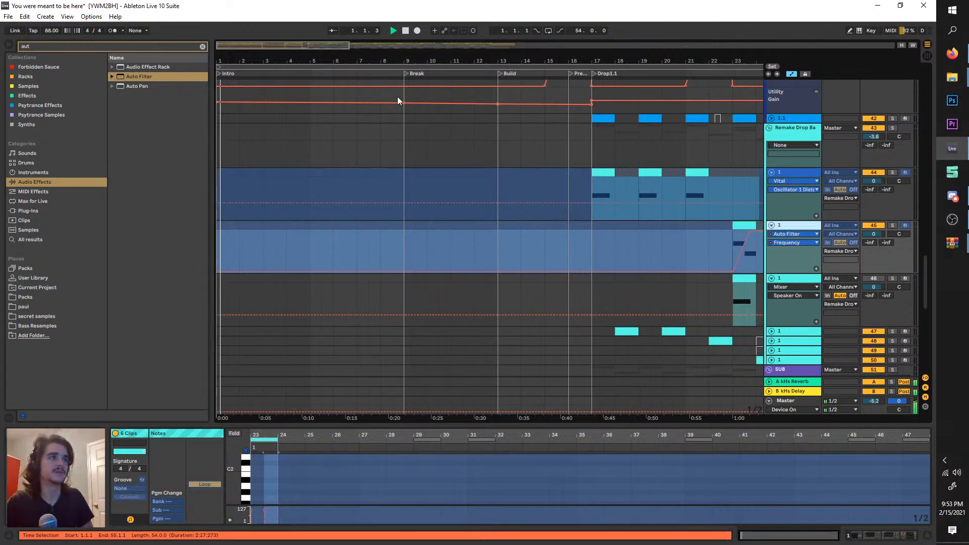
{"action": "scroll", "coordinate": [307, 210], "scroll_direction": "down", "scroll_amount": 2}
{"action": "scroll", "coordinate": [337, 194], "scroll_direction": "down", "scroll_amount": 5}
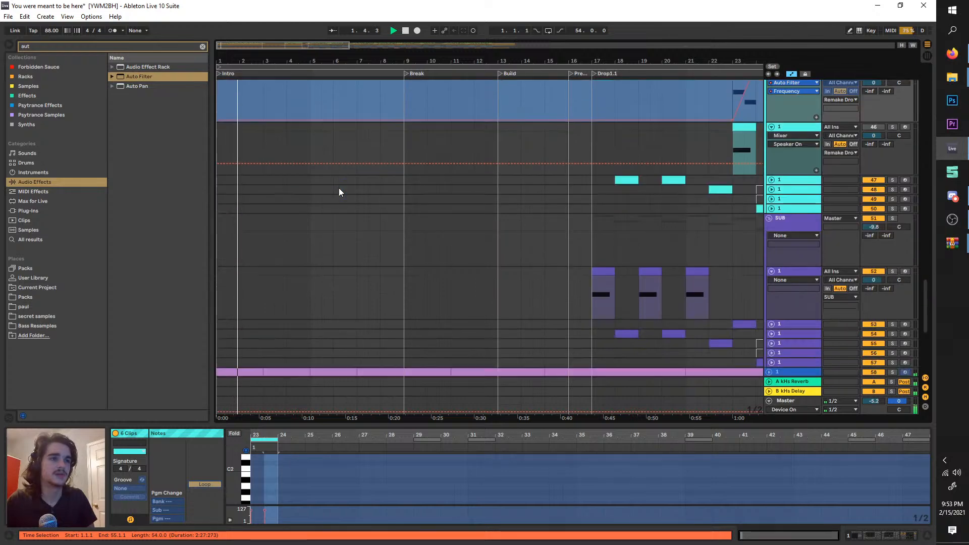
{"action": "scroll", "coordinate": [515, 229], "scroll_direction": "down", "scroll_amount": 10}
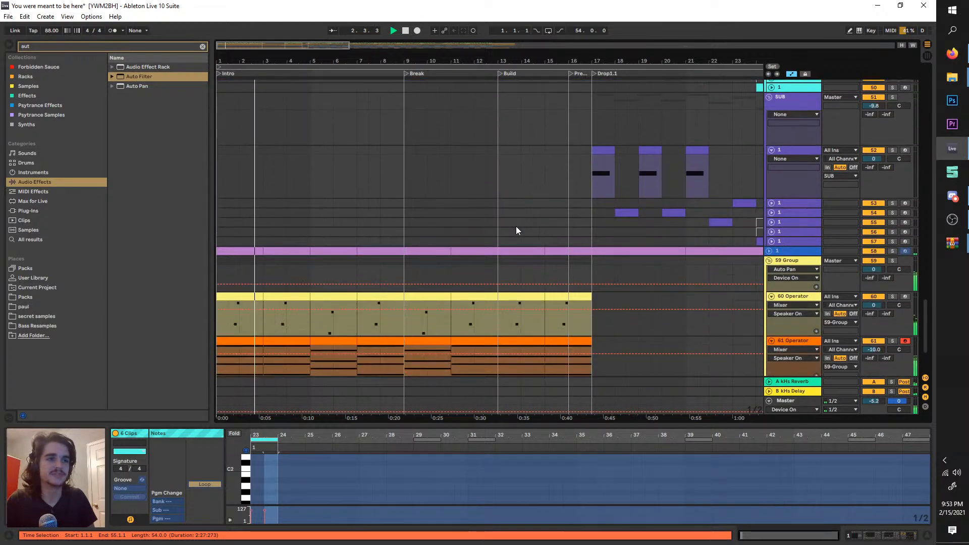
{"action": "scroll", "coordinate": [298, 262], "scroll_direction": "up", "scroll_amount": 2}
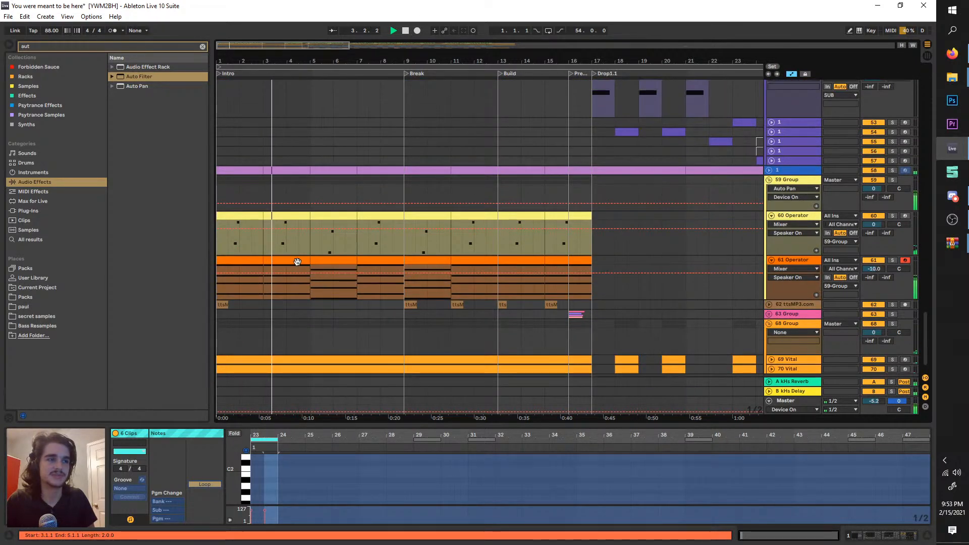
{"action": "scroll", "coordinate": [302, 286], "scroll_direction": "down", "scroll_amount": 2}
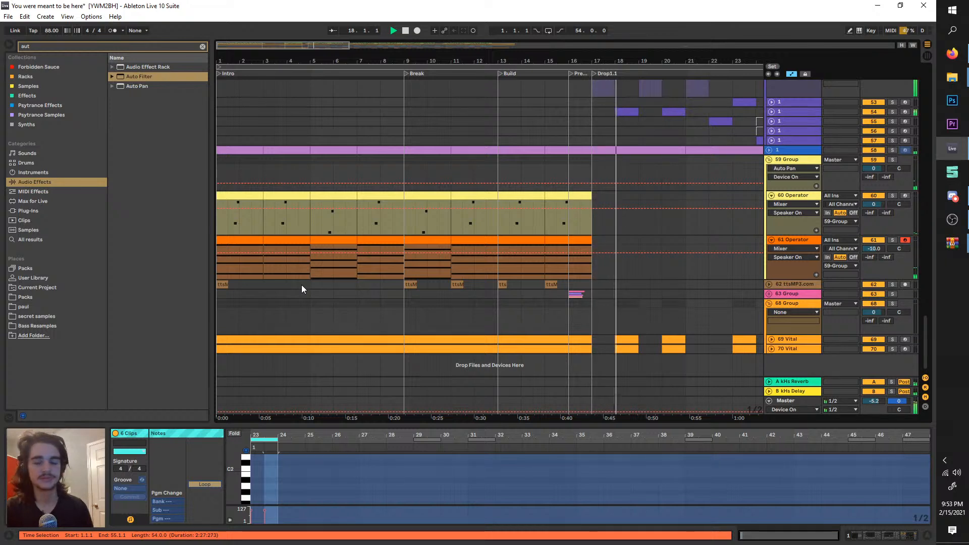
{"action": "scroll", "coordinate": [540, 250], "scroll_direction": "right", "scroll_amount": 5}
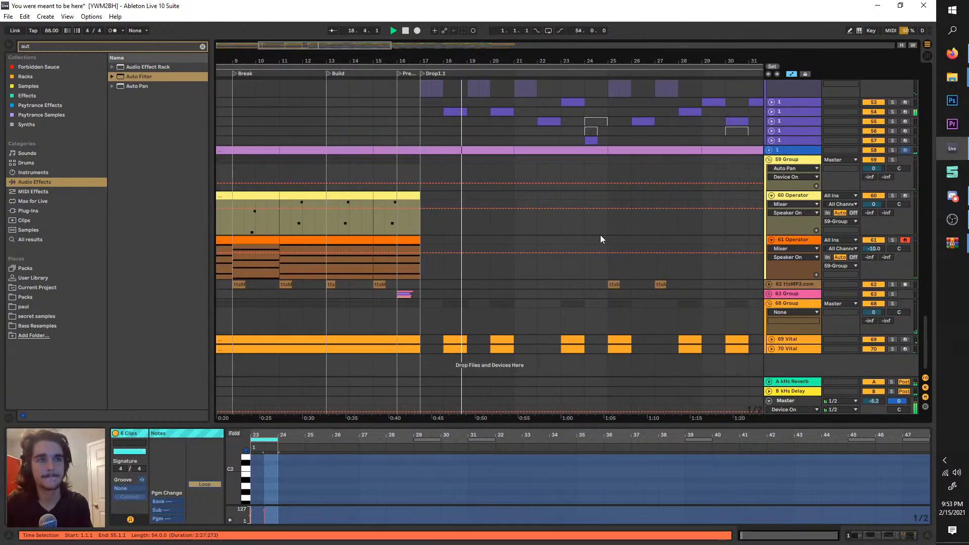
- Select the empty range from bar 17 to bar 25 across the 60 Operator and 61 Operator tracks
{"action": "left_click_drag", "start_coordinate": [668, 221], "coordinate": [934, 213]}
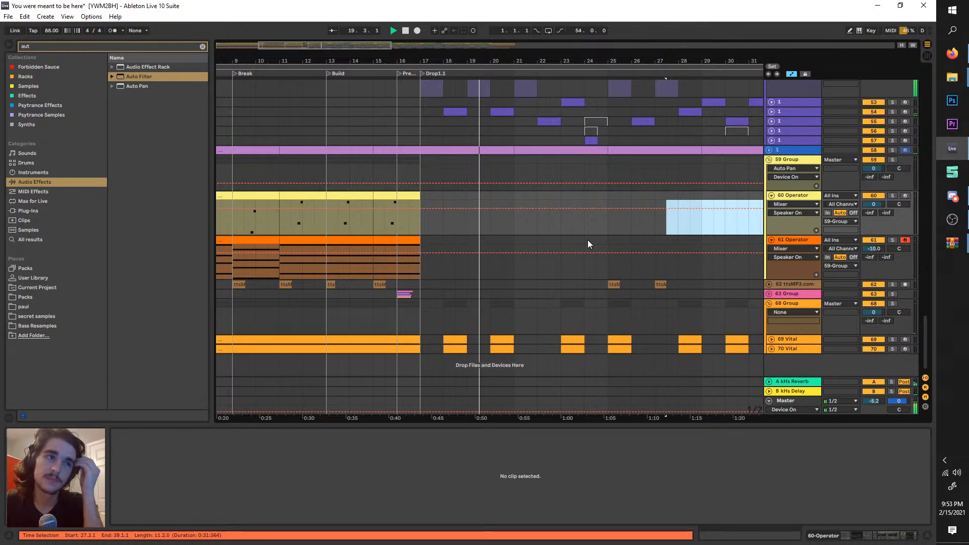
{"action": "left_click", "coordinate": [592, 263]}
{"action": "scroll", "coordinate": [586, 263], "scroll_direction": "right", "scroll_amount": 1}
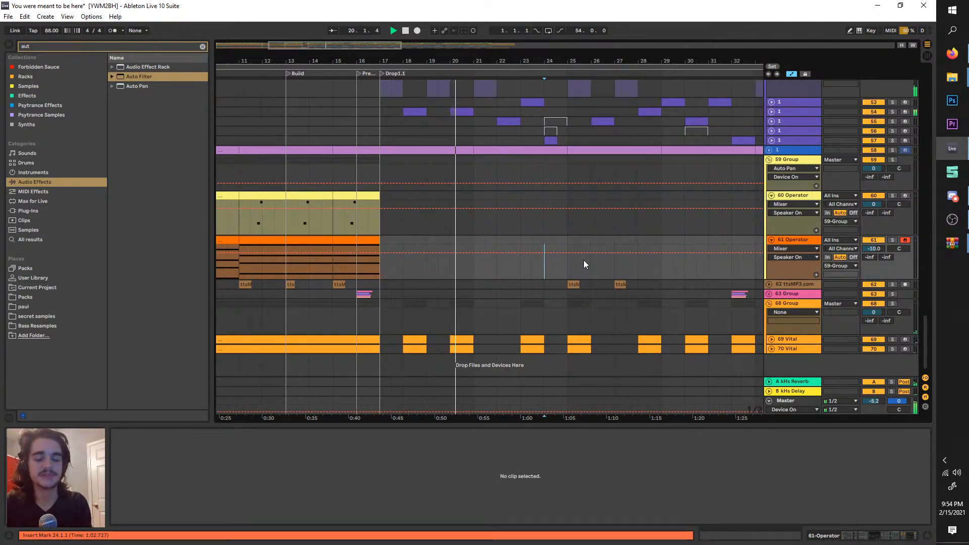
{"action": "scroll", "coordinate": [433, 246], "scroll_direction": "right", "scroll_amount": 3}
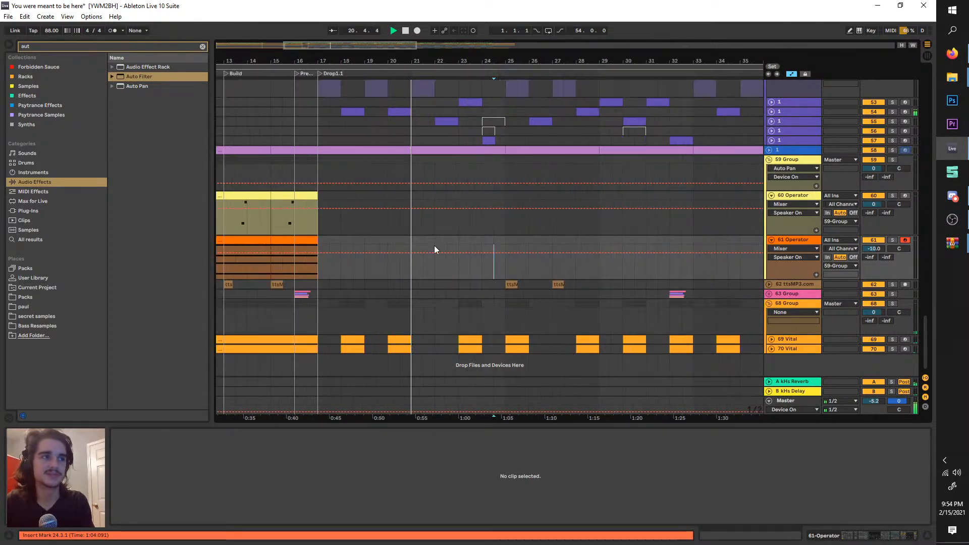
{"action": "scroll", "coordinate": [337, 248], "scroll_direction": "right", "scroll_amount": 1}
{"action": "scroll", "coordinate": [333, 248], "scroll_direction": "left", "scroll_amount": 3}
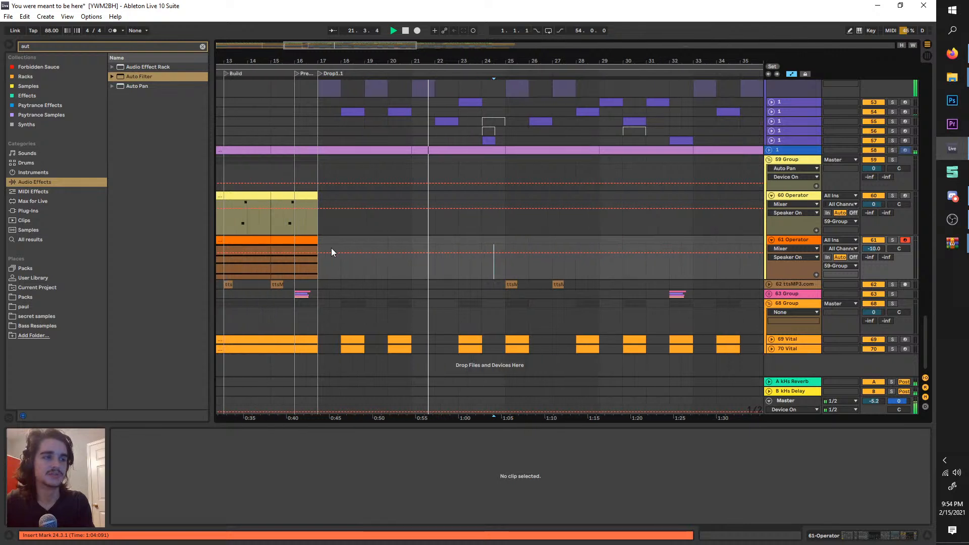
{"action": "scroll", "coordinate": [412, 250], "scroll_direction": "up", "scroll_amount": 2}
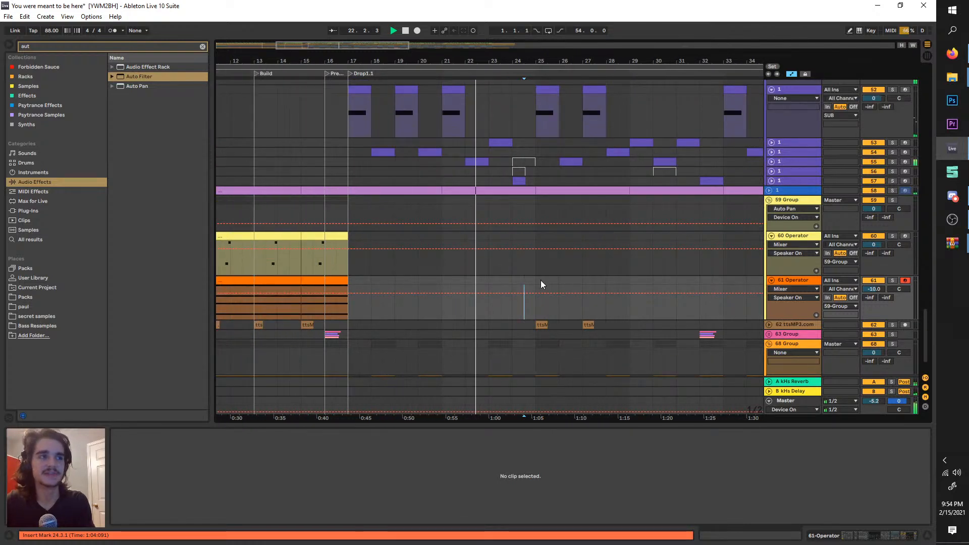
{"action": "mouse_move", "coordinate": [533, 280]}
{"action": "left_mouse_down"}
{"action": "mouse_move", "coordinate": [351, 238]}
{"action": "mouse_move", "coordinate": [565, 296]}
{"action": "mouse_move", "coordinate": [533, 287]}
{"action": "left_mouse_up"}
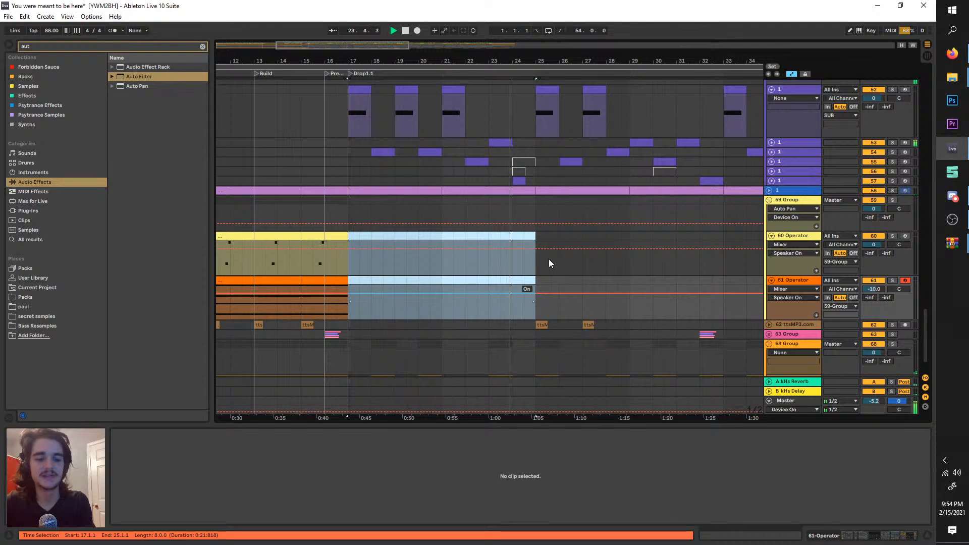
- Stop playback and place the insert marker at bar 25 on the 61 Operator track
{"action": "left_click", "coordinate": [511, 237]}
{"action": "left_click_drag", "start_coordinate": [529, 238], "coordinate": [721, 282]}
{"action": "left_click", "coordinate": [722, 279]}
{"action": "scroll", "coordinate": [612, 262], "scroll_direction": "right", "scroll_amount": 1}
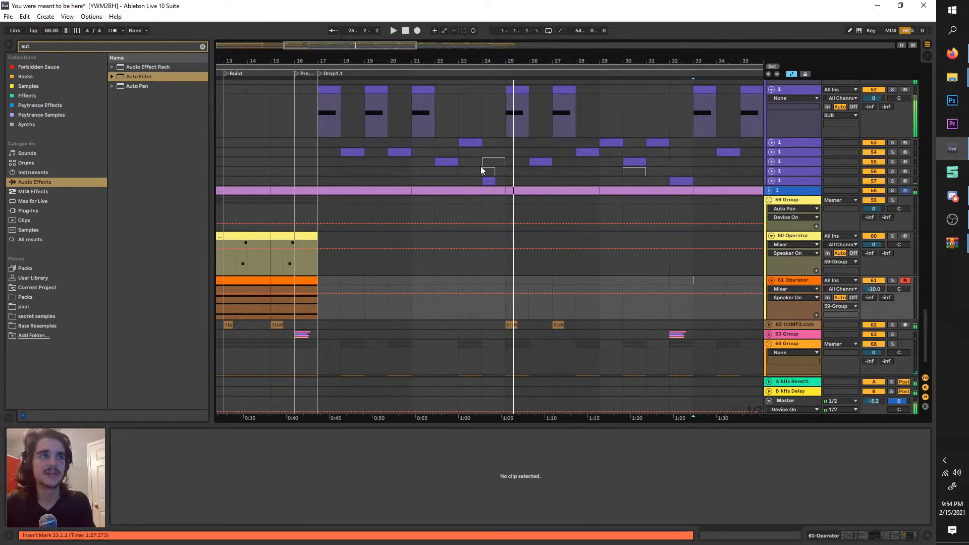
{"action": "key", "text": "space"}
{"action": "left_click", "coordinate": [506, 279]}
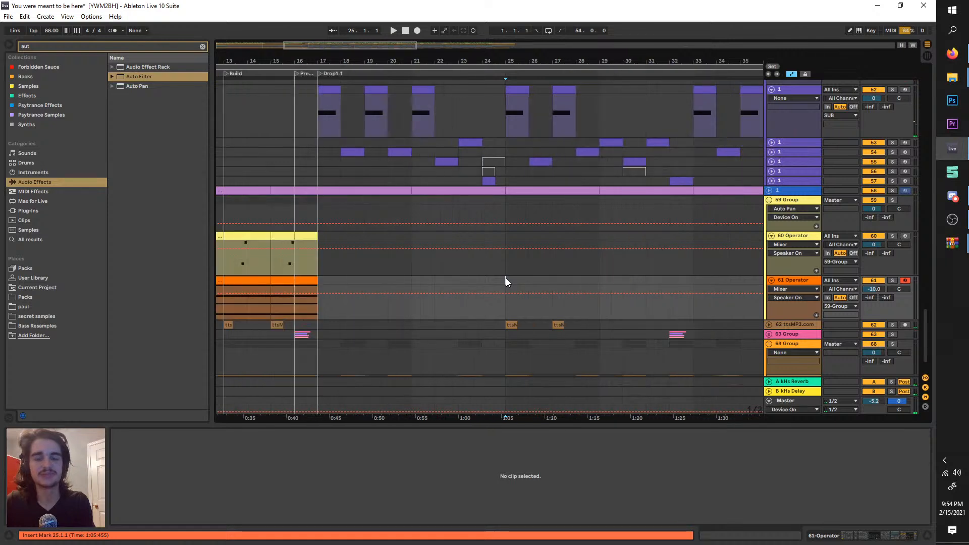
- Select the empty range from bar 25 to 32.3 on both Operator tracks, then place the insert marker at bar 33
{"action": "scroll", "coordinate": [500, 239], "scroll_direction": "up", "scroll_amount": 3}
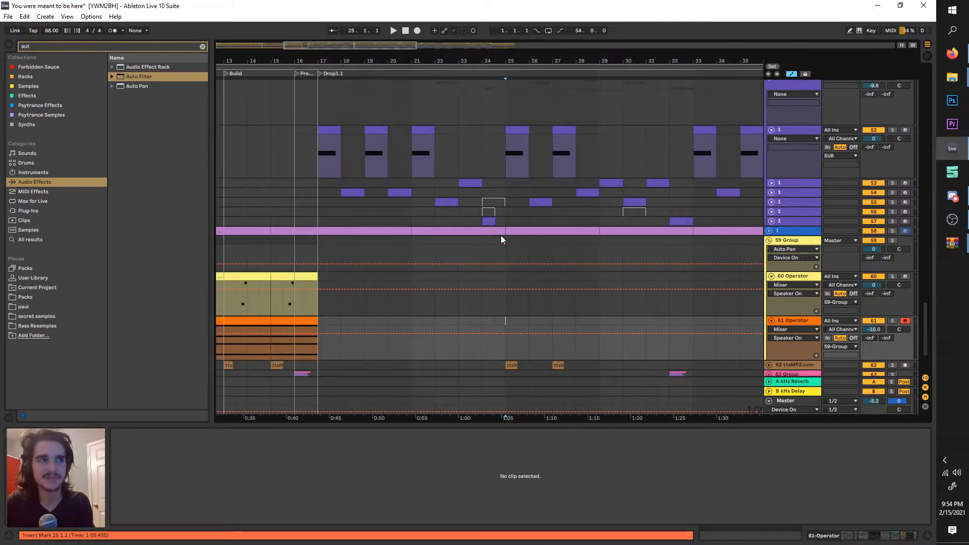
{"action": "scroll", "coordinate": [505, 323], "scroll_direction": "down", "scroll_amount": 1}
{"action": "left_click", "coordinate": [503, 308]}
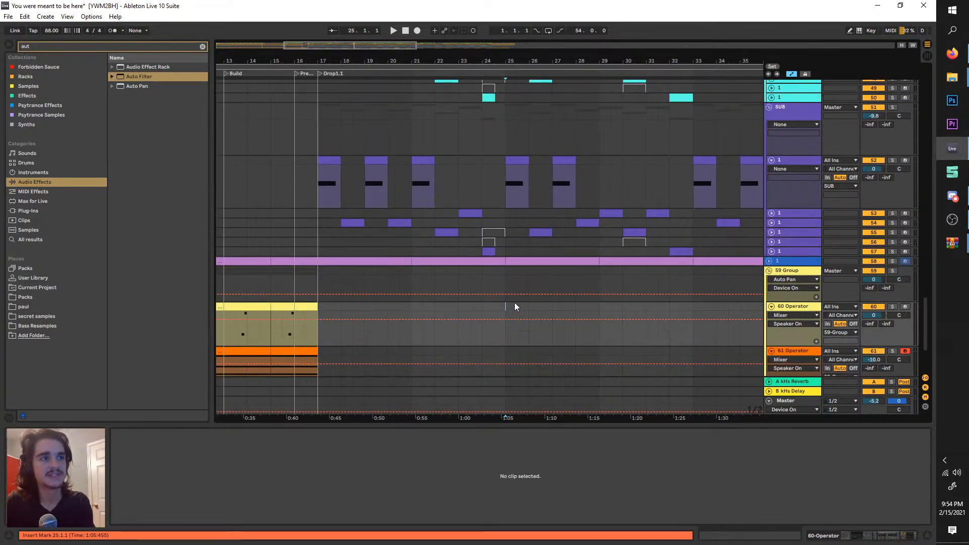
{"action": "scroll", "coordinate": [535, 311], "scroll_direction": "down", "scroll_amount": 1}
{"action": "left_click_drag", "start_coordinate": [508, 257], "coordinate": [697, 302]}
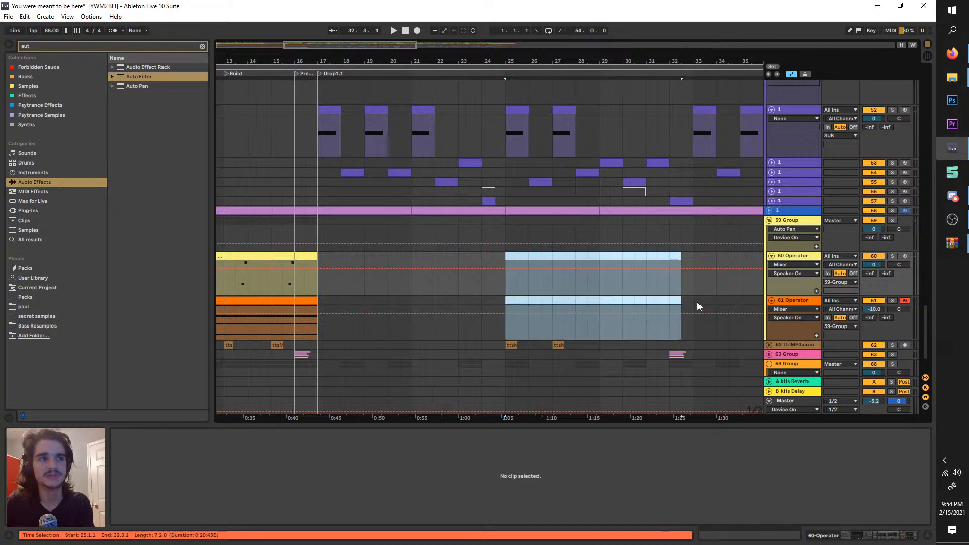
{"action": "left_click", "coordinate": [693, 303]}
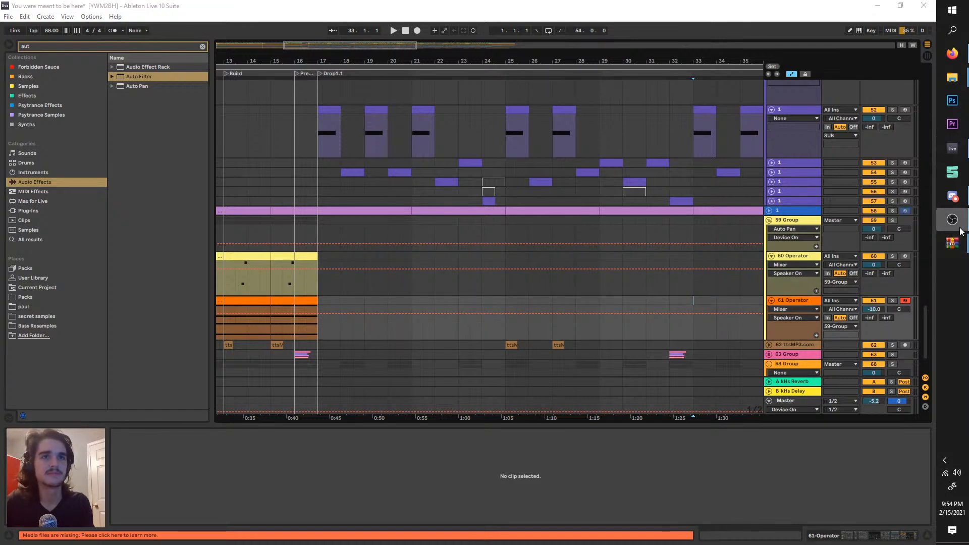
- Play the arrangement briefly from bar 25 on the 60 Operator track
{"action": "left_click", "coordinate": [505, 261]}
{"action": "key", "text": "space"}
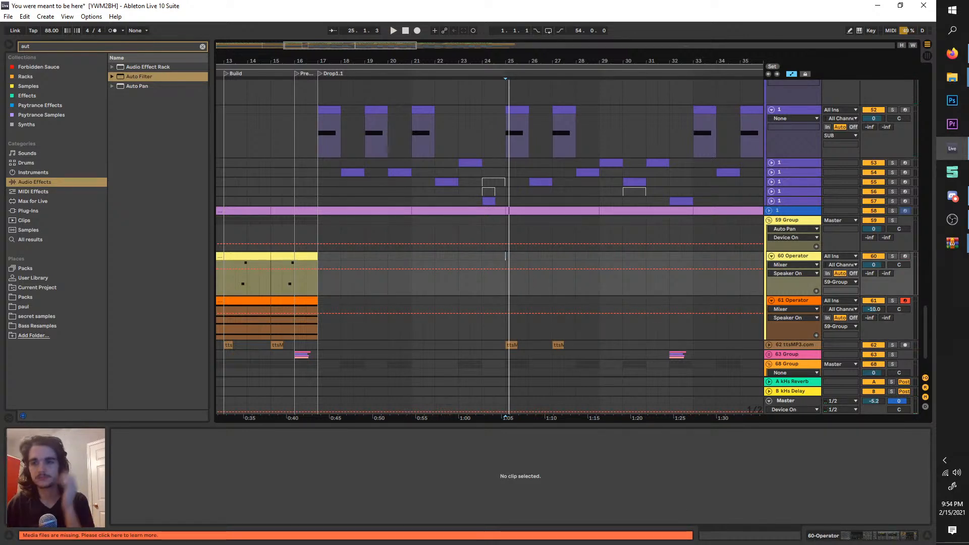
{"action": "key", "text": "alt+Tab"}
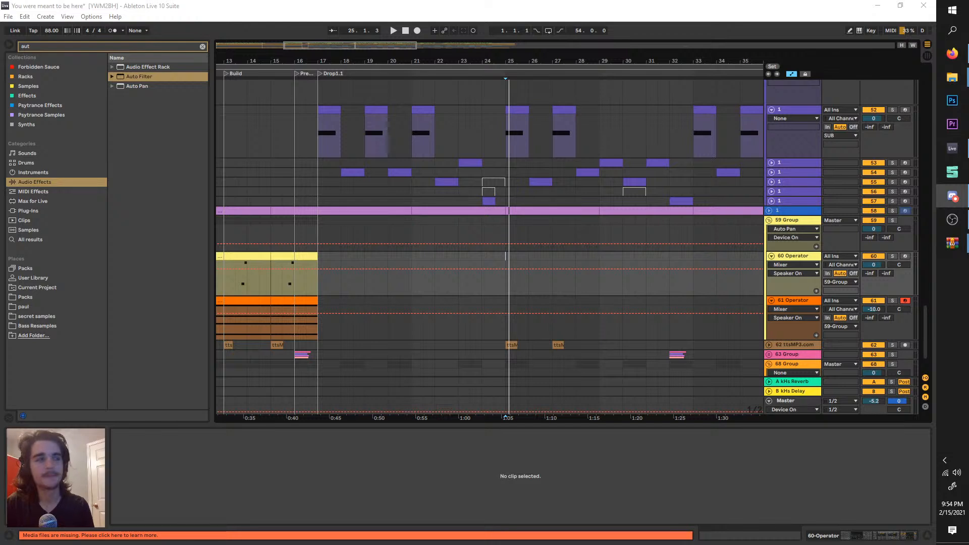
- Examine the Remake Drop bass tracks, the SUB group and the tracks below it around the first drop
{"action": "scroll", "coordinate": [860, 401], "scroll_direction": "down", "scroll_amount": 1}
{"action": "scroll", "coordinate": [672, 324], "scroll_direction": "up", "scroll_amount": 5}
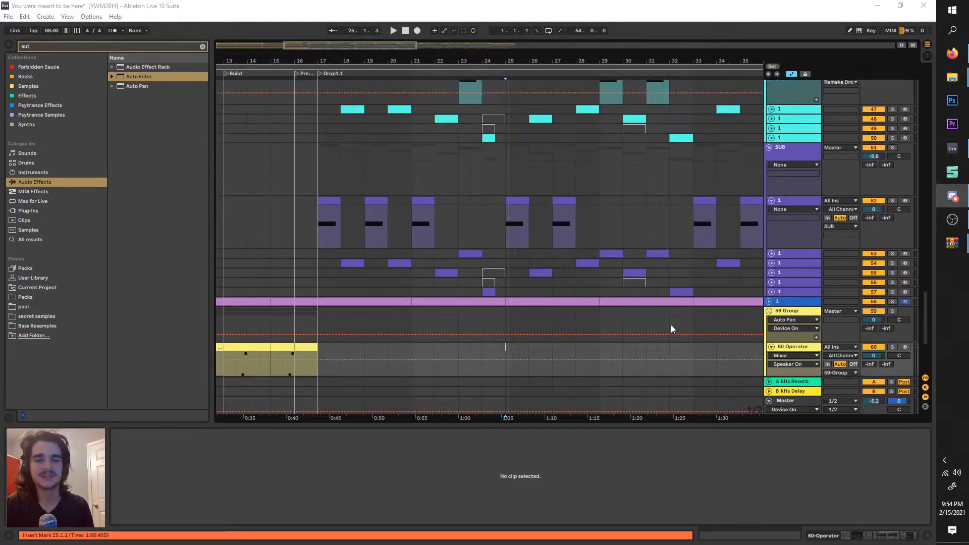
{"action": "scroll", "coordinate": [600, 349], "scroll_direction": "up", "scroll_amount": 2}
{"action": "scroll", "coordinate": [492, 333], "scroll_direction": "up", "scroll_amount": 1}
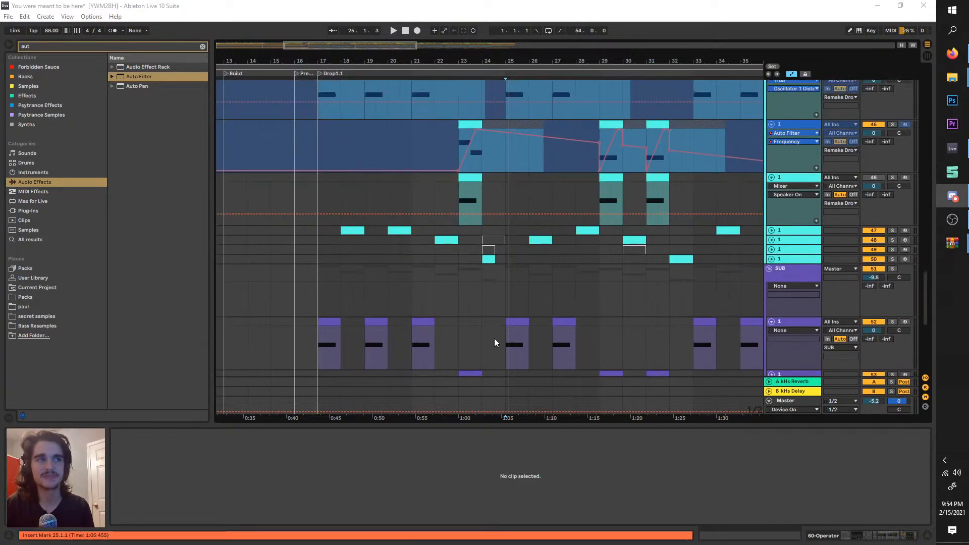
{"action": "scroll", "coordinate": [497, 324], "scroll_direction": "down", "scroll_amount": 5}
{"action": "scroll", "coordinate": [498, 318], "scroll_direction": "up", "scroll_amount": 12}
{"action": "scroll", "coordinate": [507, 332], "scroll_direction": "up", "scroll_amount": 6}
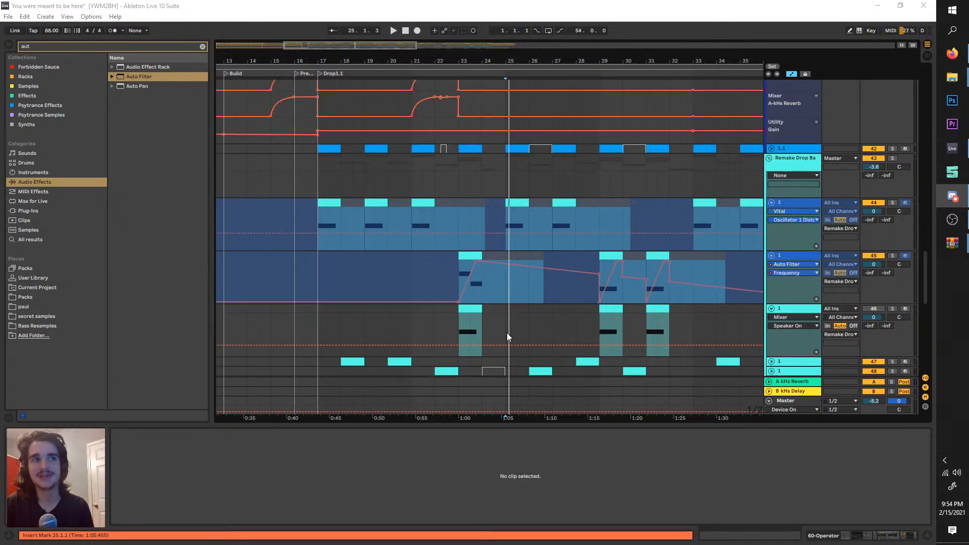
{"action": "scroll", "coordinate": [501, 324], "scroll_direction": "down", "scroll_amount": 1}
{"action": "scroll", "coordinate": [506, 331], "scroll_direction": "down", "scroll_amount": 10}
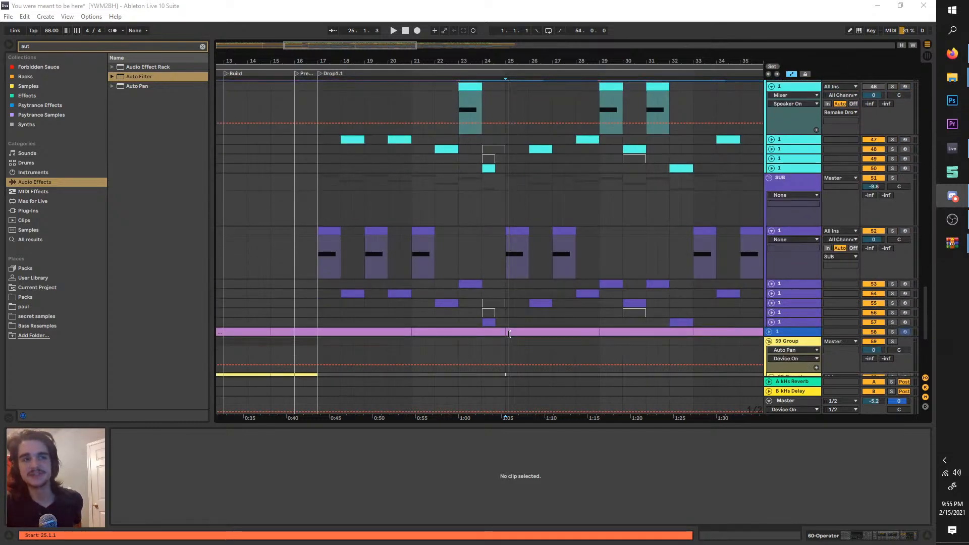
{"action": "scroll", "coordinate": [508, 334], "scroll_direction": "down", "scroll_amount": 2}
{"action": "scroll", "coordinate": [498, 331], "scroll_direction": "up", "scroll_amount": 1}
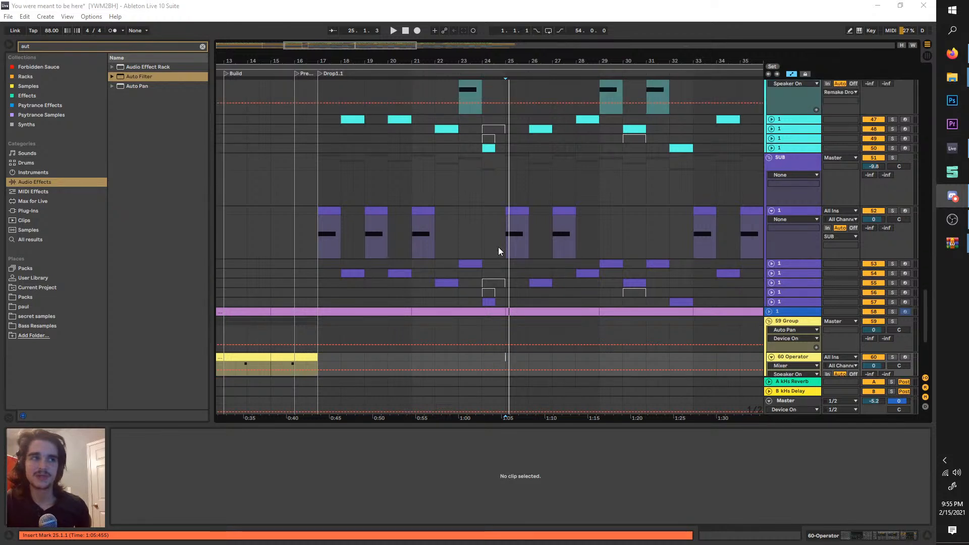
- Play the drop from bar 25, starting at the SUB clip on track 52
{"action": "left_click", "coordinate": [501, 232]}
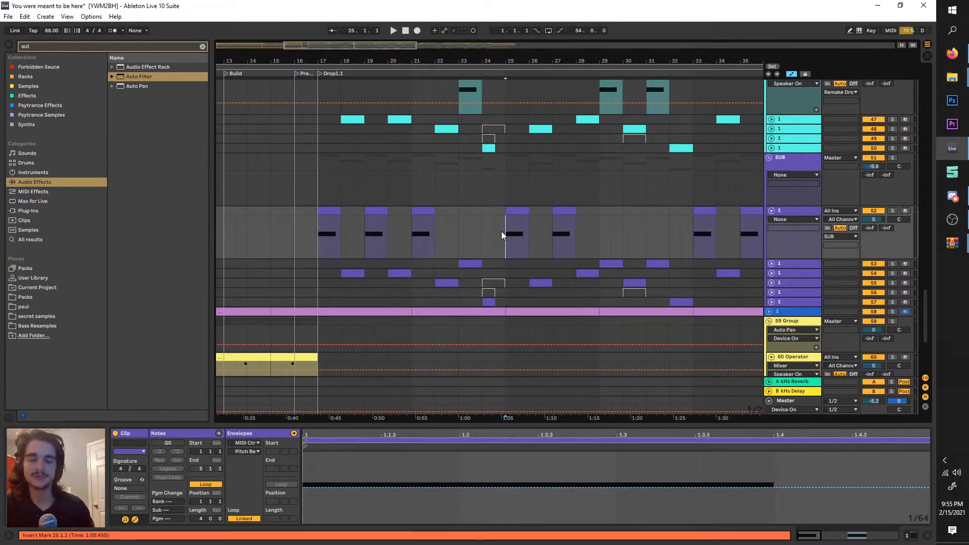
{"action": "scroll", "coordinate": [502, 231], "scroll_direction": "up", "scroll_amount": 2}
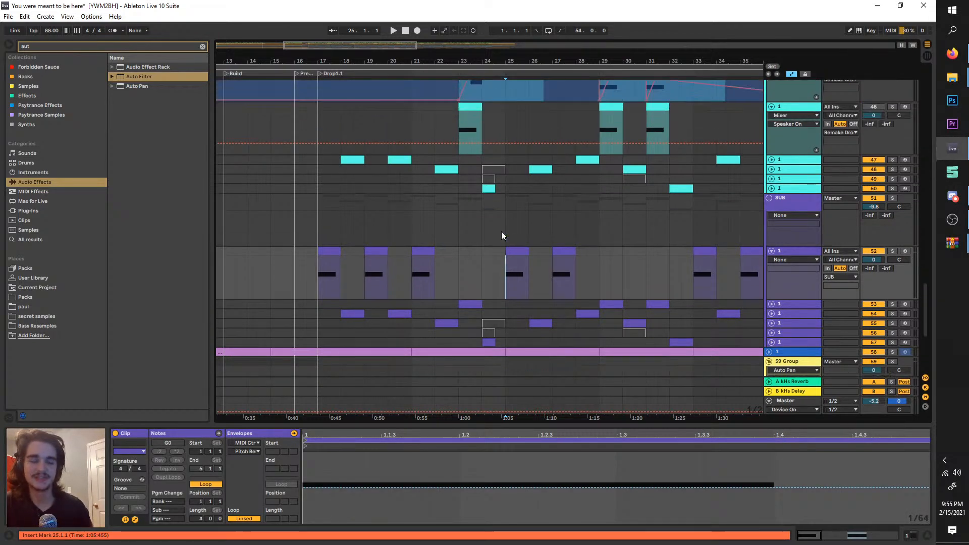
{"action": "key", "text": "space"}
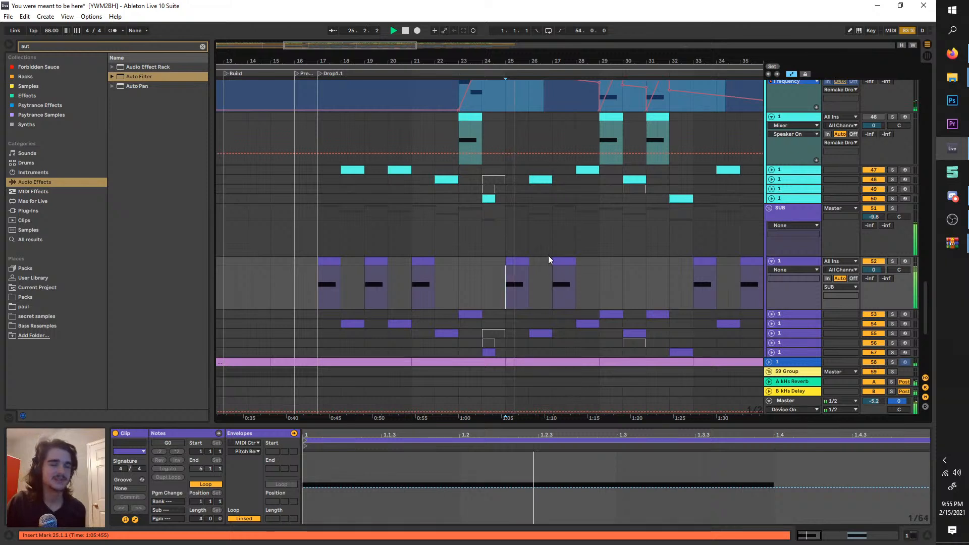
{"action": "scroll", "coordinate": [548, 255], "scroll_direction": "down", "scroll_amount": 1}
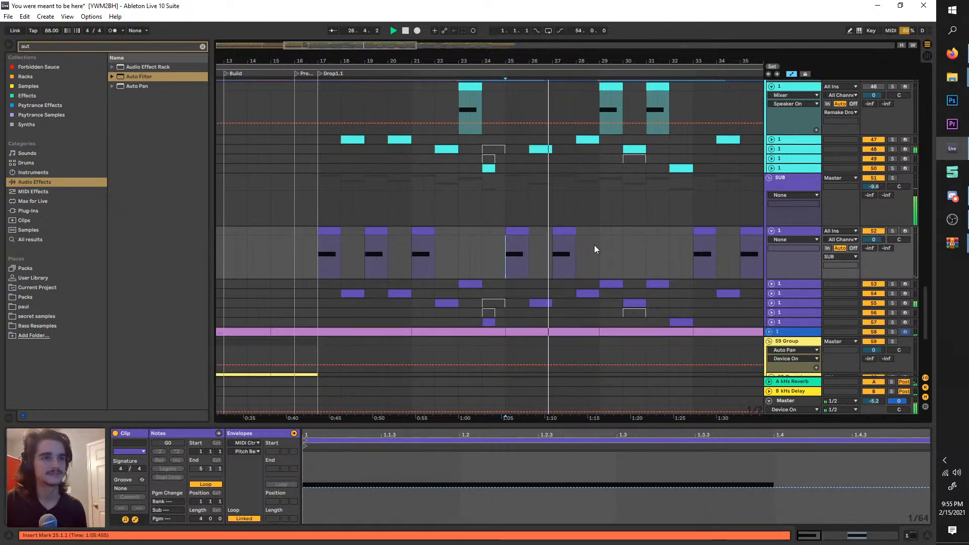
{"action": "left_click_drag", "start_coordinate": [576, 240], "coordinate": [564, 240]}
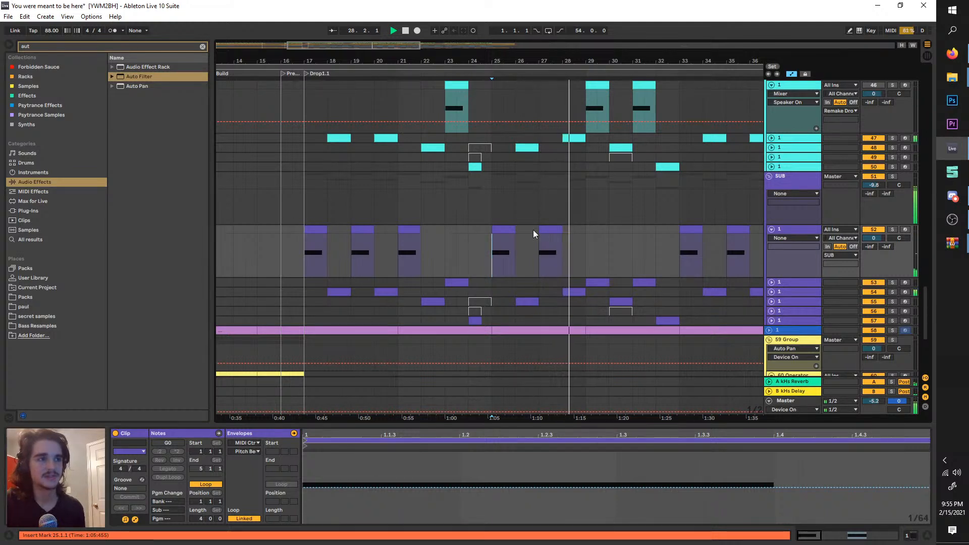
- Inspect the devices of tracks 52 and 53, the SUB group and bass track 45 during playback, then stop the playback
{"action": "left_click", "coordinate": [808, 230]}
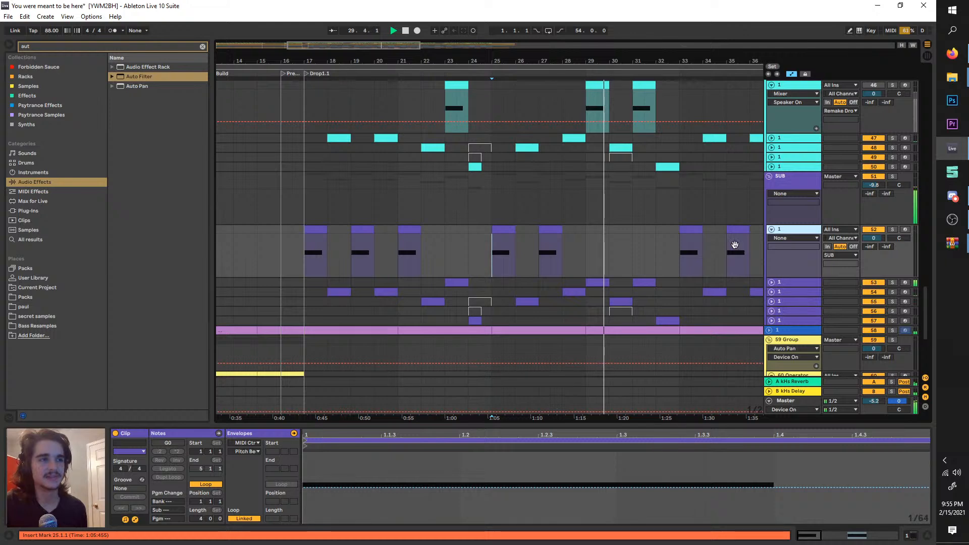
{"action": "left_click", "coordinate": [791, 284]}
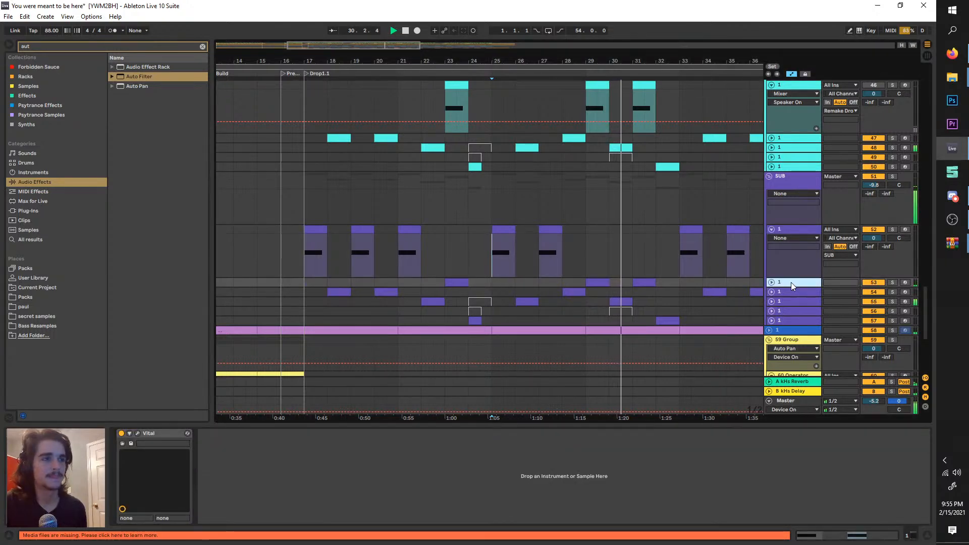
{"action": "left_click", "coordinate": [783, 230]}
{"action": "left_click", "coordinate": [800, 182]}
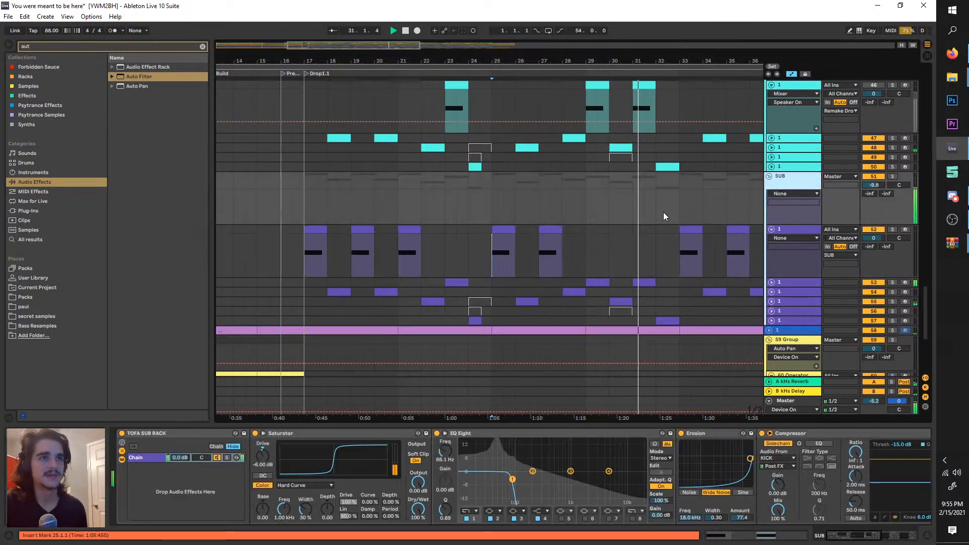
{"action": "scroll", "coordinate": [663, 212], "scroll_direction": "up", "scroll_amount": 1}
{"action": "left_click", "coordinate": [791, 134]}
{"action": "scroll", "coordinate": [793, 130], "scroll_direction": "up", "scroll_amount": 1}
{"action": "left_click", "coordinate": [812, 121]}
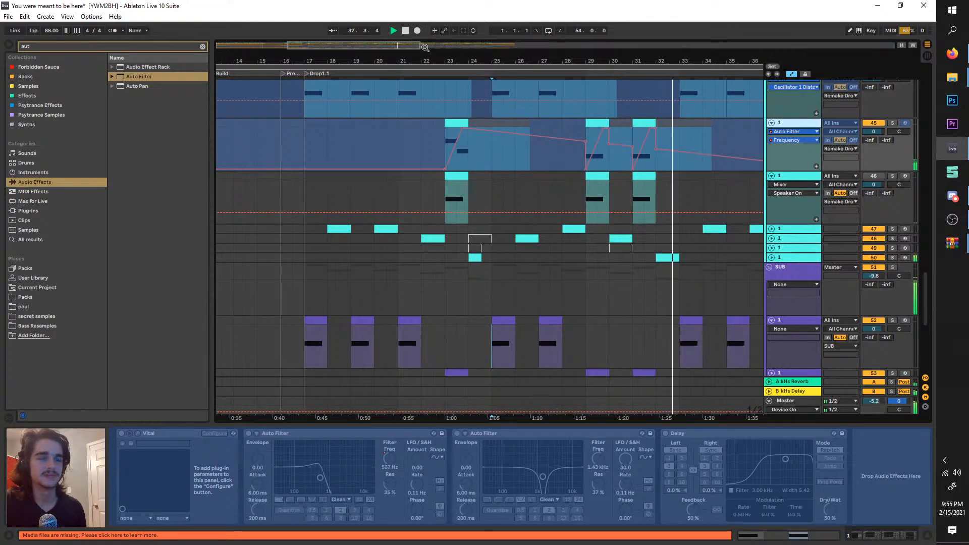
{"action": "left_click", "coordinate": [406, 34]}
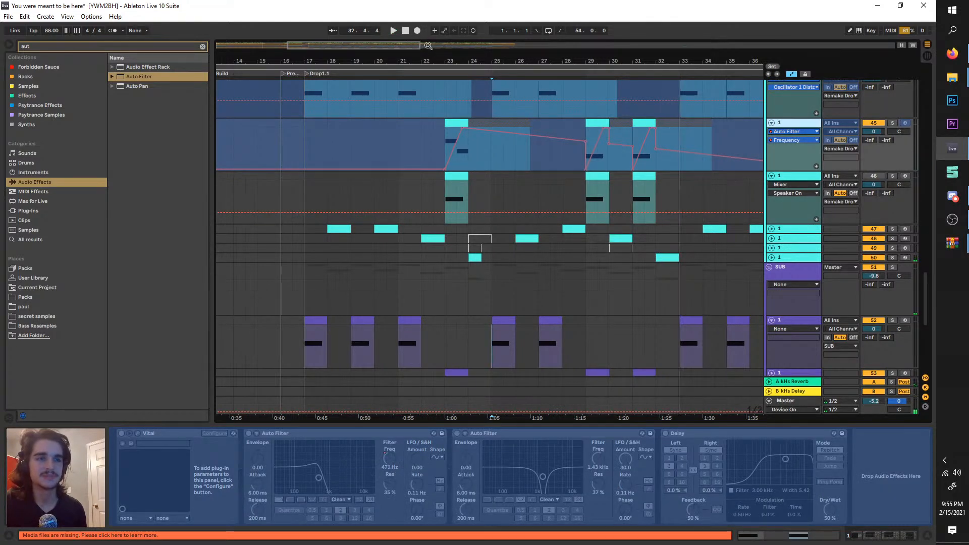
- Play the drop from bar 32.3 on track 44, then place the insert marker at bar 33
{"action": "scroll", "coordinate": [593, 152], "scroll_direction": "right", "scroll_amount": 2}
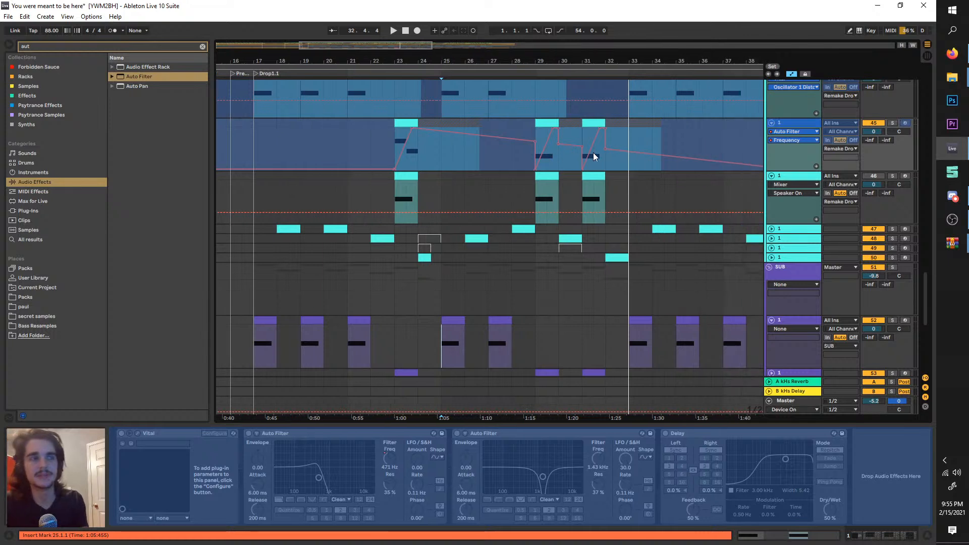
{"action": "scroll", "coordinate": [593, 152], "scroll_direction": "right", "scroll_amount": 2}
{"action": "scroll", "coordinate": [582, 163], "scroll_direction": "up", "scroll_amount": 1}
{"action": "scroll", "coordinate": [582, 162], "scroll_direction": "up", "scroll_amount": 2}
{"action": "left_click", "coordinate": [572, 124]}
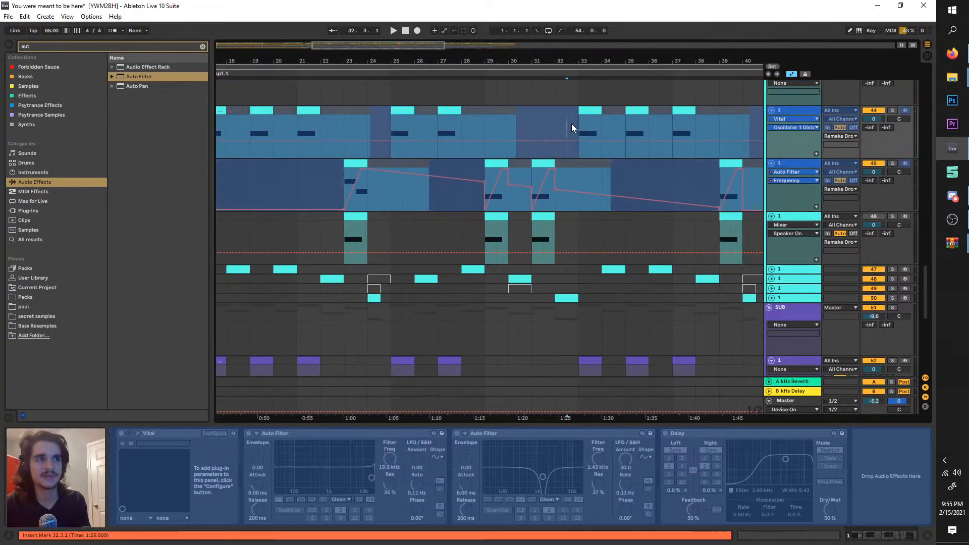
{"action": "scroll", "coordinate": [572, 124], "scroll_direction": "right", "scroll_amount": 2}
{"action": "key", "text": "space"}
{"action": "left_click", "coordinate": [530, 123]}
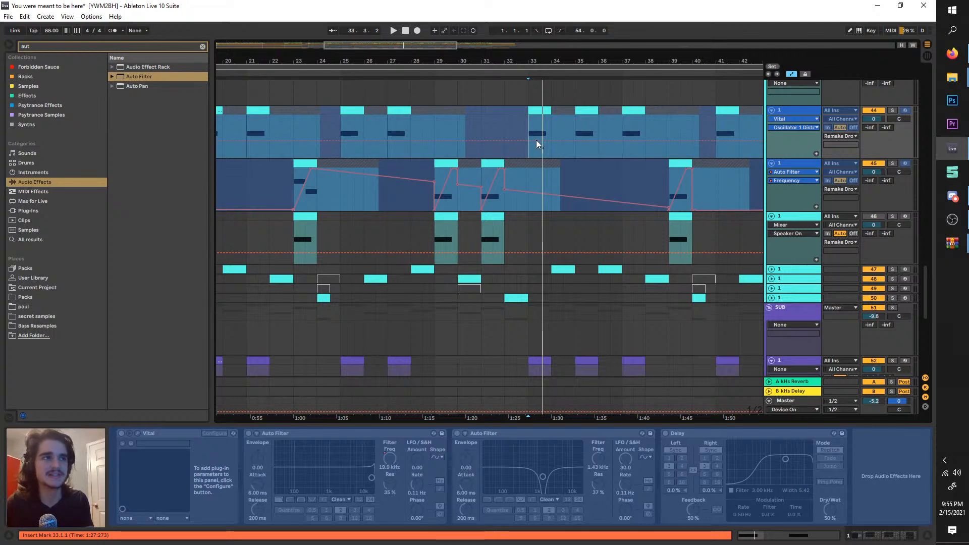
- Look closely at the track 44 bass clips from bar 33 and place the insert marker at bar 35
{"action": "left_click", "coordinate": [532, 128]}
{"action": "scroll", "coordinate": [531, 127], "scroll_direction": "up", "scroll_amount": 3}
{"action": "scroll", "coordinate": [528, 129], "scroll_direction": "right", "scroll_amount": 2}
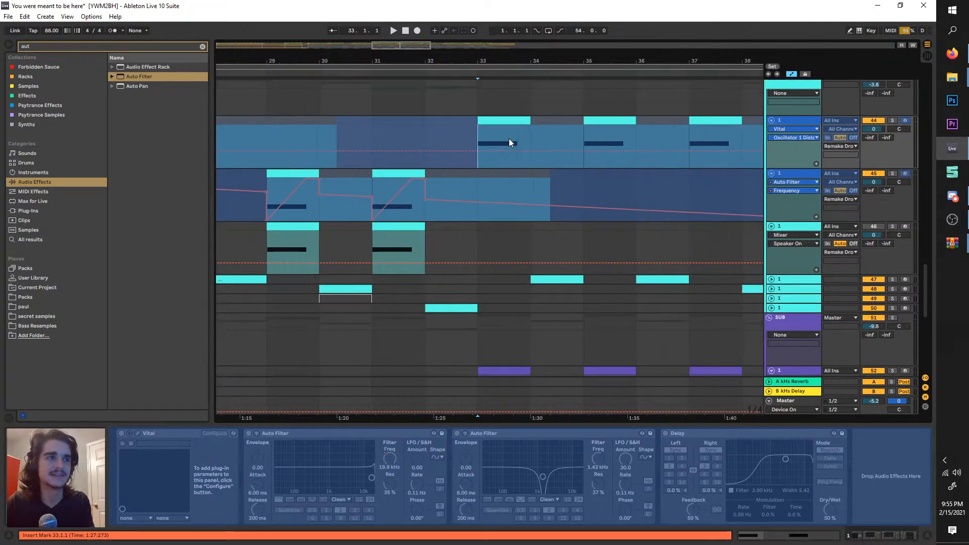
{"action": "scroll", "coordinate": [479, 135], "scroll_direction": "down", "scroll_amount": 3}
{"action": "scroll", "coordinate": [479, 136], "scroll_direction": "up", "scroll_amount": 3}
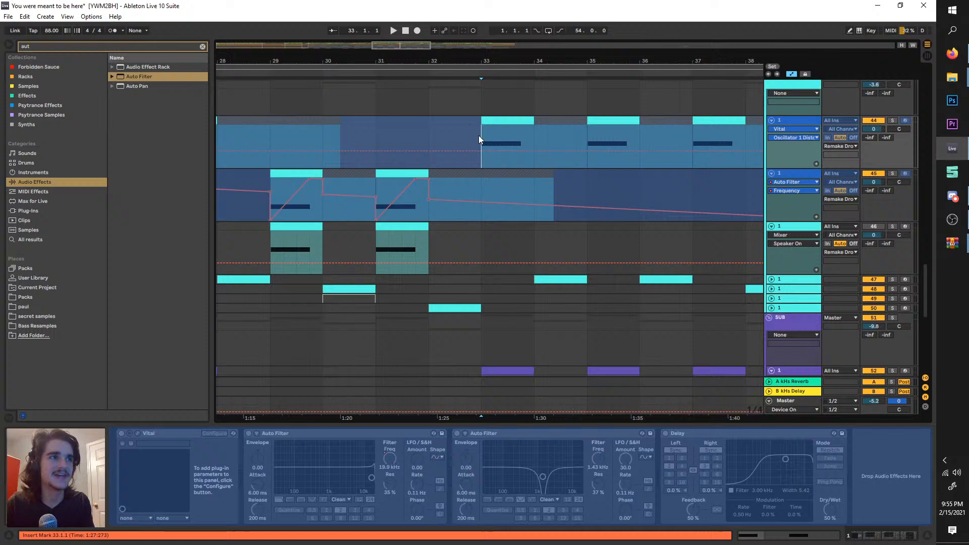
{"action": "left_click", "coordinate": [587, 135]}
{"action": "scroll", "coordinate": [588, 228], "scroll_direction": "right", "scroll_amount": 2}
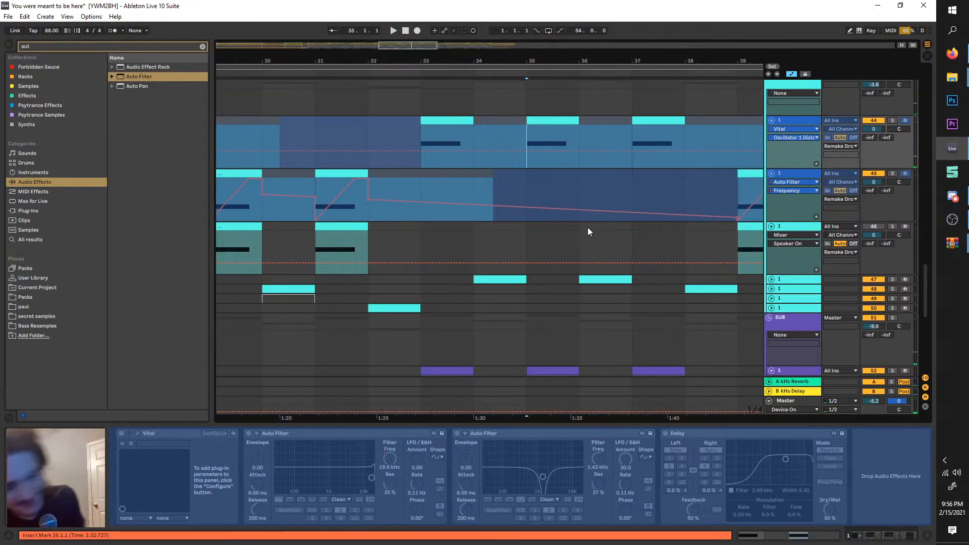
- Play the drop from bar 35 and follow the bass clips on tracks 44 to 46
{"action": "scroll", "coordinate": [591, 202], "scroll_direction": "right", "scroll_amount": 2}
{"action": "scroll", "coordinate": [461, 215], "scroll_direction": "down", "scroll_amount": 3}
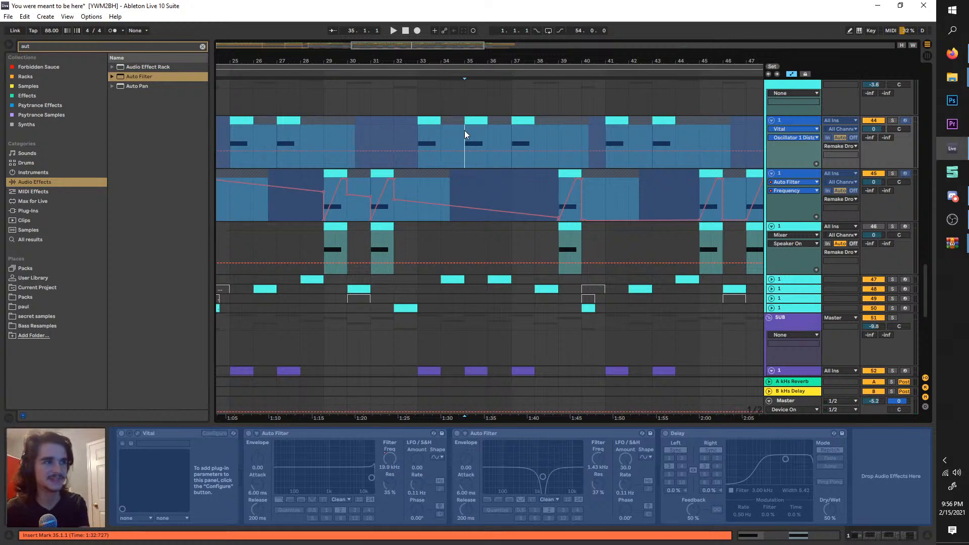
{"action": "scroll", "coordinate": [463, 133], "scroll_direction": "up", "scroll_amount": 3}
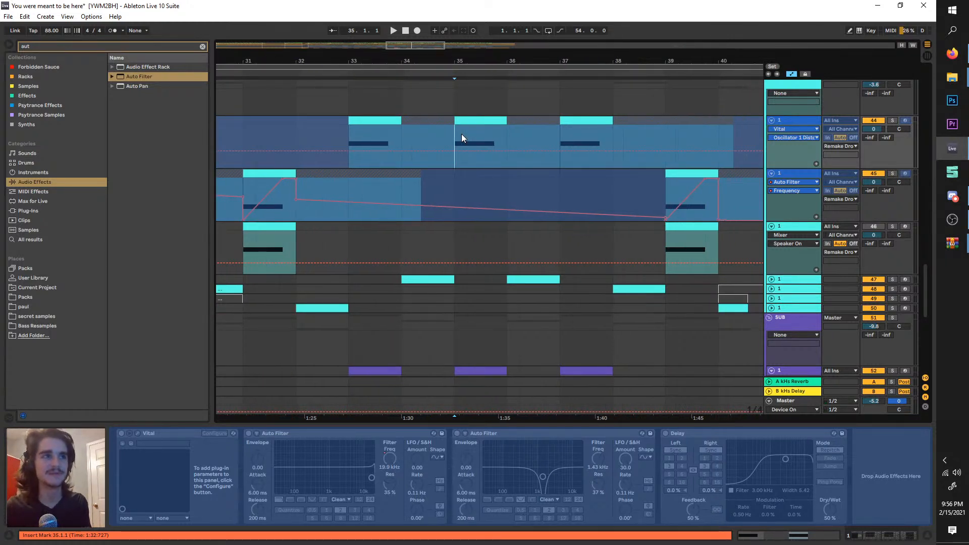
{"action": "key", "text": "space"}
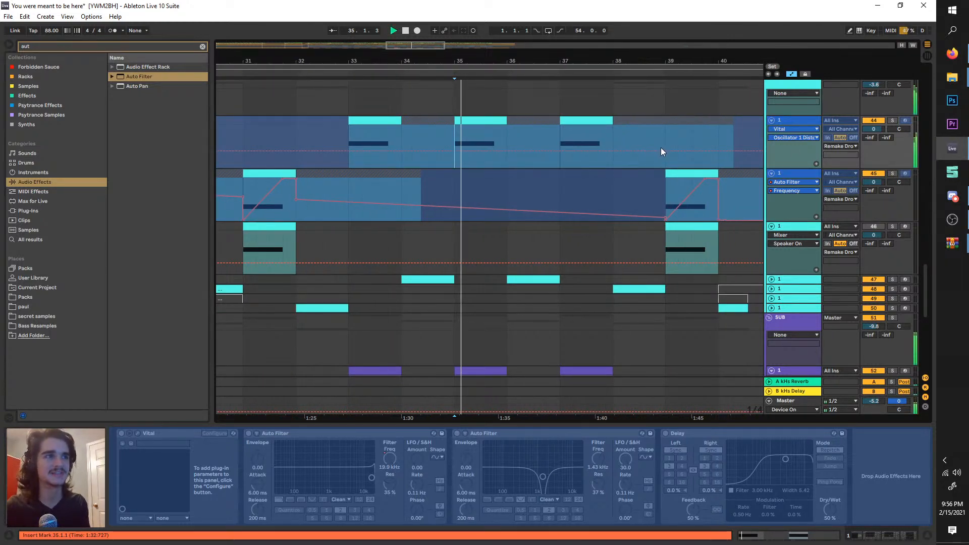
{"action": "scroll", "coordinate": [629, 248], "scroll_direction": "down", "scroll_amount": 3}
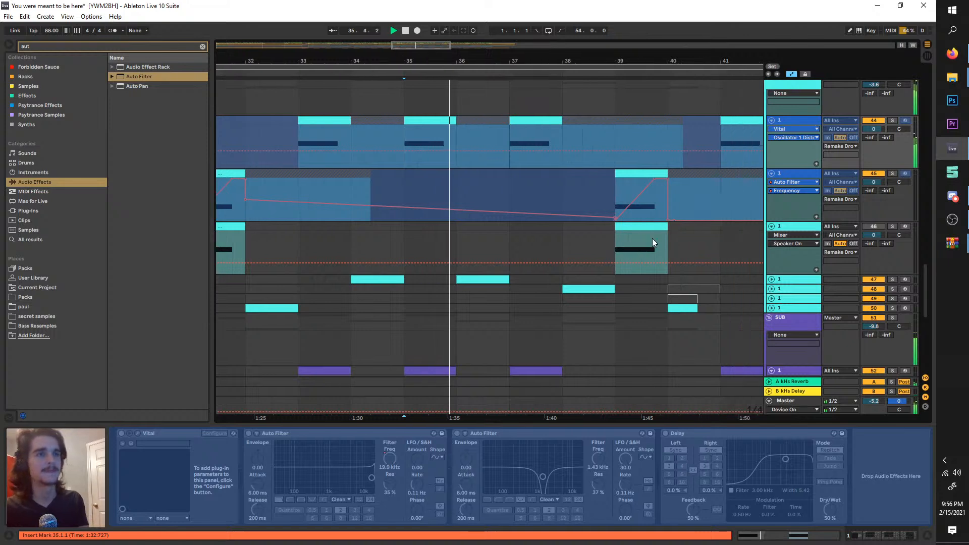
{"action": "scroll", "coordinate": [528, 178], "scroll_direction": "right", "scroll_amount": 5}
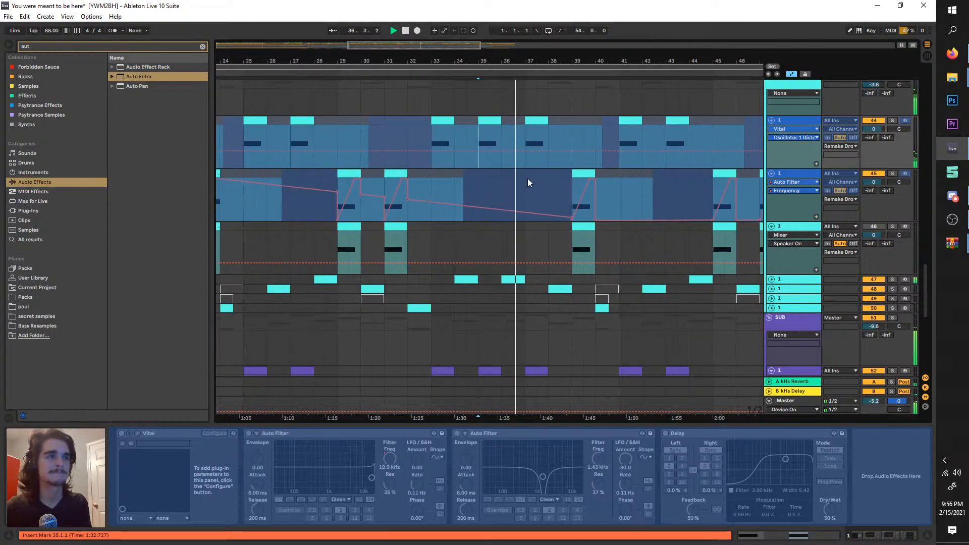
{"action": "scroll", "coordinate": [528, 178], "scroll_direction": "right", "scroll_amount": 1}
{"action": "scroll", "coordinate": [528, 178], "scroll_direction": "right", "scroll_amount": 2}
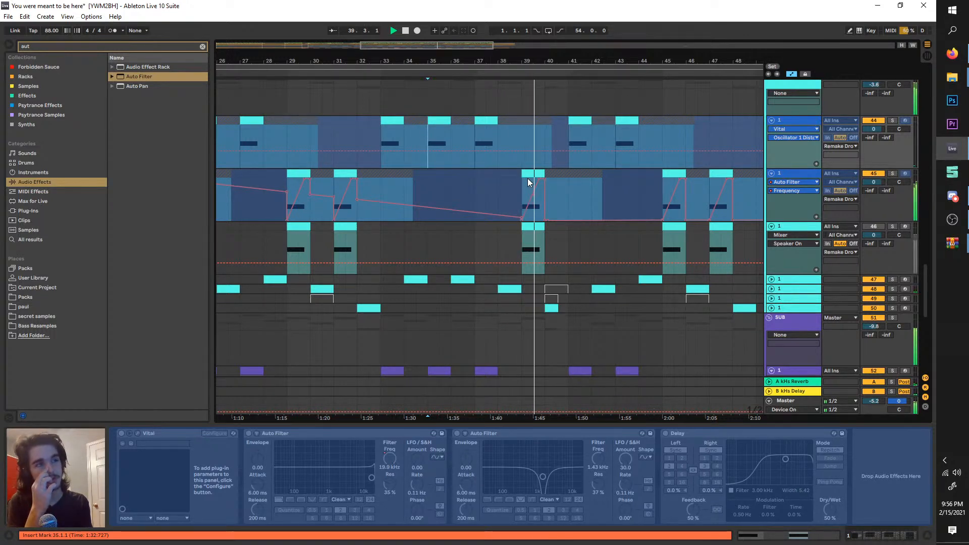
- Inspect the bass, SUB, Operator and Vital tracks from bar 40 on during playback, then stop the playback
{"action": "scroll", "coordinate": [527, 183], "scroll_direction": "right", "scroll_amount": 4}
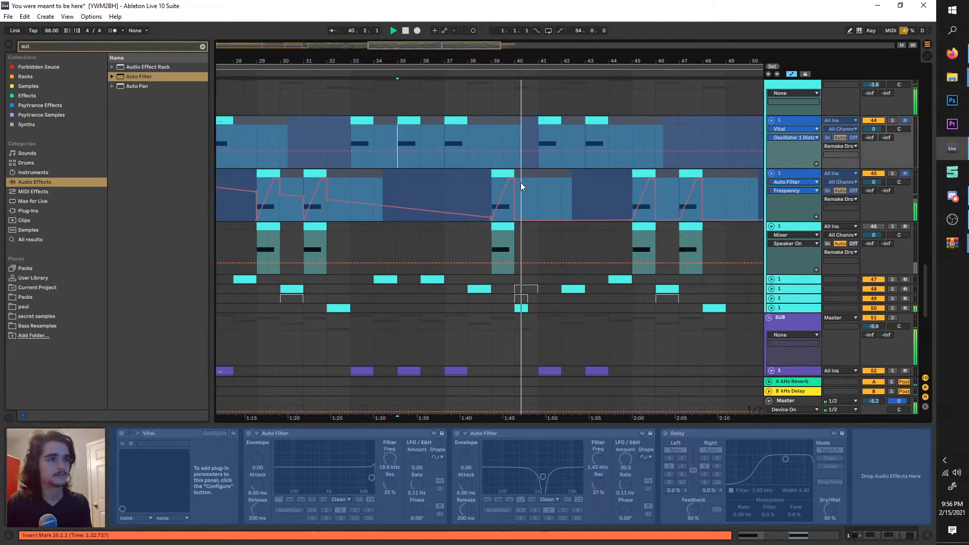
{"action": "scroll", "coordinate": [525, 237], "scroll_direction": "right", "scroll_amount": 2}
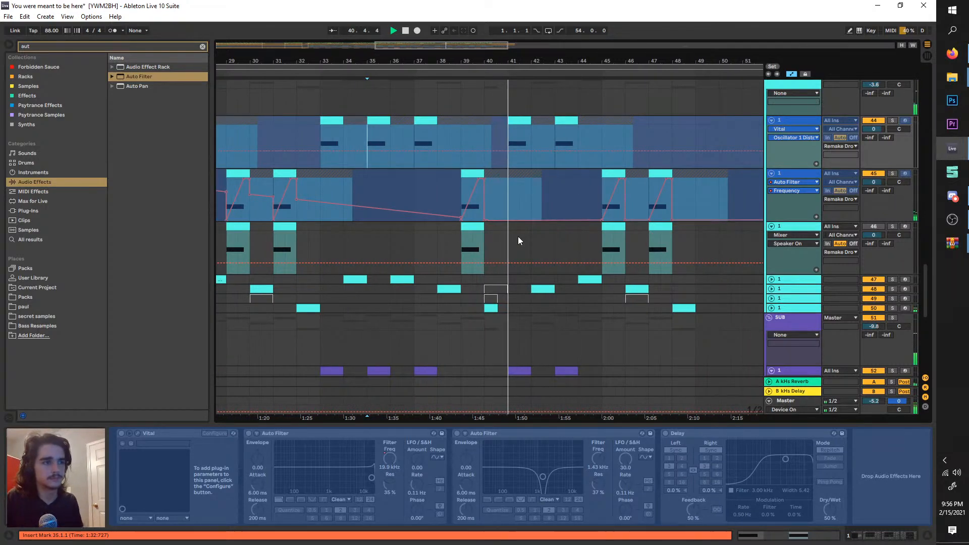
{"action": "scroll", "coordinate": [519, 236], "scroll_direction": "down", "scroll_amount": 6}
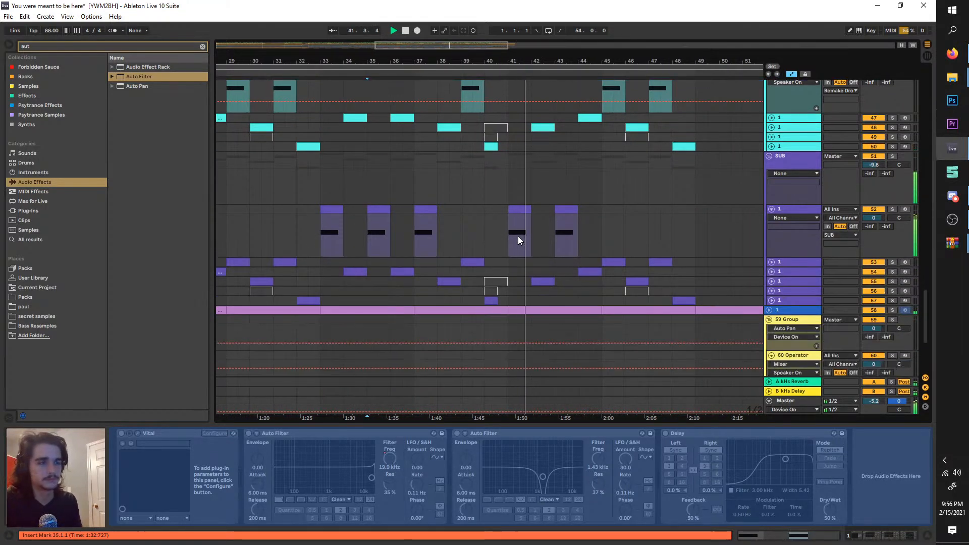
{"action": "scroll", "coordinate": [521, 266], "scroll_direction": "down", "scroll_amount": 4}
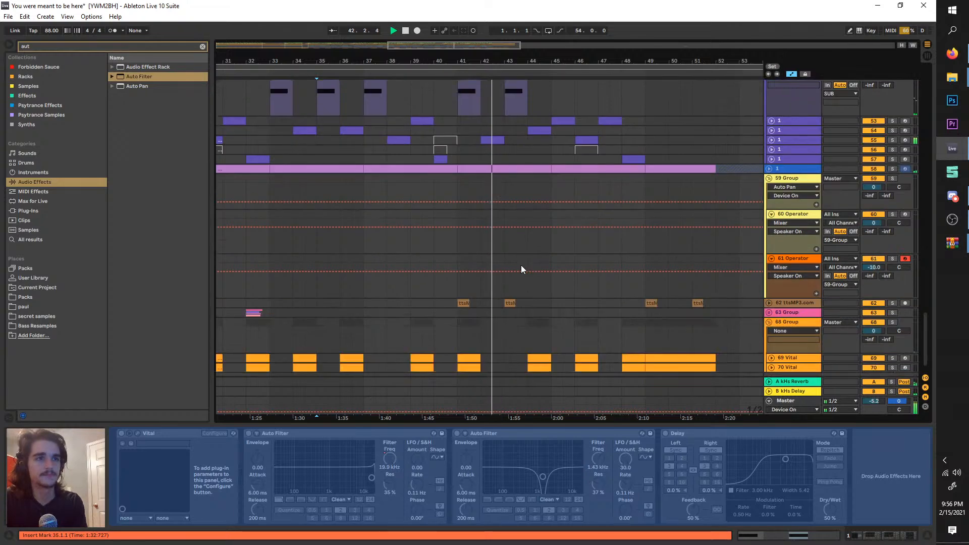
{"action": "scroll", "coordinate": [522, 264], "scroll_direction": "up", "scroll_amount": 8}
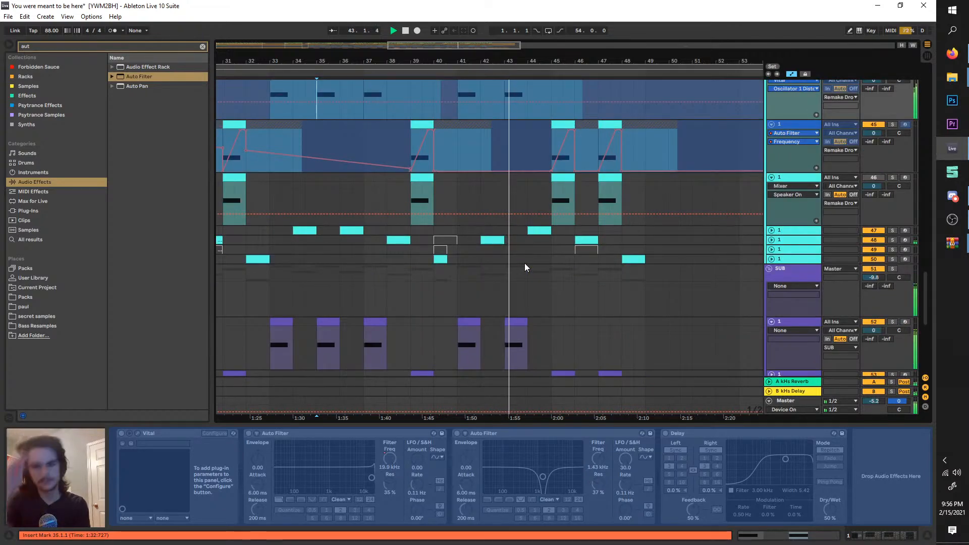
{"action": "scroll", "coordinate": [525, 264], "scroll_direction": "up", "scroll_amount": 2}
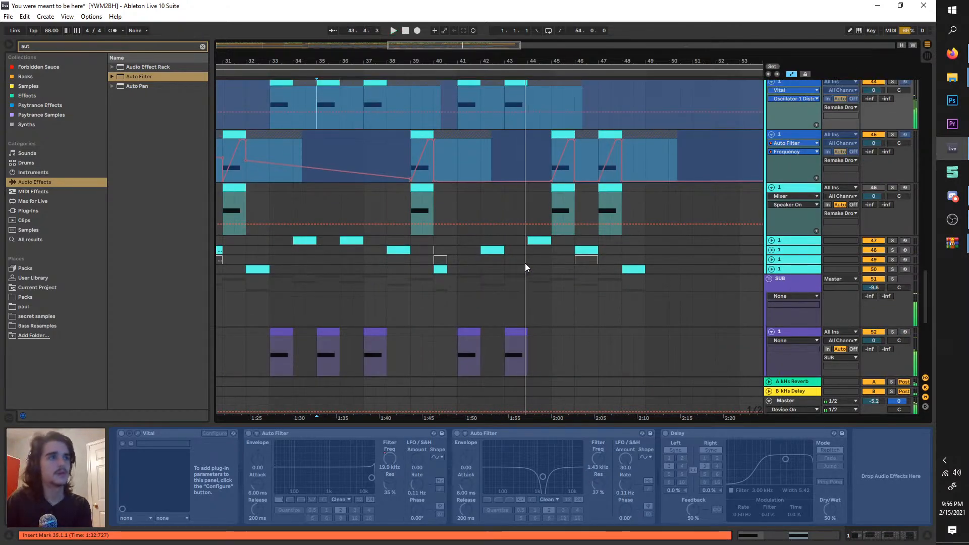
- Mark the drop's start at bar 17 on the Bunting Riser track, then place the insert marker at bar 33
{"action": "scroll", "coordinate": [525, 264], "scroll_direction": "down", "scroll_amount": 3, "text": "ctrl"}
{"action": "scroll", "coordinate": [349, 201], "scroll_direction": "down", "scroll_amount": 3}
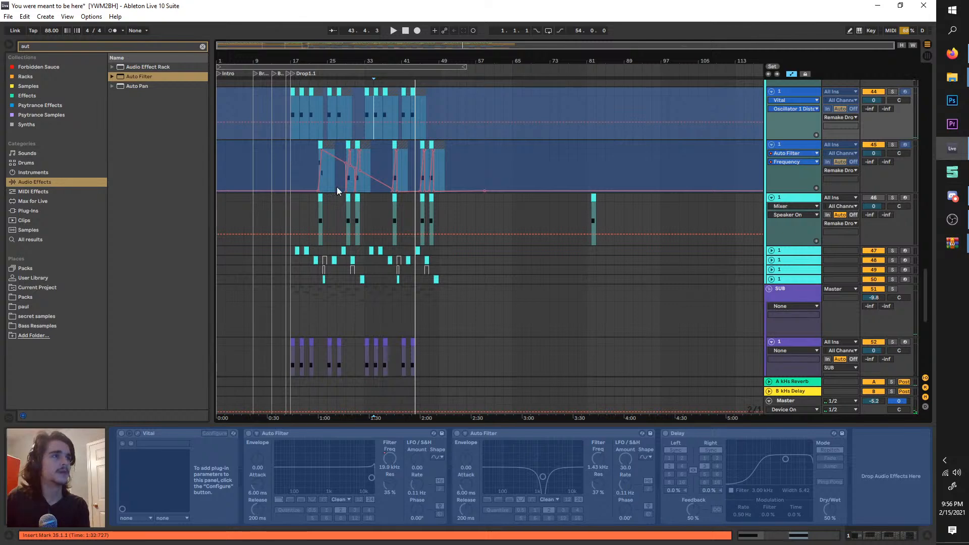
{"action": "scroll", "coordinate": [338, 187], "scroll_direction": "up", "scroll_amount": 3, "text": "ctrl"}
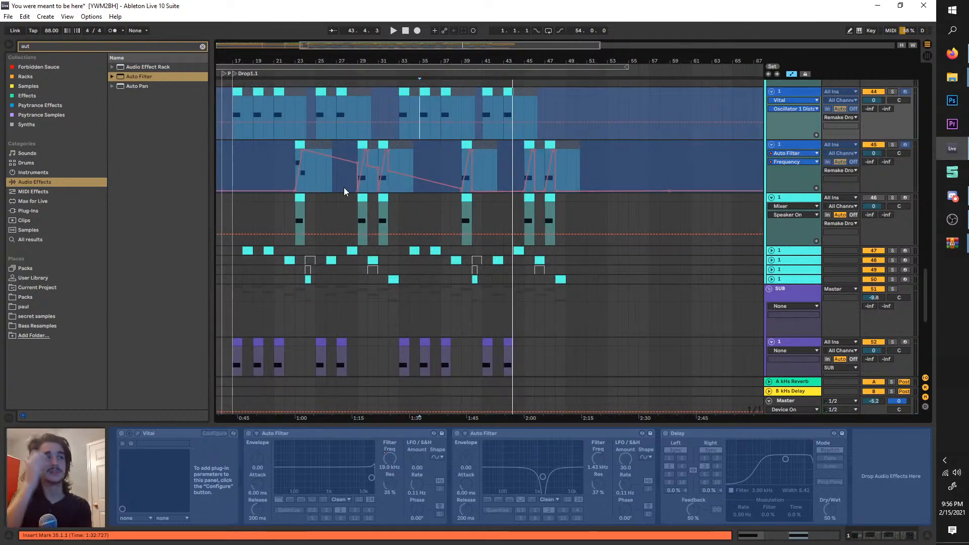
{"action": "scroll", "coordinate": [366, 199], "scroll_direction": "left", "scroll_amount": 3}
{"action": "scroll", "coordinate": [368, 199], "scroll_direction": "up", "scroll_amount": 9}
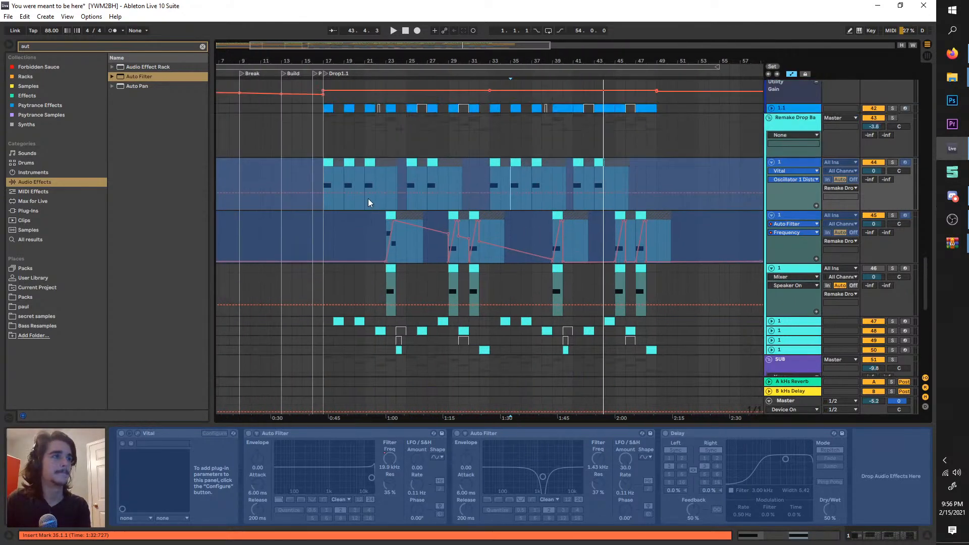
{"action": "scroll", "coordinate": [437, 227], "scroll_direction": "up", "scroll_amount": 3}
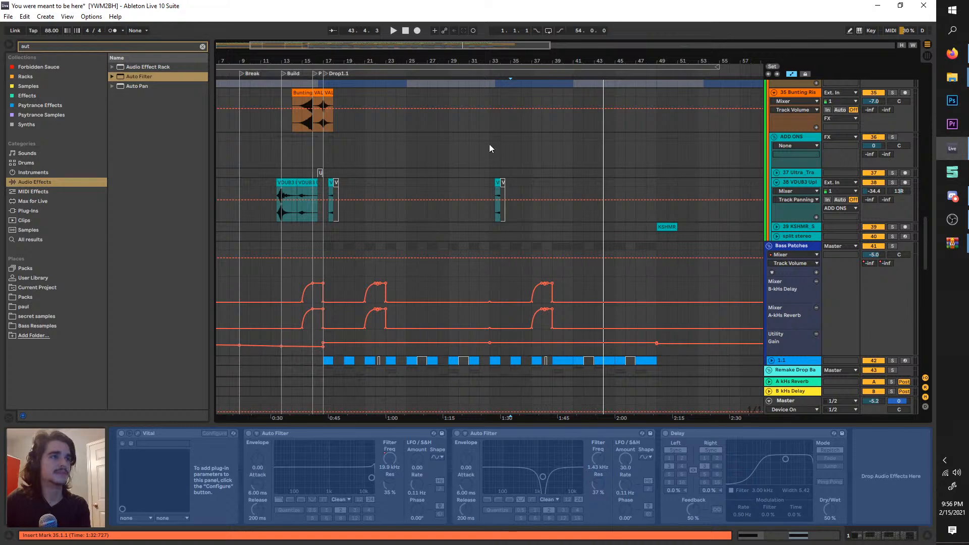
{"action": "left_click_drag", "start_coordinate": [491, 133], "coordinate": [327, 125]}
{"action": "left_click", "coordinate": [327, 126]}
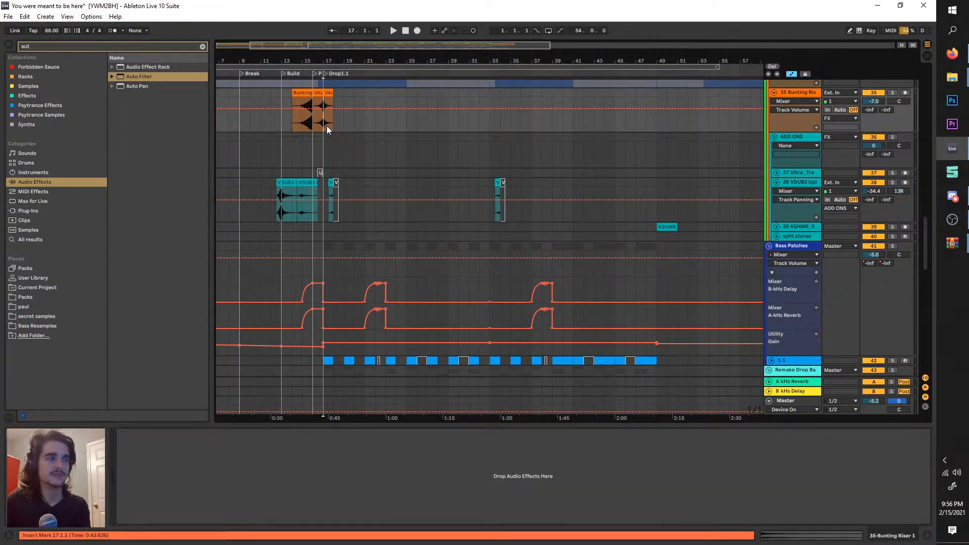
{"action": "left_click", "coordinate": [482, 129], "text": "shift"}
{"action": "left_click", "coordinate": [487, 125]}
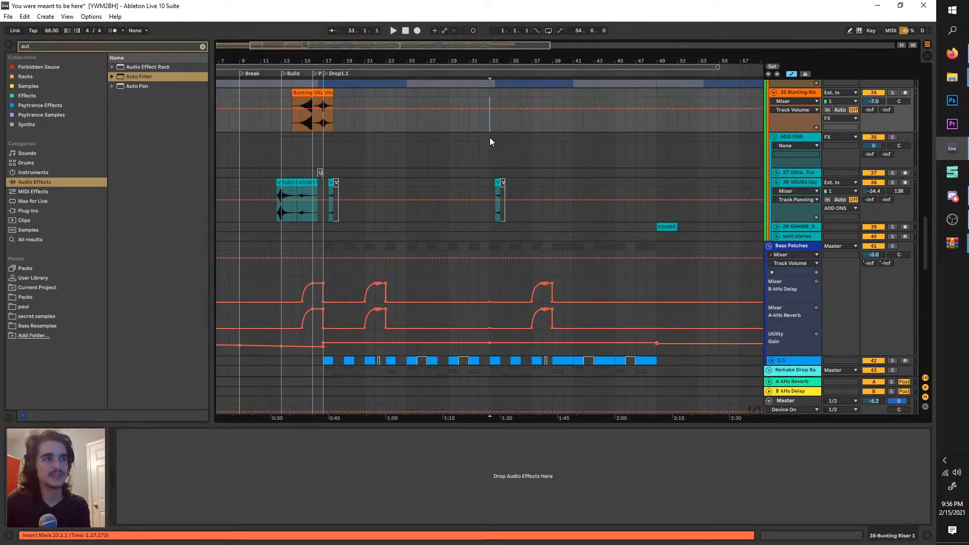
- Look over the FX tracks and select bars 17 to 33 on the Bunting Riser track, then reset the insert marker to bar 33
{"action": "scroll", "coordinate": [489, 140], "scroll_direction": "up", "scroll_amount": 7}
{"action": "key", "text": "minus"}
{"action": "scroll", "coordinate": [324, 206], "scroll_direction": "up", "scroll_amount": 6}
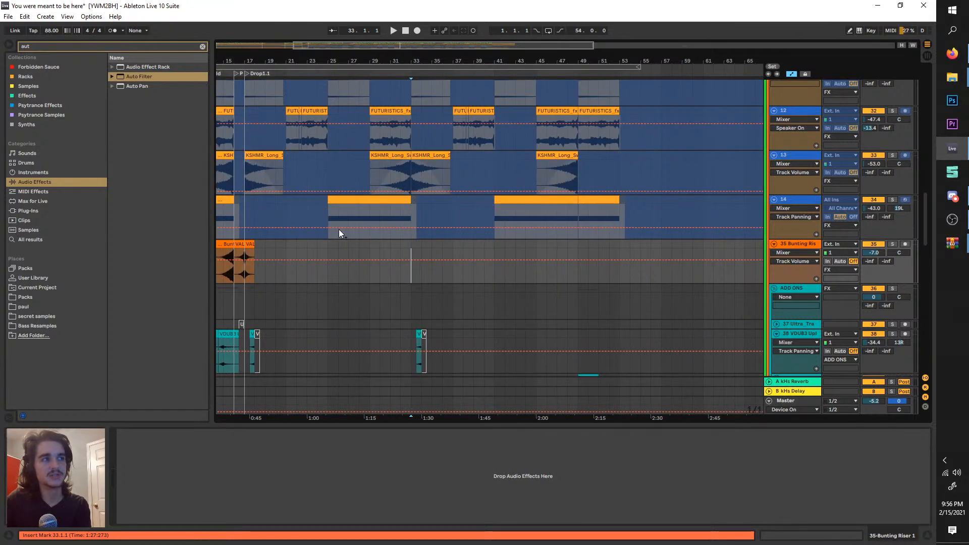
{"action": "scroll", "coordinate": [378, 273], "scroll_direction": "down", "scroll_amount": 3}
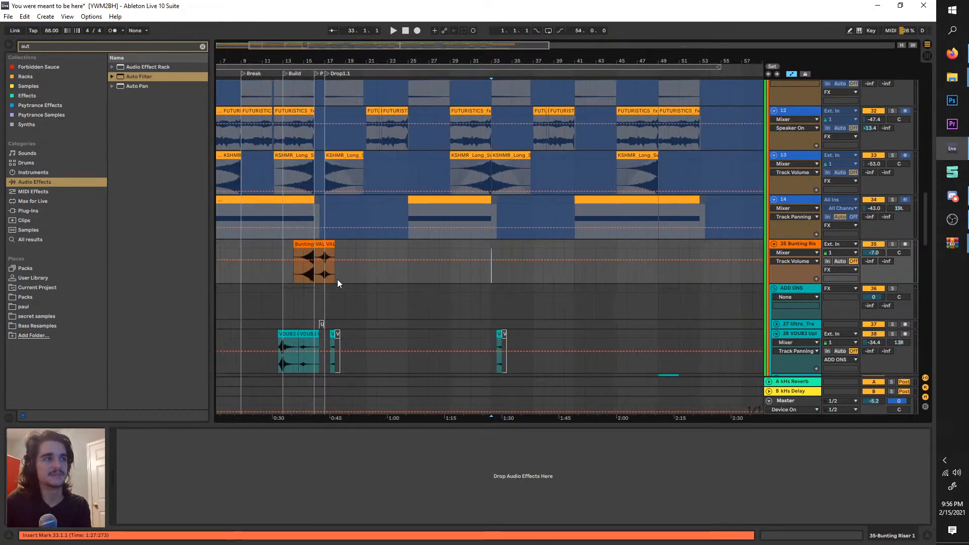
{"action": "scroll", "coordinate": [328, 277], "scroll_direction": "up", "scroll_amount": 3}
{"action": "left_click_drag", "start_coordinate": [311, 272], "coordinate": [671, 275]}
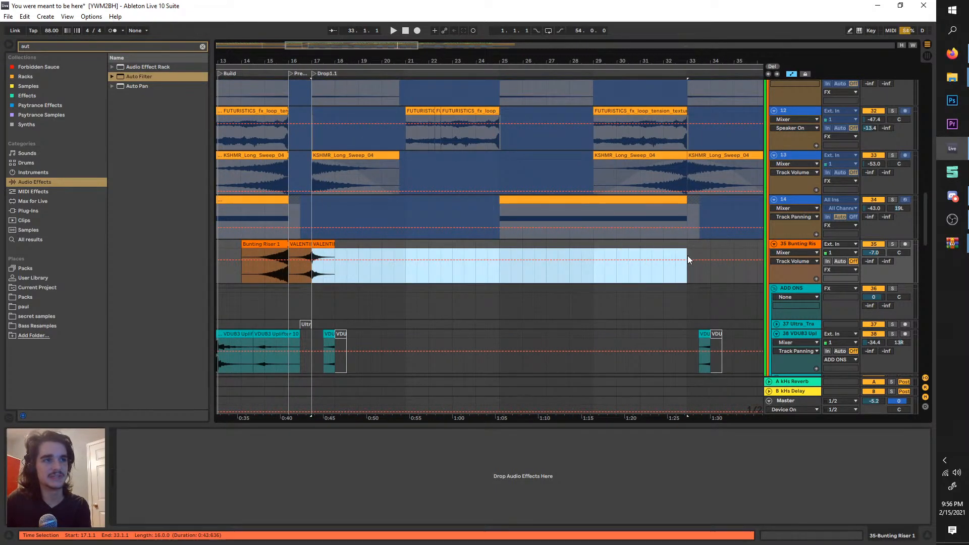
{"action": "left_click", "coordinate": [688, 256]}
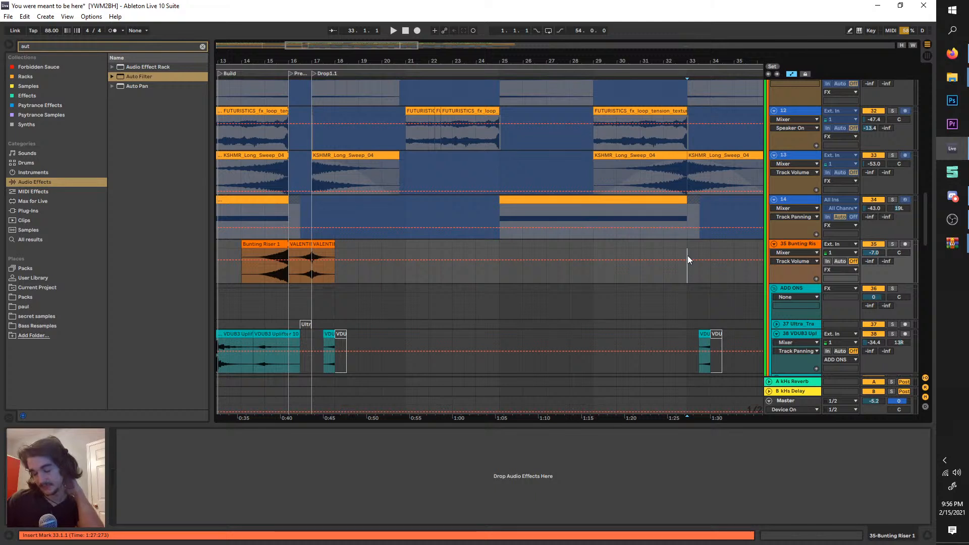
- Select from bar 33 back to bar 17 on the Bunting Riser track, then return the insert marker to bar 33
{"action": "scroll", "coordinate": [656, 258], "scroll_direction": "down", "scroll_amount": 2}
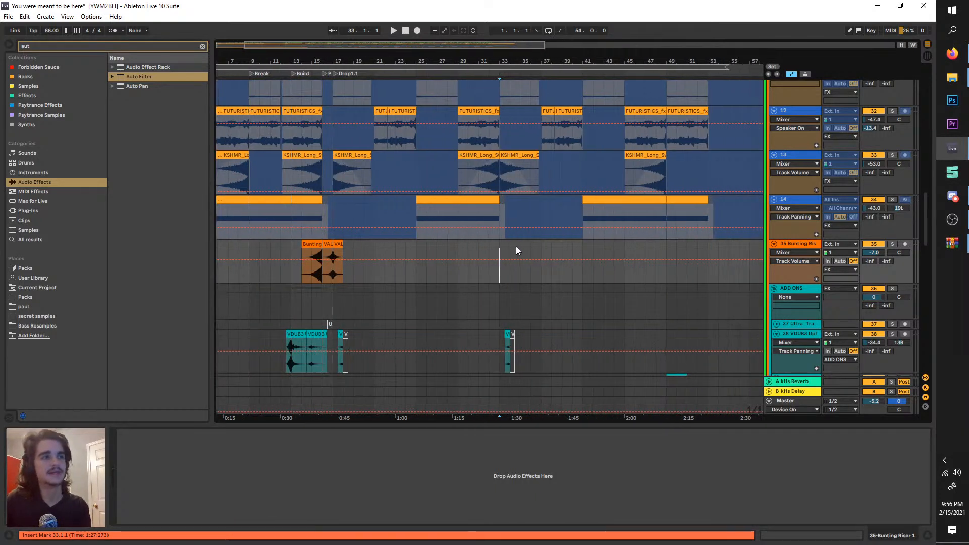
{"action": "left_click_drag", "start_coordinate": [501, 250], "coordinate": [335, 248]}
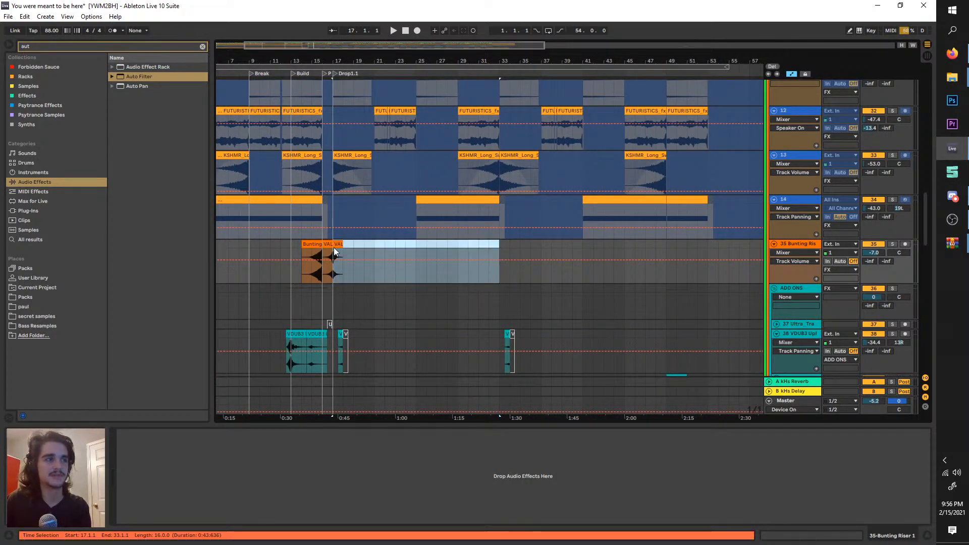
{"action": "left_click", "coordinate": [501, 249]}
{"action": "scroll", "coordinate": [499, 252], "scroll_direction": "down", "scroll_amount": 2}
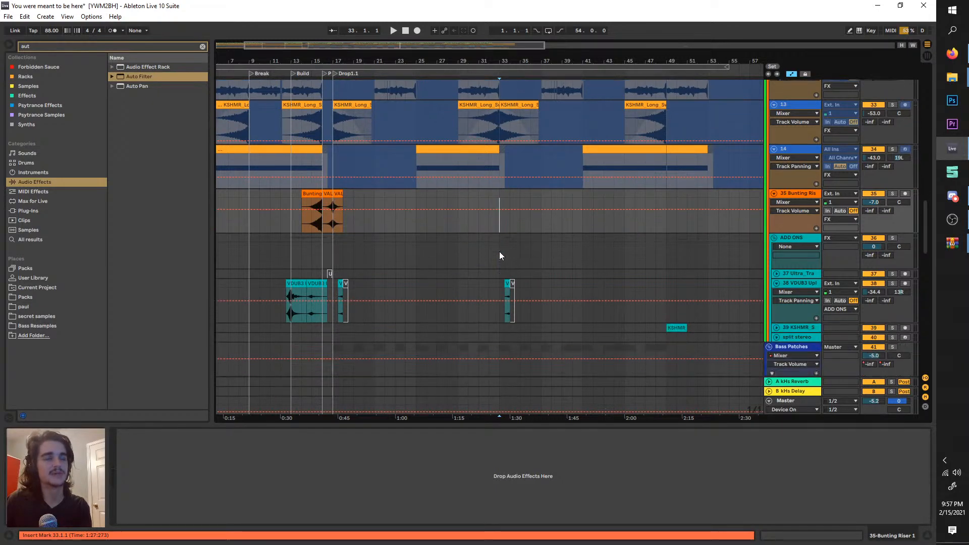
- Play the second half of the drop from bar 33 with the Bass Patches and Remake Drop Bass groups in view
{"action": "scroll", "coordinate": [499, 251], "scroll_direction": "up", "scroll_amount": 3}
{"action": "scroll", "coordinate": [496, 195], "scroll_direction": "down", "scroll_amount": 3}
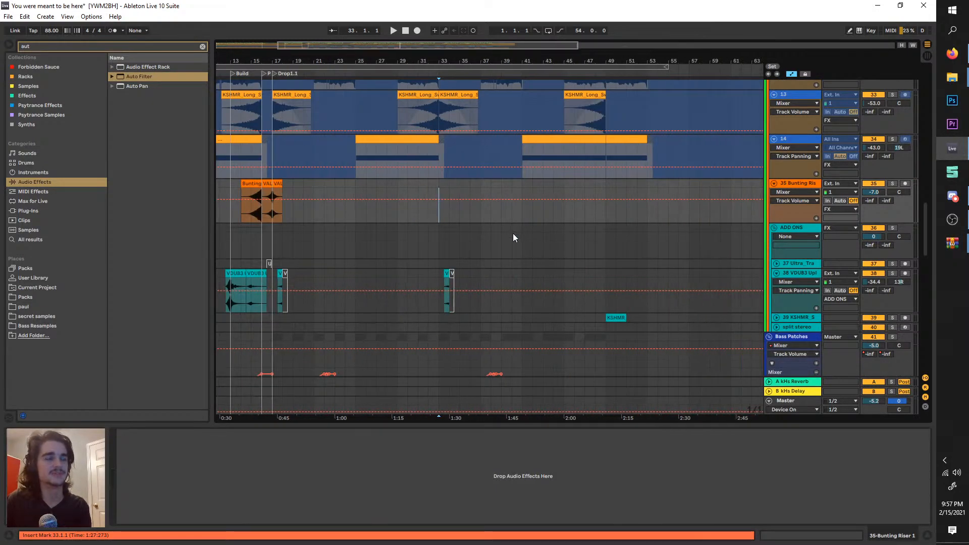
{"action": "scroll", "coordinate": [512, 234], "scroll_direction": "down", "scroll_amount": 4}
{"action": "scroll", "coordinate": [436, 252], "scroll_direction": "down", "scroll_amount": 2}
{"action": "scroll", "coordinate": [435, 252], "scroll_direction": "up", "scroll_amount": 3}
{"action": "key", "text": "space"}
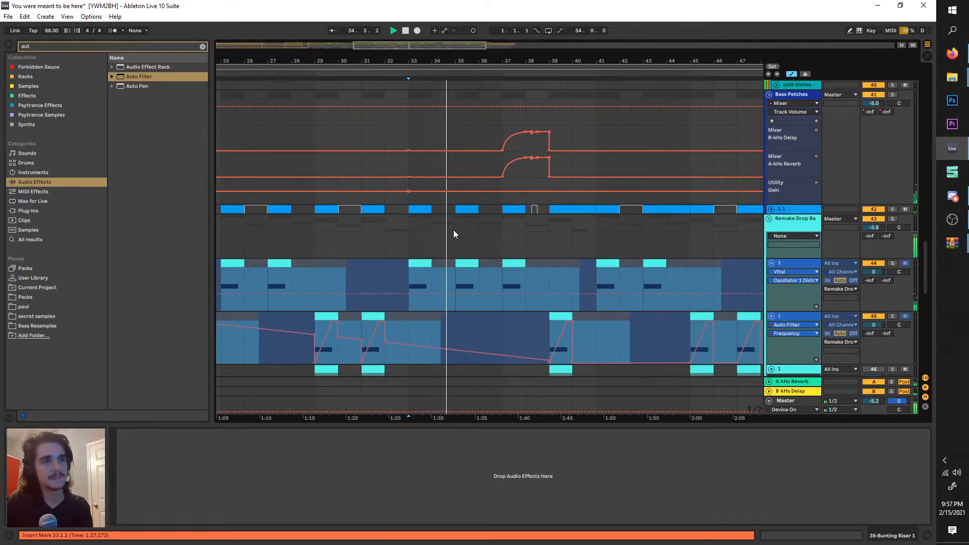
{"action": "key", "text": "space"}
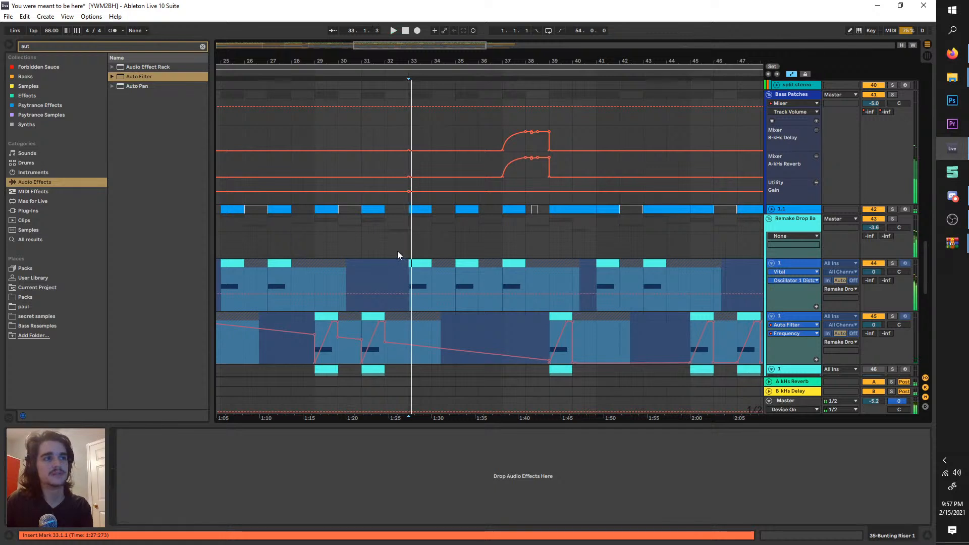
- Look closely at the track 44 bass clips after bar 33 and play them briefly from the insert marker
{"action": "scroll", "coordinate": [398, 251], "scroll_direction": "up", "scroll_amount": 2}
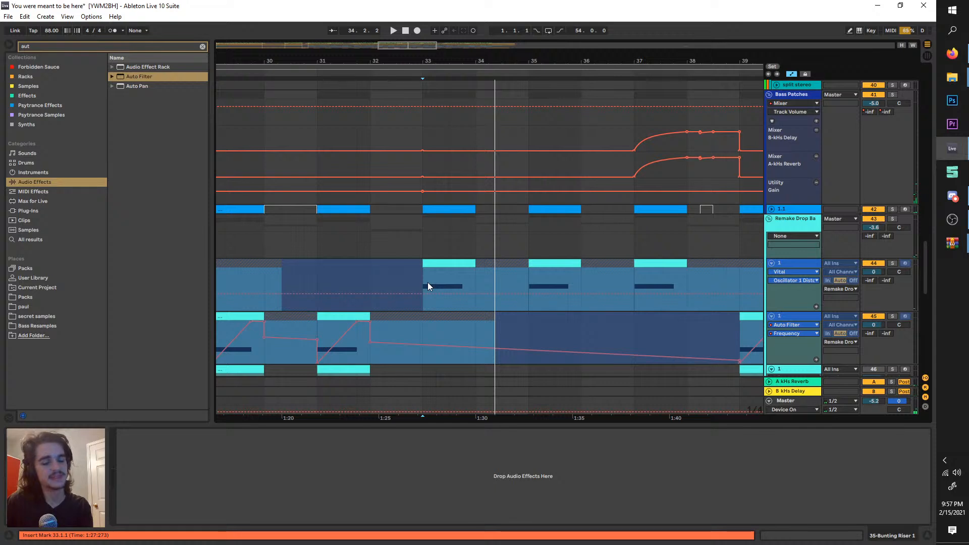
{"action": "scroll", "coordinate": [427, 282], "scroll_direction": "right", "scroll_amount": 4}
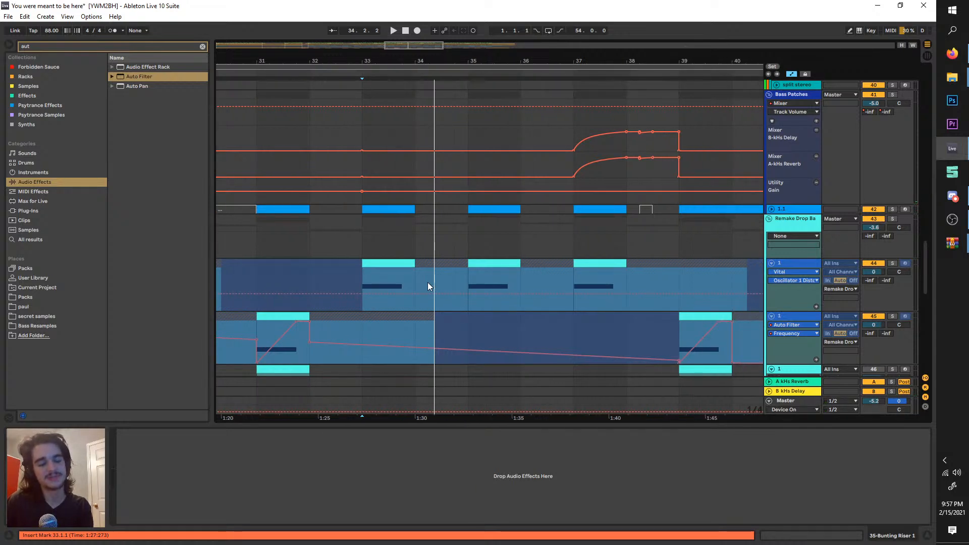
{"action": "scroll", "coordinate": [428, 285], "scroll_direction": "left", "scroll_amount": 1}
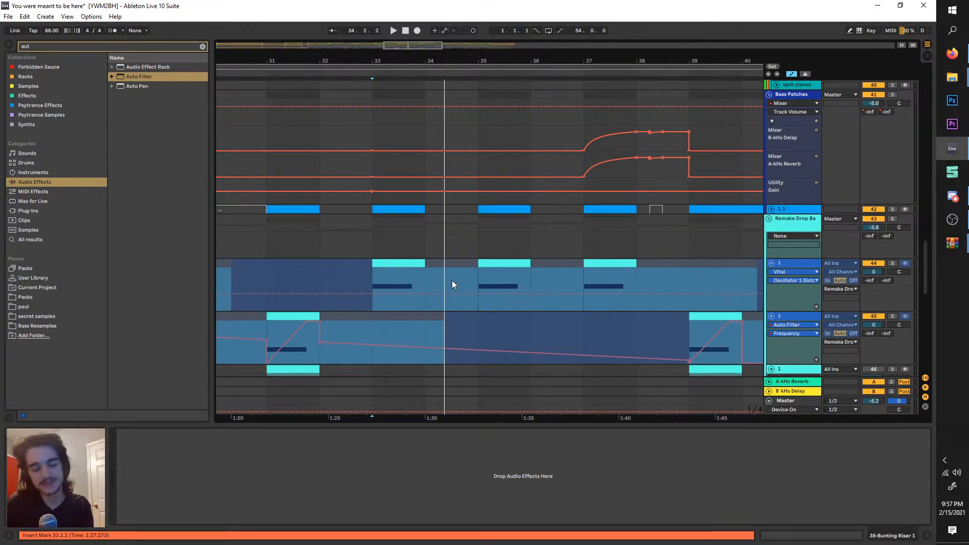
{"action": "key", "text": "space"}
{"action": "scroll", "coordinate": [457, 269], "scroll_direction": "right", "scroll_amount": 4}
{"action": "key", "text": "space"}
{"action": "scroll", "coordinate": [428, 274], "scroll_direction": "down", "scroll_amount": 3}
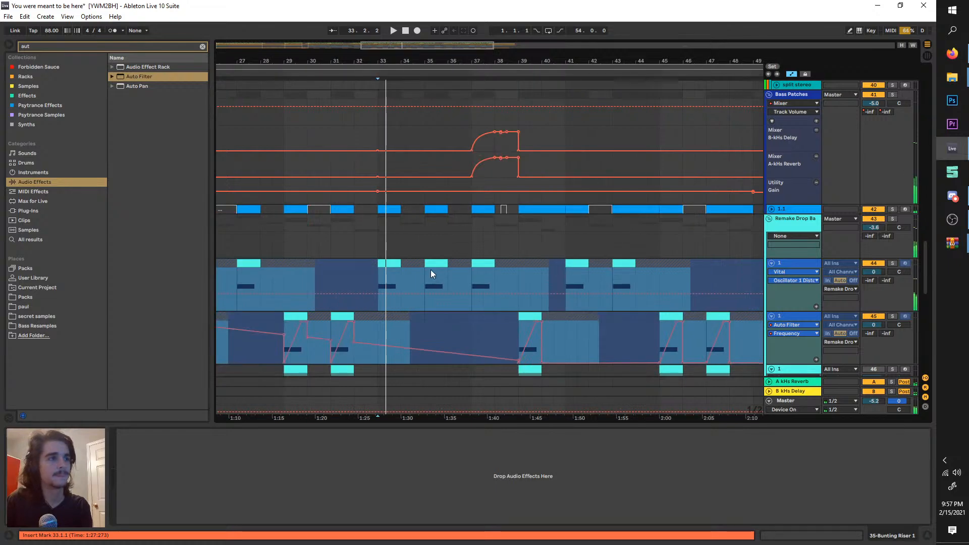
- Place the insert marker at bar 37 on track 44, move it back to bar 33 and play from there
{"action": "scroll", "coordinate": [431, 270], "scroll_direction": "down", "scroll_amount": 2}
{"action": "scroll", "coordinate": [430, 270], "scroll_direction": "up", "scroll_amount": 2}
{"action": "left_click", "coordinate": [474, 276]}
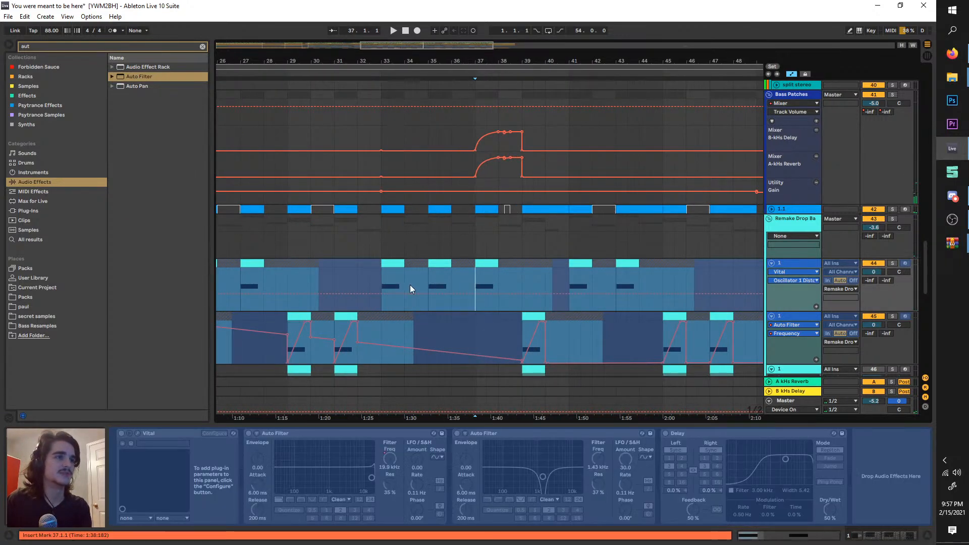
{"action": "left_click", "coordinate": [384, 273]}
{"action": "scroll", "coordinate": [364, 253], "scroll_direction": "right", "scroll_amount": 2}
{"action": "scroll", "coordinate": [347, 232], "scroll_direction": "down", "scroll_amount": 4}
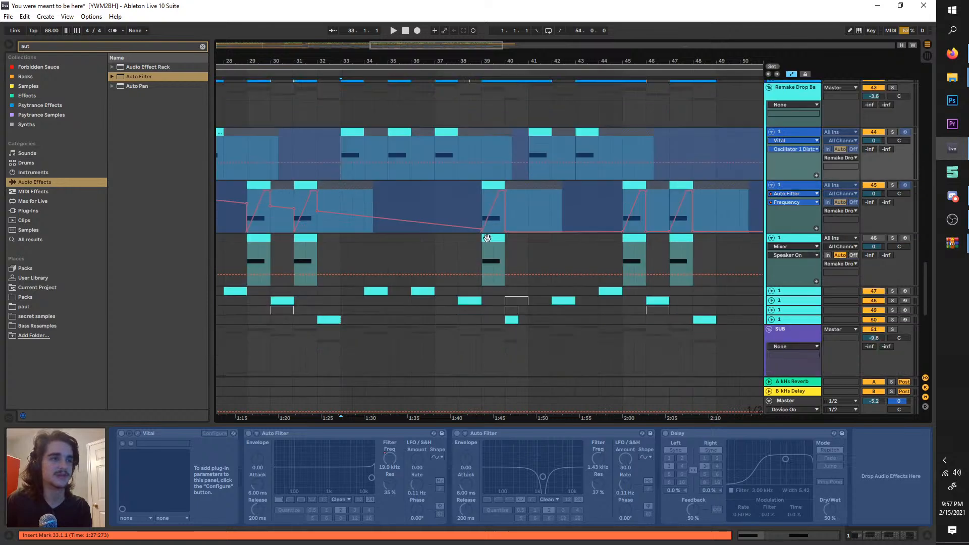
{"action": "key", "text": "space"}
{"action": "scroll", "coordinate": [364, 207], "scroll_direction": "up", "scroll_amount": 6}
{"action": "scroll", "coordinate": [386, 227], "scroll_direction": "left", "scroll_amount": 3}
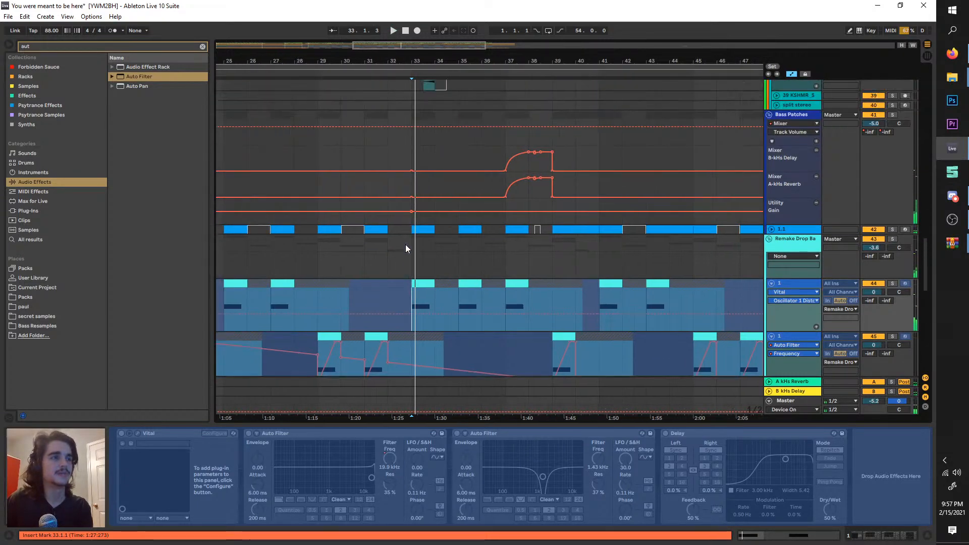
- Play the second half of the drop from bar 33 while looking through the bass, riser, SUB and Operator tracks
{"action": "scroll", "coordinate": [399, 151], "scroll_direction": "left", "scroll_amount": 2}
{"action": "scroll", "coordinate": [419, 195], "scroll_direction": "up", "scroll_amount": 4}
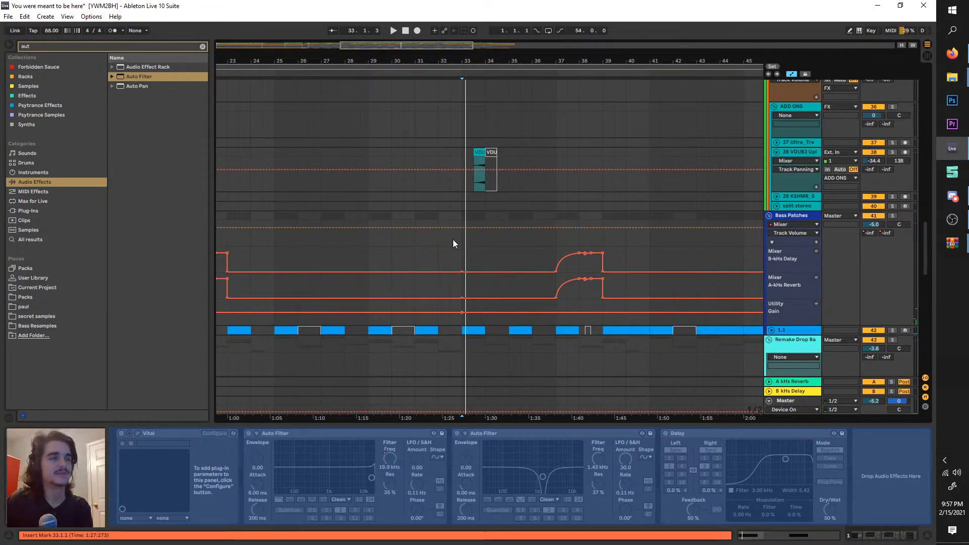
{"action": "scroll", "coordinate": [467, 227], "scroll_direction": "down", "scroll_amount": 2}
{"action": "scroll", "coordinate": [475, 212], "scroll_direction": "down", "scroll_amount": 4}
{"action": "key", "text": "space"}
{"action": "scroll", "coordinate": [471, 211], "scroll_direction": "down", "scroll_amount": 4}
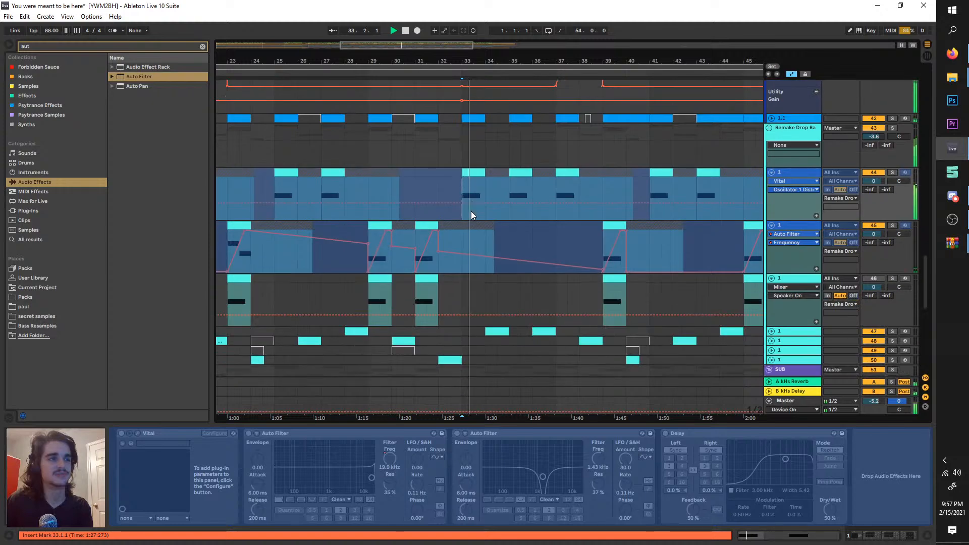
{"action": "key", "text": "w"}
{"action": "scroll", "coordinate": [359, 287], "scroll_direction": "up", "scroll_amount": 6}
{"action": "scroll", "coordinate": [370, 290], "scroll_direction": "down", "scroll_amount": 3}
{"action": "scroll", "coordinate": [339, 282], "scroll_direction": "up", "scroll_amount": 2}
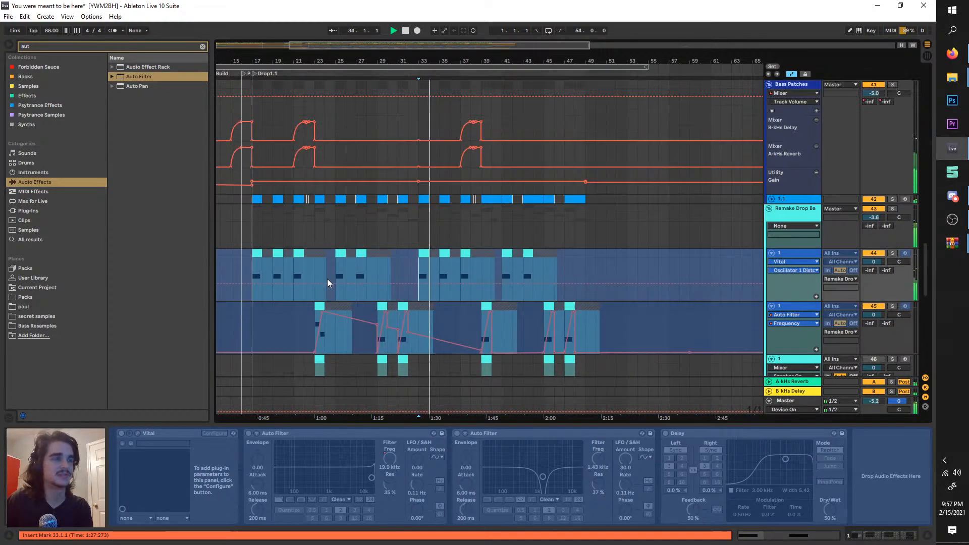
{"action": "scroll", "coordinate": [335, 281], "scroll_direction": "left", "scroll_amount": 3}
{"action": "scroll", "coordinate": [342, 281], "scroll_direction": "up", "scroll_amount": 7}
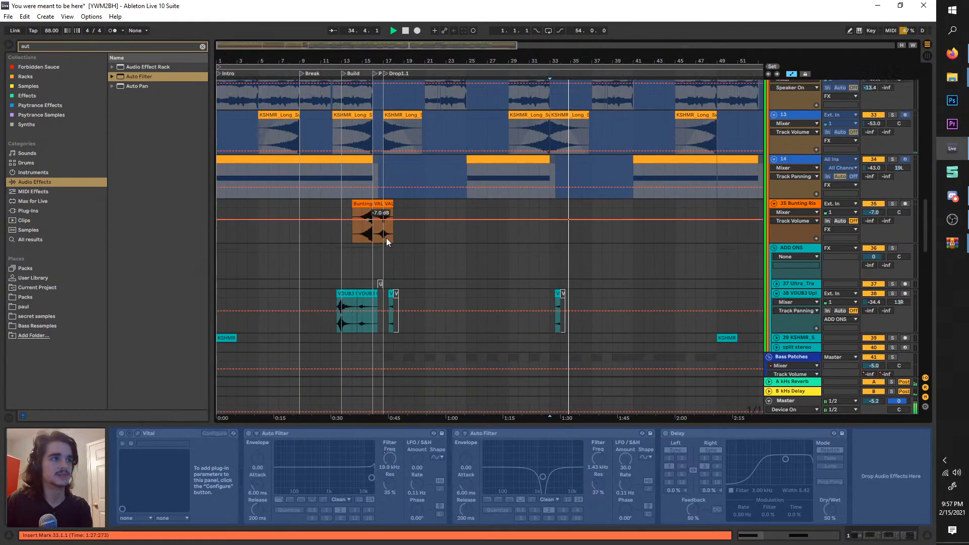
{"action": "scroll", "coordinate": [455, 331], "scroll_direction": "up", "scroll_amount": 4}
{"action": "scroll", "coordinate": [471, 318], "scroll_direction": "down", "scroll_amount": 10}
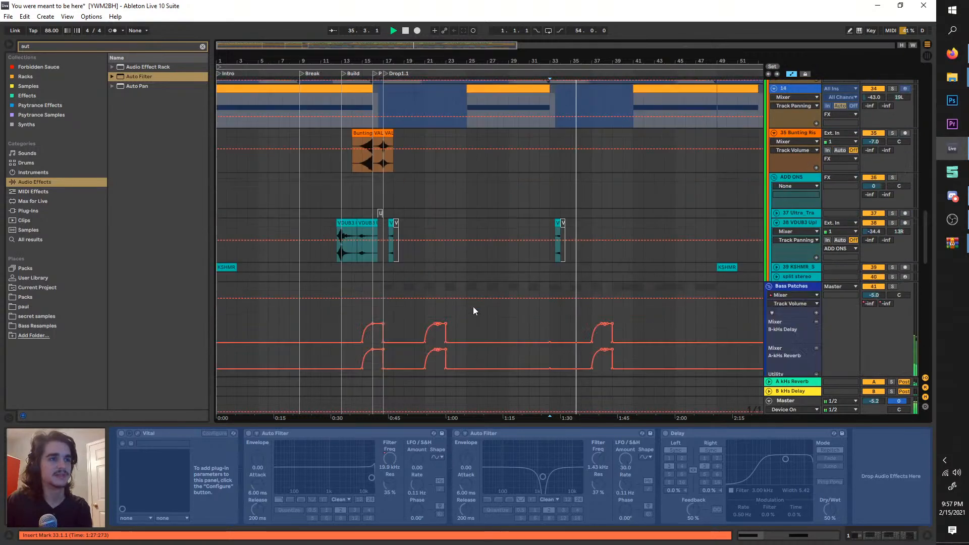
{"action": "scroll", "coordinate": [471, 293], "scroll_direction": "down", "scroll_amount": 12}
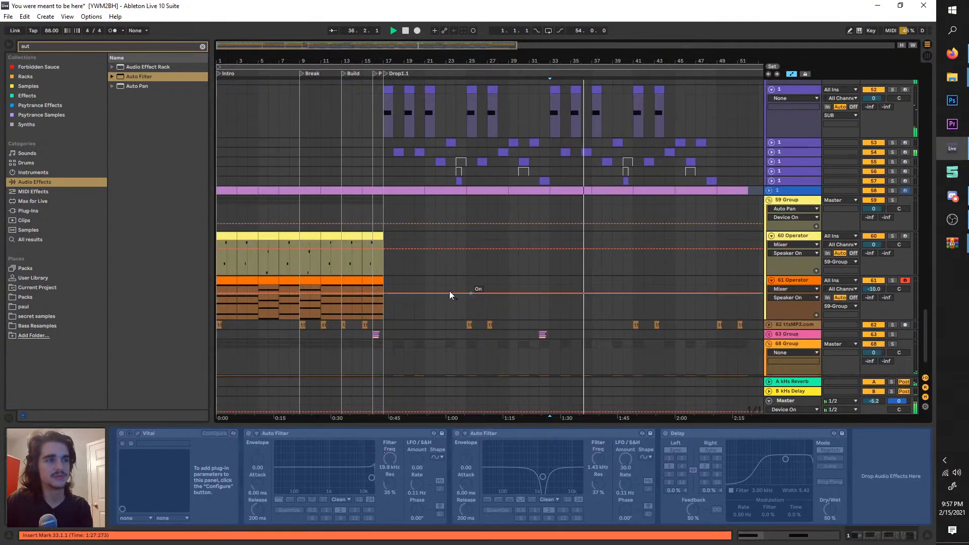
- Copy the 60 Operator and 61 Operator clips from bars 1–9 to bar 33 and play the transition into them
{"action": "left_click_drag", "start_coordinate": [383, 288], "coordinate": [361, 273]}
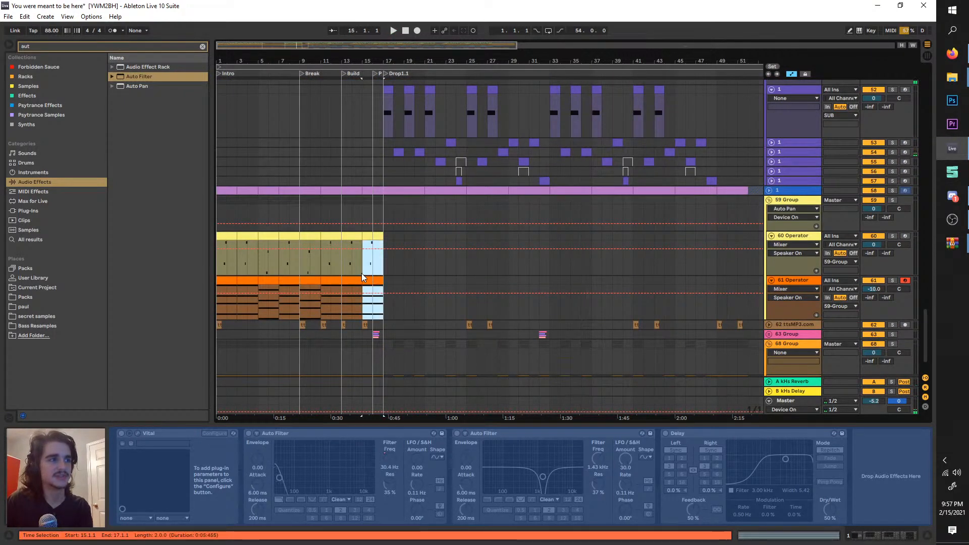
{"action": "left_click_drag", "start_coordinate": [297, 314], "coordinate": [217, 236]}
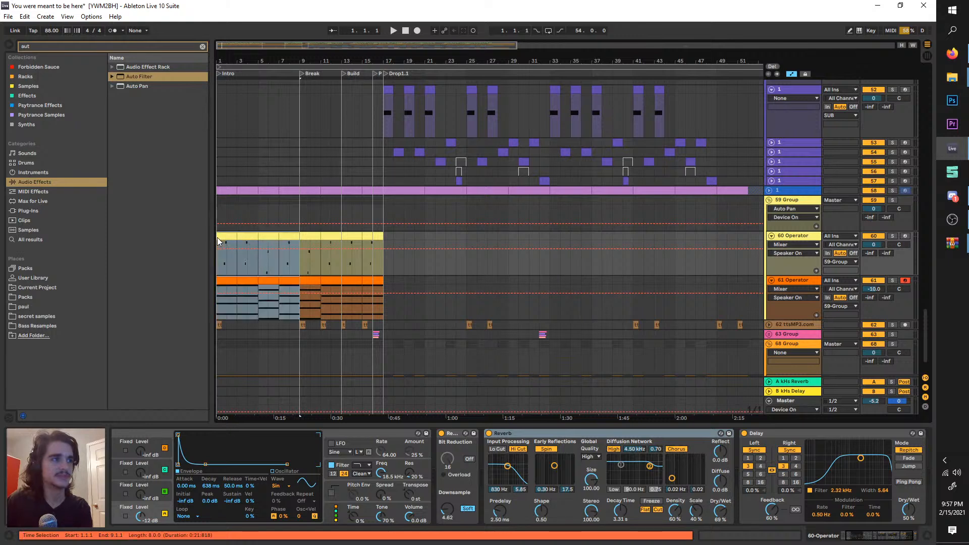
{"action": "left_click", "coordinate": [549, 238]}
{"action": "key", "text": "ctrl+v"}
{"action": "scroll", "coordinate": [549, 238], "scroll_direction": "up", "scroll_amount": 2}
{"action": "left_click", "coordinate": [537, 73]}
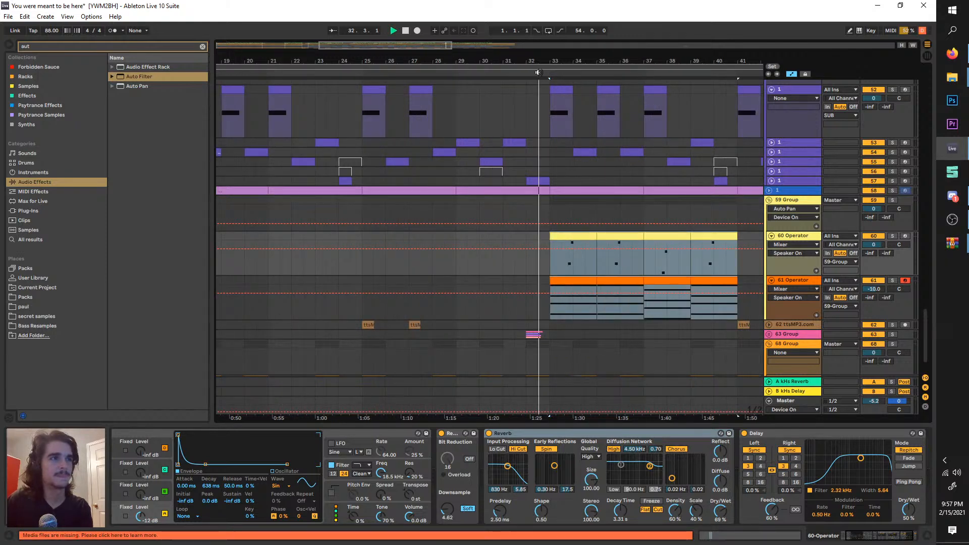
{"action": "scroll", "coordinate": [538, 155], "scroll_direction": "right", "scroll_amount": 1}
{"action": "scroll", "coordinate": [537, 154], "scroll_direction": "right", "scroll_amount": 2}
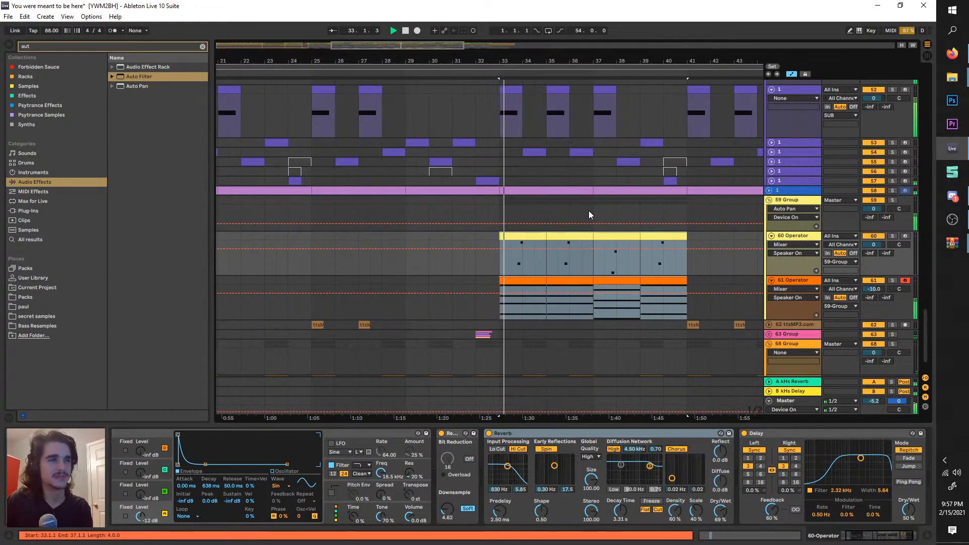
{"action": "scroll", "coordinate": [656, 273], "scroll_direction": "right", "scroll_amount": 2}
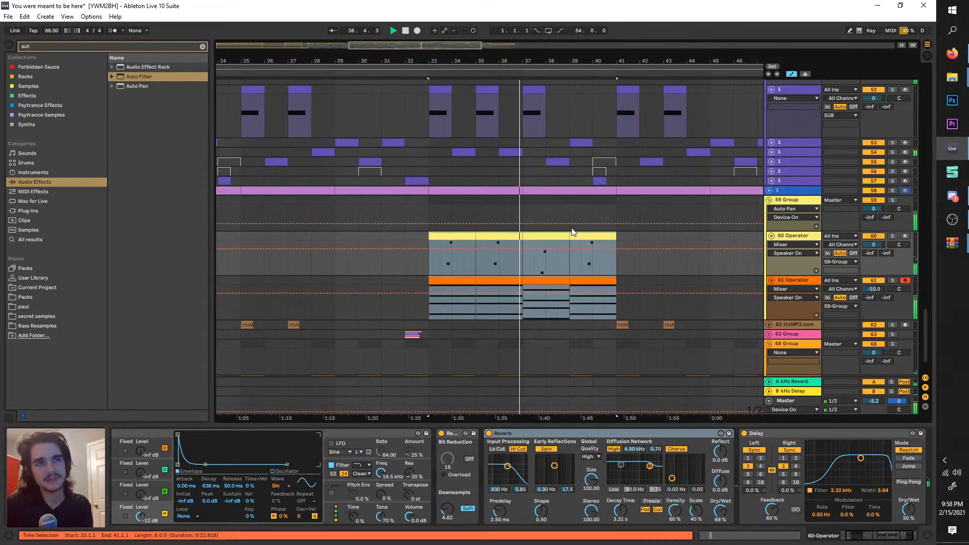
- Replace the 60 and 61 Operator clips at bars 37–39 with a copy of the preceding two-bar pattern
{"action": "left_click", "coordinate": [535, 280]}
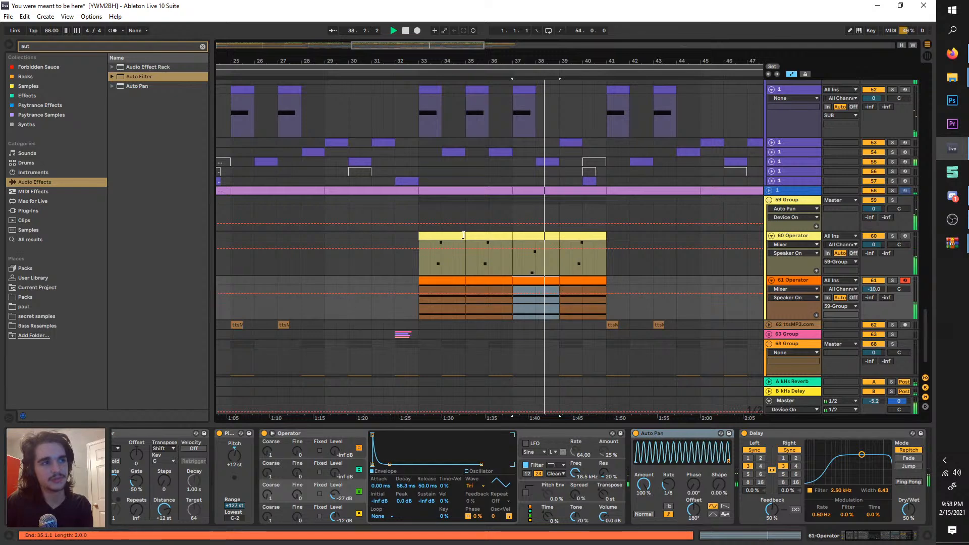
{"action": "key", "text": "Up"}
{"action": "left_click_drag", "start_coordinate": [559, 299], "coordinate": [482, 243]}
- Duplicate the 60 and 61 Operator clips of bars 33–41 to bars 41–49, listen briefly and stop playback
{"action": "left_click_drag", "start_coordinate": [599, 309], "coordinate": [421, 230]}
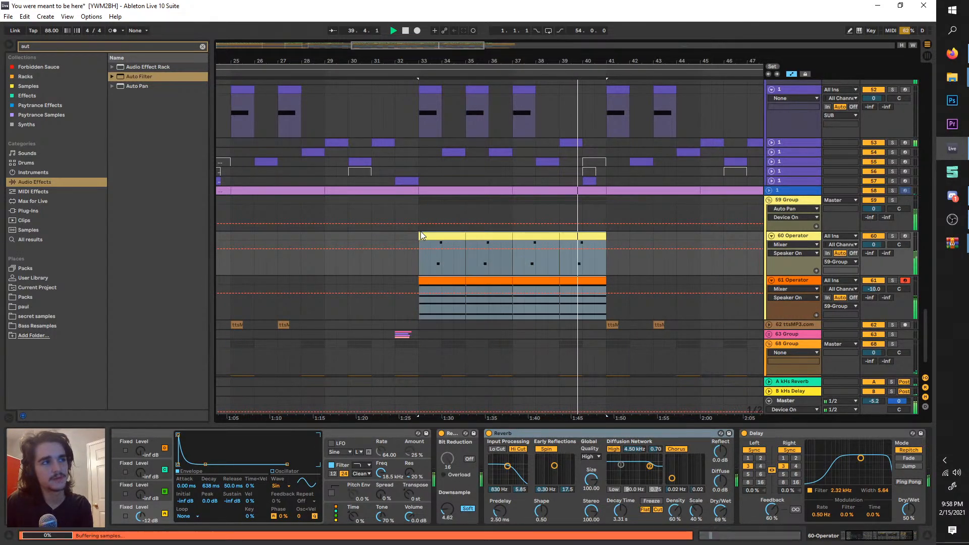
{"action": "key", "text": "ctrl+d"}
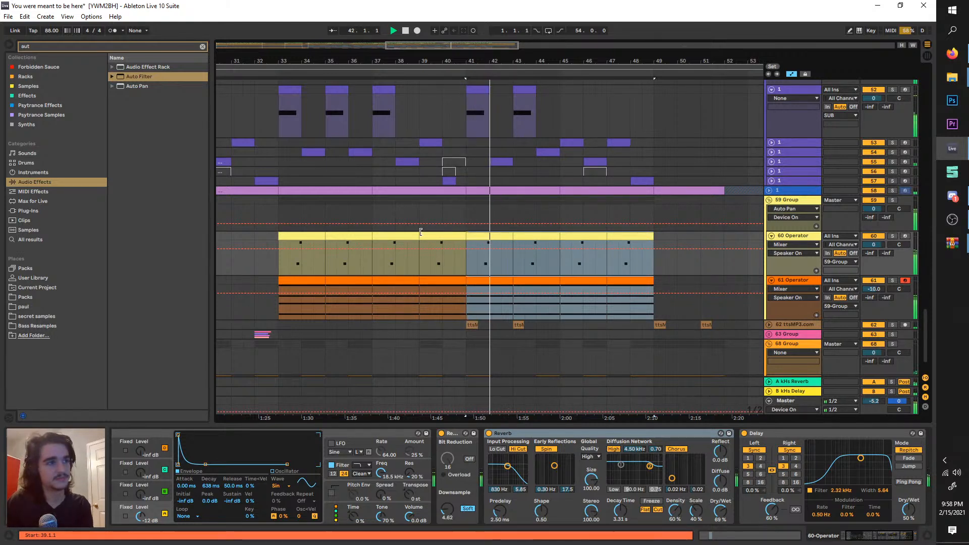
{"action": "scroll", "coordinate": [420, 232], "scroll_direction": "down", "scroll_amount": 2}
{"action": "scroll", "coordinate": [421, 233], "scroll_direction": "down", "scroll_amount": 3}
{"action": "key", "text": "space"}
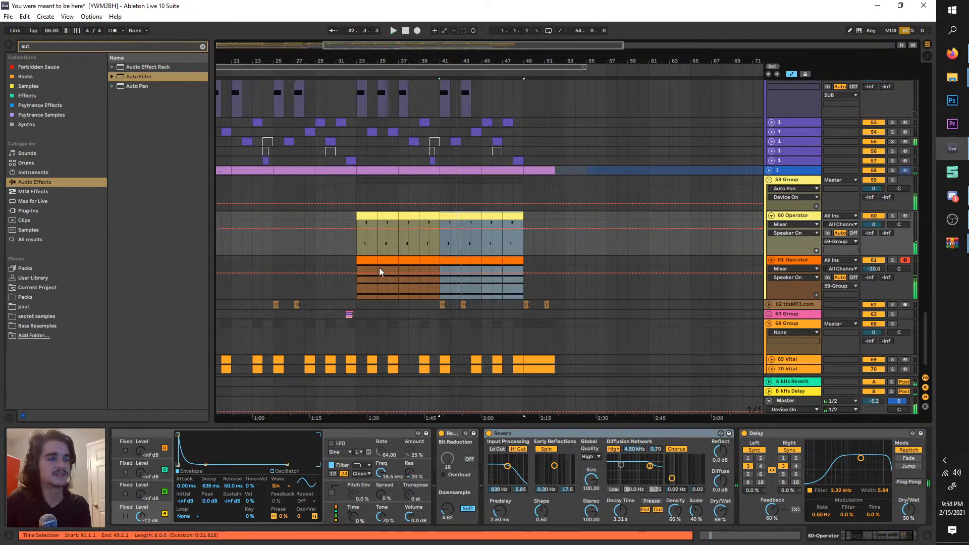
- Look over the arrangement from the Operator clips up through the bass groups to FX tracks 11 to 14
{"action": "scroll", "coordinate": [380, 268], "scroll_direction": "left", "scroll_amount": 5}
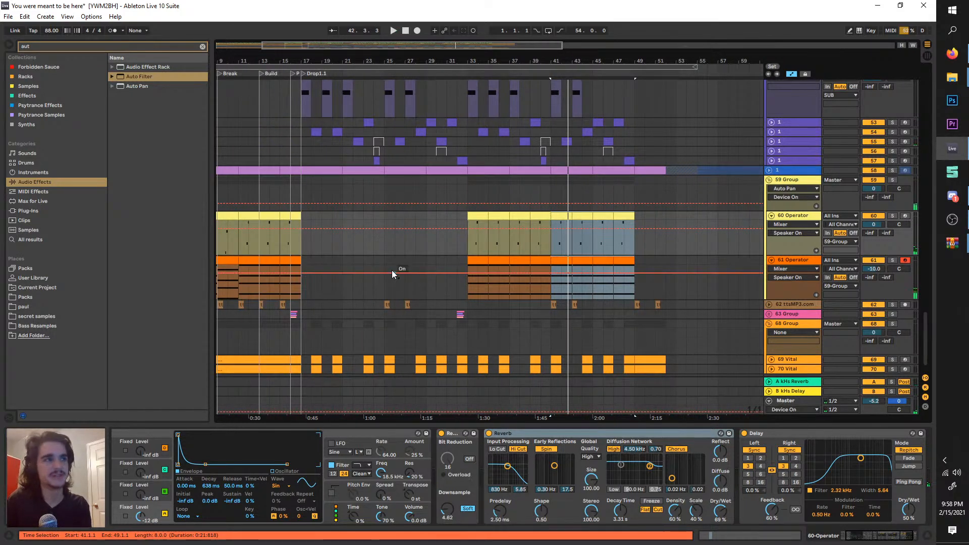
{"action": "scroll", "coordinate": [391, 270], "scroll_direction": "left", "scroll_amount": 2}
{"action": "scroll", "coordinate": [391, 270], "scroll_direction": "up", "scroll_amount": 3}
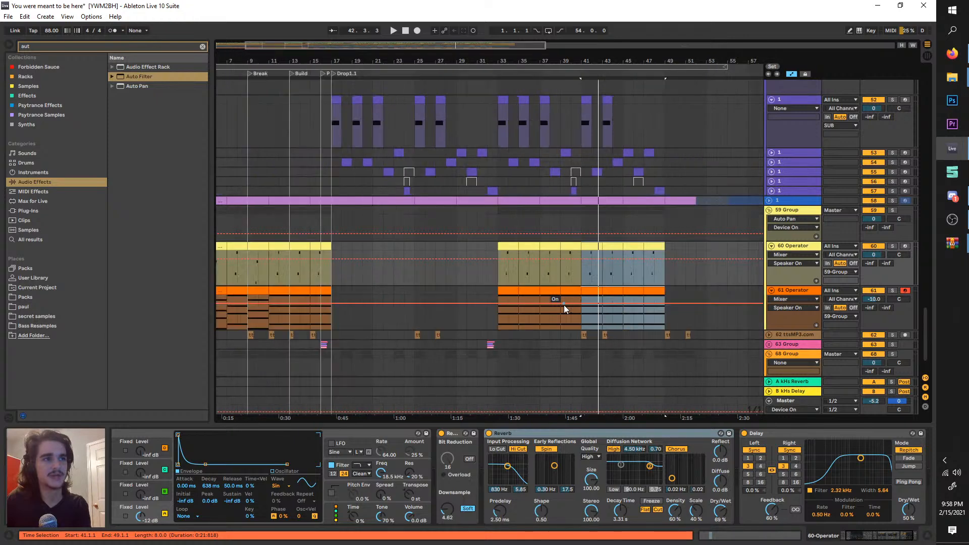
{"action": "scroll", "coordinate": [564, 306], "scroll_direction": "left", "scroll_amount": 2}
{"action": "scroll", "coordinate": [587, 283], "scroll_direction": "up", "scroll_amount": 5}
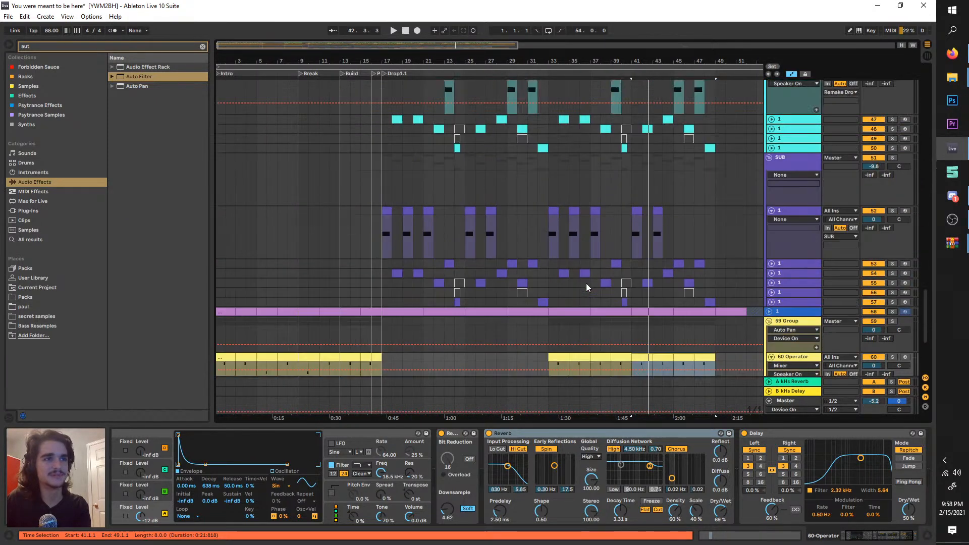
{"action": "scroll", "coordinate": [585, 272], "scroll_direction": "up", "scroll_amount": 8}
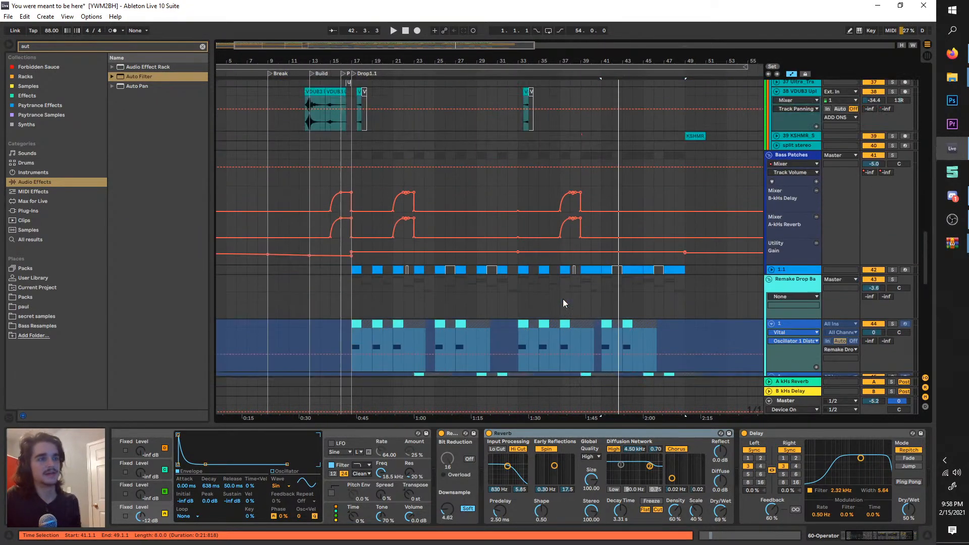
{"action": "scroll", "coordinate": [537, 313], "scroll_direction": "up", "scroll_amount": 10}
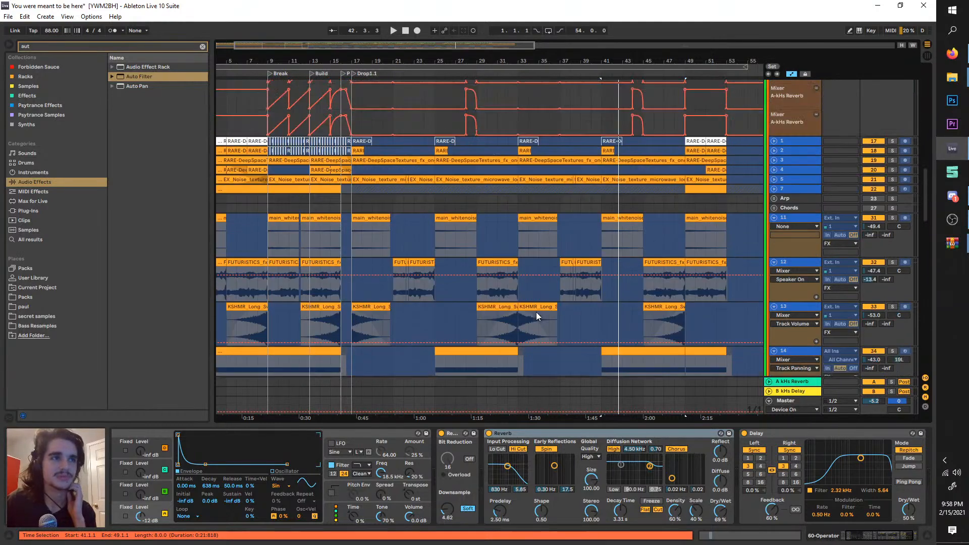
{"action": "scroll", "coordinate": [536, 312], "scroll_direction": "down", "scroll_amount": 8}
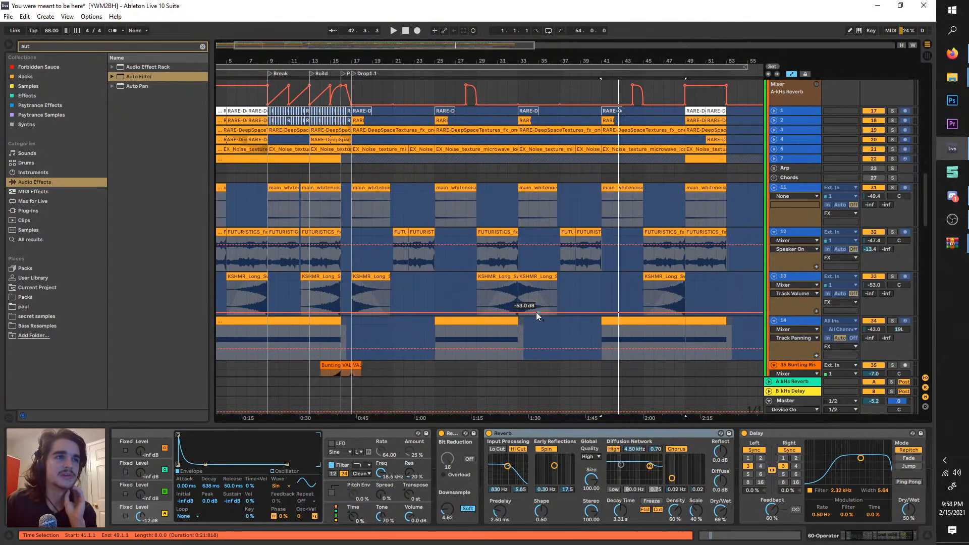
{"action": "scroll", "coordinate": [537, 312], "scroll_direction": "up", "scroll_amount": 3}
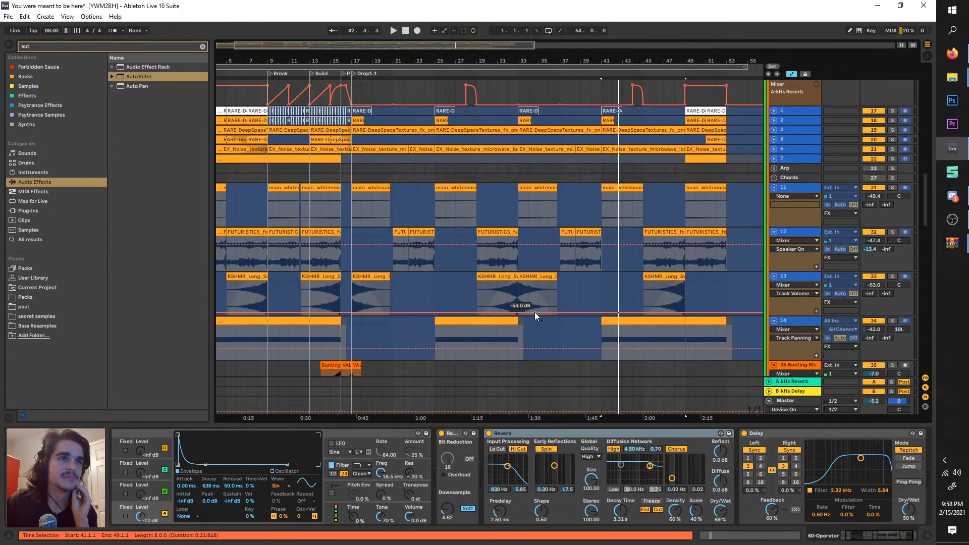
- Select track 11 and play the passage from about bar 8 into the Break with a closer view
{"action": "left_click", "coordinate": [812, 188]}
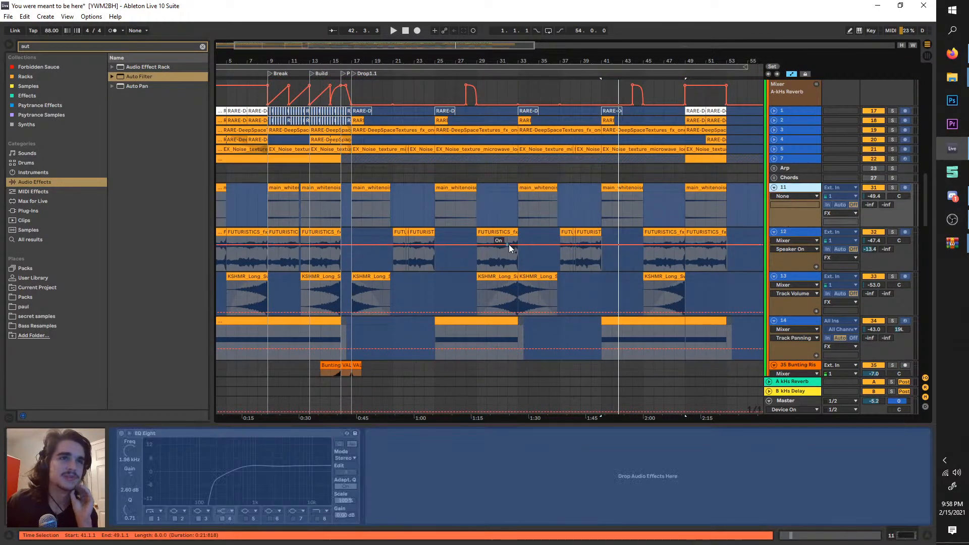
{"action": "left_click", "coordinate": [286, 74]}
{"action": "scroll", "coordinate": [269, 100], "scroll_direction": "up", "scroll_amount": 3}
{"action": "left_click", "coordinate": [250, 74]}
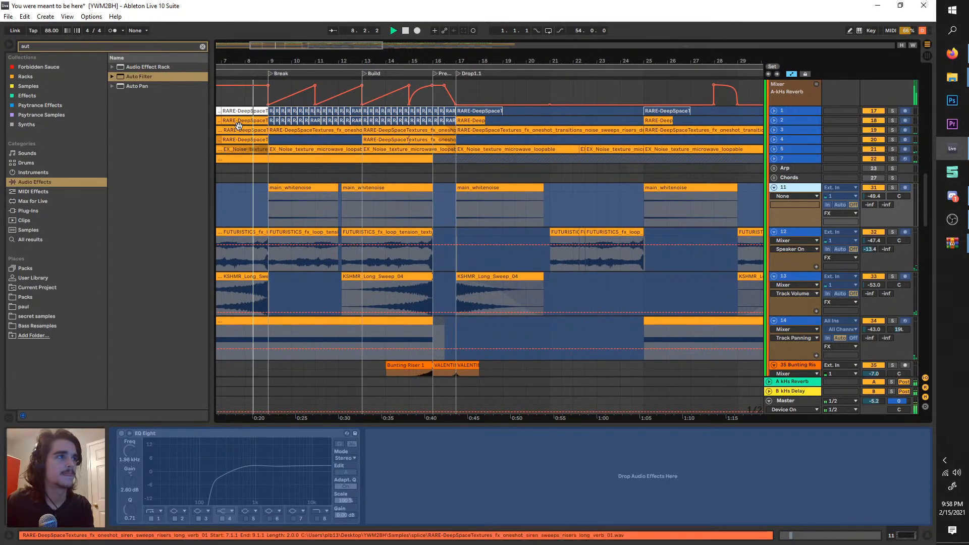
{"action": "scroll", "coordinate": [239, 126], "scroll_direction": "up", "scroll_amount": 3}
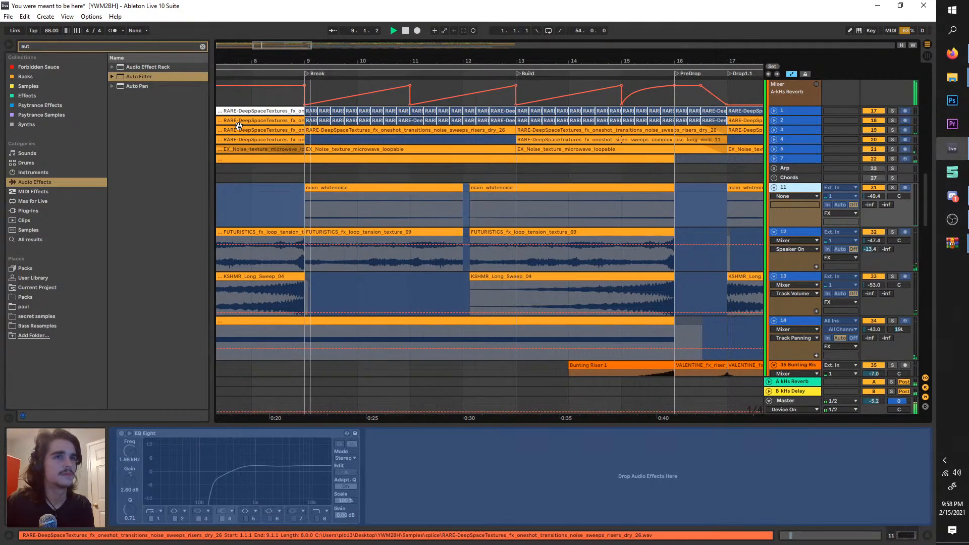
- Solo track 11, set its volume to -13.9 dB, then unsolo it and replay the start of the Break
{"action": "left_click", "coordinate": [893, 187]}
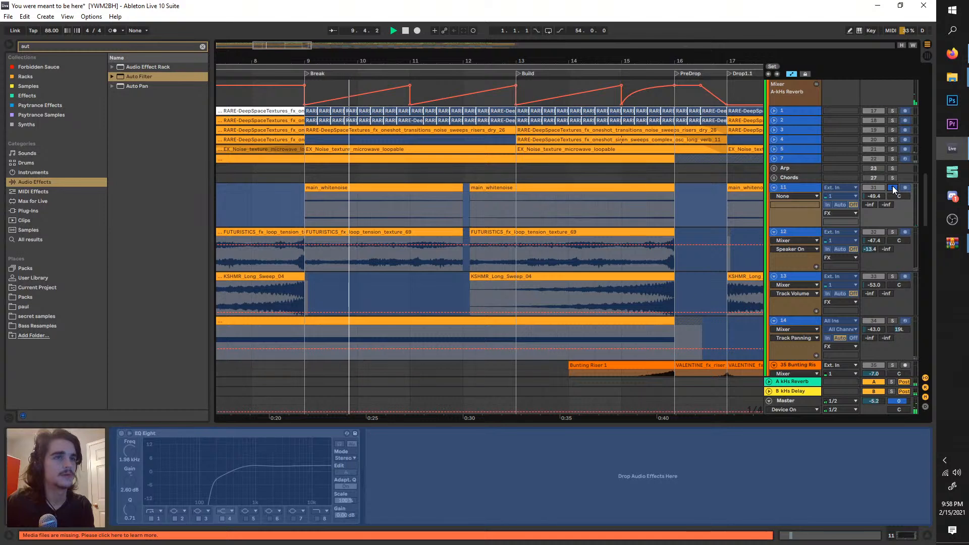
{"action": "left_click", "coordinate": [874, 196]}
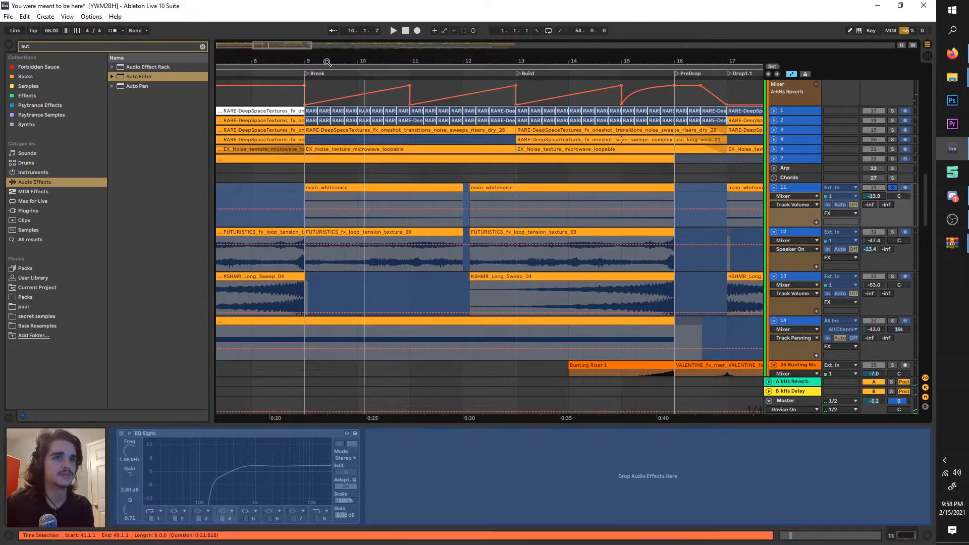
{"action": "left_click", "coordinate": [284, 81]}
{"action": "key", "text": "space"}
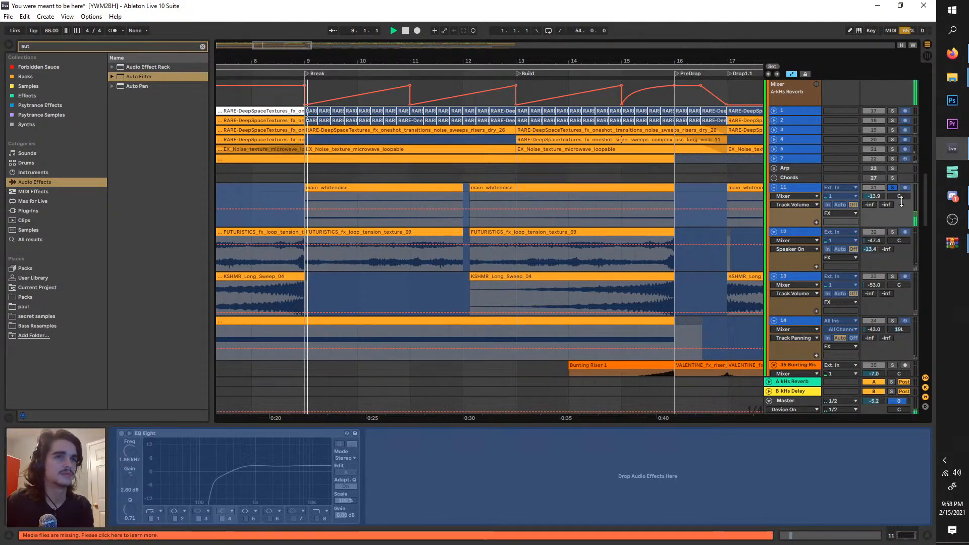
{"action": "left_click", "coordinate": [893, 187]}
{"action": "left_click", "coordinate": [281, 71]}
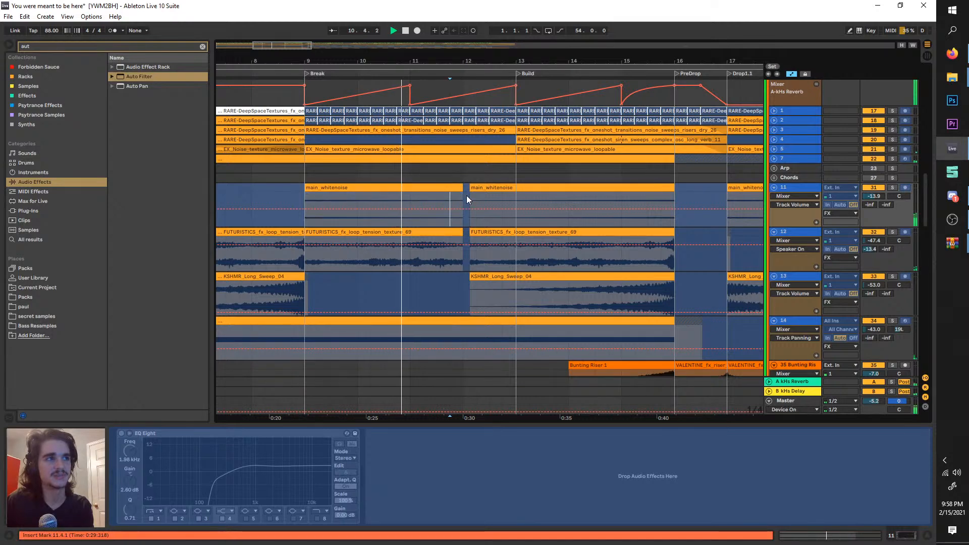
- Extend the main_whitenoise clip starting at bar 9 on track 11 so it meets the following clip at 12.1.3
{"action": "key", "text": "a"}
{"action": "left_click_drag", "start_coordinate": [462, 193], "coordinate": [452, 197]}
{"action": "key", "text": "a"}
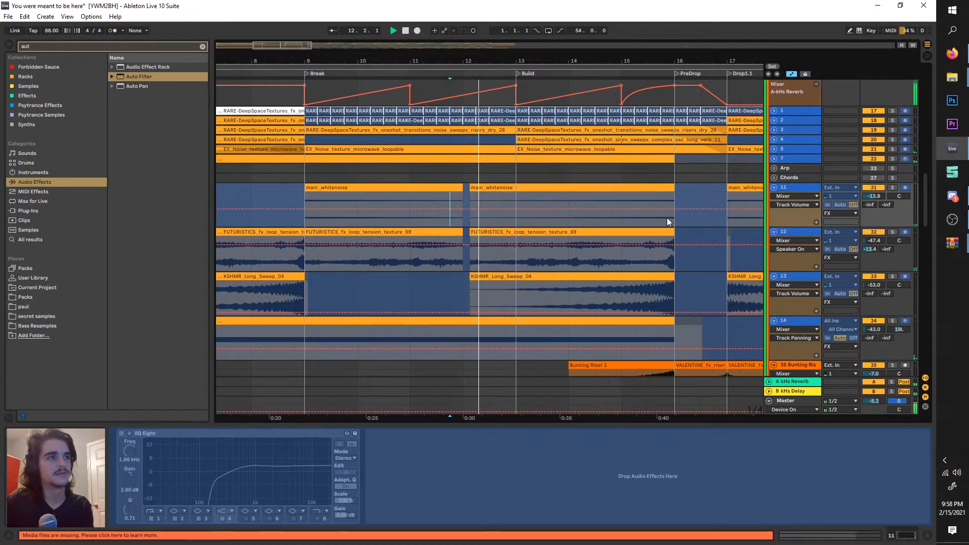
{"action": "left_click_drag", "start_coordinate": [464, 188], "coordinate": [468, 187]}
{"action": "scroll", "coordinate": [470, 187], "scroll_direction": "down", "scroll_amount": 2}
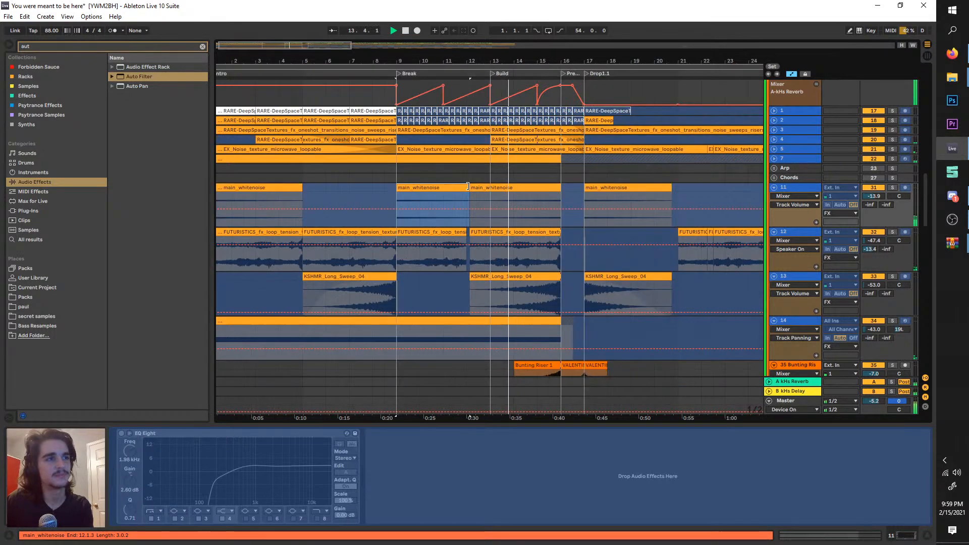
- Set the volume of track 13 to -19.4 dB and track 12 to -27.3 dB, then stop playback
{"action": "left_click_drag", "start_coordinate": [874, 285], "coordinate": [874, 231]}
{"action": "key", "text": "space"}
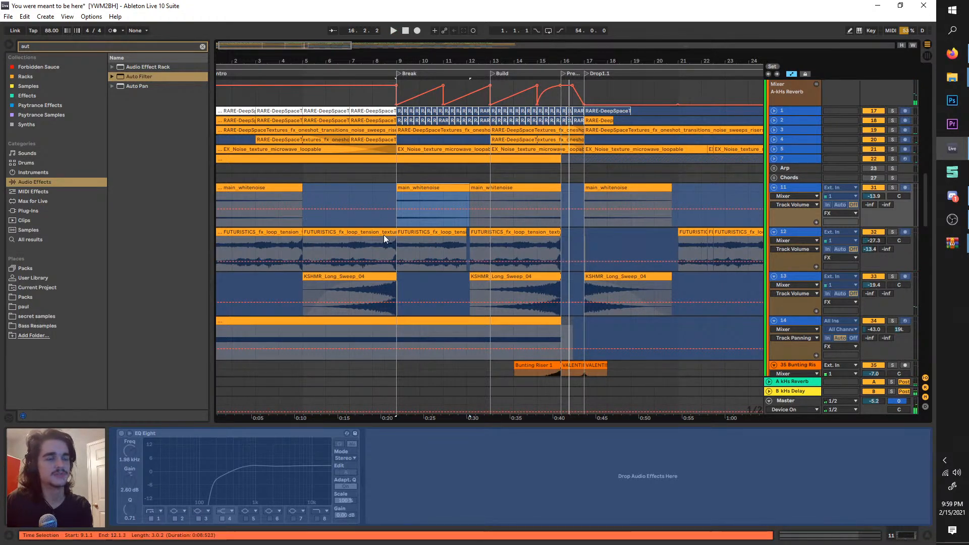
- Play from bar 7, solo track 12 to set its volume to -16.5 dB, and unsolo it
{"action": "left_click", "coordinate": [351, 245]}
{"action": "key", "text": "space"}
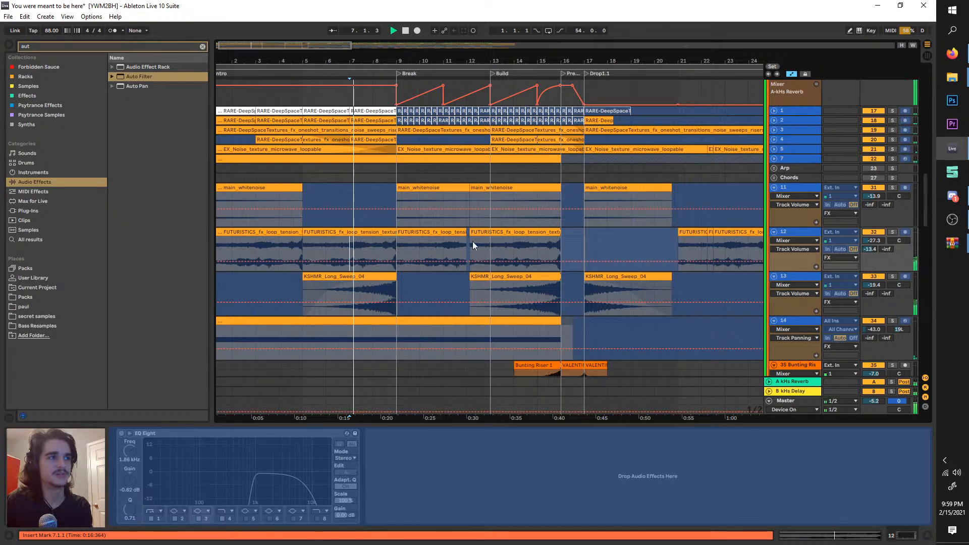
{"action": "left_click", "coordinate": [892, 231]}
{"action": "left_click_drag", "start_coordinate": [878, 241], "coordinate": [879, 236]}
{"action": "left_click", "coordinate": [894, 232]}
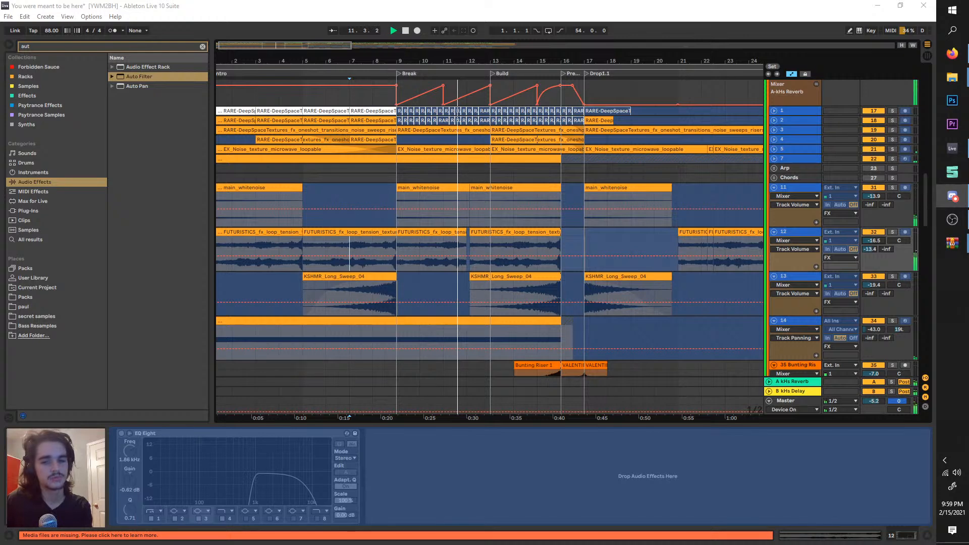
- Place the insert marker at bar 13 on track 13 and bring the whole arrangement into view
{"action": "left_click", "coordinate": [492, 291]}
{"action": "key", "text": "minus"}
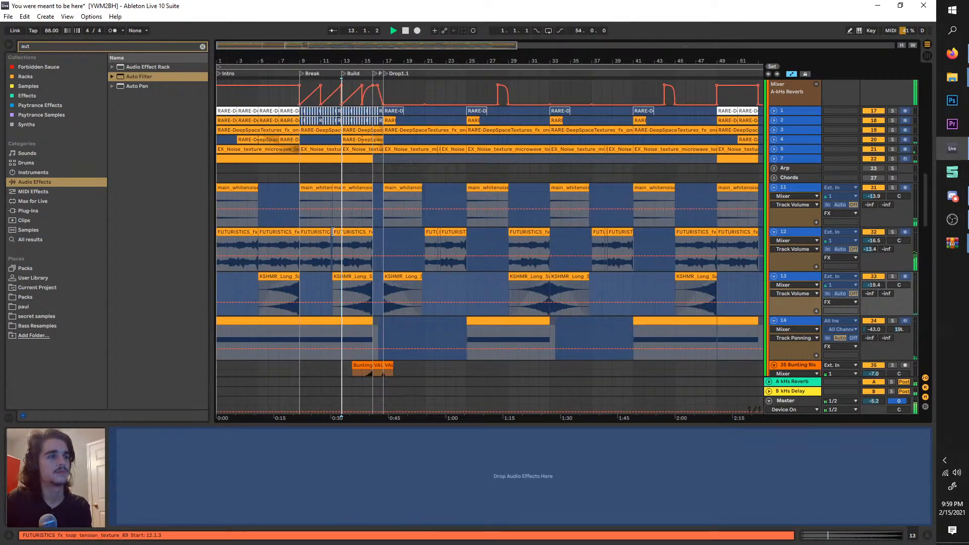
- Stop playback, then unfold track 58 below the SUB group and bring up its Vital and Wide Stereo devices
{"action": "key", "text": "plus"}
{"action": "key", "text": "plus"}
{"action": "key", "text": "plus"}
{"action": "scroll", "coordinate": [361, 218], "scroll_direction": "up", "scroll_amount": 3}
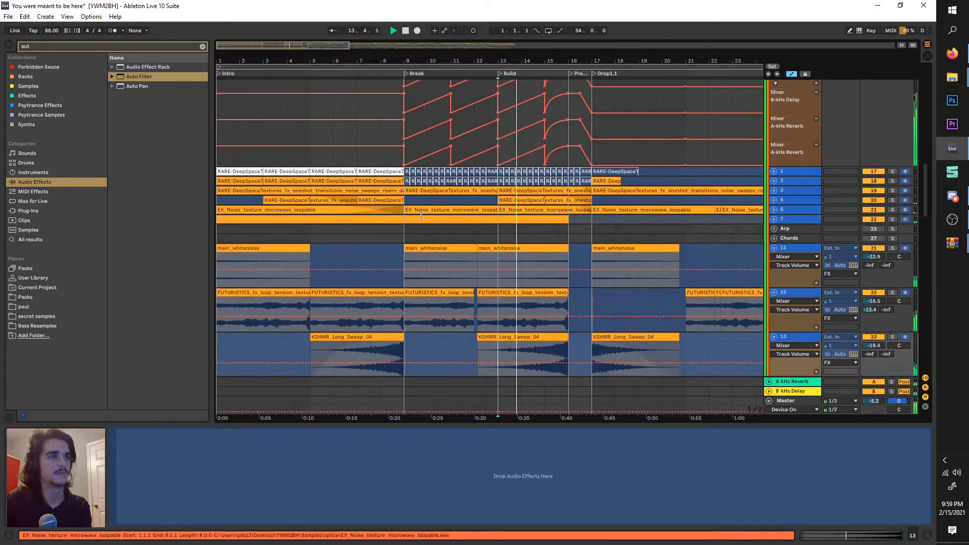
{"action": "key", "text": "space"}
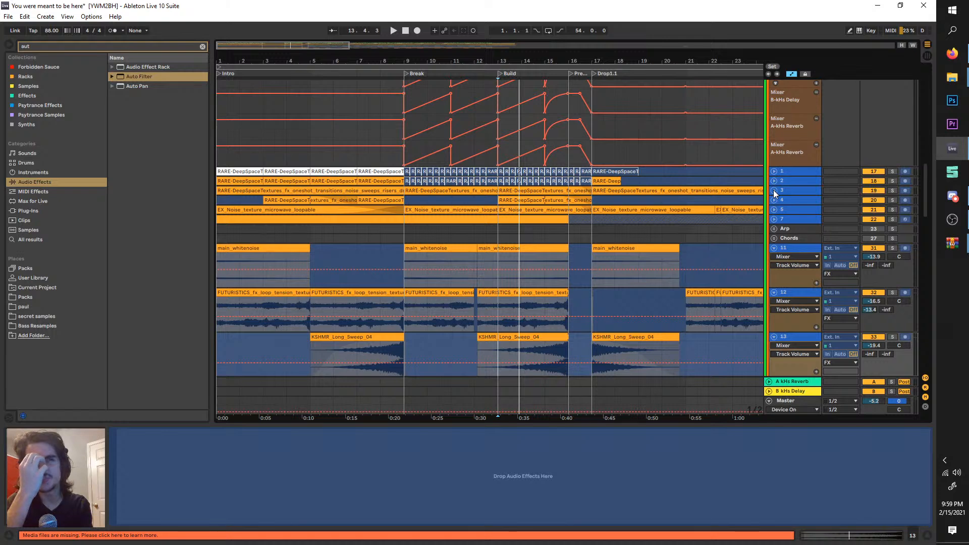
{"action": "scroll", "coordinate": [515, 272], "scroll_direction": "down", "scroll_amount": 15}
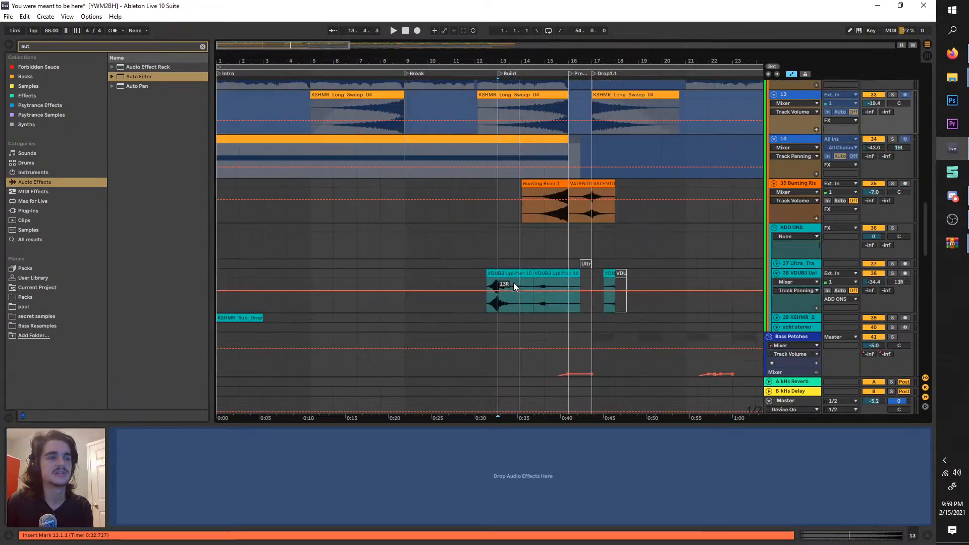
{"action": "scroll", "coordinate": [515, 287], "scroll_direction": "down", "scroll_amount": 15}
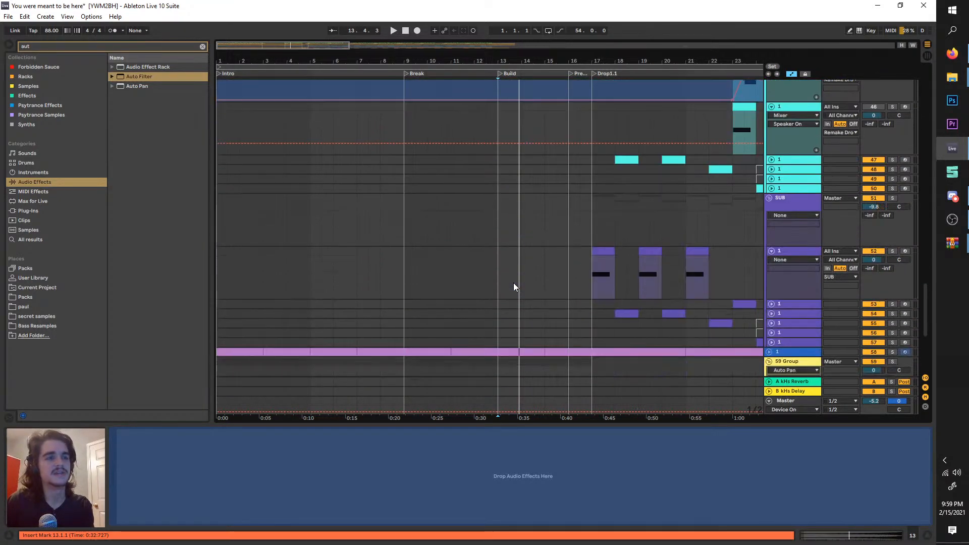
{"action": "scroll", "coordinate": [514, 283], "scroll_direction": "down", "scroll_amount": 5}
{"action": "left_click", "coordinate": [771, 169]}
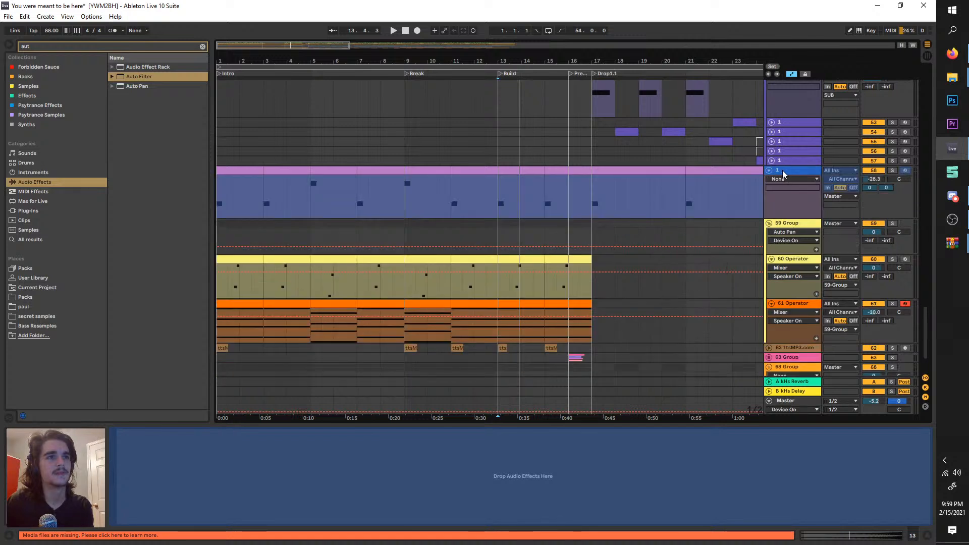
{"action": "left_click", "coordinate": [786, 170]}
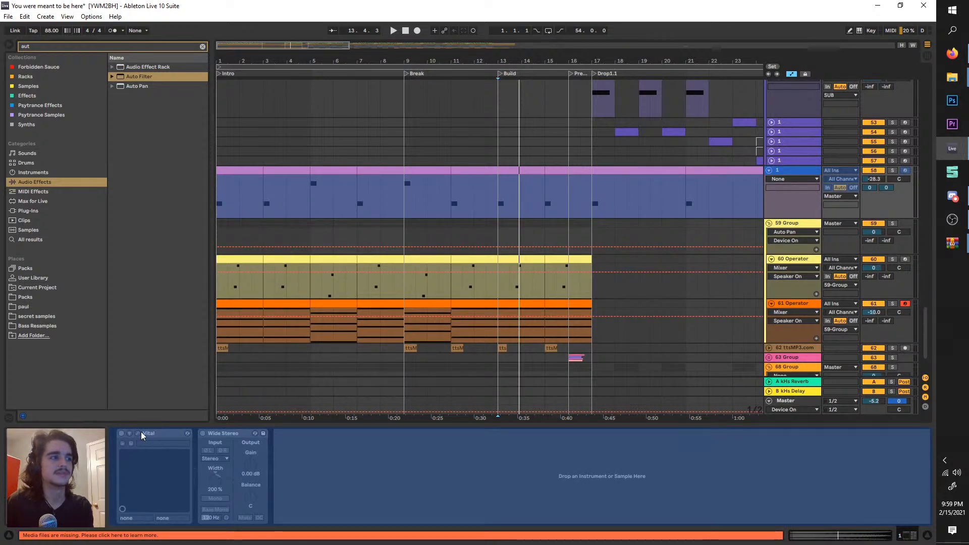
- Unfold the 69 Vital track, solo it and play from bar 13
{"action": "scroll", "coordinate": [389, 310], "scroll_direction": "down", "scroll_amount": 3}
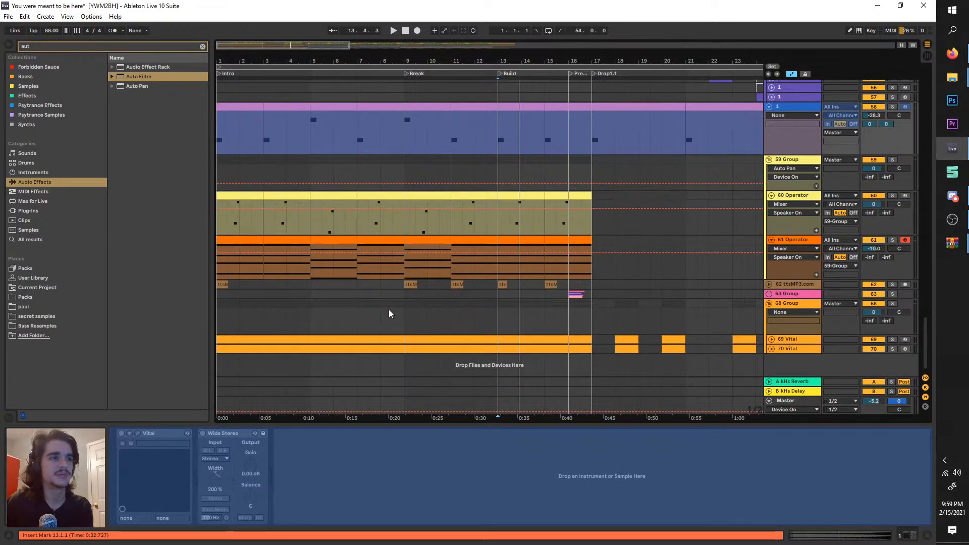
{"action": "scroll", "coordinate": [388, 315], "scroll_direction": "up", "scroll_amount": 1}
{"action": "scroll", "coordinate": [461, 278], "scroll_direction": "up", "scroll_amount": 9}
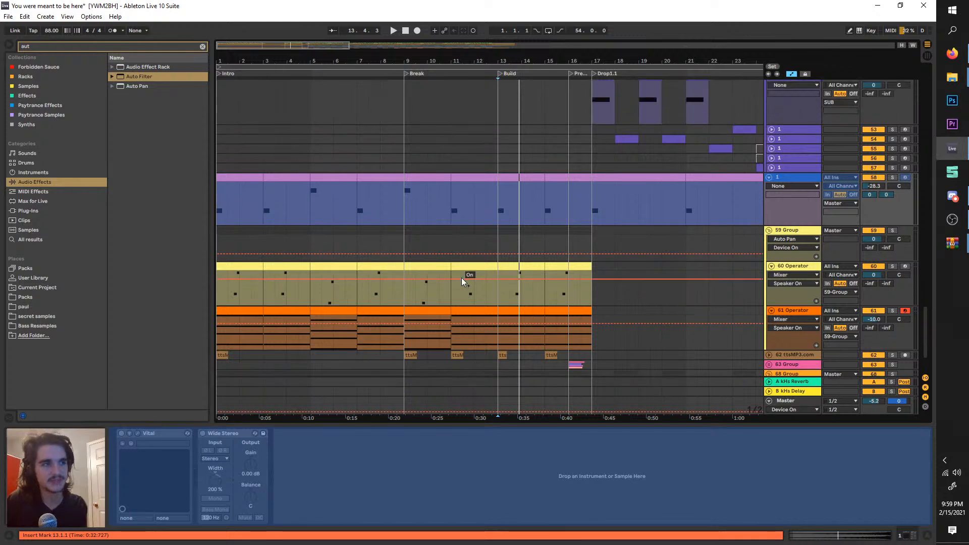
{"action": "scroll", "coordinate": [464, 303], "scroll_direction": "down", "scroll_amount": 8}
{"action": "scroll", "coordinate": [463, 295], "scroll_direction": "down", "scroll_amount": 2}
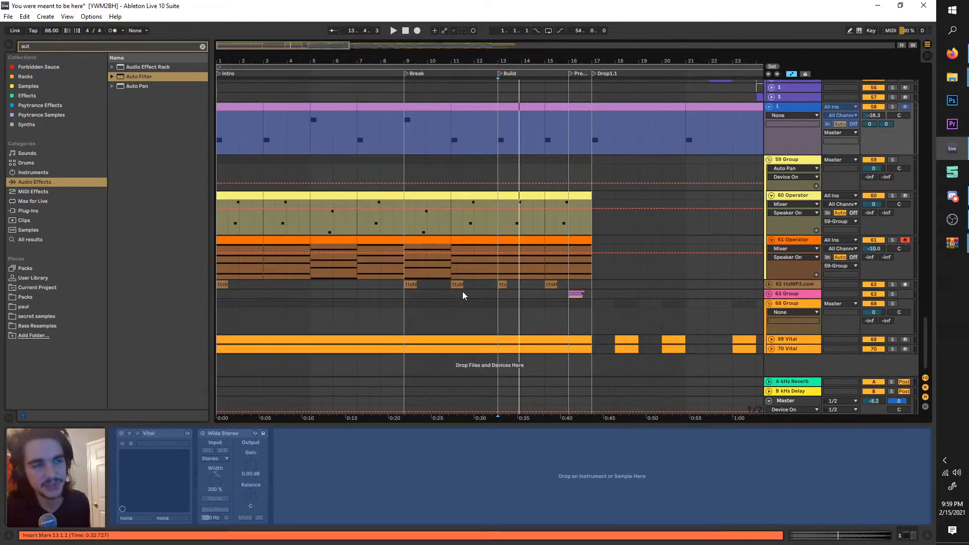
{"action": "left_click", "coordinate": [771, 339]}
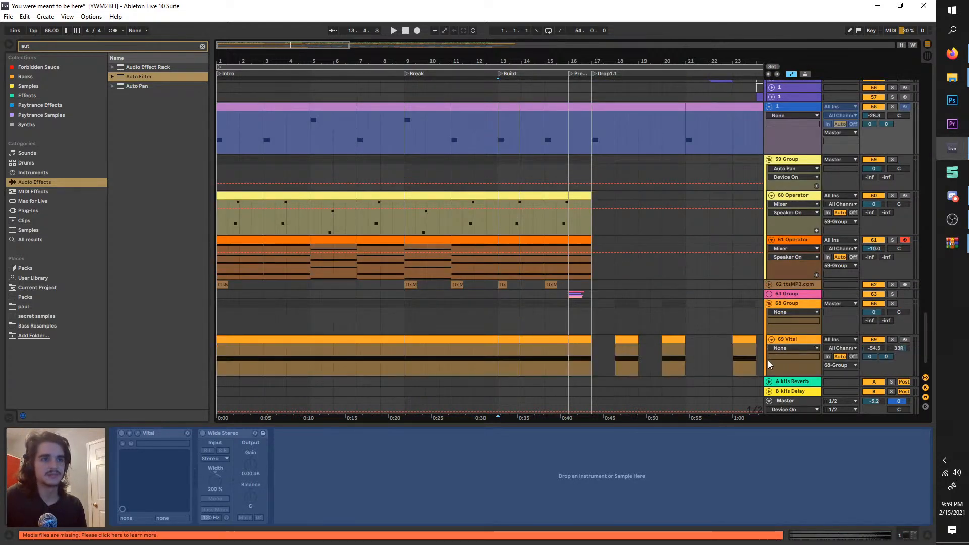
{"action": "left_click", "coordinate": [891, 305]}
{"action": "key", "text": "space"}
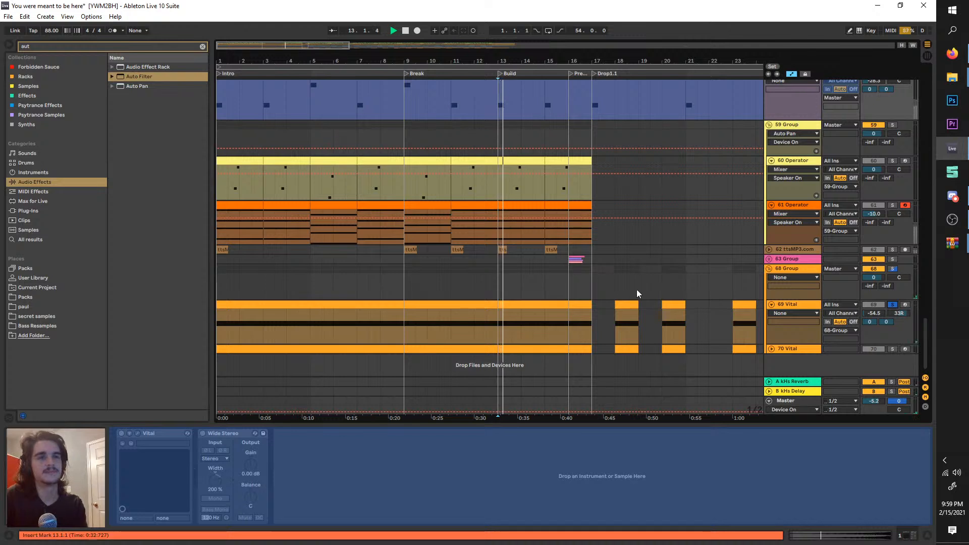
- Play from bar 1, raise the 69 Vital track's volume to -17.5 dB and compare it with and without solo
{"action": "left_click", "coordinate": [219, 322]}
{"action": "key", "text": "space"}
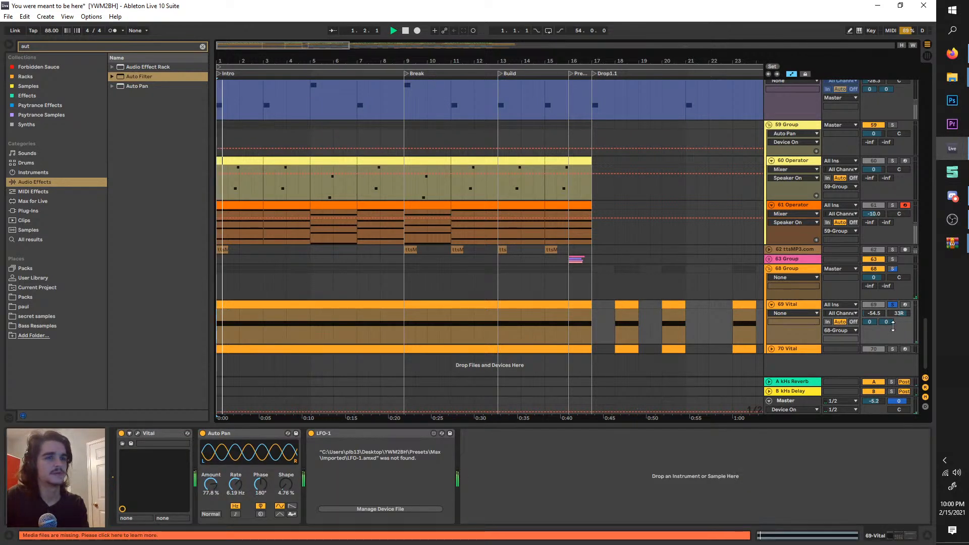
{"action": "left_click", "coordinate": [893, 305]}
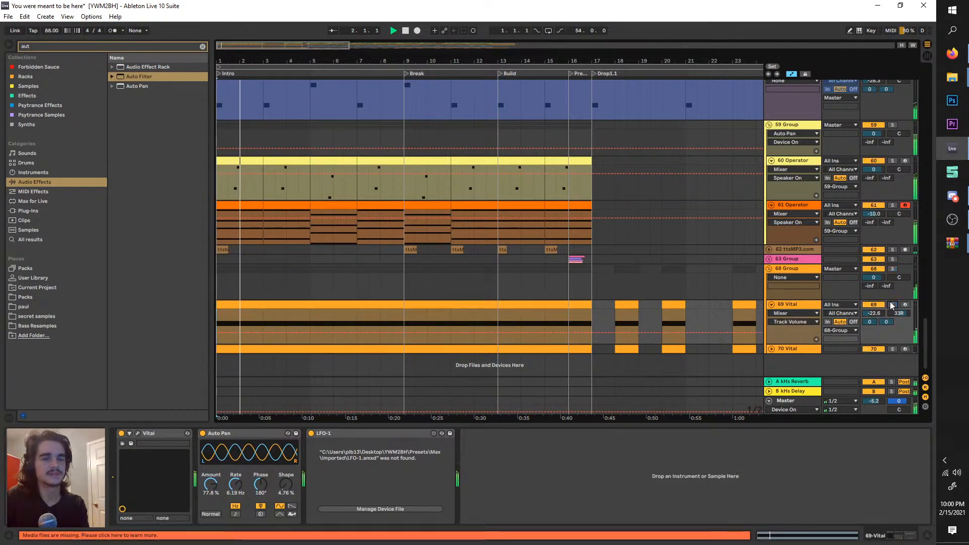
{"action": "left_click_drag", "start_coordinate": [881, 314], "coordinate": [881, 304]}
{"action": "left_click", "coordinate": [891, 306]}
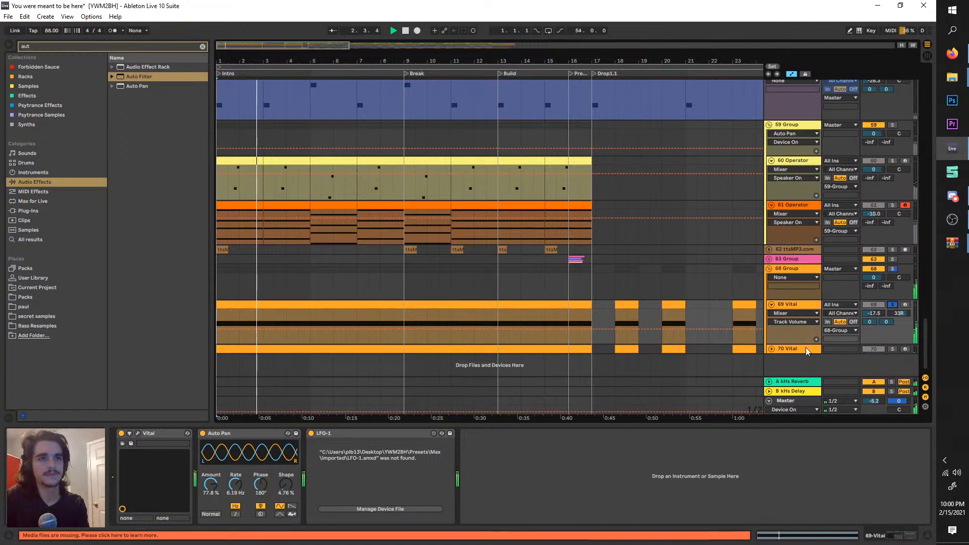
- Unfold the 70 Vital track, set the 69 Vital track's volume to -48.0 dB, unsolo it and play from bar 1
{"action": "left_click", "coordinate": [774, 349]}
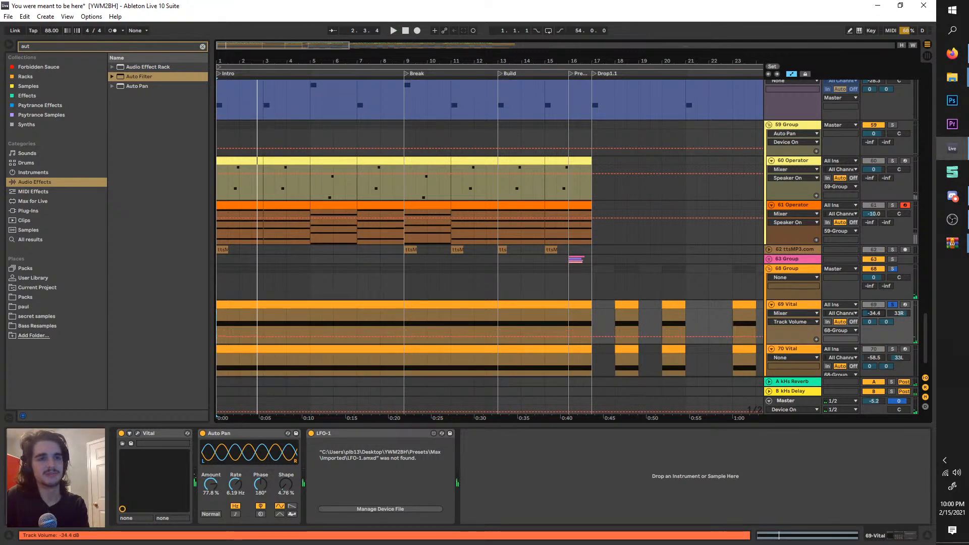
{"action": "left_click", "coordinate": [879, 304]}
{"action": "left_click", "coordinate": [891, 305]}
{"action": "left_click", "coordinate": [881, 304]}
{"action": "key", "text": "space"}
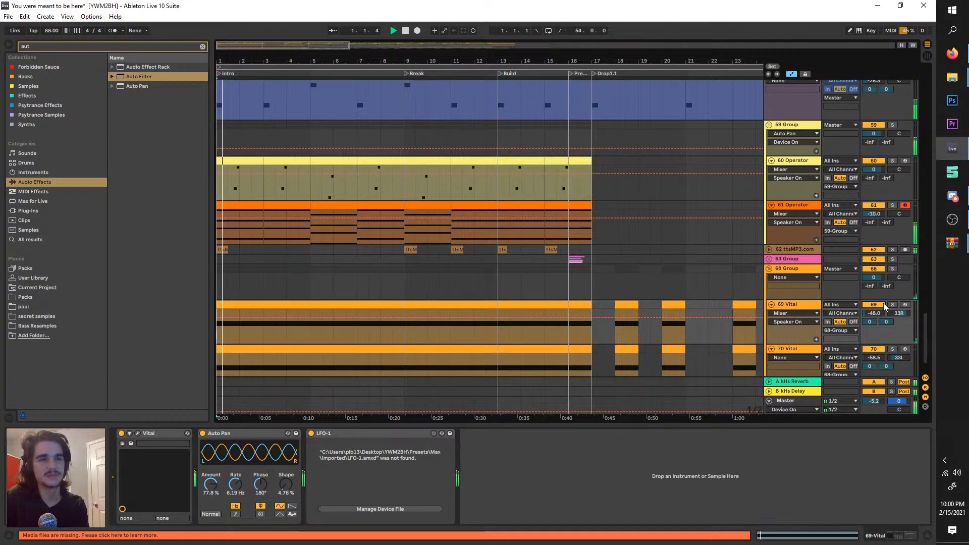
- Stop playback and look over the bass, FX and automation tracks from the Vital group up to the FX group
{"action": "scroll", "coordinate": [248, 254], "scroll_direction": "up", "scroll_amount": 2}
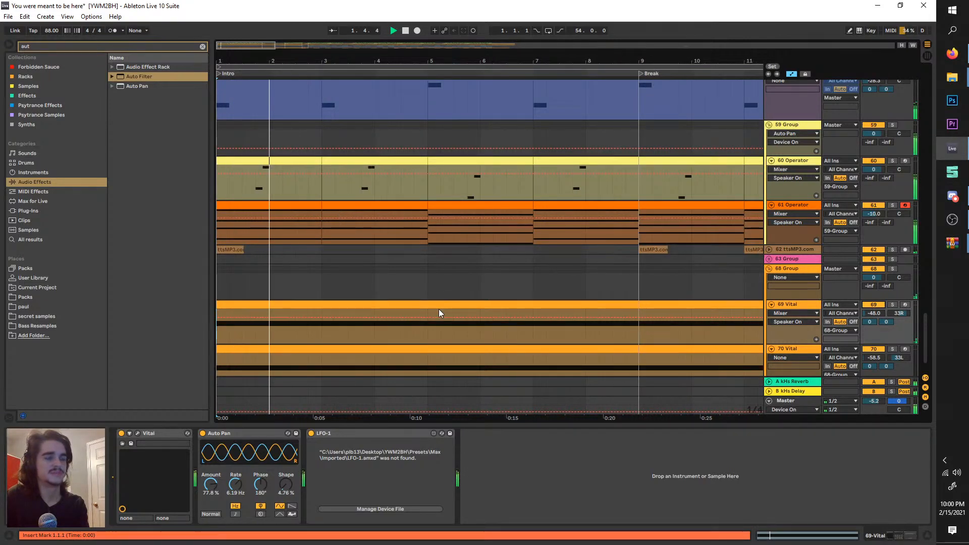
{"action": "scroll", "coordinate": [551, 301], "scroll_direction": "up", "scroll_amount": 6}
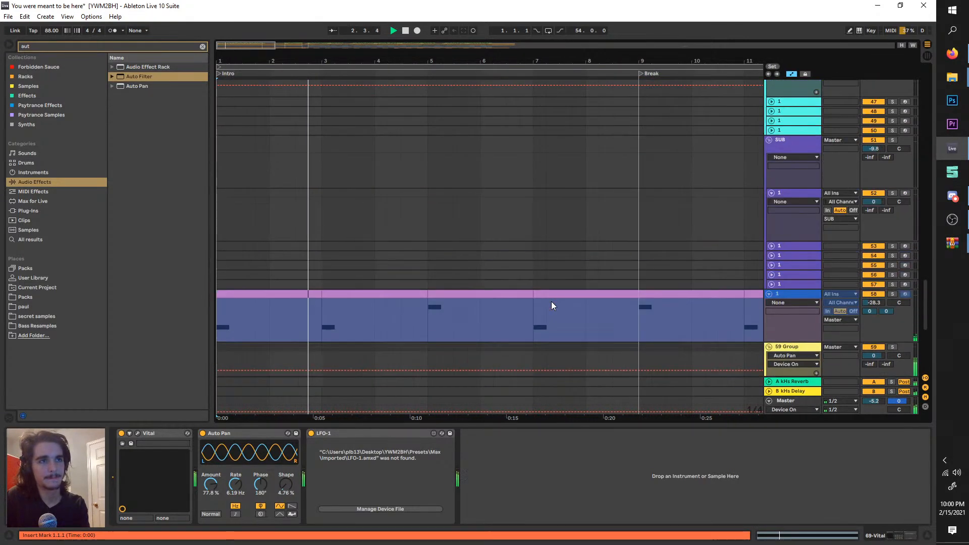
{"action": "scroll", "coordinate": [428, 288], "scroll_direction": "down", "scroll_amount": 2}
{"action": "scroll", "coordinate": [428, 289], "scroll_direction": "up", "scroll_amount": 3}
{"action": "scroll", "coordinate": [428, 289], "scroll_direction": "up", "scroll_amount": 8}
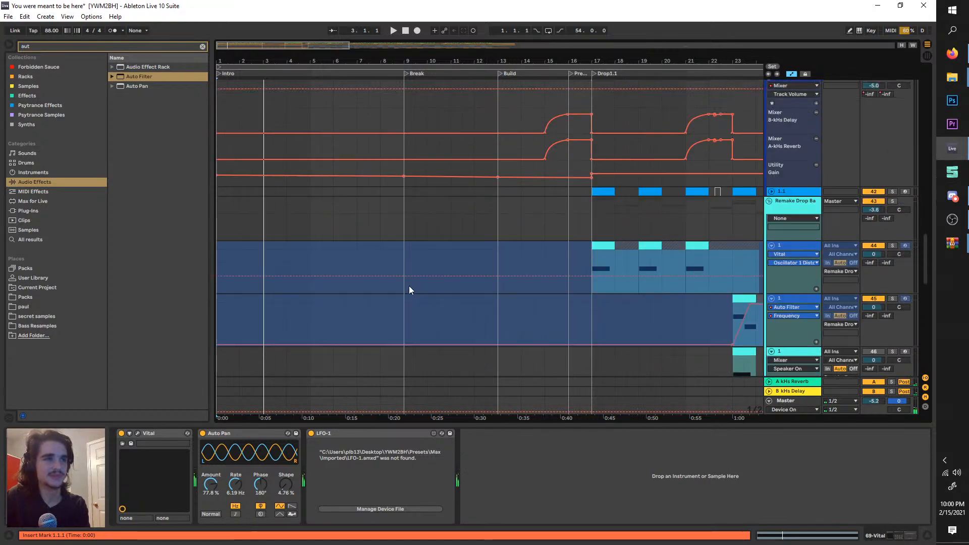
{"action": "scroll", "coordinate": [460, 265], "scroll_direction": "up", "scroll_amount": 8}
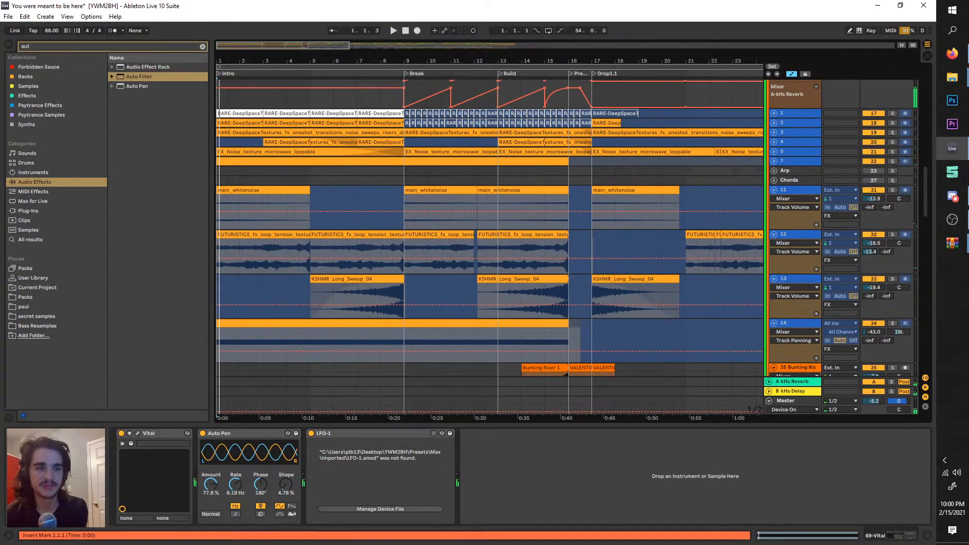
{"action": "left_click", "coordinate": [952, 196]}
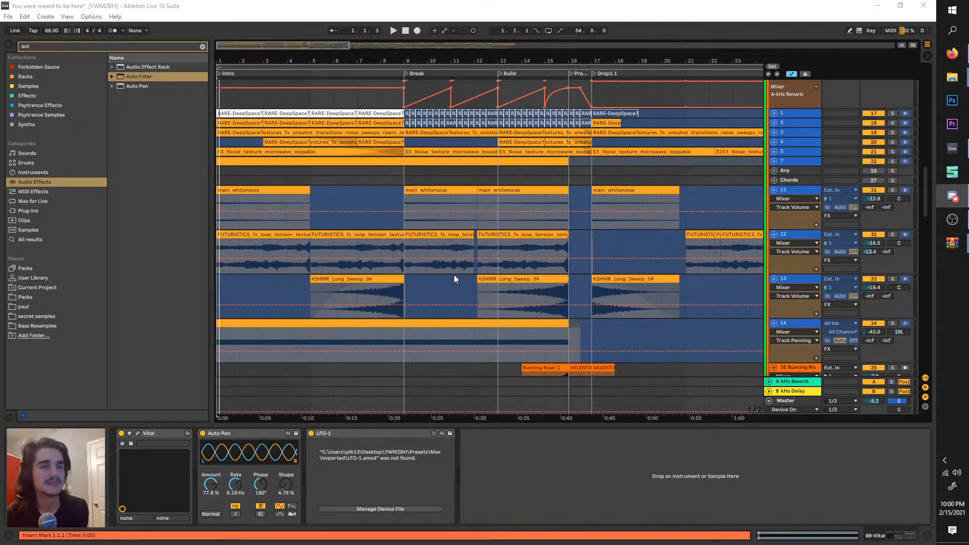
{"action": "scroll", "coordinate": [536, 271], "scroll_direction": "up", "scroll_amount": 10}
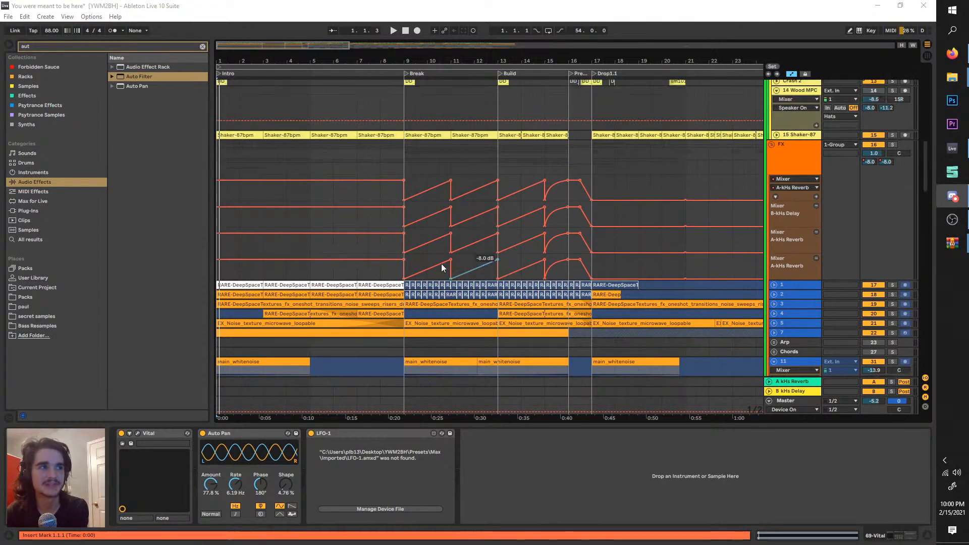
- Examine the crash, hat, snare and kick tracks around bars 5 and 9
{"action": "left_click", "coordinate": [408, 210]}
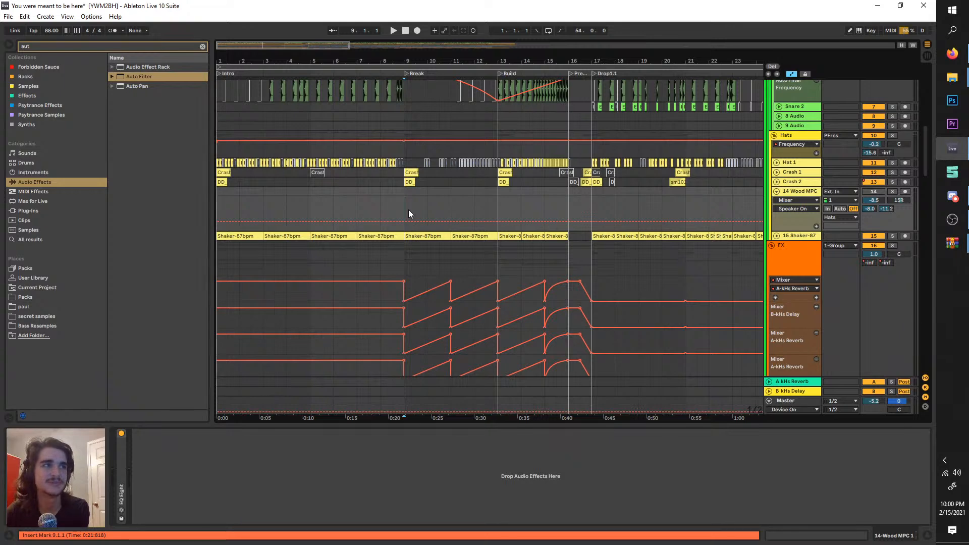
{"action": "left_click", "coordinate": [315, 194]}
{"action": "scroll", "coordinate": [316, 194], "scroll_direction": "up", "scroll_amount": 5}
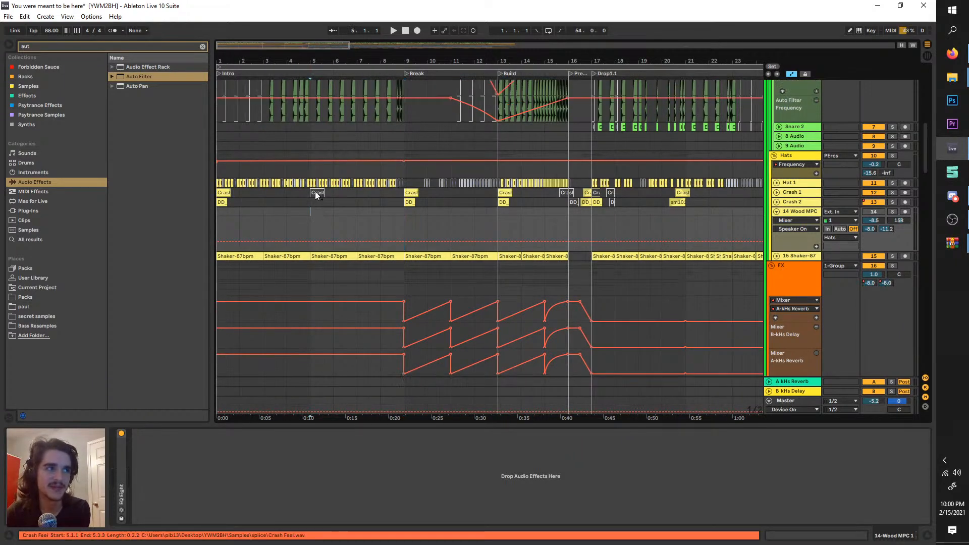
{"action": "scroll", "coordinate": [383, 248], "scroll_direction": "up", "scroll_amount": 6}
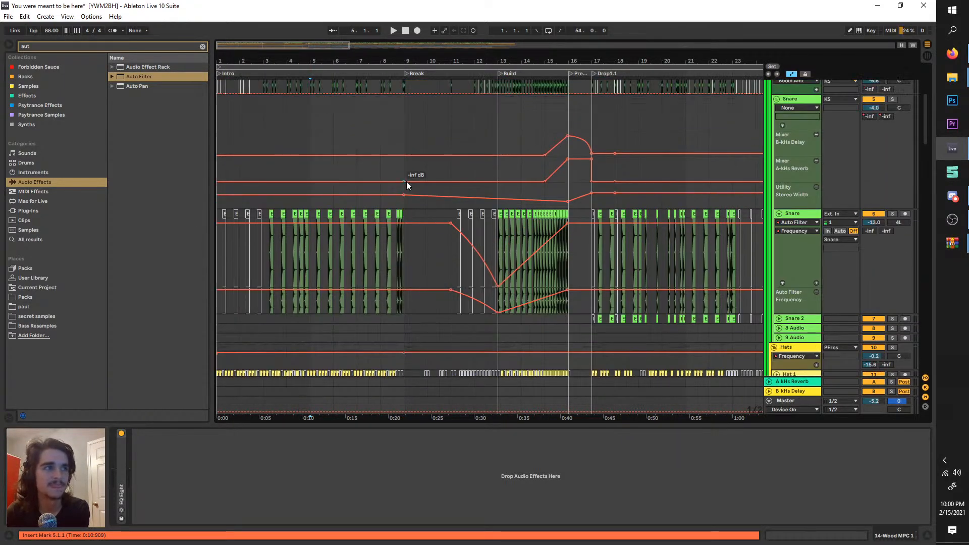
{"action": "left_click", "coordinate": [407, 175]}
{"action": "scroll", "coordinate": [407, 173], "scroll_direction": "up", "scroll_amount": 2}
{"action": "left_click", "coordinate": [409, 163]}
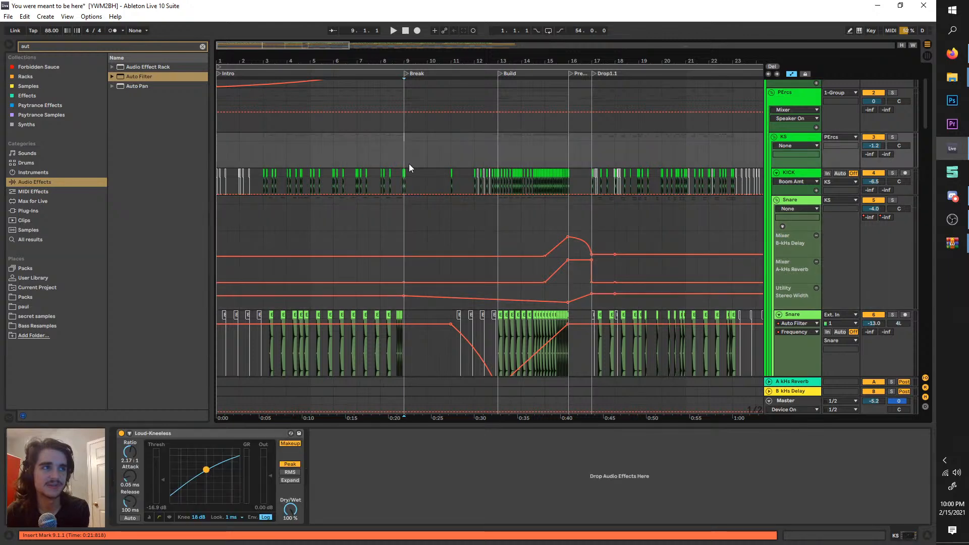
- Check the 1 Group's filter automation and the drum clips at the starts of the break, build and pre-drop
{"action": "scroll", "coordinate": [403, 163], "scroll_direction": "up", "scroll_amount": 3}
{"action": "left_click", "coordinate": [402, 162]}
{"action": "left_click", "coordinate": [404, 90]}
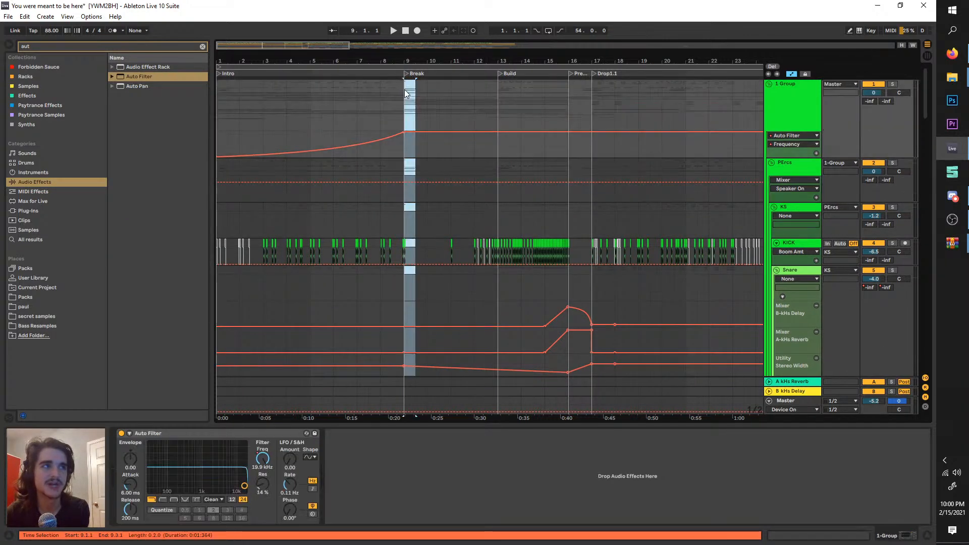
{"action": "left_click", "coordinate": [503, 97]}
{"action": "left_click", "coordinate": [570, 101]}
{"action": "left_click", "coordinate": [501, 105]}
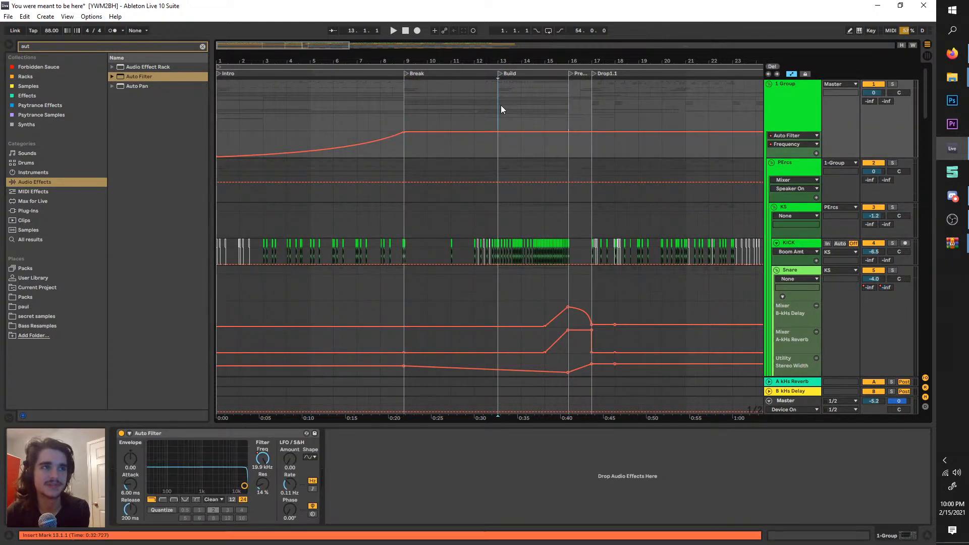
{"action": "scroll", "coordinate": [472, 277], "scroll_direction": "down", "scroll_amount": 3}
{"action": "left_click", "coordinate": [496, 195]}
{"action": "scroll", "coordinate": [499, 227], "scroll_direction": "down", "scroll_amount": 10}
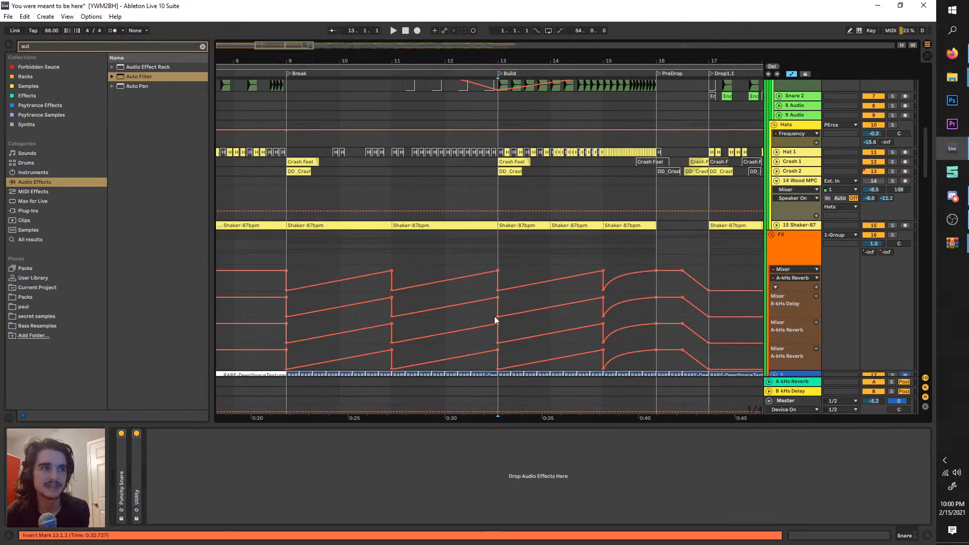
- Play the break from bar 9 and follow the FX group's texture and noise clips
{"action": "left_click", "coordinate": [406, 257]}
{"action": "scroll", "coordinate": [411, 291], "scroll_direction": "down", "scroll_amount": 4}
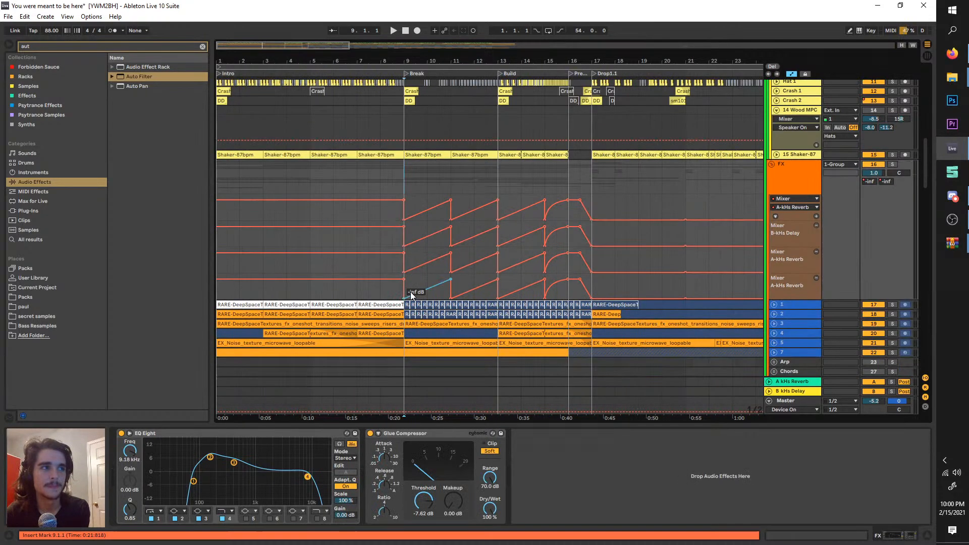
{"action": "key", "text": "space"}
{"action": "scroll", "coordinate": [411, 292], "scroll_direction": "down", "scroll_amount": 4}
{"action": "scroll", "coordinate": [411, 292], "scroll_direction": "down", "scroll_amount": 3}
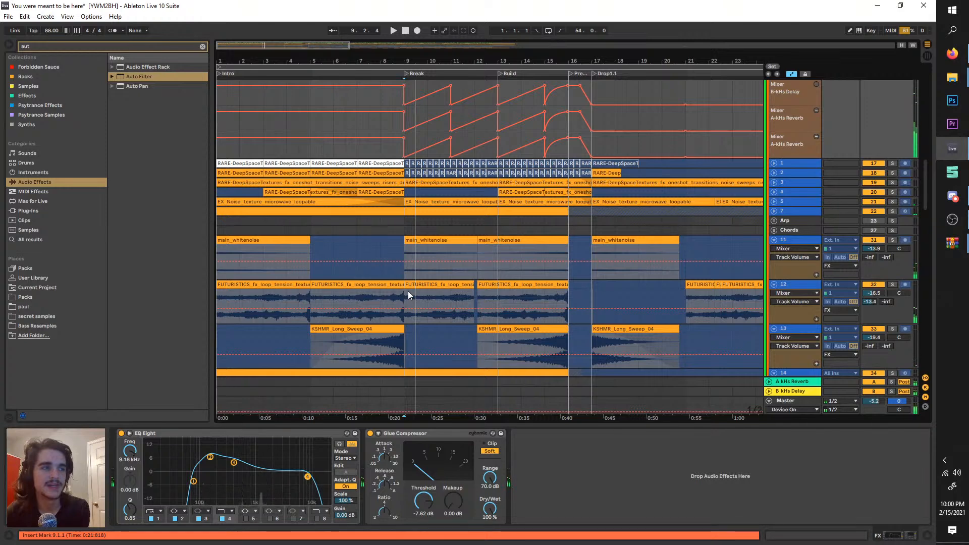
- Play from bar 9 on the Chords track again and review the FX clips through the build and Drop1.1
{"action": "left_click", "coordinate": [407, 229]}
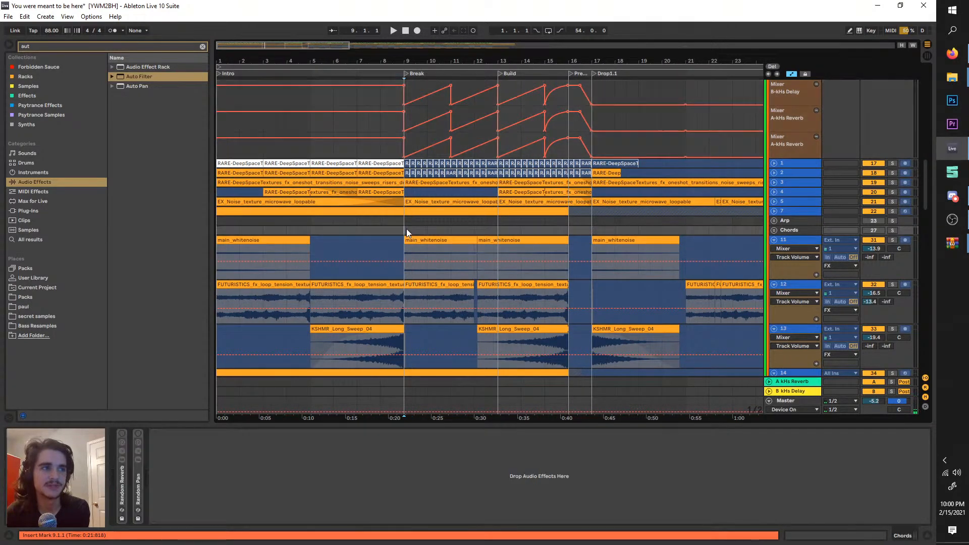
{"action": "key", "text": "space"}
{"action": "scroll", "coordinate": [405, 228], "scroll_direction": "up", "scroll_amount": 2}
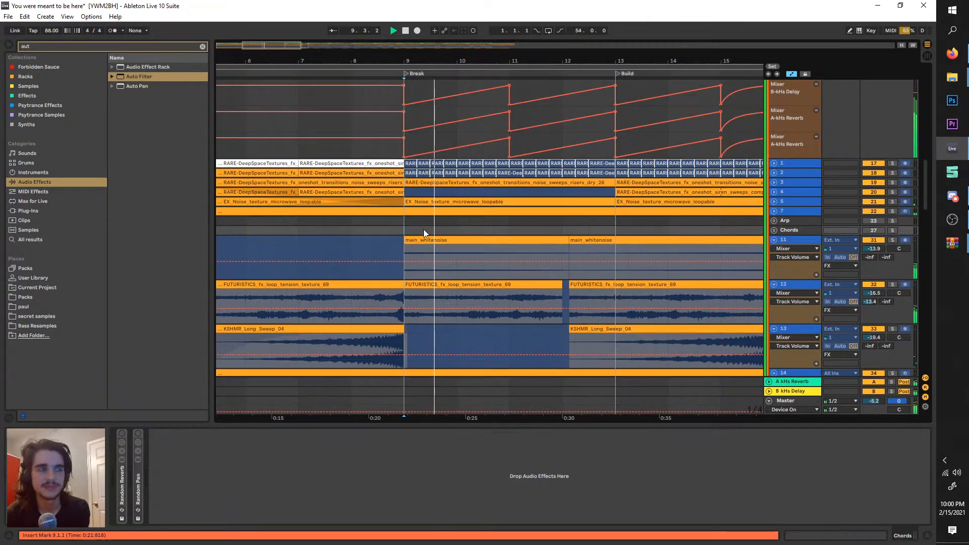
{"action": "scroll", "coordinate": [558, 253], "scroll_direction": "down", "scroll_amount": 4}
{"action": "scroll", "coordinate": [391, 295], "scroll_direction": "up", "scroll_amount": 2}
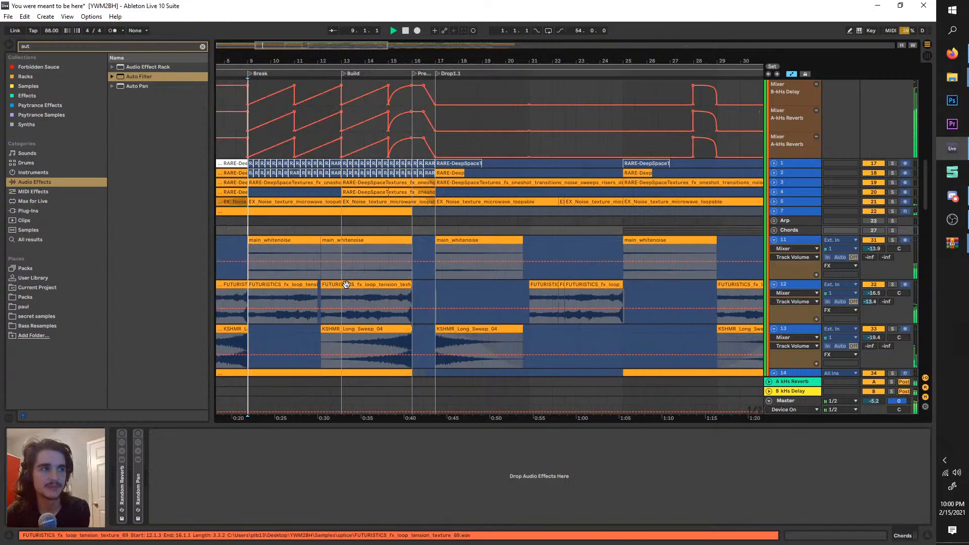
{"action": "scroll", "coordinate": [409, 309], "scroll_direction": "up", "scroll_amount": 3}
{"action": "scroll", "coordinate": [410, 309], "scroll_direction": "right", "scroll_amount": 5}
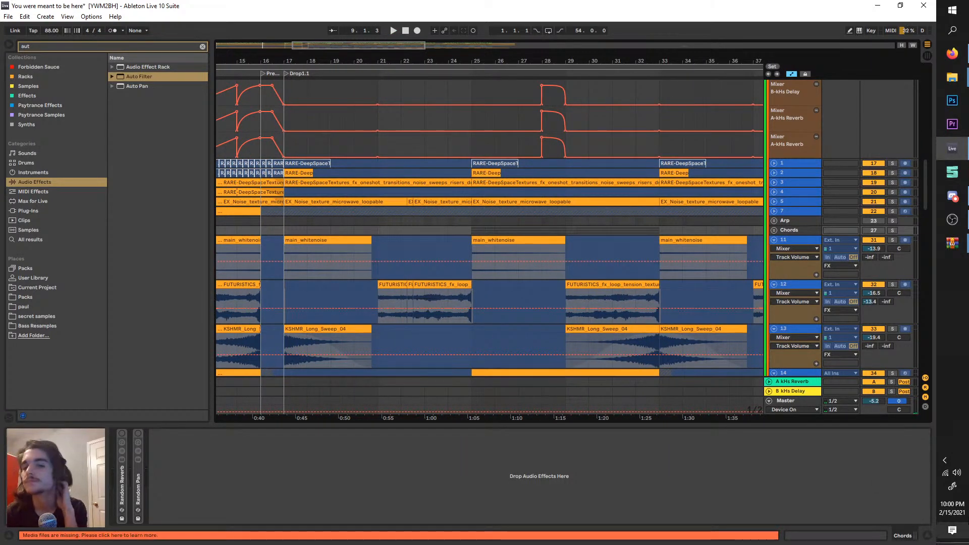
{"action": "key", "text": "alt+Tab"}
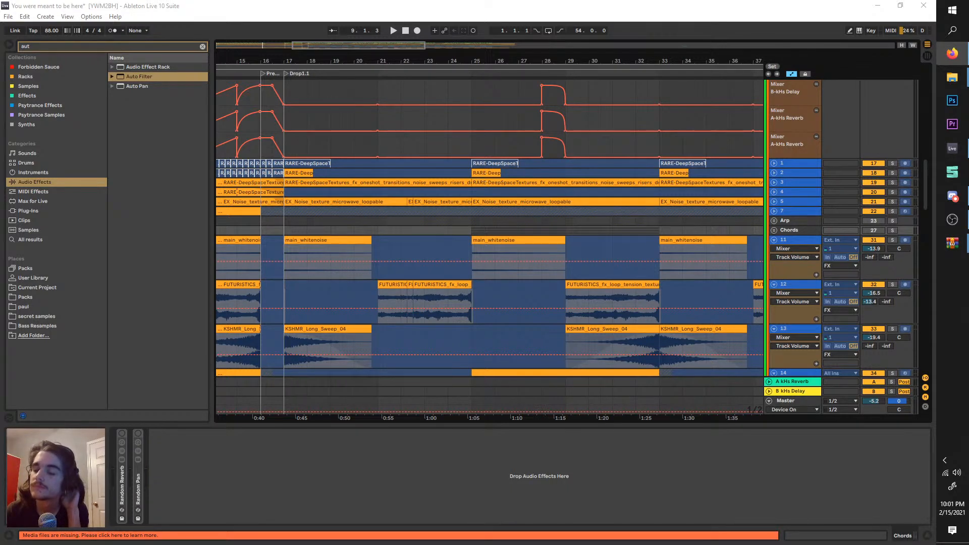
{"action": "key", "text": "alt+Tab"}
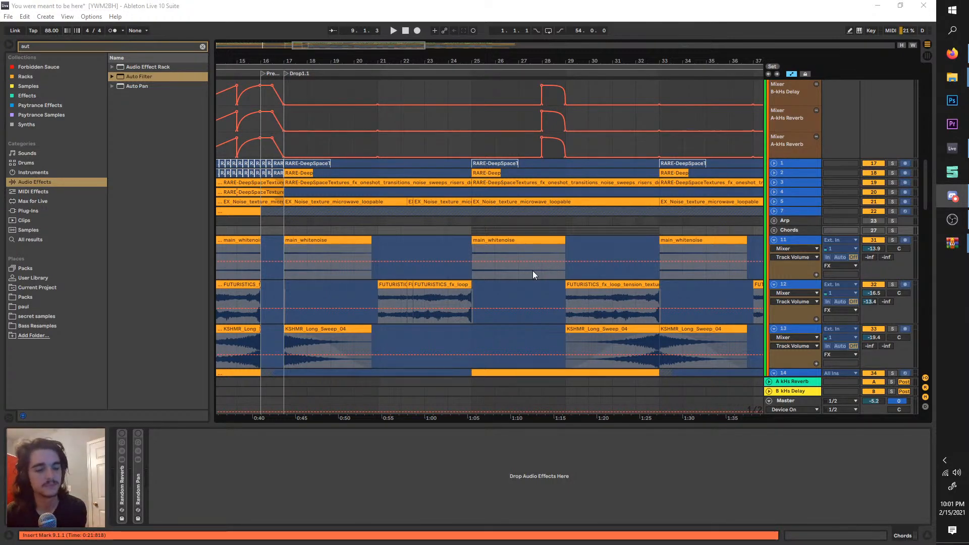
- Review the arrangement from the noise, texture and sweep layers down through the riser, bass, sub and Operator tracks
{"action": "scroll", "coordinate": [533, 271], "scroll_direction": "down", "scroll_amount": 5}
{"action": "left_click_drag", "start_coordinate": [524, 273], "coordinate": [465, 306]}
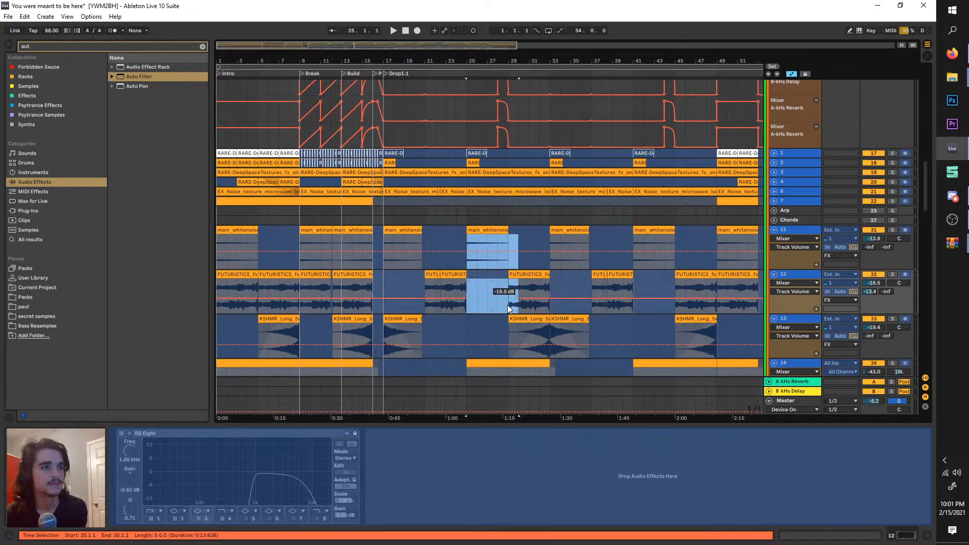
{"action": "left_click", "coordinate": [507, 311]}
{"action": "scroll", "coordinate": [506, 311], "scroll_direction": "down", "scroll_amount": 3}
{"action": "scroll", "coordinate": [368, 332], "scroll_direction": "up", "scroll_amount": 6}
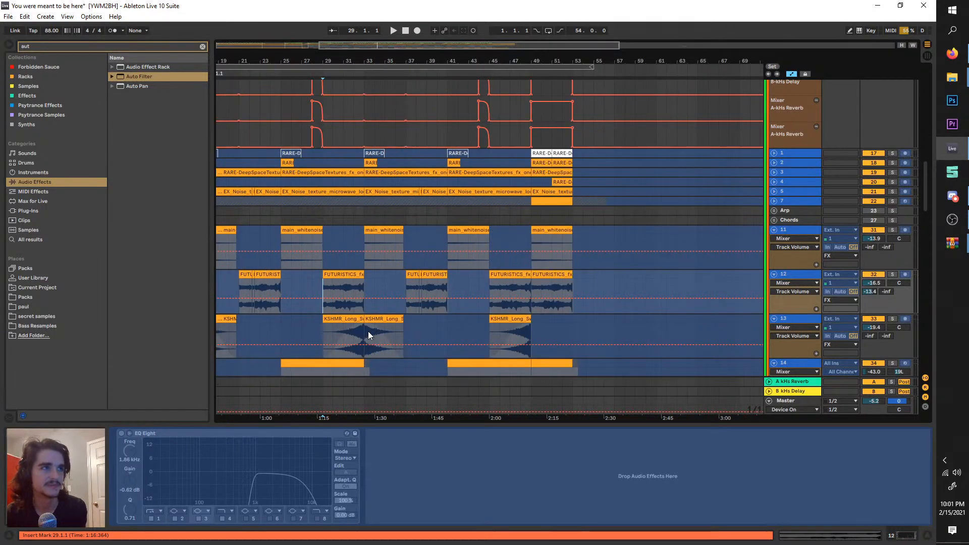
{"action": "scroll", "coordinate": [373, 332], "scroll_direction": "down", "scroll_amount": 3}
{"action": "scroll", "coordinate": [375, 331], "scroll_direction": "down", "scroll_amount": 8}
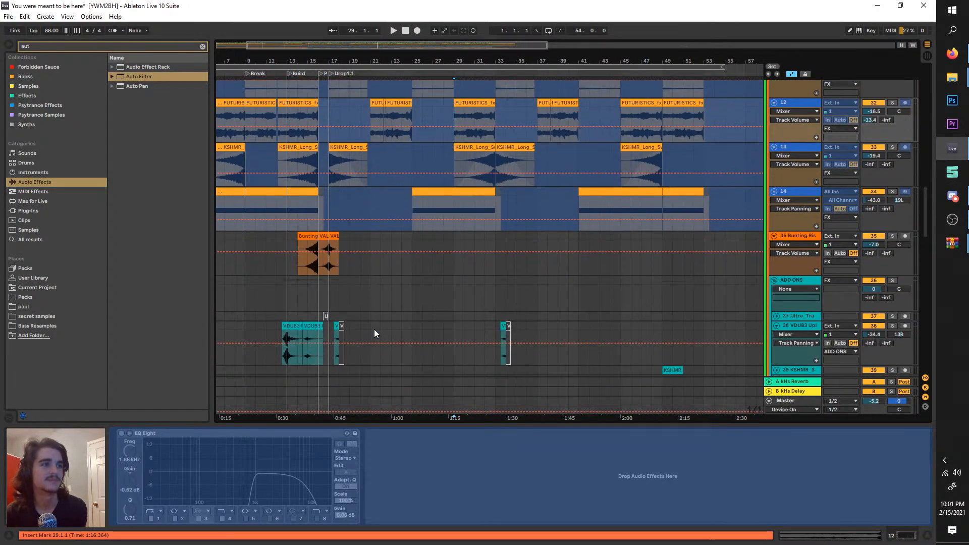
{"action": "scroll", "coordinate": [374, 329], "scroll_direction": "down", "scroll_amount": 10}
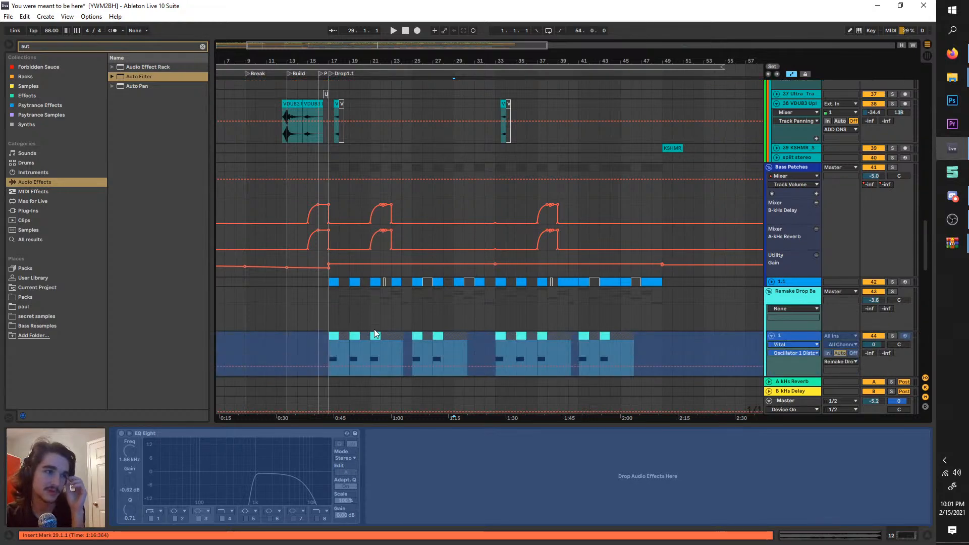
{"action": "scroll", "coordinate": [374, 329], "scroll_direction": "down", "scroll_amount": 8}
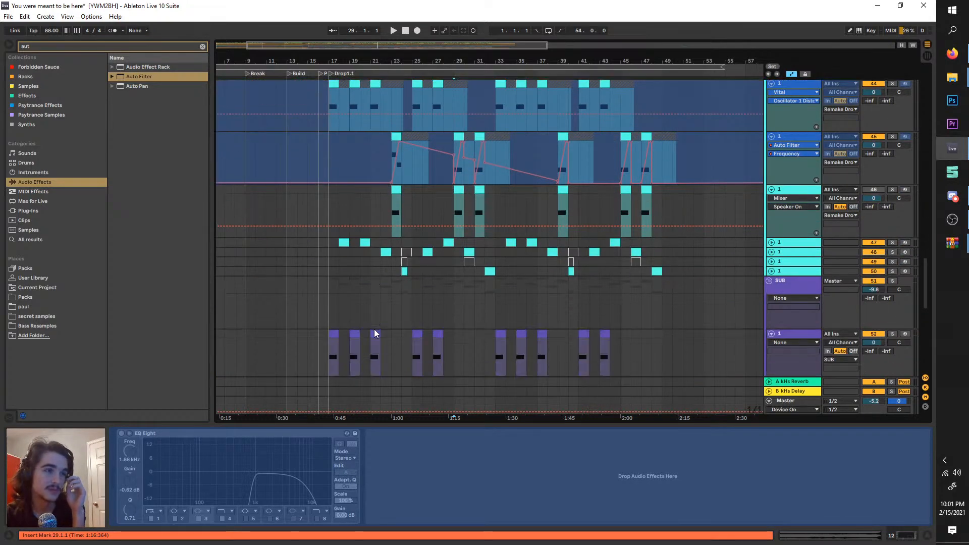
{"action": "scroll", "coordinate": [374, 330], "scroll_direction": "down", "scroll_amount": 6}
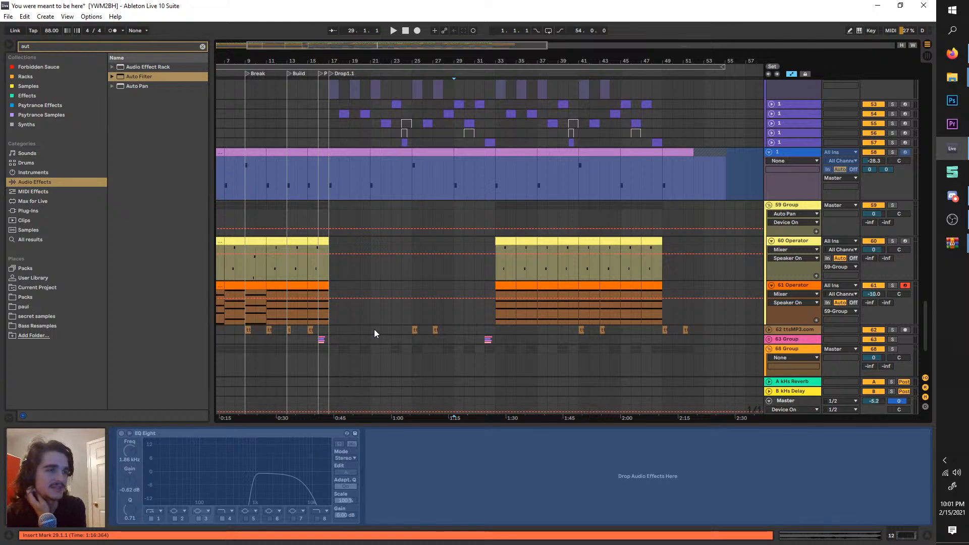
{"action": "scroll", "coordinate": [374, 329], "scroll_direction": "up", "scroll_amount": 8}
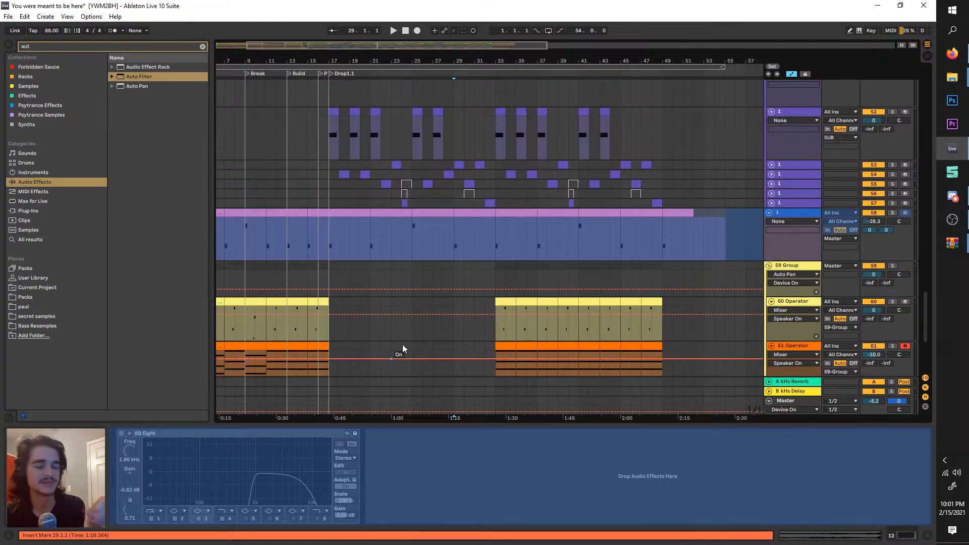
- Play Drop1.1 from bar 17 on the Remake Drop Basses group and follow the FX, kick, snare and hat clips
{"action": "left_click", "coordinate": [327, 202]}
{"action": "scroll", "coordinate": [328, 203], "scroll_direction": "up", "scroll_amount": 10}
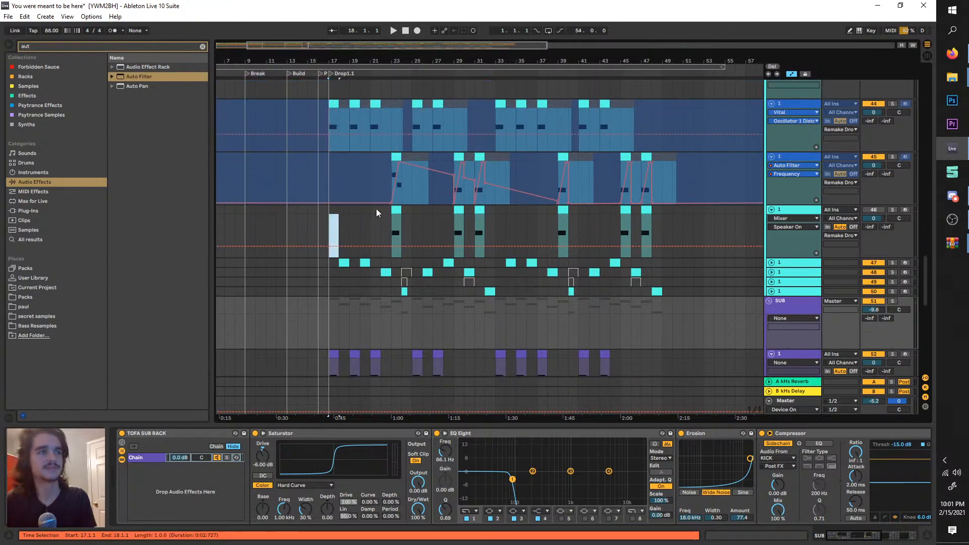
{"action": "left_click", "coordinate": [334, 191]}
{"action": "scroll", "coordinate": [327, 201], "scroll_direction": "up", "scroll_amount": 2}
{"action": "scroll", "coordinate": [328, 200], "scroll_direction": "up", "scroll_amount": 3}
{"action": "key", "text": "space"}
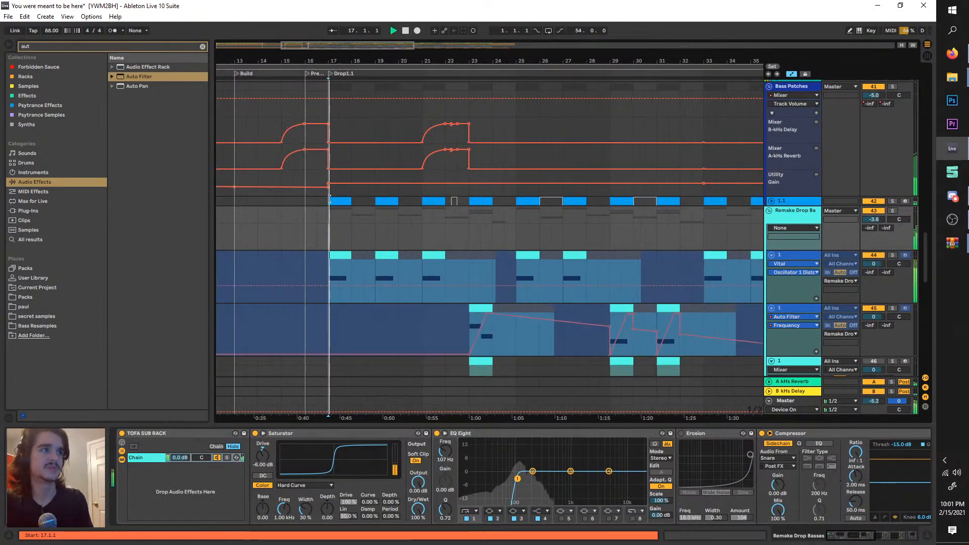
{"action": "scroll", "coordinate": [354, 212], "scroll_direction": "left", "scroll_amount": 3}
{"action": "scroll", "coordinate": [414, 218], "scroll_direction": "up", "scroll_amount": 4}
{"action": "scroll", "coordinate": [433, 212], "scroll_direction": "up", "scroll_amount": 15}
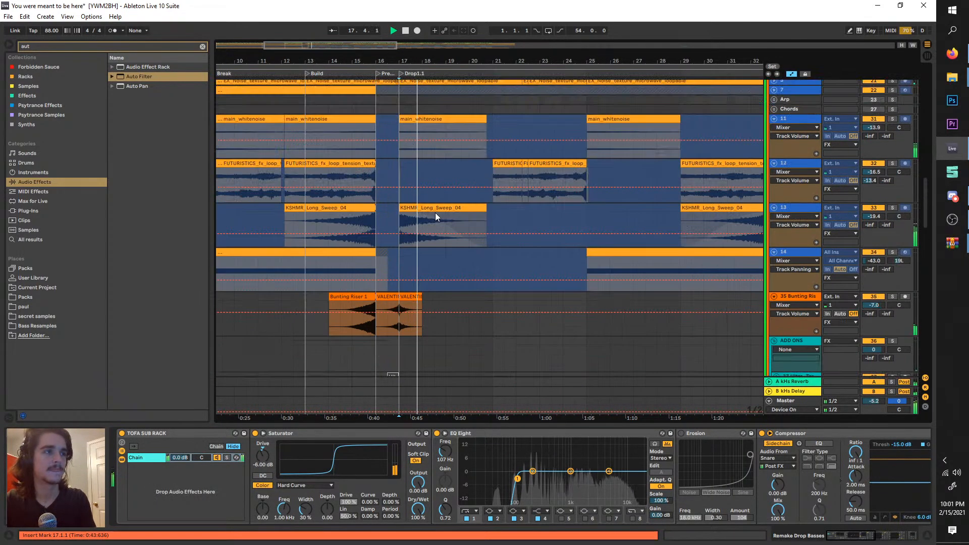
{"action": "scroll", "coordinate": [414, 209], "scroll_direction": "up", "scroll_amount": 10}
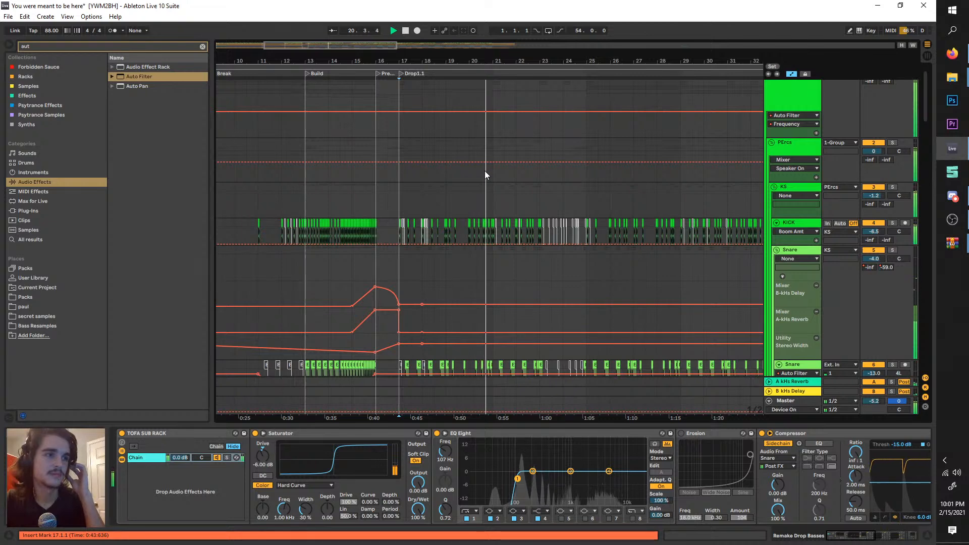
{"action": "scroll", "coordinate": [498, 180], "scroll_direction": "down", "scroll_amount": 5}
{"action": "scroll", "coordinate": [531, 193], "scroll_direction": "down", "scroll_amount": 5}
{"action": "key", "text": "space"}
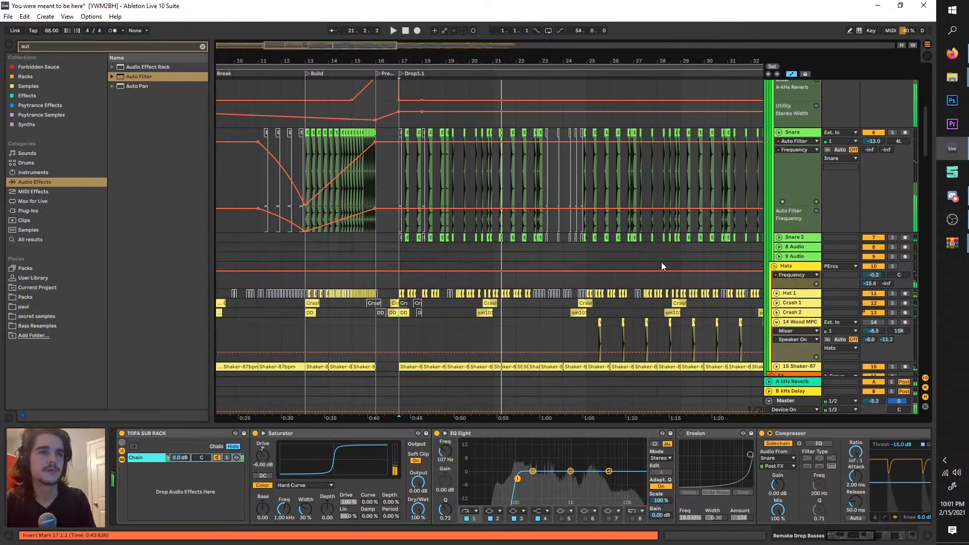
- Inspect the device chains of the 1 Group and the KICK track
{"action": "scroll", "coordinate": [664, 262], "scroll_direction": "down", "scroll_amount": 2}
{"action": "scroll", "coordinate": [665, 257], "scroll_direction": "up", "scroll_amount": 6}
{"action": "scroll", "coordinate": [677, 266], "scroll_direction": "up", "scroll_amount": 5}
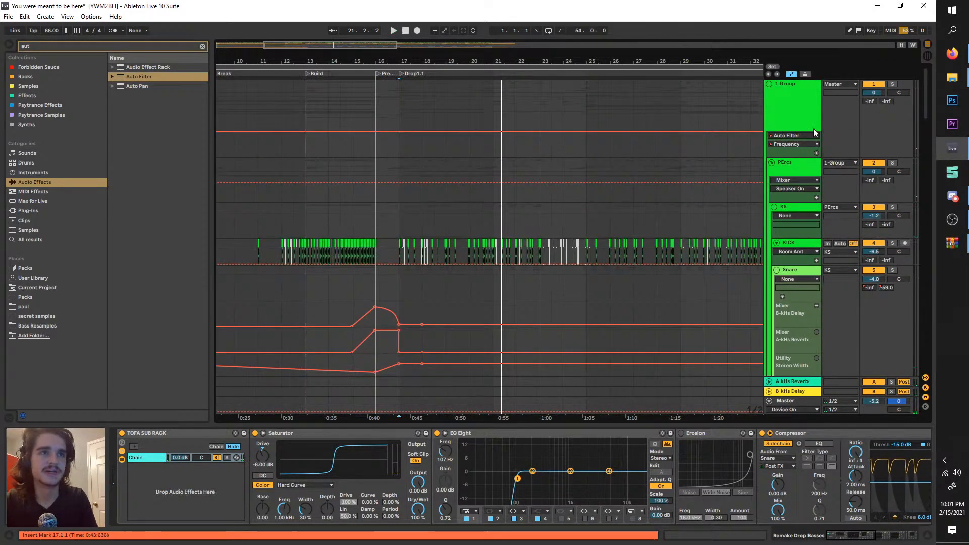
{"action": "left_click", "coordinate": [814, 107]}
{"action": "scroll", "coordinate": [568, 257], "scroll_direction": "down", "scroll_amount": 7}
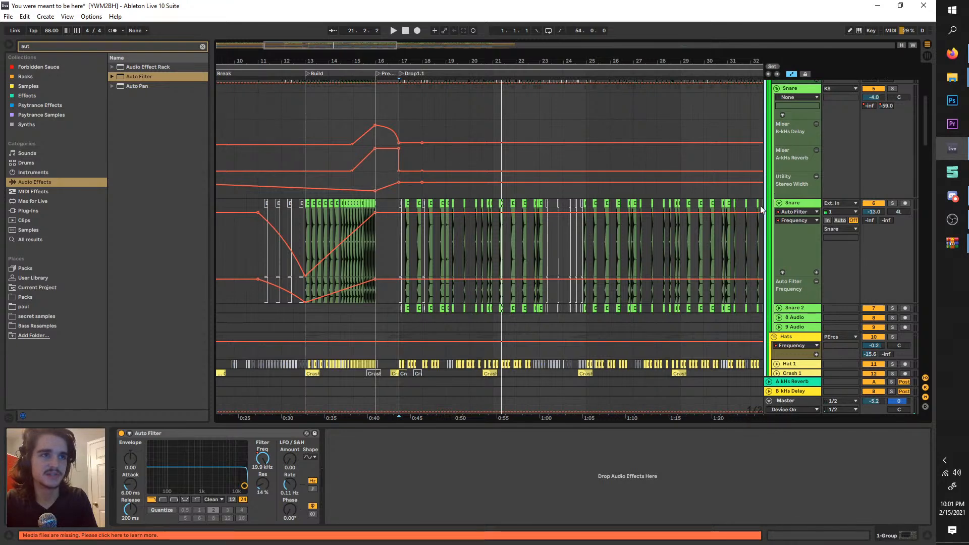
{"action": "scroll", "coordinate": [586, 227], "scroll_direction": "up", "scroll_amount": 4}
{"action": "left_click", "coordinate": [794, 164]}
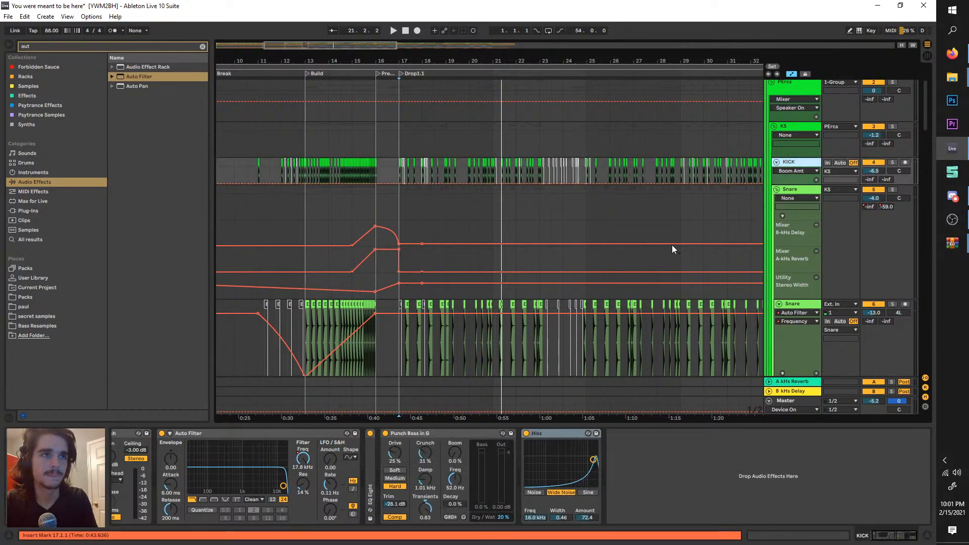
- Inspect the device chains of the FX group and the Bunting Riser track
{"action": "scroll", "coordinate": [661, 248], "scroll_direction": "down", "scroll_amount": 6}
{"action": "scroll", "coordinate": [716, 286], "scroll_direction": "down", "scroll_amount": 10}
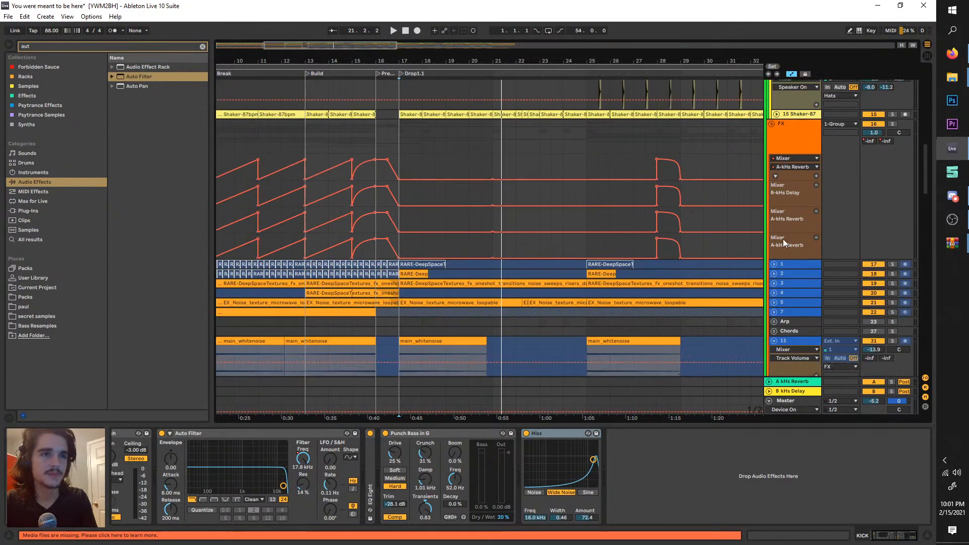
{"action": "left_click", "coordinate": [791, 150]}
{"action": "scroll", "coordinate": [764, 267], "scroll_direction": "down", "scroll_amount": 1}
{"action": "scroll", "coordinate": [773, 257], "scroll_direction": "down", "scroll_amount": 10}
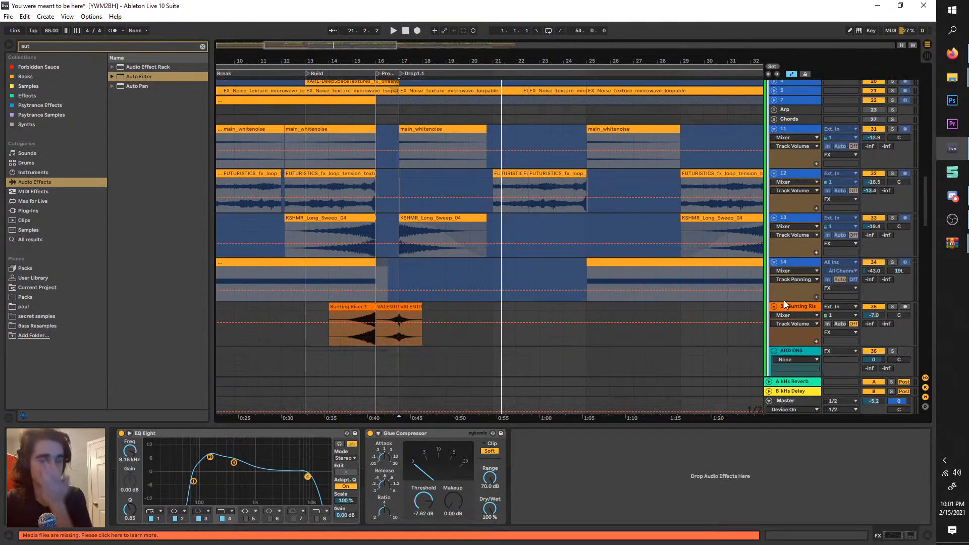
{"action": "left_click", "coordinate": [797, 312]}
{"action": "scroll", "coordinate": [791, 309], "scroll_direction": "down", "scroll_amount": 7}
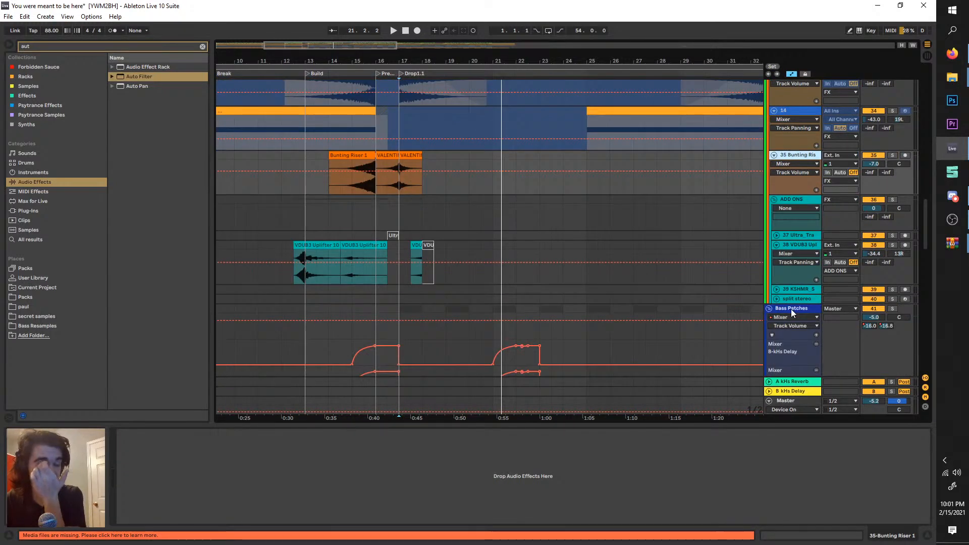
- Inspect the effect chain and send automation of the Bass Patches group
{"action": "left_click", "coordinate": [793, 307]}
{"action": "scroll", "coordinate": [795, 305], "scroll_direction": "down", "scroll_amount": 3}
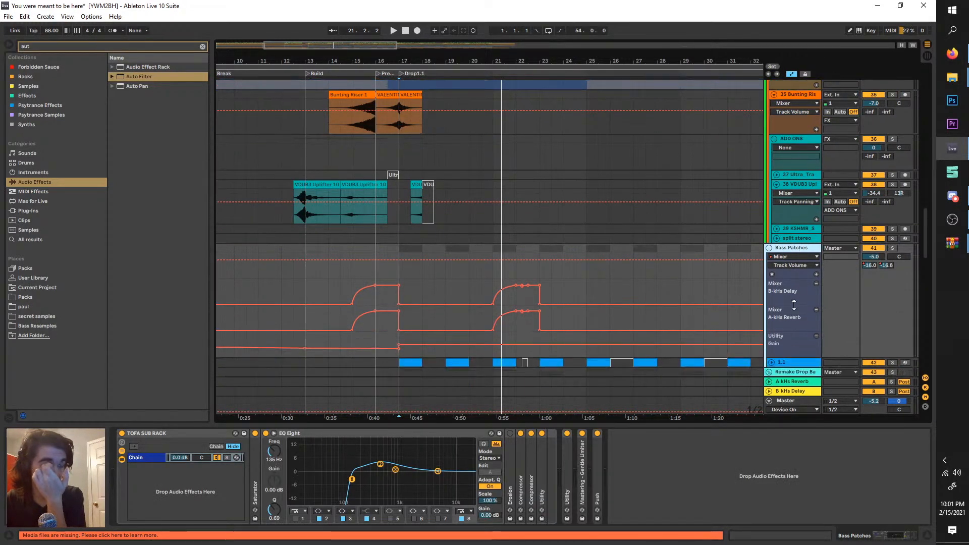
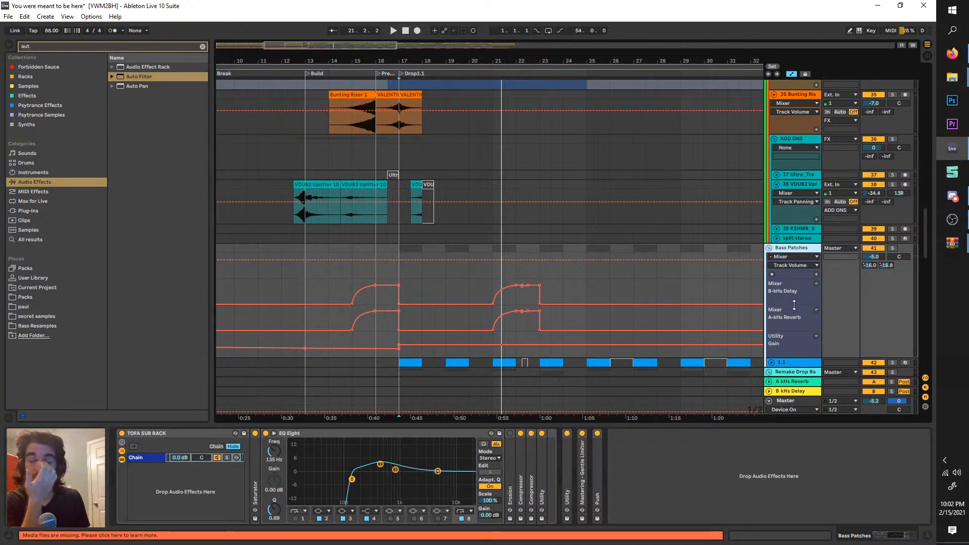
{"action": "scroll", "coordinate": [707, 220], "scroll_direction": "down", "scroll_amount": 3}
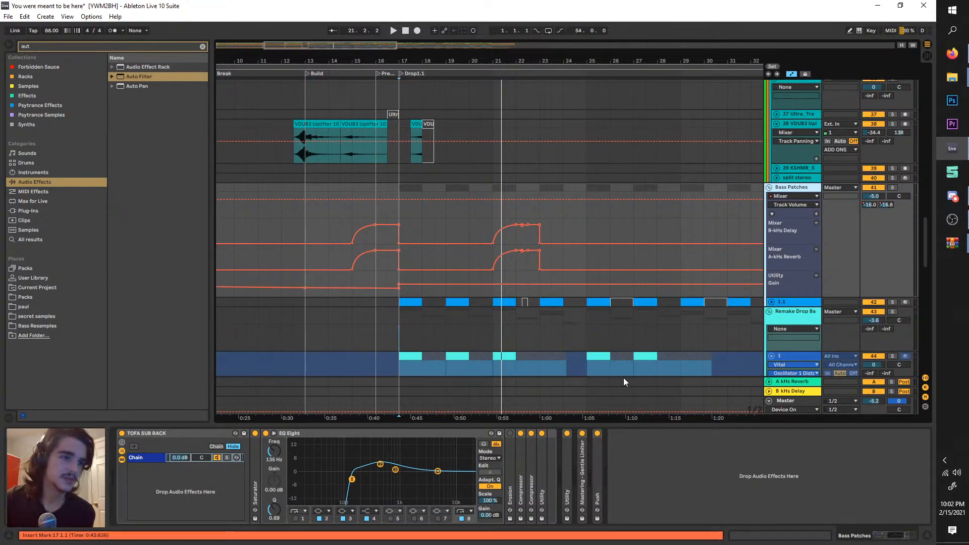
{"action": "scroll", "coordinate": [651, 348], "scroll_direction": "down", "scroll_amount": 3}
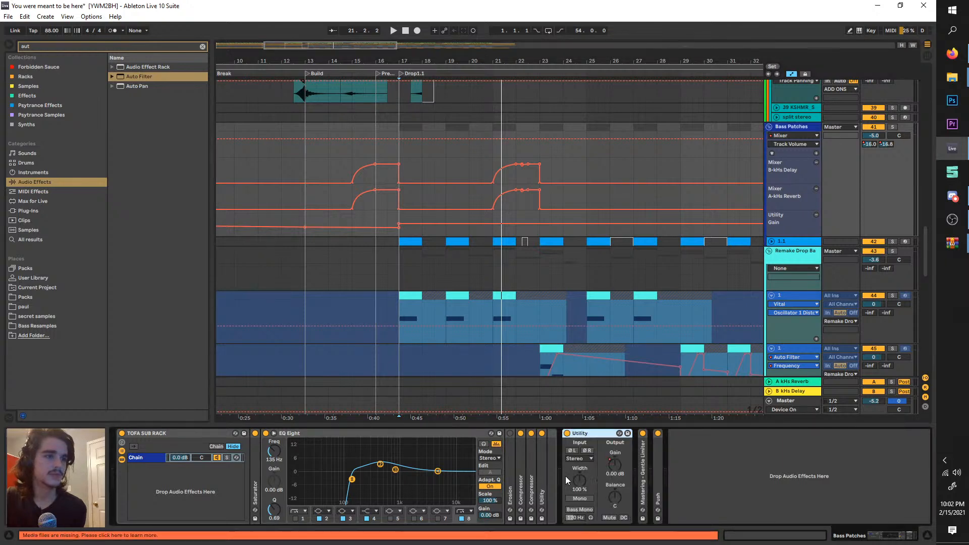
{"action": "scroll", "coordinate": [601, 298], "scroll_direction": "down", "scroll_amount": 3}
{"action": "scroll", "coordinate": [601, 297], "scroll_direction": "down", "scroll_amount": 3}
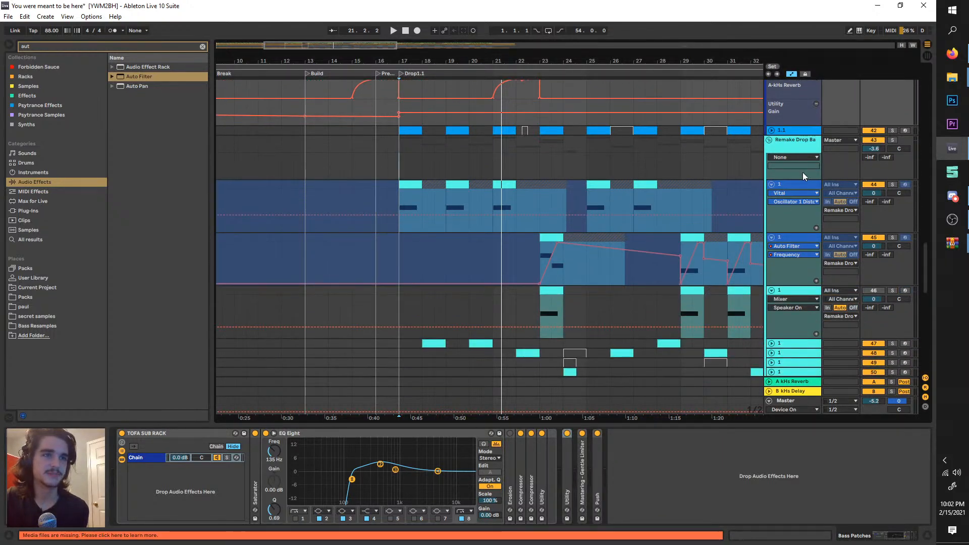
- Compare the Remake Drop Basses group's effect chain with the device chain of its first Vital track
{"action": "left_click", "coordinate": [803, 151]}
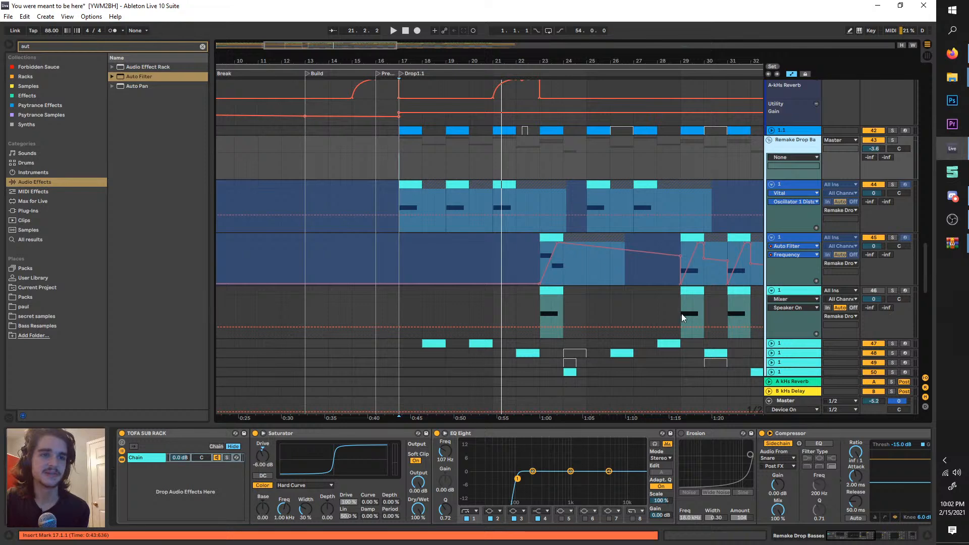
{"action": "left_click", "coordinate": [806, 185]}
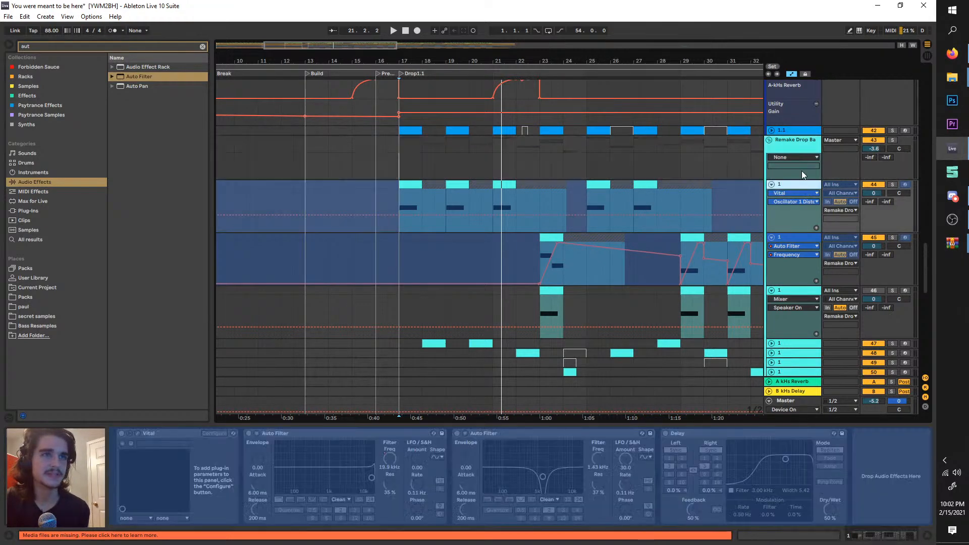
{"action": "left_click", "coordinate": [802, 170]}
{"action": "left_click", "coordinate": [805, 186]}
{"action": "left_click", "coordinate": [800, 237]}
{"action": "left_click", "coordinate": [797, 207]}
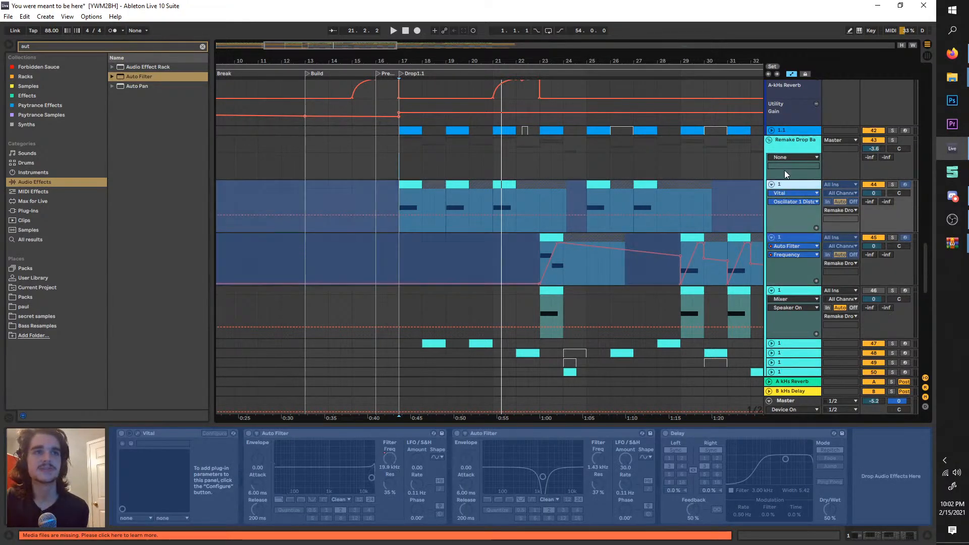
{"action": "left_click", "coordinate": [784, 171]}
{"action": "left_click", "coordinate": [795, 188]}
{"action": "left_click", "coordinate": [789, 139]}
{"action": "left_click", "coordinate": [801, 183]}
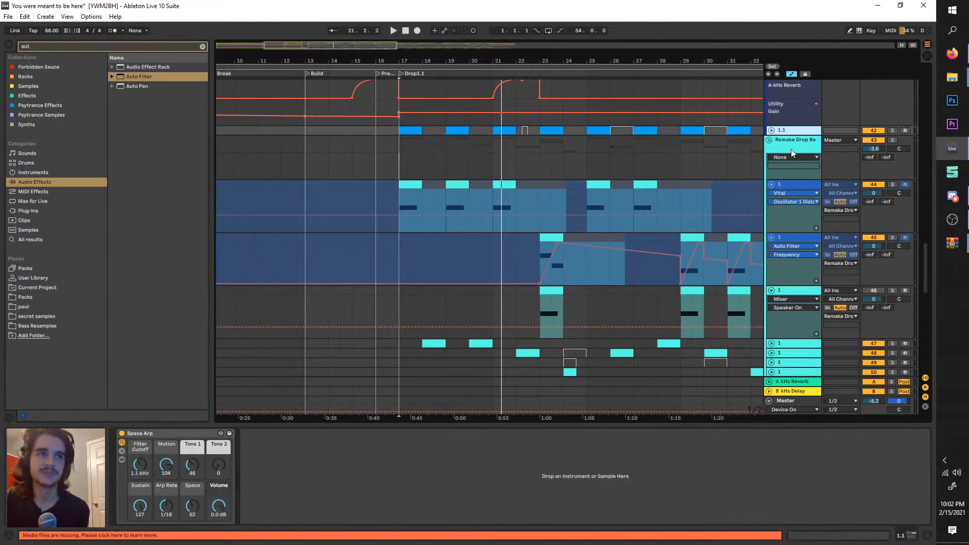
{"action": "left_click", "coordinate": [791, 149]}
{"action": "left_click", "coordinate": [807, 186]}
{"action": "left_click", "coordinate": [790, 151]}
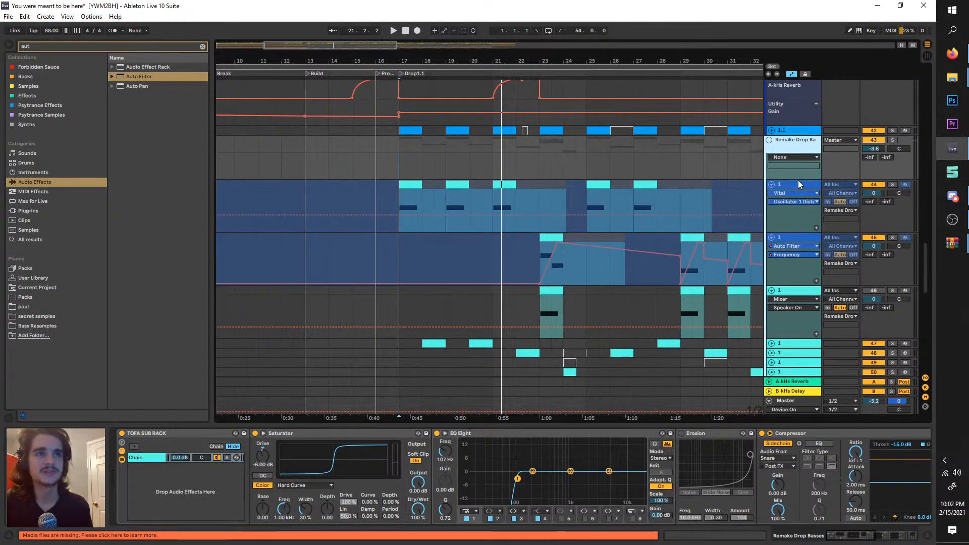
{"action": "left_click", "coordinate": [798, 180]}
{"action": "left_click", "coordinate": [791, 145]}
{"action": "left_click", "coordinate": [802, 184]}
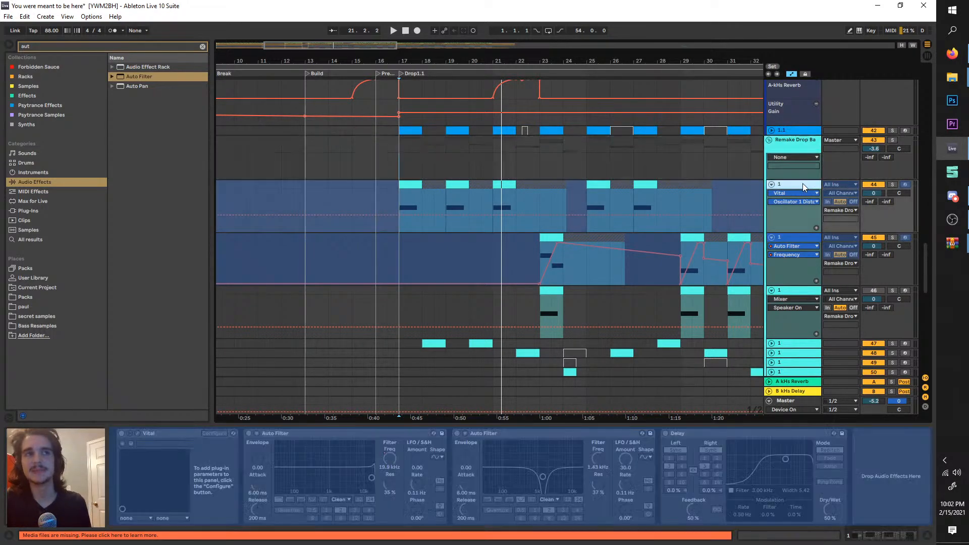
{"action": "left_click", "coordinate": [801, 157]}
{"action": "left_click", "coordinate": [783, 142]}
{"action": "left_click", "coordinate": [789, 147]}
{"action": "left_click", "coordinate": [790, 183]}
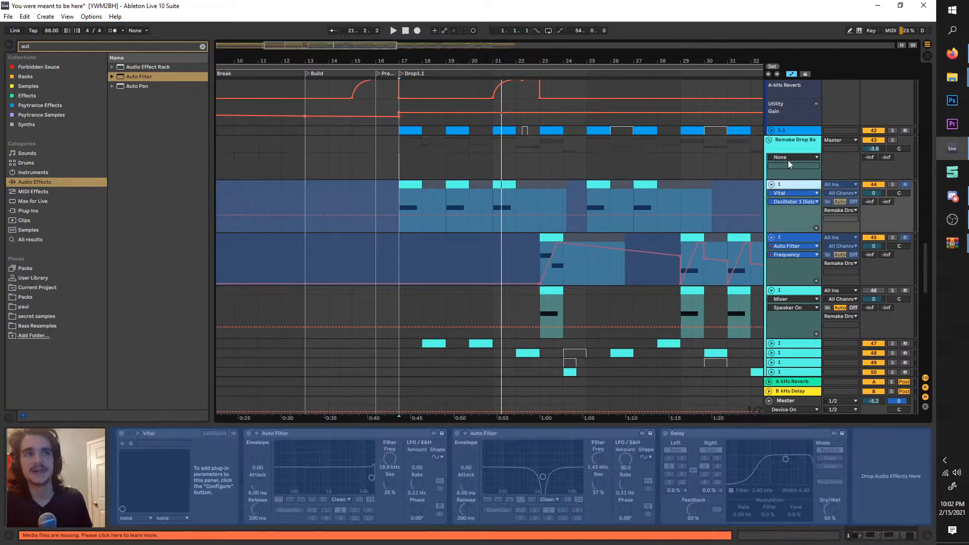
{"action": "left_click", "coordinate": [788, 158]}
{"action": "left_click", "coordinate": [778, 150]}
{"action": "left_click", "coordinate": [775, 149]}
{"action": "left_click", "coordinate": [782, 183]}
{"action": "left_click", "coordinate": [782, 150]}
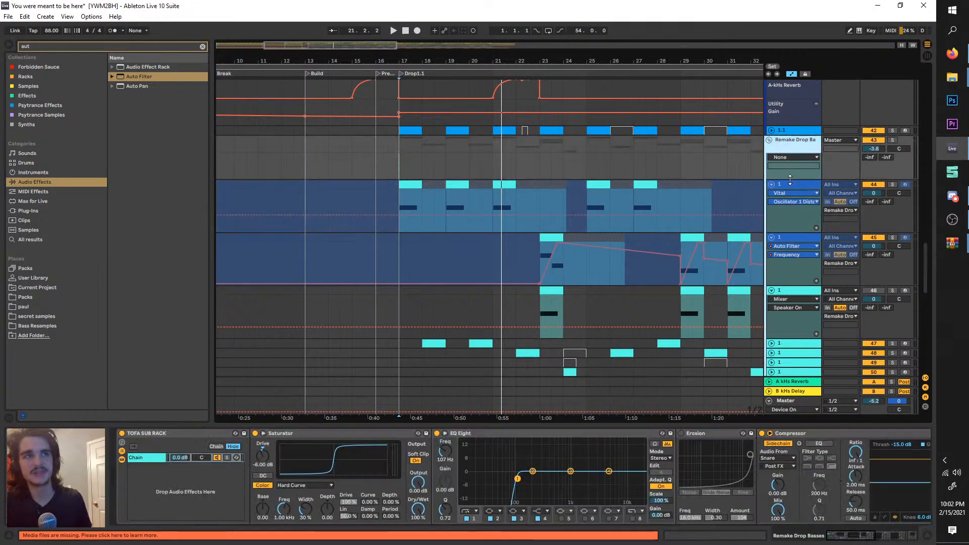
{"action": "left_click", "coordinate": [786, 185]}
{"action": "left_click", "coordinate": [784, 148]}
{"action": "left_click", "coordinate": [789, 186]}
{"action": "left_click", "coordinate": [778, 159]}
{"action": "left_click", "coordinate": [776, 154]}
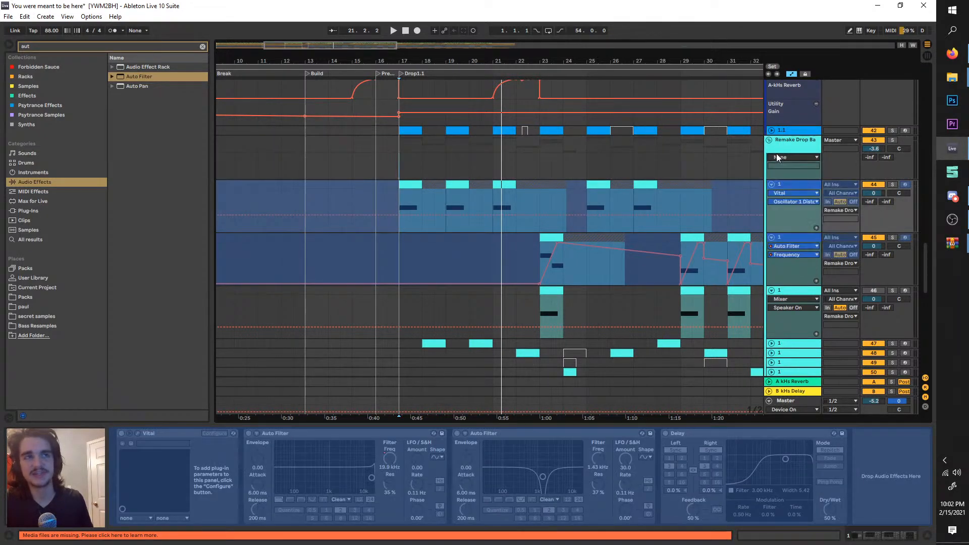
{"action": "left_click", "coordinate": [790, 181]}
{"action": "left_click", "coordinate": [772, 147]}
{"action": "left_click", "coordinate": [772, 148]}
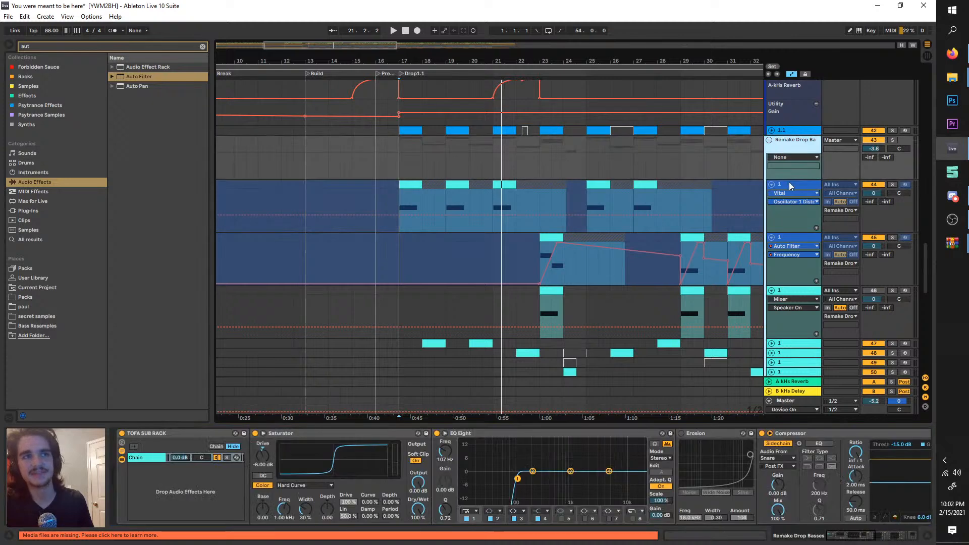
- Play the drop from bar 17 while checking the first Remake Drop Basses track's Vital, Auto Filter and Delay chain
{"action": "left_click", "coordinate": [790, 183]}
{"action": "left_click", "coordinate": [778, 145]}
{"action": "left_click", "coordinate": [399, 204]}
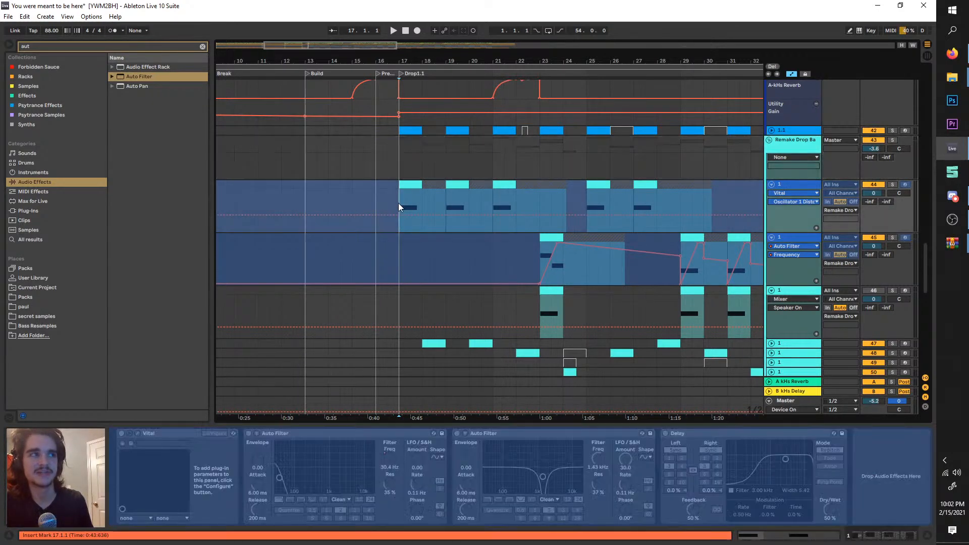
{"action": "left_click", "coordinate": [798, 188]}
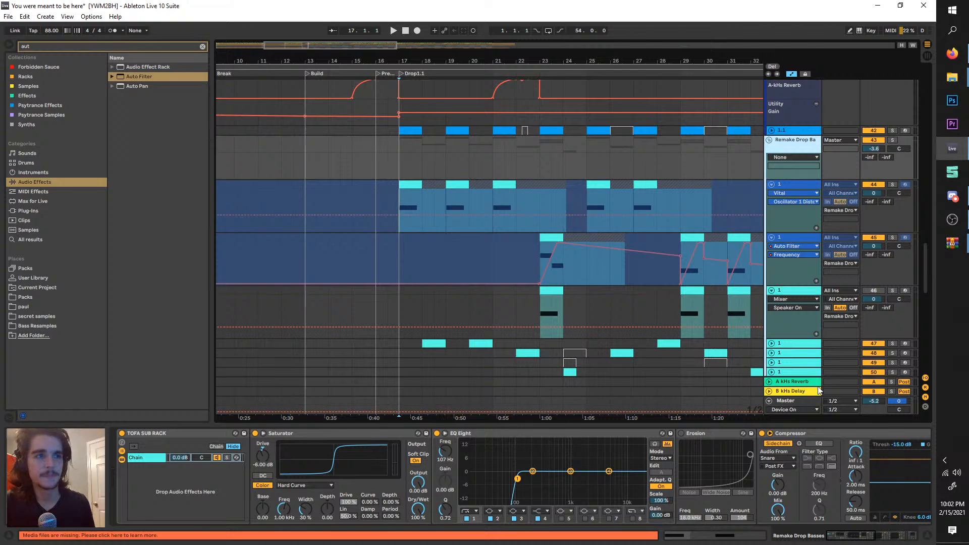
{"action": "left_click", "coordinate": [399, 203]}
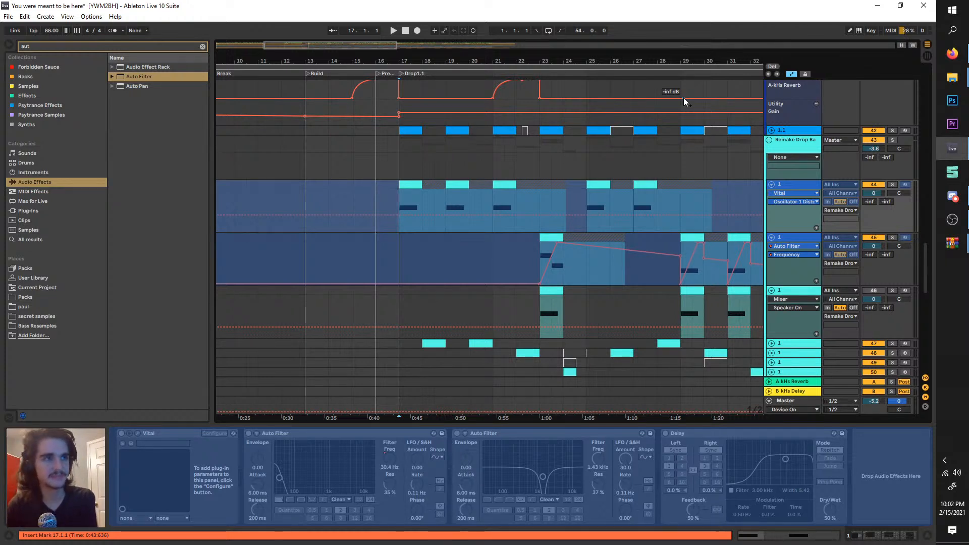
{"action": "key", "text": "space"}
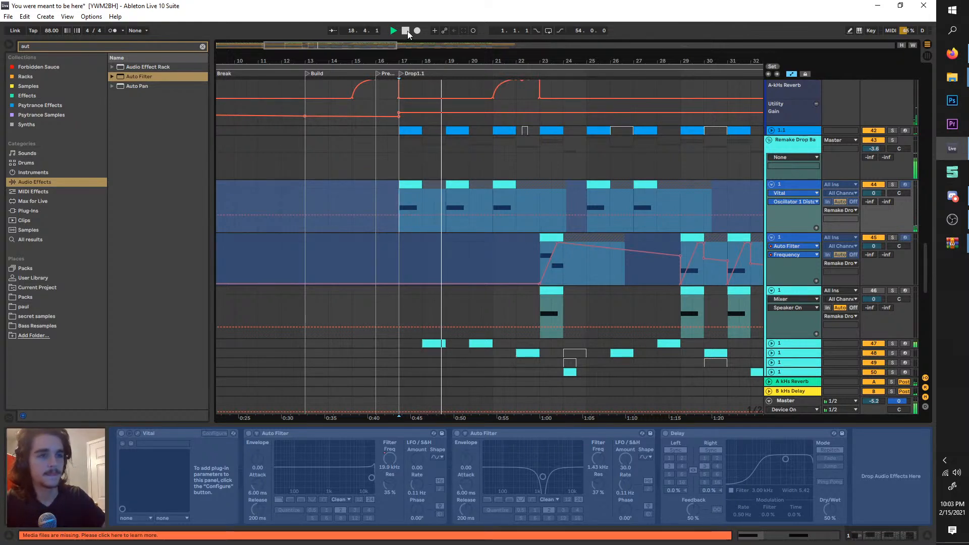
{"action": "scroll", "coordinate": [750, 275], "scroll_direction": "up", "scroll_amount": 2}
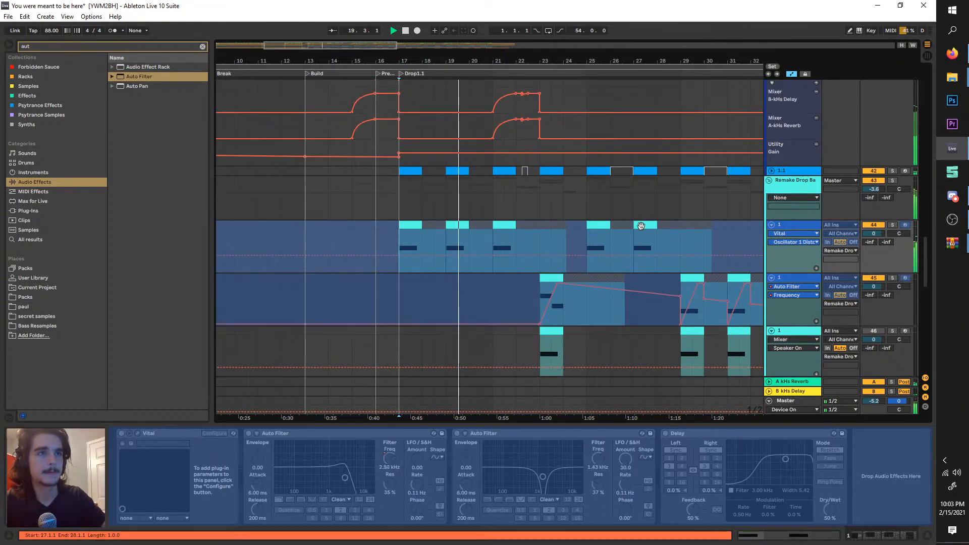
{"action": "key", "text": "space"}
- Inspect the Vital patch on the first SUB track and the effect chain of the SUB group
{"action": "scroll", "coordinate": [631, 247], "scroll_direction": "down", "scroll_amount": 5}
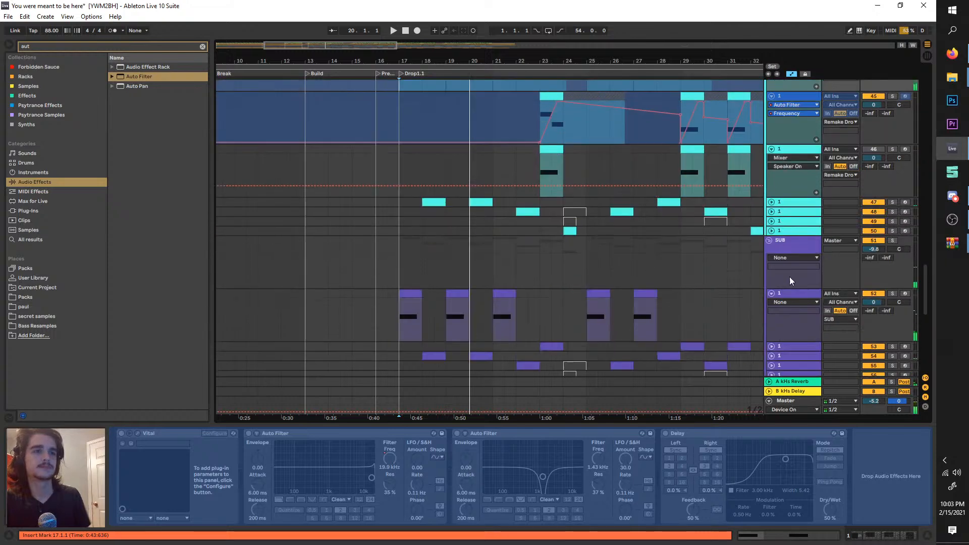
{"action": "left_click", "coordinate": [810, 295]}
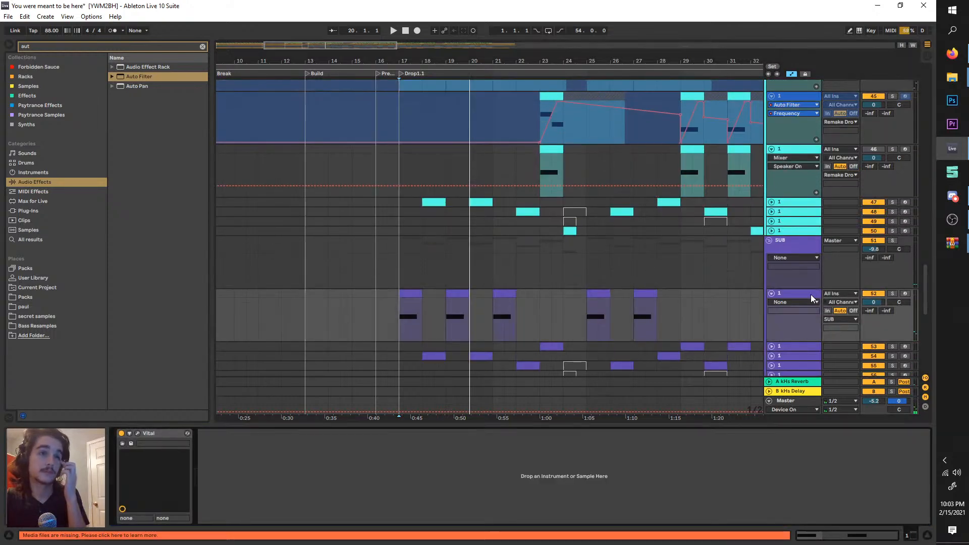
{"action": "left_click", "coordinate": [135, 432]}
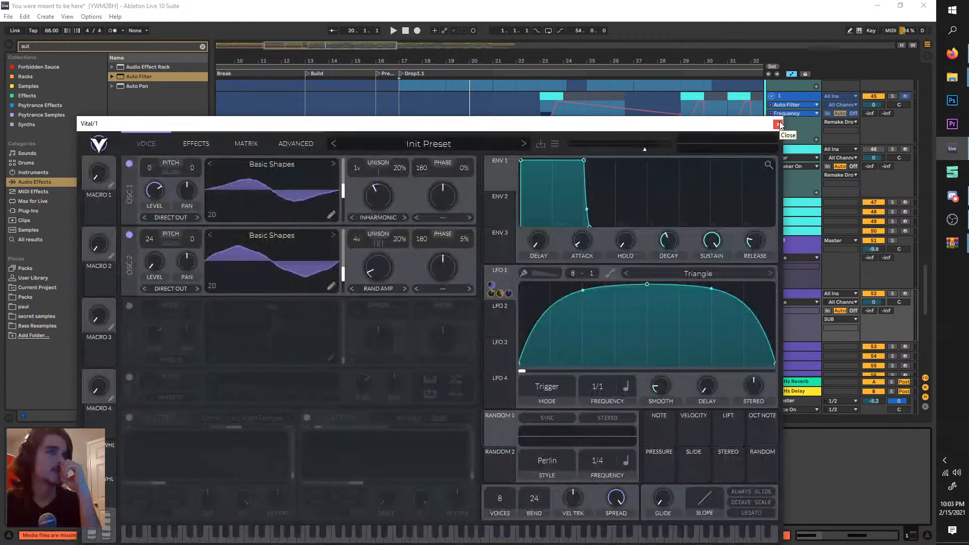
{"action": "left_click", "coordinate": [779, 125]}
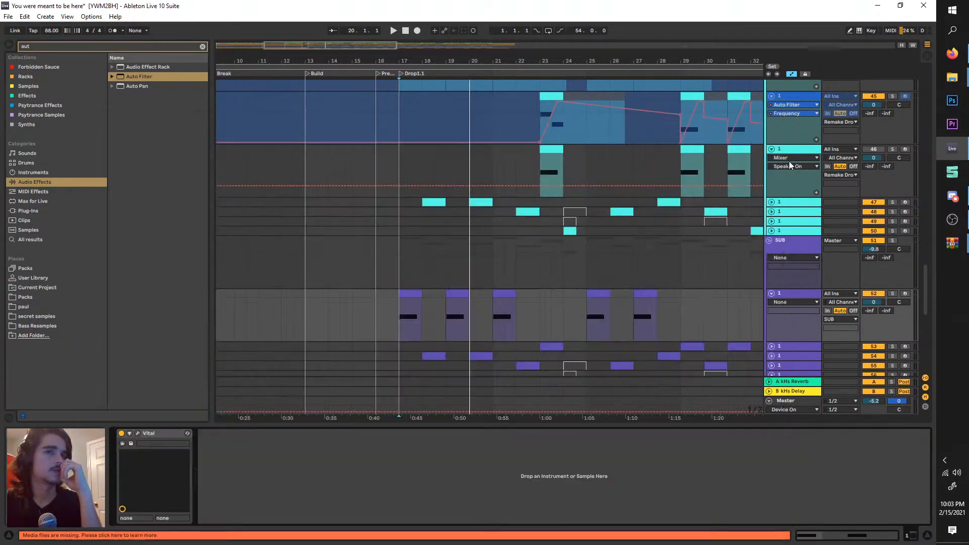
{"action": "left_click", "coordinate": [801, 244]}
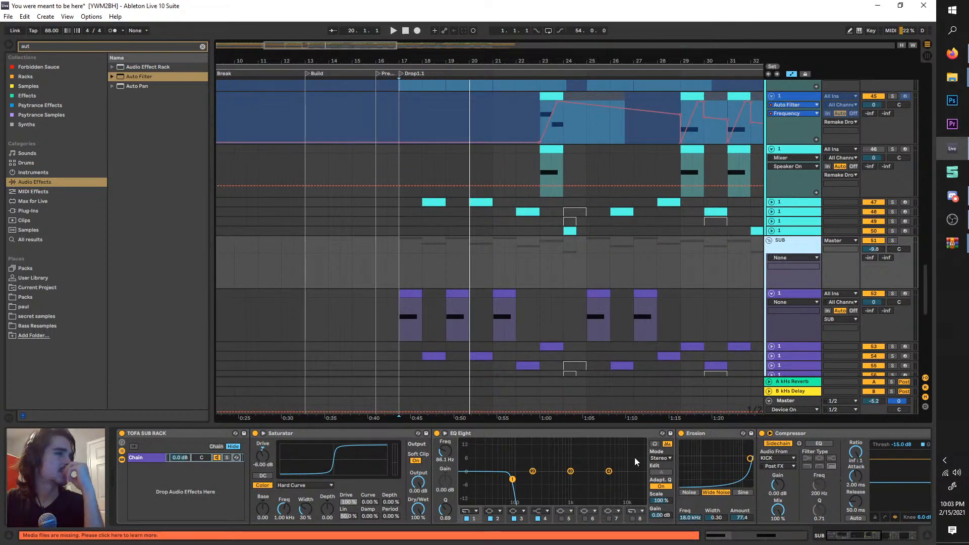
- Solo SUB tracks 52 and 54 in turn during drop playback and examine the SUB group's KICK sidechain compressor and Utility
{"action": "left_click", "coordinate": [893, 295]}
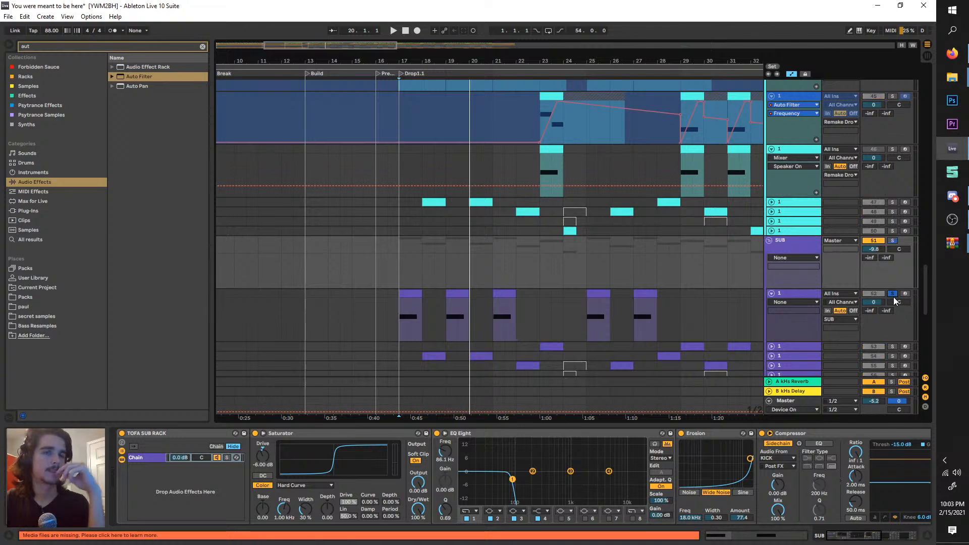
{"action": "key", "text": "space"}
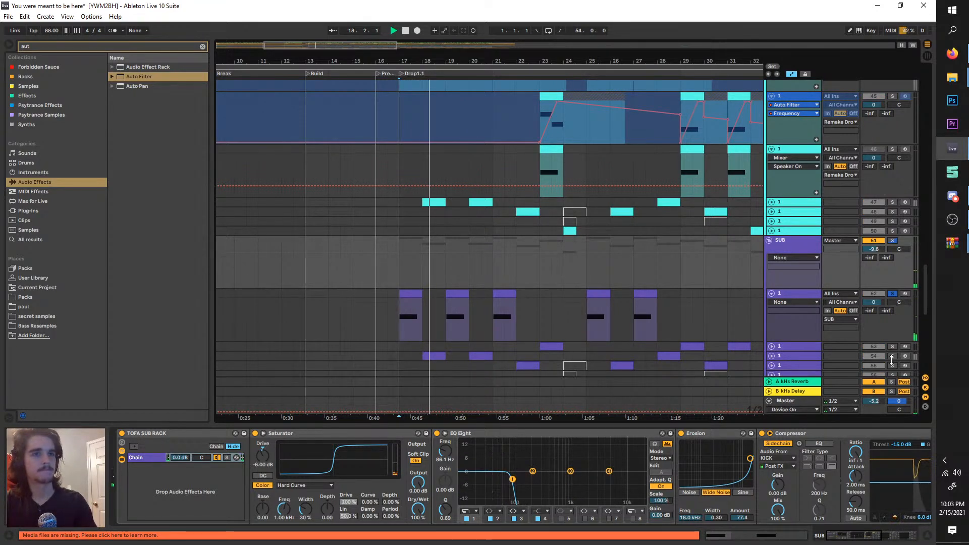
{"action": "left_click", "coordinate": [893, 356]}
{"action": "scroll", "coordinate": [698, 467], "scroll_direction": "right", "scroll_amount": 3}
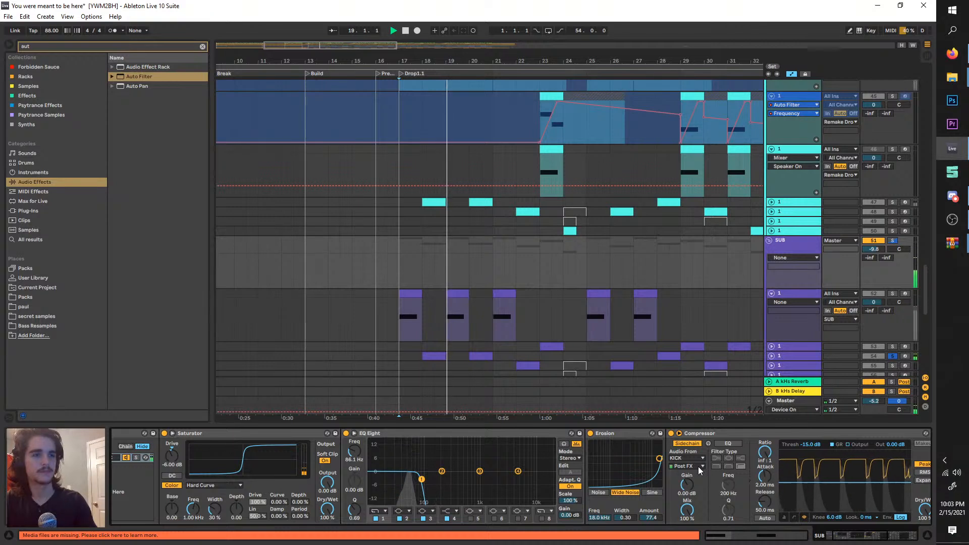
{"action": "scroll", "coordinate": [698, 466], "scroll_direction": "right", "scroll_amount": 5}
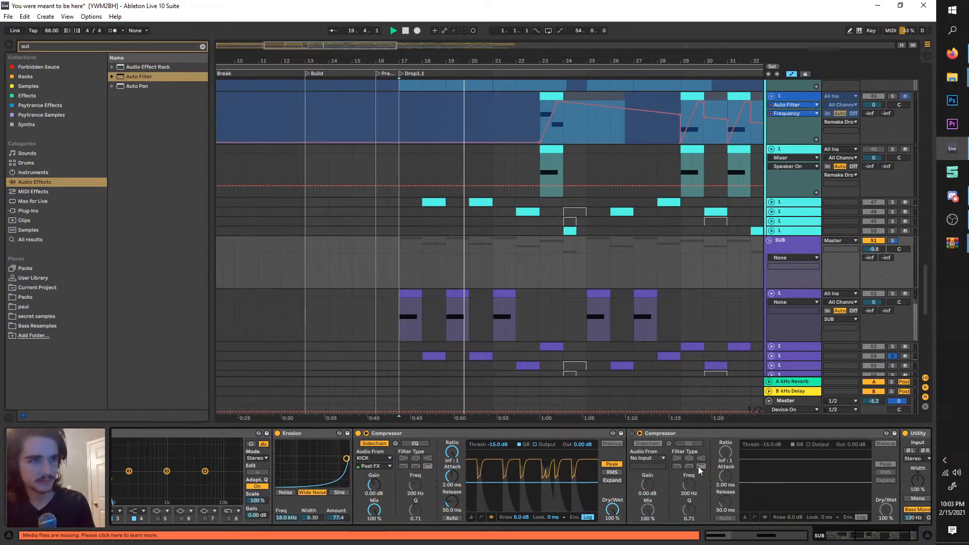
{"action": "scroll", "coordinate": [698, 466], "scroll_direction": "right", "scroll_amount": 2}
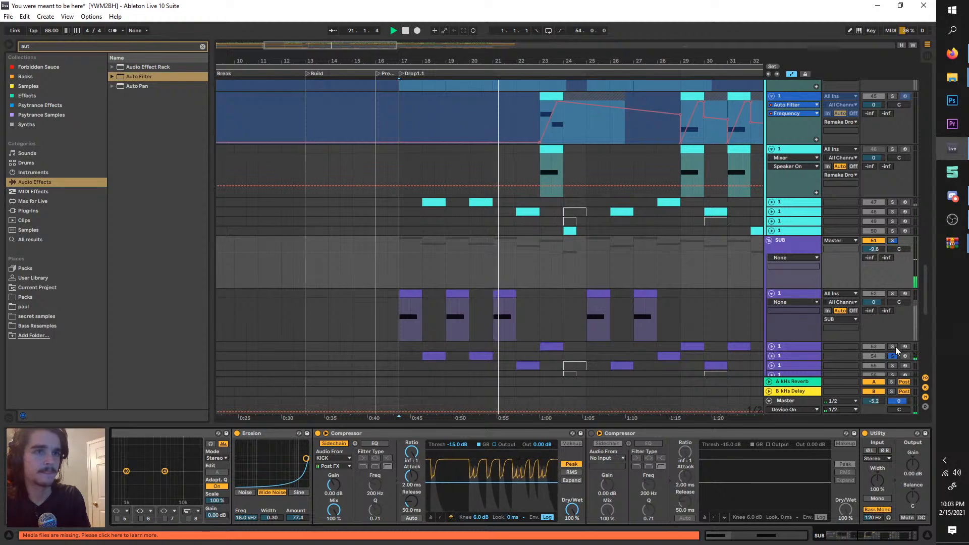
- Play the full mix from bar 20 to check the Vital device on track 54, and return to the SUB group's chain
{"action": "key", "text": "space"}
{"action": "left_click", "coordinate": [467, 356]}
{"action": "key", "text": "space"}
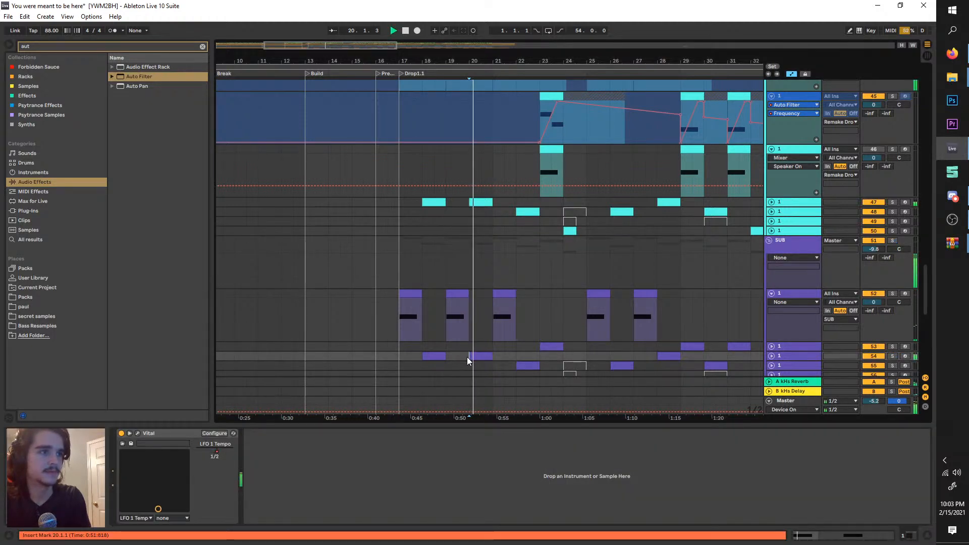
{"action": "left_click", "coordinate": [792, 353]}
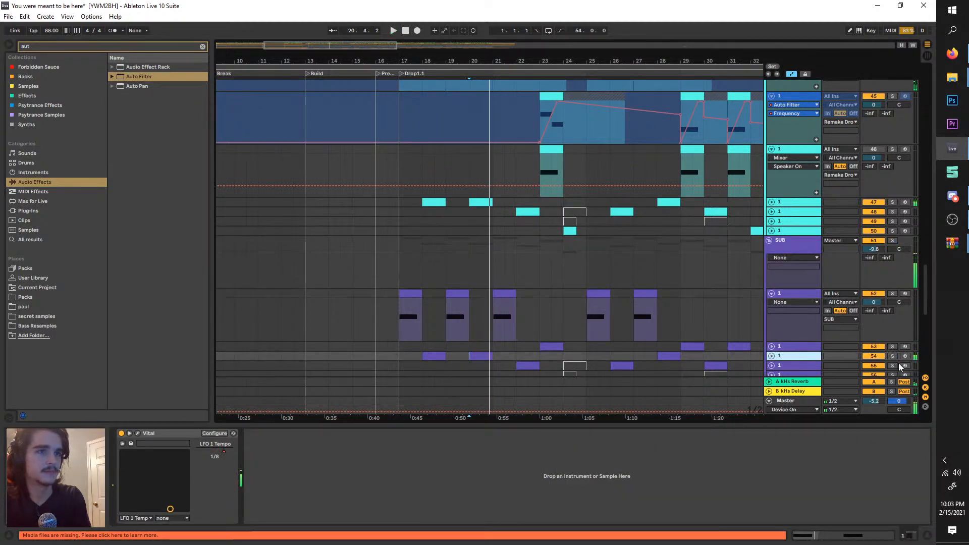
{"action": "key", "text": "space"}
{"action": "scroll", "coordinate": [840, 328], "scroll_direction": "down", "scroll_amount": 3}
{"action": "left_click", "coordinate": [792, 182]}
{"action": "left_click", "coordinate": [798, 190]}
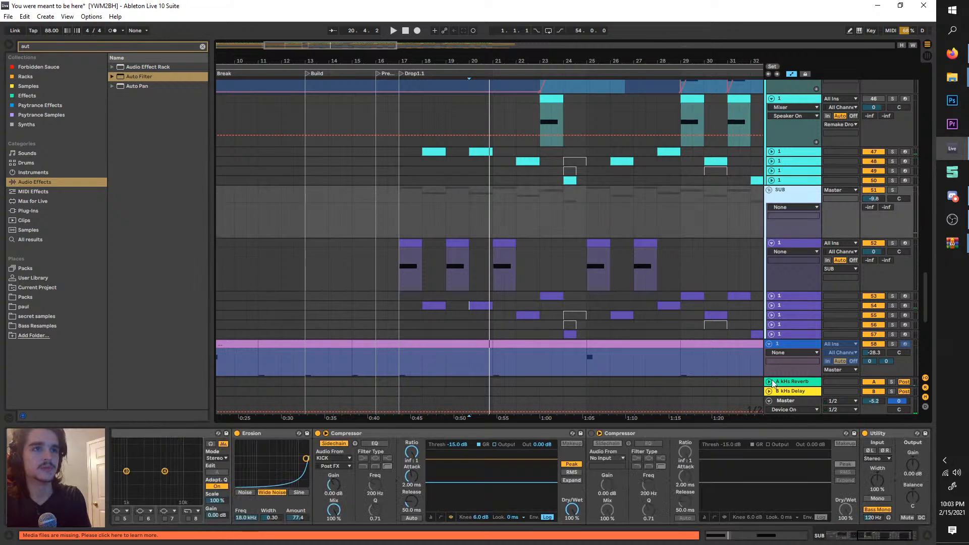
- Find the Spectrum audio effect in the browser and add it to the end of the Master track's device chain
{"action": "left_click", "coordinate": [785, 402]}
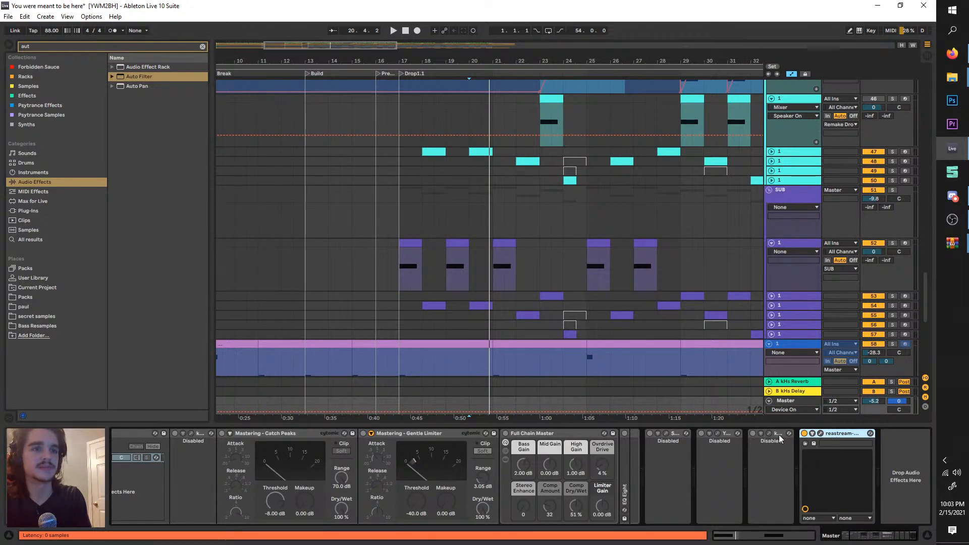
{"action": "left_click", "coordinate": [108, 46]}
{"action": "key", "text": "BackSpace"}
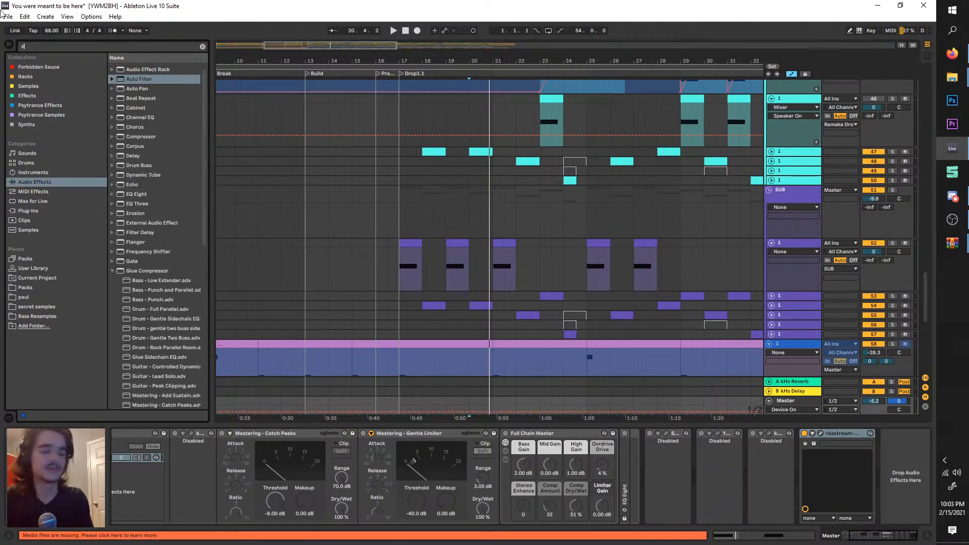
{"action": "type", "text": "spcetrum"}
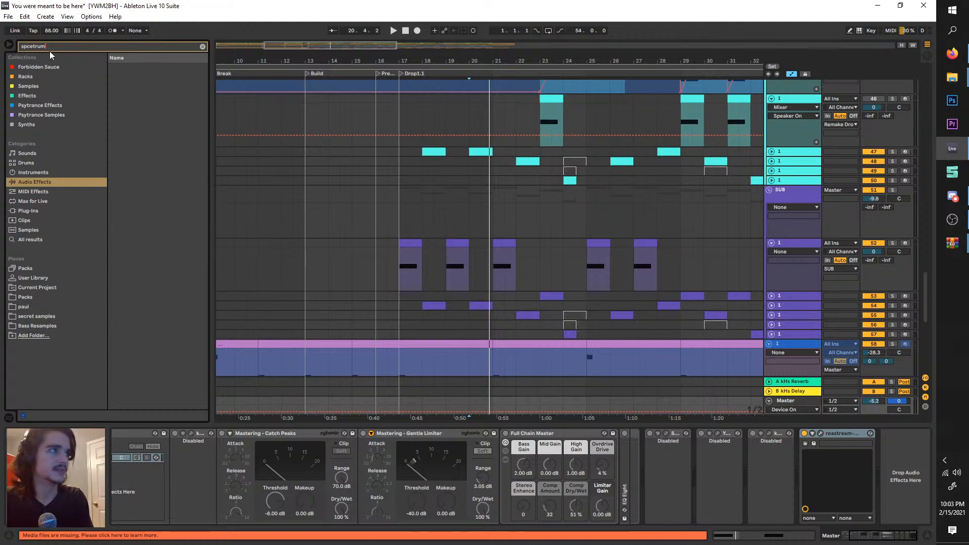
{"action": "key", "text": "BackSpace"}
{"action": "key", "text": "BackSpace"}
{"action": "key", "text": "BackSpace"}
{"action": "key", "text": "BackSpace"}
{"action": "key", "text": "BackSpace"}
{"action": "key", "text": "BackSpace"}
{"action": "type", "text": "ec"}
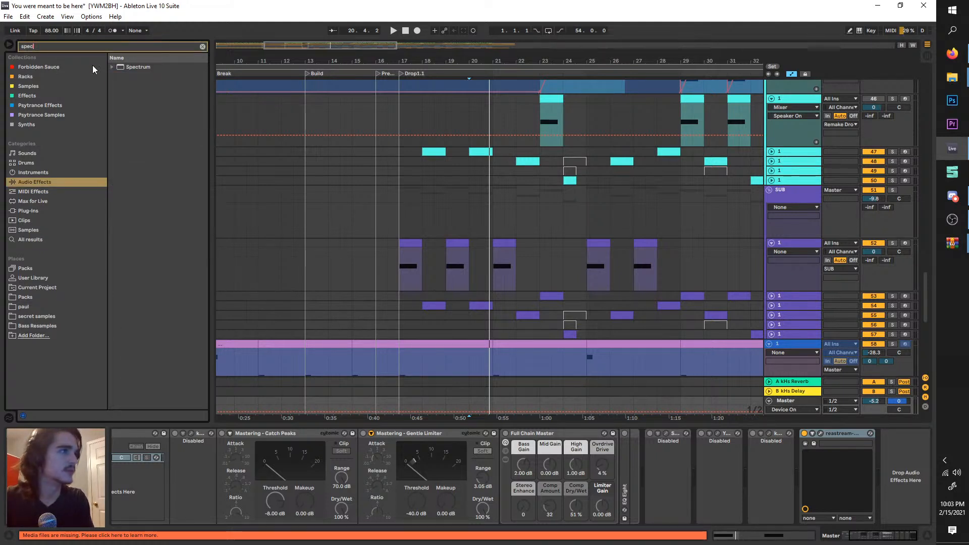
{"action": "left_click", "coordinate": [114, 66]}
{"action": "mouse_move", "coordinate": [118, 66]}
{"action": "left_mouse_down"}
{"action": "mouse_move", "coordinate": [837, 453]}
{"action": "mouse_move", "coordinate": [925, 459]}
{"action": "mouse_move", "coordinate": [915, 461]}
{"action": "left_mouse_up"}
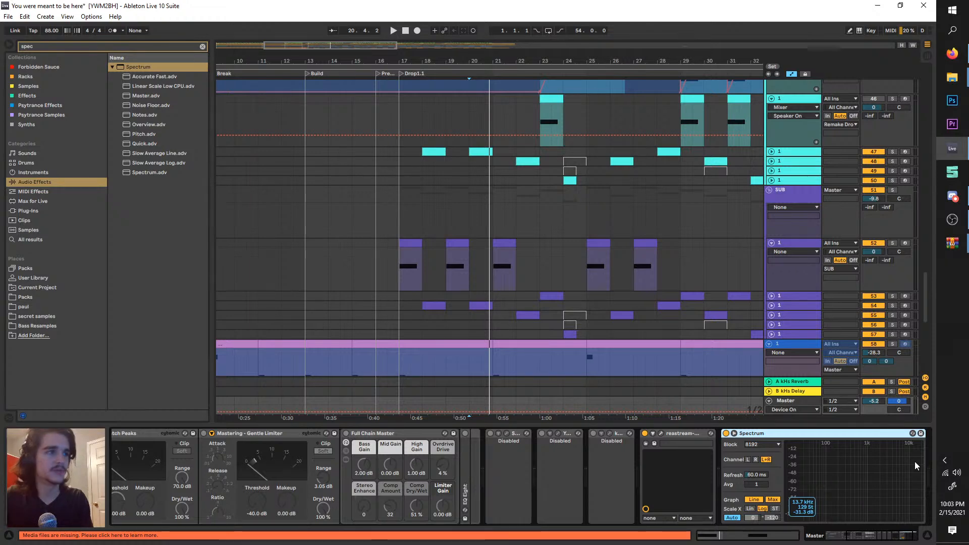
- Play the drop from bar 17 and examine its frequency content in an enlarged view of the Master track's Spectrum
{"action": "scroll", "coordinate": [409, 290], "scroll_direction": "up", "scroll_amount": 3}
{"action": "left_click", "coordinate": [384, 263]}
{"action": "key", "text": "space"}
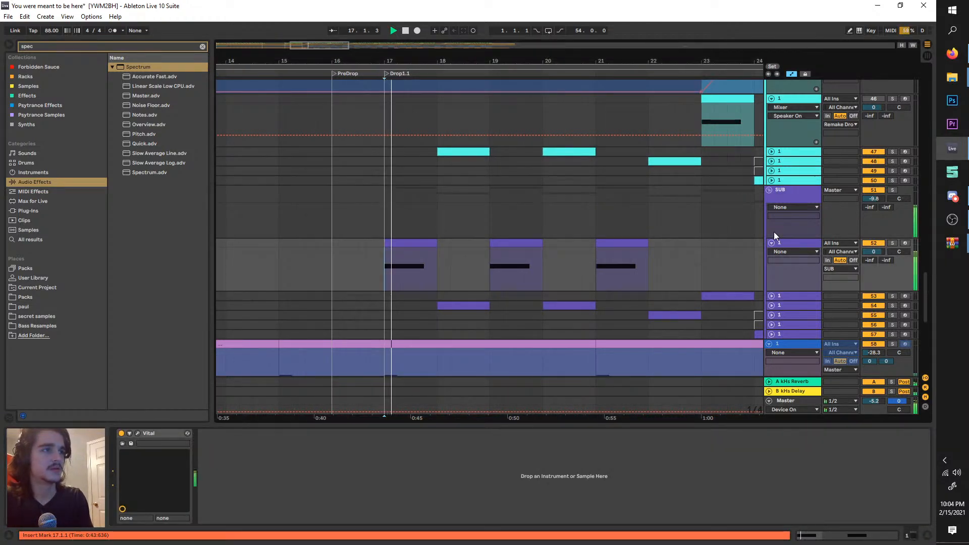
{"action": "left_click", "coordinate": [789, 402]}
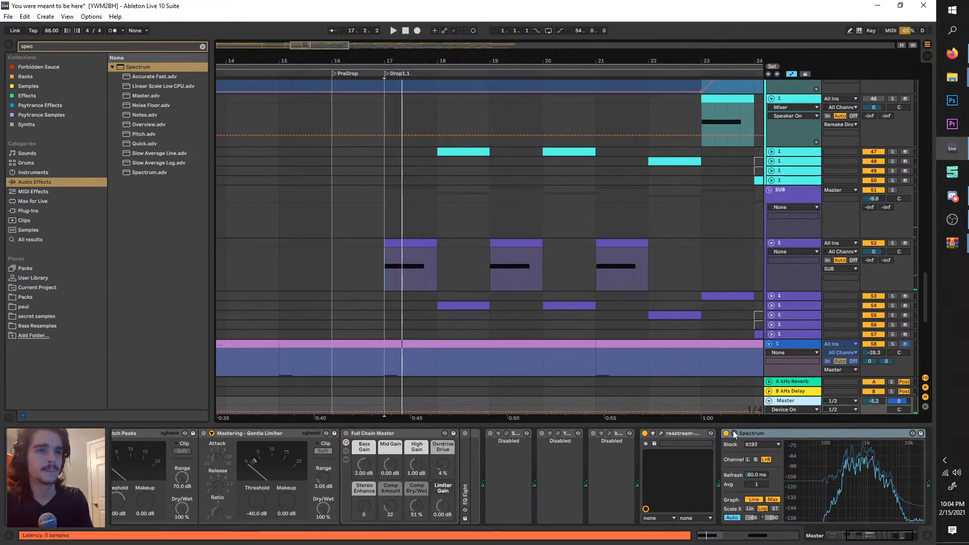
{"action": "left_click", "coordinate": [734, 433]}
{"action": "left_click_drag", "start_coordinate": [611, 322], "coordinate": [667, 369]}
{"action": "key", "text": "space"}
{"action": "left_click", "coordinate": [789, 243]}
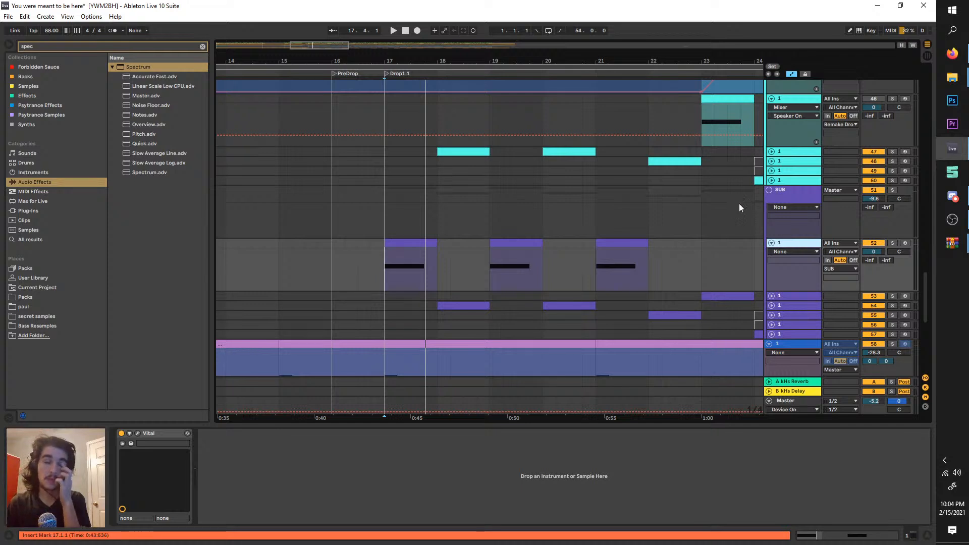
{"action": "left_click", "coordinate": [961, 57]}
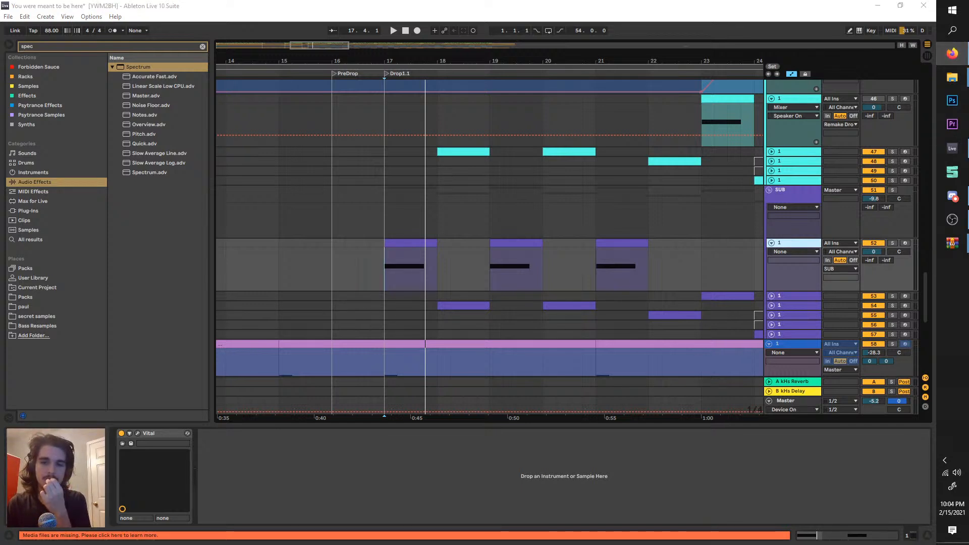
{"action": "left_click", "coordinate": [953, 54]}
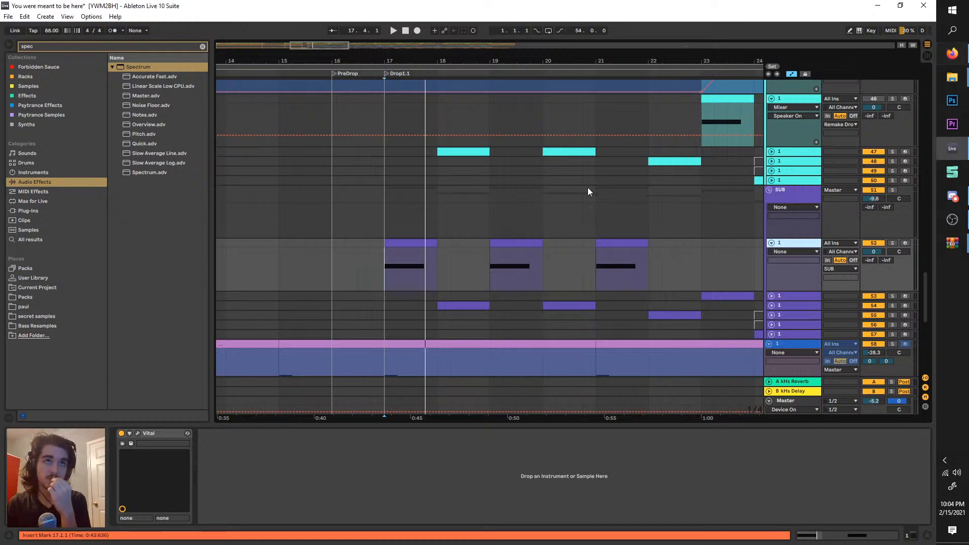
- Place the insert marker at bar 17 and inspect the Bass Patches group's effect chain again
{"action": "left_click", "coordinate": [383, 230]}
{"action": "scroll", "coordinate": [386, 231], "scroll_direction": "up", "scroll_amount": 10}
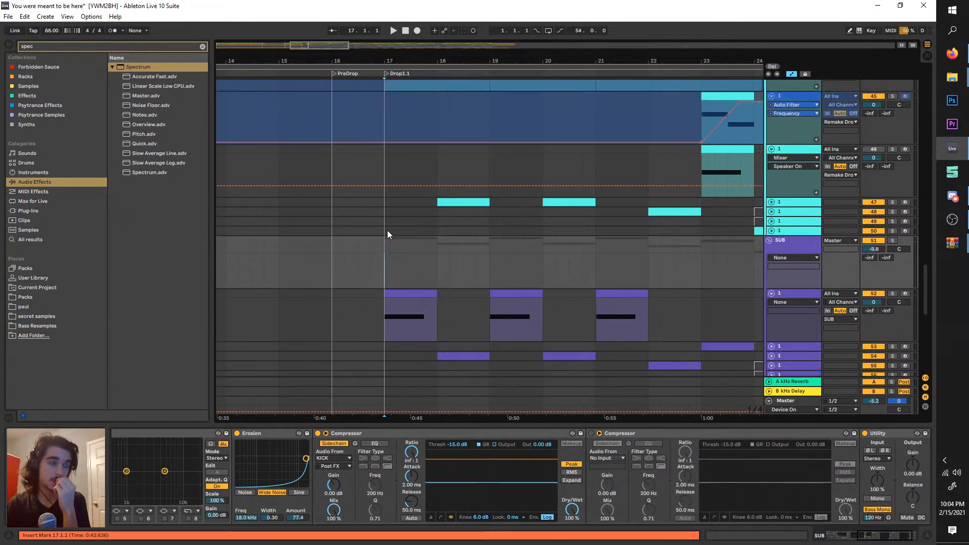
{"action": "scroll", "coordinate": [387, 230], "scroll_direction": "up", "scroll_amount": 3}
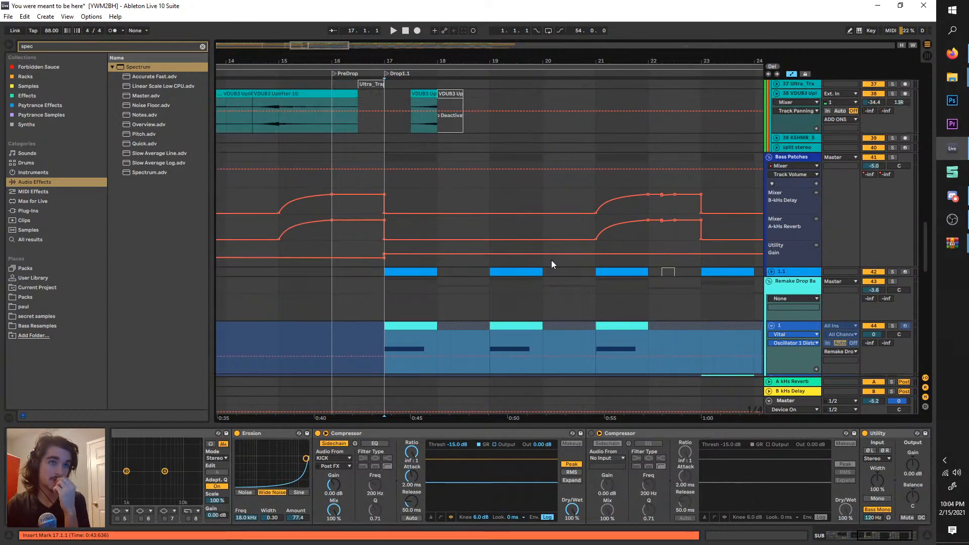
{"action": "left_click", "coordinate": [795, 156]}
{"action": "left_click", "coordinate": [795, 156]}
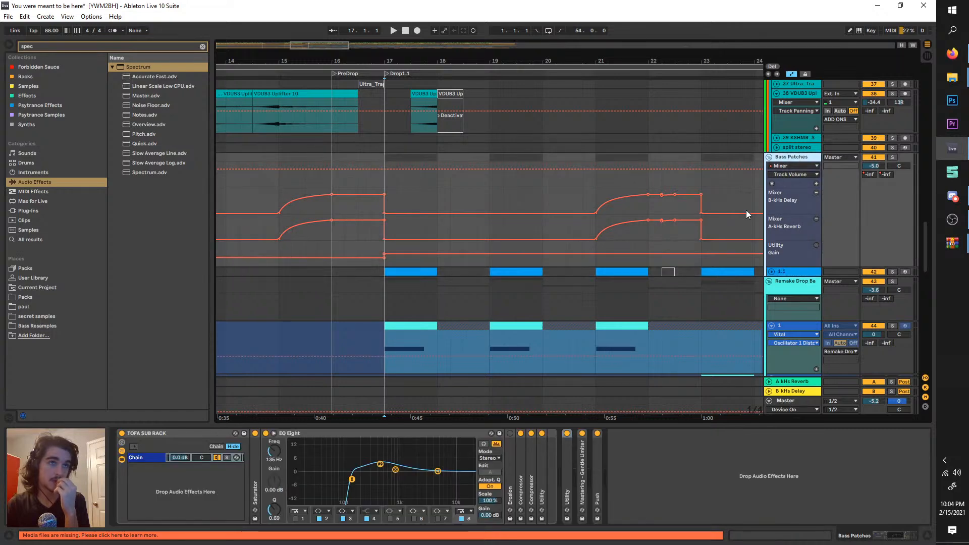
- Play the arrangement from bar 1 and review the intro tracks from the ADD ONS group down to the Operator track
{"action": "scroll", "coordinate": [658, 290], "scroll_direction": "up", "scroll_amount": 8}
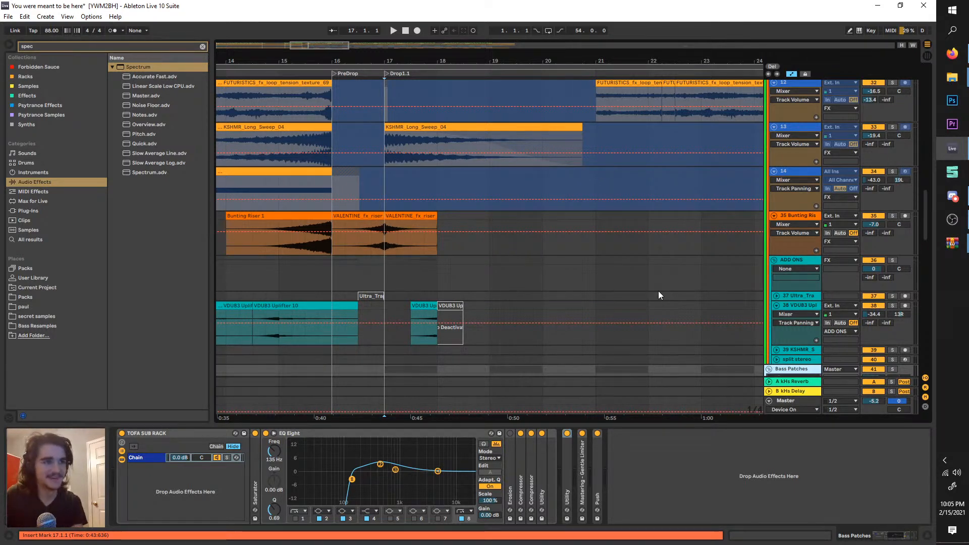
{"action": "key", "text": "w"}
{"action": "left_click", "coordinate": [217, 272]}
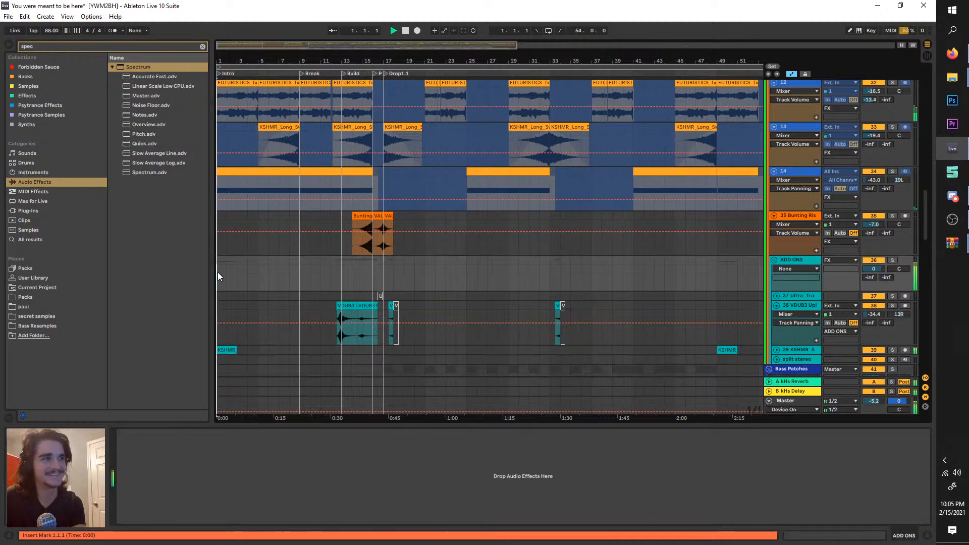
{"action": "key", "text": "space"}
{"action": "scroll", "coordinate": [247, 285], "scroll_direction": "down", "scroll_amount": 10}
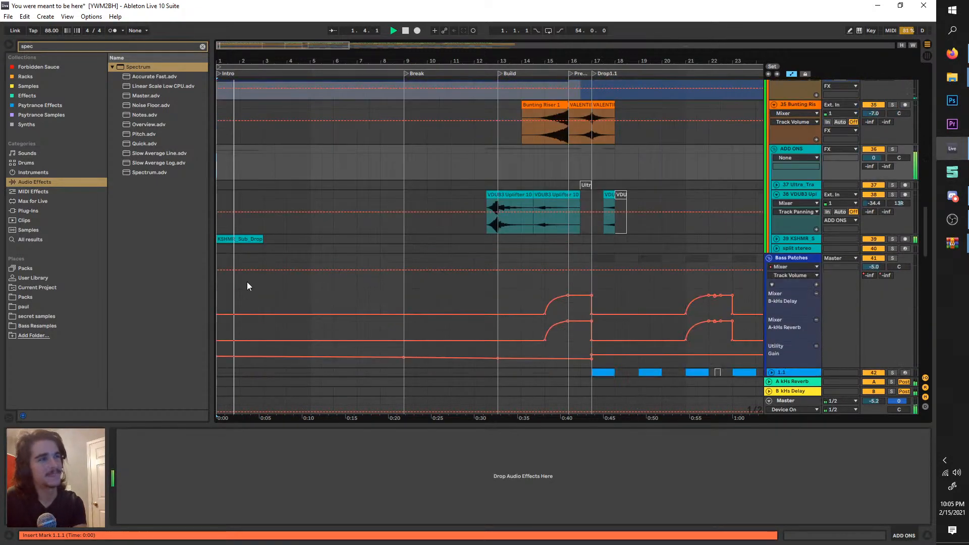
{"action": "scroll", "coordinate": [247, 282], "scroll_direction": "down", "scroll_amount": 8}
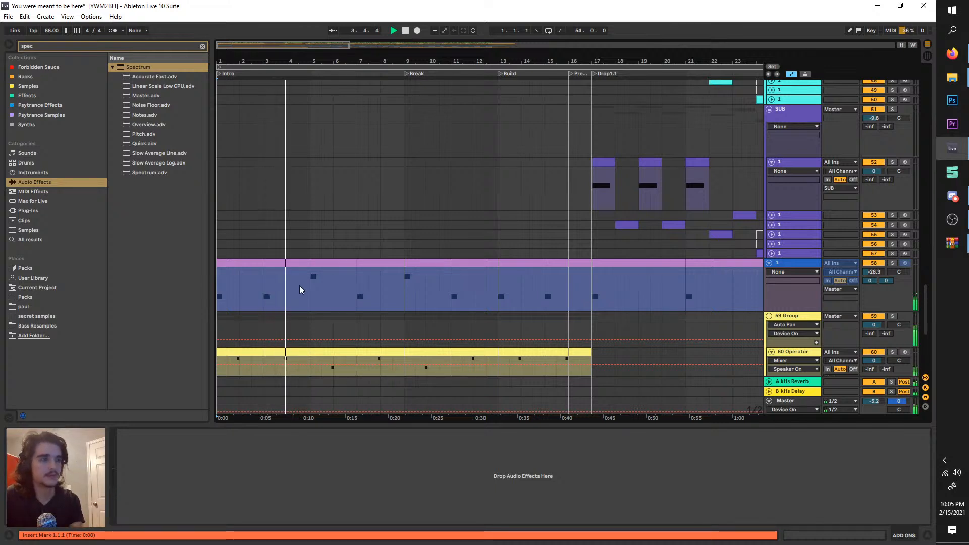
- Solo the frozen Vital track below the SUB group, unfreeze it and play it from bar 1
{"action": "scroll", "coordinate": [300, 285], "scroll_direction": "up", "scroll_amount": 2}
{"action": "scroll", "coordinate": [299, 286], "scroll_direction": "left", "scroll_amount": 2}
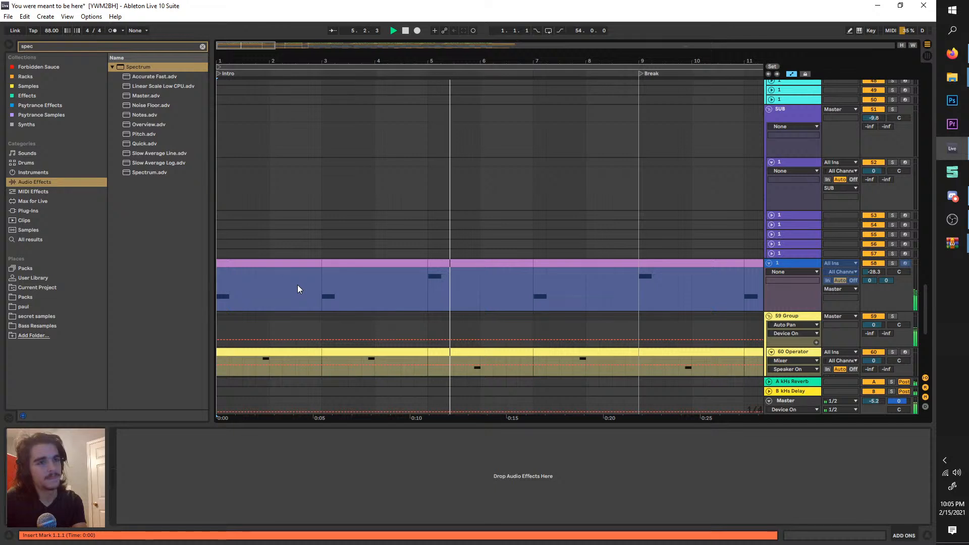
{"action": "left_click", "coordinate": [808, 259]}
{"action": "left_click", "coordinate": [891, 263]}
{"action": "key", "text": "space"}
{"action": "left_click", "coordinate": [813, 265]}
{"action": "key", "text": "space"}
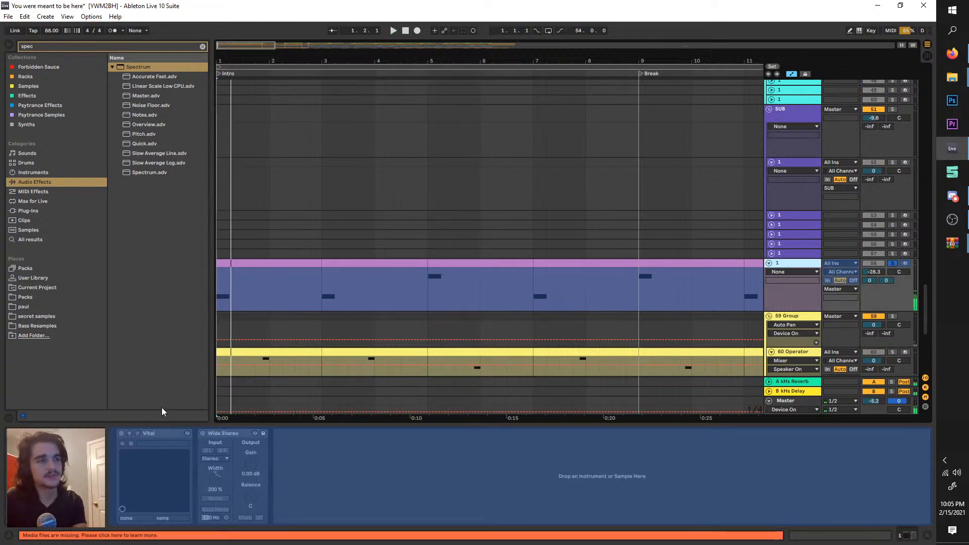
{"action": "right_click", "coordinate": [807, 264]}
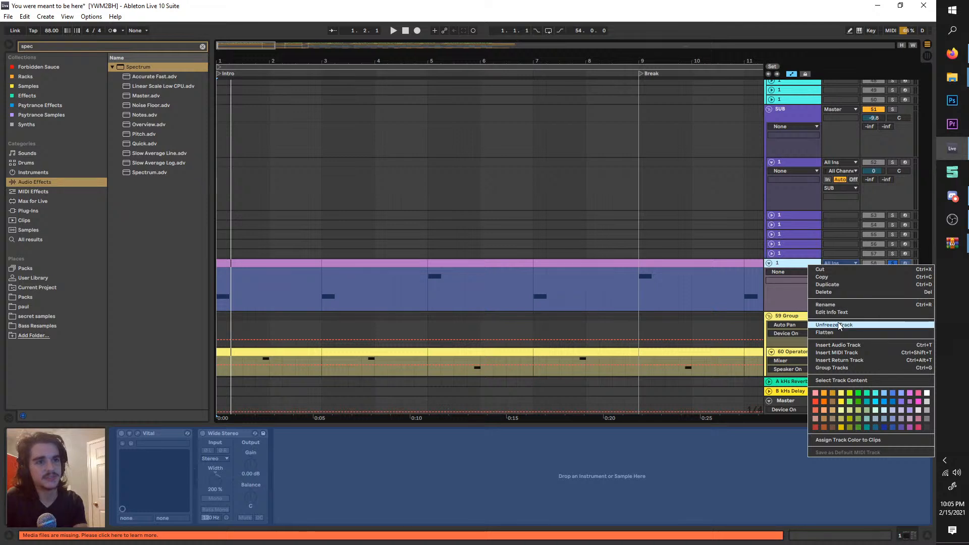
{"action": "left_click", "coordinate": [834, 324]}
{"action": "key", "text": "space"}
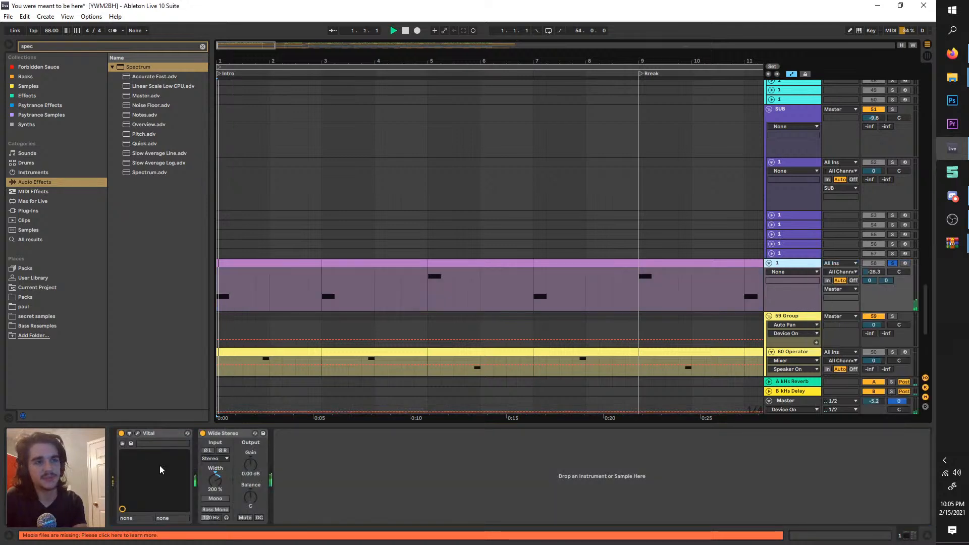
- Lower the modulation amount on the reverb's Mix among the Vital synth's effects while auditioning the sound, then close the plug-in window
{"action": "left_click", "coordinate": [138, 434]}
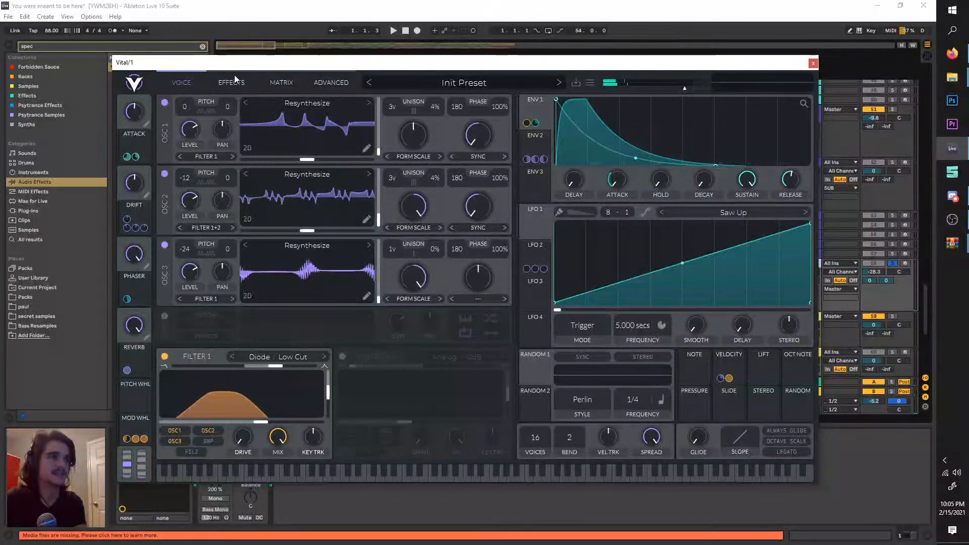
{"action": "left_click", "coordinate": [240, 82]}
{"action": "key", "text": "space"}
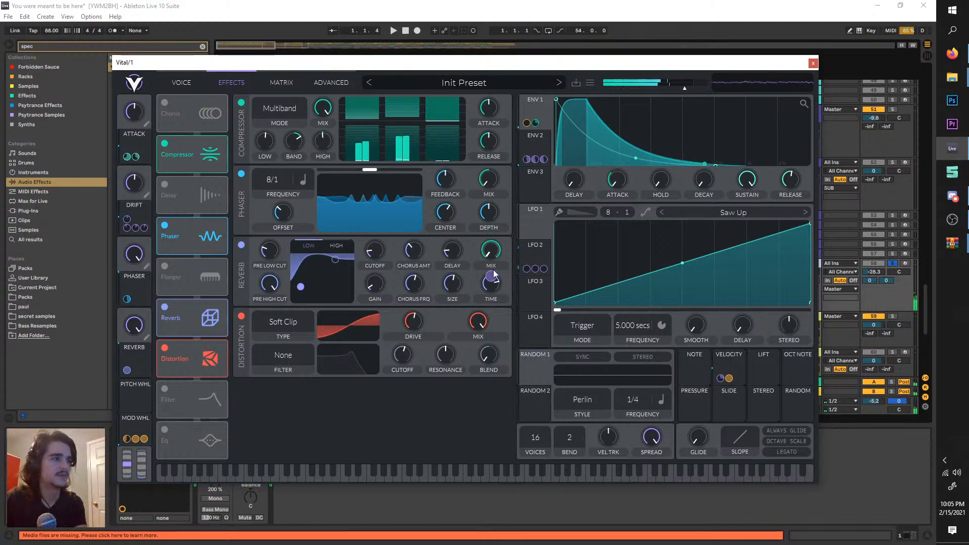
{"action": "left_click_drag", "start_coordinate": [490, 276], "coordinate": [483, 292]}
{"action": "key", "text": "space"}
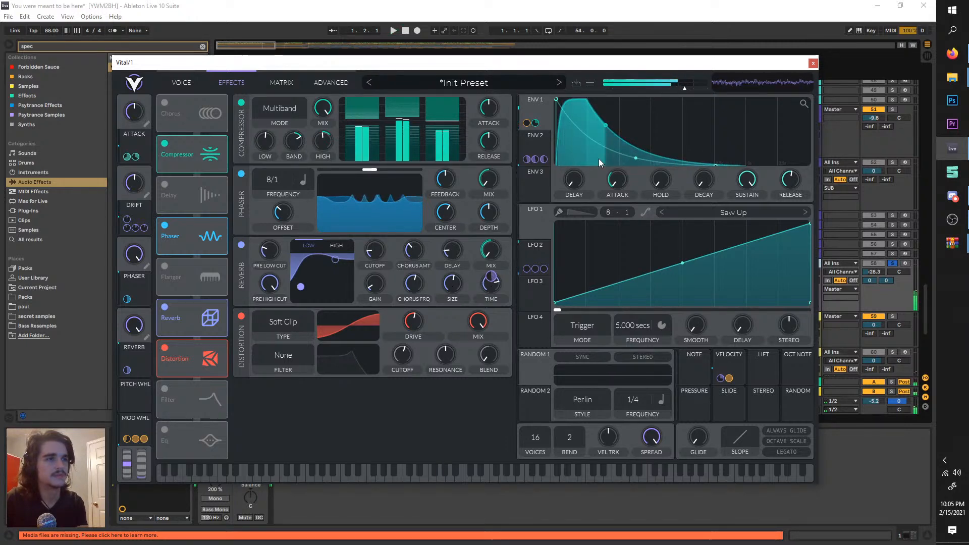
{"action": "left_click", "coordinate": [811, 66]}
{"action": "key", "text": "ctrl+alt+p"}
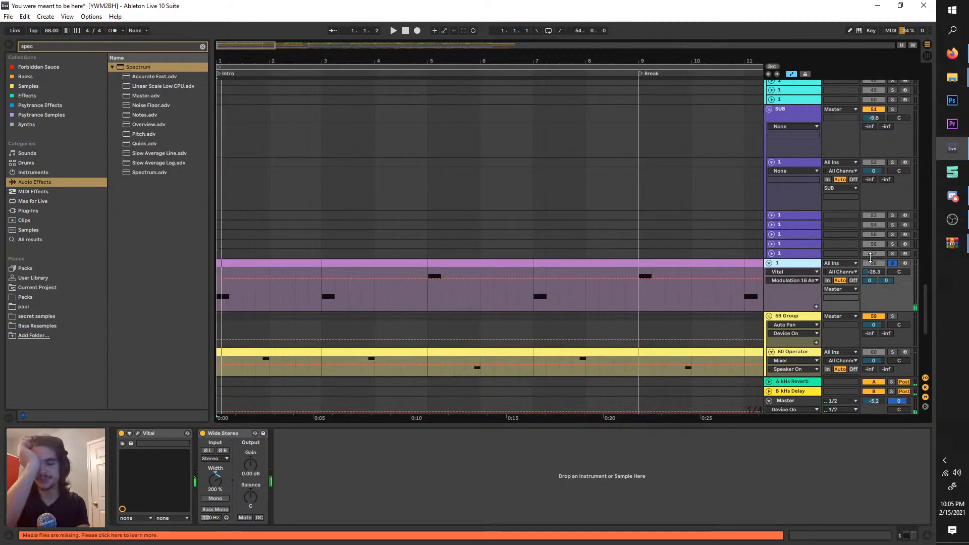
- Take the Vital track out of solo and balance it against the full mix, setting its track volume to -18.0 dB
{"action": "left_click", "coordinate": [892, 263]}
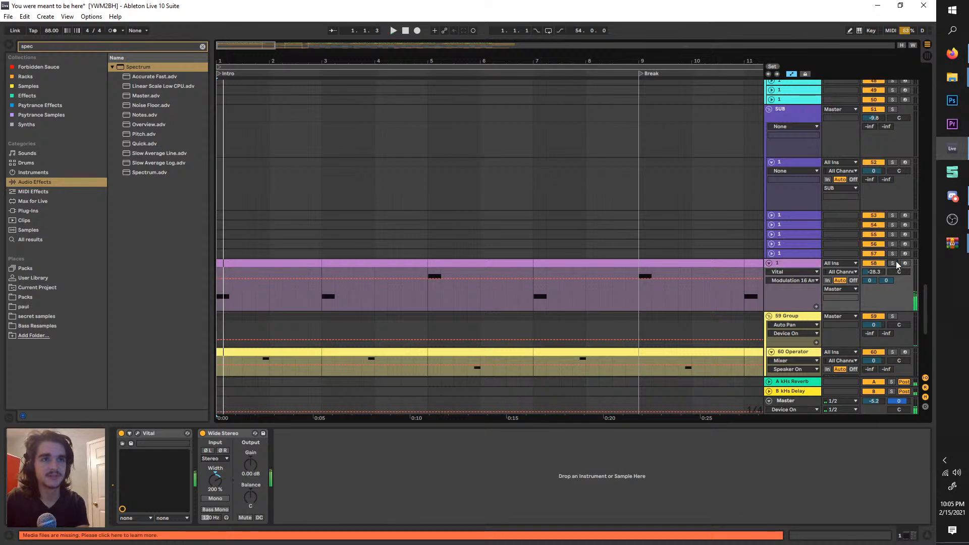
{"action": "left_click_drag", "start_coordinate": [880, 274], "coordinate": [880, 274]}
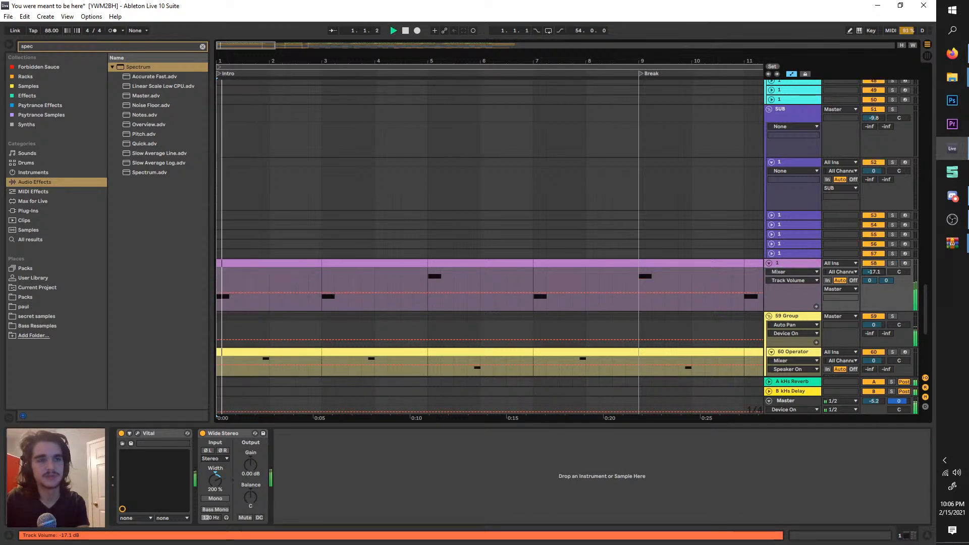
{"action": "left_click", "coordinate": [892, 265]}
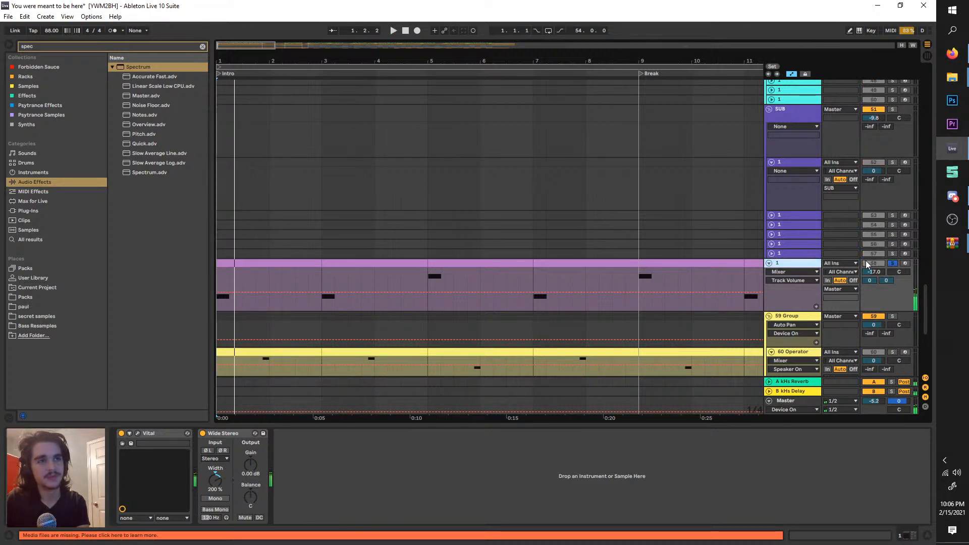
{"action": "left_click", "coordinate": [892, 263]}
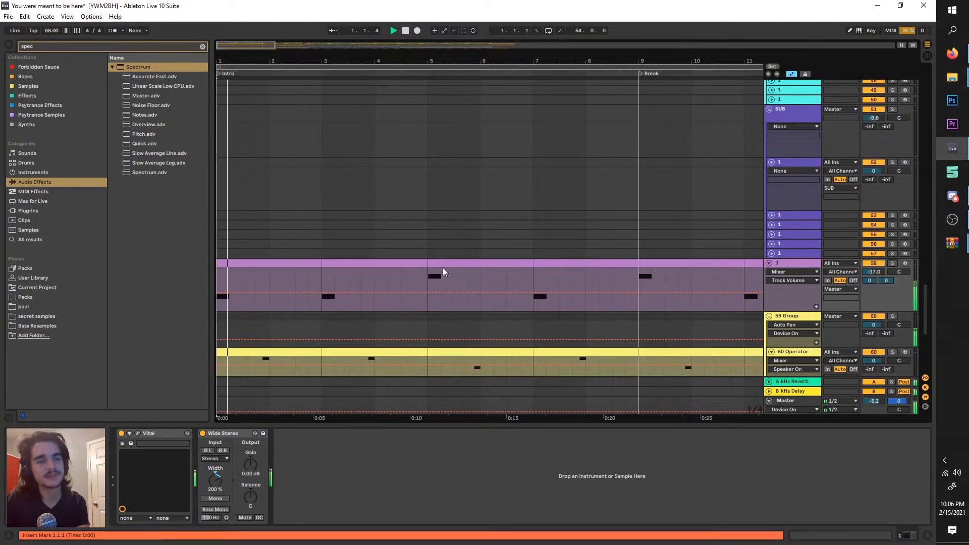
{"action": "scroll", "coordinate": [444, 268], "scroll_direction": "up", "scroll_amount": 3}
{"action": "scroll", "coordinate": [444, 268], "scroll_direction": "down", "scroll_amount": 5}
{"action": "scroll", "coordinate": [414, 310], "scroll_direction": "up", "scroll_amount": 2}
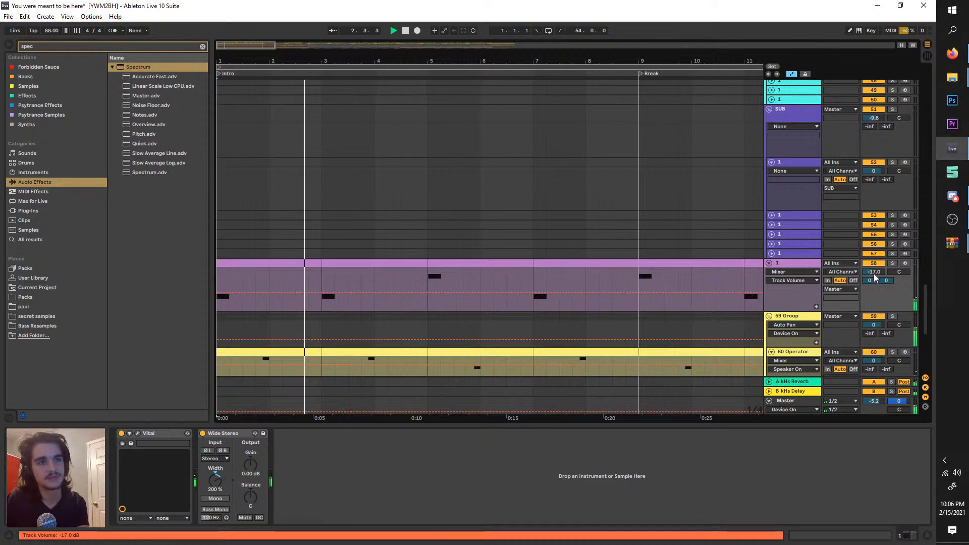
{"action": "left_click_drag", "start_coordinate": [873, 272], "coordinate": [874, 269]}
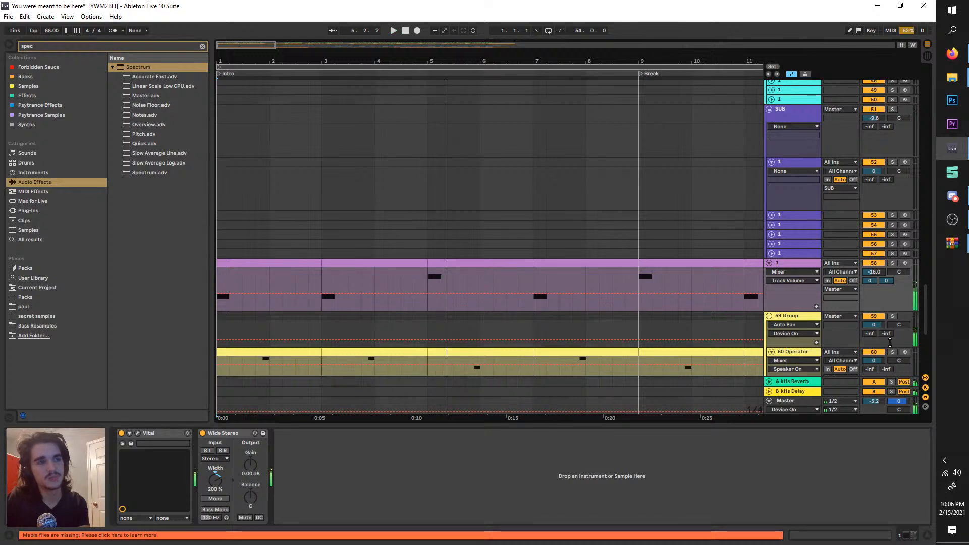
- Play the 59 Group in solo from bar 1 and check its Auto Pan device, then return to the full mix
{"action": "left_click", "coordinate": [894, 316]}
{"action": "left_click", "coordinate": [802, 319]}
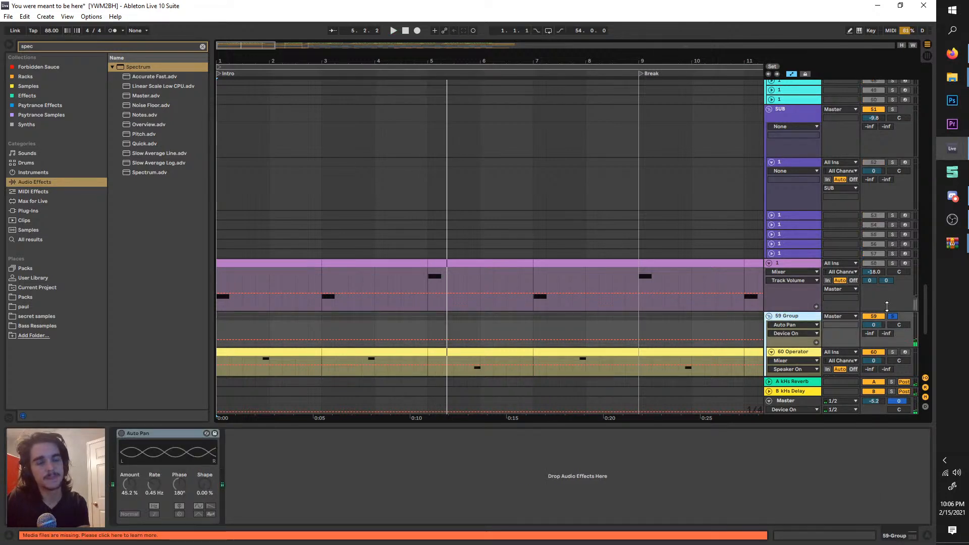
{"action": "scroll", "coordinate": [887, 307], "scroll_direction": "down", "scroll_amount": 2}
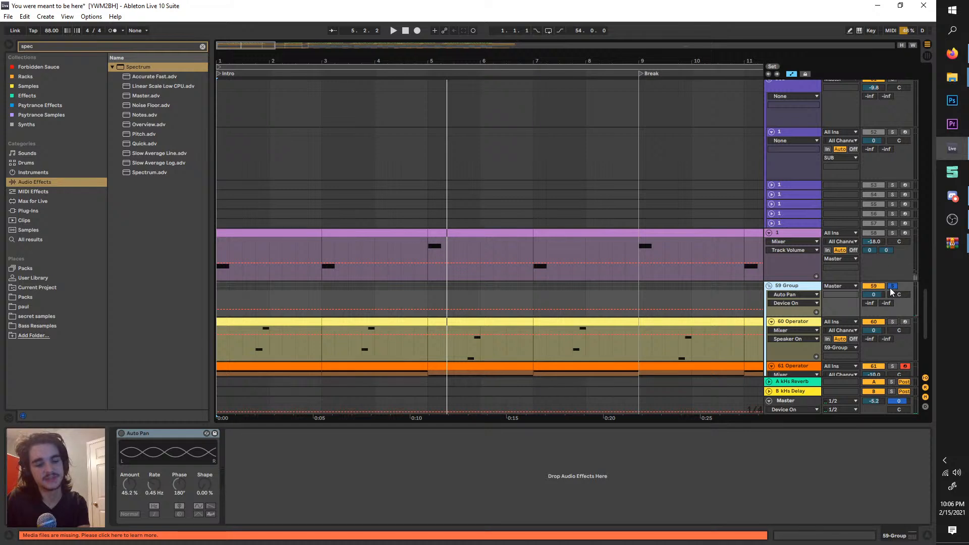
{"action": "key", "text": "space"}
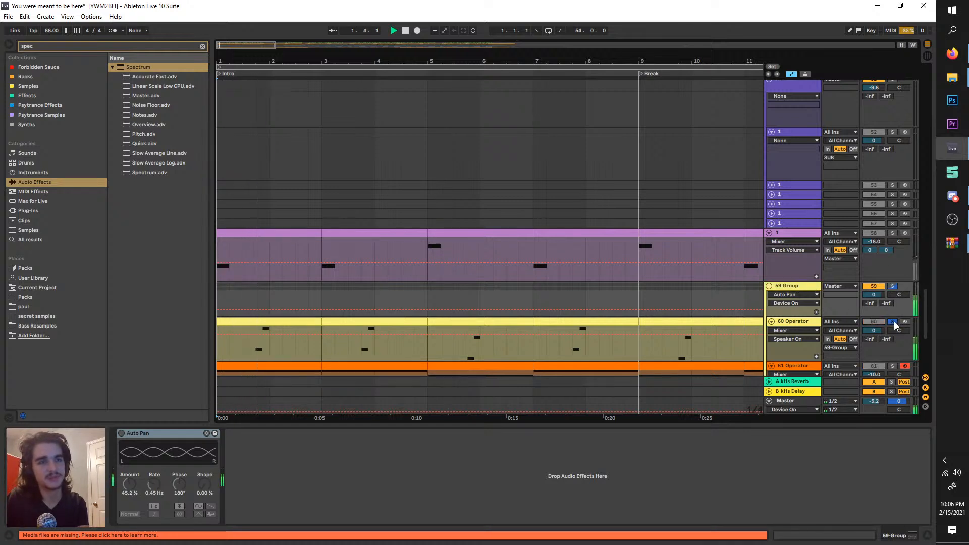
{"action": "left_click", "coordinate": [892, 286]}
- Raise the 59 Group's track volume to 4.0 dB while comparing it with the rest of the intro
{"action": "scroll", "coordinate": [659, 287], "scroll_direction": "down", "scroll_amount": 2}
{"action": "scroll", "coordinate": [658, 287], "scroll_direction": "down", "scroll_amount": 4}
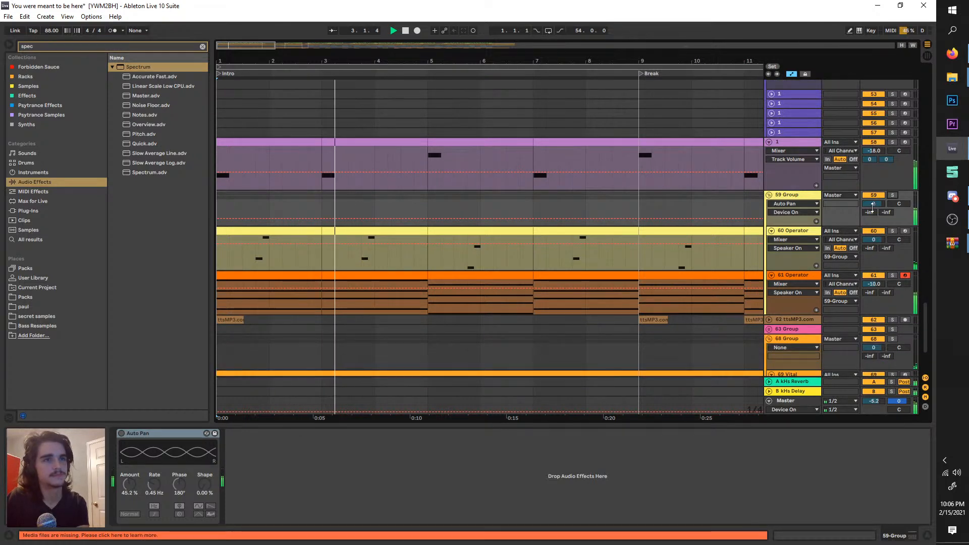
{"action": "left_click_drag", "start_coordinate": [874, 203], "coordinate": [873, 199]}
{"action": "key", "text": "space"}
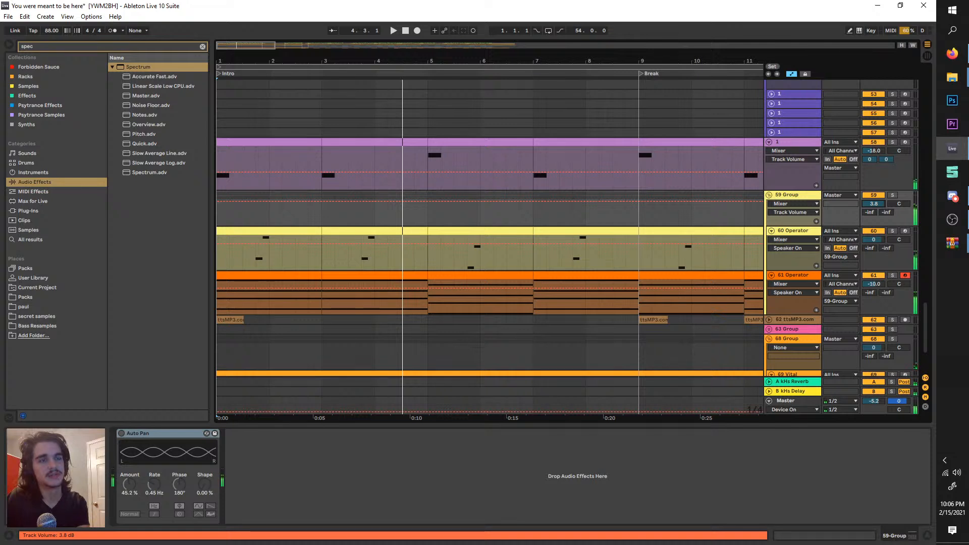
{"action": "key", "text": "space"}
{"action": "key", "text": "space"}
{"action": "left_click", "coordinate": [894, 197]}
{"action": "left_click", "coordinate": [894, 197]}
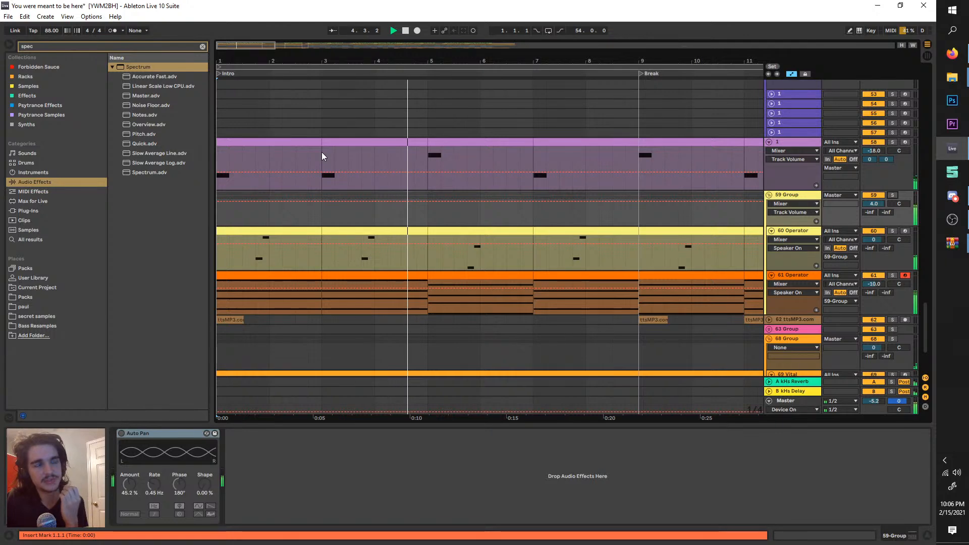
- Review the intro tracks during playback, from the SUB group up through the FX tracks to the kick, snare and hats
{"action": "scroll", "coordinate": [492, 213], "scroll_direction": "up", "scroll_amount": 5}
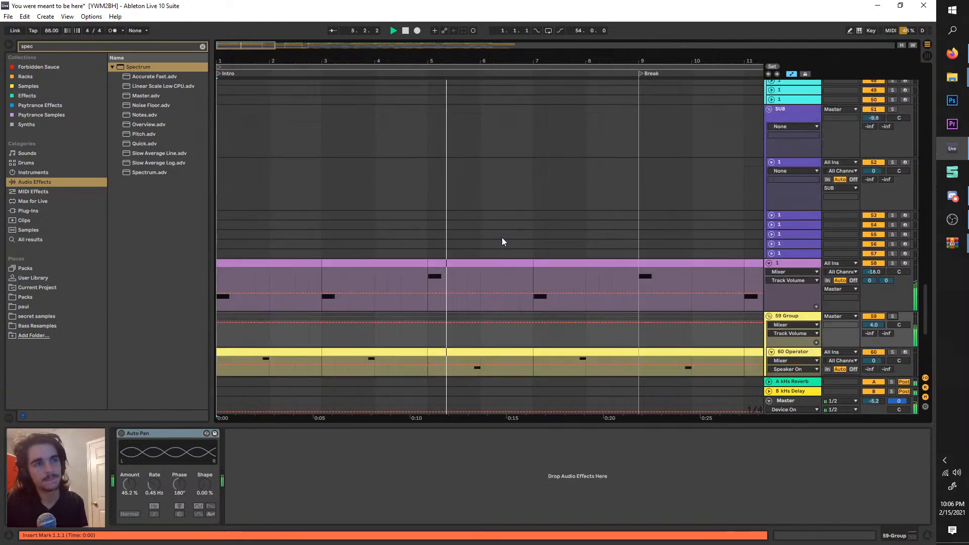
{"action": "scroll", "coordinate": [498, 237], "scroll_direction": "down", "scroll_amount": 3}
{"action": "scroll", "coordinate": [325, 229], "scroll_direction": "up", "scroll_amount": 6}
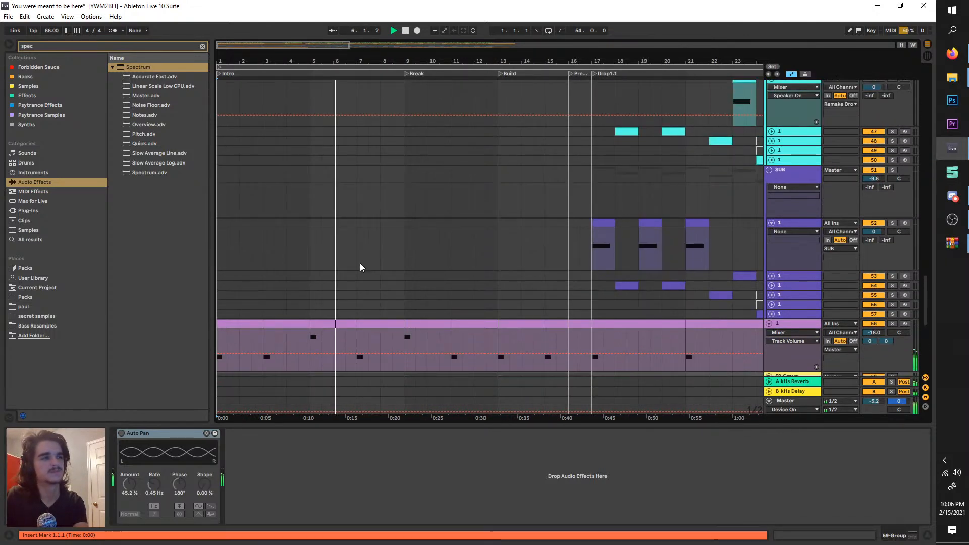
{"action": "scroll", "coordinate": [360, 267], "scroll_direction": "up", "scroll_amount": 15}
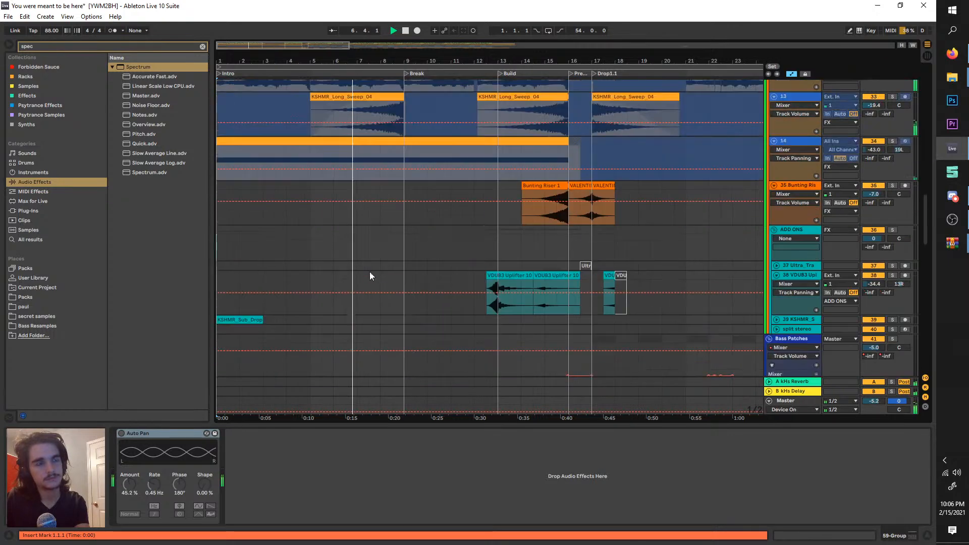
{"action": "scroll", "coordinate": [362, 292], "scroll_direction": "up", "scroll_amount": 15}
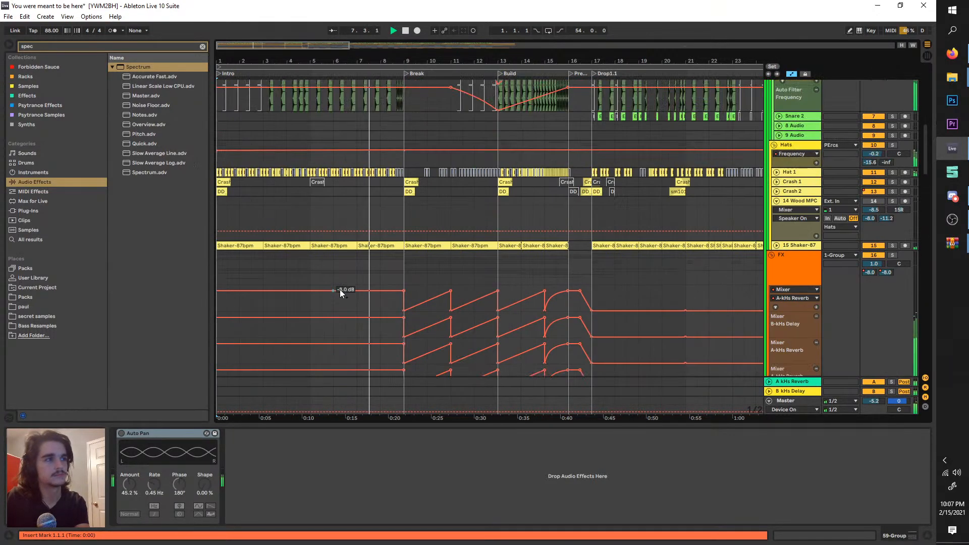
{"action": "scroll", "coordinate": [323, 306], "scroll_direction": "up", "scroll_amount": 6}
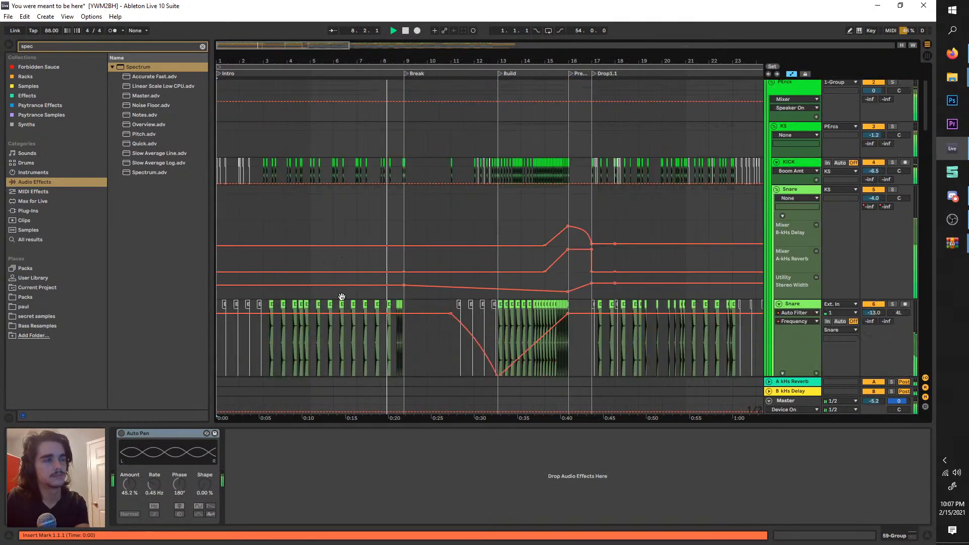
{"action": "scroll", "coordinate": [346, 299], "scroll_direction": "down", "scroll_amount": 4}
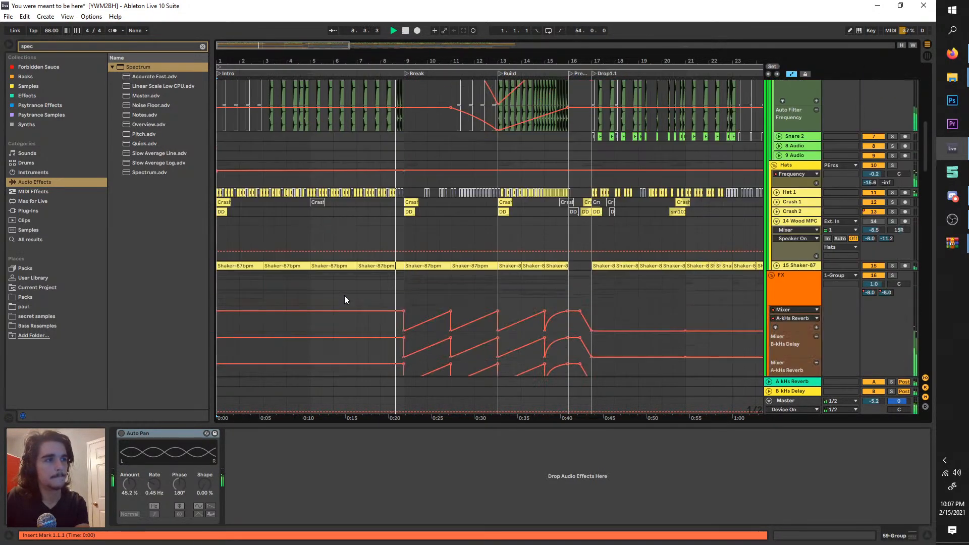
- Unfold the 15 Shaker-87 track, solo it and show its device chain
{"action": "left_click", "coordinate": [776, 266]}
{"action": "left_click", "coordinate": [893, 266]}
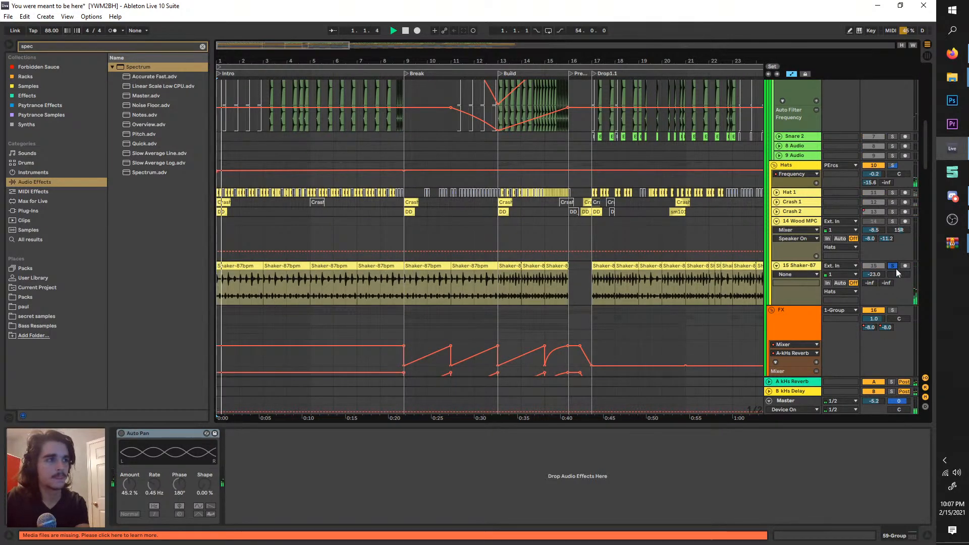
{"action": "left_click", "coordinate": [808, 267]}
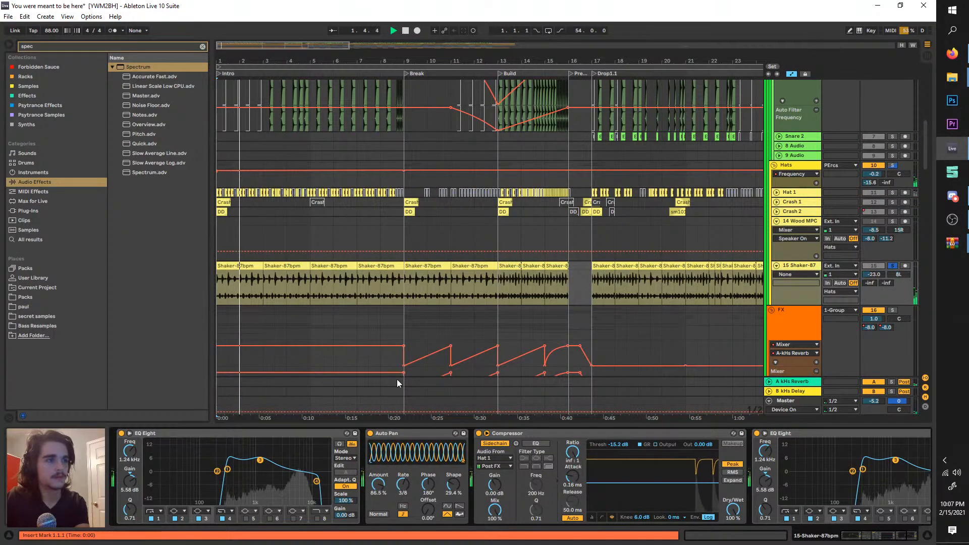
- Compare the shaker's sound with Auto Pan and the first EQ Eight bypassed and active, and inspect the rest of its chain
{"action": "left_click", "coordinate": [371, 434]}
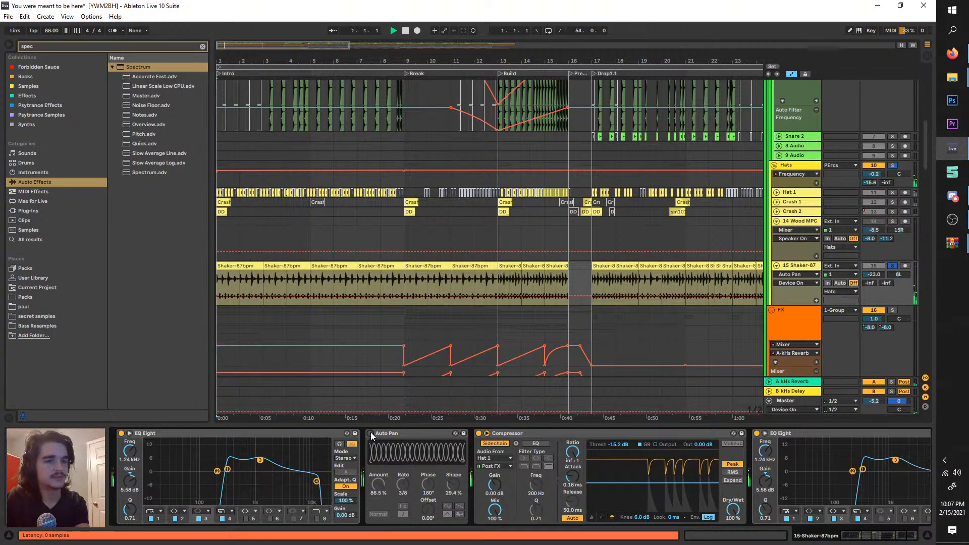
{"action": "left_click", "coordinate": [371, 433]}
{"action": "scroll", "coordinate": [429, 455], "scroll_direction": "right", "scroll_amount": 4}
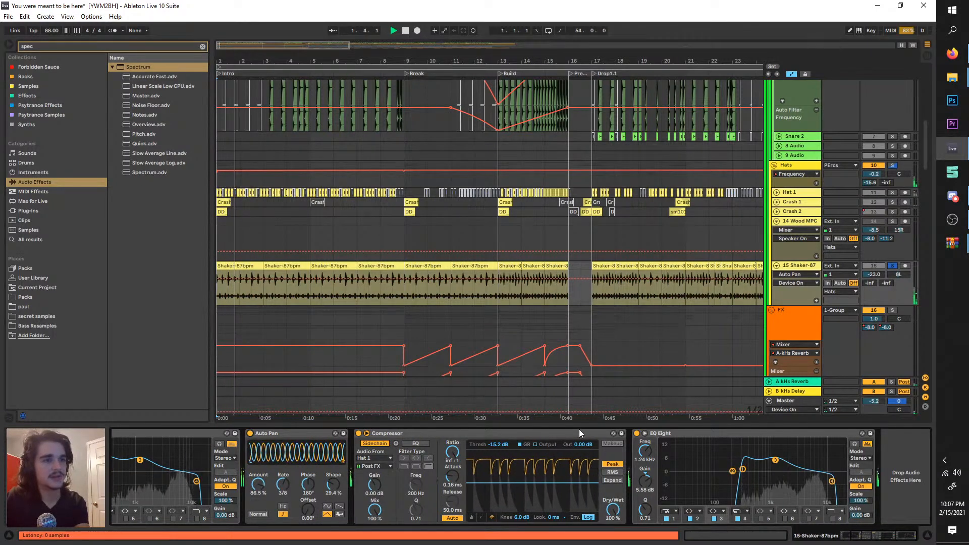
{"action": "scroll", "coordinate": [353, 475], "scroll_direction": "left", "scroll_amount": 4}
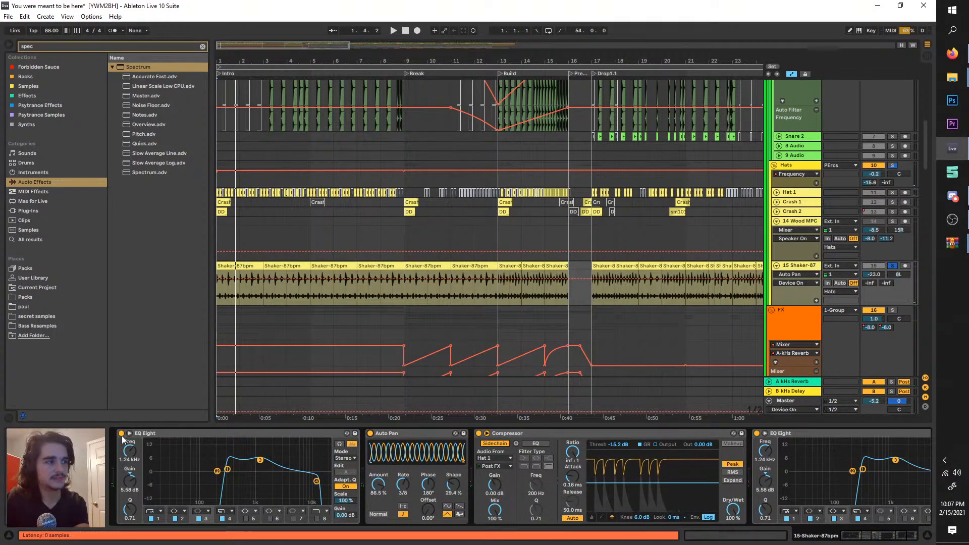
{"action": "left_click", "coordinate": [121, 433]}
{"action": "left_click", "coordinate": [121, 434]}
{"action": "key", "text": "space"}
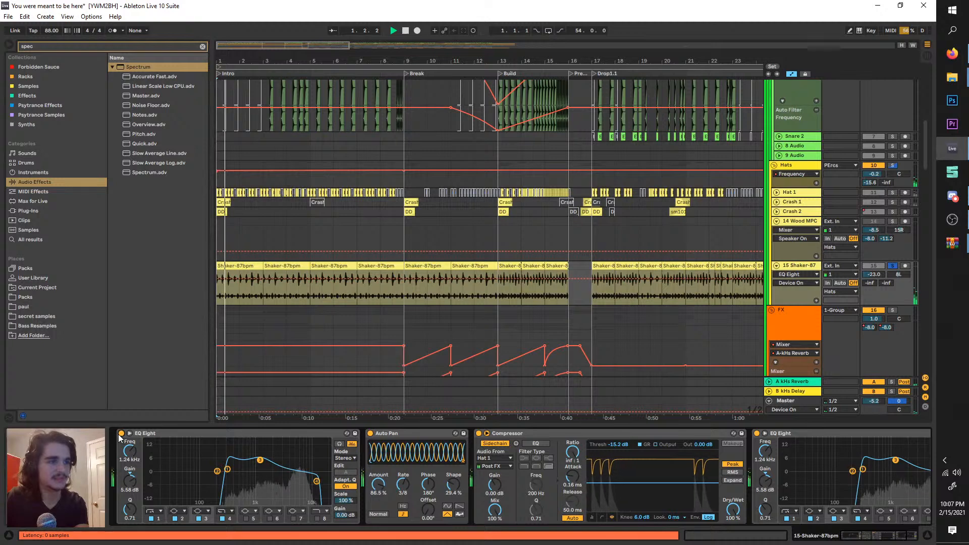
- Group the shaker's EQ Eight, Auto Pan and Compressor chain into an Audio Effect Rack and bypass the whole rack
{"action": "left_click", "coordinate": [120, 439]}
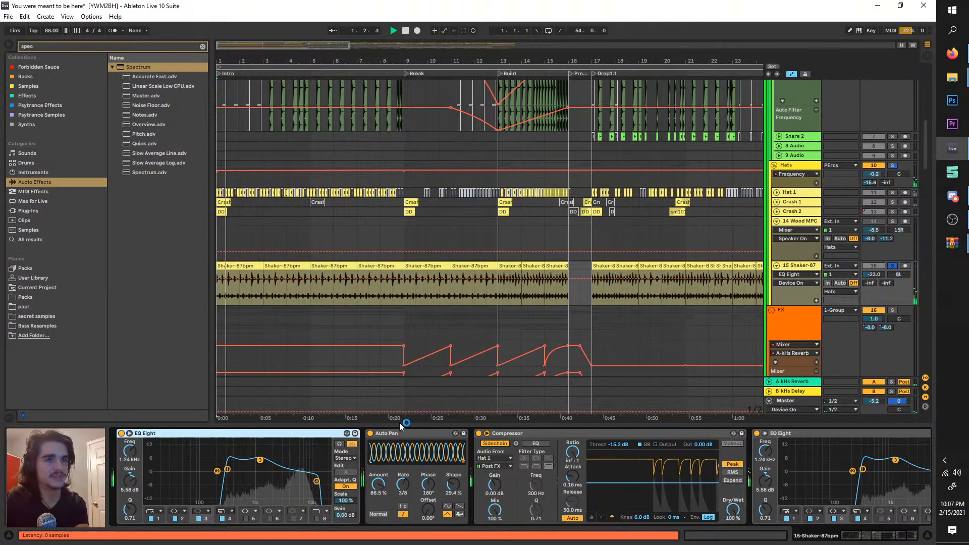
{"action": "key", "text": "ctrl+g"}
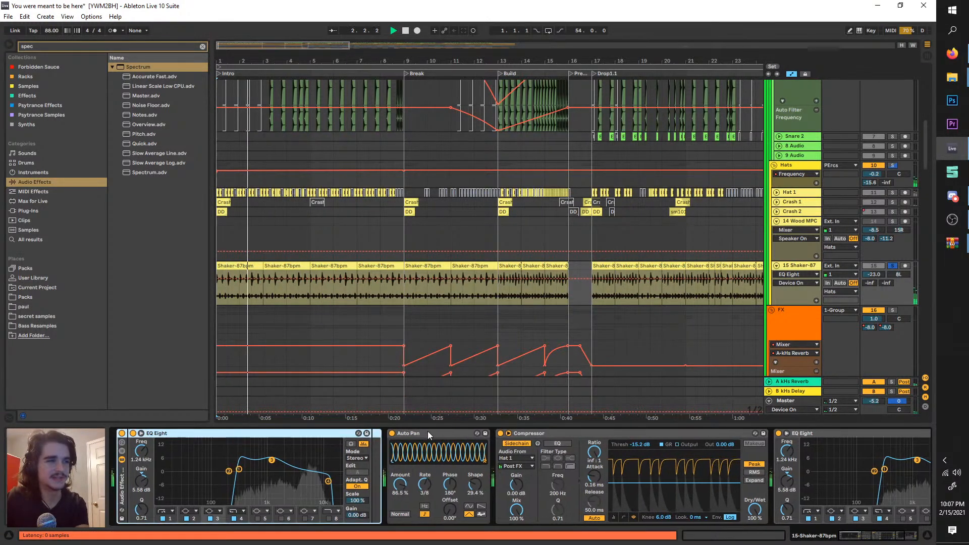
{"action": "left_click_drag", "start_coordinate": [429, 433], "coordinate": [376, 435]}
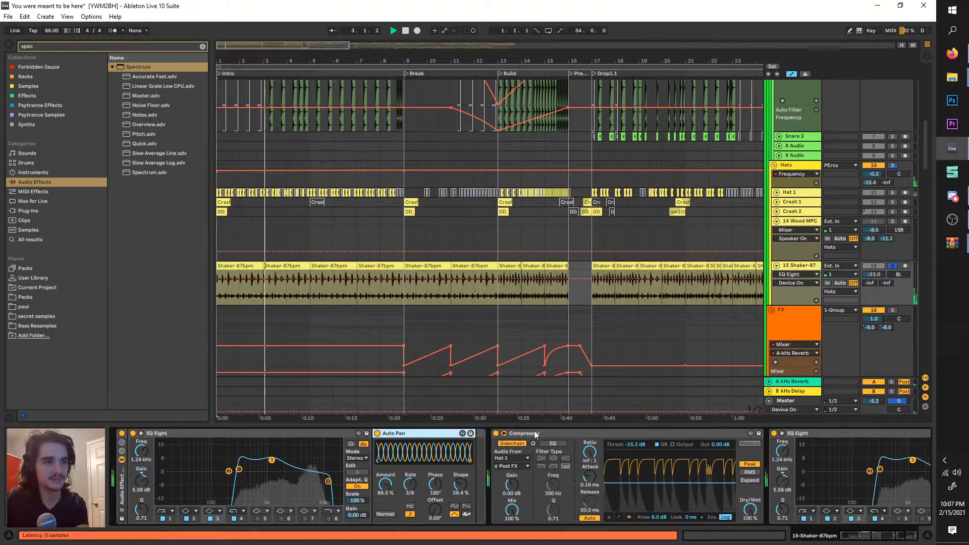
{"action": "left_click_drag", "start_coordinate": [538, 433], "coordinate": [480, 435]}
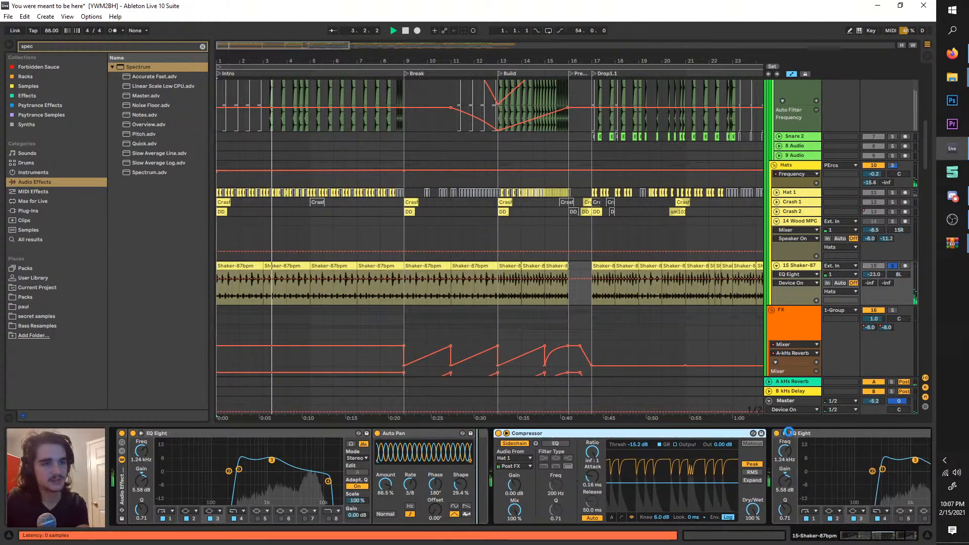
{"action": "left_click", "coordinate": [789, 433]}
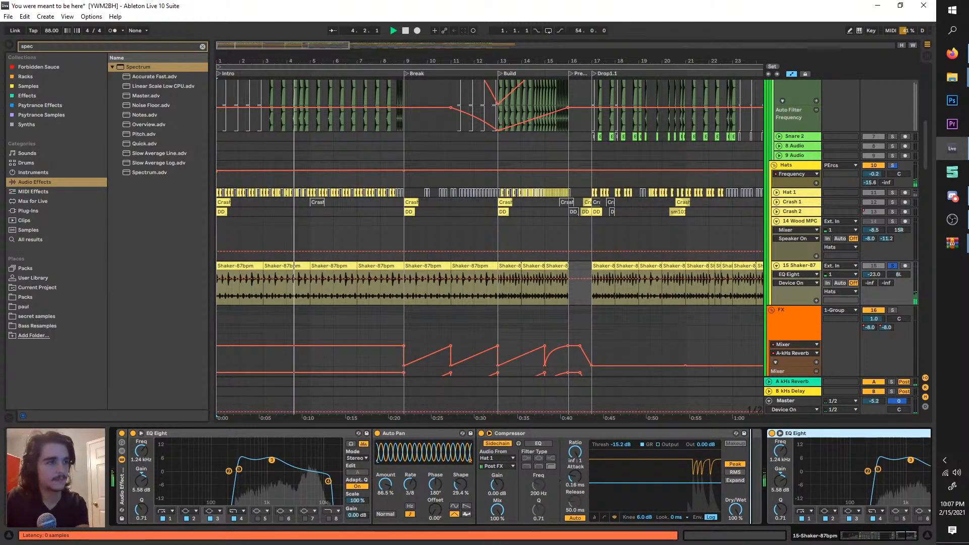
{"action": "left_click", "coordinate": [121, 434]}
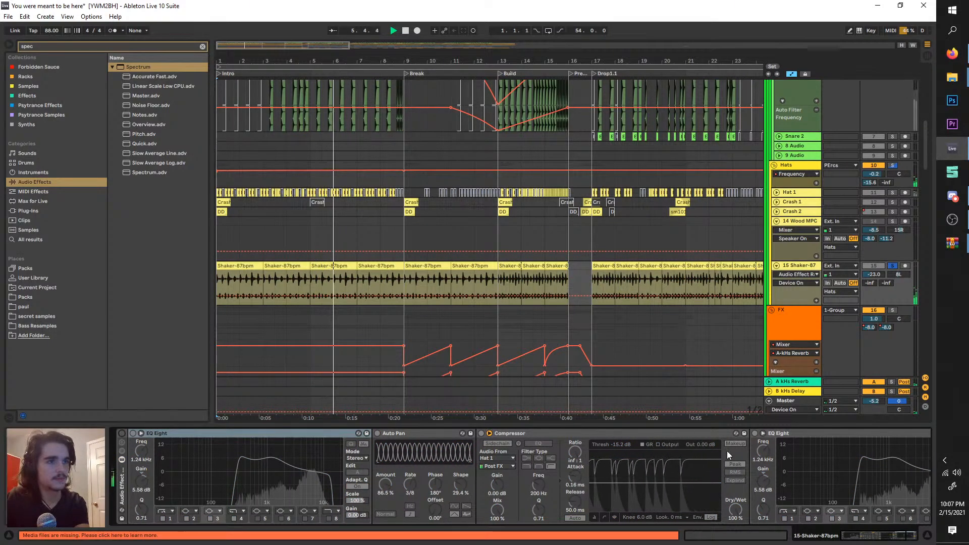
- Listen to the unprocessed shaker from the start, unsolo it, and reset its track volume to 0 dB and its panning to center
{"action": "scroll", "coordinate": [726, 456], "scroll_direction": "down", "scroll_amount": 3}
{"action": "scroll", "coordinate": [711, 458], "scroll_direction": "up", "scroll_amount": 3}
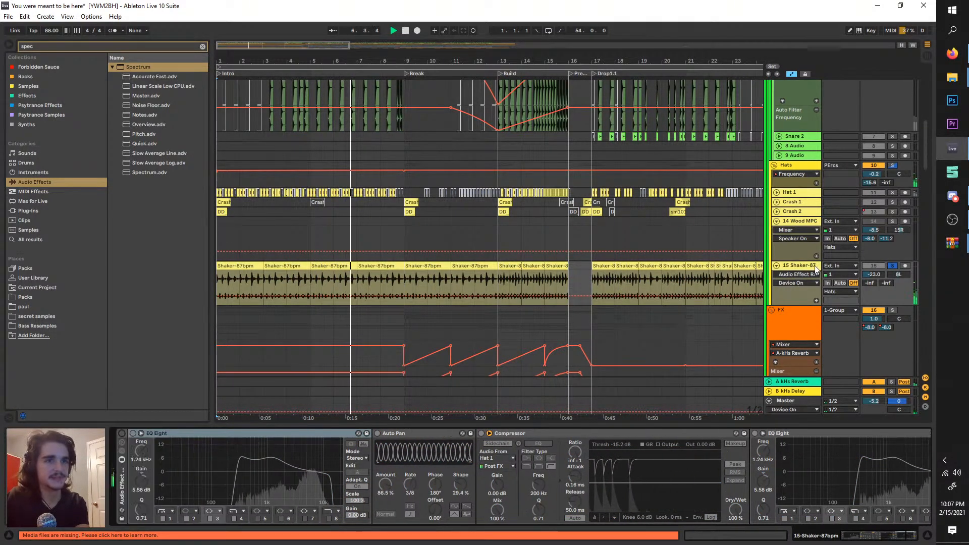
{"action": "scroll", "coordinate": [350, 311], "scroll_direction": "up", "scroll_amount": 2}
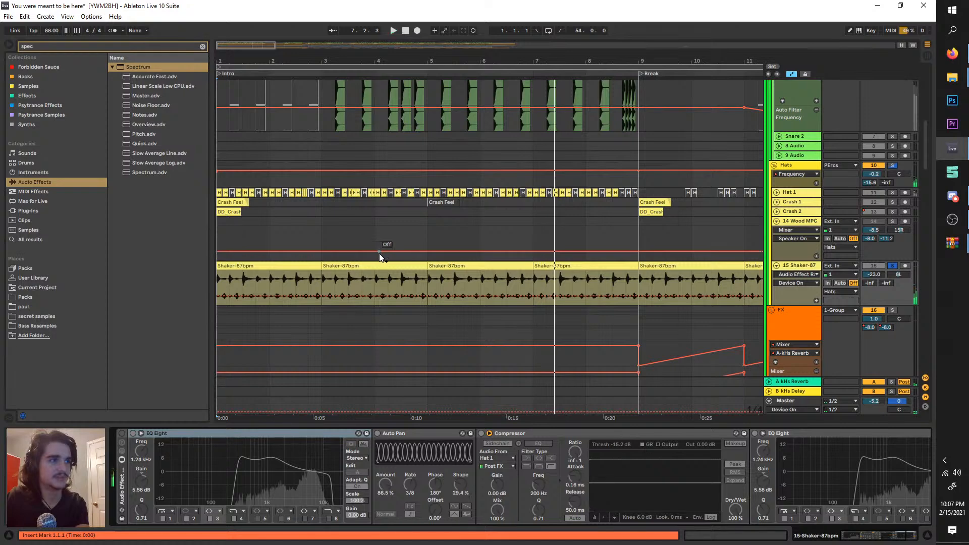
{"action": "key", "text": "space"}
{"action": "key", "text": "space"}
{"action": "scroll", "coordinate": [344, 268], "scroll_direction": "down", "scroll_amount": 2}
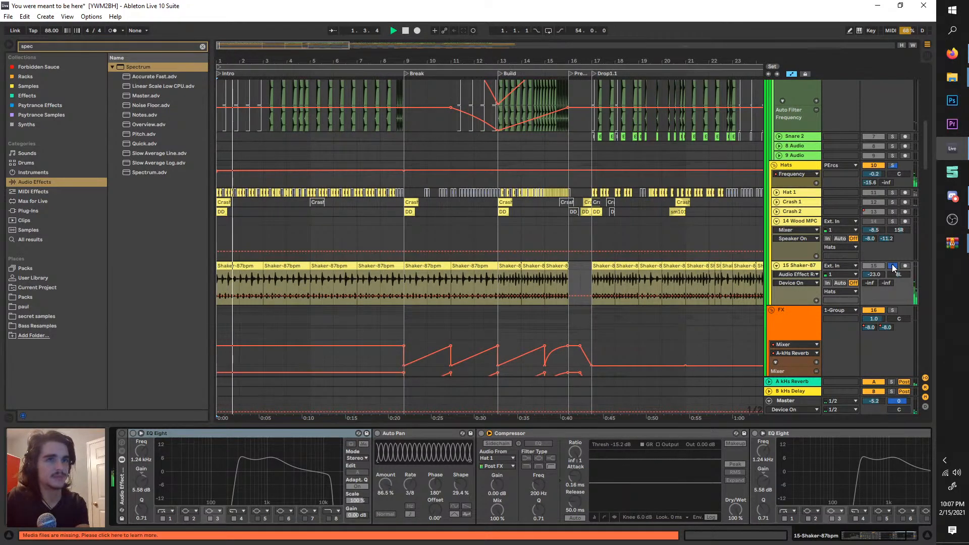
{"action": "mouse_move", "coordinate": [878, 279]}
{"action": "left_mouse_down"}
{"action": "mouse_move", "coordinate": [874, 255]}
{"action": "mouse_move", "coordinate": [876, 276]}
{"action": "left_mouse_up"}
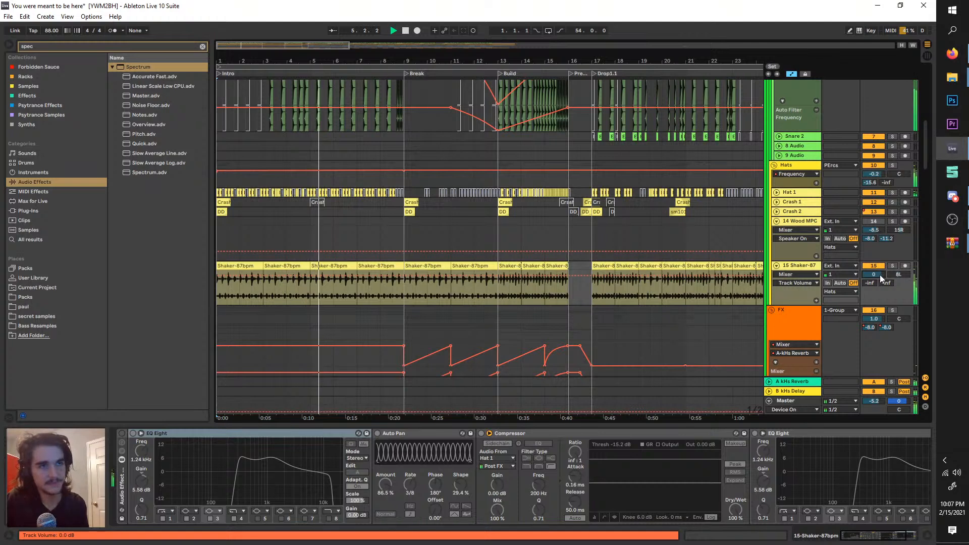
{"action": "right_click", "coordinate": [890, 274]}
{"action": "left_click", "coordinate": [876, 316]}
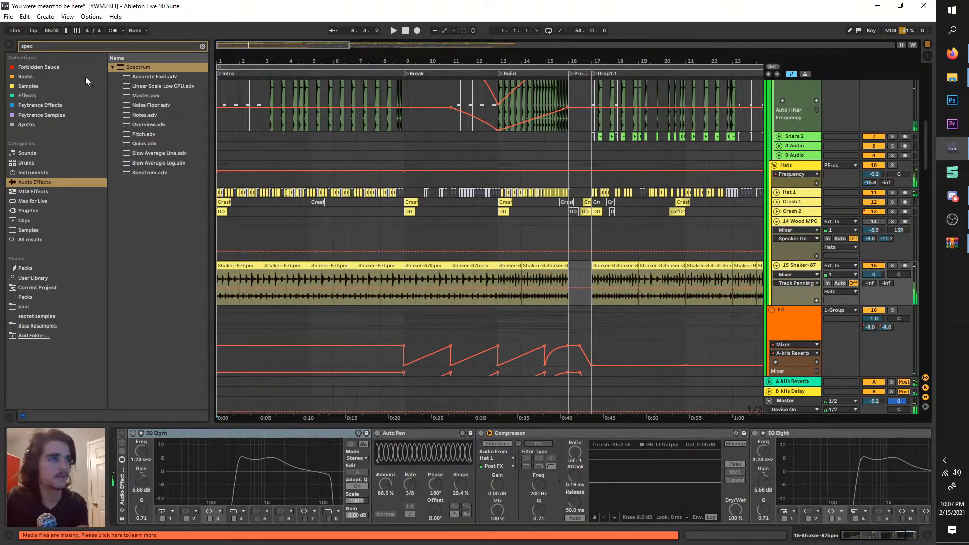
- Search the audio effects for "mono", insert the Mono preset at the start of the shaker's chain, and play the intro
{"action": "key", "text": "ctrl+f"}
{"action": "type", "text": "mono"}
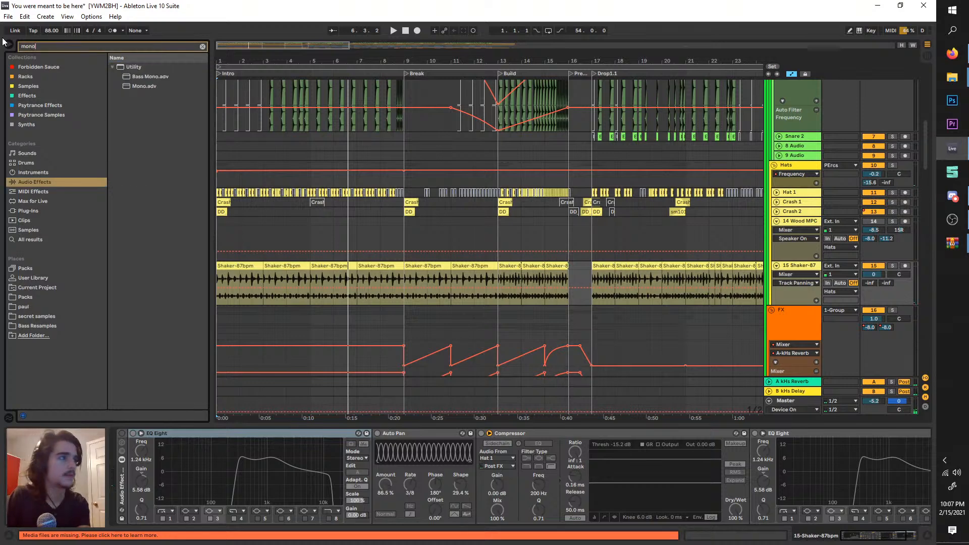
{"action": "left_click_drag", "start_coordinate": [132, 87], "coordinate": [121, 468]}
{"action": "key", "text": "space"}
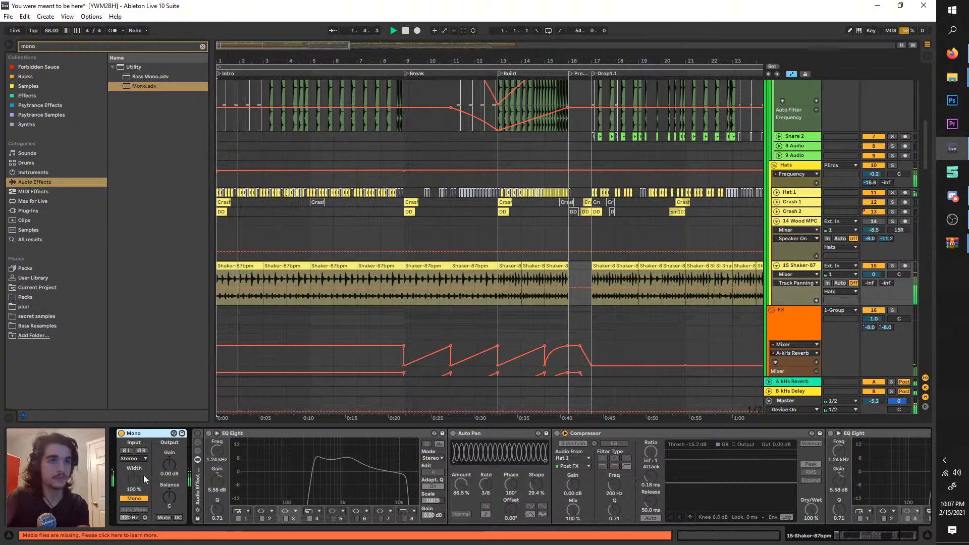
- Solo the shaker, audition it at the start of the Build, and copy that section's first one-bar clip to bar 1
{"action": "left_click", "coordinate": [892, 266]}
{"action": "scroll", "coordinate": [460, 280], "scroll_direction": "up", "scroll_amount": 3}
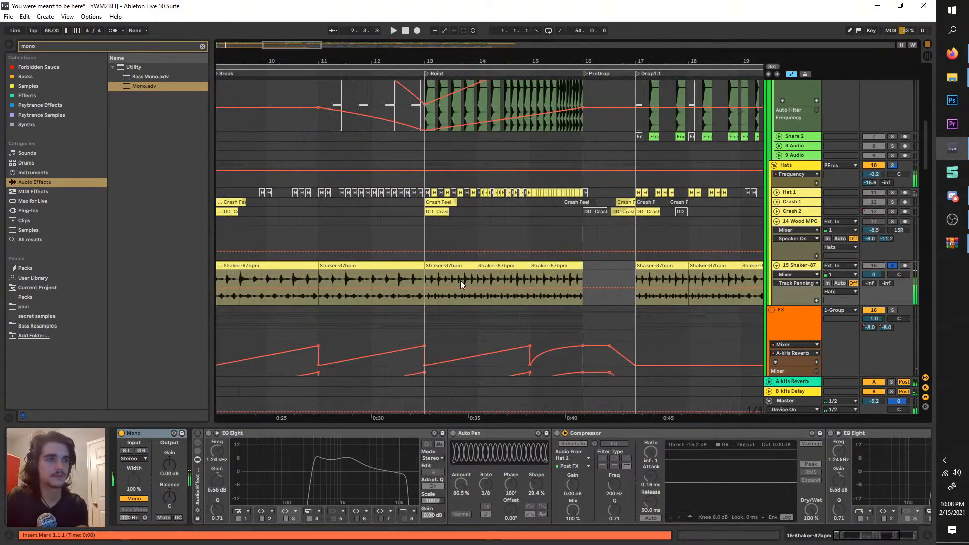
{"action": "left_click", "coordinate": [424, 278]}
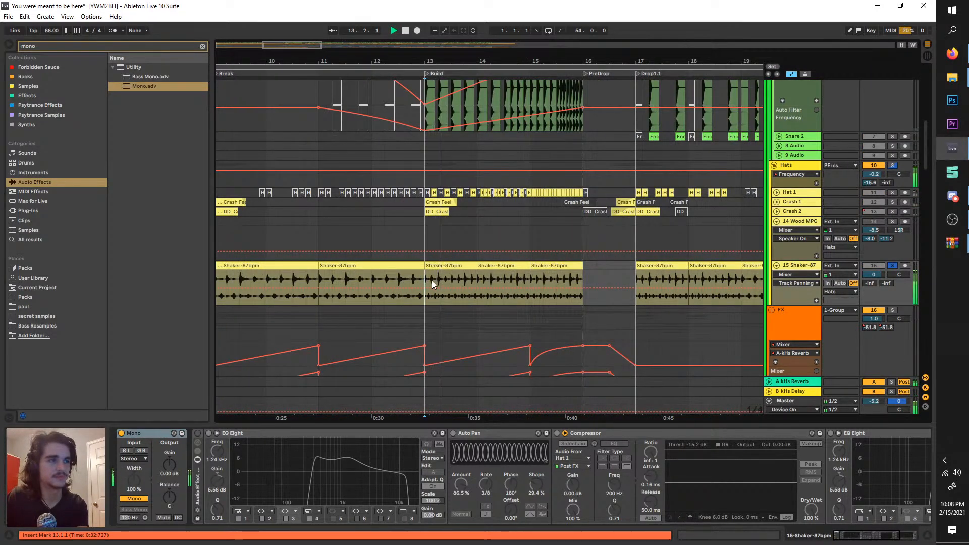
{"action": "scroll", "coordinate": [435, 282], "scroll_direction": "left", "scroll_amount": 10}
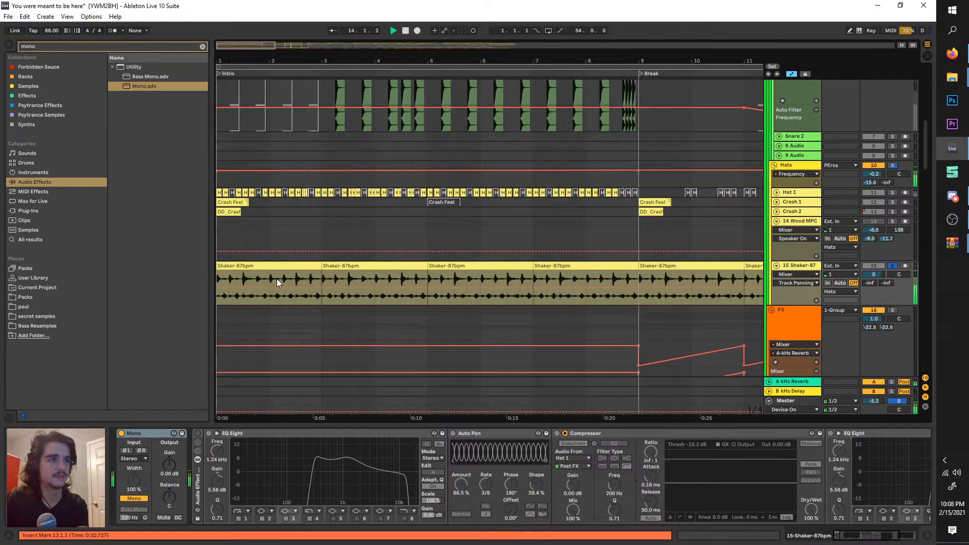
{"action": "scroll", "coordinate": [276, 284], "scroll_direction": "down", "scroll_amount": 3}
{"action": "key", "text": "space"}
{"action": "left_click", "coordinate": [511, 264]}
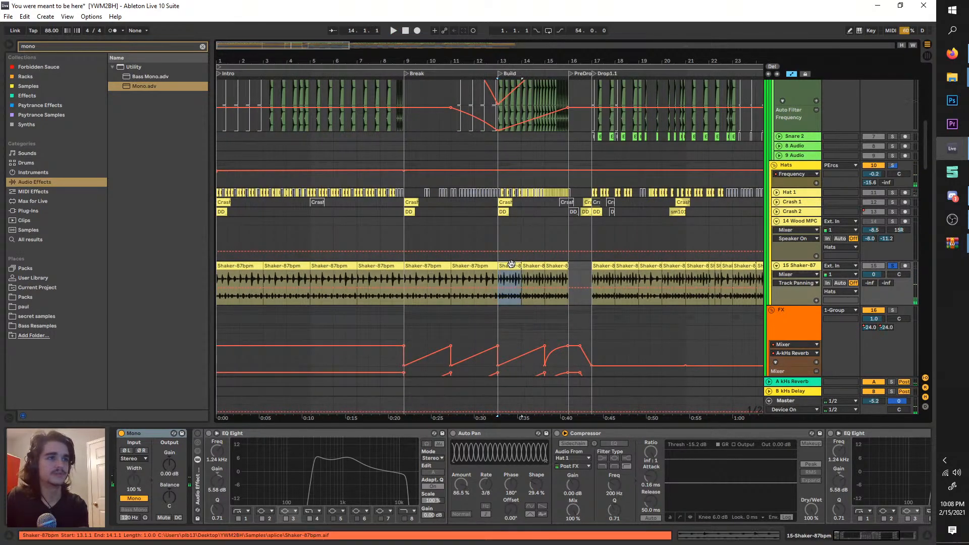
{"action": "scroll", "coordinate": [231, 268], "scroll_direction": "up", "scroll_amount": 3}
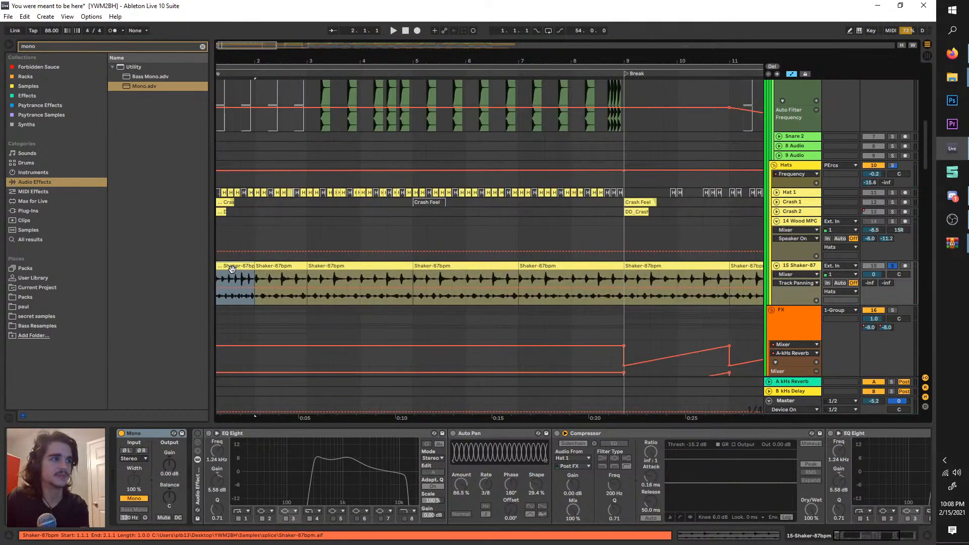
{"action": "scroll", "coordinate": [243, 268], "scroll_direction": "left", "scroll_amount": 1}
- Unsolo the shaker, play the intro, and duplicate the copied one-bar clip across bars 2 to 4
{"action": "left_click", "coordinate": [892, 266]}
{"action": "key", "text": "space"}
{"action": "key", "text": "space"}
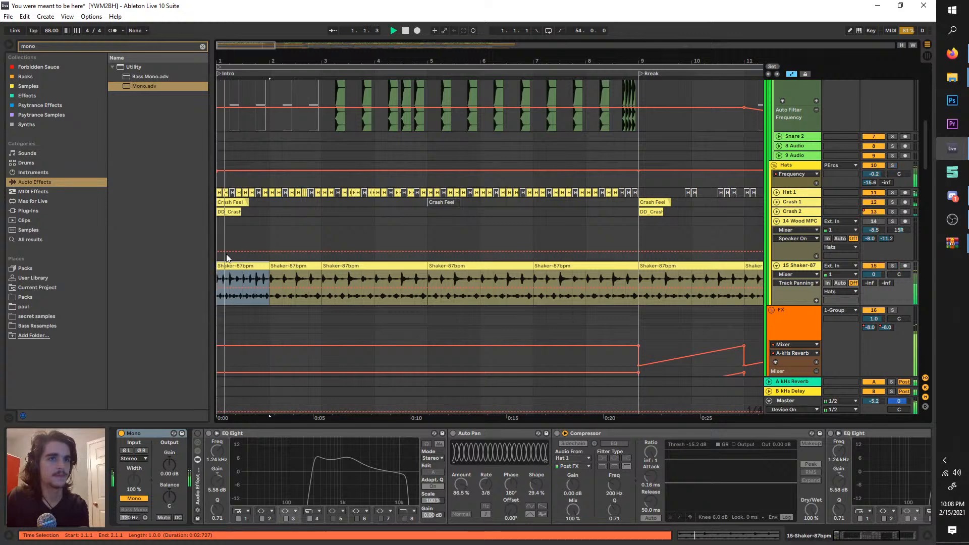
{"action": "key", "text": "Right"}
{"action": "key", "text": "Right"}
{"action": "key", "text": "Right"}
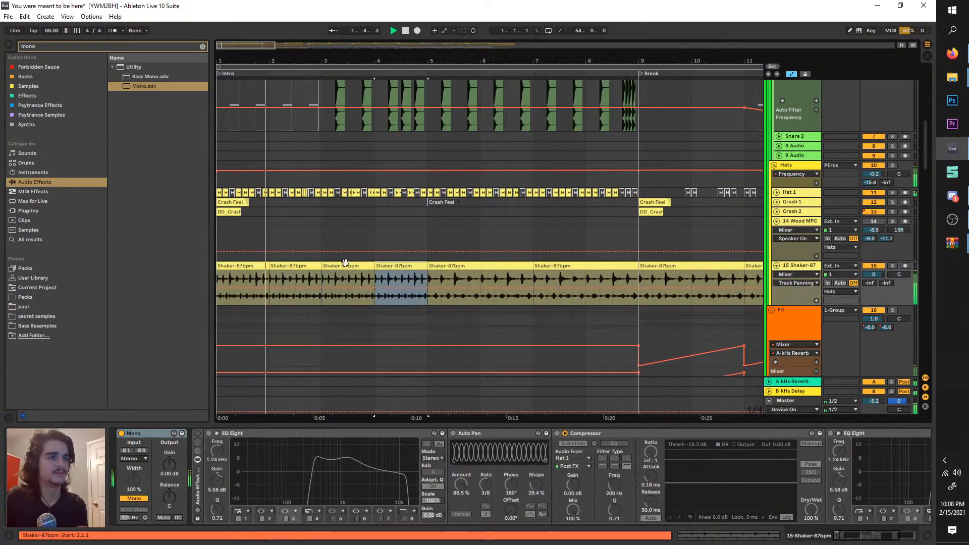
- Stop playback, extend the first shaker clip to end at 3.1.1, and compare its settings with the clip at bar 5
{"action": "scroll", "coordinate": [322, 274], "scroll_direction": "down", "scroll_amount": 3}
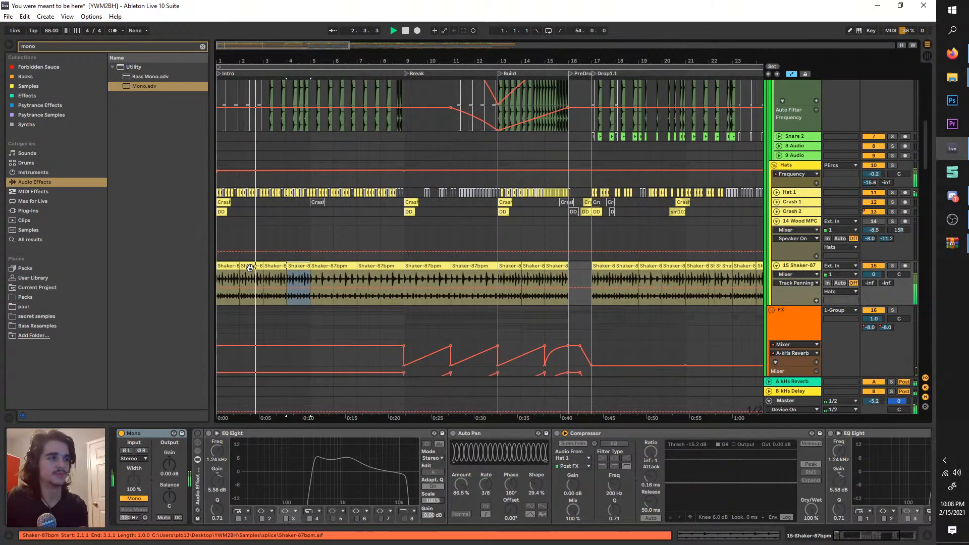
{"action": "scroll", "coordinate": [250, 268], "scroll_direction": "up", "scroll_amount": 3}
{"action": "key", "text": "space"}
{"action": "left_click", "coordinate": [249, 266]}
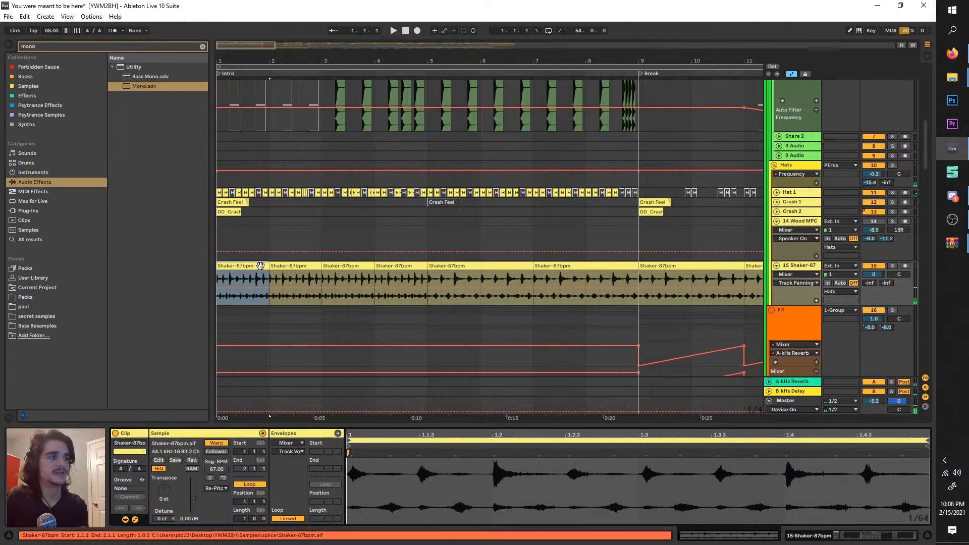
{"action": "left_click_drag", "start_coordinate": [263, 268], "coordinate": [319, 270]}
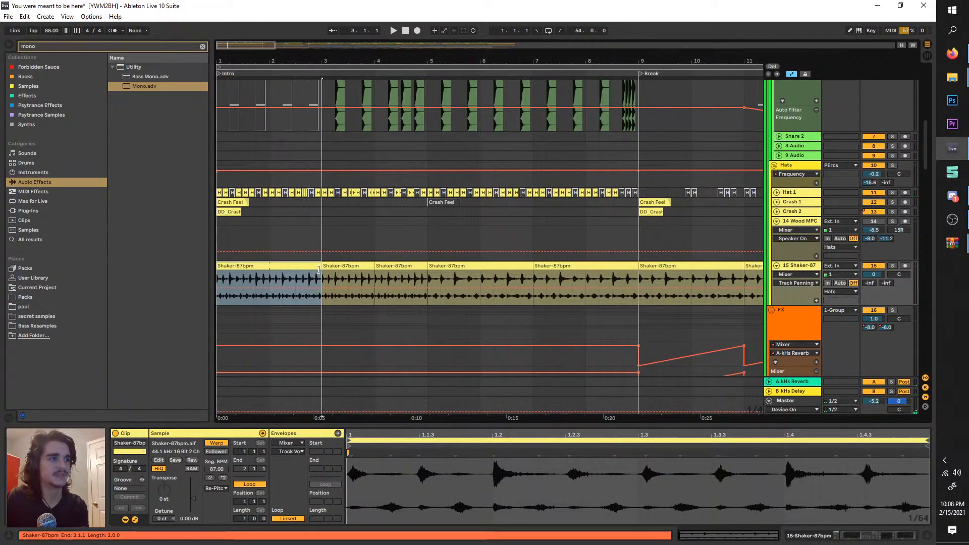
{"action": "left_click", "coordinate": [457, 266]}
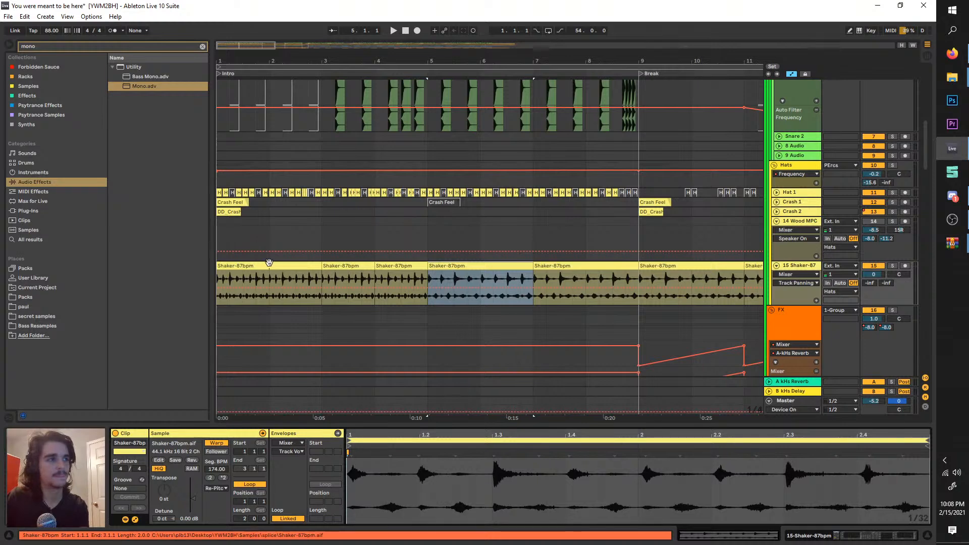
- Enlarge the first shaker clip's detail view, solo the shaker, set warp mode to Beats and double the segment tempo to 174 BPM
{"action": "left_click_drag", "start_coordinate": [253, 425], "coordinate": [253, 322]}
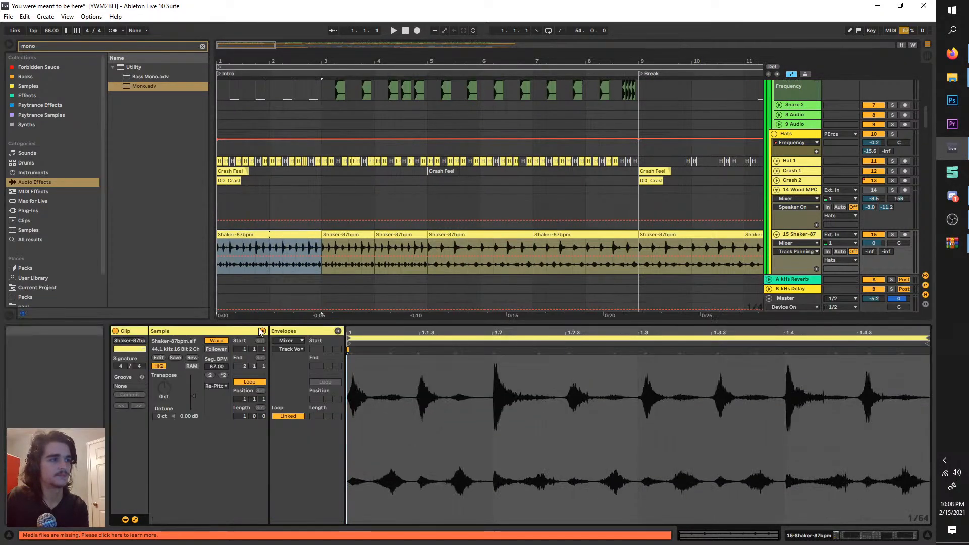
{"action": "left_click", "coordinate": [219, 387]}
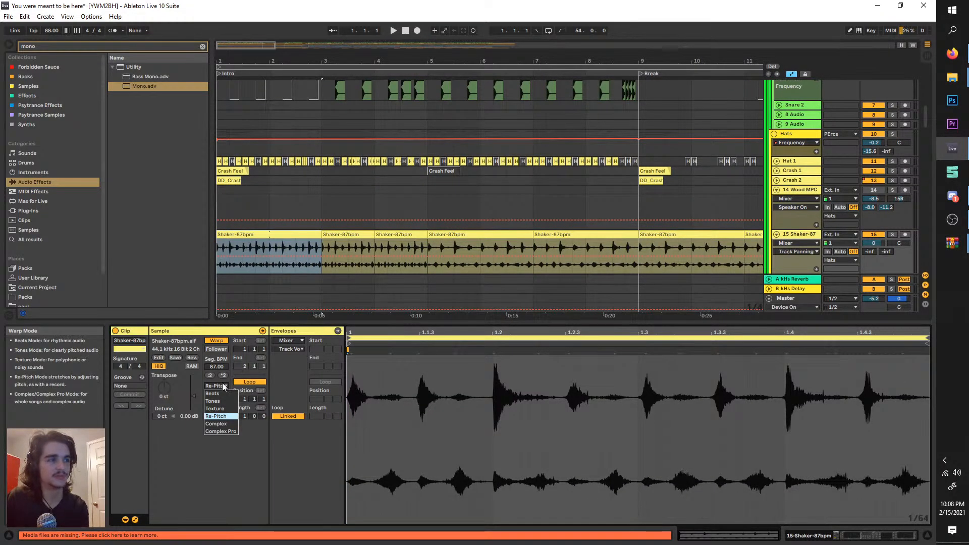
{"action": "left_click", "coordinate": [268, 331]}
{"action": "left_click_drag", "start_coordinate": [277, 322], "coordinate": [276, 329]}
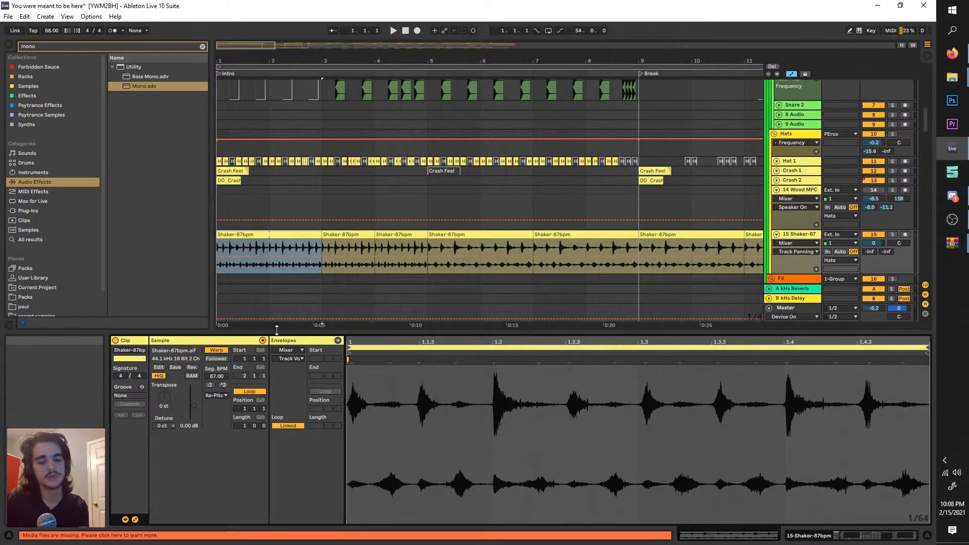
{"action": "left_click", "coordinate": [219, 397]}
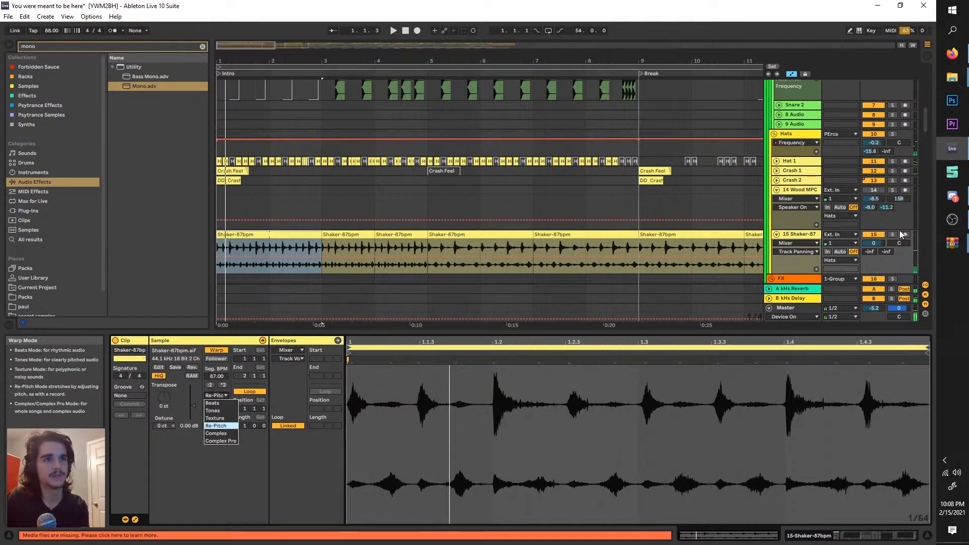
{"action": "left_click", "coordinate": [895, 234]}
{"action": "left_click", "coordinate": [893, 235]}
{"action": "left_click", "coordinate": [210, 397]}
{"action": "left_click", "coordinate": [208, 403]}
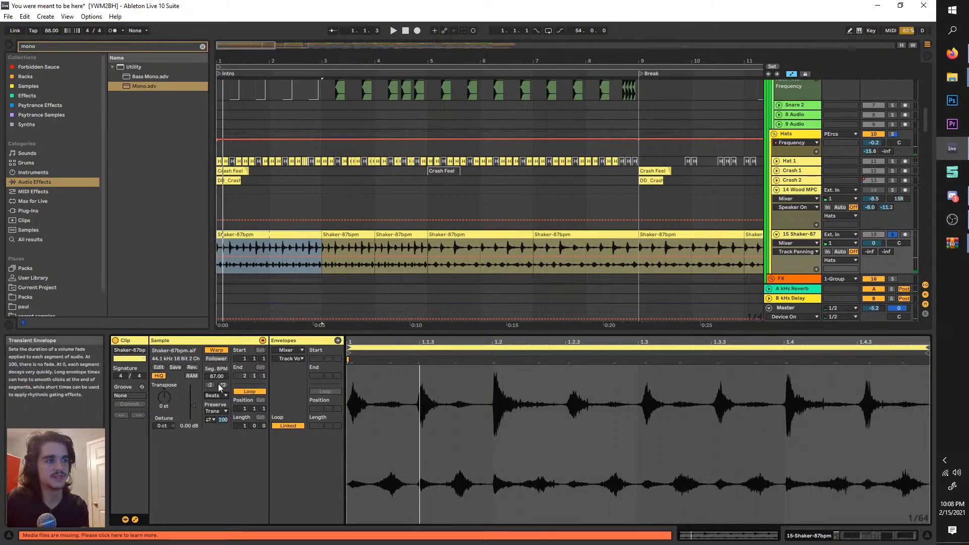
{"action": "left_click", "coordinate": [223, 384]}
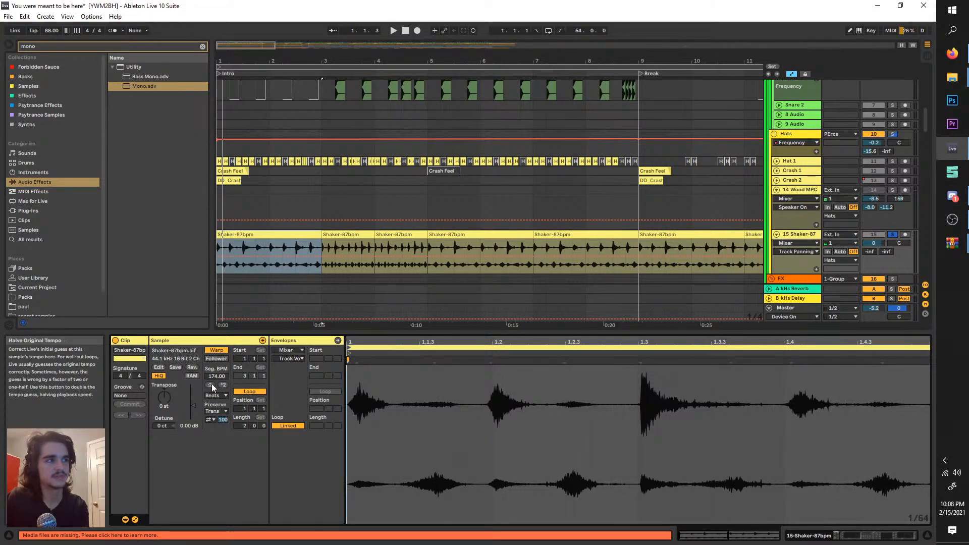
- Set the clip's Beats warping to preserve 1/16 divisions with transient looping off and a transient envelope of 0, and play it
{"action": "left_click", "coordinate": [216, 411]}
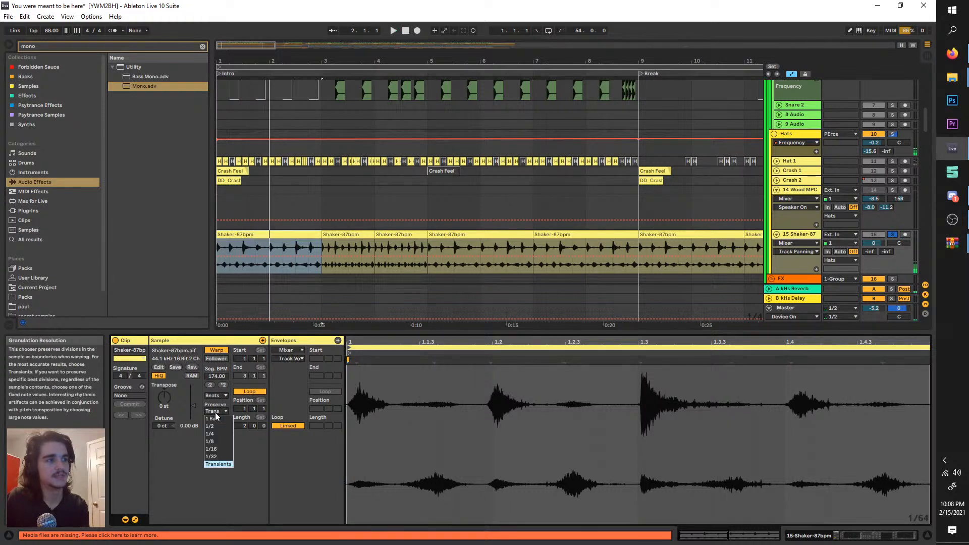
{"action": "left_click", "coordinate": [218, 450]}
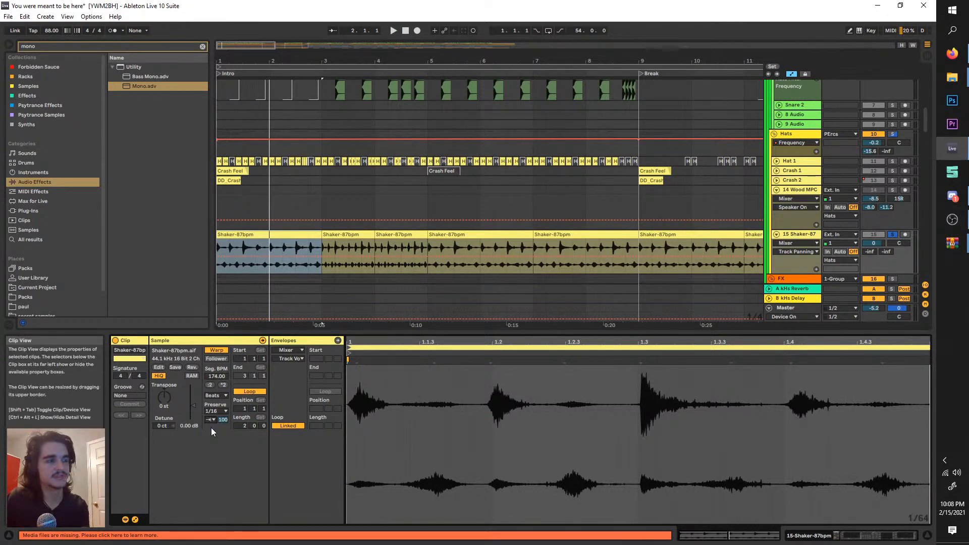
{"action": "left_click", "coordinate": [210, 419]}
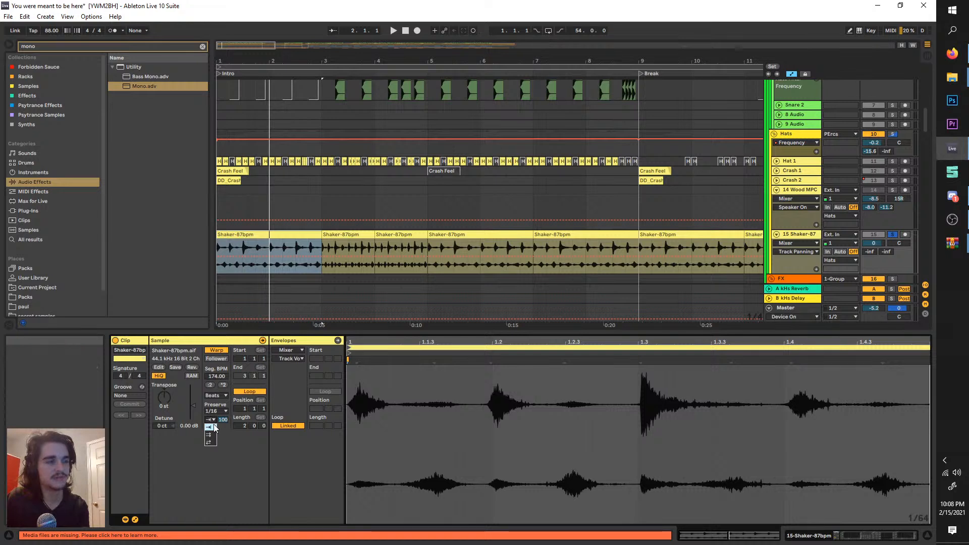
{"action": "left_click", "coordinate": [214, 428]}
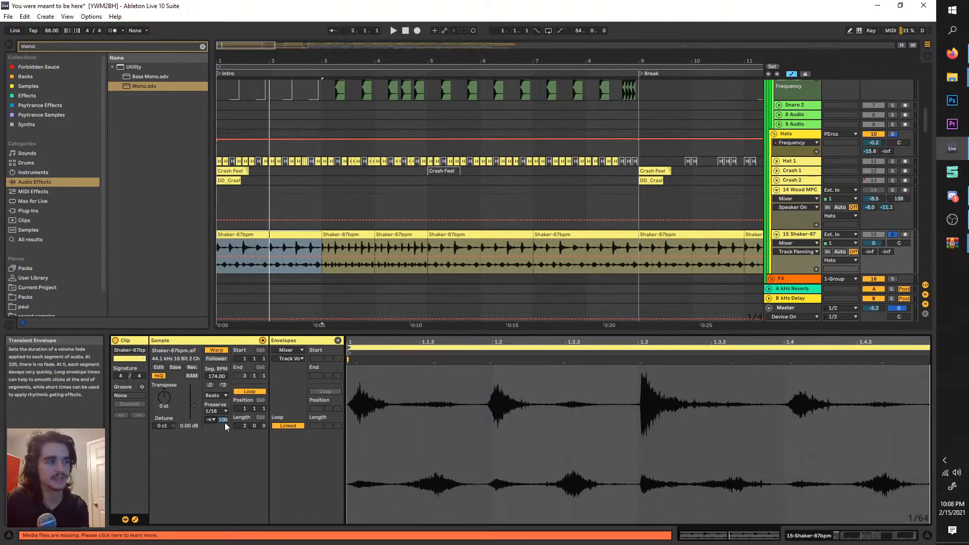
{"action": "left_click_drag", "start_coordinate": [223, 420], "coordinate": [224, 471]}
{"action": "key", "text": "space"}
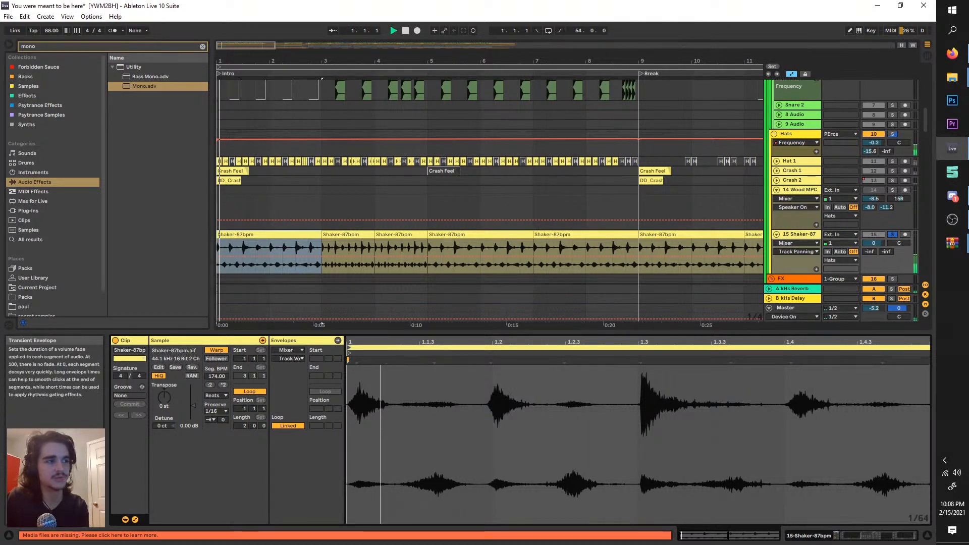
- Try Complex Pro warping with Formants at 0 on the first shaker clip and play it from the start
{"action": "left_click_drag", "start_coordinate": [223, 420], "coordinate": [223, 454]}
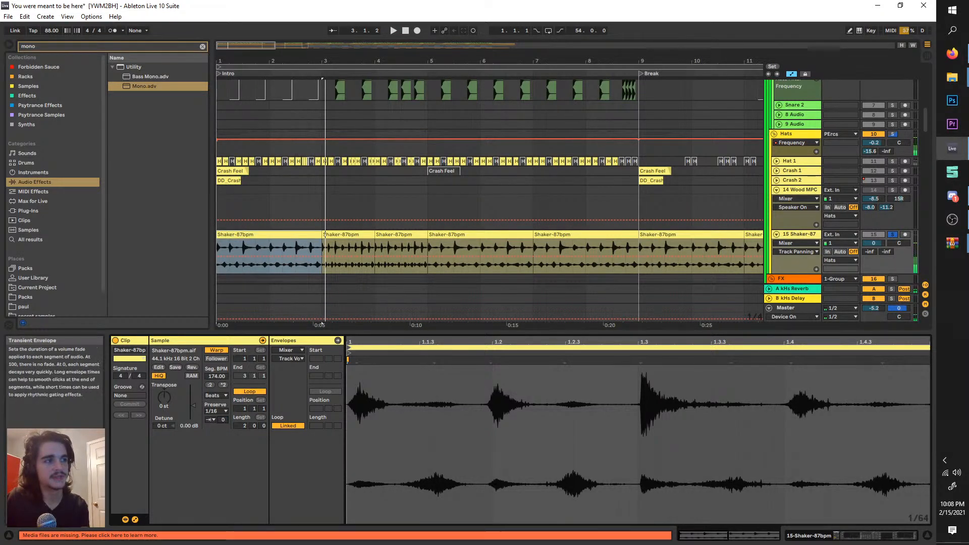
{"action": "left_click", "coordinate": [218, 412]}
{"action": "left_click", "coordinate": [219, 420]}
{"action": "left_click", "coordinate": [217, 396]}
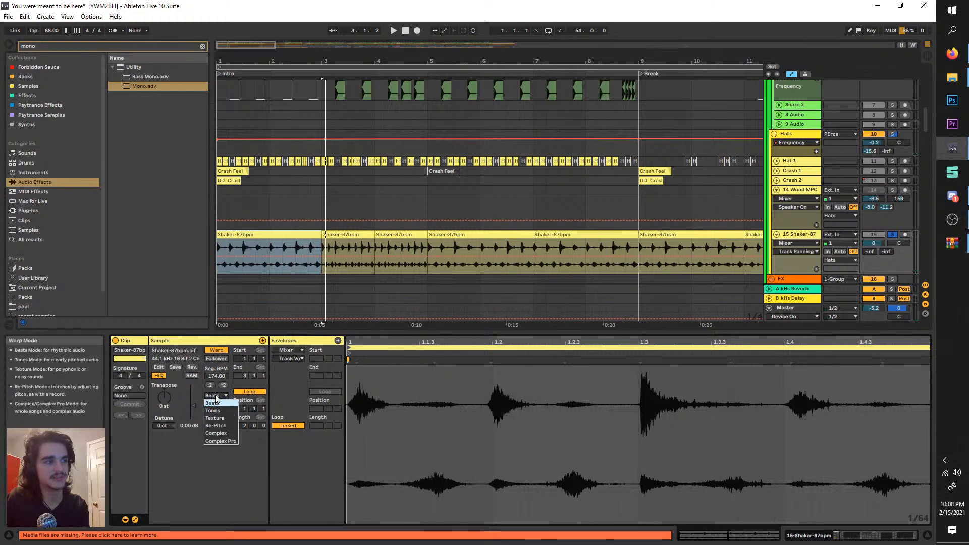
{"action": "left_click", "coordinate": [217, 396]}
{"action": "key", "text": "space"}
{"action": "left_click", "coordinate": [217, 395]}
{"action": "left_click", "coordinate": [220, 441]}
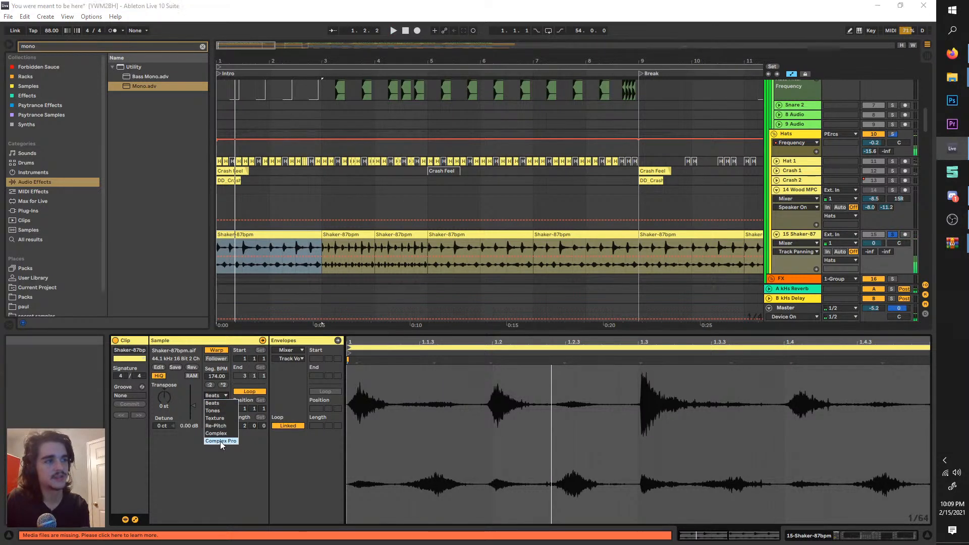
{"action": "left_click_drag", "start_coordinate": [217, 411], "coordinate": [217, 469]}
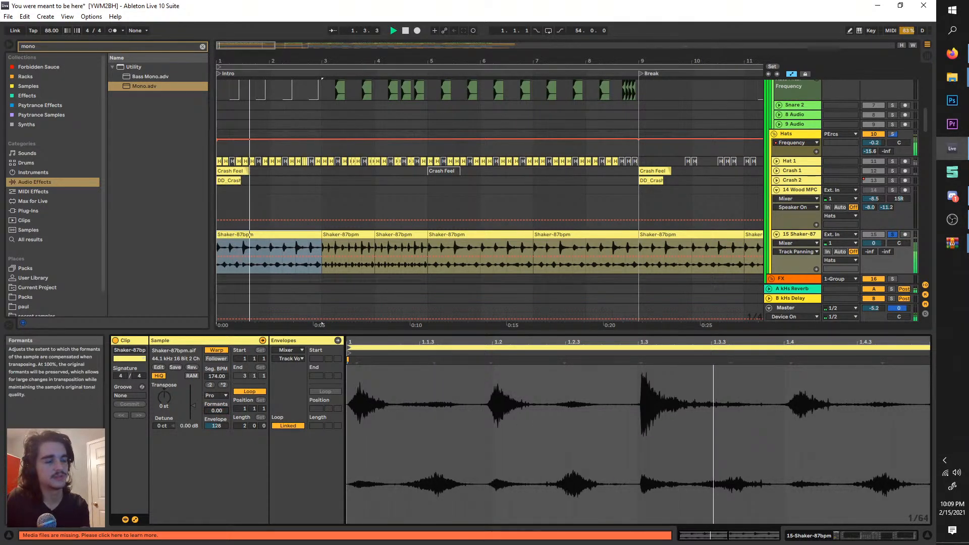
- Try the Tones and Texture warp modes on the first shaker clip, adjusting Texture's grain size during playback
{"action": "left_click", "coordinate": [215, 397]}
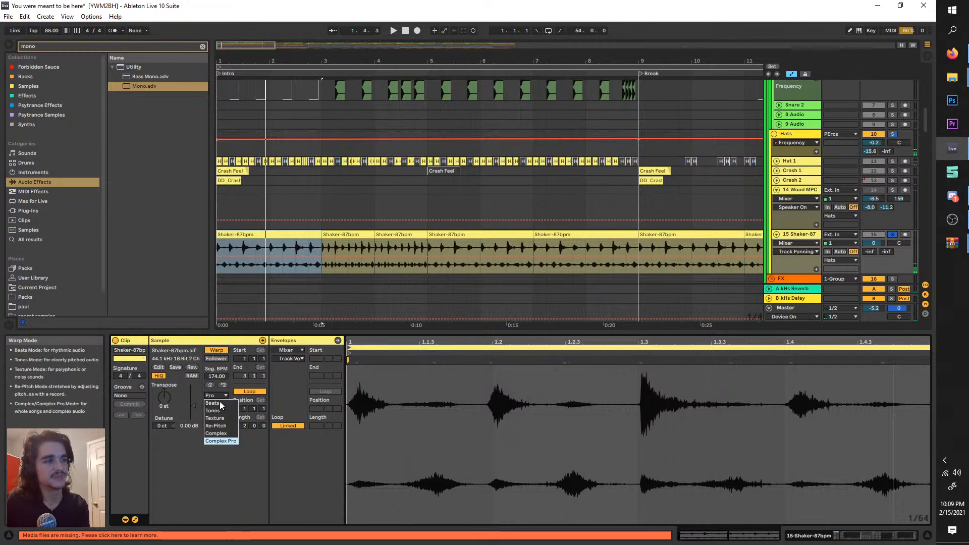
{"action": "left_click", "coordinate": [229, 412]}
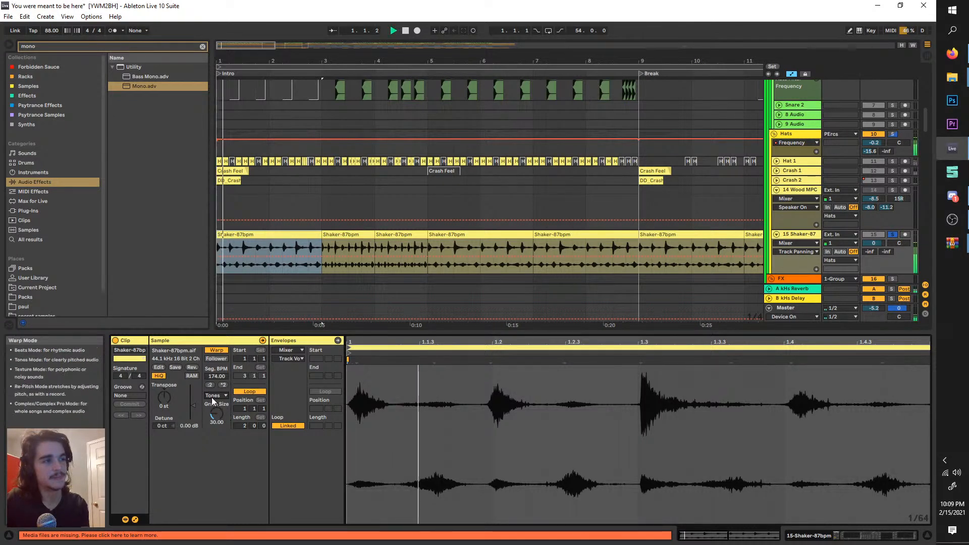
{"action": "left_click", "coordinate": [216, 395]}
{"action": "left_click", "coordinate": [220, 419]}
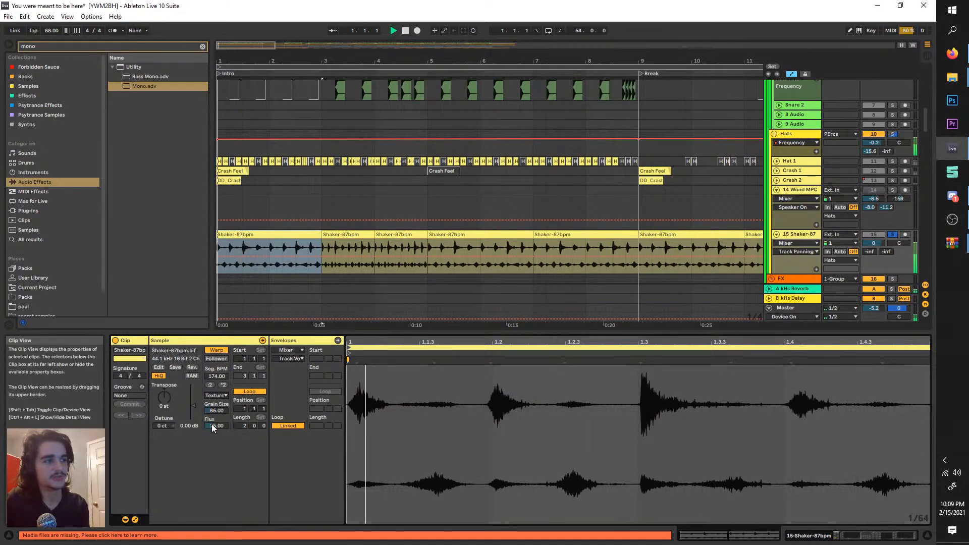
{"action": "left_click_drag", "start_coordinate": [219, 414], "coordinate": [219, 384]}
{"action": "left_click_drag", "start_coordinate": [217, 411], "coordinate": [216, 420]}
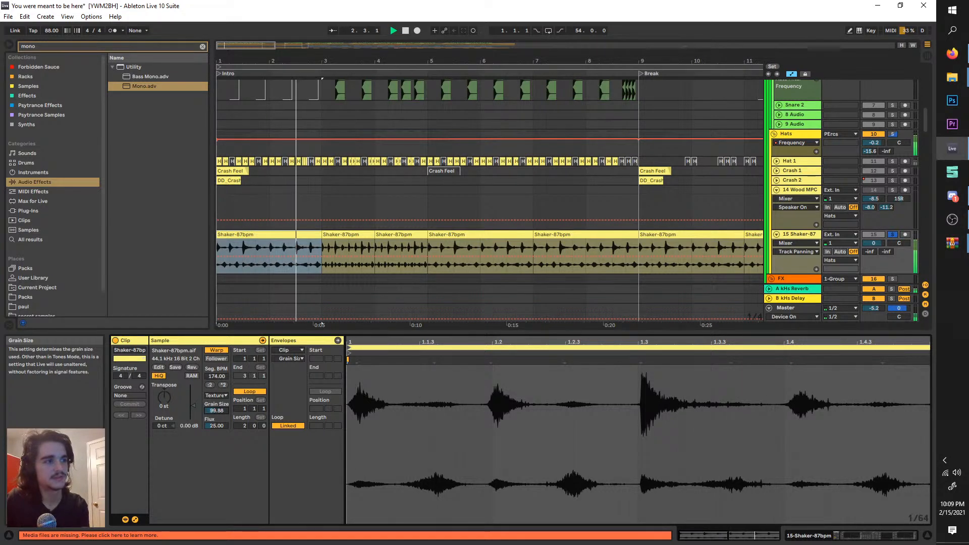
- Switch the first shaker clip to Beats warping with 1 Bar preservation and a transient envelope of 100, and play it
{"action": "left_click", "coordinate": [216, 397]}
{"action": "left_click", "coordinate": [216, 397]}
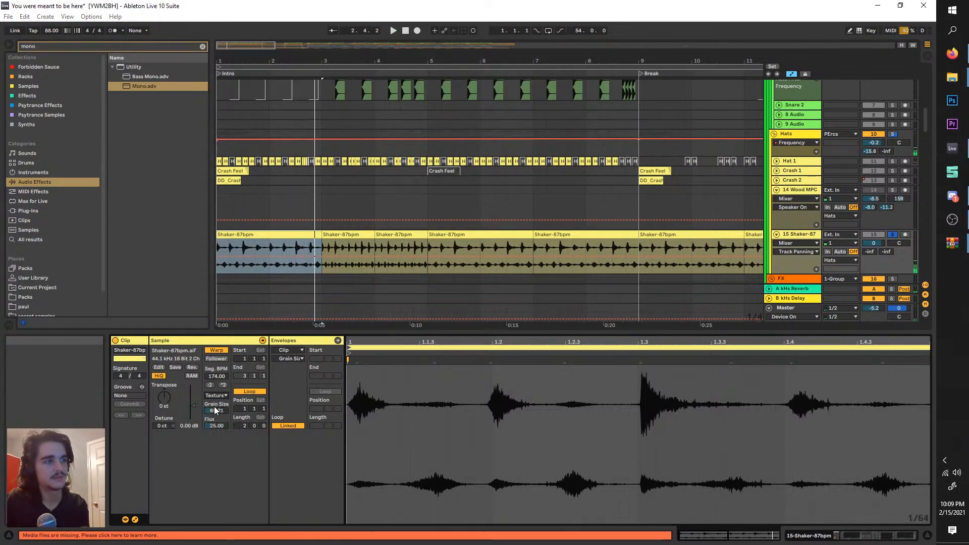
{"action": "key", "text": "space"}
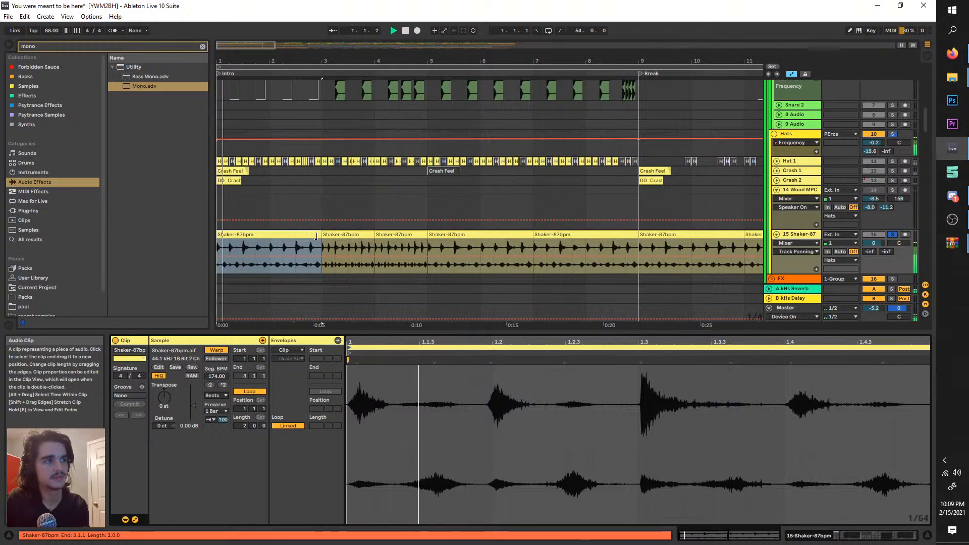
- Shorten the first shaker clip to half a bar, duplicate it up to 3.3.1, and play from bar 4
{"action": "left_click_drag", "start_coordinate": [322, 240], "coordinate": [238, 239]}
{"action": "key", "text": "ctrl+d"}
{"action": "key", "text": "ctrl+d"}
{"action": "key", "text": "ctrl+d"}
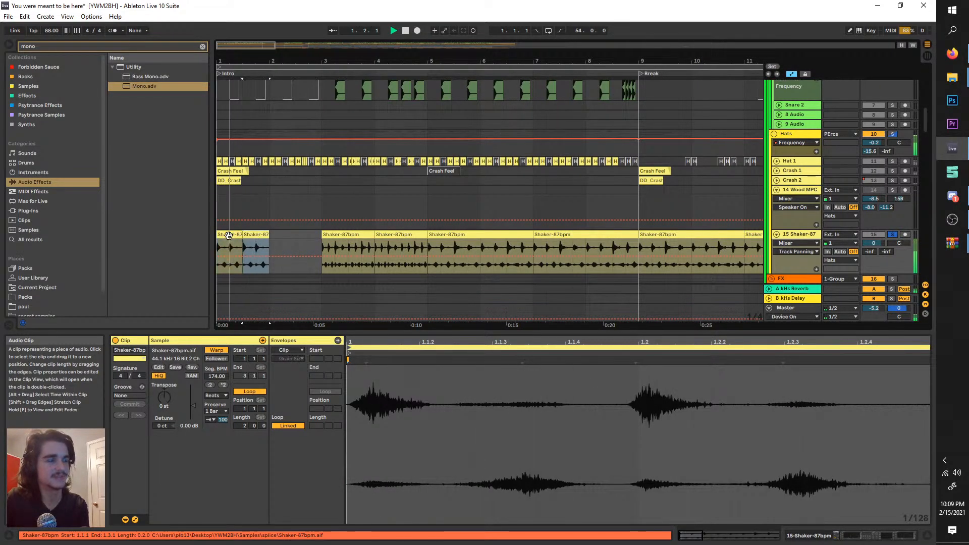
{"action": "key", "text": "ctrl+d"}
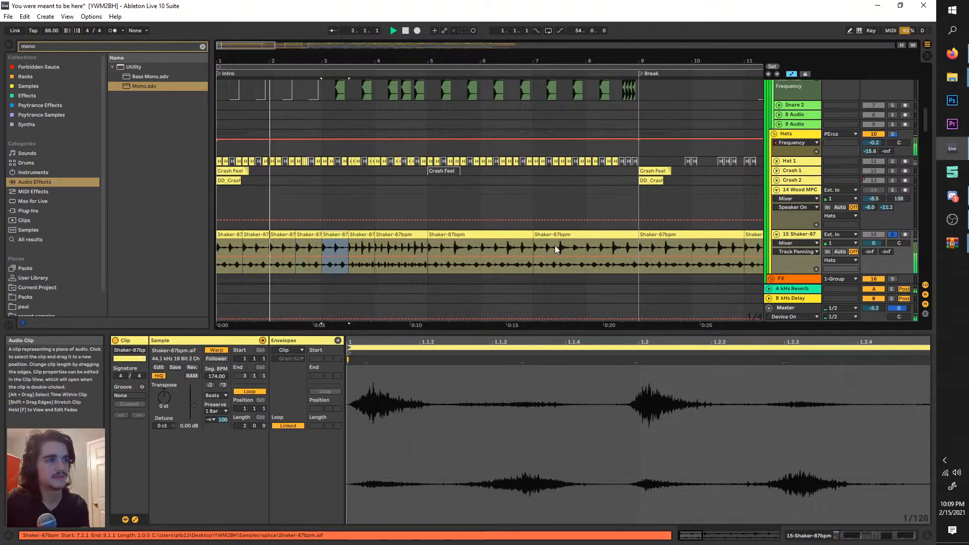
{"action": "left_click", "coordinate": [374, 255]}
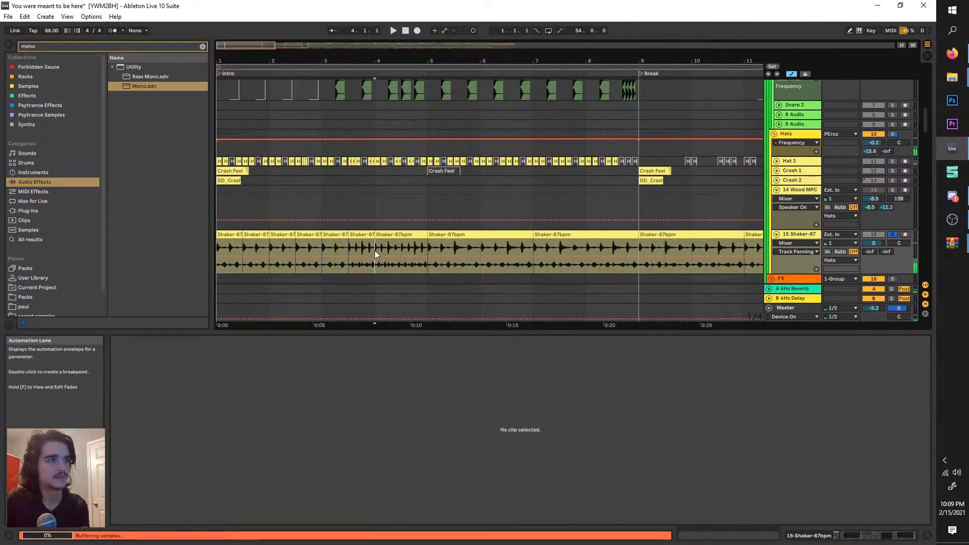
{"action": "key", "text": "space"}
{"action": "key", "text": "space"}
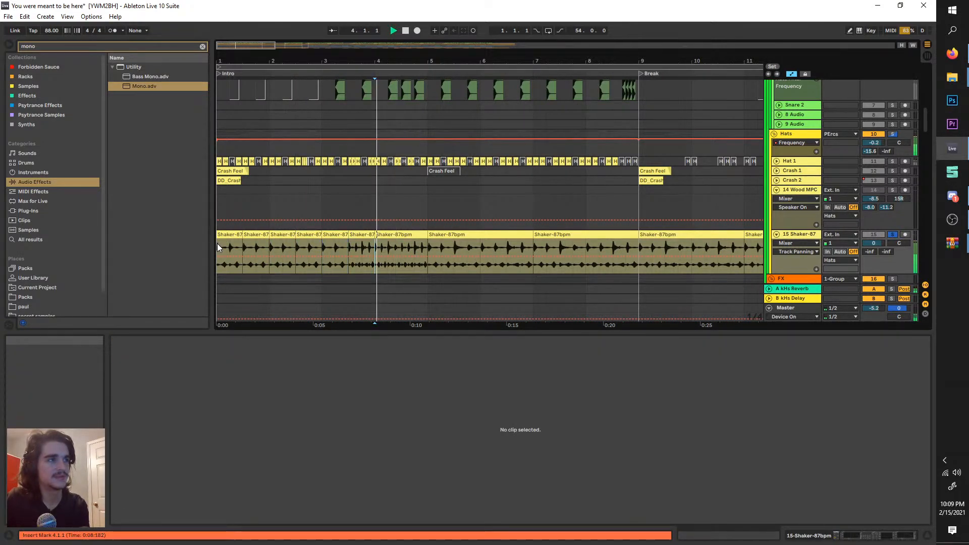
- Open the first half-bar shaker clip, select 1 Bar for its Beats preservation, and play it from the start
{"action": "left_click", "coordinate": [218, 243]}
{"action": "key", "text": "space"}
{"action": "key", "text": "space"}
{"action": "double_click", "coordinate": [227, 233]}
{"action": "key", "text": "space"}
{"action": "scroll", "coordinate": [438, 399], "scroll_direction": "down", "scroll_amount": 5}
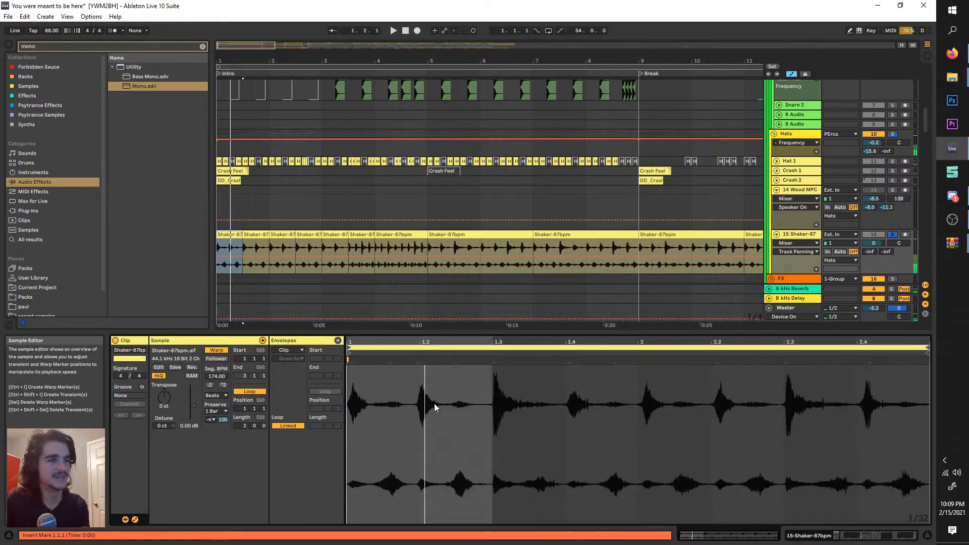
{"action": "key", "text": "space"}
{"action": "key", "text": "space"}
{"action": "left_click", "coordinate": [216, 411]}
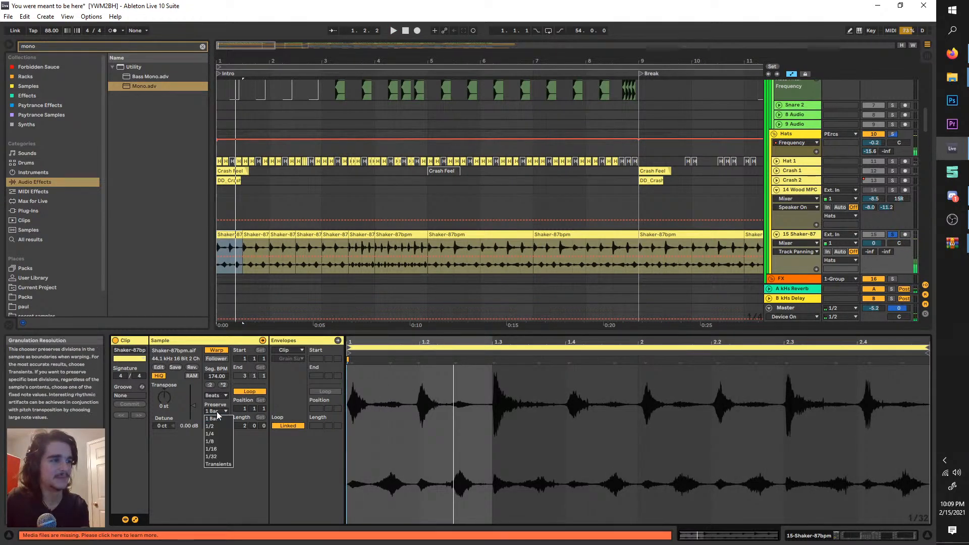
{"action": "left_click", "coordinate": [217, 417]}
{"action": "key", "text": "space"}
{"action": "key", "text": "space"}
- Extend the first shaker clip to 3.1.1, duplicate it up to bar 5, and play from 5.1.1 to compare
{"action": "left_click_drag", "start_coordinate": [241, 234], "coordinate": [322, 243]}
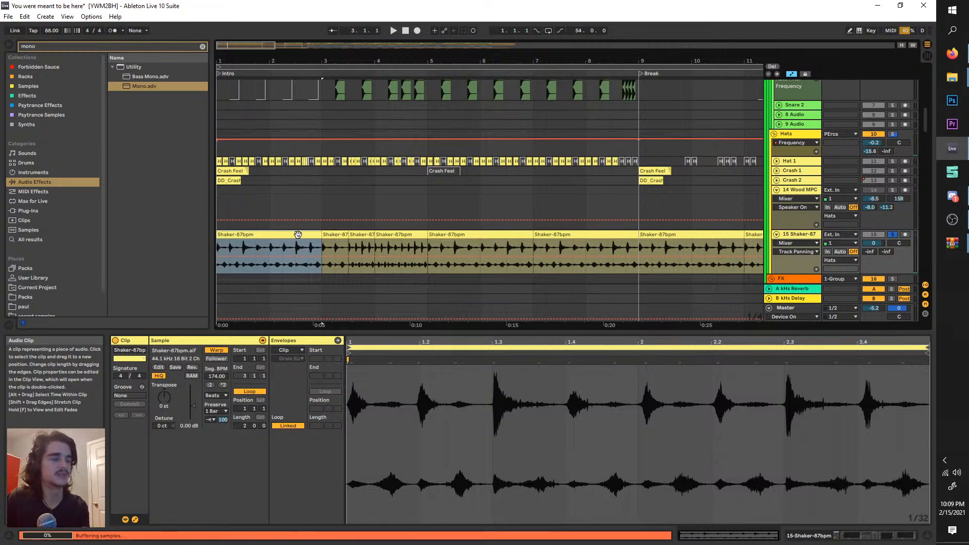
{"action": "key", "text": "ctrl+d"}
{"action": "left_click", "coordinate": [299, 247]}
{"action": "key", "text": "space"}
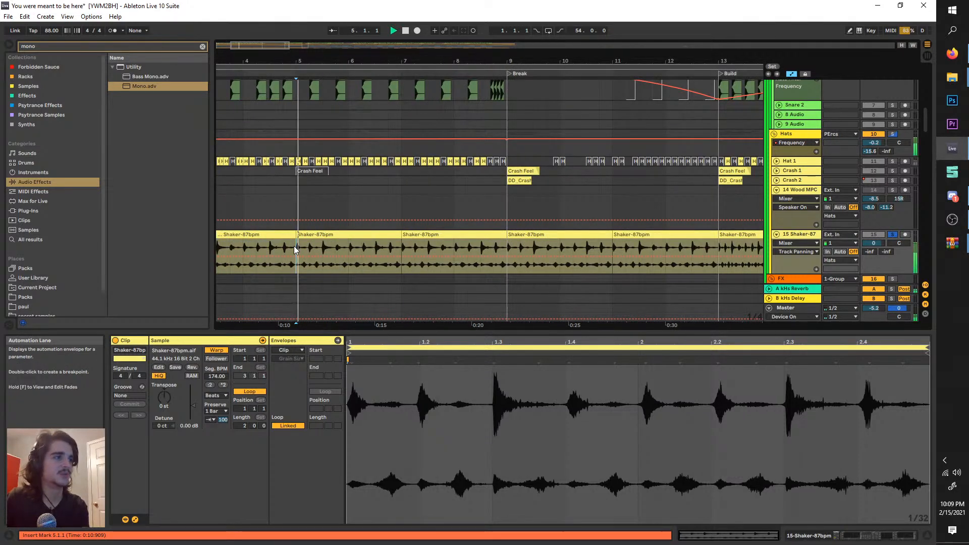
{"action": "scroll", "coordinate": [311, 241], "scroll_direction": "left", "scroll_amount": 3}
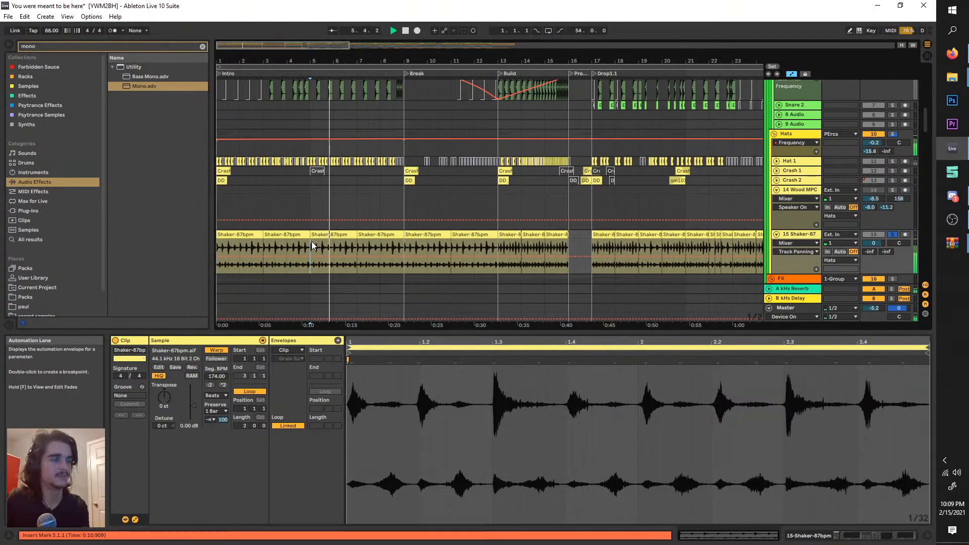
{"action": "scroll", "coordinate": [311, 241], "scroll_direction": "left", "scroll_amount": 3}
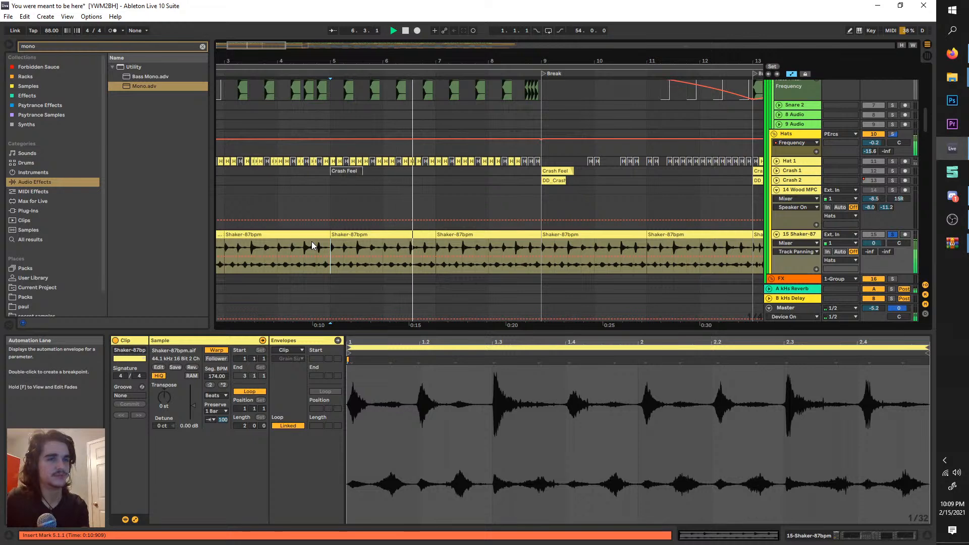
{"action": "scroll", "coordinate": [311, 242], "scroll_direction": "down", "scroll_amount": 1}
{"action": "scroll", "coordinate": [311, 242], "scroll_direction": "down", "scroll_amount": 2}
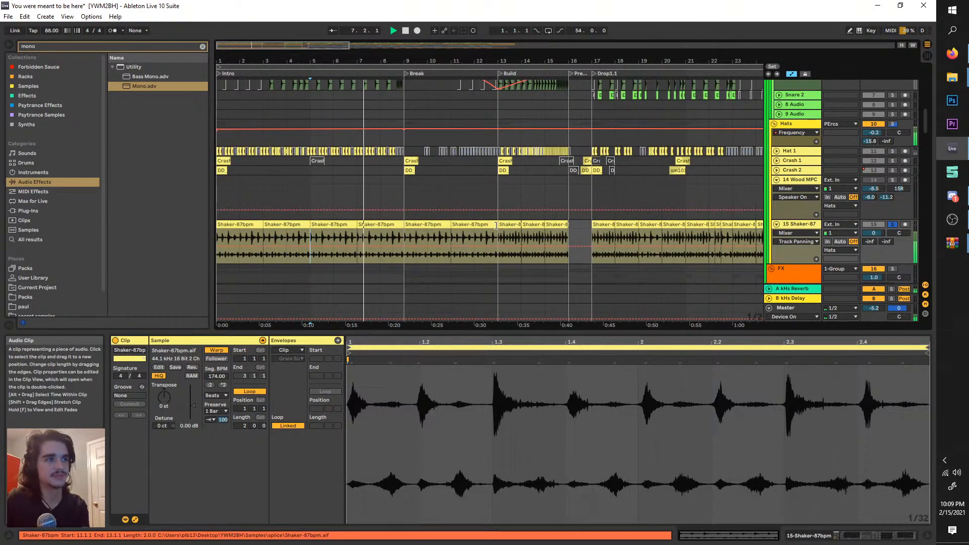
- Copy the one-bar Re-Pitch shaker clip at bar 13 to bar 1 and duplicate it through bar 12
{"action": "left_click", "coordinate": [509, 225]}
{"action": "left_click", "coordinate": [227, 224]}
{"action": "key", "text": "ctrl+v"}
{"action": "key", "text": "ctrl+d"}
{"action": "key", "text": "ctrl+d"}
{"action": "key", "text": "ctrl+d"}
{"action": "key", "text": "ctrl+d"}
{"action": "key", "text": "ctrl+d"}
{"action": "key", "text": "ctrl+d"}
{"action": "key", "text": "ctrl+d"}
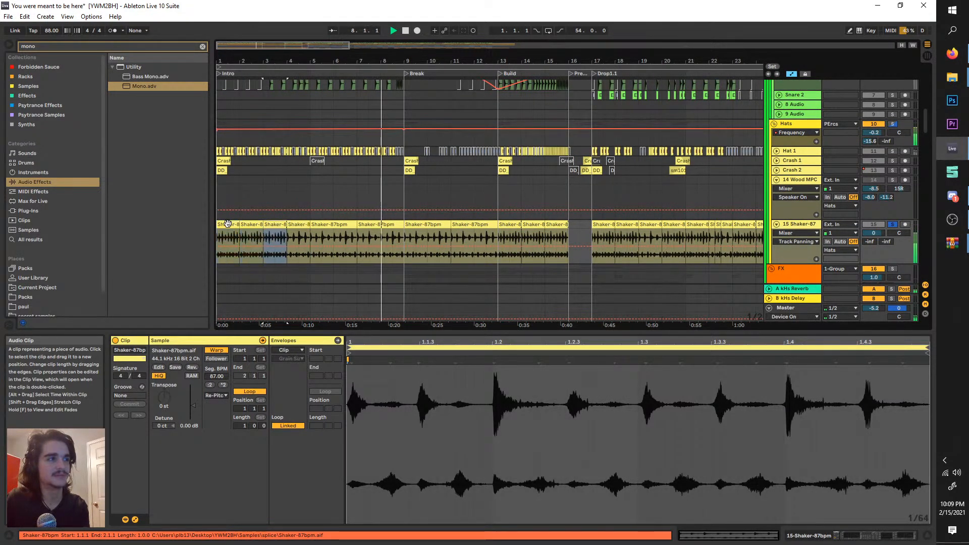
{"action": "key", "text": "ctrl+d"}
{"action": "key", "text": "ctrl+d"}
{"action": "key", "text": "ctrl+d"}
{"action": "key", "text": "ctrl+d"}
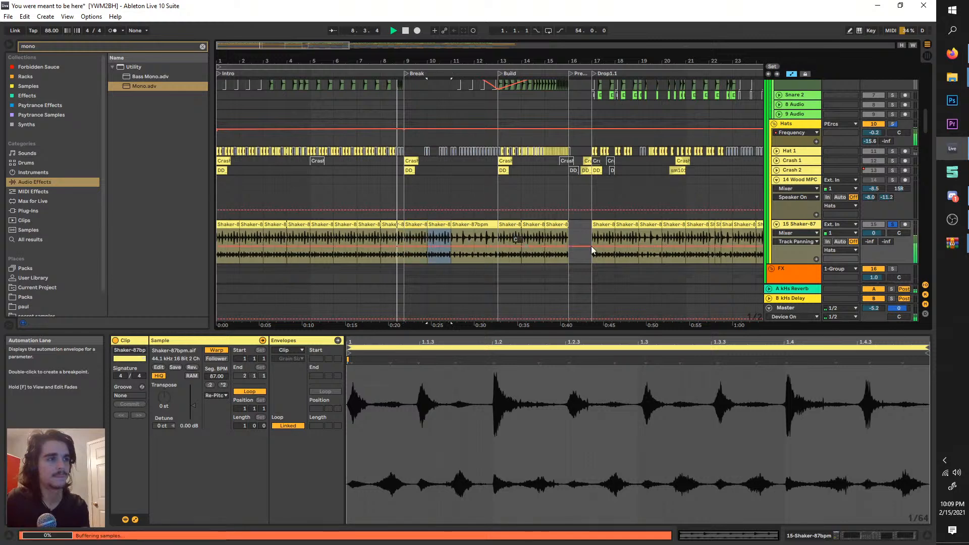
- Unsolo the shaker, play the full mix from the start, and lower the shaker's track volume to -4.1 dB
{"action": "left_click", "coordinate": [890, 224]}
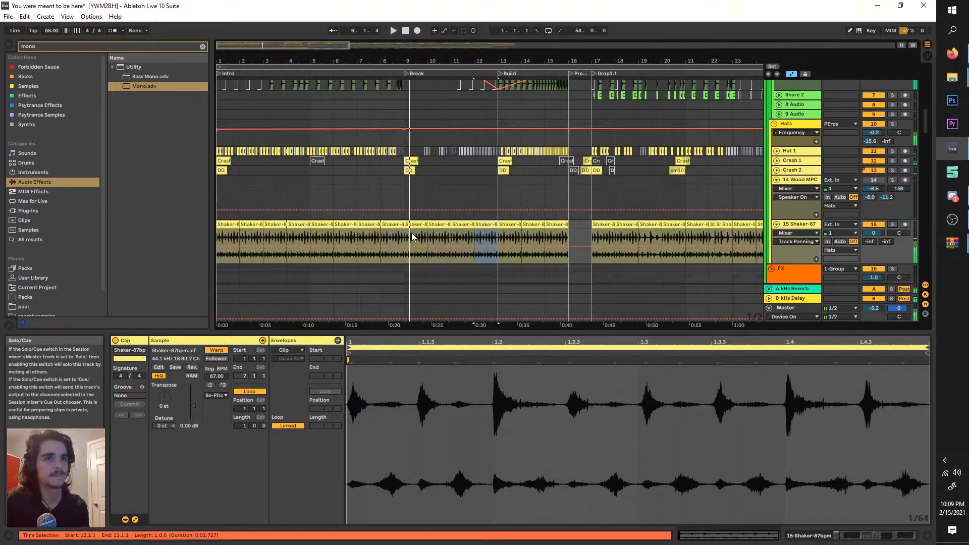
{"action": "left_click", "coordinate": [219, 236]}
{"action": "scroll", "coordinate": [220, 238], "scroll_direction": "up", "scroll_amount": 2}
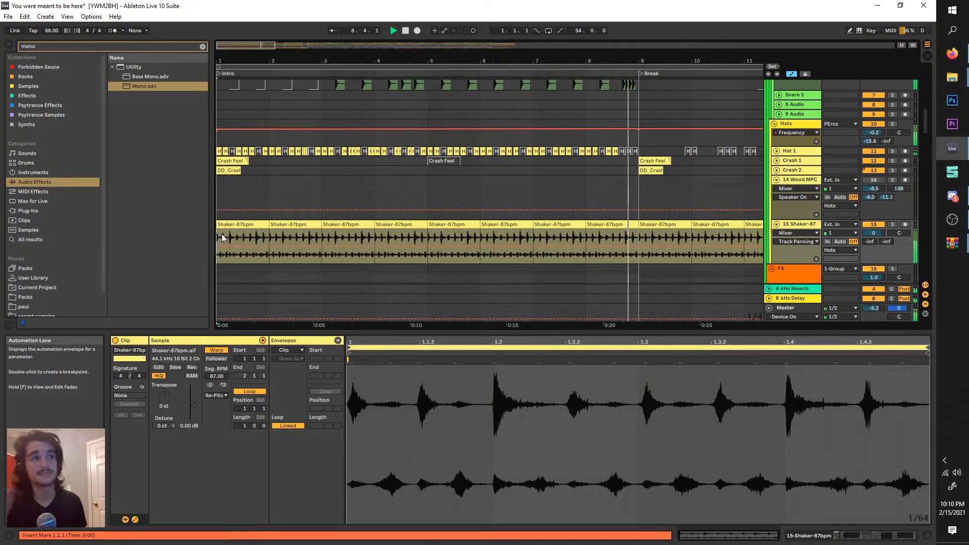
{"action": "scroll", "coordinate": [451, 221], "scroll_direction": "down", "scroll_amount": 5}
{"action": "scroll", "coordinate": [280, 234], "scroll_direction": "up", "scroll_amount": 3}
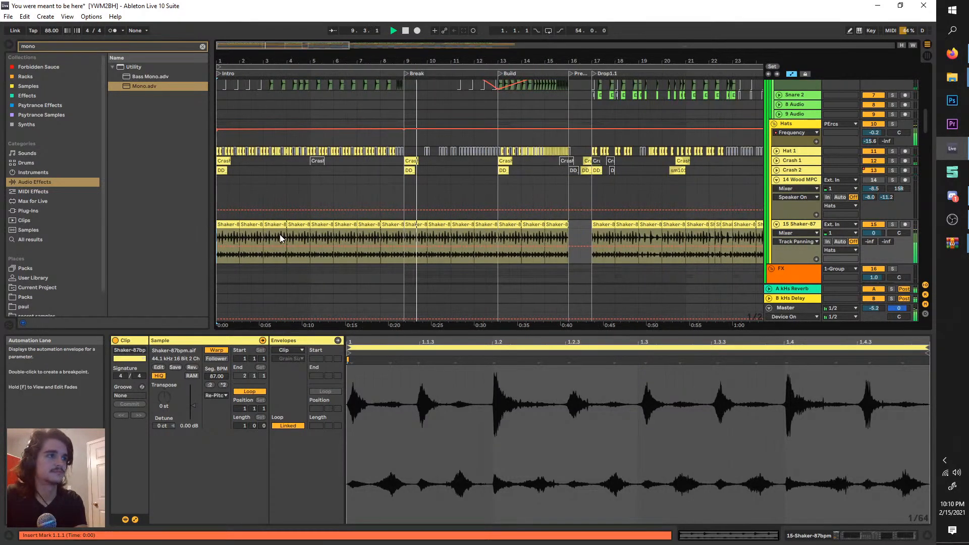
{"action": "left_click_drag", "start_coordinate": [874, 233], "coordinate": [873, 243]}
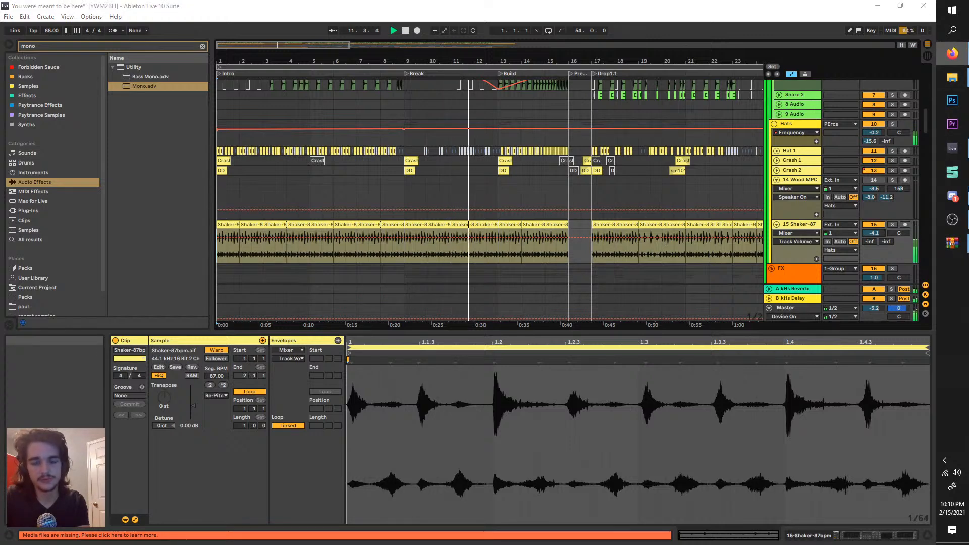
- Show the shaker's device chain and examine its clips through the PreDrop and Drop1.1 sections during playback
{"action": "left_click", "coordinate": [804, 225]}
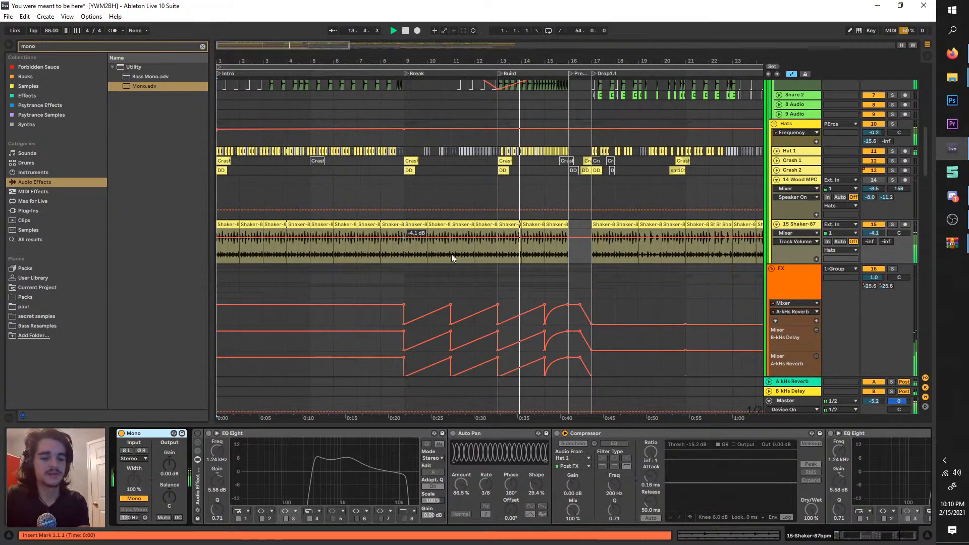
{"action": "left_click", "coordinate": [566, 261]}
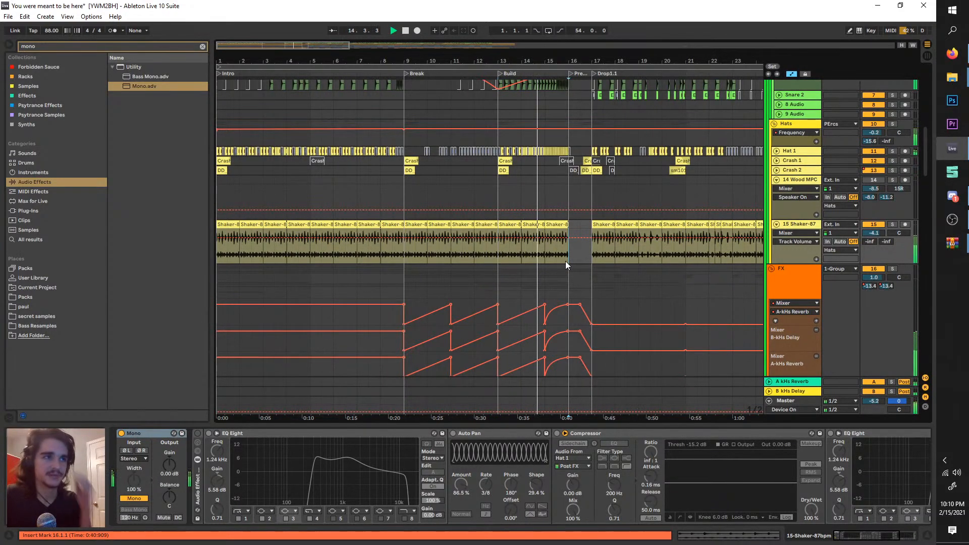
{"action": "scroll", "coordinate": [474, 222], "scroll_direction": "up", "scroll_amount": 3}
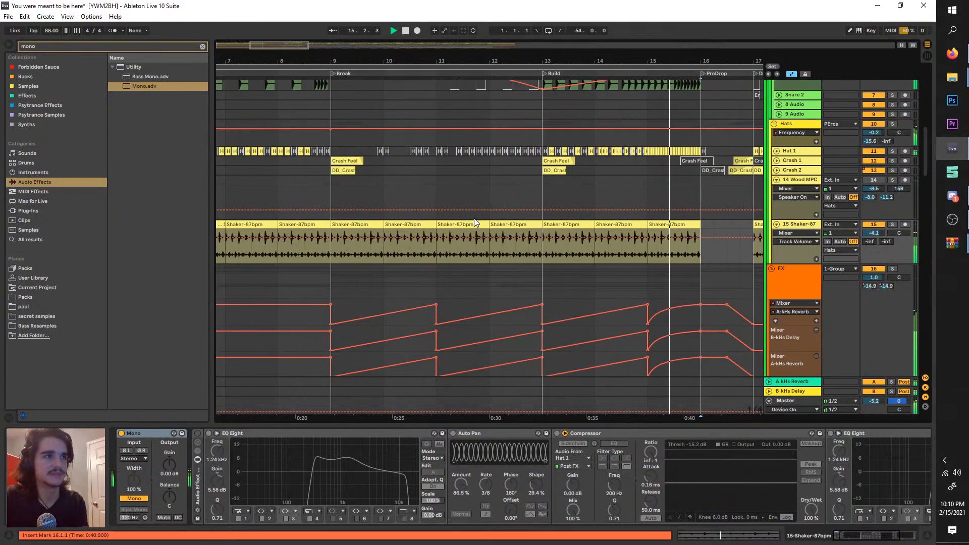
{"action": "scroll", "coordinate": [534, 266], "scroll_direction": "right", "scroll_amount": 5}
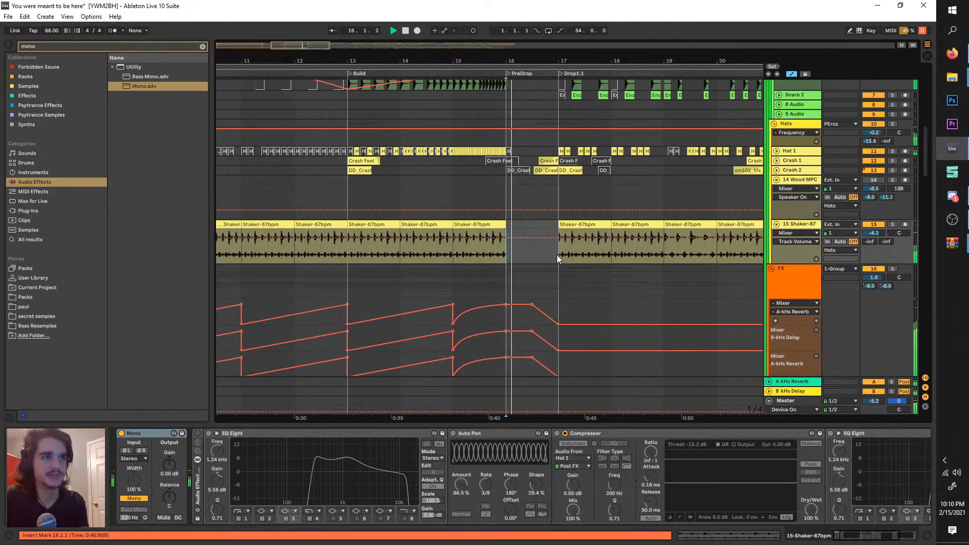
{"action": "scroll", "coordinate": [557, 255], "scroll_direction": "right", "scroll_amount": 1}
{"action": "left_click", "coordinate": [501, 256]}
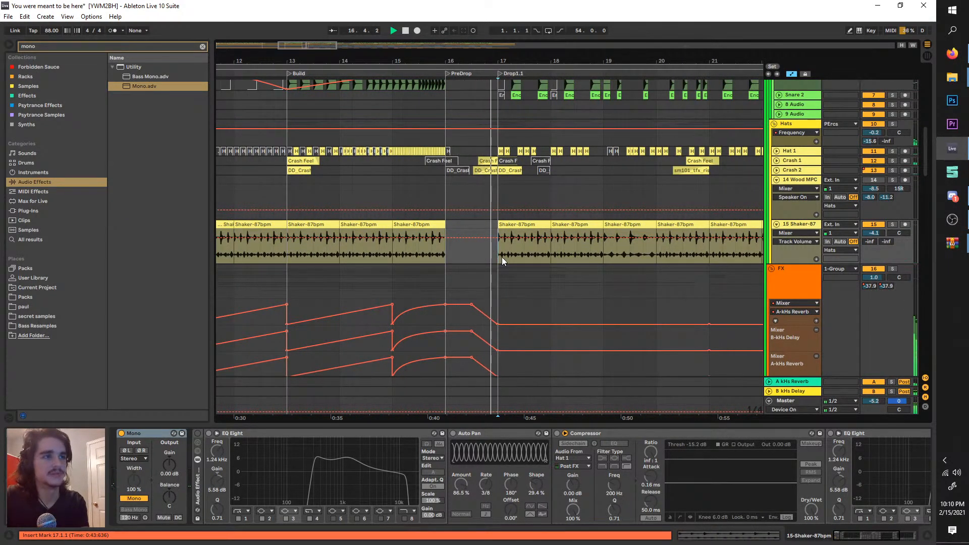
{"action": "scroll", "coordinate": [502, 256], "scroll_direction": "right", "scroll_amount": 1}
{"action": "scroll", "coordinate": [489, 252], "scroll_direction": "right", "scroll_amount": 1}
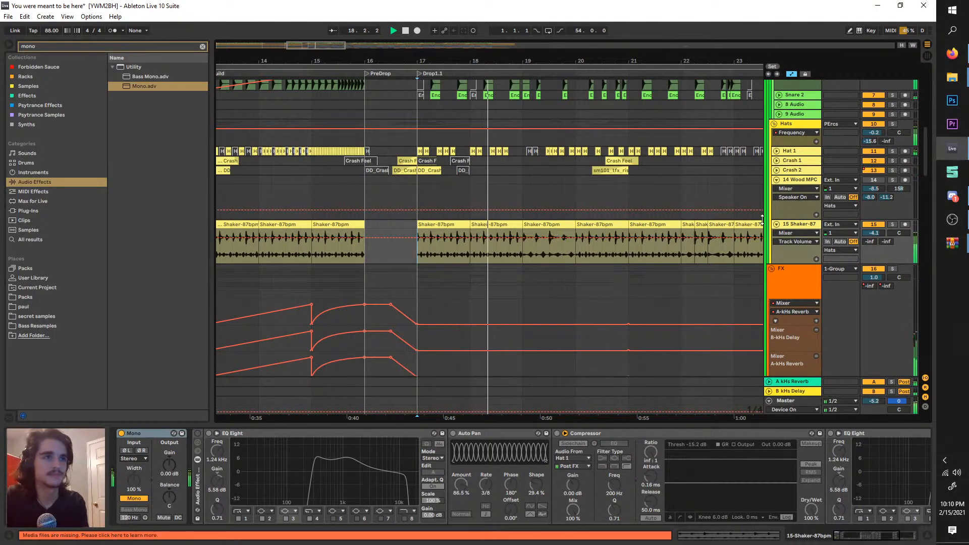
{"action": "left_click", "coordinate": [555, 224]}
{"action": "scroll", "coordinate": [554, 224], "scroll_direction": "right", "scroll_amount": 1}
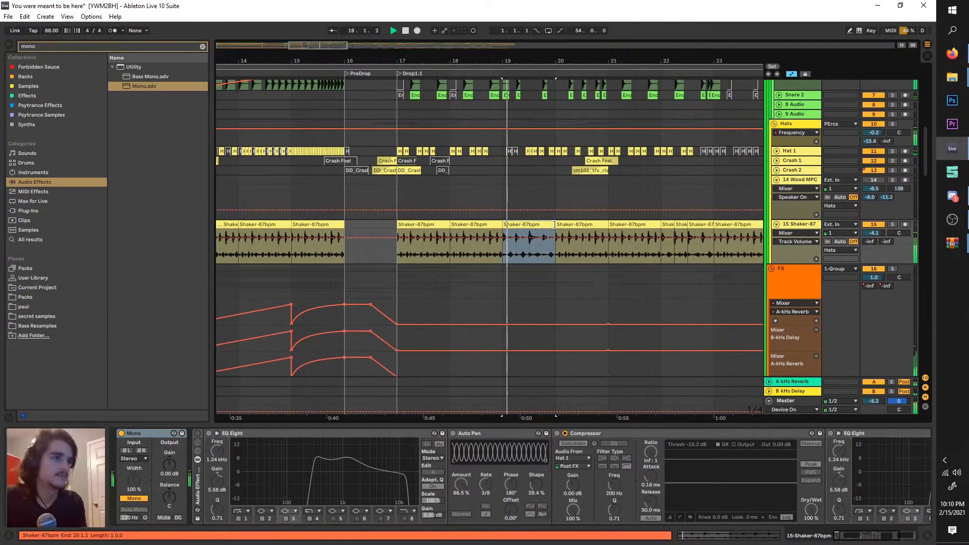
{"action": "scroll", "coordinate": [554, 224], "scroll_direction": "right", "scroll_amount": 2}
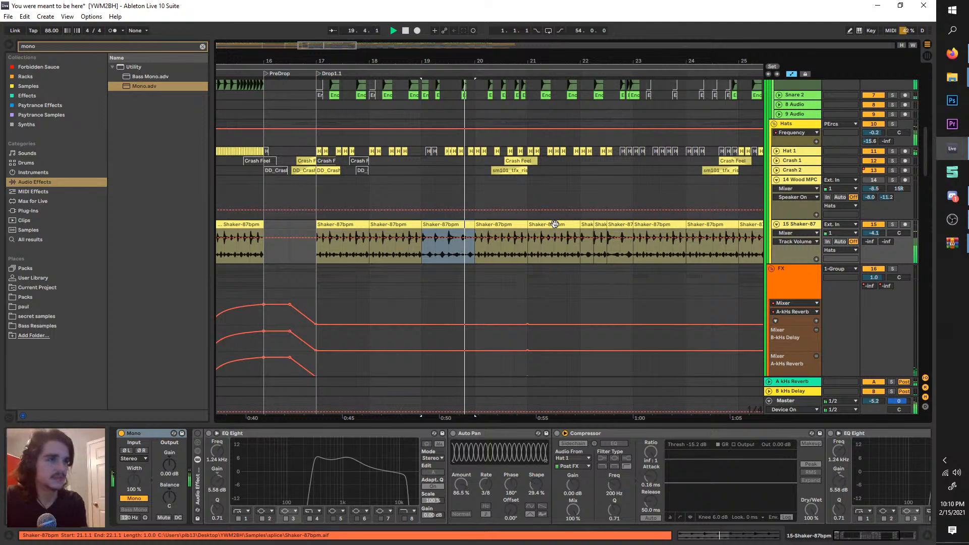
- Open the shaker clip at bar 19 to inspect its warp settings and waveform, and shrink the clip view
{"action": "left_click", "coordinate": [421, 253]}
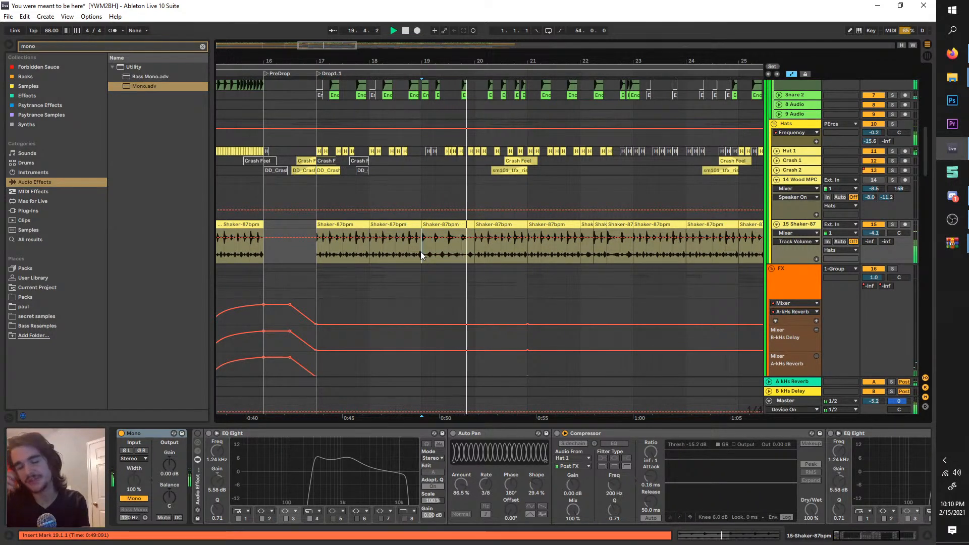
{"action": "left_click", "coordinate": [463, 224]}
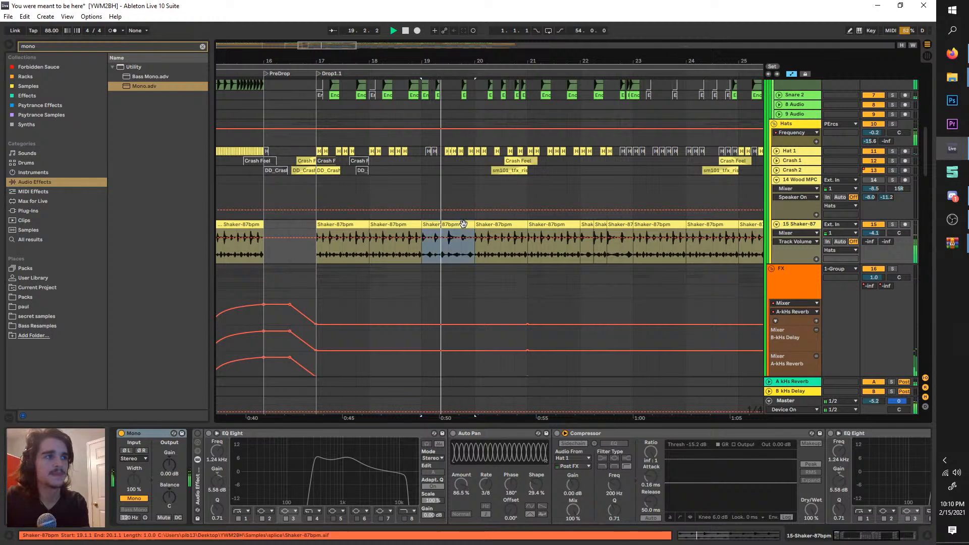
{"action": "double_click", "coordinate": [463, 224]}
{"action": "left_click", "coordinate": [528, 256]}
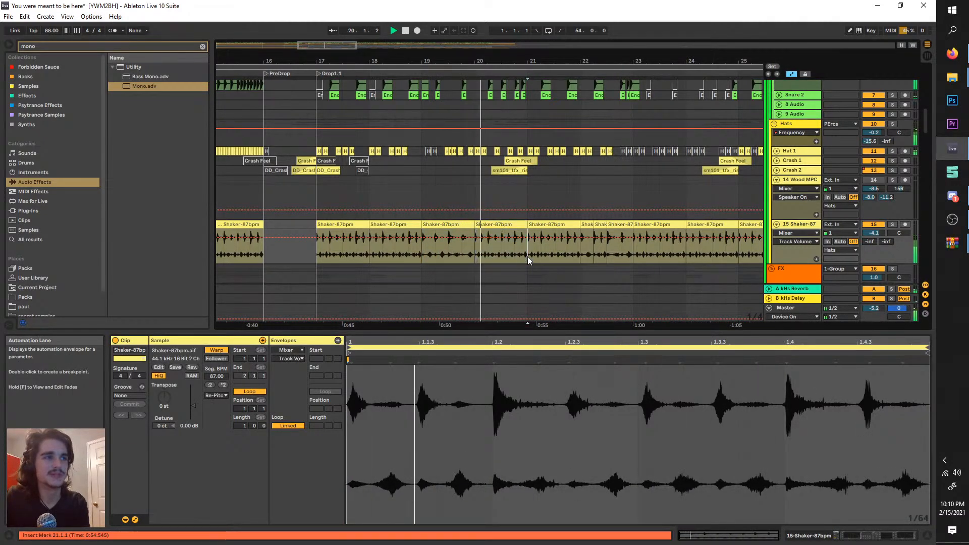
{"action": "scroll", "coordinate": [528, 258], "scroll_direction": "right", "scroll_amount": 1}
{"action": "left_click_drag", "start_coordinate": [552, 332], "coordinate": [552, 417]}
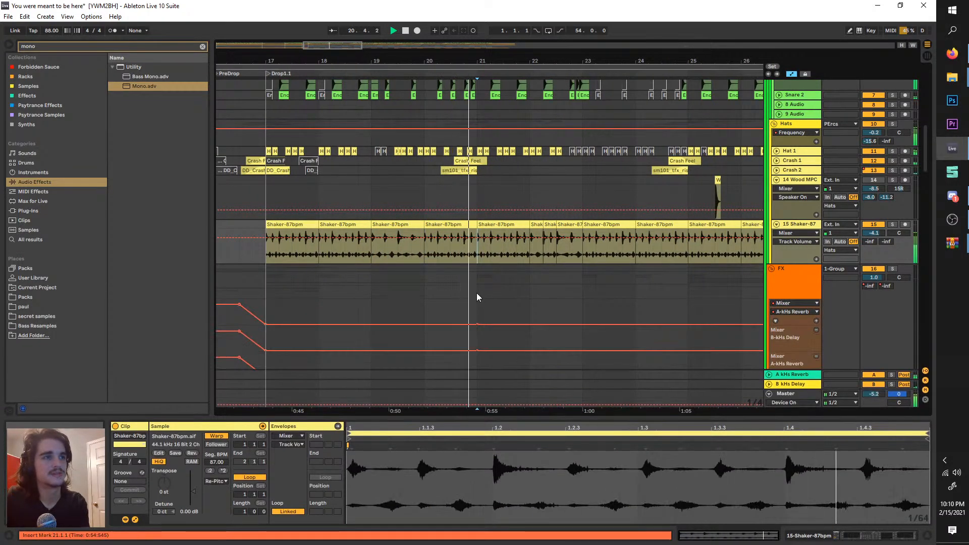
- Review the rest of the shaker and percussion arrangement during playback up to bar 29, and stop playback
{"action": "scroll", "coordinate": [525, 267], "scroll_direction": "right", "scroll_amount": 1}
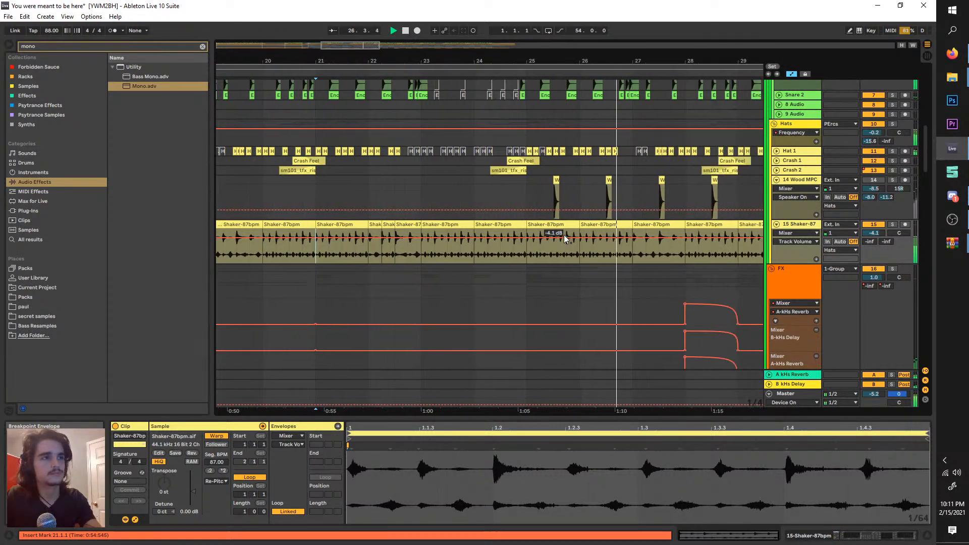
{"action": "scroll", "coordinate": [565, 238], "scroll_direction": "down", "scroll_amount": 2}
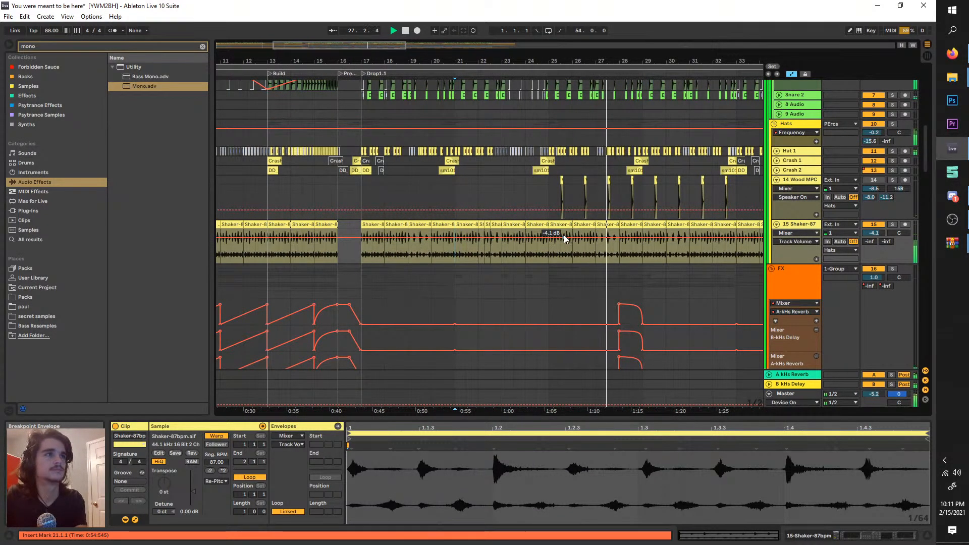
{"action": "scroll", "coordinate": [558, 264], "scroll_direction": "down", "scroll_amount": 3}
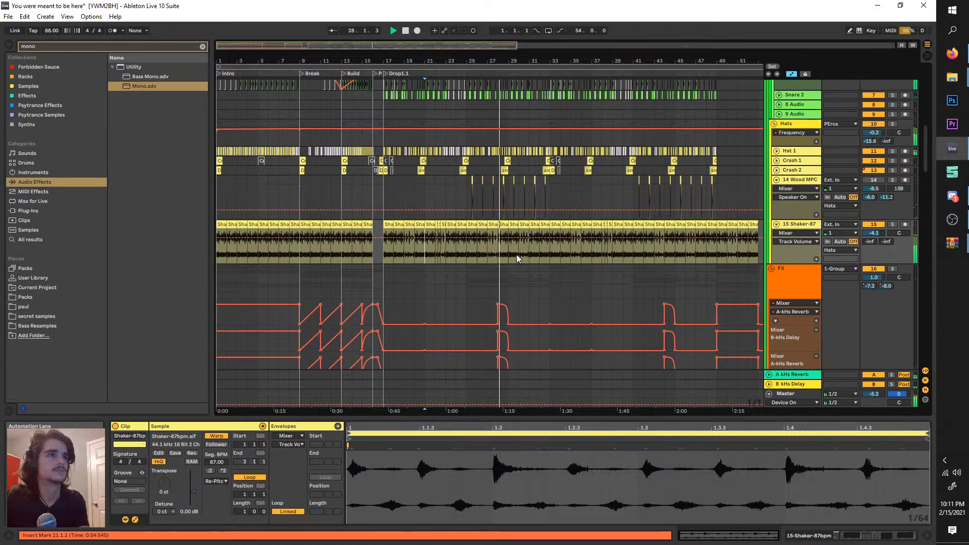
{"action": "scroll", "coordinate": [520, 254], "scroll_direction": "up", "scroll_amount": 3}
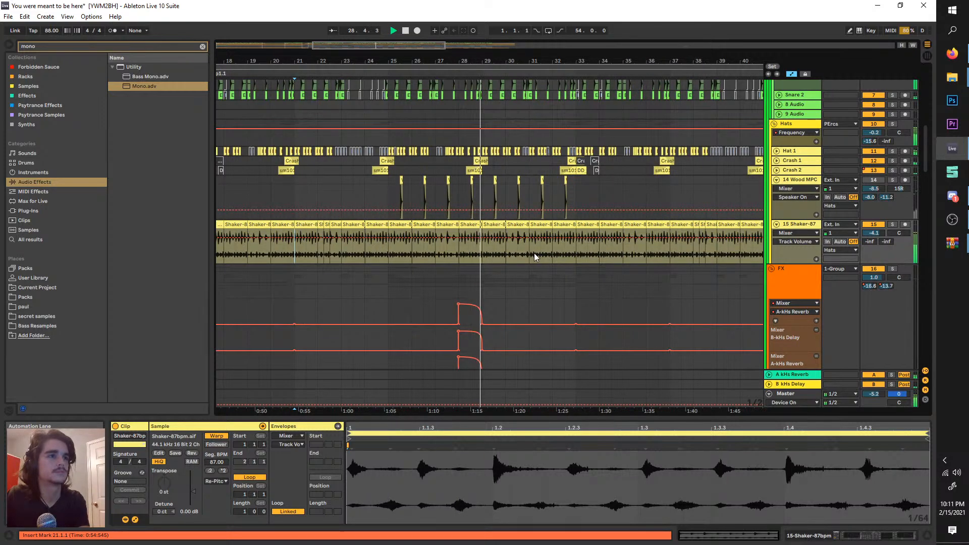
{"action": "left_click", "coordinate": [534, 253]}
{"action": "key", "text": "space"}
{"action": "scroll", "coordinate": [522, 250], "scroll_direction": "down", "scroll_amount": 3}
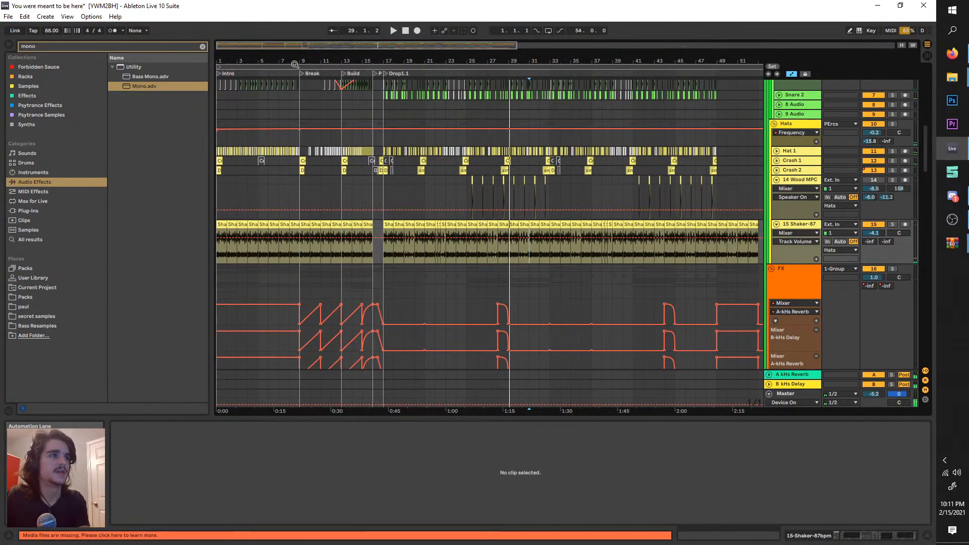
- Cut the content of all tracks from 33.1.1 to 61.1.1 and paste it at 41.1.1
{"action": "left_click_drag", "start_coordinate": [295, 65], "coordinate": [609, 66]}
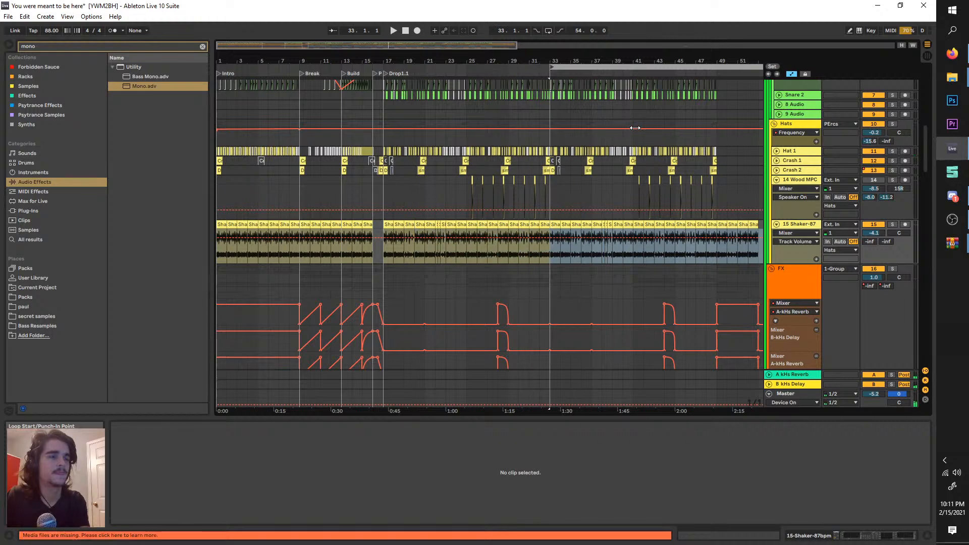
{"action": "left_click", "coordinate": [614, 66]}
{"action": "scroll", "coordinate": [619, 138], "scroll_direction": "down", "scroll_amount": 3}
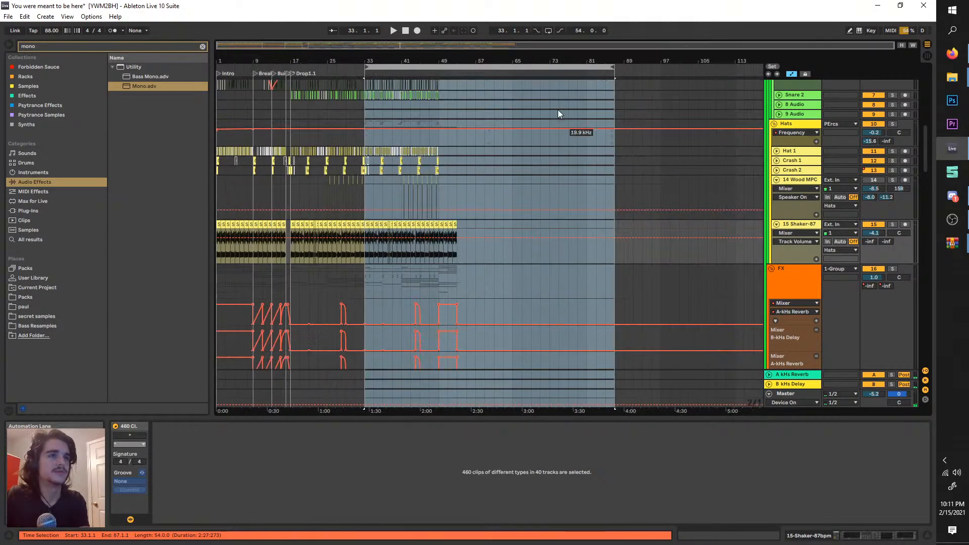
{"action": "left_click_drag", "start_coordinate": [576, 81], "coordinate": [492, 99]}
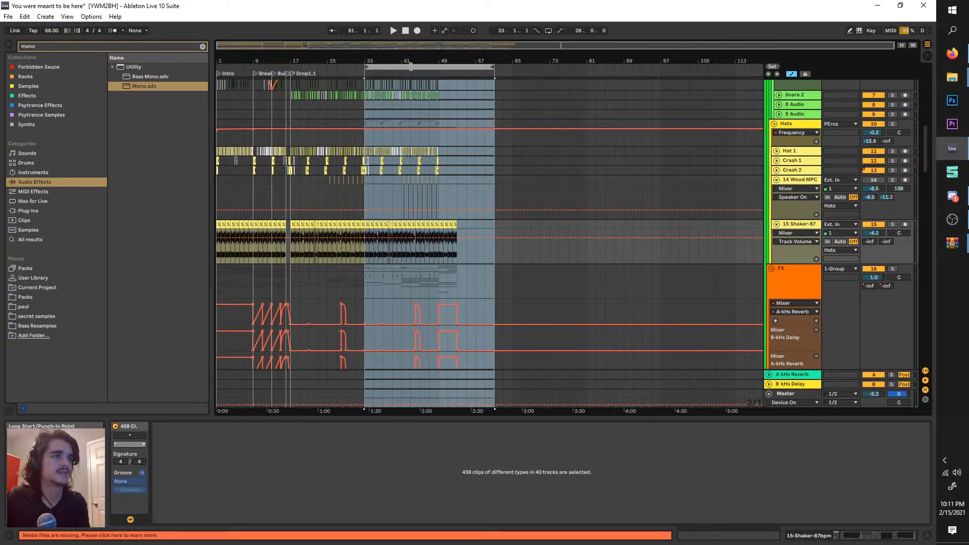
{"action": "key", "text": "Delete"}
{"action": "left_click_drag", "start_coordinate": [400, 66], "coordinate": [440, 72]}
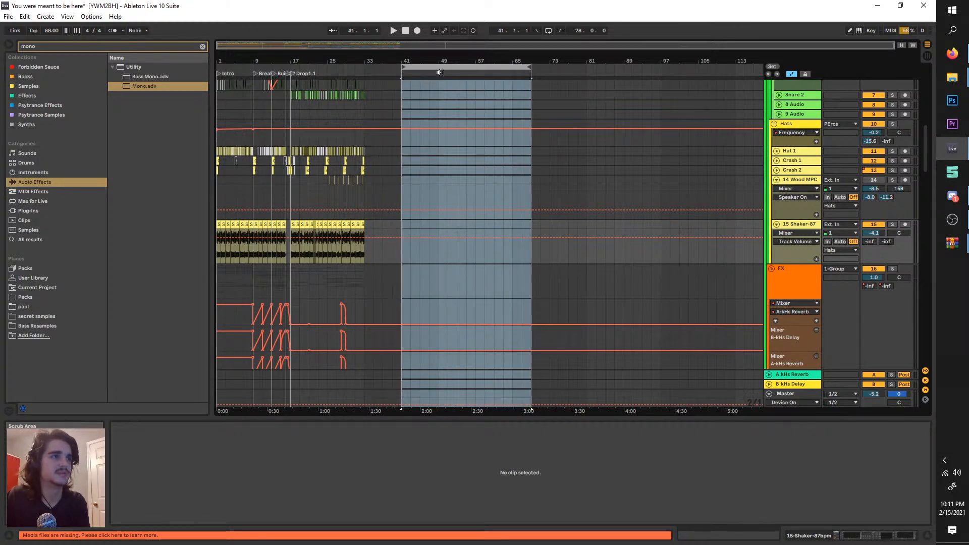
{"action": "key", "text": "ctrl+v"}
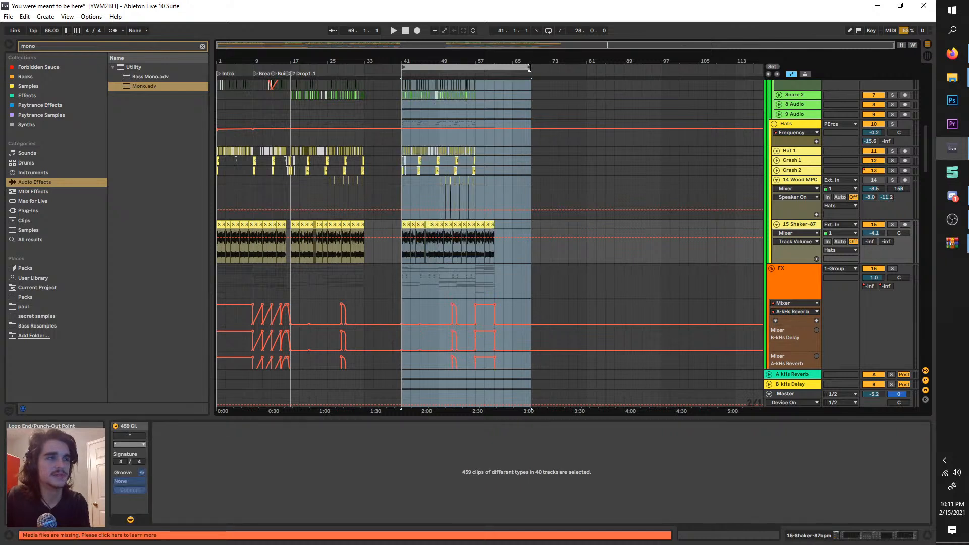
- Copy the eight-bar break and build section starting at 9.1.1 on all tracks into the gap at 33.1.1
{"action": "left_click_drag", "start_coordinate": [530, 67], "coordinate": [283, 78]}
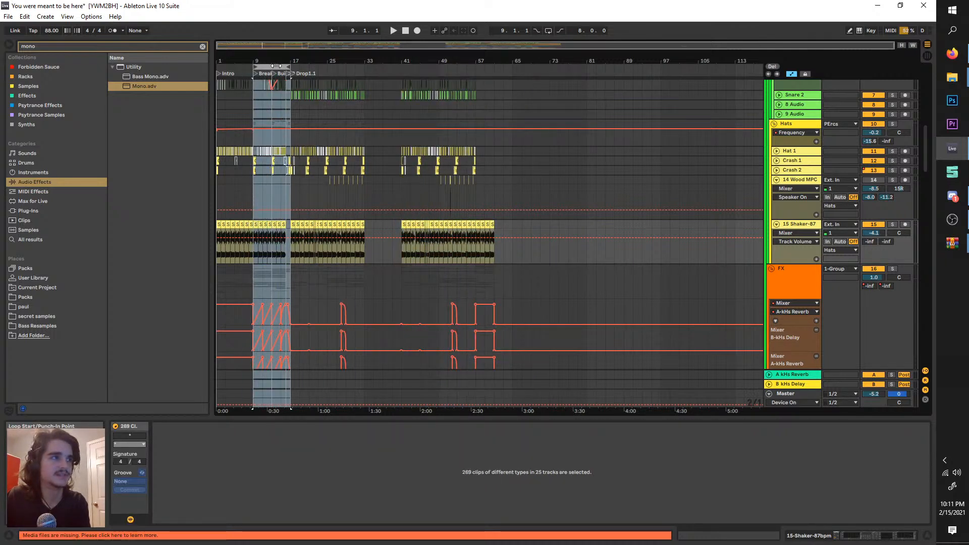
{"action": "left_click_drag", "start_coordinate": [357, 80], "coordinate": [394, 75]}
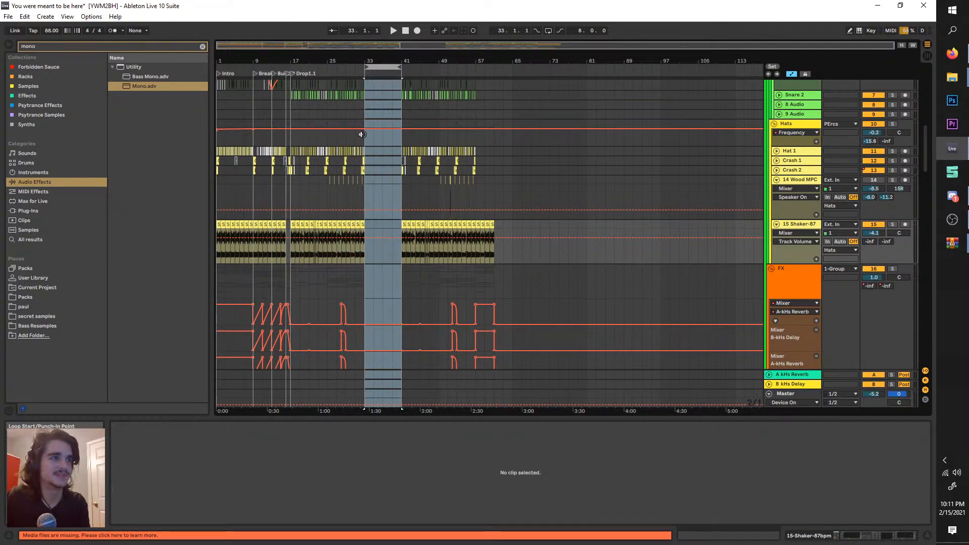
{"action": "key", "text": "ctrl+v"}
{"action": "scroll", "coordinate": [365, 68], "scroll_direction": "up", "scroll_amount": 3}
- Play the transition from 32.1.1 into the pasted break, and set the loop region to 33.1.1 through 61.1.1
{"action": "key", "text": "space"}
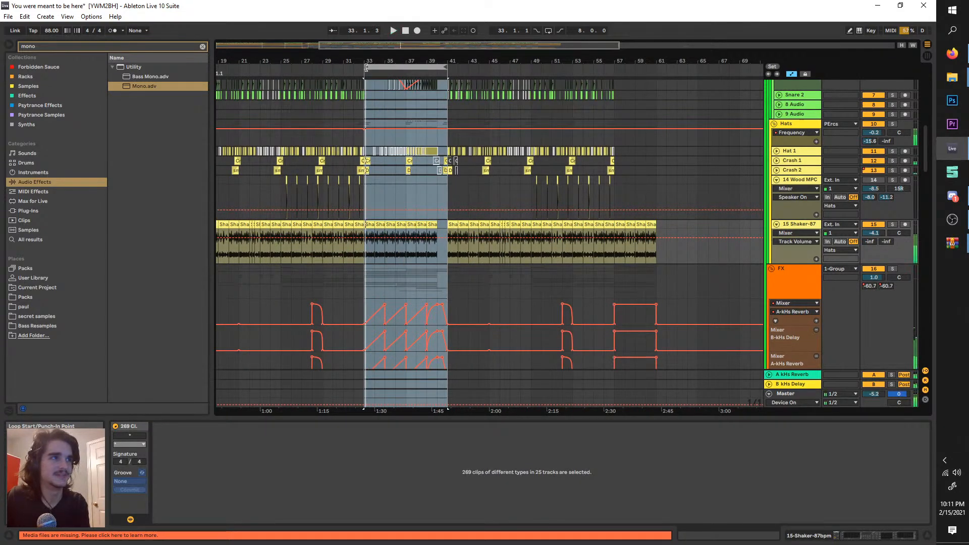
{"action": "left_click_drag", "start_coordinate": [365, 67], "coordinate": [351, 66]}
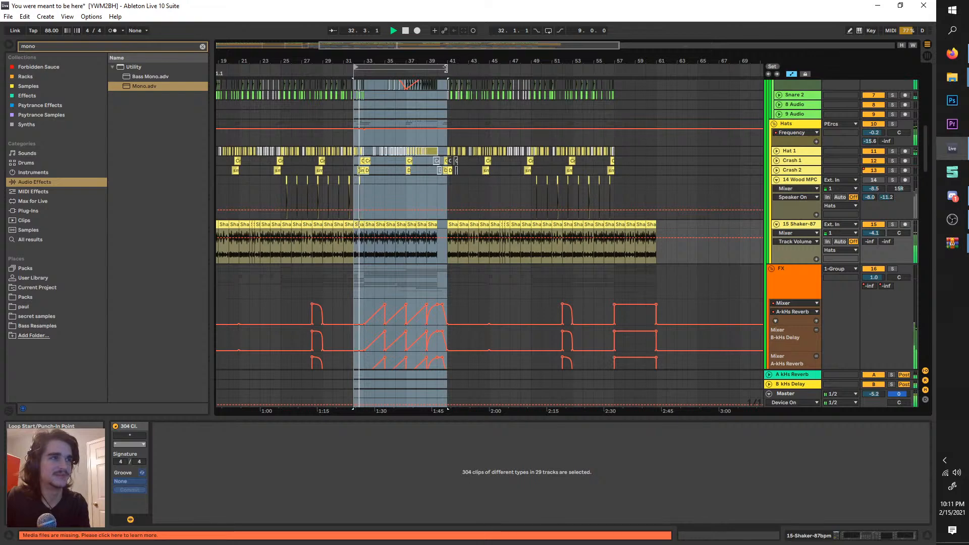
{"action": "left_click_drag", "start_coordinate": [446, 67], "coordinate": [653, 122]}
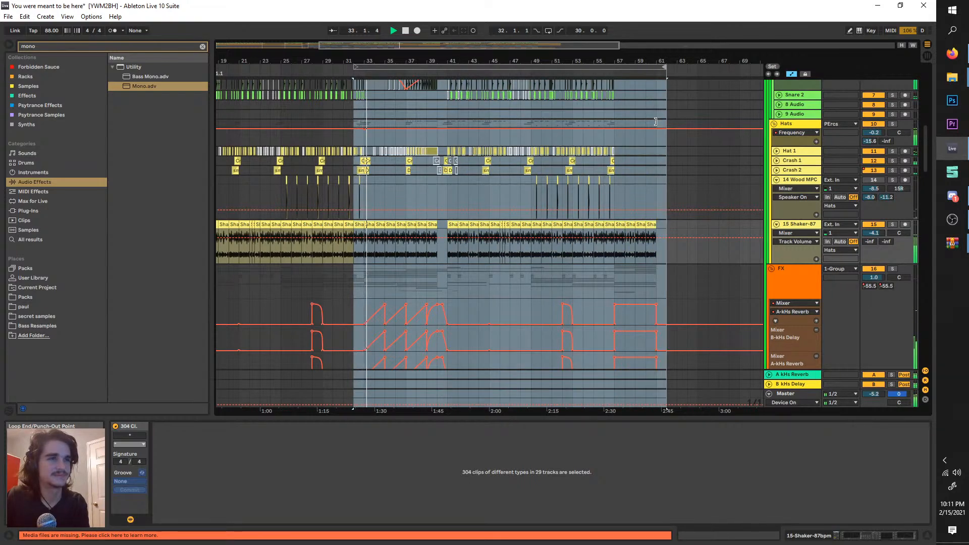
{"action": "scroll", "coordinate": [314, 166], "scroll_direction": "up", "scroll_amount": 5}
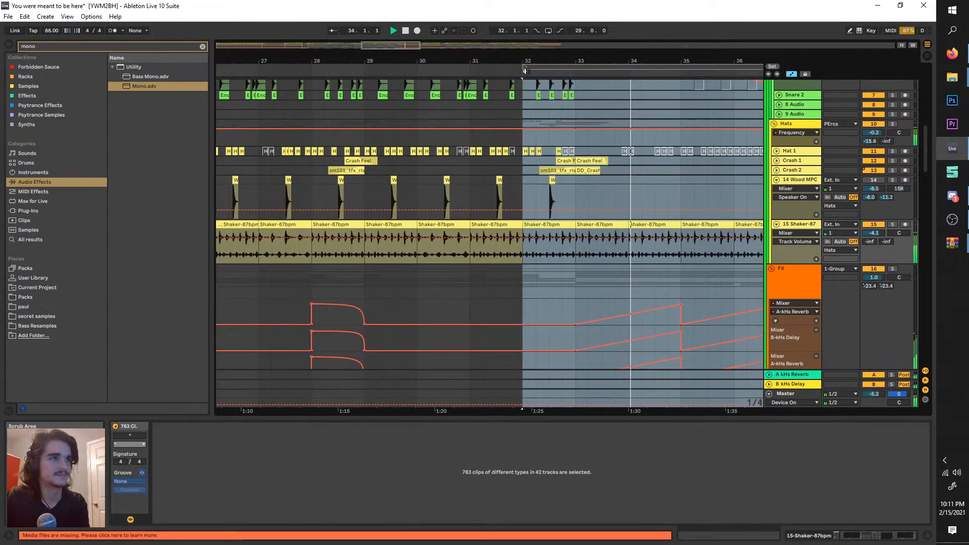
{"action": "left_click_drag", "start_coordinate": [524, 67], "coordinate": [576, 71]}
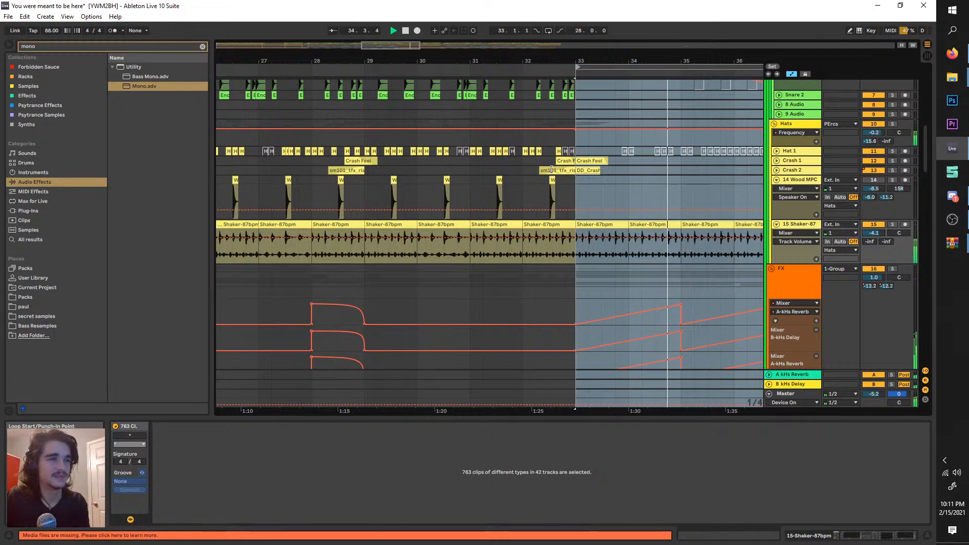
{"action": "scroll", "coordinate": [549, 173], "scroll_direction": "down", "scroll_amount": 5}
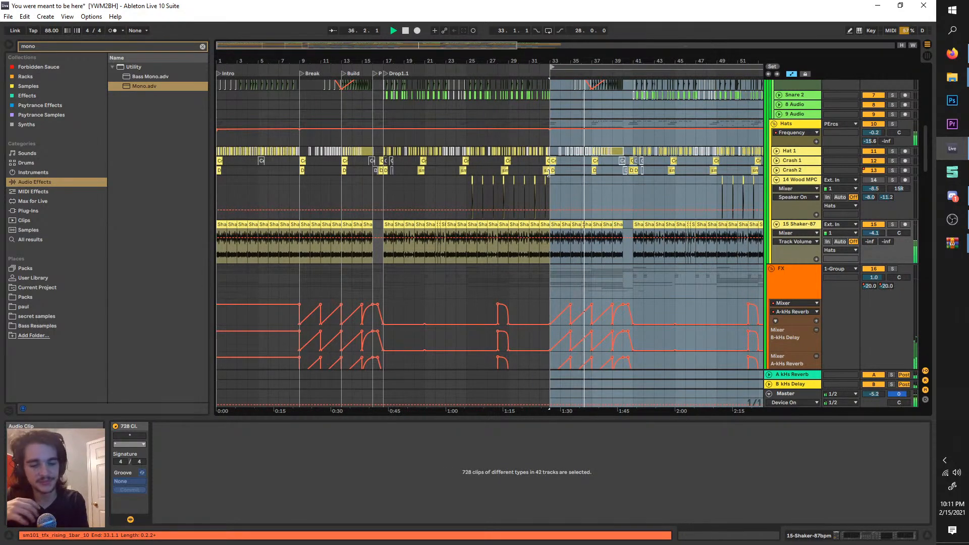
{"action": "scroll", "coordinate": [550, 253], "scroll_direction": "right", "scroll_amount": 10}
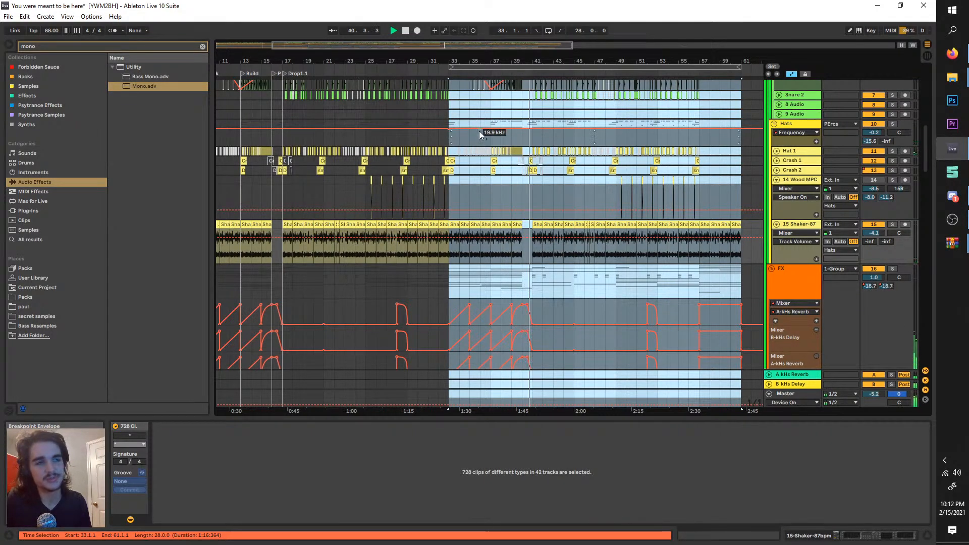
- Narrow the loop region to the second drop at 41.1.1 through 61.1.1, stop playback, and check its FX, add-on and bass tracks
{"action": "left_click", "coordinate": [453, 66]}
{"action": "left_click_drag", "start_coordinate": [453, 66], "coordinate": [529, 76]}
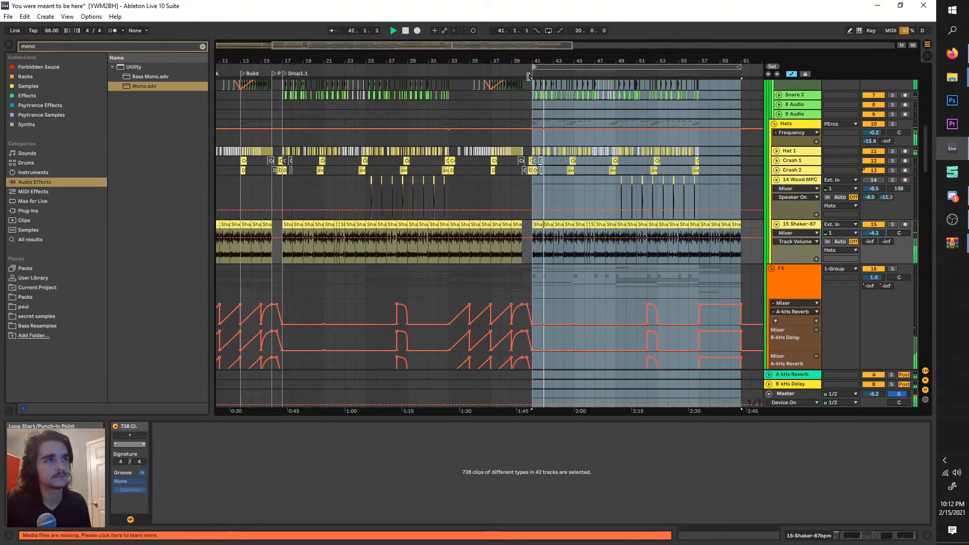
{"action": "scroll", "coordinate": [547, 203], "scroll_direction": "down", "scroll_amount": 8}
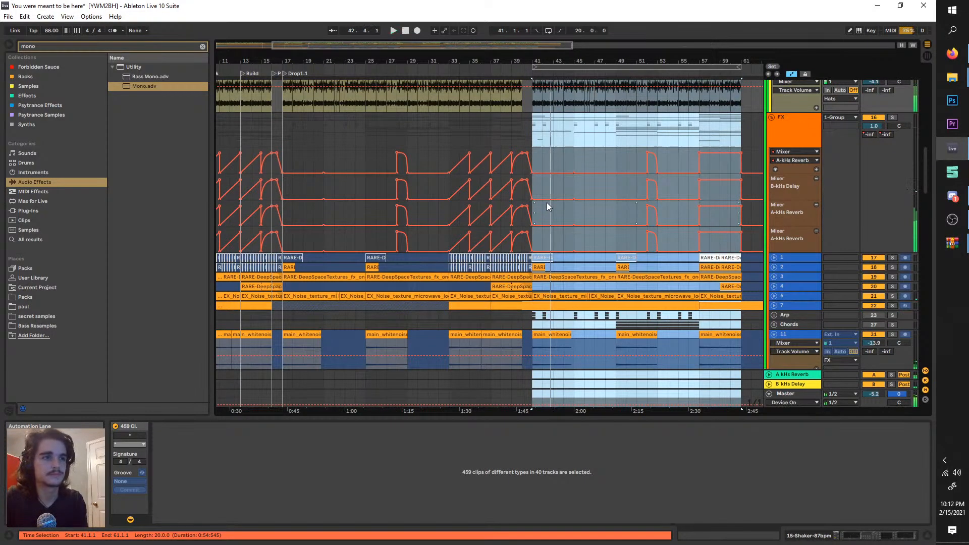
{"action": "scroll", "coordinate": [546, 265], "scroll_direction": "down", "scroll_amount": 13}
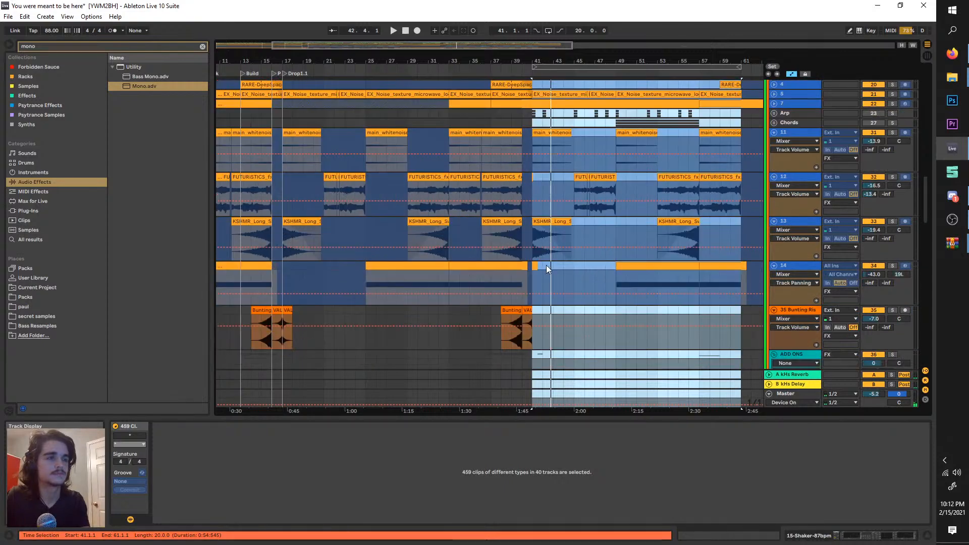
{"action": "scroll", "coordinate": [546, 266], "scroll_direction": "down", "scroll_amount": 6}
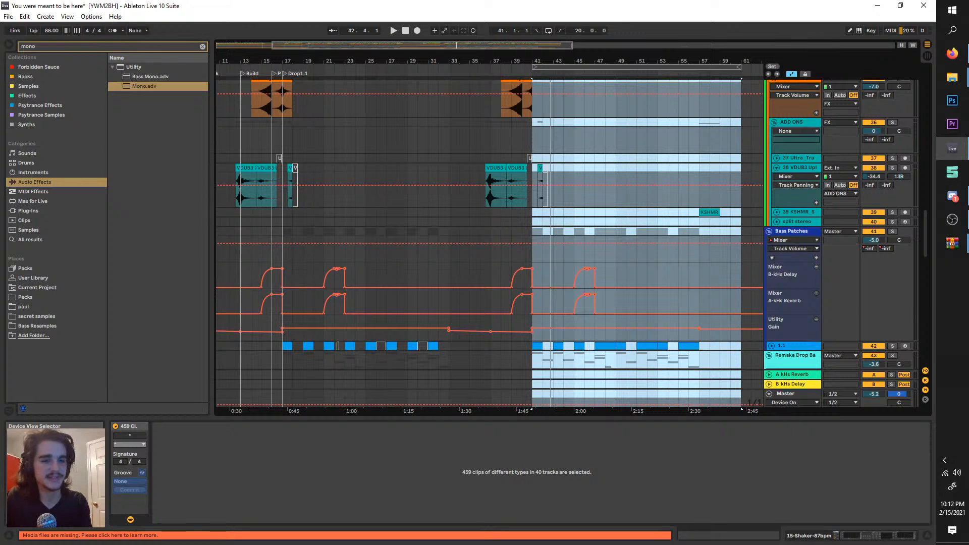
{"action": "key", "text": "alt+Tab"}
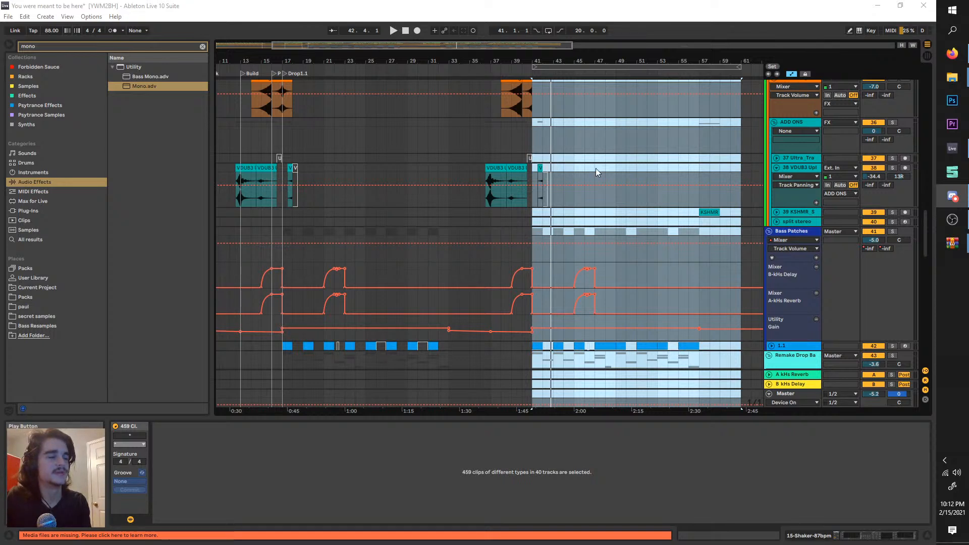
{"action": "left_click", "coordinate": [953, 227]}
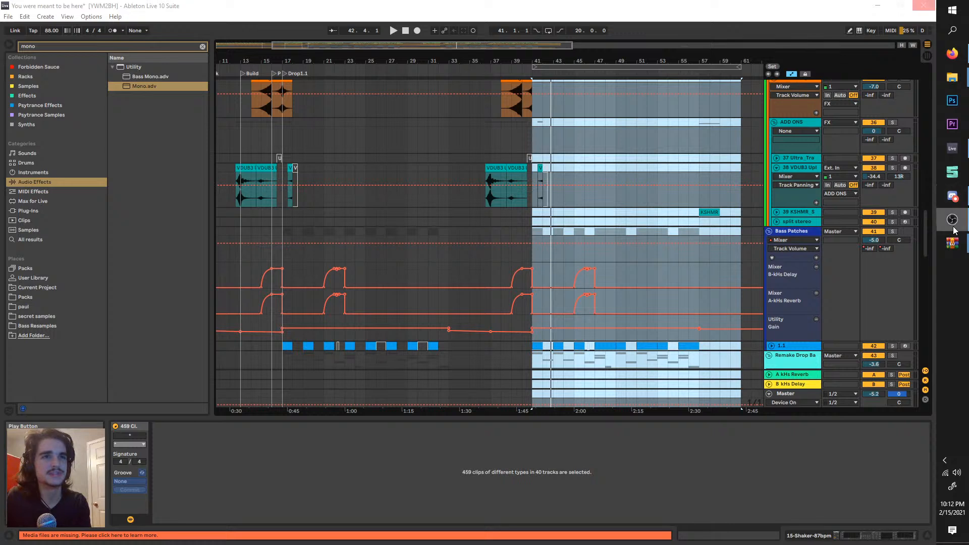
{"action": "key", "text": "space"}
{"action": "left_click", "coordinate": [574, 140]}
{"action": "key", "text": "space"}
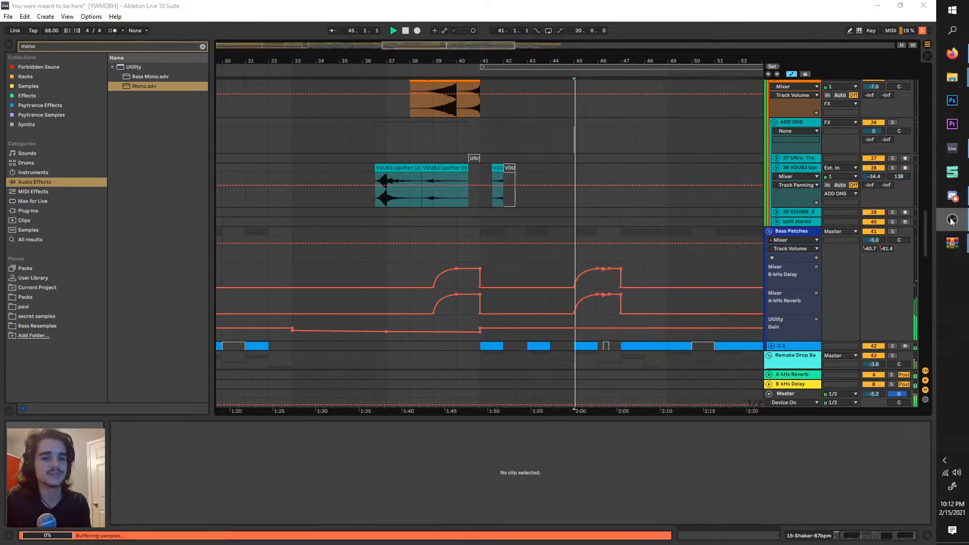
{"action": "left_click", "coordinate": [406, 30]}
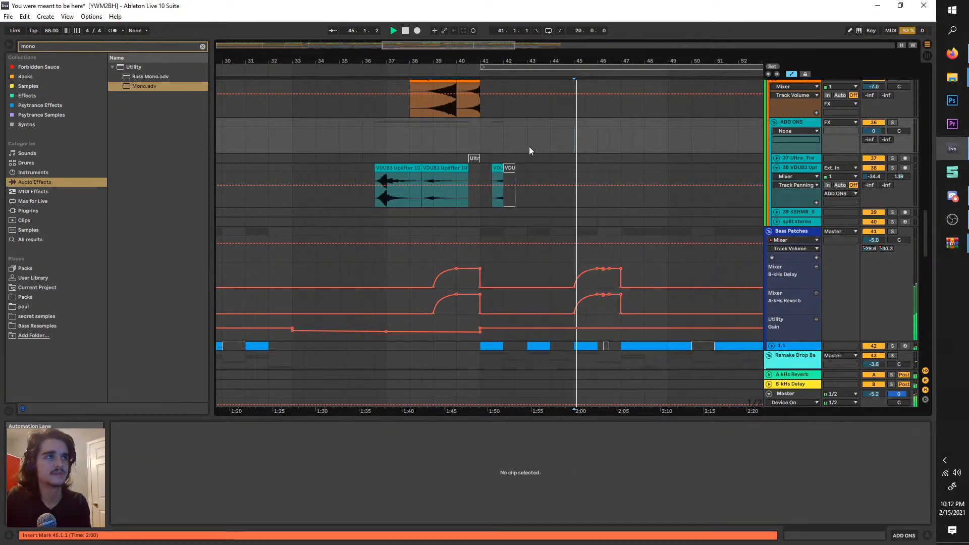
- Play the second drop from 41.1.1 with its 20 bars selected, stop, and examine its hats, shaker and FX tracks
{"action": "scroll", "coordinate": [493, 85], "scroll_direction": "right", "scroll_amount": 1}
{"action": "left_click", "coordinate": [495, 68]}
{"action": "key", "text": "space"}
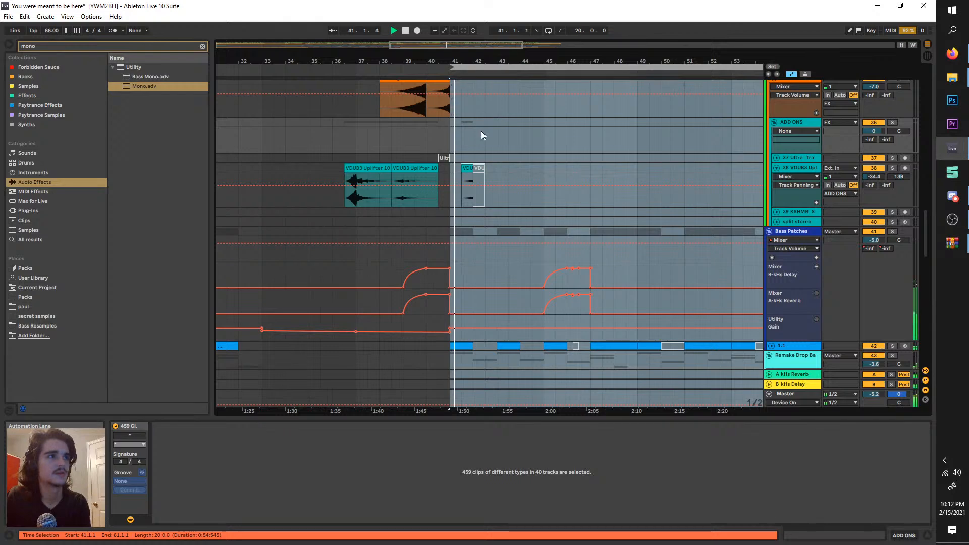
{"action": "scroll", "coordinate": [473, 171], "scroll_direction": "up", "scroll_amount": 5}
{"action": "scroll", "coordinate": [474, 171], "scroll_direction": "up", "scroll_amount": 9}
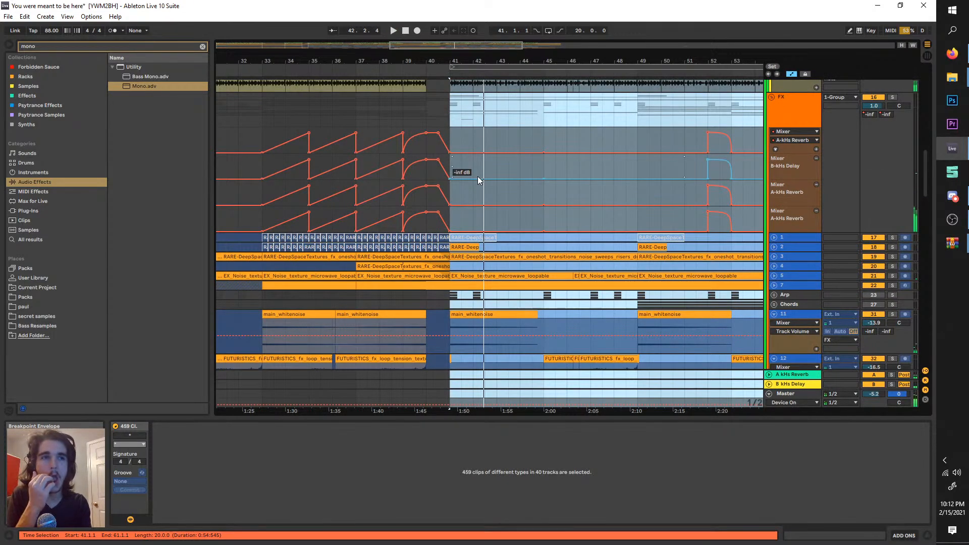
{"action": "scroll", "coordinate": [478, 178], "scroll_direction": "up", "scroll_amount": 10}
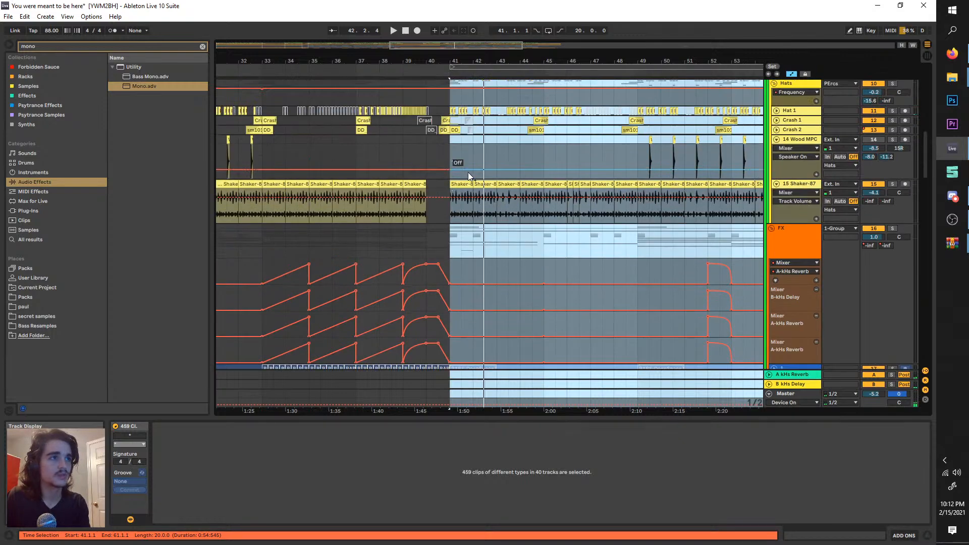
{"action": "scroll", "coordinate": [498, 203], "scroll_direction": "down", "scroll_amount": 15}
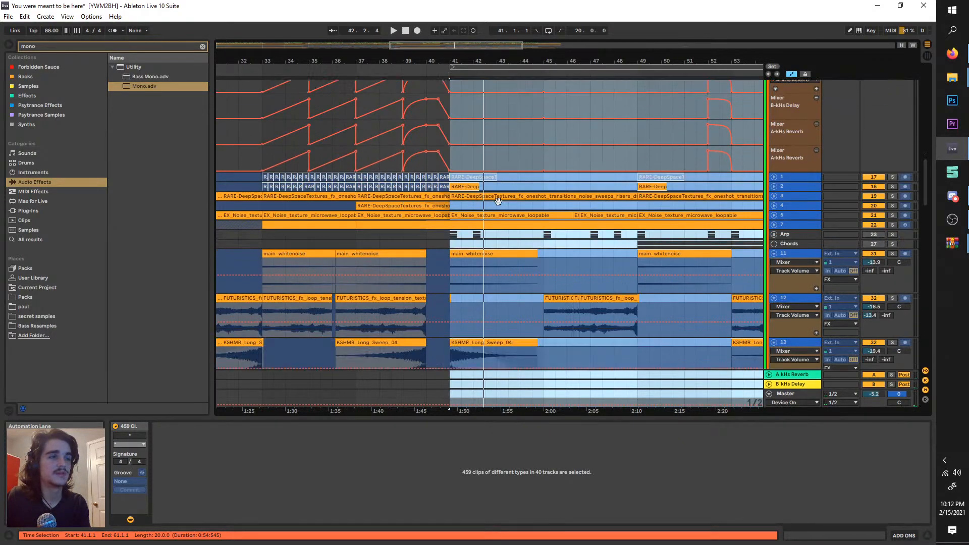
- Play the second drop from 41.1.1 with its first bass clip selected, and check the bass and sub tracks
{"action": "scroll", "coordinate": [498, 202], "scroll_direction": "down", "scroll_amount": 10}
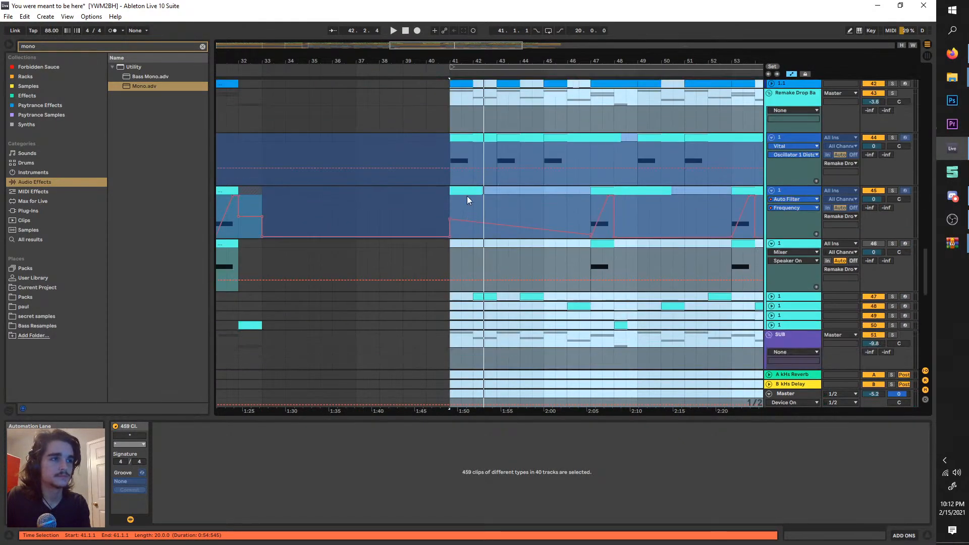
{"action": "key", "text": "space"}
{"action": "left_click", "coordinate": [463, 145]}
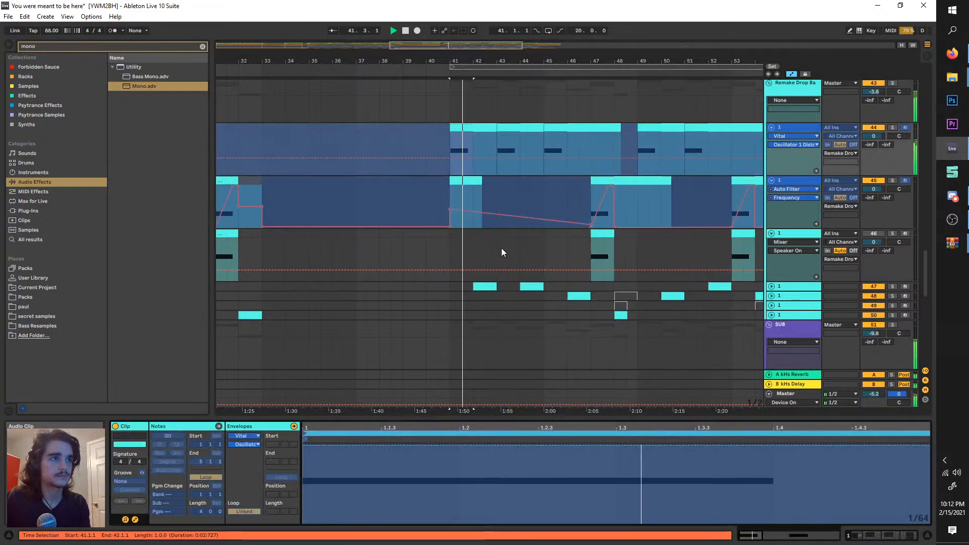
{"action": "scroll", "coordinate": [501, 248], "scroll_direction": "down", "scroll_amount": 5}
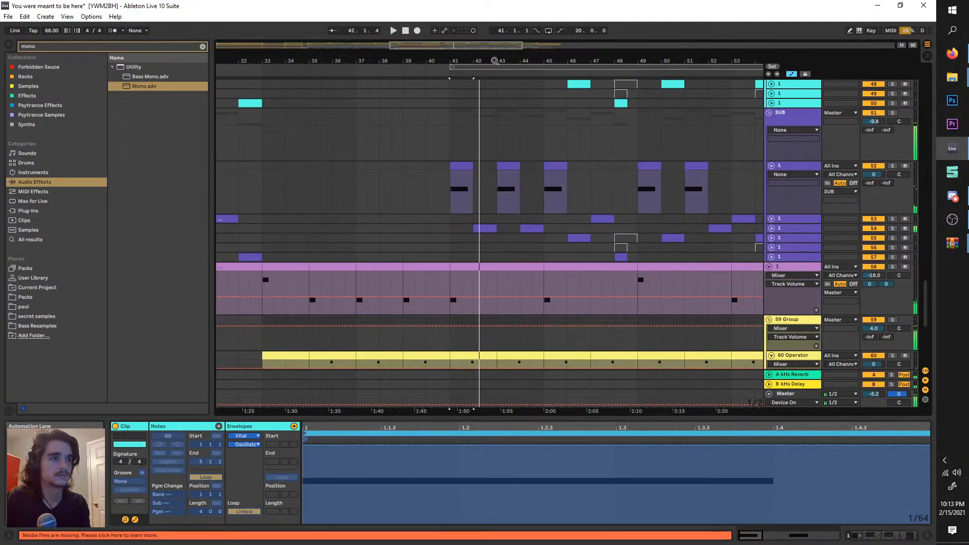
- Move the 20-bar loop region back to the start of the track so it covers 1.1.1 through 21.1.1
{"action": "left_click", "coordinate": [509, 66]}
{"action": "scroll", "coordinate": [507, 92], "scroll_direction": "down", "scroll_amount": 3}
{"action": "left_click_drag", "start_coordinate": [506, 67], "coordinate": [485, 65]}
{"action": "scroll", "coordinate": [455, 138], "scroll_direction": "up", "scroll_amount": 5}
{"action": "scroll", "coordinate": [472, 142], "scroll_direction": "down", "scroll_amount": 5}
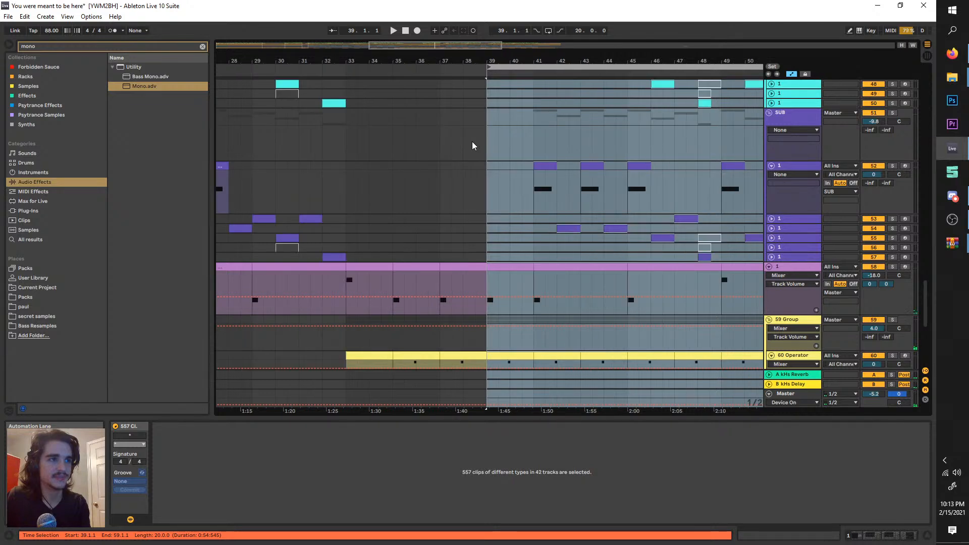
{"action": "left_click_drag", "start_coordinate": [553, 66], "coordinate": [488, 61]}
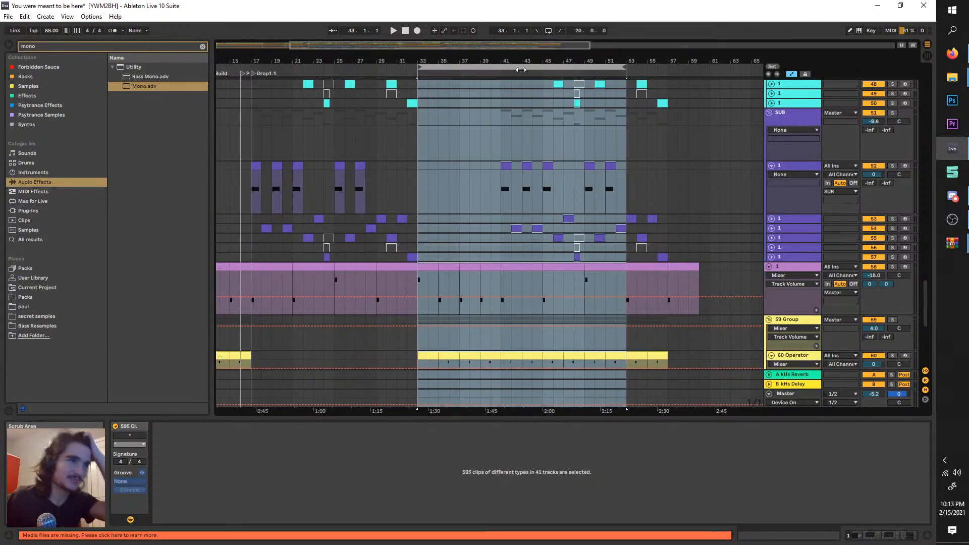
{"action": "left_click_drag", "start_coordinate": [506, 65], "coordinate": [393, 62]}
{"action": "scroll", "coordinate": [323, 131], "scroll_direction": "down", "scroll_amount": 3}
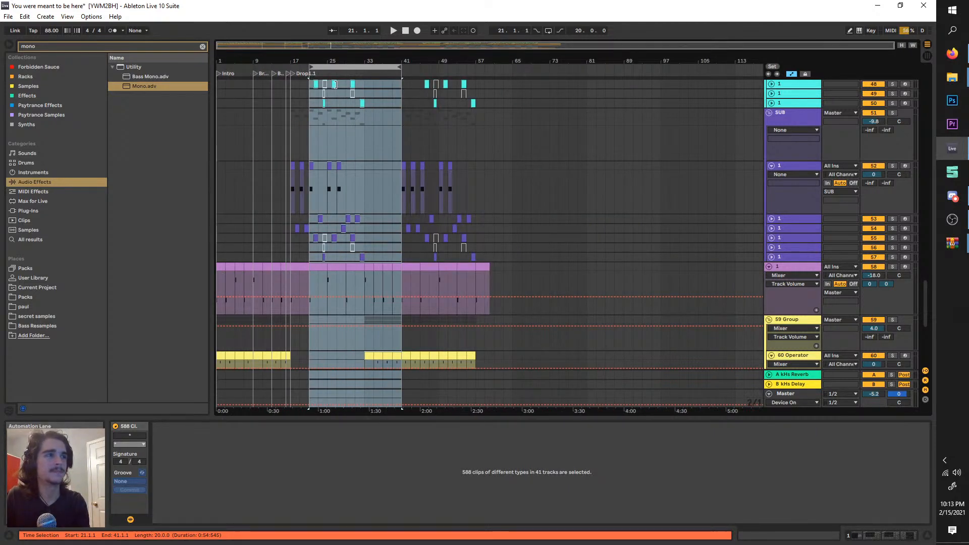
{"action": "left_click_drag", "start_coordinate": [335, 67], "coordinate": [242, 67]}
{"action": "scroll", "coordinate": [242, 115], "scroll_direction": "up", "scroll_amount": 3}
{"action": "scroll", "coordinate": [248, 121], "scroll_direction": "left", "scroll_amount": 1}
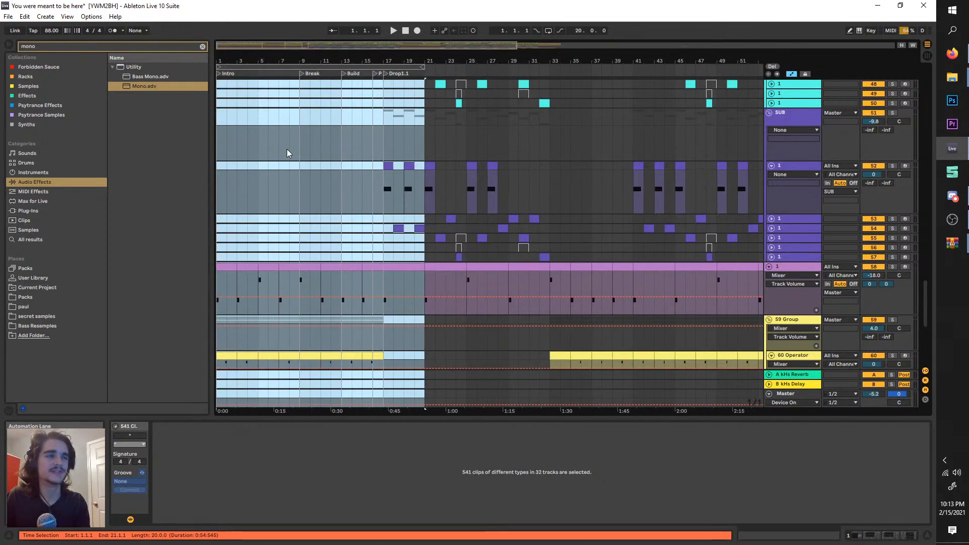
- Examine the sub, Operator, Vital, bass and FX tracks across the intro, break, build and start of the first drop
{"action": "scroll", "coordinate": [299, 163], "scroll_direction": "up", "scroll_amount": 4}
{"action": "scroll", "coordinate": [310, 176], "scroll_direction": "up", "scroll_amount": 3}
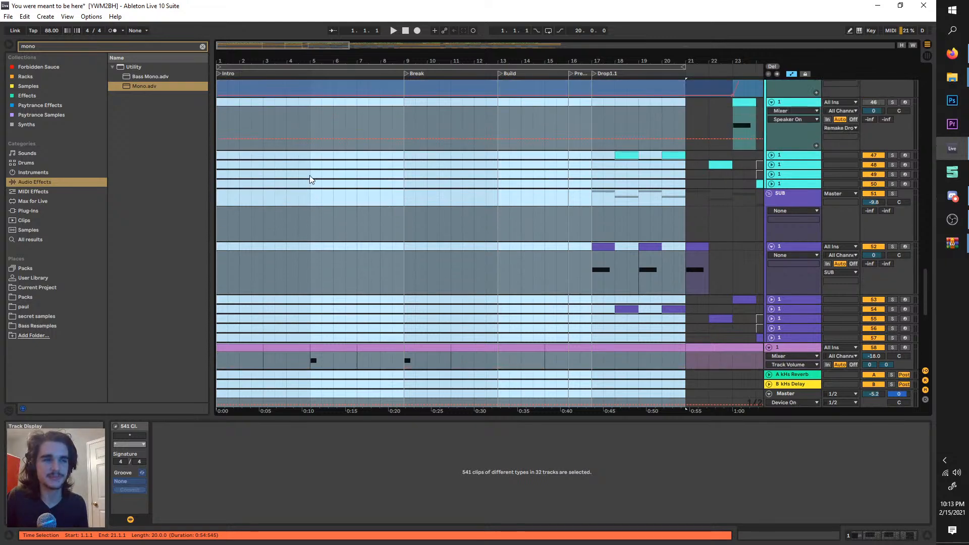
{"action": "scroll", "coordinate": [310, 175], "scroll_direction": "down", "scroll_amount": 5}
{"action": "scroll", "coordinate": [310, 169], "scroll_direction": "down", "scroll_amount": 2}
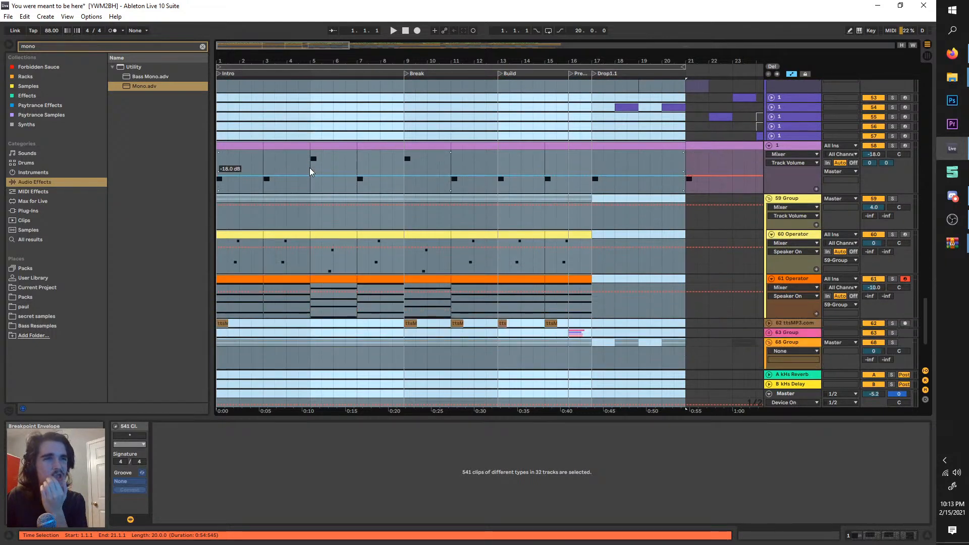
{"action": "scroll", "coordinate": [310, 169], "scroll_direction": "down", "scroll_amount": 4}
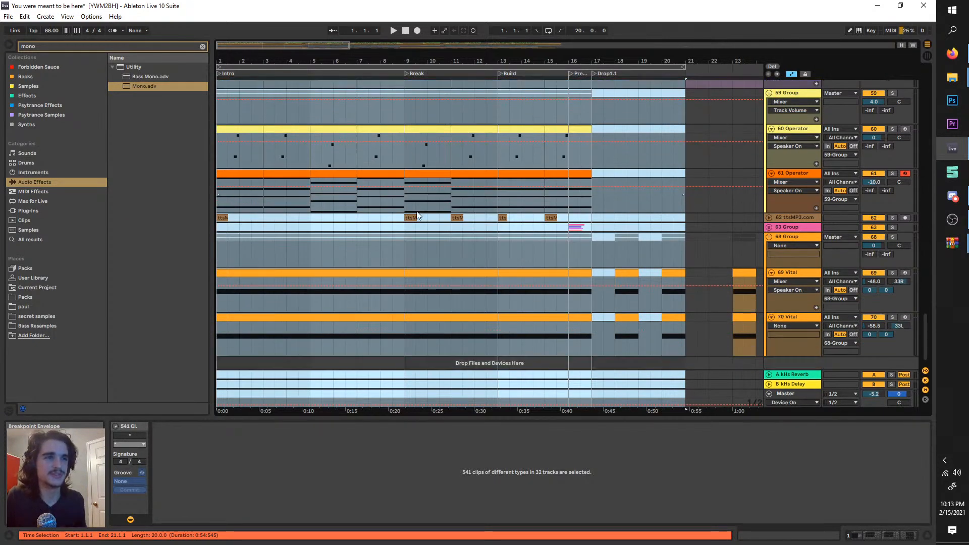
{"action": "scroll", "coordinate": [417, 215], "scroll_direction": "up", "scroll_amount": 10}
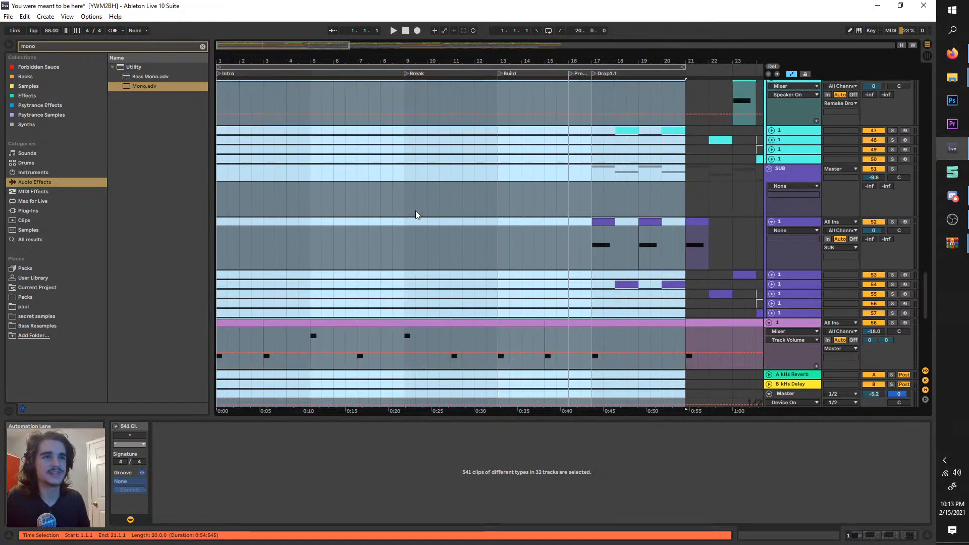
{"action": "scroll", "coordinate": [415, 211], "scroll_direction": "up", "scroll_amount": 10}
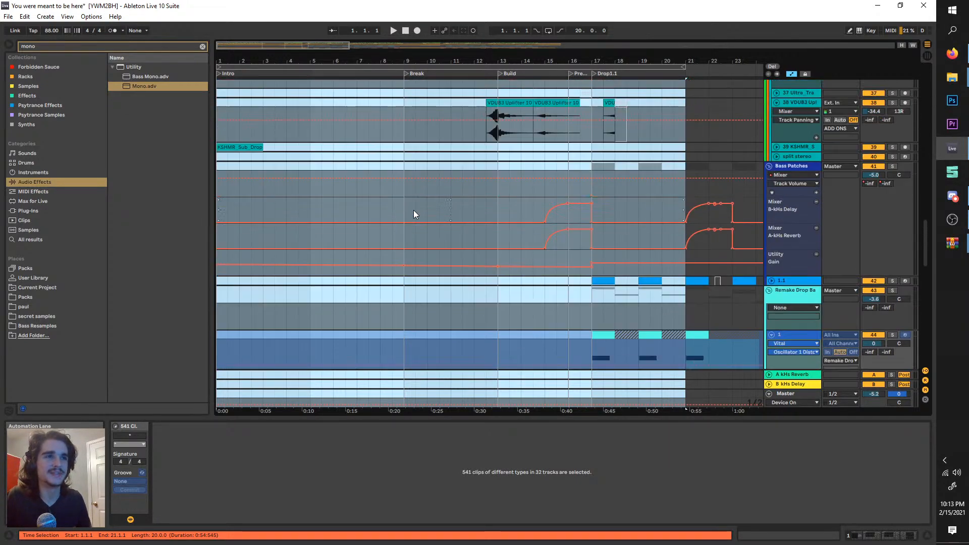
{"action": "scroll", "coordinate": [413, 211], "scroll_direction": "up", "scroll_amount": 10}
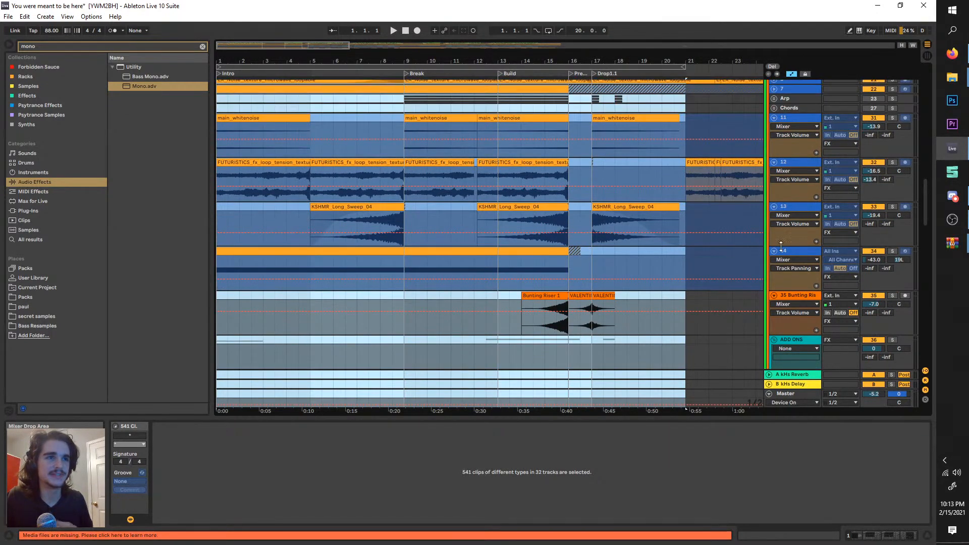
- Check the FX group's tracks one after another, from tracks 14 and 12 up to tracks 1 through 7
{"action": "left_click", "coordinate": [795, 251]}
{"action": "left_click", "coordinate": [810, 208]}
{"action": "left_click", "coordinate": [809, 251]}
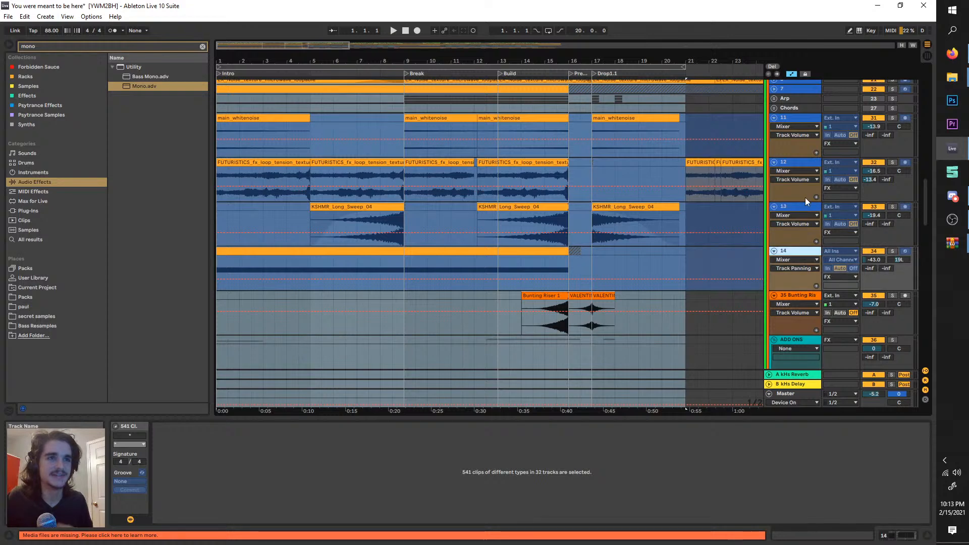
{"action": "left_click", "coordinate": [805, 197]}
{"action": "scroll", "coordinate": [715, 150], "scroll_direction": "up", "scroll_amount": 2}
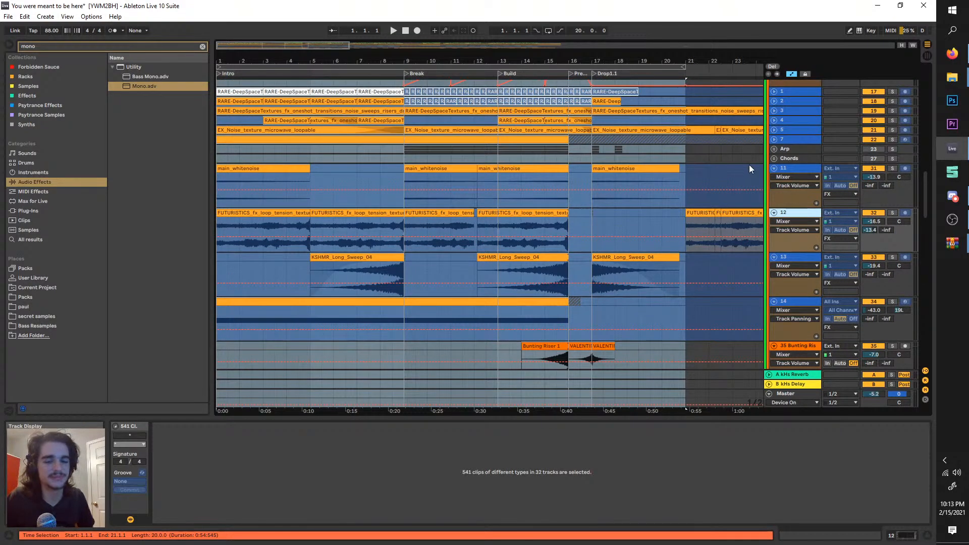
{"action": "scroll", "coordinate": [761, 201], "scroll_direction": "up", "scroll_amount": 2}
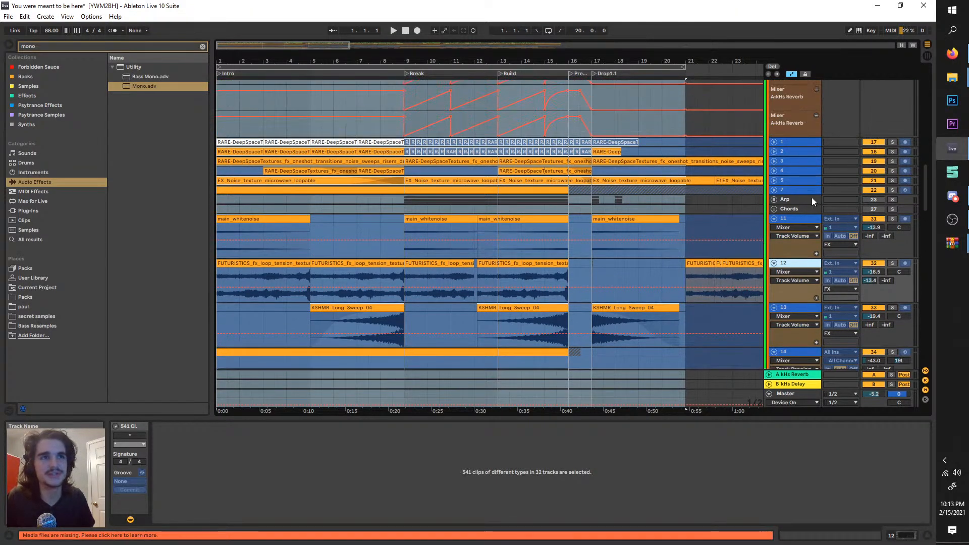
{"action": "left_click", "coordinate": [799, 161]}
{"action": "left_click", "coordinate": [798, 142]}
{"action": "left_click", "coordinate": [799, 161]}
{"action": "left_click", "coordinate": [796, 152]}
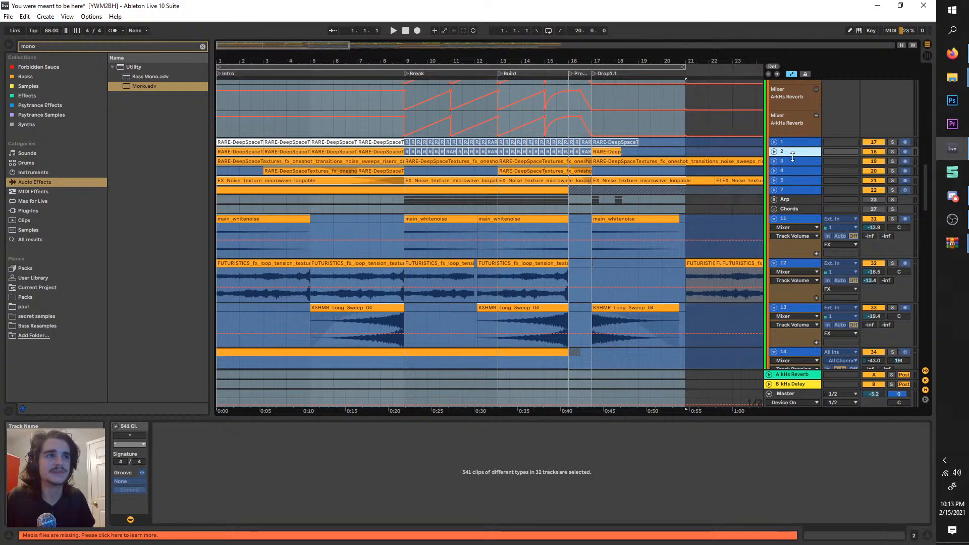
{"action": "left_click", "coordinate": [798, 161]}
{"action": "left_click", "coordinate": [801, 174]}
{"action": "left_click", "coordinate": [802, 180]}
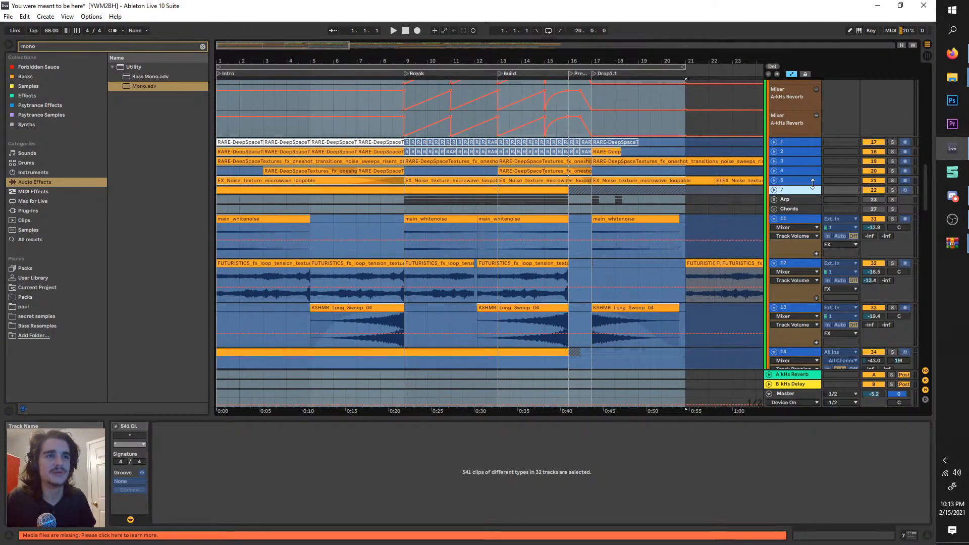
- Briefly unfold and refold FX tracks 5, 4, 3 and 1
{"action": "left_click", "coordinate": [775, 180]}
{"action": "left_click", "coordinate": [774, 180]}
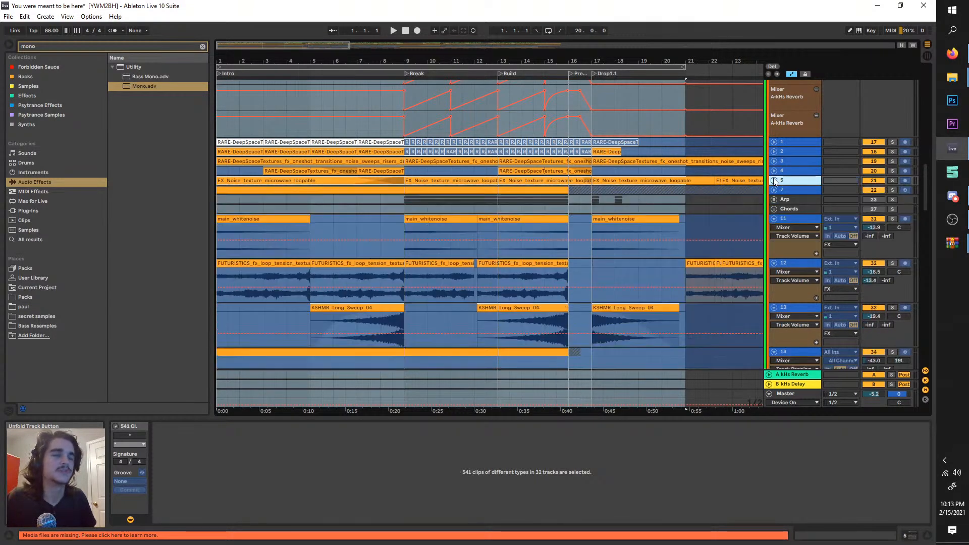
{"action": "left_click", "coordinate": [775, 171]}
{"action": "left_click", "coordinate": [774, 172]}
{"action": "left_click", "coordinate": [775, 171]}
{"action": "left_click", "coordinate": [774, 171]}
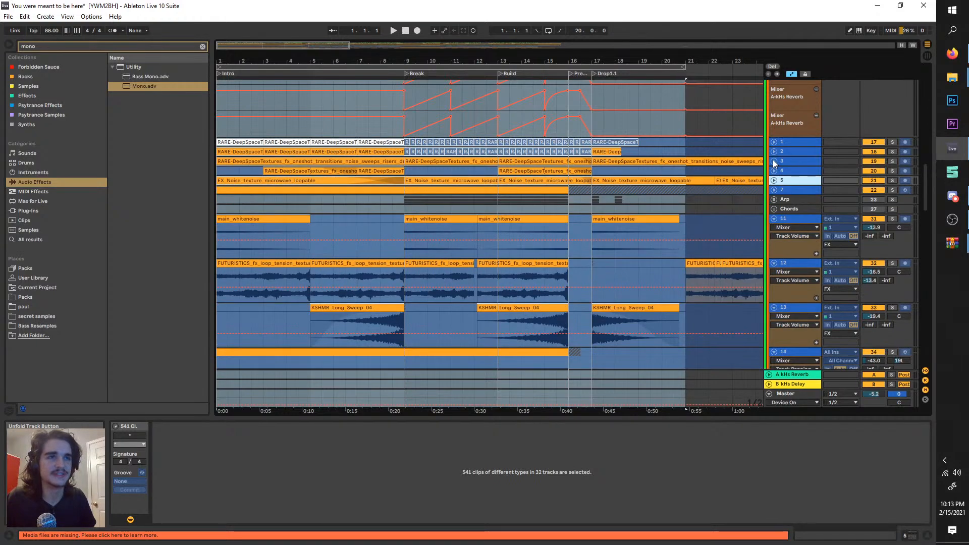
{"action": "left_click", "coordinate": [773, 160]}
{"action": "left_click", "coordinate": [773, 161]}
{"action": "left_click", "coordinate": [774, 142]}
{"action": "left_click", "coordinate": [775, 142]}
- Examine the first 20 bars from the FX reverb automation down through the bass, sub, Operator and Vital tracks
{"action": "scroll", "coordinate": [598, 194], "scroll_direction": "up", "scroll_amount": 5}
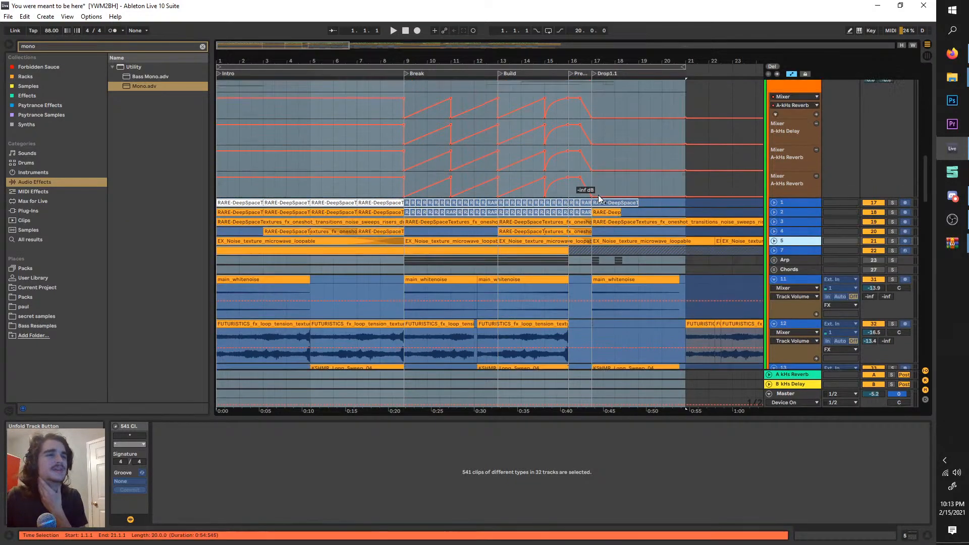
{"action": "scroll", "coordinate": [598, 202], "scroll_direction": "down", "scroll_amount": 10}
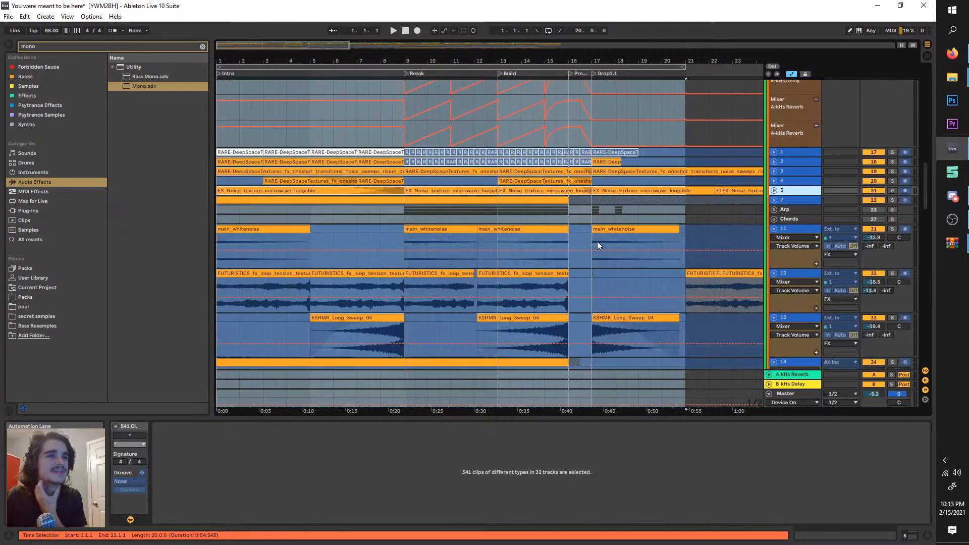
{"action": "scroll", "coordinate": [596, 235], "scroll_direction": "down", "scroll_amount": 10}
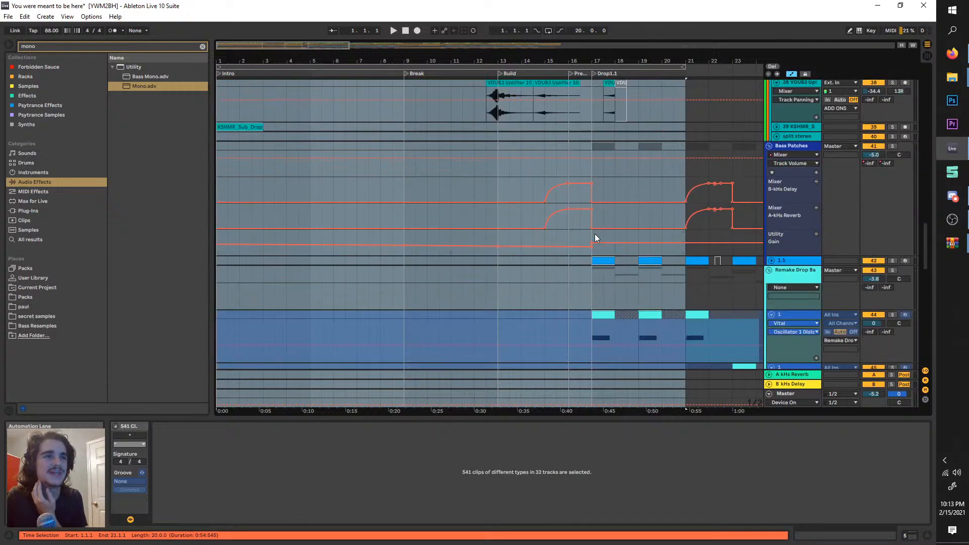
{"action": "scroll", "coordinate": [596, 236], "scroll_direction": "down", "scroll_amount": 10}
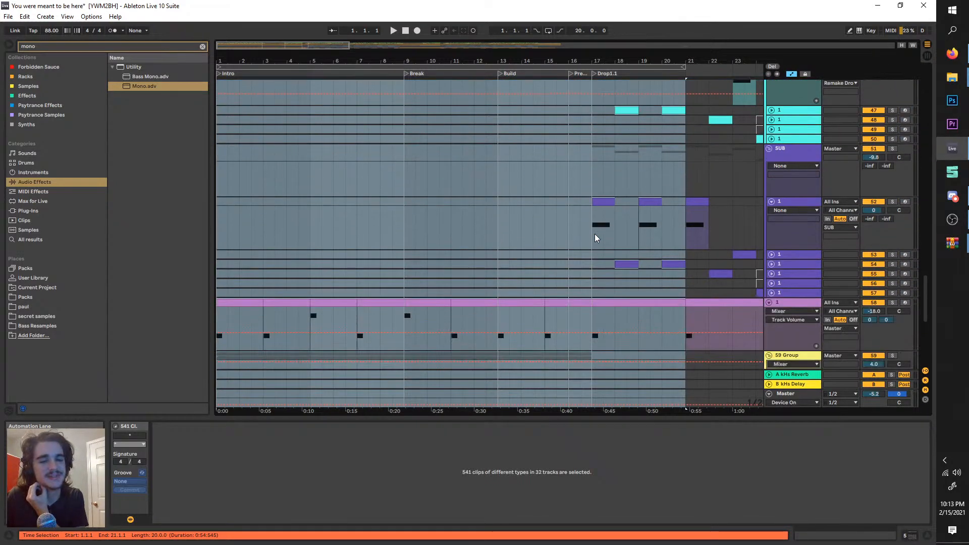
{"action": "scroll", "coordinate": [594, 238], "scroll_direction": "down", "scroll_amount": 10}
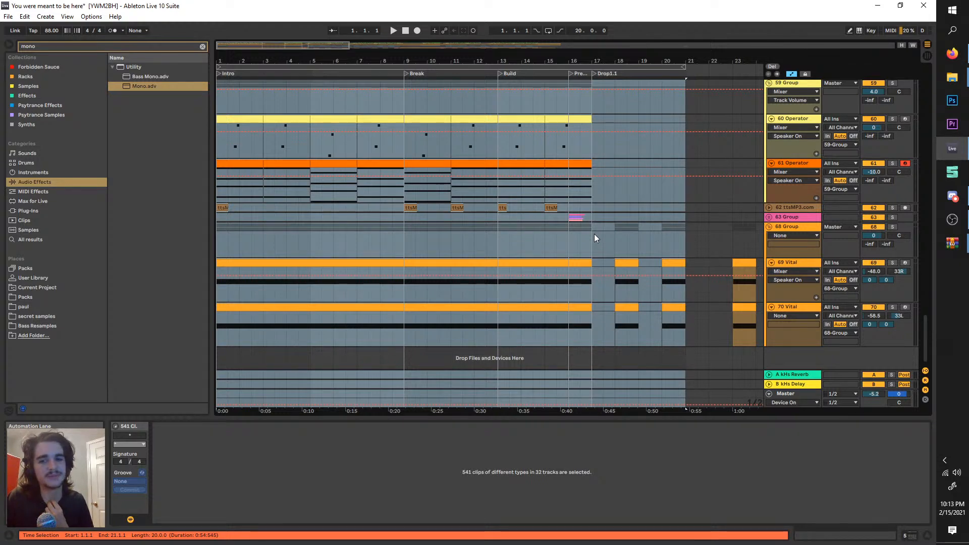
{"action": "scroll", "coordinate": [632, 259], "scroll_direction": "up", "scroll_amount": 5}
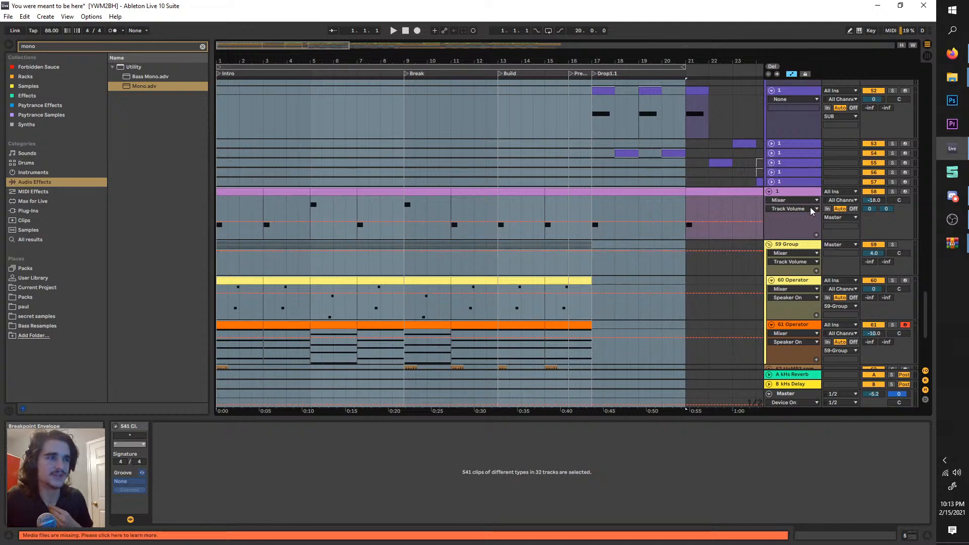
- Play the intro from 1.1.1 with 59 Group soloed, compare it with track 58, and clear the solos
{"action": "left_click", "coordinate": [797, 196]}
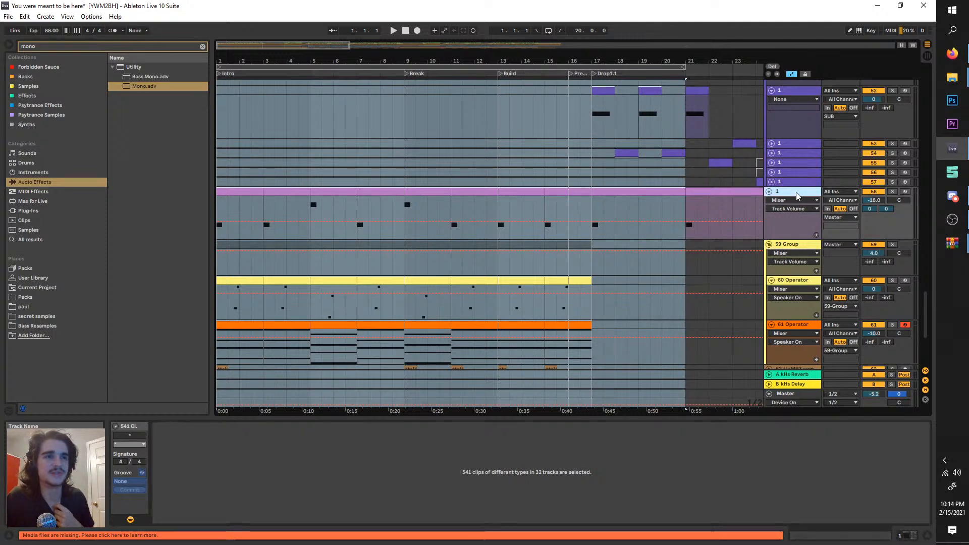
{"action": "left_click", "coordinate": [892, 246]}
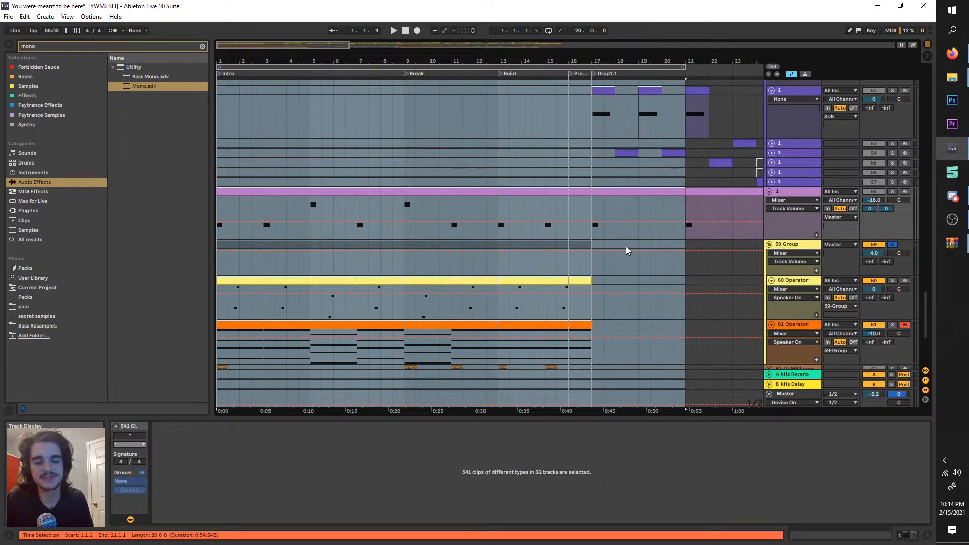
{"action": "key", "text": "space"}
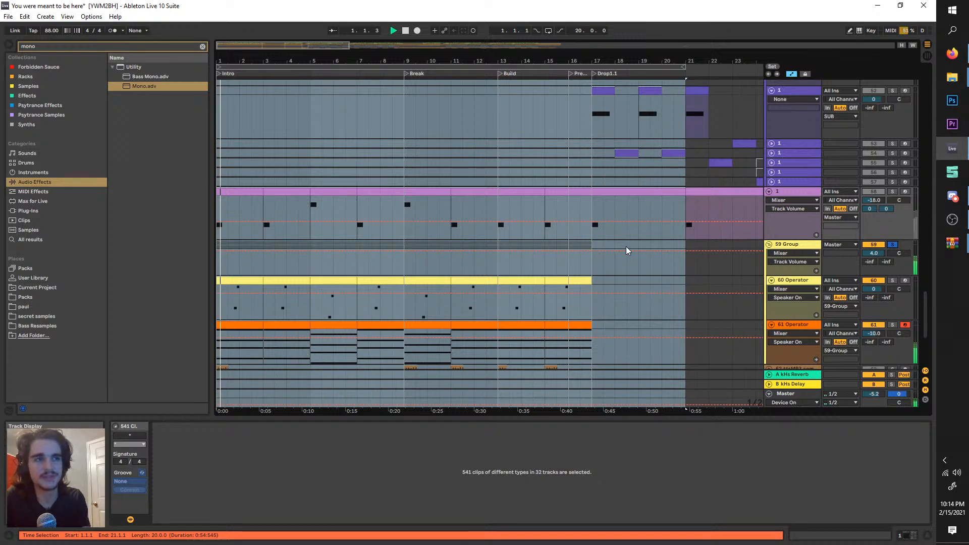
{"action": "left_click", "coordinate": [892, 193]}
{"action": "left_click", "coordinate": [894, 245]}
{"action": "left_click", "coordinate": [894, 245]}
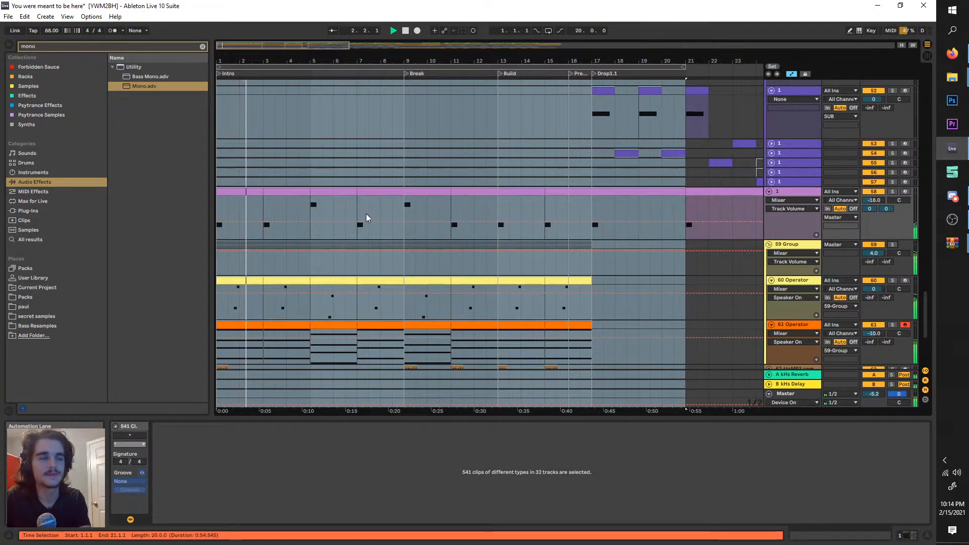
- Listen to the intro's first bars with all tracks, stop playback, and examine its FX, add-on, shaker and hat tracks
{"action": "scroll", "coordinate": [323, 228], "scroll_direction": "up", "scroll_amount": 3}
{"action": "scroll", "coordinate": [309, 242], "scroll_direction": "left", "scroll_amount": 3}
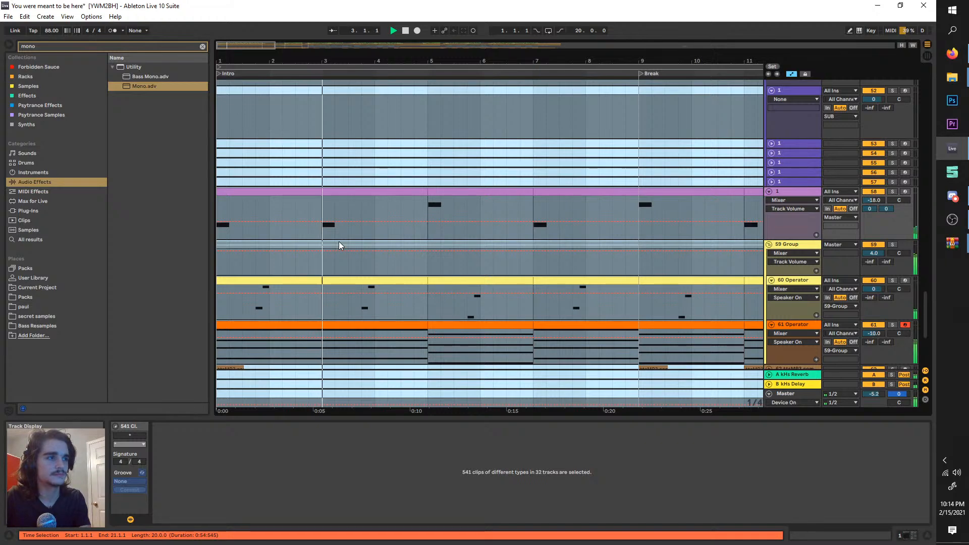
{"action": "scroll", "coordinate": [348, 212], "scroll_direction": "up", "scroll_amount": 2}
{"action": "scroll", "coordinate": [348, 212], "scroll_direction": "down", "scroll_amount": 4}
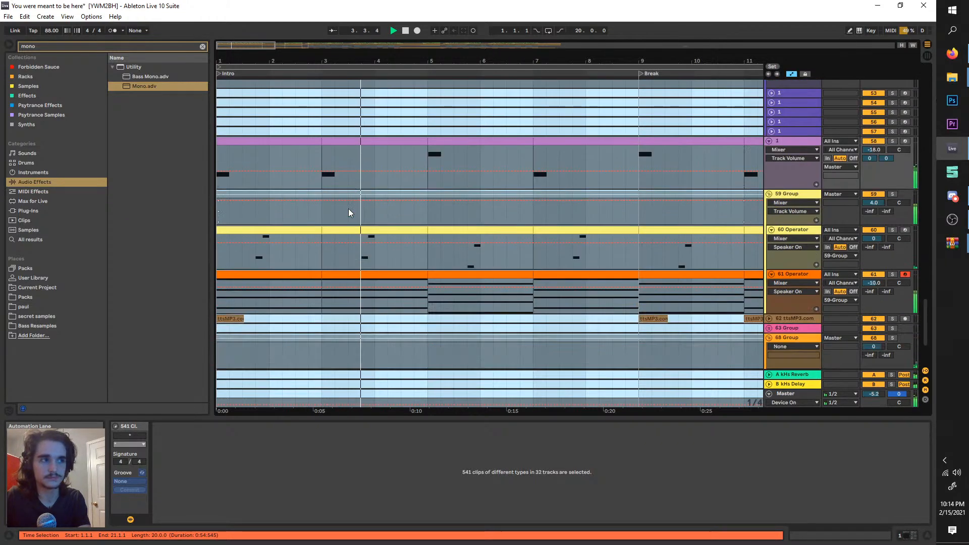
{"action": "scroll", "coordinate": [354, 212], "scroll_direction": "up", "scroll_amount": 8}
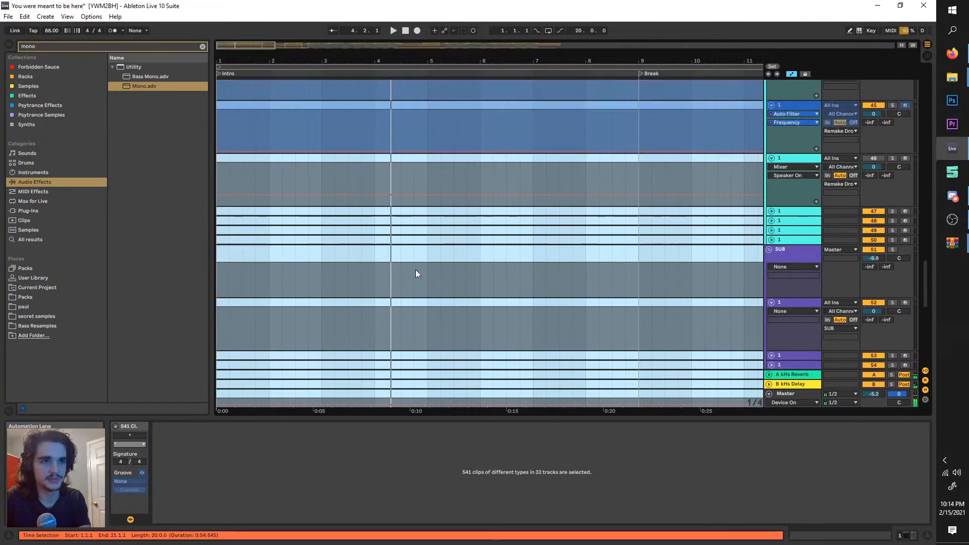
{"action": "scroll", "coordinate": [416, 274], "scroll_direction": "up", "scroll_amount": 10}
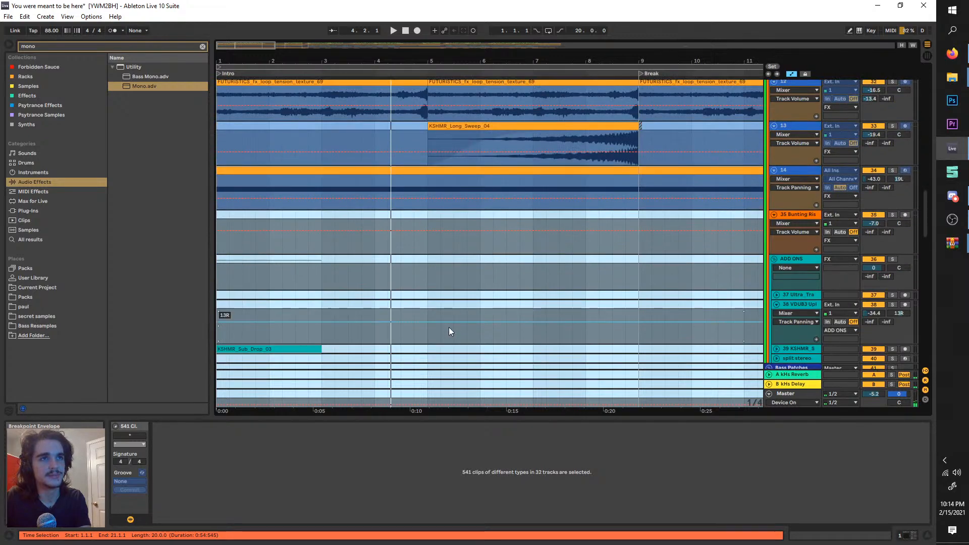
{"action": "scroll", "coordinate": [451, 331], "scroll_direction": "up", "scroll_amount": 10}
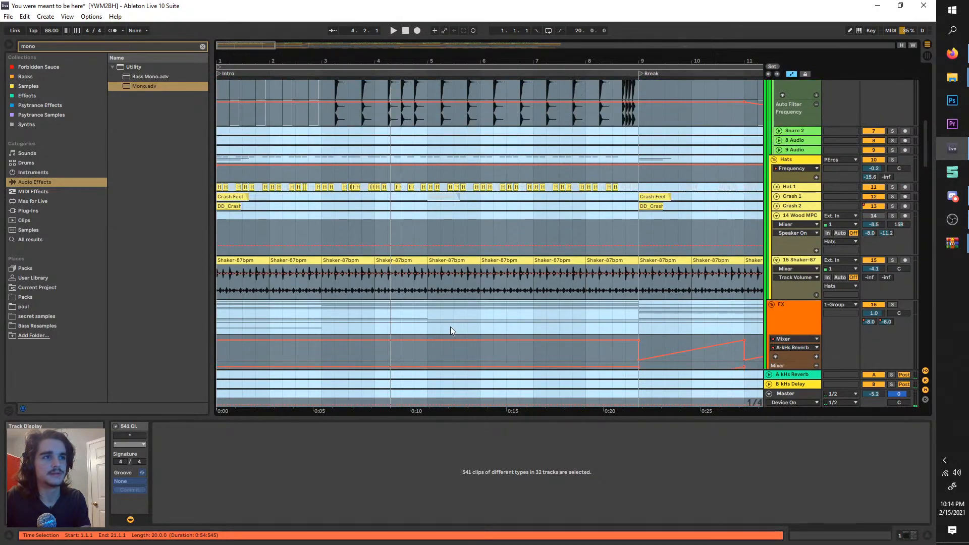
- Move the 20-bar loop to start at 17.1.1 and select its time range across all tracks
{"action": "scroll", "coordinate": [451, 327], "scroll_direction": "down", "scroll_amount": 4}
{"action": "scroll", "coordinate": [429, 315], "scroll_direction": "up", "scroll_amount": 10}
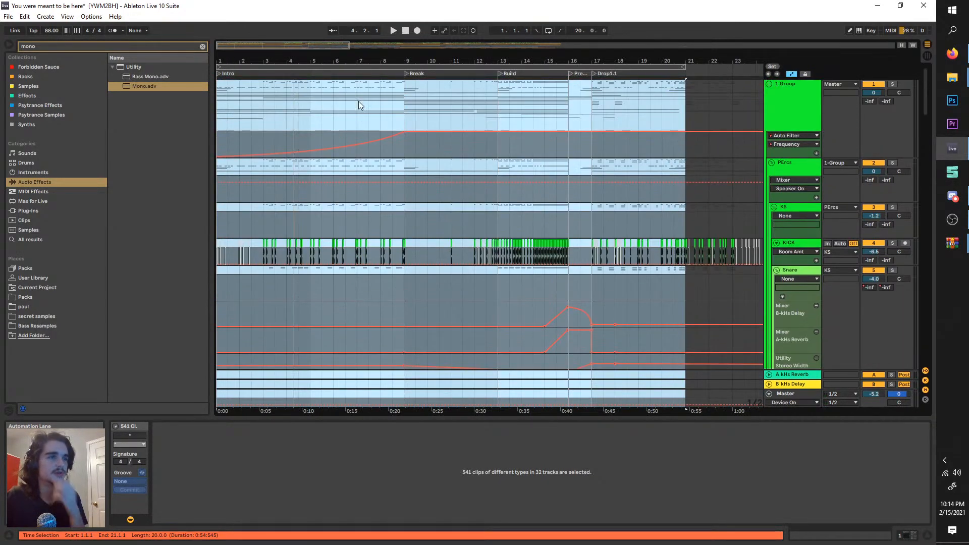
{"action": "scroll", "coordinate": [477, 262], "scroll_direction": "down", "scroll_amount": 6}
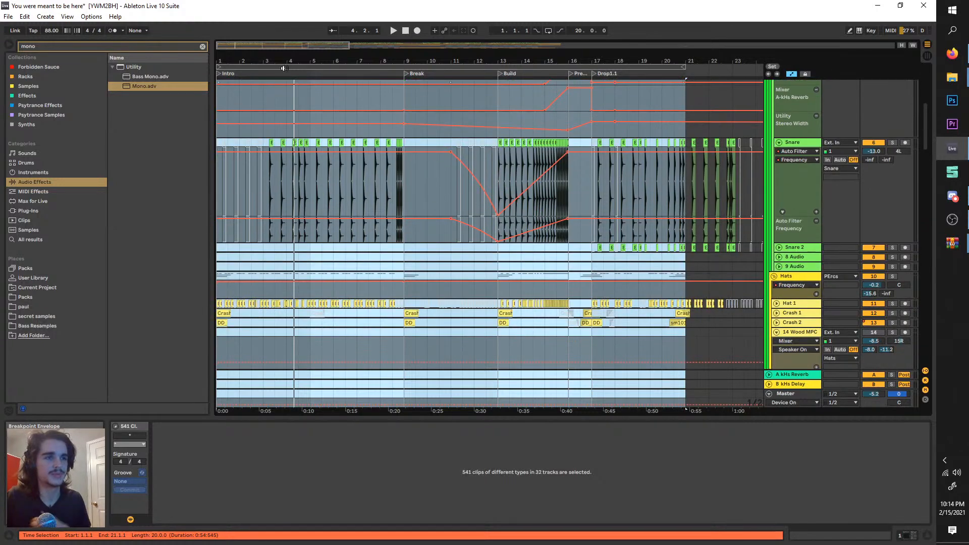
{"action": "left_click_drag", "start_coordinate": [281, 64], "coordinate": [665, 102]}
{"action": "key", "text": "ctrl+shift+l"}
{"action": "scroll", "coordinate": [570, 260], "scroll_direction": "right", "scroll_amount": 12}
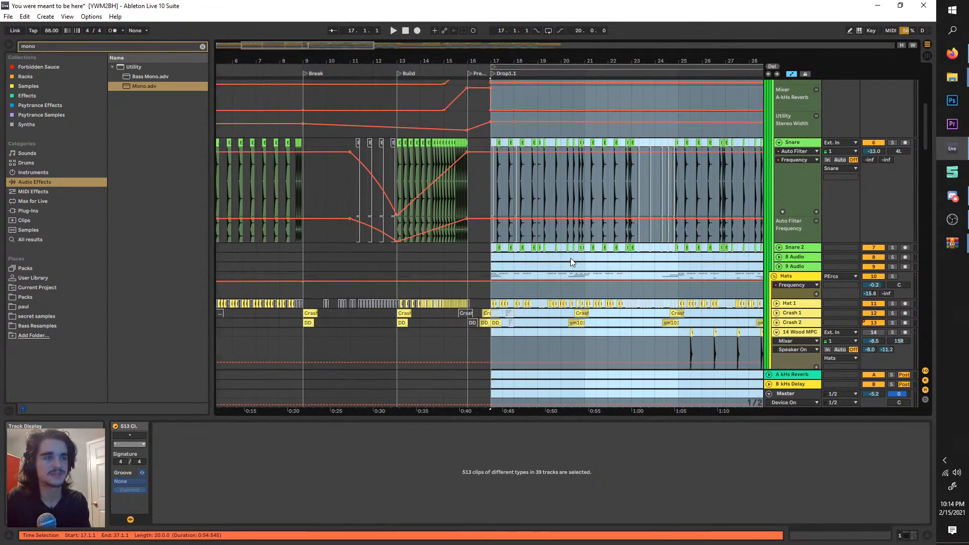
{"action": "scroll", "coordinate": [606, 116], "scroll_direction": "right", "scroll_amount": 2}
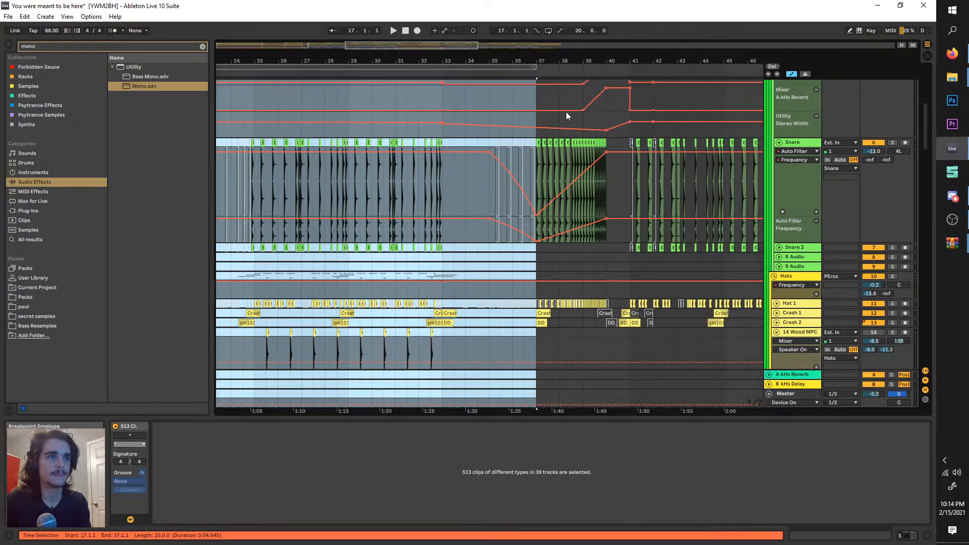
{"action": "scroll", "coordinate": [511, 88], "scroll_direction": "down", "scroll_amount": 8}
- Set the loop to run from 1.1.1 to 57.1.1 and select that whole range across all tracks
{"action": "left_click_drag", "start_coordinate": [329, 68], "coordinate": [230, 116]}
{"action": "scroll", "coordinate": [229, 116], "scroll_direction": "up", "scroll_amount": 3}
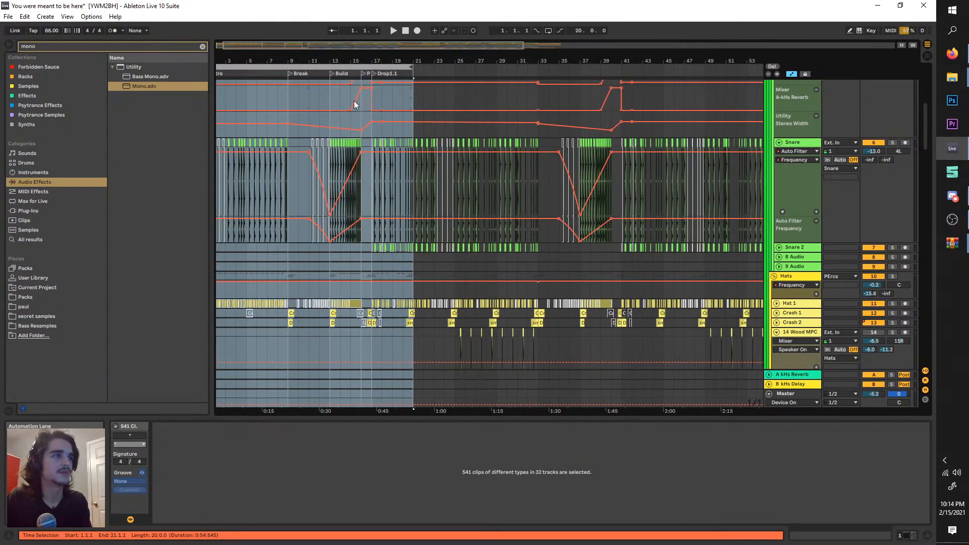
{"action": "key", "text": "ctrl+shift+l"}
{"action": "scroll", "coordinate": [432, 95], "scroll_direction": "down", "scroll_amount": 4}
{"action": "left_click_drag", "start_coordinate": [308, 67], "coordinate": [479, 90]}
{"action": "scroll", "coordinate": [465, 107], "scroll_direction": "up", "scroll_amount": 5}
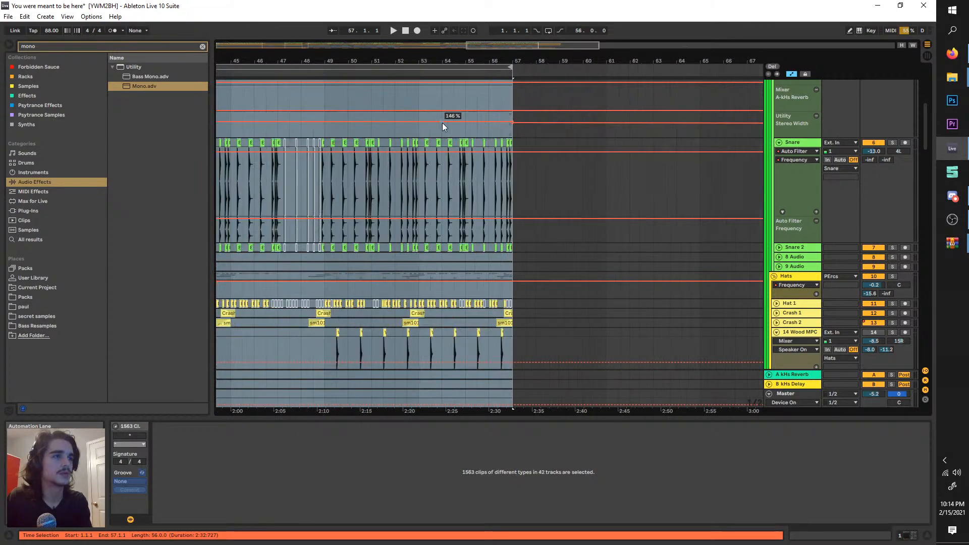
{"action": "scroll", "coordinate": [327, 177], "scroll_direction": "down", "scroll_amount": 5}
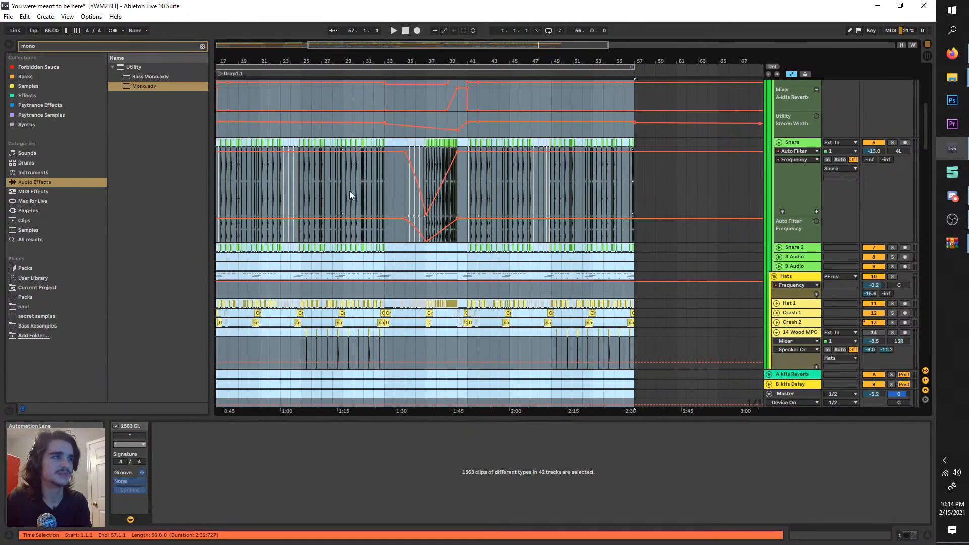
{"action": "scroll", "coordinate": [344, 189], "scroll_direction": "down", "scroll_amount": 5}
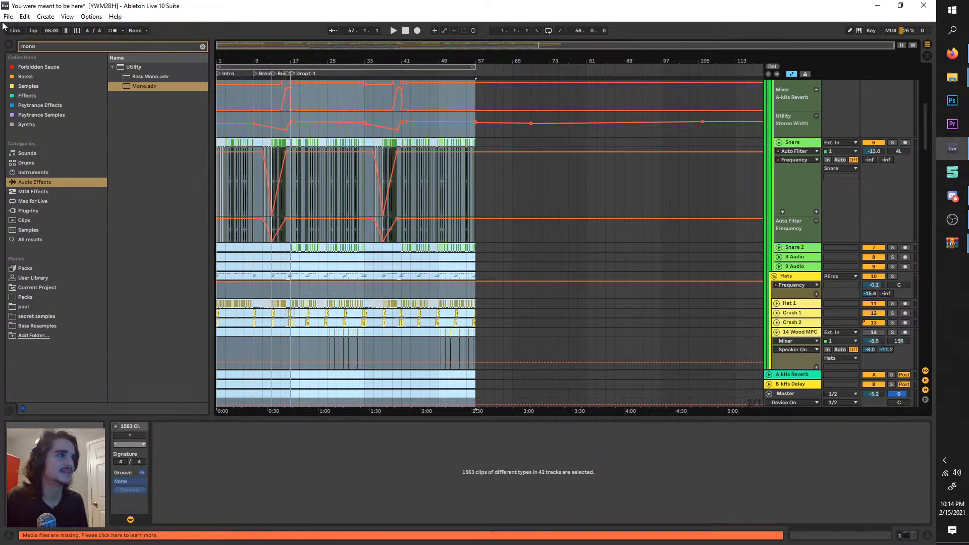
- Save the current Live Set
{"action": "left_click", "coordinate": [8, 16]}
{"action": "left_click", "coordinate": [28, 104]}
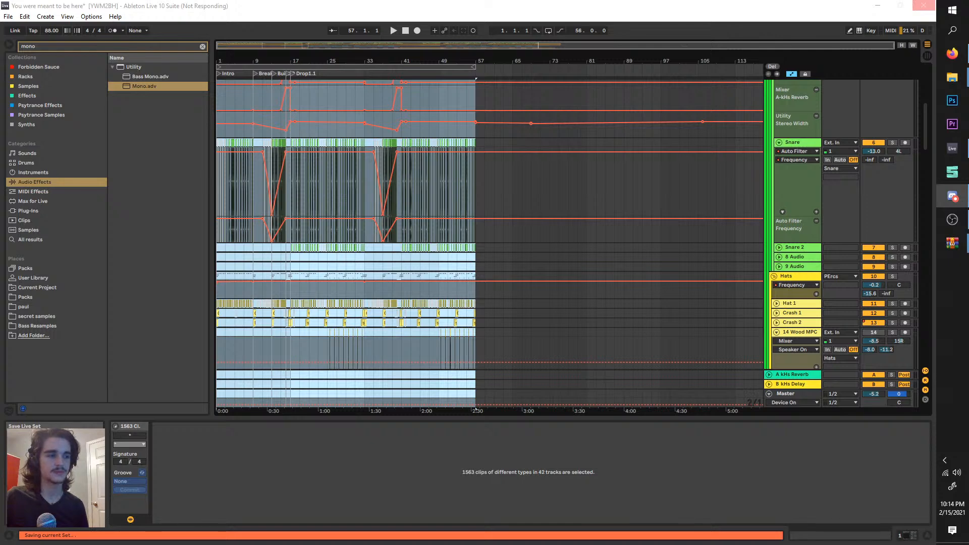
{"action": "left_click", "coordinate": [6, 18]}
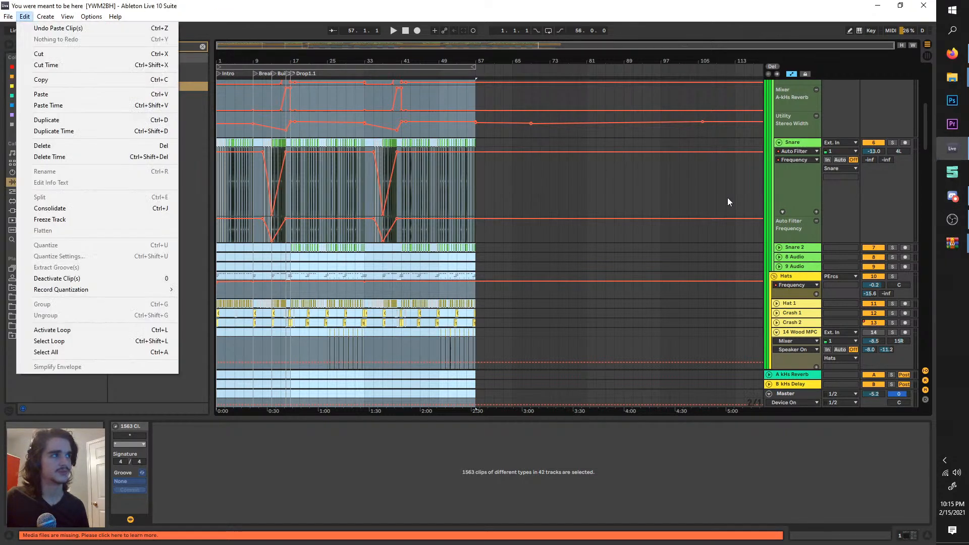
{"action": "left_click", "coordinate": [952, 54]}
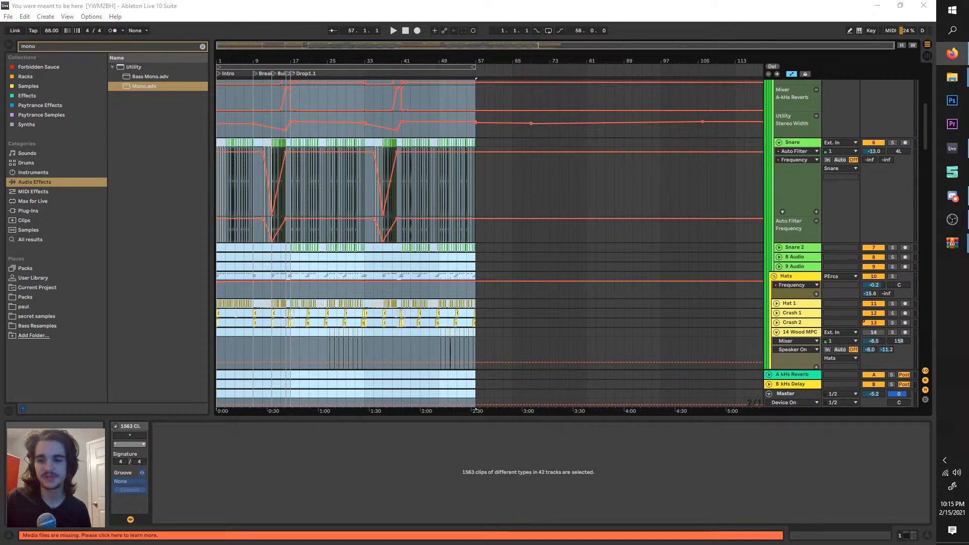
{"action": "key", "text": "alt+Tab"}
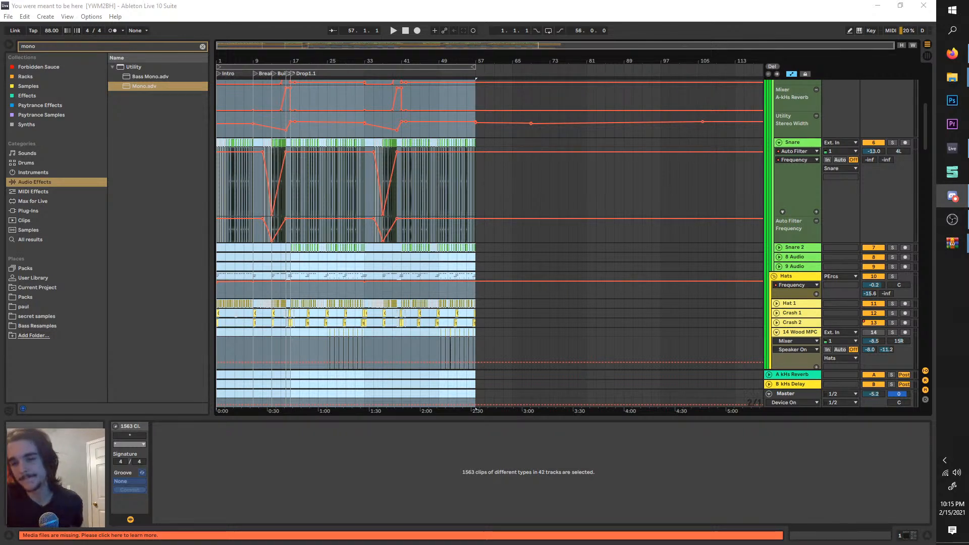
{"action": "key", "text": "alt+Tab"}
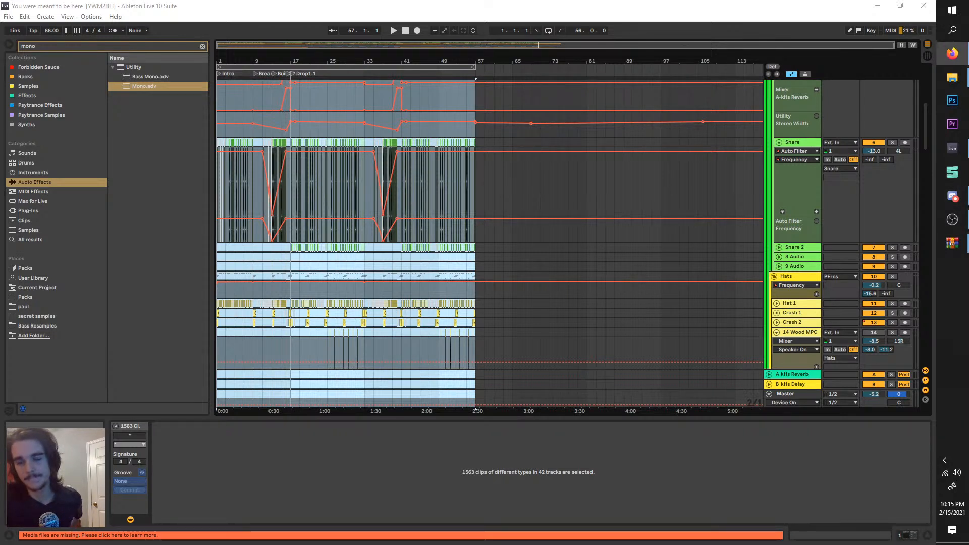